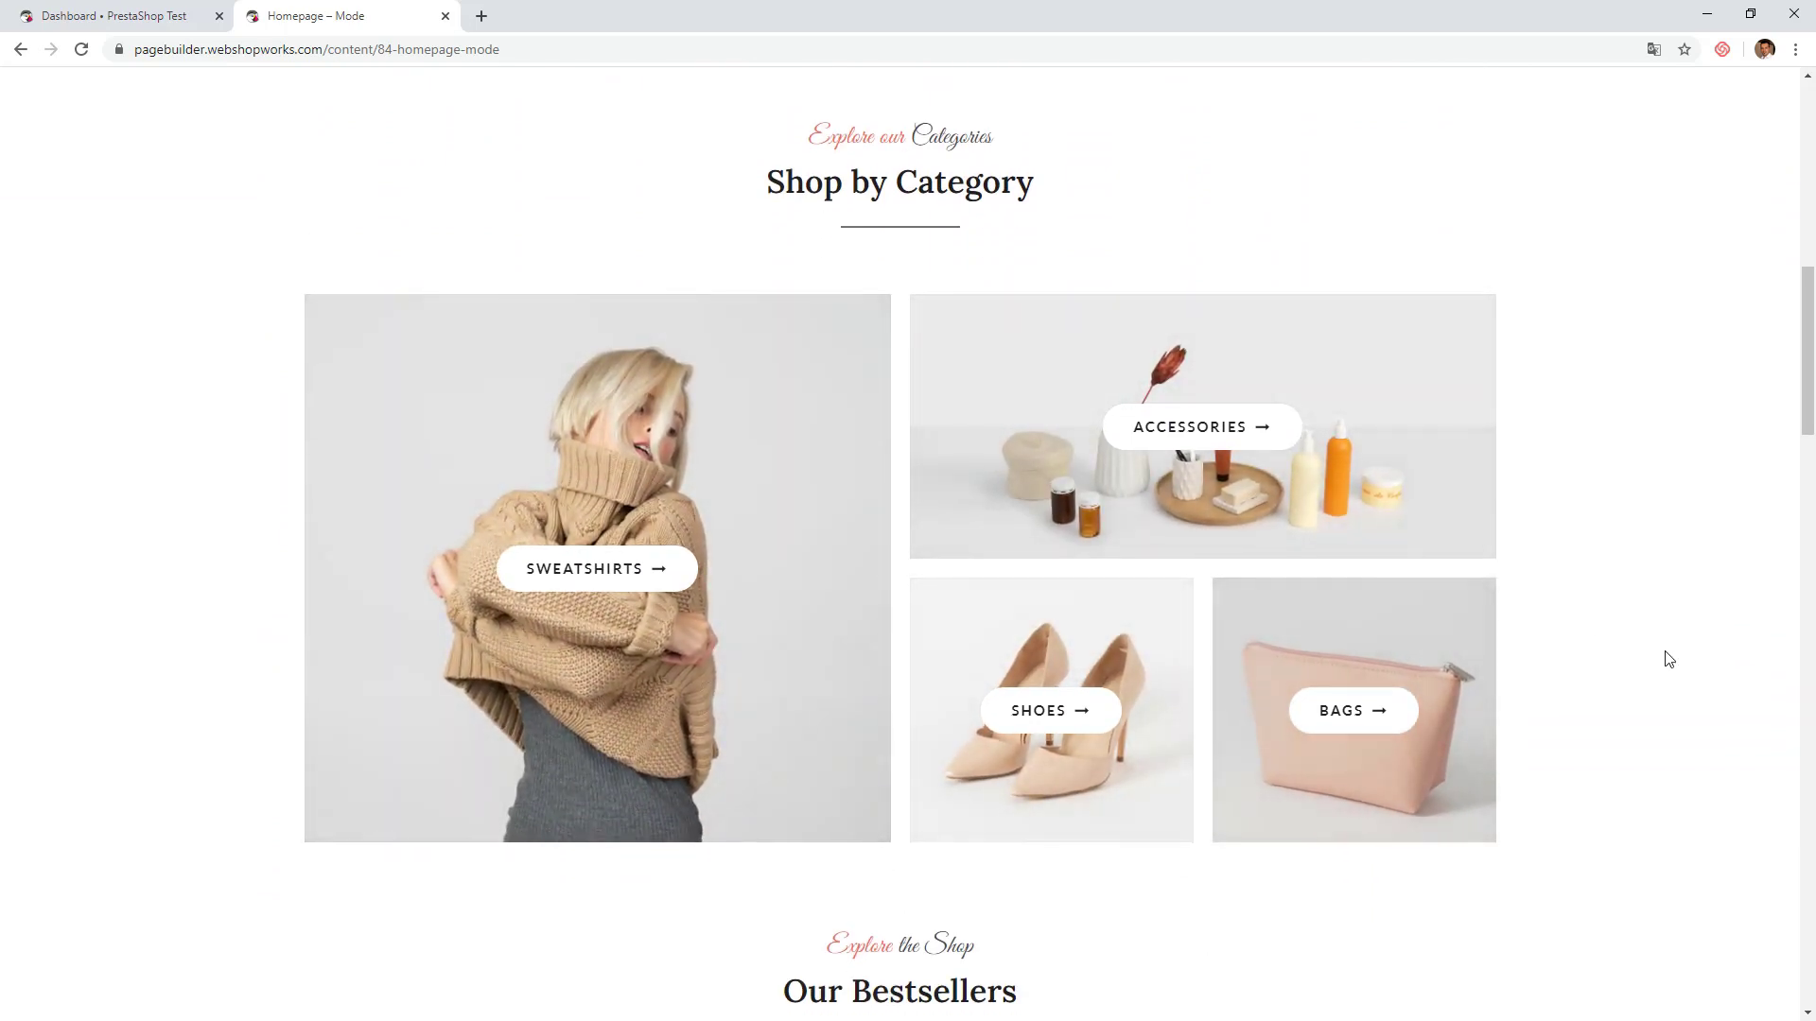
- Examine the Mode demo homepage from the category banners to the brand logos, including the Brown bear cushion quick view
scroll(1662, 657, down, 8)
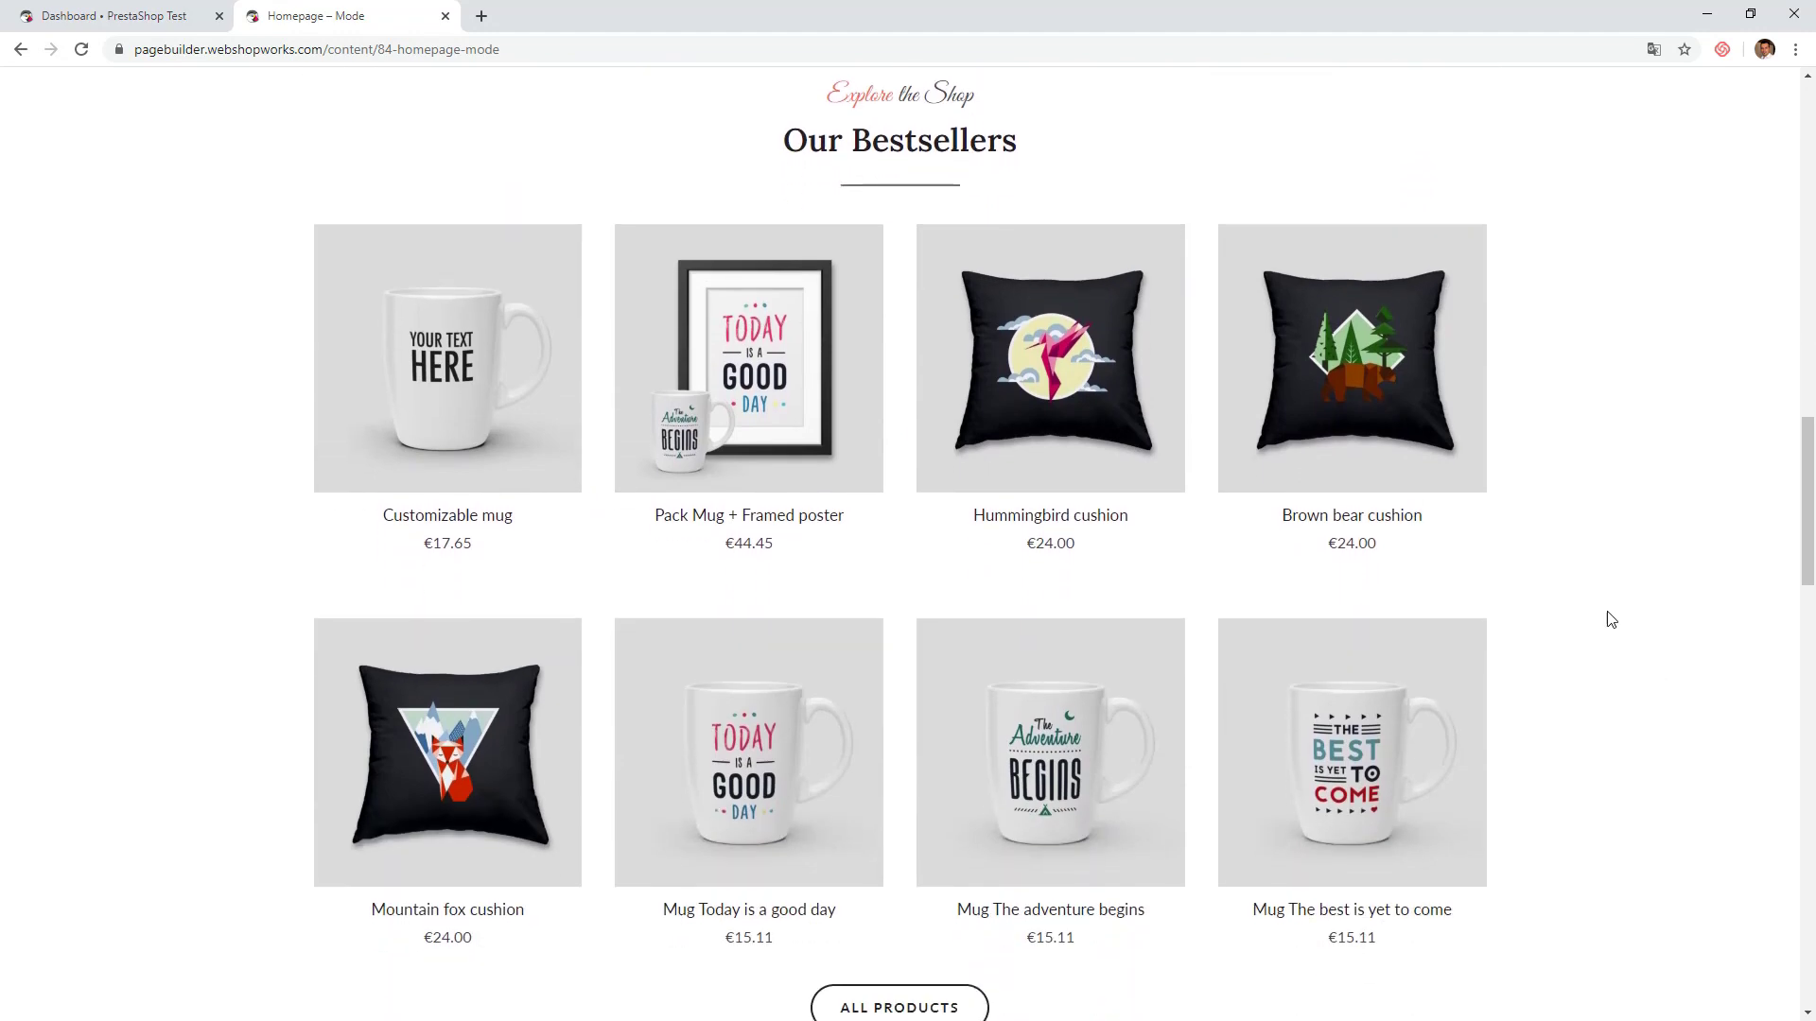
mouse_move(1406, 417)
click(1365, 474)
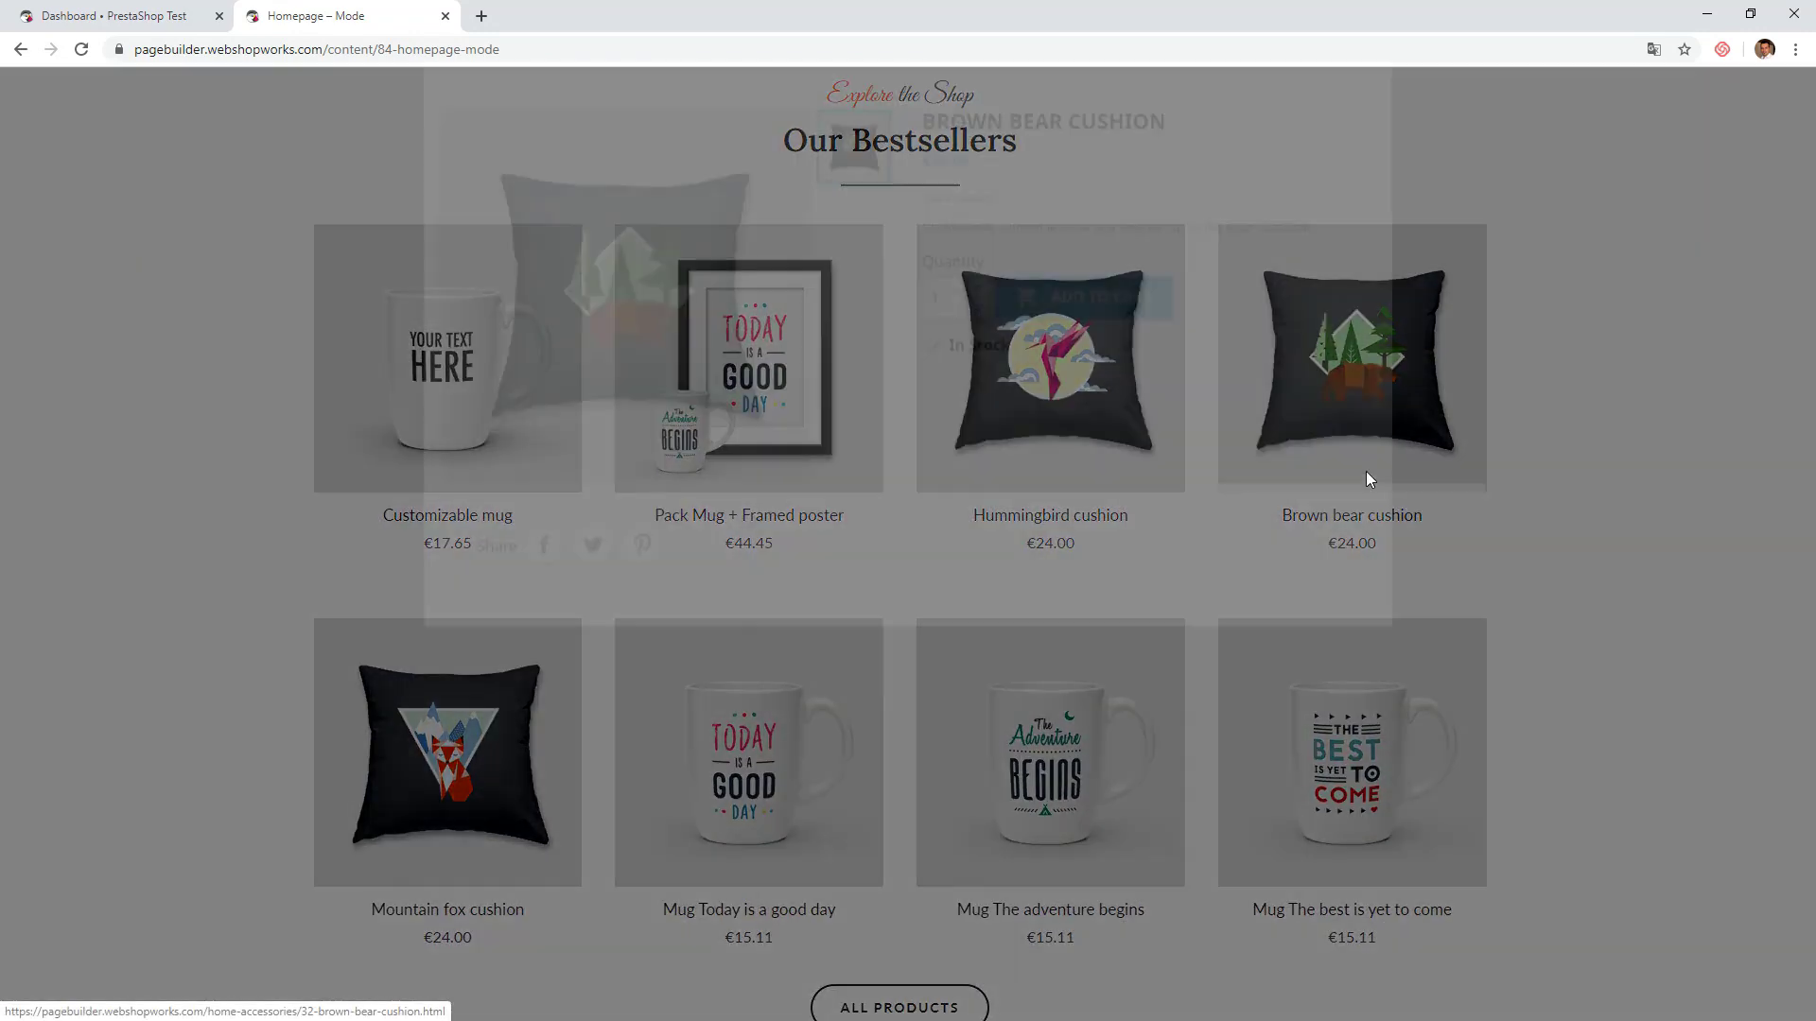
click(1375, 282)
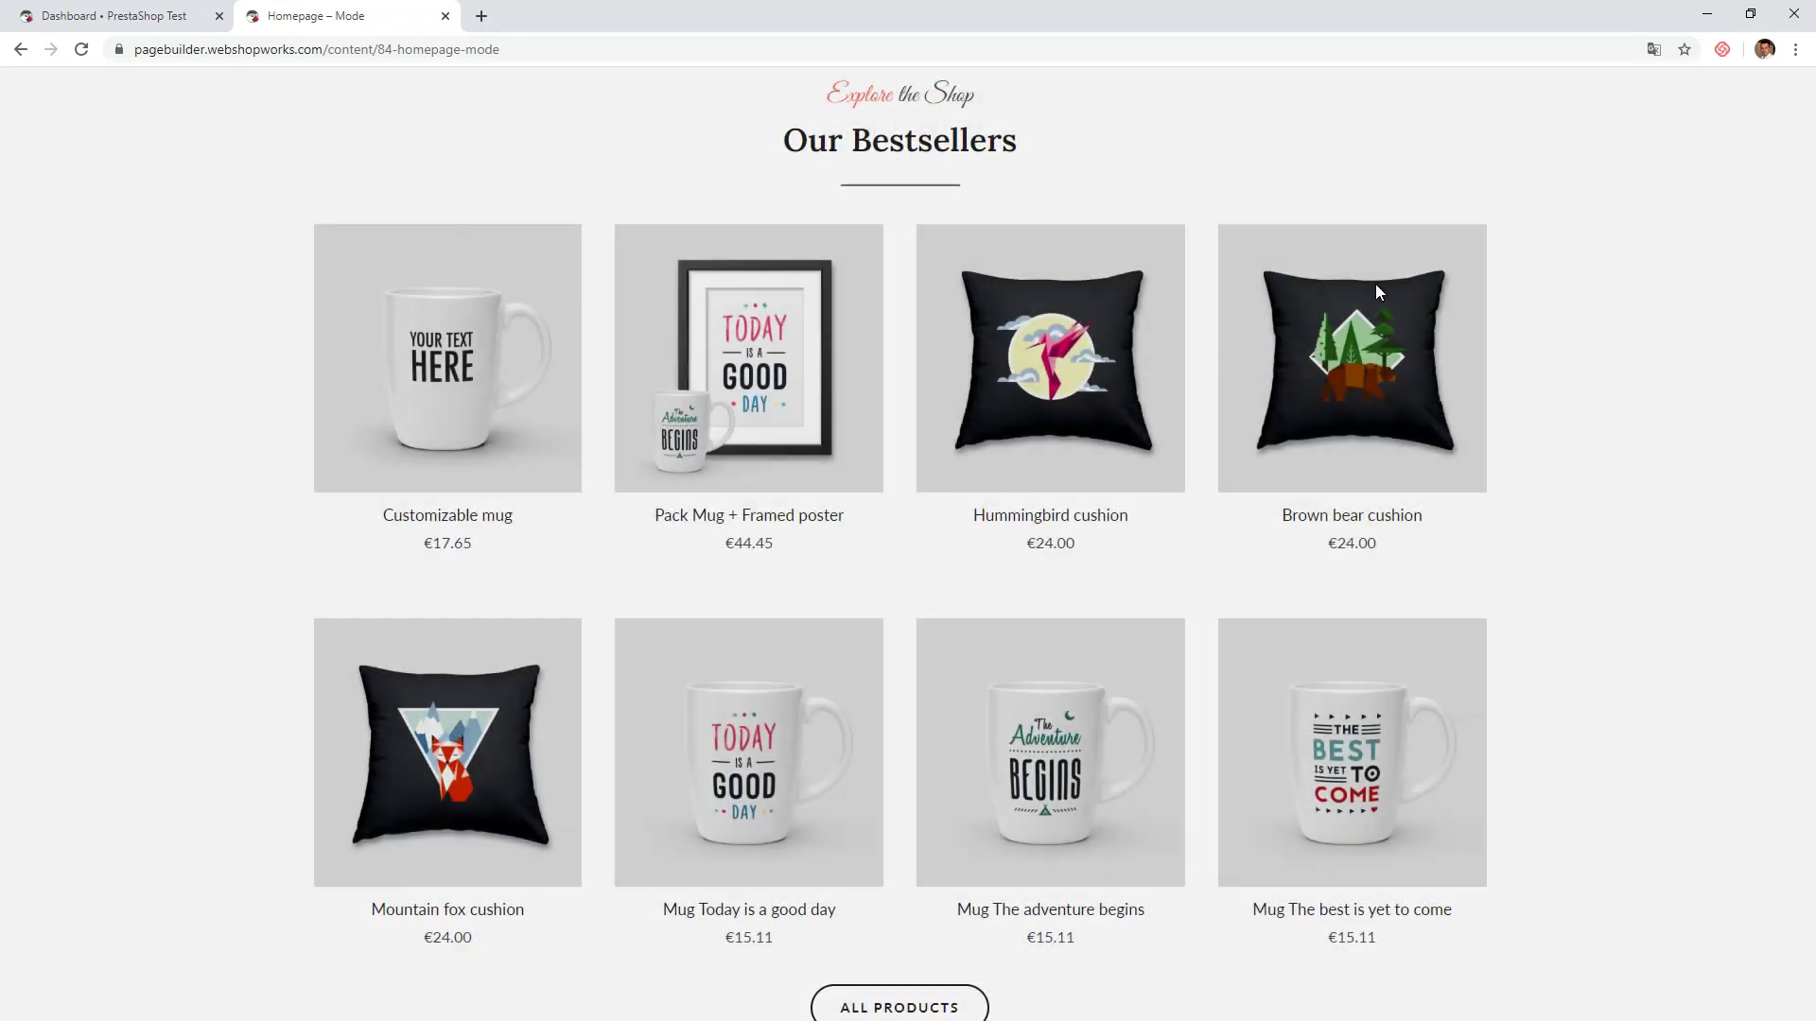
scroll(1612, 443, down, 3)
scroll(1611, 442, down, 3)
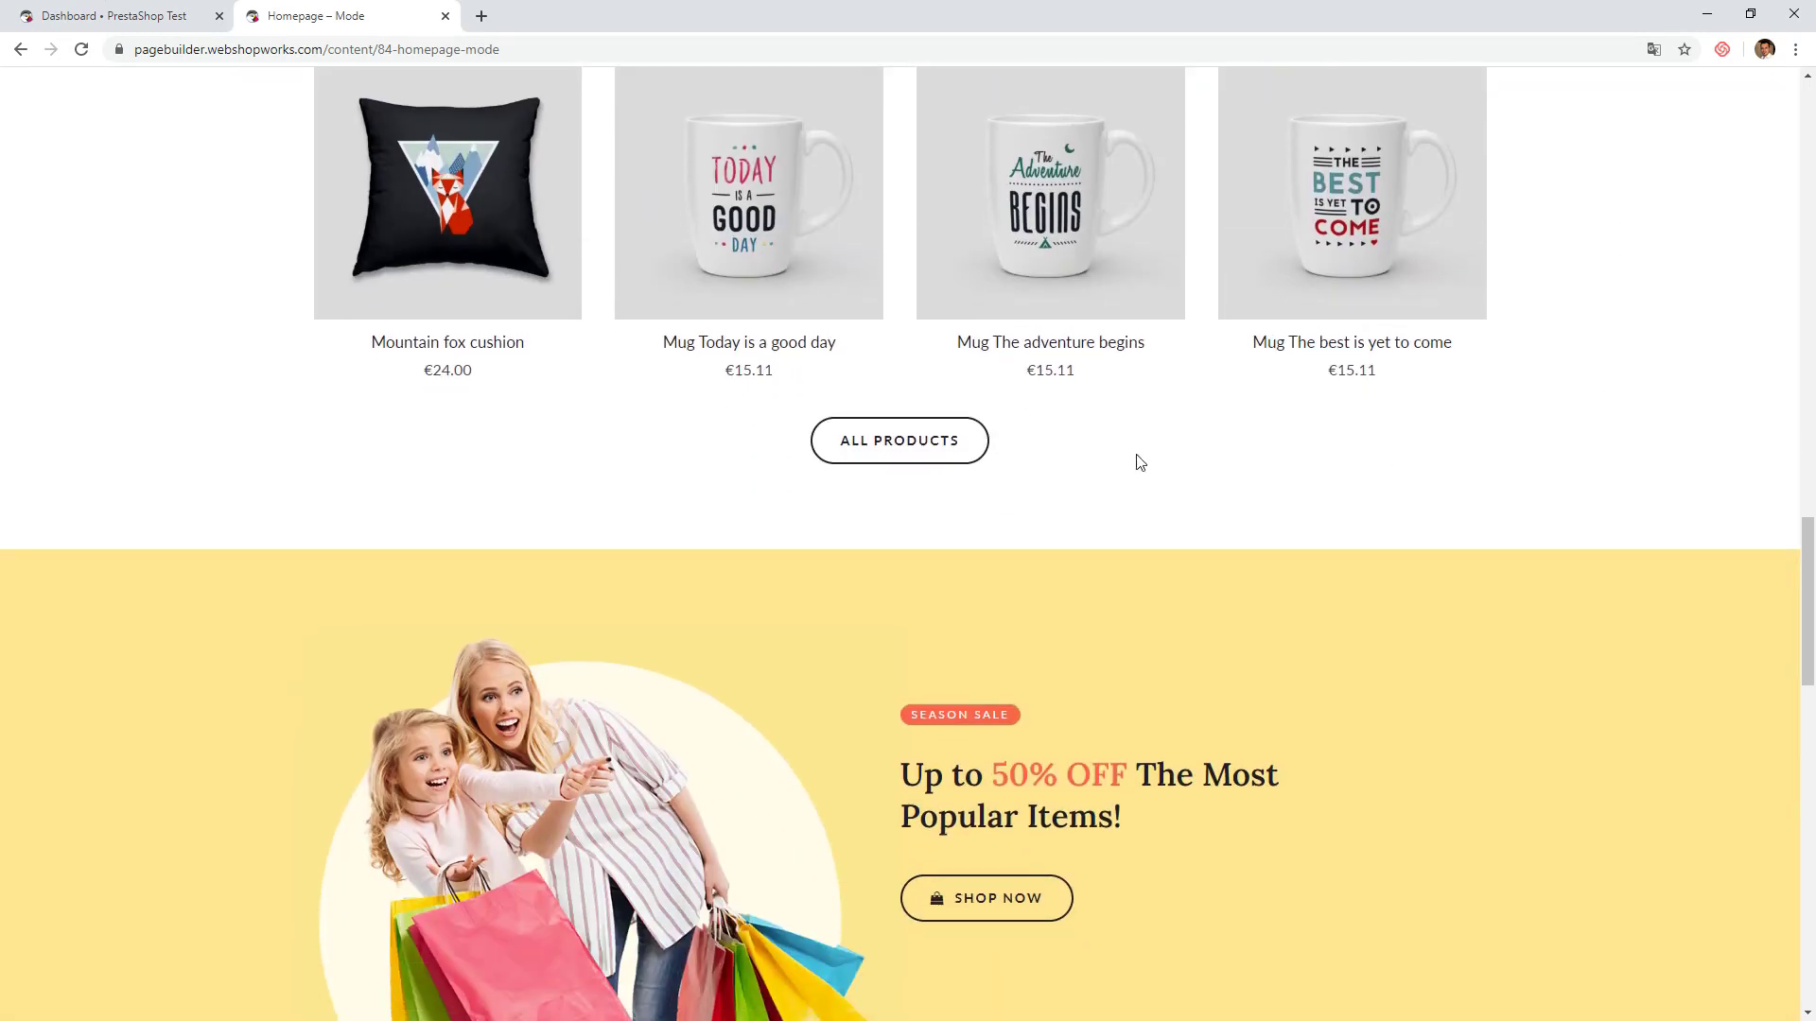
scroll(1012, 544, down, 3)
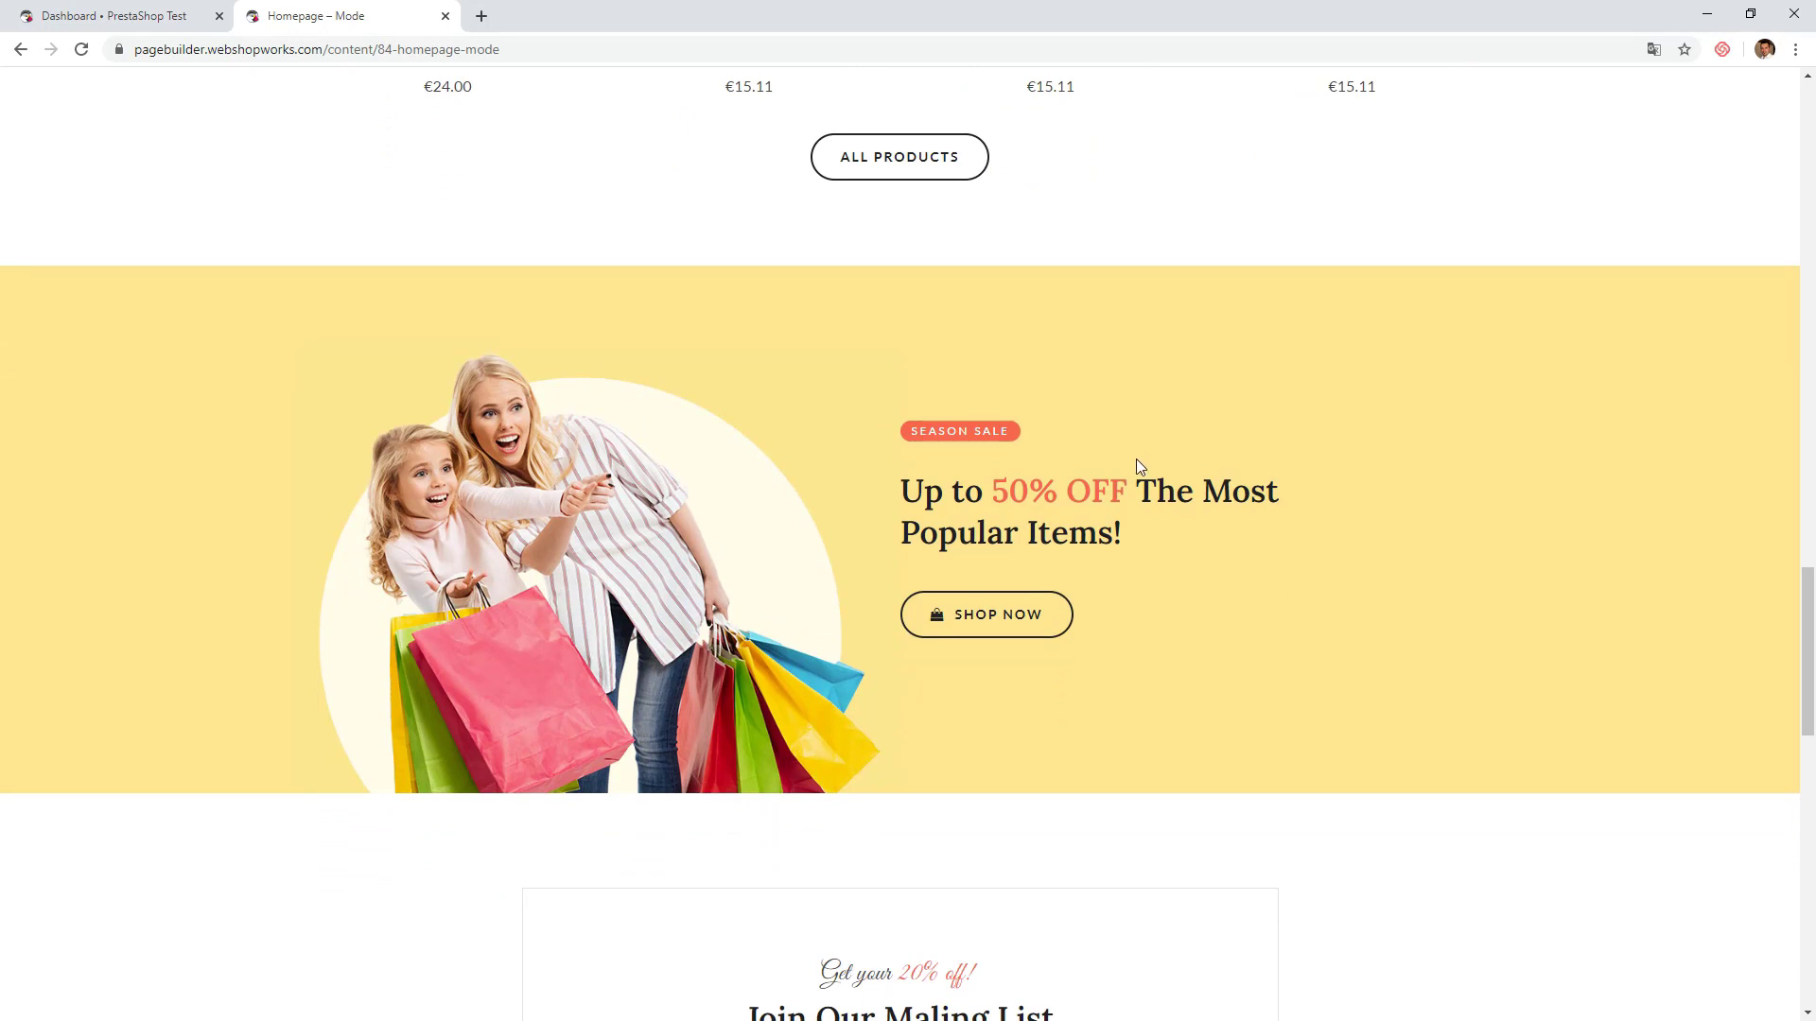
scroll(1362, 639, down, 1)
scroll(1362, 640, down, 5)
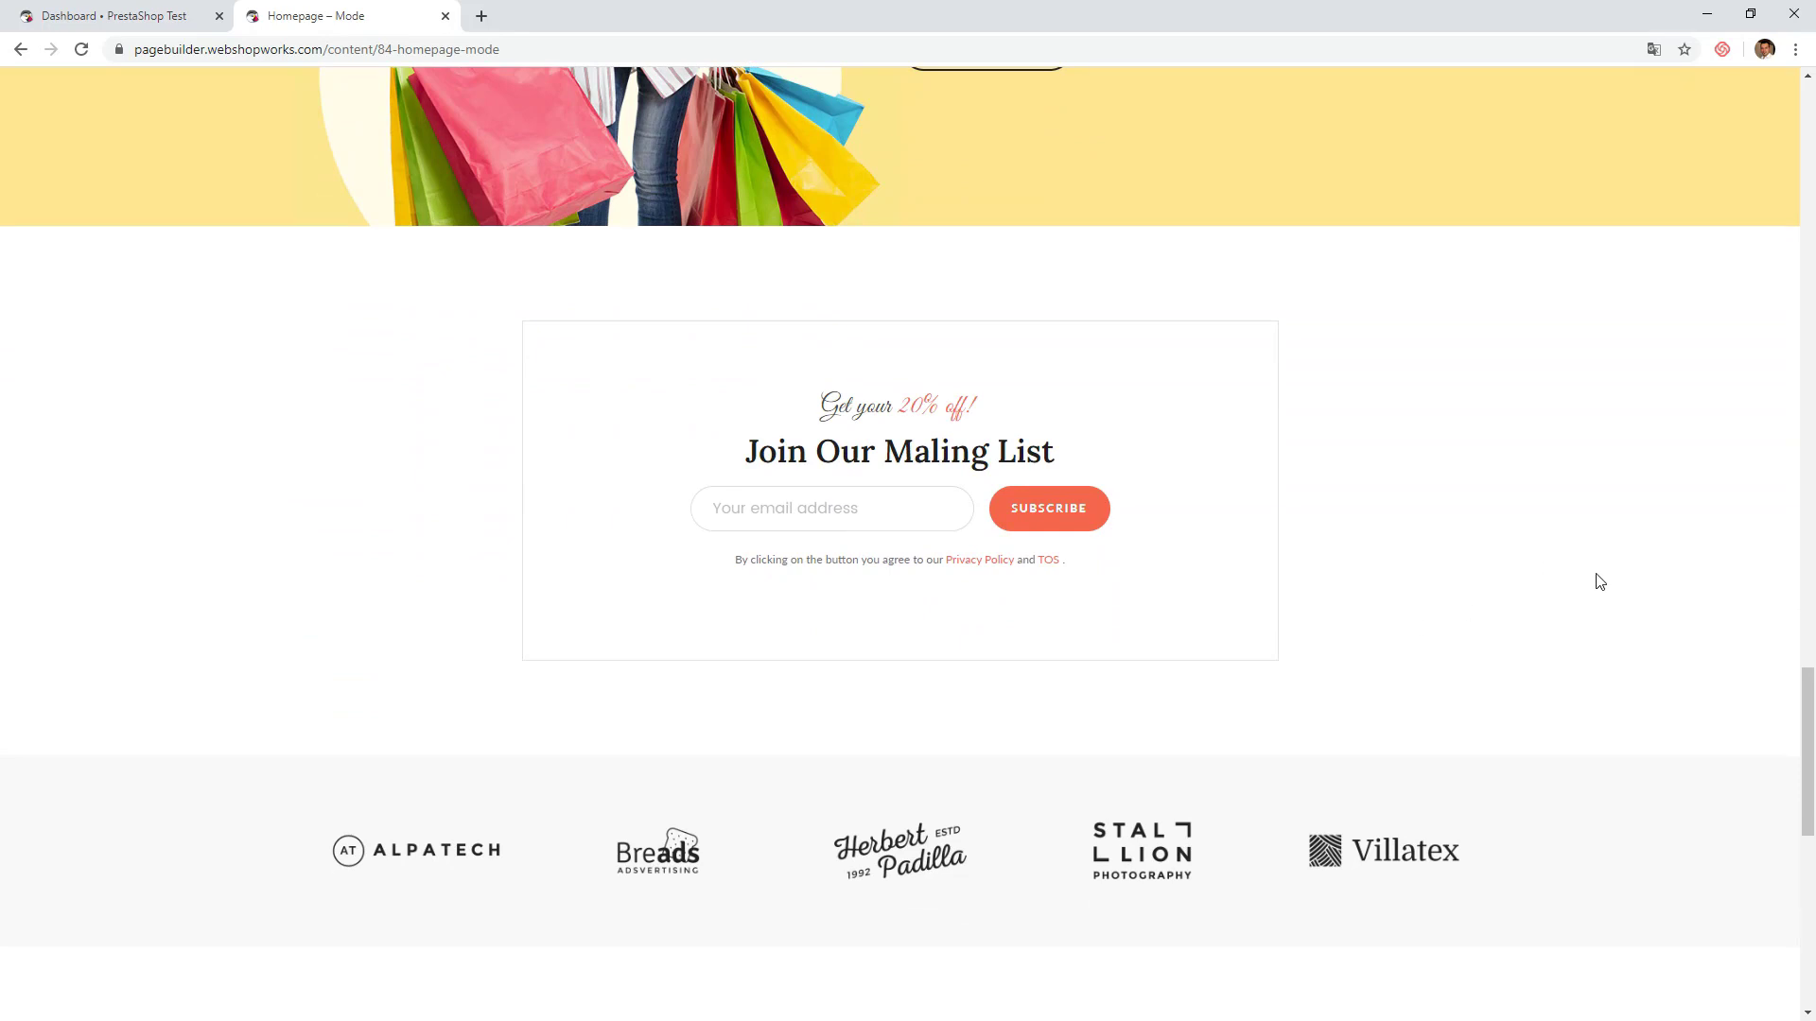
scroll(1599, 582, down, 4)
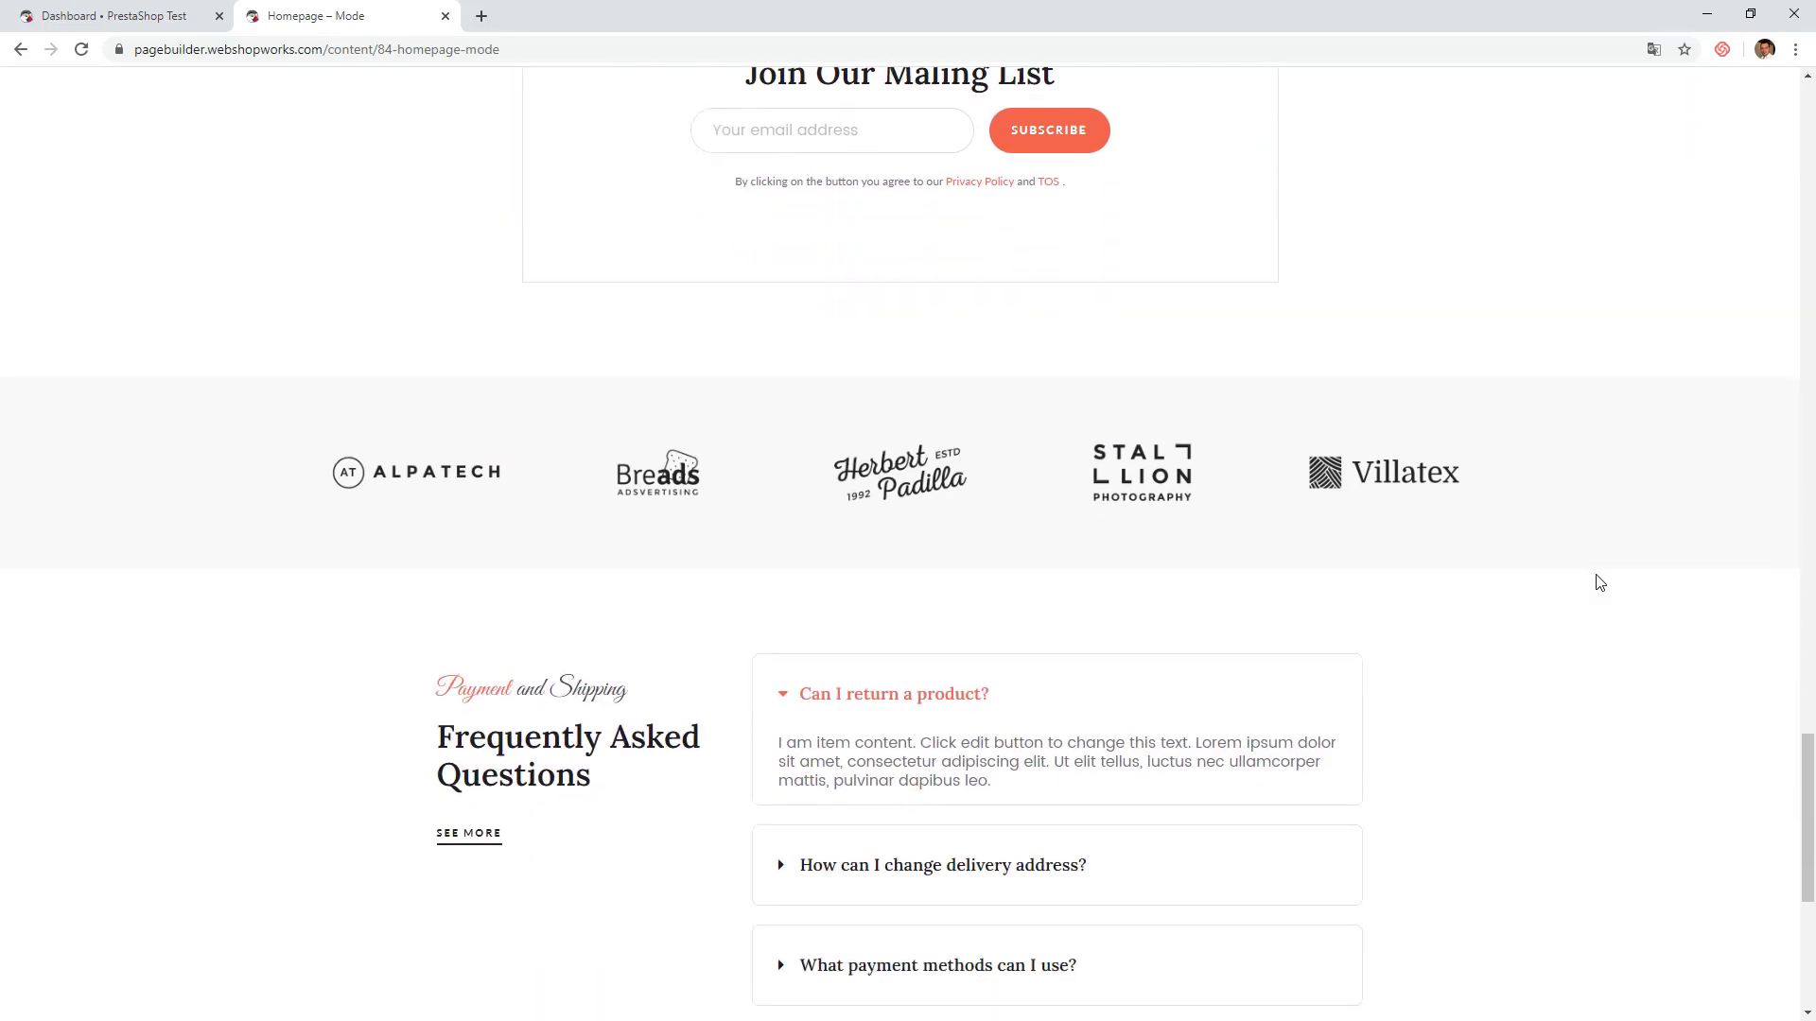
- Try expanding and collapsing the first two Frequently Asked Questions items, view the footer, and return to the top of the demo homepage
scroll(1599, 581, down, 2)
click(1215, 697)
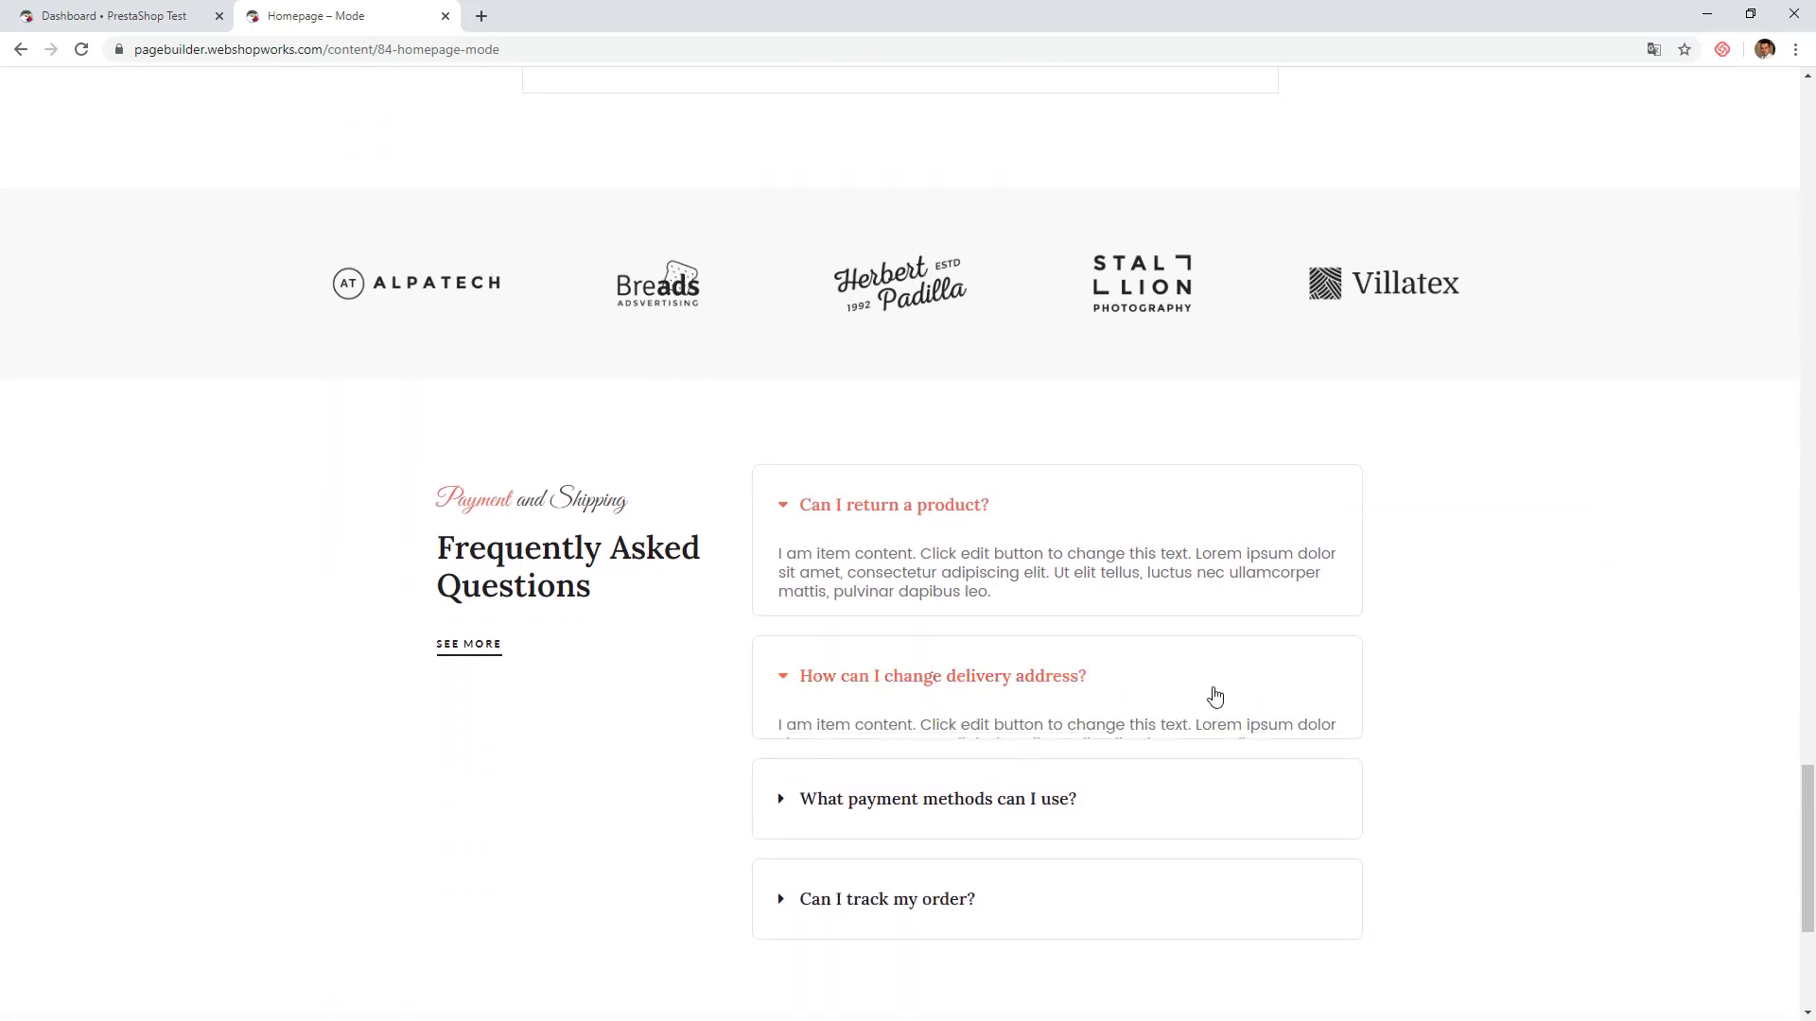
click(1209, 685)
click(1010, 484)
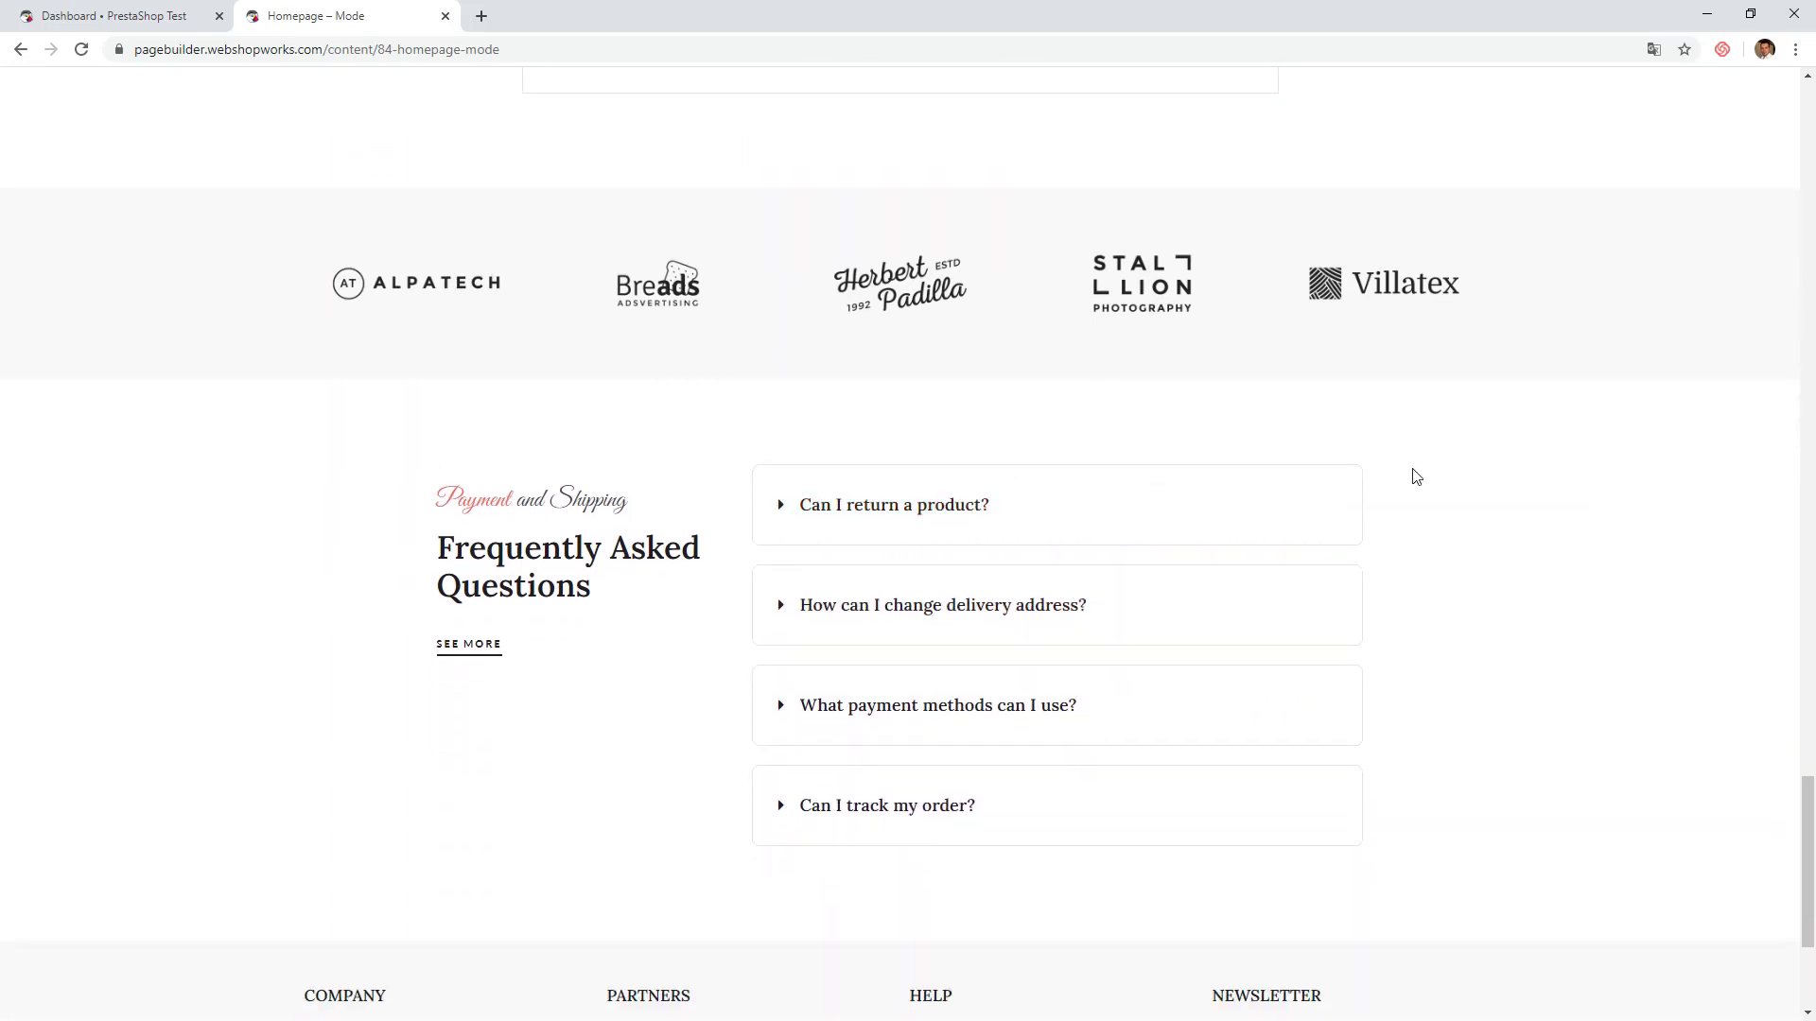
scroll(1502, 652, down, 3)
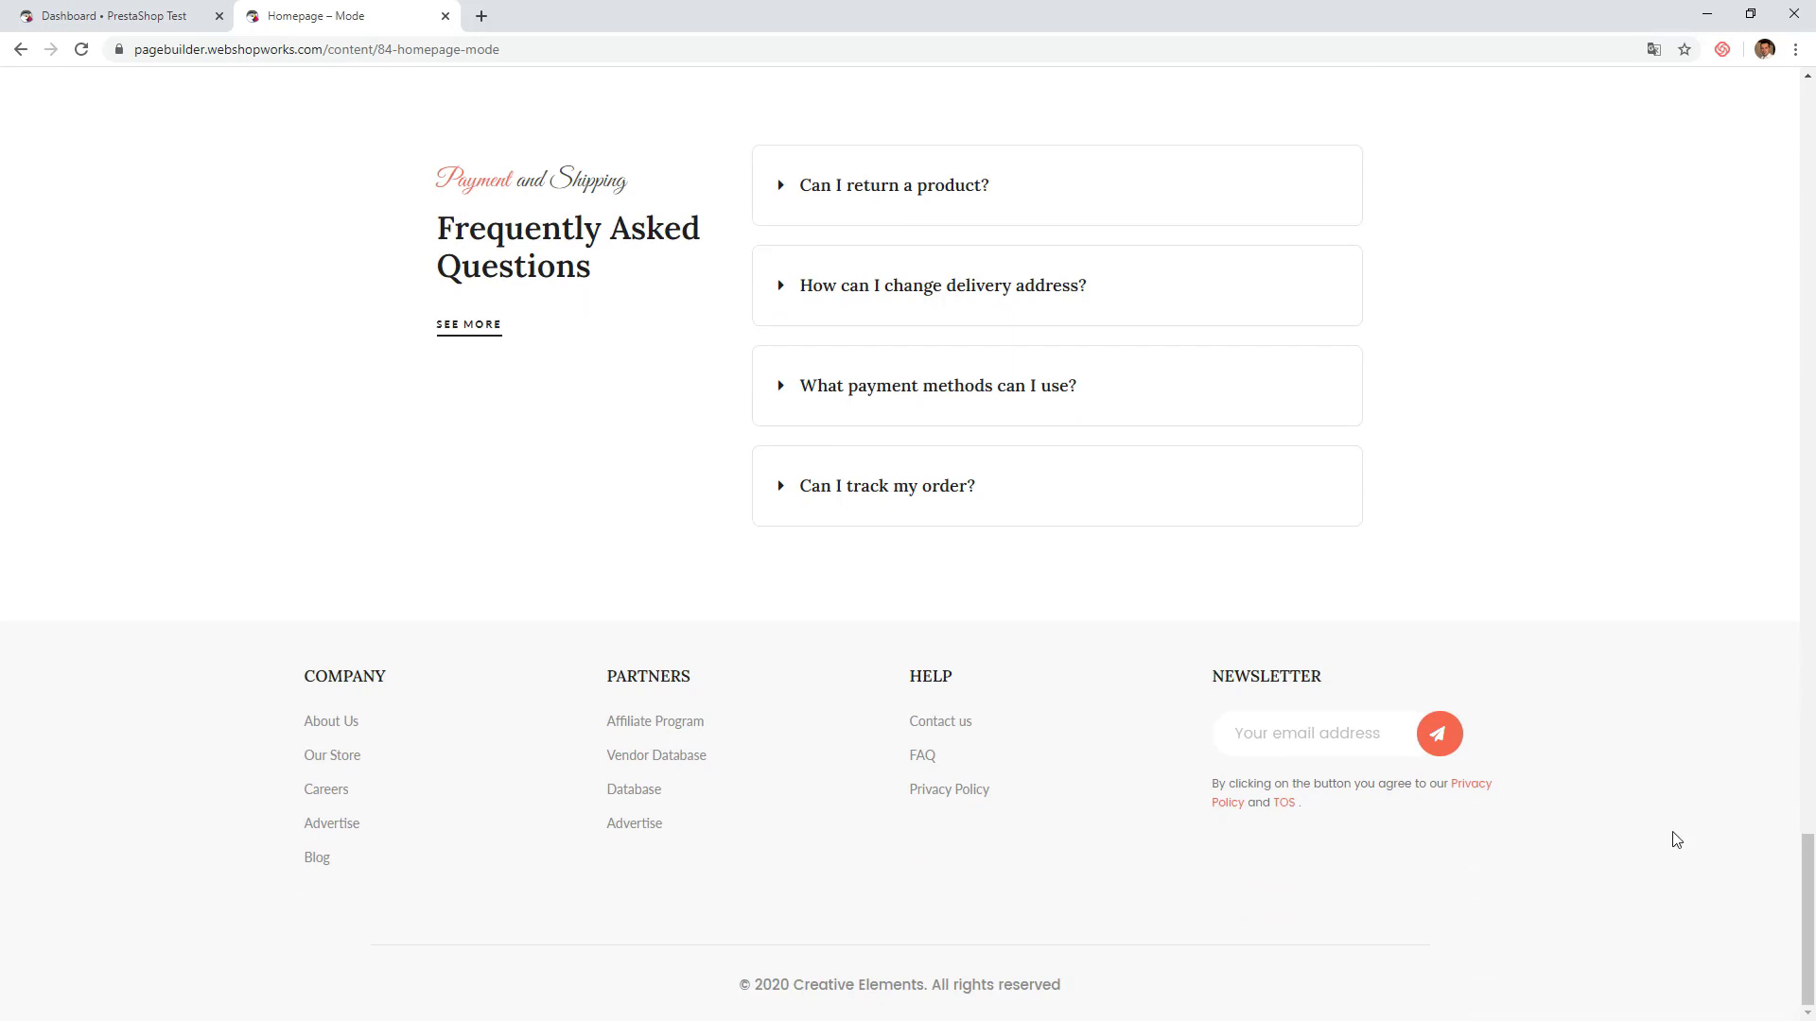
drag(1799, 893, 1723, 135)
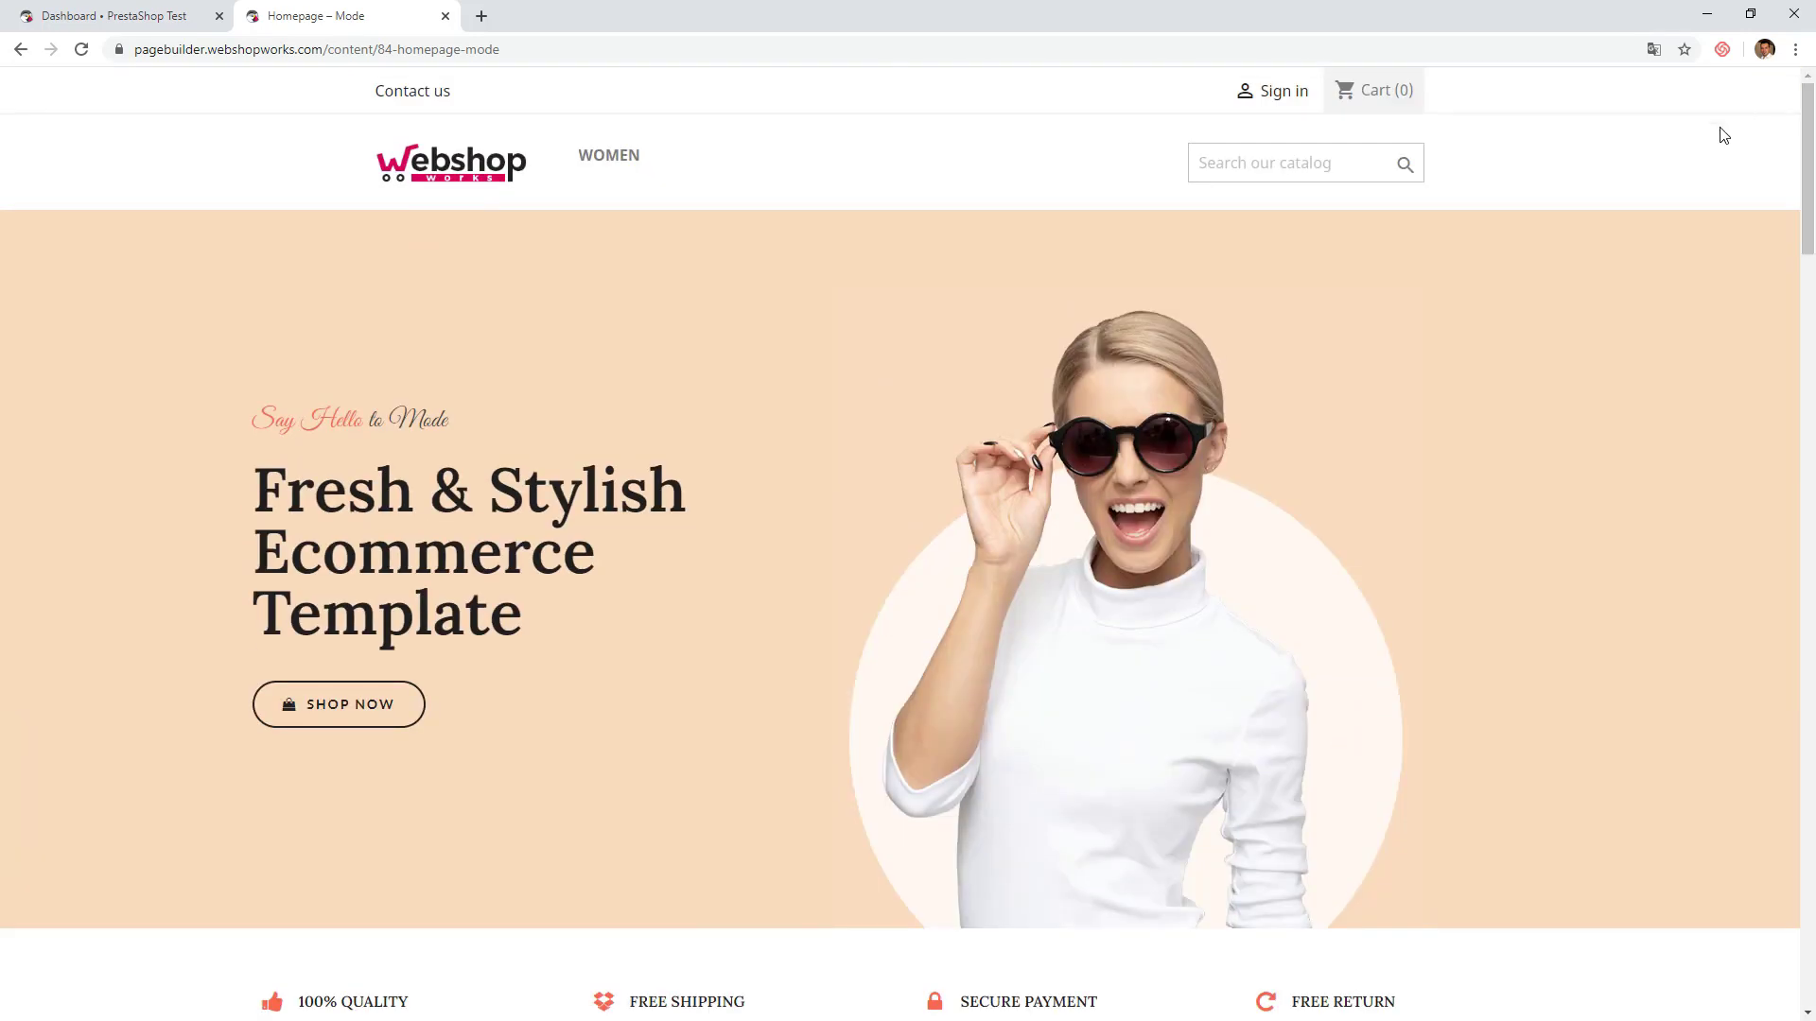
- Switch to the PrestaShop dashboard, view the test shop's storefront, and close it again
click(156, 17)
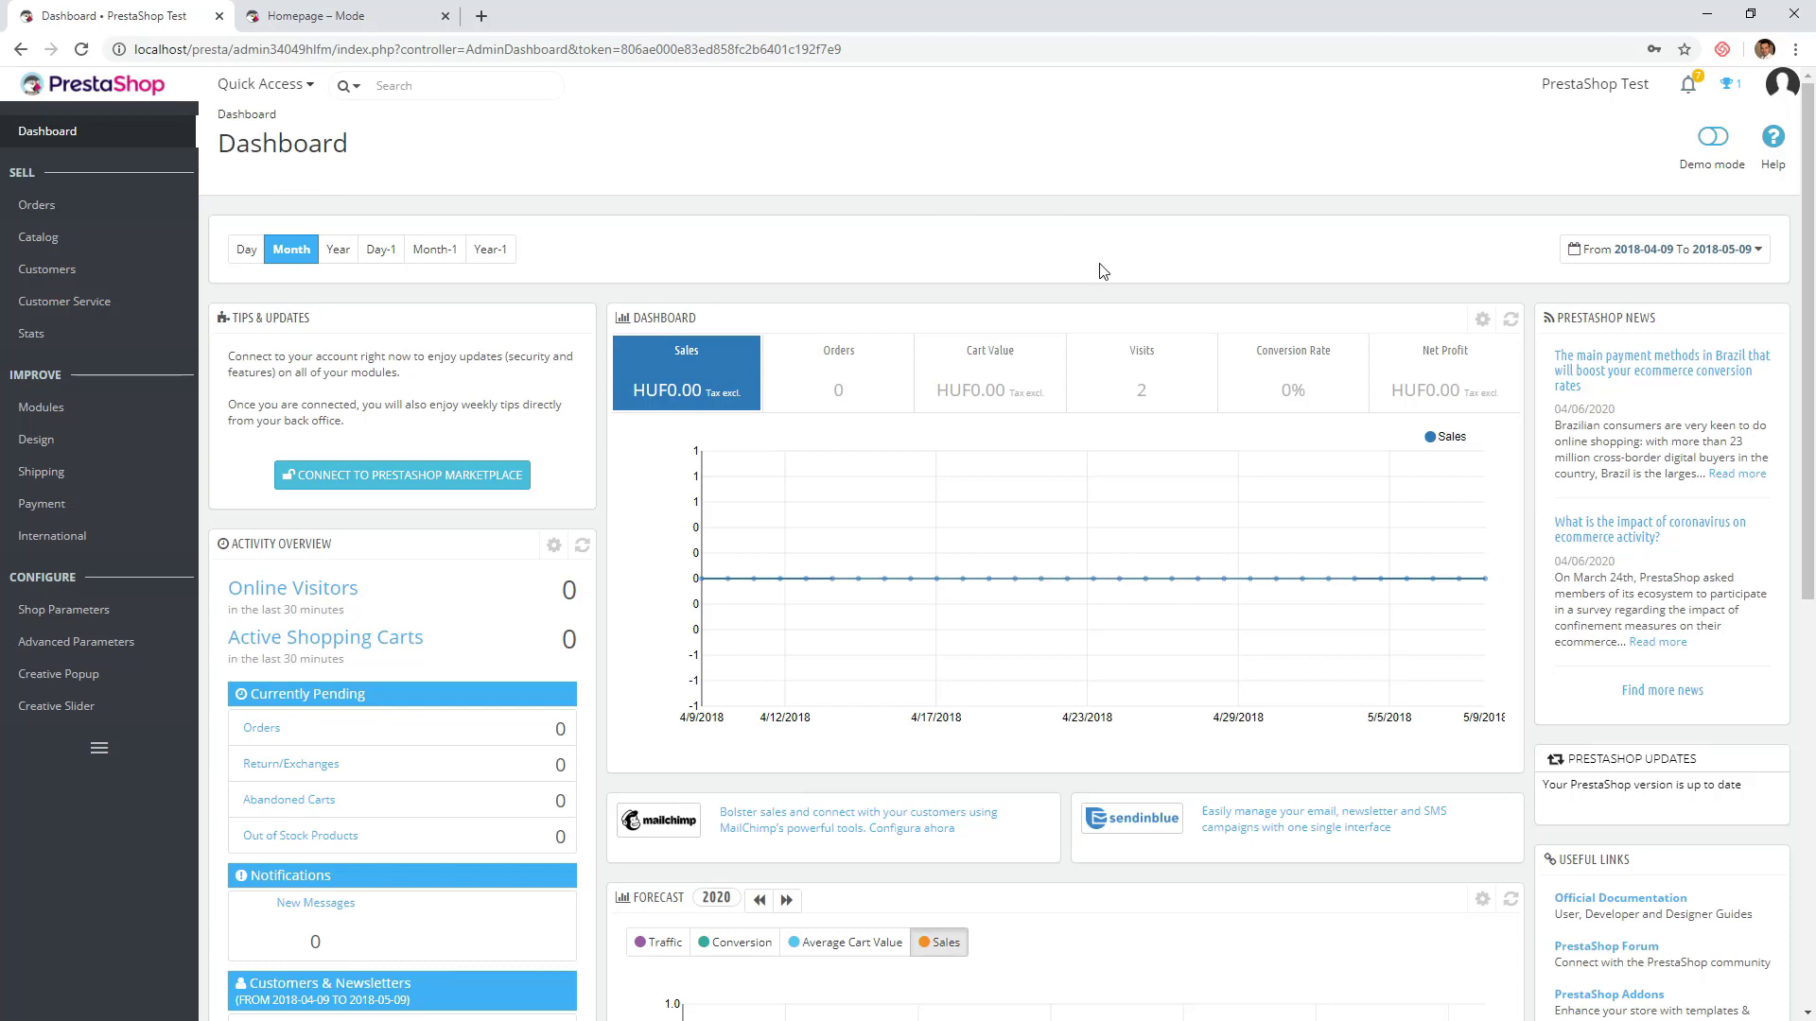
click(1595, 83)
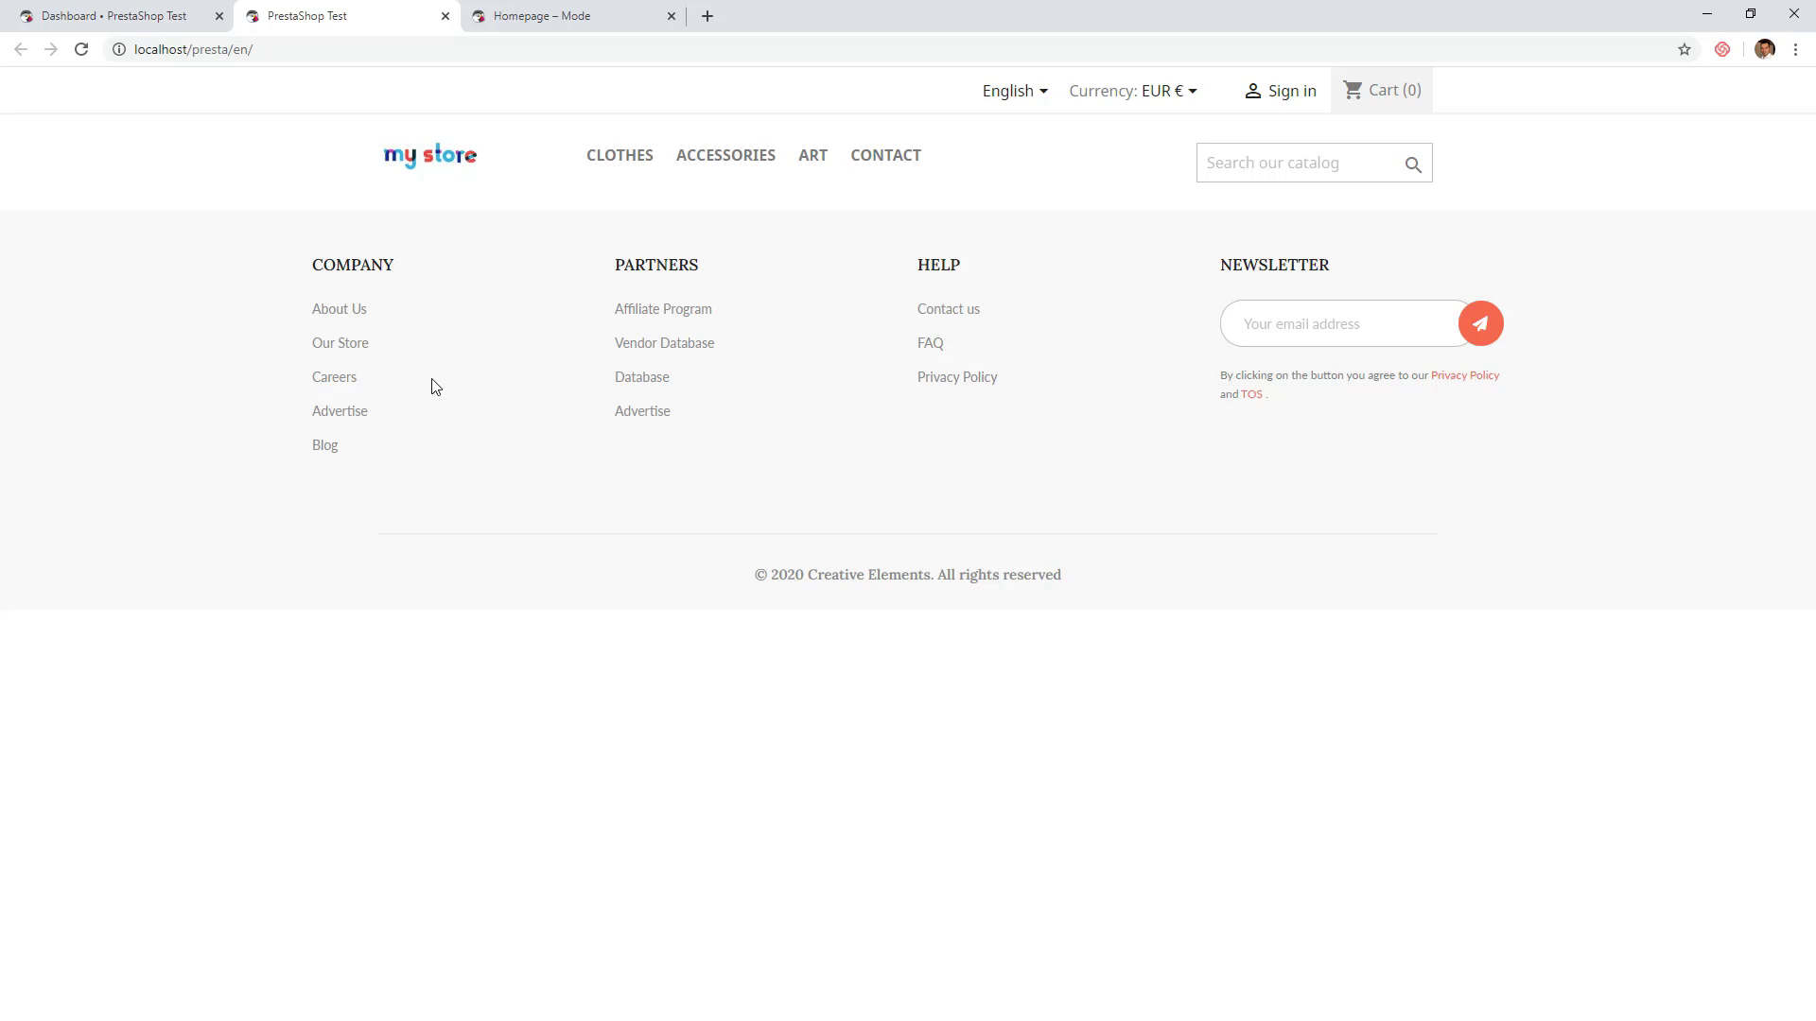
click(445, 16)
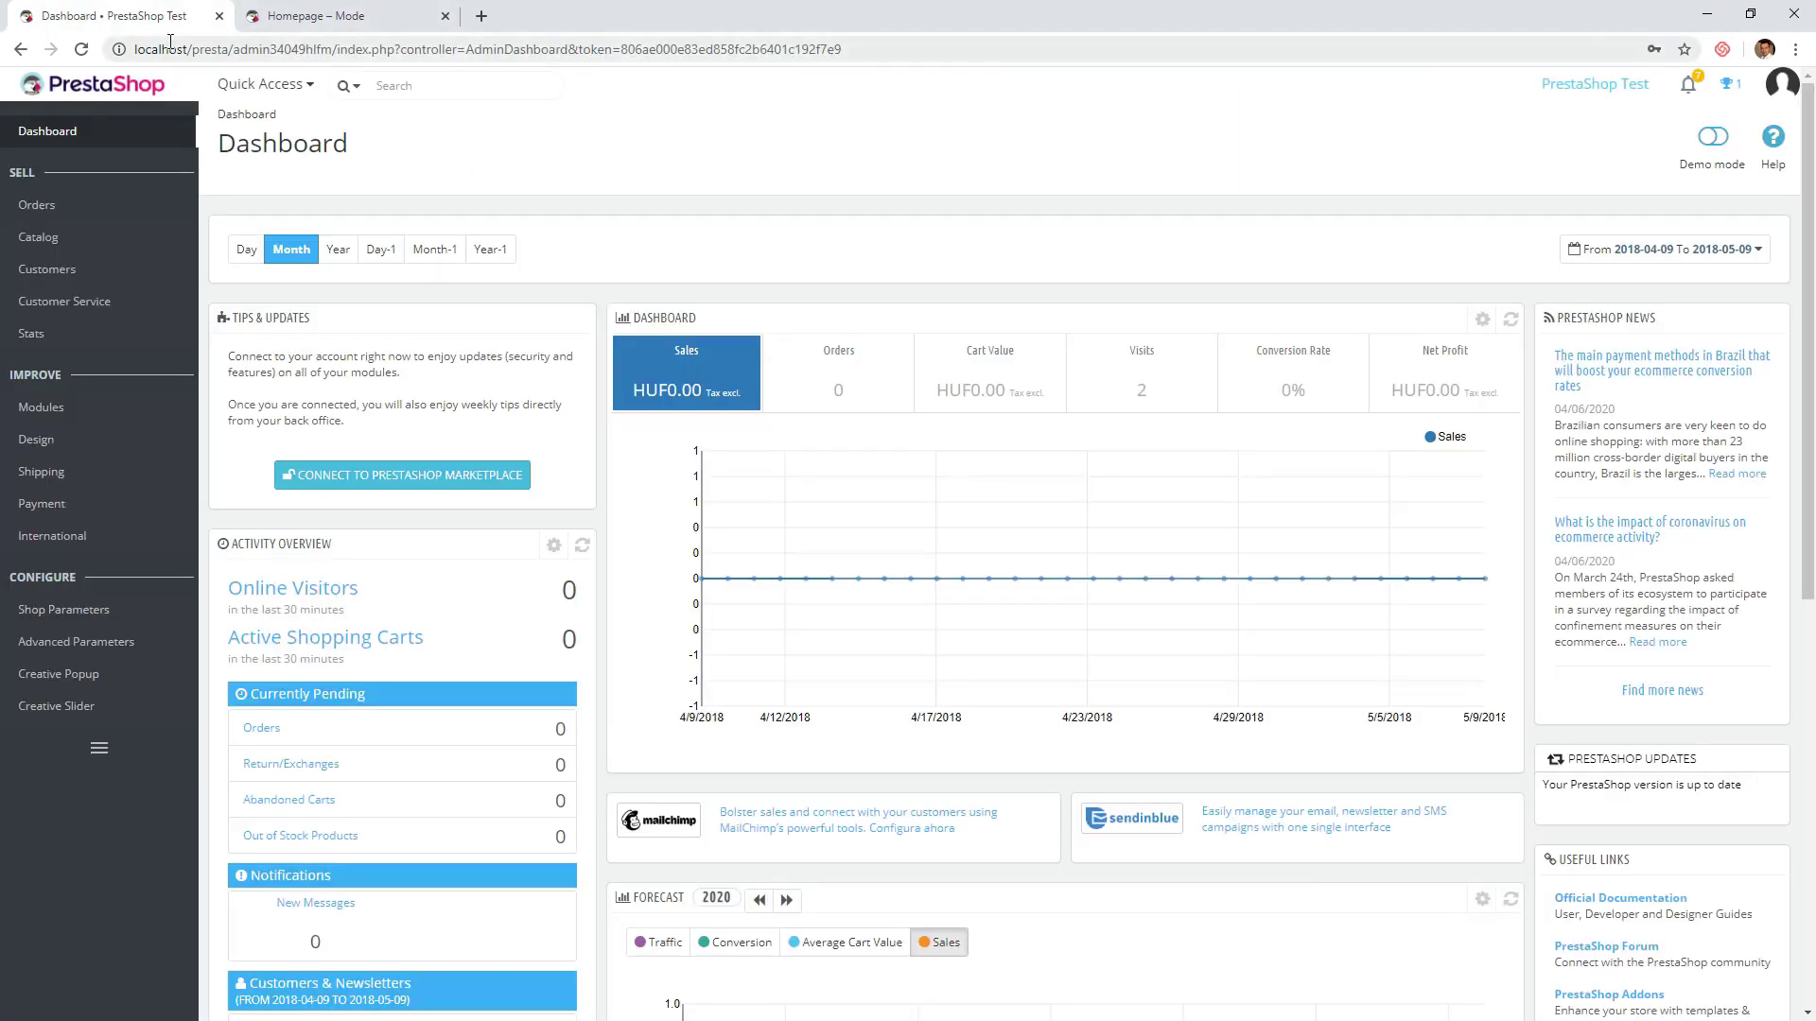
- Open the Home content placed at displayHome for editing with Creative Elements
mouse_move(102, 445)
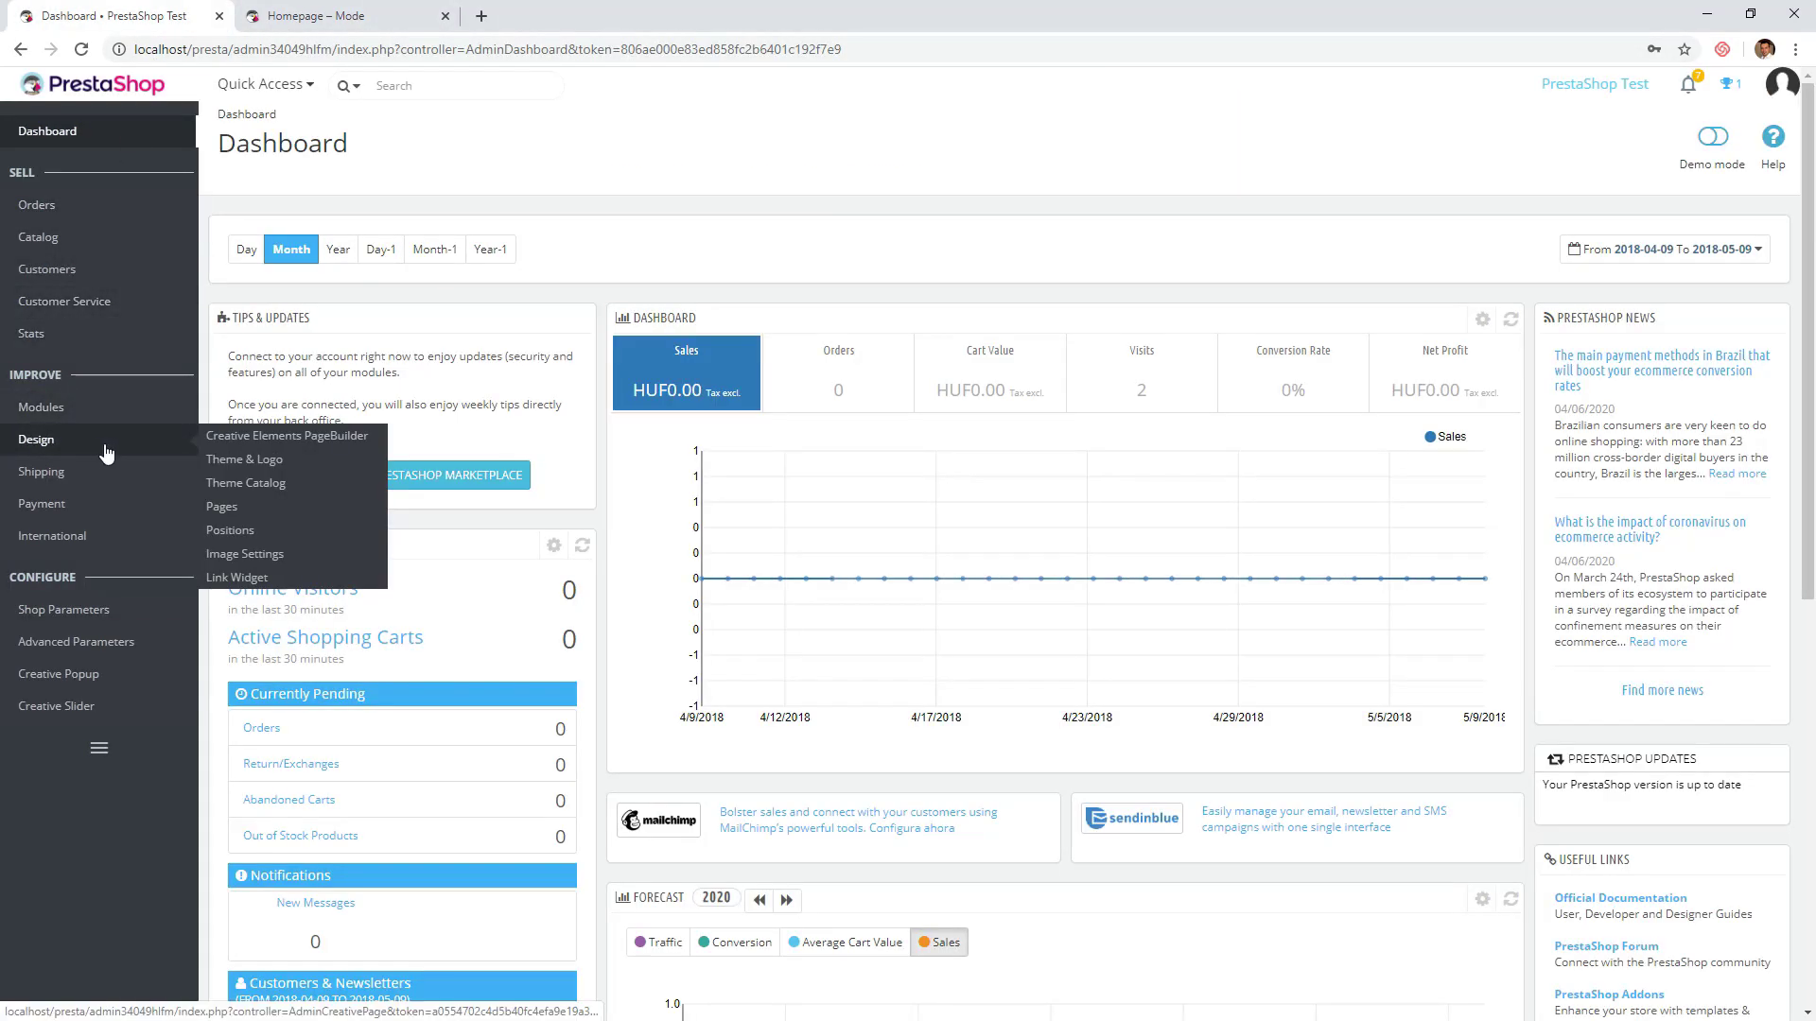
click(242, 443)
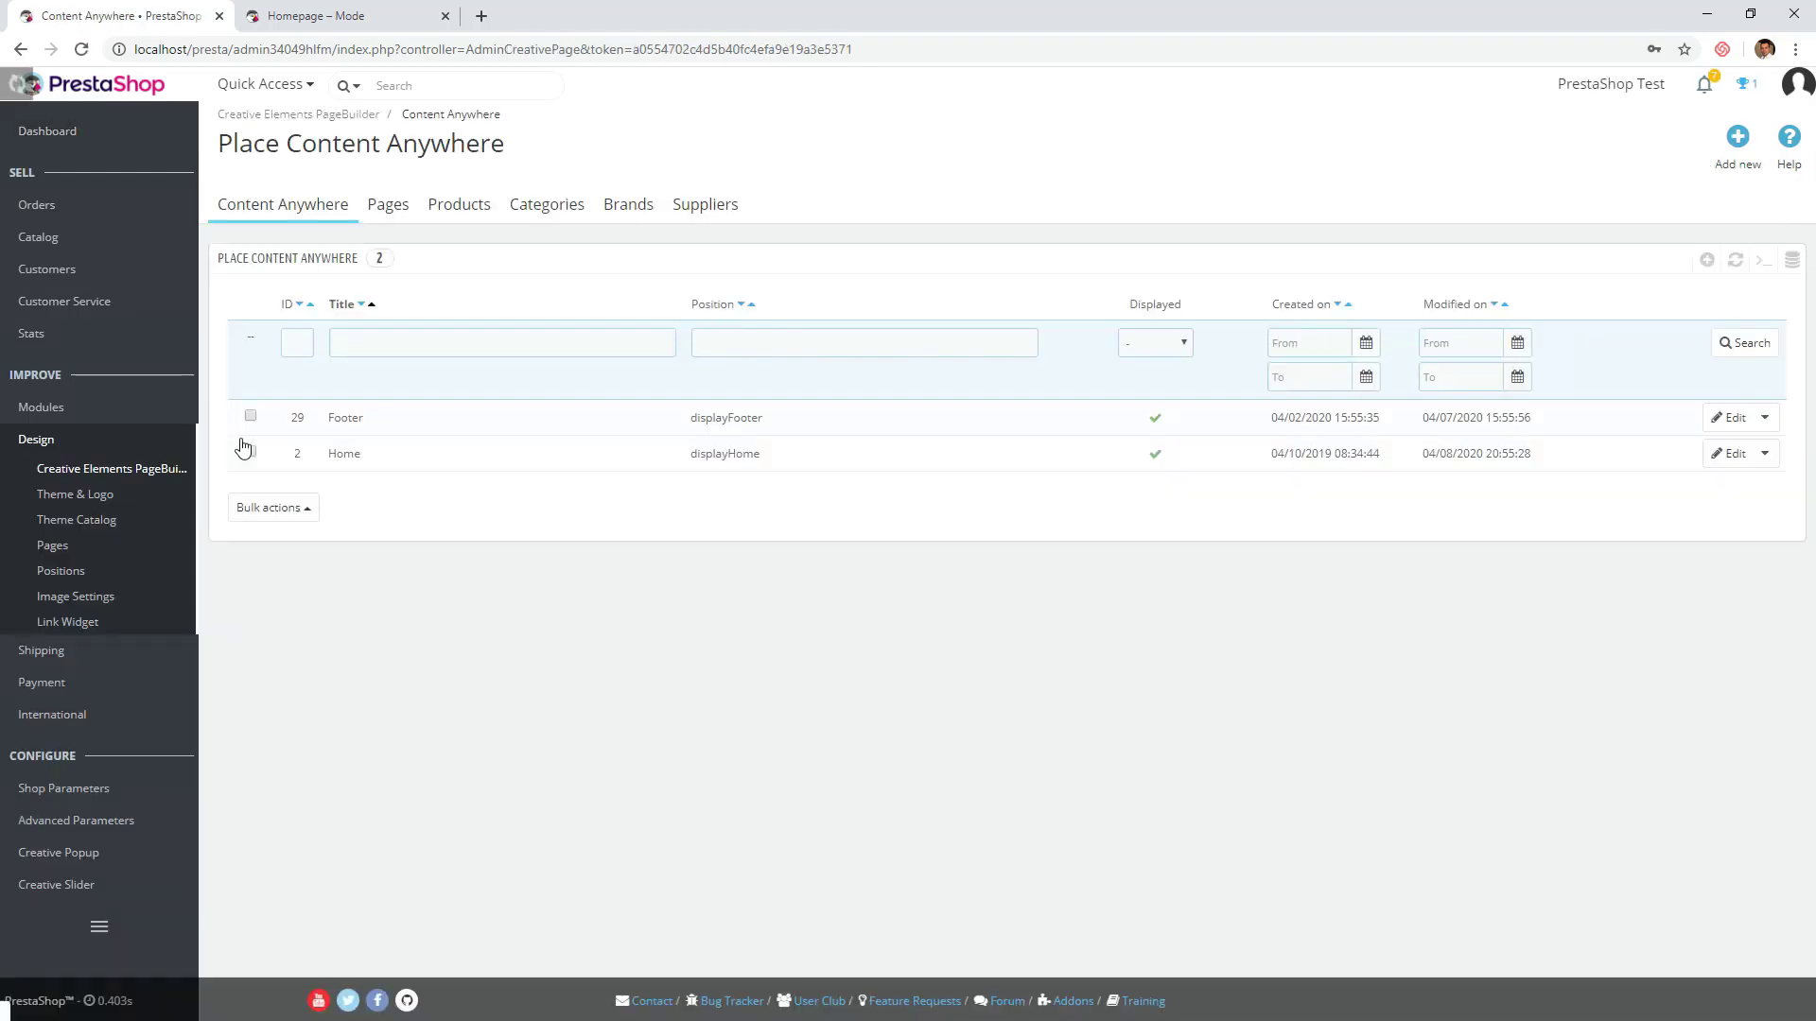
click(734, 459)
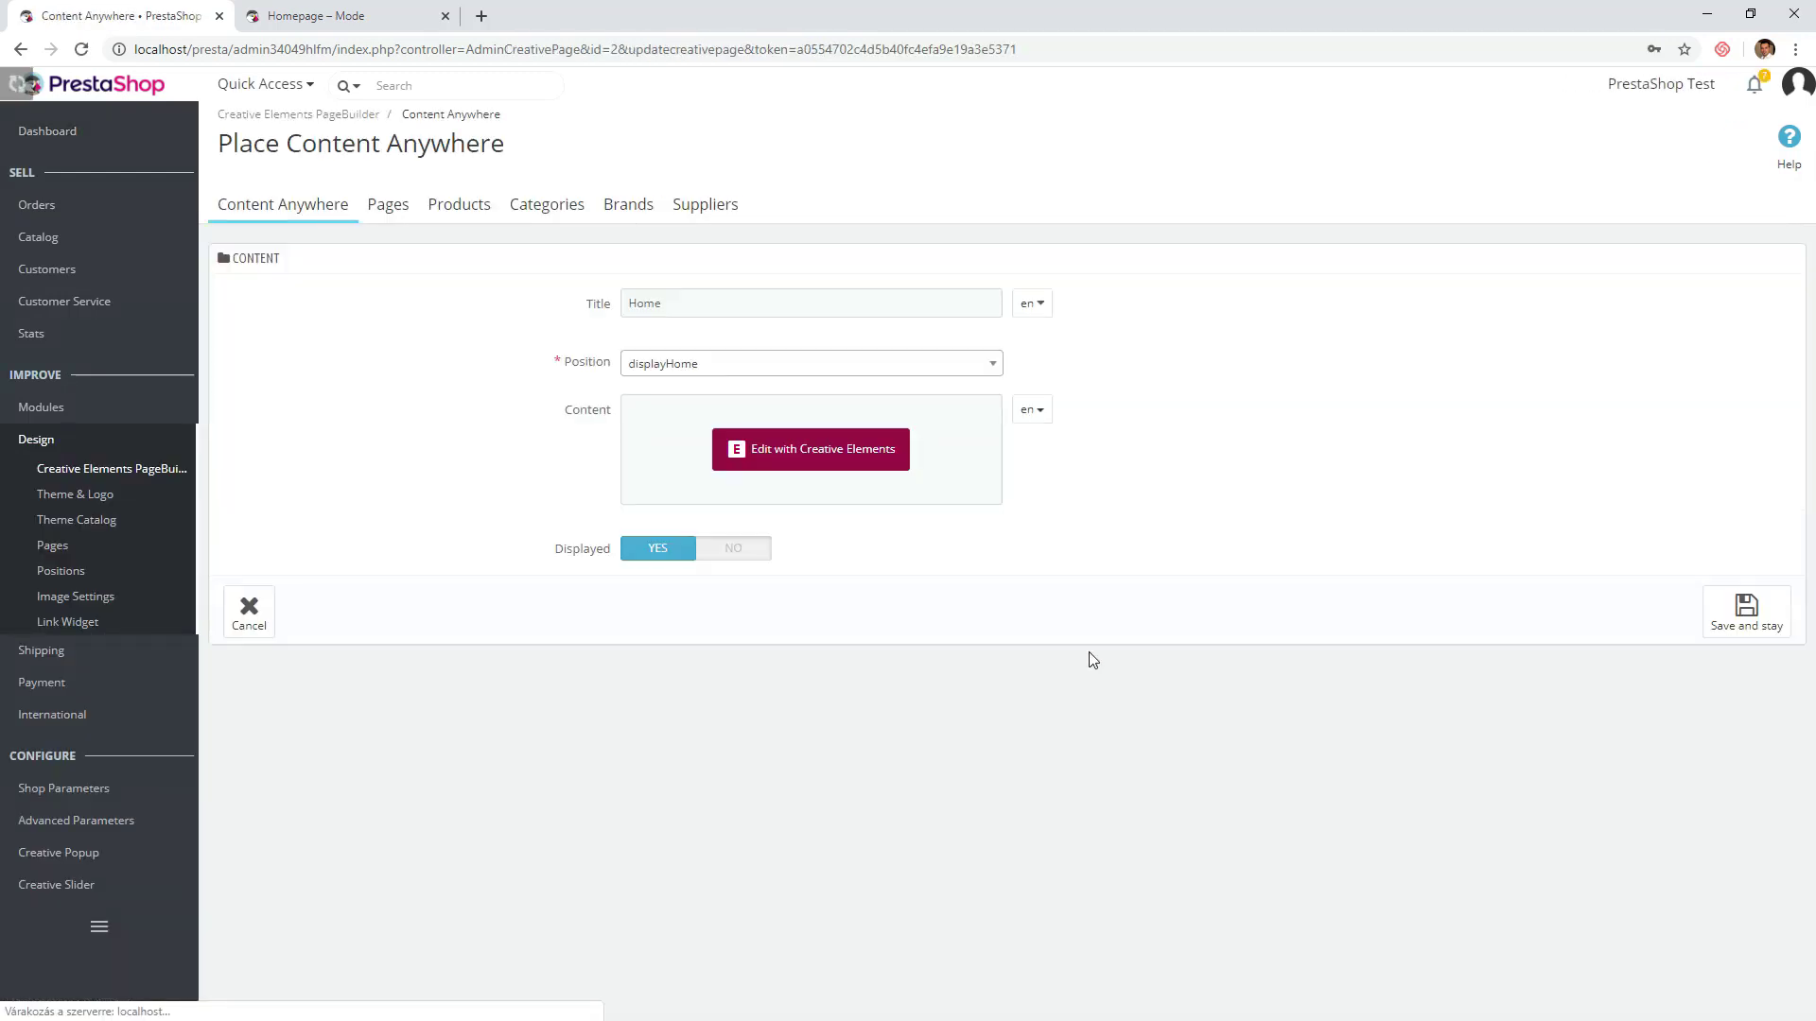
click(782, 459)
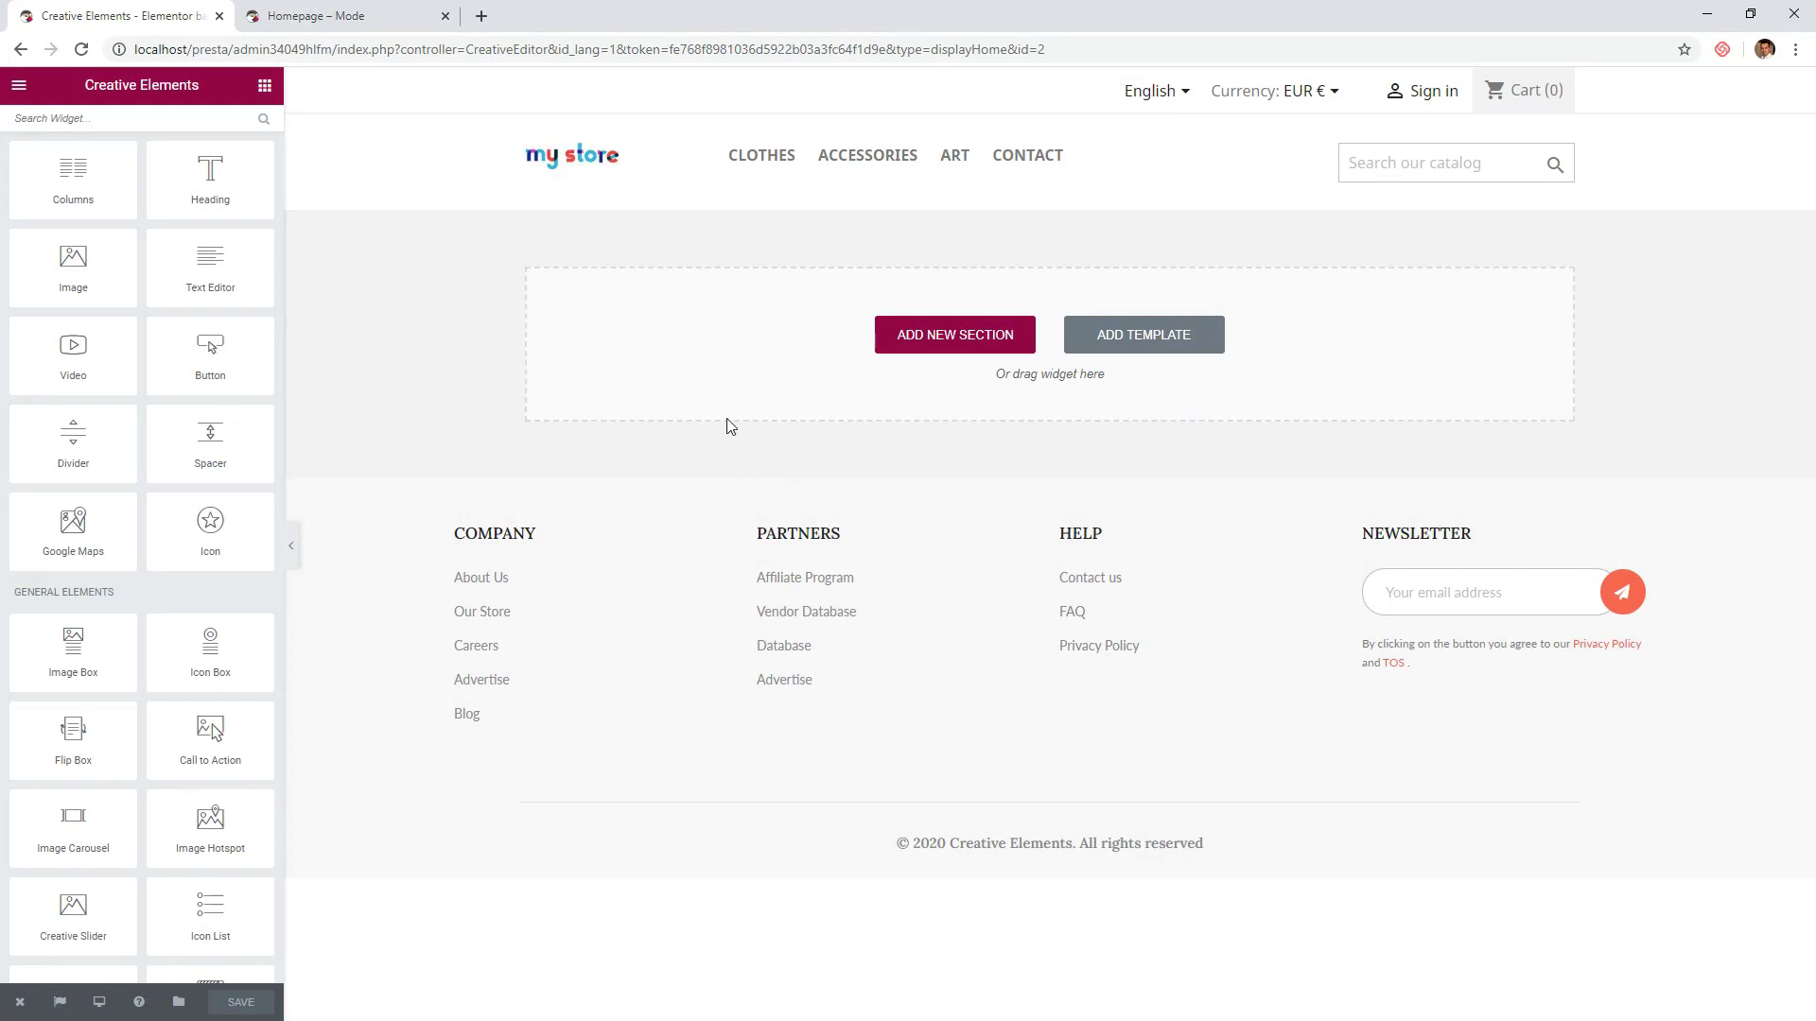
- Review the global font settings for the primary headline, secondary headline, body text and accent text
click(18, 87)
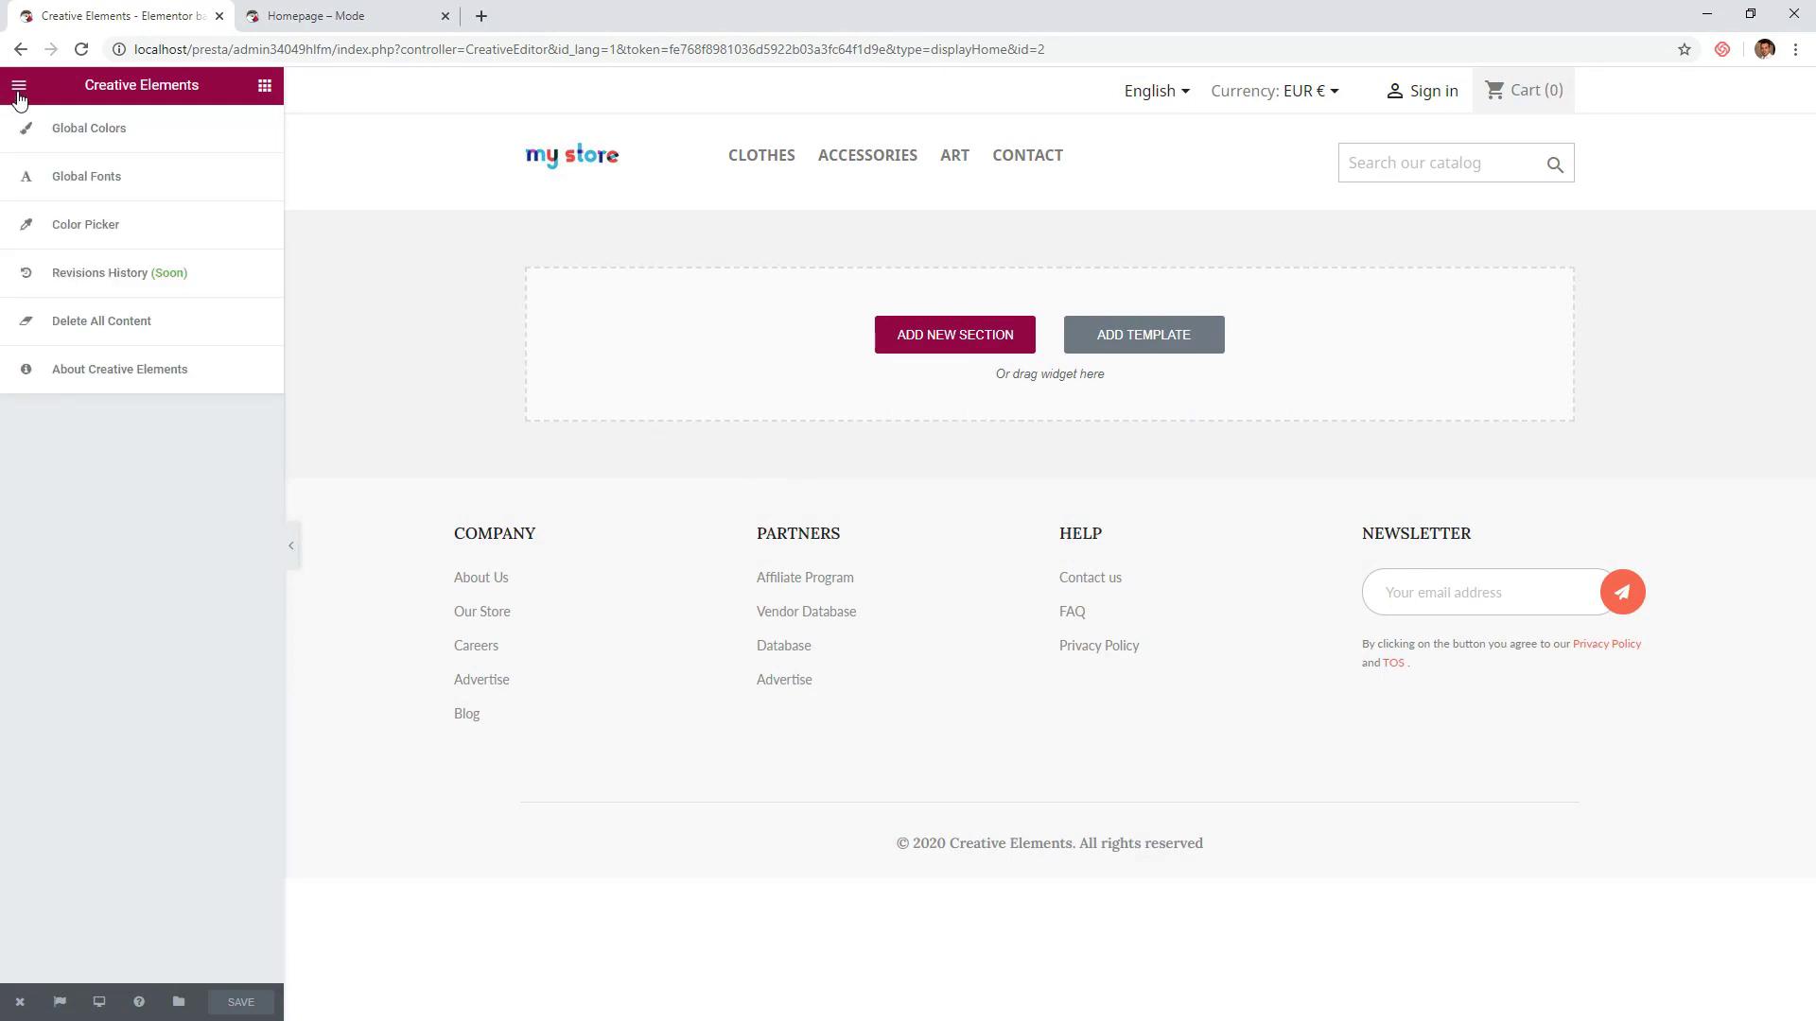
click(33, 177)
click(28, 176)
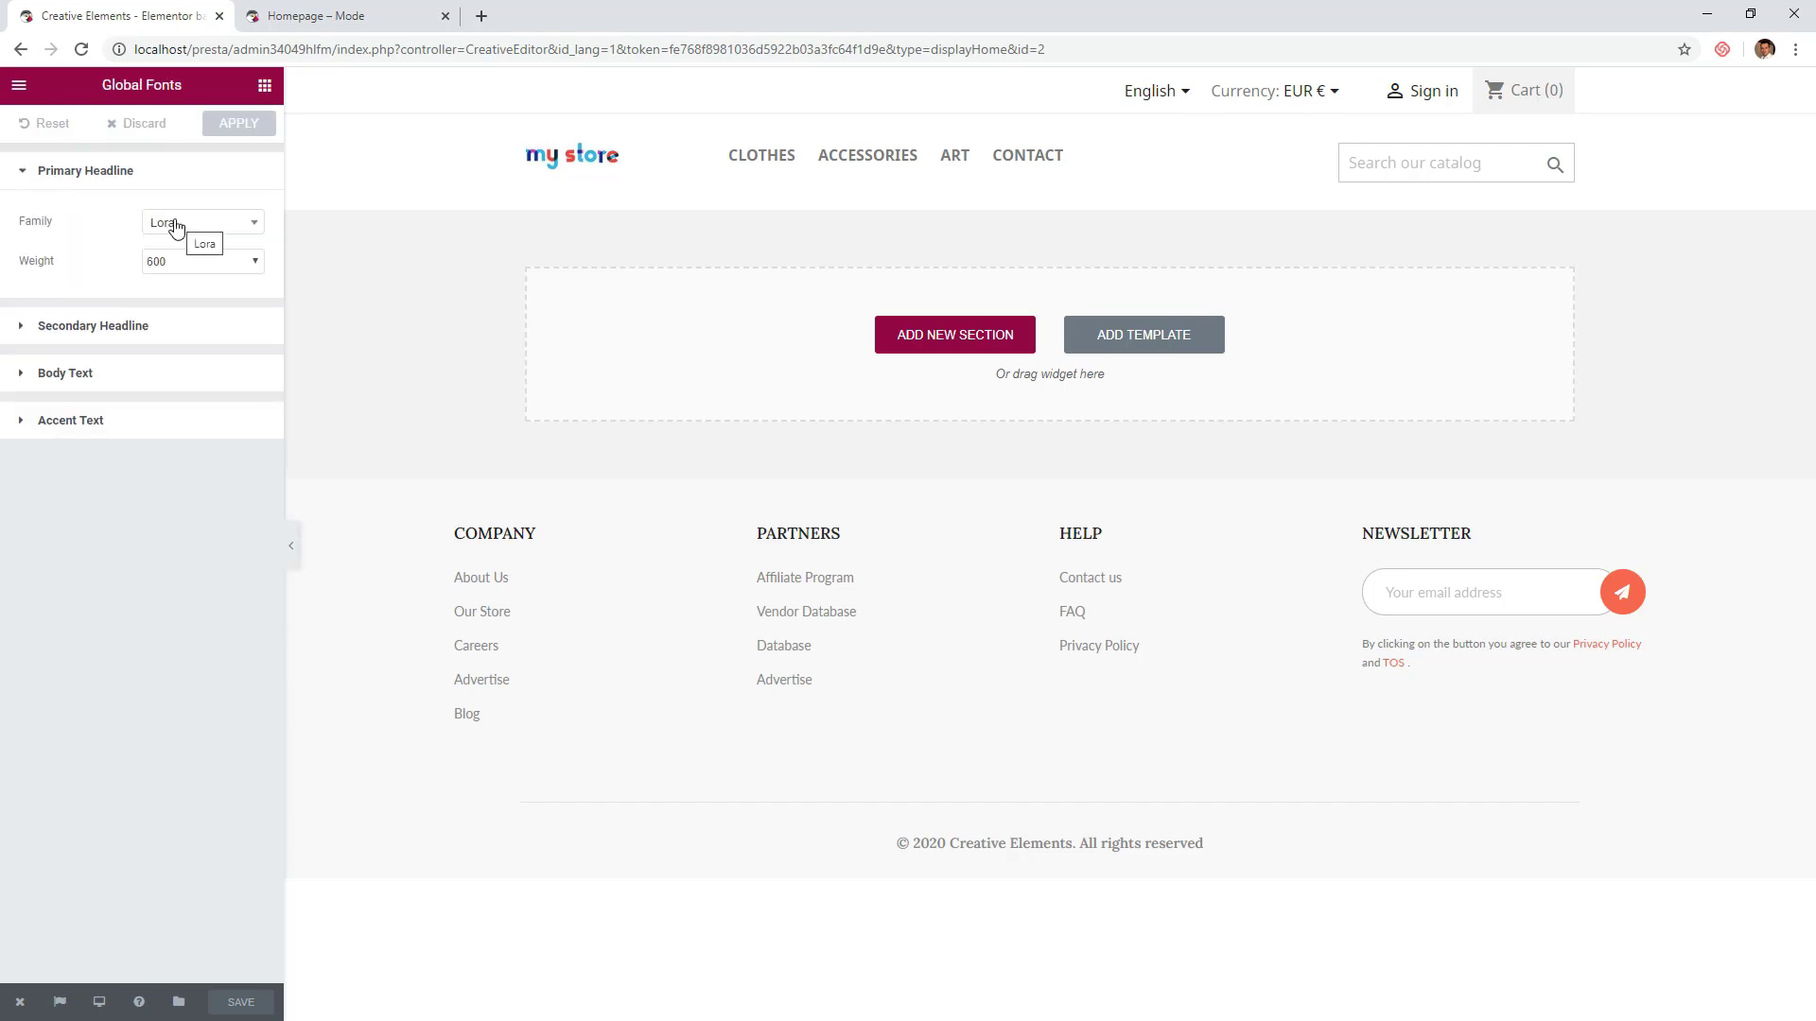
click(26, 327)
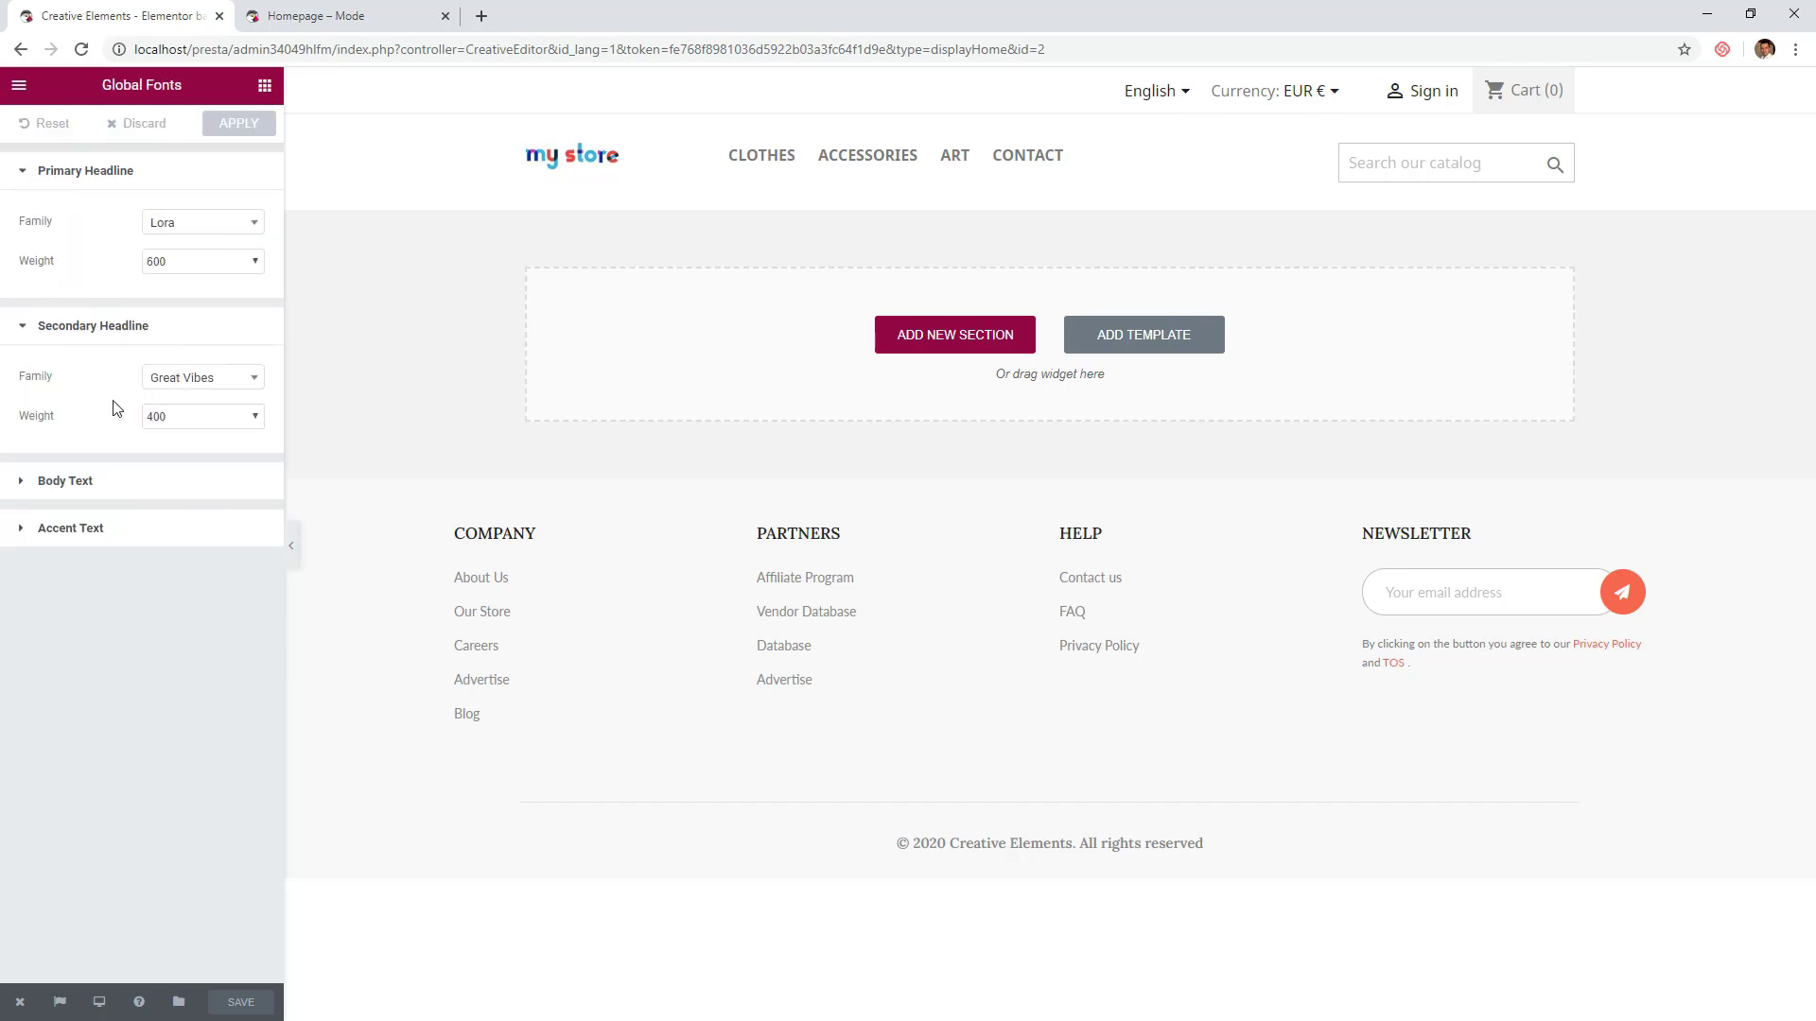
click(28, 483)
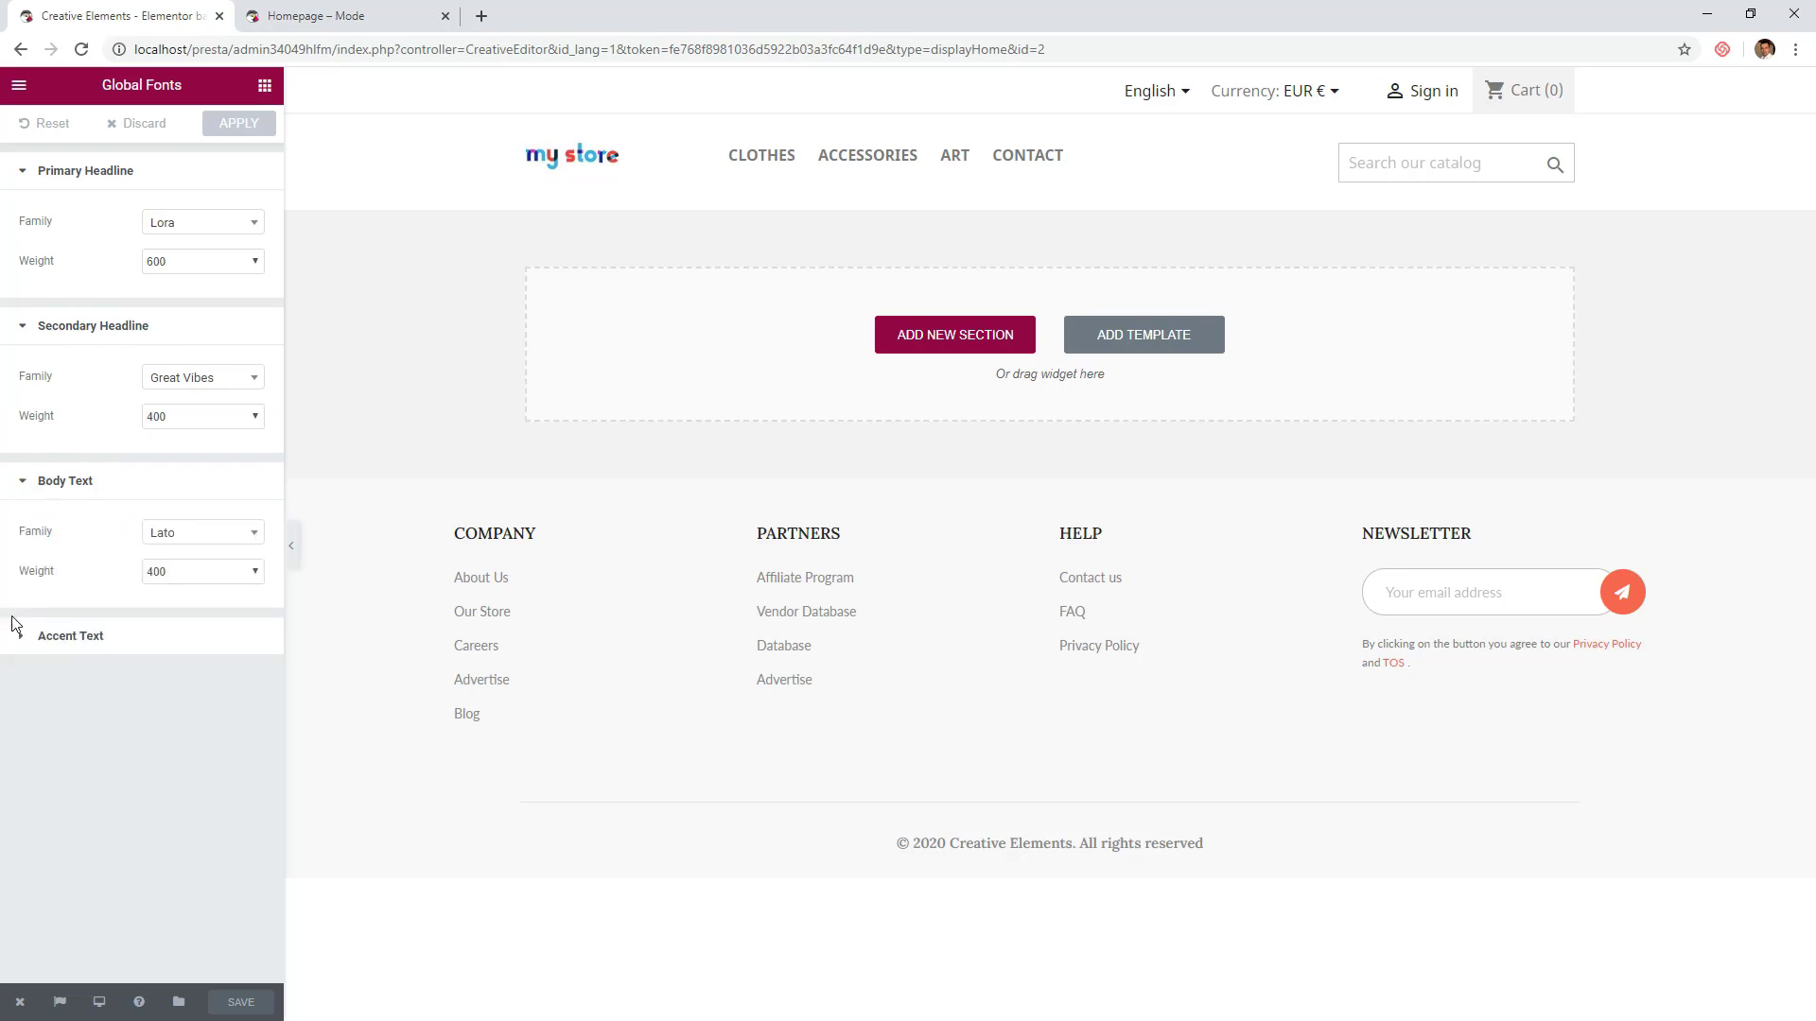
click(19, 638)
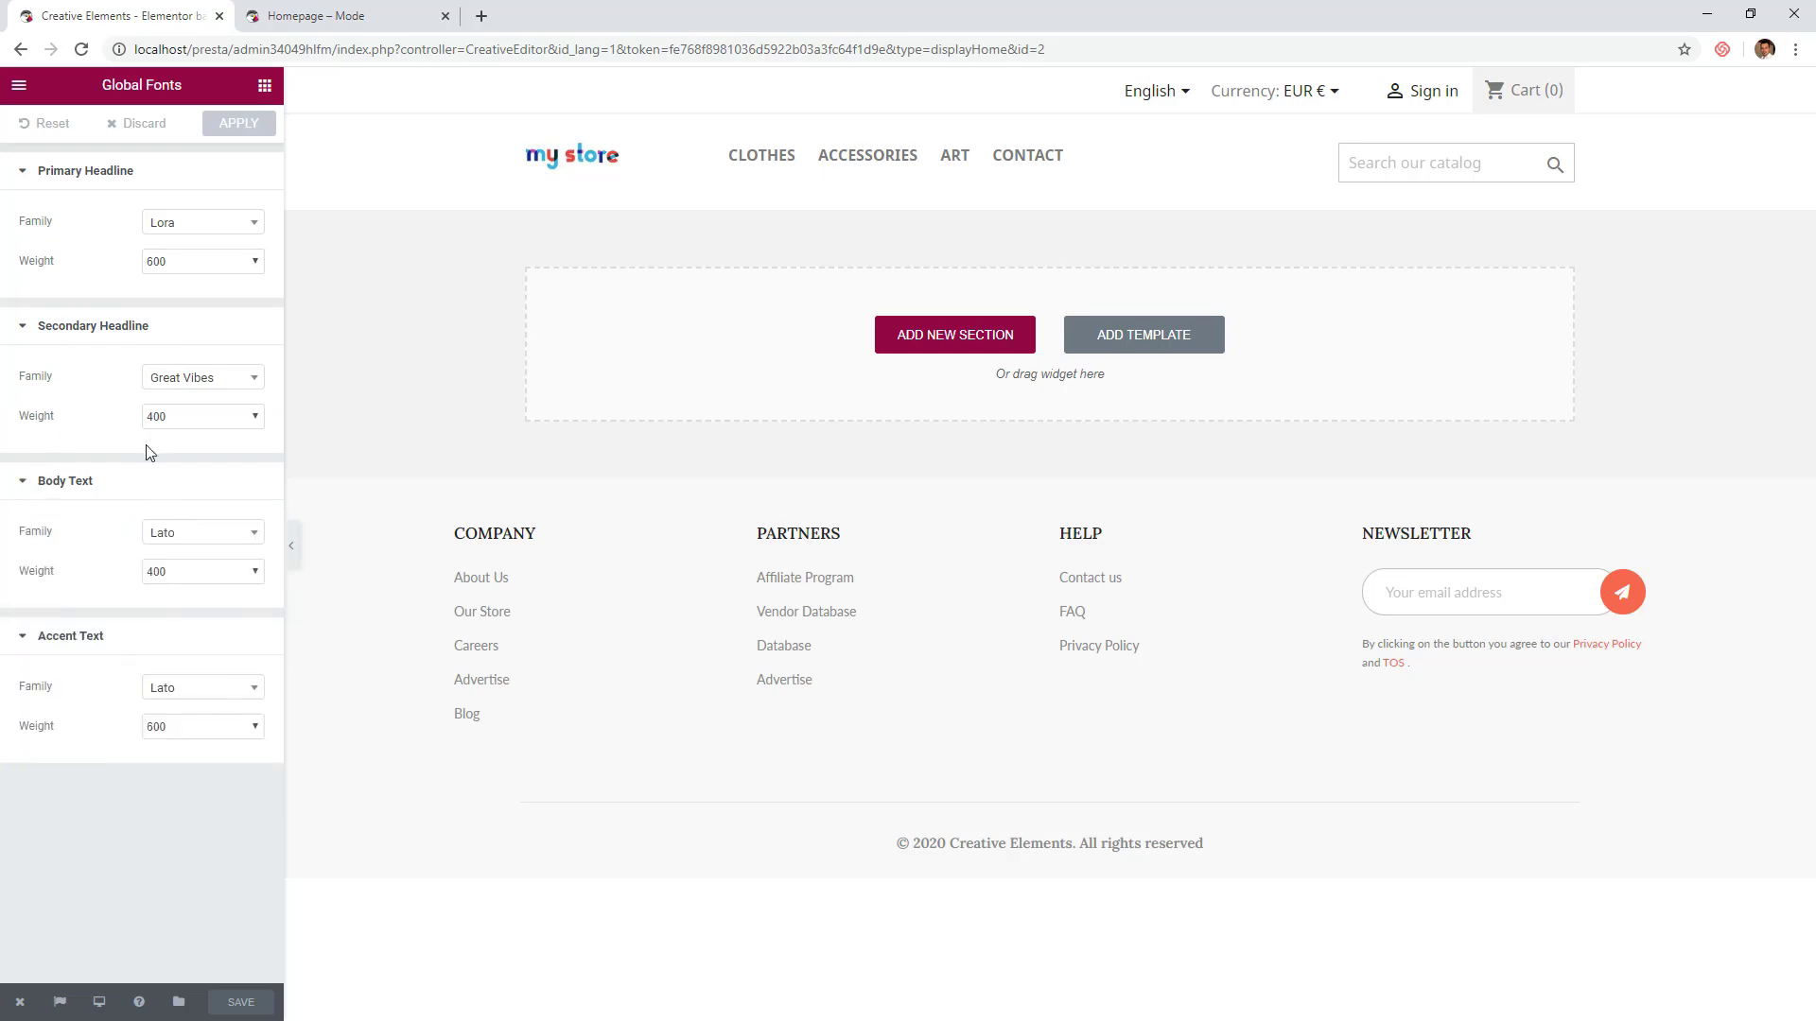
- Review the editor's color picker palette, inspect its orange-red swatch, and return to the widget list
click(19, 87)
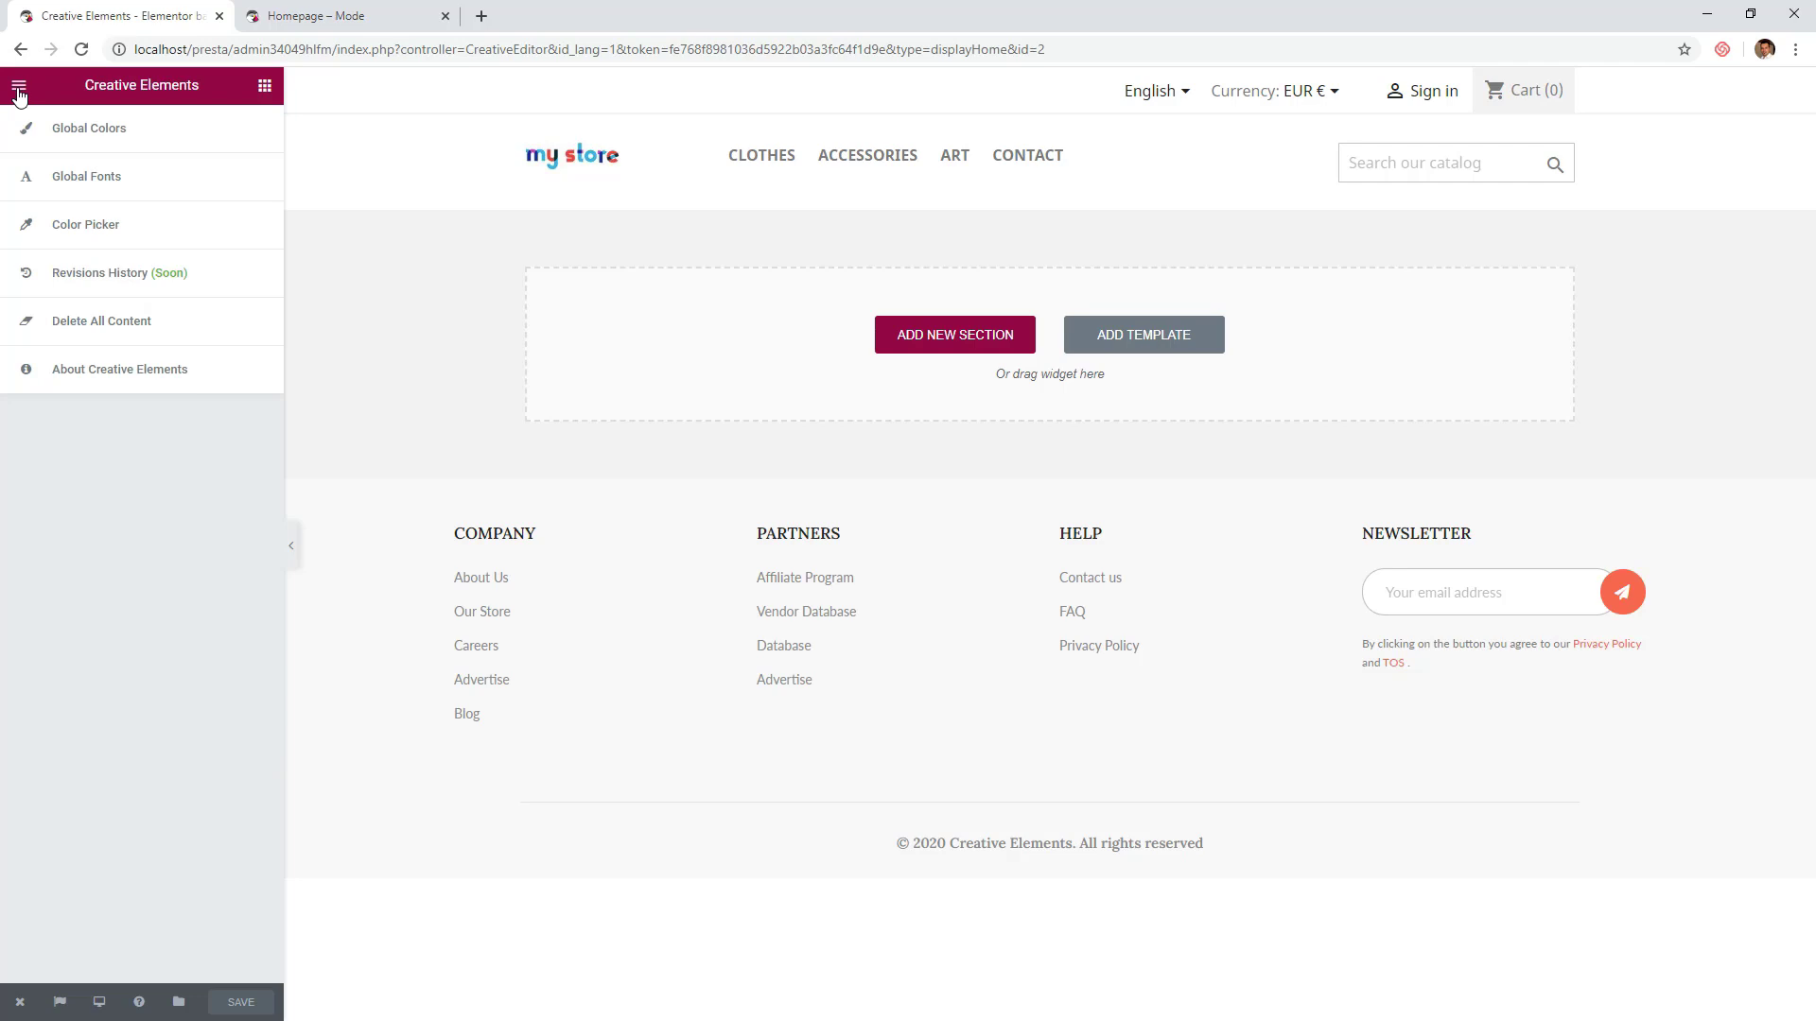
click(28, 229)
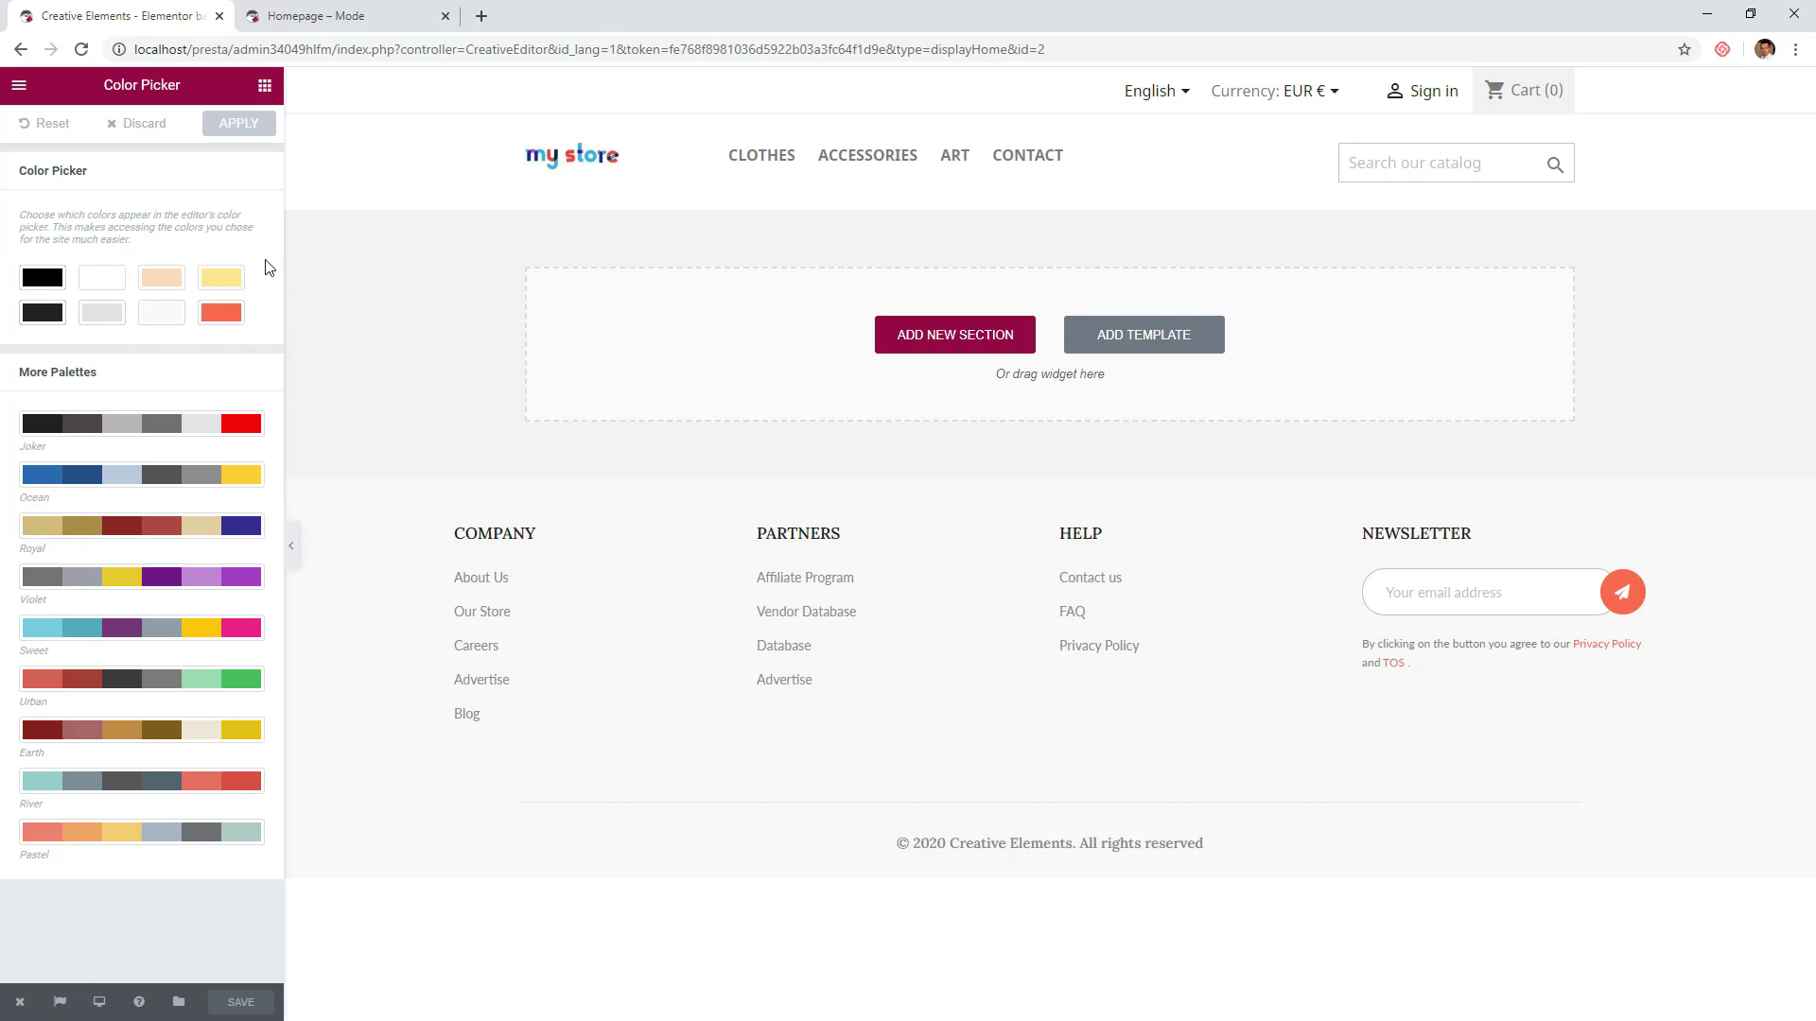
click(223, 314)
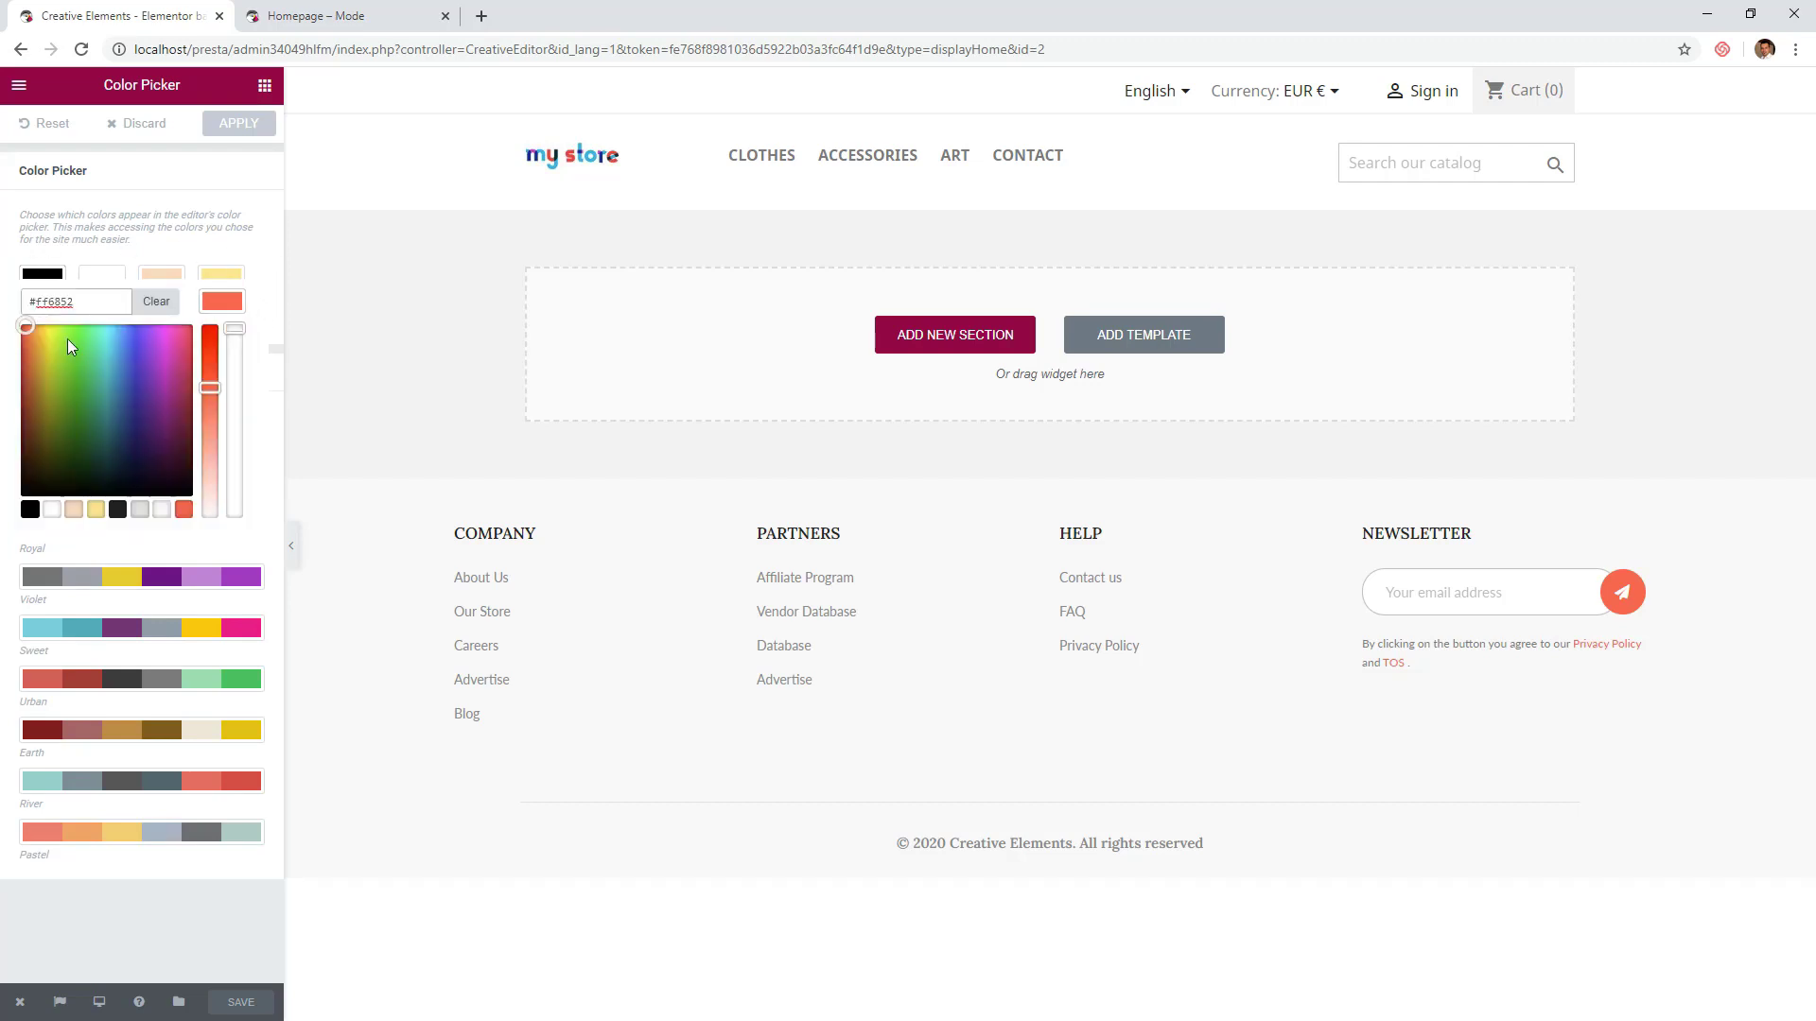
click(224, 304)
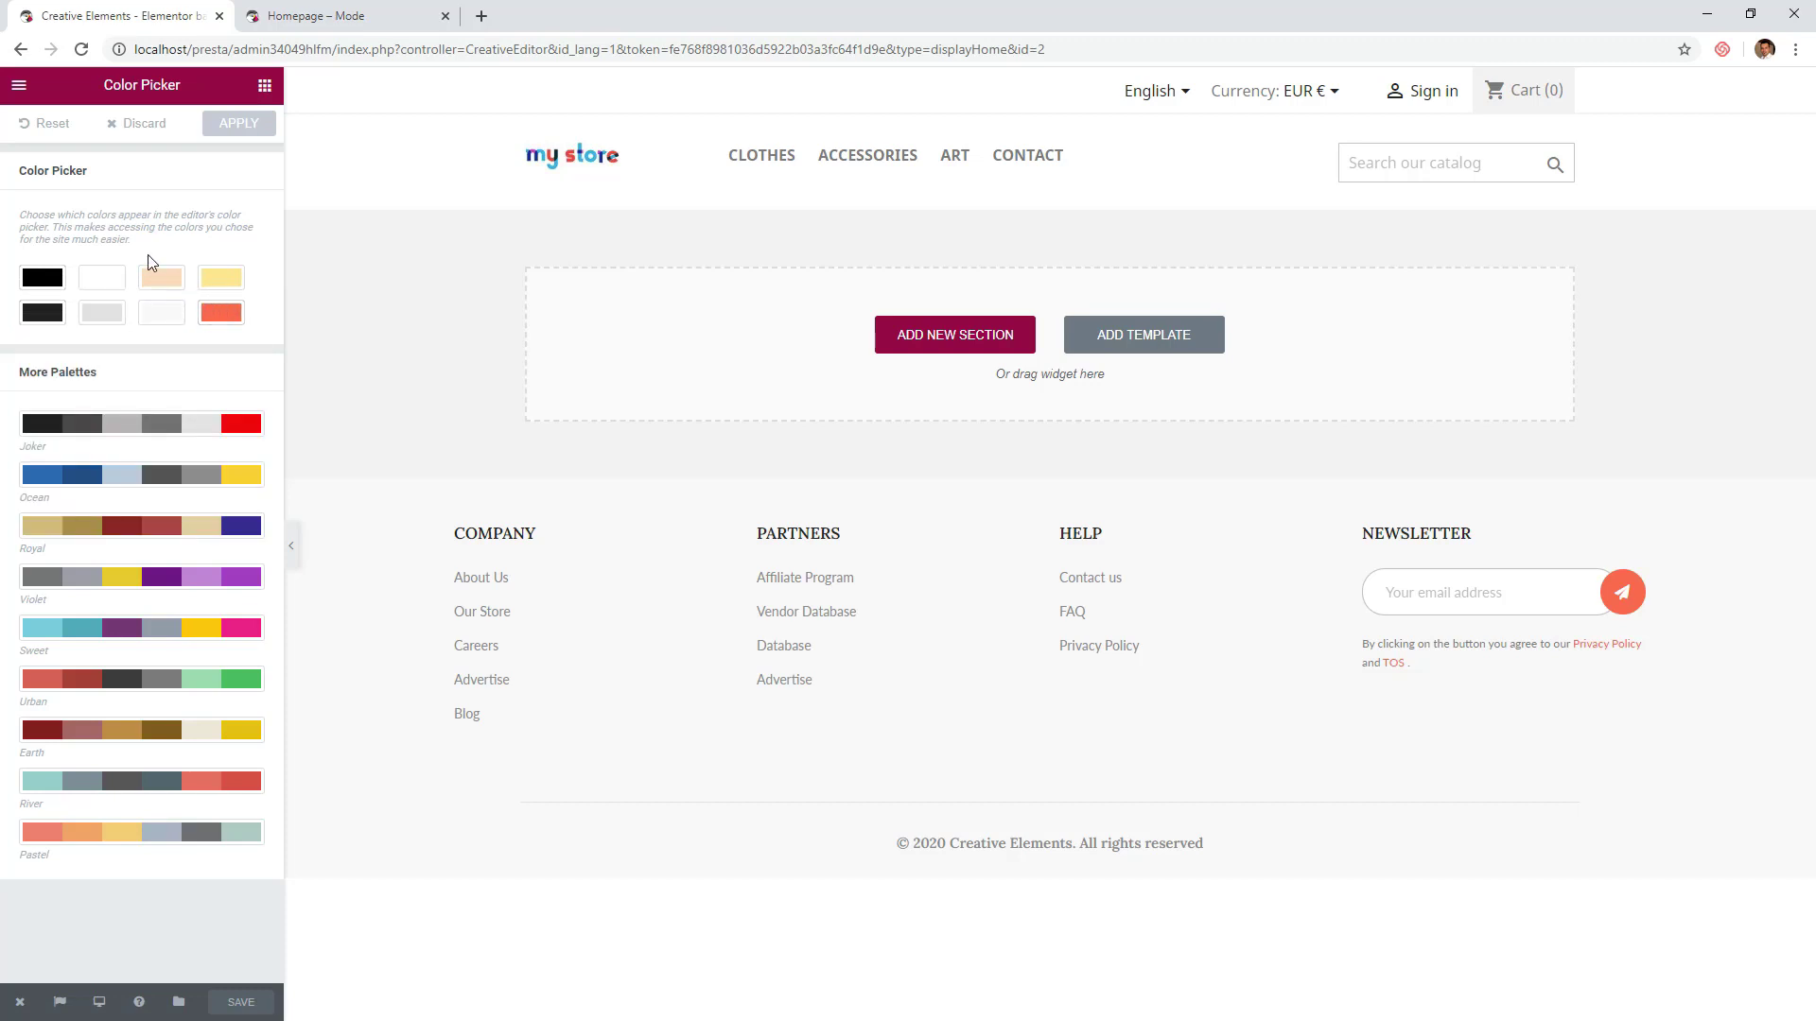
click(265, 86)
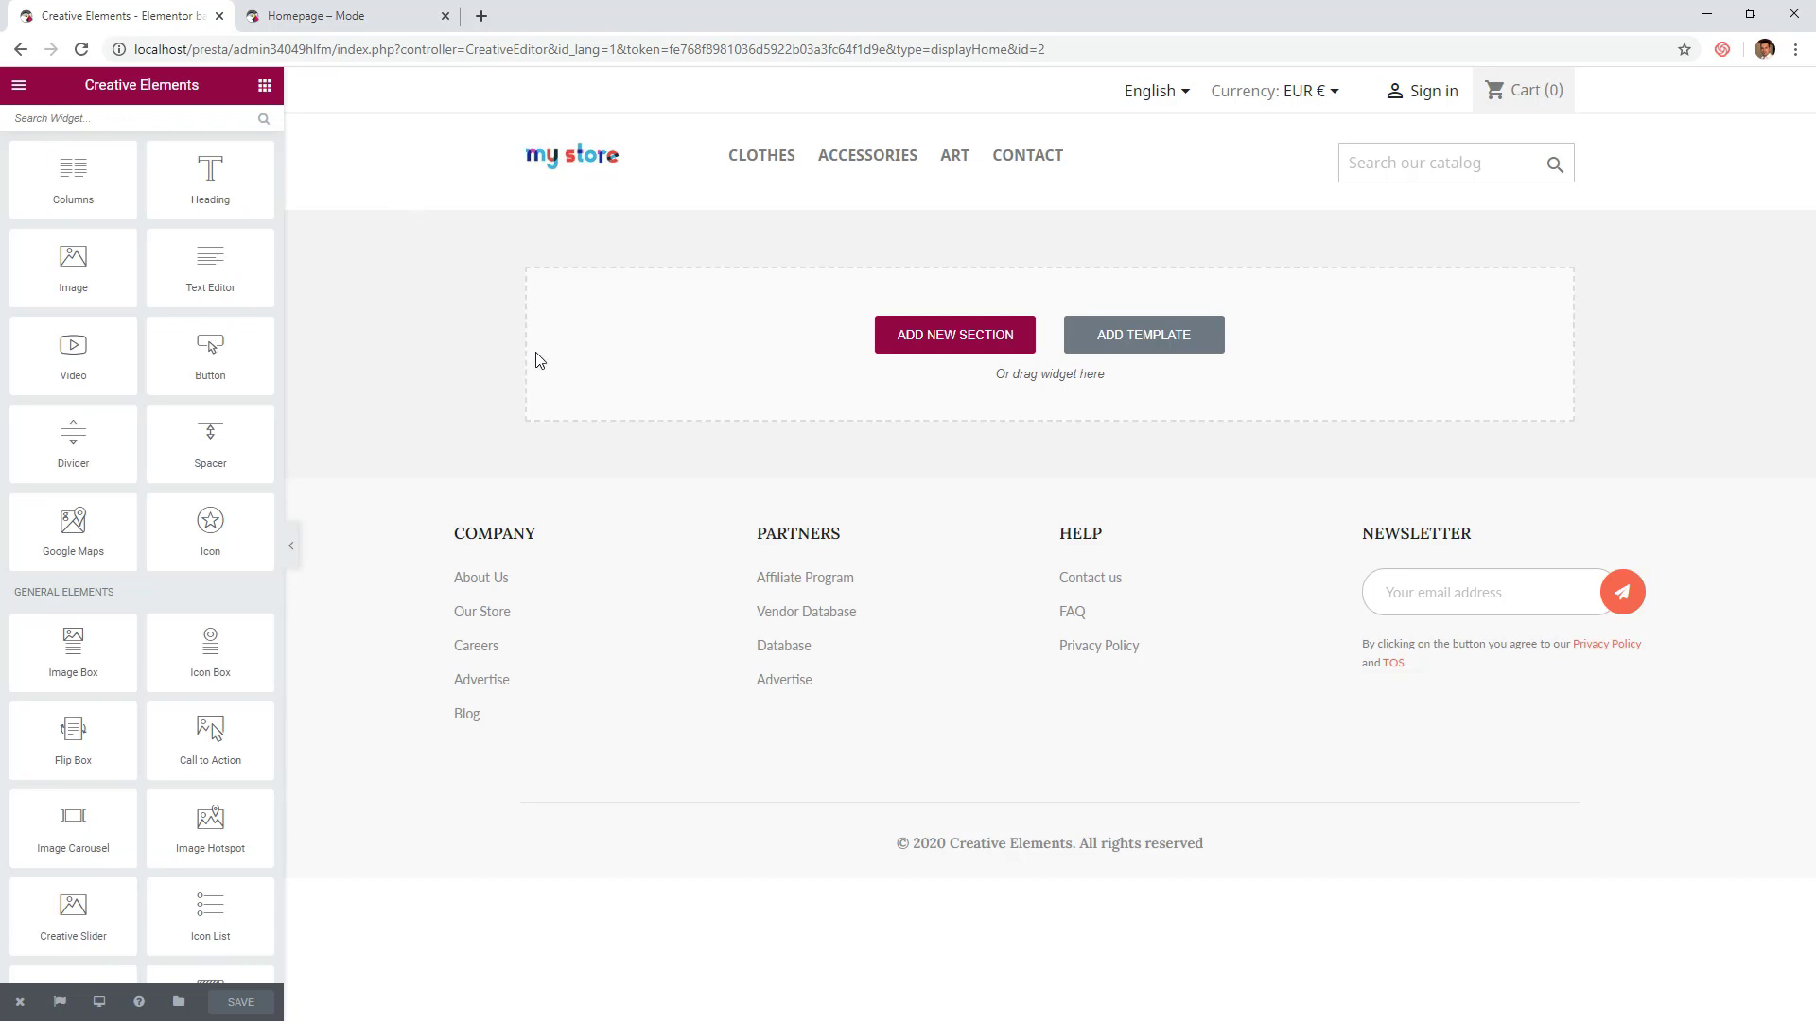
- Add a two-column section with the 33, 66 structure and give it a Classic background in color #ff6852
click(889, 335)
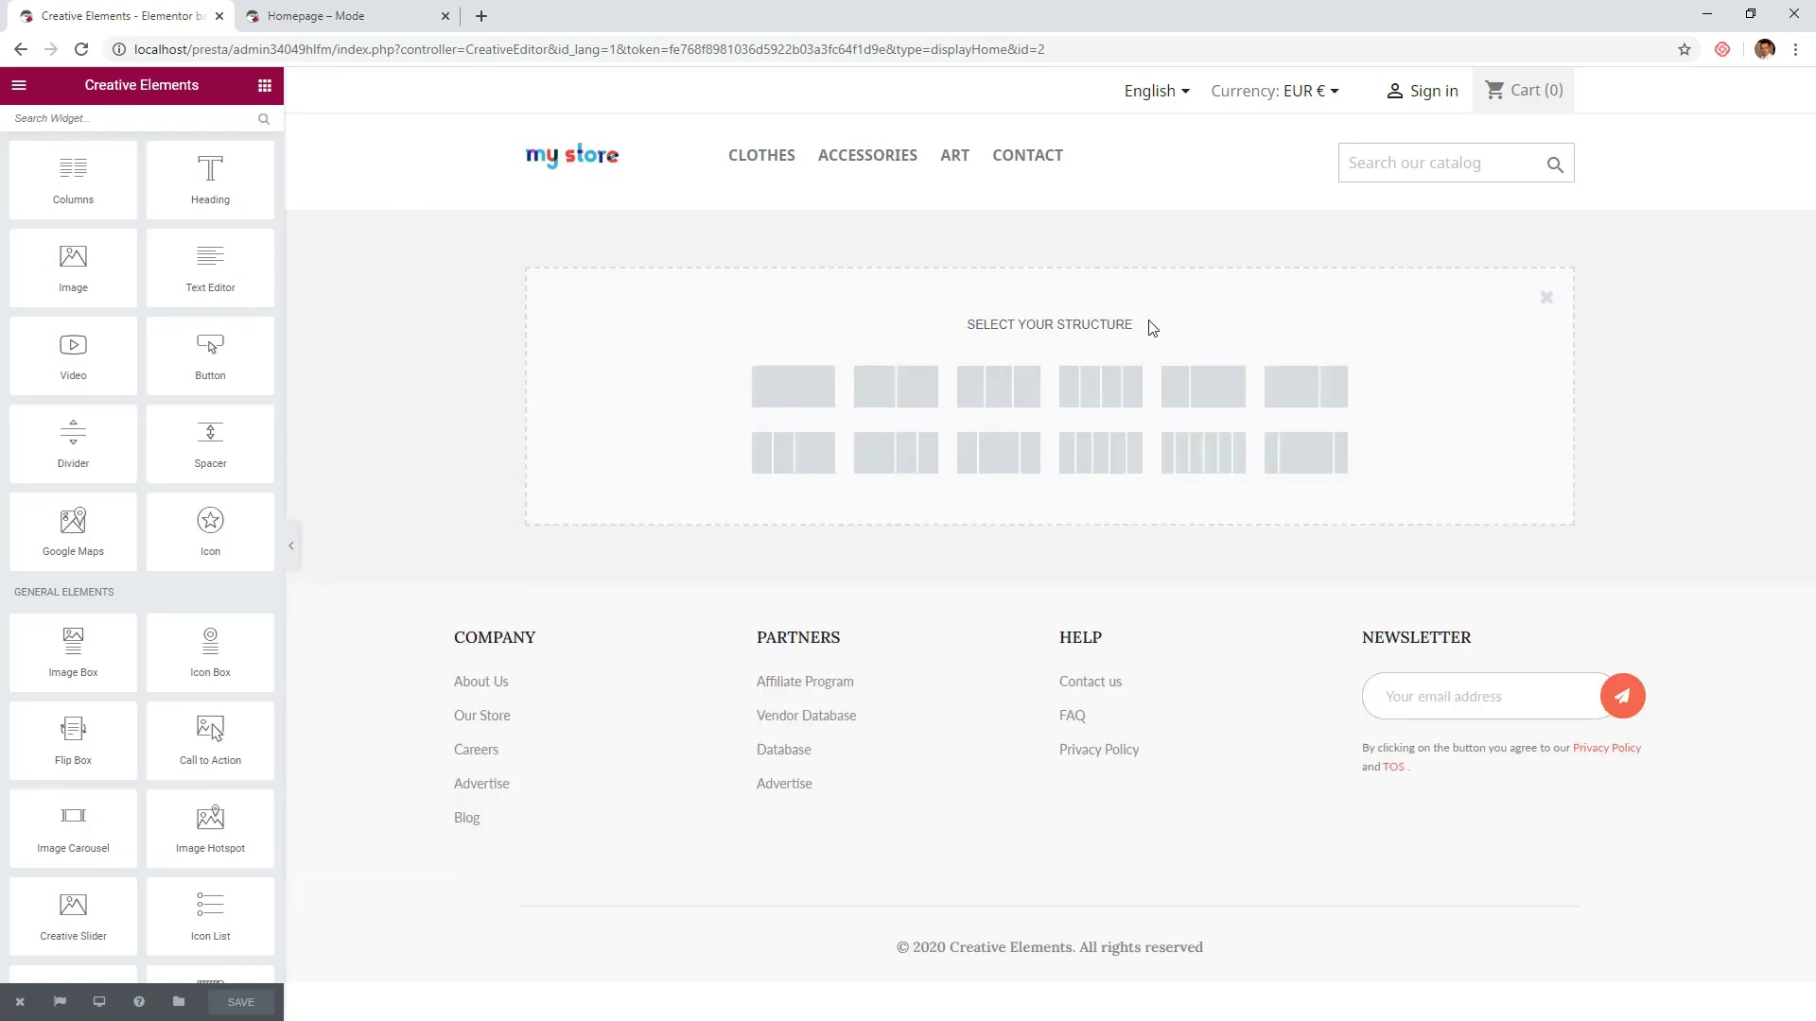
click(1206, 386)
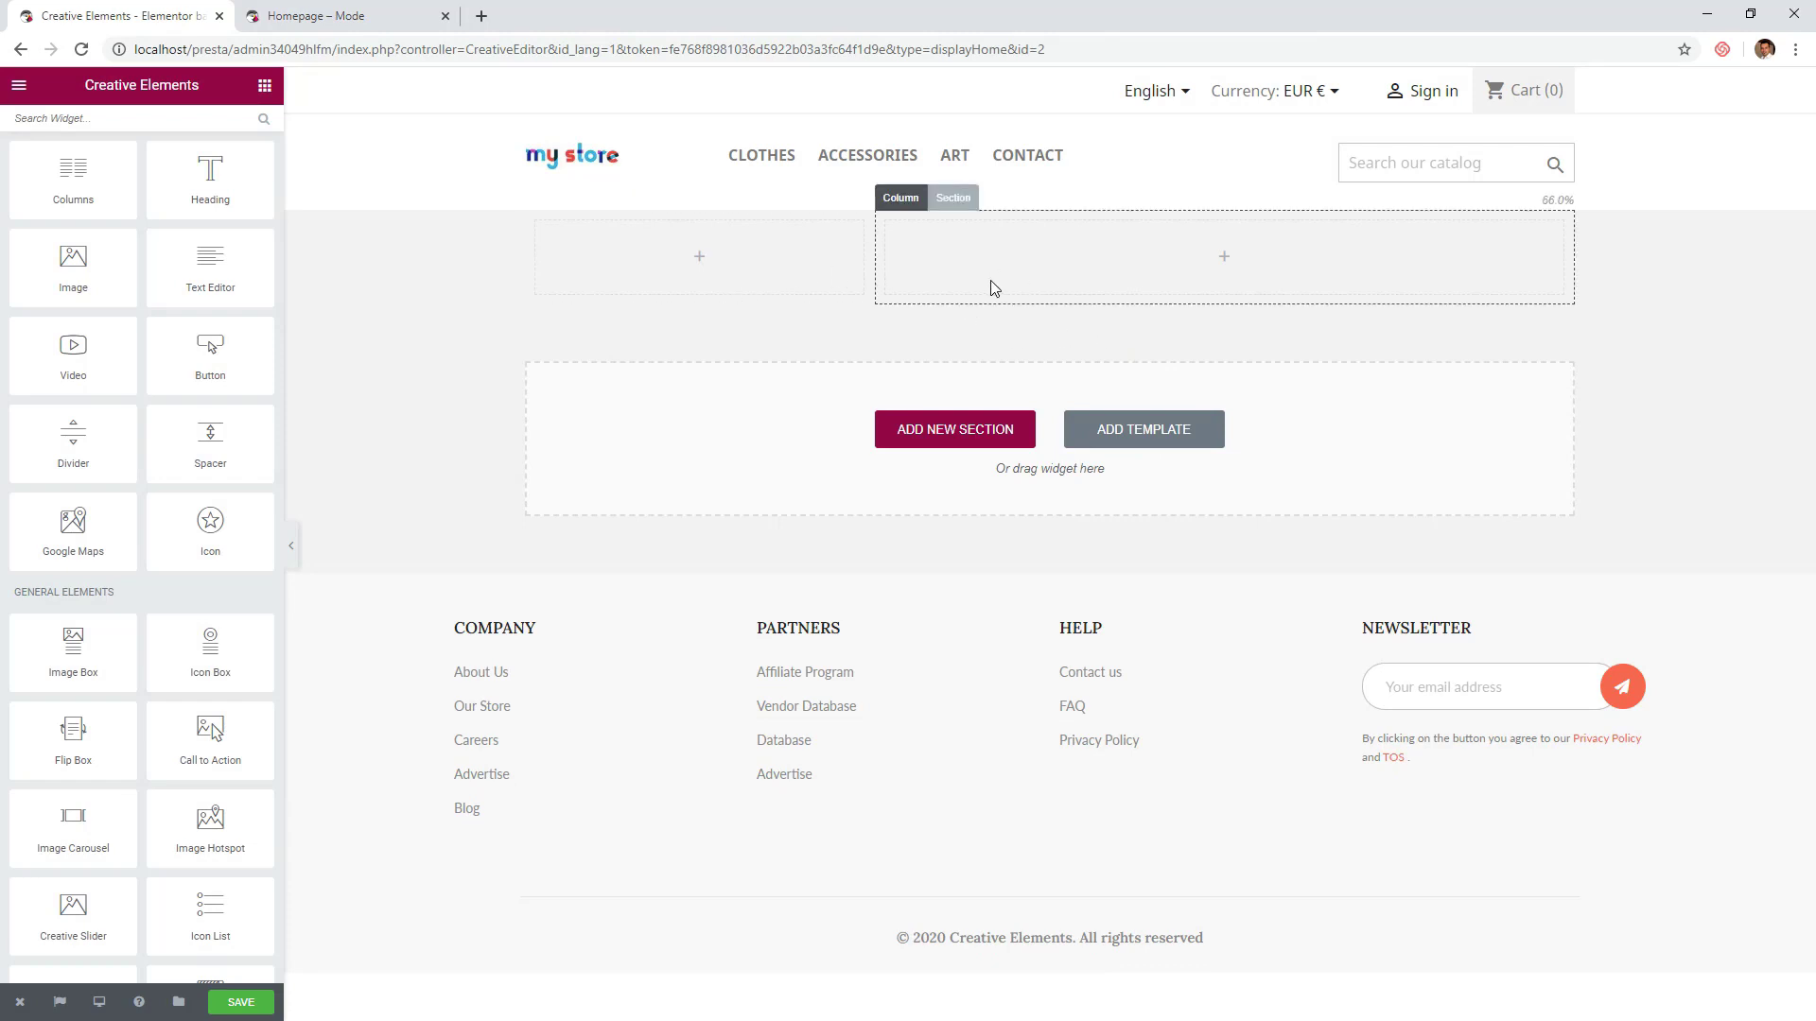
click(603, 198)
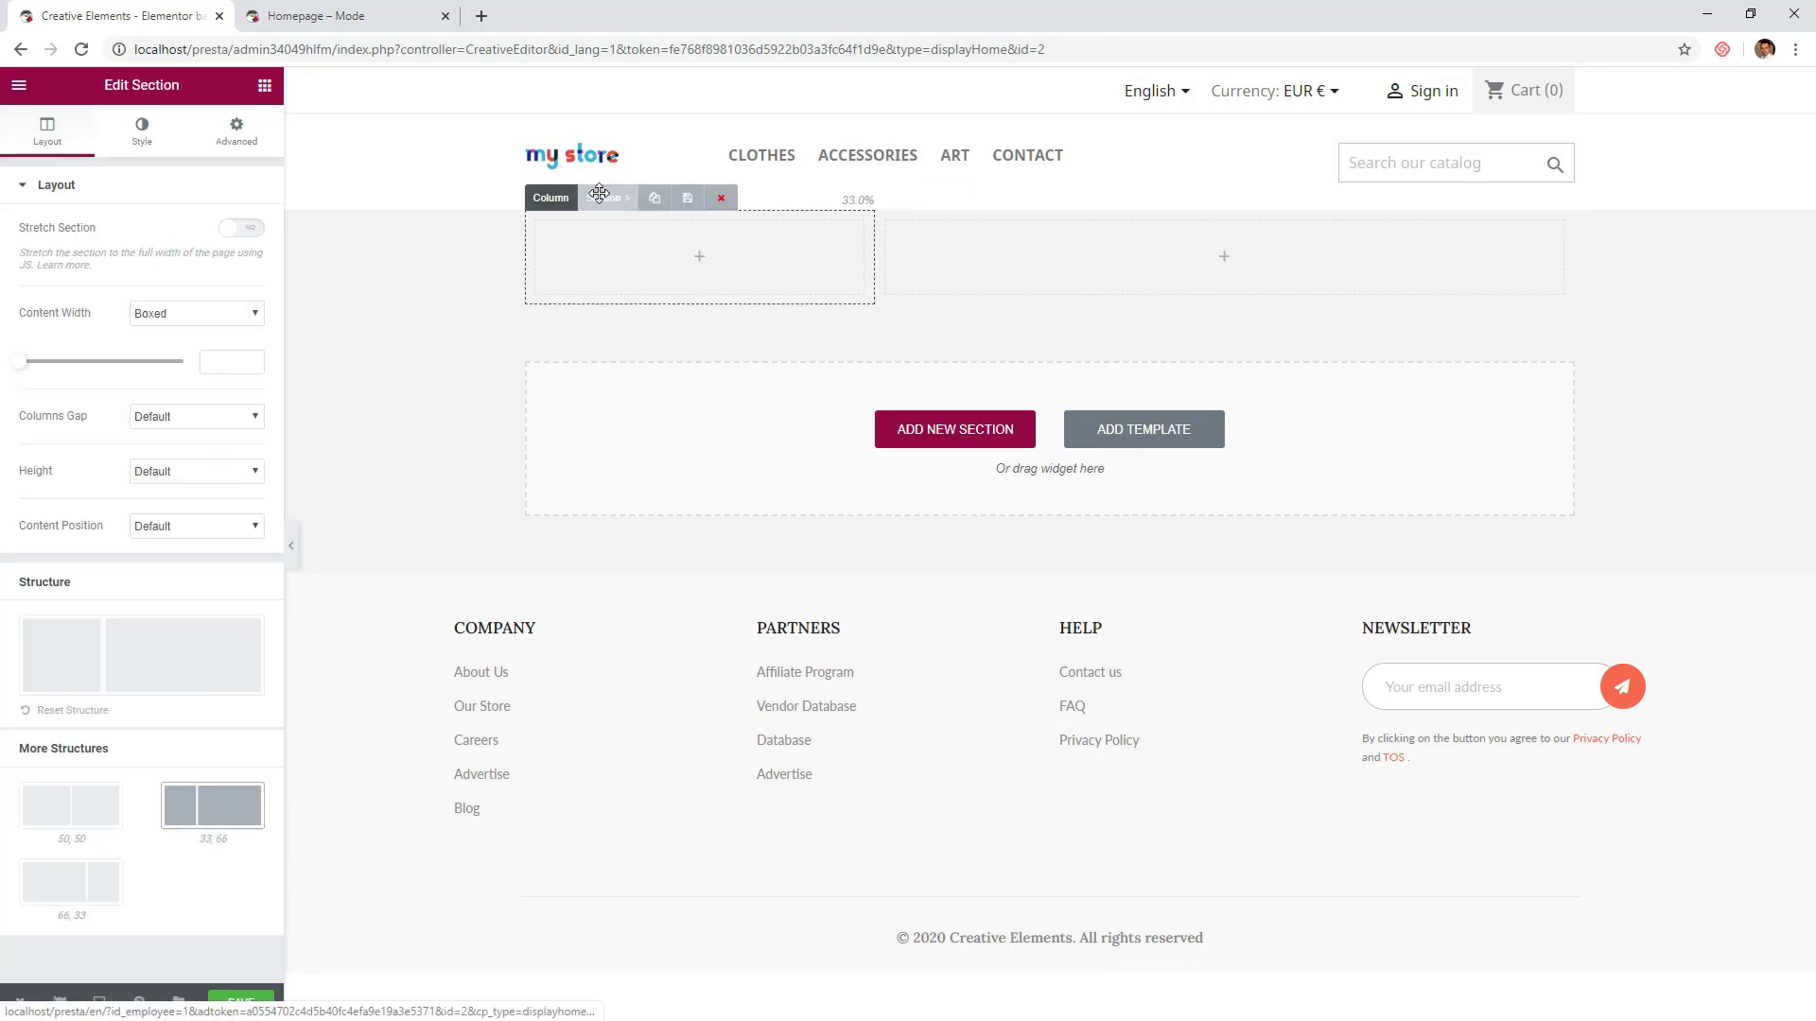
click(141, 137)
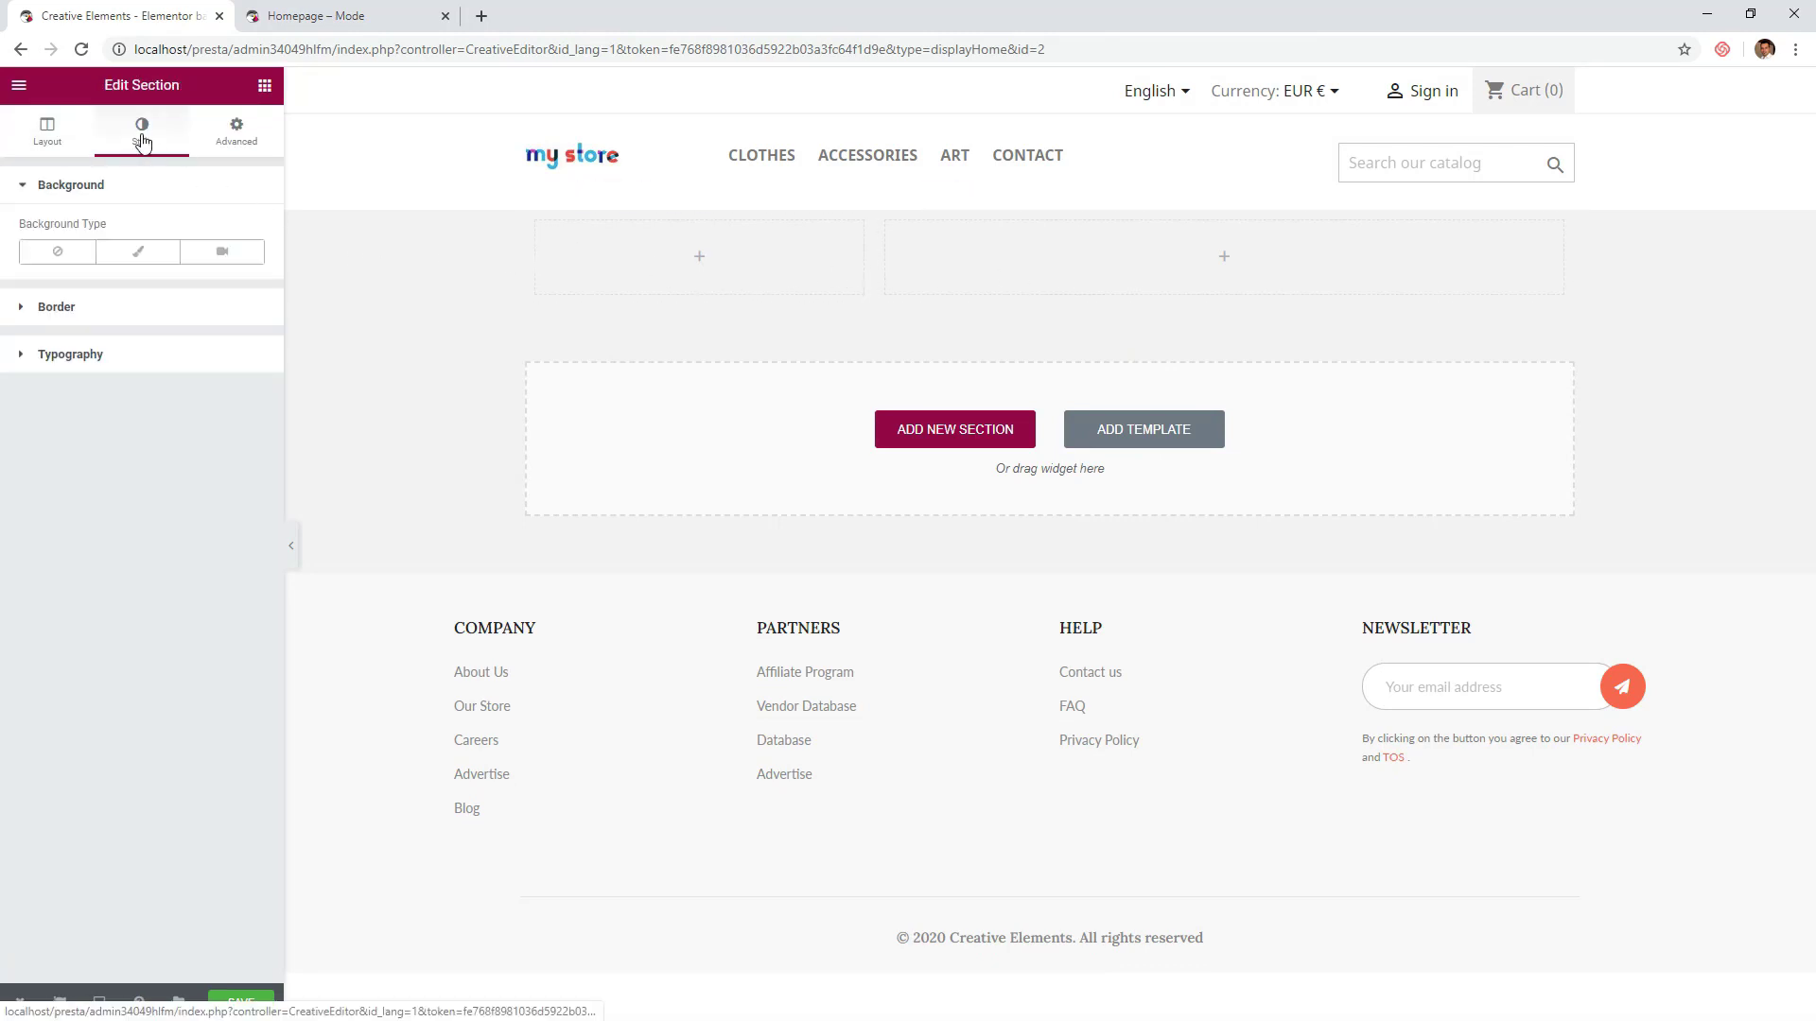
click(140, 252)
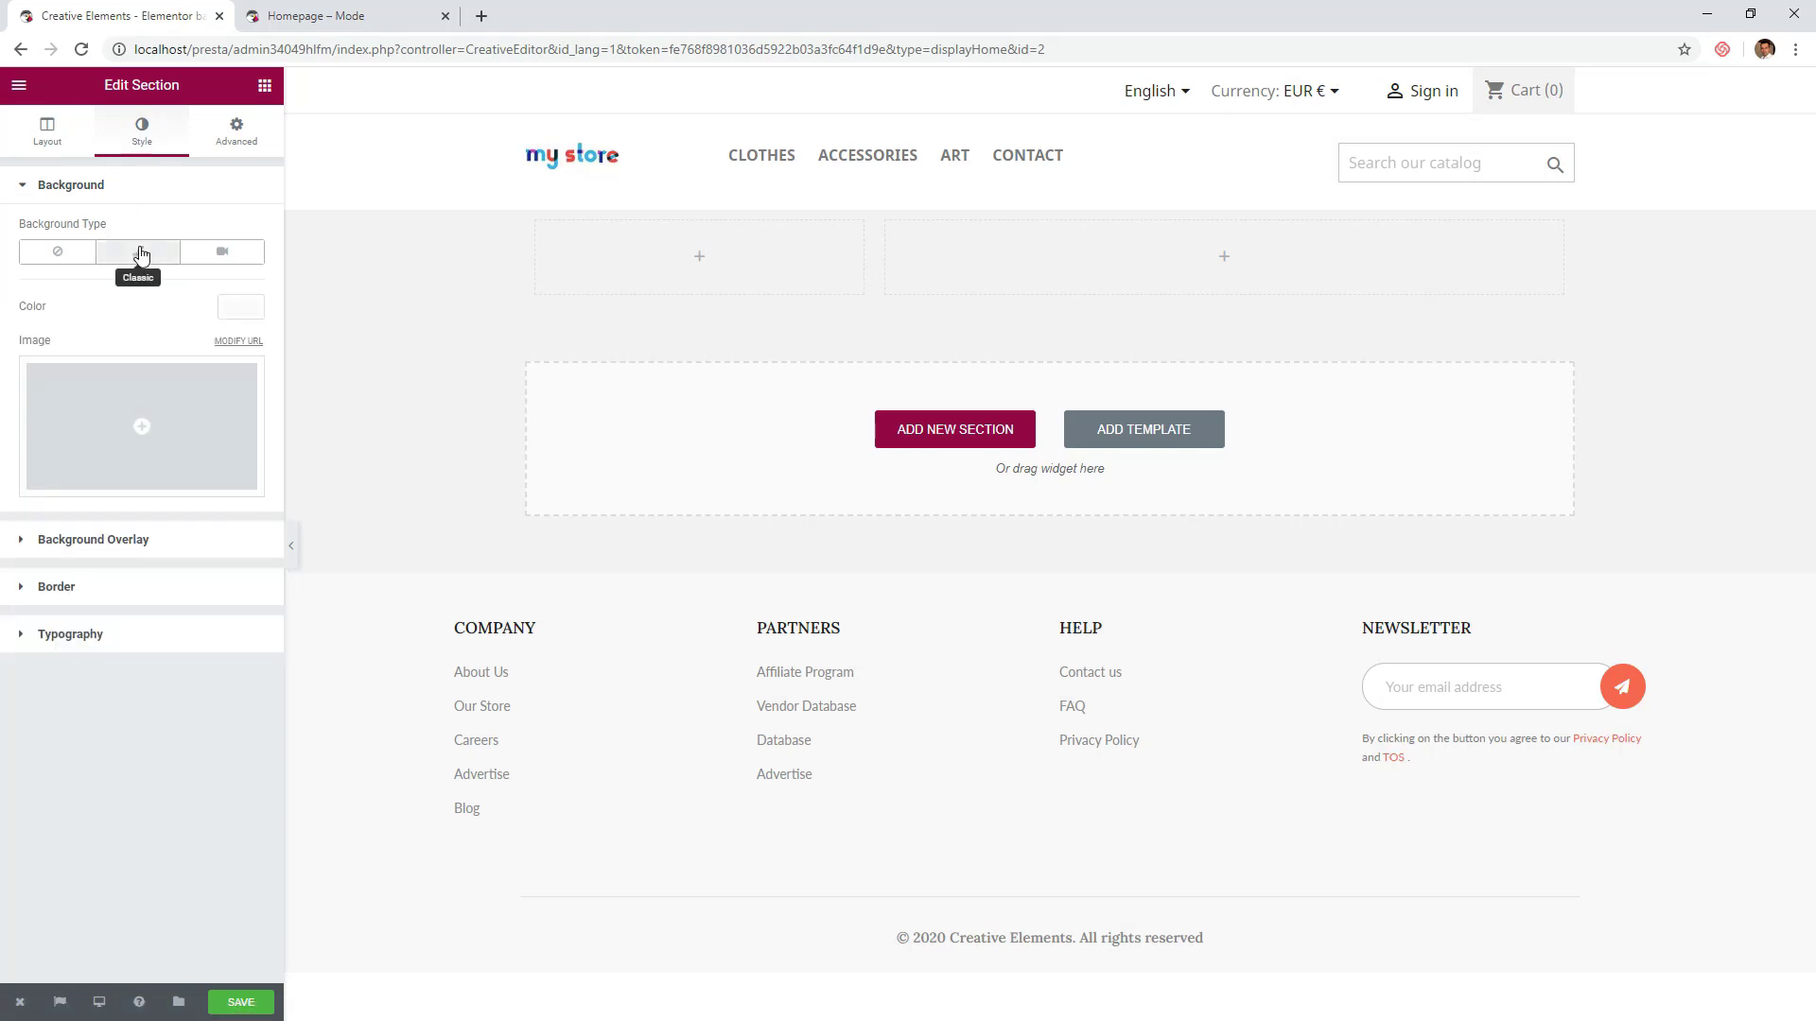
click(237, 309)
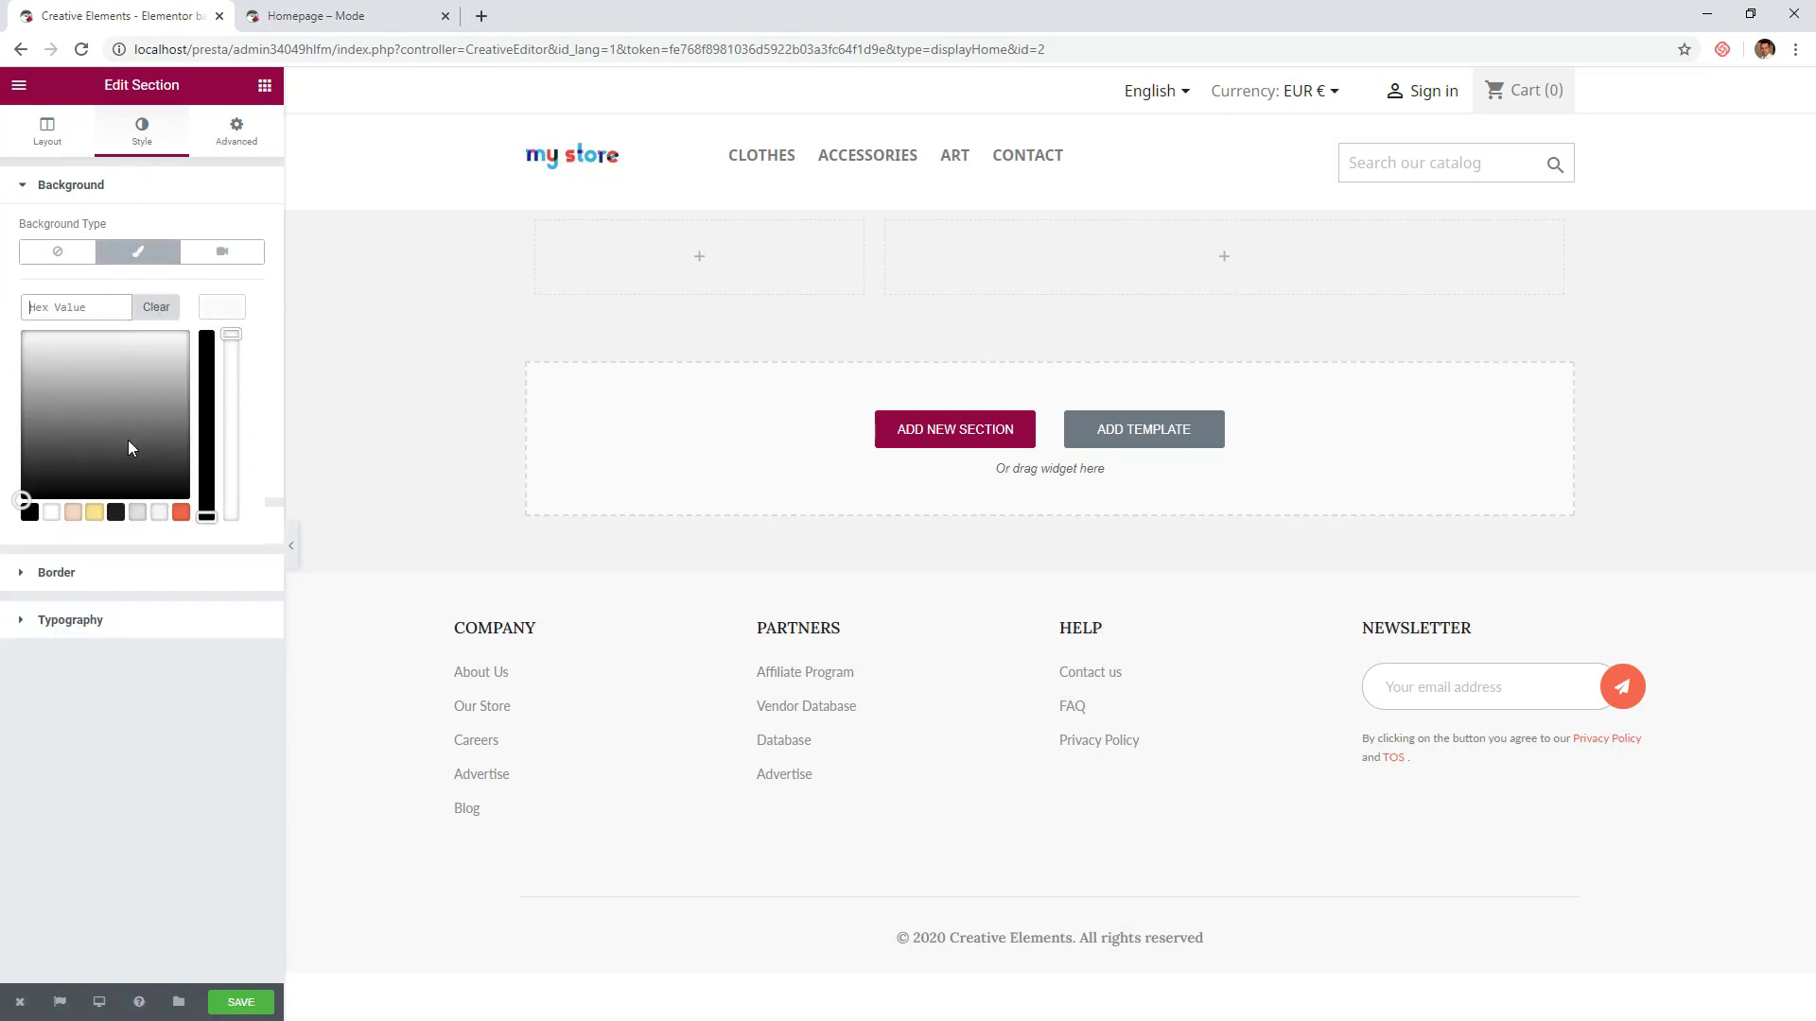
click(181, 514)
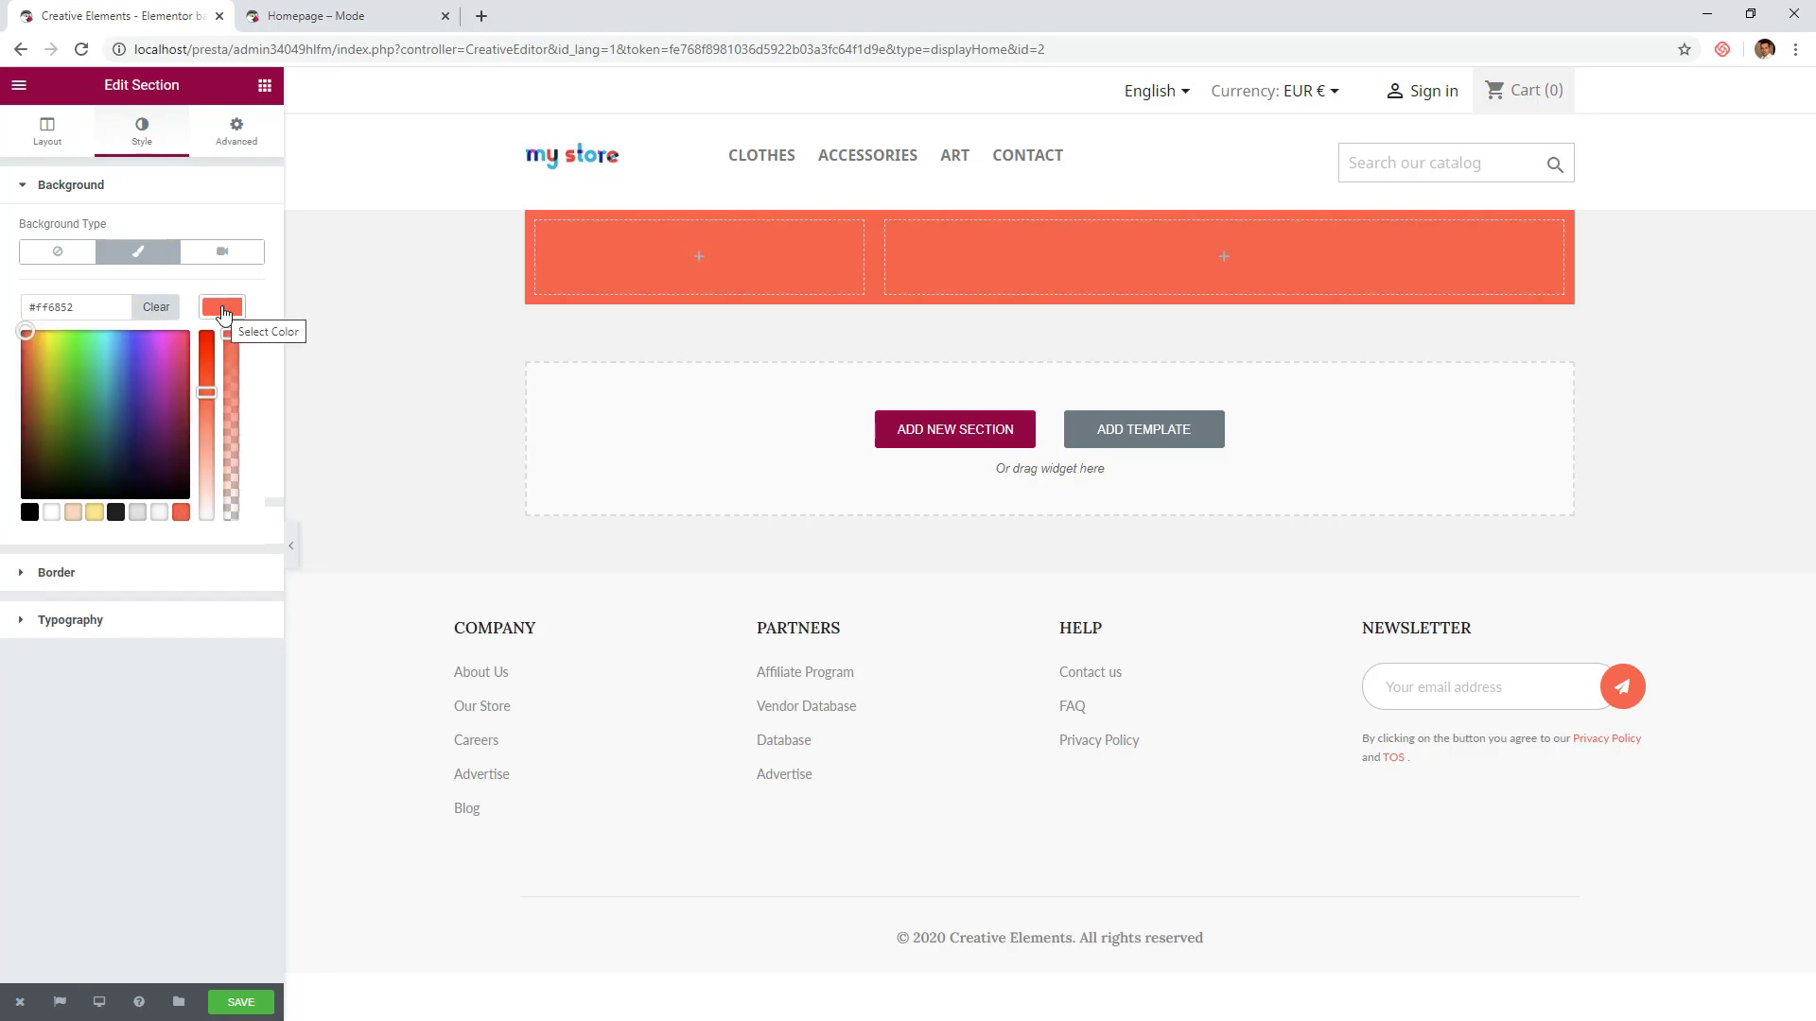
- Change the section's background color to the light peach palette swatch #fbdabf
click(73, 511)
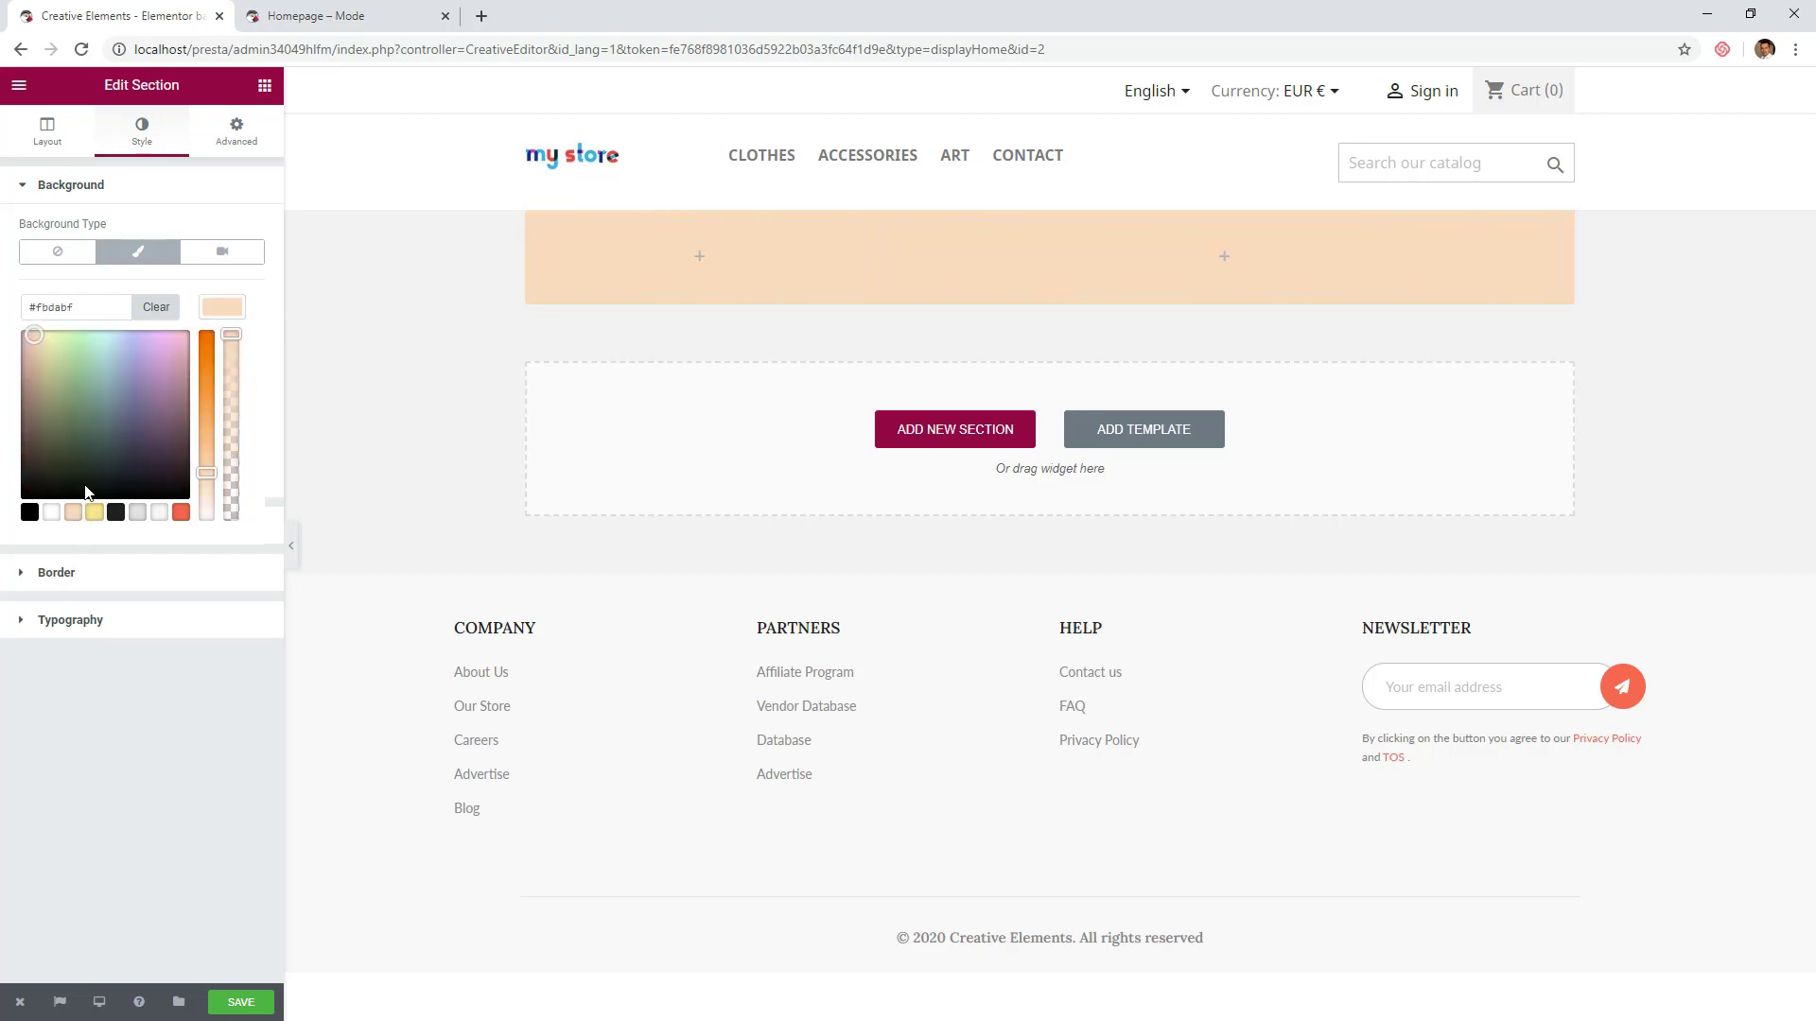
click(222, 306)
- Stretch the section to the full page width and set its boxed content width to 1400
click(58, 141)
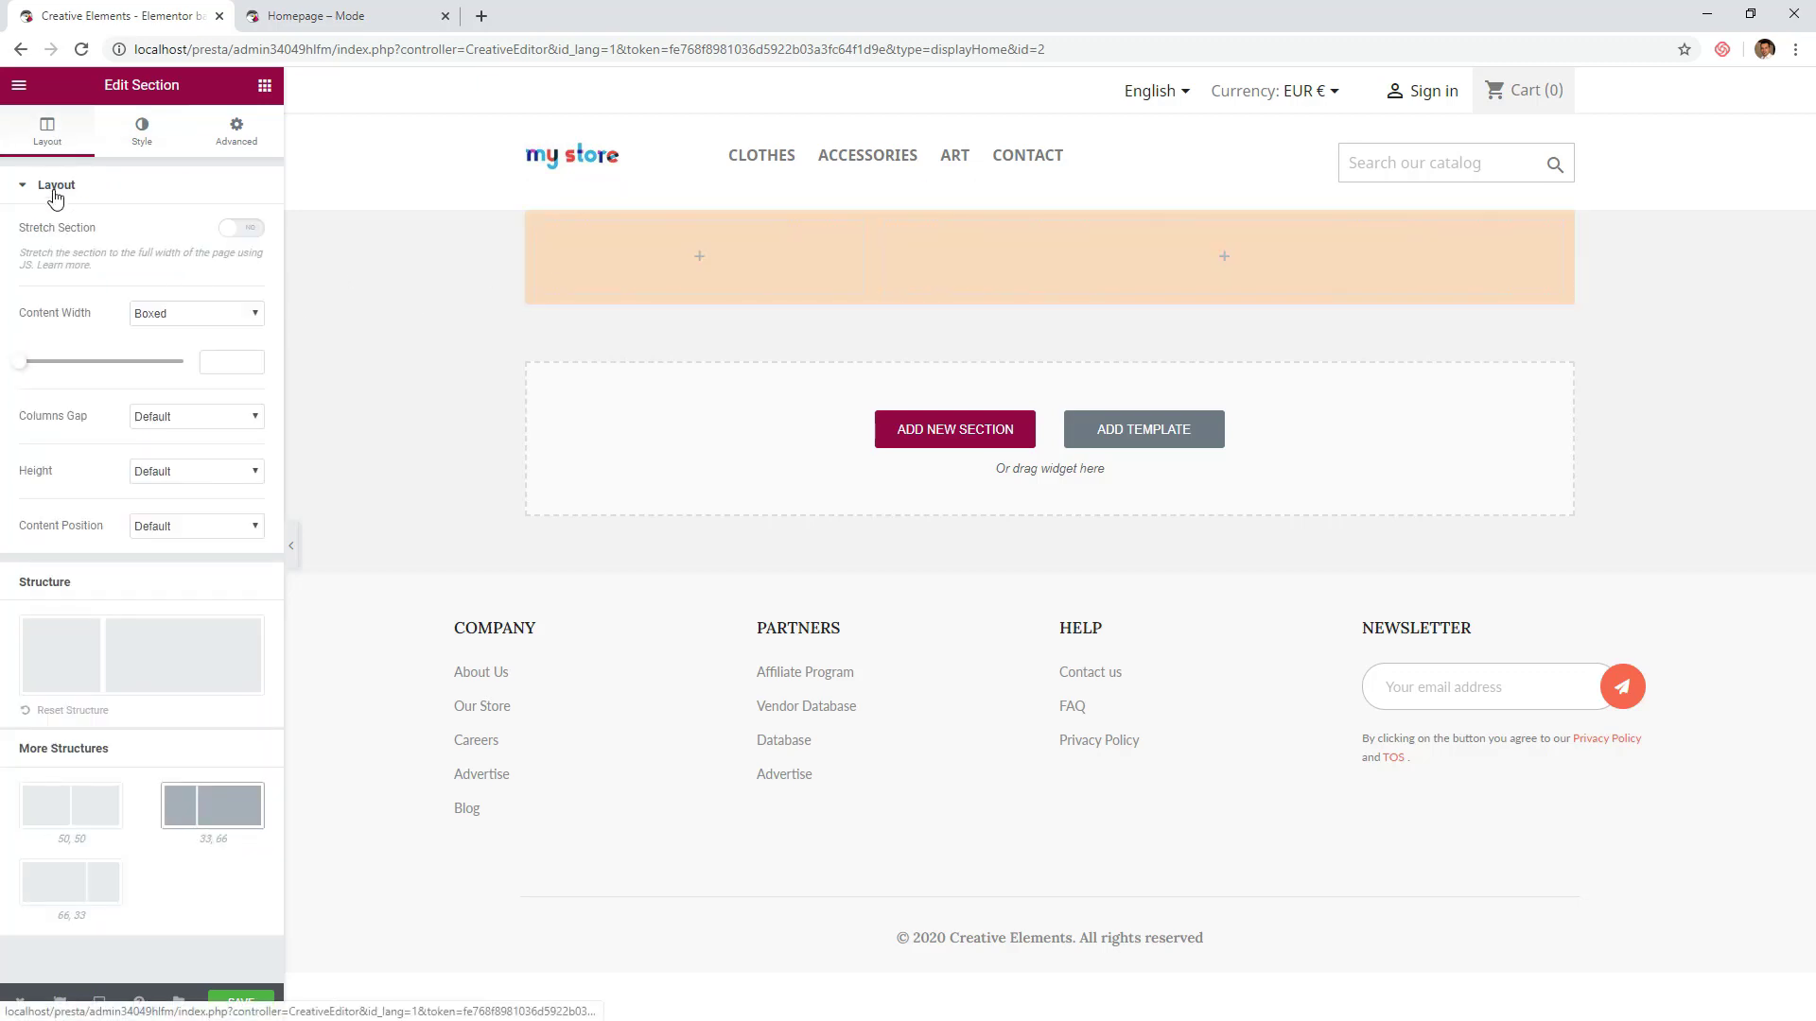
click(236, 229)
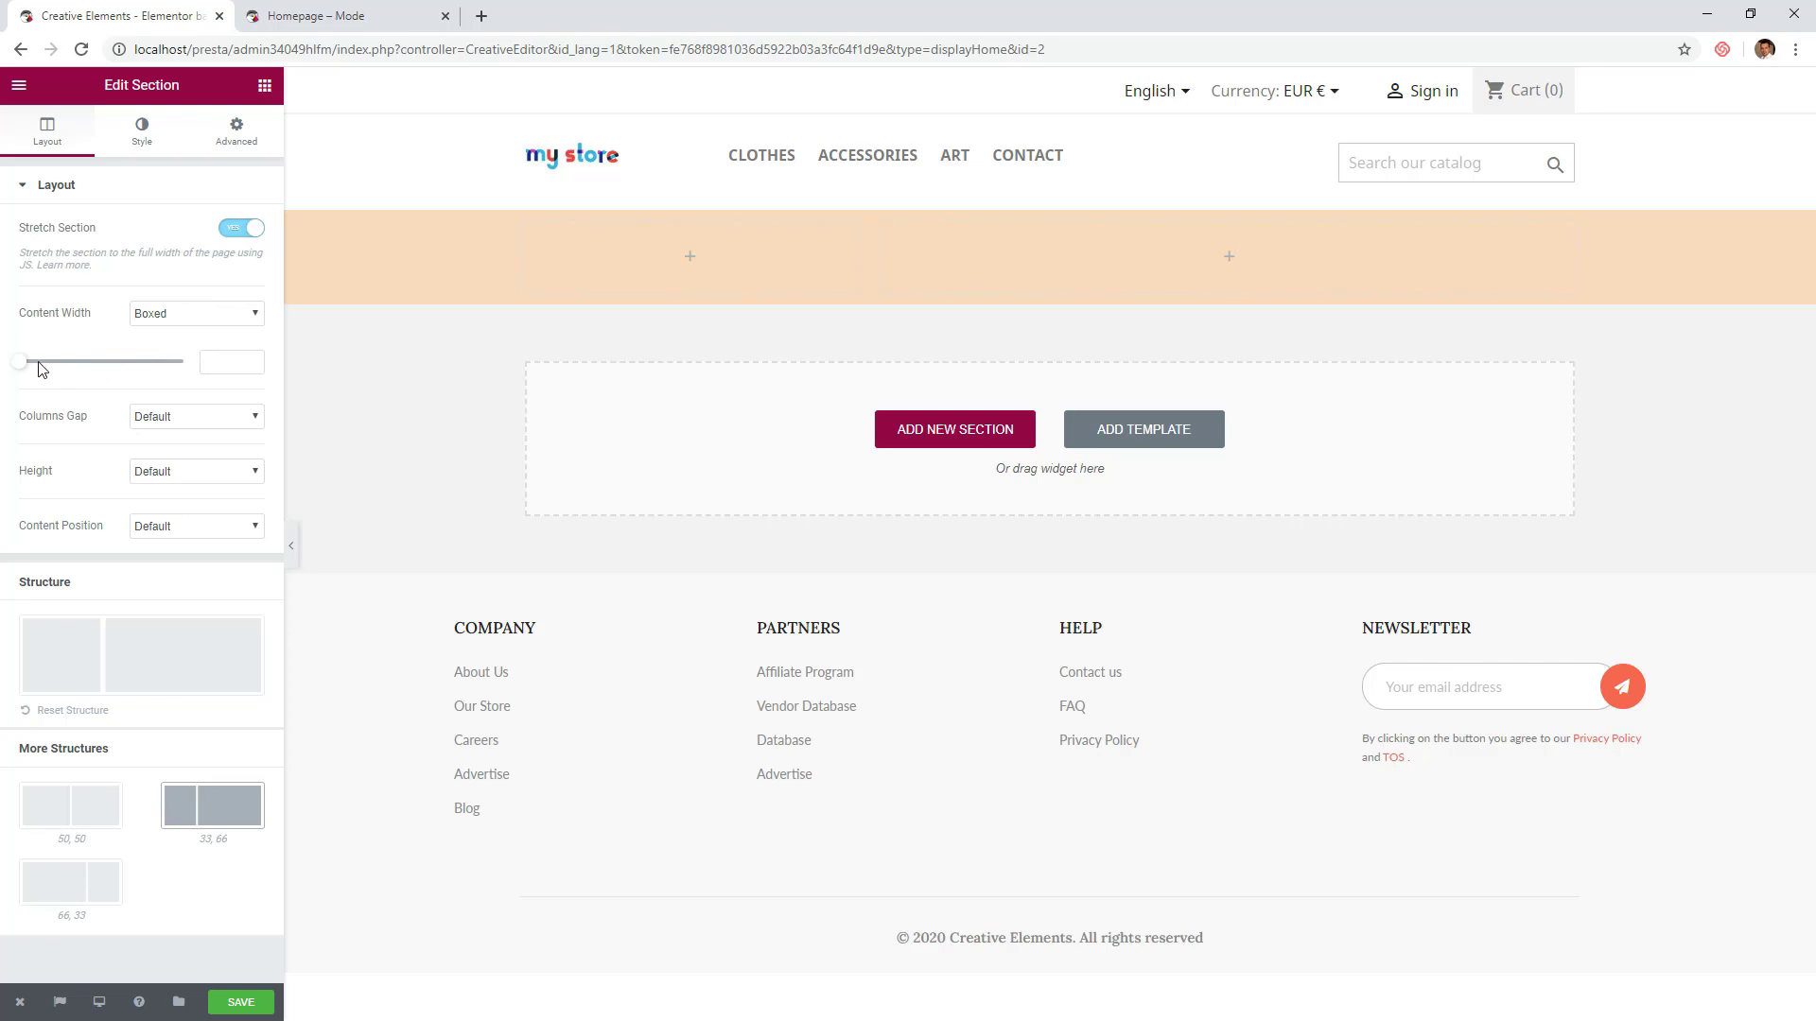
drag(21, 362, 159, 369)
click(252, 365)
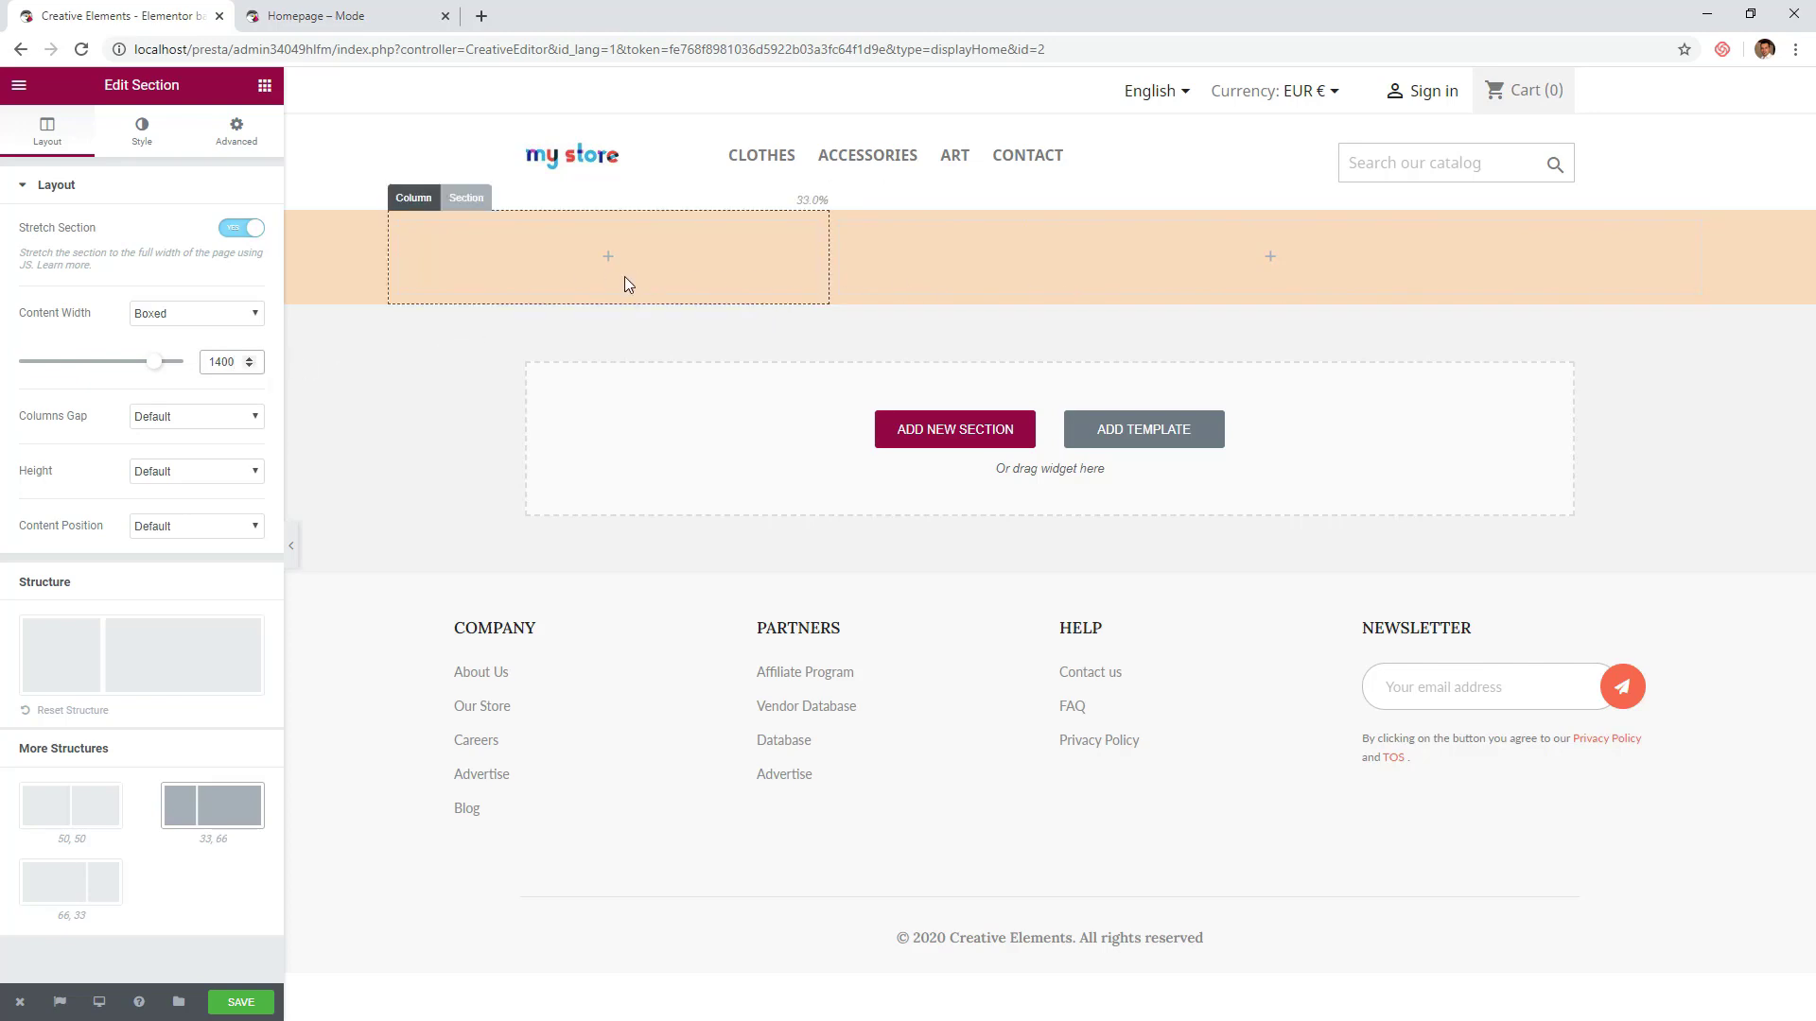
- Add a Heading widget to the section's narrow first column with the title "Fresh & Stylish Ecommerce Template"
click(265, 87)
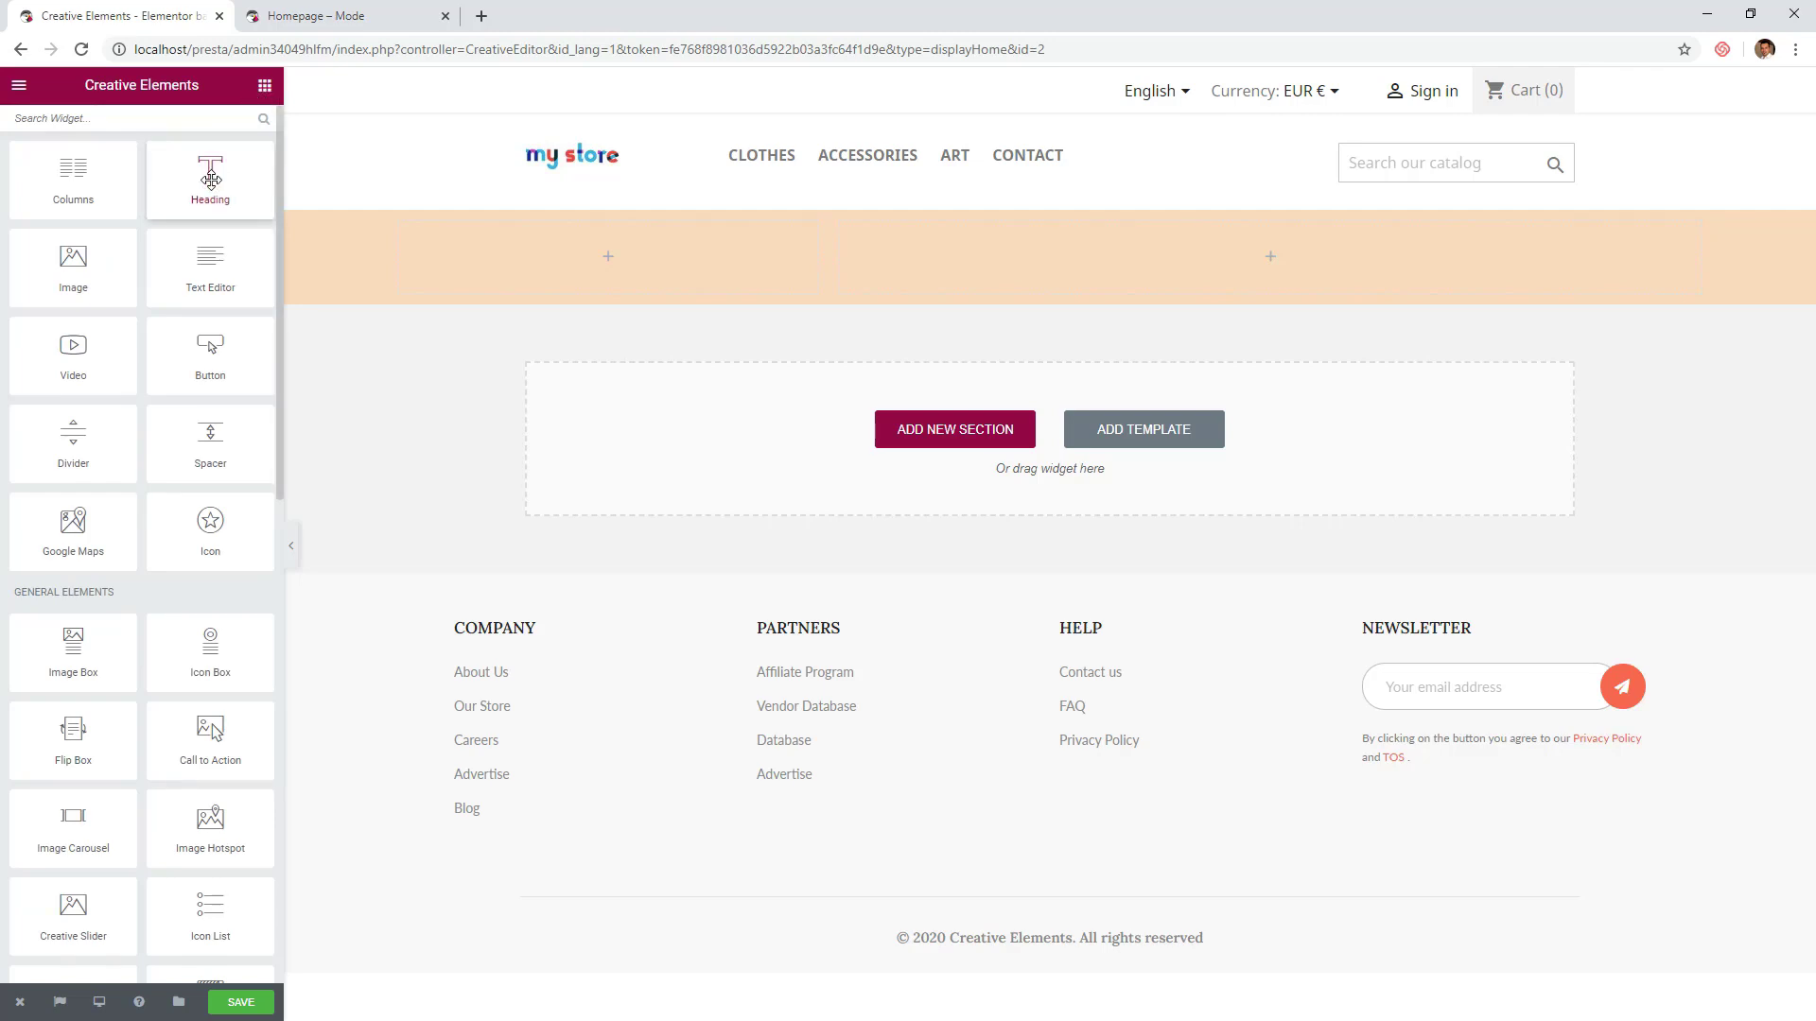
drag(211, 180, 571, 265)
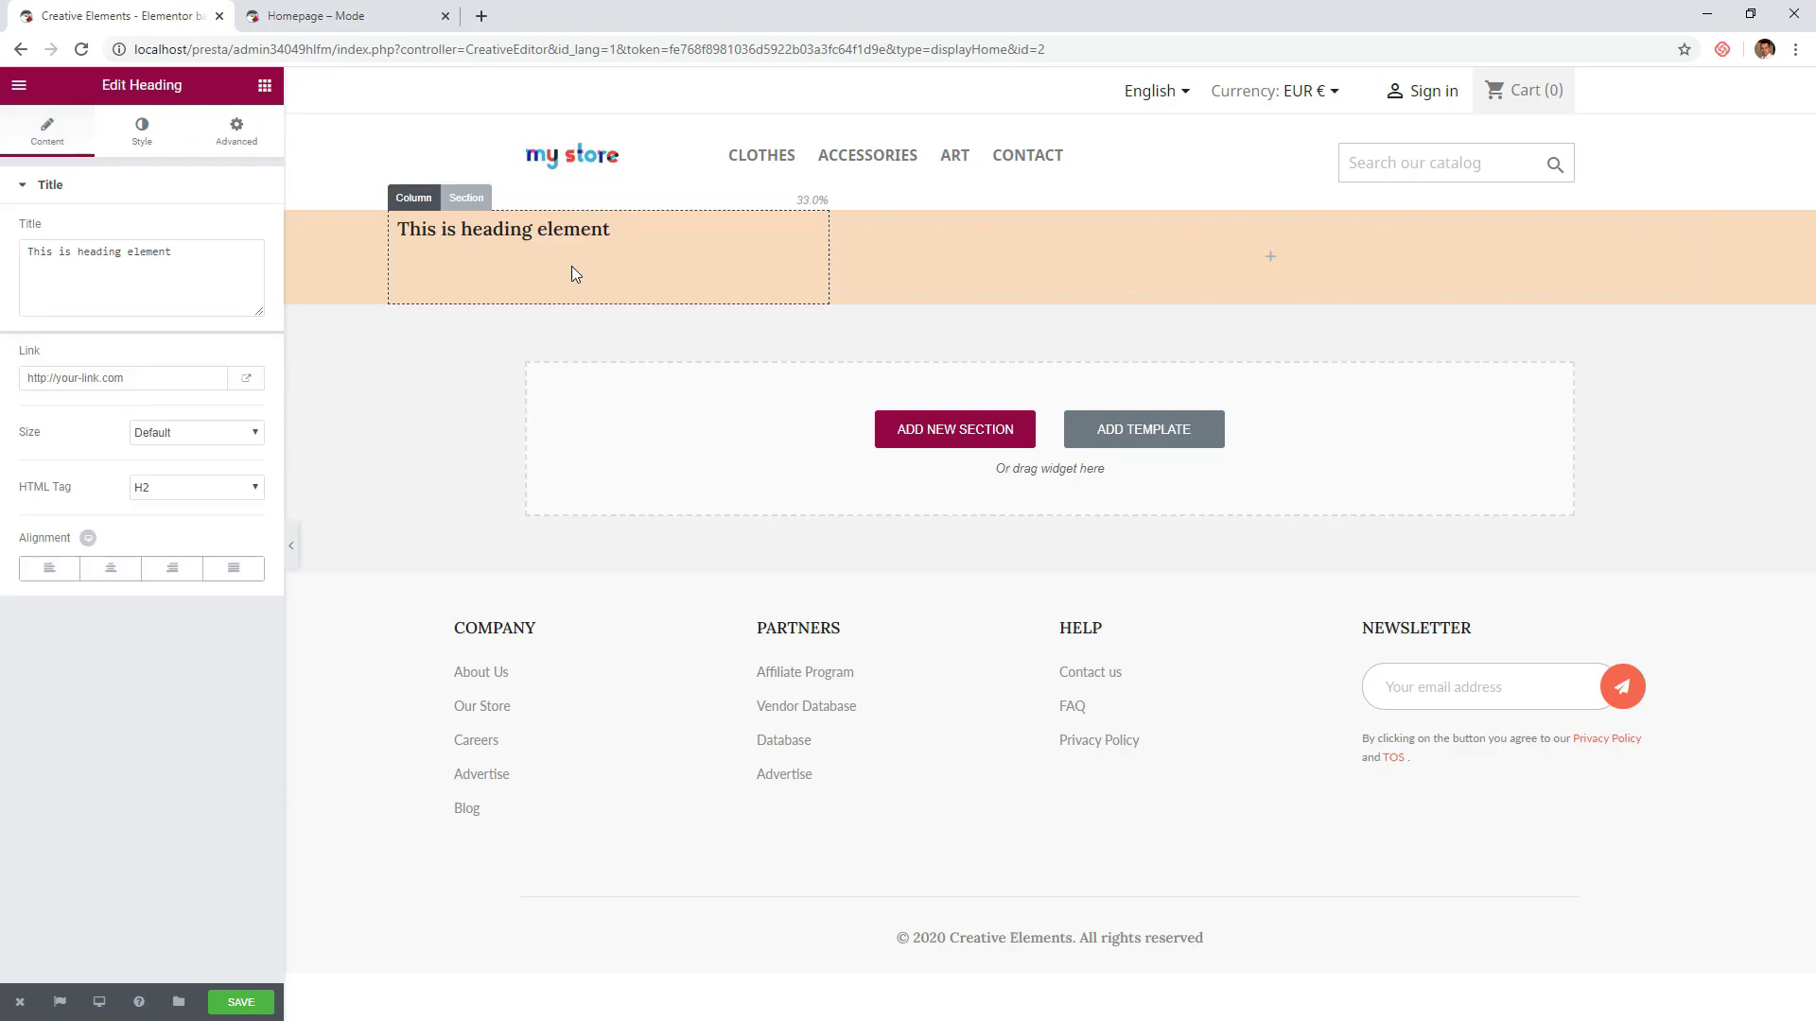
triple_click(139, 265)
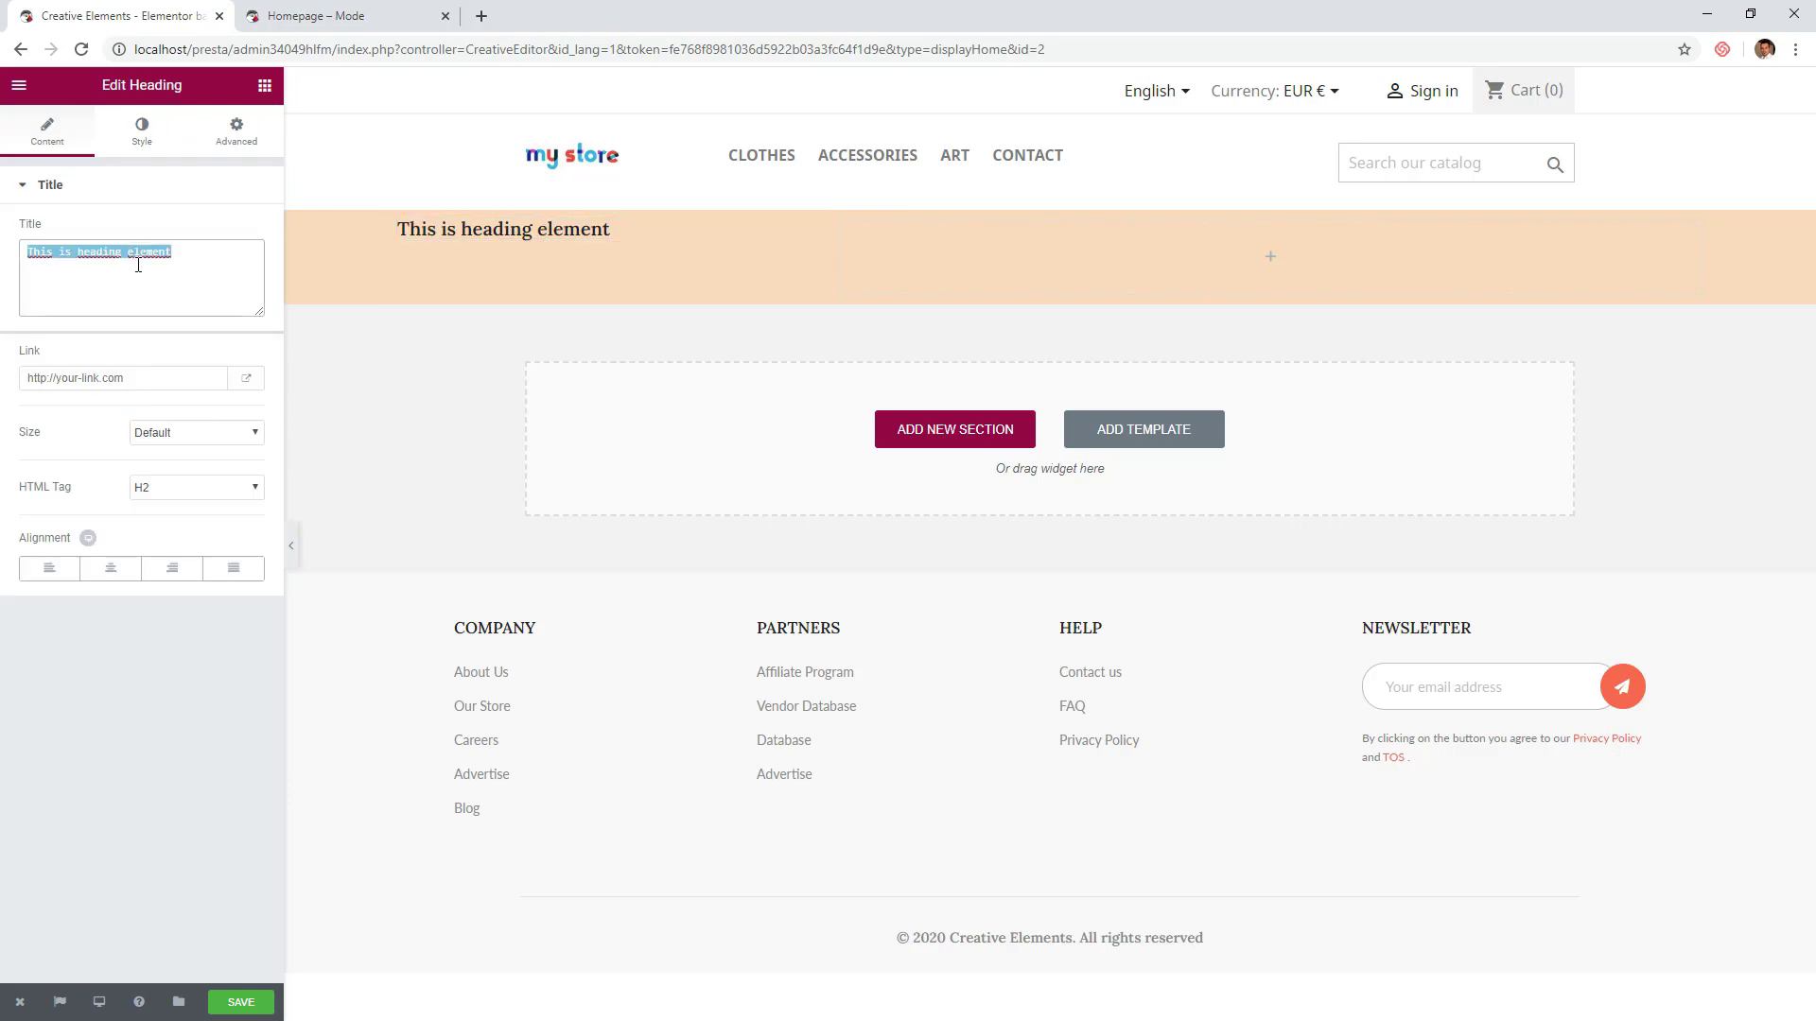
text(Fresh)
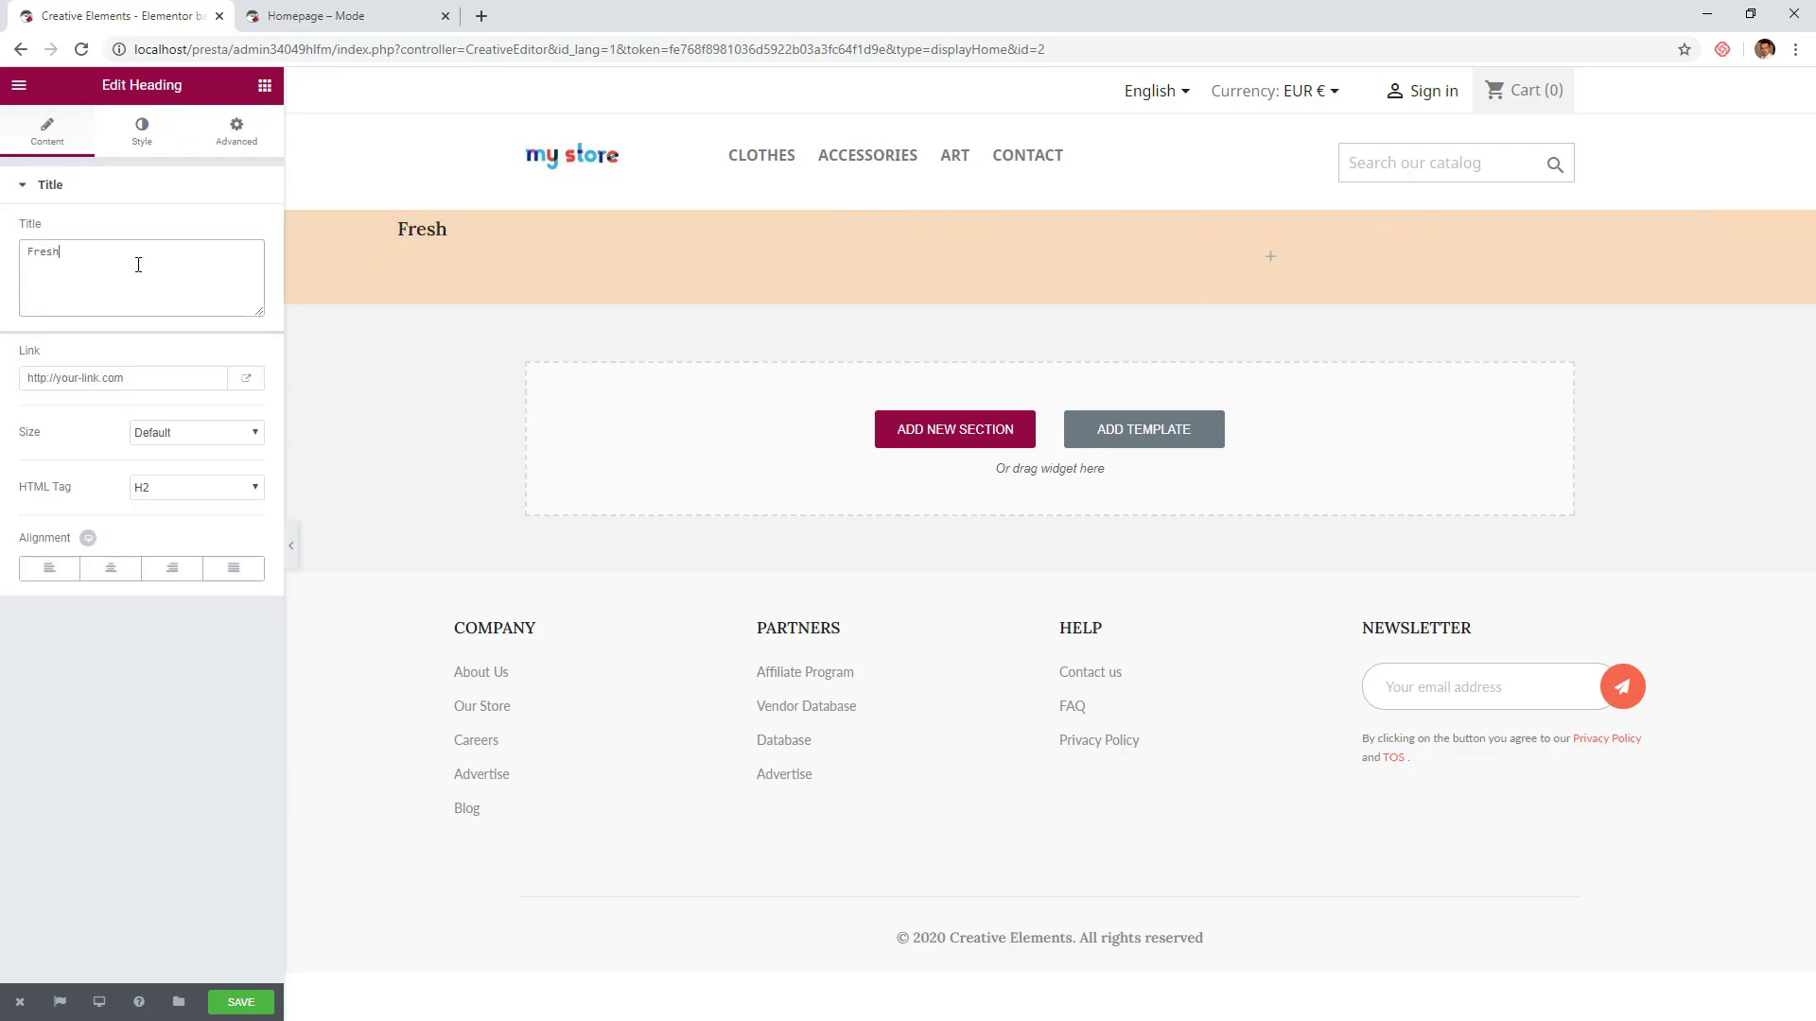
text( & Stylish Ecommerce Te)
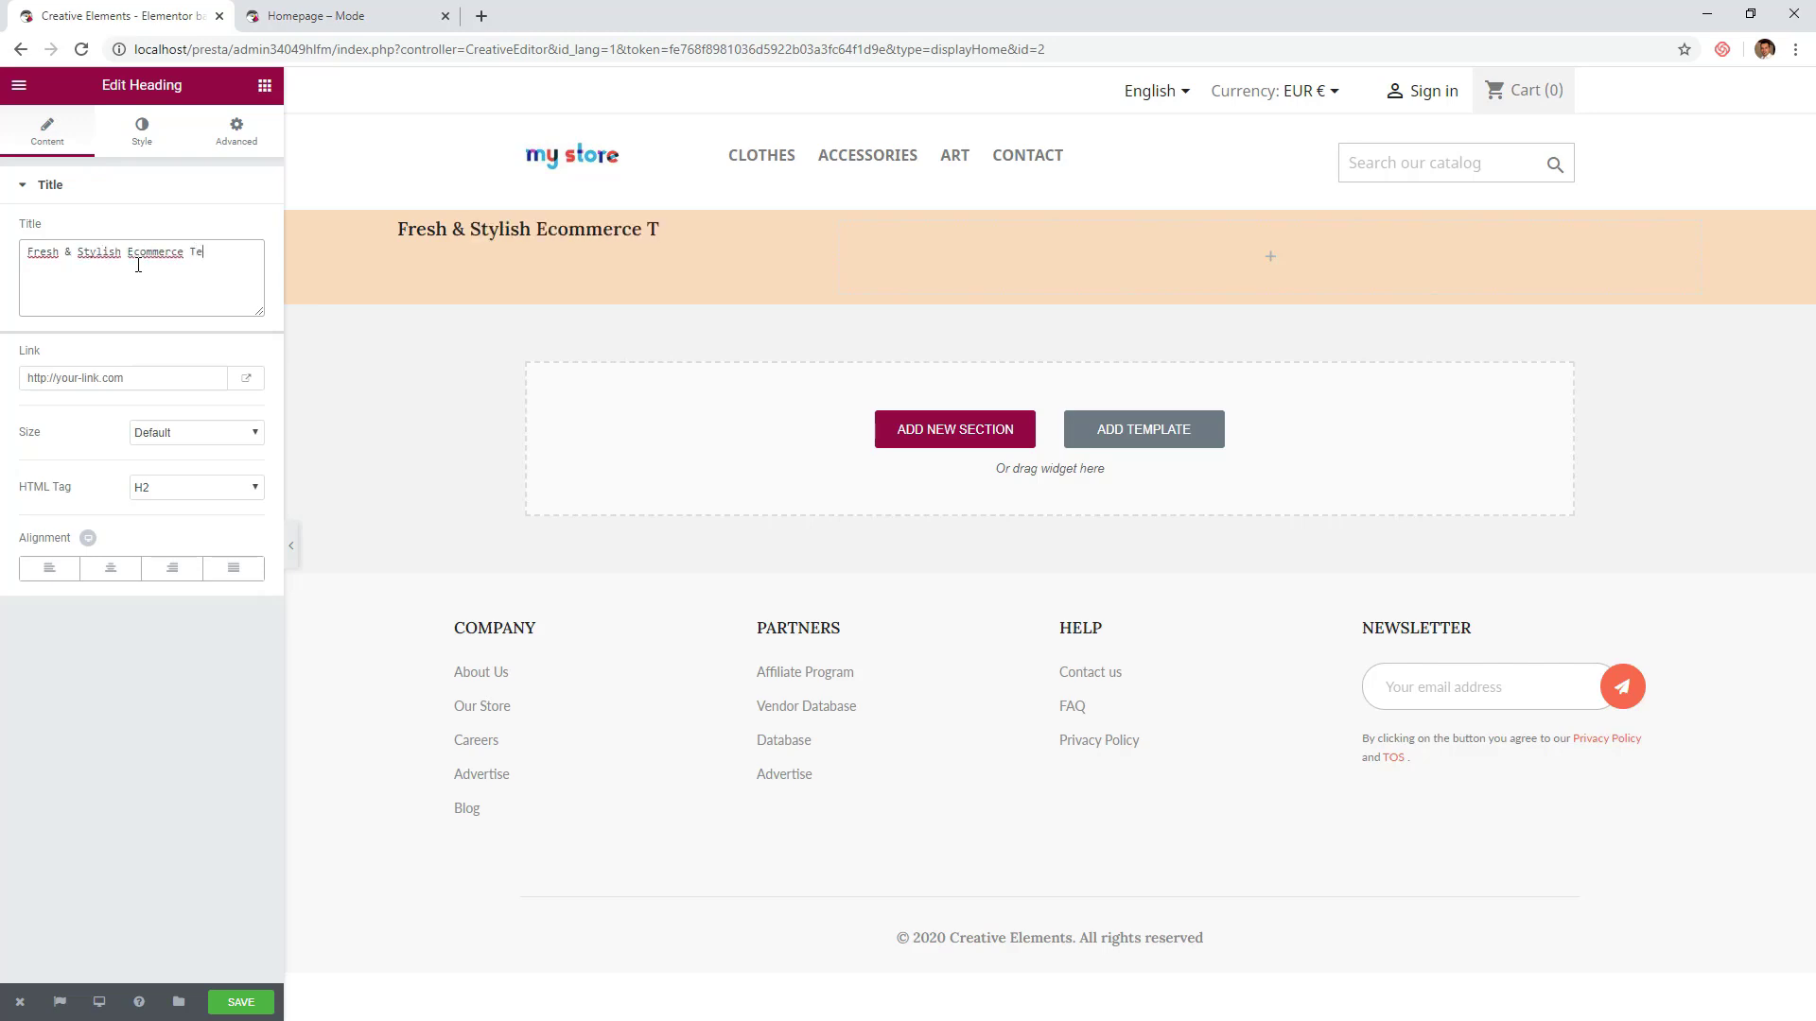
text(mplate)
- Give the heading custom typography with a font size of 65 px
click(144, 137)
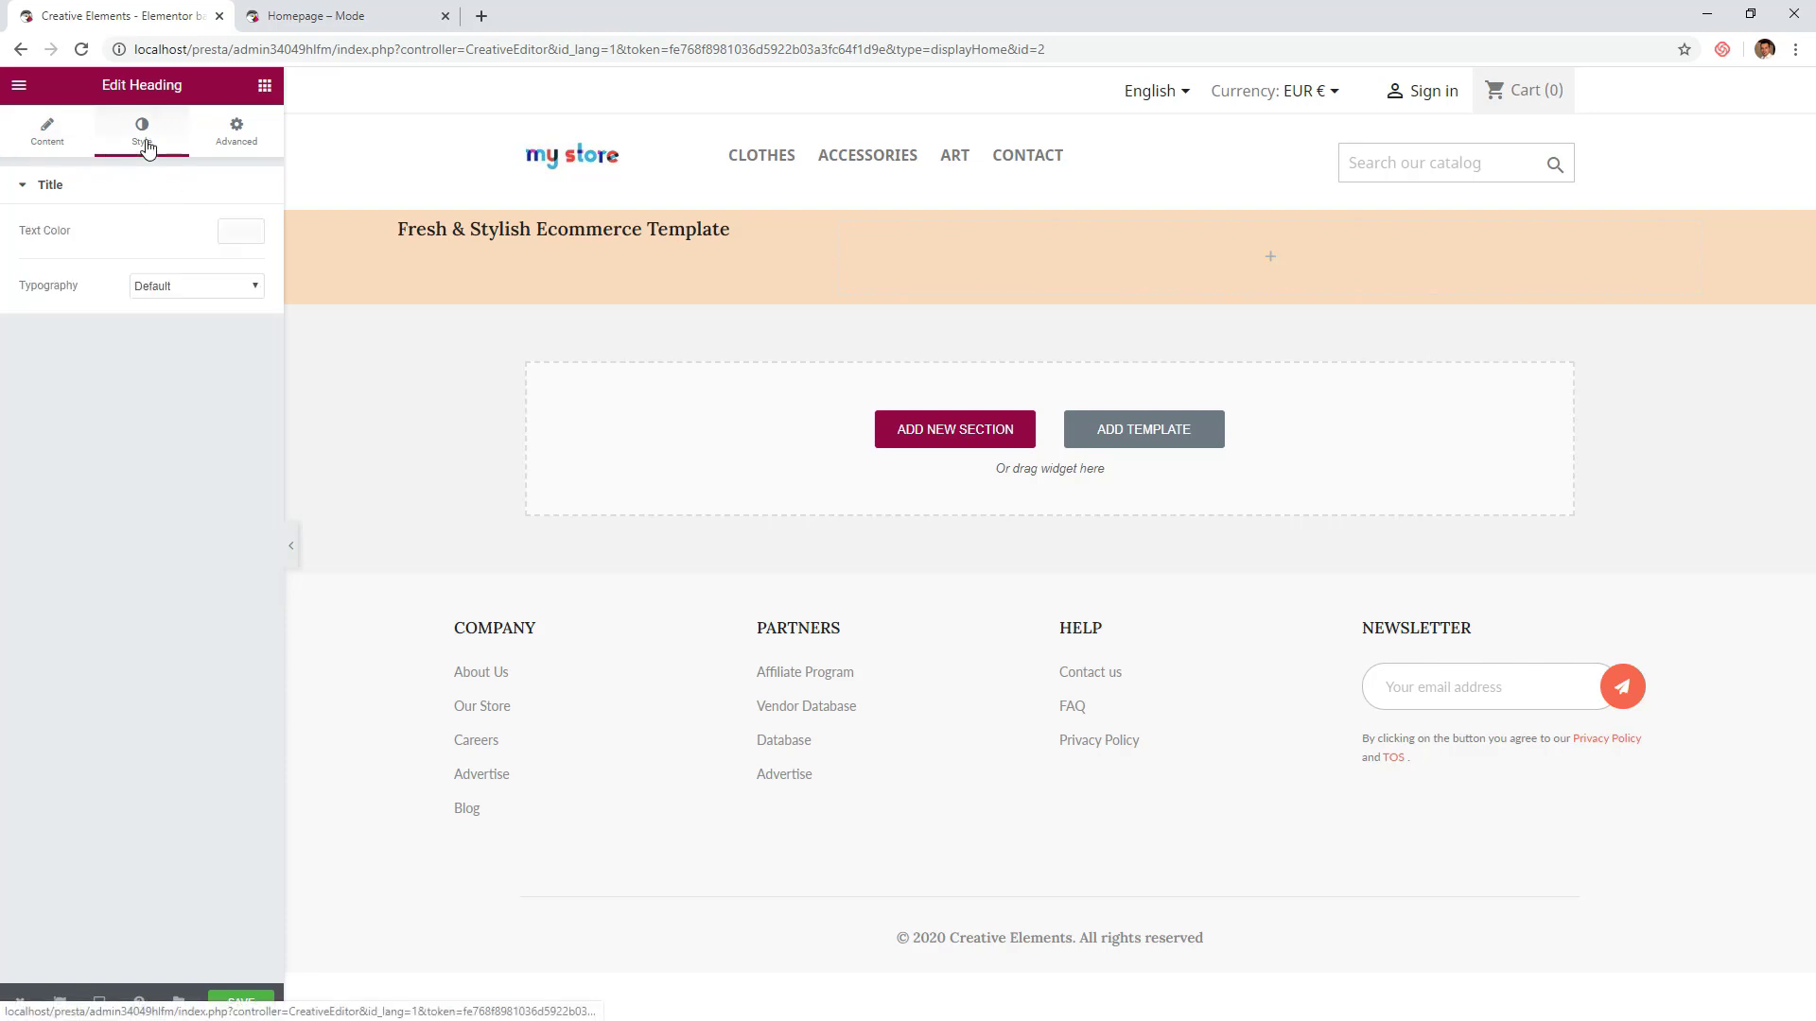
click(185, 287)
click(194, 320)
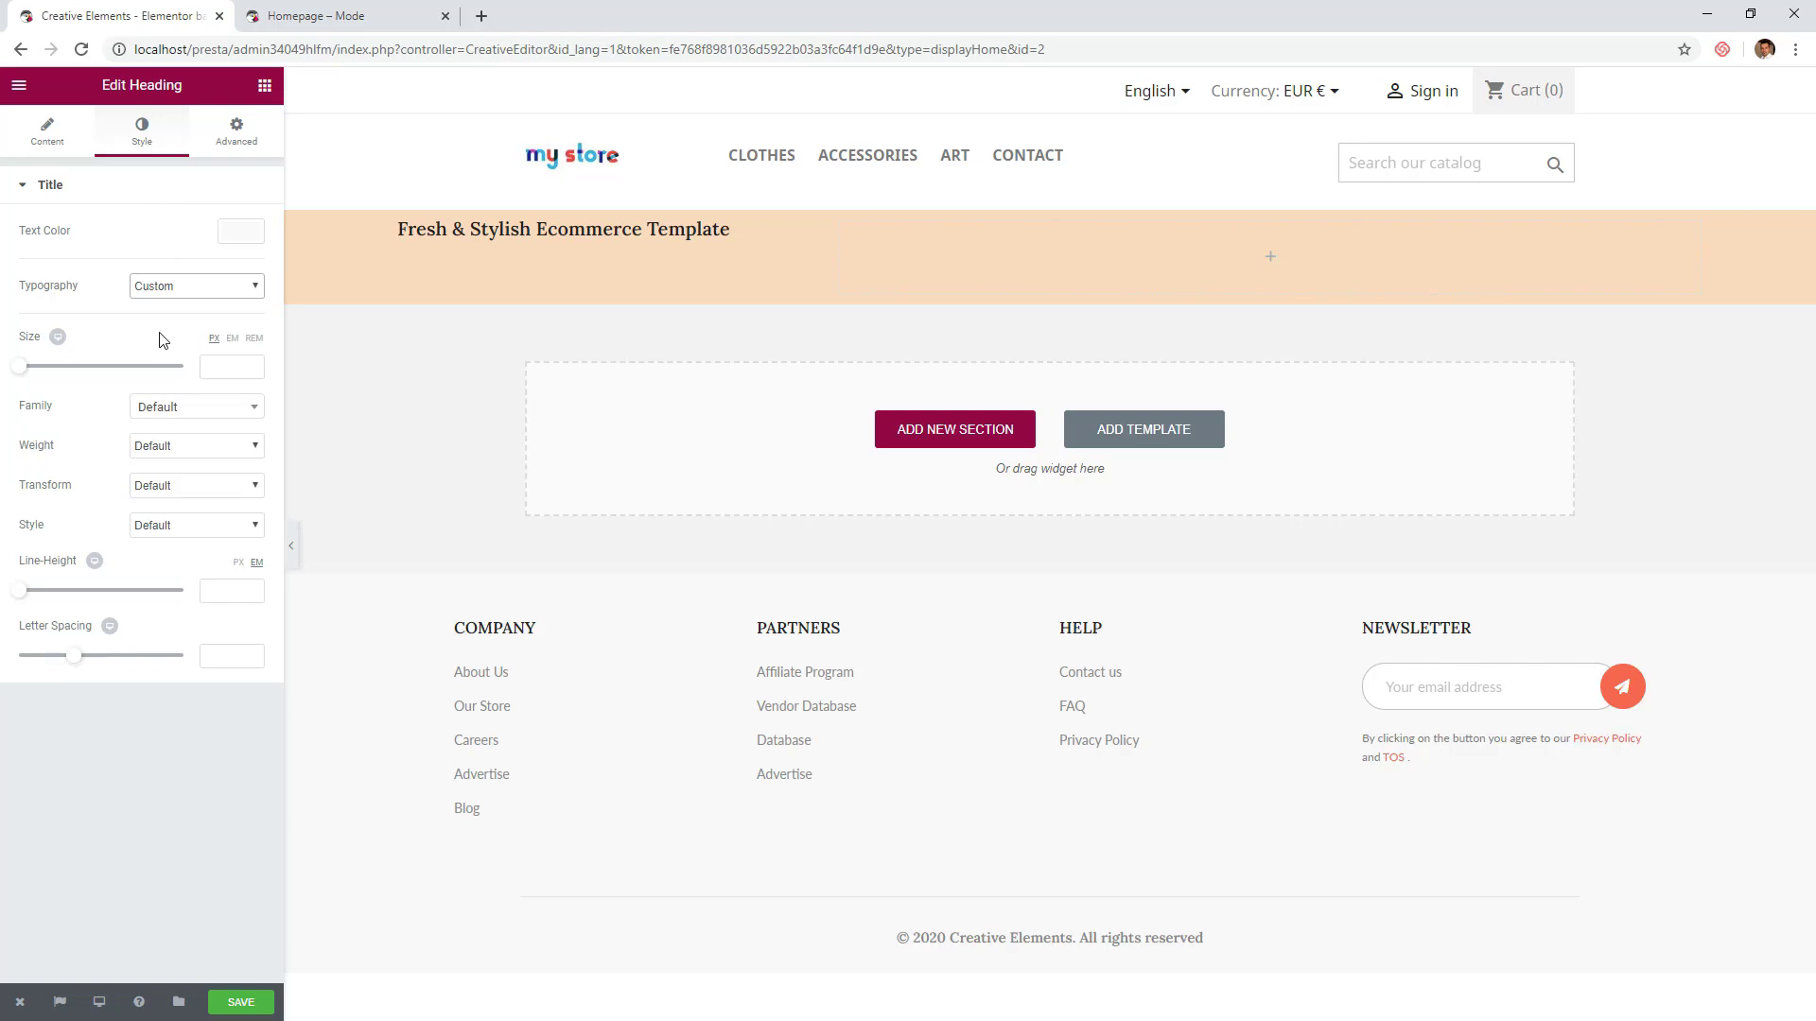
drag(18, 367, 73, 378)
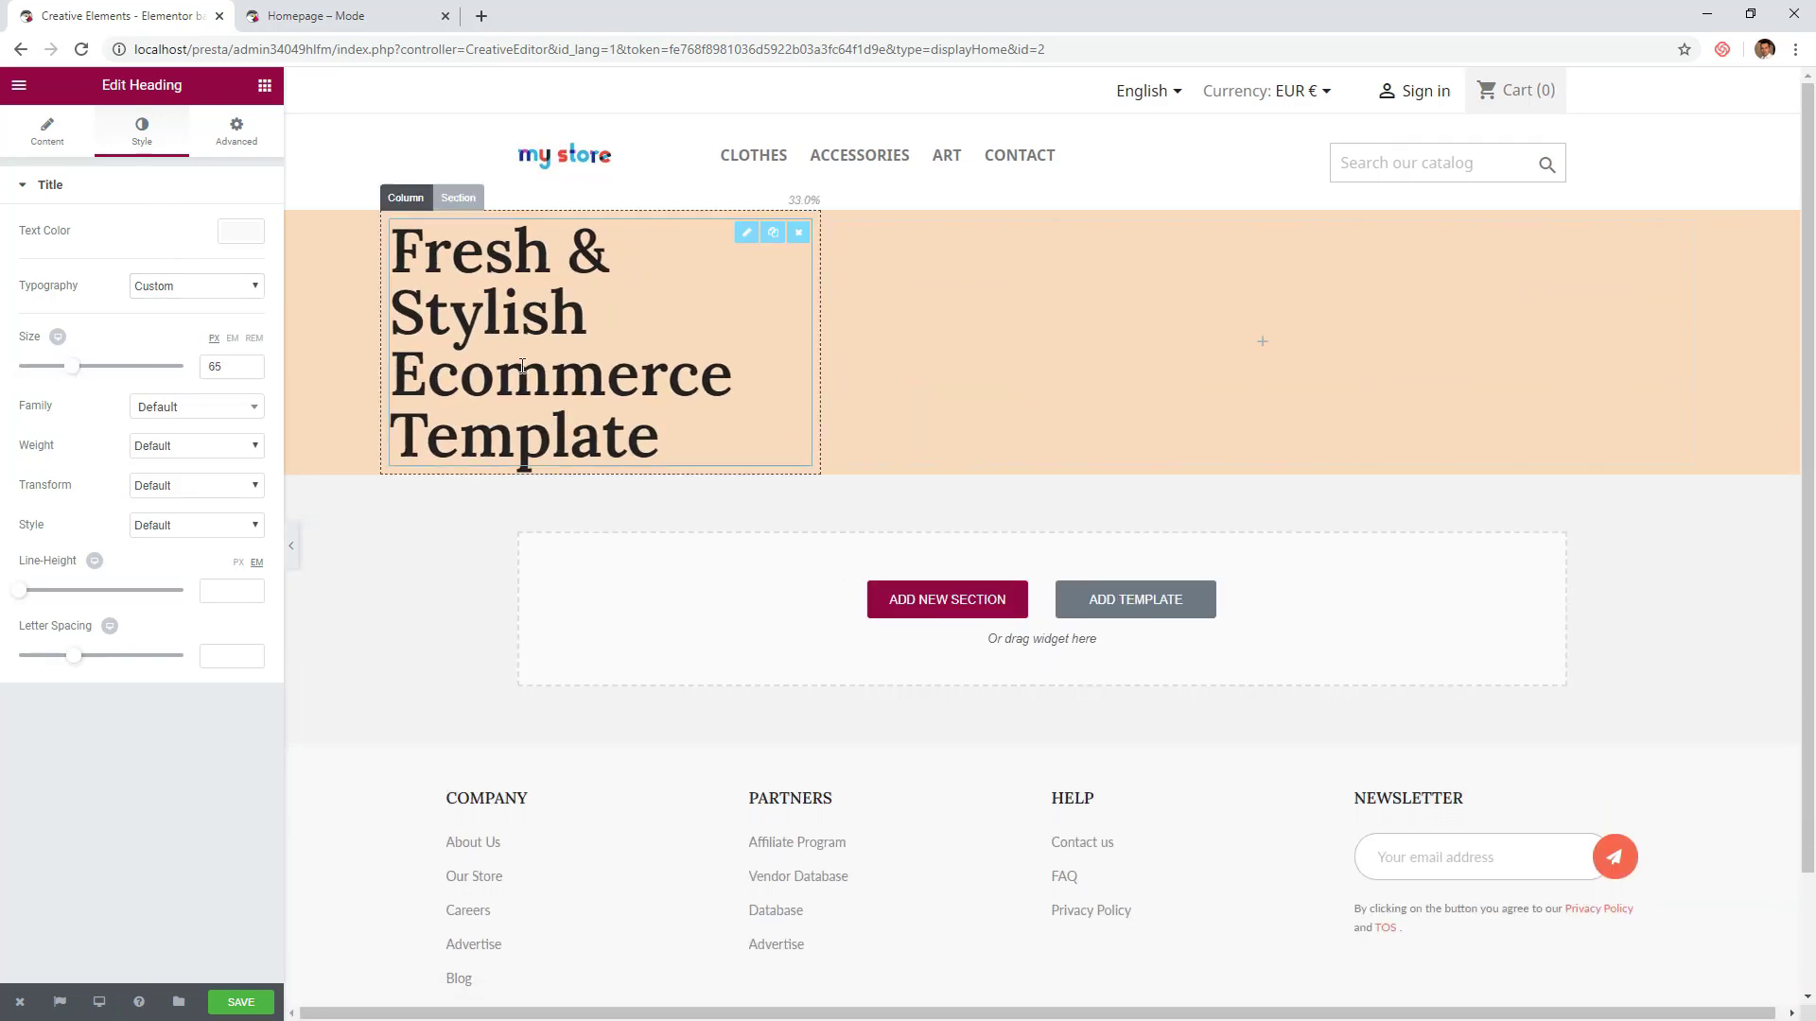
- Widen the heading's column to about 35.6% and choose a font weight for the heading
drag(810, 347, 851, 351)
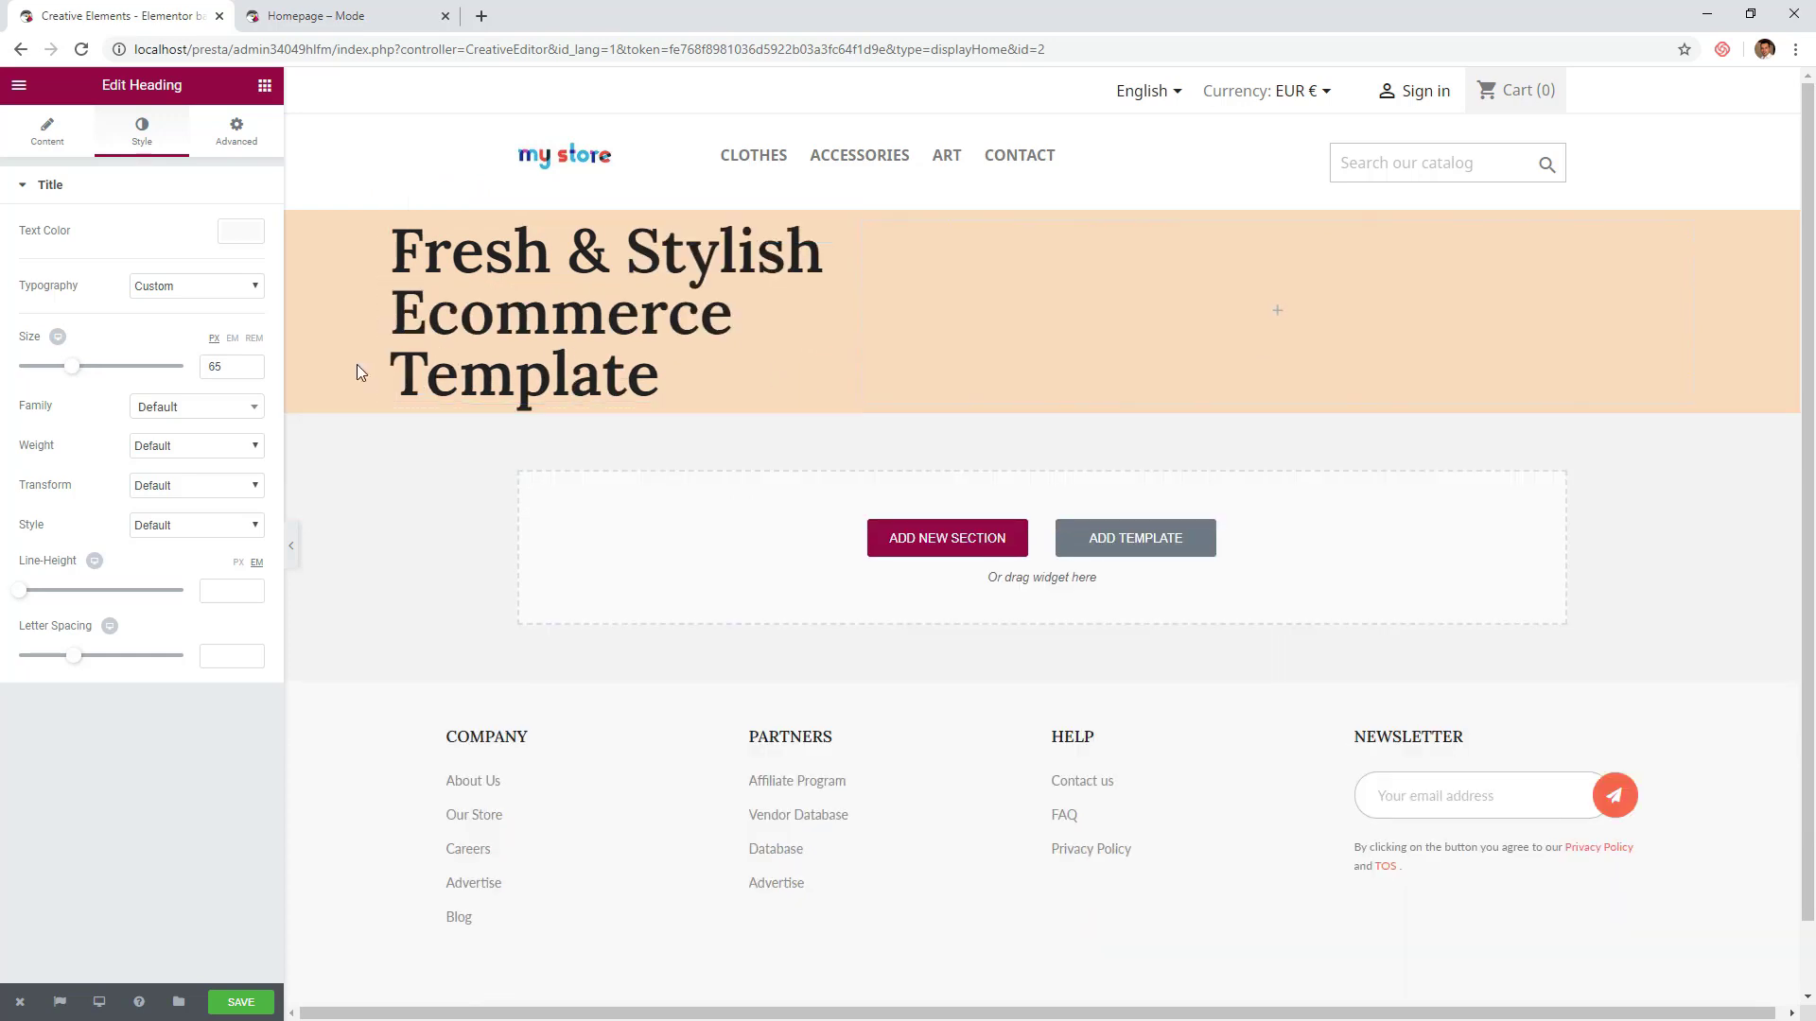
click(200, 449)
click(202, 538)
- Add an Image widget to the section's wide second column and use the "women" picture from the mode folder
click(264, 85)
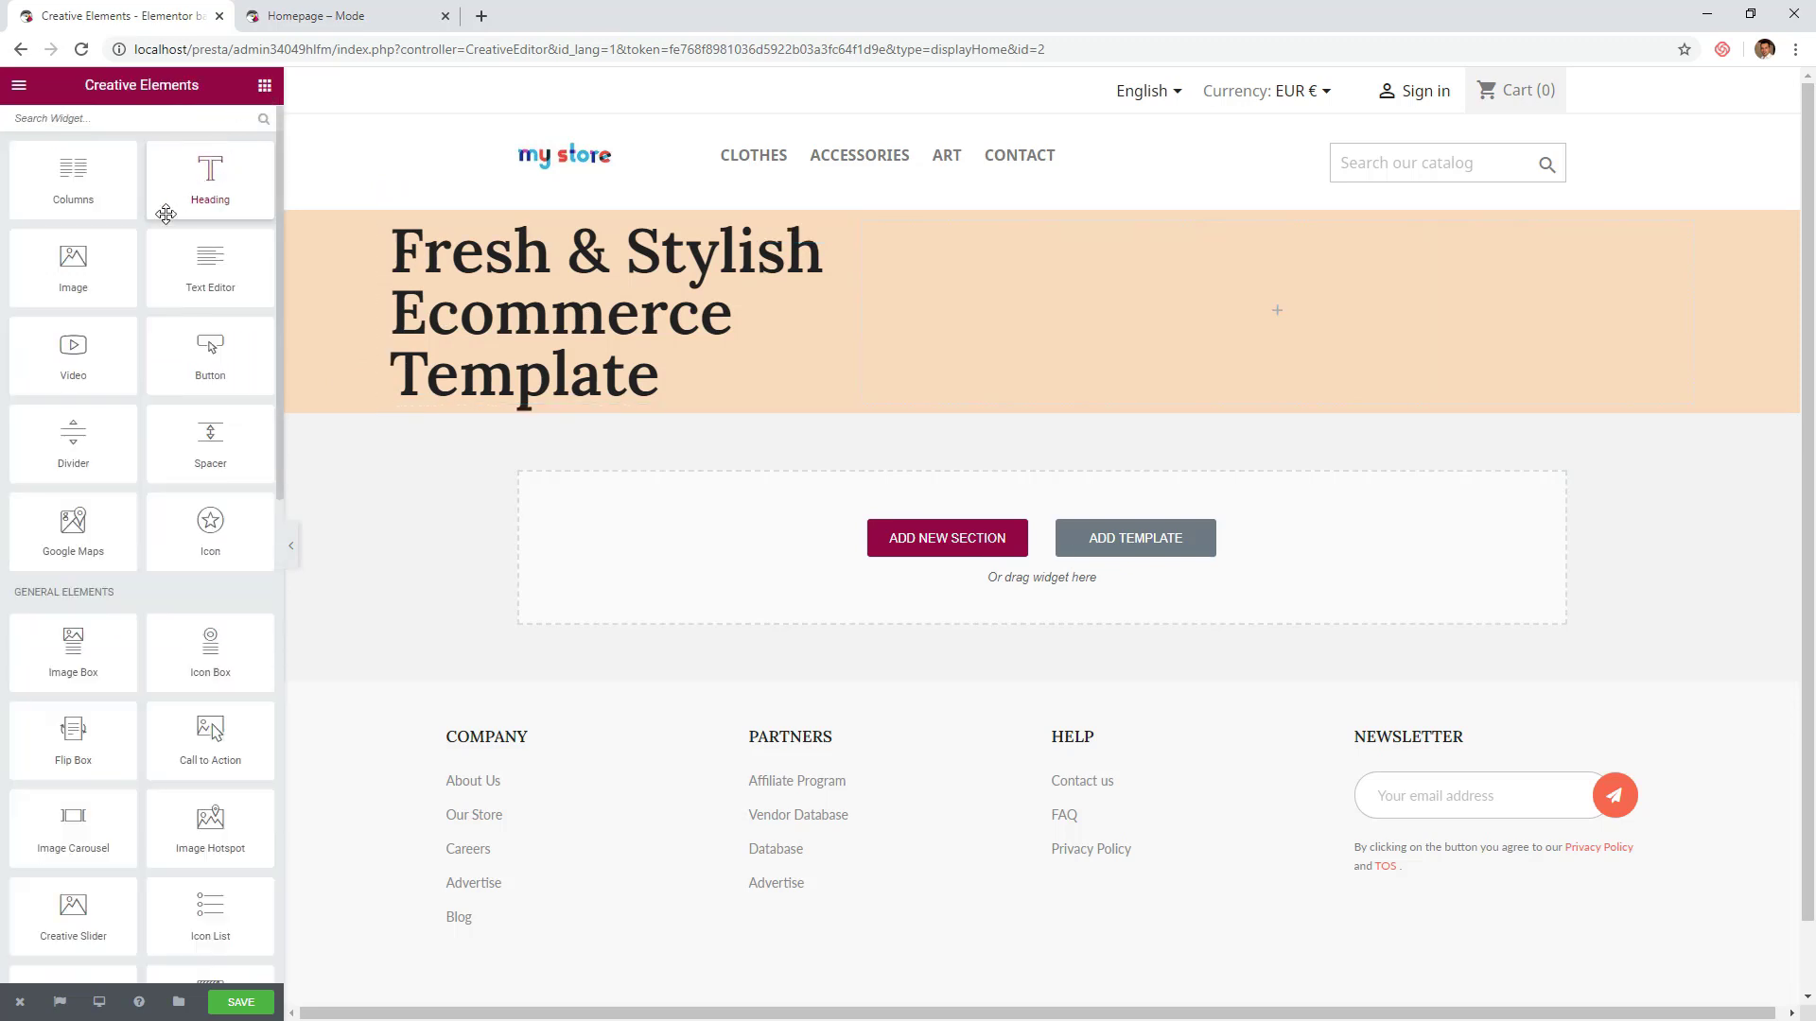
drag(76, 268, 1241, 331)
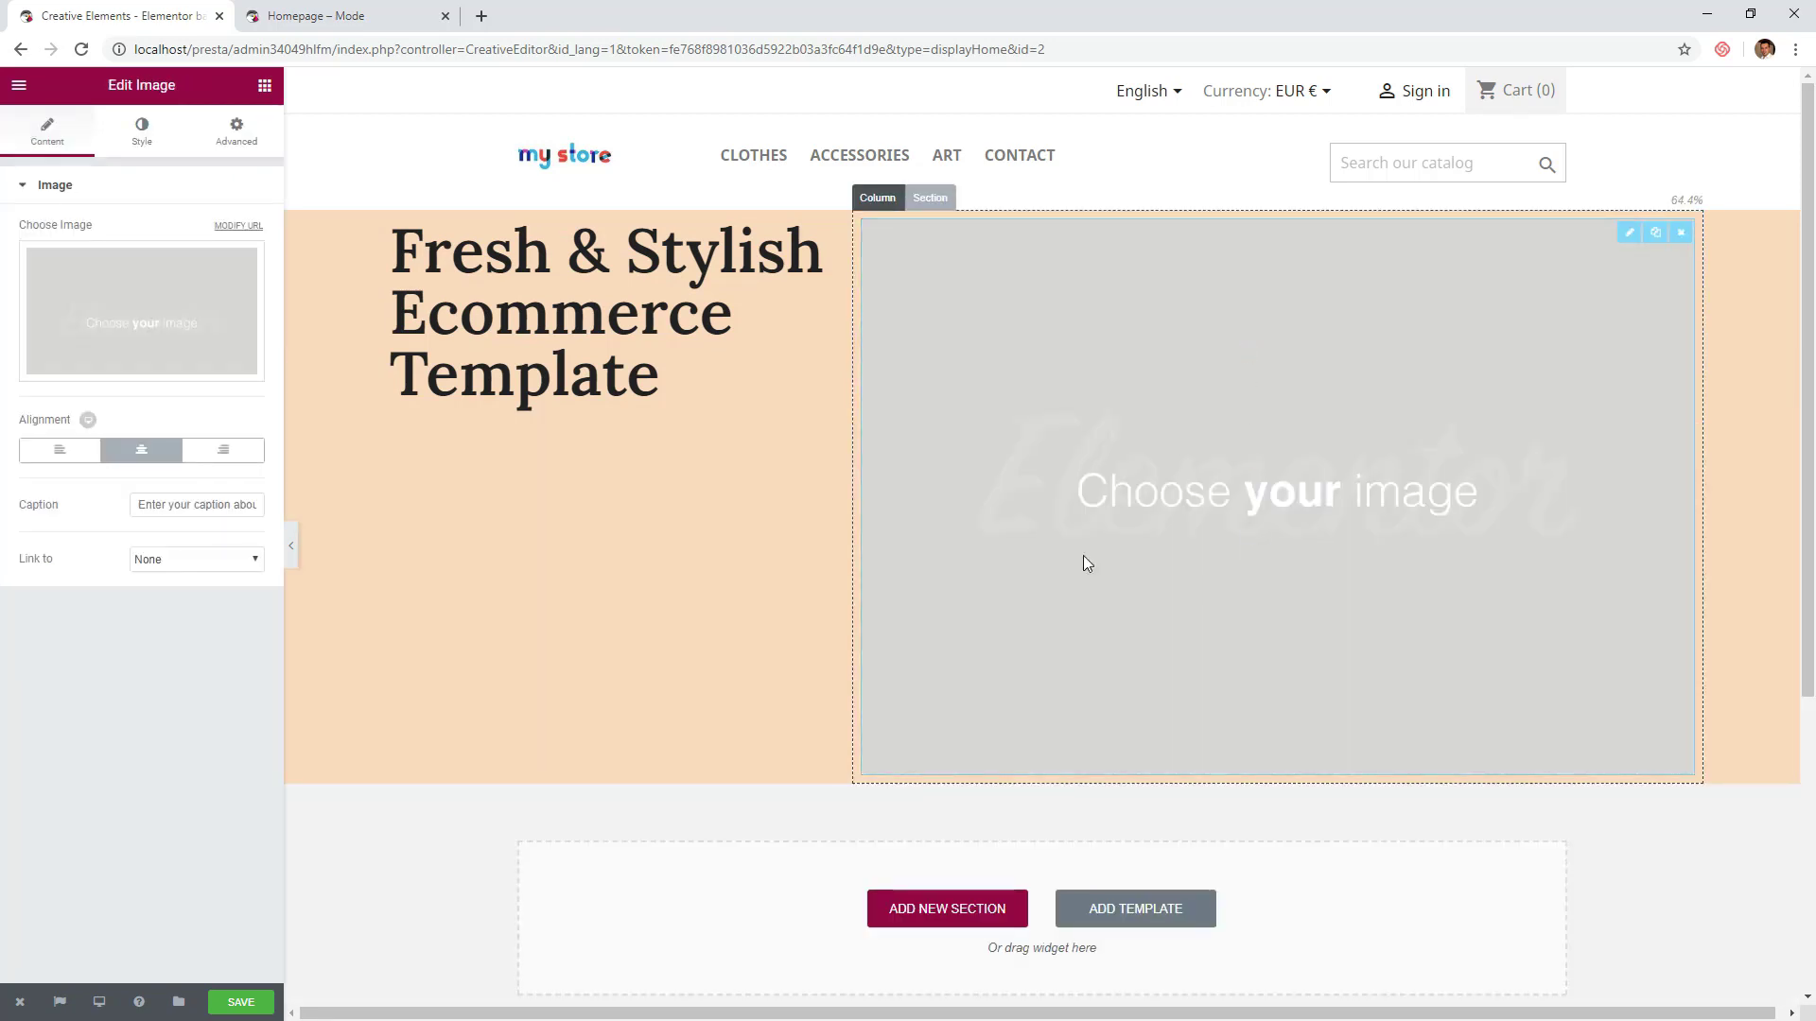
click(115, 303)
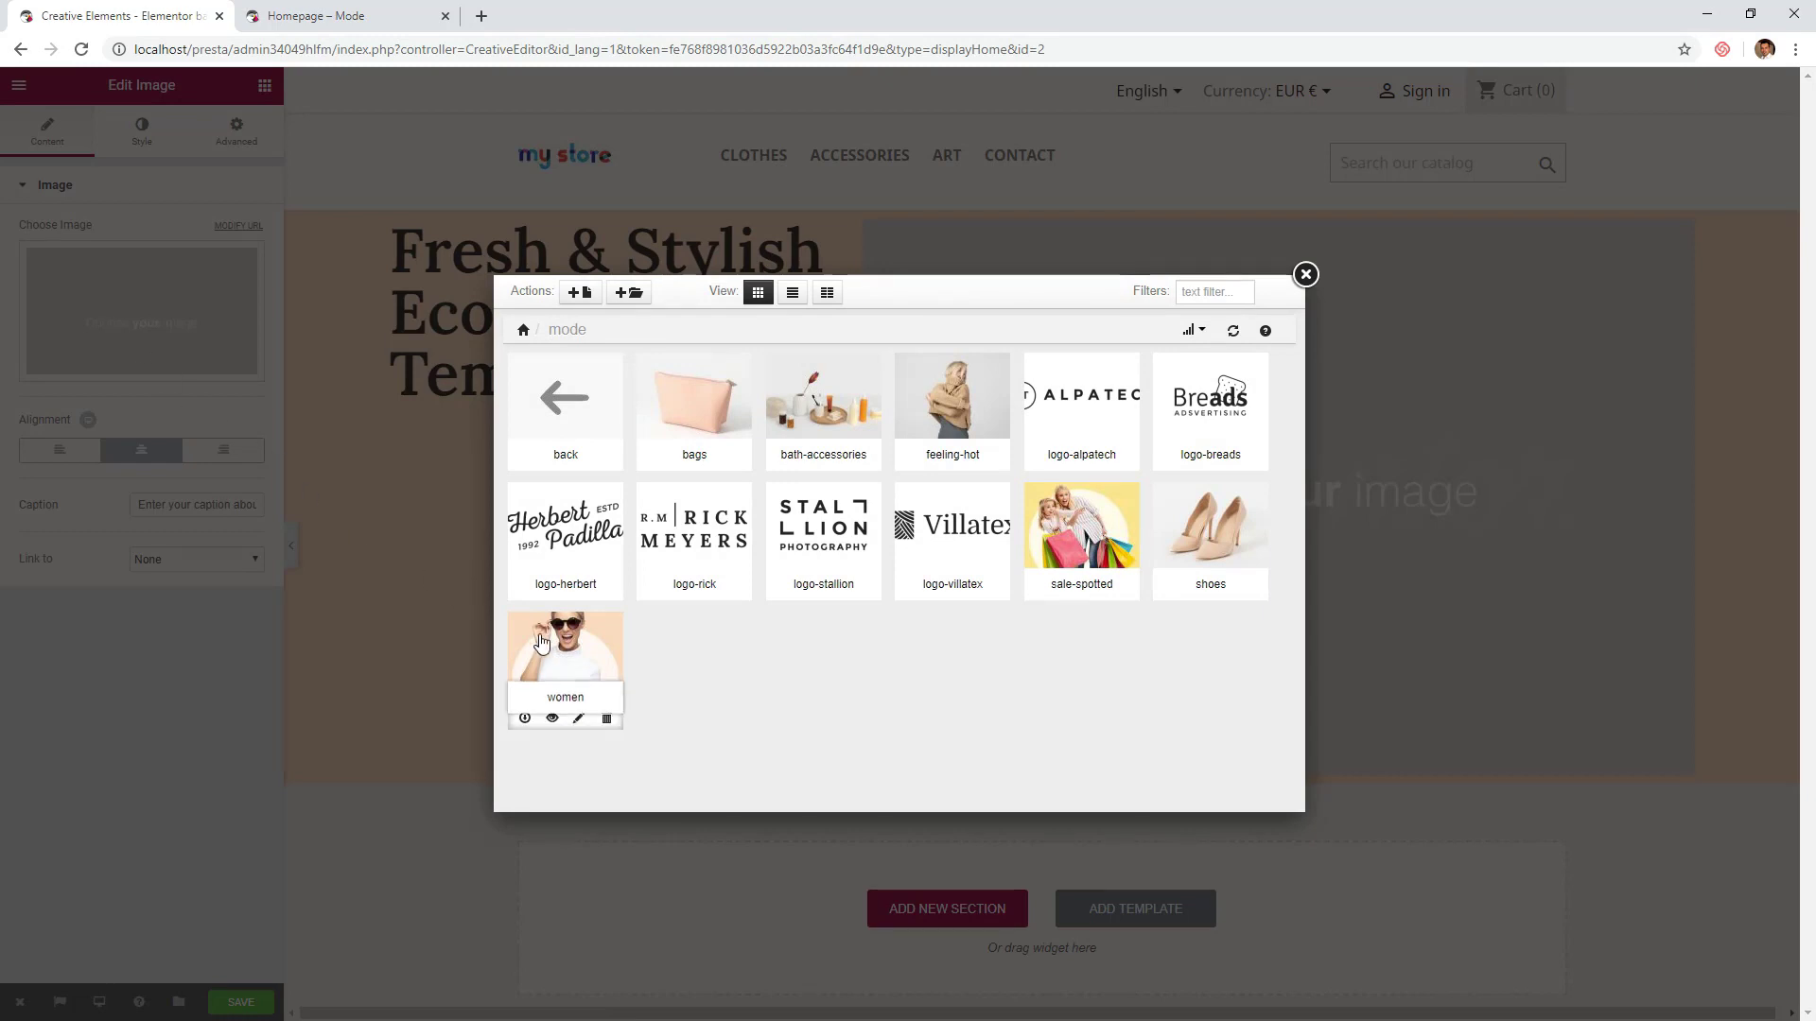
click(566, 647)
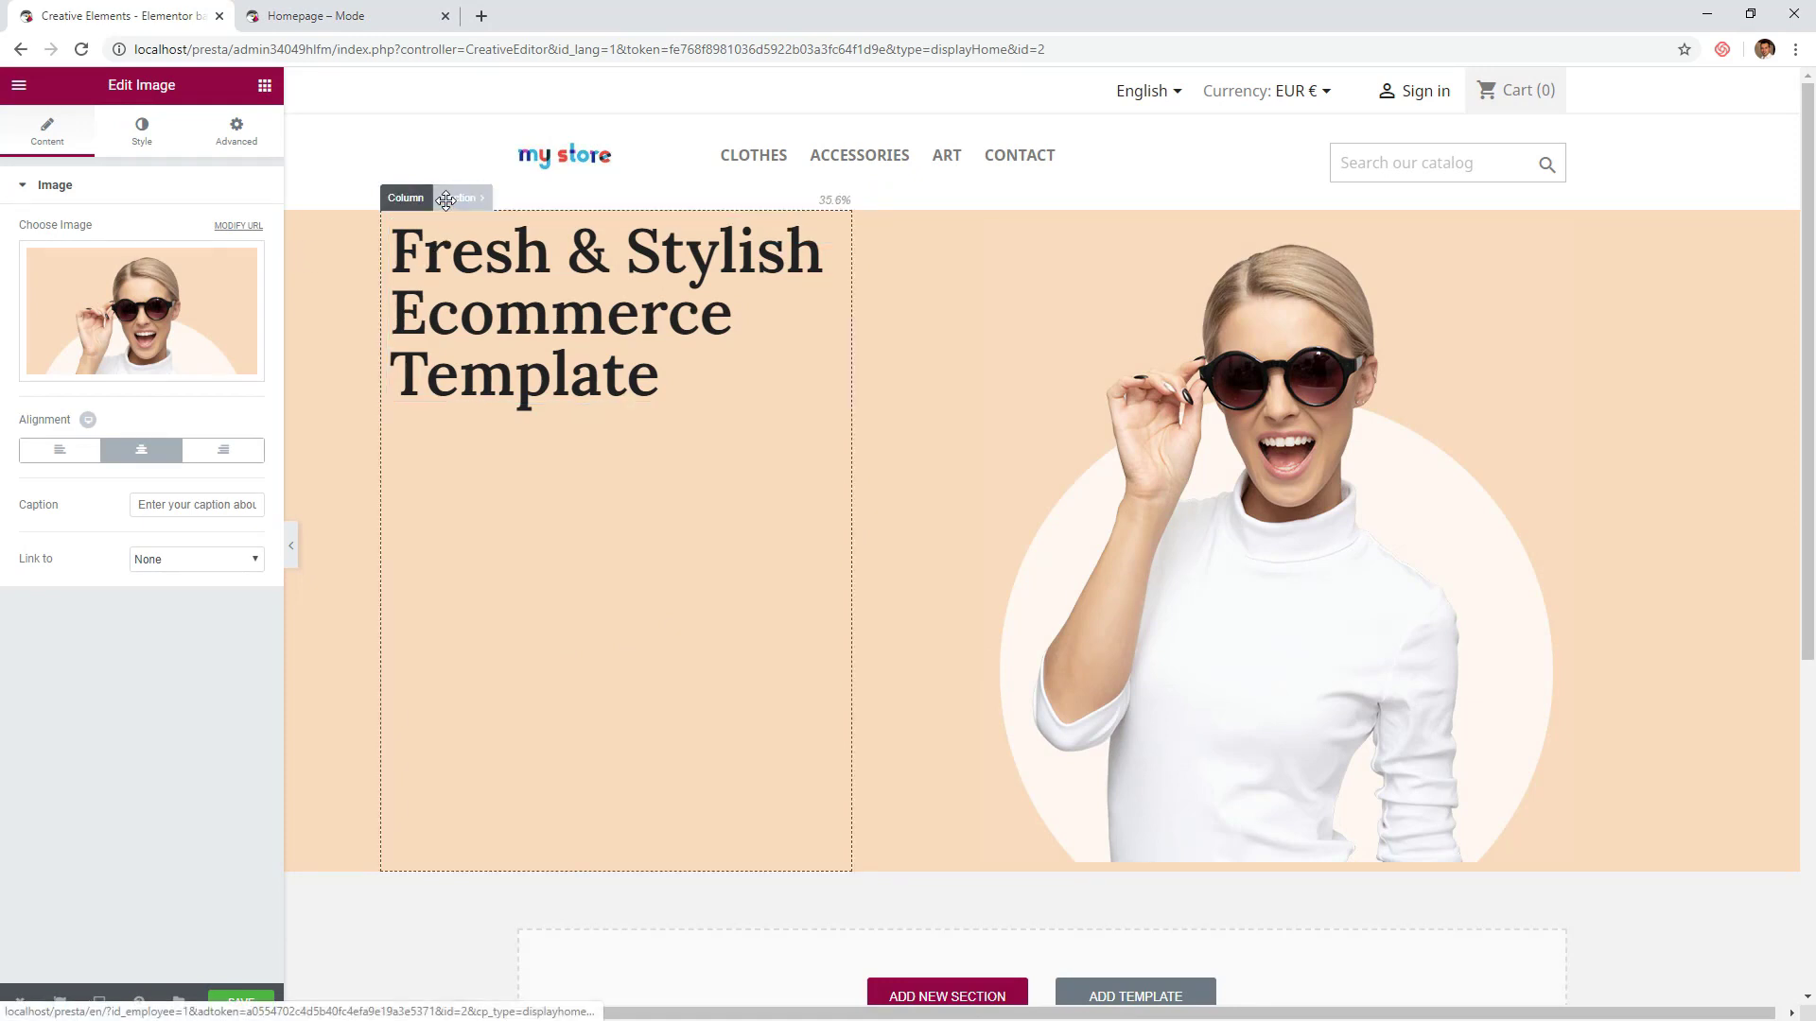
- Set the section's Columns Gap to No Gap
click(446, 200)
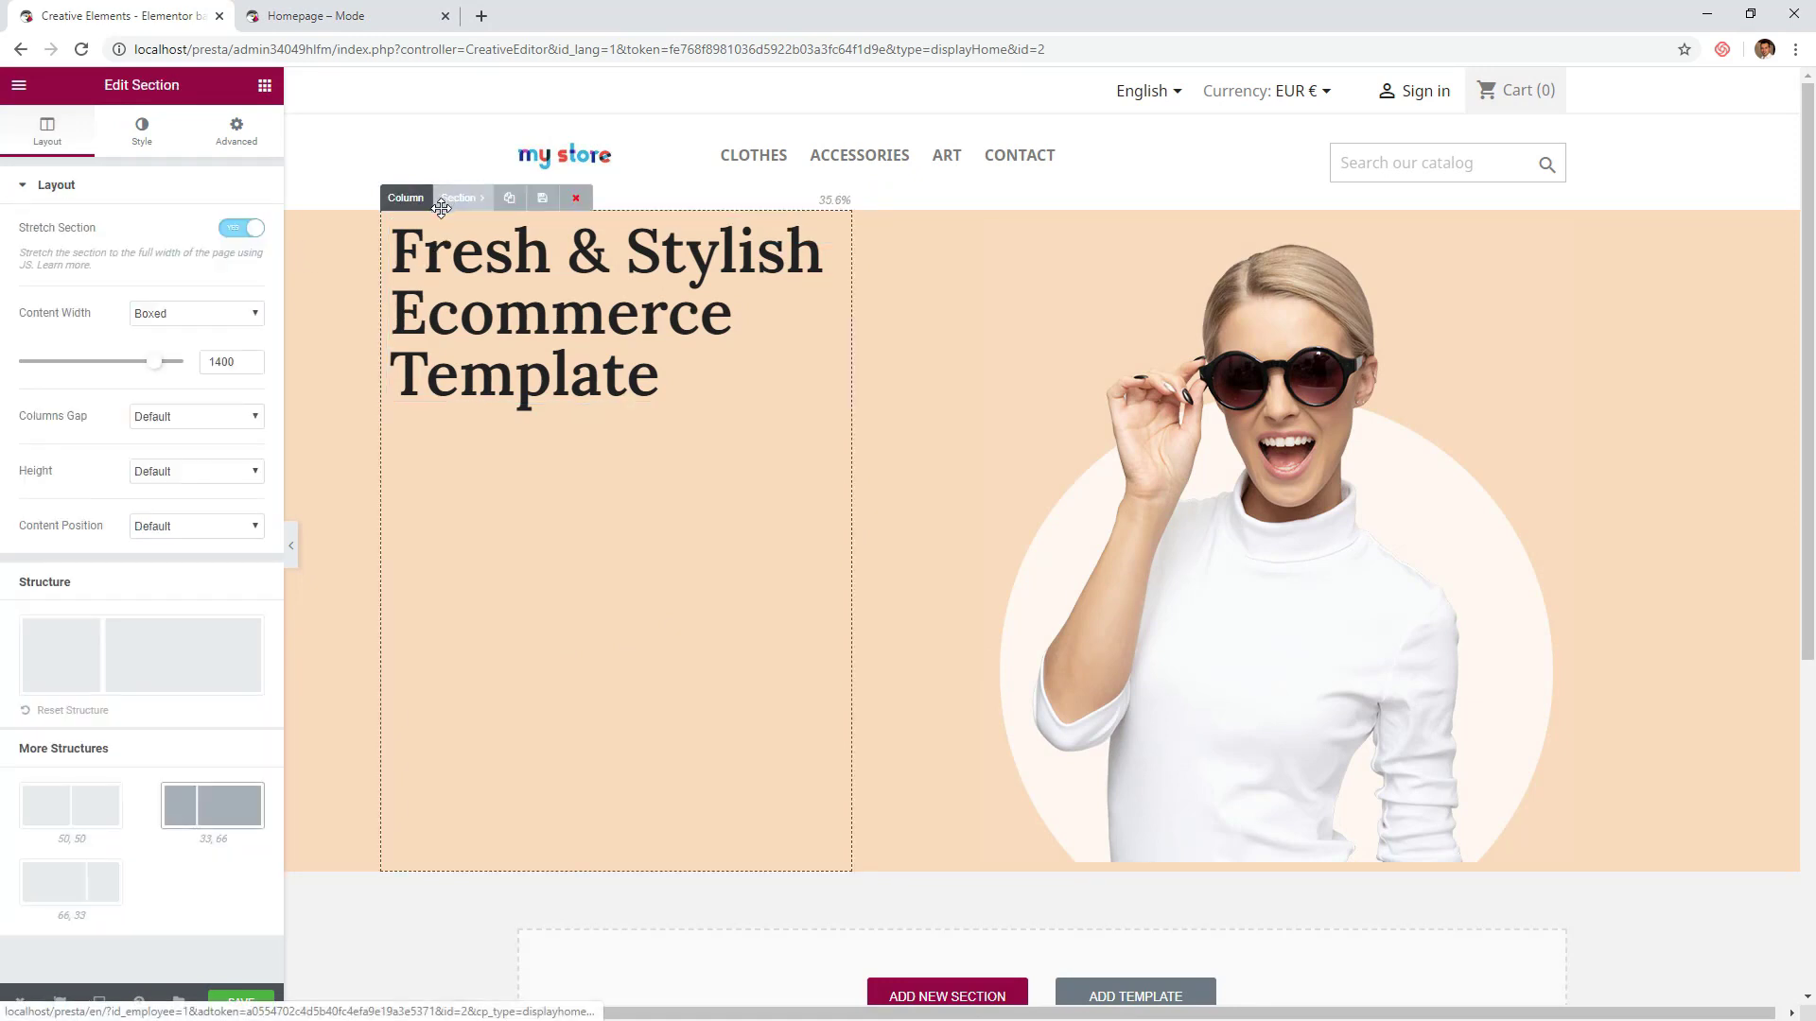
click(161, 425)
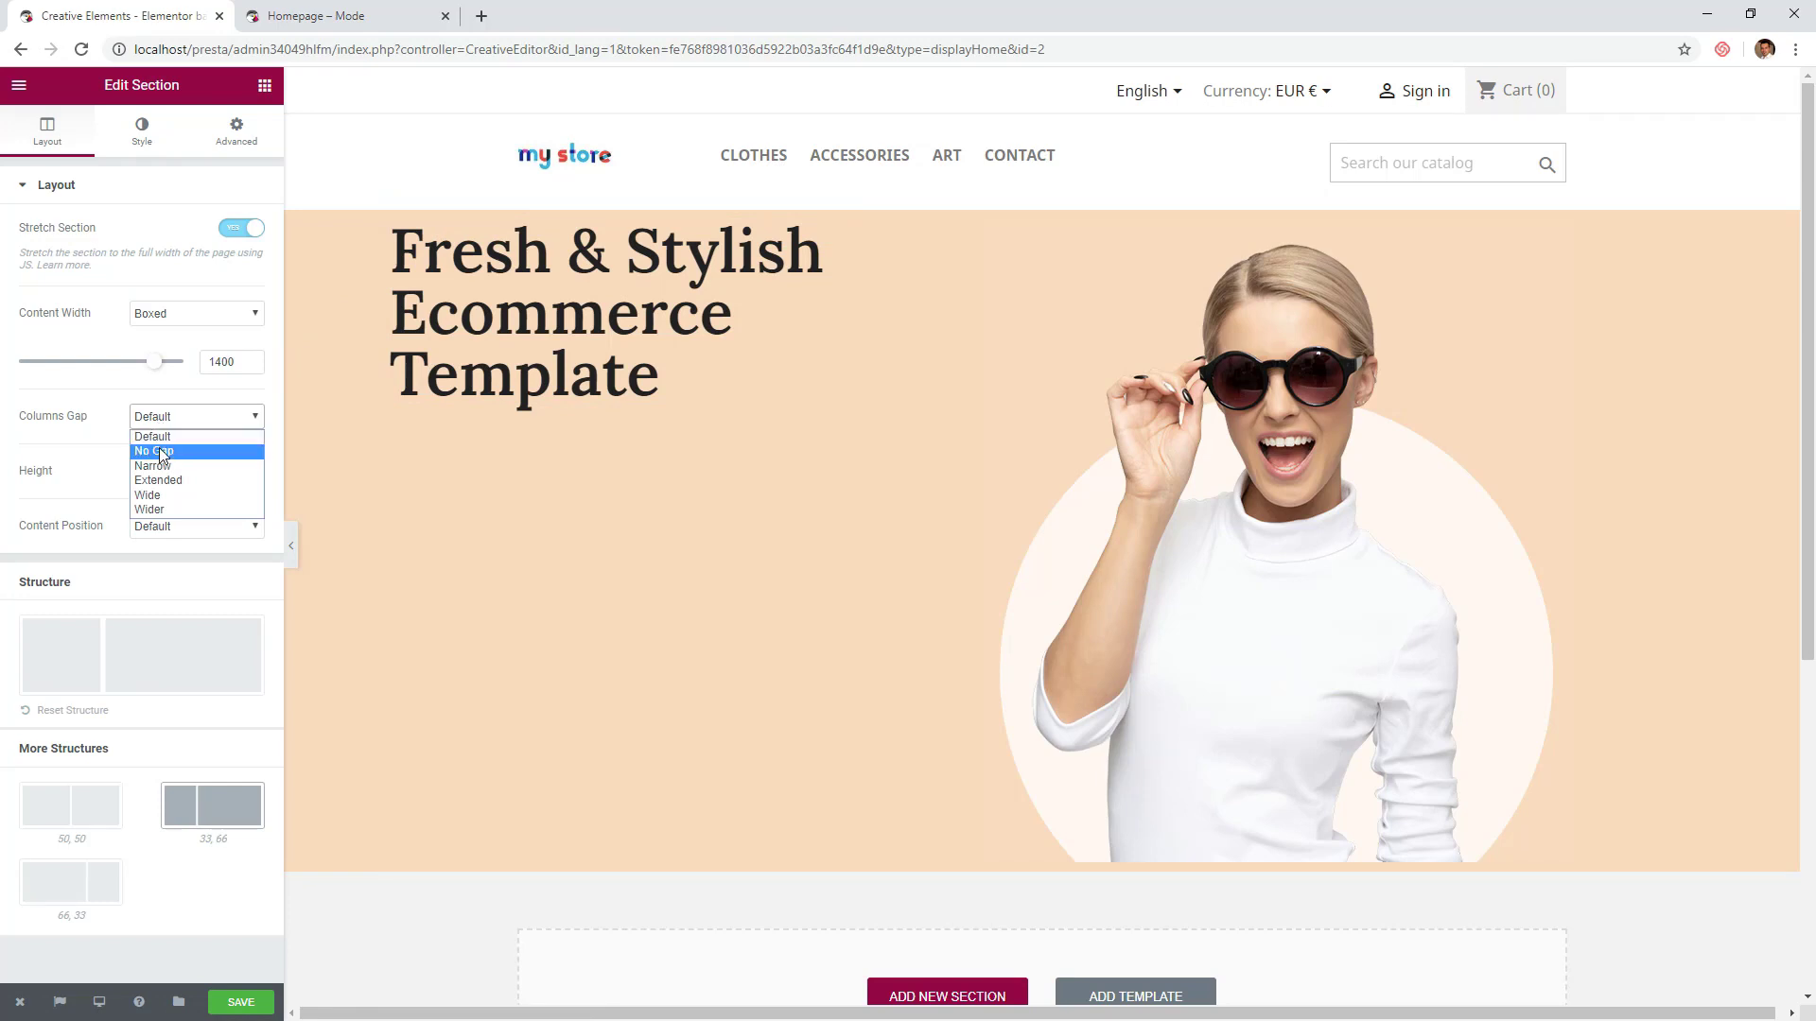
click(160, 457)
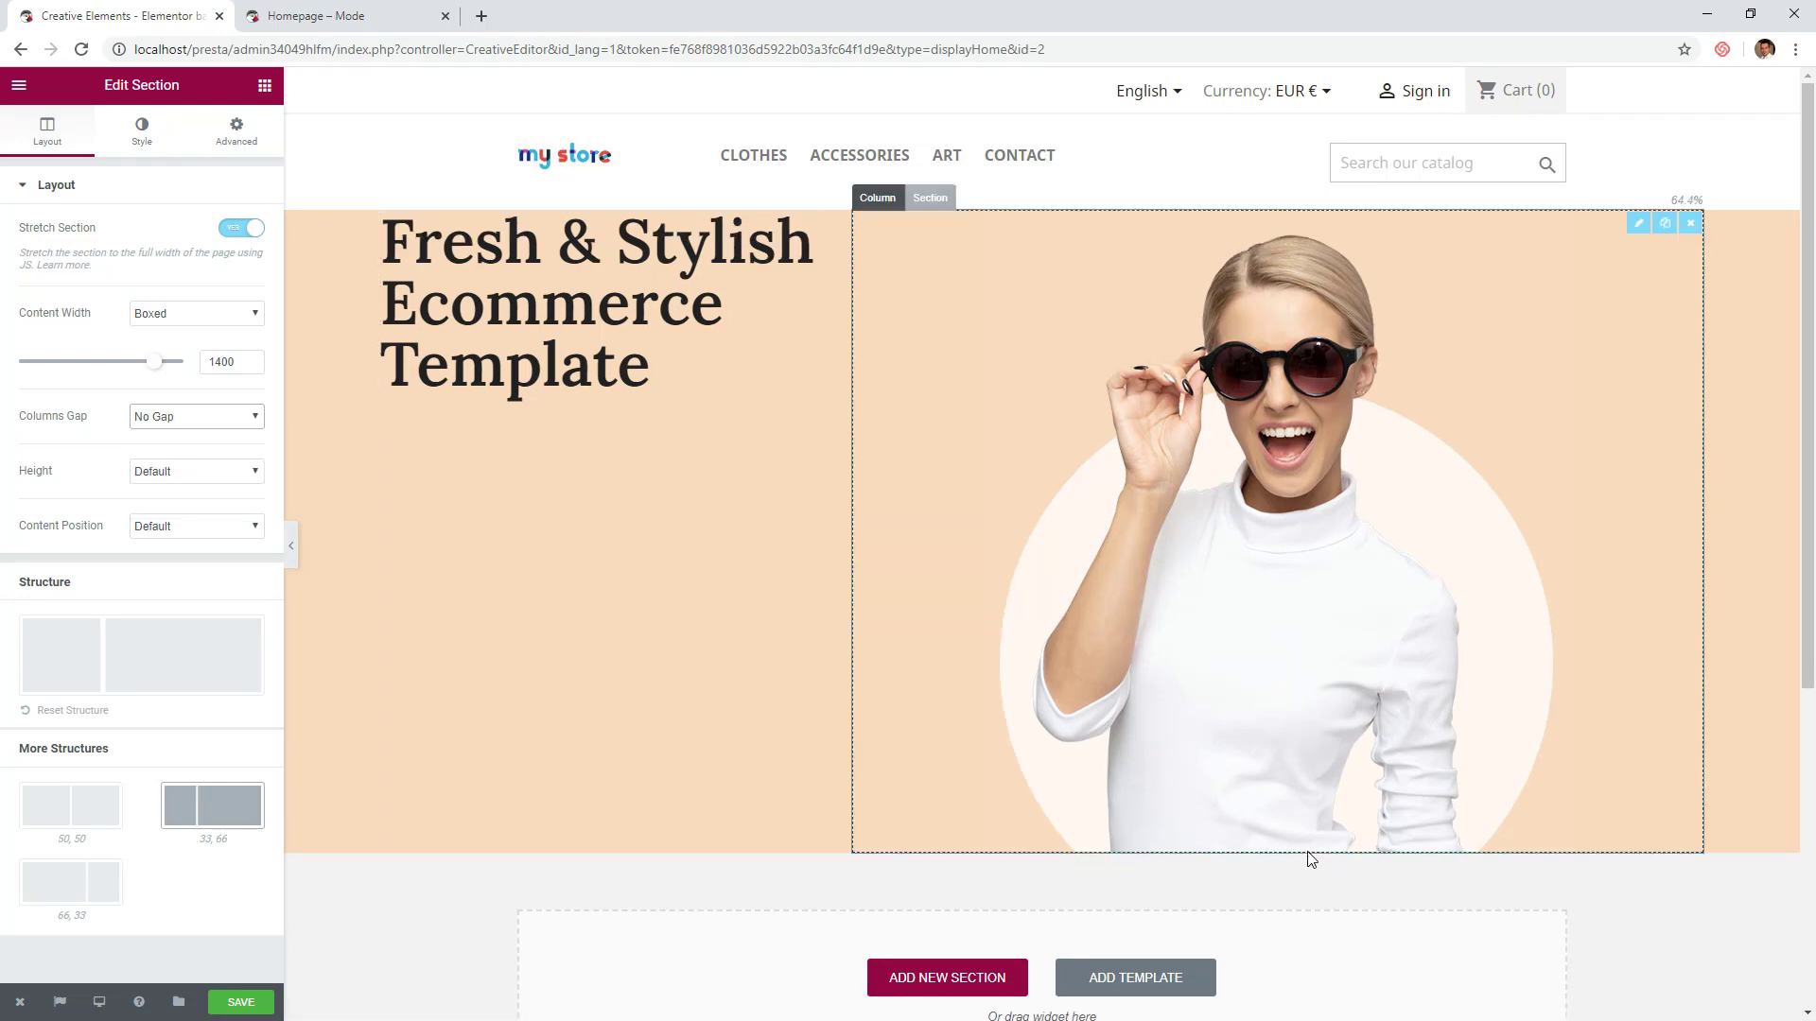
- Unlink the image widget's margin values and set its top margin to 80 px
click(1292, 516)
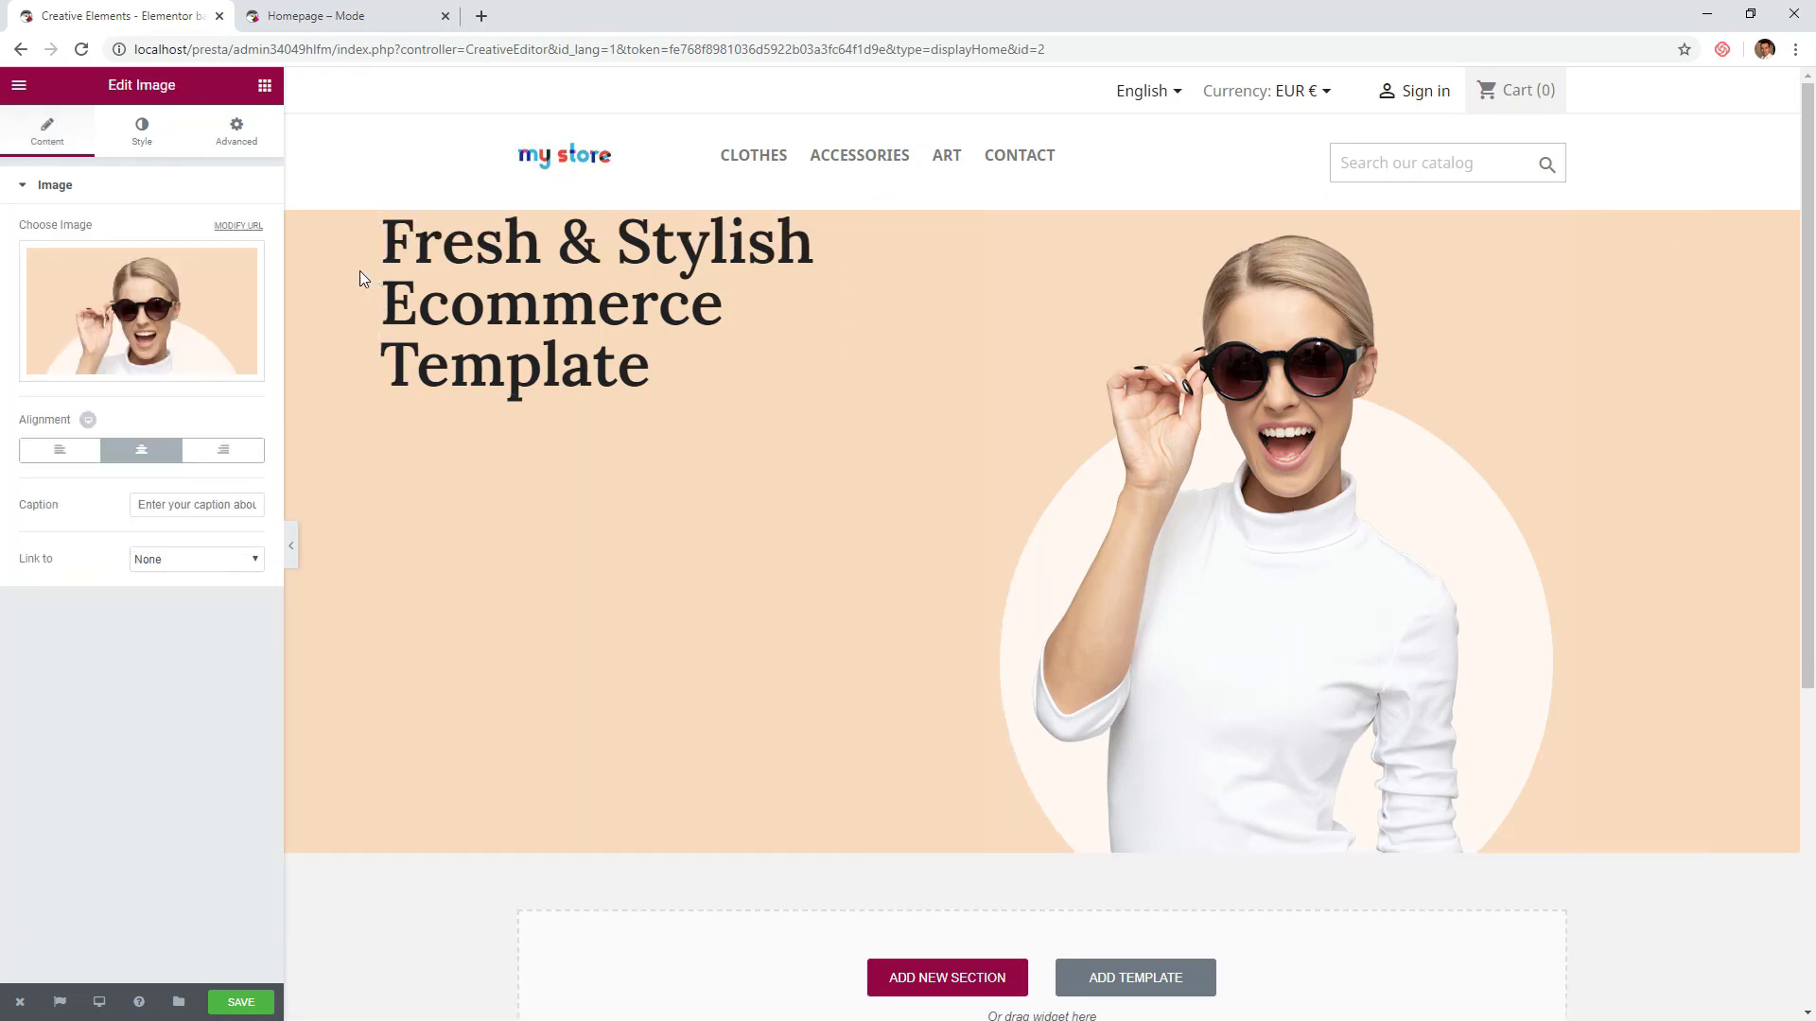
click(152, 138)
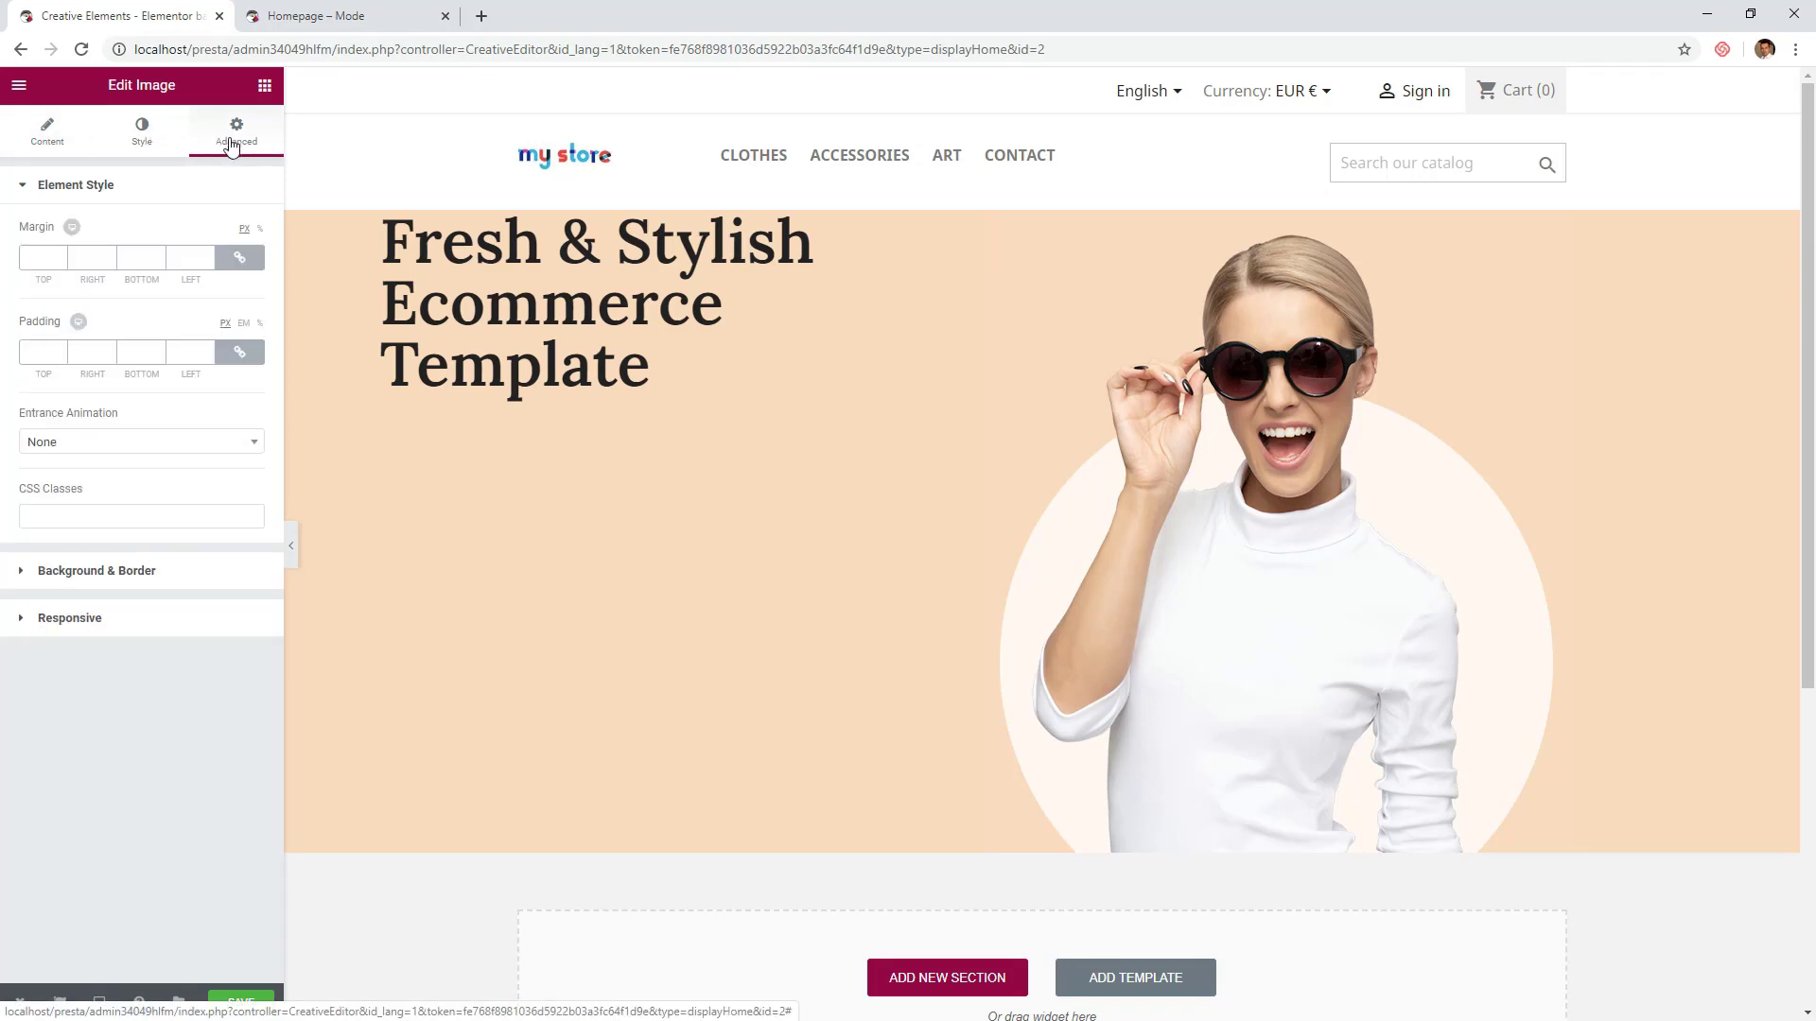
click(242, 258)
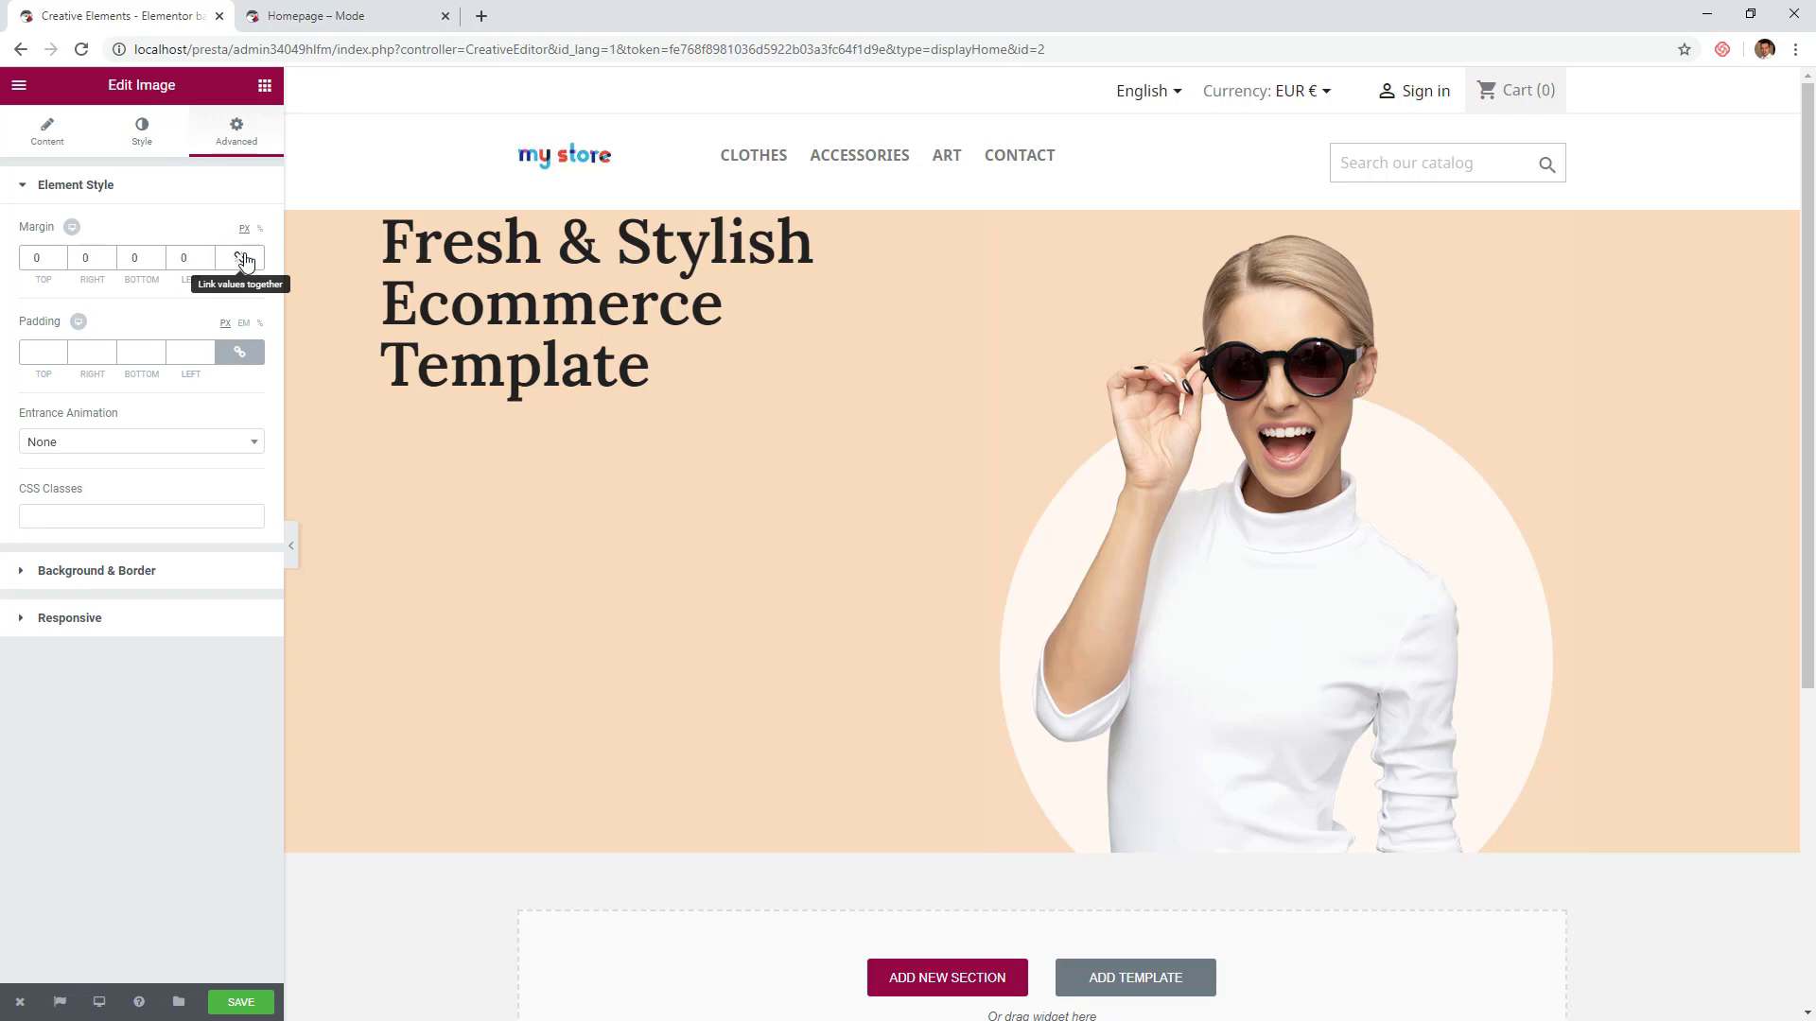
click(22, 253)
text(80)
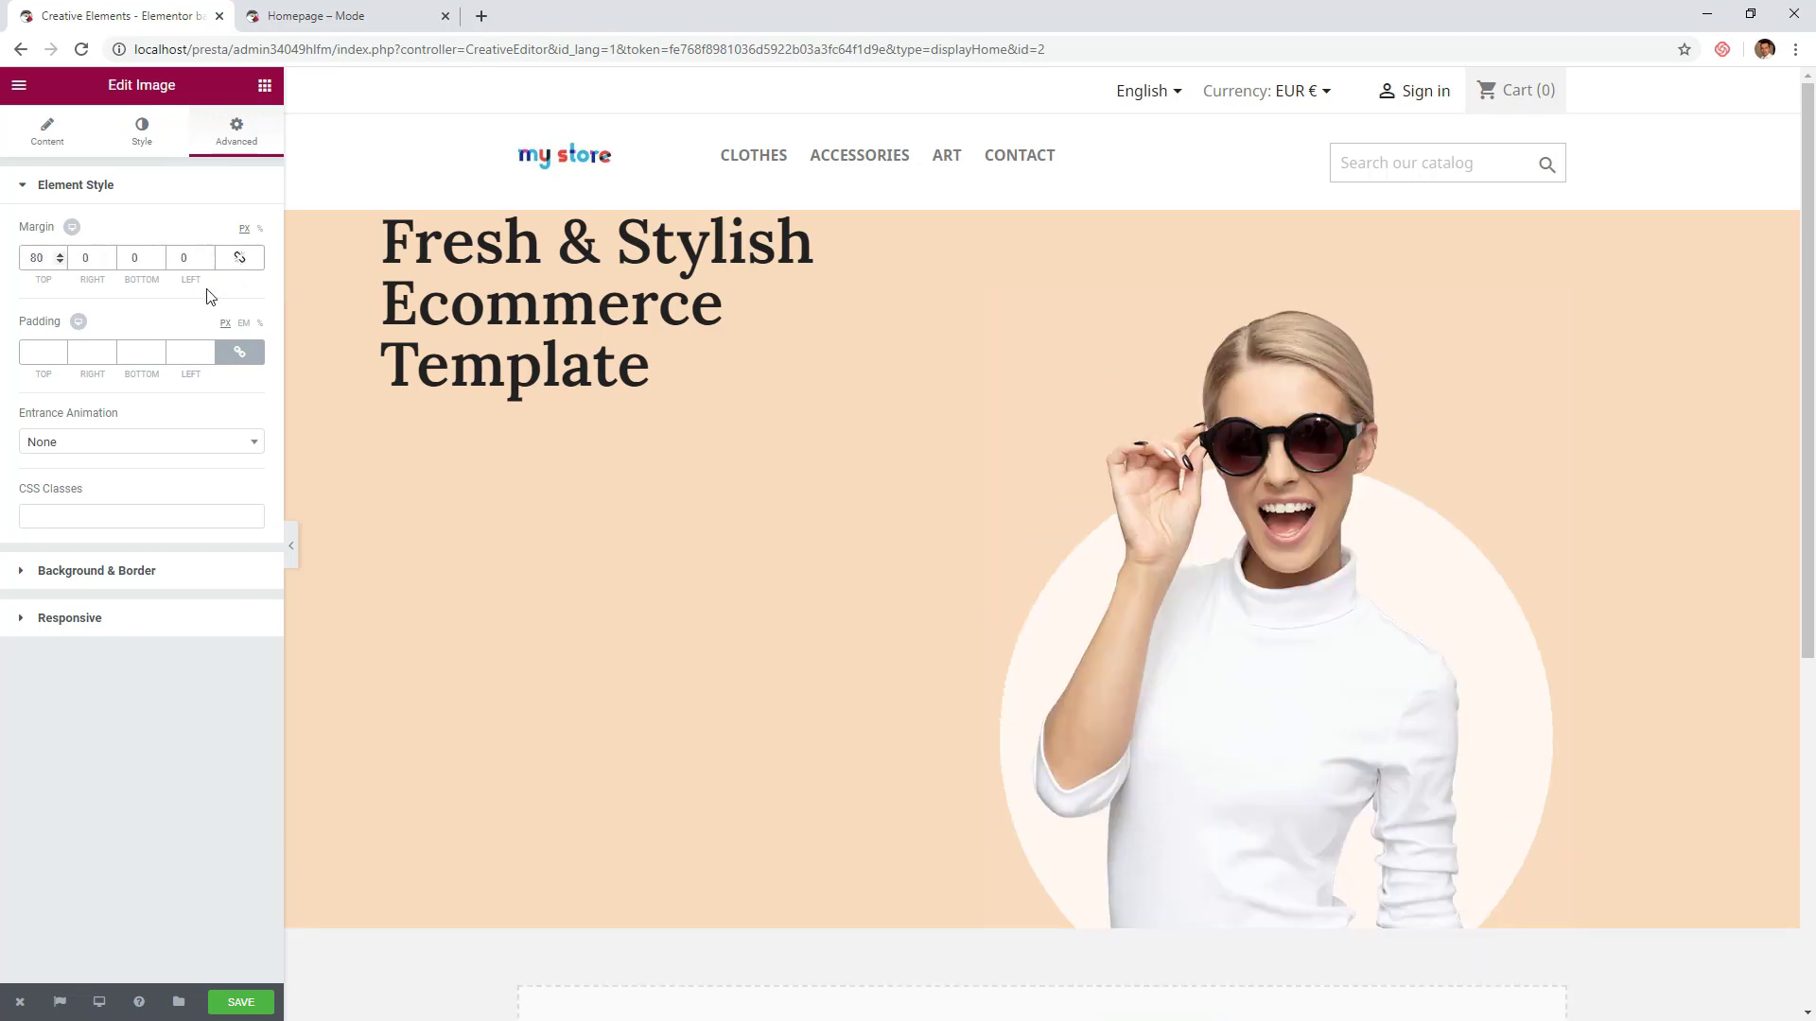
- Add a Text Editor widget above the heading and replace its placeholder text with "Say Hello to Mode"
click(606, 331)
click(264, 86)
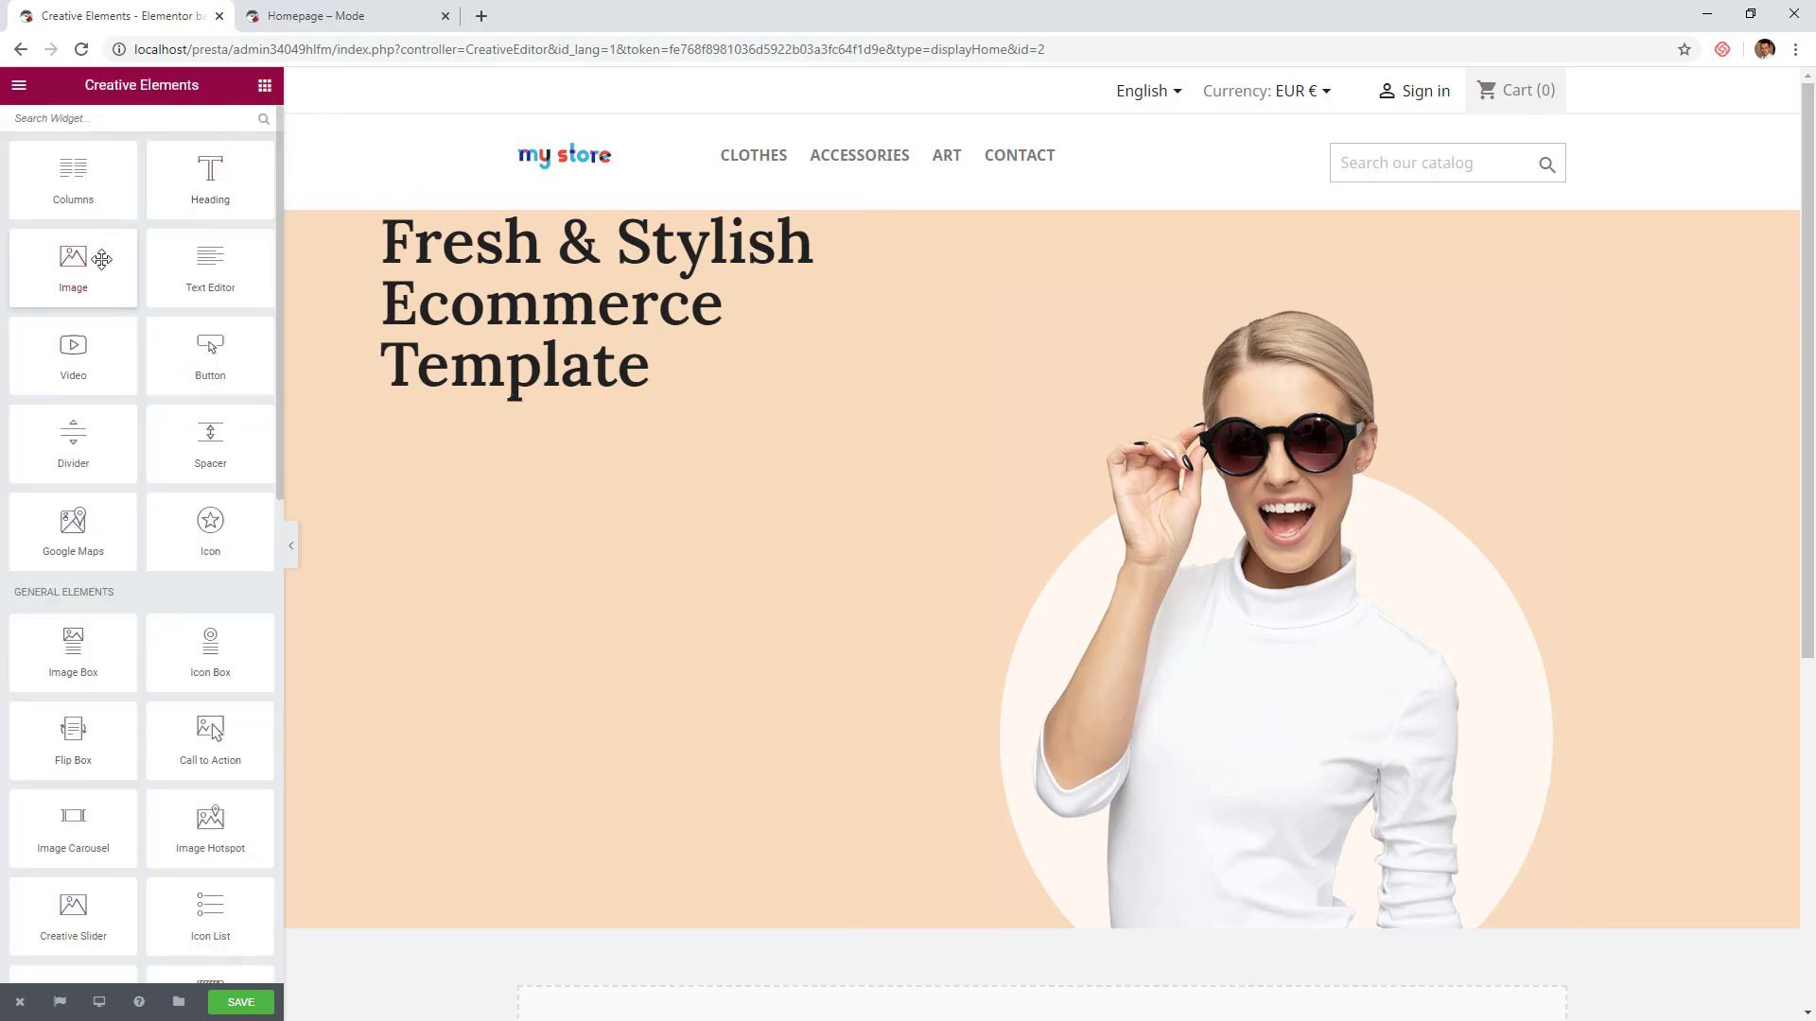
drag(183, 268, 435, 263)
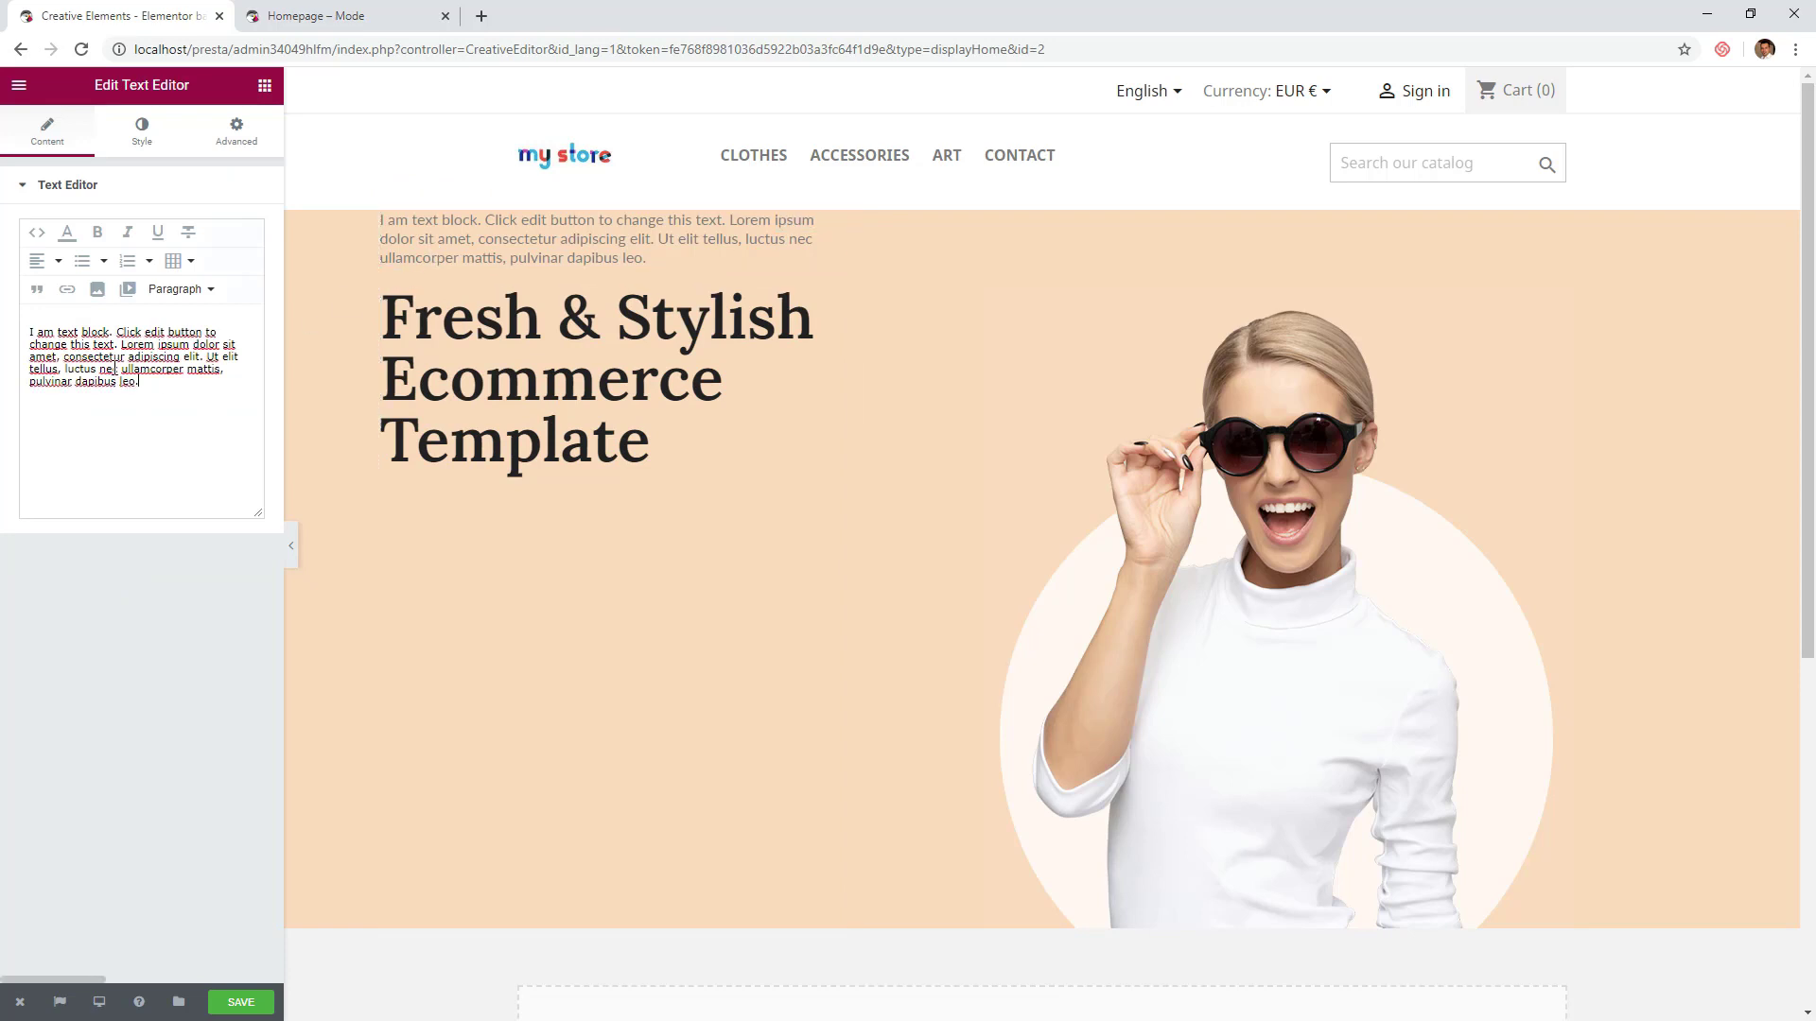
key(ctrl+a)
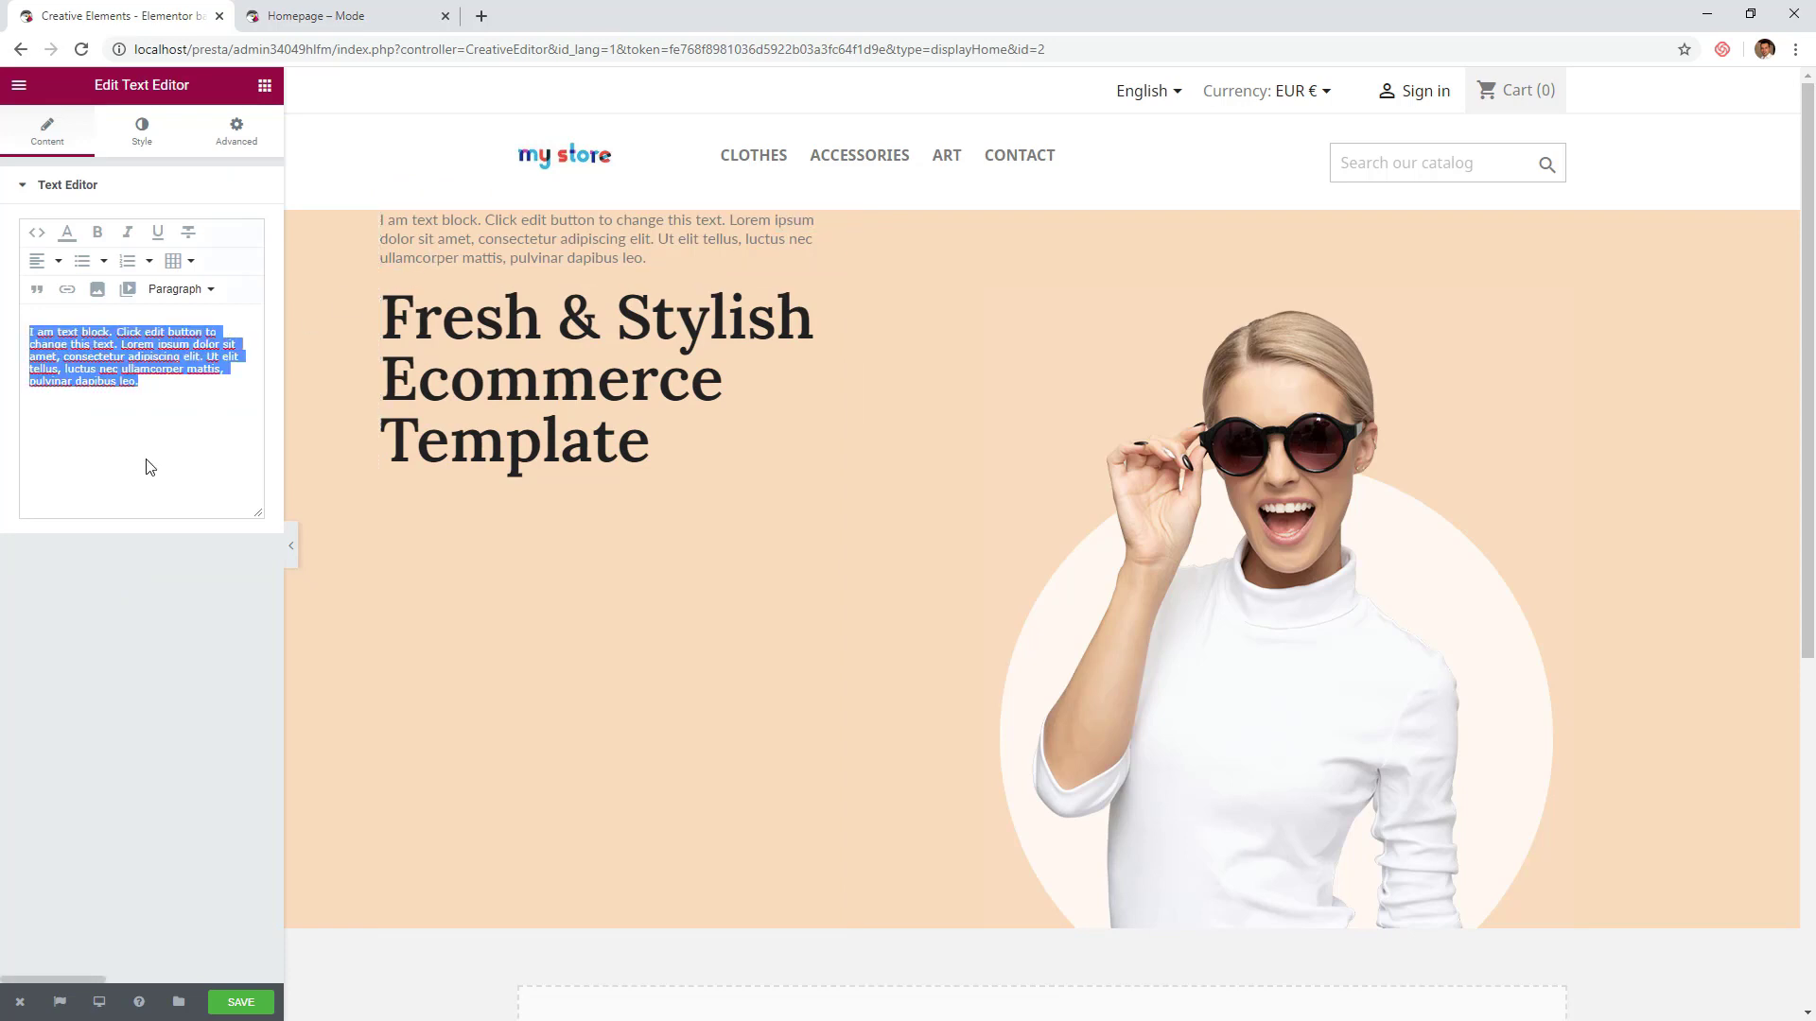
text(Sya)
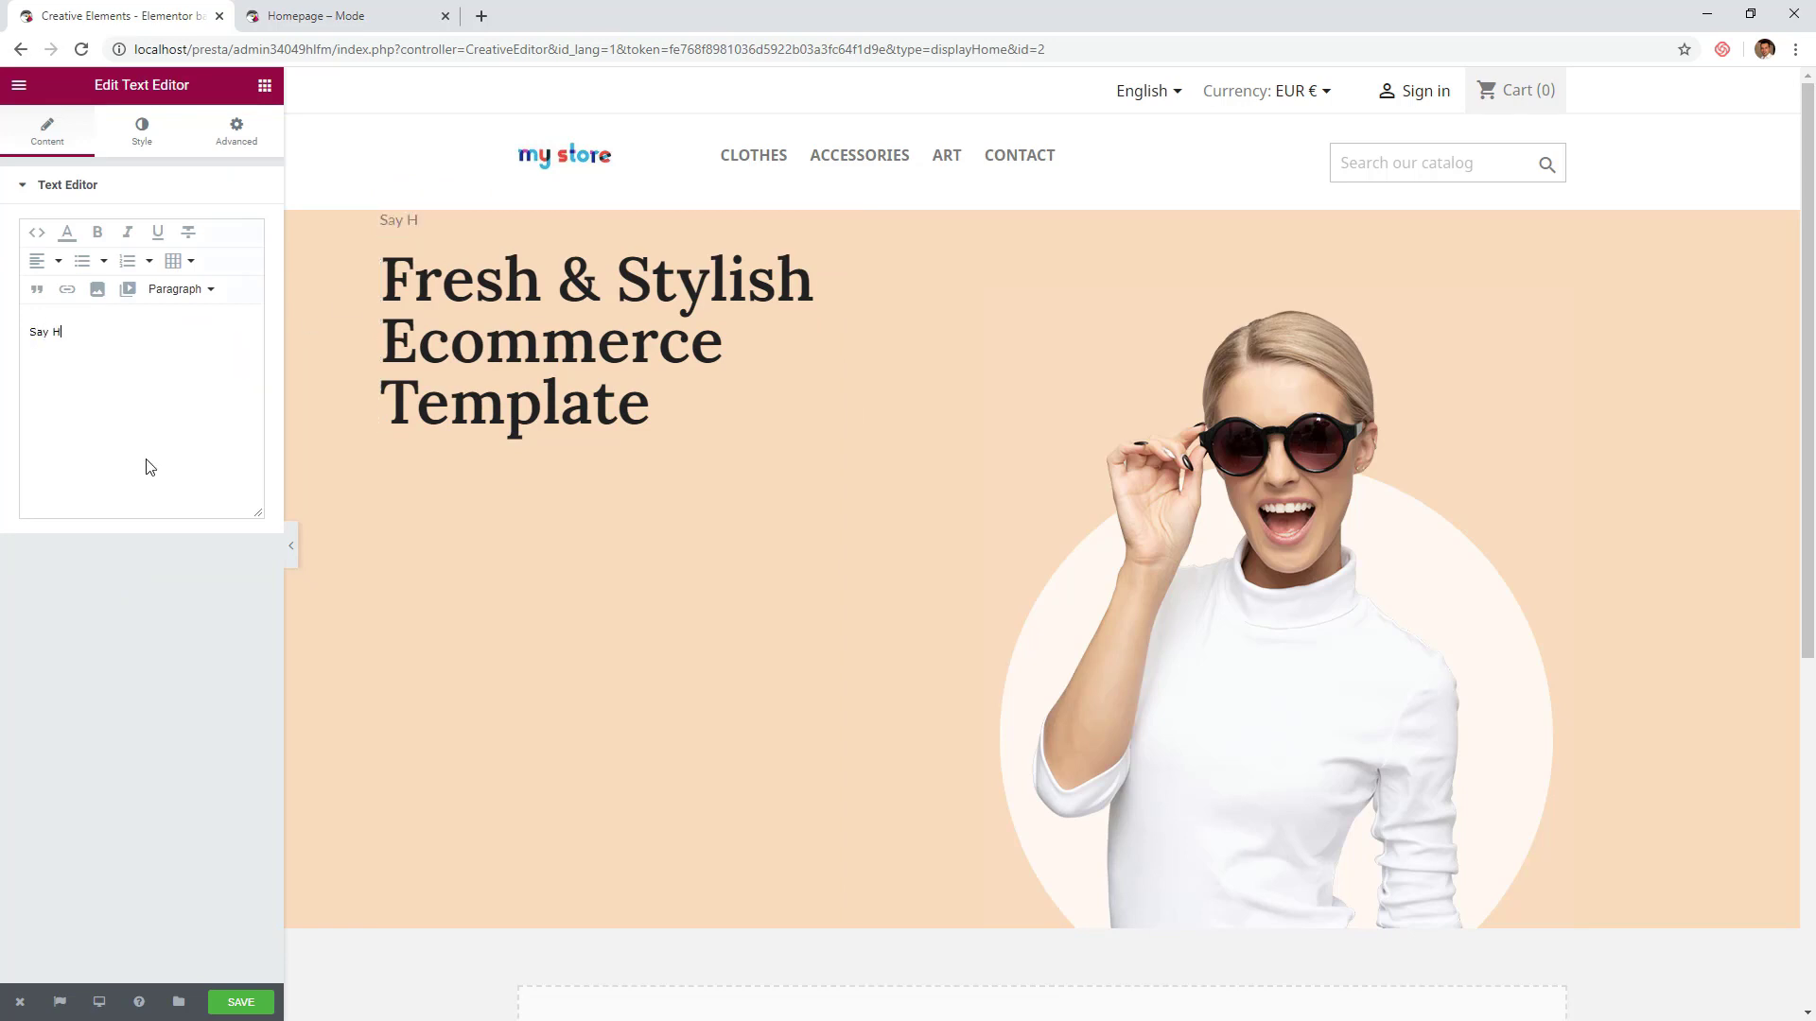
text( Hello to Mode)
- Set the "Say Hello to Mode" text to custom typography with the Great Vibes font family
click(133, 141)
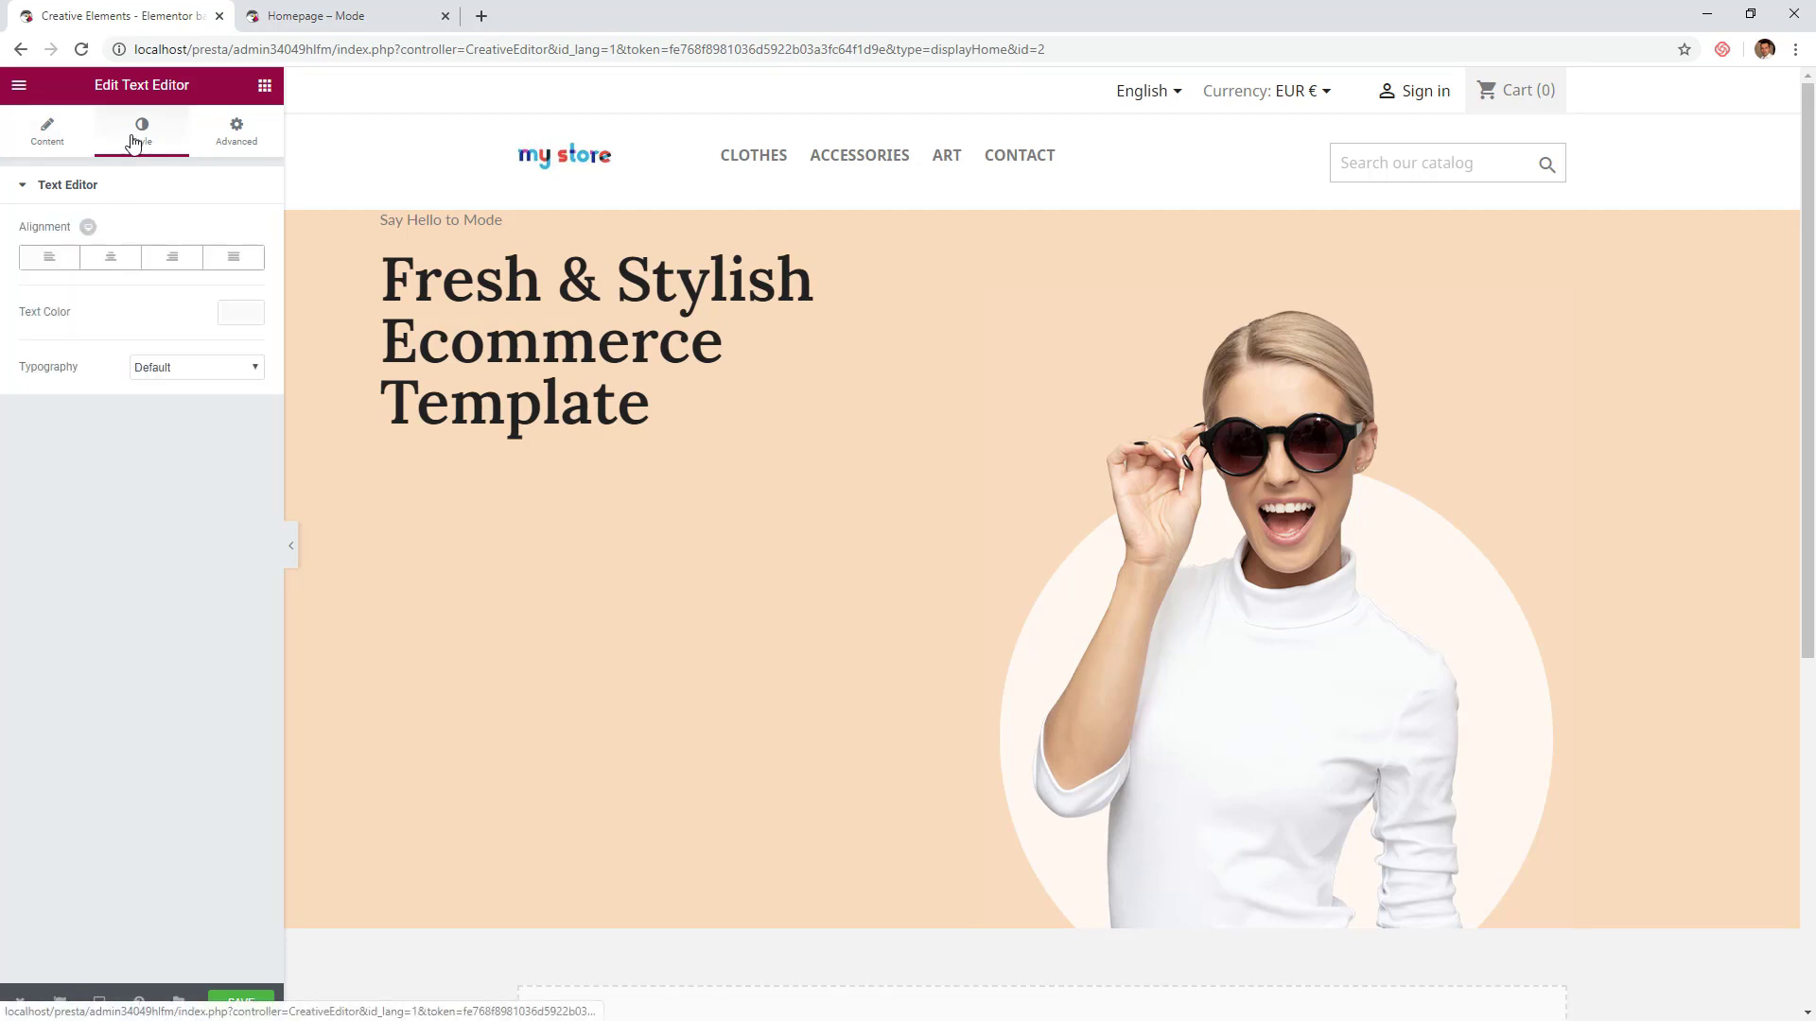
click(183, 368)
click(184, 402)
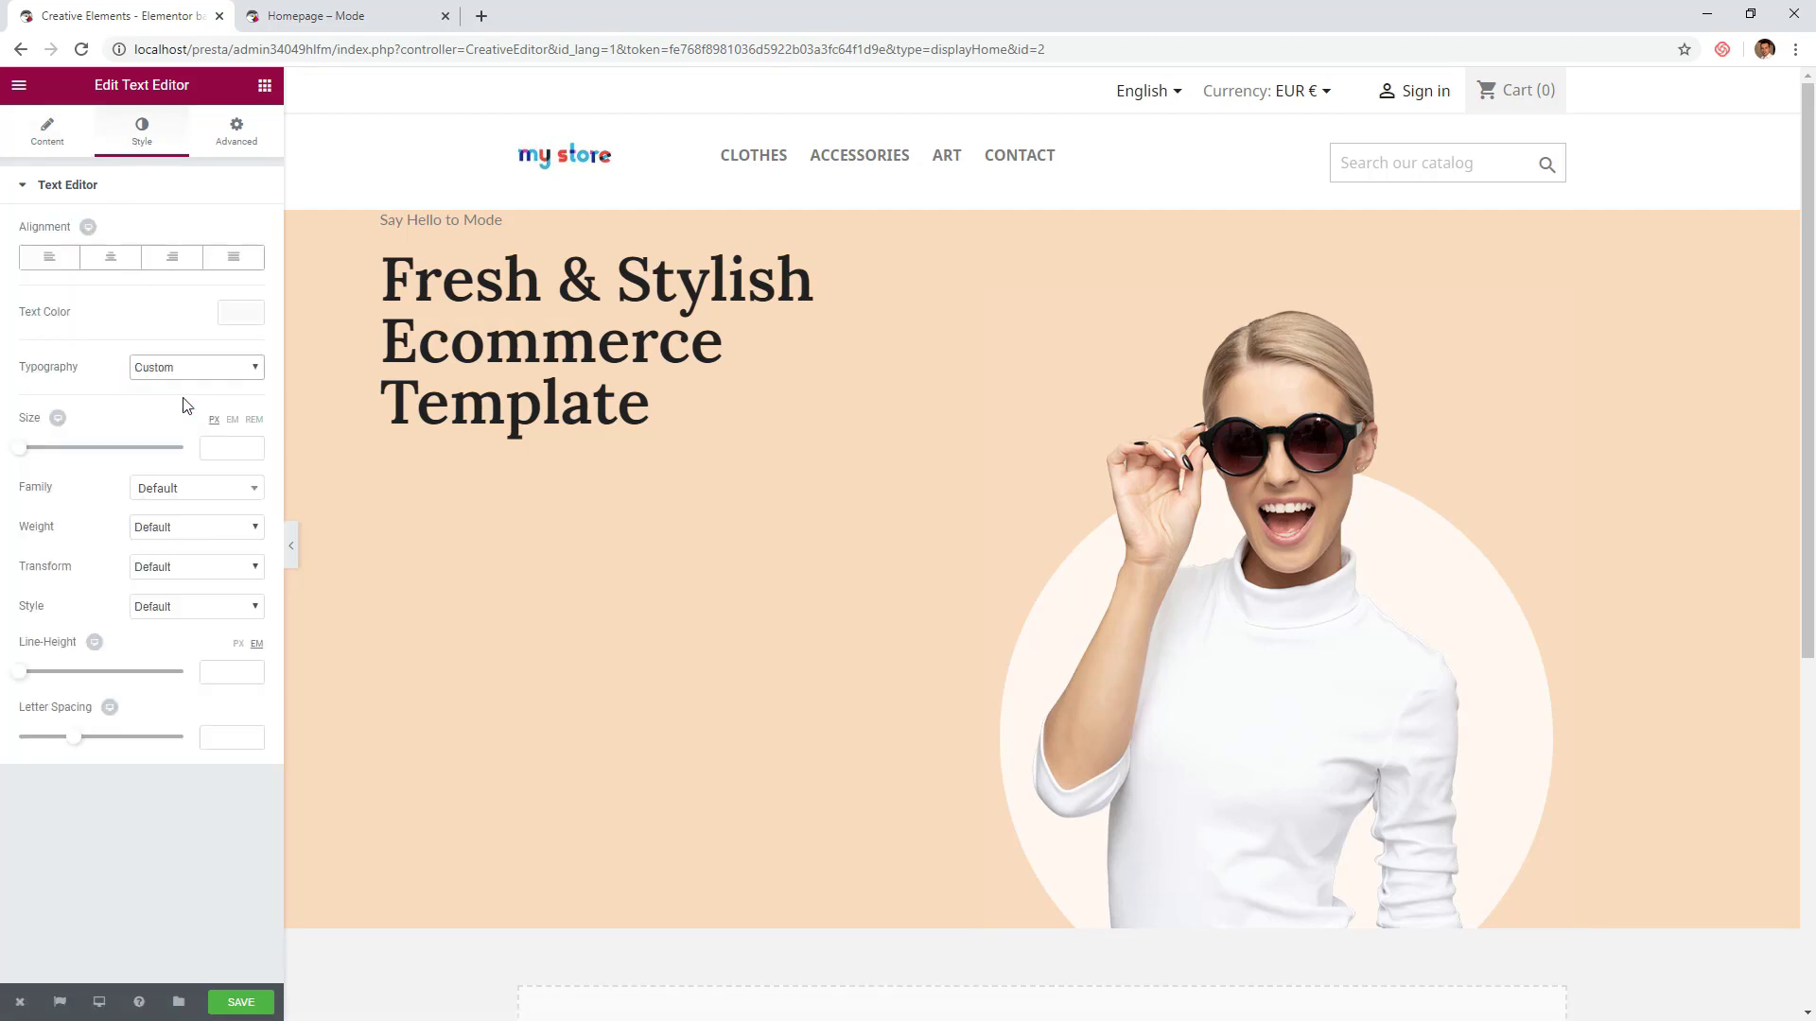
click(201, 371)
click(204, 402)
click(197, 491)
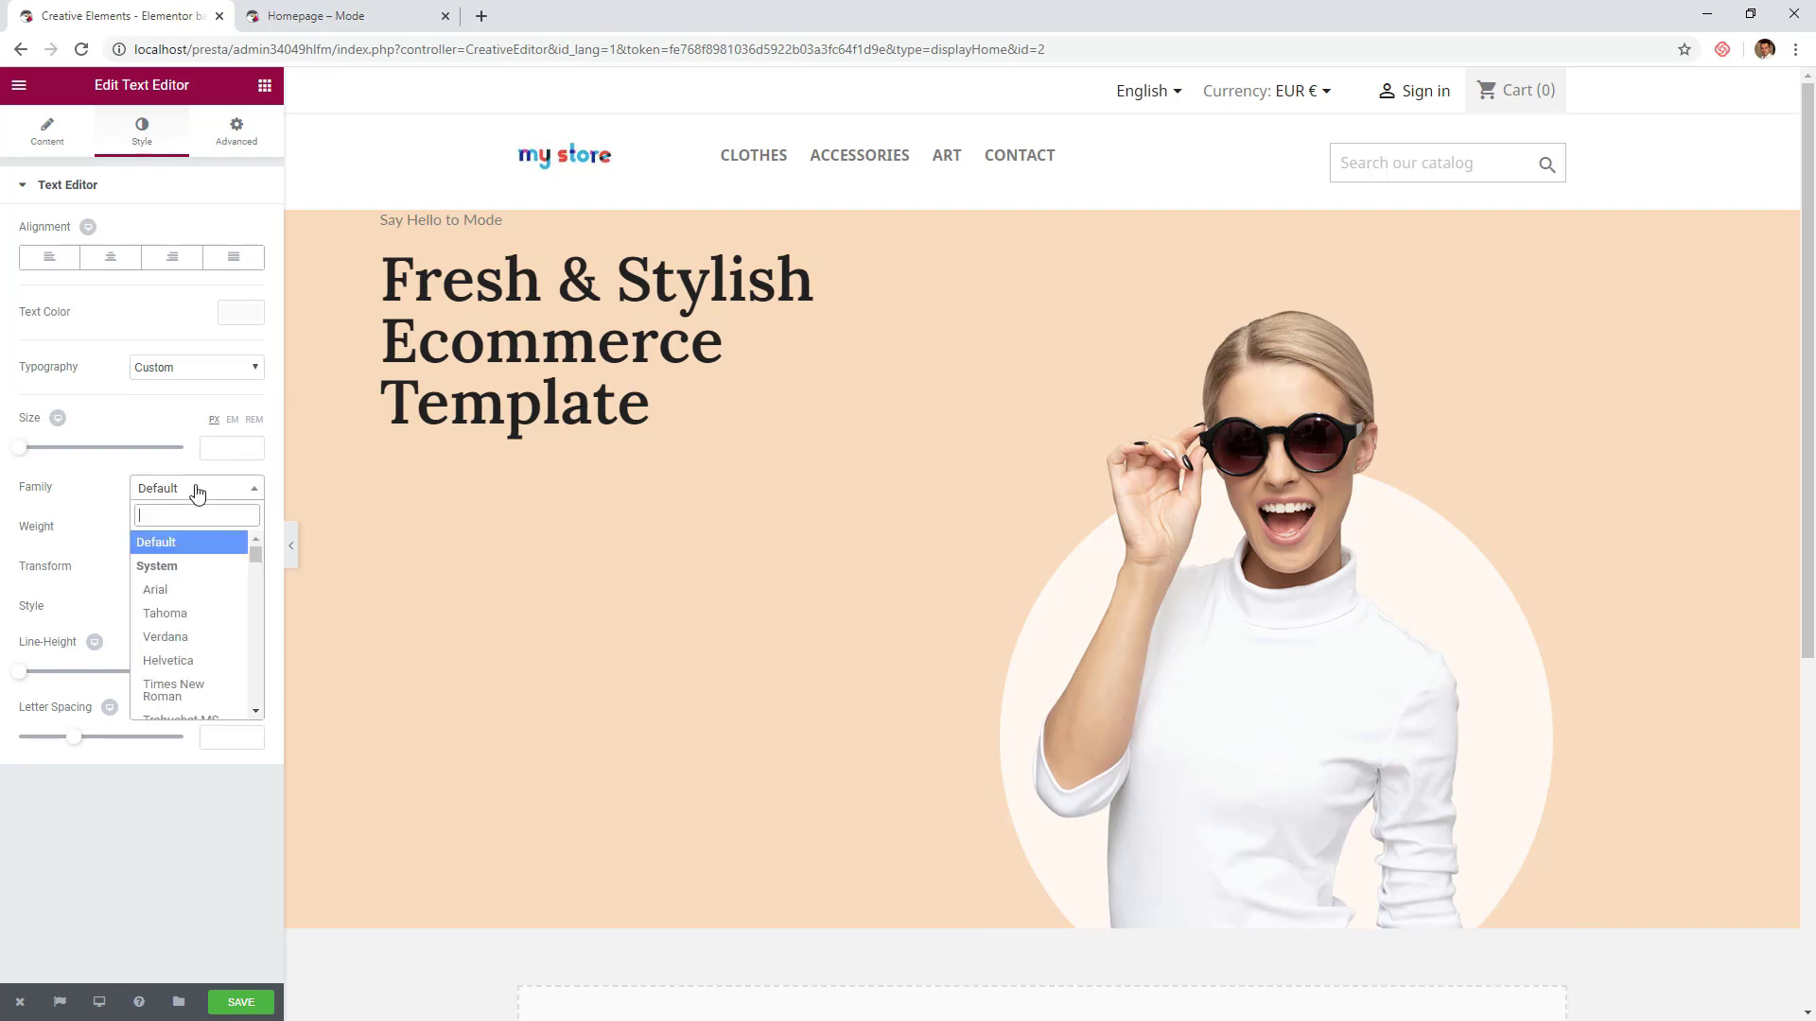
text(Great)
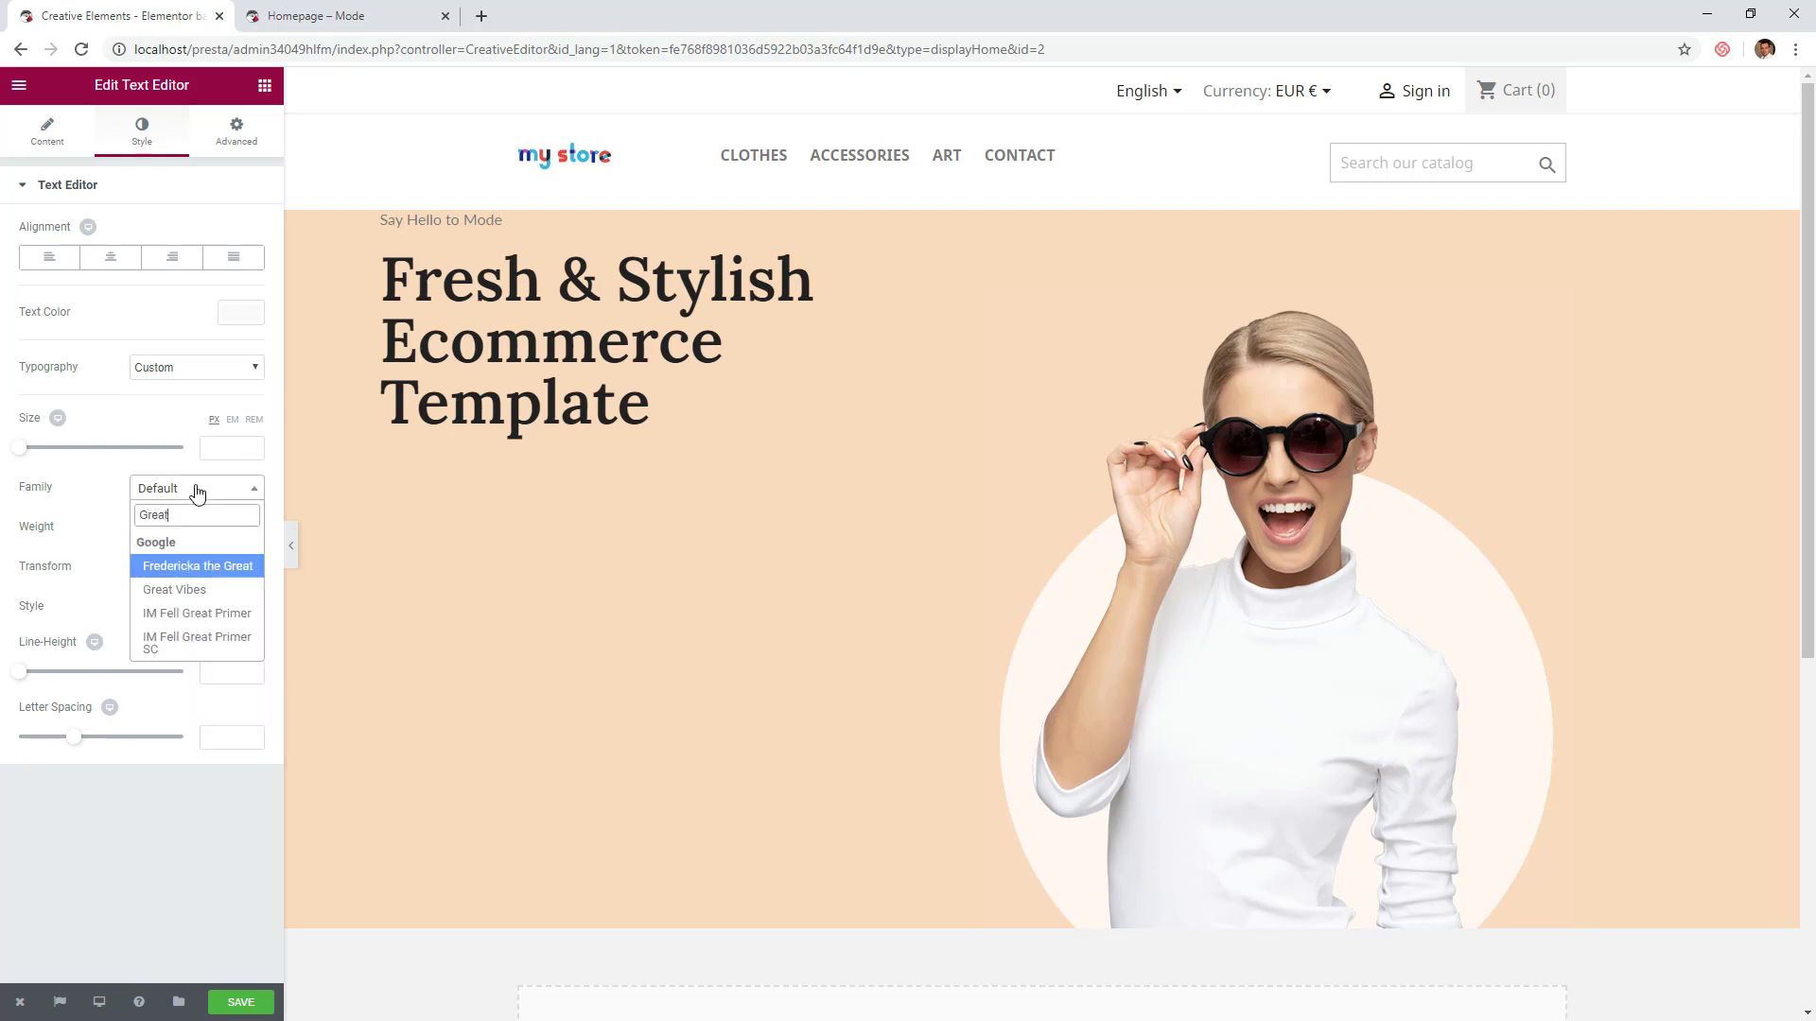
click(197, 591)
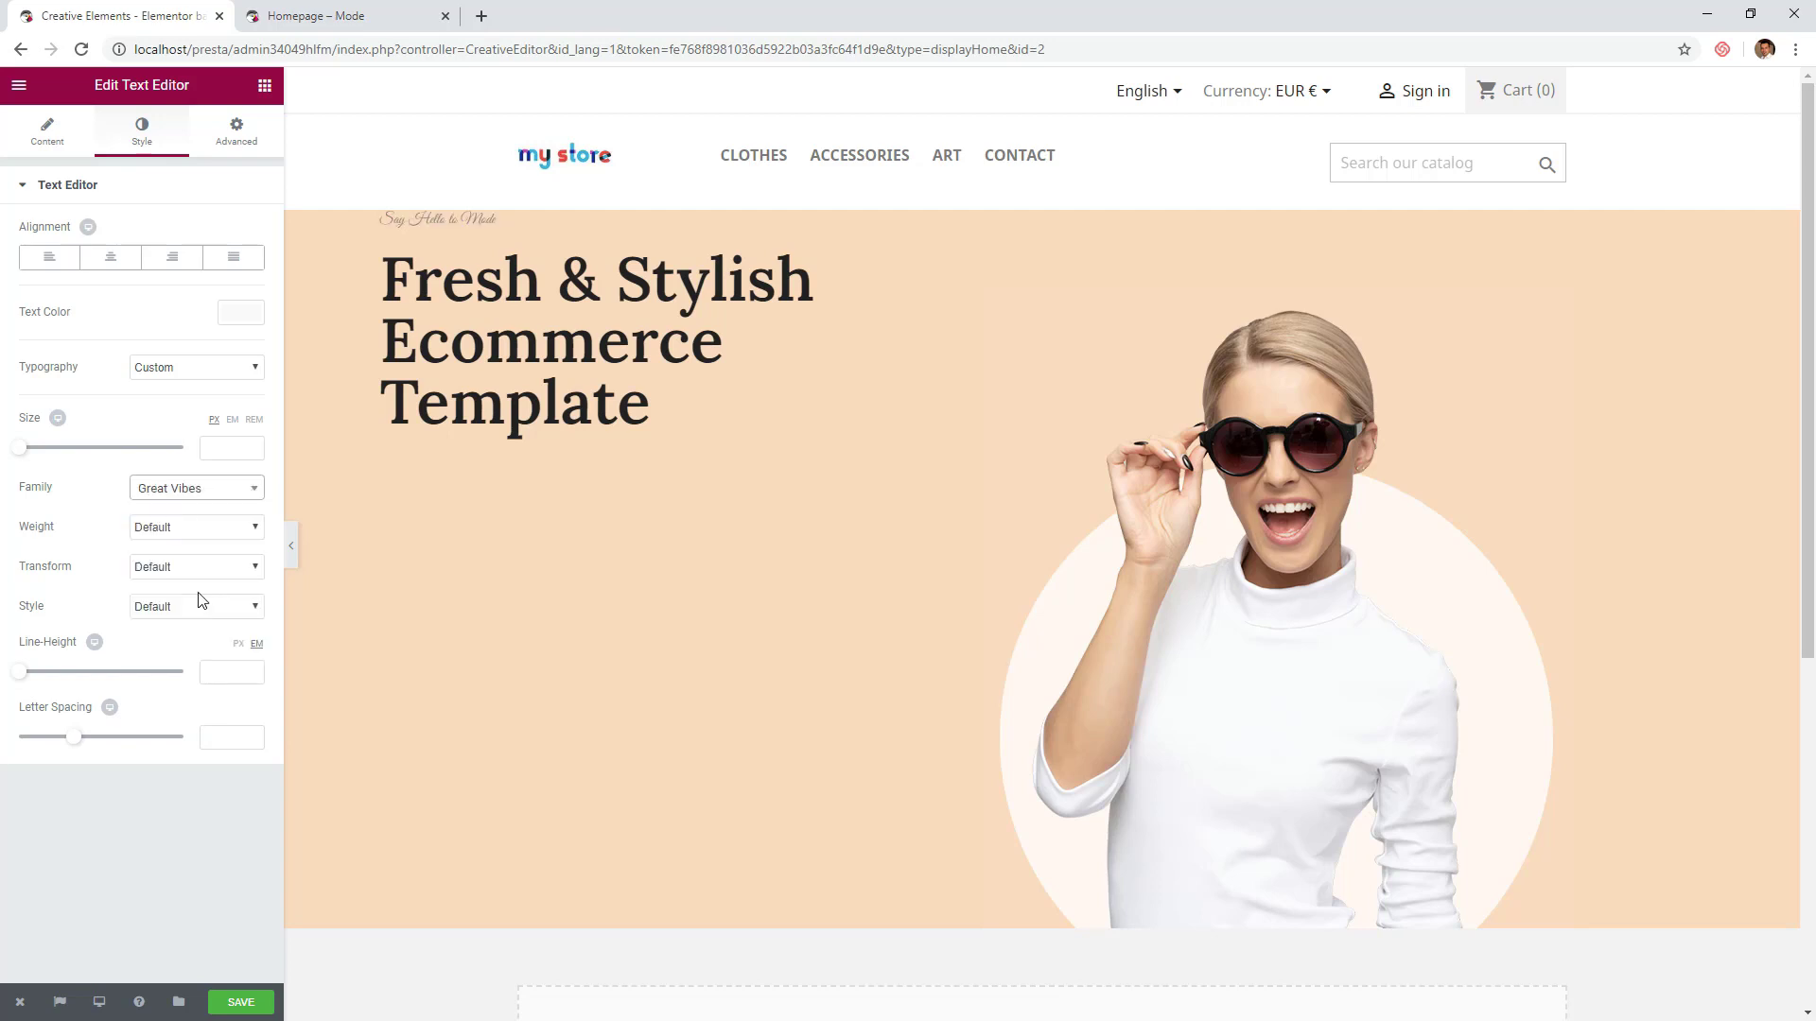
- Set the "Say Hello to Mode" text's size to 27 px and its color to #222222
drag(19, 447, 41, 455)
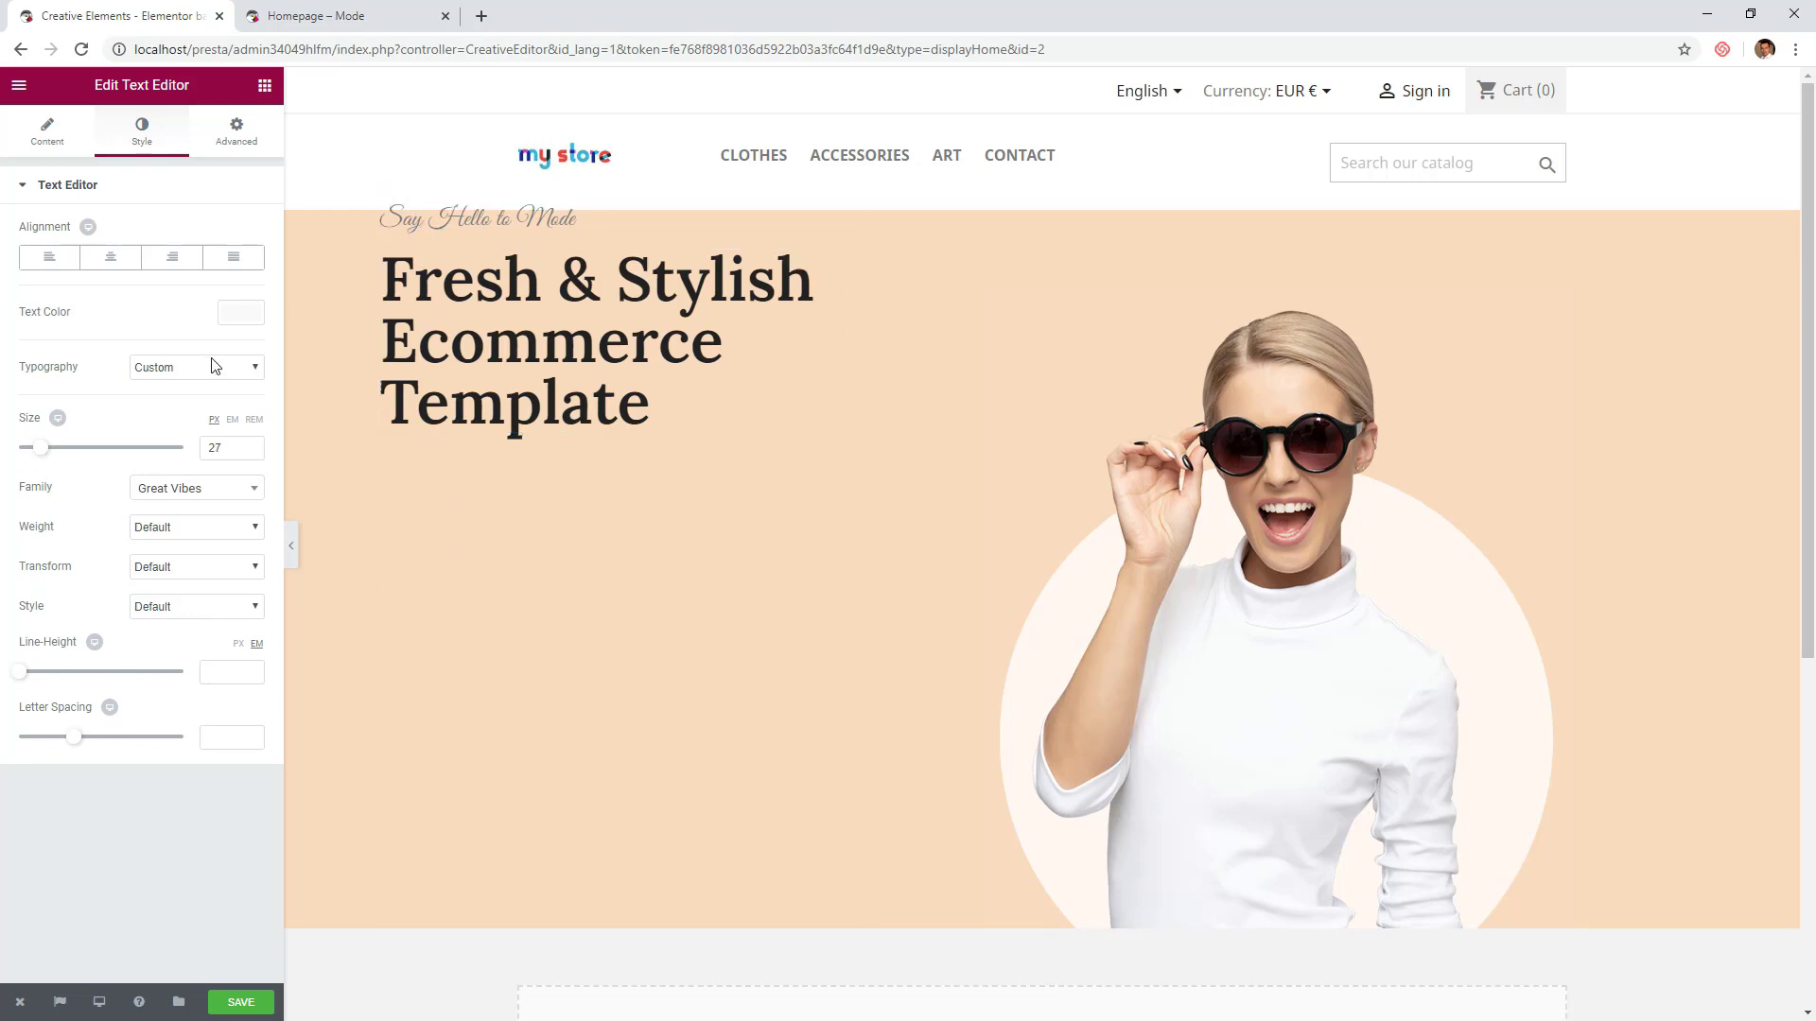
click(240, 313)
click(115, 519)
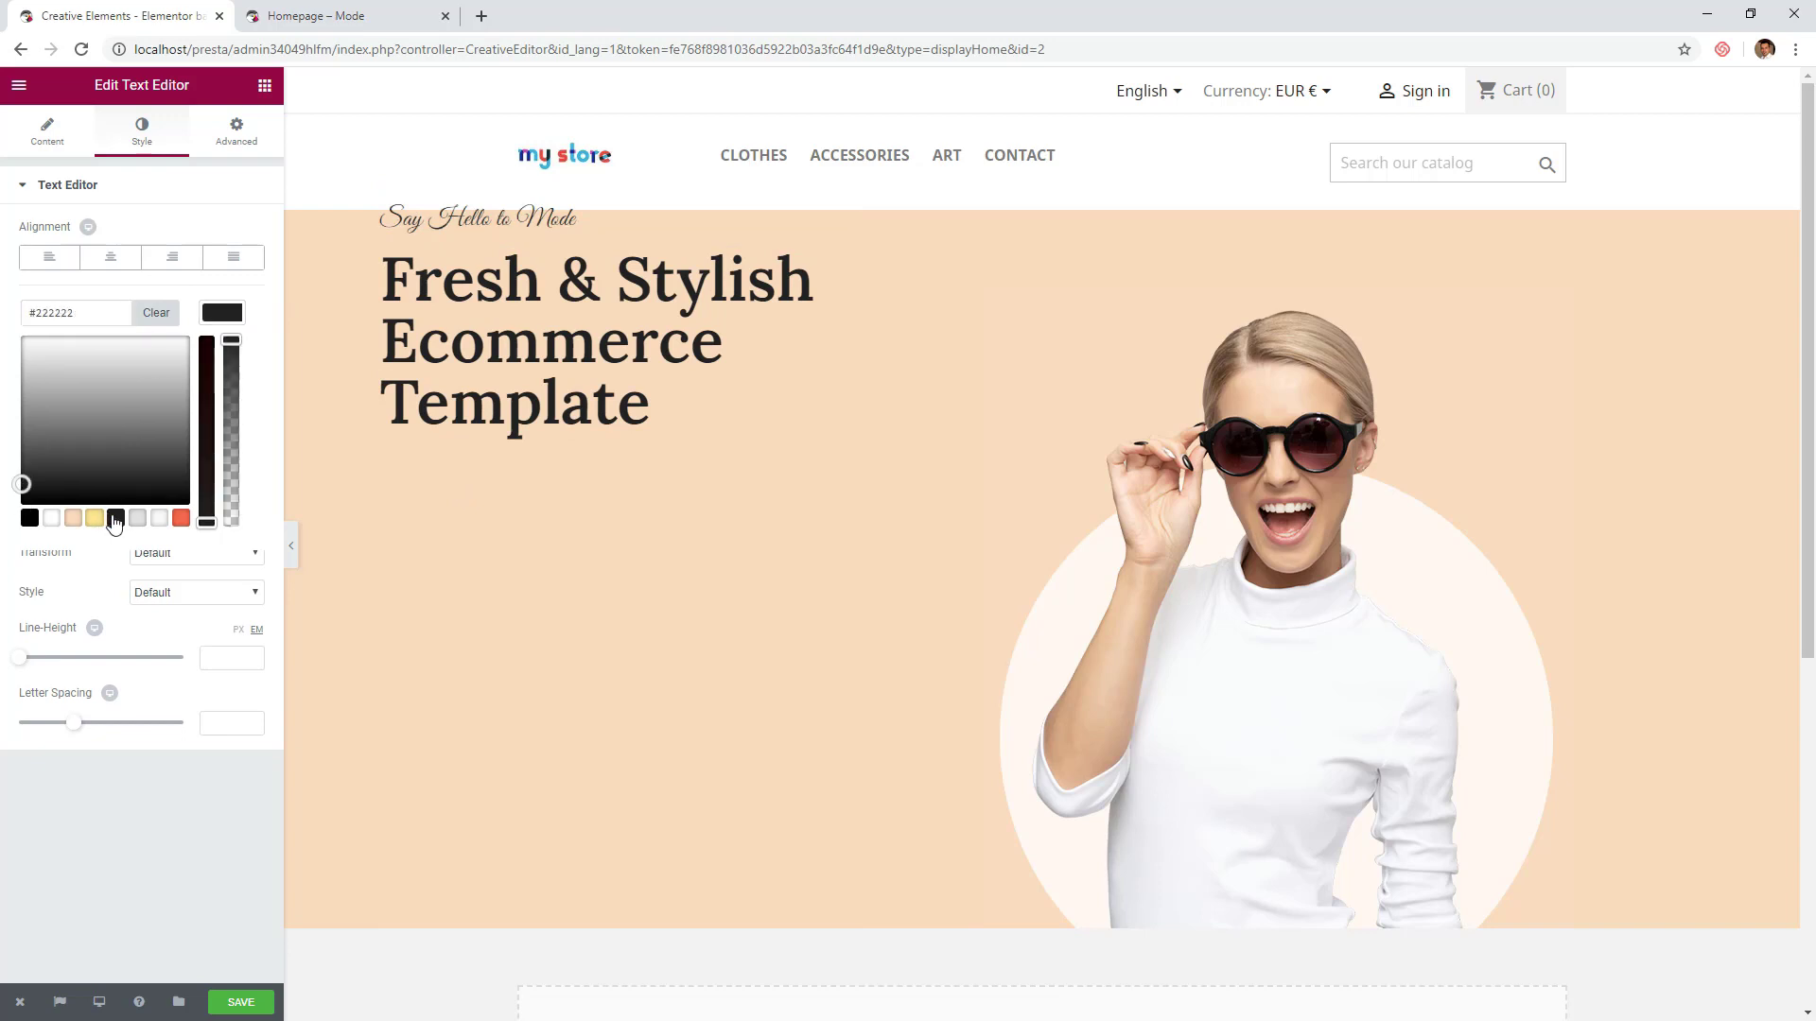
- Lighten the "Say Hello to Mode" text color to #444444
drag(22, 484, 20, 461)
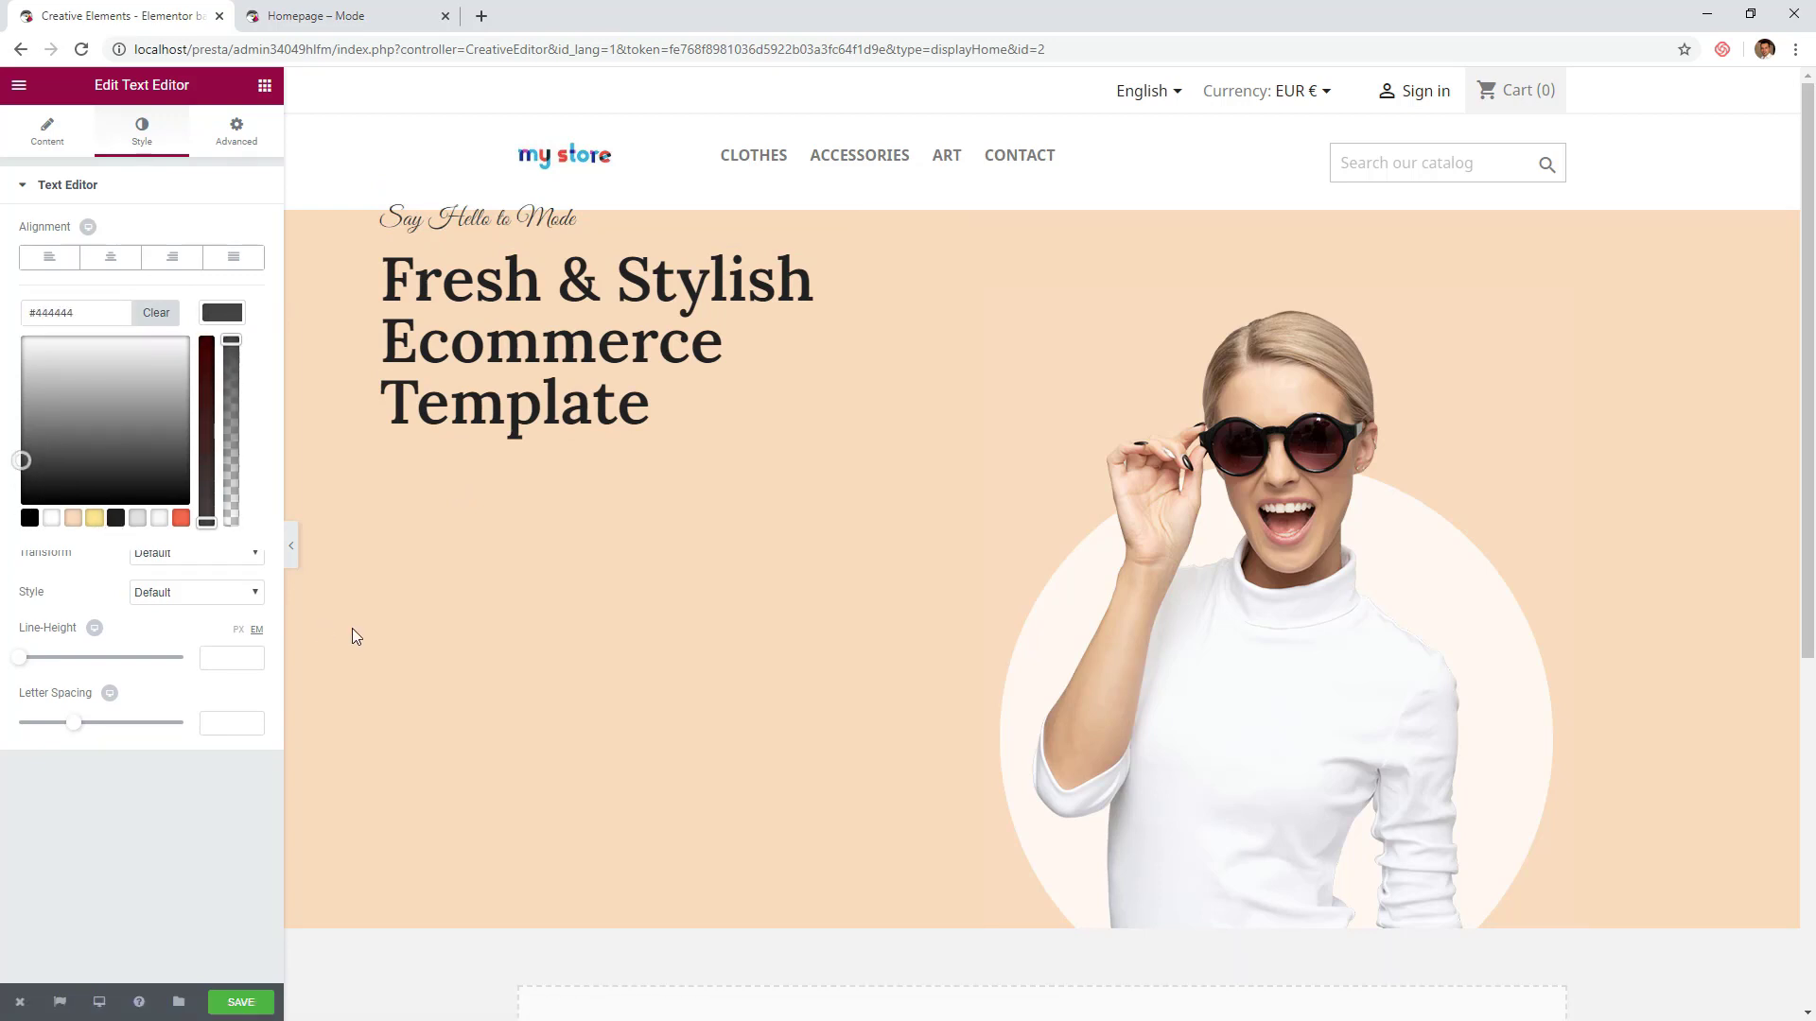
click(224, 322)
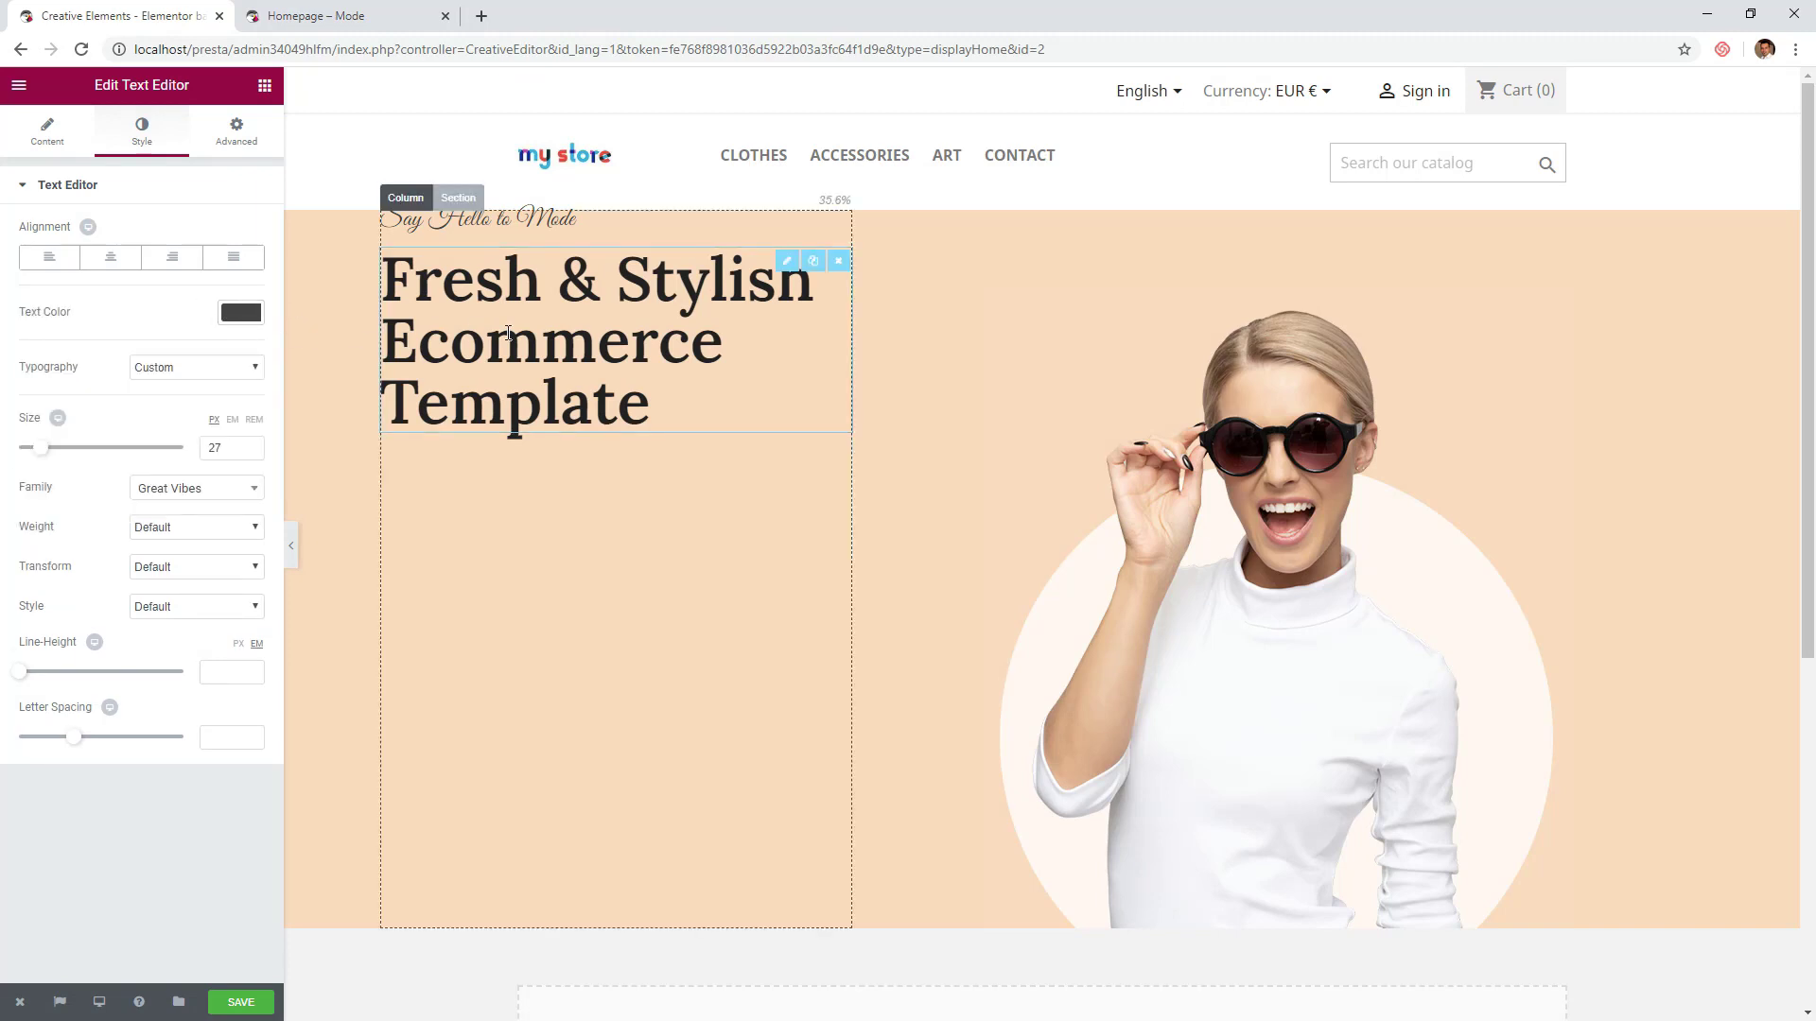
- Set the hero section's content position to Middle
click(459, 197)
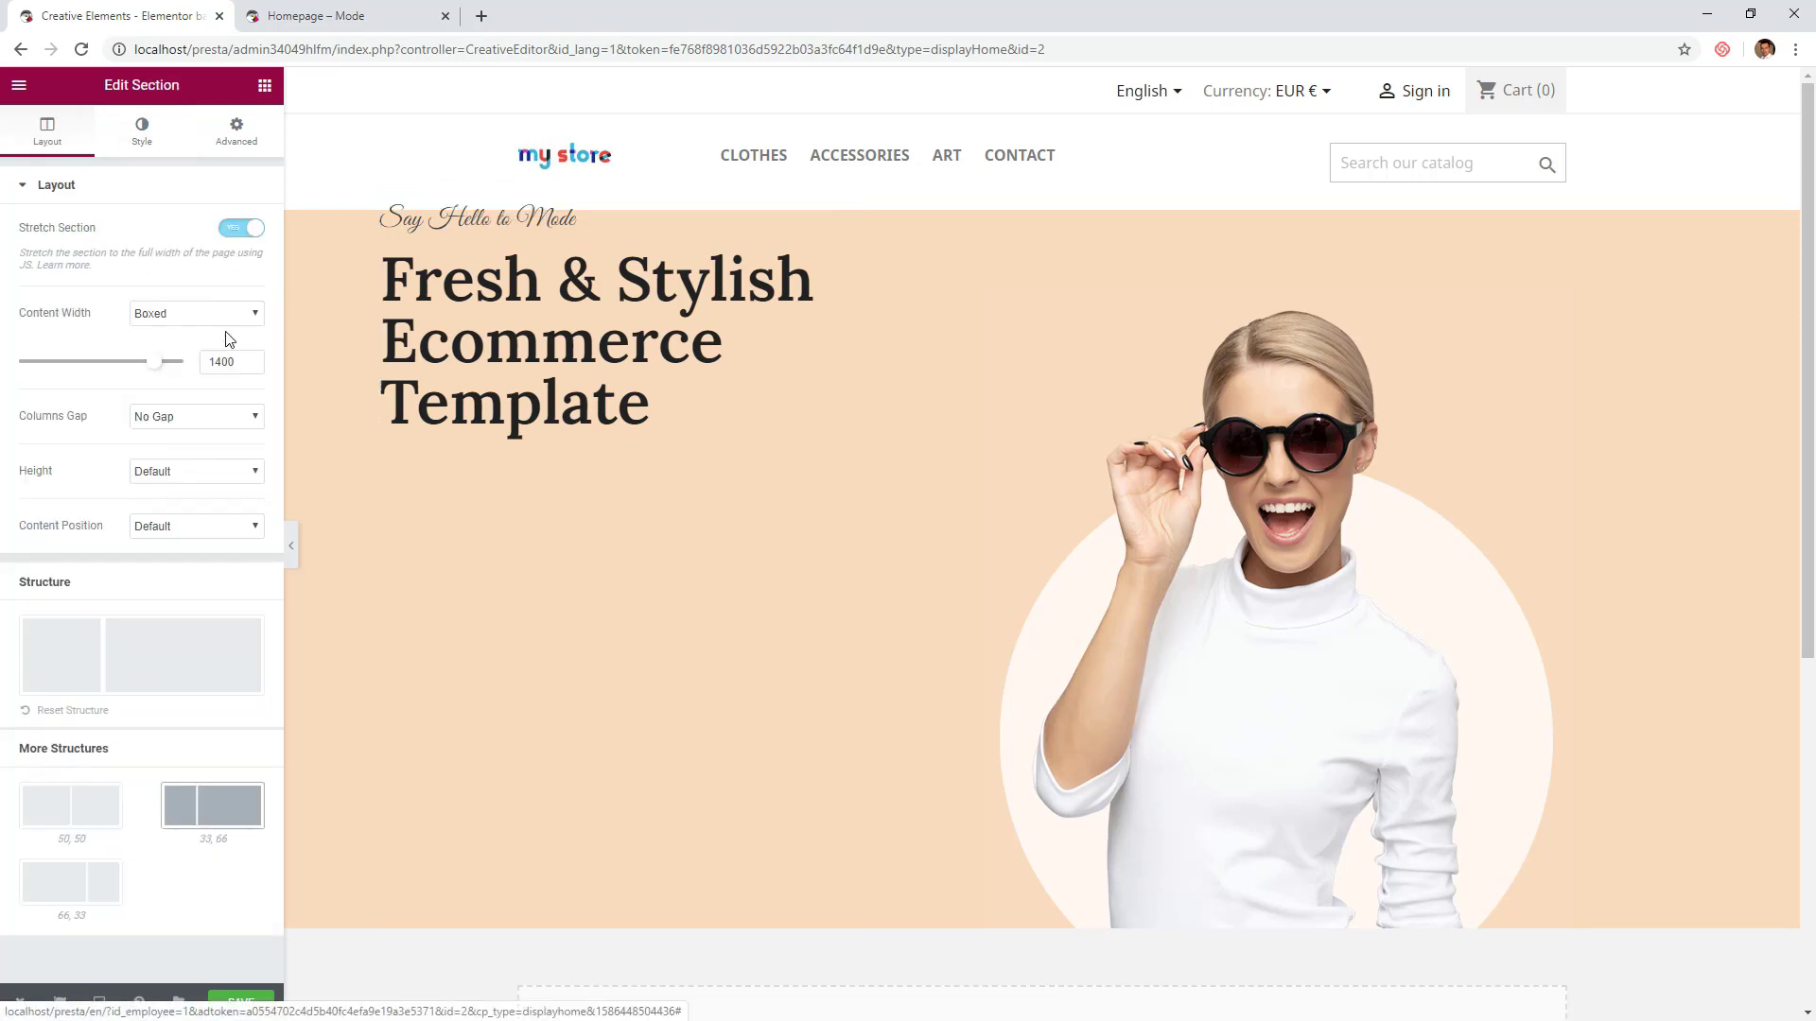
click(173, 527)
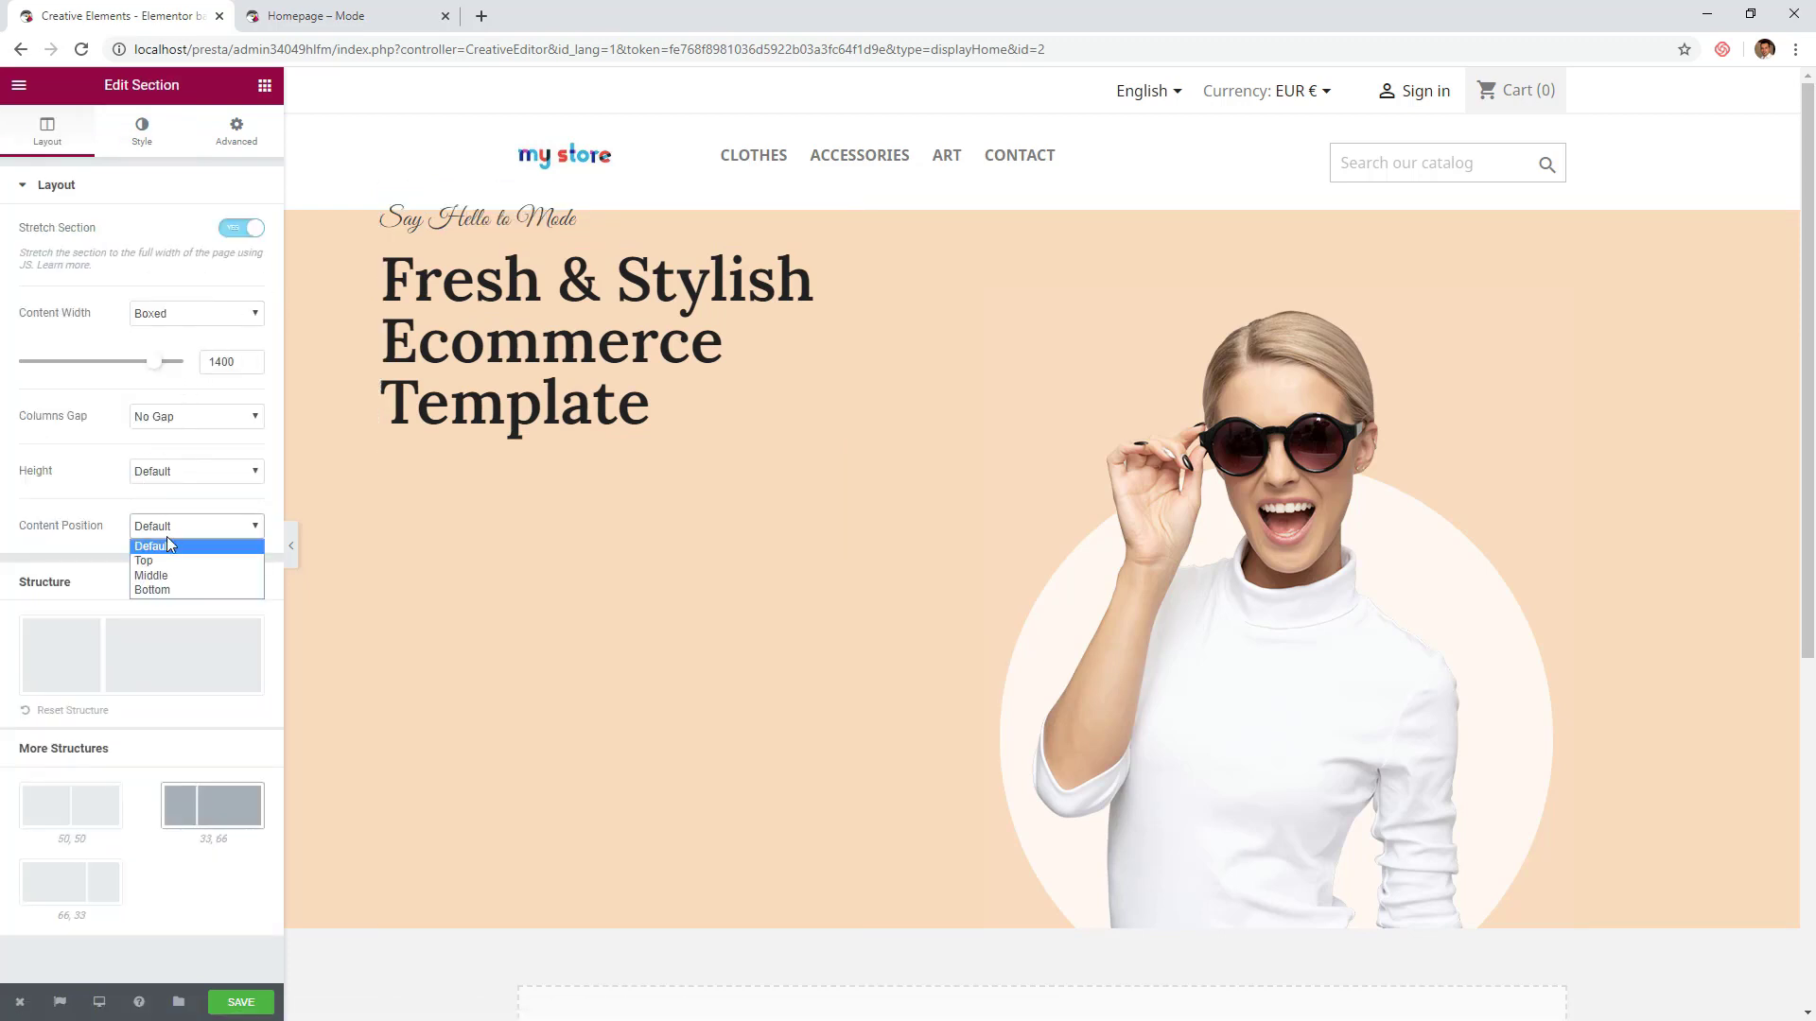
click(162, 572)
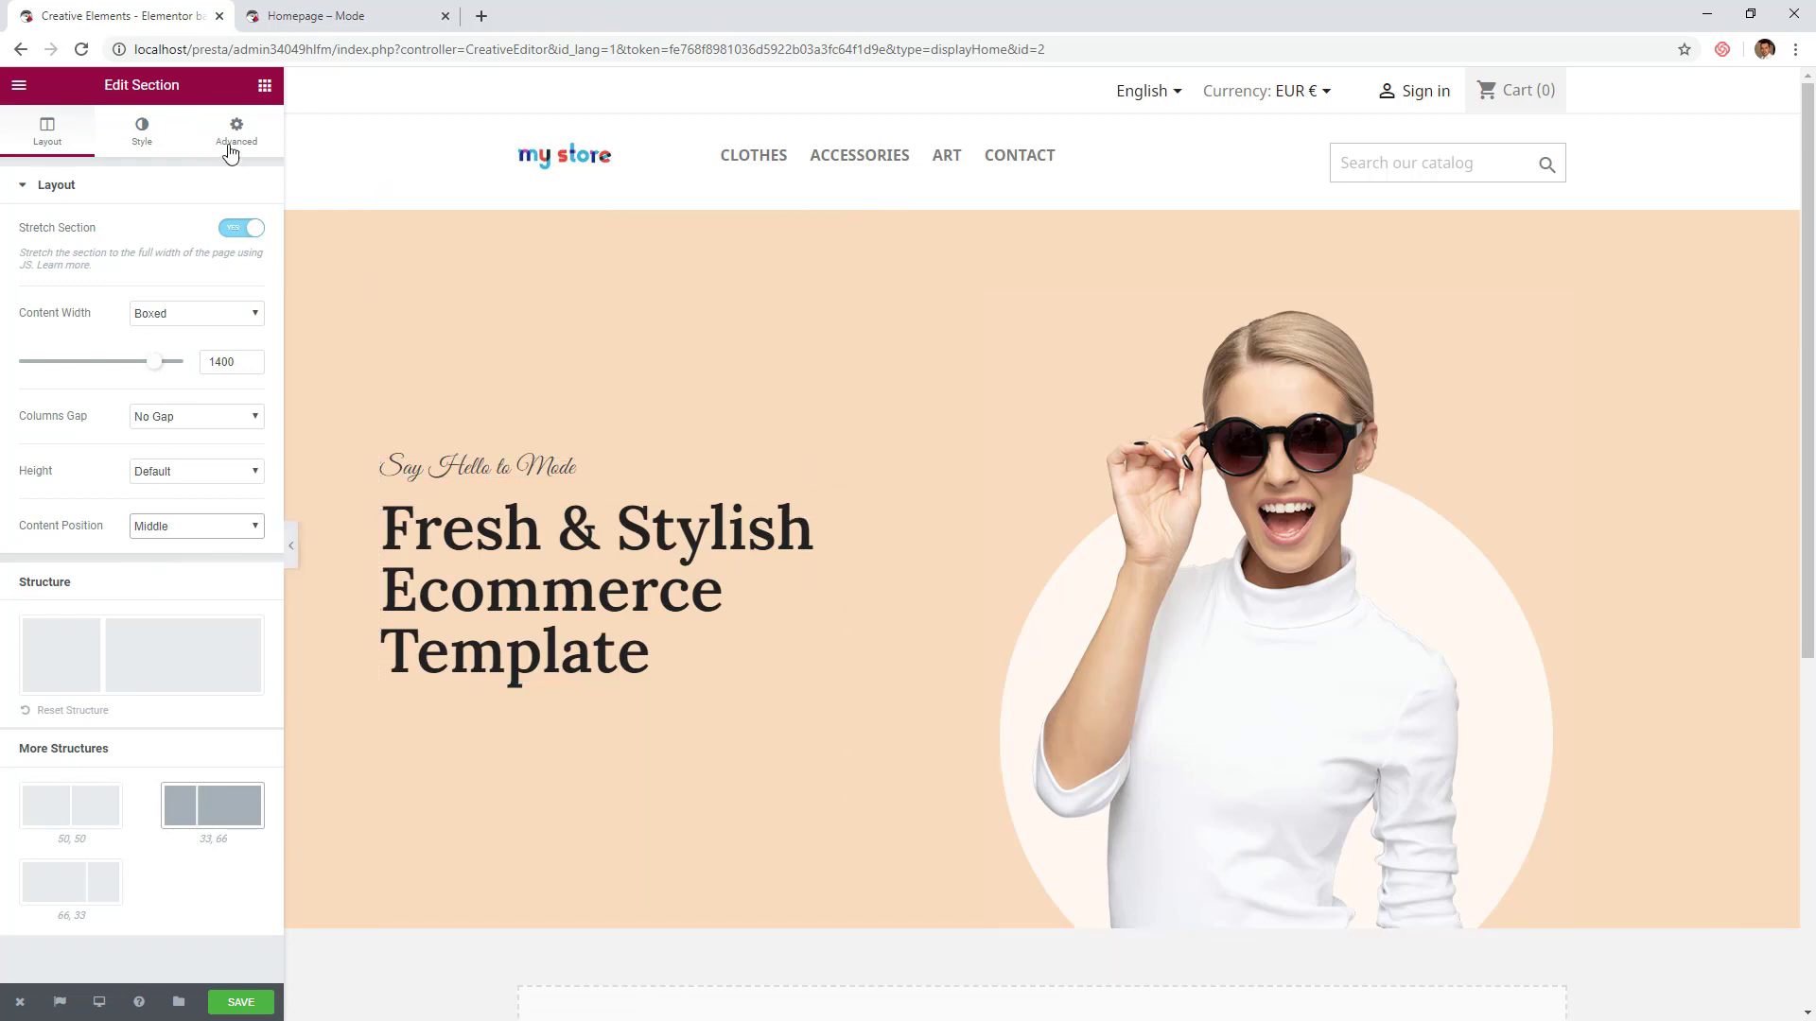
- Add a Button widget below the heading and change its text to "Shop now"
click(264, 92)
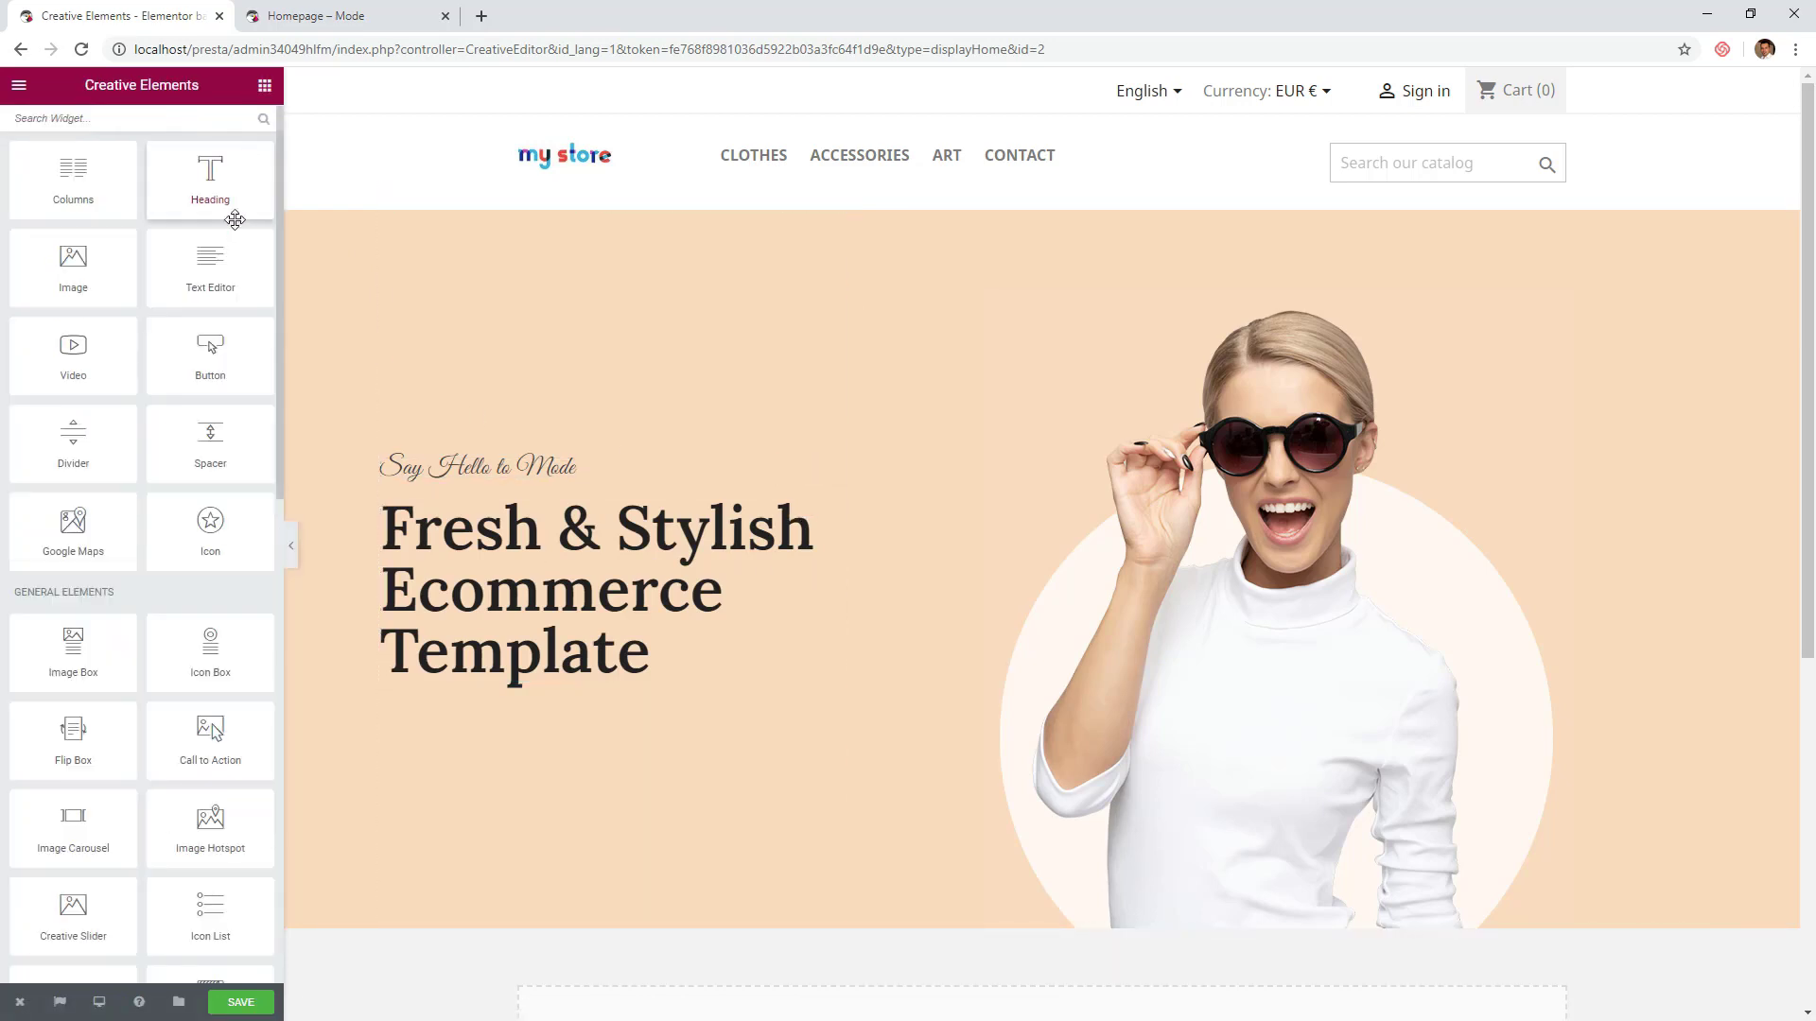
drag(210, 359, 468, 666)
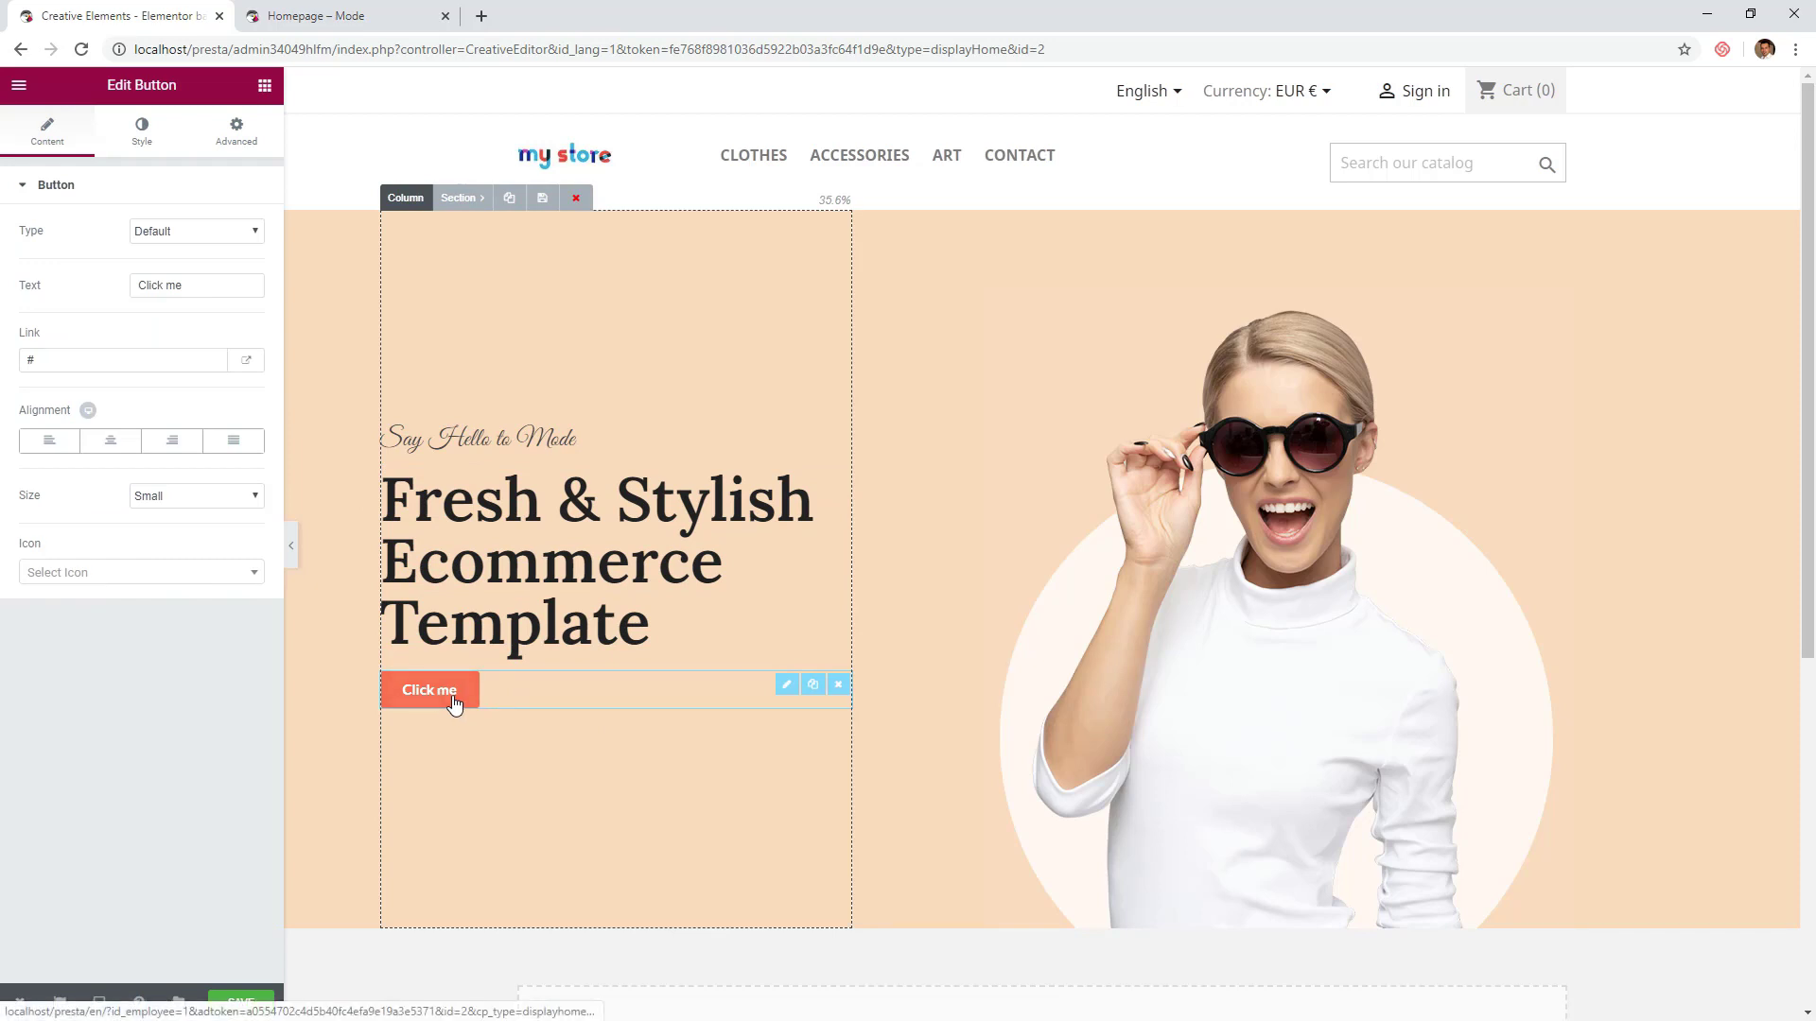
triple_click(185, 287)
text(Shop)
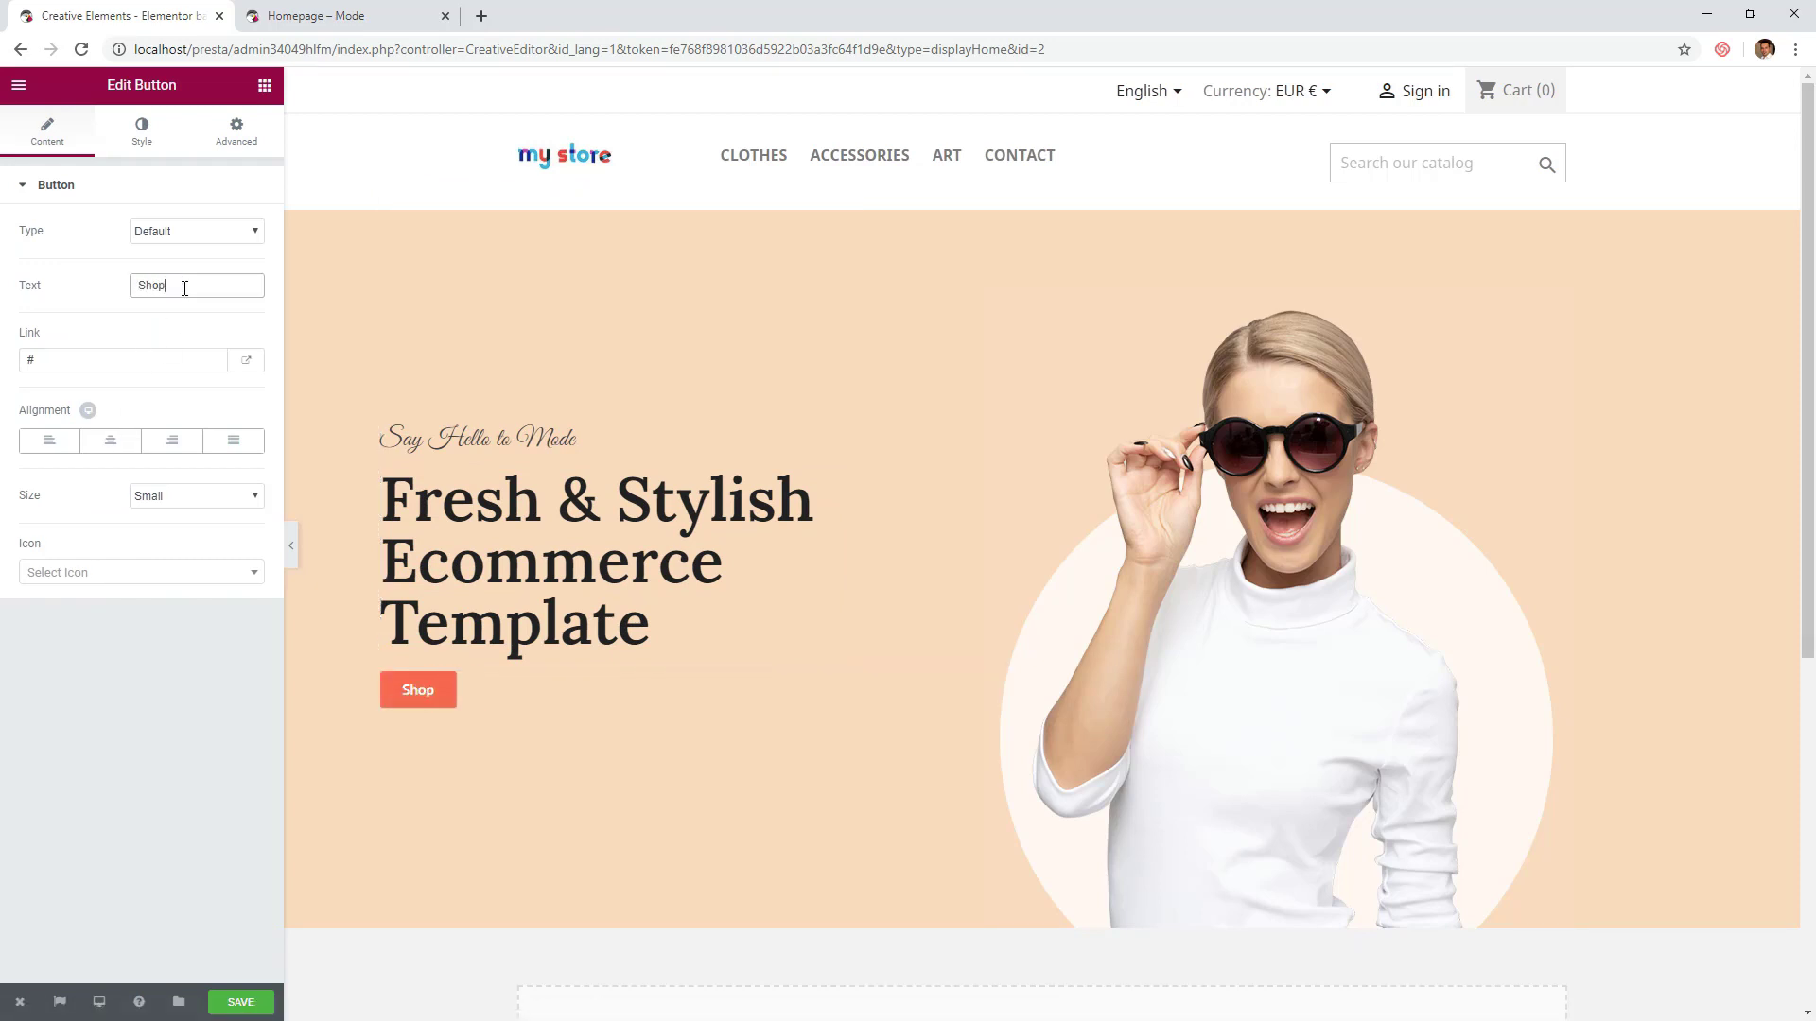
text( now)
- Give the "Shop now" button the shopping-bag icon with an icon spacing of 12
click(161, 574)
text(bag)
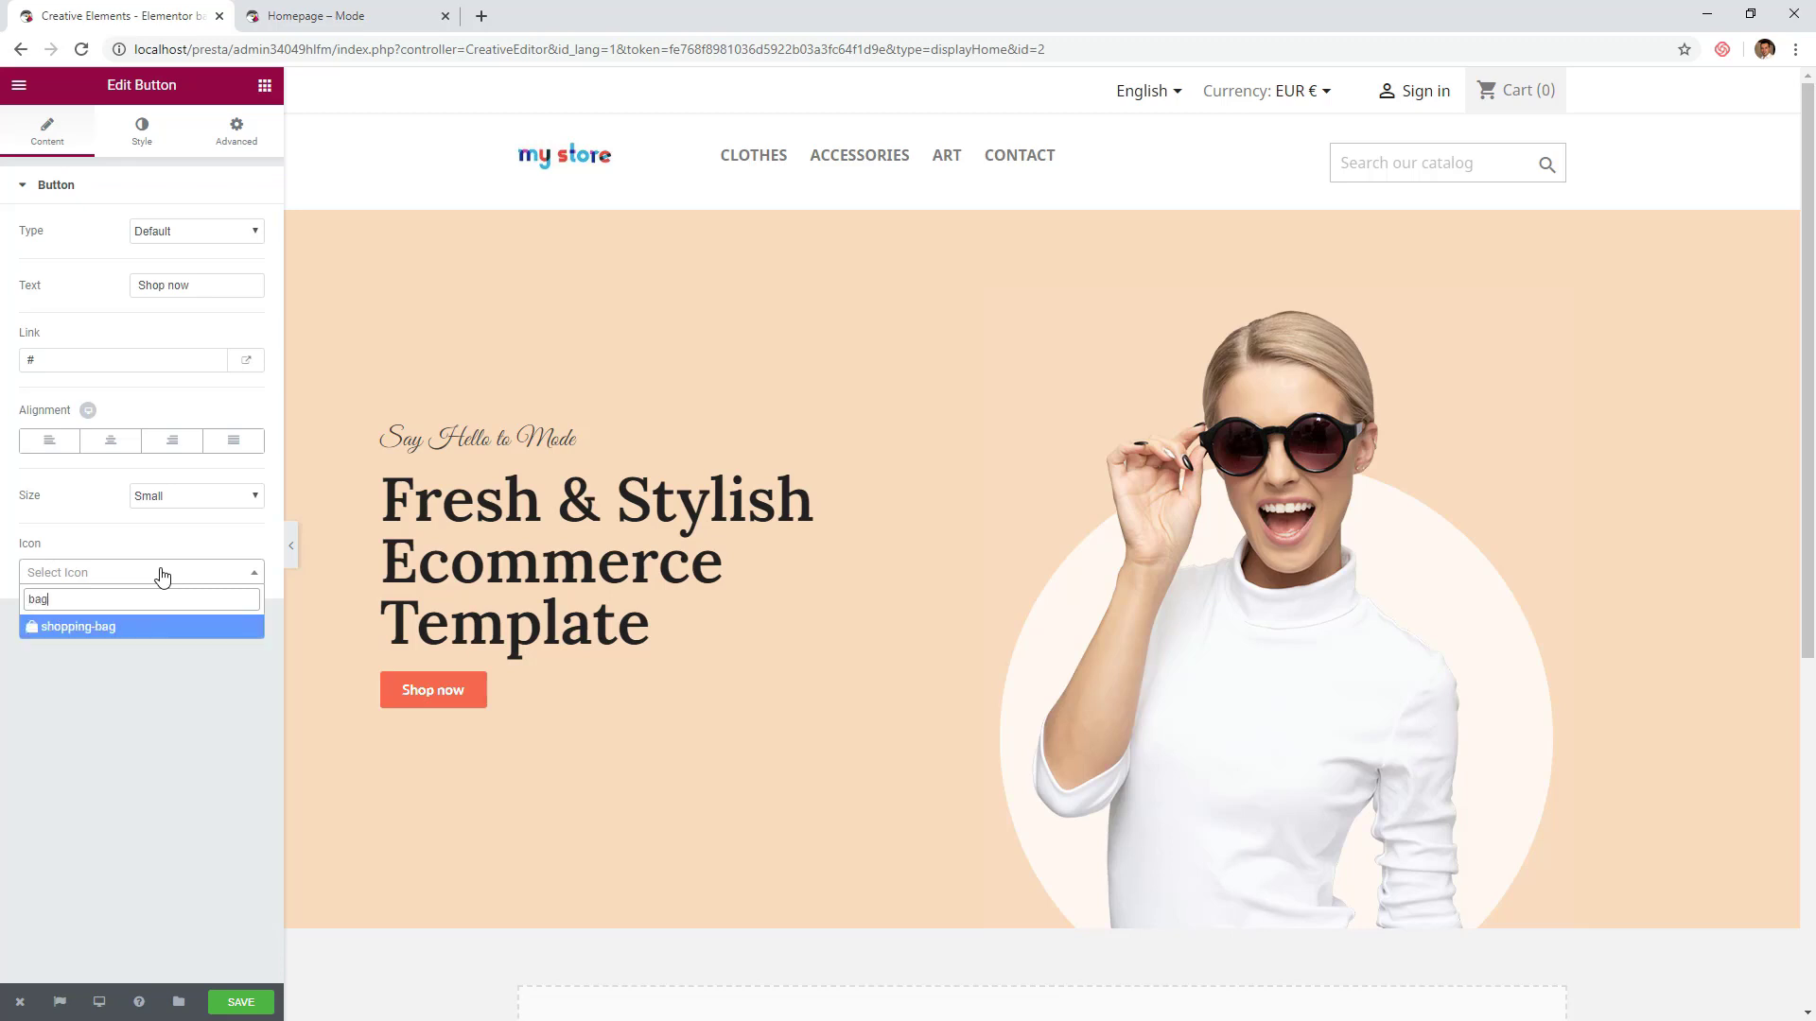
click(133, 627)
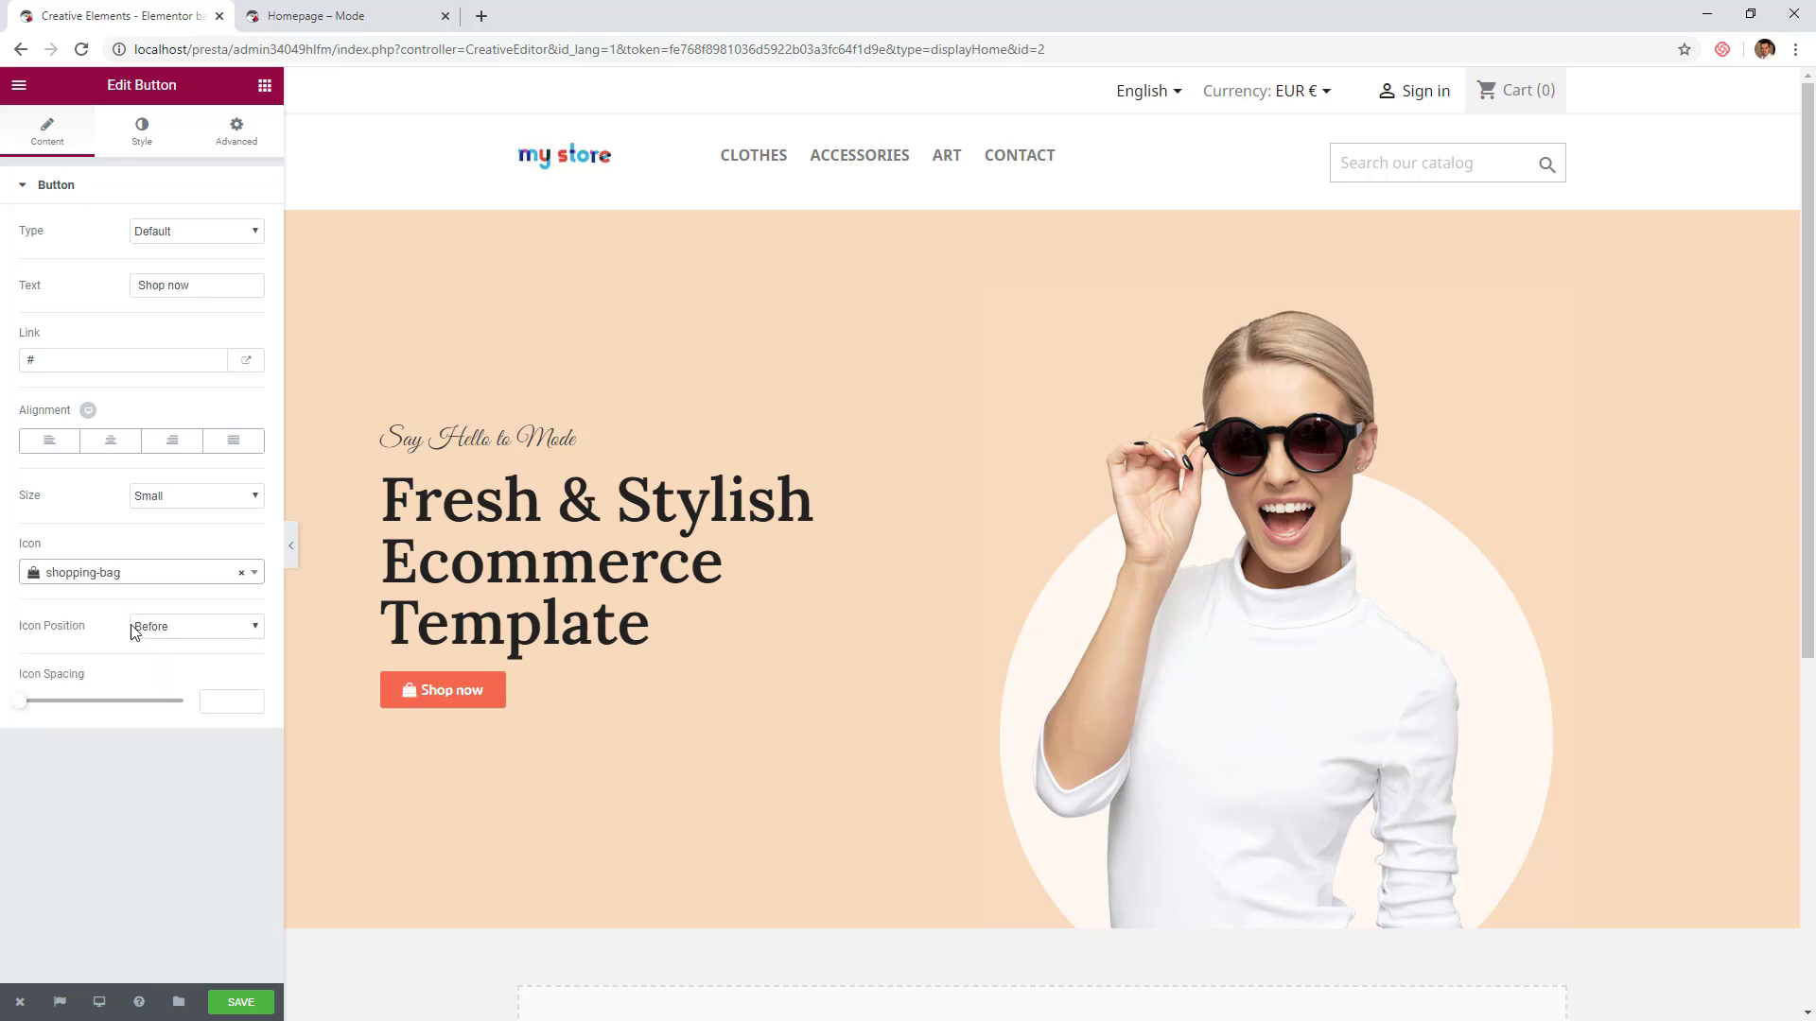
drag(24, 702, 65, 711)
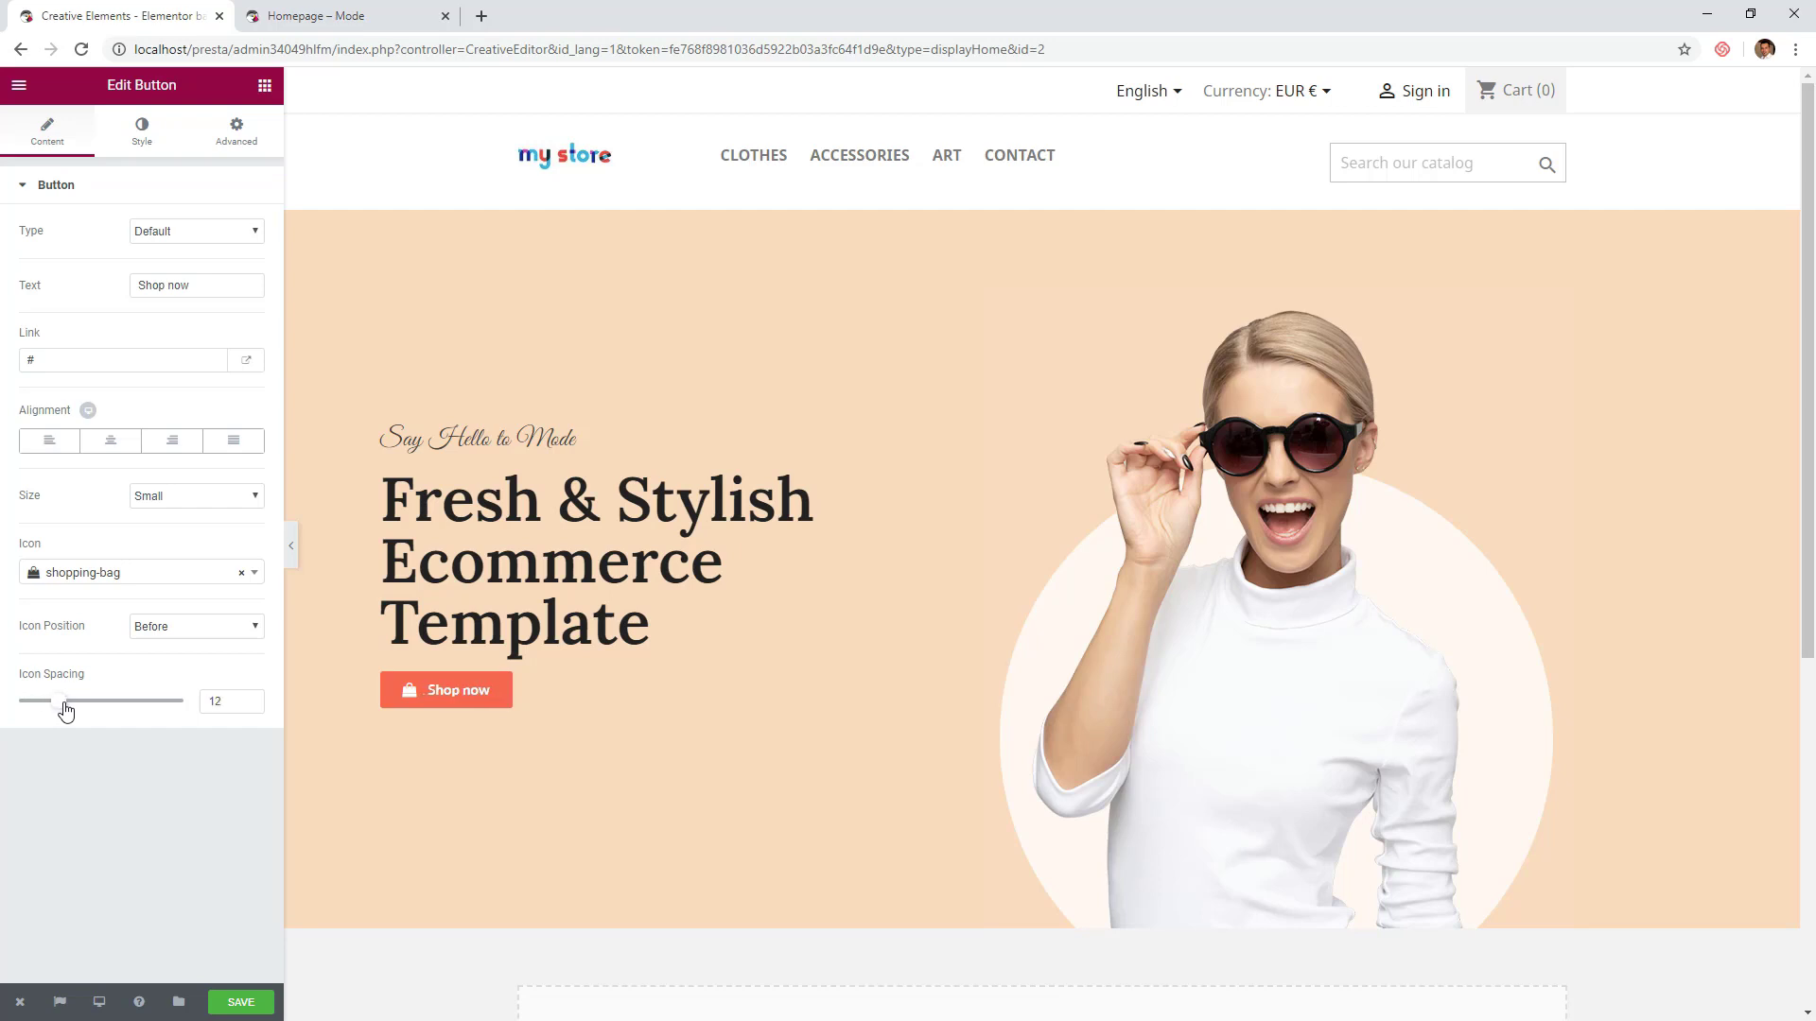
- Set the "Shop now" button's text color to #222222
click(148, 151)
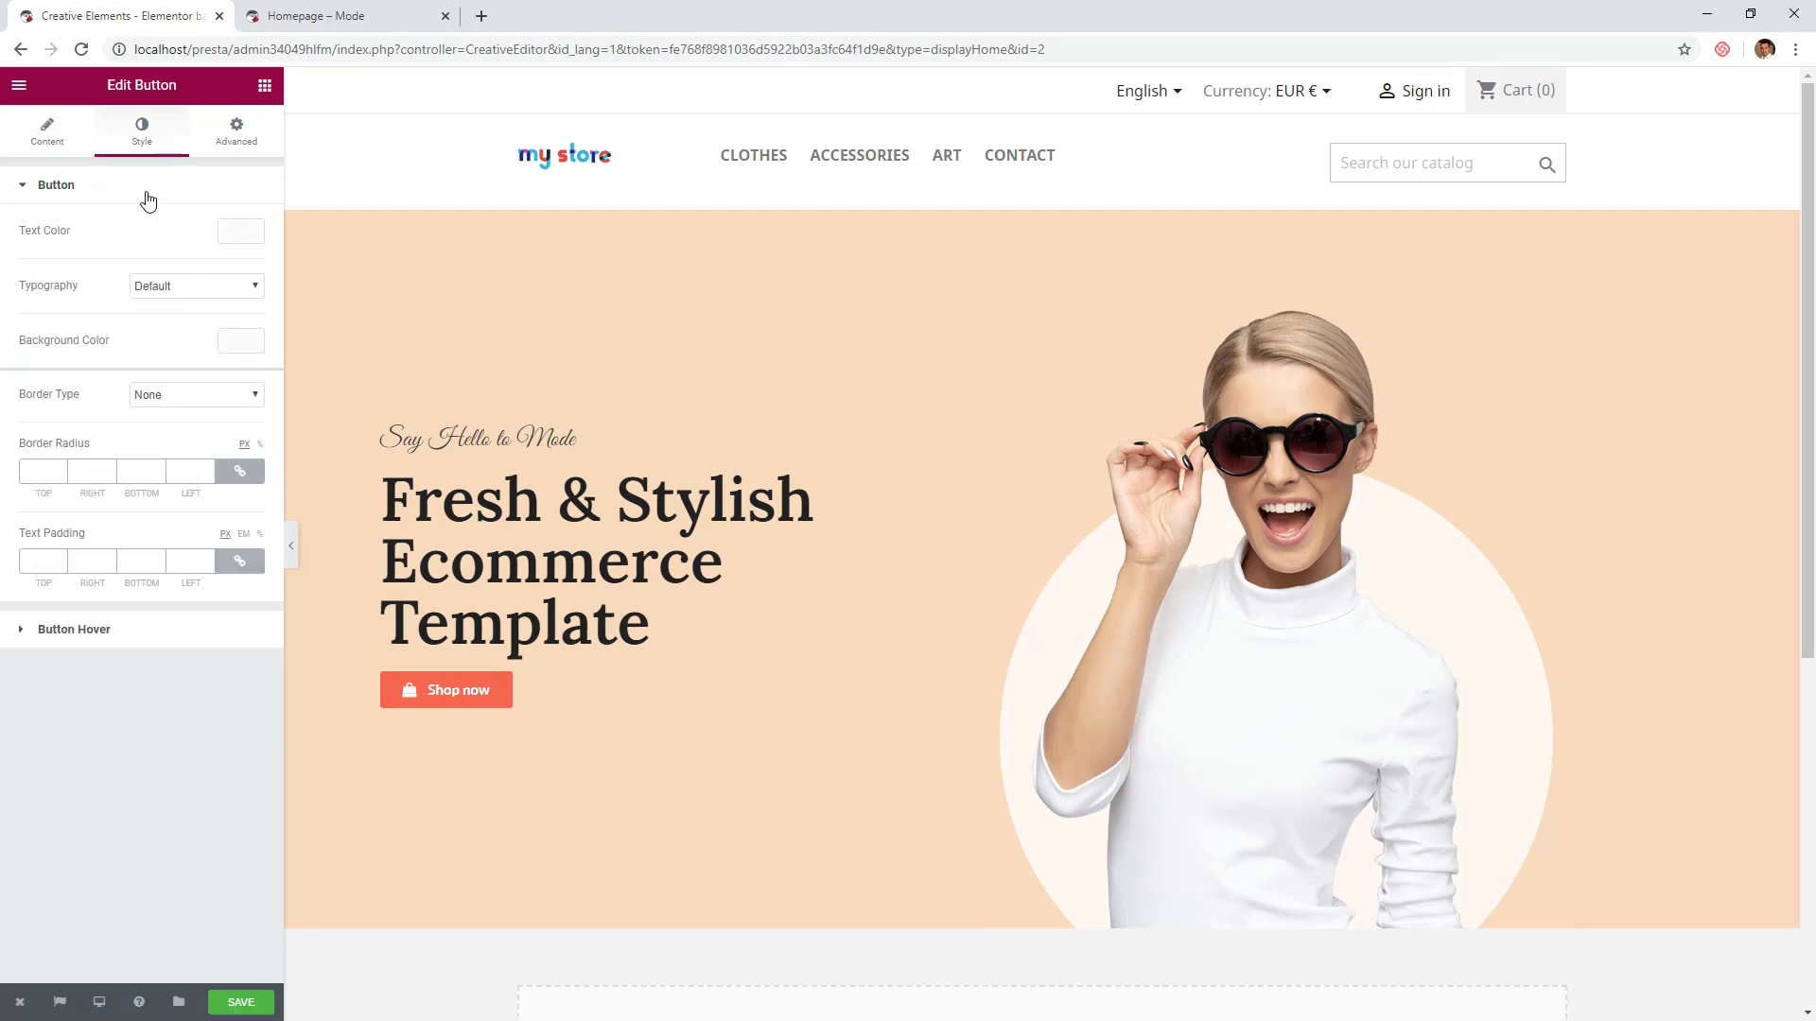
click(235, 237)
click(115, 437)
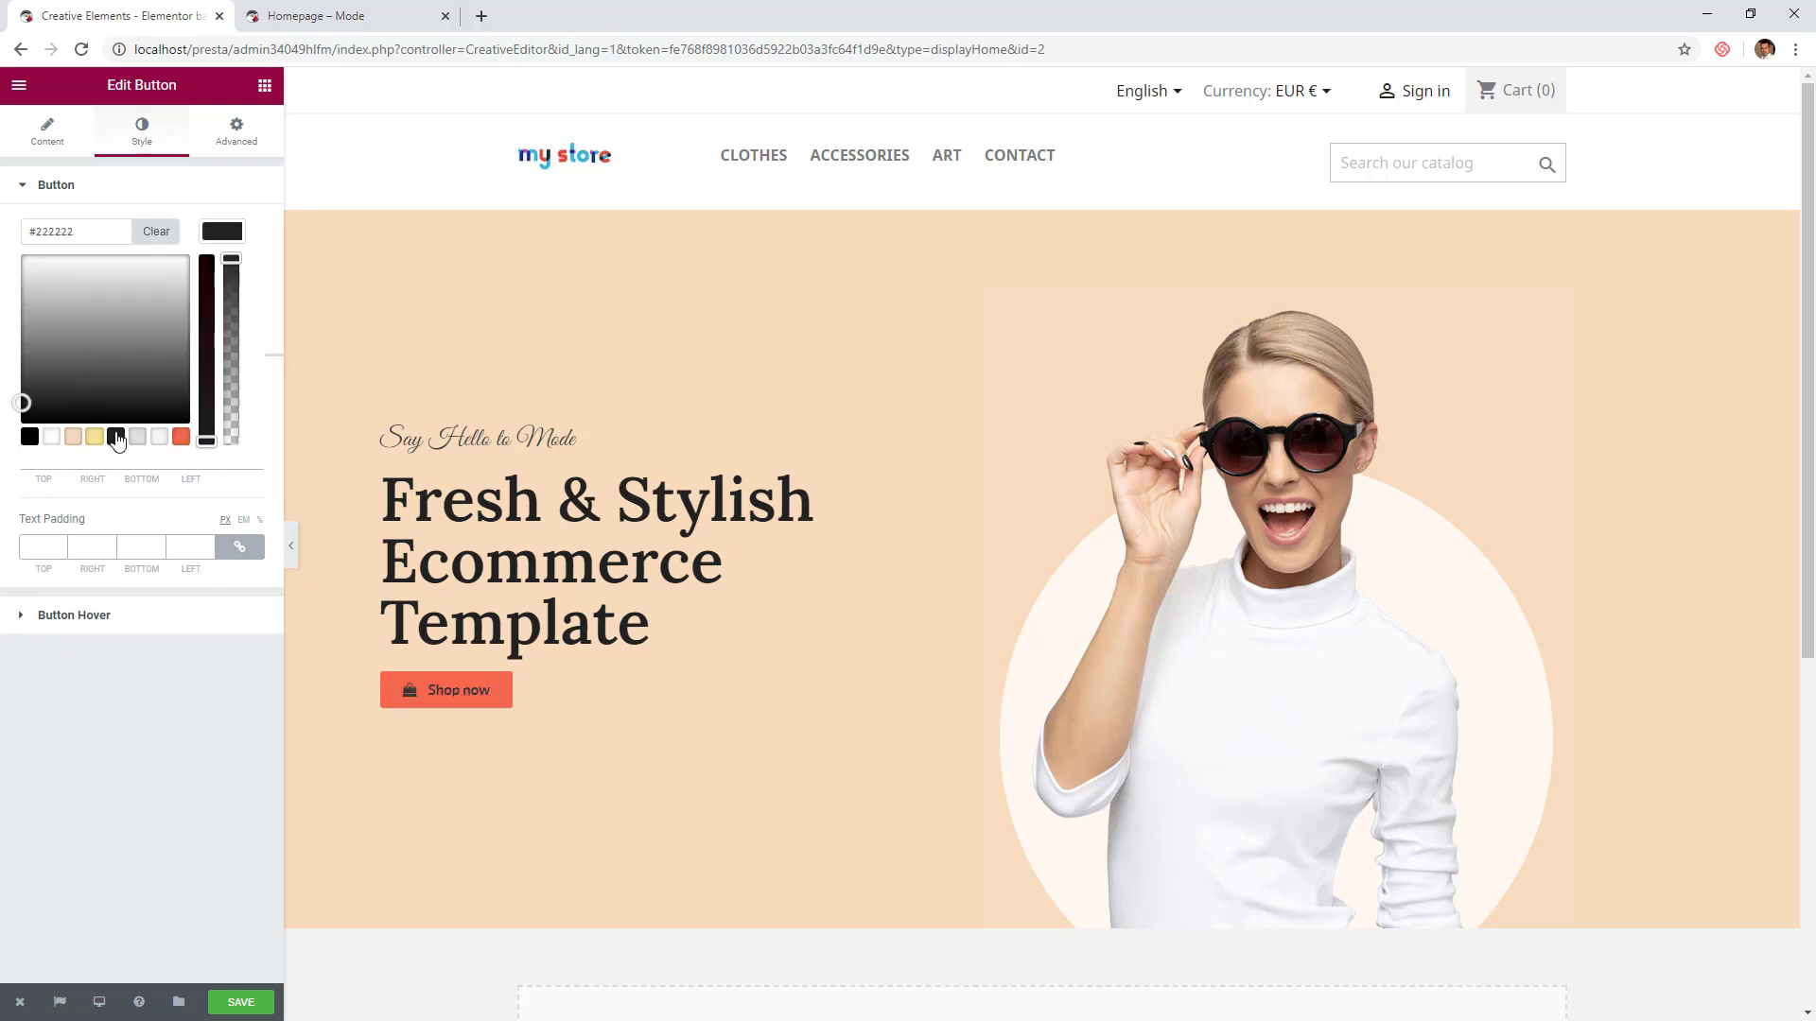
click(224, 233)
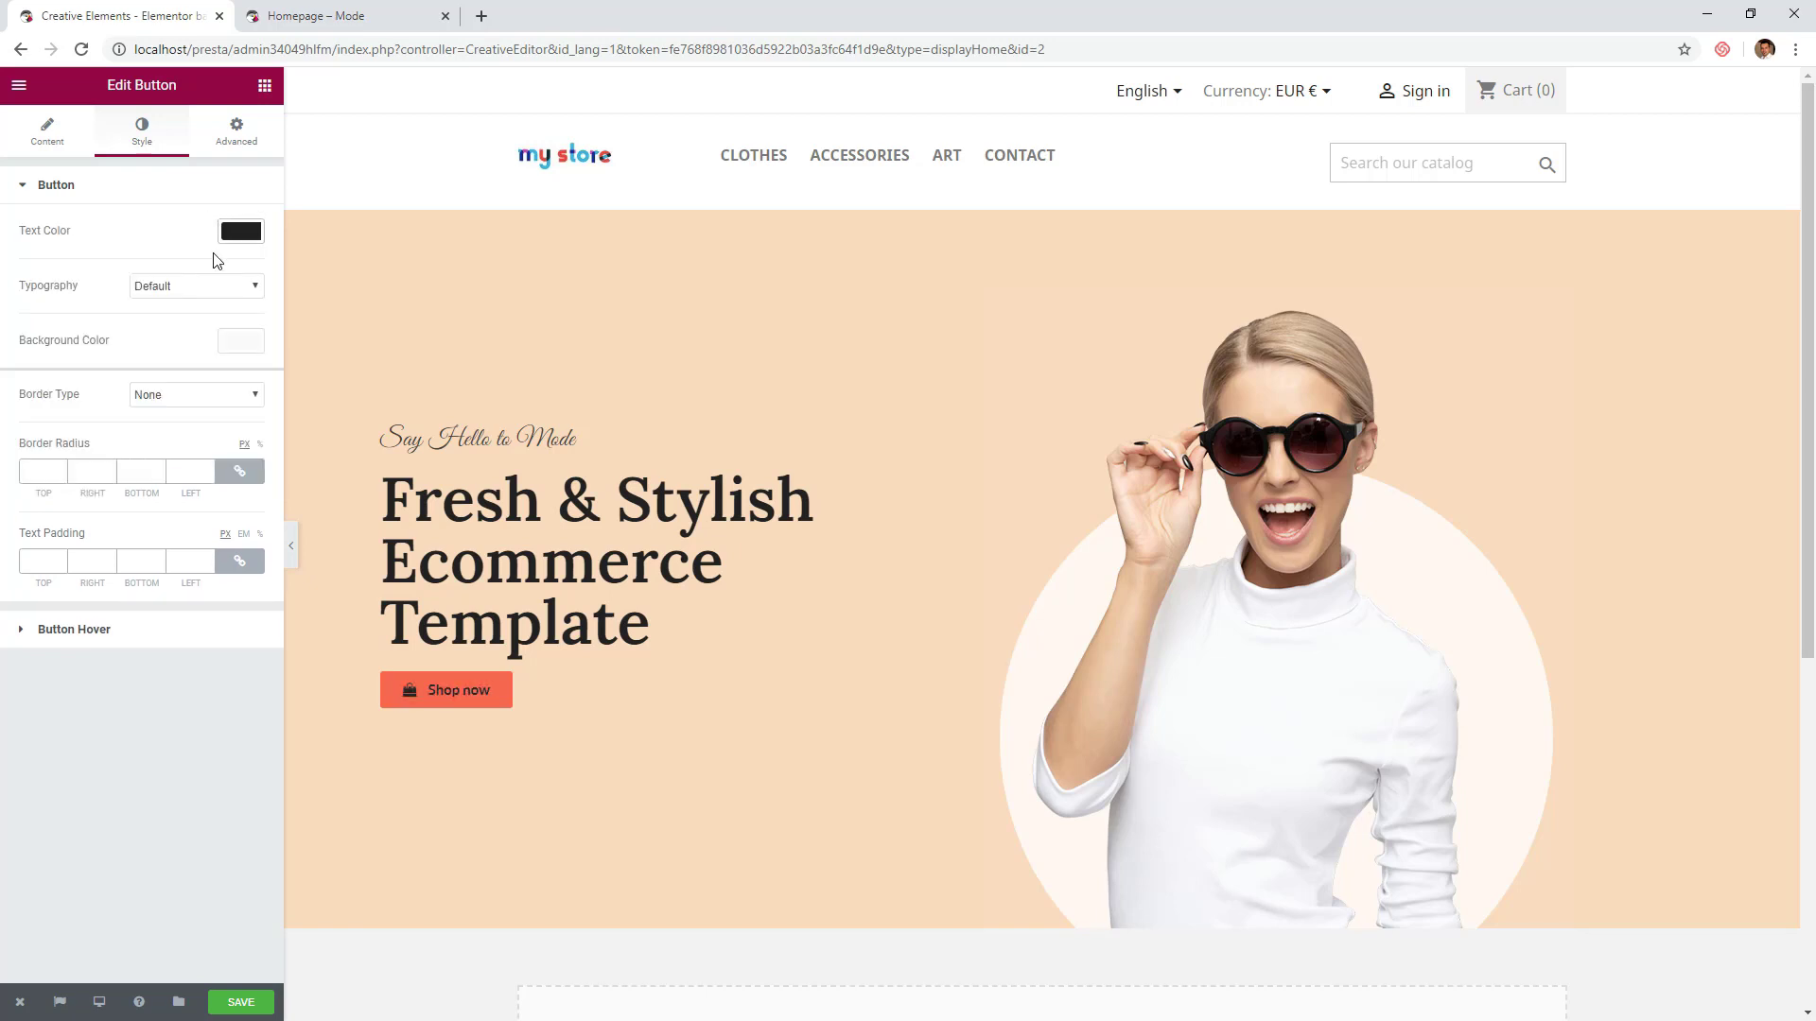
- Make the "Shop now" button's background color fully transparent
click(237, 343)
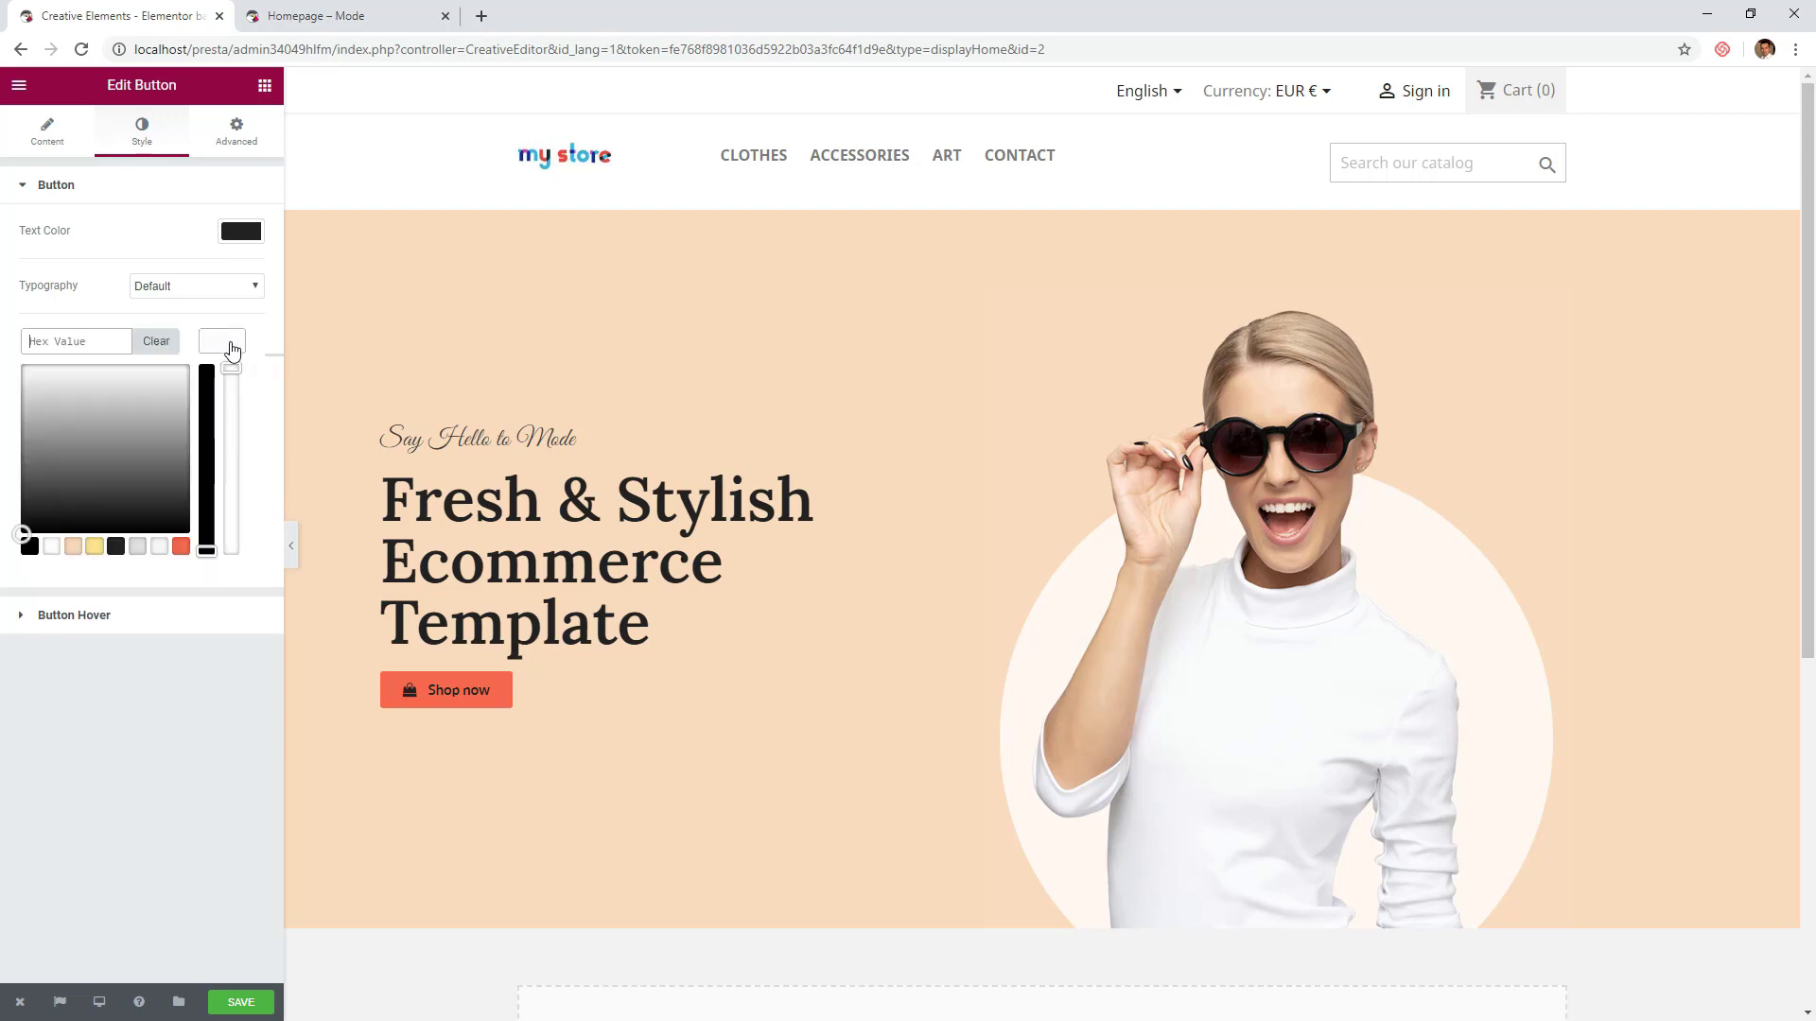
click(180, 546)
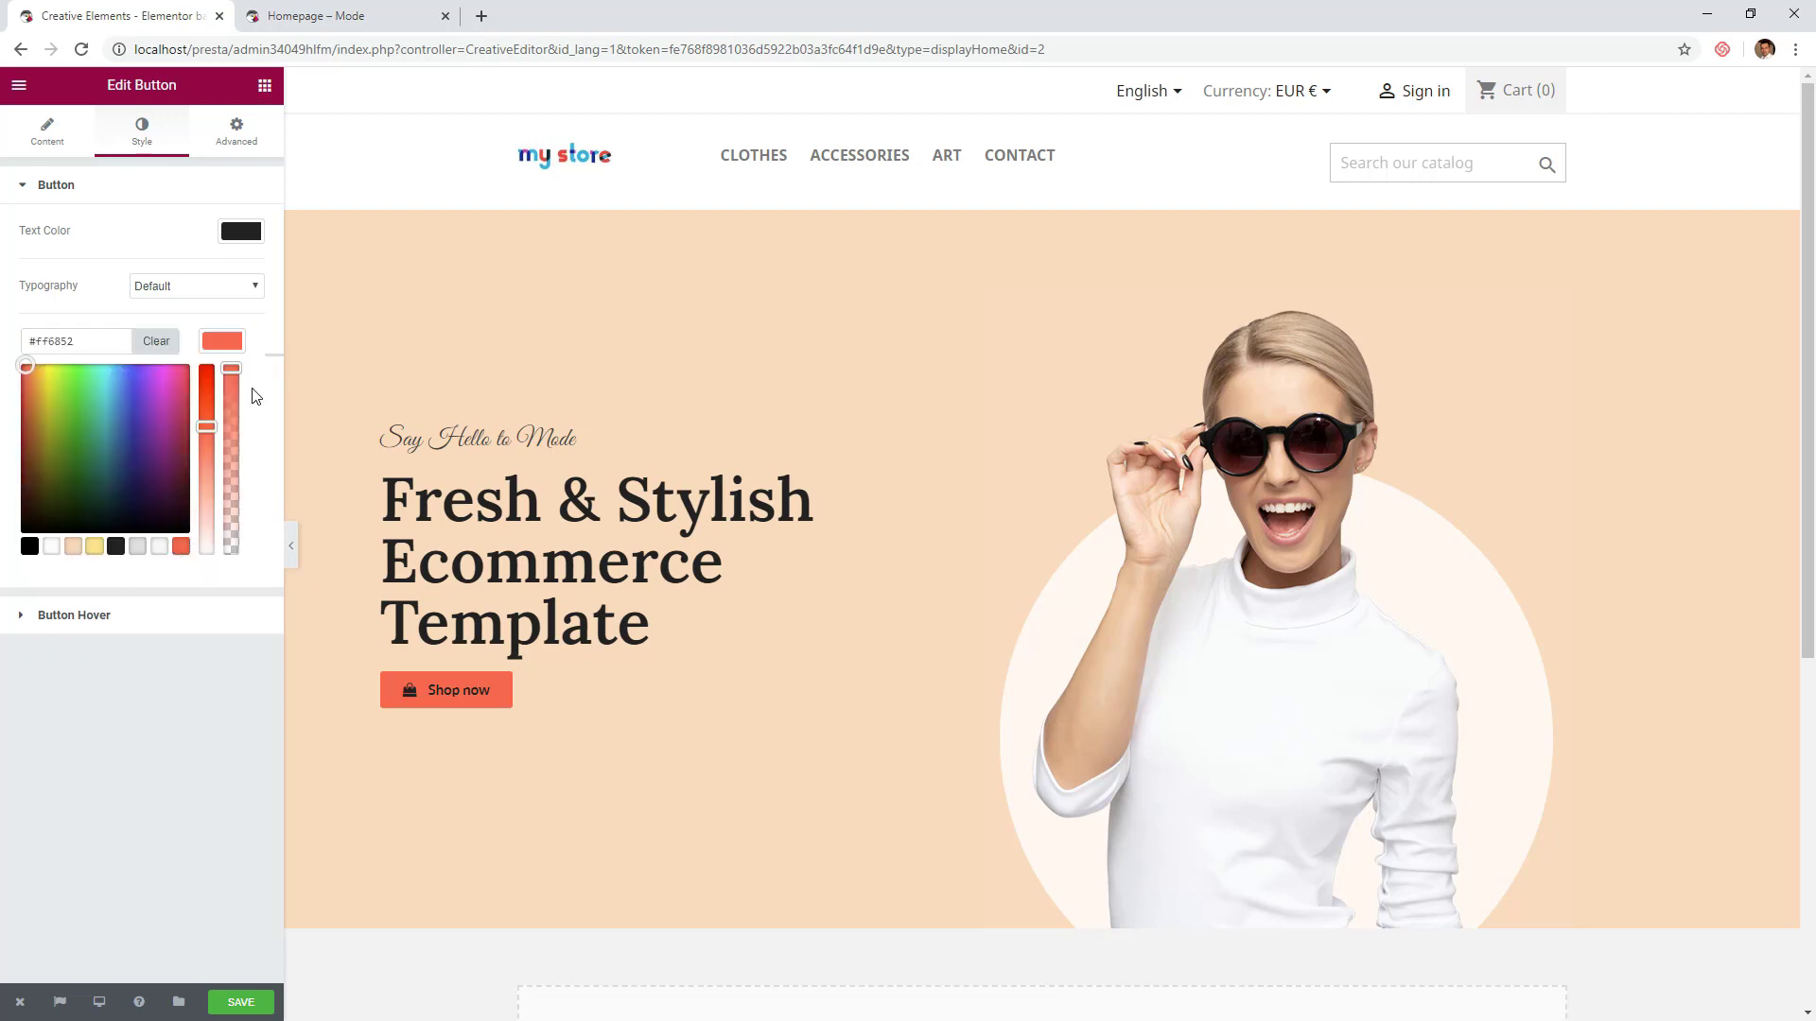
drag(229, 369, 221, 568)
click(227, 341)
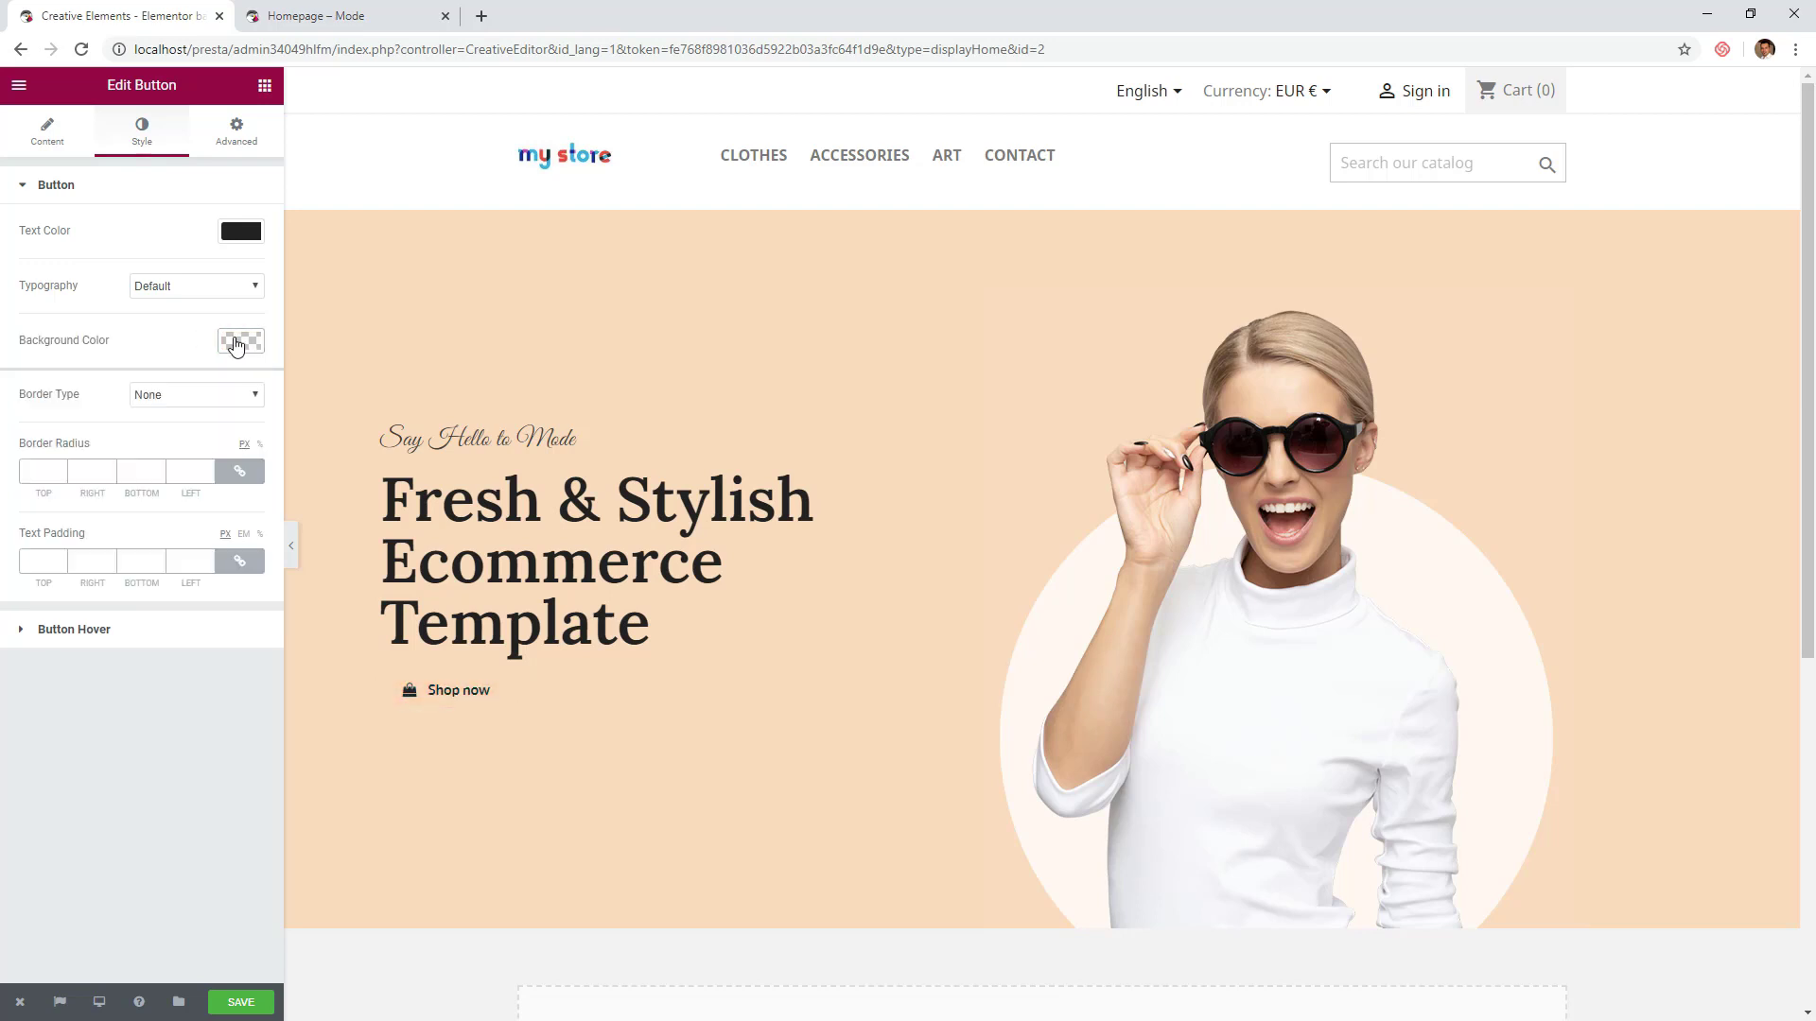
- Give the "Shop now" button a solid border of width 2 in #222222, with a 50 px border radius on all corners
click(210, 394)
click(194, 428)
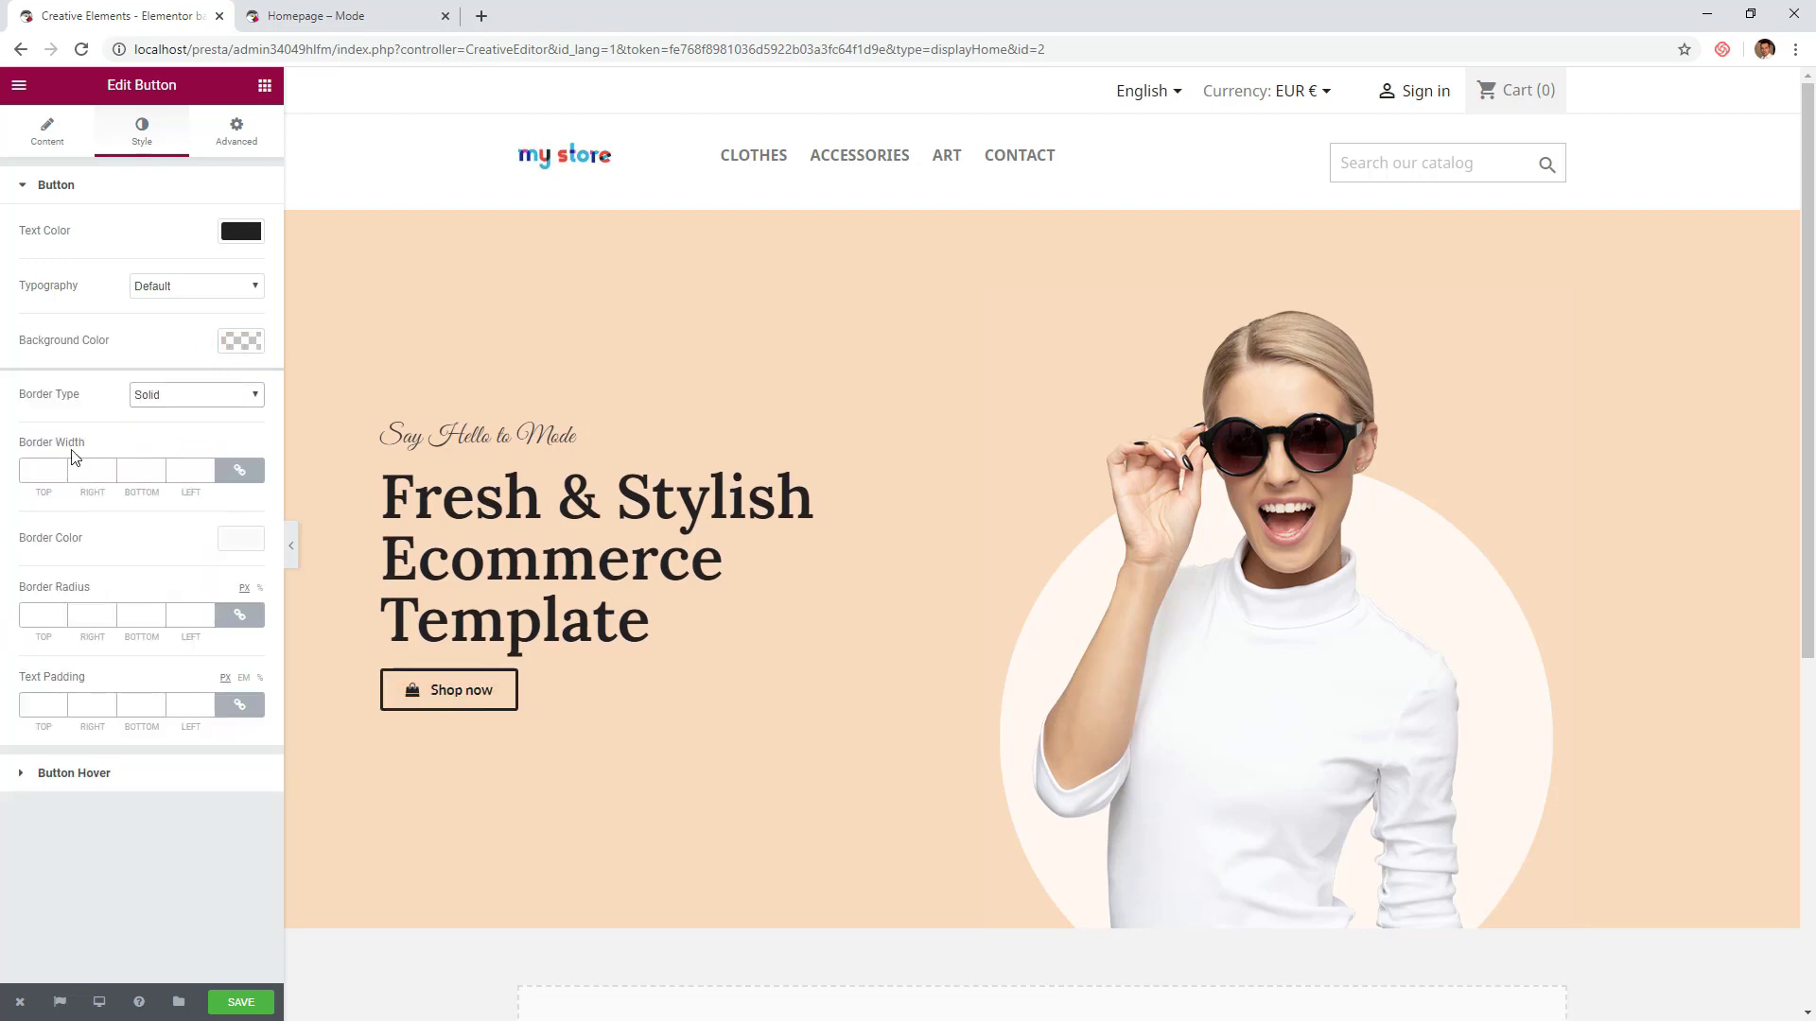
click(37, 471)
text(2)
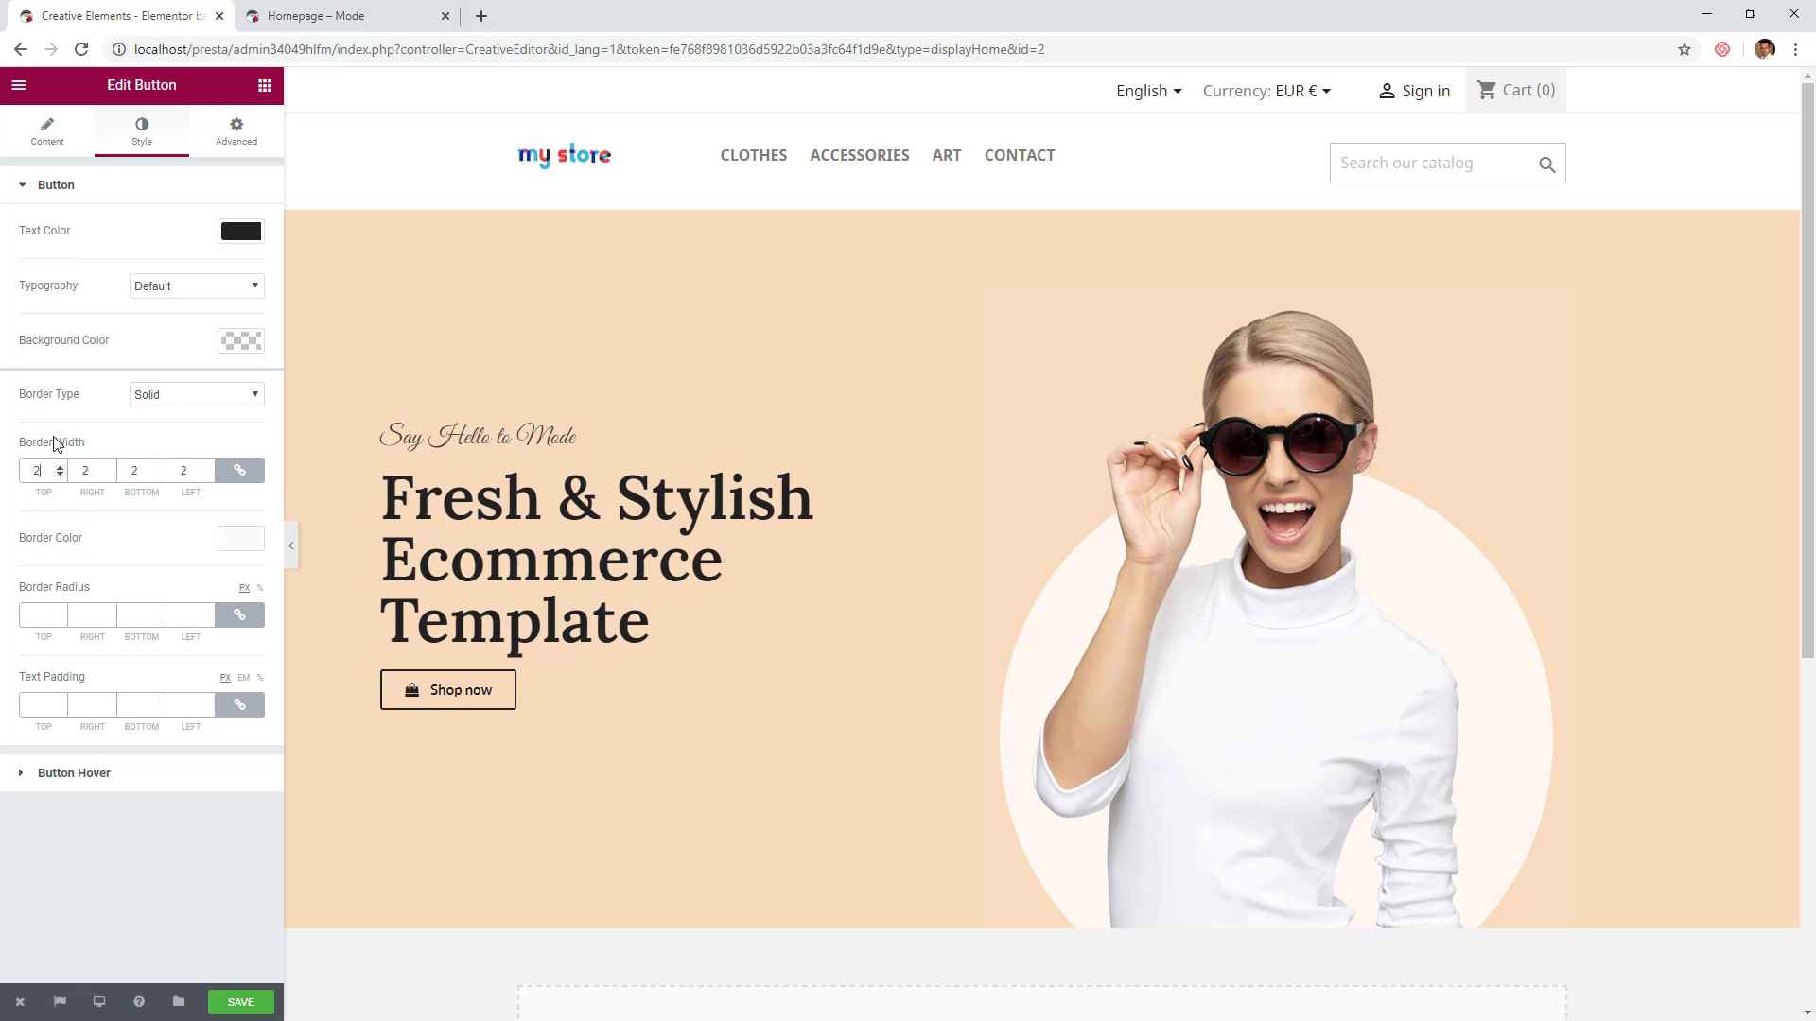
click(236, 541)
click(118, 745)
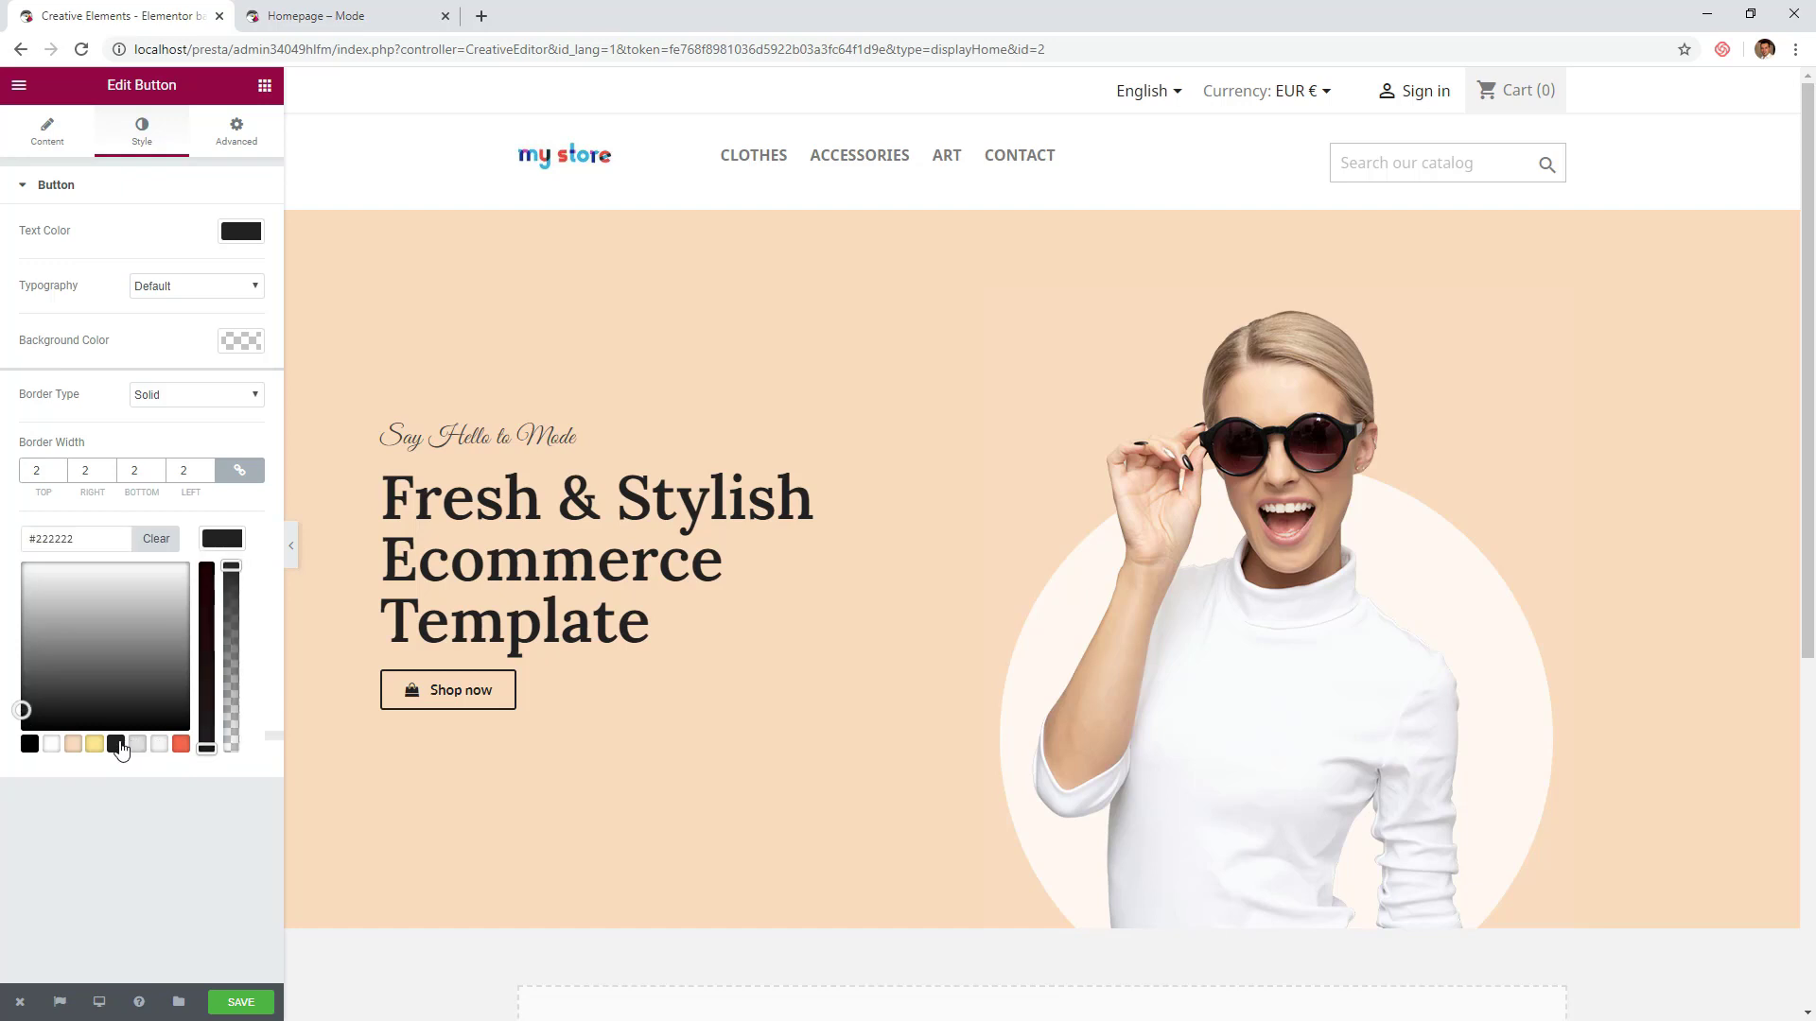
click(230, 546)
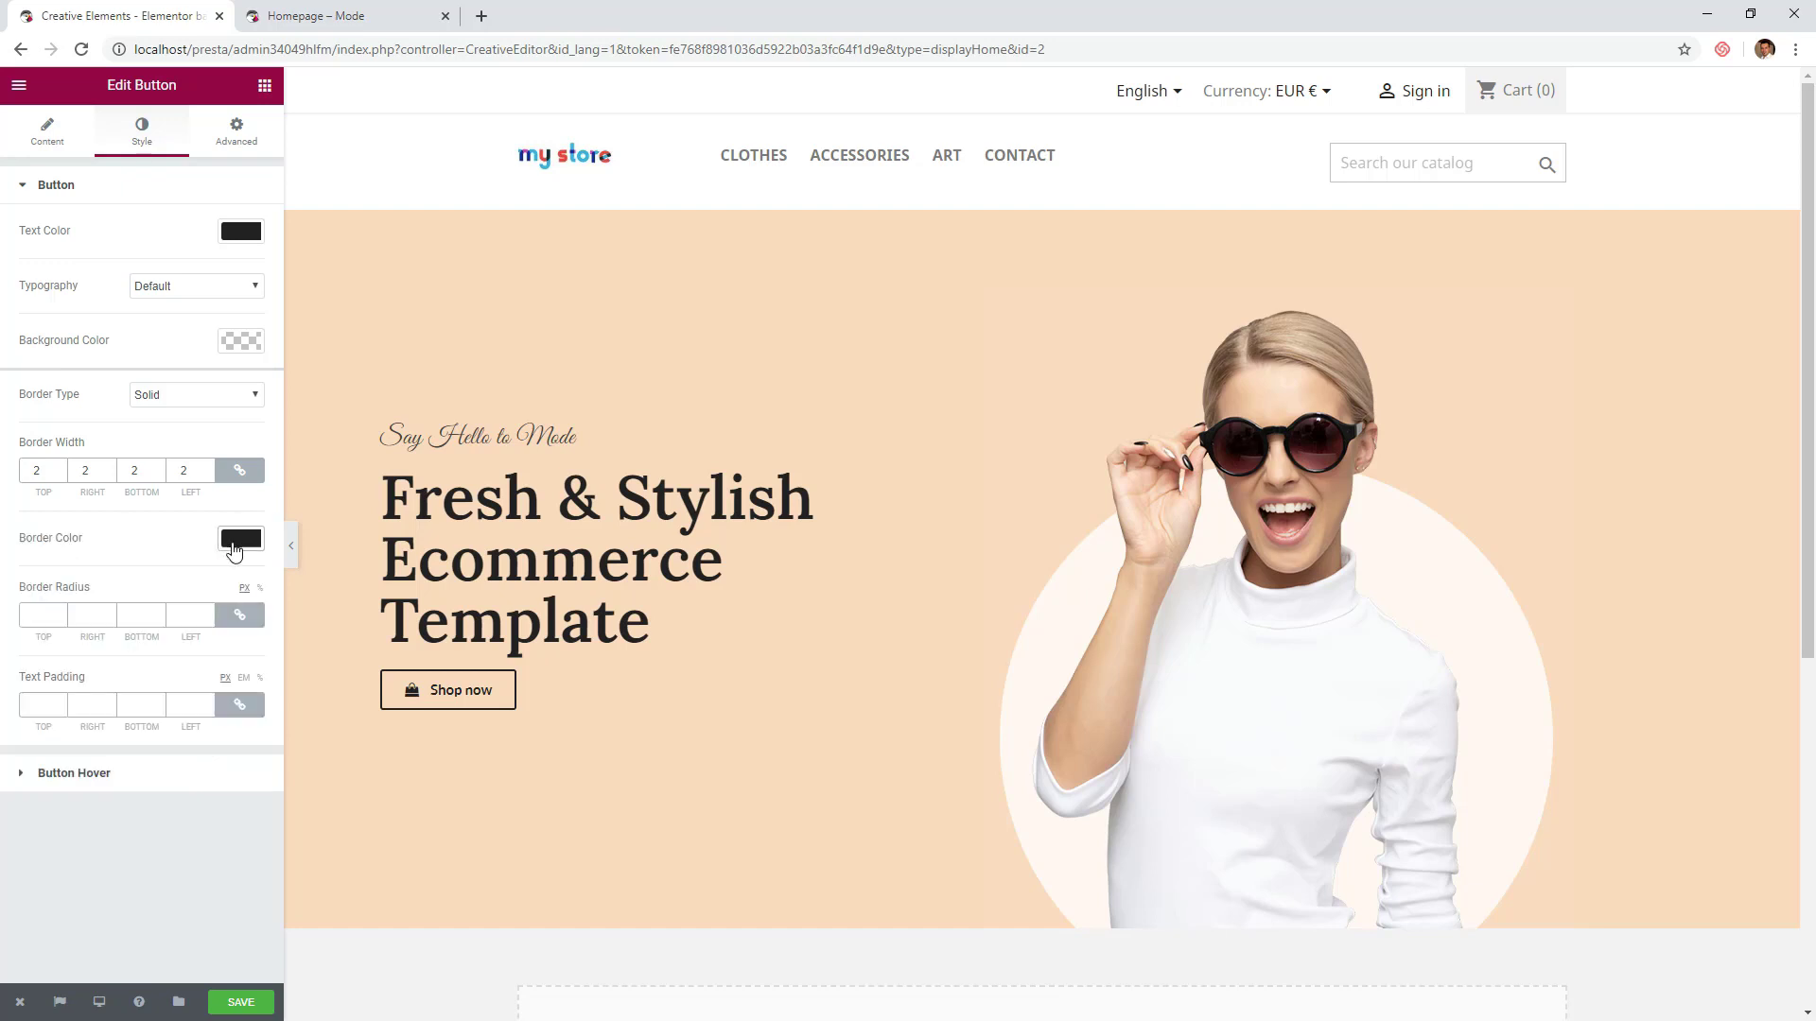
click(30, 616)
text(50)
- Set the "Shop now" button's size to Medium
click(41, 140)
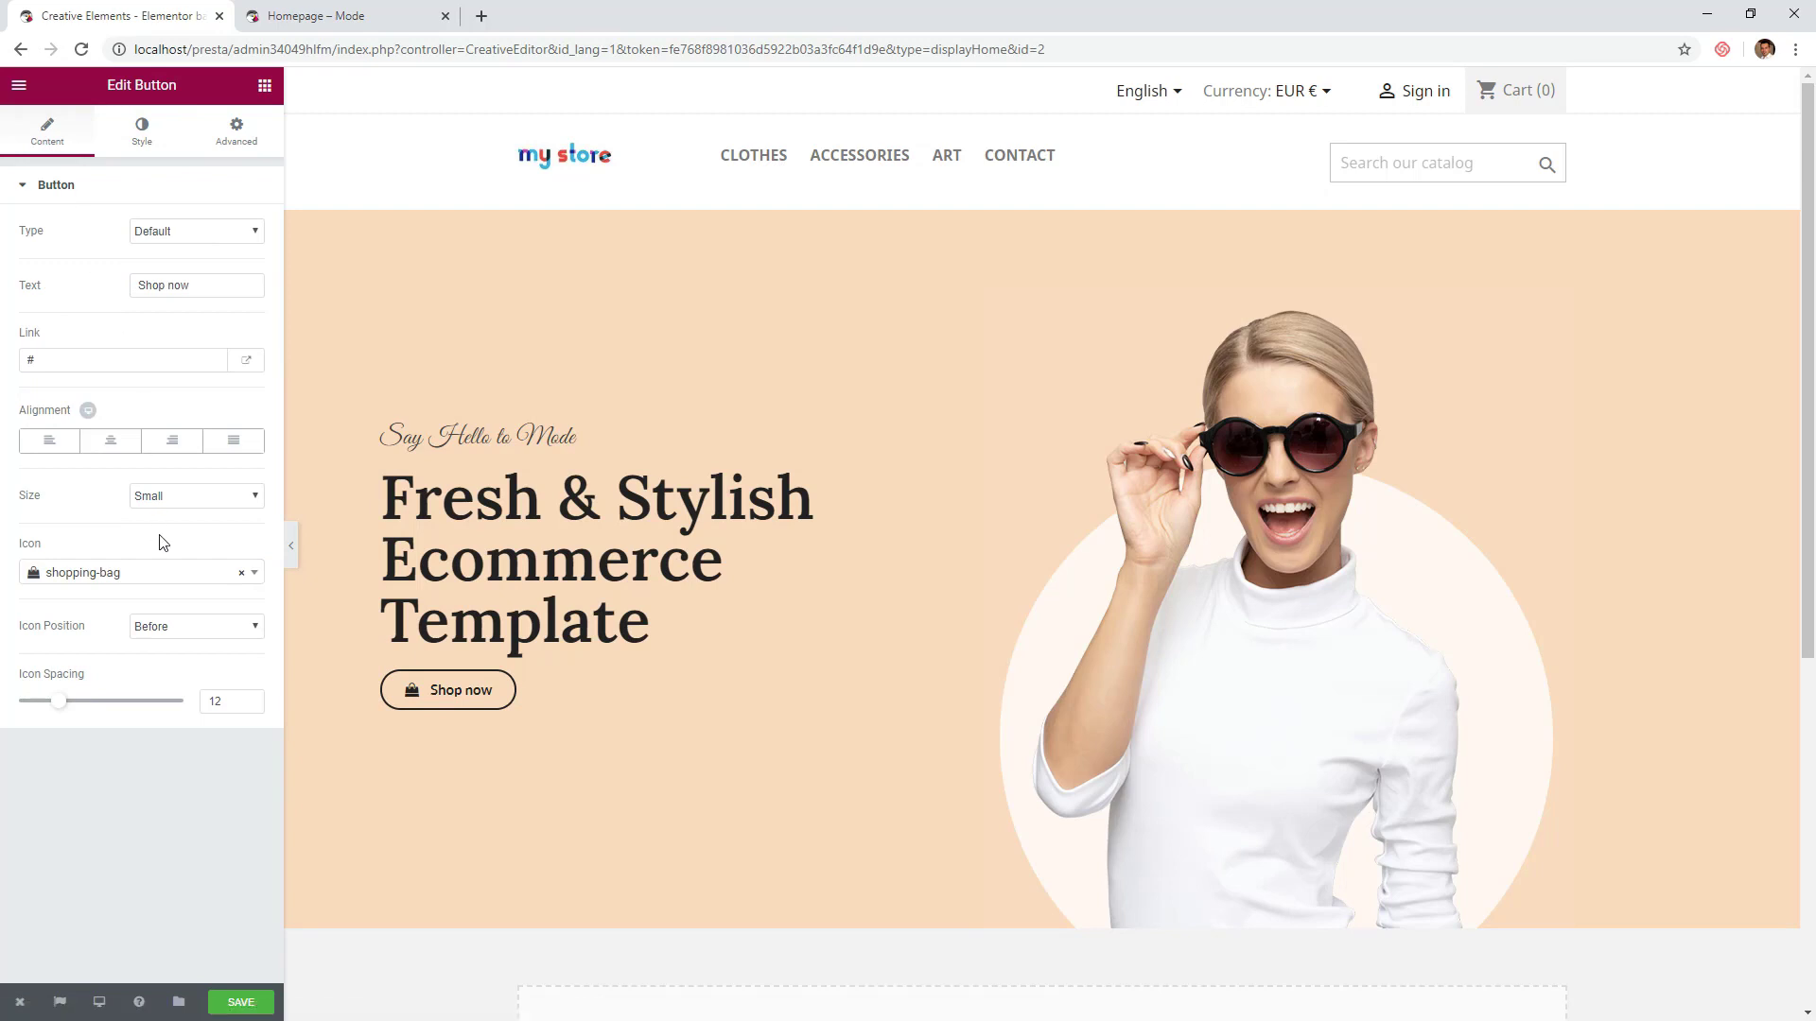
click(182, 499)
click(183, 547)
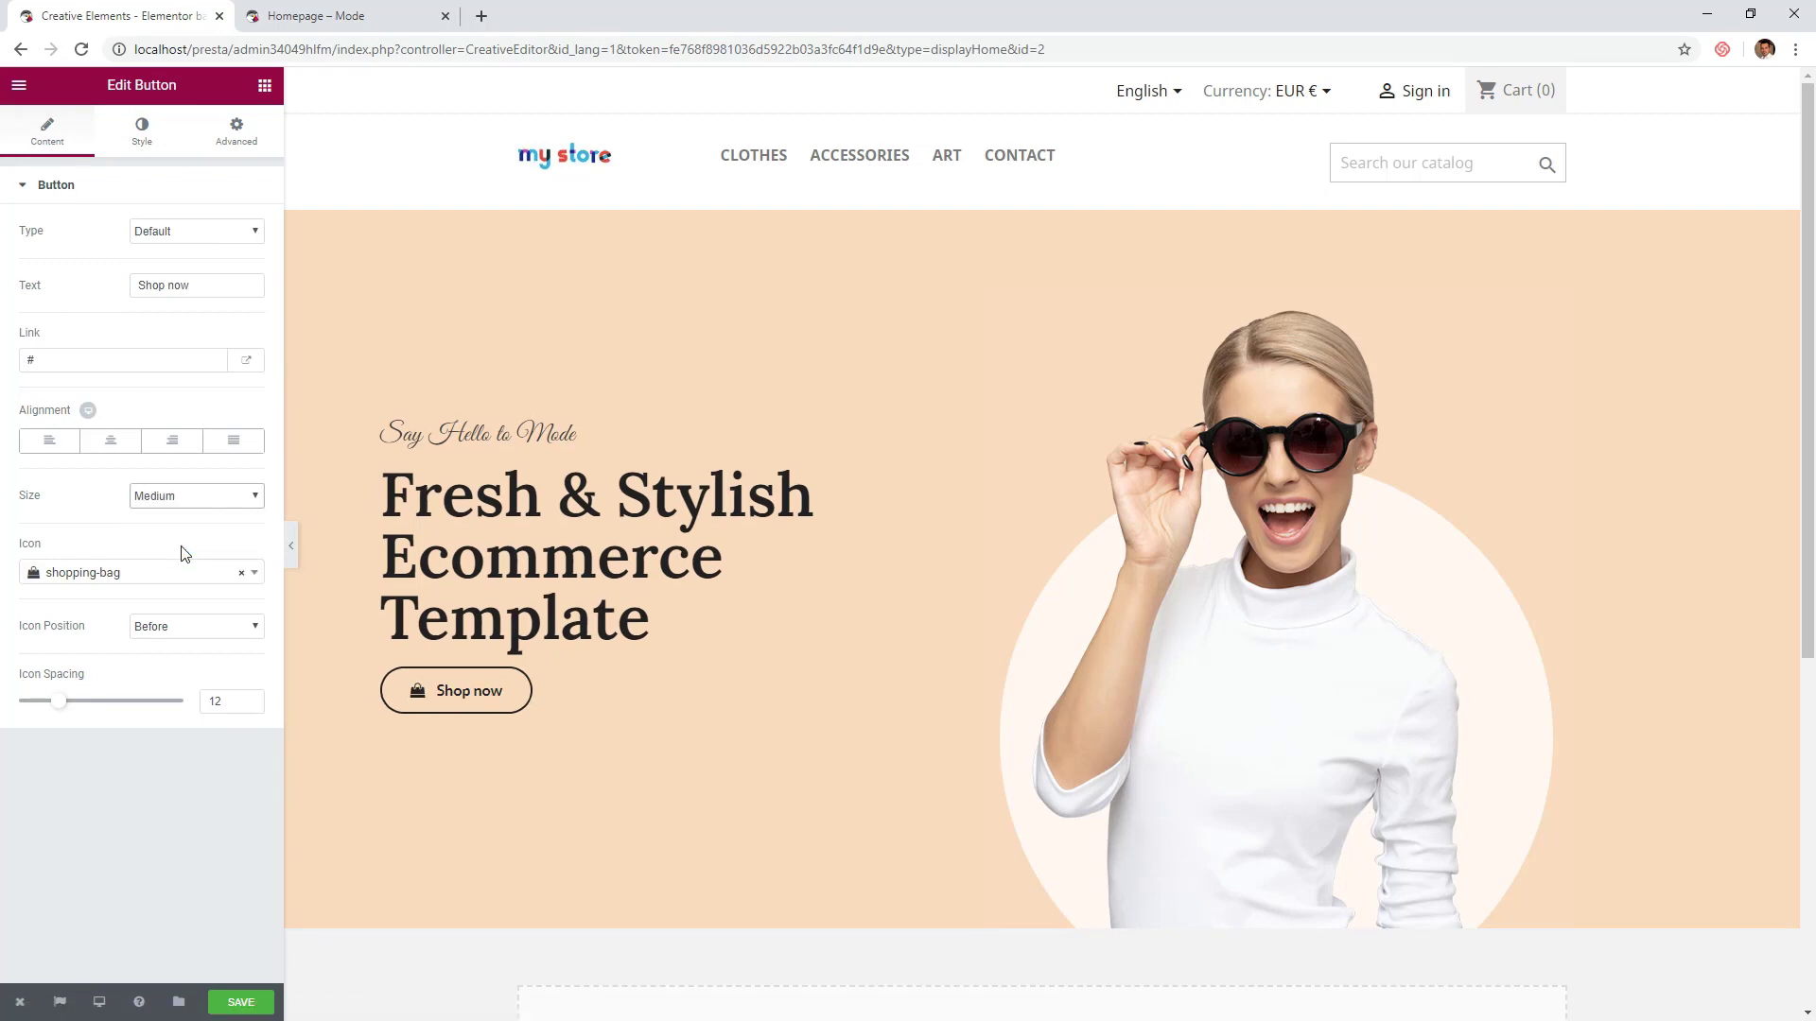
- Switch the "Shop now" button to custom typography with a 14 px size and uppercase transform
click(139, 157)
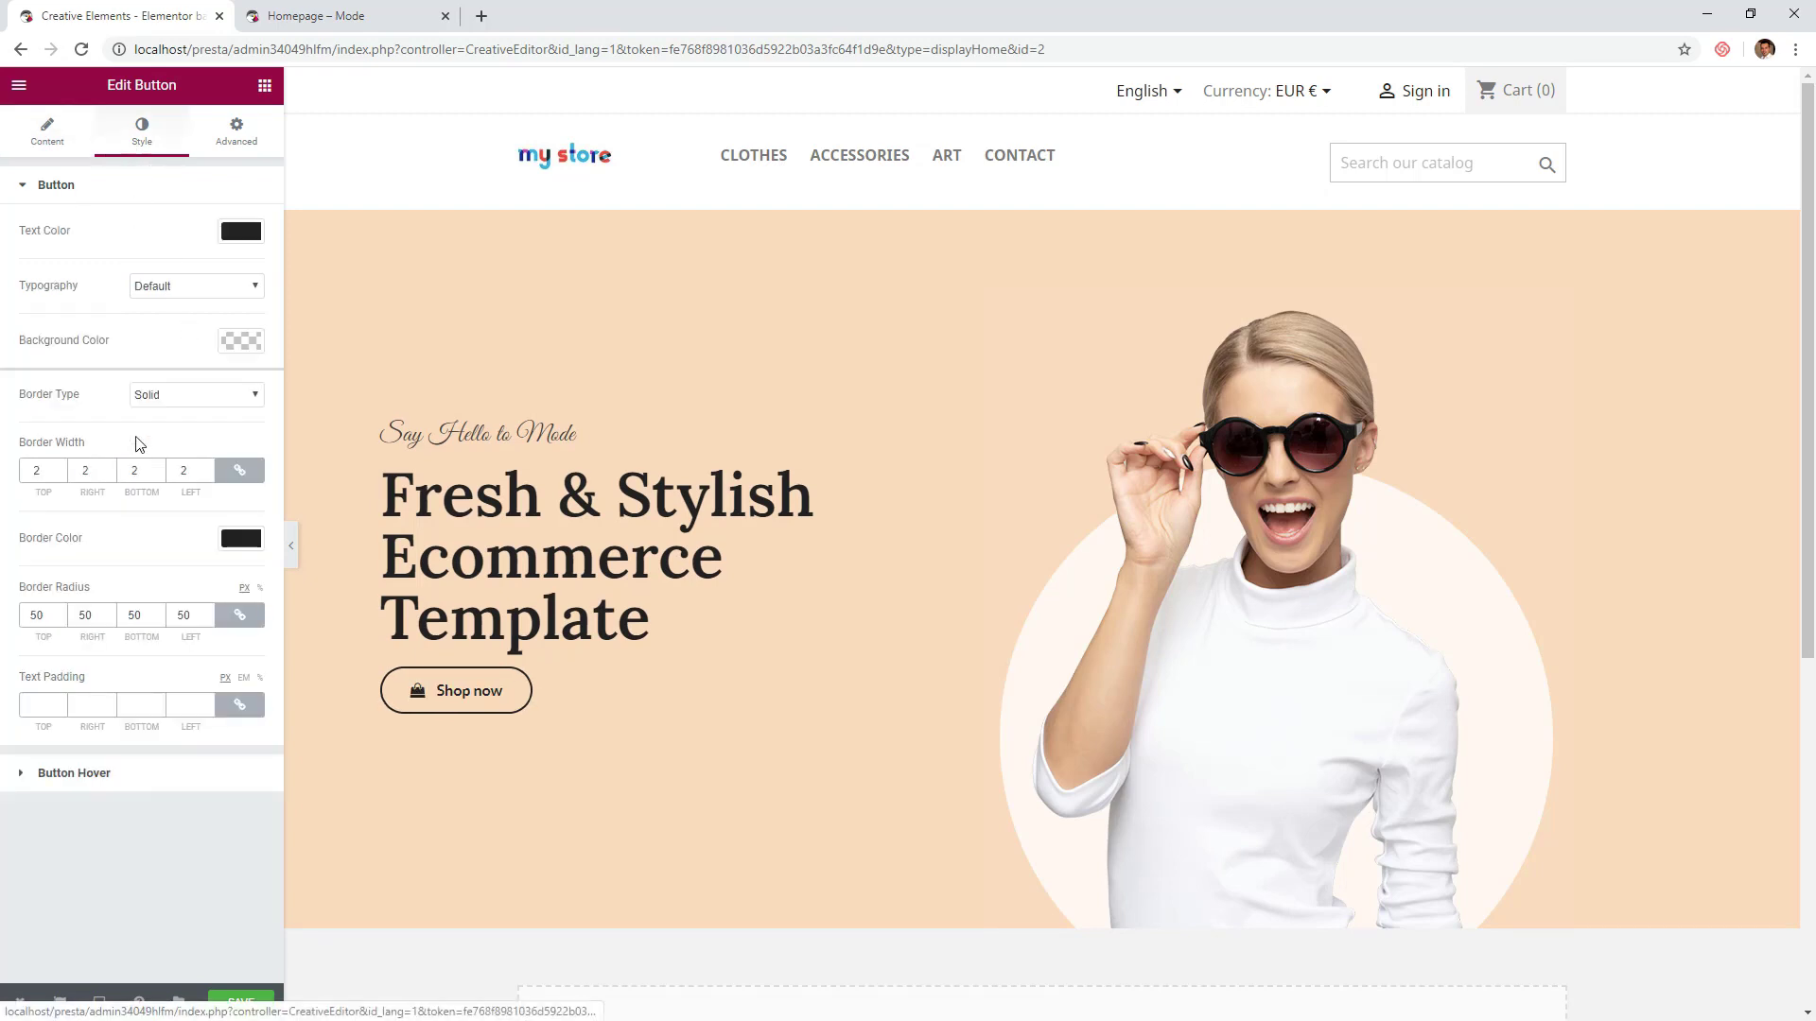
click(182, 286)
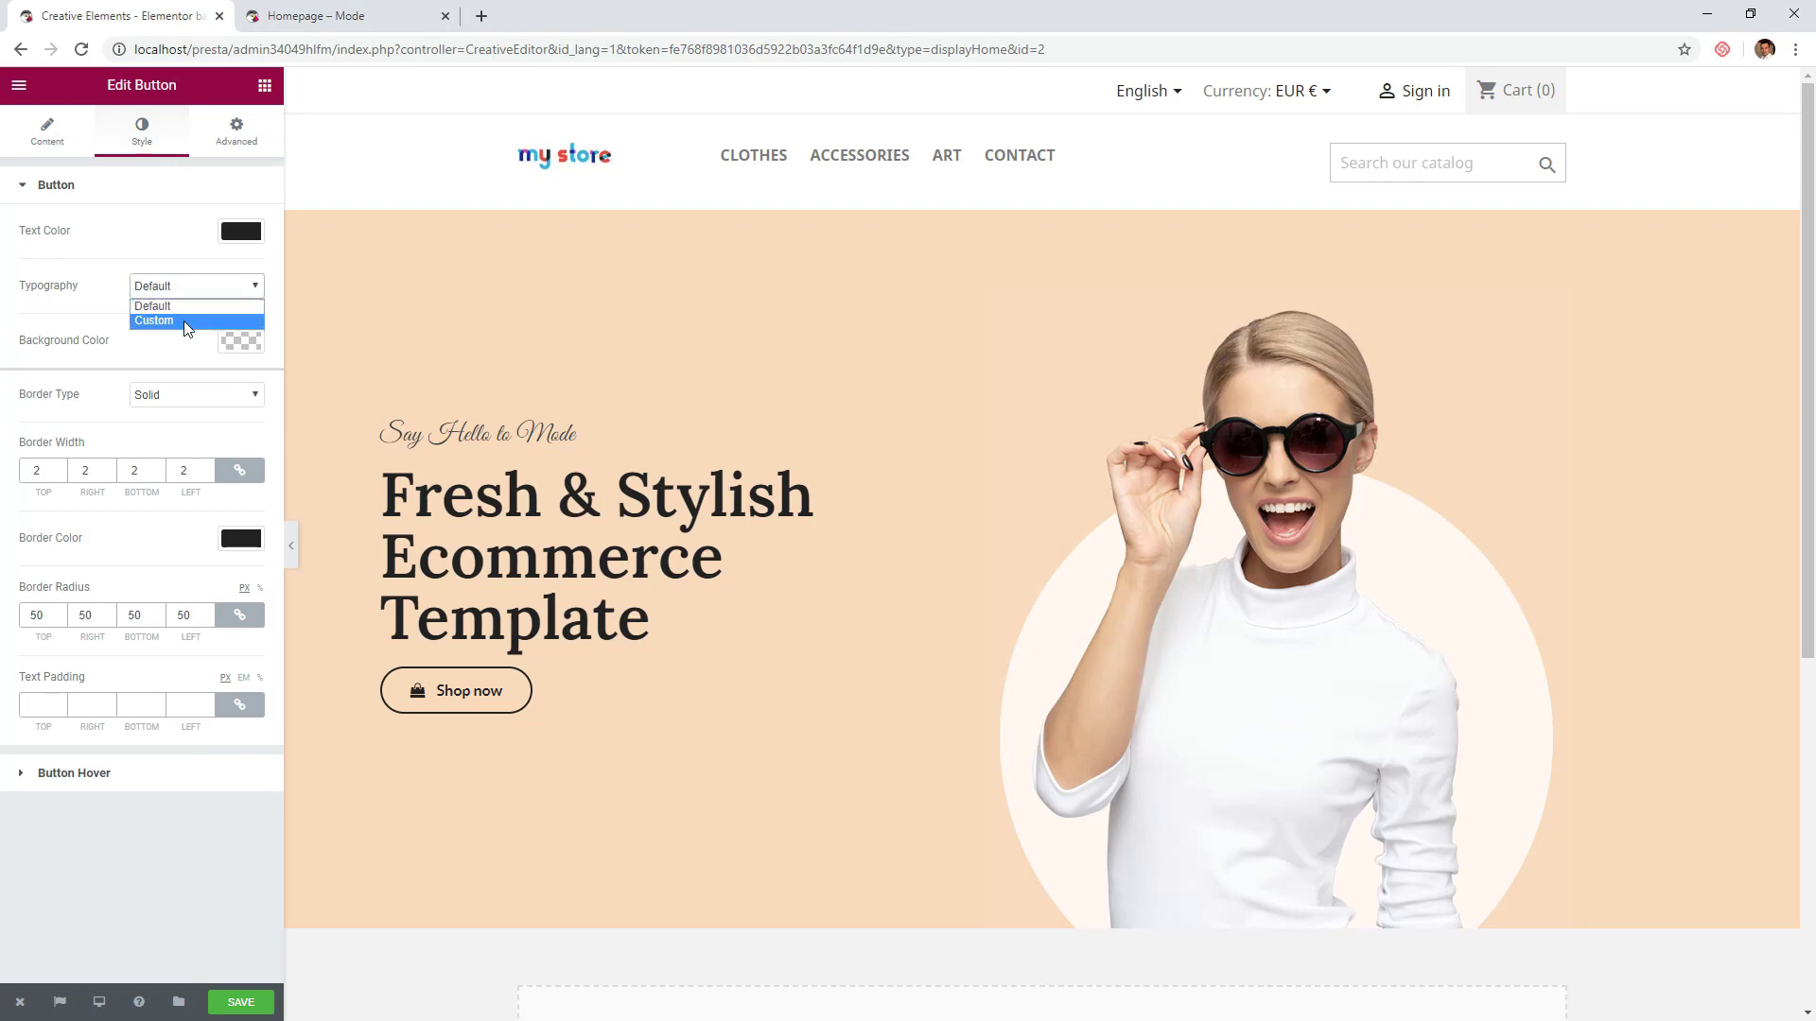
click(186, 321)
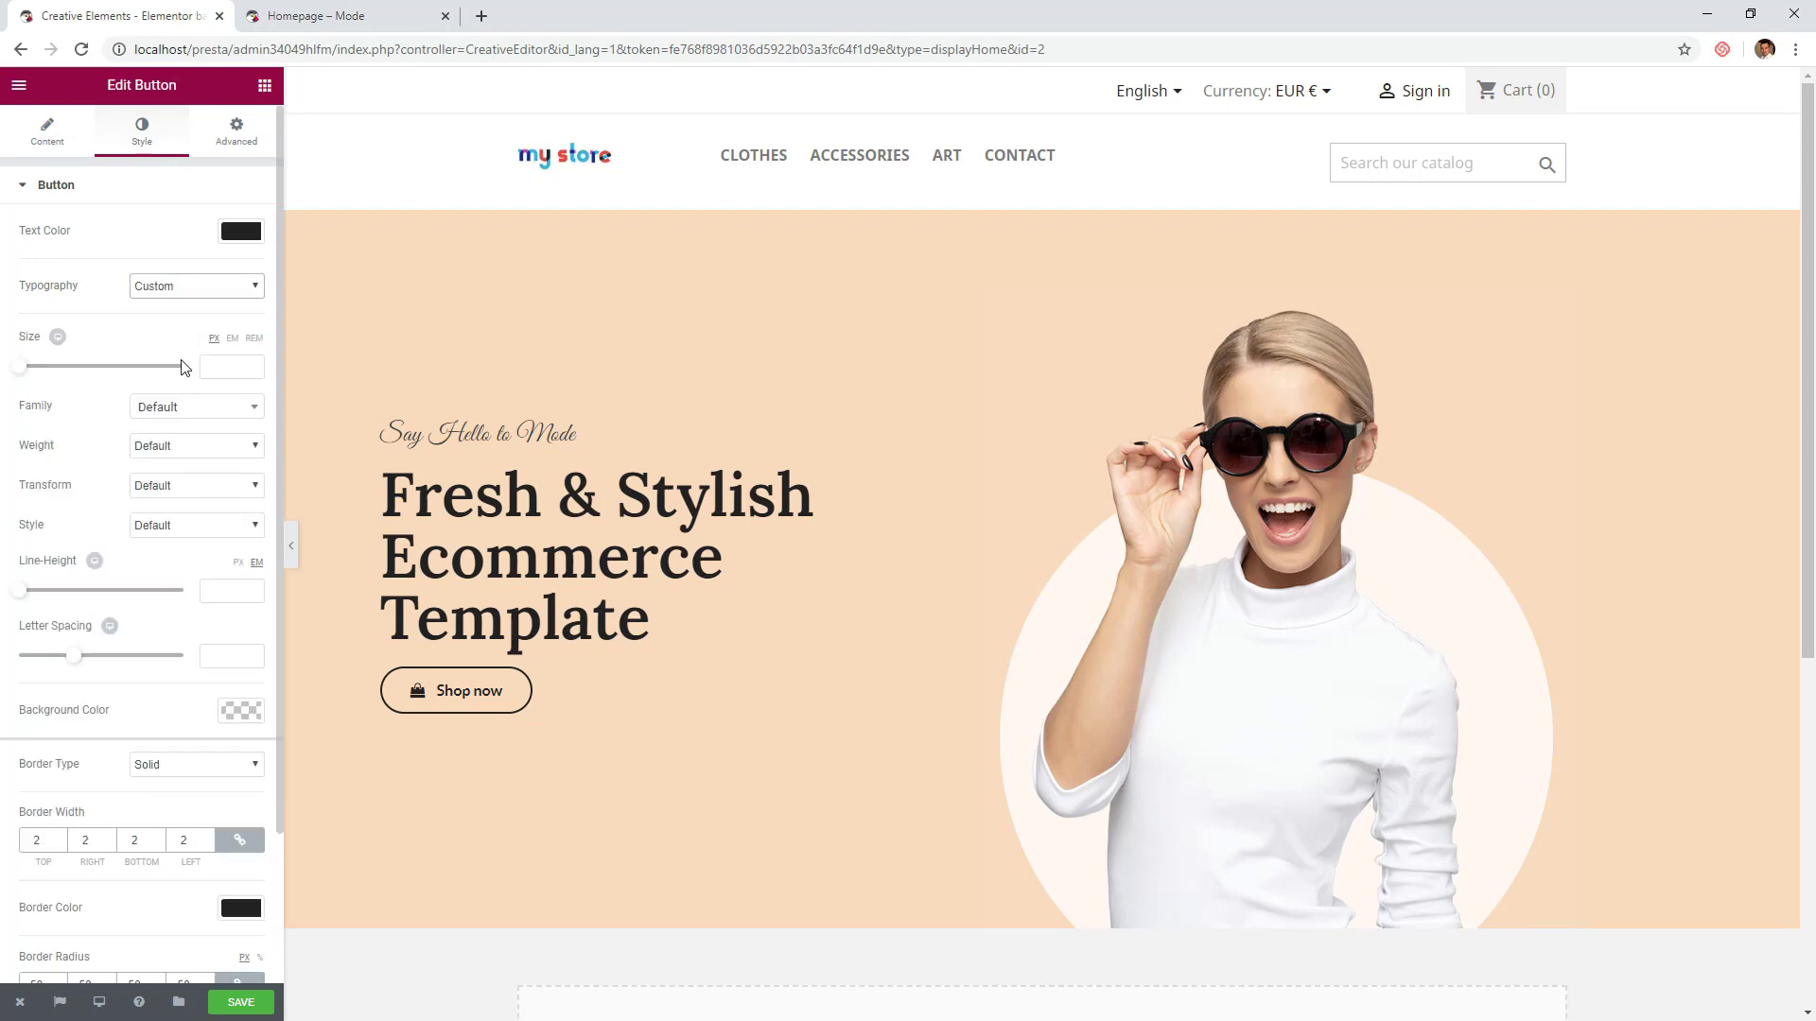
drag(21, 367, 38, 374)
click(154, 487)
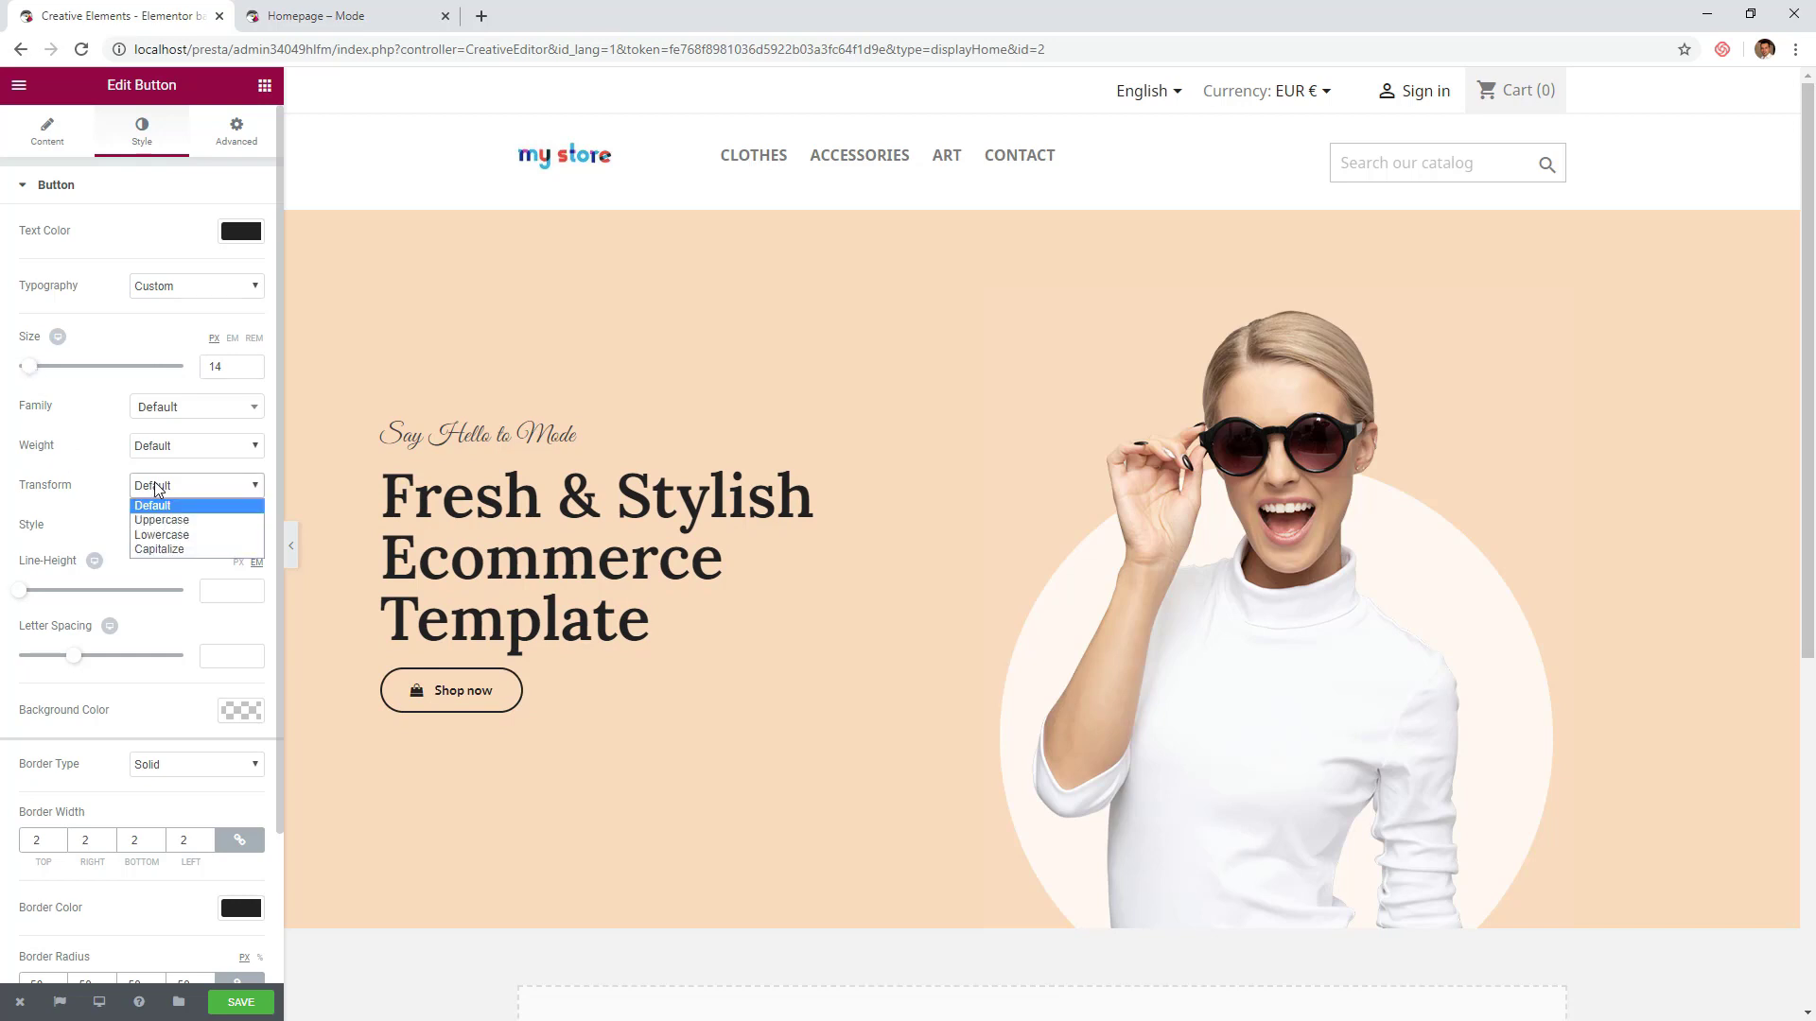
click(163, 521)
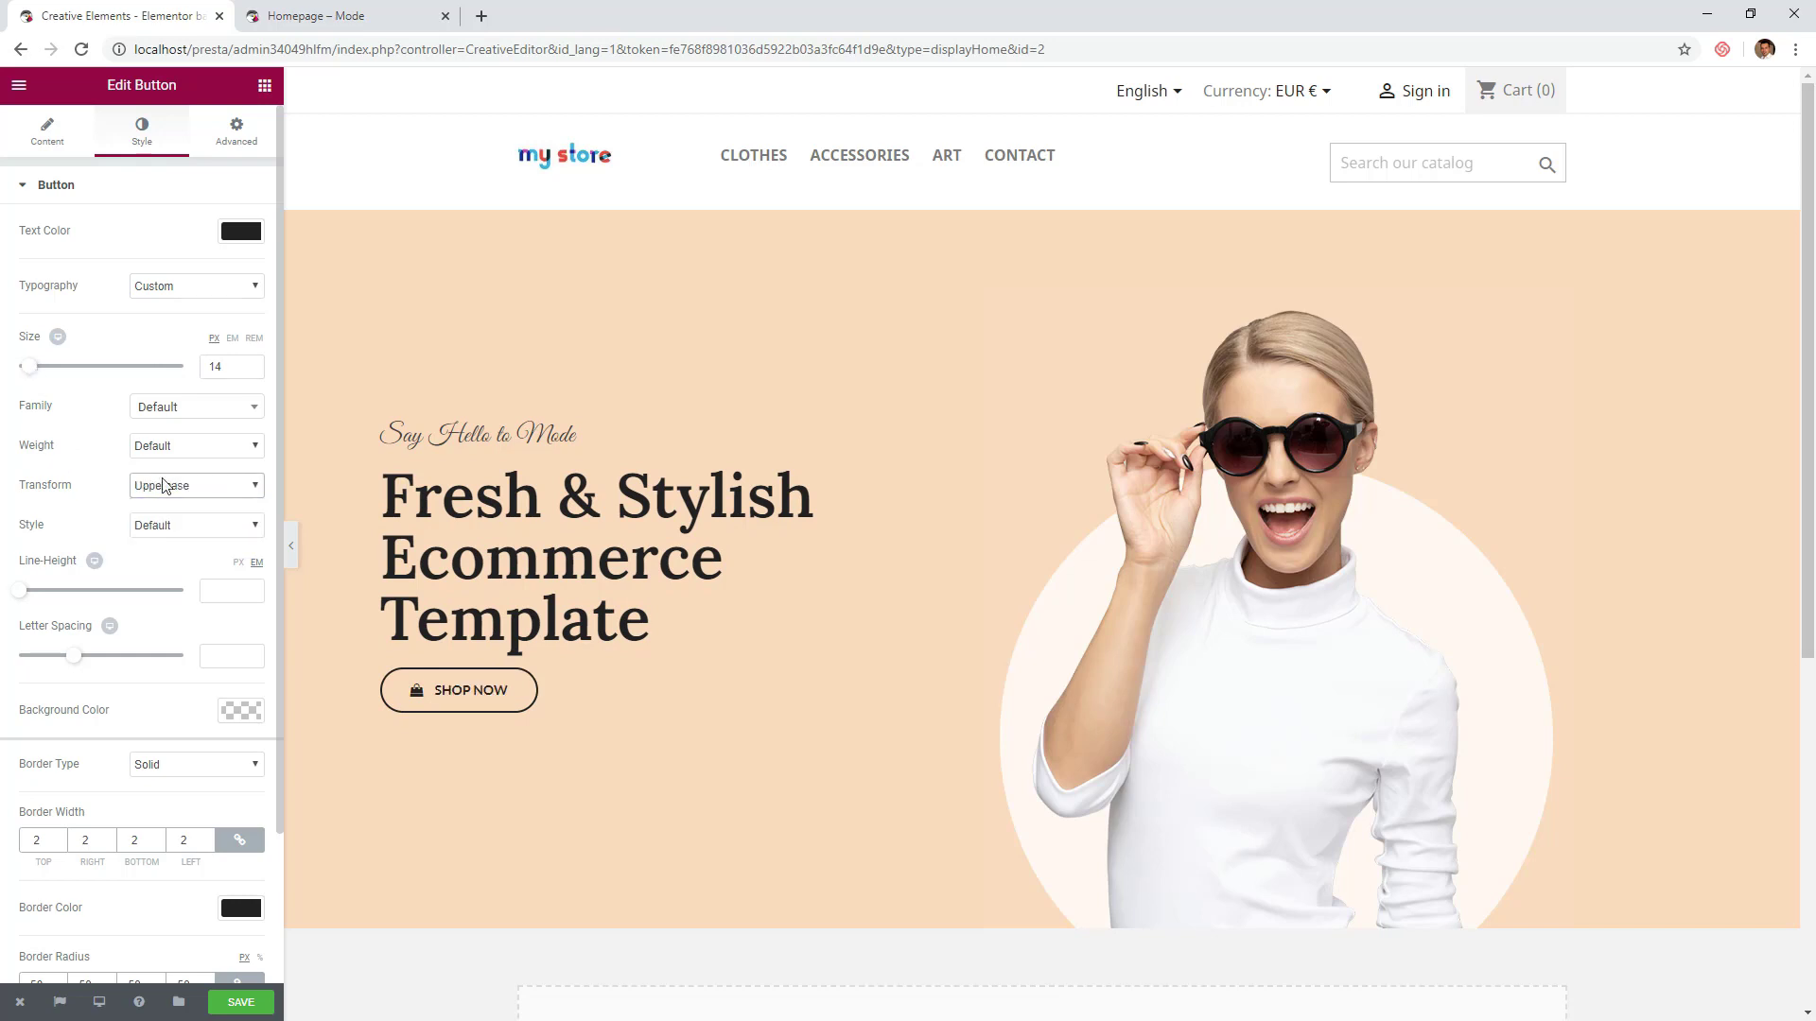
- Set the "Shop now" button's font family to Lato and its letter spacing to 2.4
click(170, 419)
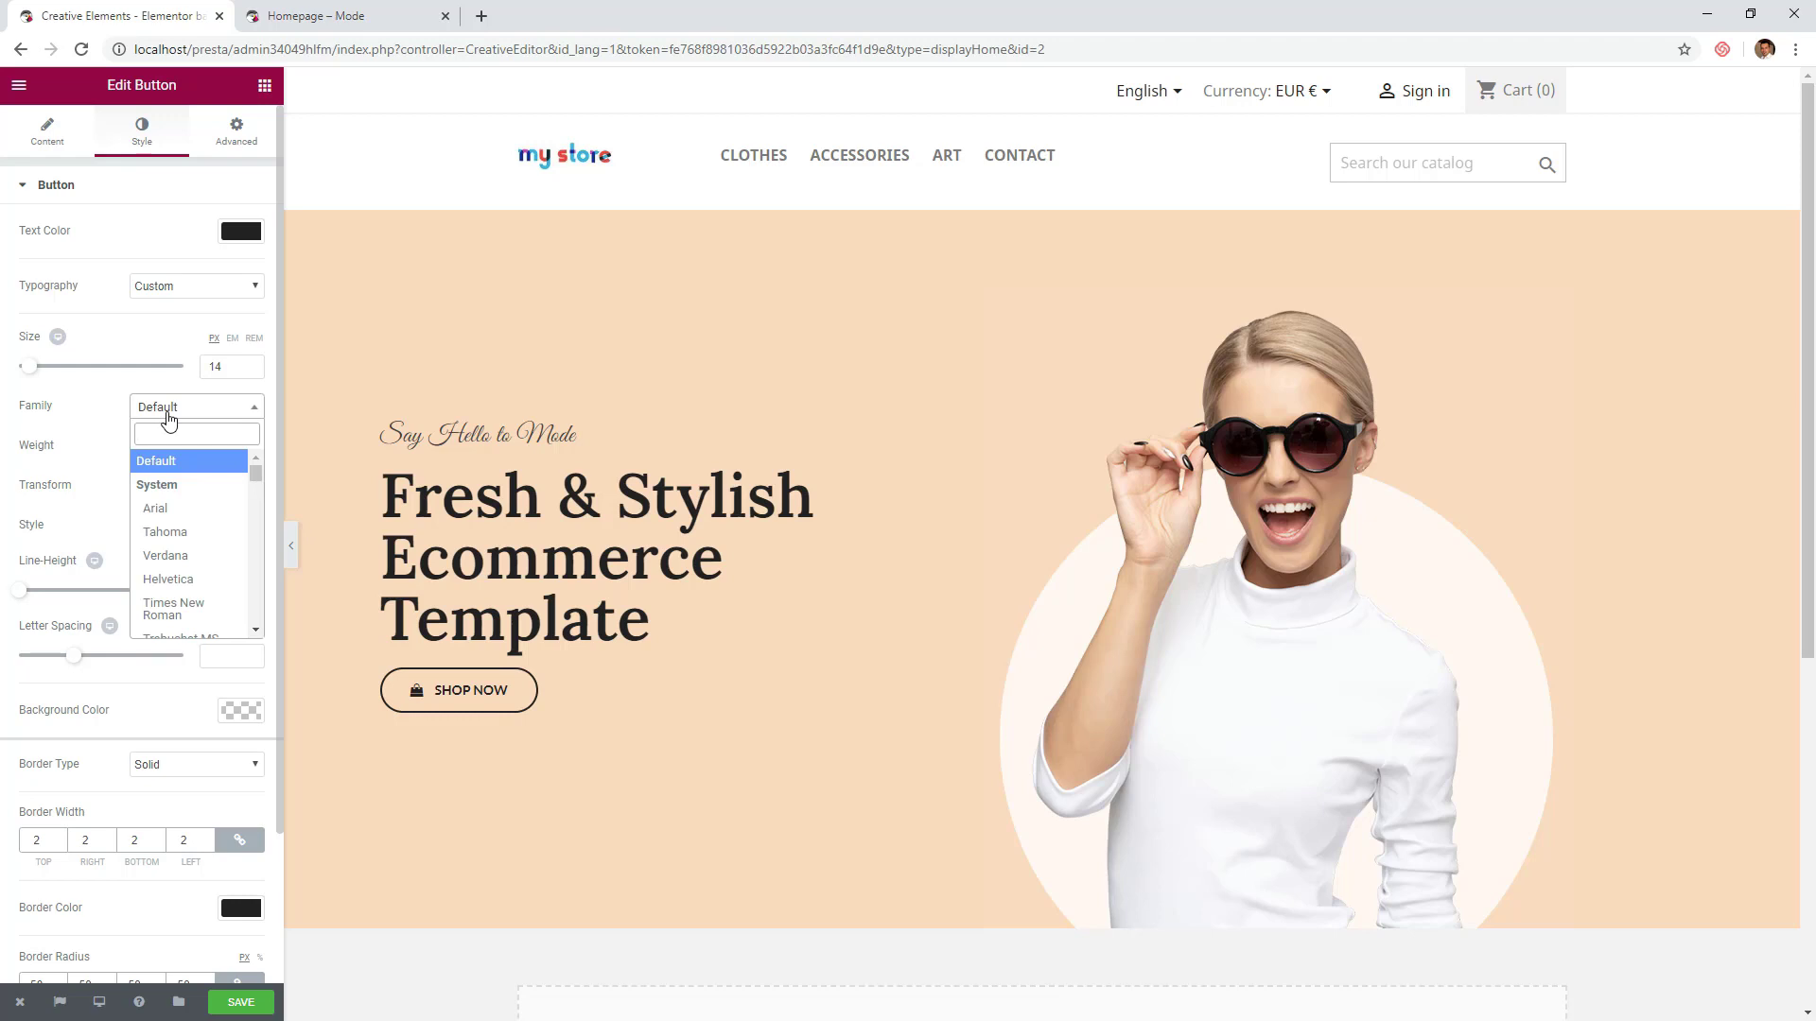
text(lato)
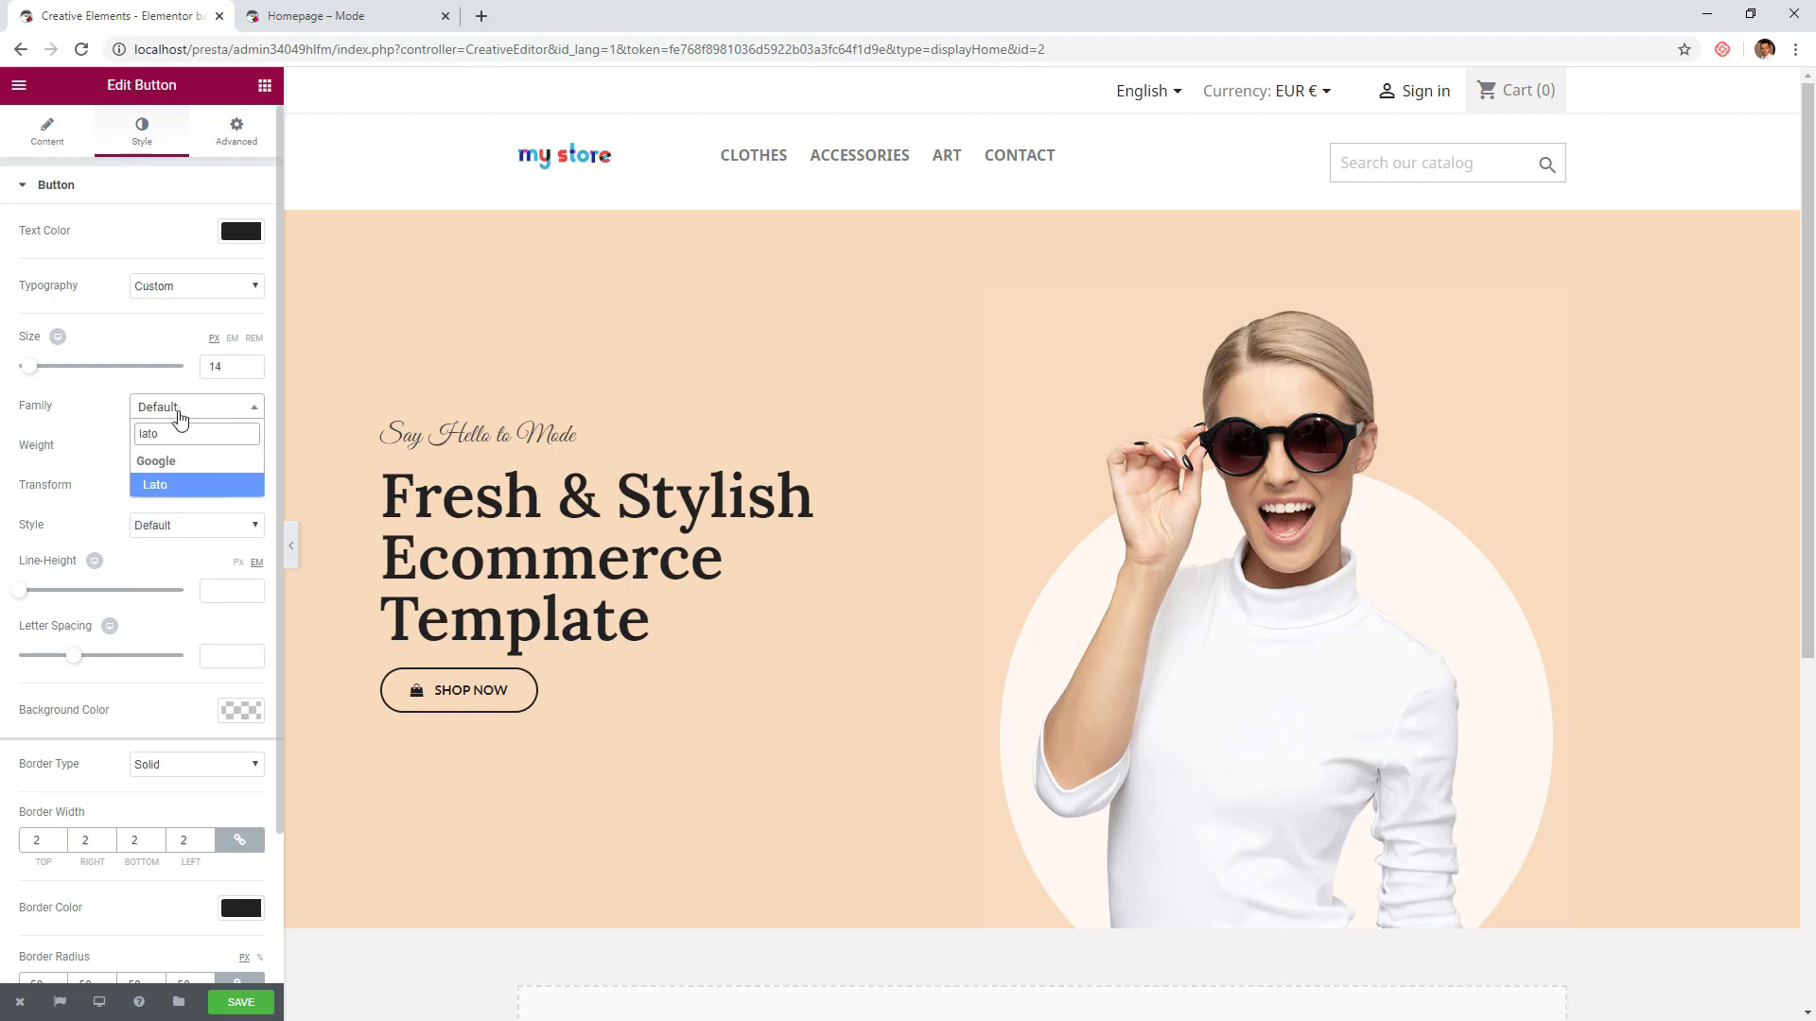
click(174, 490)
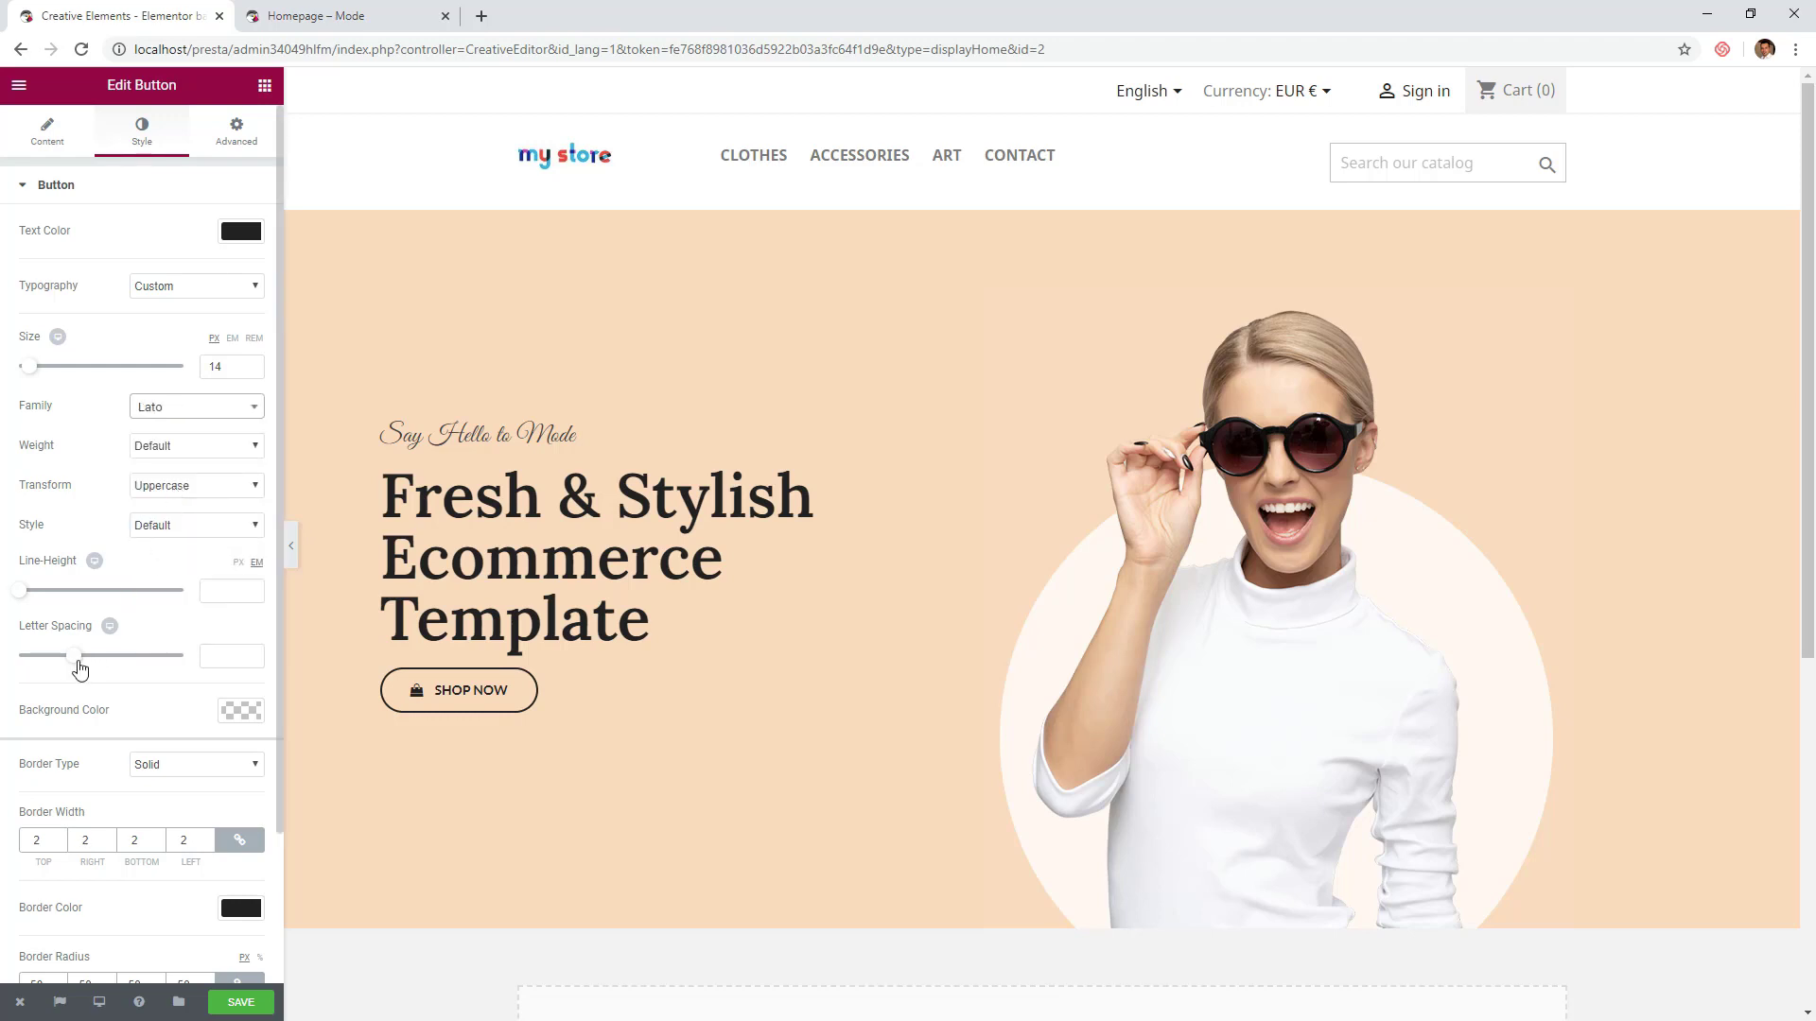
drag(74, 657, 101, 669)
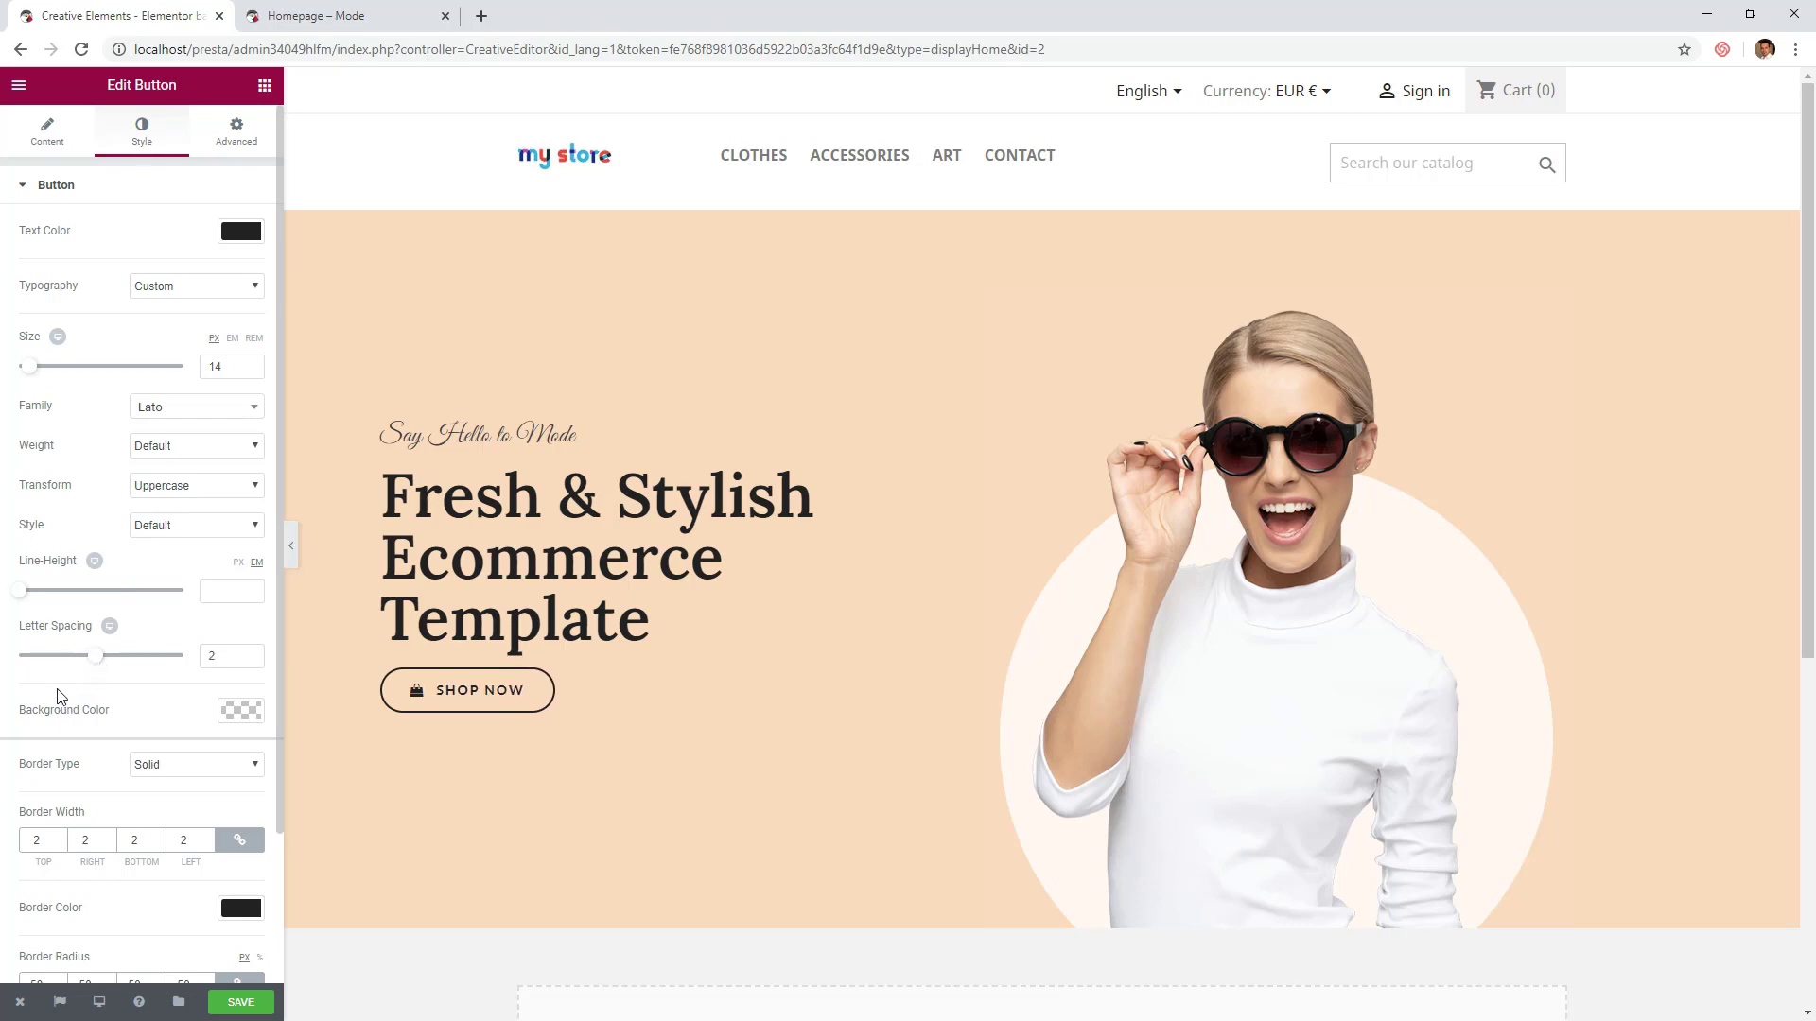
scroll(56, 696, down, 1)
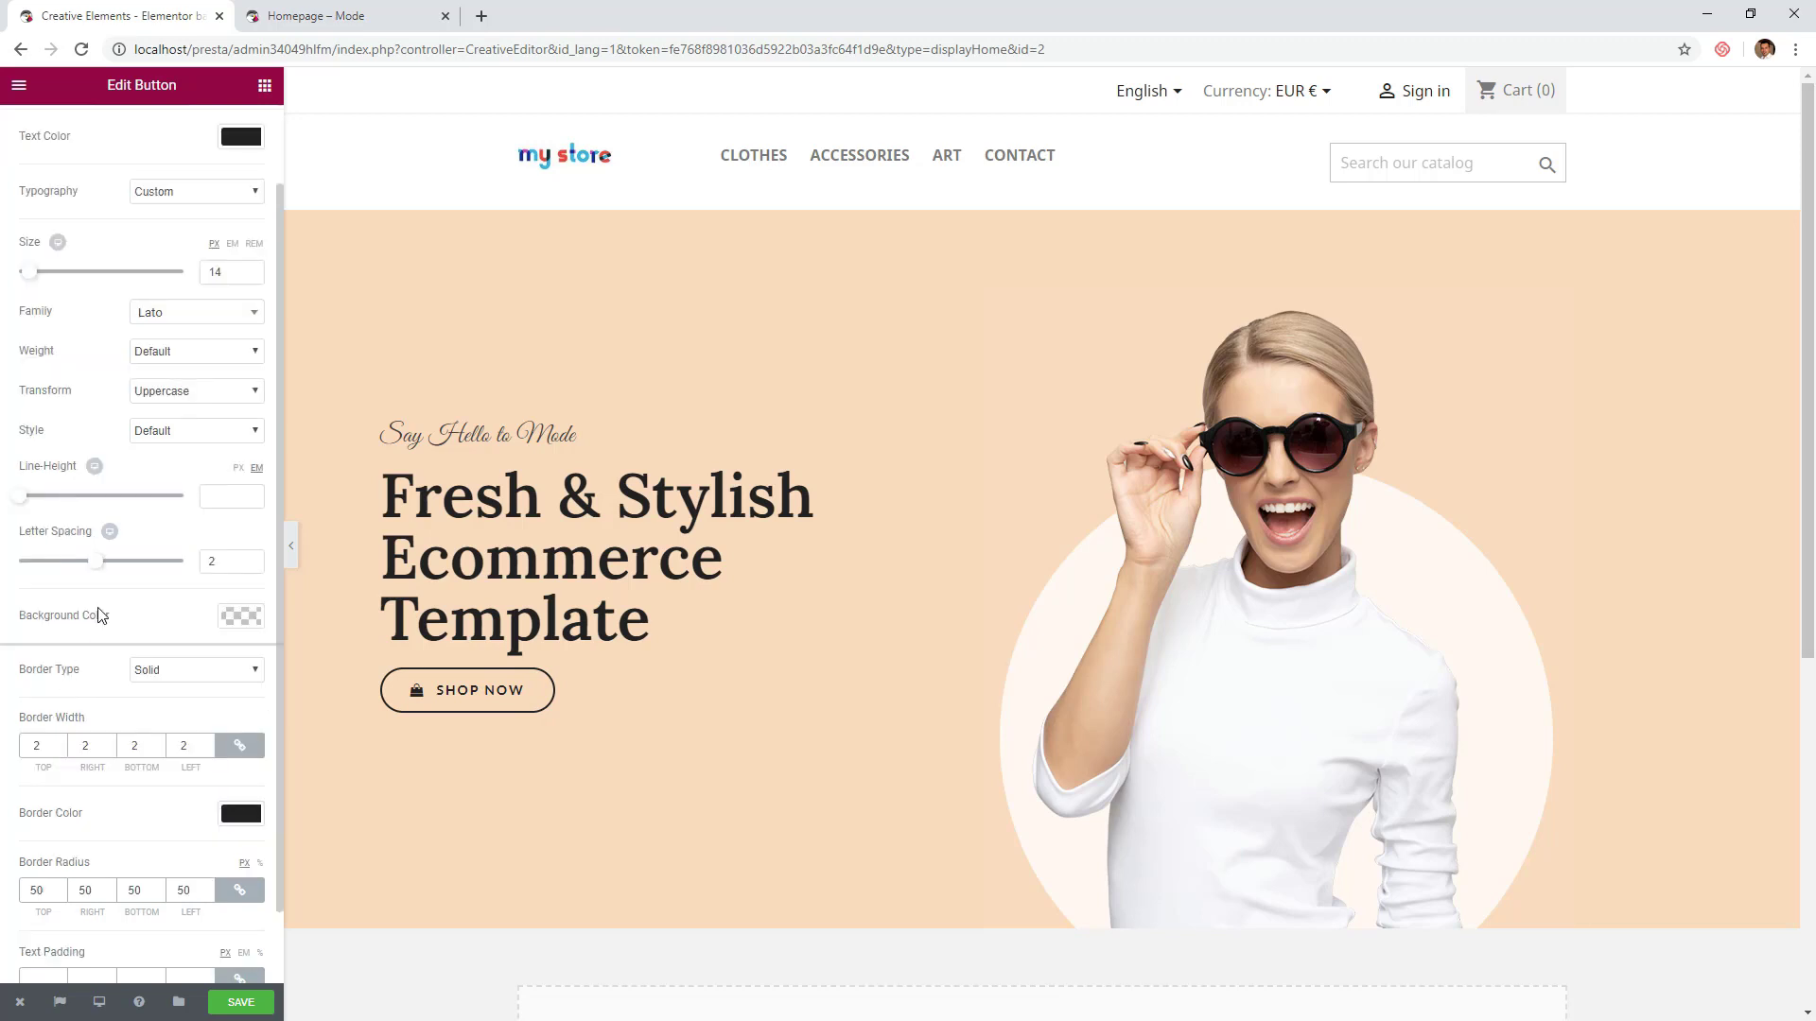
drag(101, 568, 105, 568)
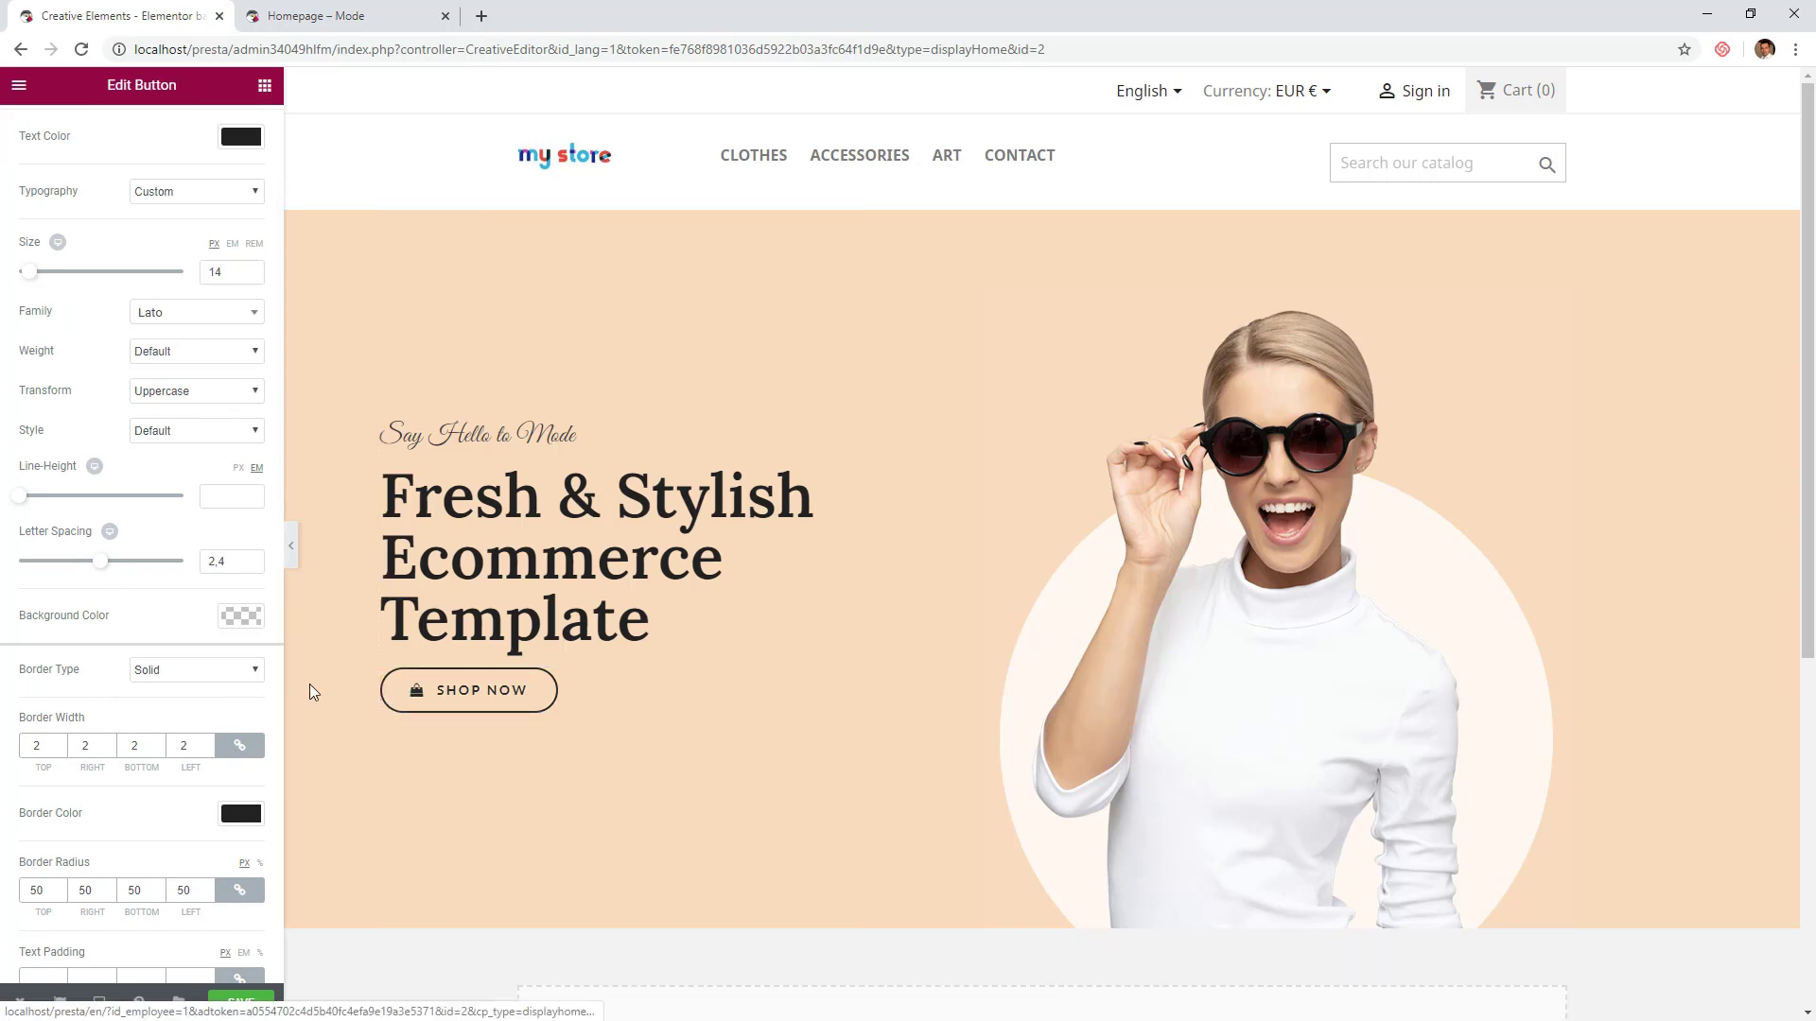
scroll(142, 662, down, 1)
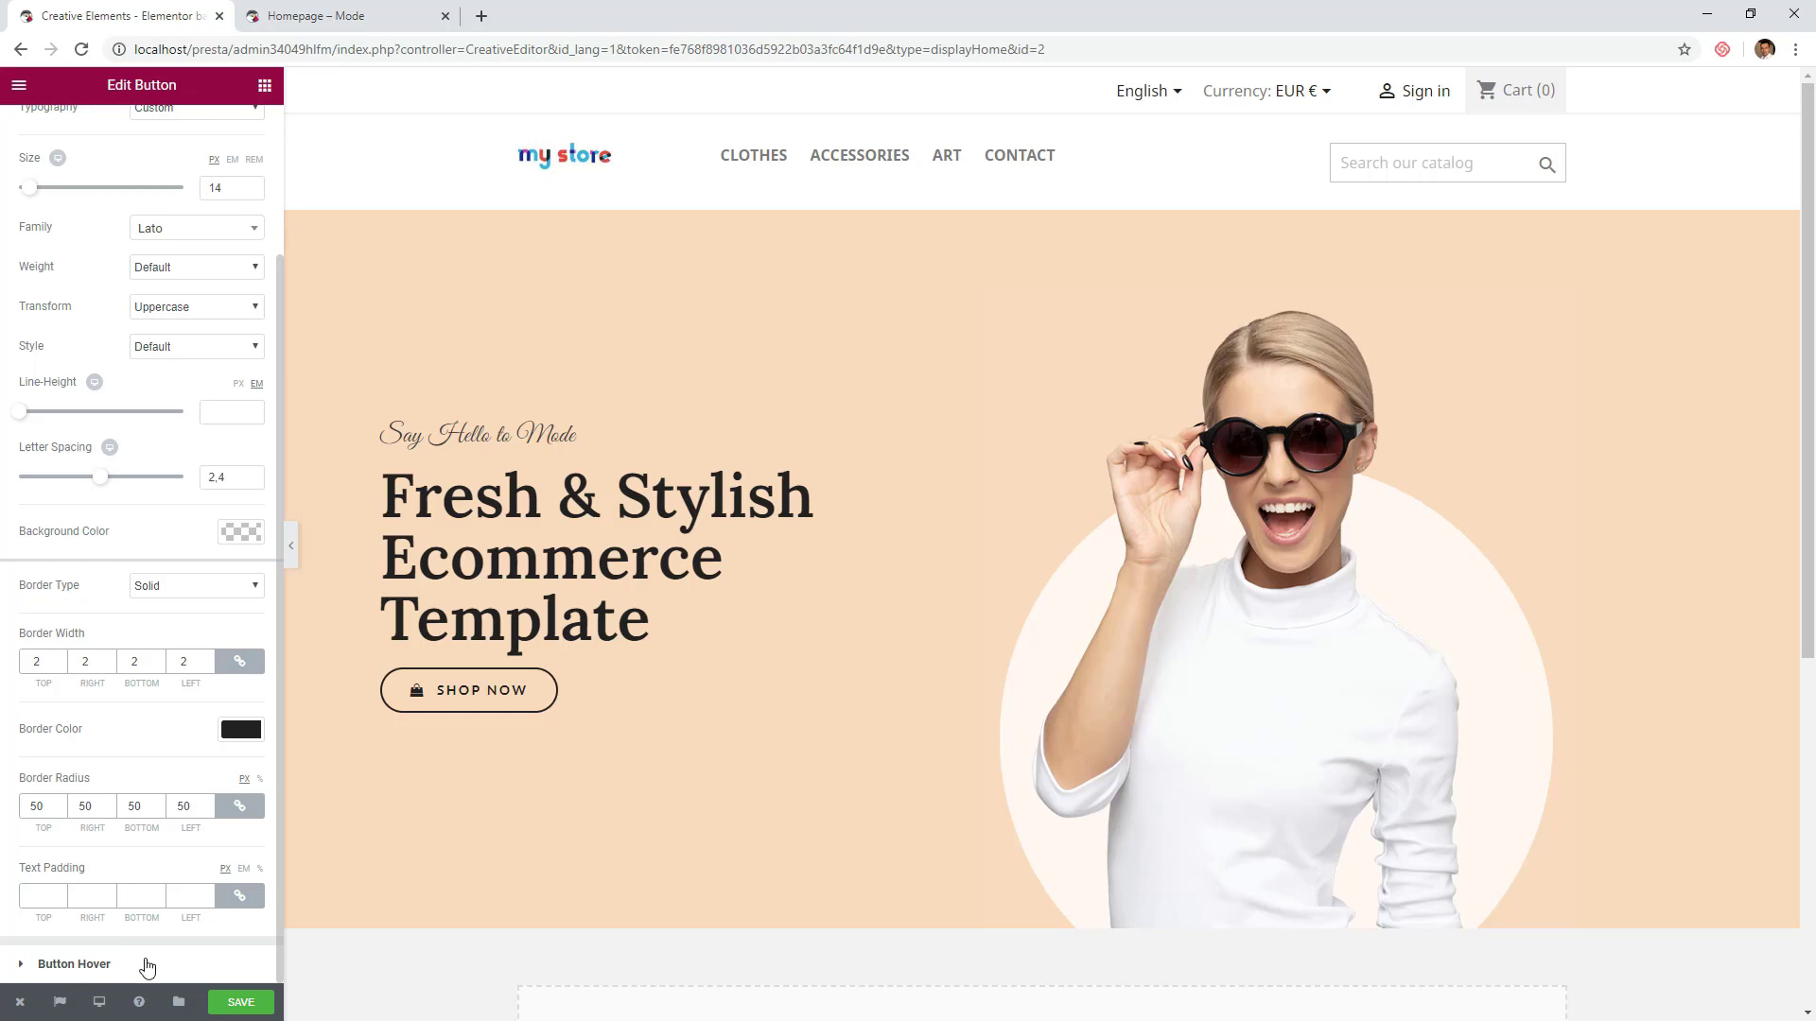
- Set the "Shop now" button's hover colors to #ffffff for the text and #ff6852 for the background and border
click(147, 966)
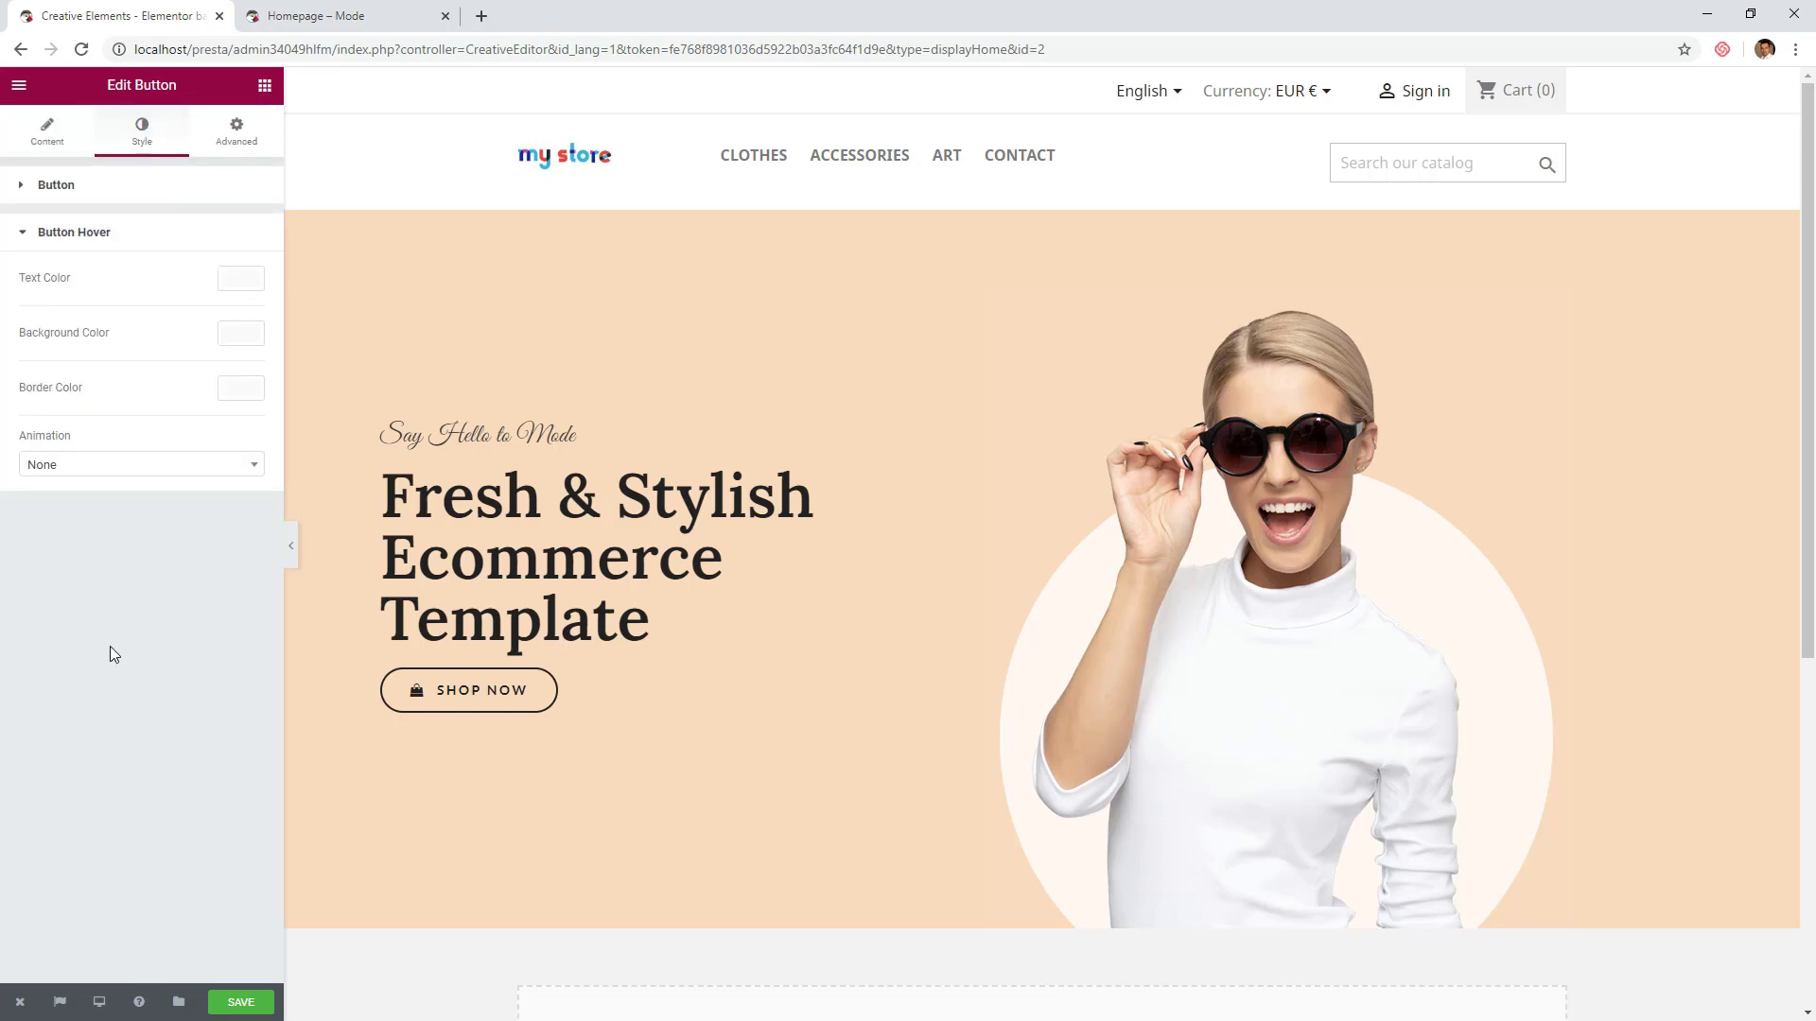
click(230, 287)
click(51, 483)
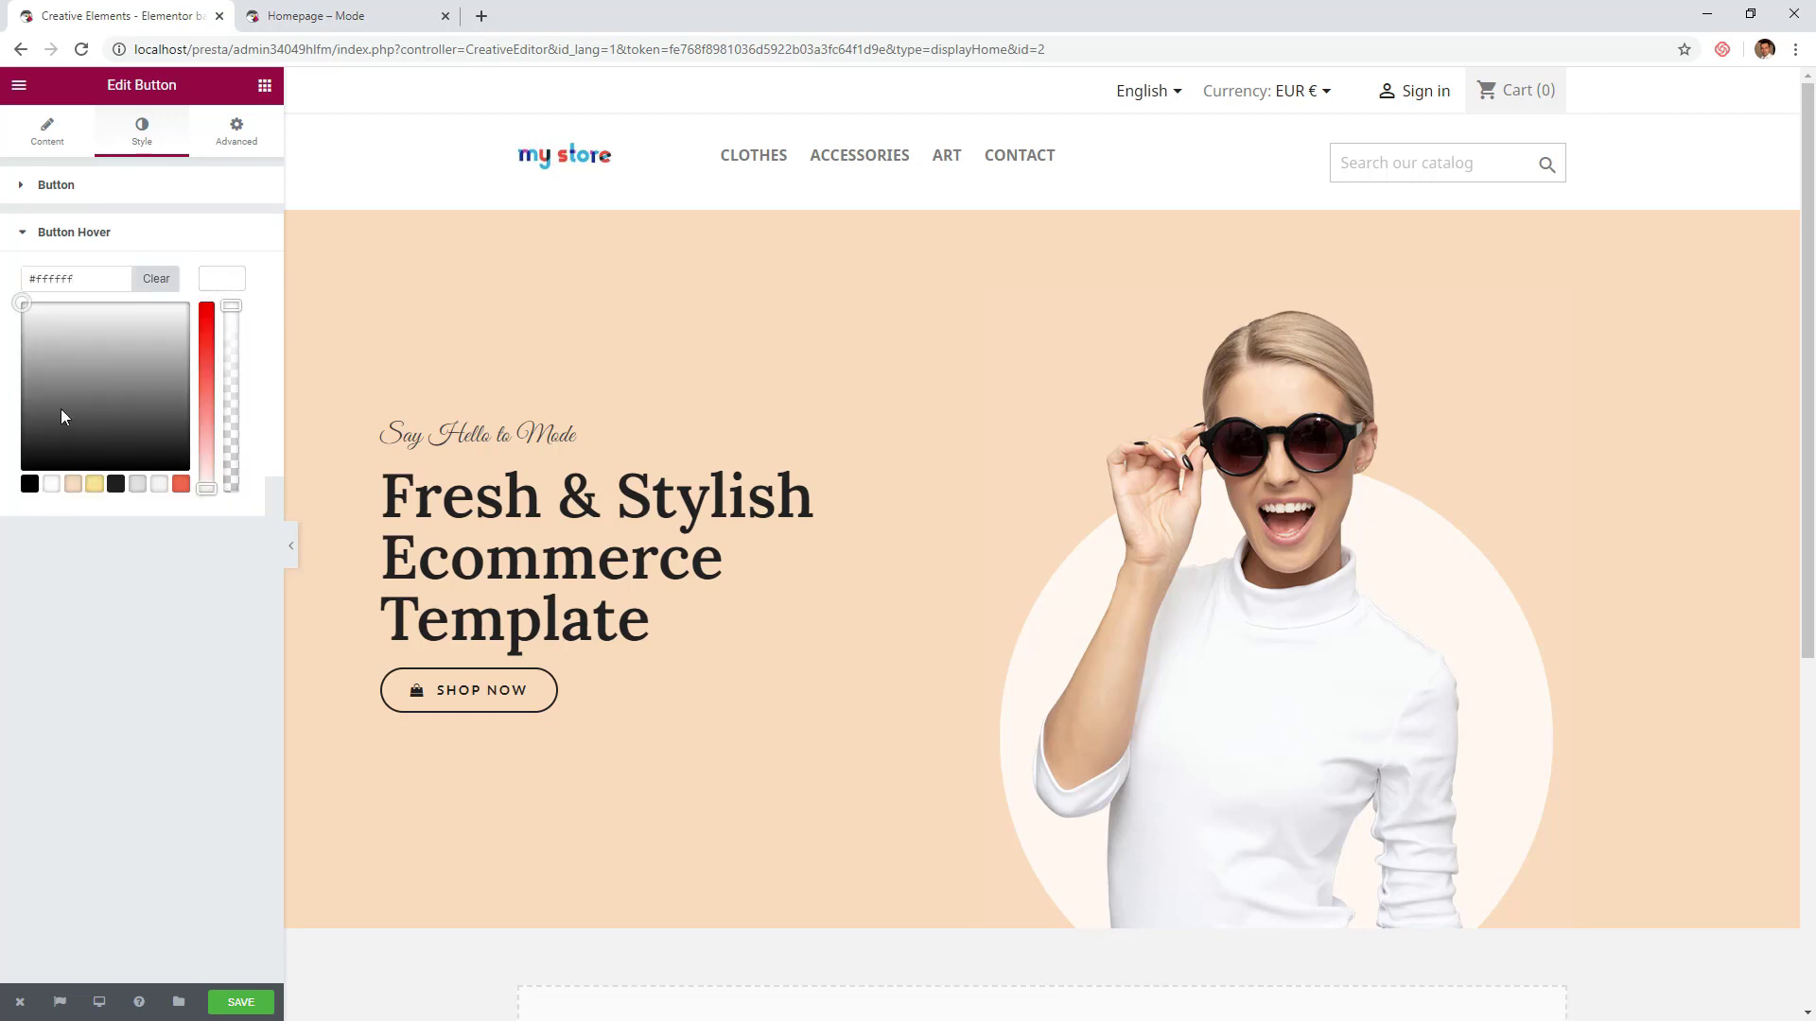
click(216, 288)
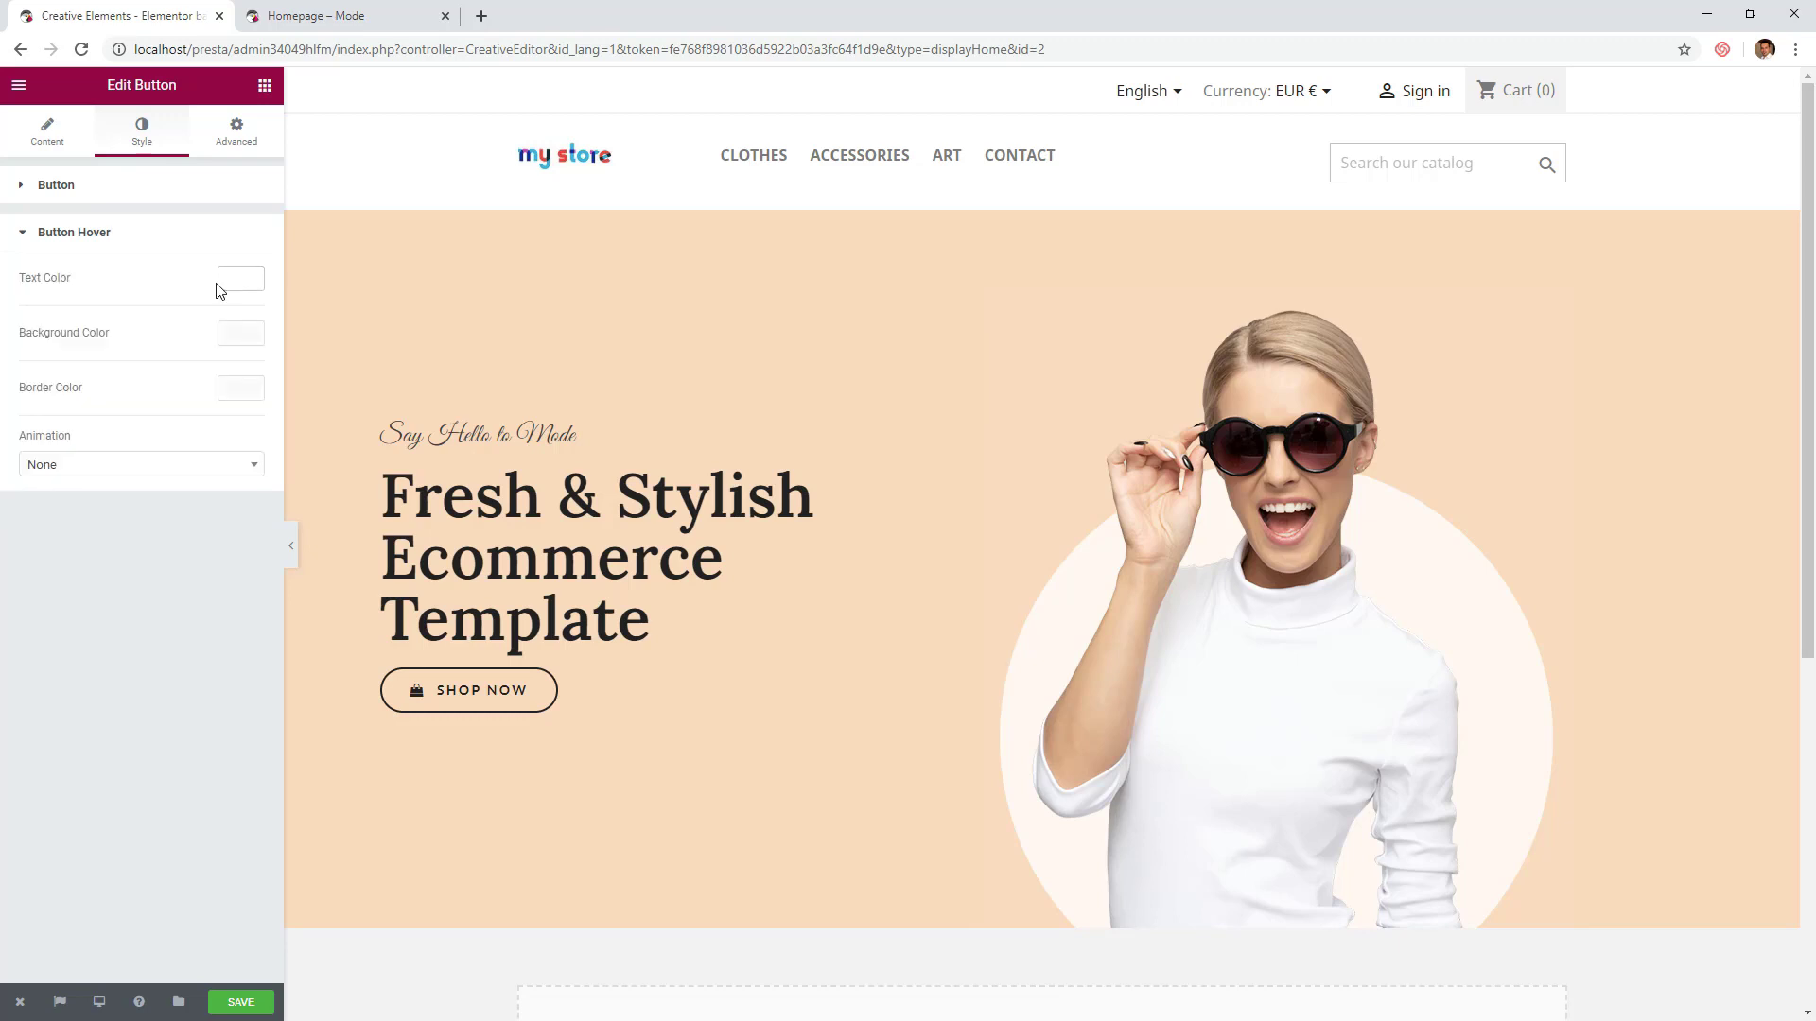
click(234, 334)
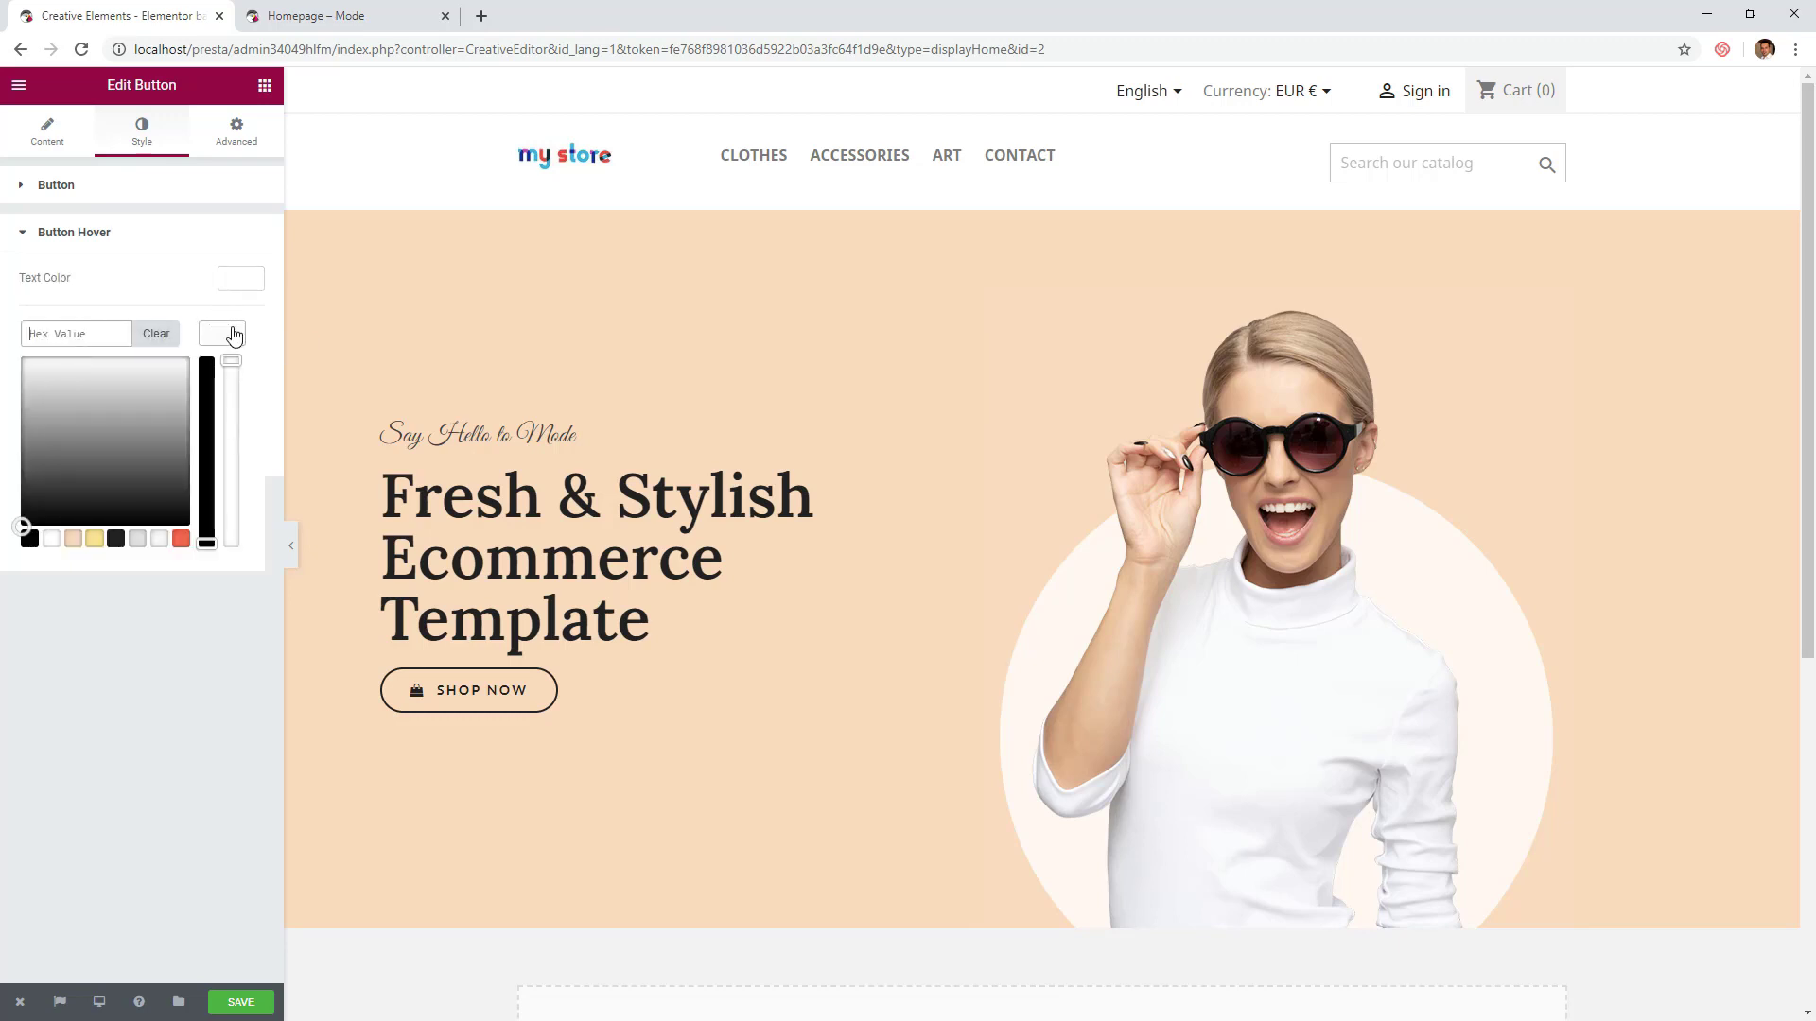
click(180, 540)
click(234, 333)
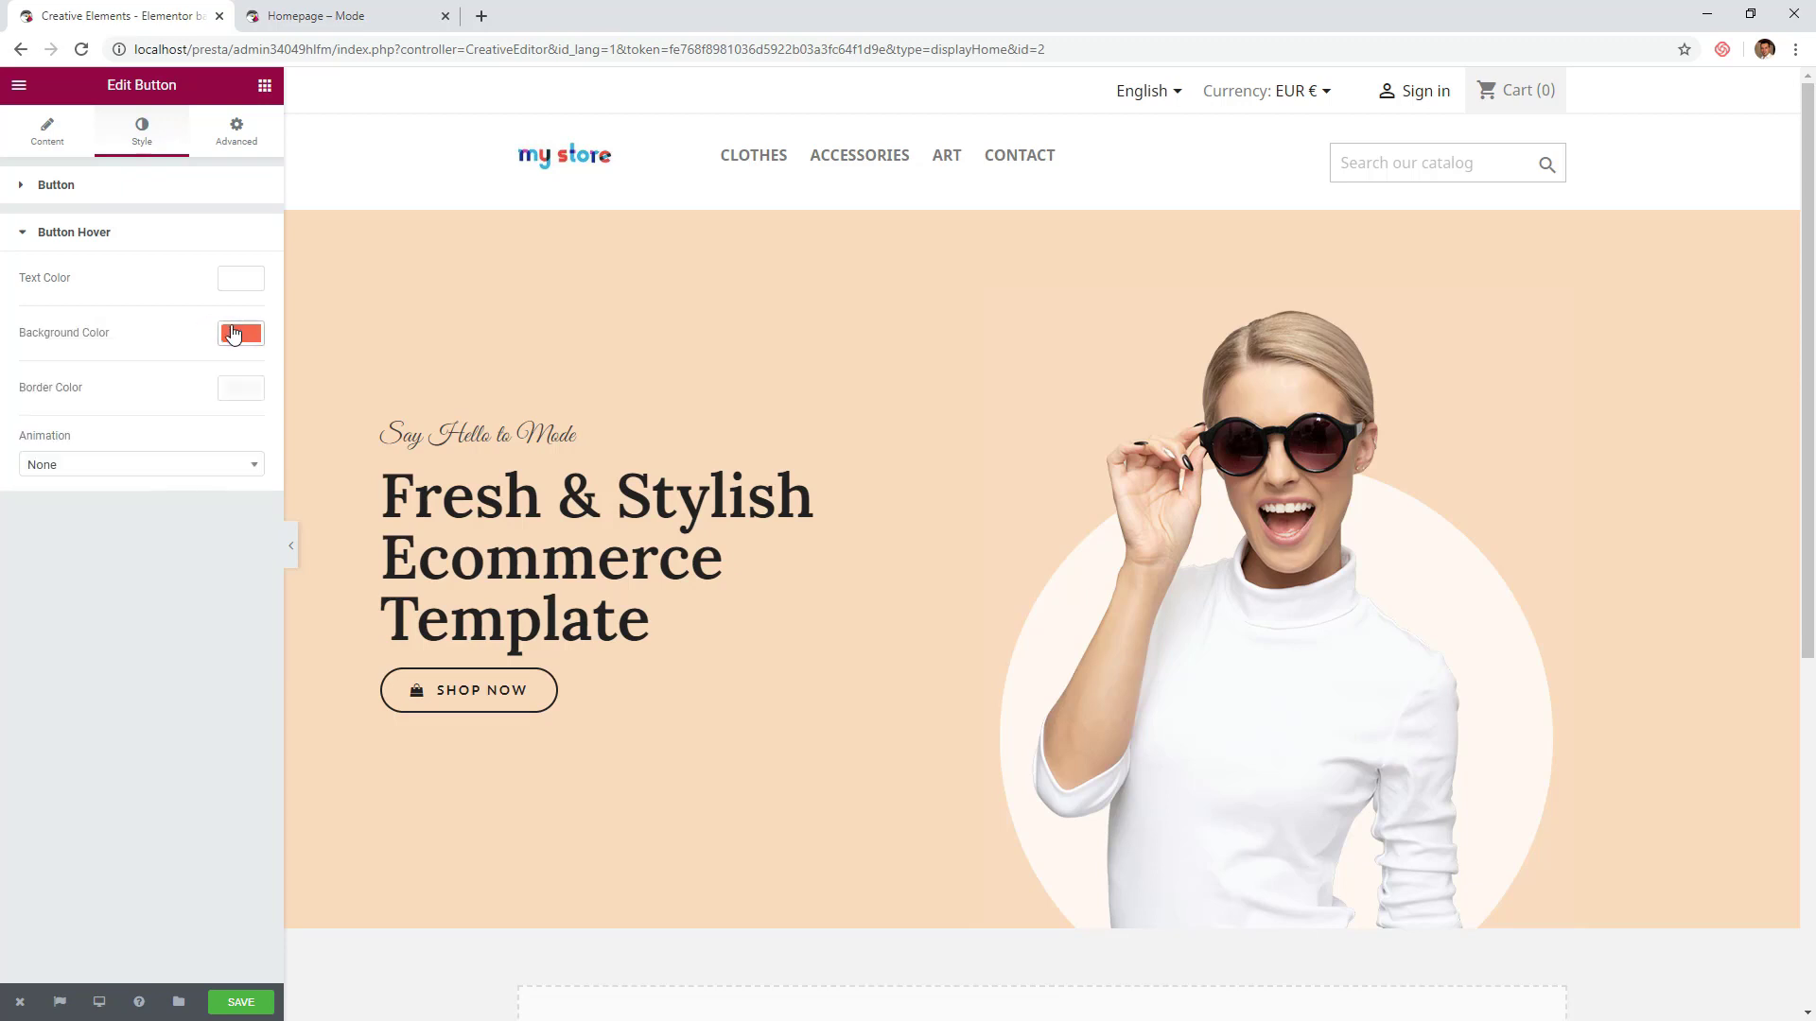
click(232, 389)
click(181, 594)
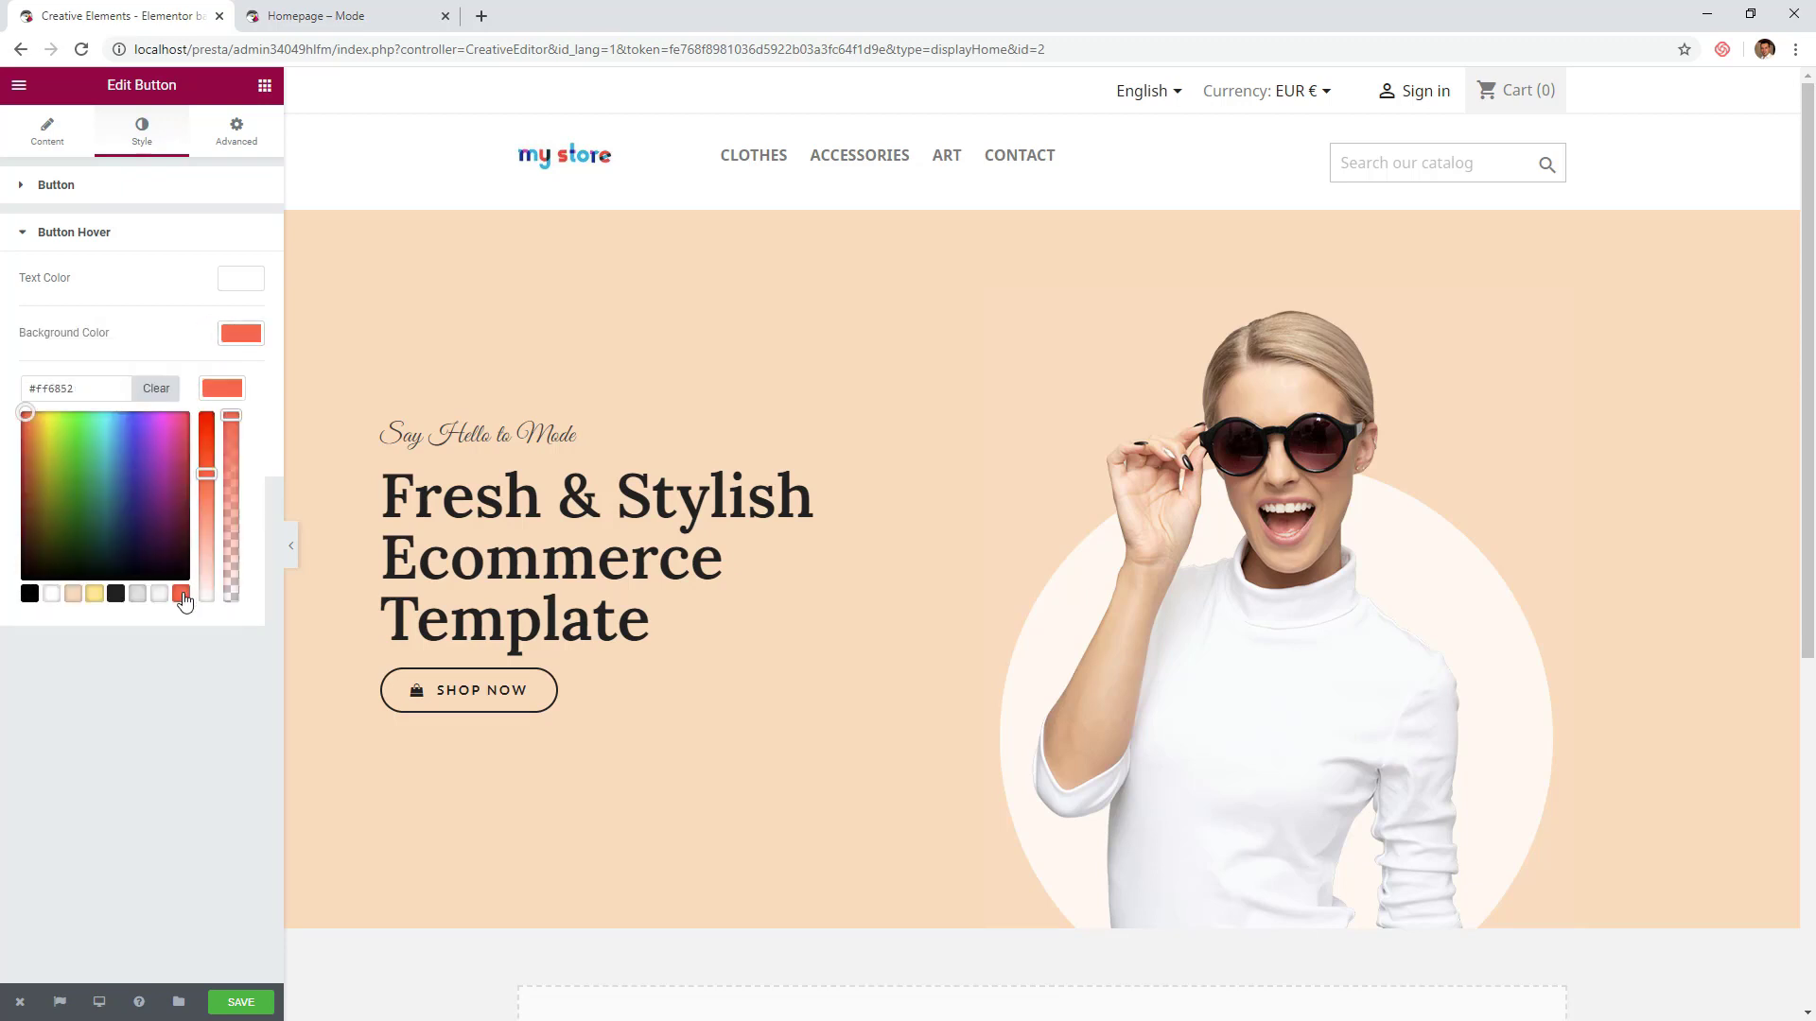
click(241, 389)
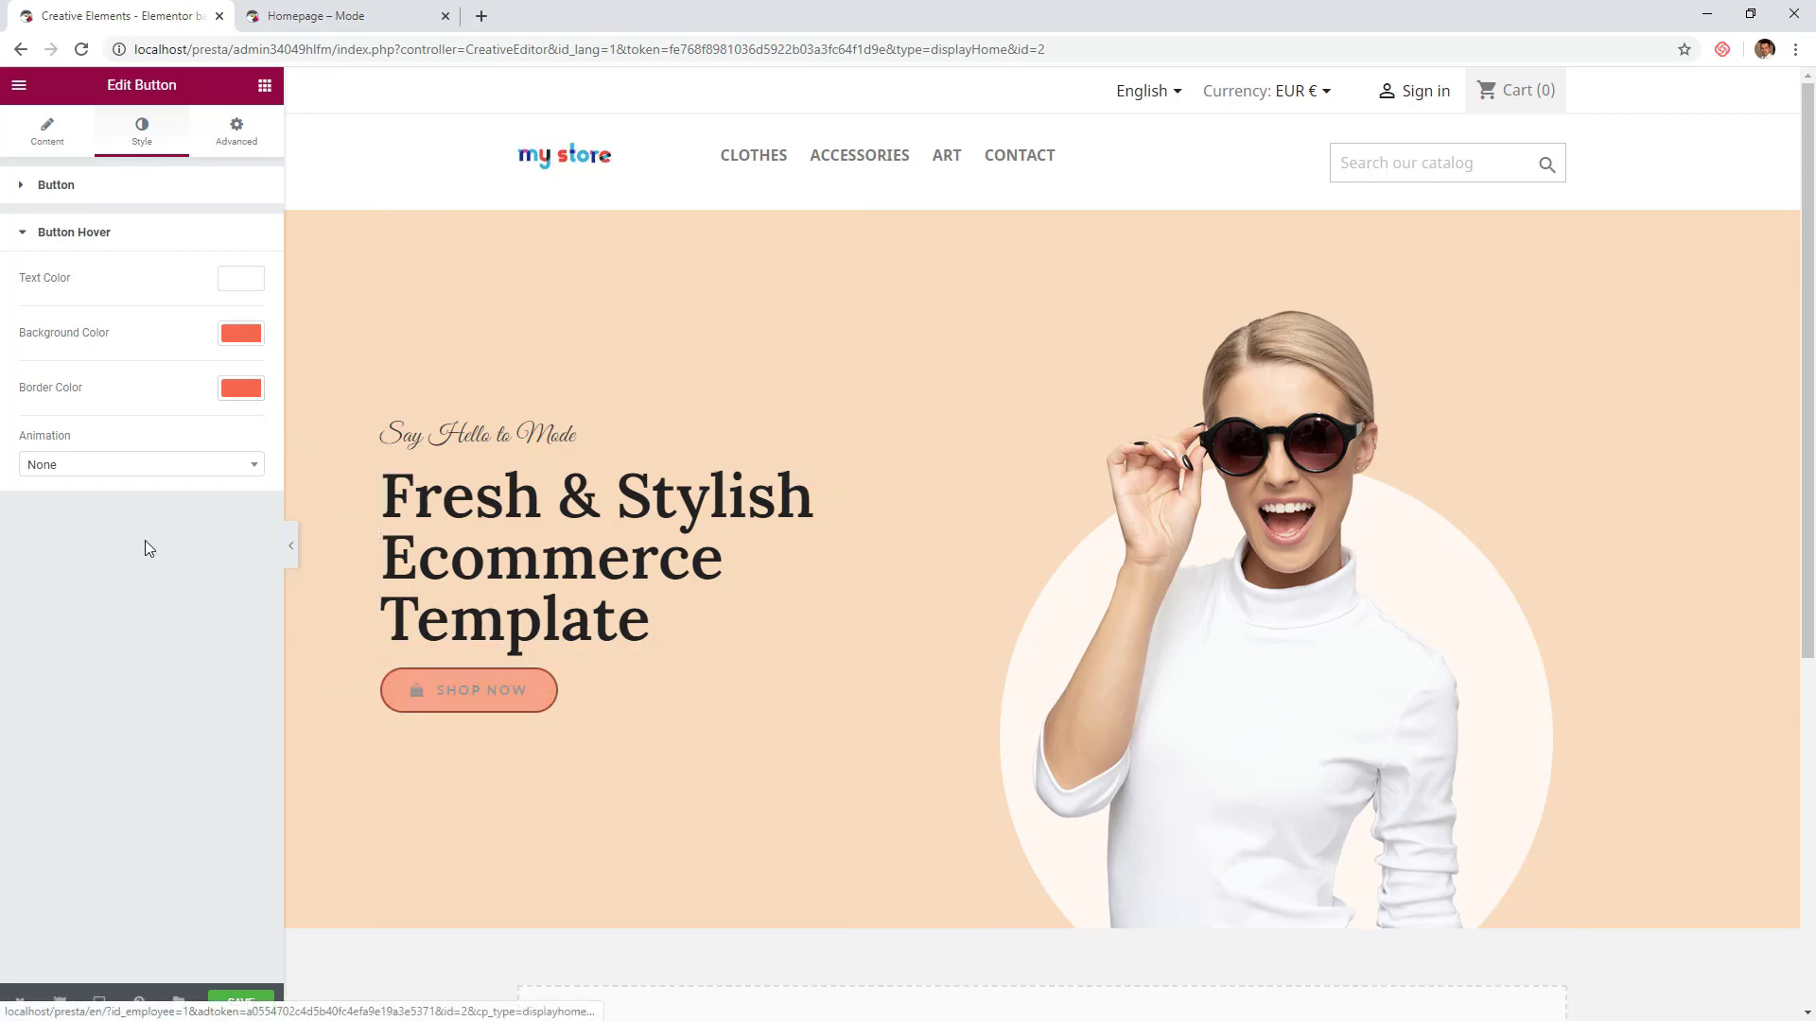
- Give the "Shop now" button the Float hover animation
click(250, 468)
scroll(203, 580, down, 3)
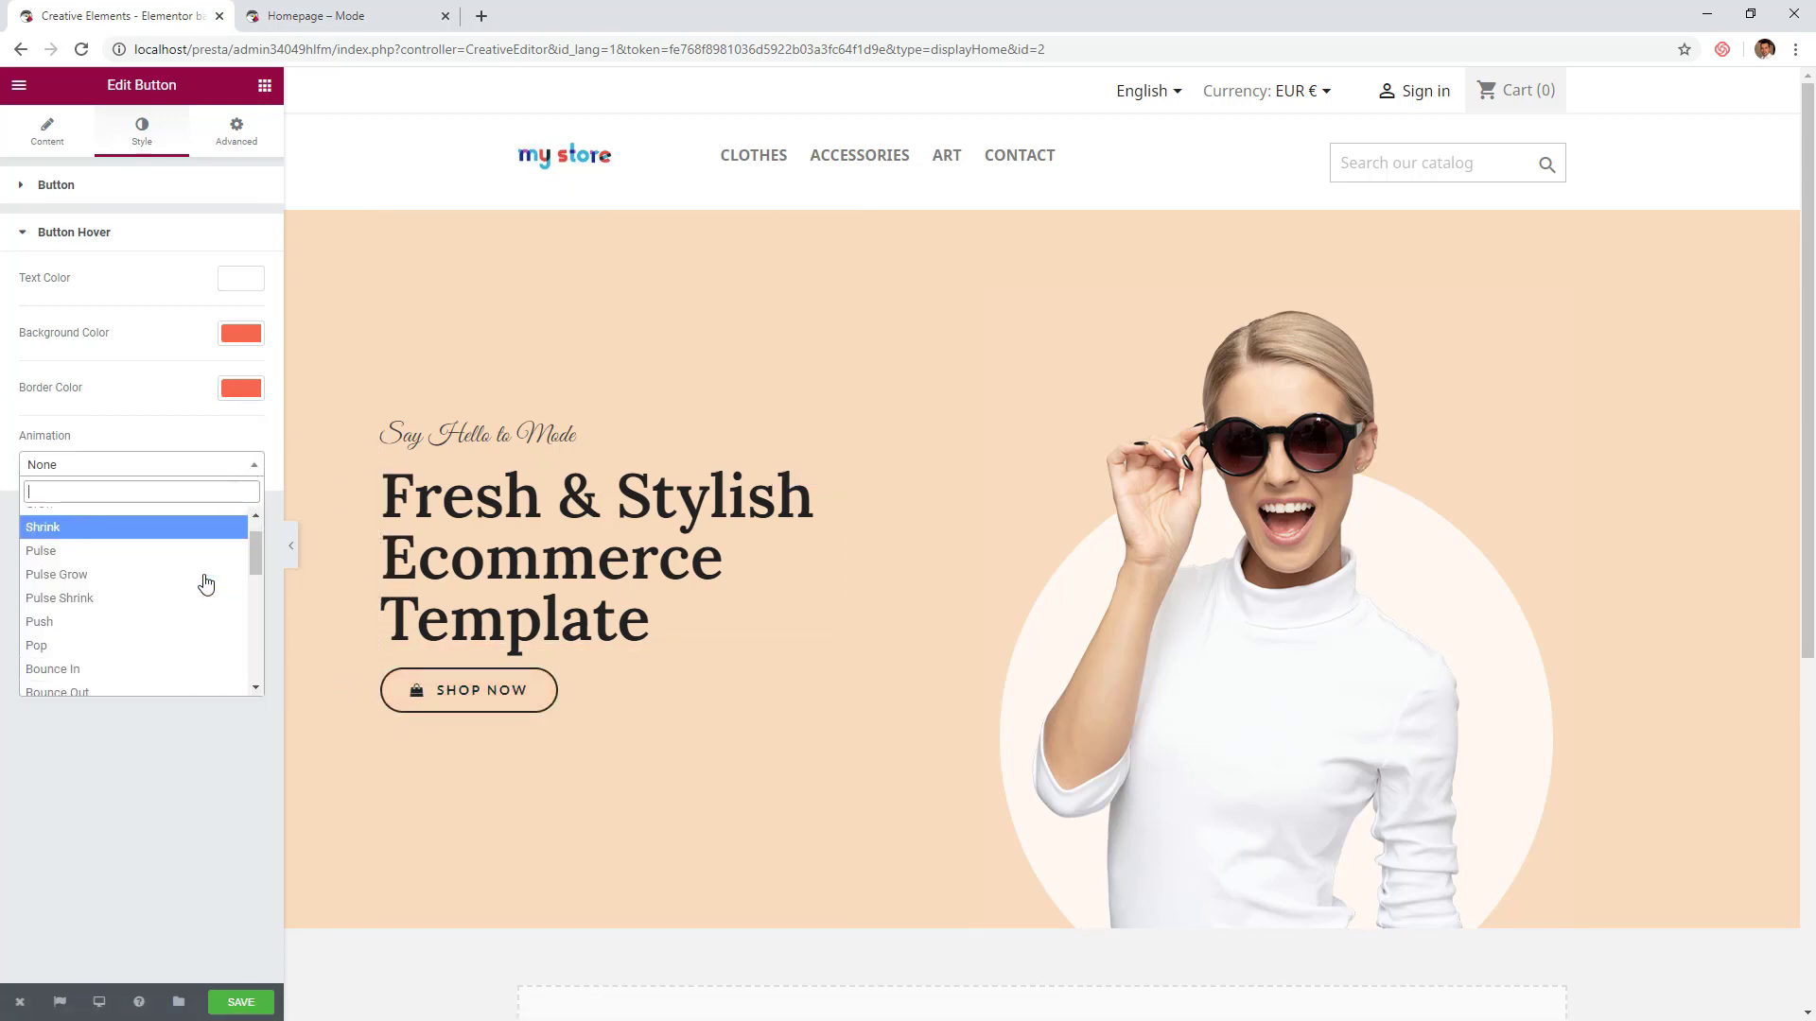
scroll(202, 581, down, 2)
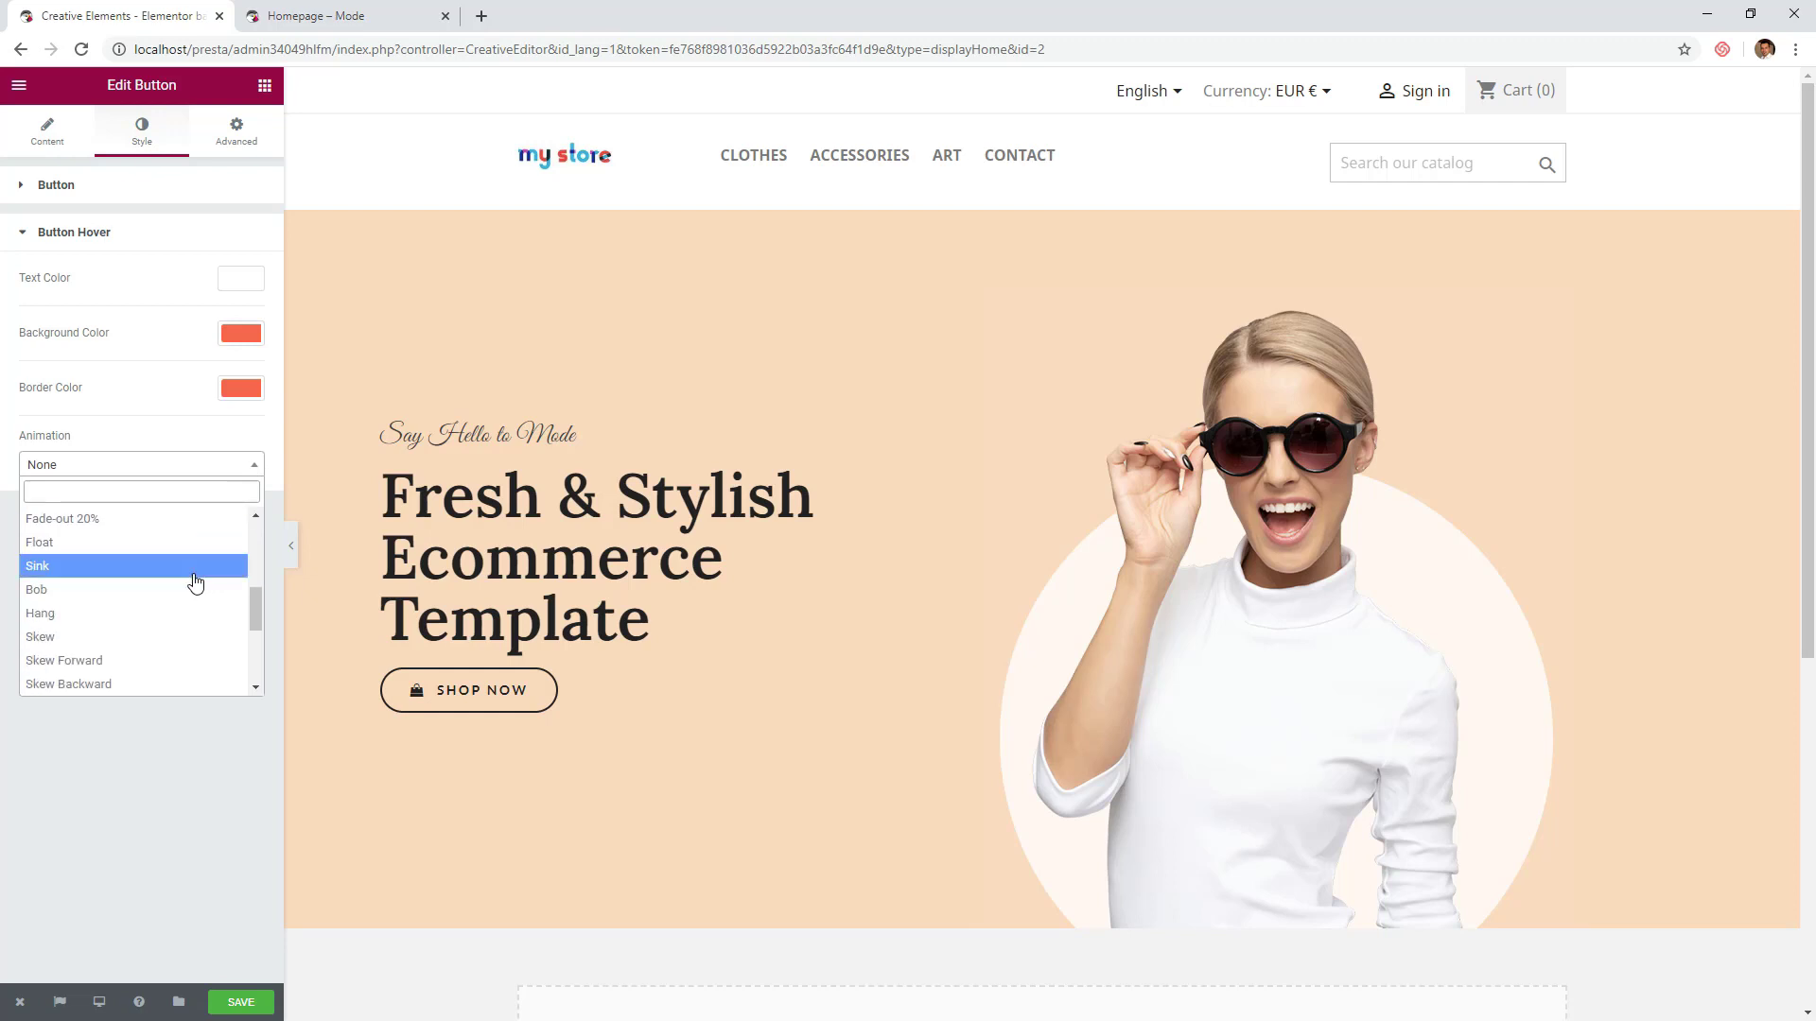
click(138, 549)
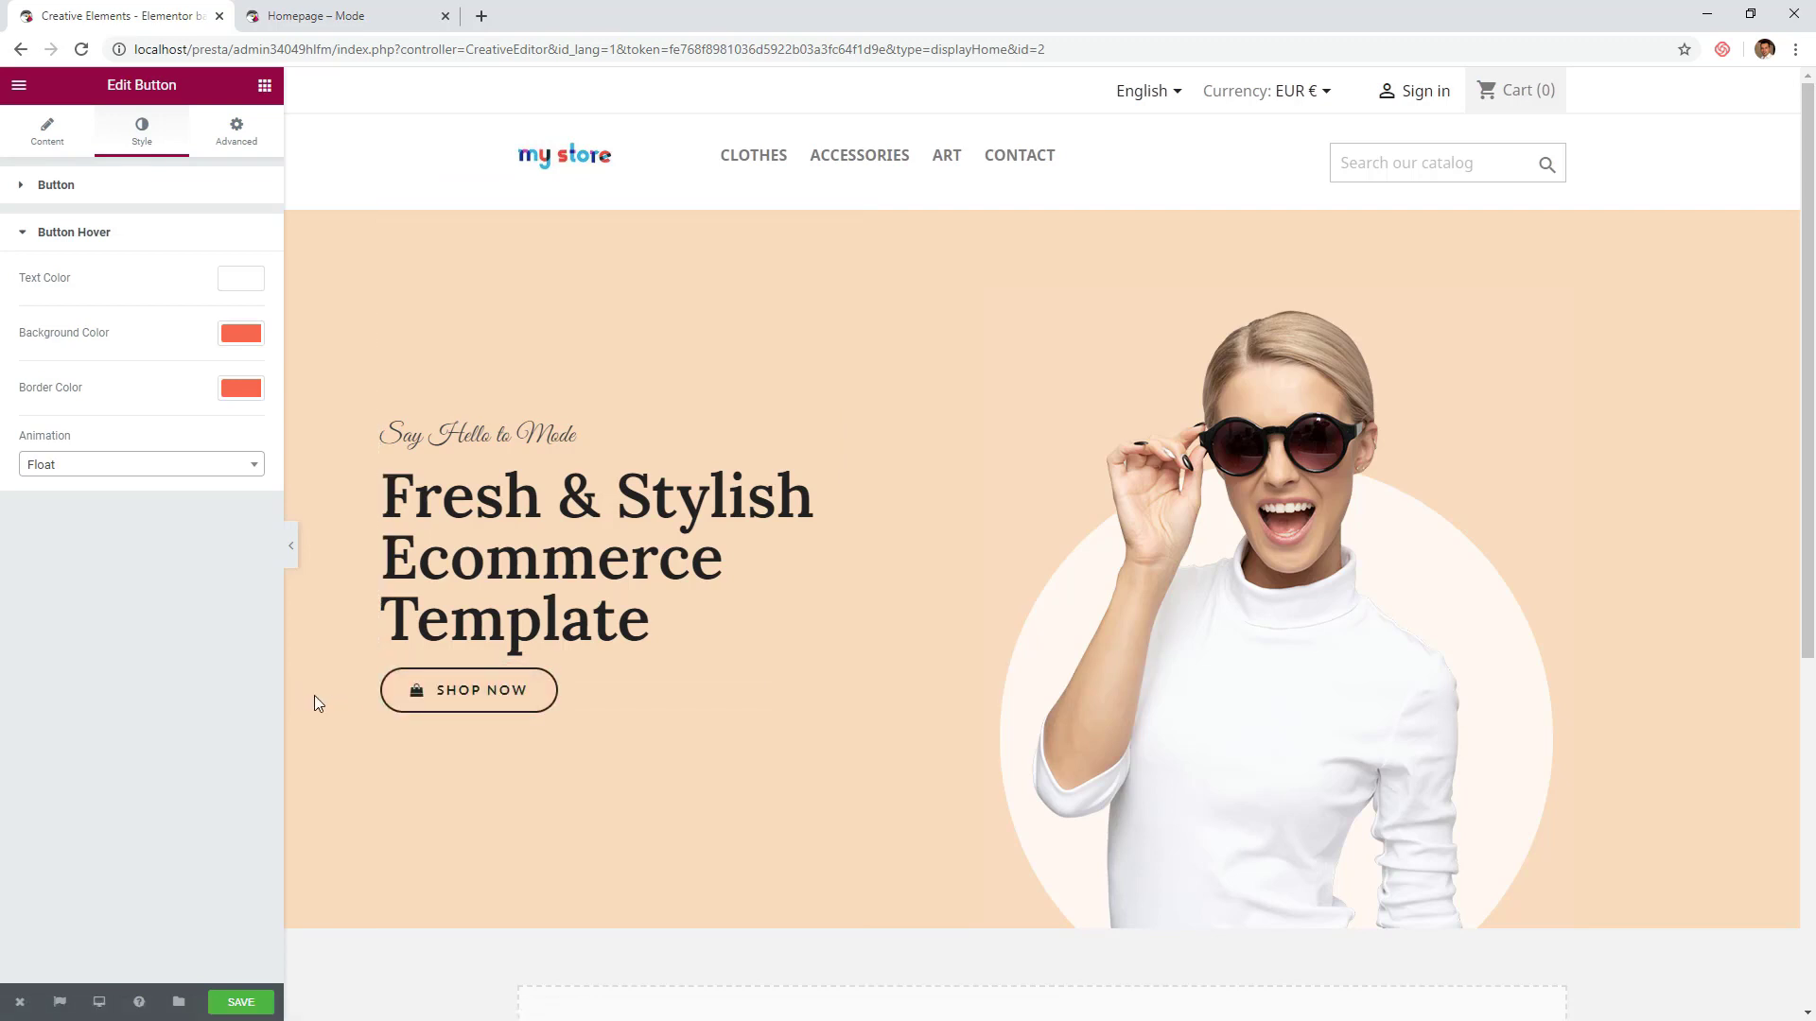
- Set the "Fresh & Stylish Ecommerce Template" heading's padding to 10 px at top and bottom only, with the sides unlinked
click(458, 567)
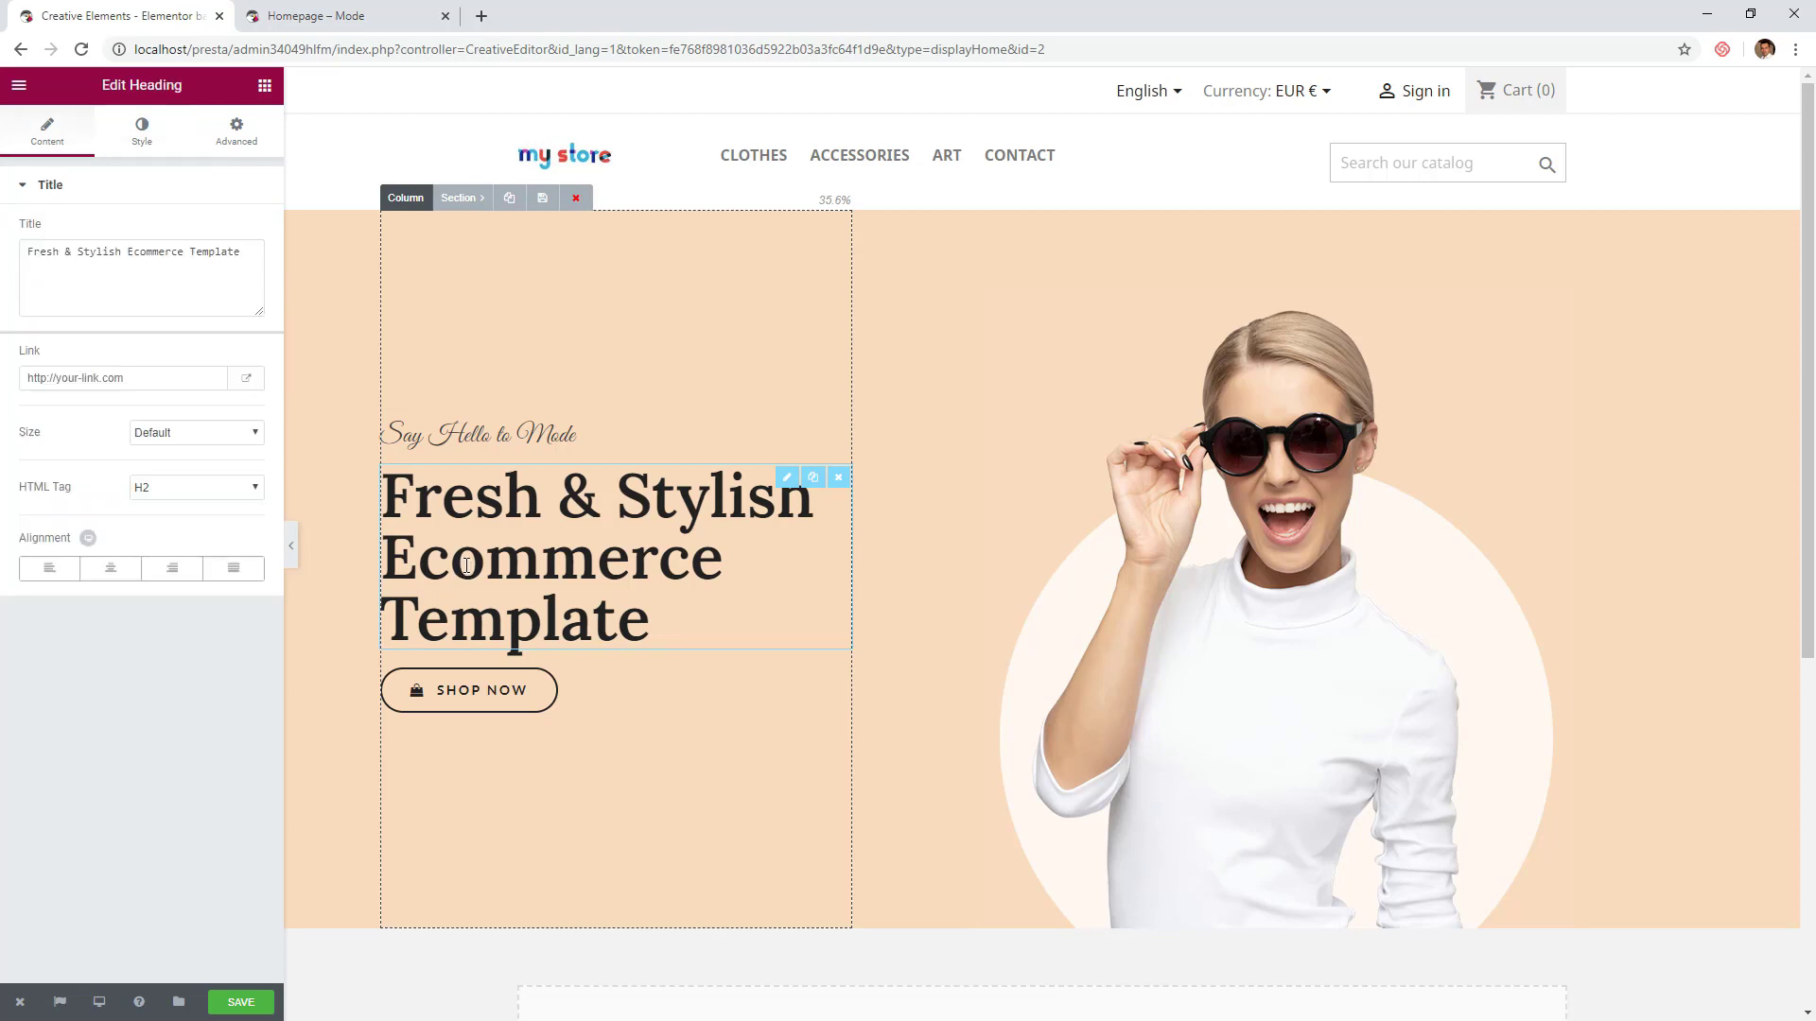
click(162, 147)
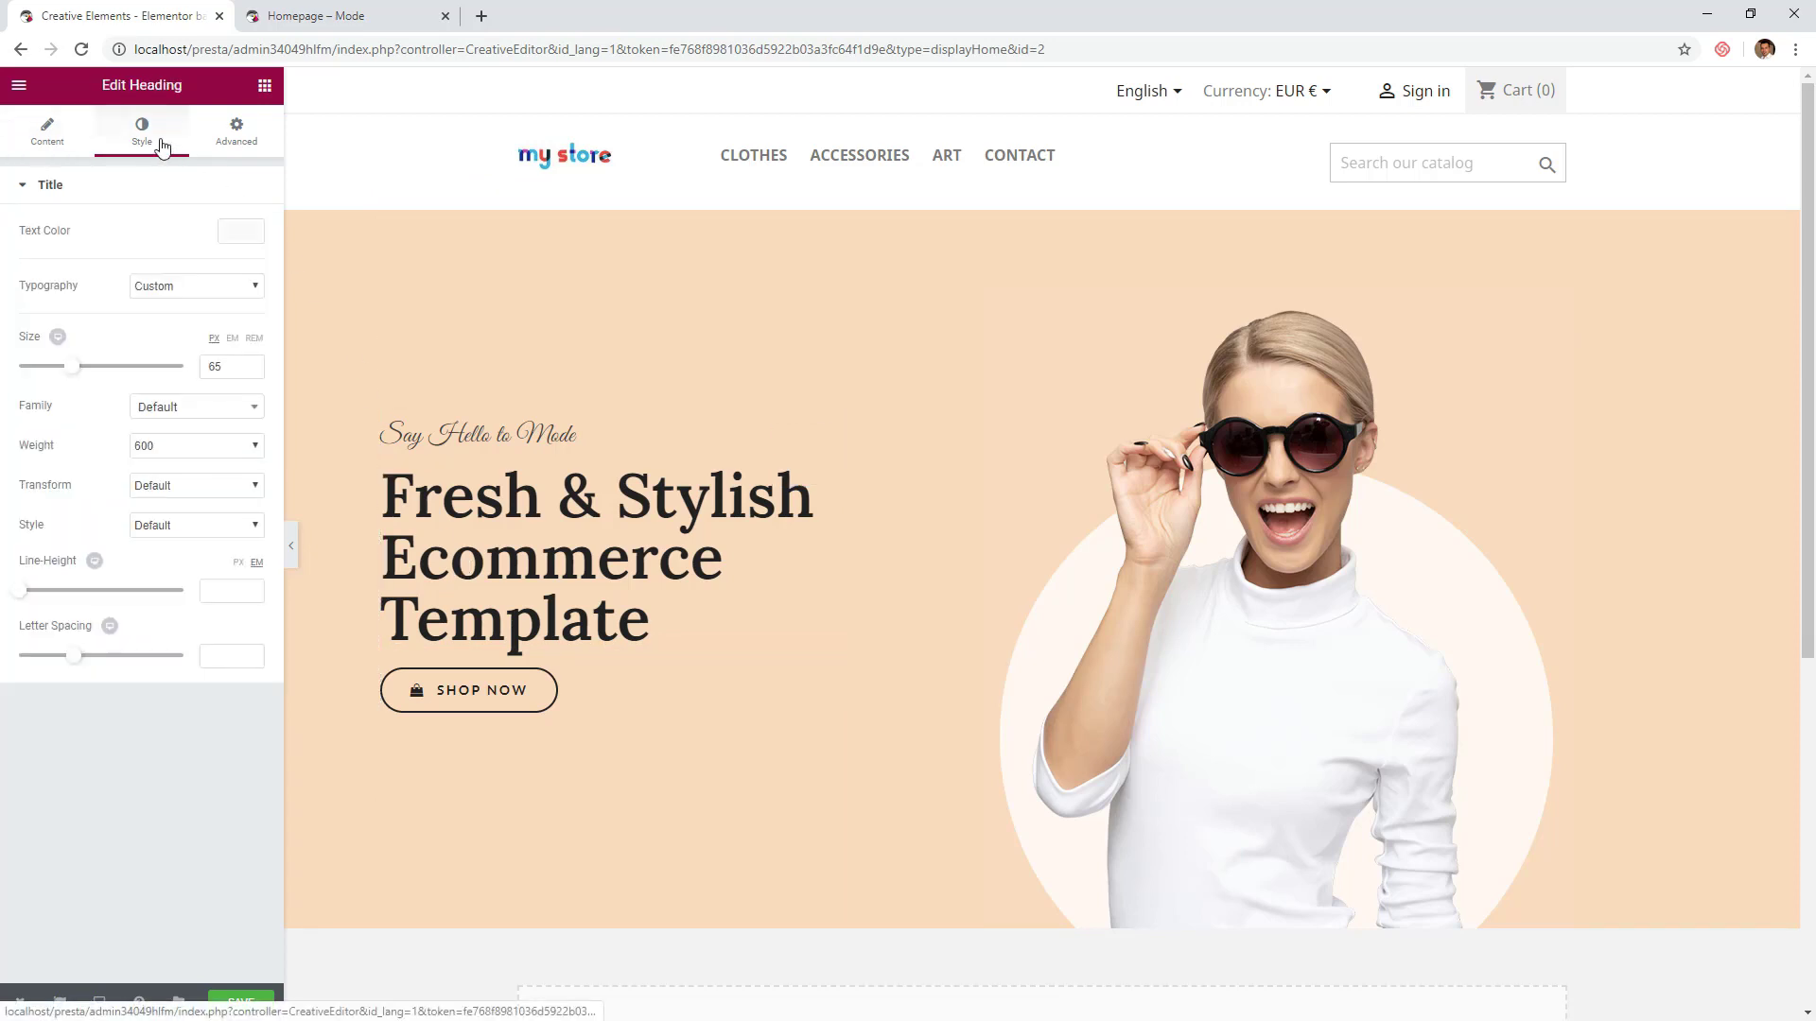
click(234, 137)
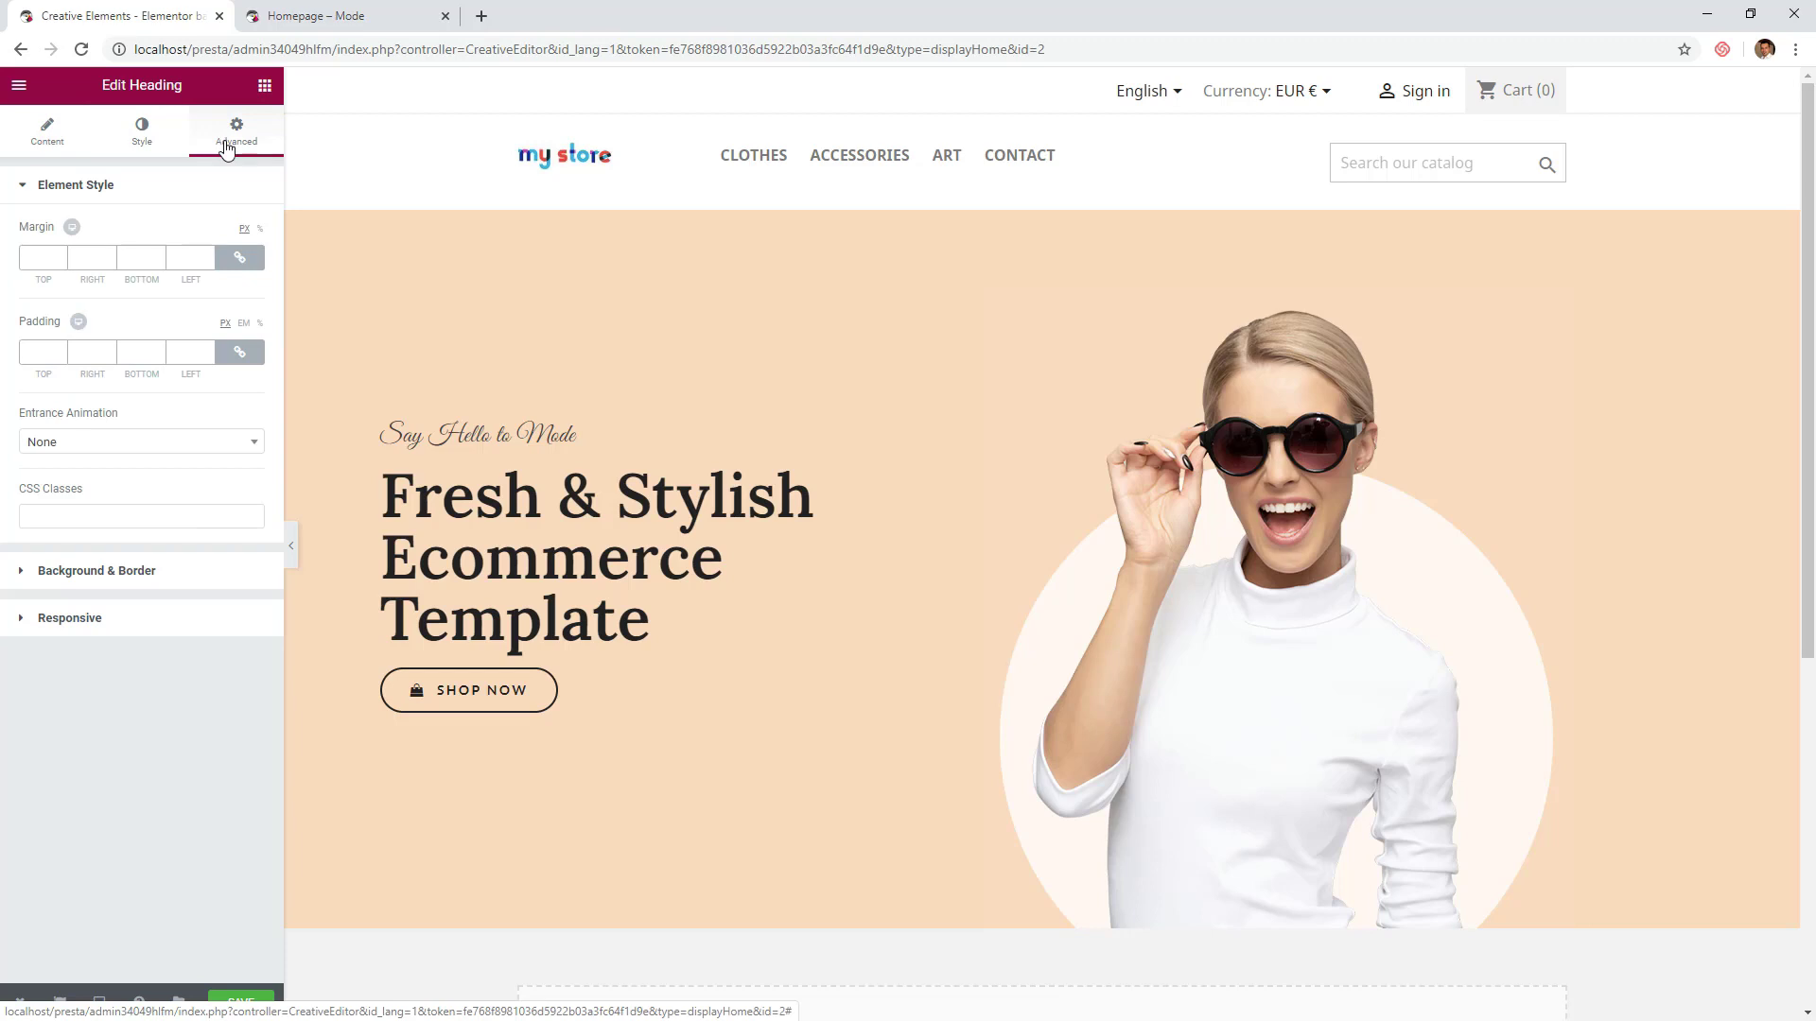
click(239, 352)
click(119, 361)
text(10)
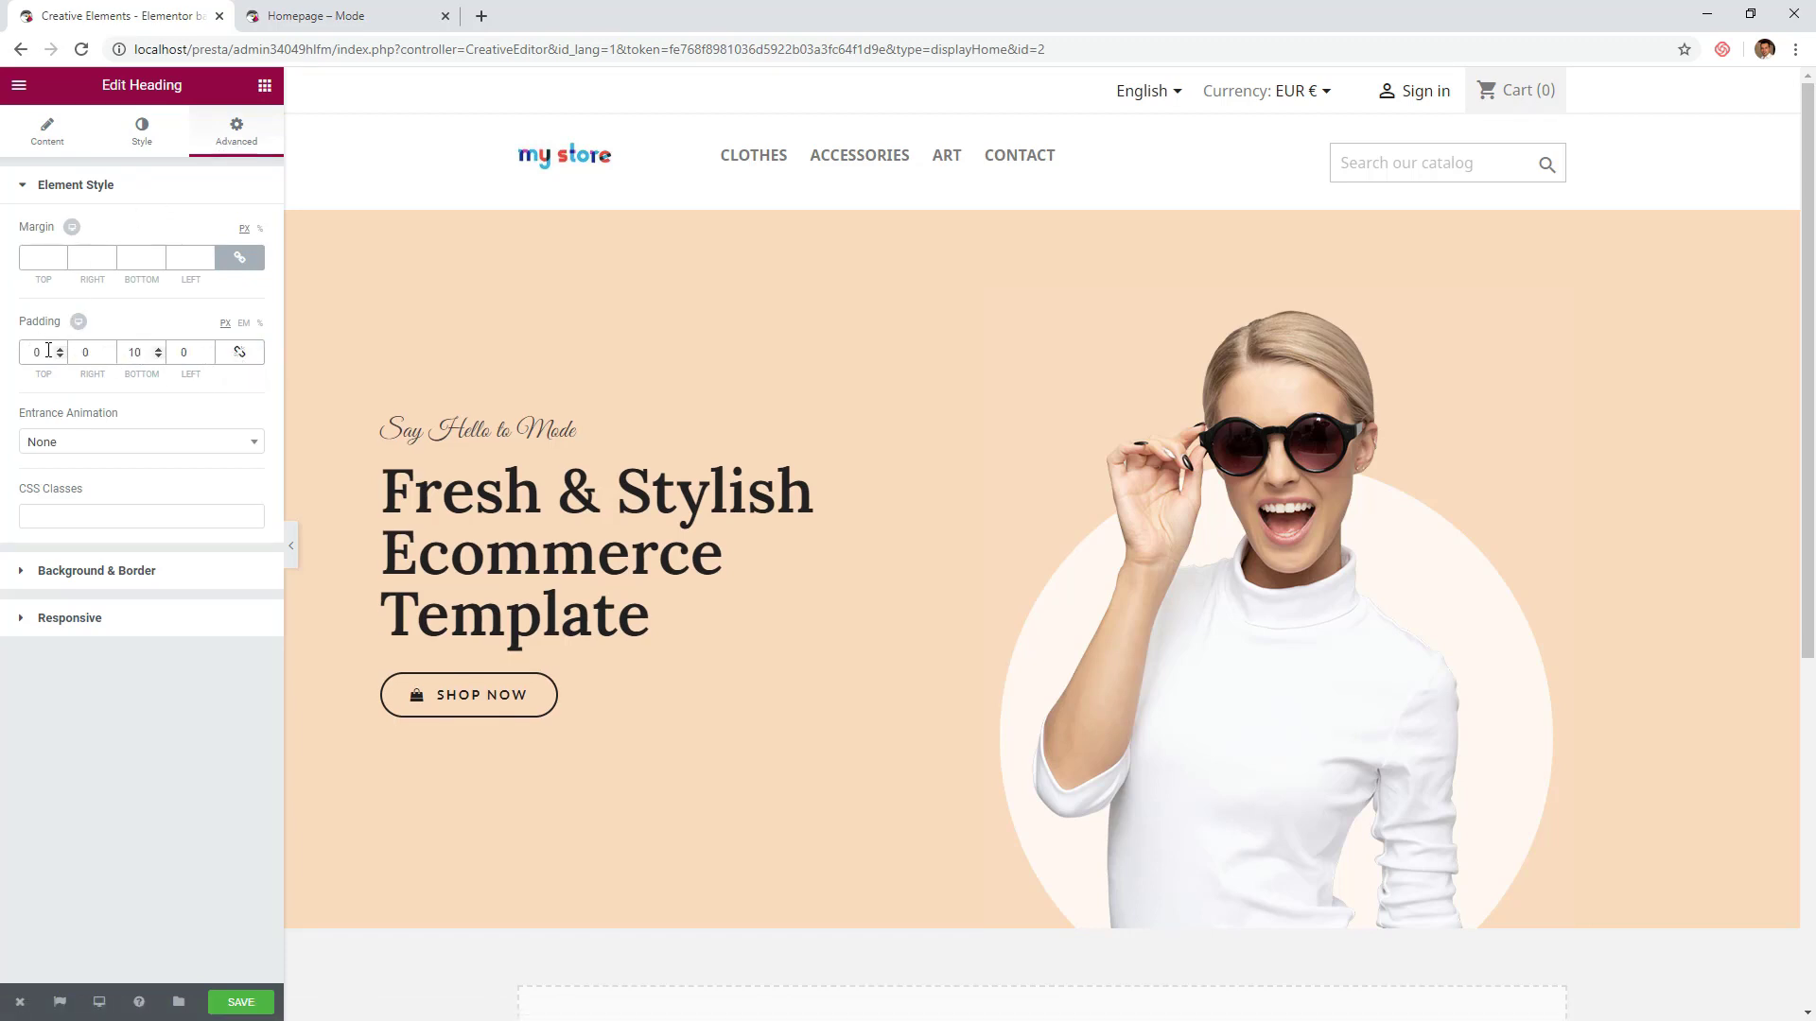
drag(49, 353, 6, 358)
text(10)
- Color the words "Say Hello" in the "Say Hello to Mode" text with text color #ff6852
click(547, 425)
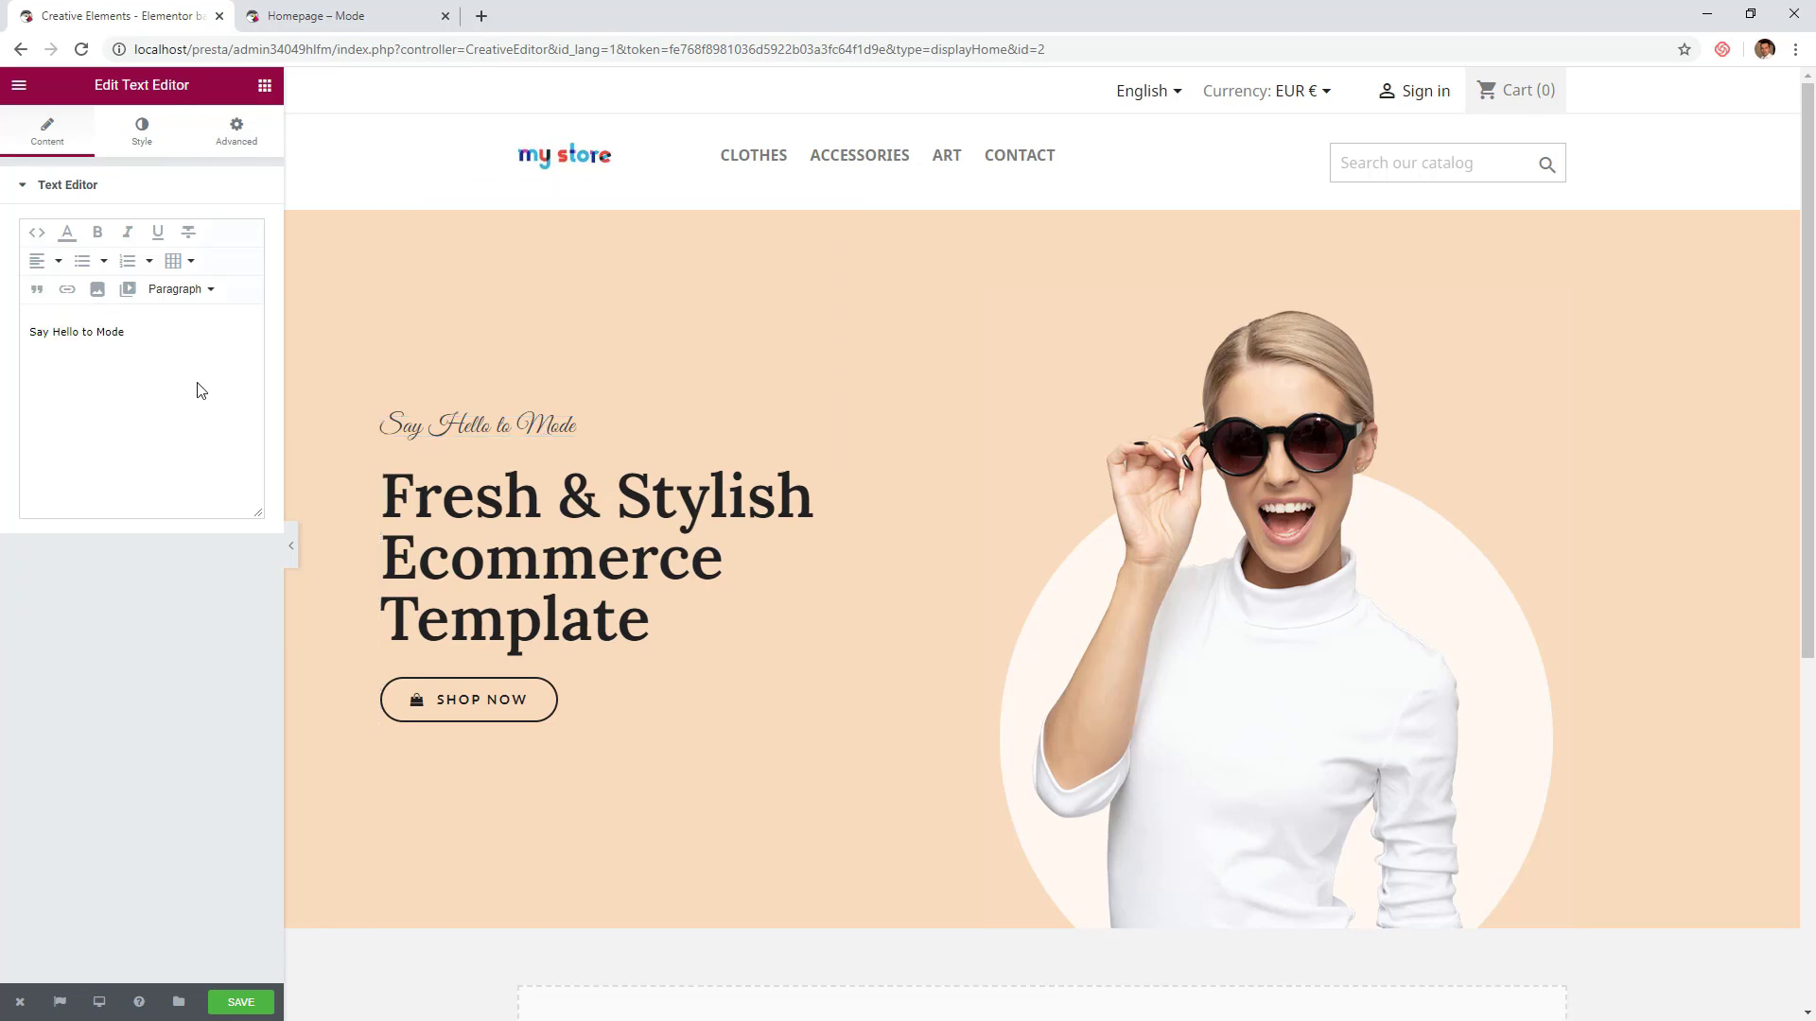
click(81, 333)
drag(65, 334, 25, 340)
click(68, 234)
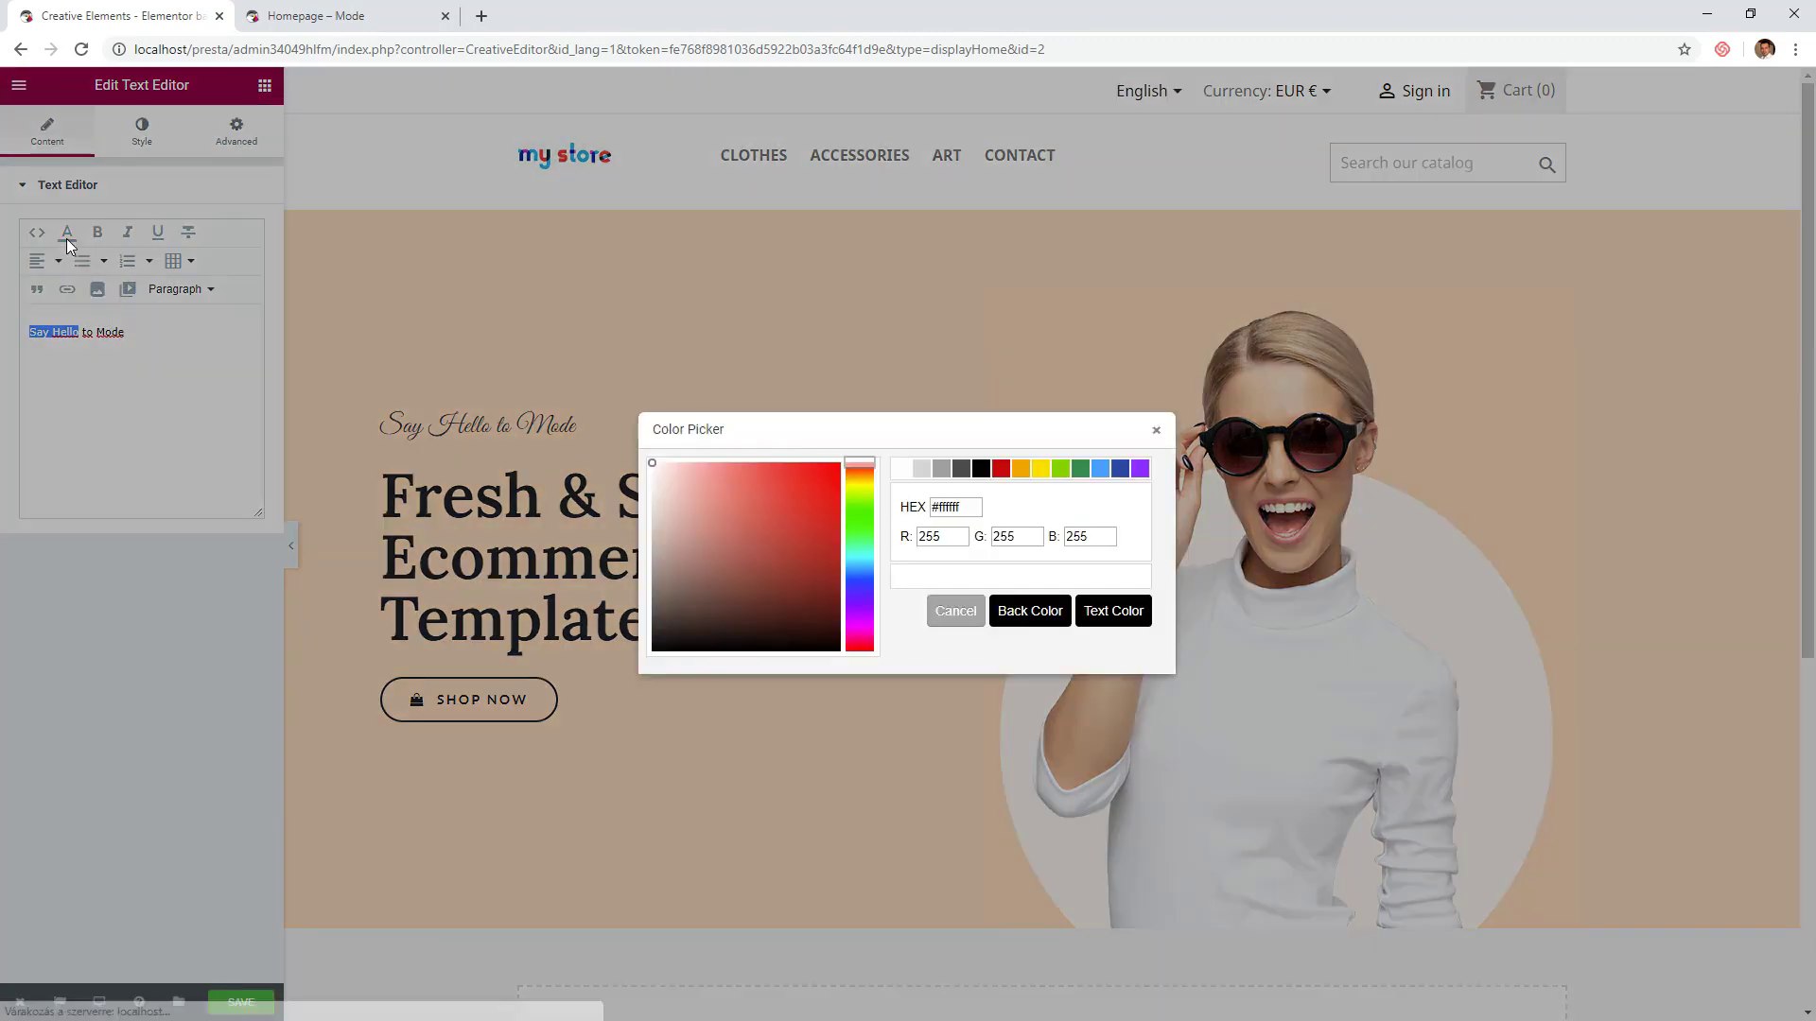
triple_click(962, 509)
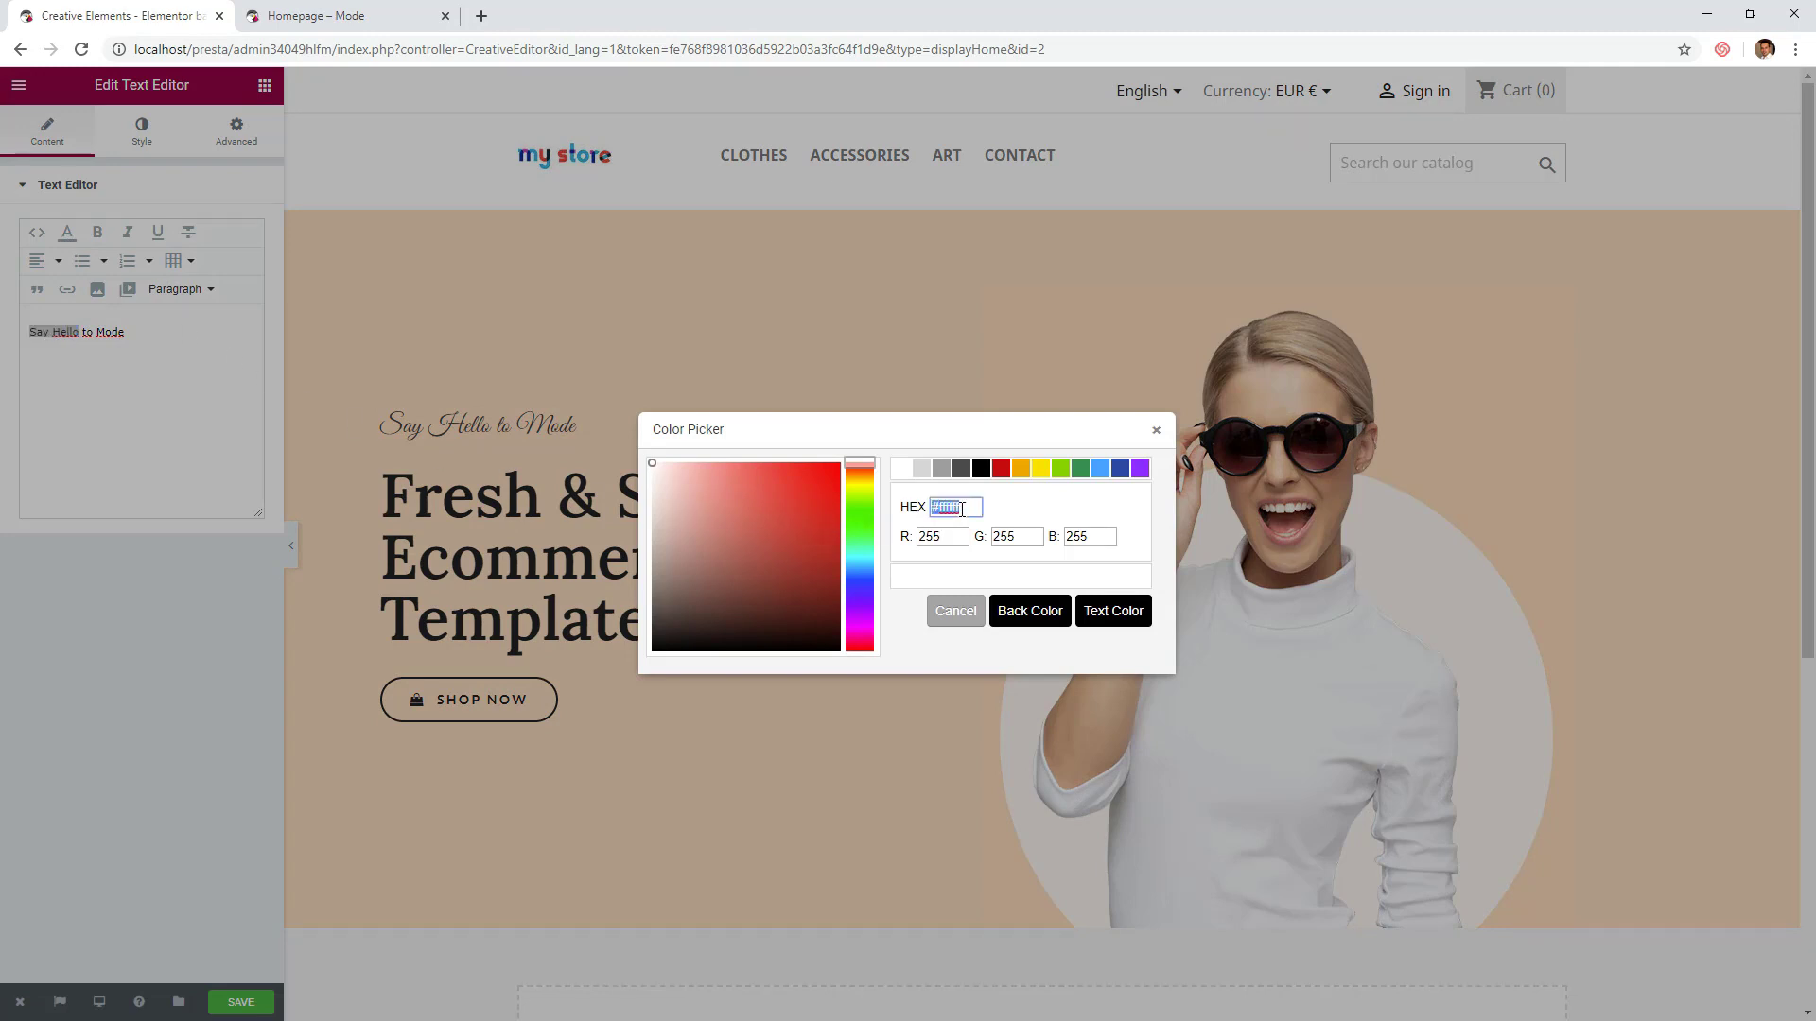
text(#ff6852)
click(1108, 609)
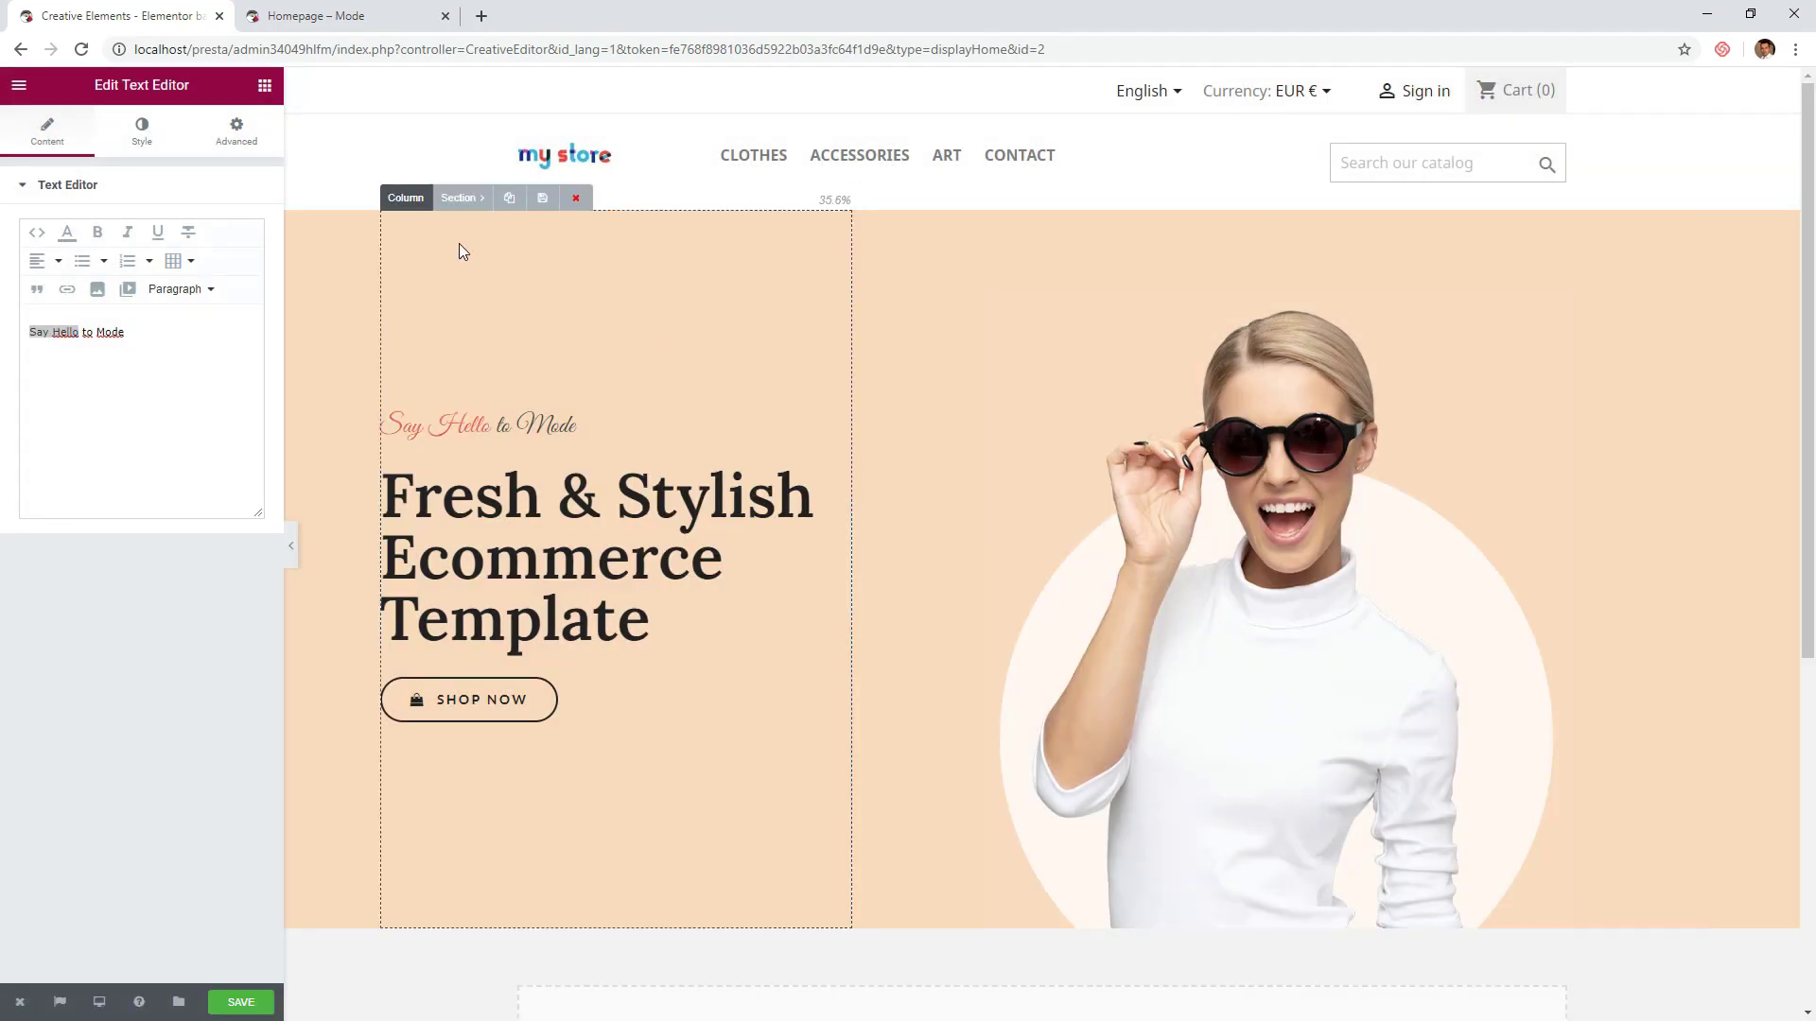
- Set the padding of the hero's text column to 15 px on the left only, with the sides unlinked
click(405, 200)
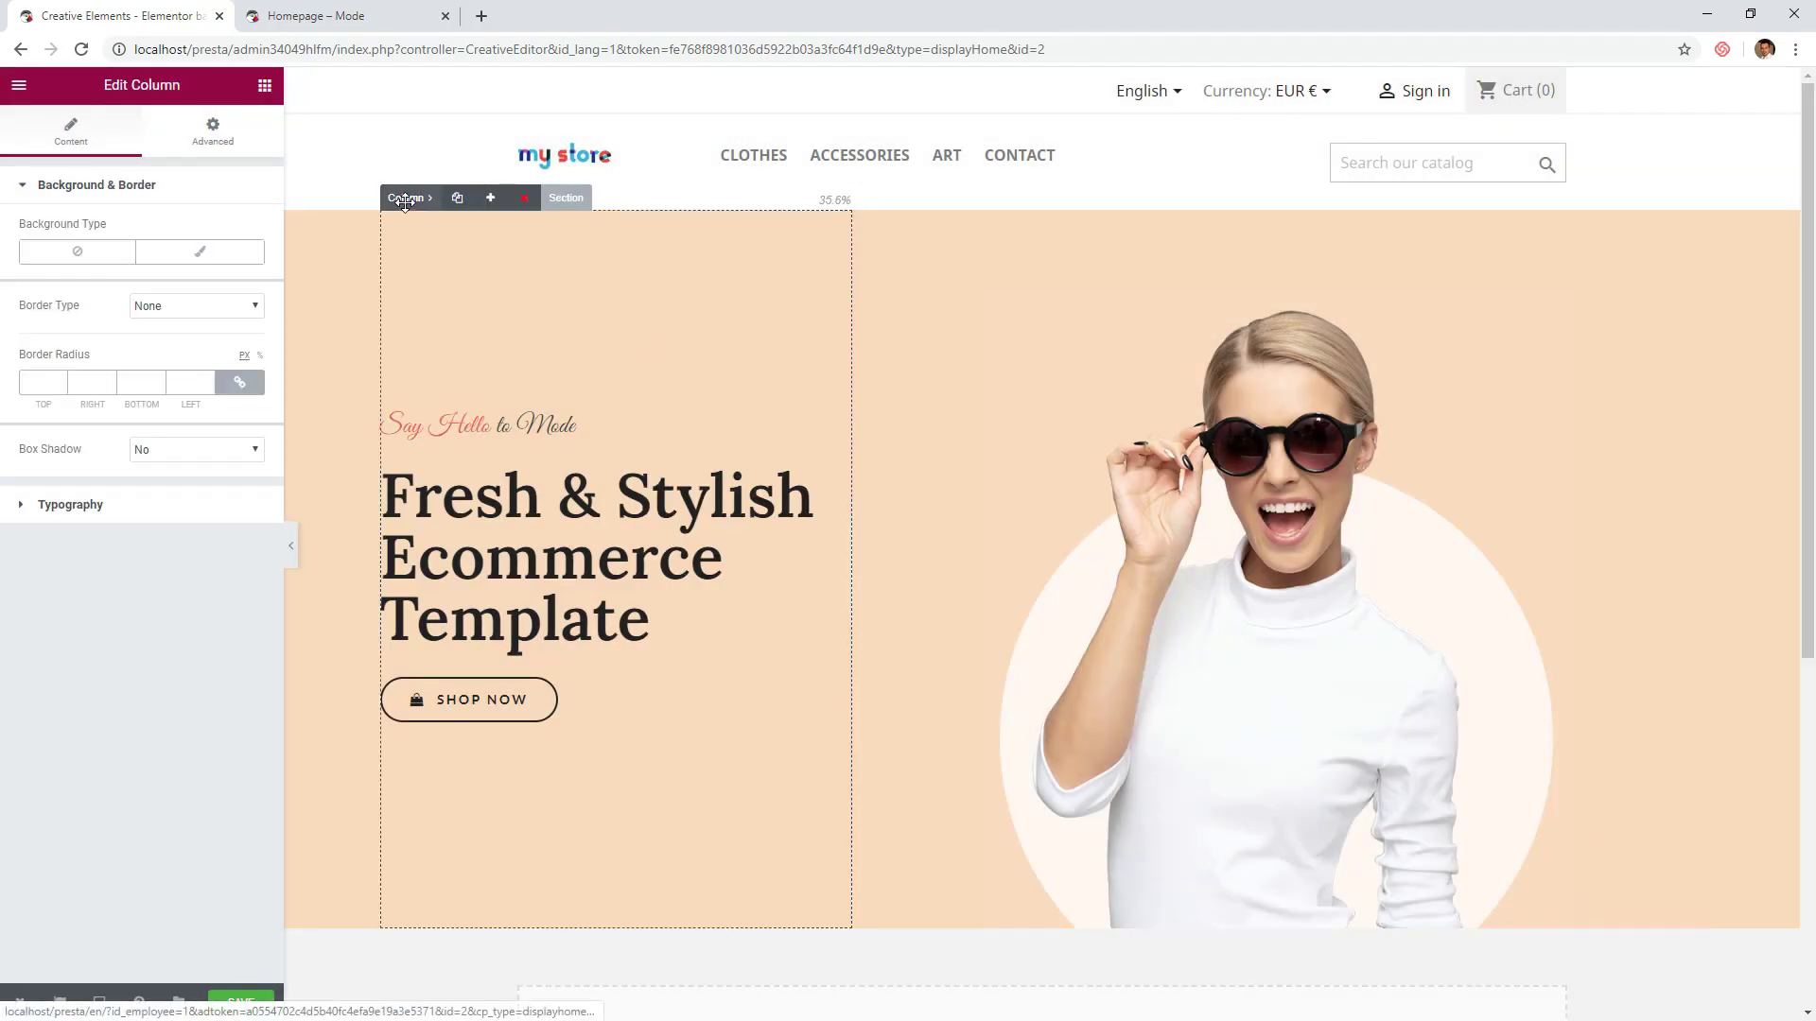
click(210, 142)
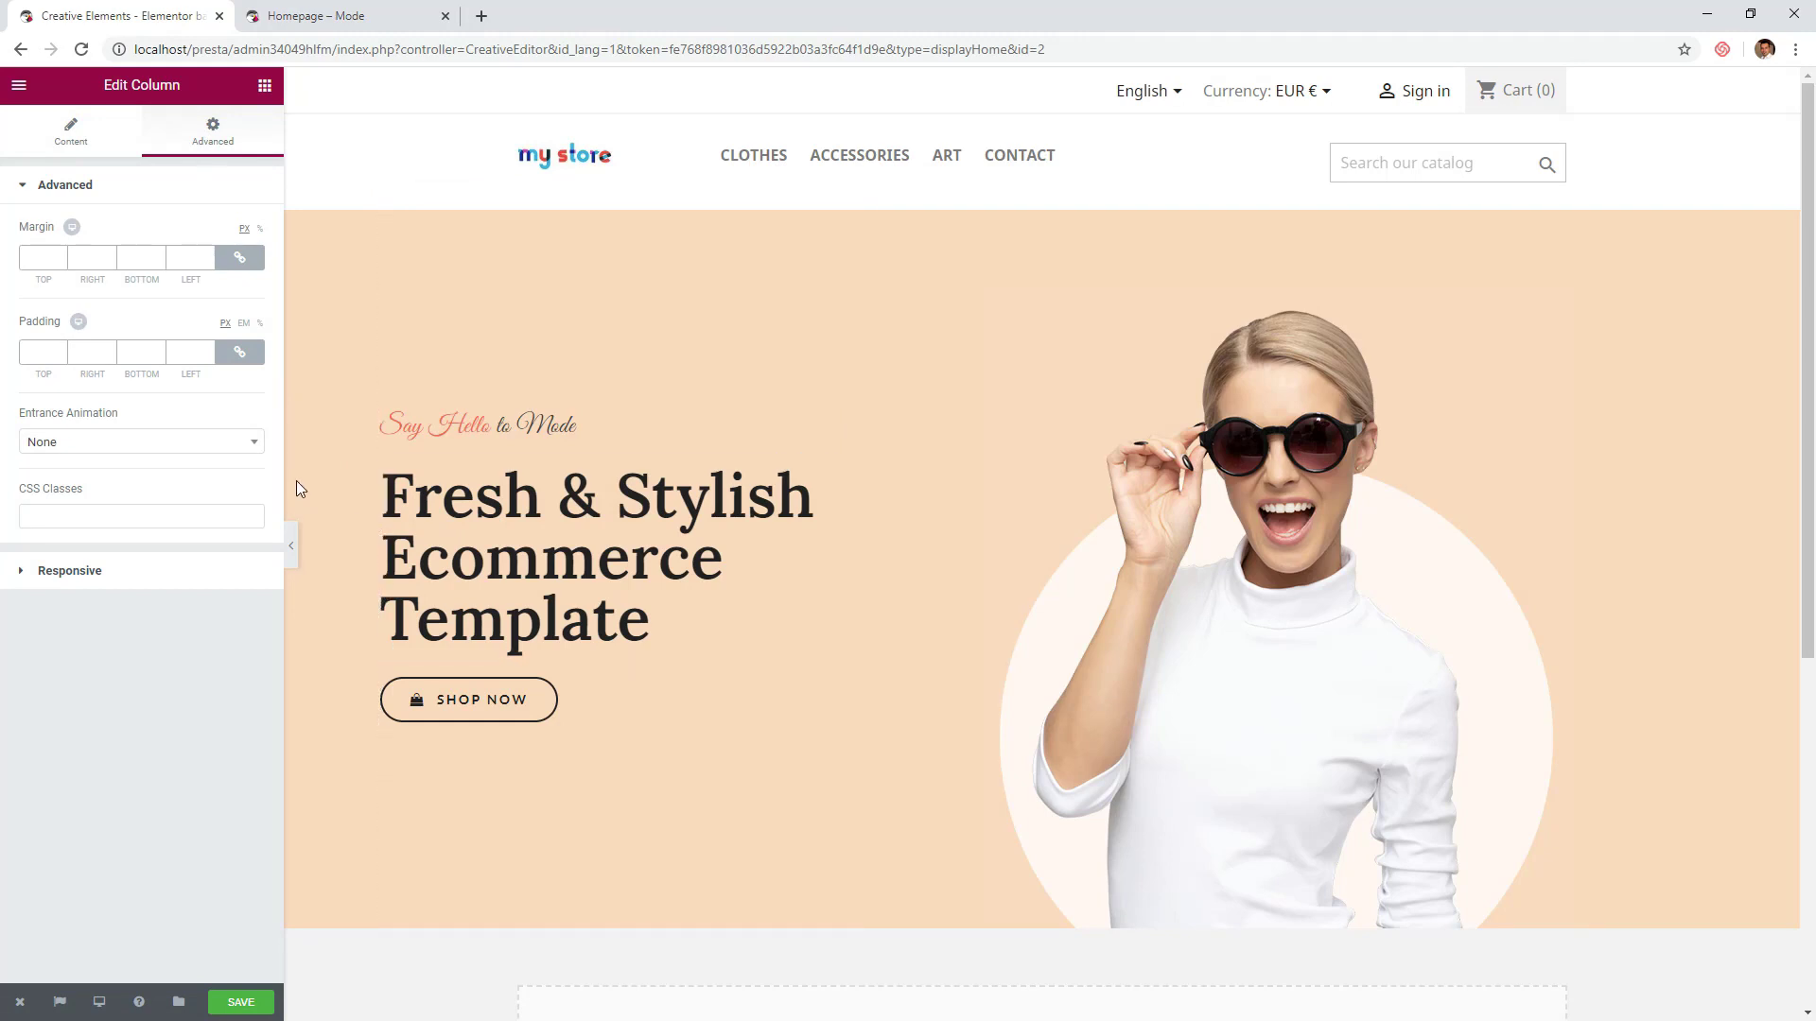
click(250, 362)
text(15)
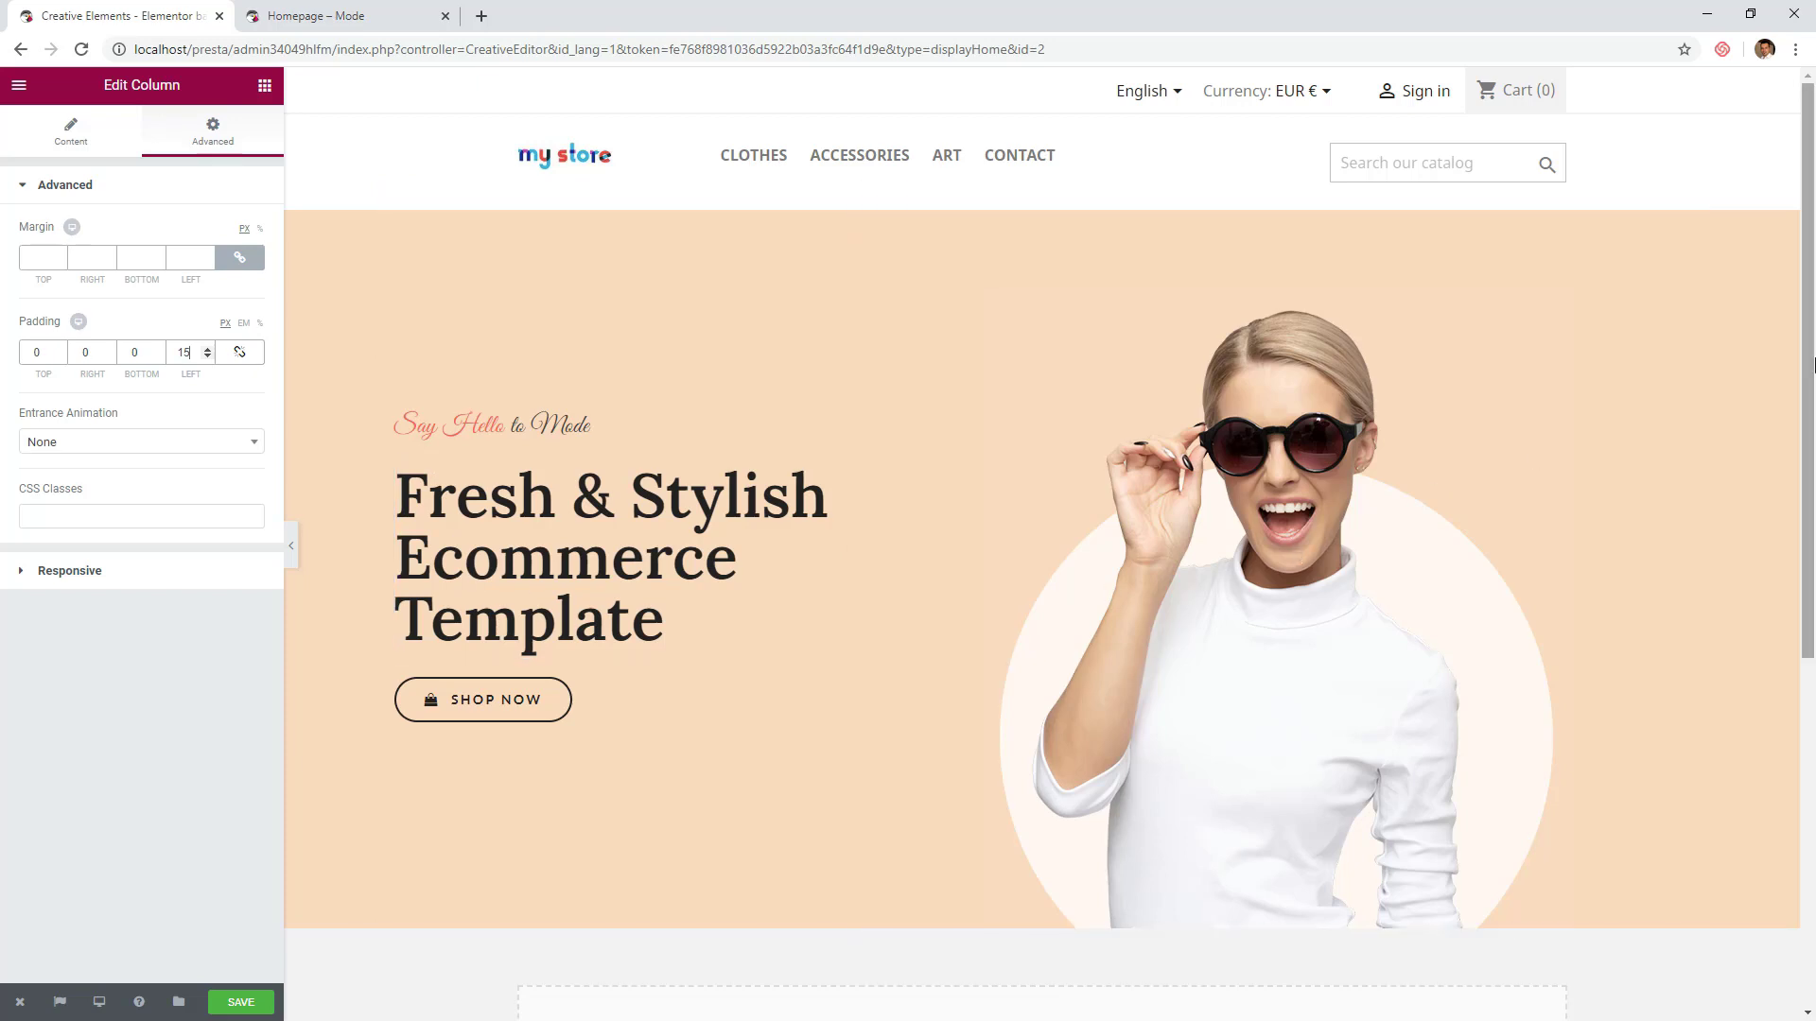
- Add a new section with four equal columns below the hero section
scroll(1752, 384, down, 4)
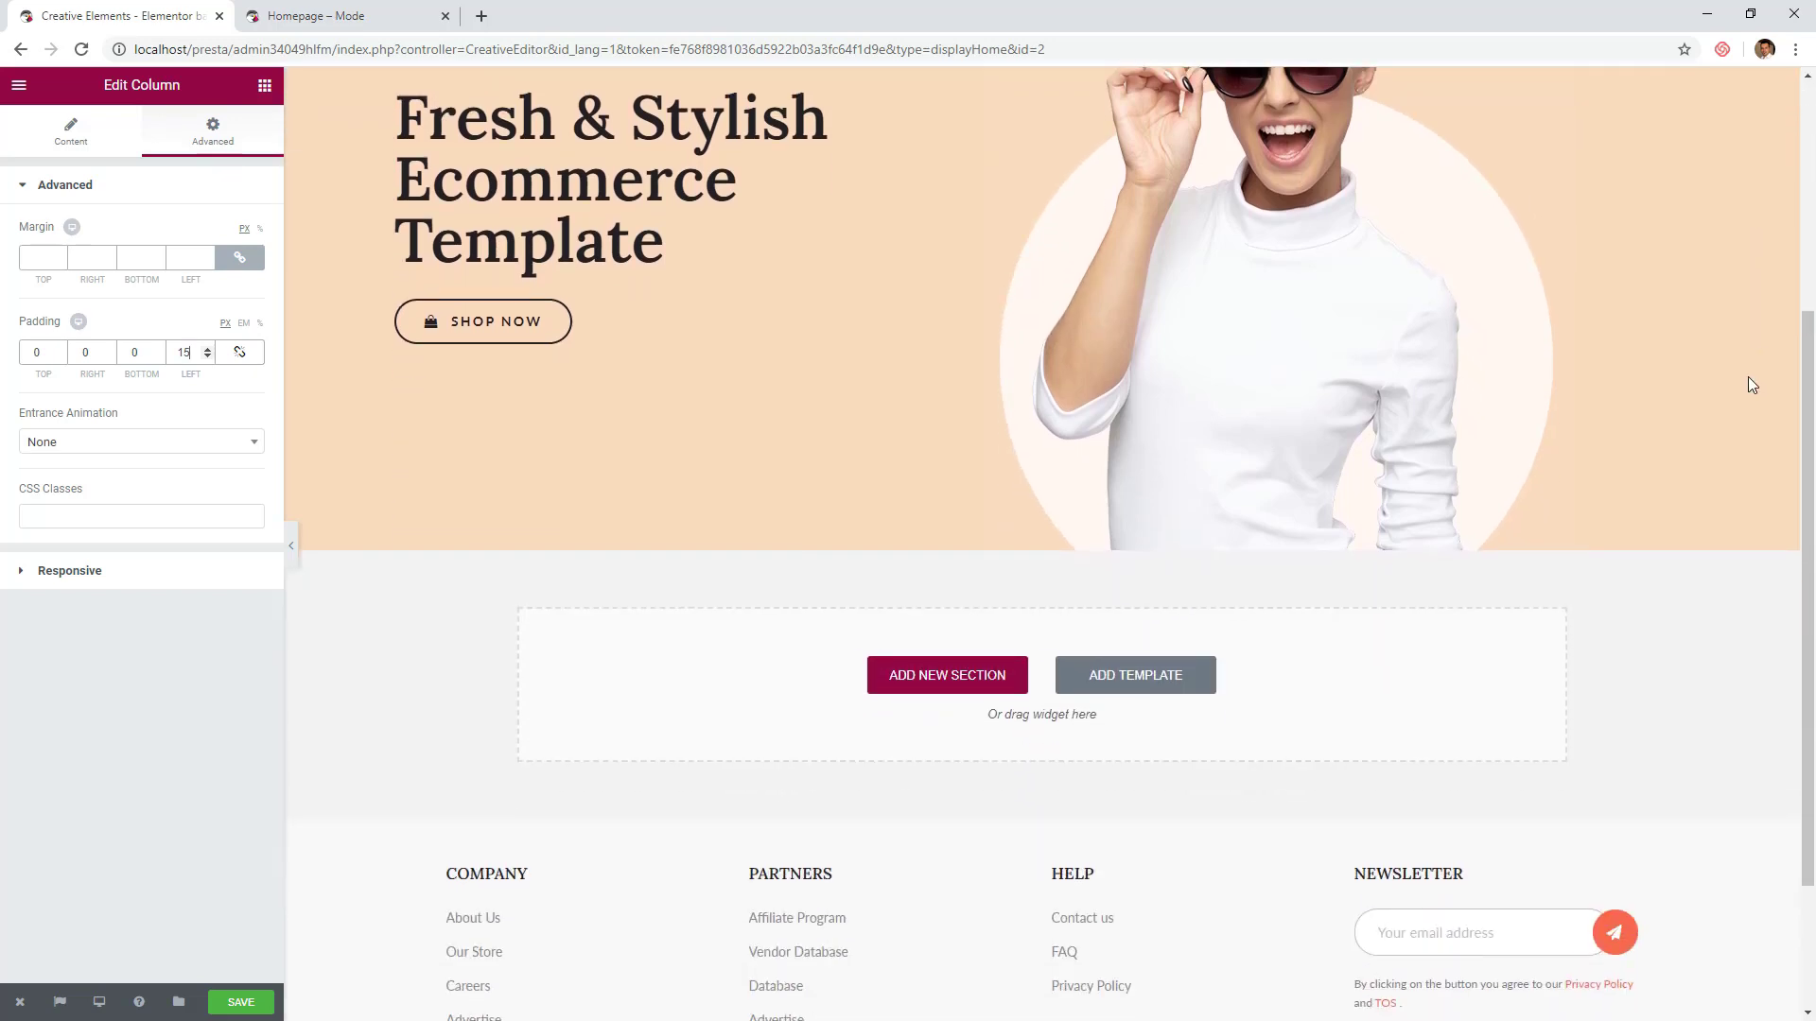
scroll(1708, 397, down, 1)
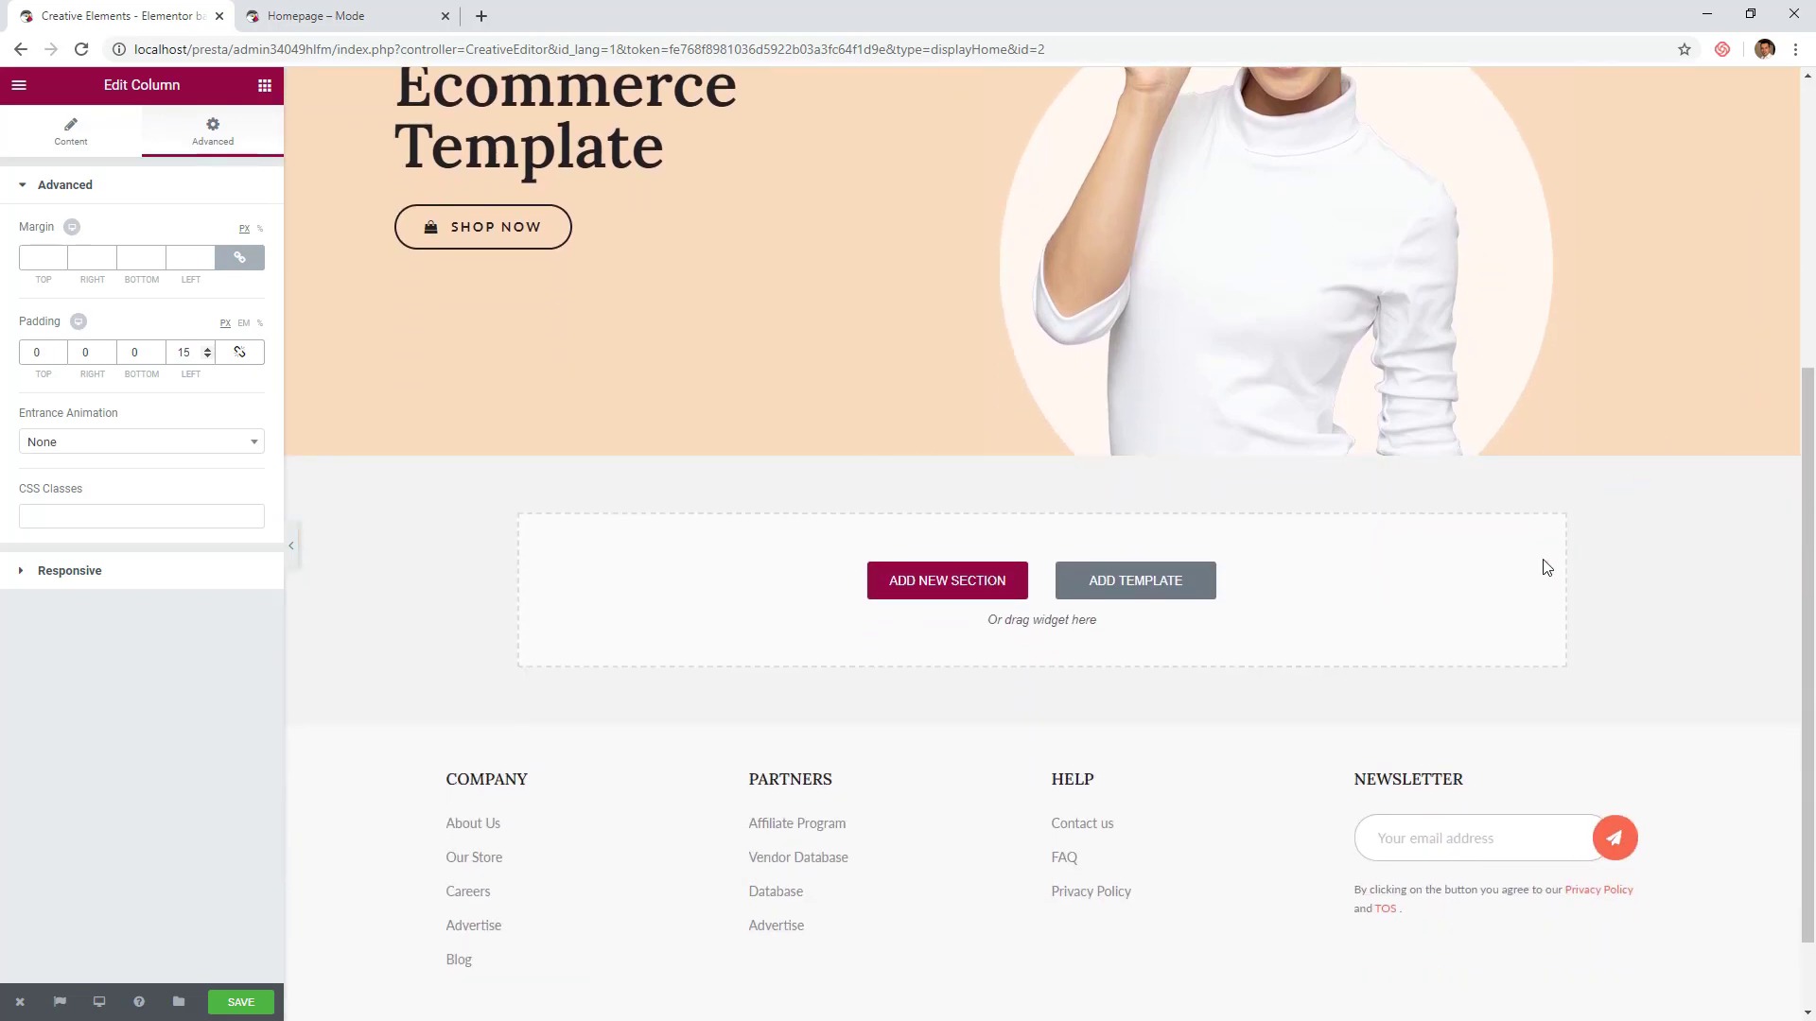
click(964, 595)
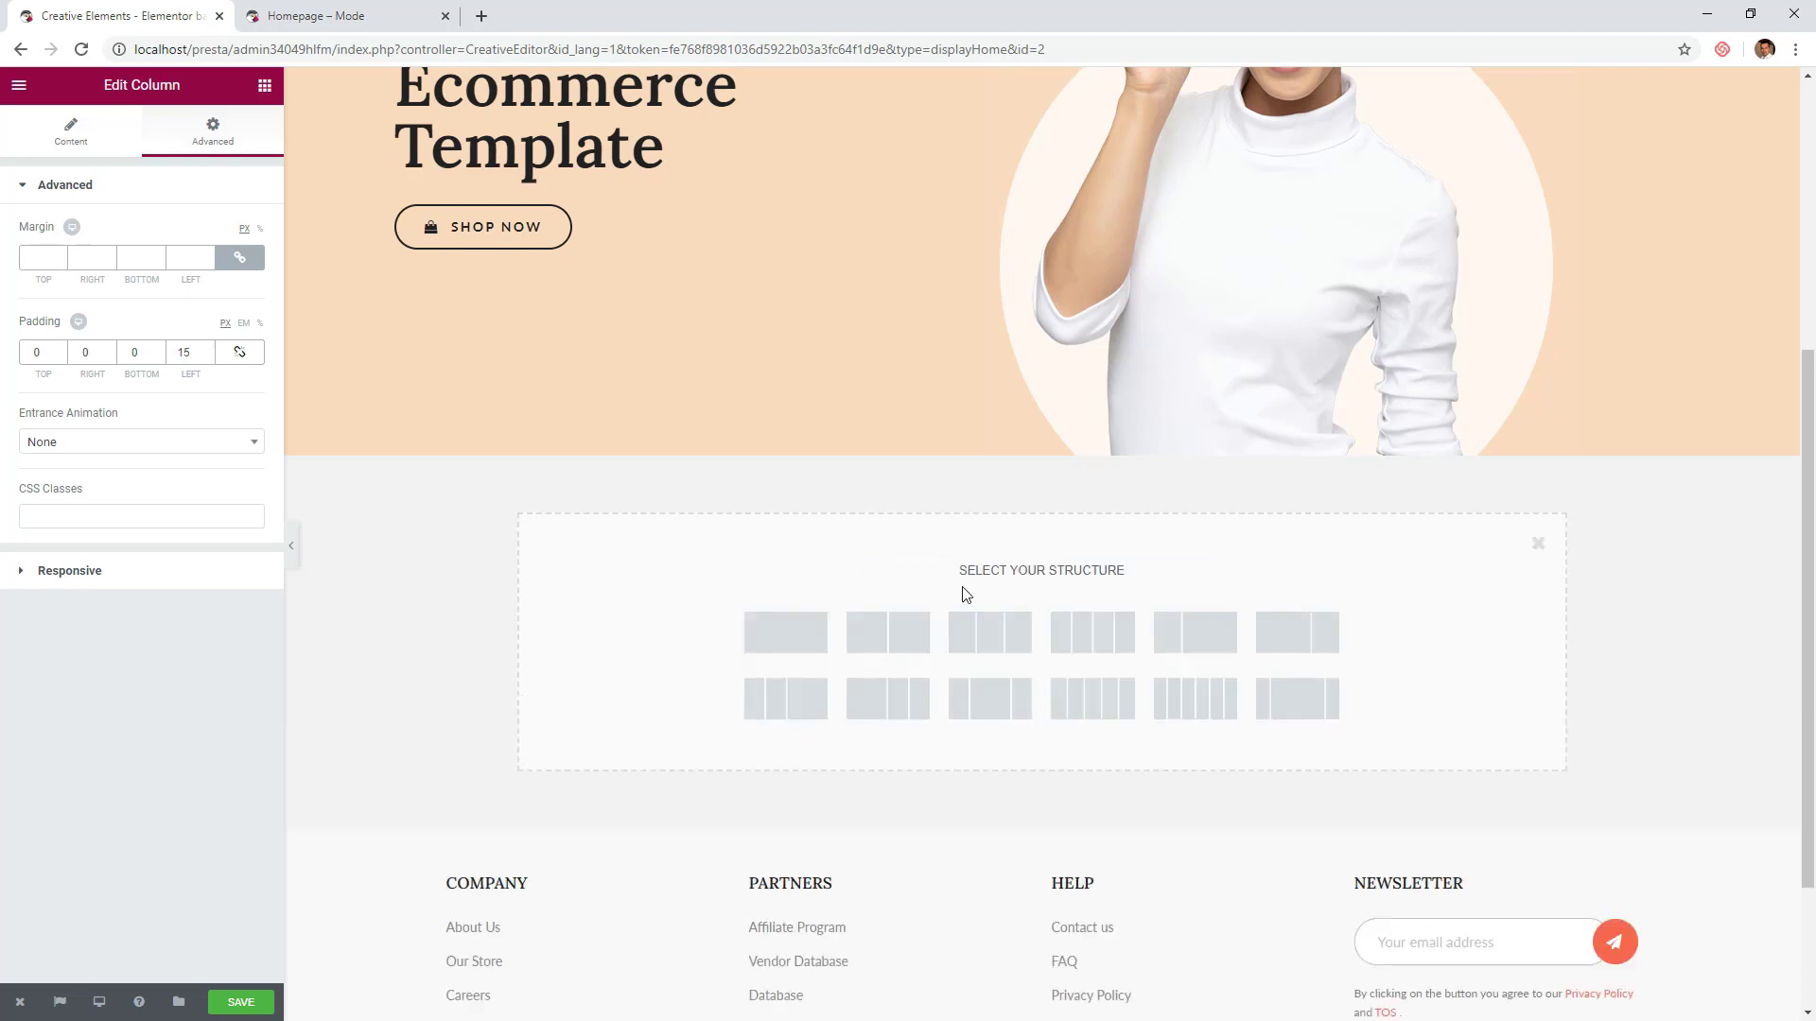
click(1093, 636)
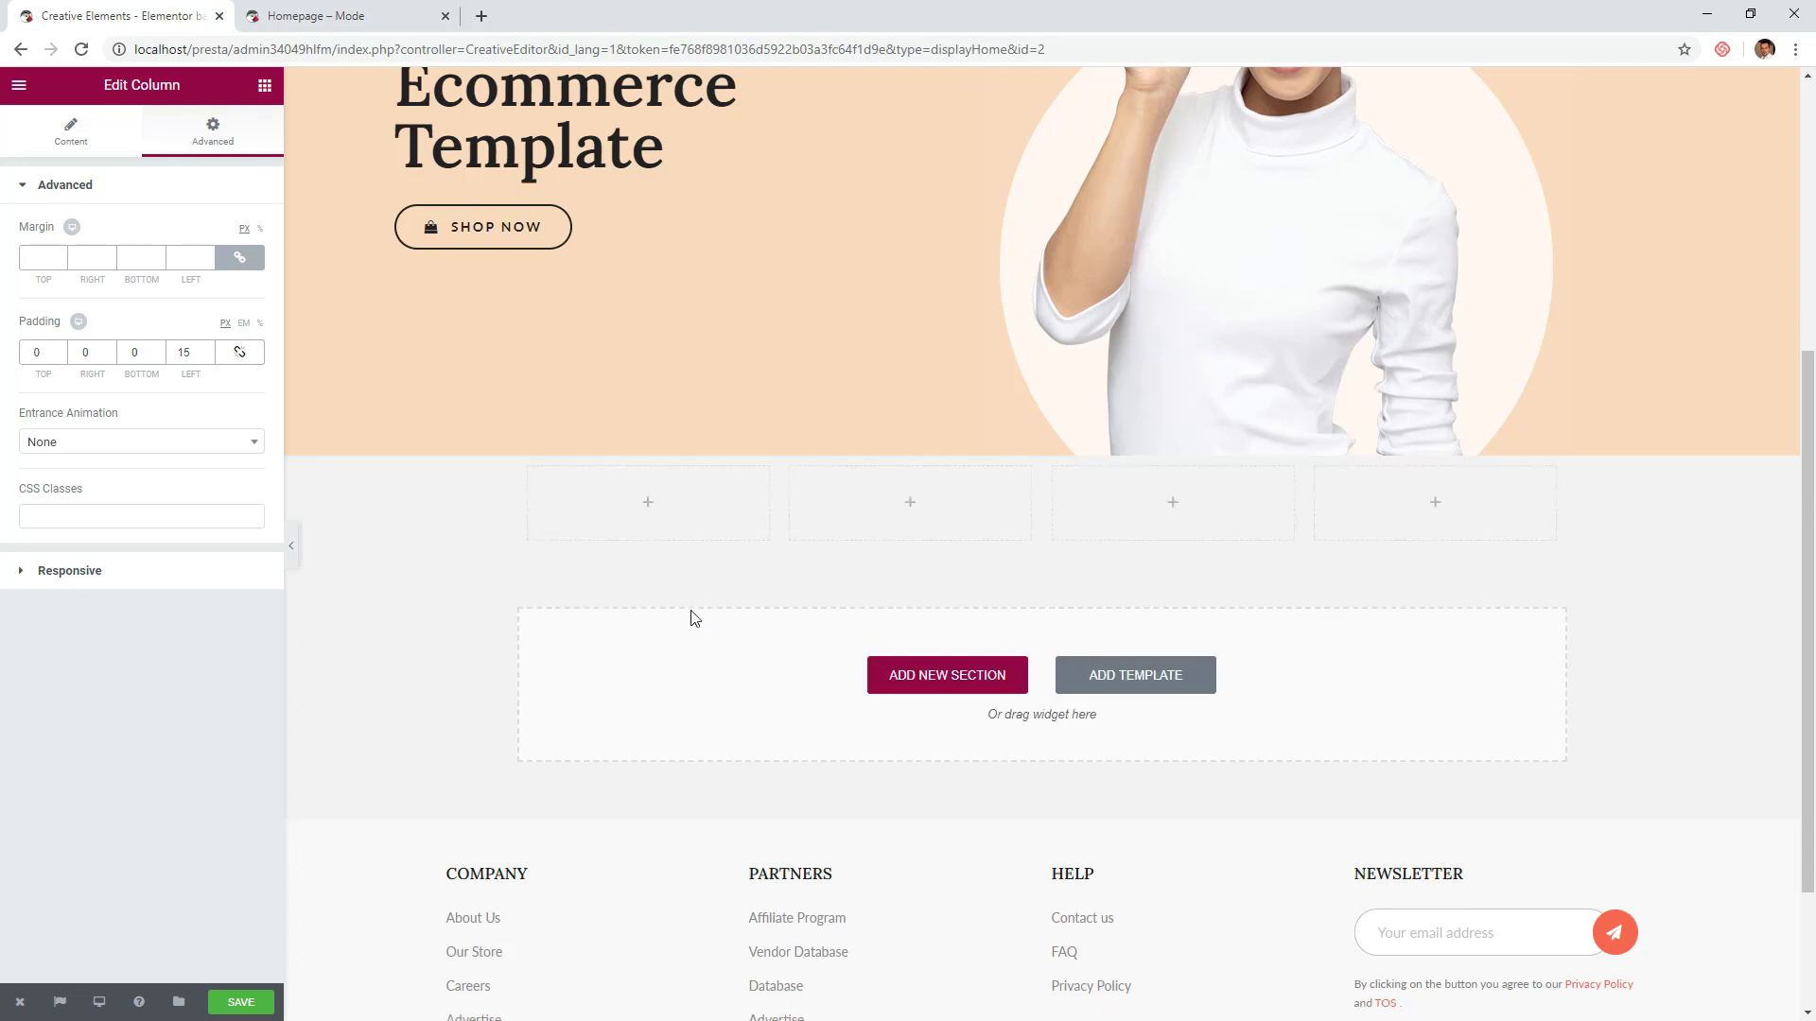
- Give the four-column section a Classic background in #ffffff
click(592, 445)
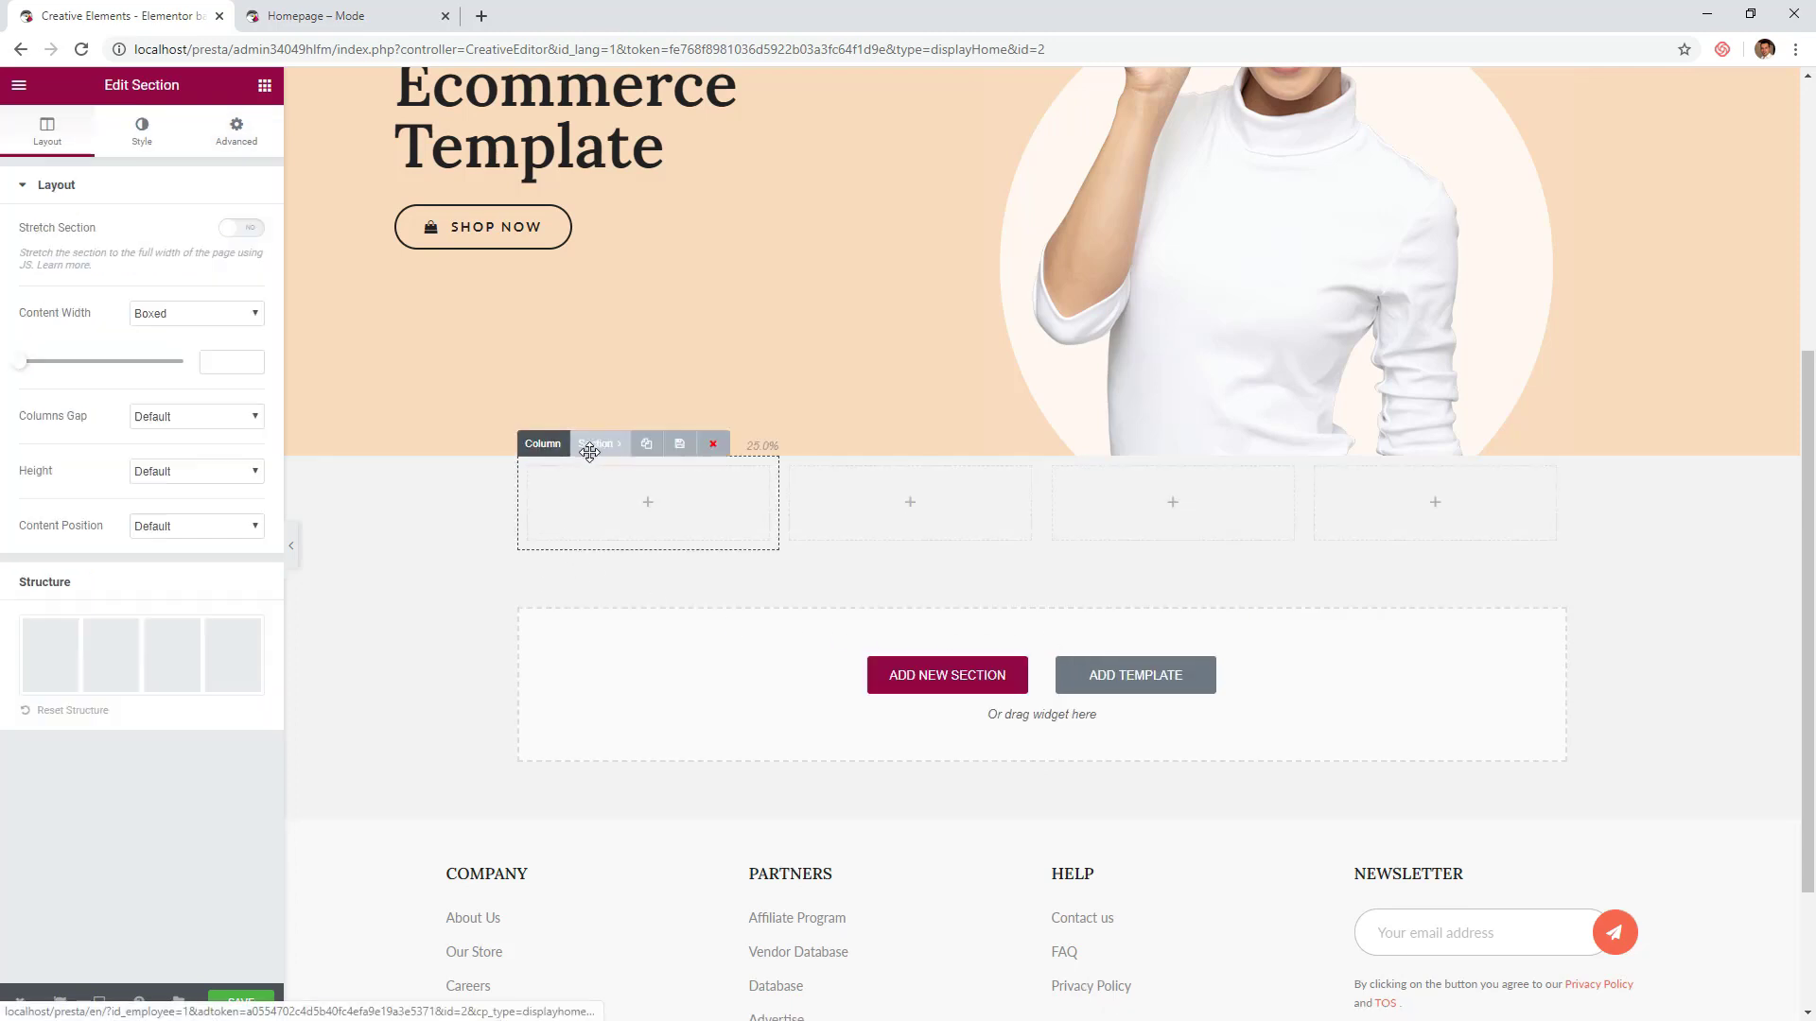
click(141, 132)
click(142, 254)
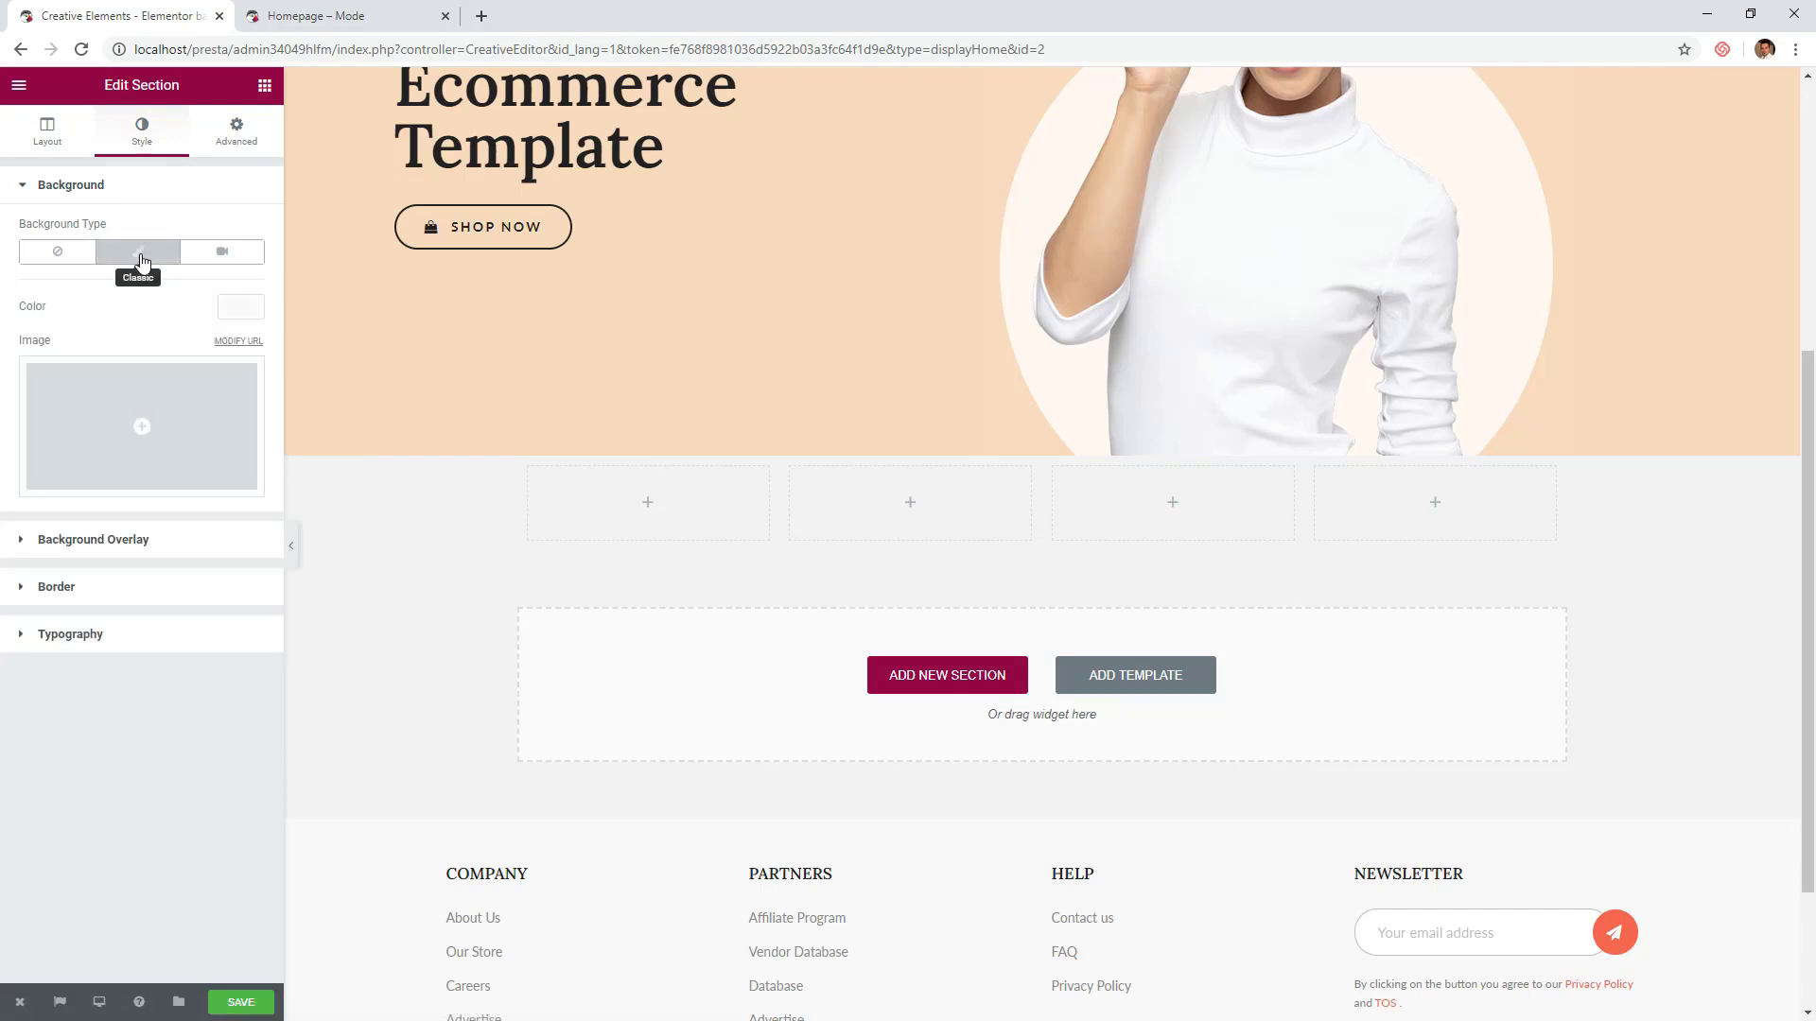
click(233, 306)
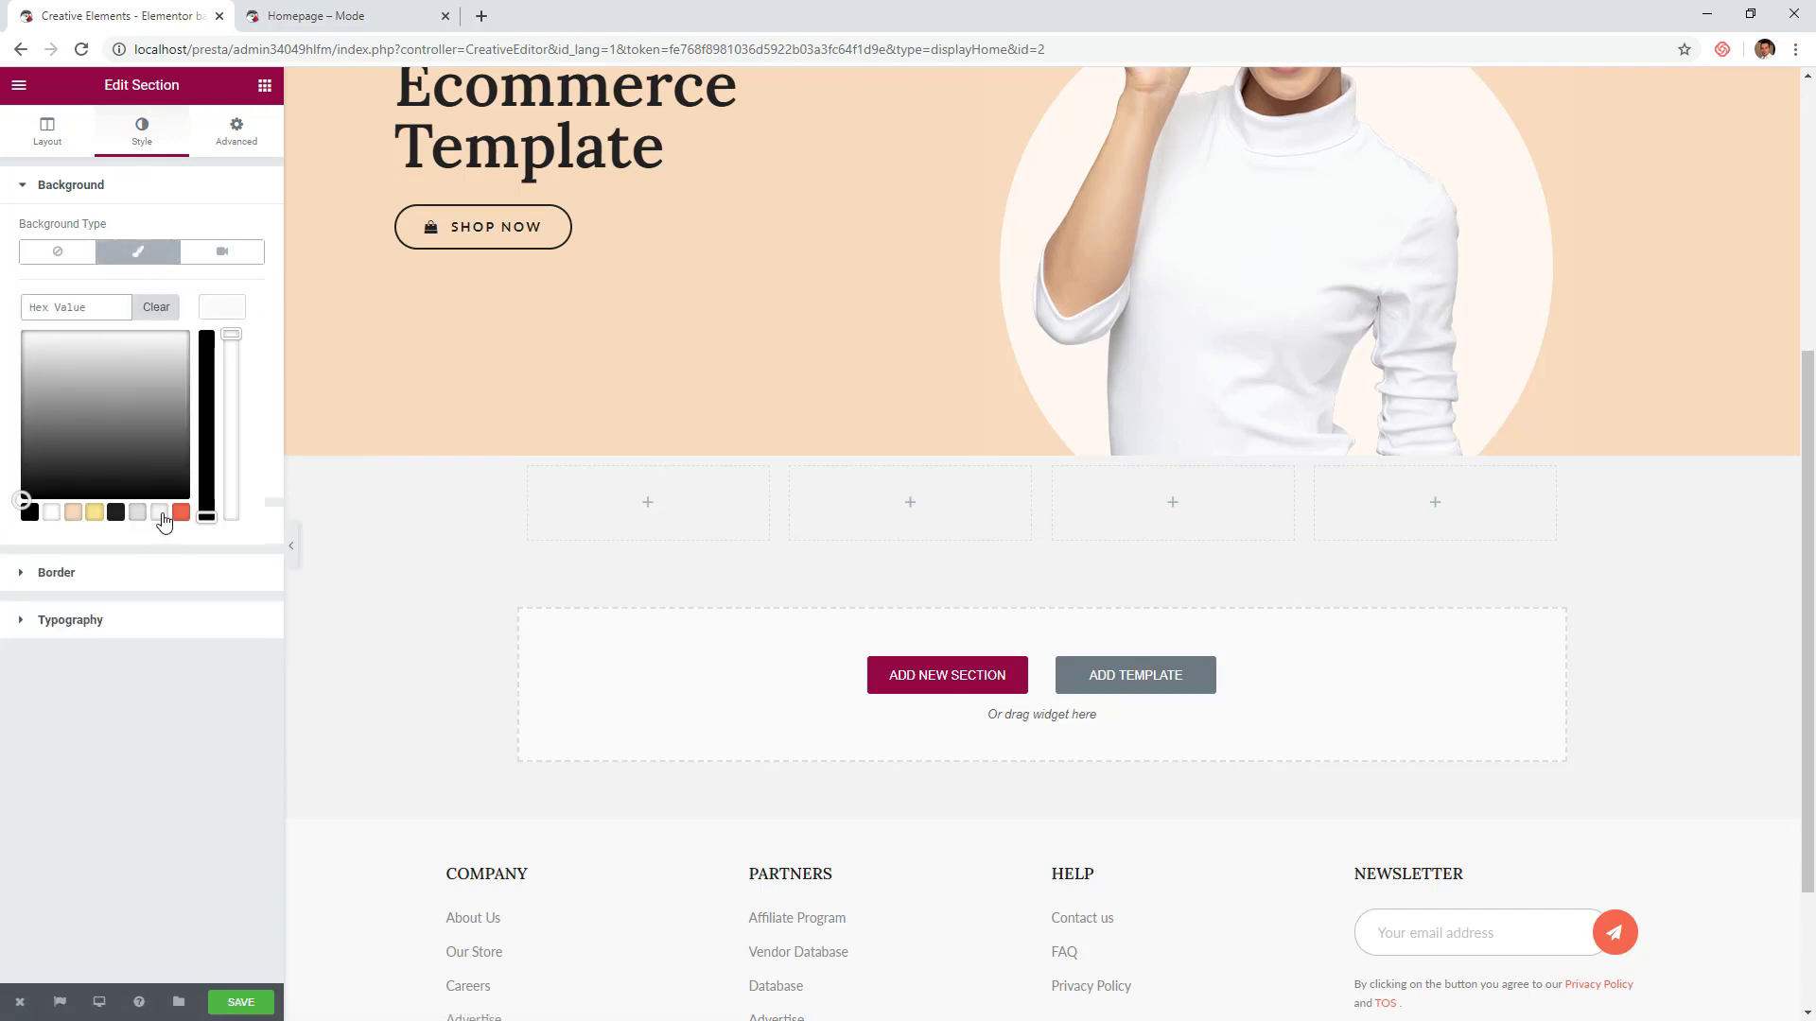
click(52, 516)
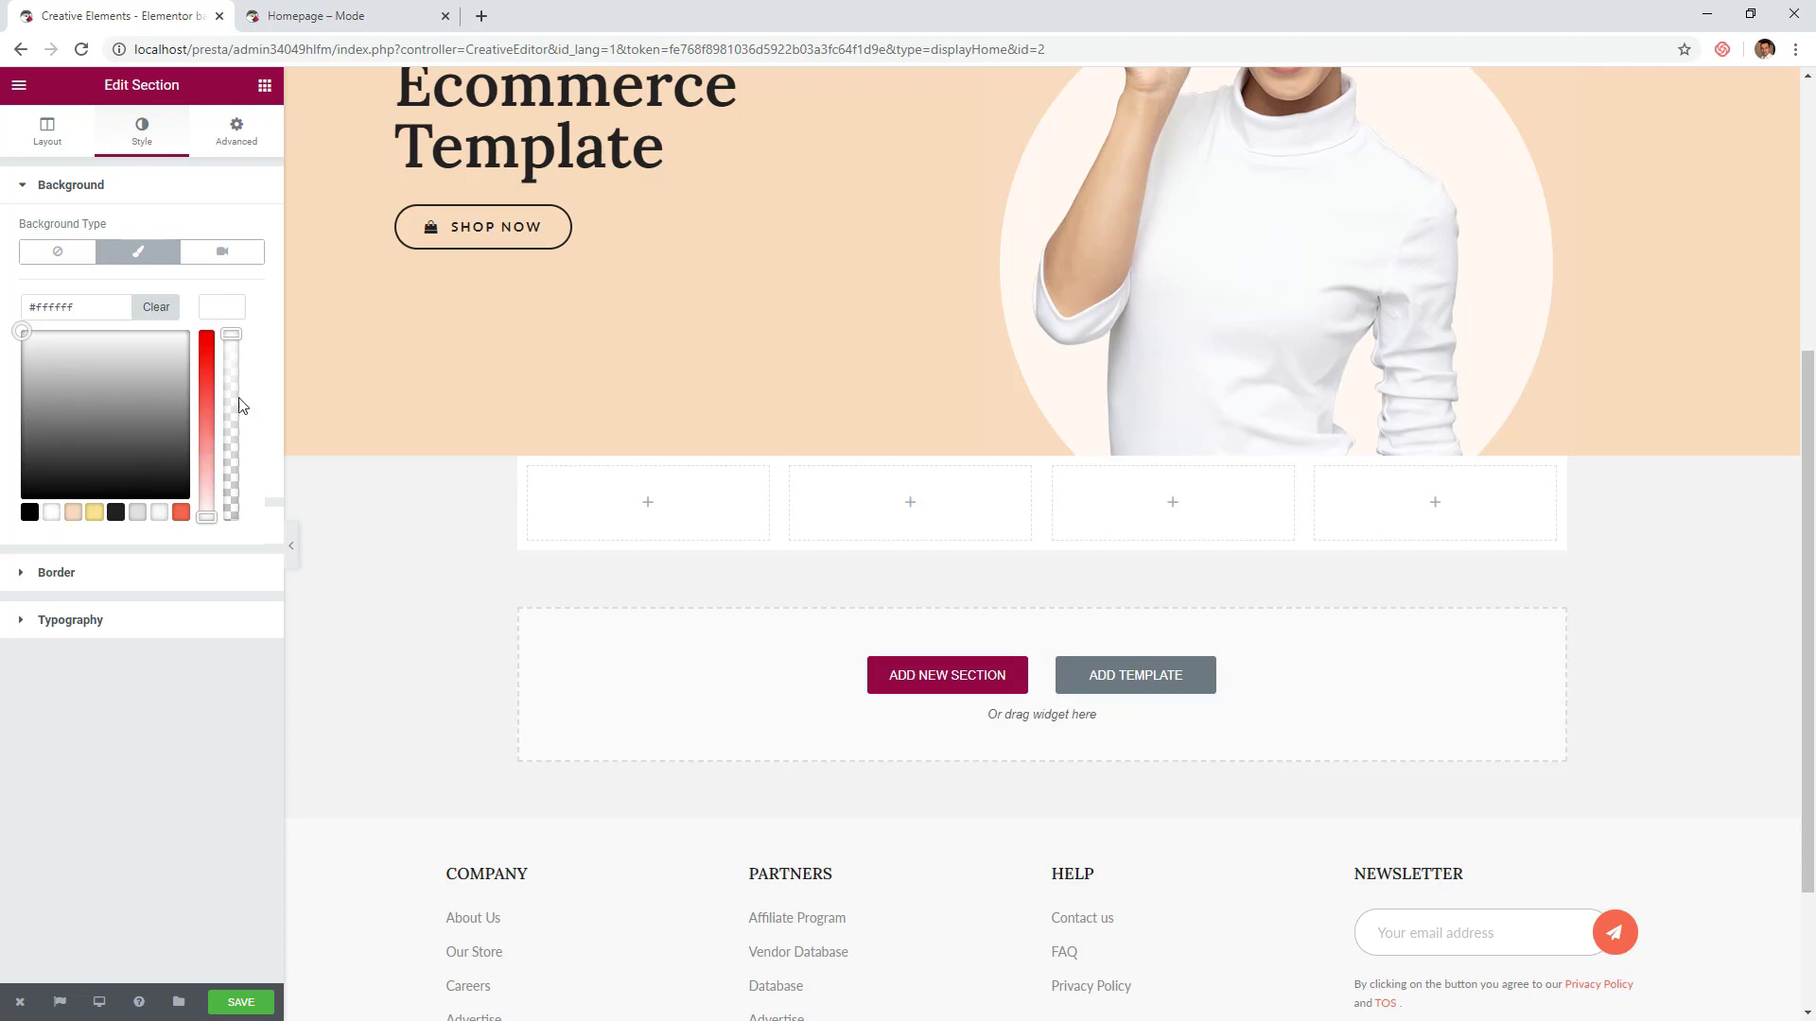
click(221, 306)
- Stretch the four-column section to full page width and set its boxed content width to 1400
click(67, 130)
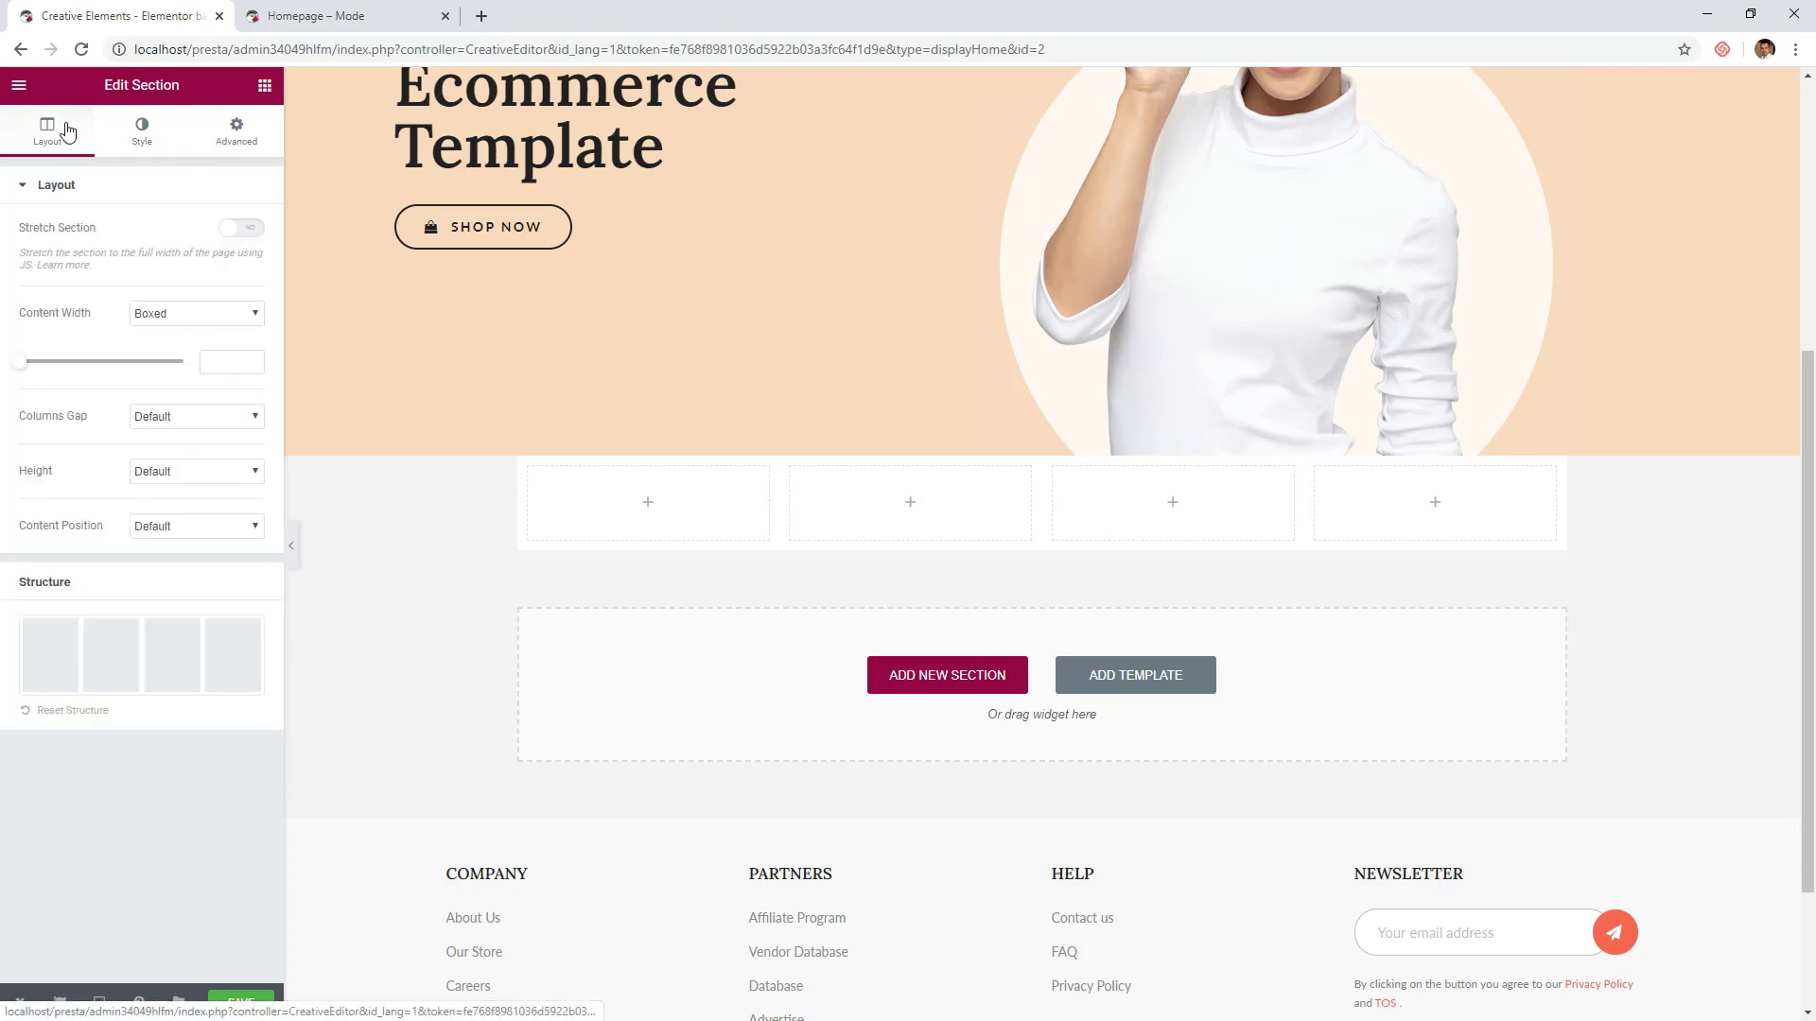
click(241, 237)
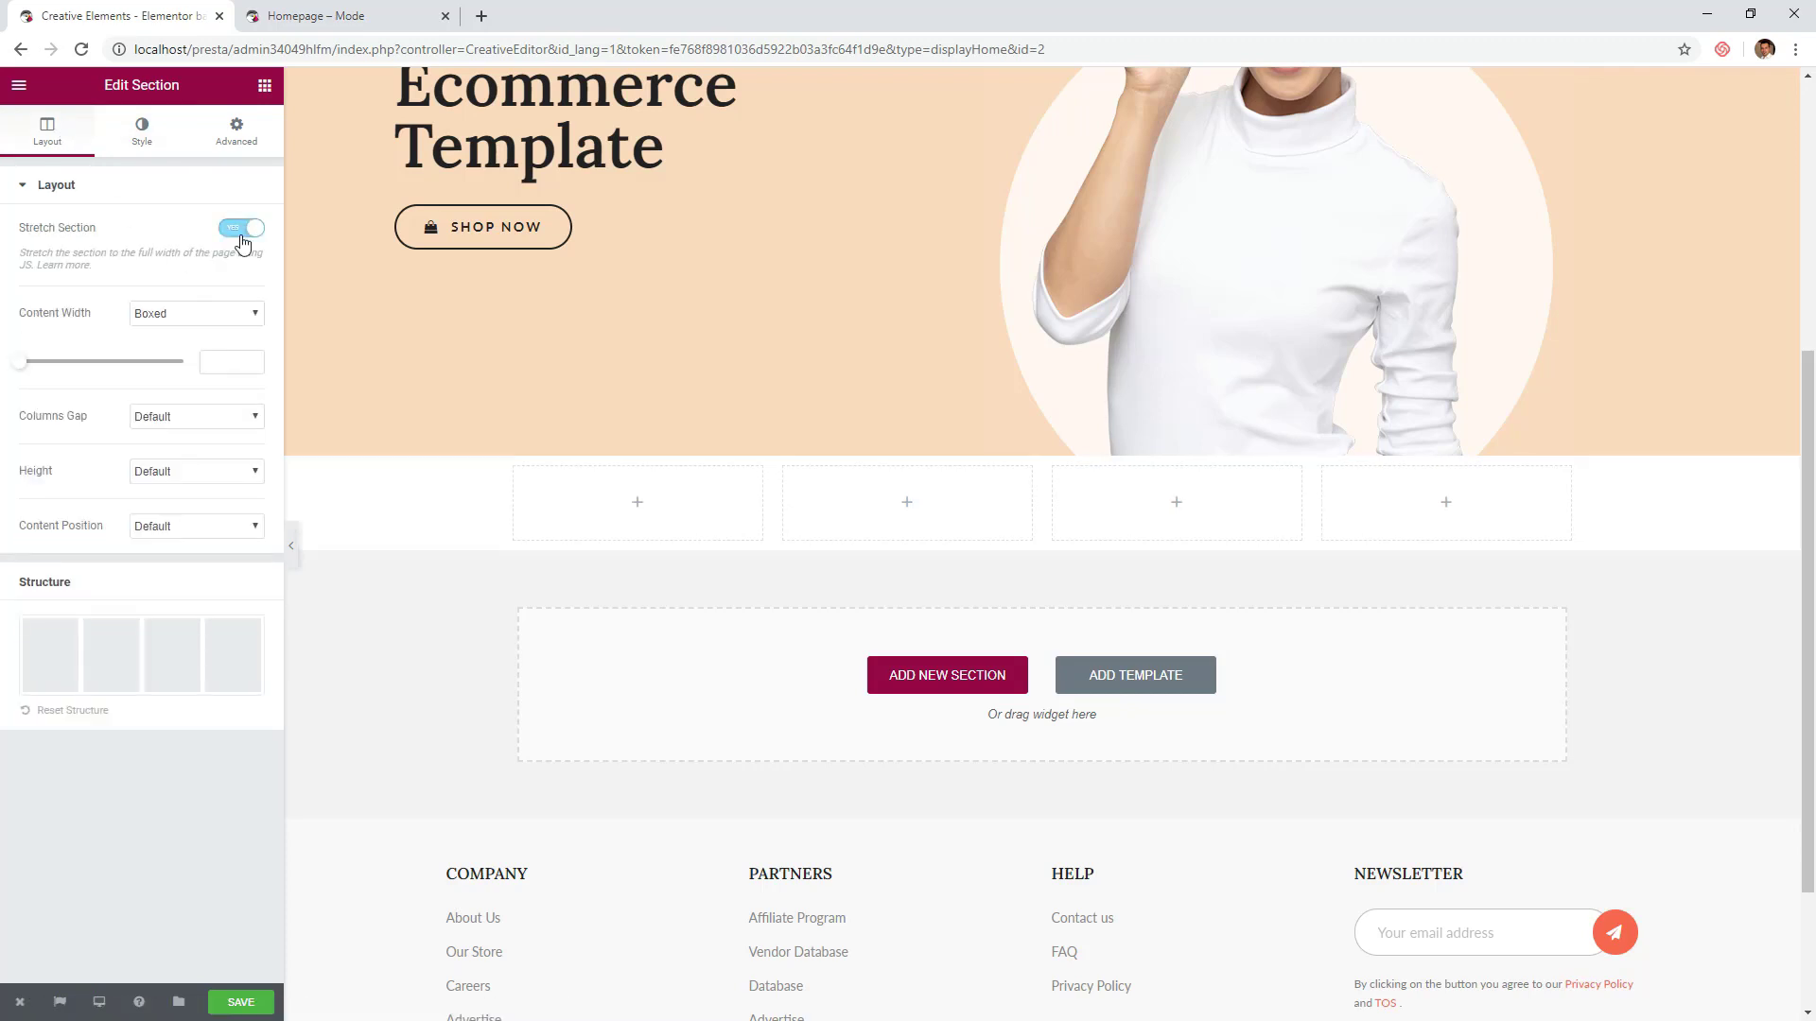
click(212, 360)
text(1400)
- Set the four-column section's padding to 40 px at top and bottom only, with the sides unlinked
click(165, 142)
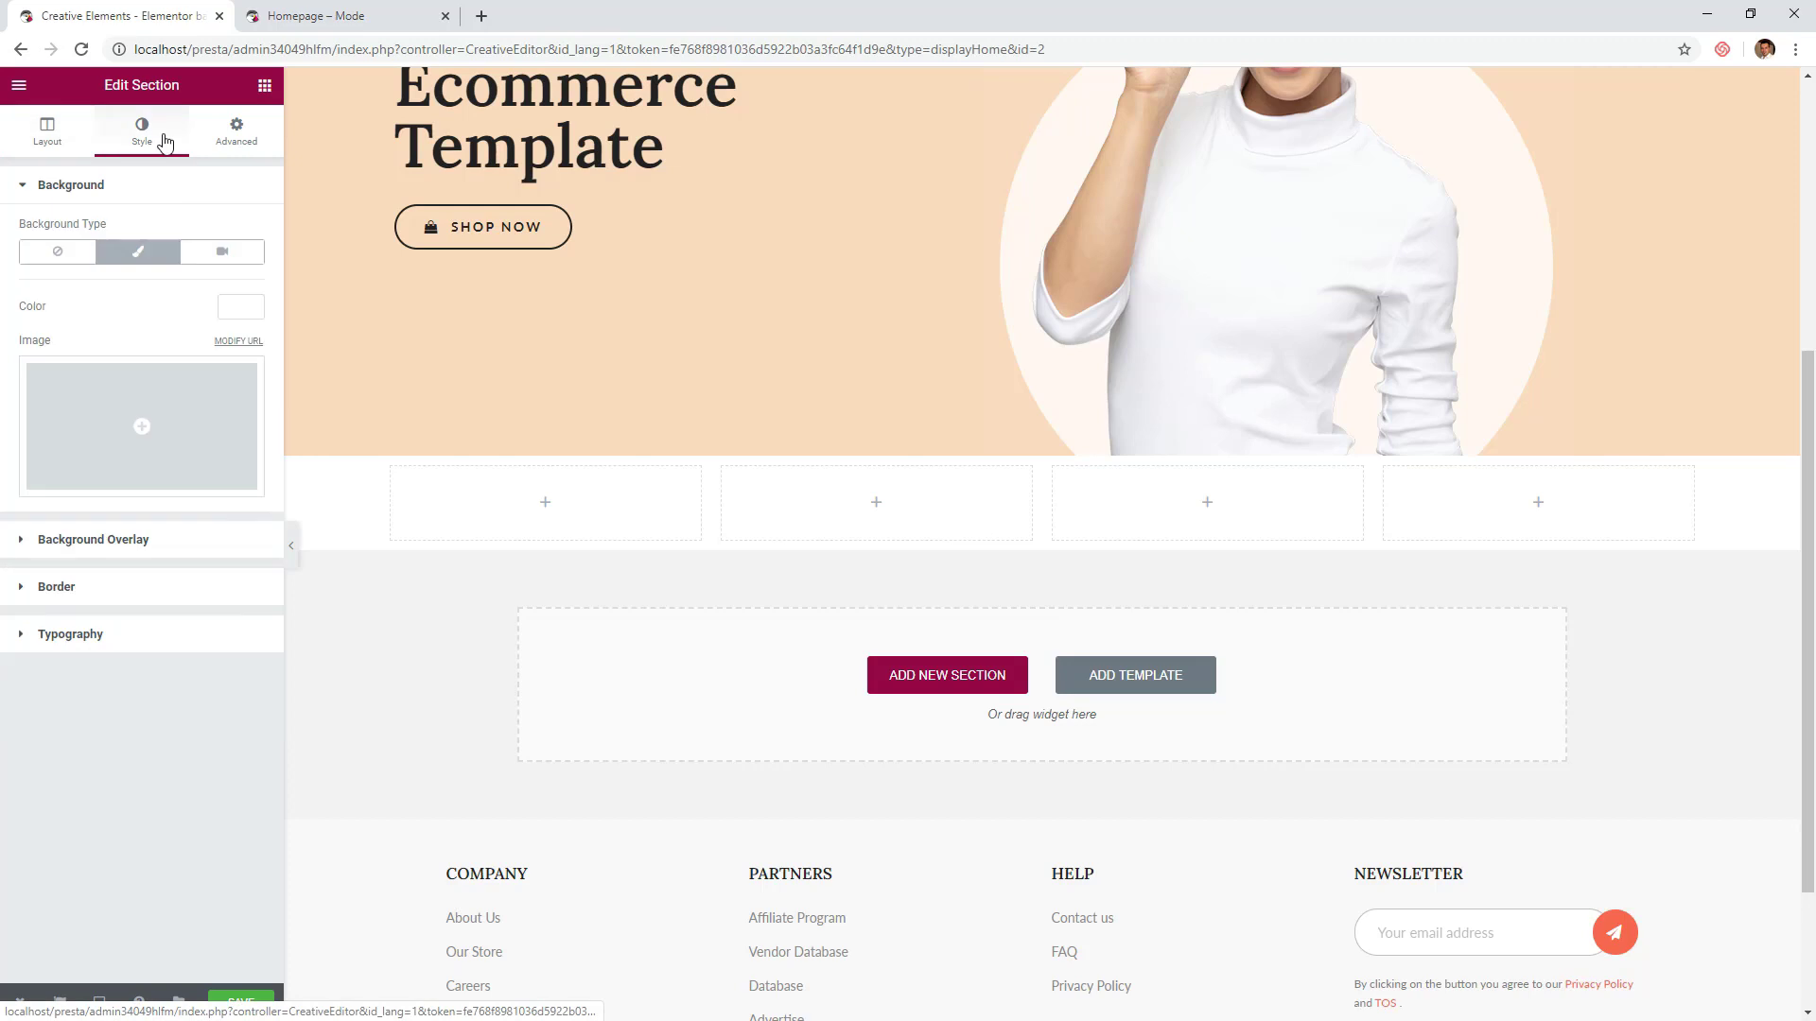
click(258, 146)
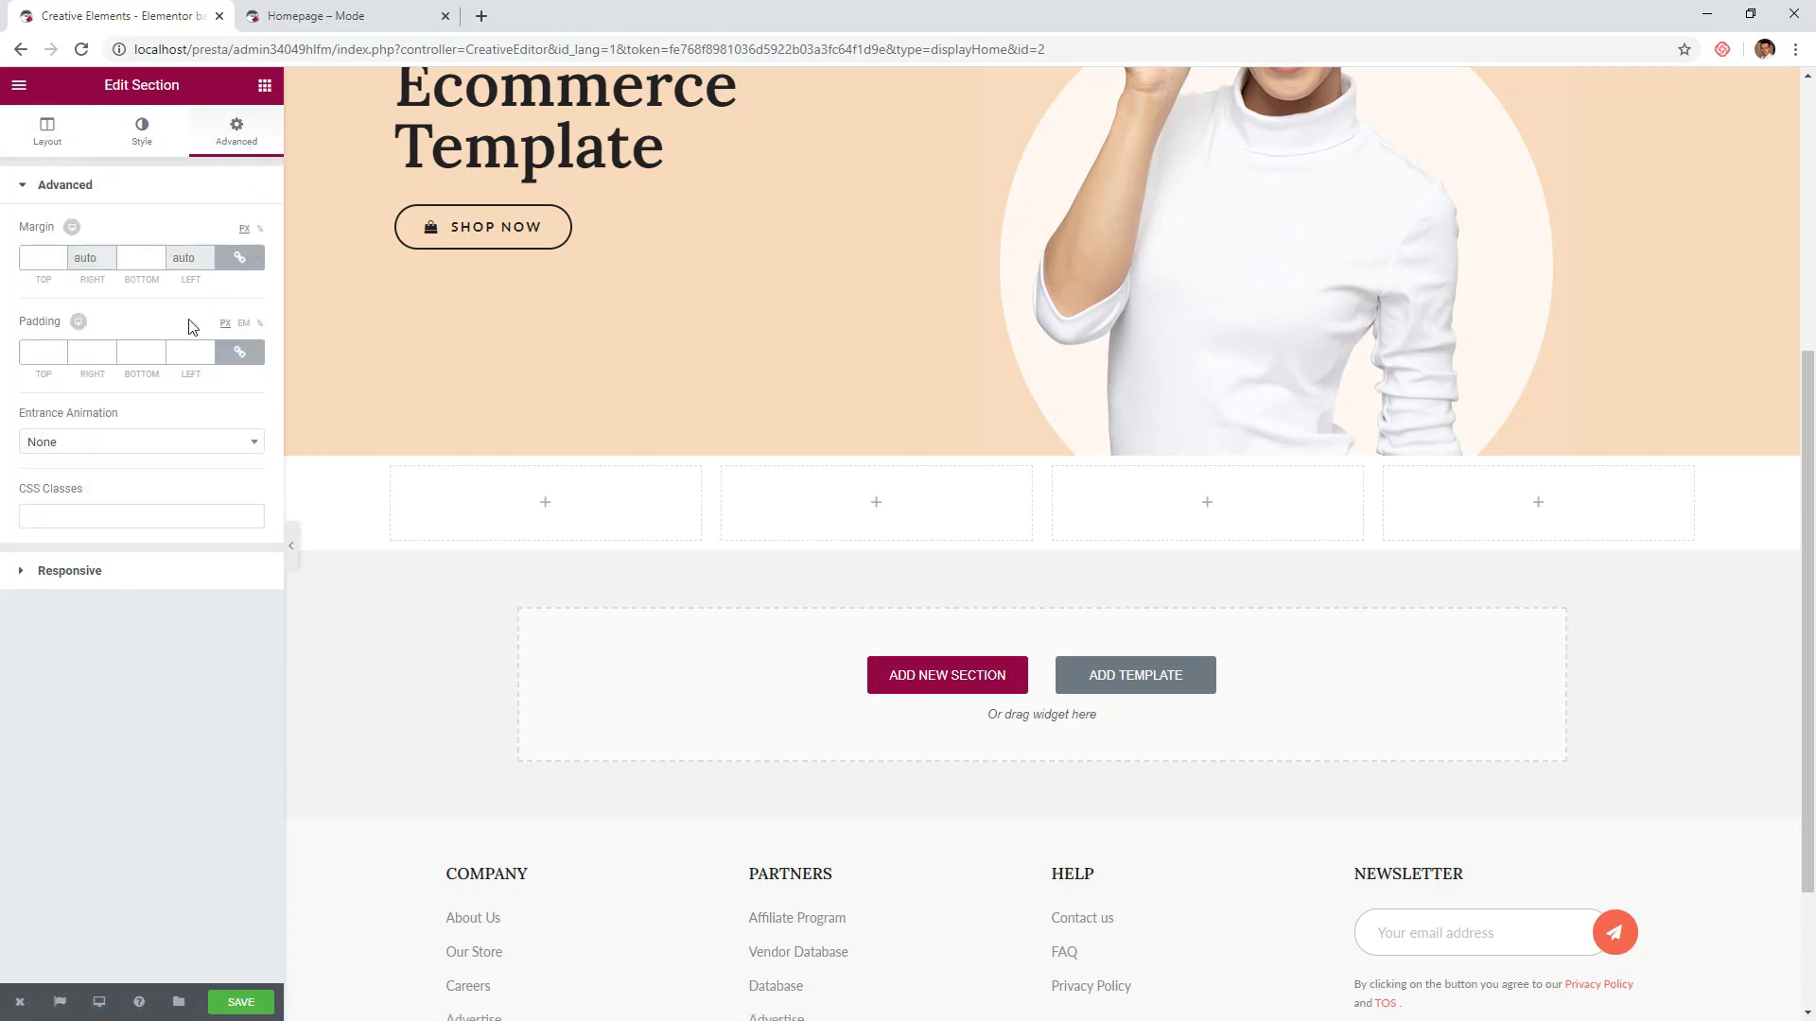
click(240, 352)
text(40)
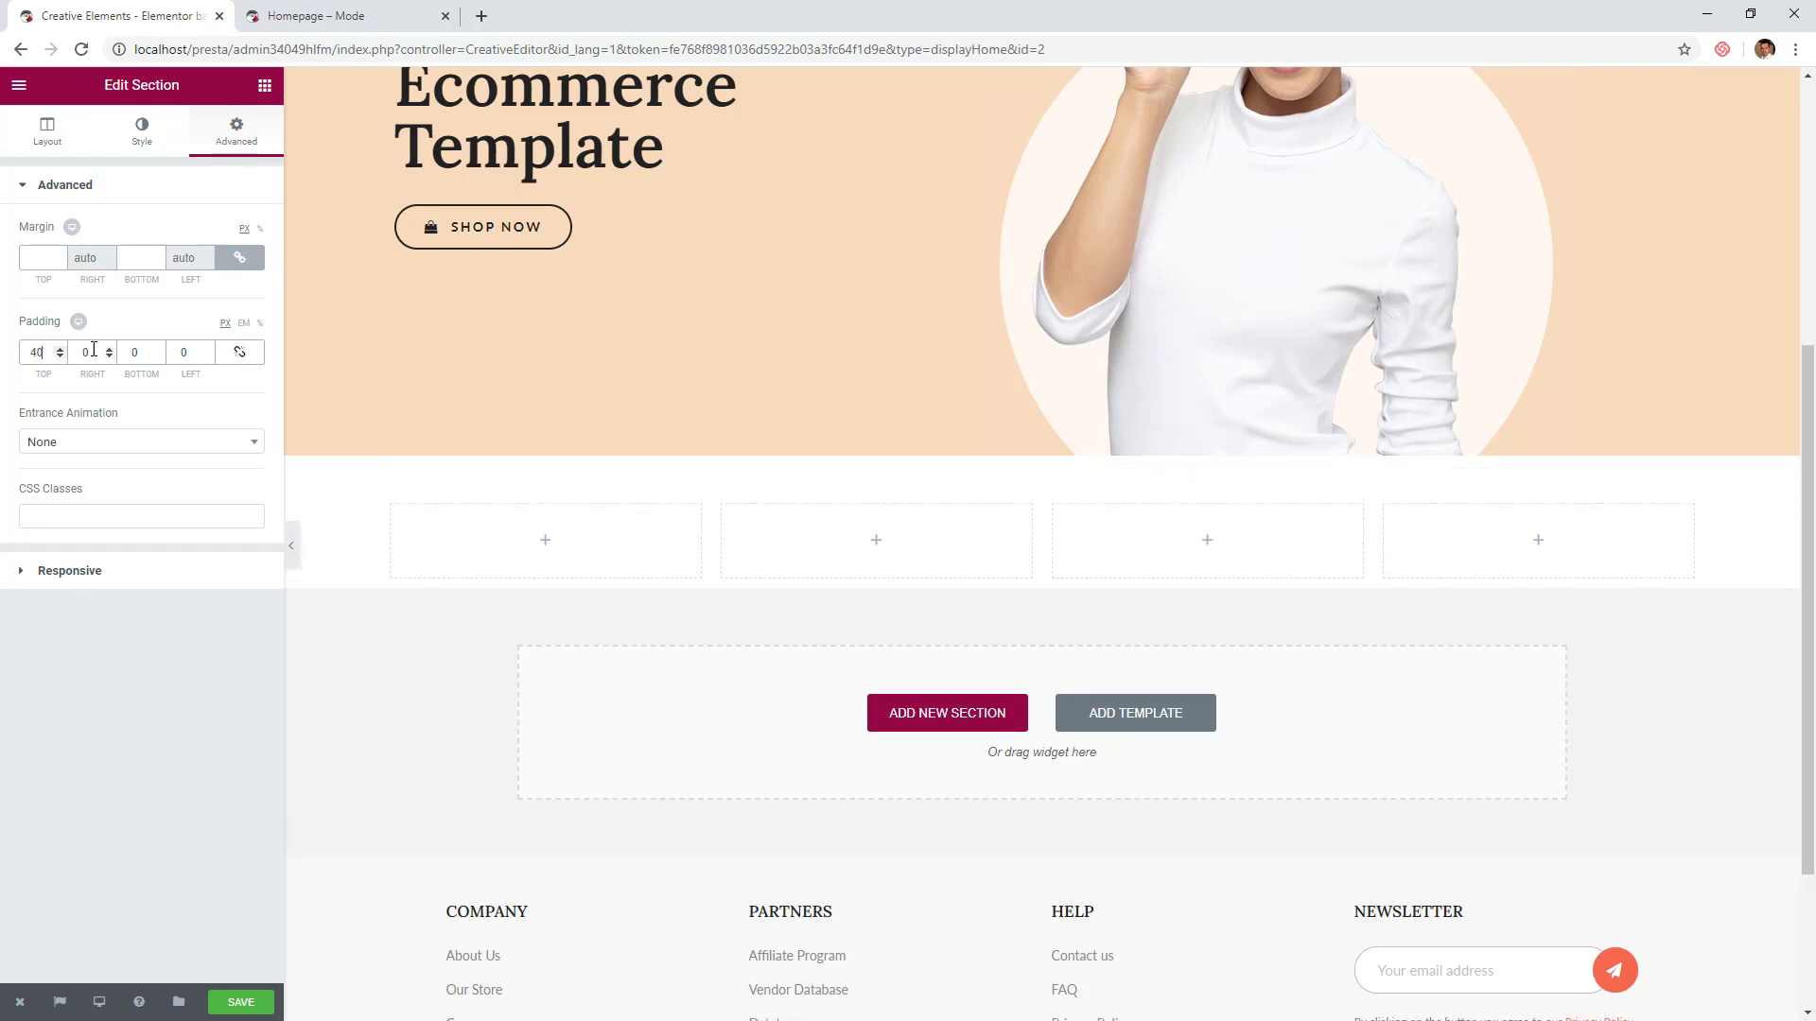
click(124, 353)
text(40)
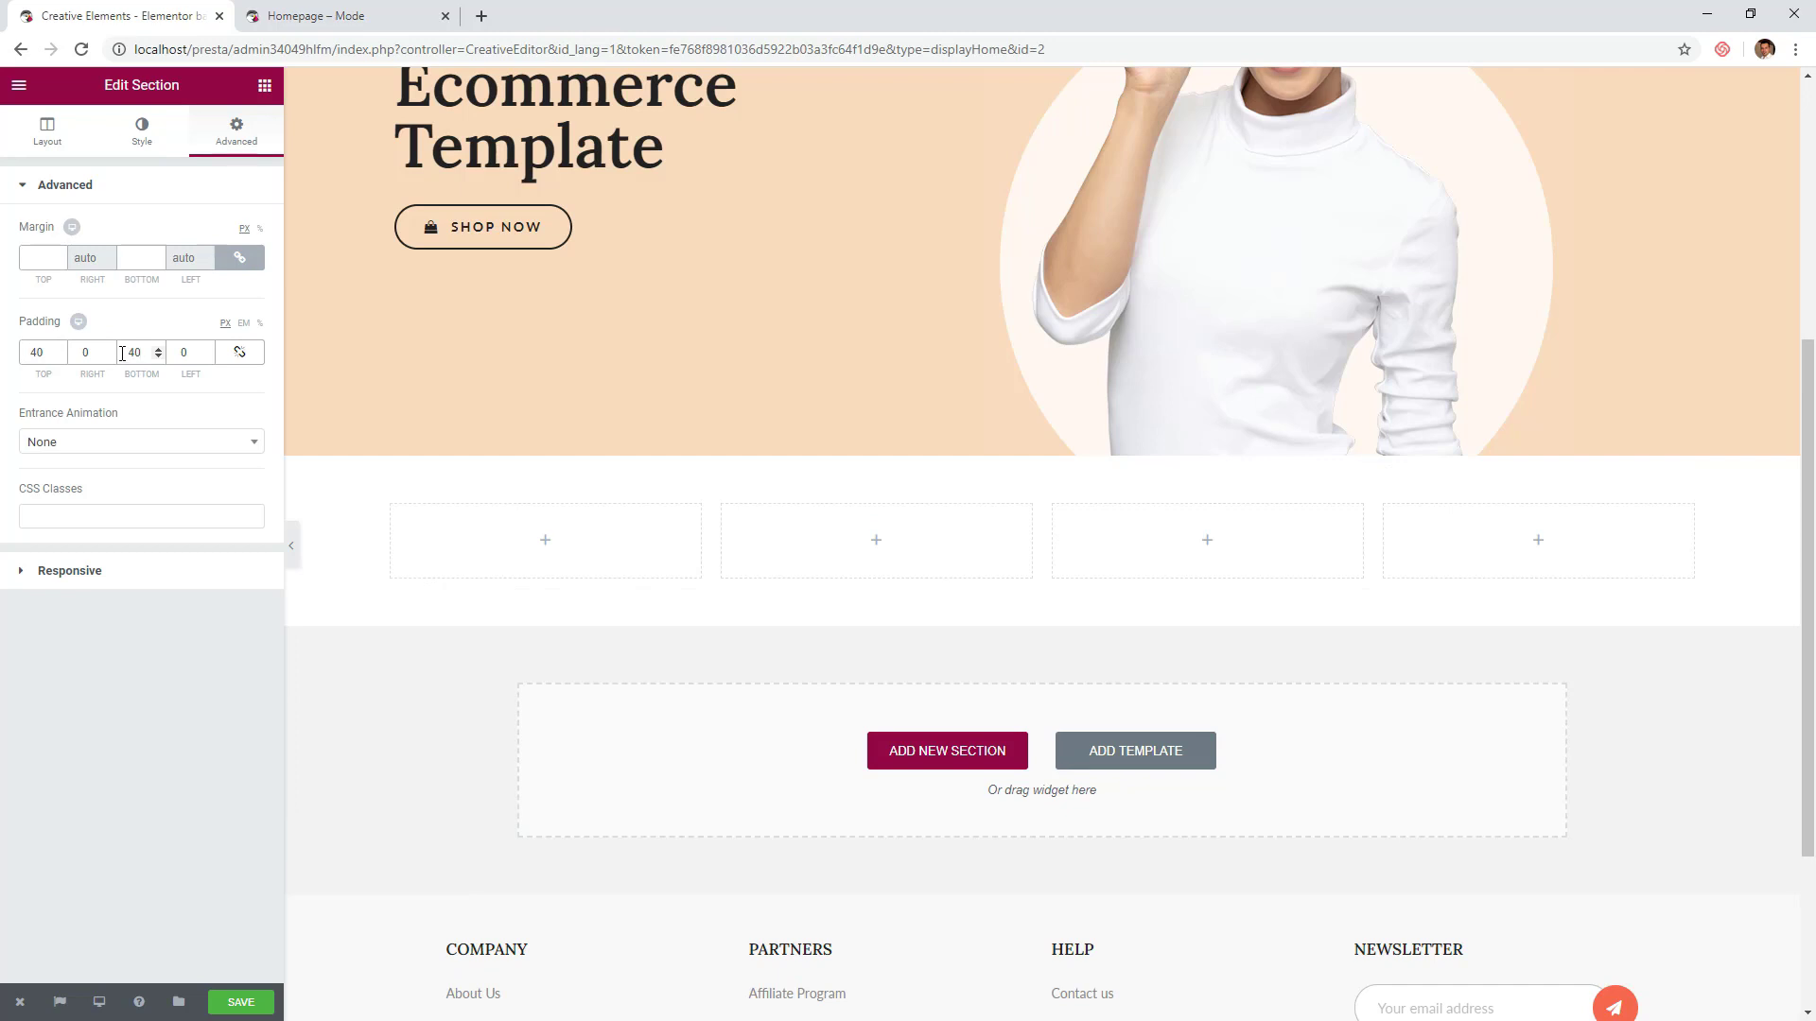
- Add an Icon Box widget to the first column of the four-column section and set its icon position to Left
click(265, 85)
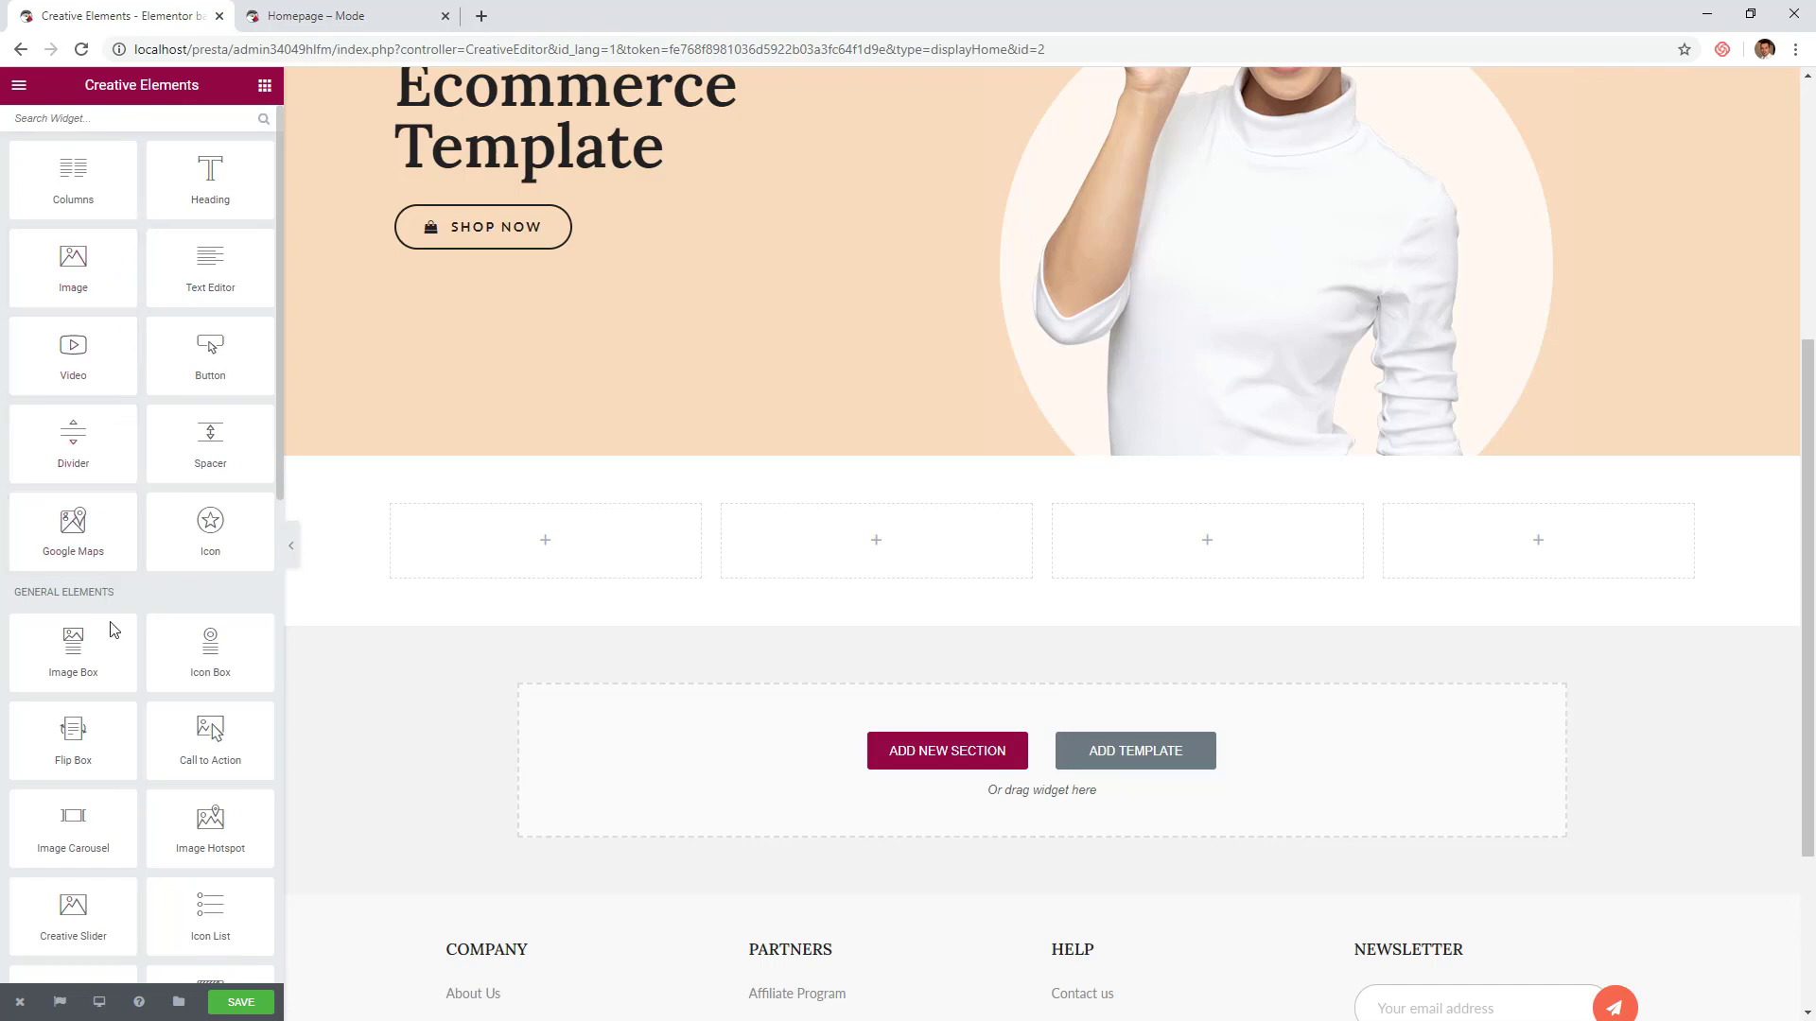
drag(206, 658, 609, 558)
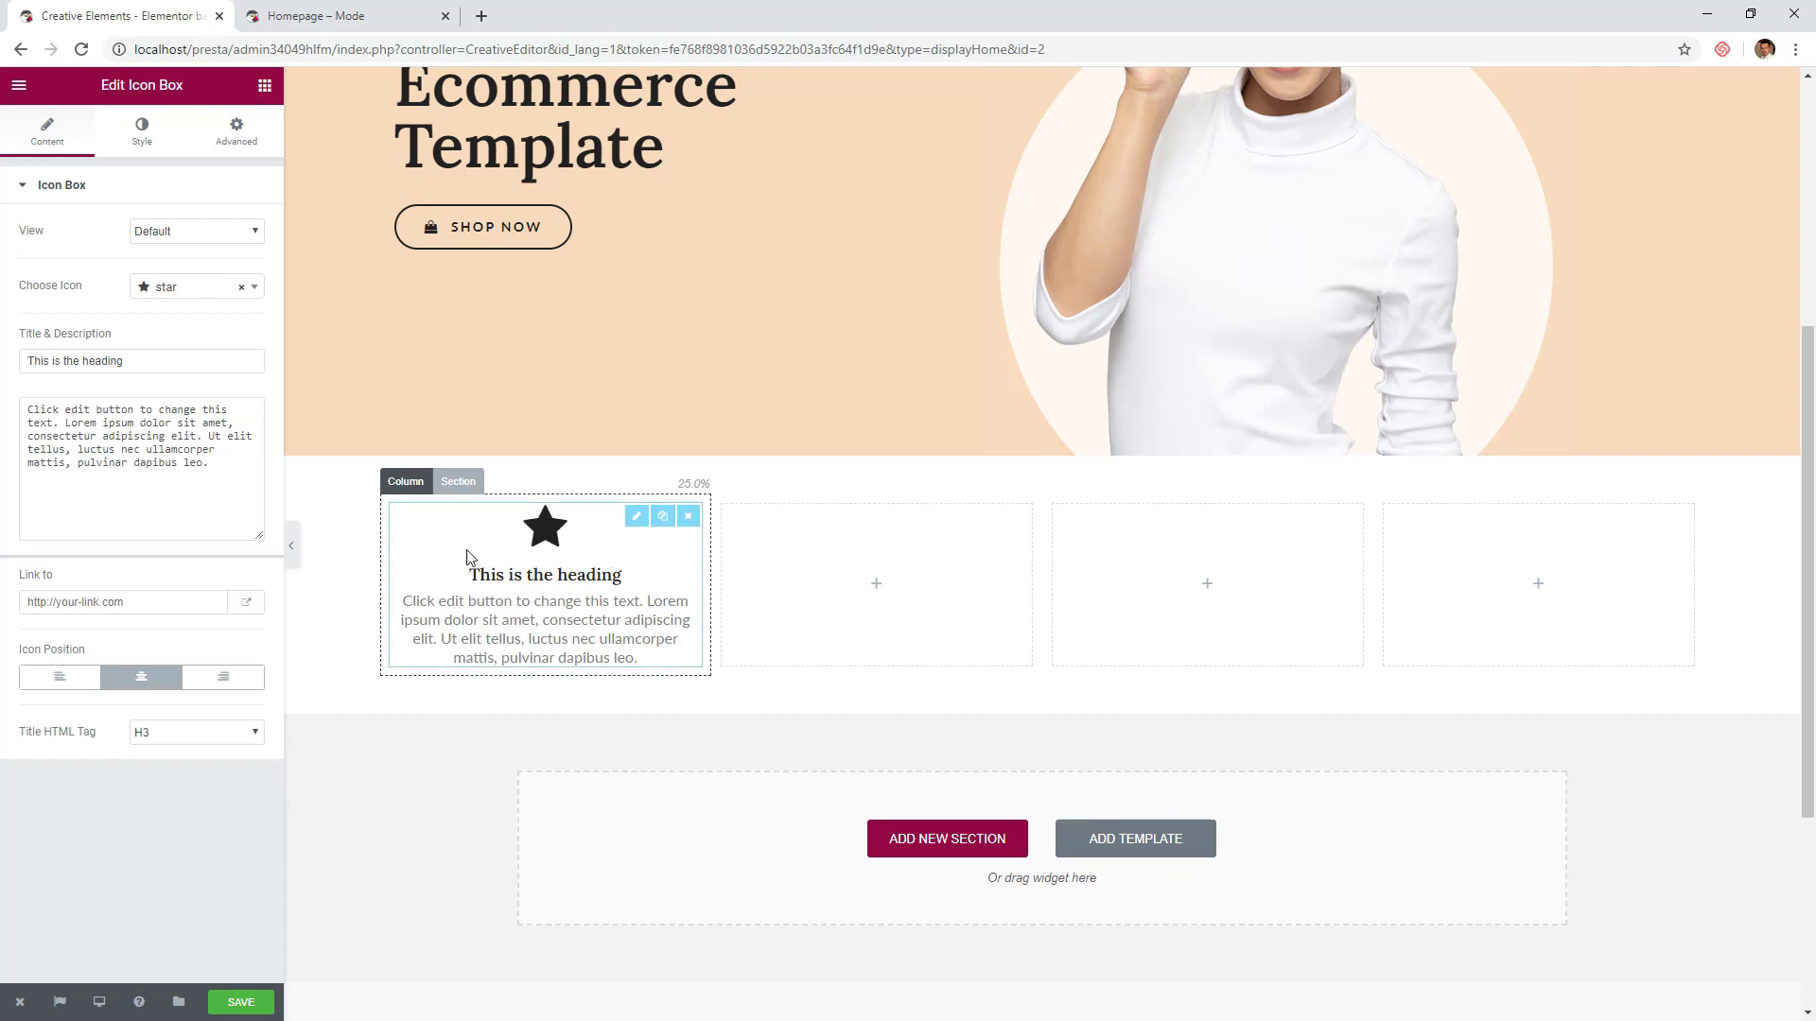
click(63, 679)
click(224, 679)
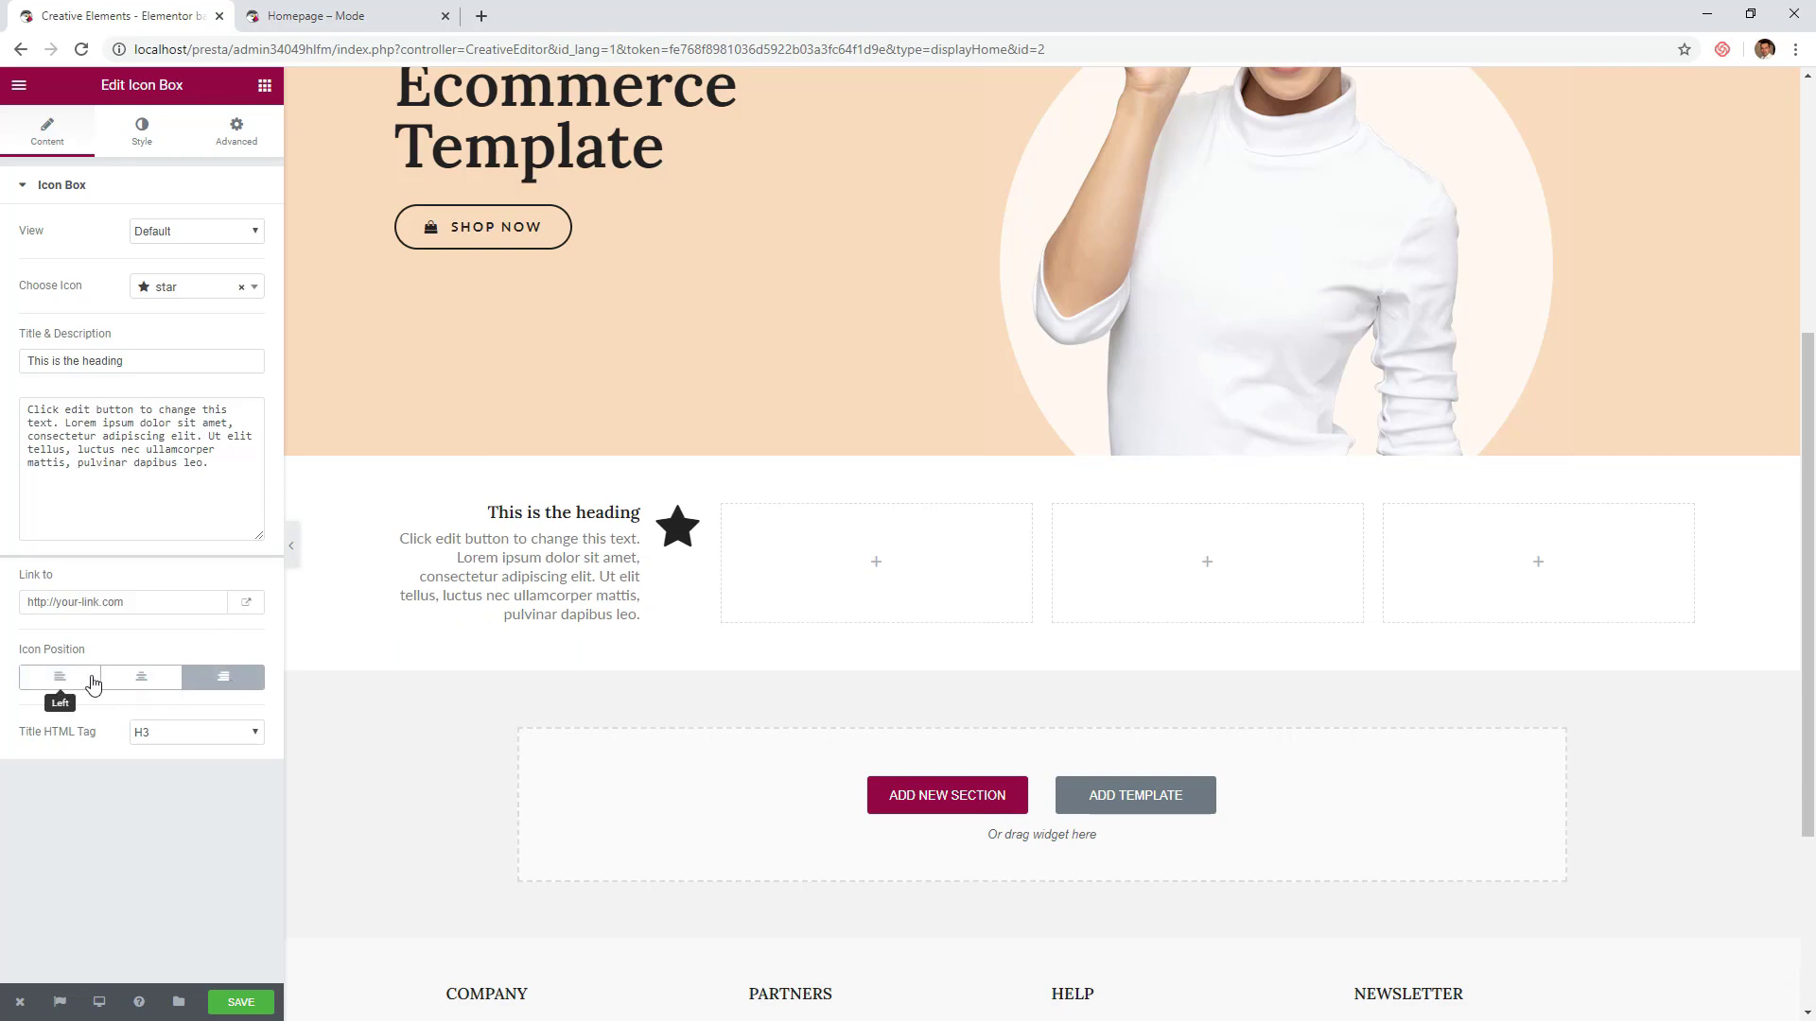
click(59, 679)
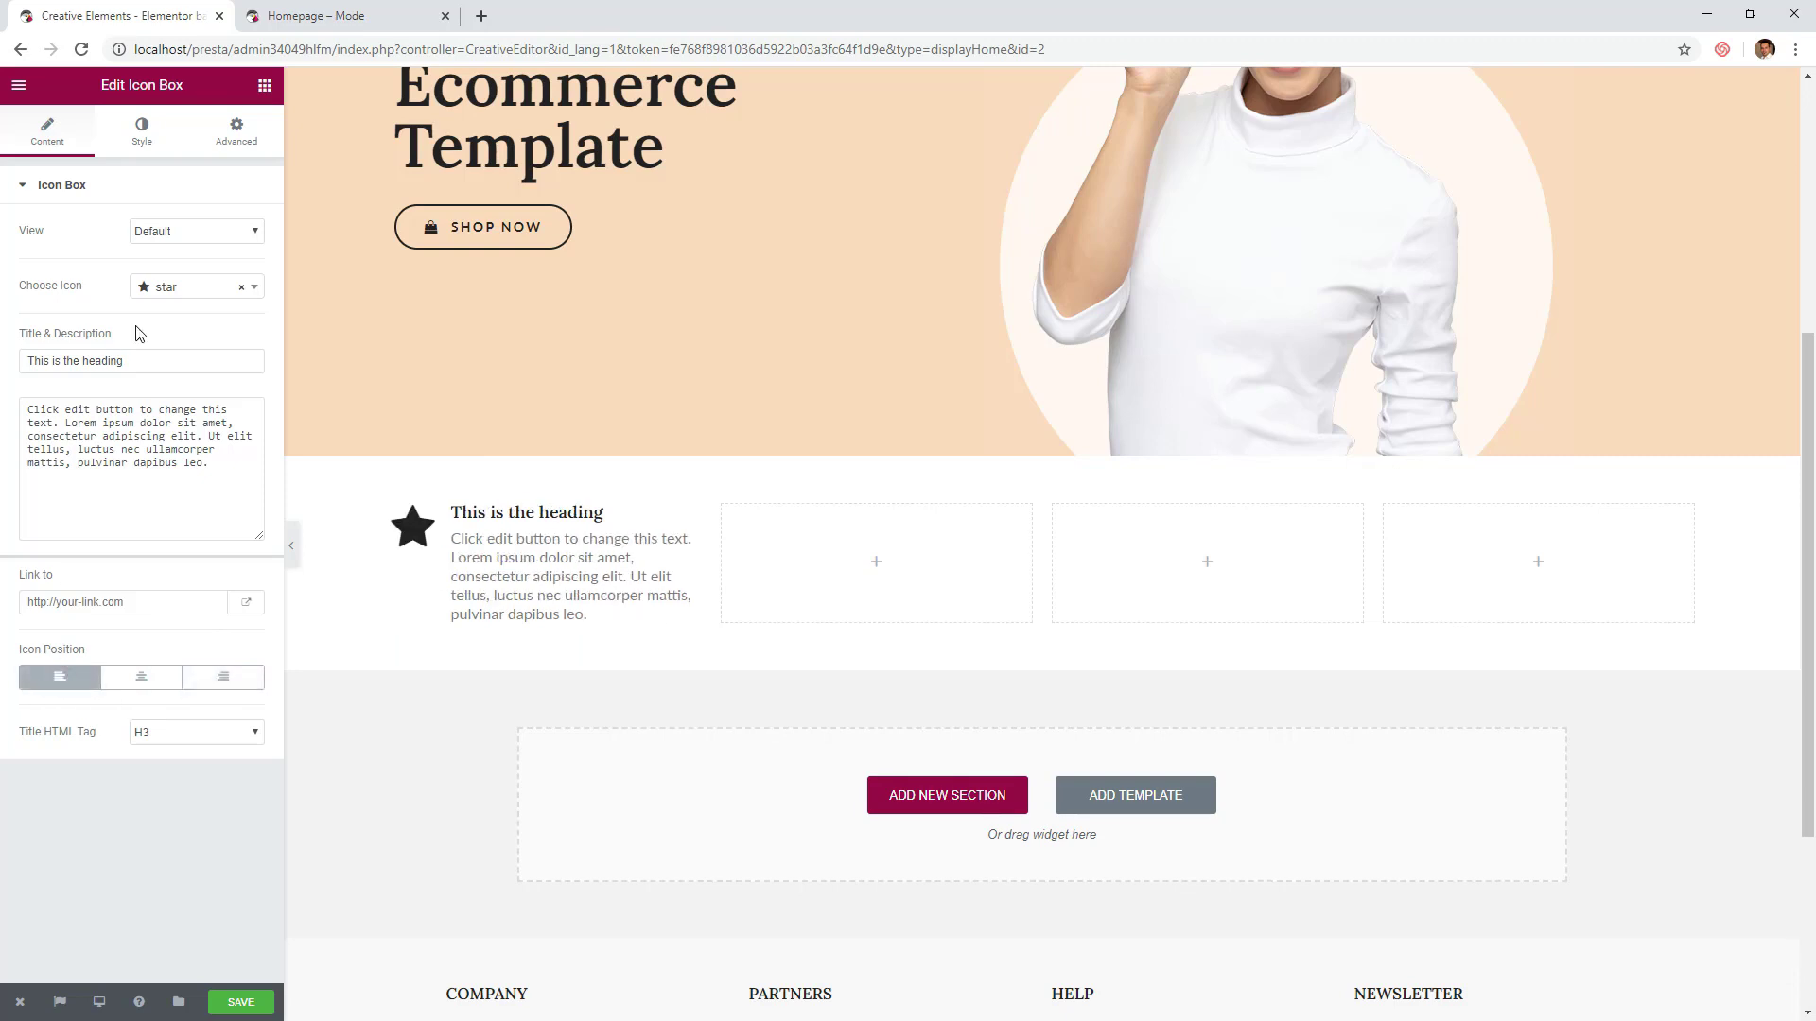
- Give the icon box's icon the coral palette swatch as primary color and an icon size of 24
click(153, 144)
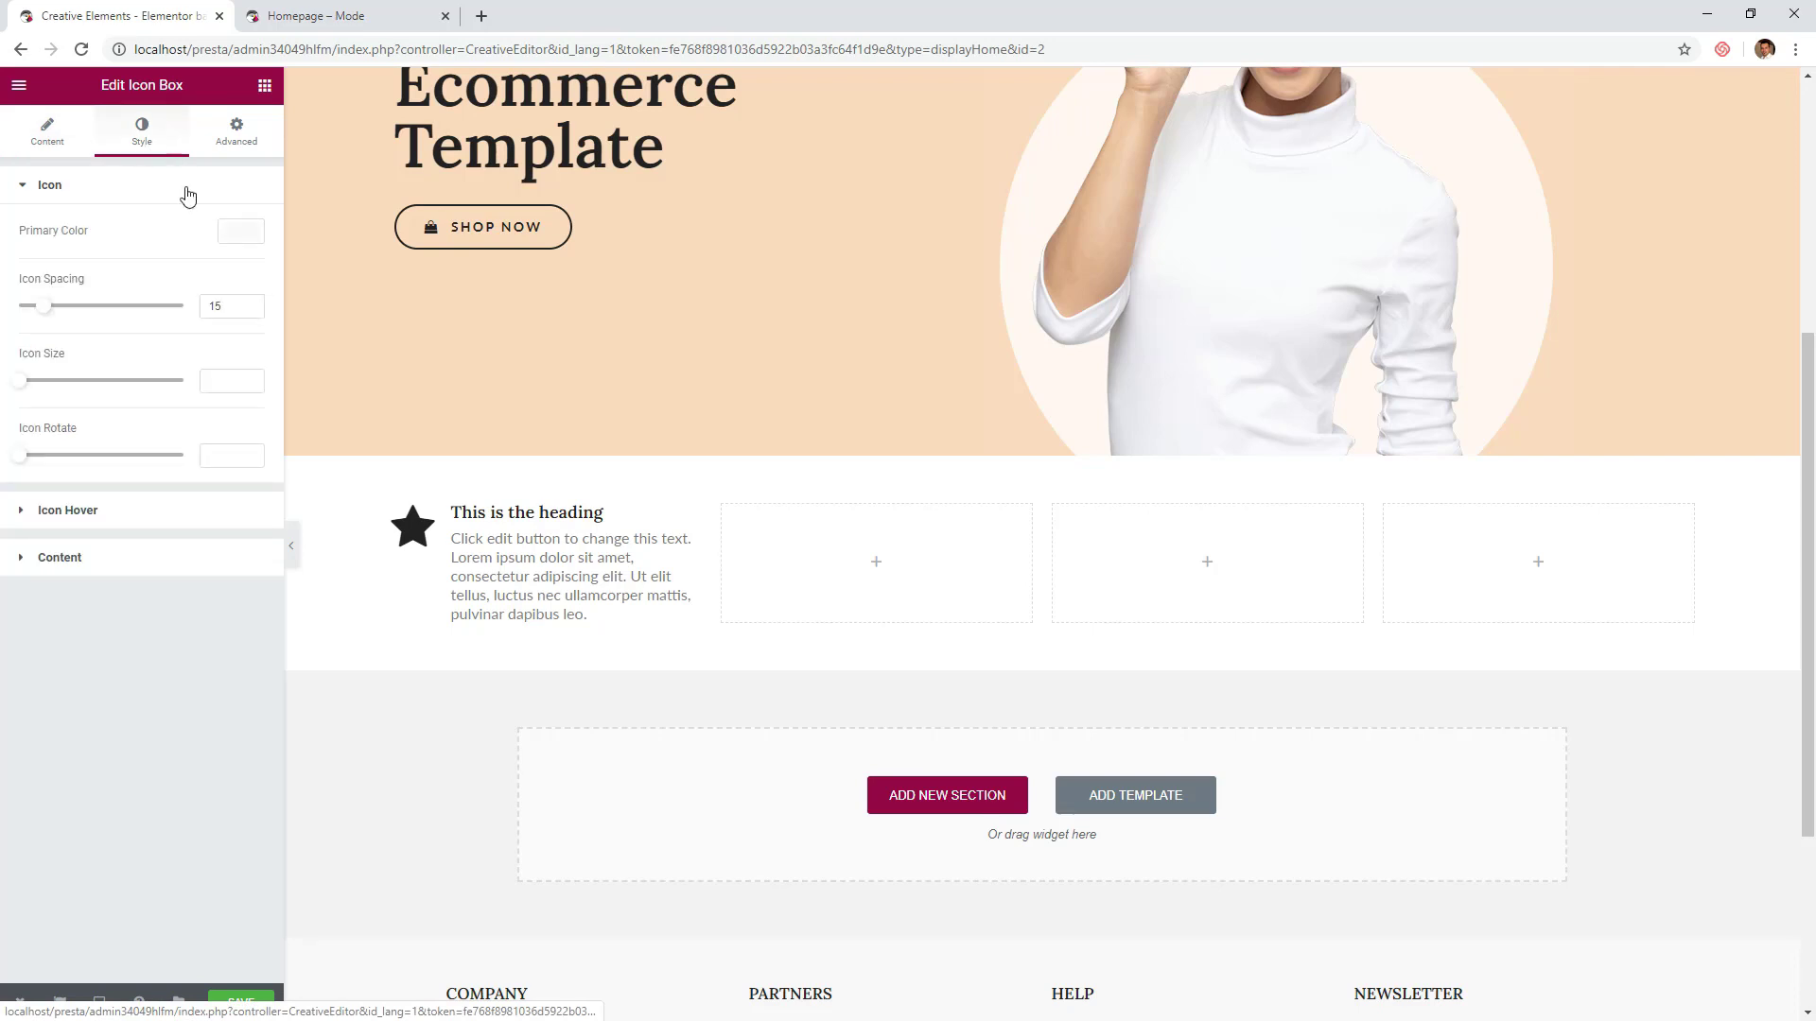
click(232, 231)
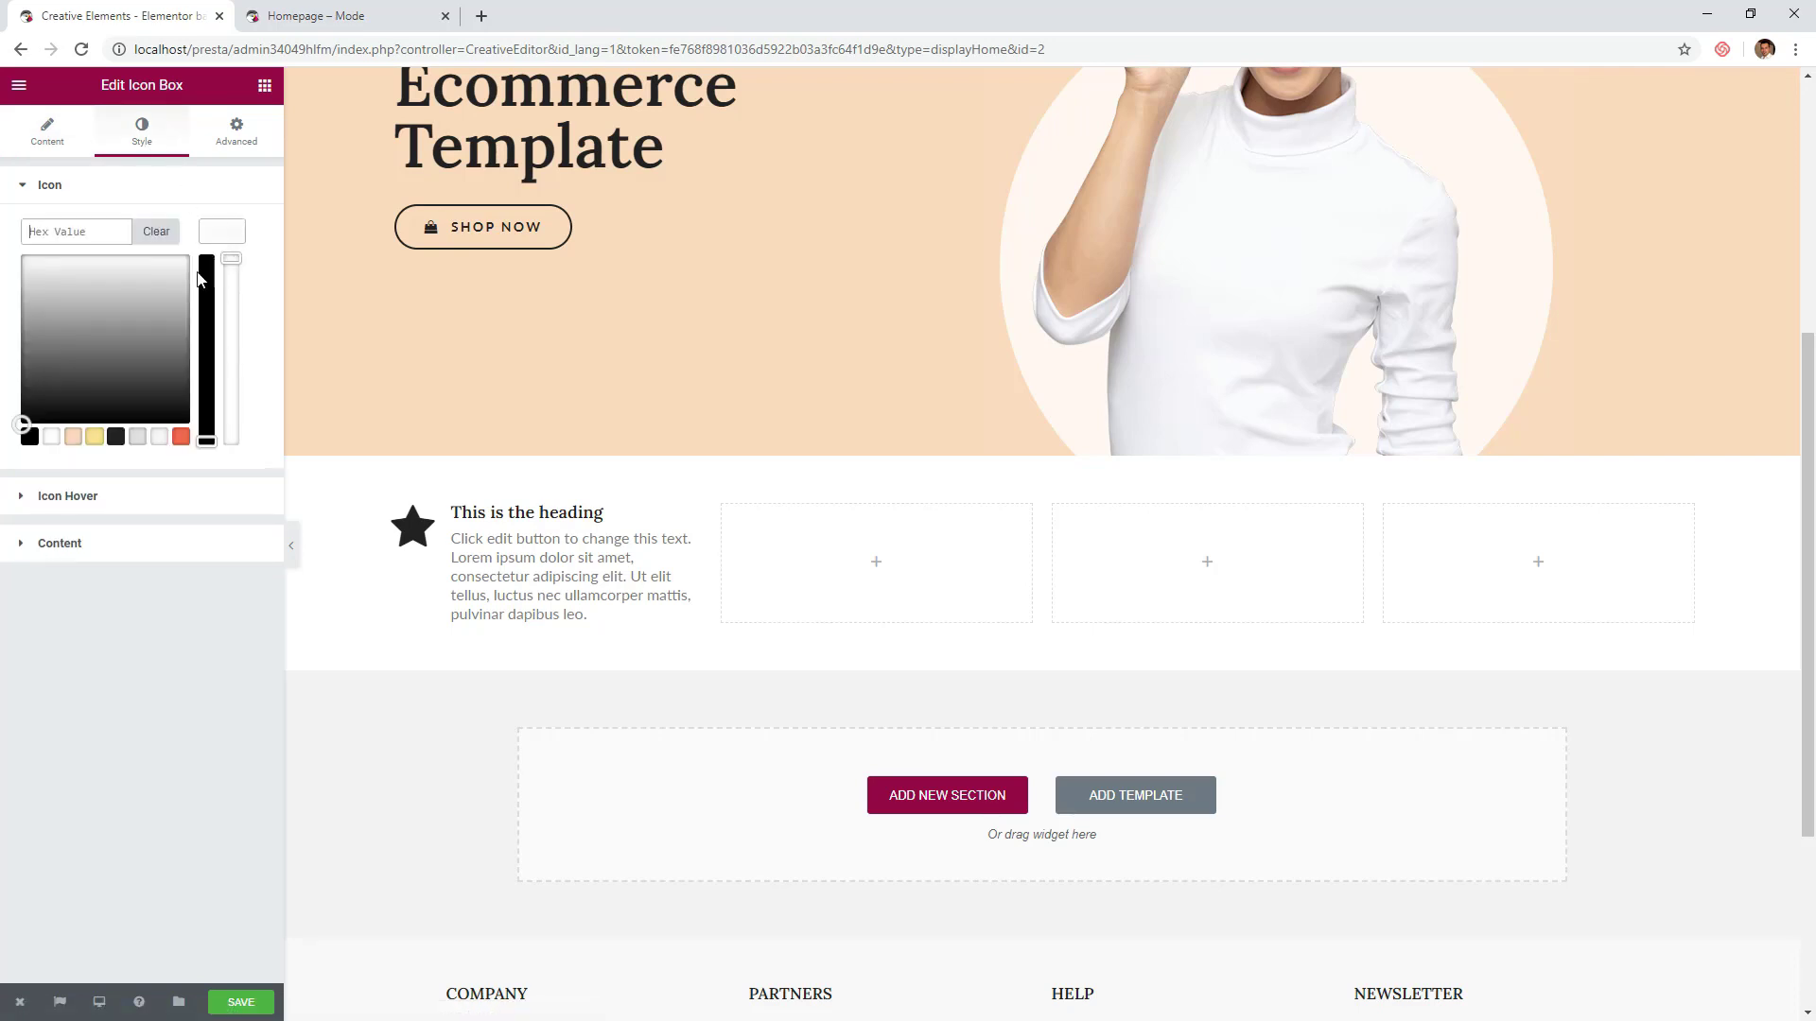
click(181, 436)
click(223, 232)
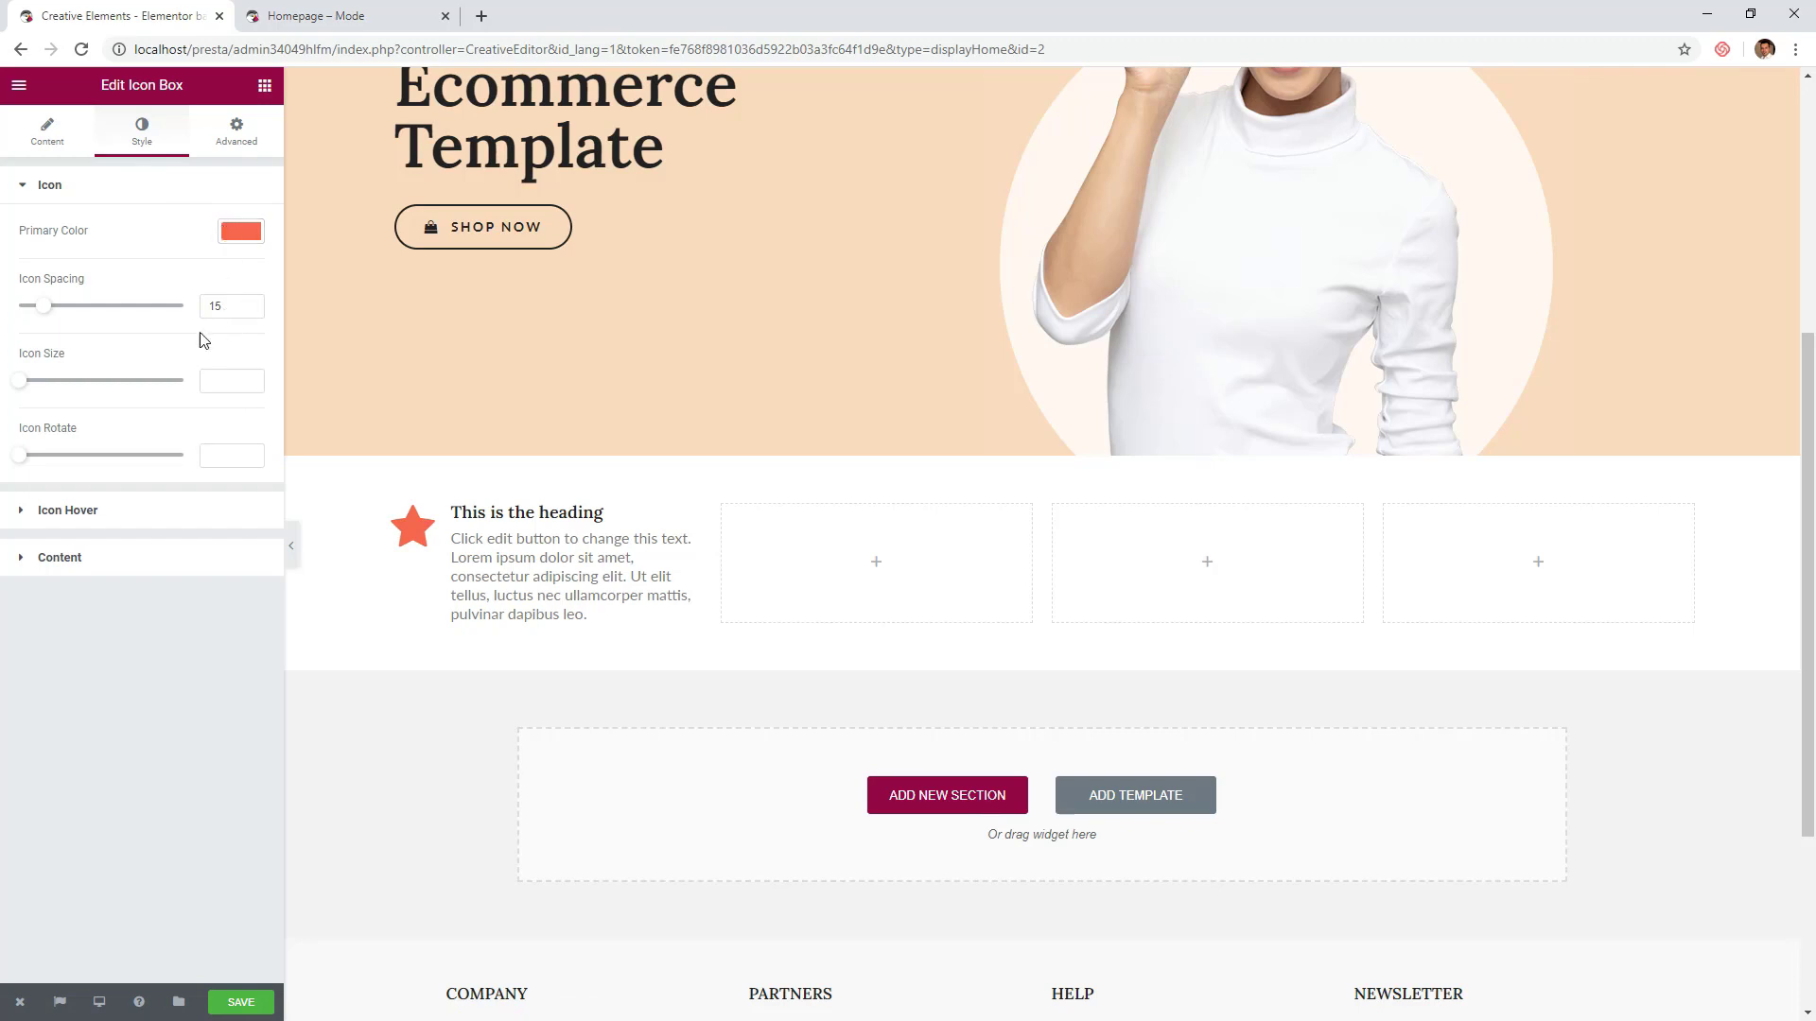
drag(20, 382, 32, 387)
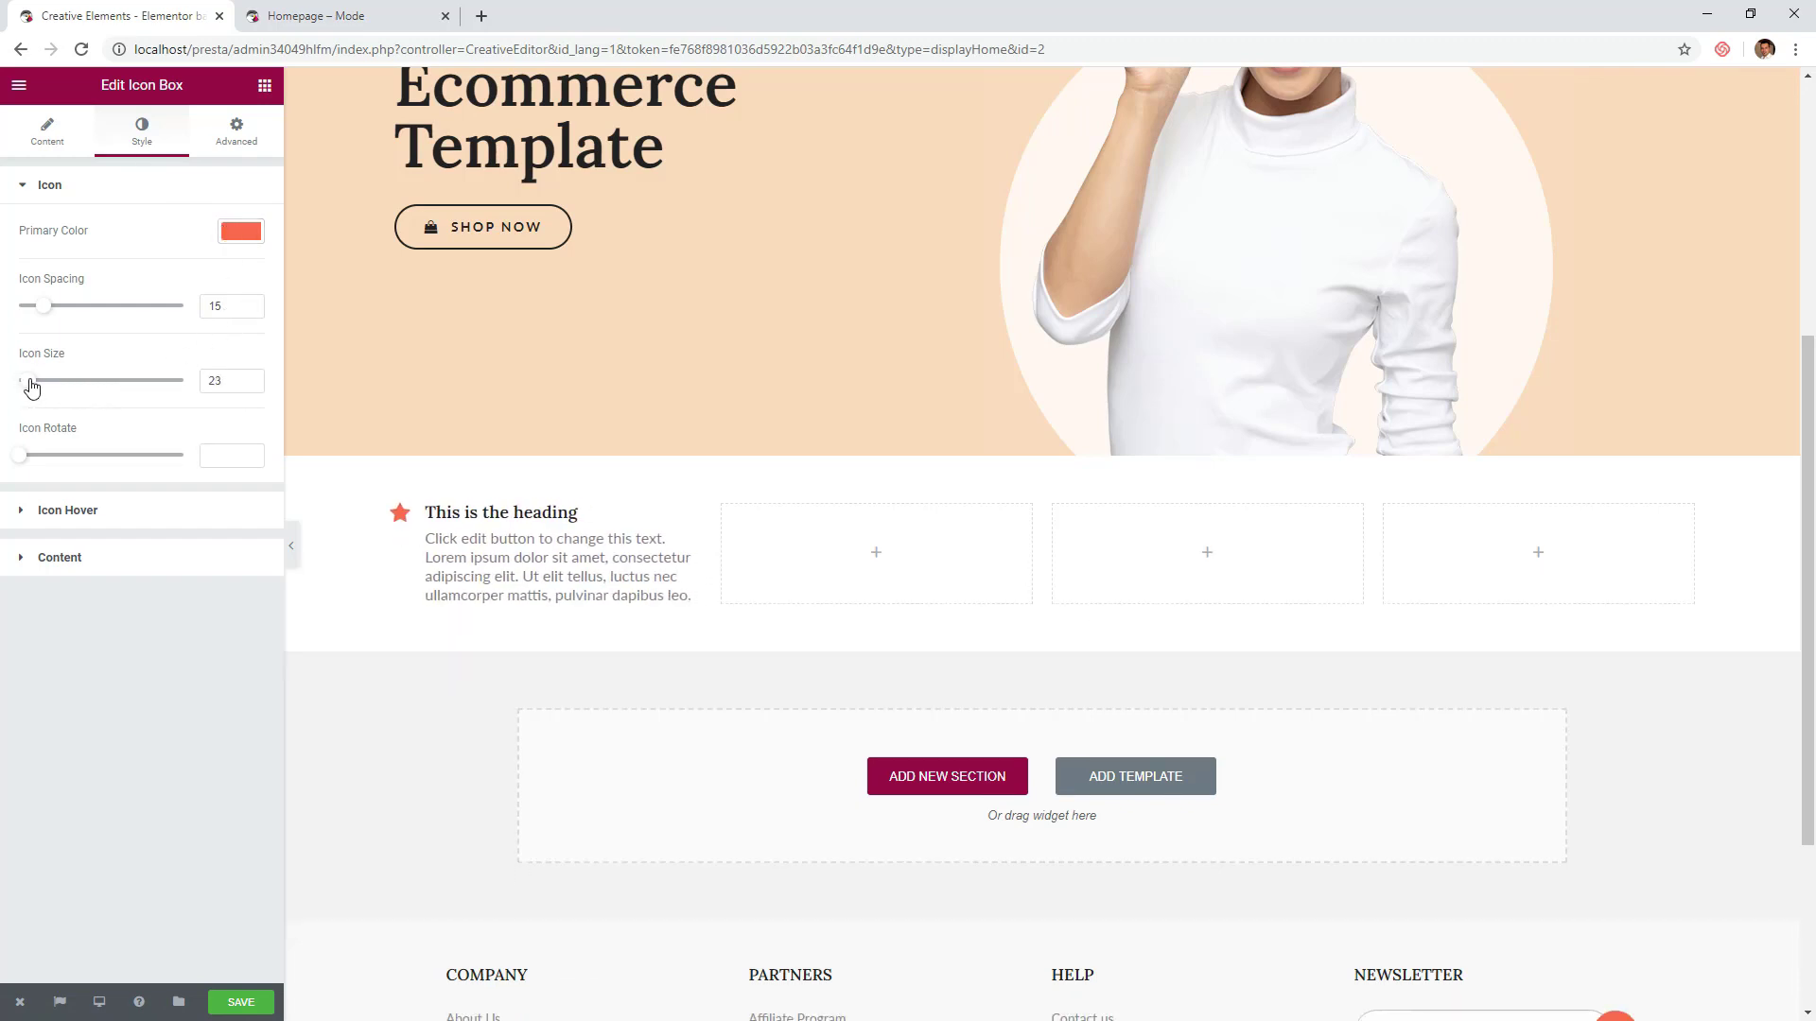
click(248, 379)
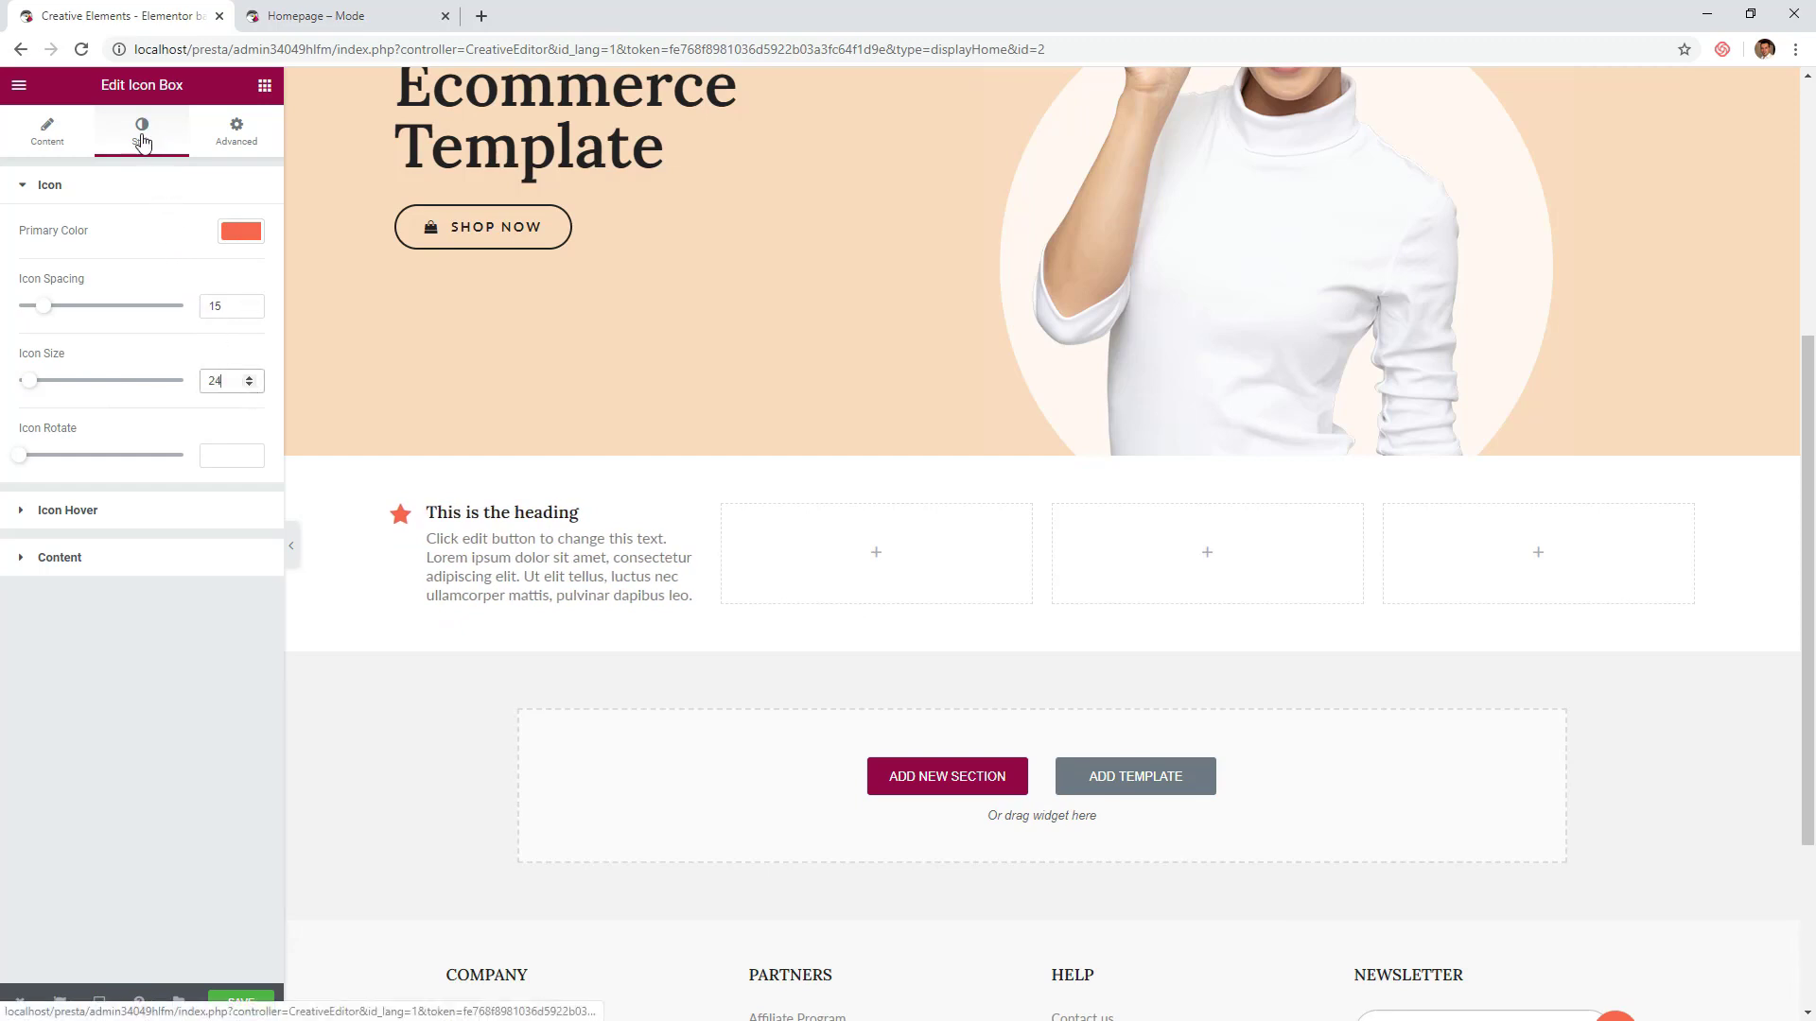
- Switch the icon box title to Custom typography with a size of 16 px and Uppercase transform
click(128, 559)
click(184, 637)
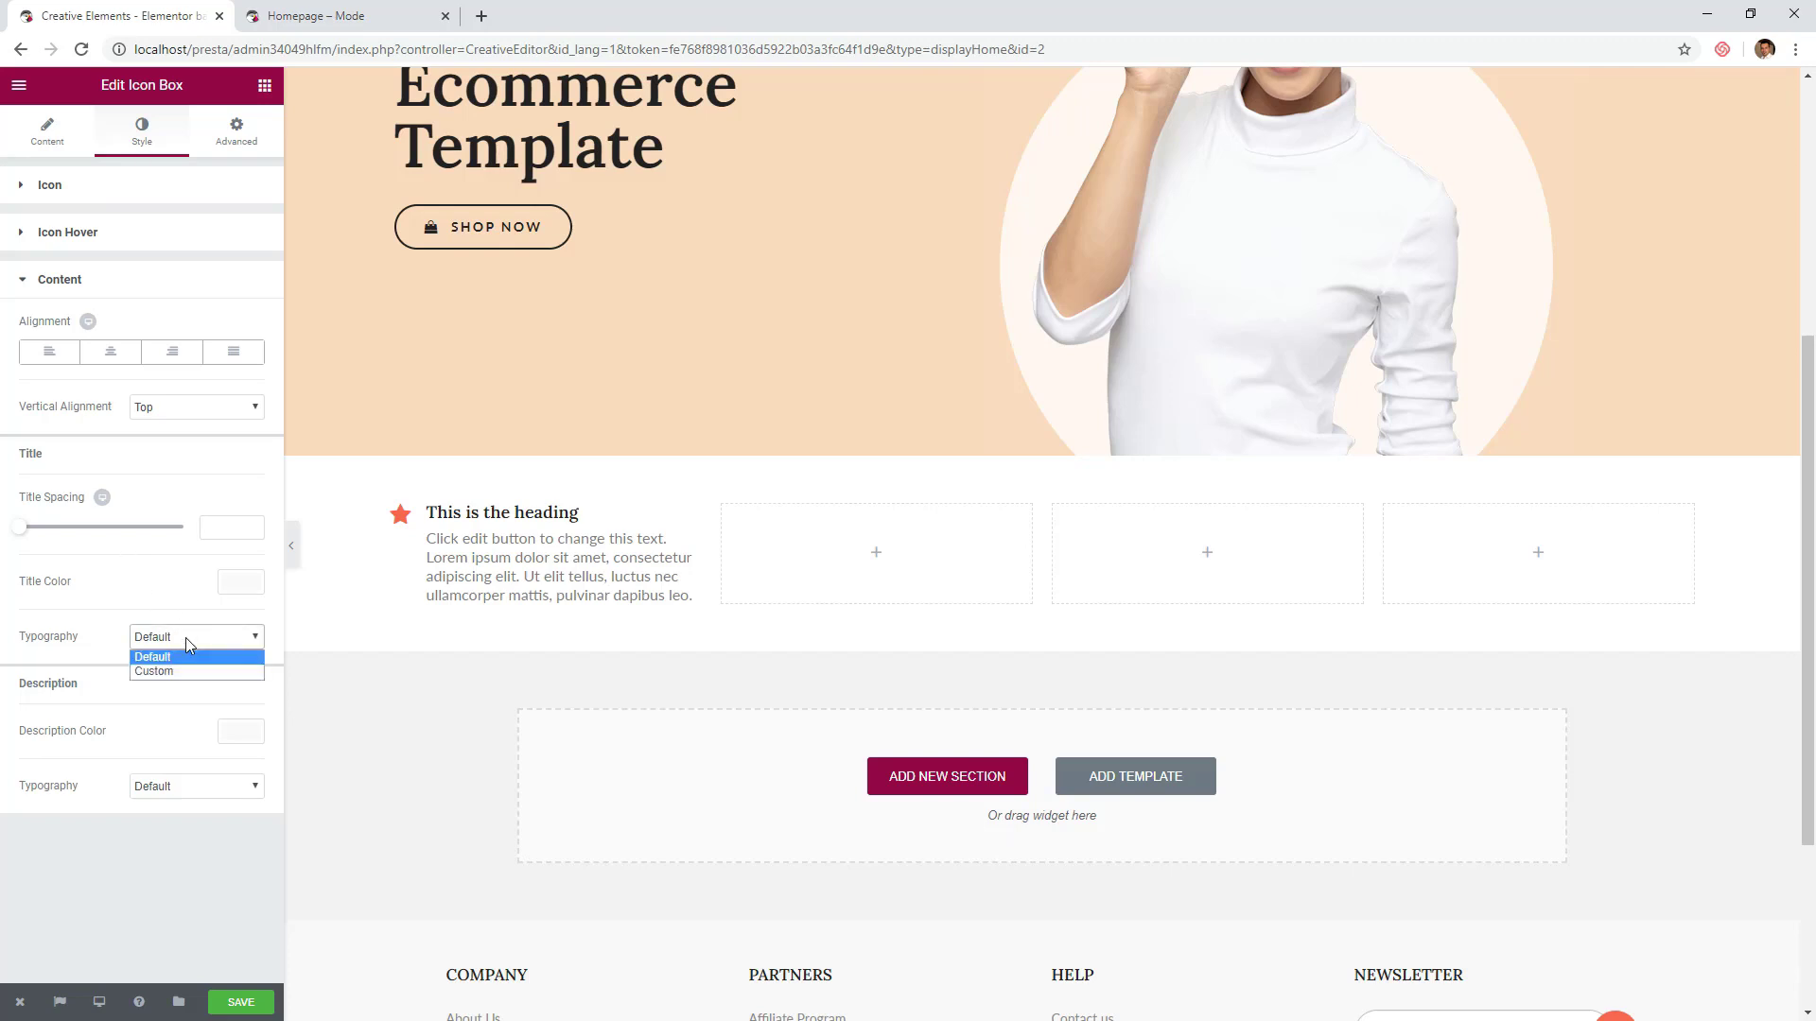
click(182, 672)
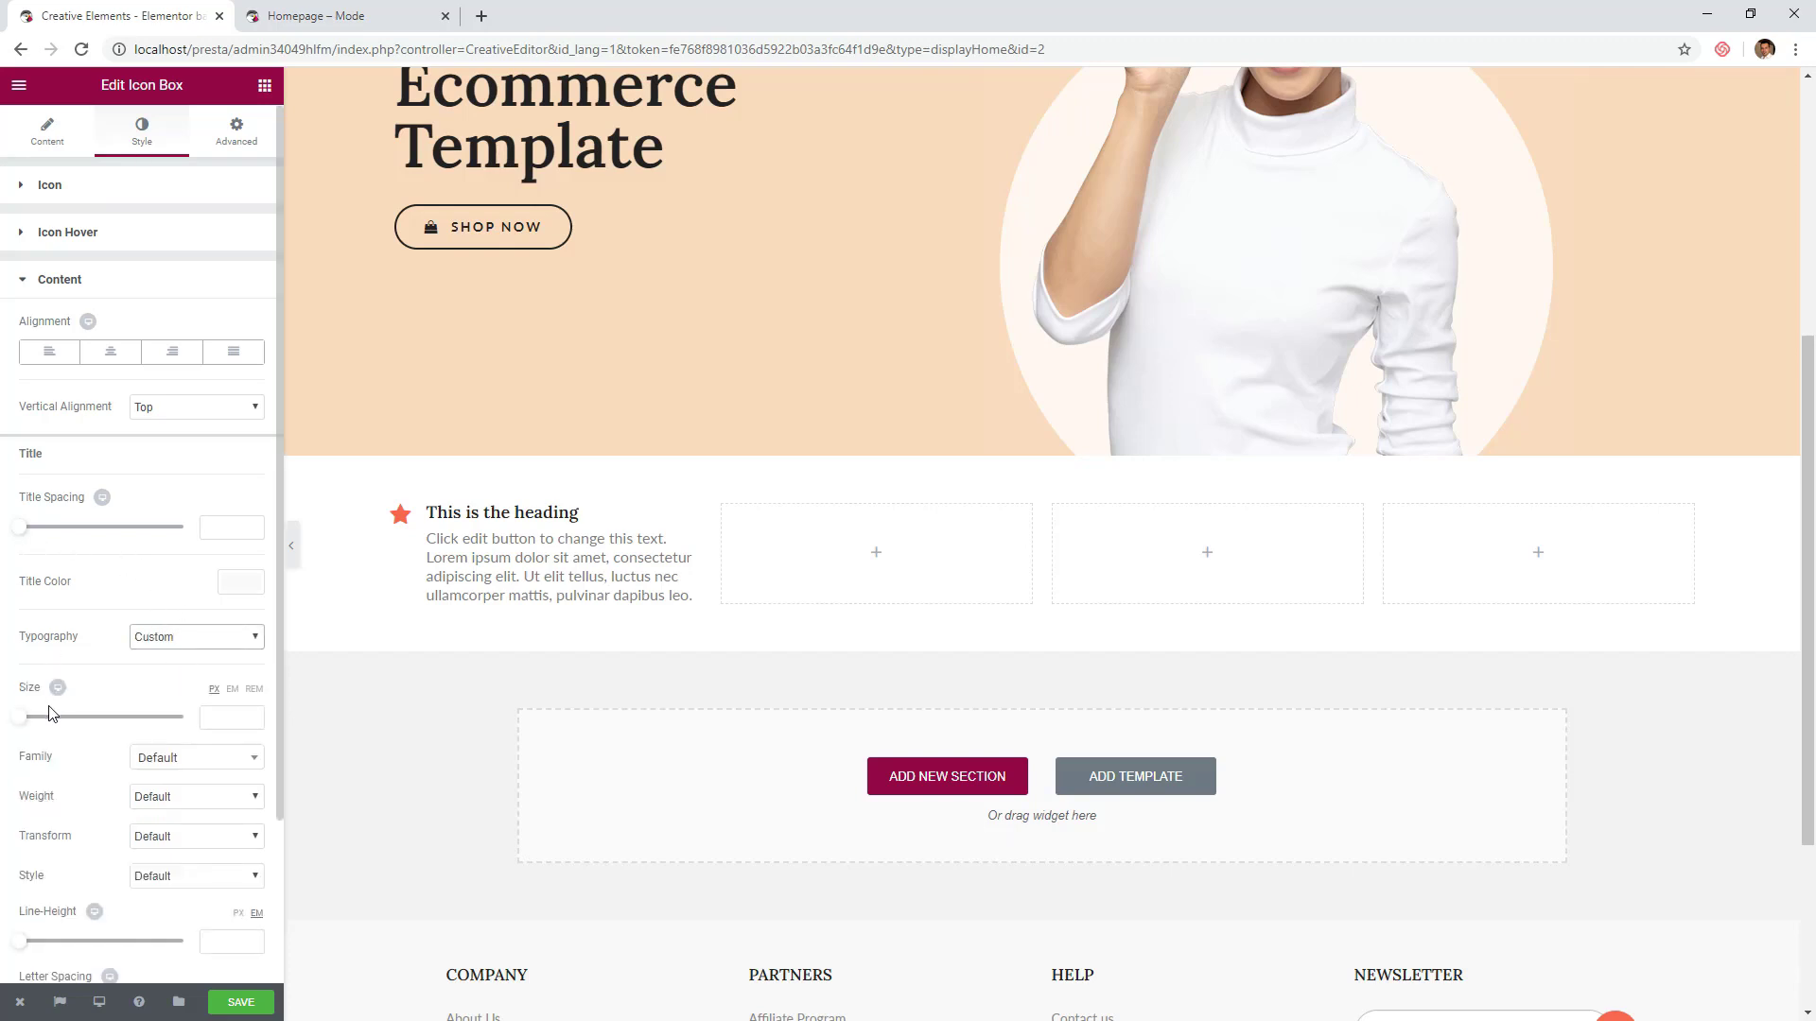
drag(19, 721, 32, 725)
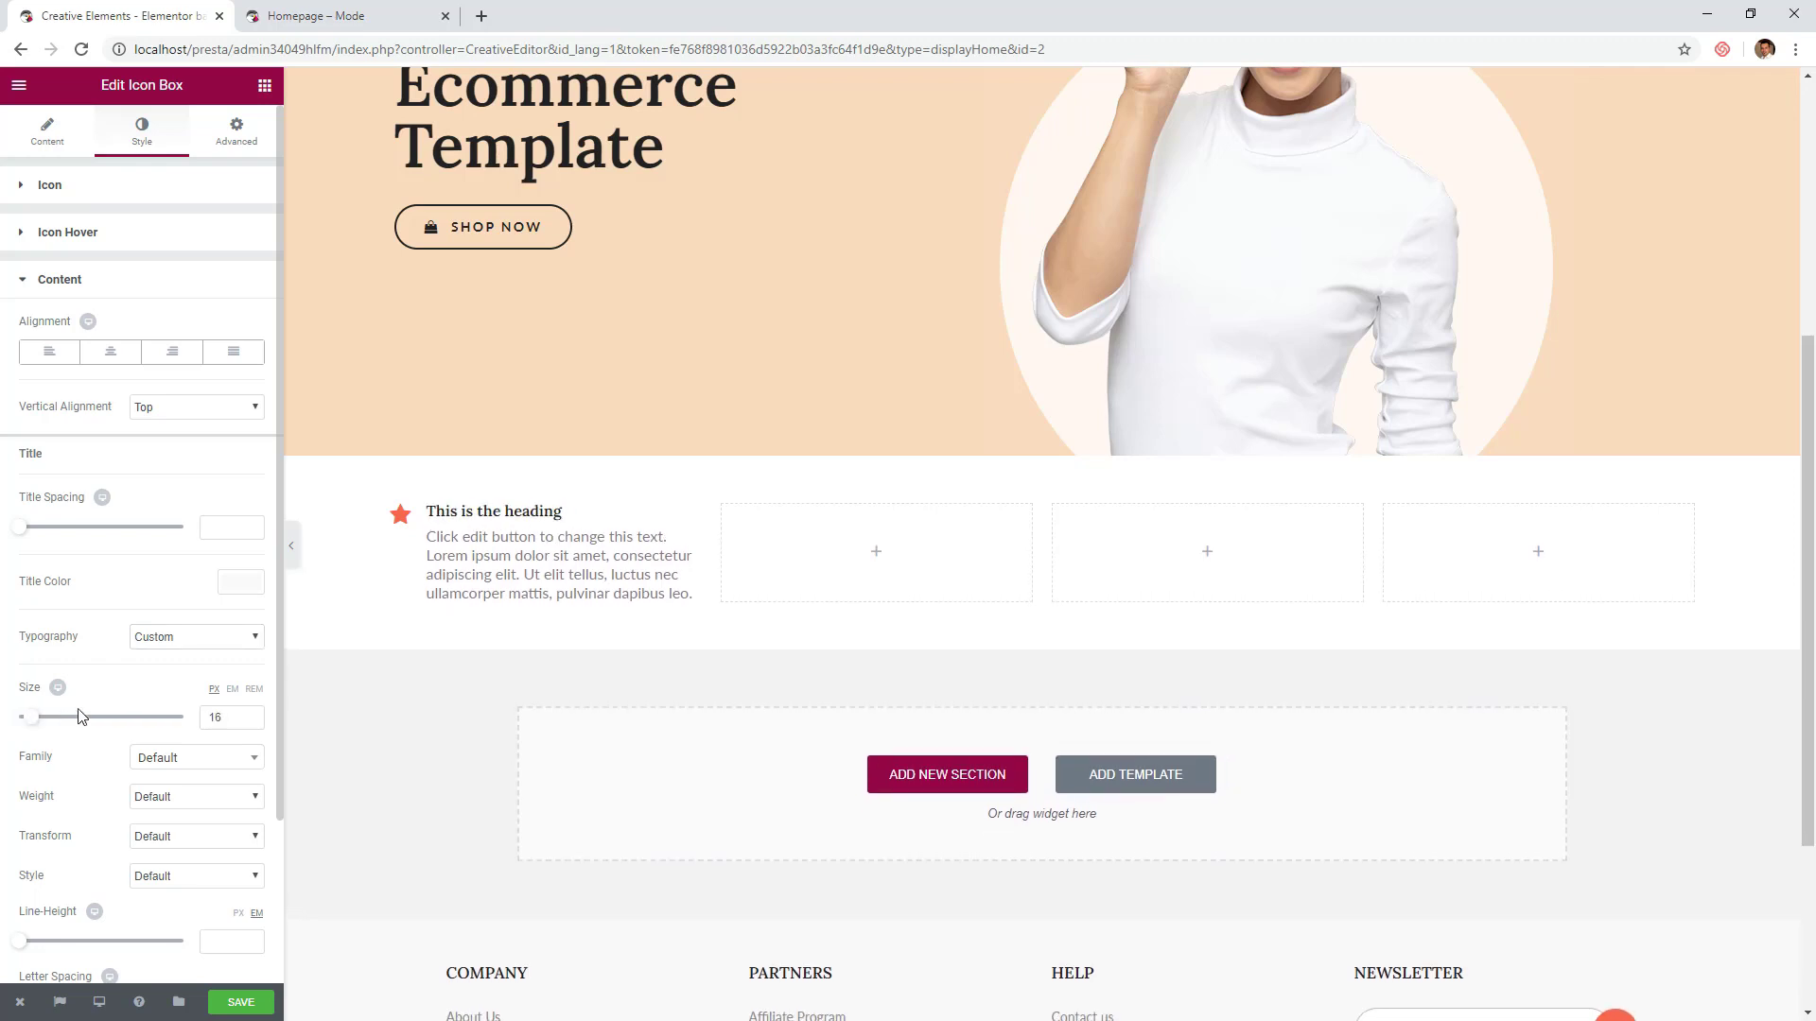
scroll(90, 711, down, 1)
click(158, 731)
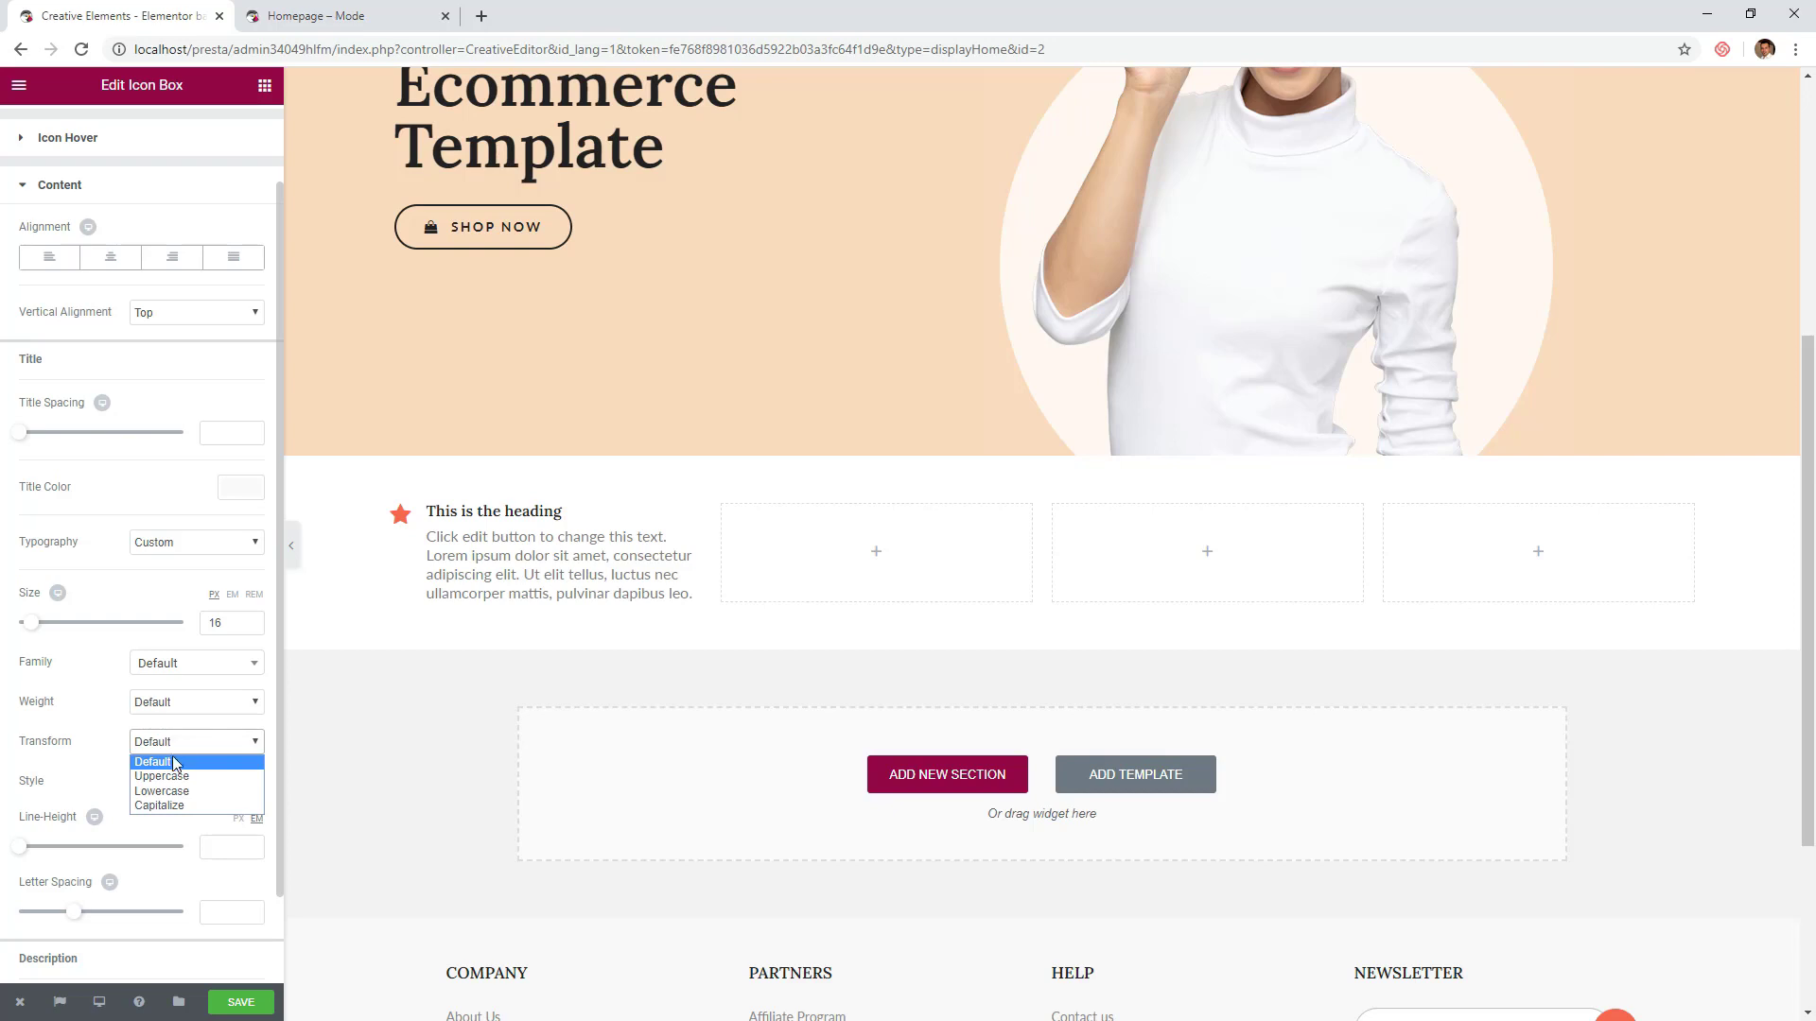
click(172, 770)
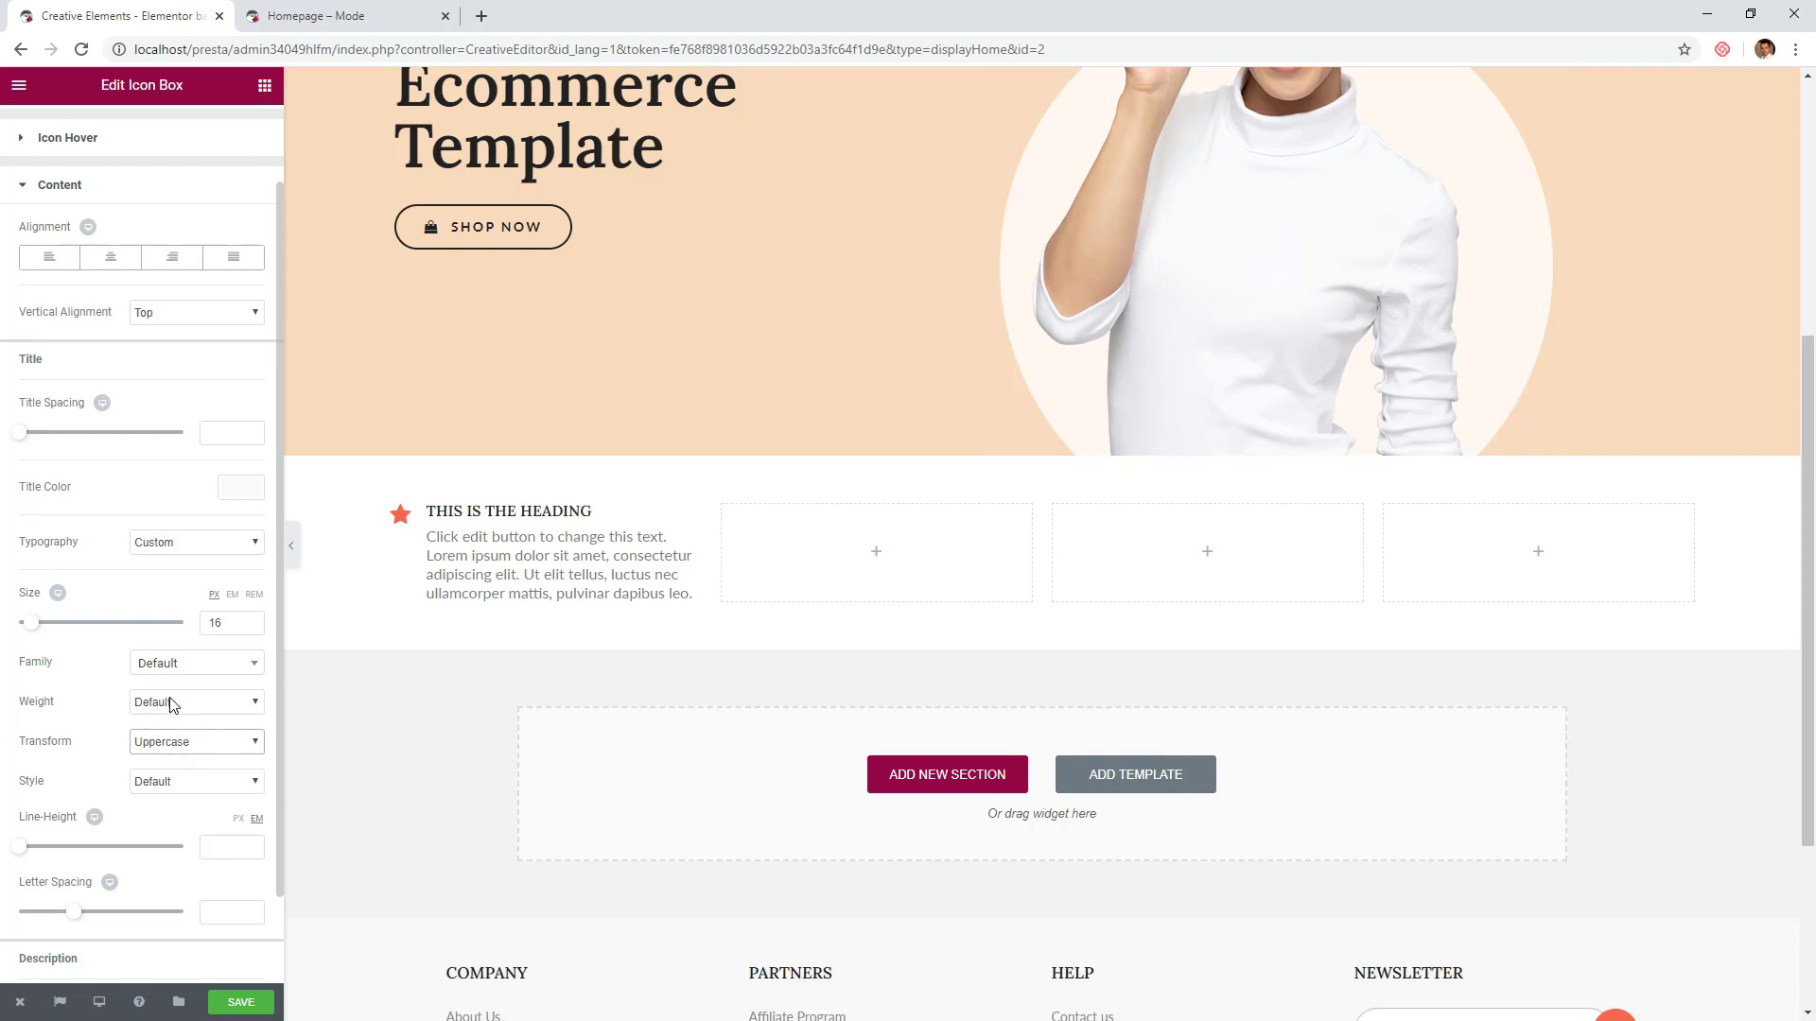
- Set the icon box title's line height to 1.6 em and its weight to 600
scroll(169, 764, down, 1)
drag(19, 753, 45, 766)
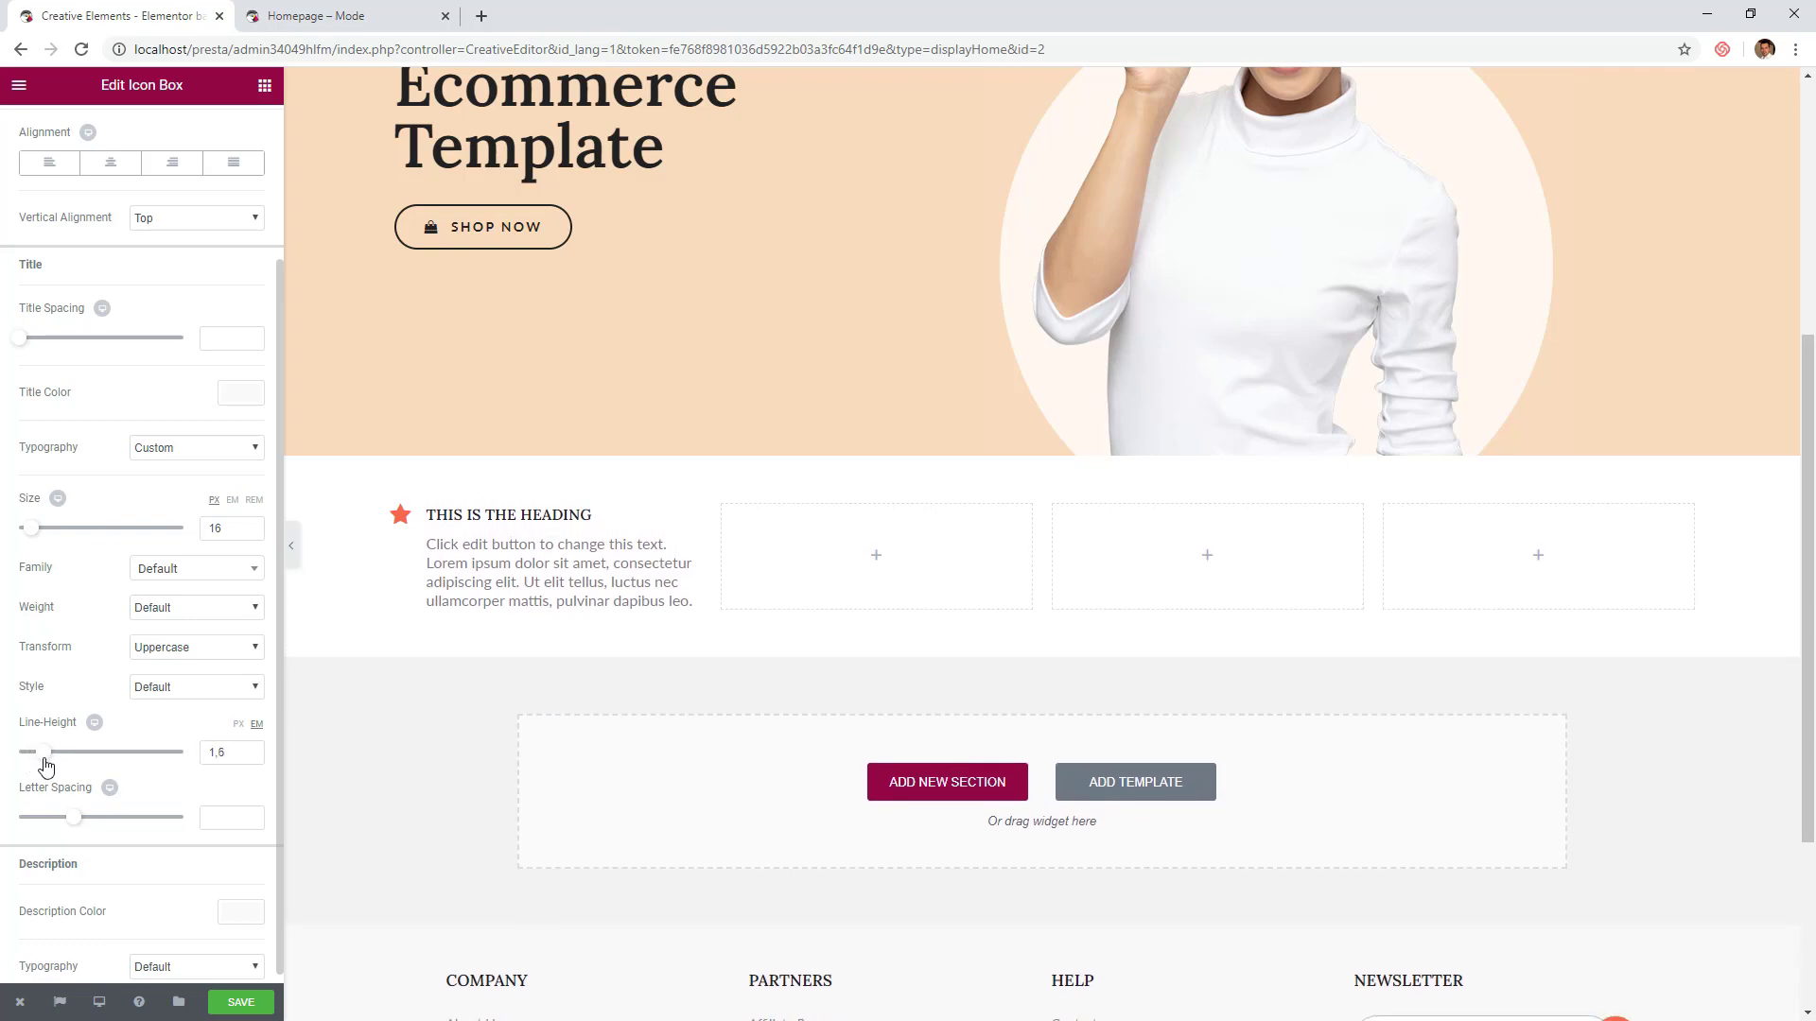
click(179, 613)
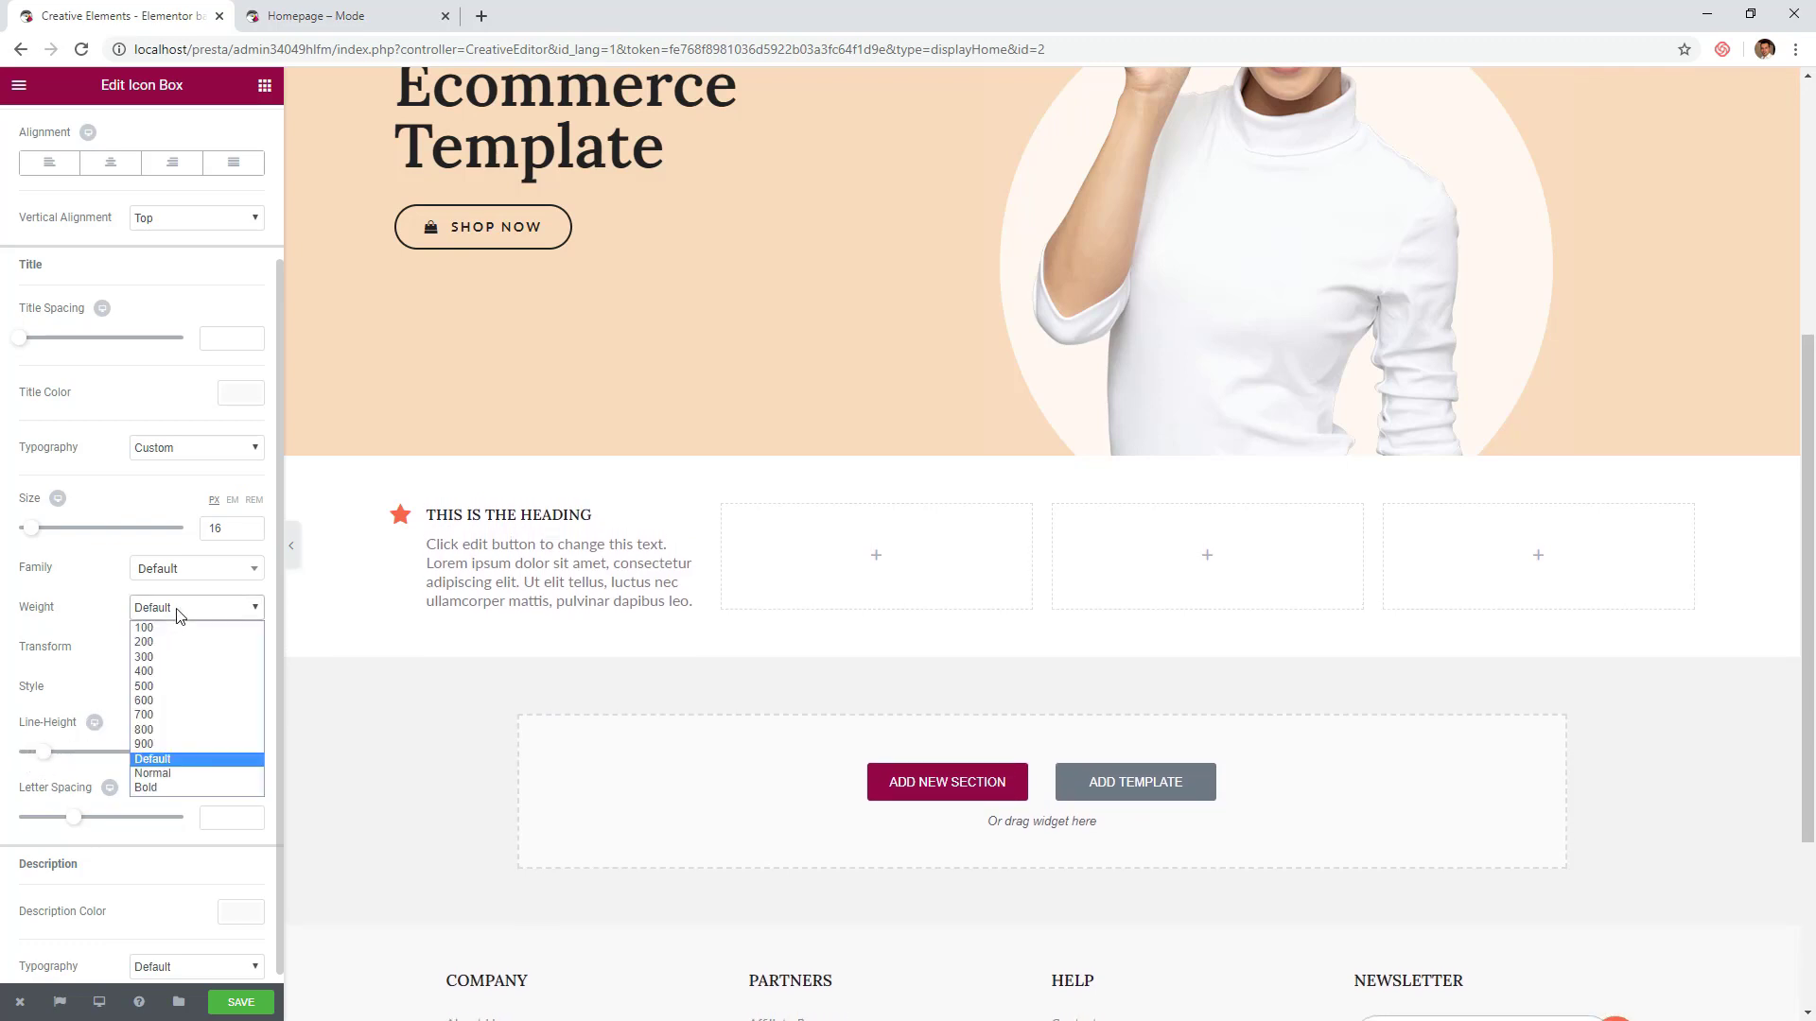
click(174, 697)
scroll(159, 724, down, 1)
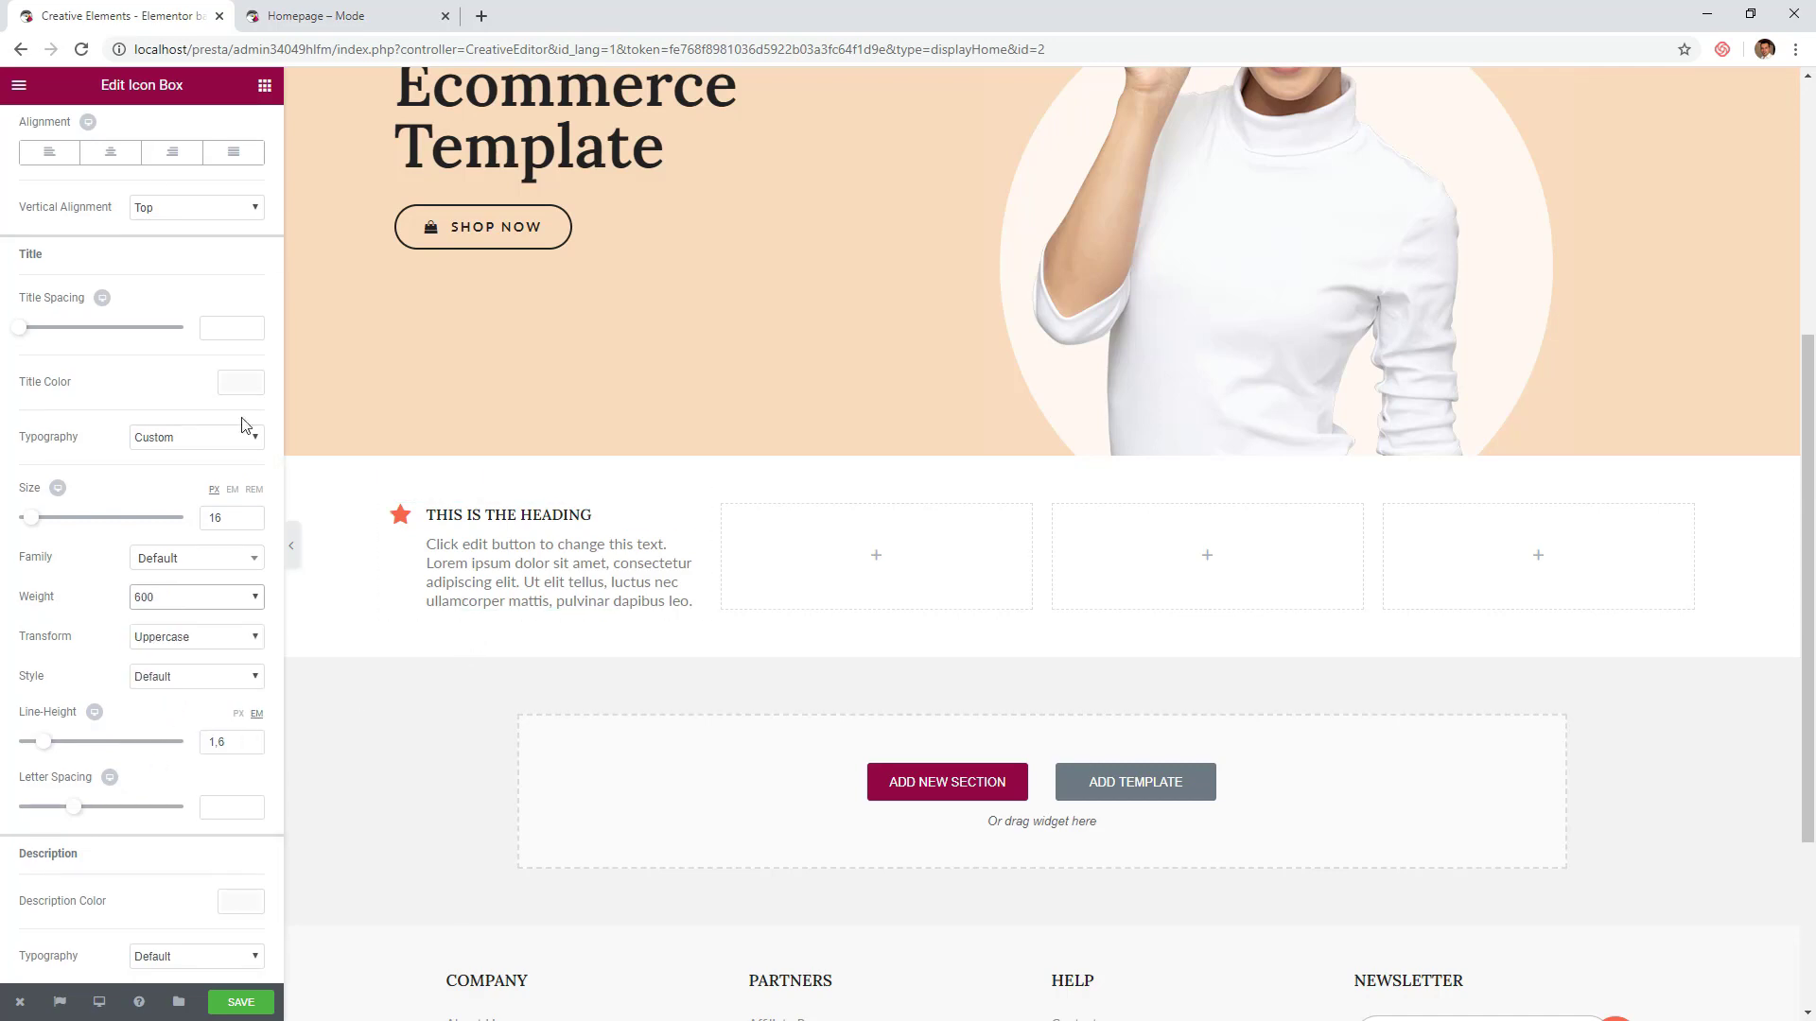
- Shorten the icon box description to "Click edit button to change this text. Lorem ipsum dolor sit amet, consectetur elit."
scroll(112, 364, up, 3)
click(53, 129)
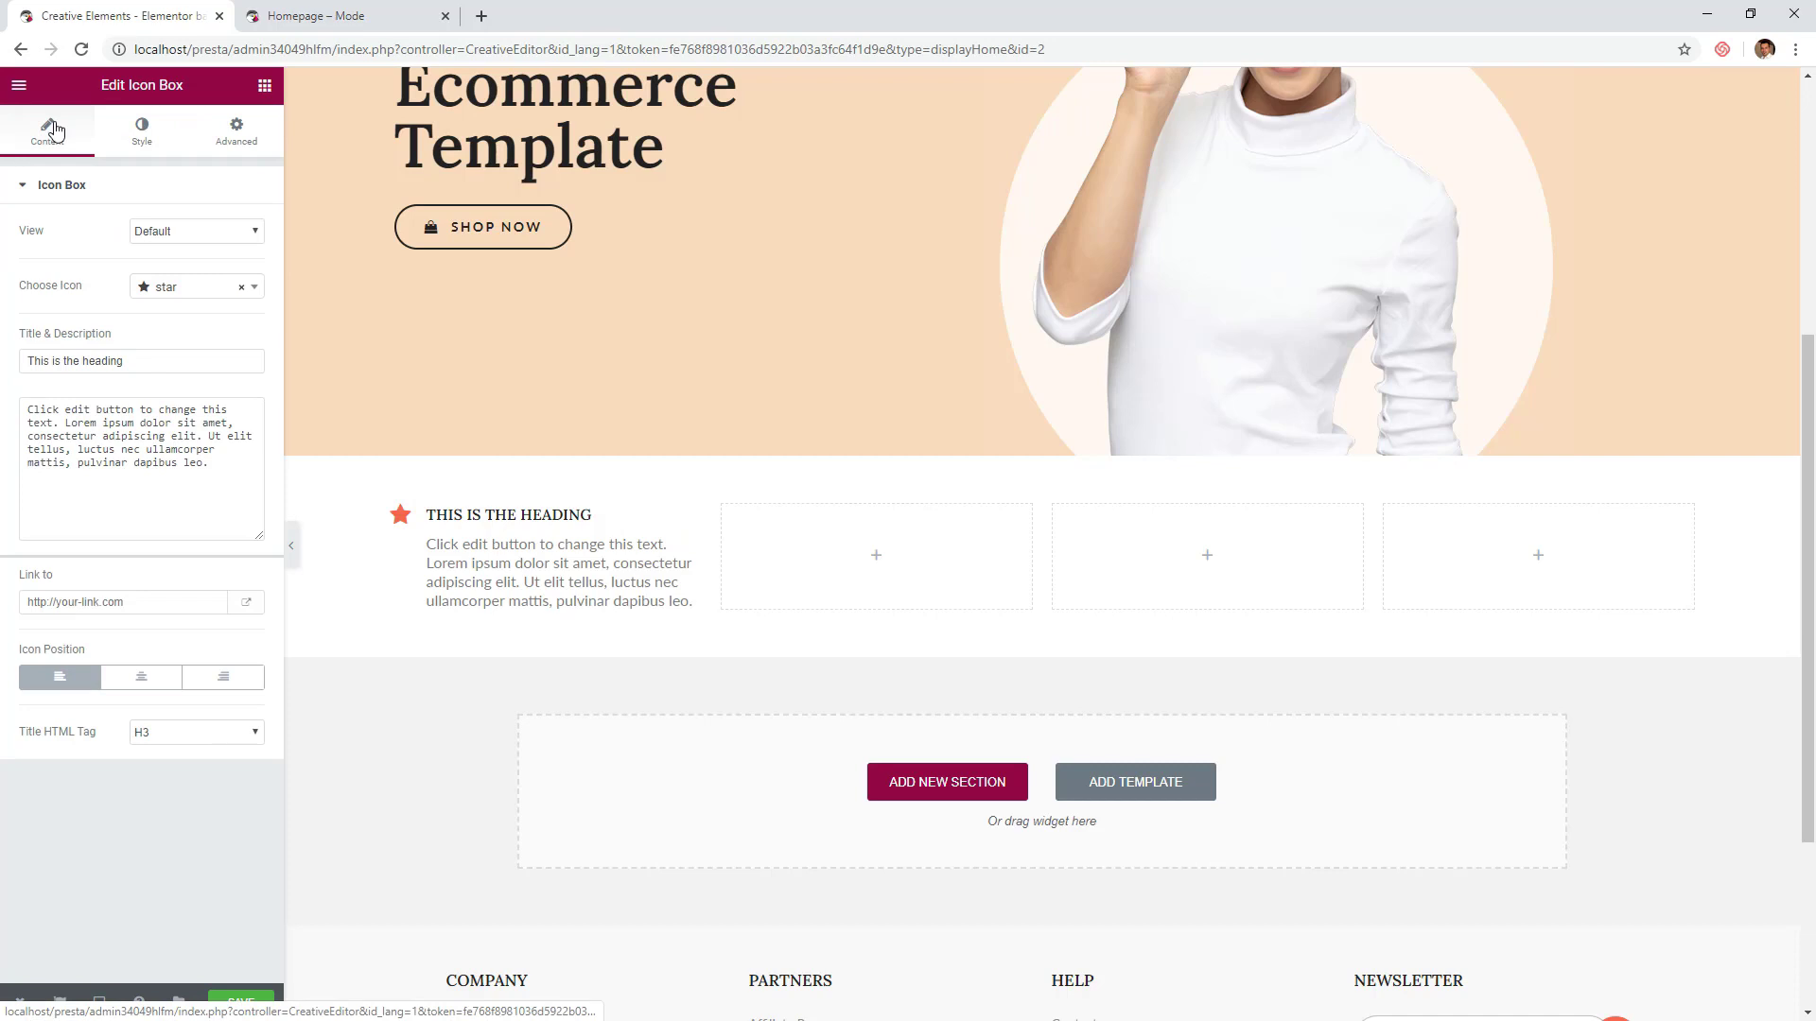
double_click(114, 434)
key(BackSpace)
drag(139, 436, 167, 469)
key(BackSpace)
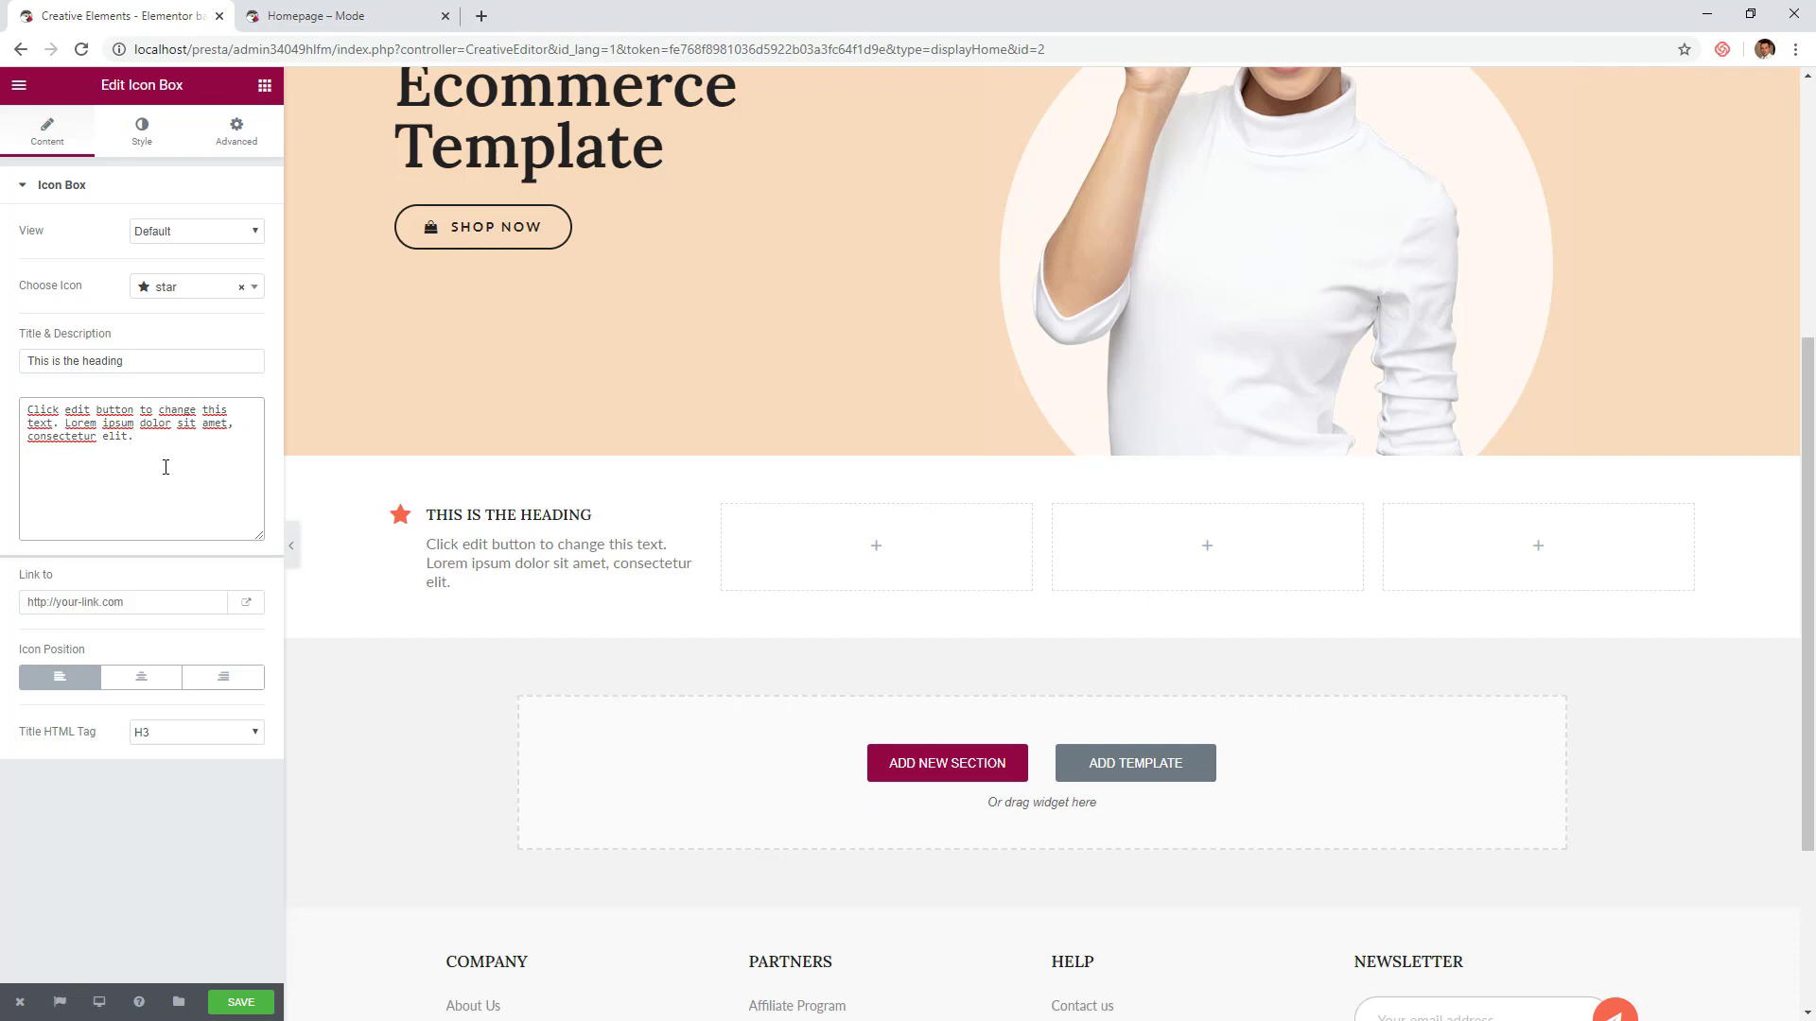
- Switch the typography of the icon box's description to Custom
click(143, 141)
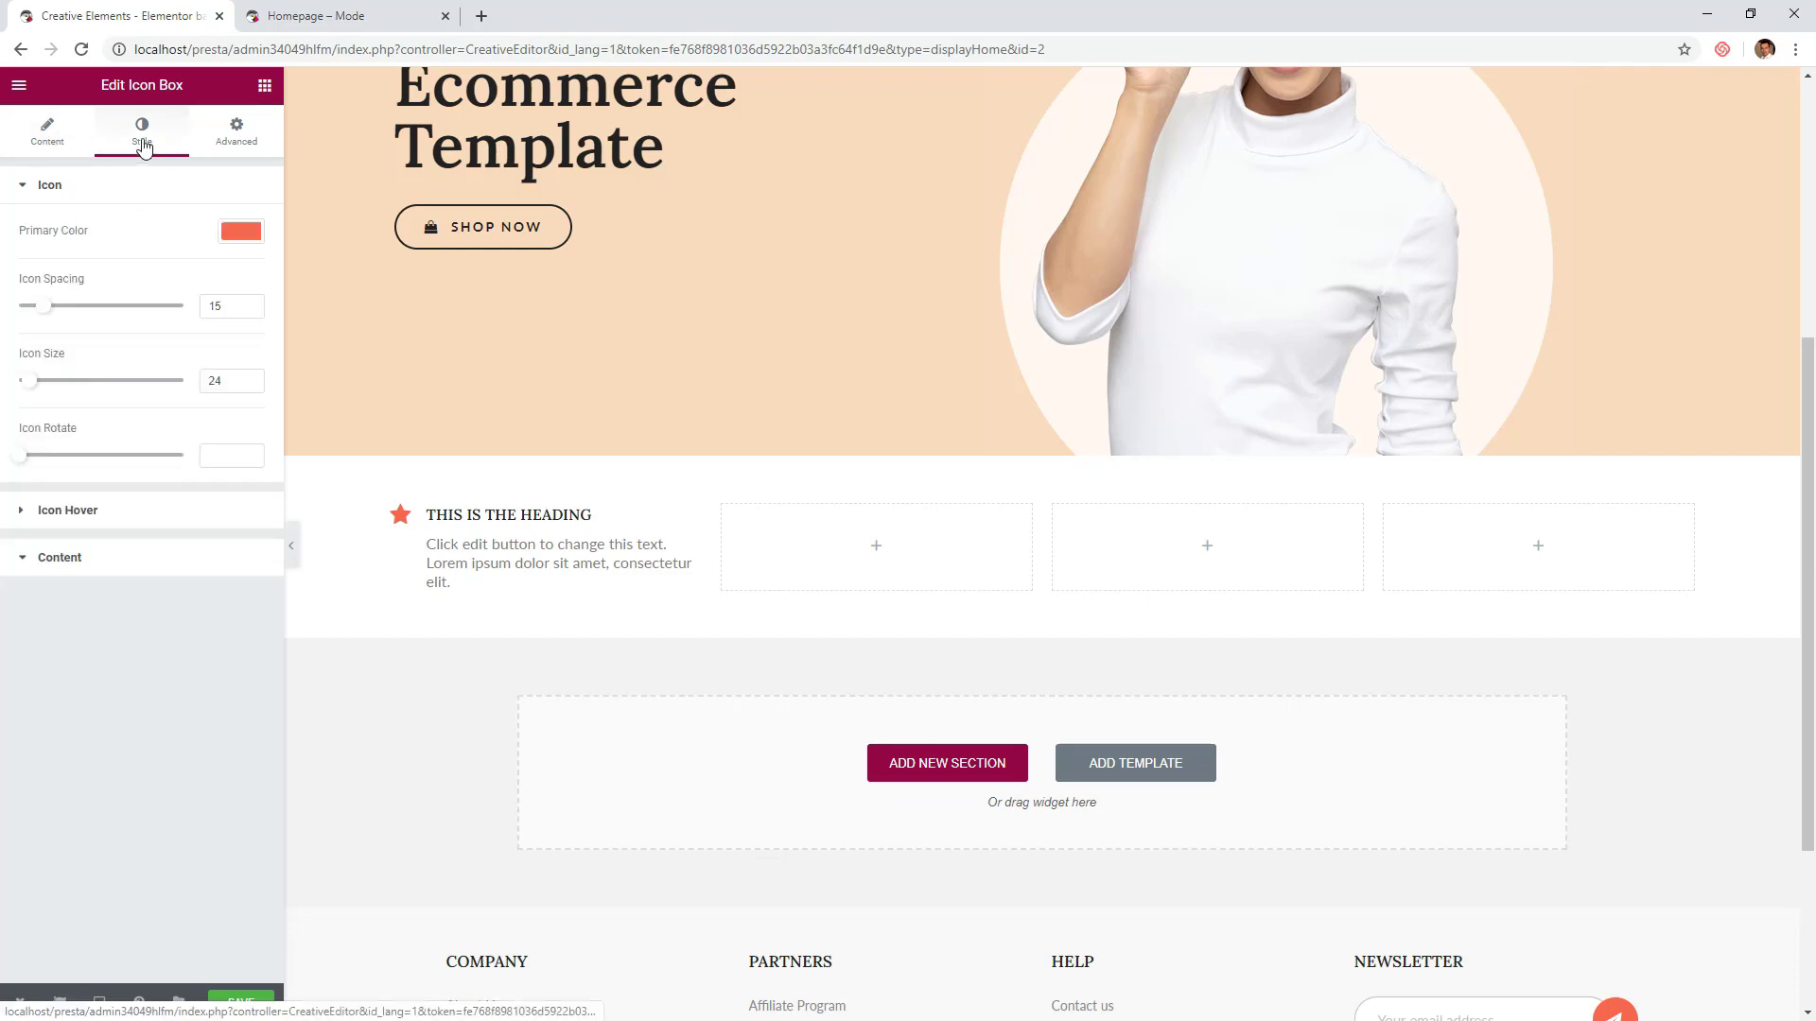
click(115, 560)
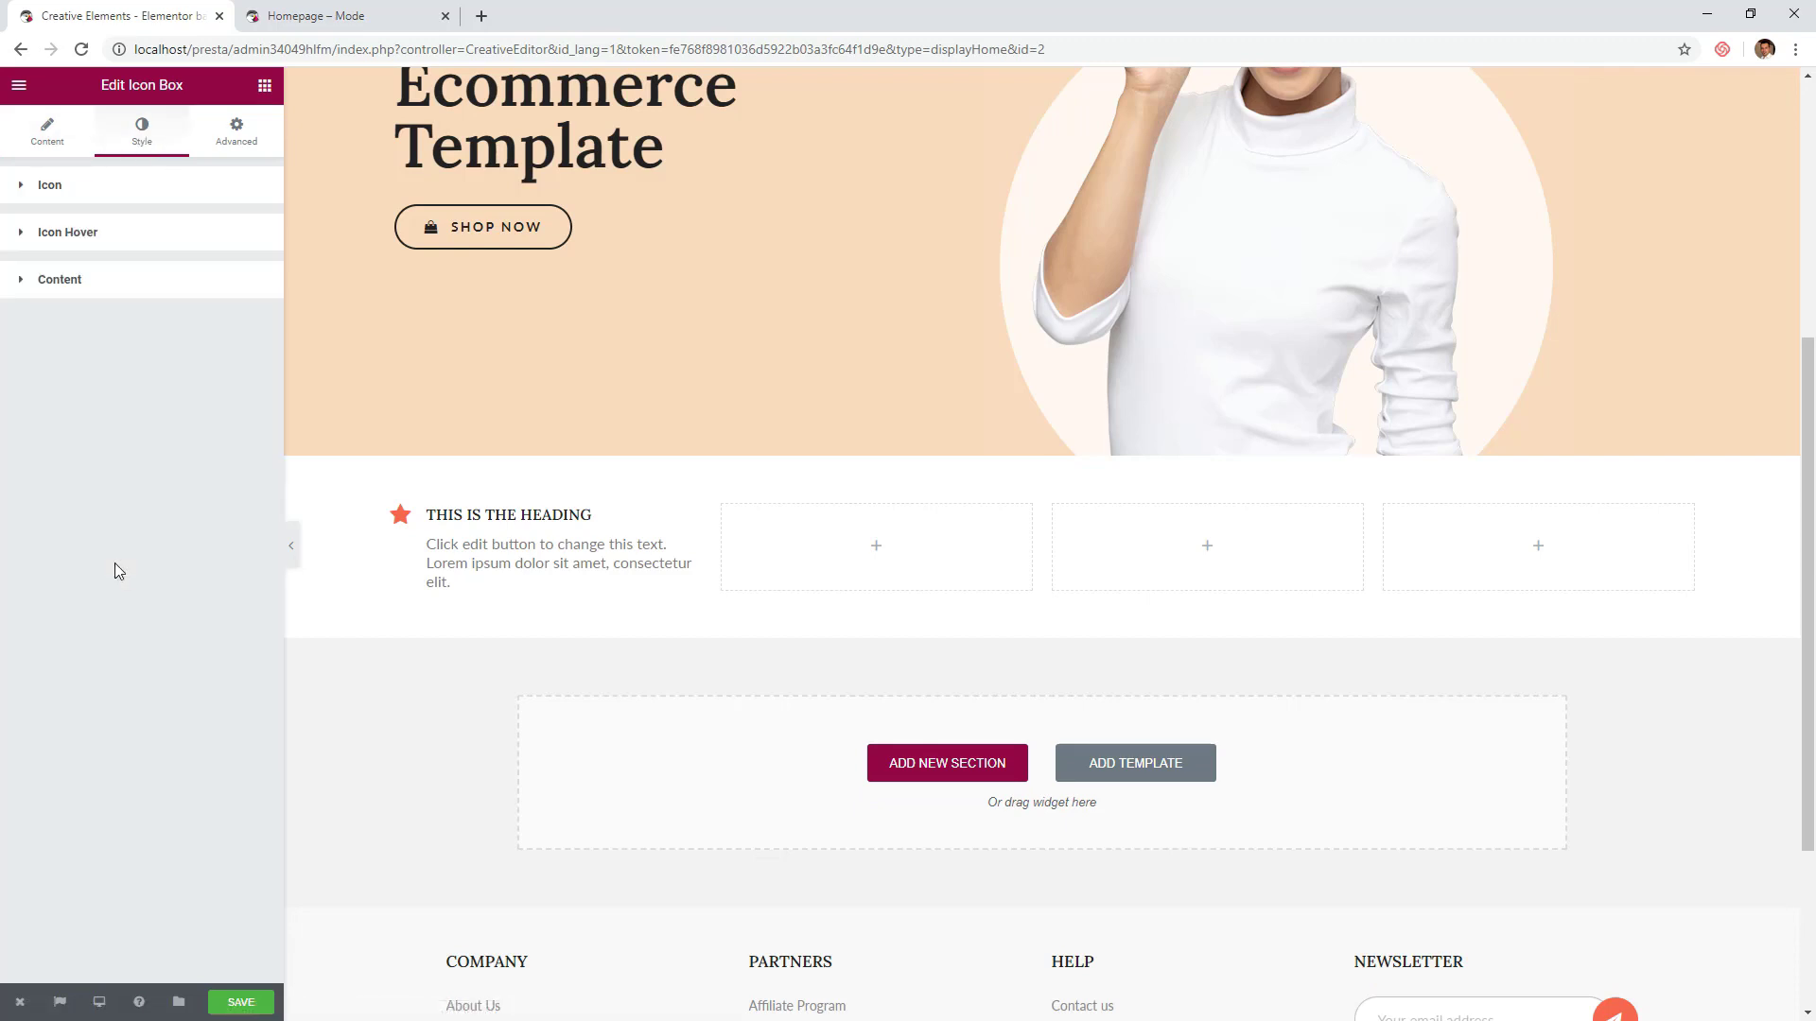
click(120, 280)
scroll(198, 502, down, 2)
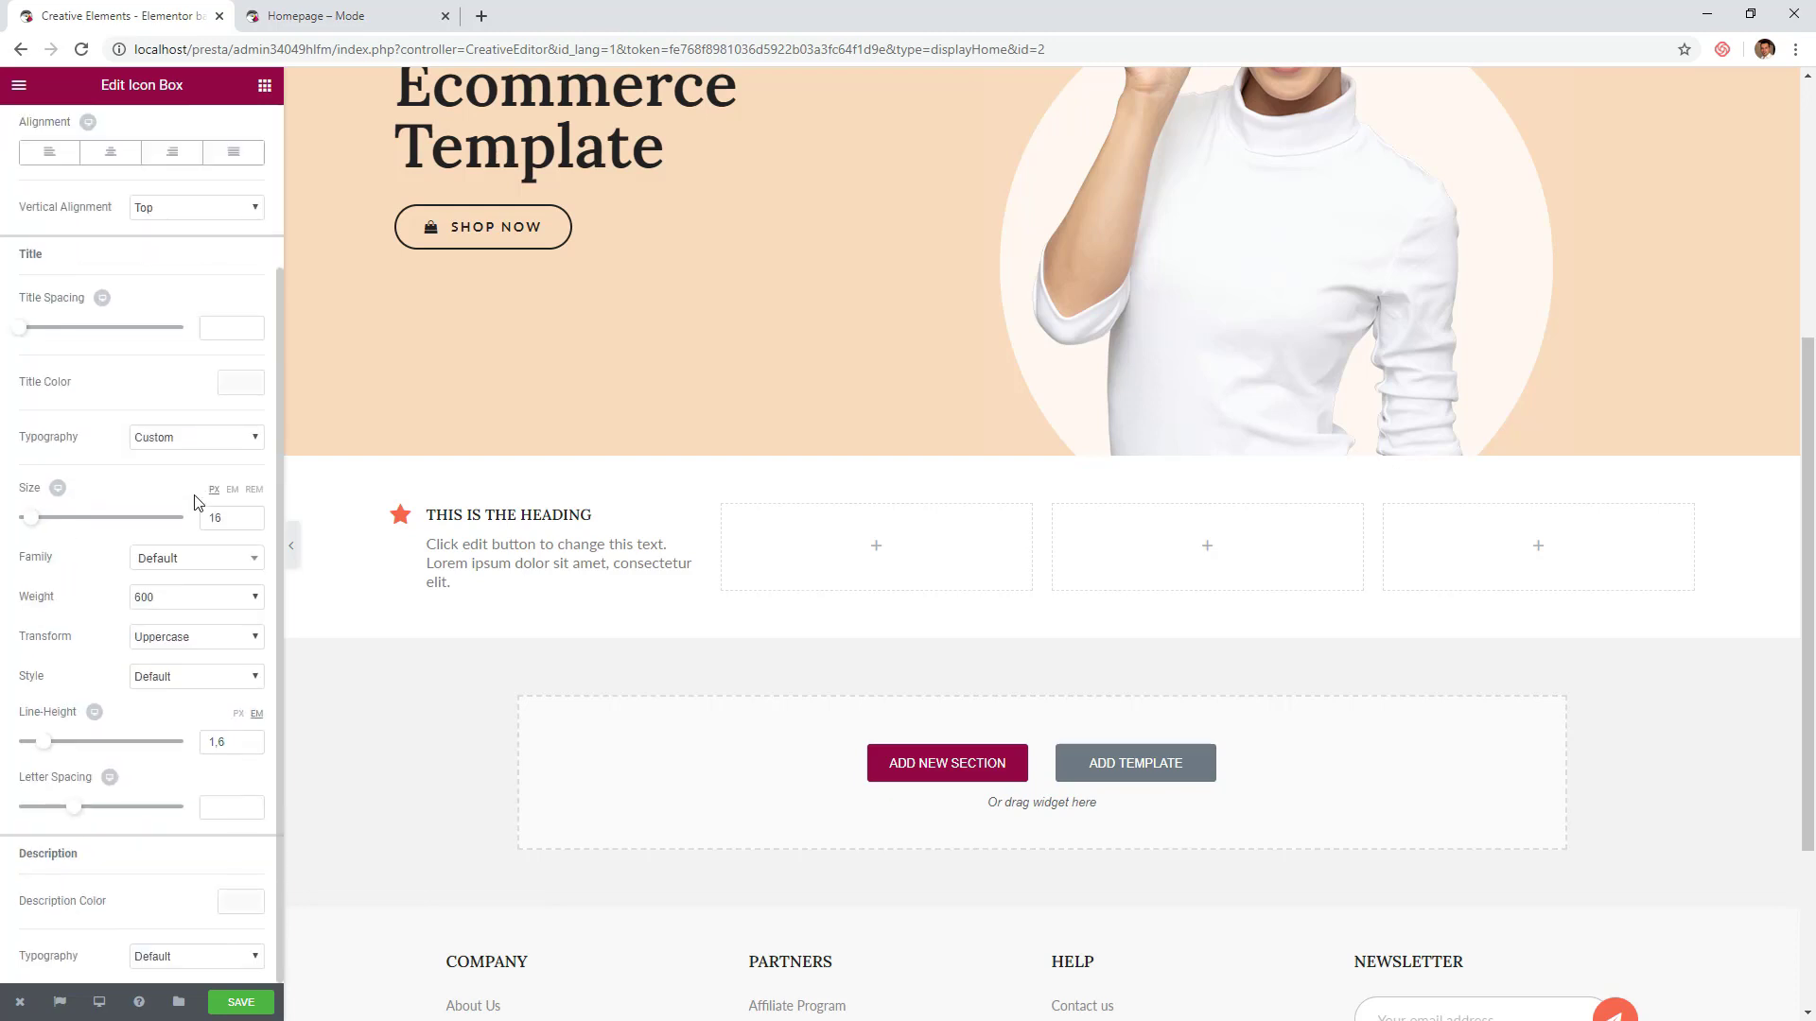
click(201, 957)
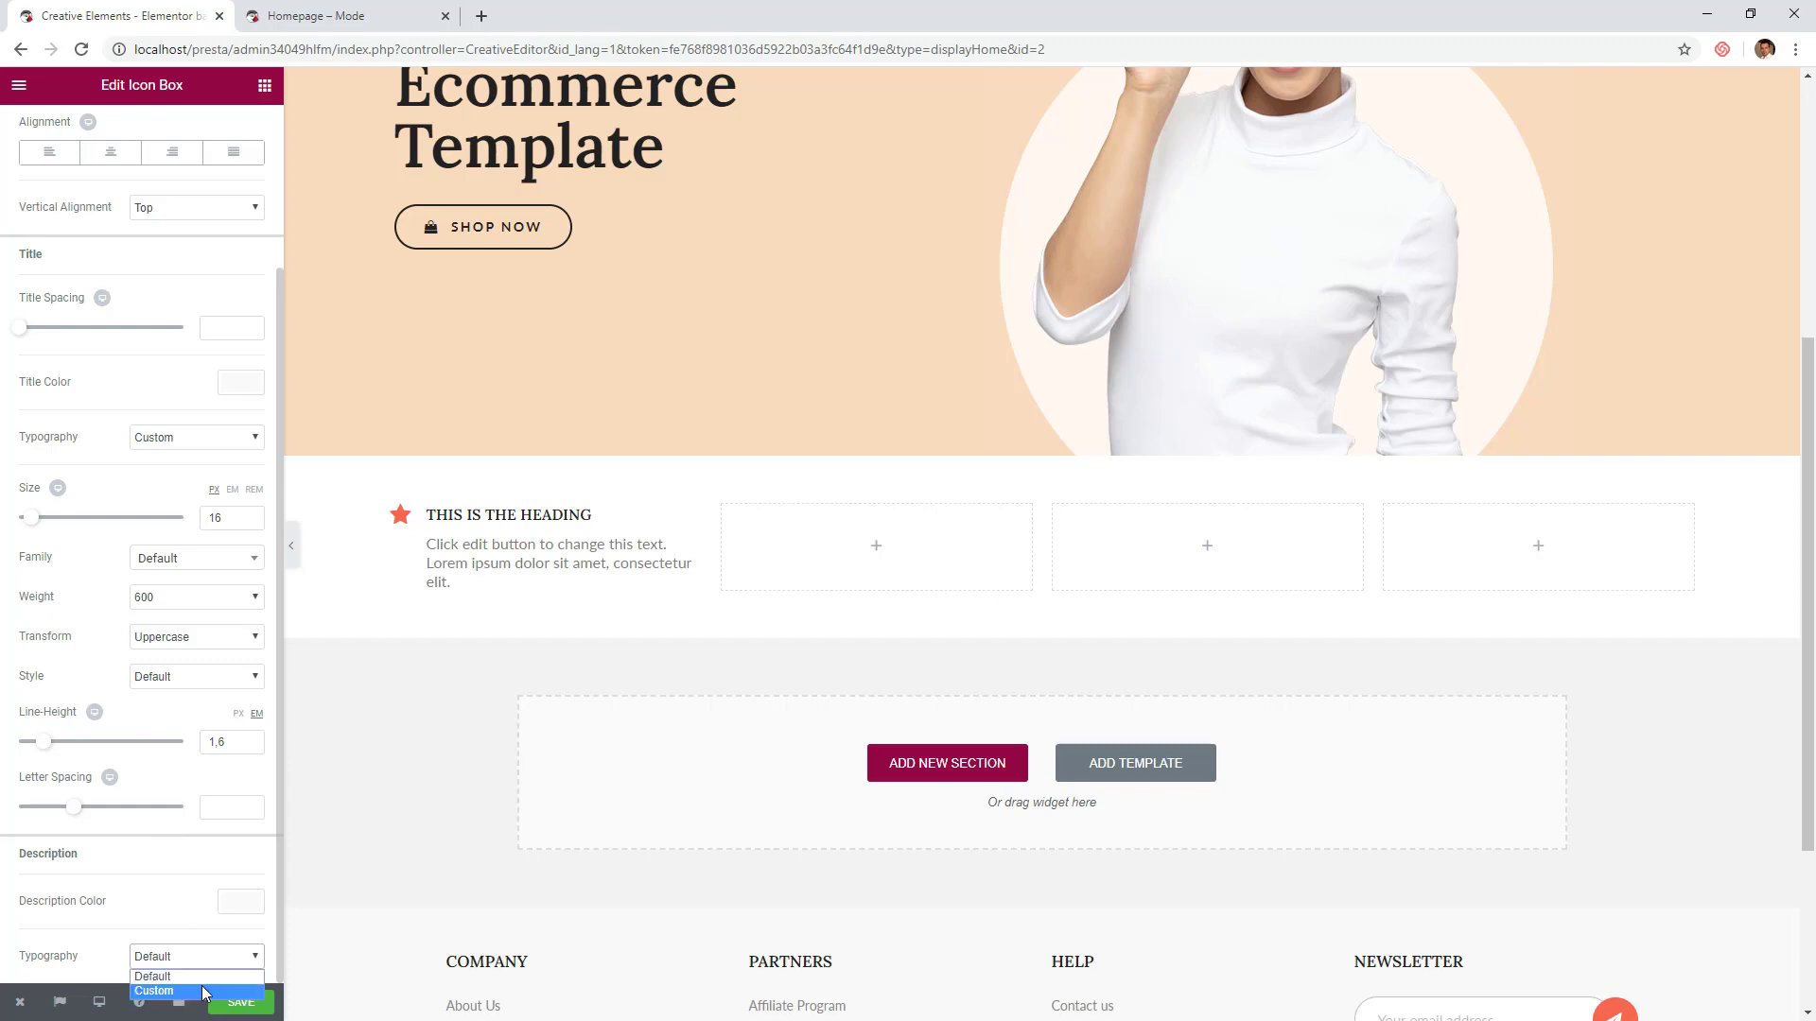
click(152, 983)
scroll(157, 866, down, 3)
scroll(155, 866, down, 1)
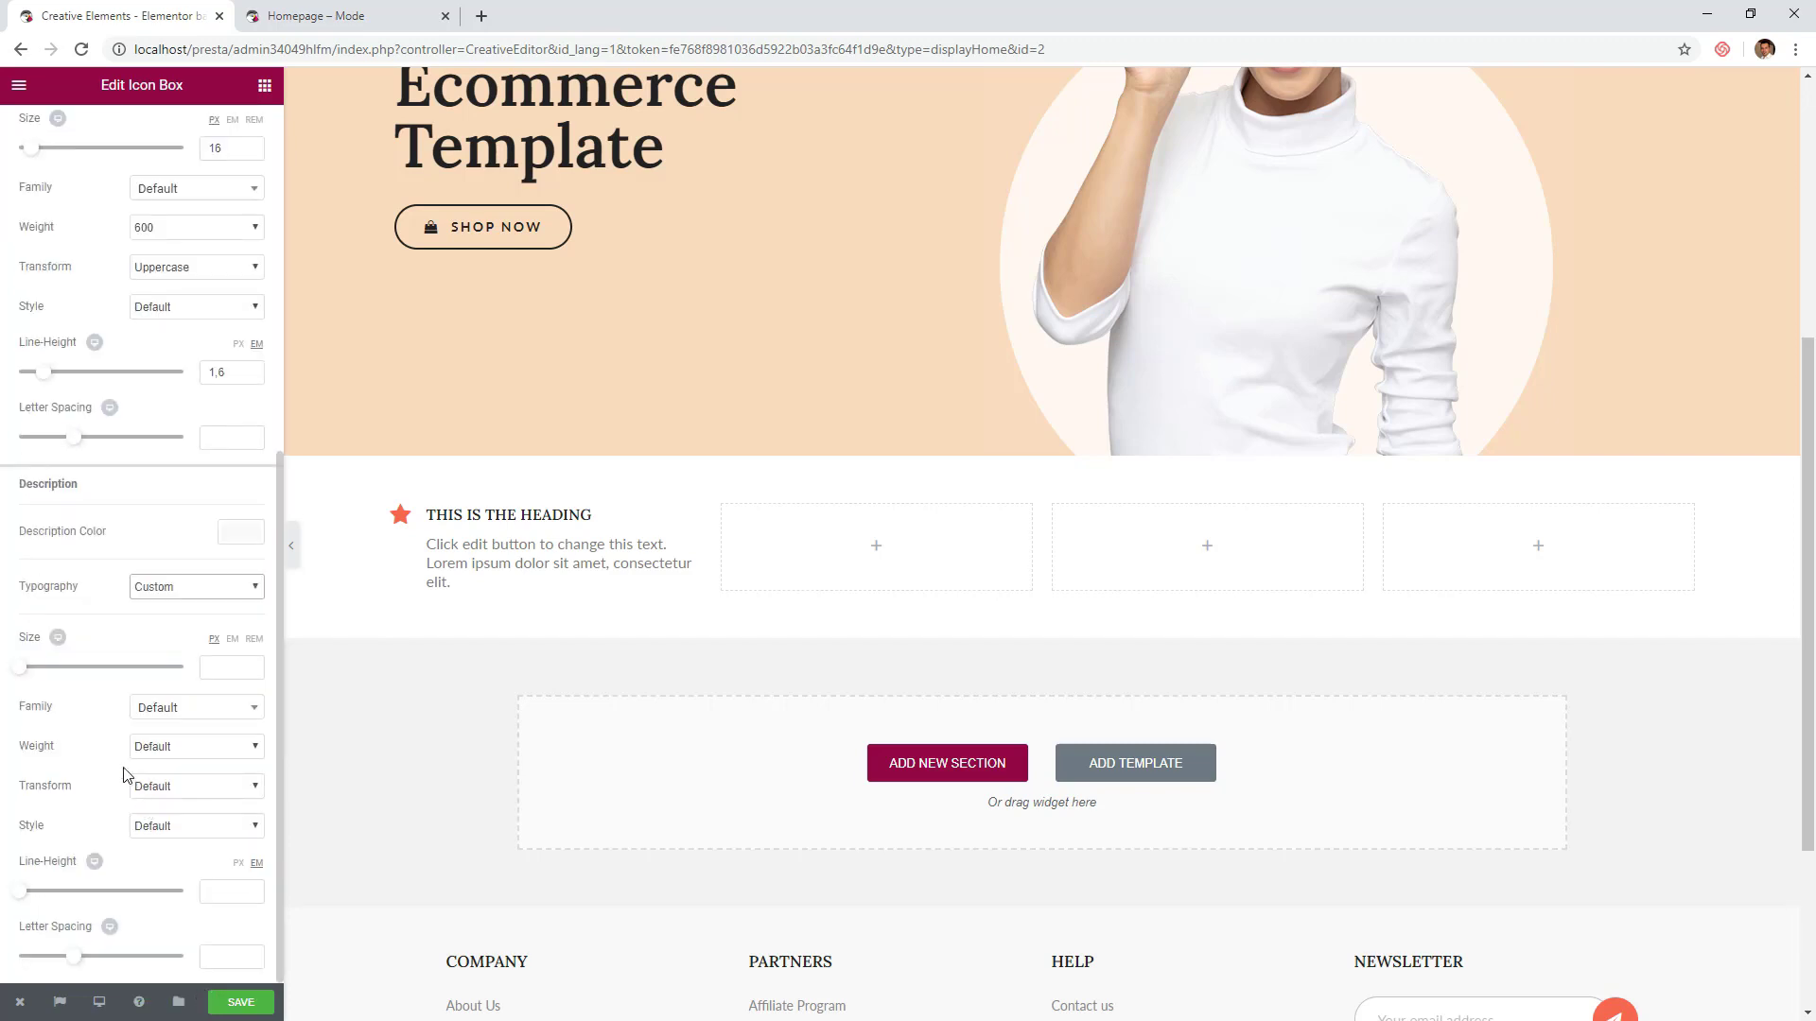
- Set the icon box description's font family to Lato and its size to 13 px
click(147, 718)
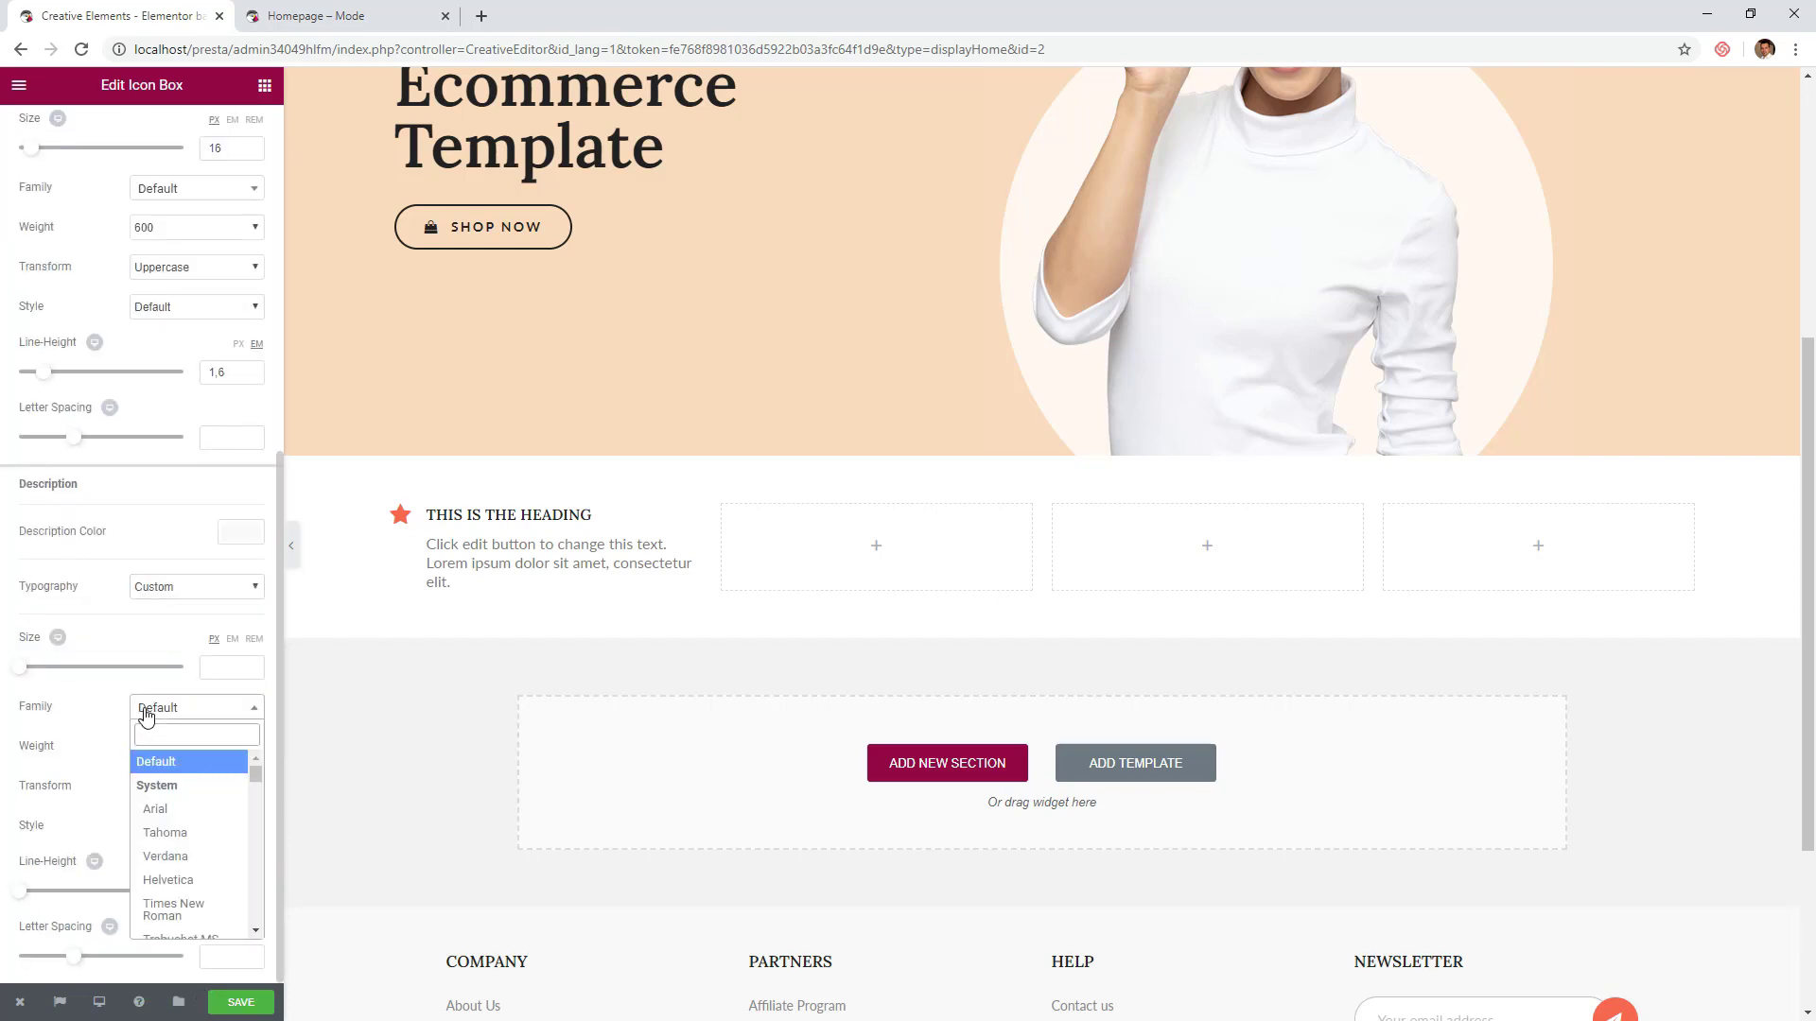
text(lat)
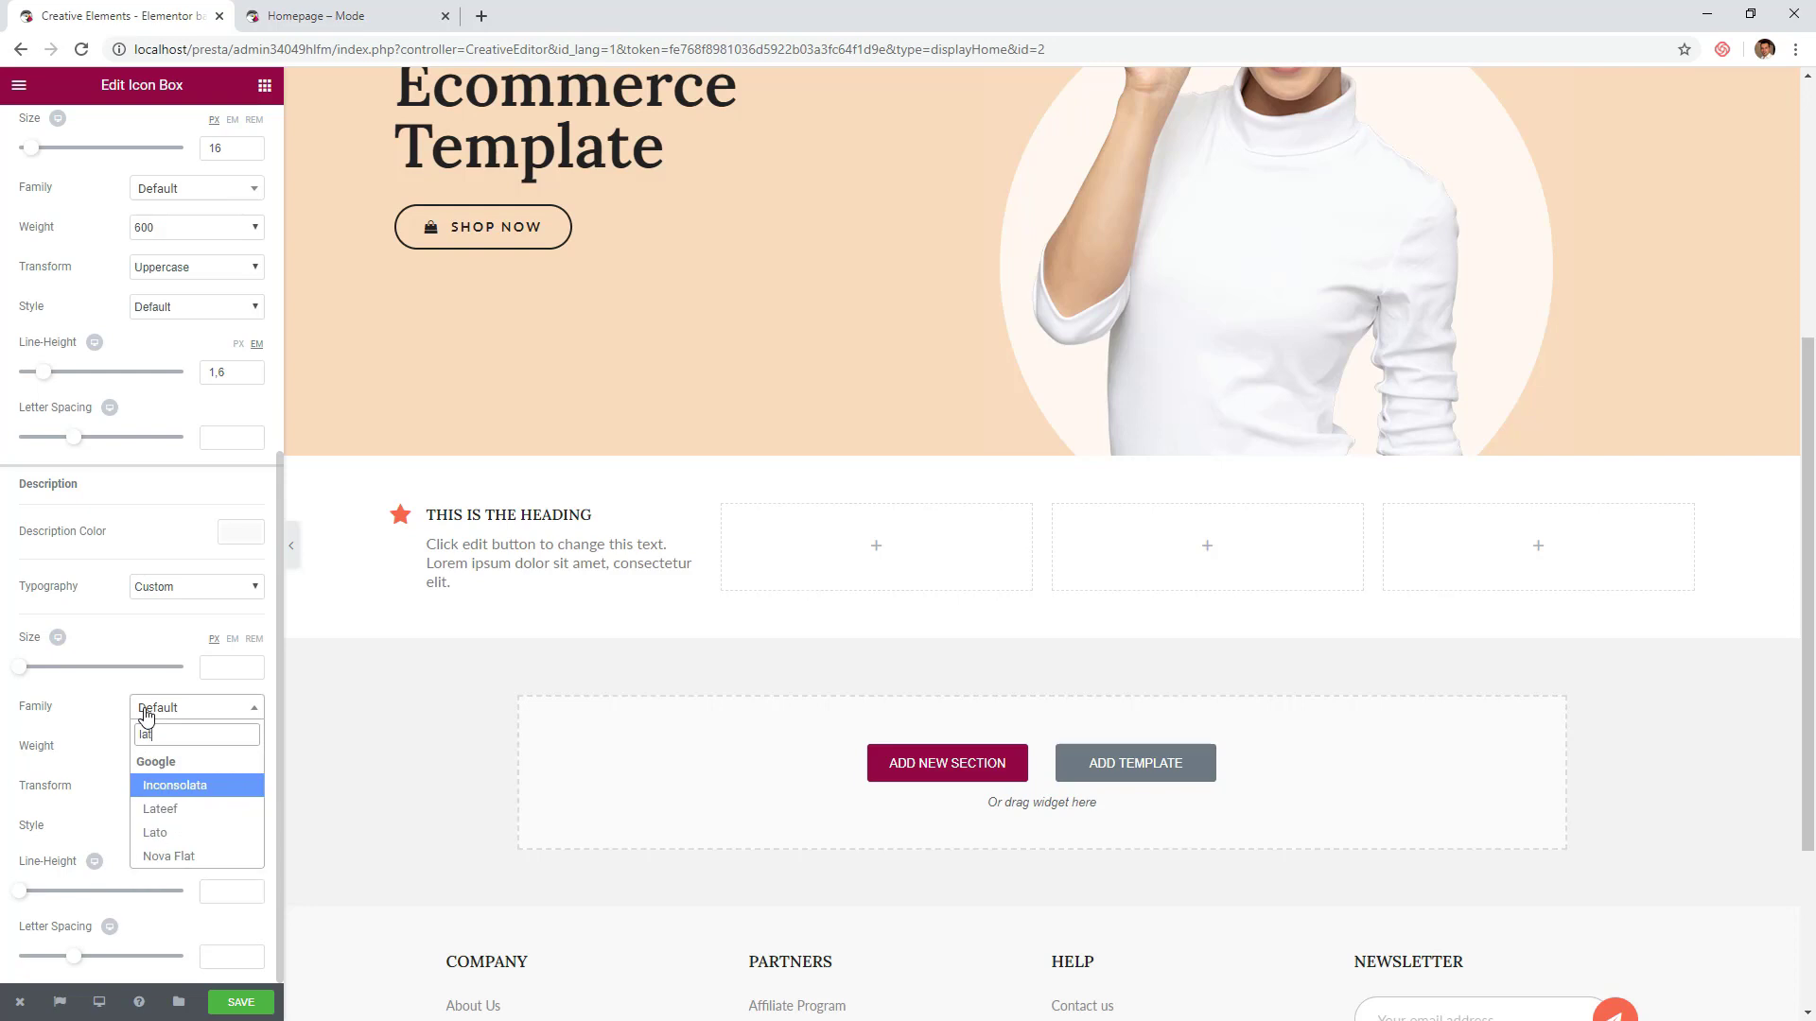
click(181, 837)
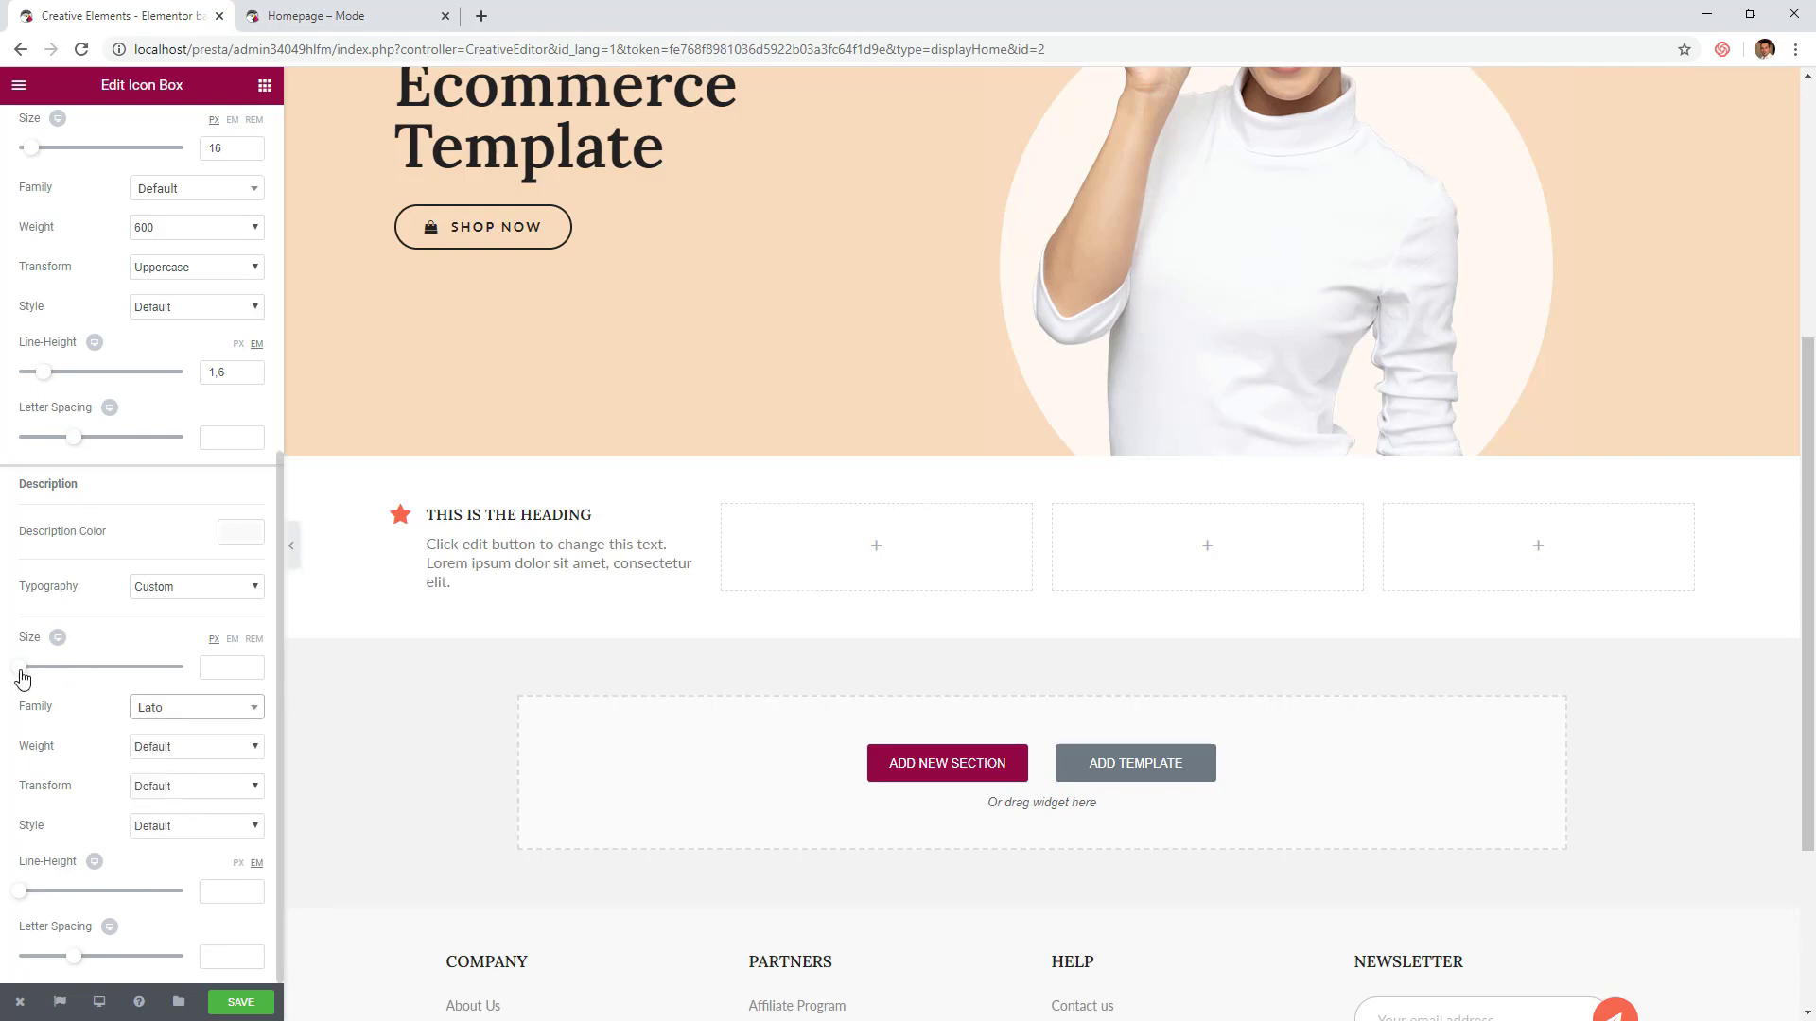
drag(22, 669, 29, 669)
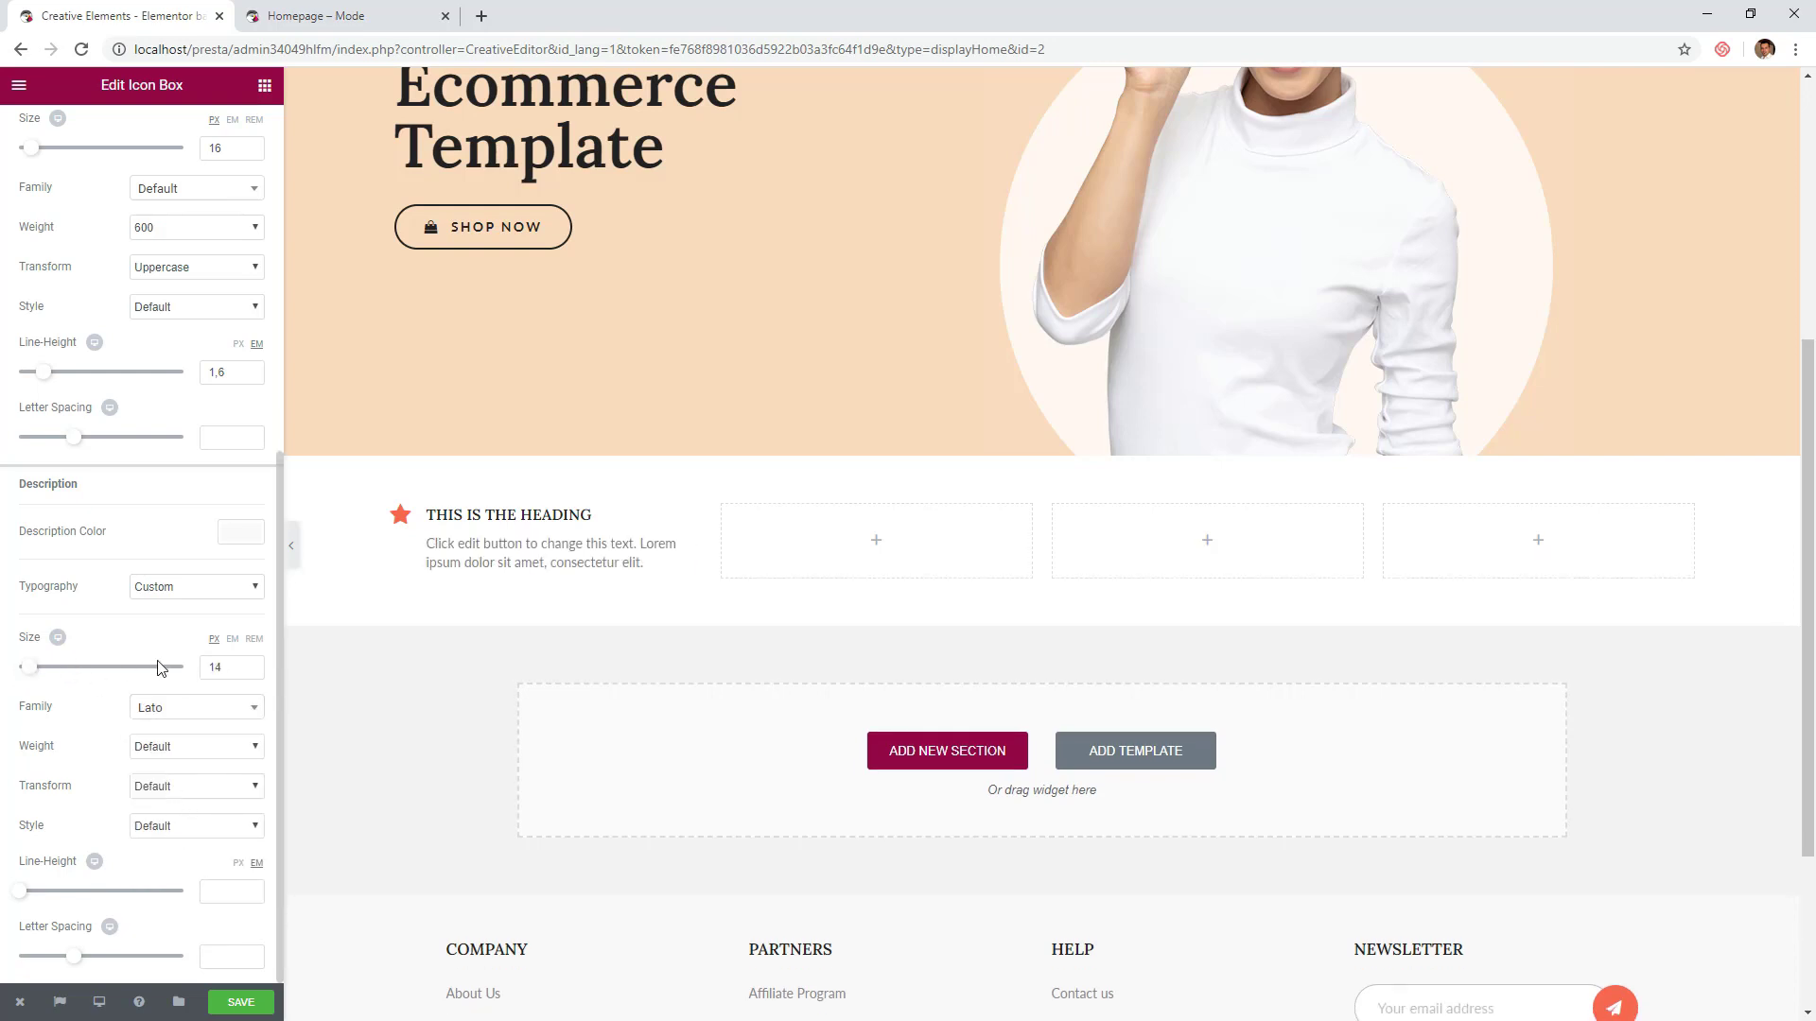
click(250, 673)
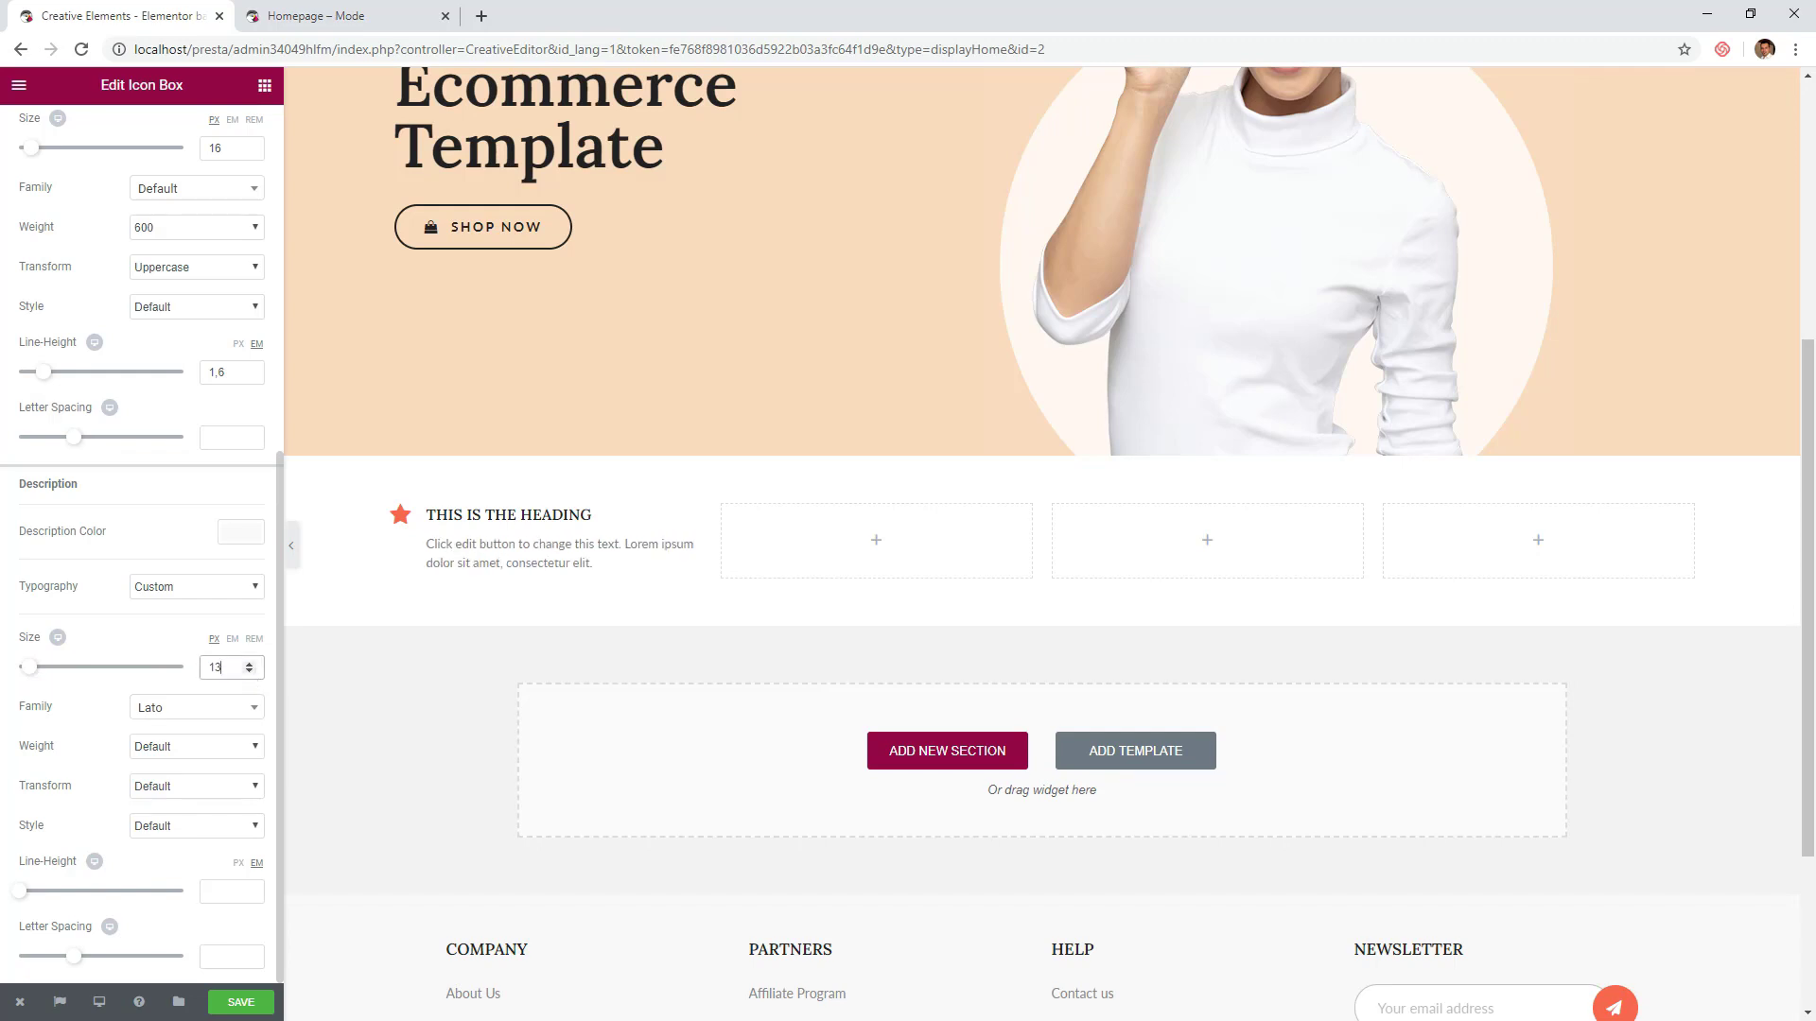
- Give the icon box a linked padding of 15 px on all four sides
scroll(190, 189, up, 6)
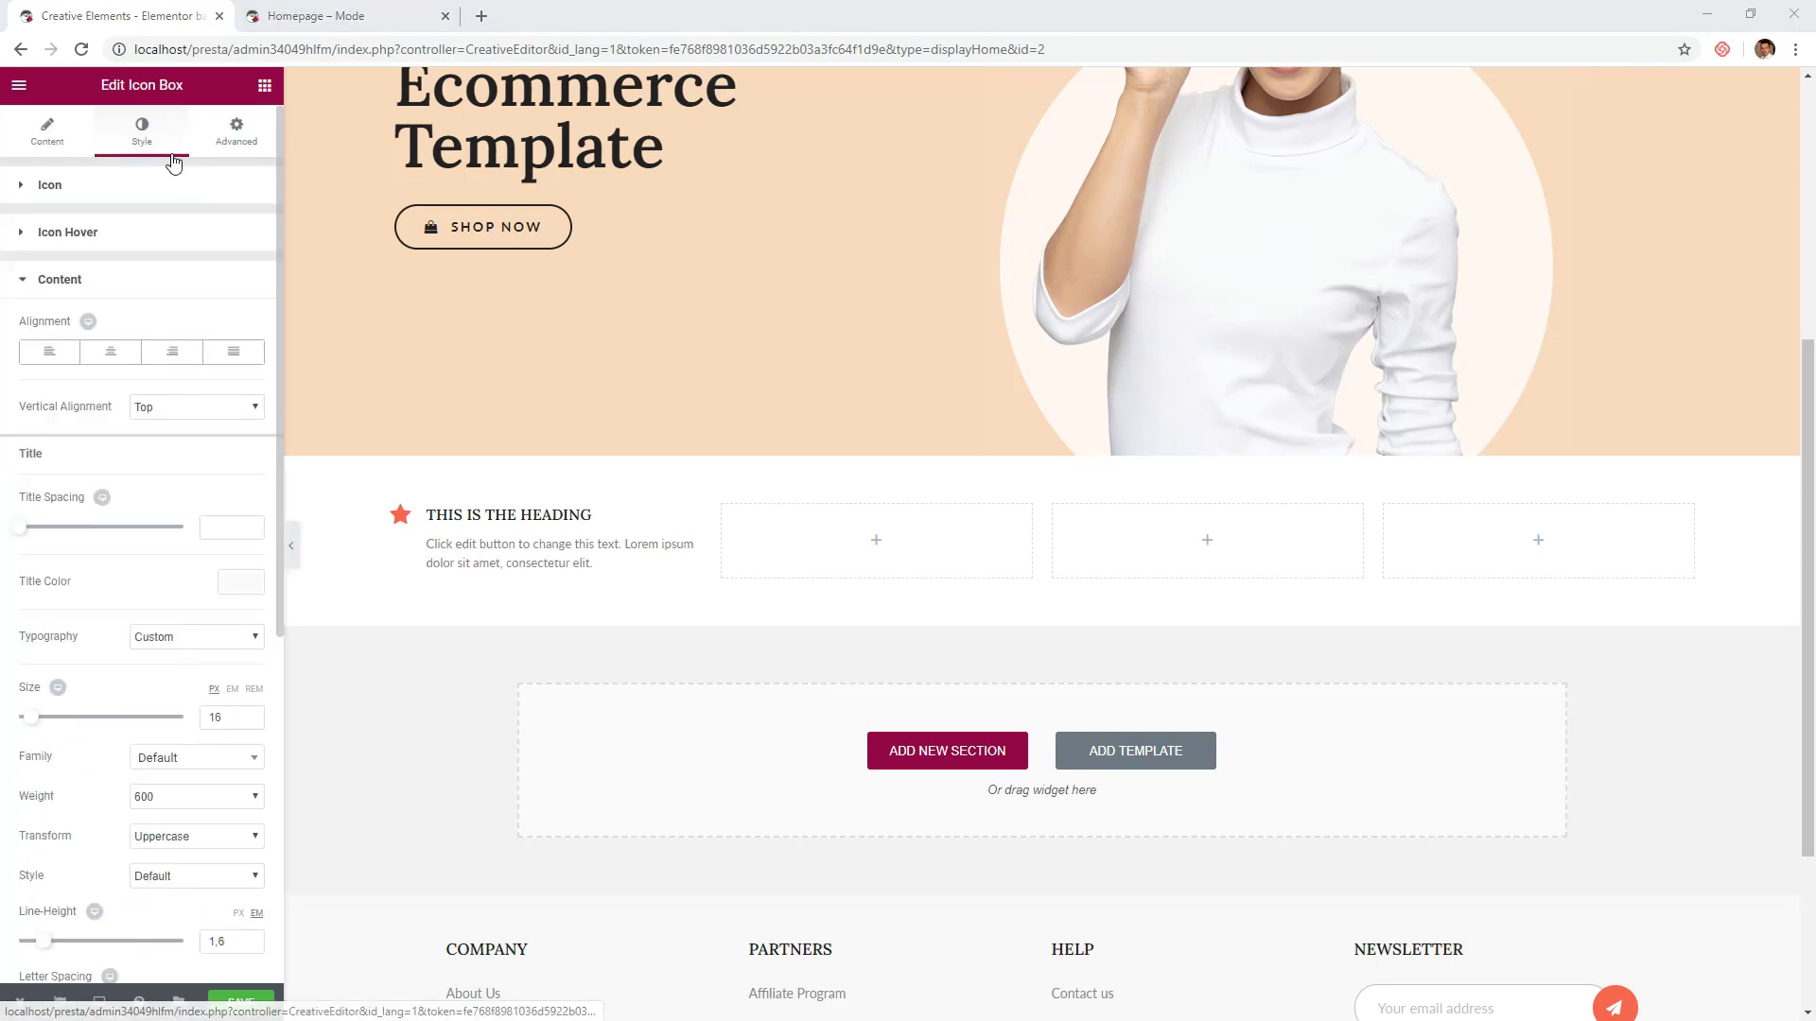
click(225, 141)
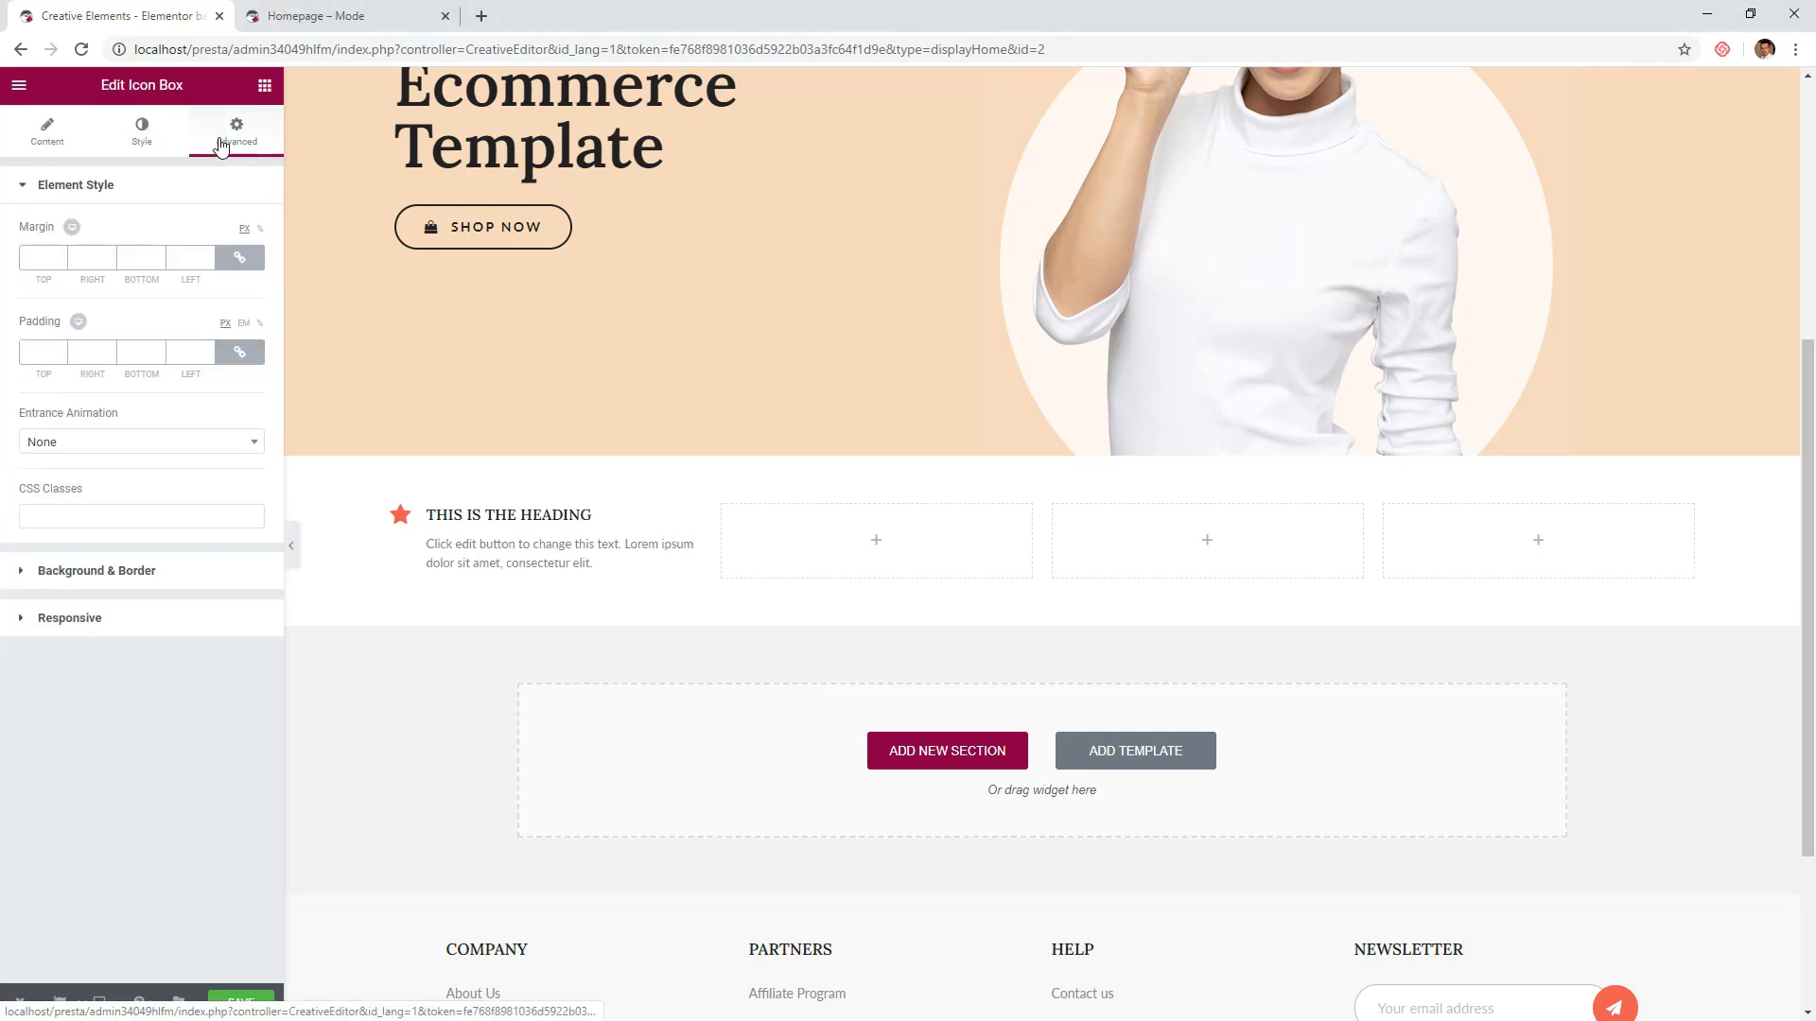
click(42, 346)
text(15)
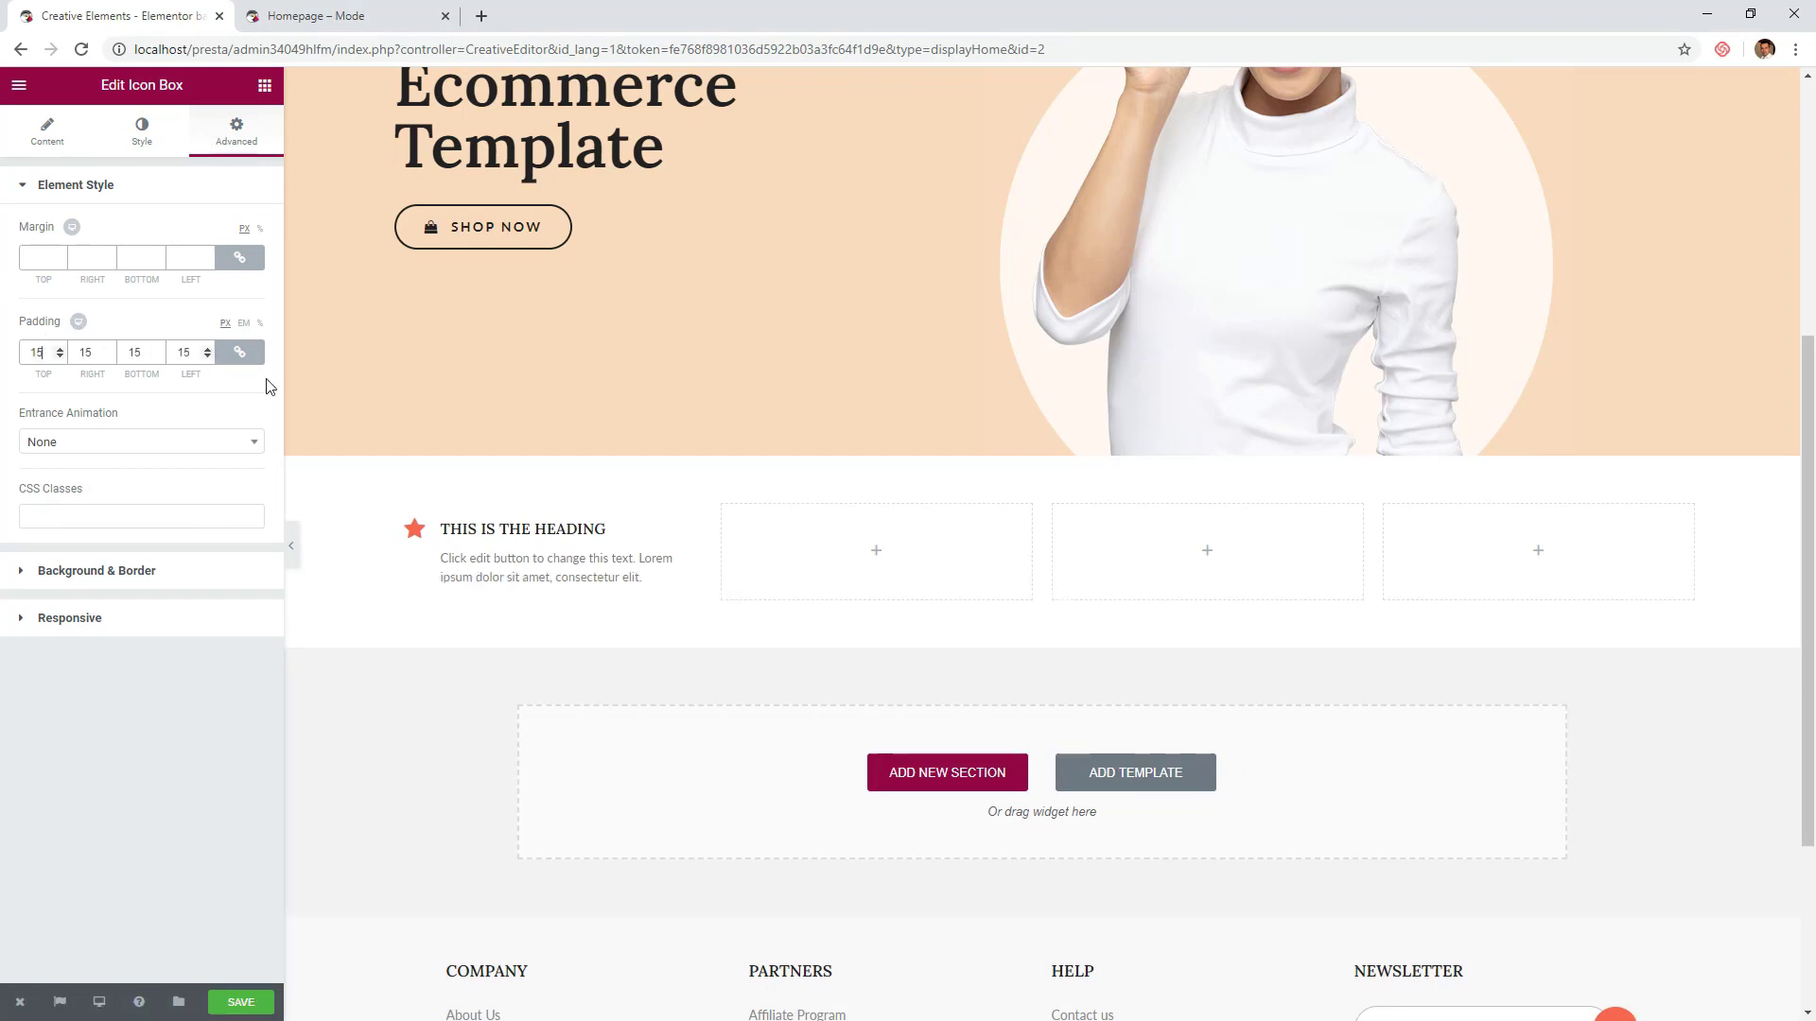
- Replace the icon box's title with "100% Quality"
click(48, 132)
triple_click(156, 365)
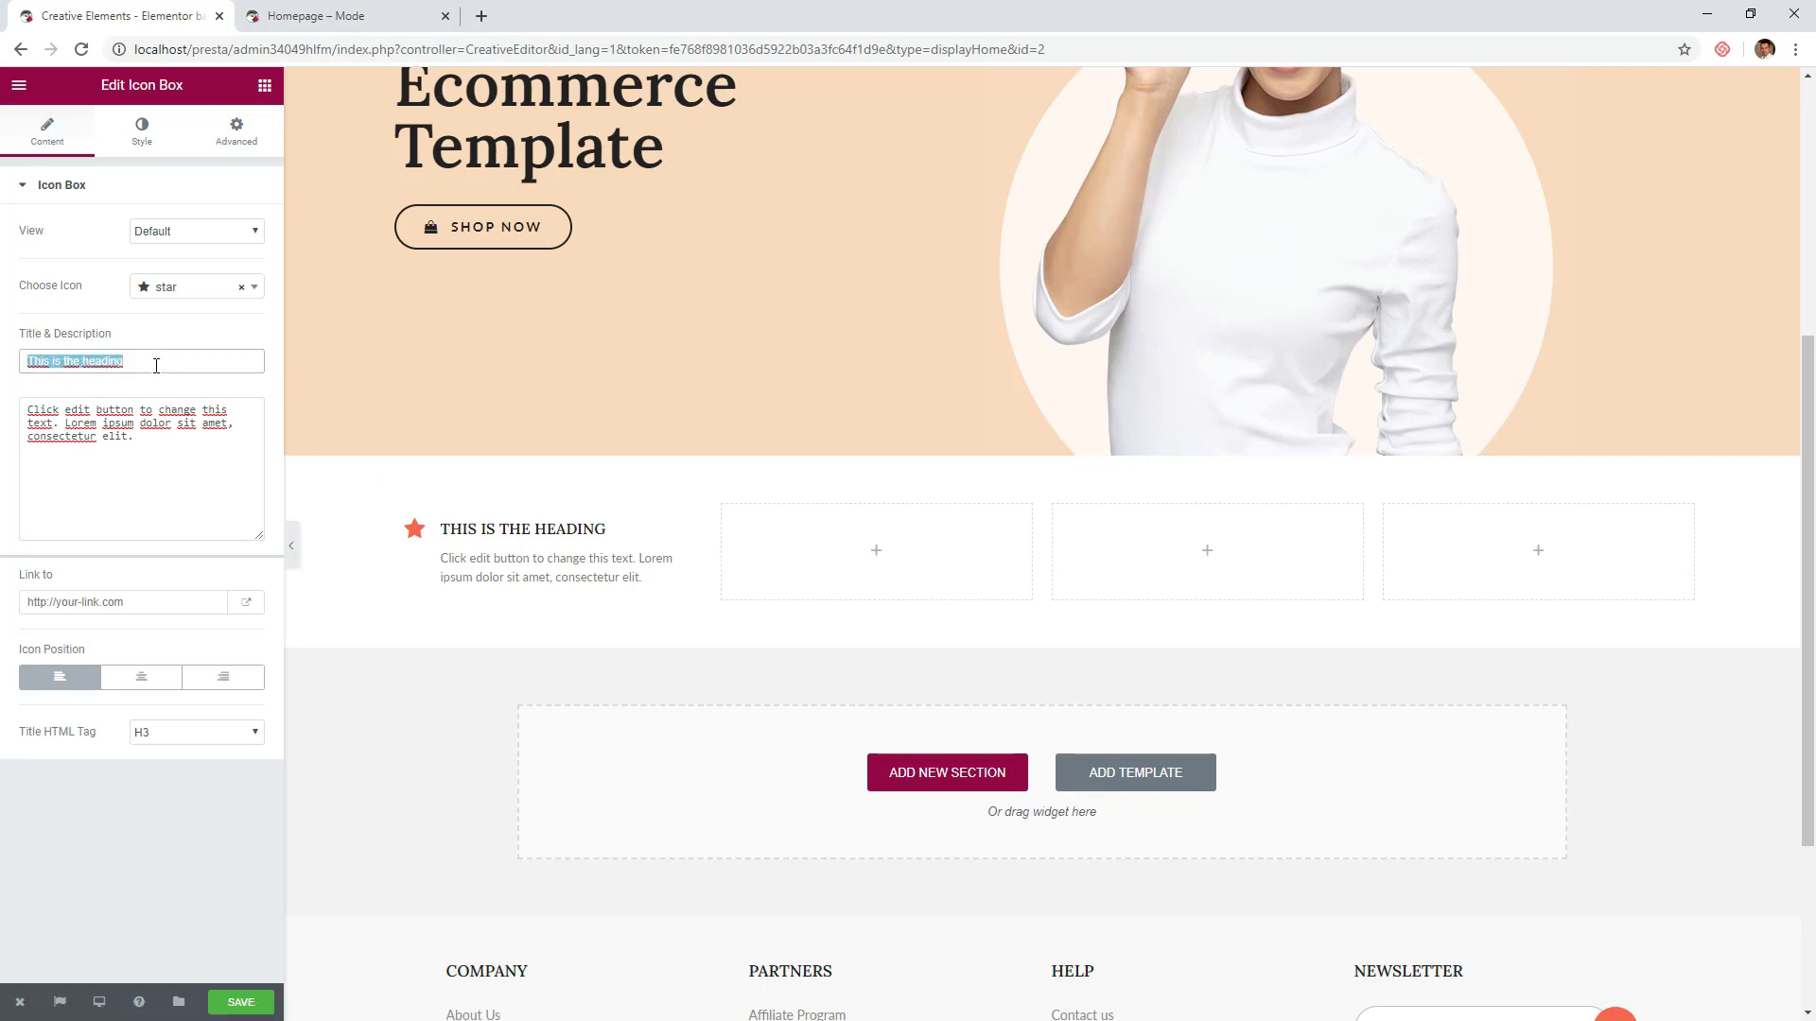
text(100% Q)
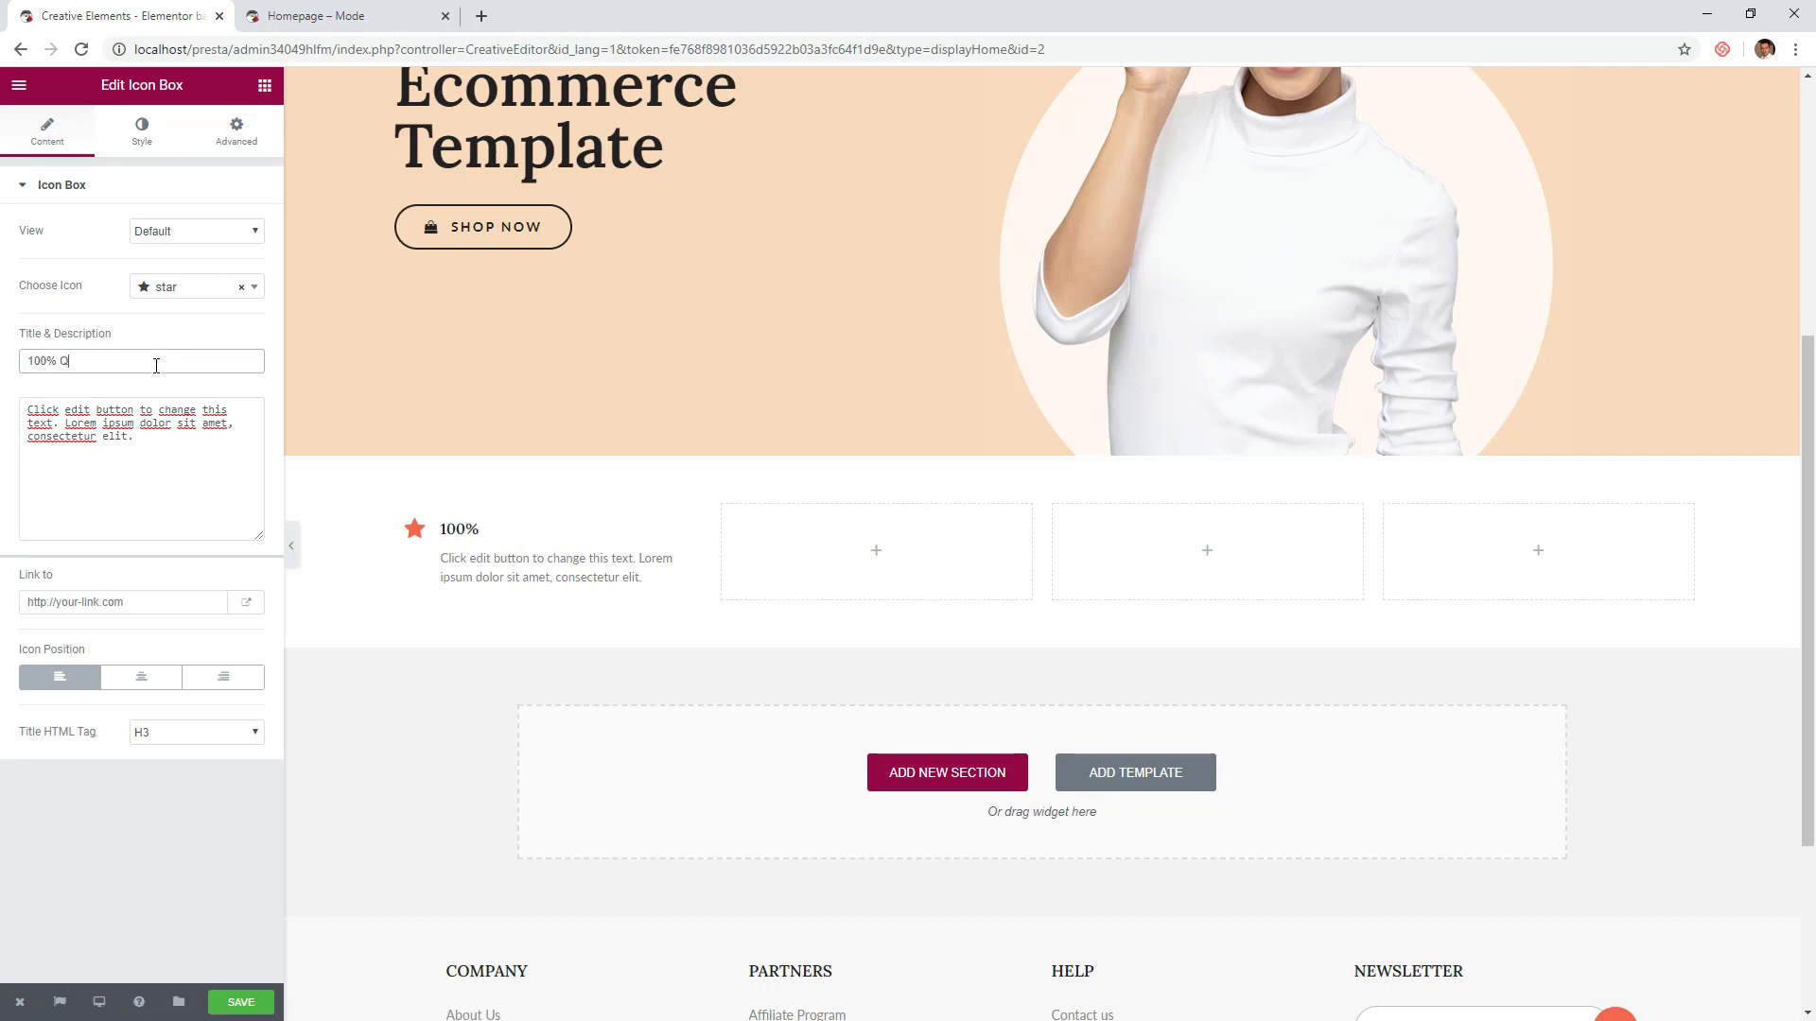
text(uality)
- Change the icon of the "100% Quality" icon box to thumbs-up
click(175, 296)
text(thu)
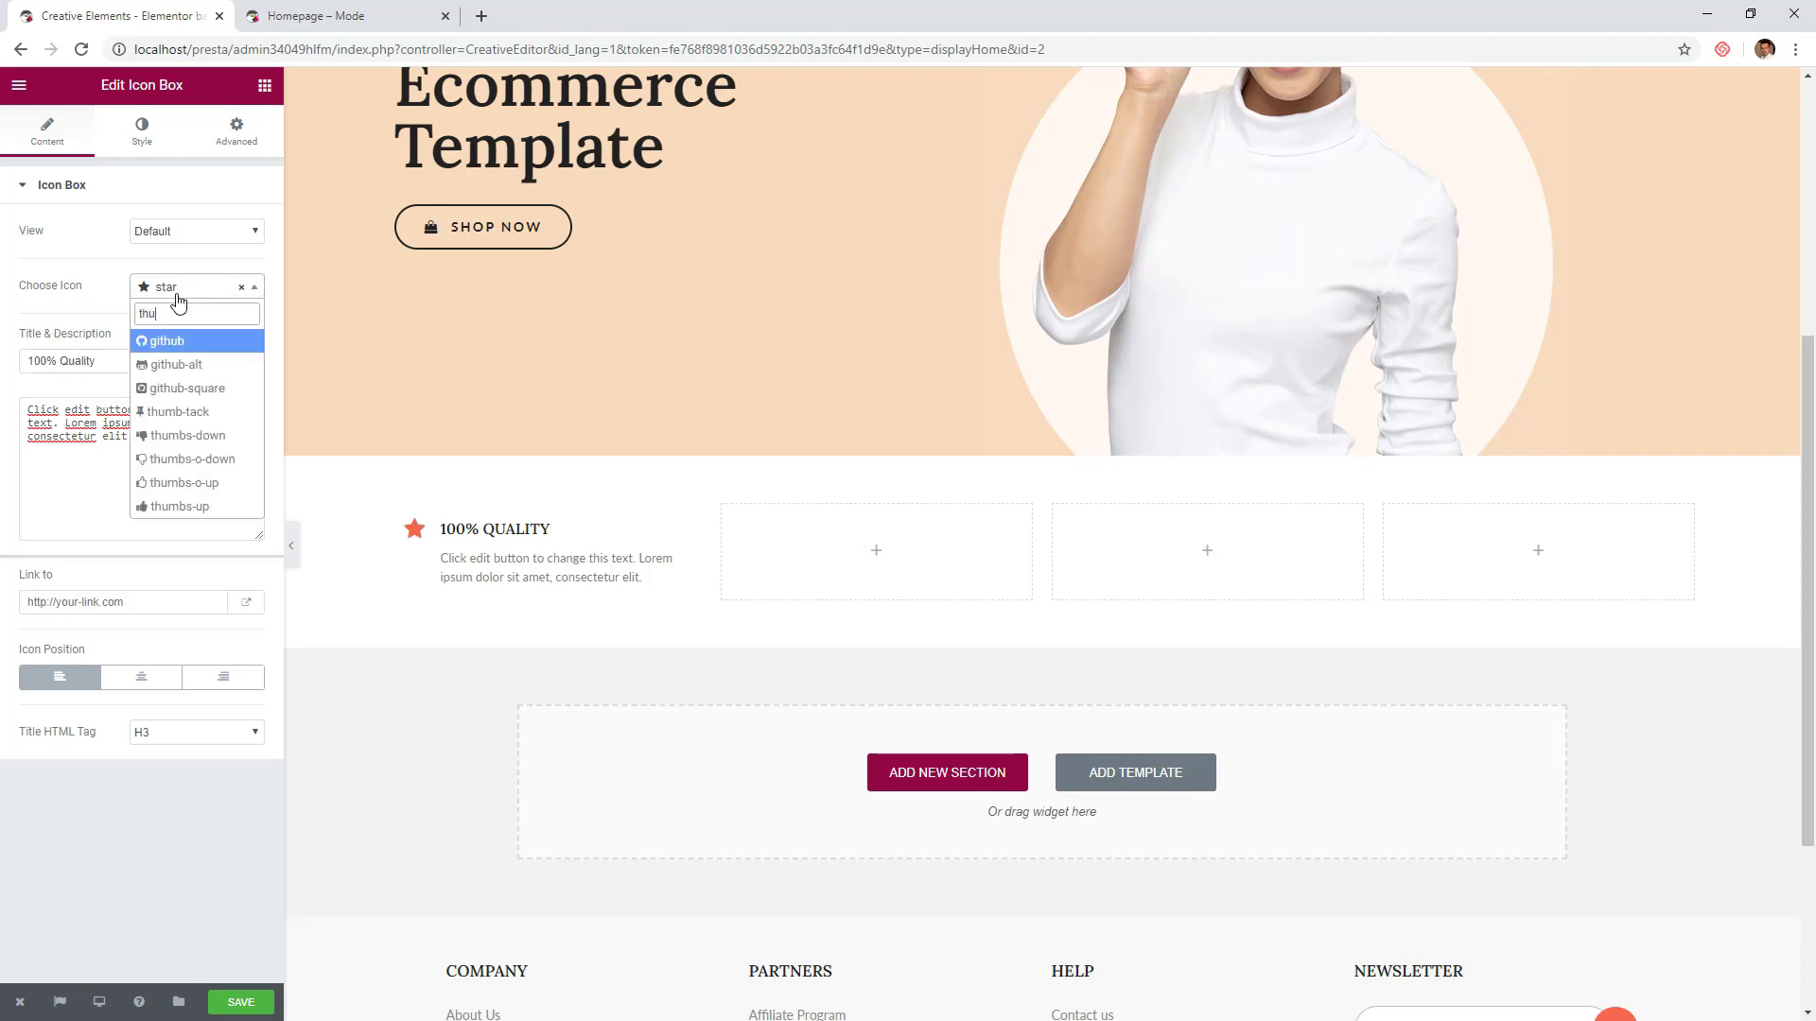
text(mb)
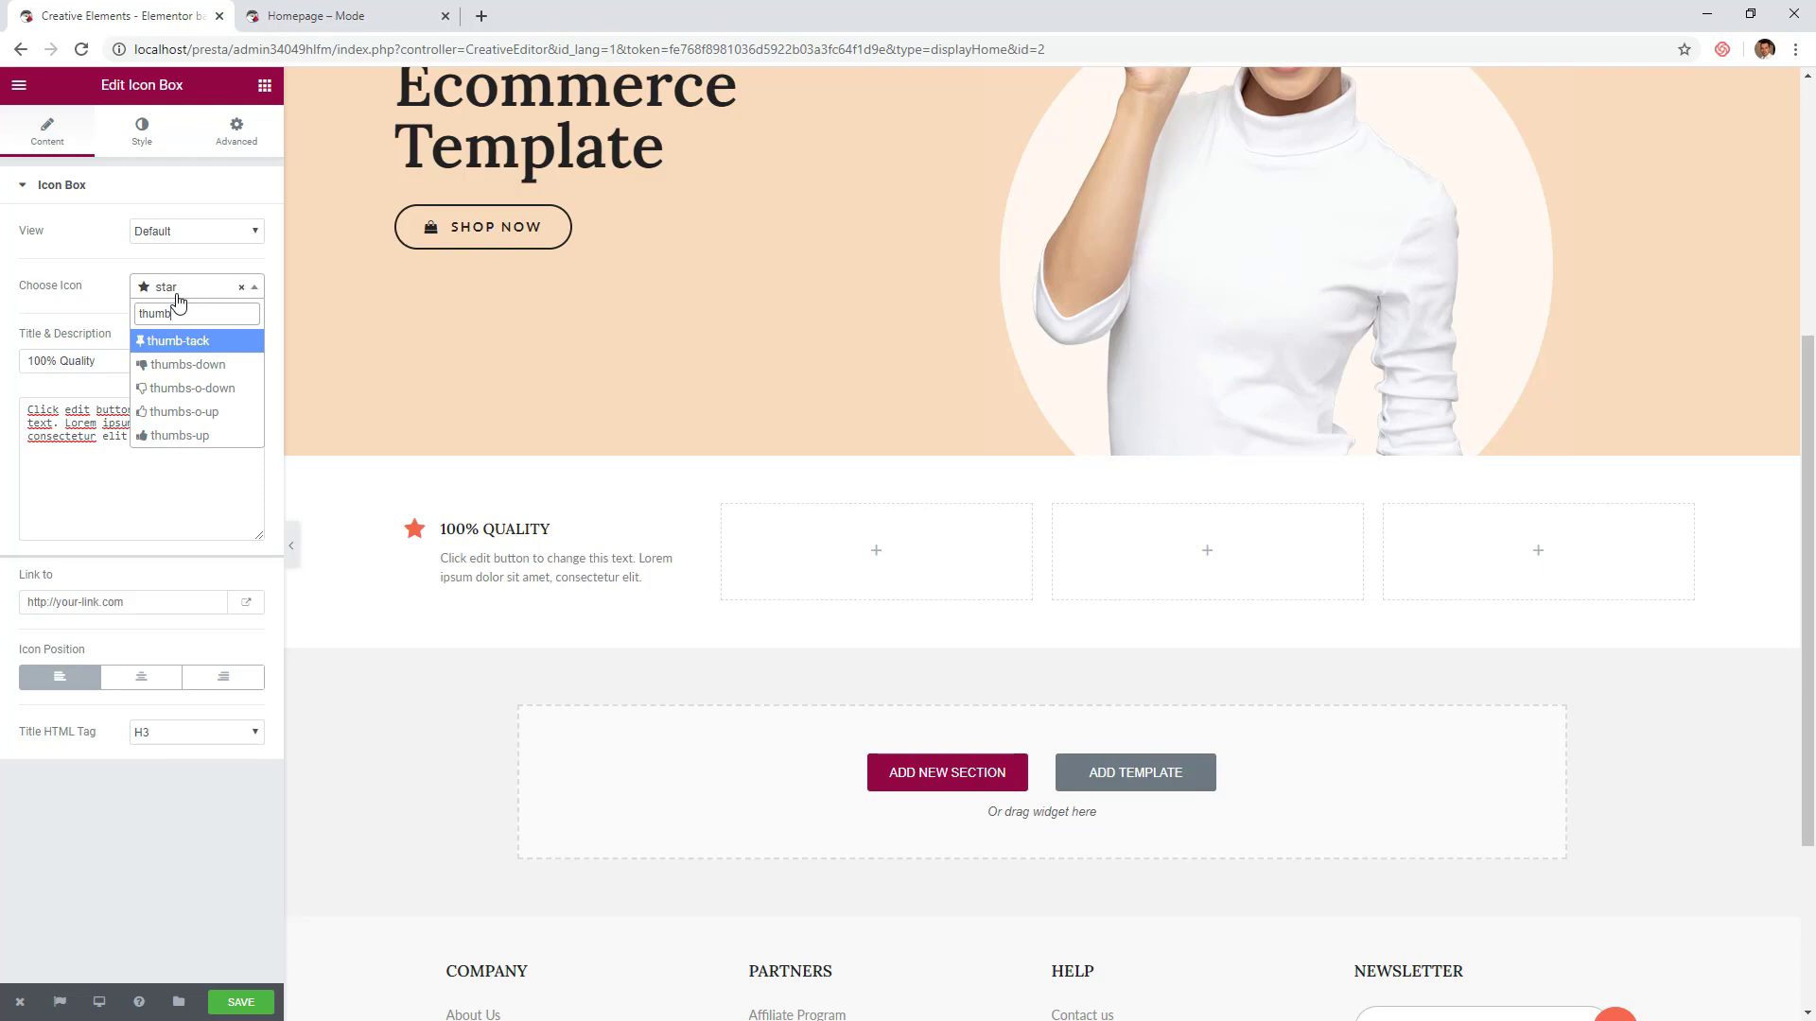
click(168, 436)
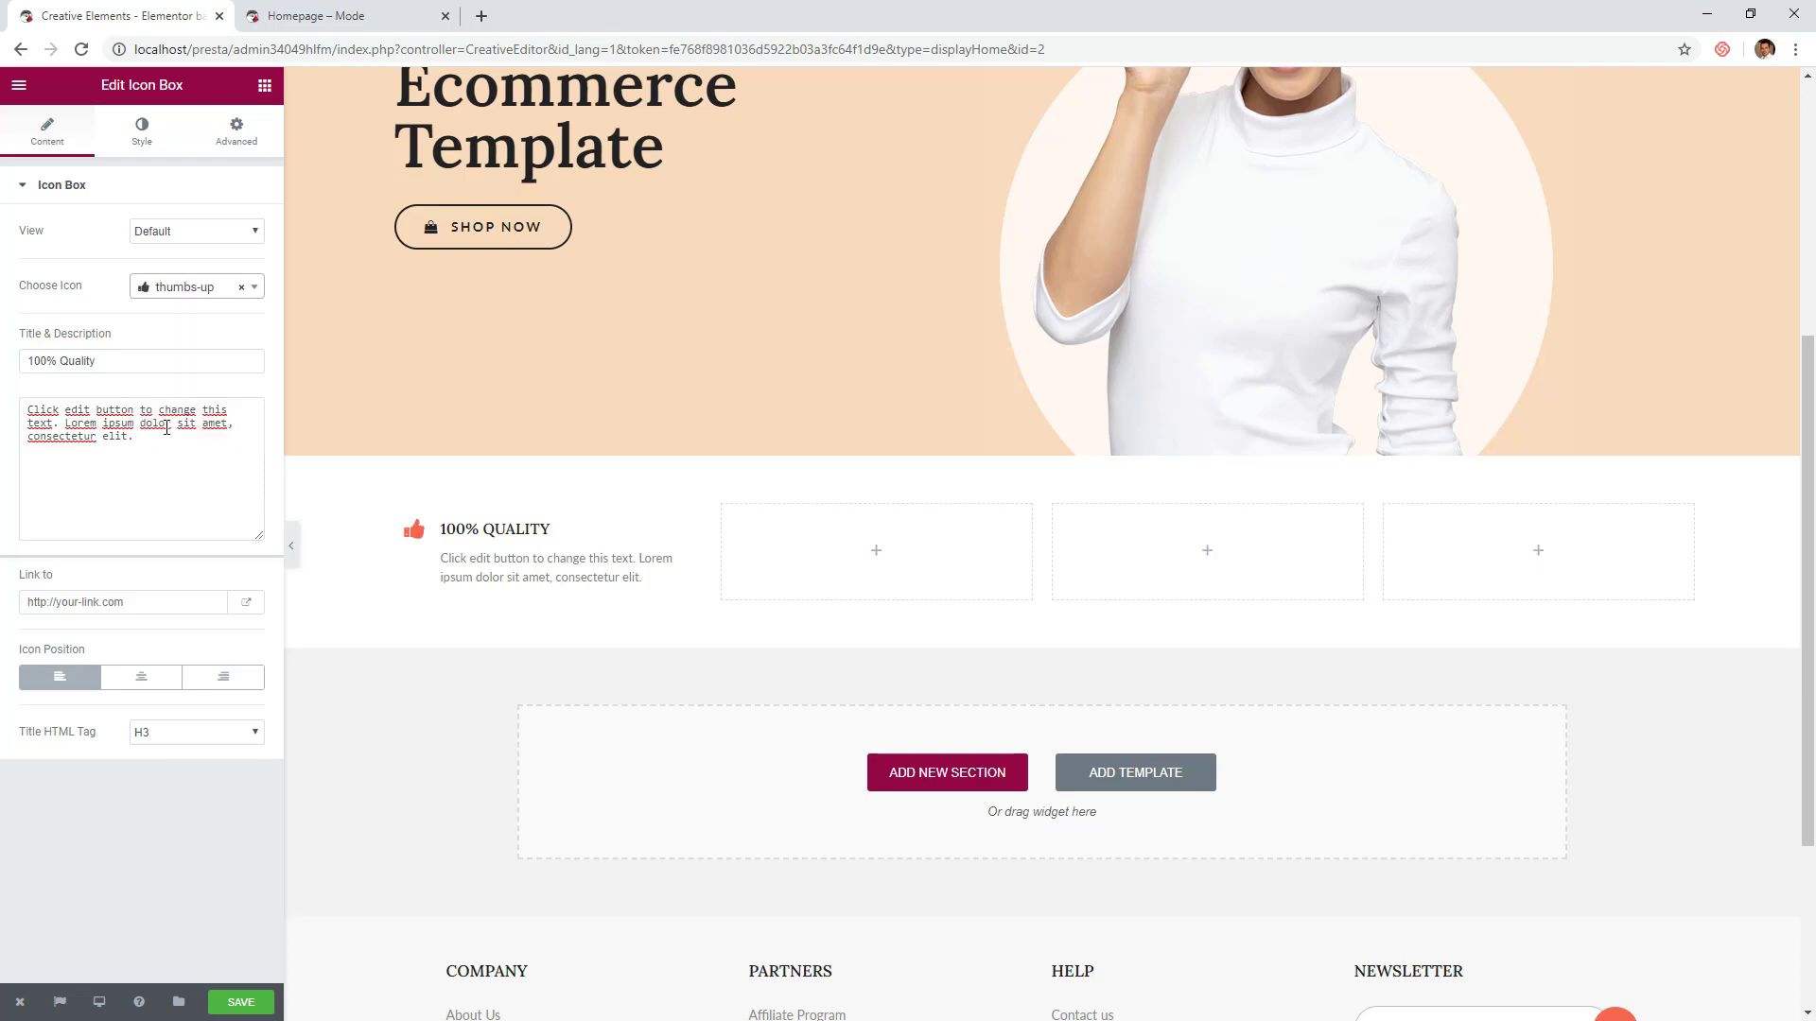
- Duplicate the "100% Quality" icon box and move the copy into the second column
mouse_move(649, 609)
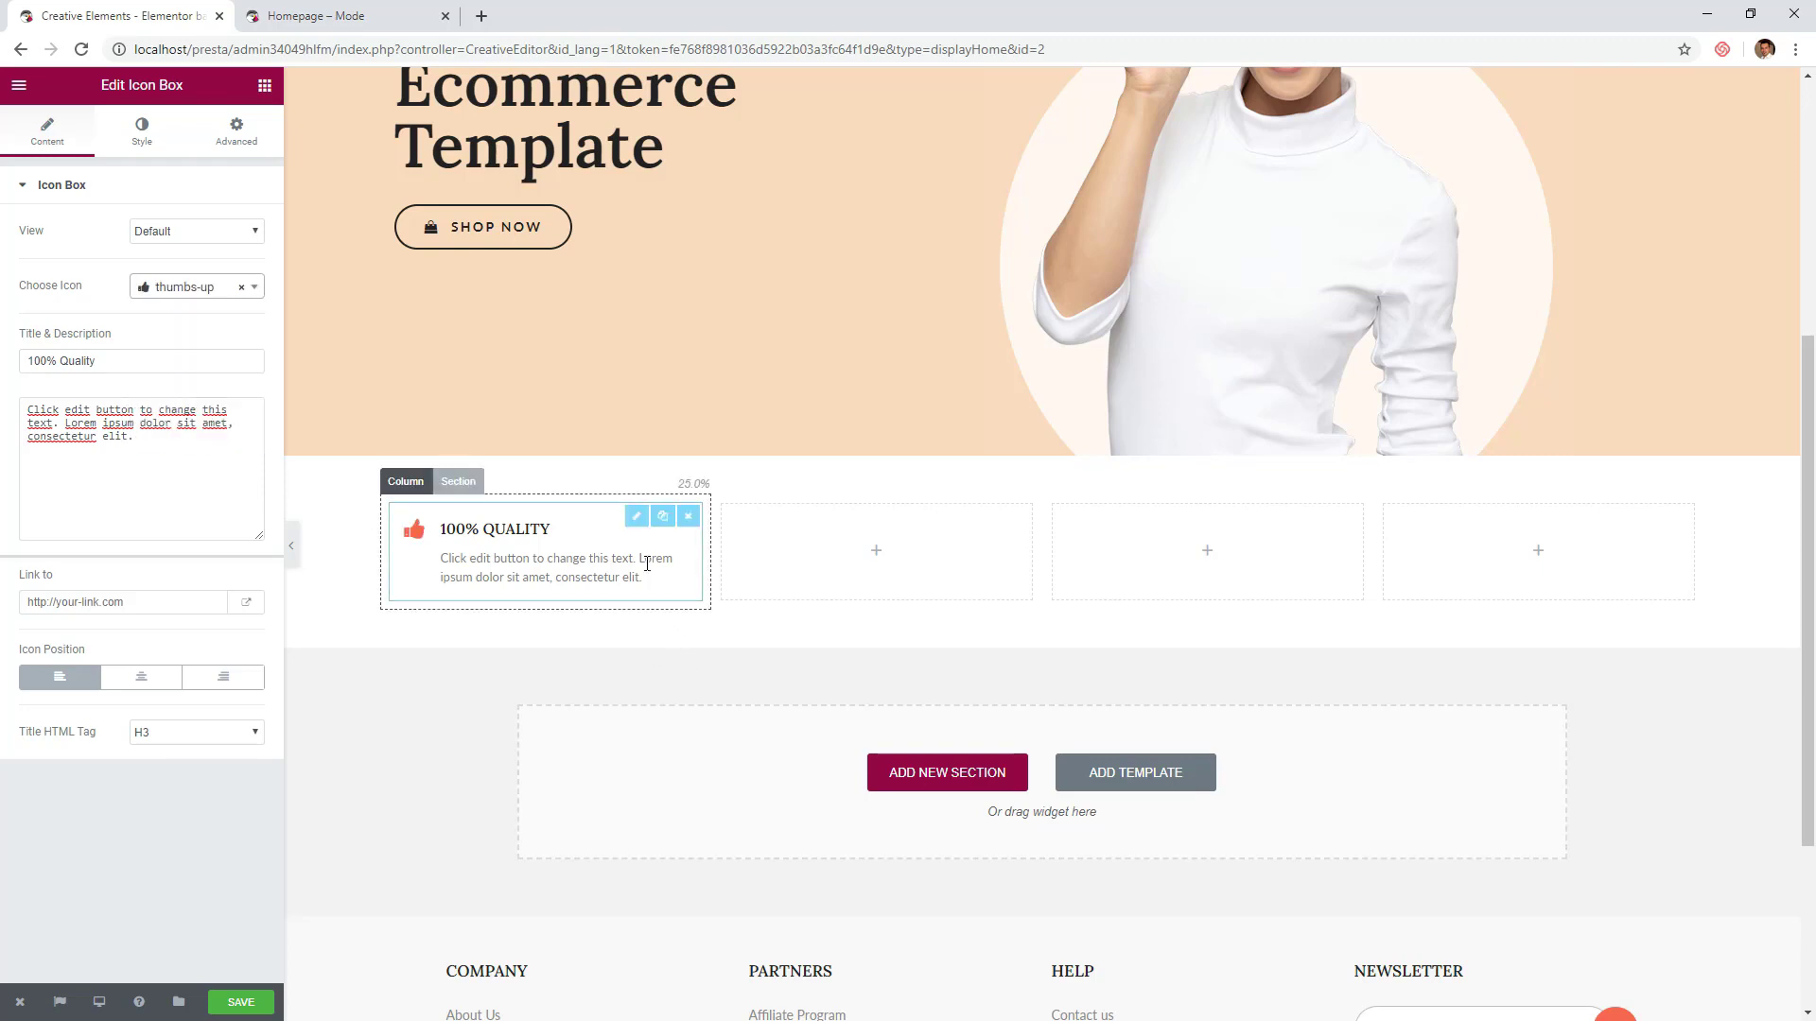
click(665, 526)
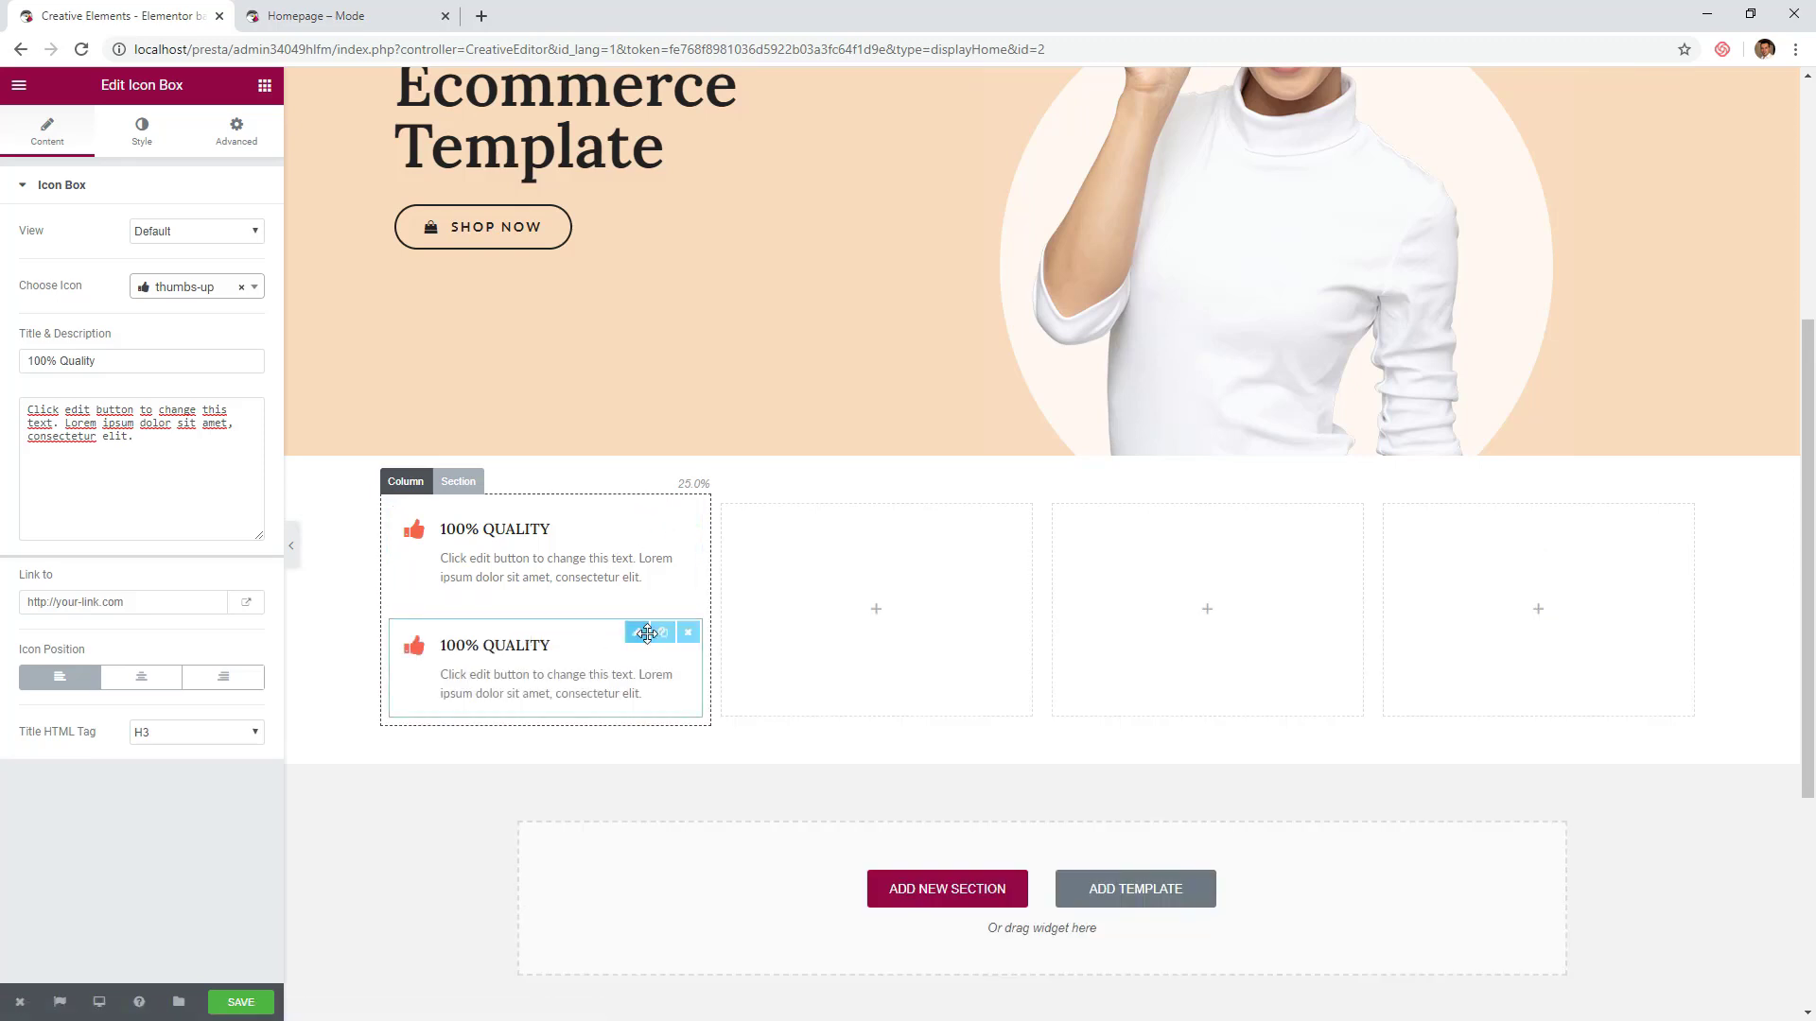
drag(639, 631, 828, 546)
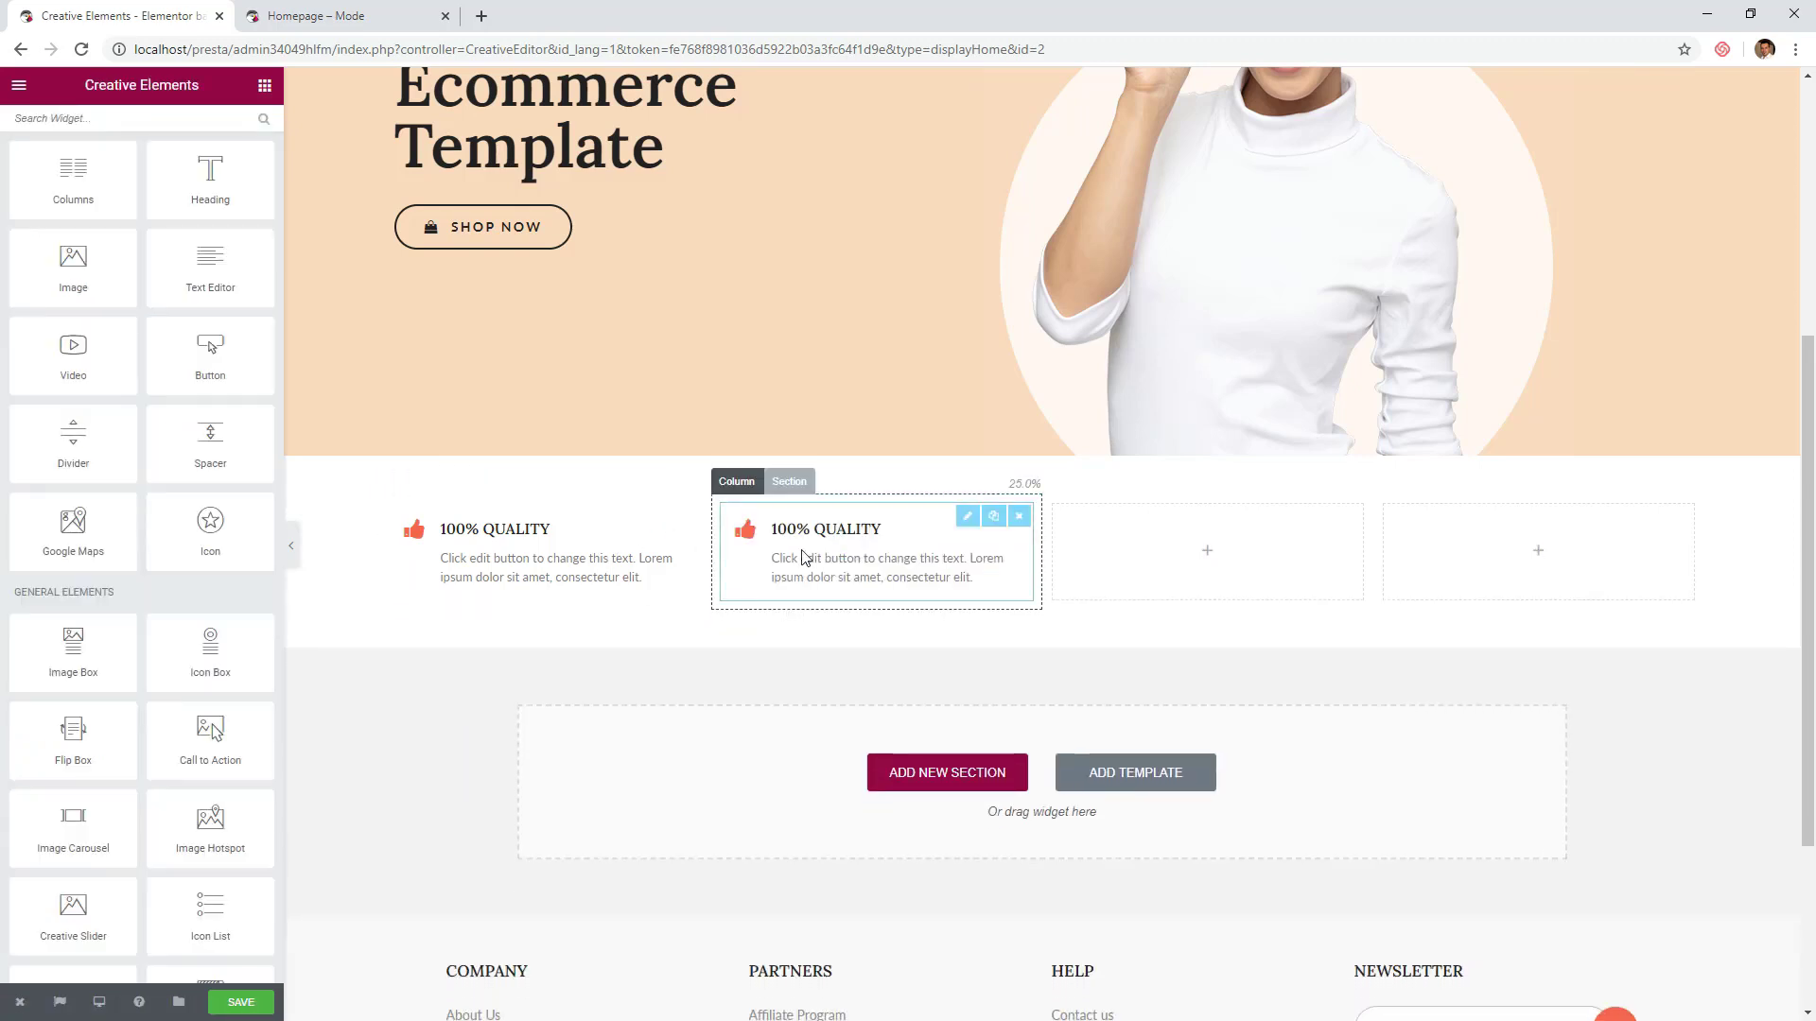
- Set the second column's icon box title to "Free Shipping" and its icon to dropbox
click(784, 555)
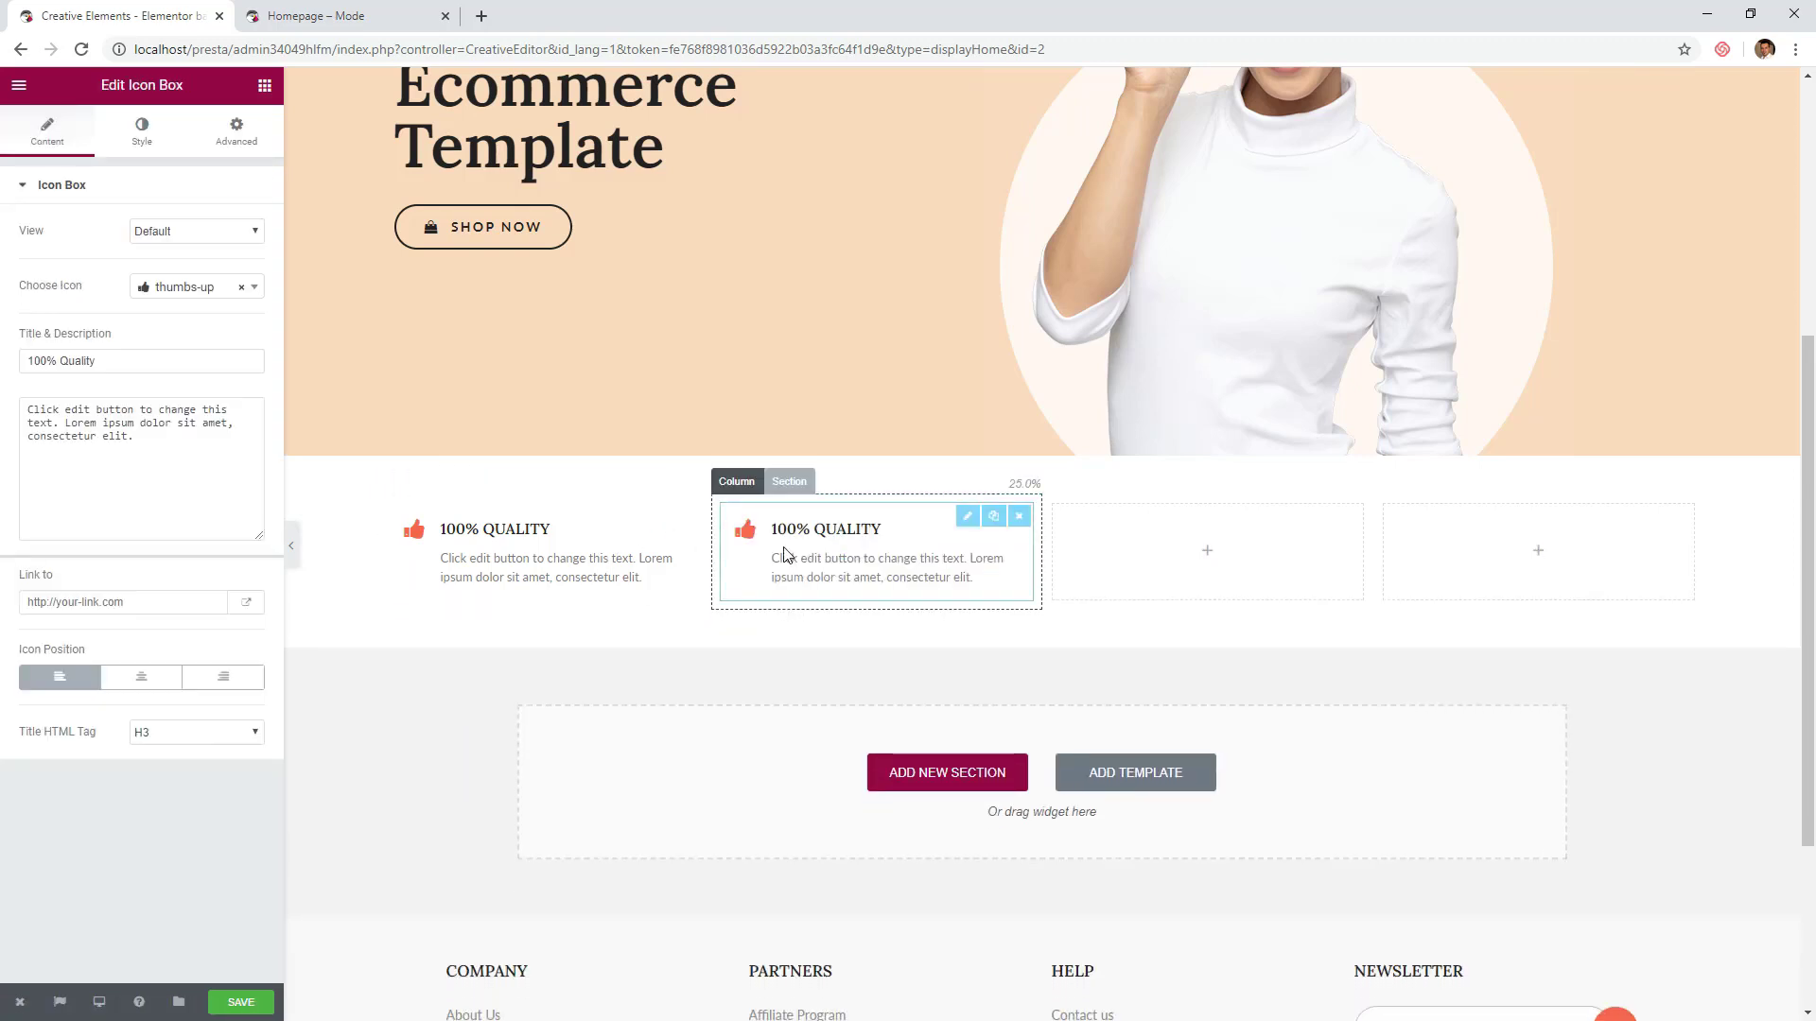
triple_click(156, 361)
text(Free)
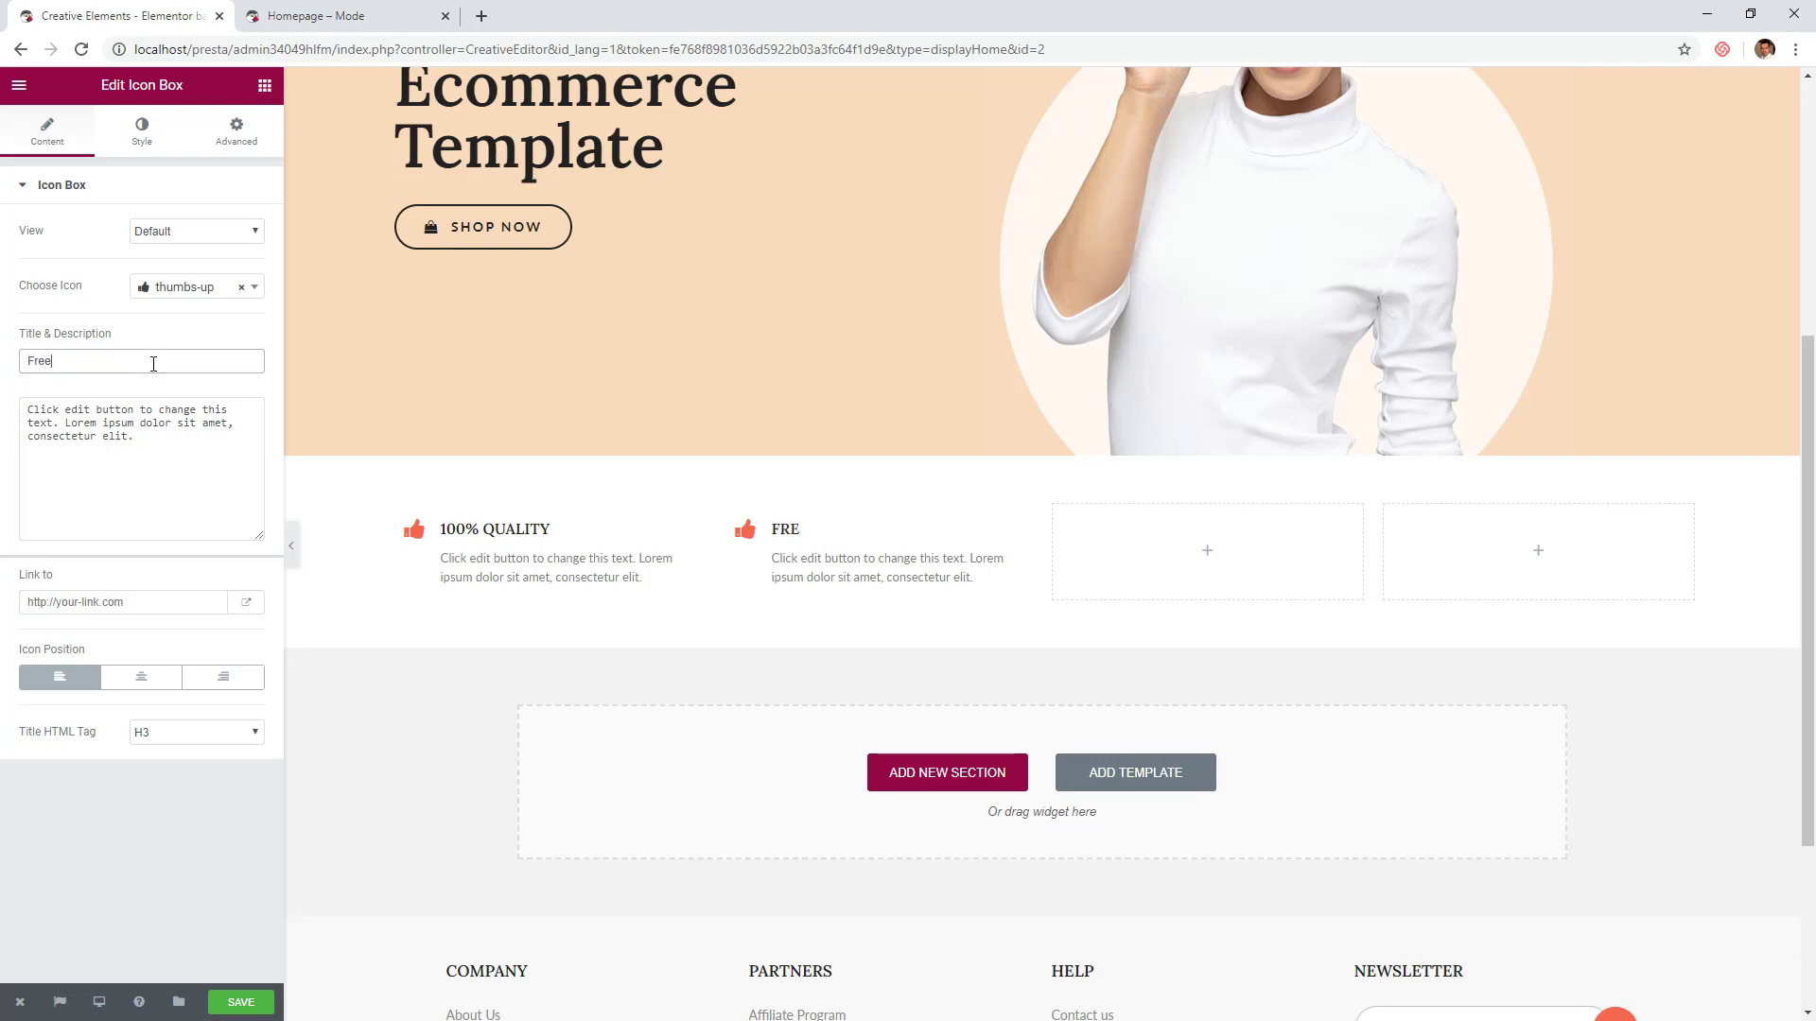
text( Shipping)
click(163, 295)
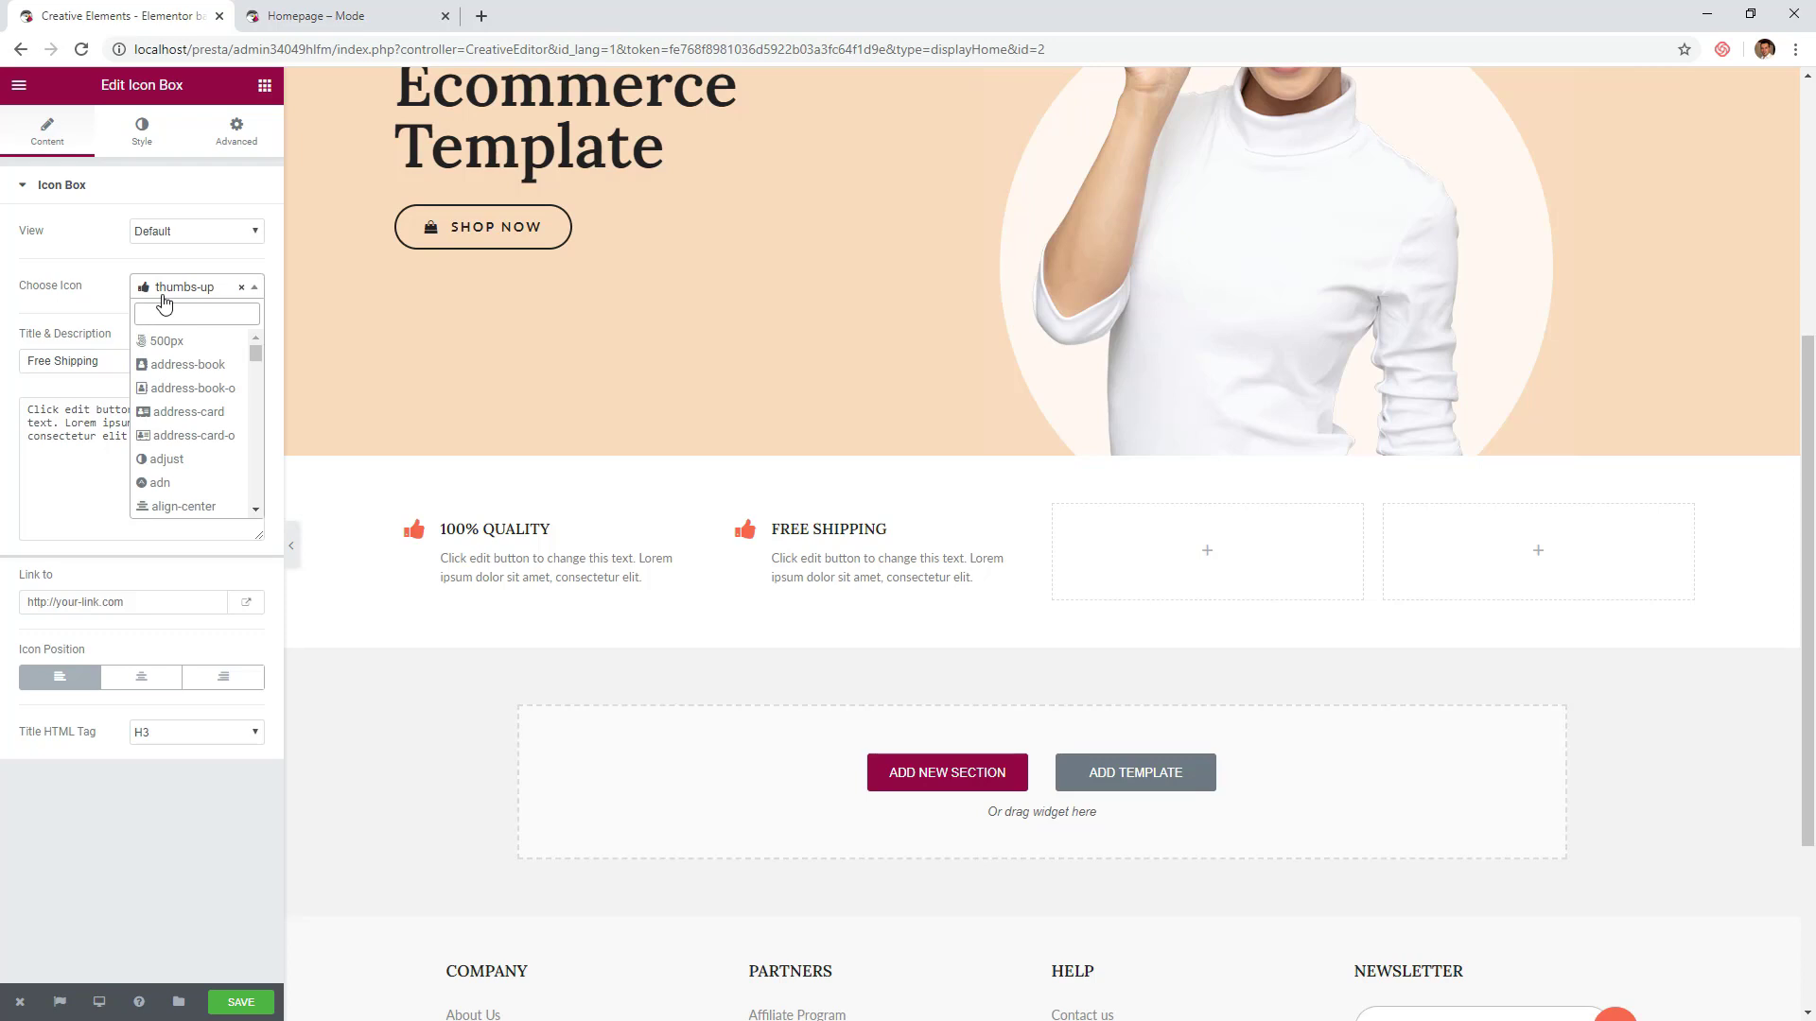
text(box)
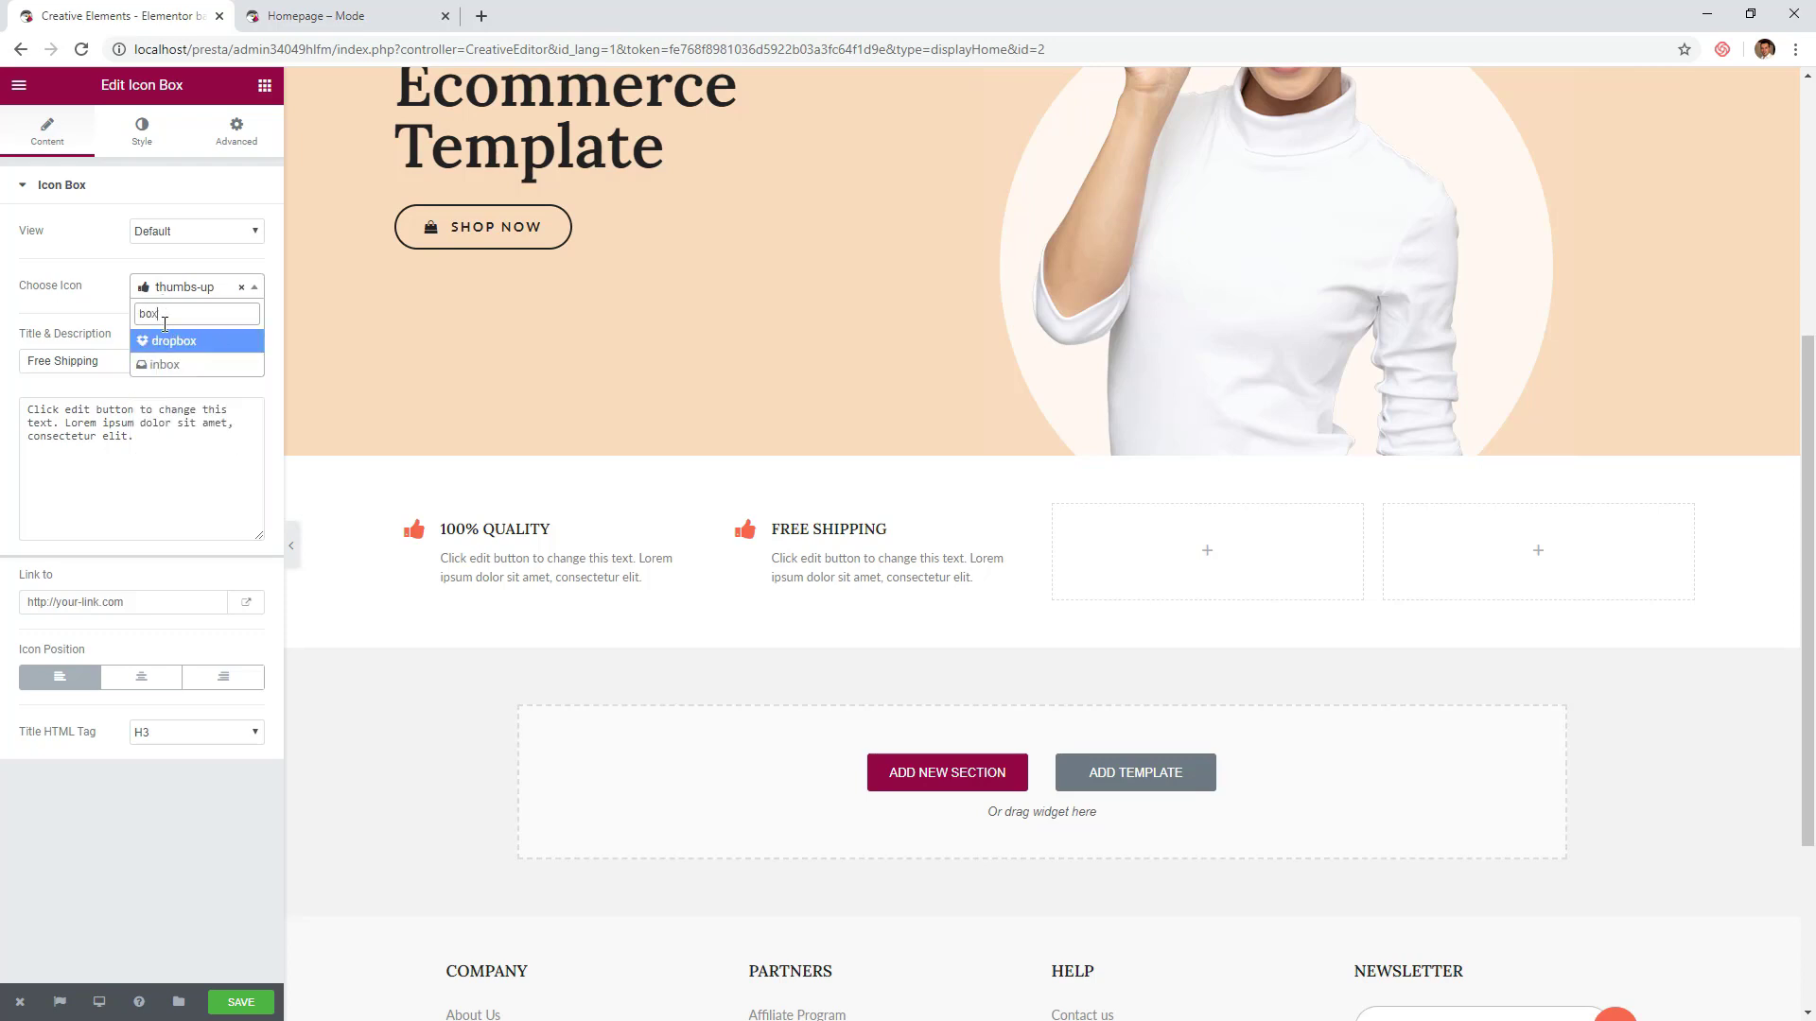
click(168, 343)
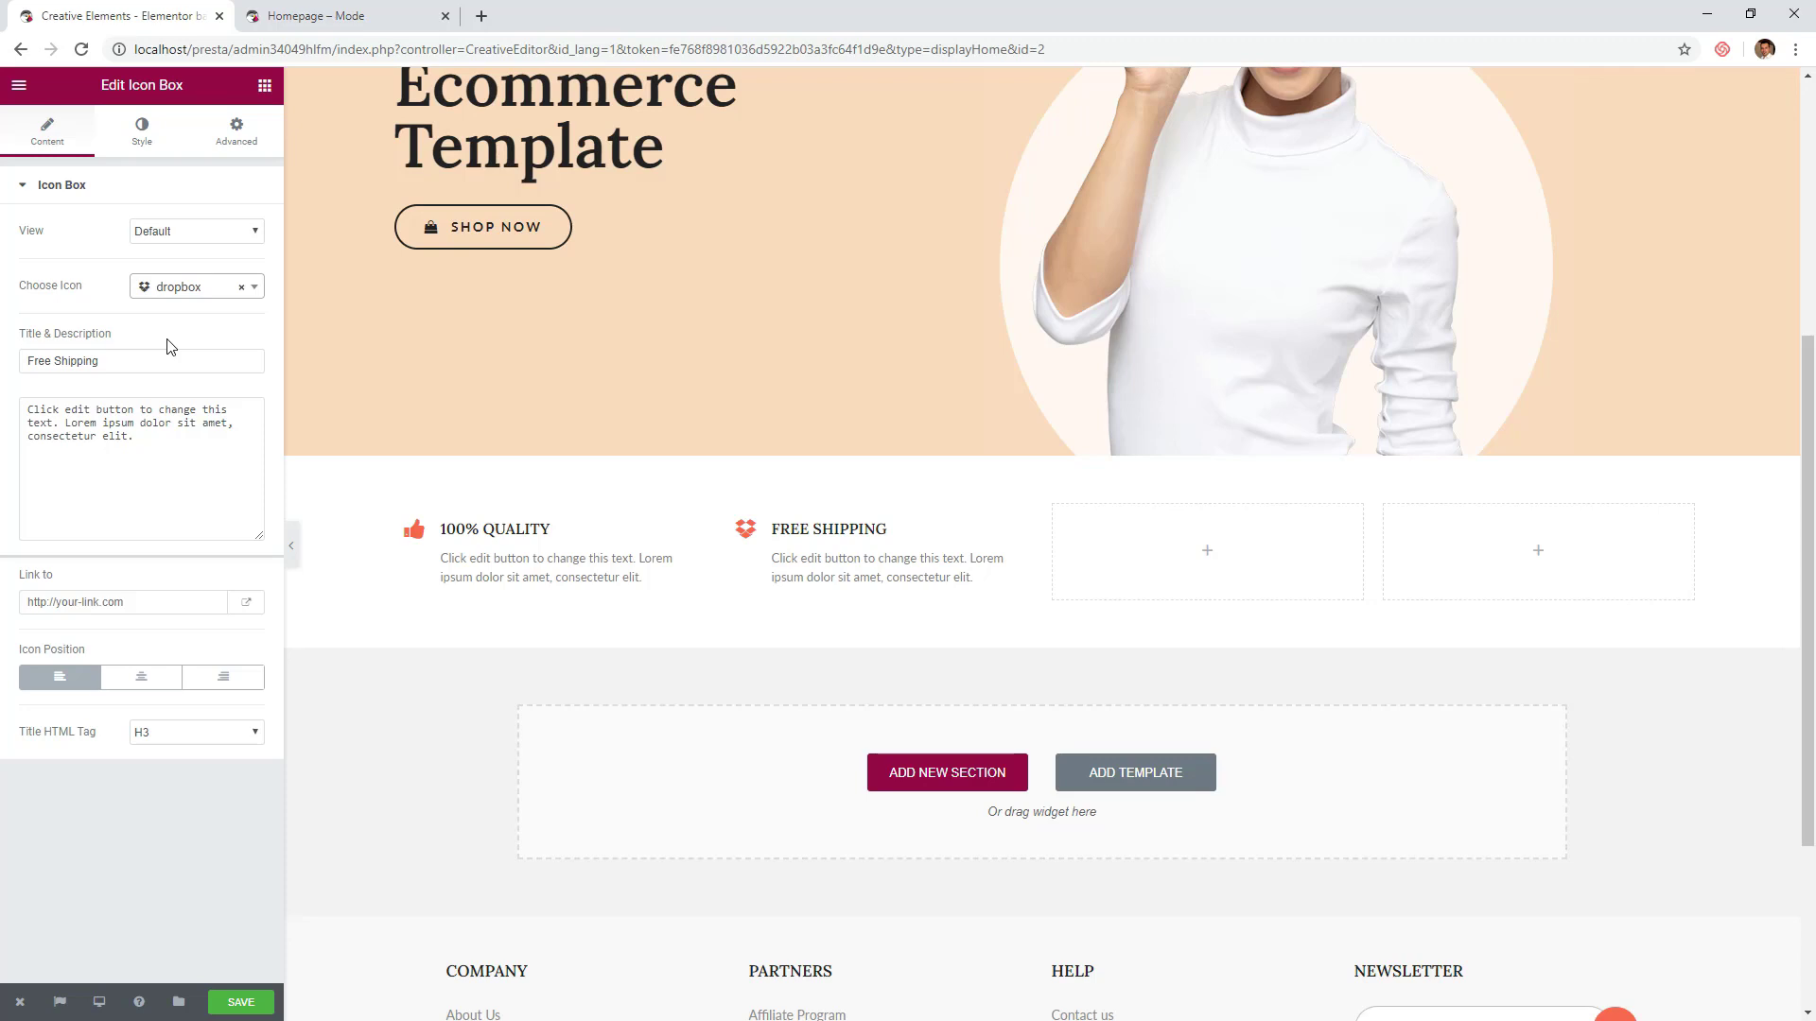
- Duplicate the "Free Shipping" icon box and move one of the two into the third column
mouse_move(844, 532)
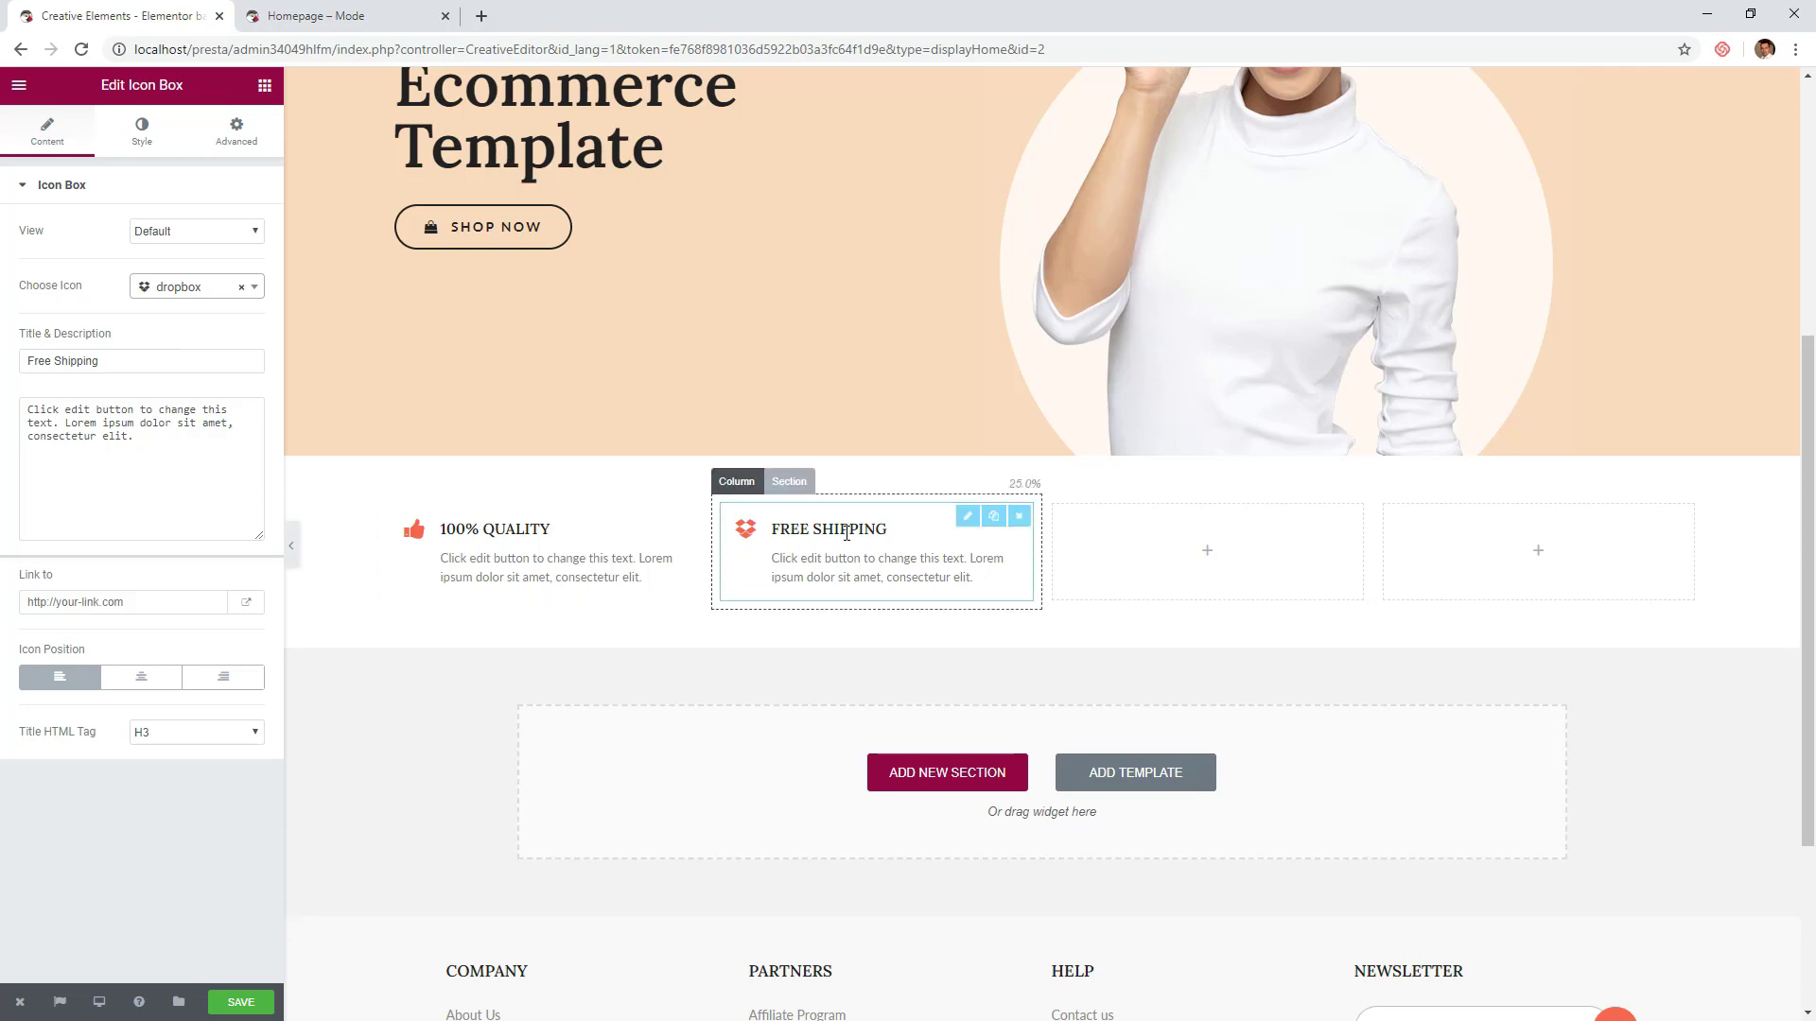
click(994, 518)
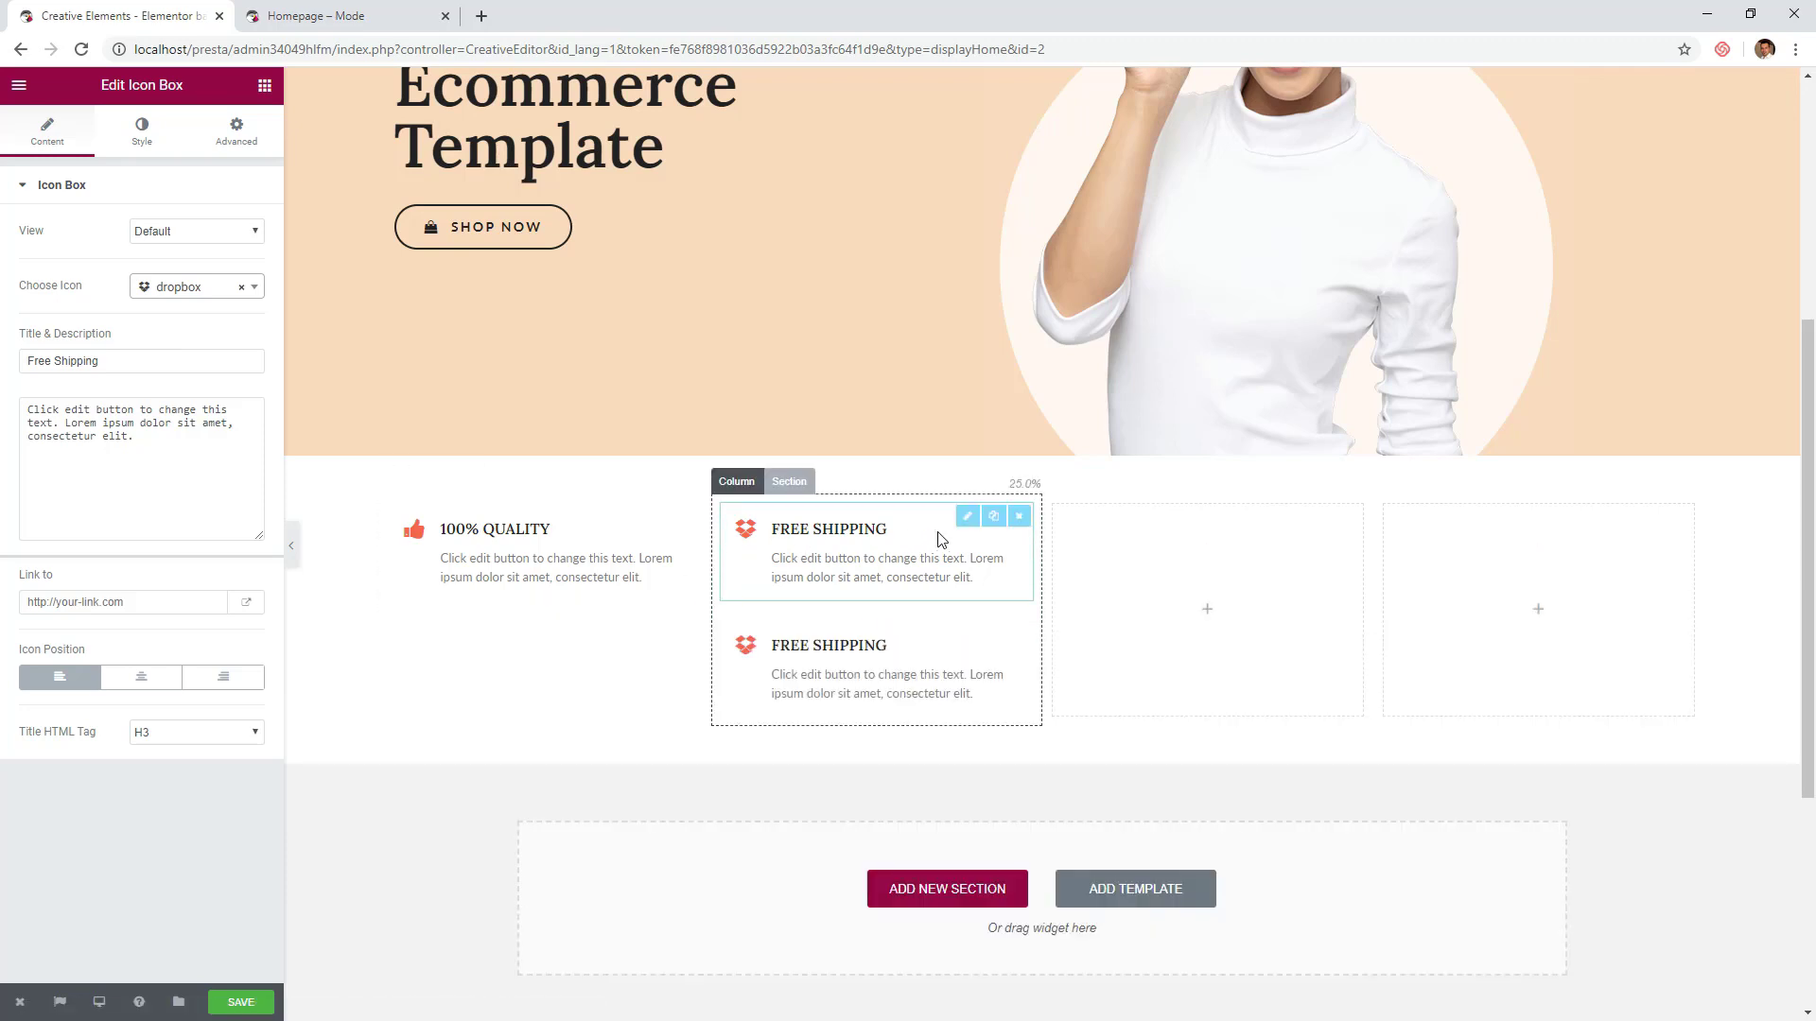
drag(941, 539, 1132, 537)
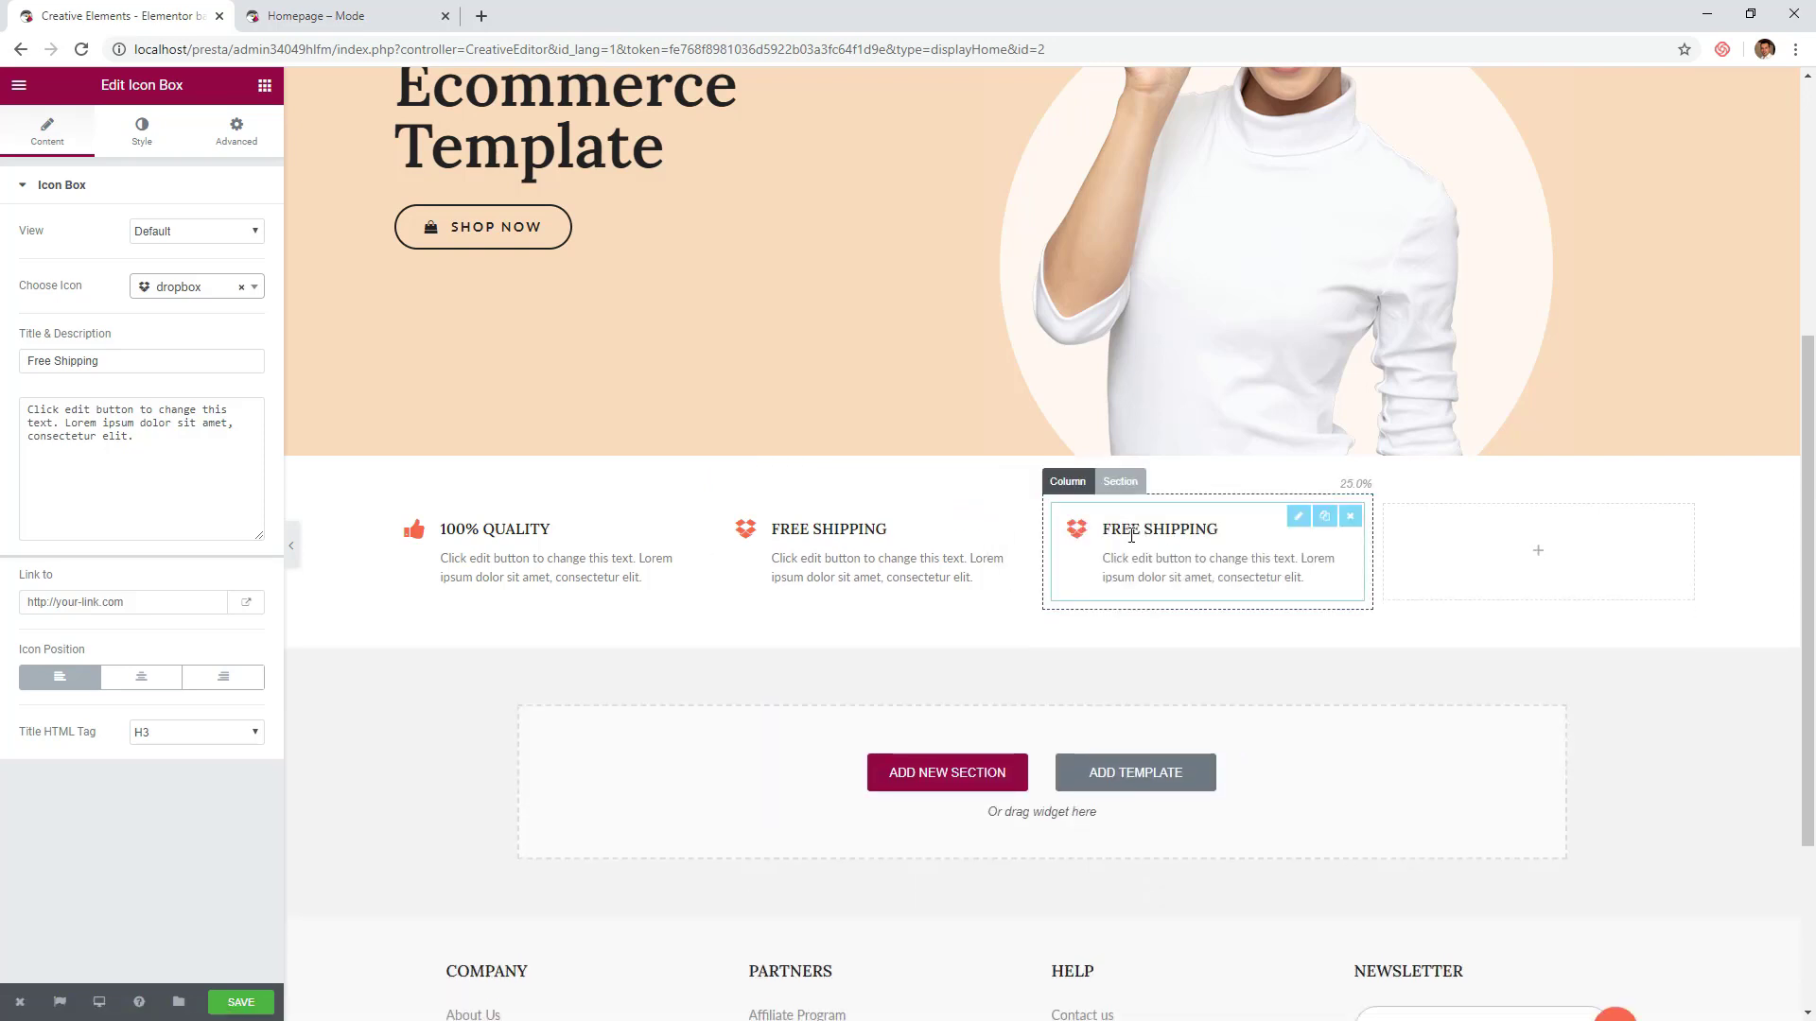
- Set the third column's icon box title to "Secure Payment" and its icon to lock
triple_click(112, 364)
text(Sec)
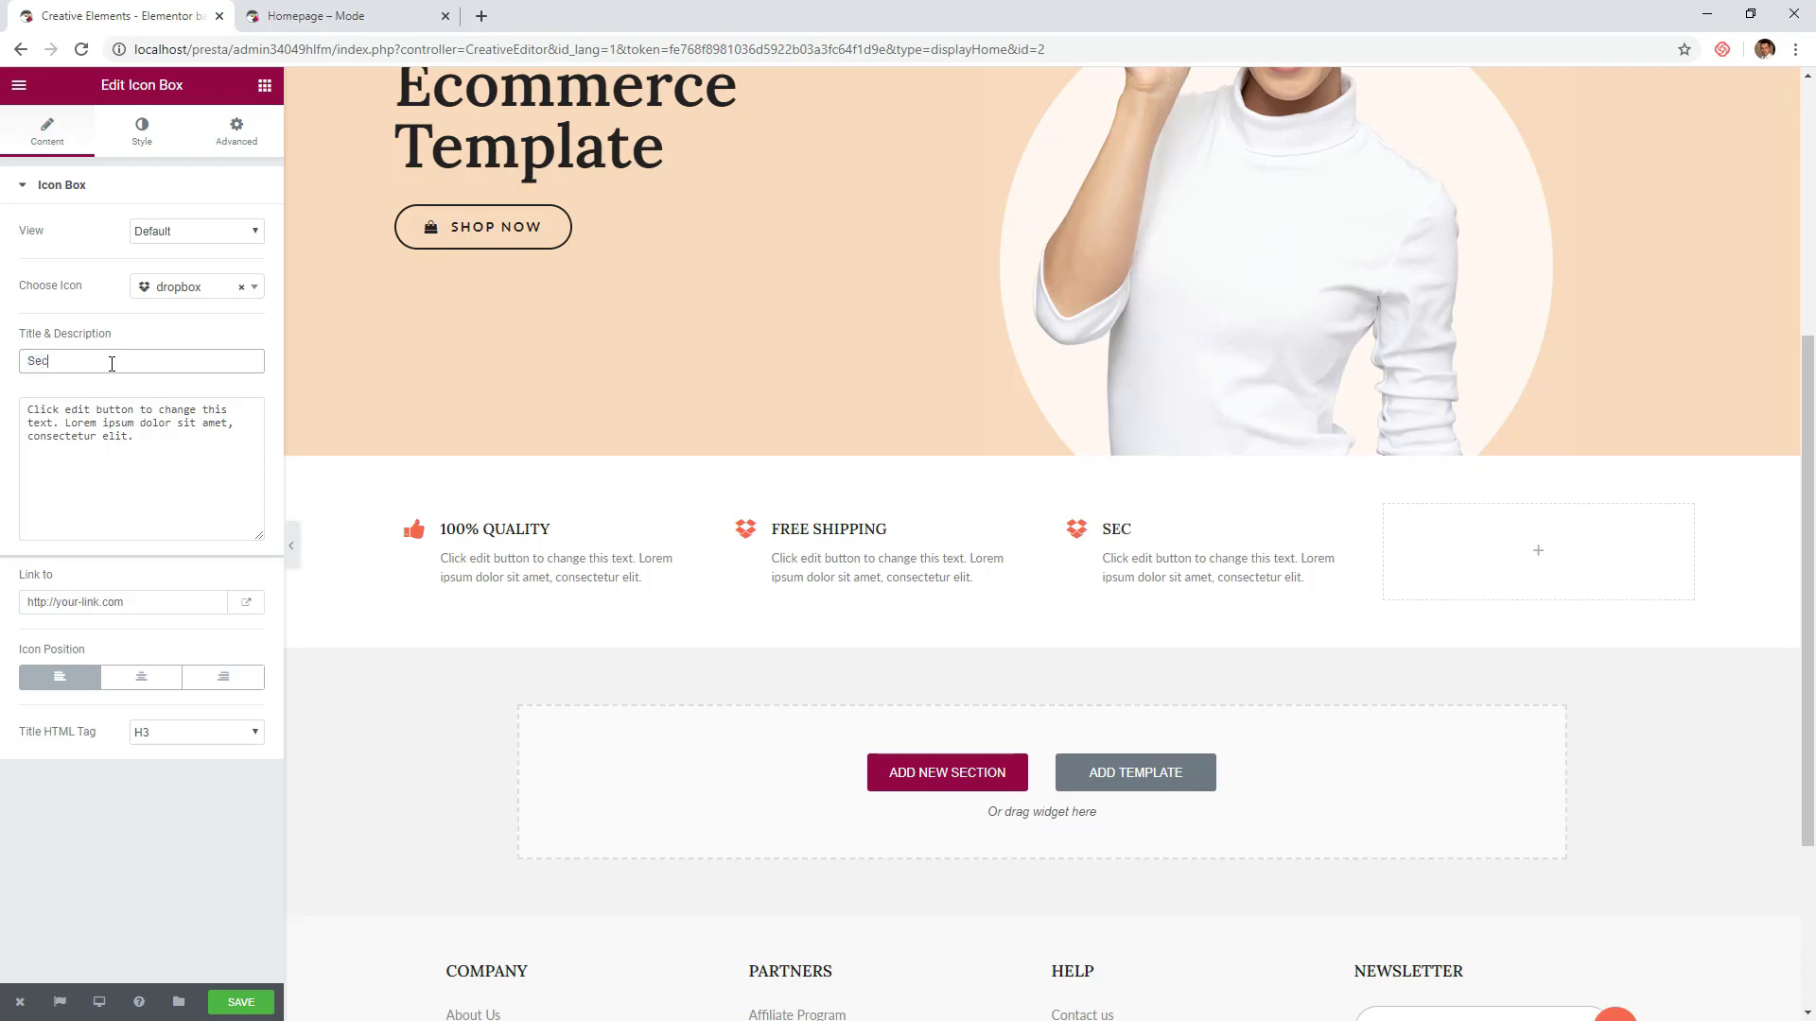
text(ure Payment)
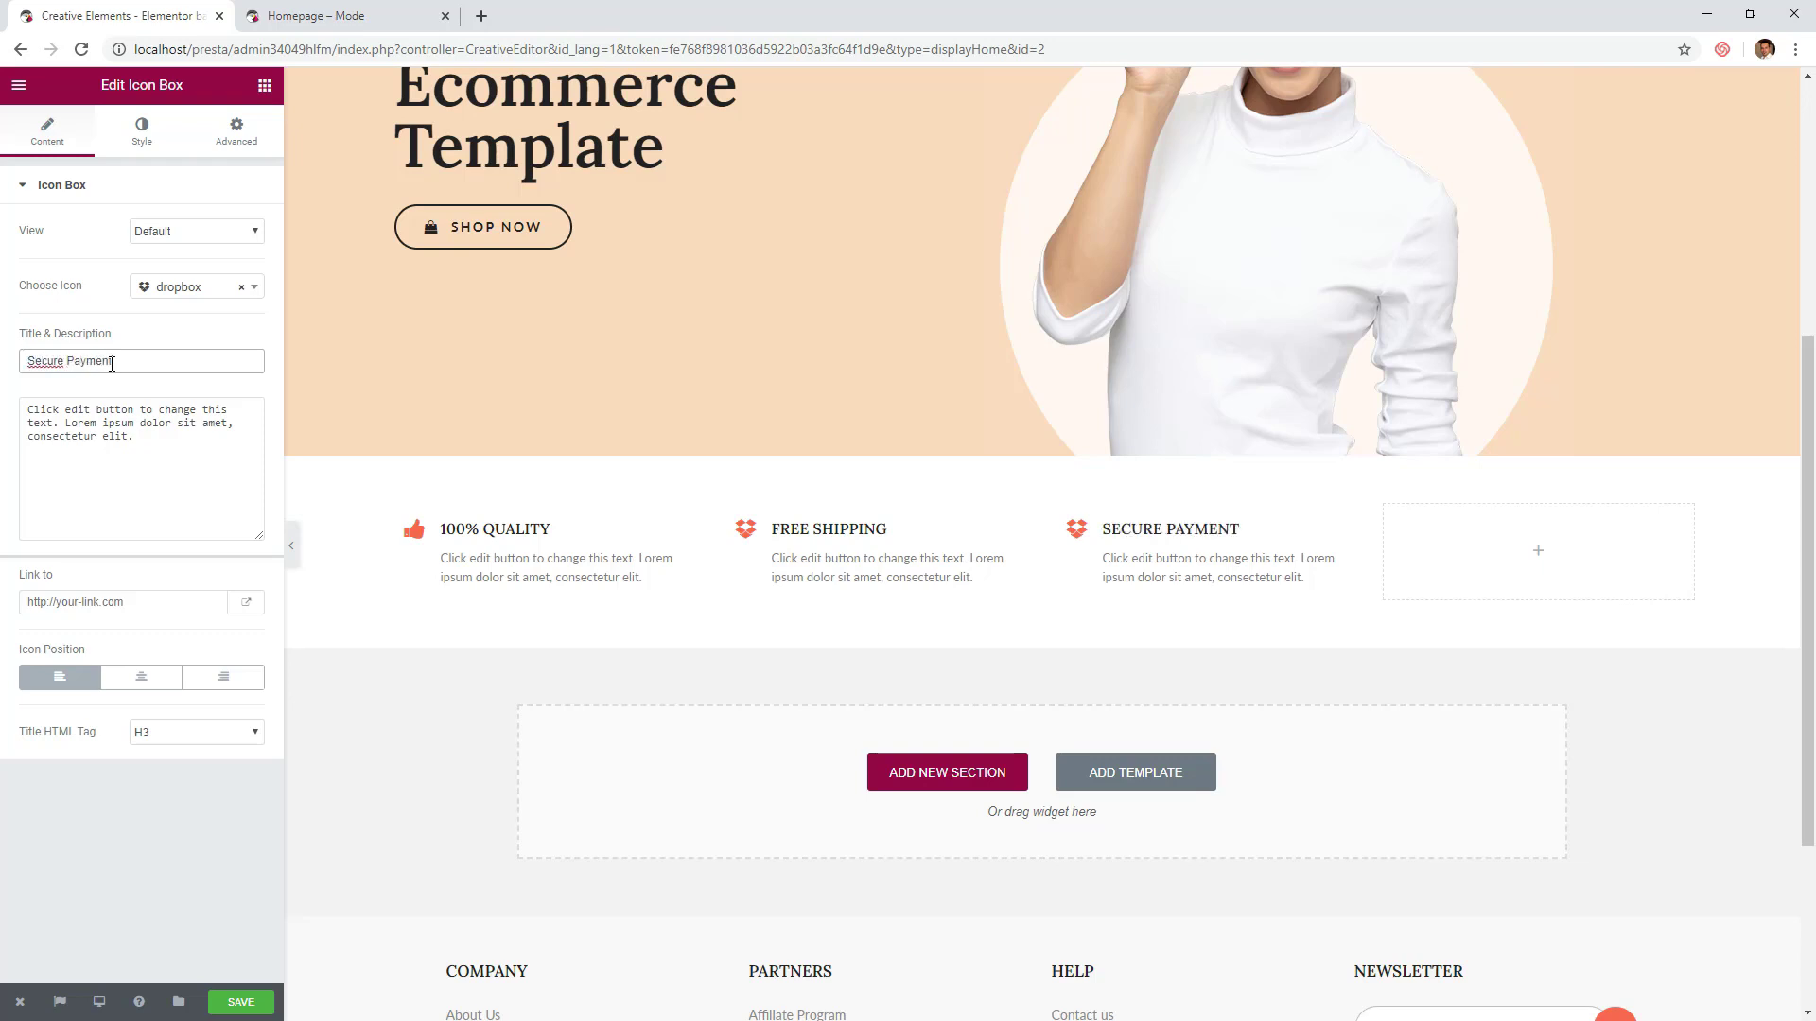
click(174, 290)
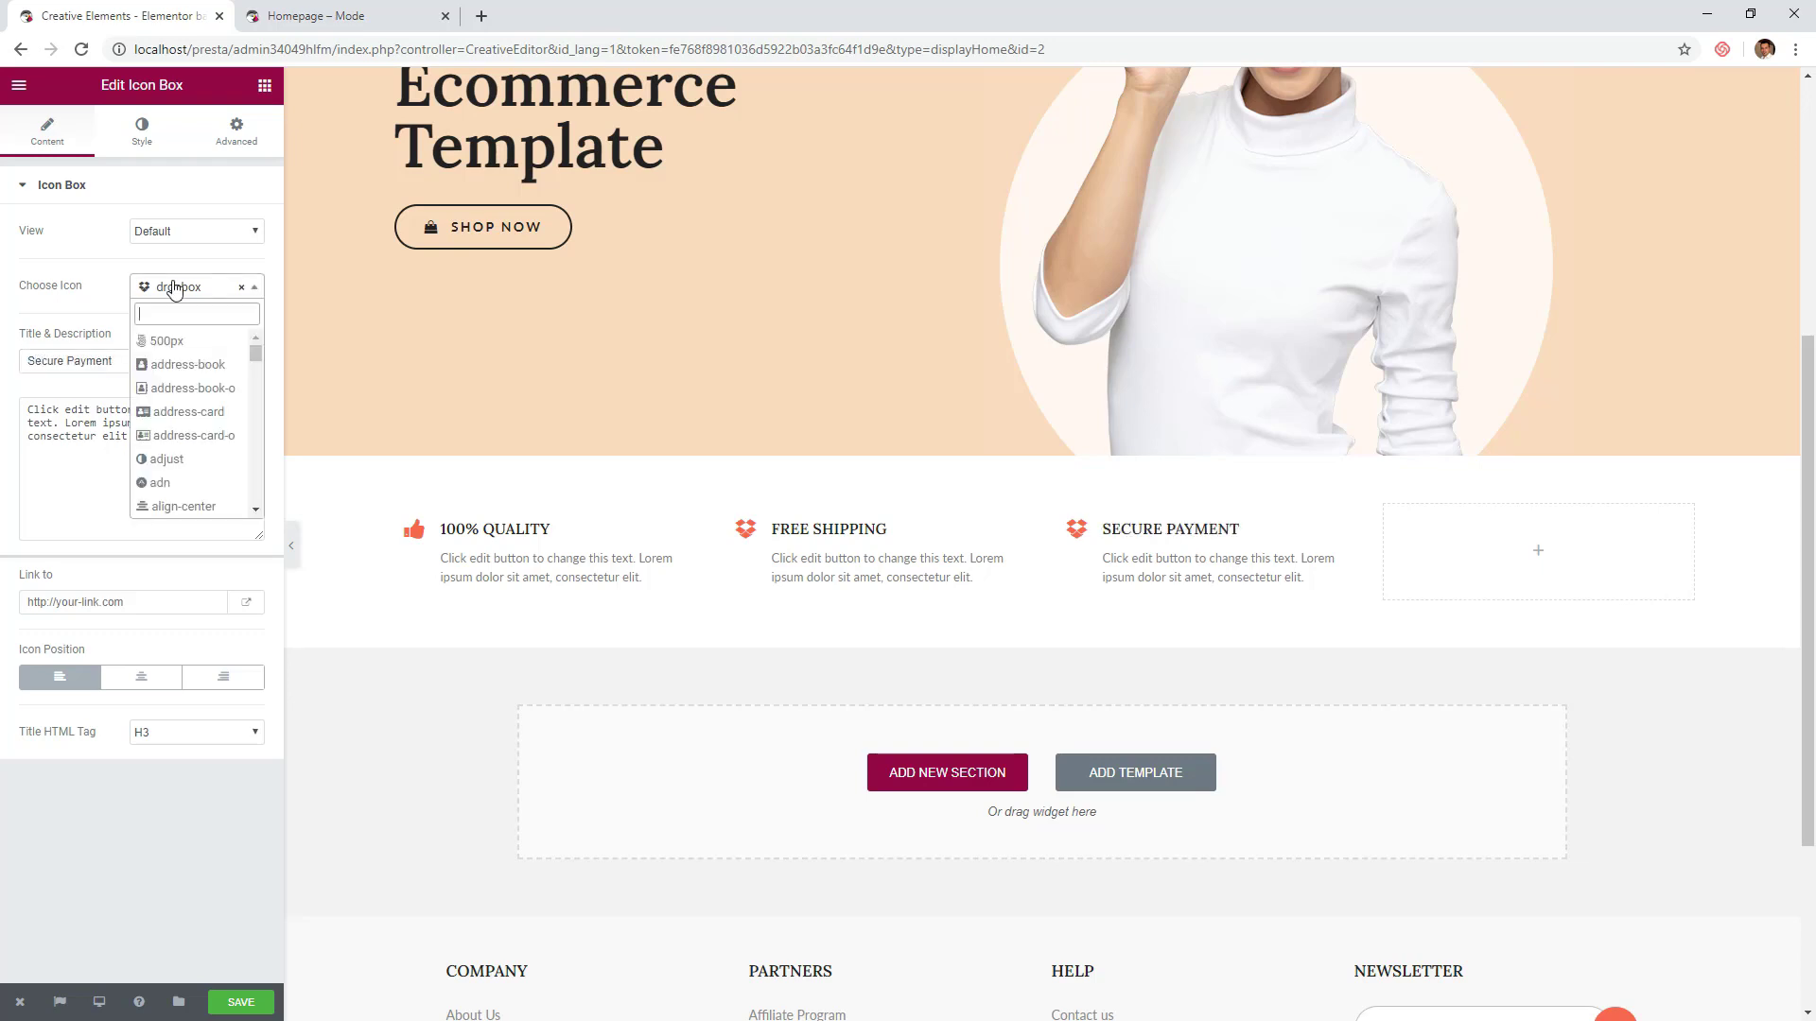
text(lock)
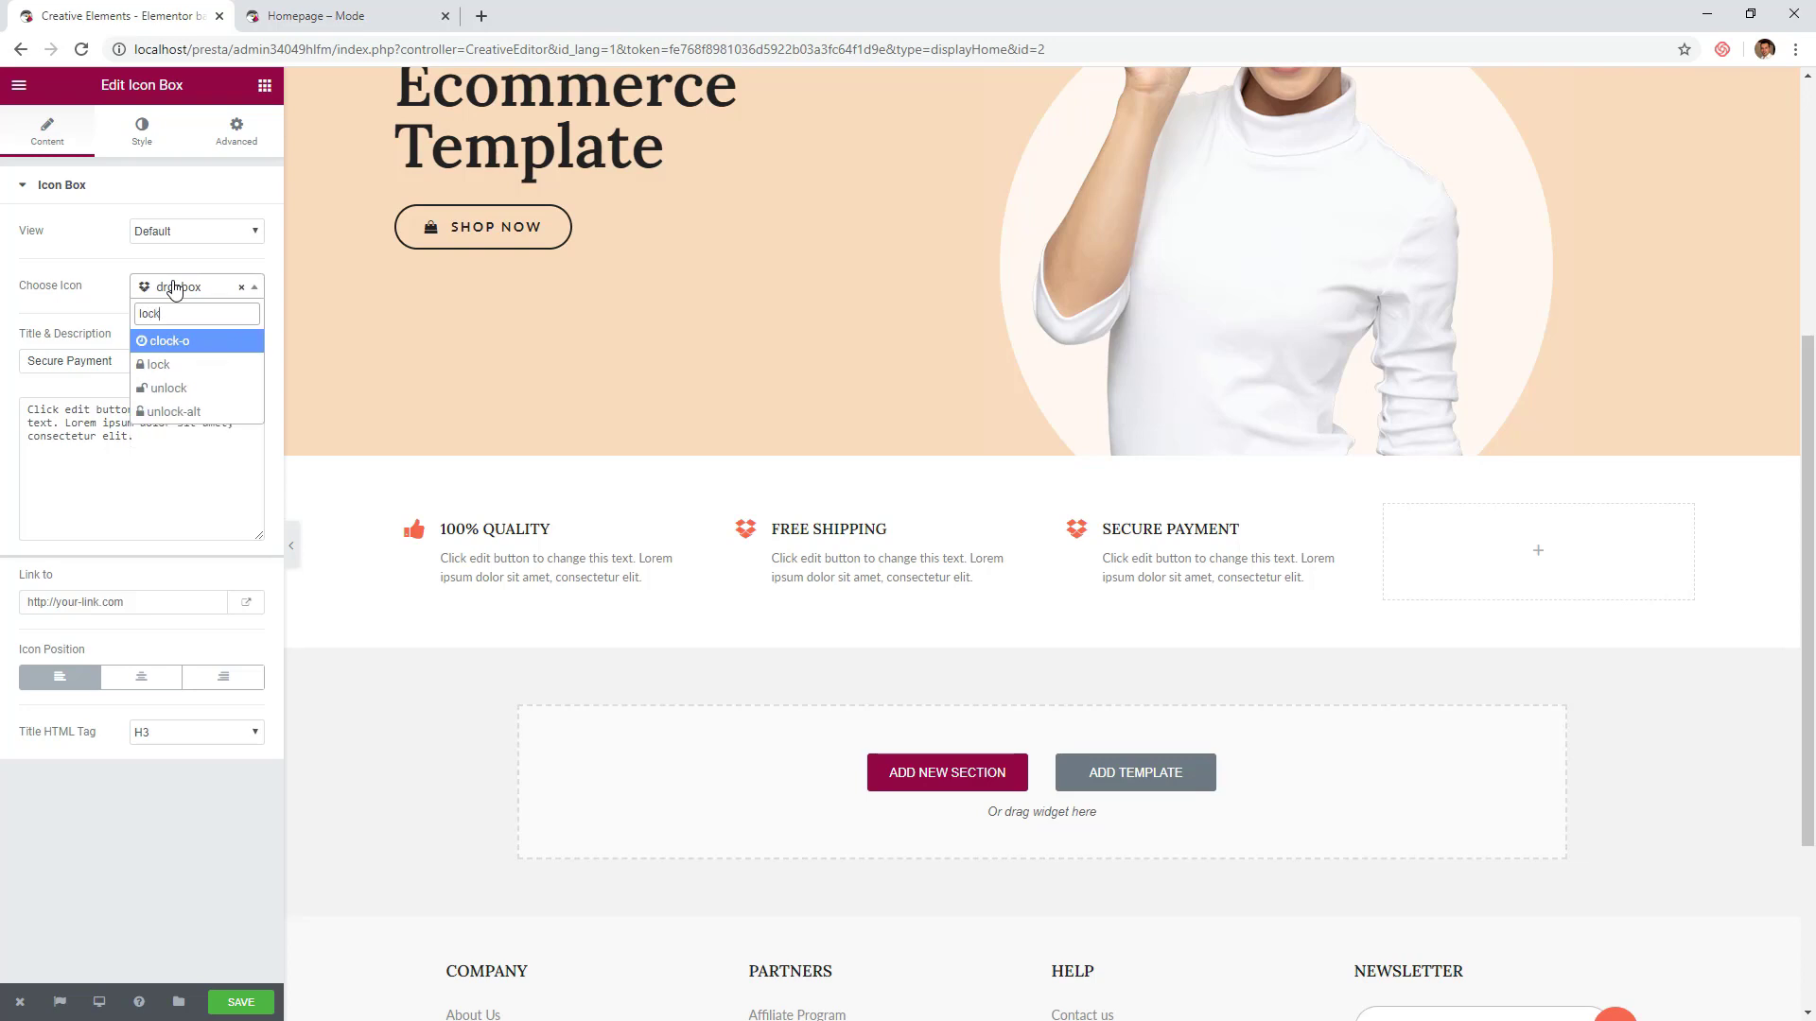
click(160, 366)
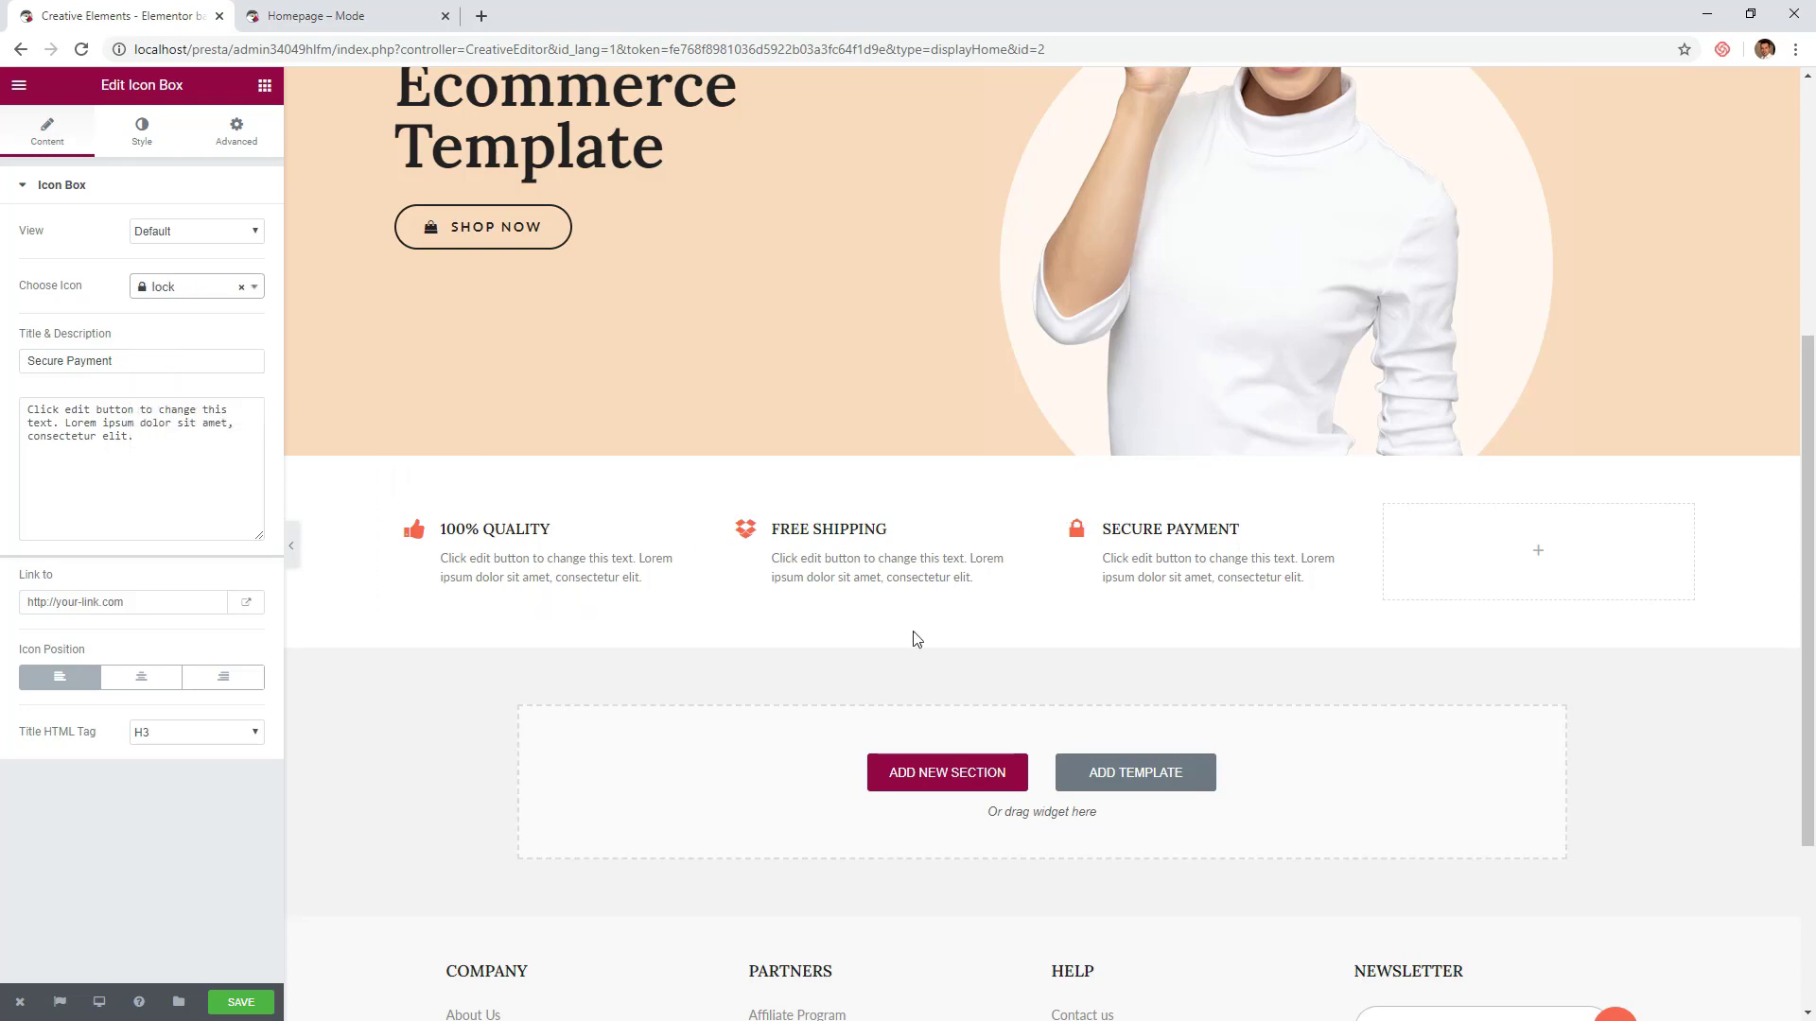
- Duplicate the "Secure Payment" icon box into the fourth column and title that one "Free Return"
click(1324, 516)
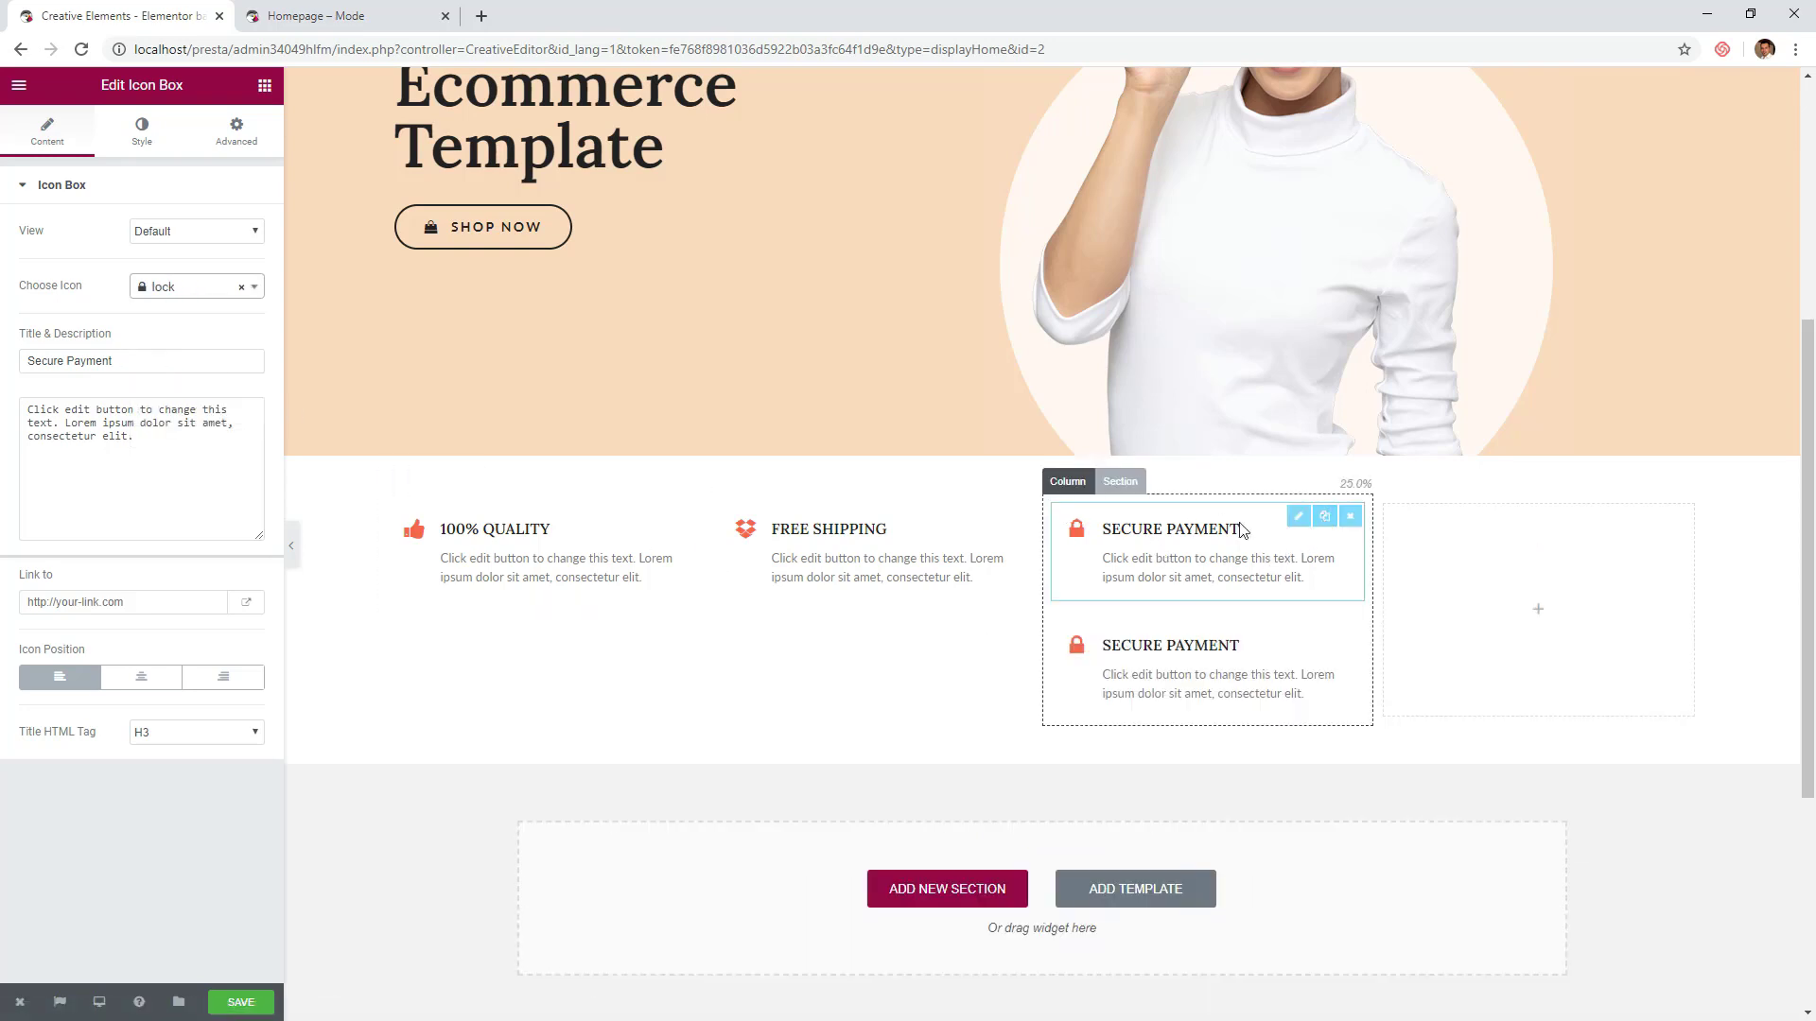
drag(1242, 529, 1475, 567)
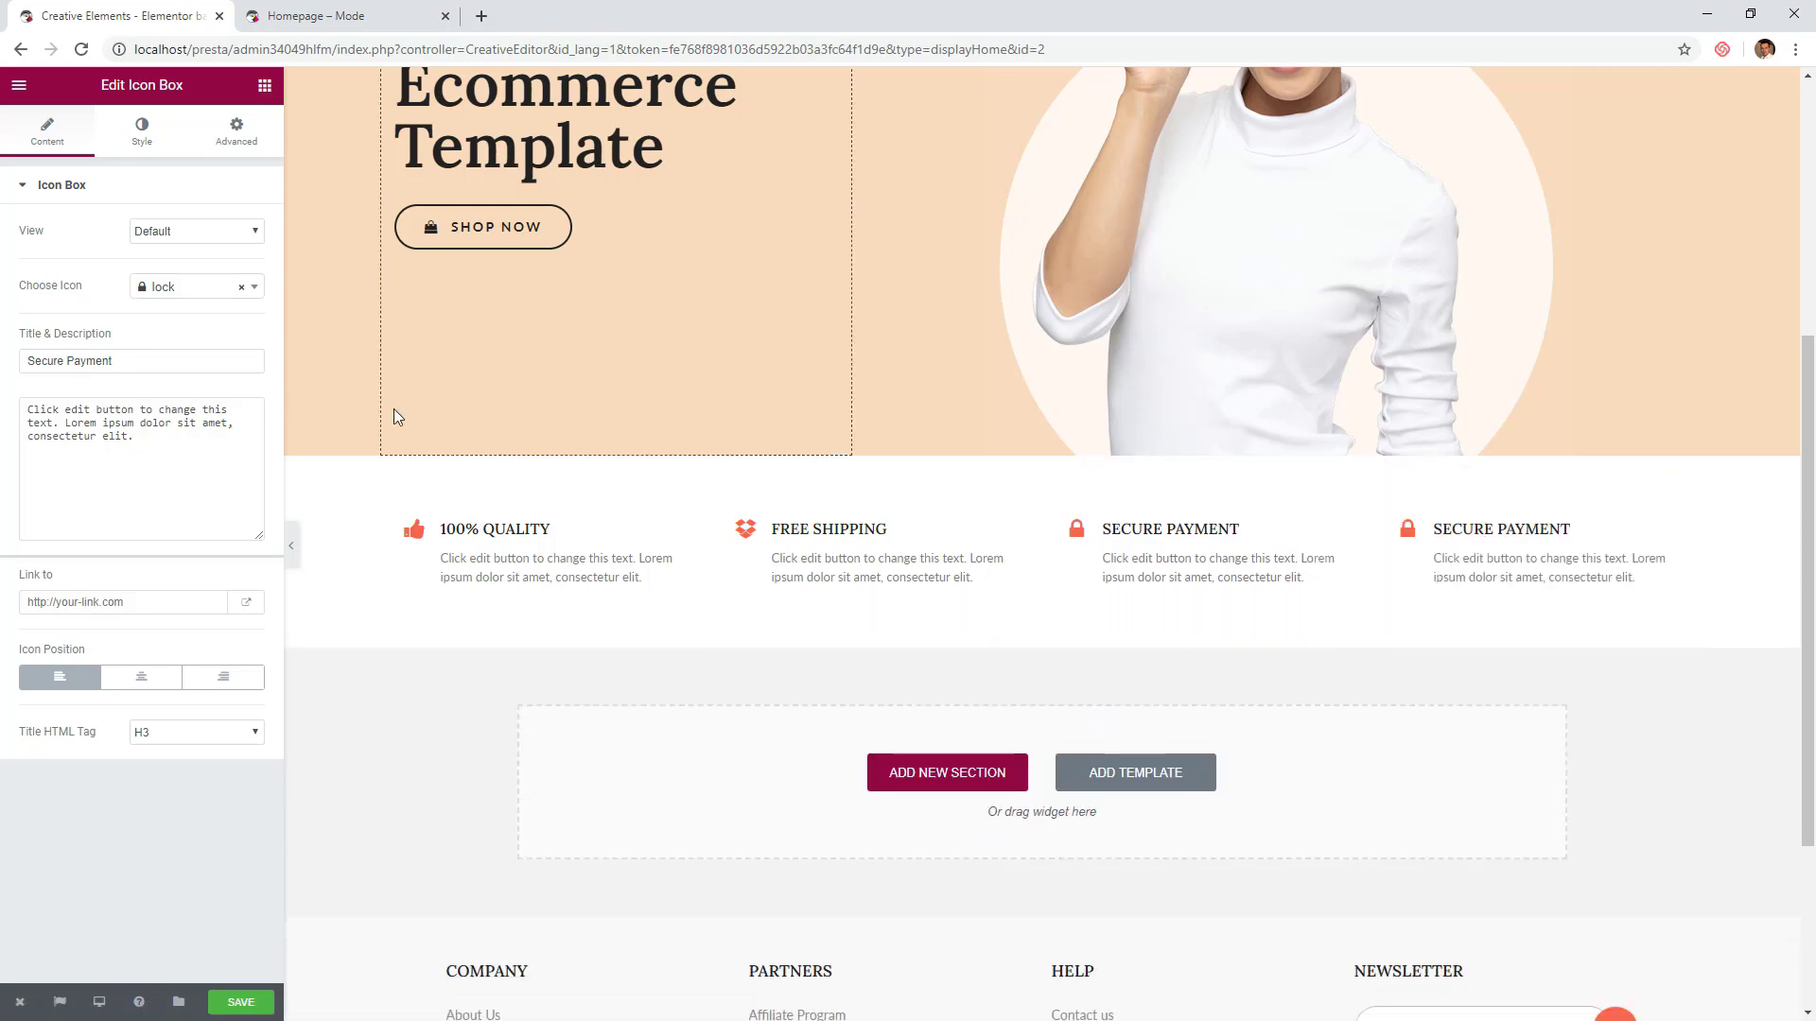
triple_click(141, 360)
text(Free)
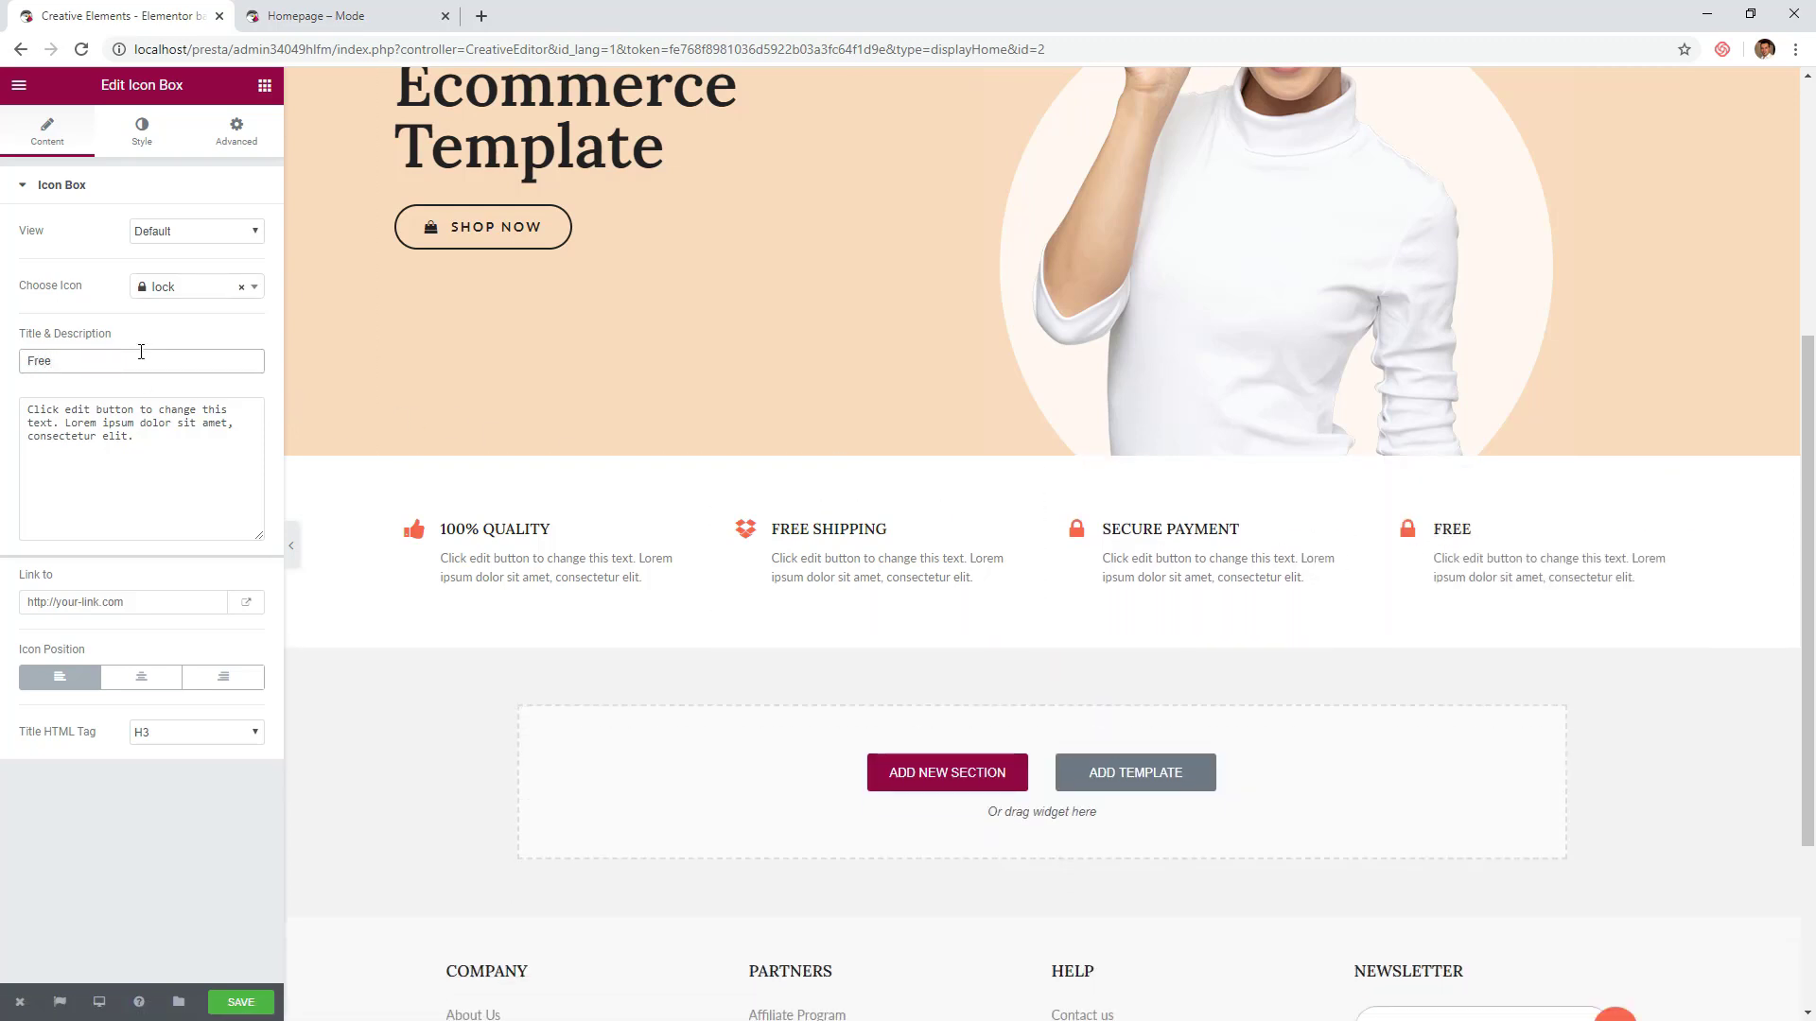
text( Return)
- Change the icon of the "Free Return" icon box to repeat
click(169, 297)
text(rep)
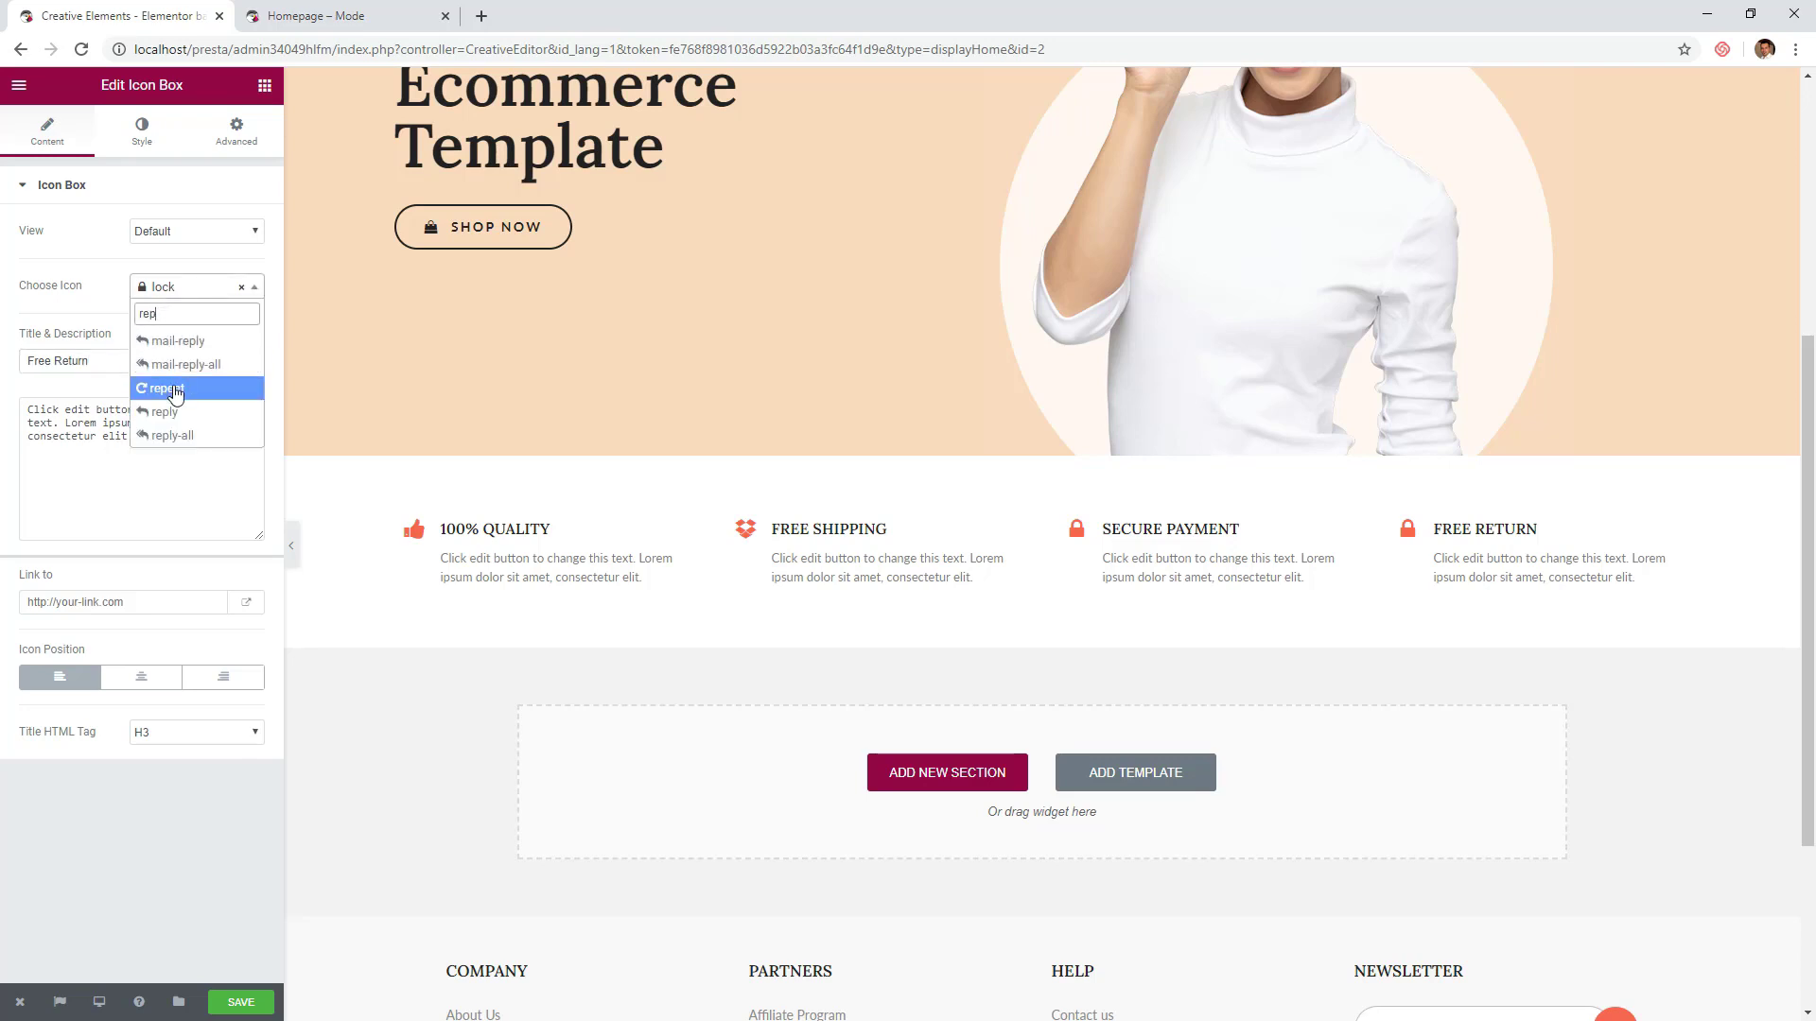
click(175, 388)
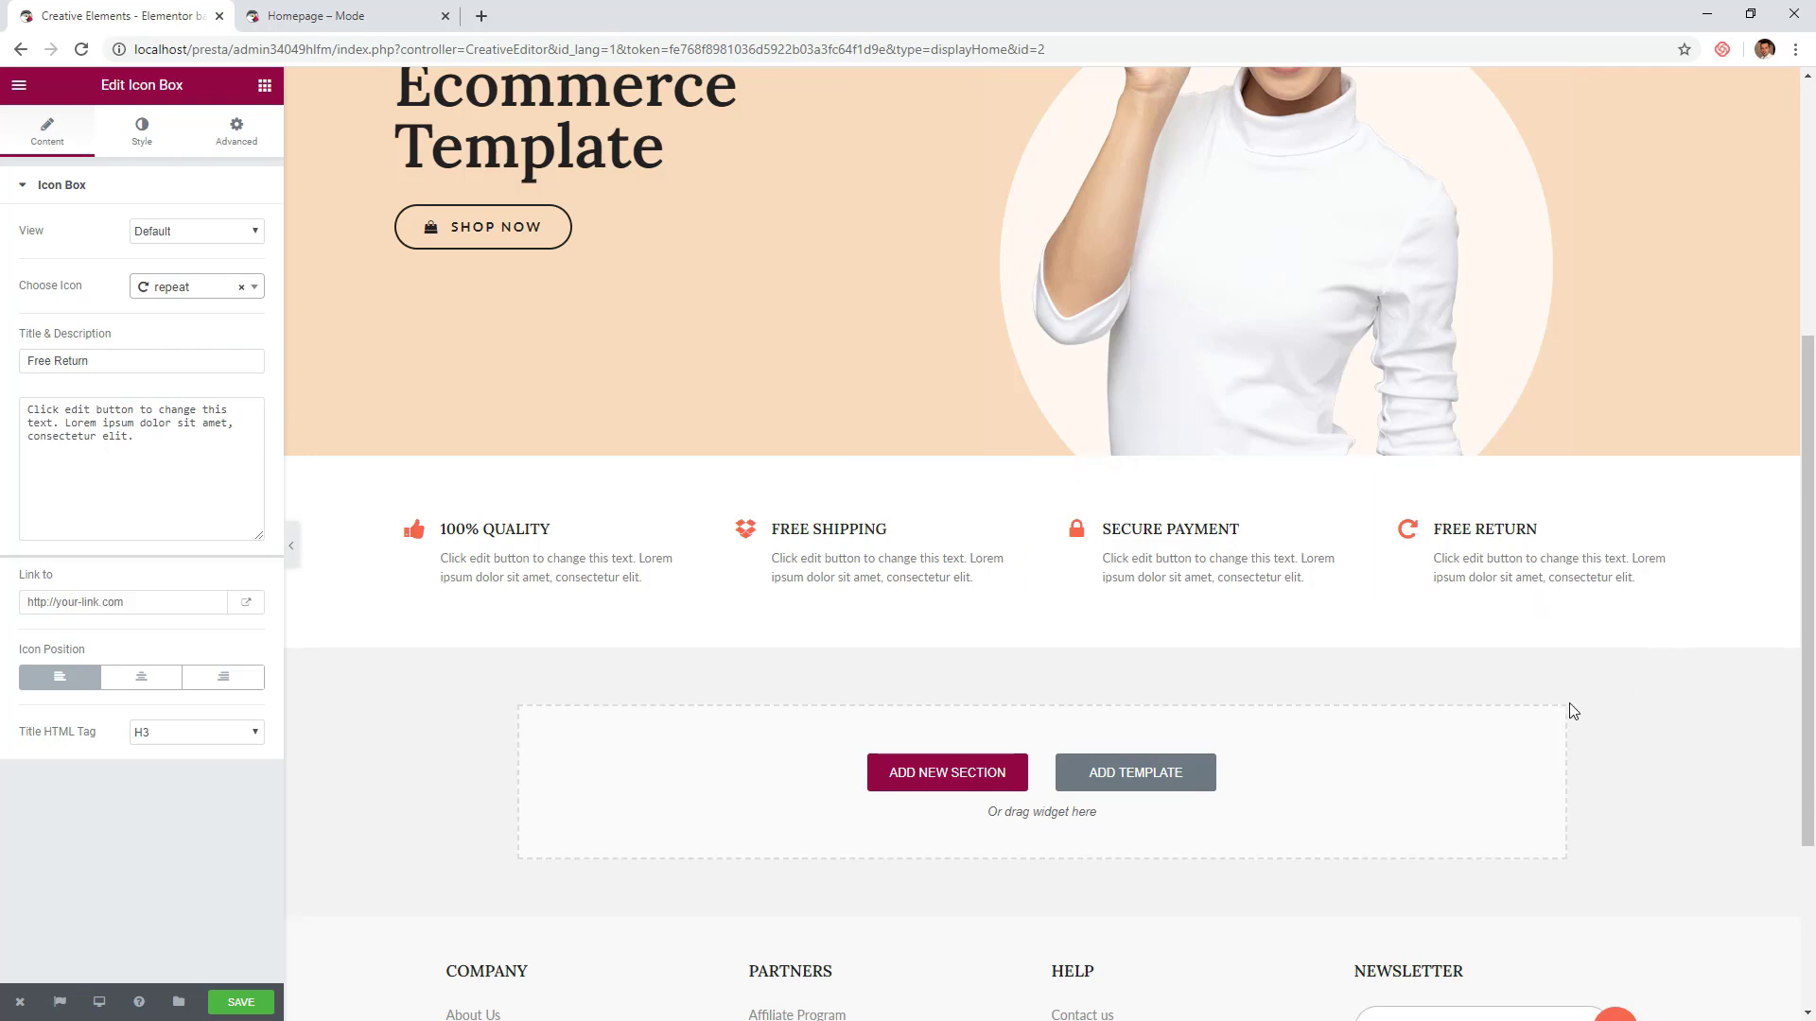
- Add a new section with two equal columns below the icon box section
scroll(1457, 711, down, 2)
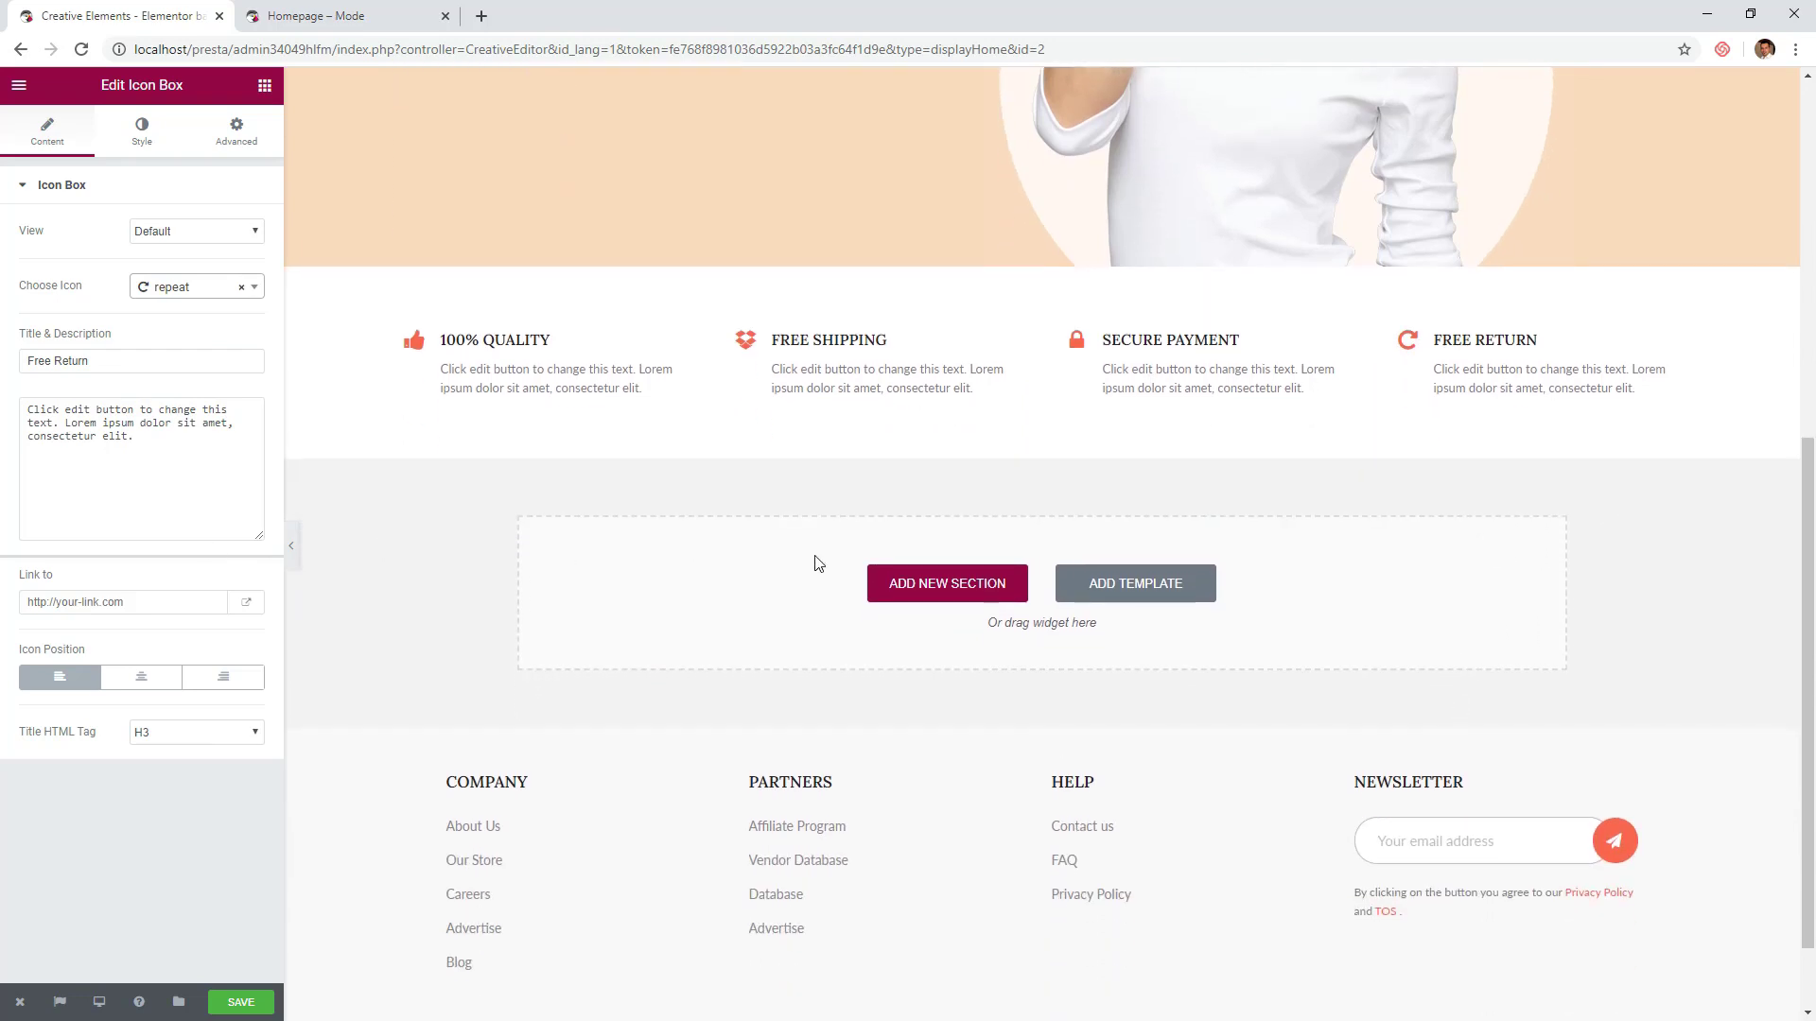
click(894, 586)
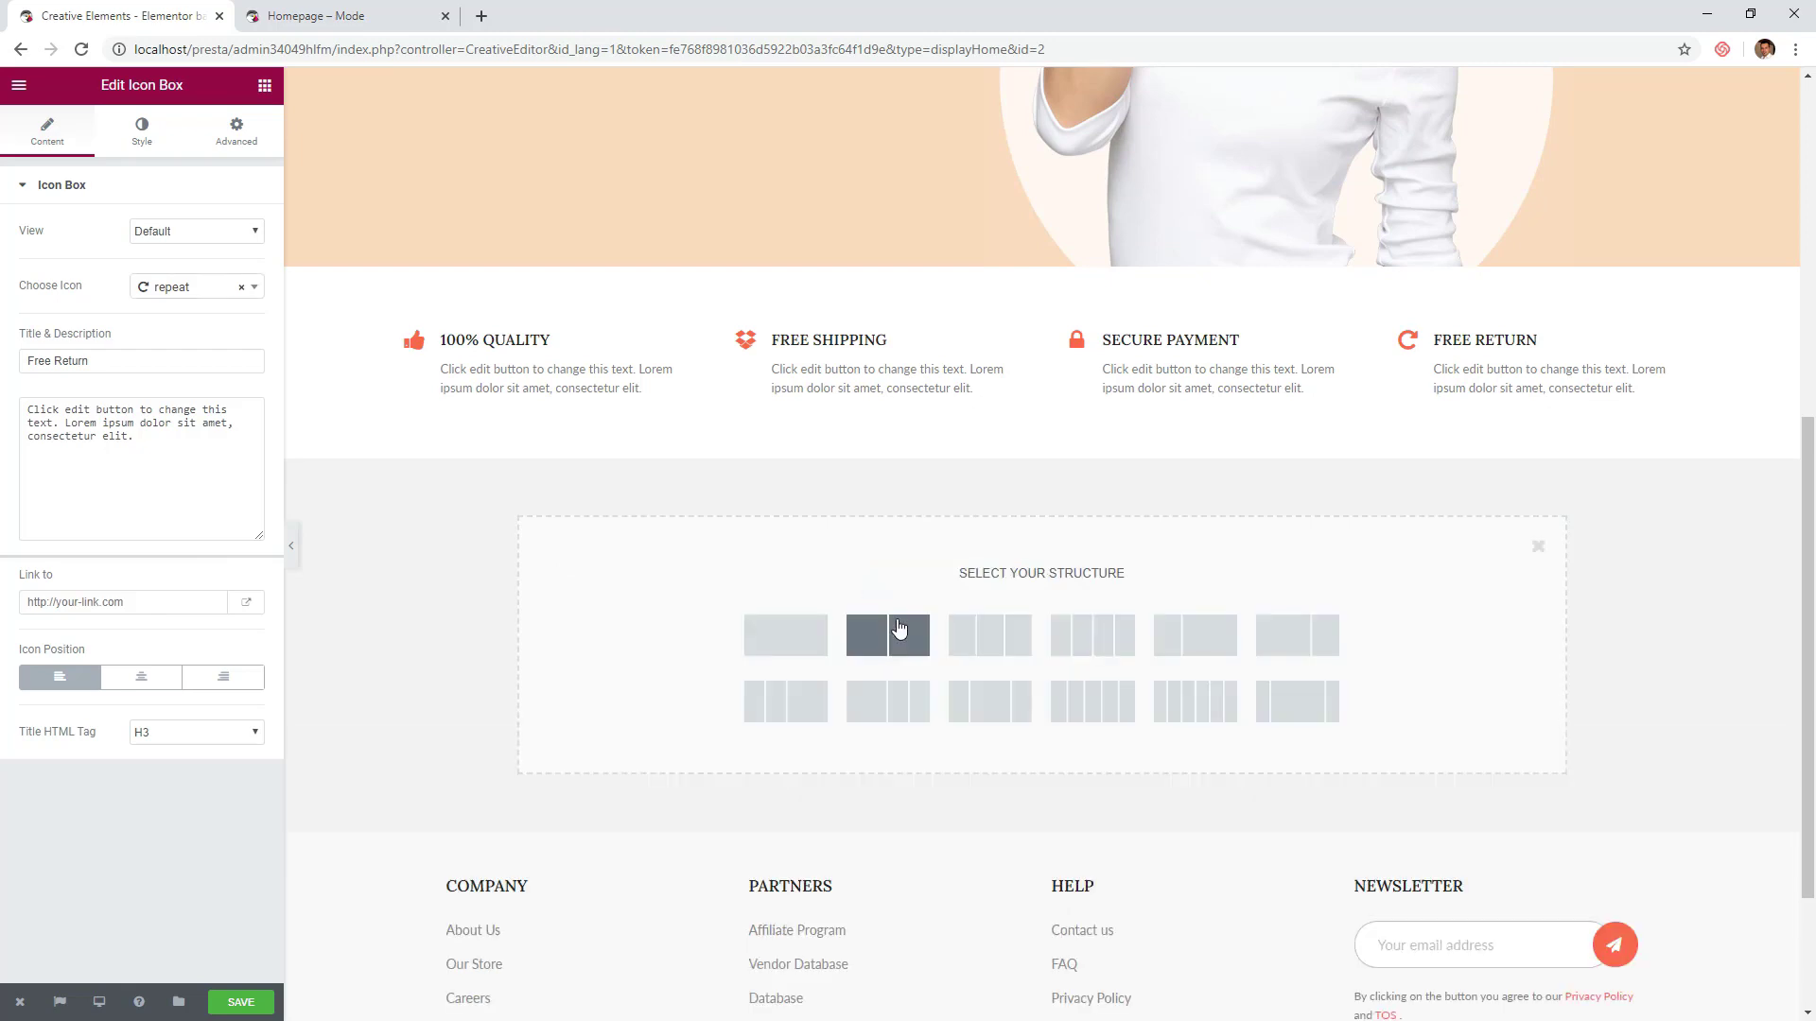
click(898, 635)
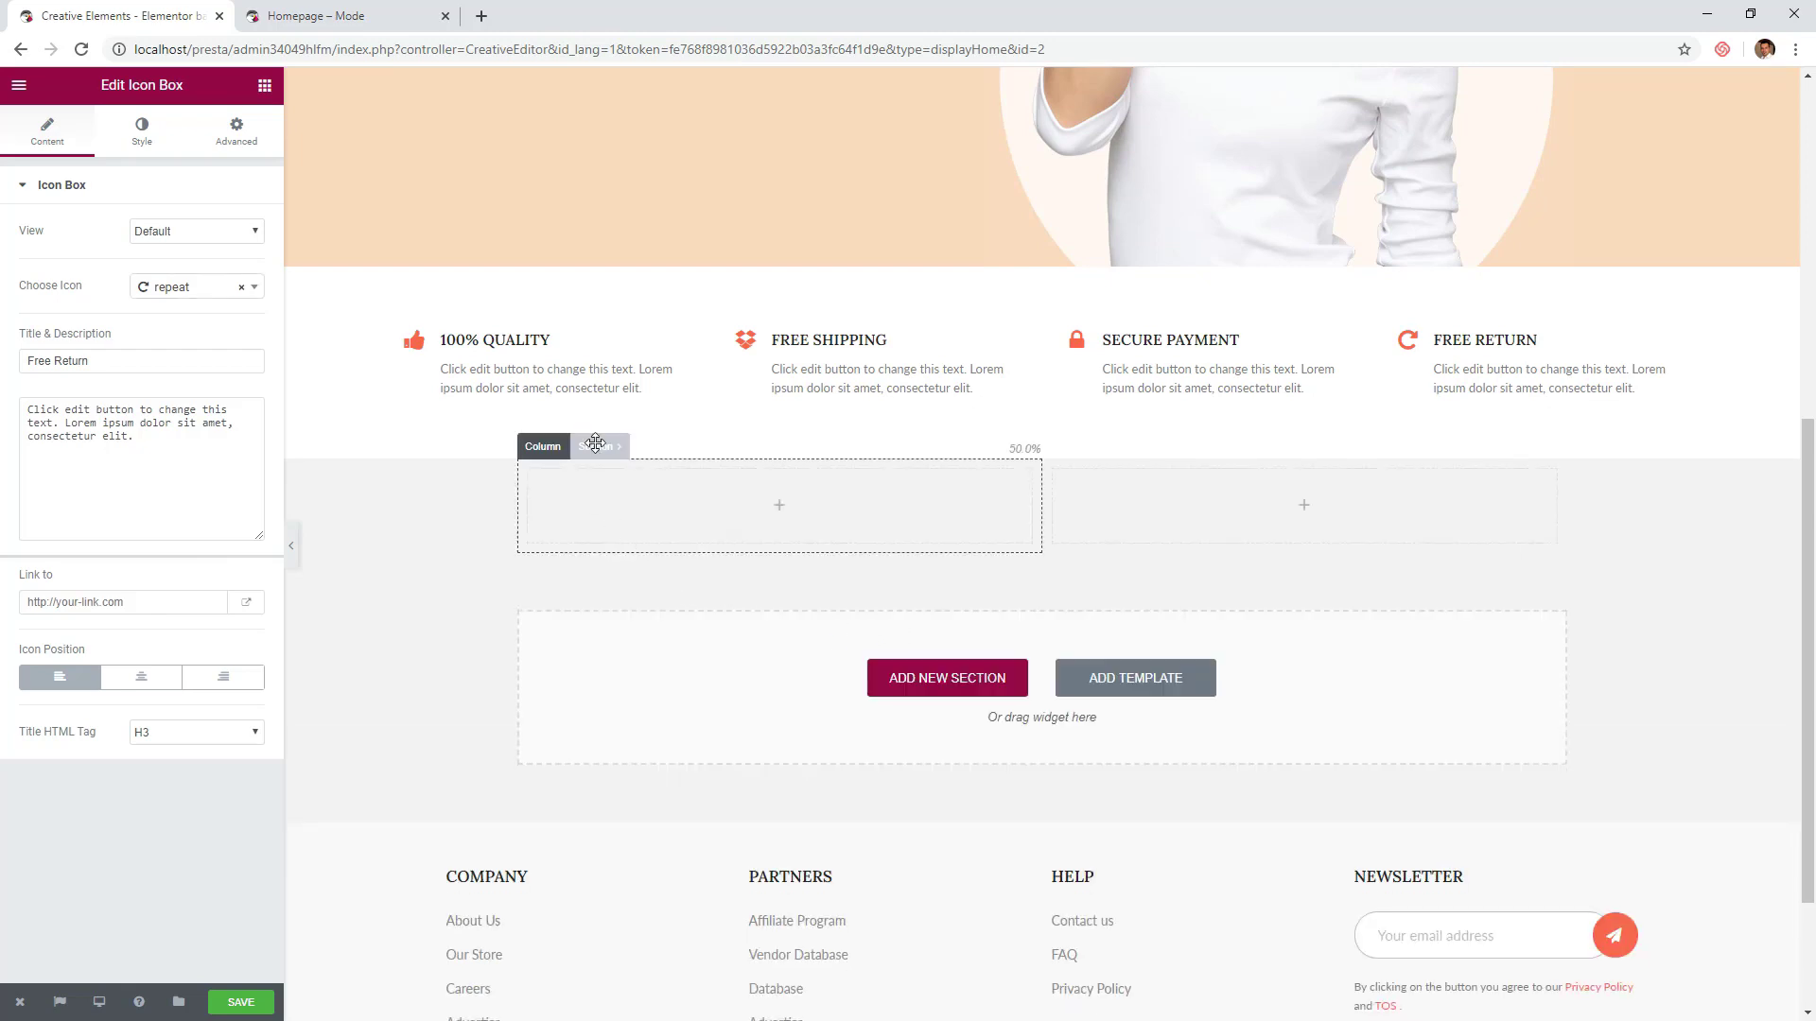
- Give the new two-column section a classic background in white, #ffffff
click(588, 443)
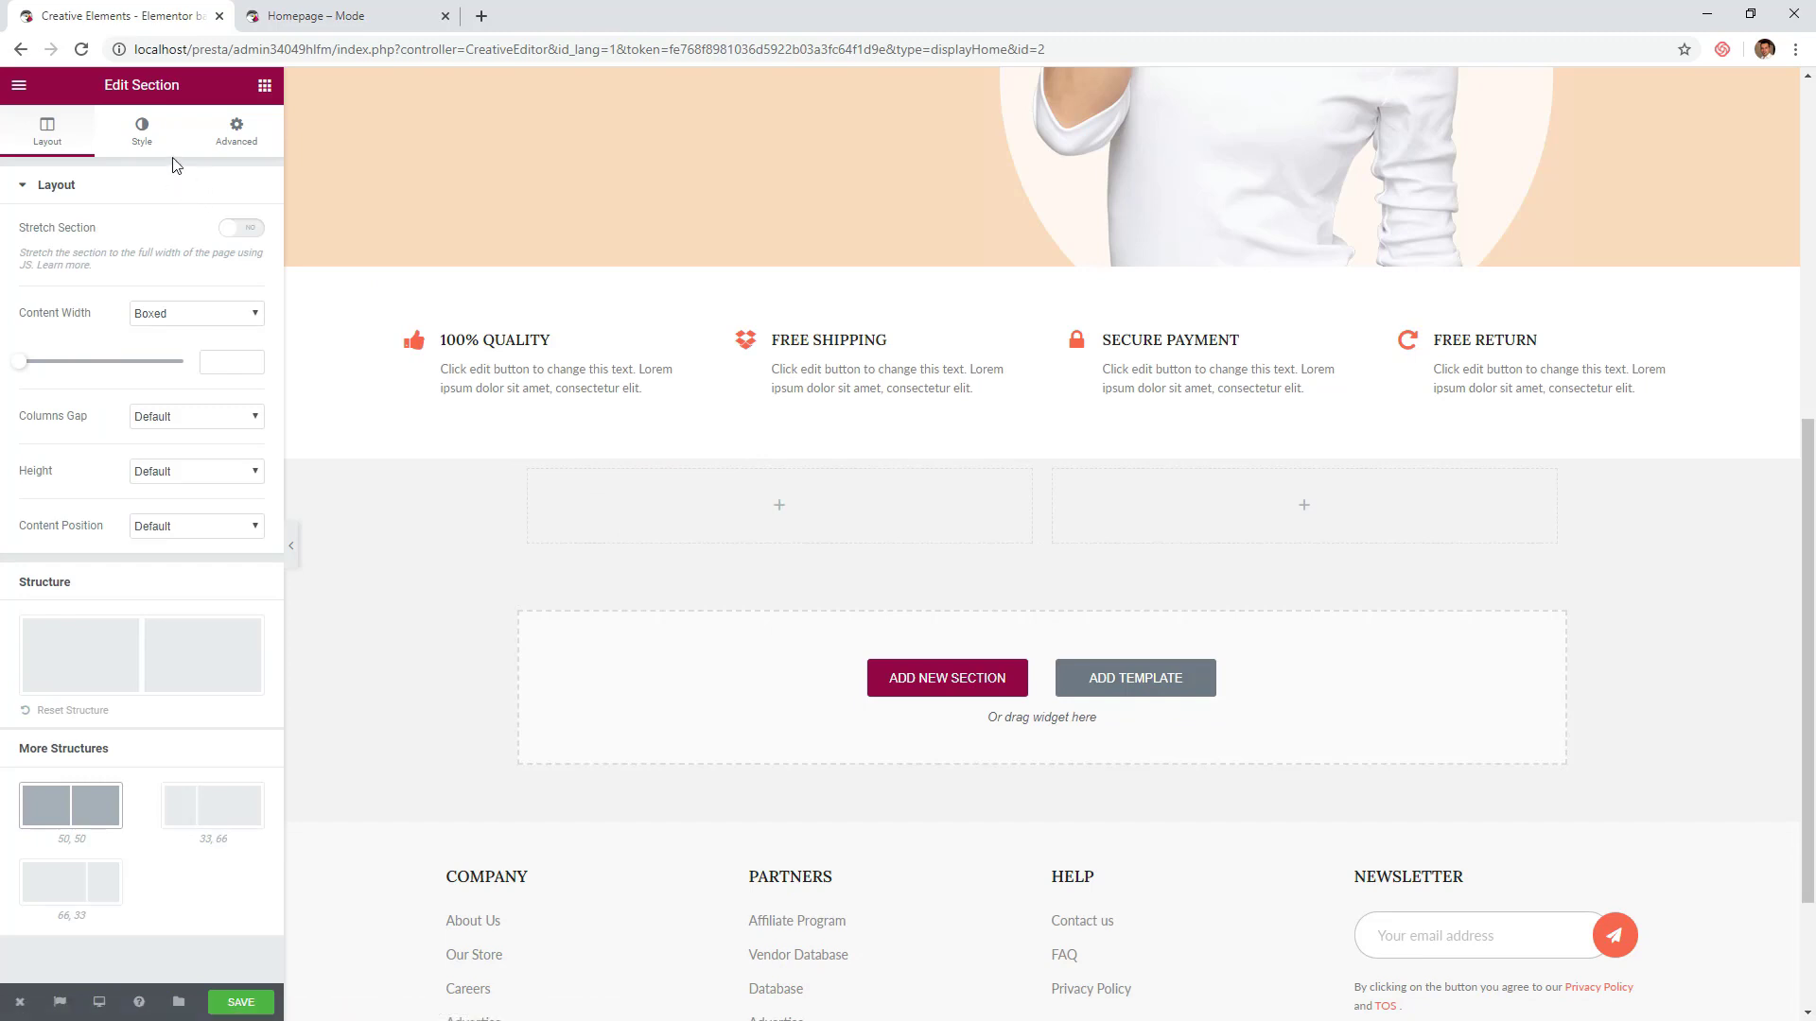
click(152, 138)
click(137, 252)
click(240, 306)
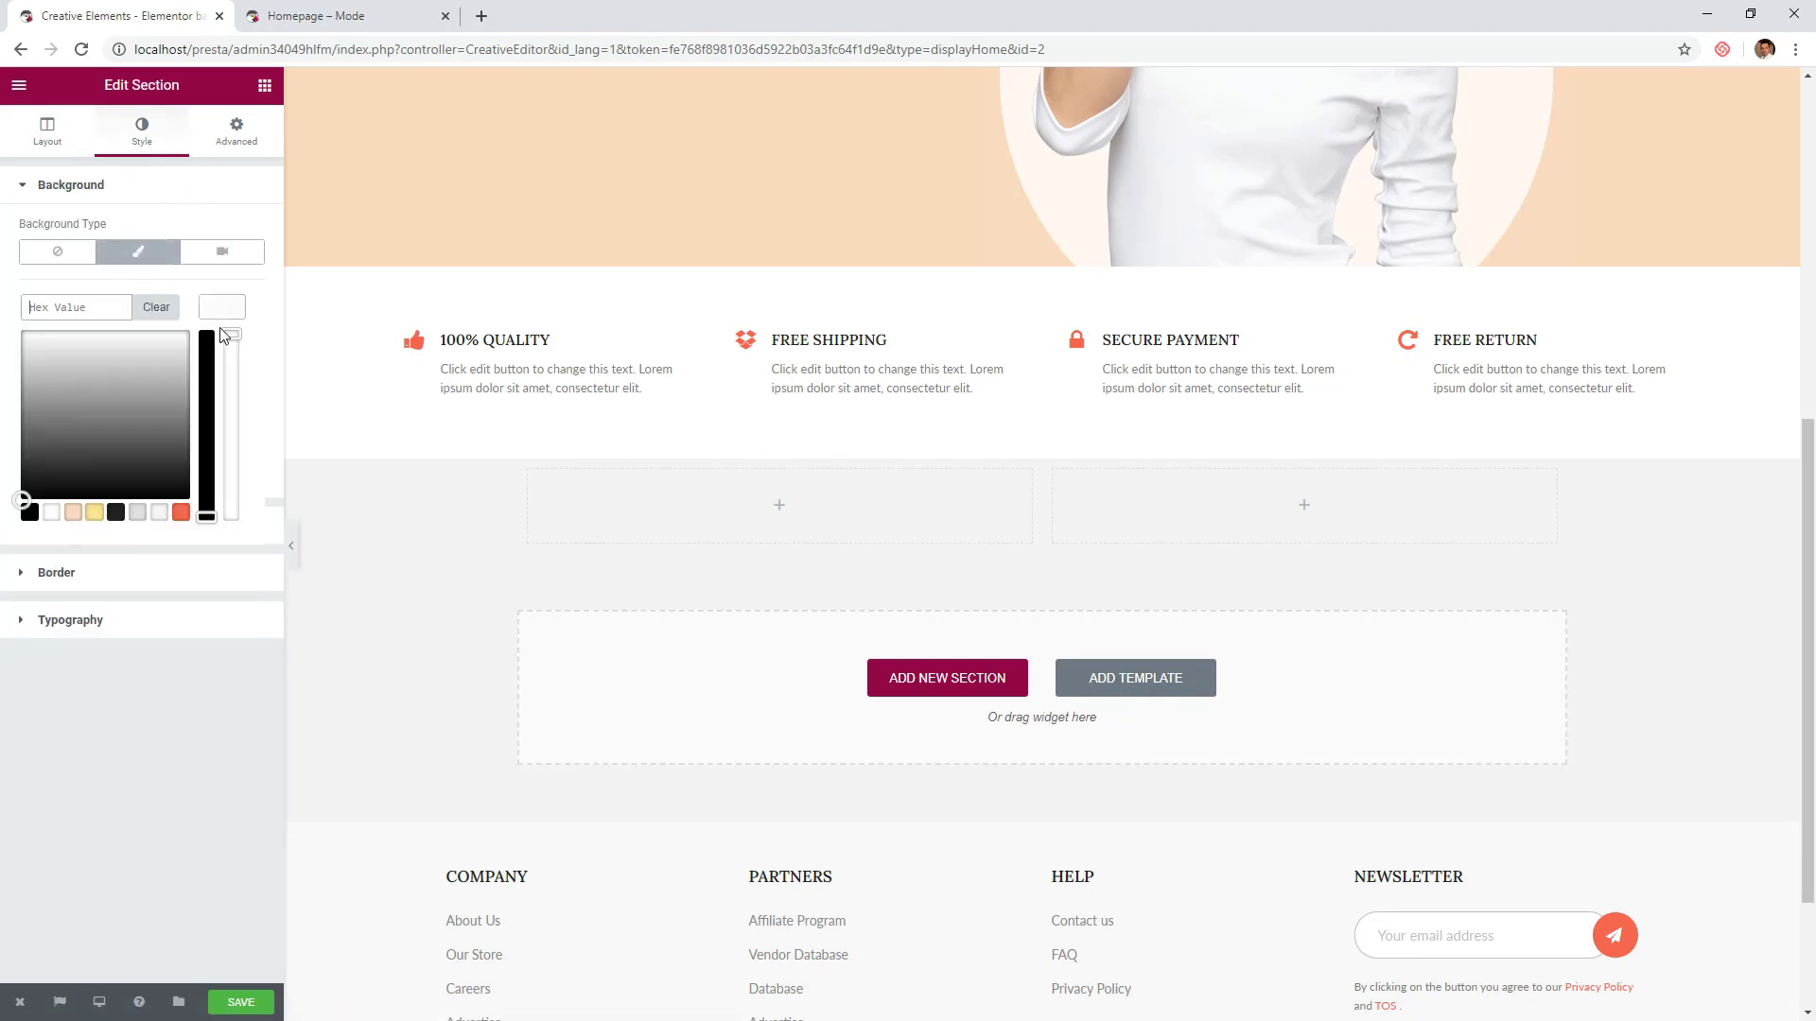
click(52, 513)
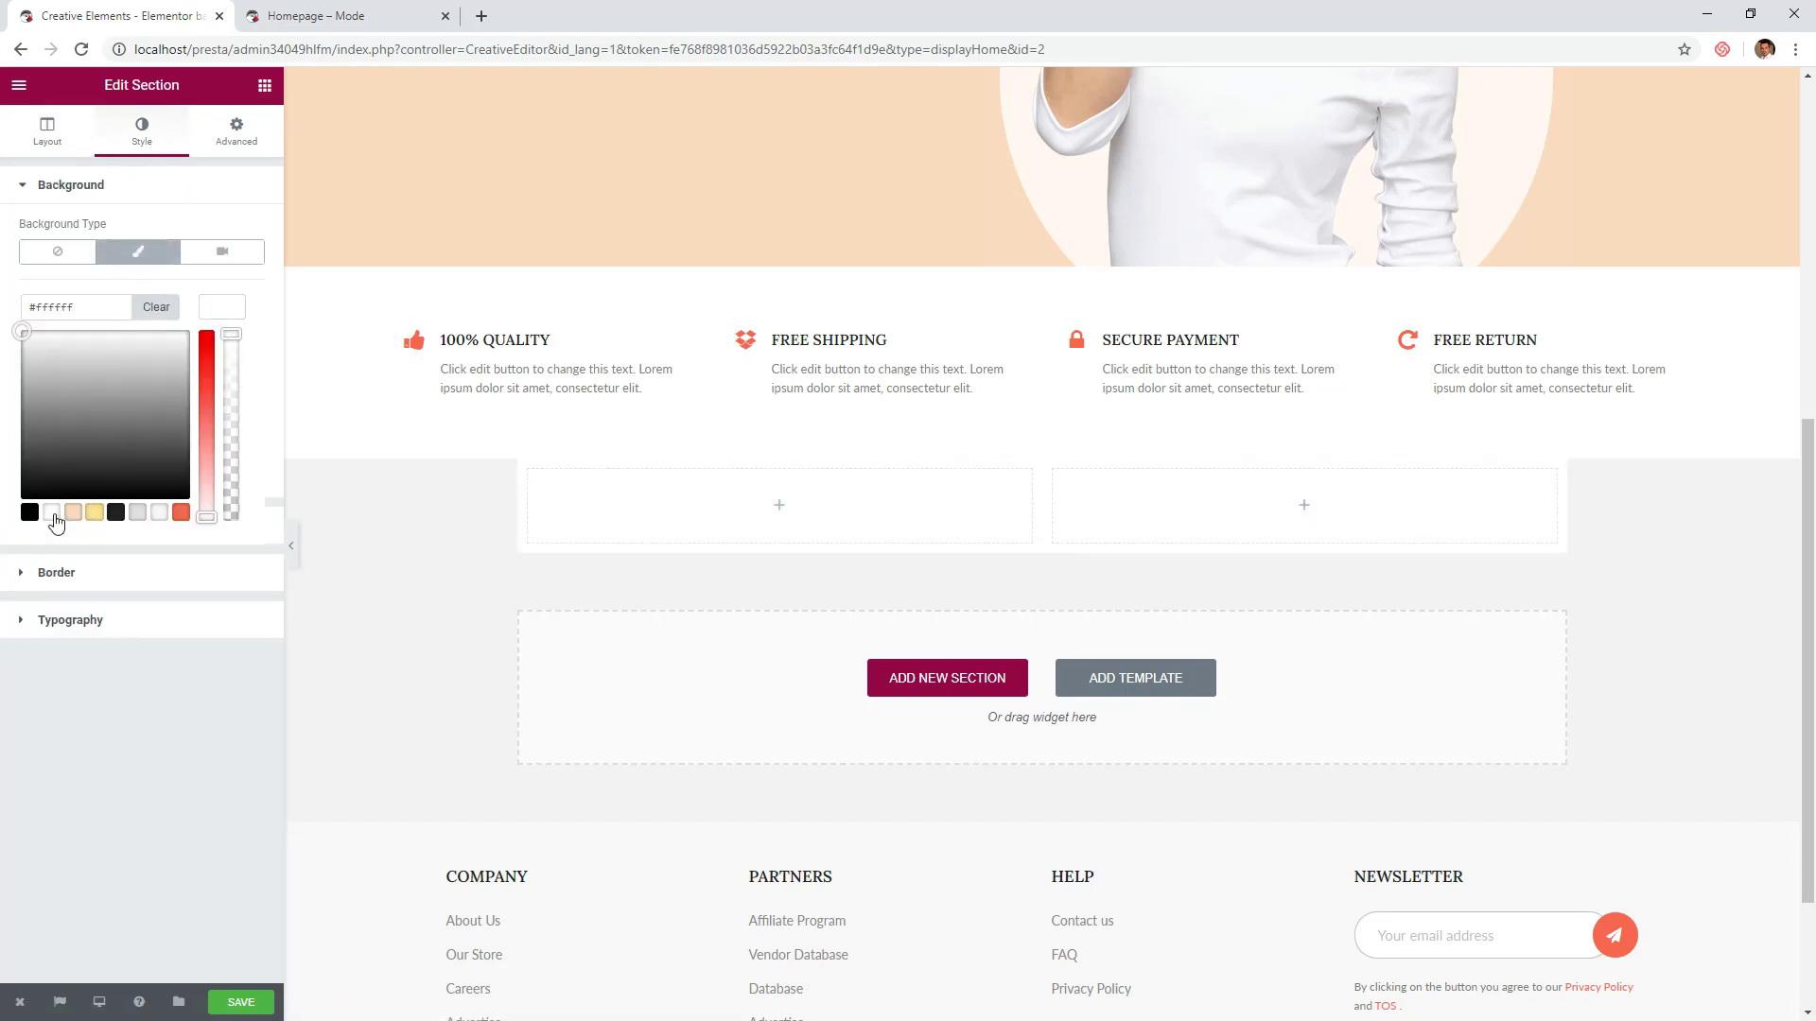
click(217, 315)
- Stretch the two-column section to the full page width and set its boxed content width to 1280
click(50, 132)
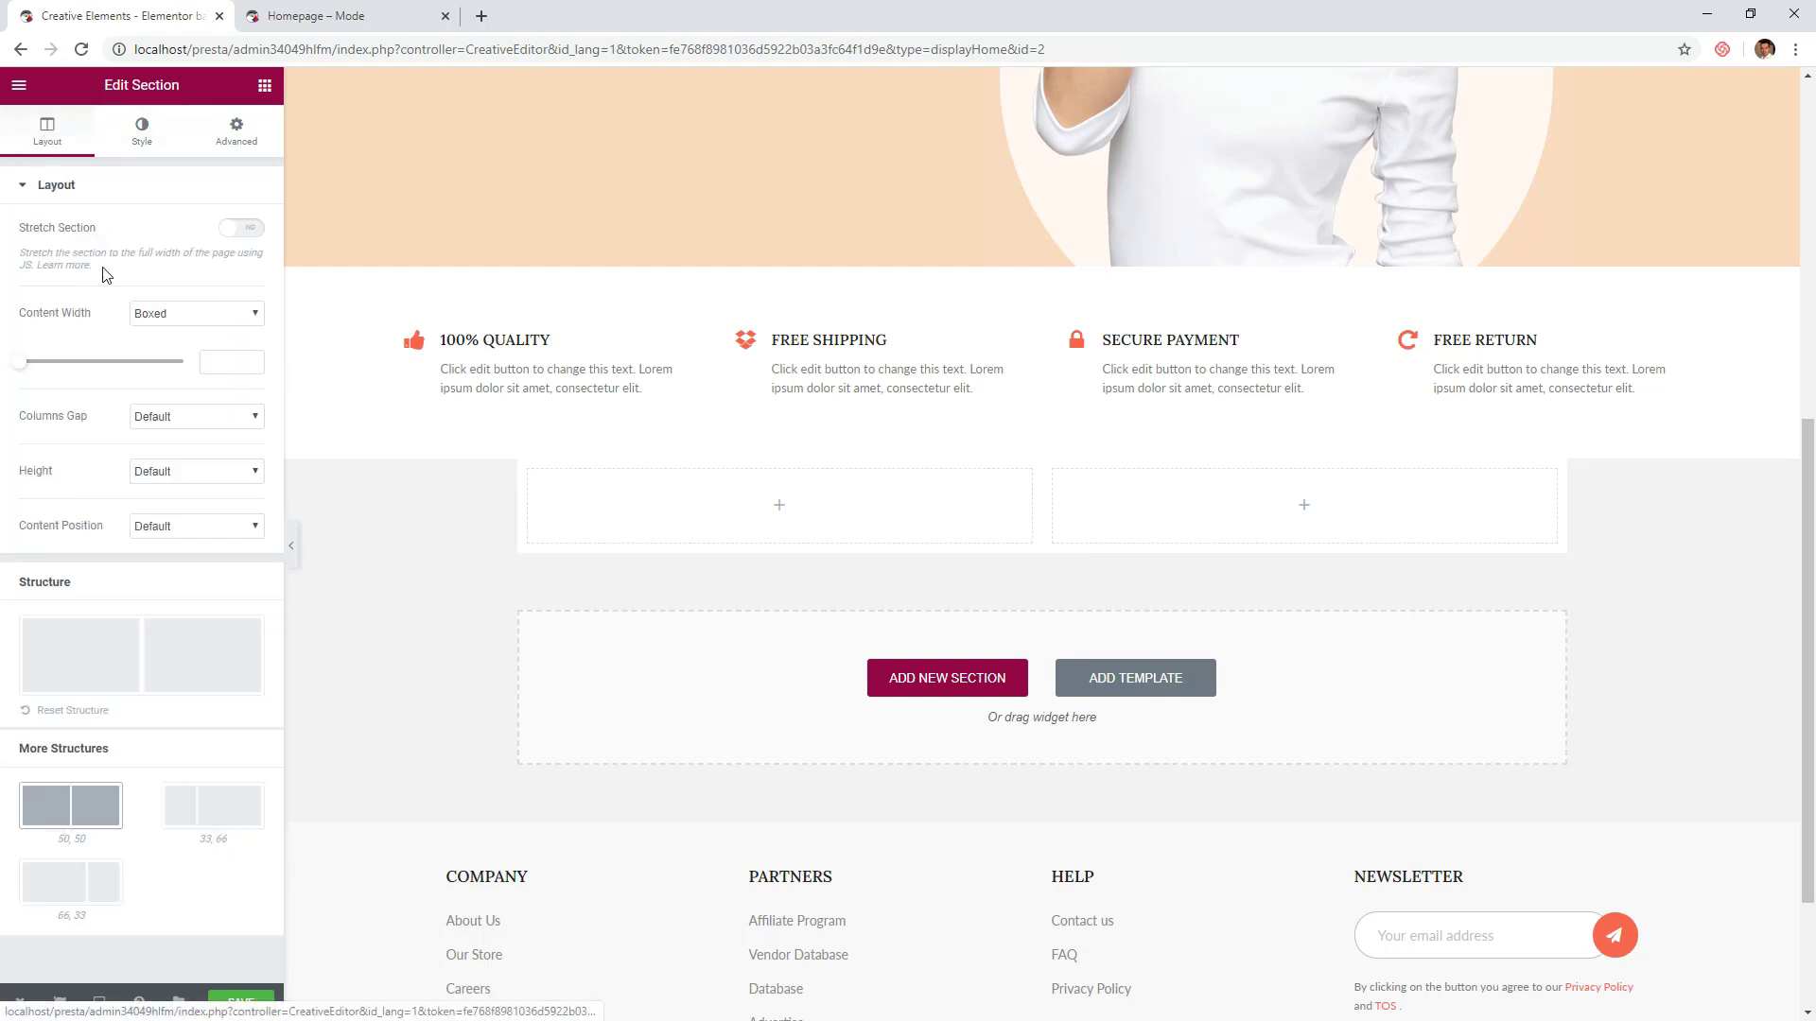
click(245, 232)
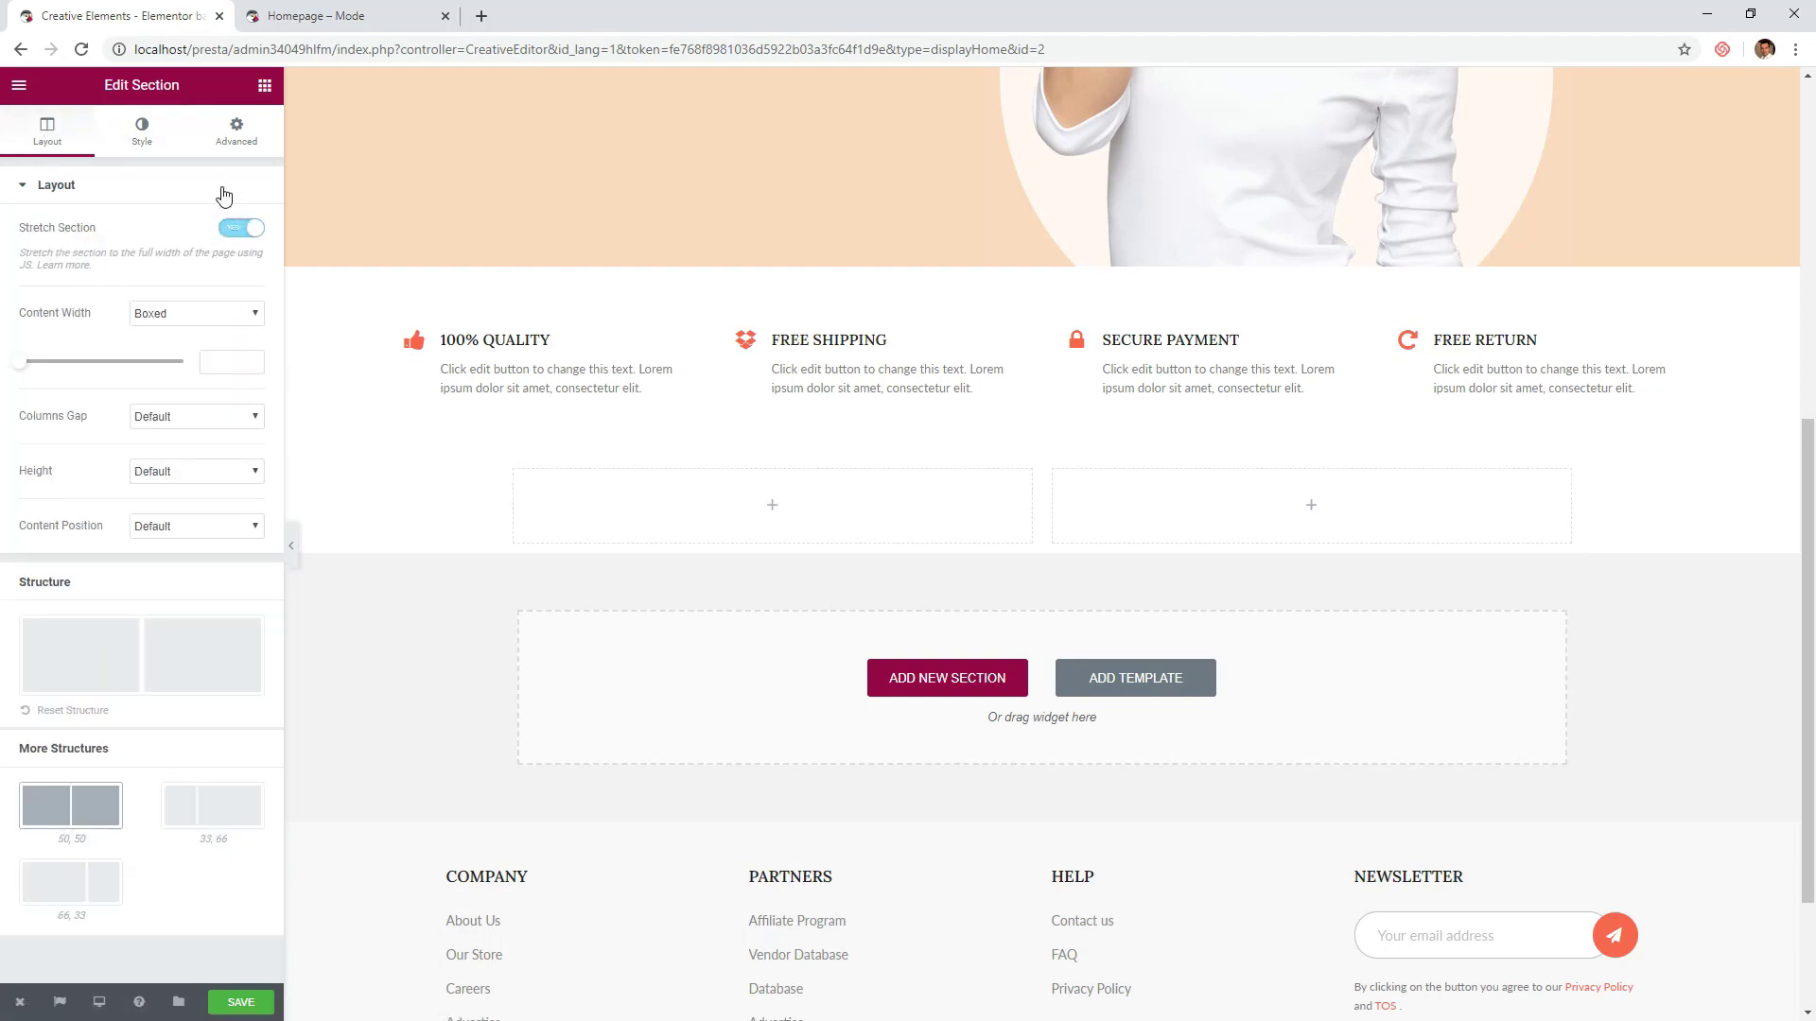
click(211, 365)
text(1280)
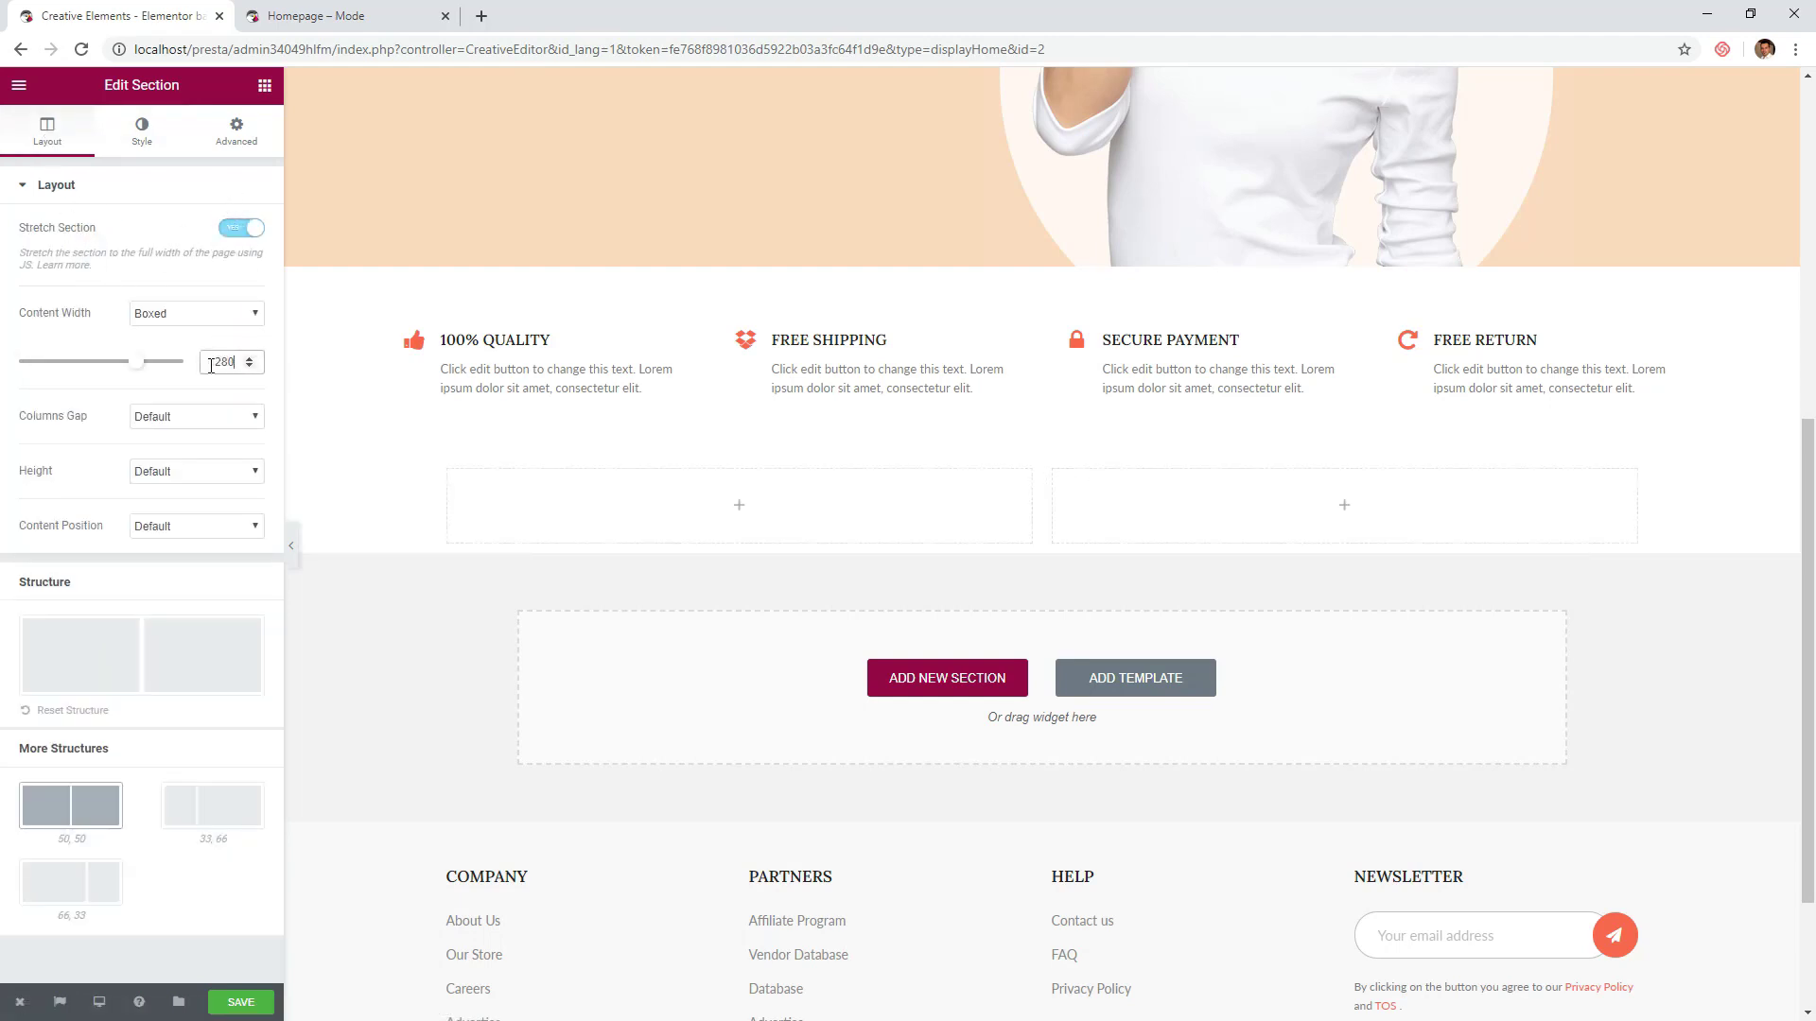
- Unlink the two-column section's padding values and set the top padding to 40 px
click(235, 147)
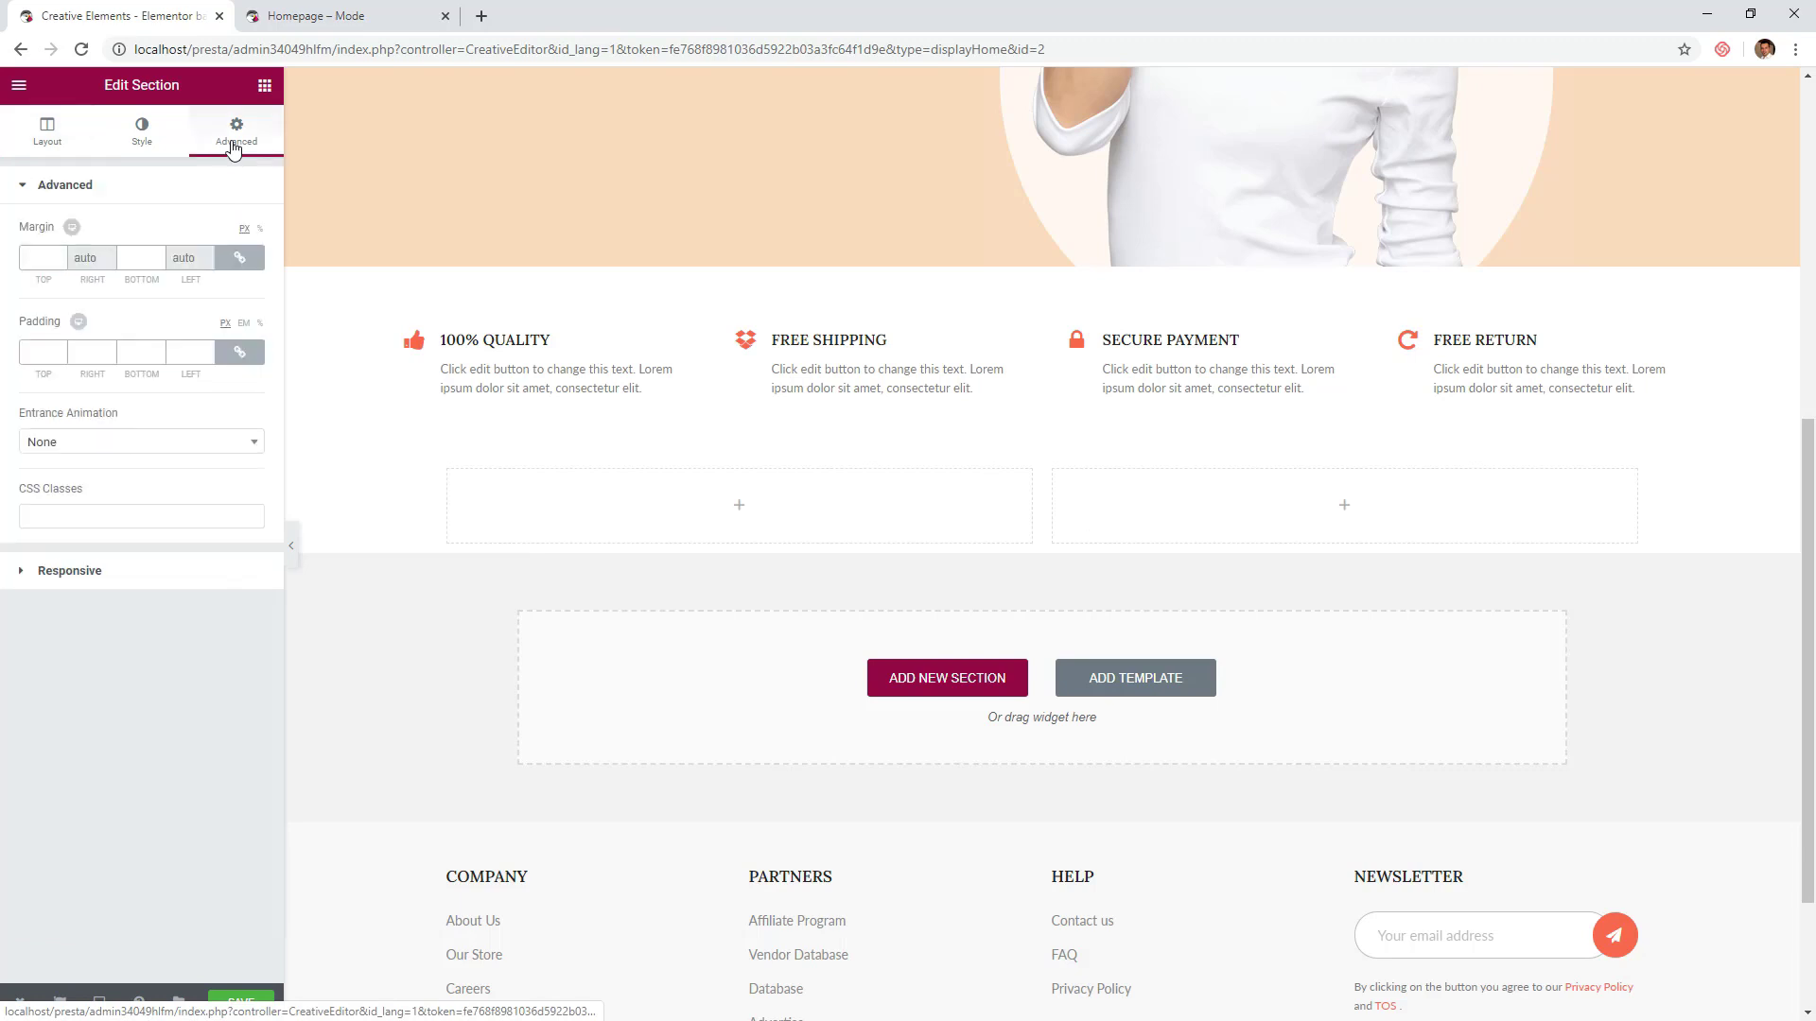
click(240, 352)
text(40)
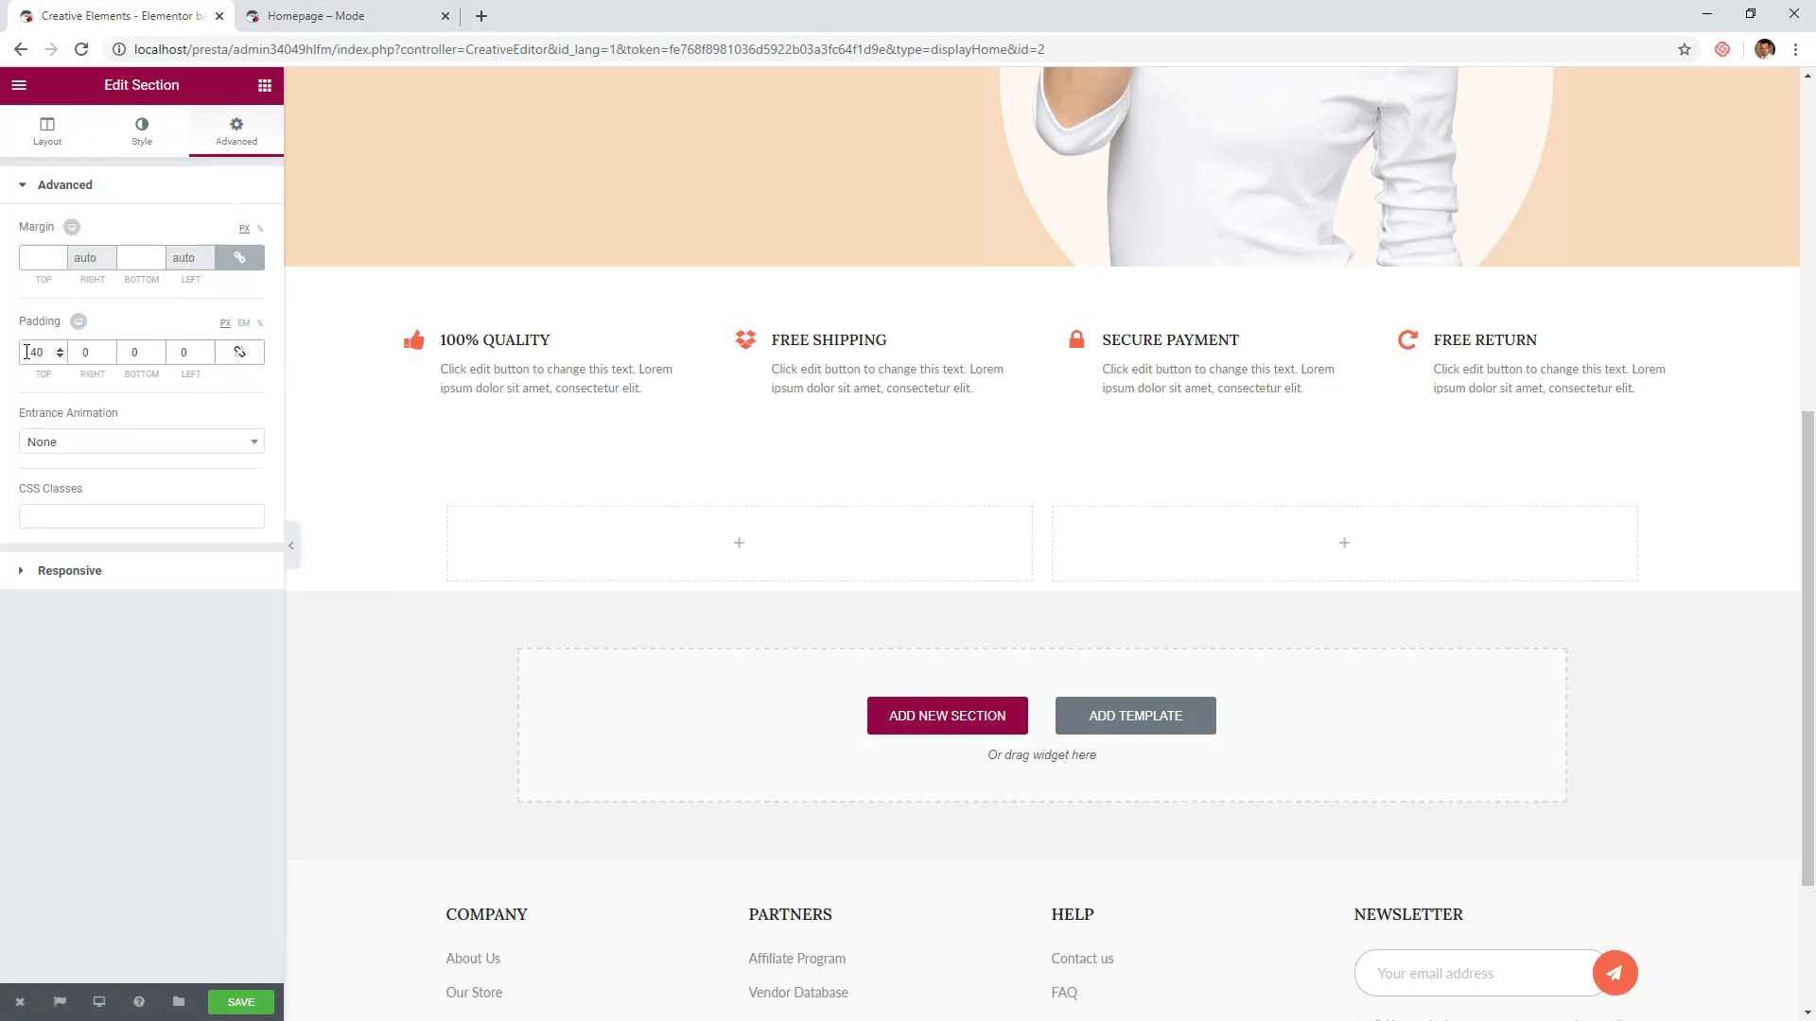
- Duplicate the "Say Hello to Mode" text widget in the hero banner
scroll(472, 425, up, 6)
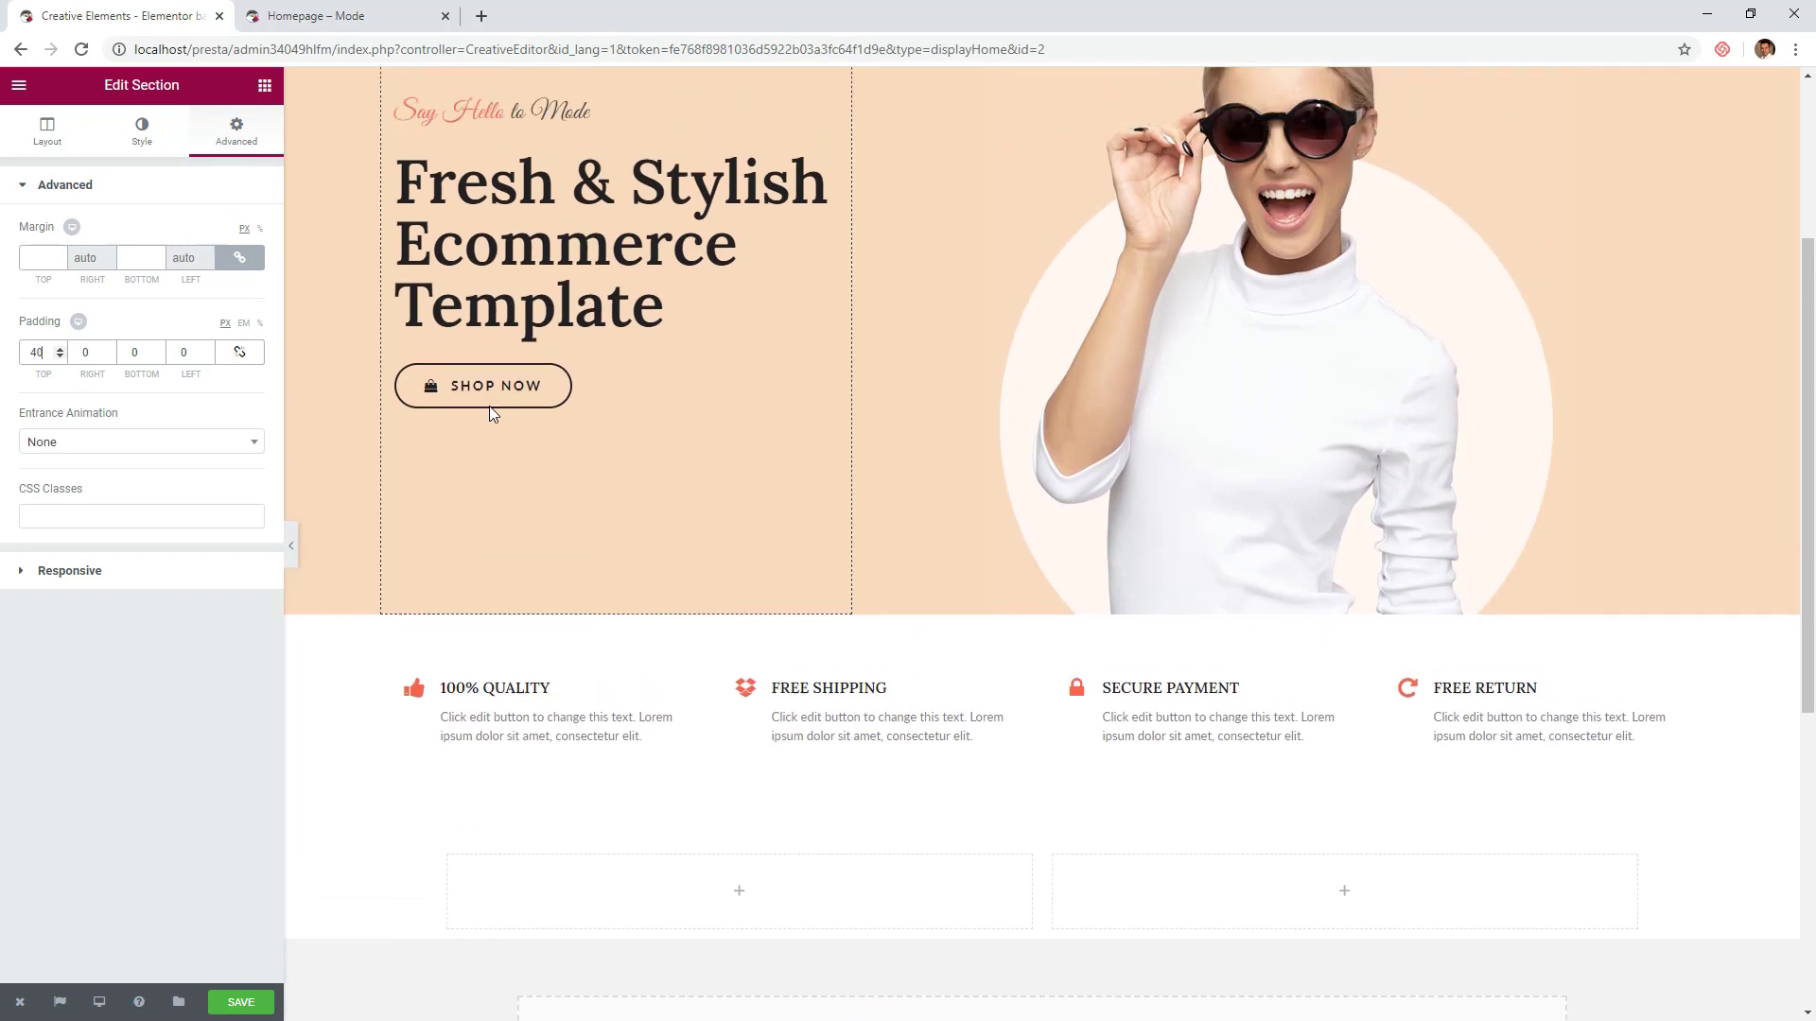
scroll(490, 409, up, 1)
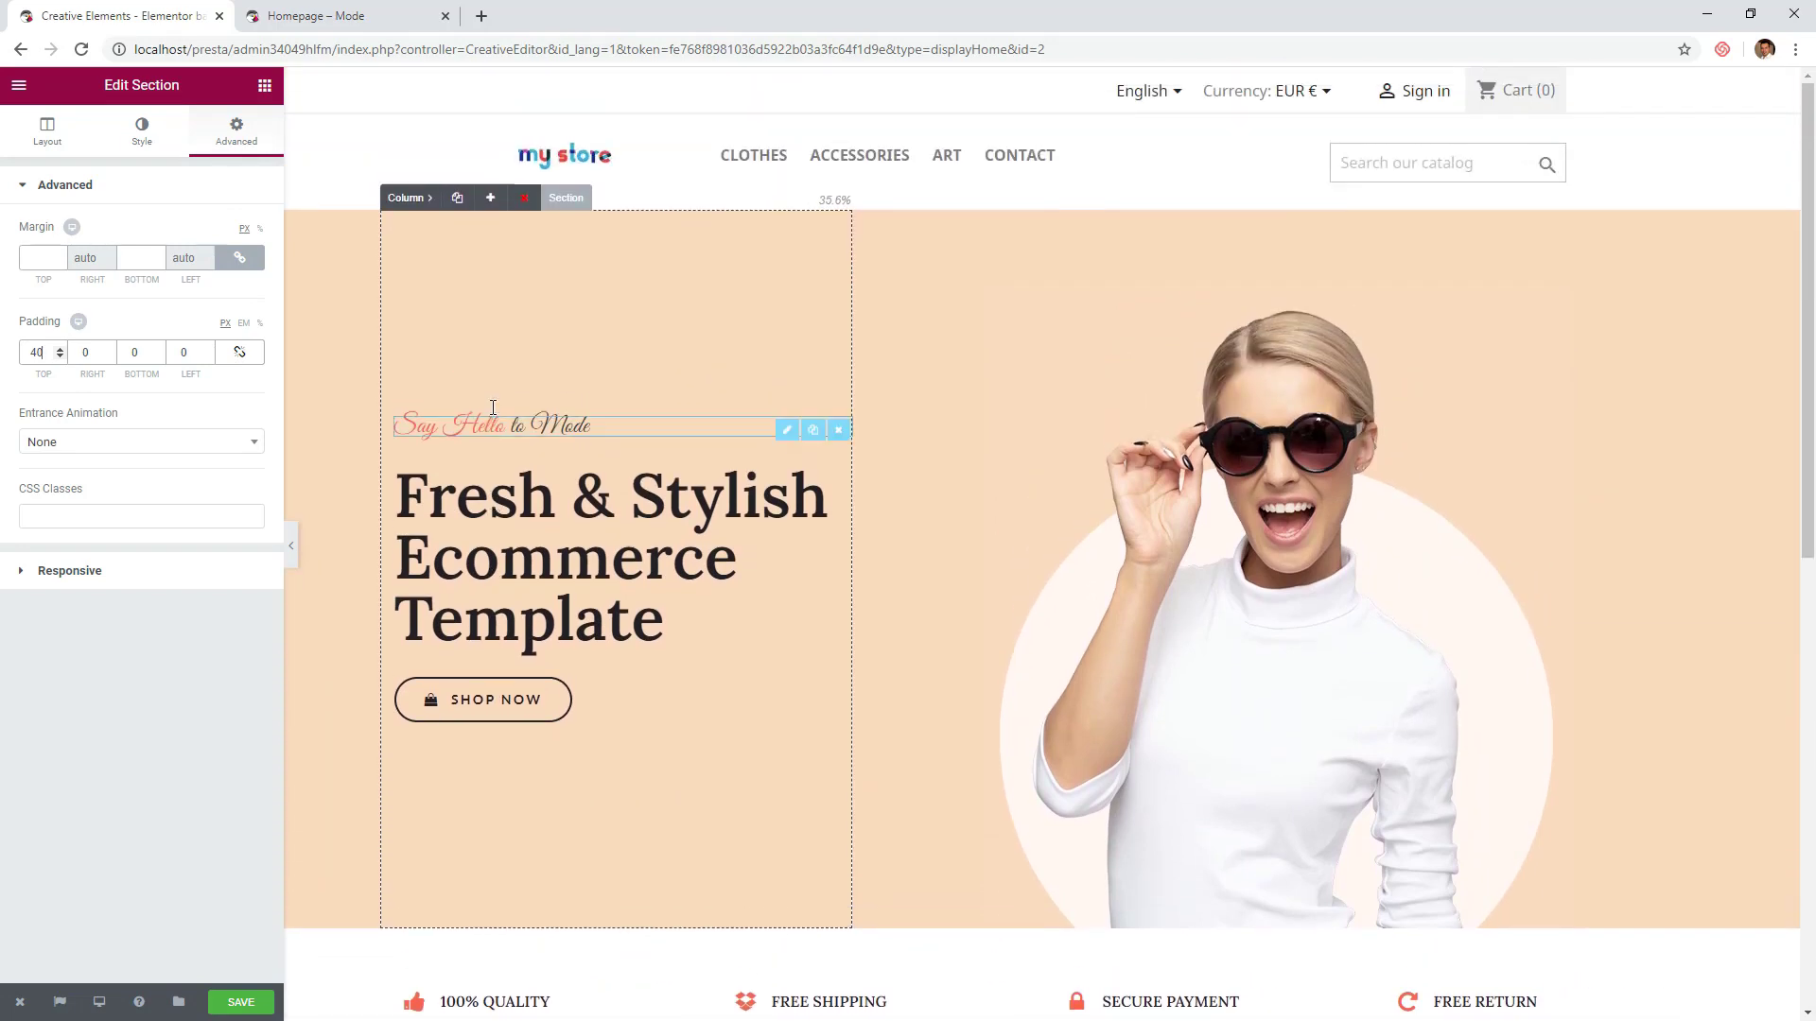
click(814, 431)
- Delete one column of the empty two-column section below the icon boxes, leaving a single full-width column
scroll(781, 565, down, 2)
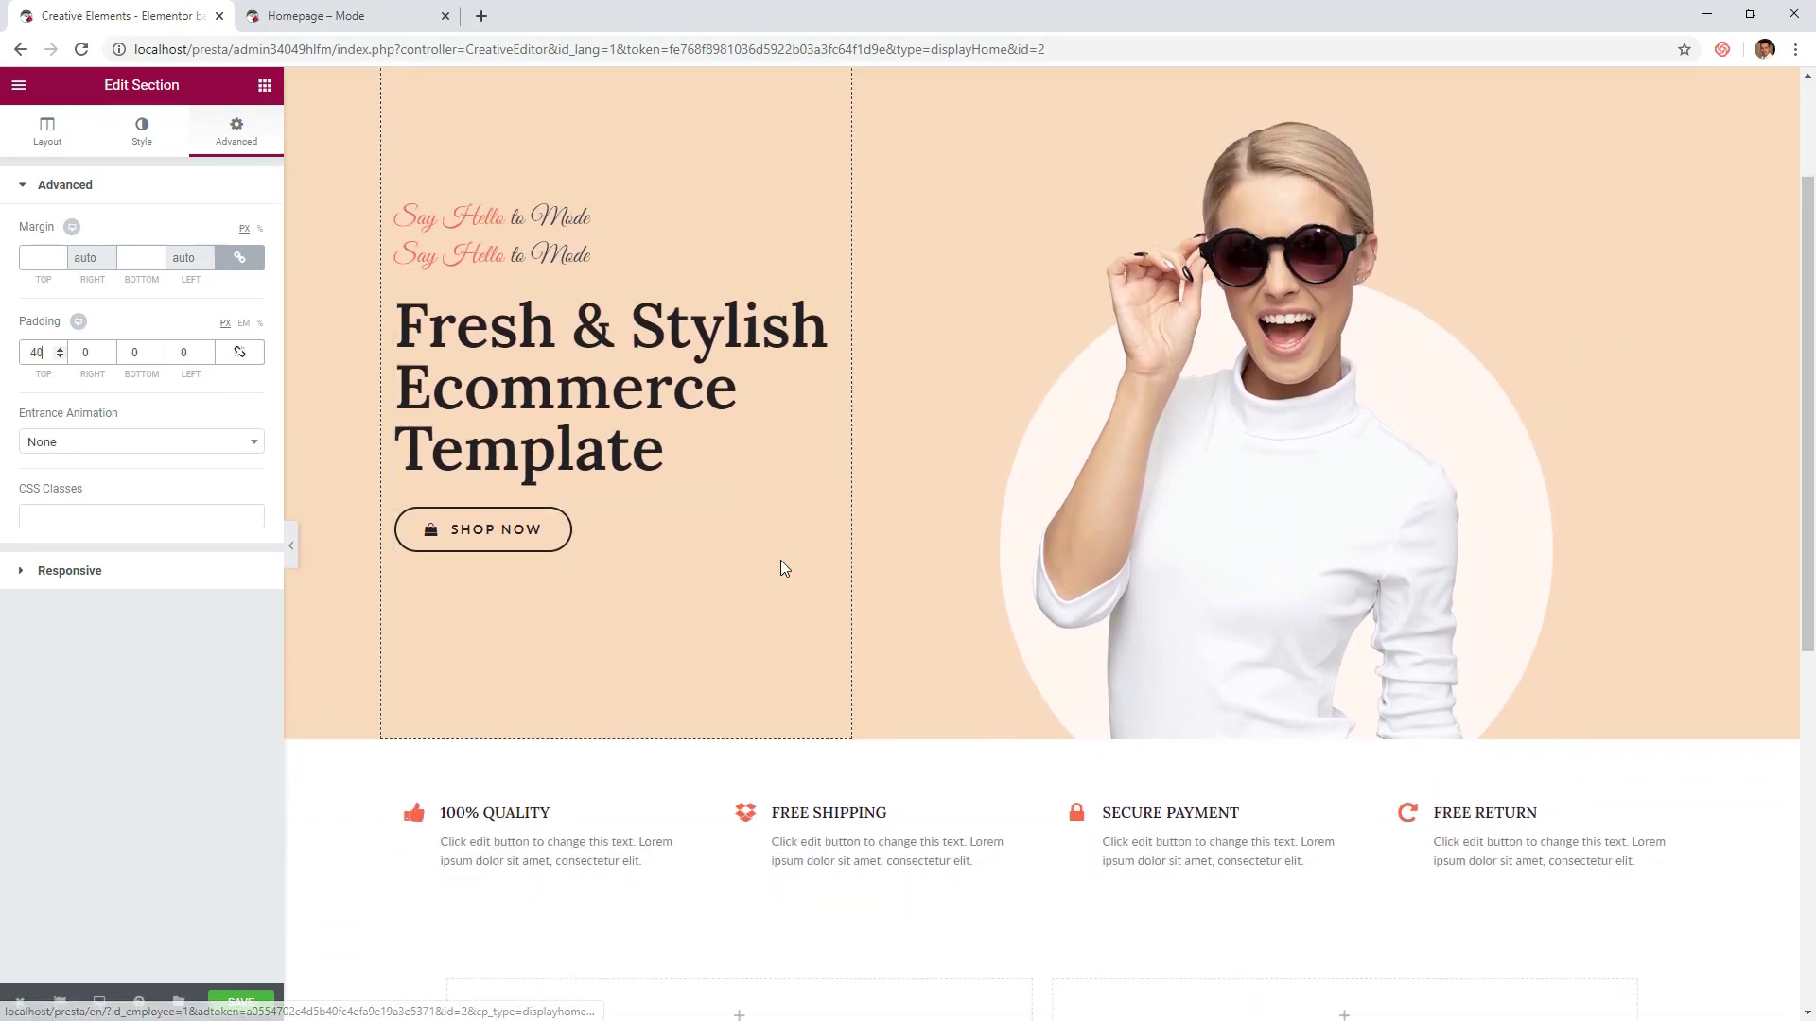
scroll(781, 558, down, 2)
scroll(780, 541, up, 1)
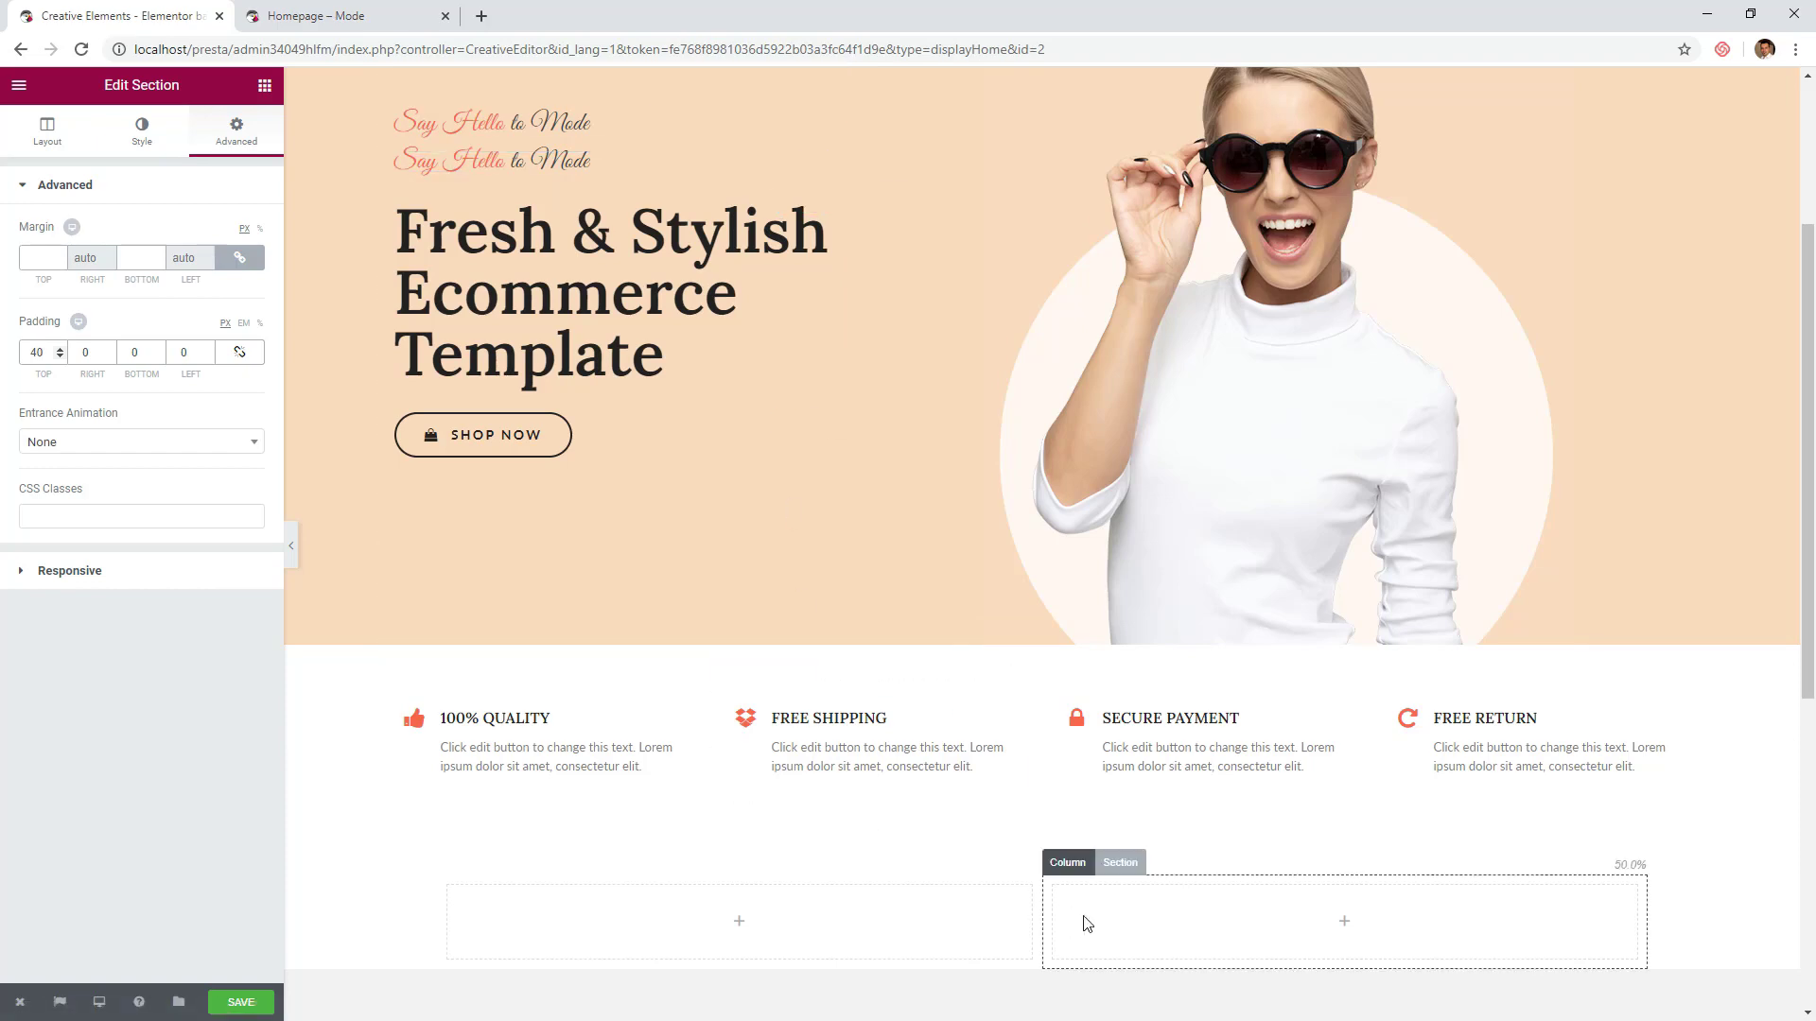
scroll(1088, 925, down, 2)
click(1120, 674)
click(1069, 673)
click(1185, 673)
click(990, 500)
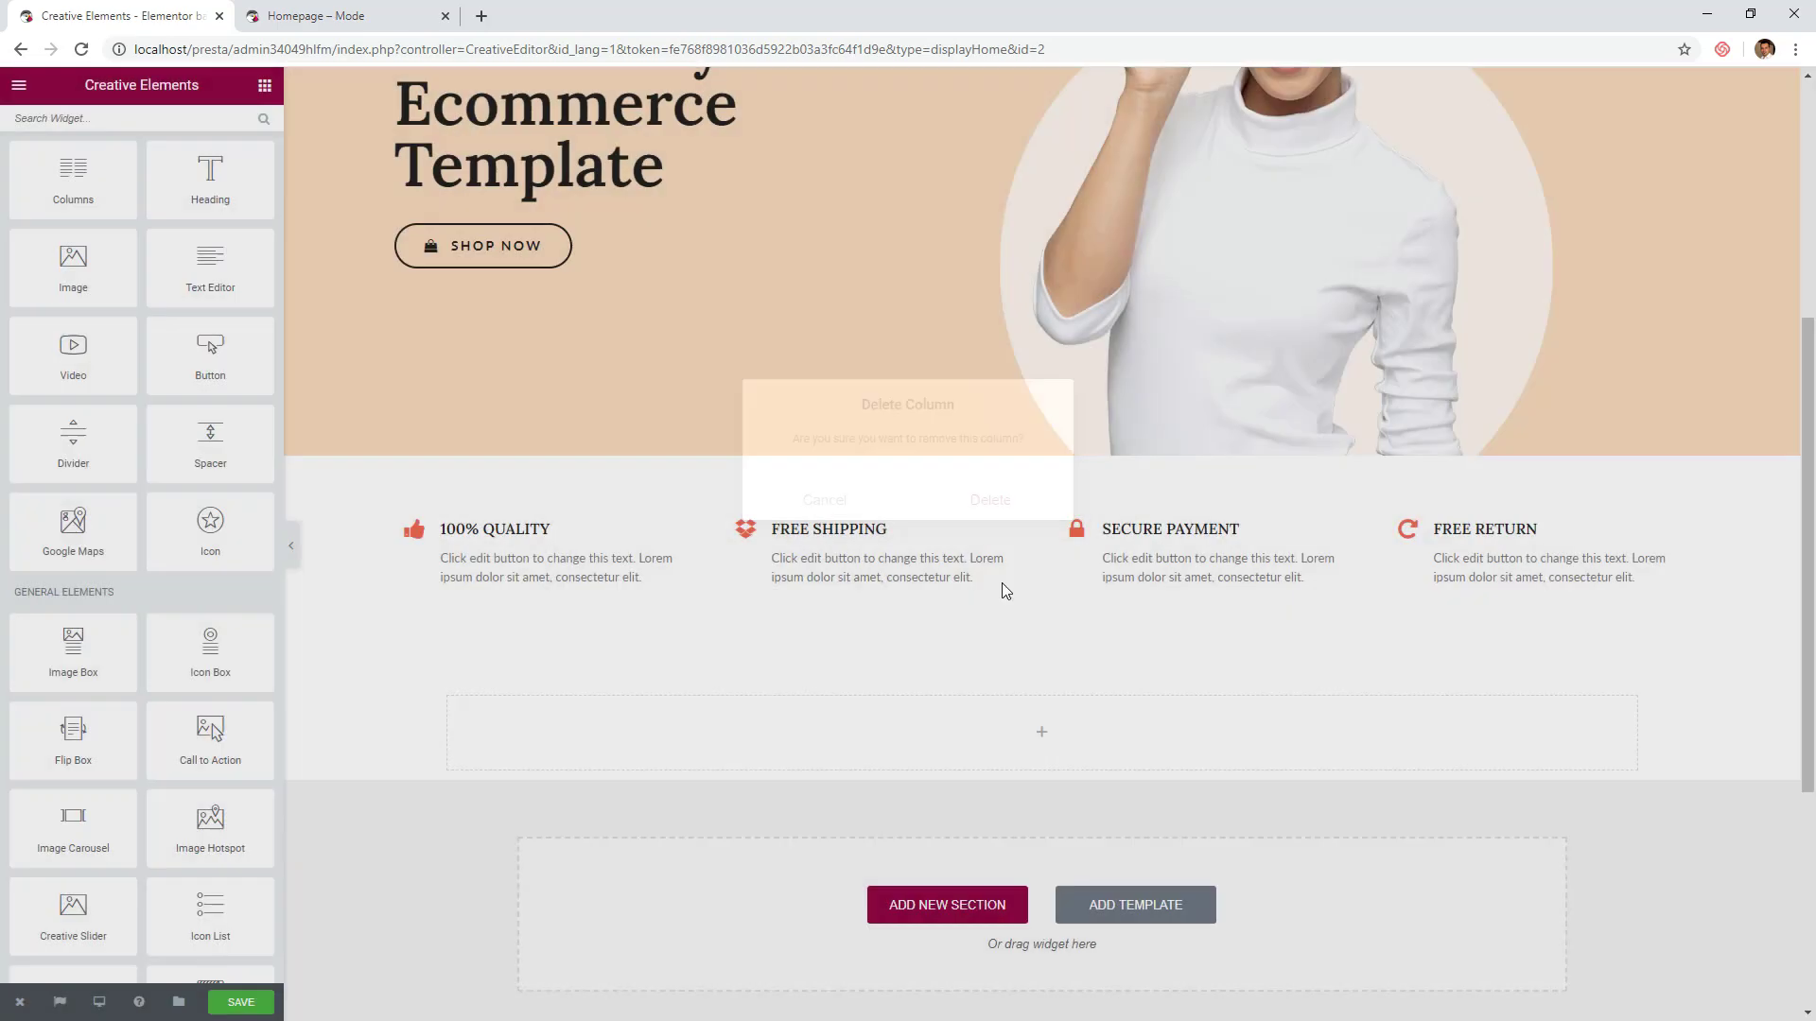
- Move the duplicated "Say Hello to Mode" text from the hero banner into the empty section below the icon boxes
scroll(583, 726, up, 2)
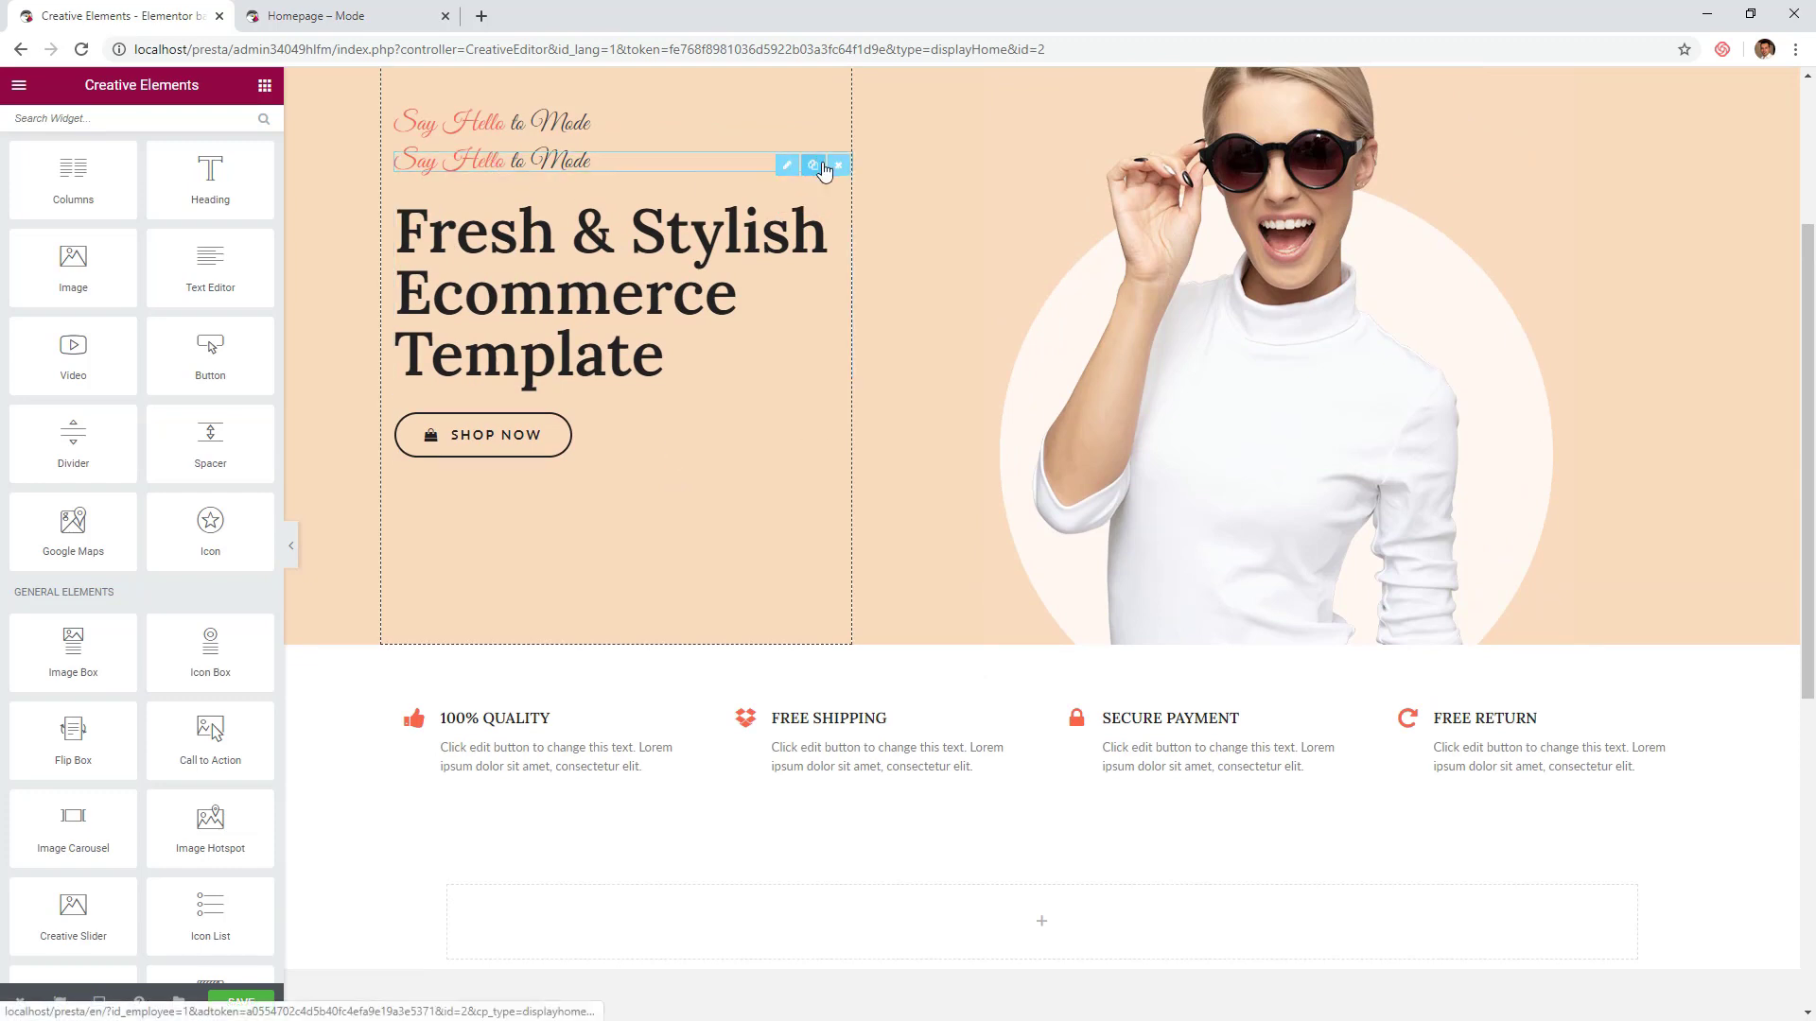
click(838, 164)
drag(210, 268, 1150, 925)
scroll(624, 512, down, 4)
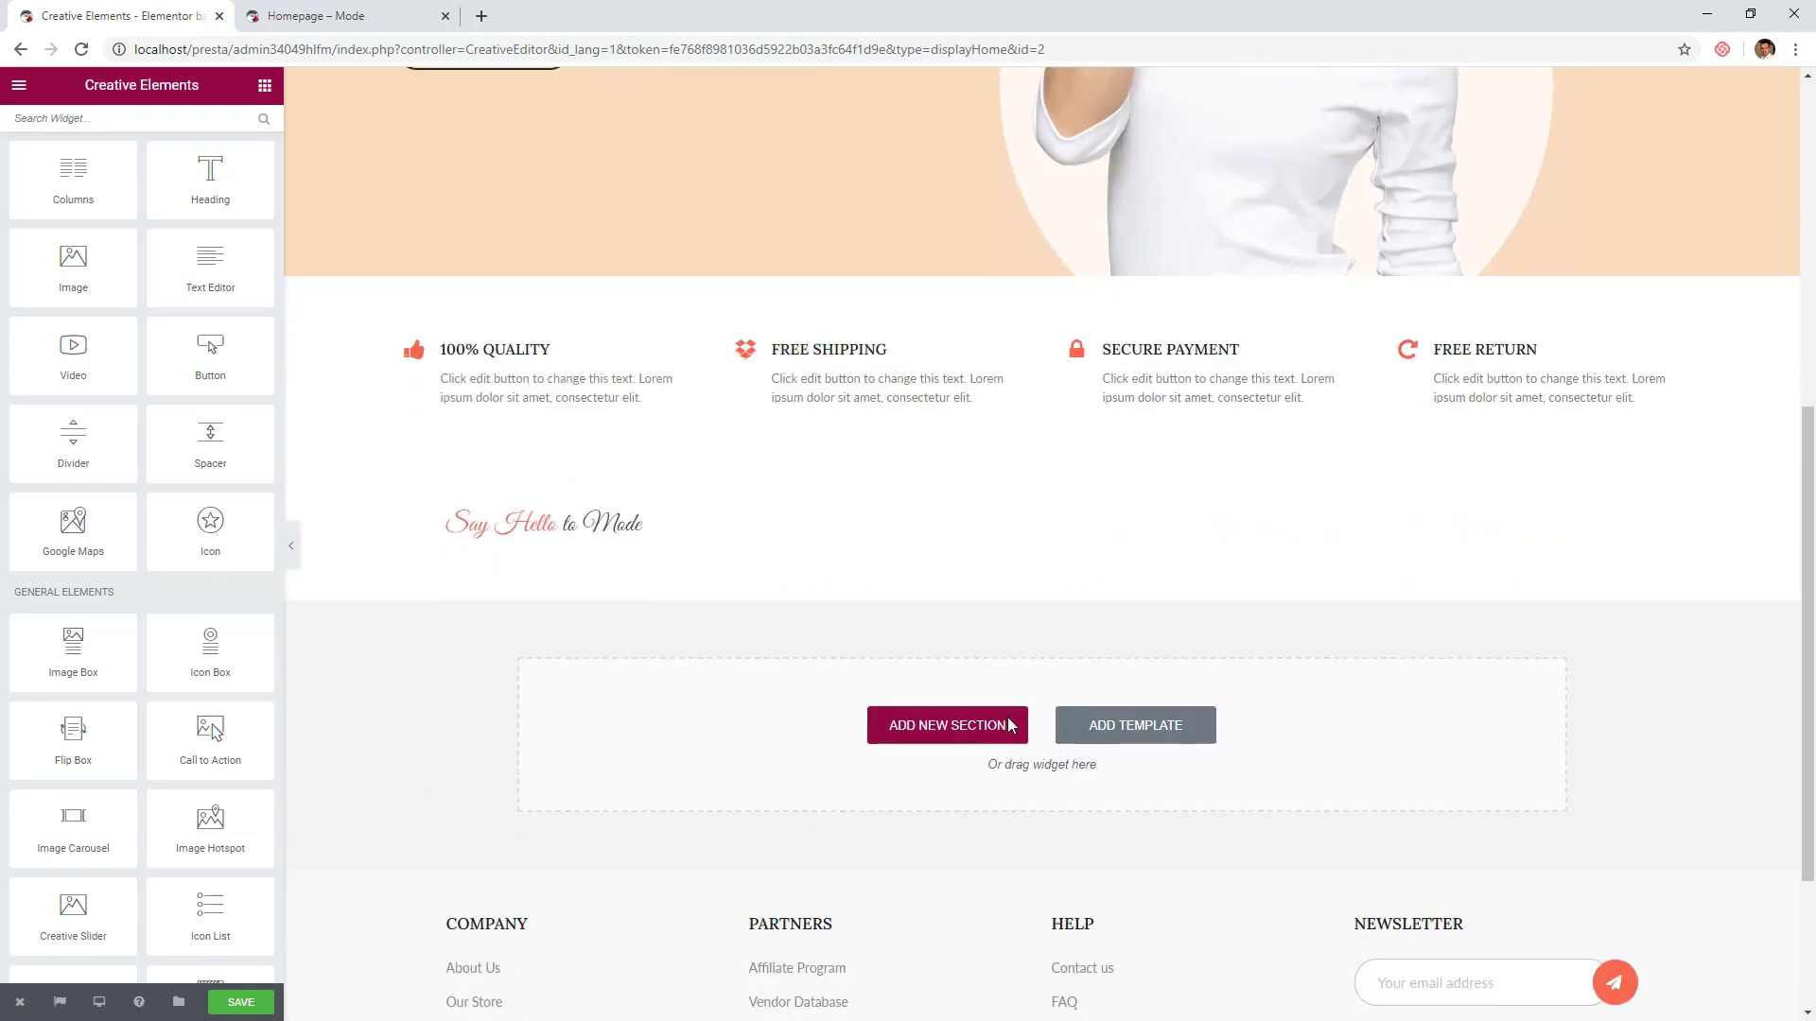
- Center-align the "Say Hello to Mode" text in the section below the icon boxes
click(677, 525)
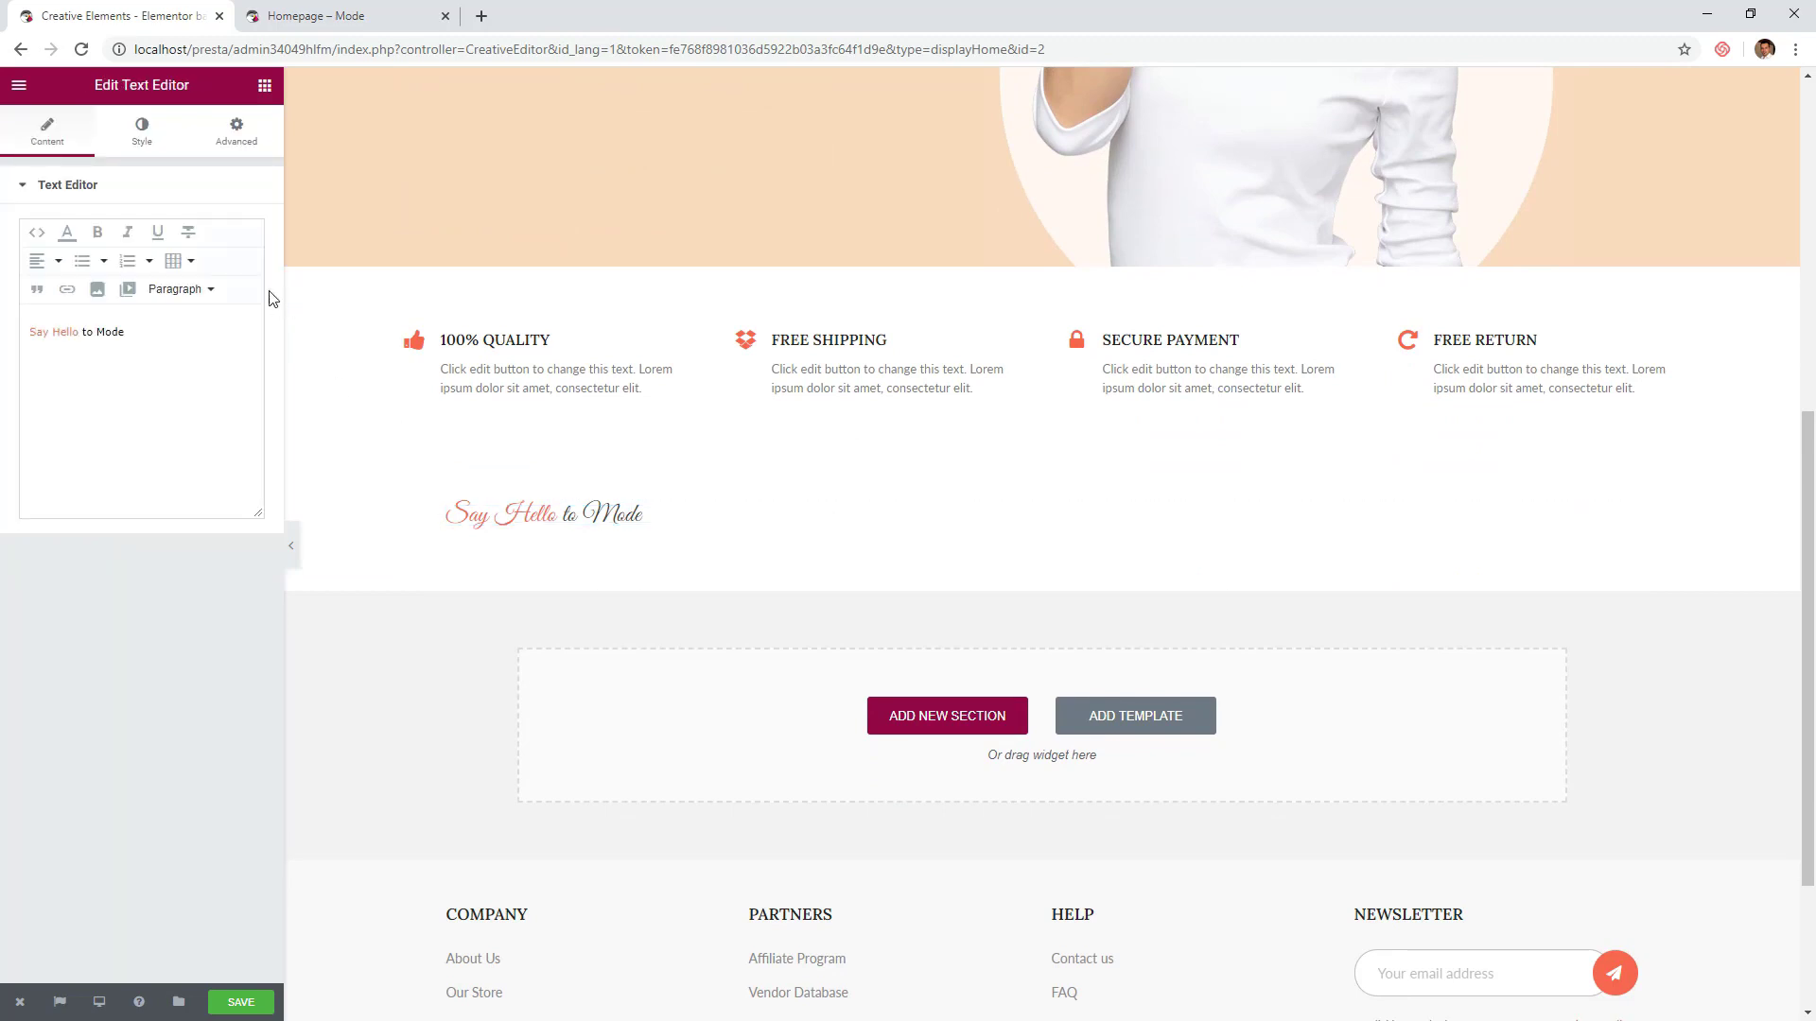
click(142, 132)
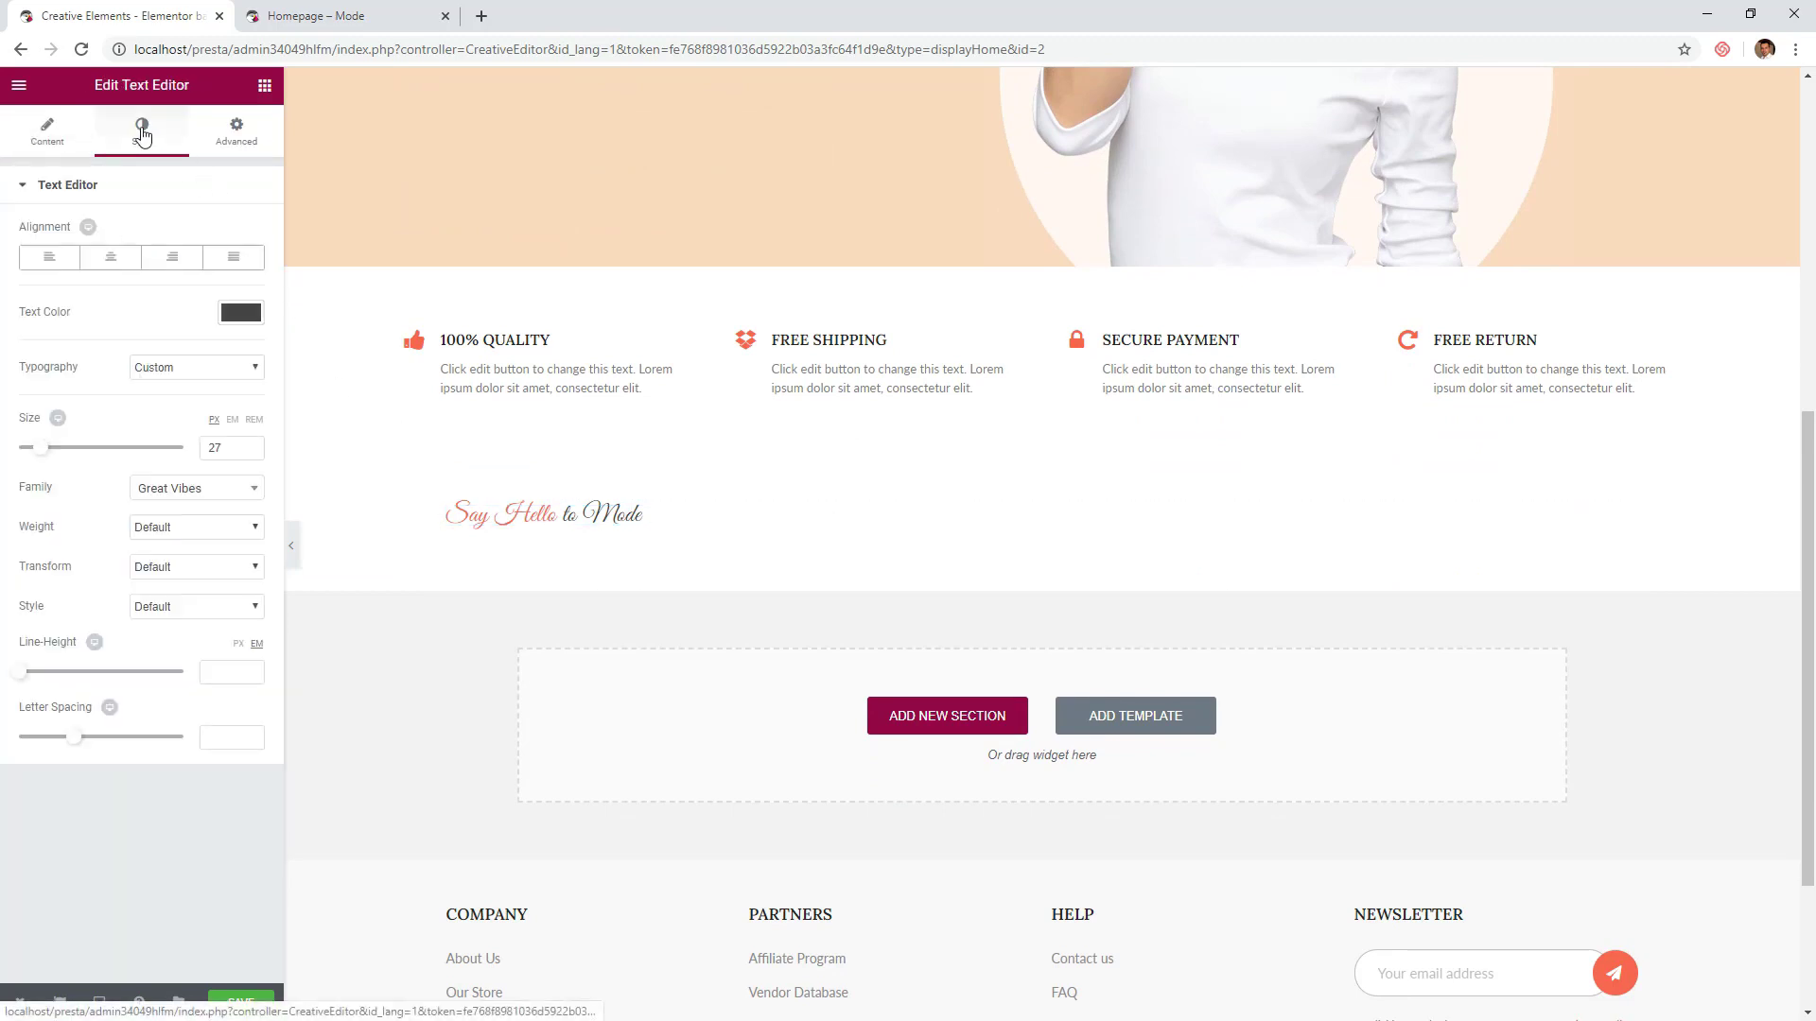
click(110, 257)
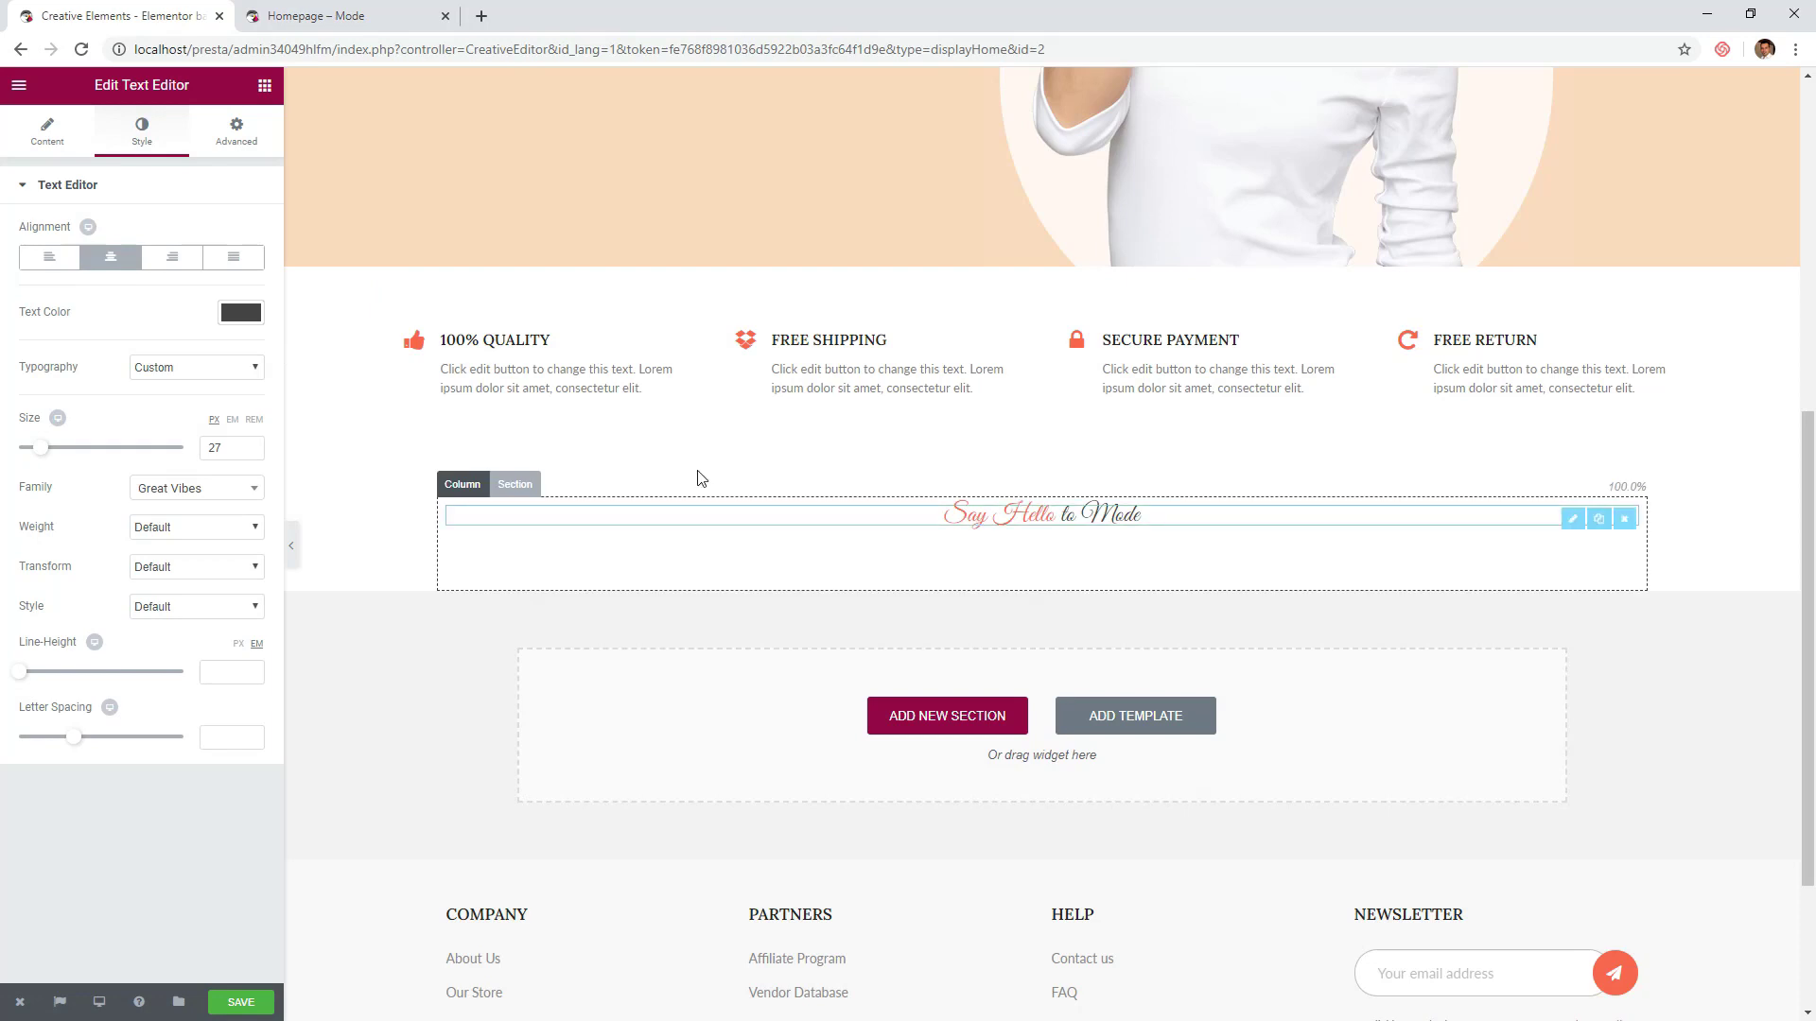
- Replace the centered script text with "Explore our Categories", keeping "Explore our" in the orange color and "Categories" in the dark color
click(47, 140)
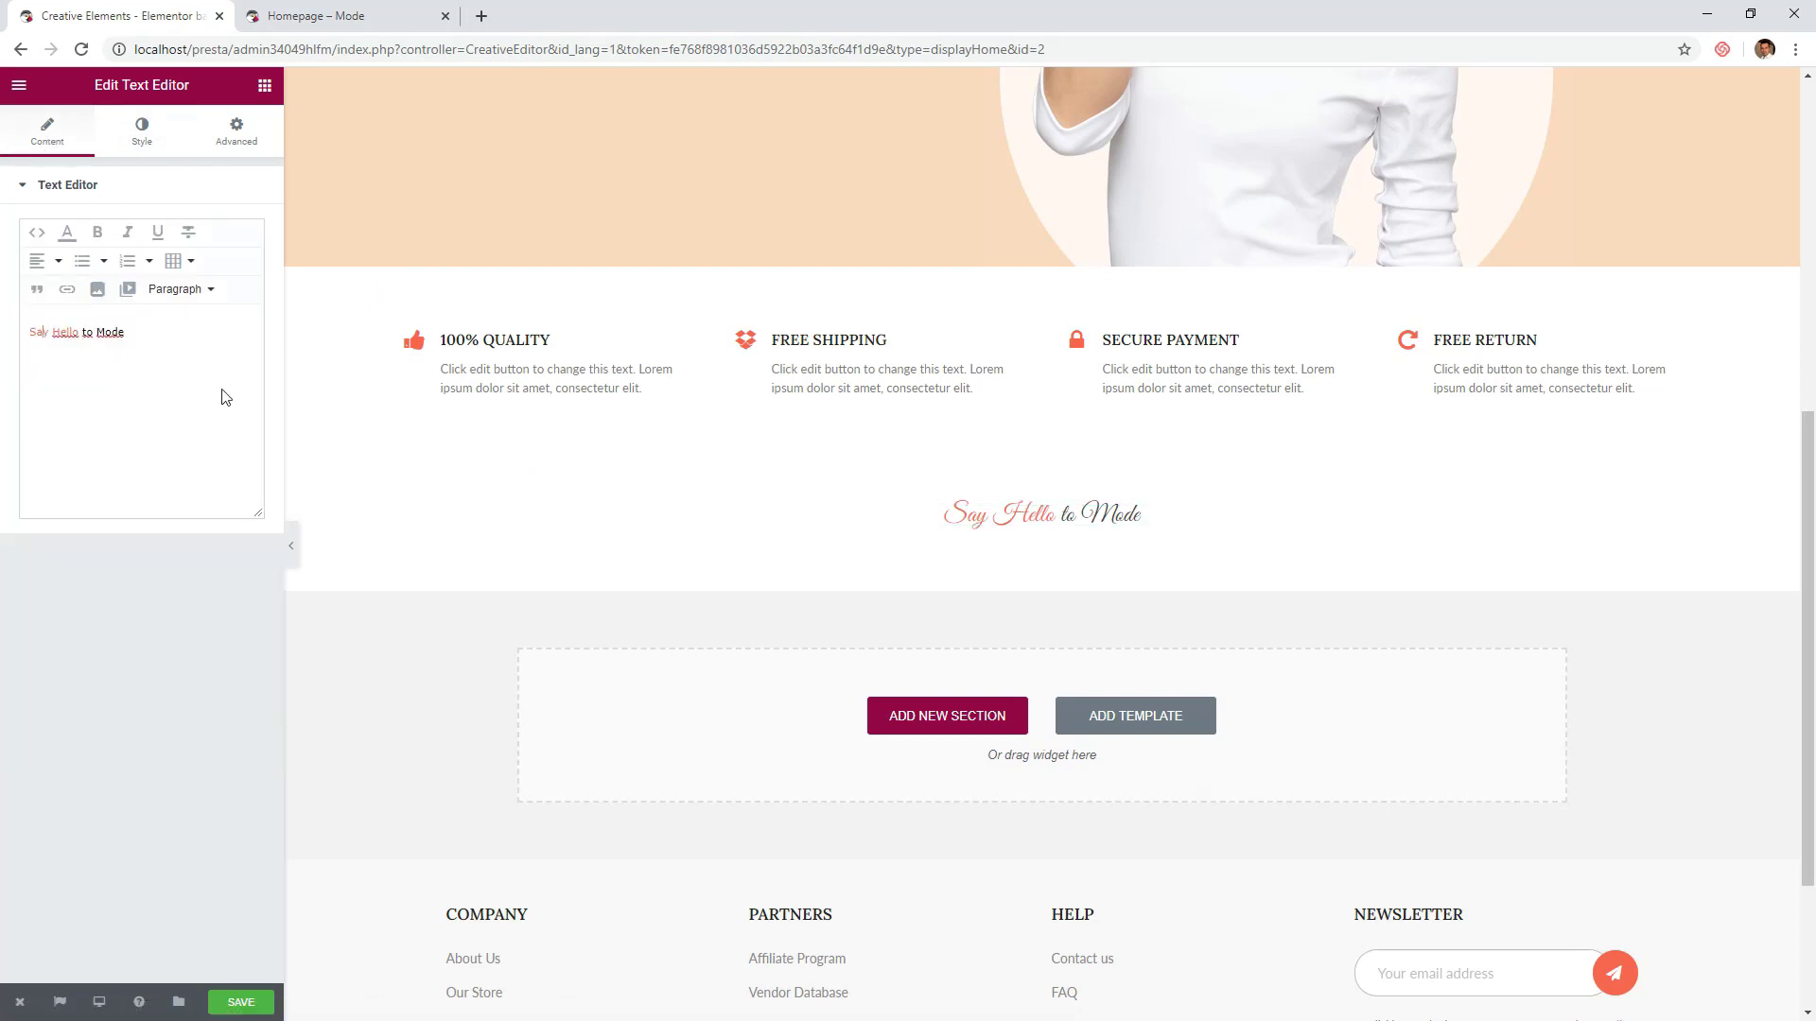
text(Explore our)
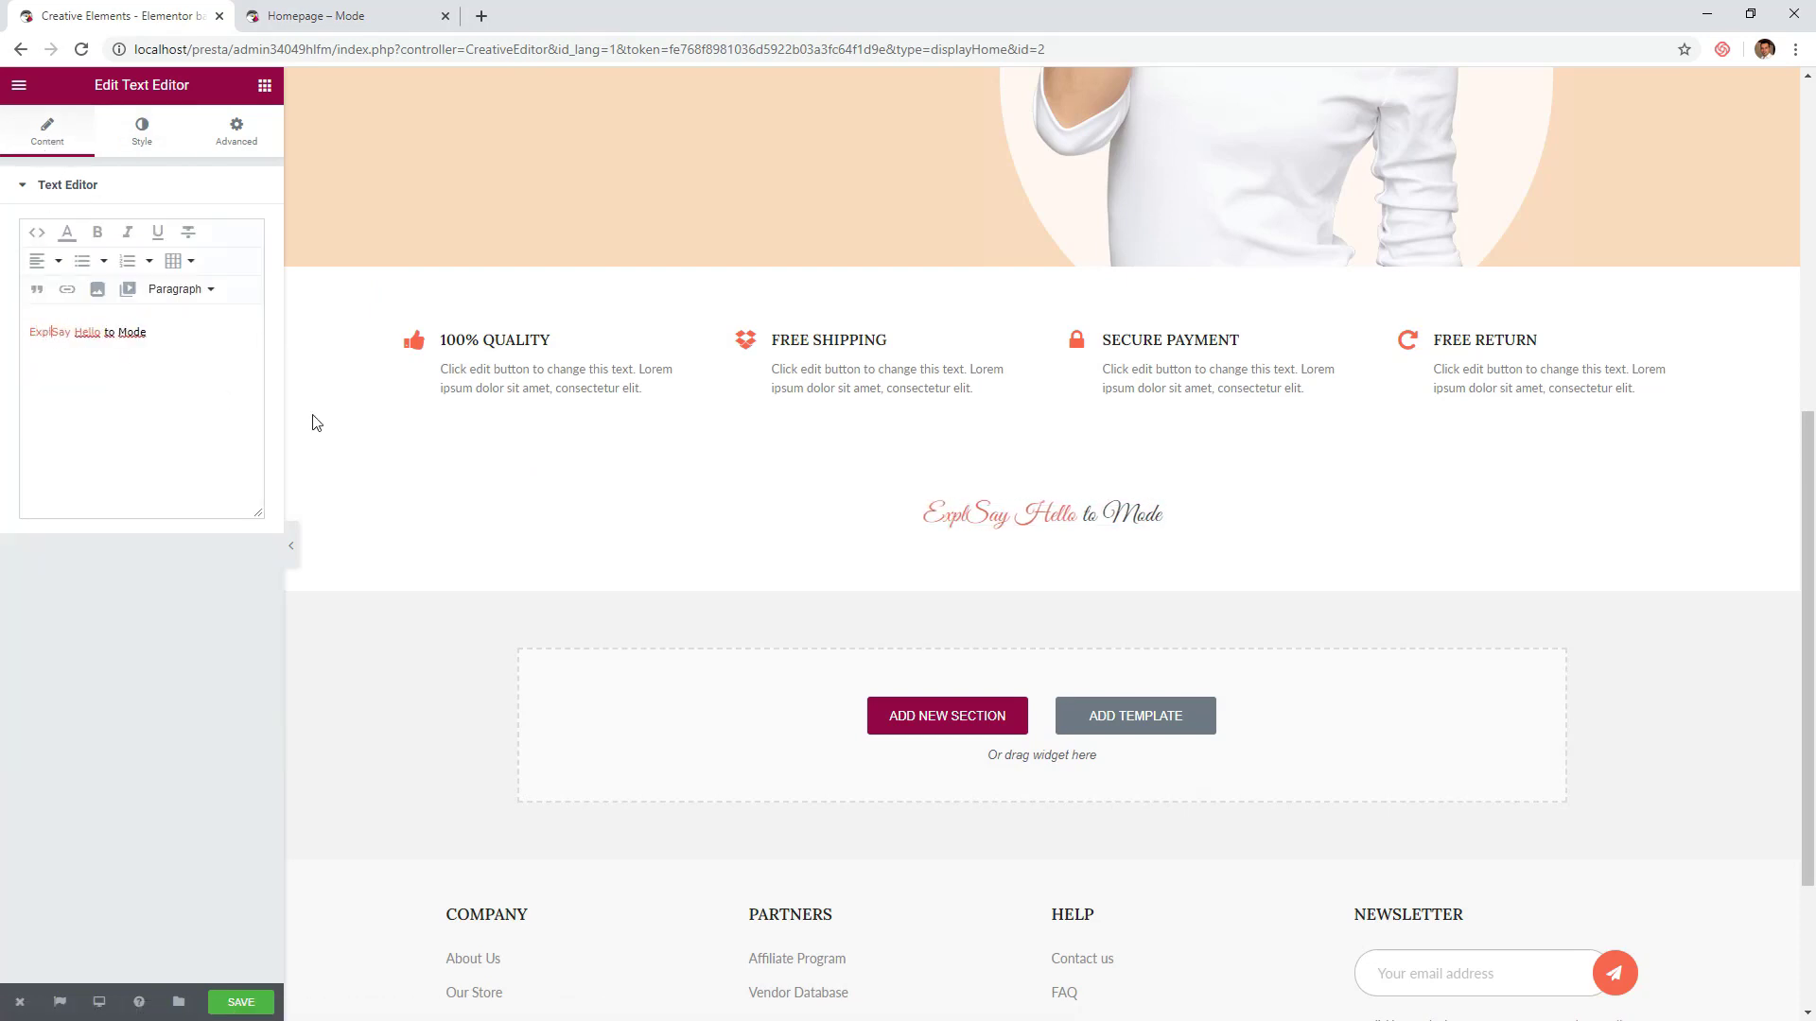
key(Delete)
key(Delete)
key(Delete)
key(Delete)
key(Delete)
key(Delete)
key(Delete)
key(Delete)
key(Delete)
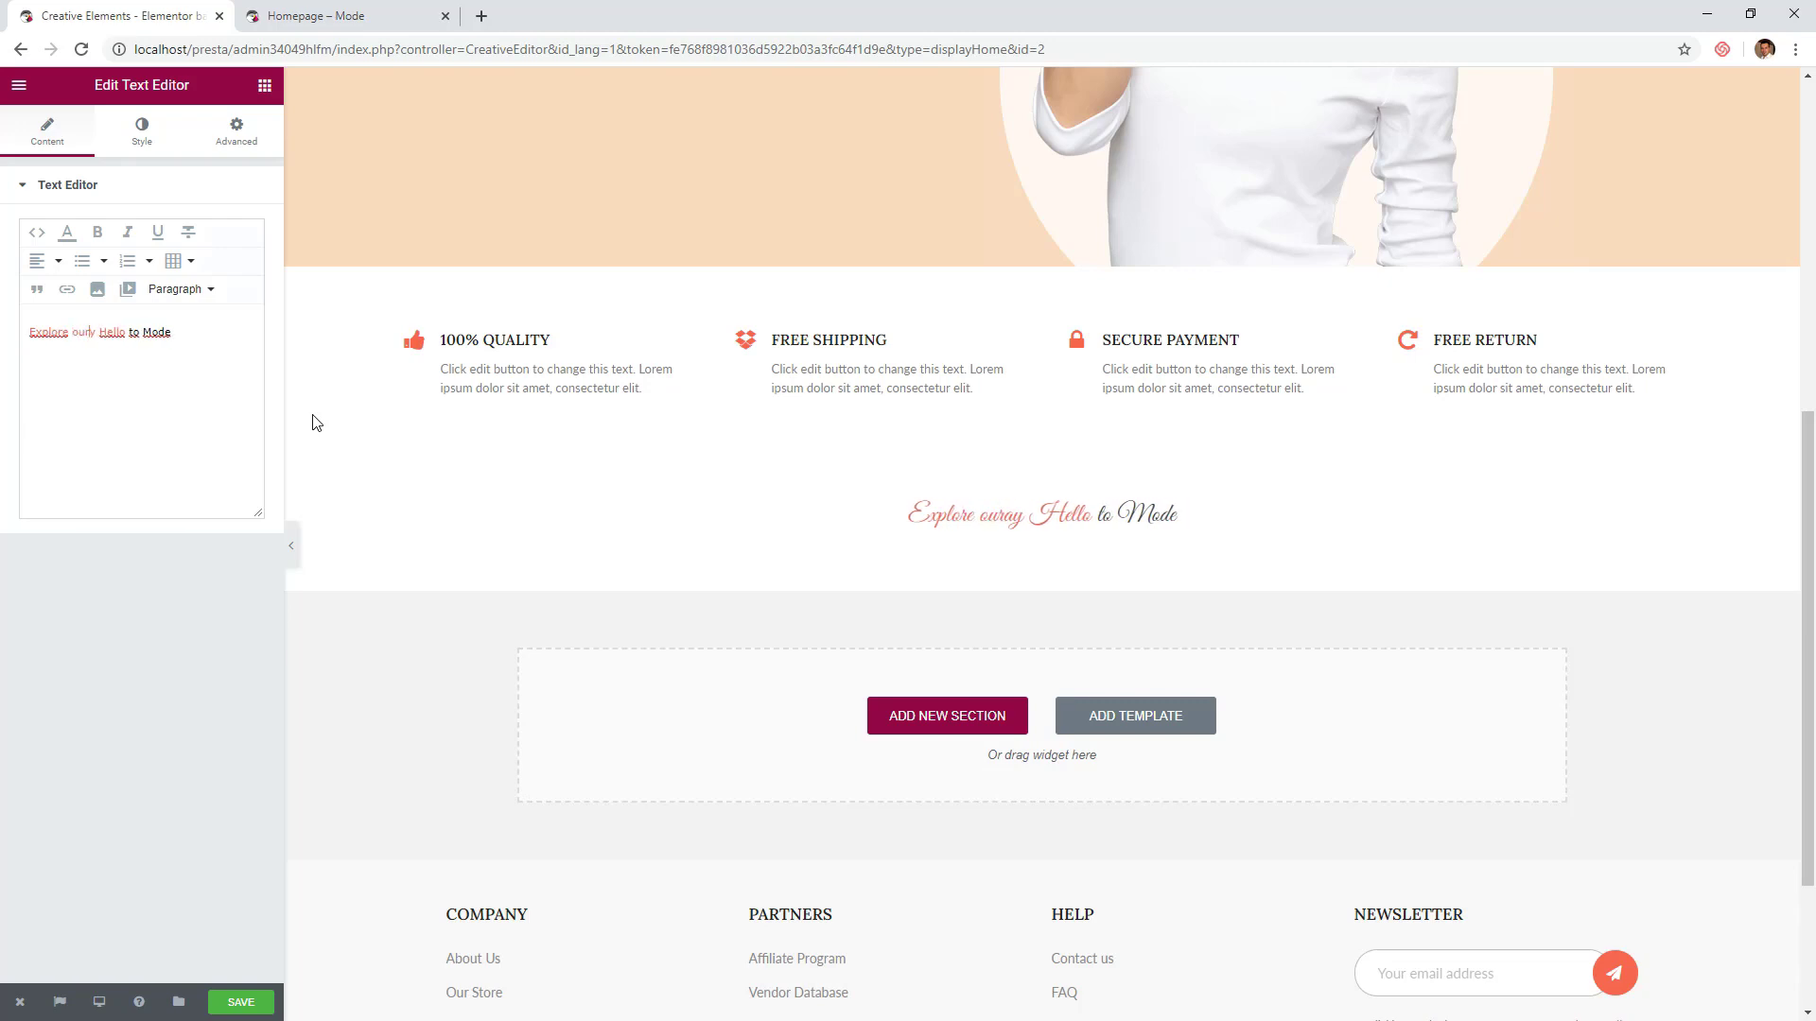
text(Cat)
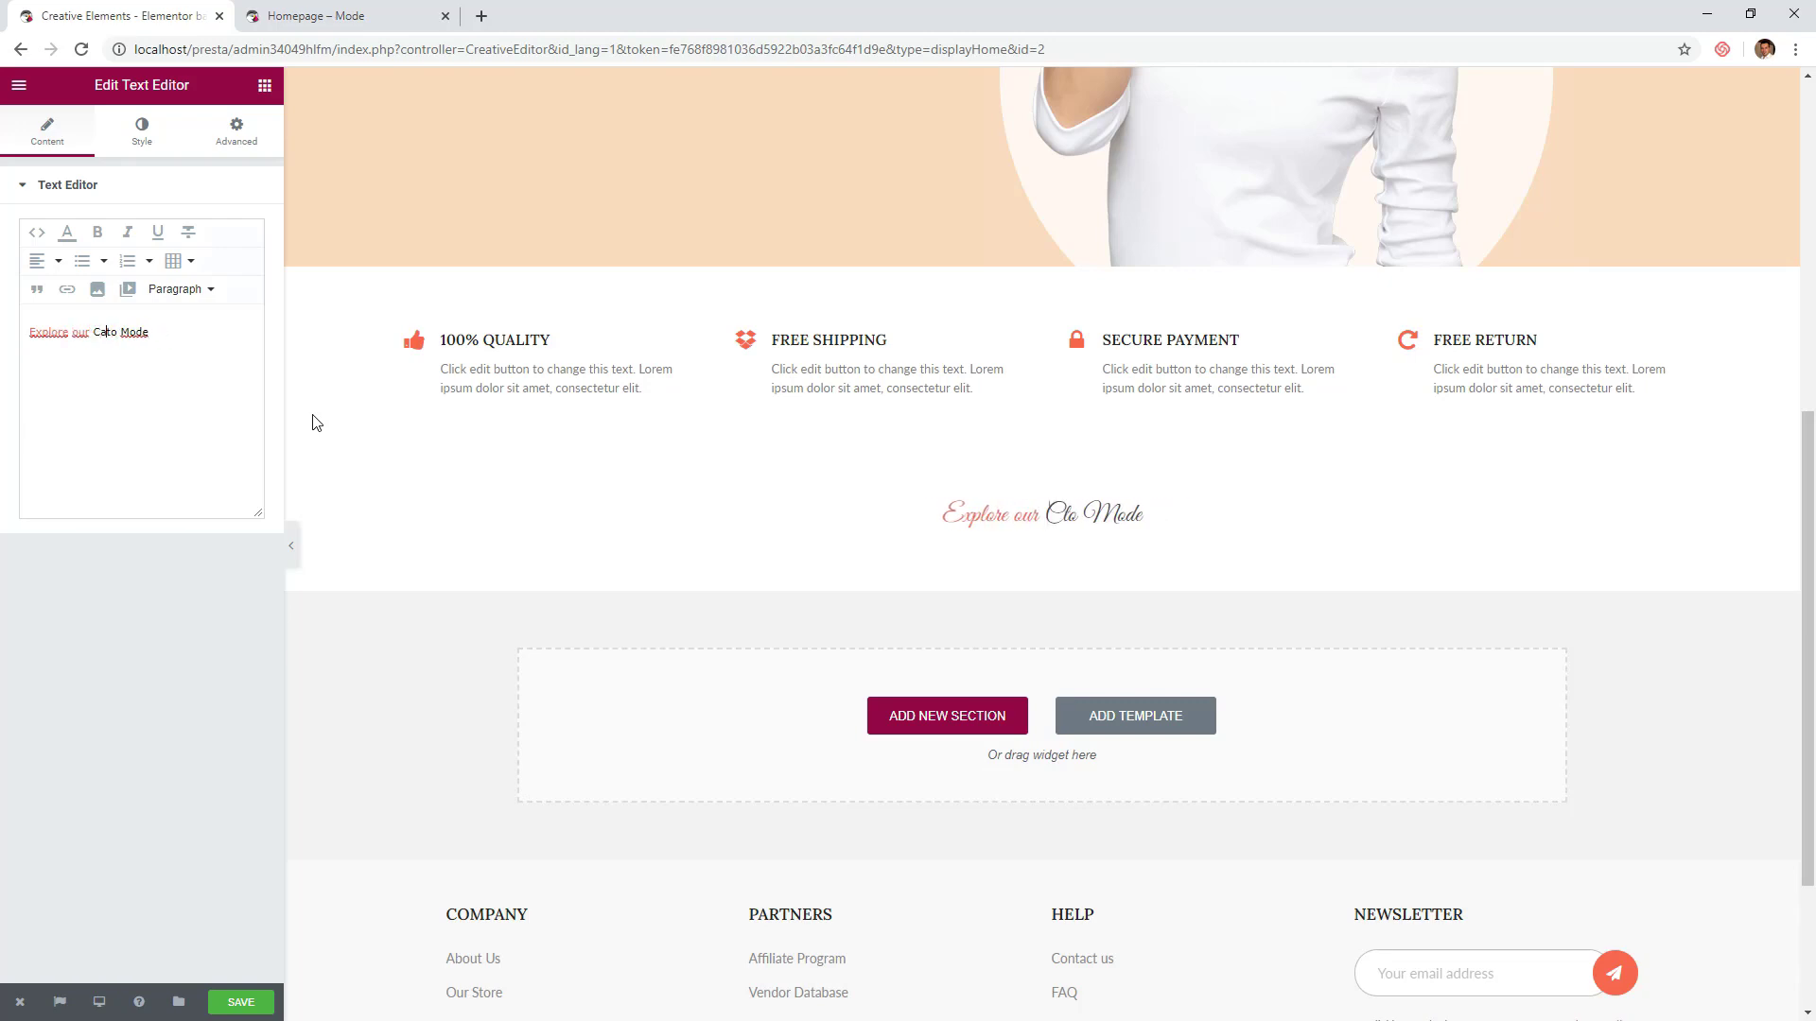
text(egories)
key(Delete)
key(Delete)
key(Delete)
key(Delete)
key(Delete)
key(Delete)
key(Delete)
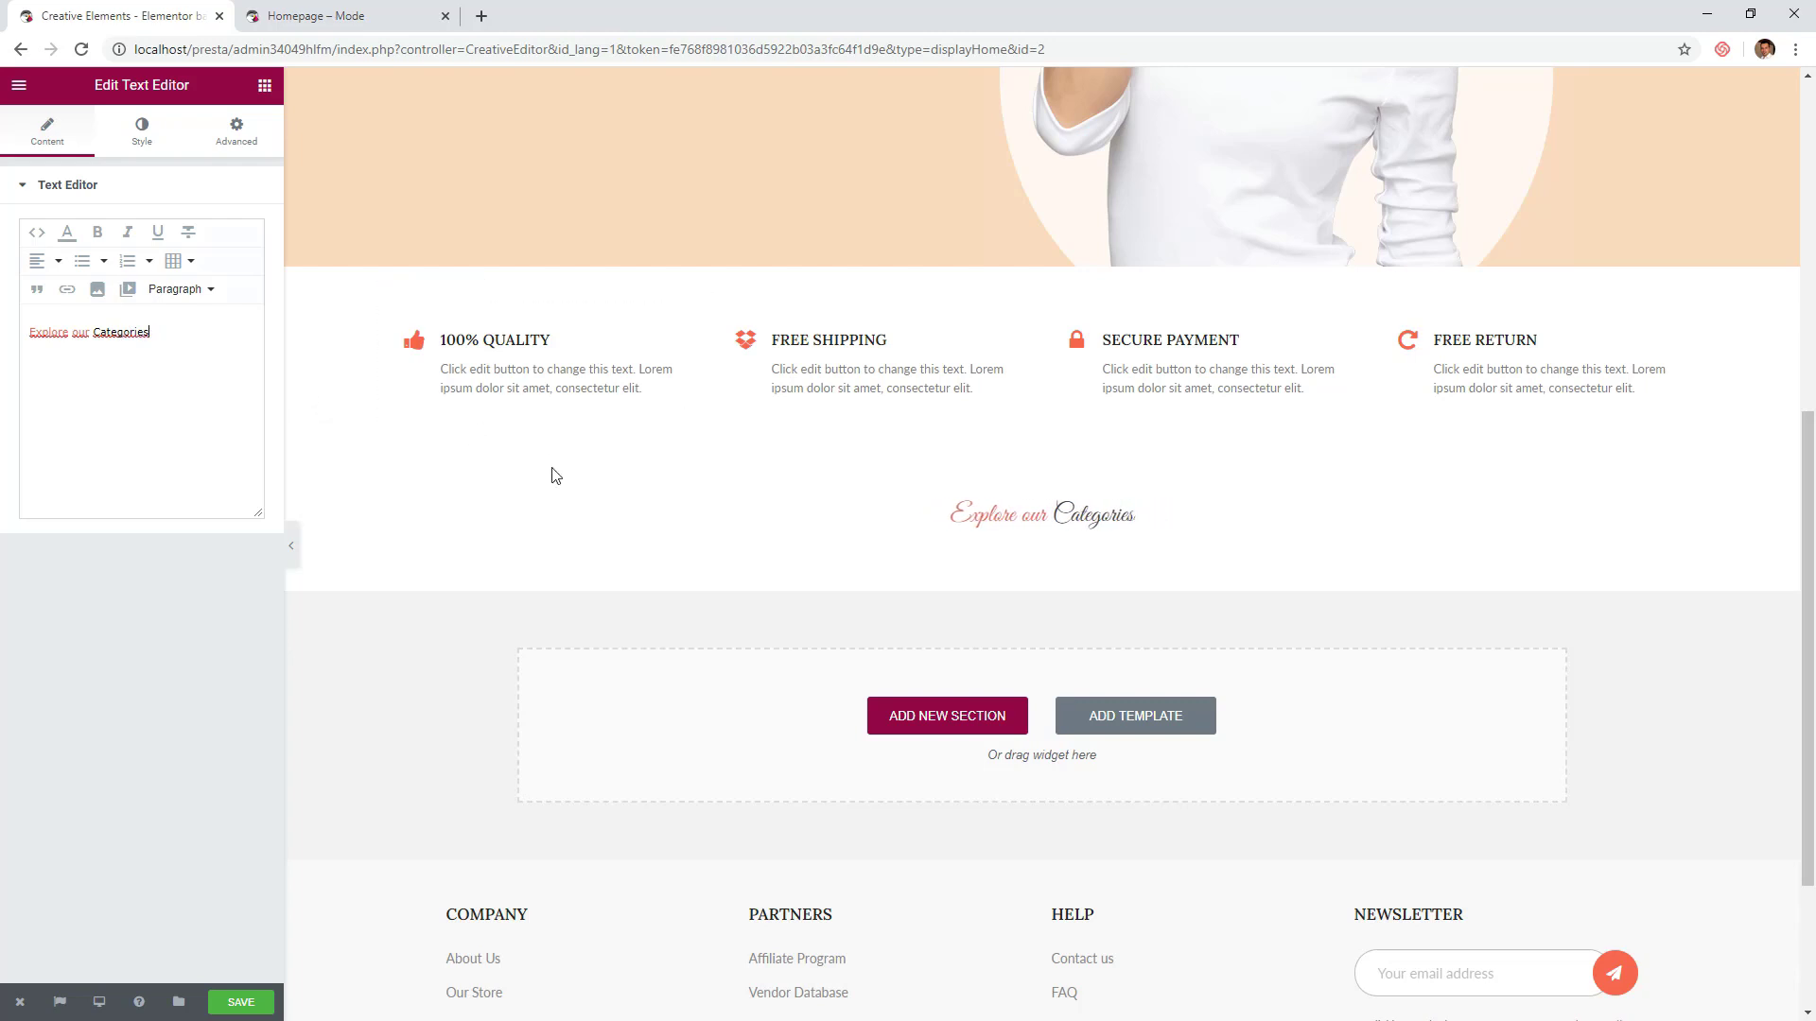
- Duplicate the hero heading "Fresh & Stylish Ecommerce Template" and move the copy below the "Explore our Categories" text
scroll(555, 487, up, 4)
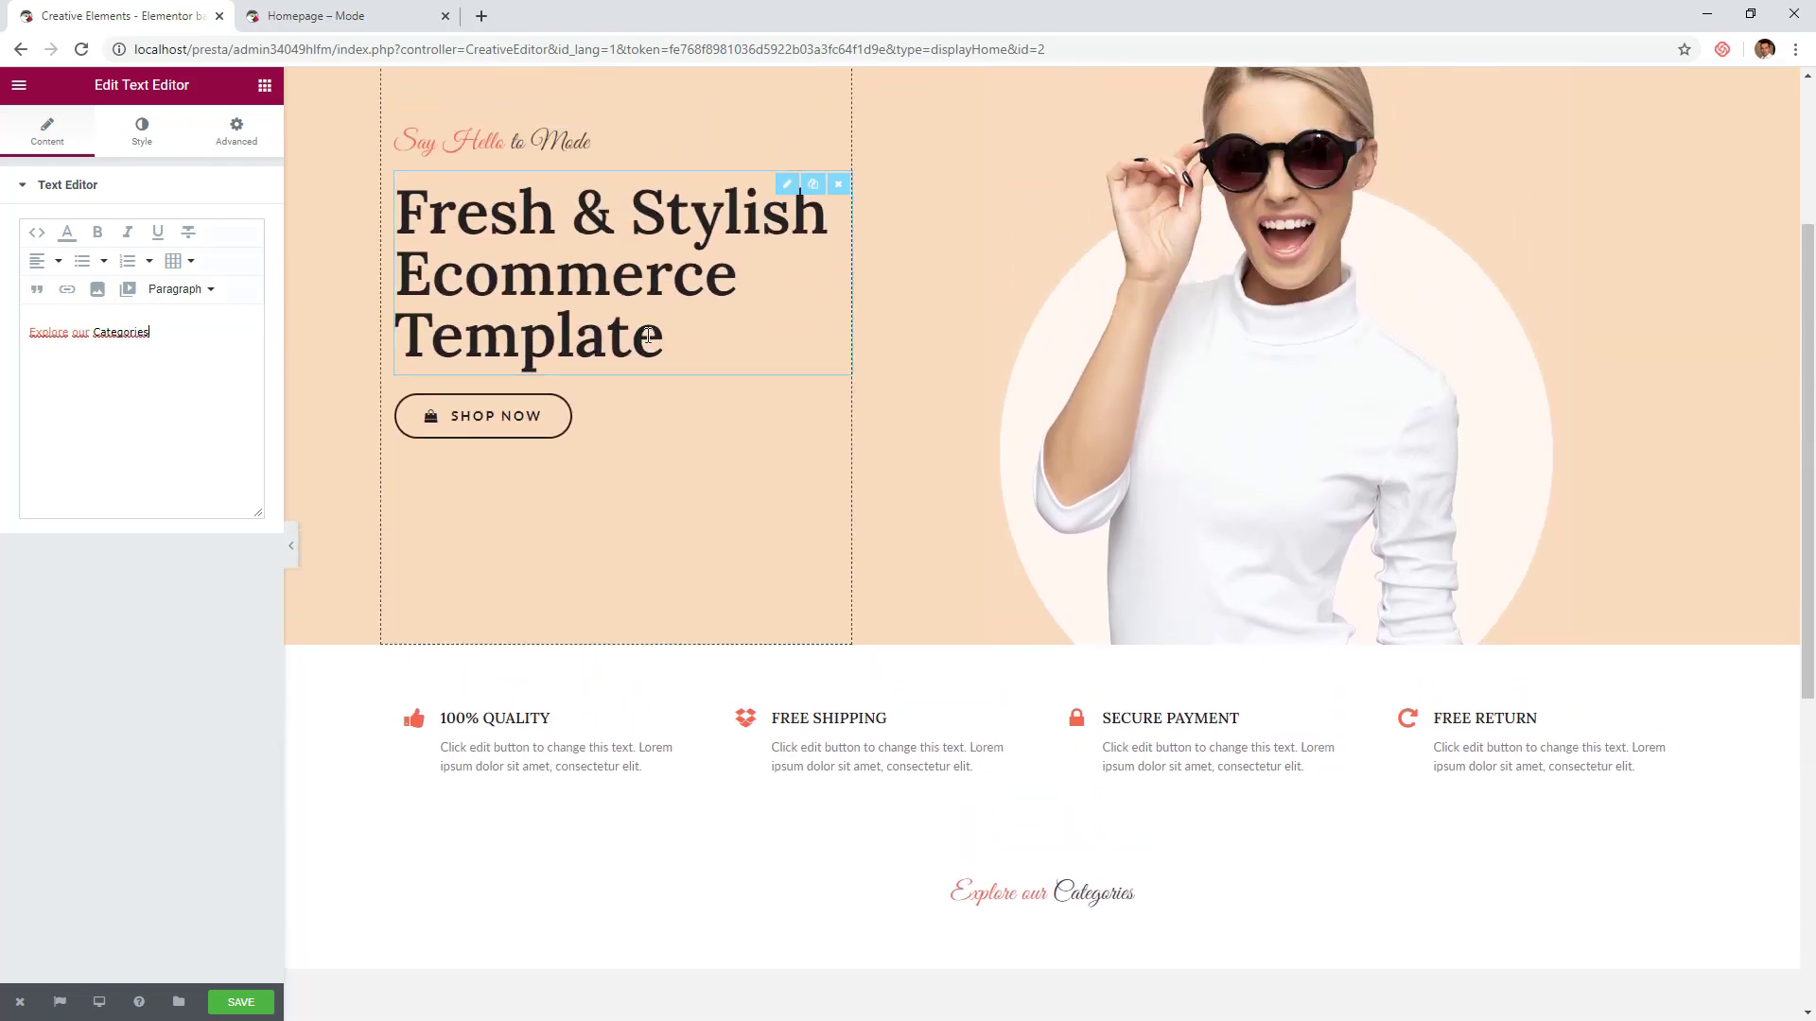
click(814, 185)
drag(787, 293, 1040, 937)
scroll(875, 651, down, 3)
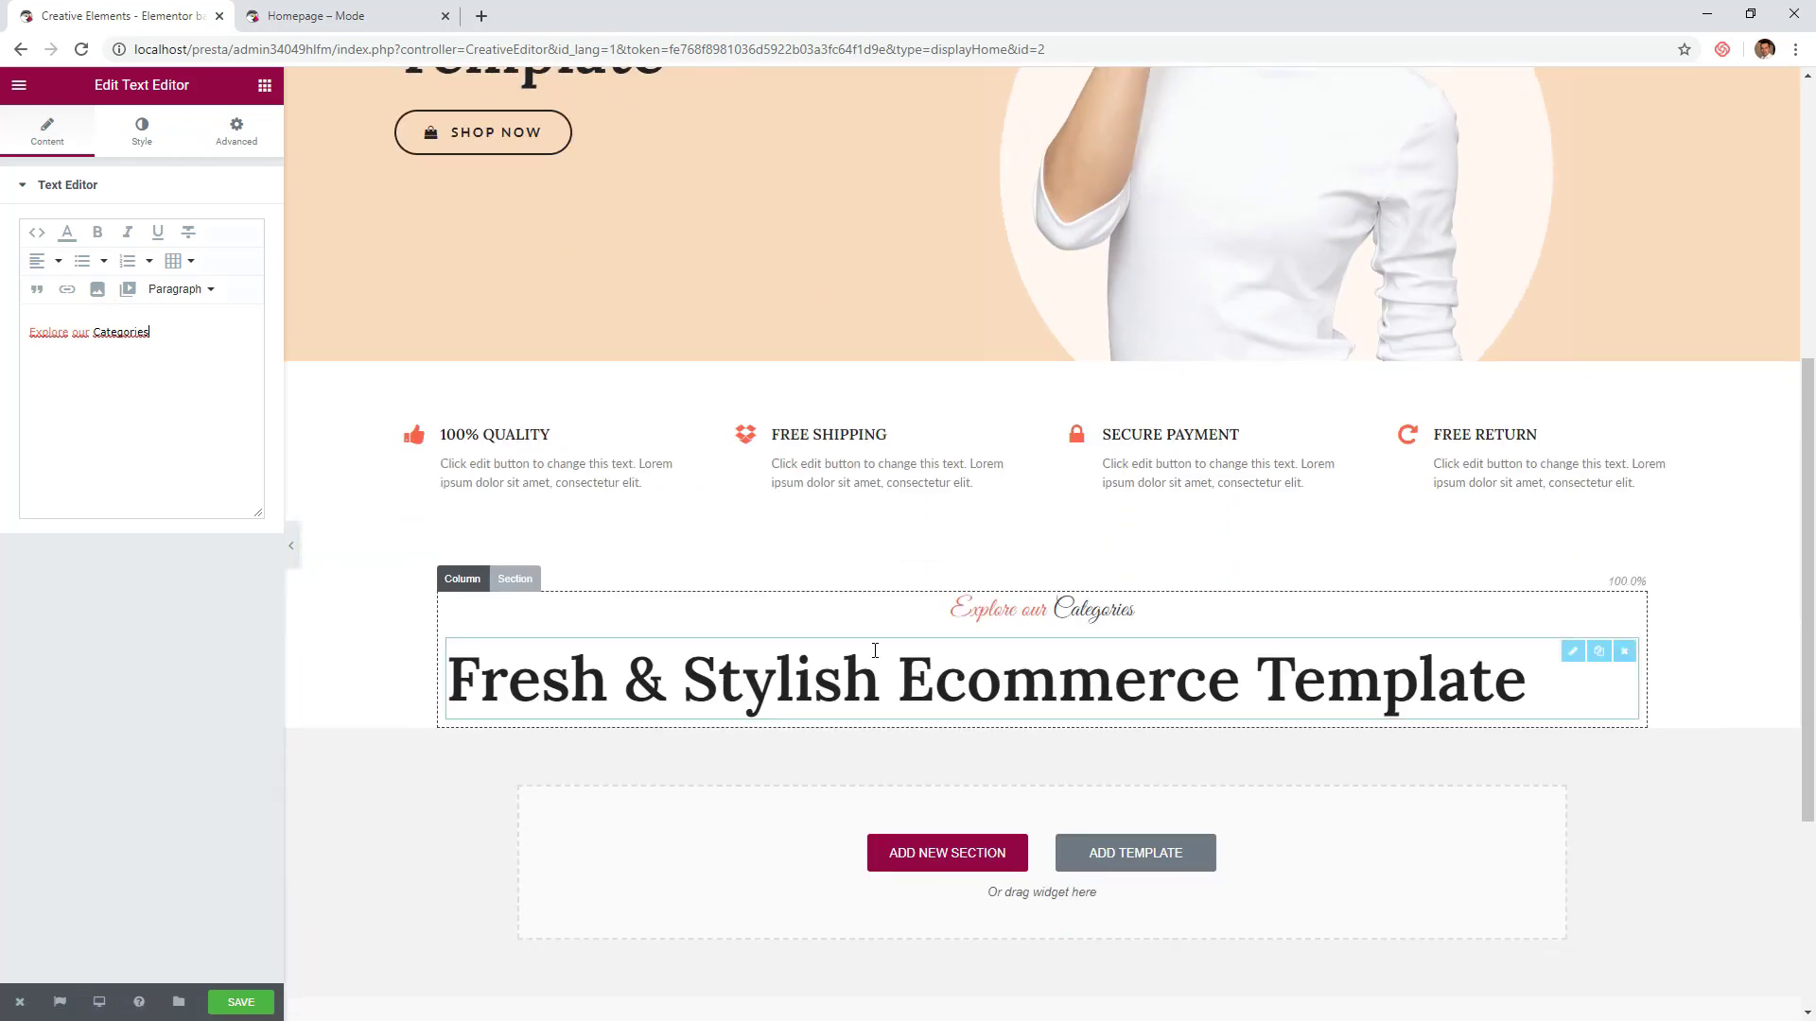
- Reduce the copied heading's font size to 34 px
click(875, 651)
click(141, 131)
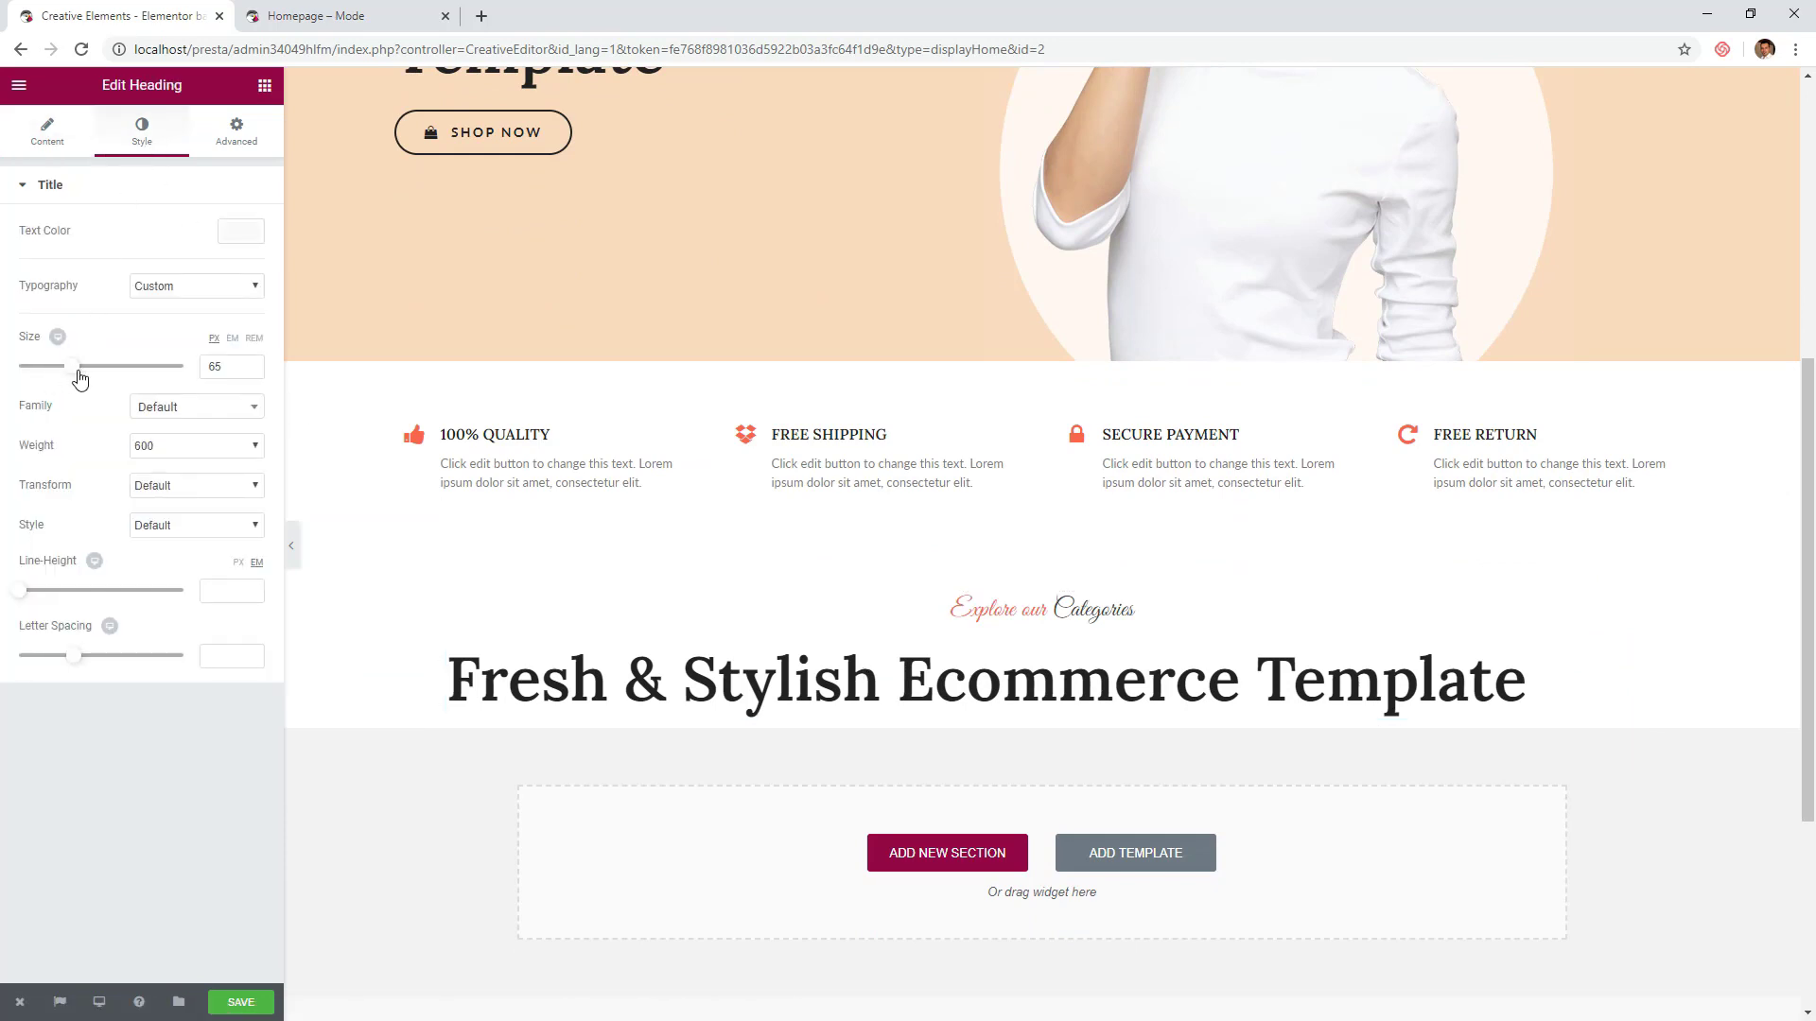
drag(76, 376, 51, 376)
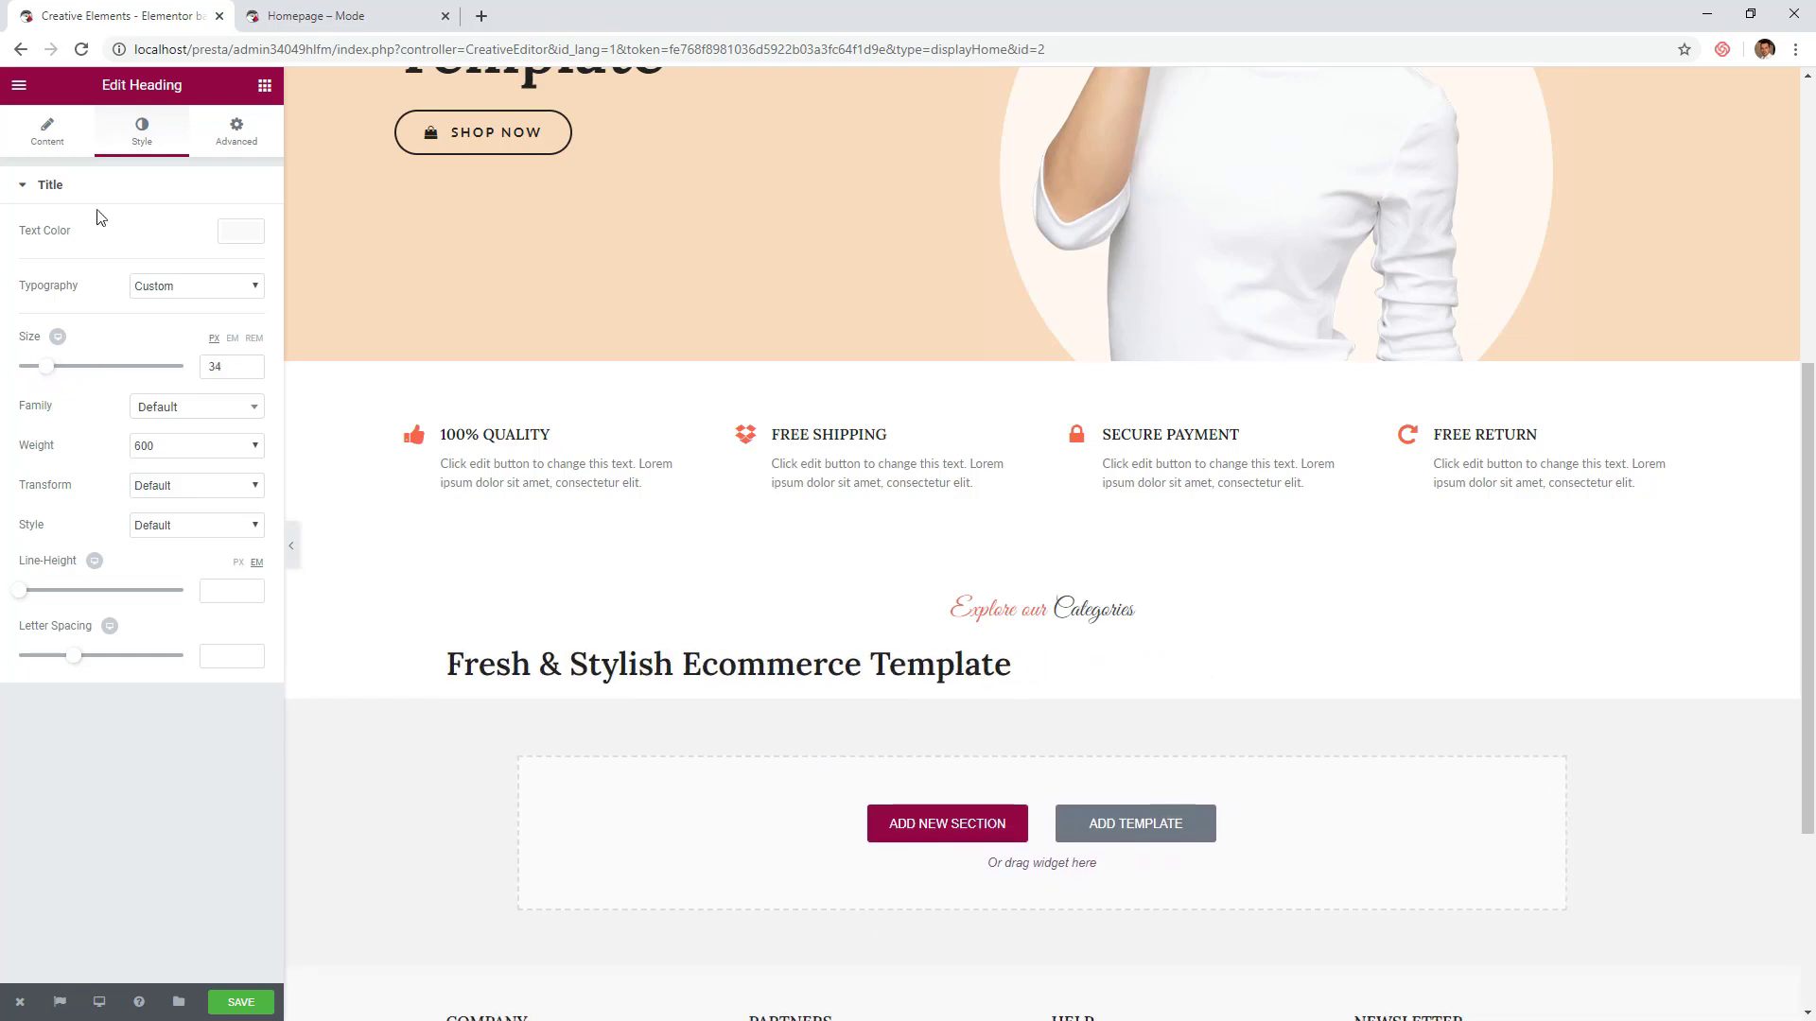
- Center-align the copied heading and set its HTML tag to H3
click(47, 133)
click(118, 567)
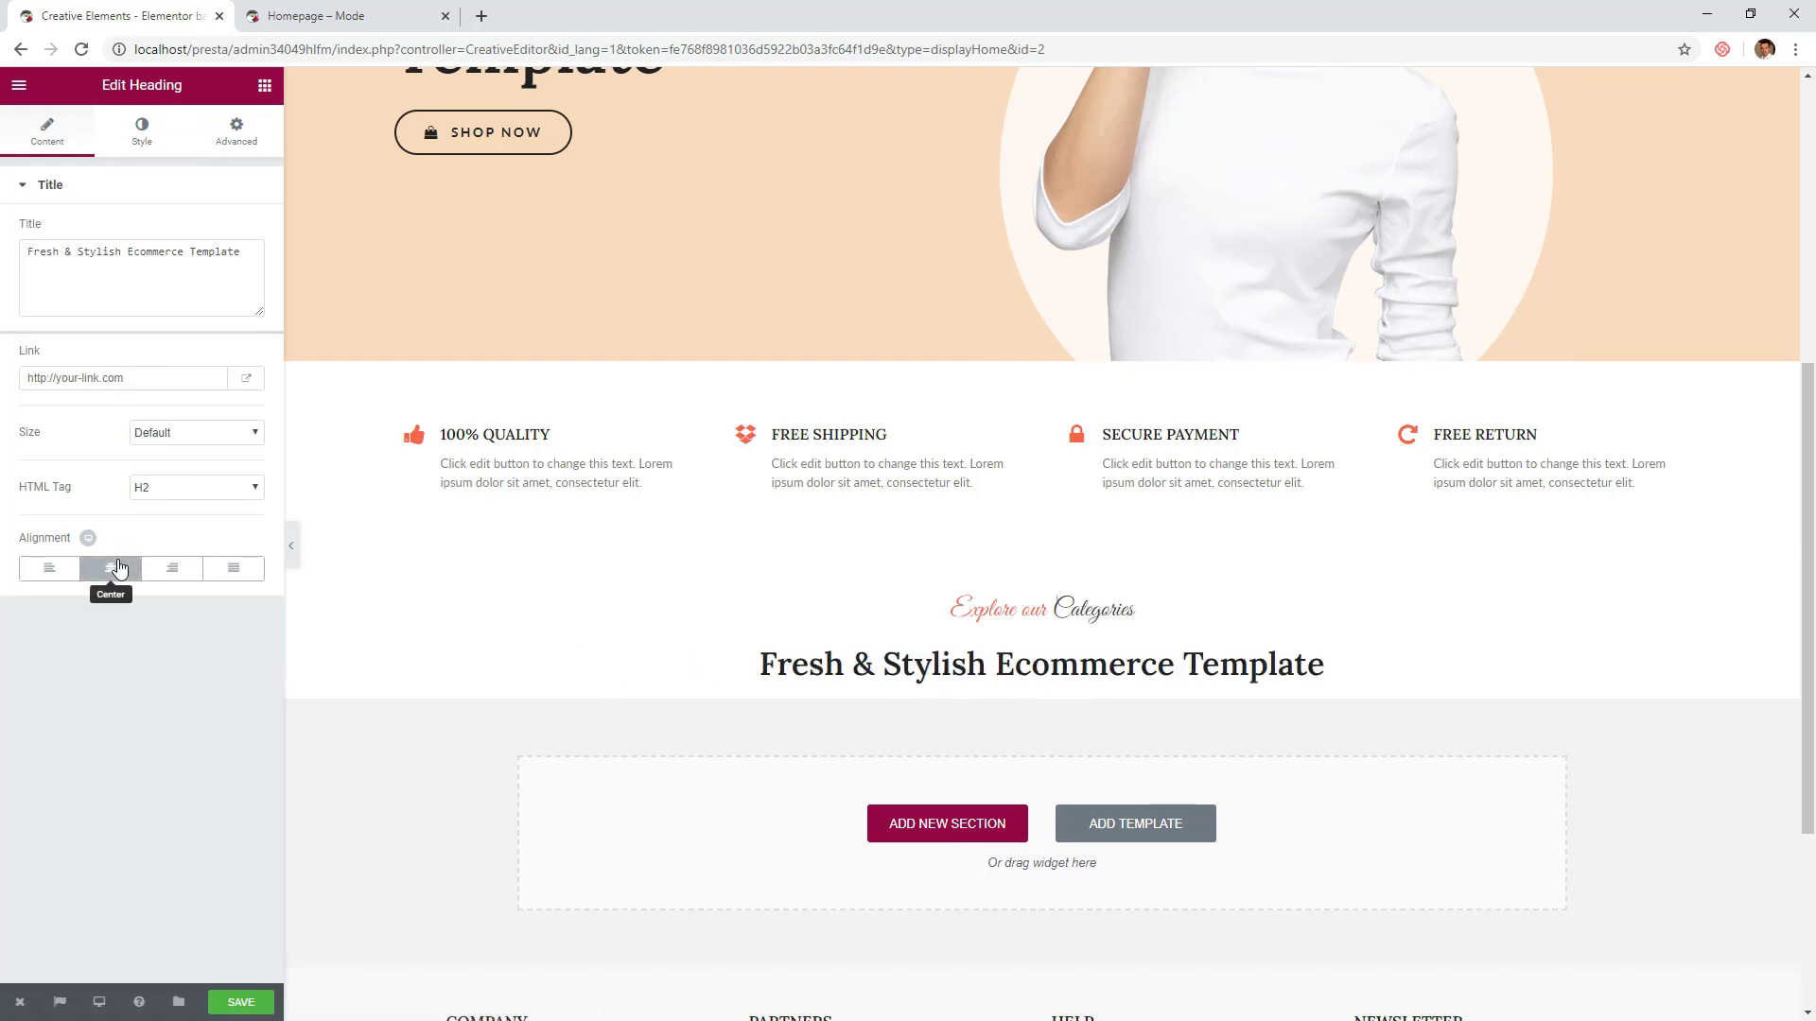
click(179, 493)
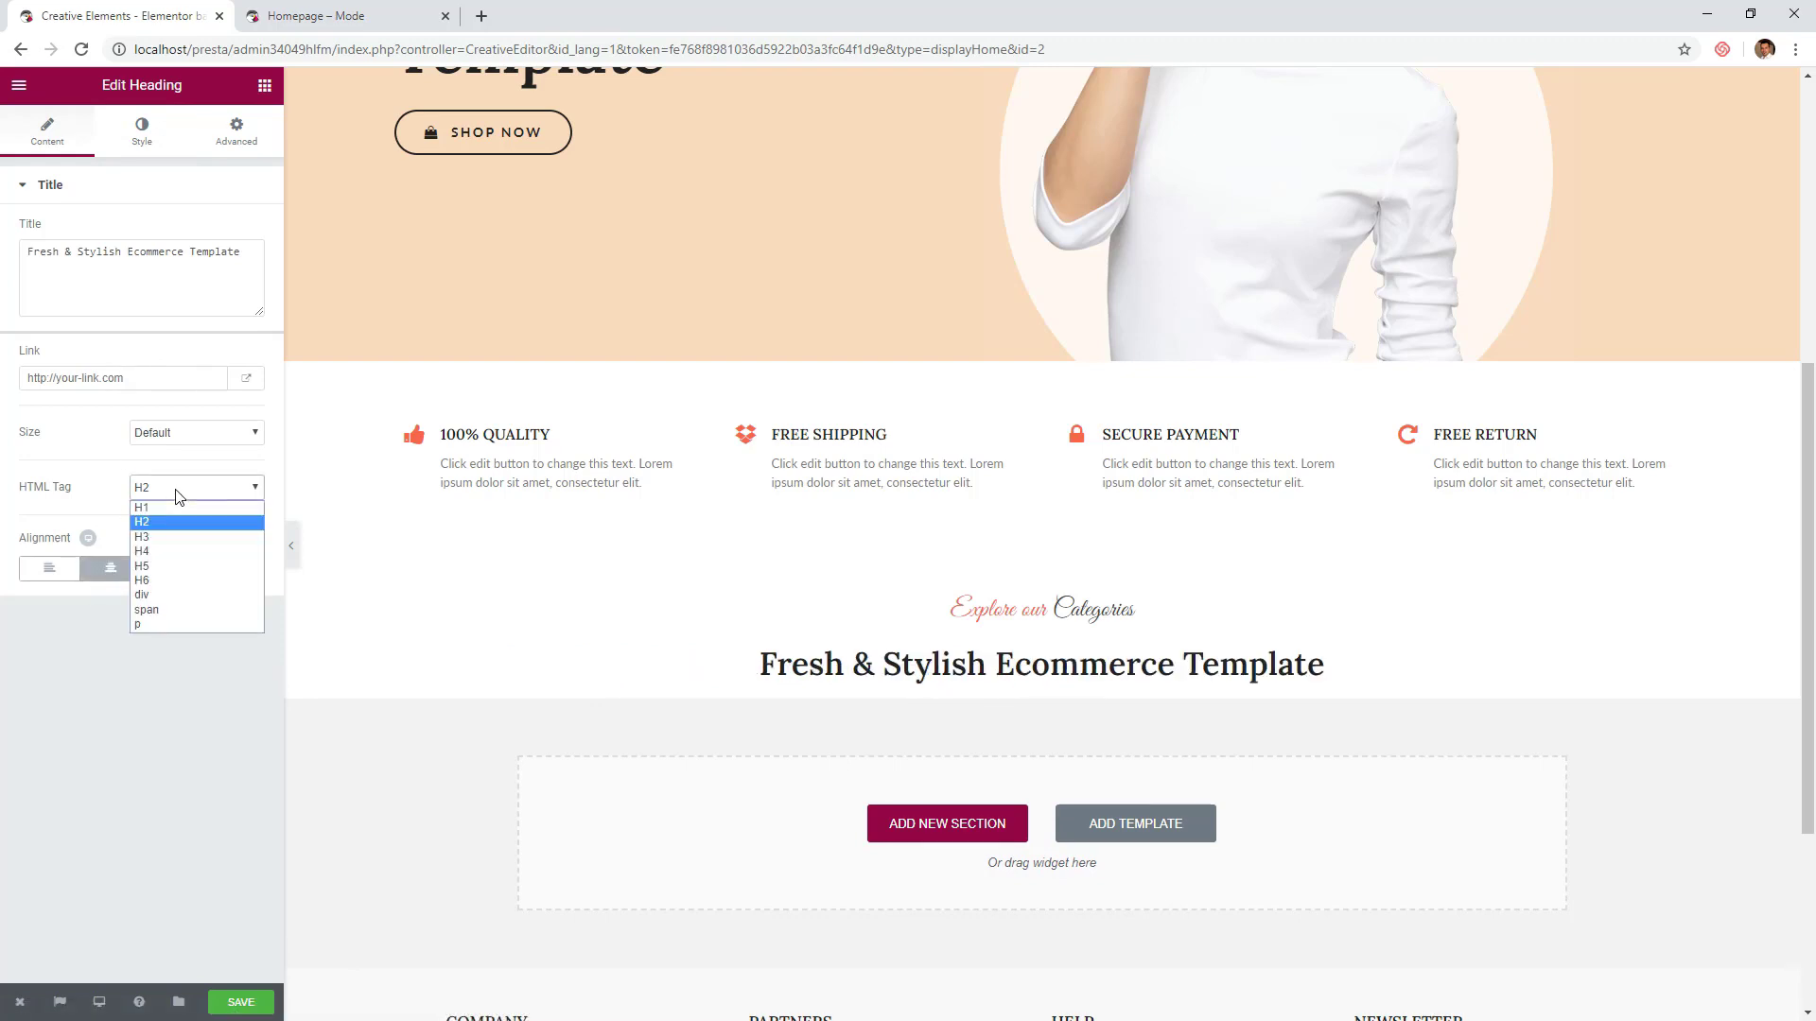
click(152, 538)
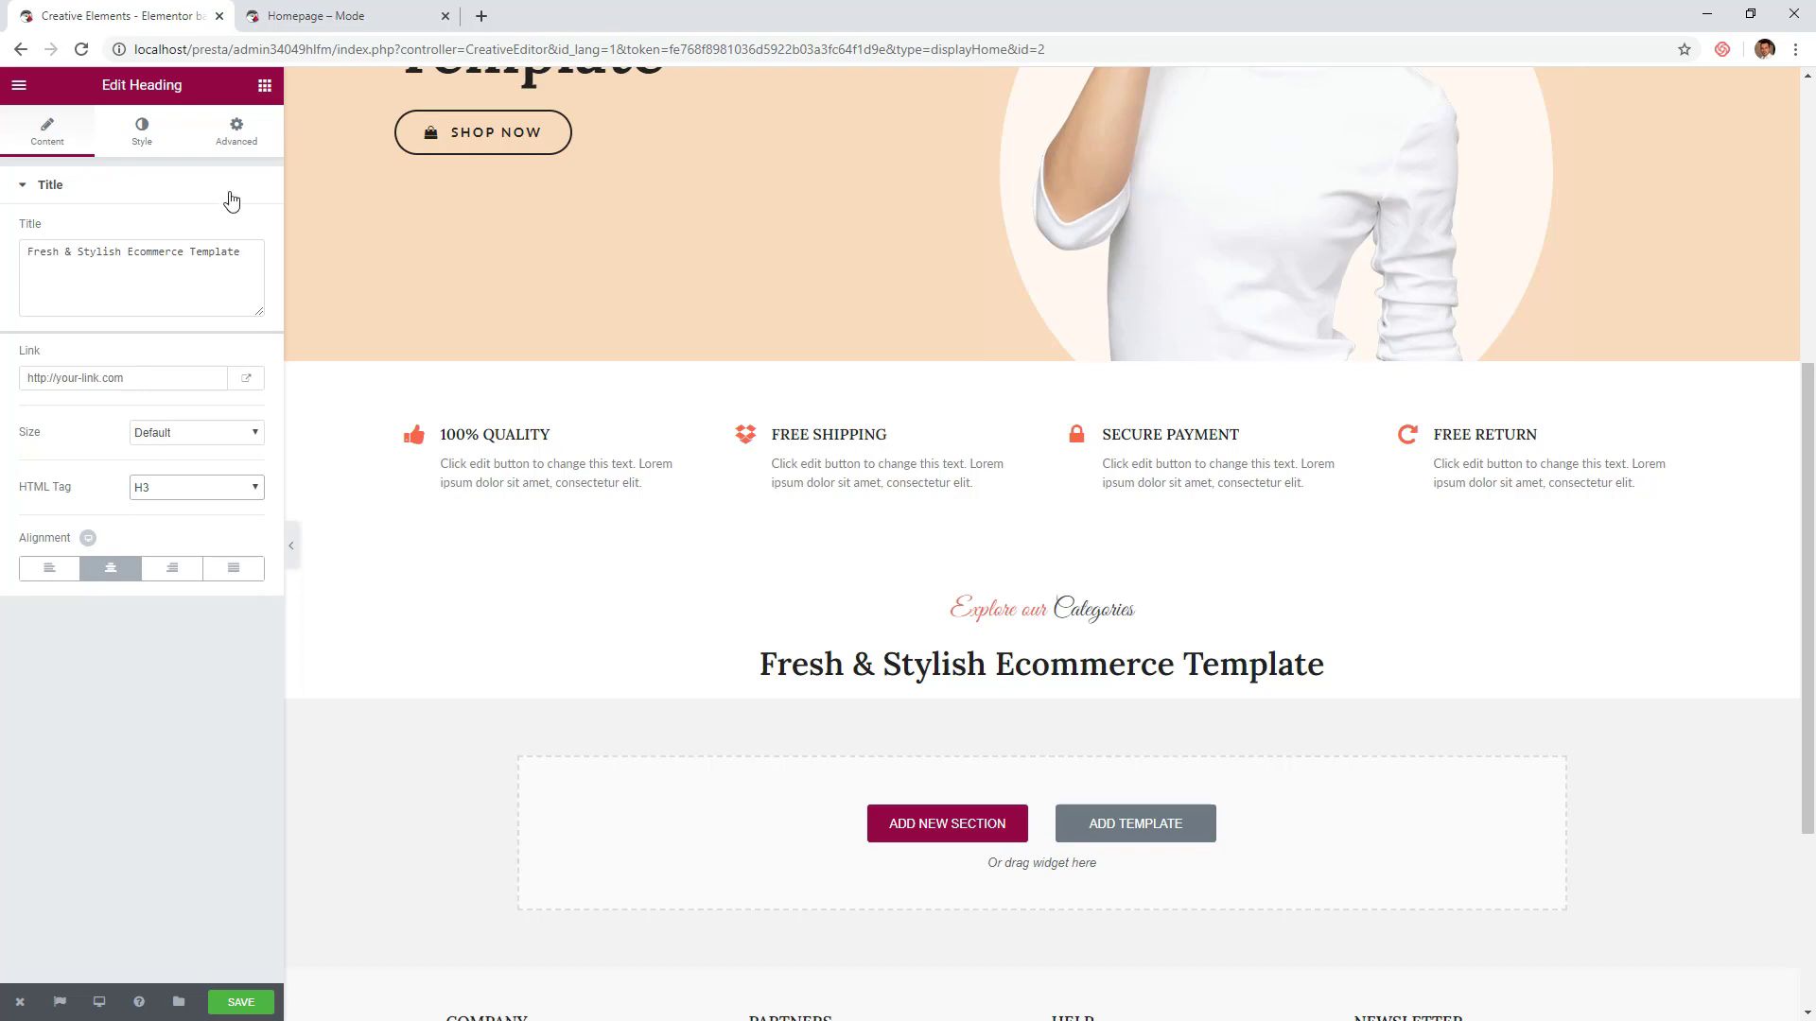
- Clear the padding values of the copied heading to close its gap to the script text
click(238, 136)
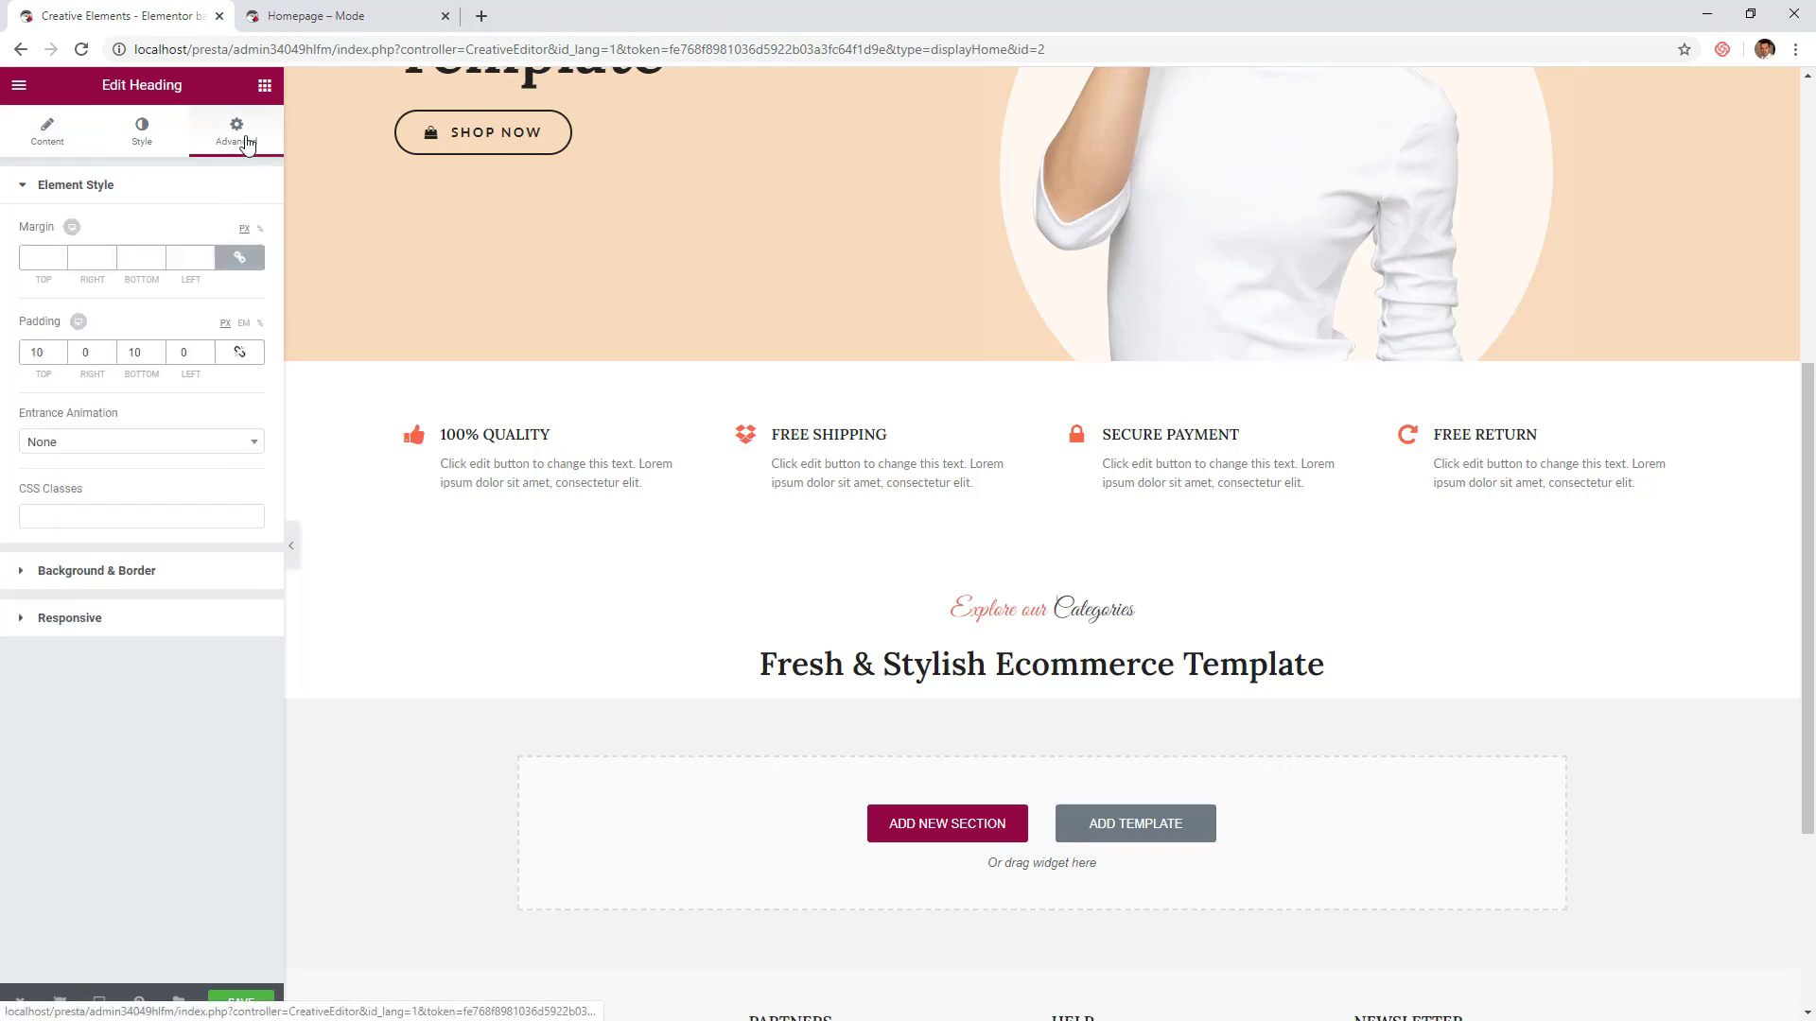
double_click(50, 345)
text(0)
double_click(140, 352)
text(0)
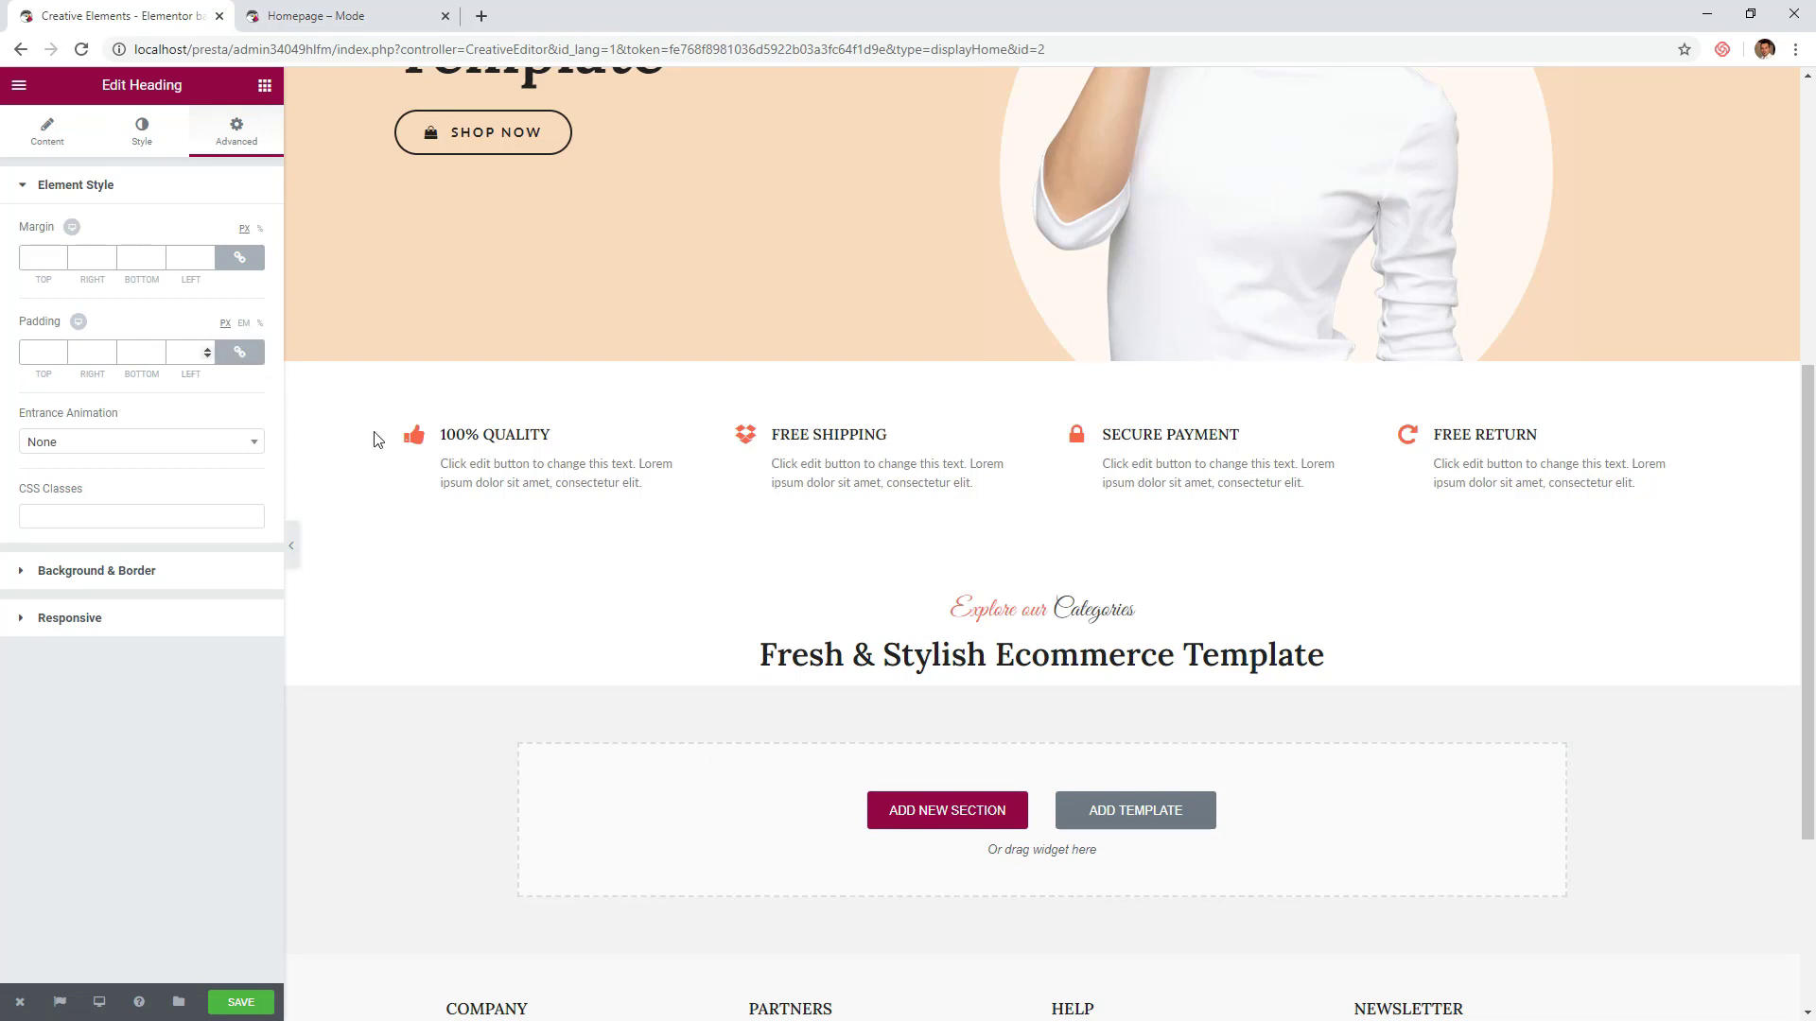
- Add a Divider widget below the copied heading in the categories section
click(265, 86)
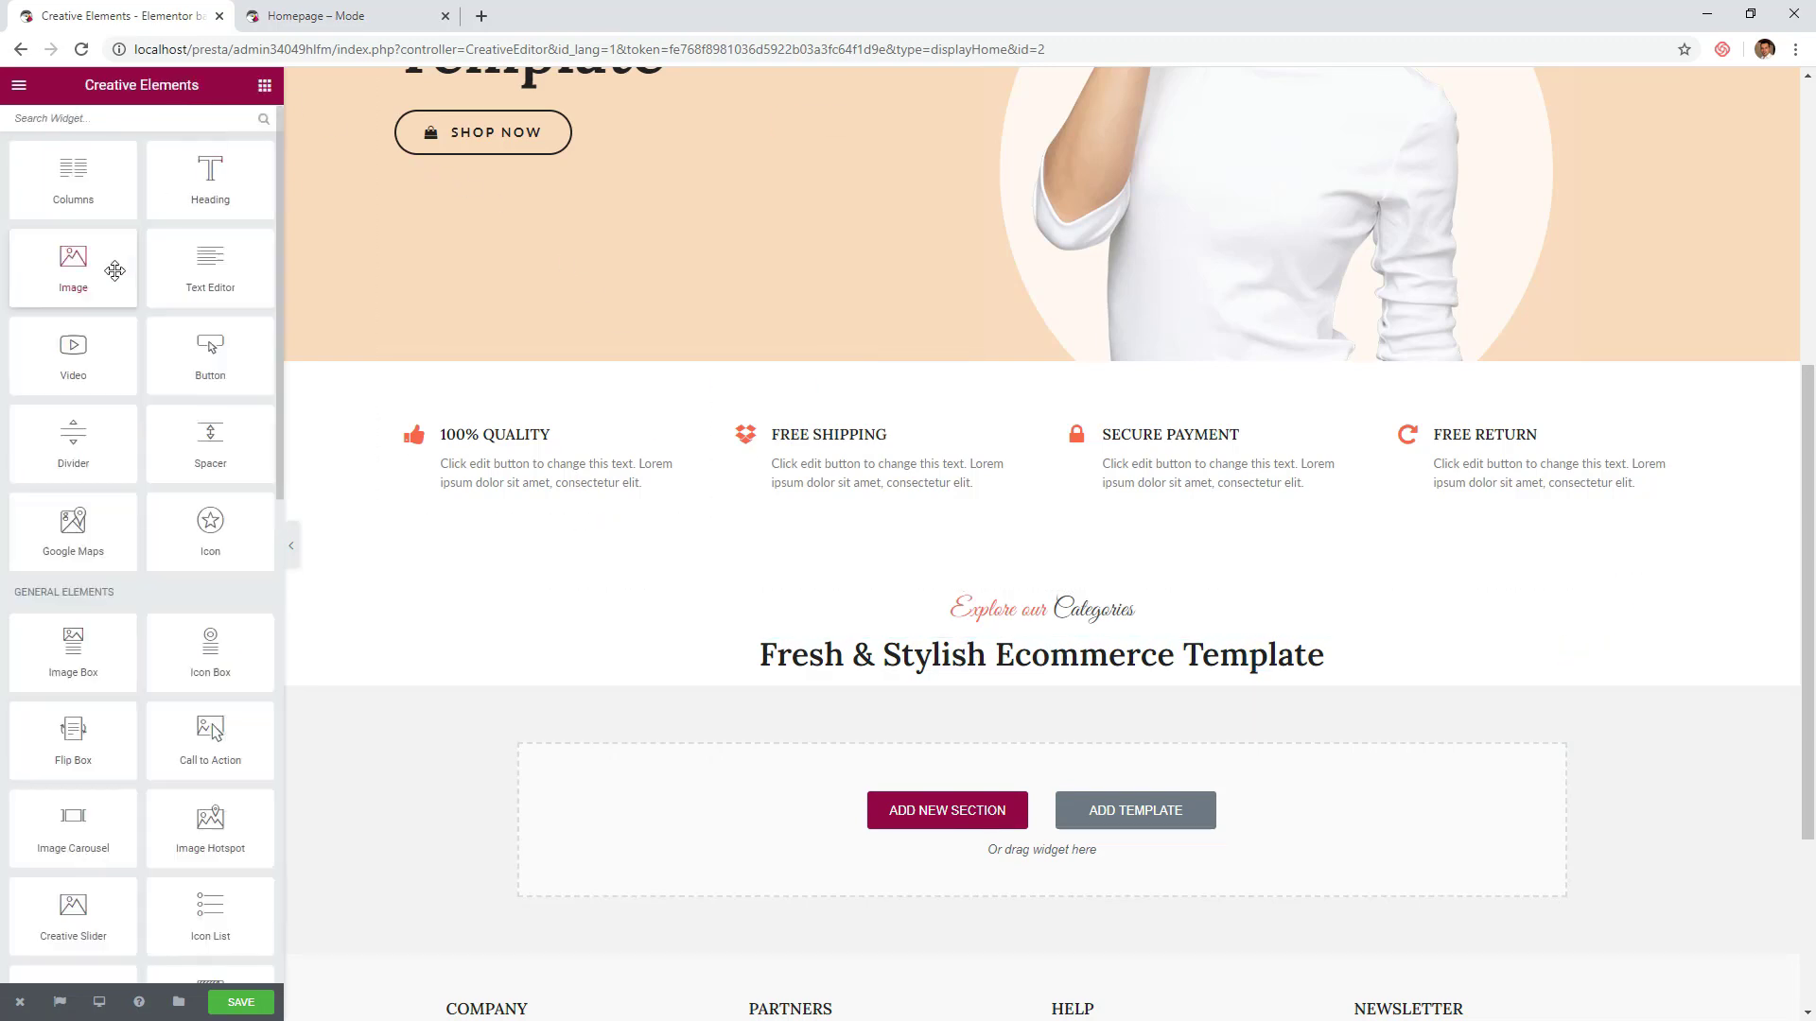
scroll(113, 298, down, 1)
drag(76, 346, 1064, 662)
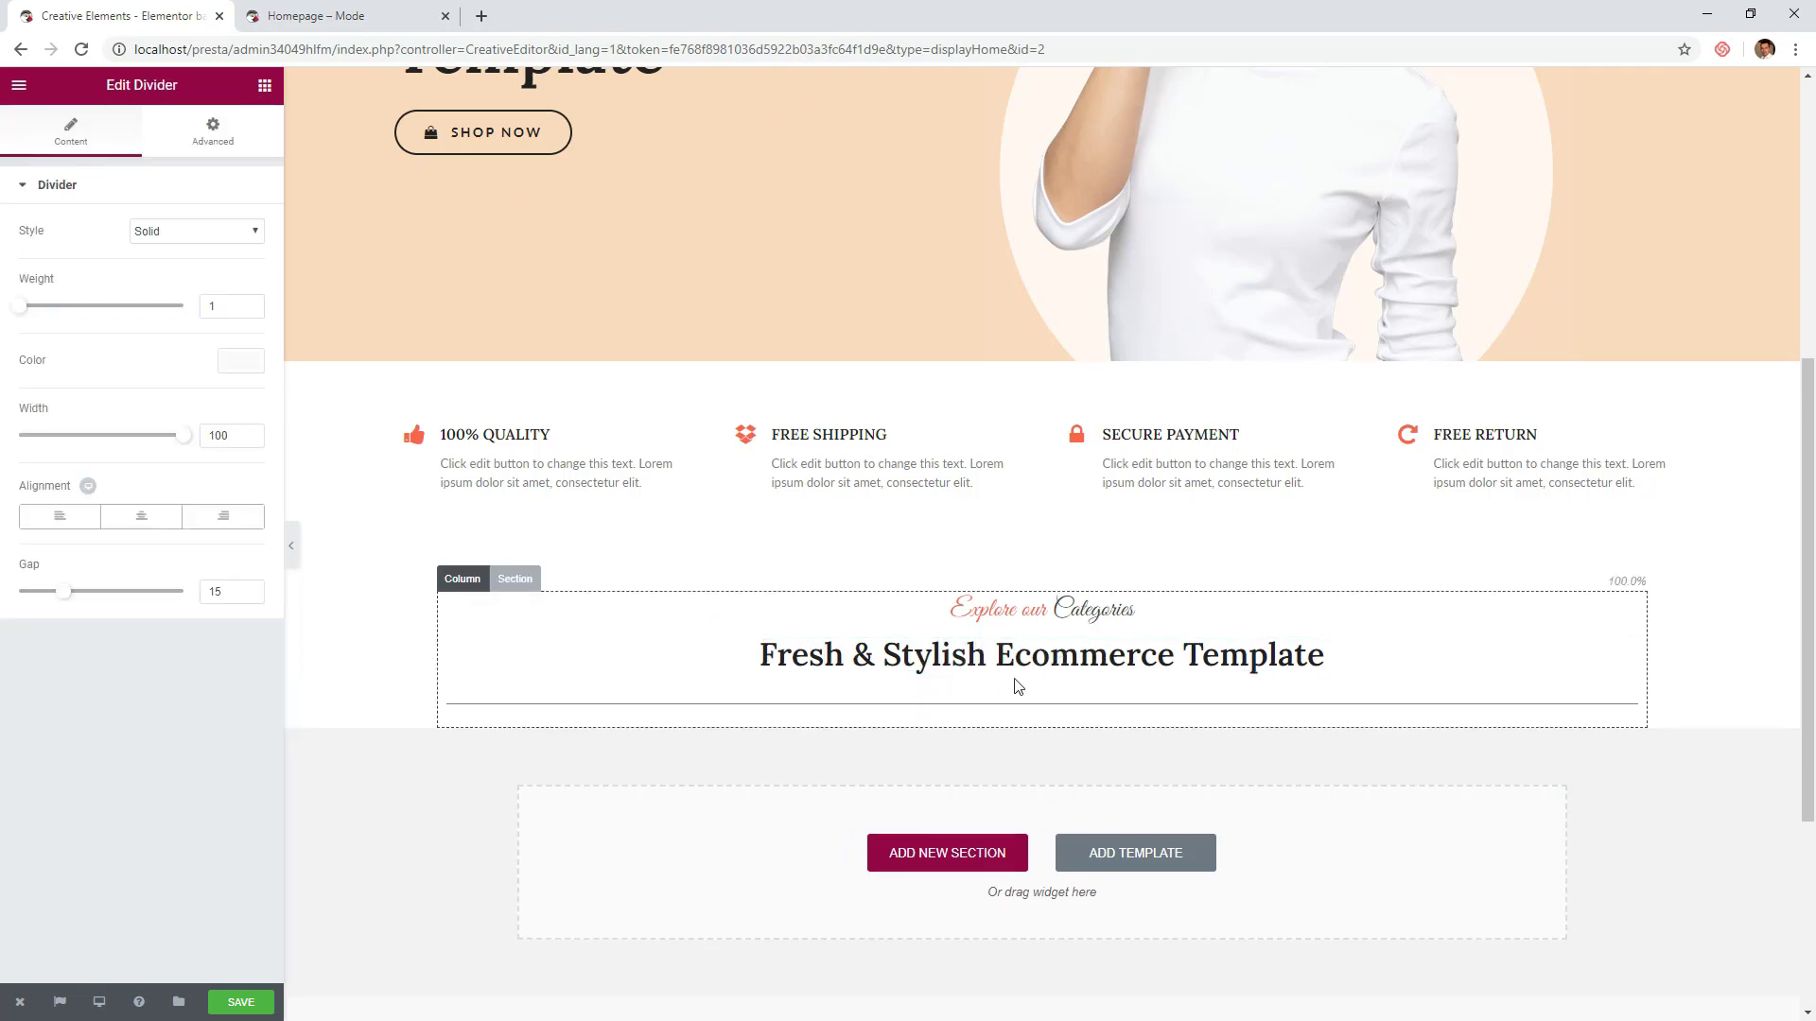
- Set the divider's weight to 2 and width to 10, center-align it, and preview the page without the editing panel
click(247, 302)
click(221, 431)
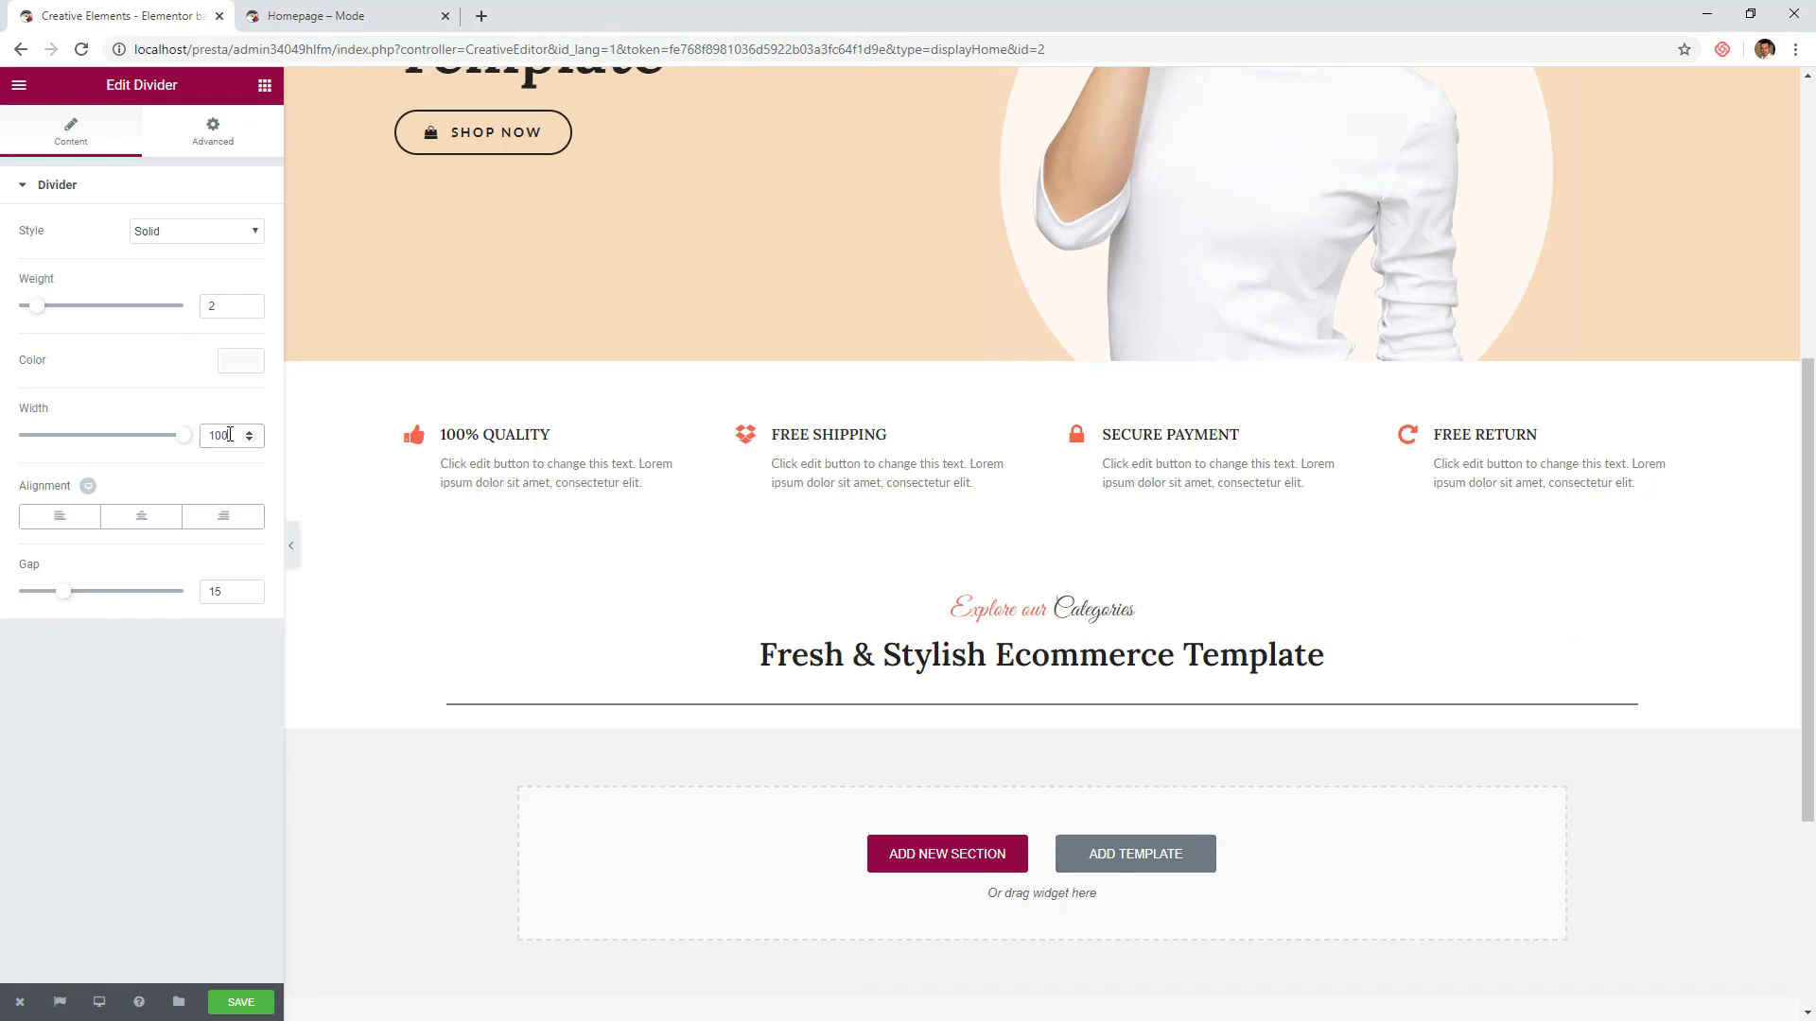
key(BackSpace)
click(141, 515)
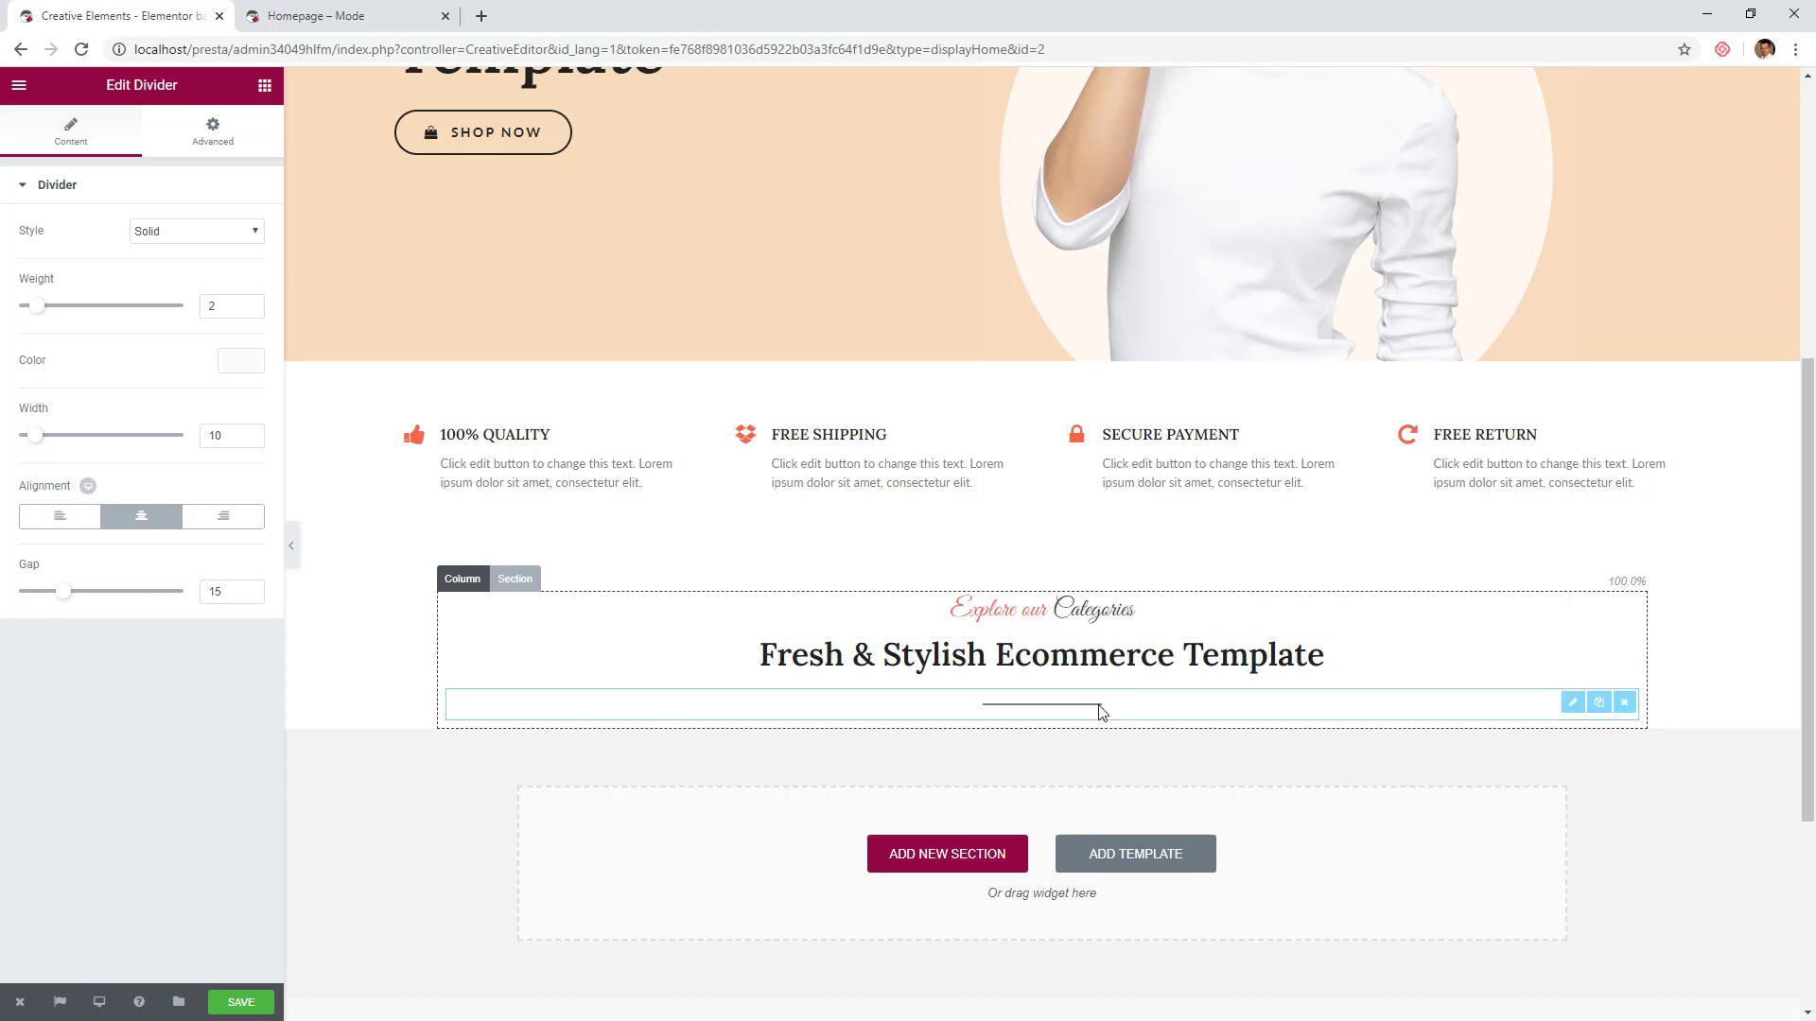
click(288, 541)
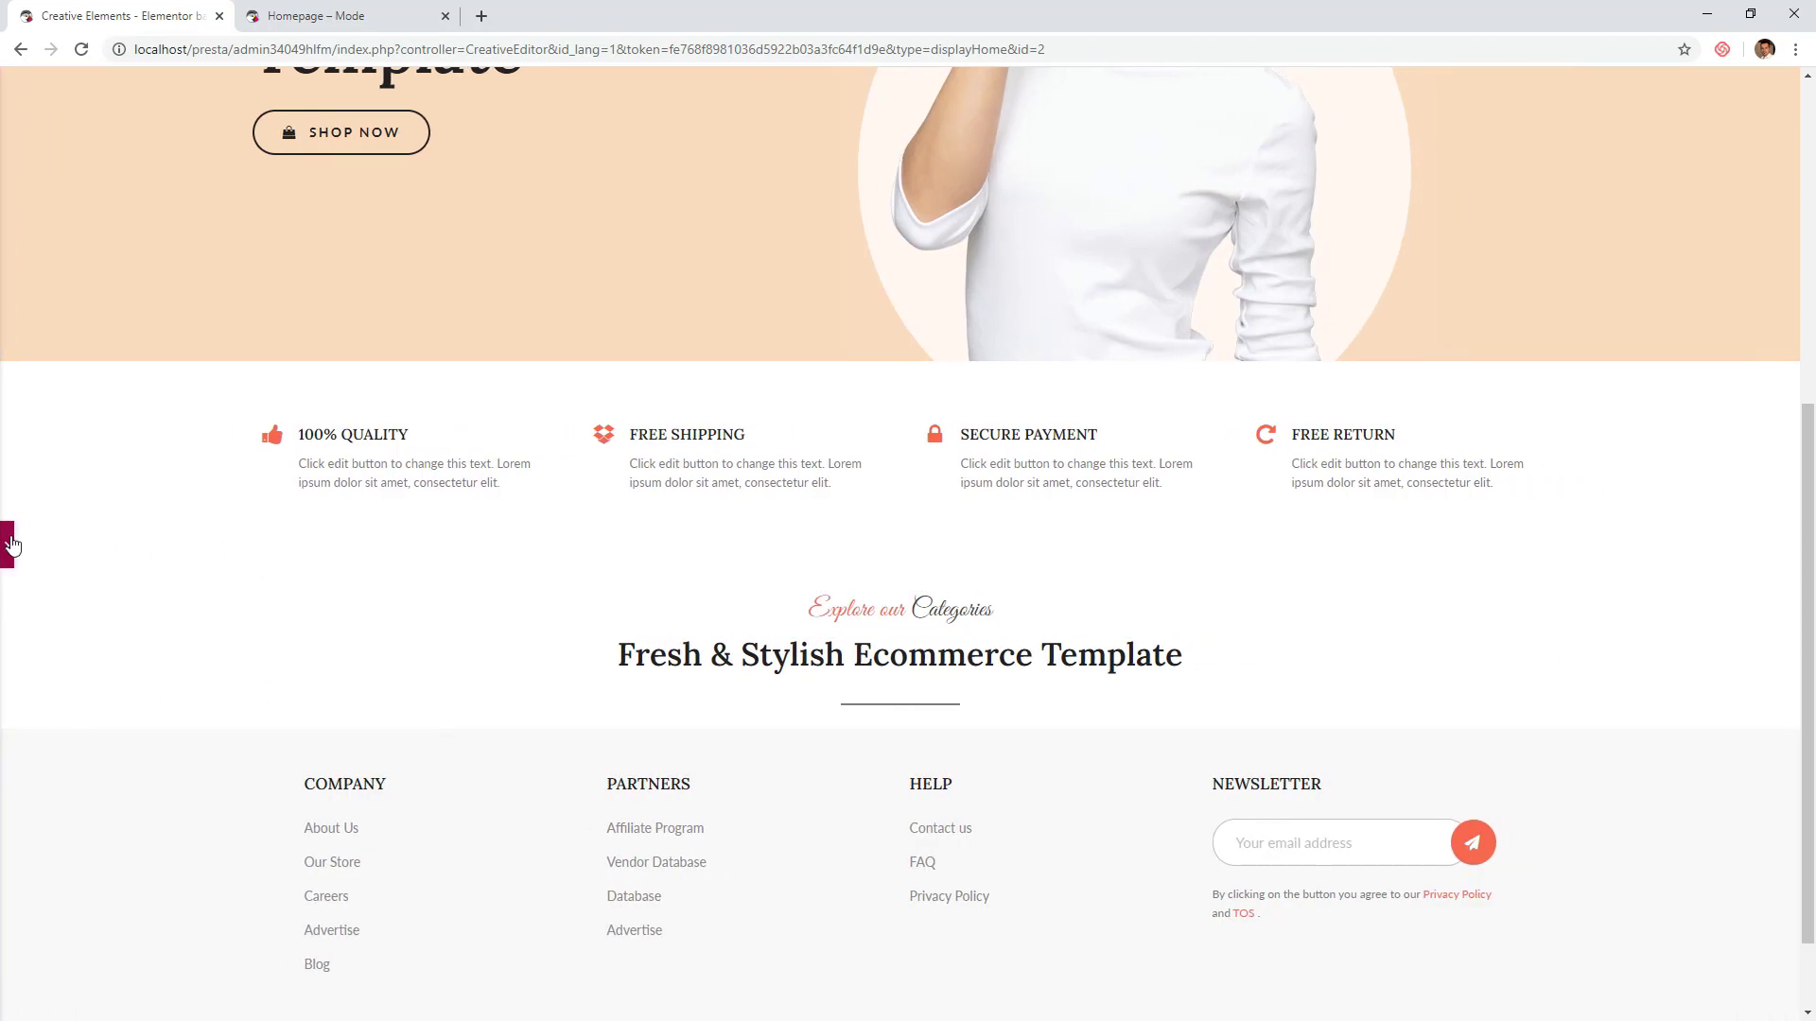
click(12, 546)
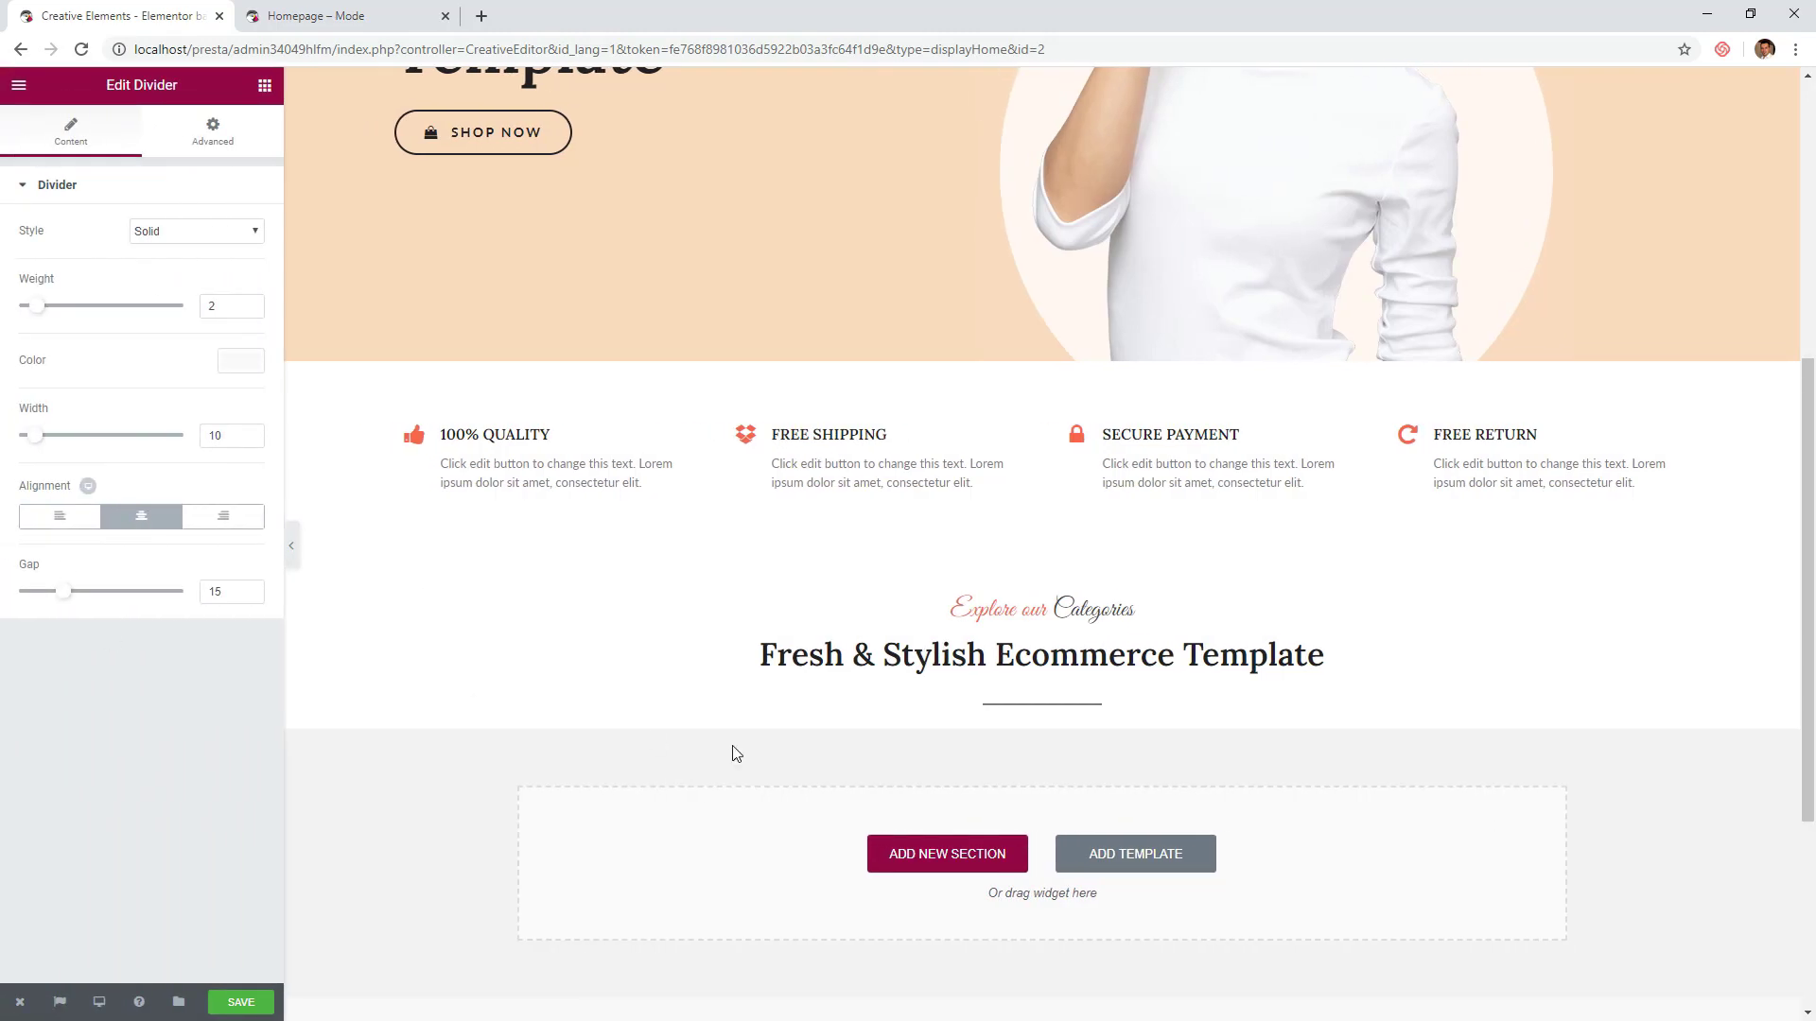
- Change the title of the heading above the divider to "Shop by Category"
click(831, 679)
click(226, 276)
key(ctrl+a)
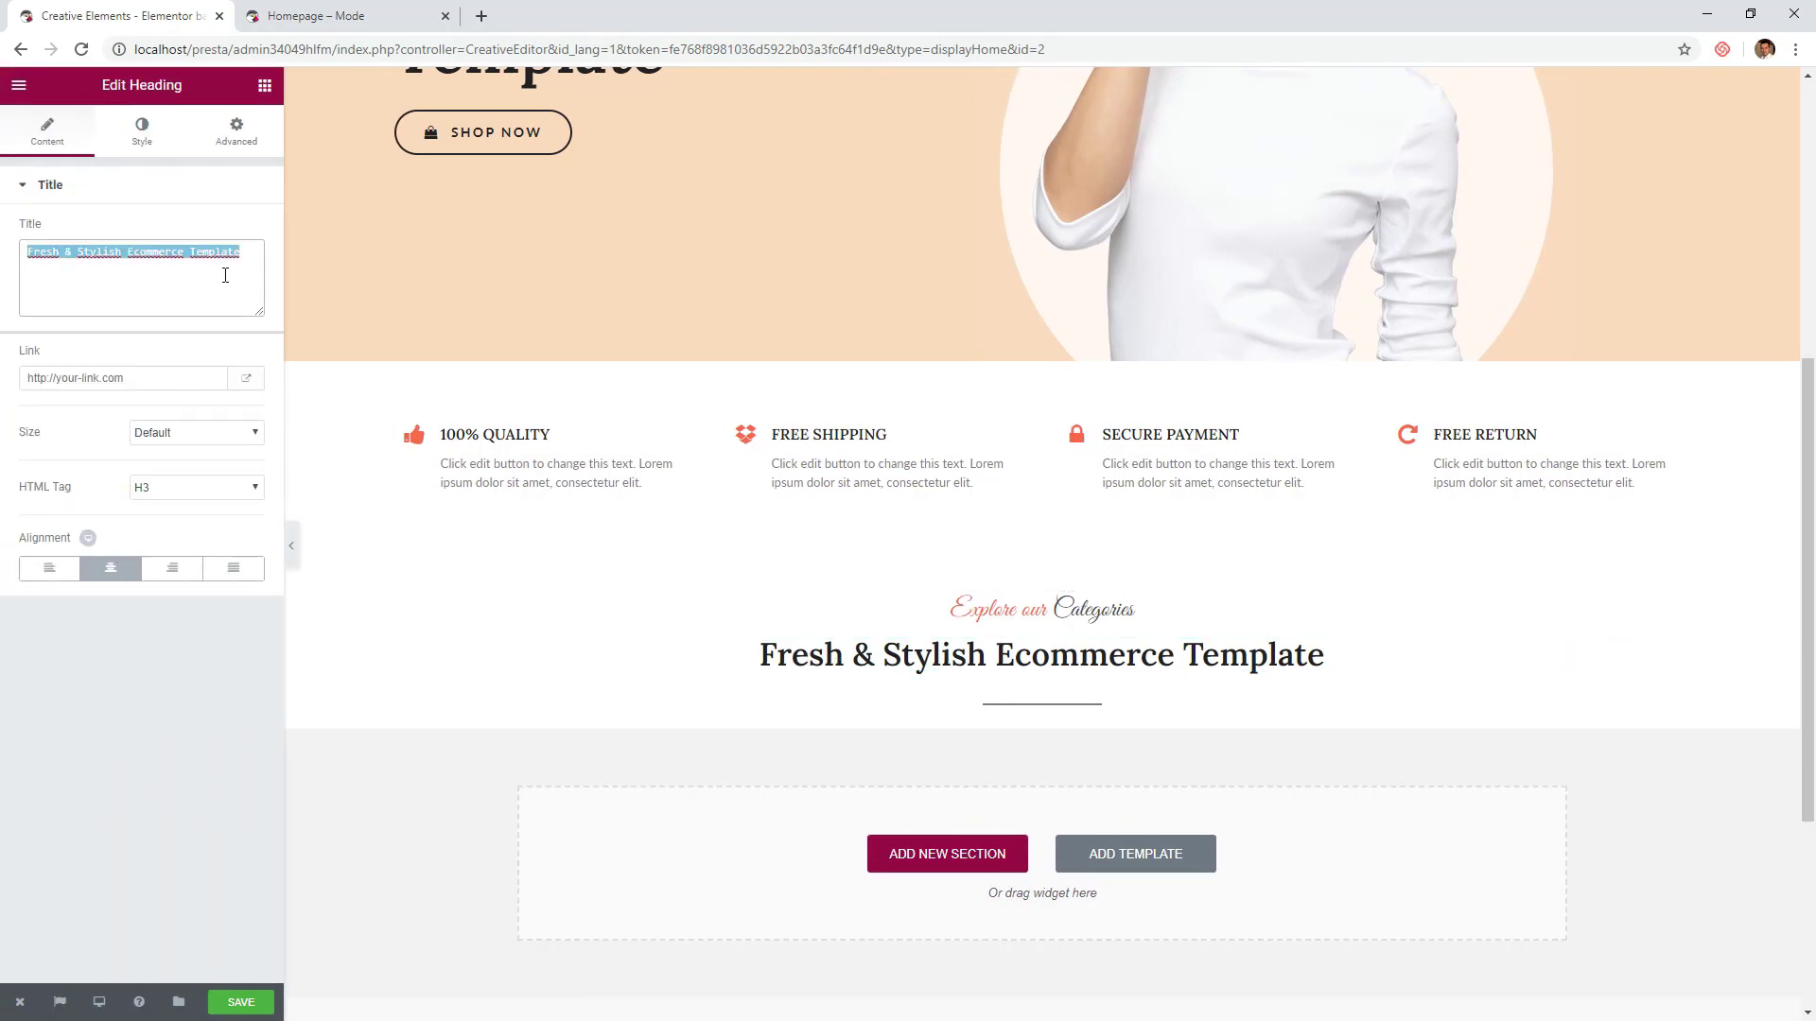
text(Shop by )
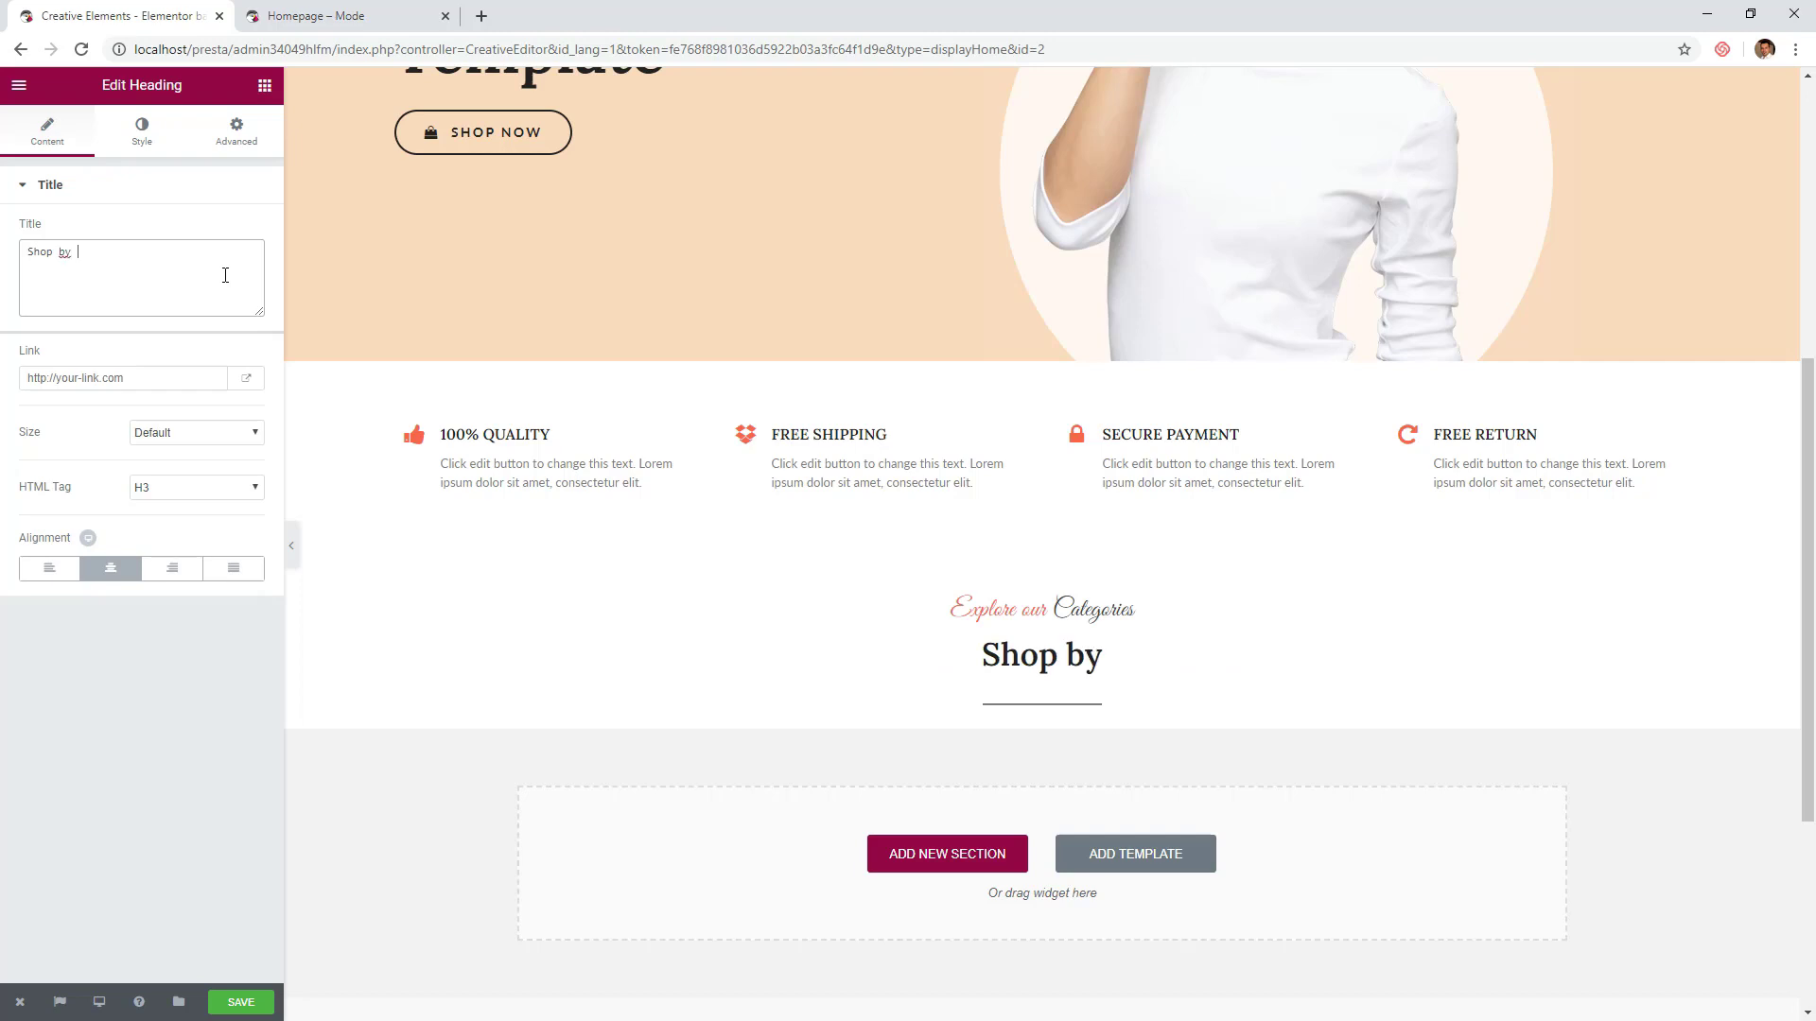
text(Category)
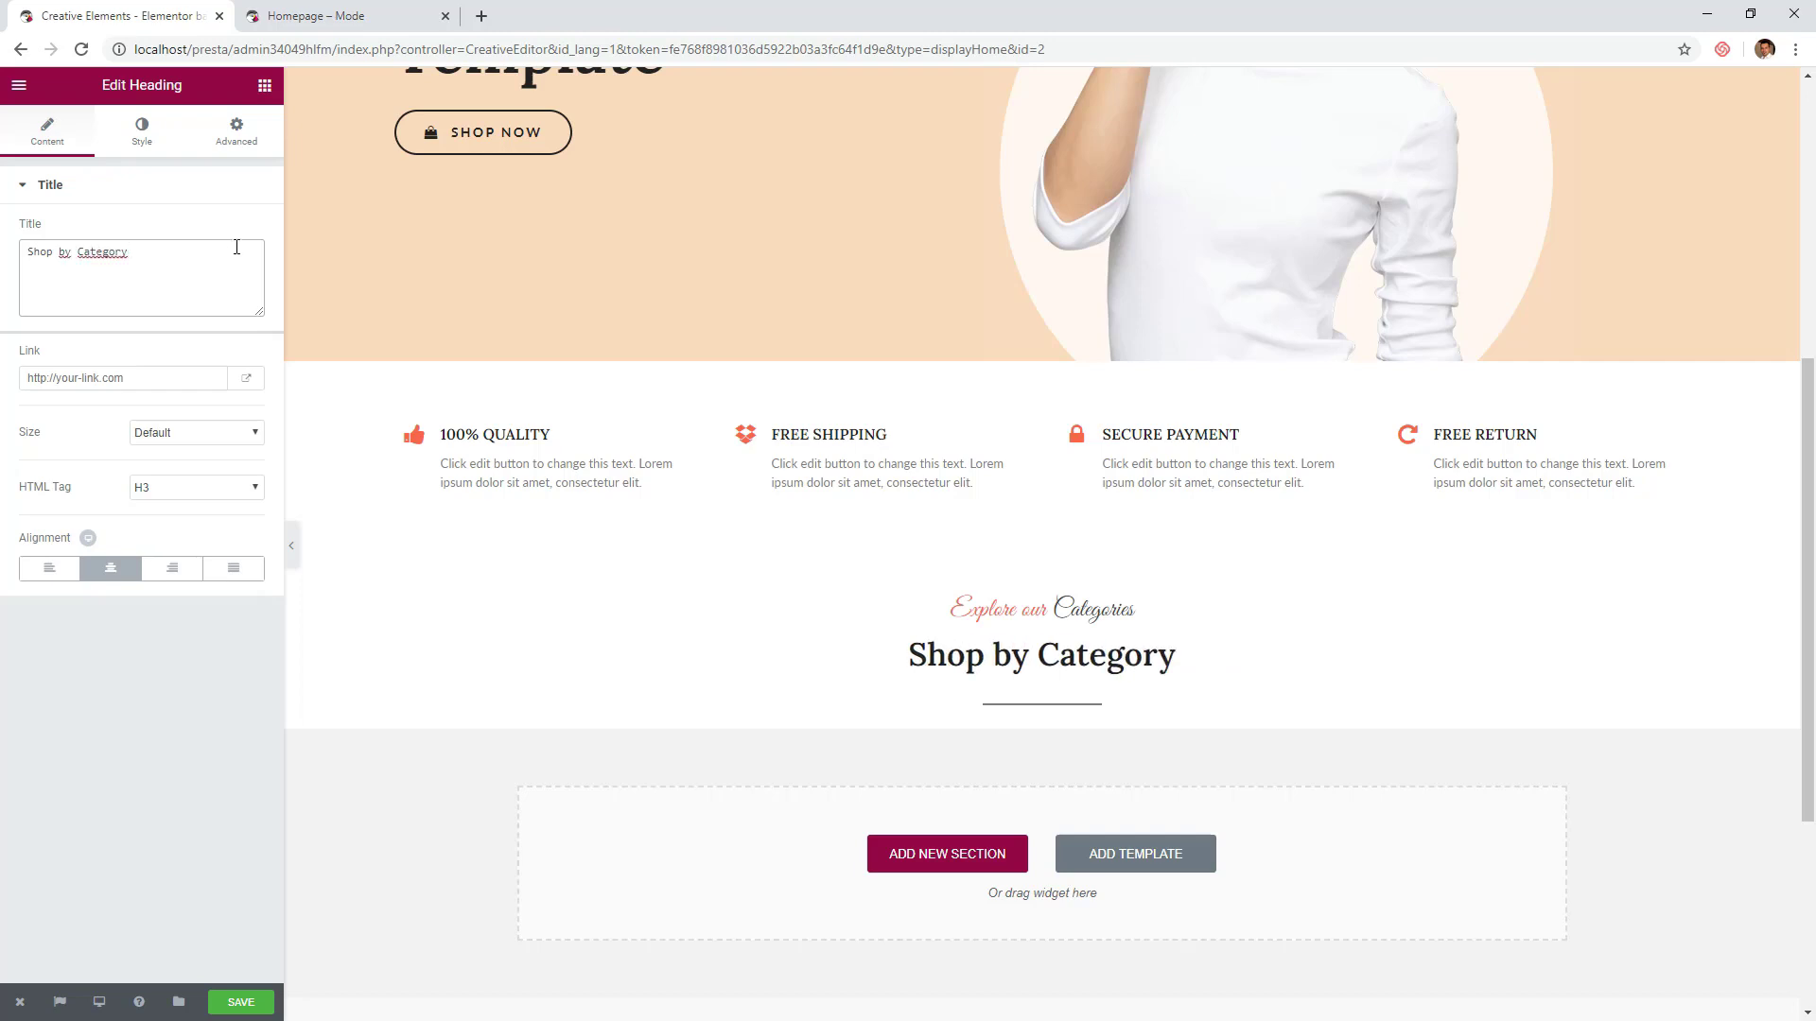
- Add a new section with two equal columns below the "Shop by Category" section
scroll(953, 296, down, 2)
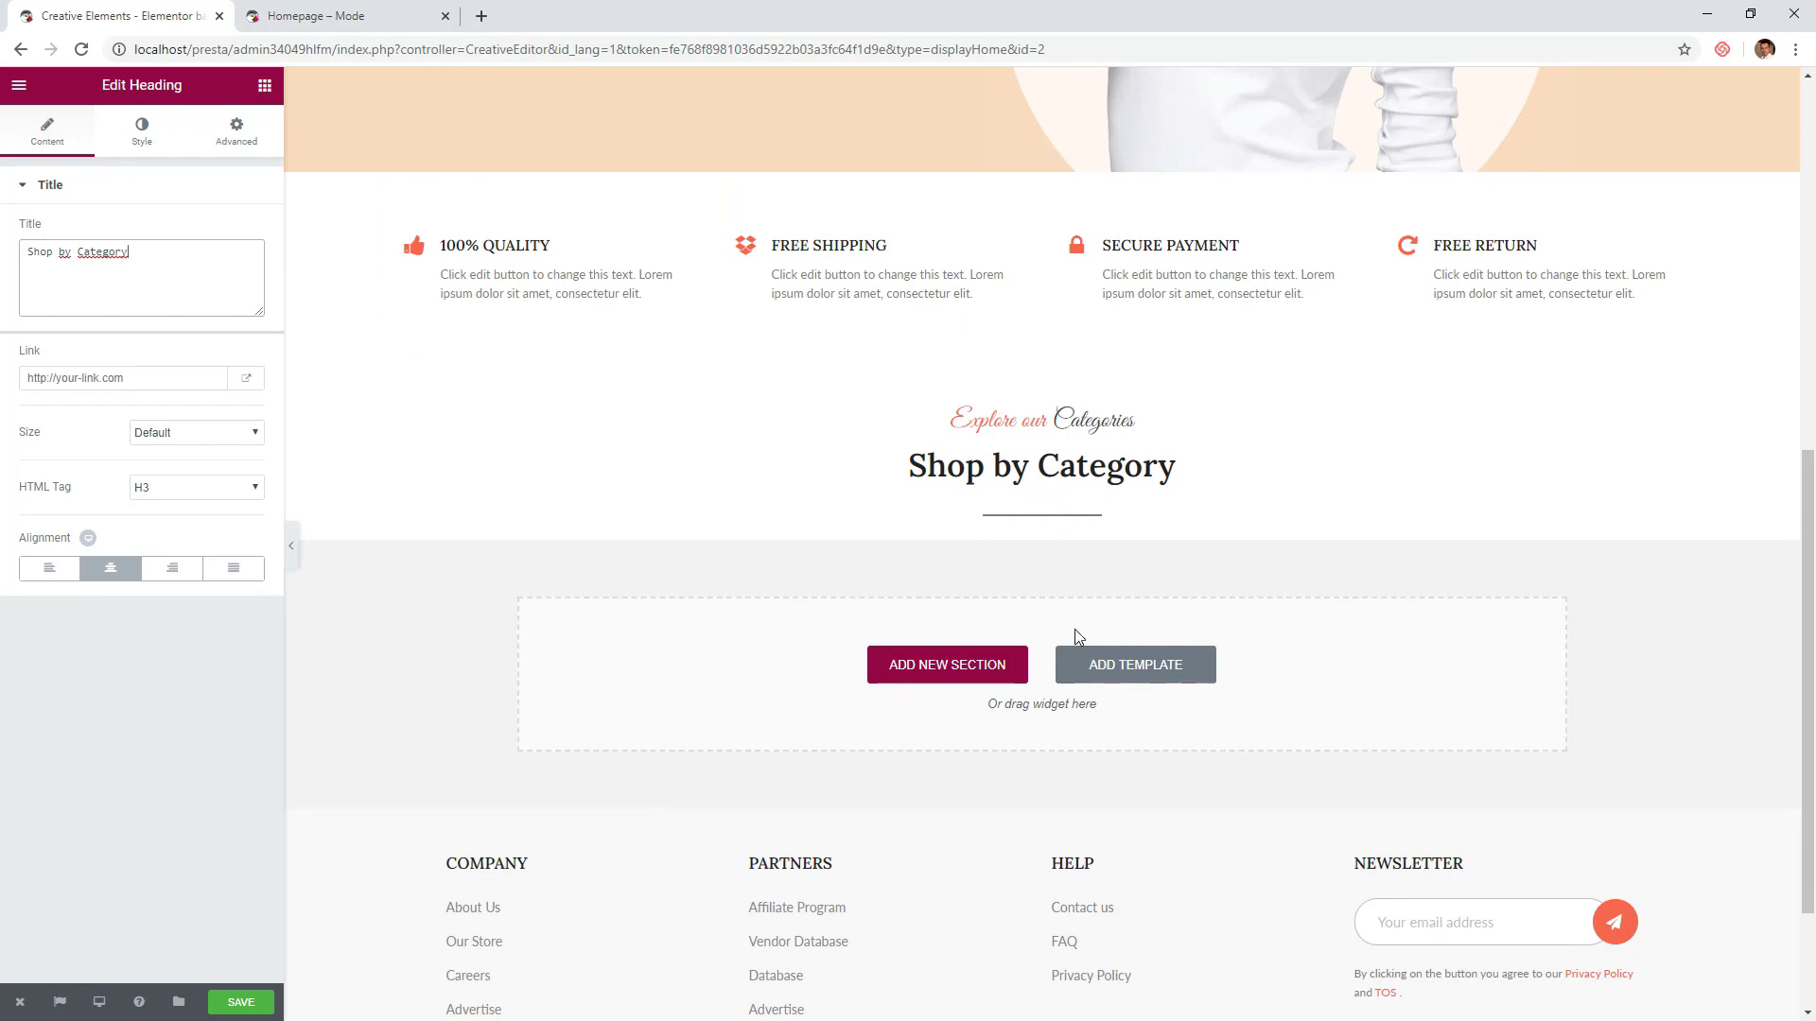
click(973, 664)
click(908, 716)
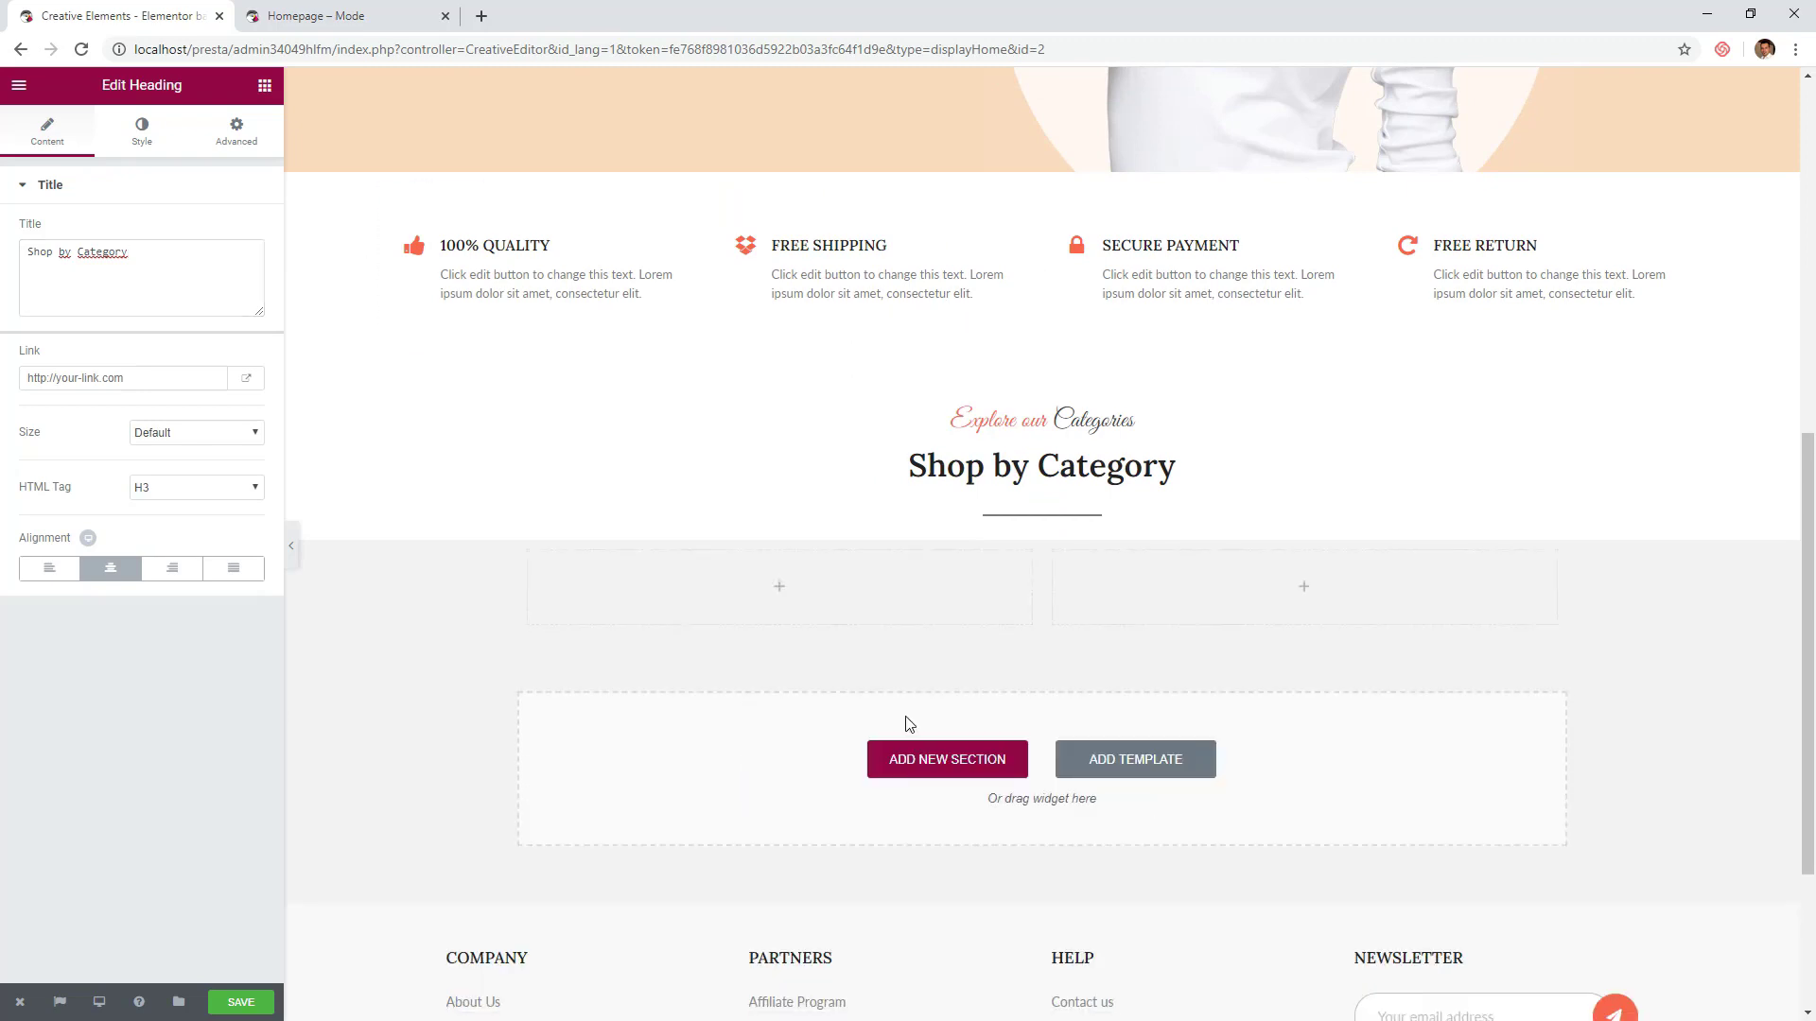
- Give the new two-column section below the "Shop by Category" heading a solid white background
click(601, 526)
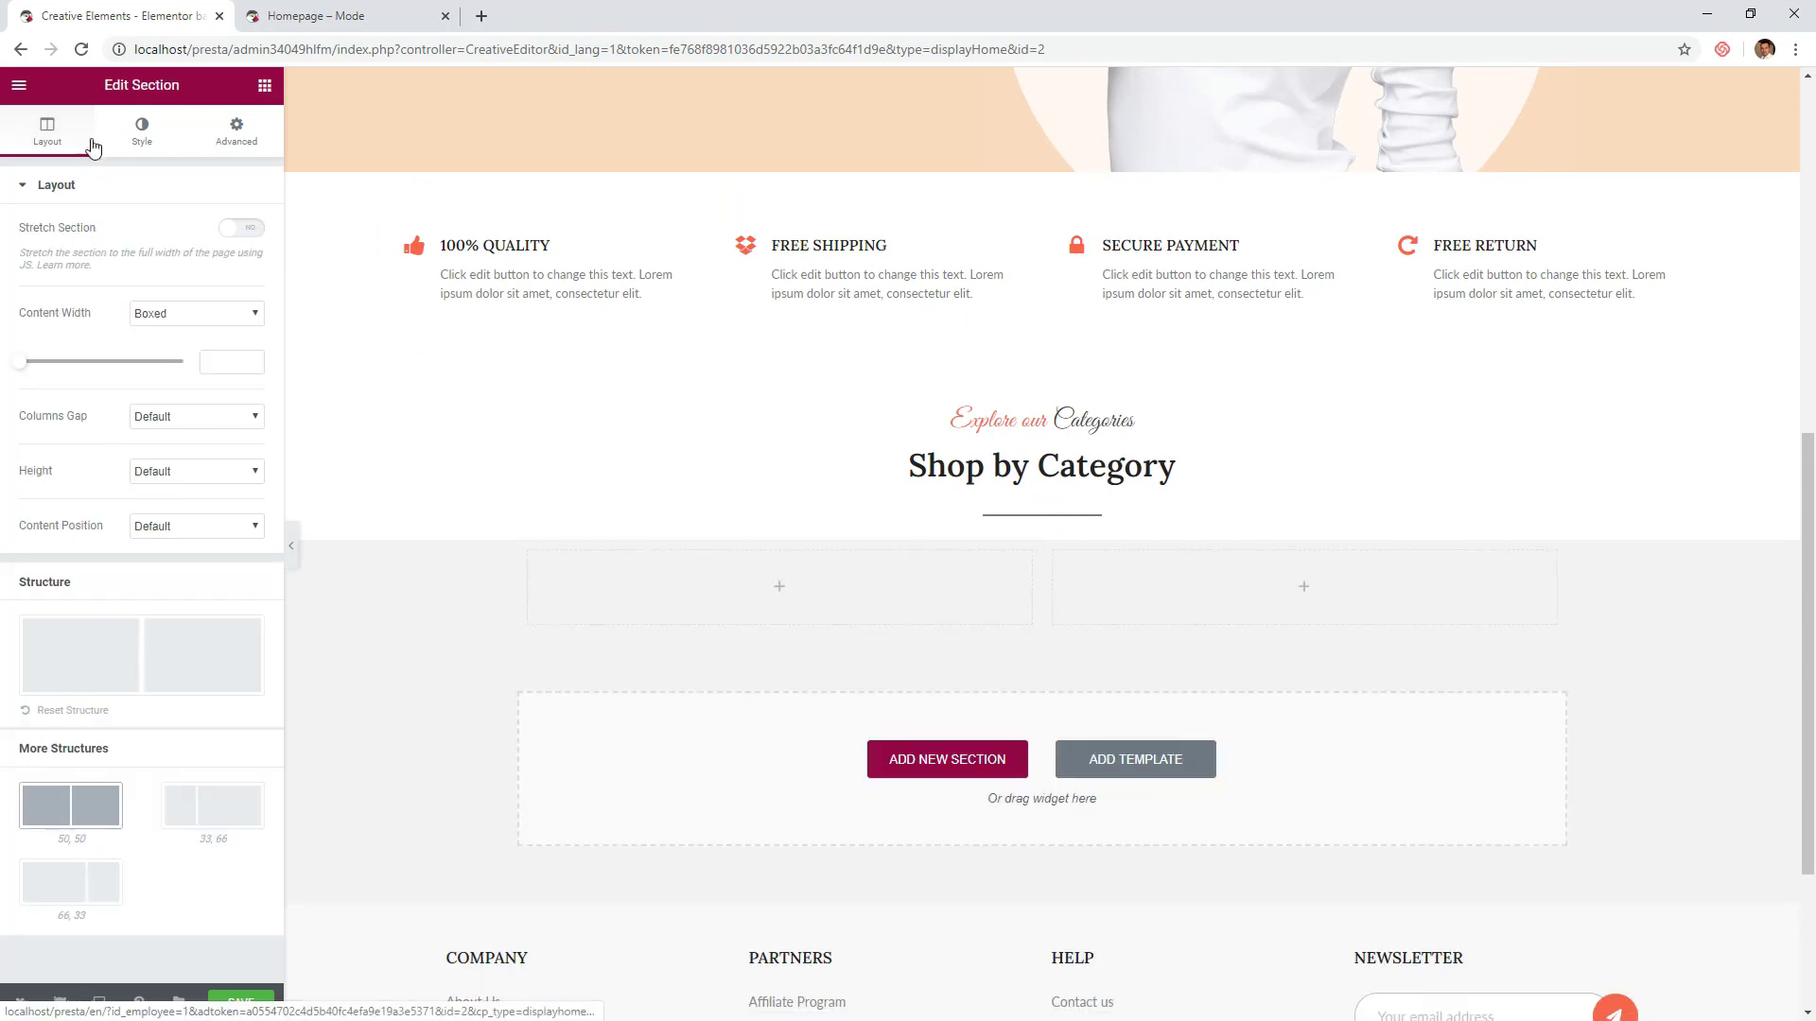
click(133, 139)
click(137, 252)
click(227, 305)
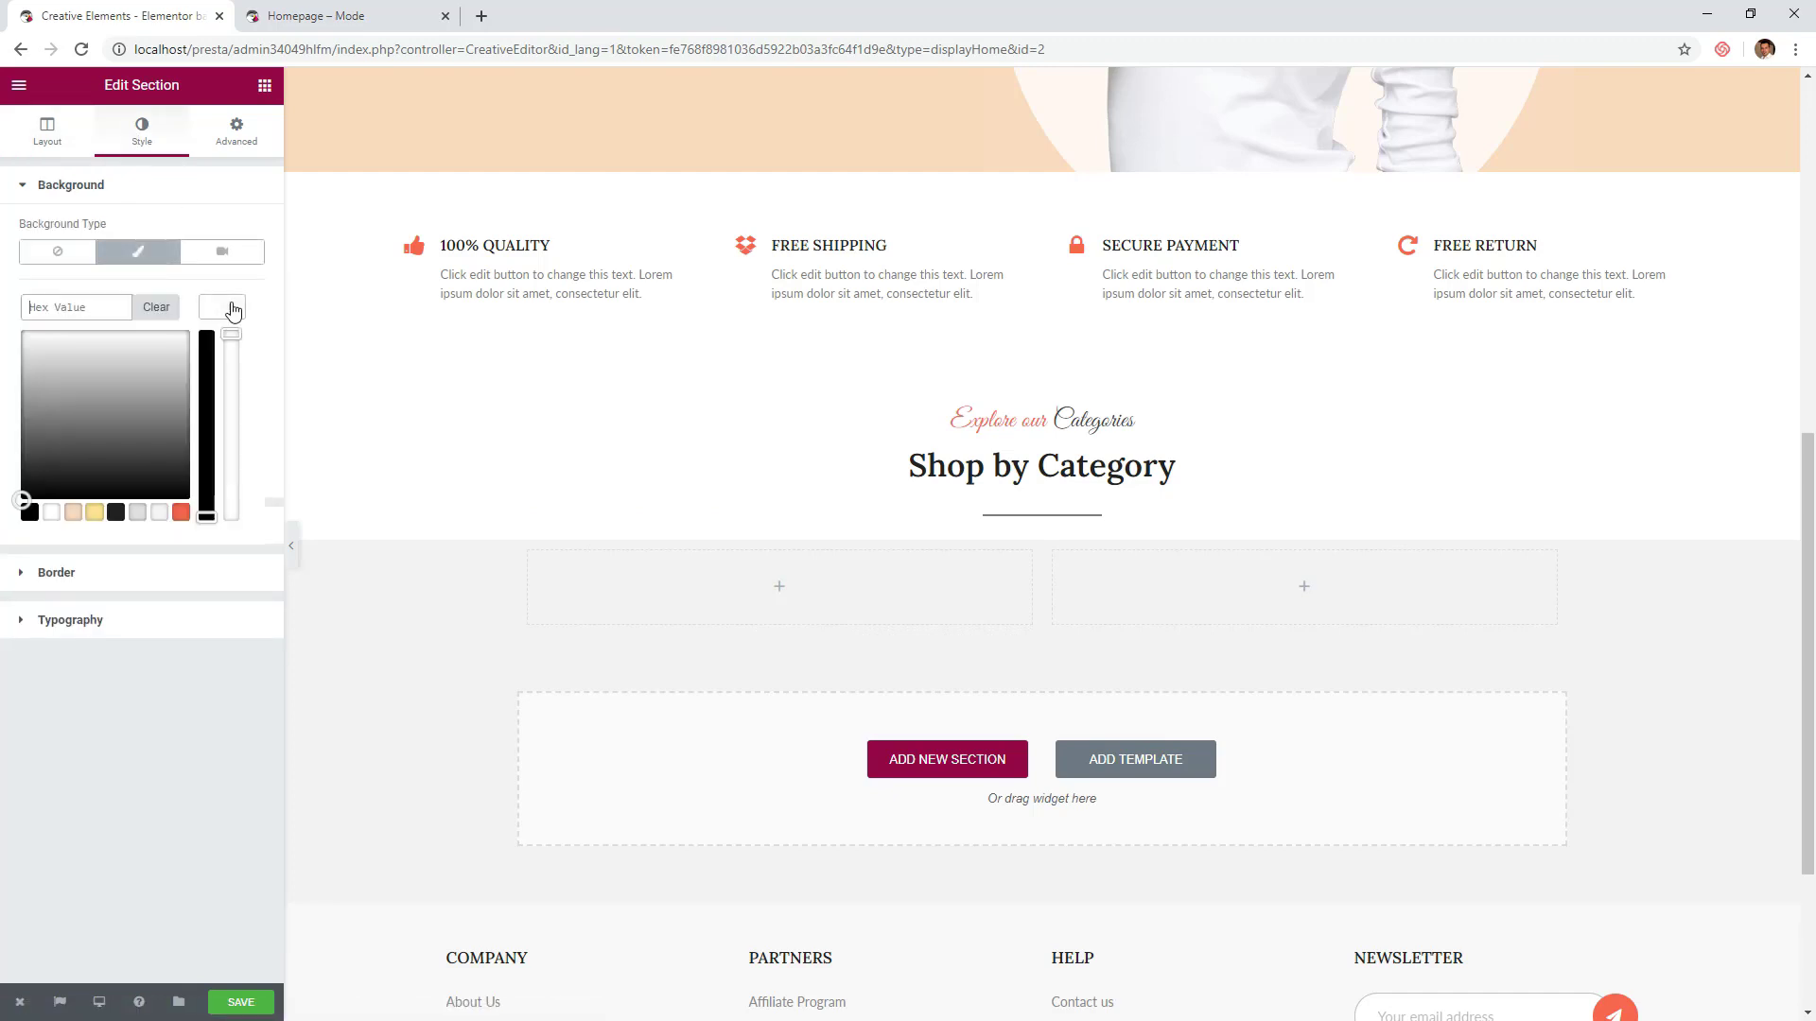
click(54, 513)
- Stretch the two-column section to the full page width and set its boxed content width to 1280
click(48, 130)
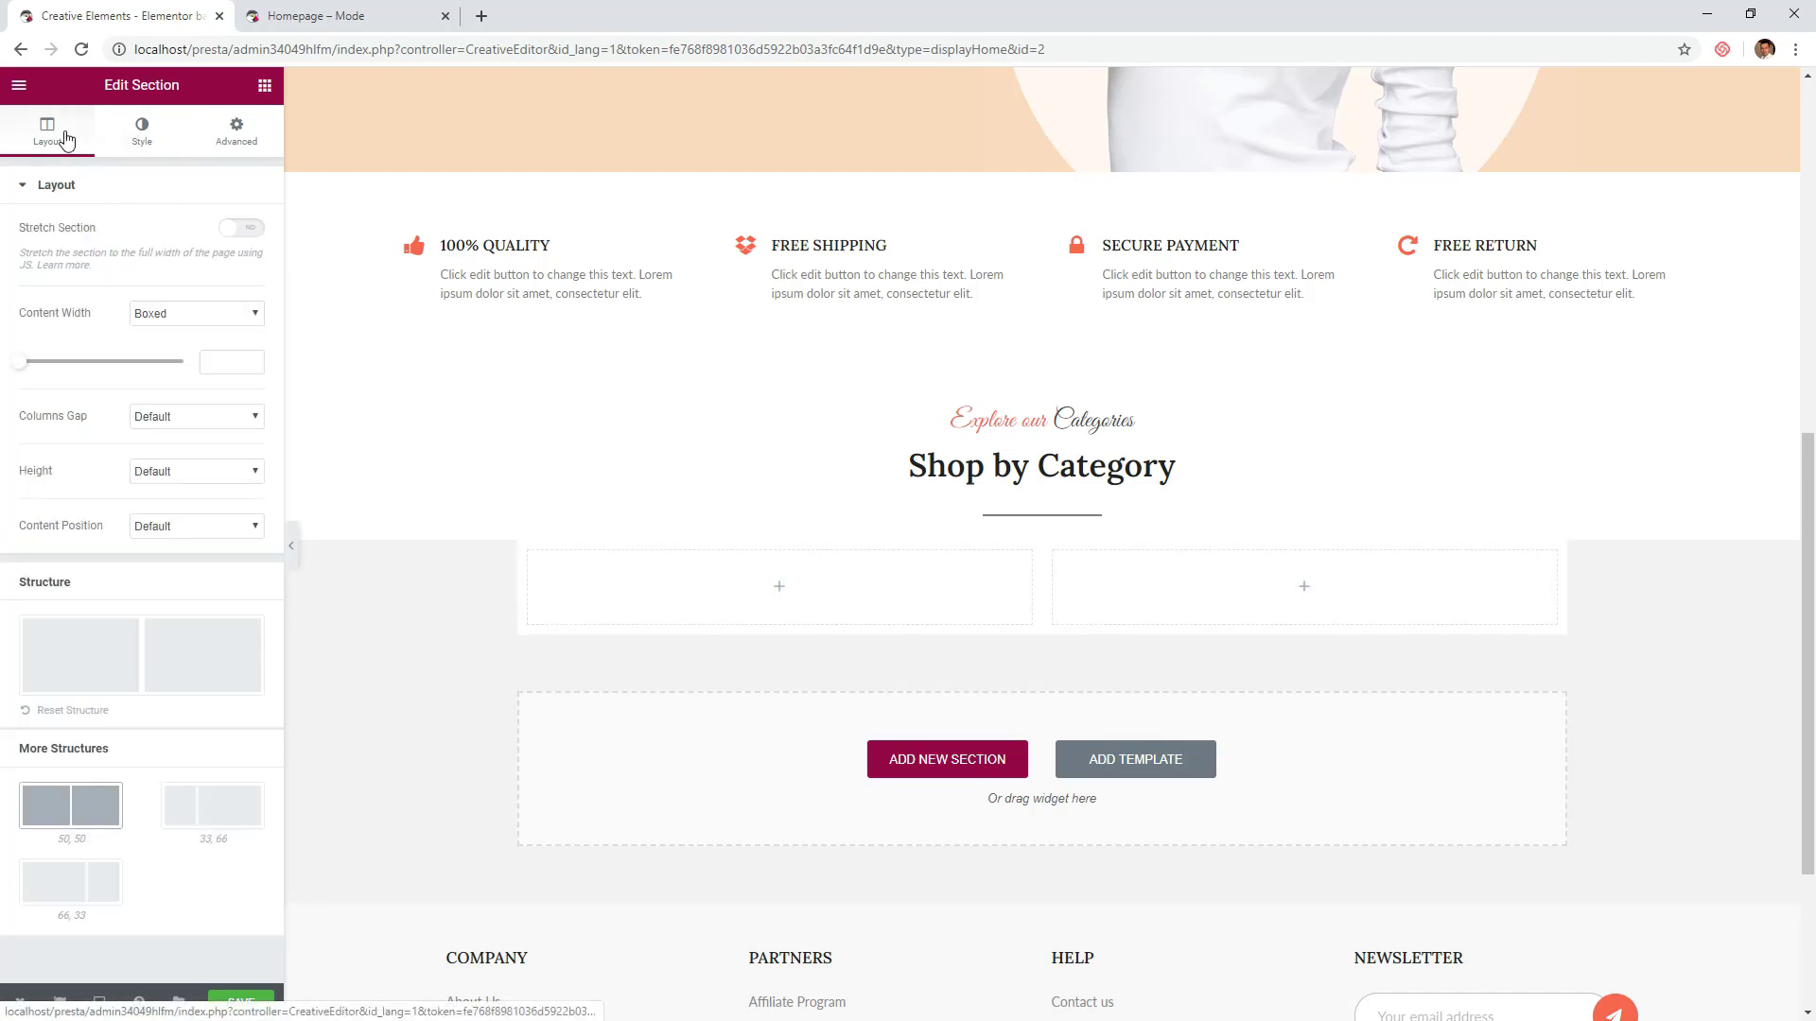
click(242, 228)
click(232, 364)
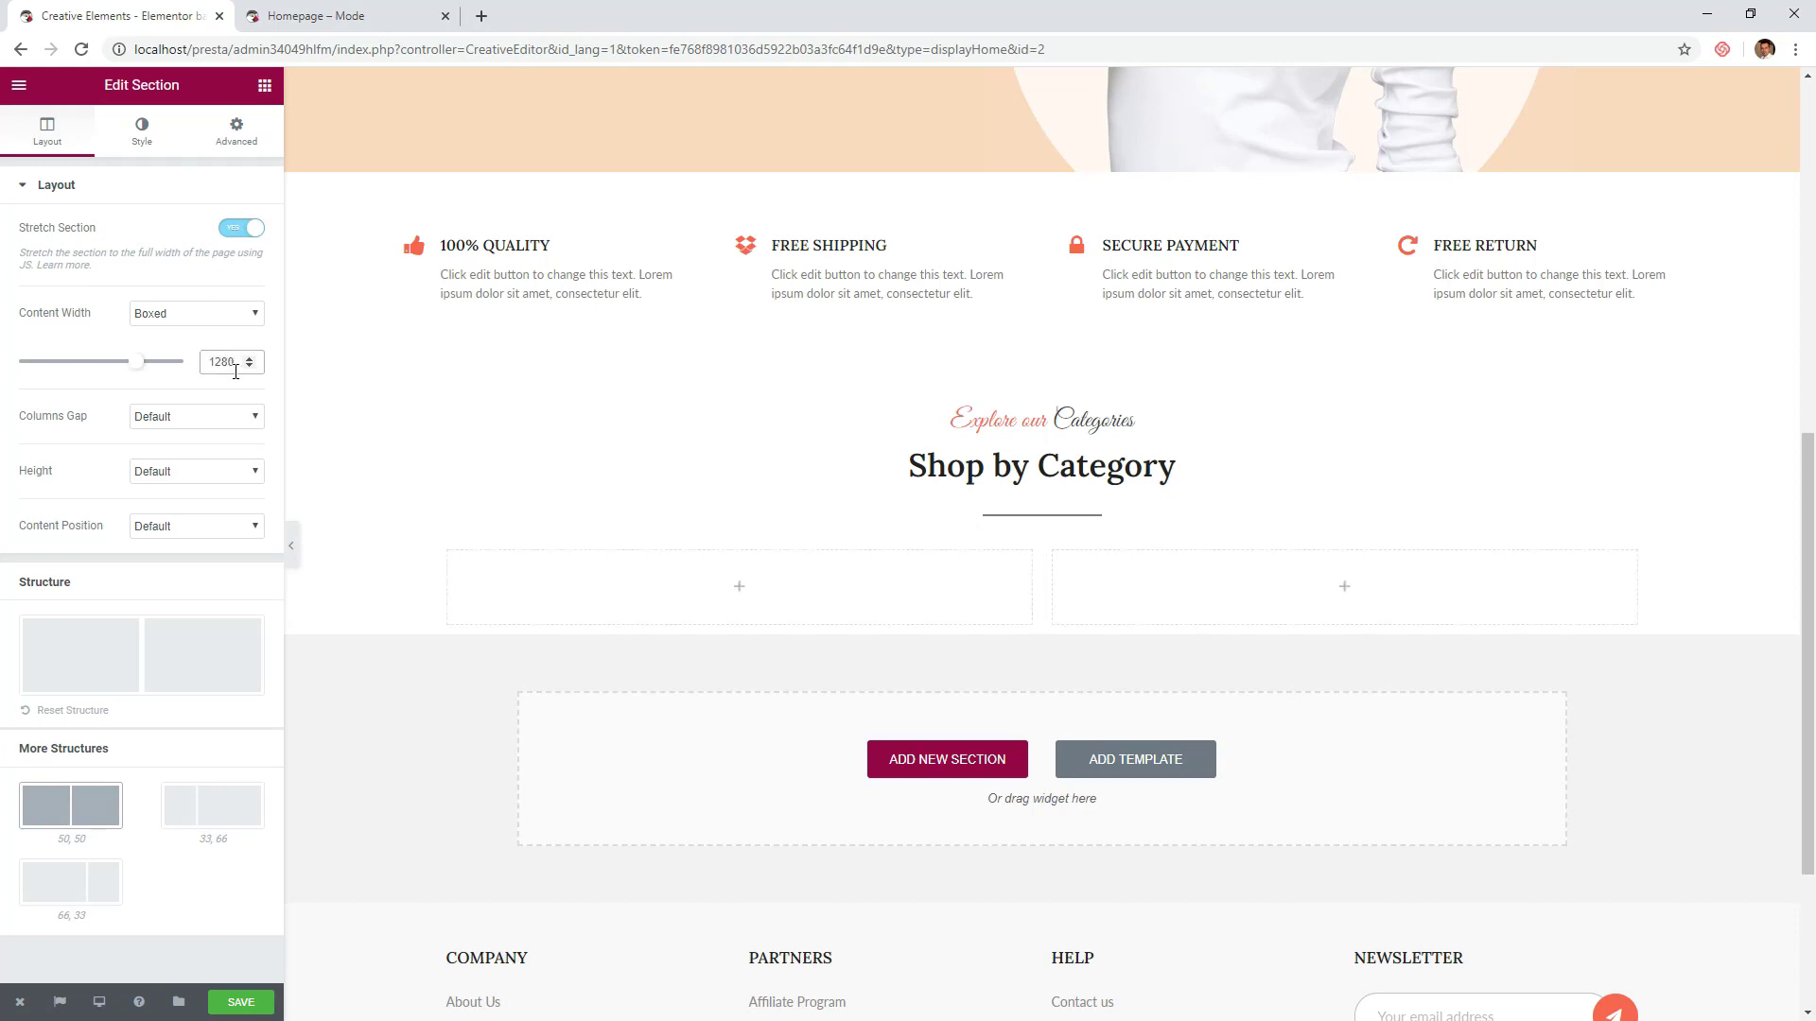
- Unlink the two-column section's padding values and set its bottom padding to 40 px
click(261, 151)
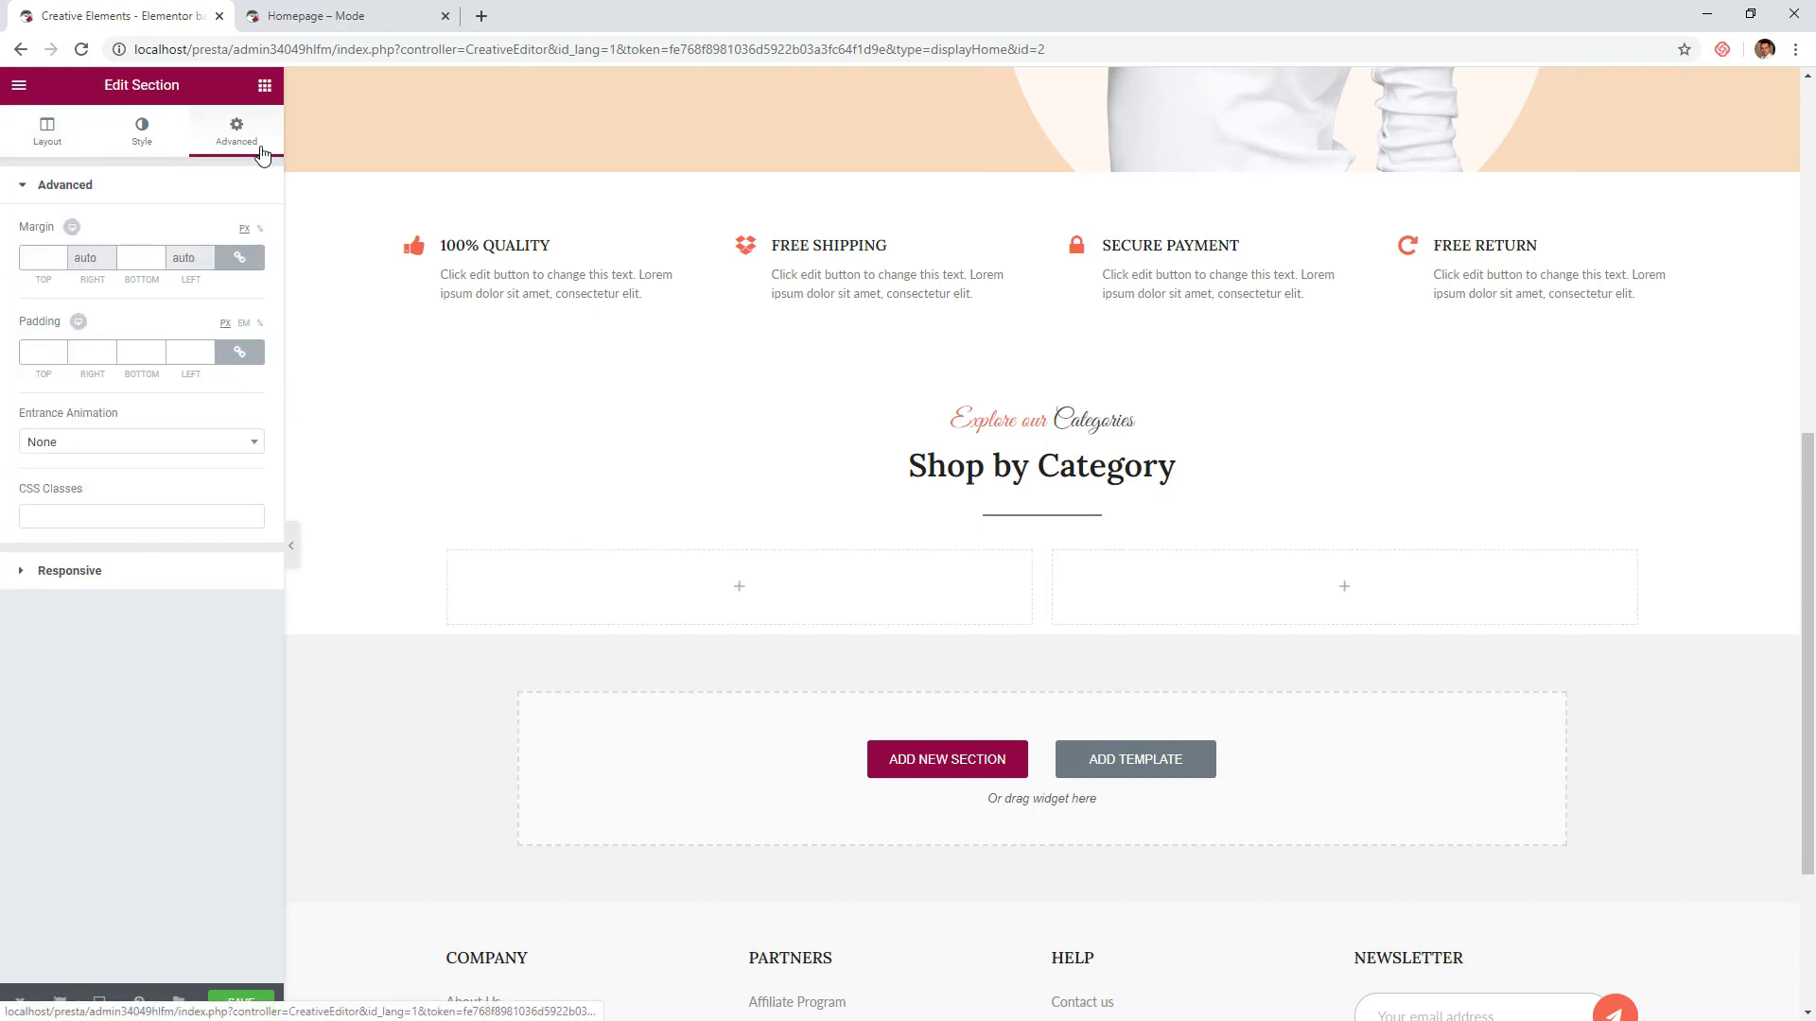
click(239, 351)
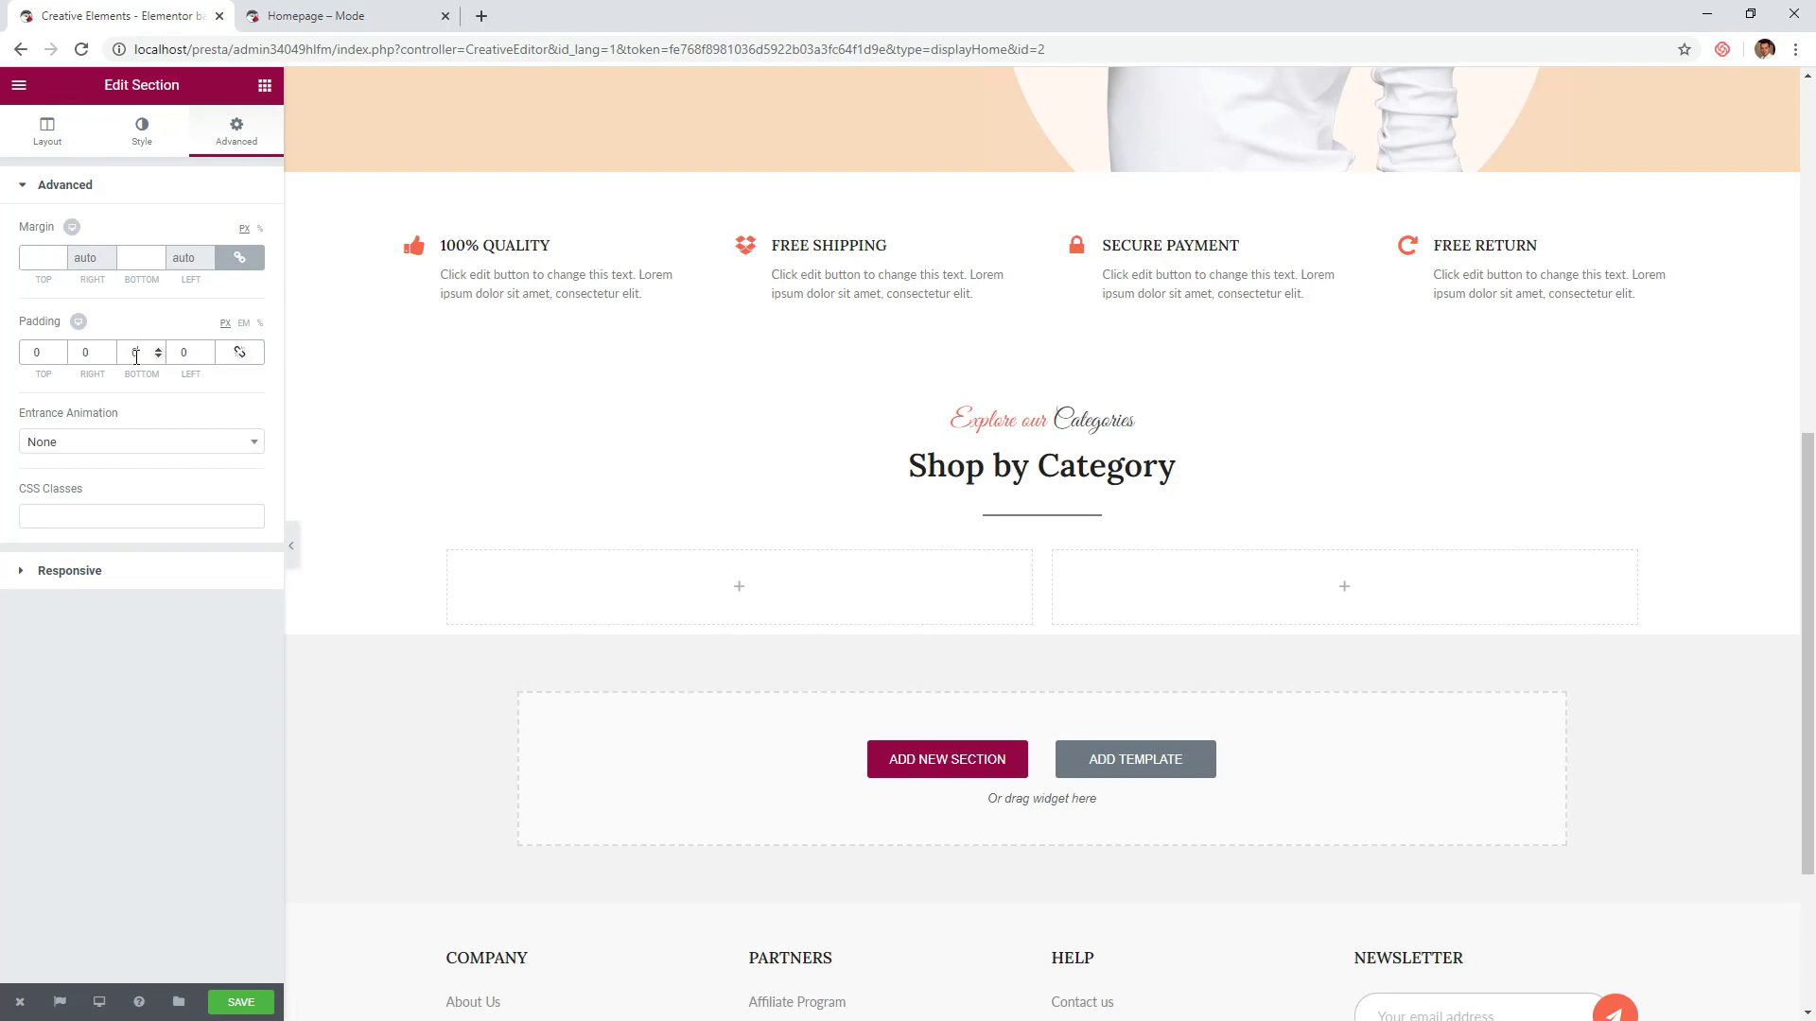
text(40)
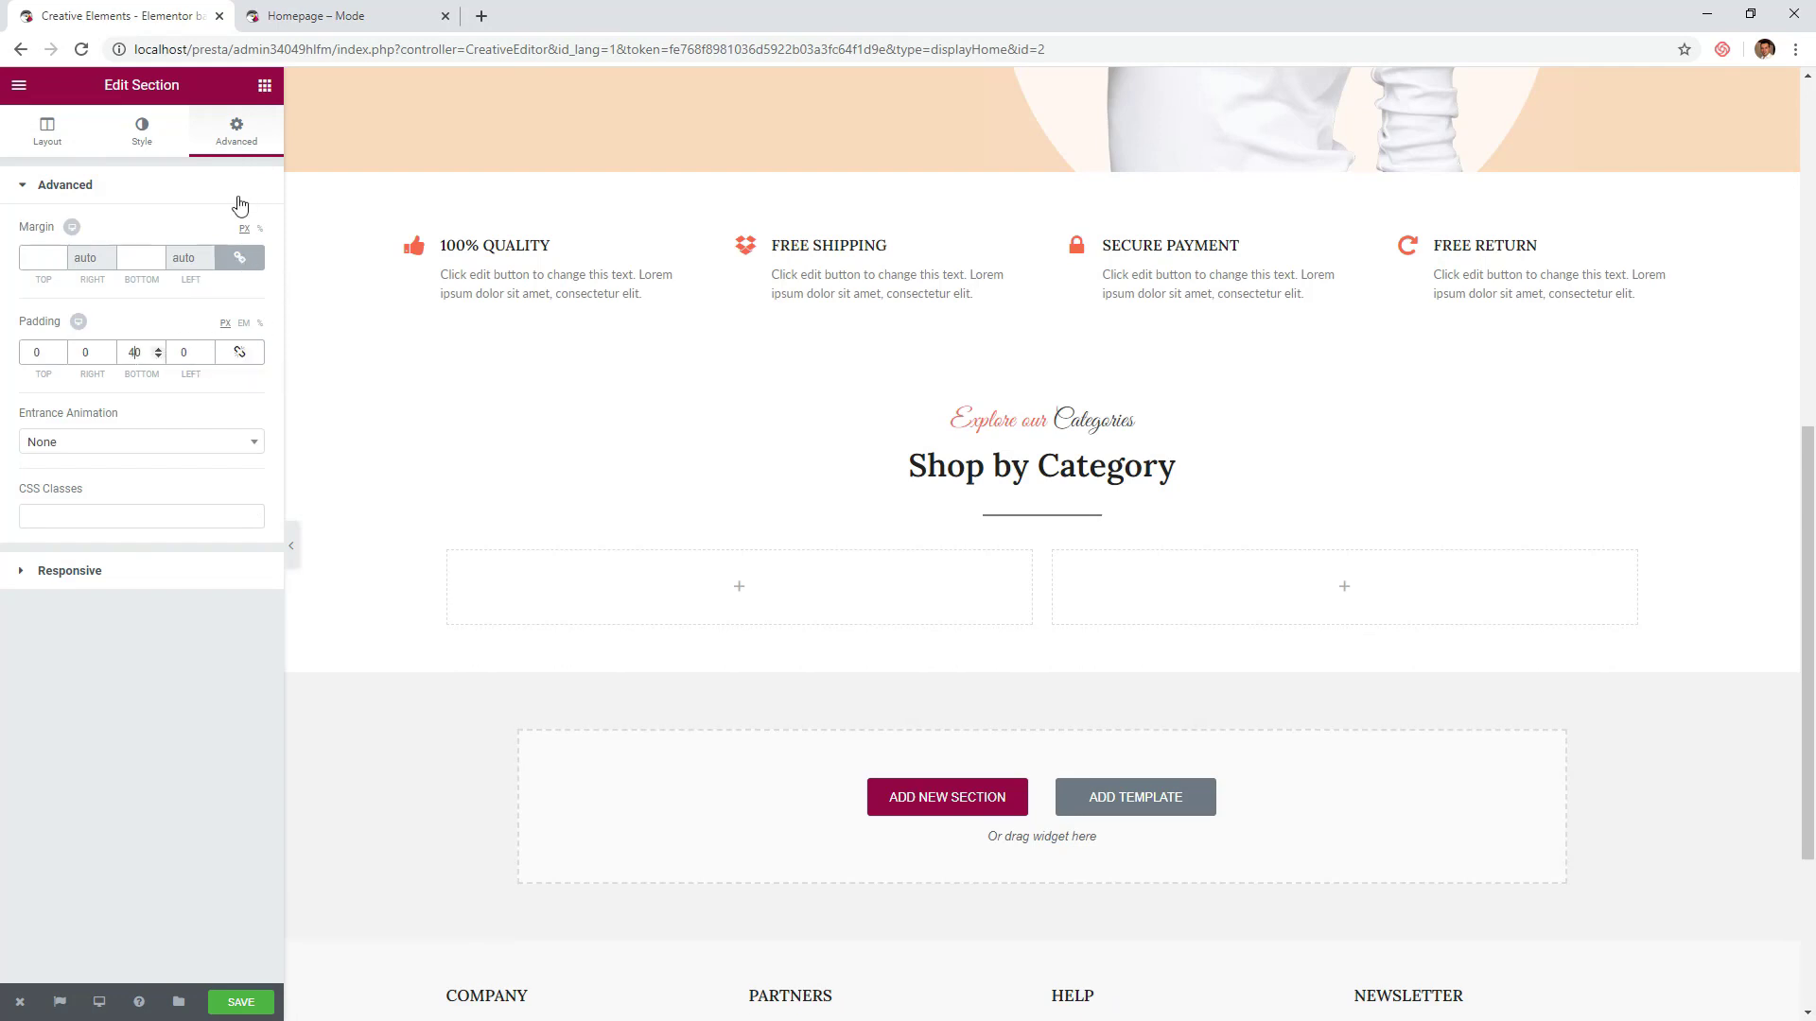
- Add a Columns widget to the section's left column and remove its second inner column
click(262, 84)
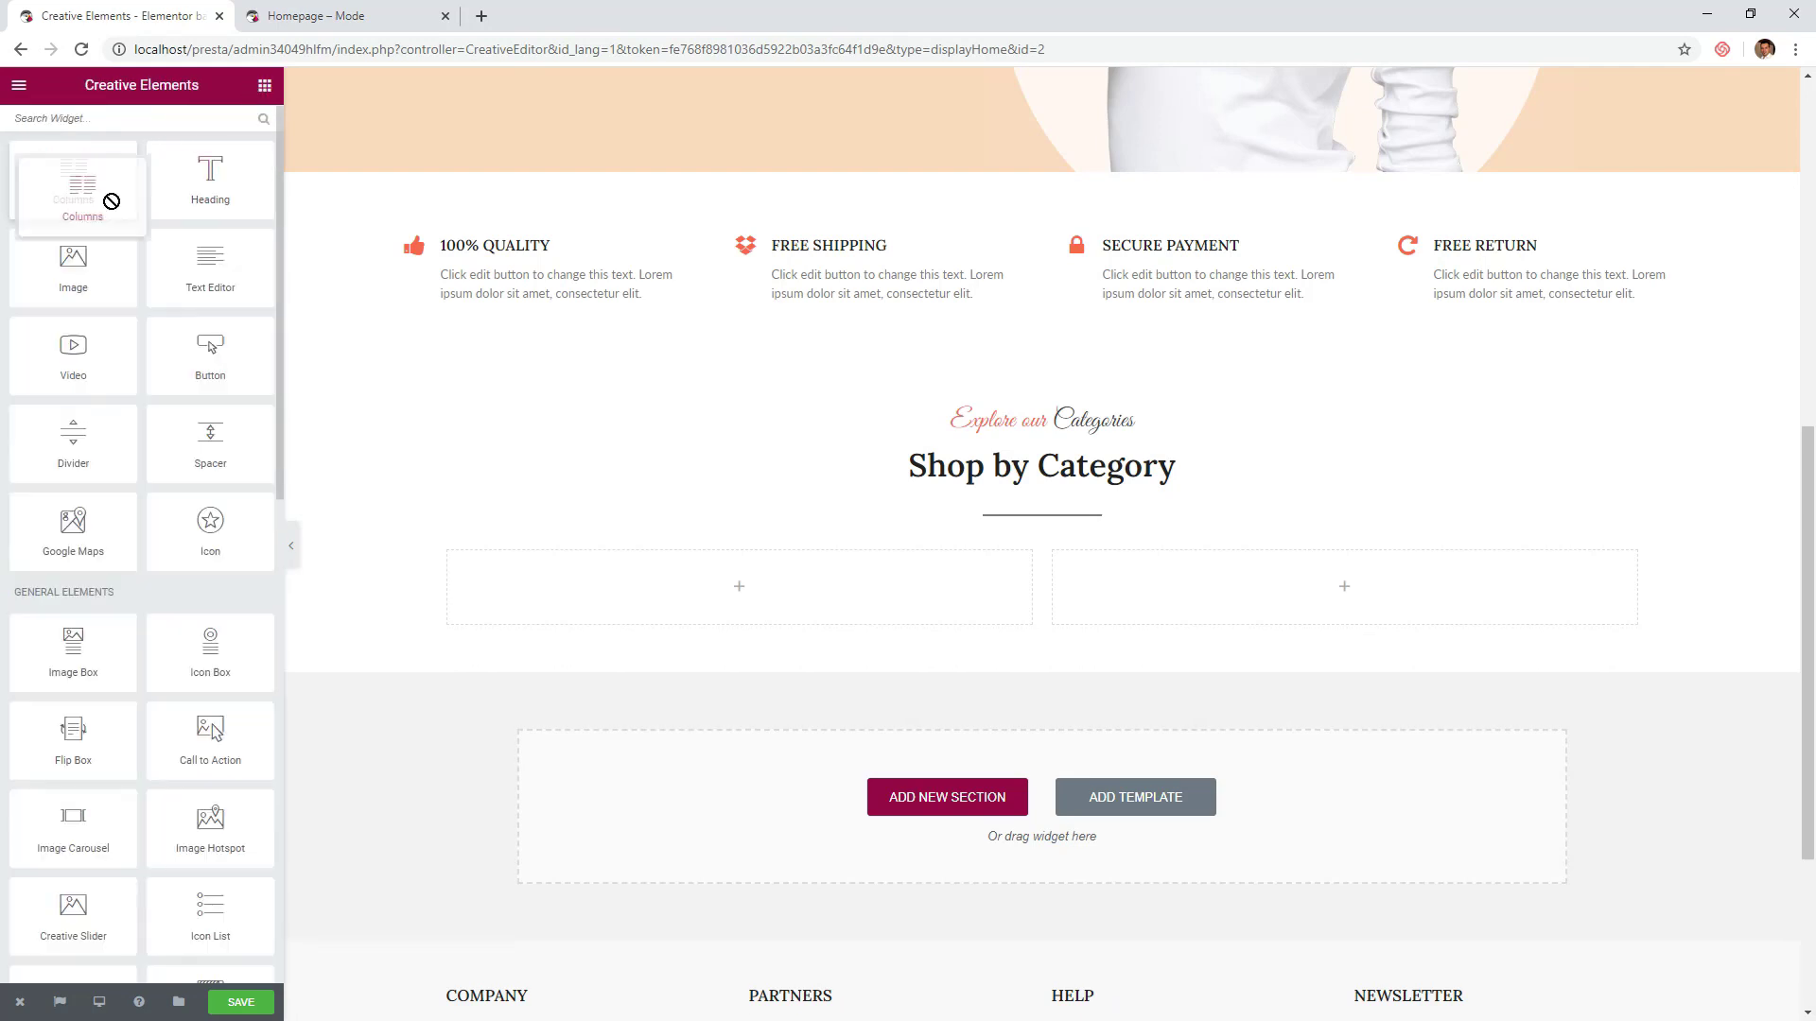
drag(105, 195, 719, 602)
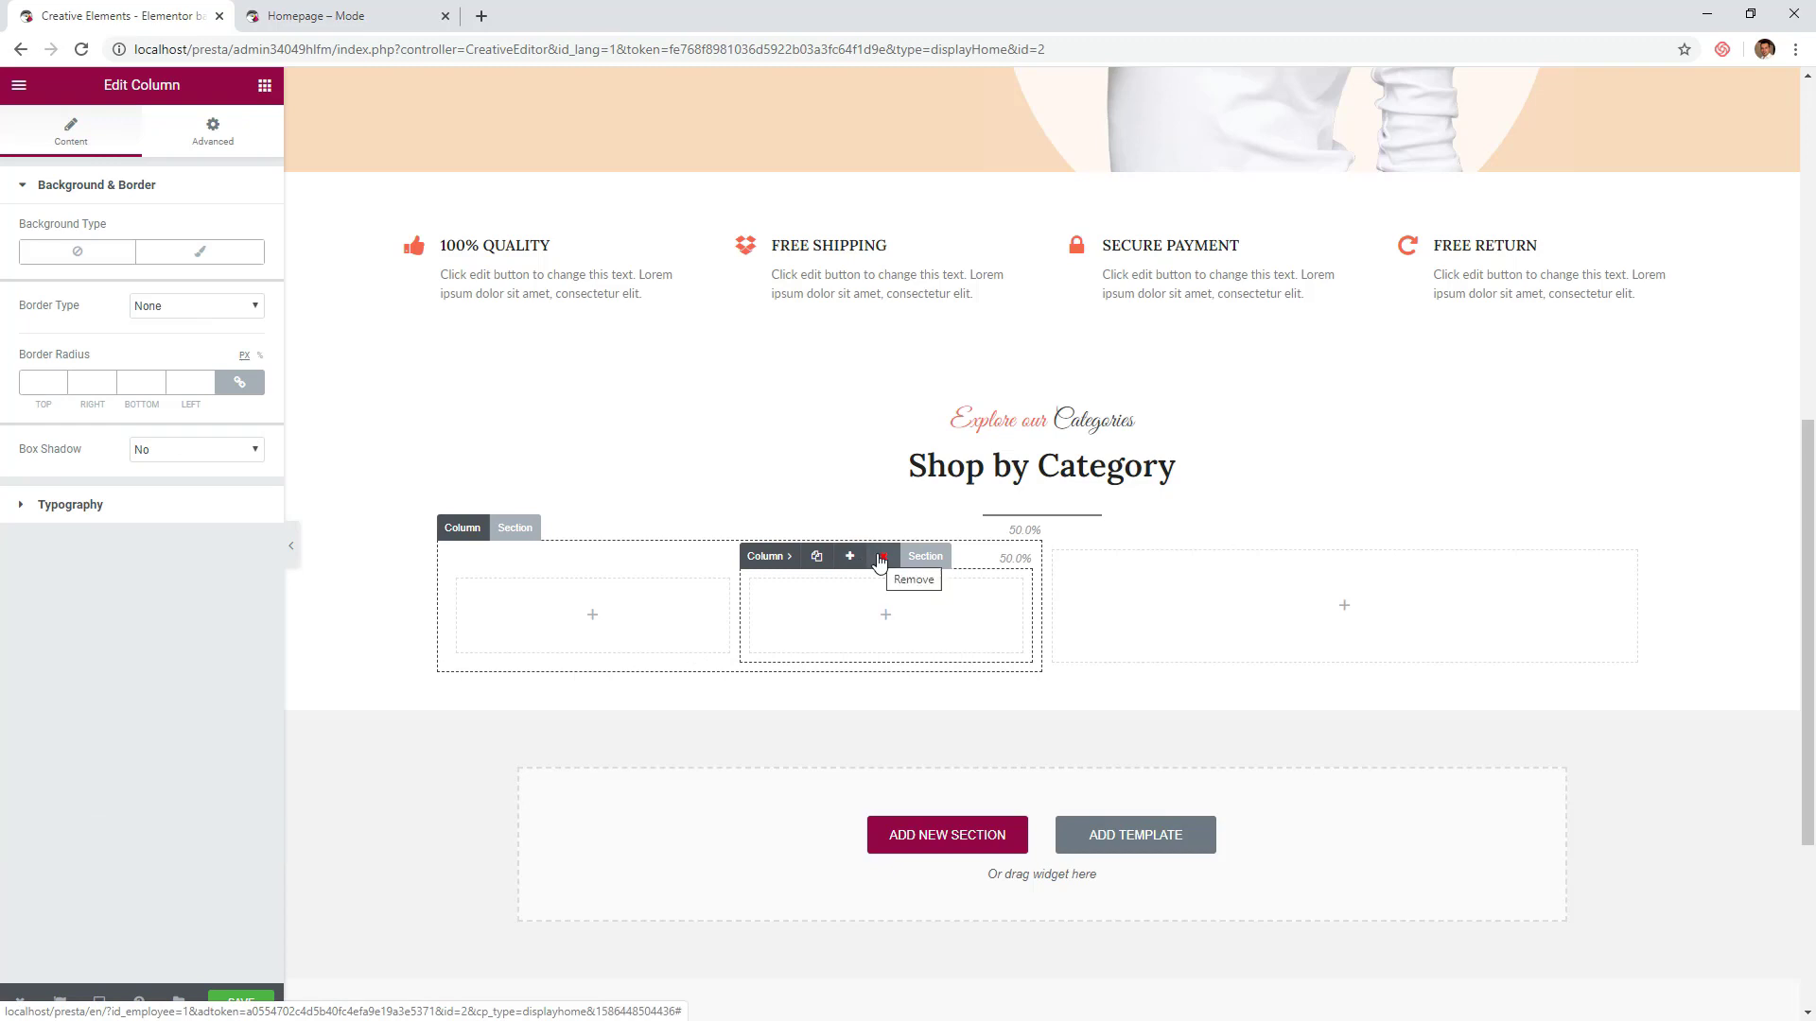
click(883, 557)
click(963, 500)
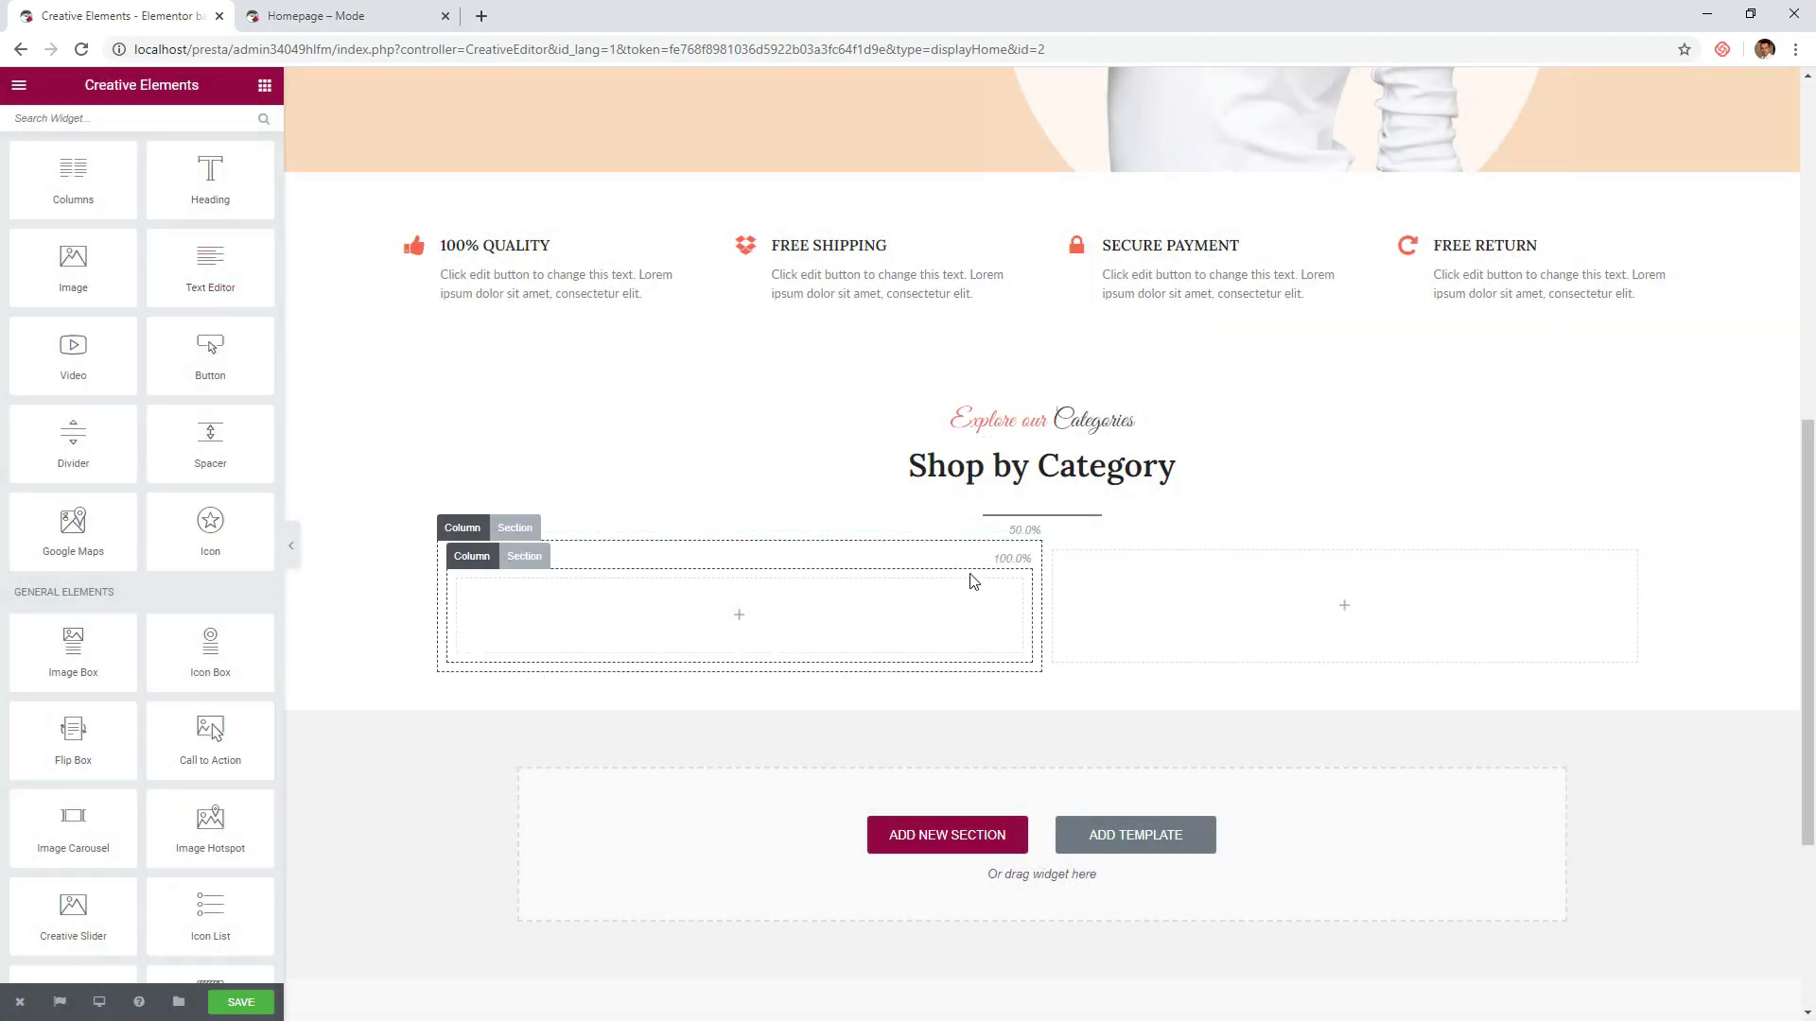
- Duplicate the one-column inner section, move the copy into the right column, and add a two-column Columns widget below it
click(525, 556)
click(575, 557)
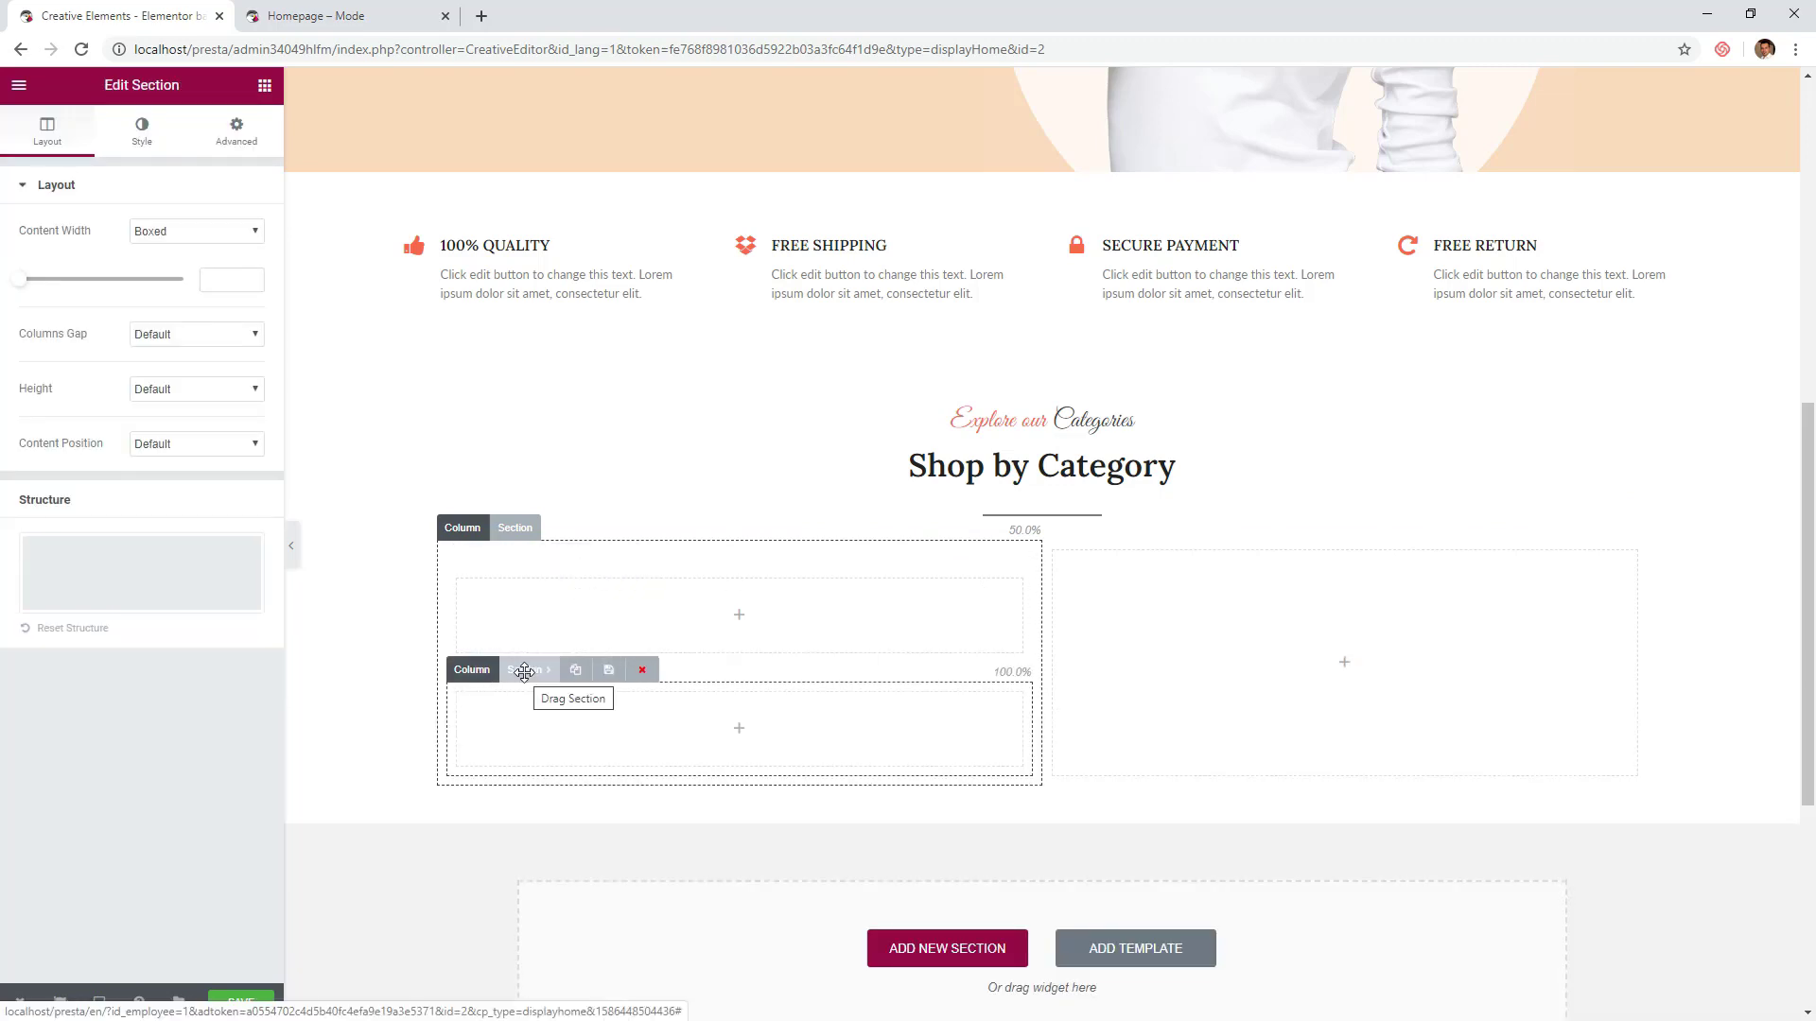
drag(521, 671, 1188, 609)
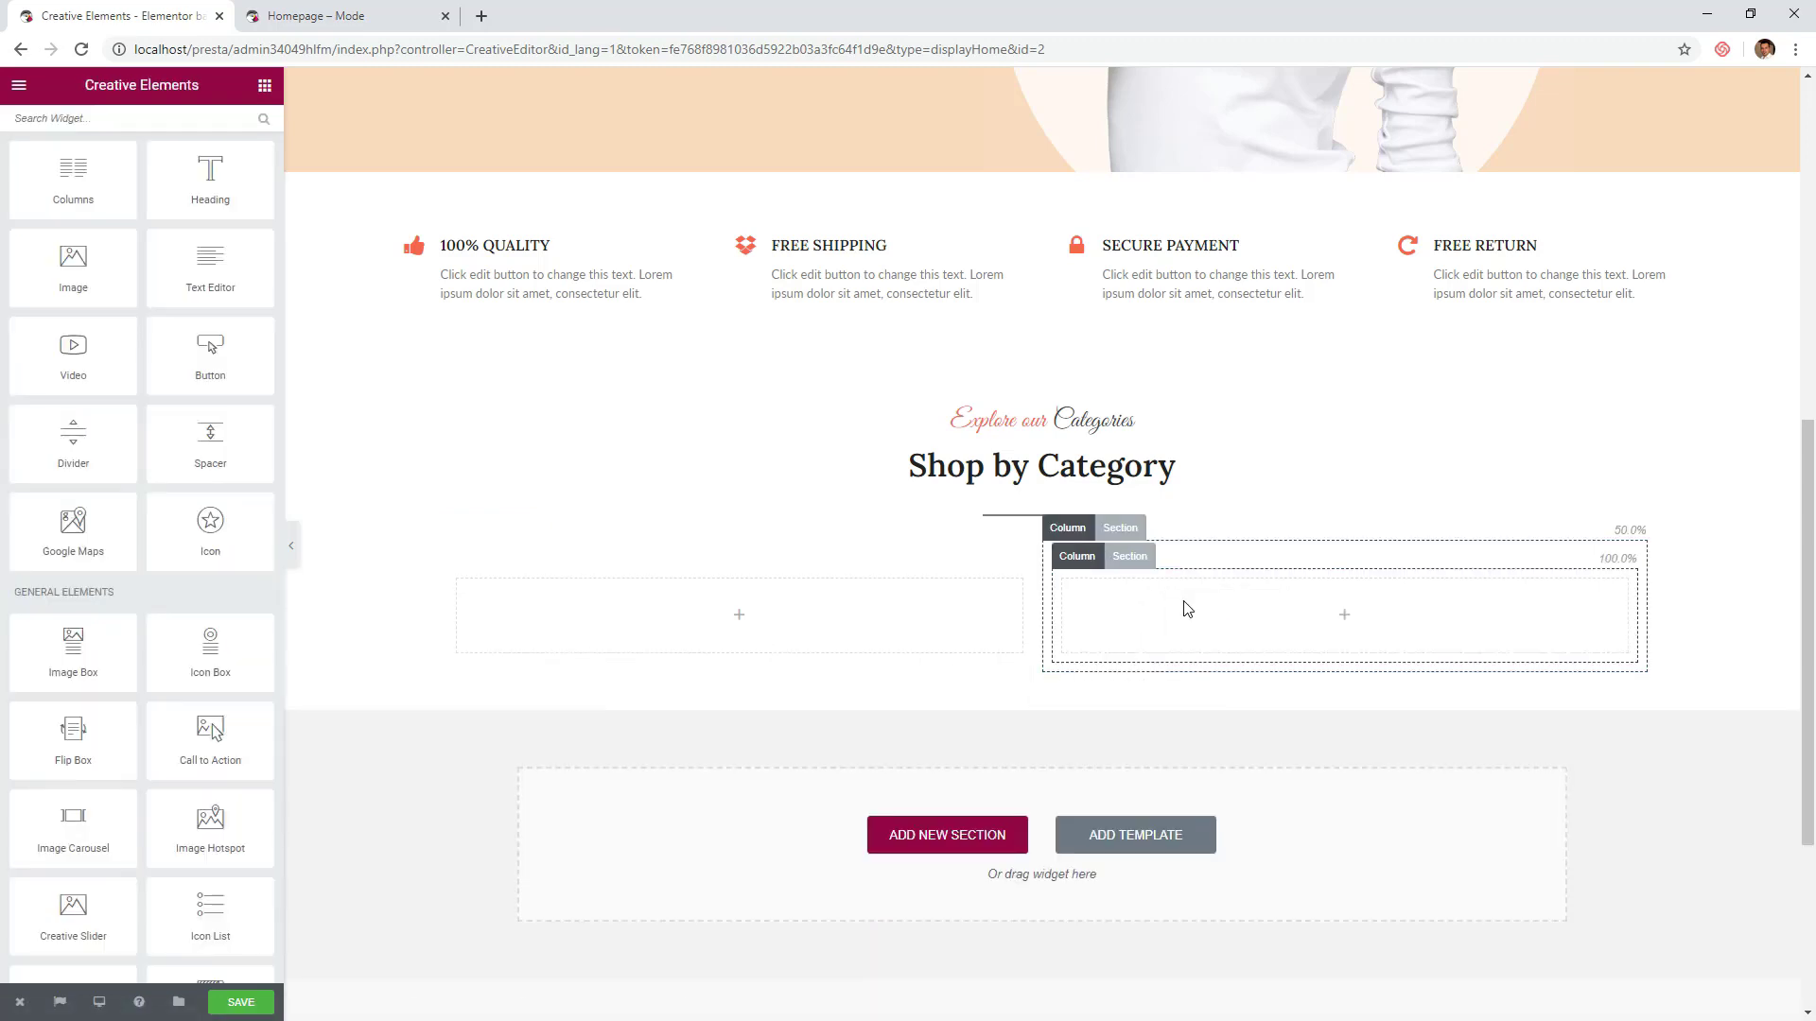
drag(73, 179, 1301, 650)
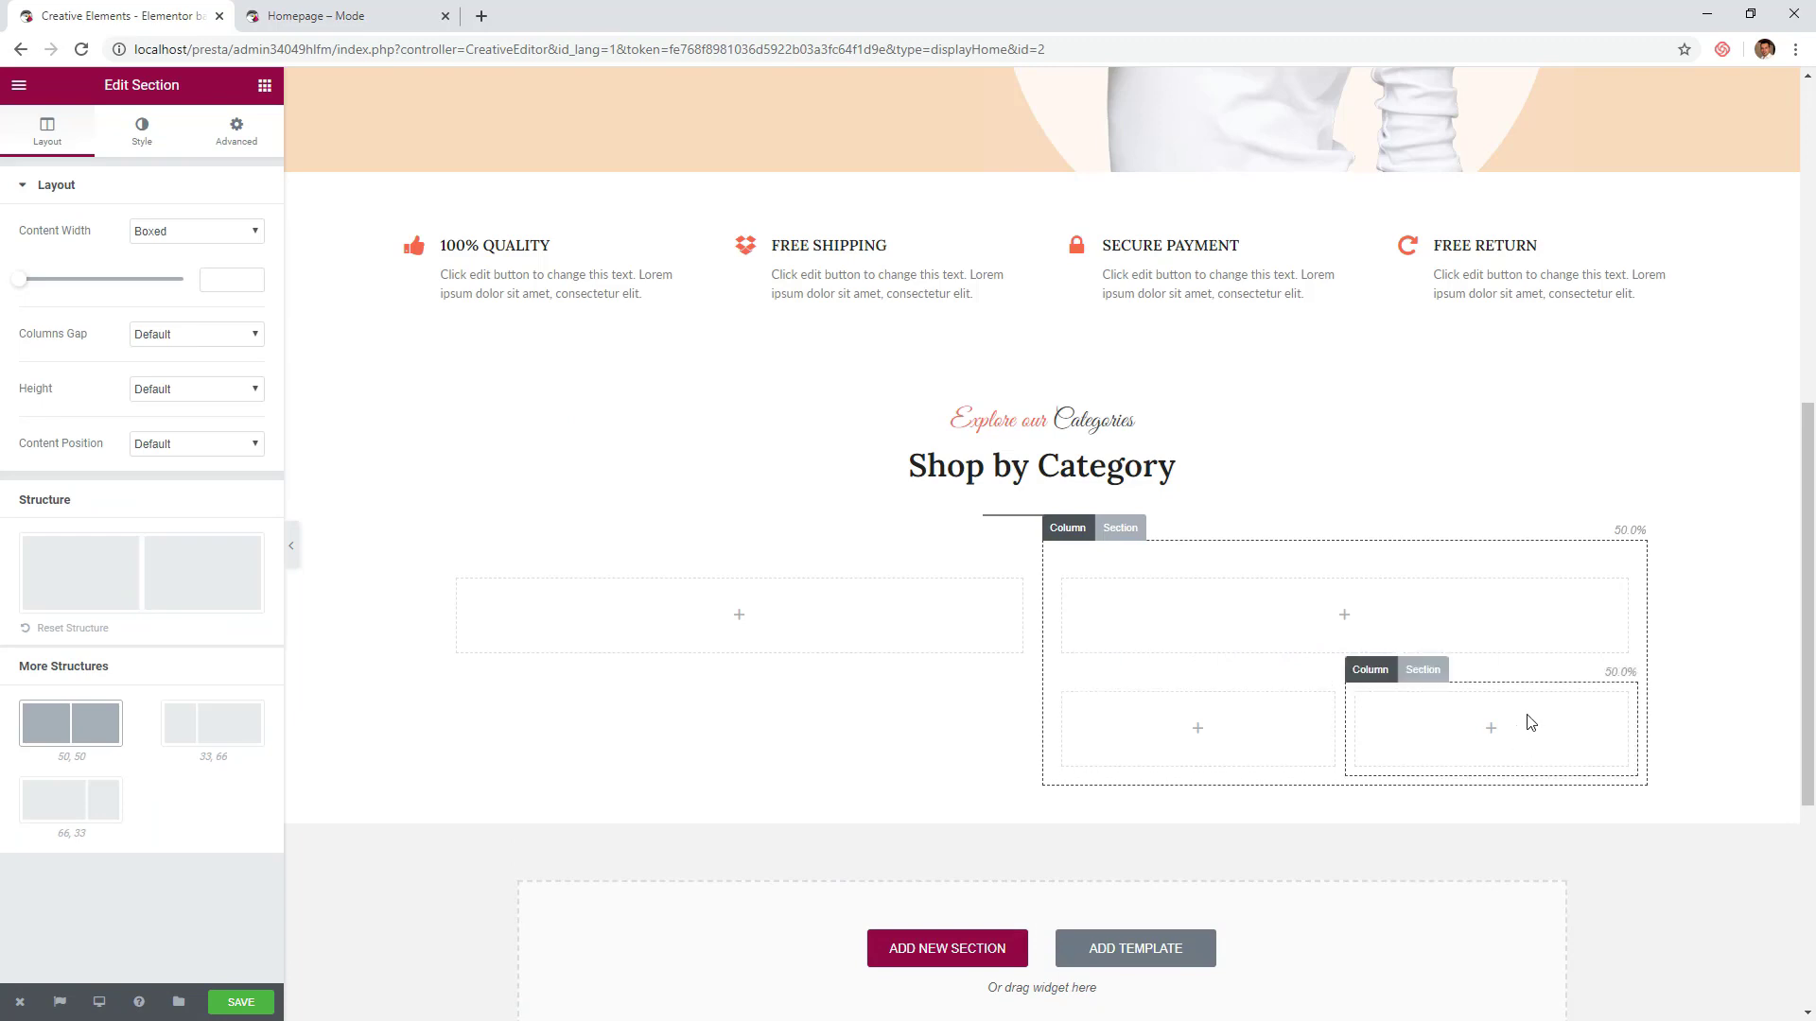
- Set the columns gap of the outer two-column section to No Gap
click(520, 528)
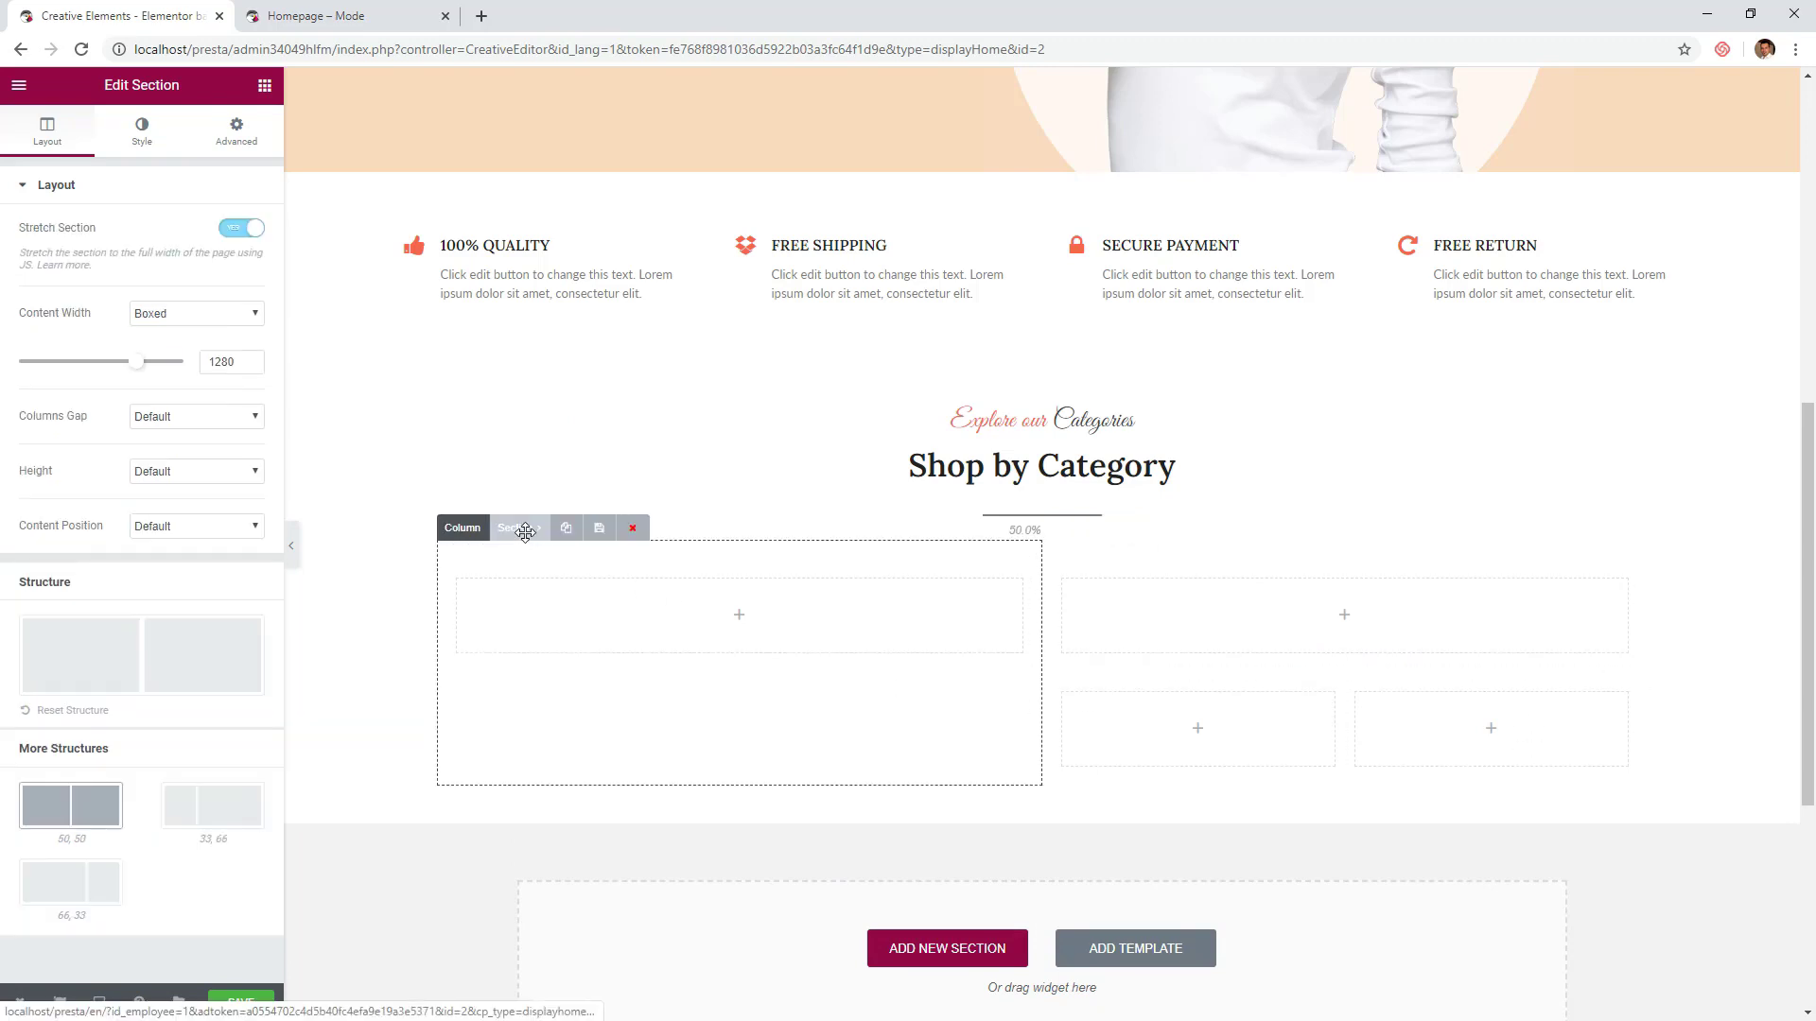
click(216, 418)
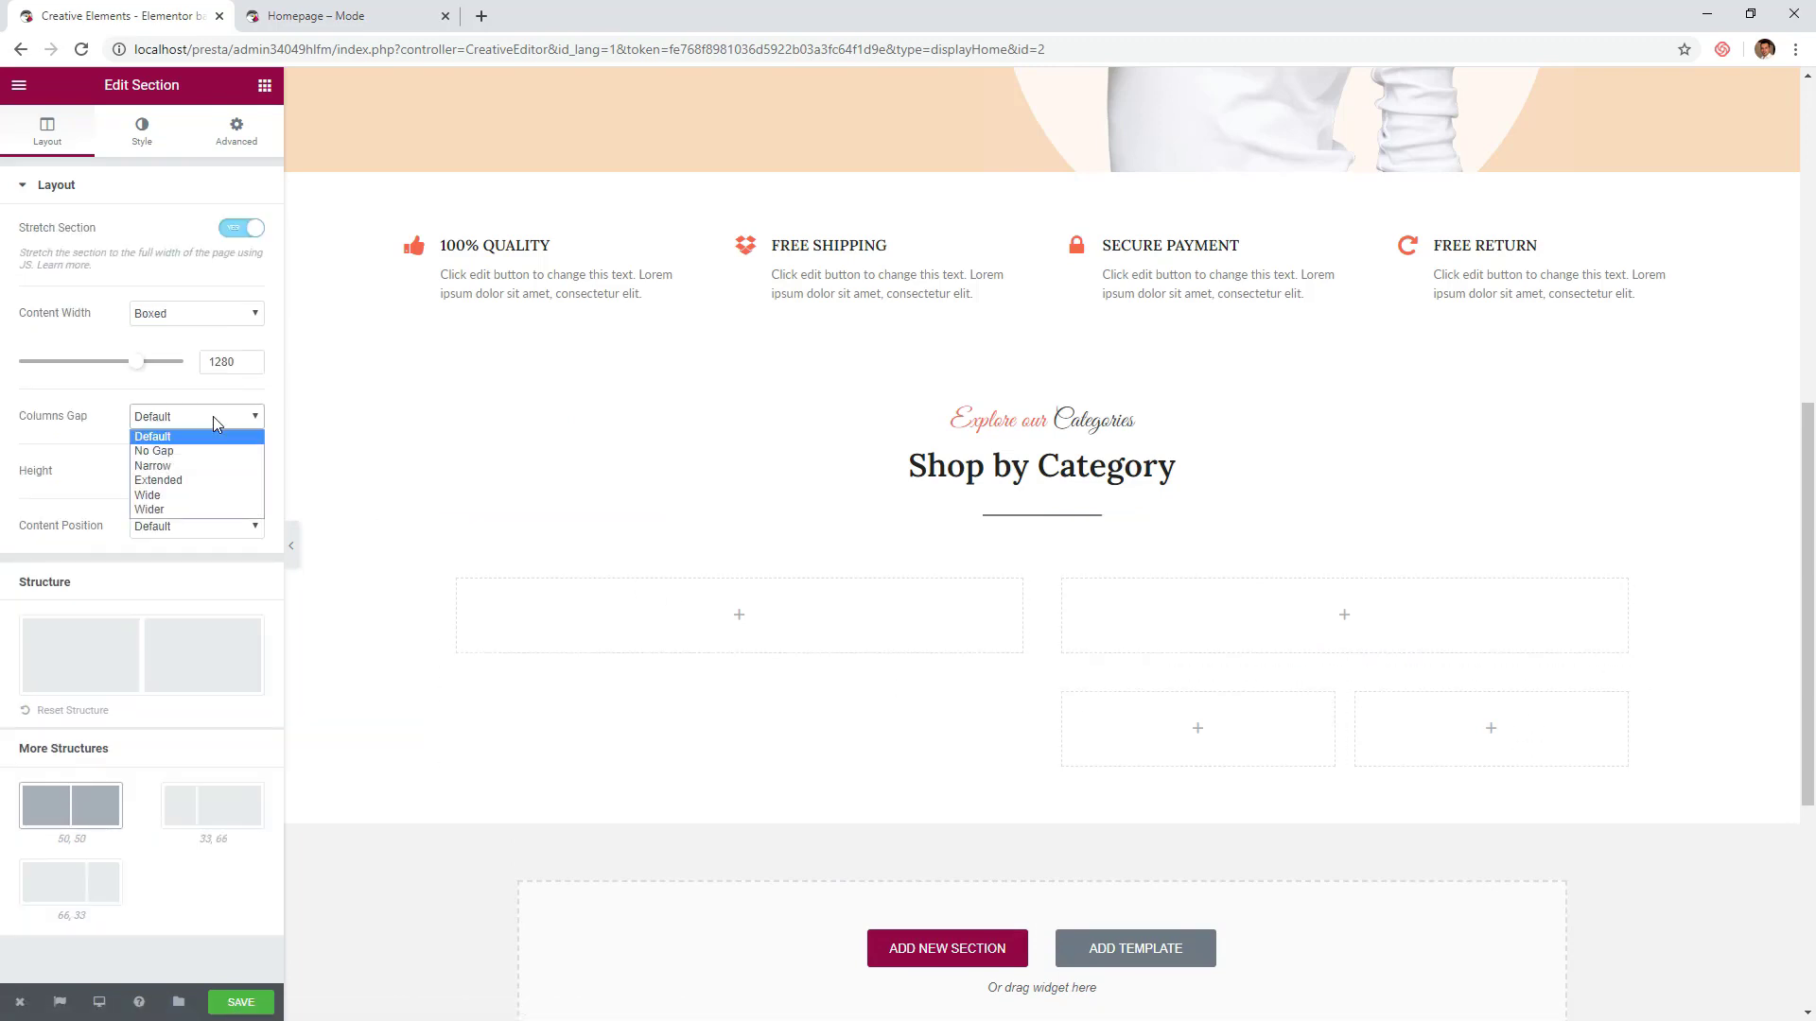
click(211, 451)
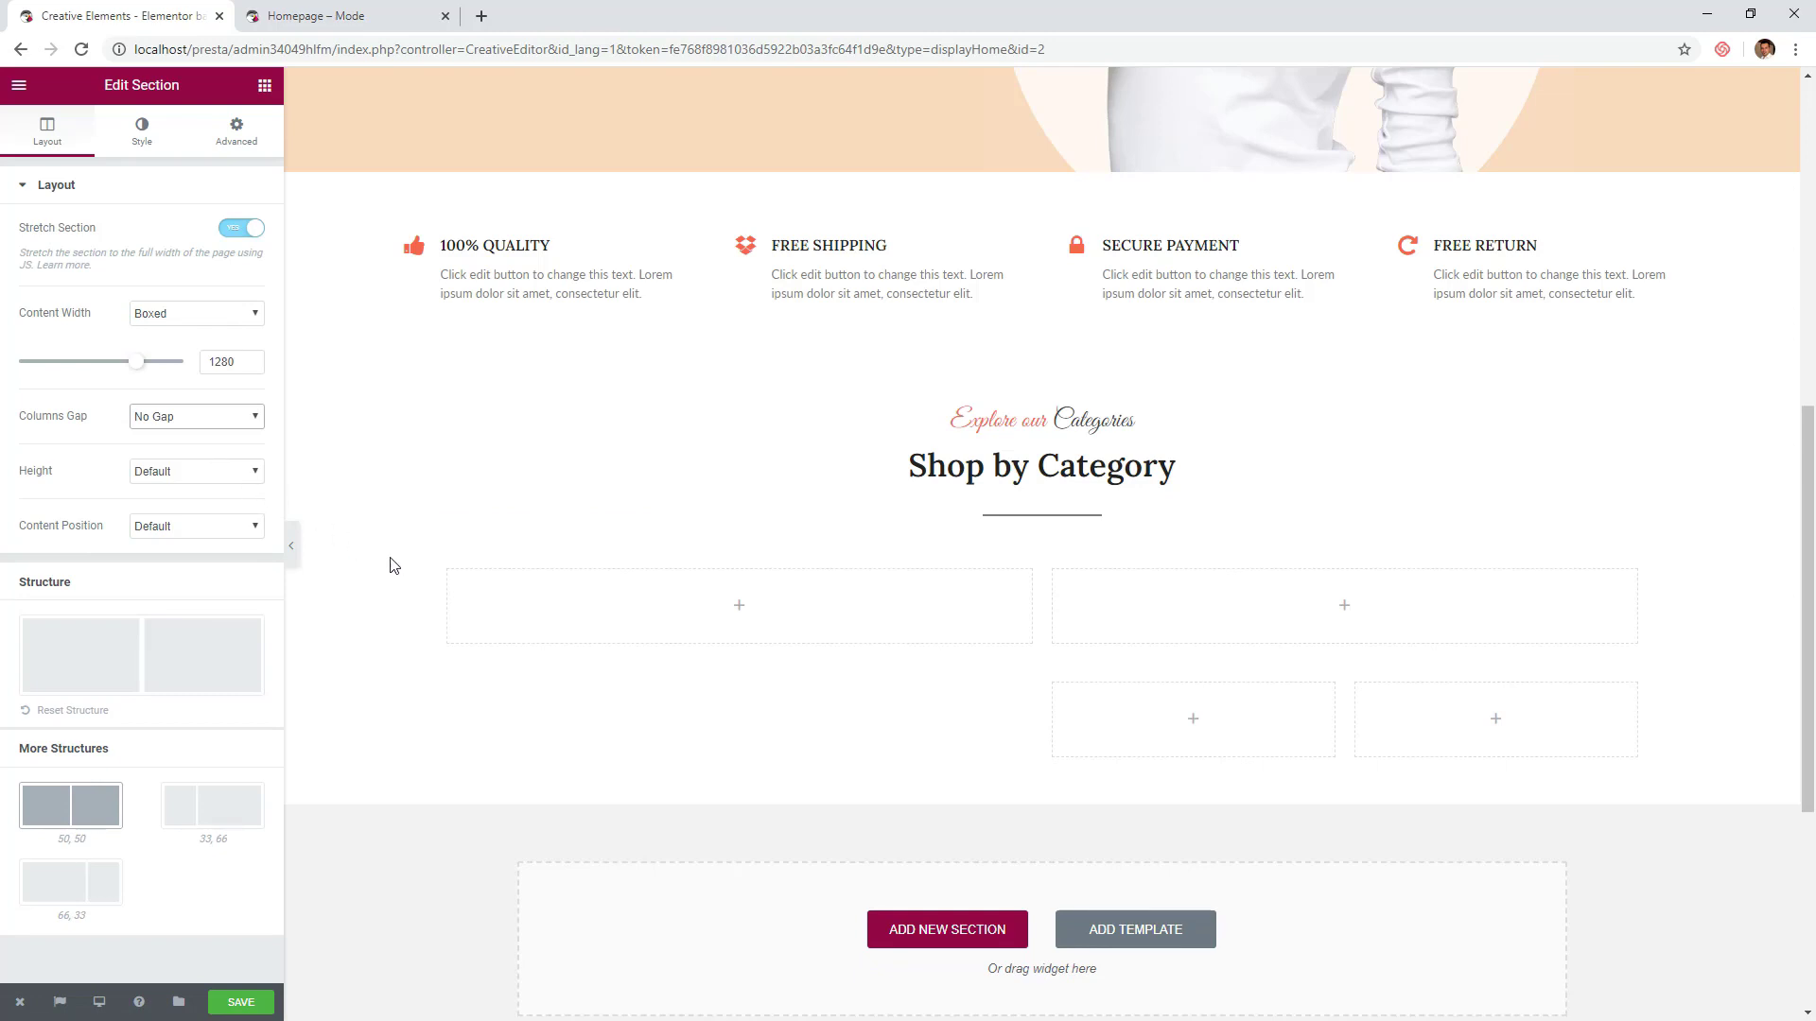
- Add a Call to Action widget to the inner section in the left column
click(265, 86)
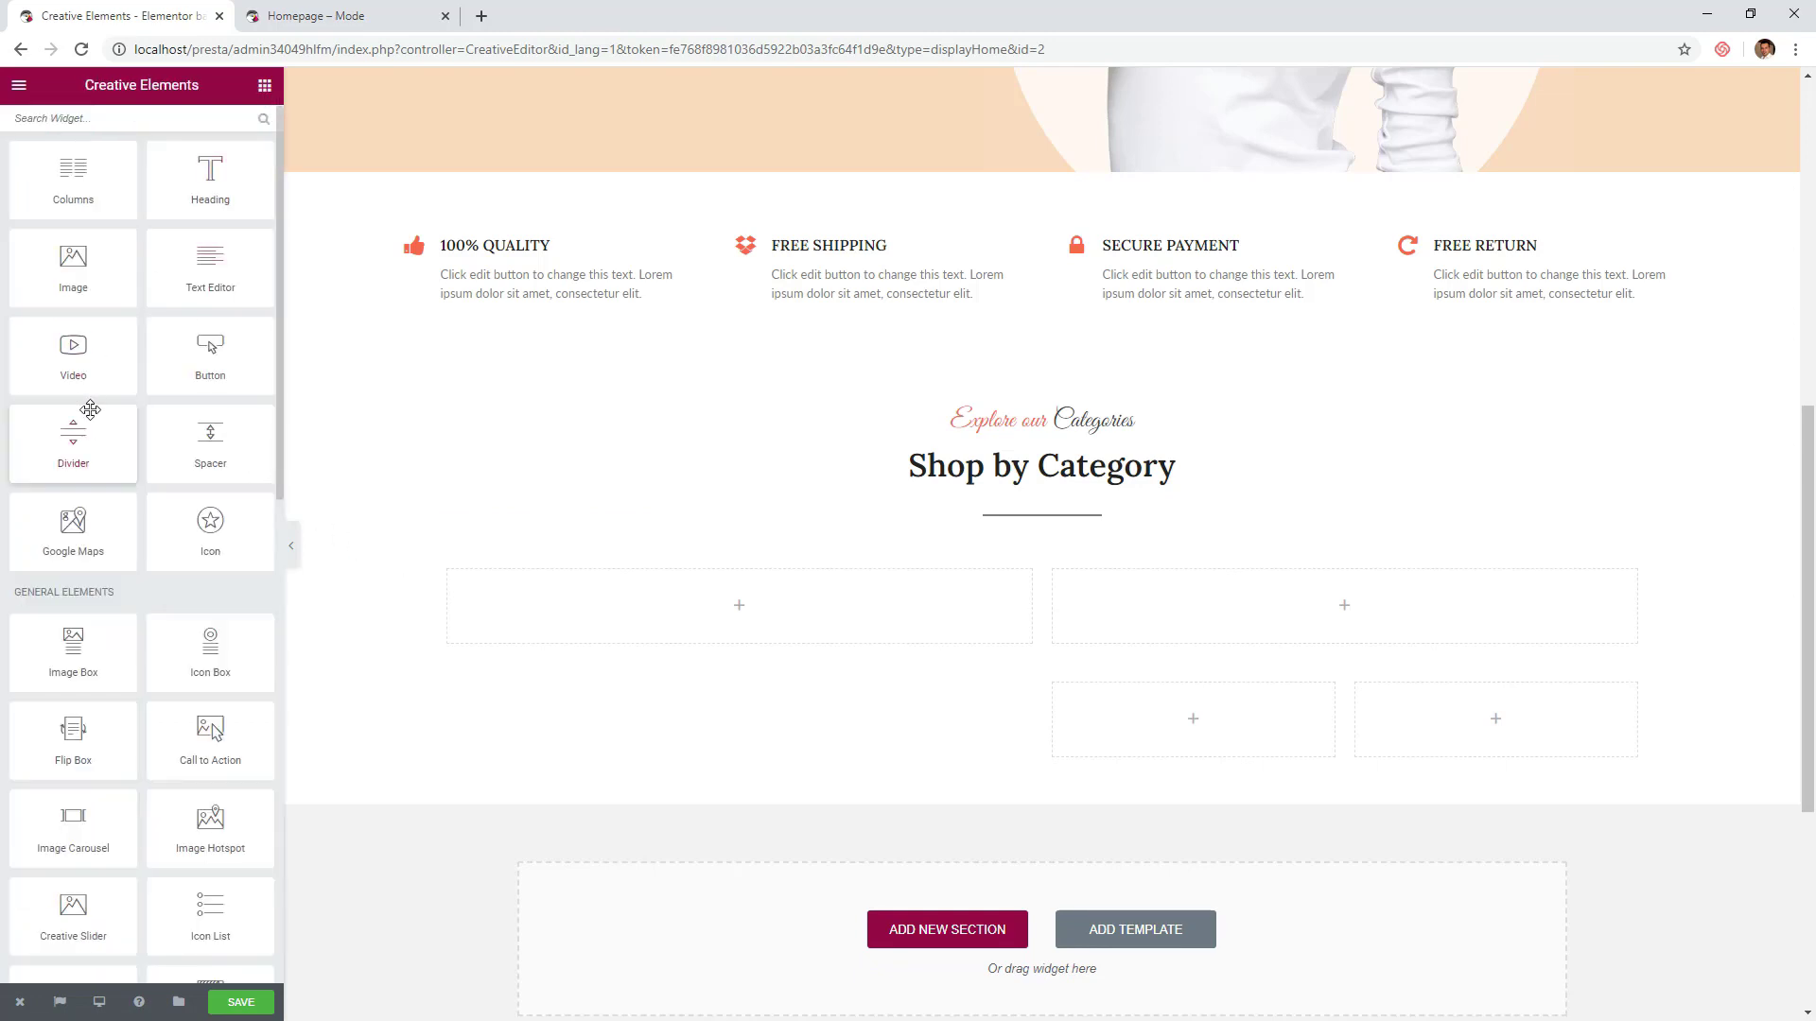
drag(210, 738, 708, 609)
scroll(689, 356, down, 2)
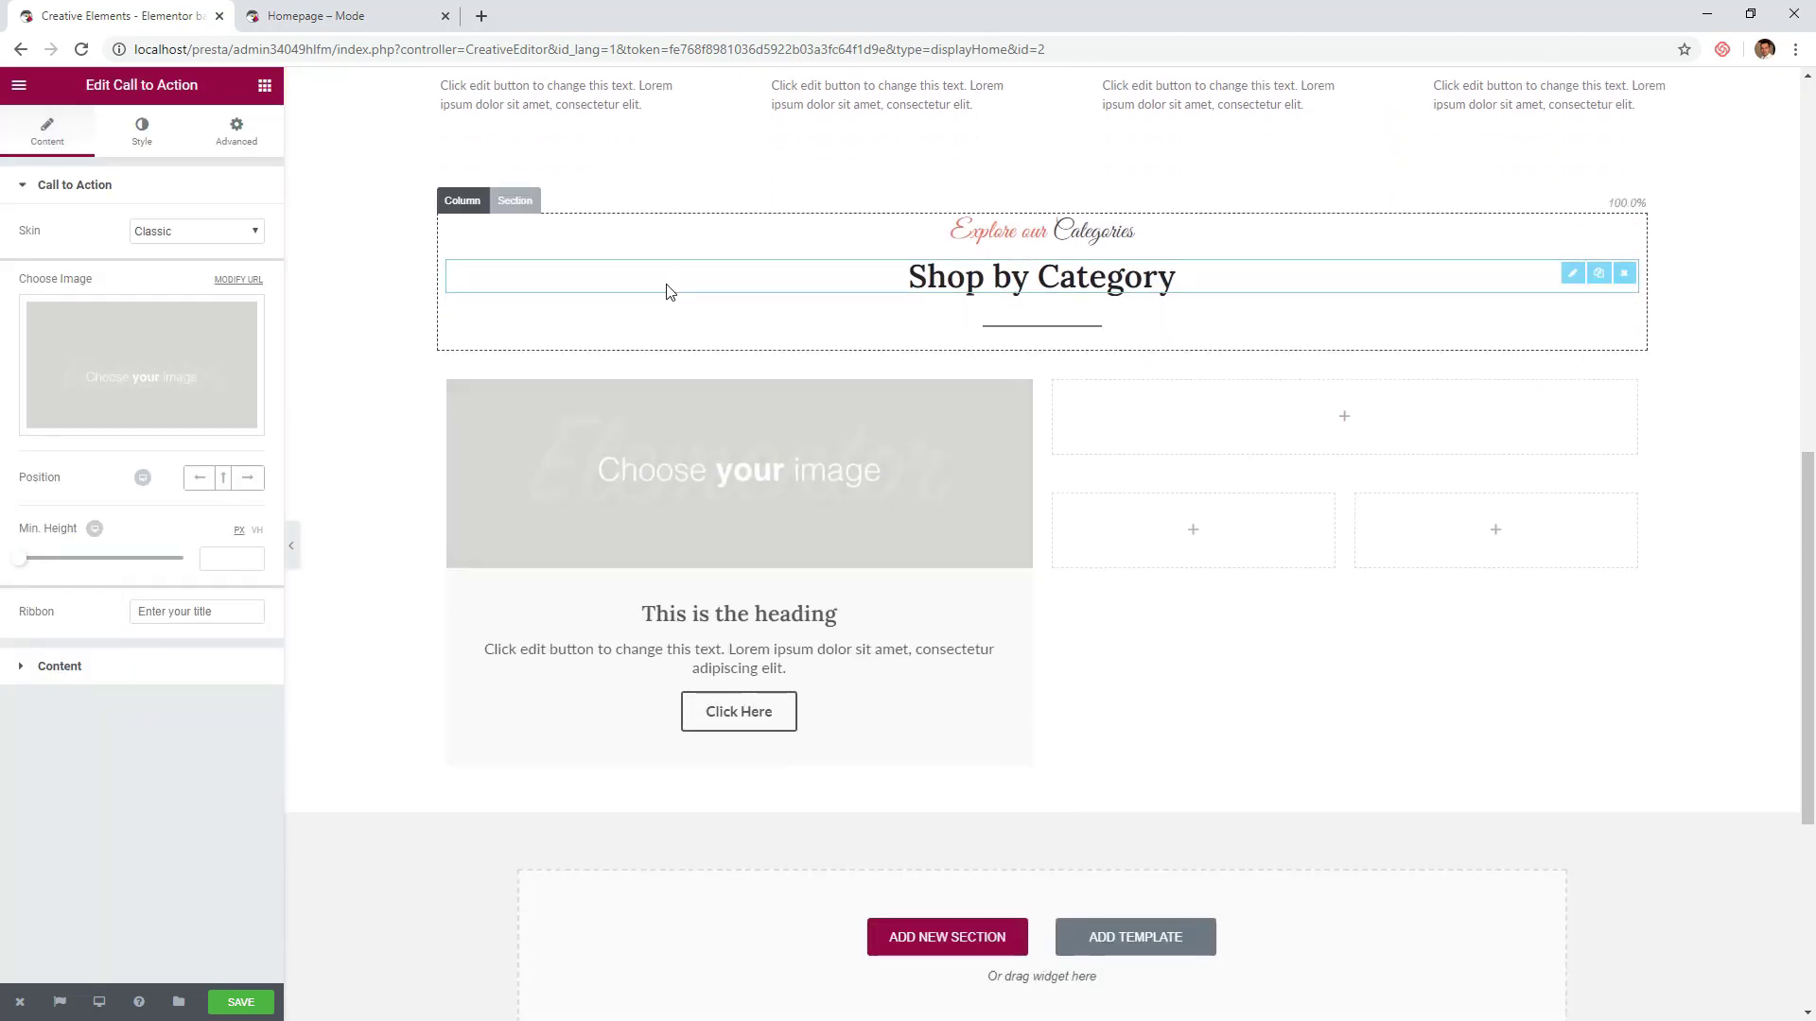
- Set the Call to Action's image to "feeling-hot" from the mode folder and its skin to Cover
click(156, 341)
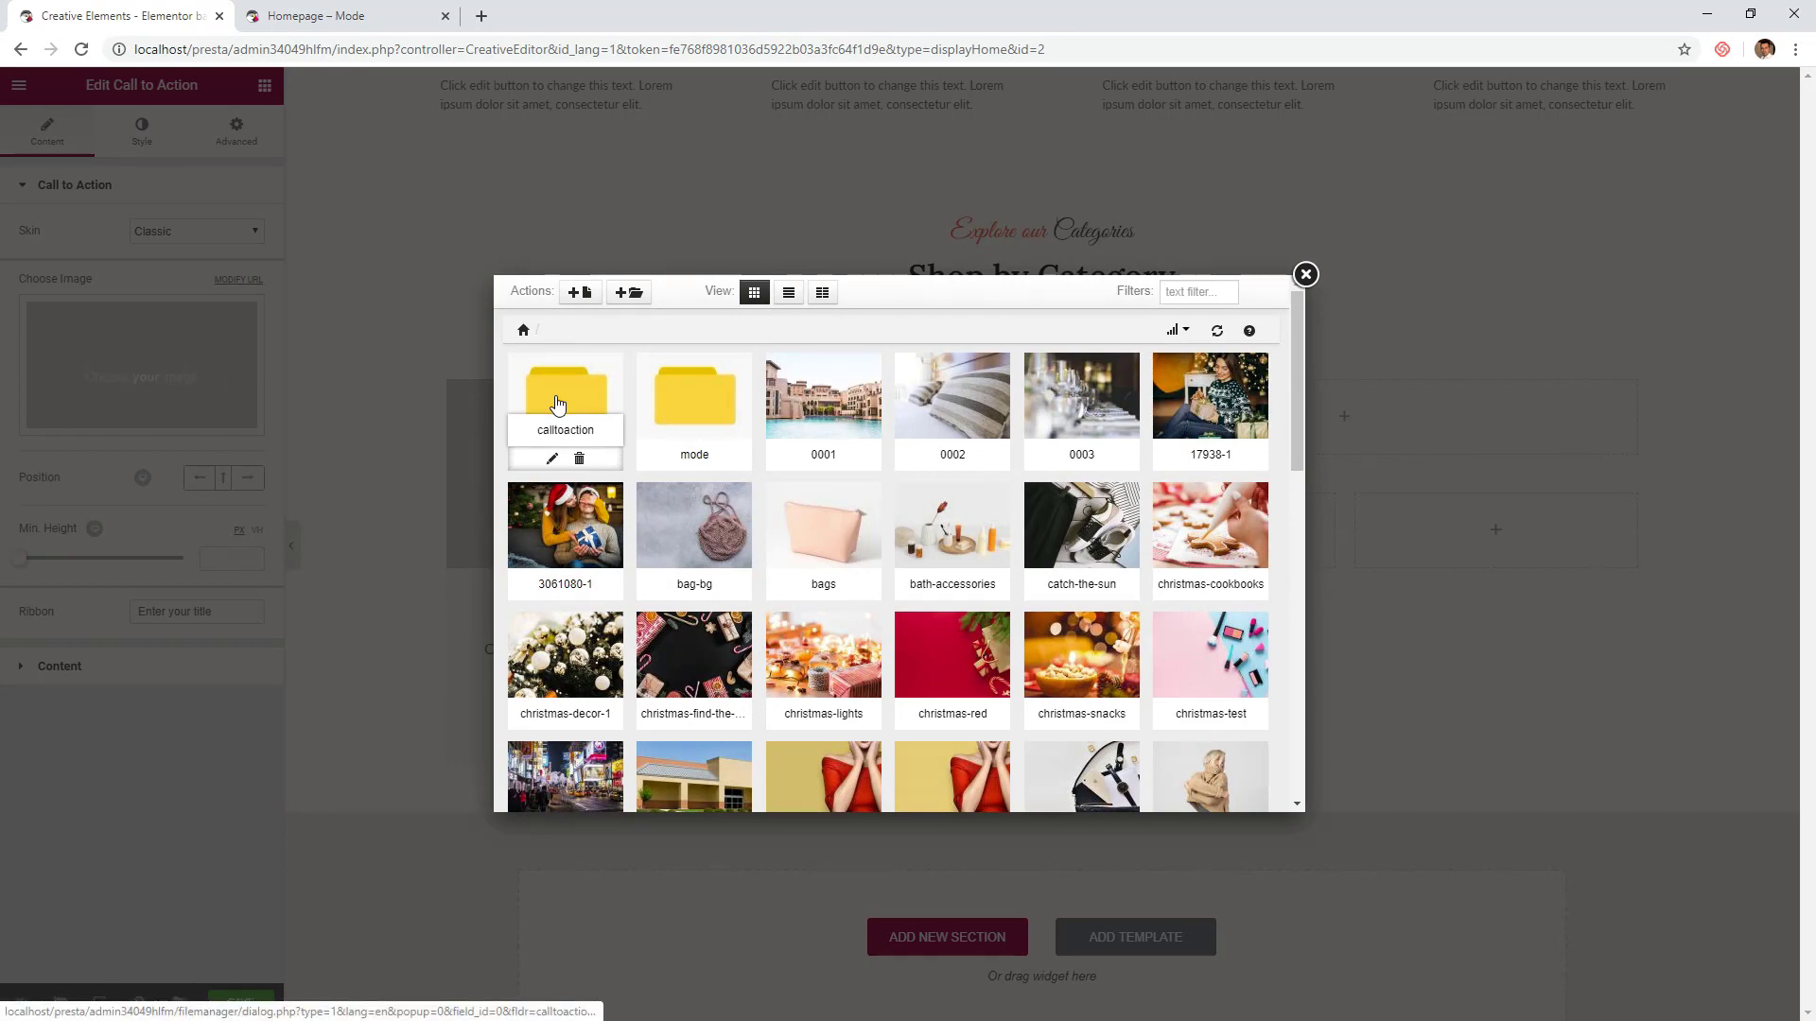
click(664, 390)
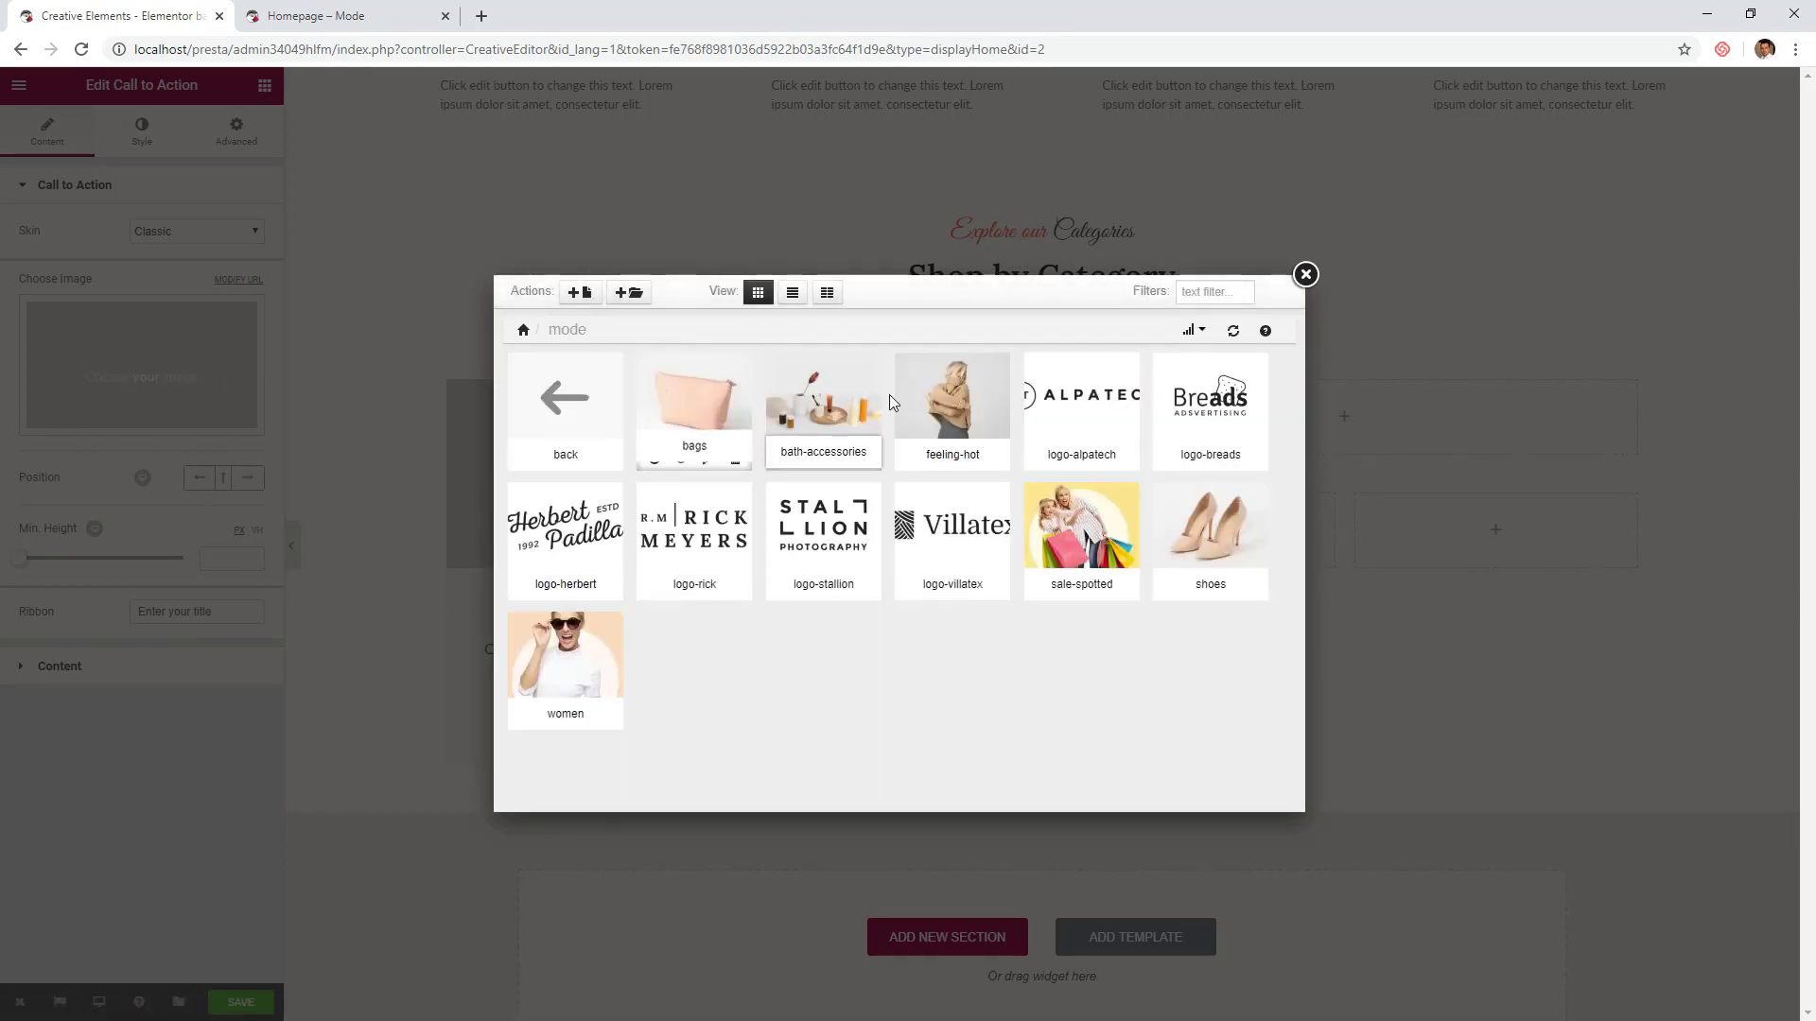
click(947, 407)
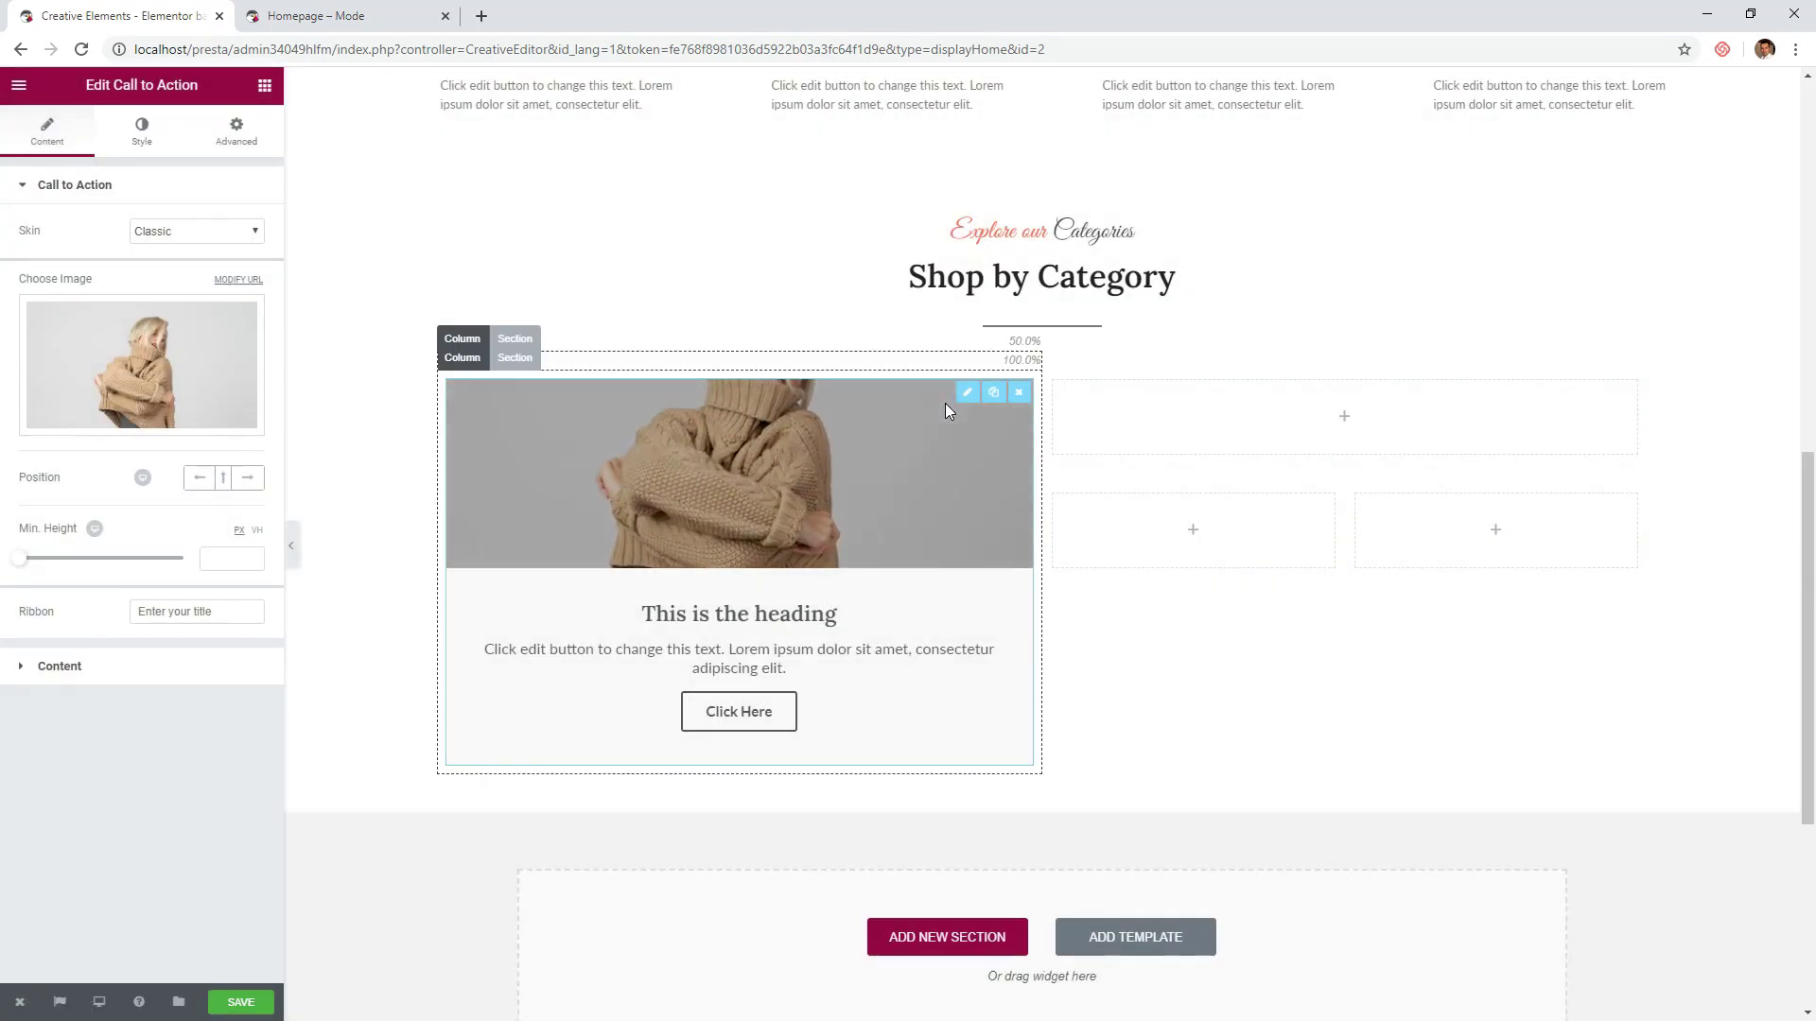
click(198, 231)
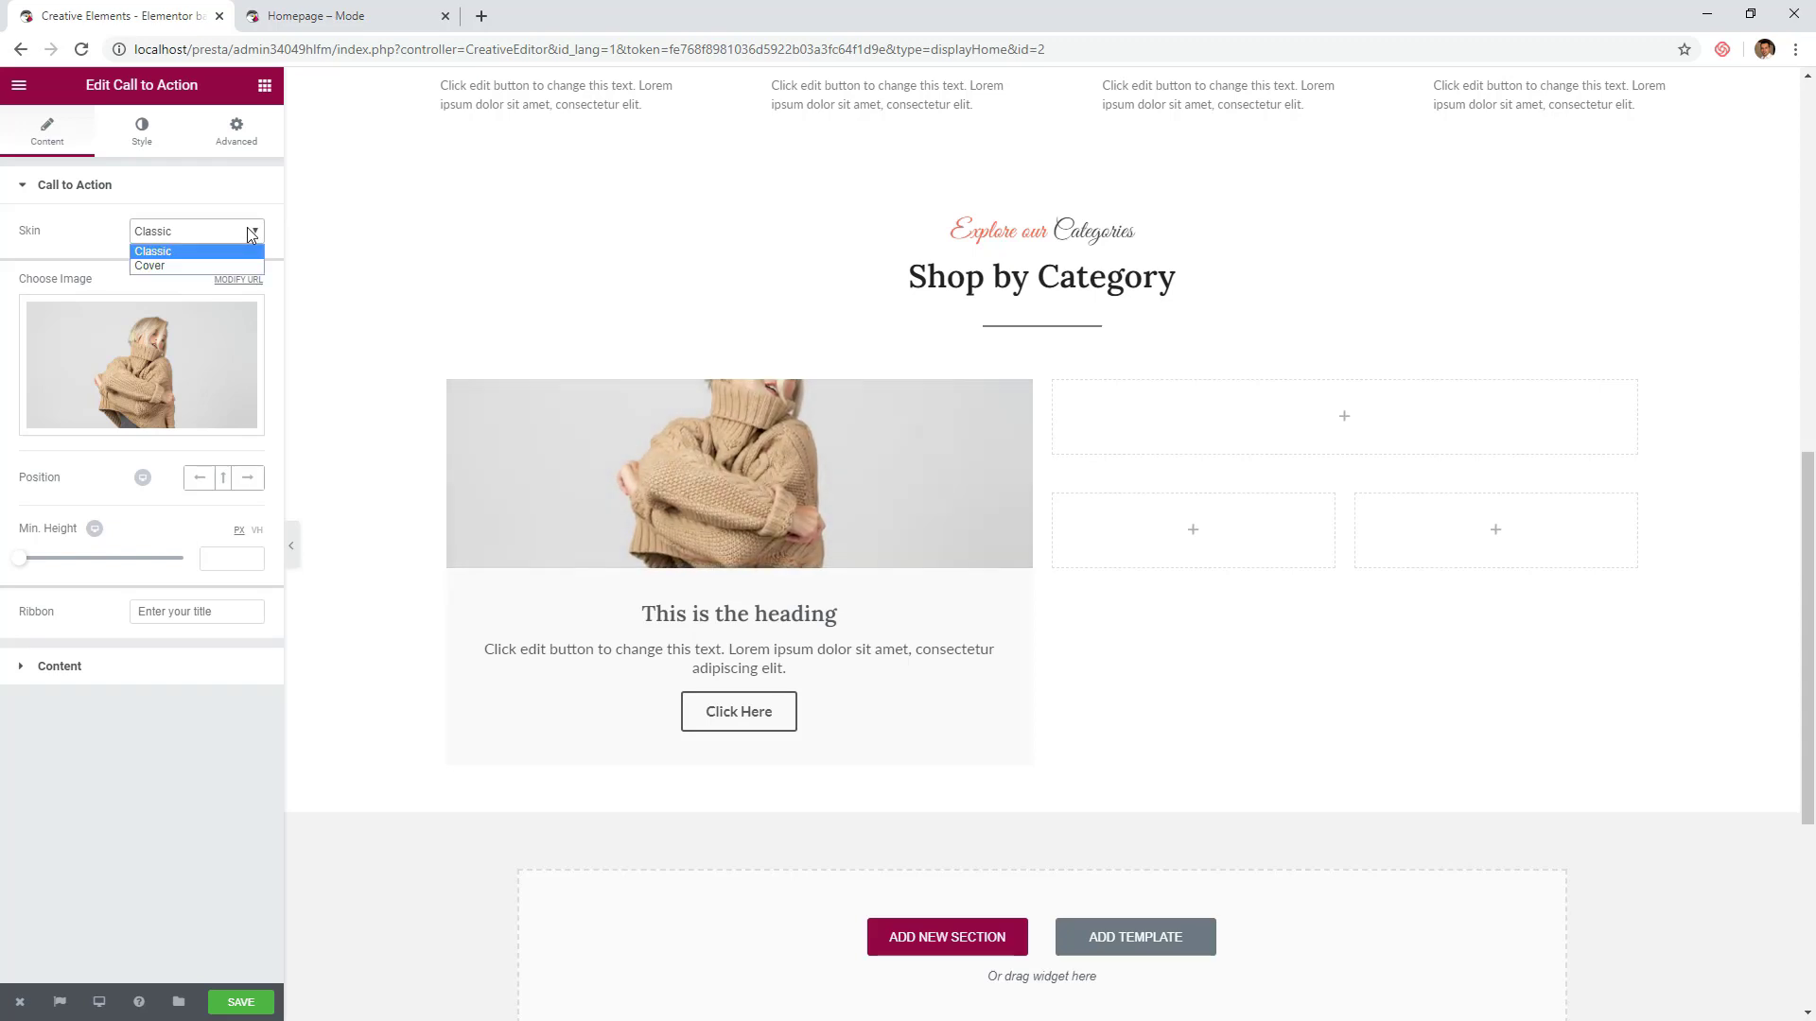
click(195, 265)
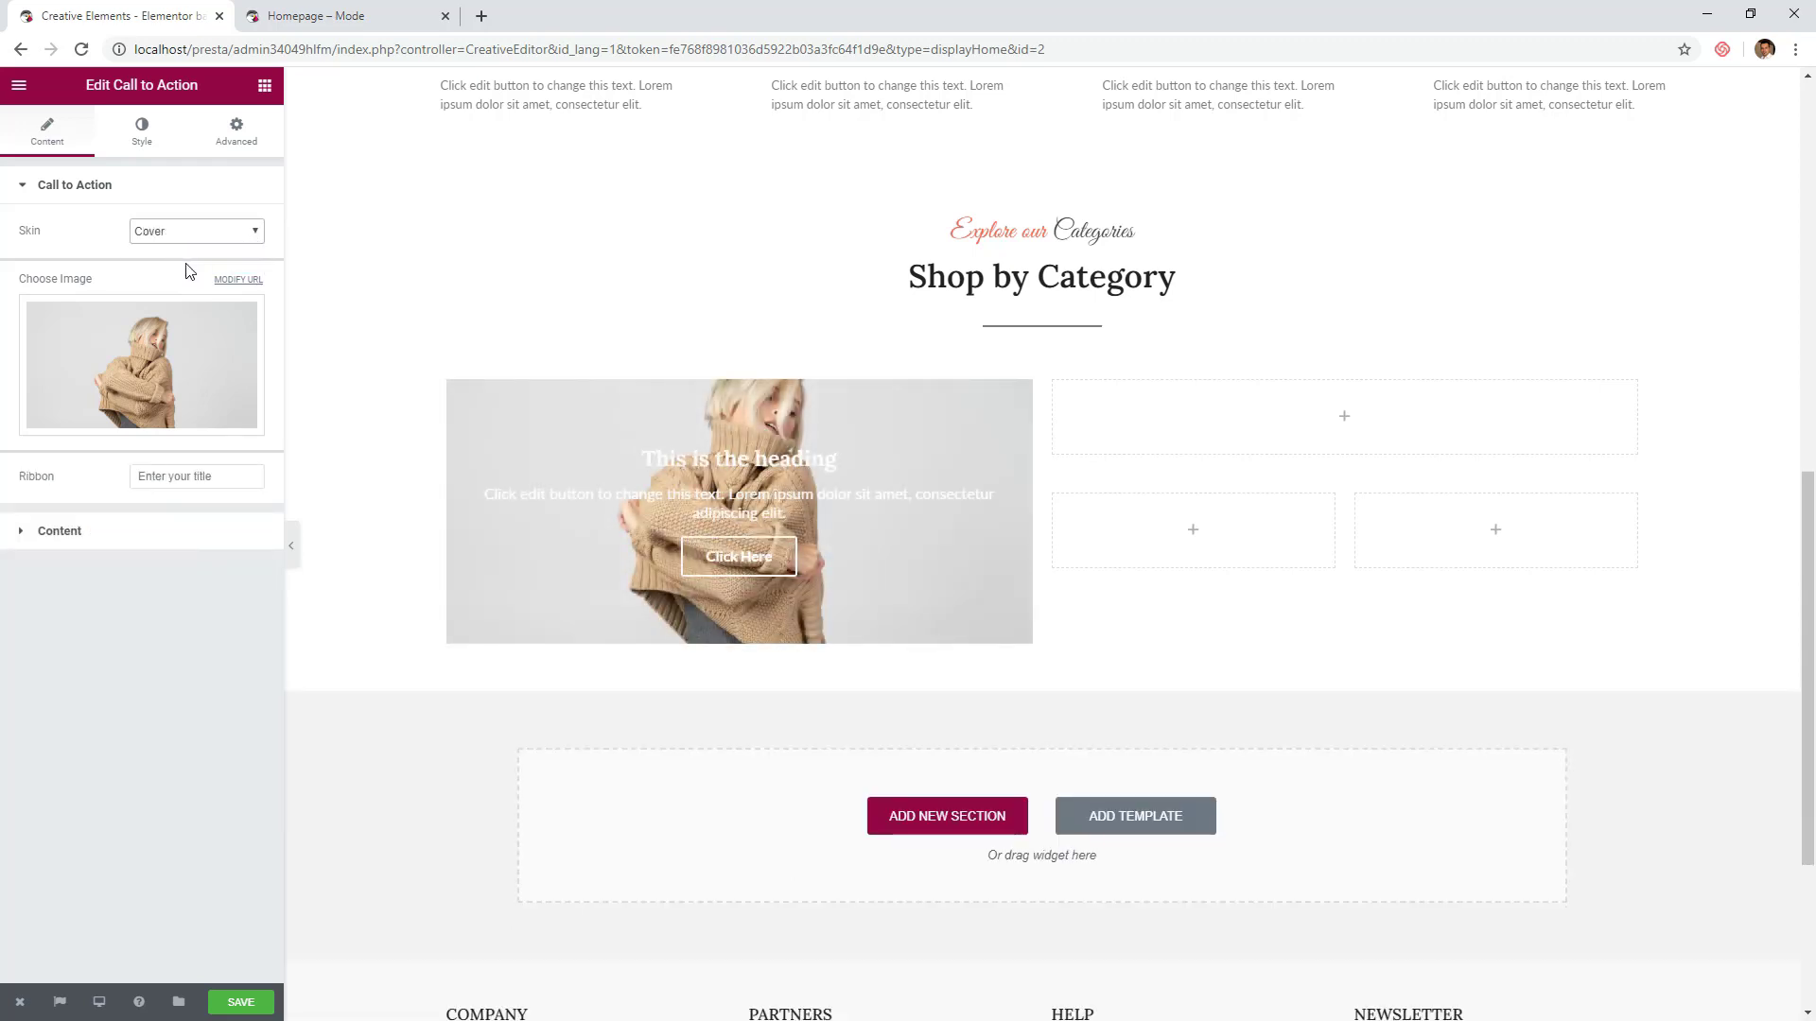
- Clear the Call to Action's title and description and set its button text to "Sweatshirts"
click(149, 530)
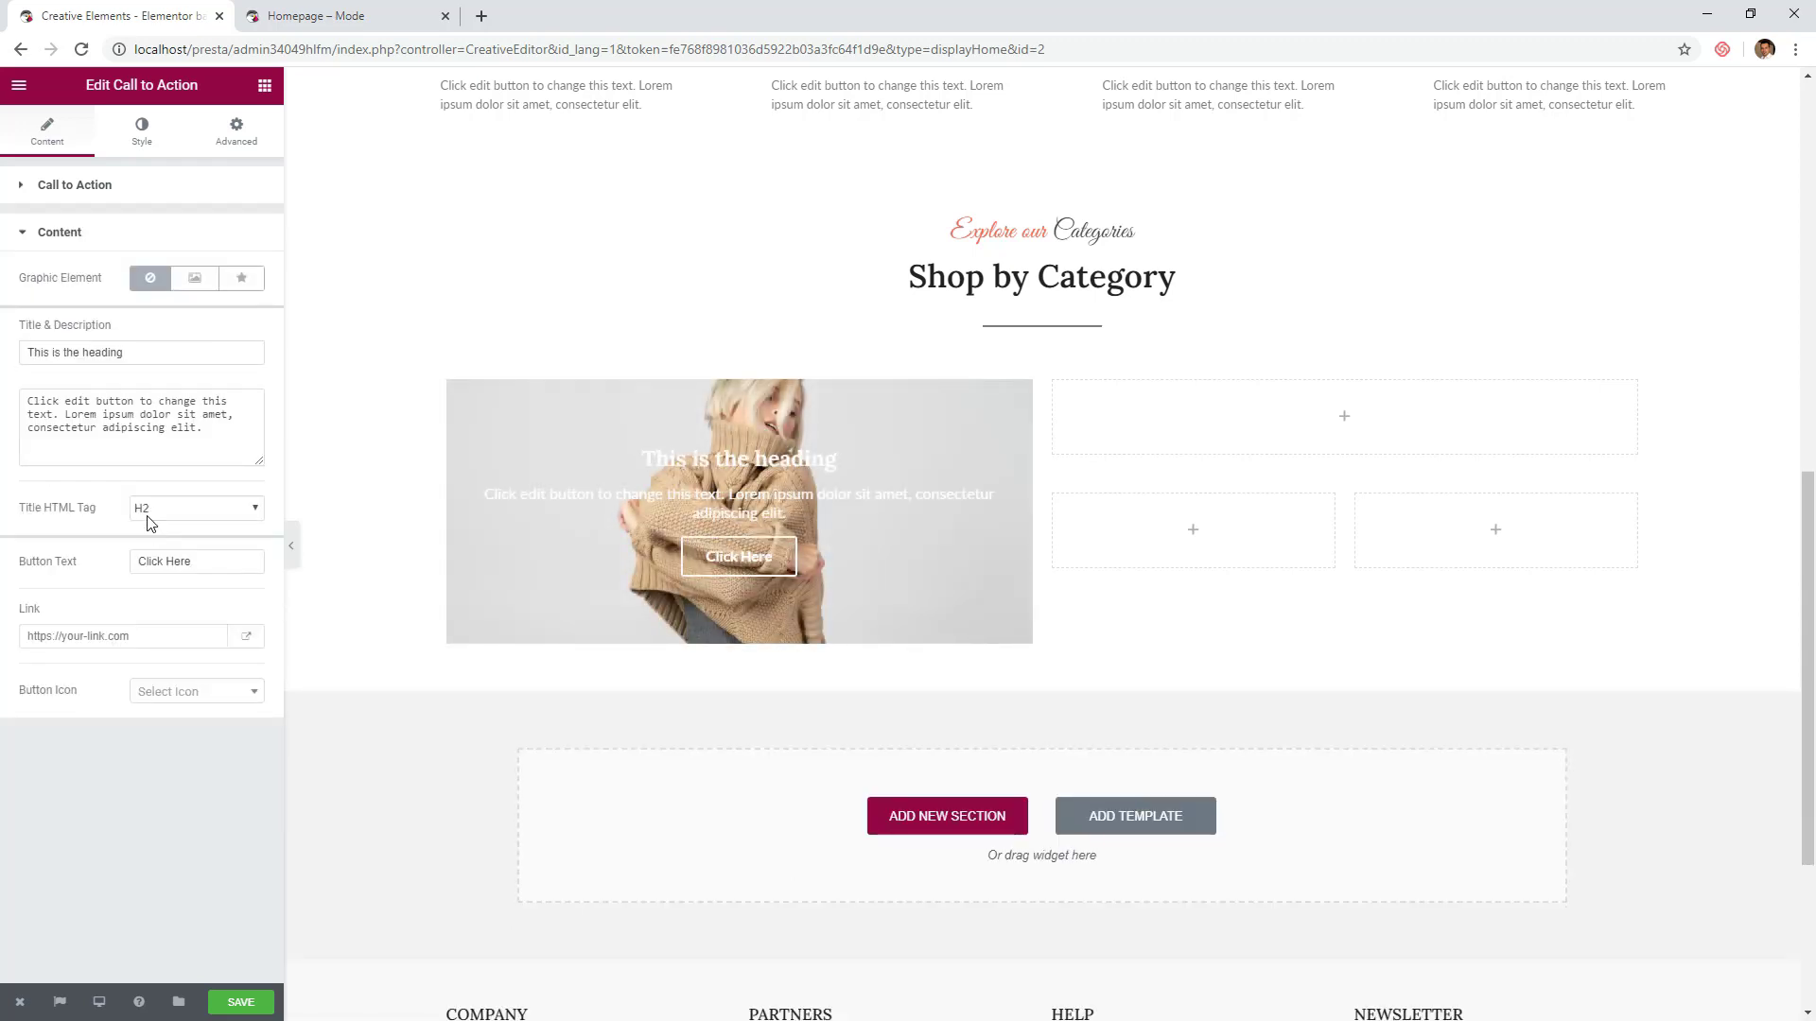
triple_click(163, 352)
key(BackSpace)
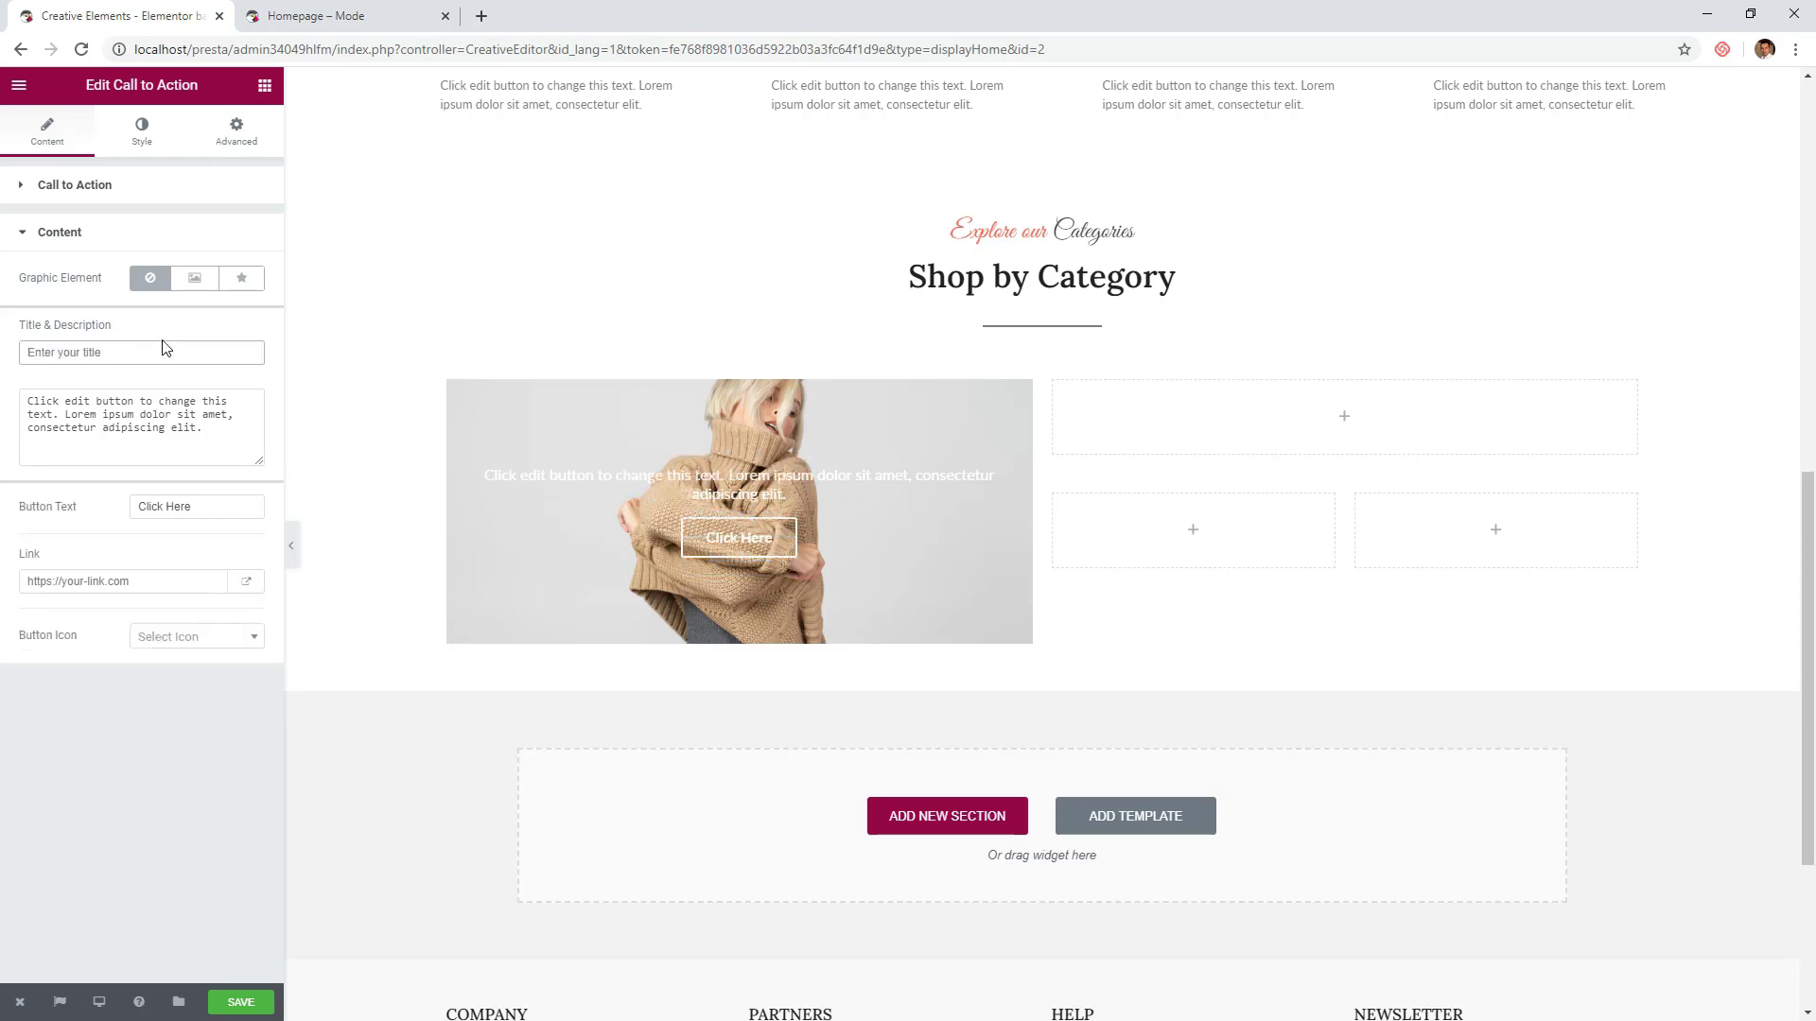
triple_click(202, 430)
key(BackSpace)
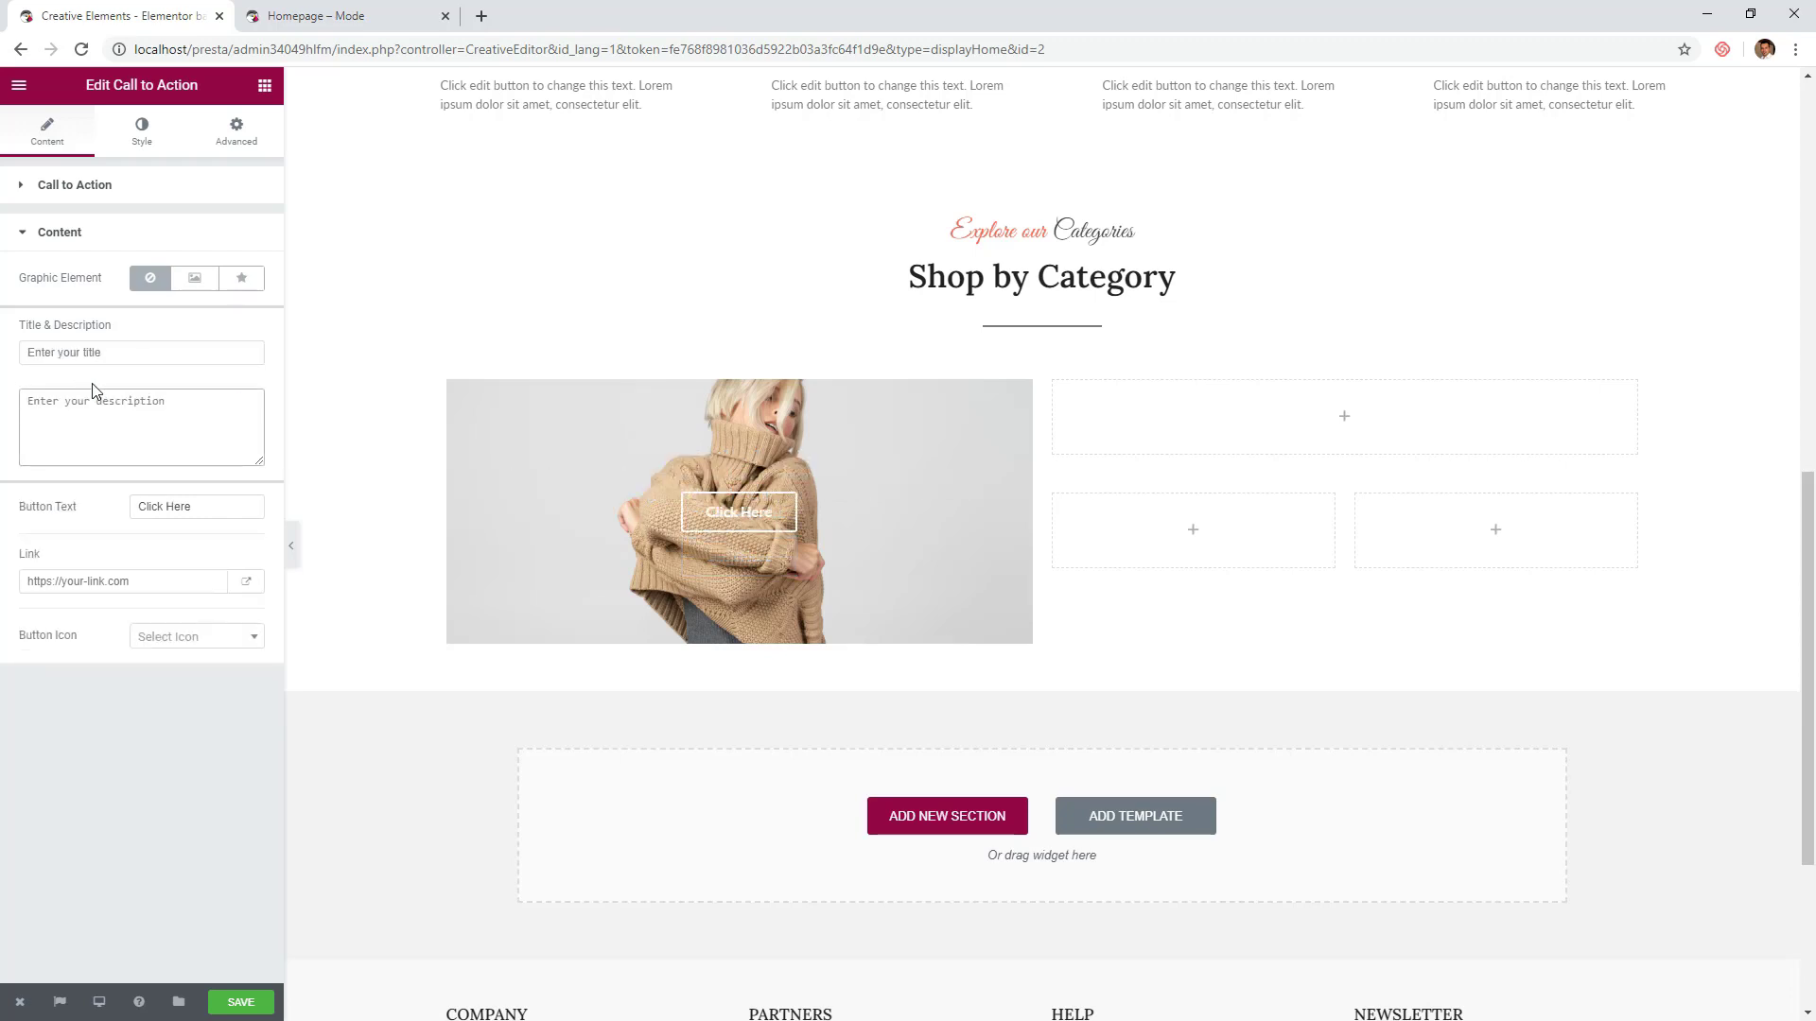
click(207, 507)
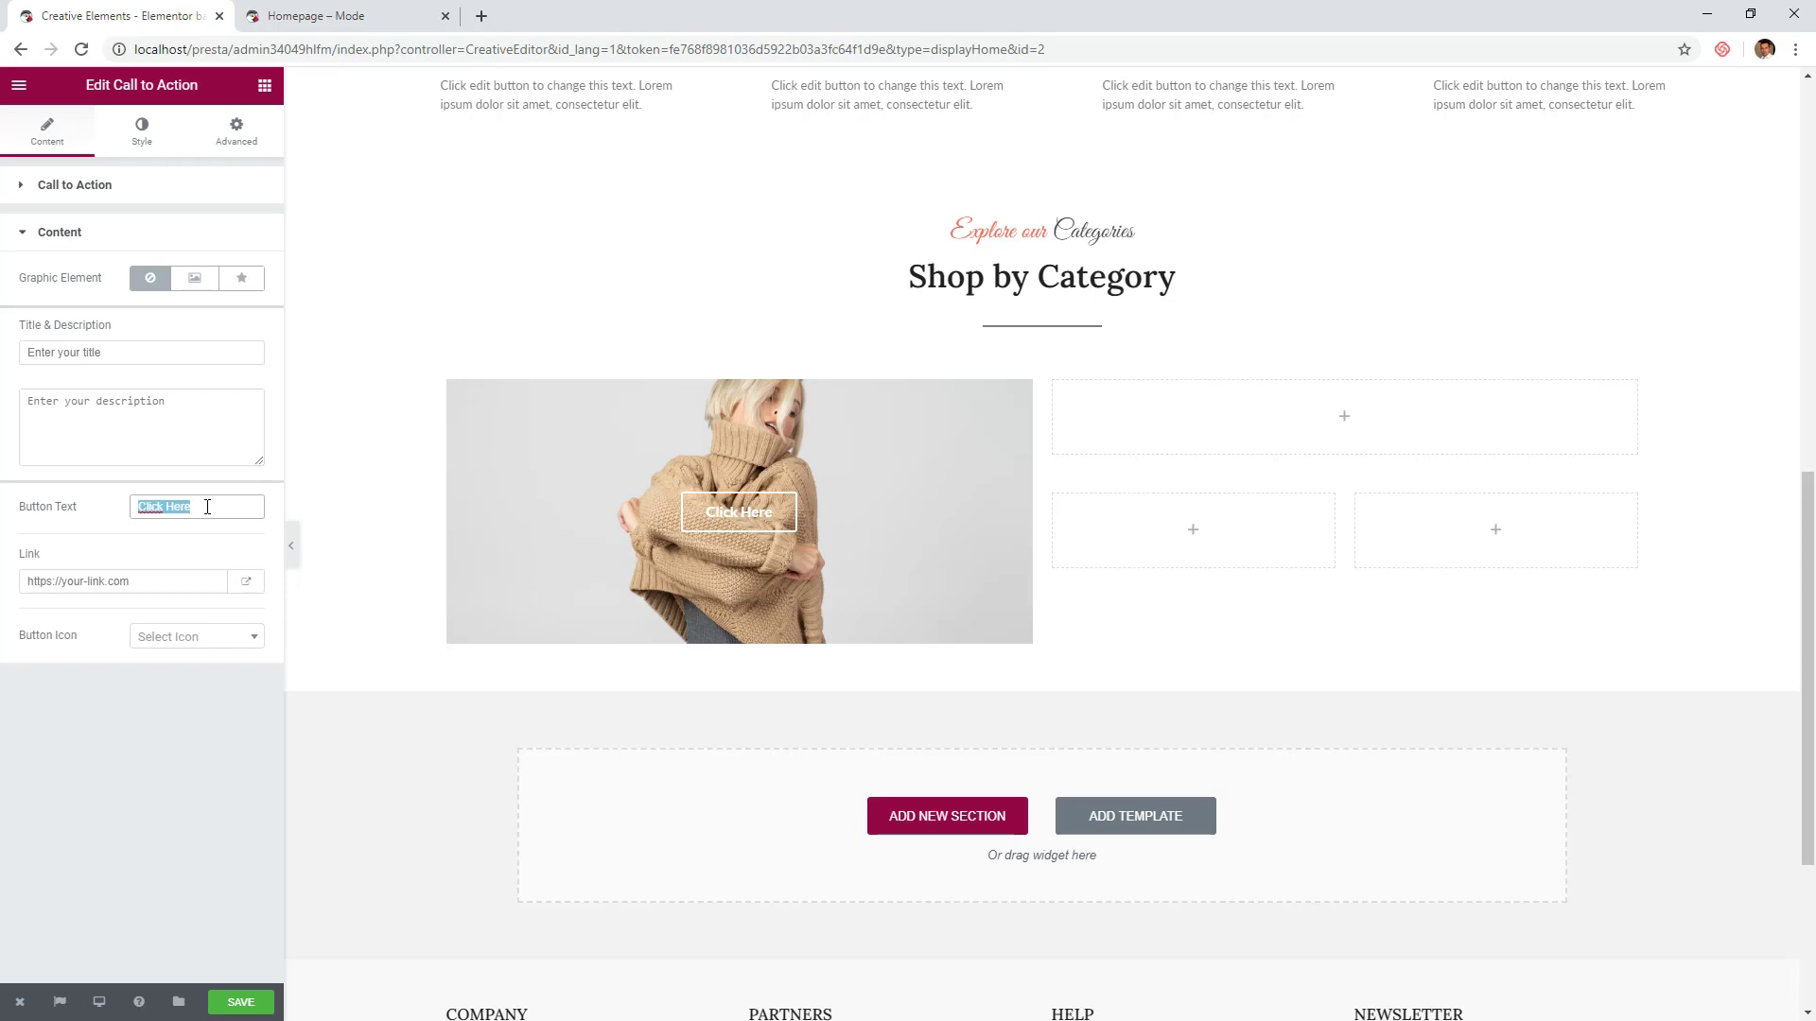
text(Sweatshirts)
- Set the minimum height of the Call to Action box to 580 px
click(142, 137)
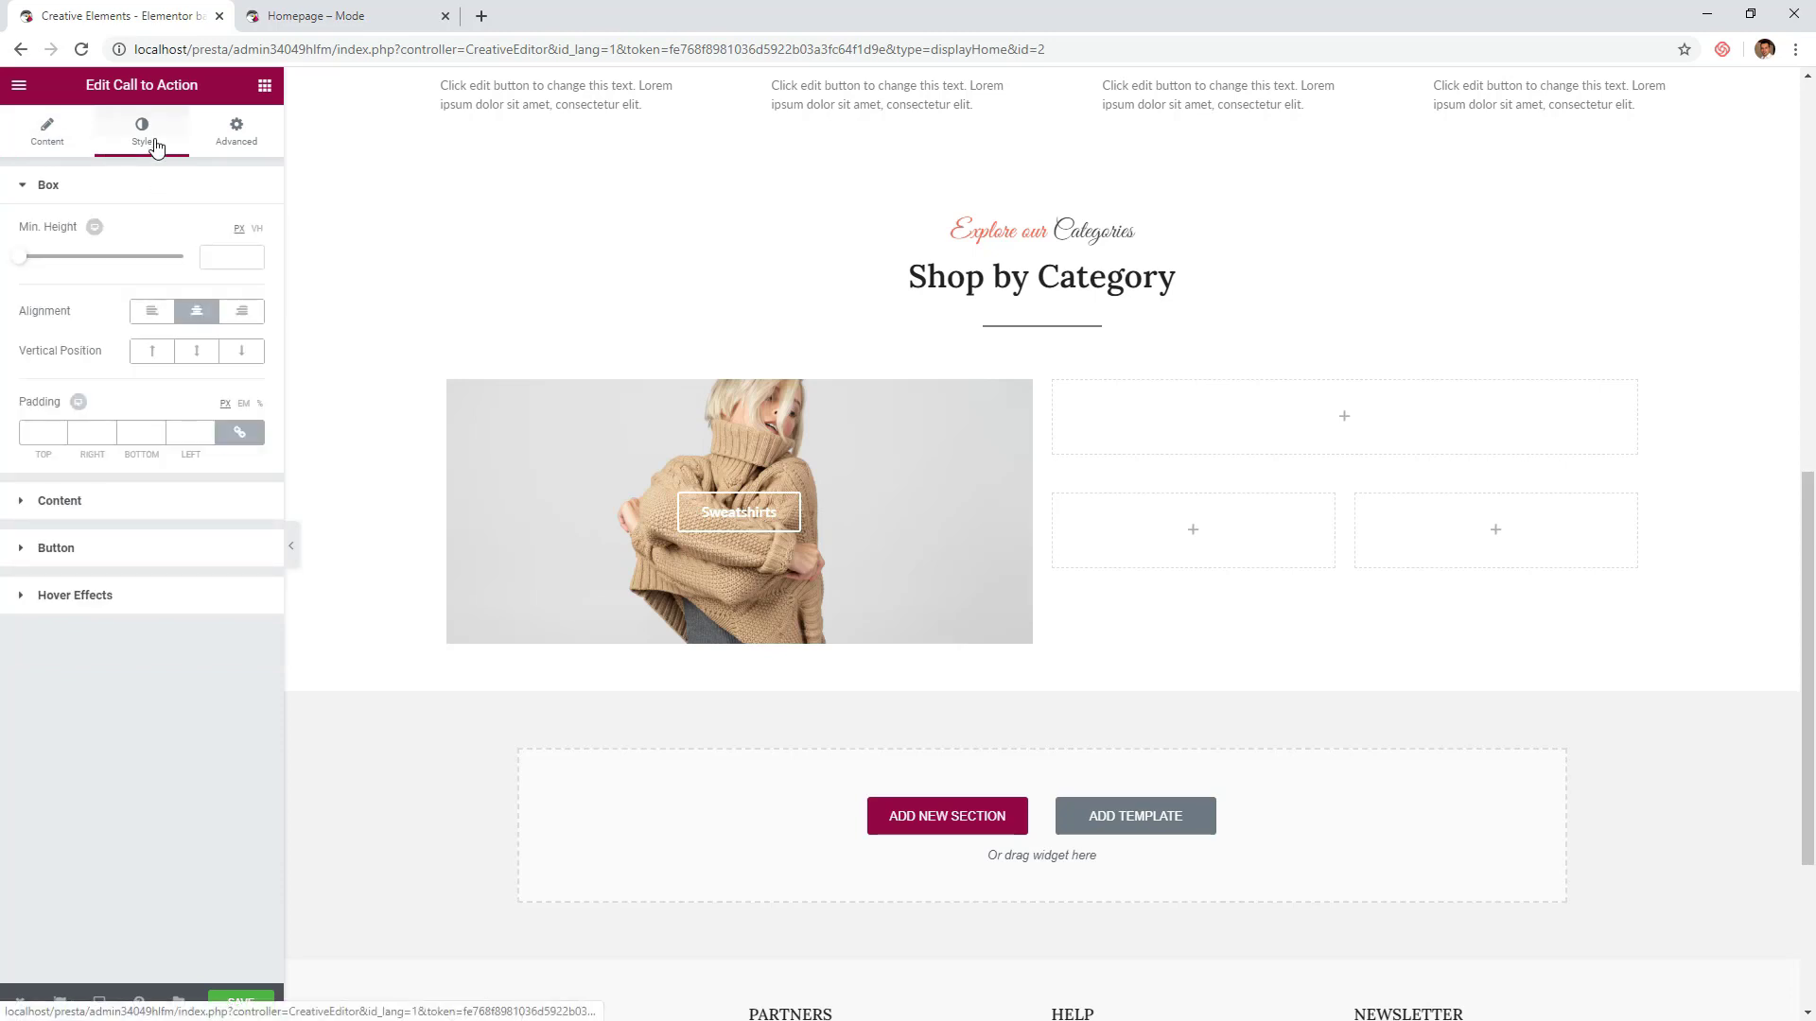
click(224, 252)
text(580)
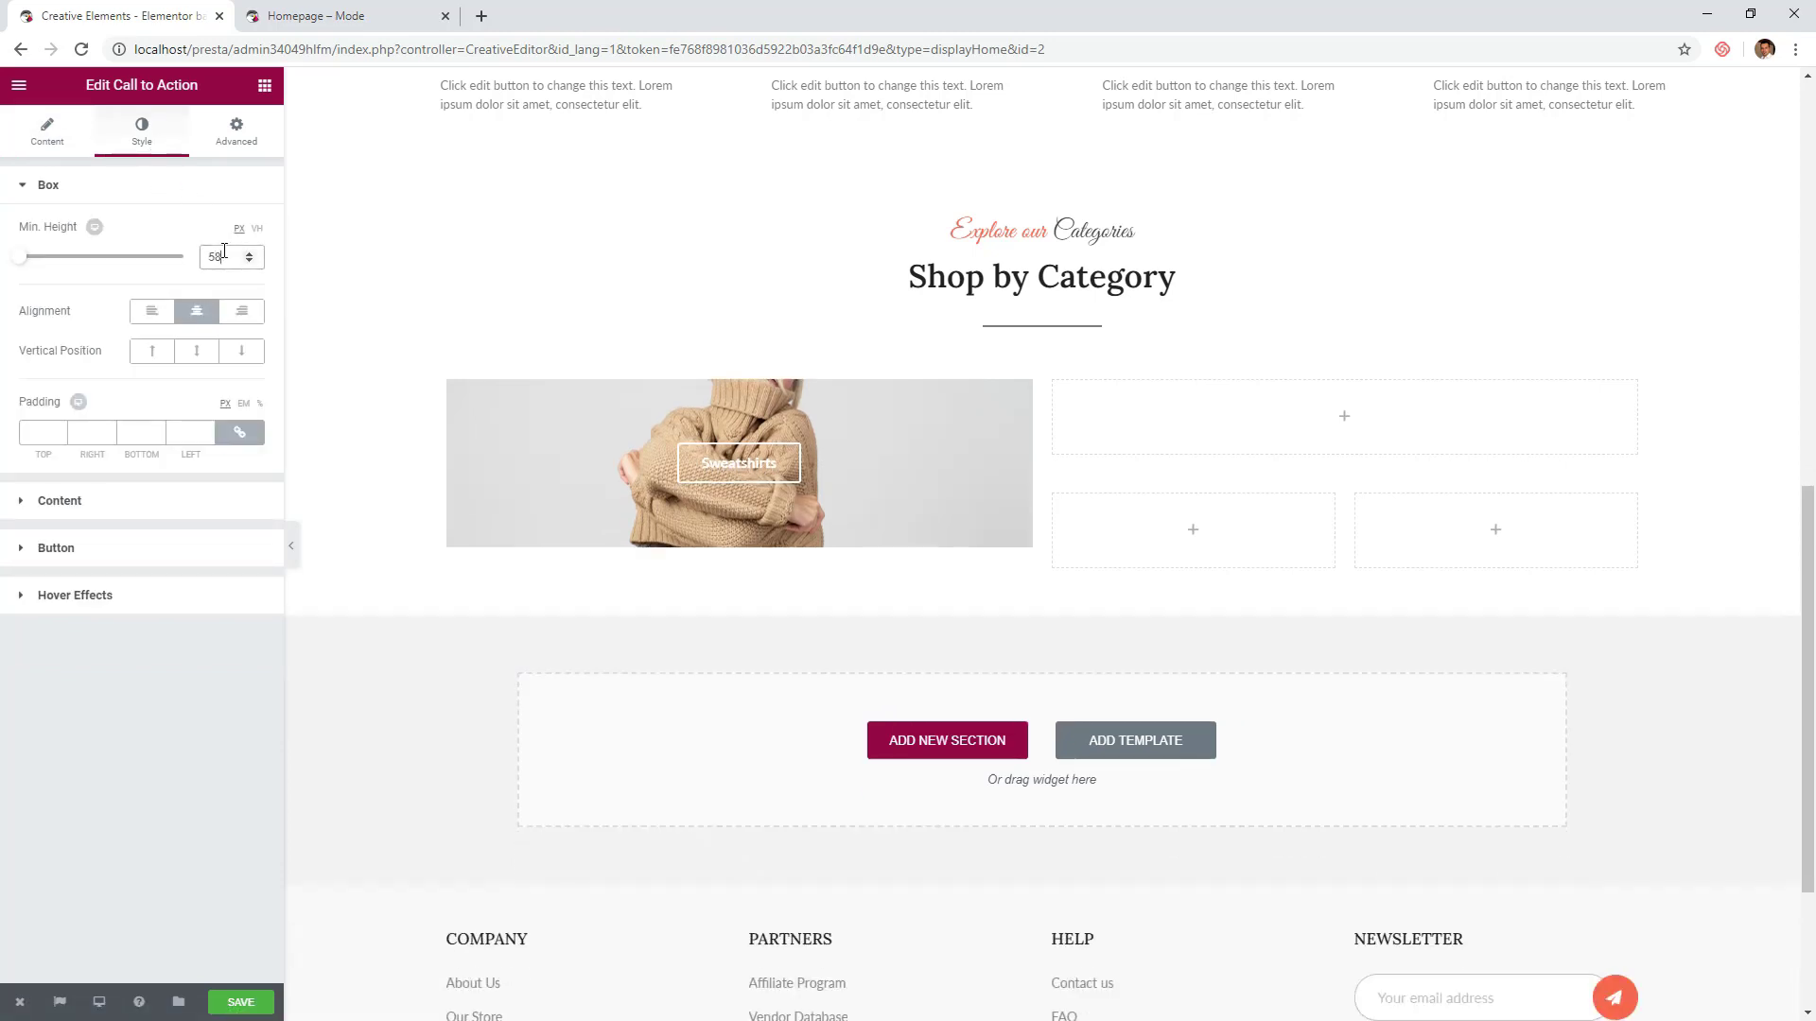
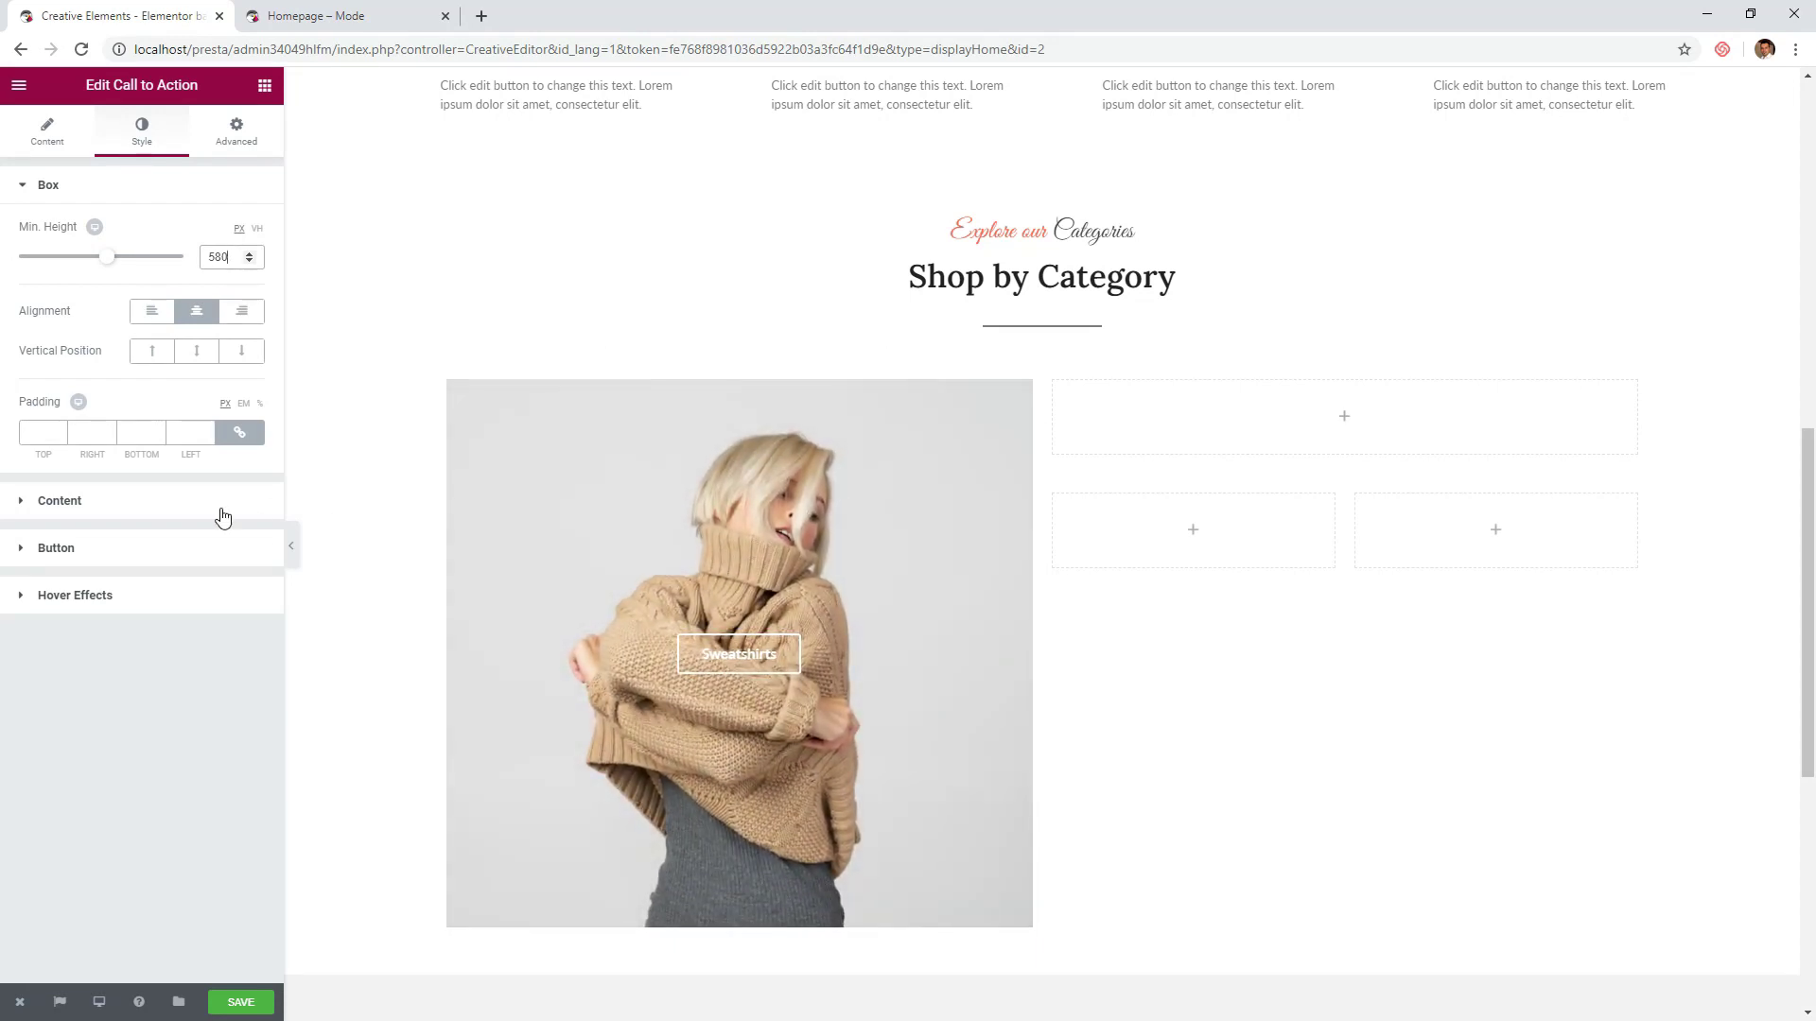
- Open the content hover animation choices in the Call to Action's hover effects
click(193, 596)
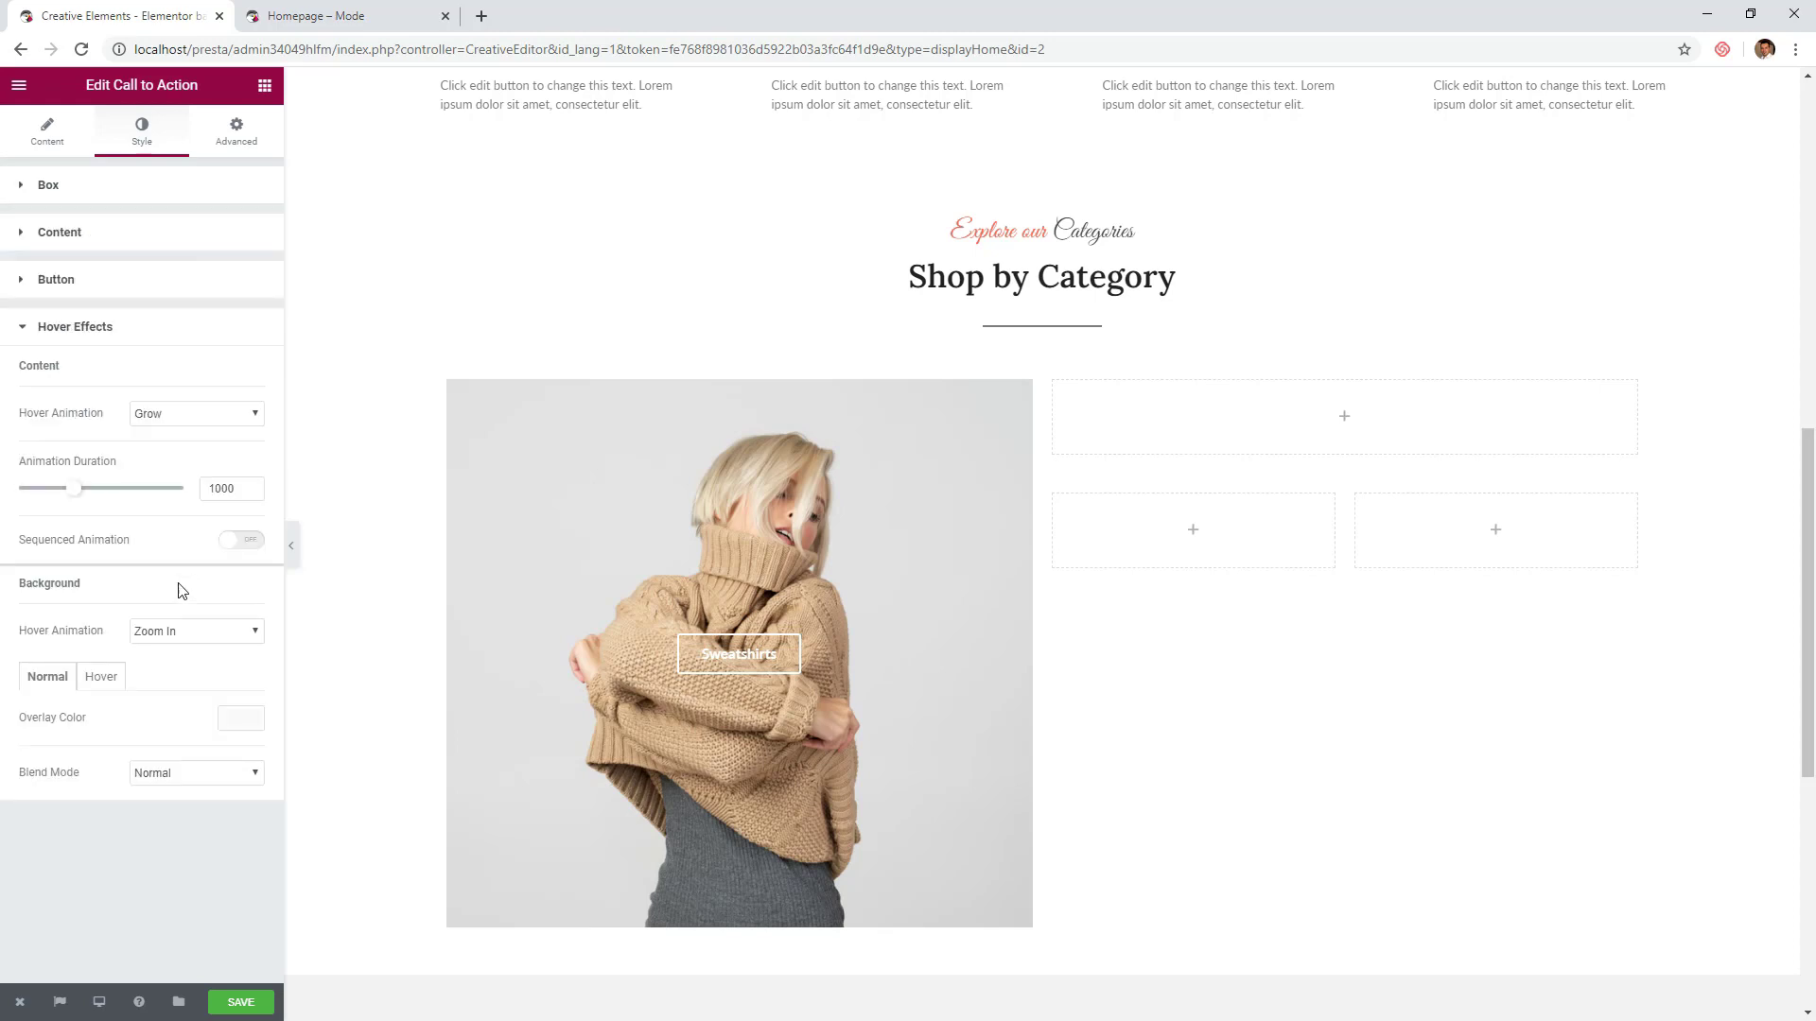
click(172, 418)
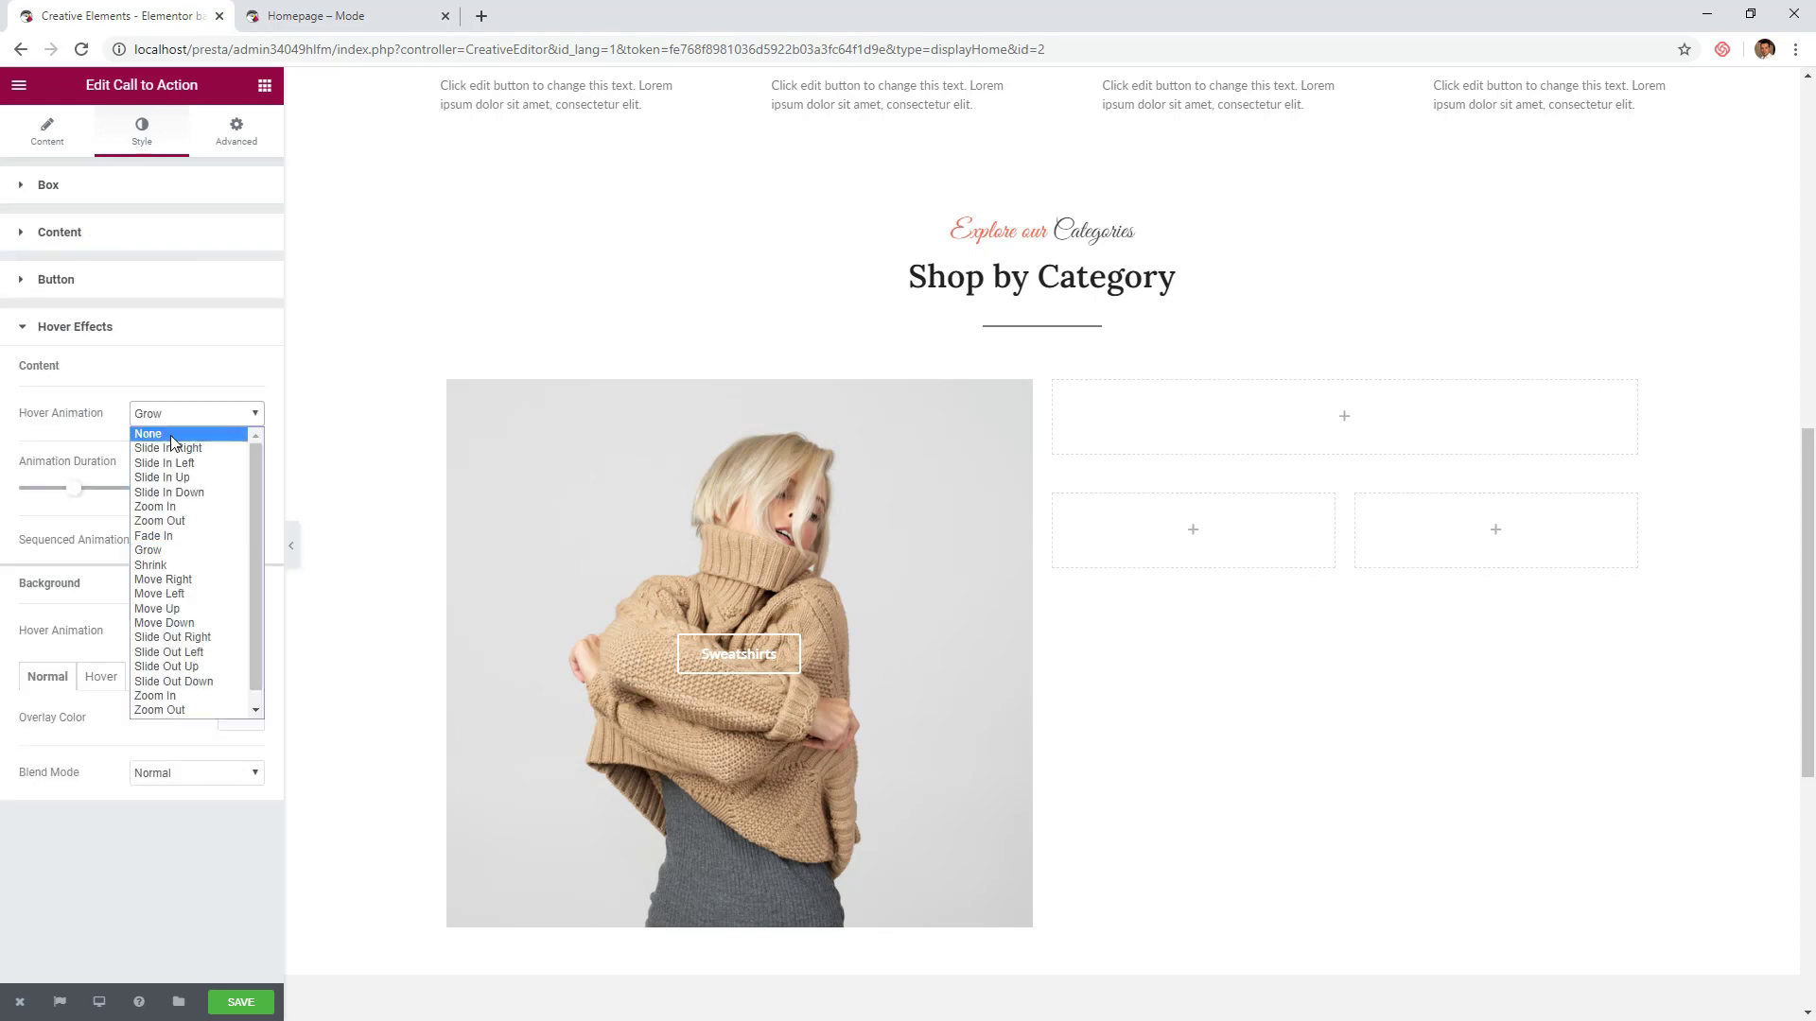
- Set the call to action's content hover animation to None and its button size to Medium
click(165, 434)
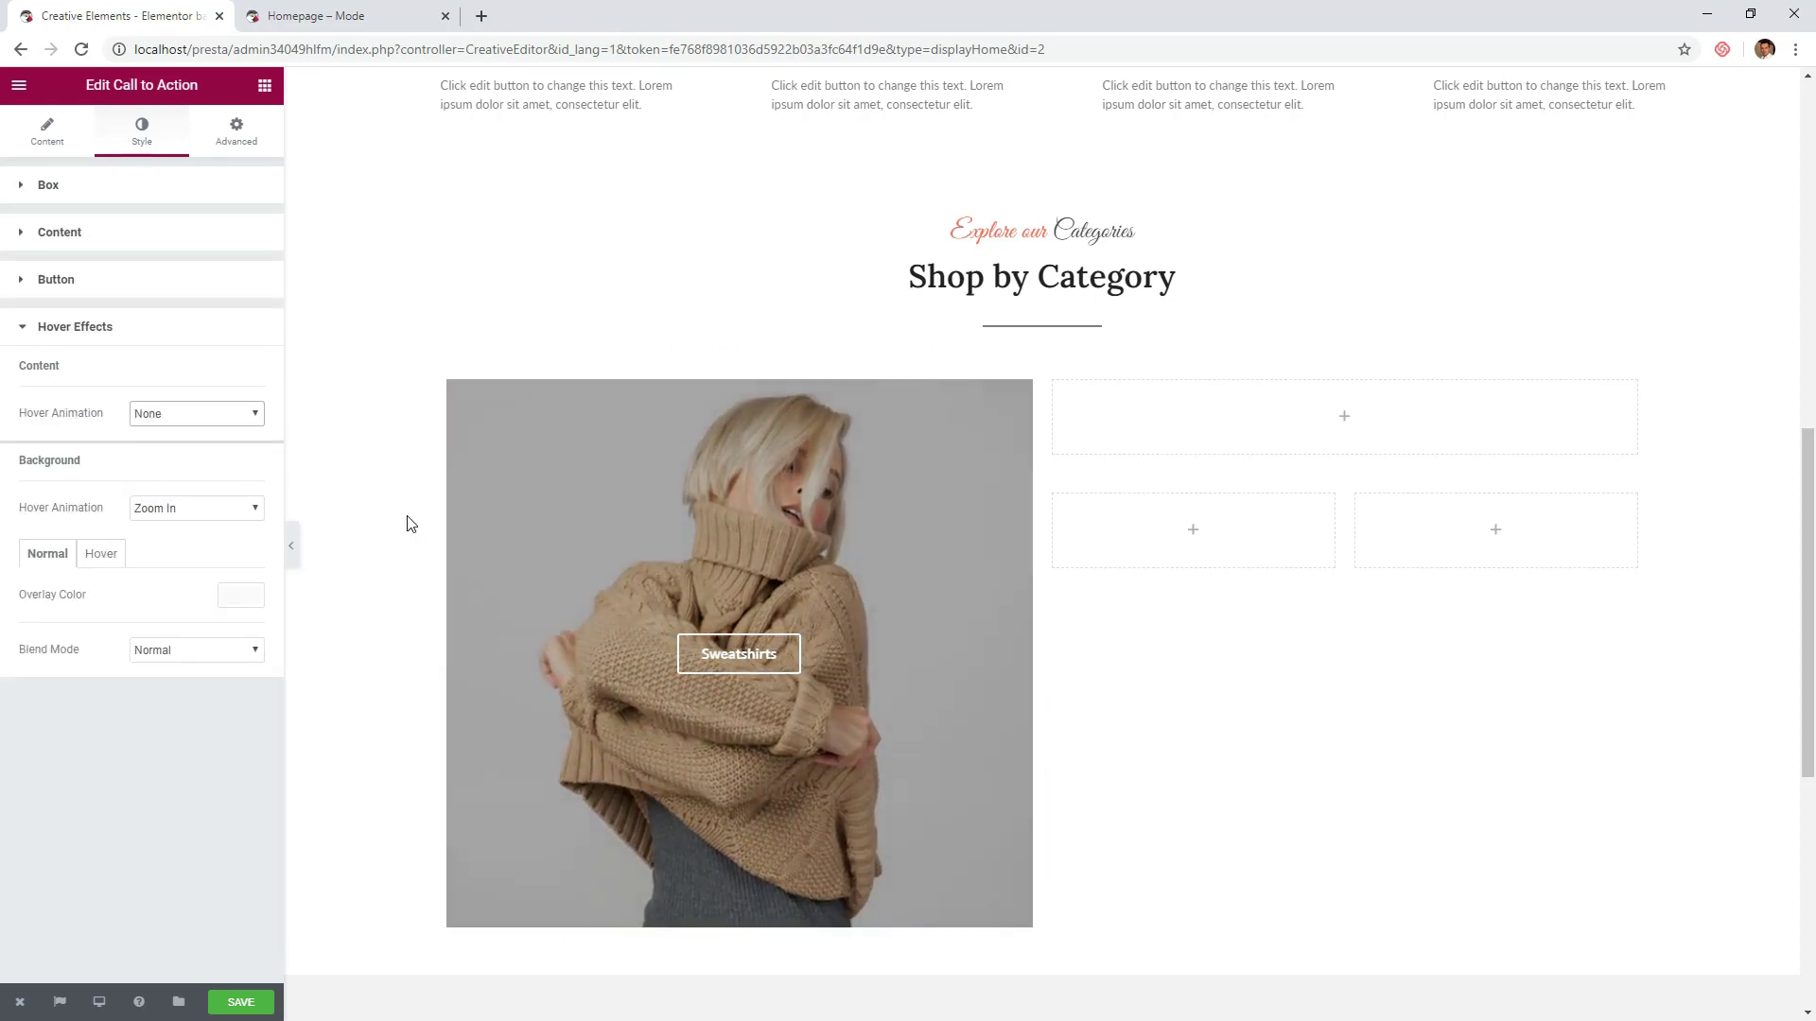
click(132, 283)
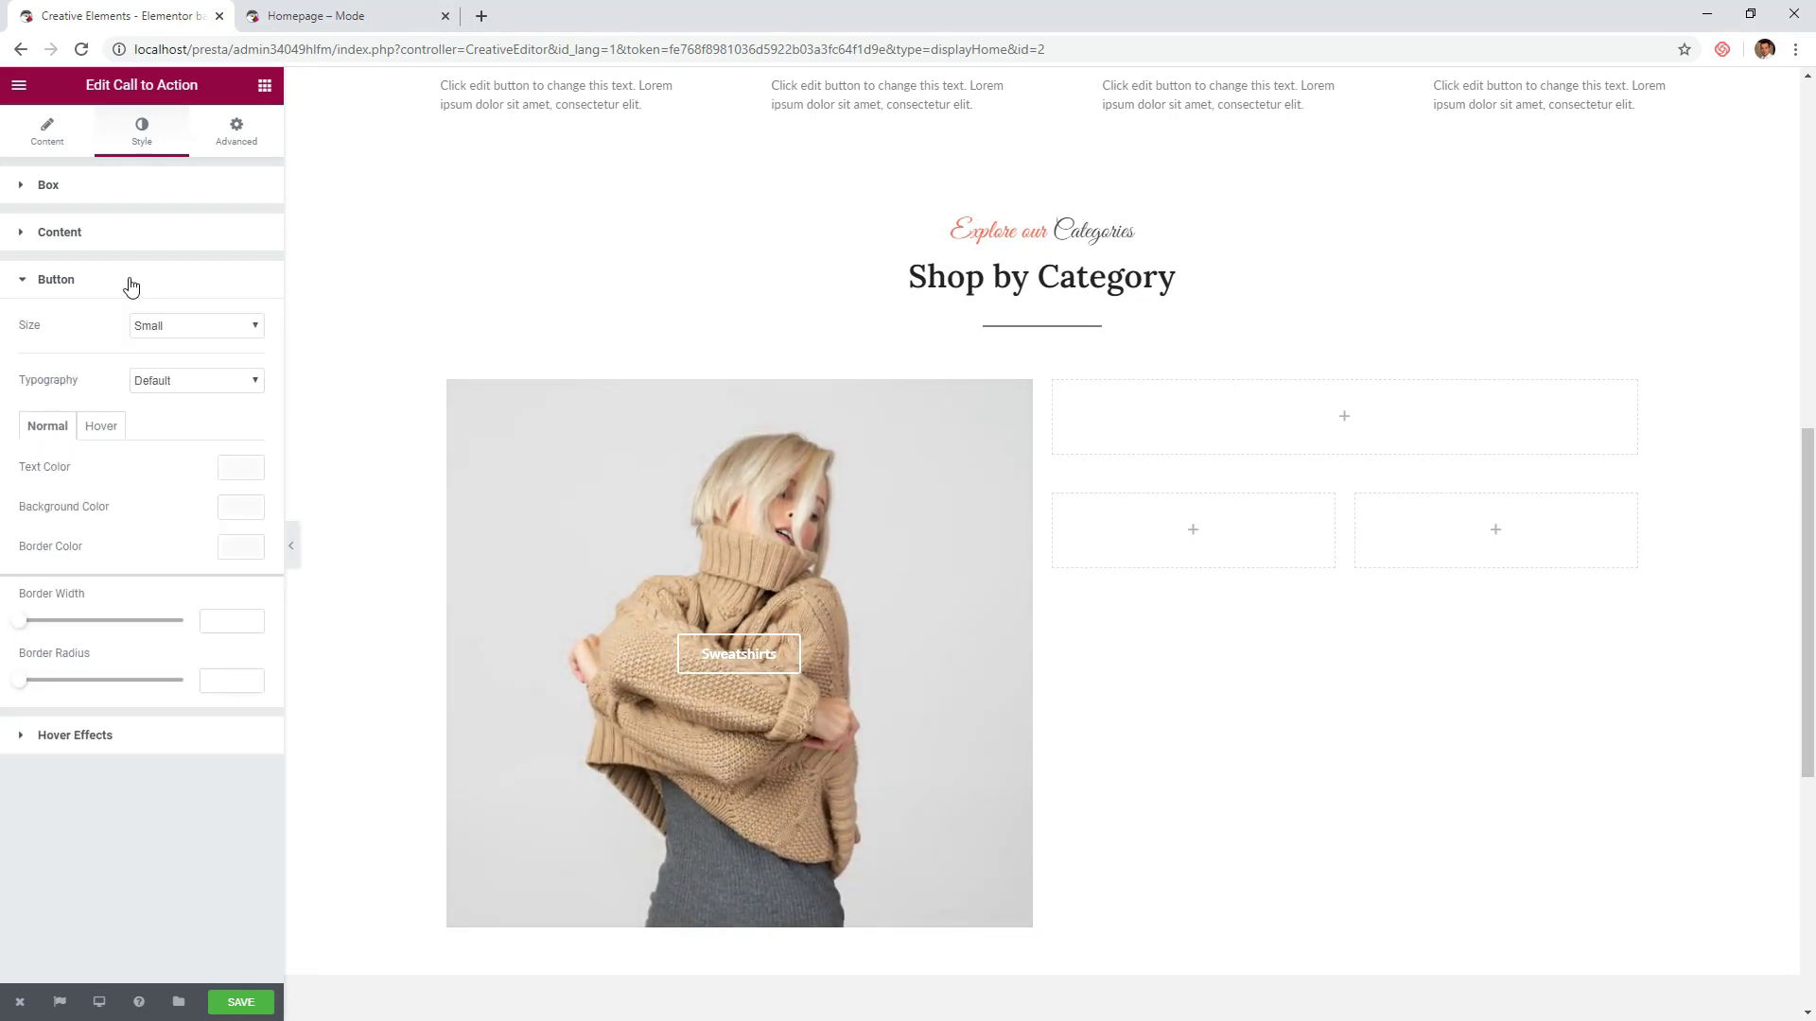
click(173, 337)
click(170, 371)
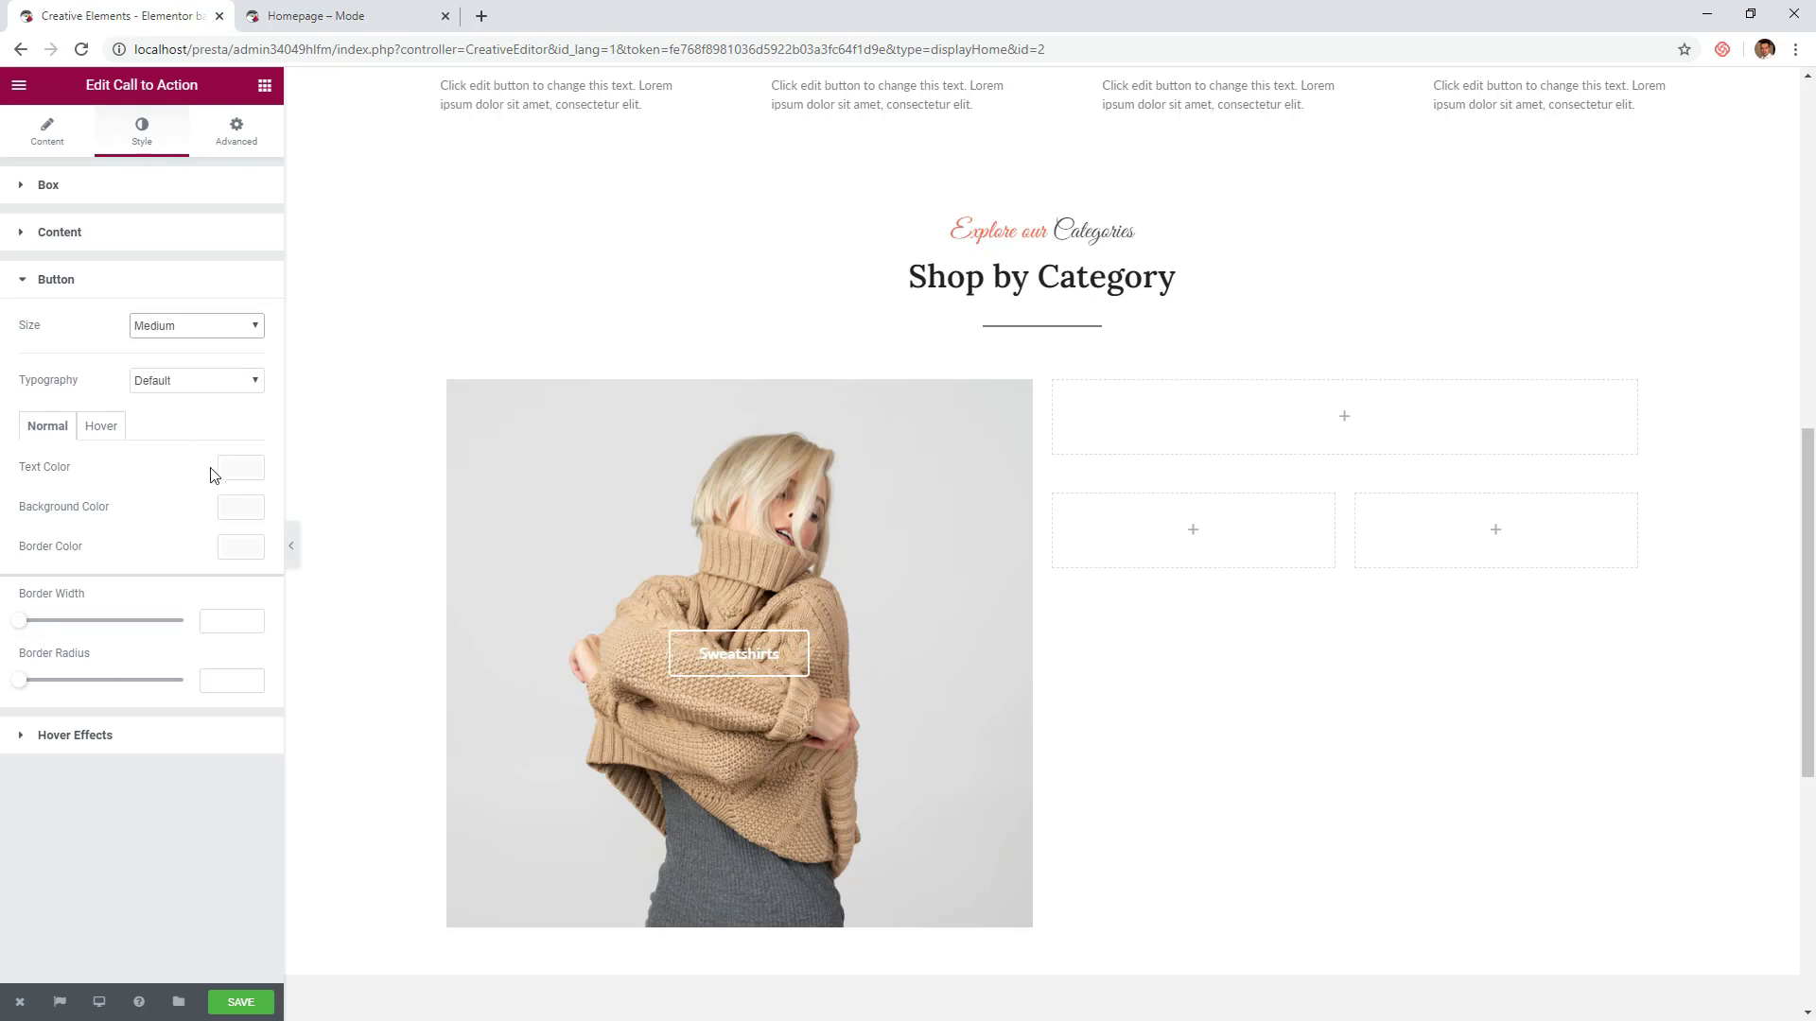
- Colour the Sweatshirts button with #222222 text and a white #ffffff background and border
click(237, 474)
click(115, 674)
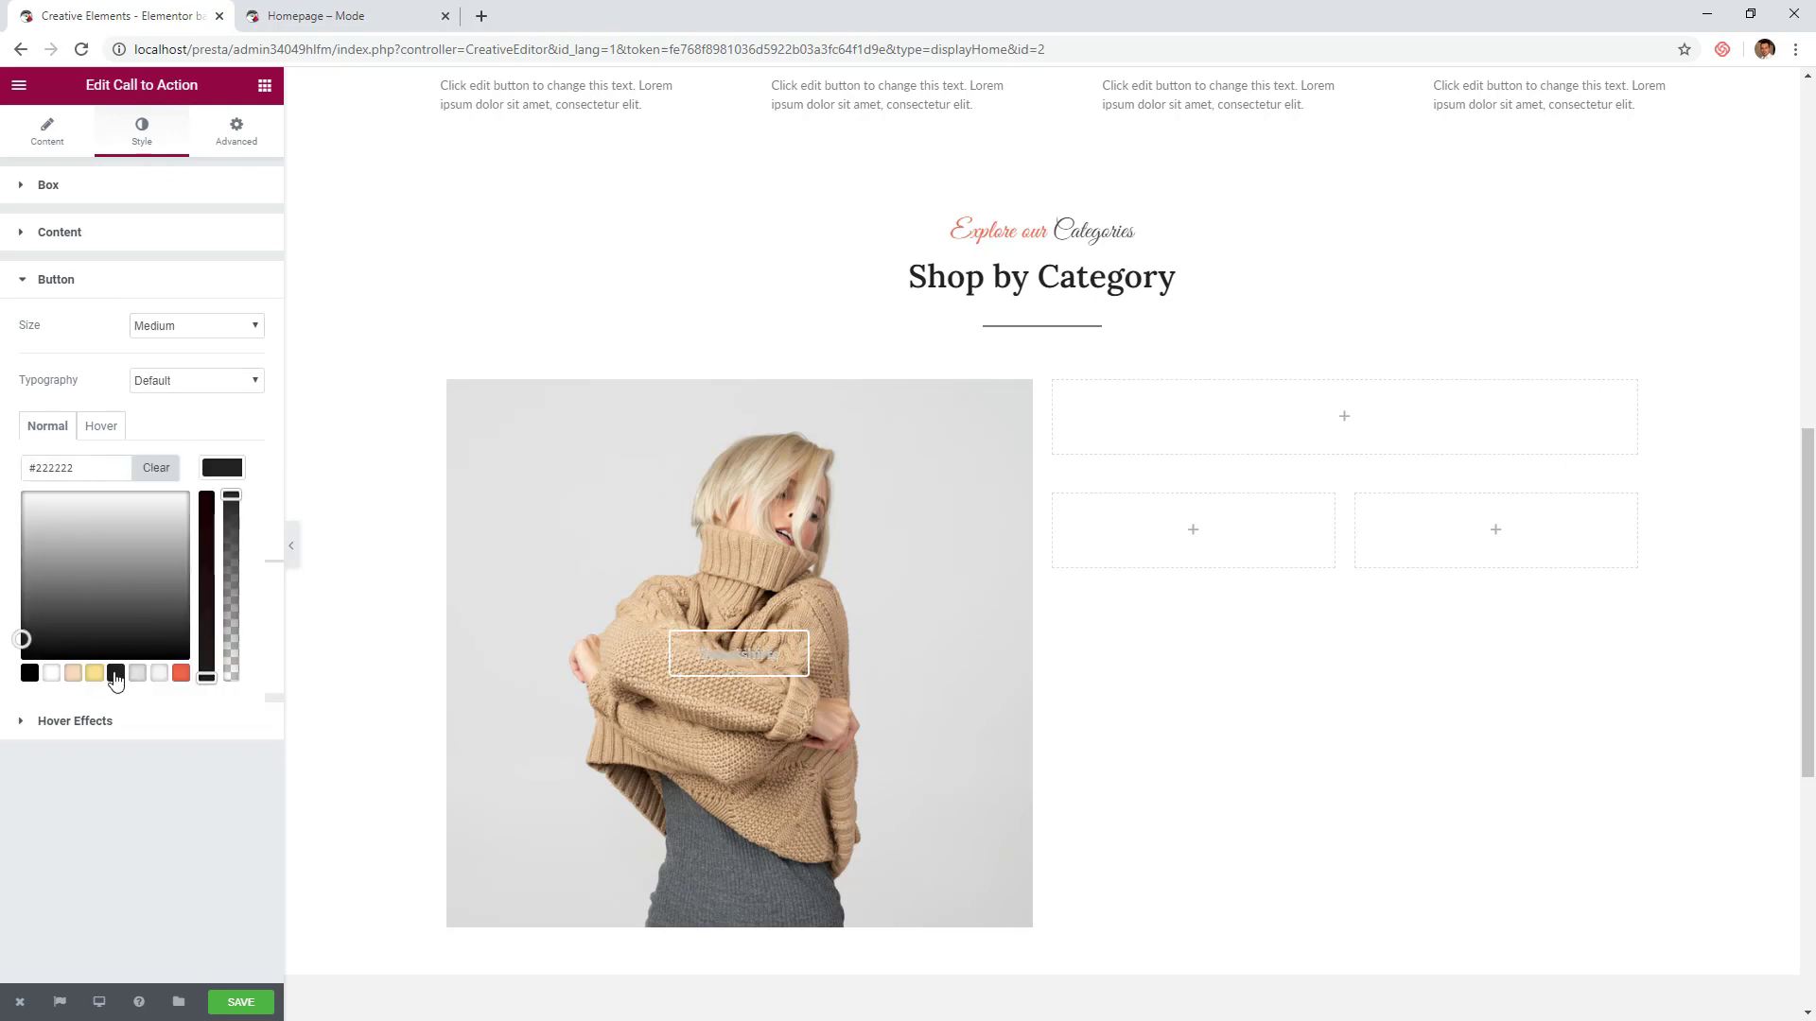
click(218, 477)
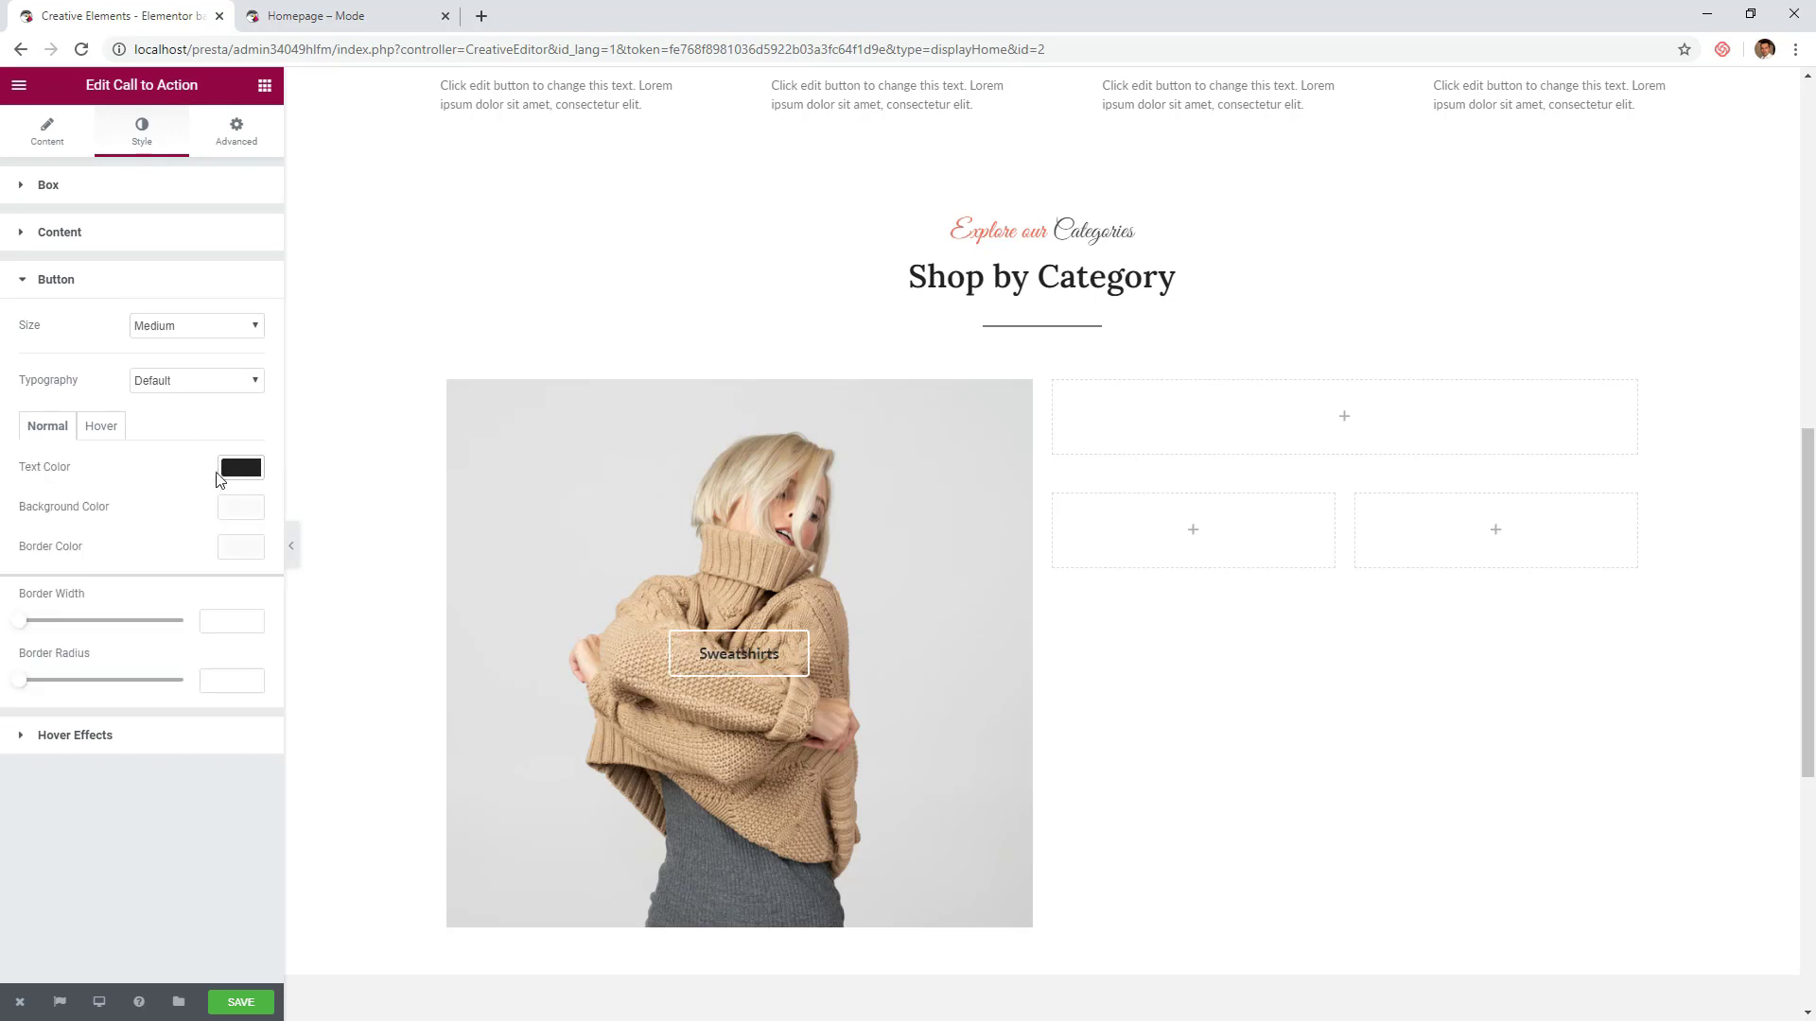
click(248, 512)
click(57, 713)
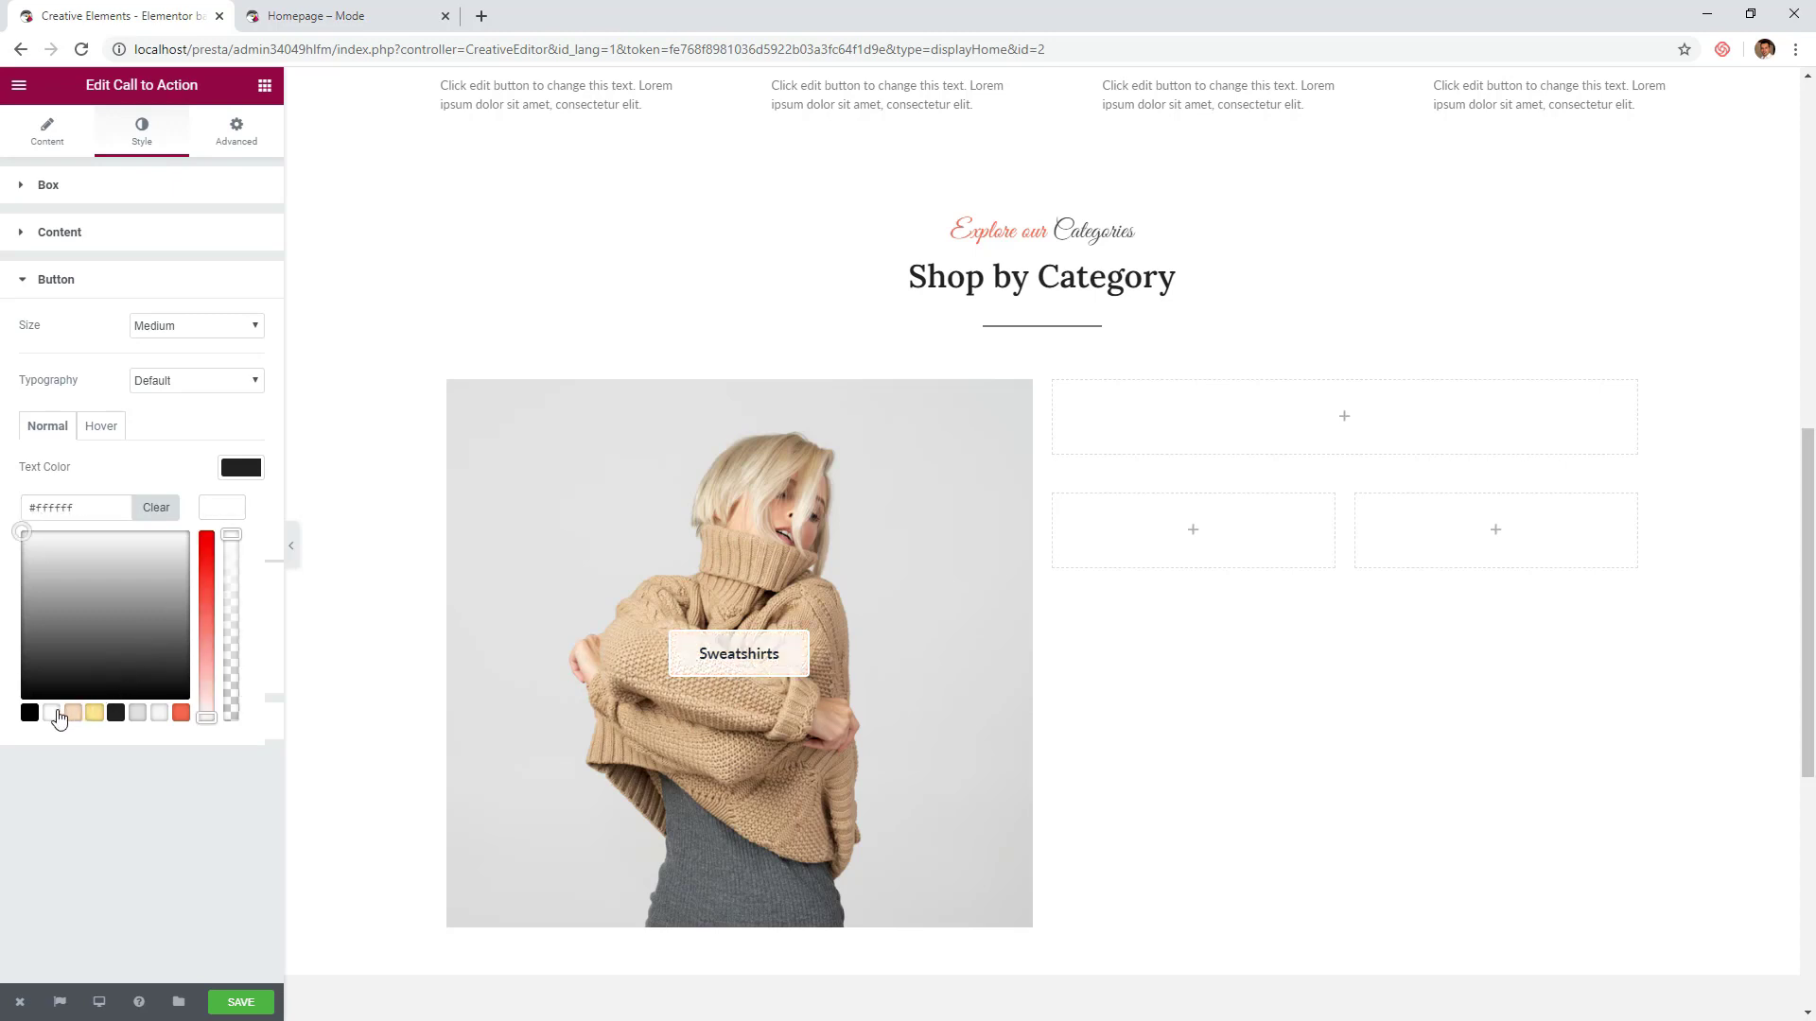
click(220, 512)
click(235, 547)
click(52, 749)
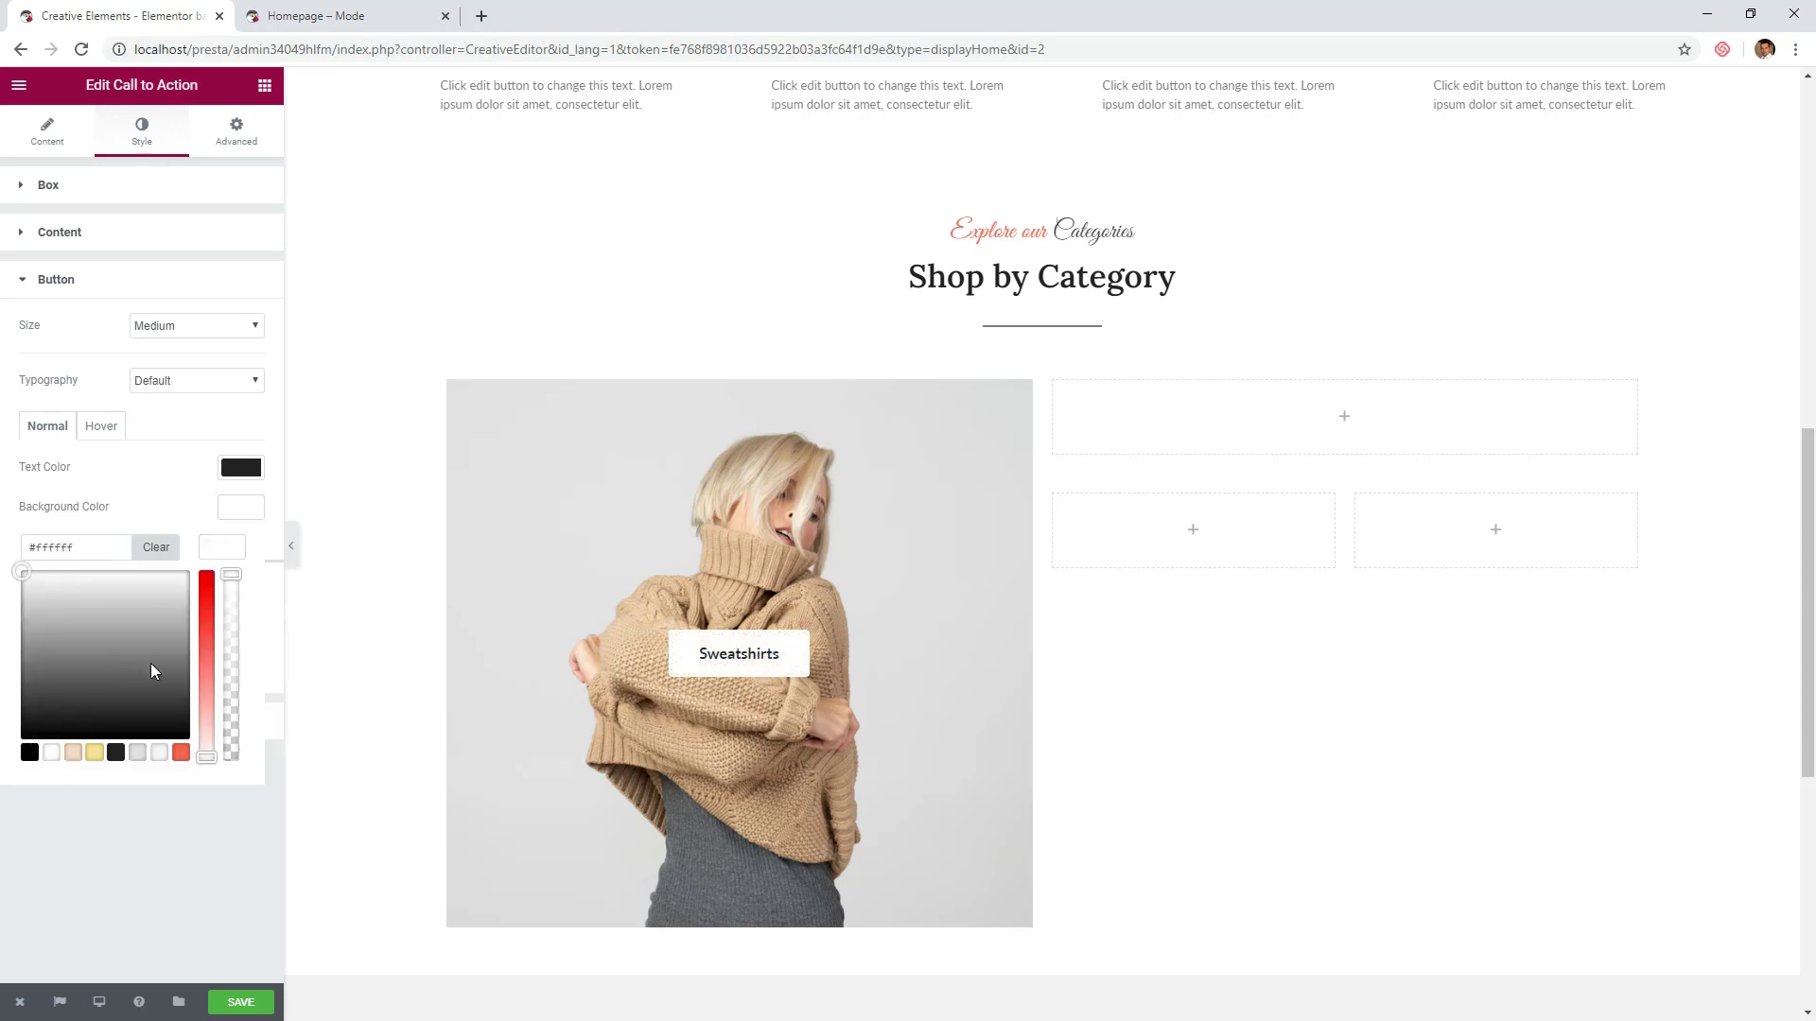
click(223, 550)
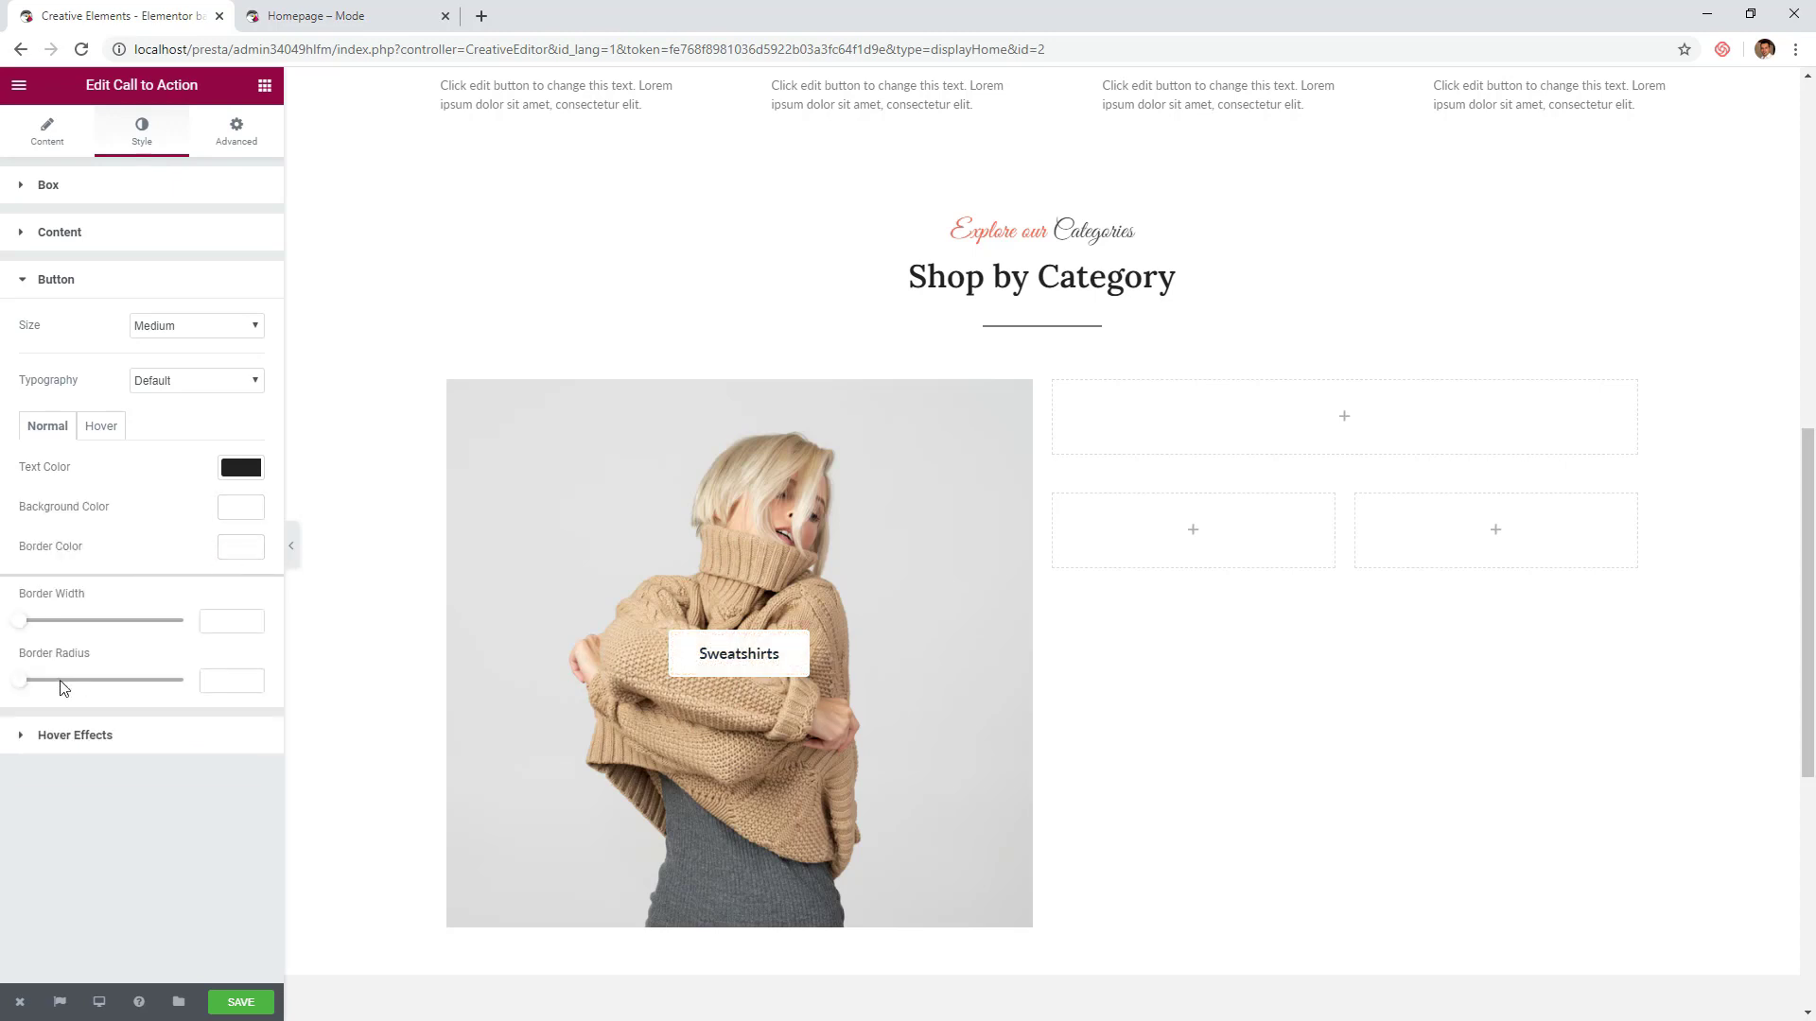
- Round the Sweatshirts button's corners and give its text custom typography at 15 px in uppercase
drag(52, 681, 69, 681)
click(196, 417)
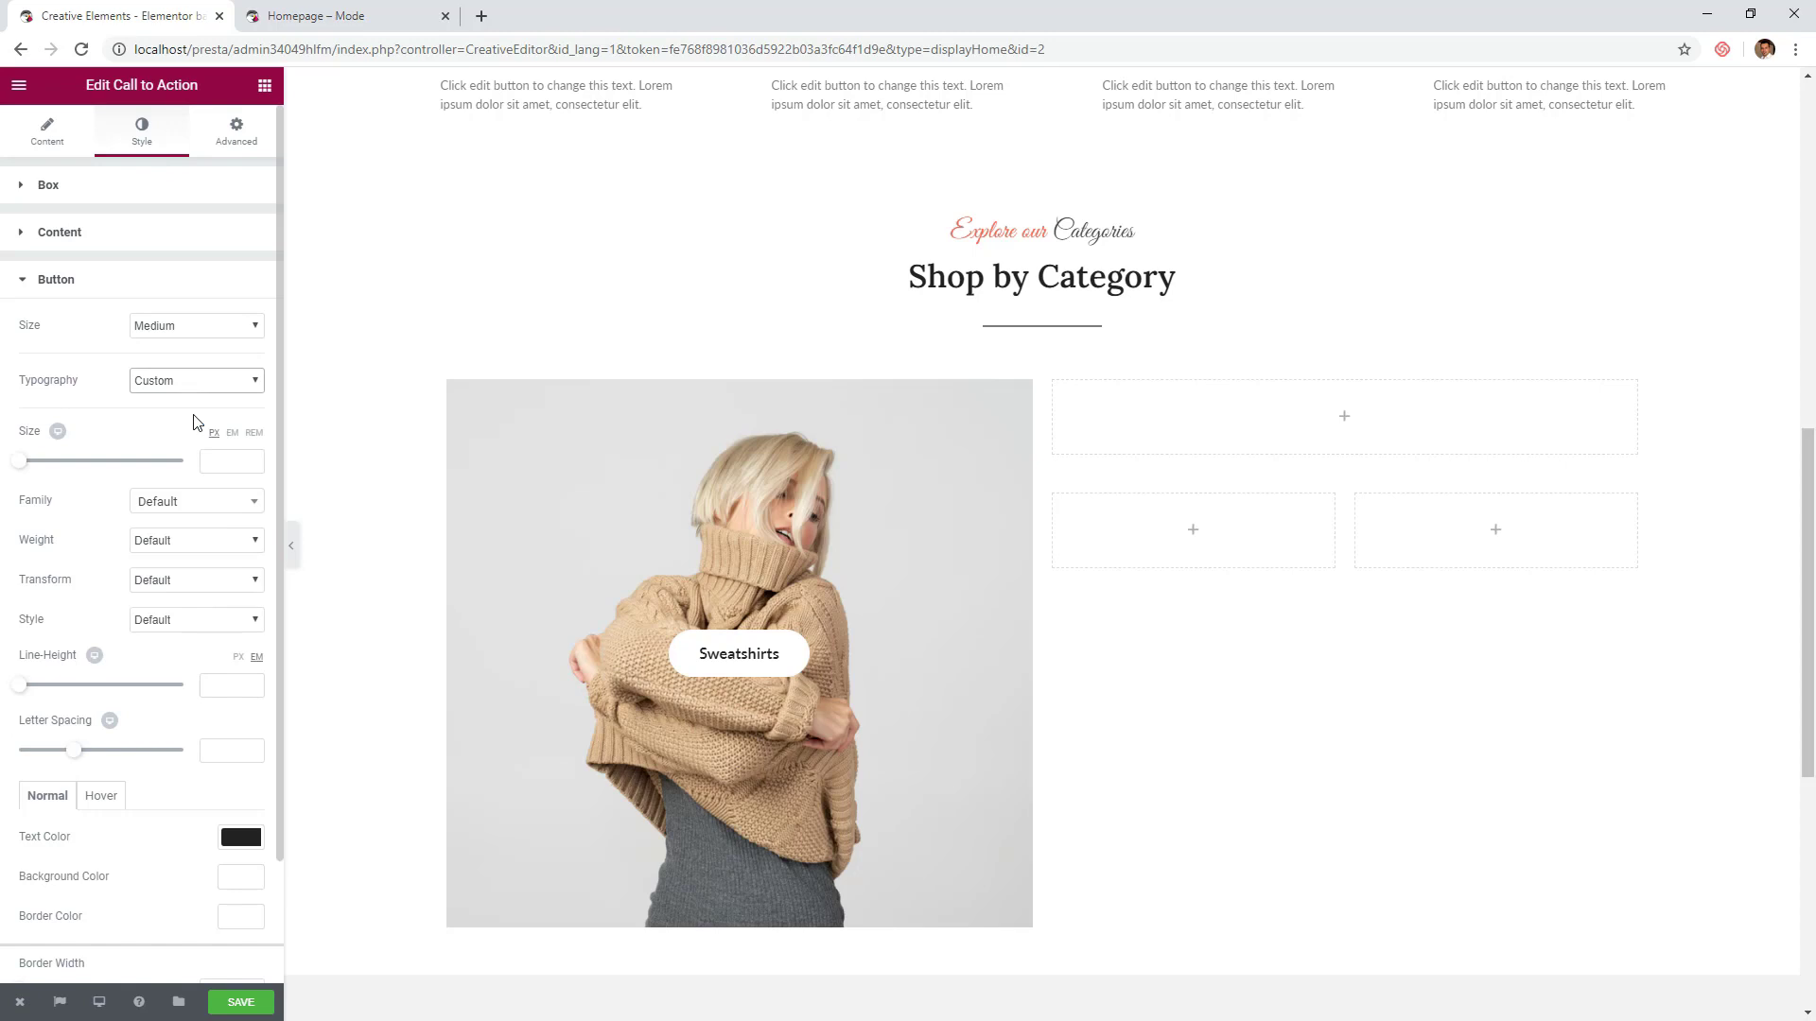
drag(24, 466, 37, 468)
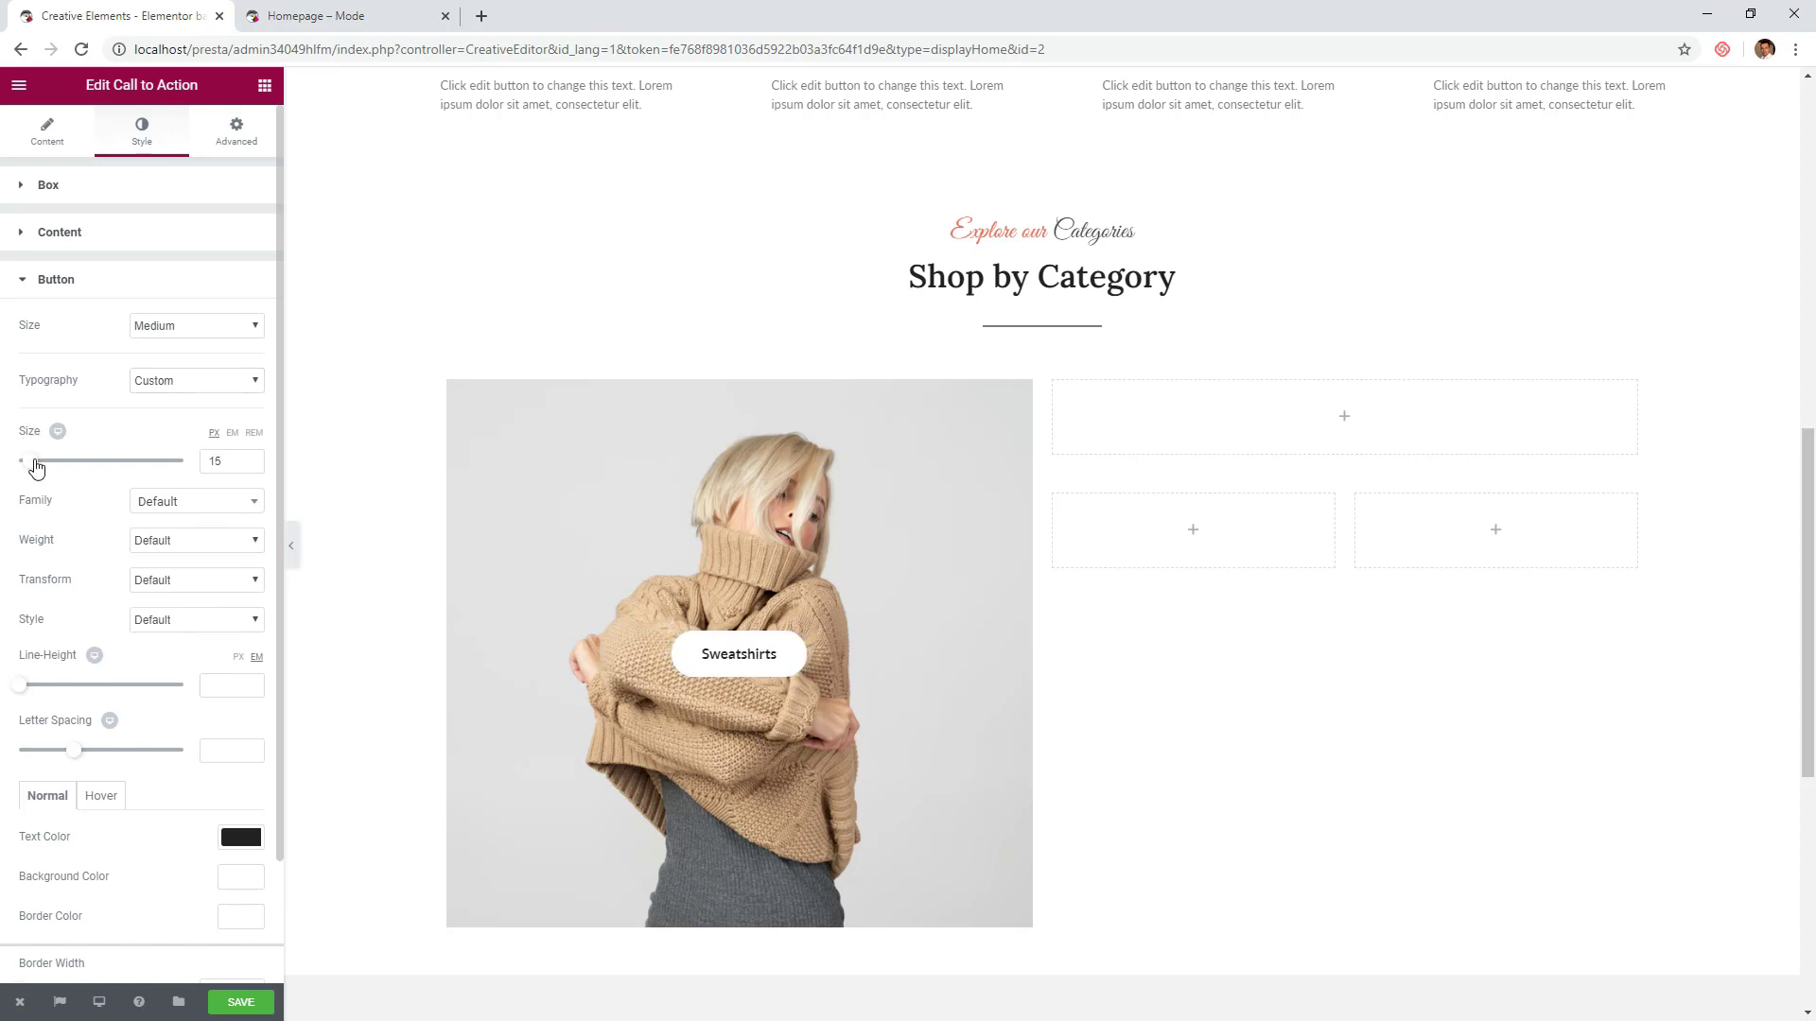
click(154, 579)
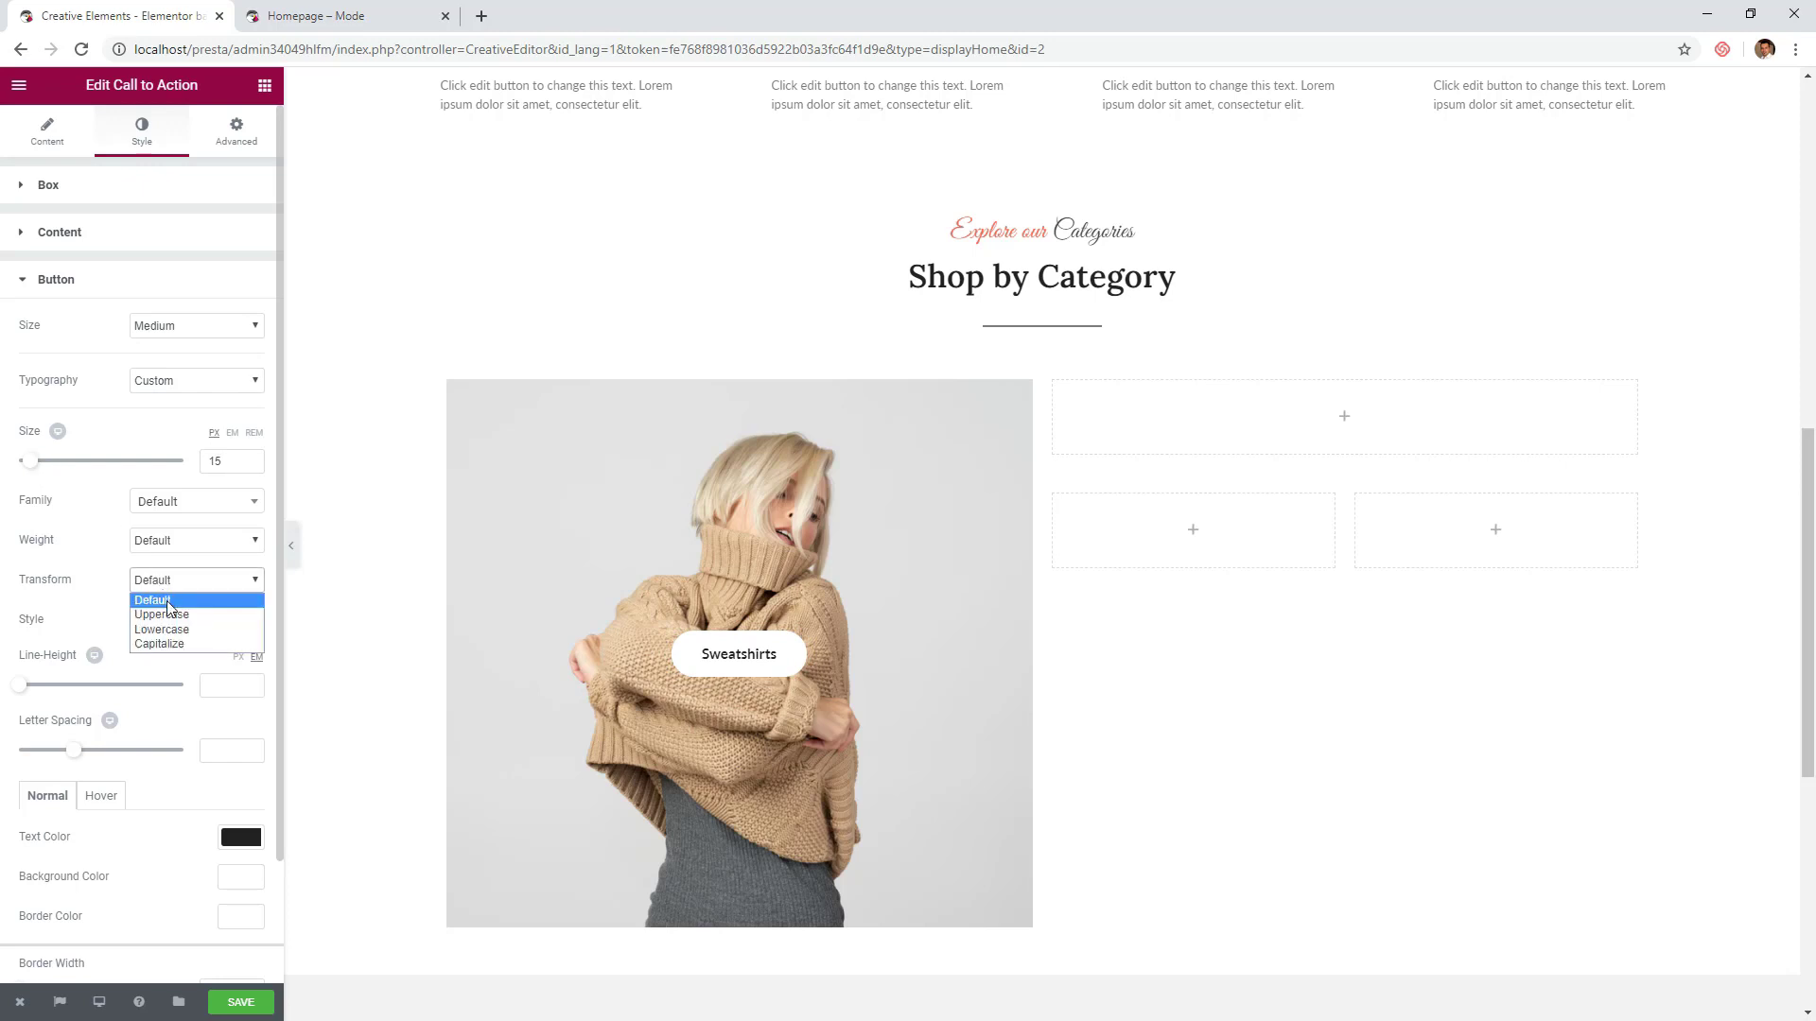
click(173, 615)
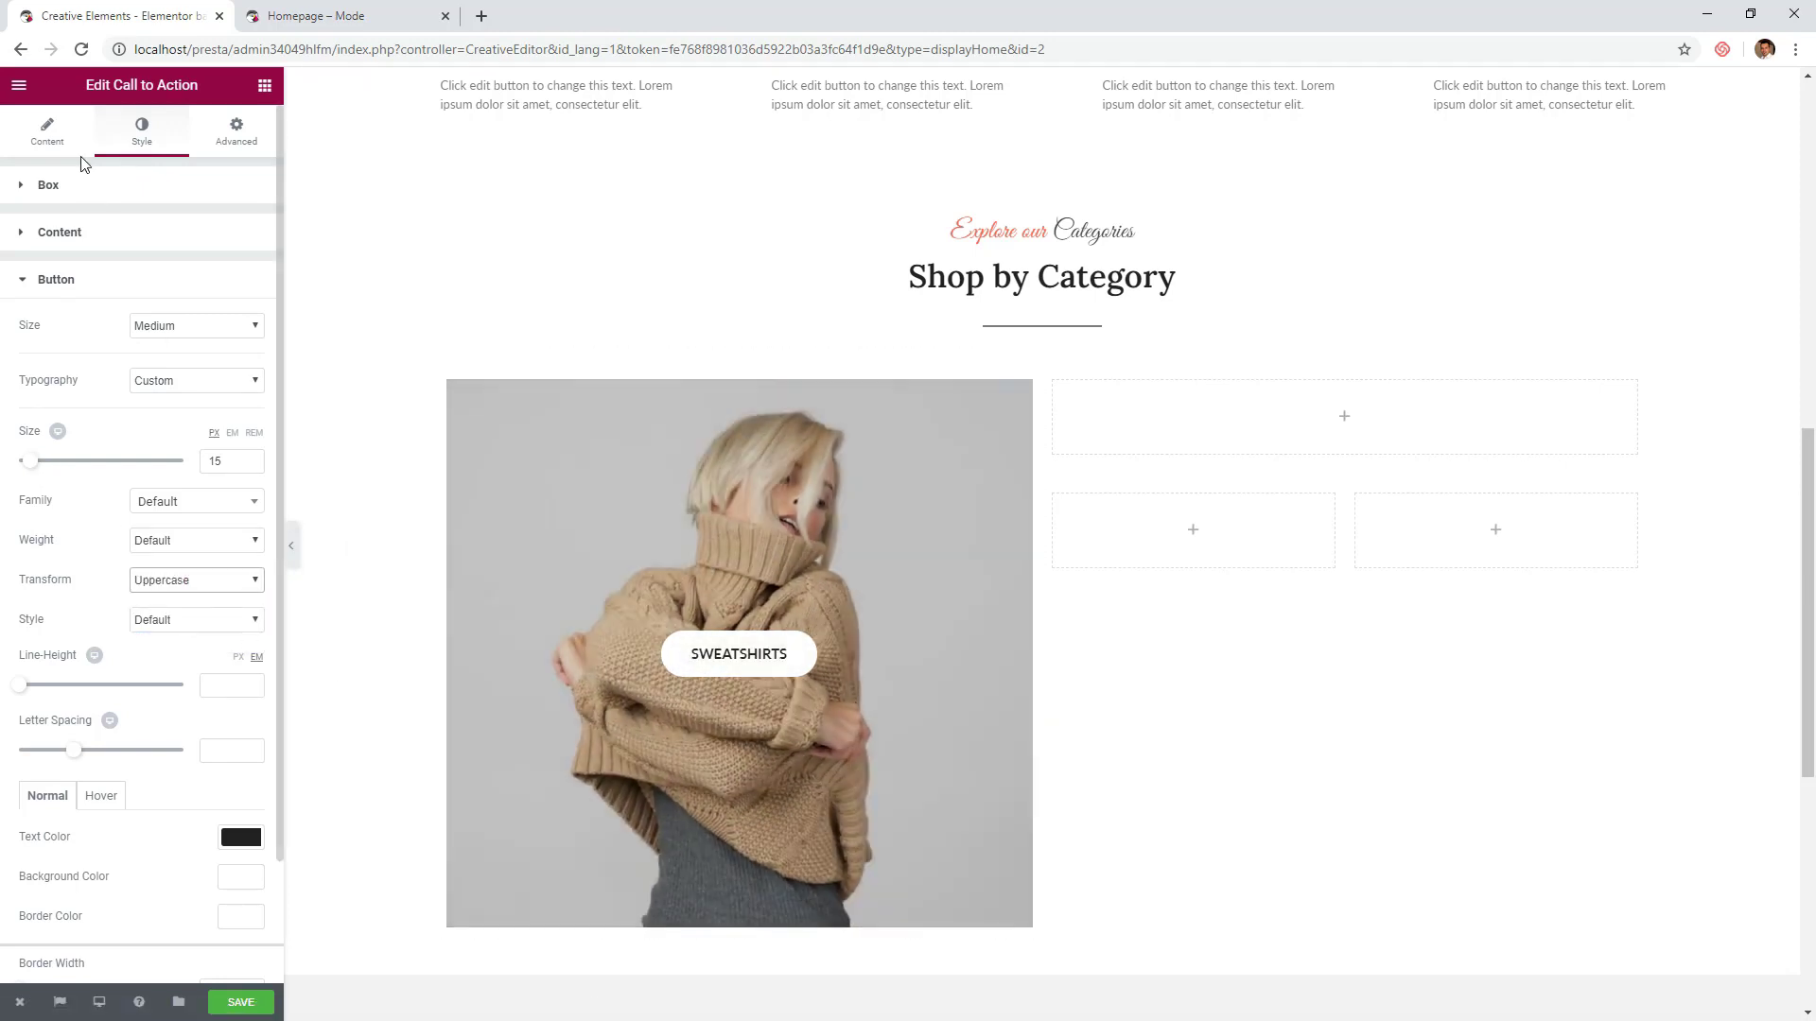
- Add the long-arrow-right icon to the Sweatshirts button
click(55, 142)
click(129, 533)
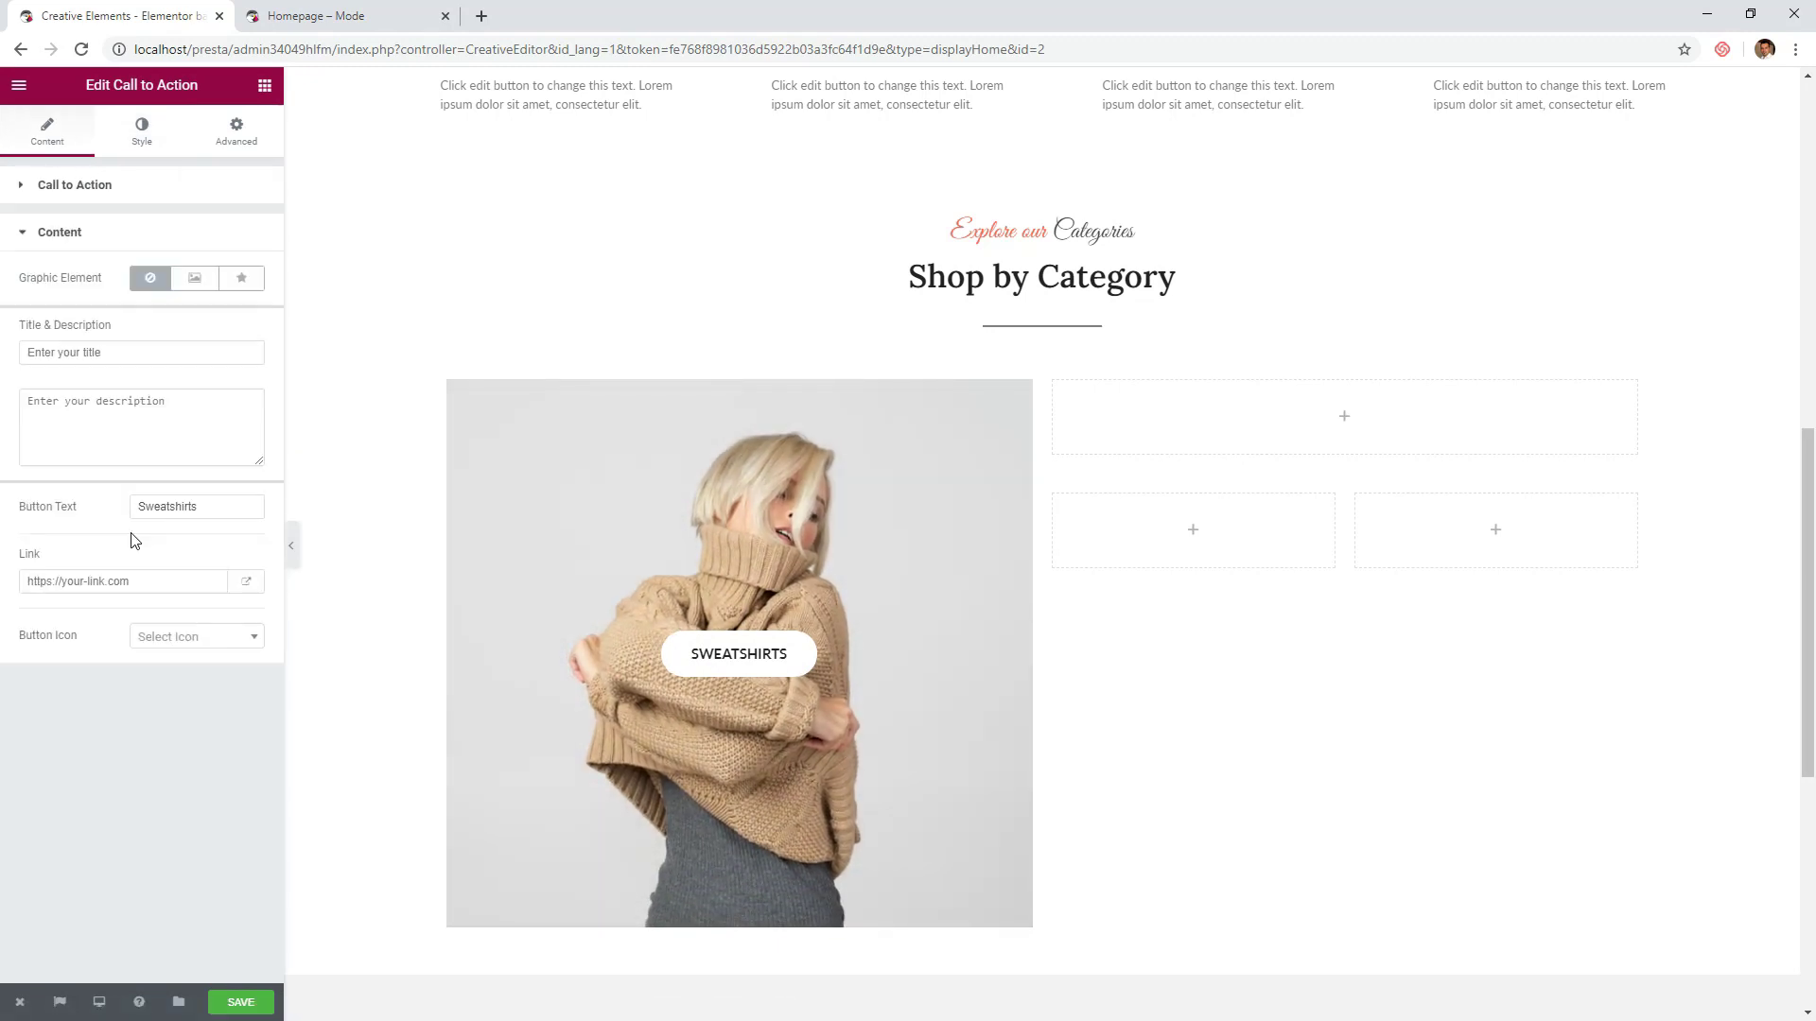
click(176, 642)
text(right)
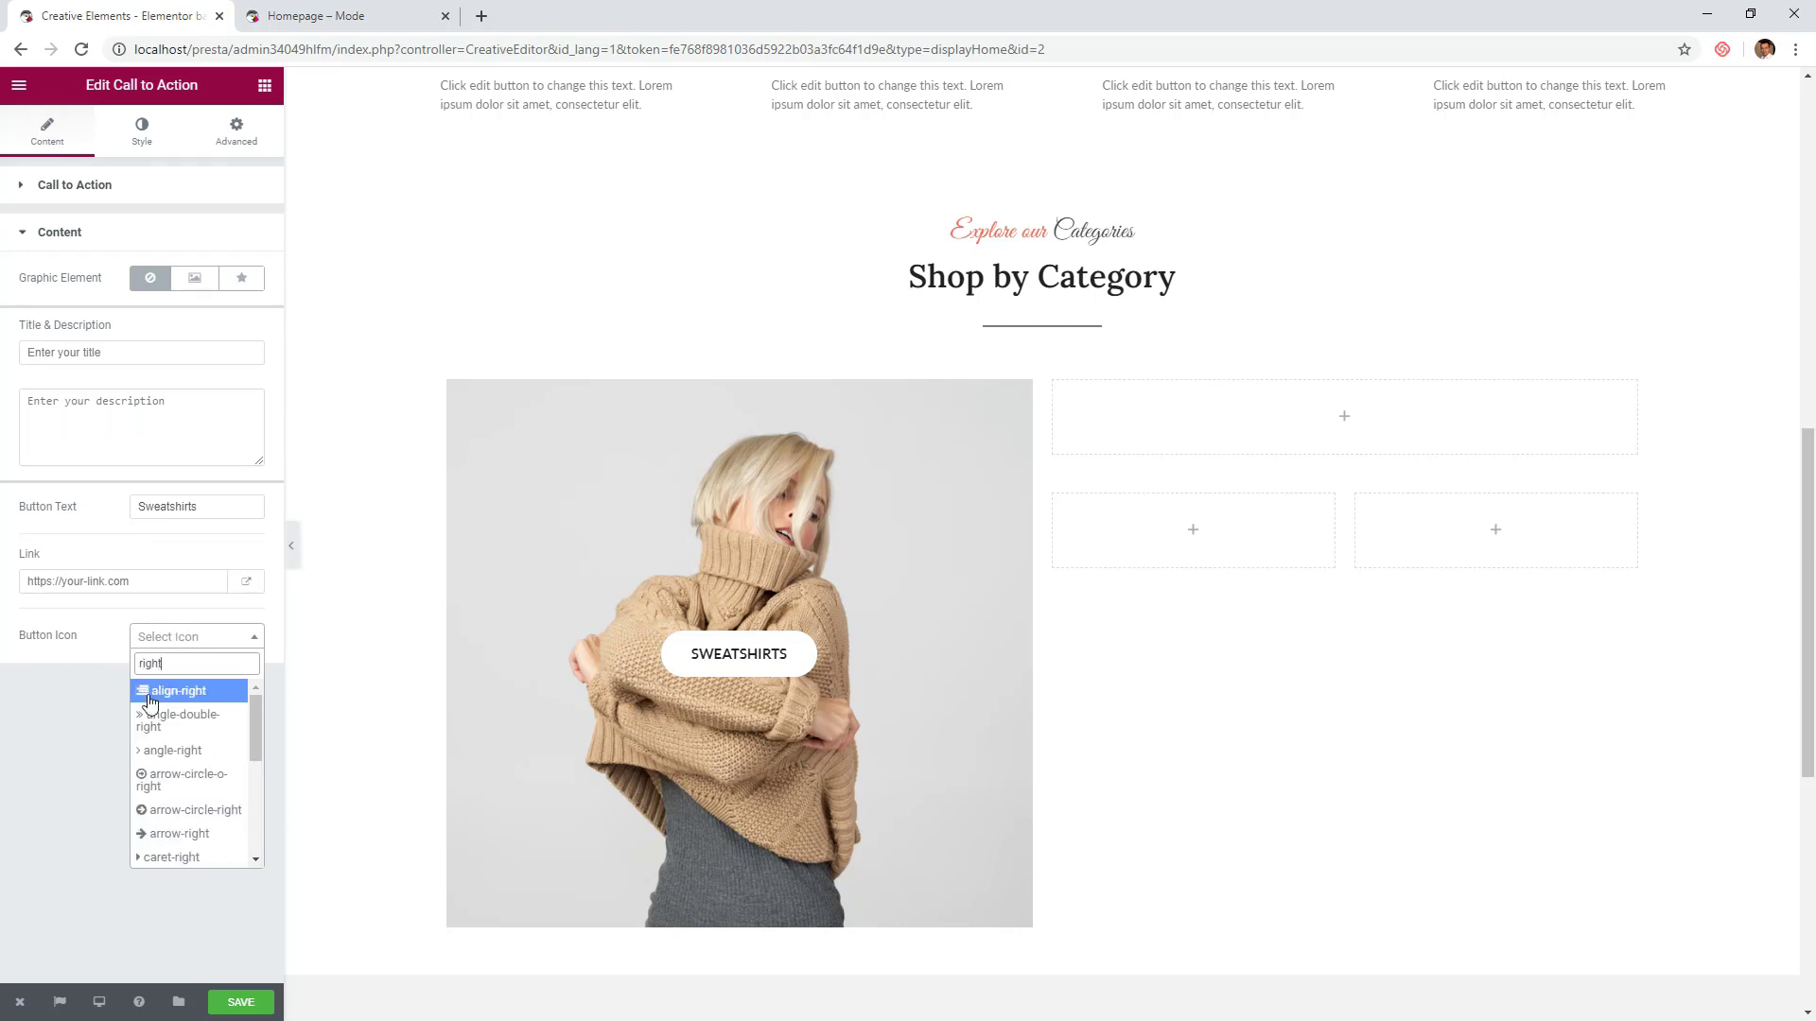
scroll(165, 733, down, 3)
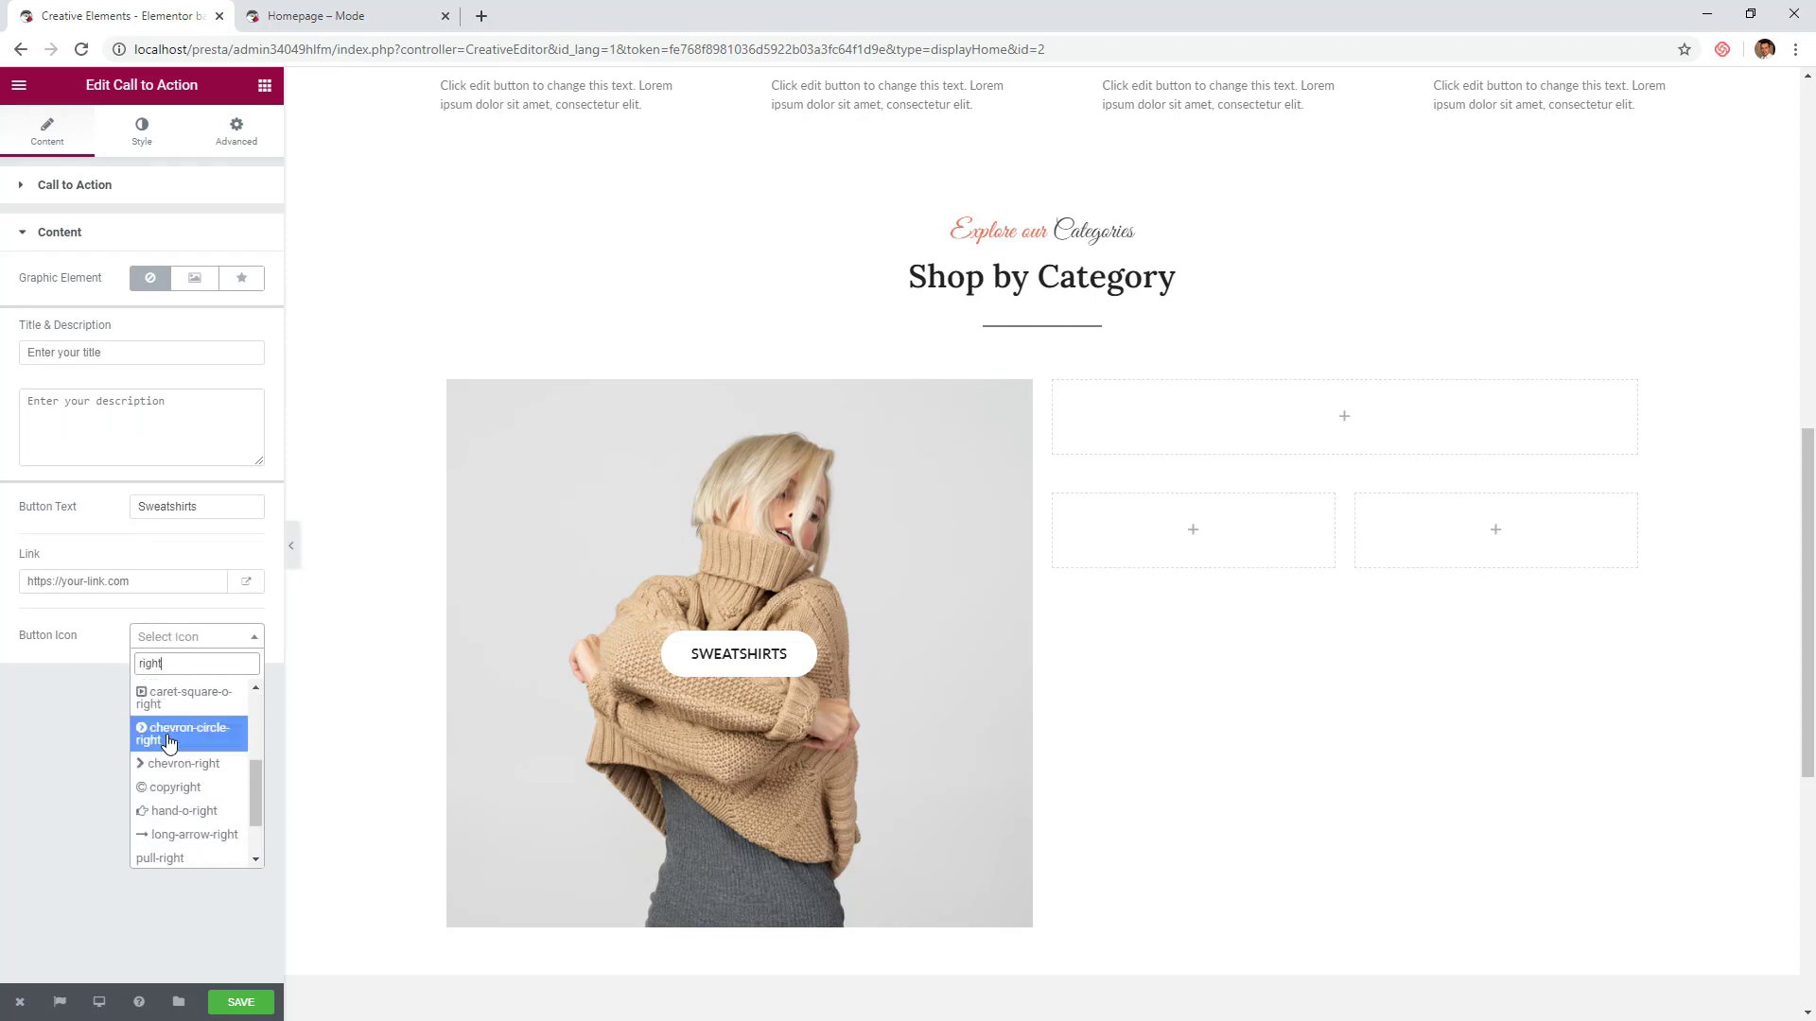
click(175, 763)
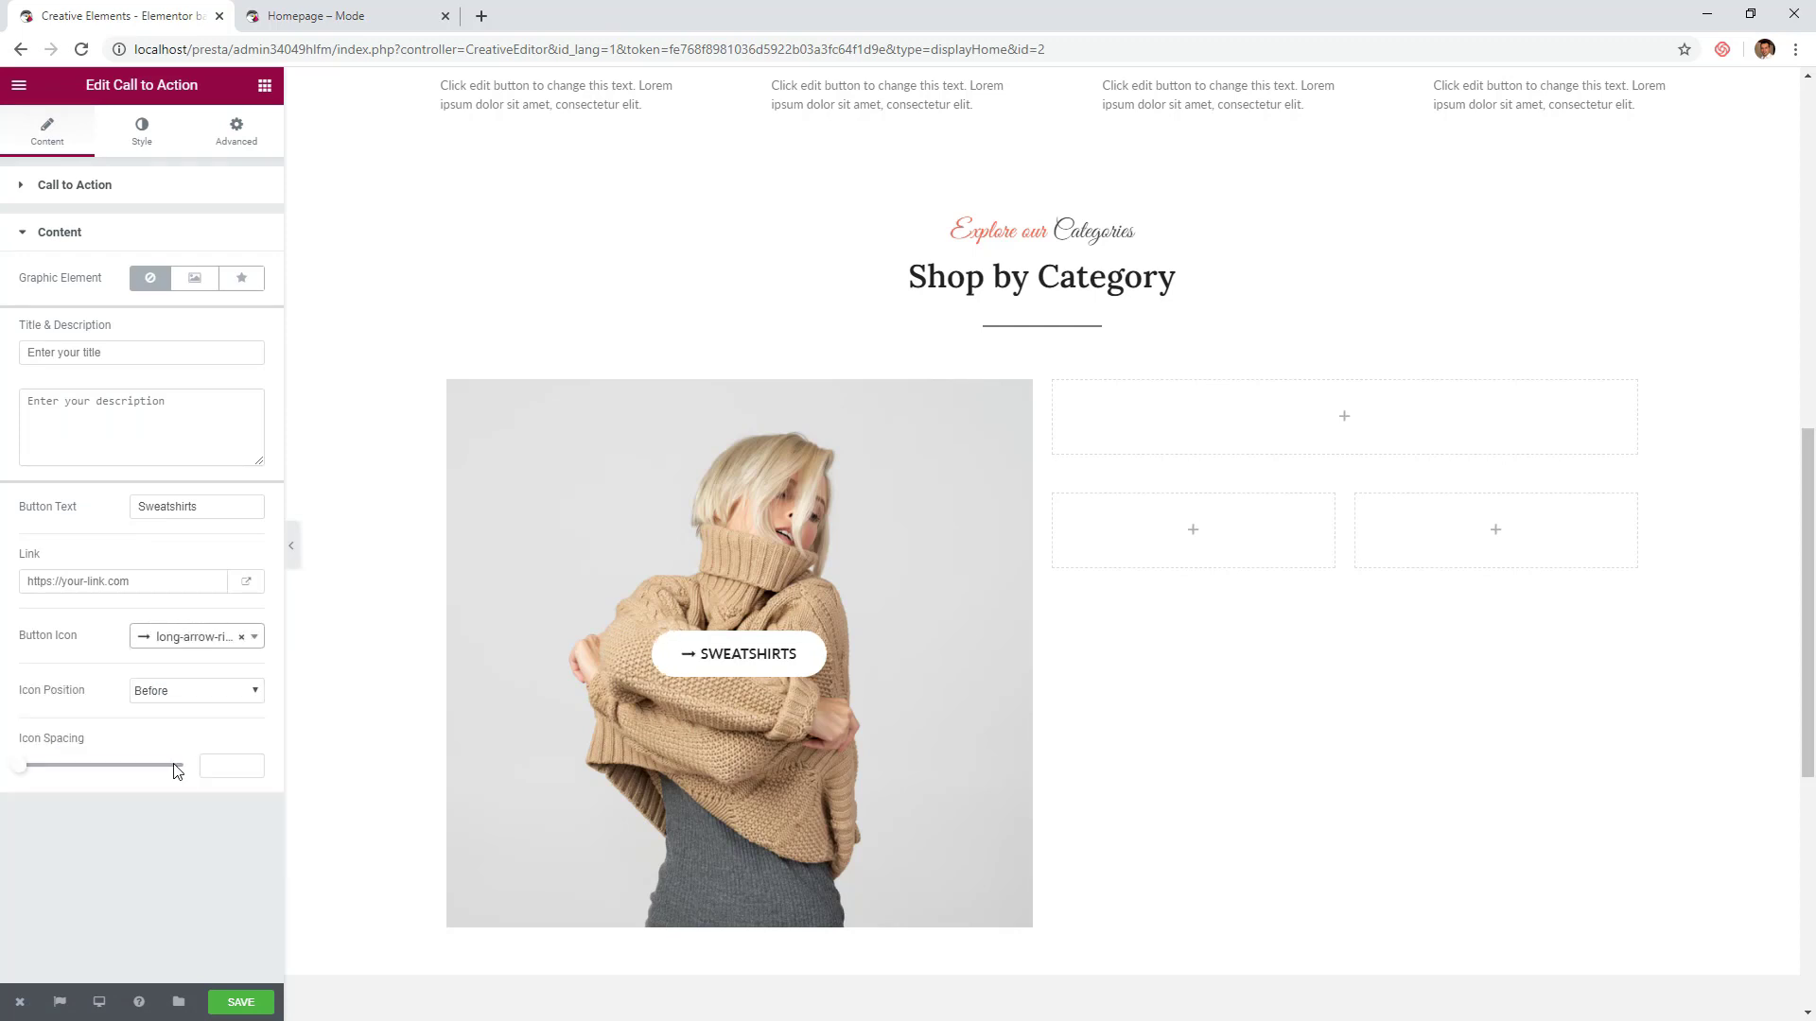
- Place the button icon after the text with an icon spacing of 11
click(166, 701)
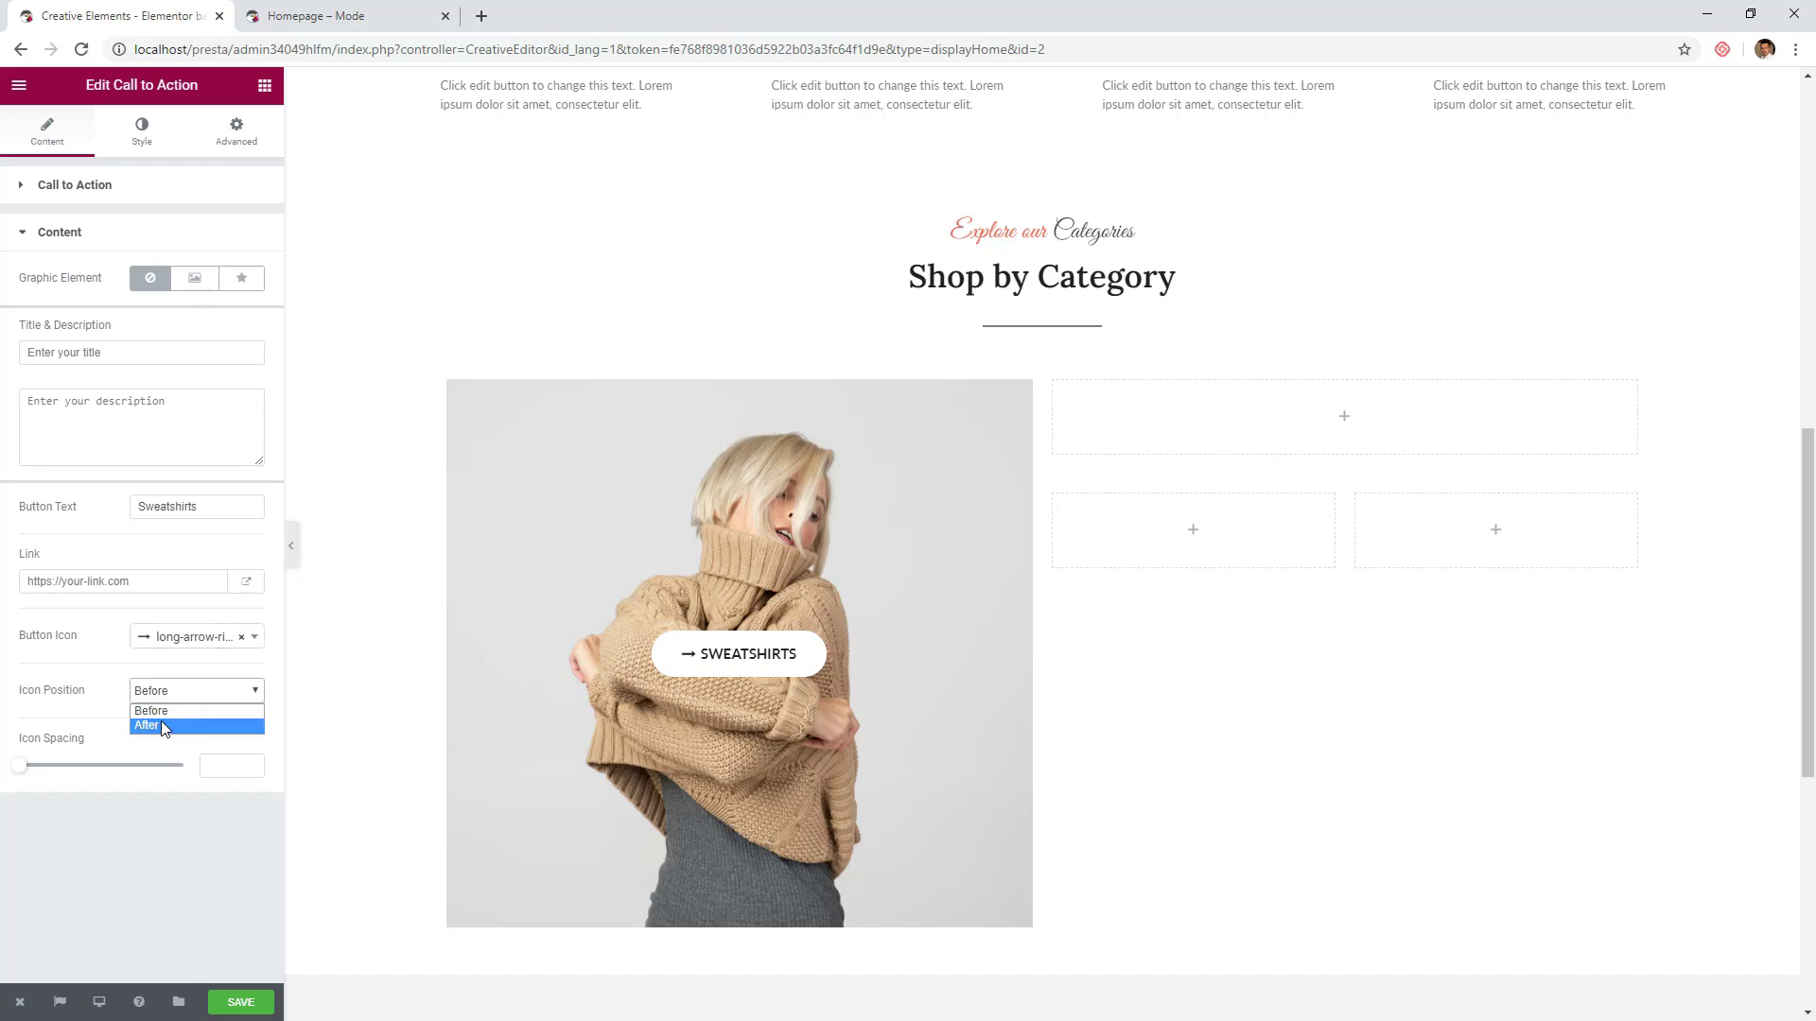
click(161, 721)
drag(24, 768, 57, 768)
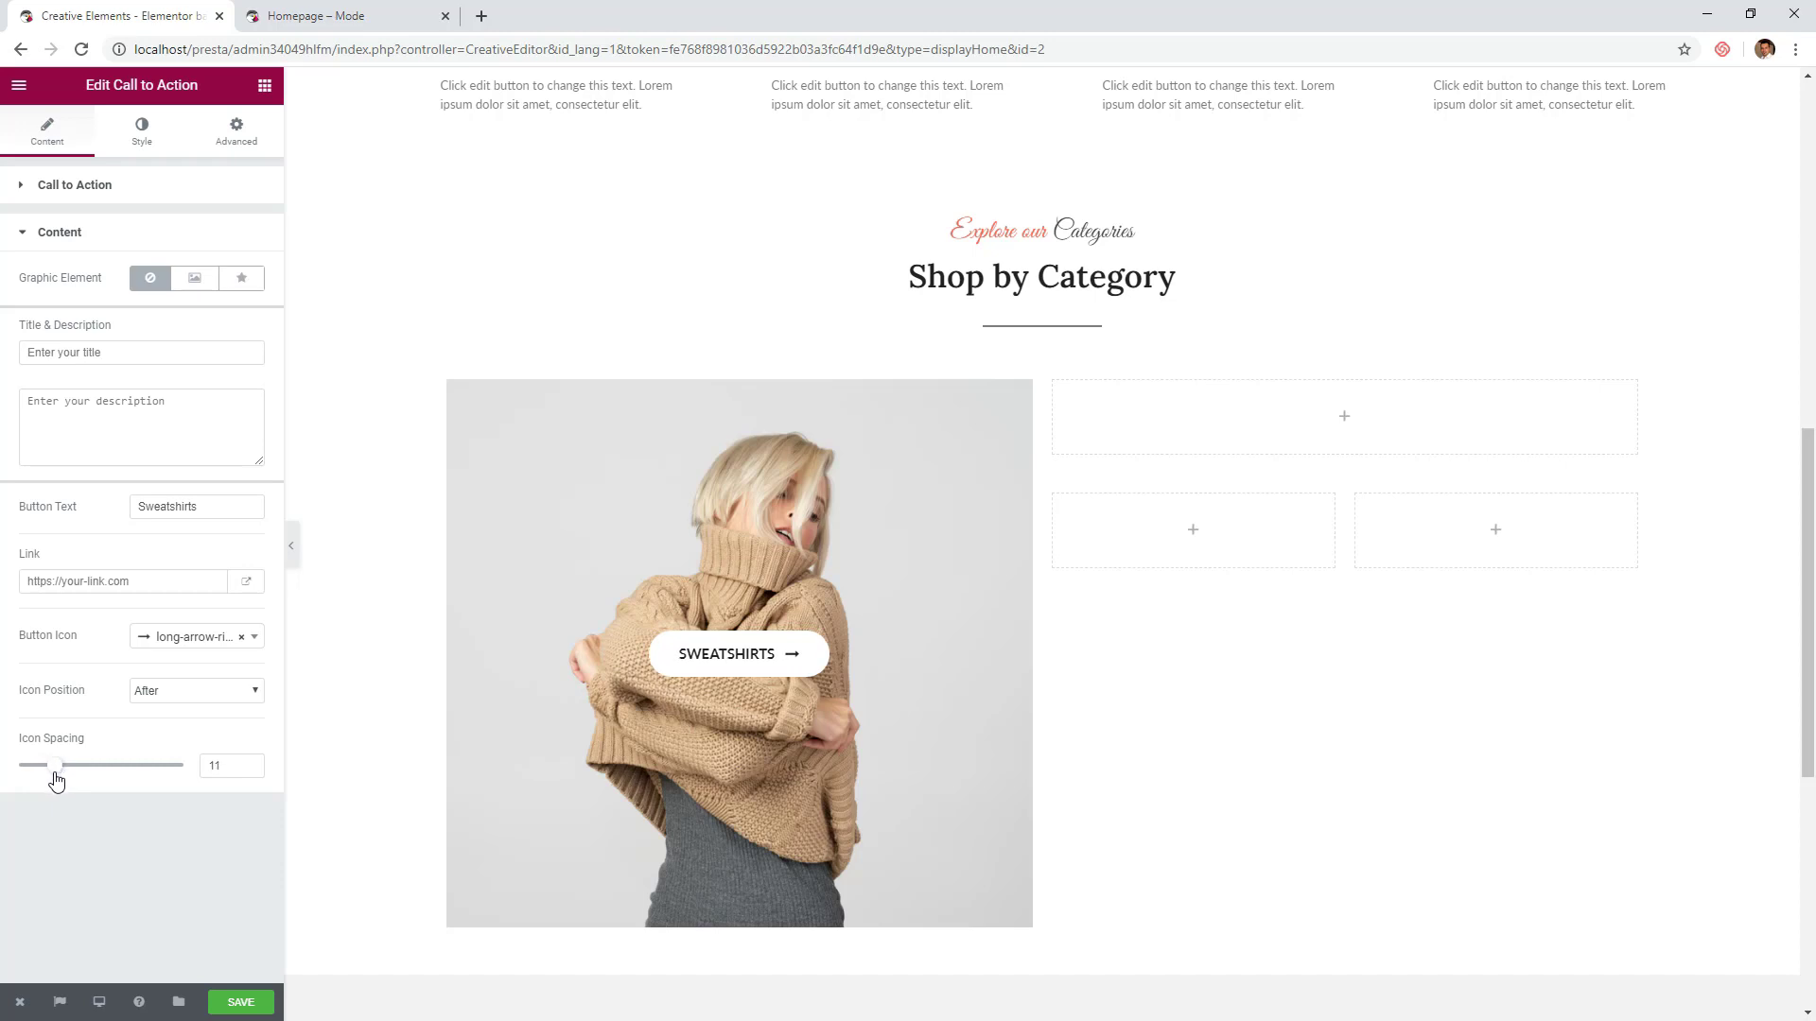
- Set the letter spacing of the Sweatshirts button text to 3
click(142, 130)
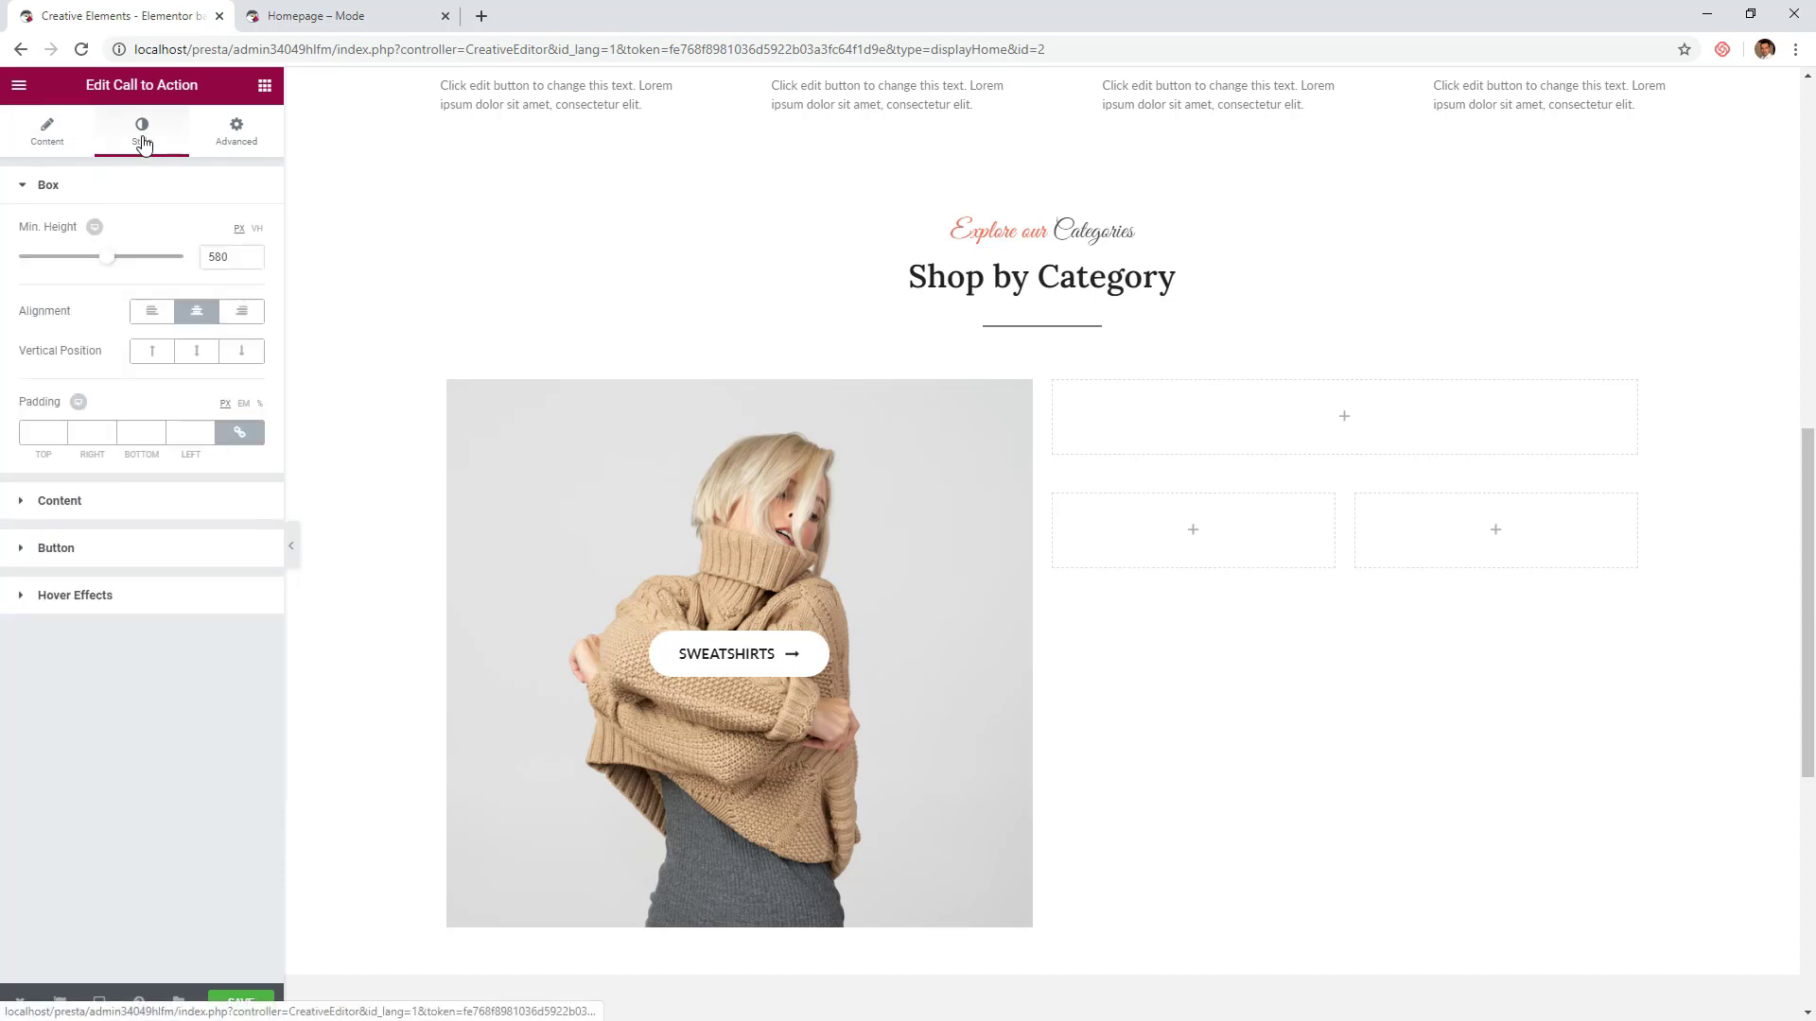
click(111, 559)
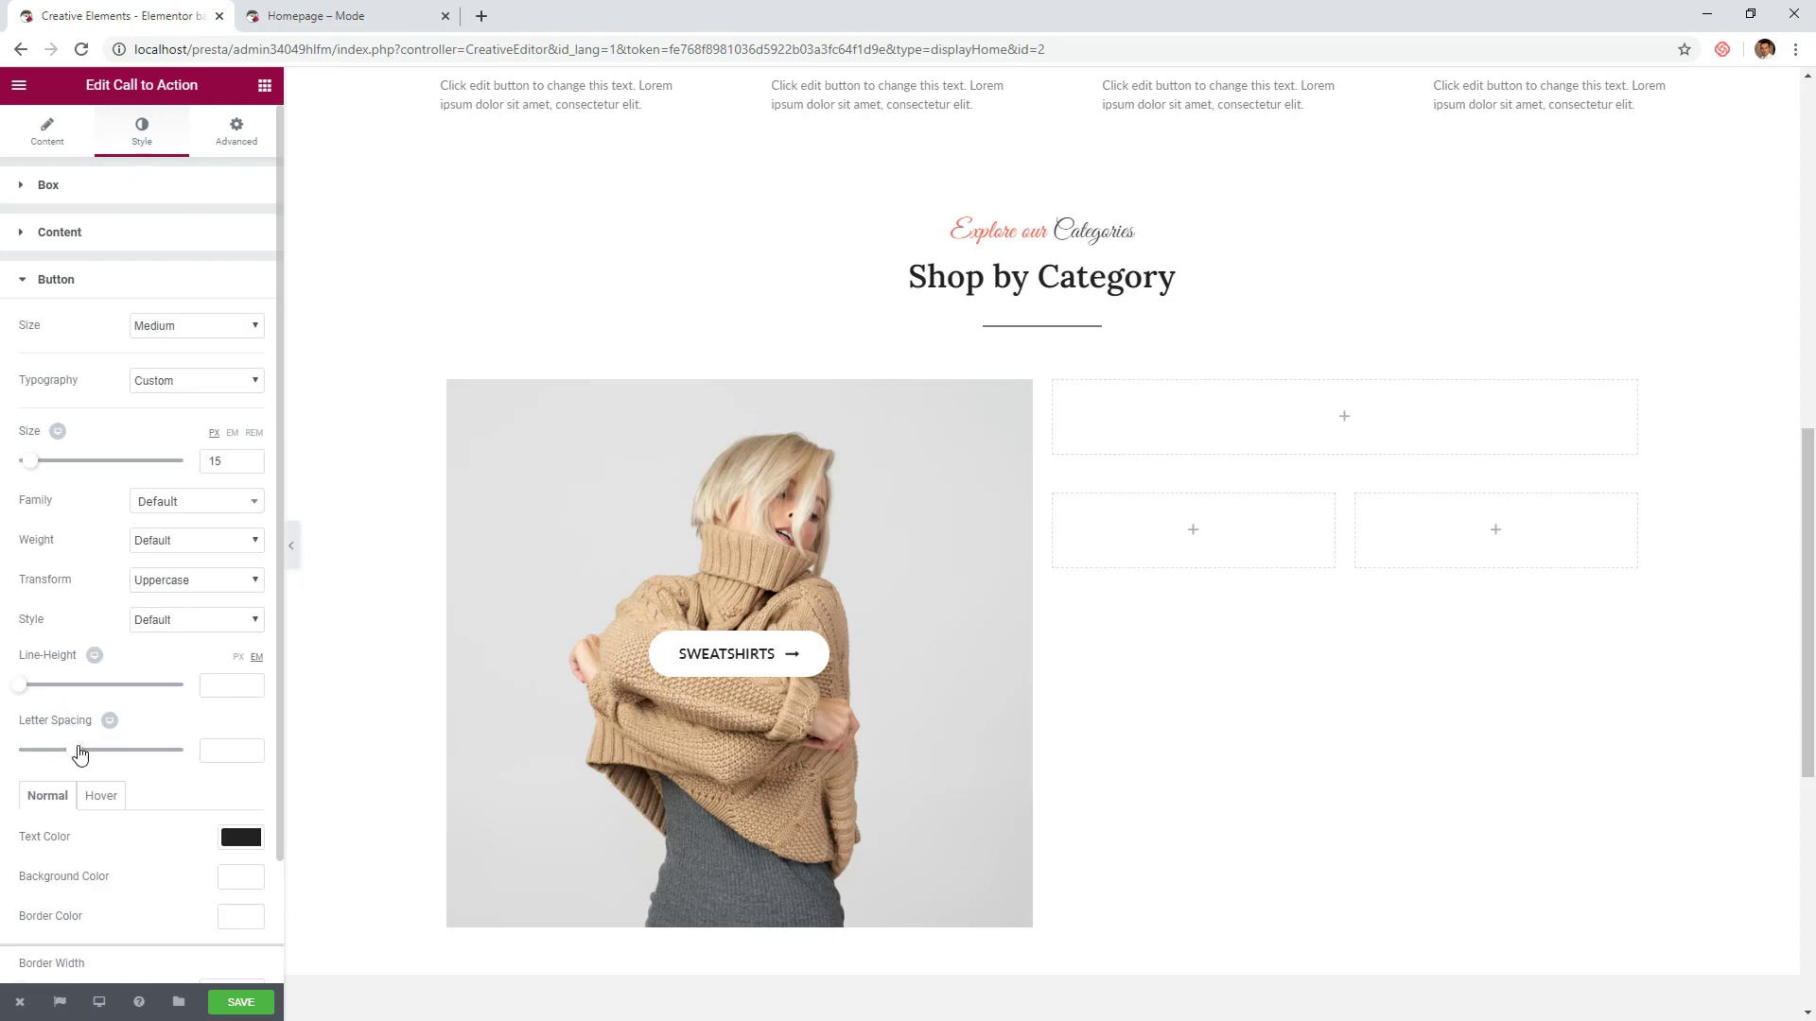
drag(84, 752, 111, 752)
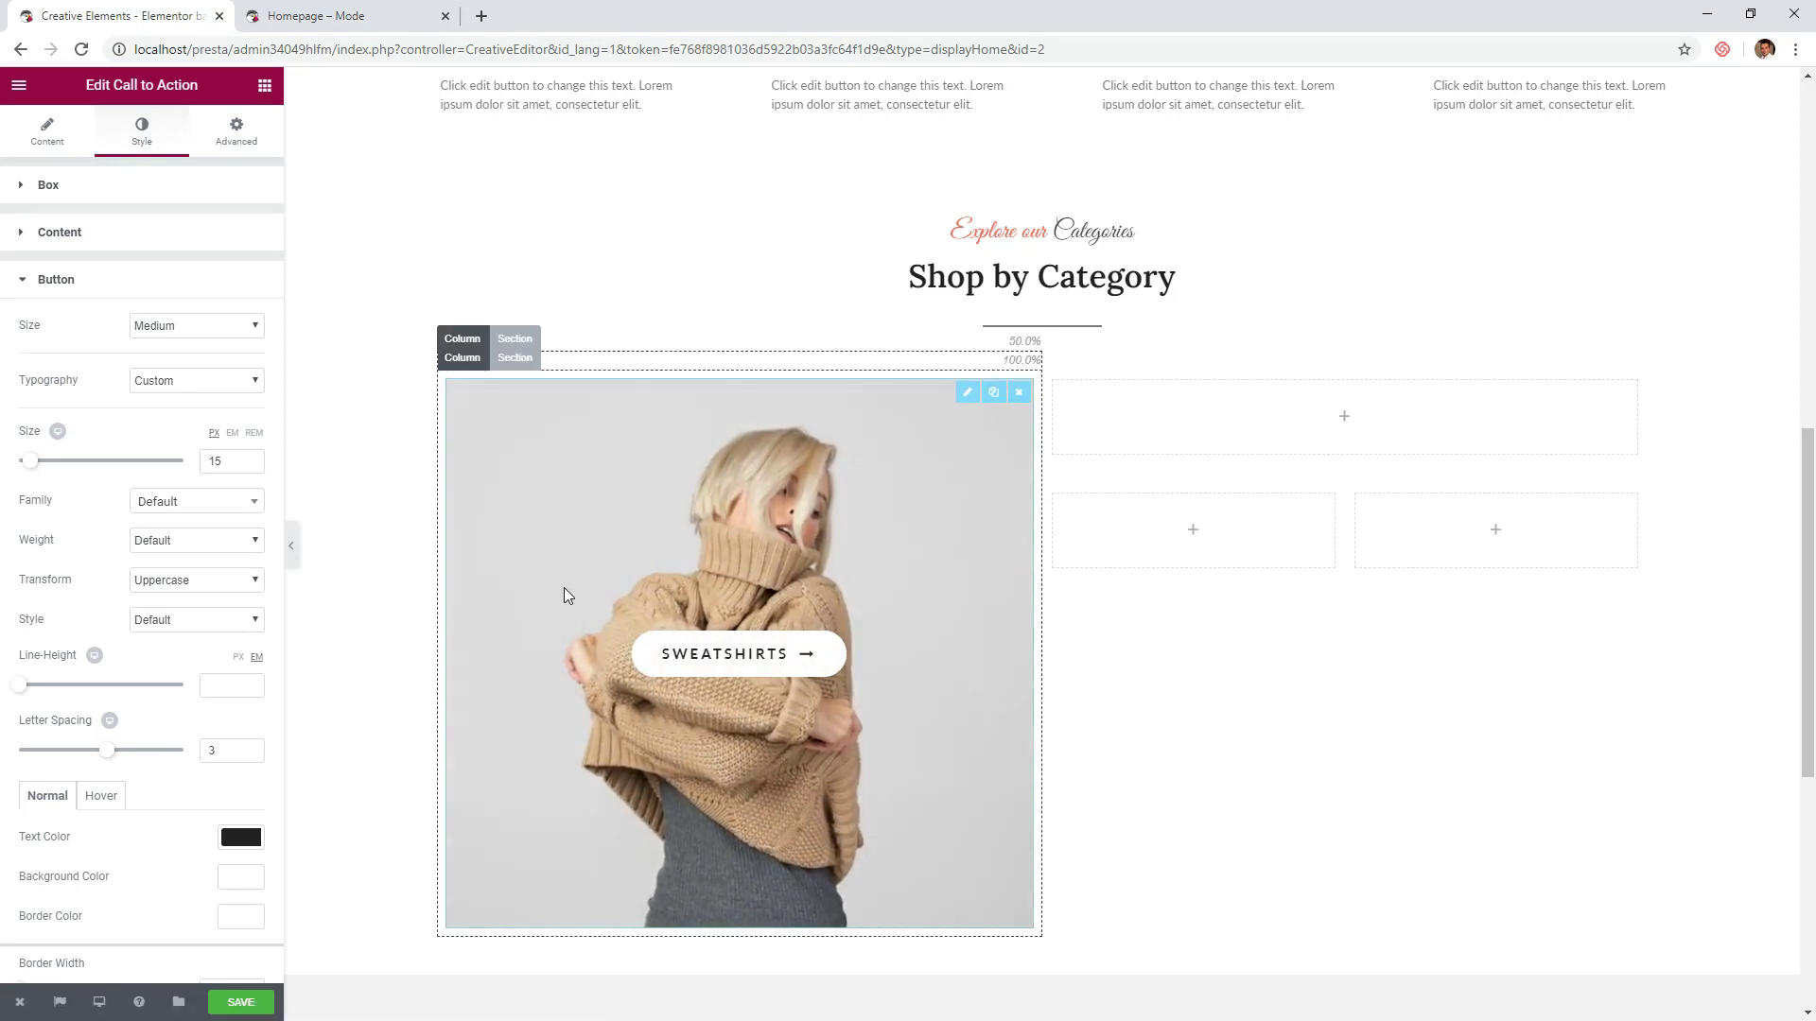
- Duplicate the Sweatshirts call to action and move the copy into the wide empty column beside it
scroll(365, 495, down, 1)
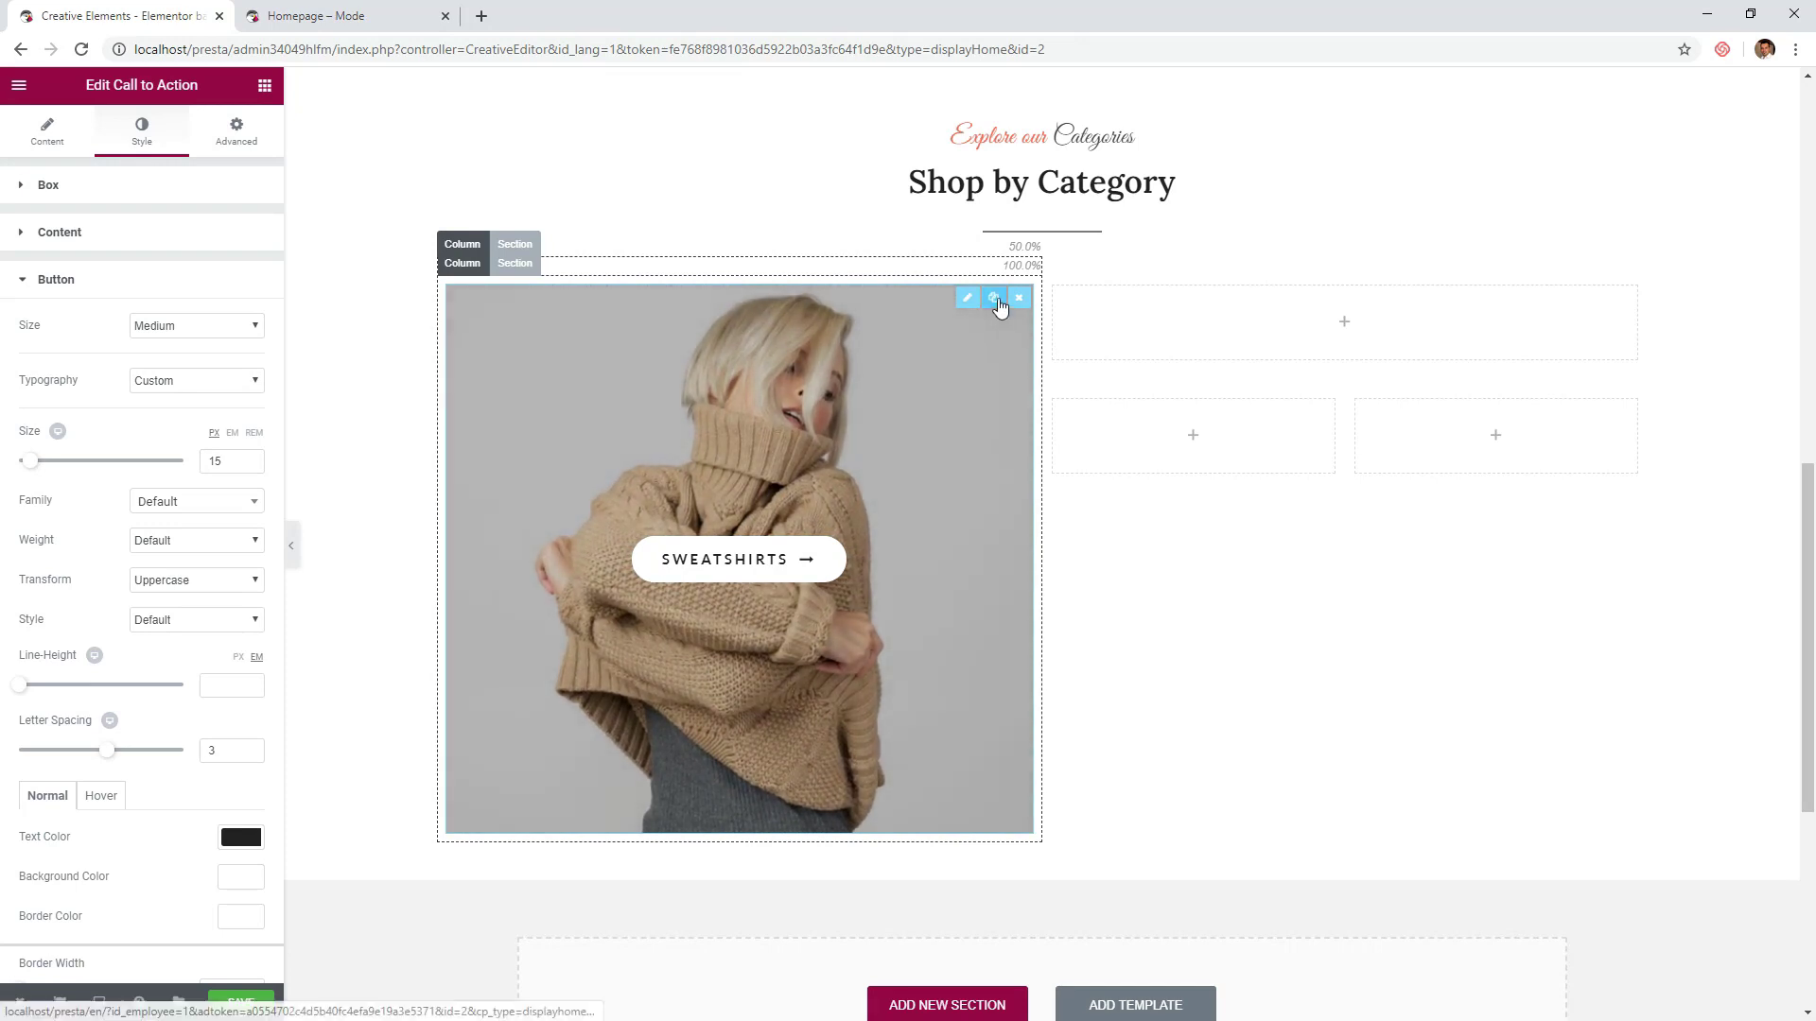
click(996, 300)
drag(966, 299, 1241, 308)
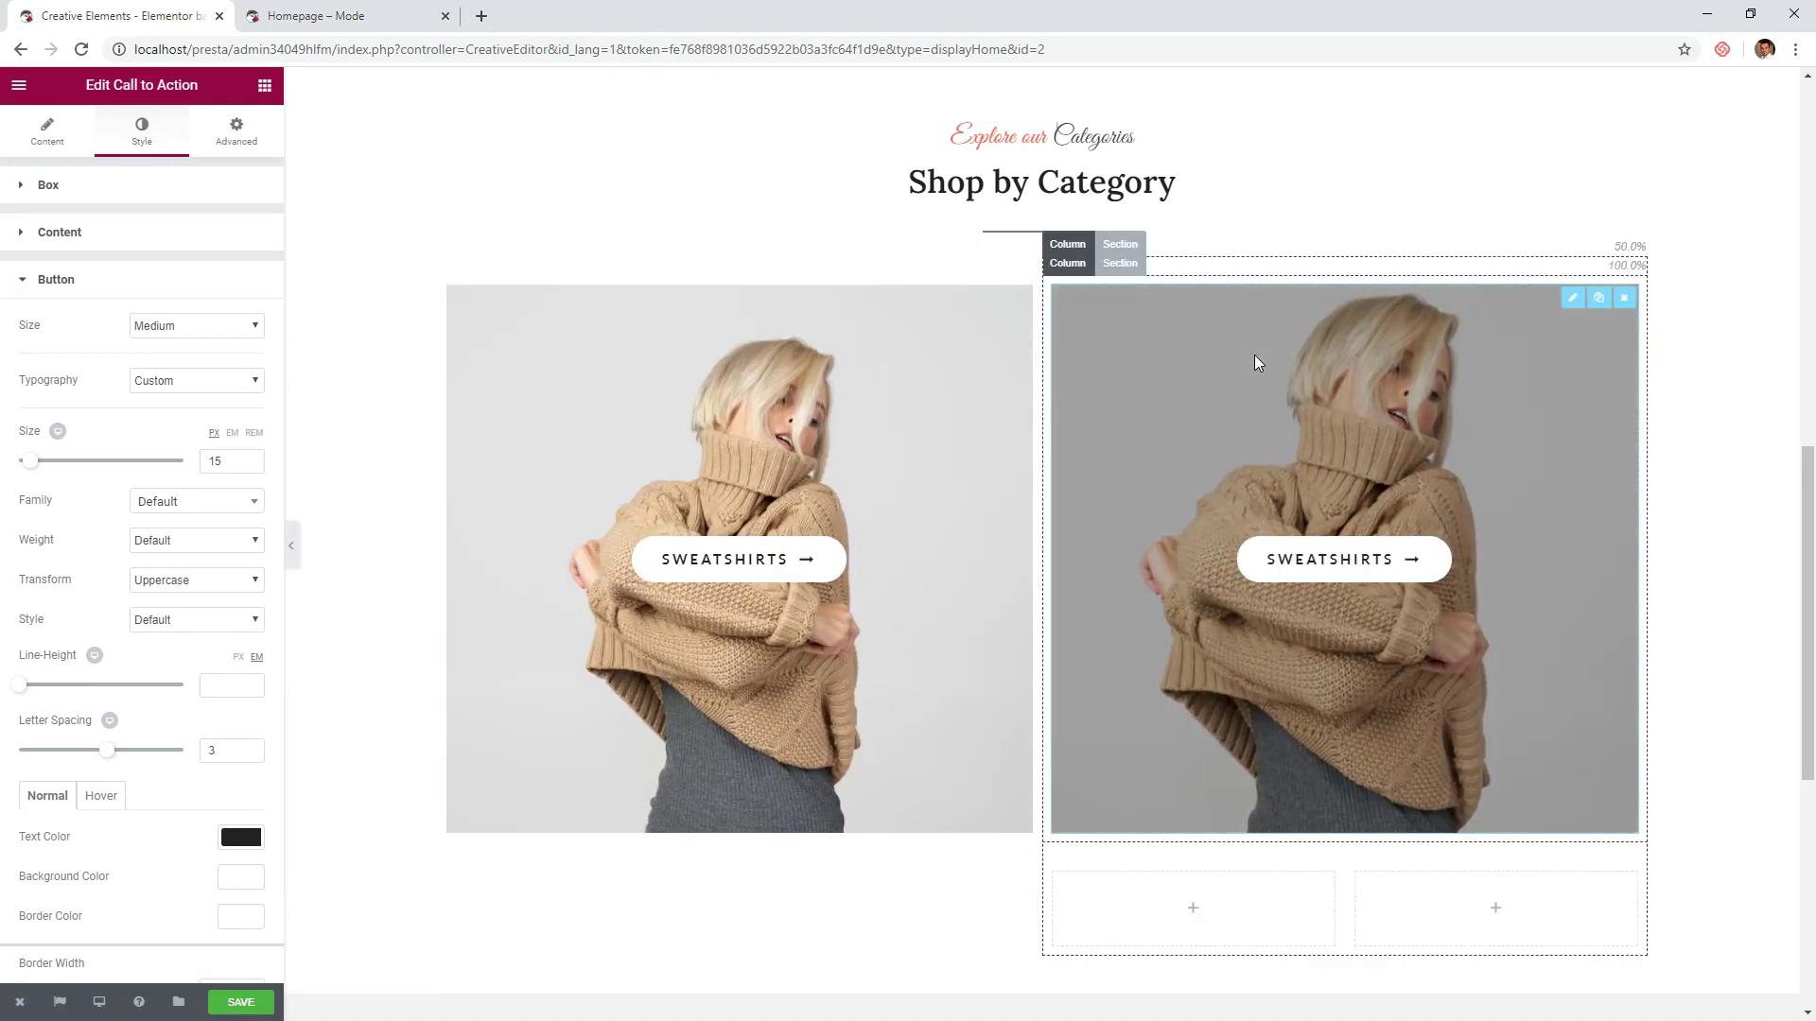
- Replace the image of the copied call to action with bath-accessories
click(1233, 365)
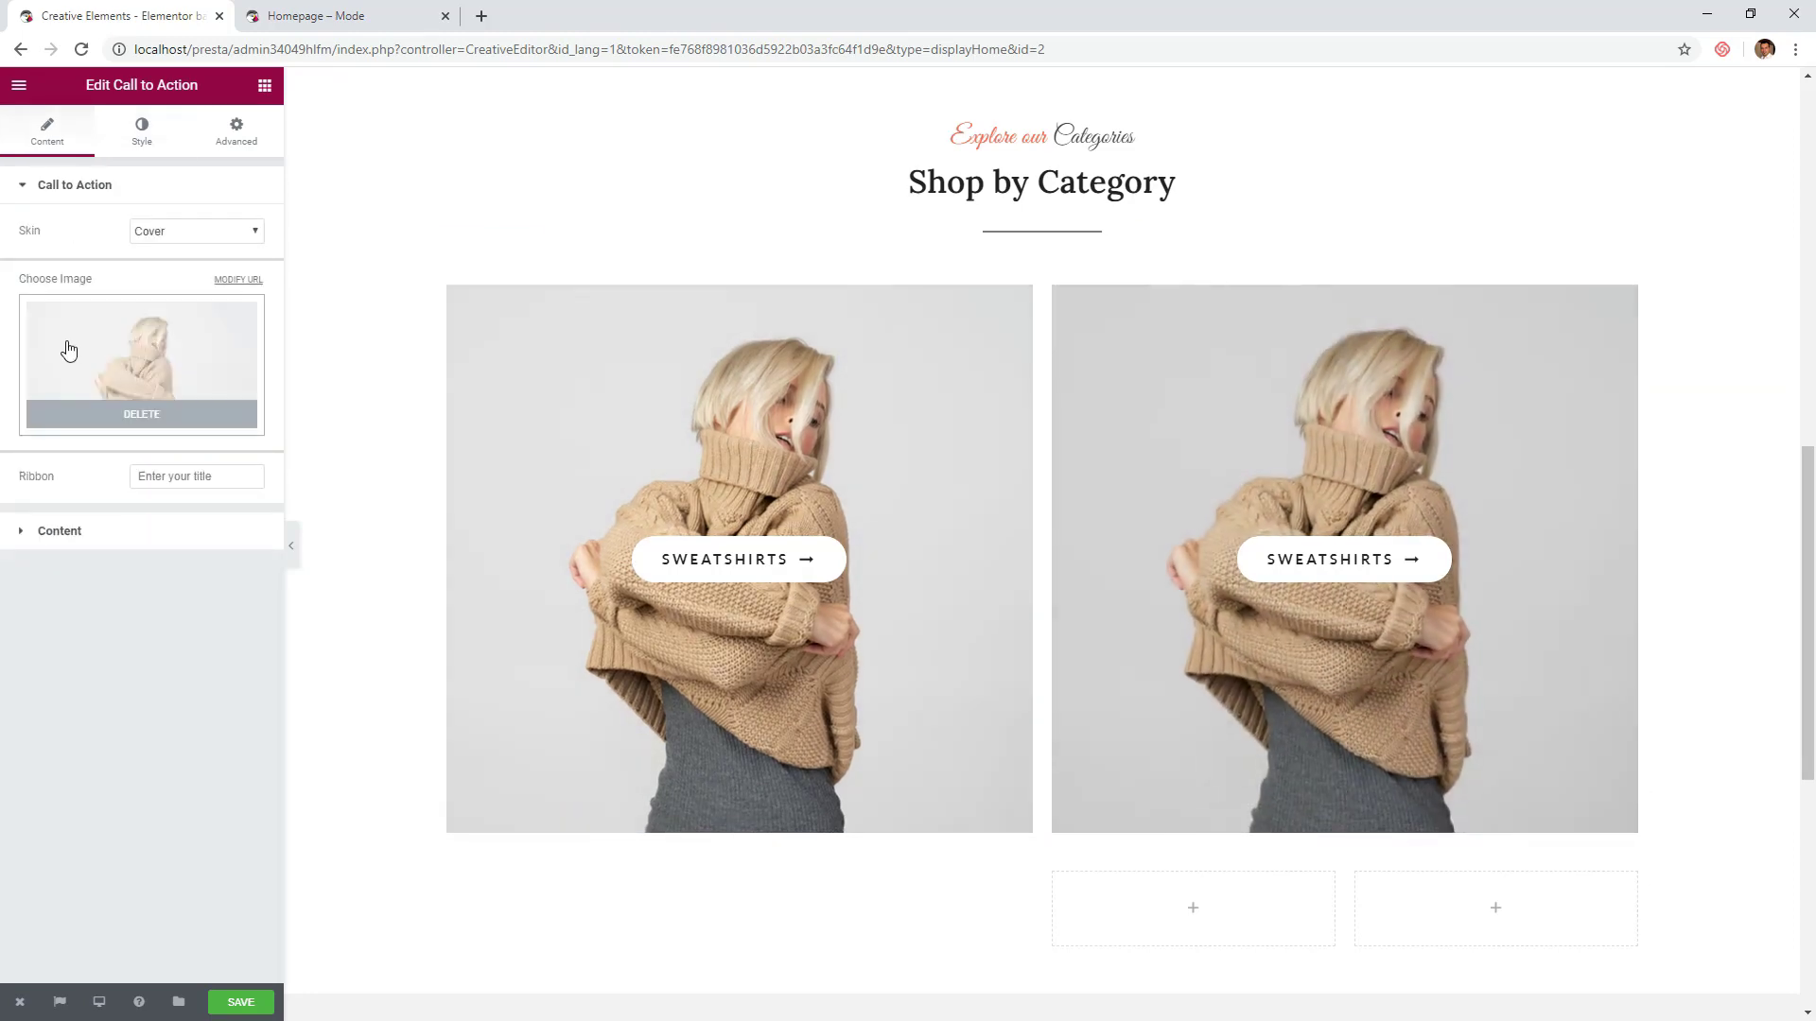
click(83, 352)
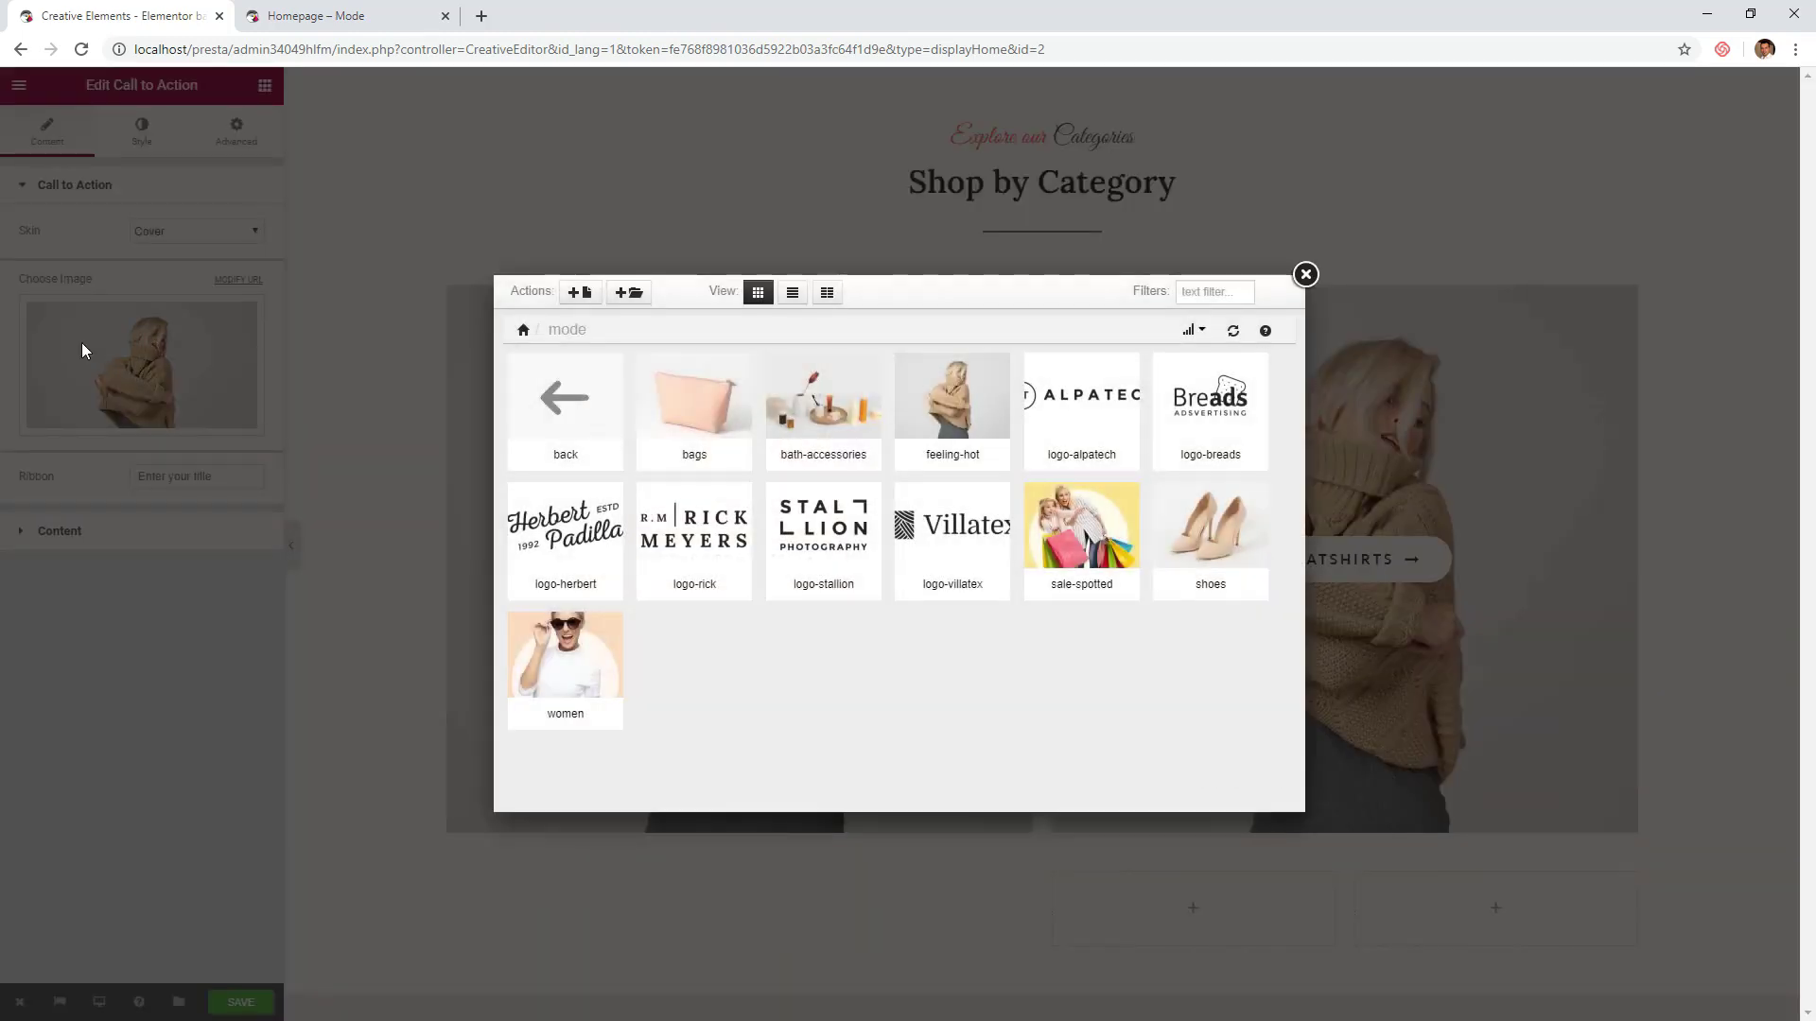
click(825, 393)
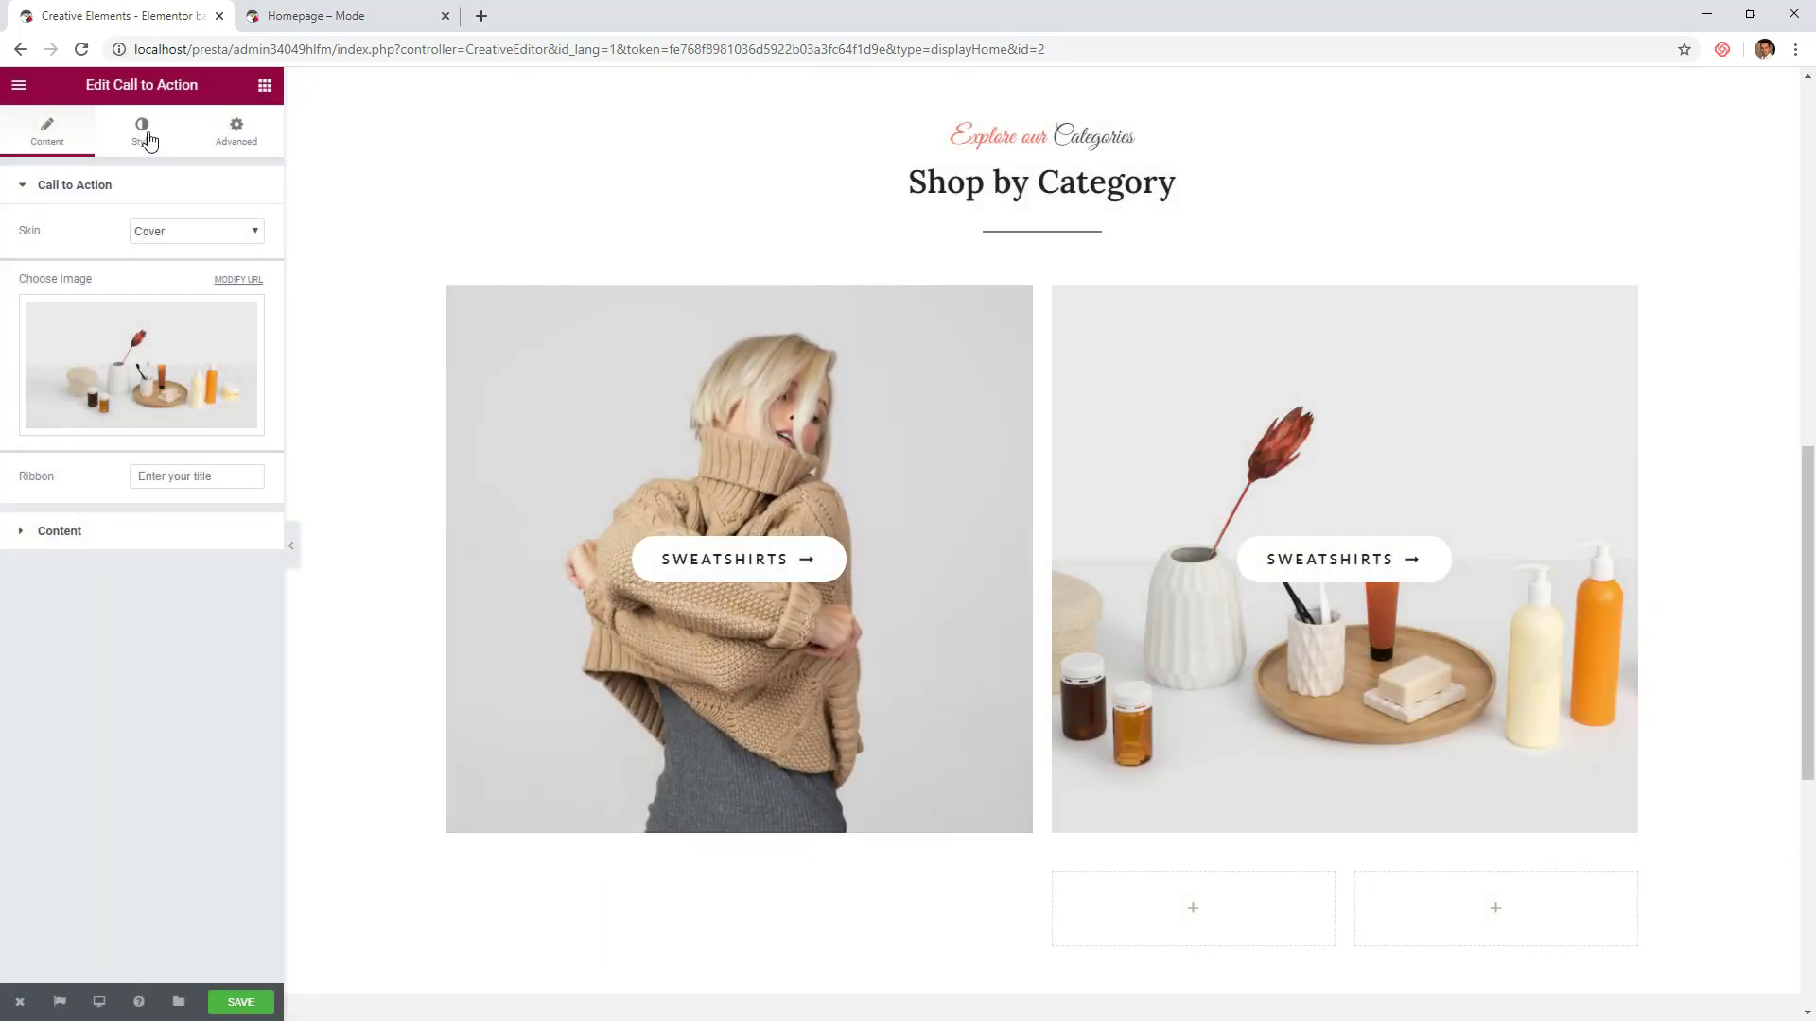
- Set the minimum height of the bath-accessories call to action to 280 px
click(147, 138)
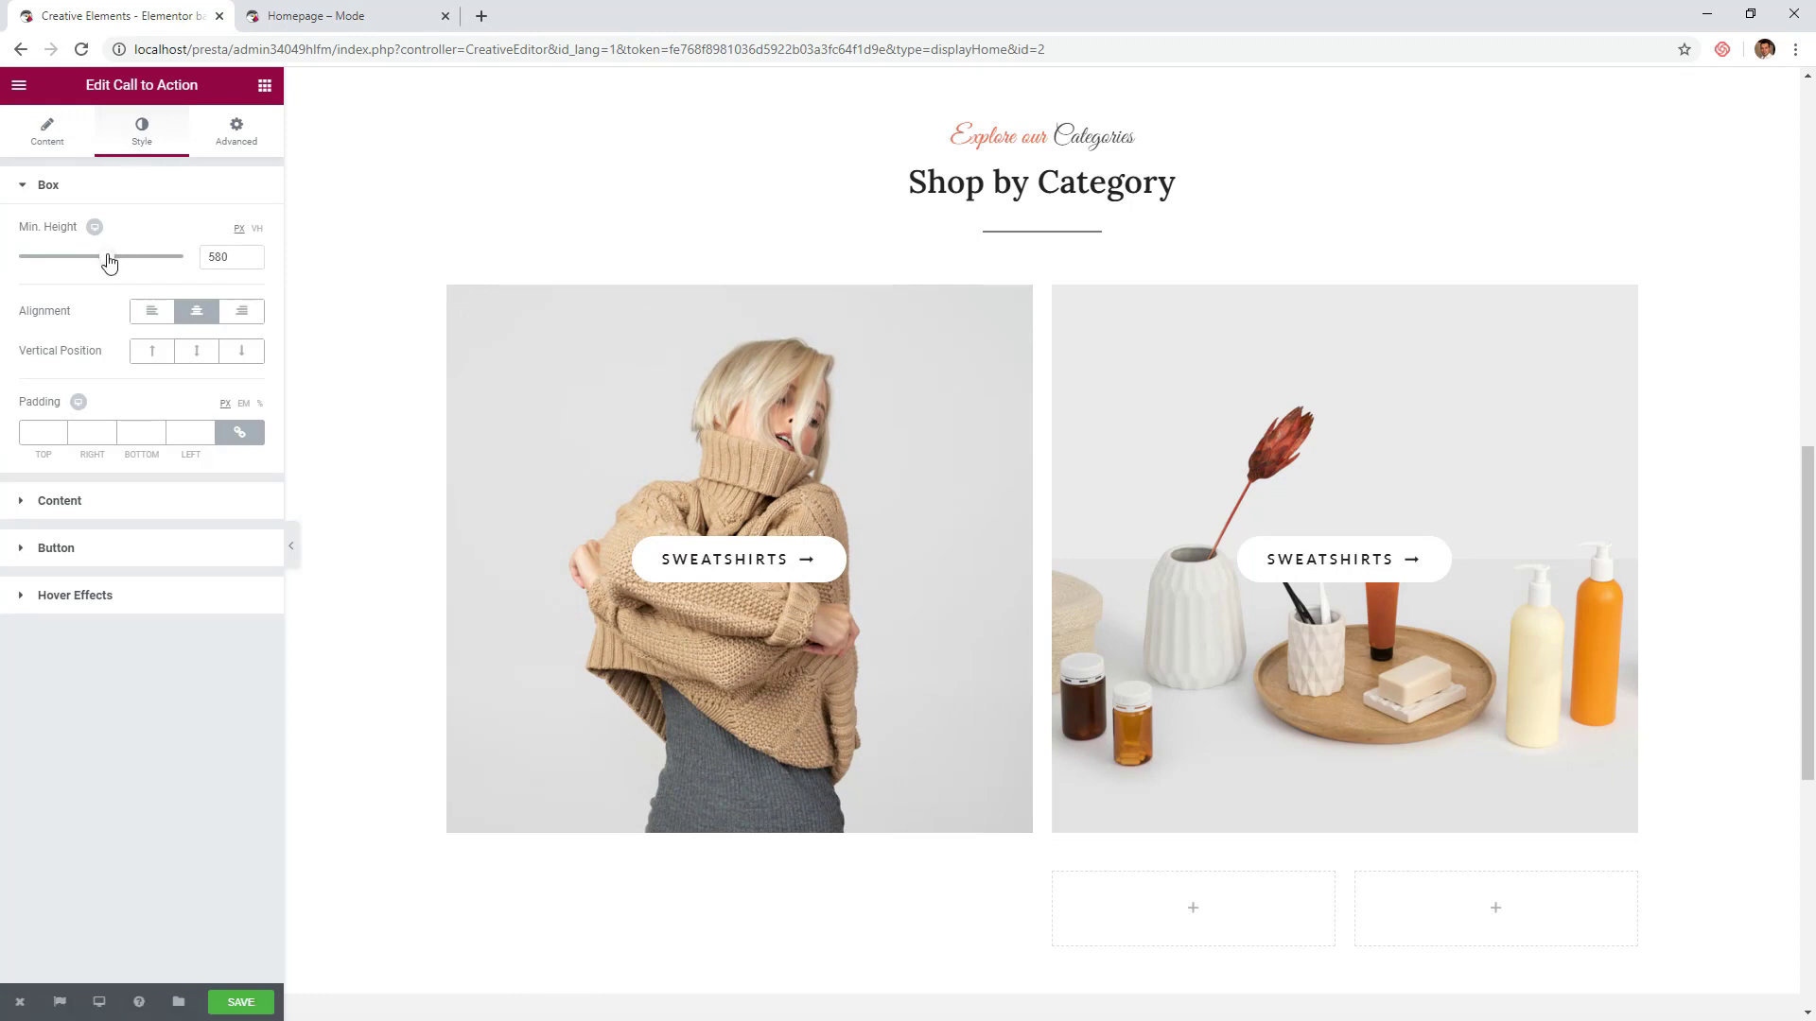
drag(107, 256, 91, 260)
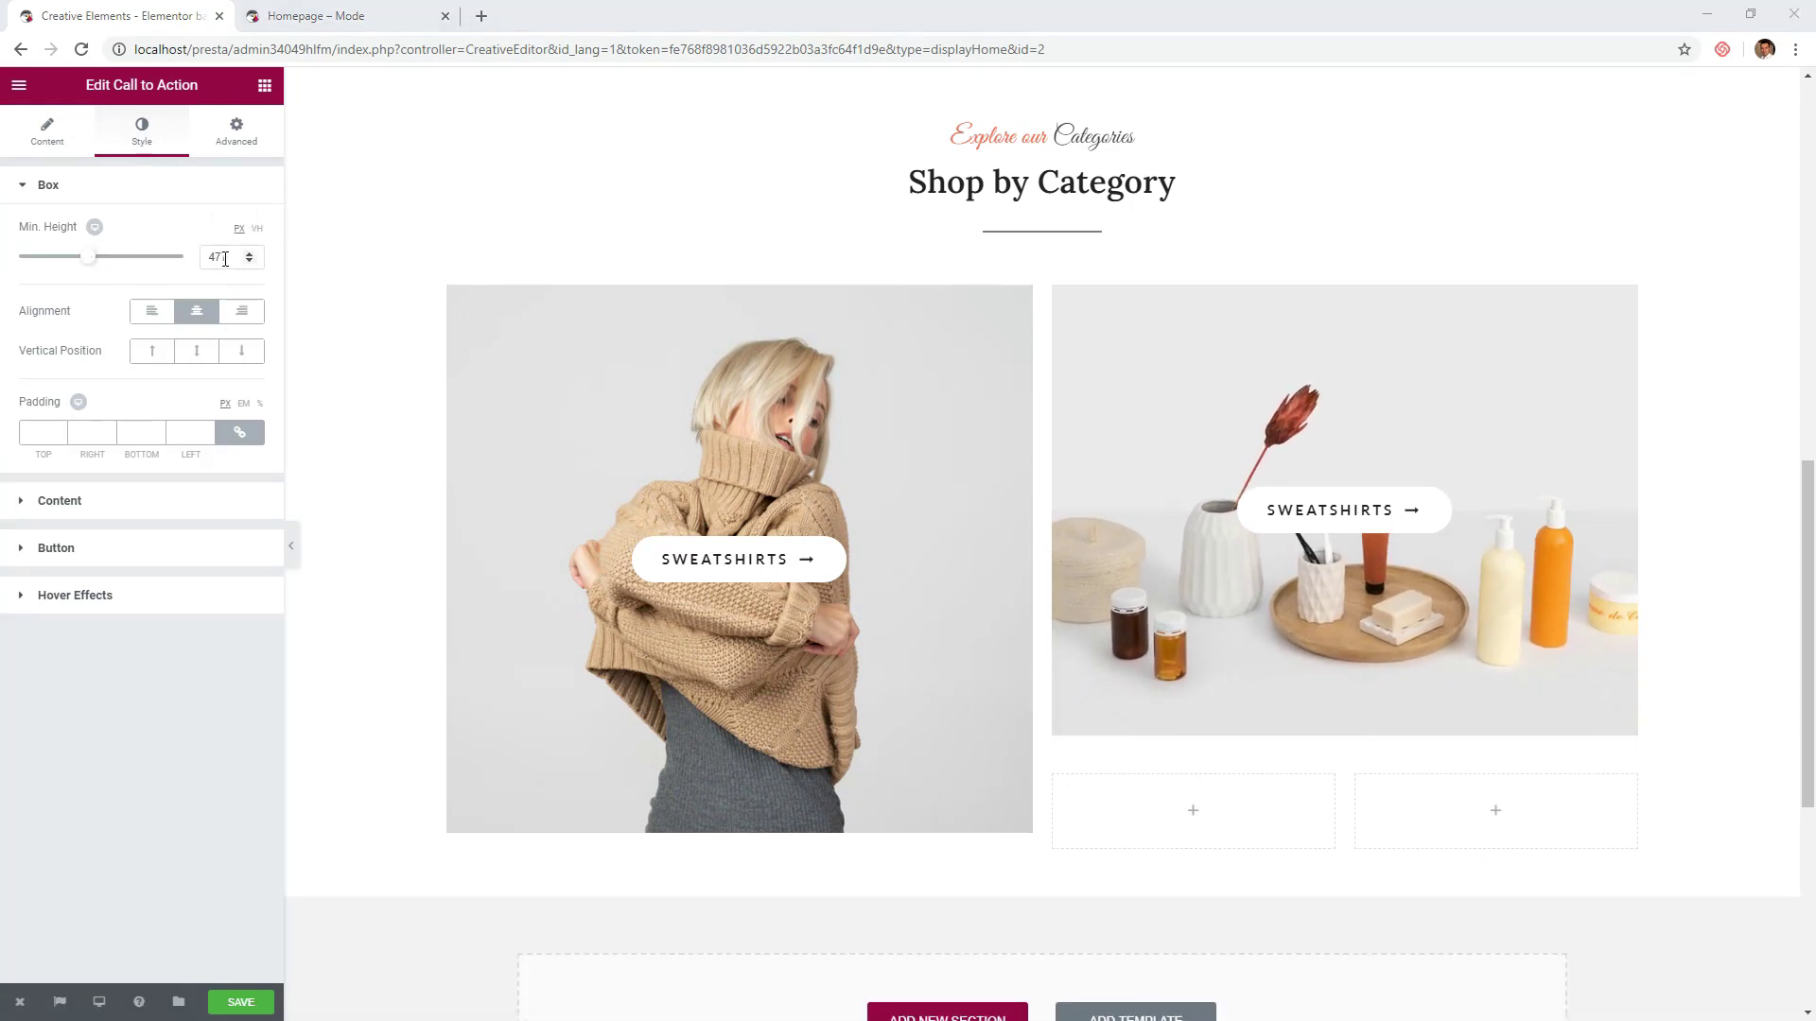
drag(225, 259, 180, 262)
text(280)
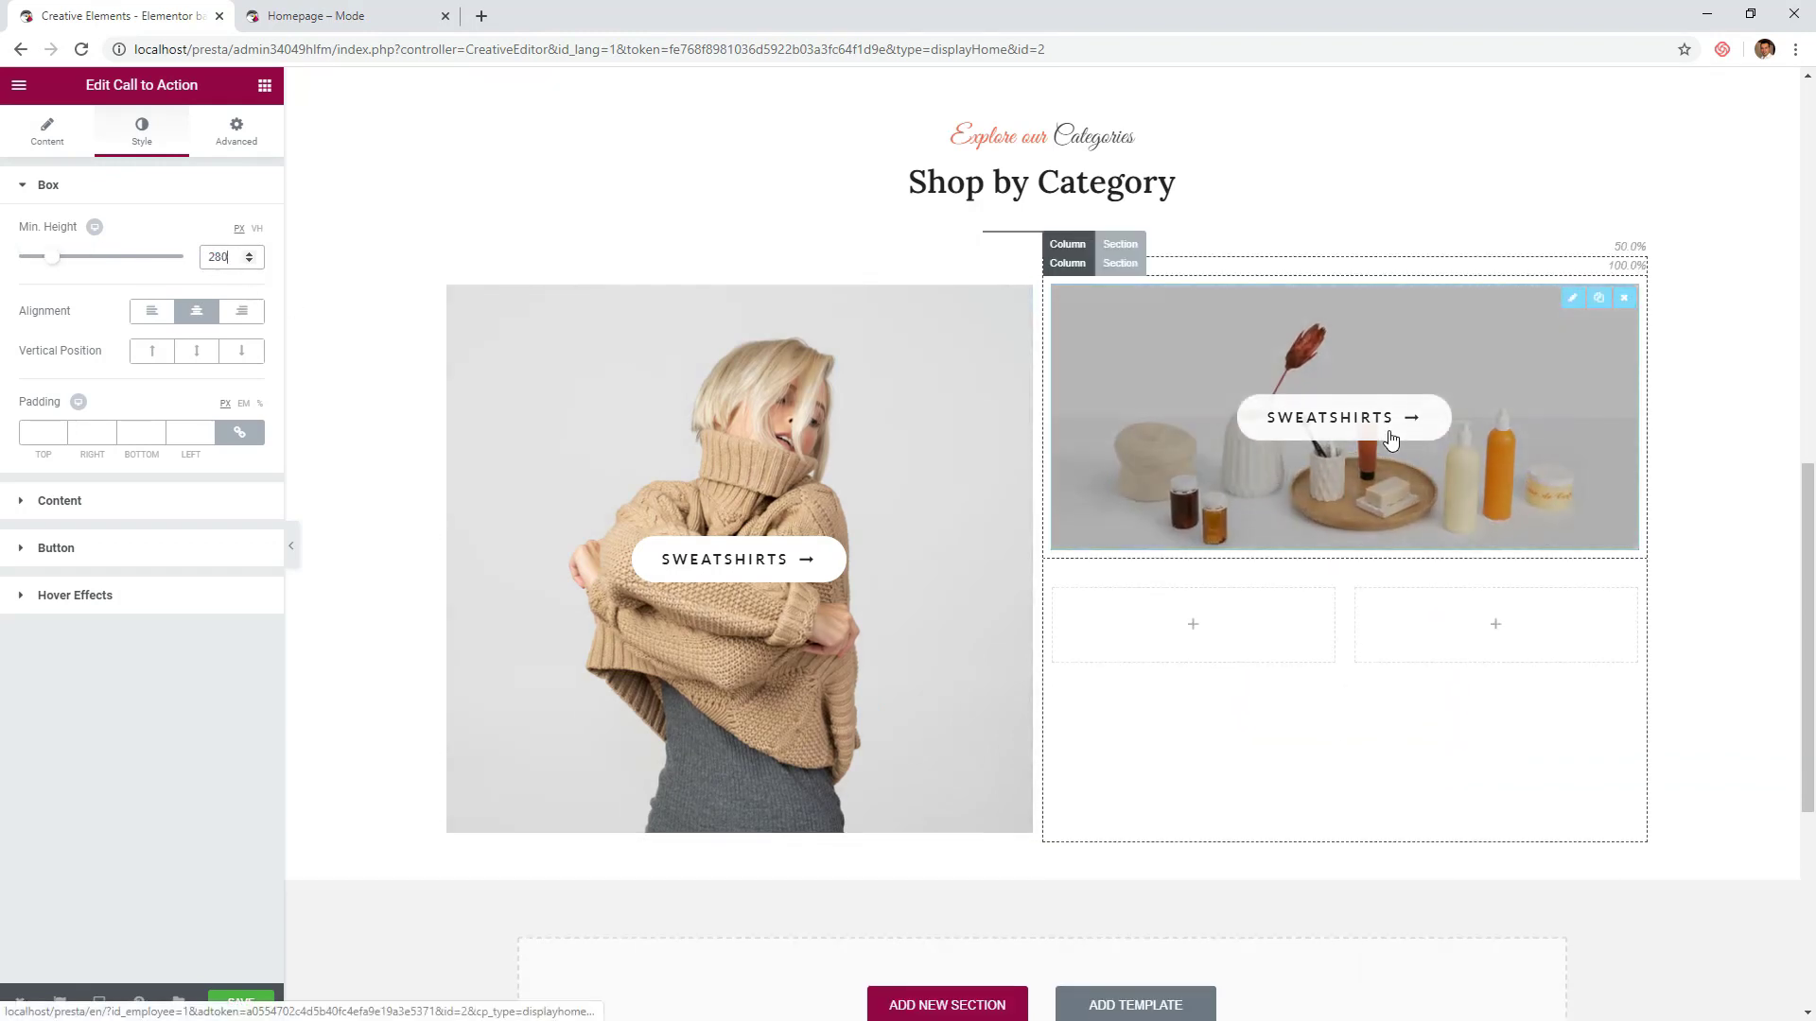
- Change the button text of the bath-accessories call to action to "Accessories"
click(43, 137)
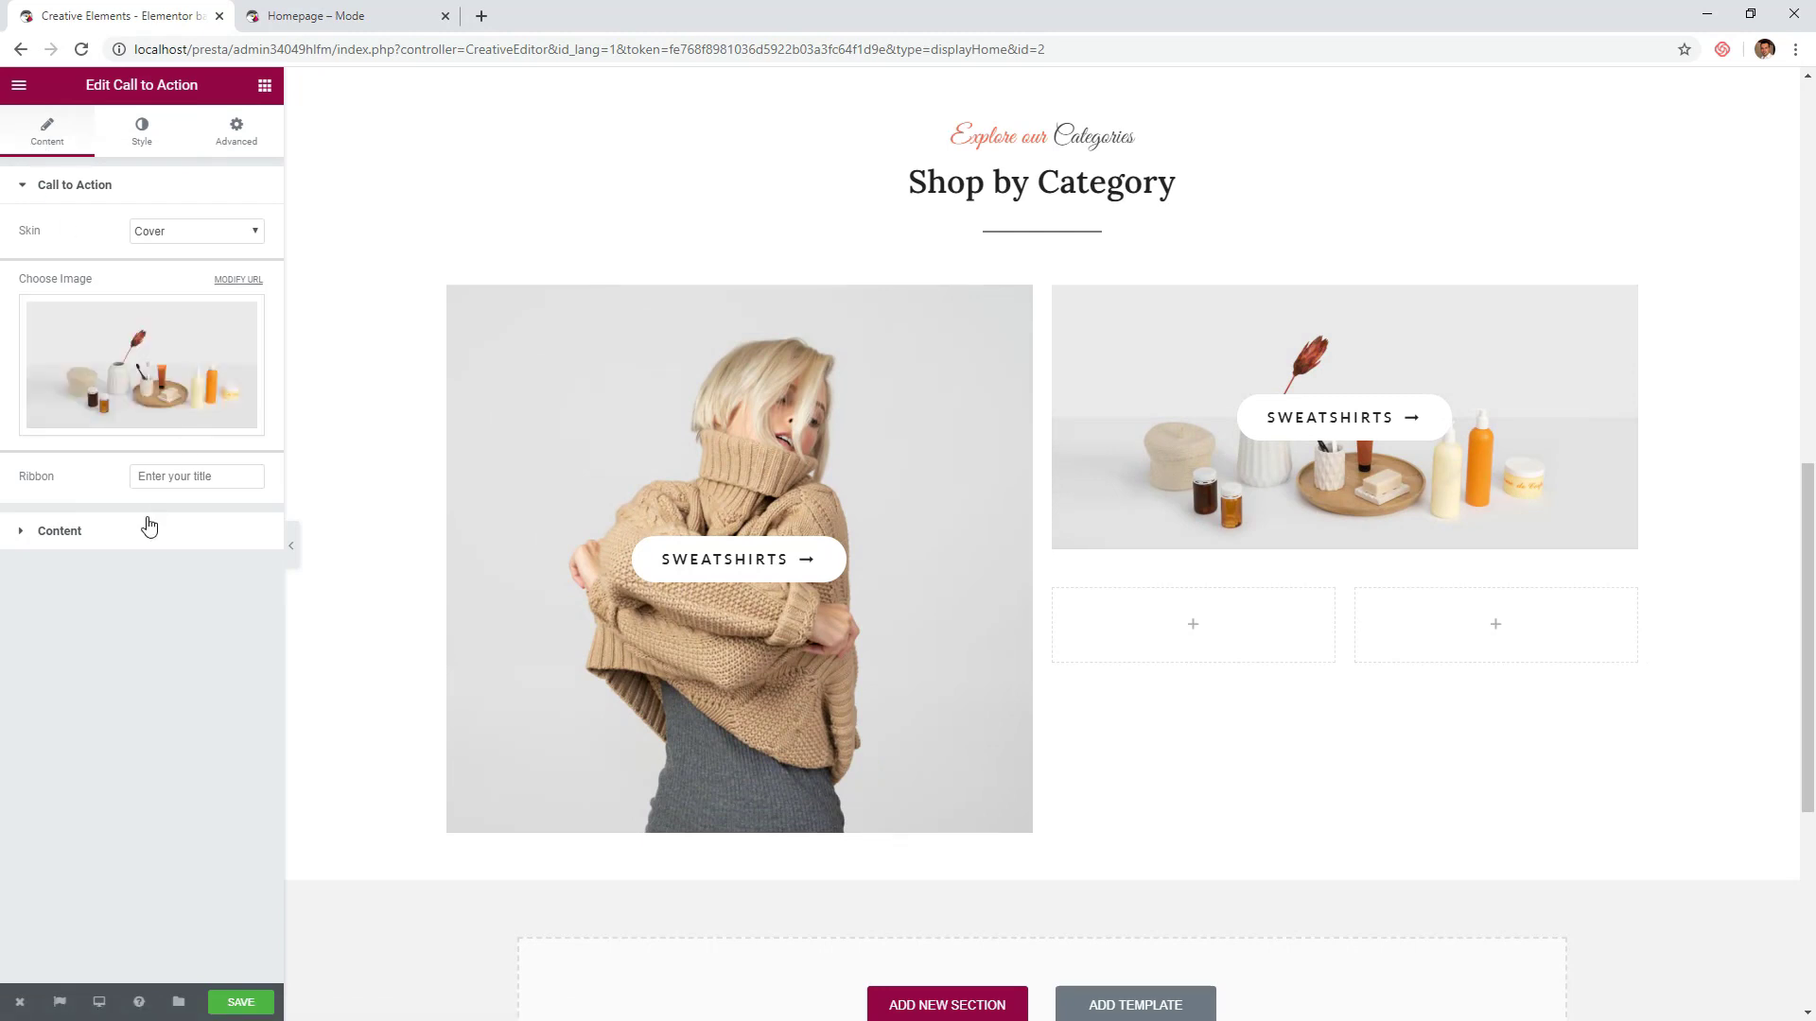
click(149, 530)
click(225, 508)
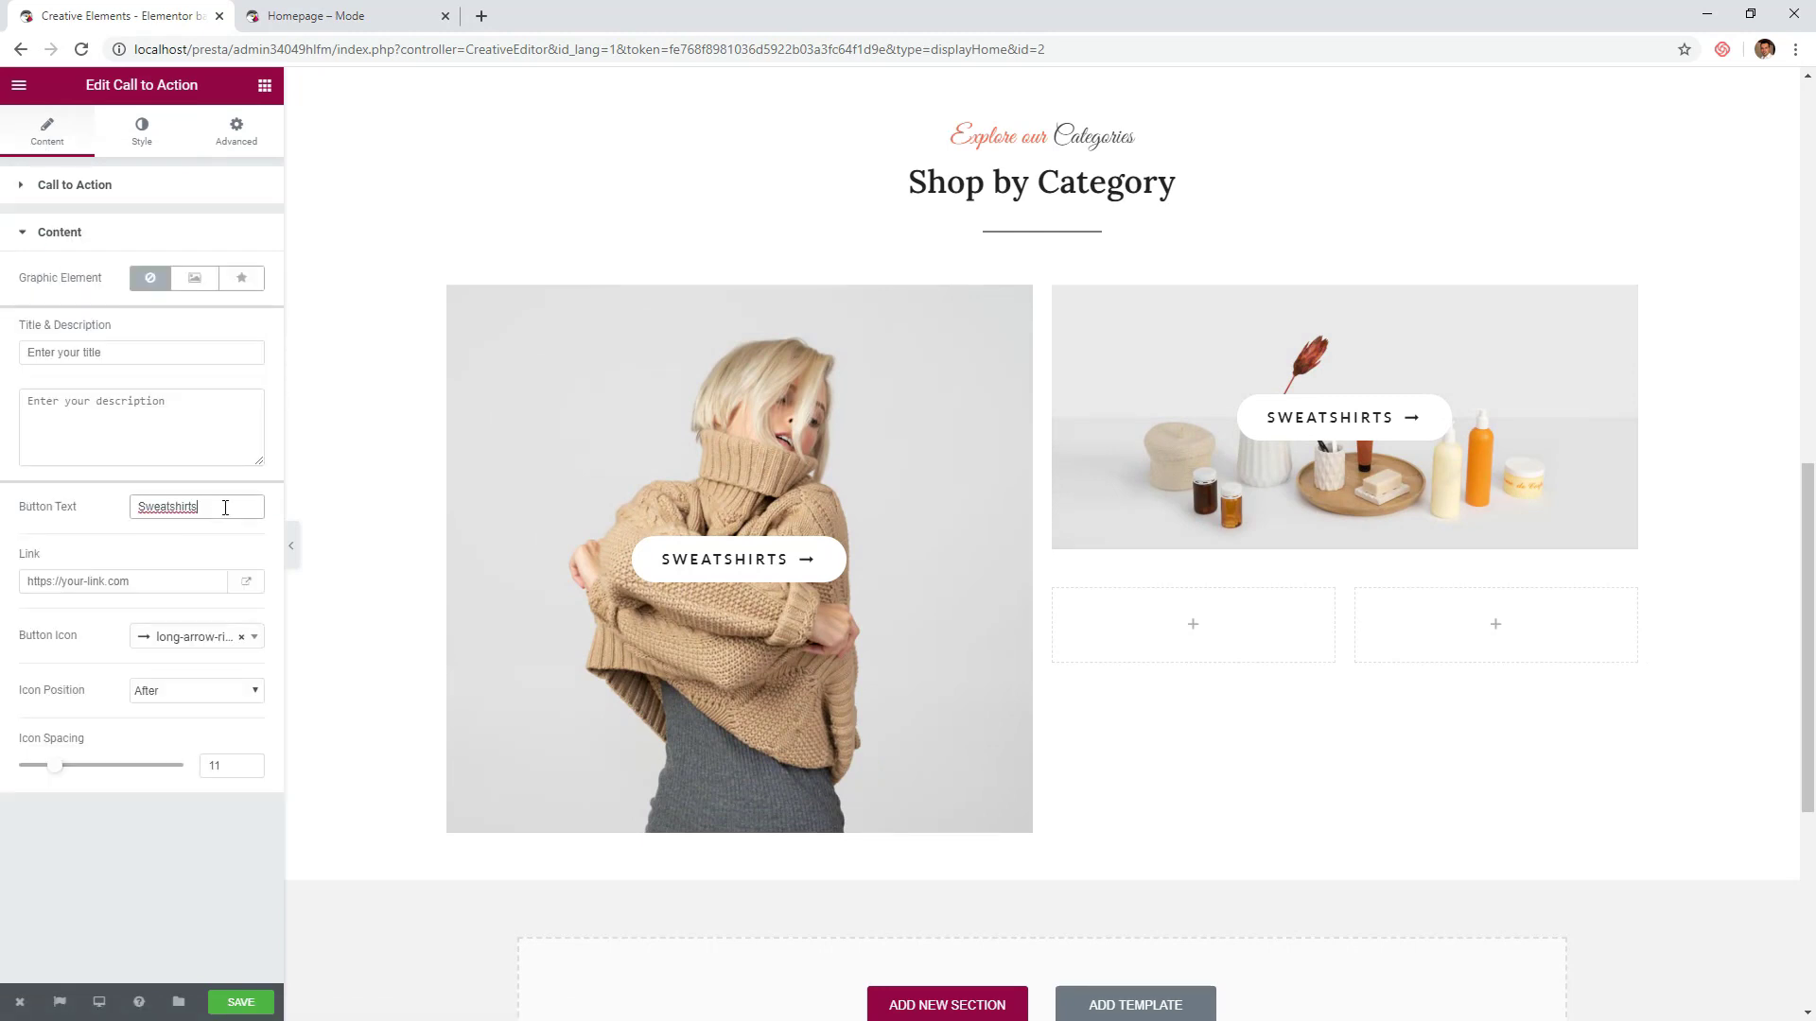
text(Access)
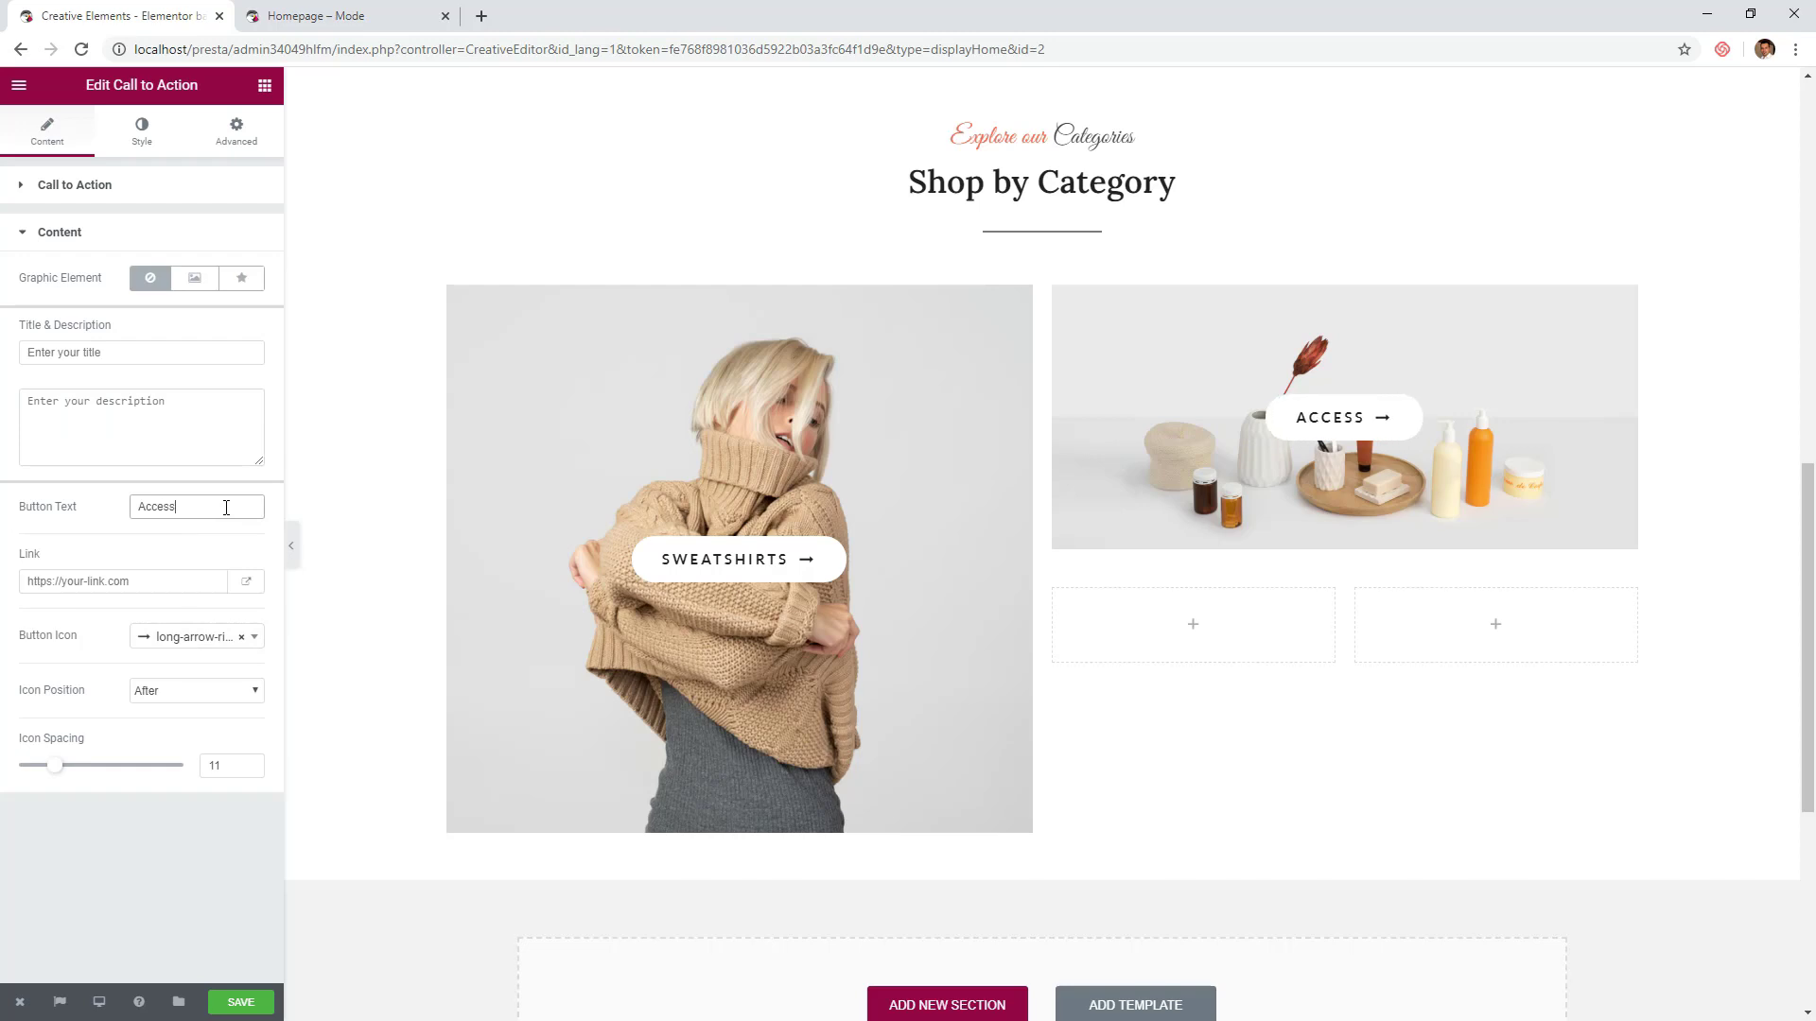
text(ories)
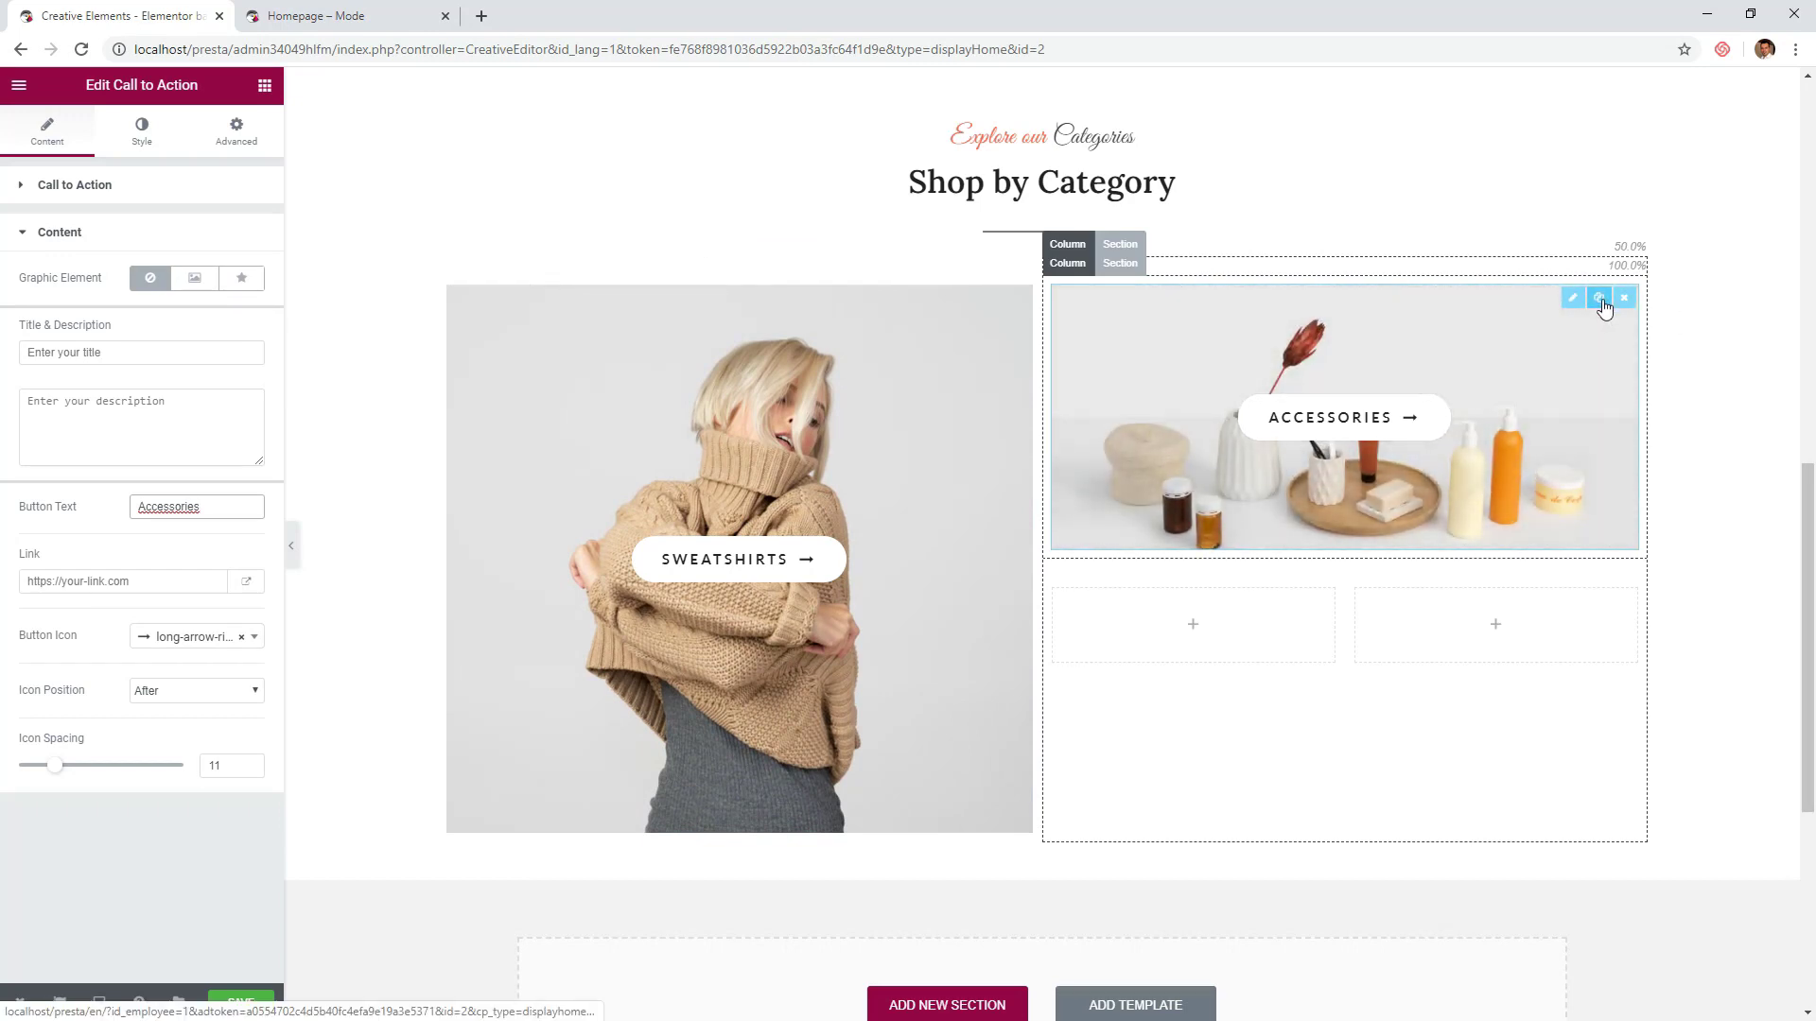
- Duplicate the Accessories call to action, move the copy into the first small column below it, and open the copy for editing
click(1599, 300)
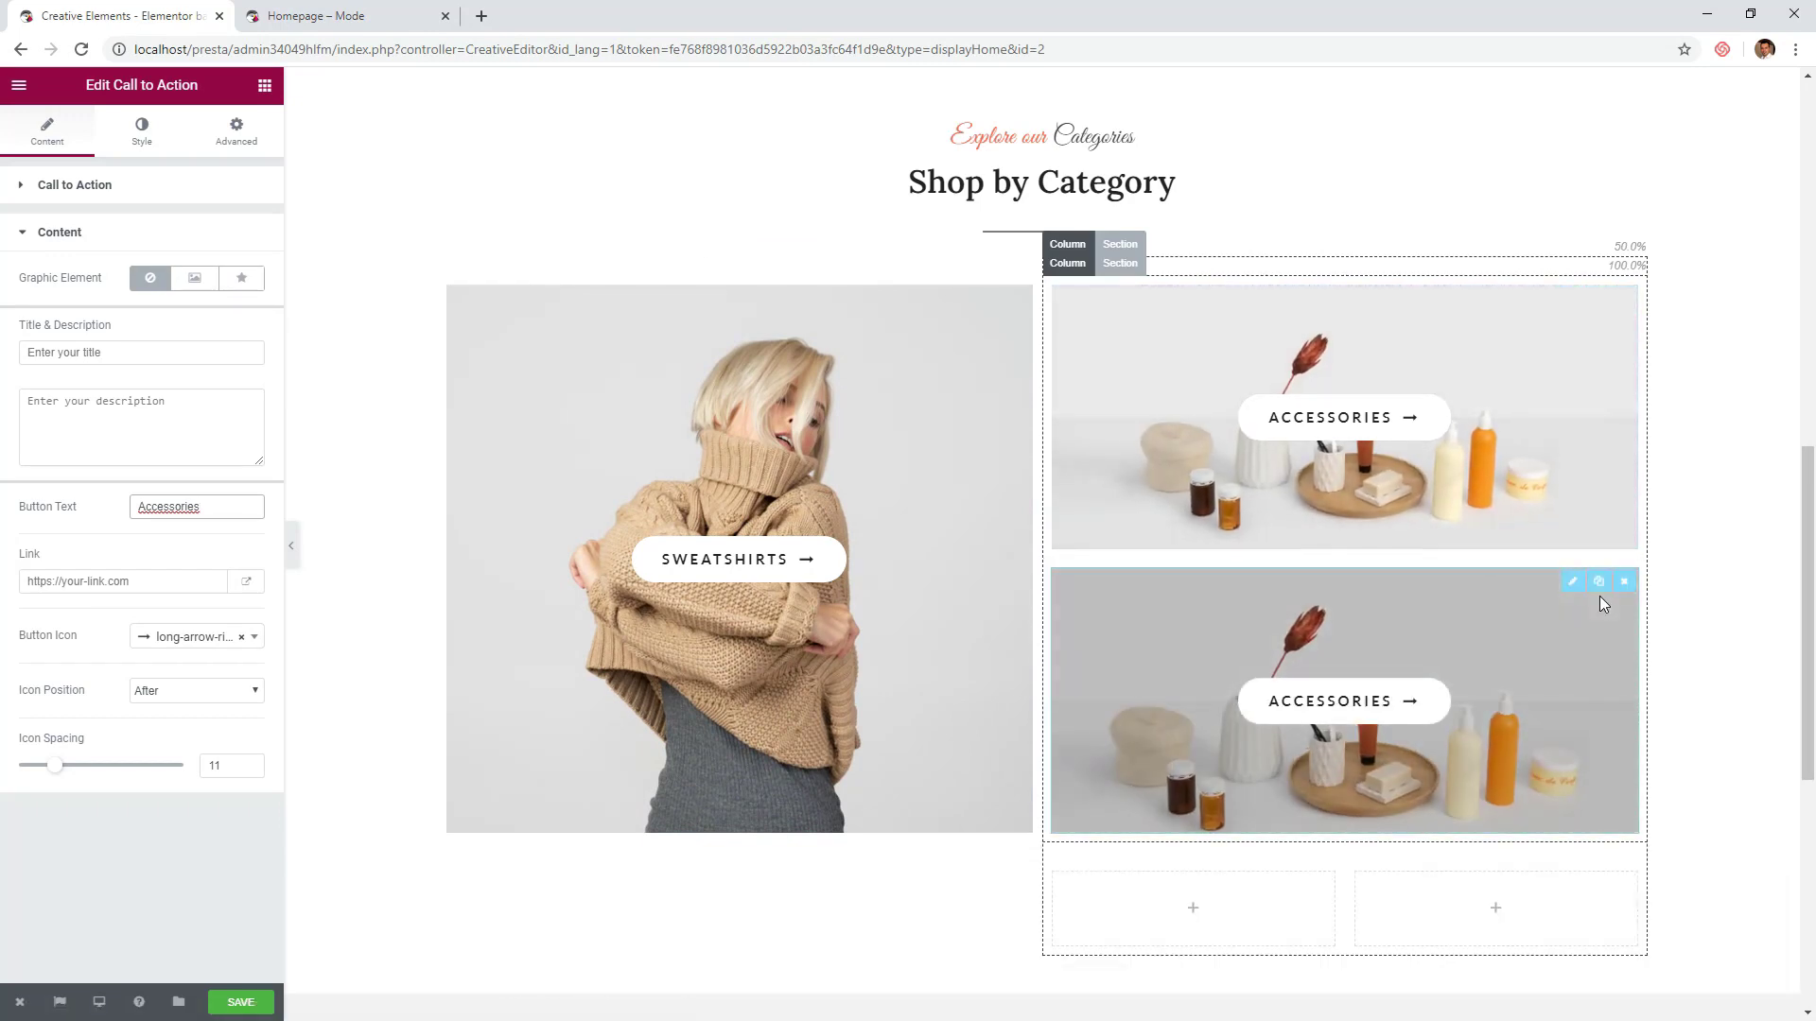
drag(1596, 587, 1220, 652)
click(1220, 653)
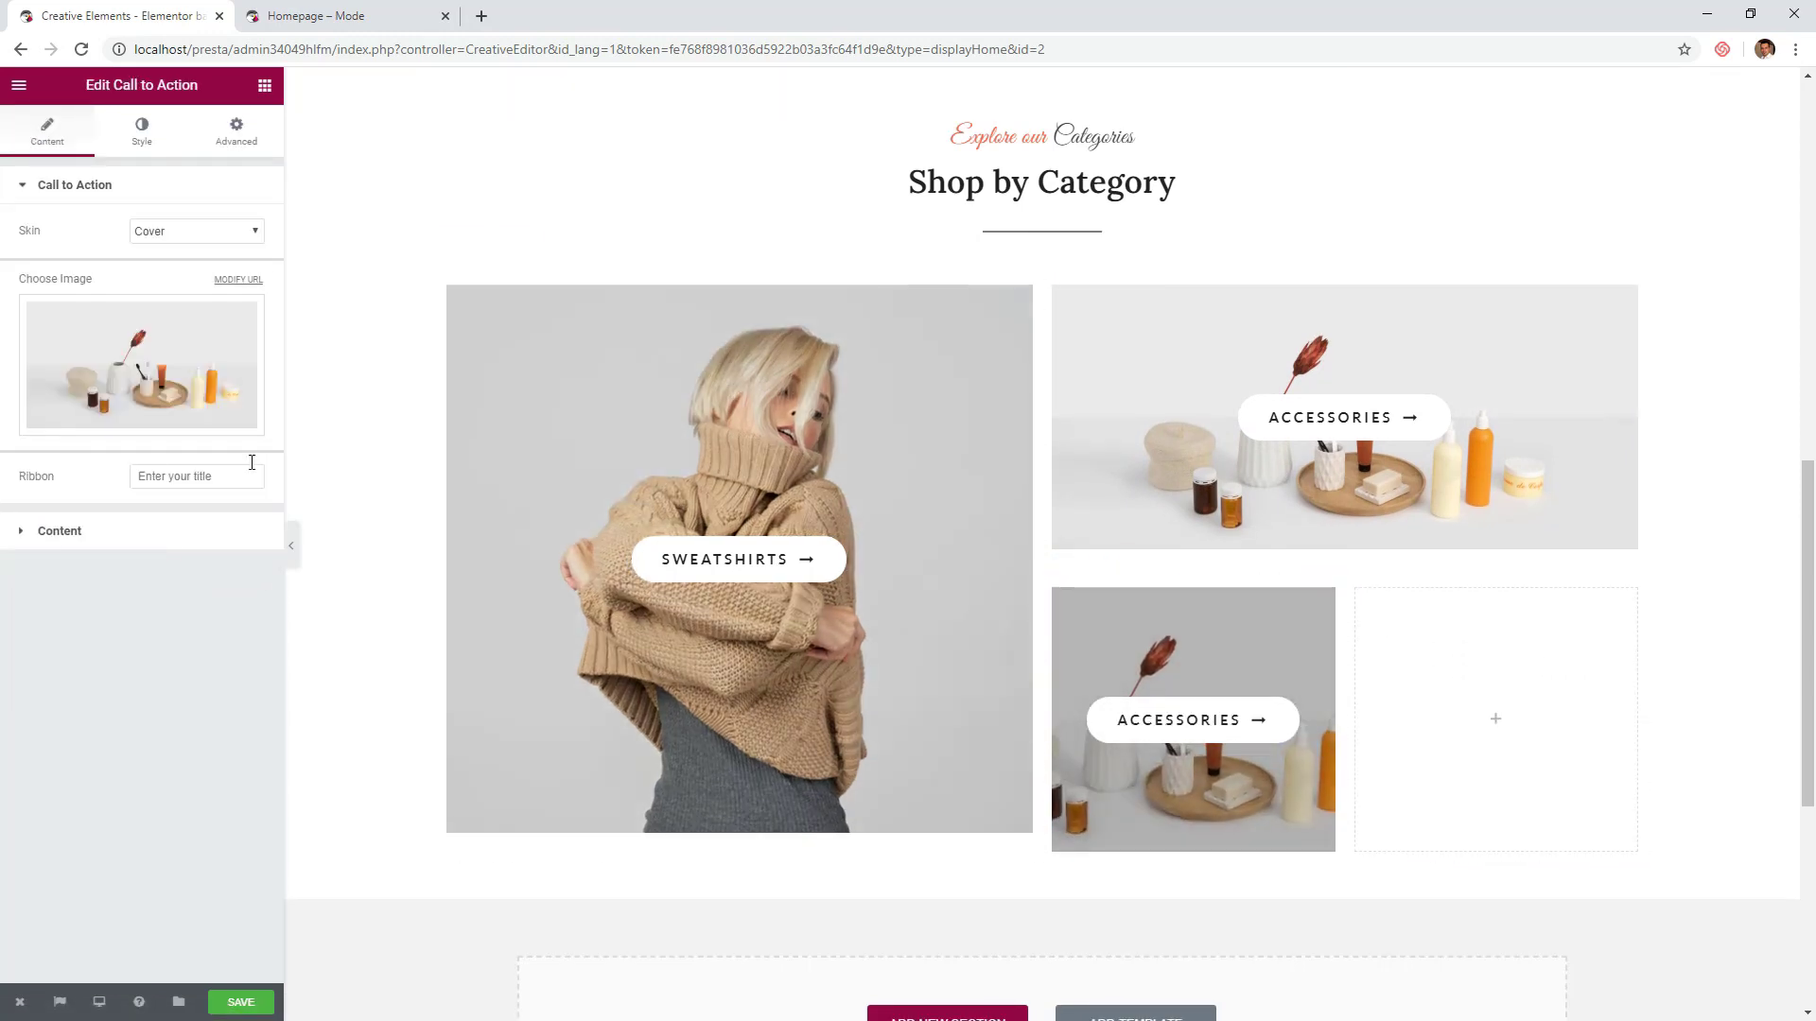
- Replace the image of the copied call to action with shoes and change its button text to "Shoes"
click(186, 359)
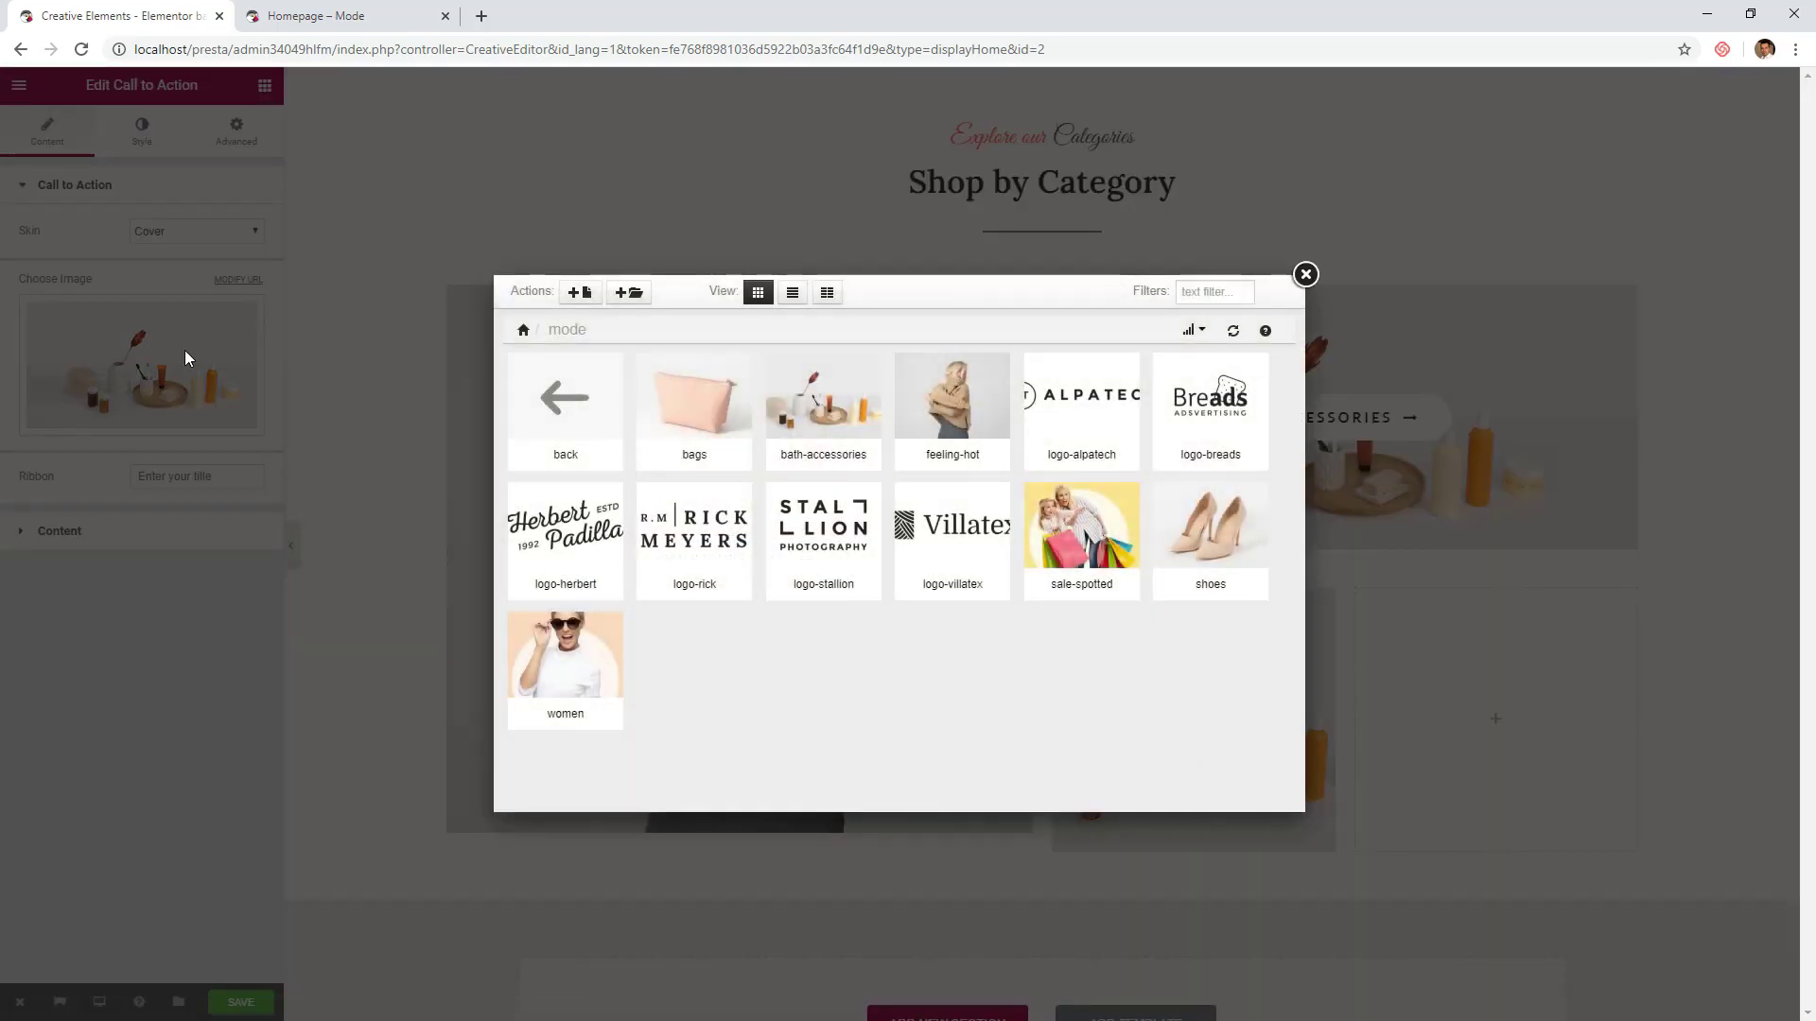
mouse_move(1220, 521)
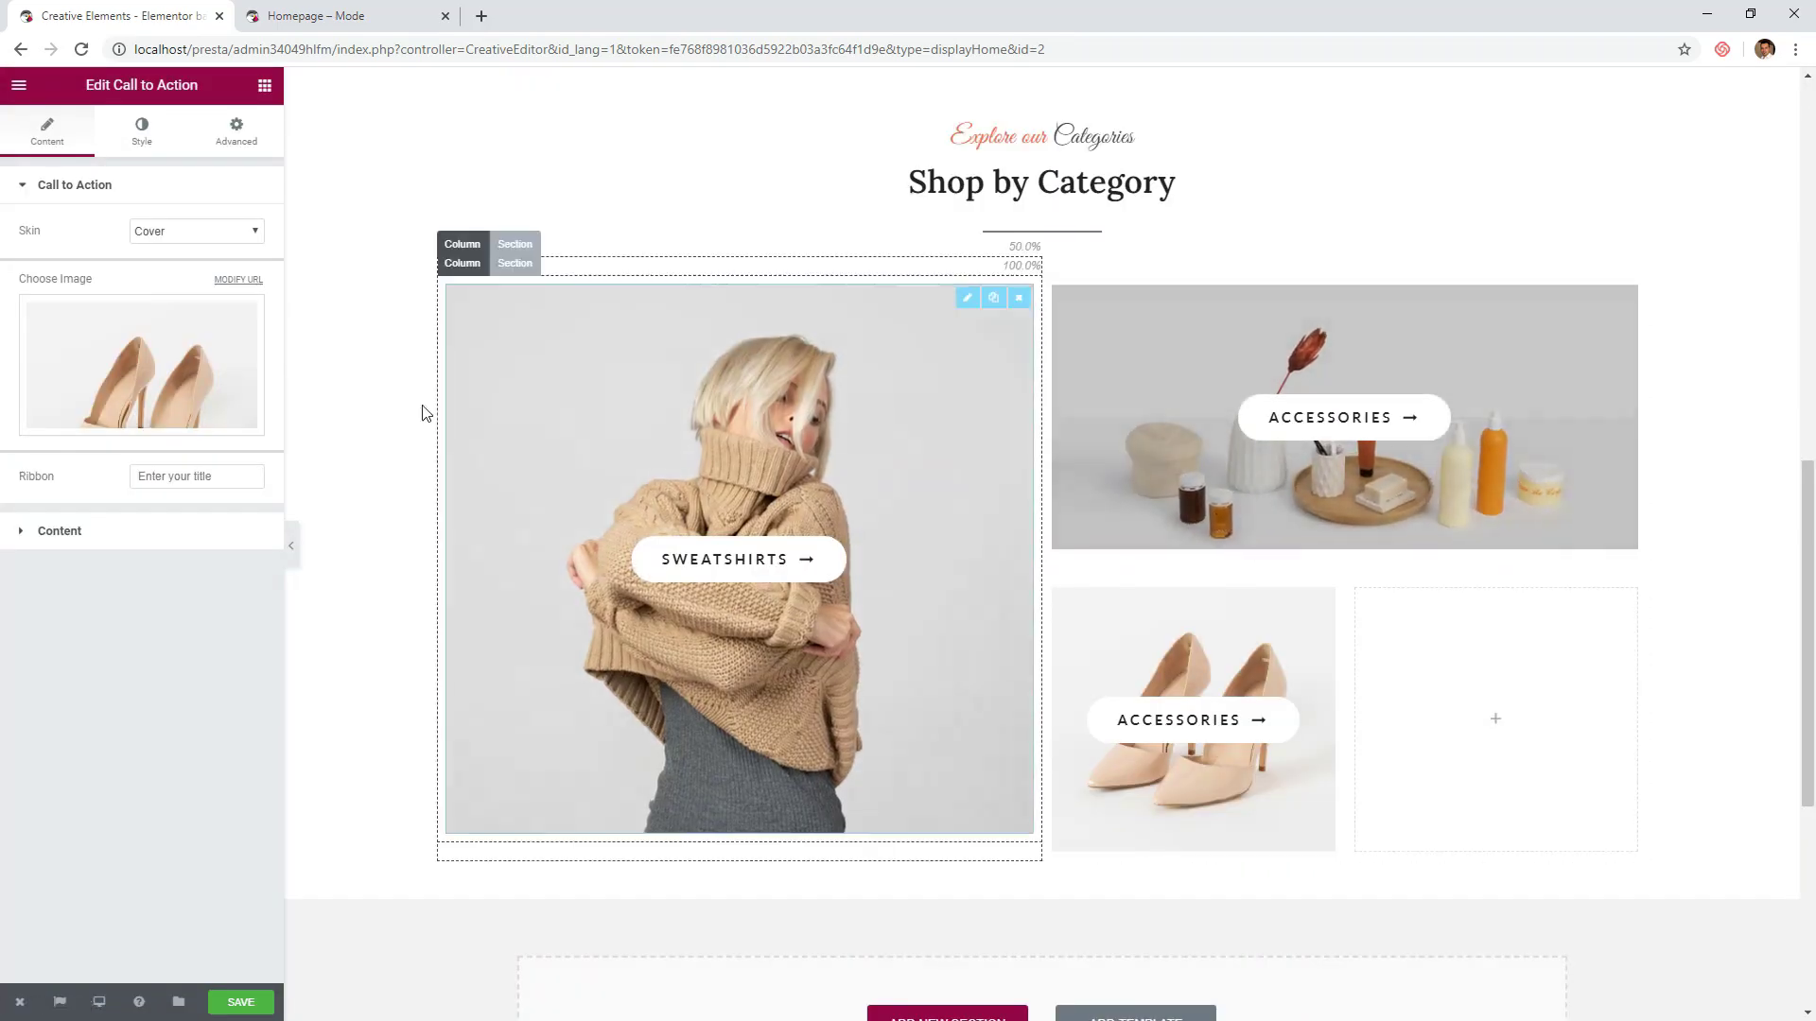
click(170, 531)
double_click(170, 508)
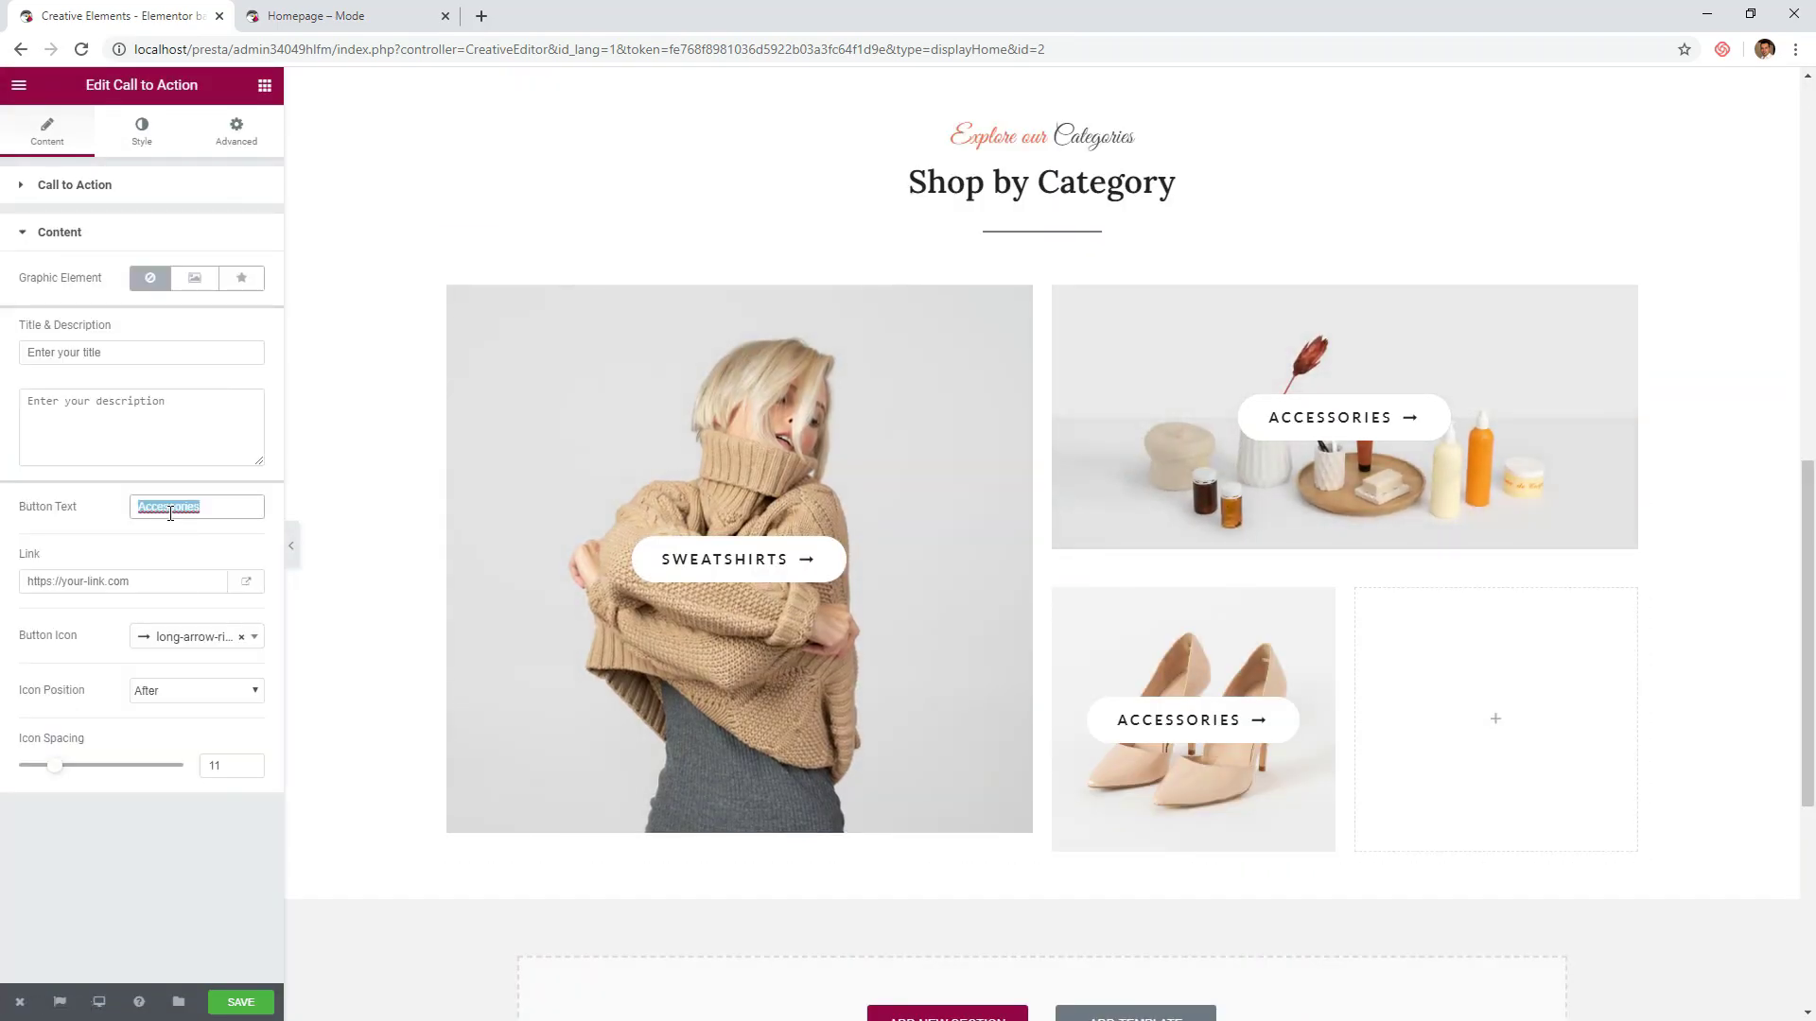
text(Shoes)
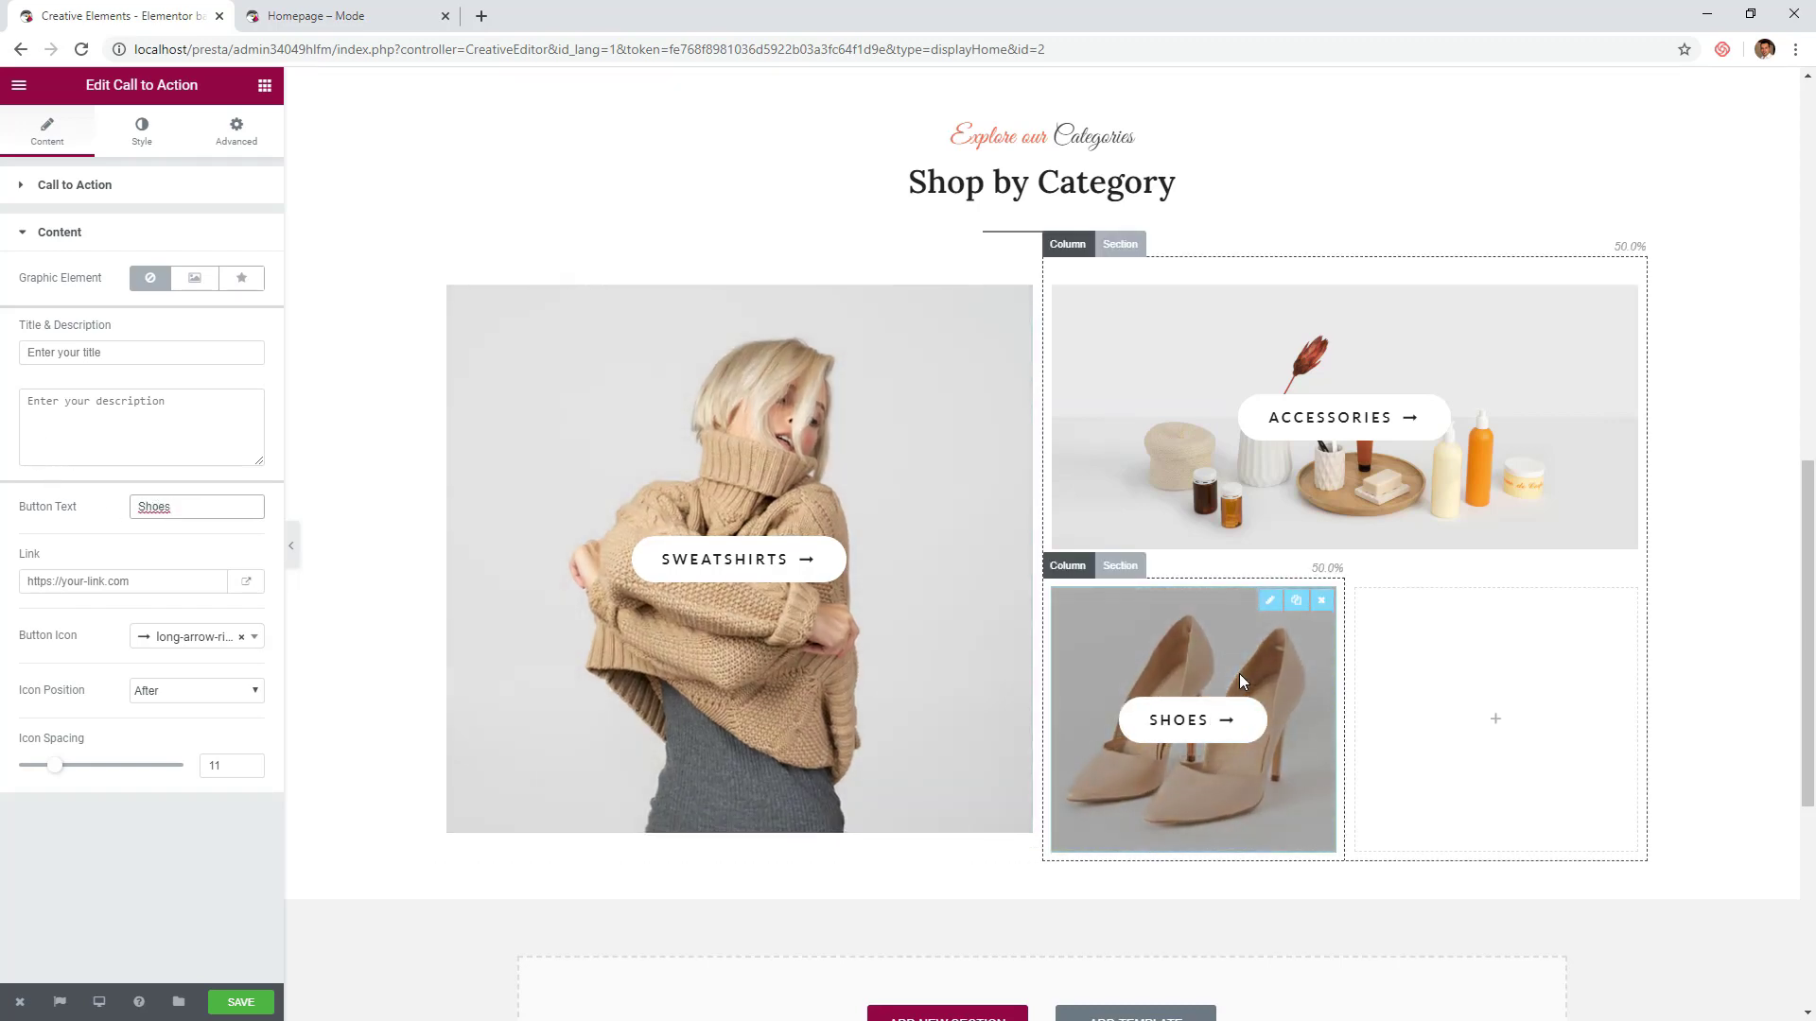
- Duplicate the Shoes call to action, move one into the empty small column beside it, and open it for editing
click(1296, 600)
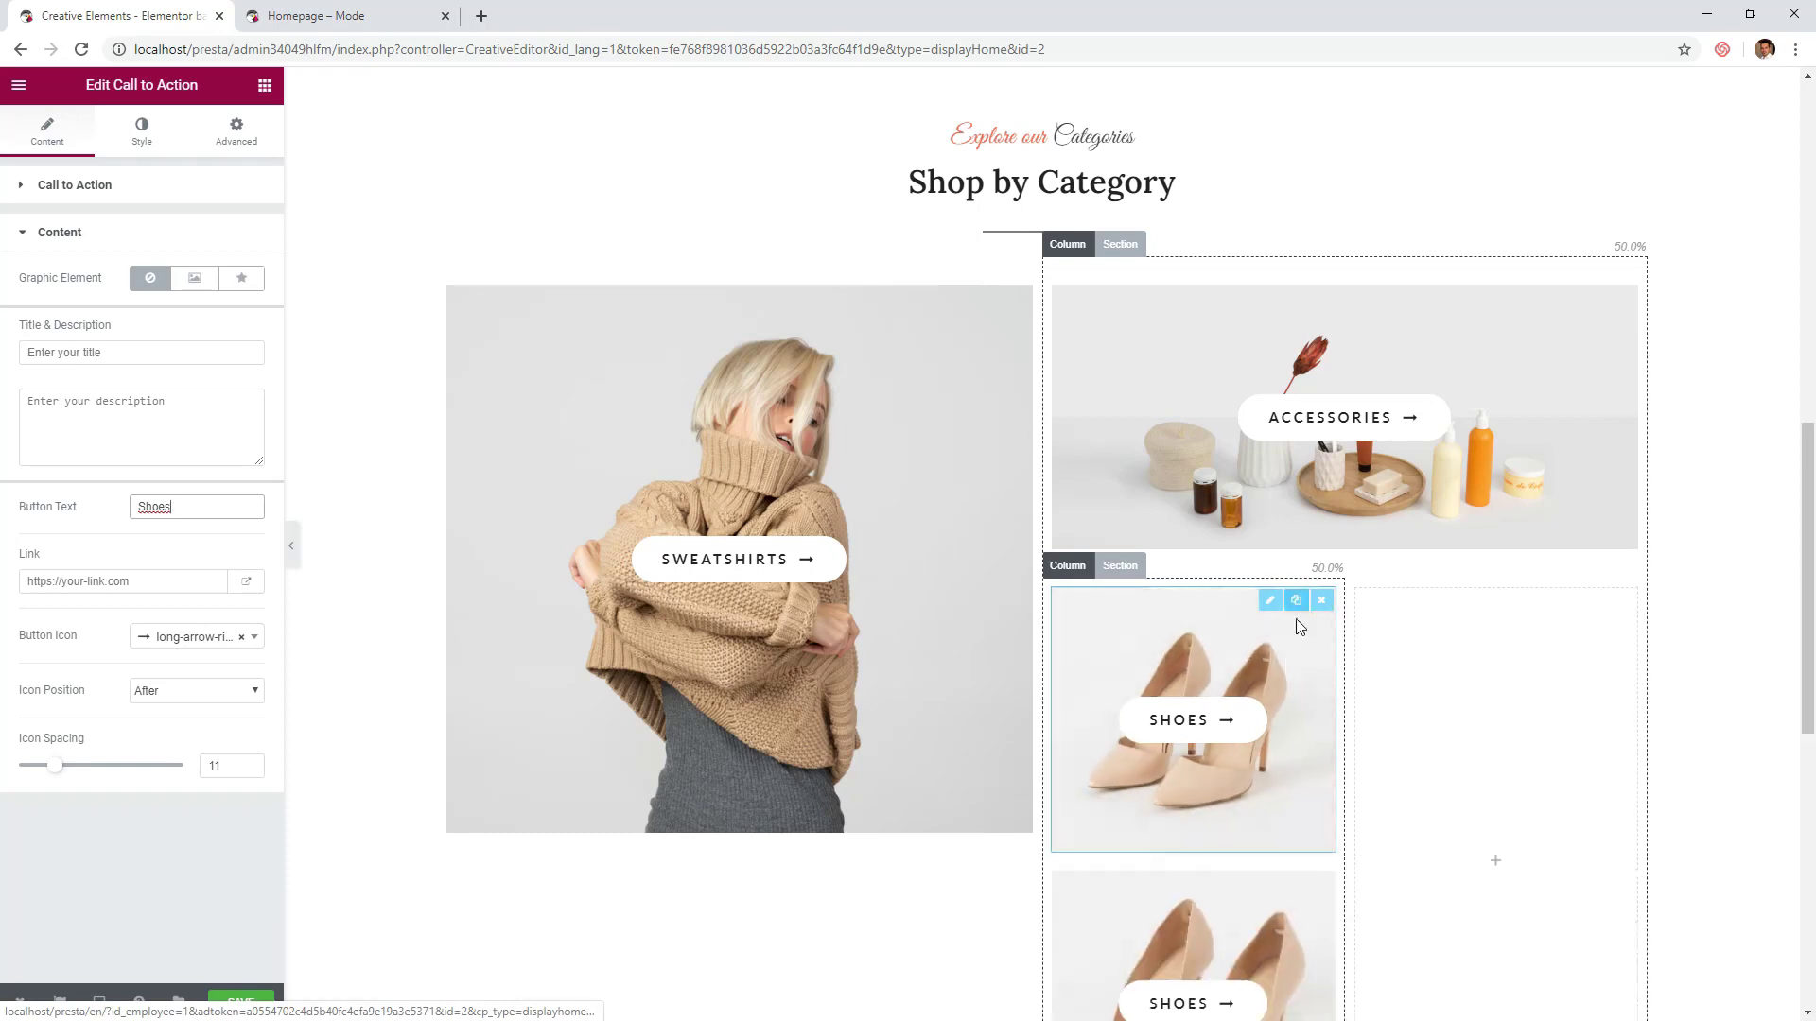
drag(1239, 643, 1462, 652)
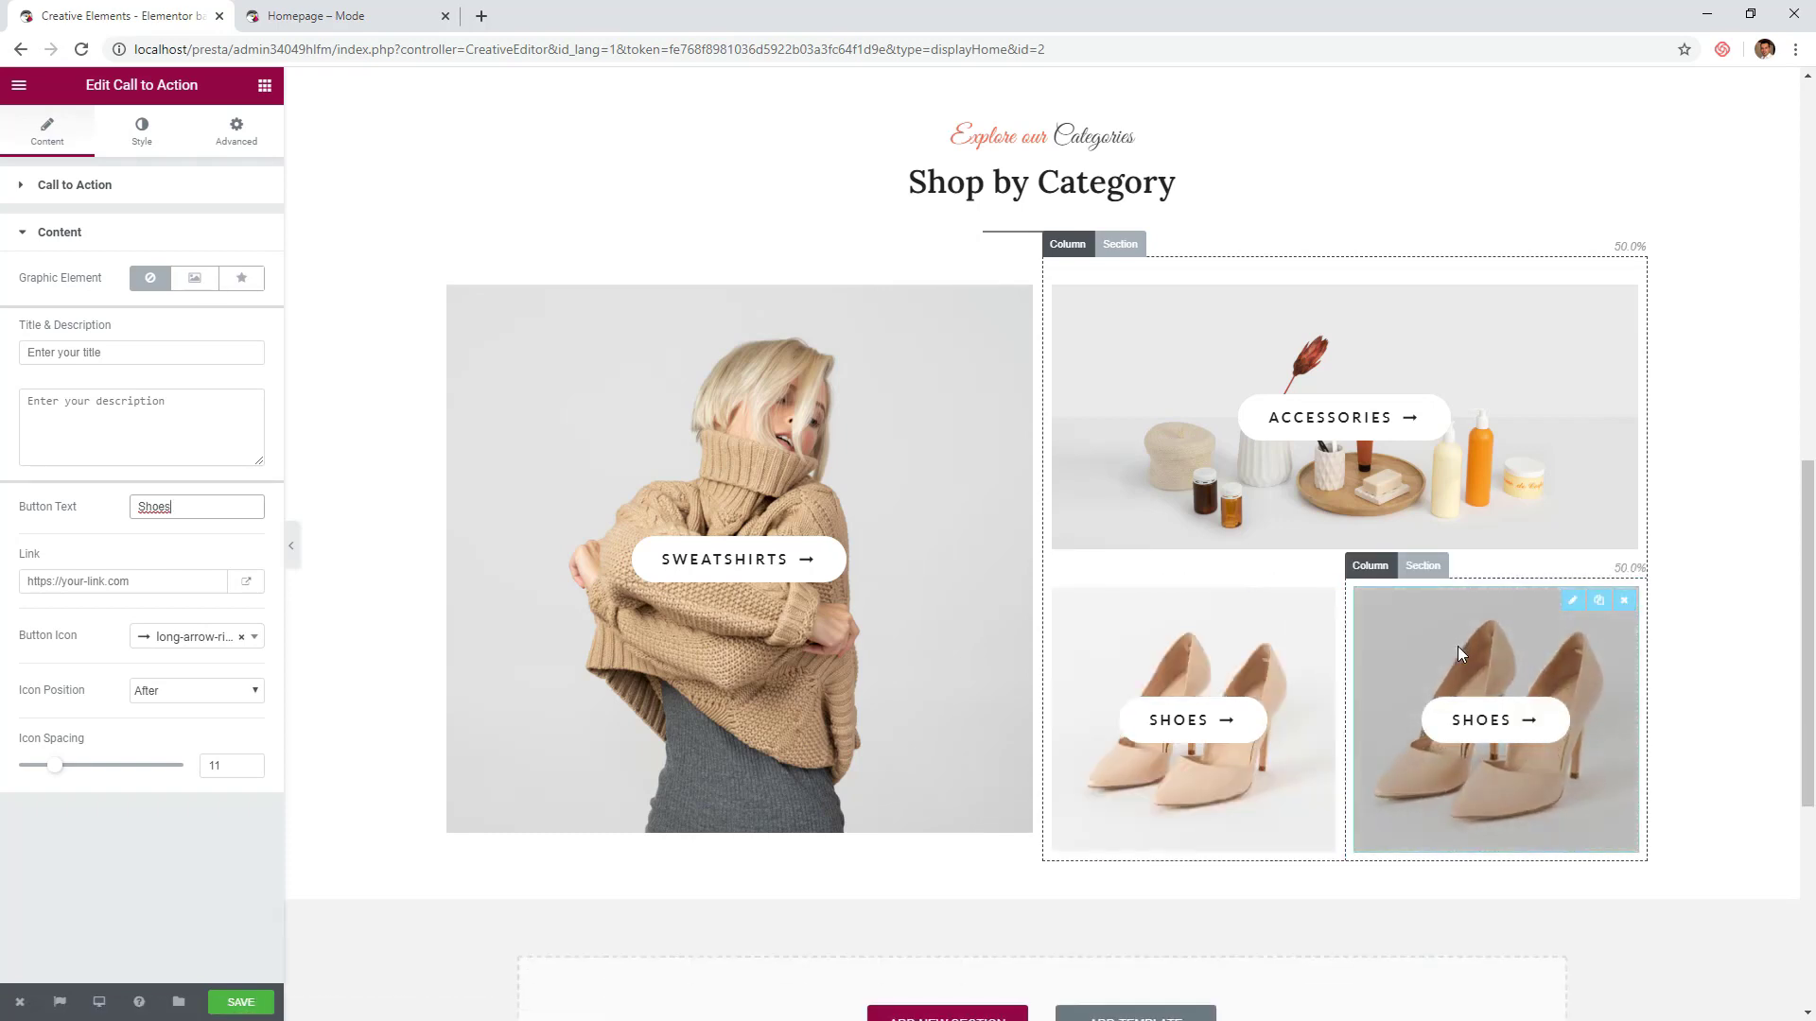
click(1459, 654)
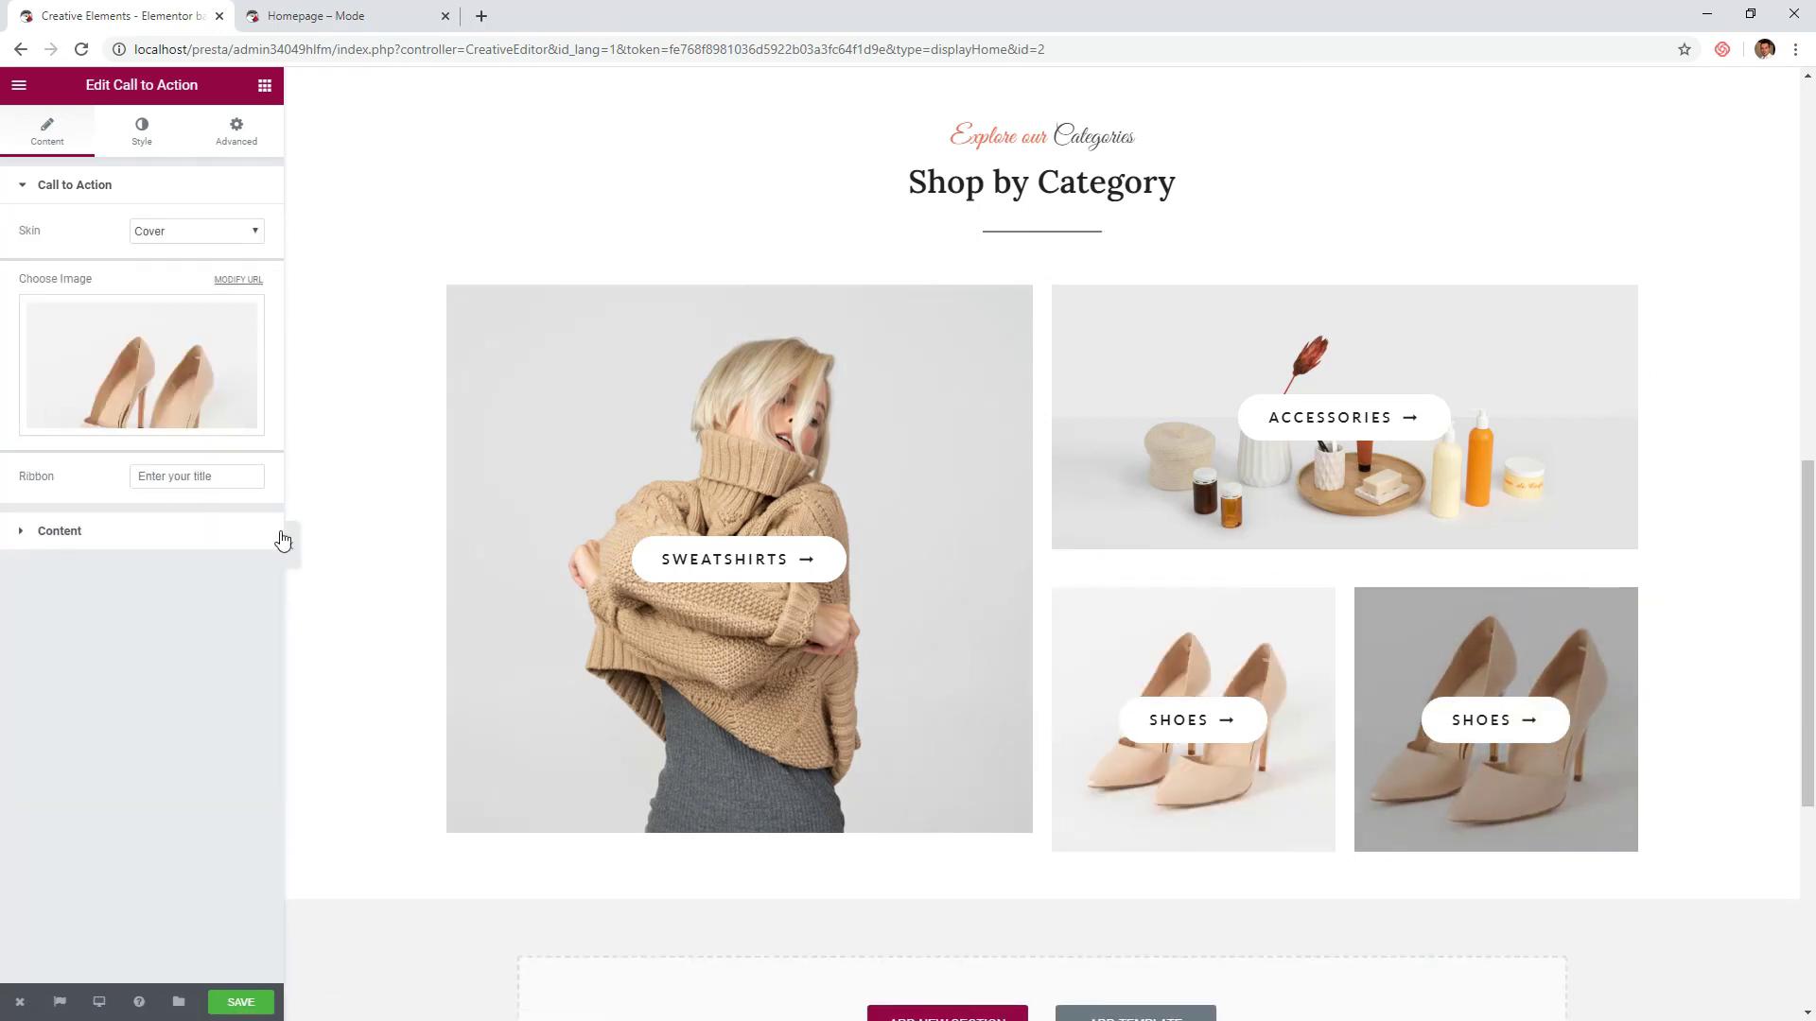
- Set the second small call to action's image to bags and its button text to "Bags"
click(156, 367)
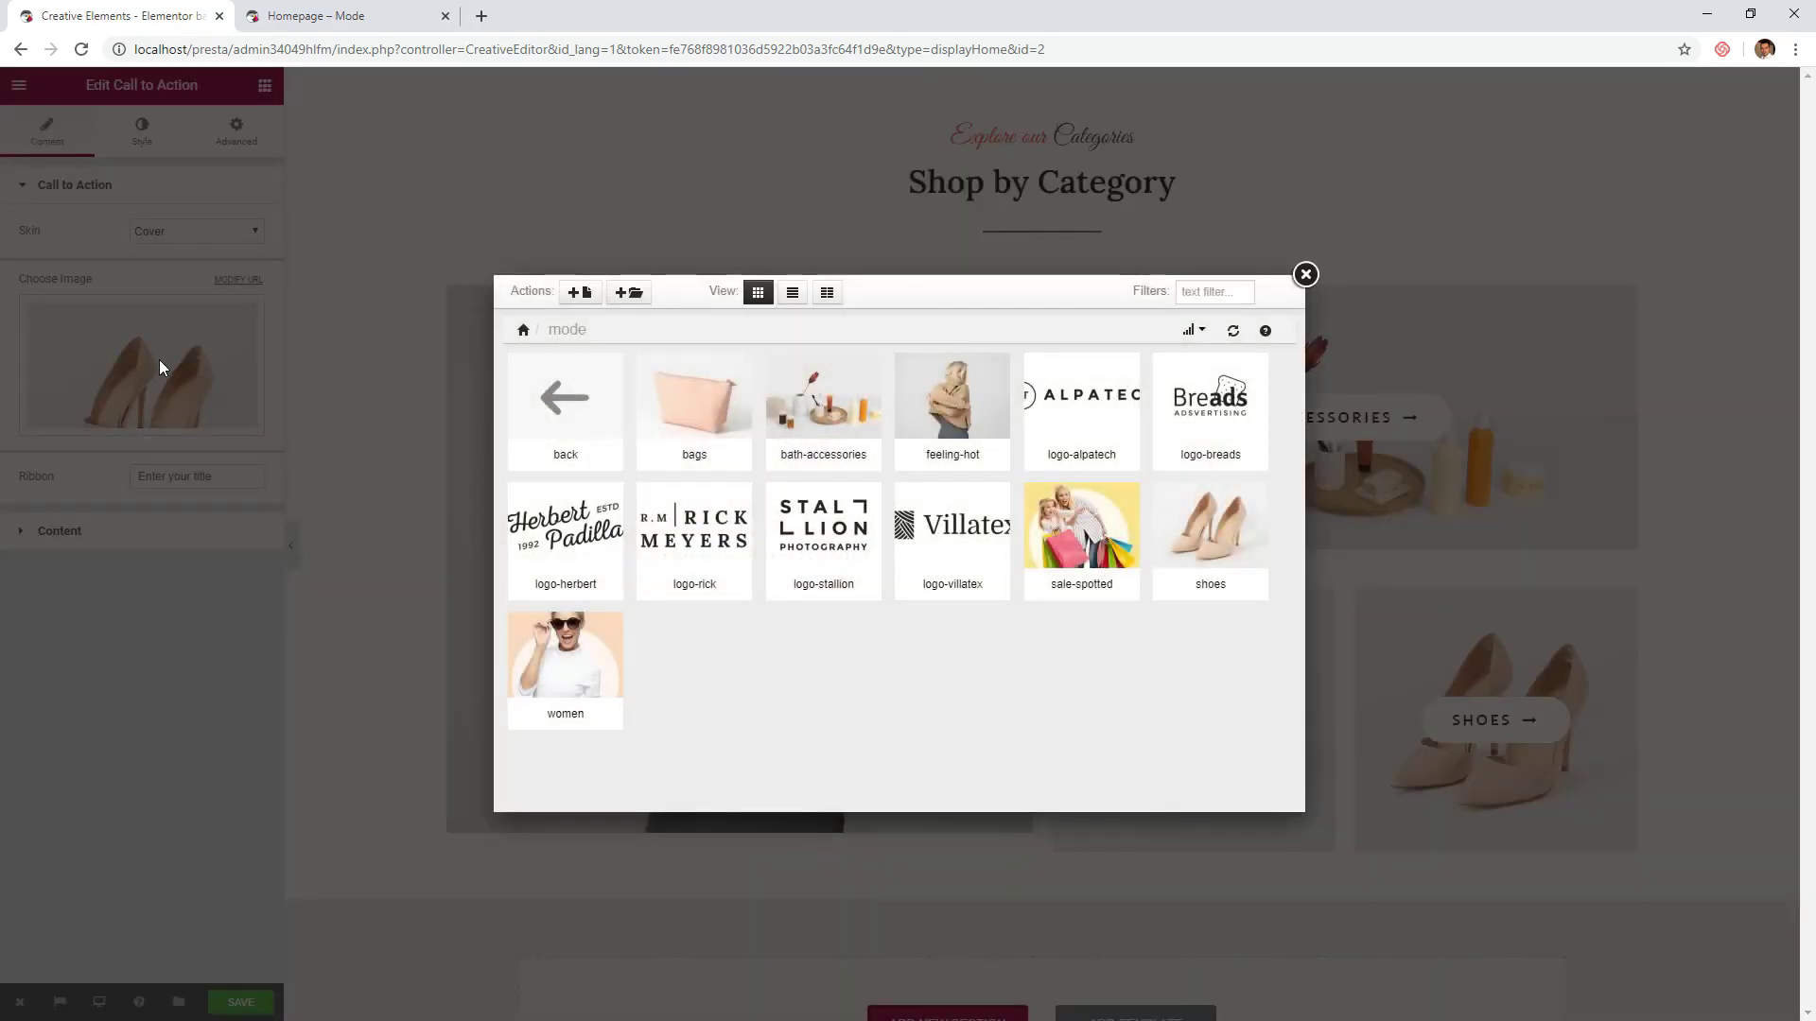
click(703, 401)
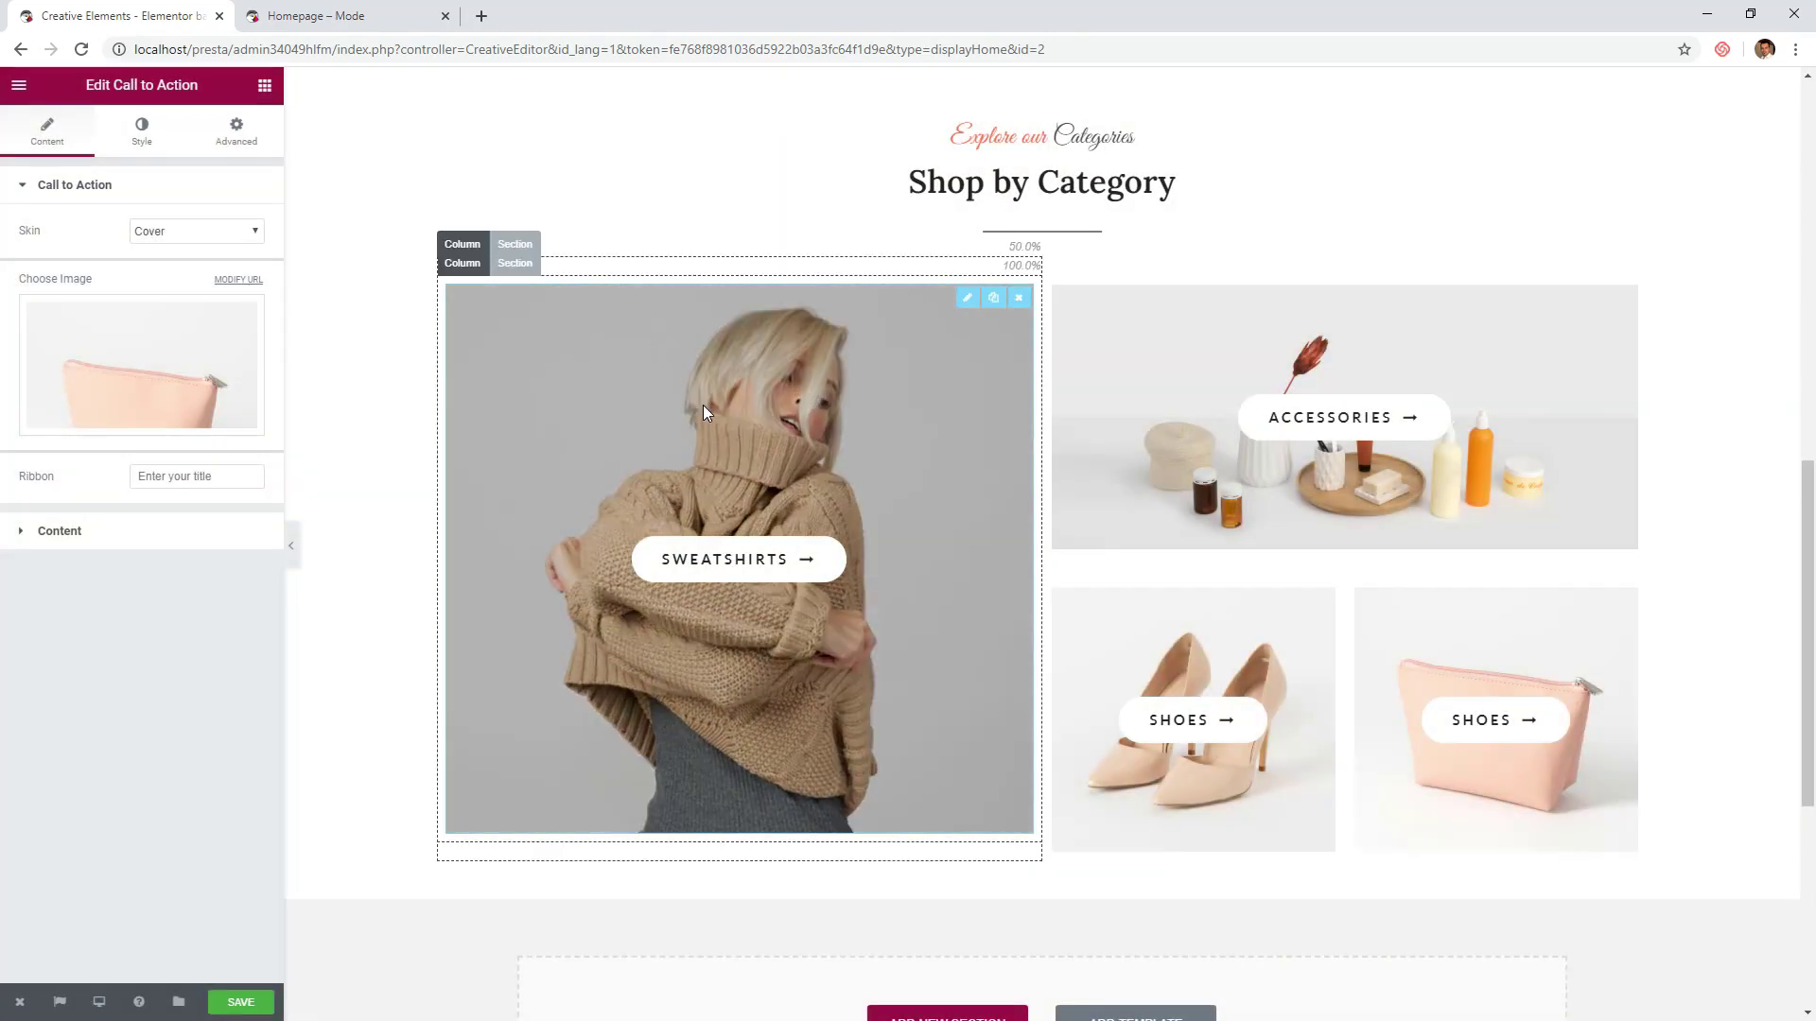
click(137, 527)
double_click(180, 506)
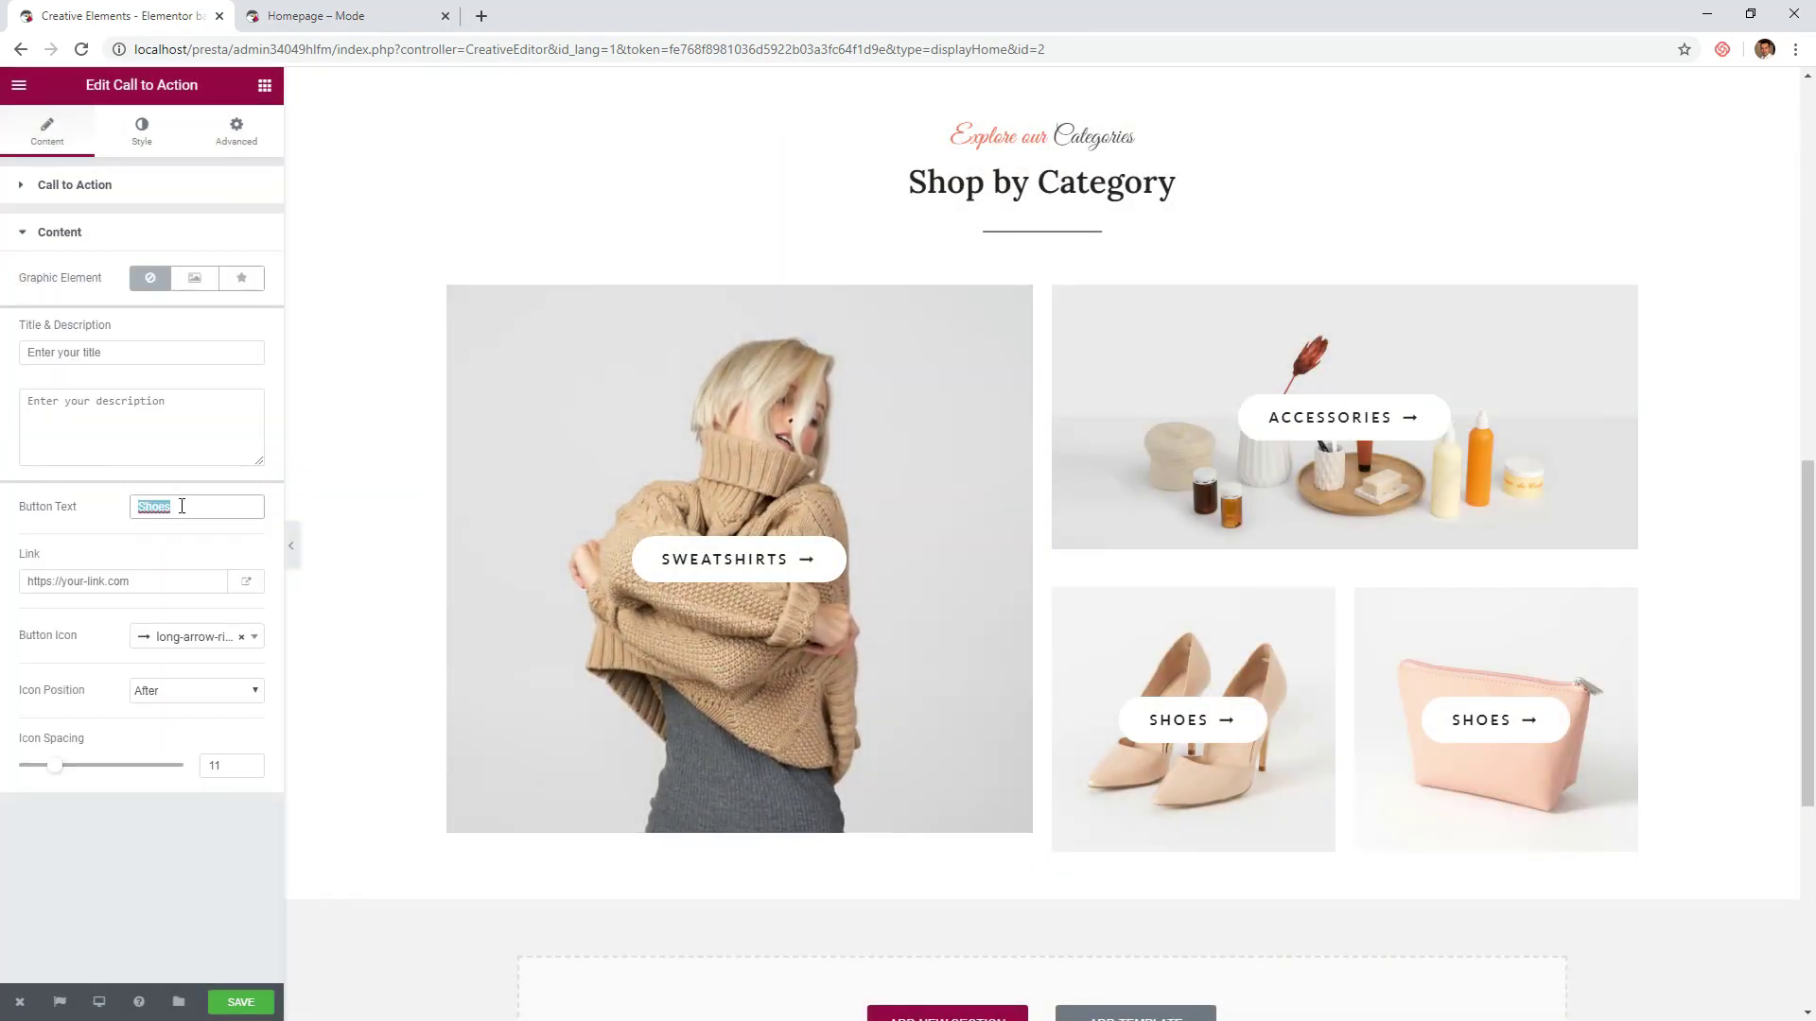
text(Bags)
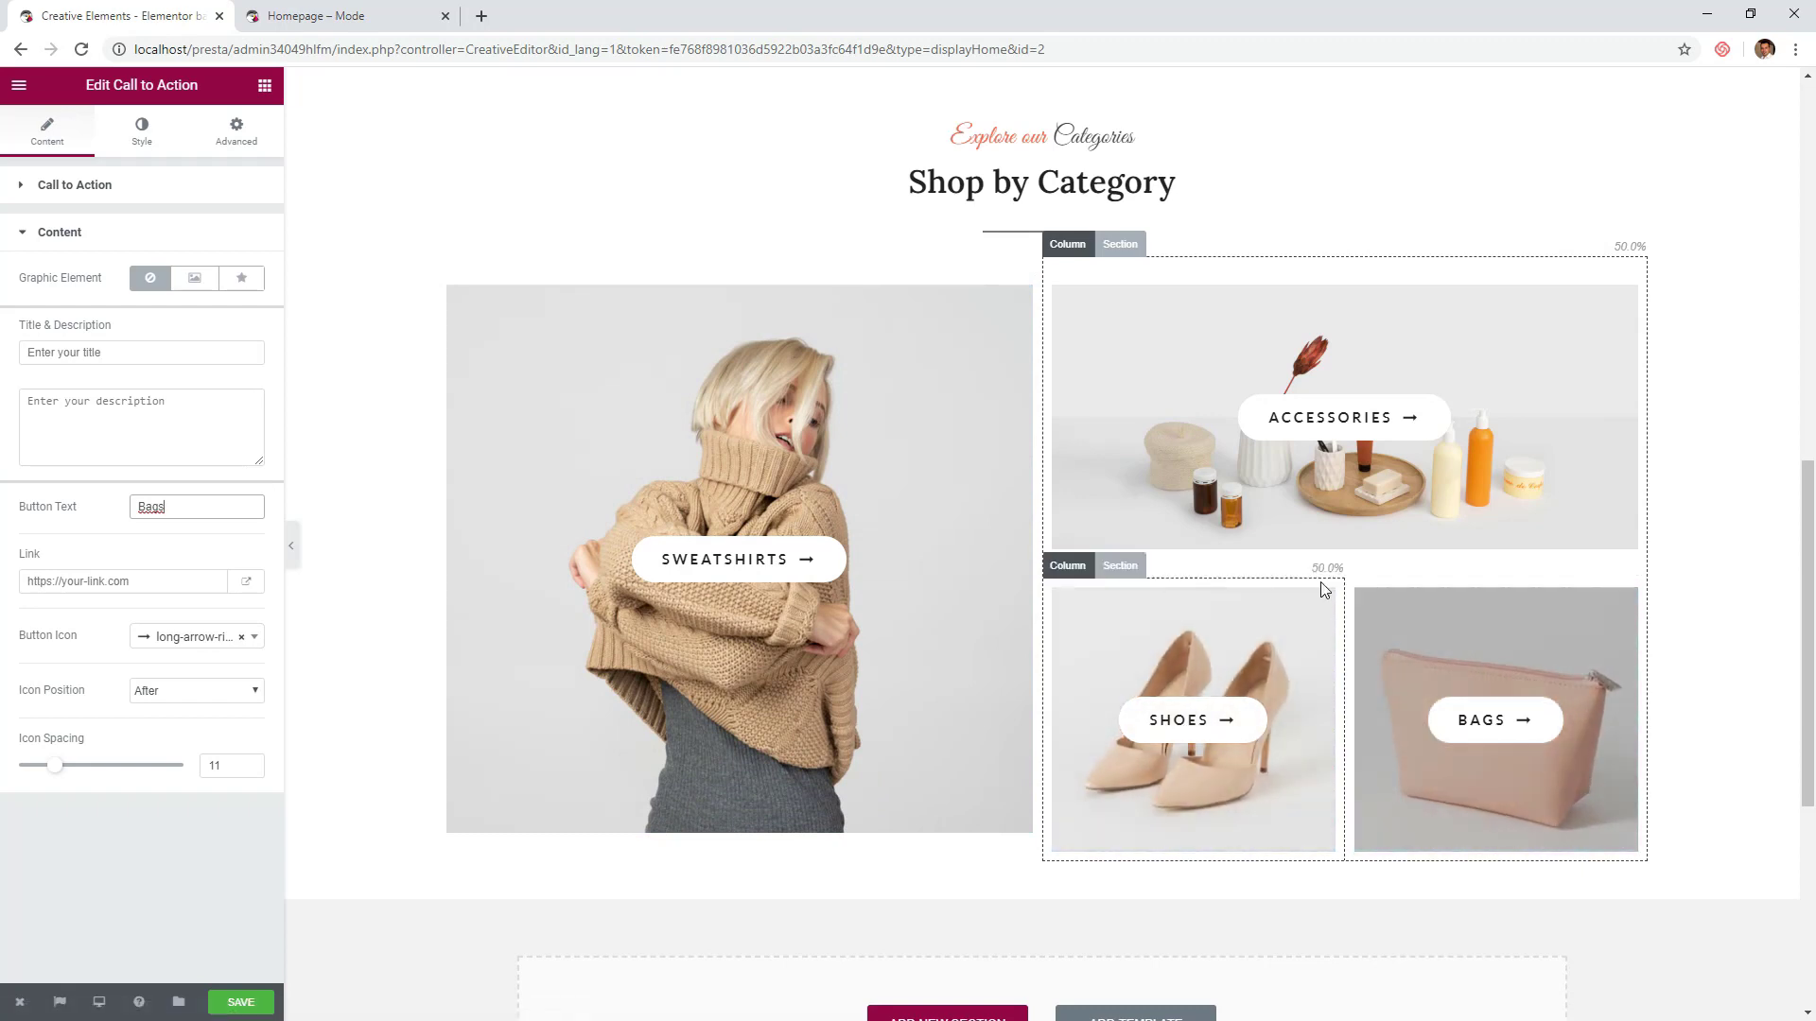
- Preview the homepage without the editing panel, checking the page from the hero banner to the category section
click(295, 548)
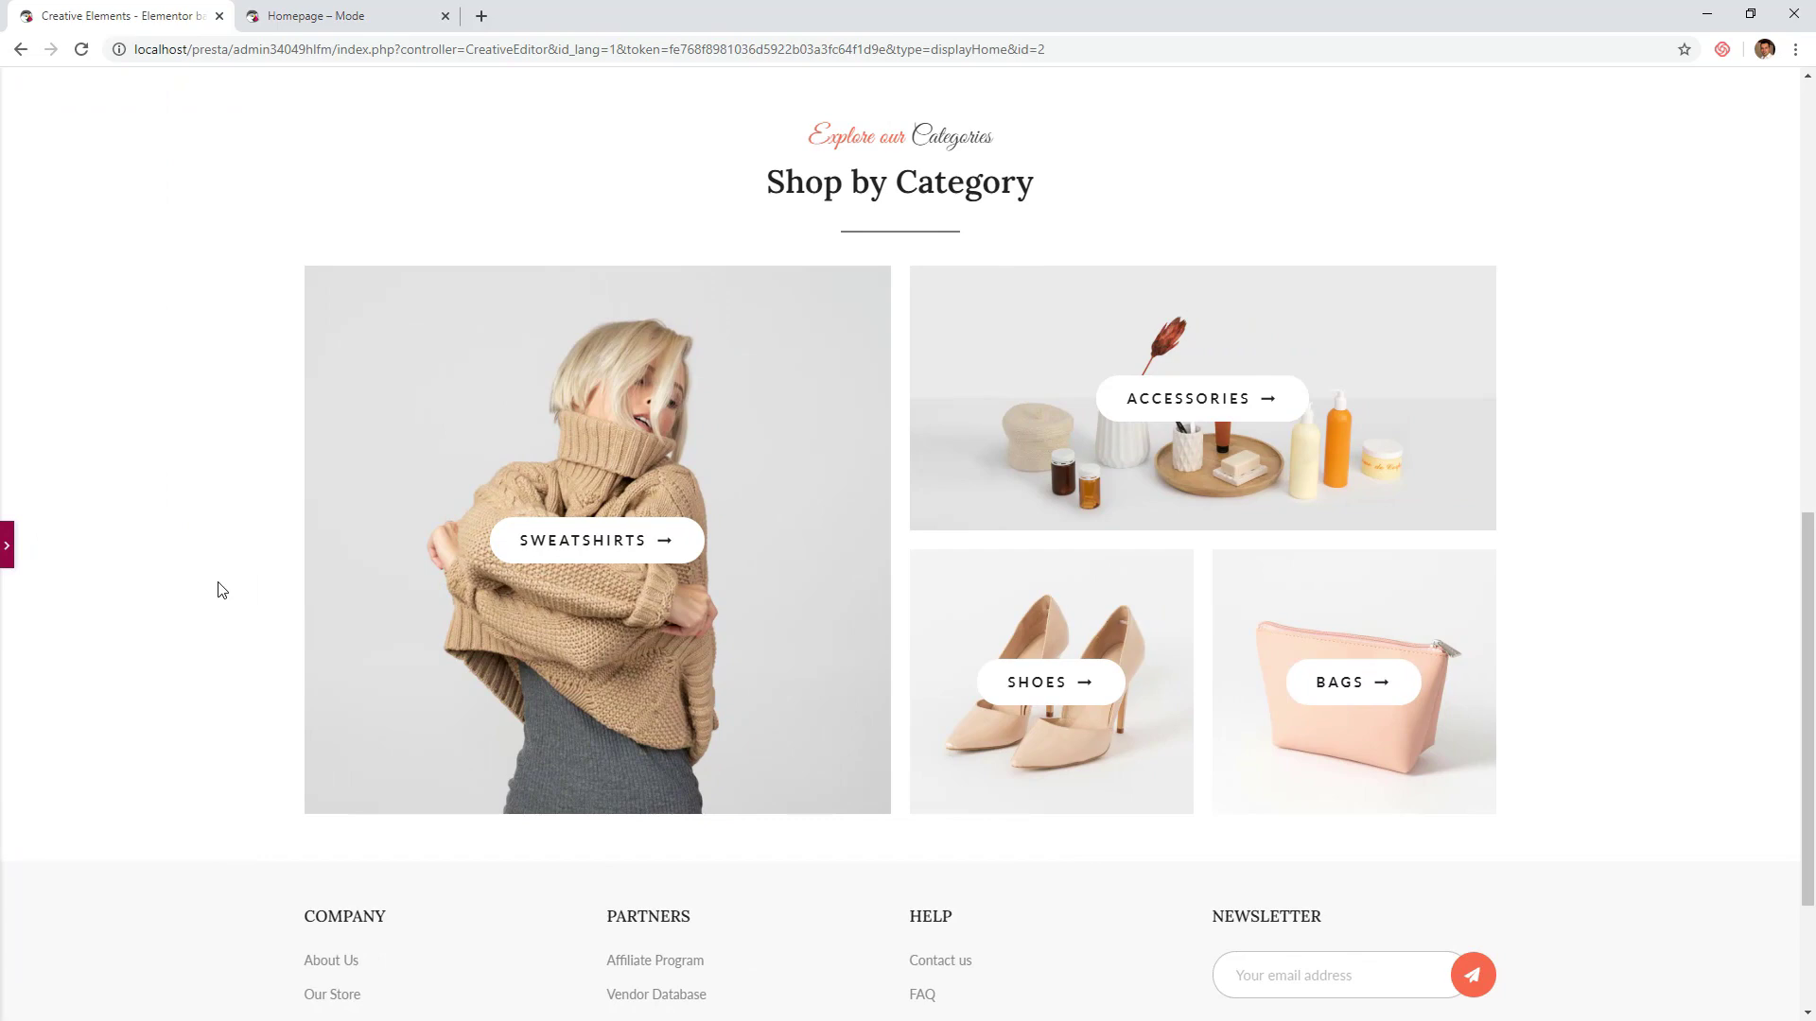
scroll(221, 588, up, 10)
scroll(221, 588, down, 3)
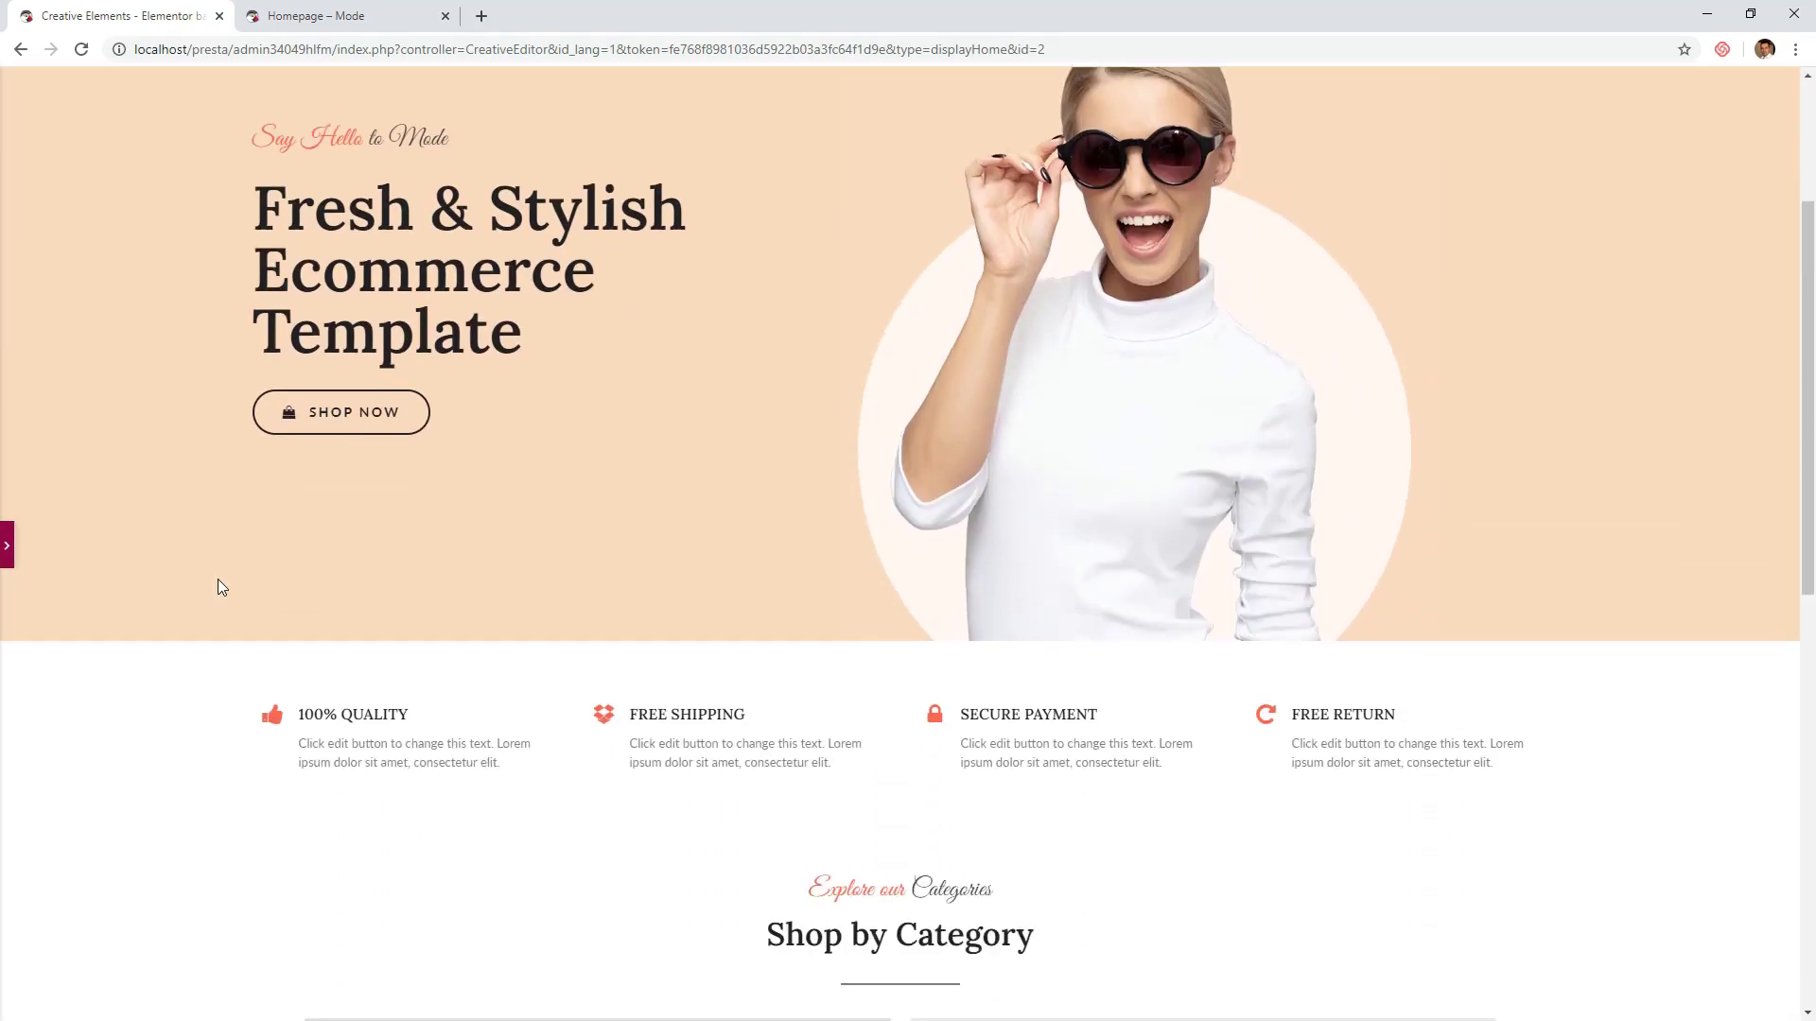
scroll(218, 588, down, 8)
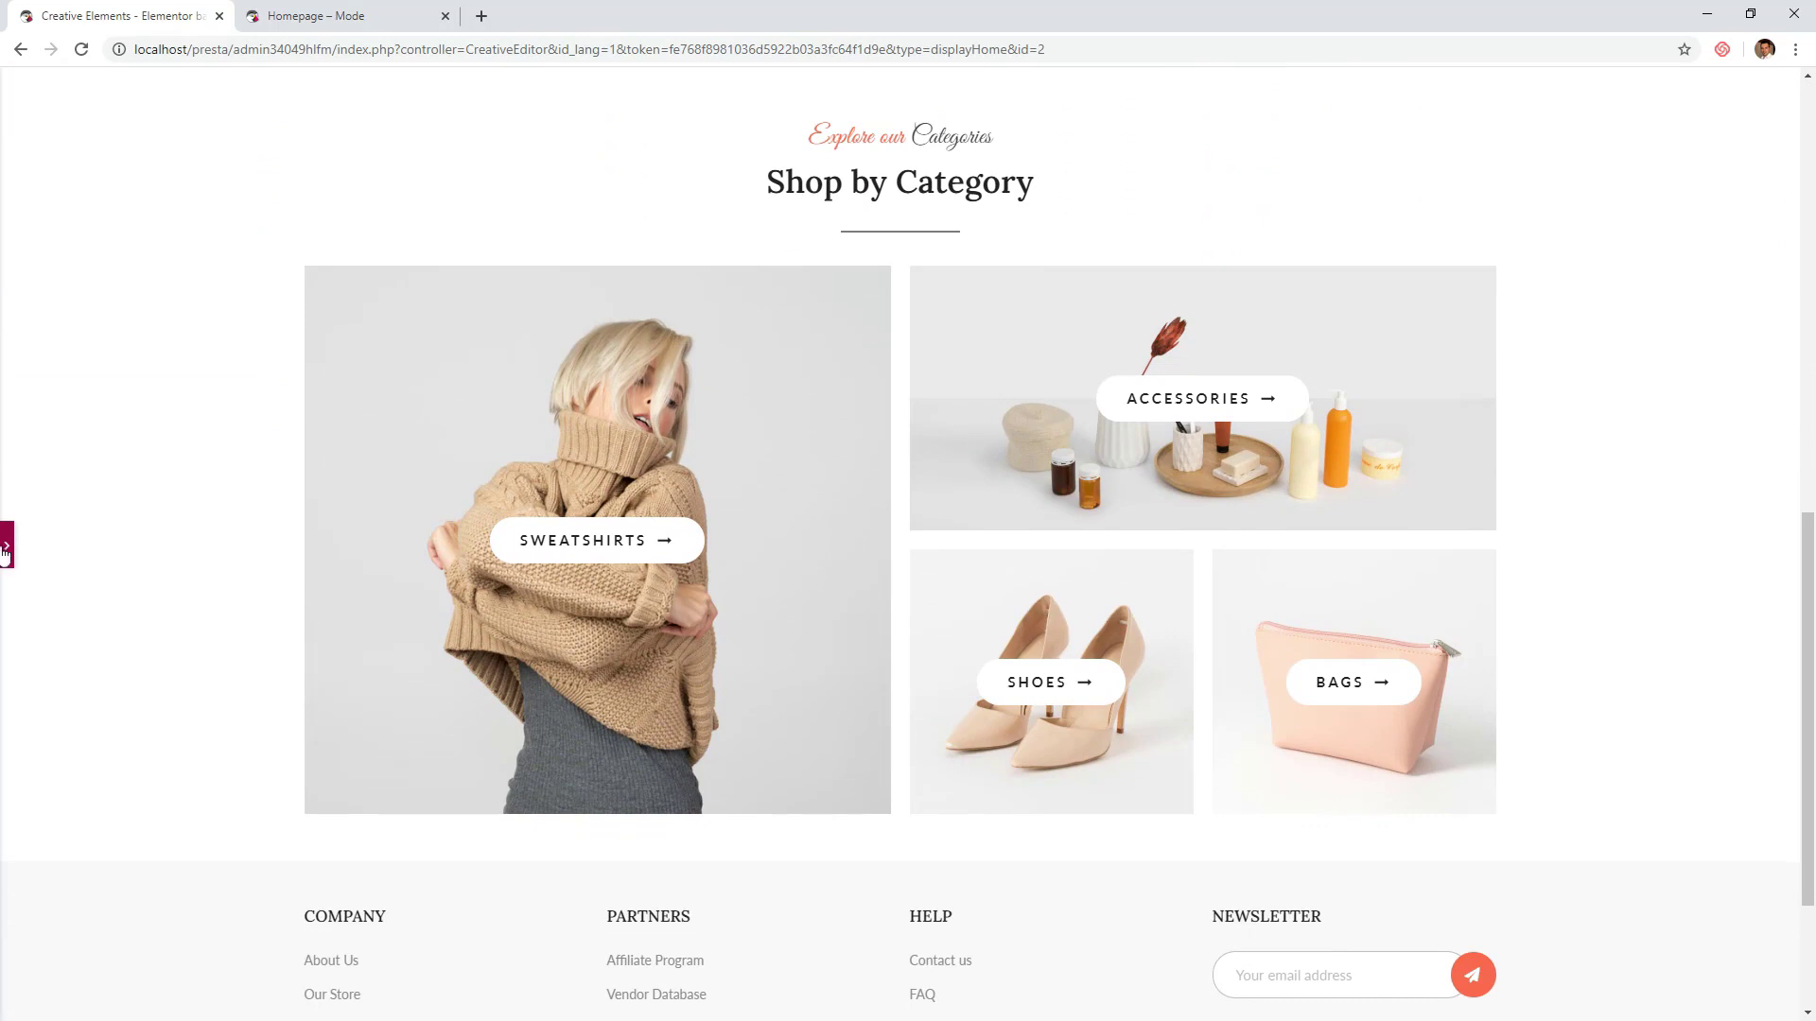
click(9, 549)
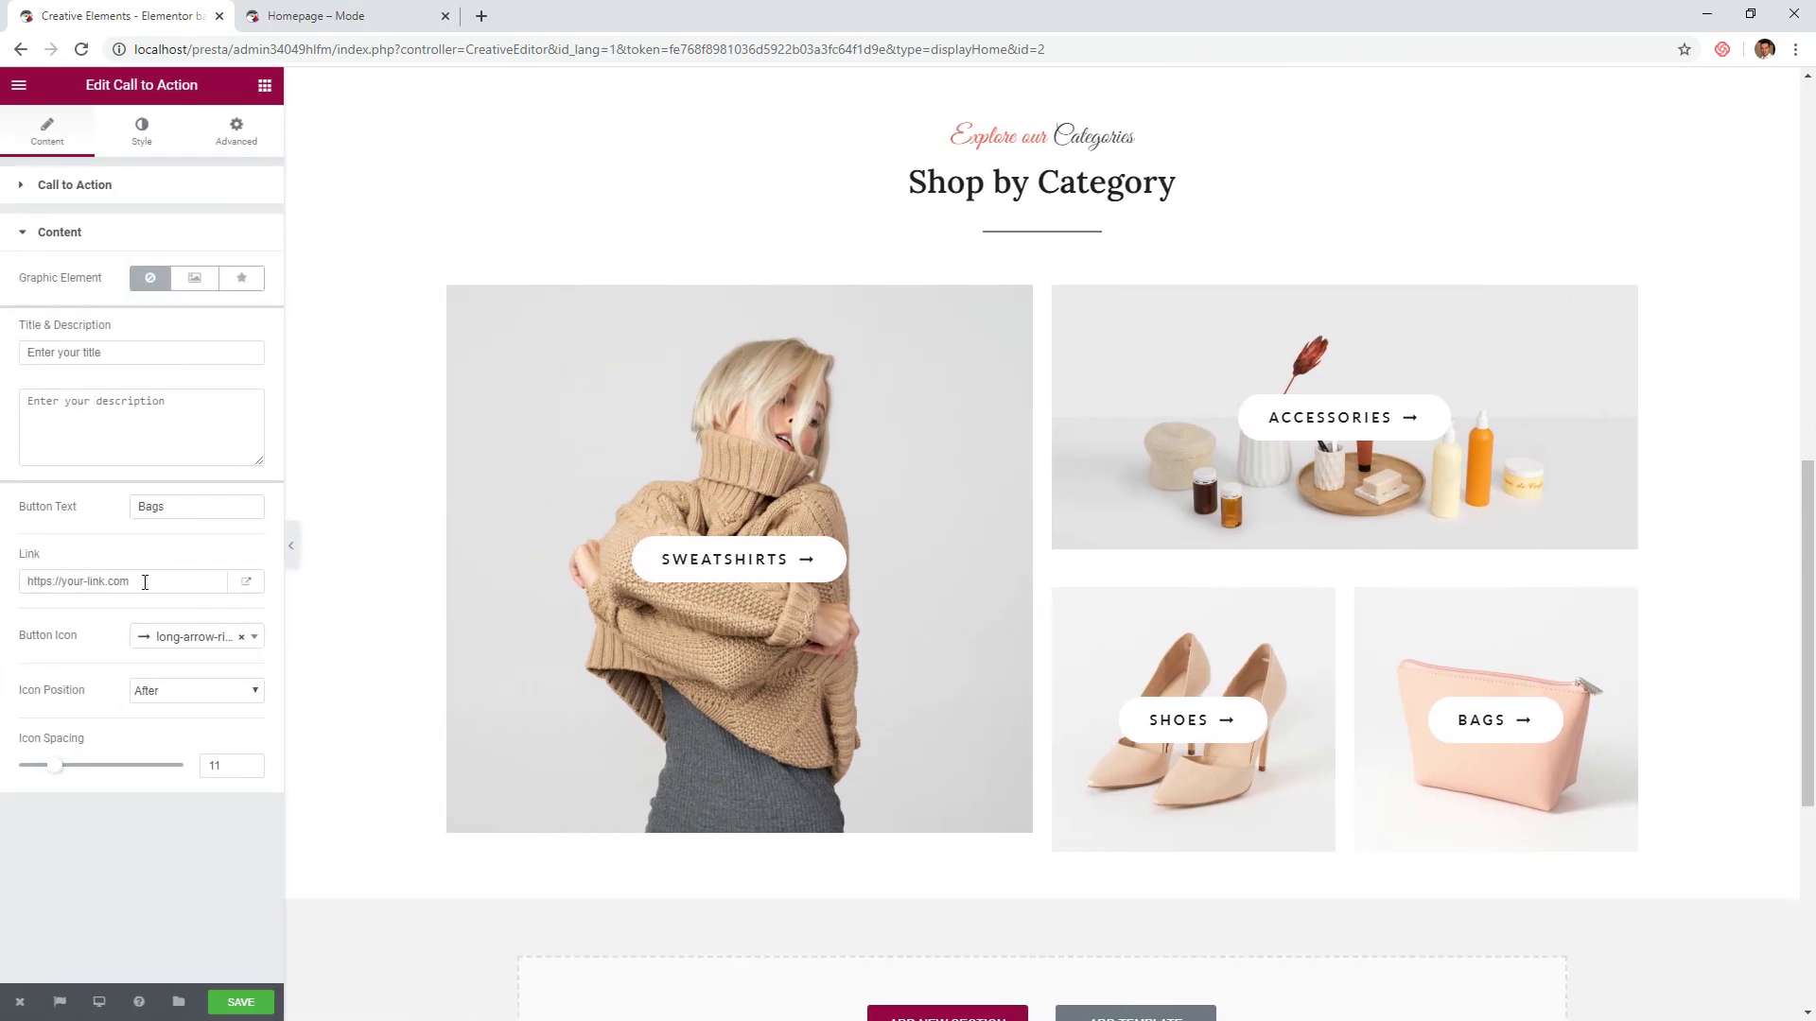
- Duplicate the Shop by Category heading section and move one copy below the category images
scroll(511, 583, down, 5)
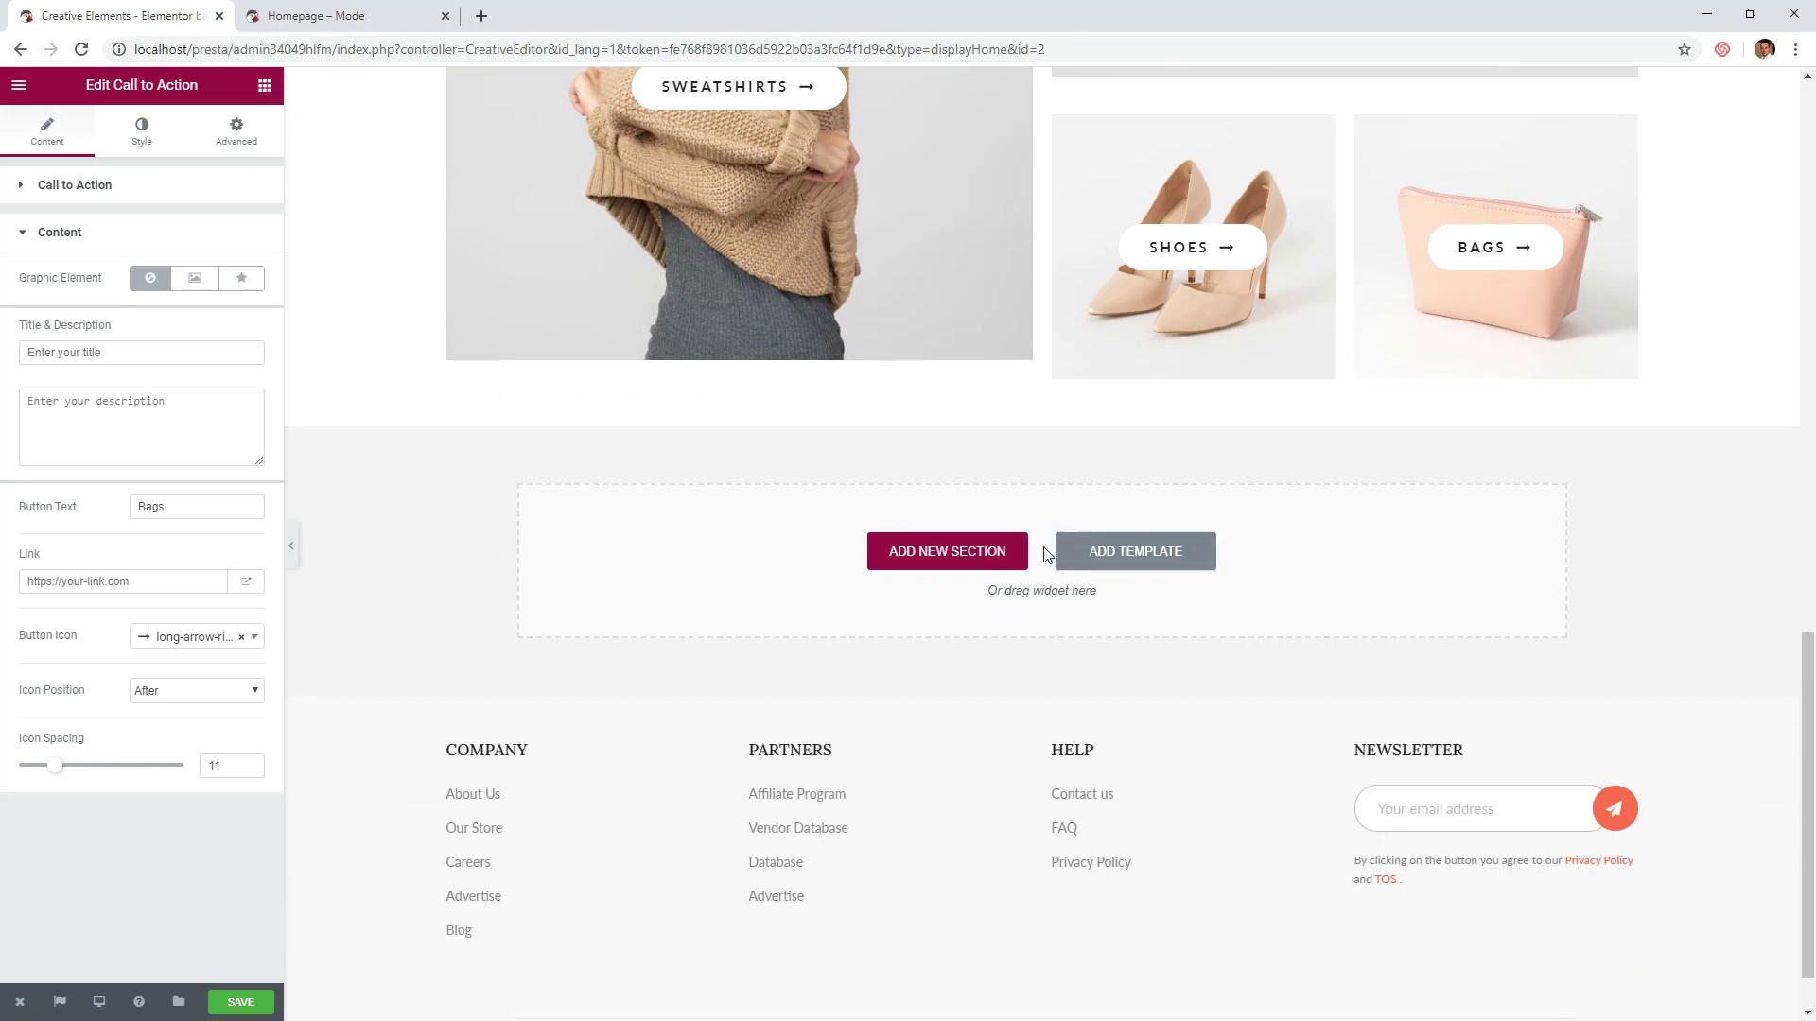
scroll(1047, 553, up, 6)
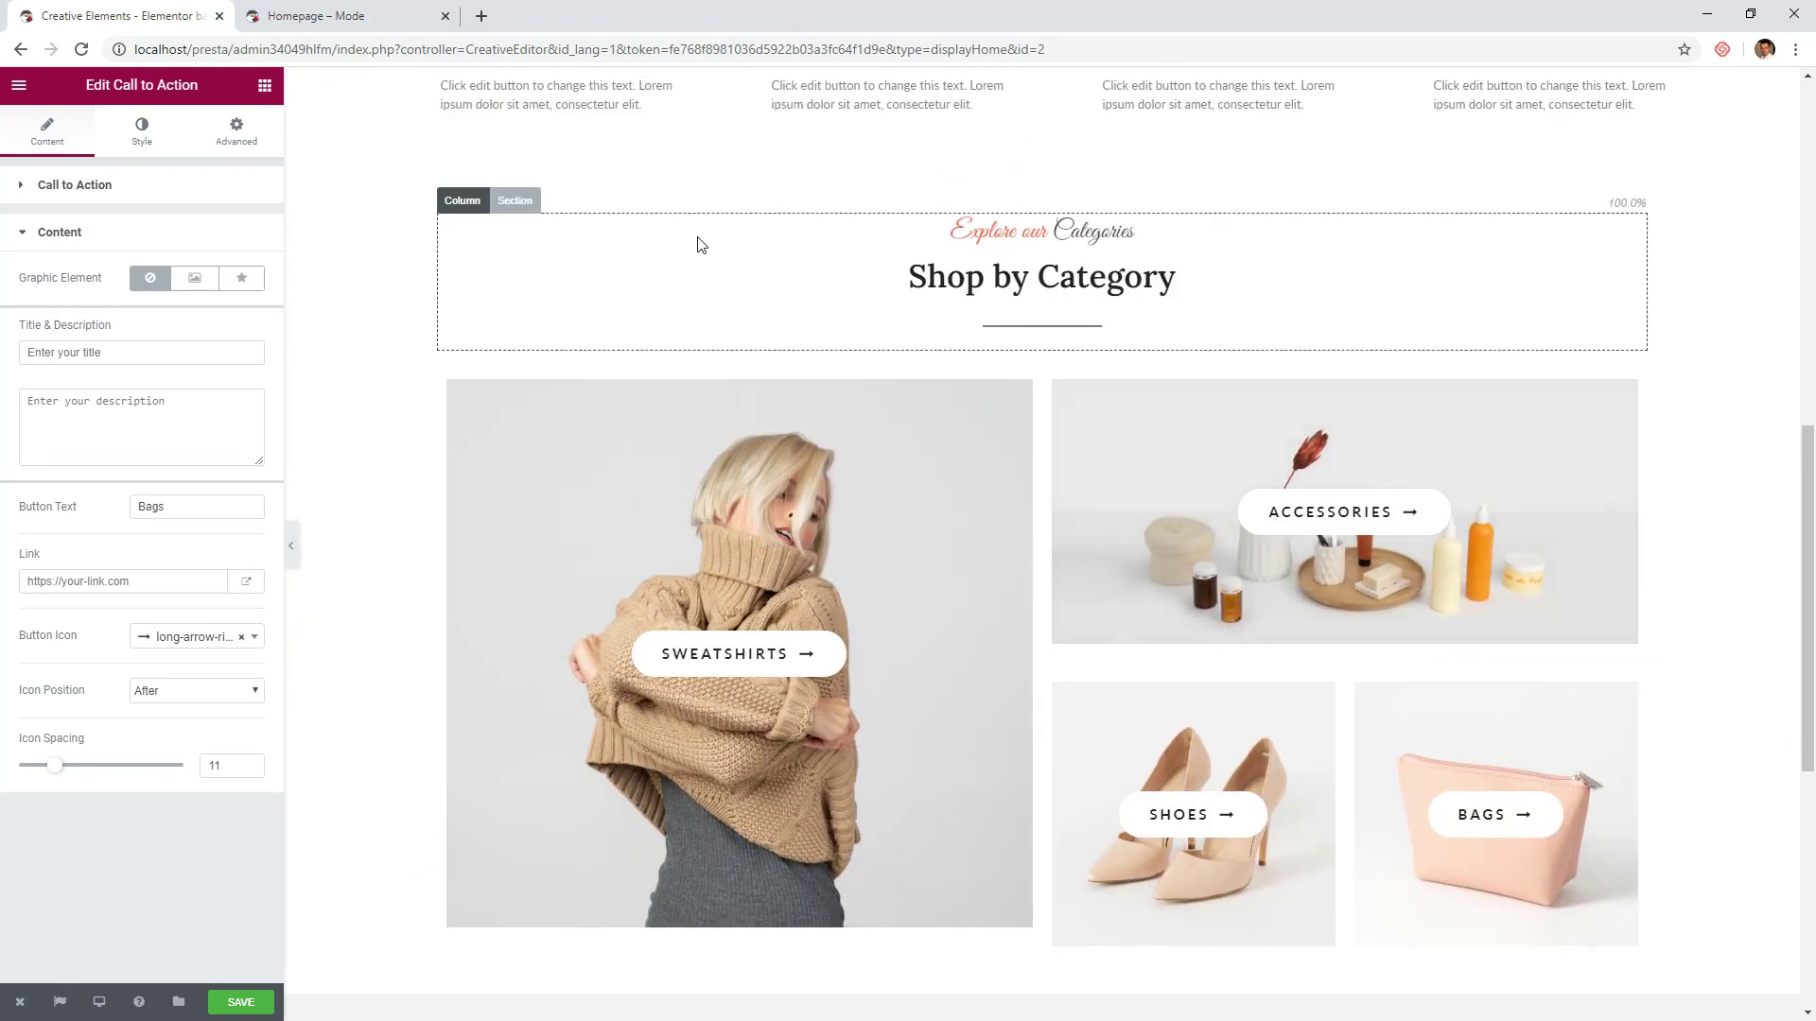
click(514, 202)
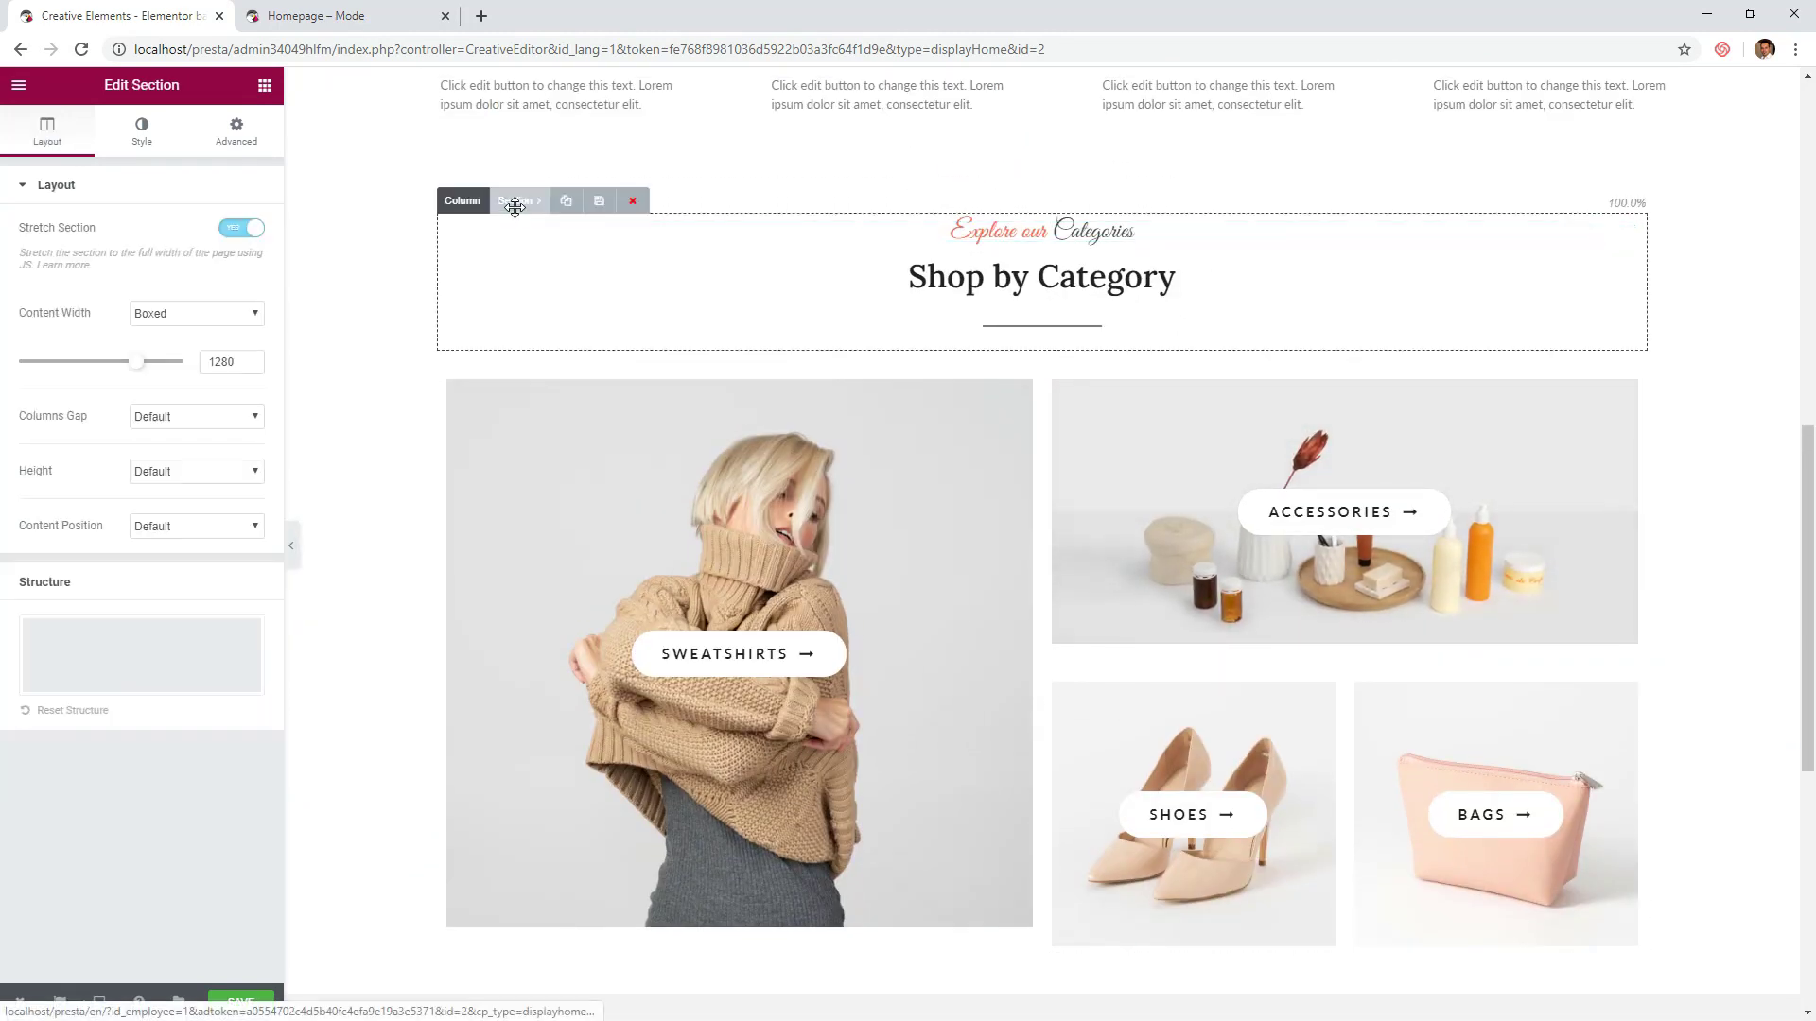
click(568, 204)
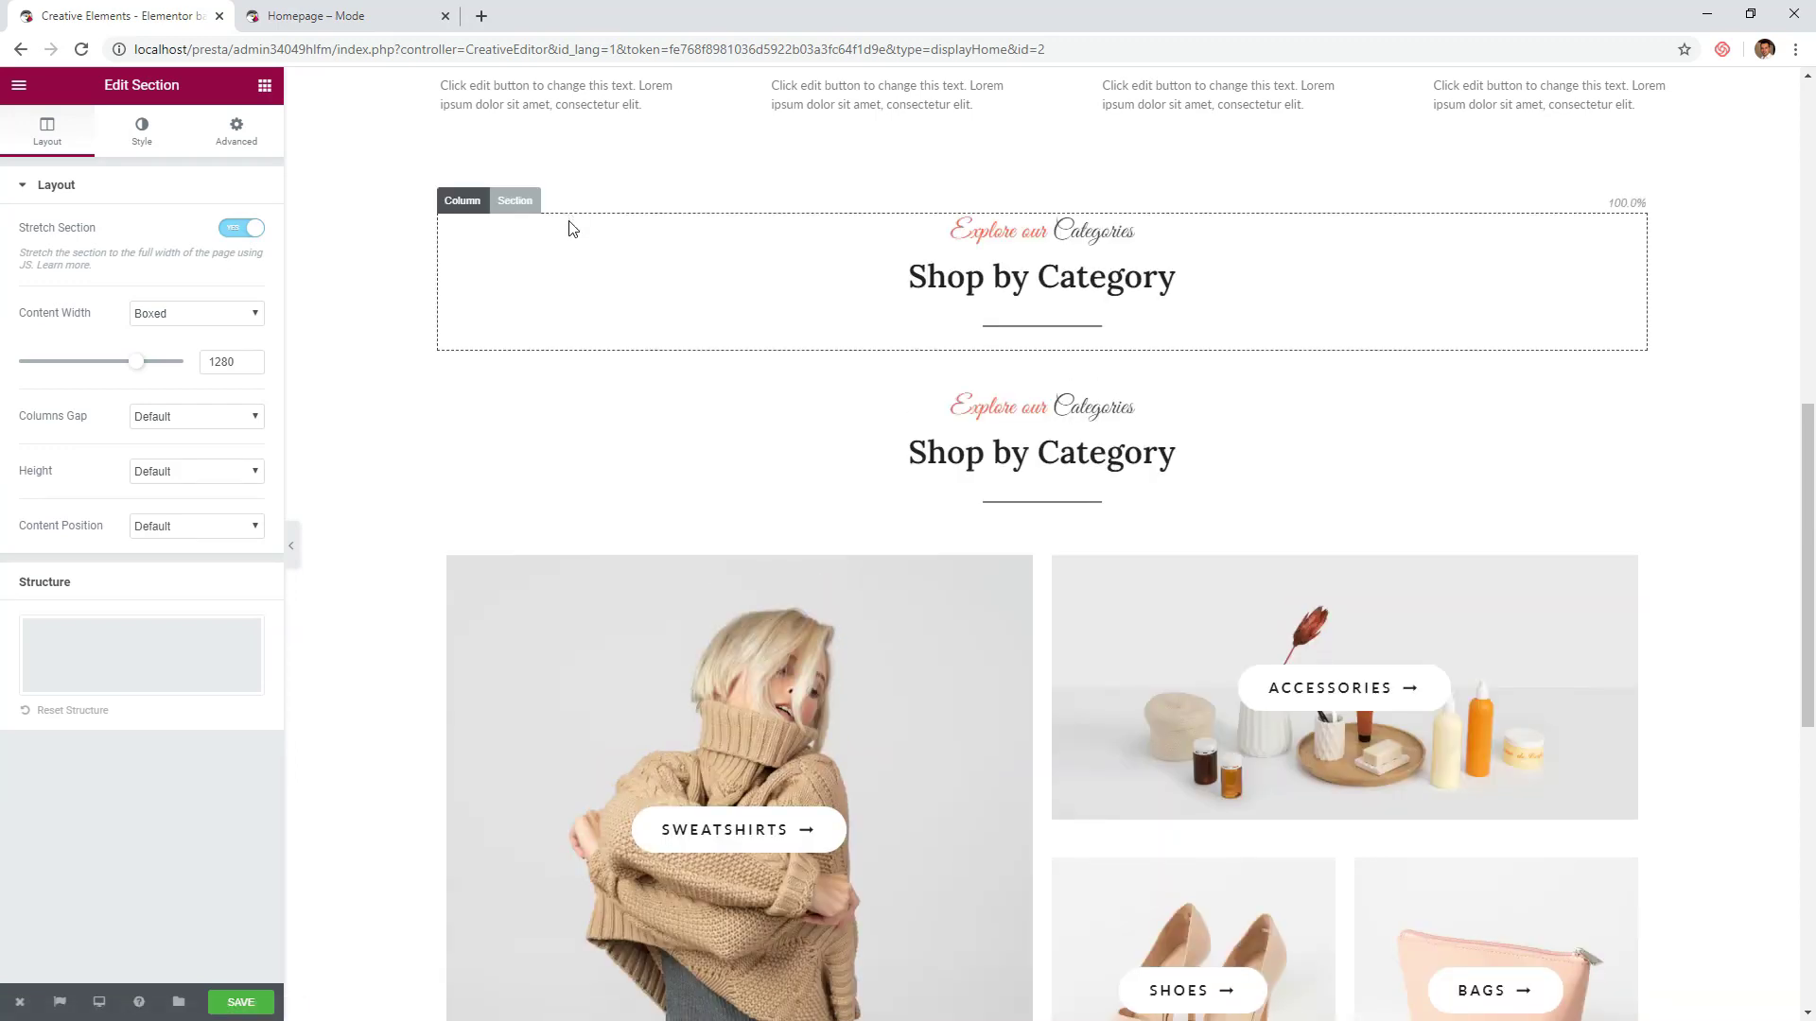
drag(523, 211, 714, 854)
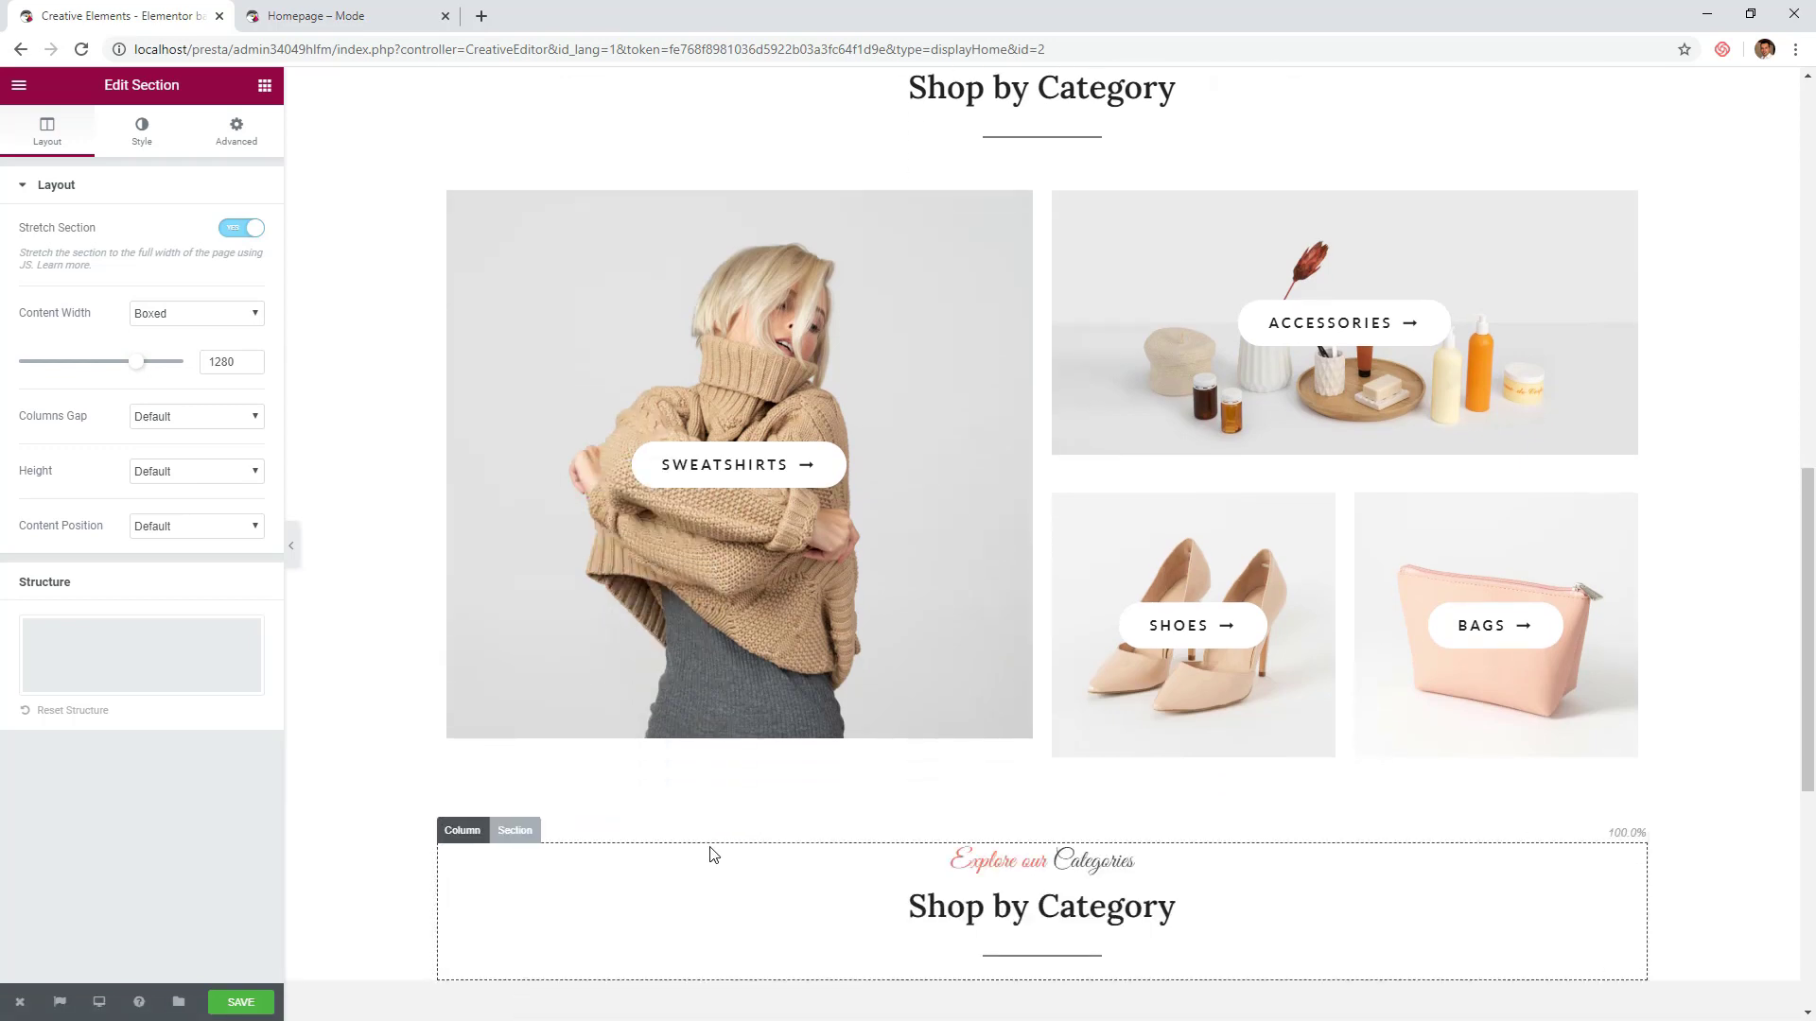
- Change the script text above the lower heading to "Explore the Shop"
scroll(711, 852, down, 3)
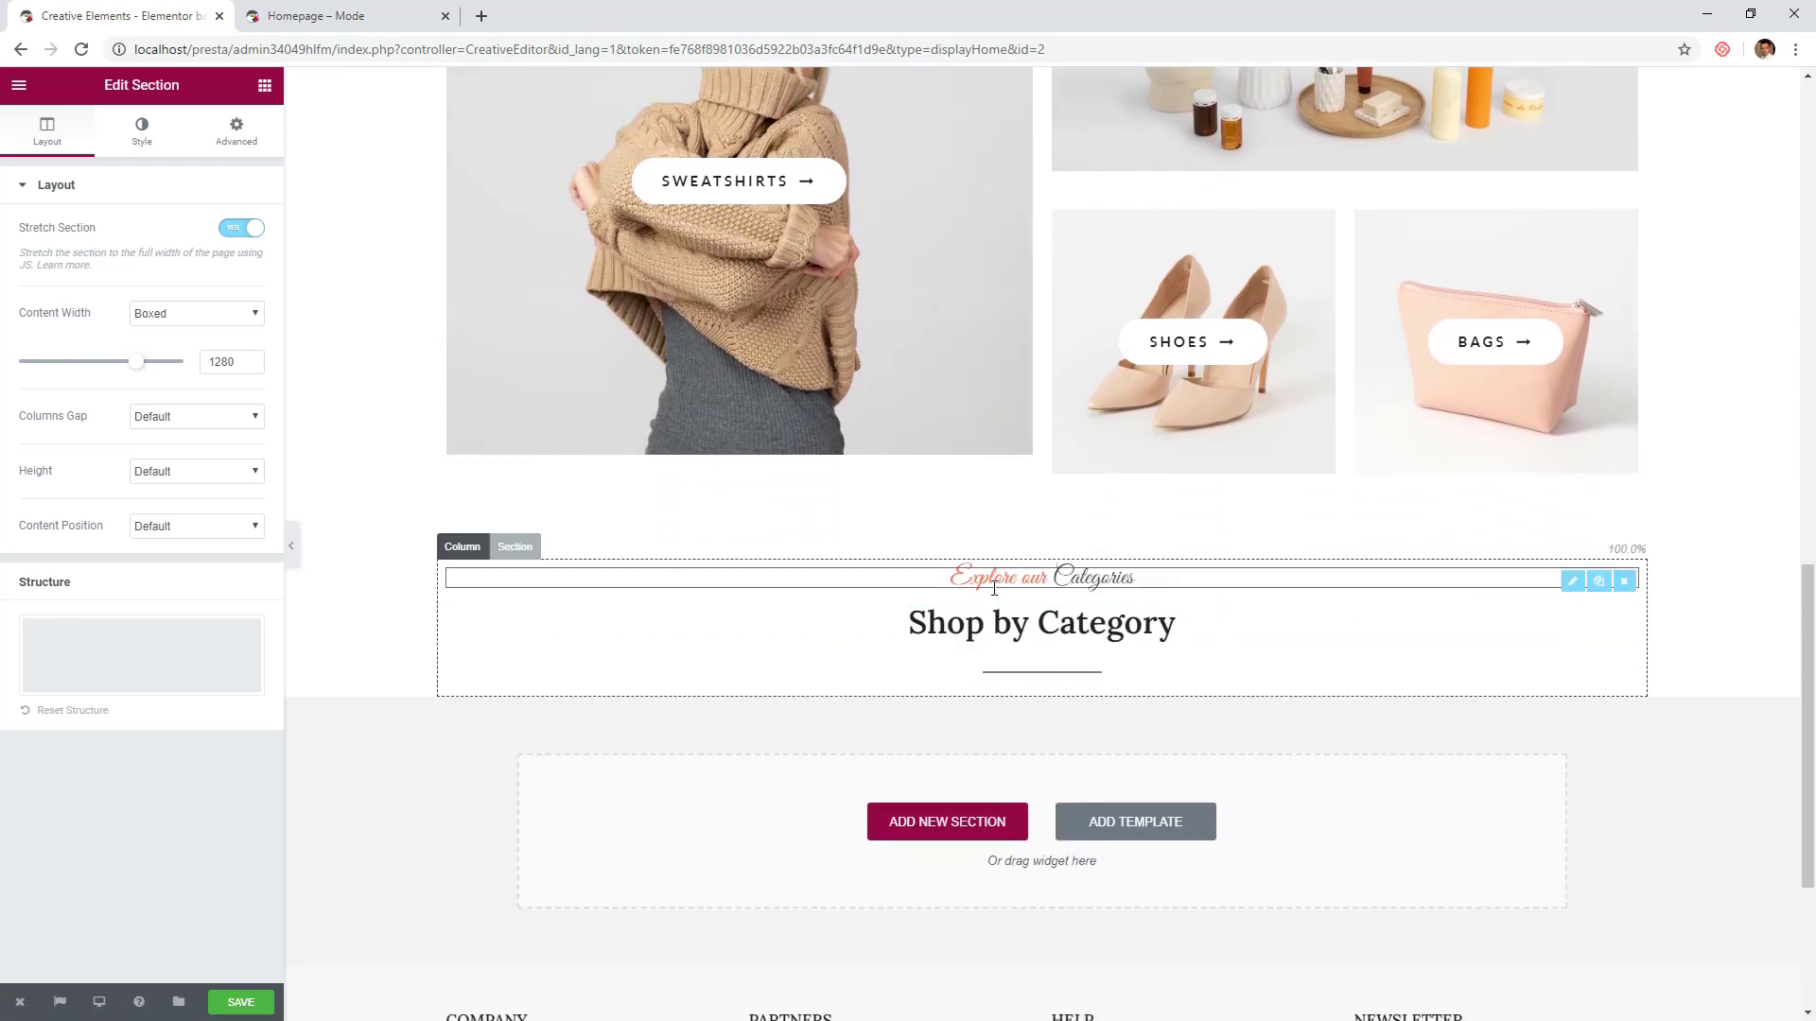
click(994, 586)
double_click(81, 333)
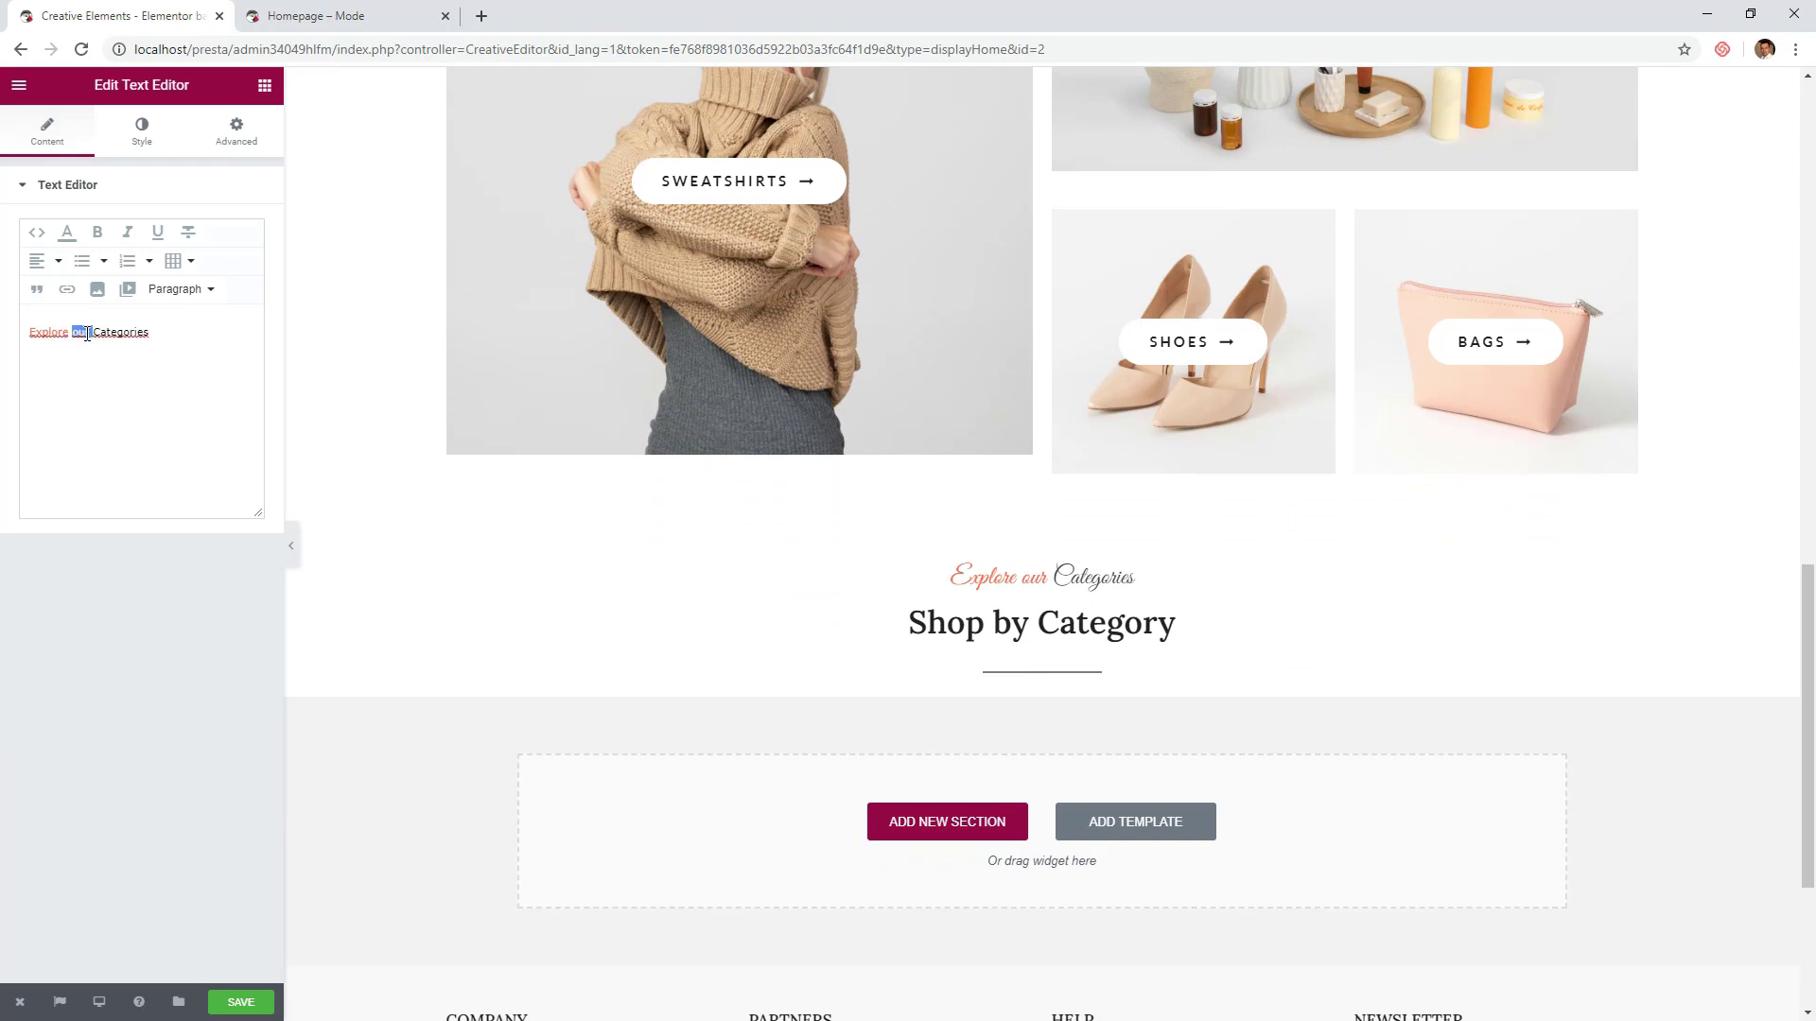
key(Delete)
text(the Shop)
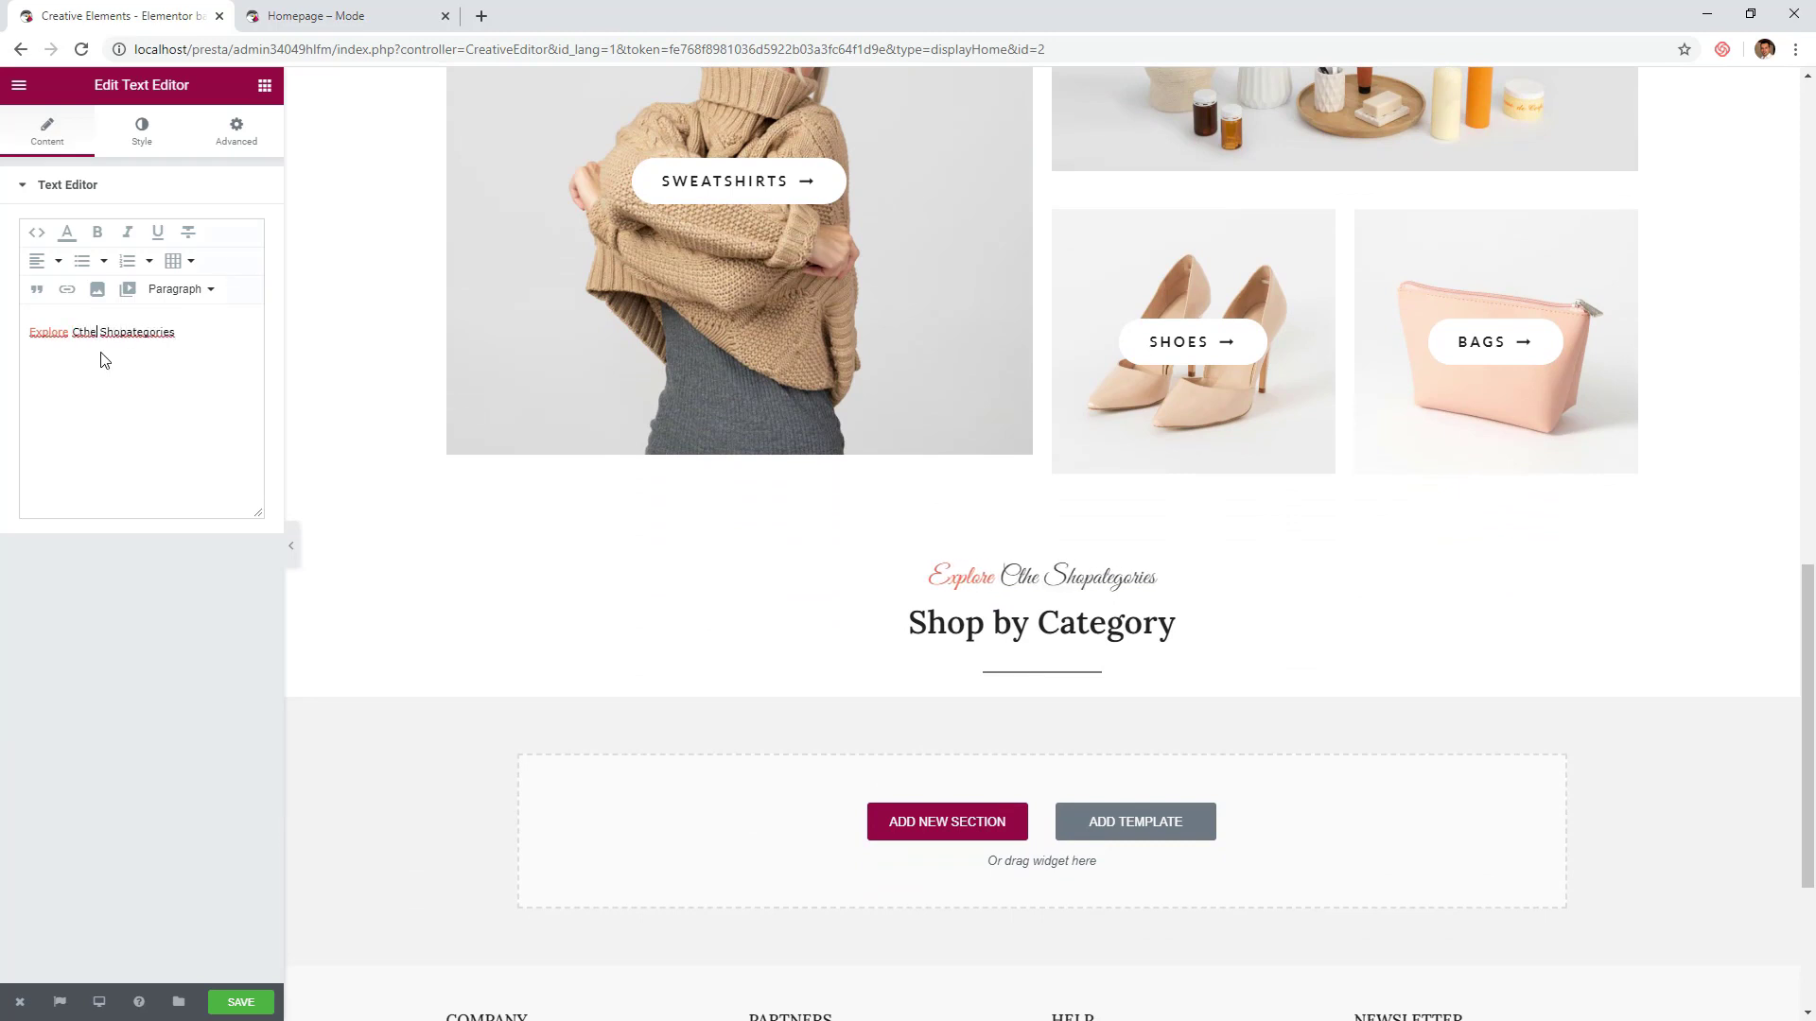
key(Left)
key(Left)
key(Left)
key(BackSpace)
key(End)
key(BackSpace)
key(BackSpace)
key(BackSpace)
key(BackSpace)
key(BackSpace)
key(BackSpace)
key(BackSpace)
key(BackSpace)
key(BackSpace)
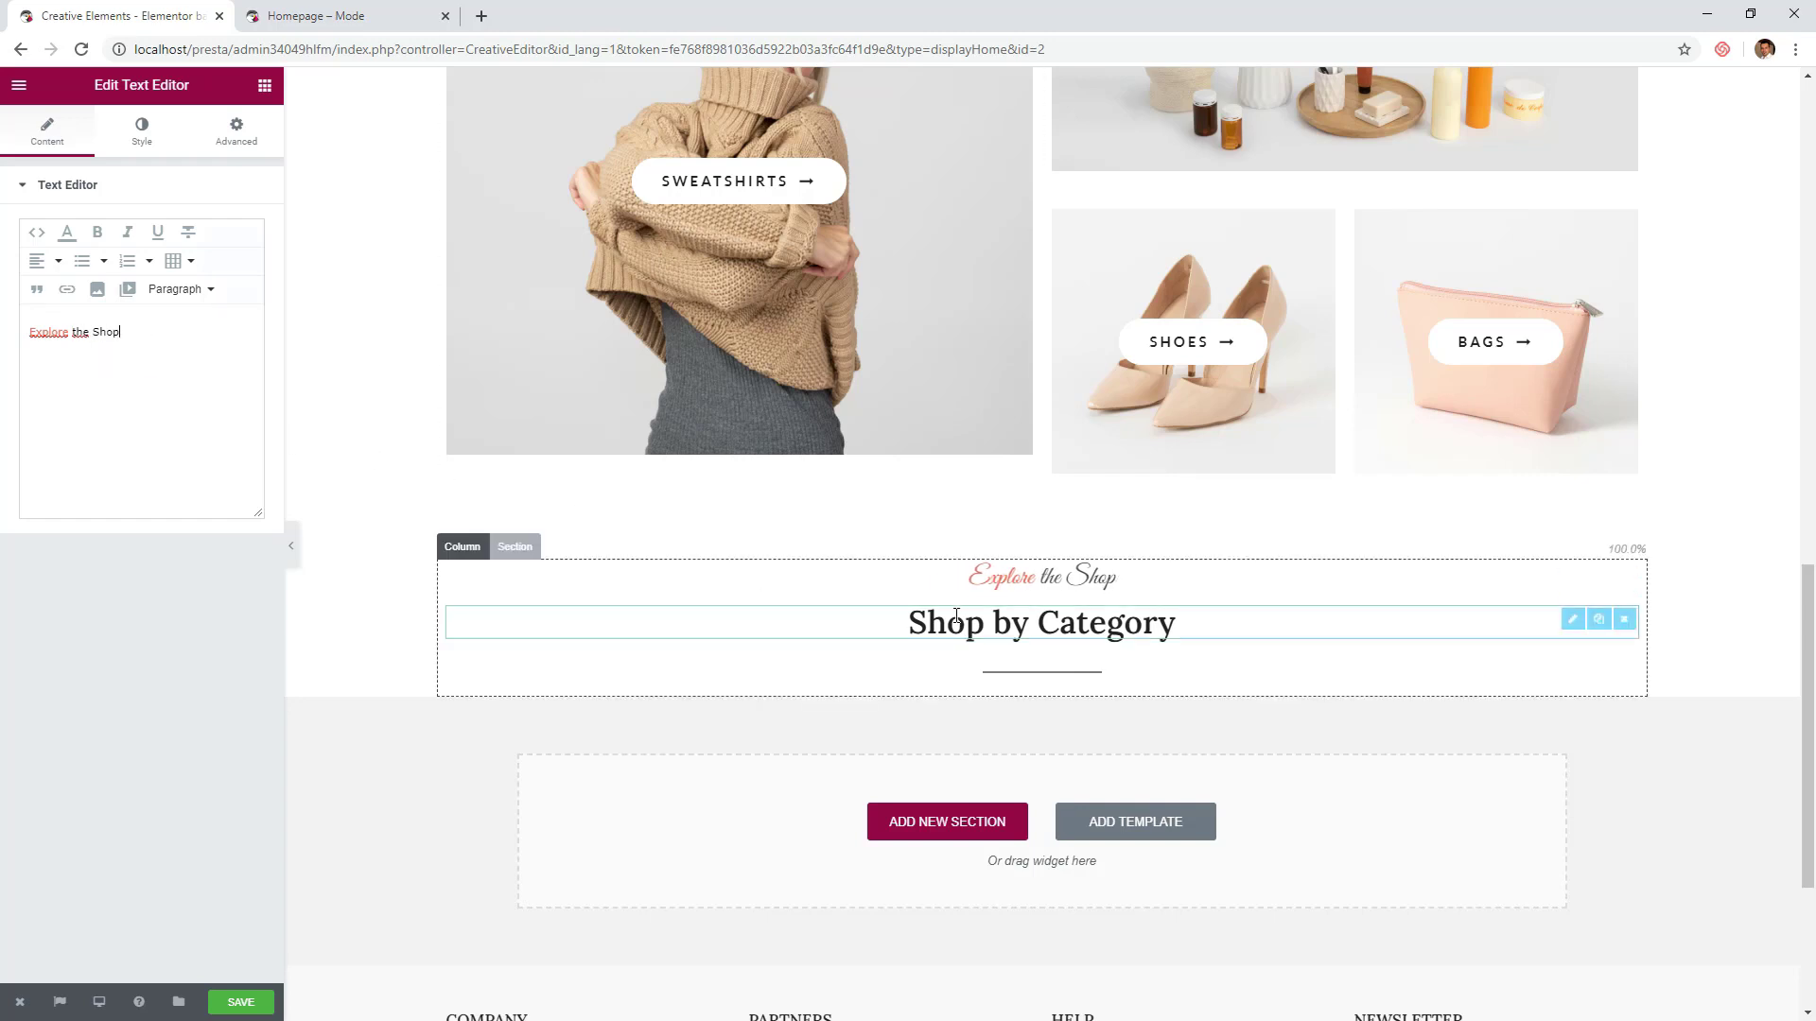
- Change the title of the lower Shop by Category heading to "Our Bestsellers"
click(633, 567)
double_click(103, 252)
triple_click(166, 260)
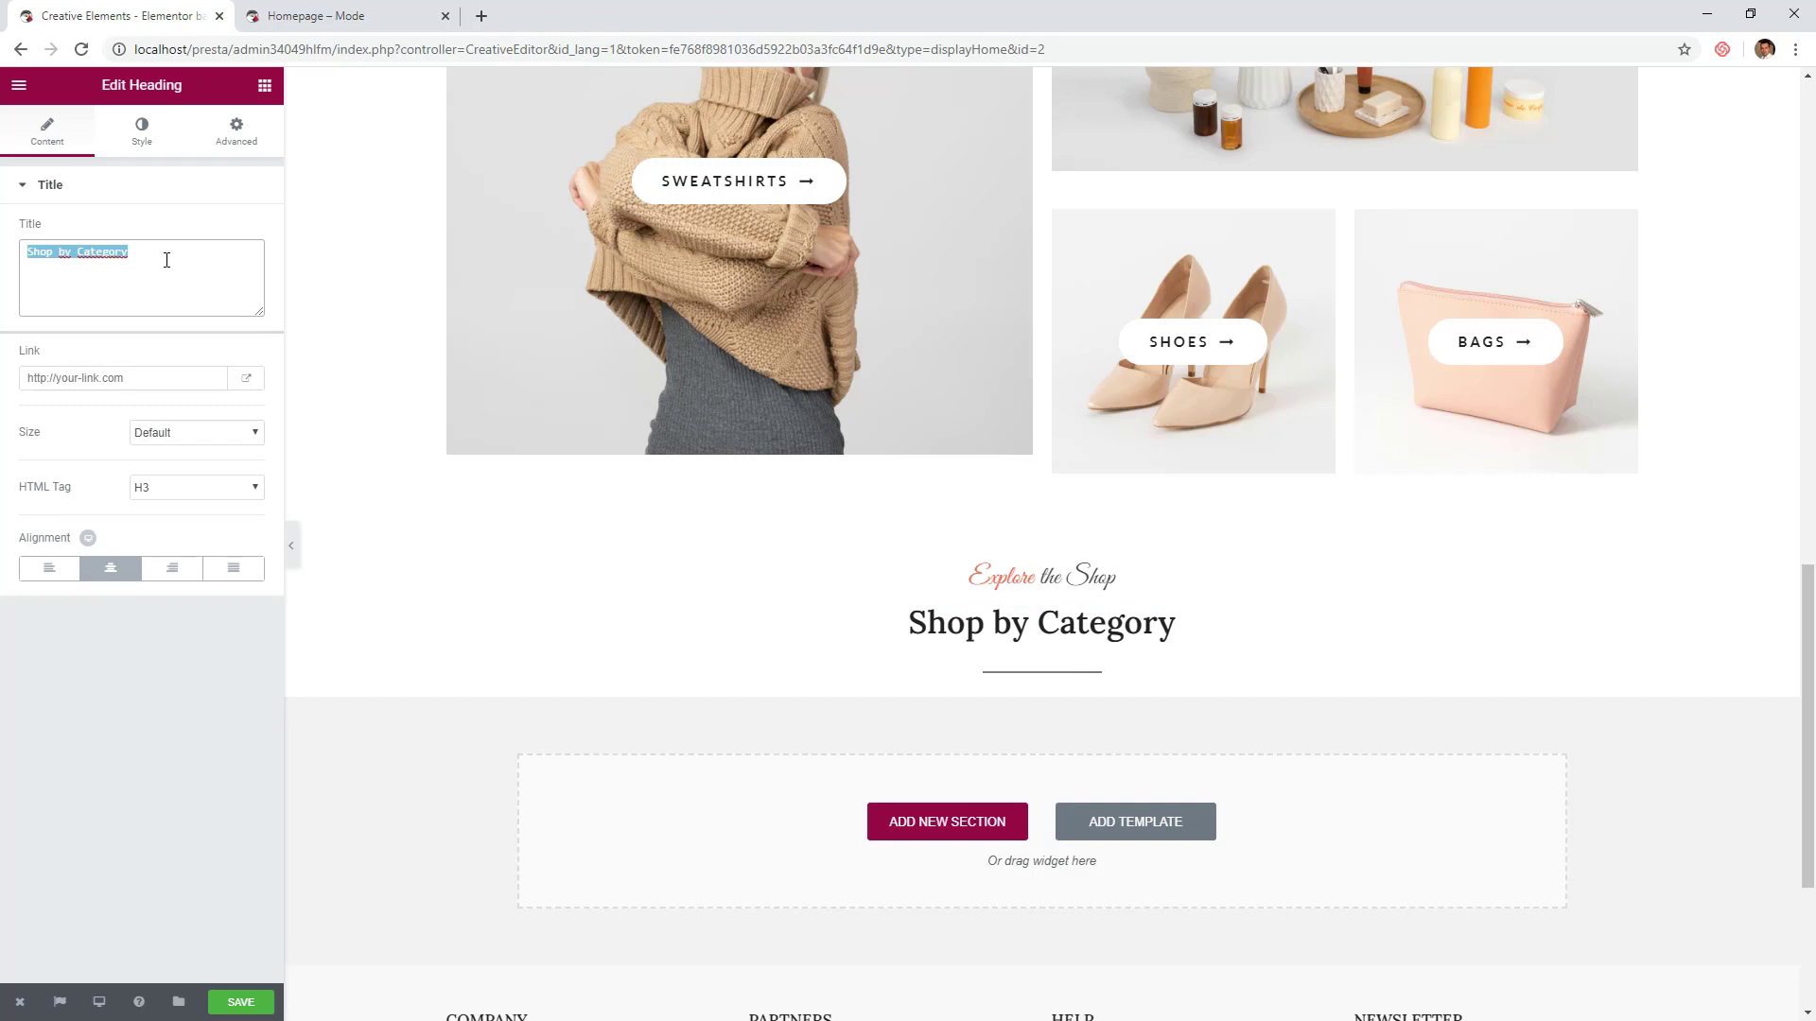
text(Our BestS)
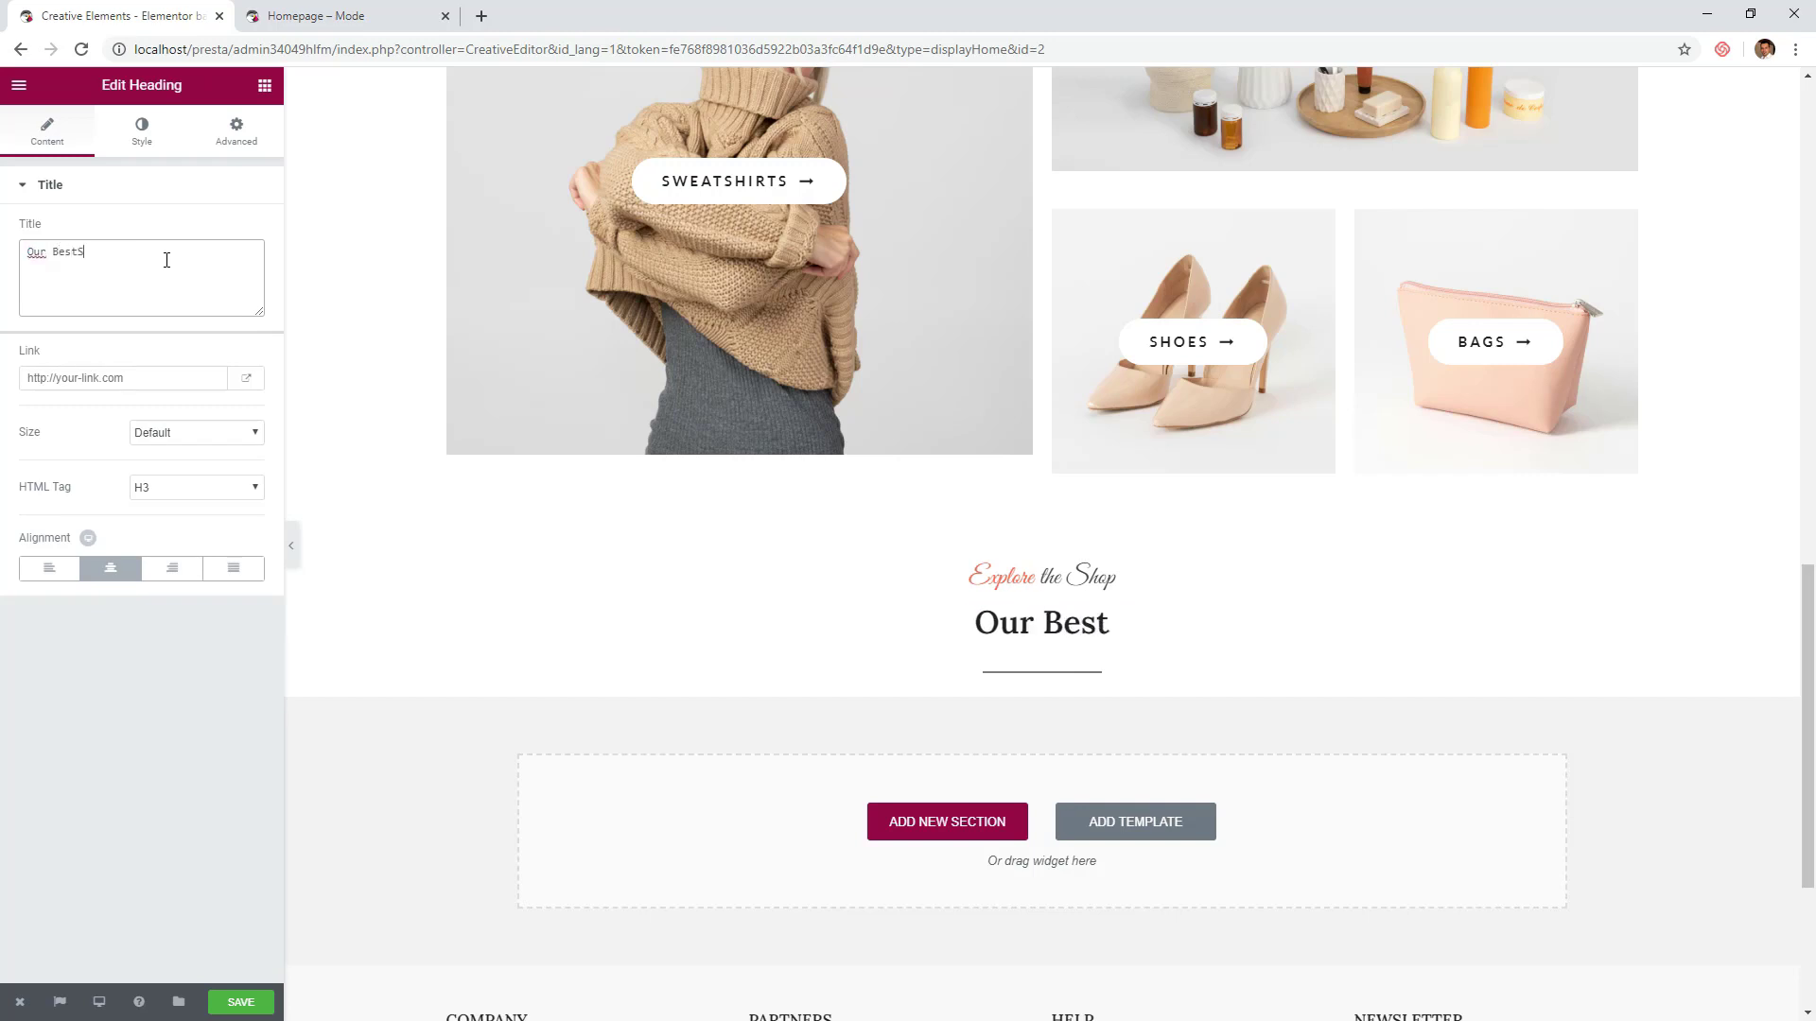
key(BackSpace)
text(sellers)
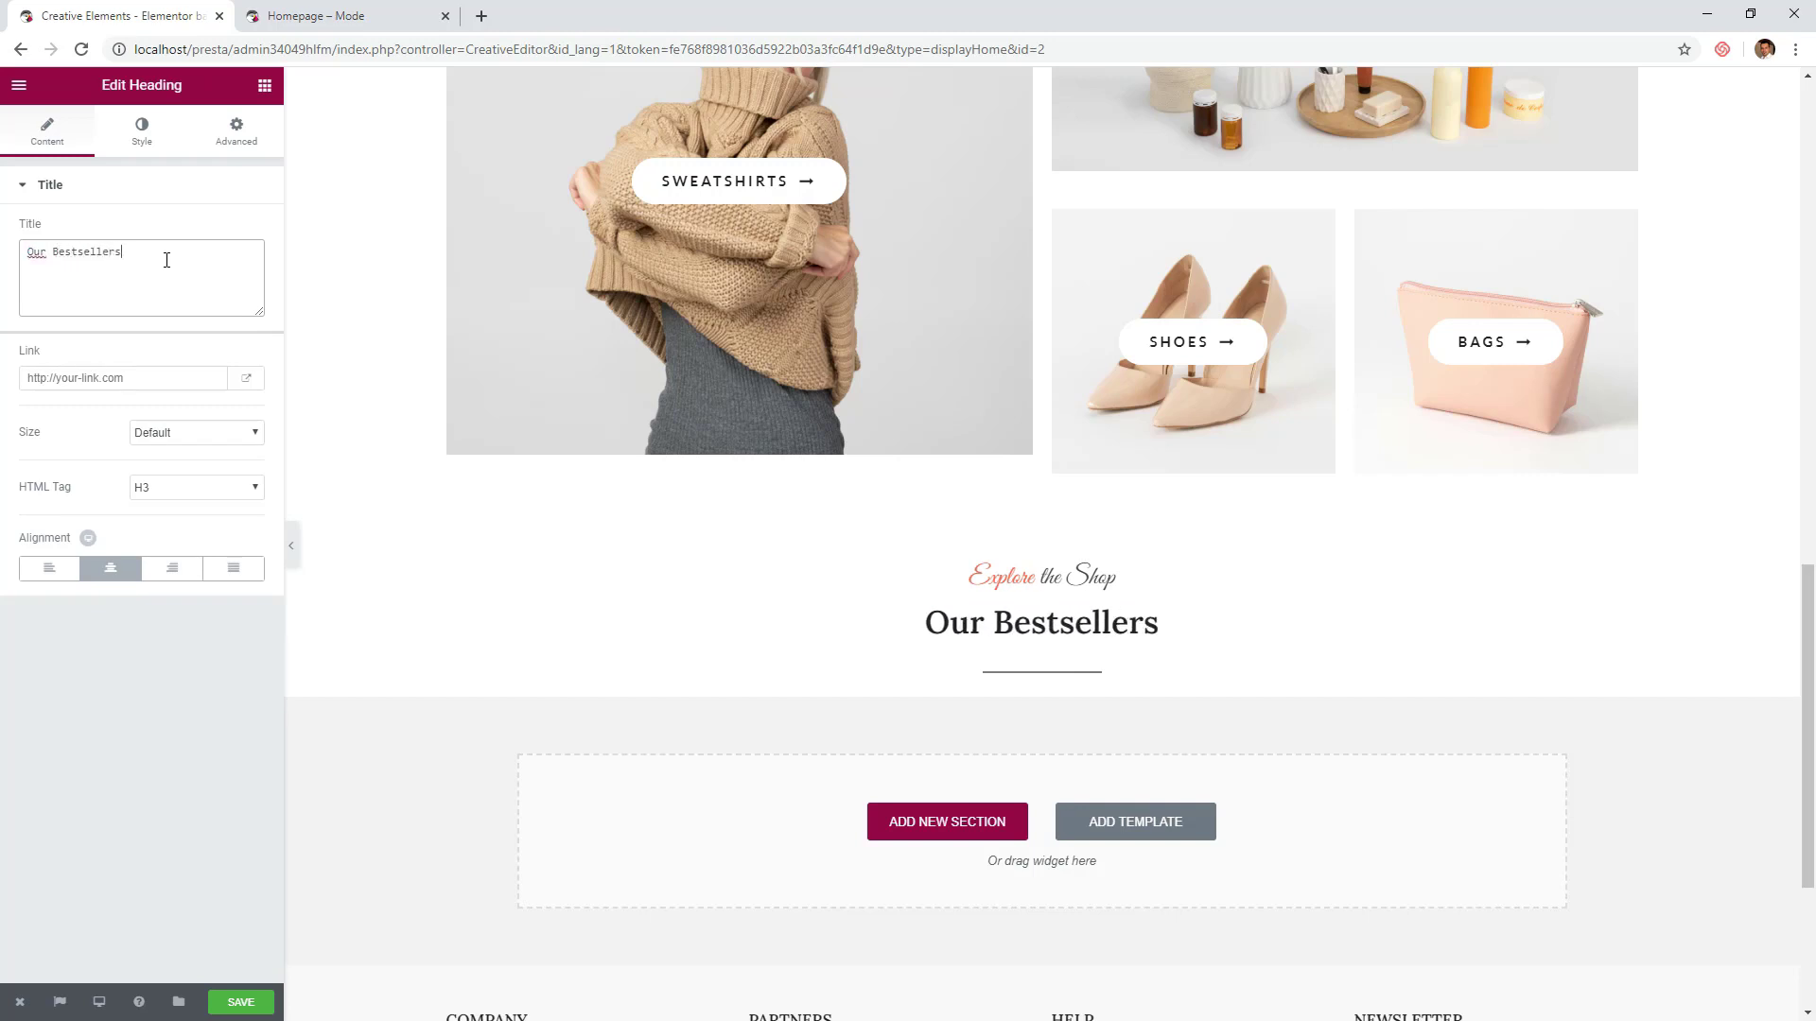
- Duplicate the Our Bestsellers section and delete the text editor, heading and divider from the copy, leaving an empty section
scroll(572, 450, down, 2)
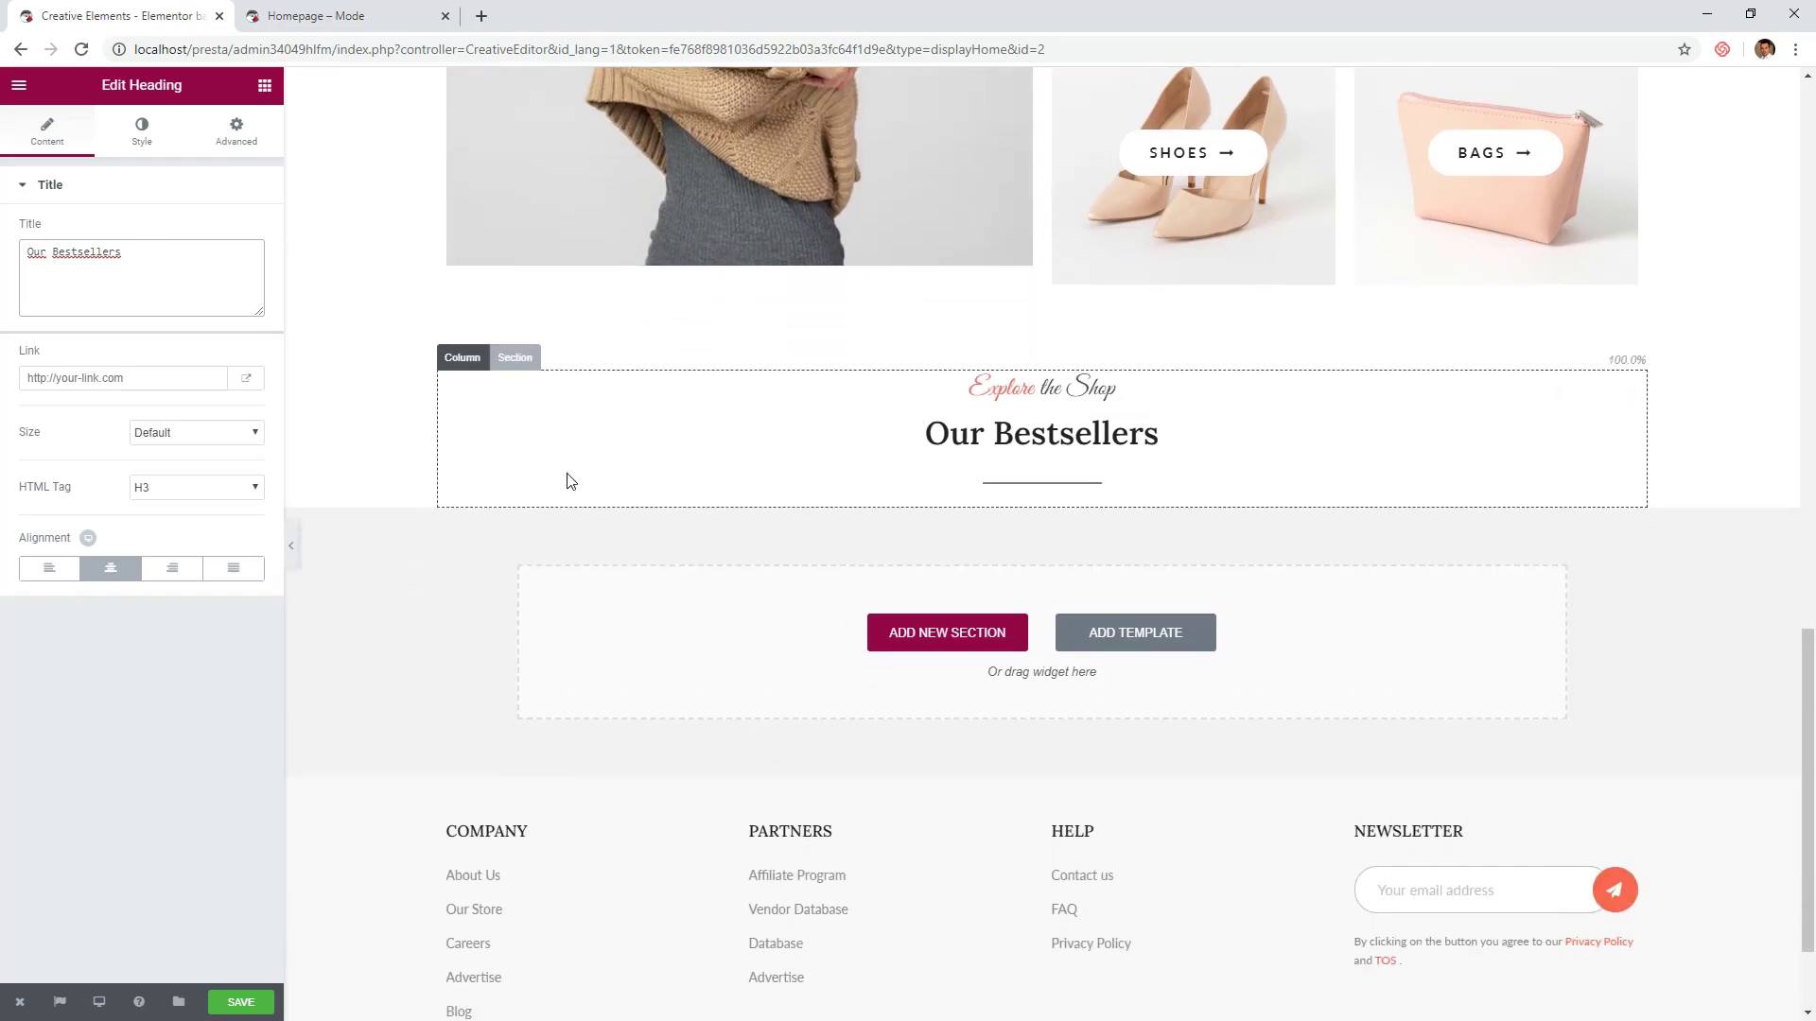
click(515, 357)
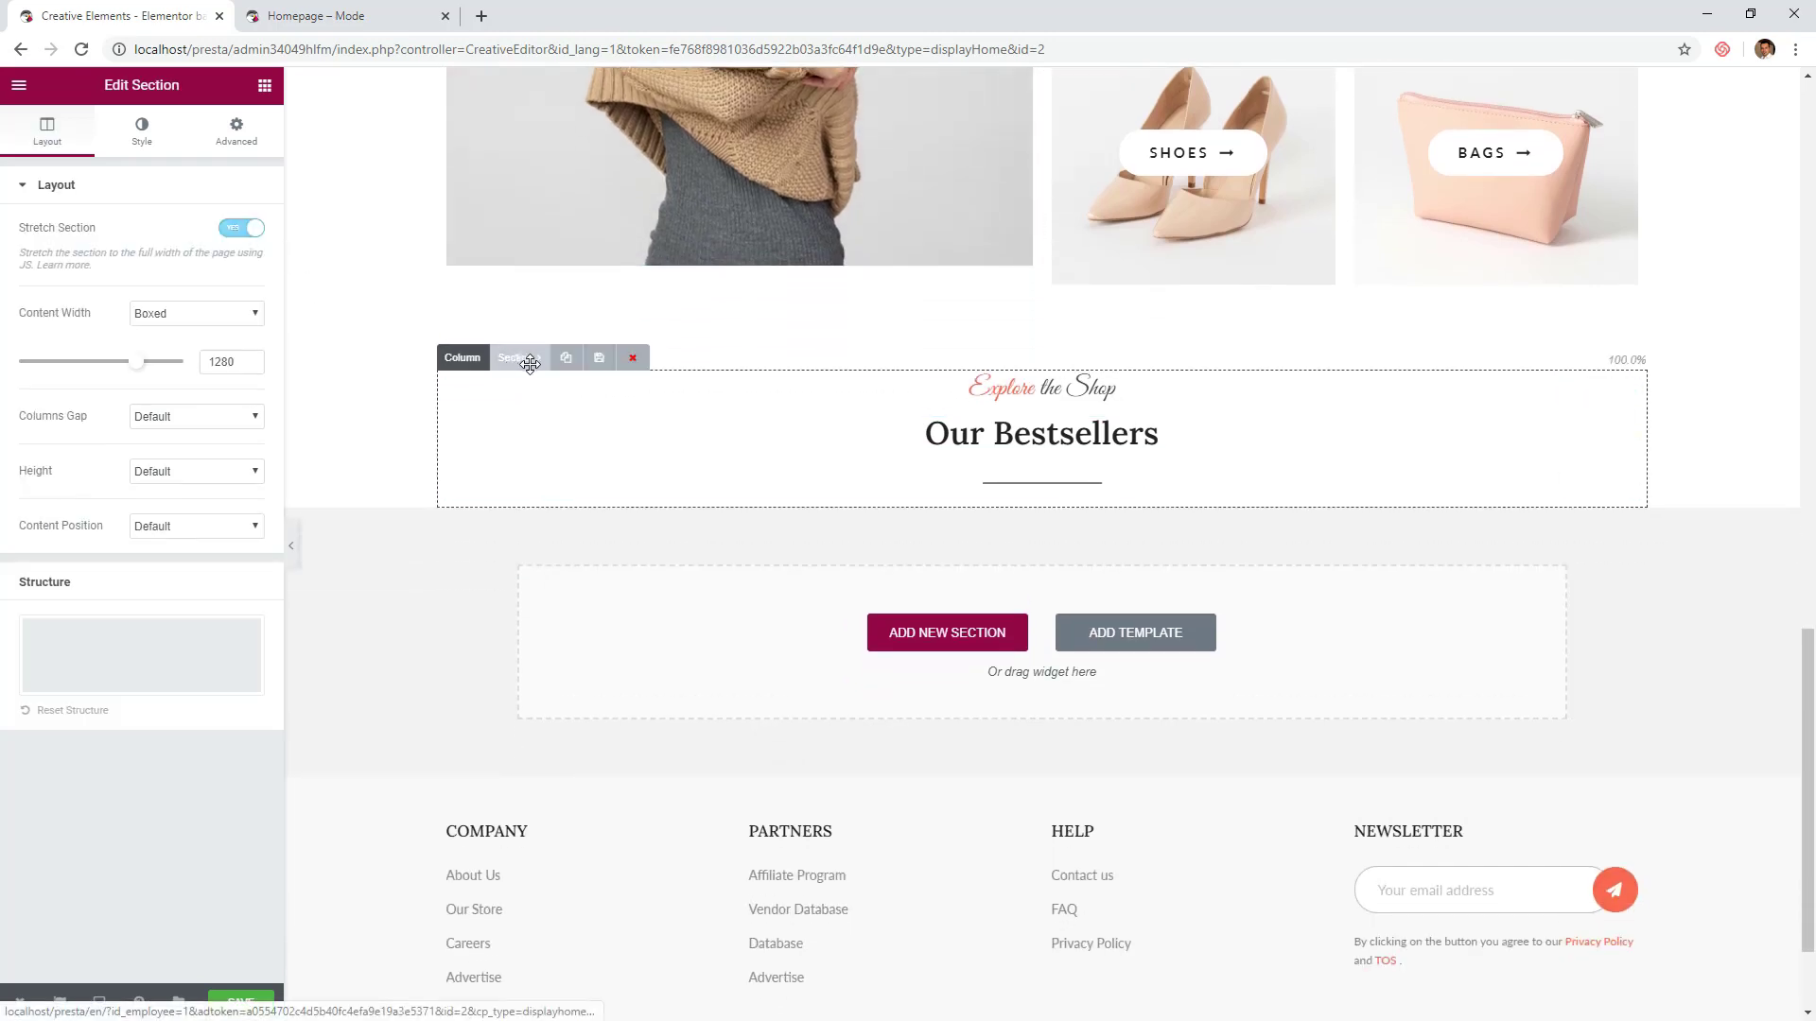
click(566, 360)
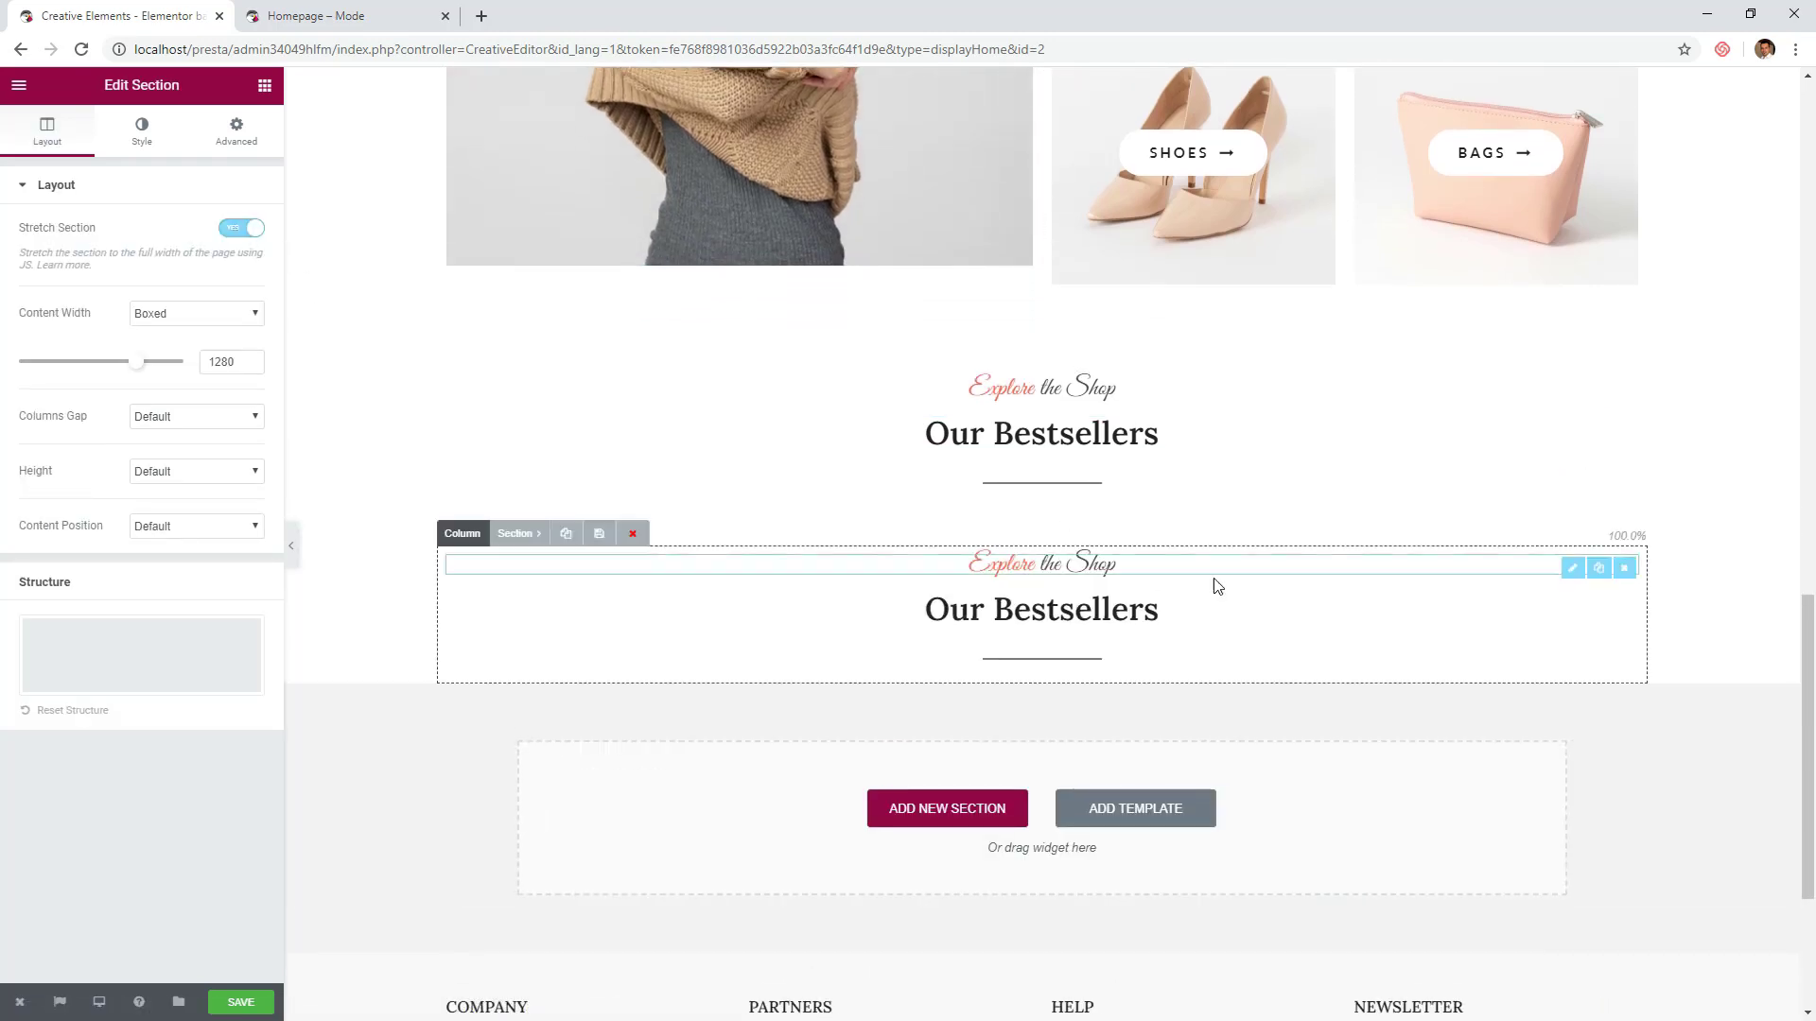
click(1626, 569)
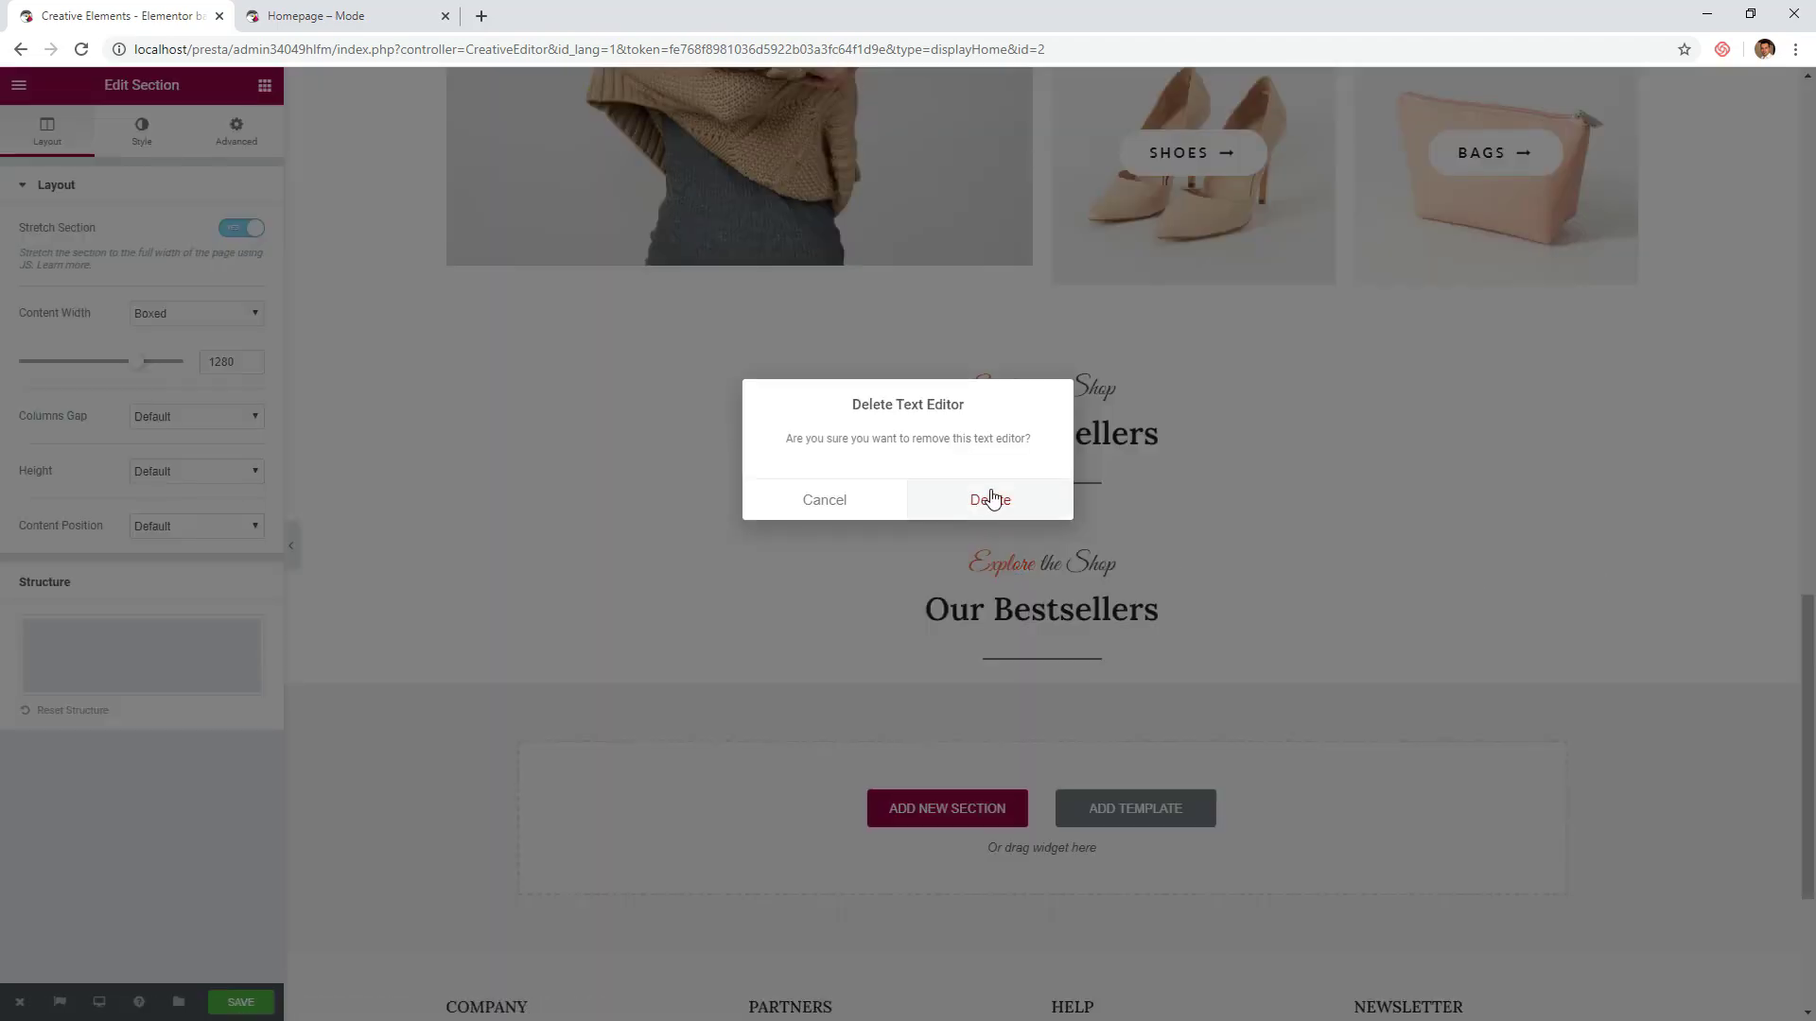
click(986, 499)
click(1619, 569)
click(990, 500)
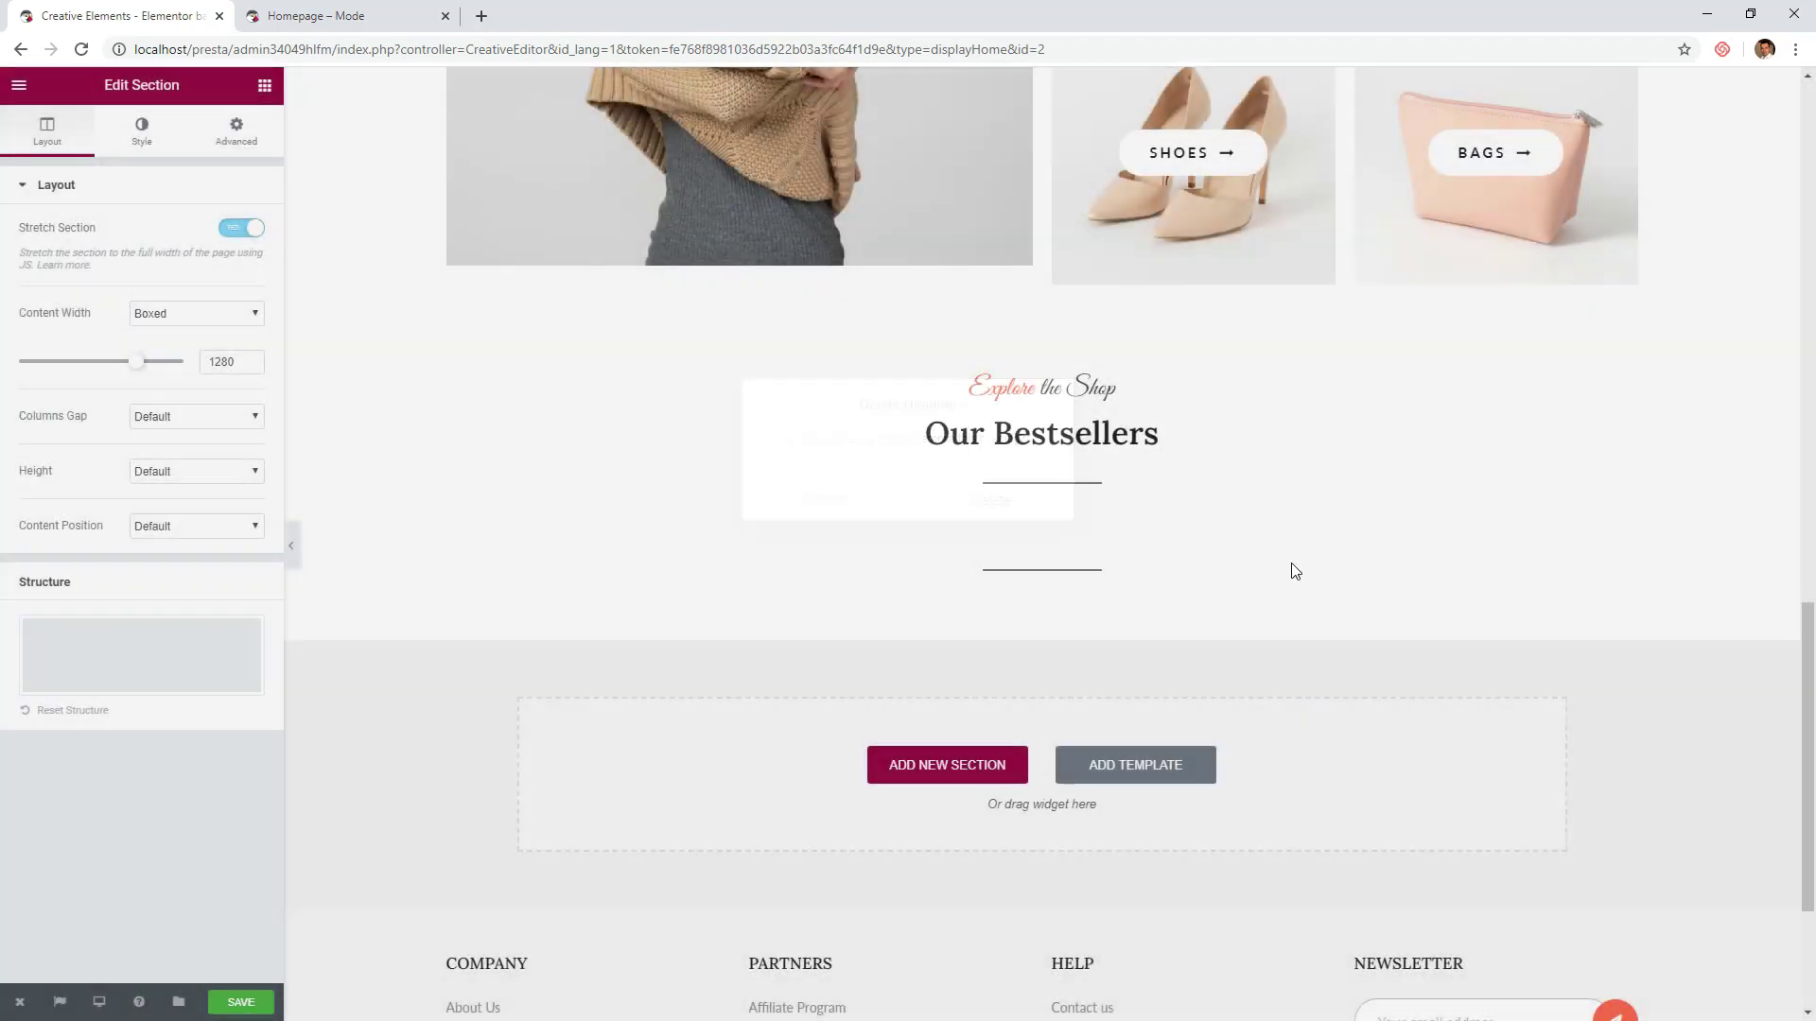
click(1621, 567)
click(993, 501)
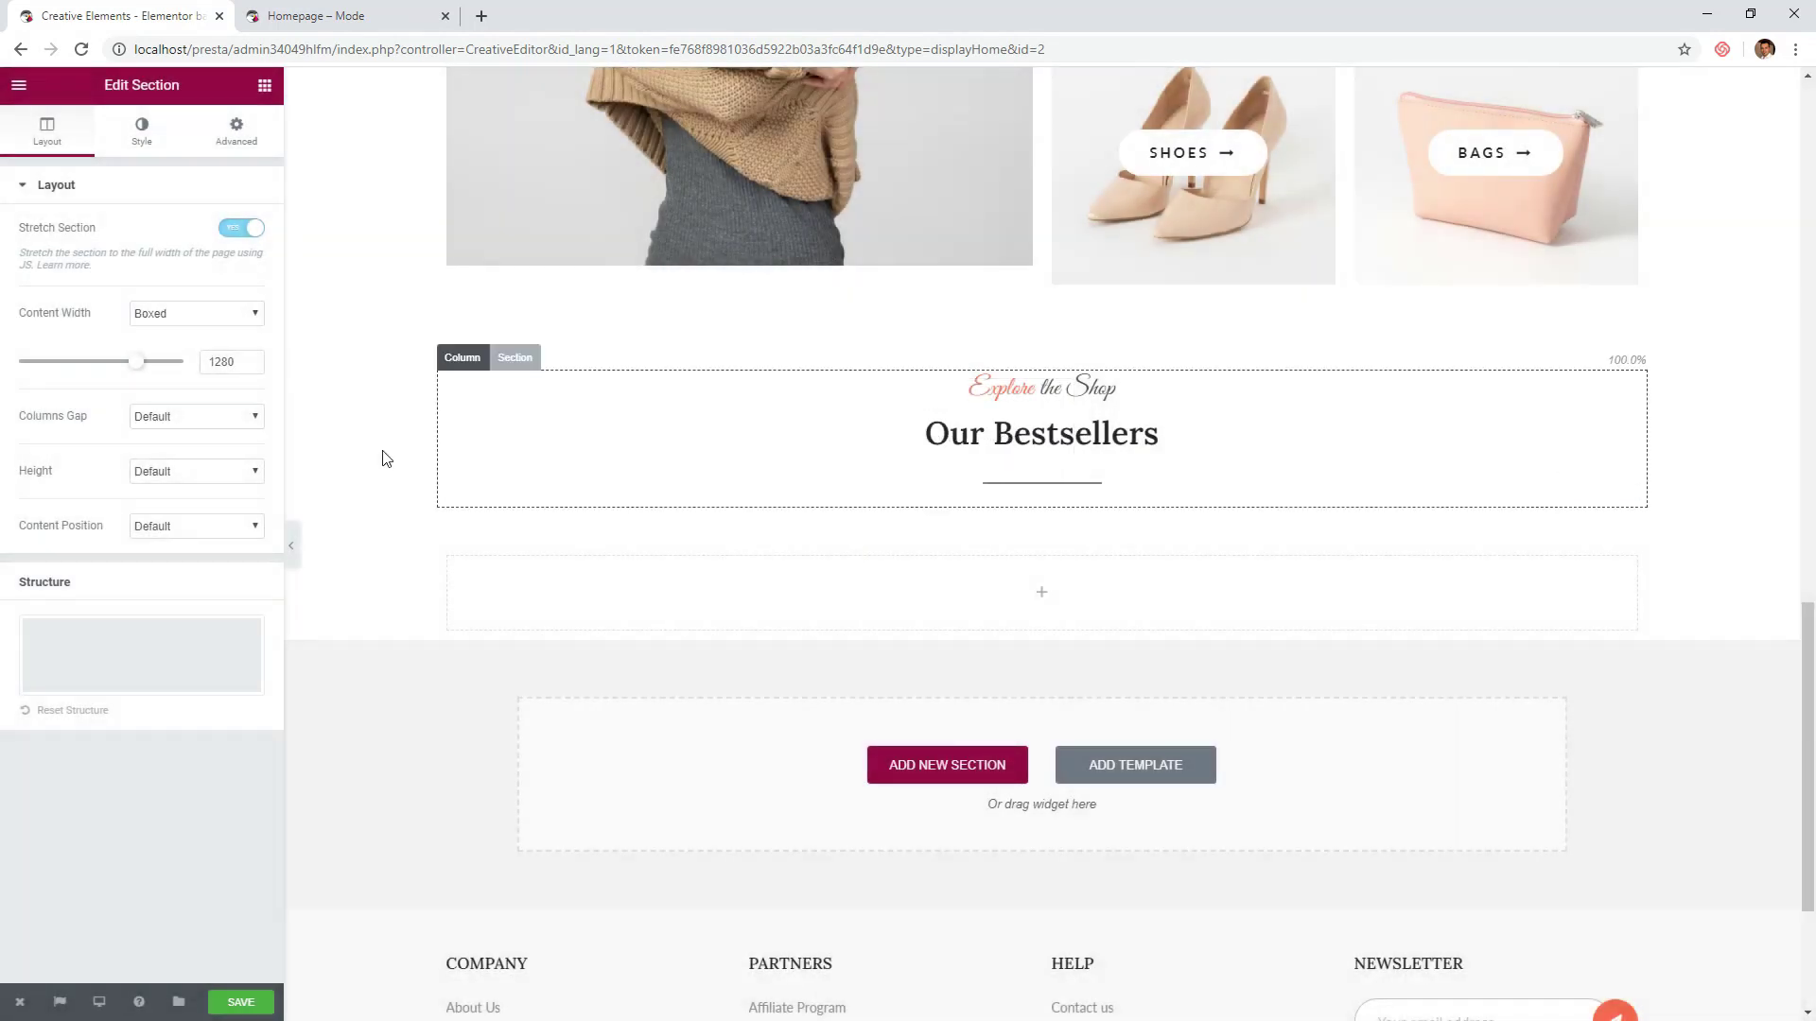
- Search the widgets for "grid" and place a Product Grid in the empty section below the Our Bestsellers heading
click(264, 87)
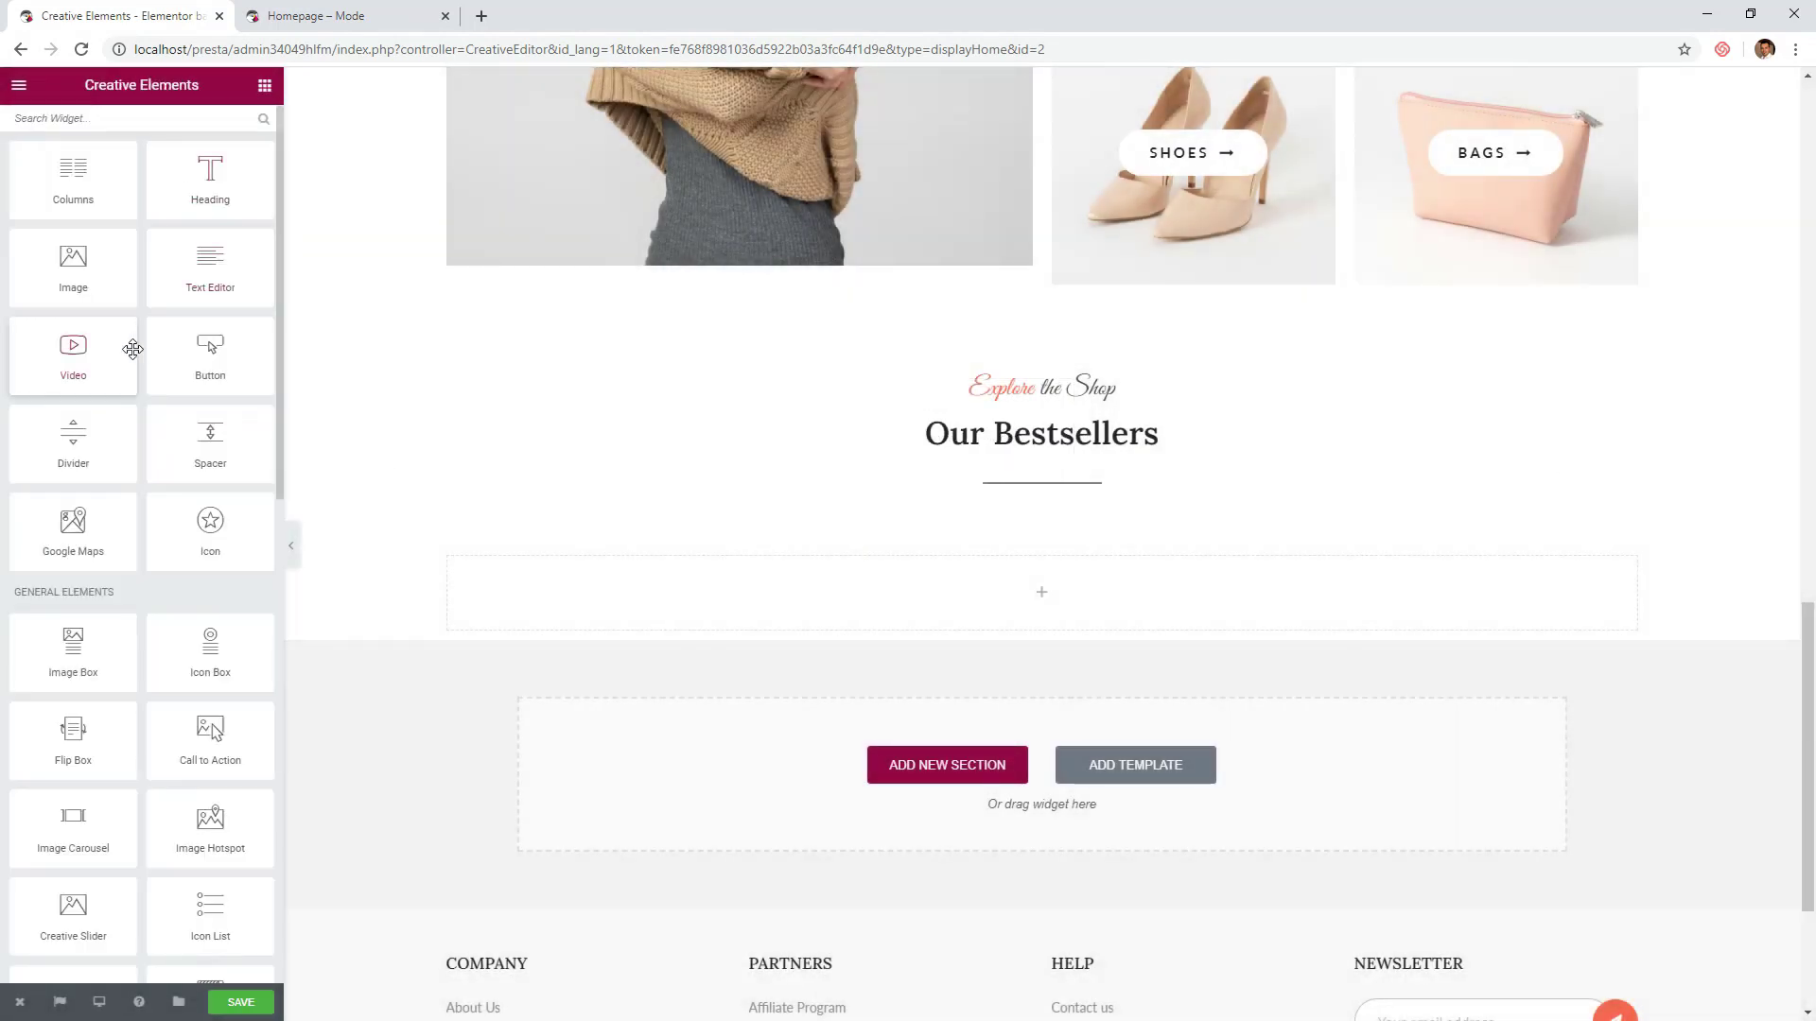
scroll(133, 350, down, 1)
scroll(132, 350, up, 1)
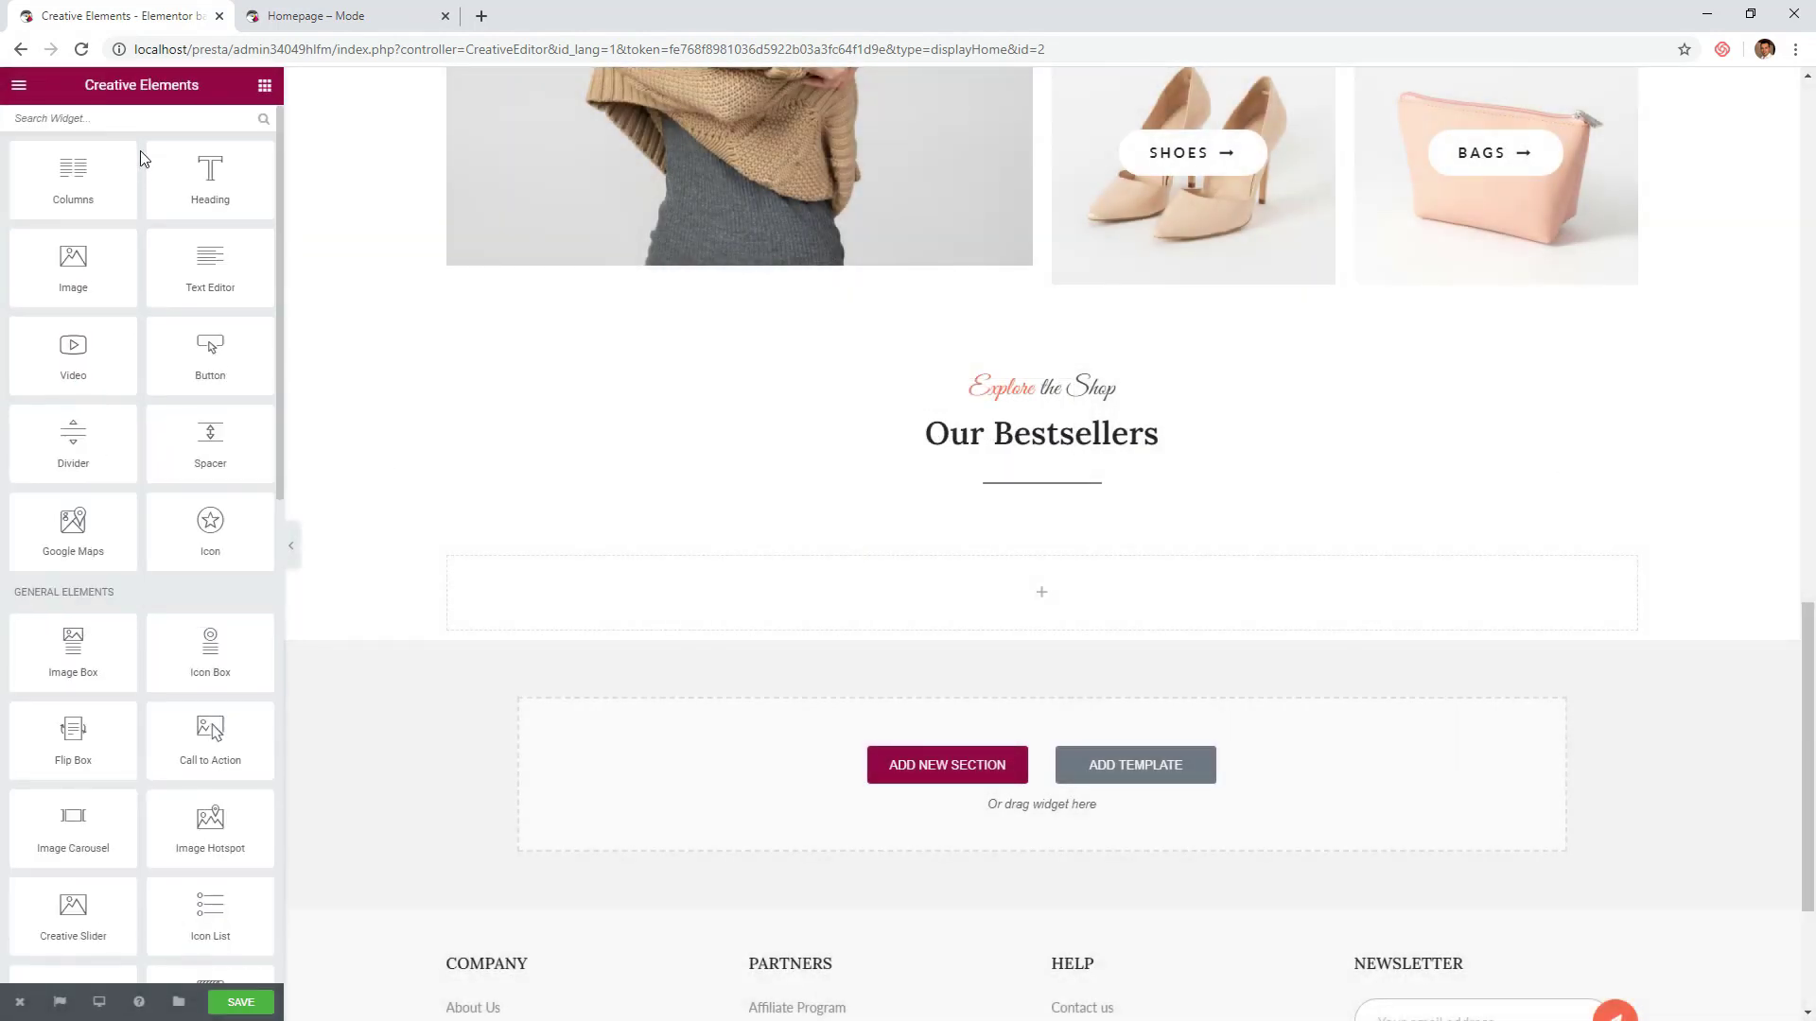
click(143, 118)
text(gri)
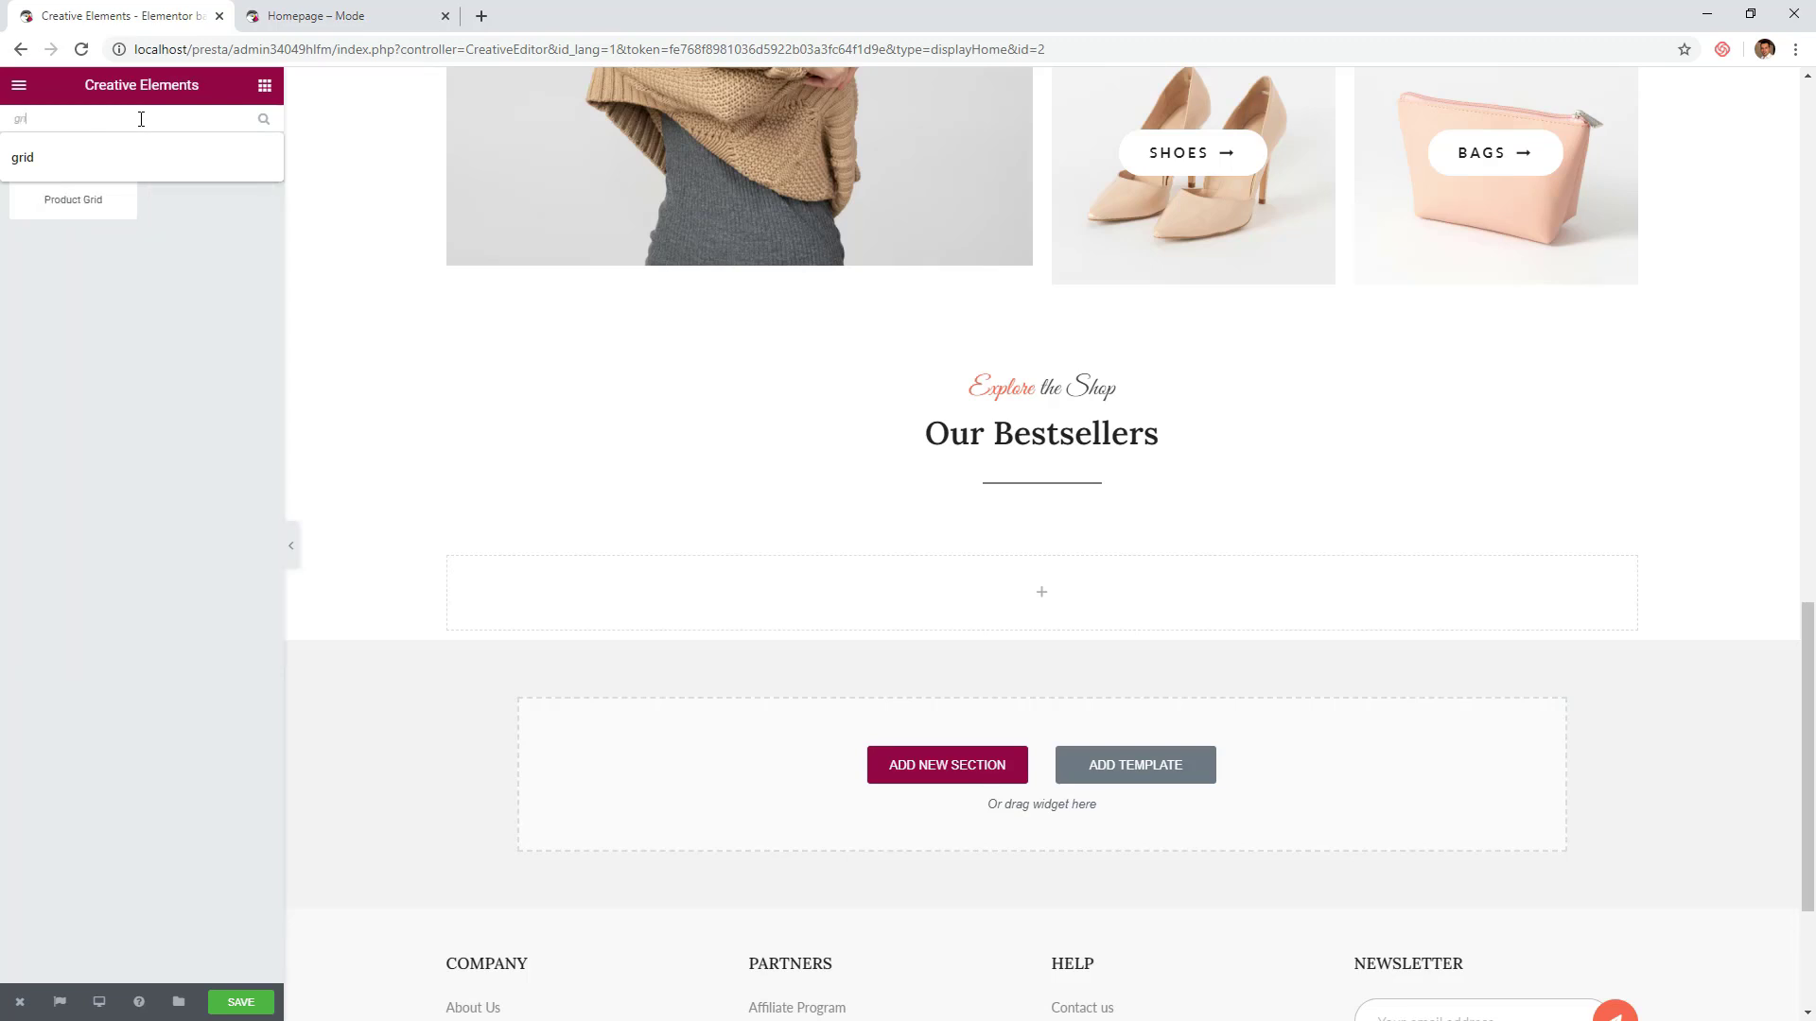
text(d)
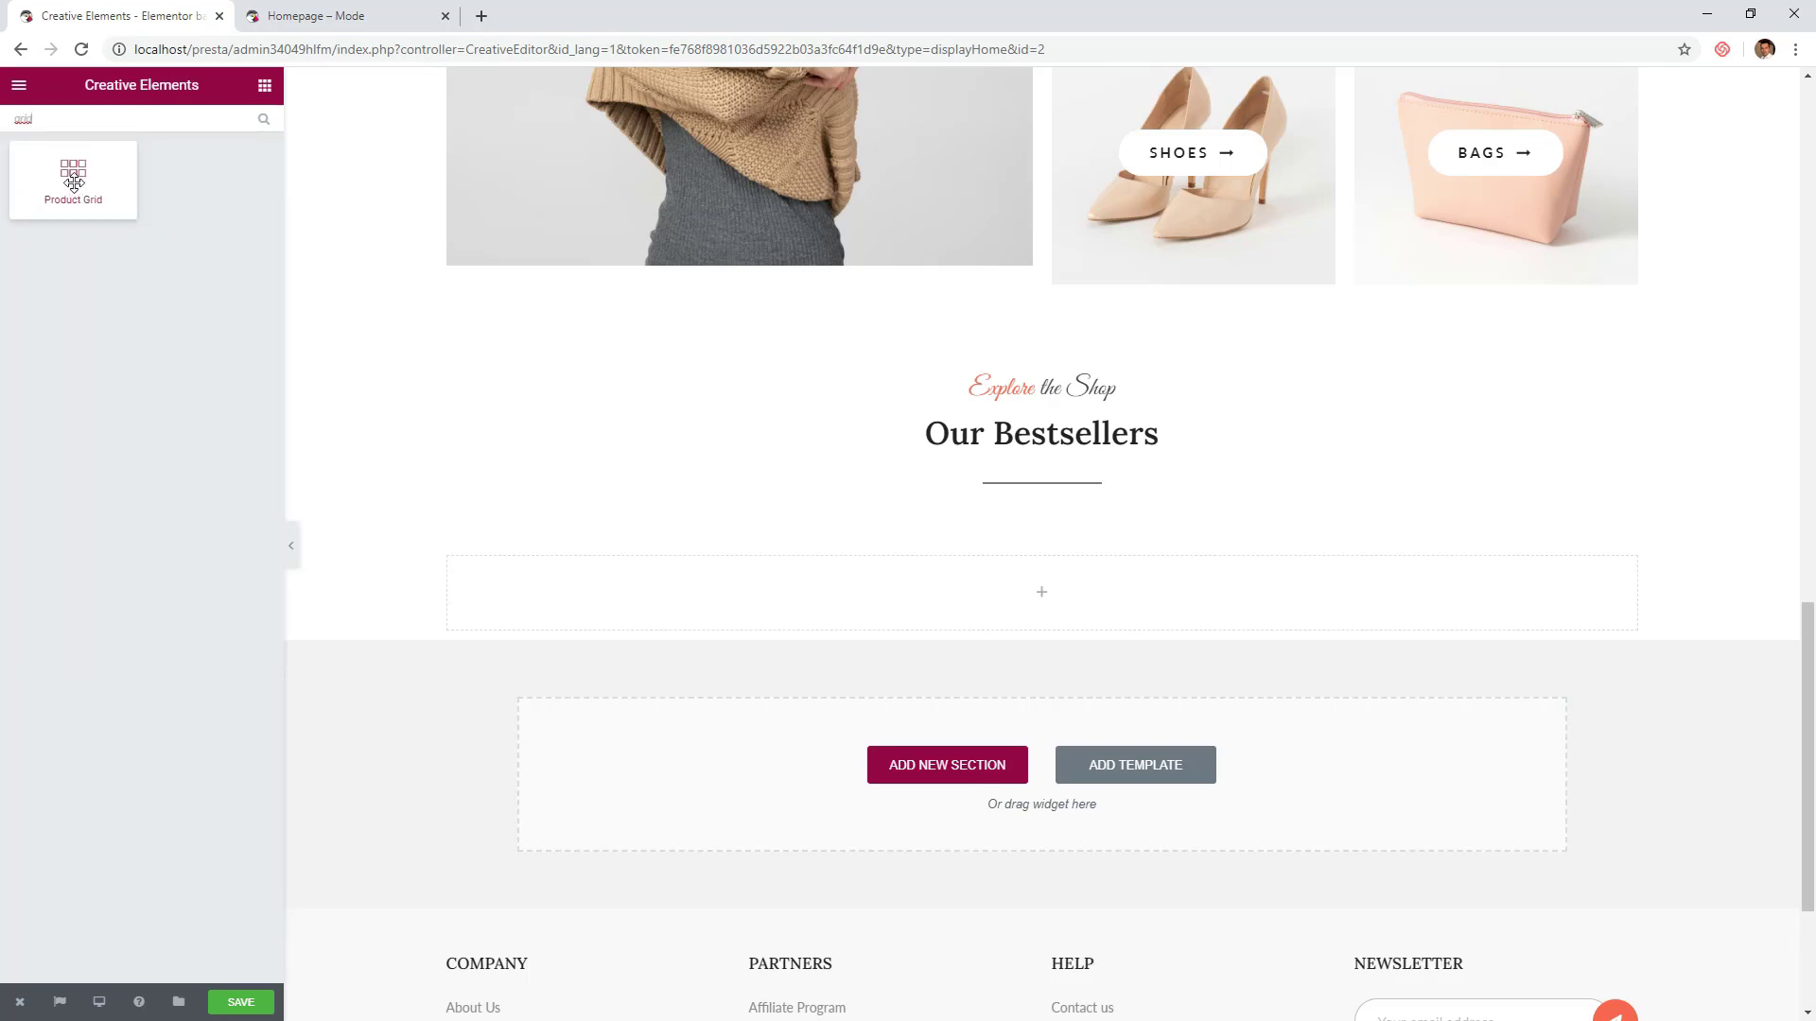
drag(73, 180, 600, 378)
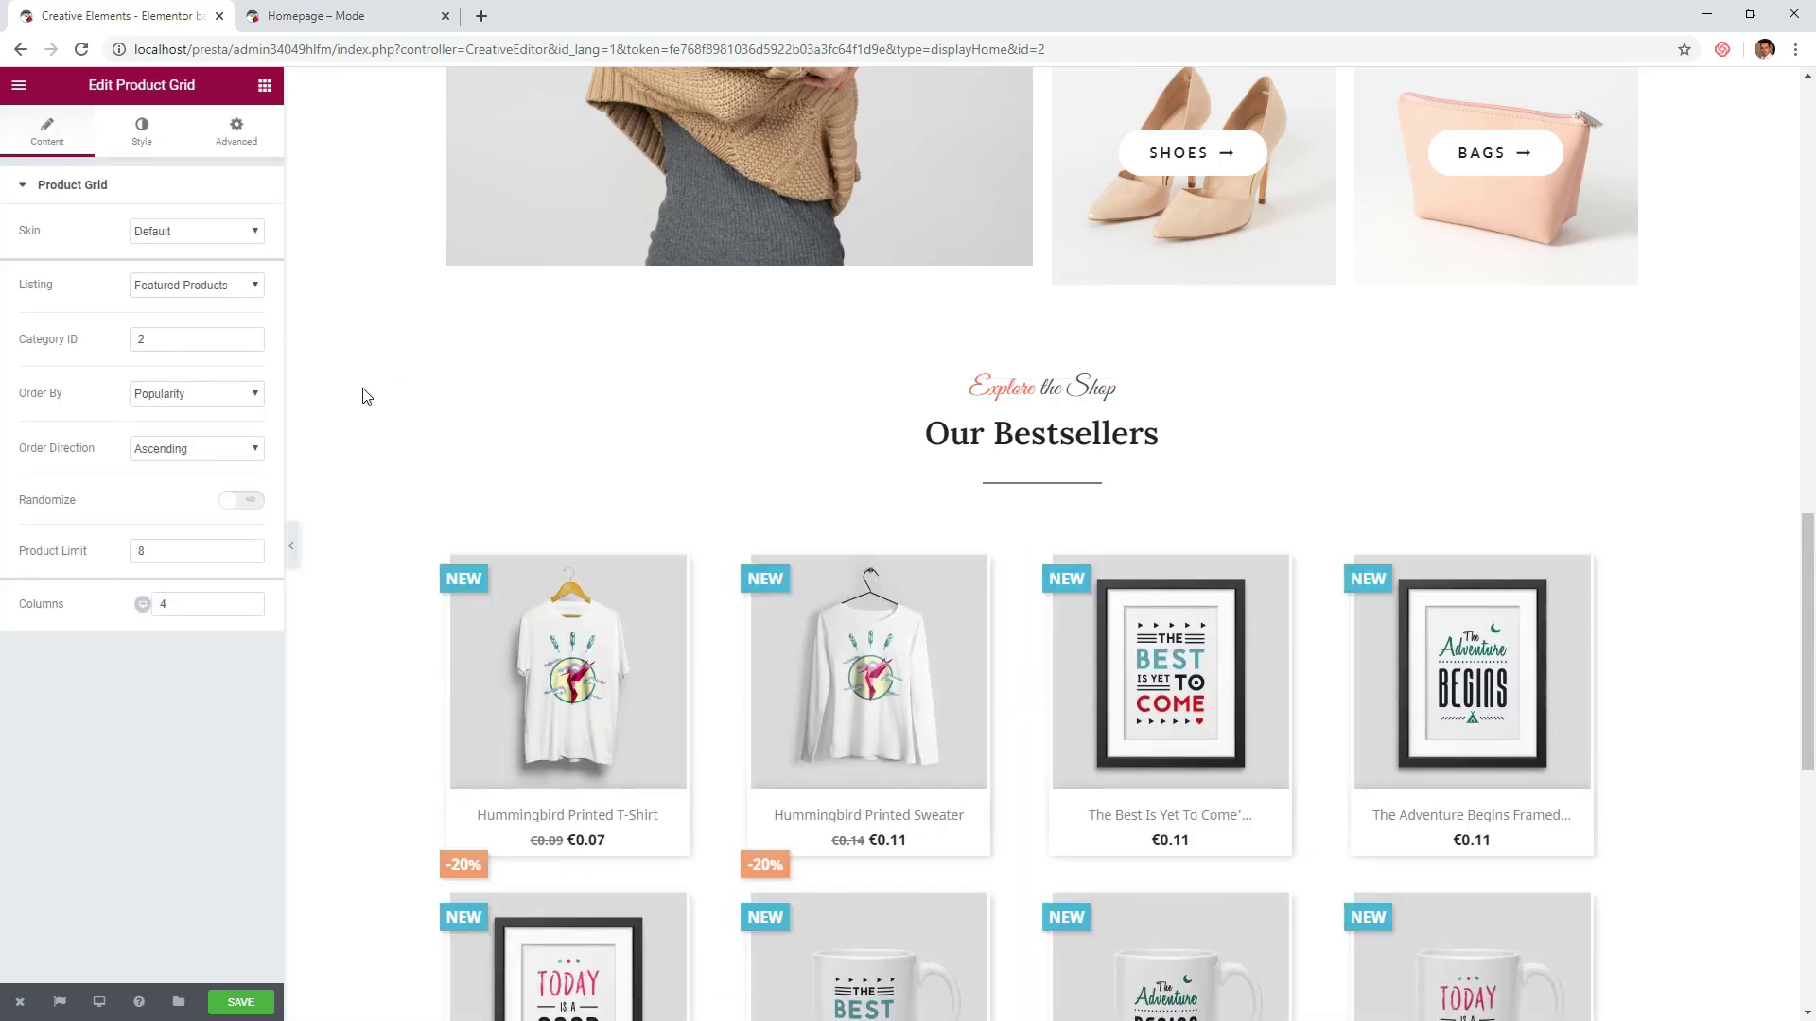
- Switch the product grid's skin to Custom, keeping Featured Products as its listing
scroll(403, 421, down, 1)
scroll(407, 419, down, 2)
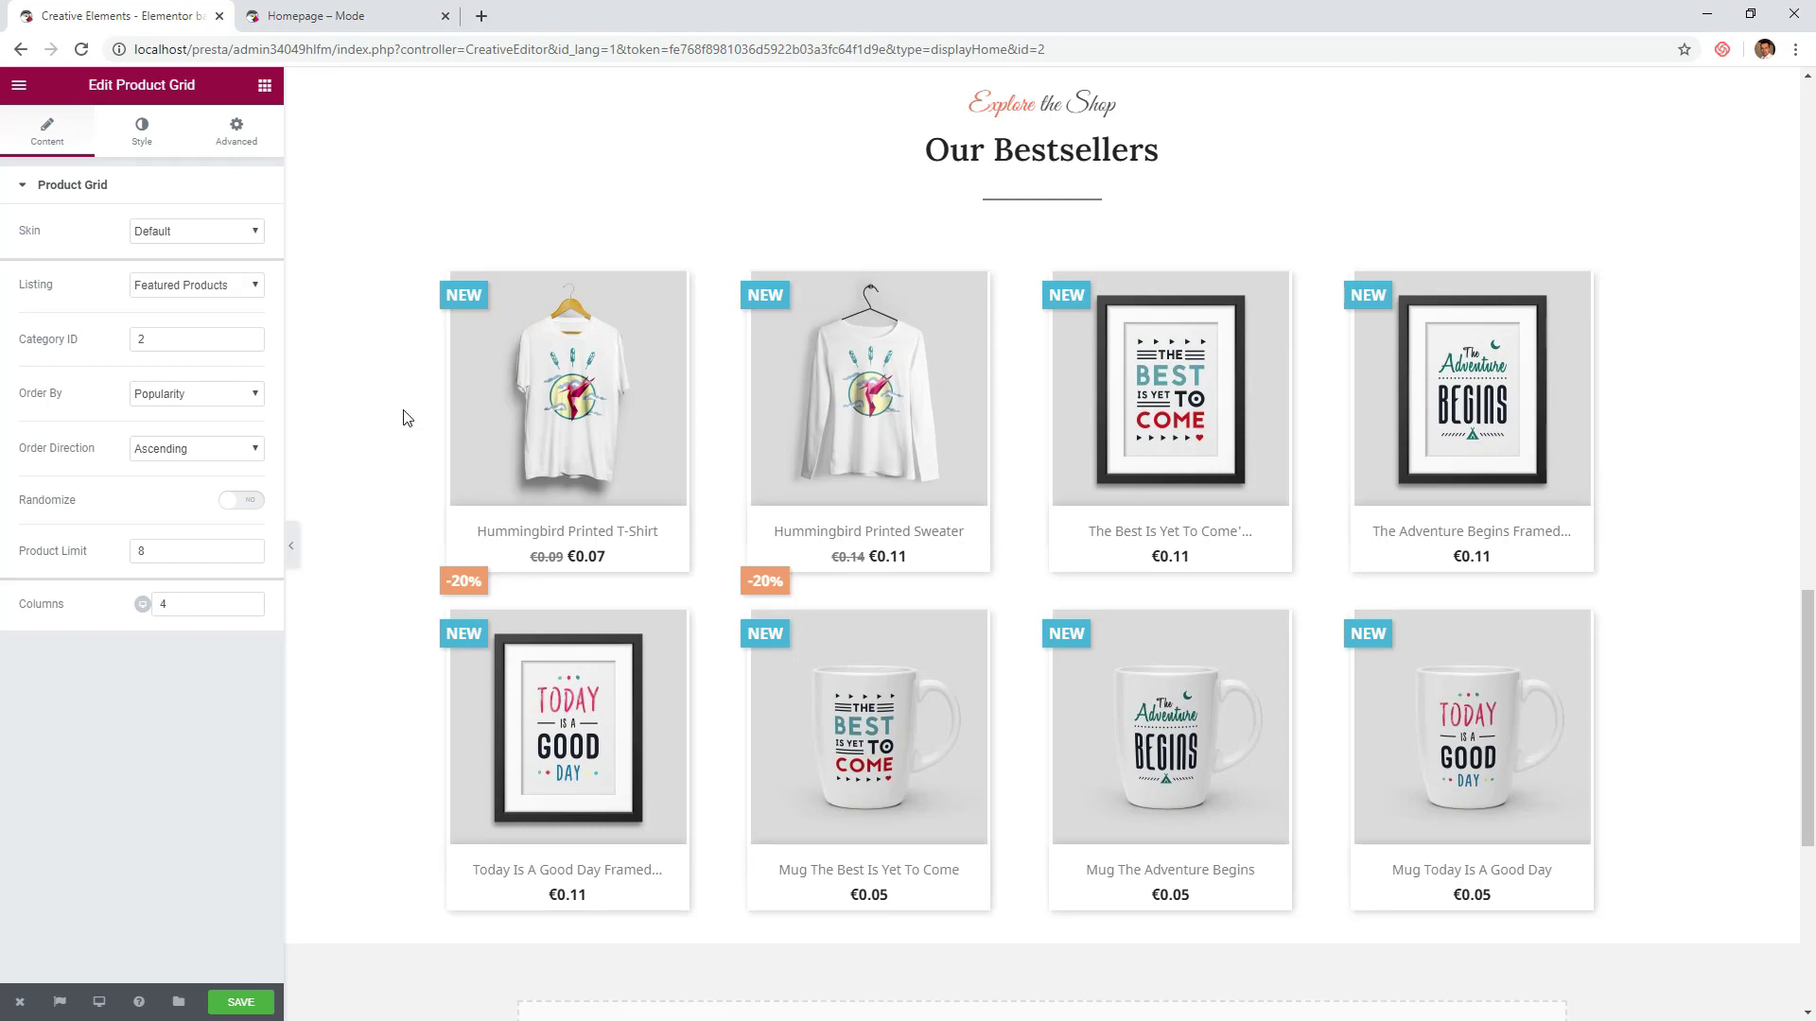
click(251, 230)
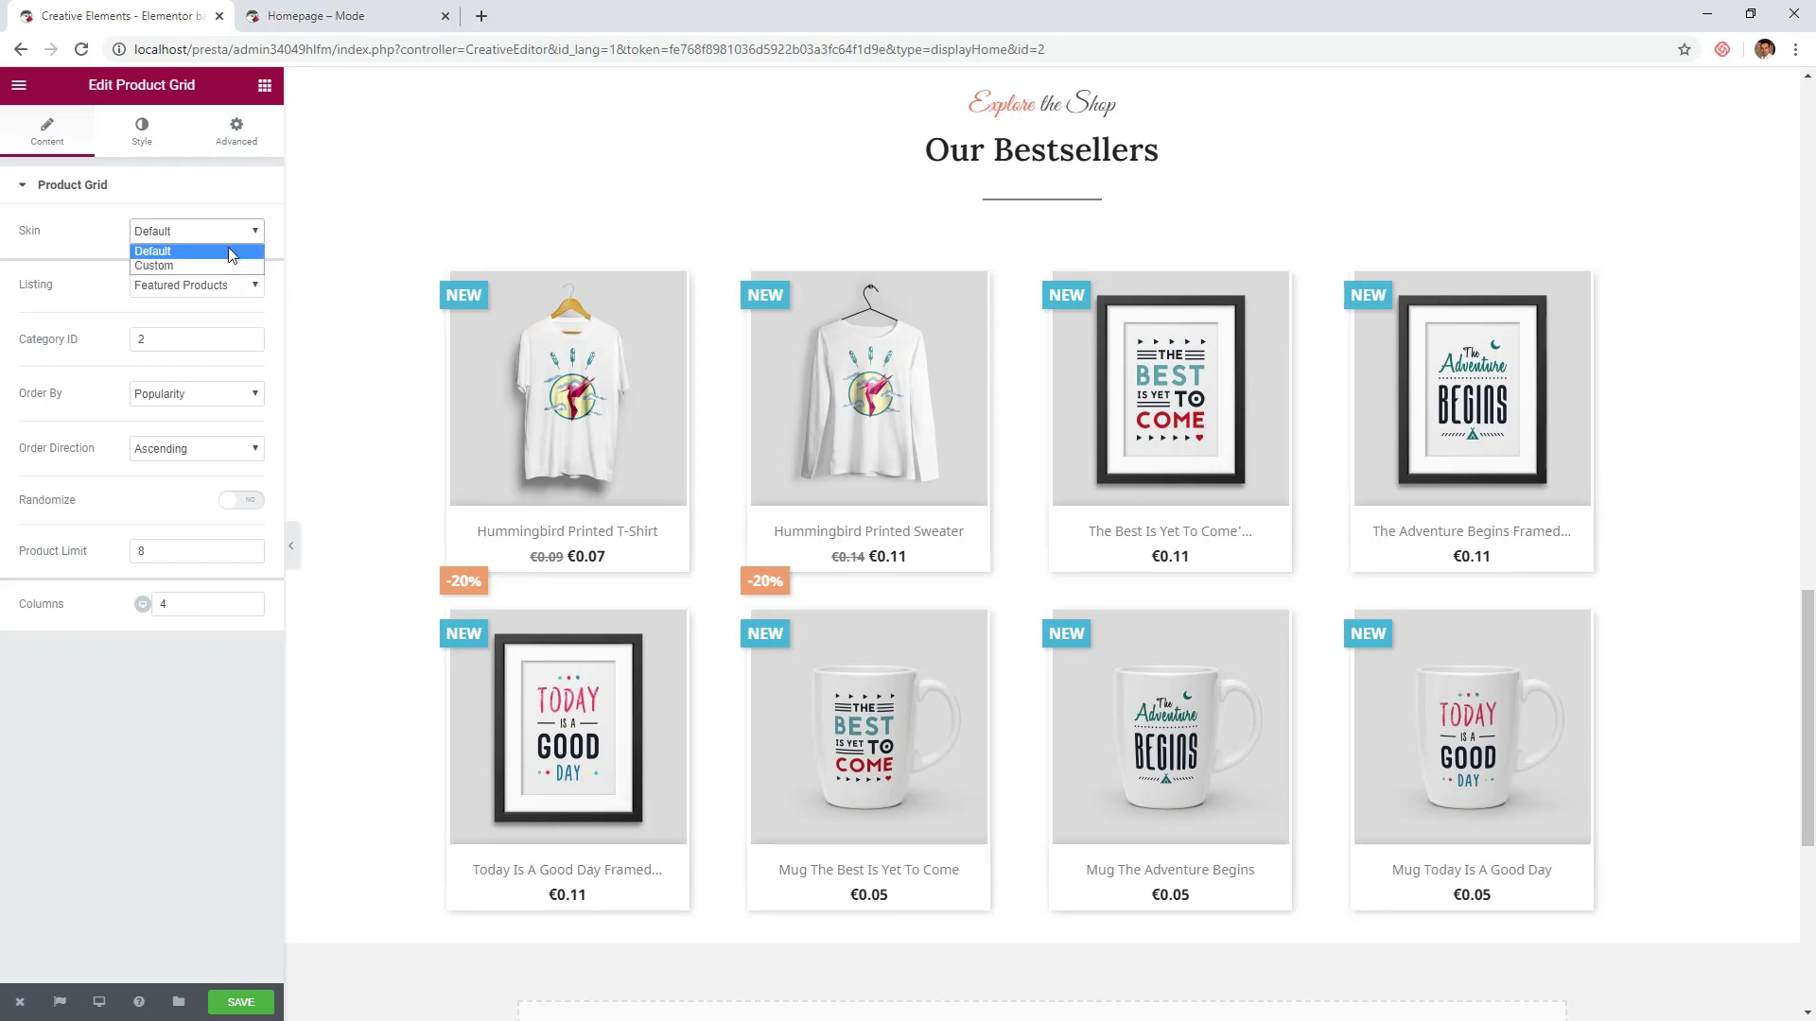
click(185, 267)
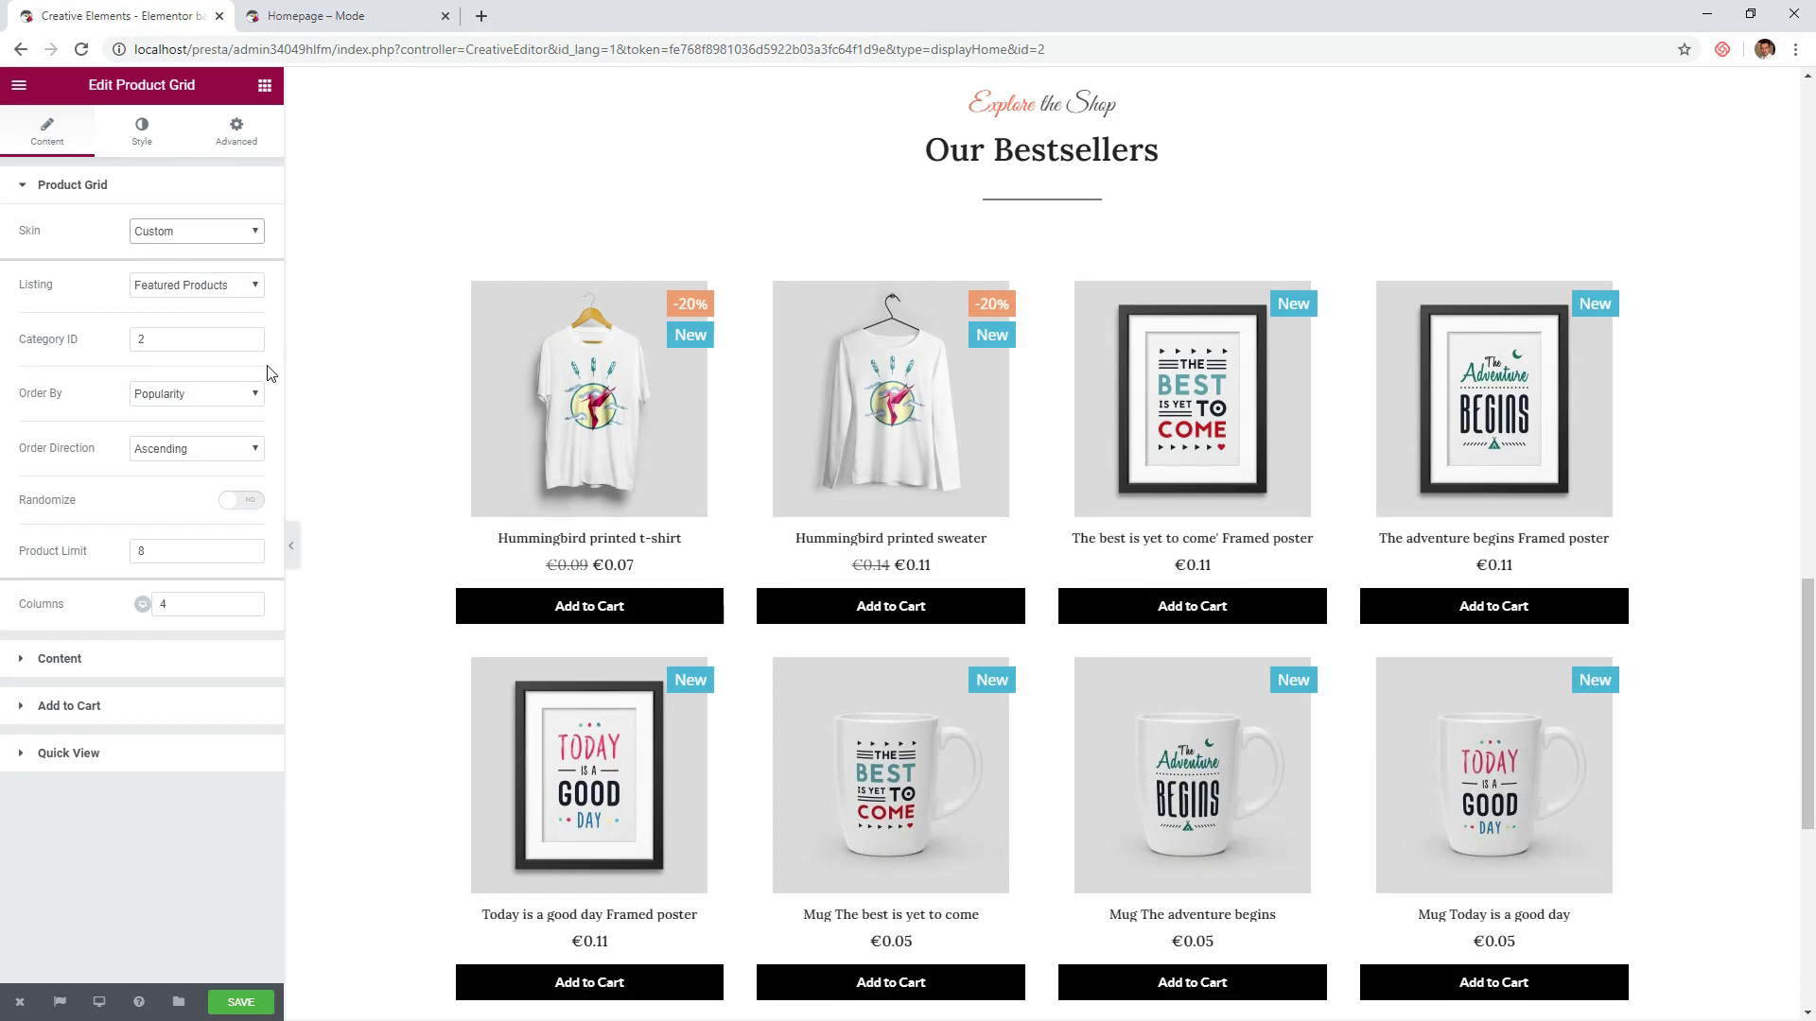
click(256, 286)
click(258, 289)
- Set the product grid's image size to medium_default - 452 x 452
click(192, 659)
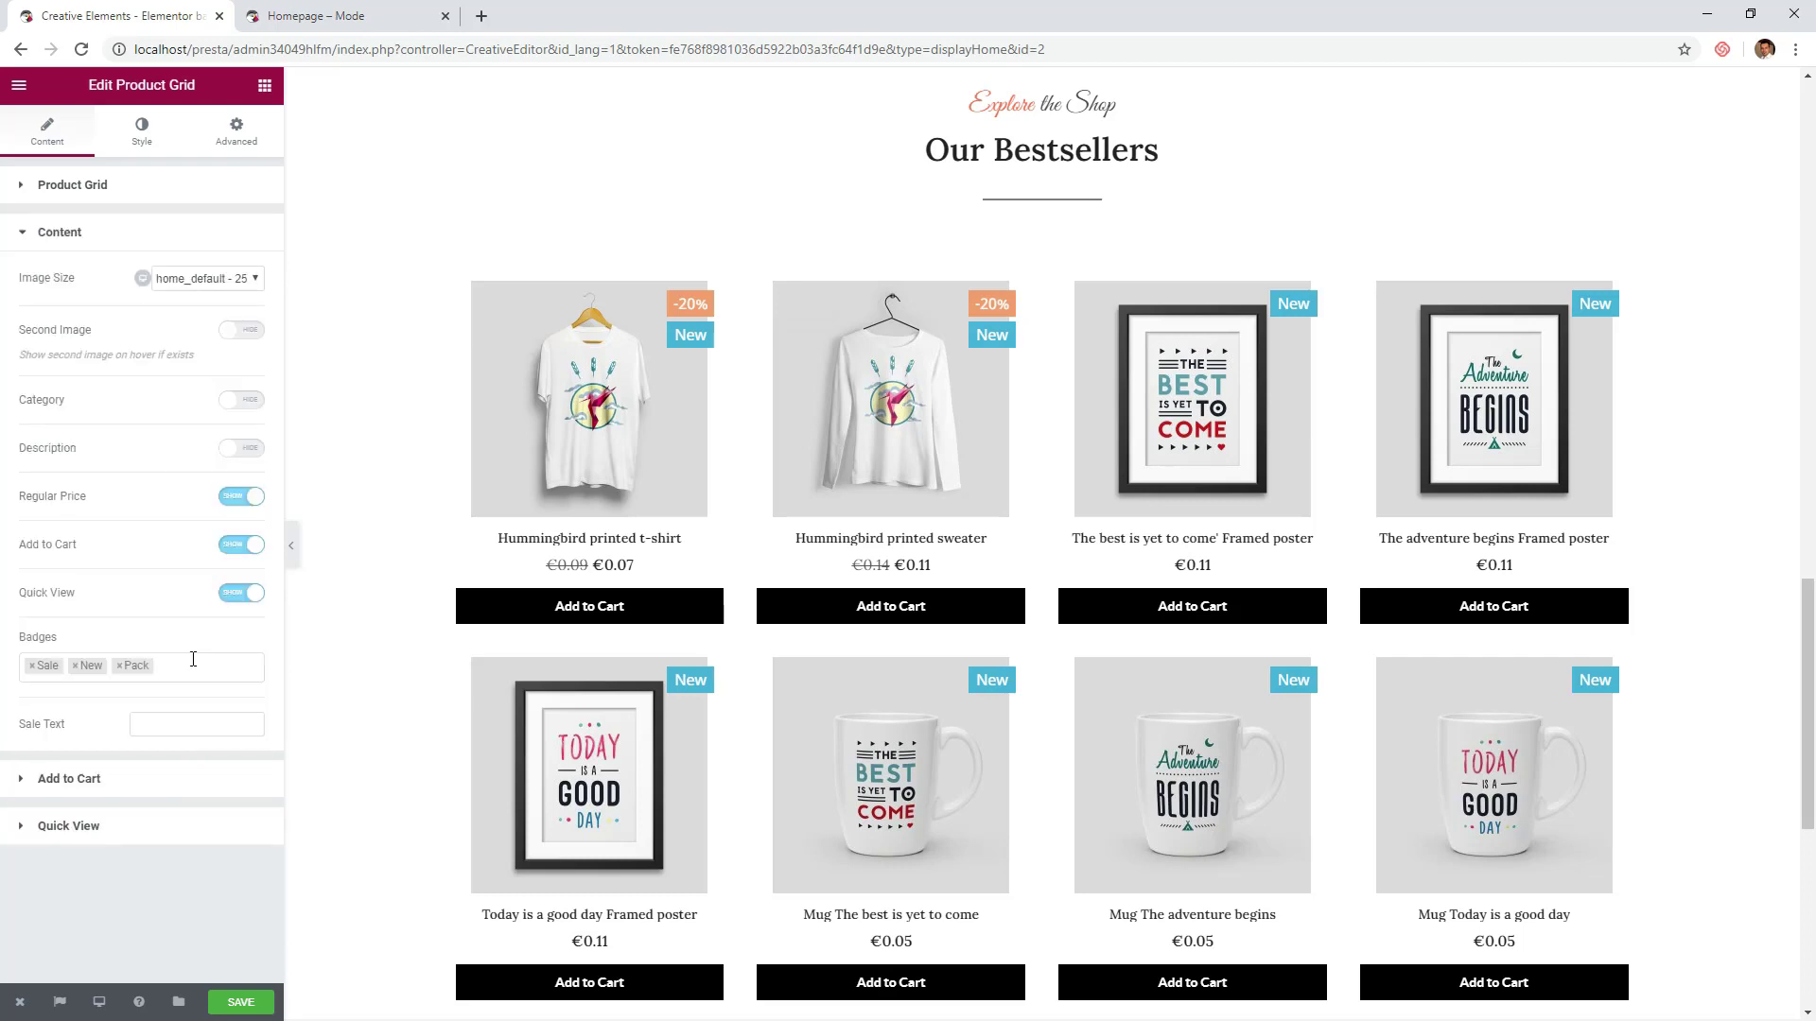
click(256, 279)
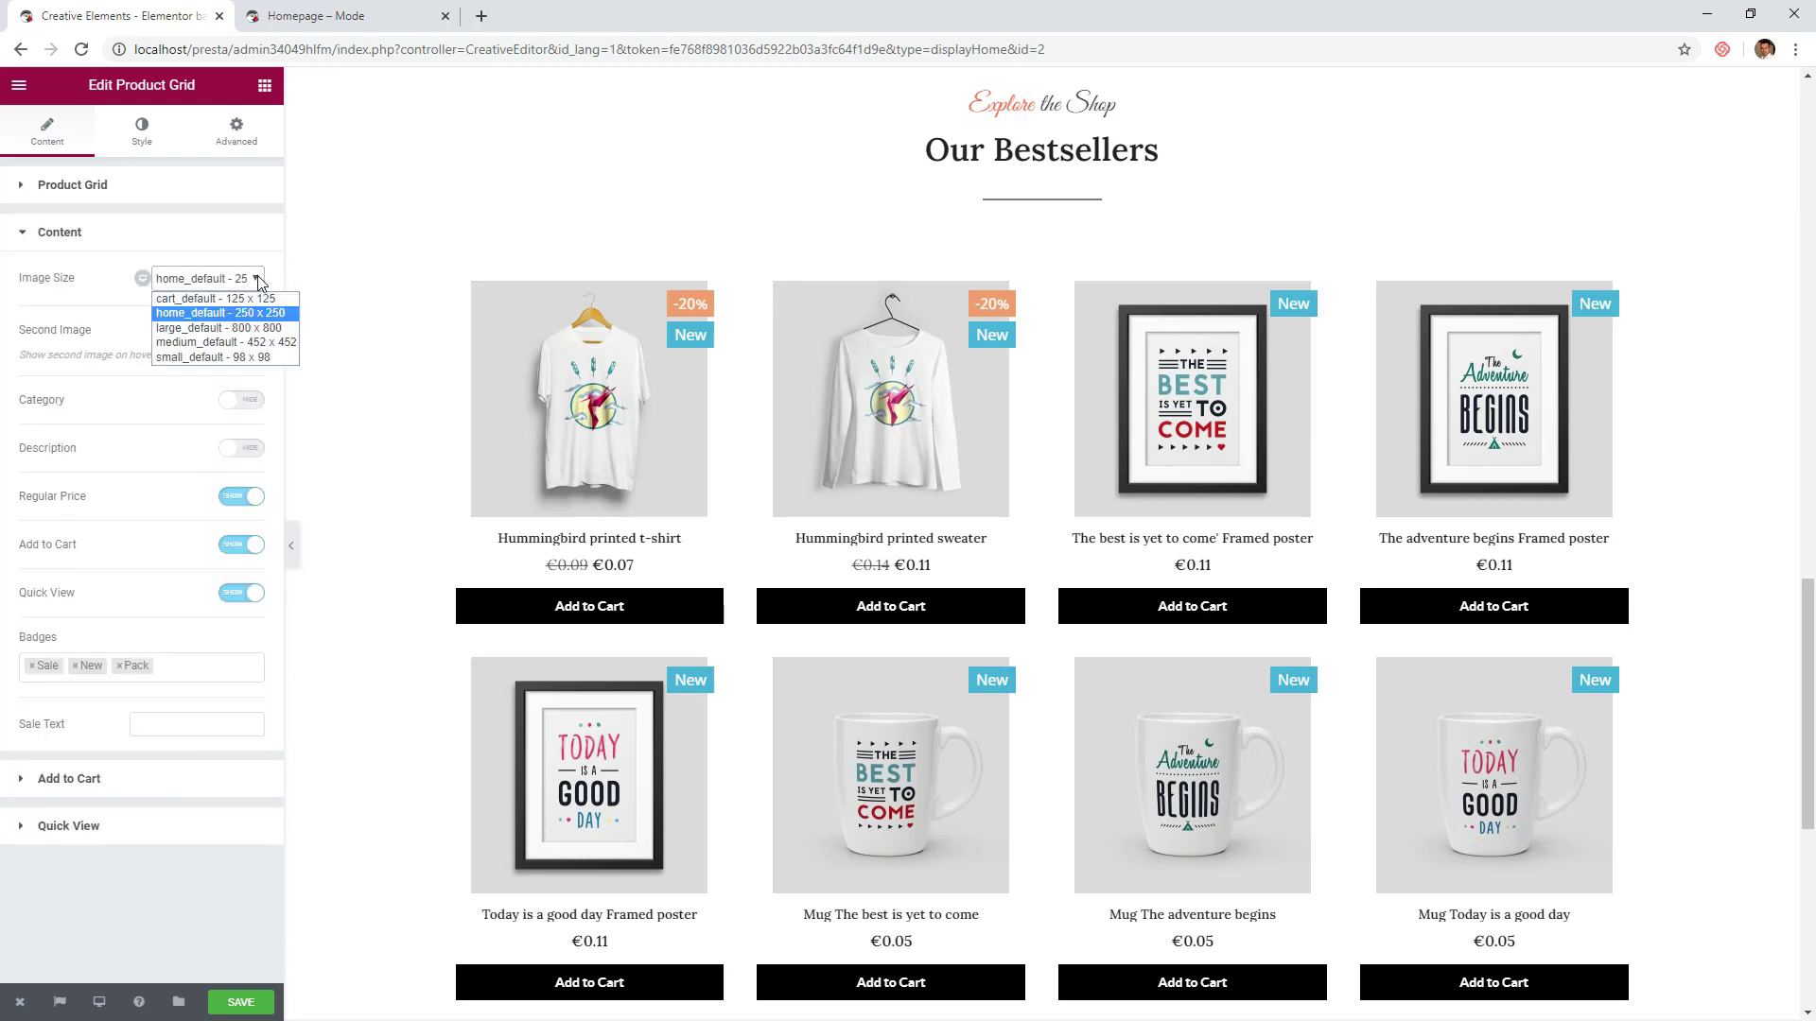
click(258, 345)
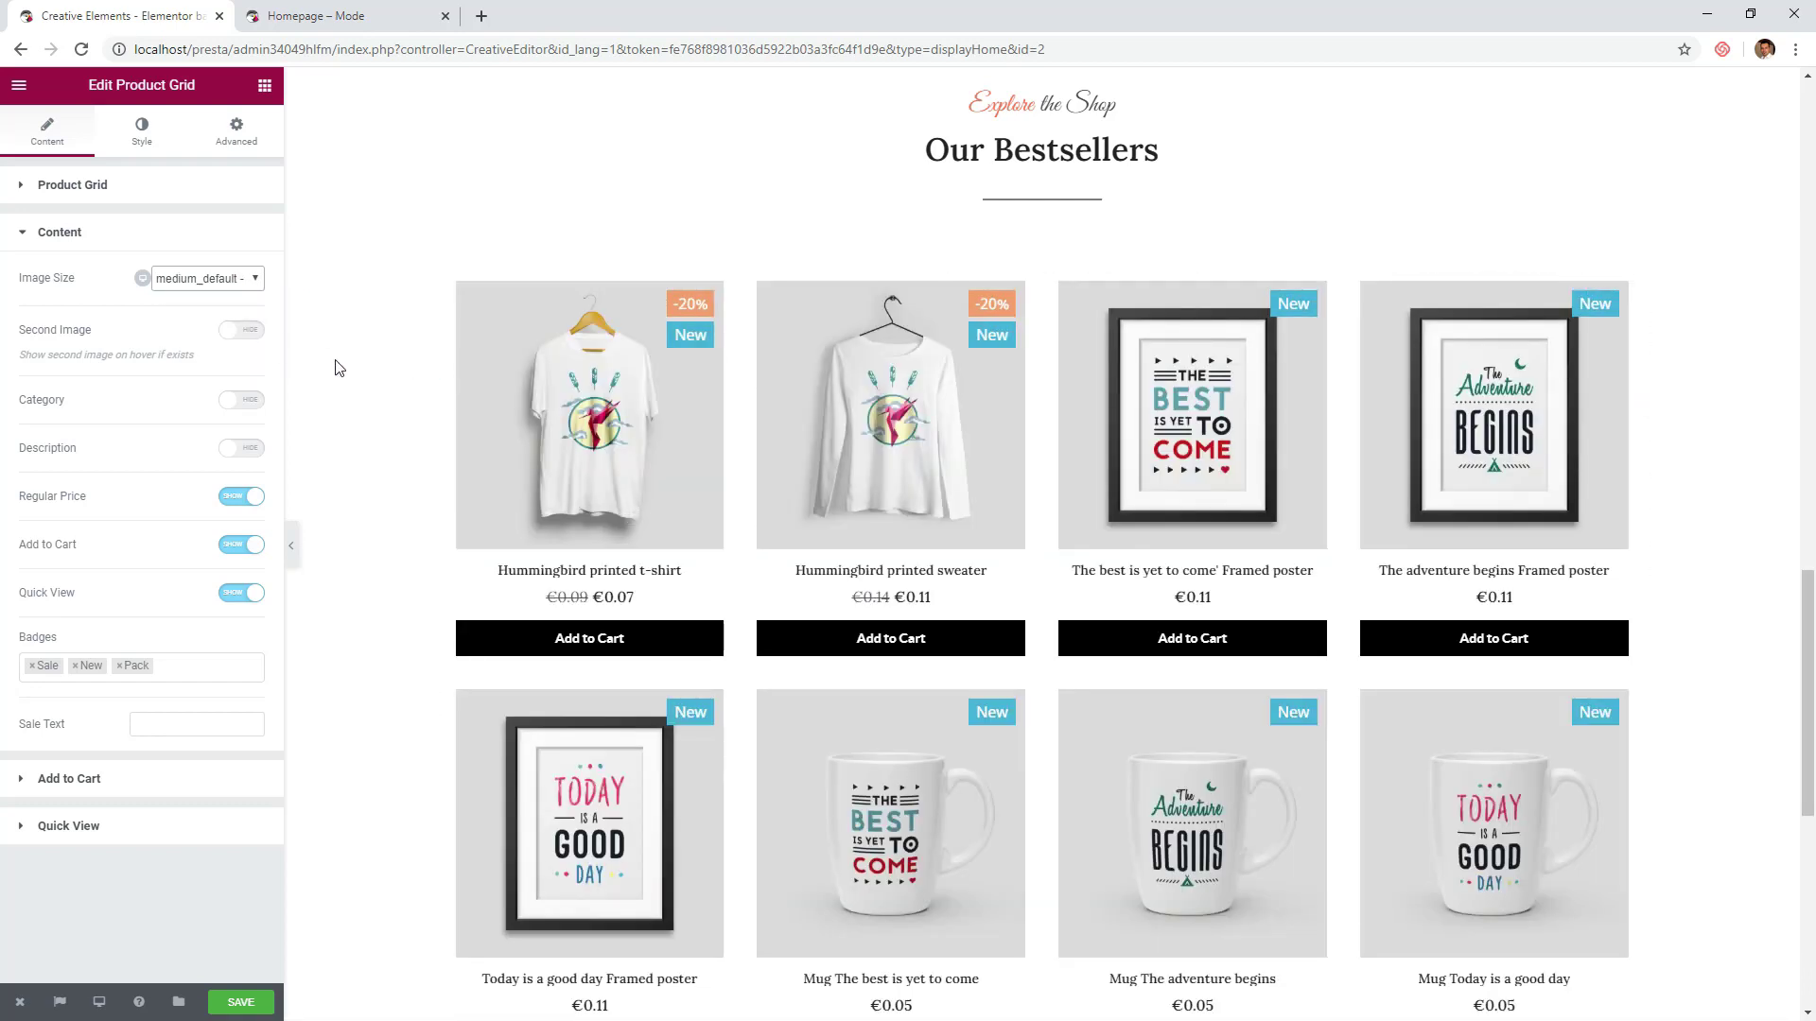
- Hide the products' Add to Cart button and remove the New and Pack badges, leaving only Sale
click(250, 553)
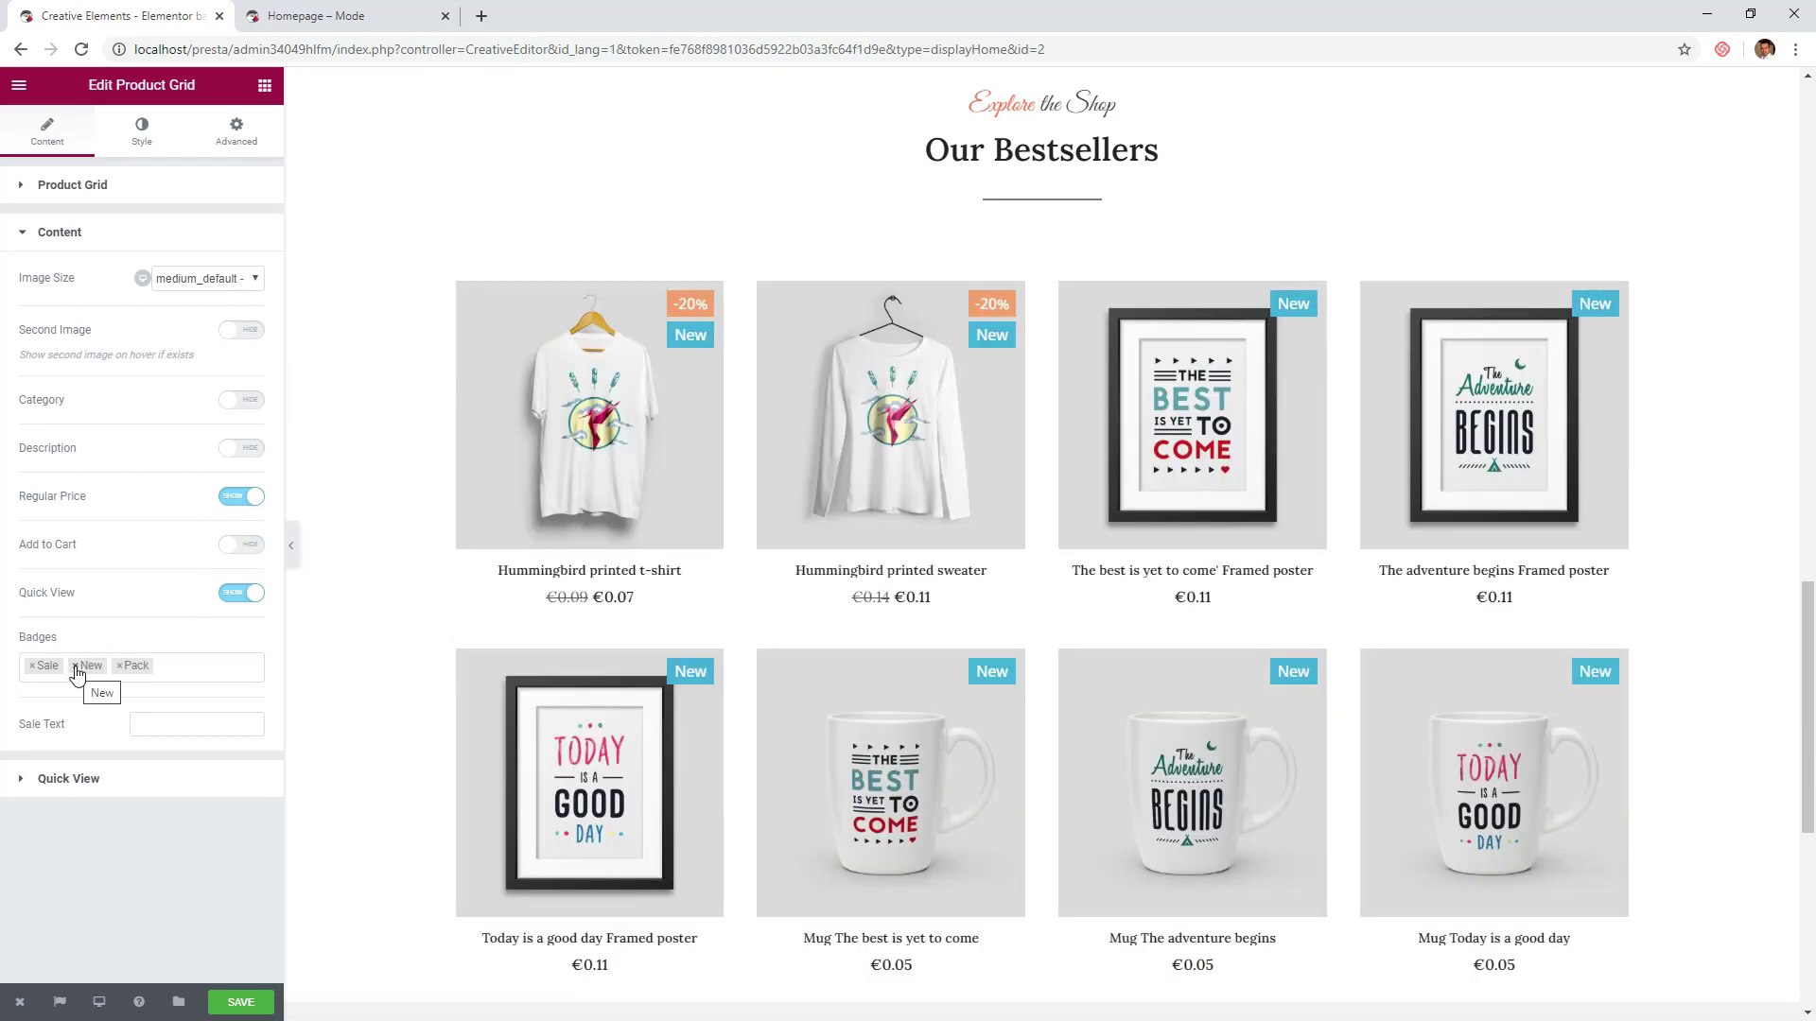
click(75, 667)
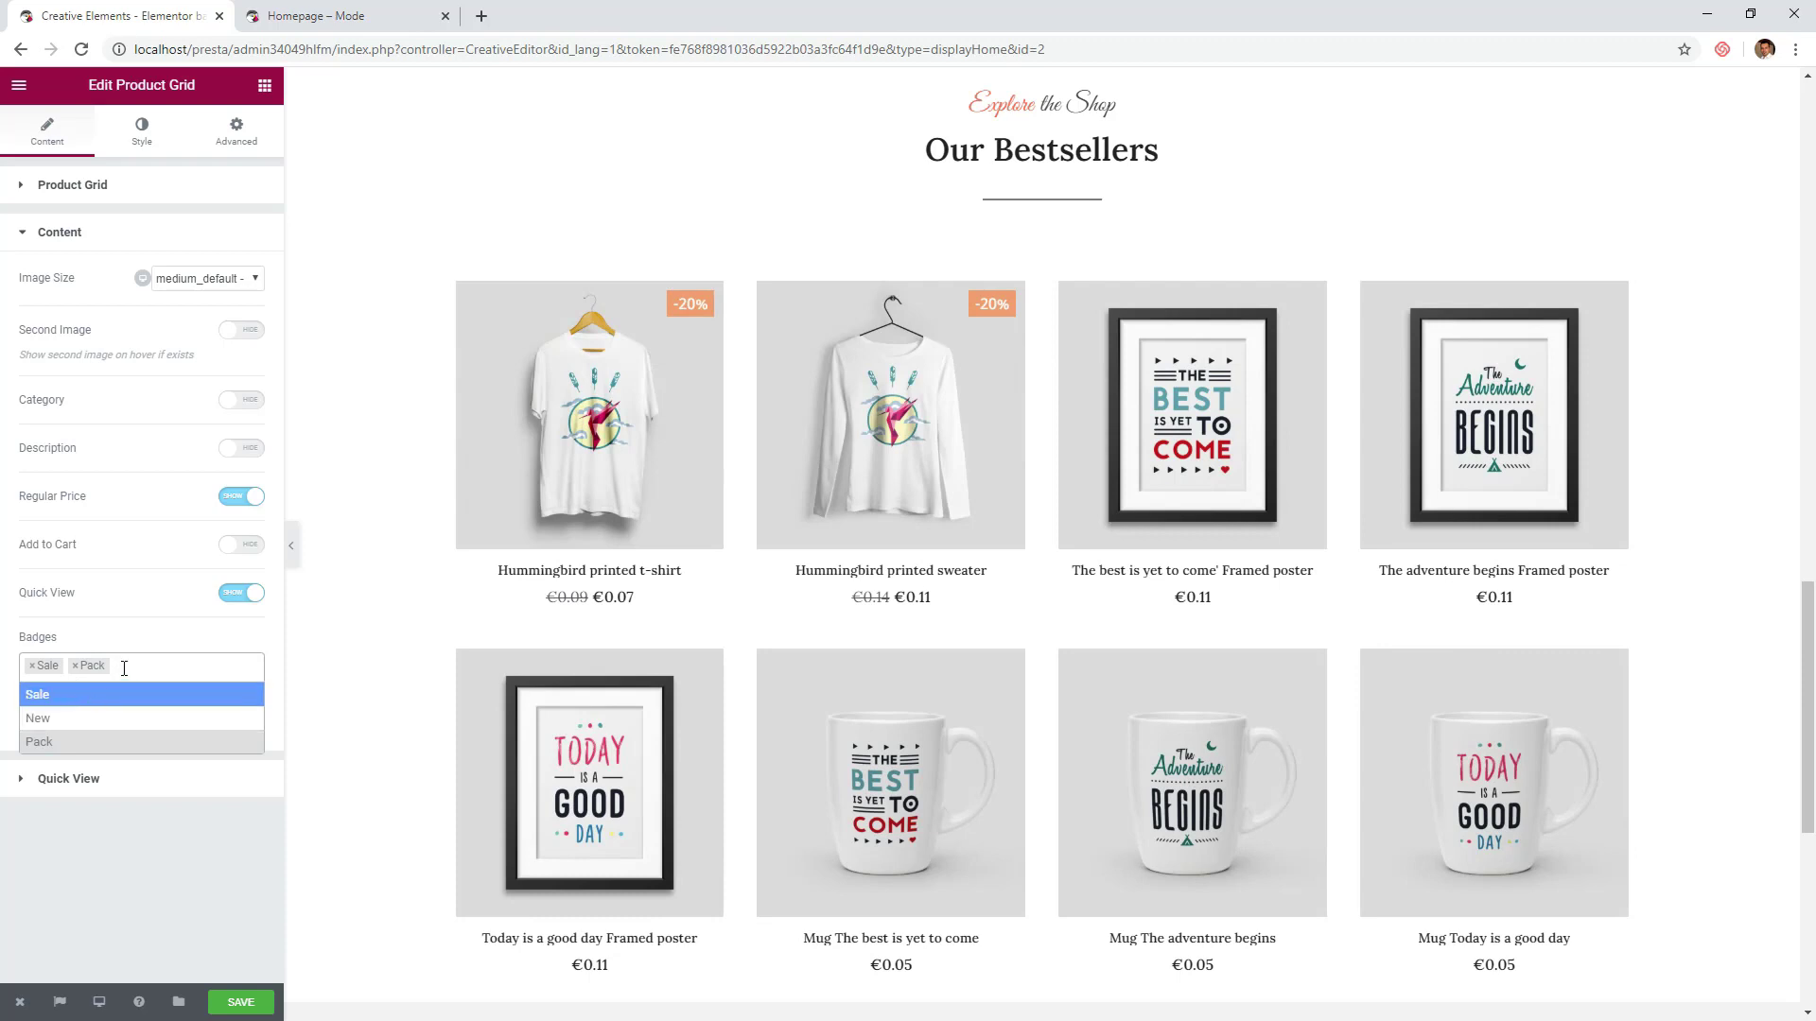
click(75, 667)
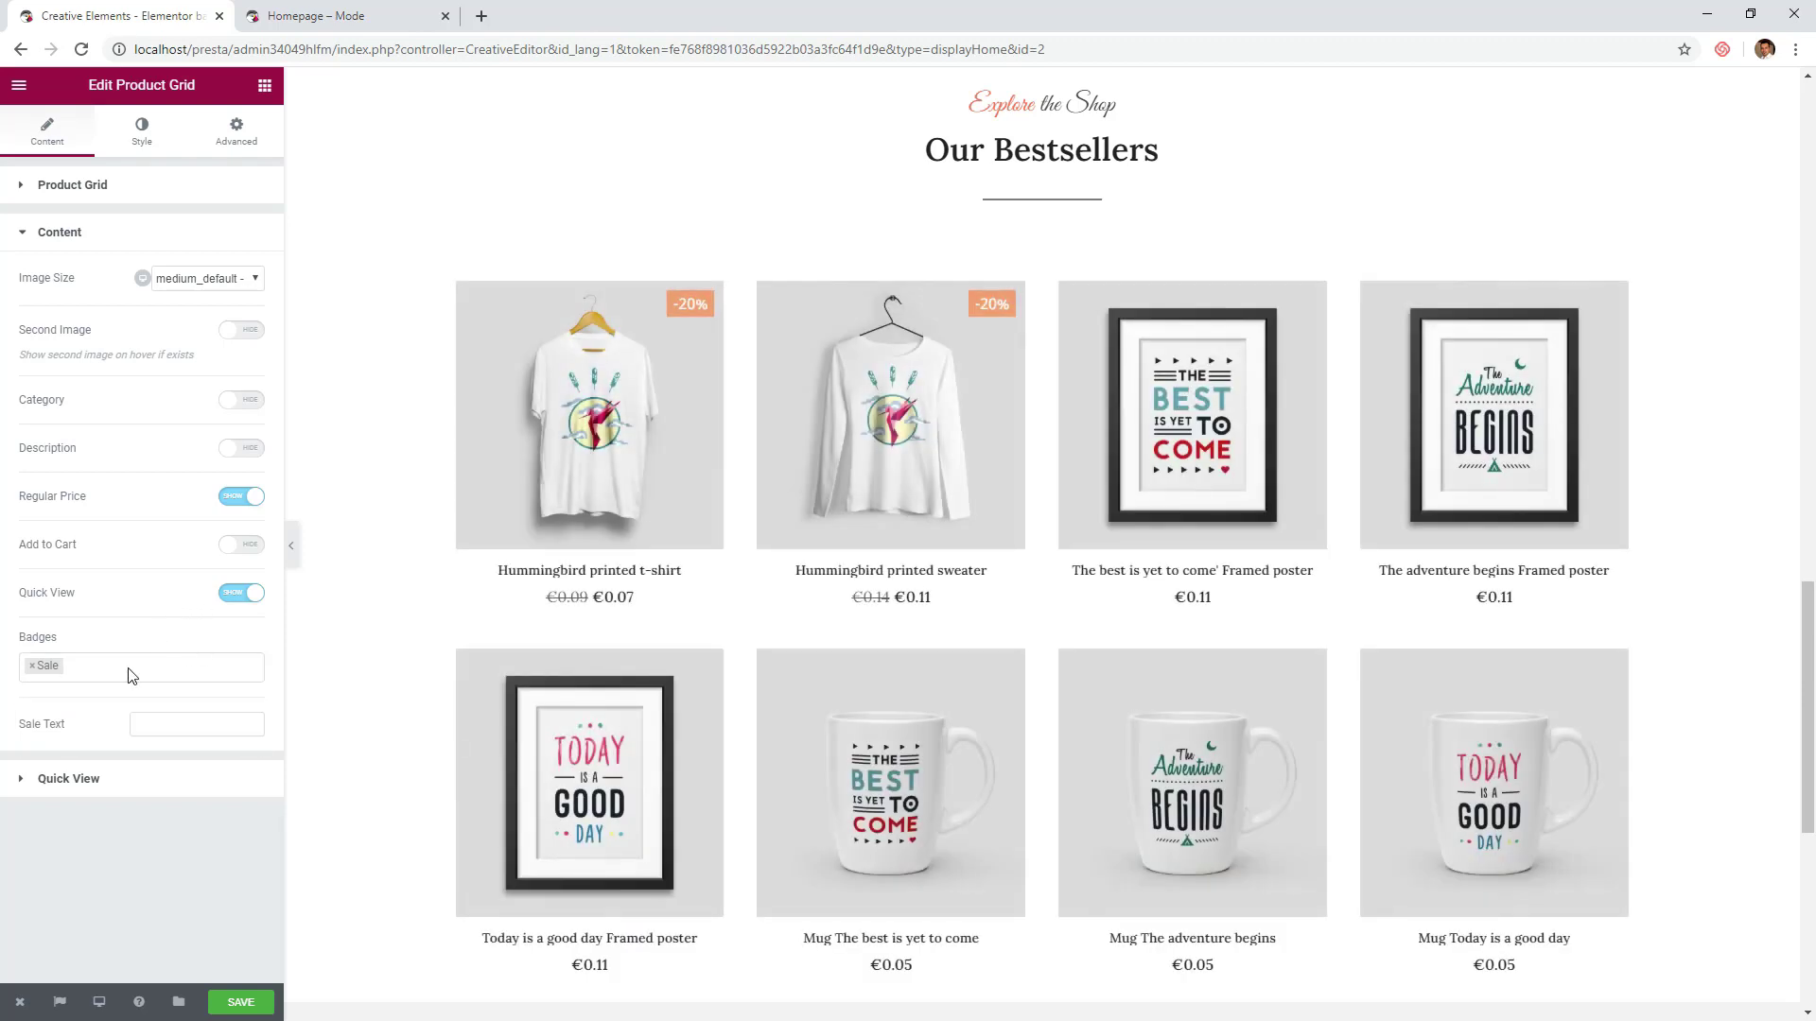
- Add the expand icon to the grid's Quick View label with an icon spacing of 8
click(137, 777)
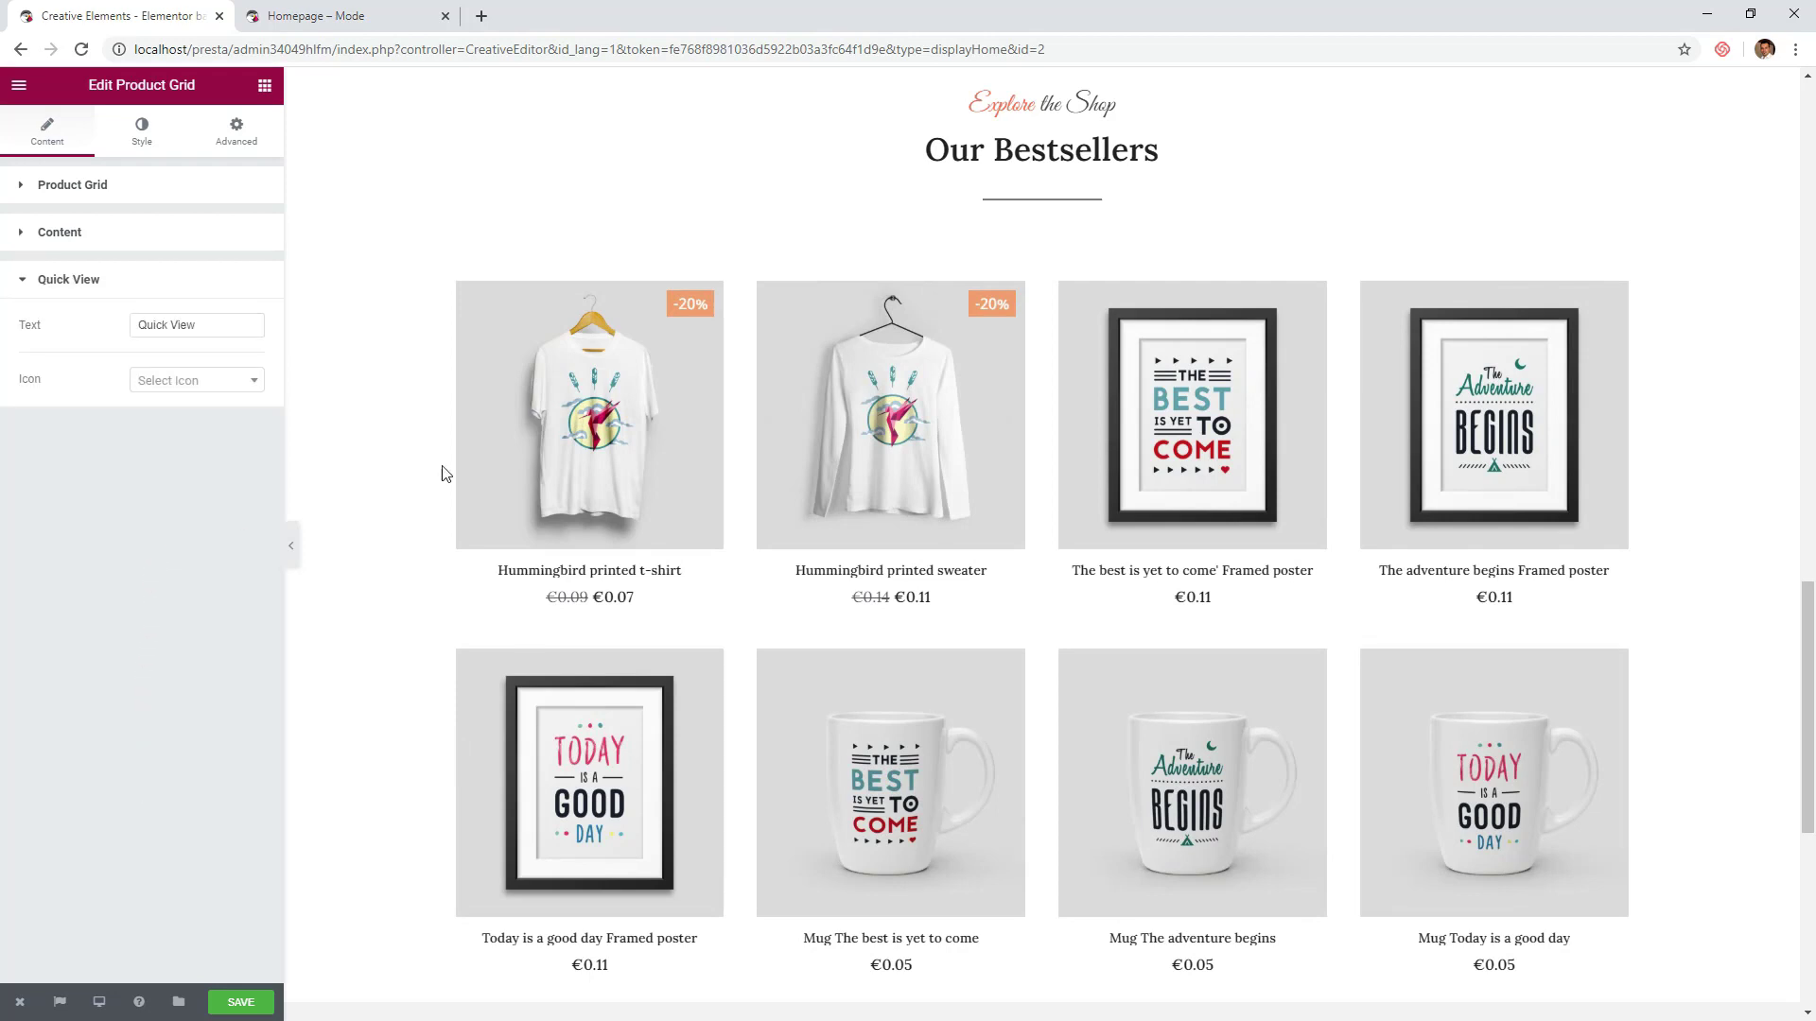
mouse_move(552, 461)
click(197, 383)
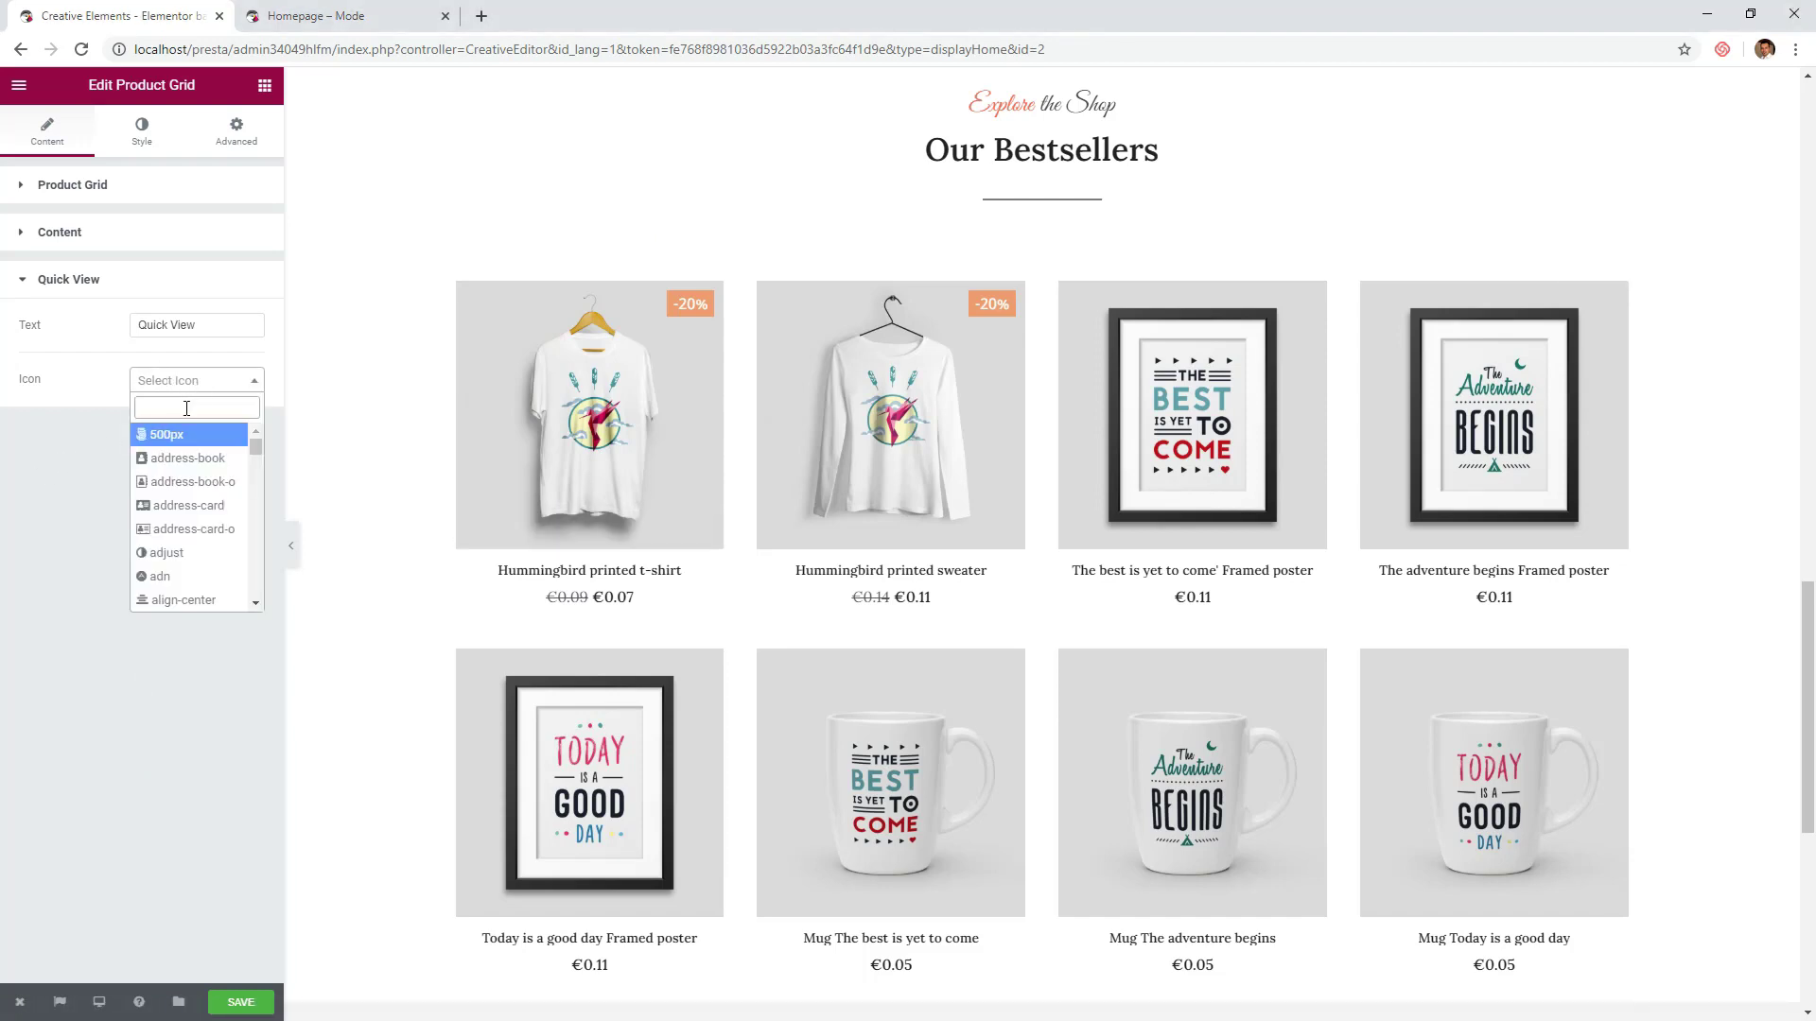
text(expand)
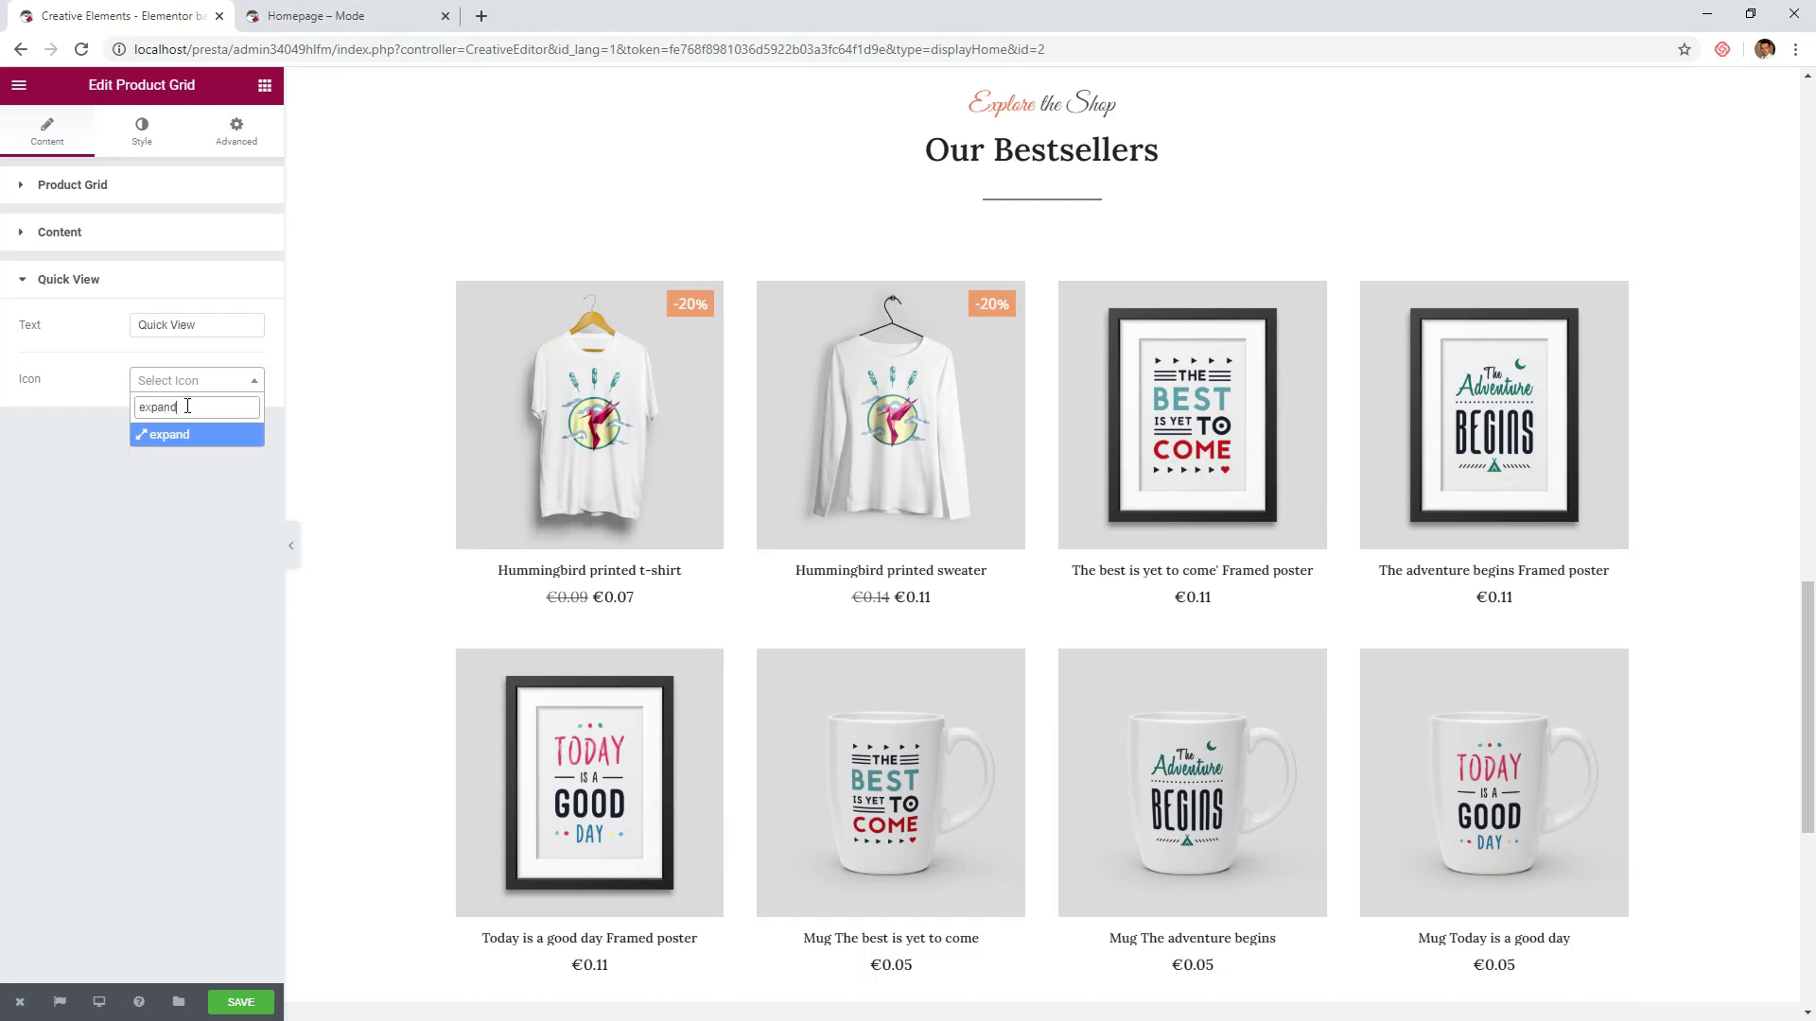
click(174, 439)
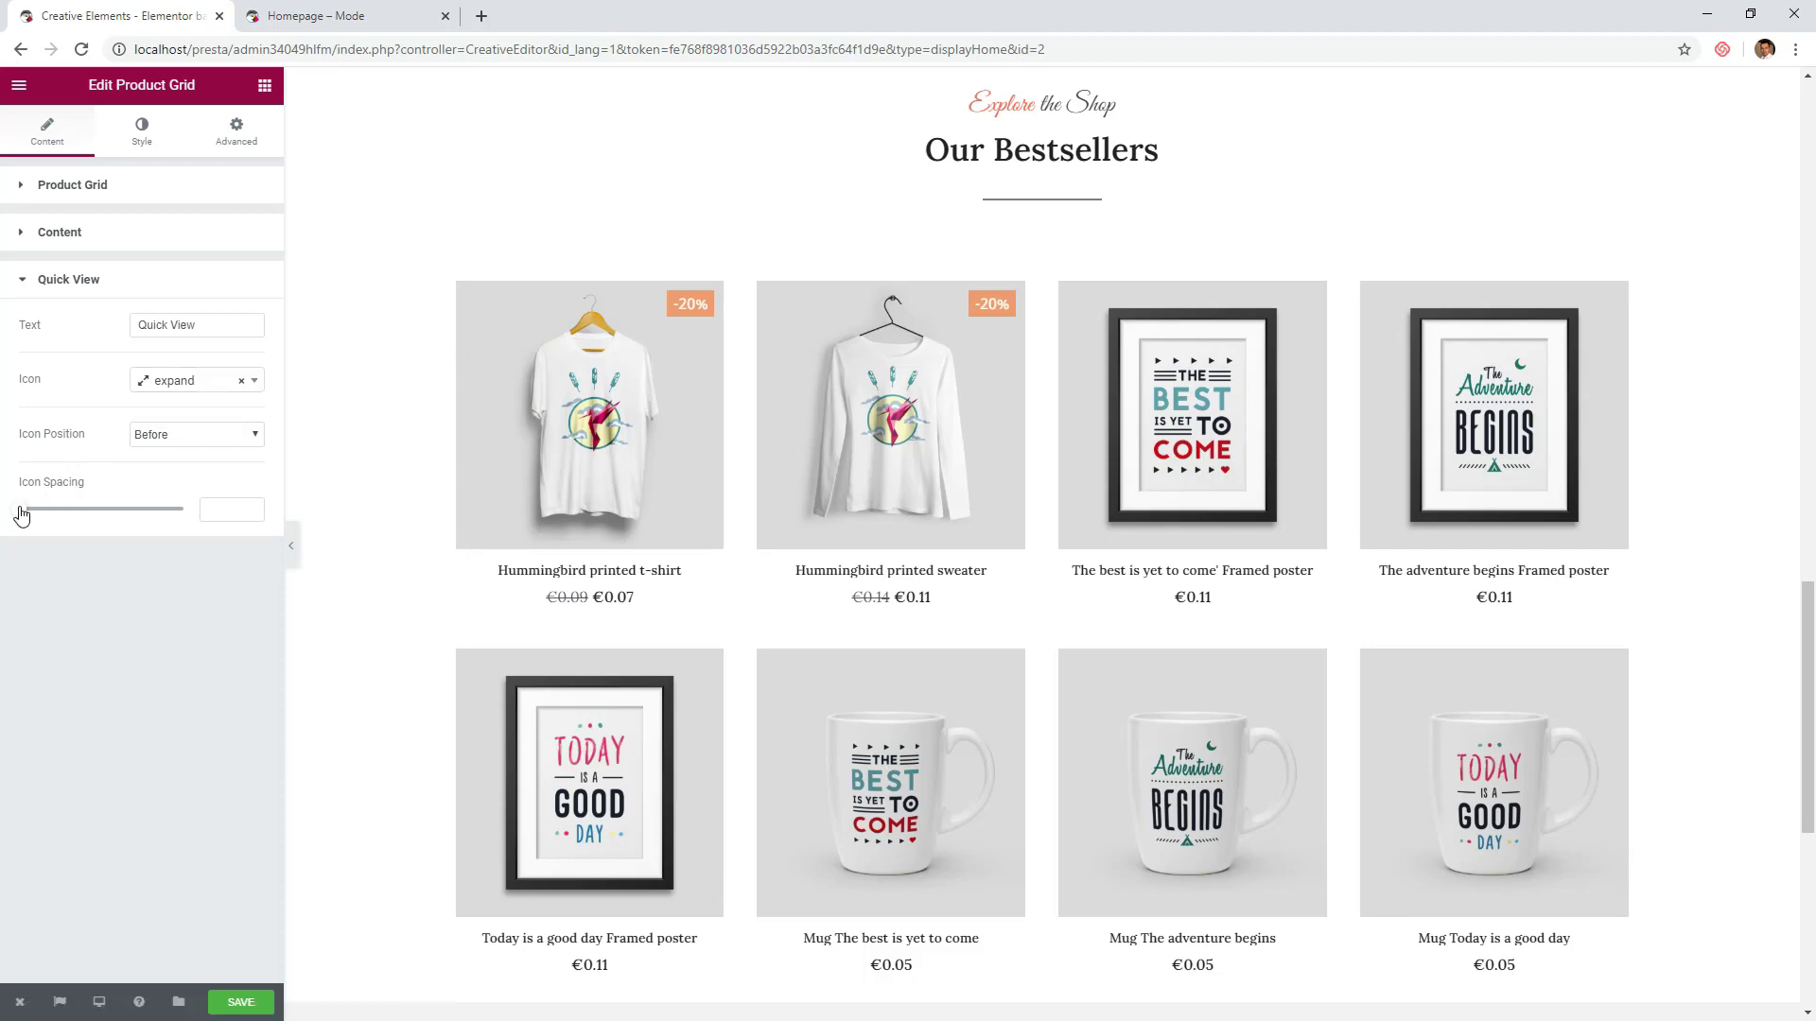
drag(21, 514, 38, 515)
mouse_move(551, 498)
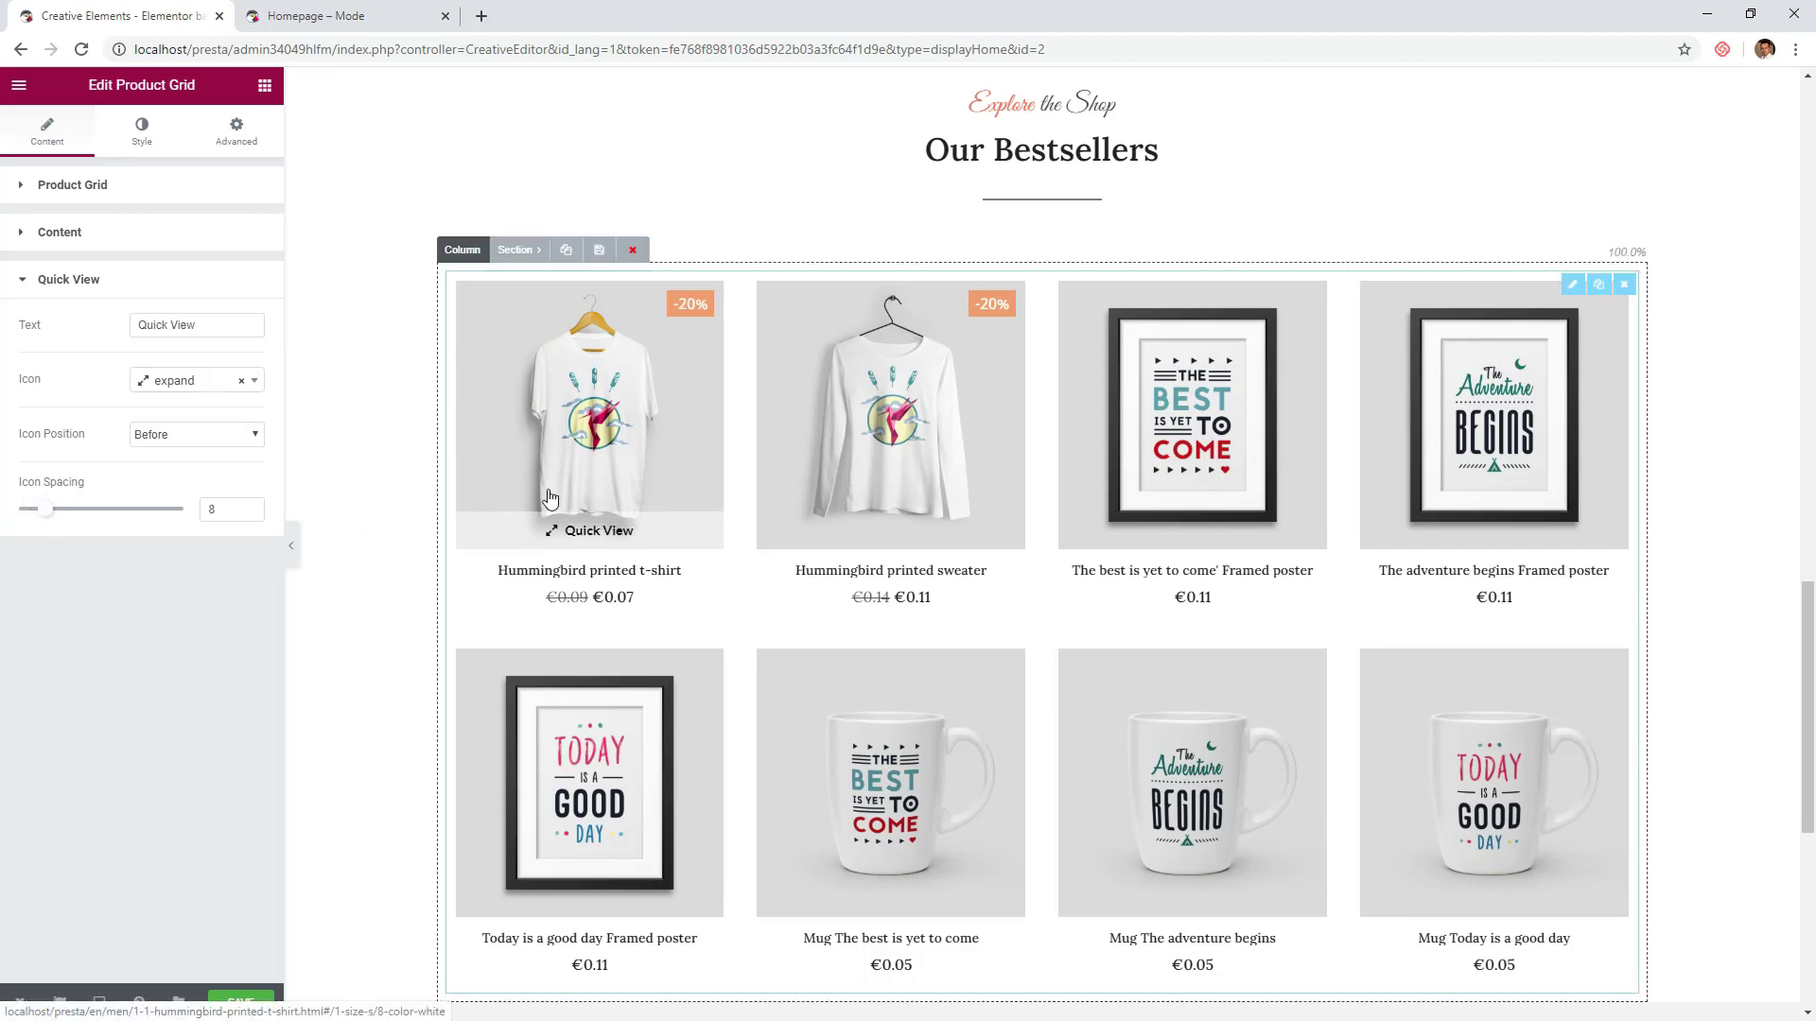
- Set the product boxes' rows gap to 40 px
click(168, 131)
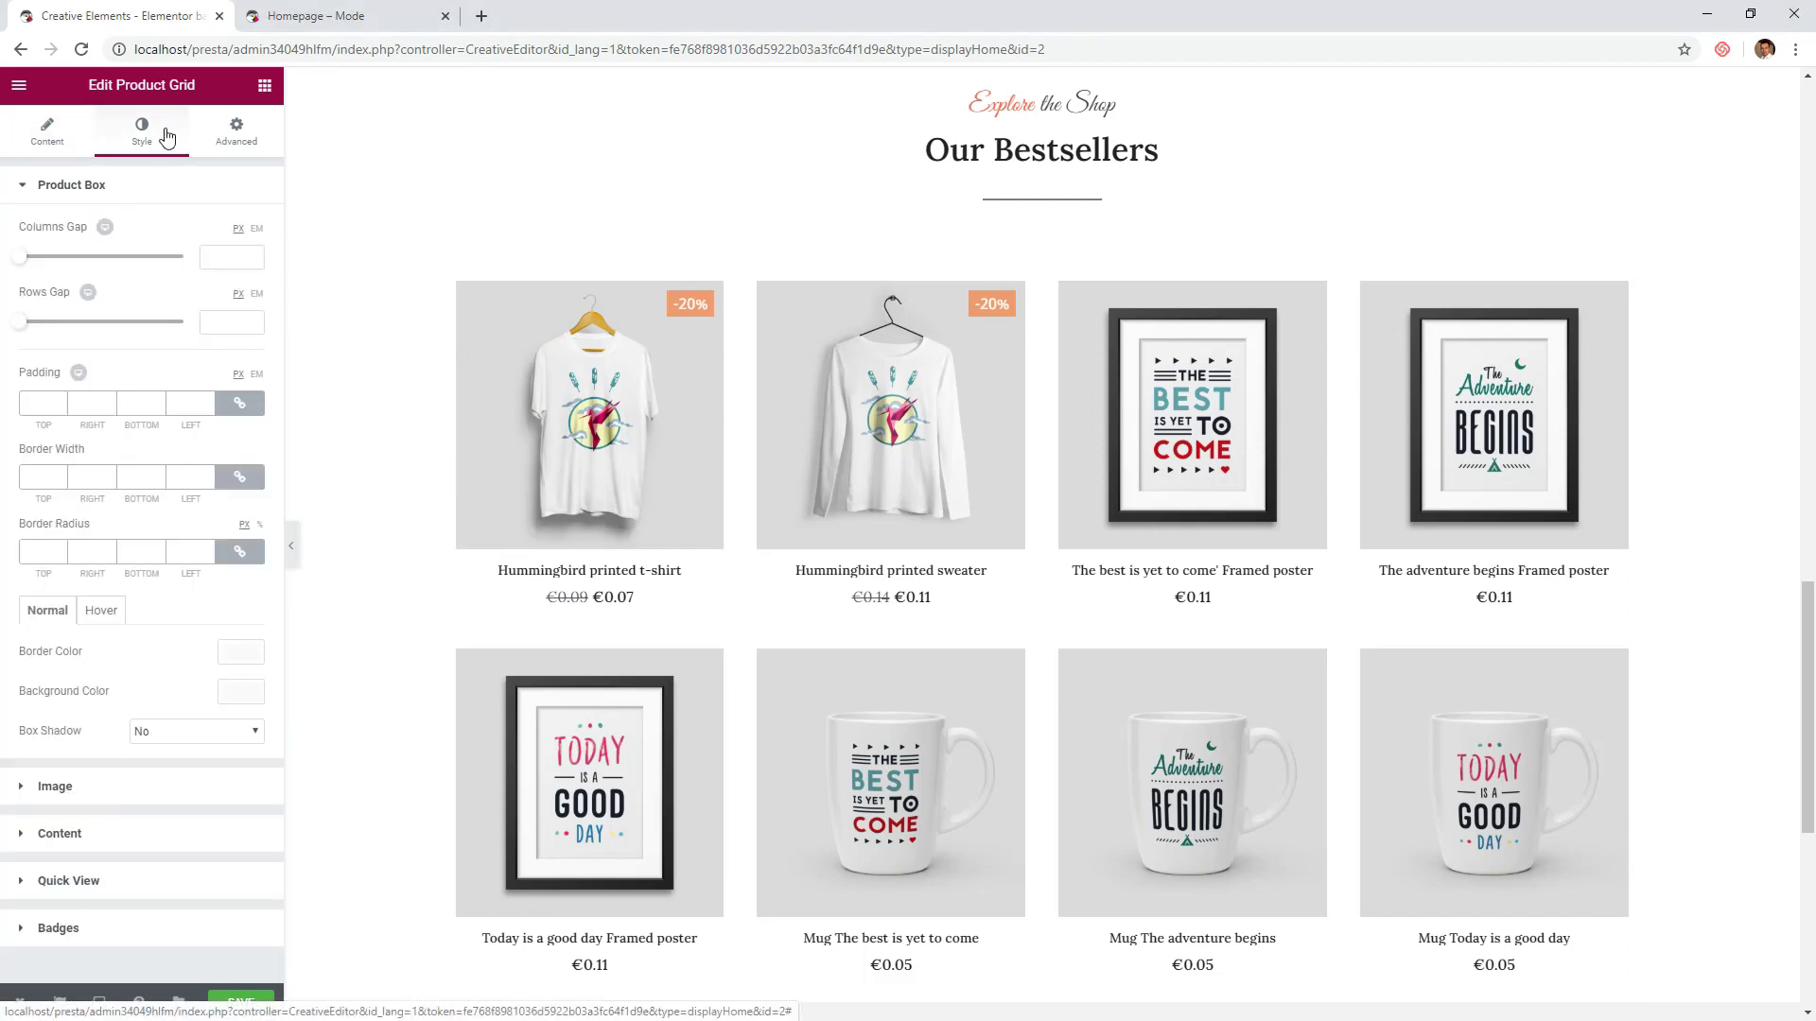
drag(19, 322, 90, 330)
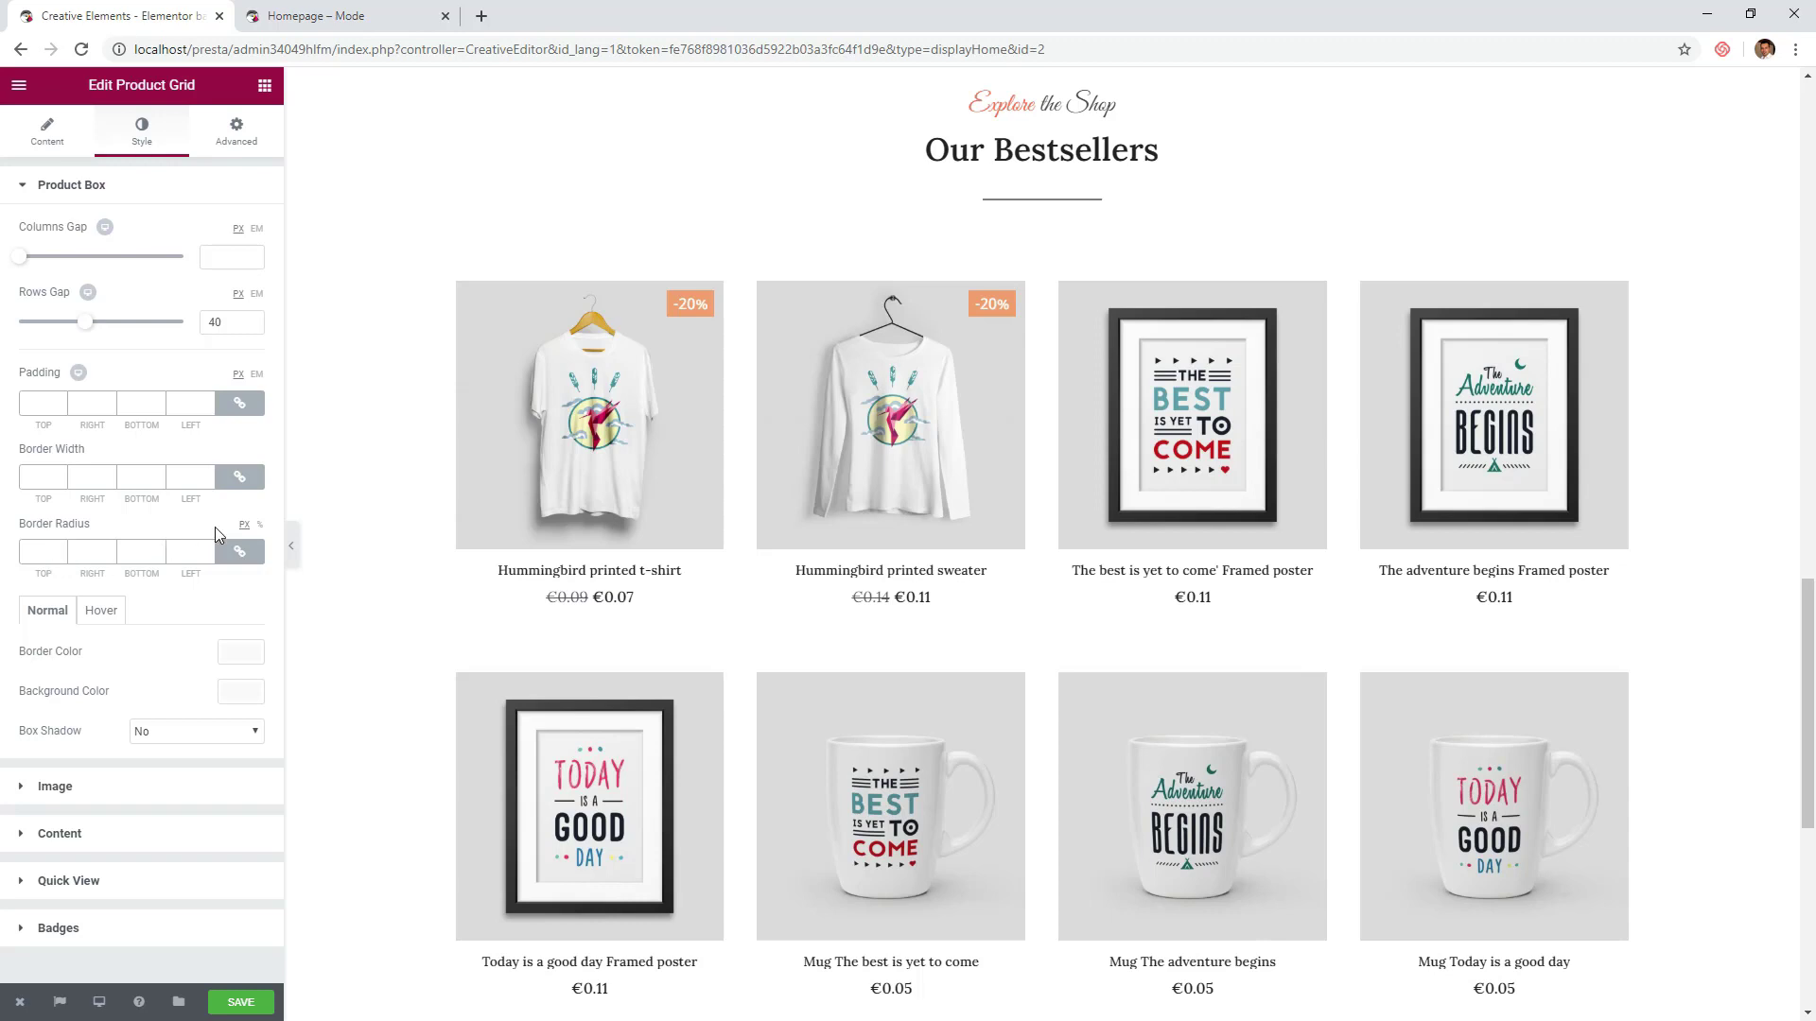
- Give the product titles custom typography with a font size of 17 px
click(162, 845)
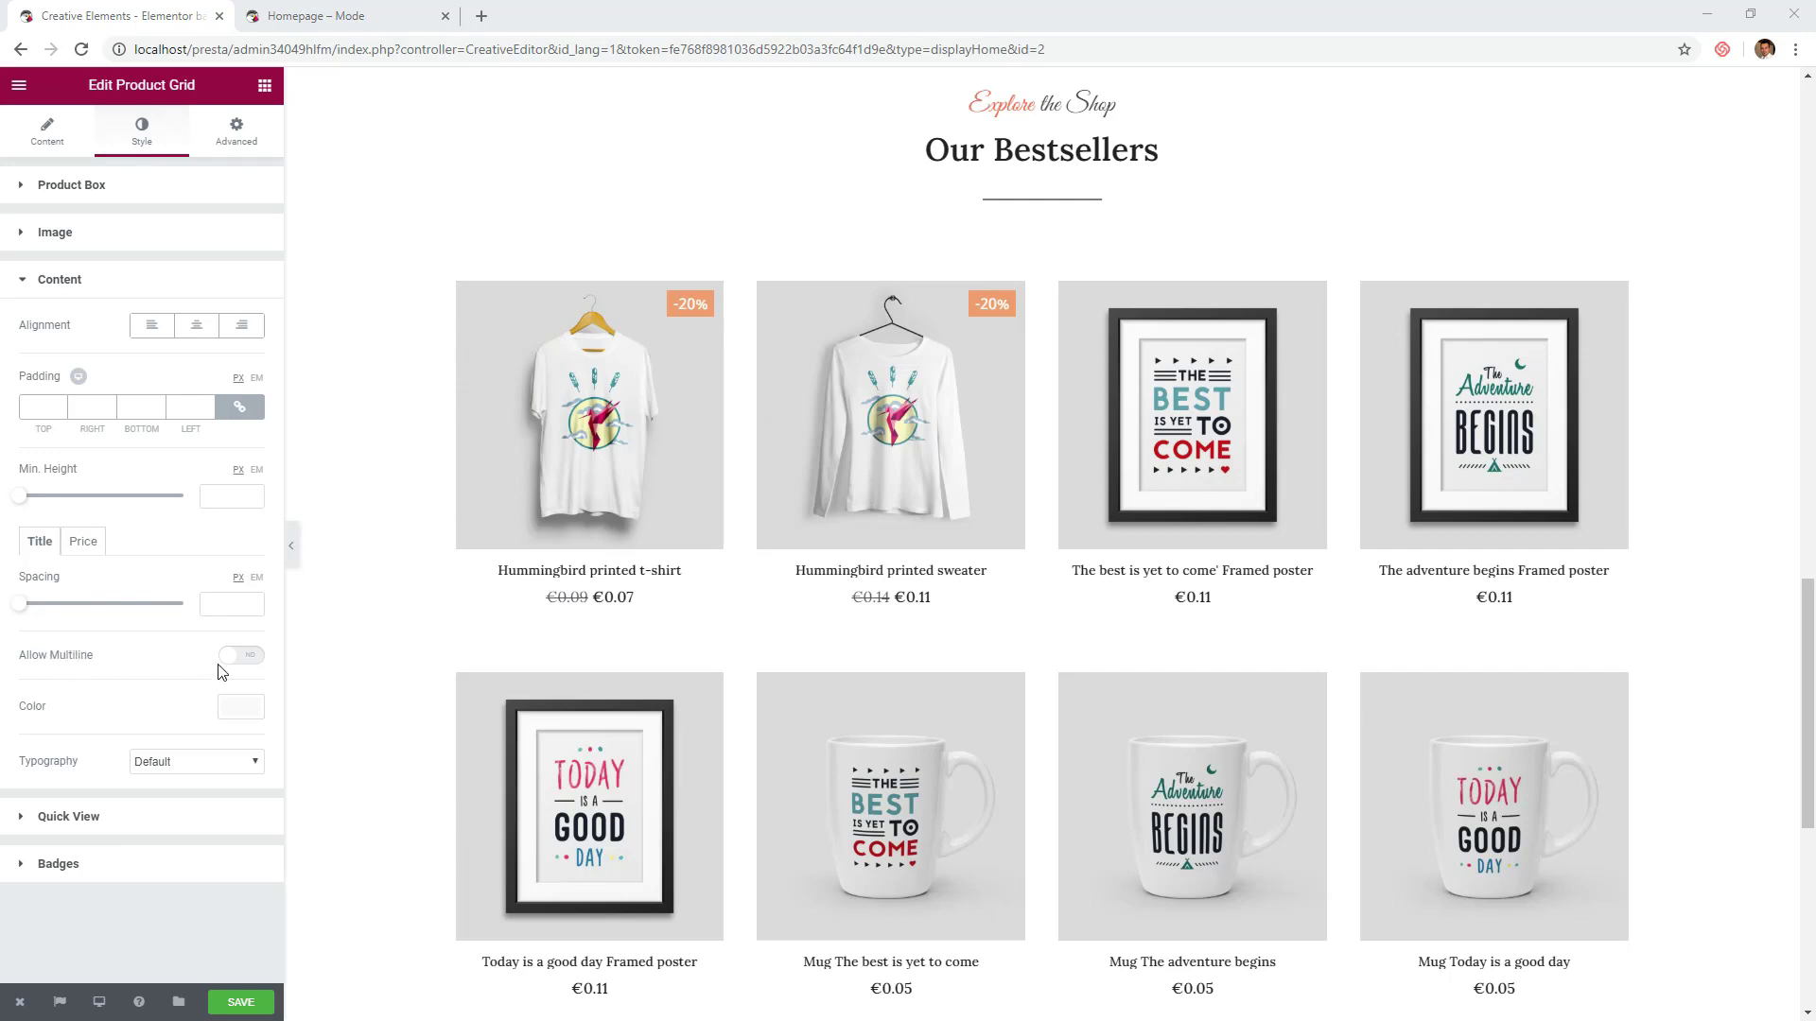
click(202, 762)
click(199, 799)
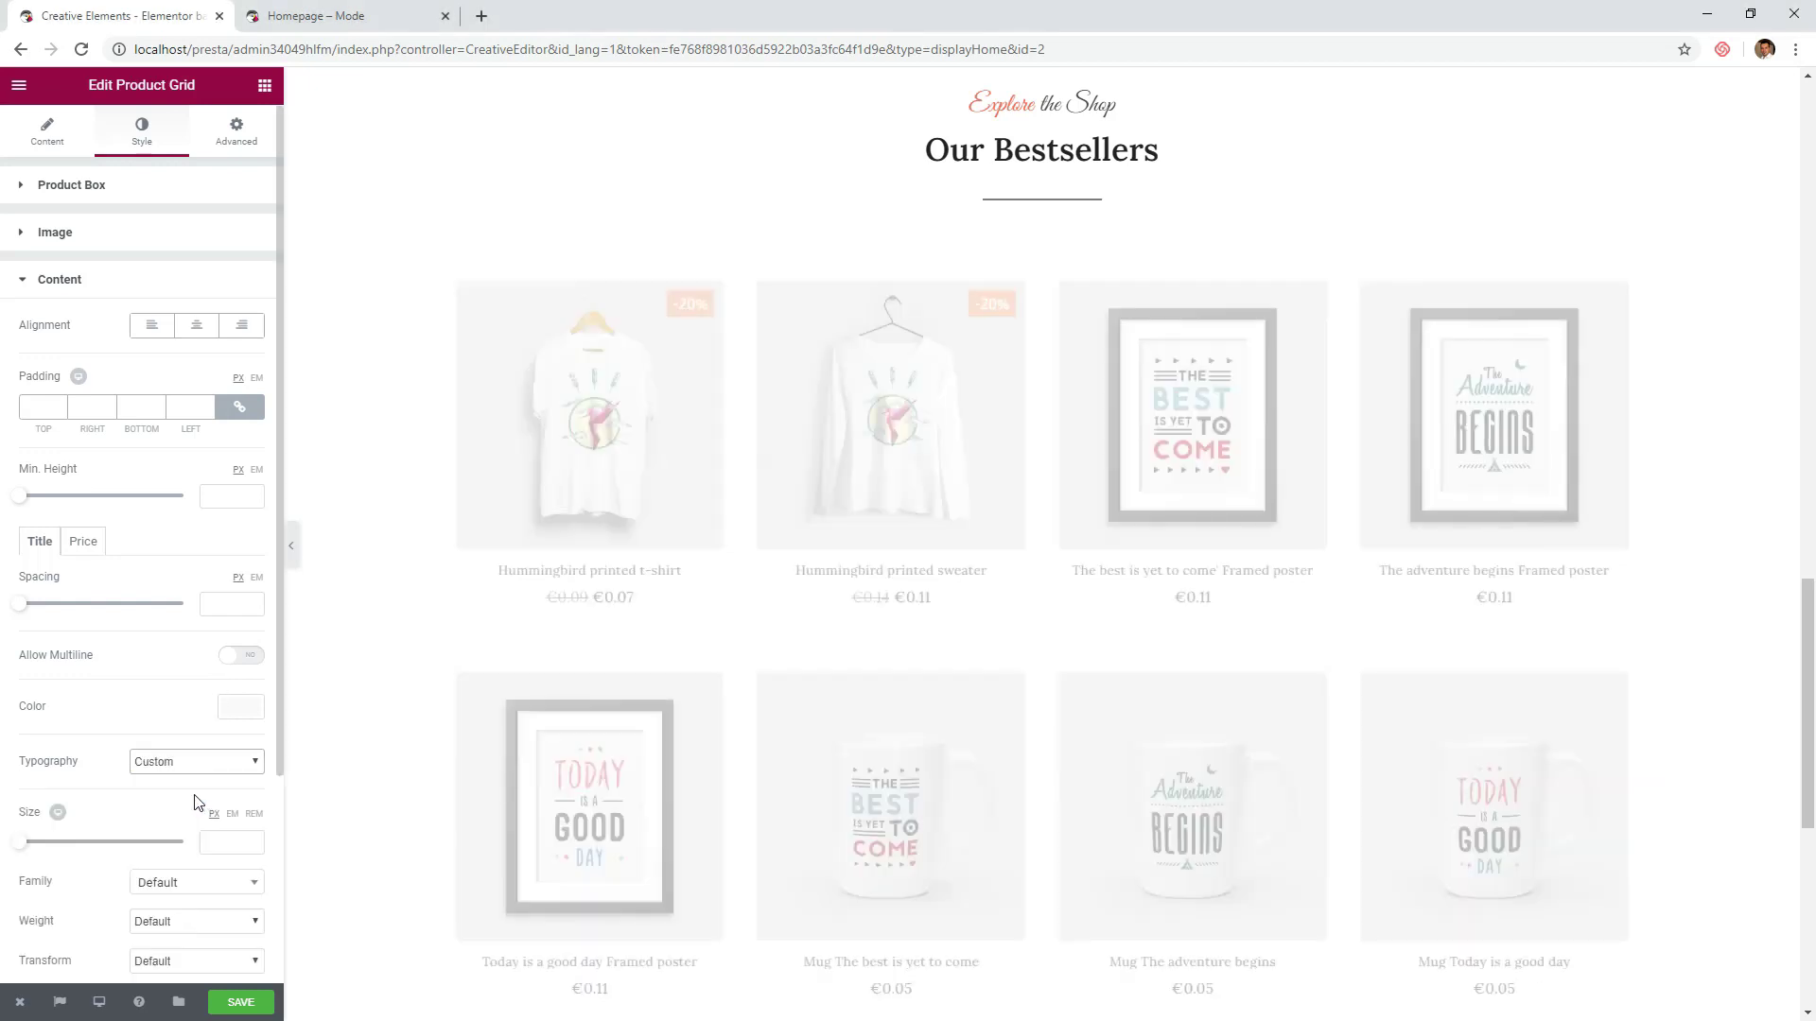
scroll(110, 747, down, 2)
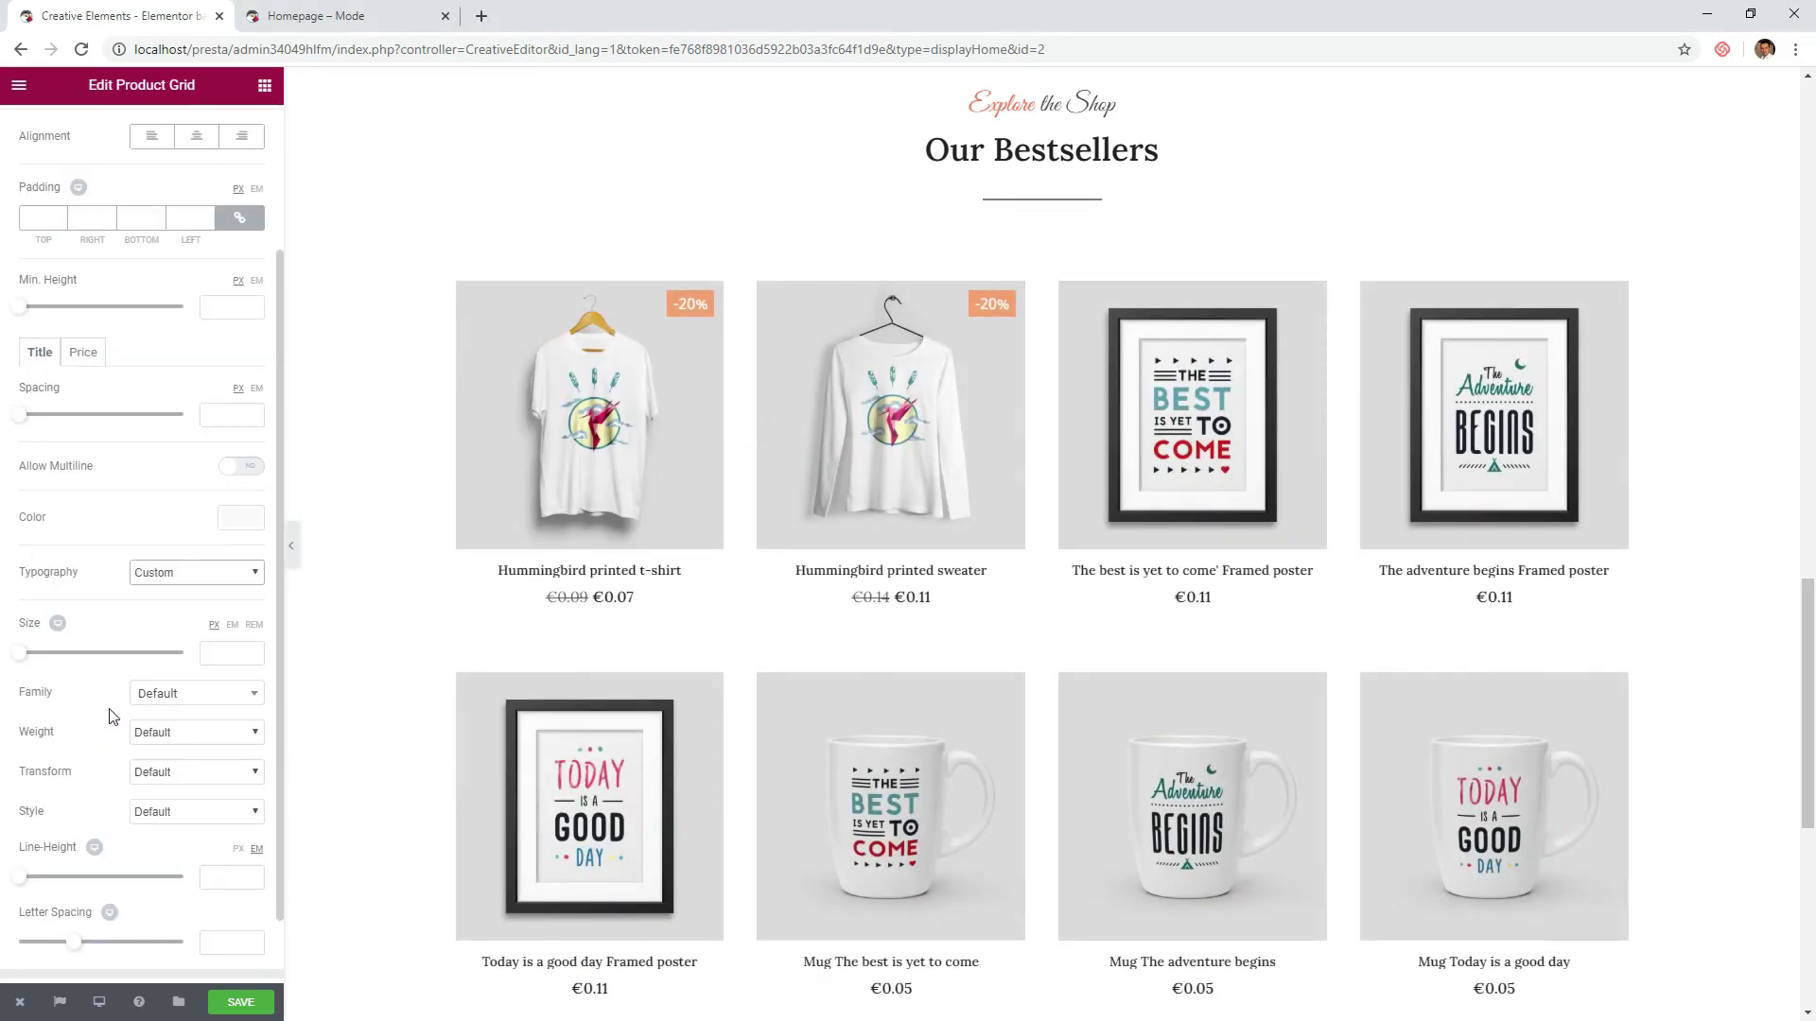
click(25, 653)
drag(26, 654, 34, 659)
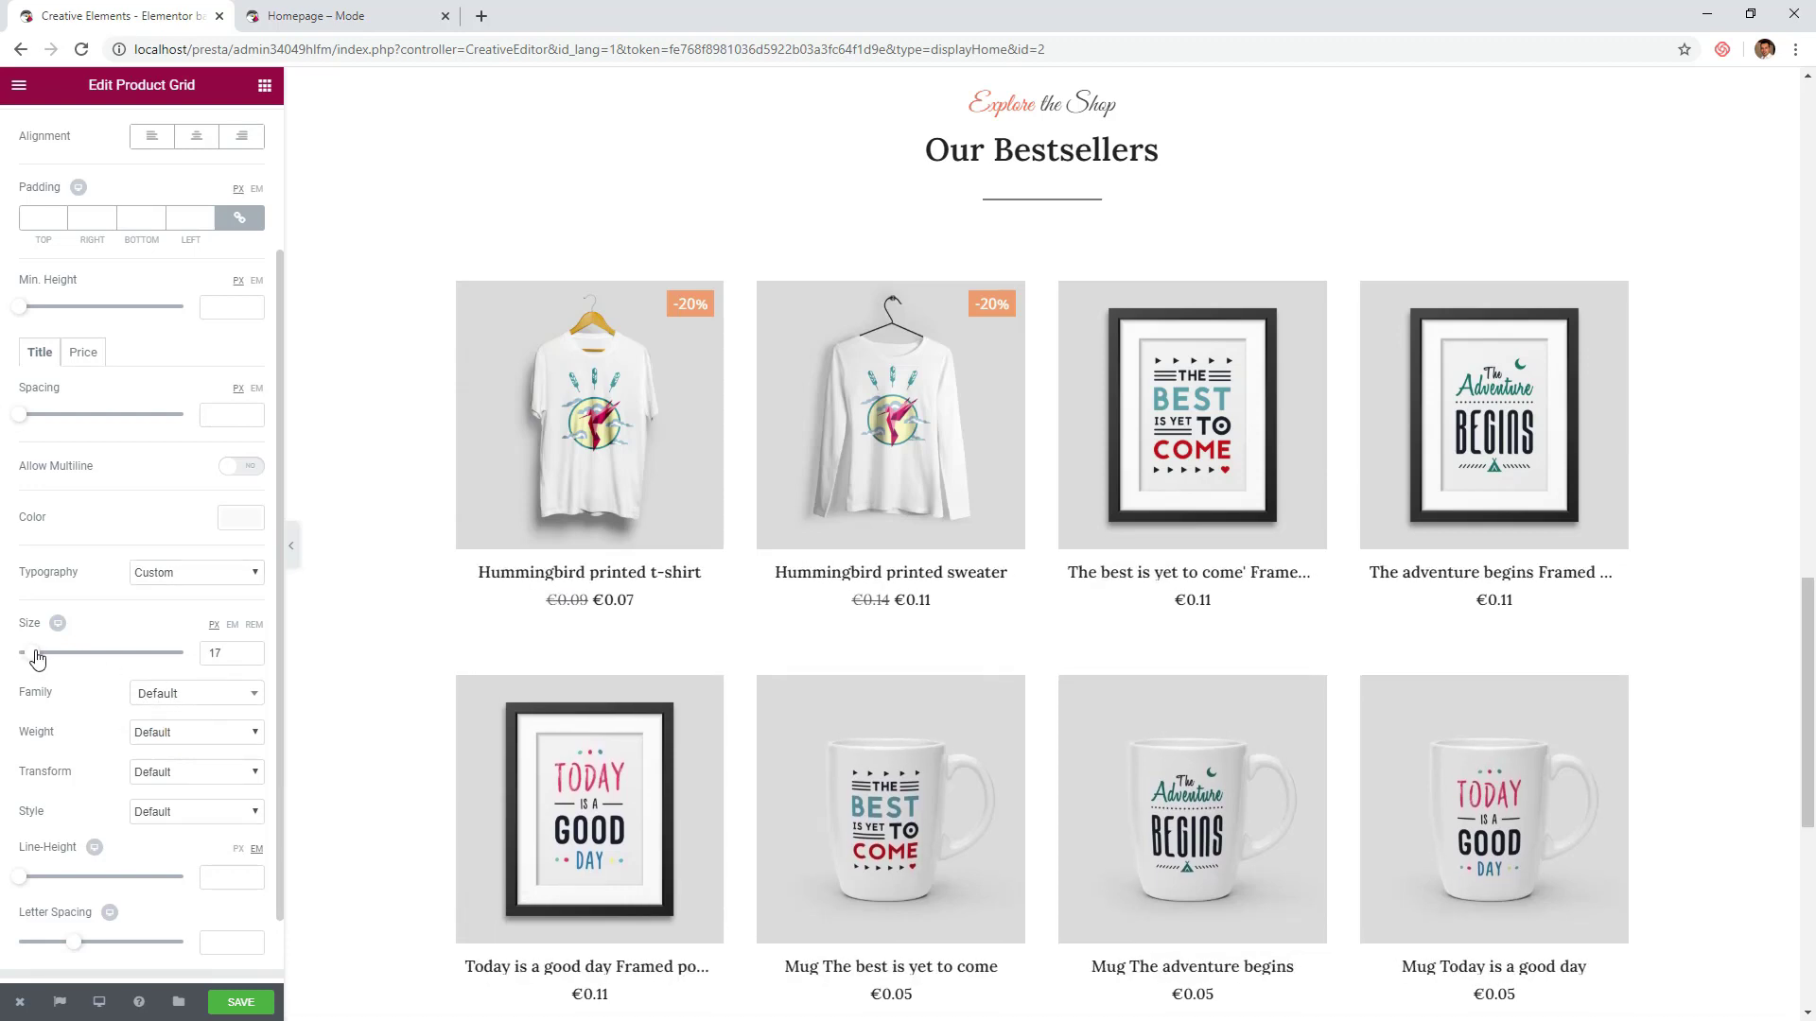
- Set the product title font family to Lato and its weight to 400
click(220, 696)
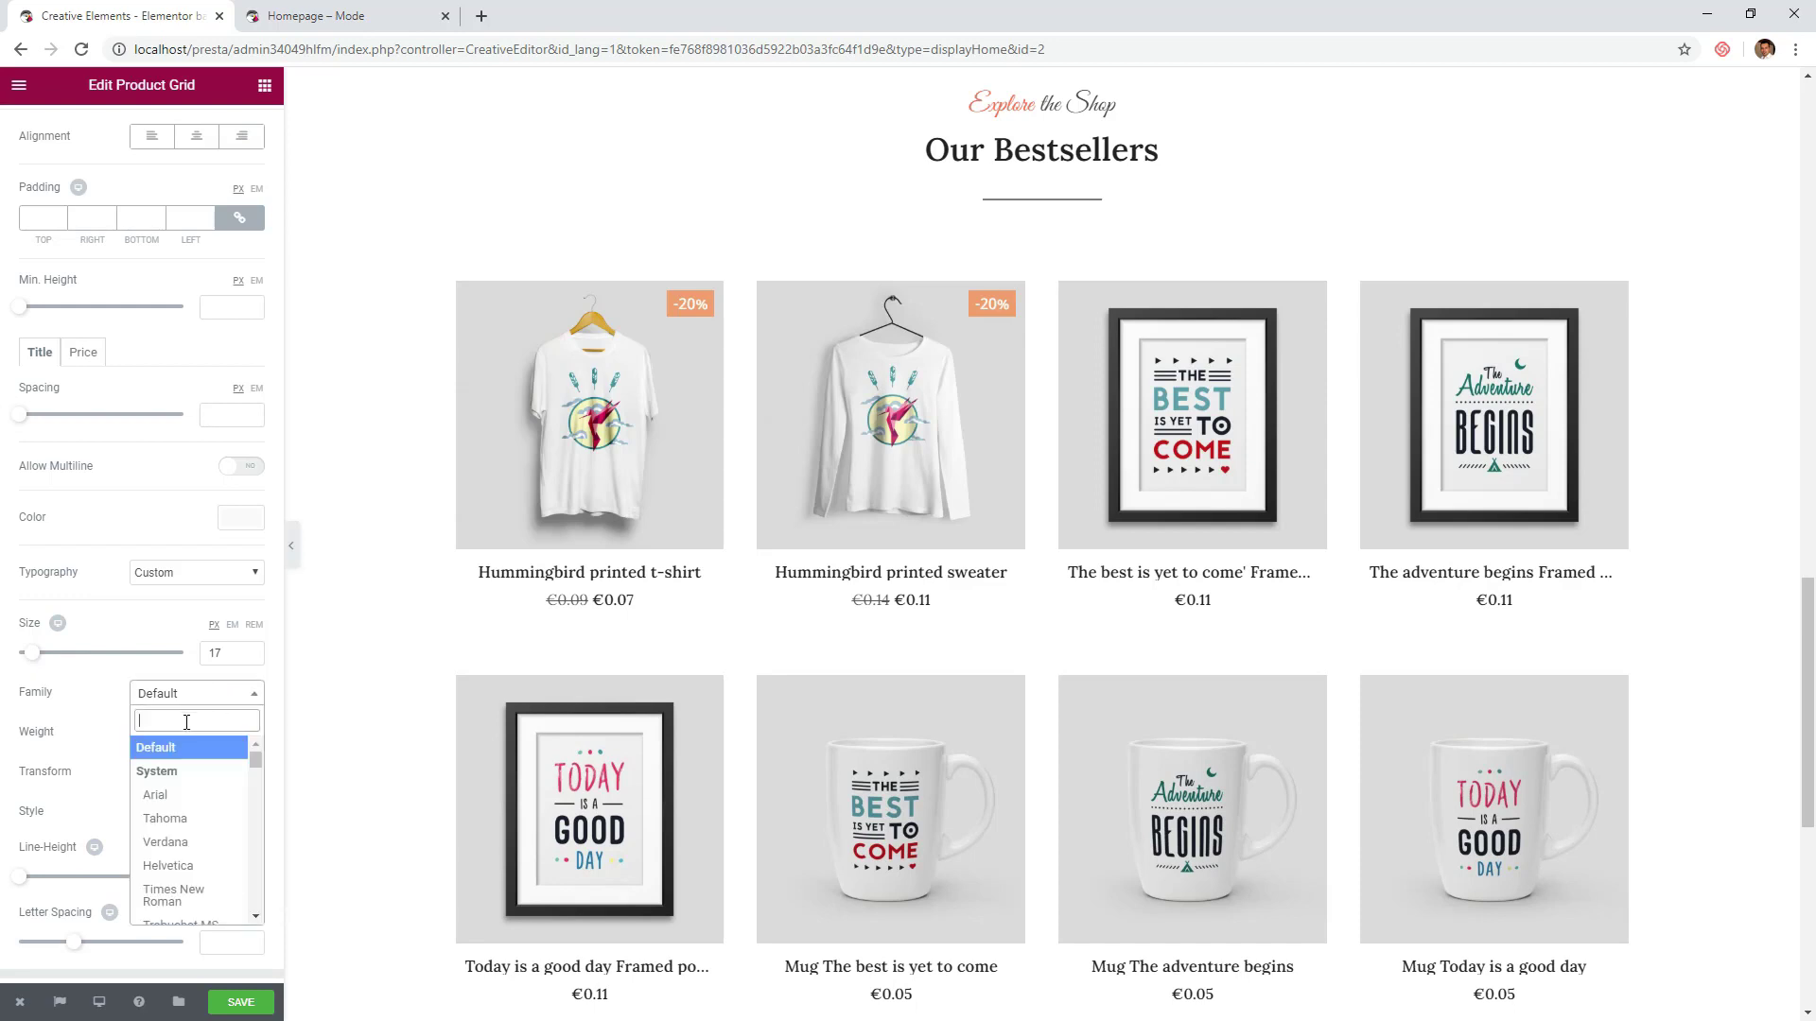
text(Lato)
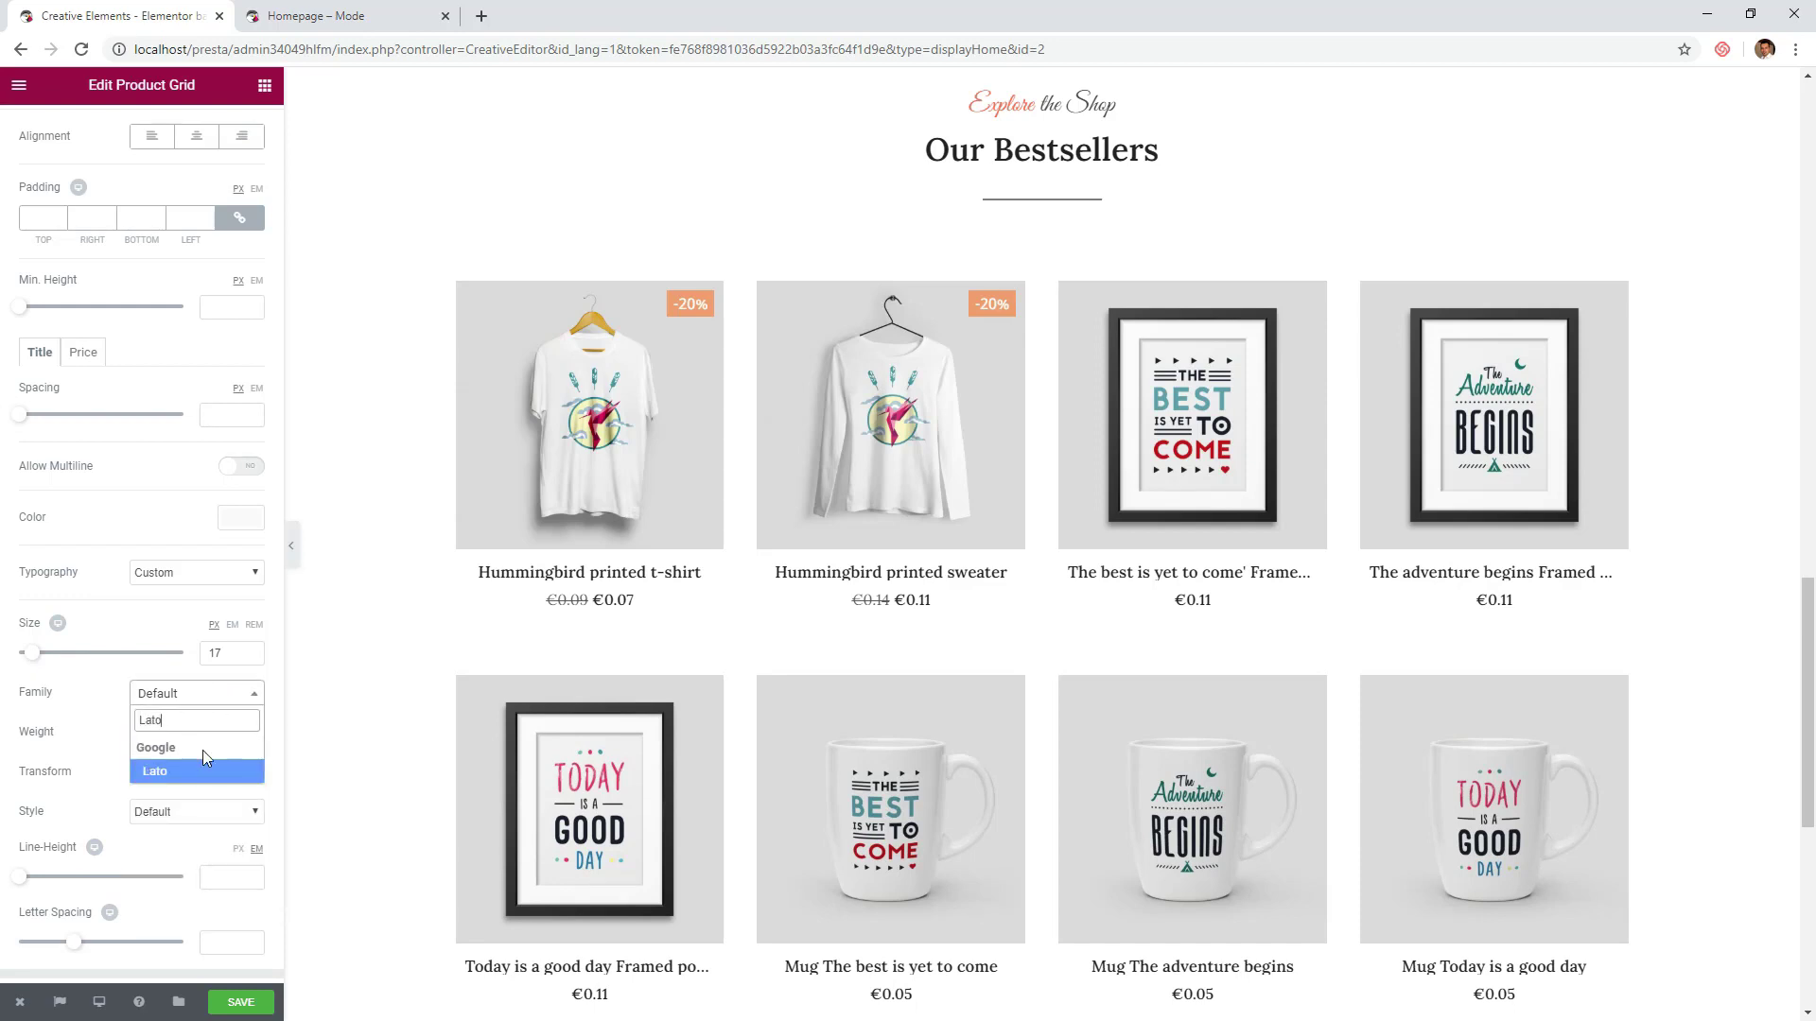
click(210, 775)
click(199, 733)
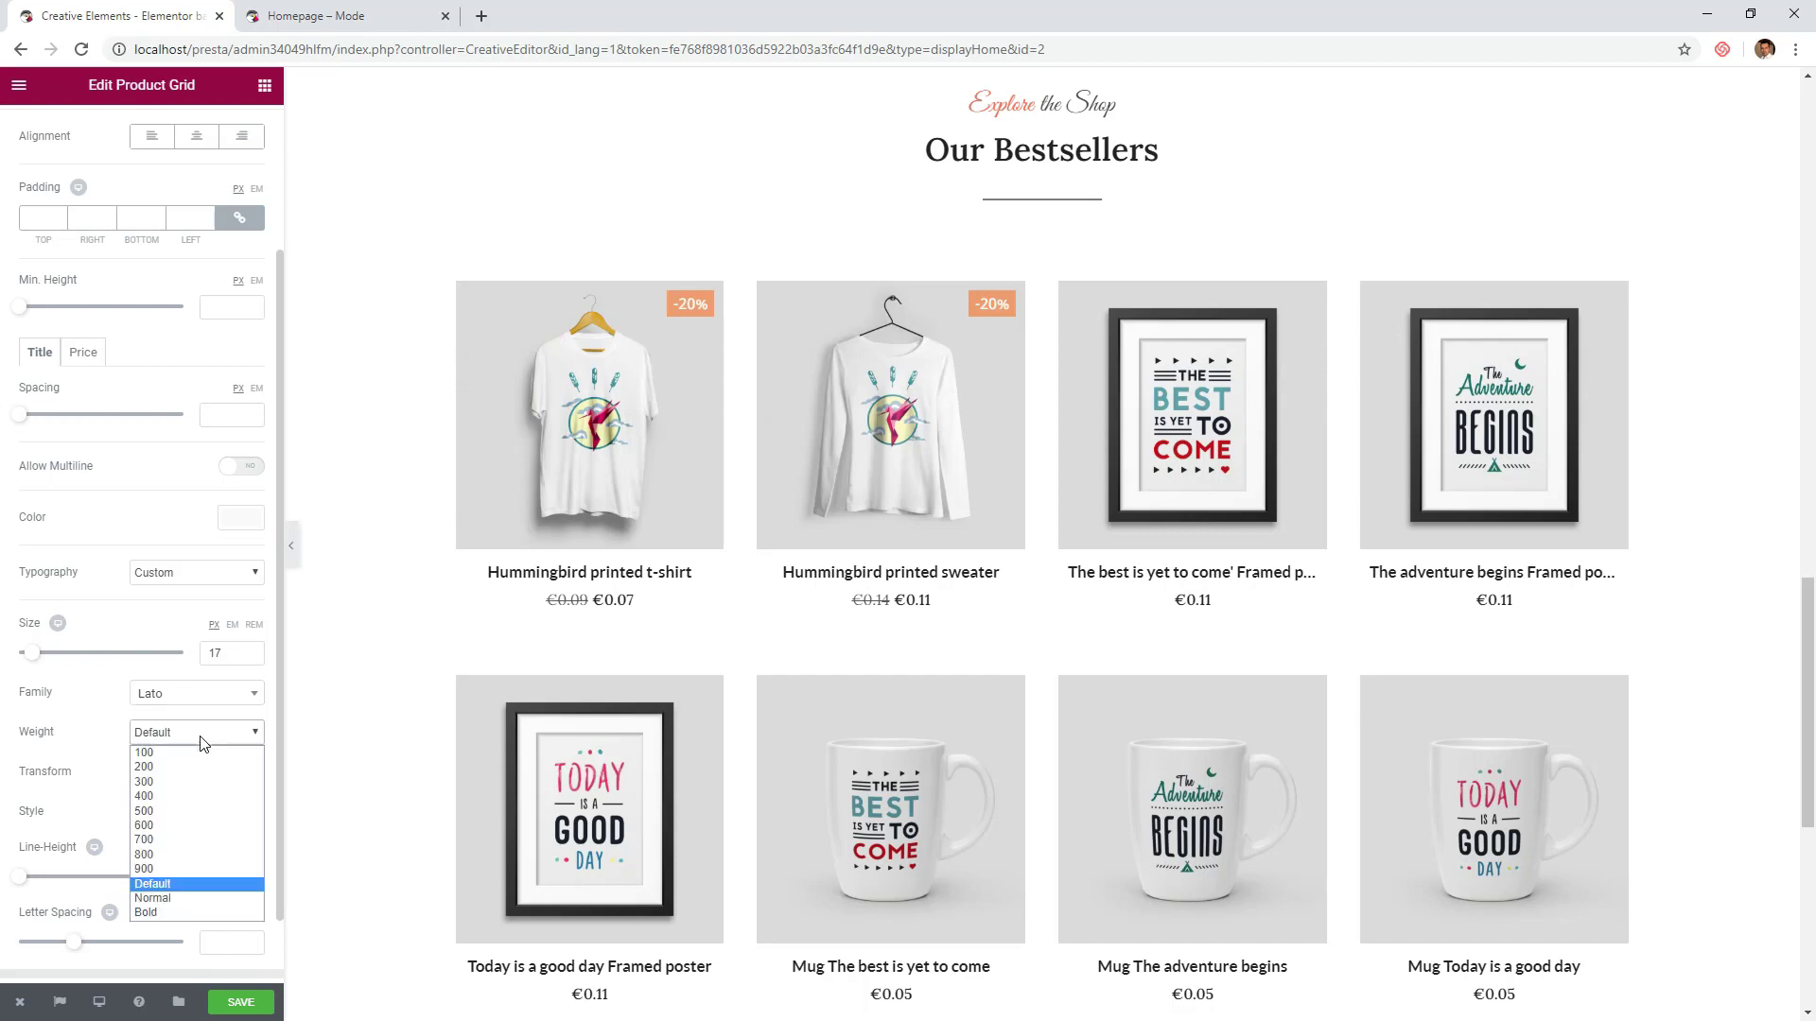
click(190, 797)
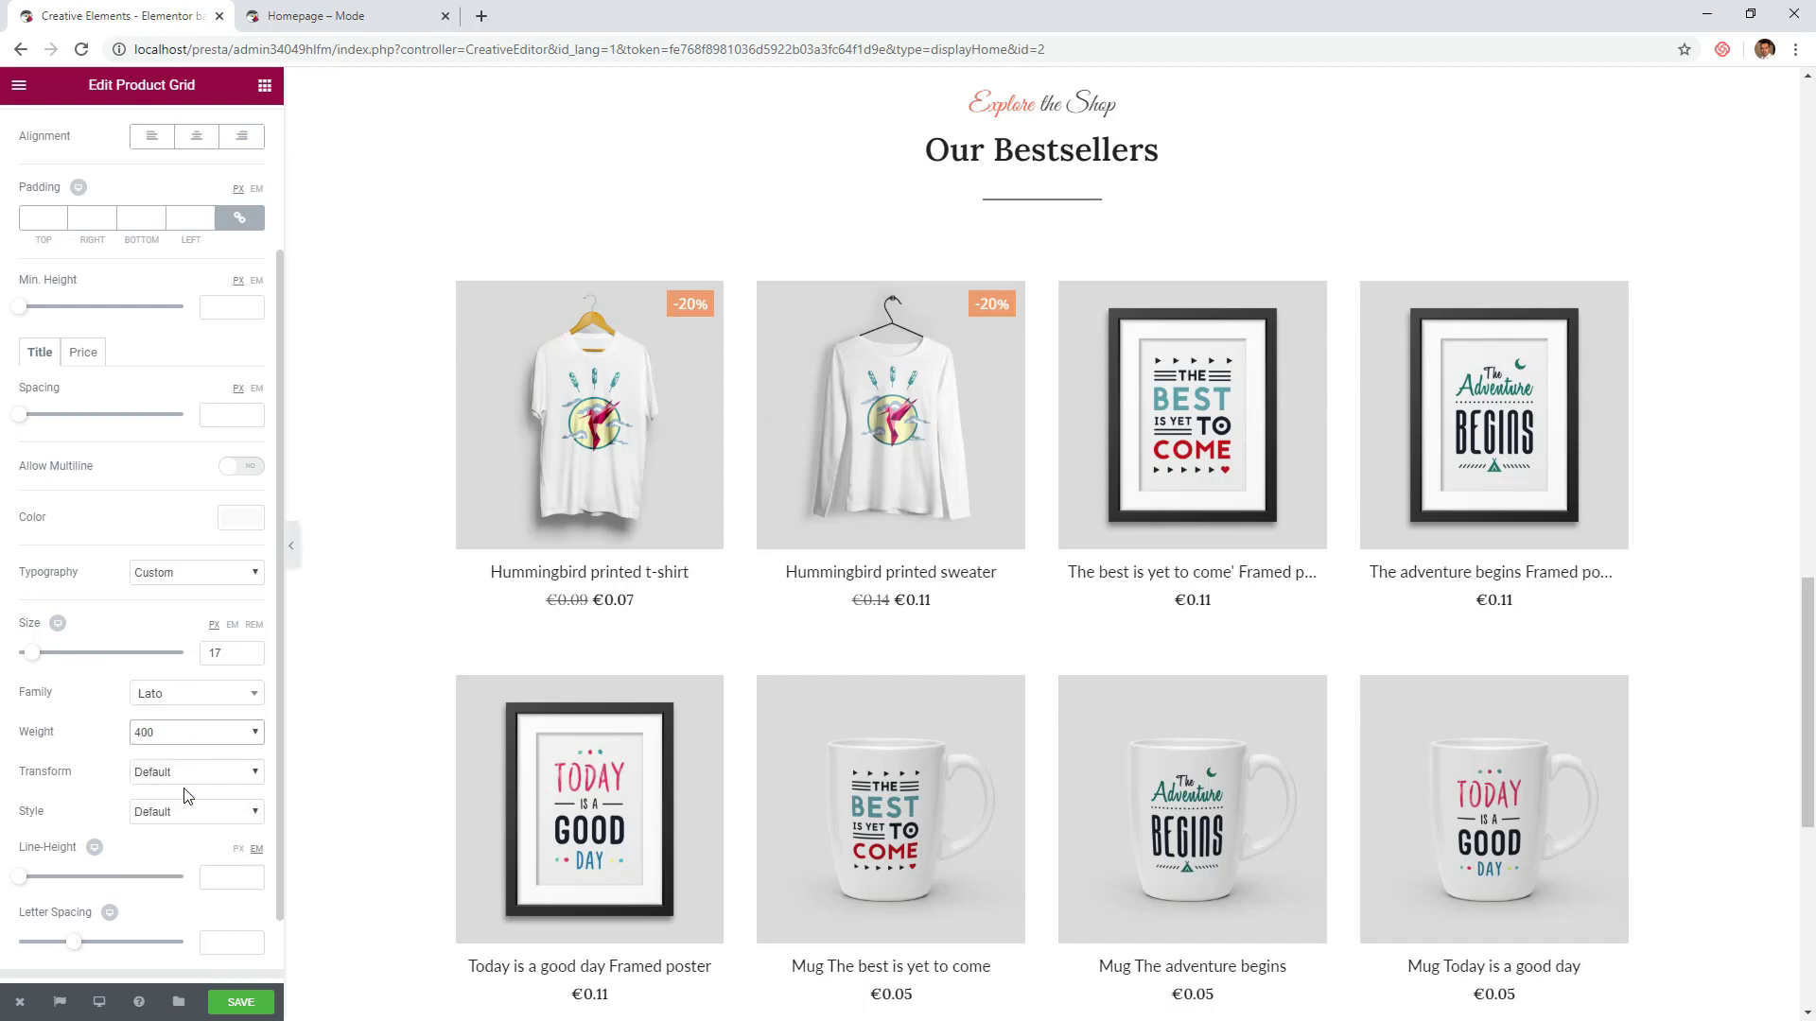
- Set the product price color to dark grey #444444
scroll(42, 752, down, 1)
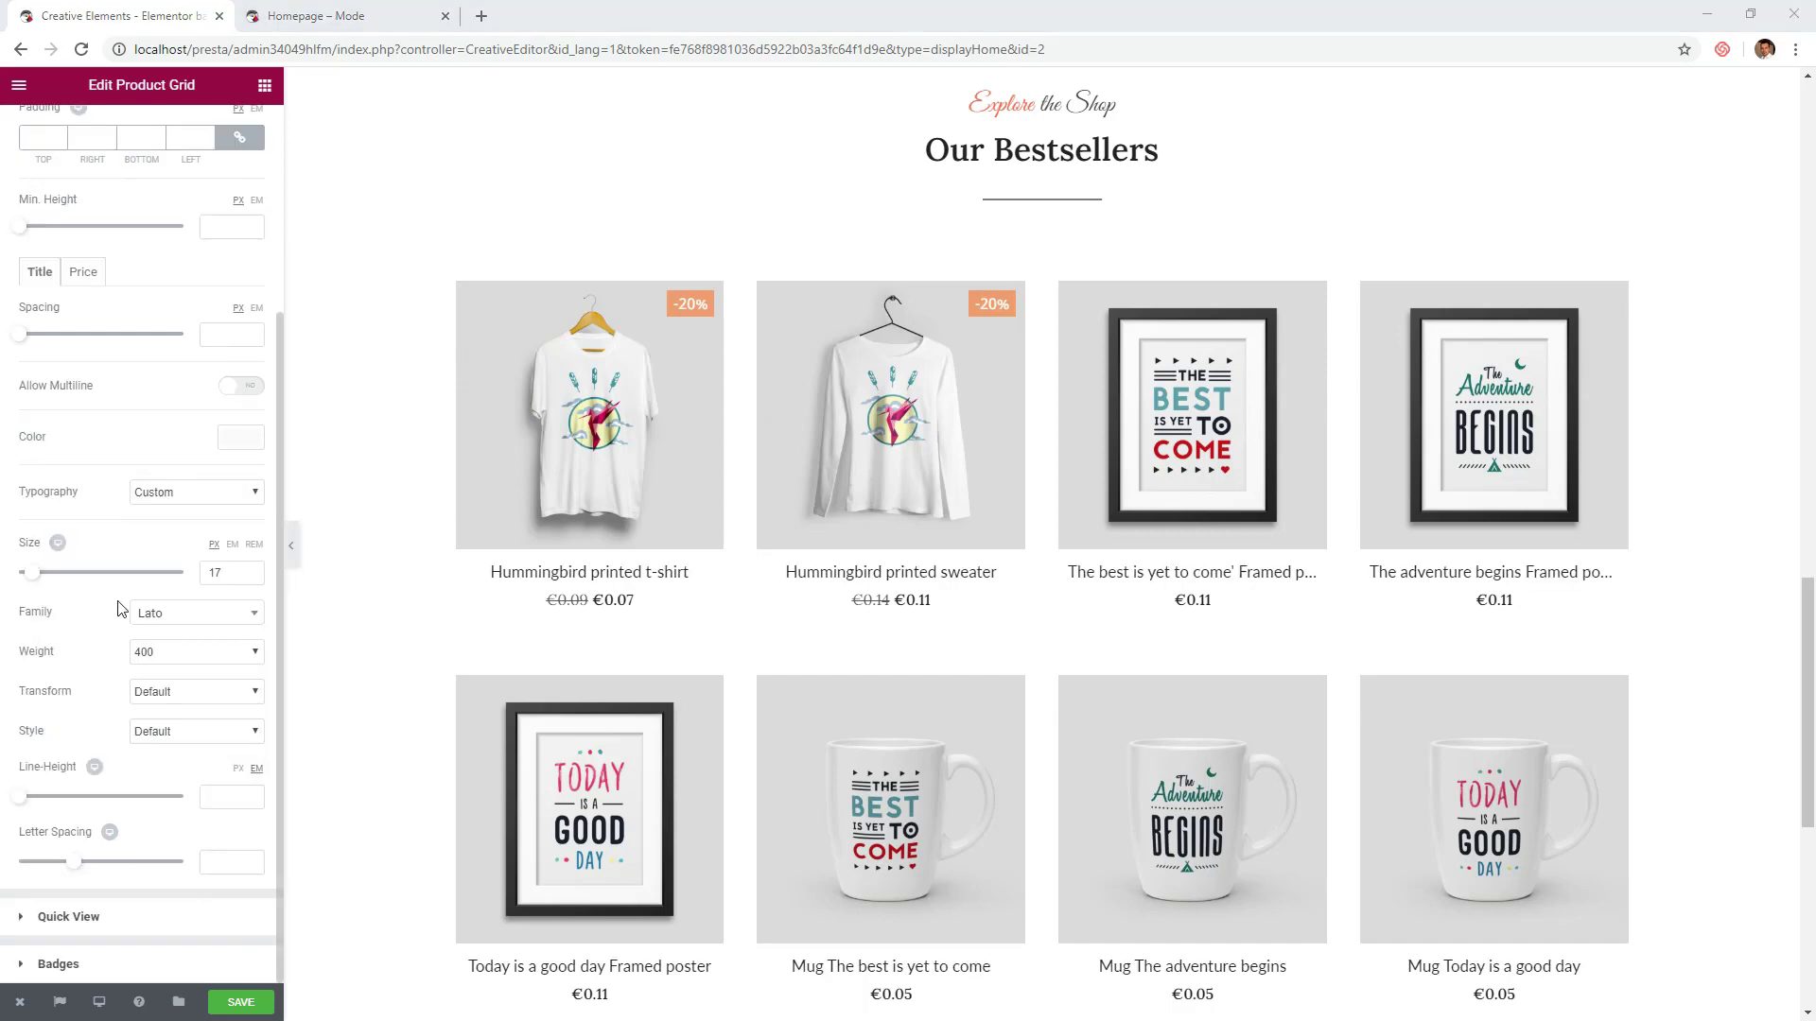
click(91, 275)
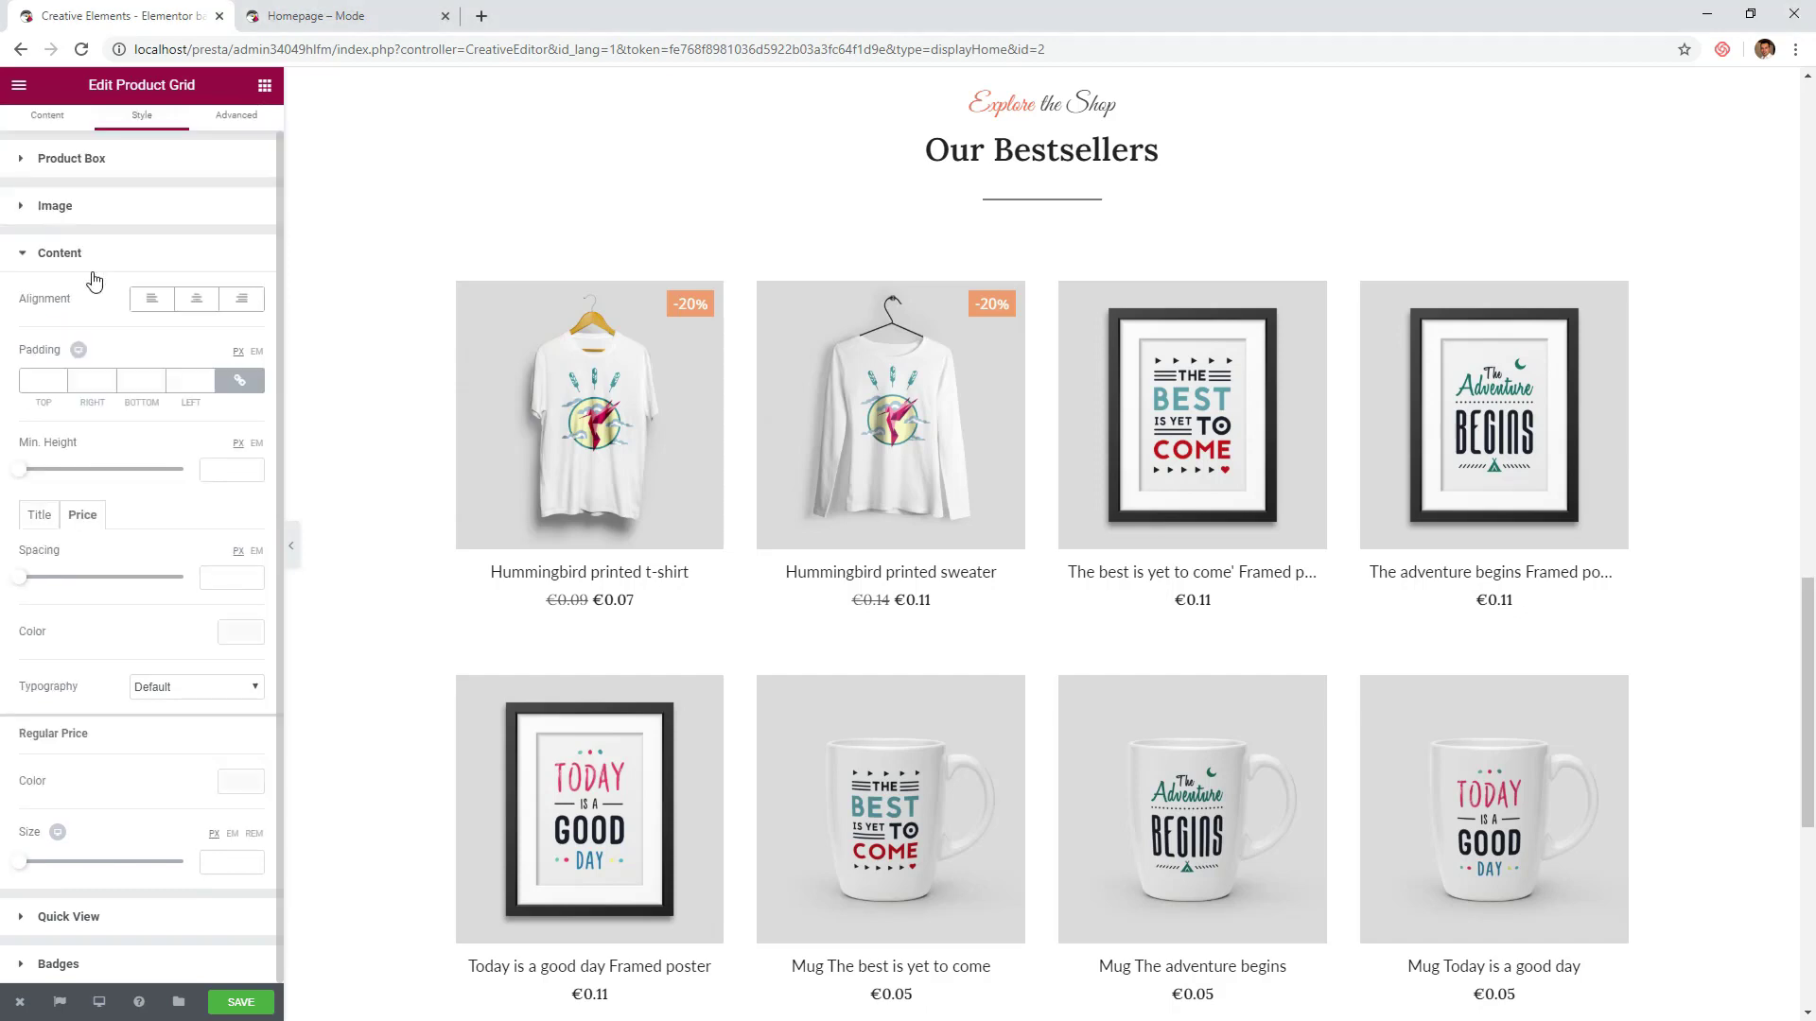
click(232, 638)
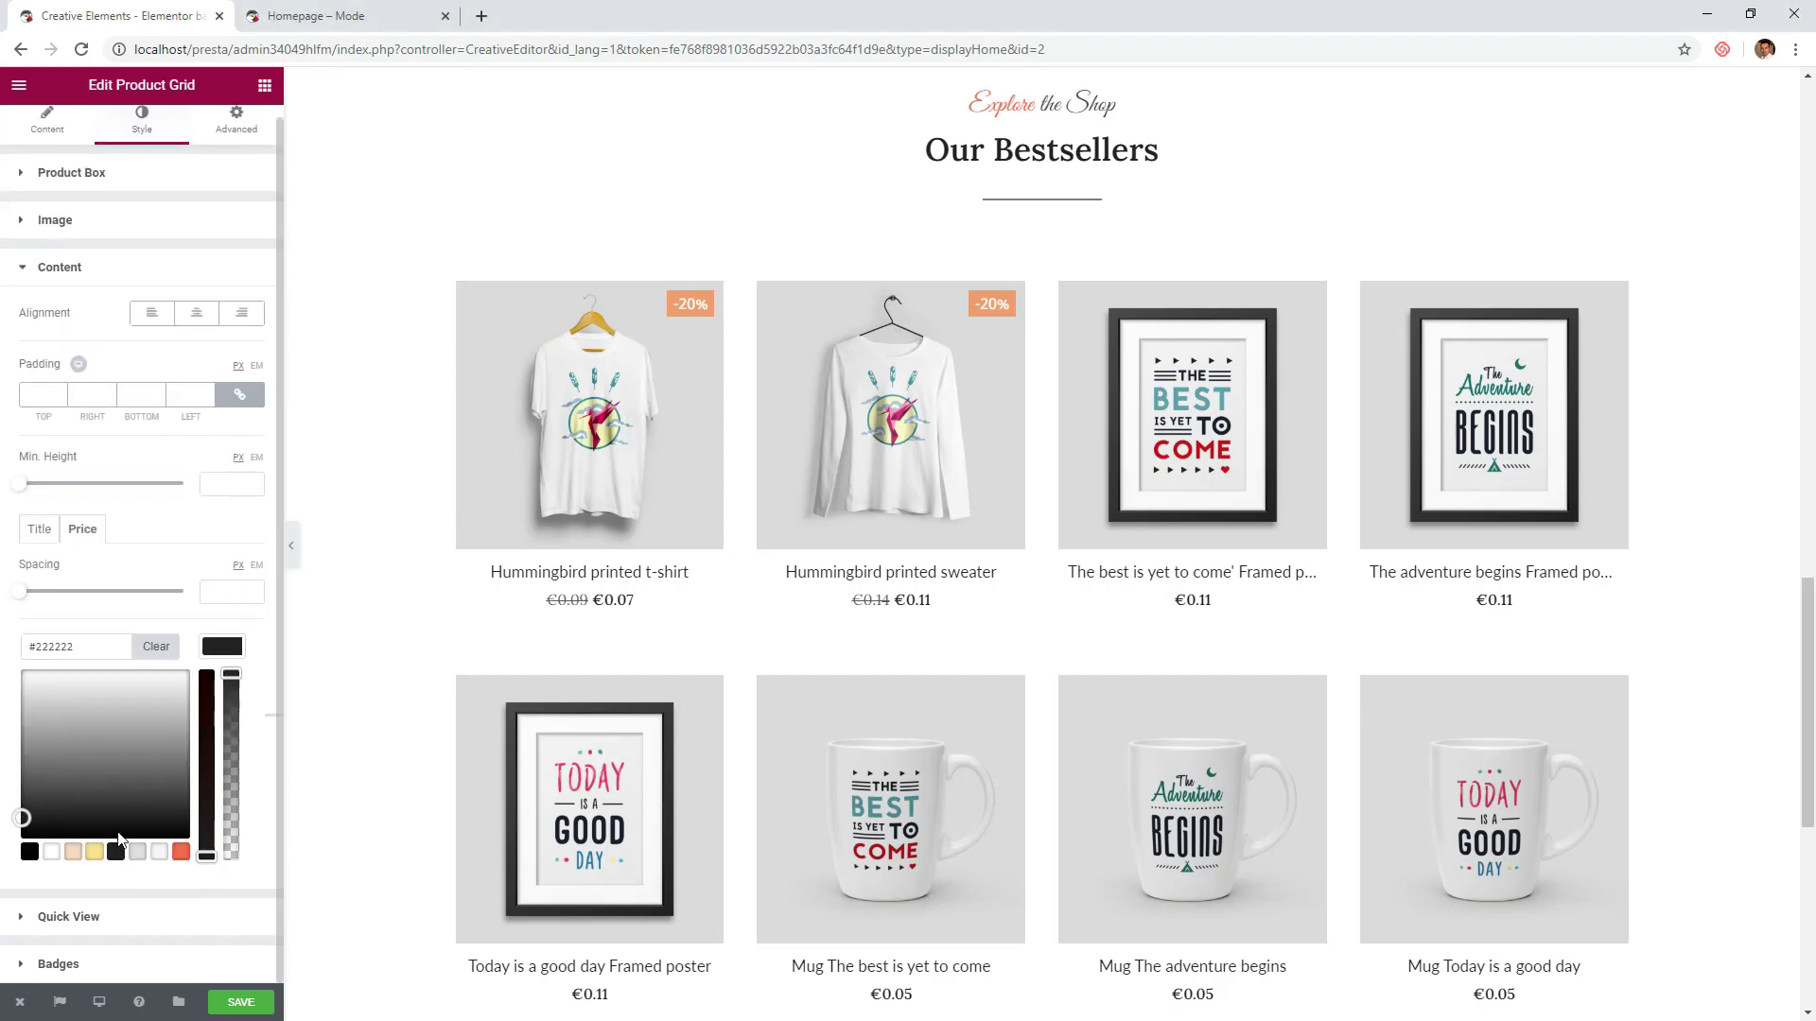
click(223, 651)
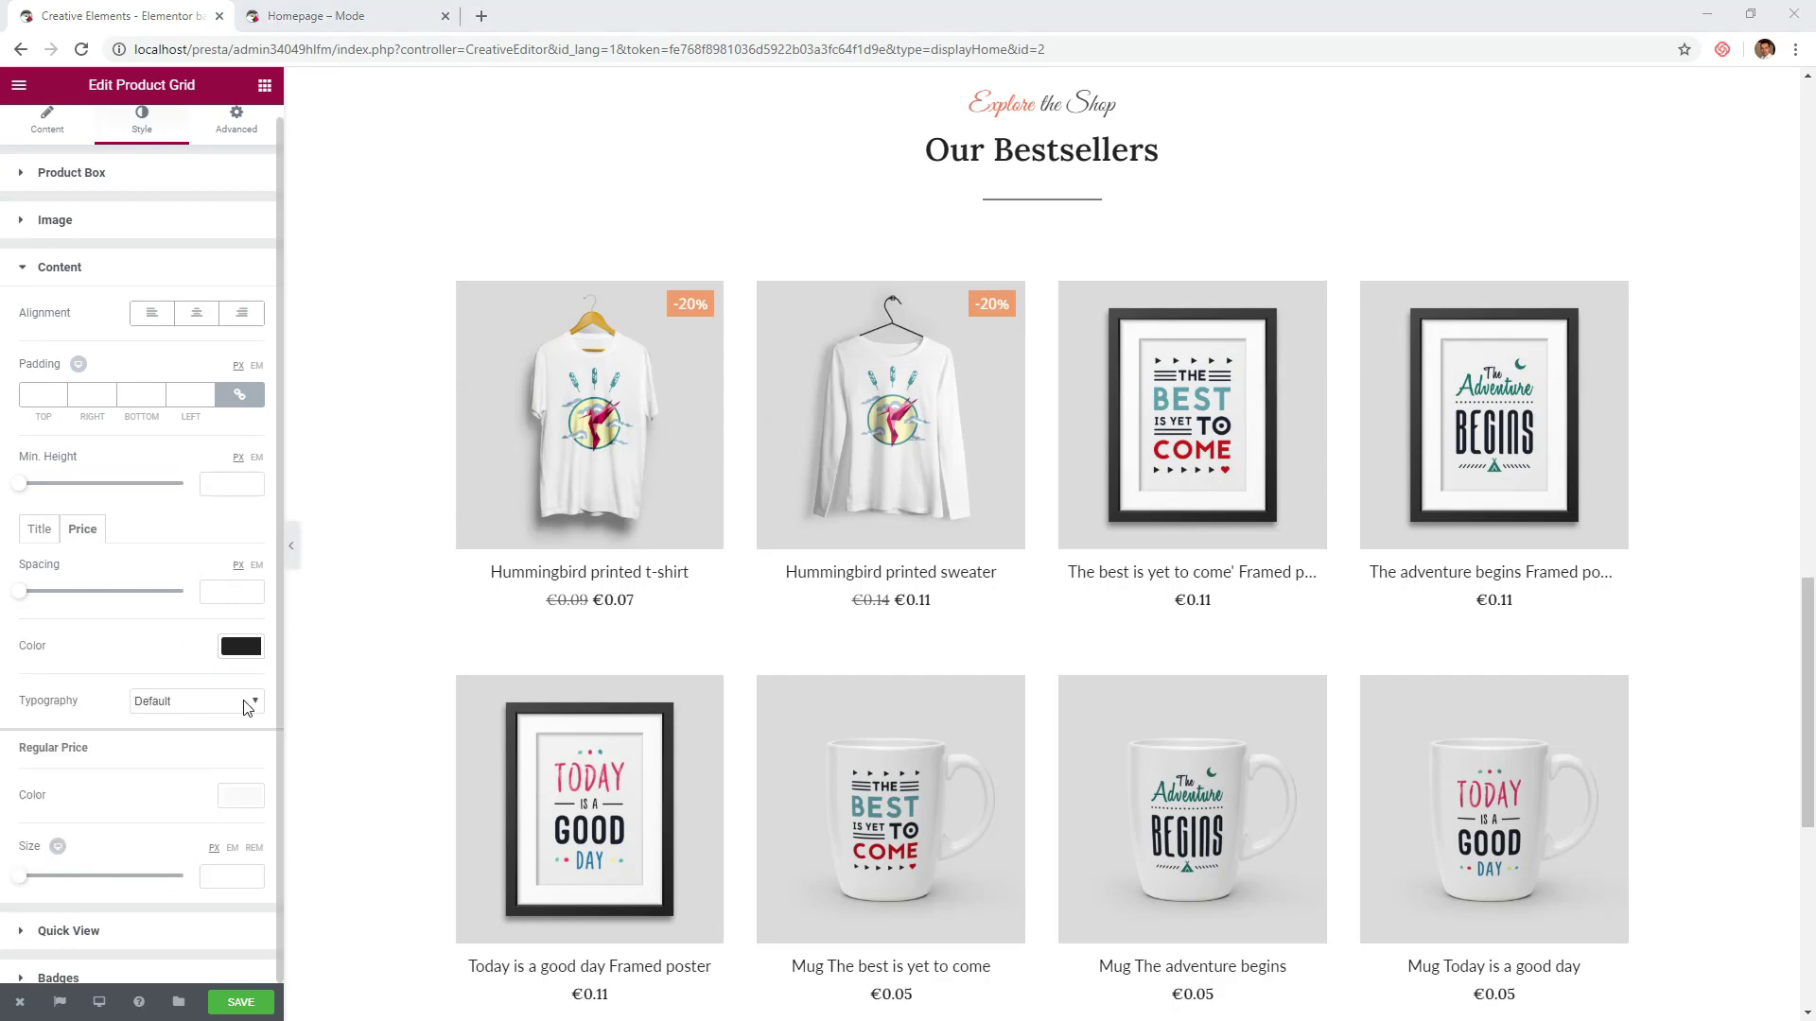
click(253, 659)
drag(20, 815, 2, 788)
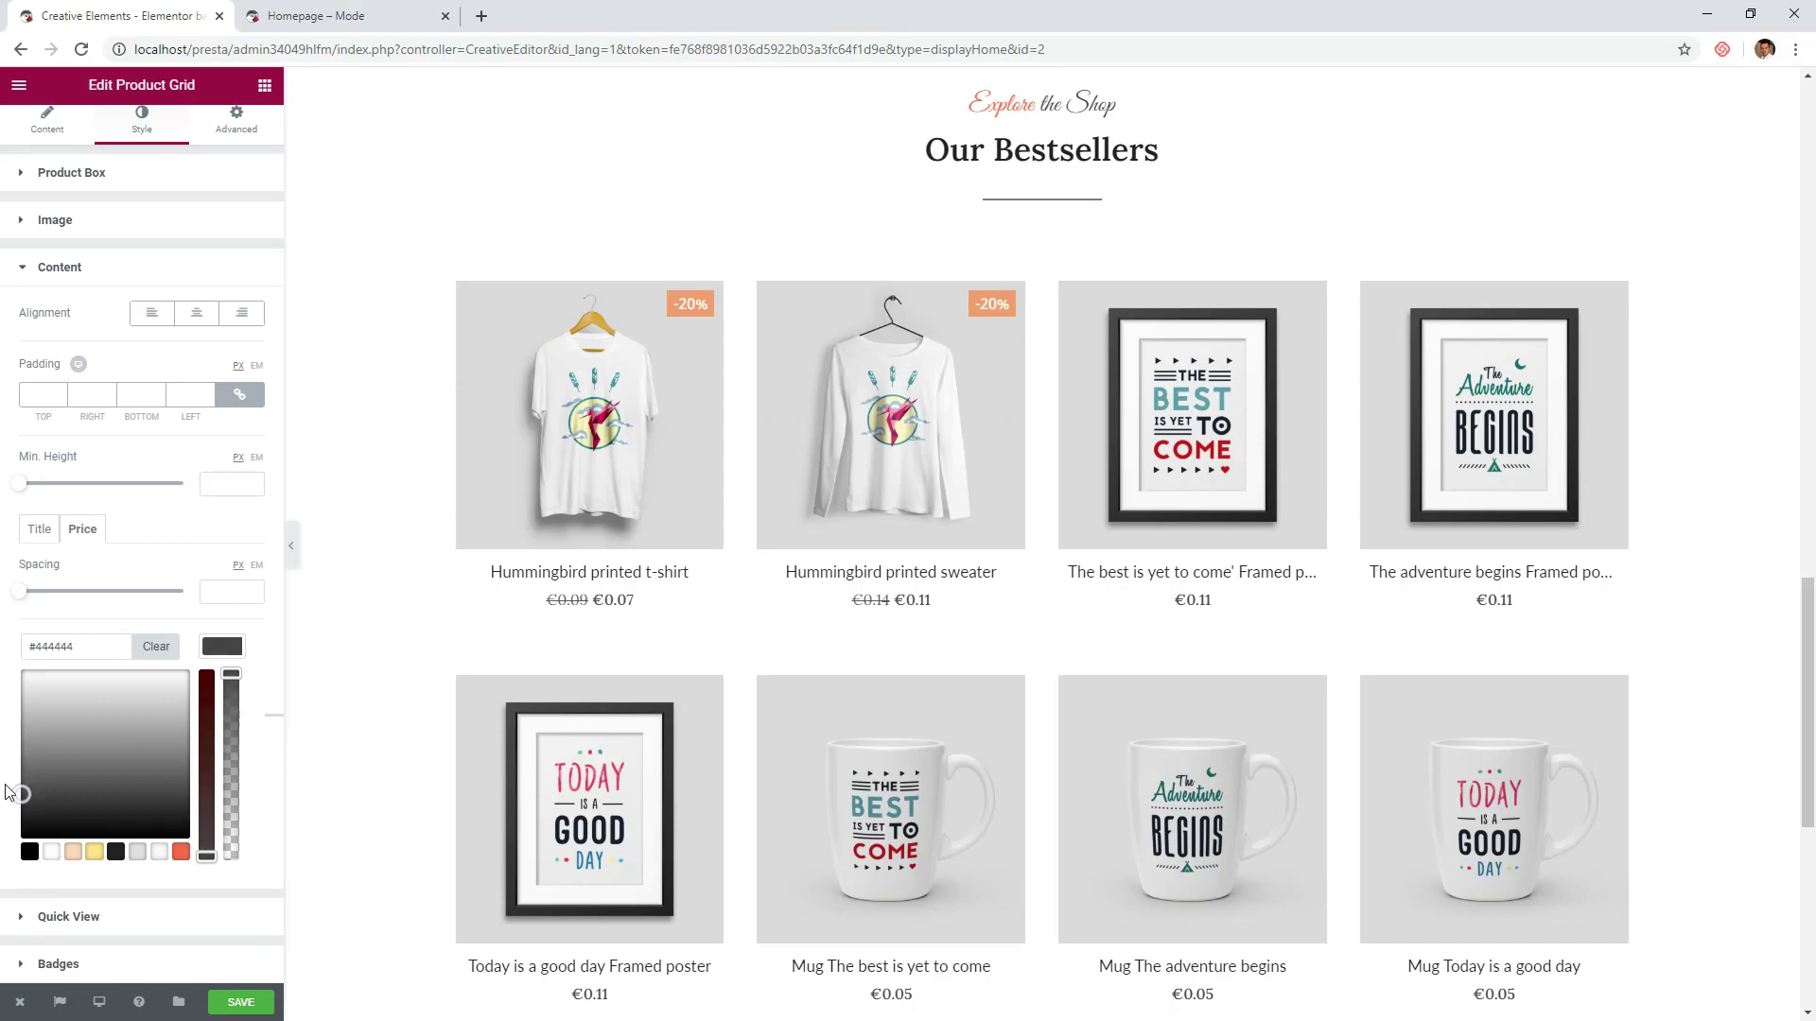
click(224, 650)
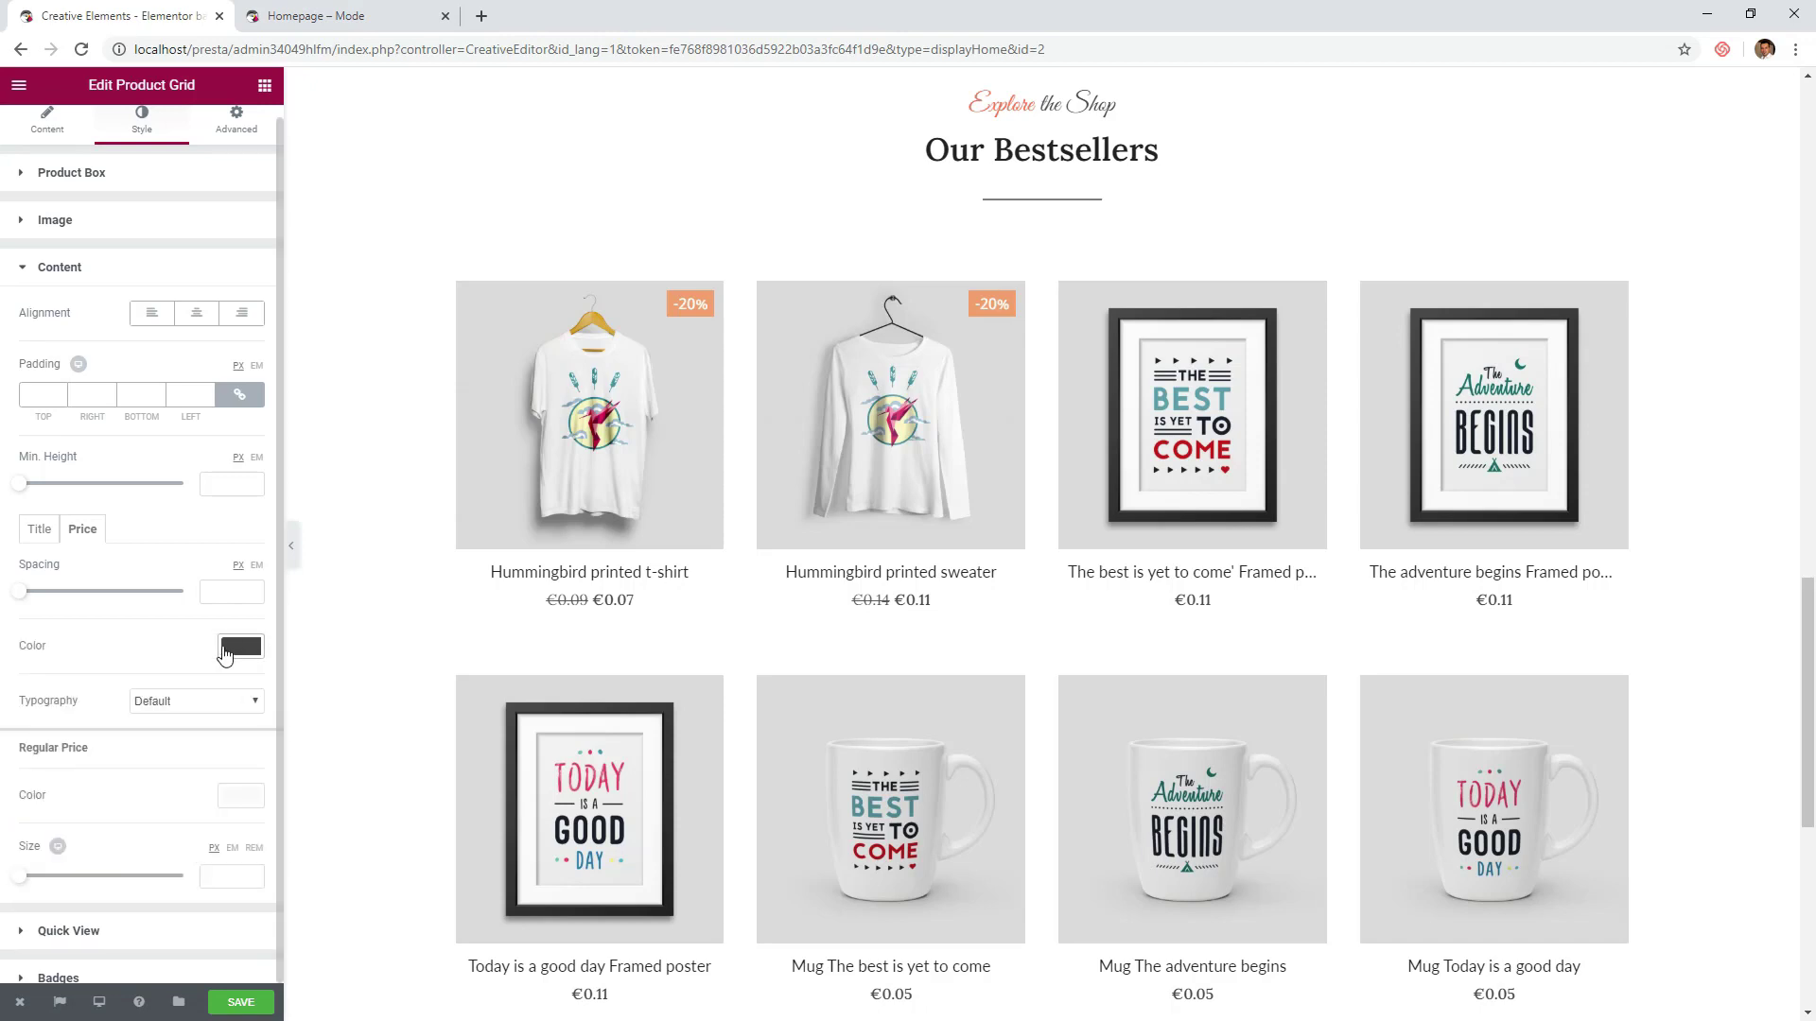
- Set the regular price color in the product grid to grey #999999
click(242, 799)
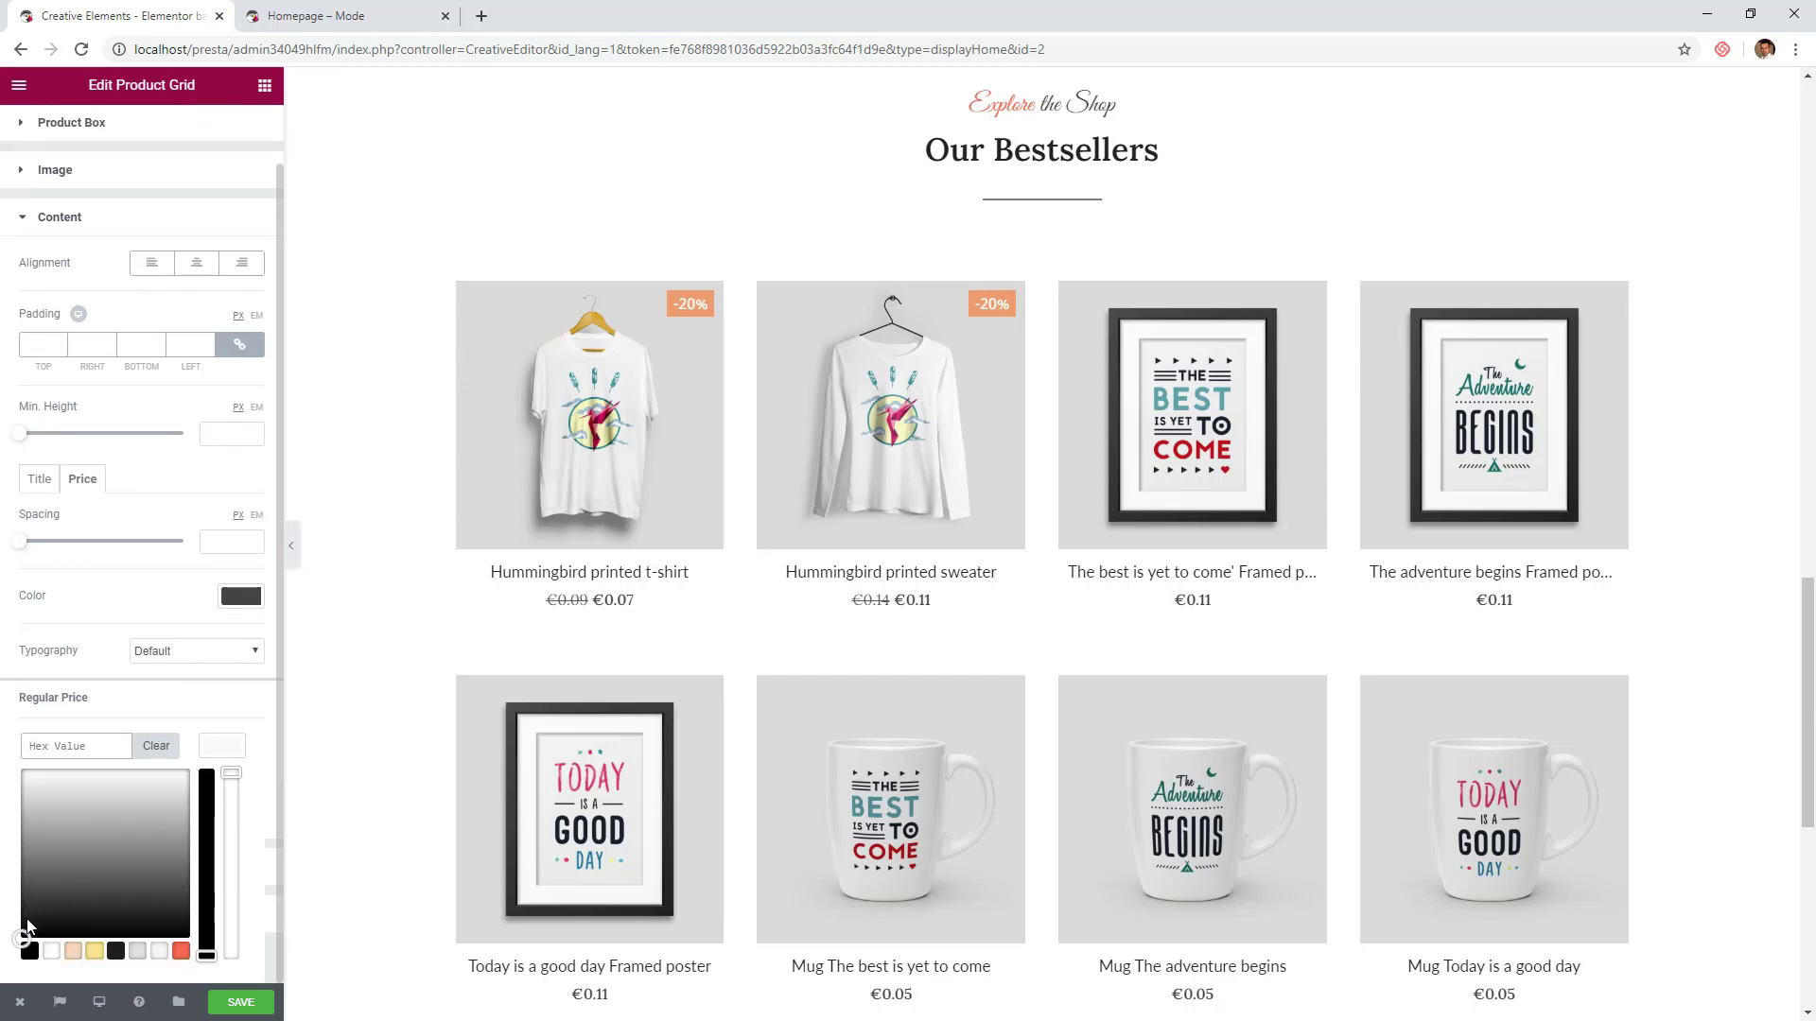
drag(21, 936, 21, 838)
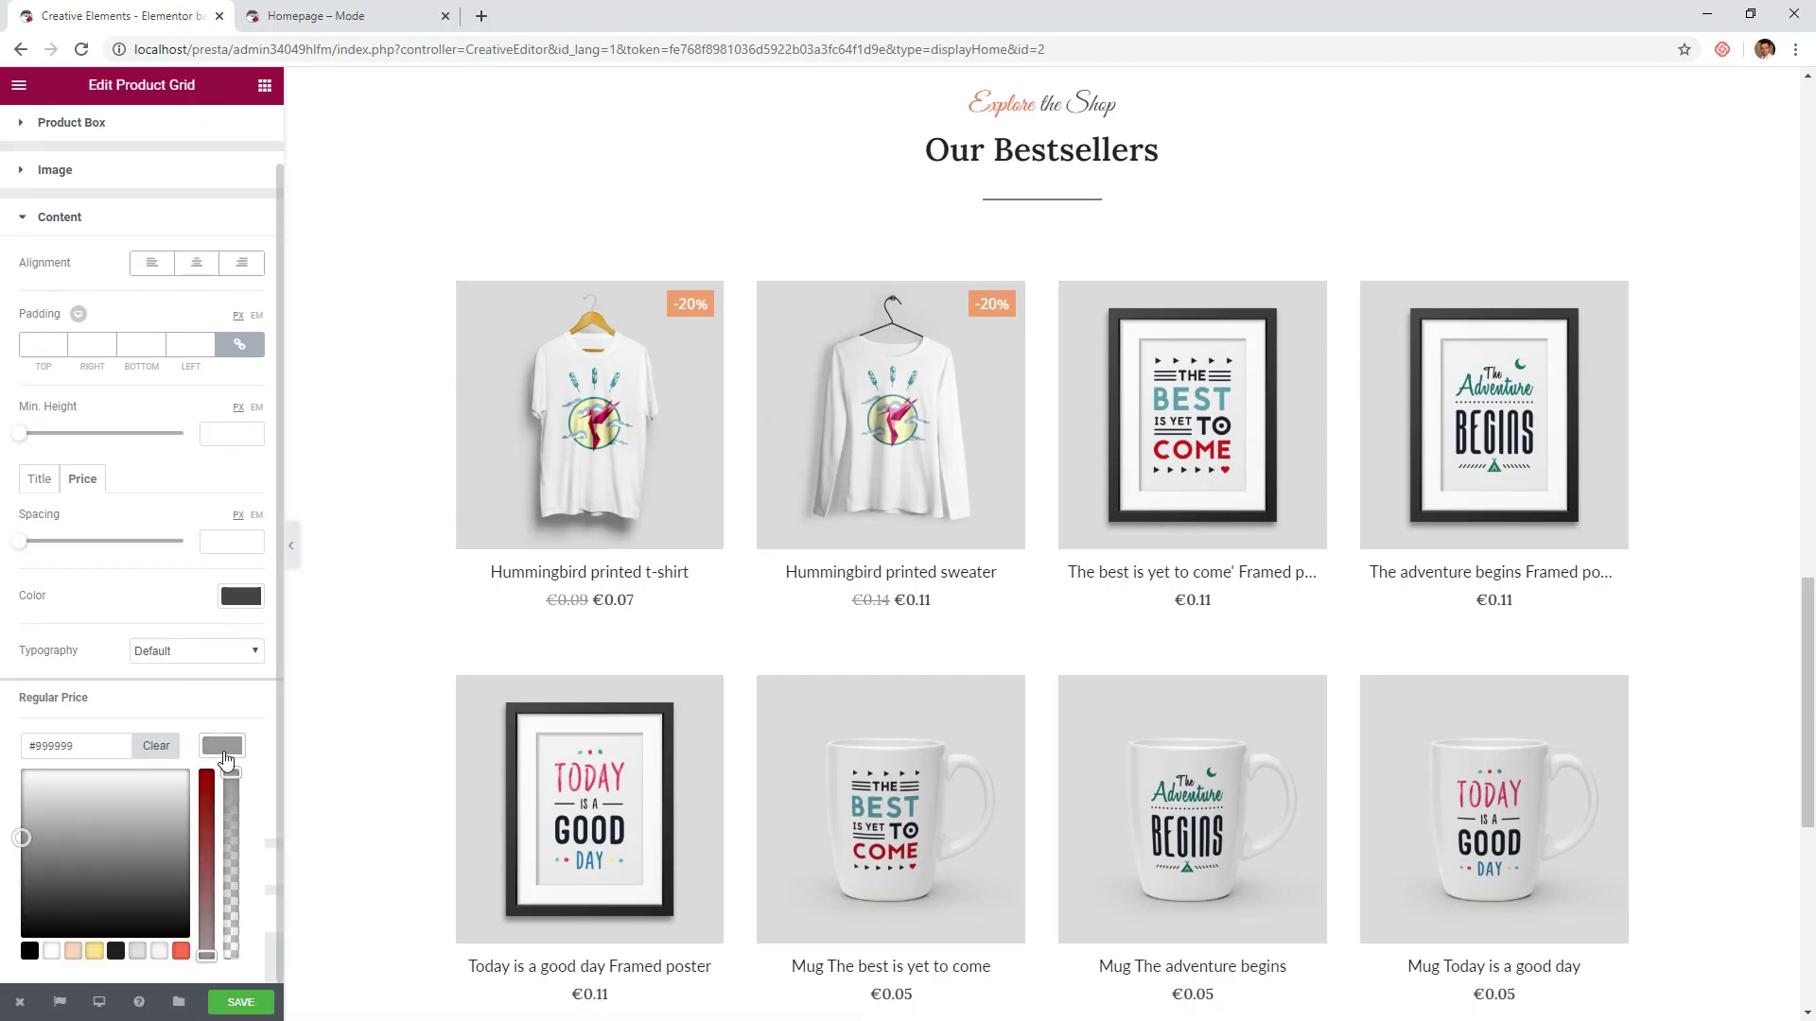
click(225, 755)
- Give the product prices custom typography with the Lato font family and a weight of 400
click(161, 659)
click(161, 683)
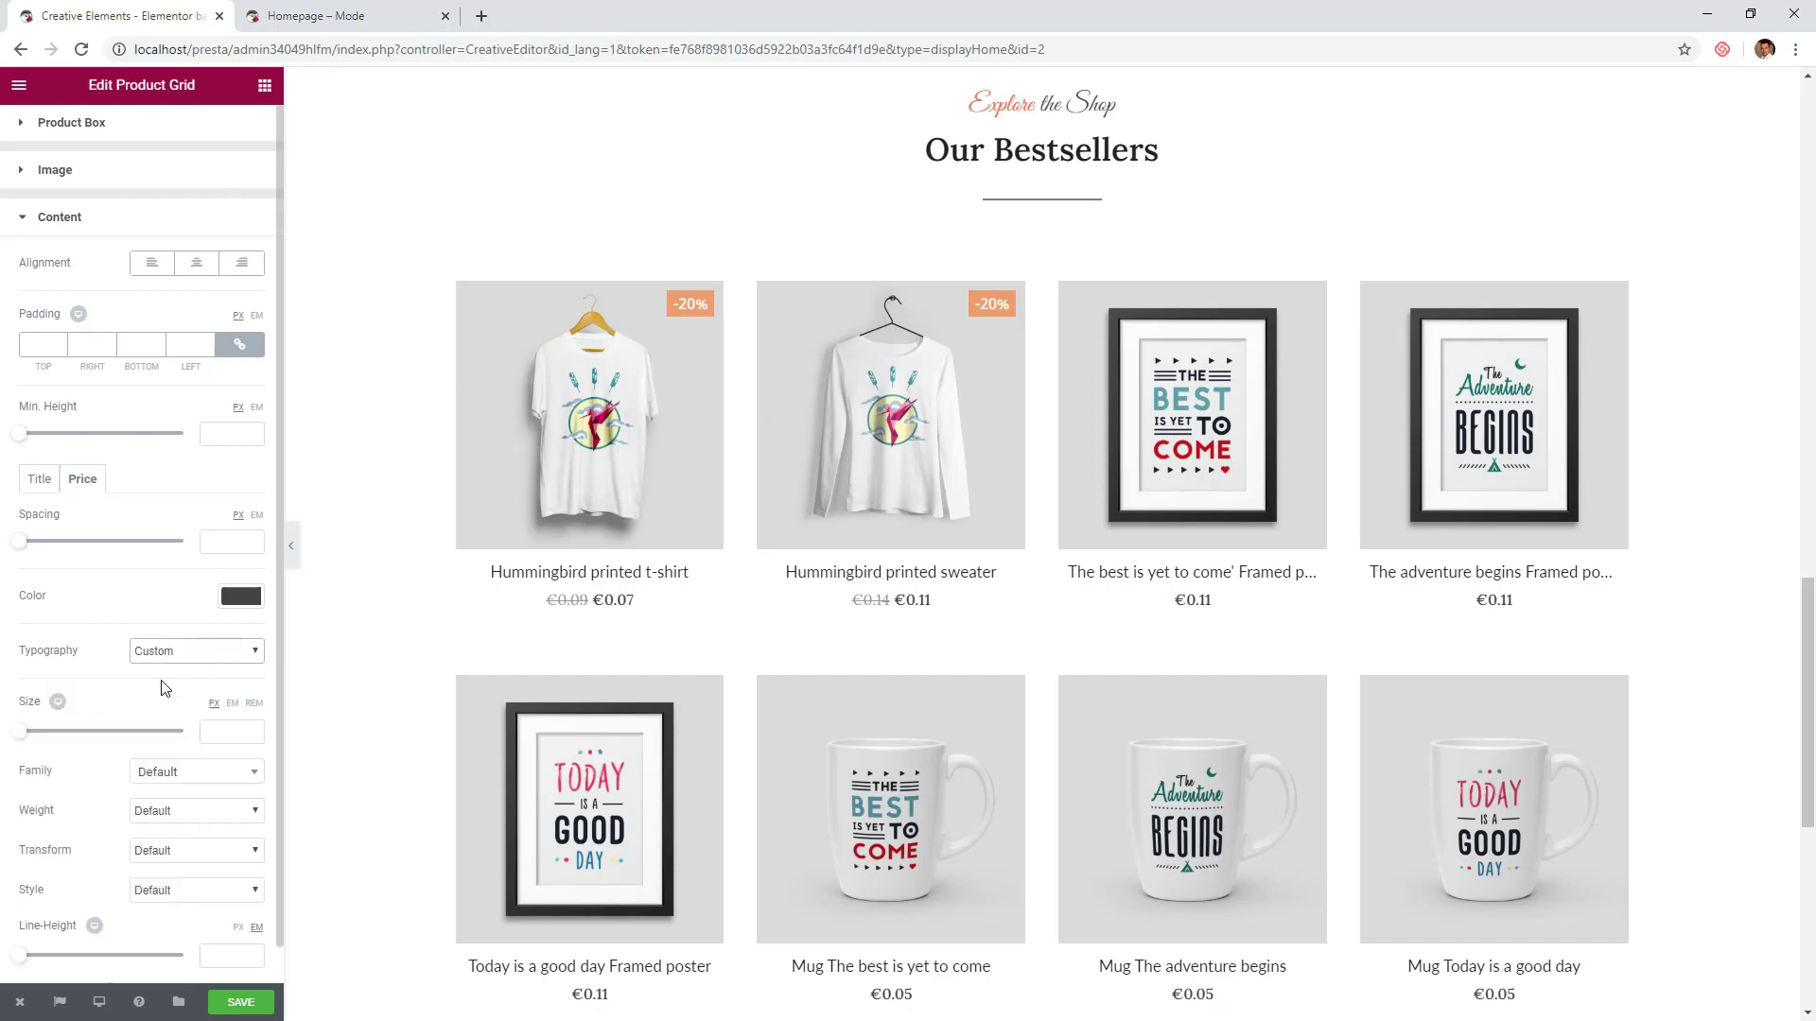
scroll(187, 662, down, 2)
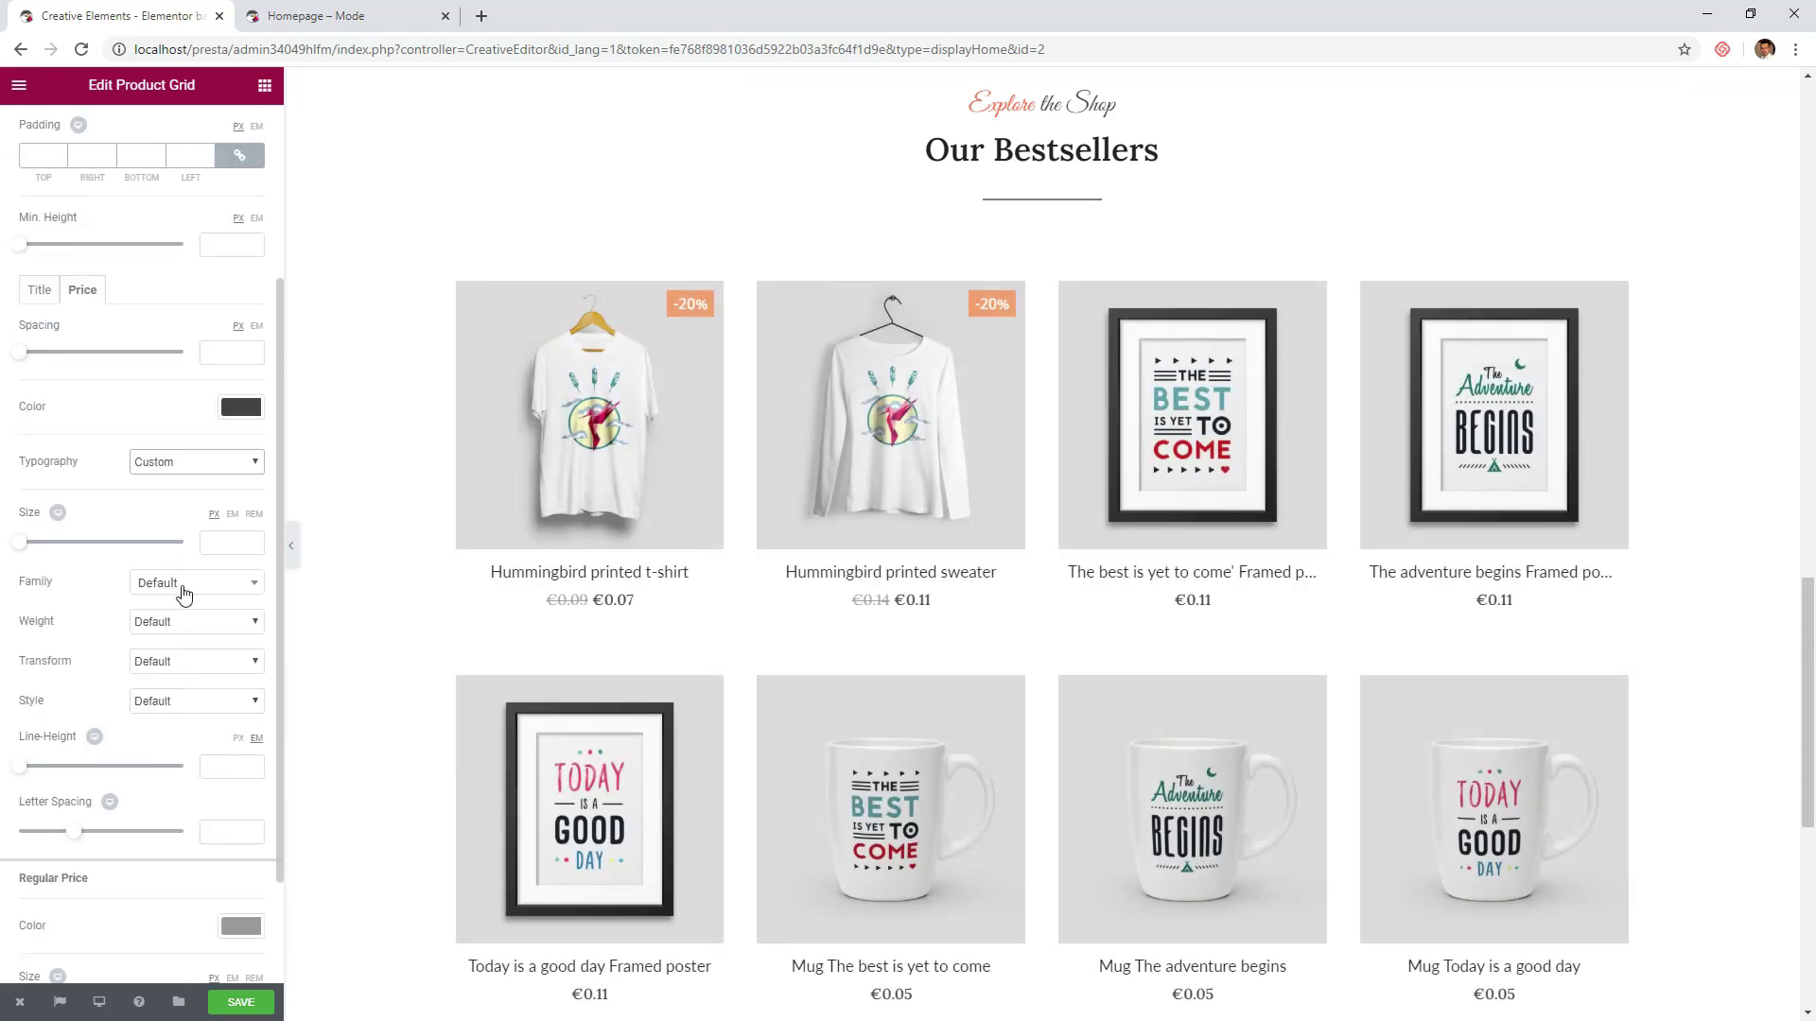
click(194, 587)
text(lato)
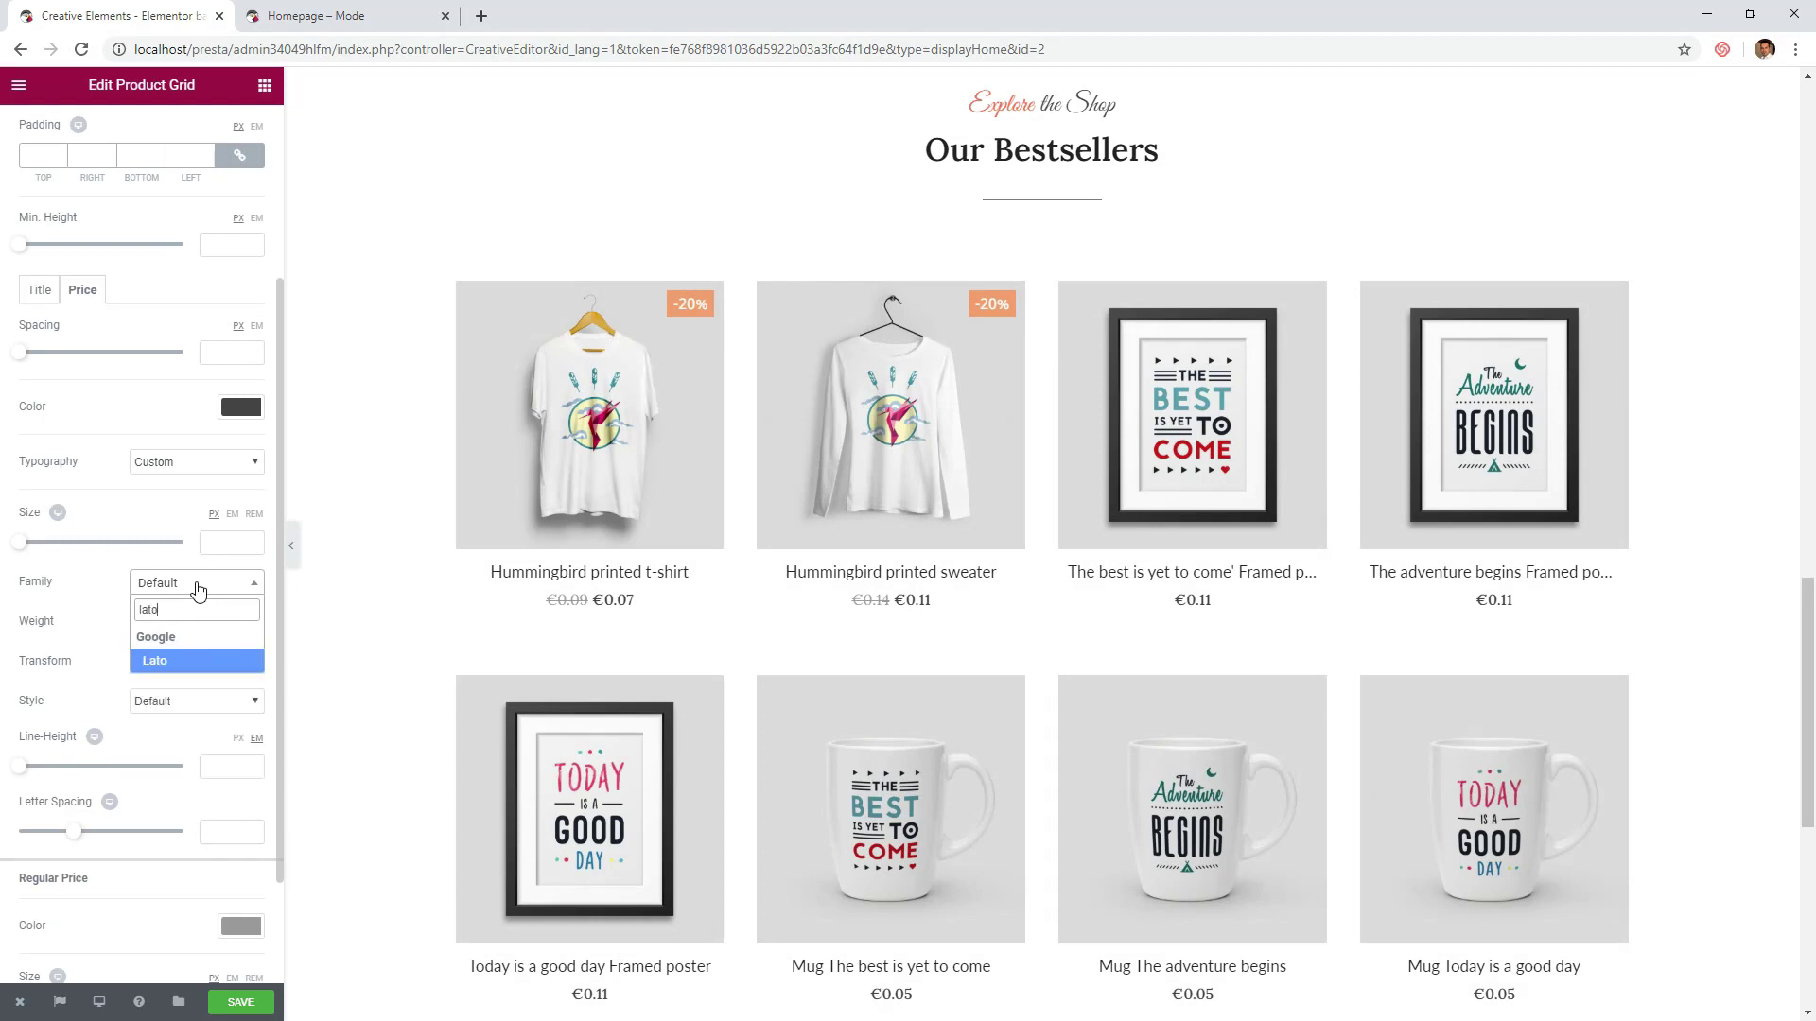
click(216, 660)
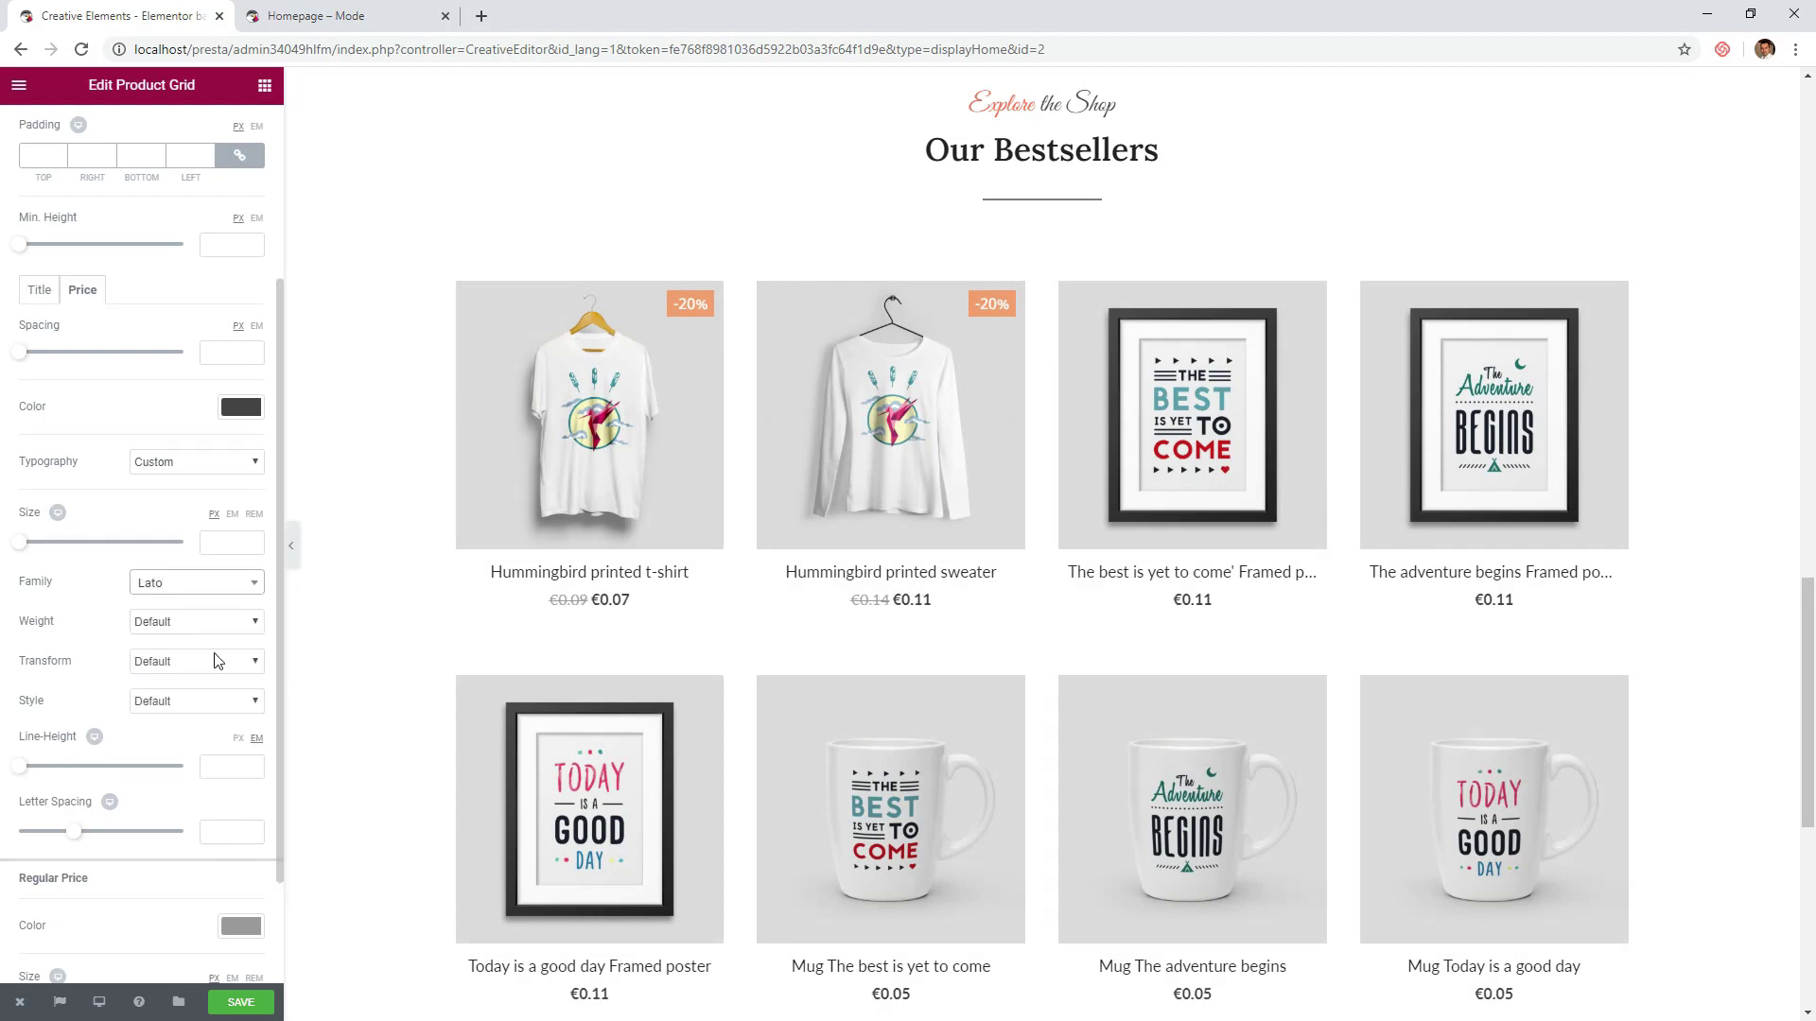
click(202, 628)
click(192, 692)
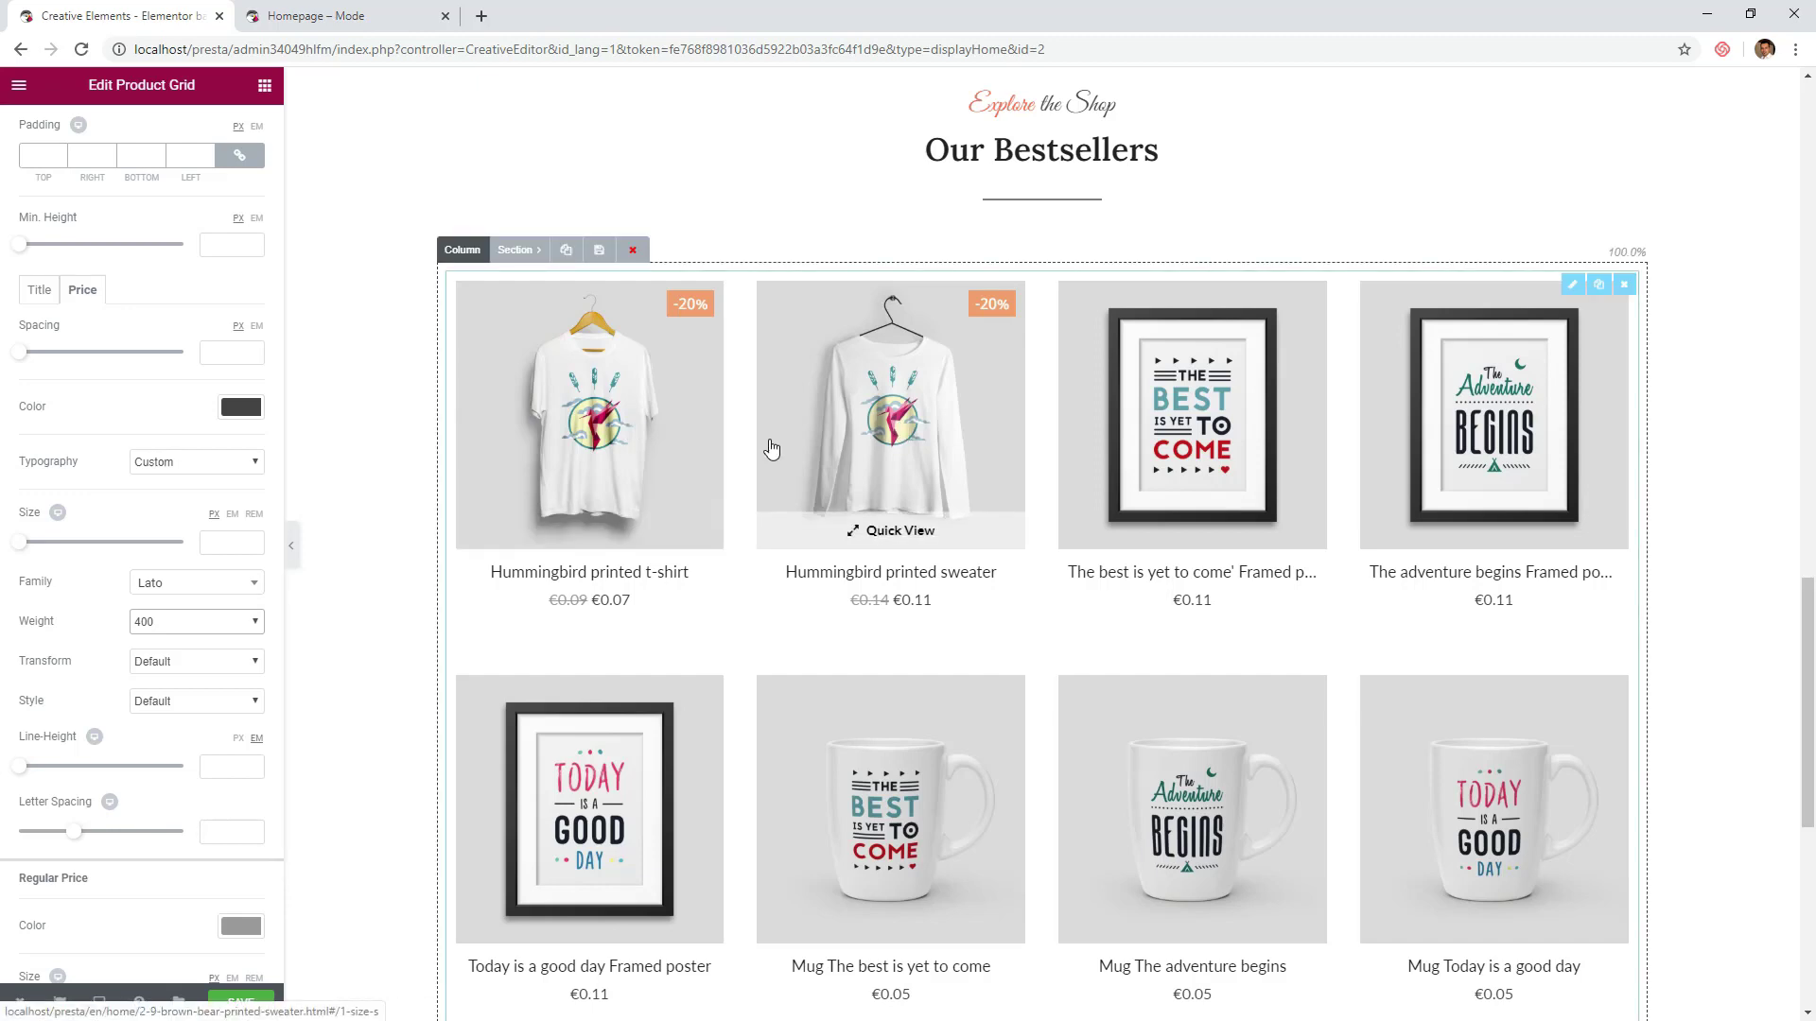
- Give the Quick View label custom typography with a font weight of 600
scroll(110, 600, down, 3)
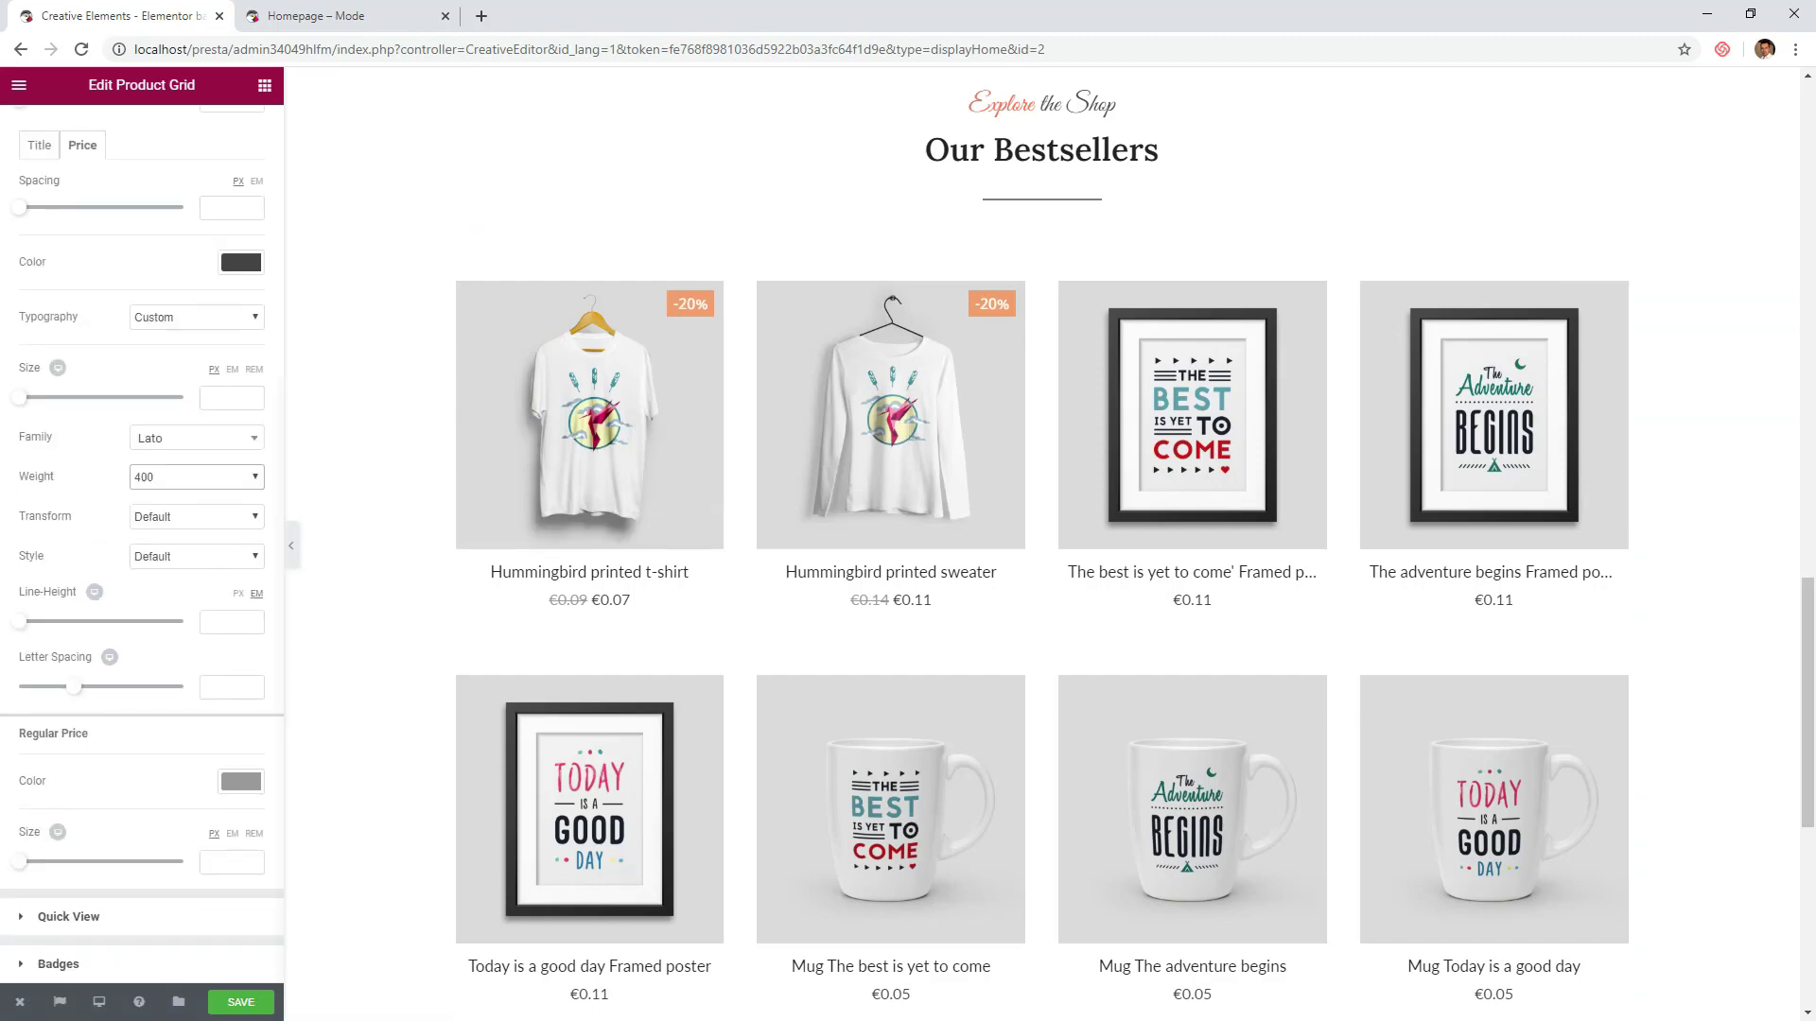
click(133, 922)
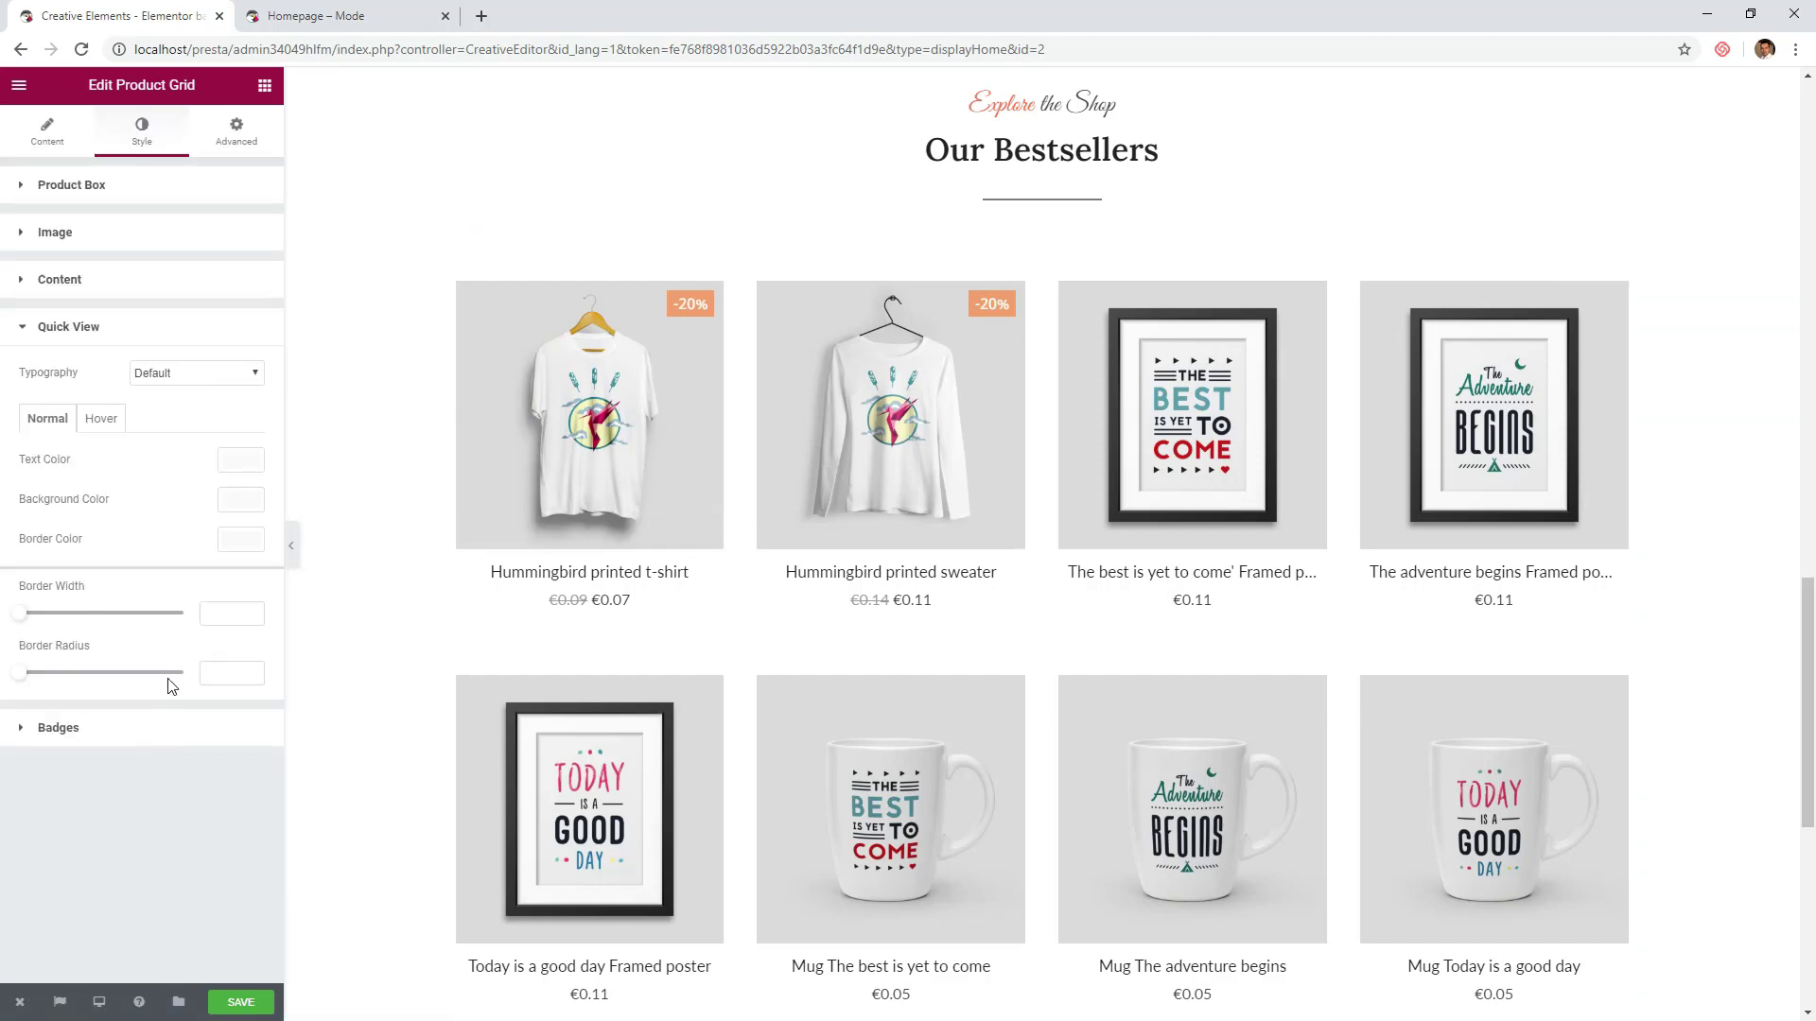
click(178, 387)
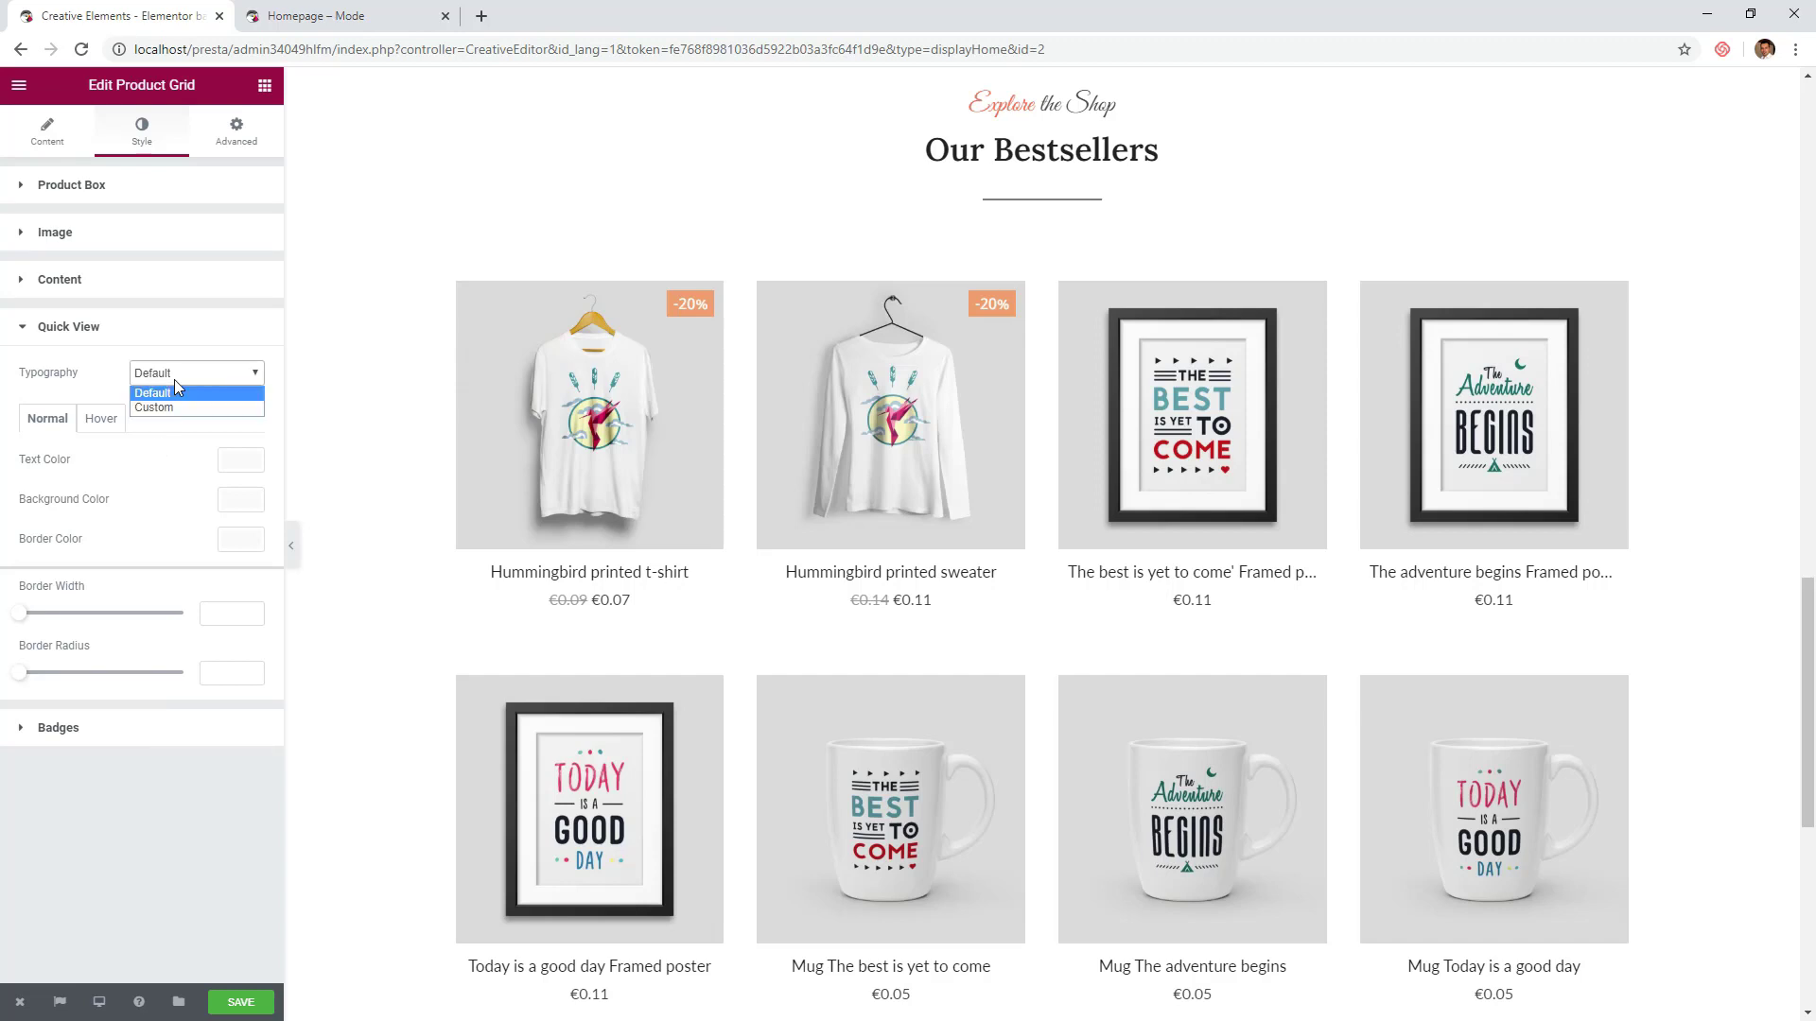
click(174, 408)
click(174, 532)
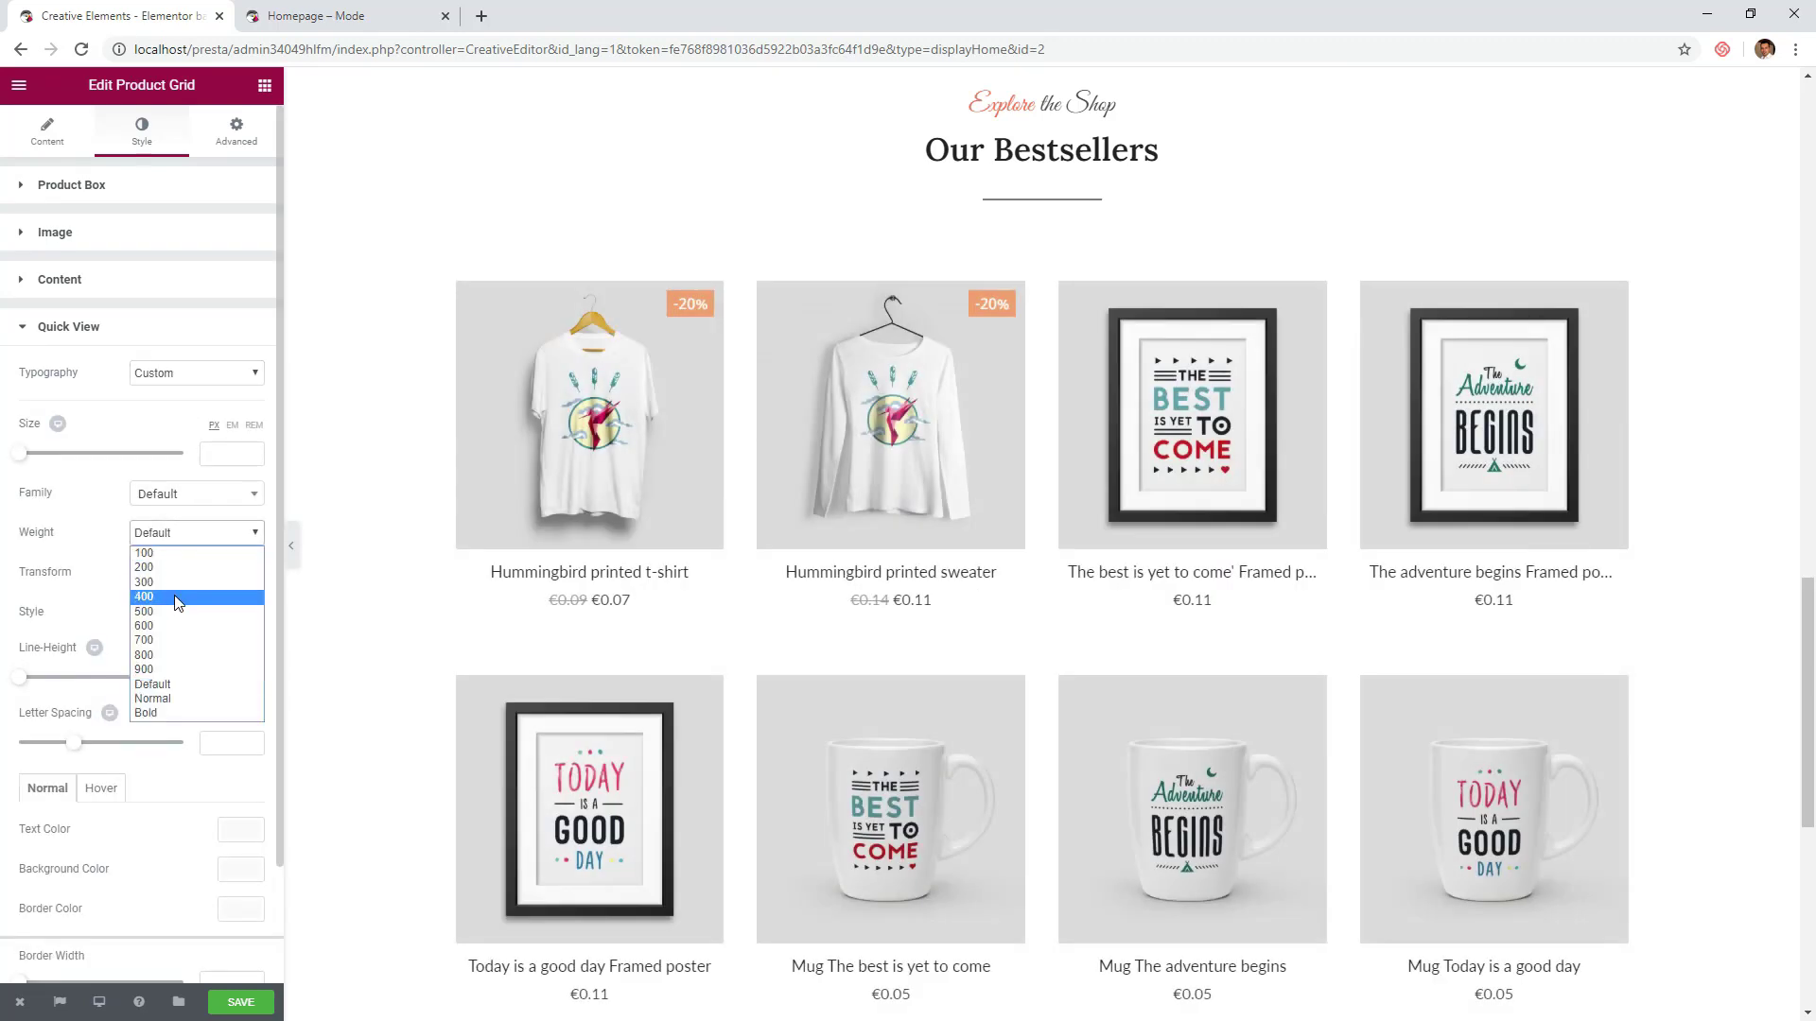
click(176, 597)
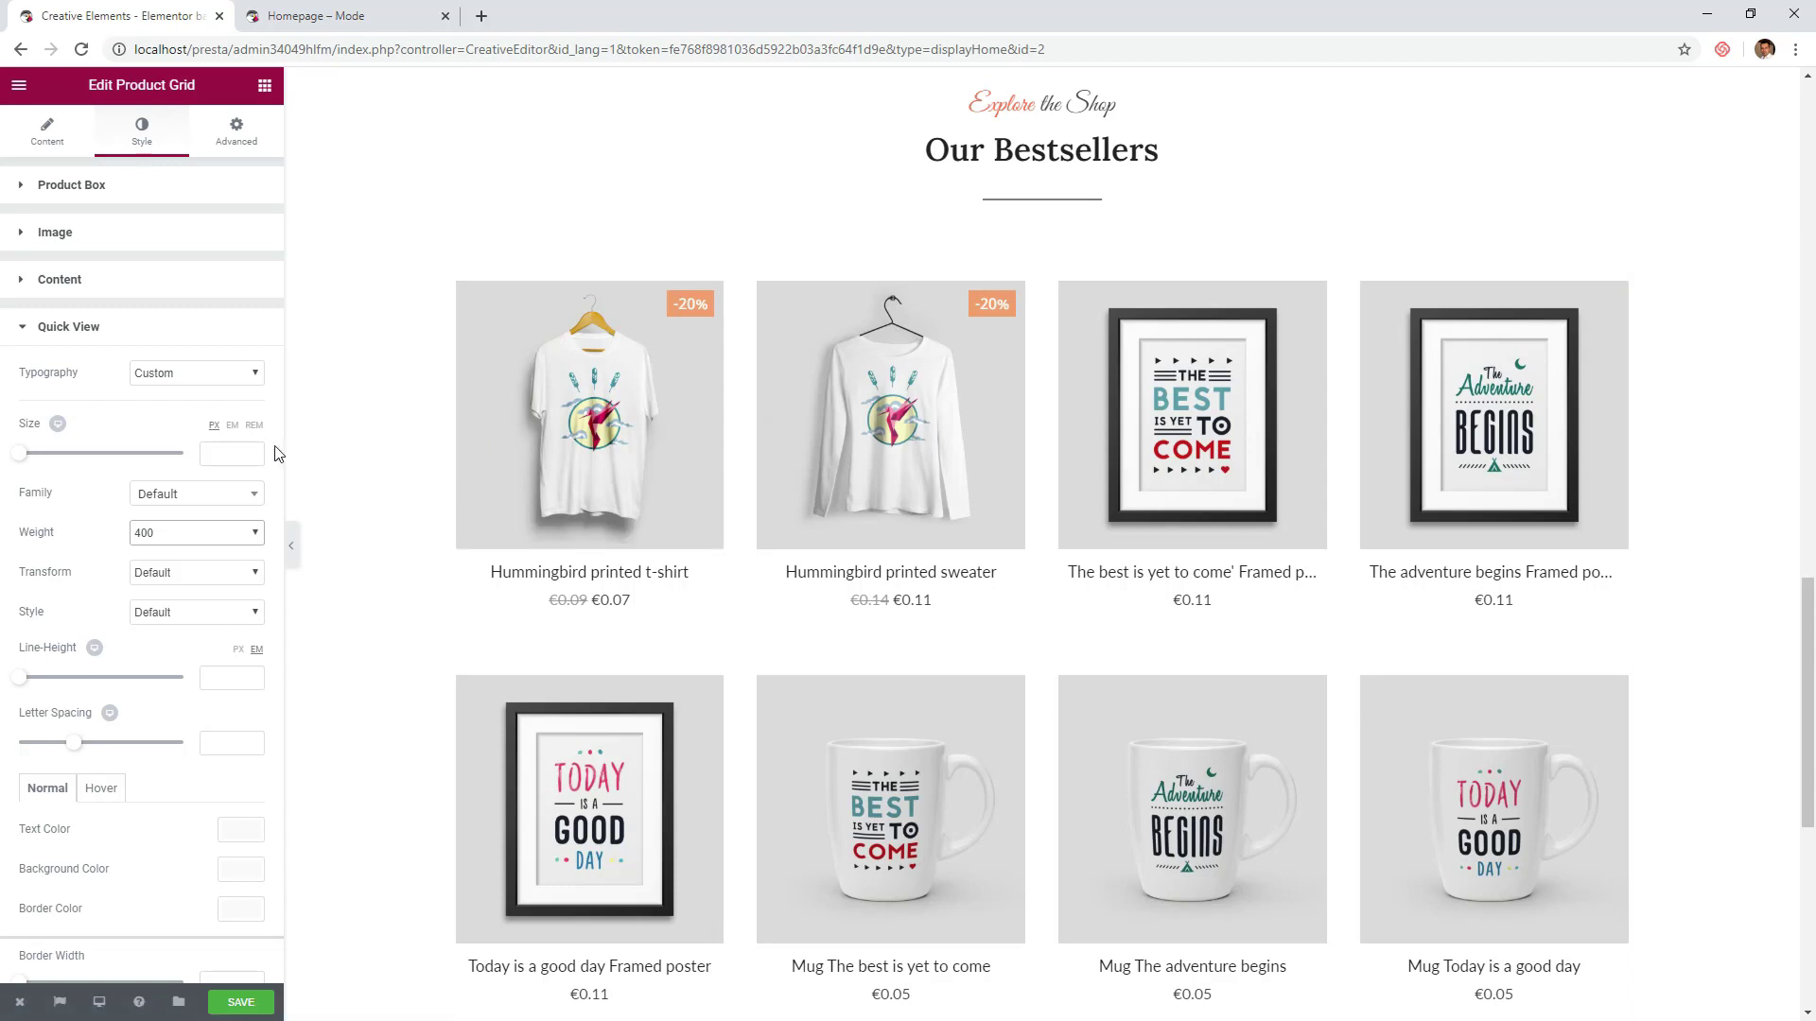
key(Down)
key(Down)
- Duplicate the hero banner's Shop Now button and move the copy below the Our Bestsellers product grid
scroll(420, 444, down, 3)
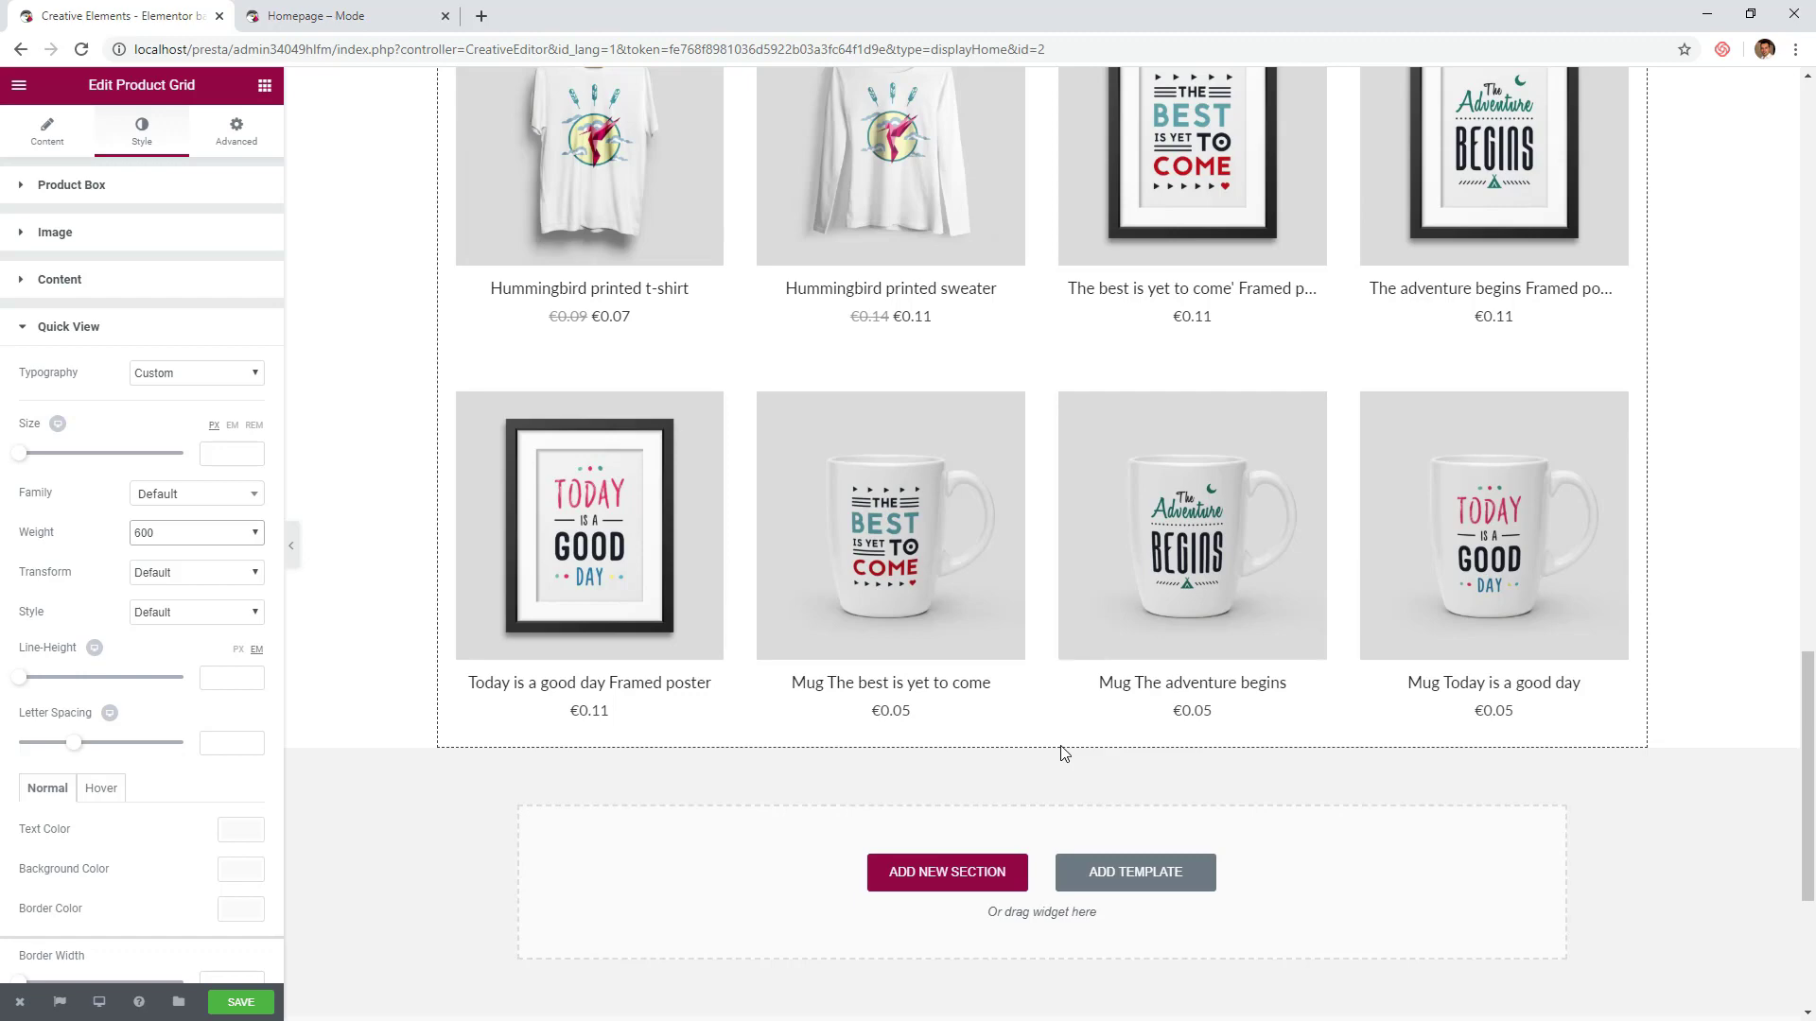
scroll(606, 517, up, 20)
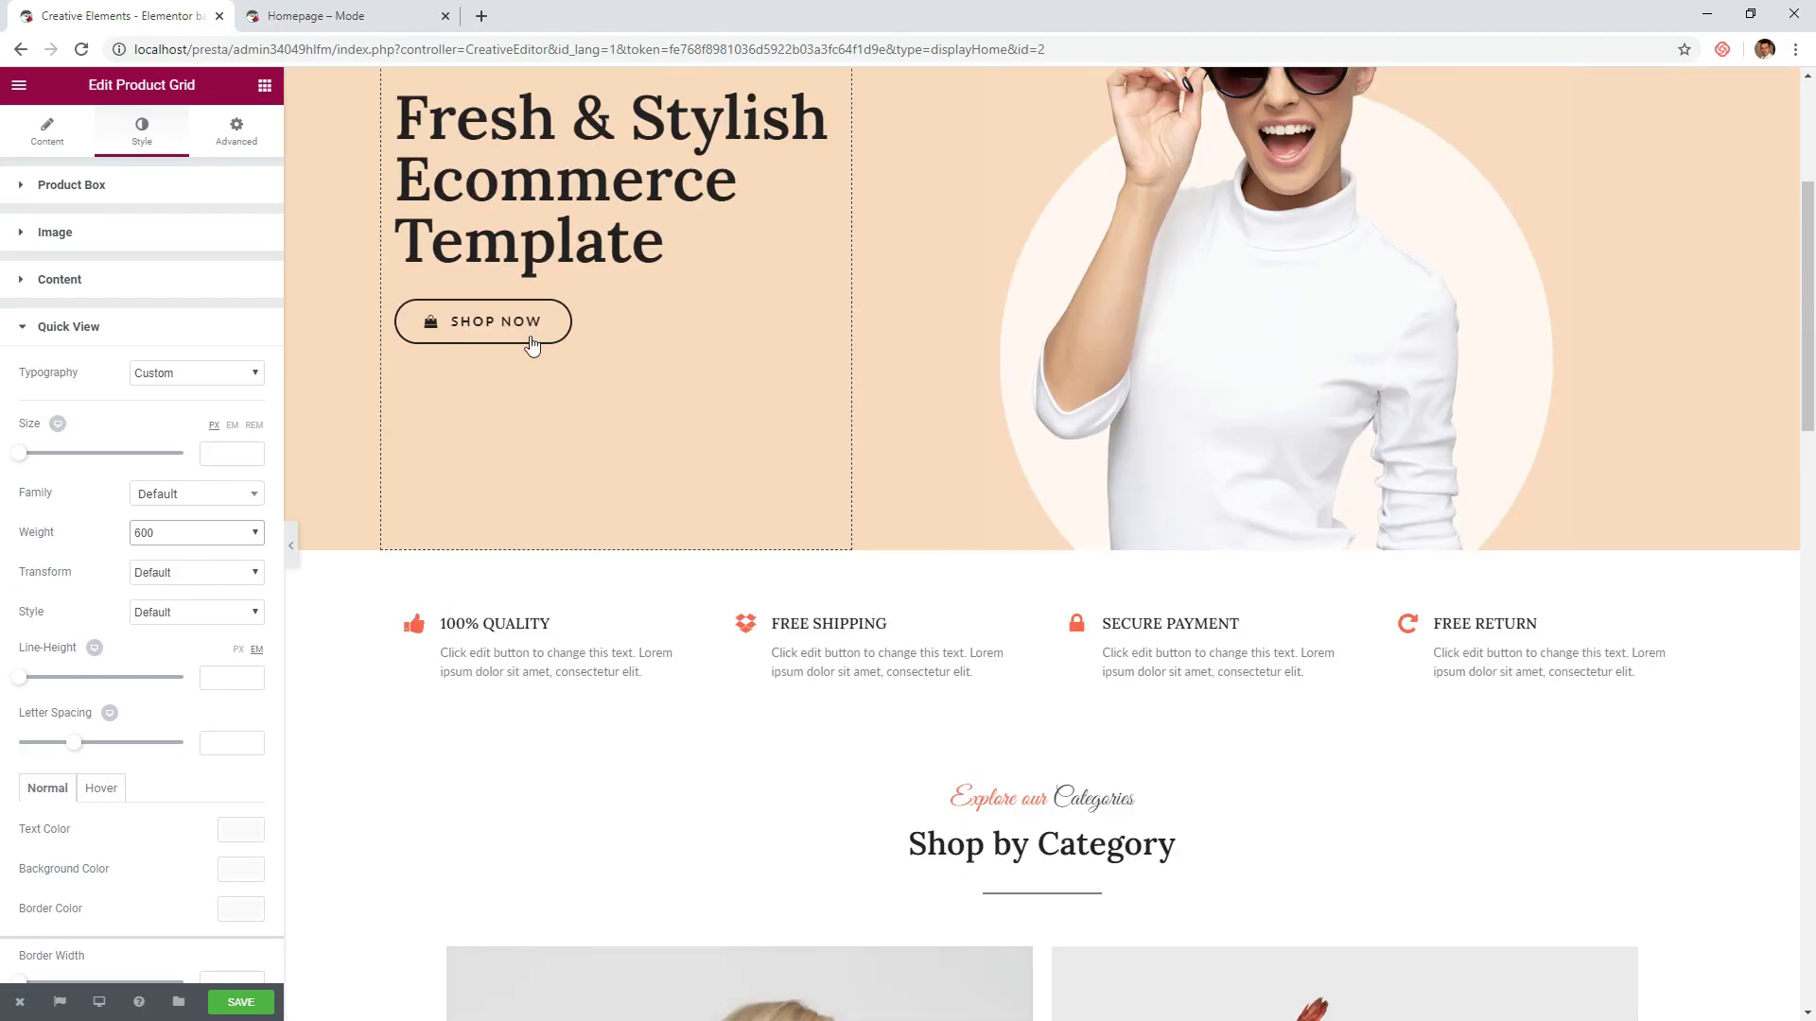
click(812, 312)
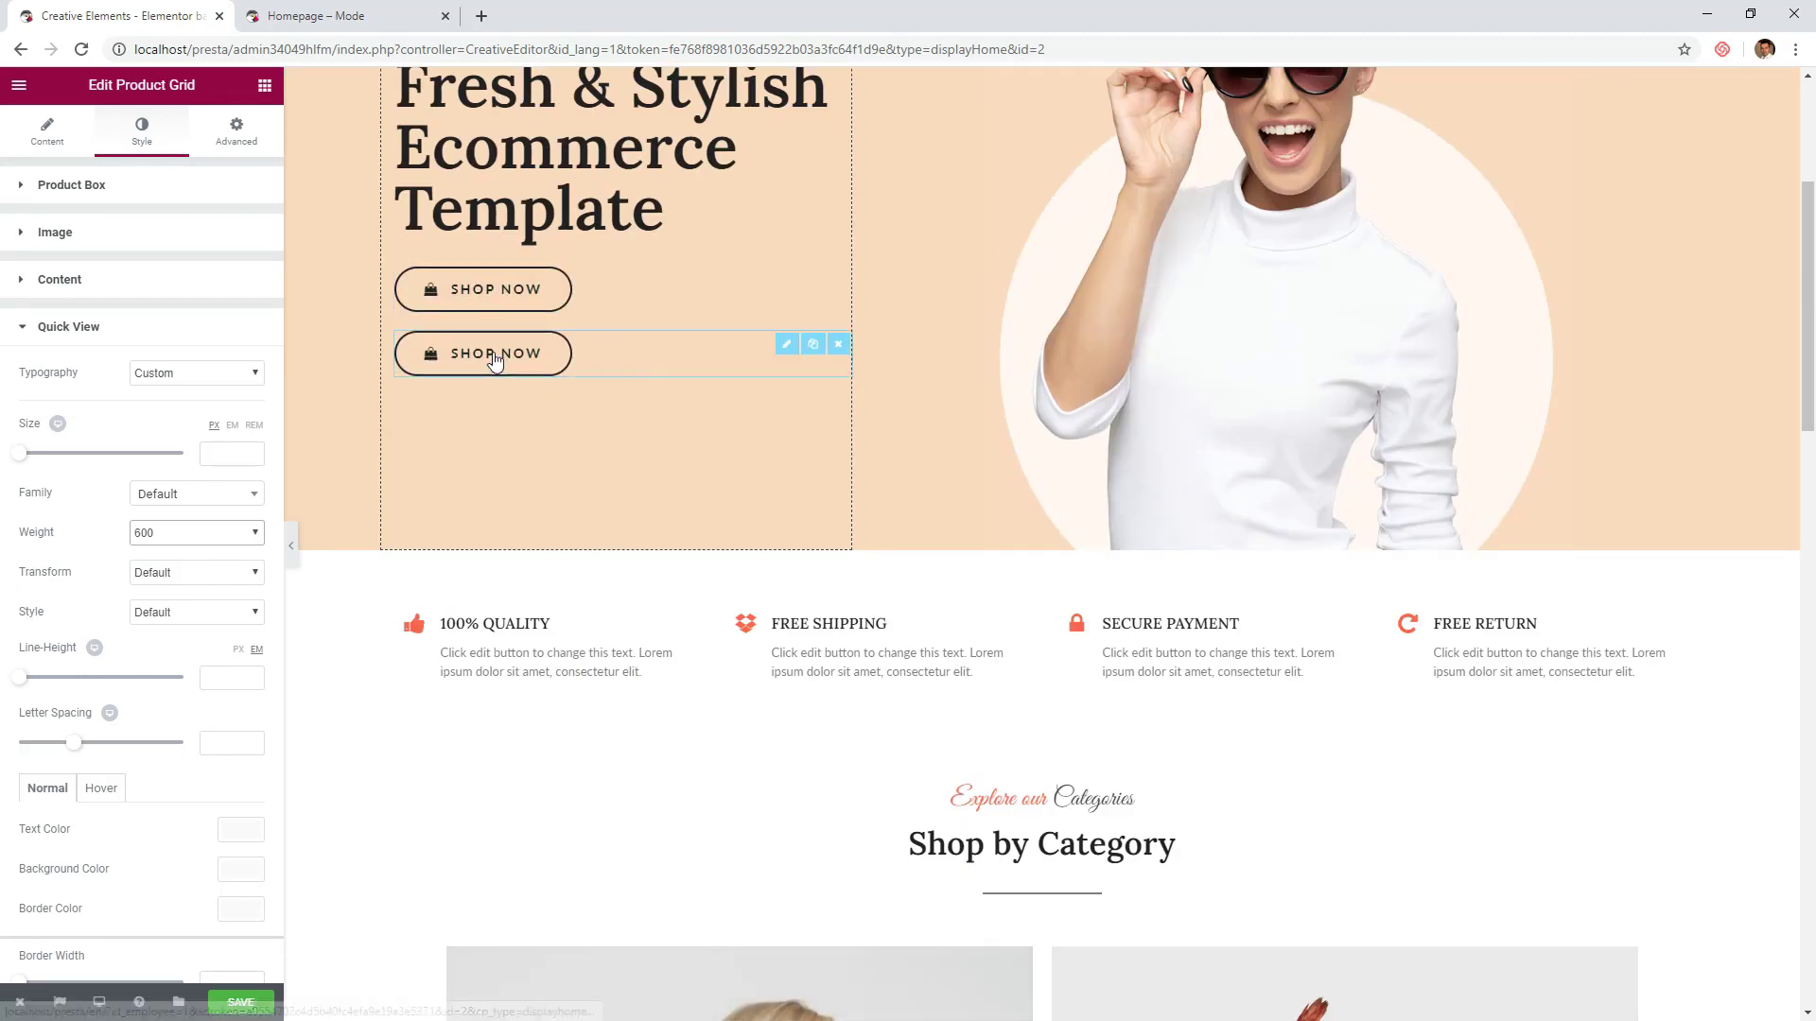
click(838, 344)
scroll(833, 568, down, 5)
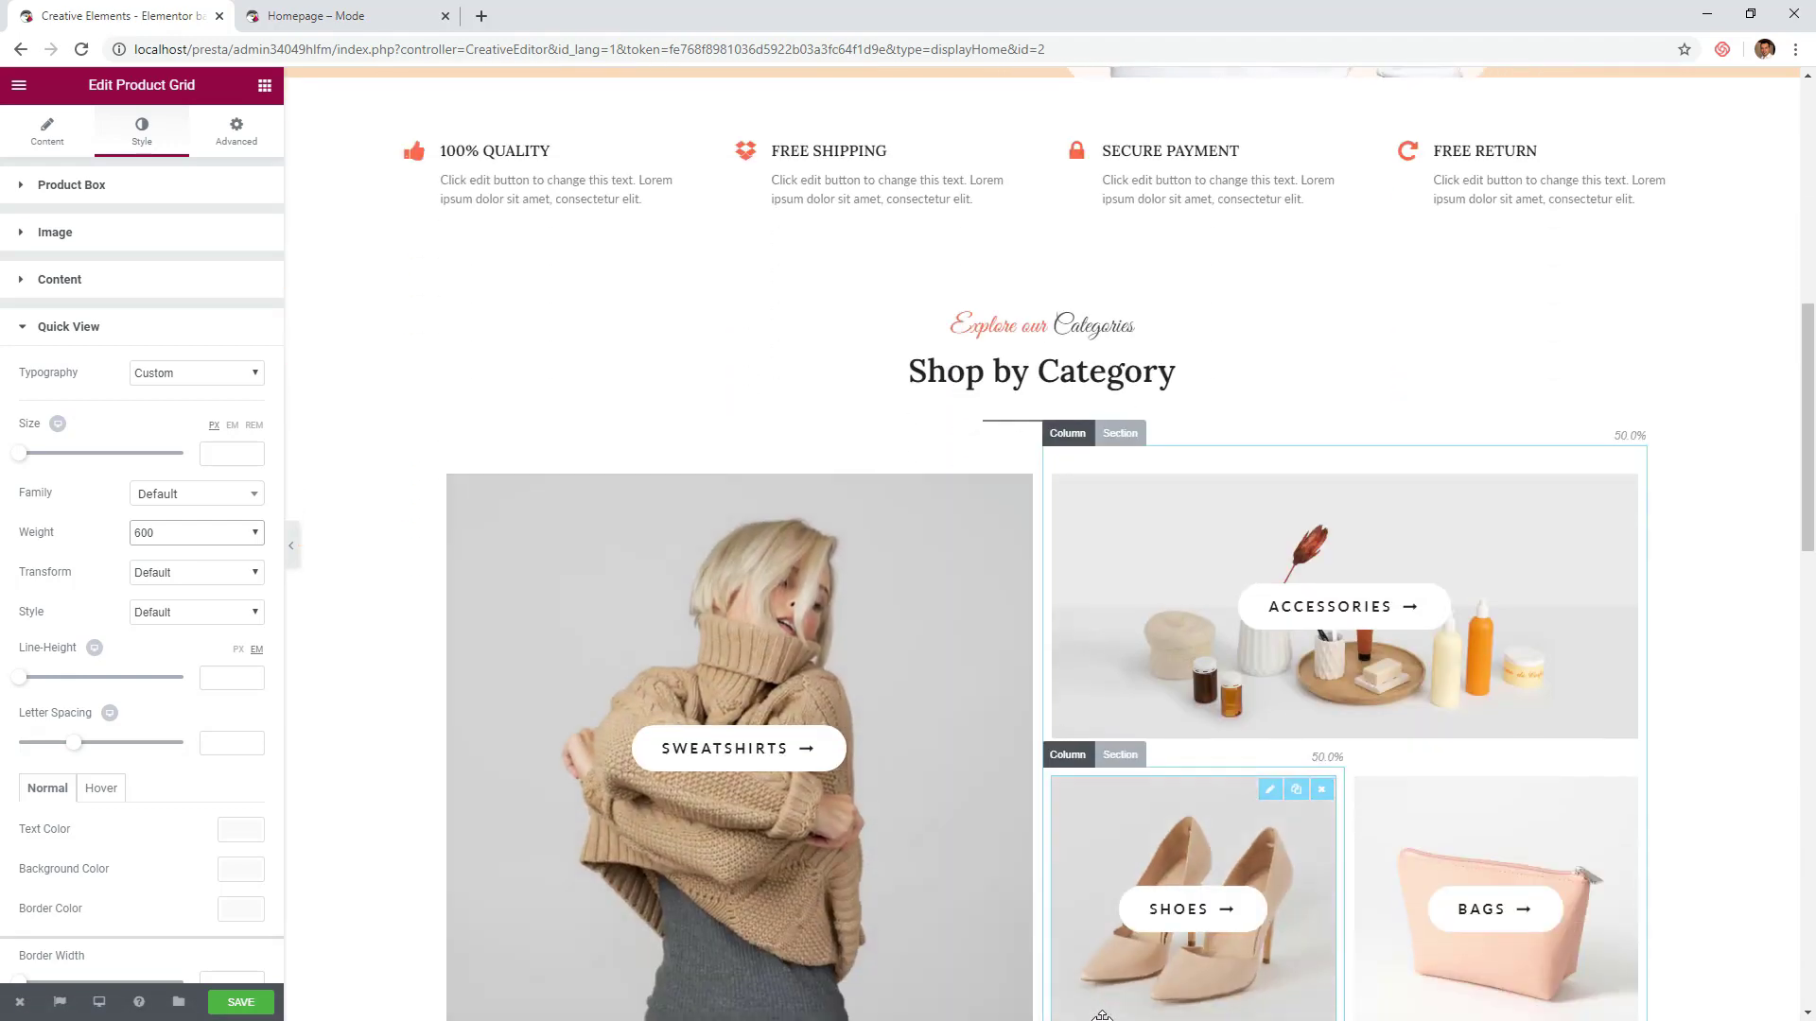
drag(1102, 1016, 1113, 704)
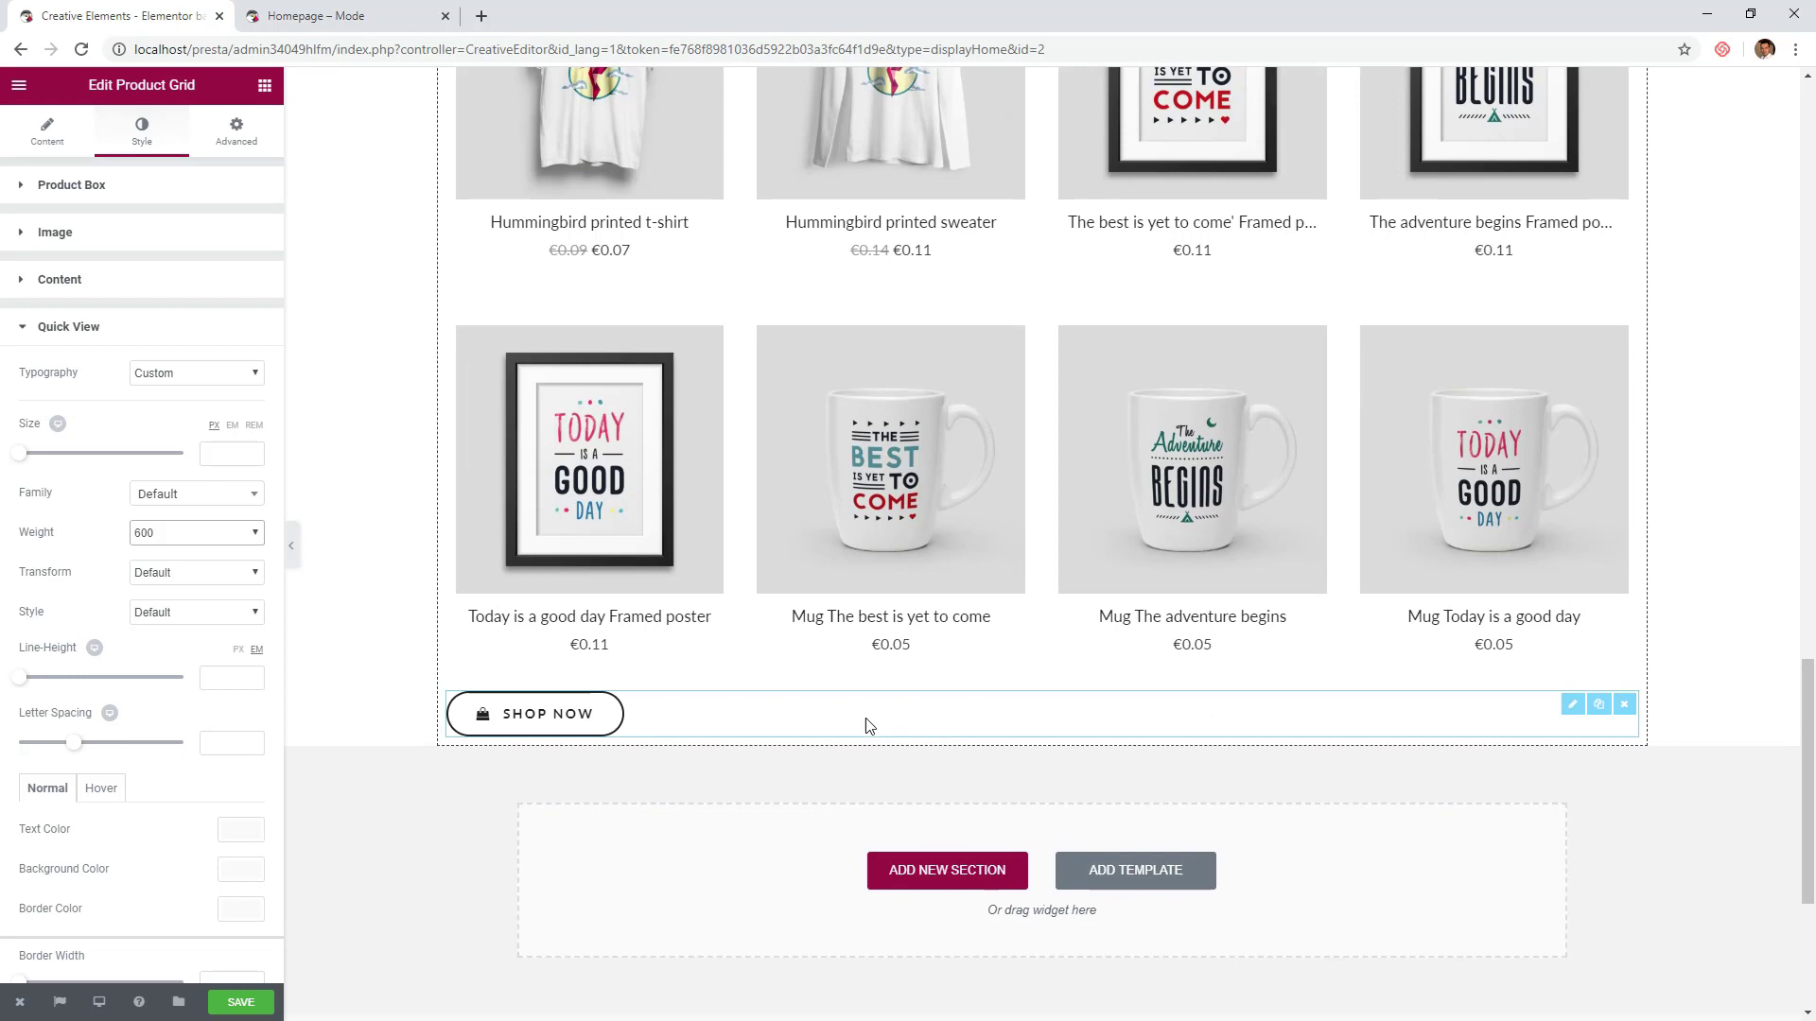
- Center the copied Shop Now button below the grid and remove its shopping-bag icon
click(506, 713)
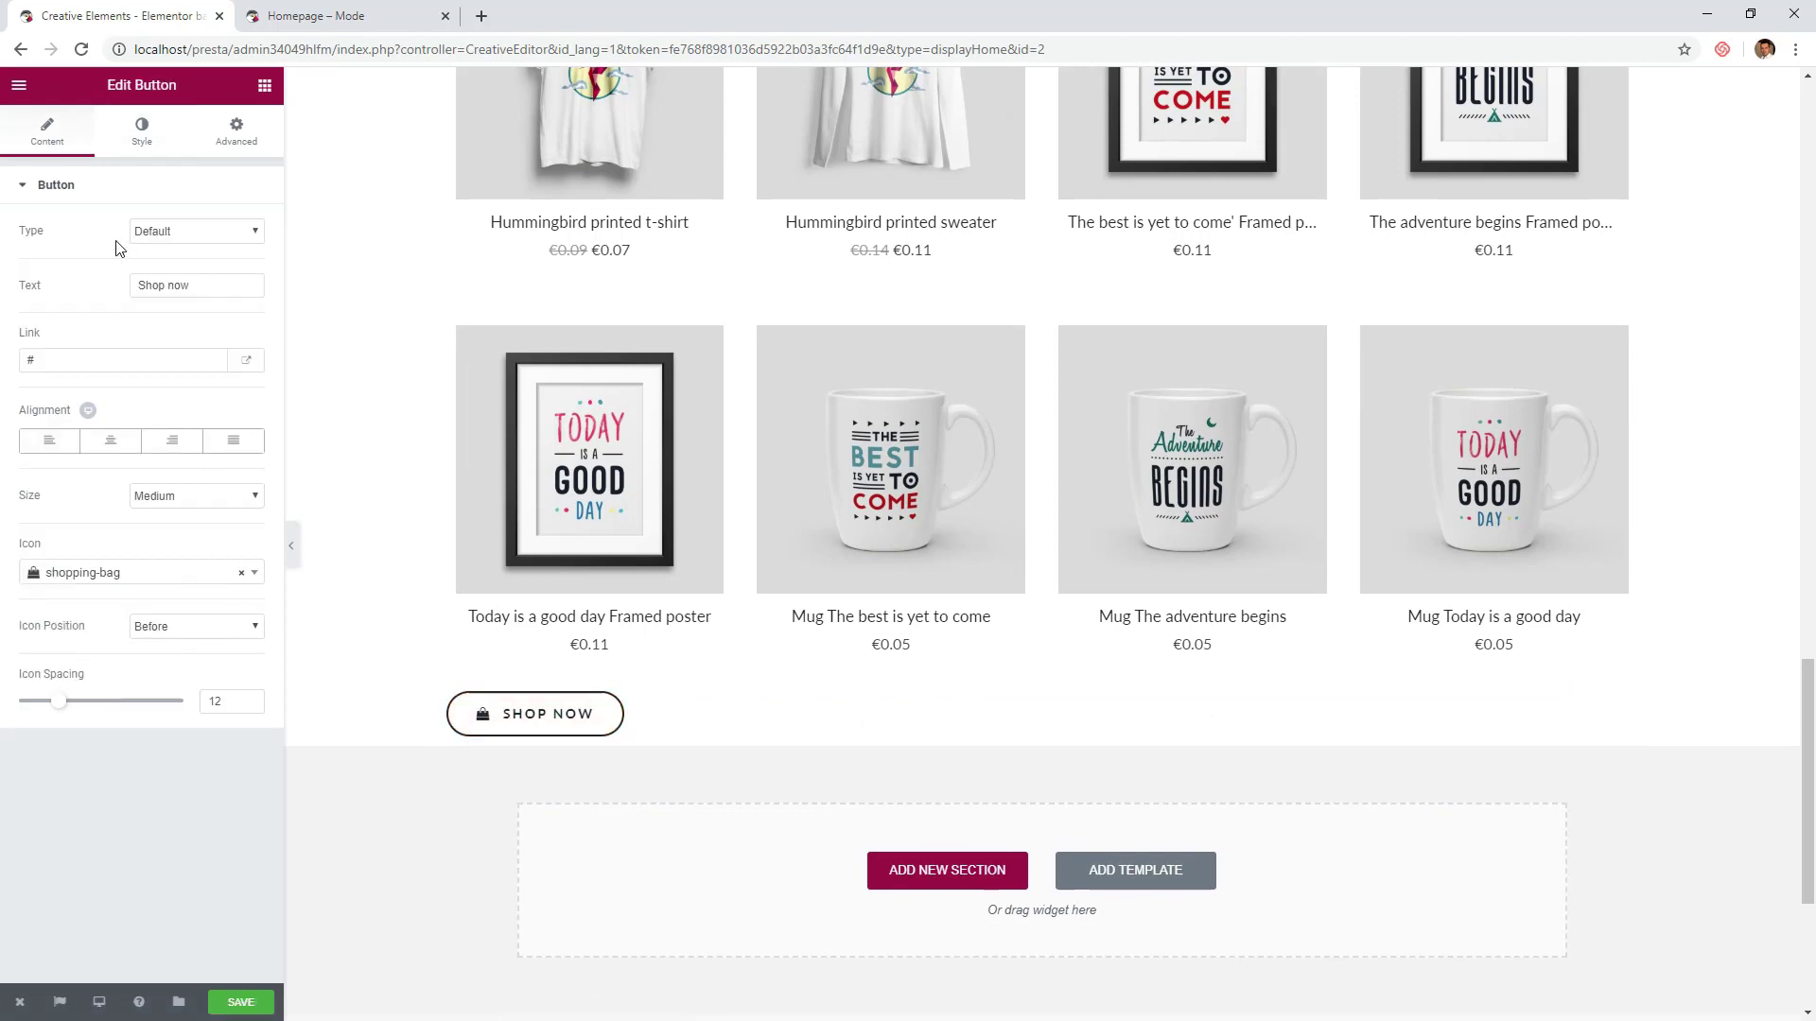
click(110, 442)
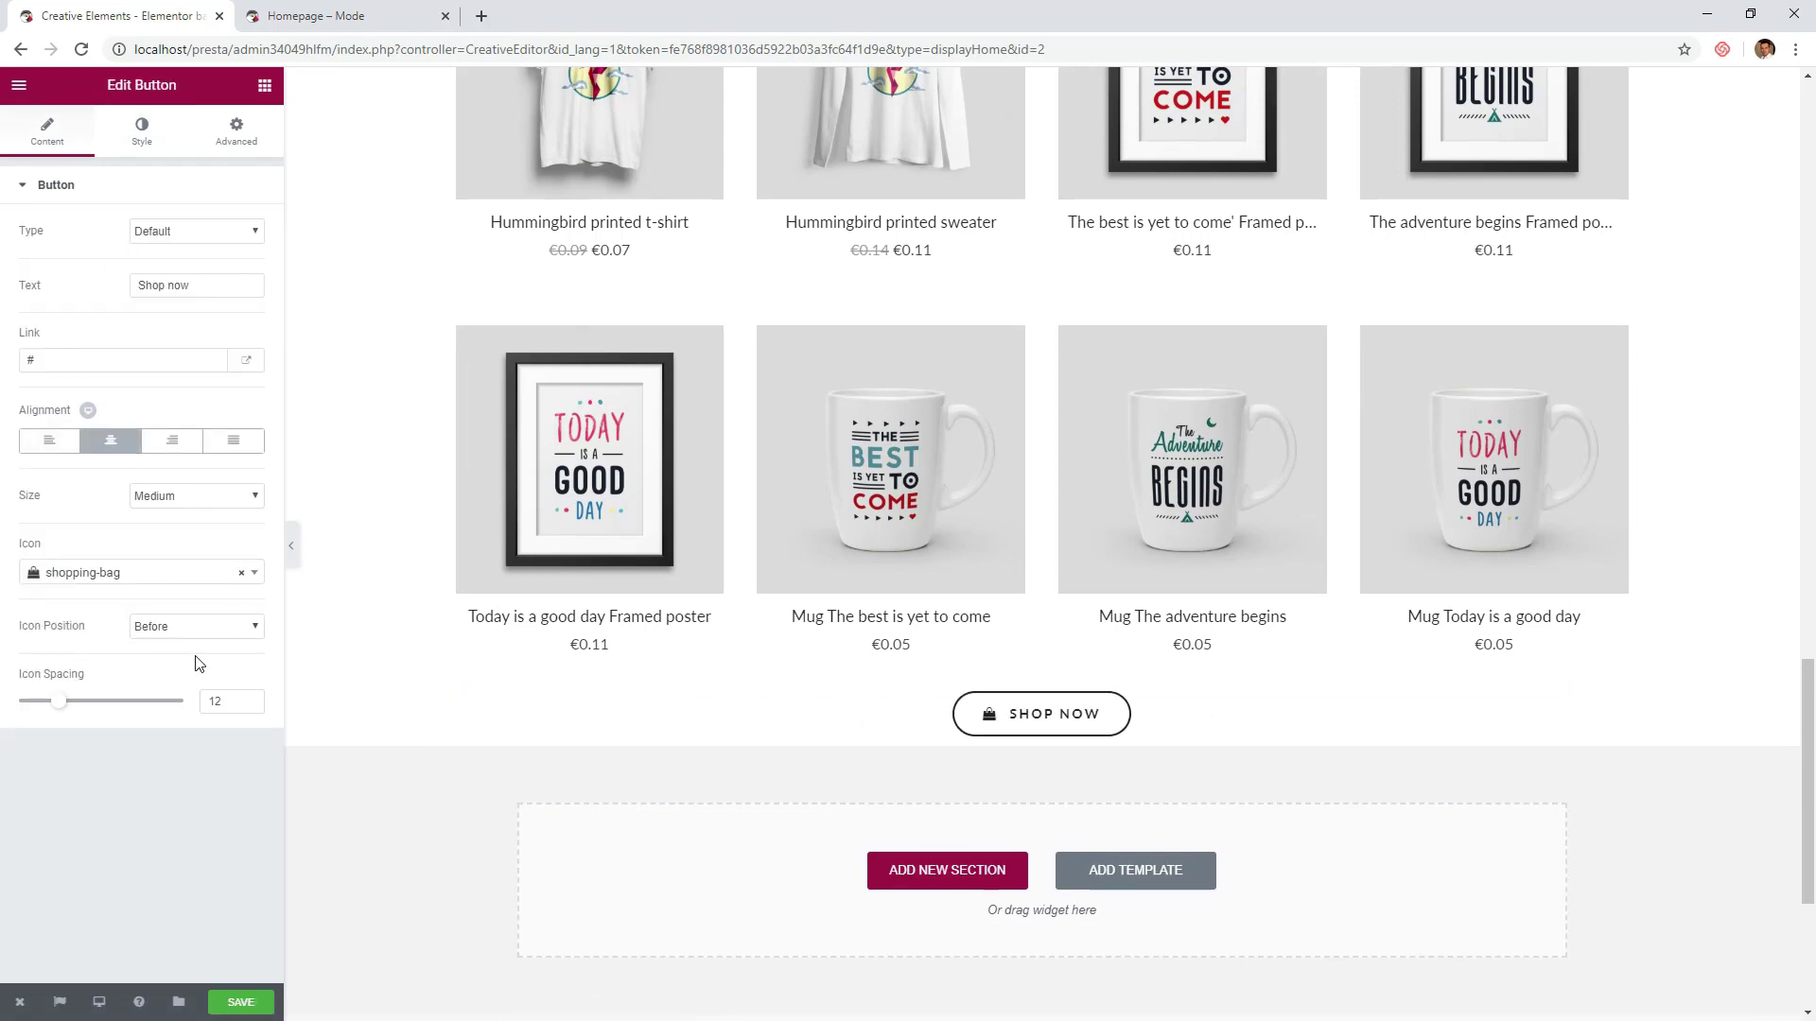
click(245, 581)
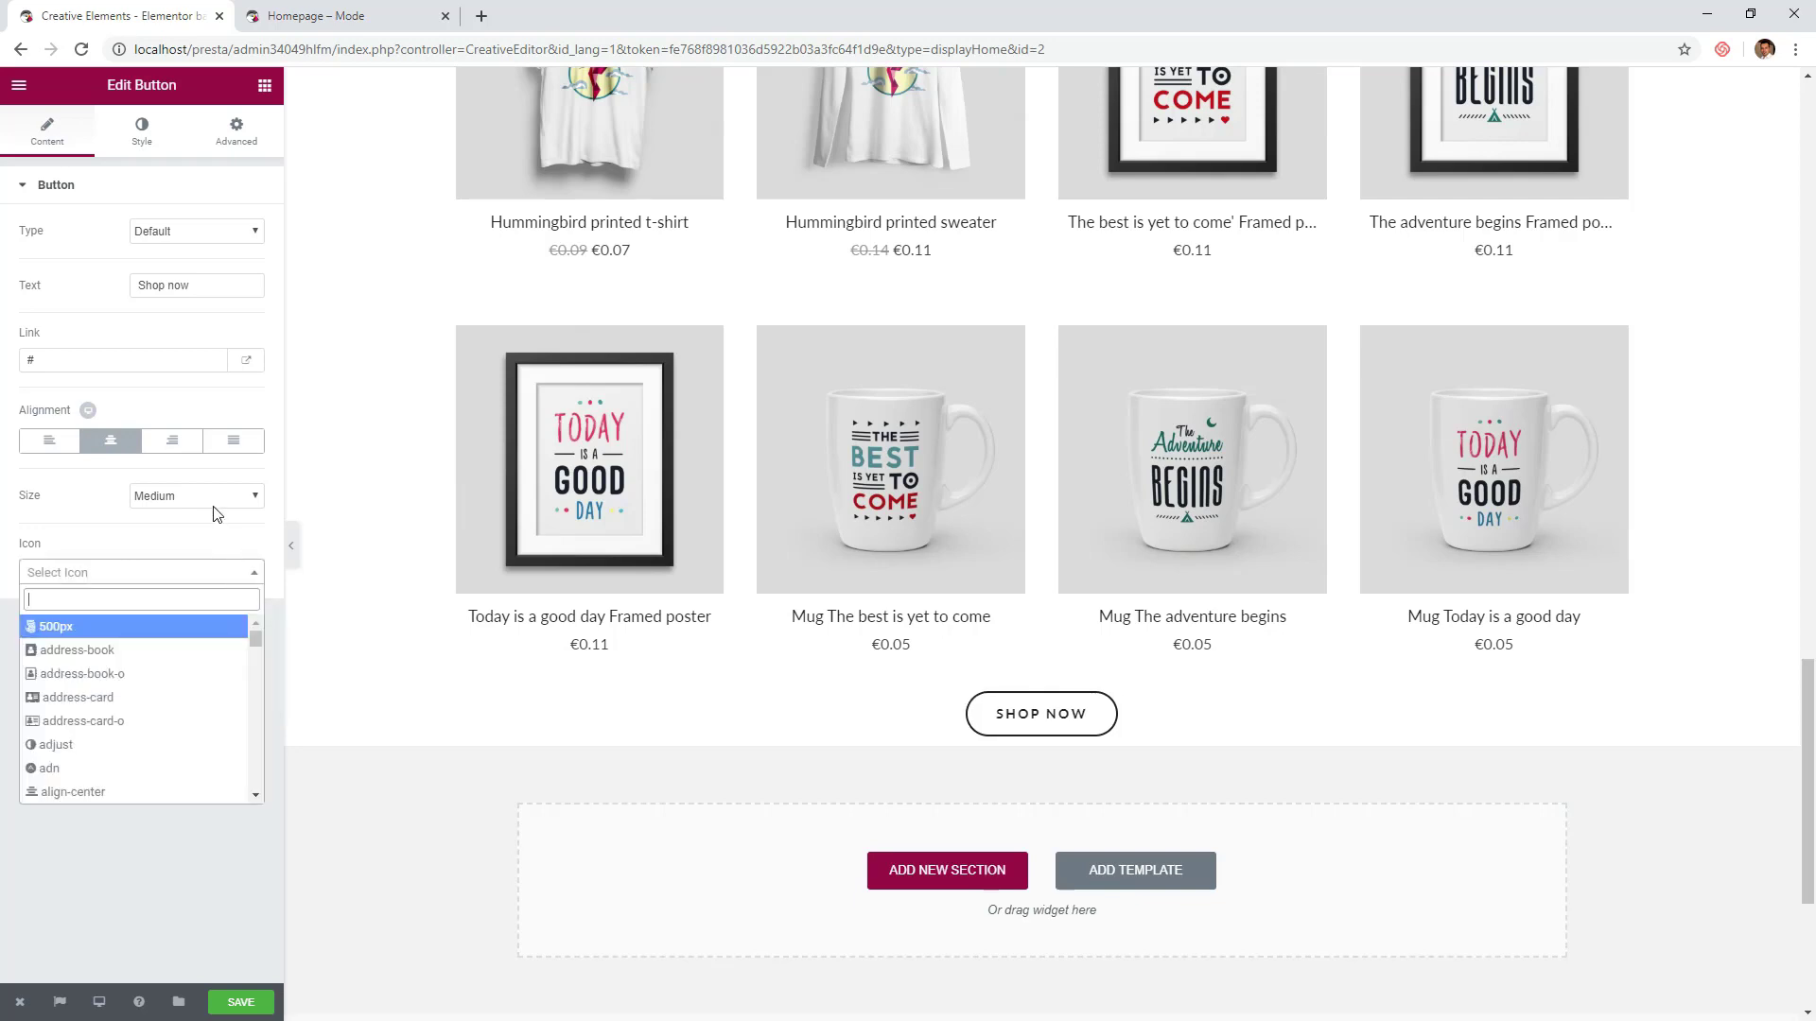
- Change the text of the button below the product grid to "All products"
double_click(204, 284)
triple_click(204, 285)
text(Al)
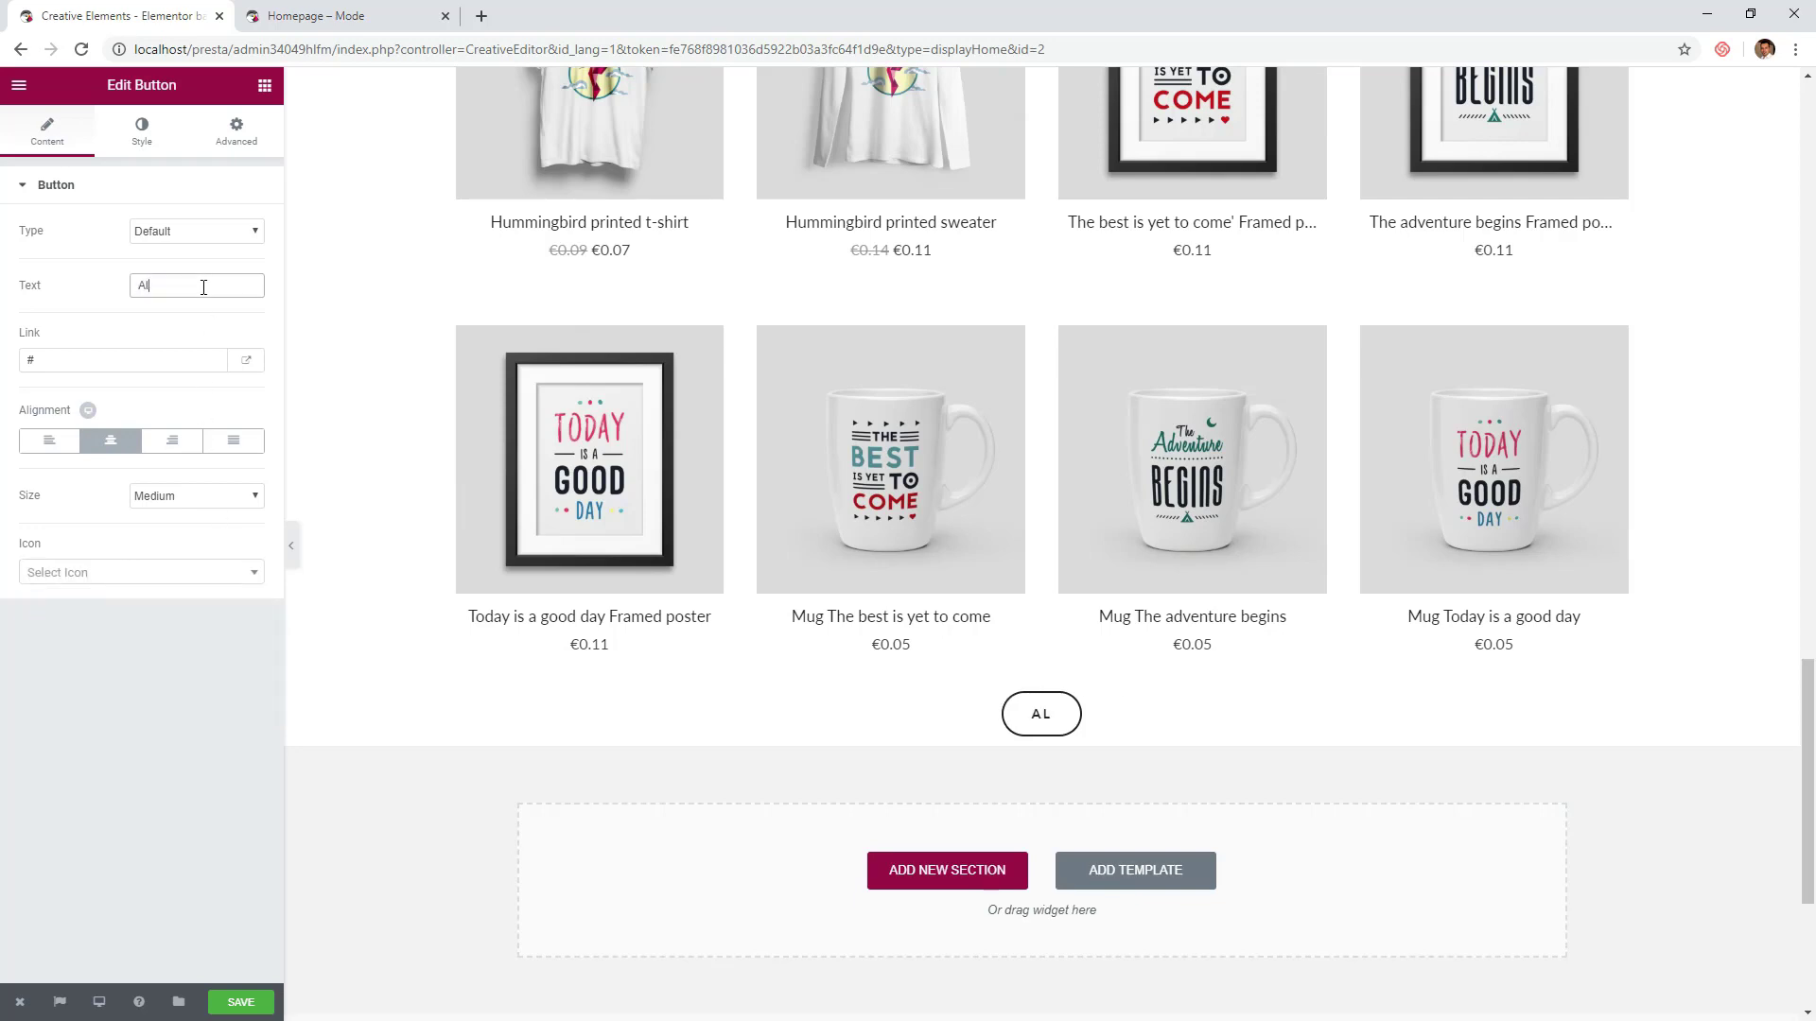
text(l products)
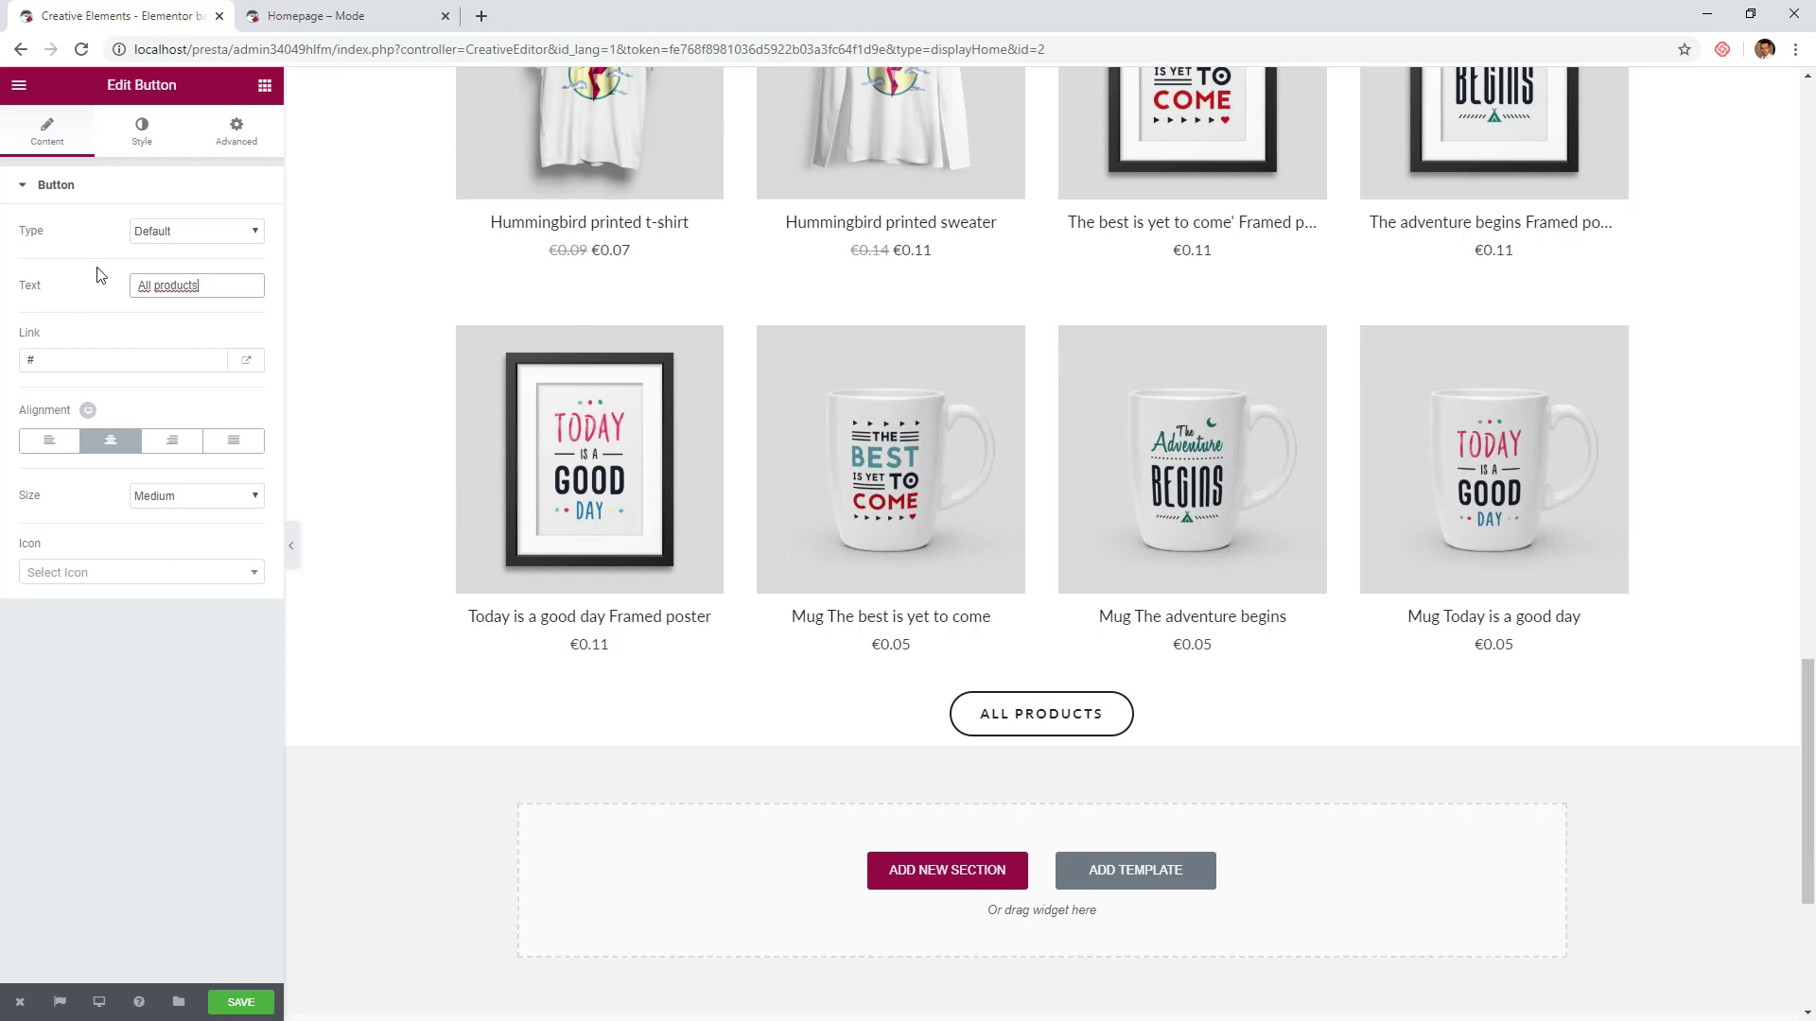
- Set the bottom padding of the section holding the product grid to 80 px
click(159, 129)
click(221, 132)
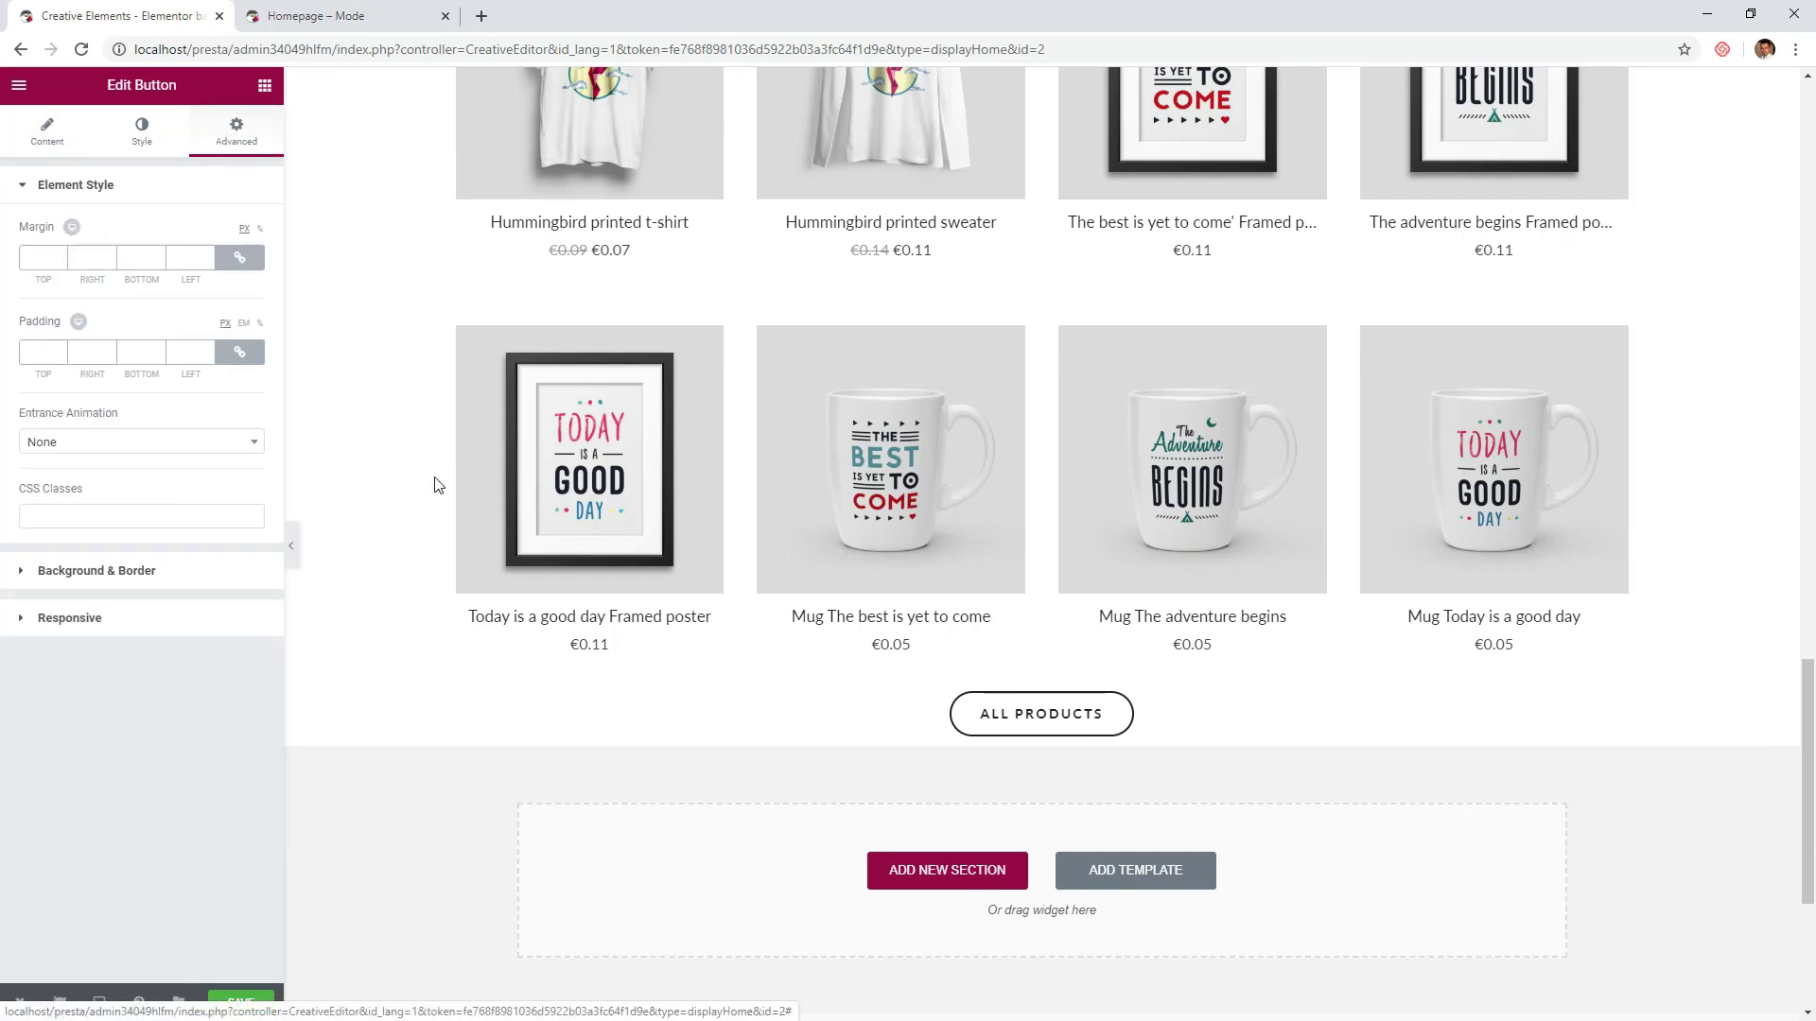
scroll(478, 677, up, 6)
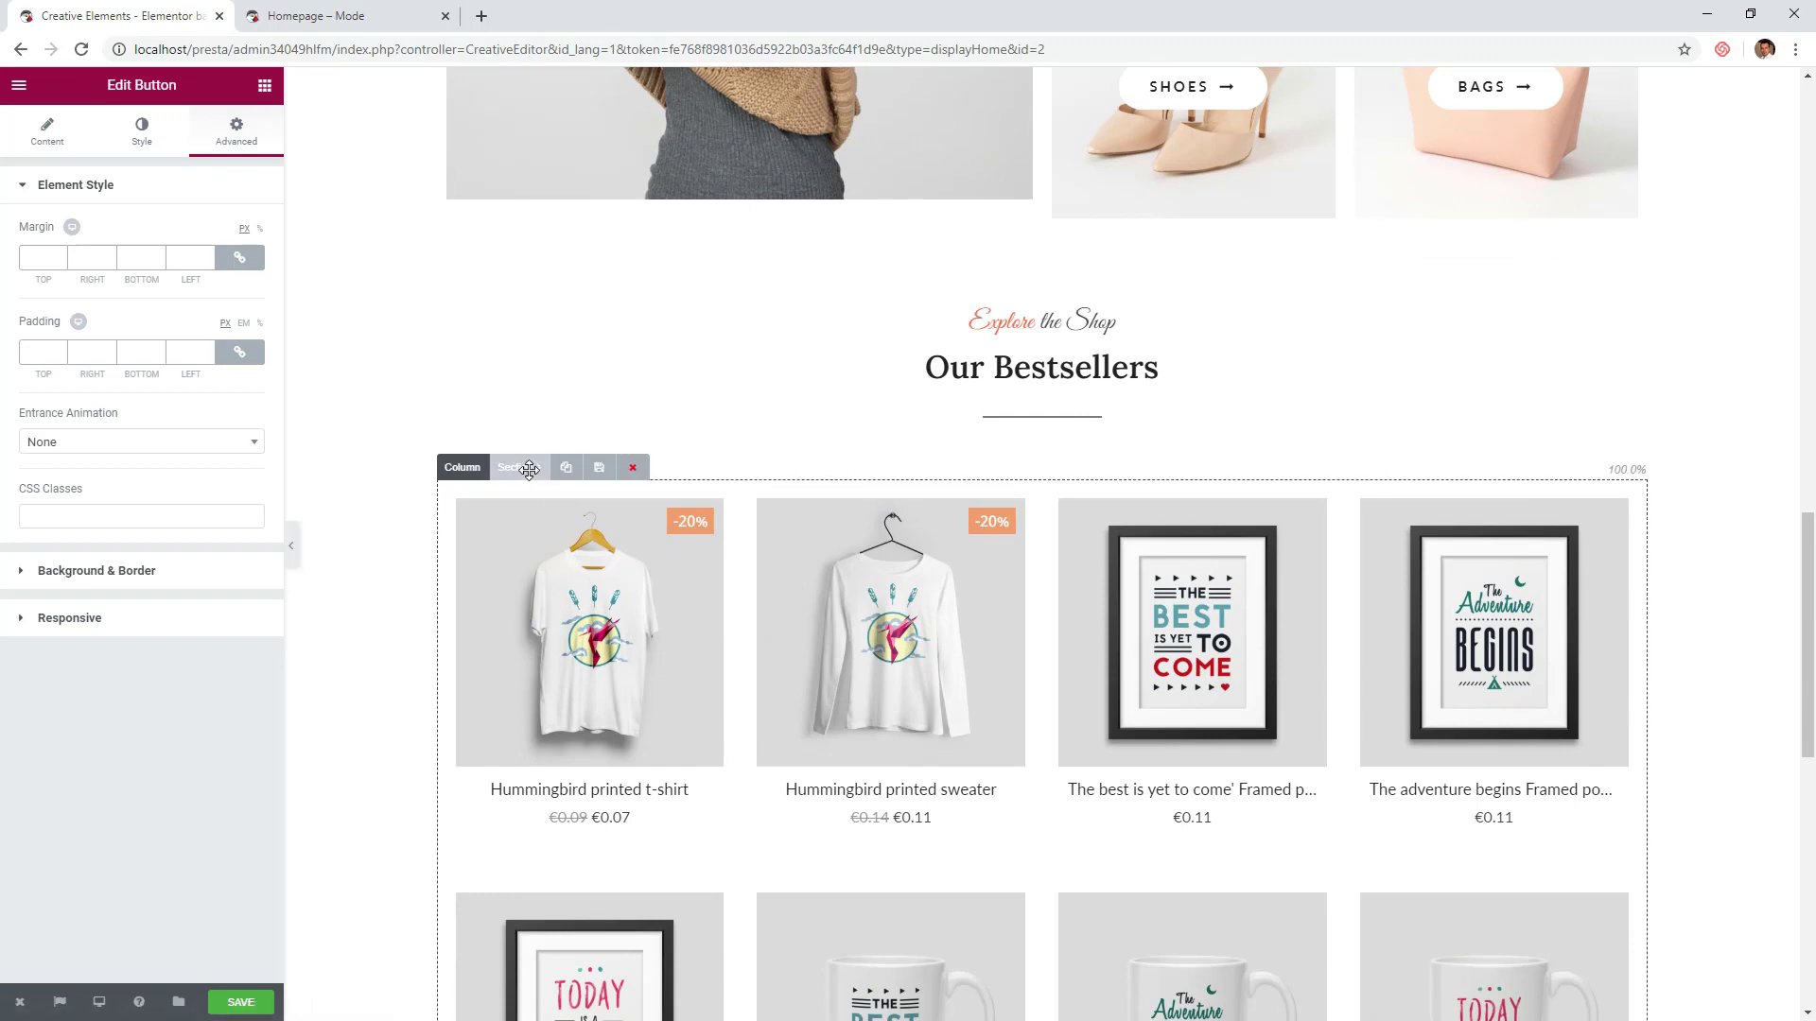
click(528, 470)
scroll(522, 488, down, 4)
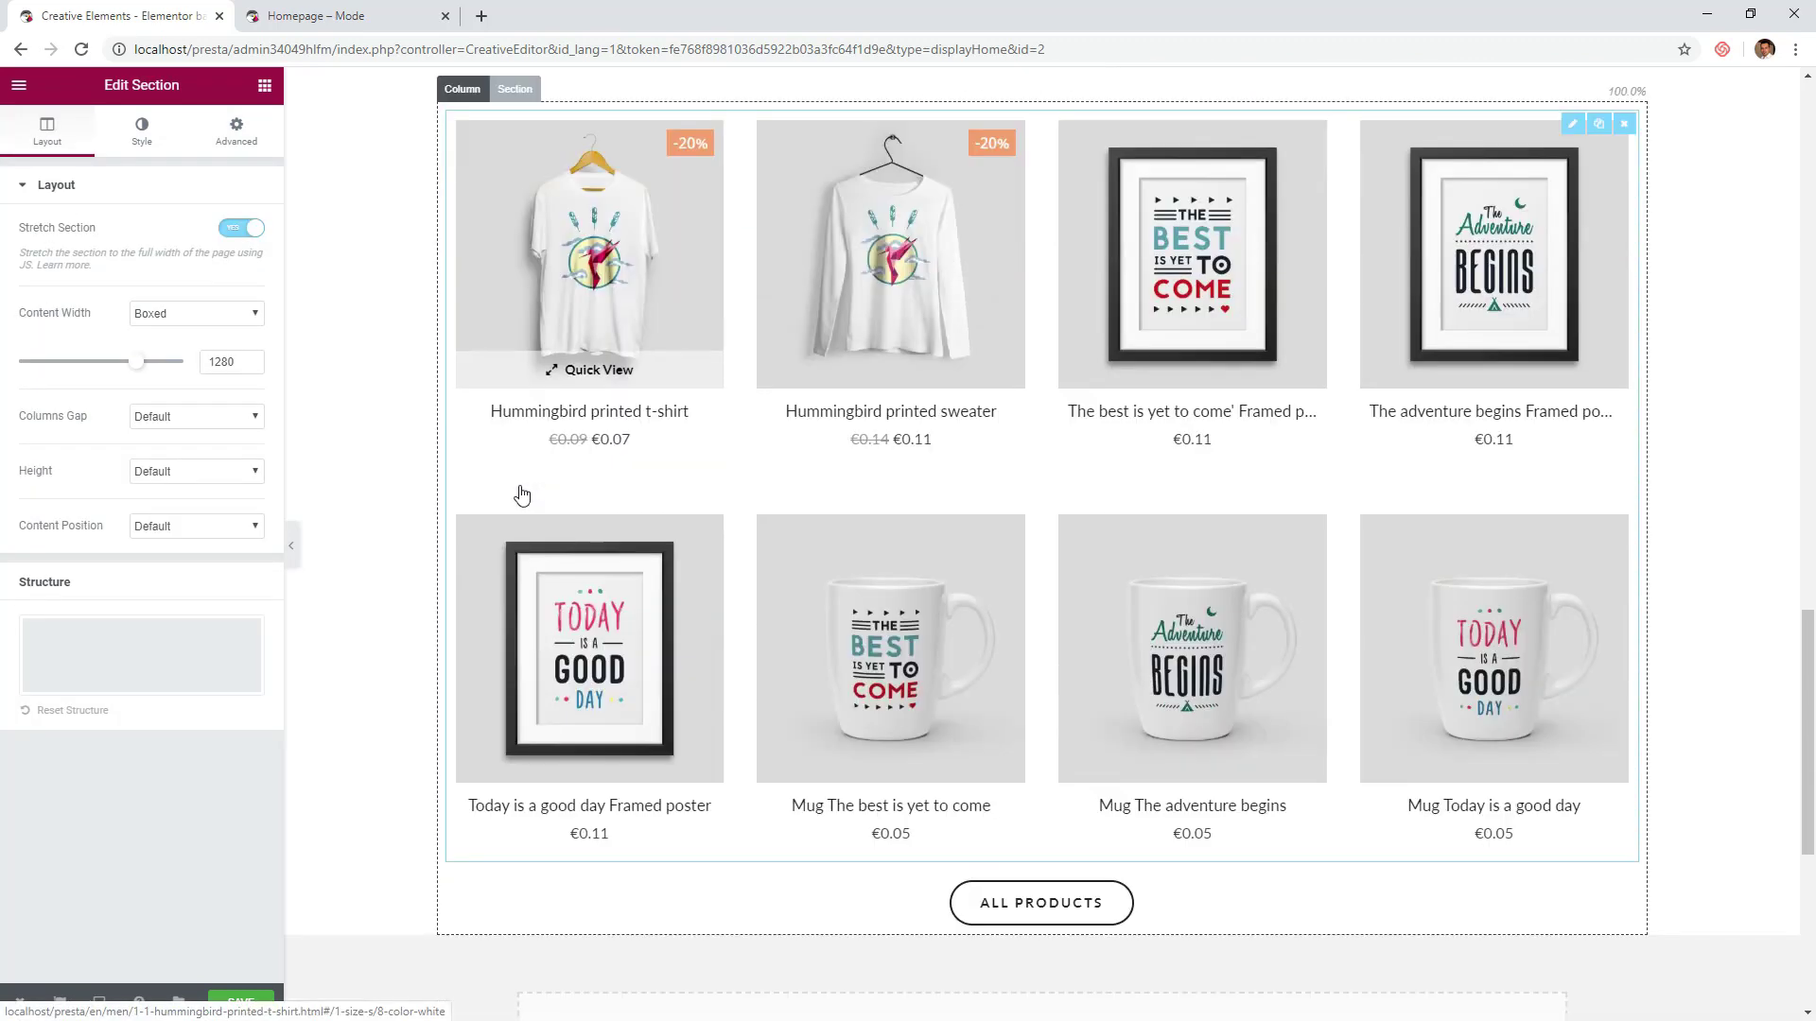
click(226, 135)
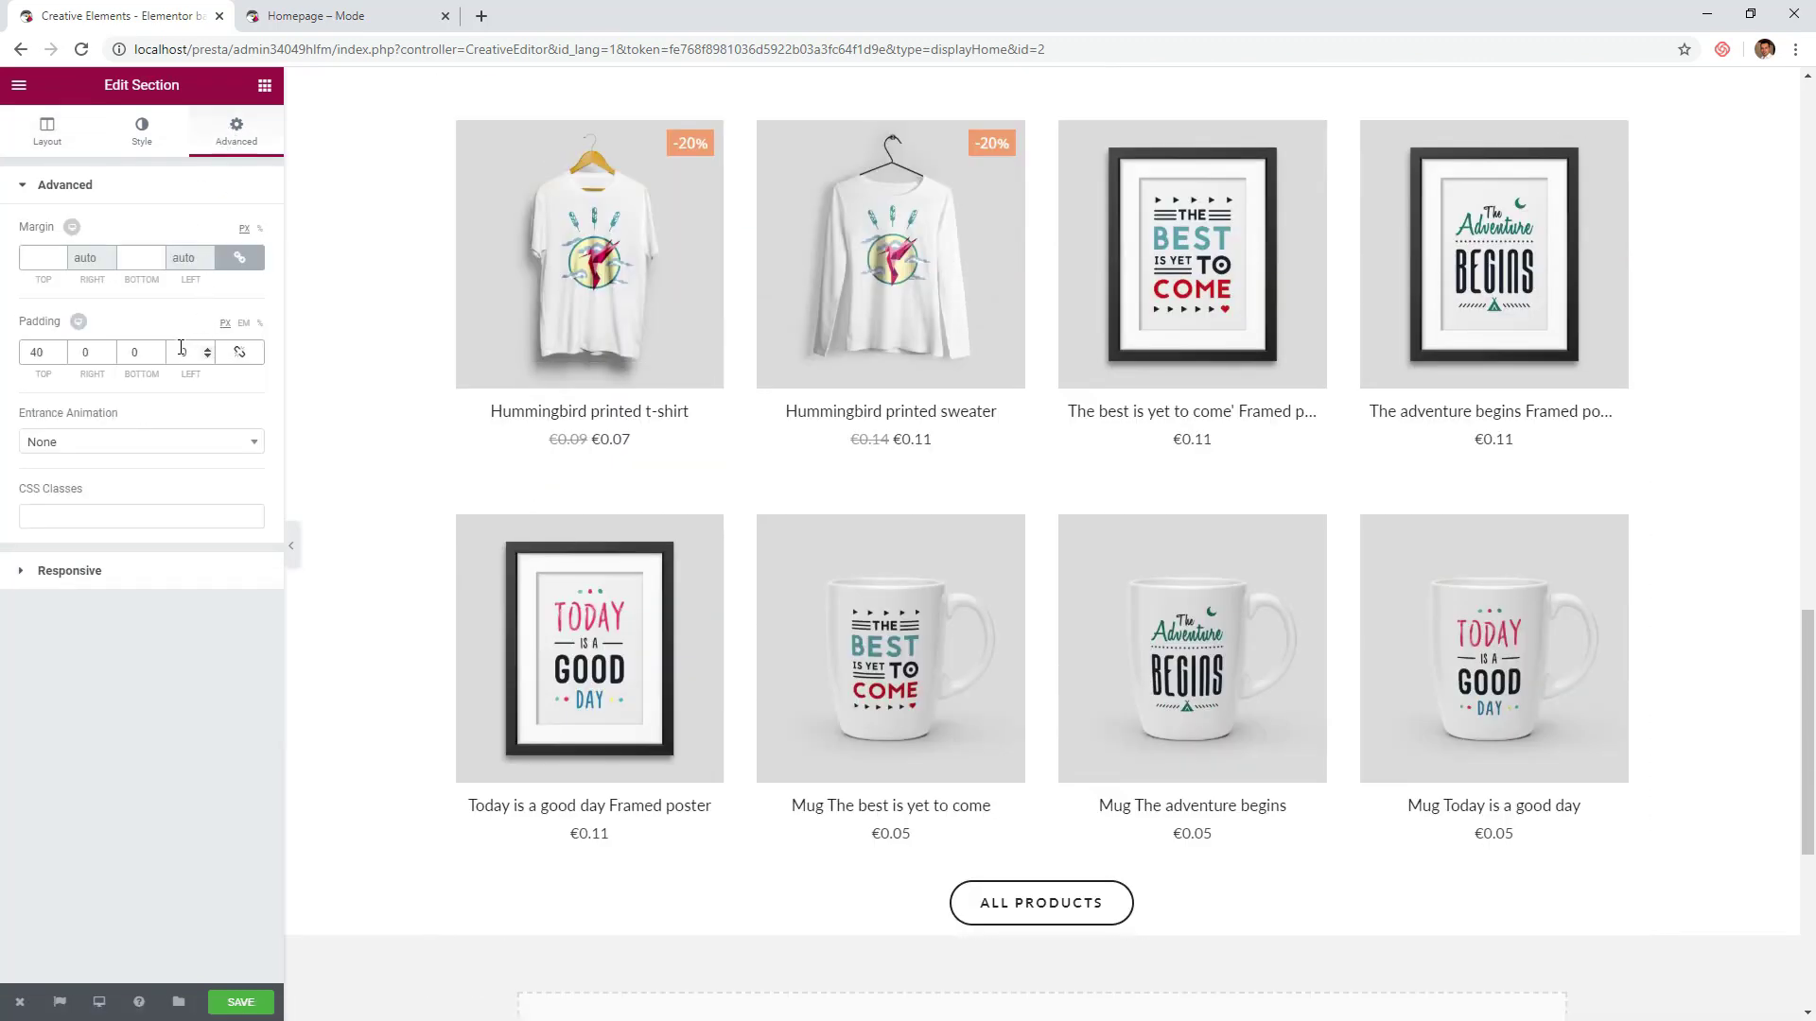
text(40)
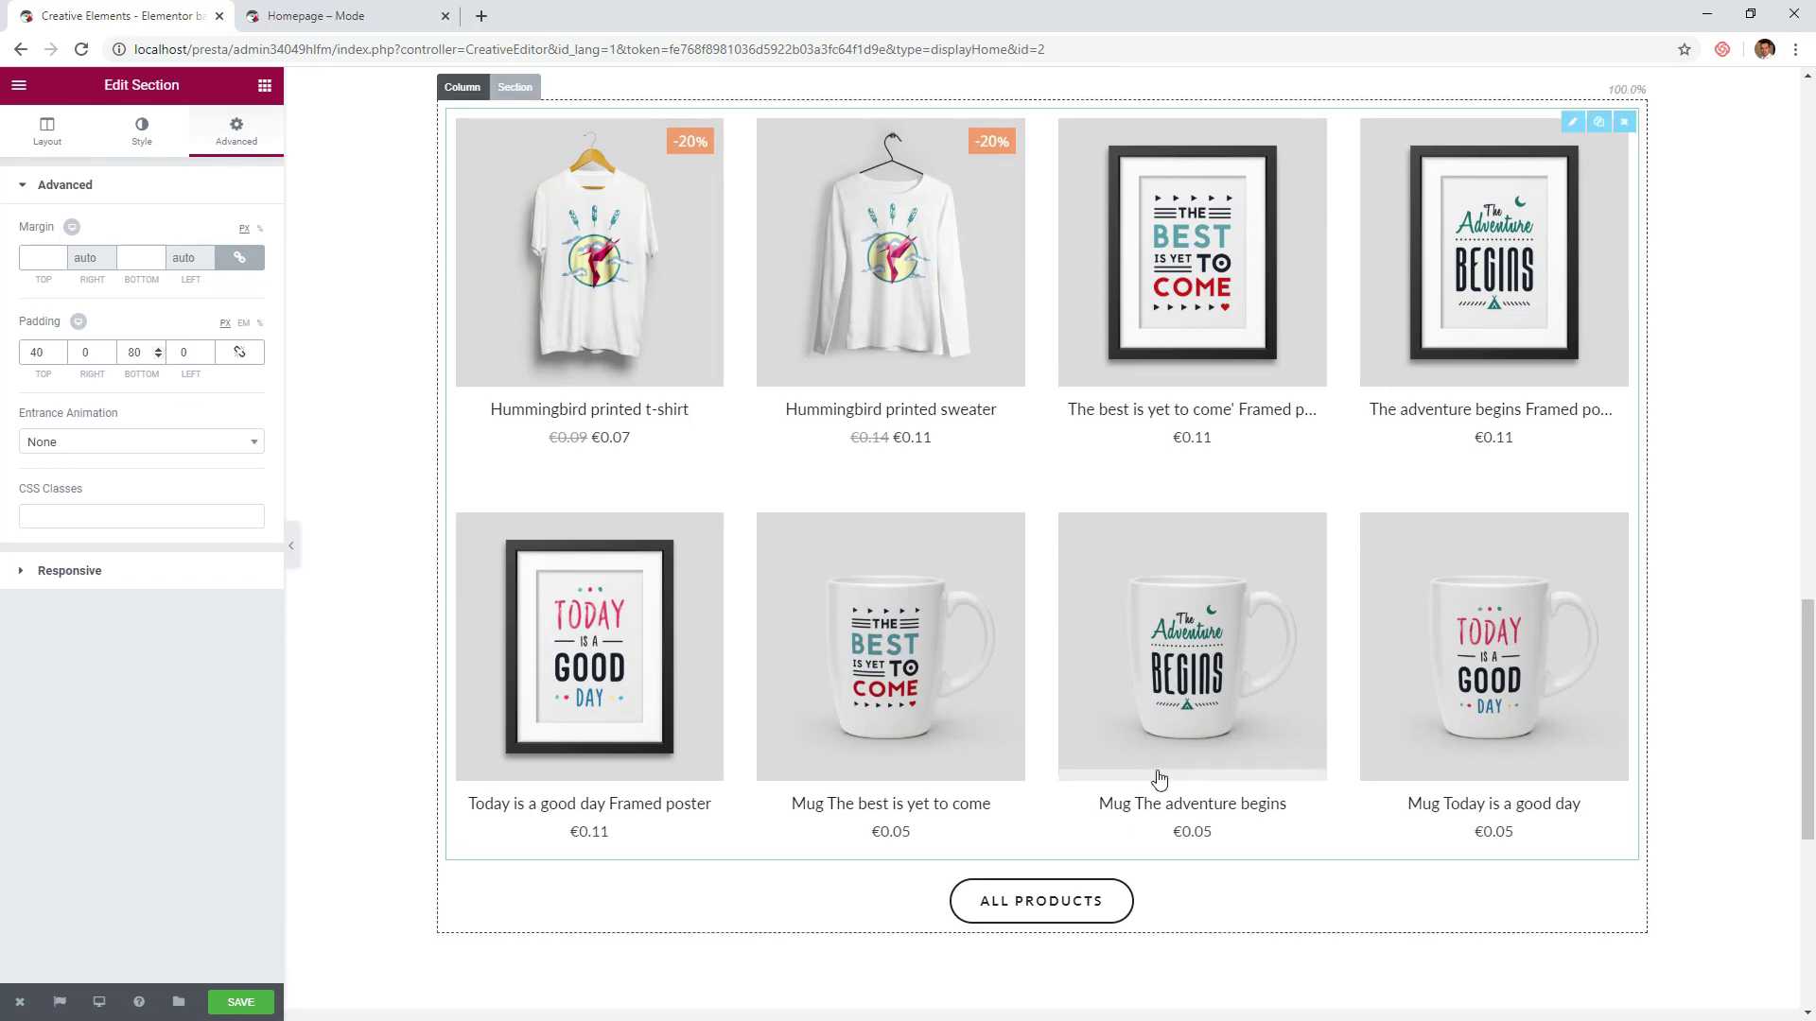
scroll(1155, 779, down, 2)
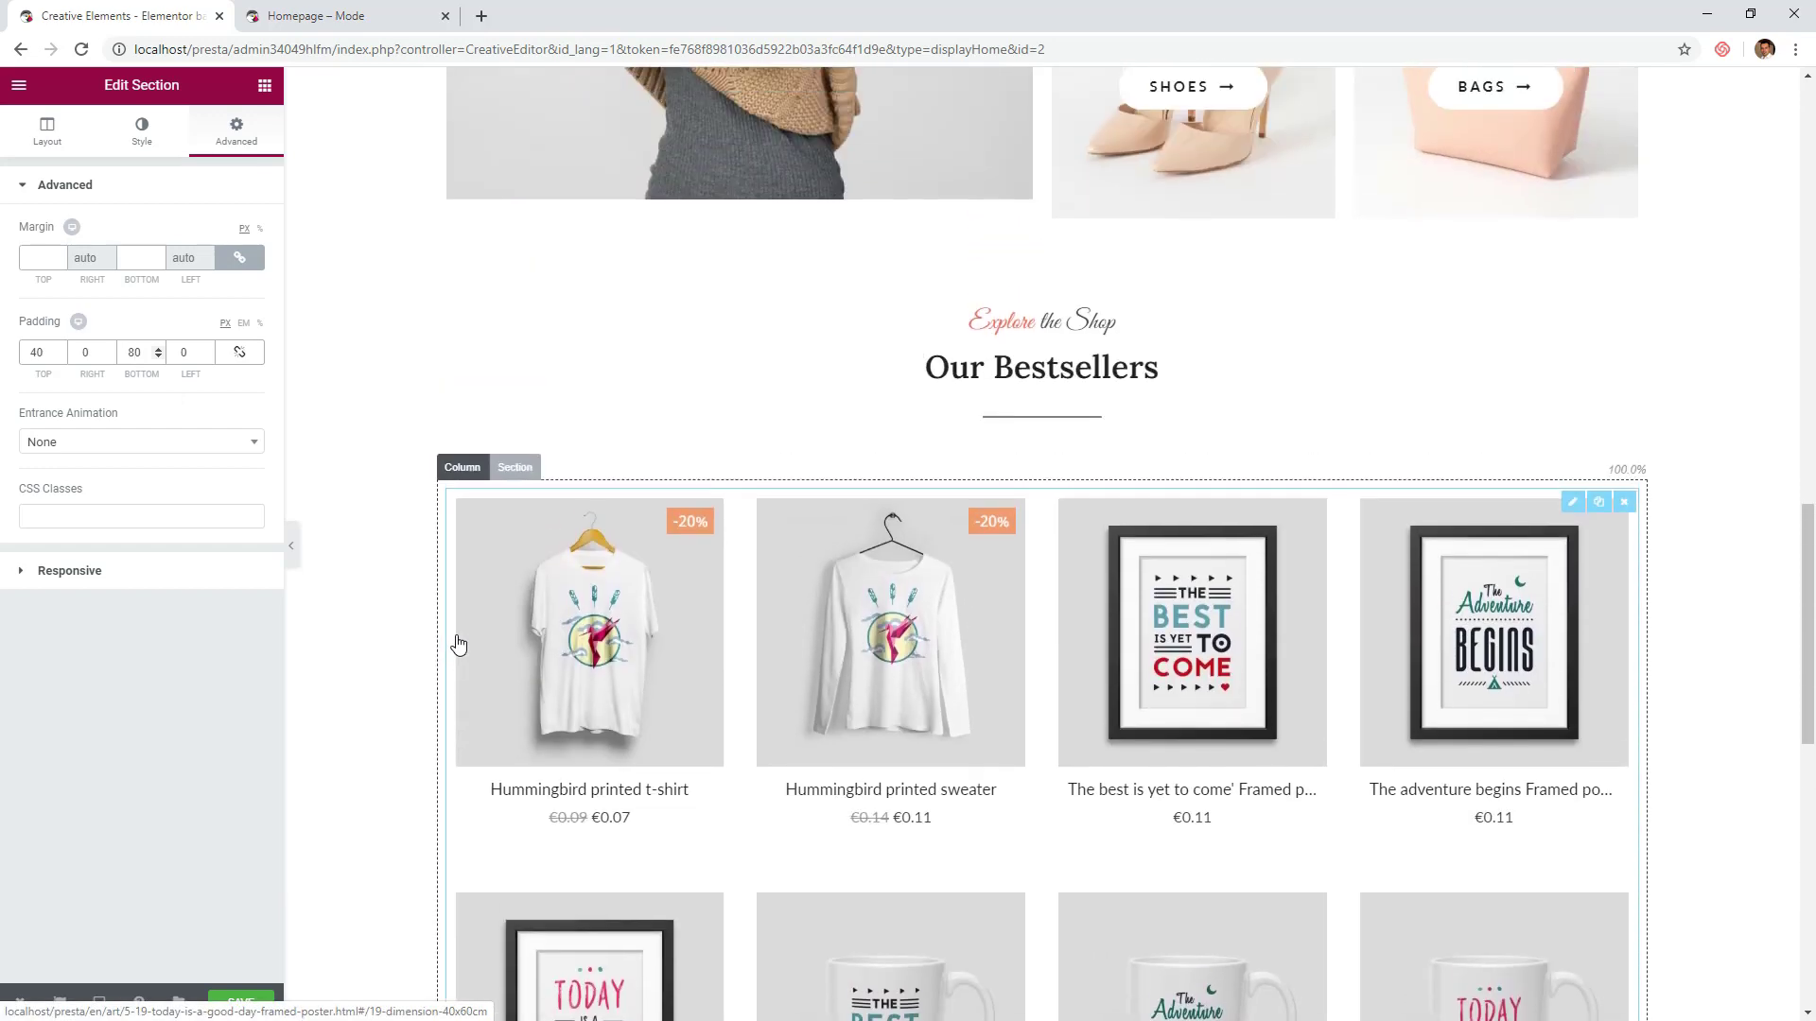
scroll(458, 644, down, 10)
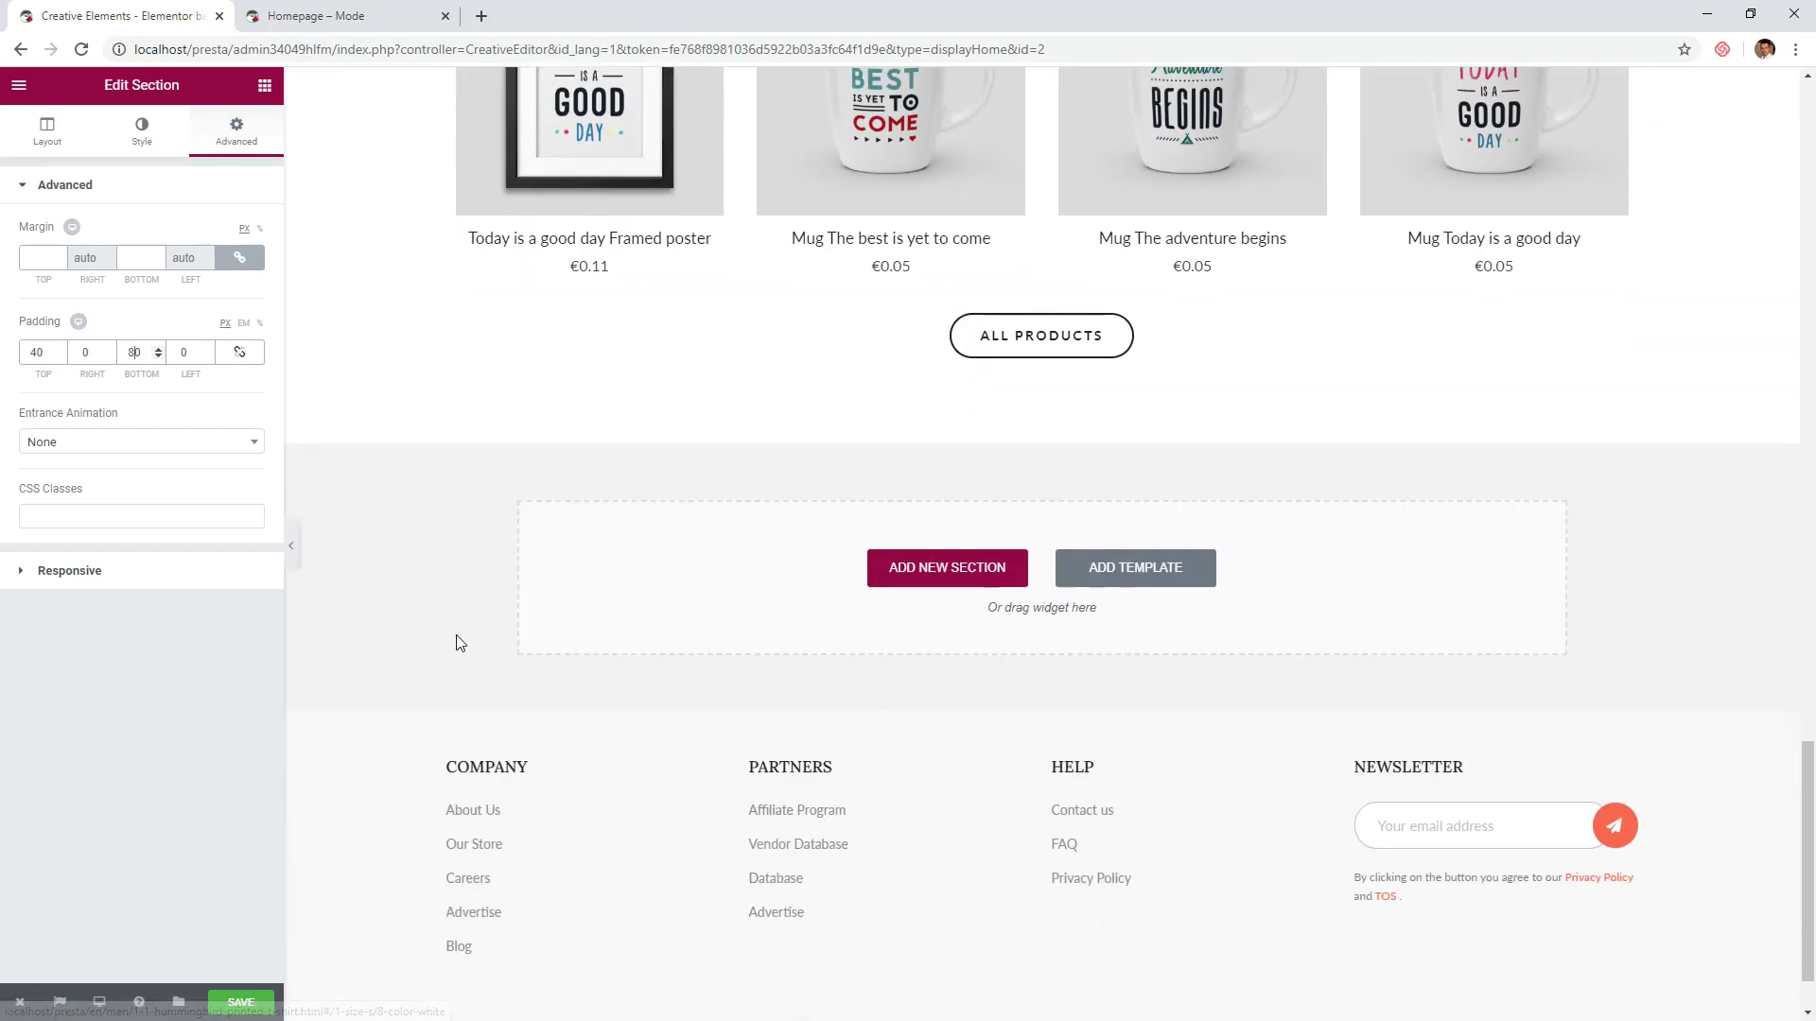
- Add a new section with two equal columns below the Our Bestsellers products
click(264, 85)
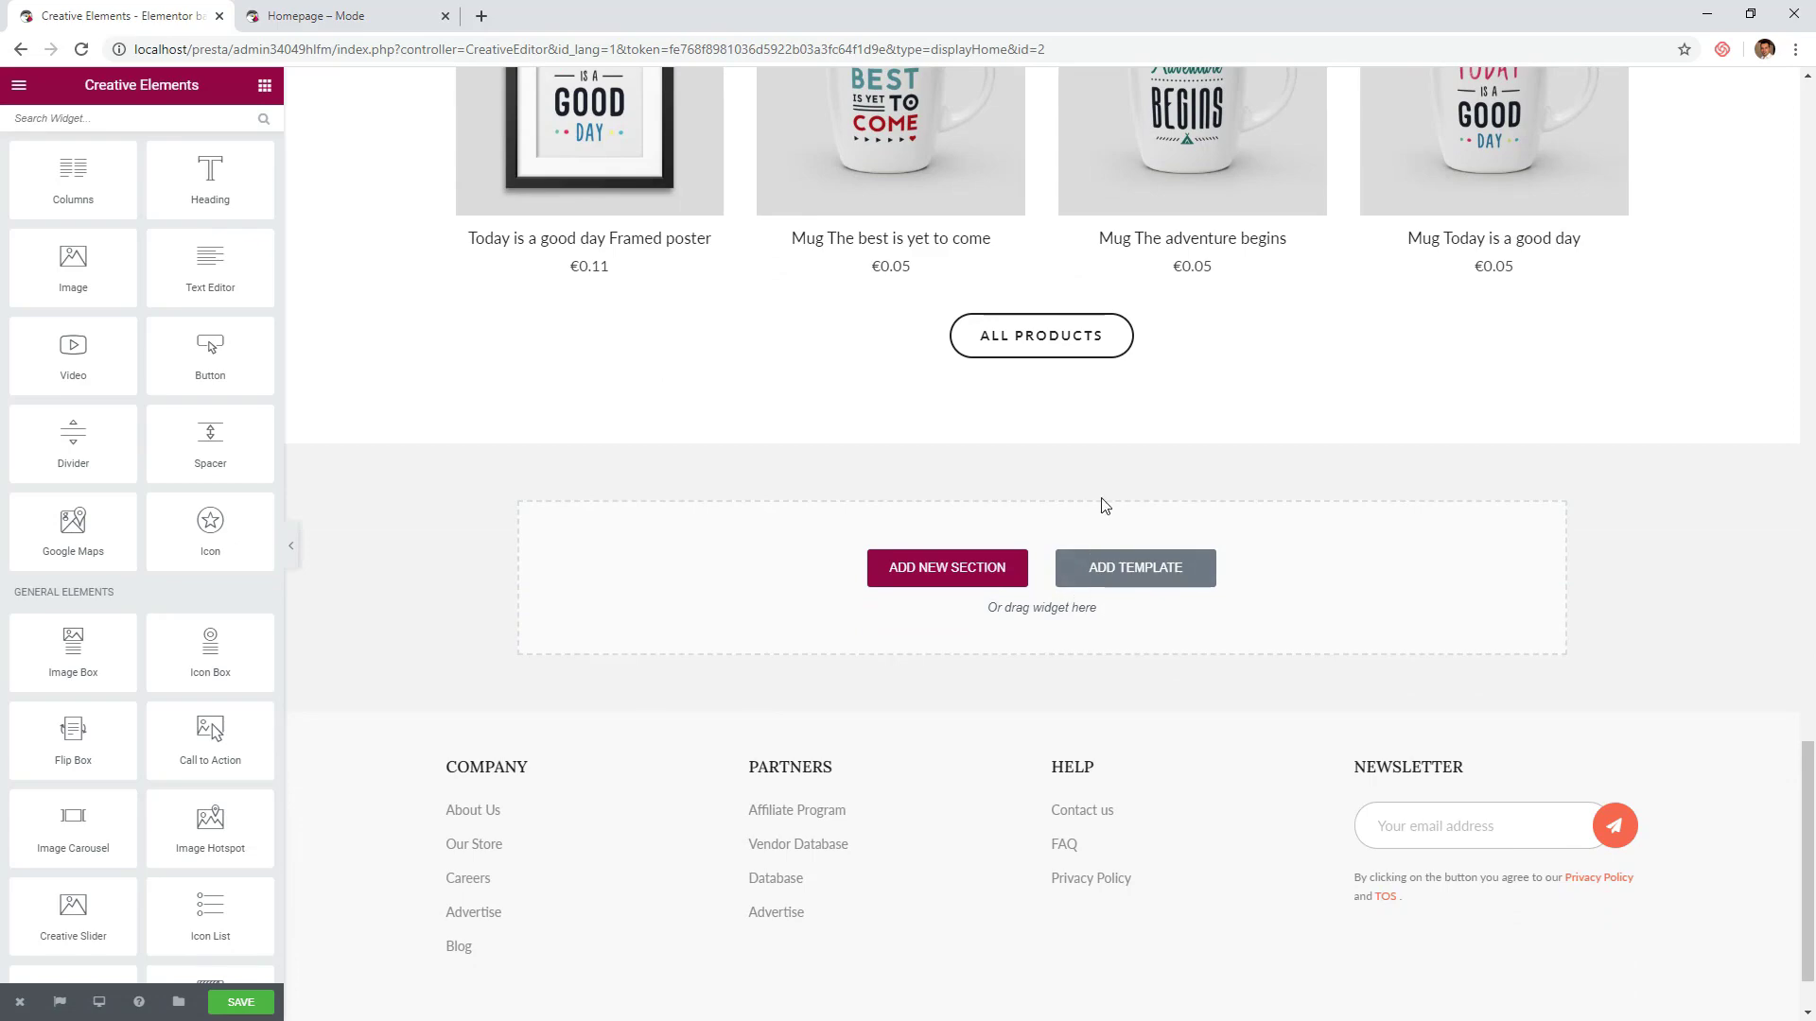
click(966, 572)
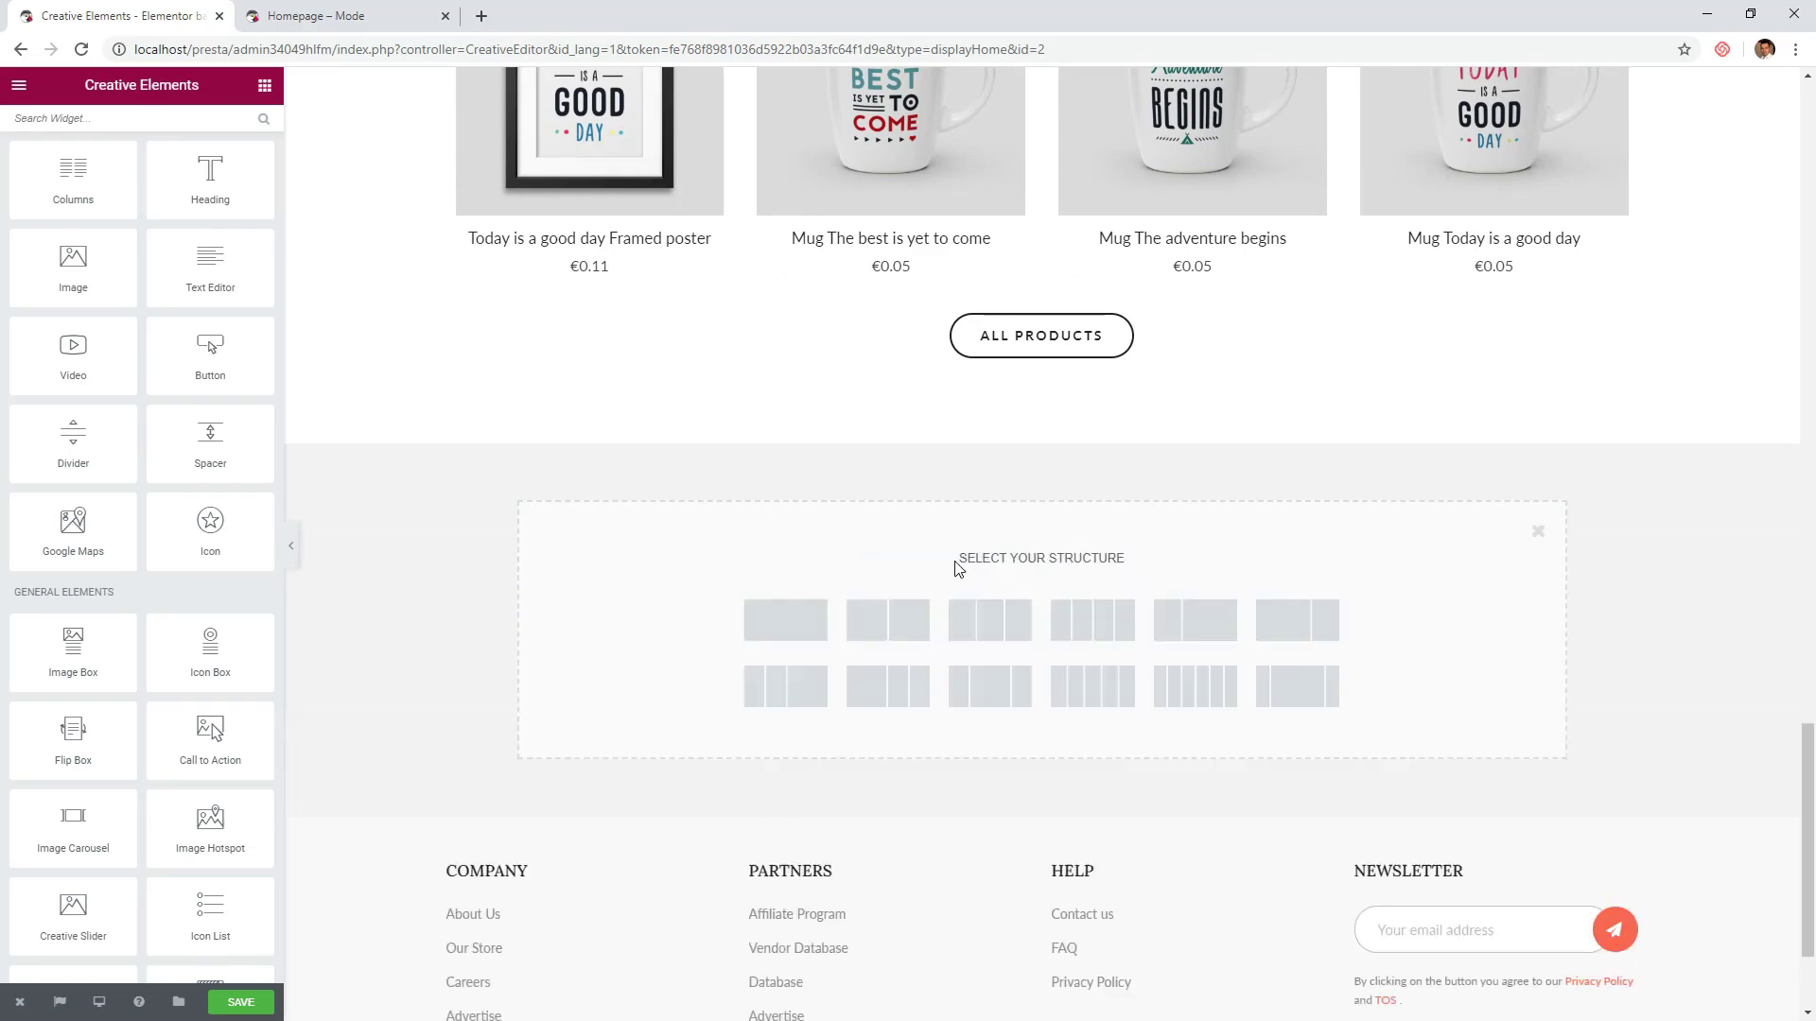
click(911, 624)
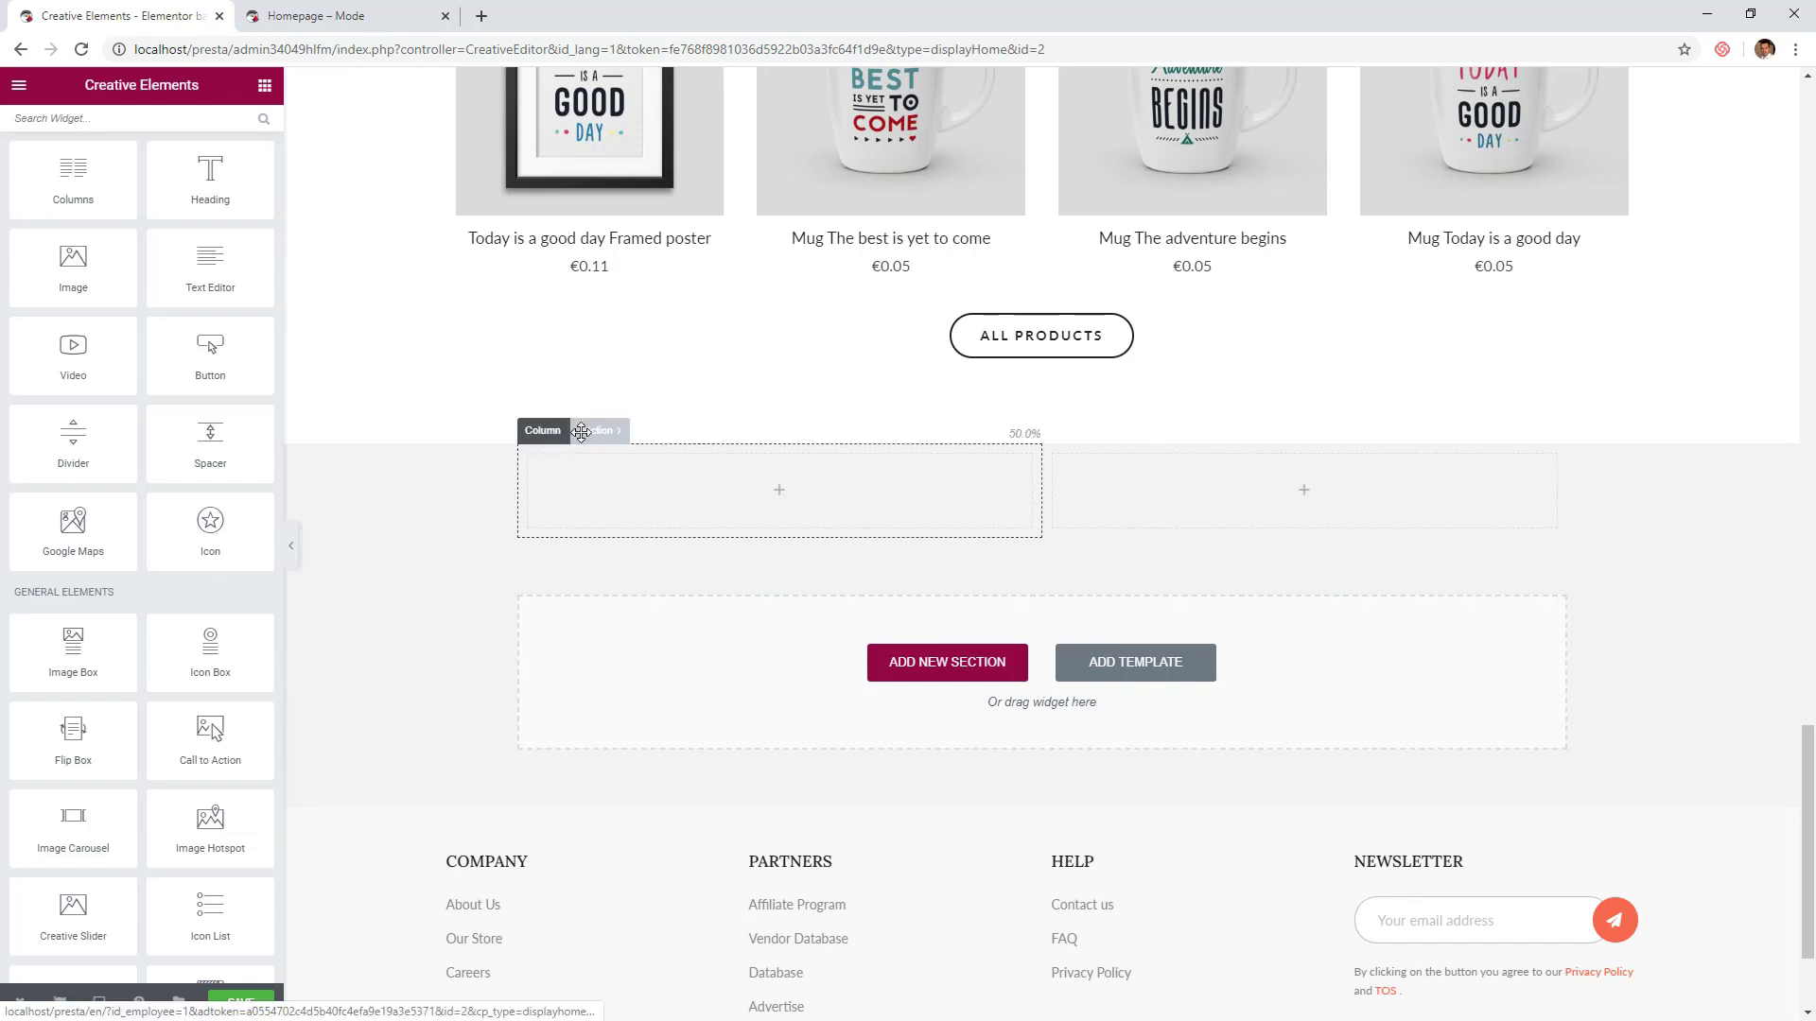
- Give the new two-column section a classic background in the pale yellow preset colour
click(592, 432)
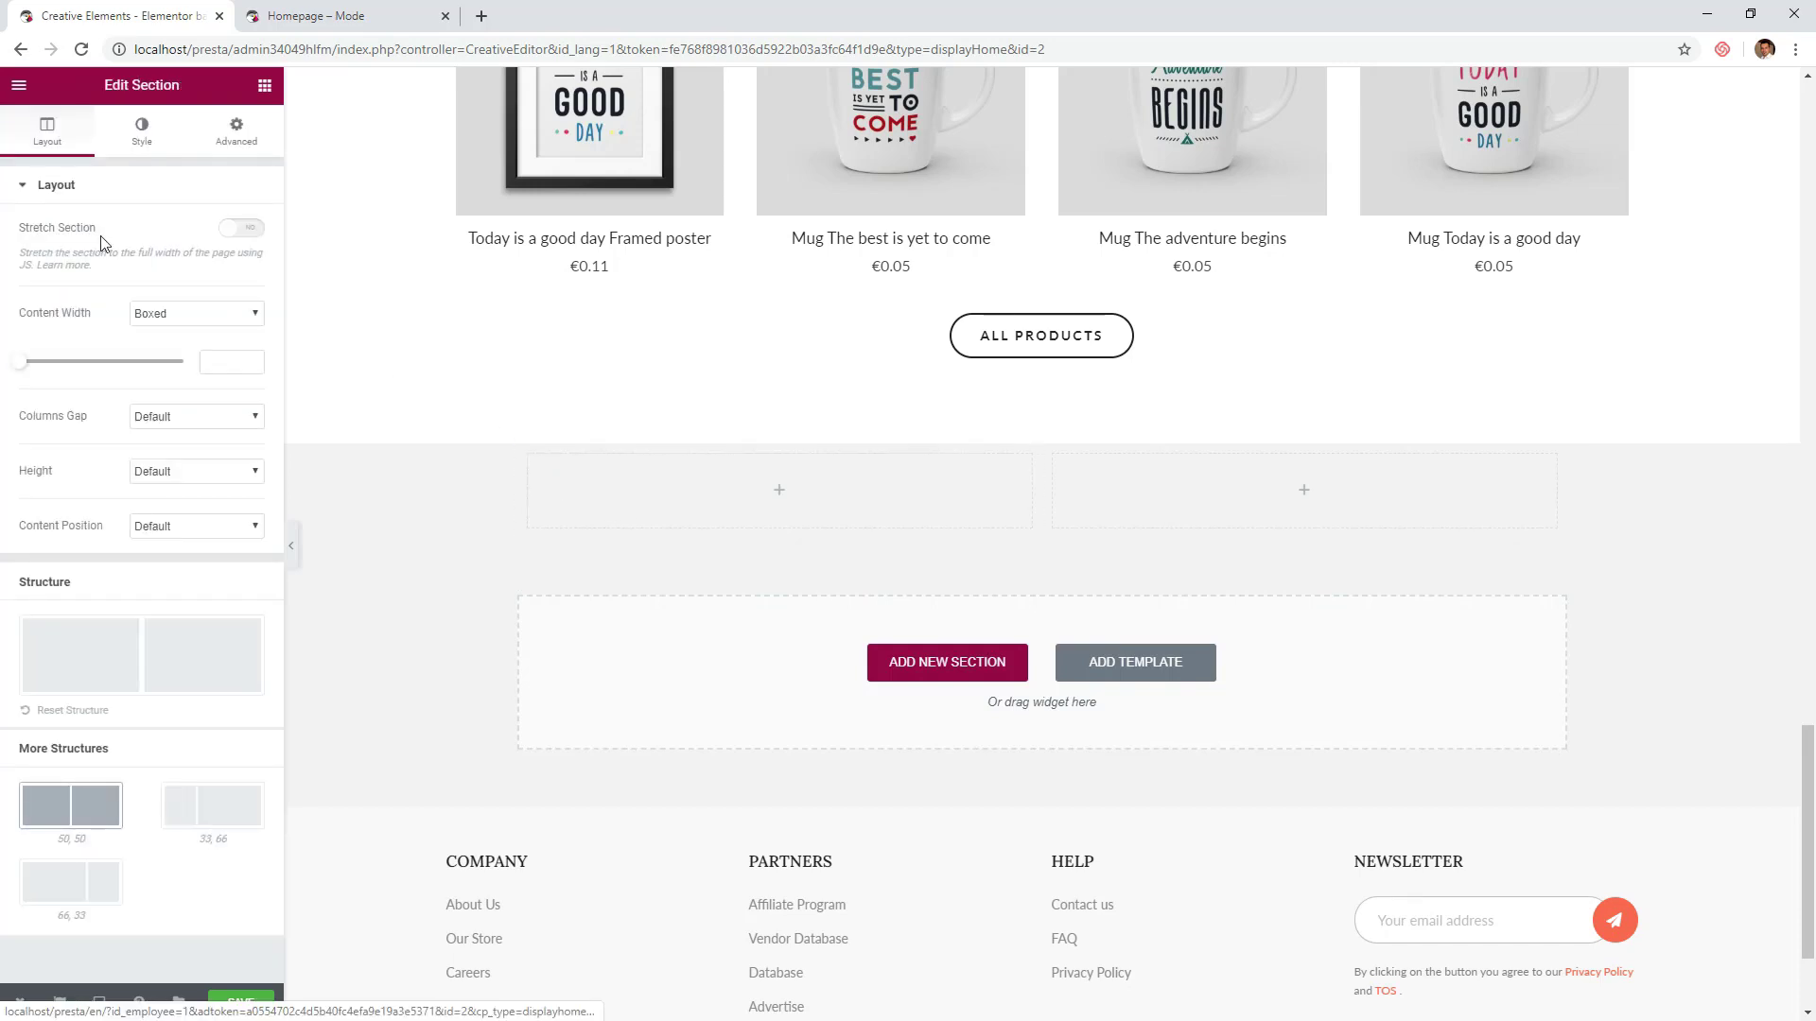
click(147, 142)
click(149, 256)
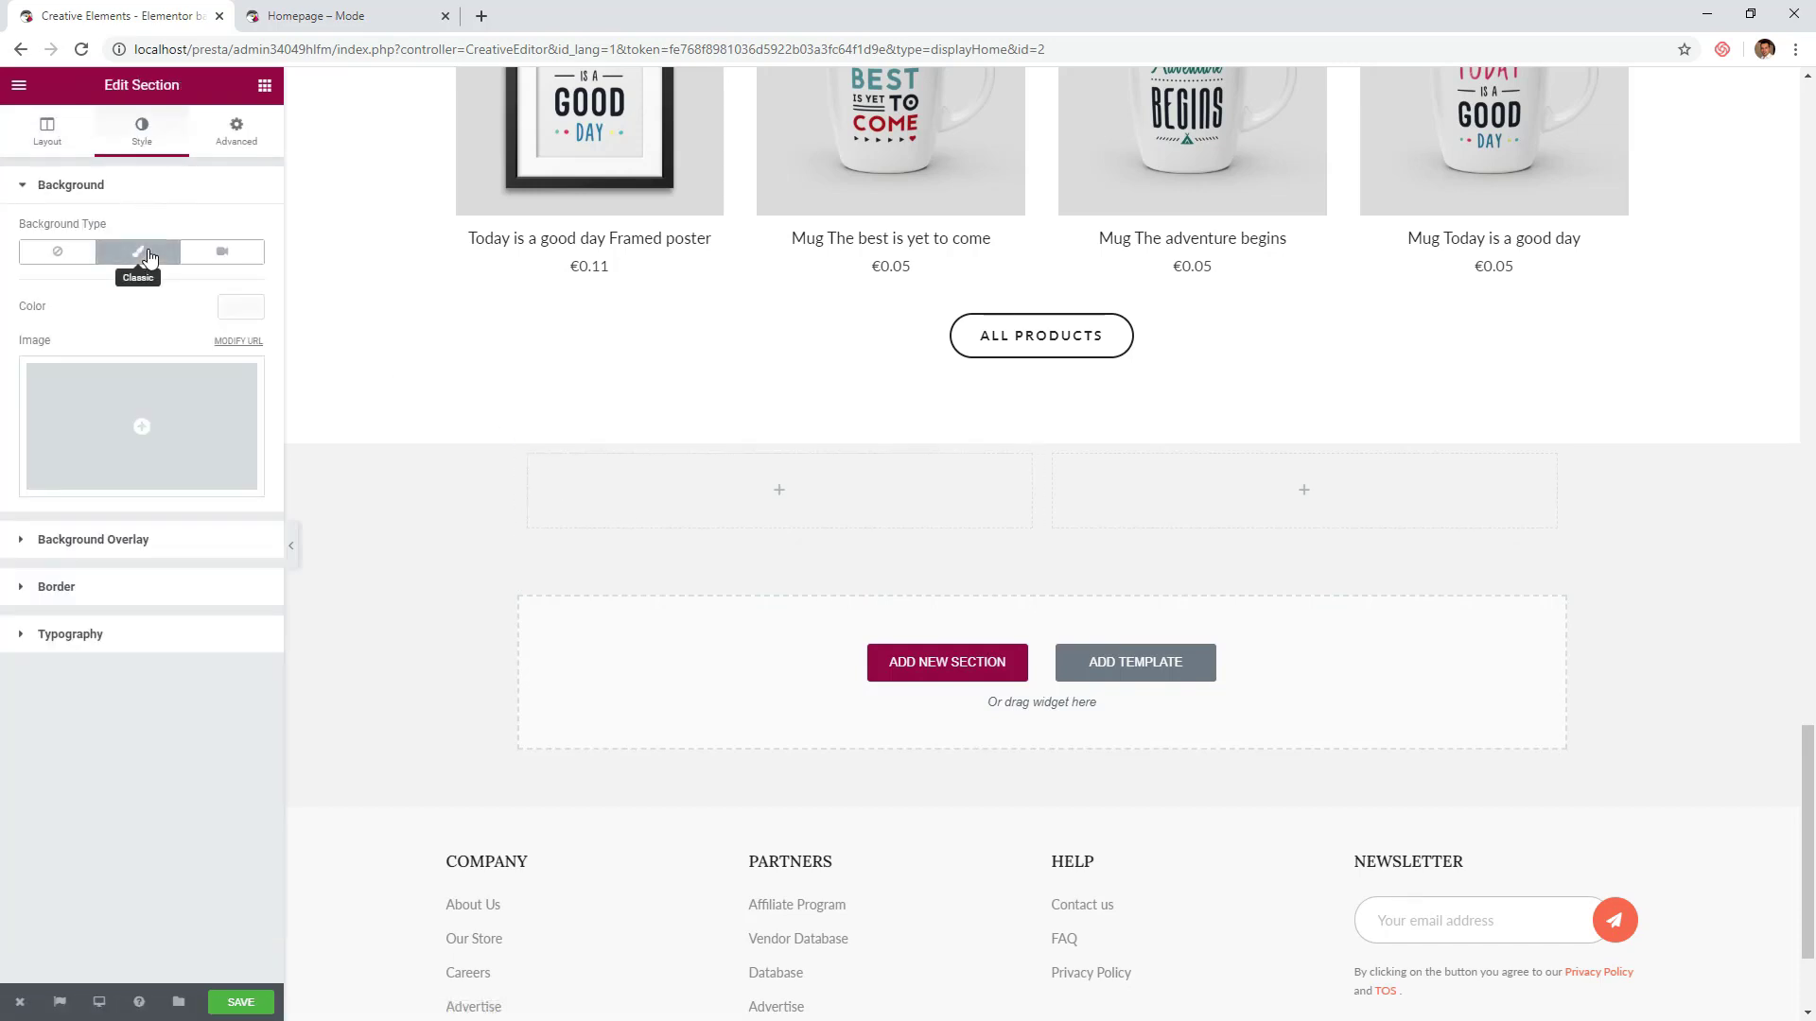
click(232, 312)
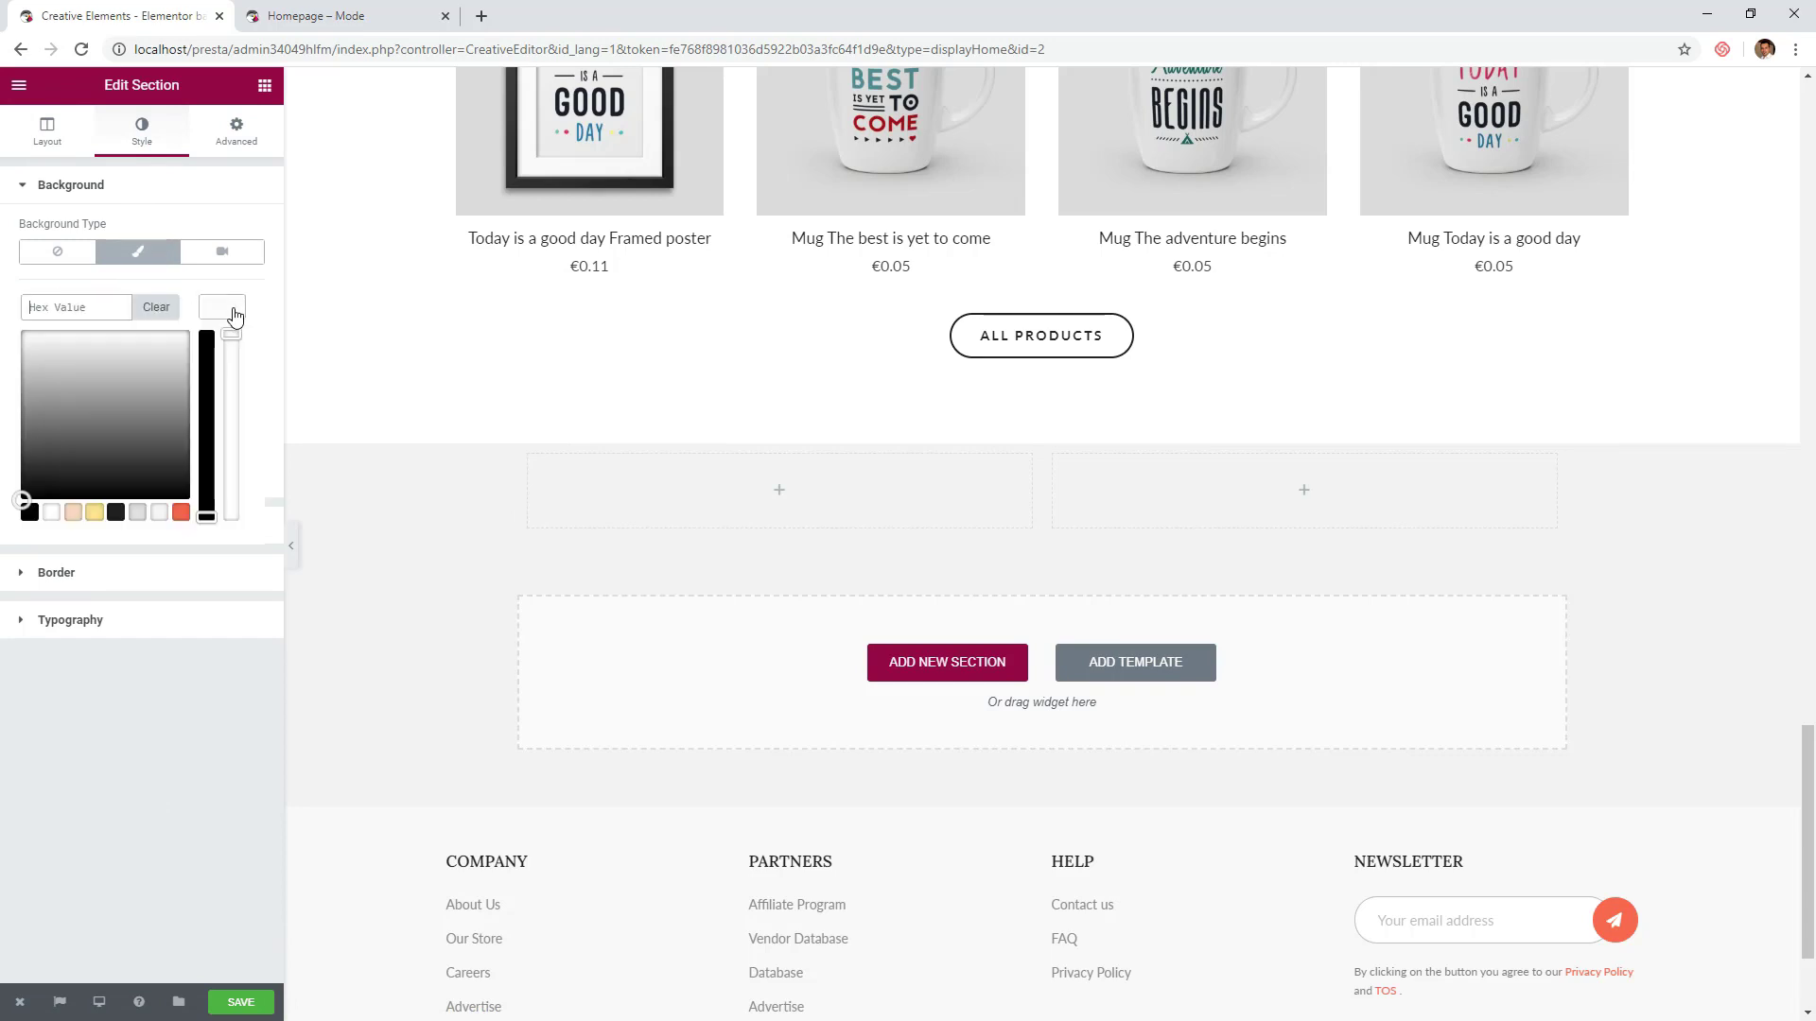
click(94, 513)
click(206, 324)
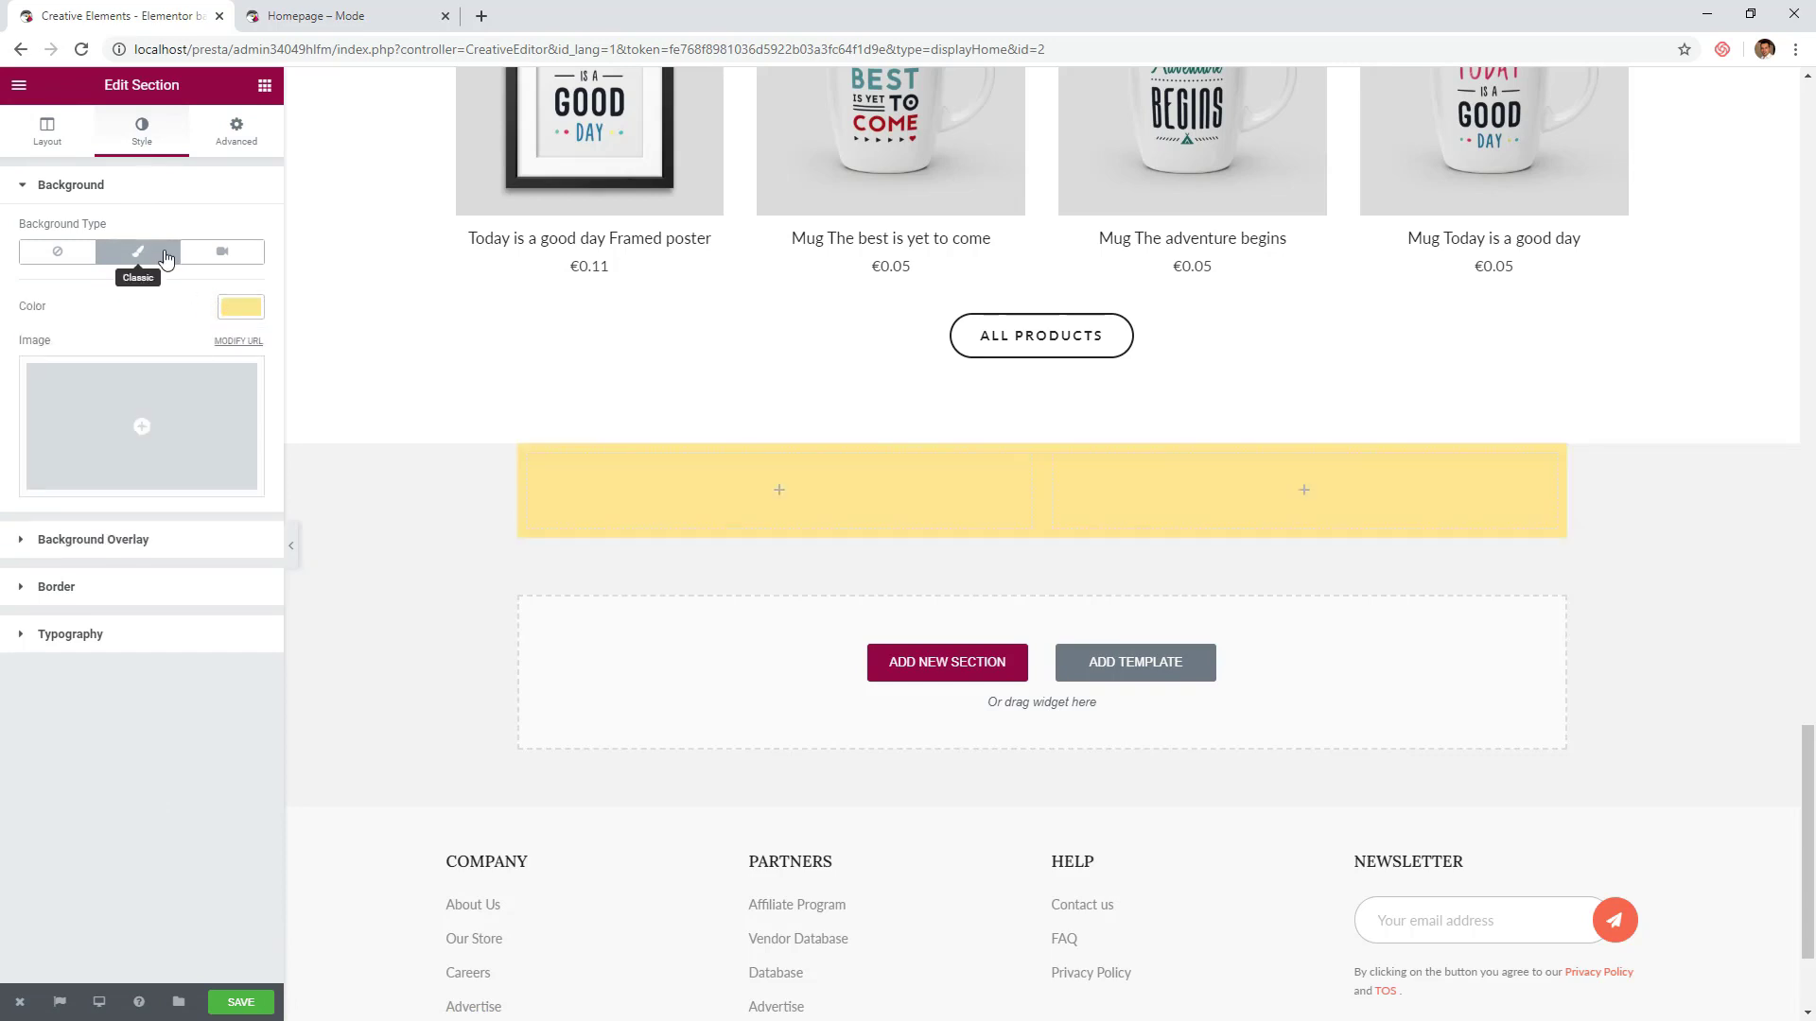
- Stretch the yellow section to the full page width and set its boxed content width to 1280
click(60, 136)
click(246, 230)
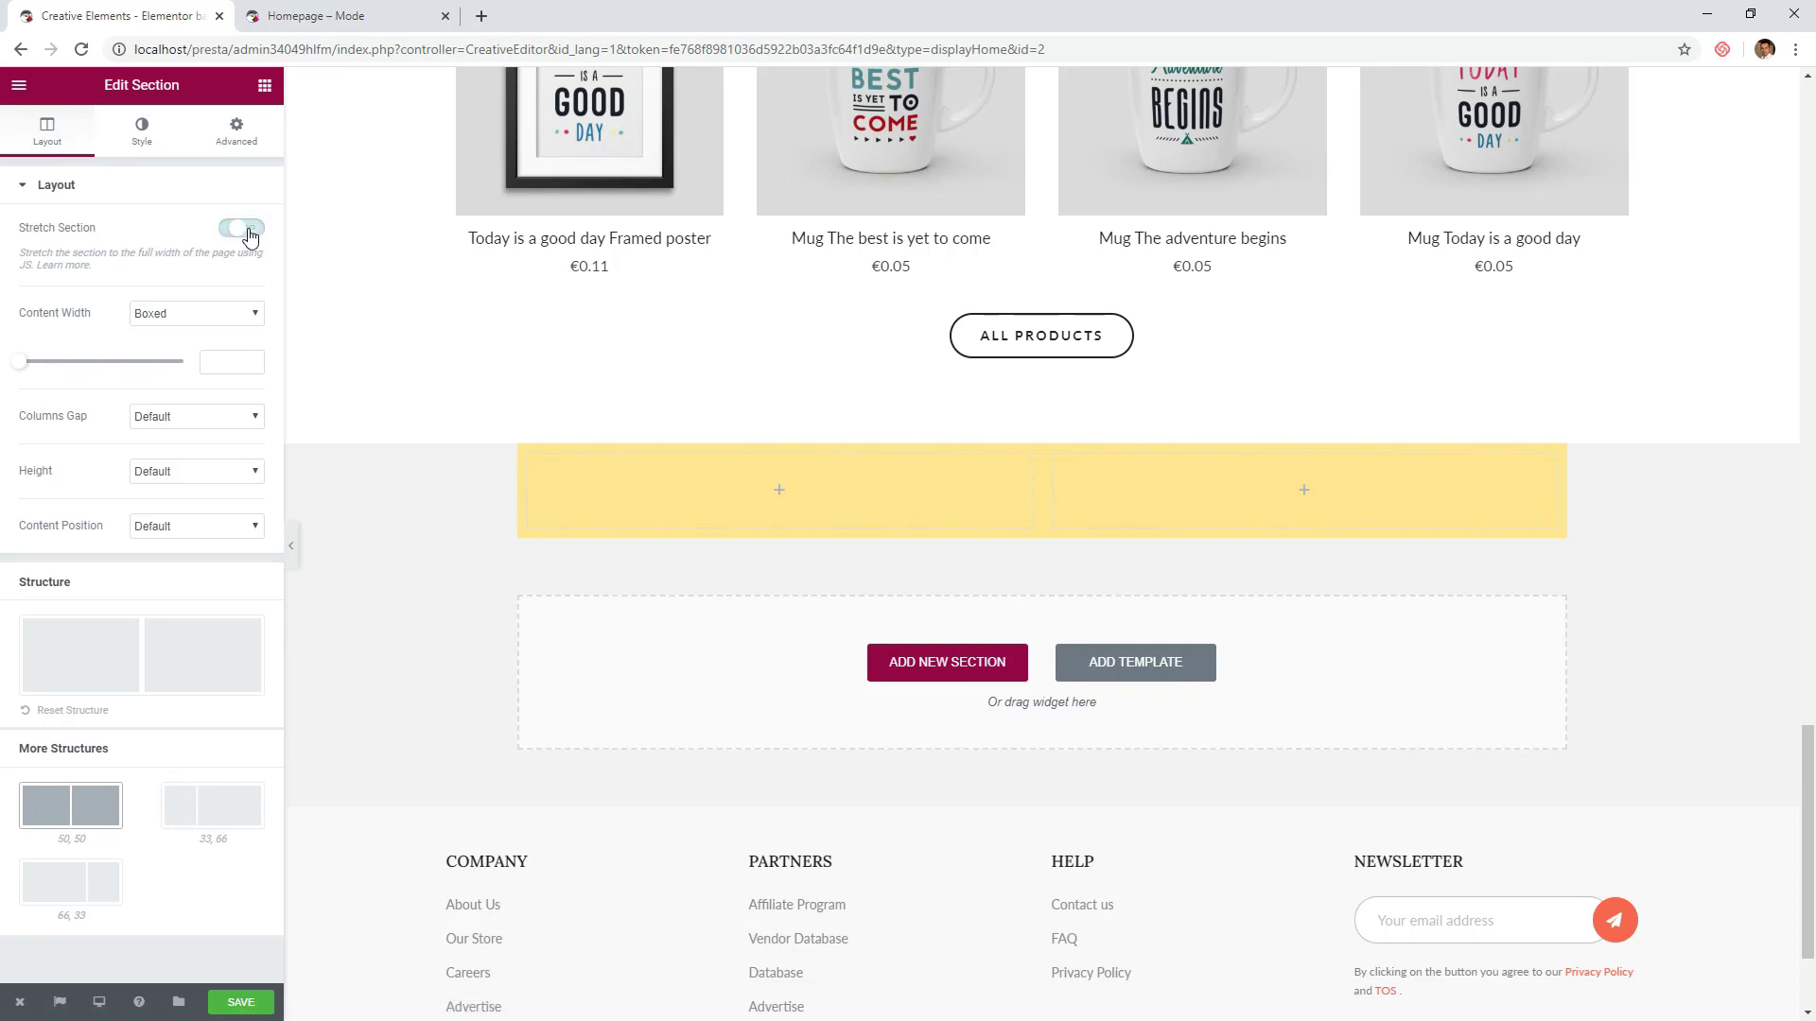
click(213, 361)
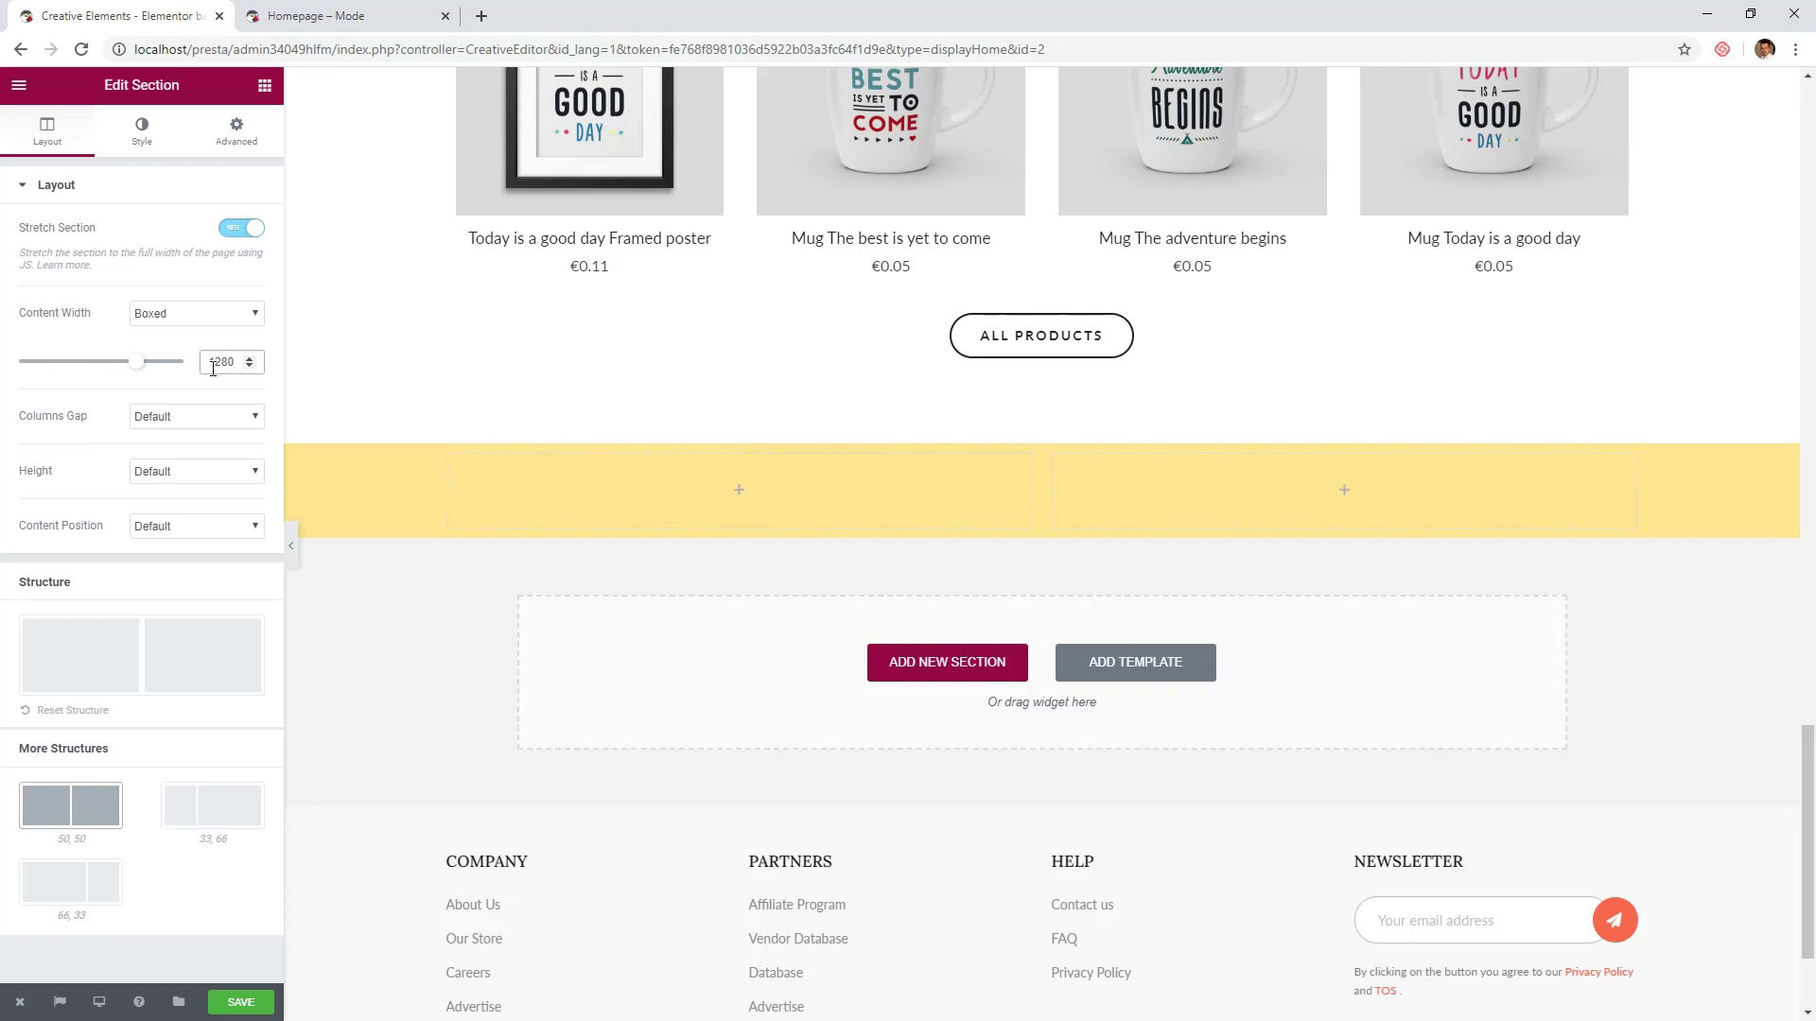
- Add an image widget to the yellow section's left column and choose the sale-spotted picture for it
click(265, 86)
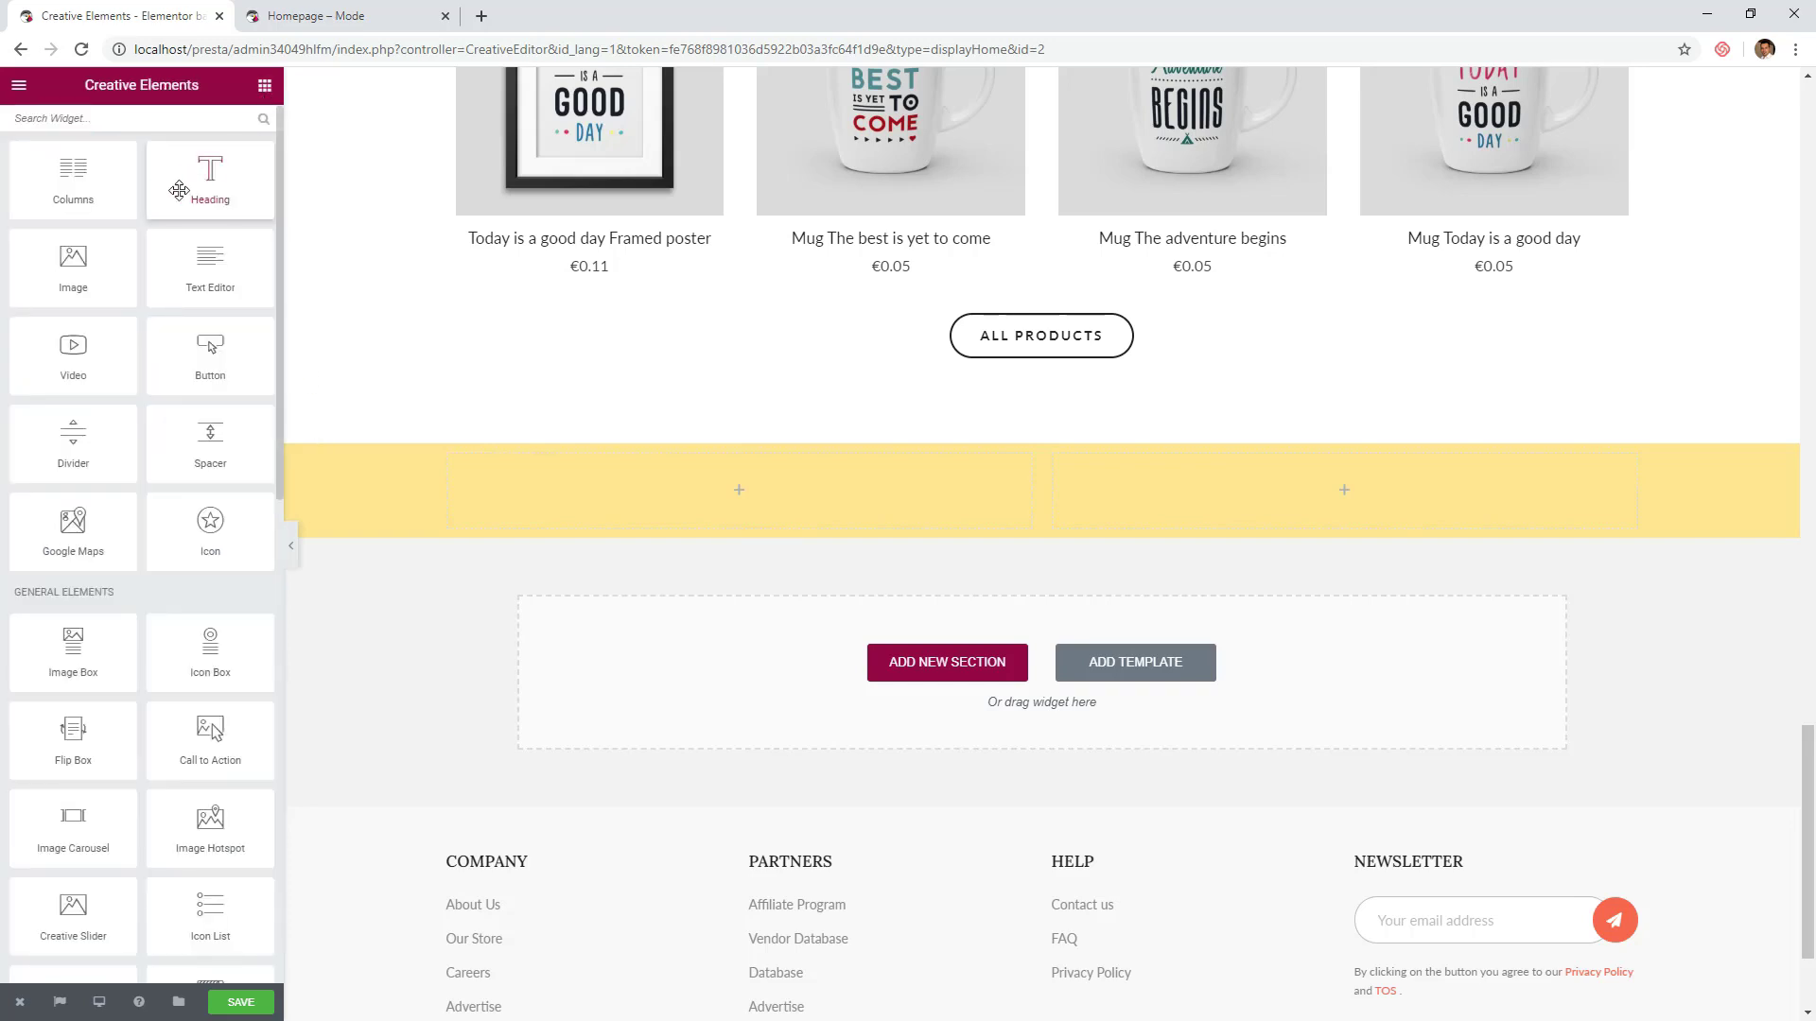
drag(81, 265, 735, 500)
click(118, 294)
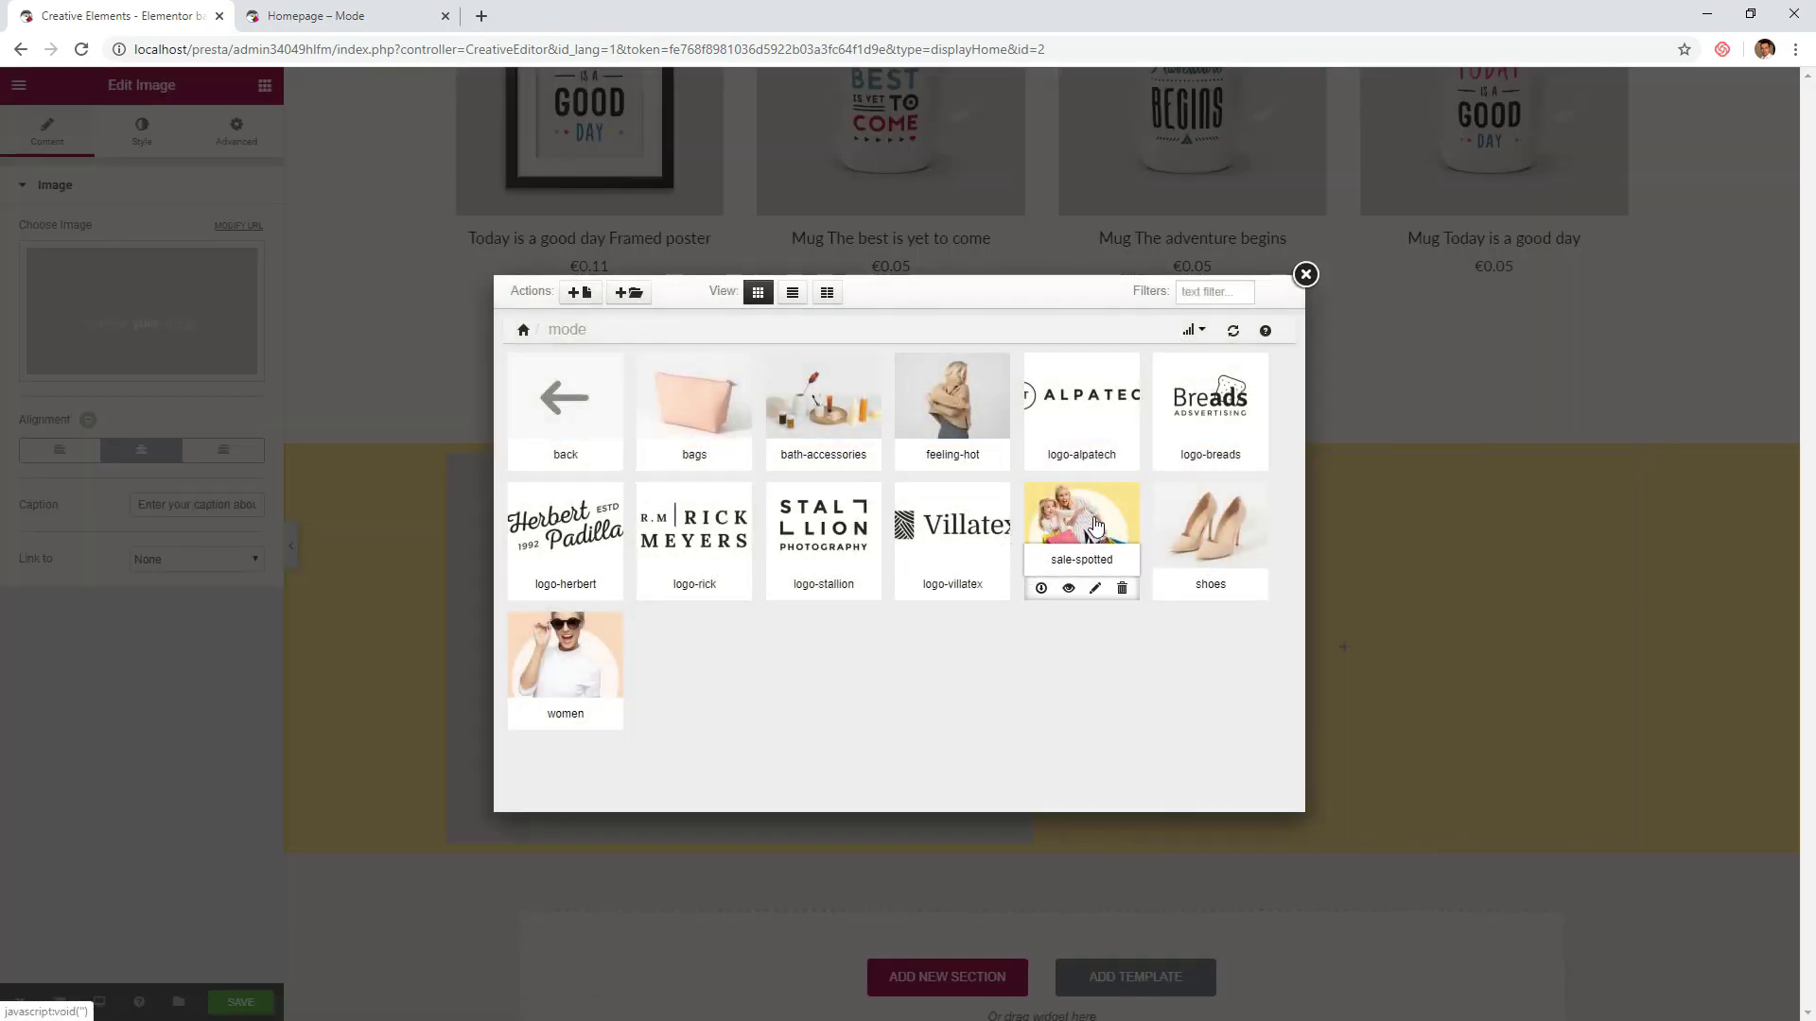
click(1095, 526)
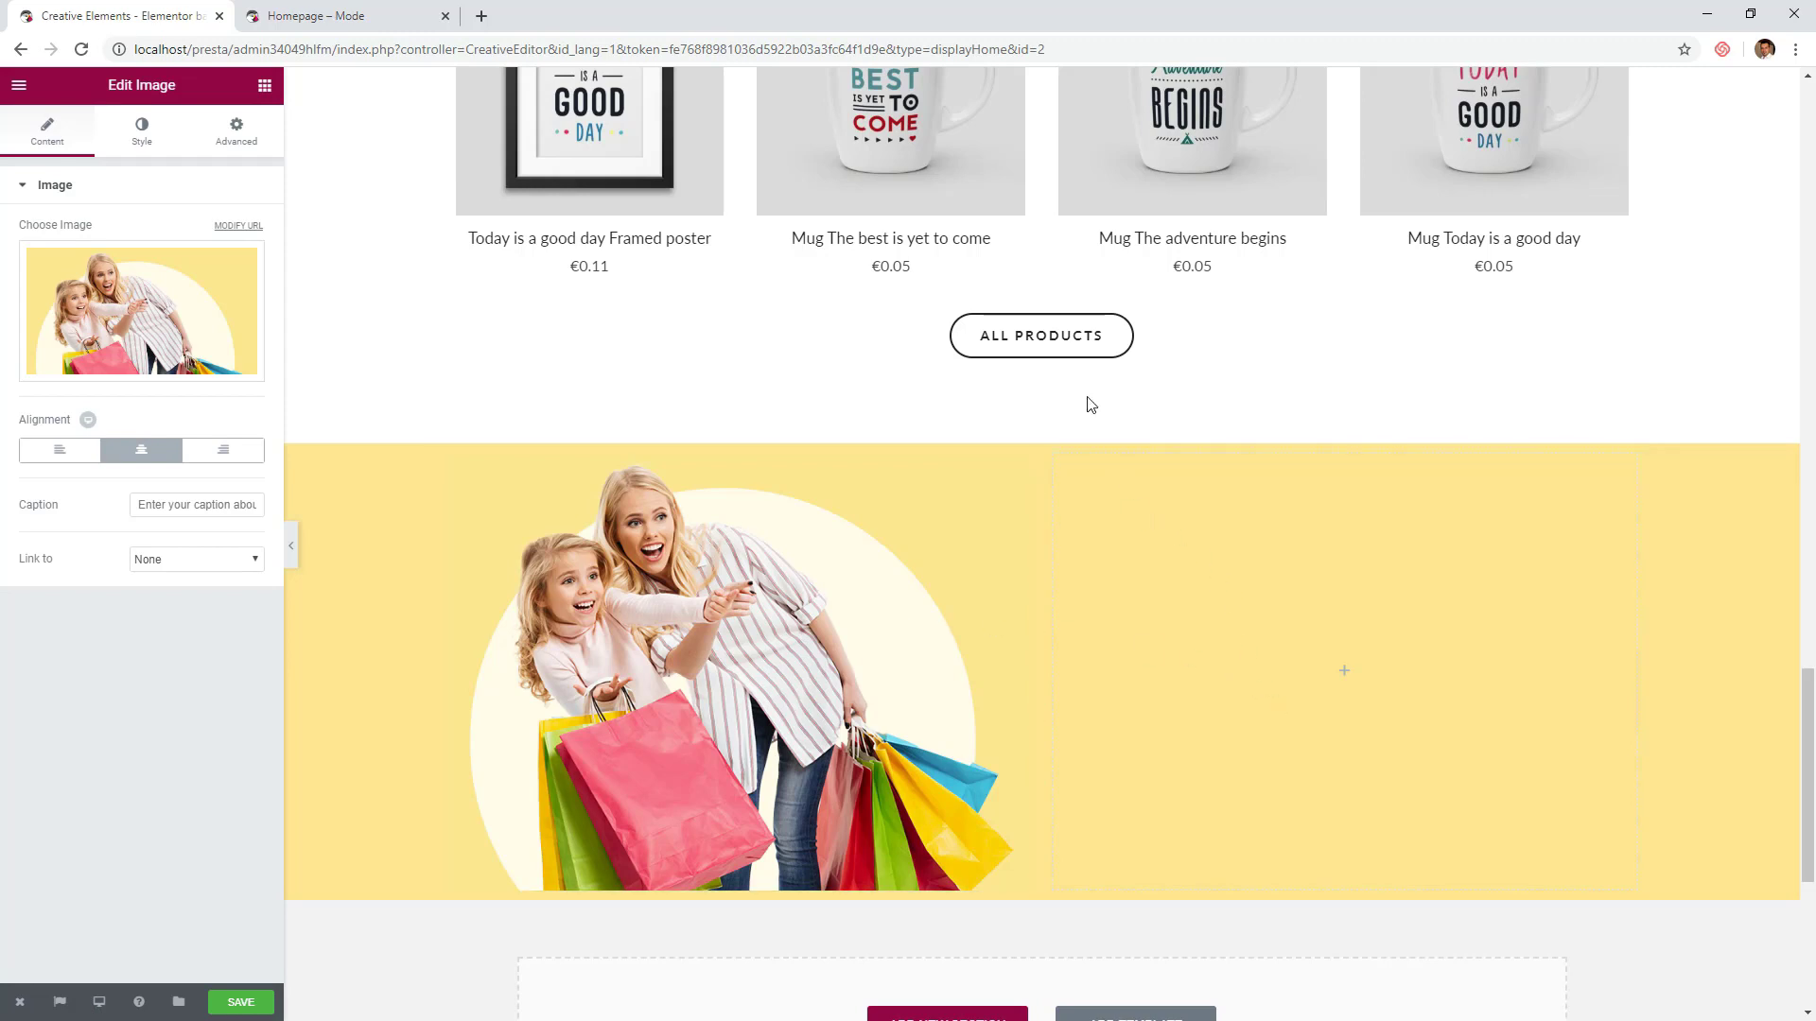
- Duplicate the All products button, move the copy into the yellow section's right column and align it left
click(1044, 341)
click(1599, 328)
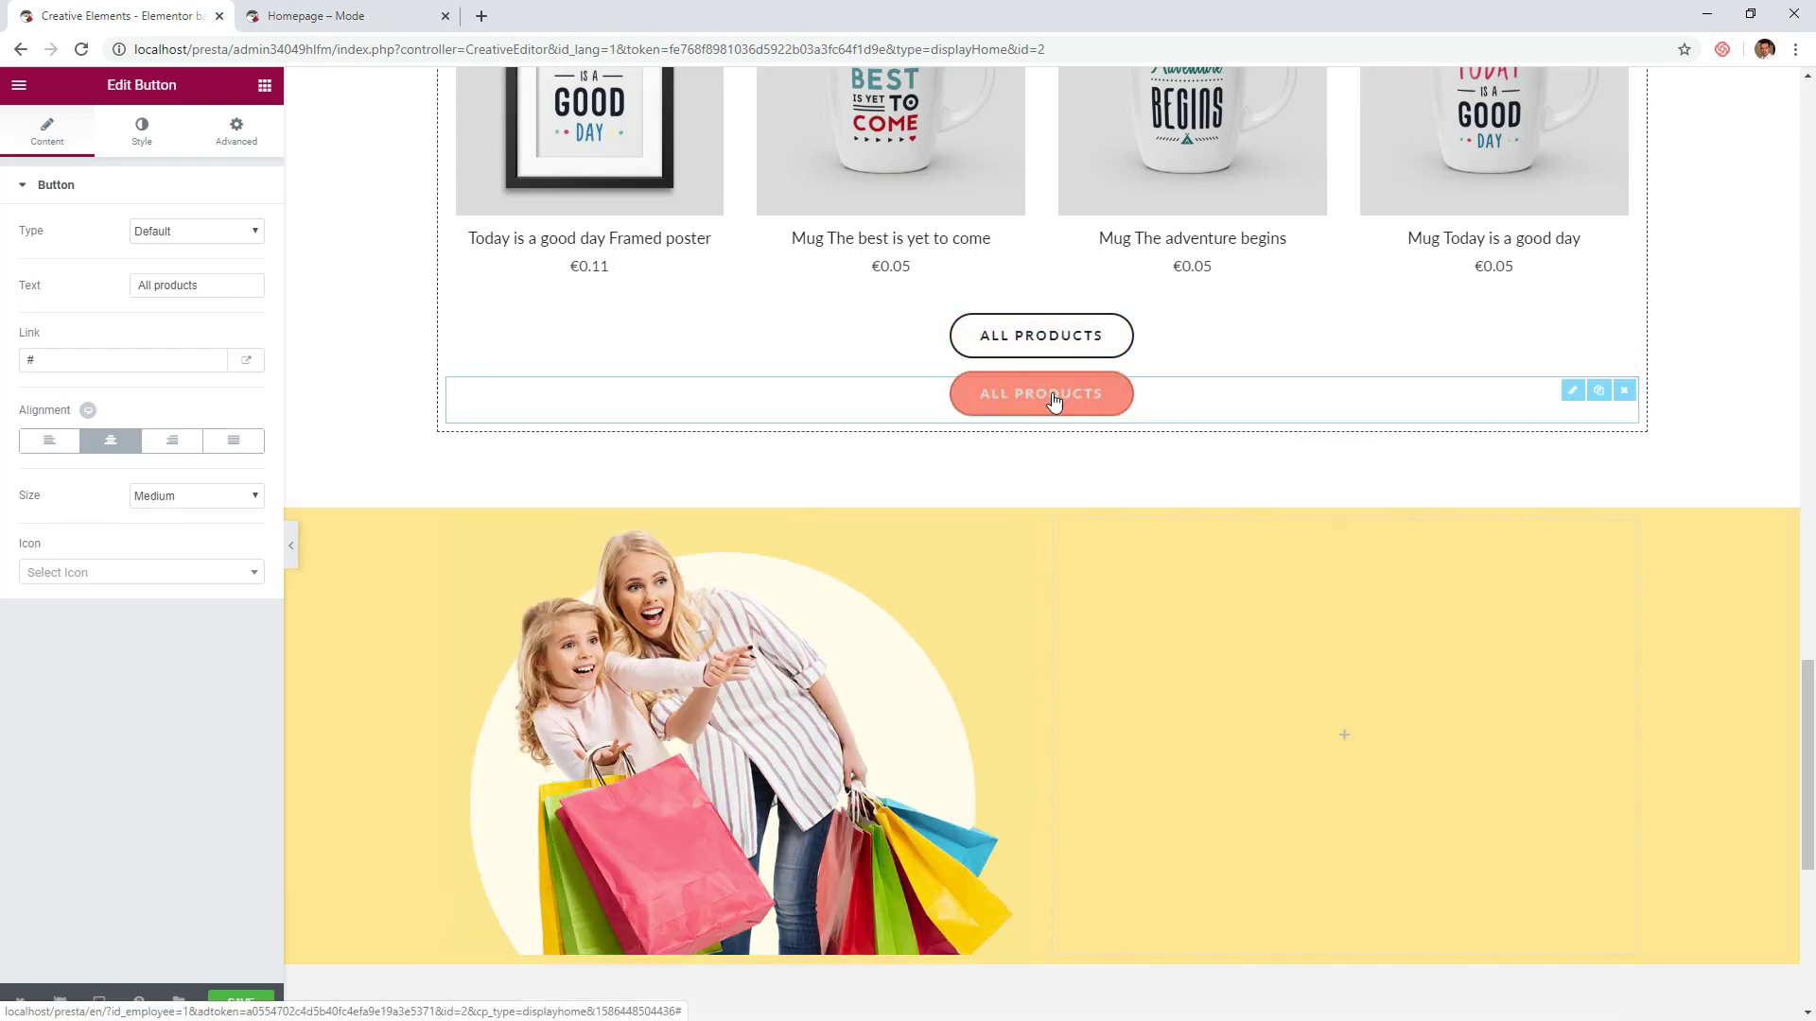
drag(1494, 478, 1318, 701)
click(1339, 477)
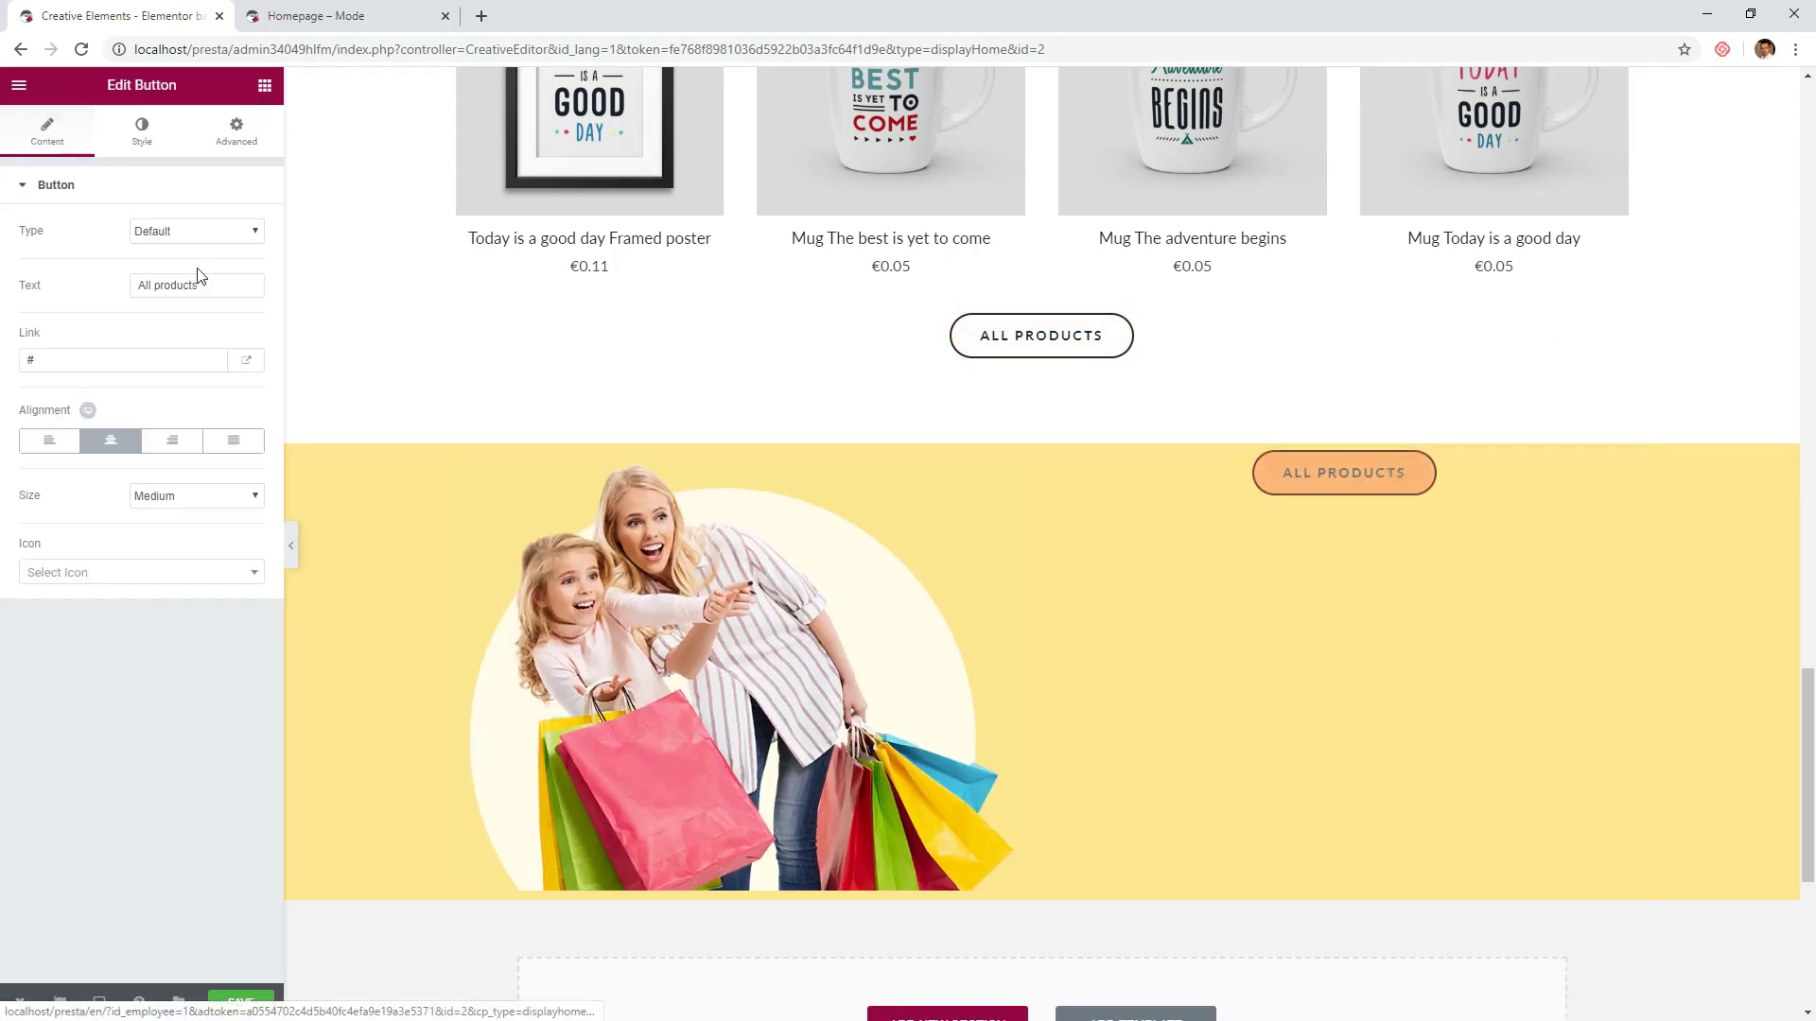
click(49, 442)
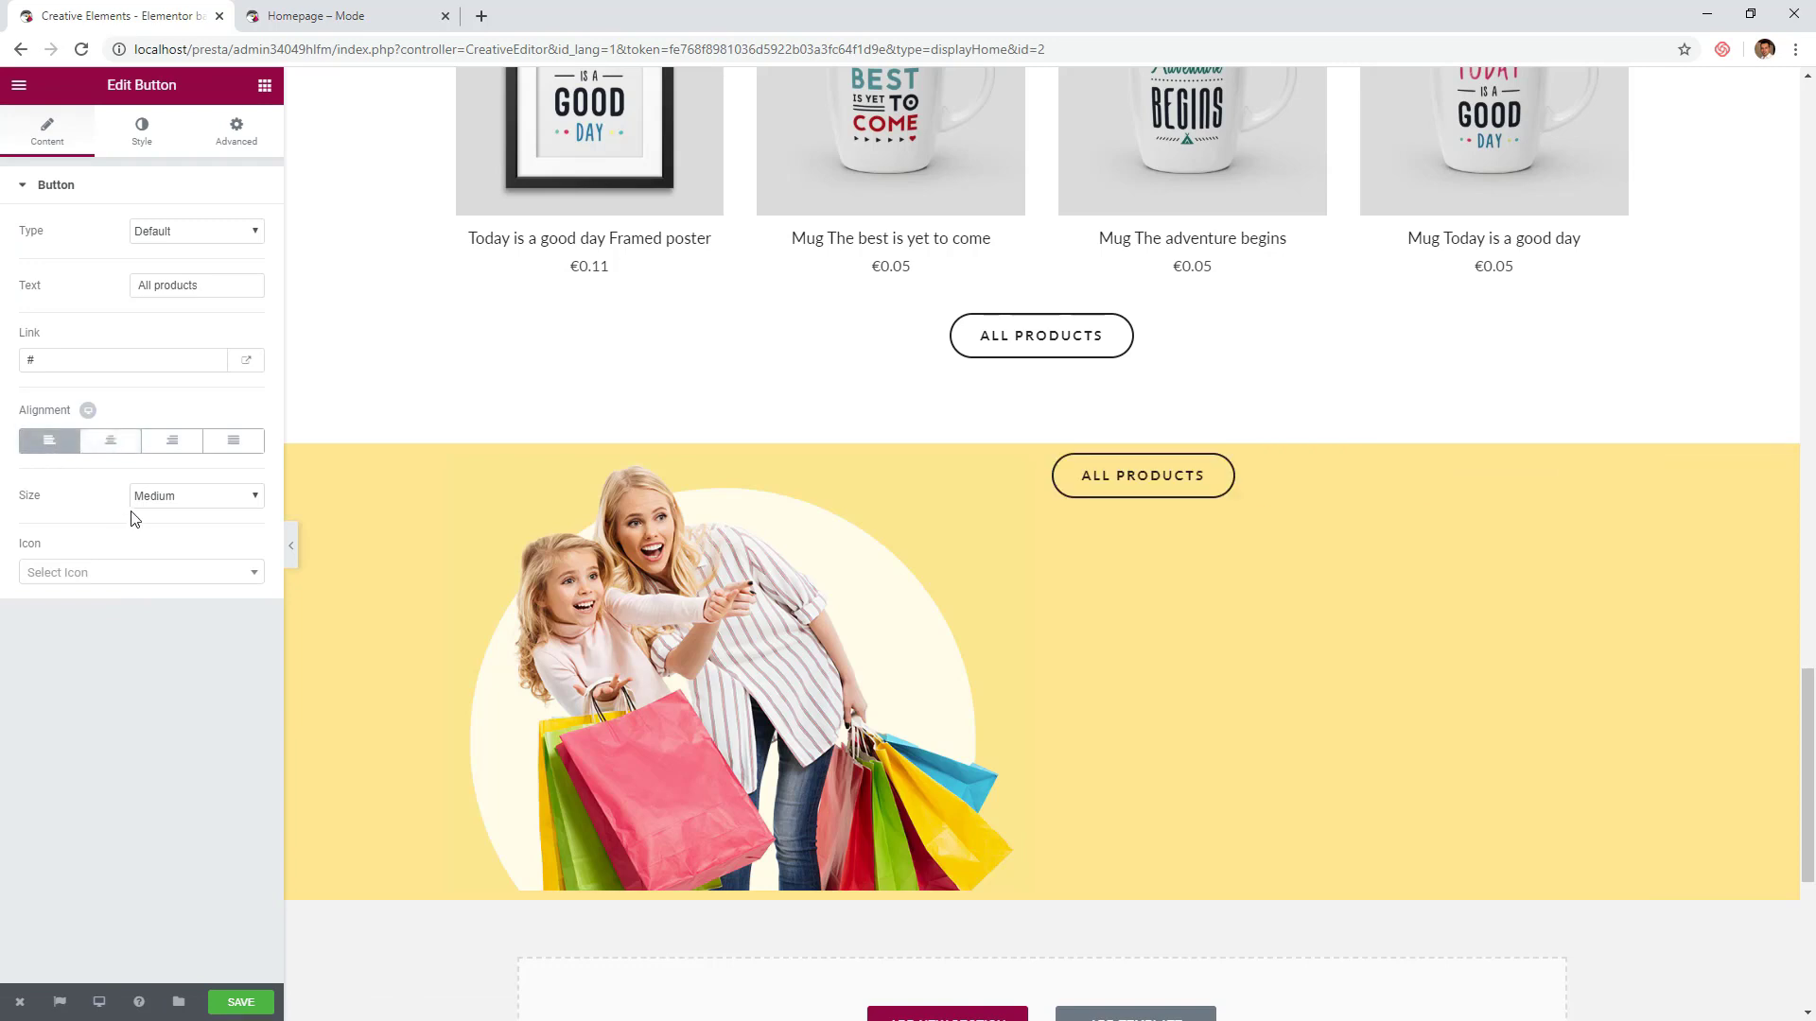
- Add a text editor widget above the copied button reading "Up to 50% OFF The Most" and "Popular Items!" on two lines
click(264, 85)
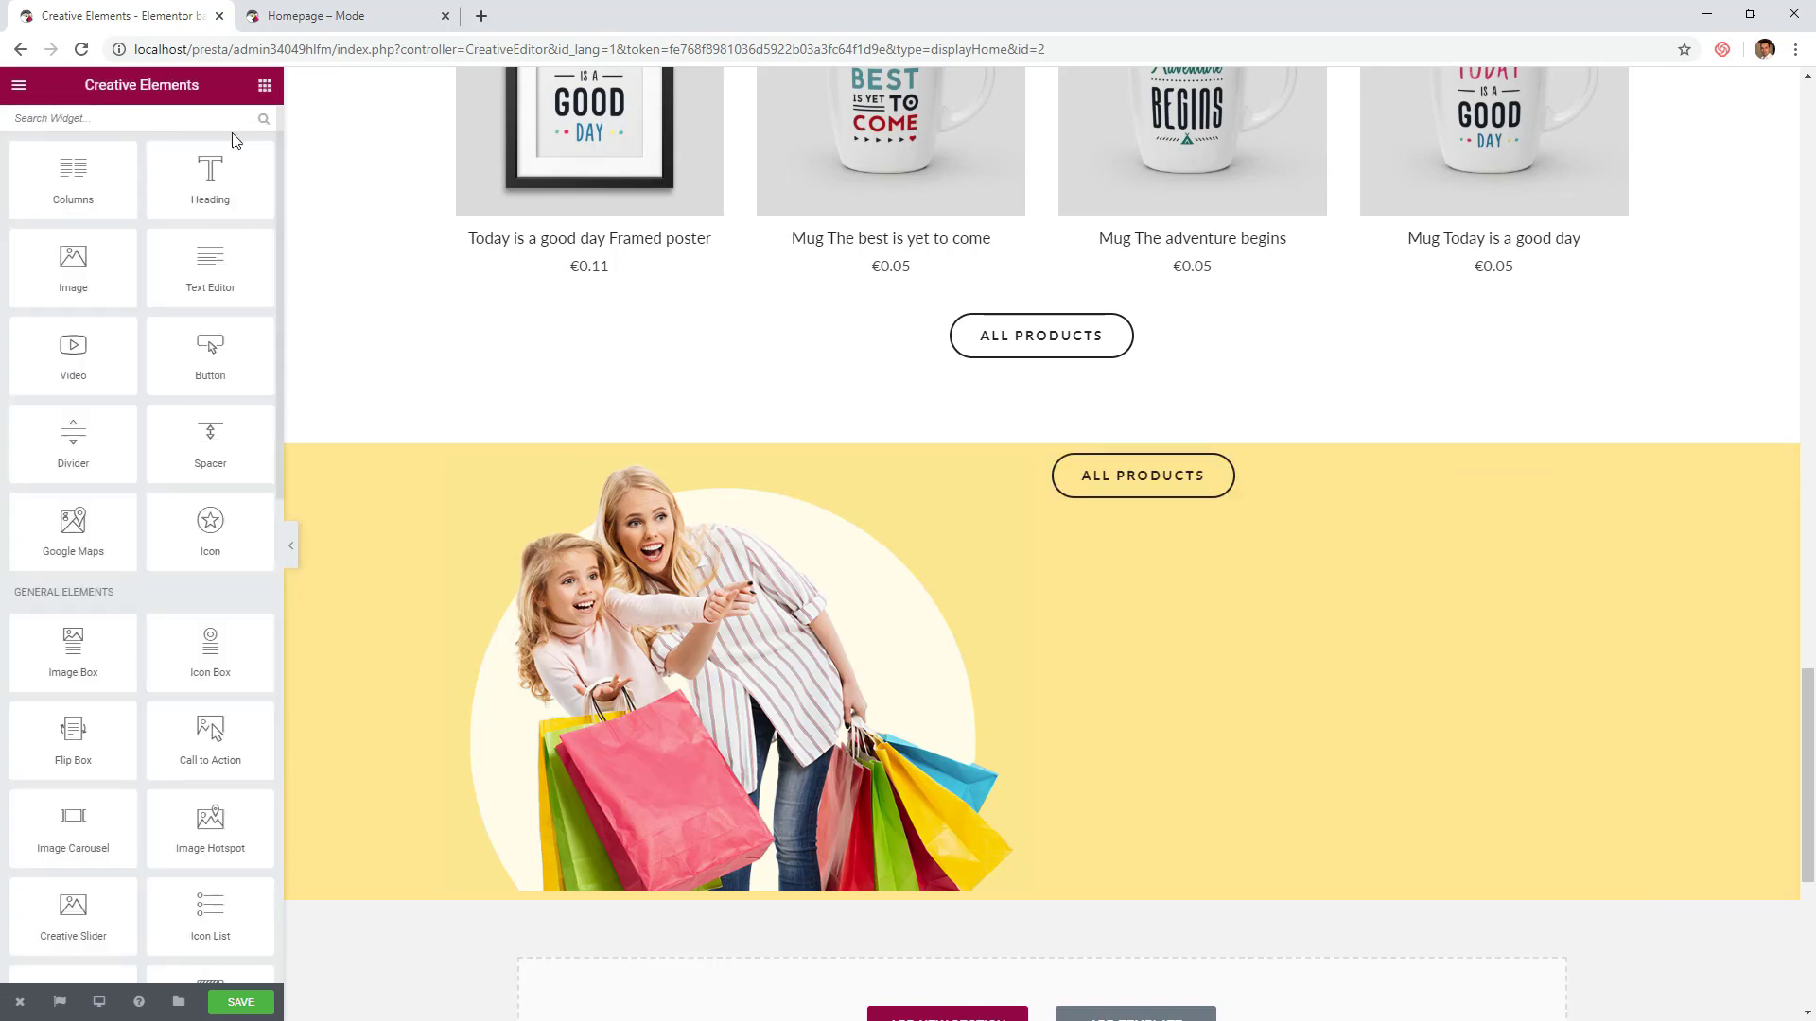
drag(198, 254, 1136, 487)
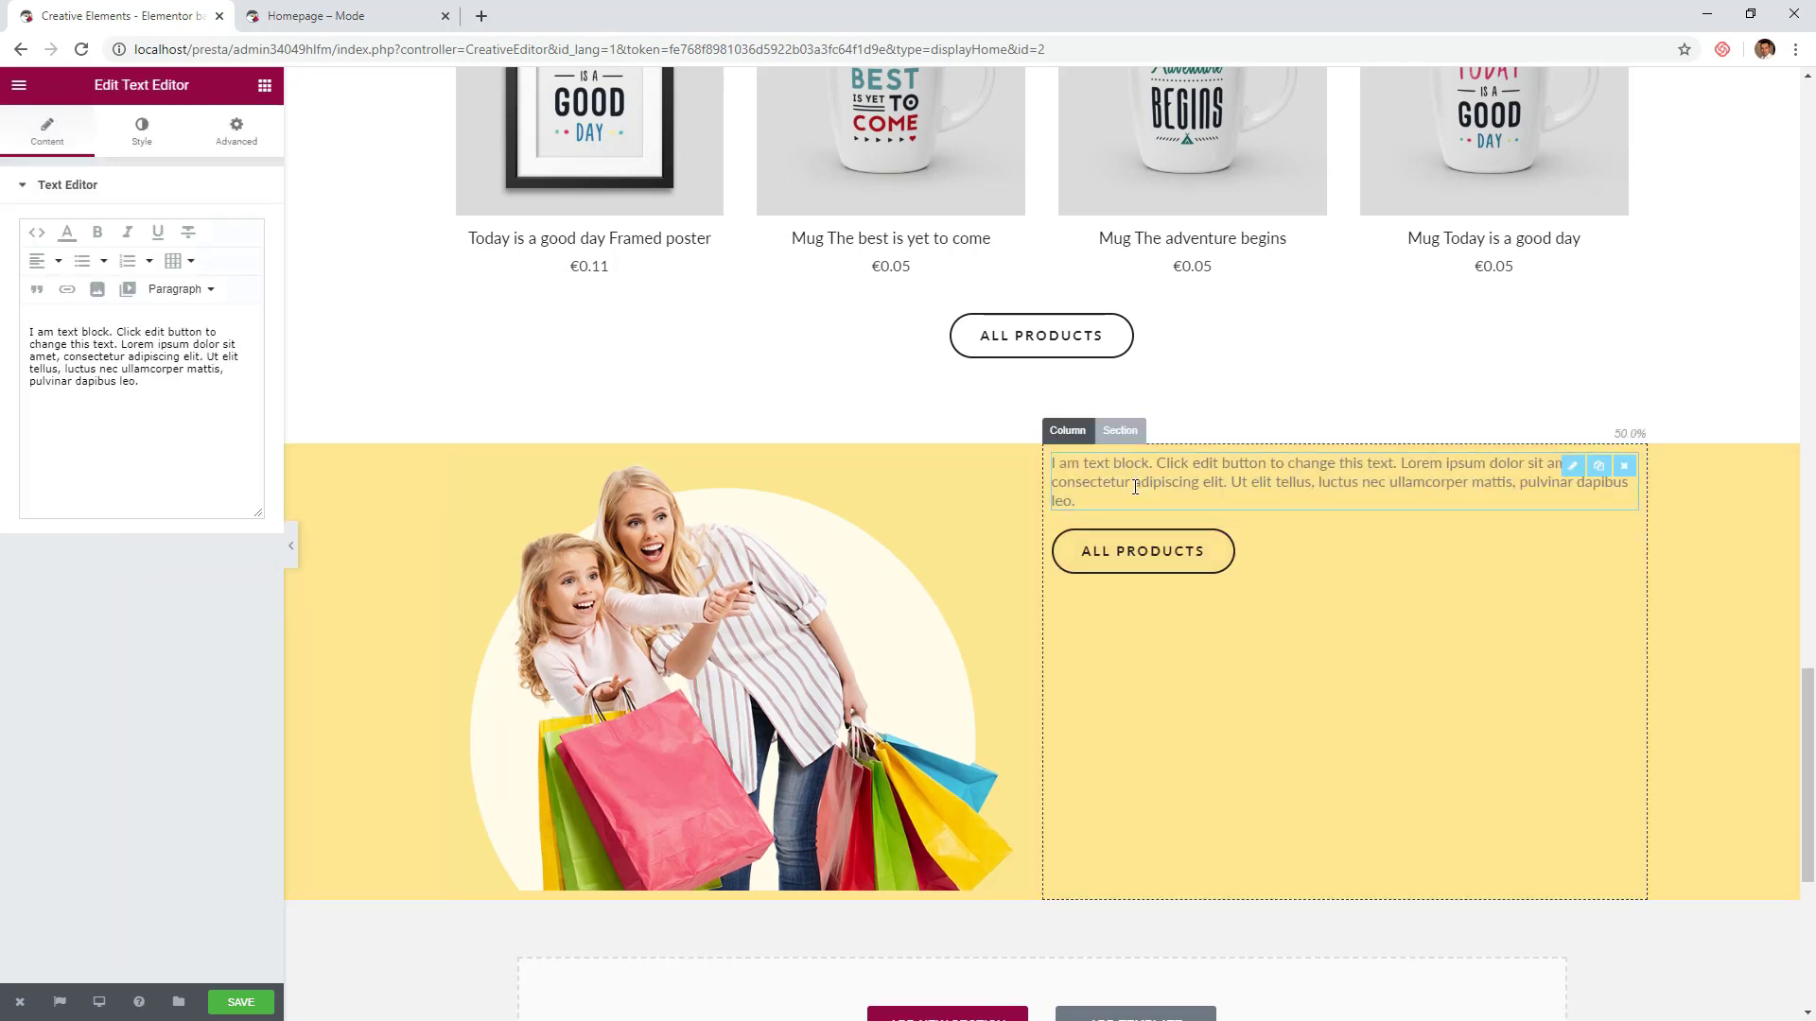
drag(142, 382, 29, 332)
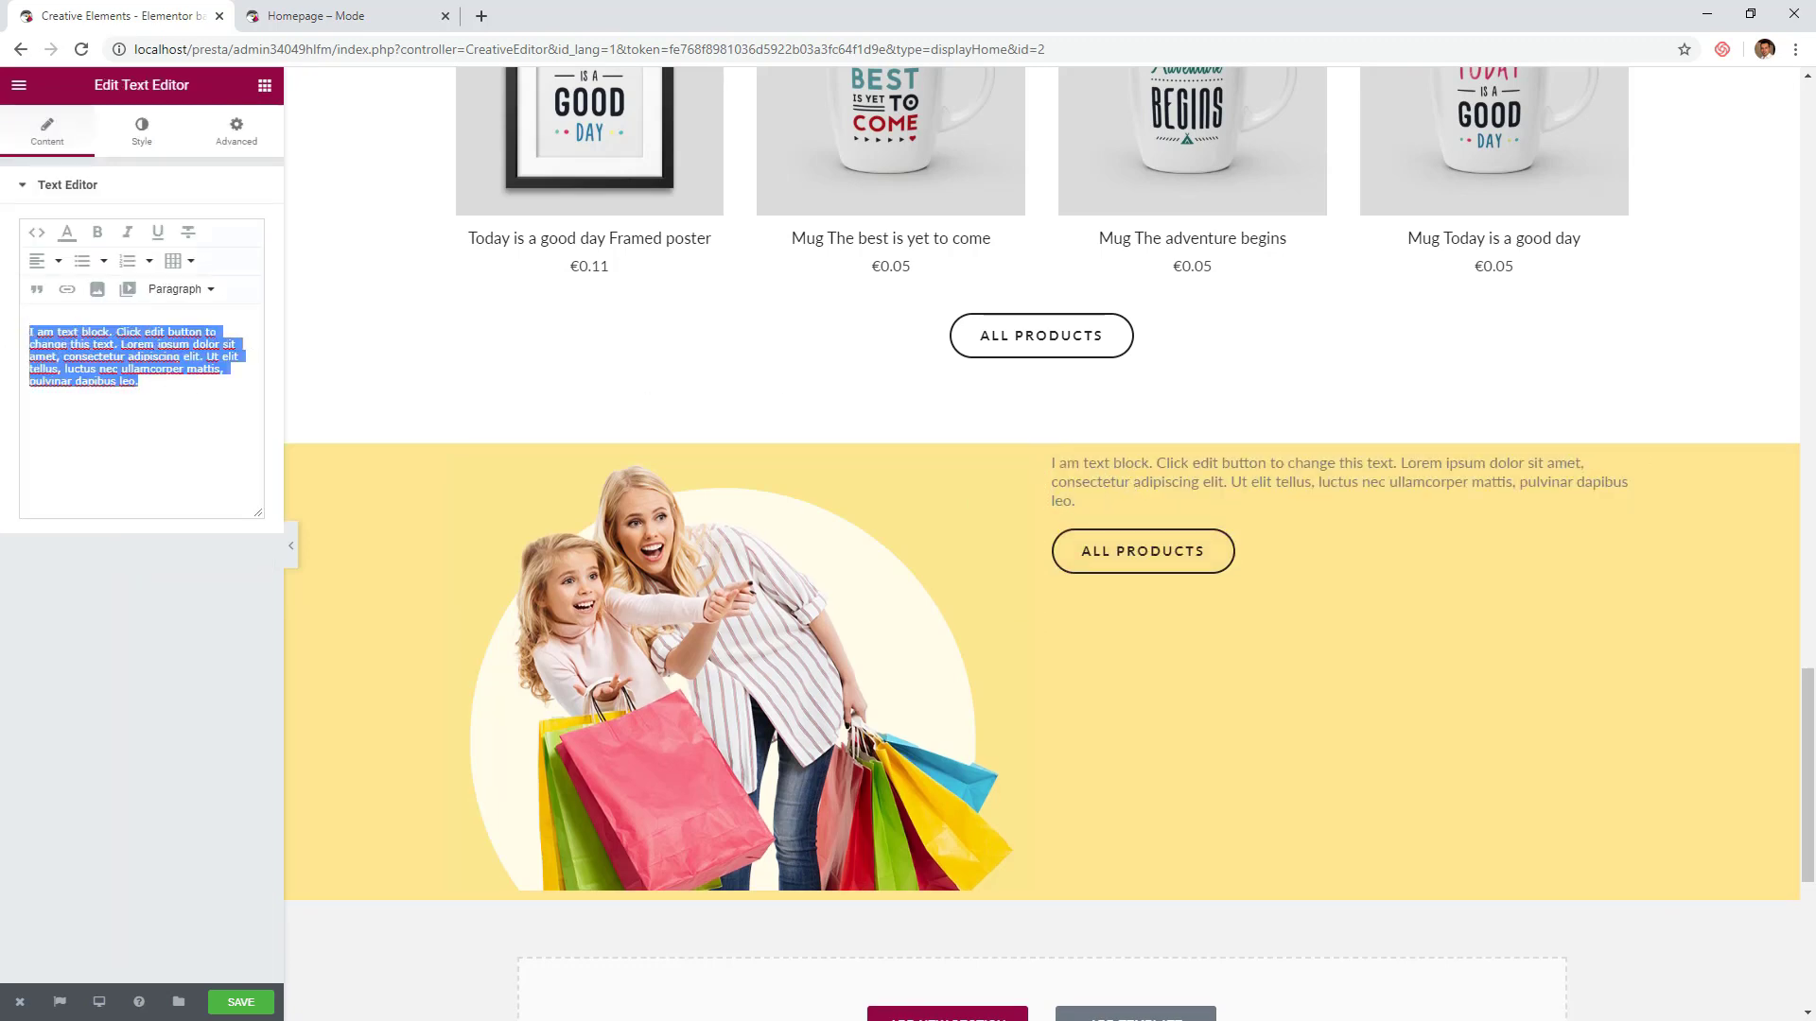
text(Uô)
text( to 50% )
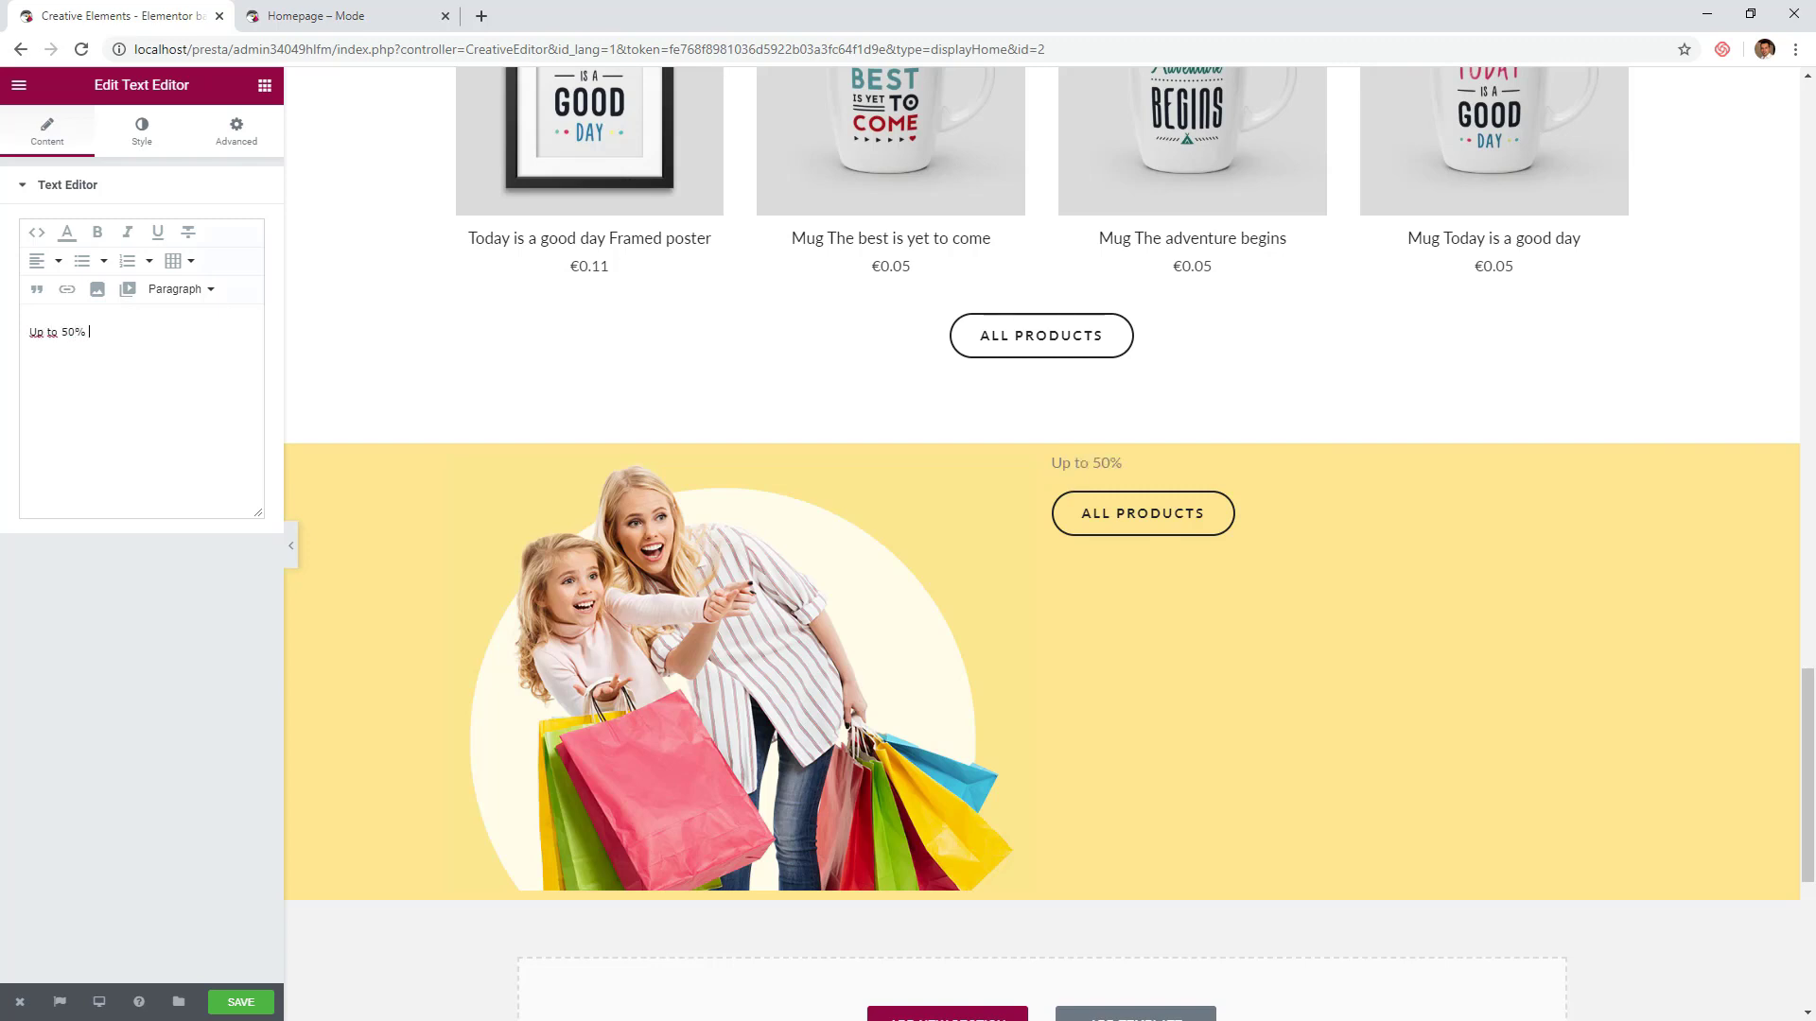
text(OFF The Most Popula)
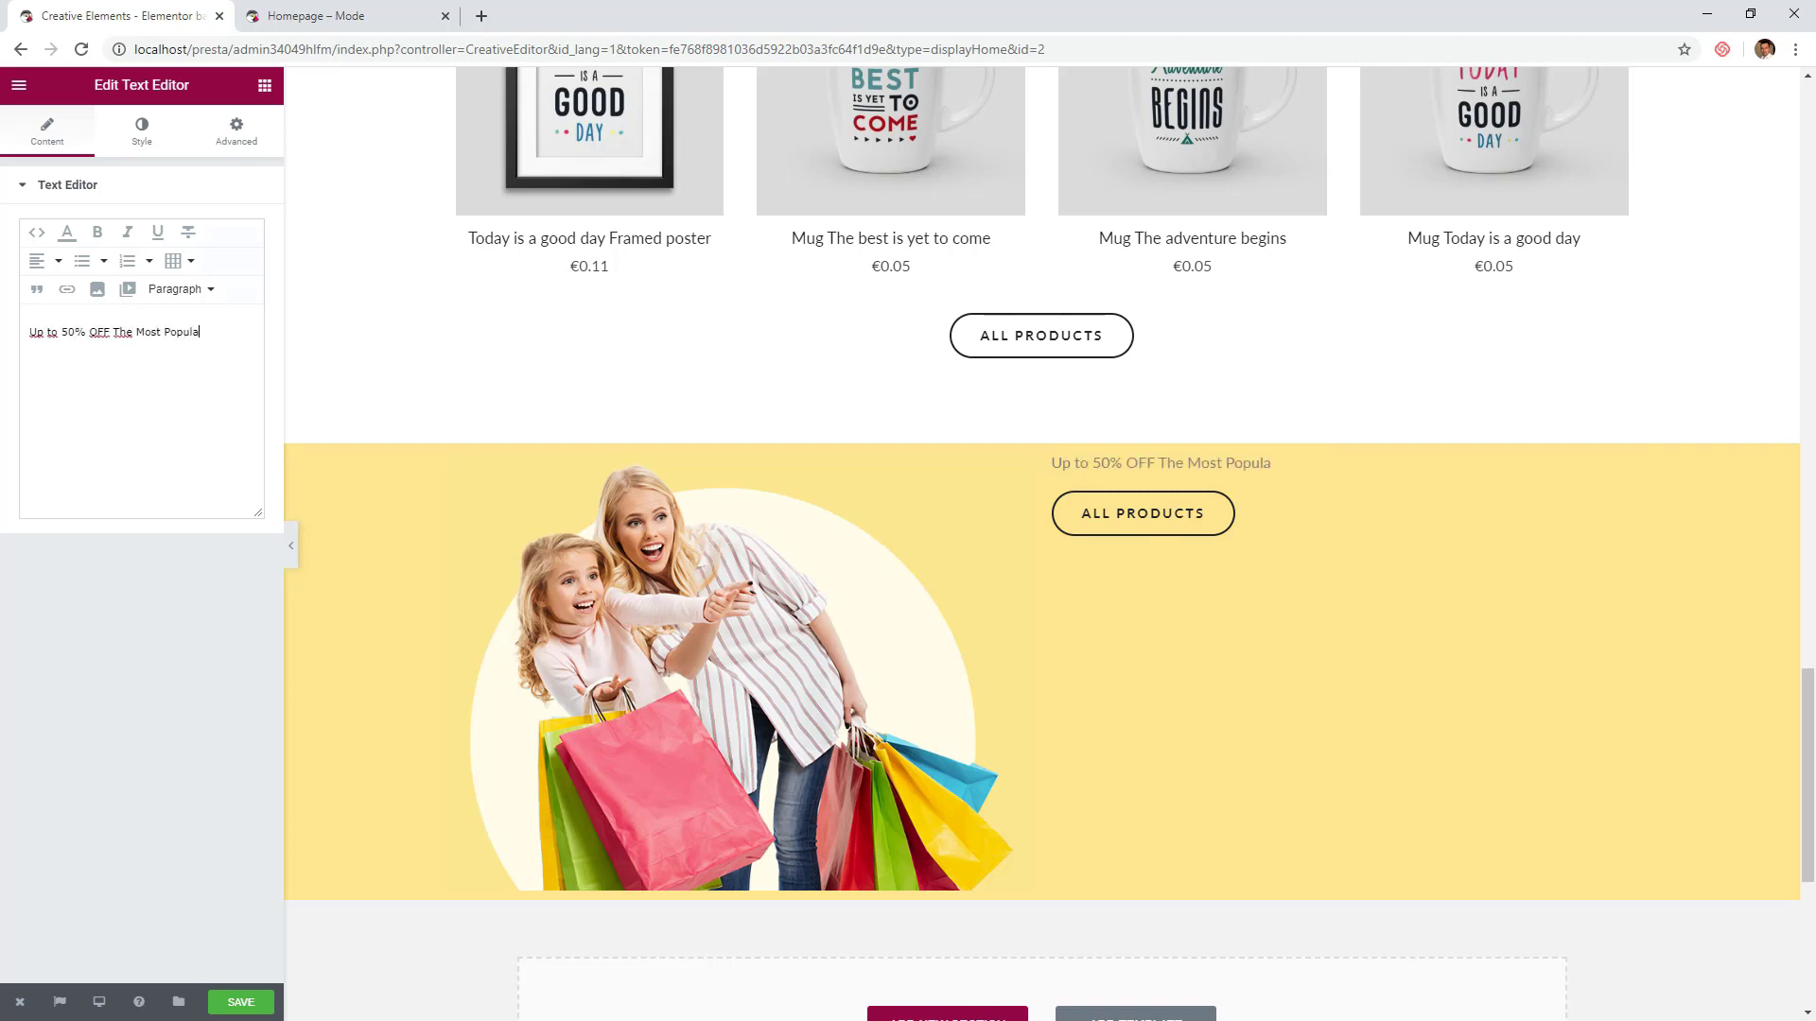
text(r Items!)
key(Return)
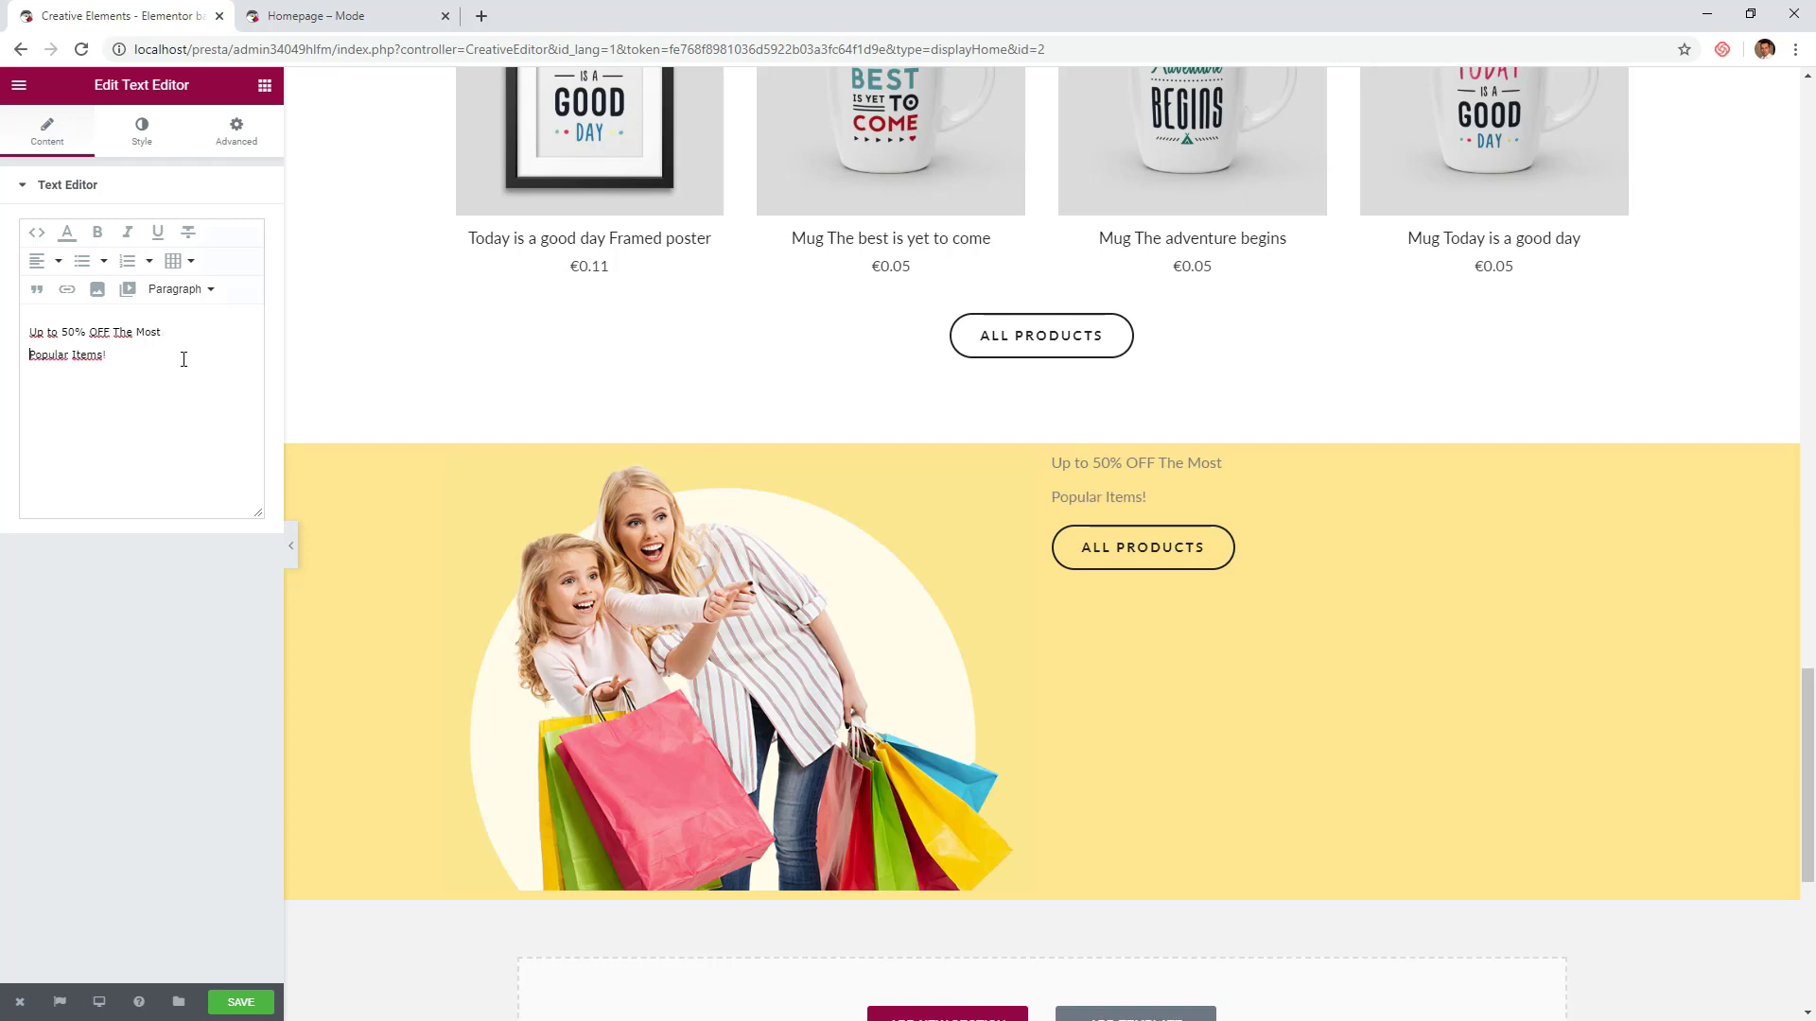
- Set the text colour of the "Up to 50% OFF" text to the dark grey-black preset
click(141, 132)
click(229, 313)
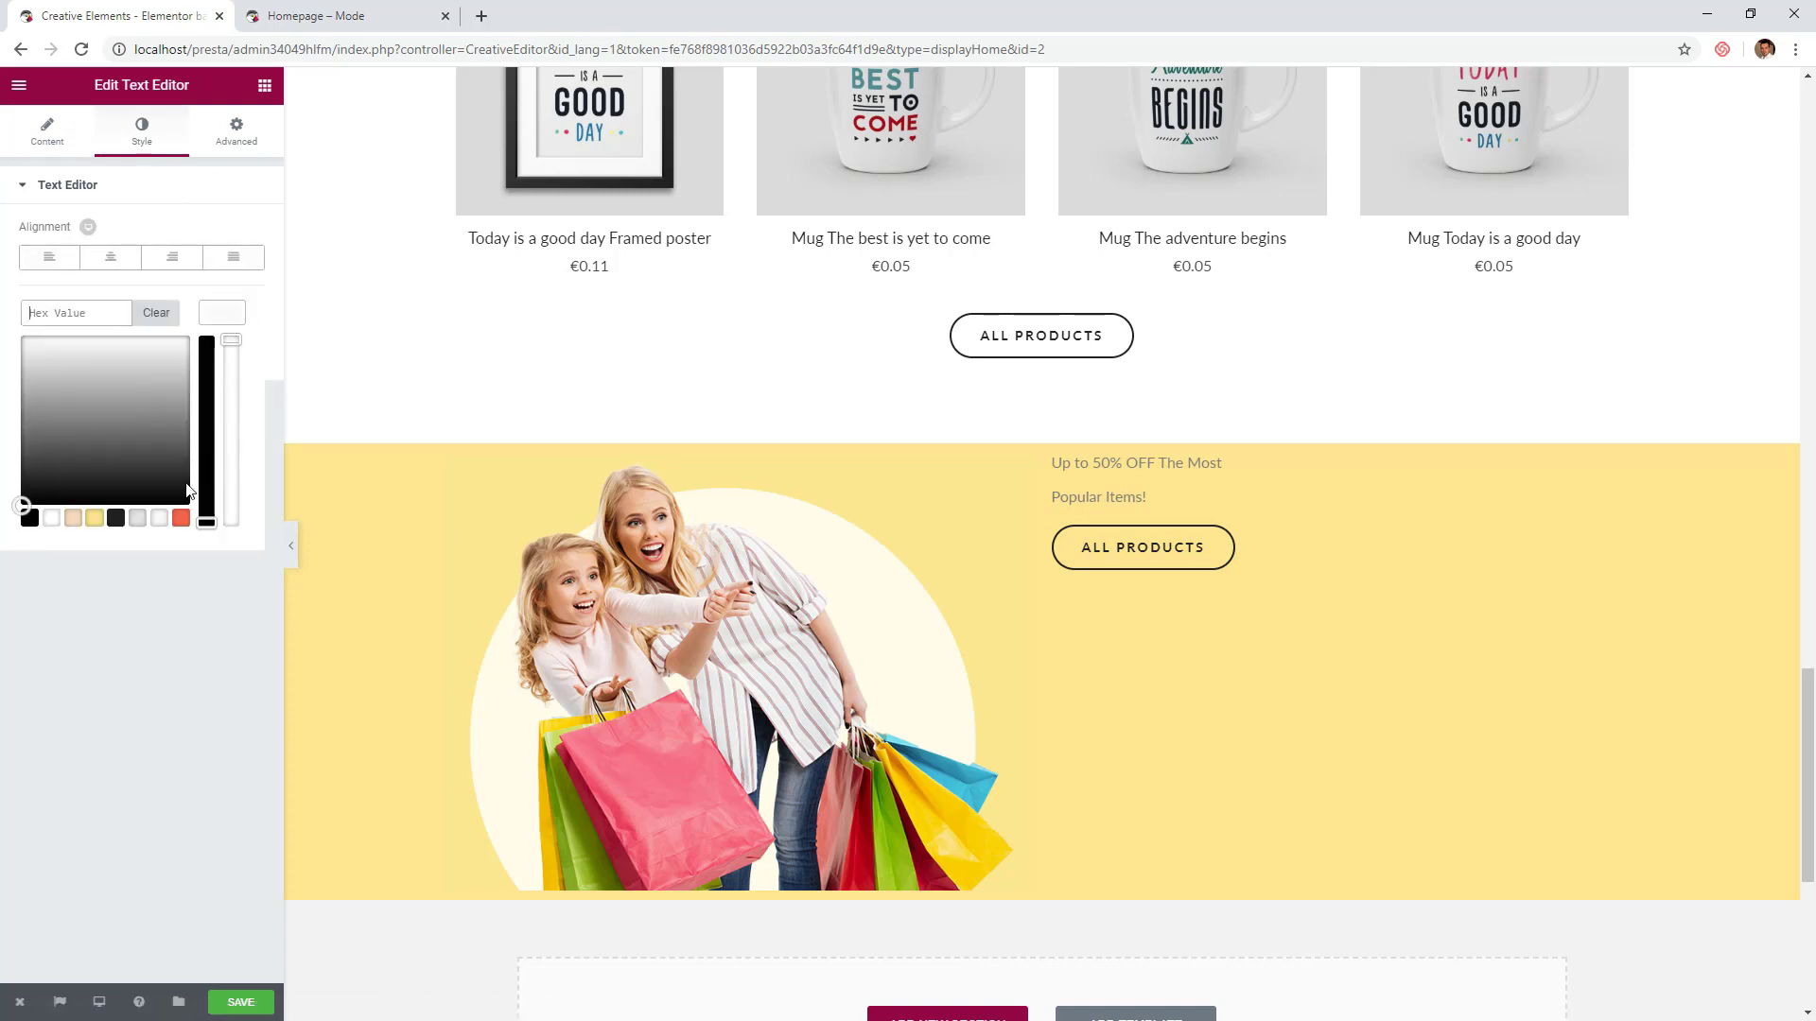
click(114, 517)
click(227, 322)
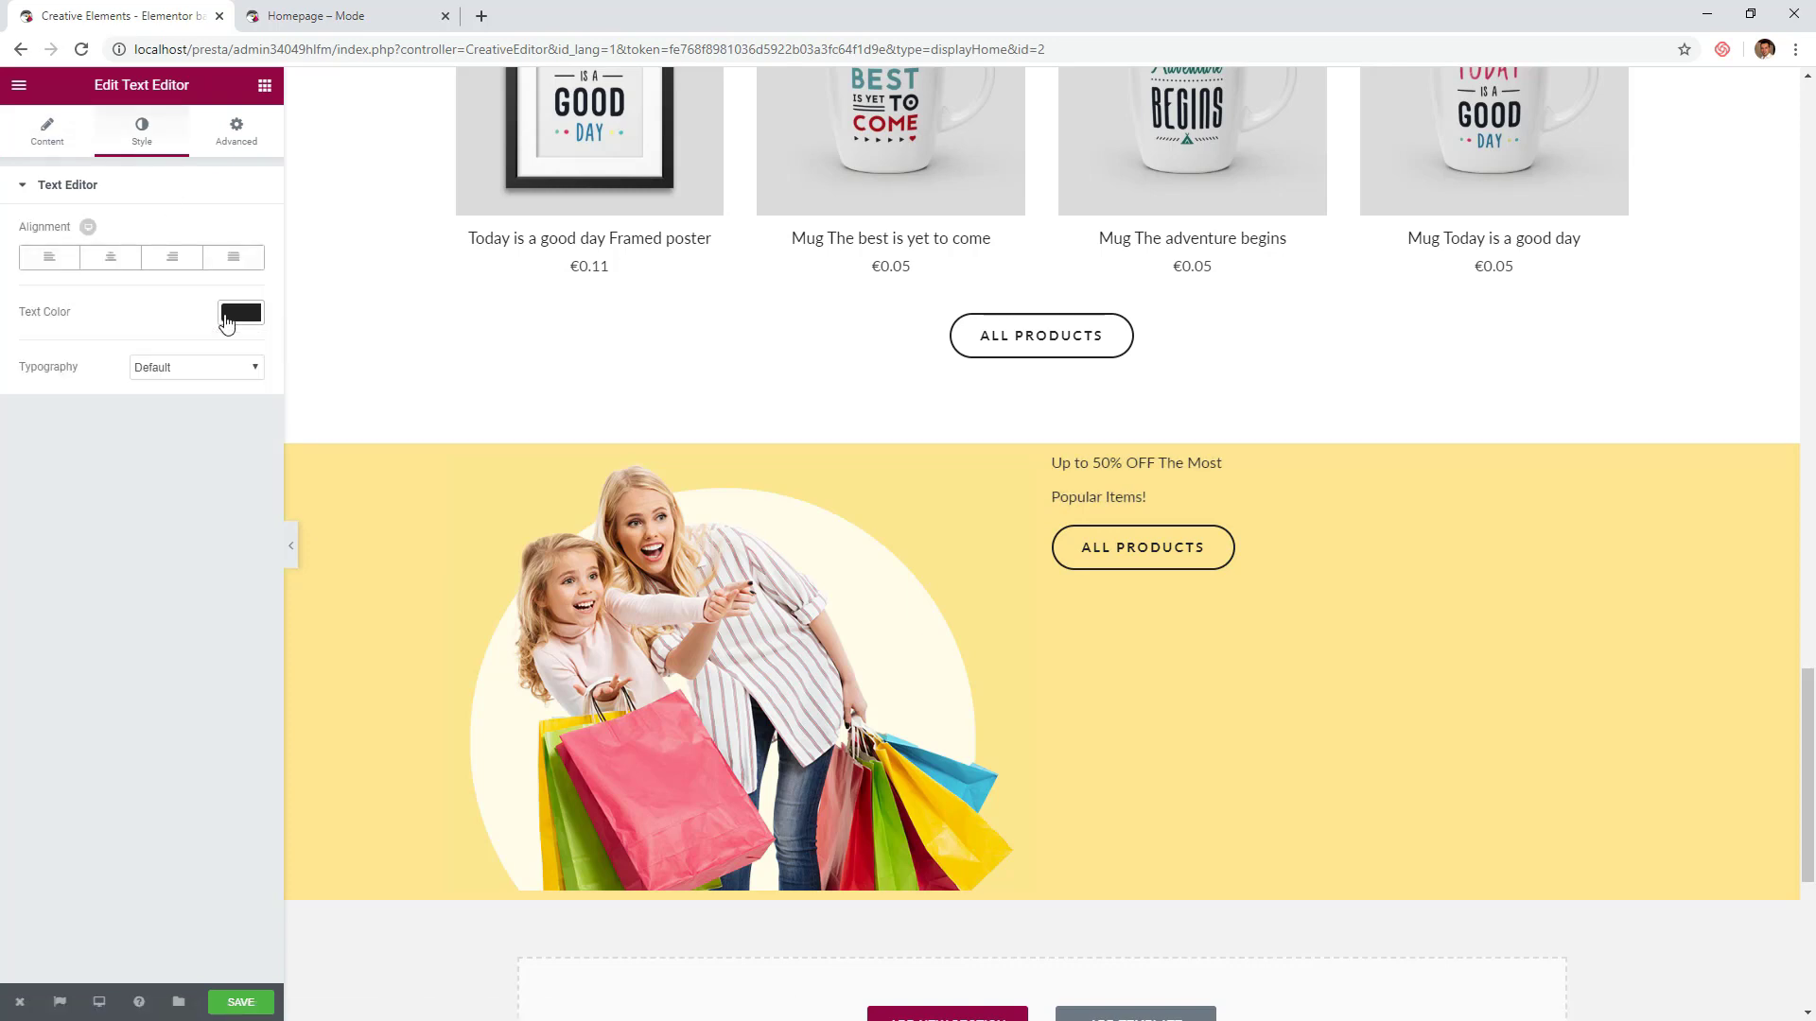
- Give the "Up to 50% OFF" text custom typography: Lora family, size 34 px, weight 600
click(192, 374)
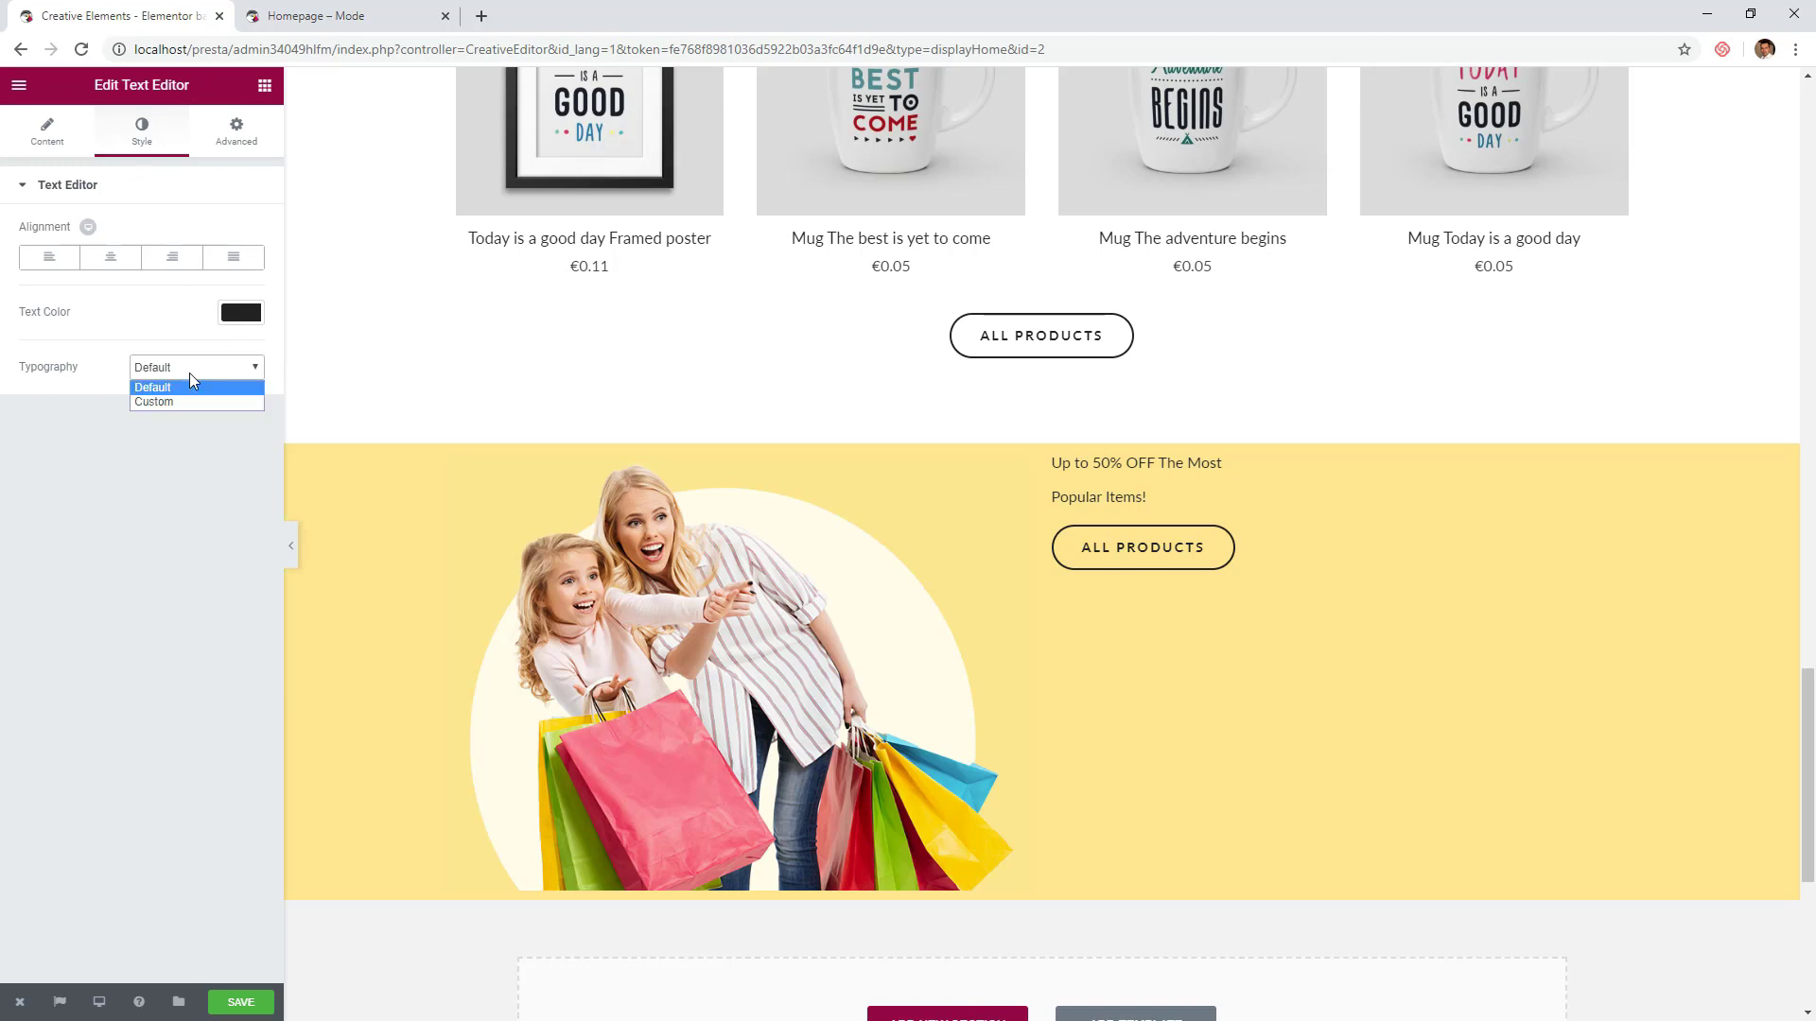
click(194, 403)
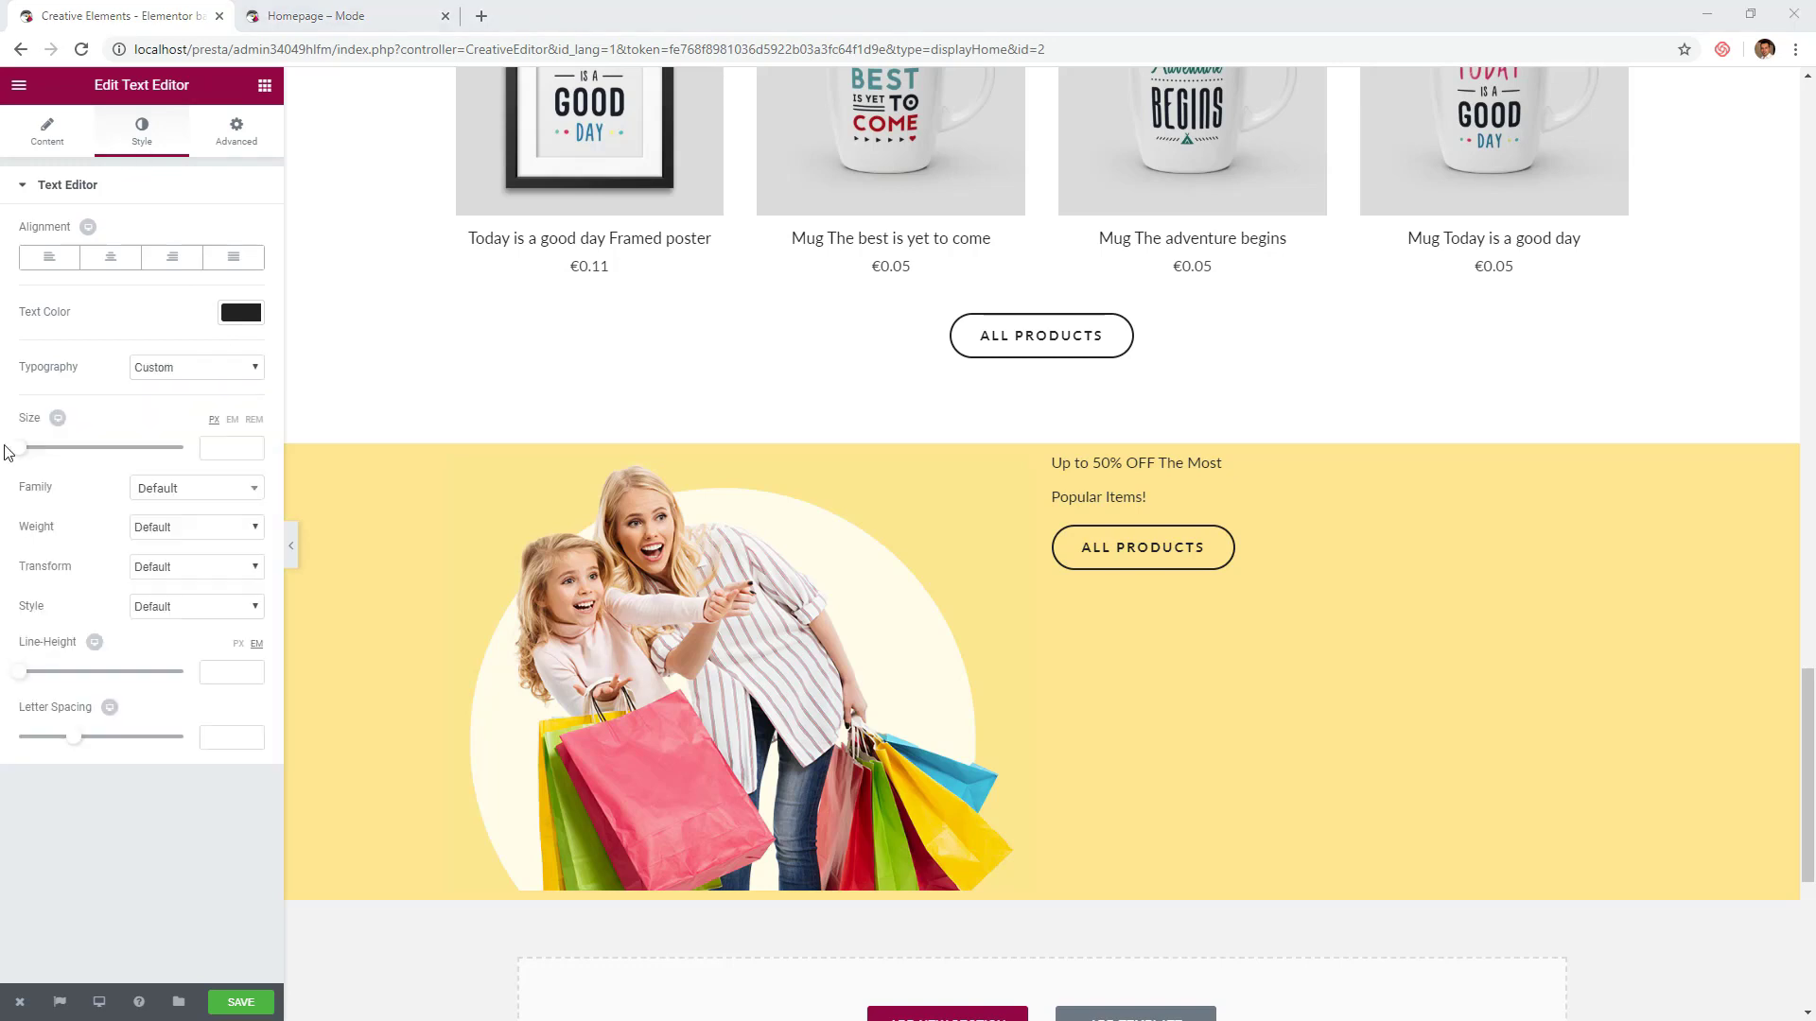
click(195, 492)
text(Lora)
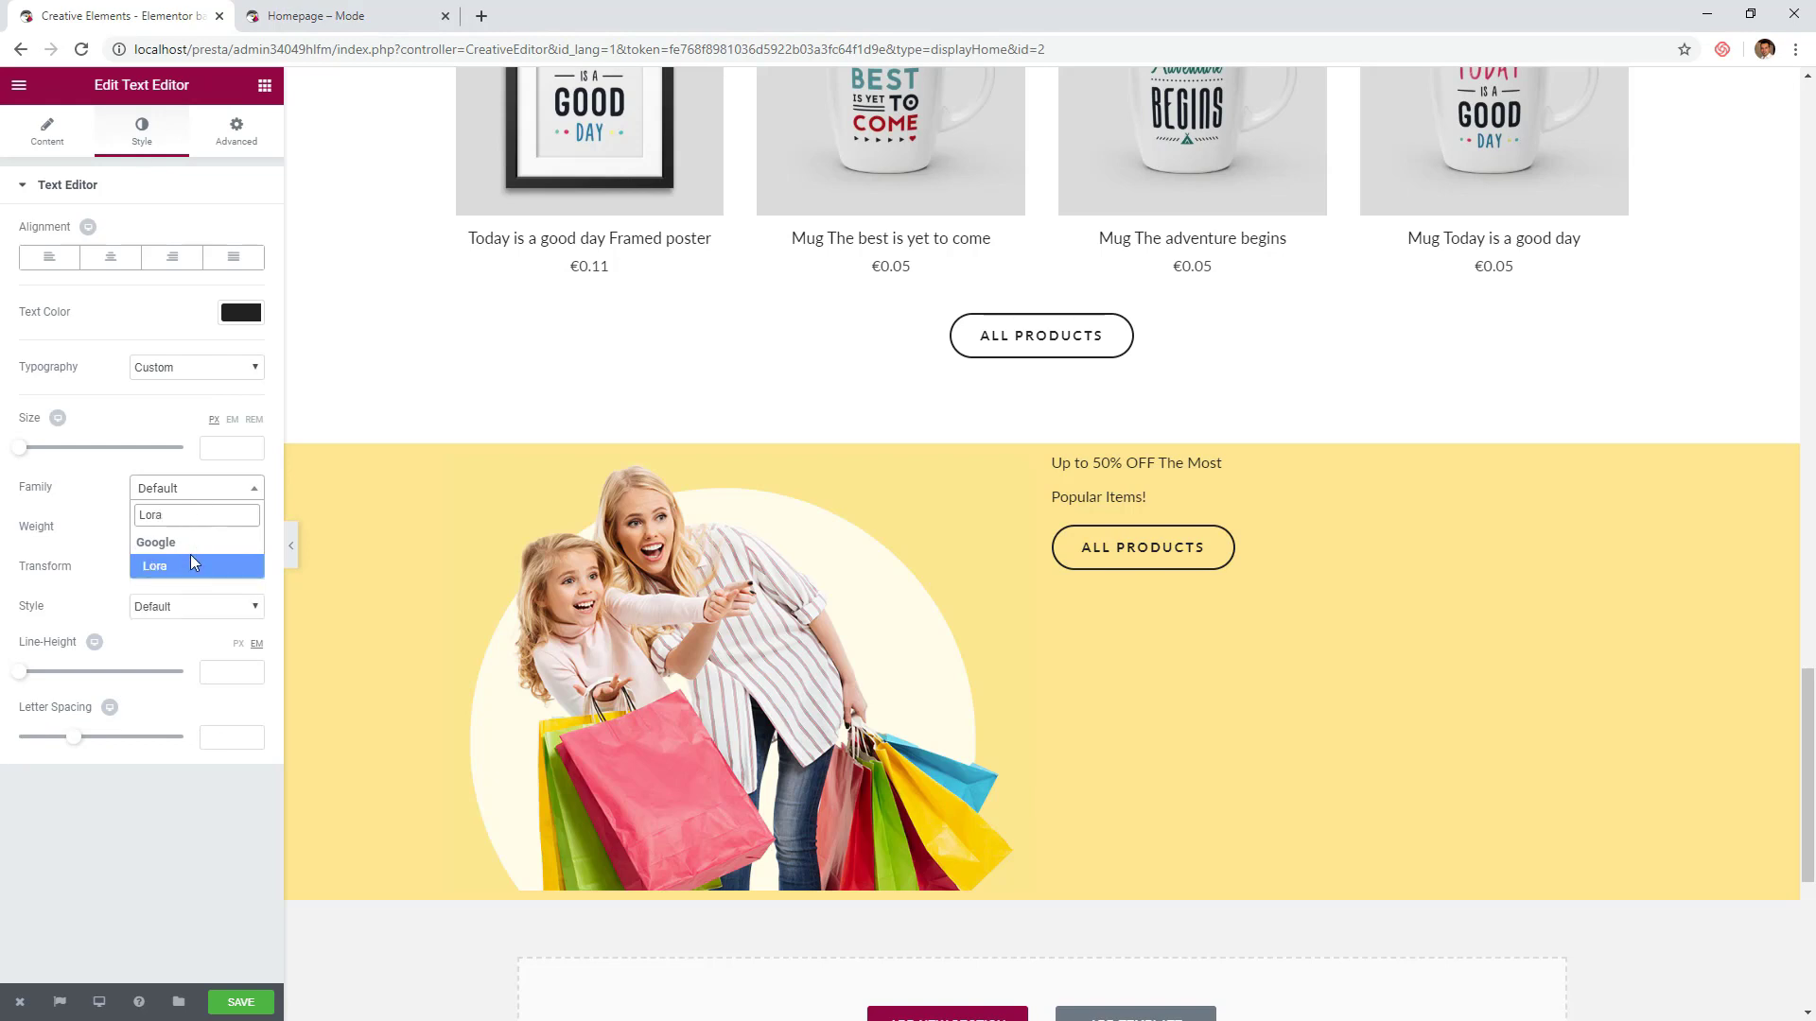
click(192, 563)
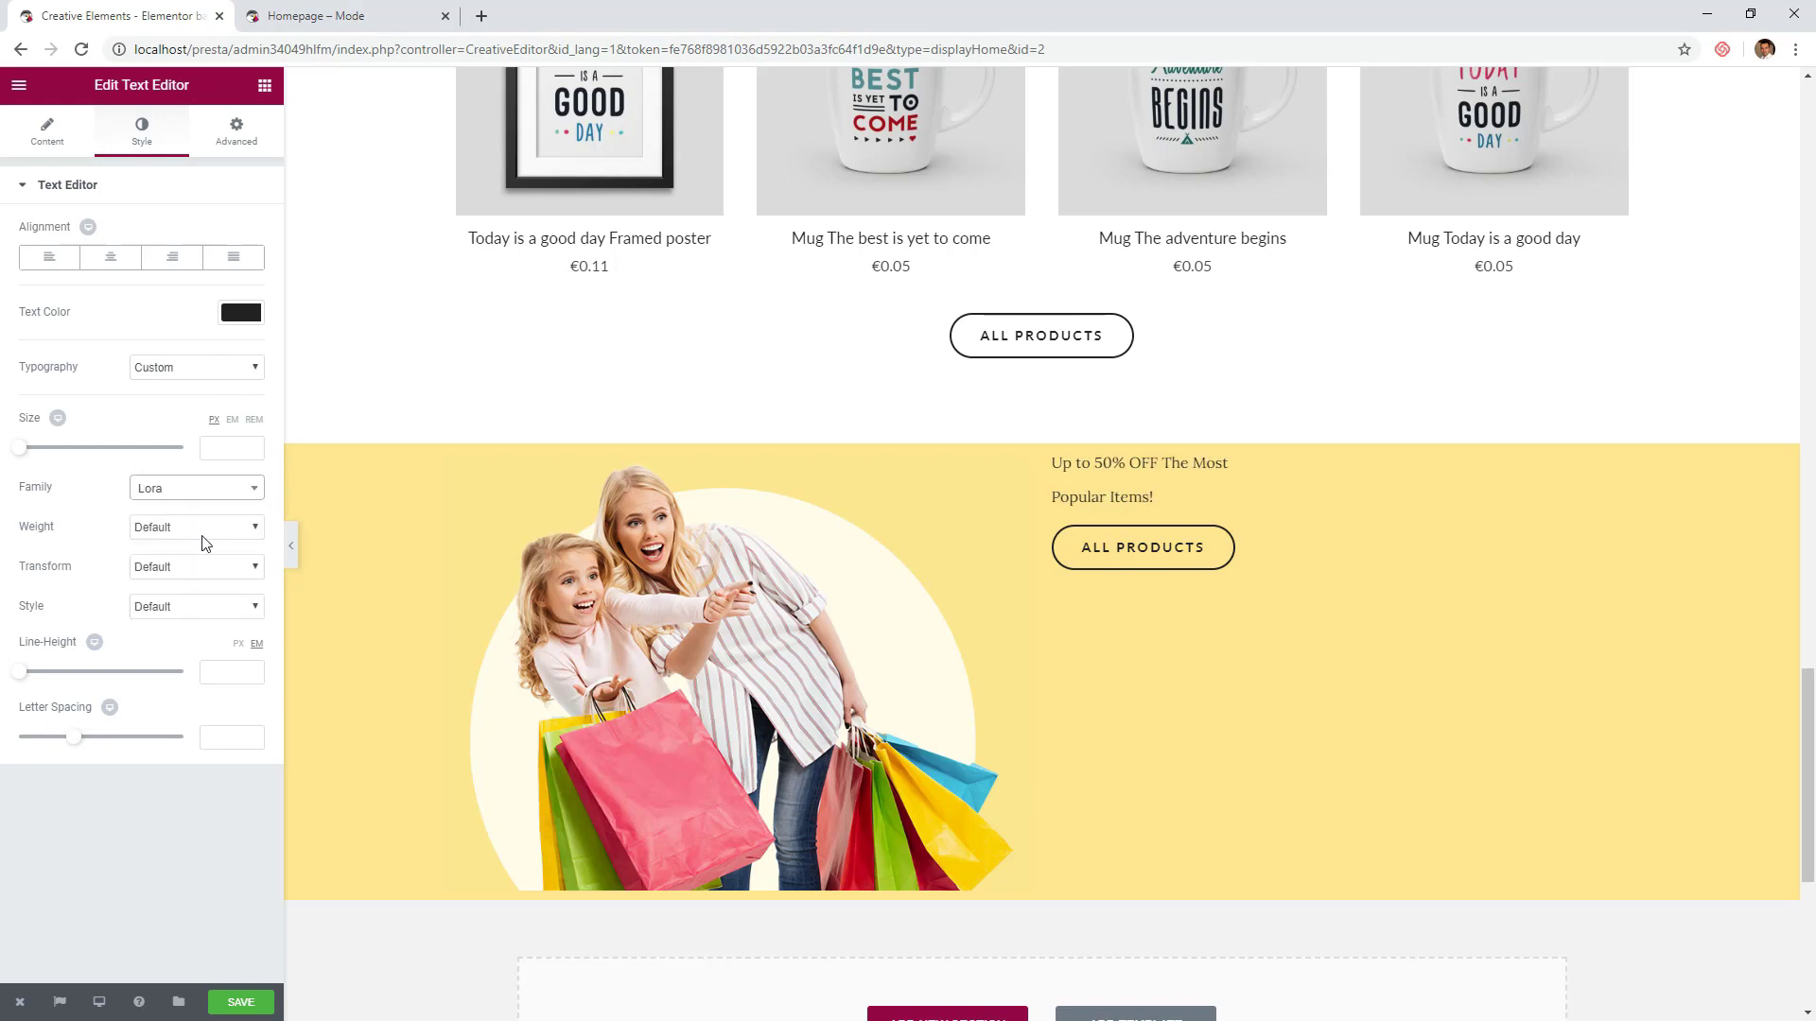
drag(19, 447, 53, 456)
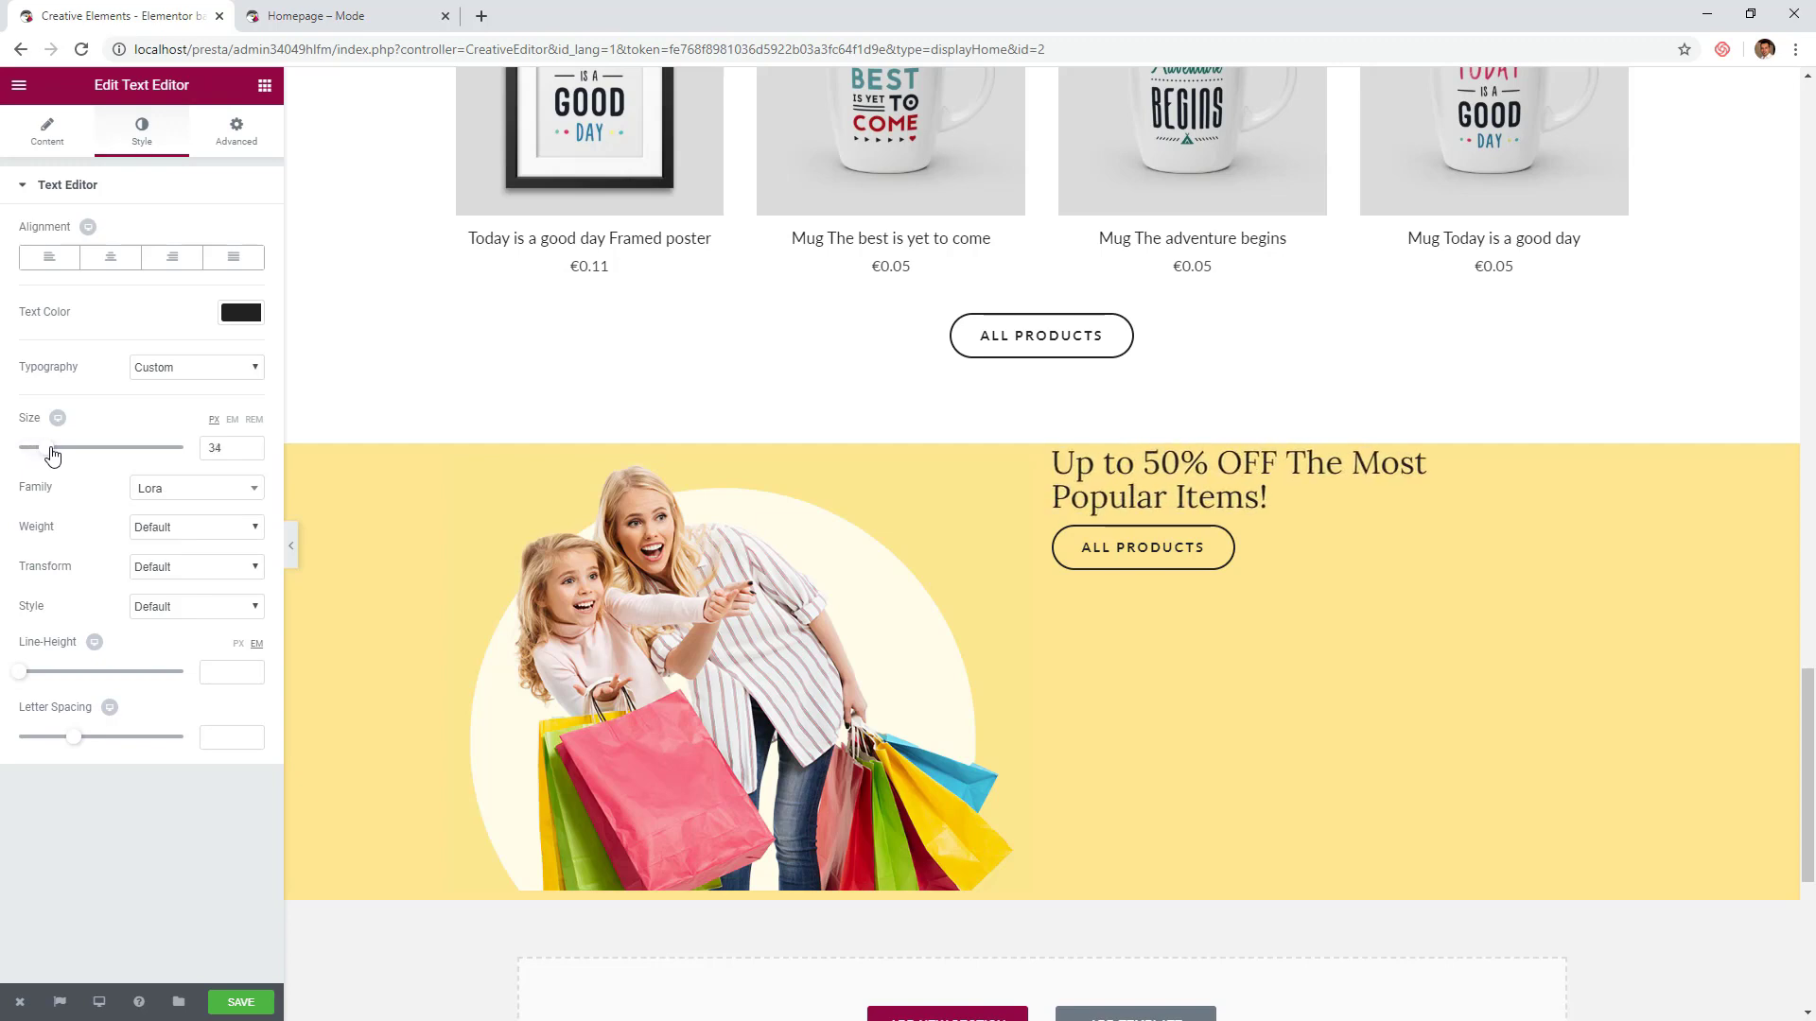
click(183, 529)
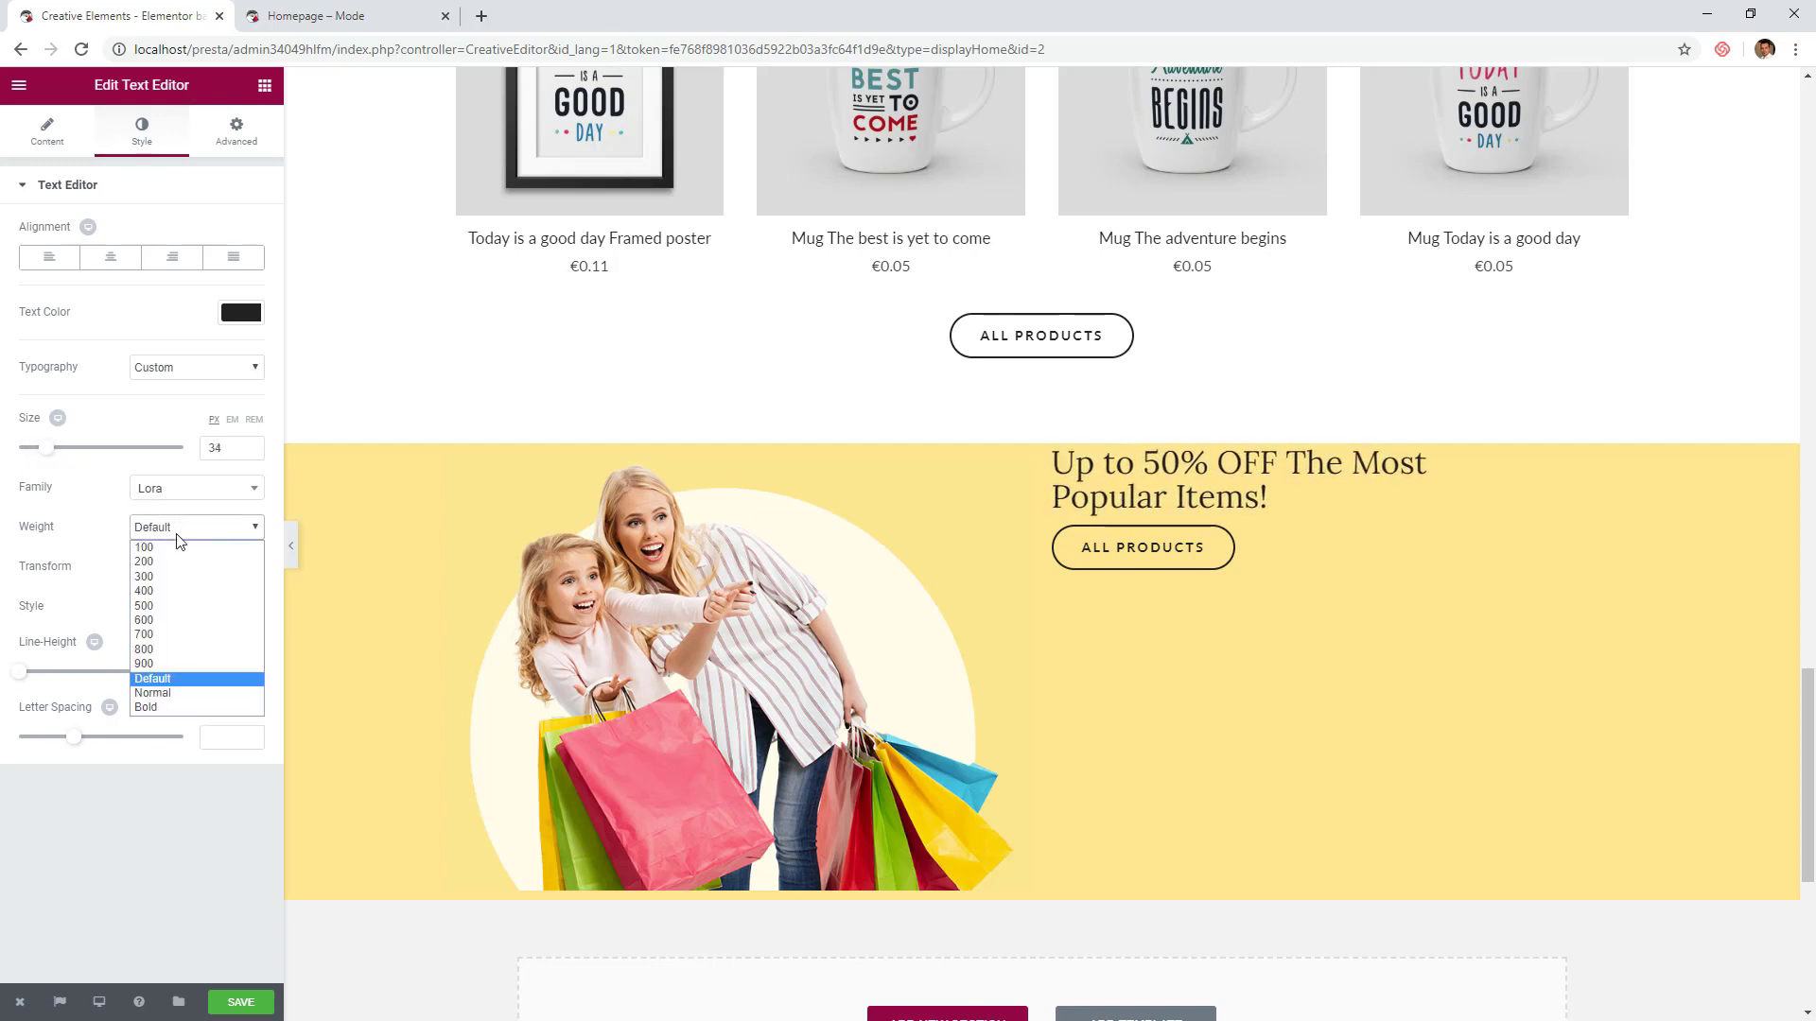
click(181, 622)
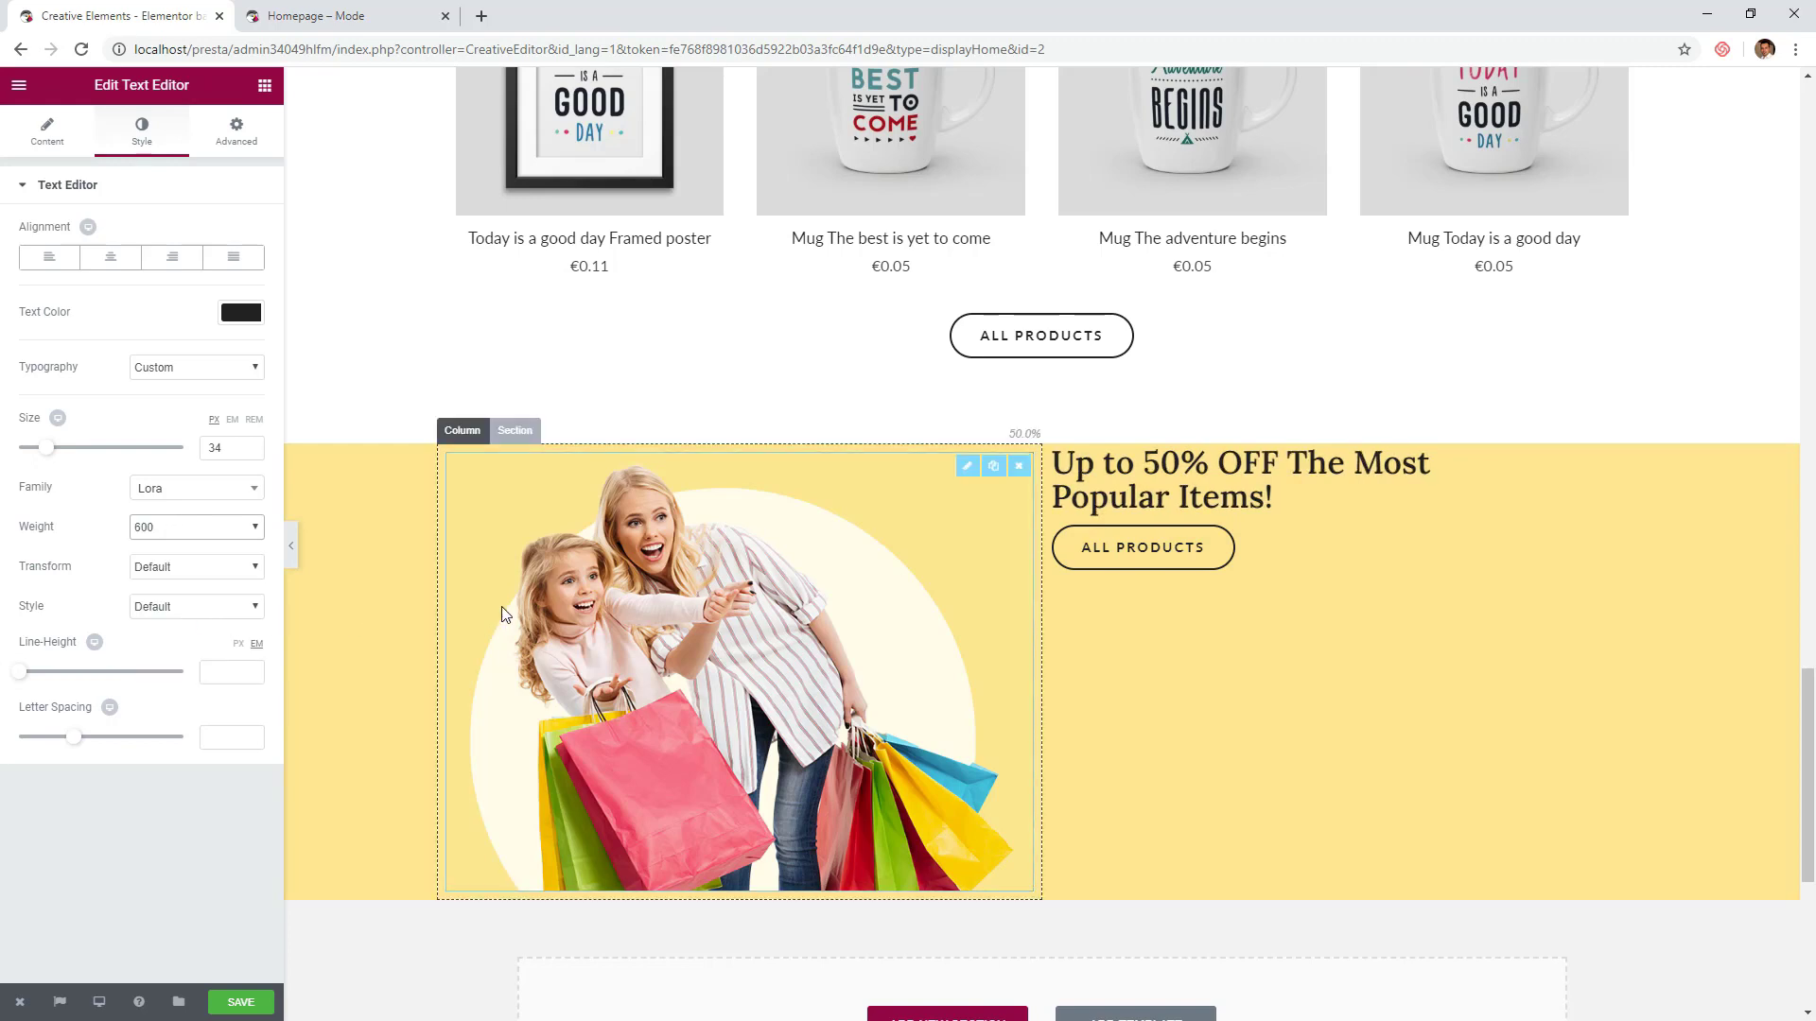
- Set the yellow section's content position to Middle and its columns gap to No Gap
click(511, 433)
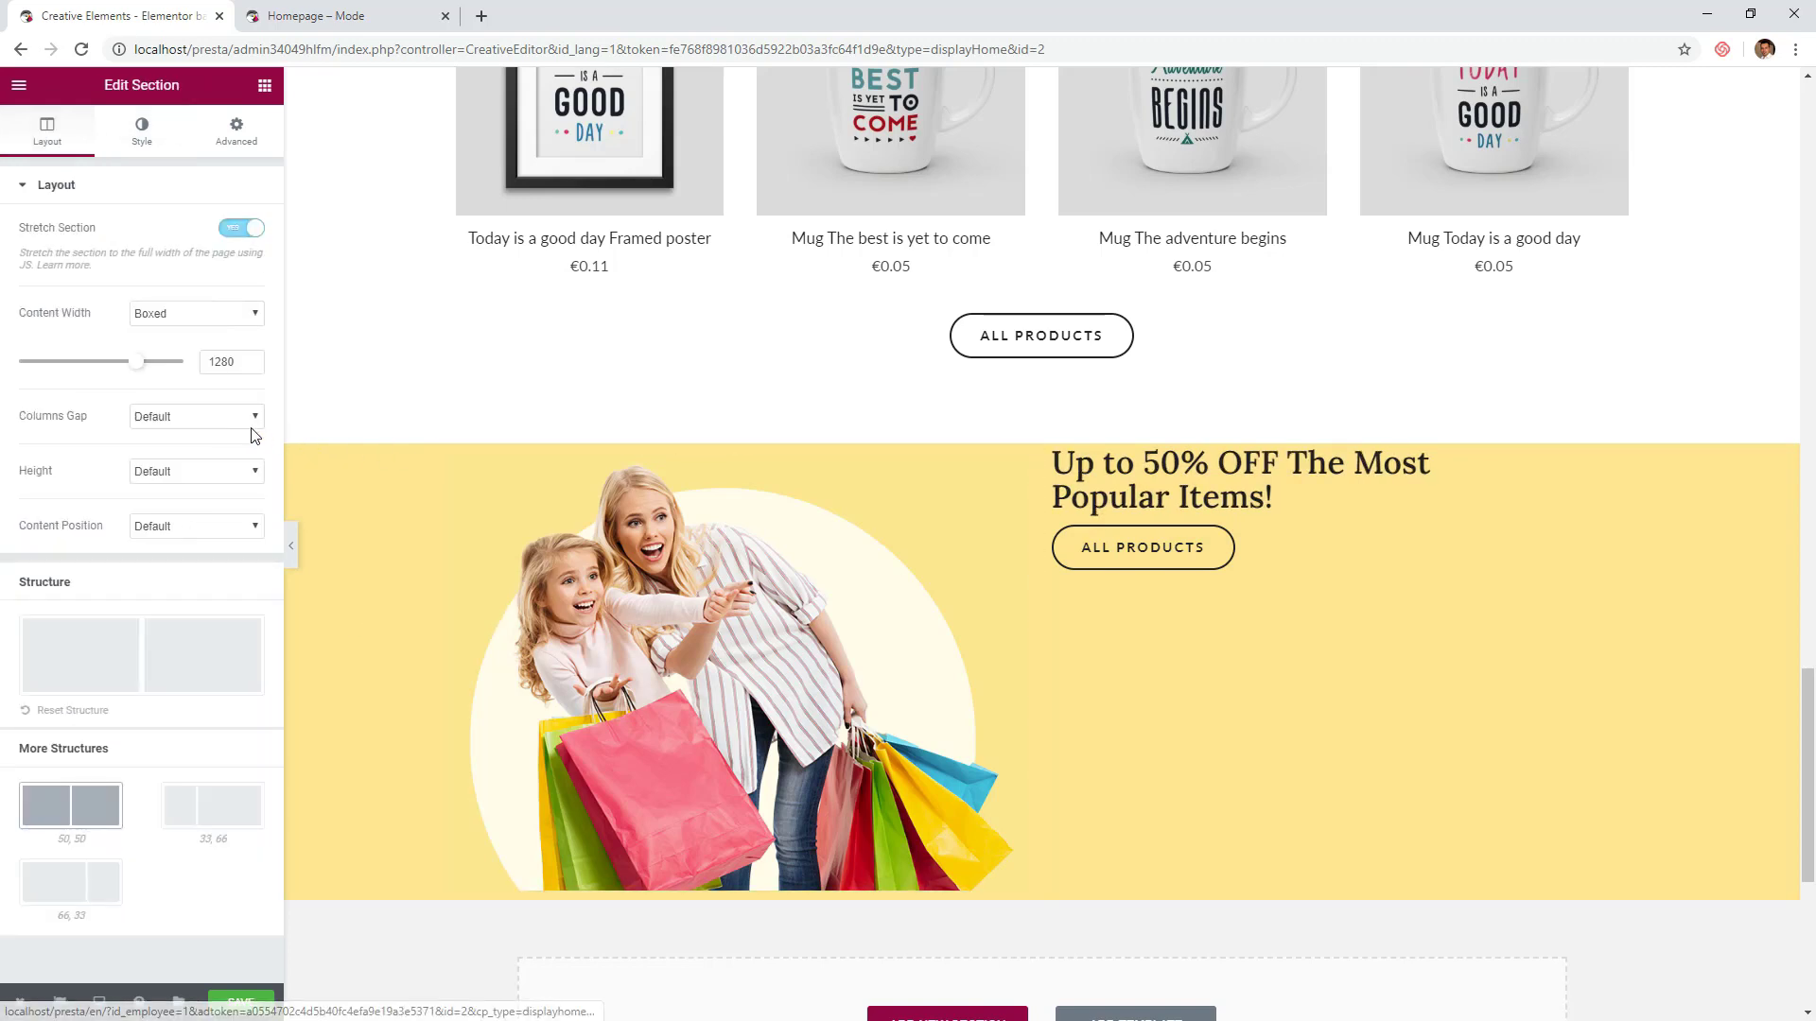
click(167, 516)
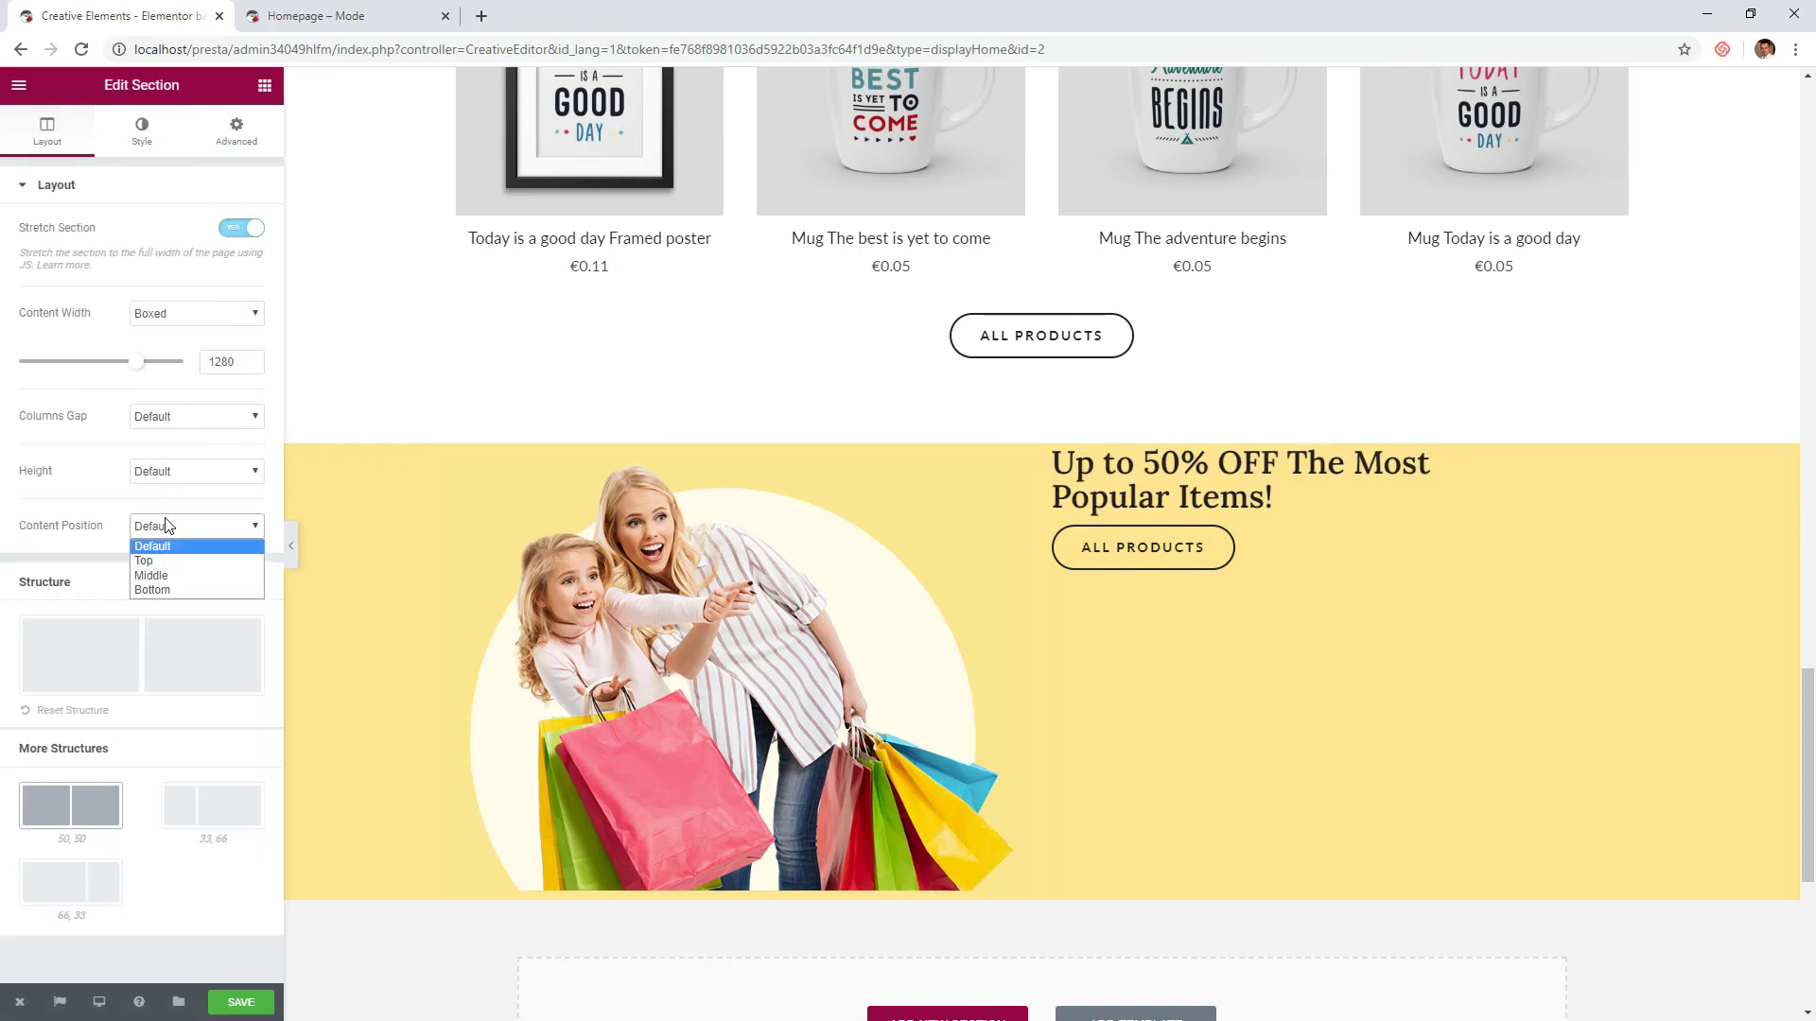
click(166, 570)
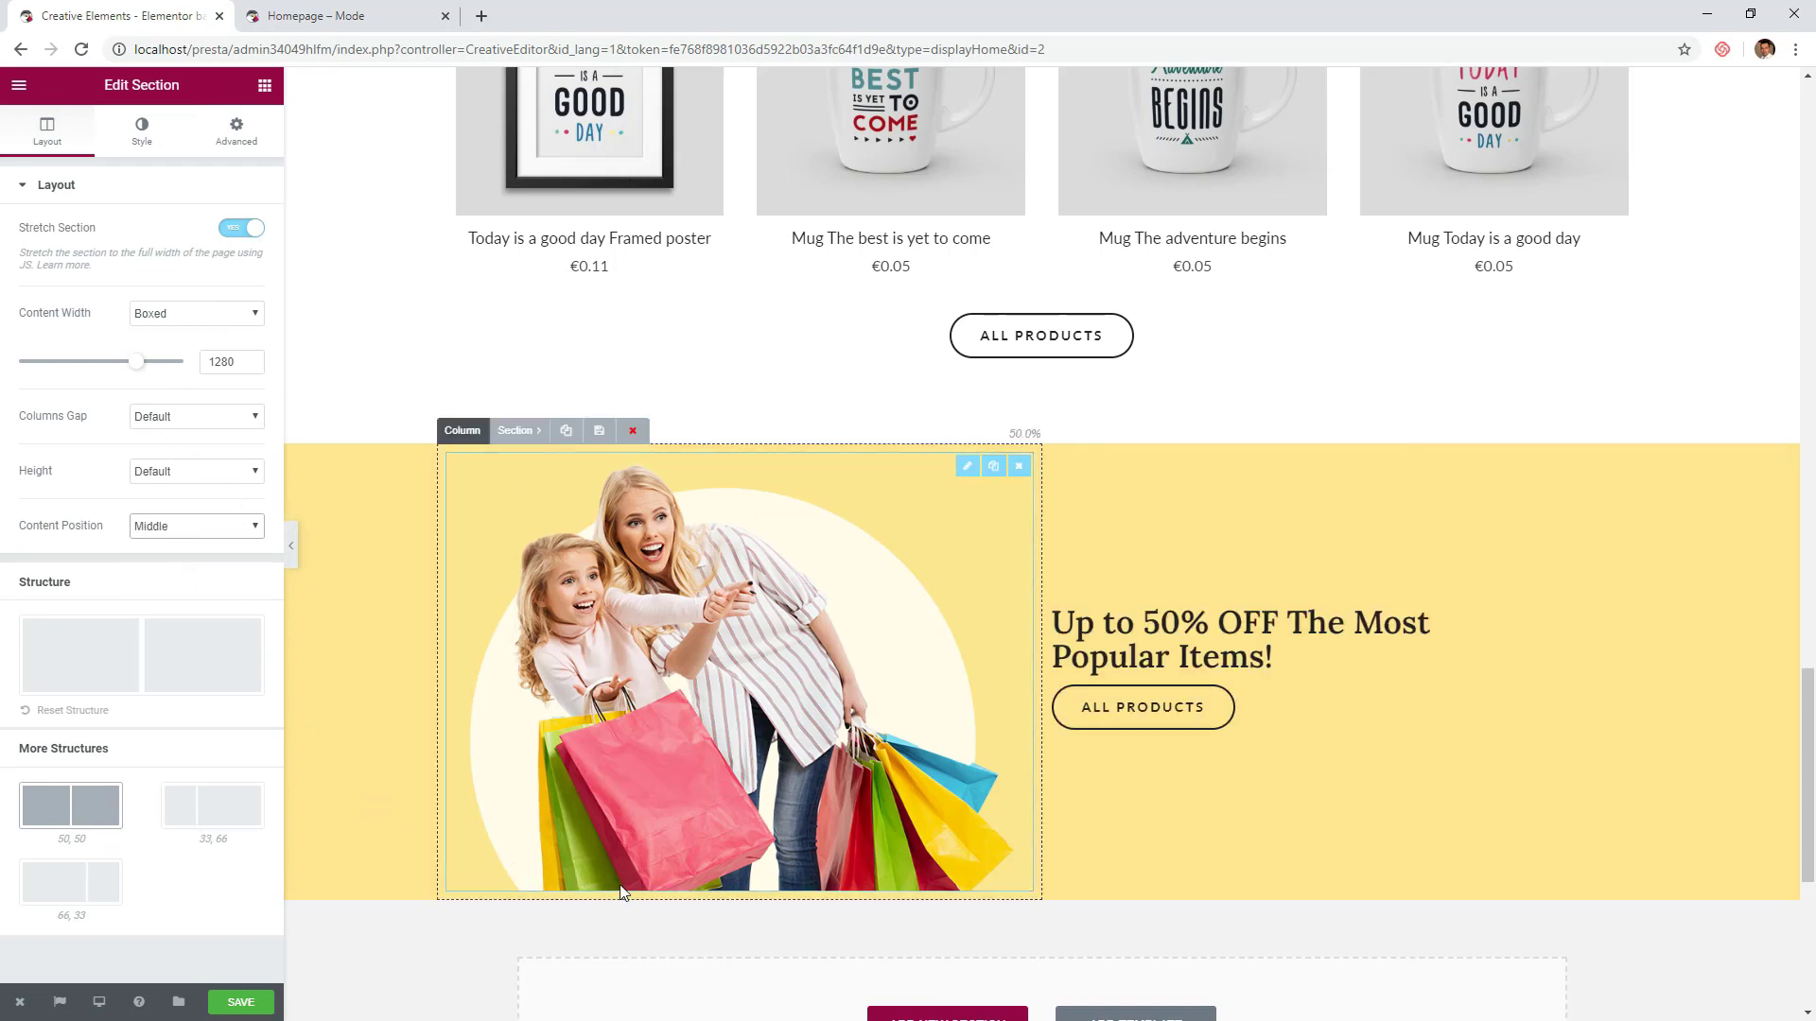
click(166, 417)
click(154, 451)
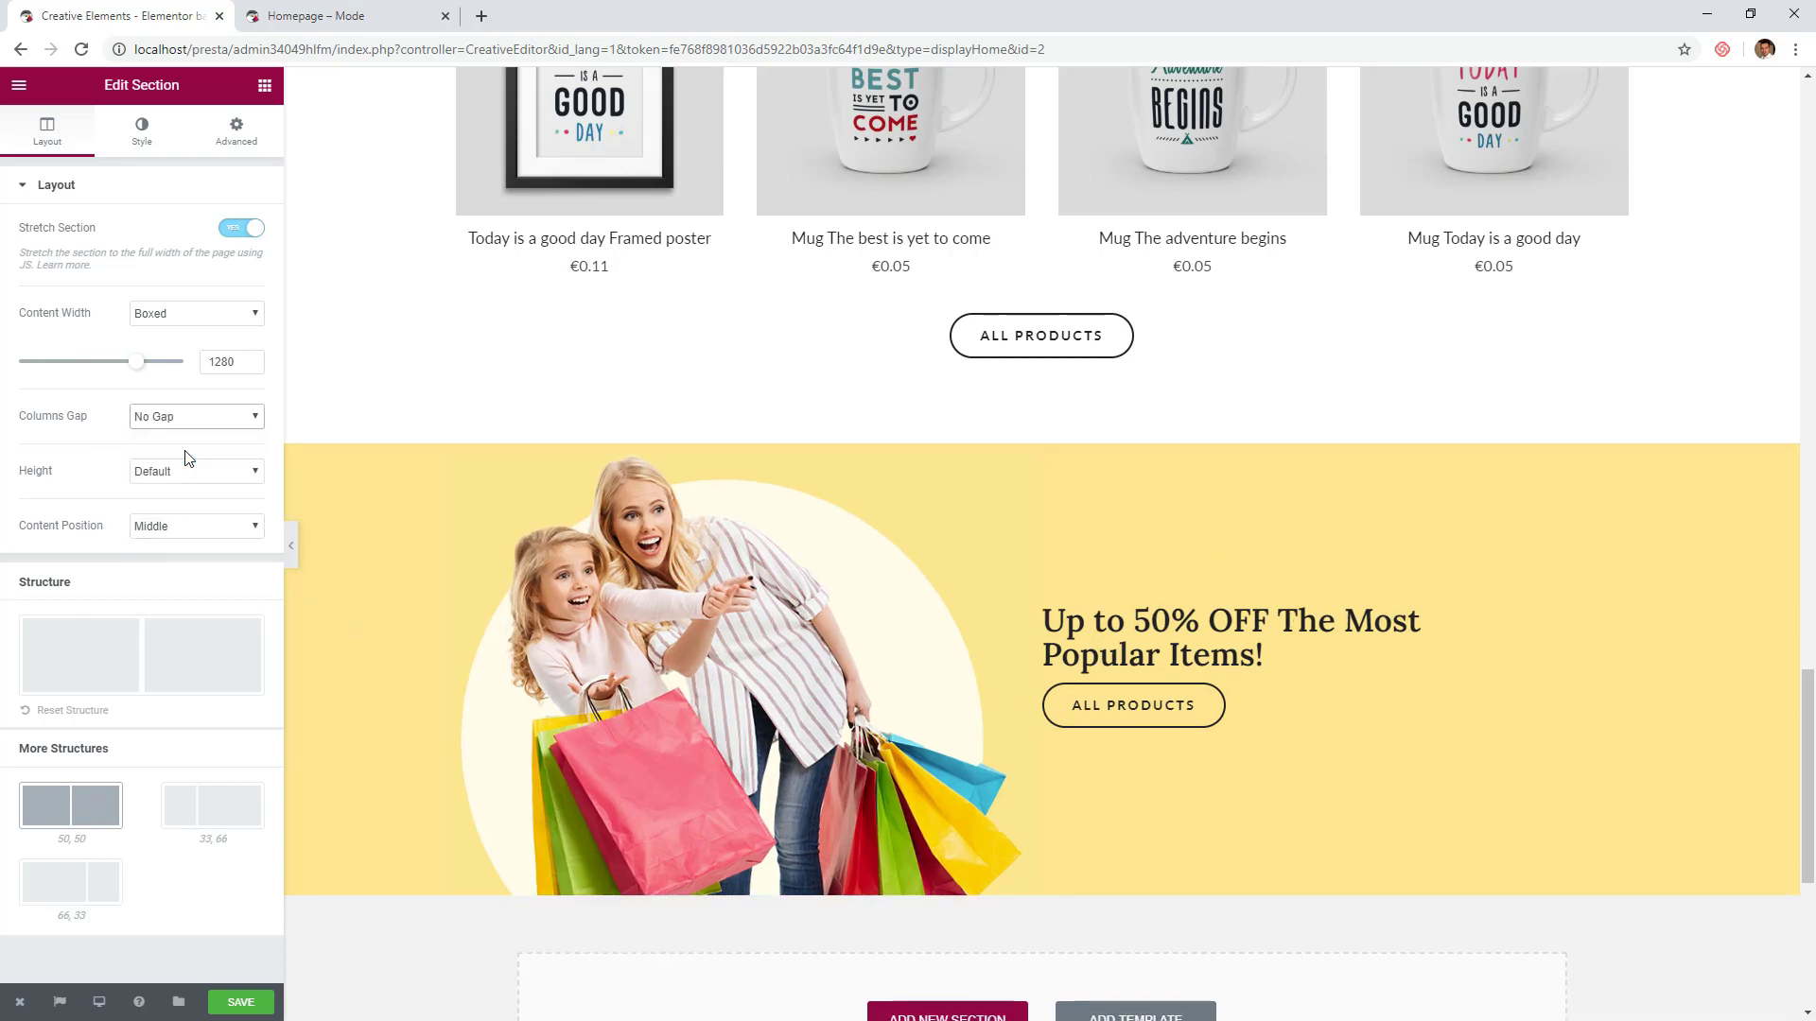
- Unlink the margins of the sale-spotted image and set its top margin to 40 px
click(854, 664)
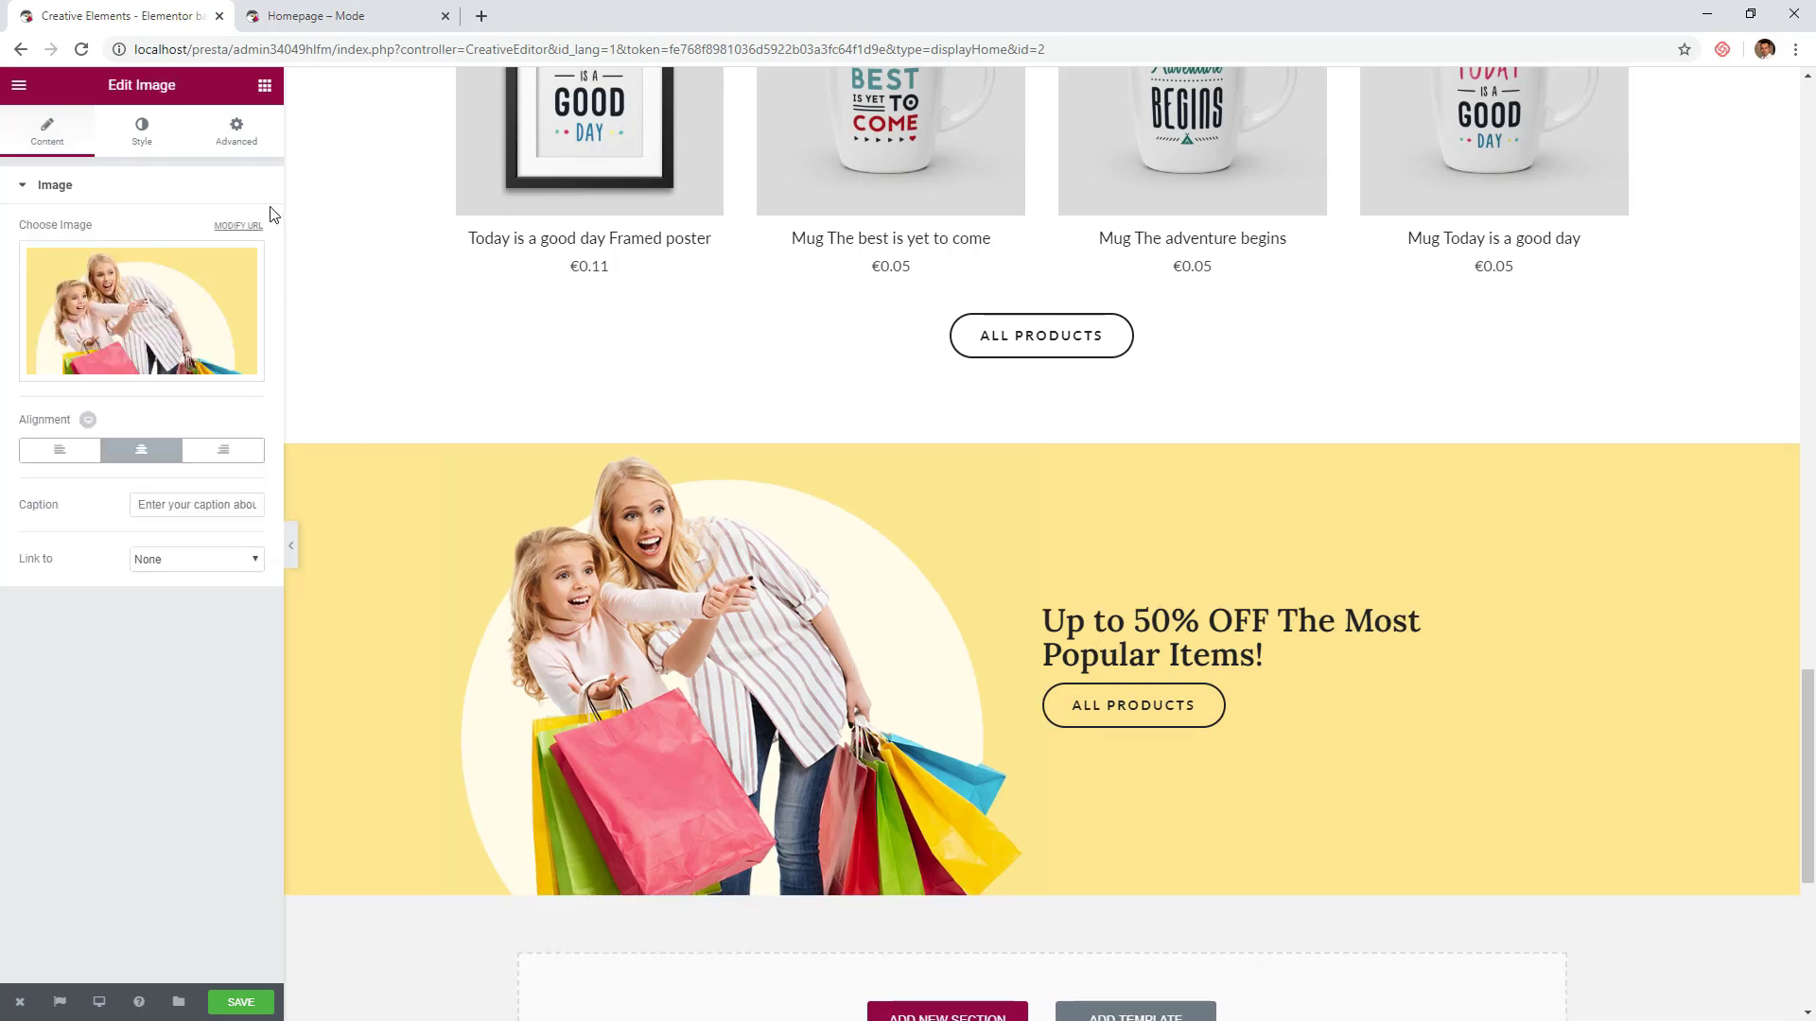
click(237, 142)
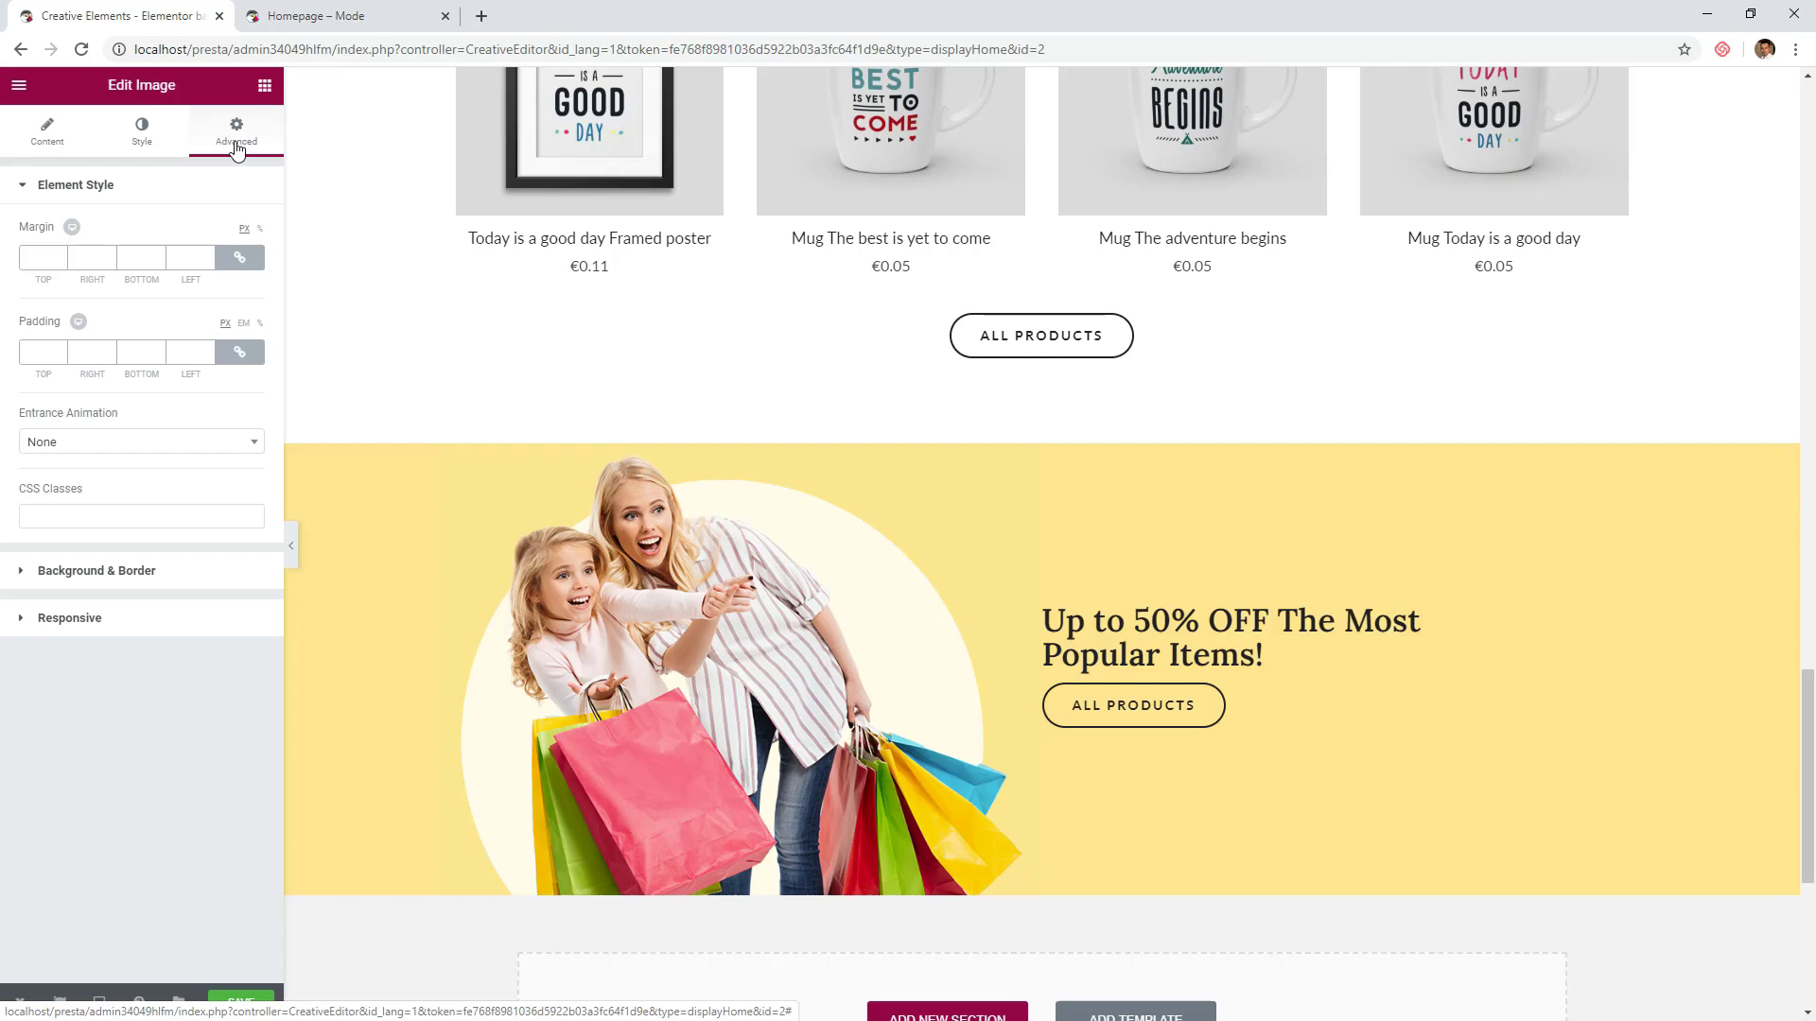
click(243, 261)
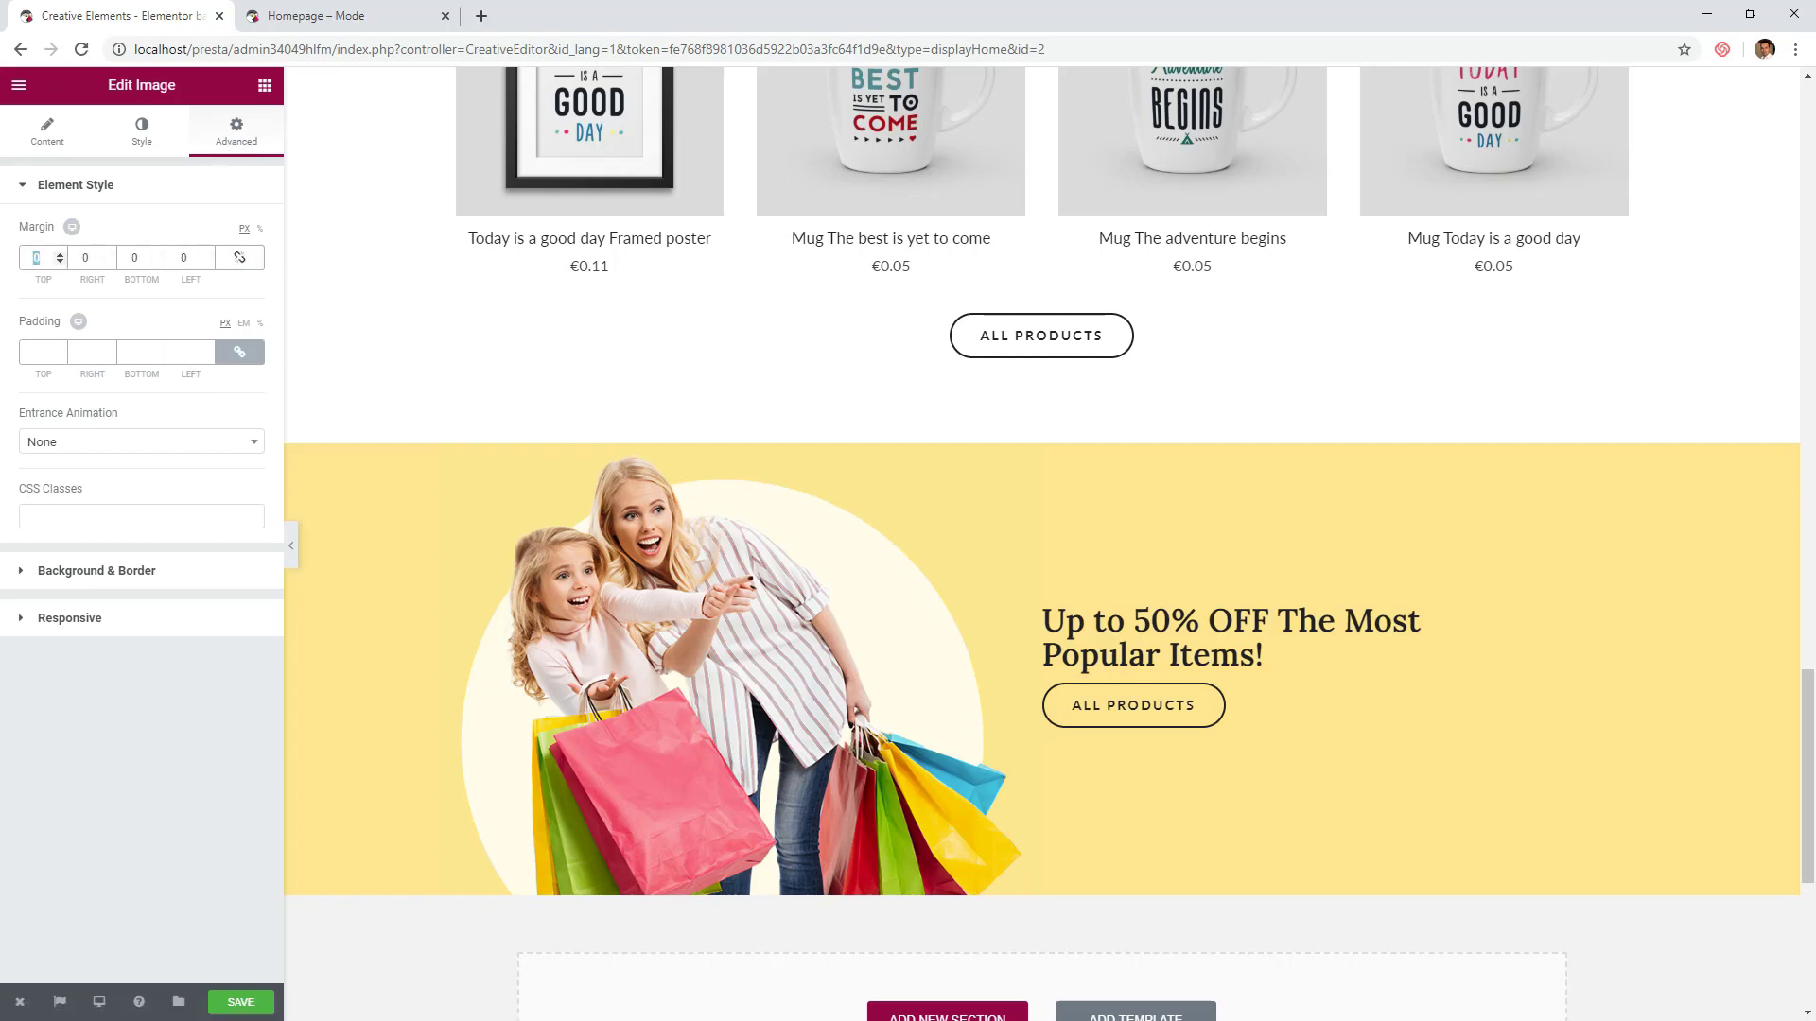
text(40)
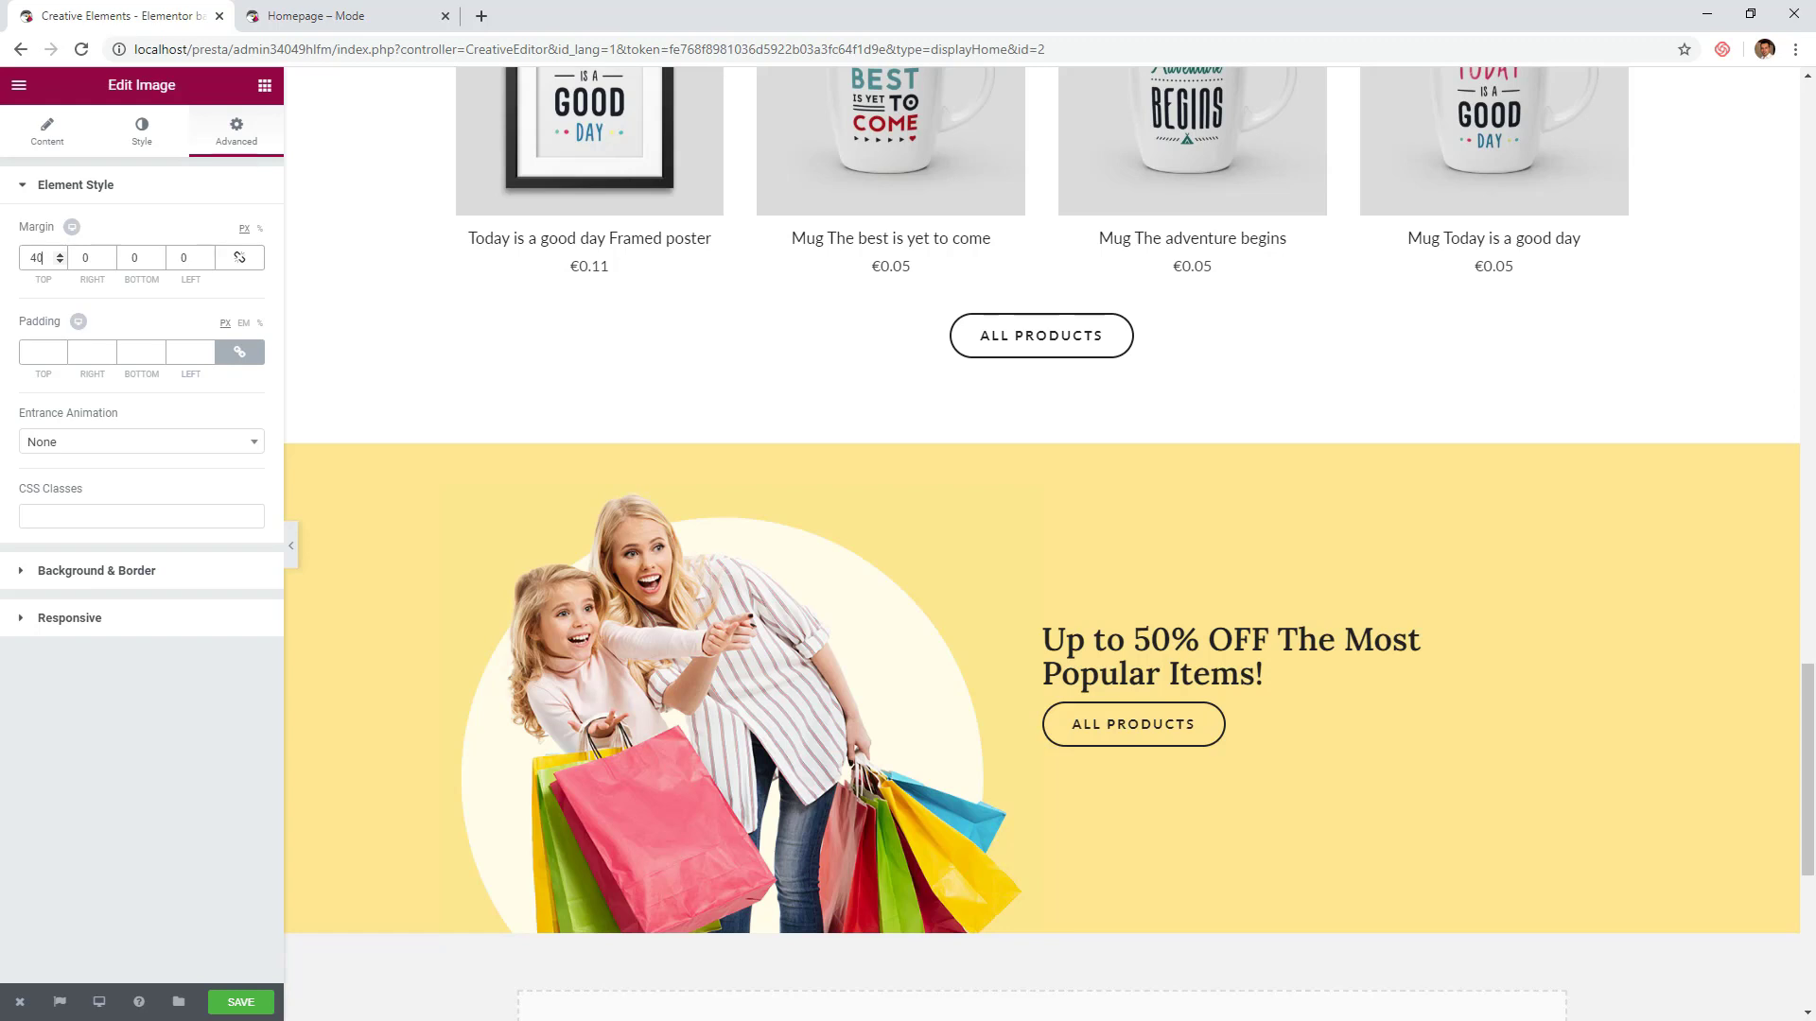
- Set the text colour of the words "50% OFF" in the sale banner's headline to #ff6852
click(1113, 643)
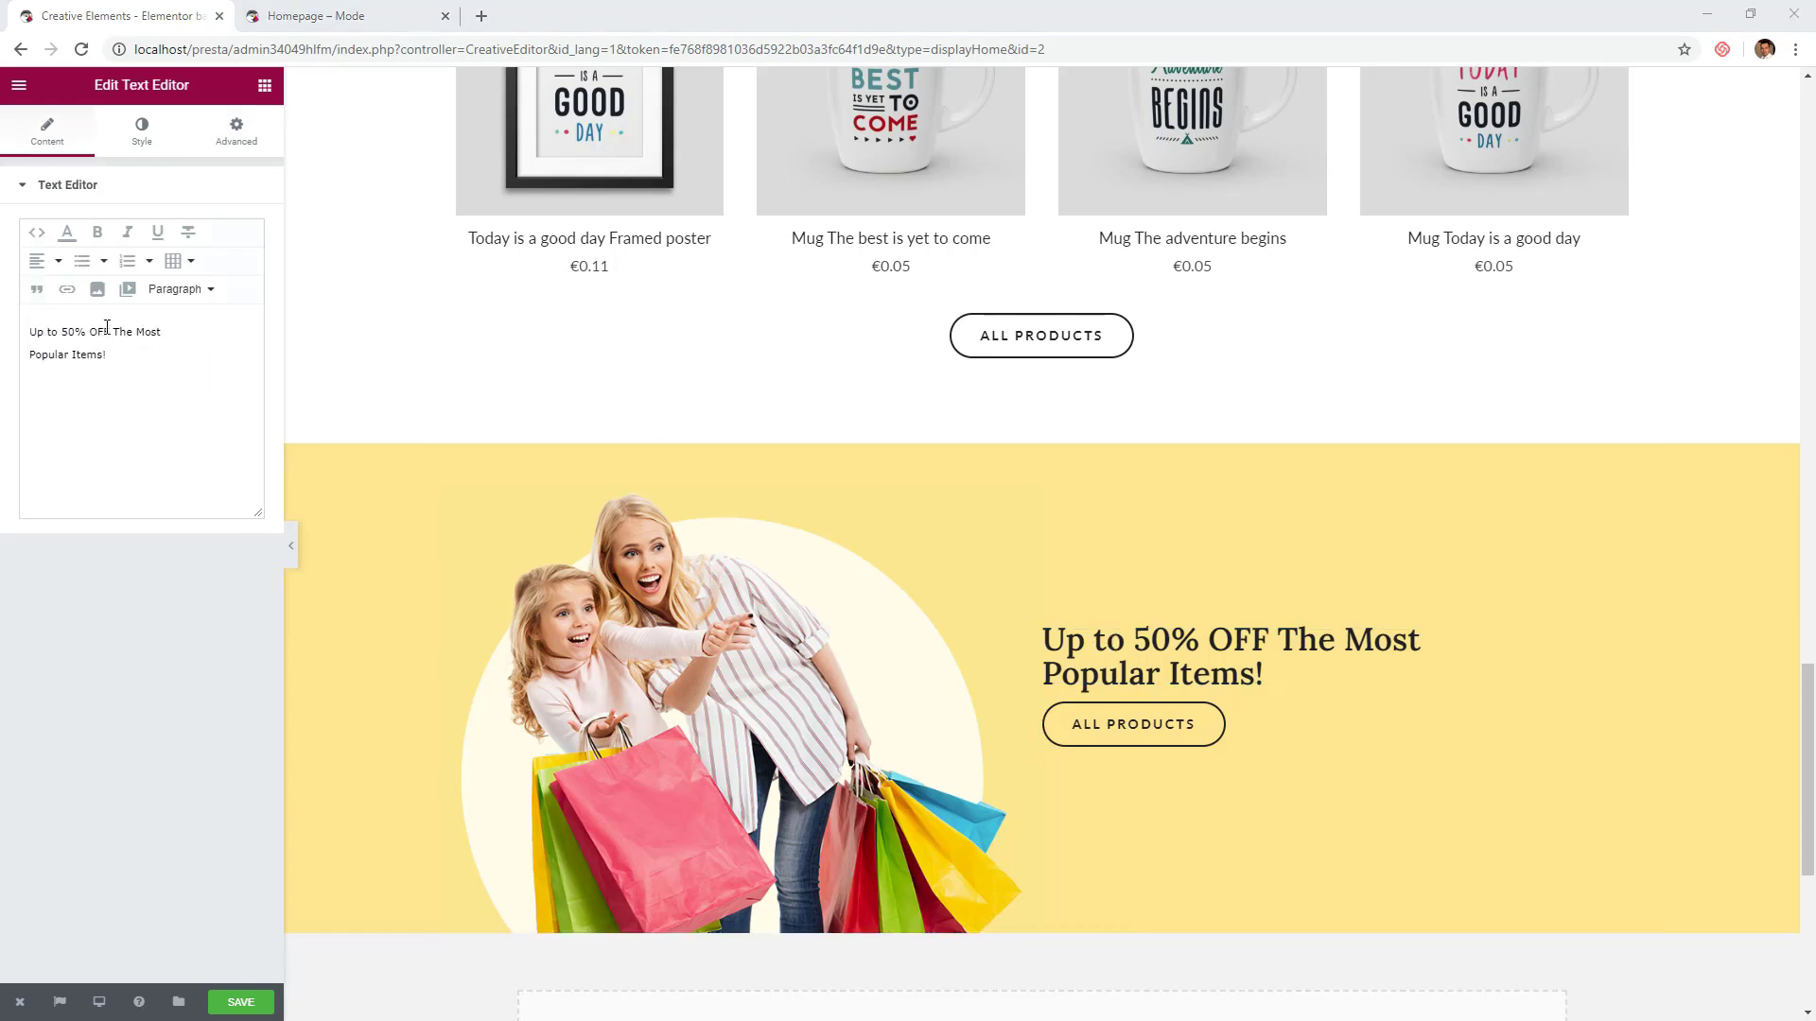
drag(63, 333, 110, 332)
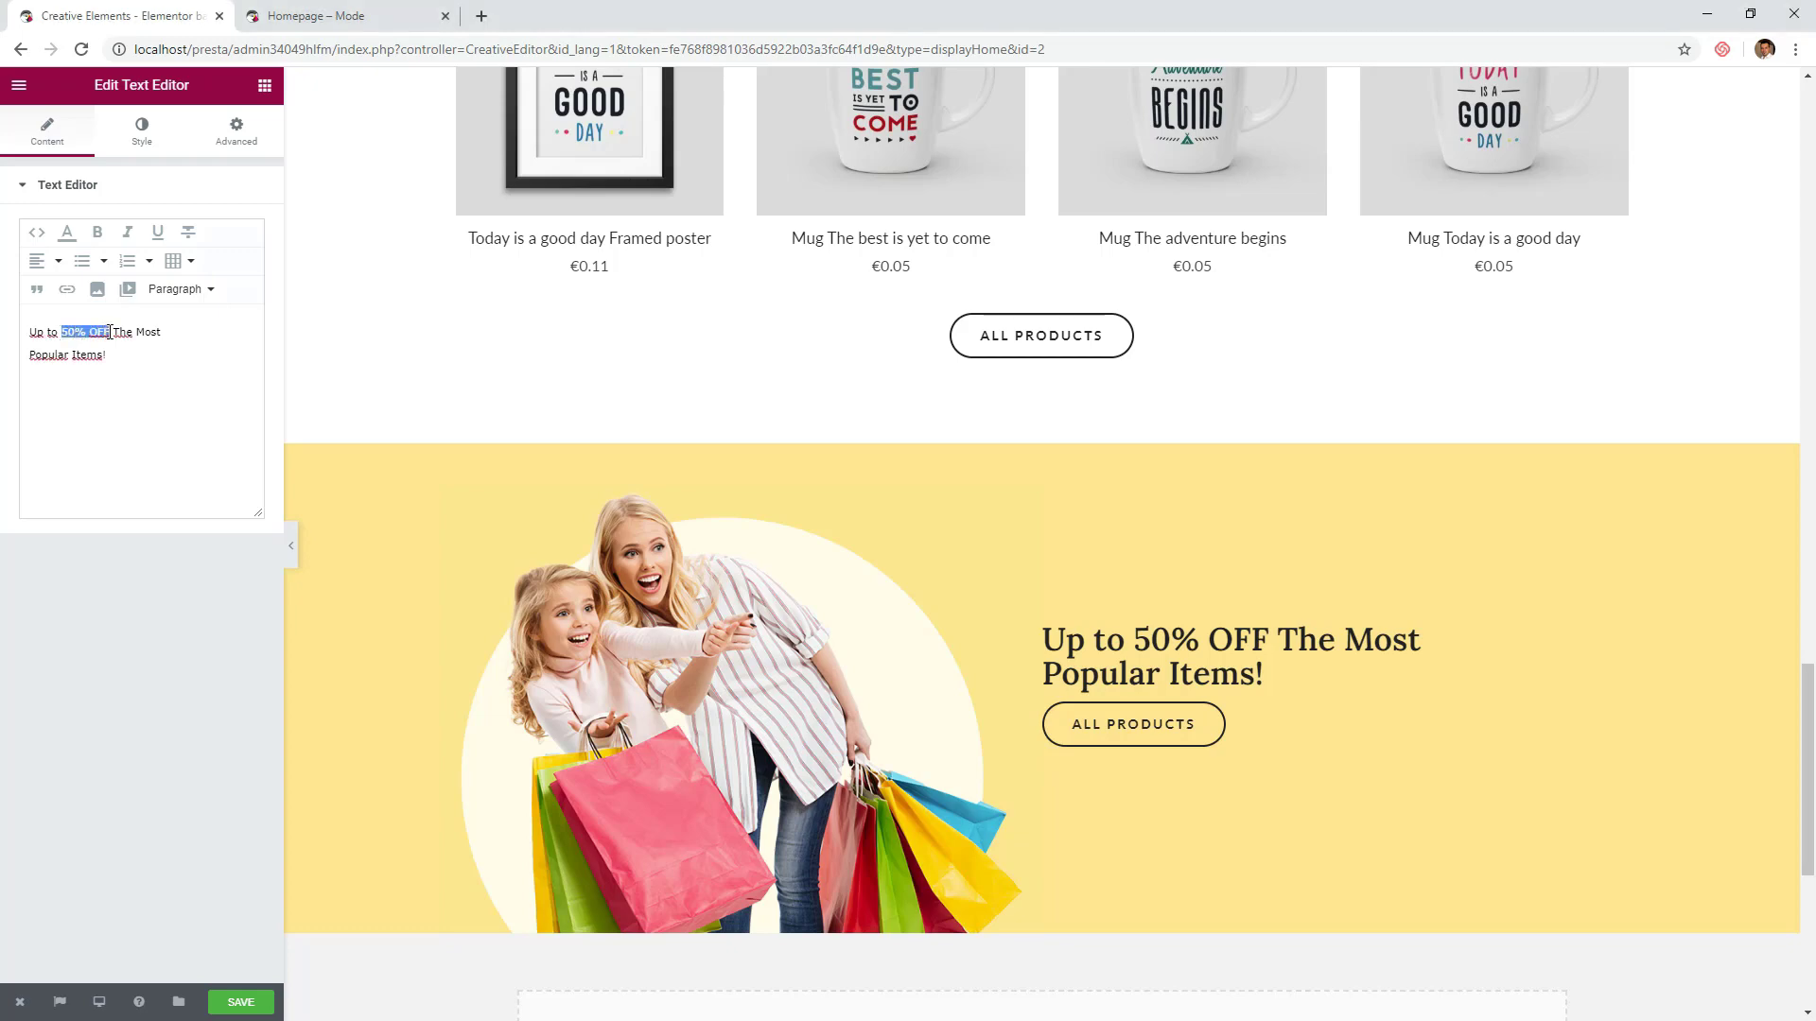
click(66, 231)
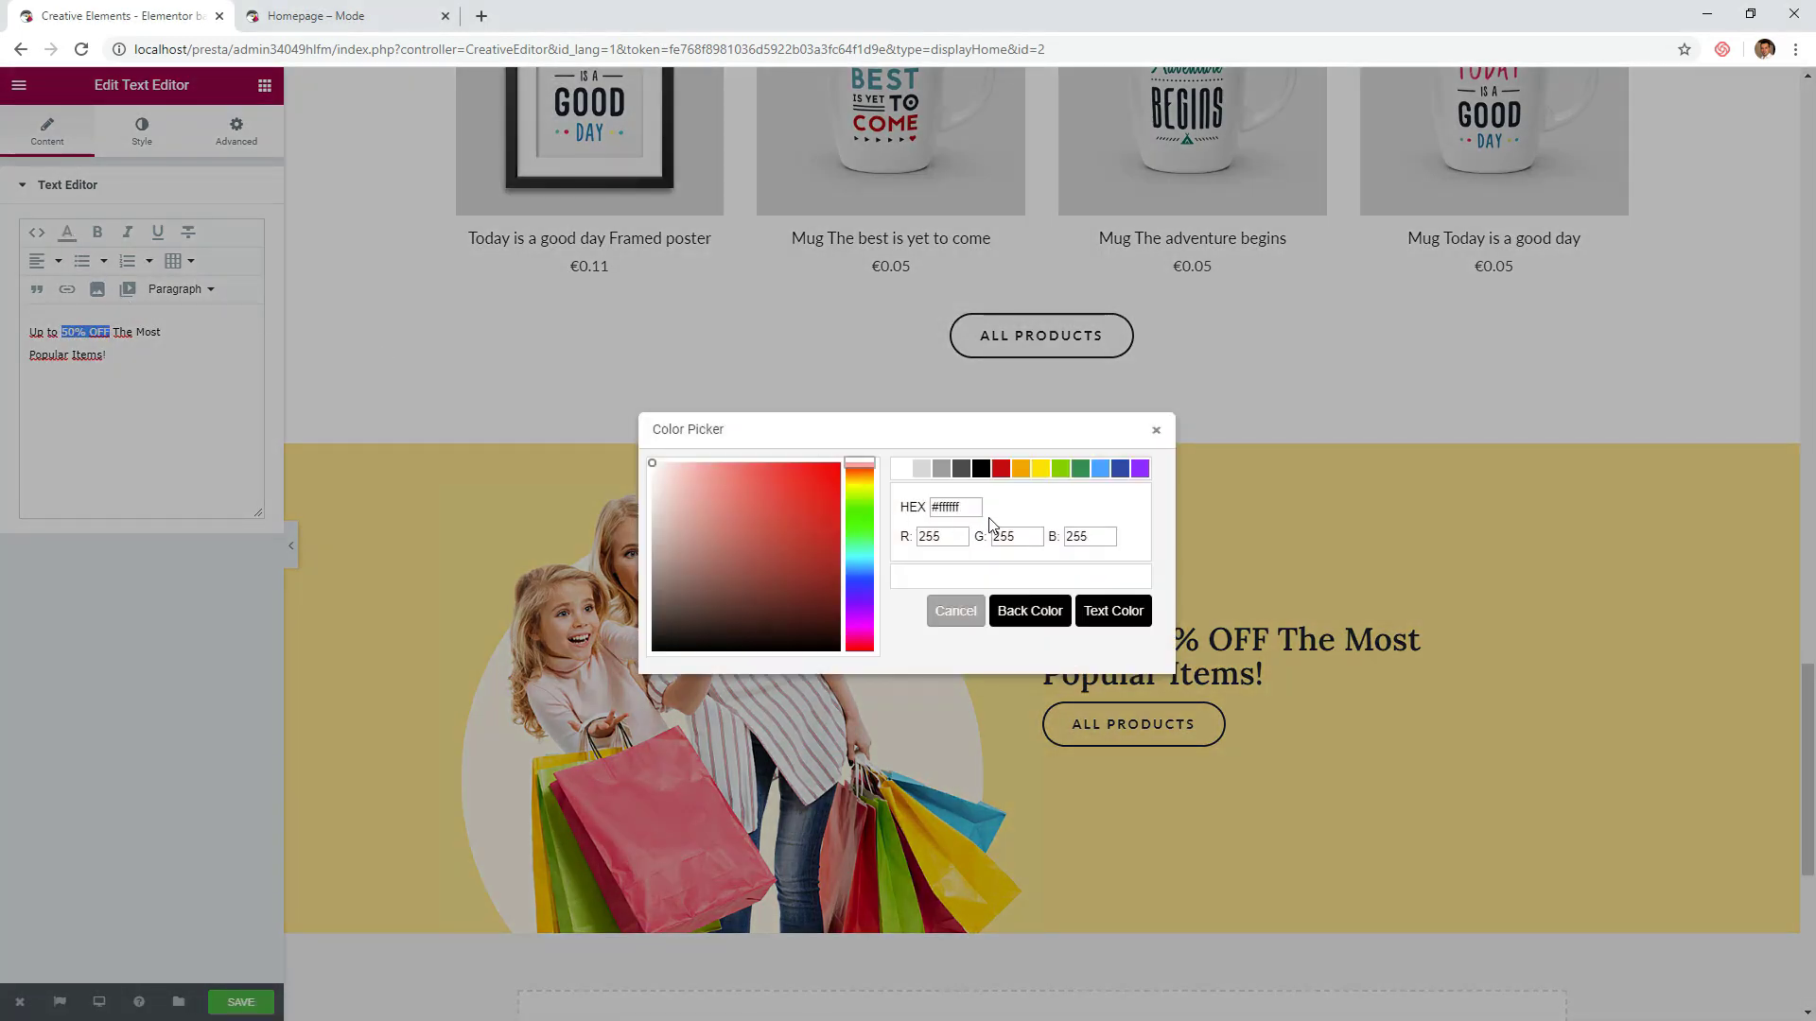
drag(976, 507, 917, 509)
text(#ff6852)
click(1108, 610)
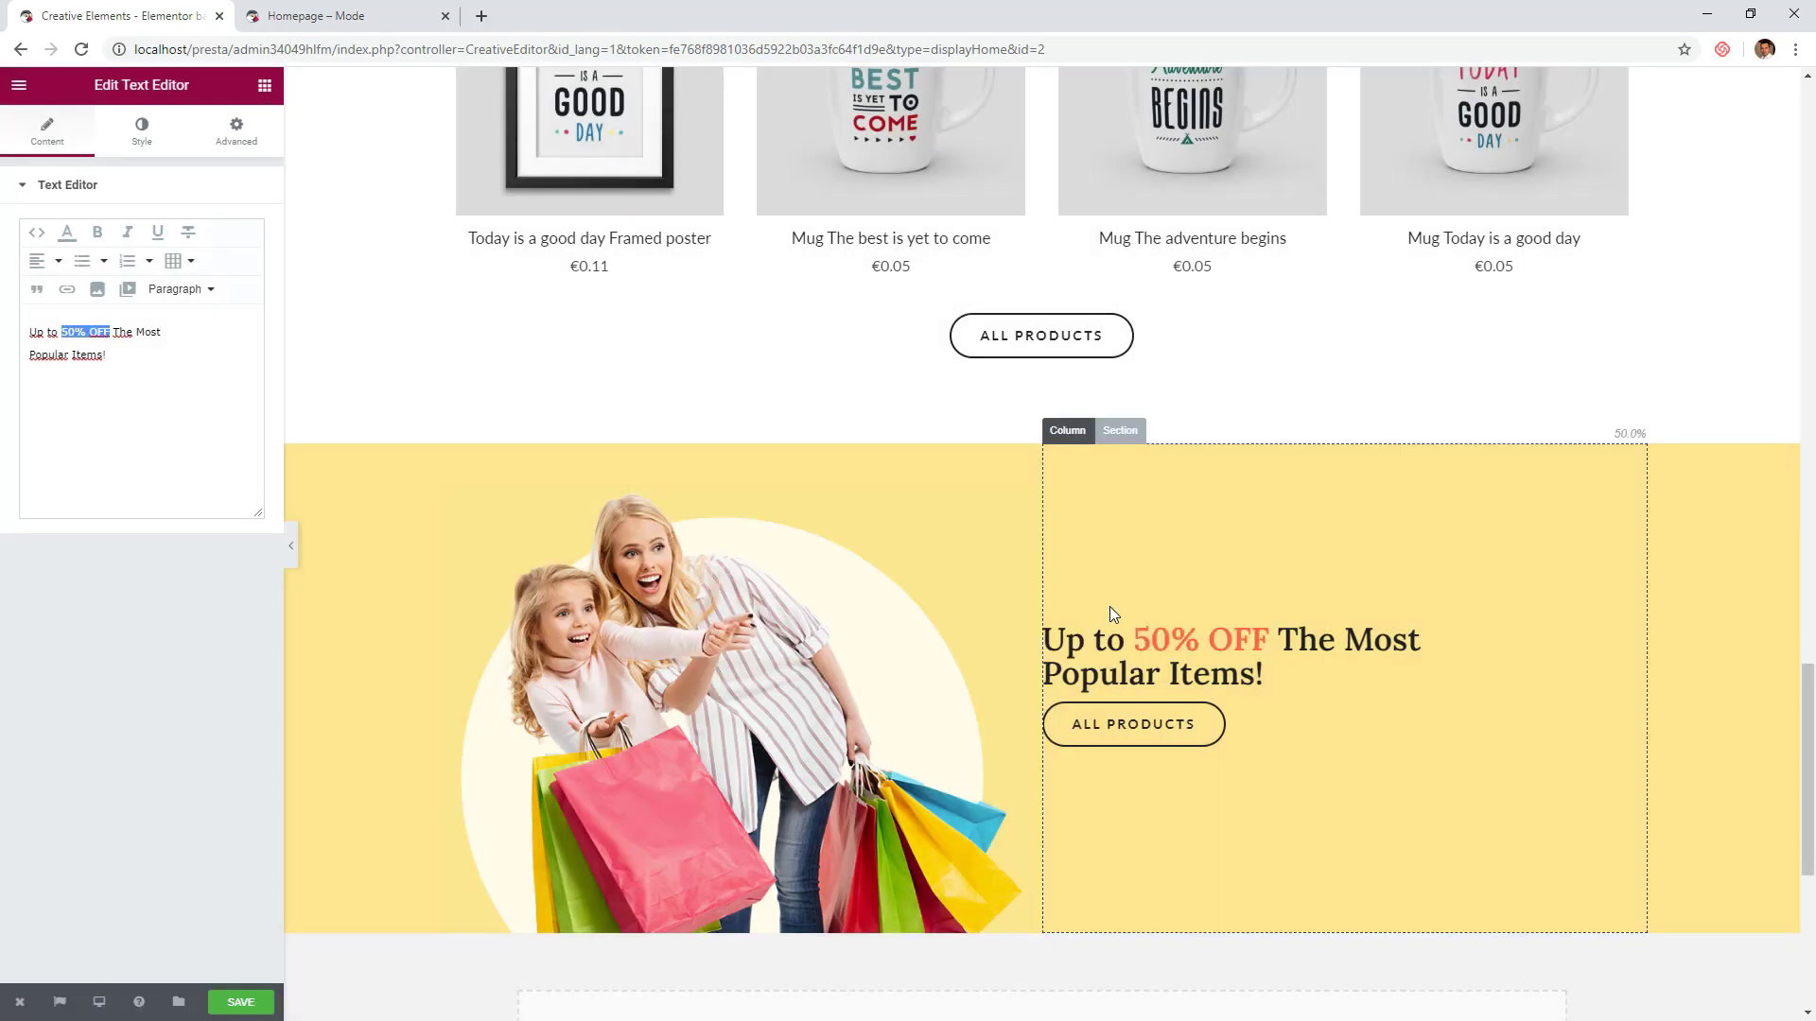
- Unlink the margins of the banner headline text and set the top margin to 30 px and the bottom margin to 40 px
click(236, 131)
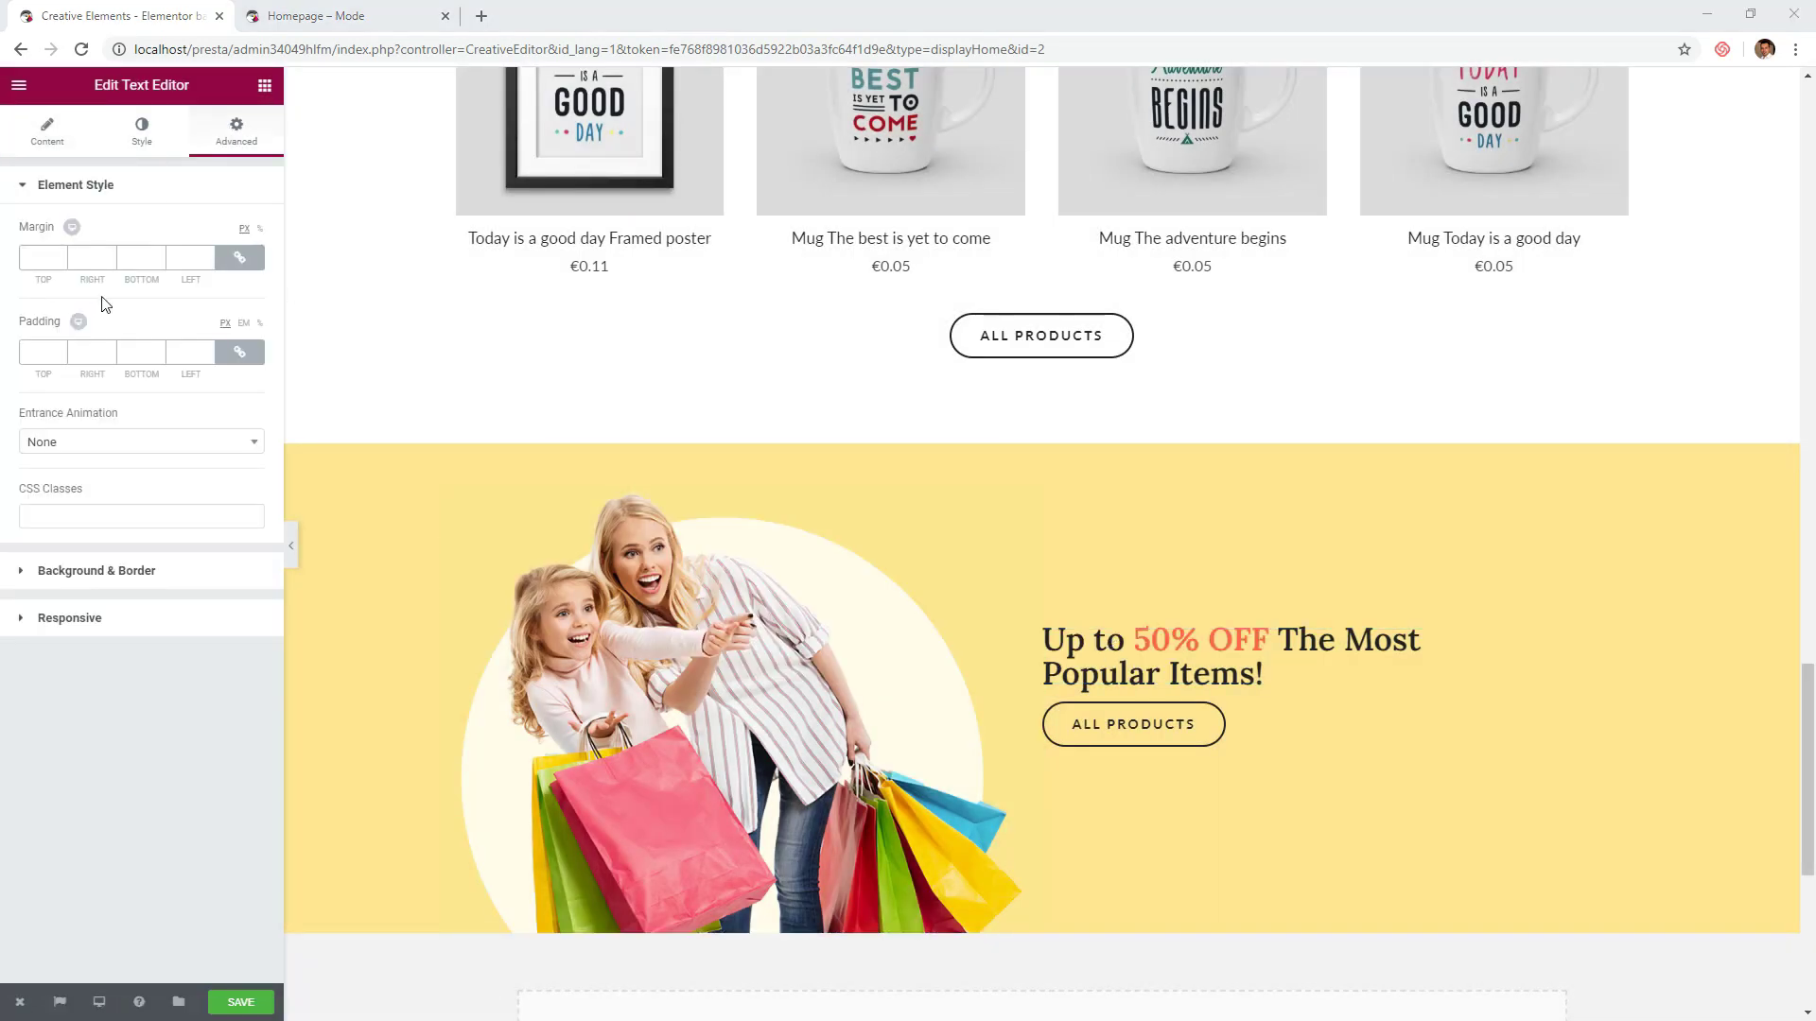
click(240, 257)
click(36, 259)
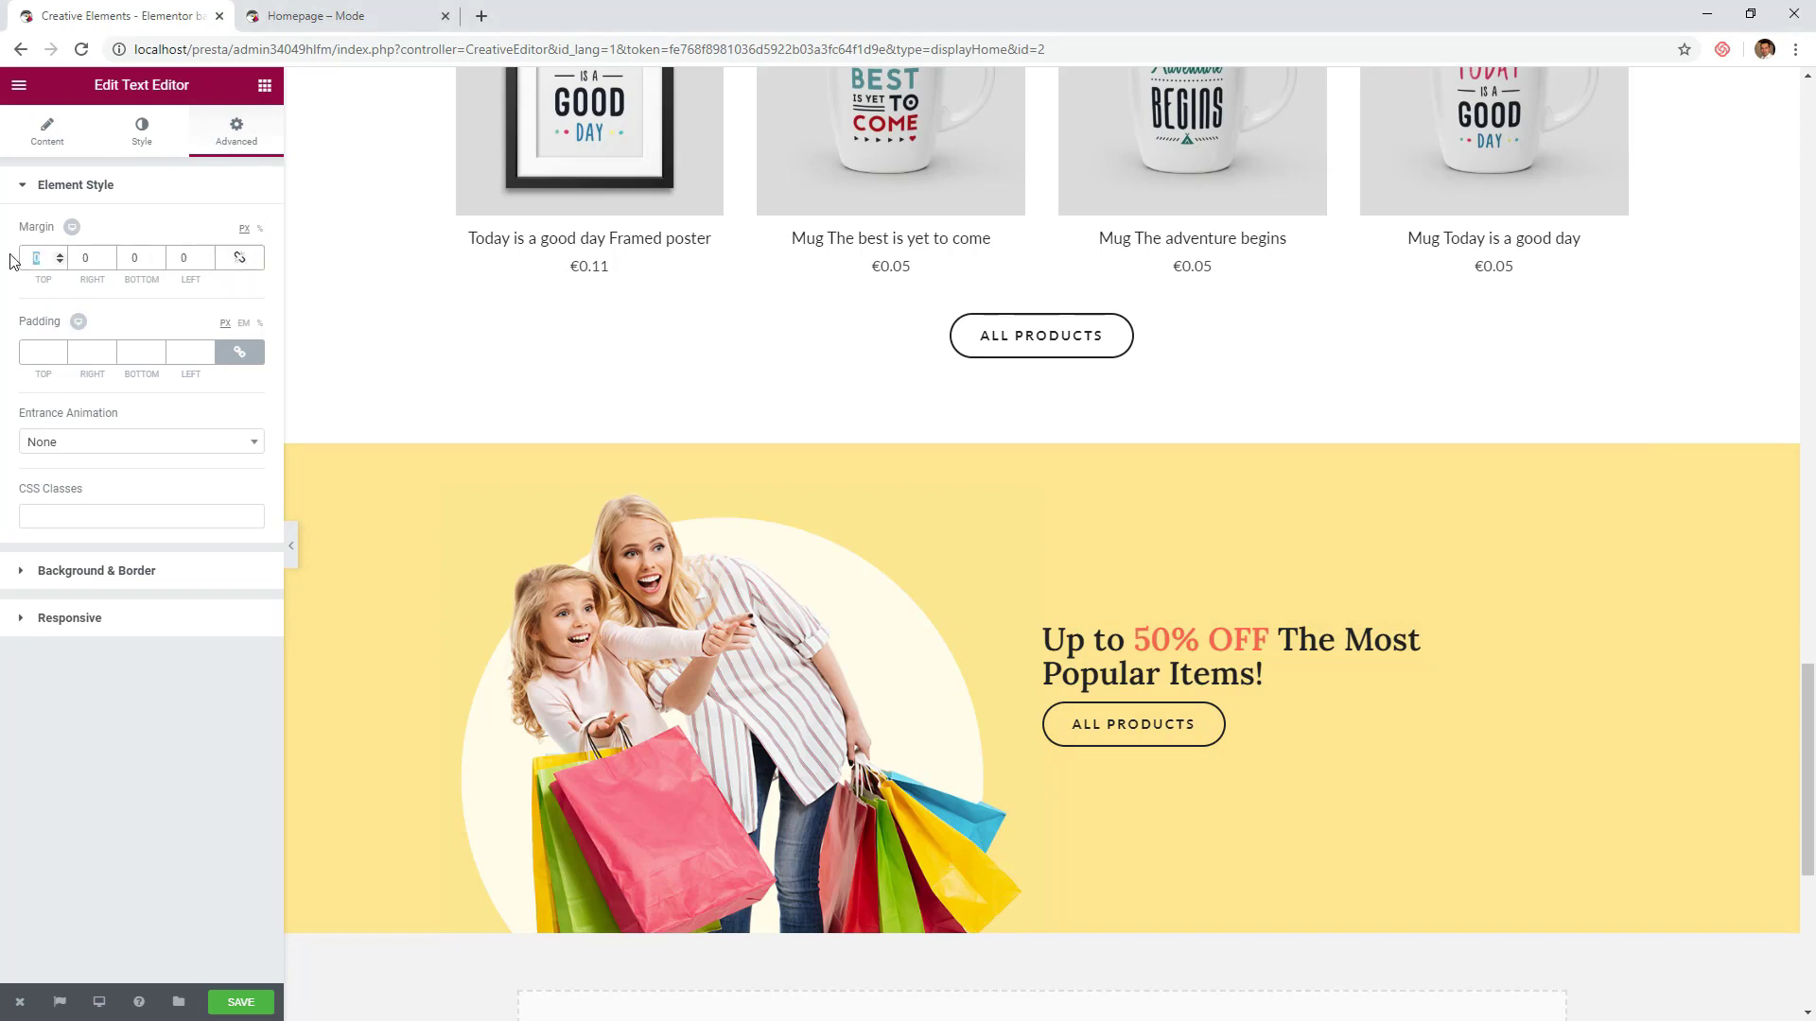
text(30)
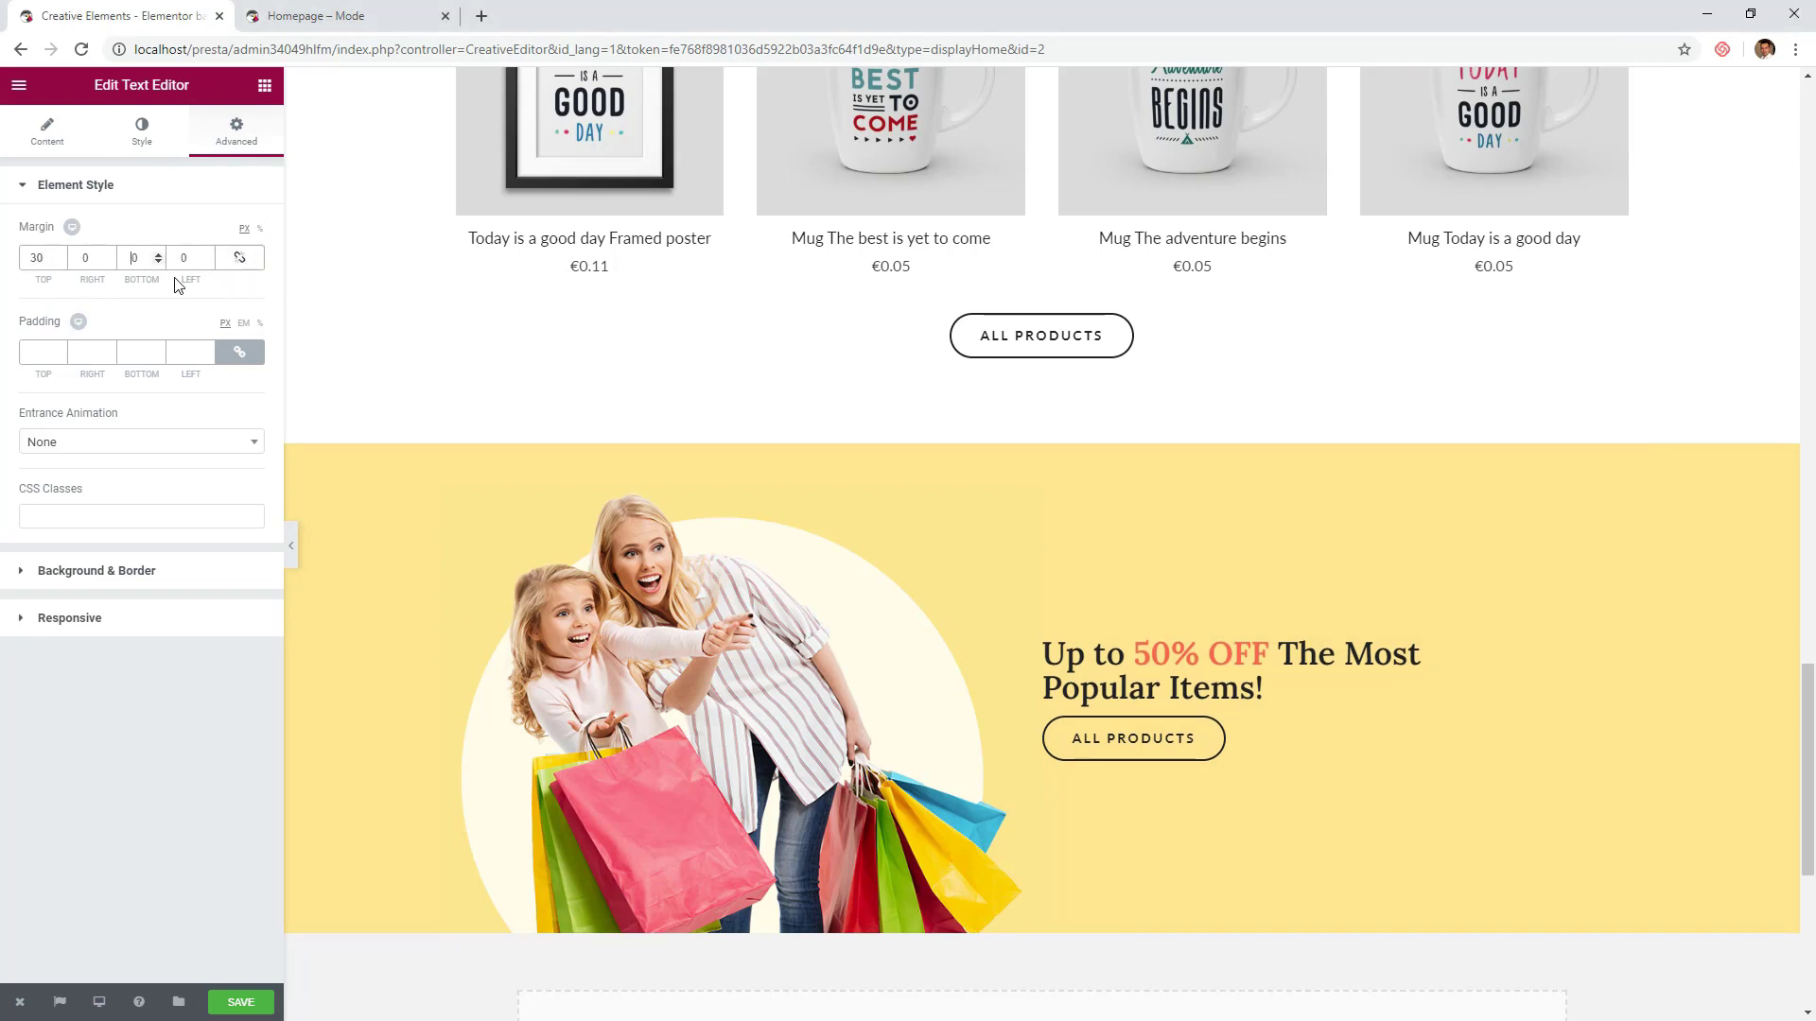
text(4)
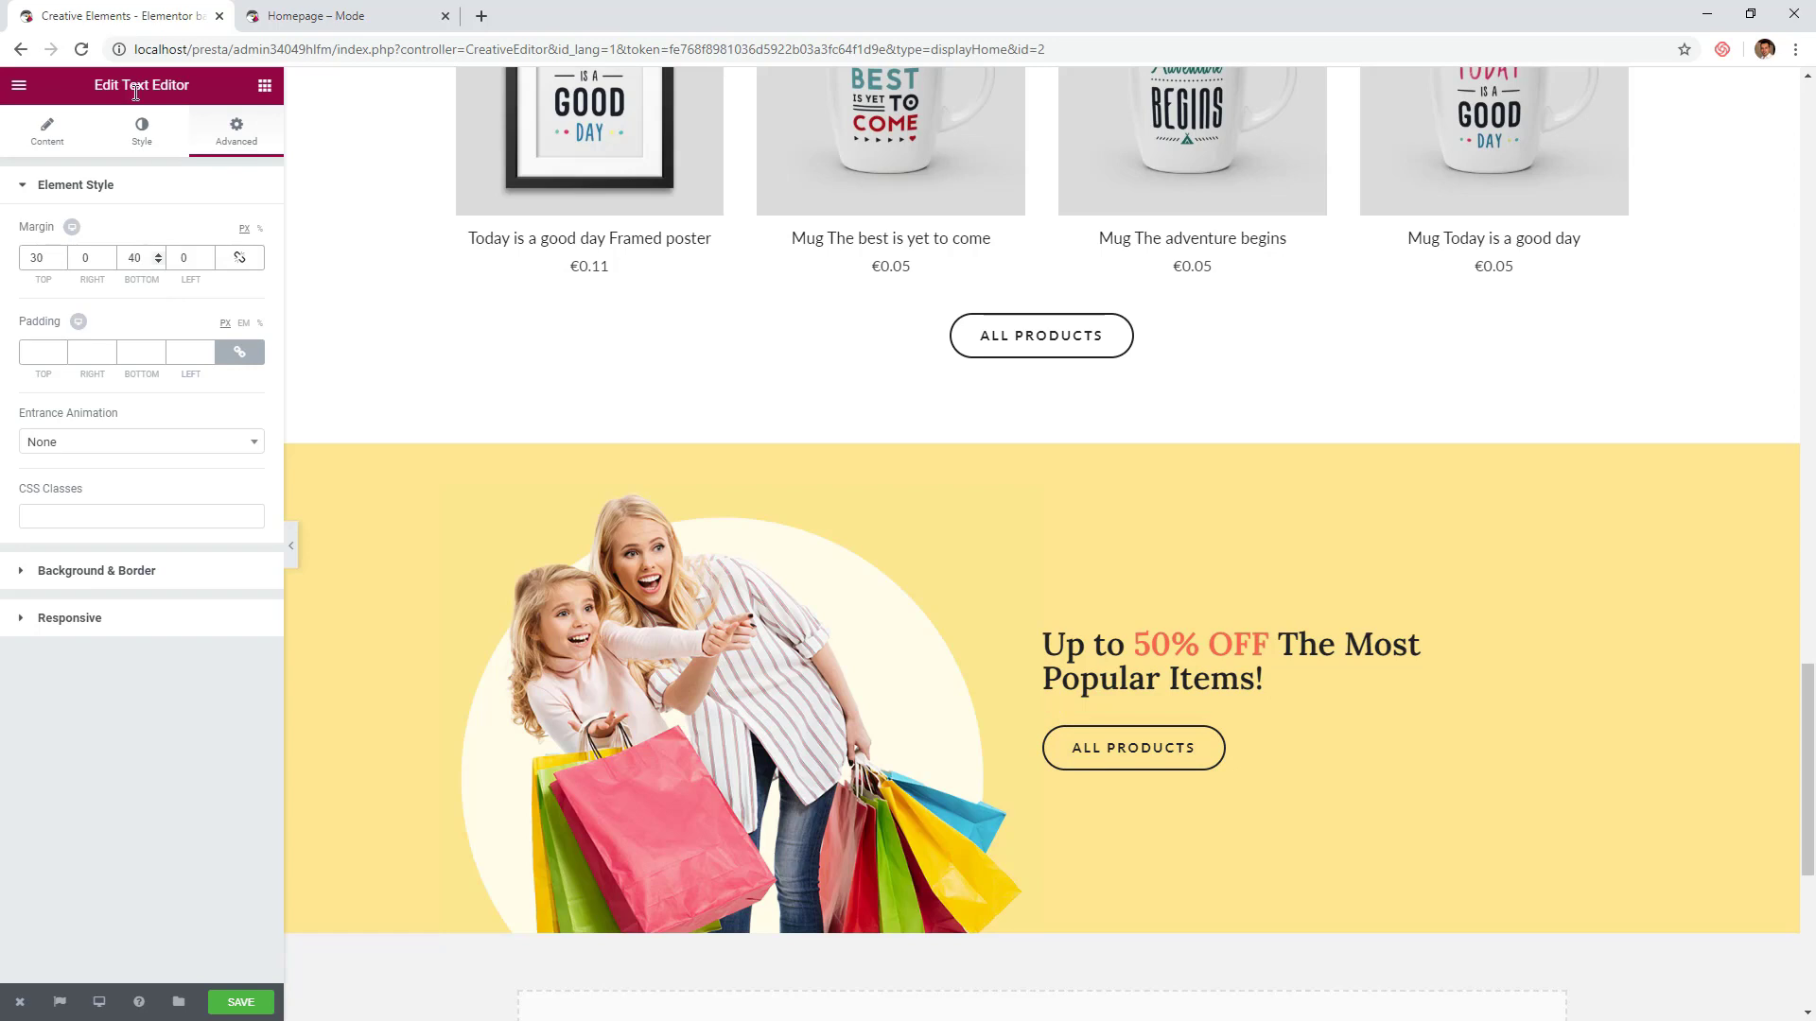
- Add a Button widget above the sale banner's headline and set its text to "SEASON SALE"
click(268, 85)
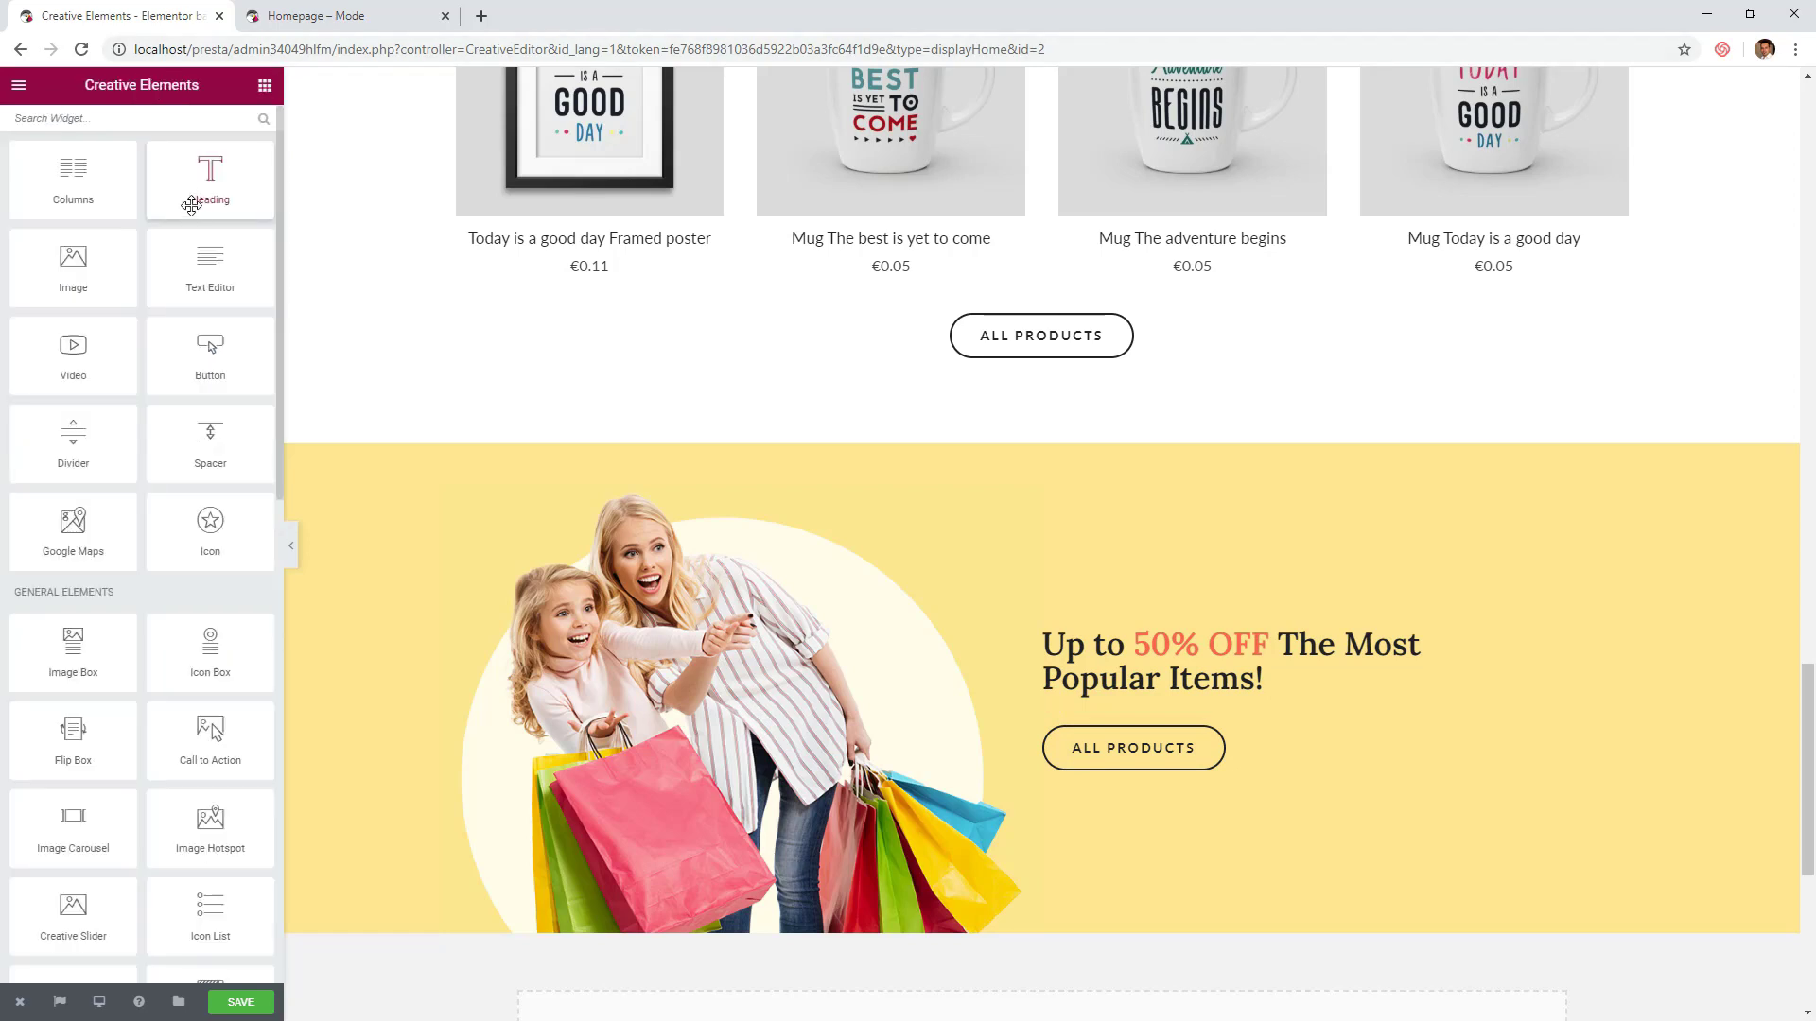
drag(201, 390, 1118, 646)
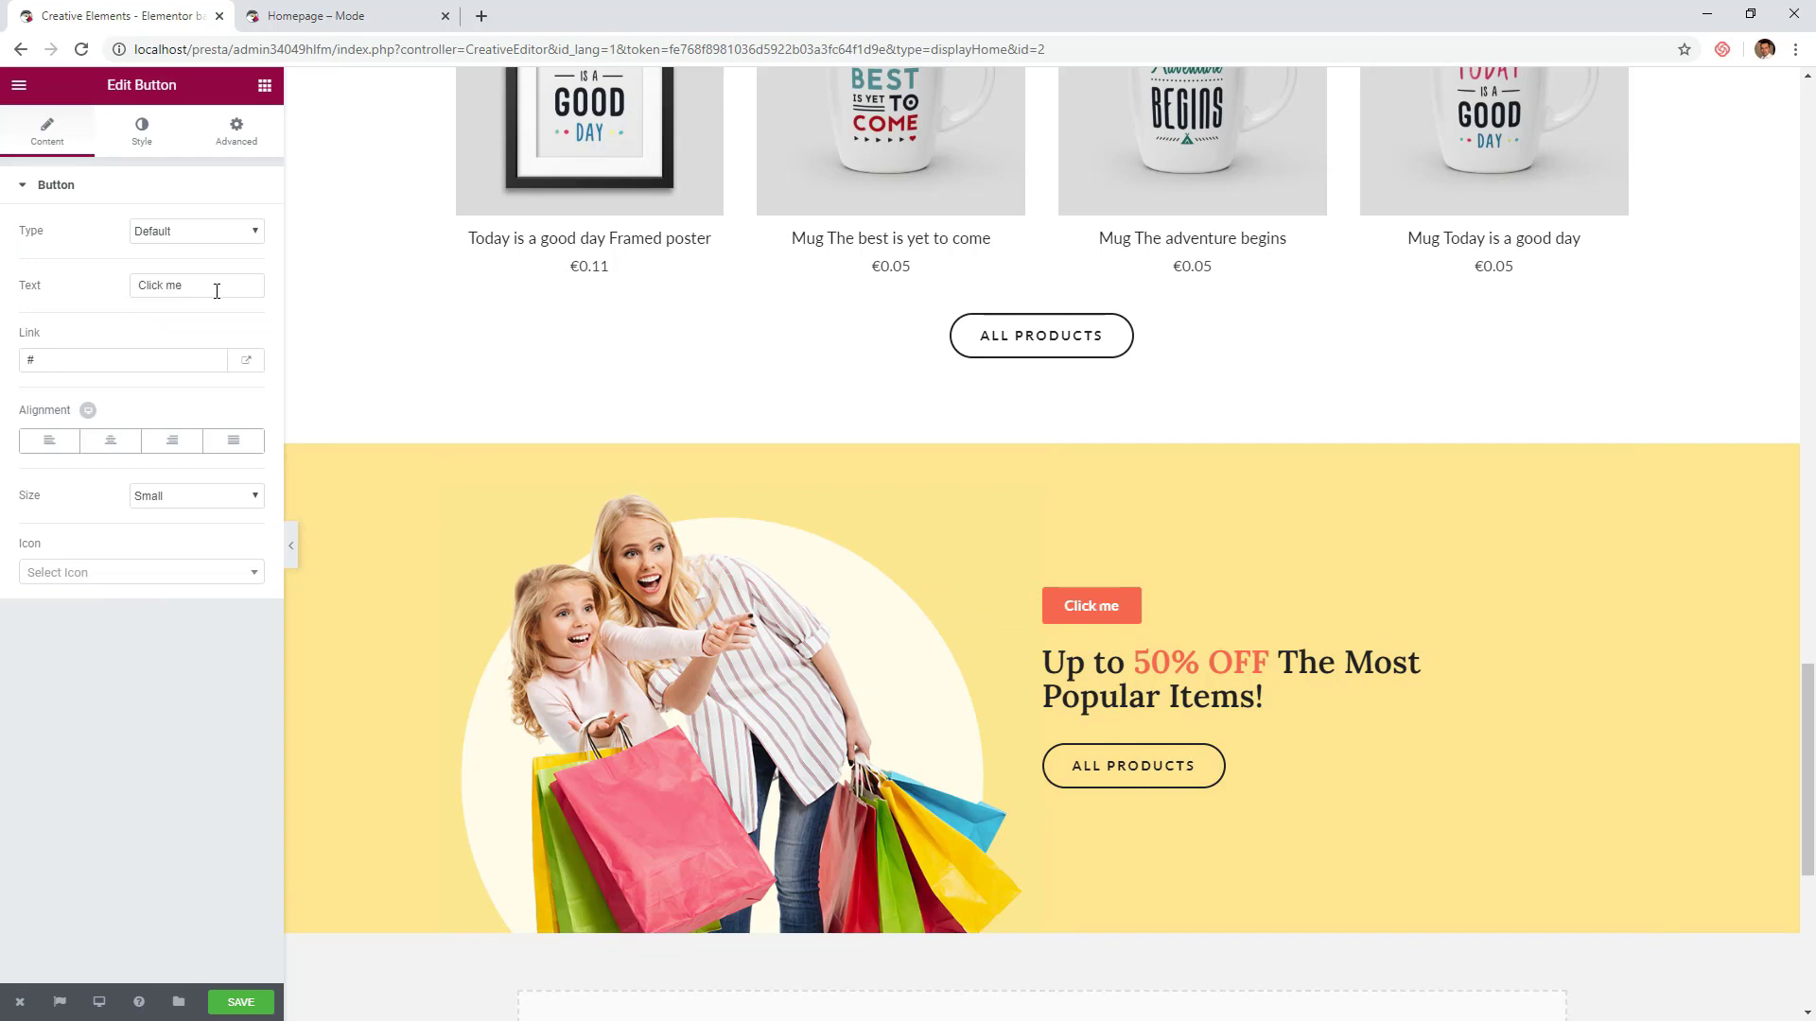
triple_click(218, 288)
text(SEASON SALE)
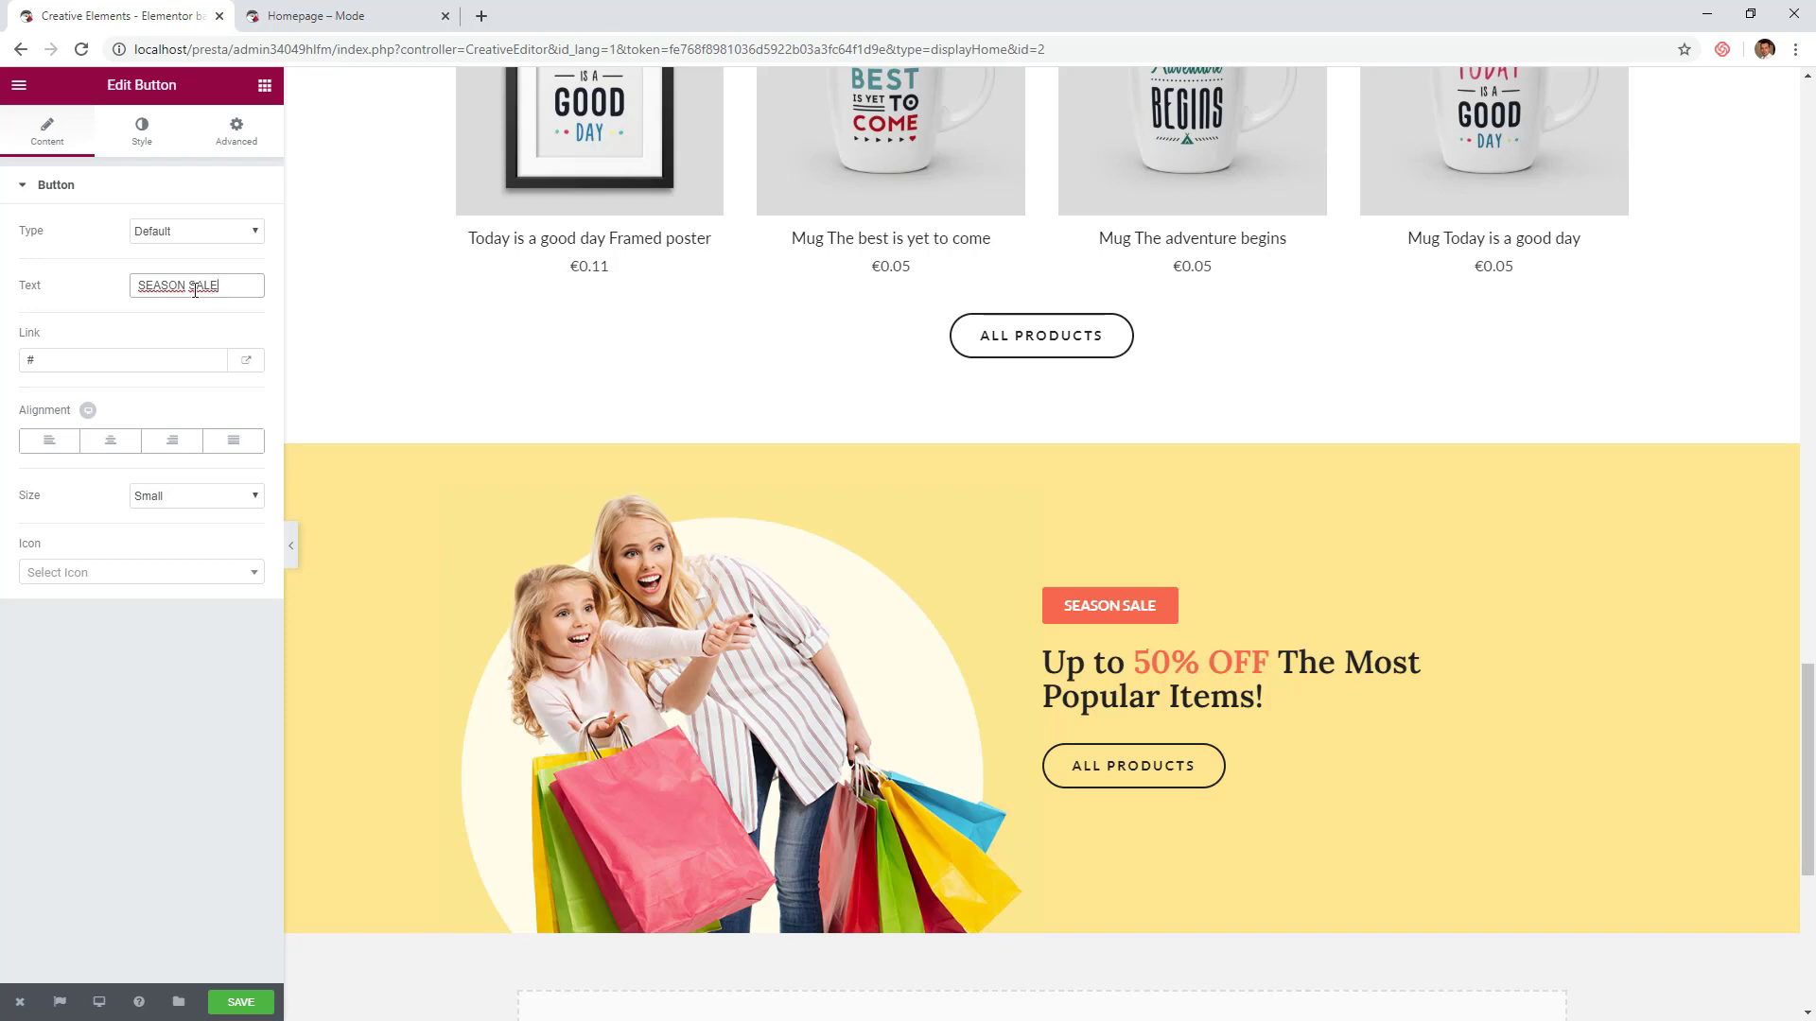
- Enable custom typography for the SEASON SALE button and set its text colour to white
click(146, 134)
click(168, 286)
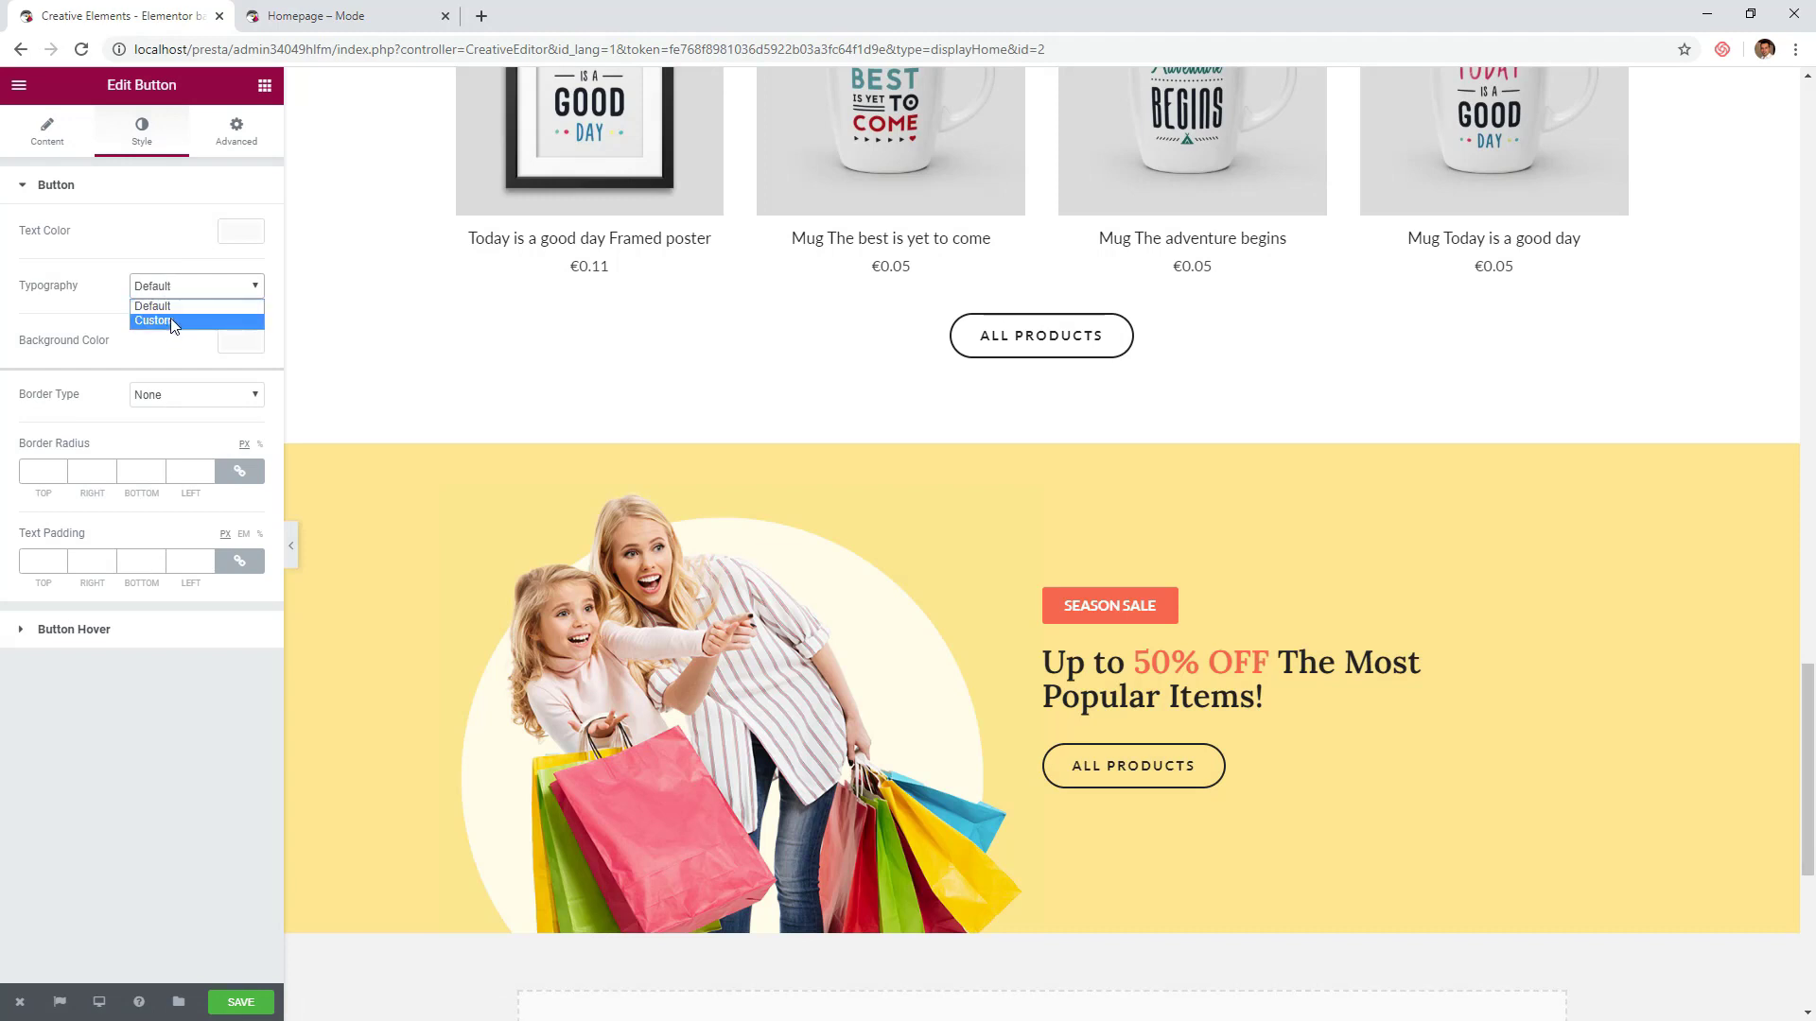
click(142, 321)
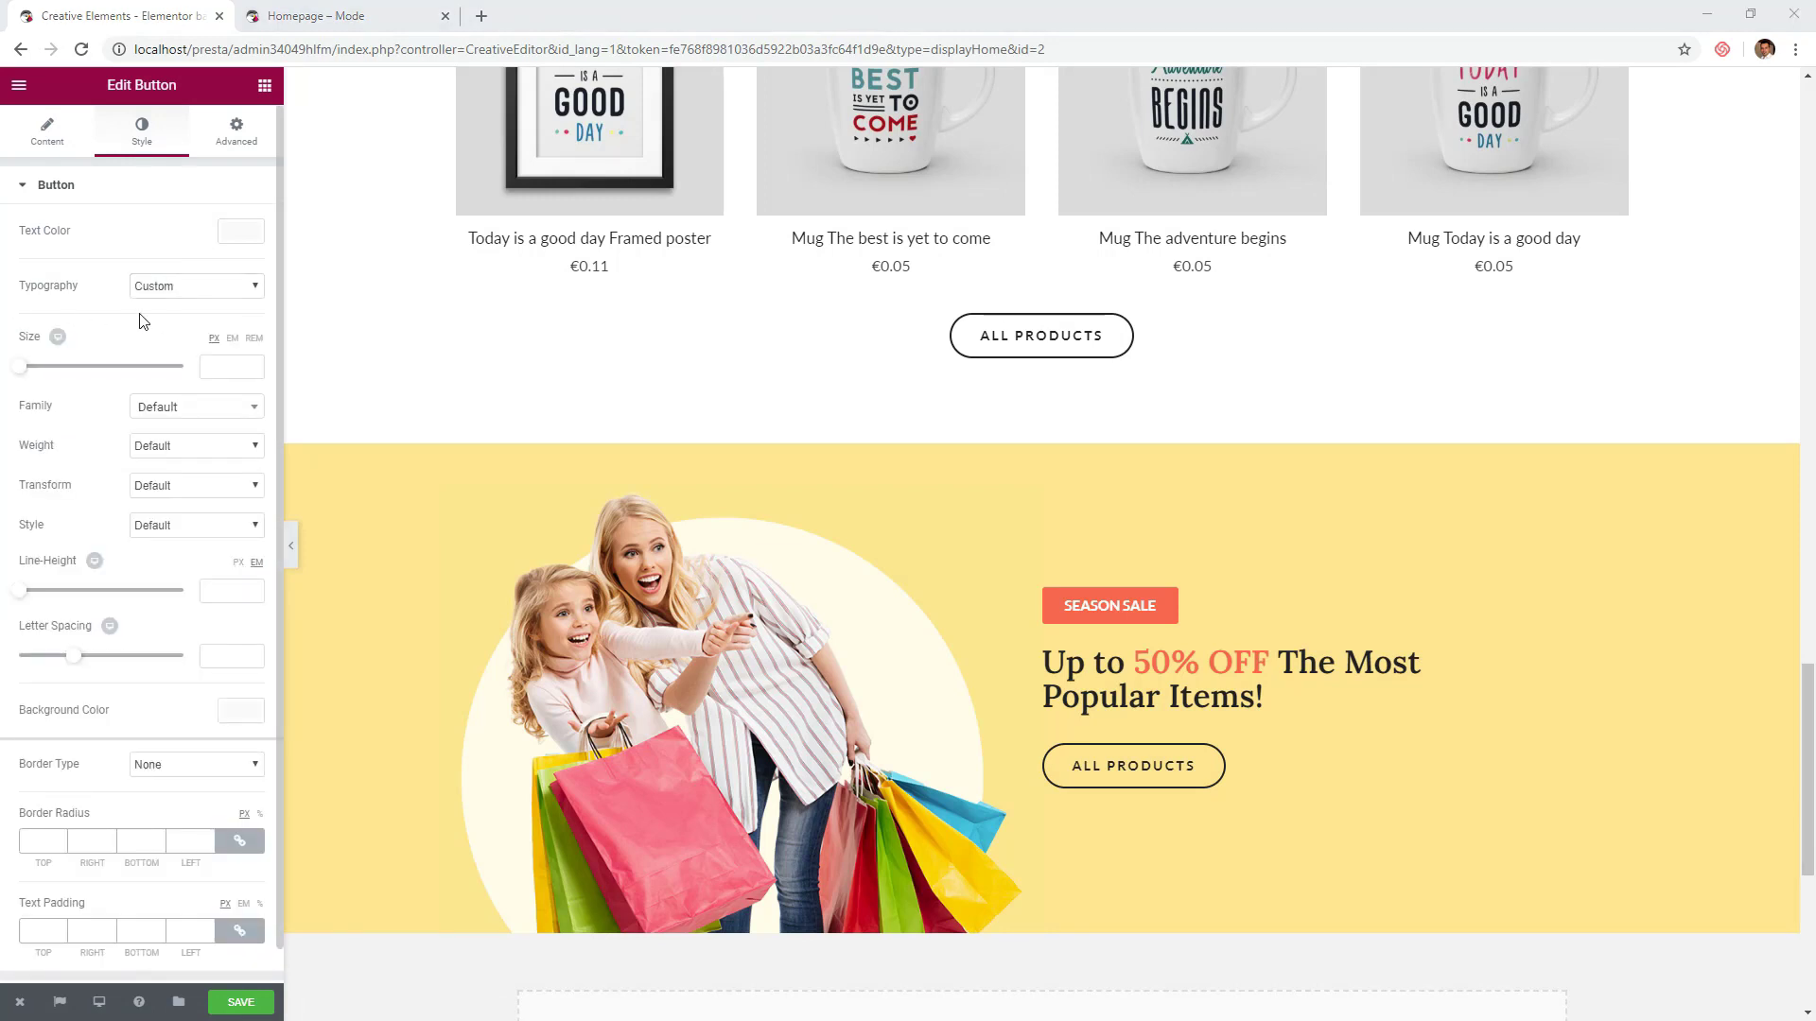
click(241, 230)
click(219, 232)
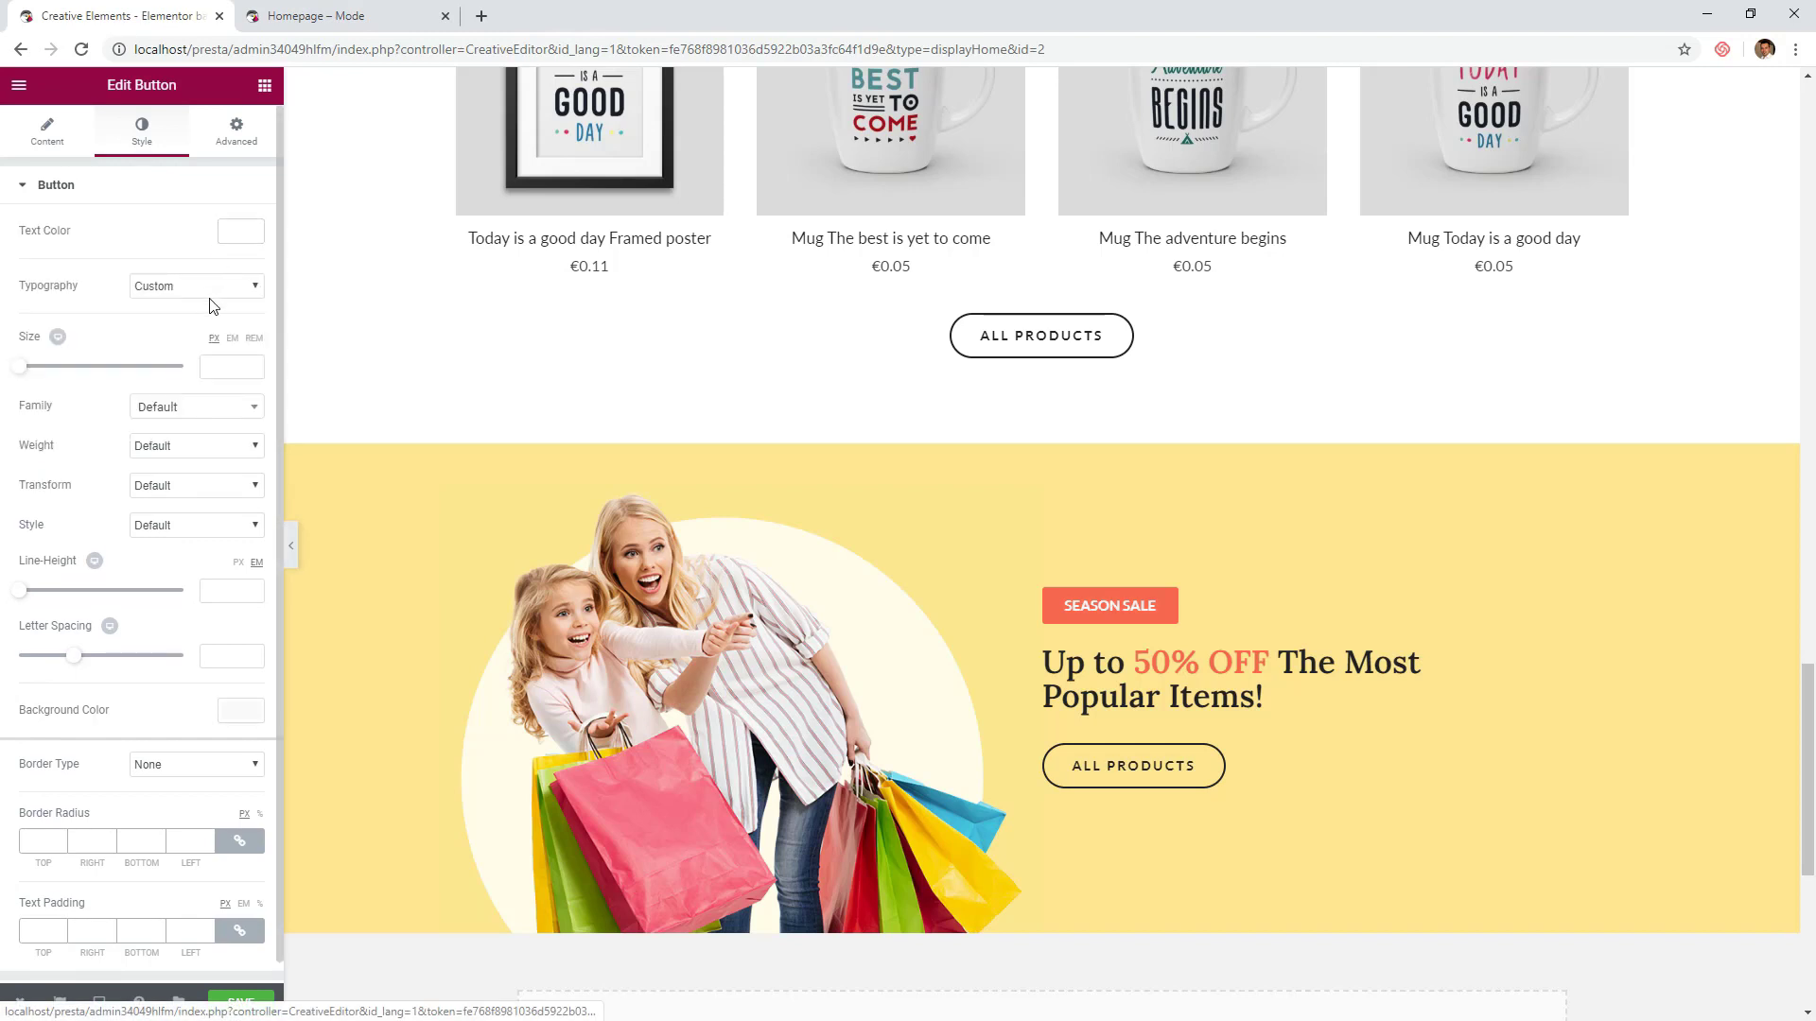
- Give the SEASON SALE button text size 12 px, Lato family, weight 400 and letter spacing 2.4
drag(23, 368, 32, 368)
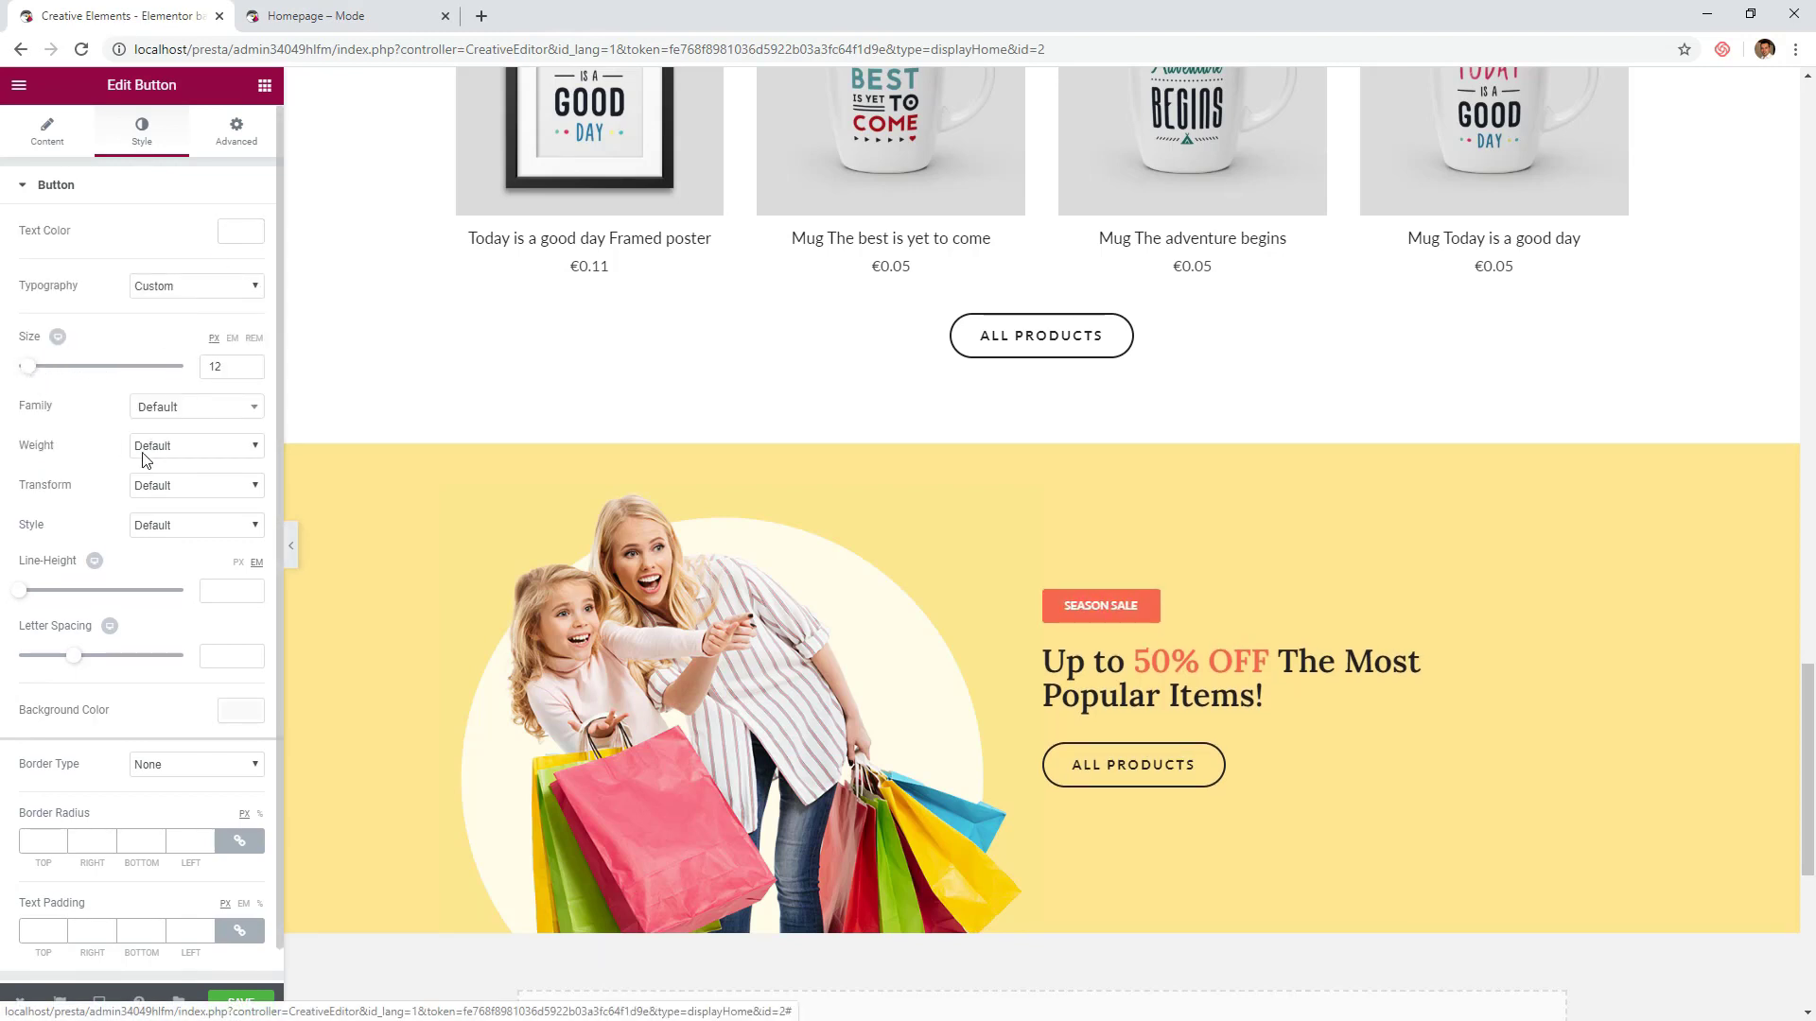
click(170, 409)
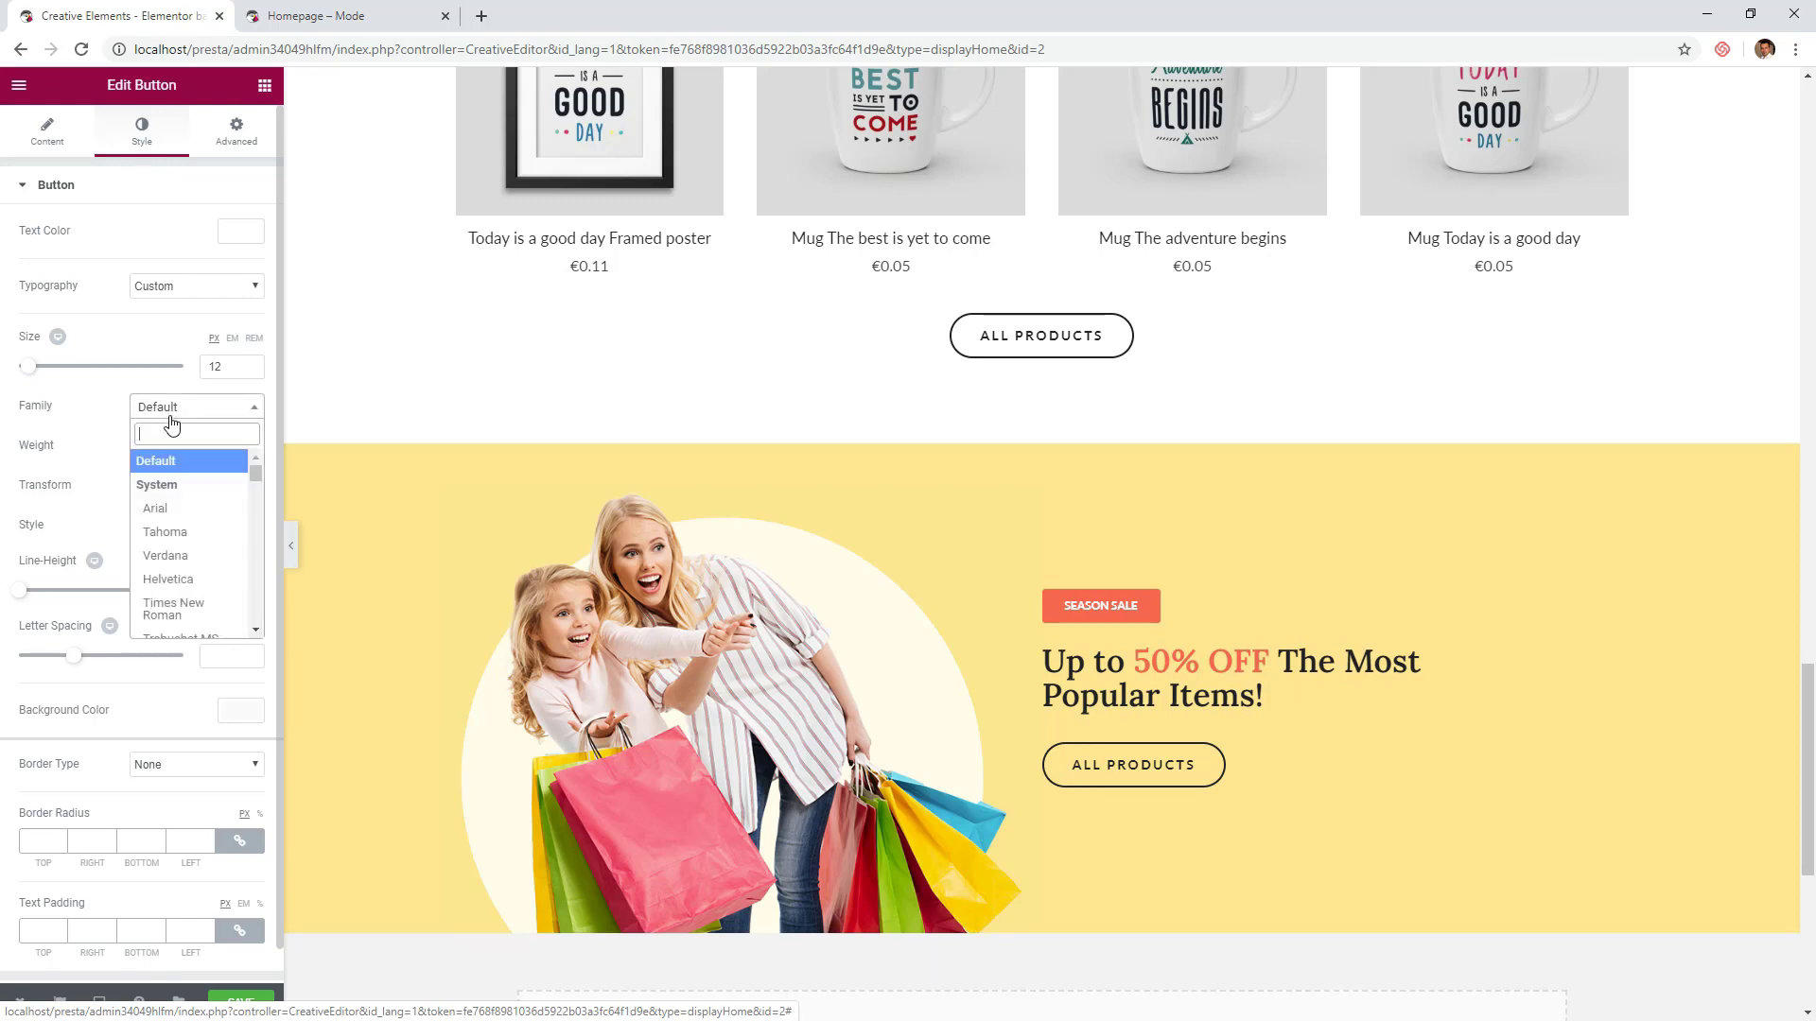
text(lato)
key(Return)
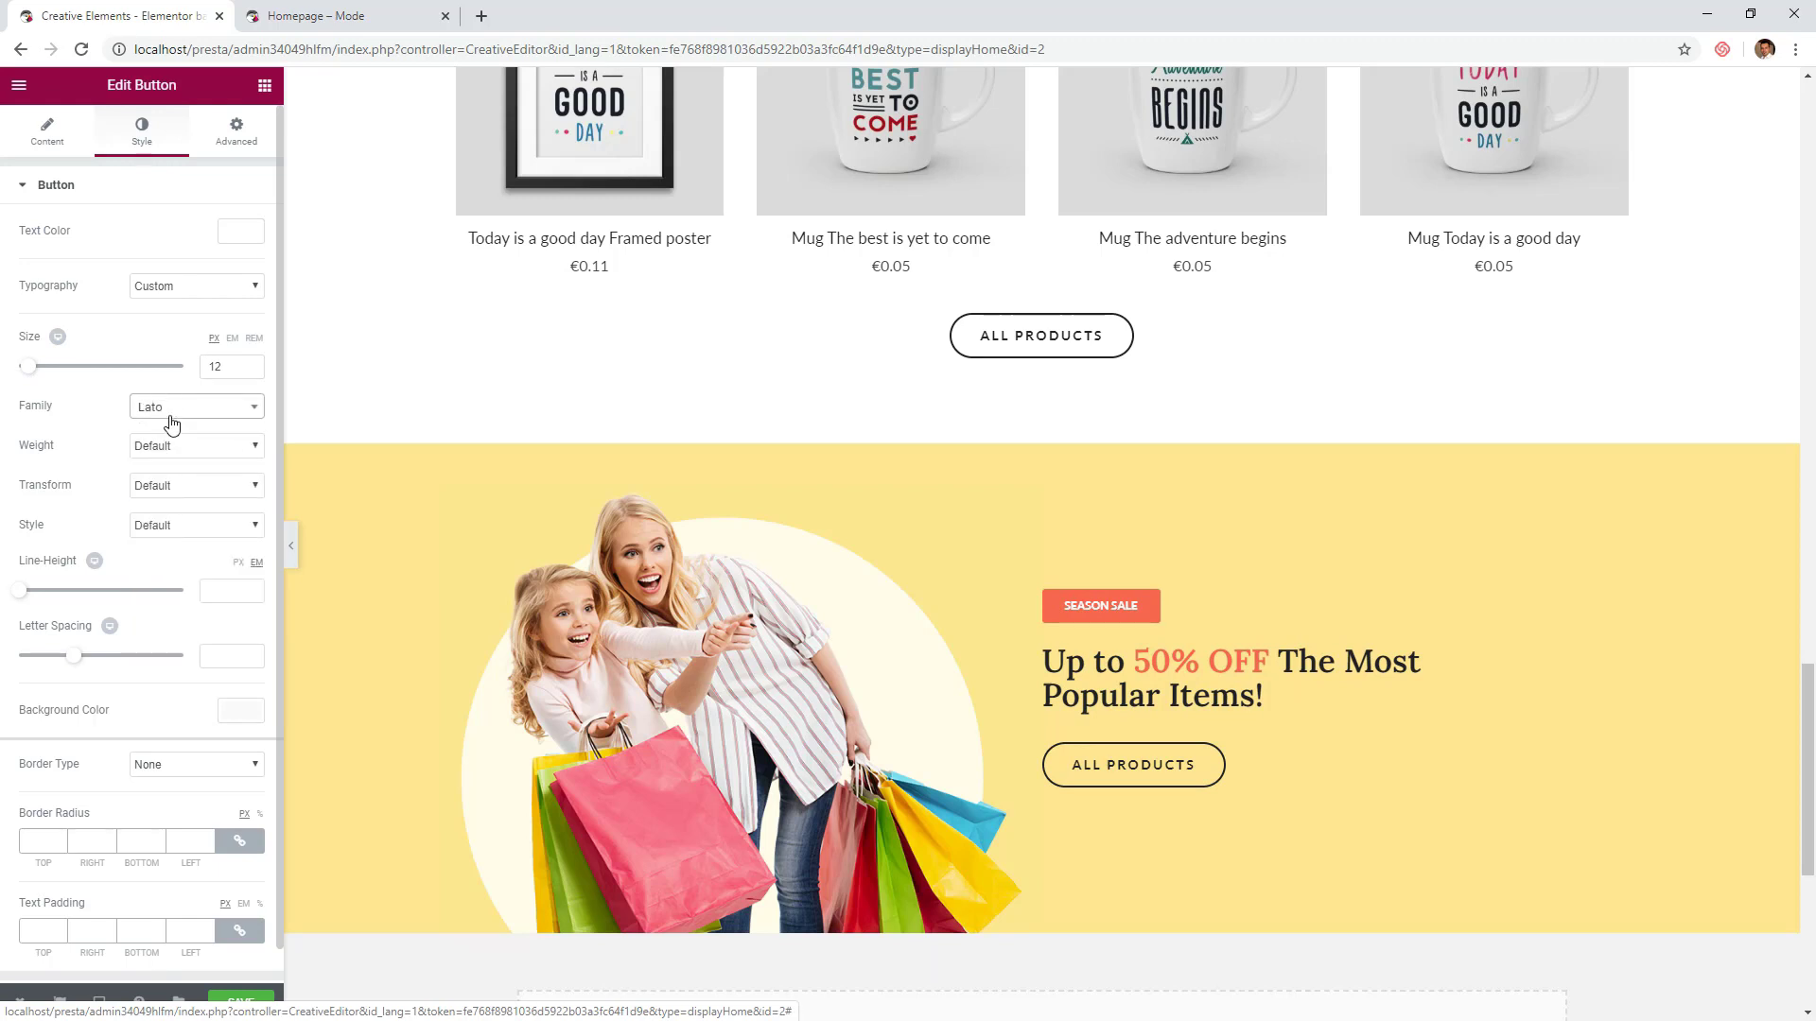
click(176, 445)
click(176, 504)
scroll(176, 503, down, 1)
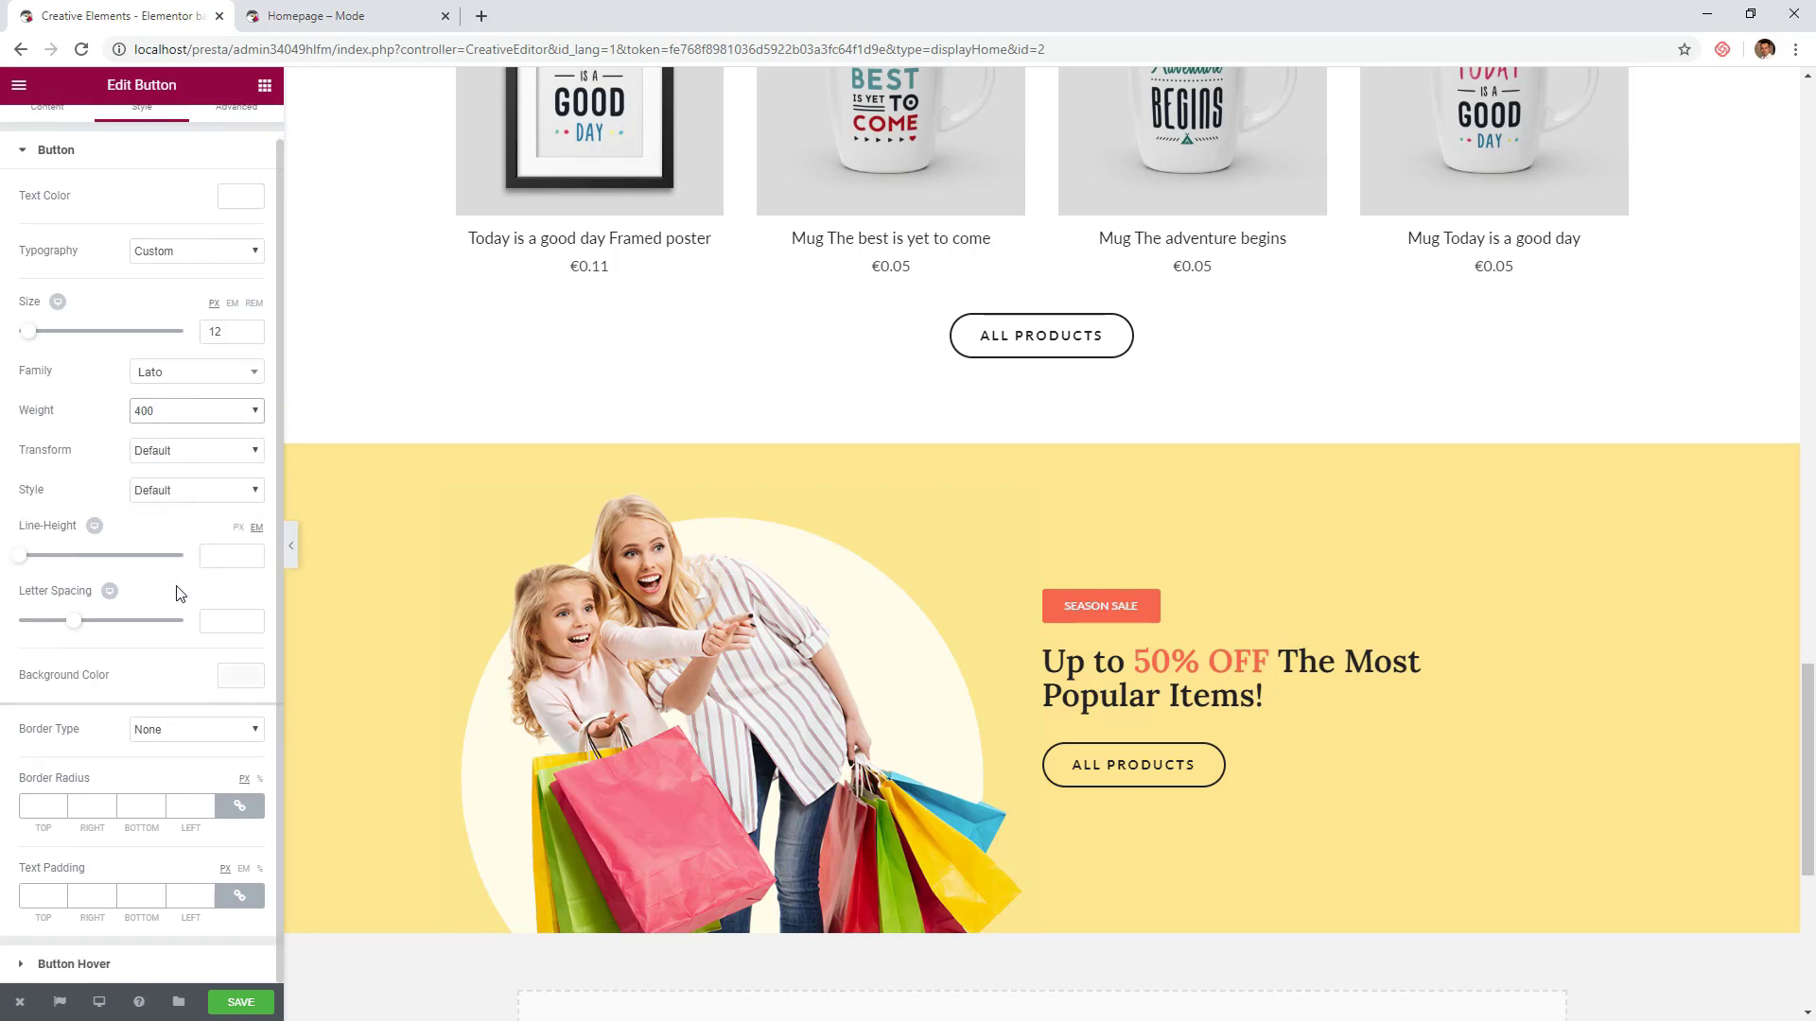
drag(73, 622, 102, 629)
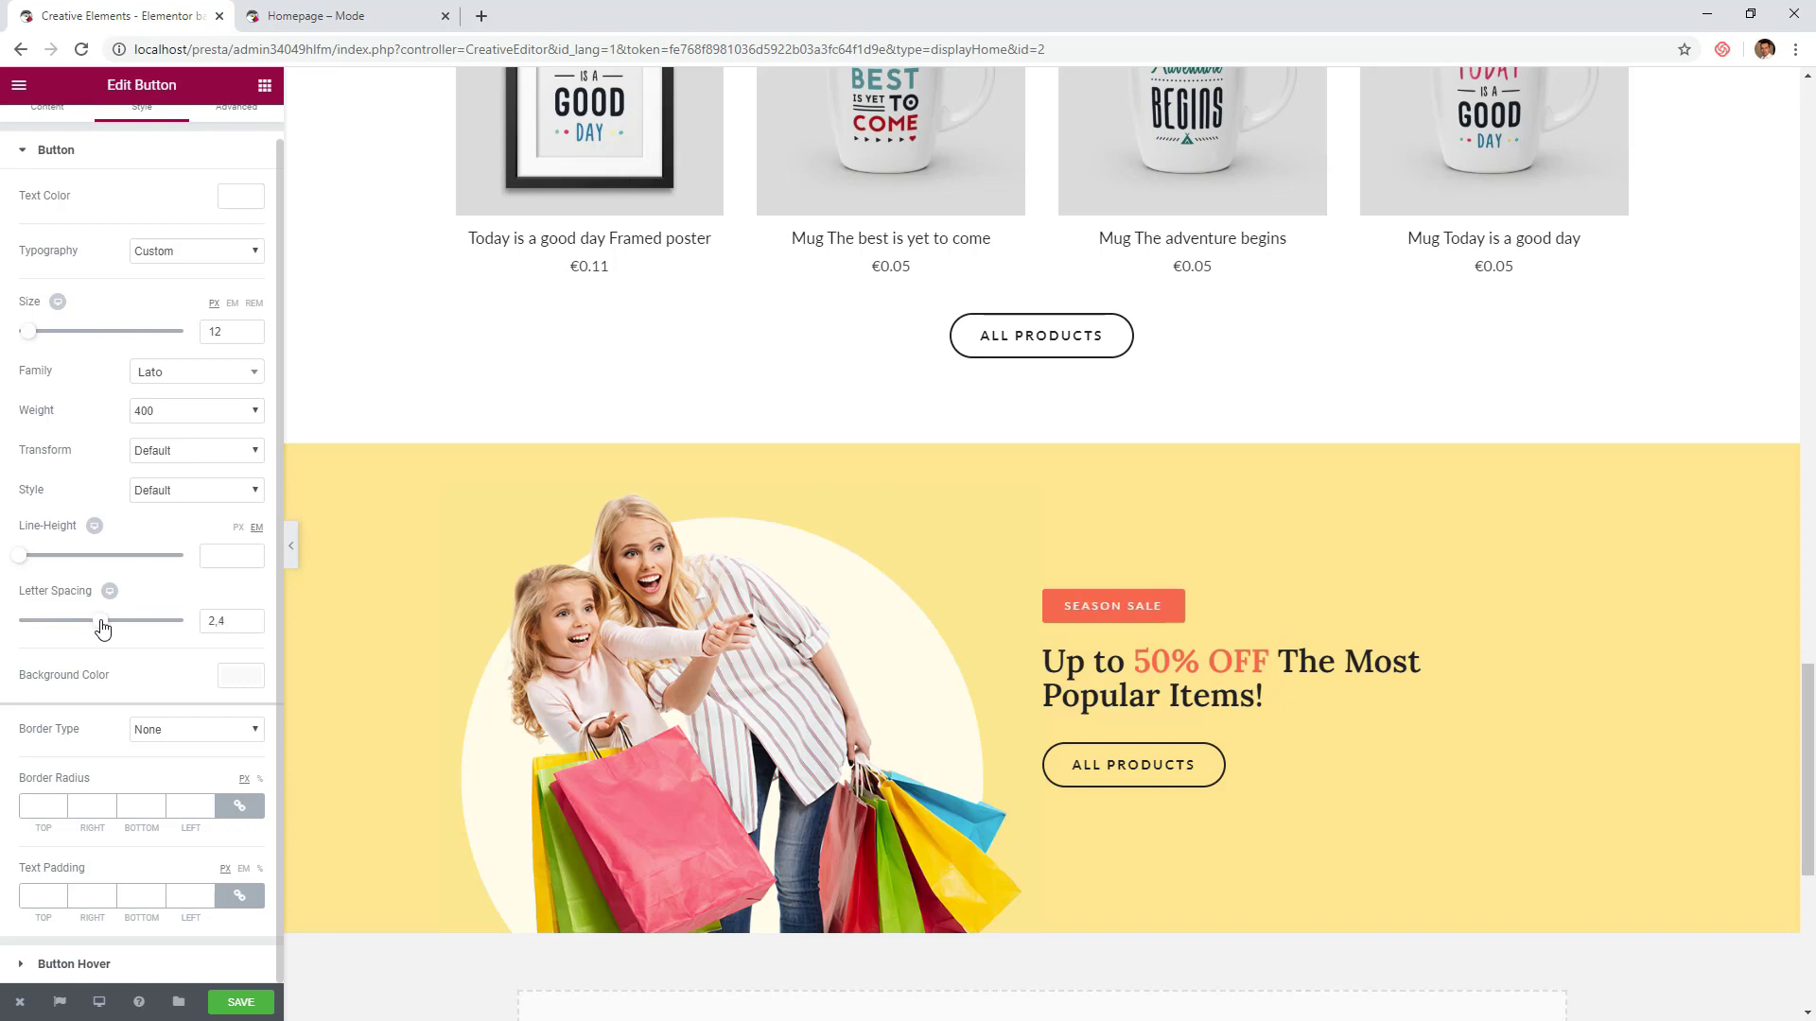
- Give the SEASON SALE button a 30 px border radius and text padding of 5 px top and bottom, 12 px right and left
click(34, 804)
text(30)
click(240, 896)
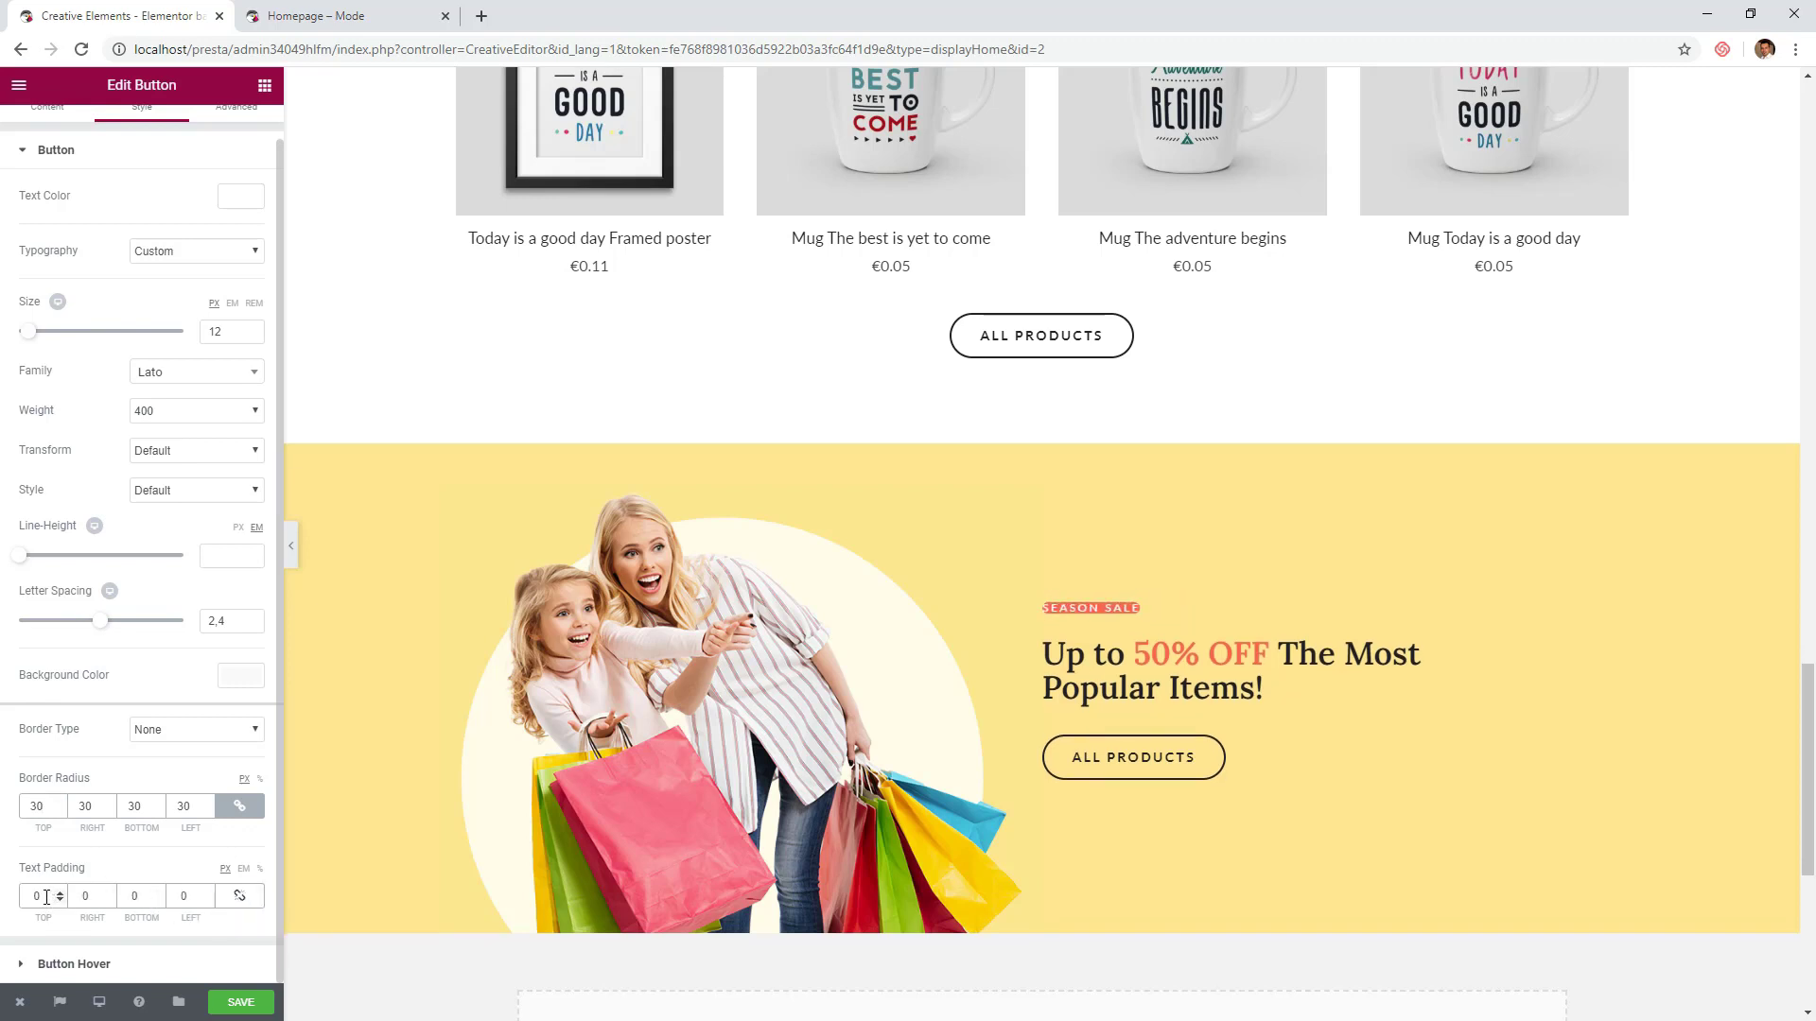
text(5)
double_click(133, 896)
text(5)
double_click(85, 896)
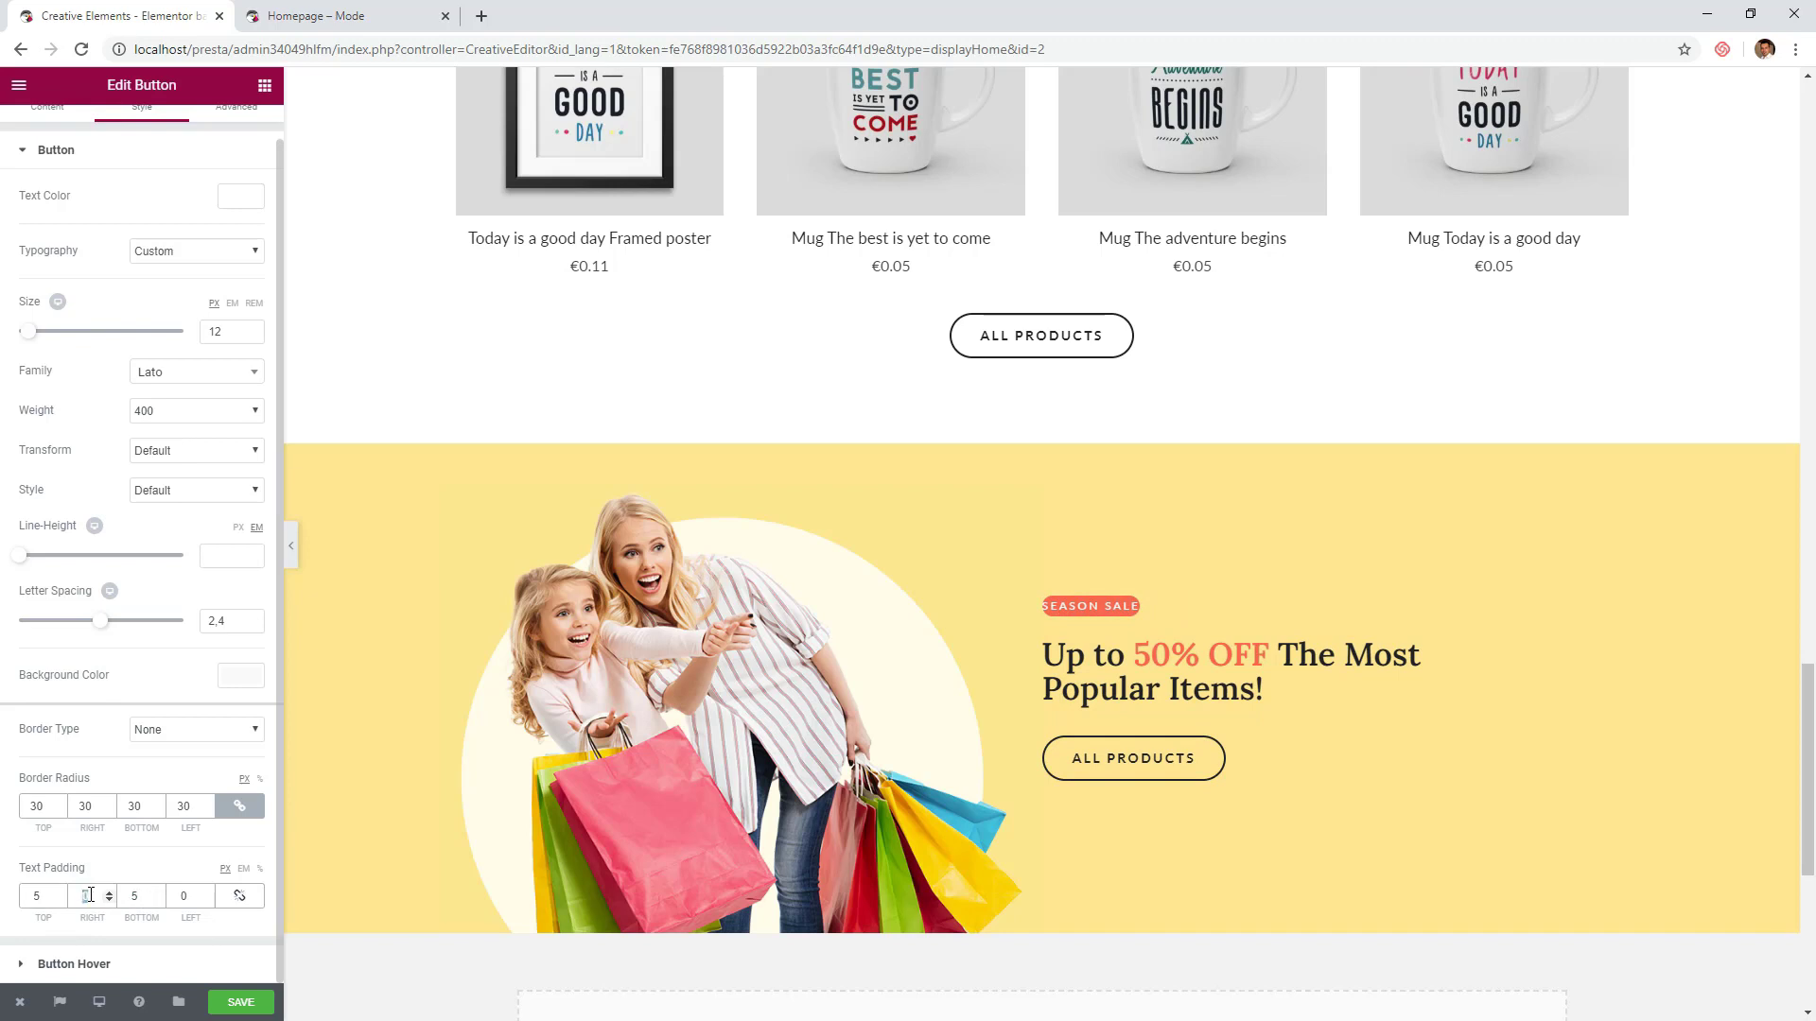
text(1212)
- Change the text of the sale banner's All products button to "Shop Now" and add the shopping-bag icon
click(1145, 762)
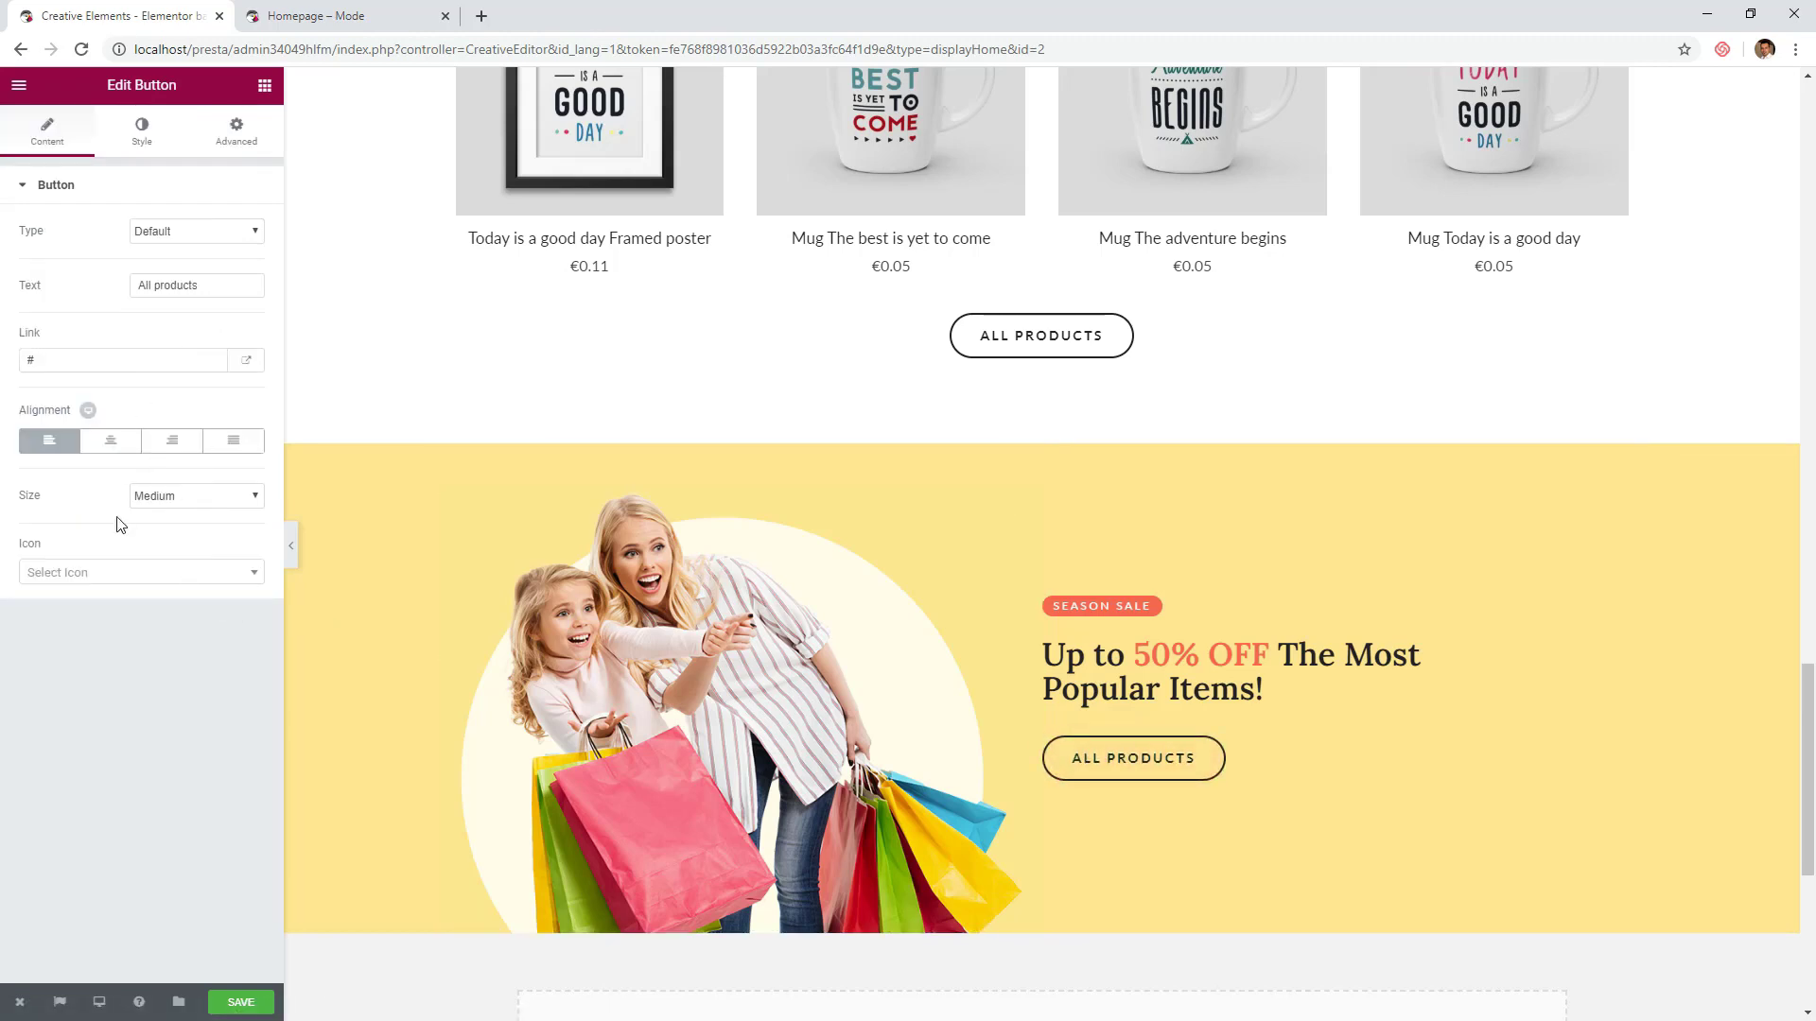
double_click(175, 286)
text(Sh)
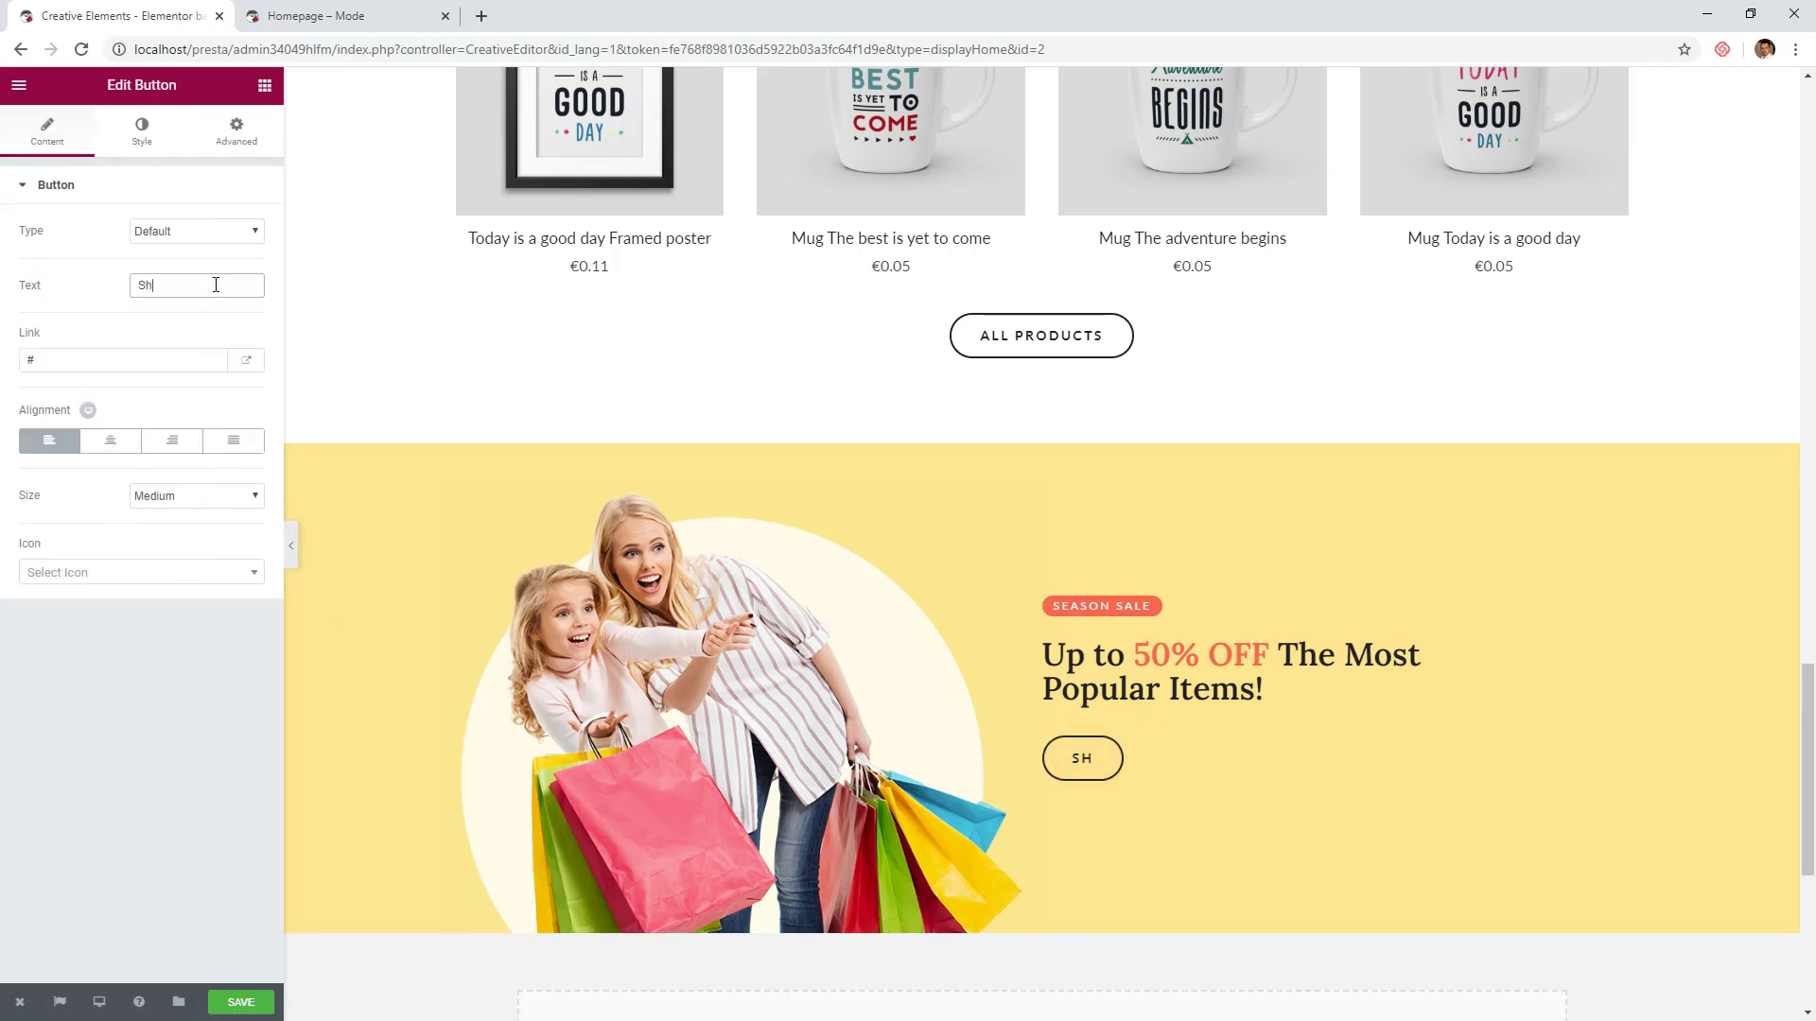
text(op Now)
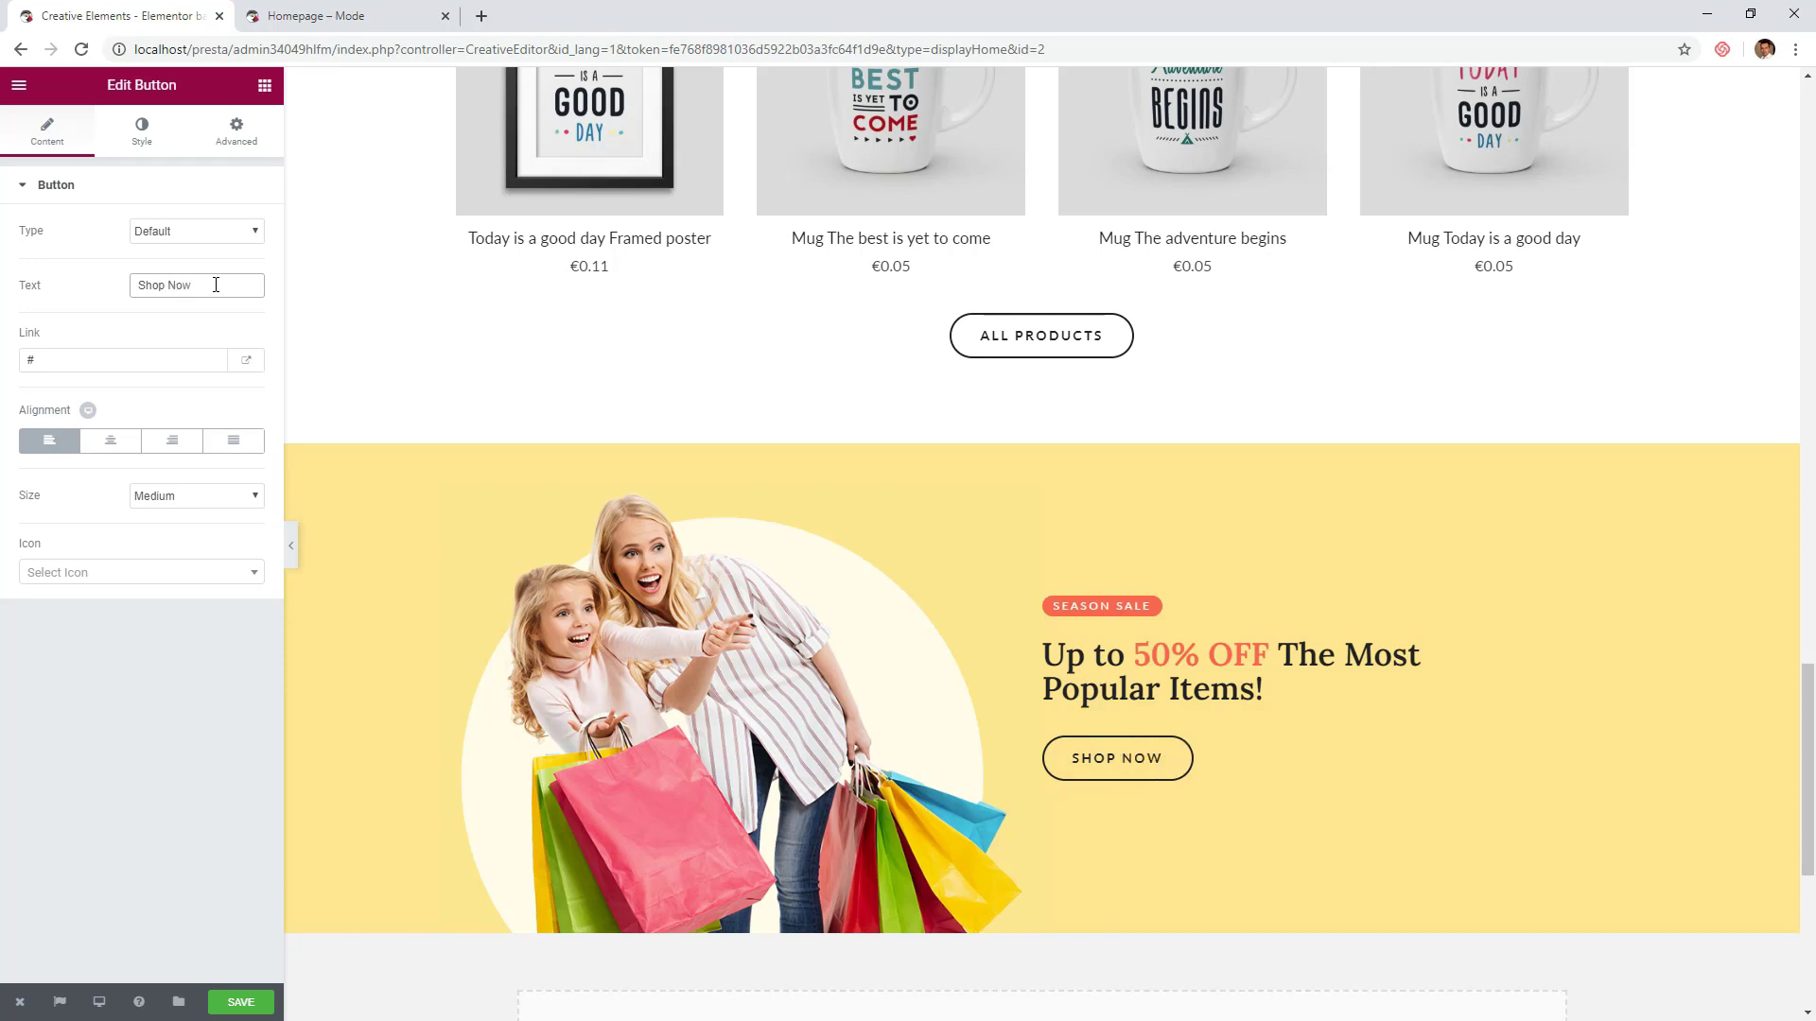
click(138, 572)
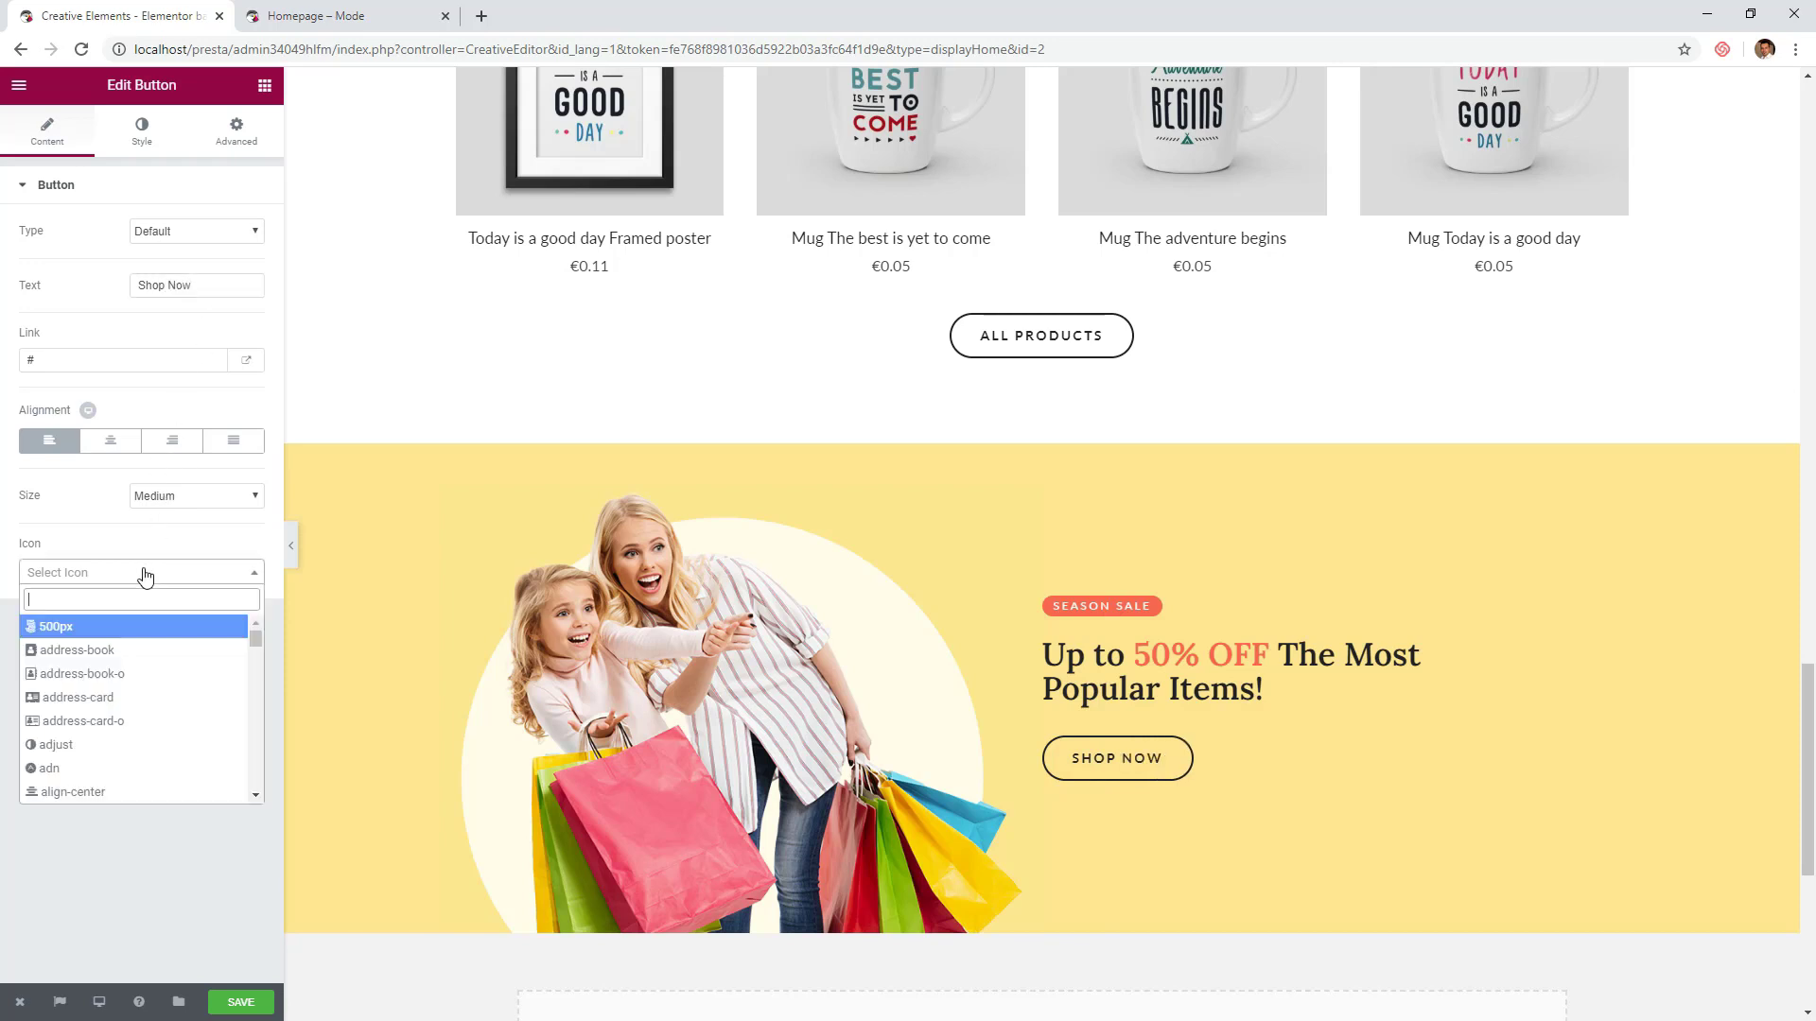
text(bag)
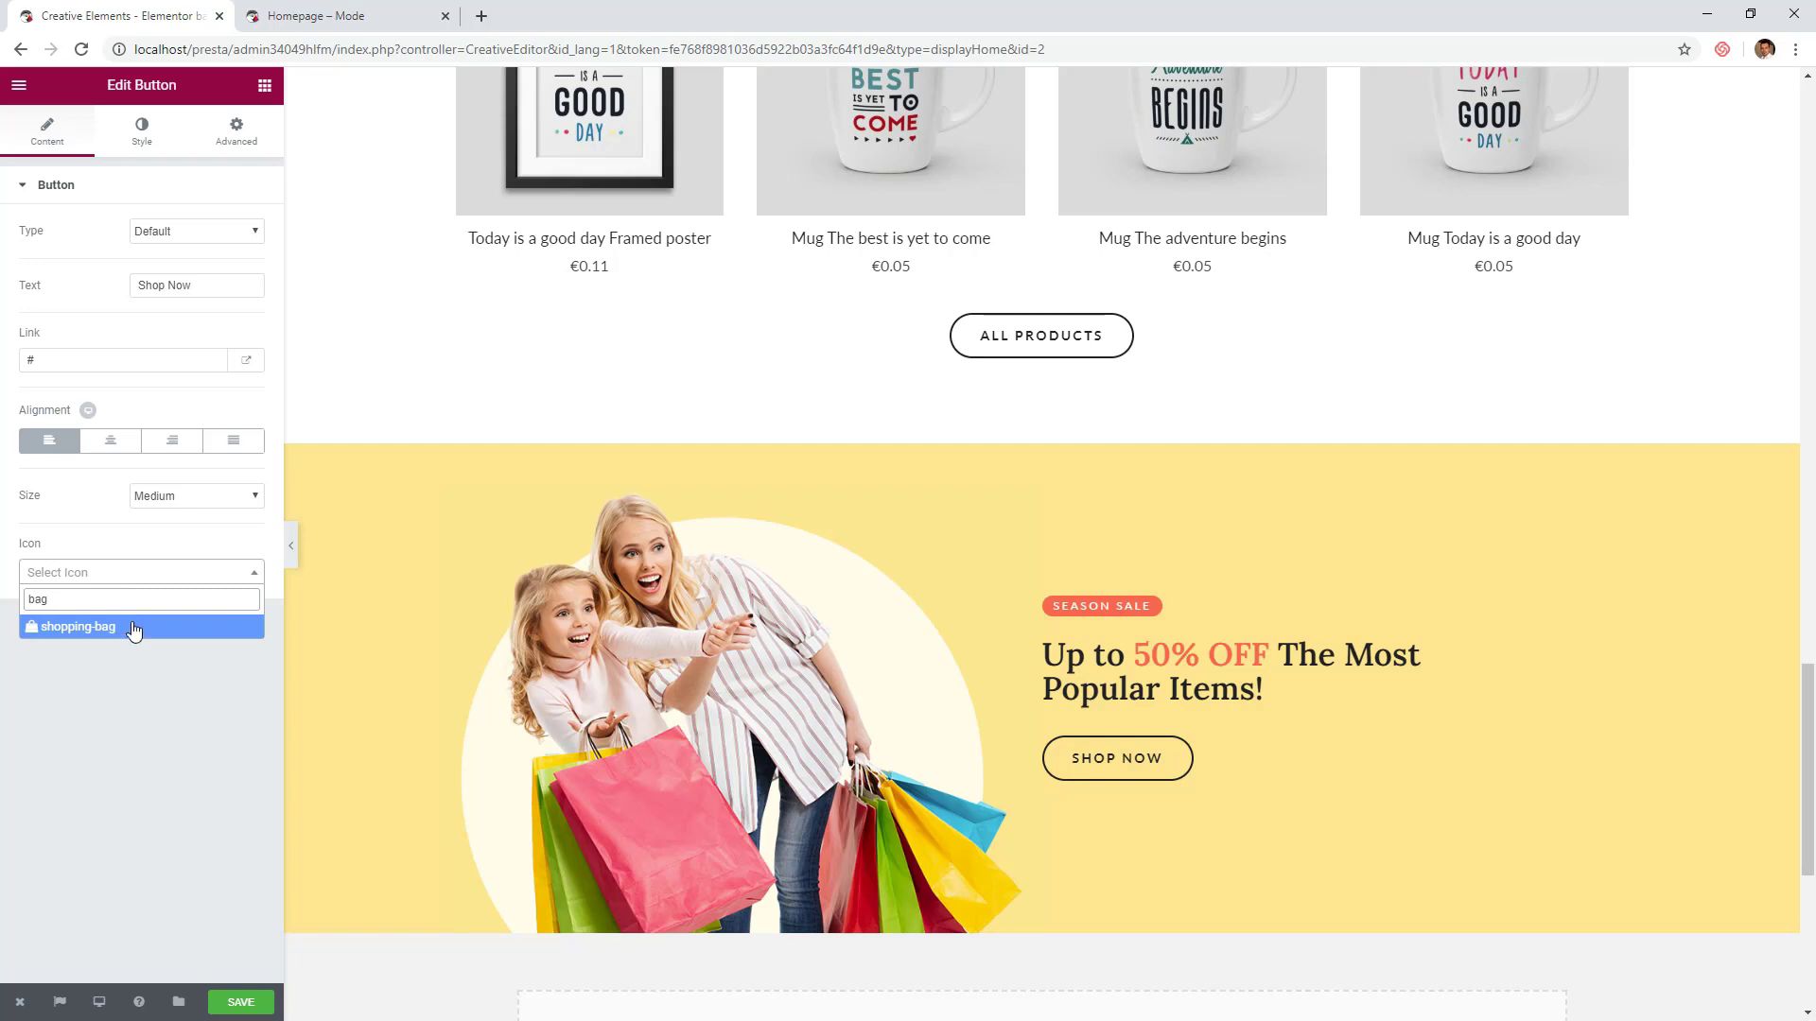
click(134, 629)
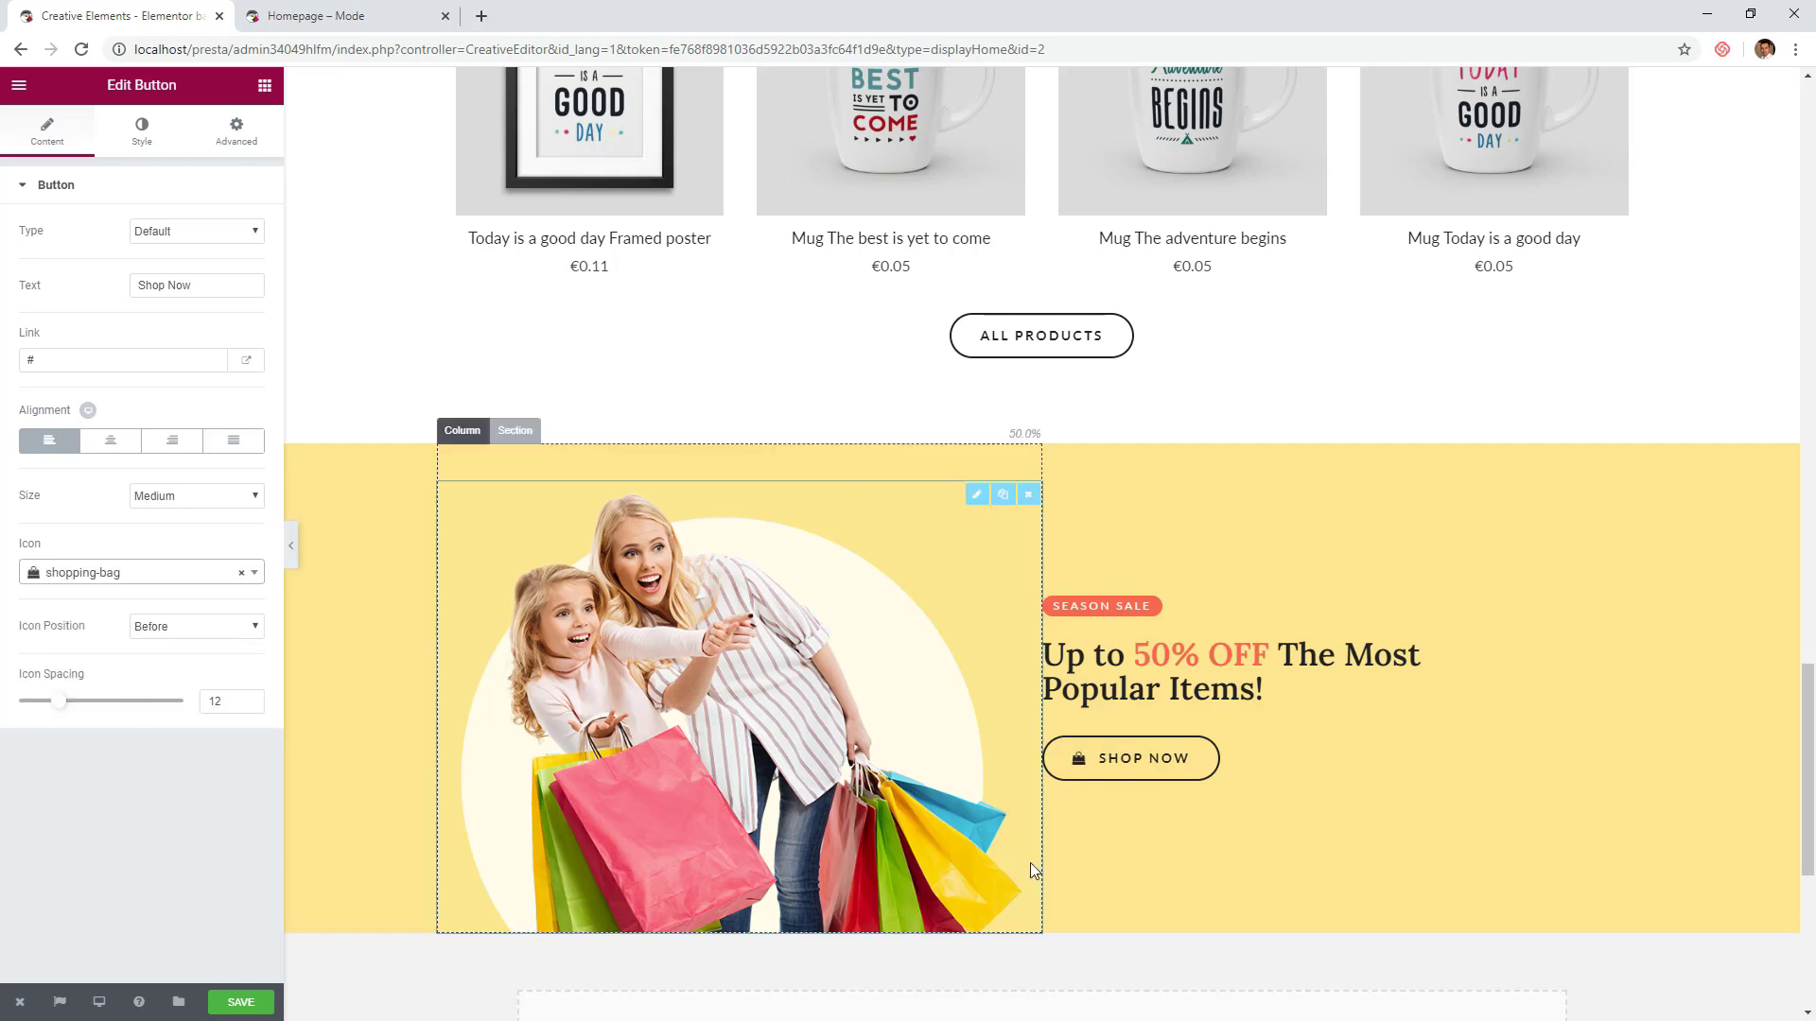
- Preview the page at full width and check the sale banner down to the footer
scroll(1357, 605, down, 1)
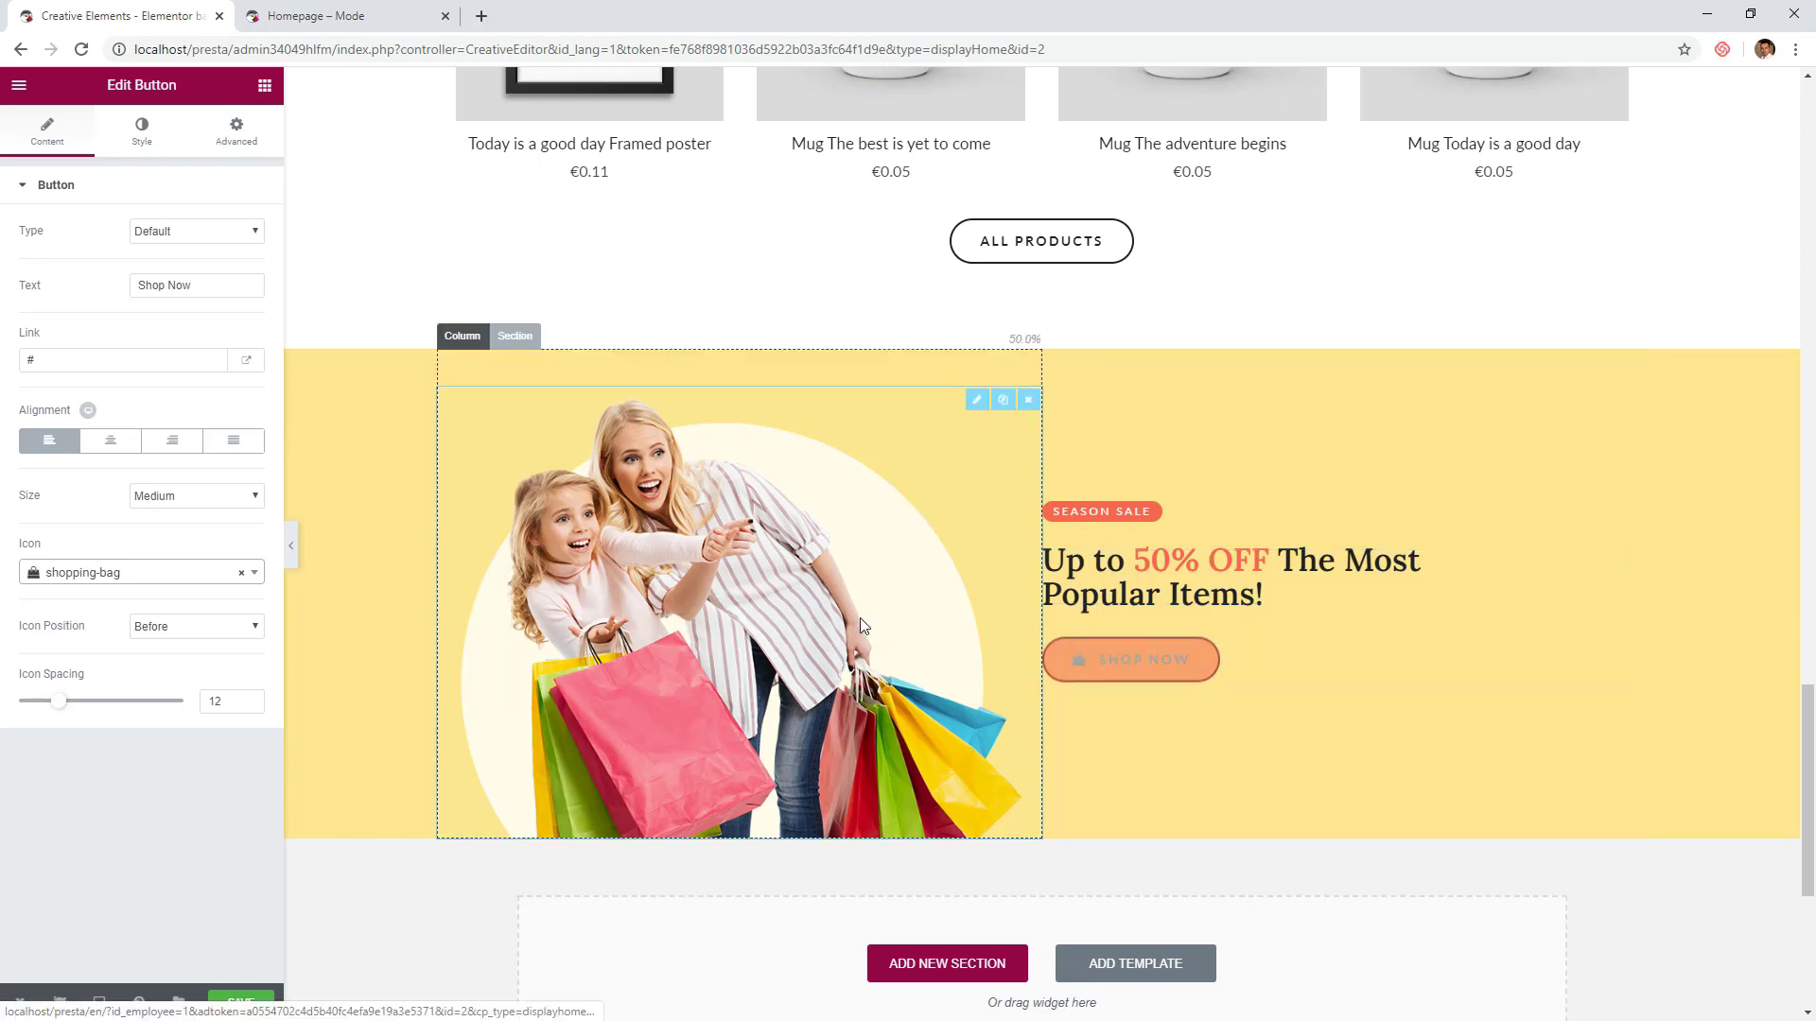
click(292, 546)
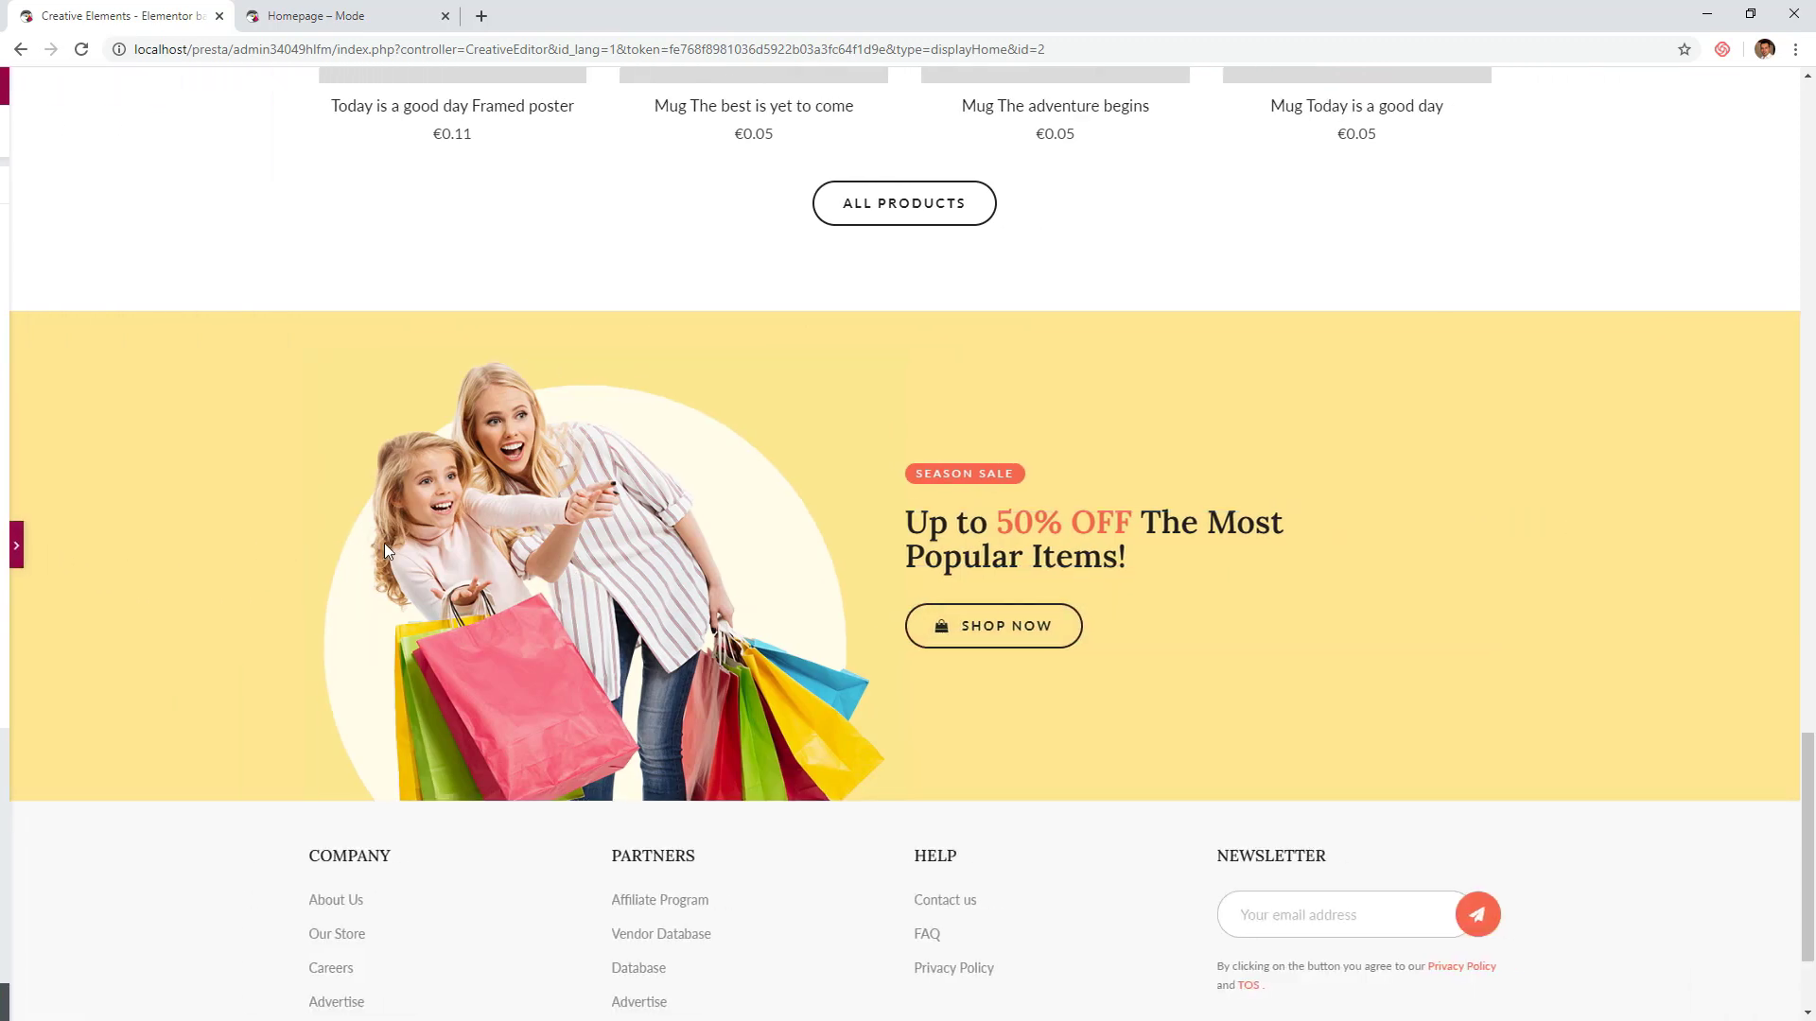
drag(1803, 775, 1798, 822)
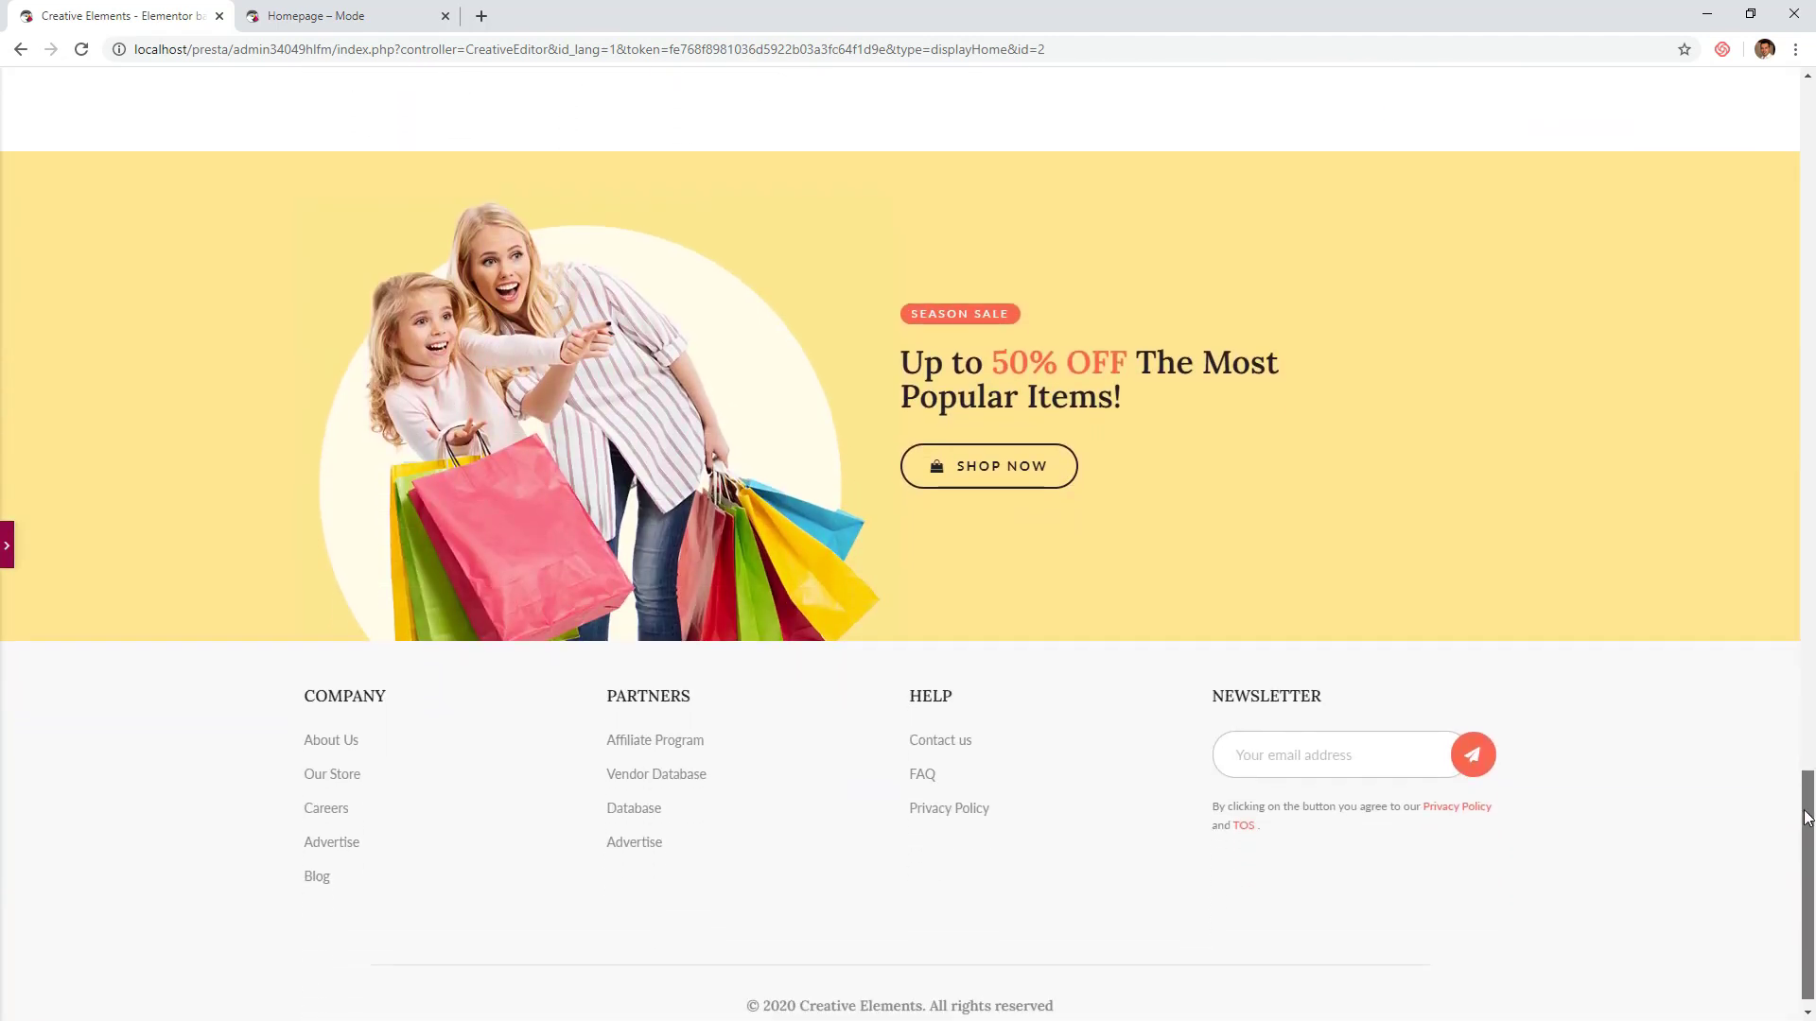
click(9, 546)
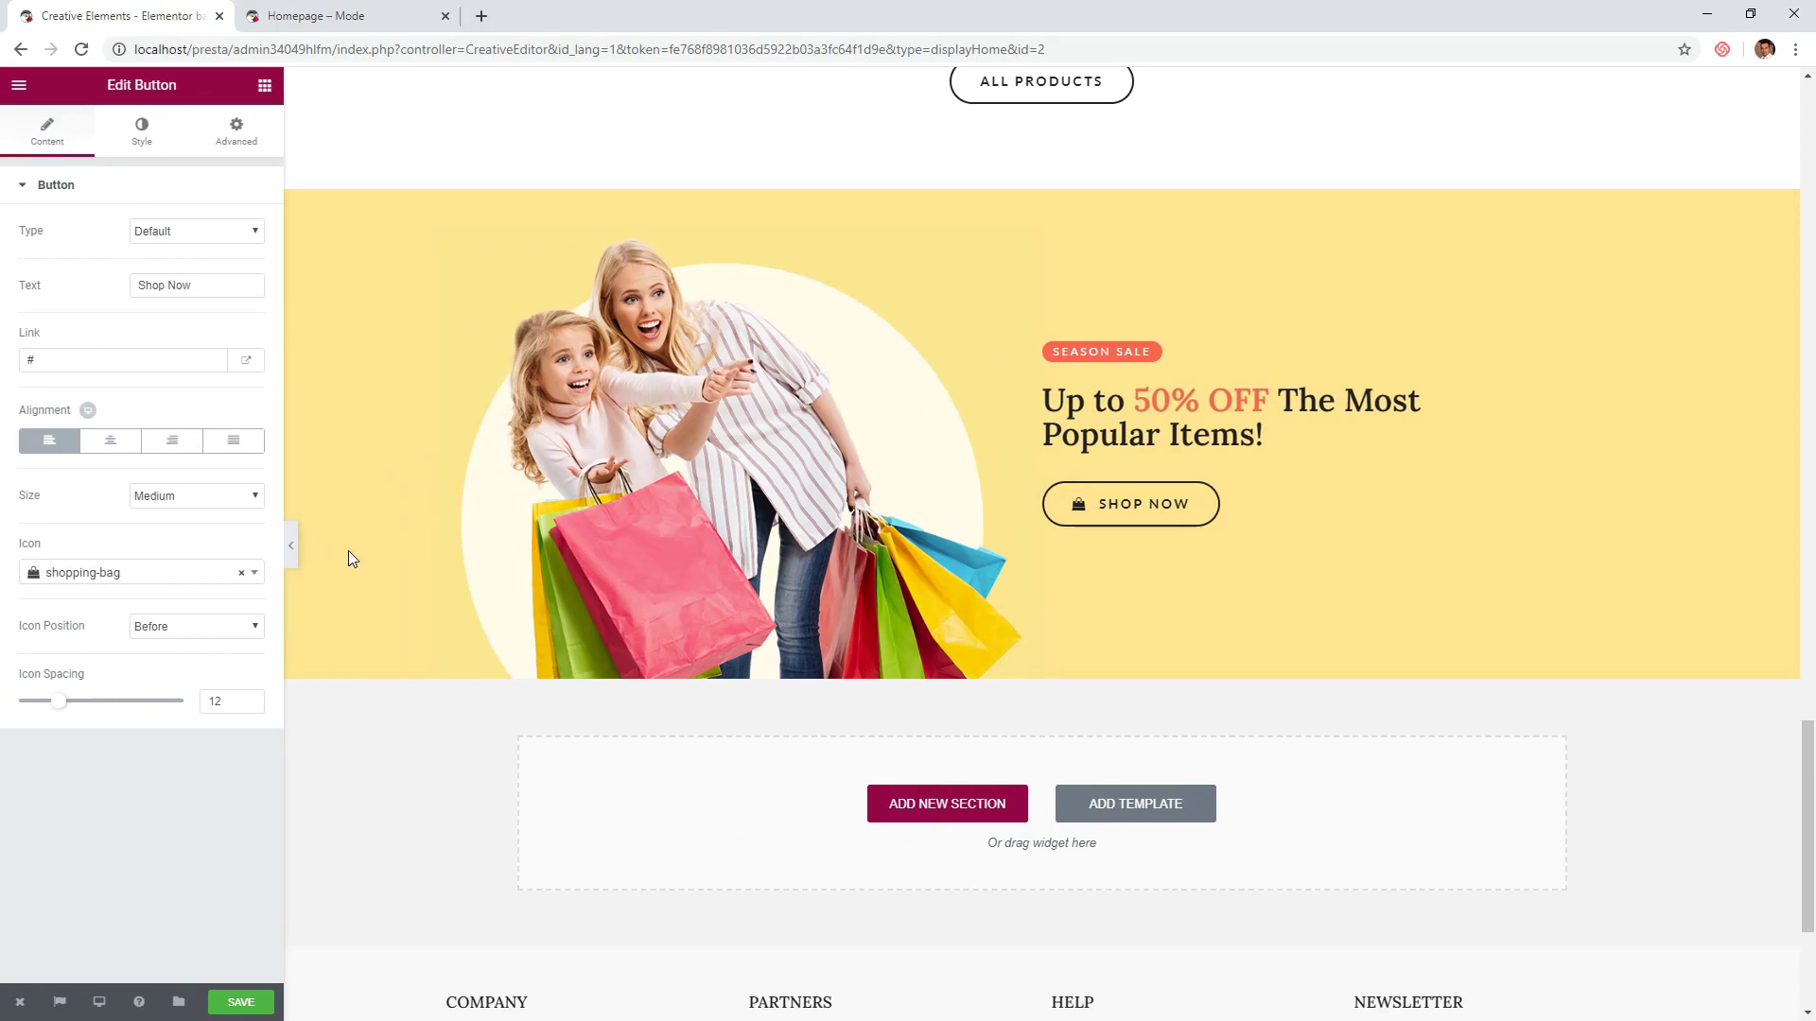
- Save the homepage and open the live page to review its sections
click(243, 1004)
mouse_move(19, 1001)
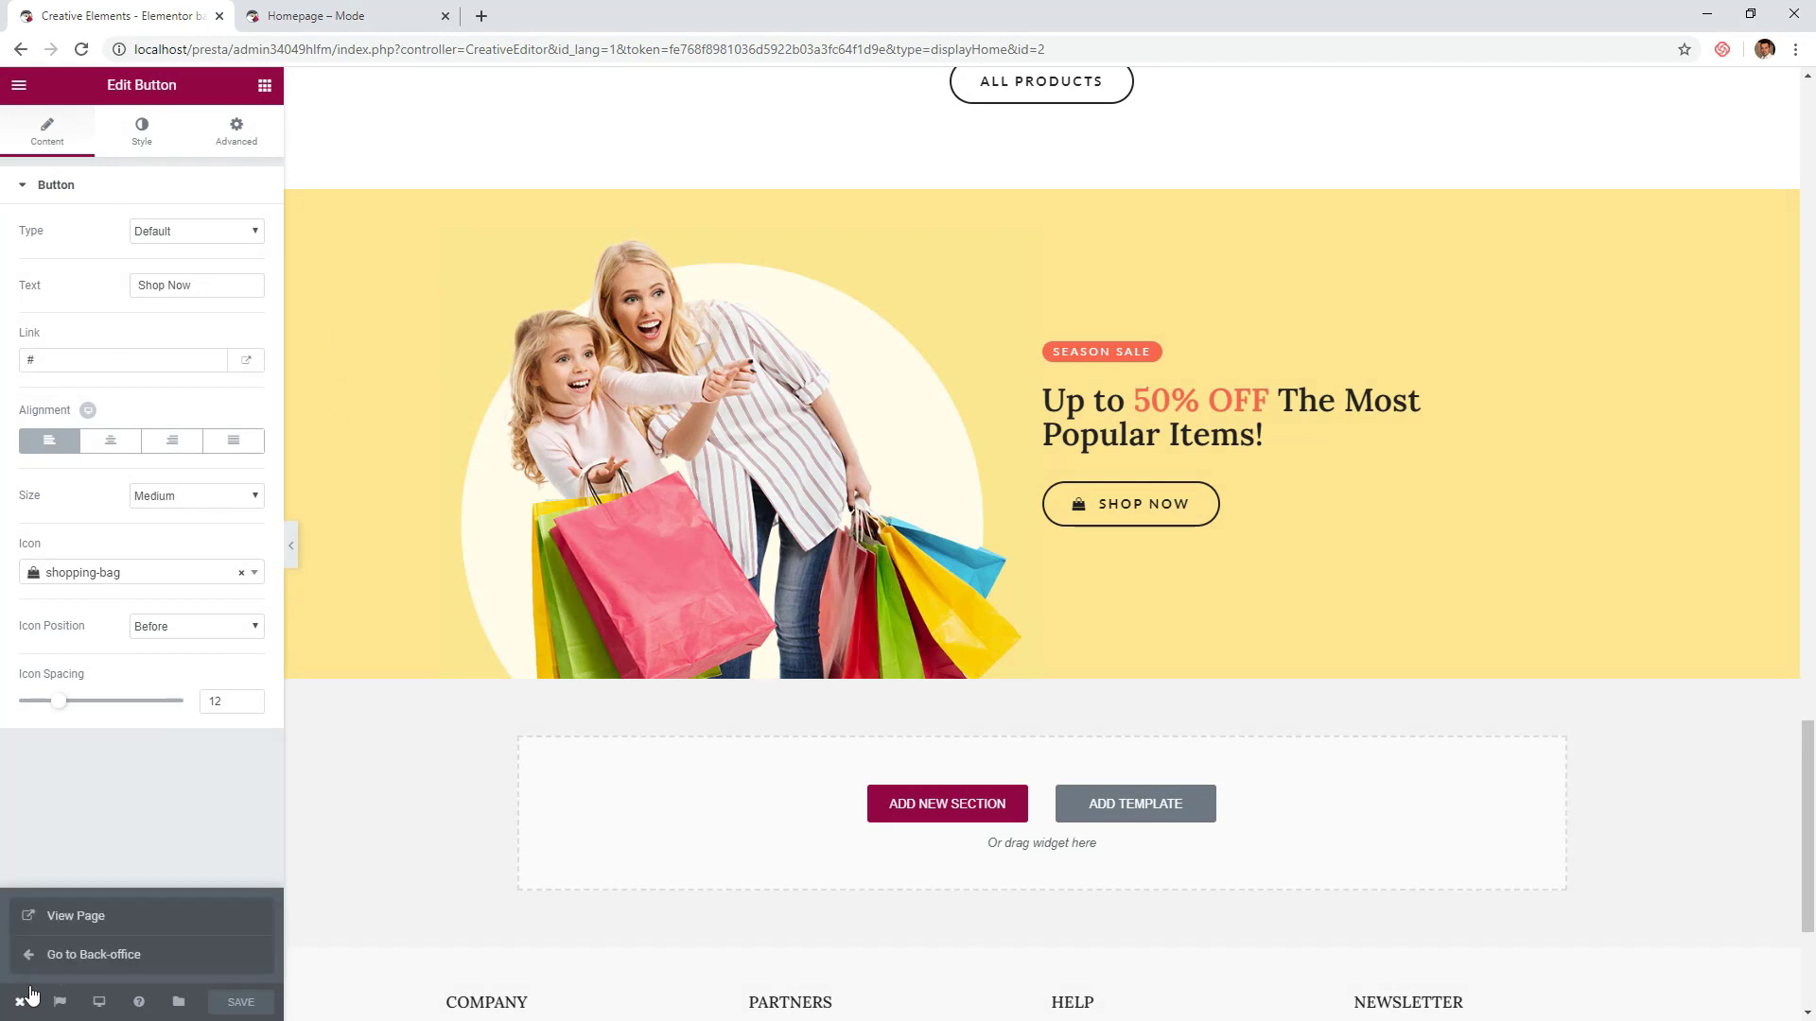
click(60, 915)
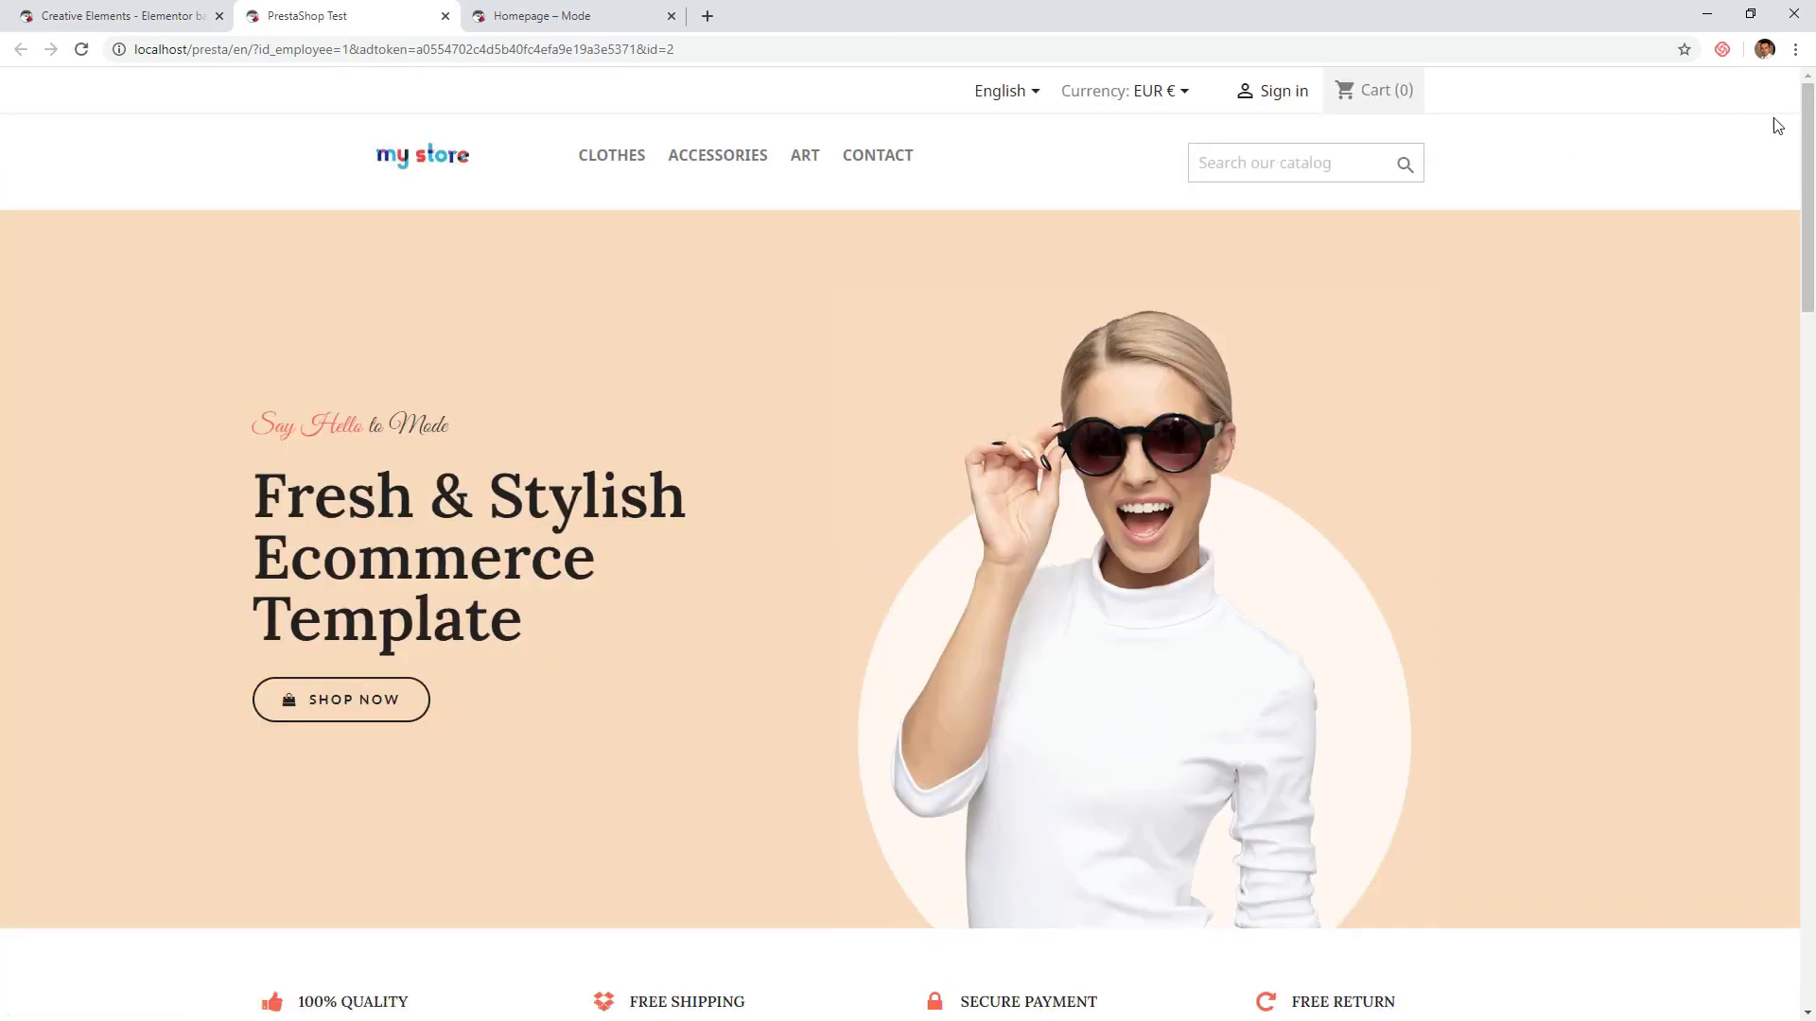
scroll(904, 219, down, 3)
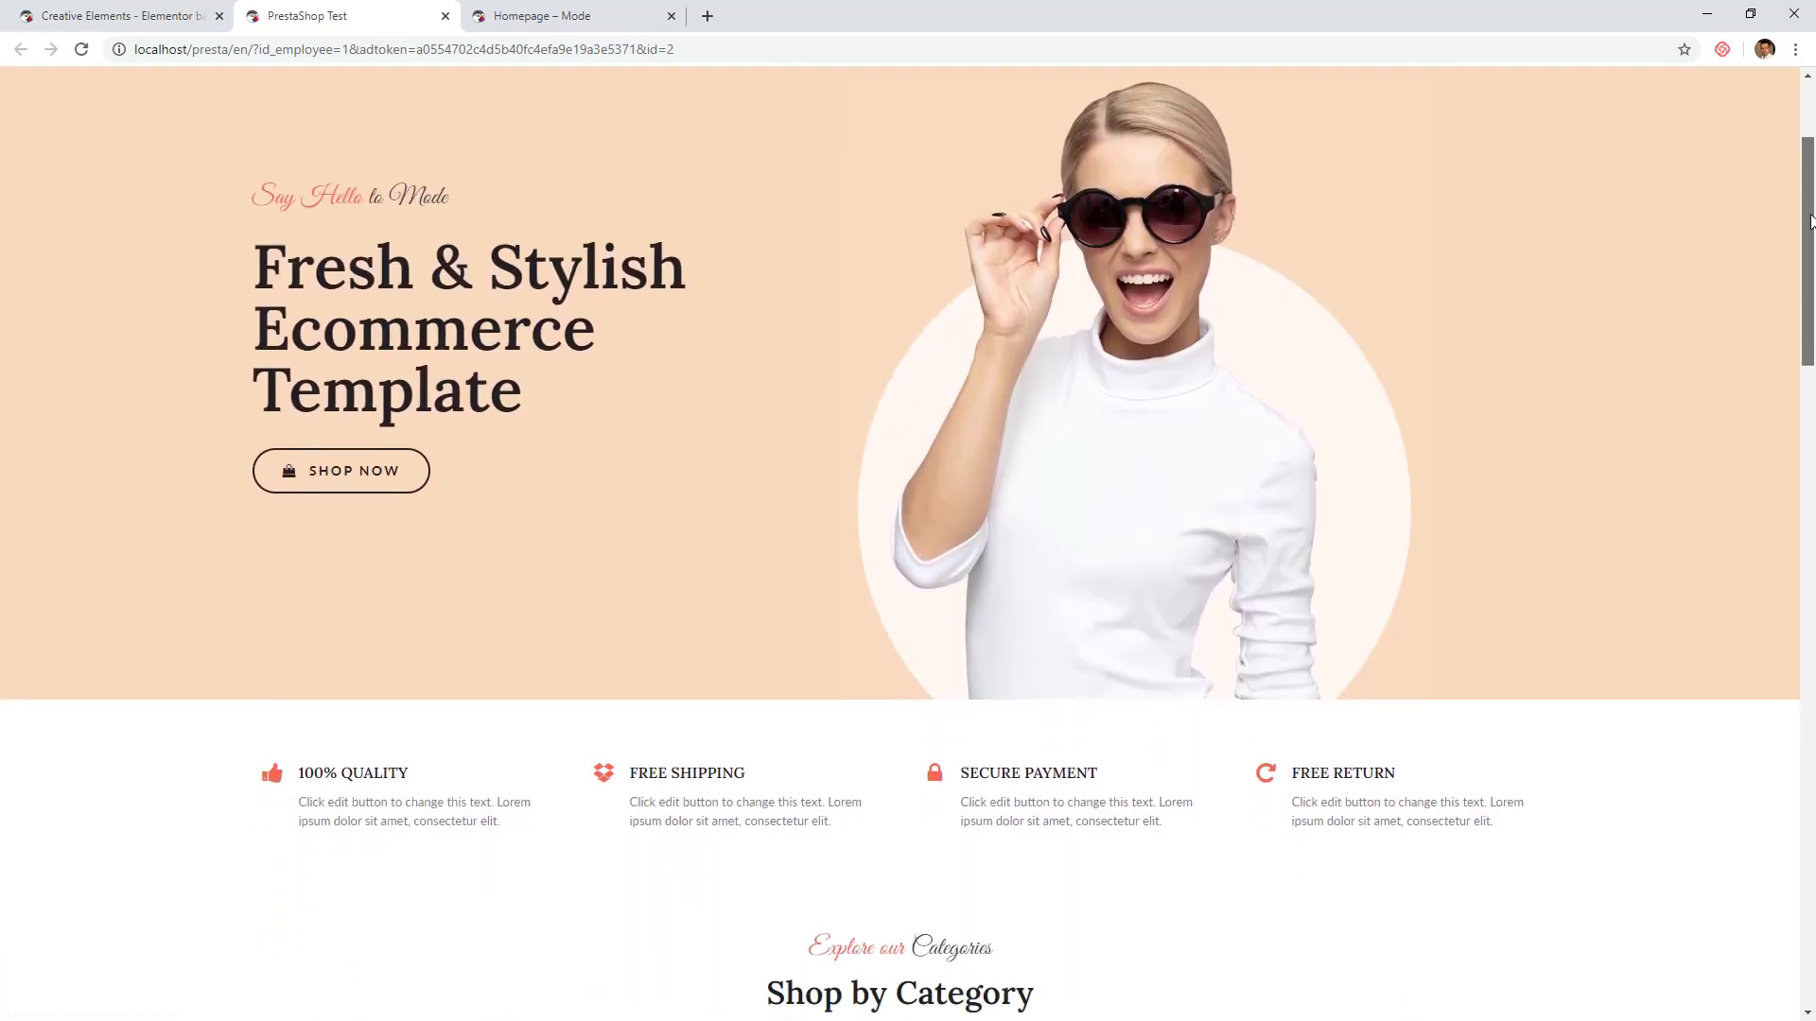
scroll(916, 490, down, 5)
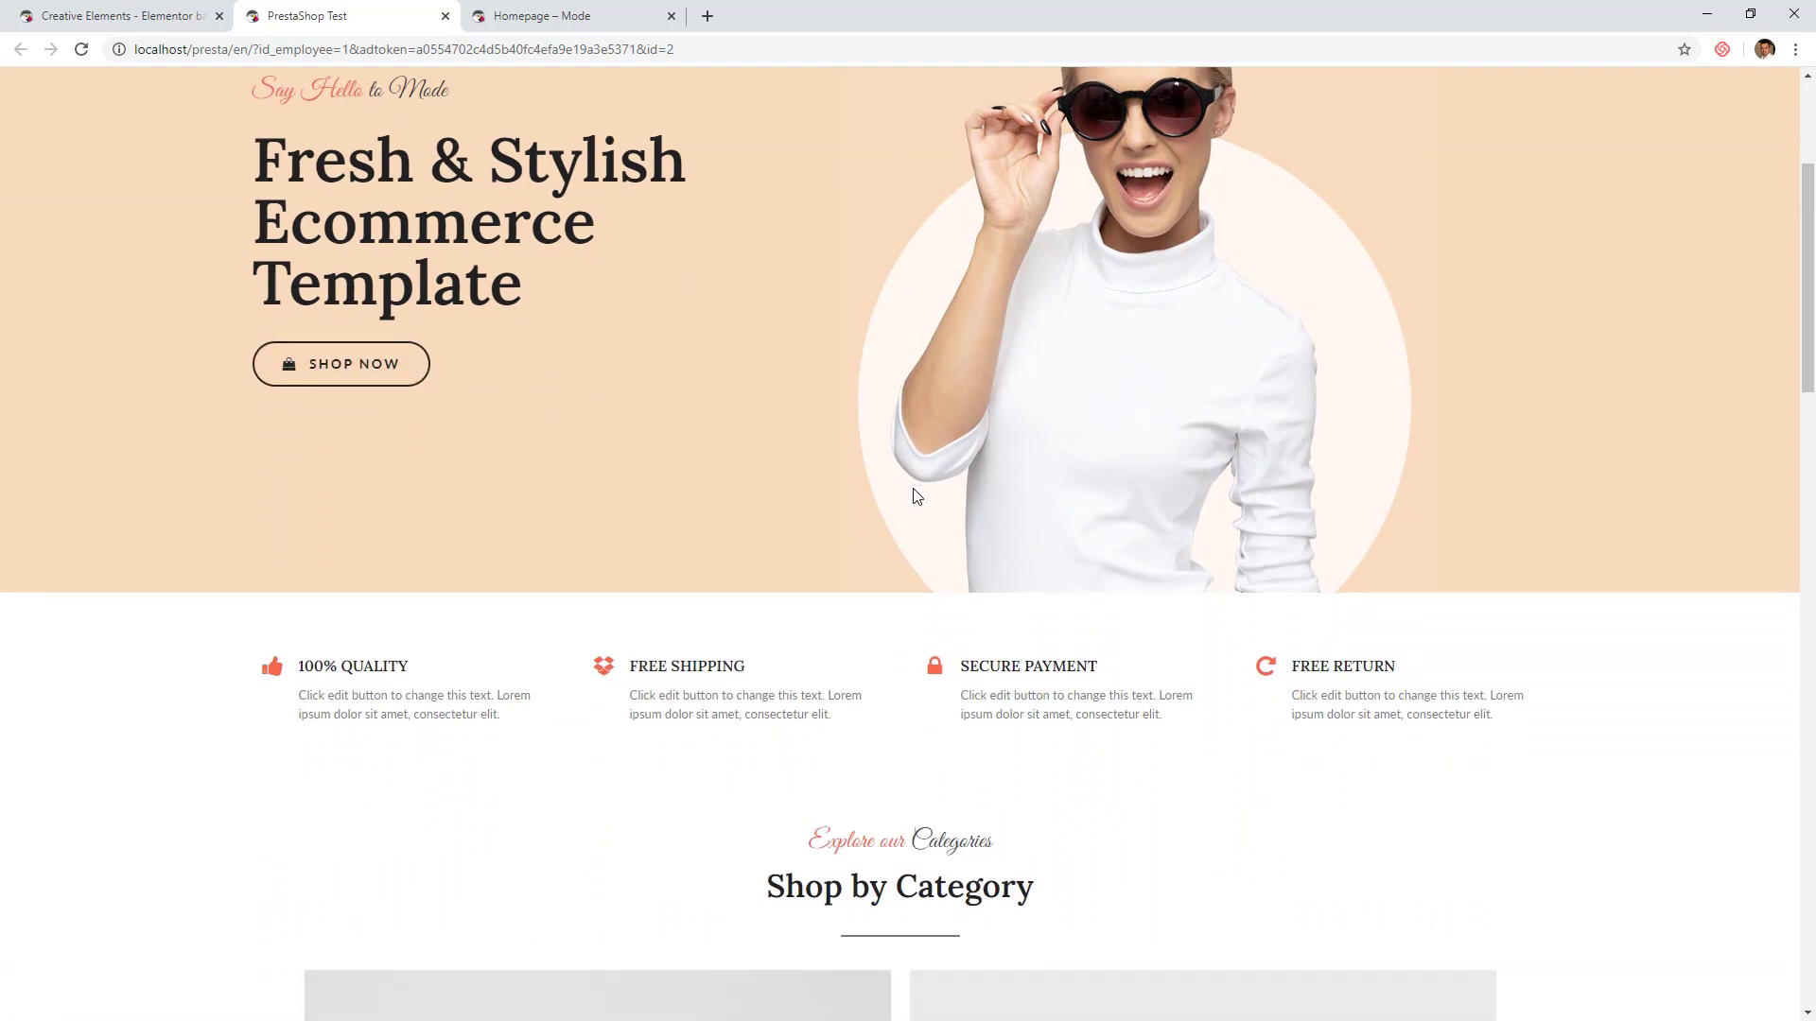
- Review the live page from the hero through the categories, bestsellers and sale banner to the footer, and close it
scroll(916, 493, down, 4)
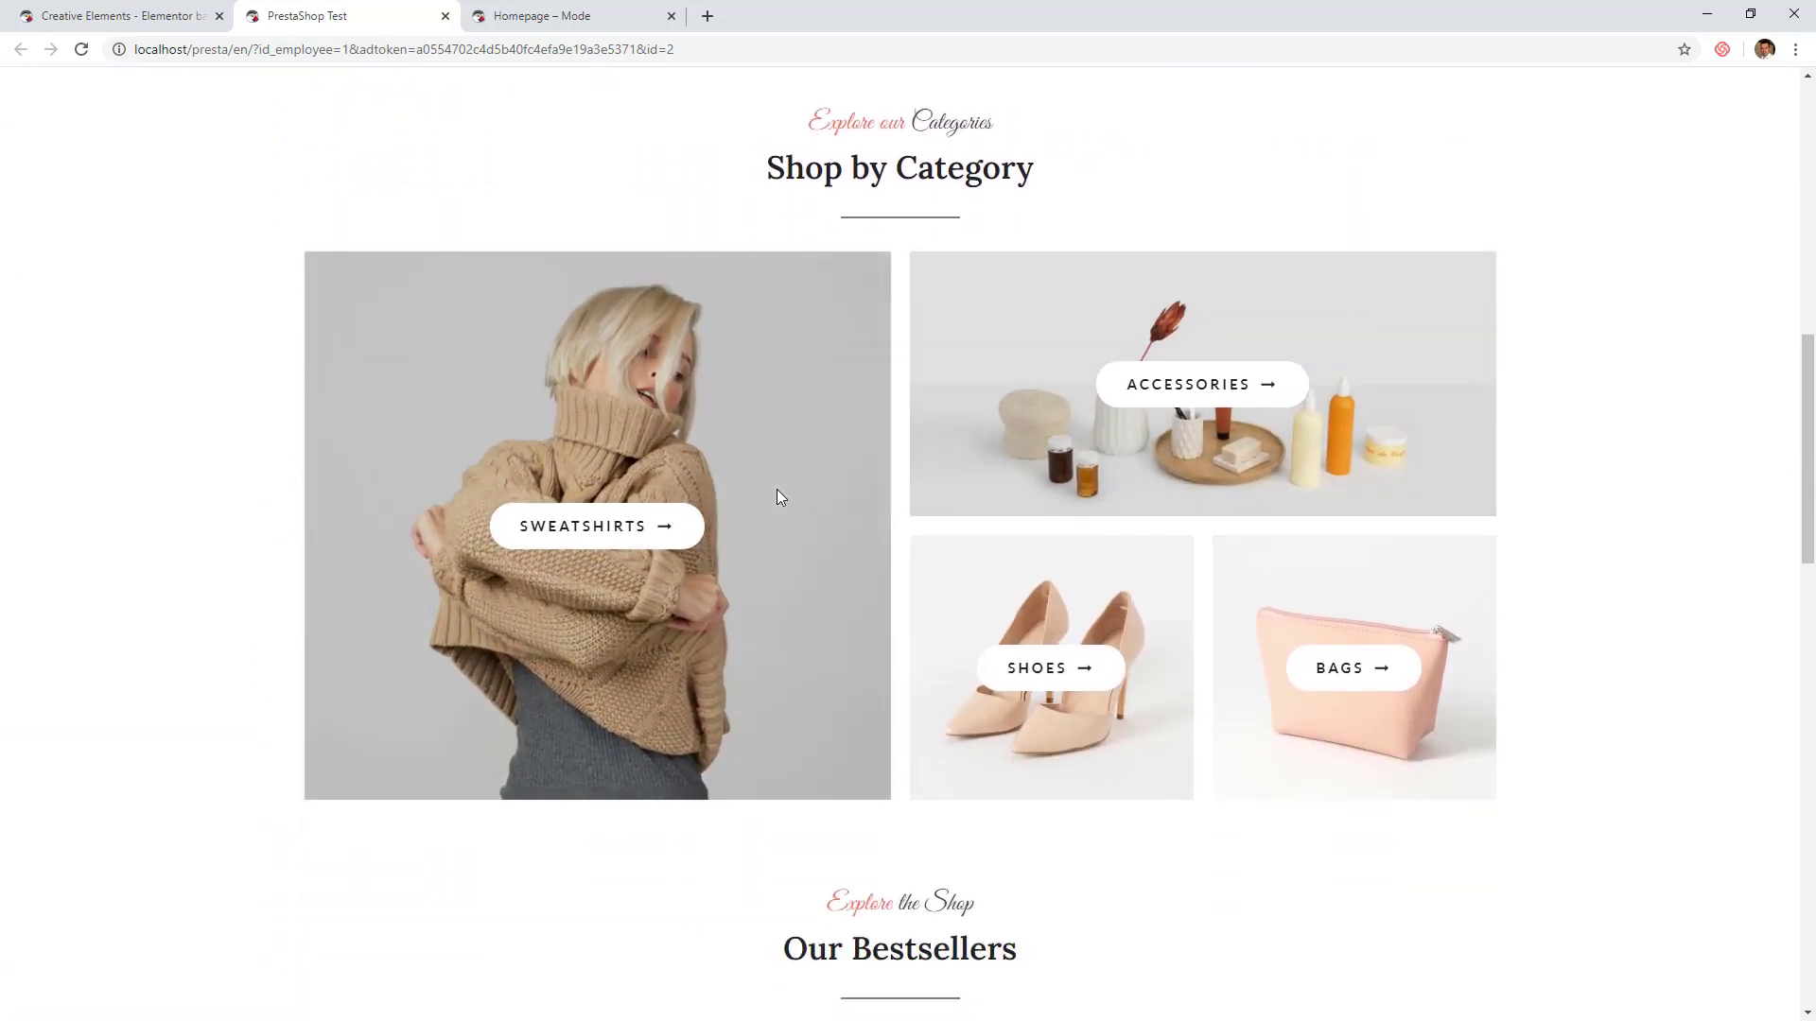
scroll(1455, 584, down, 6)
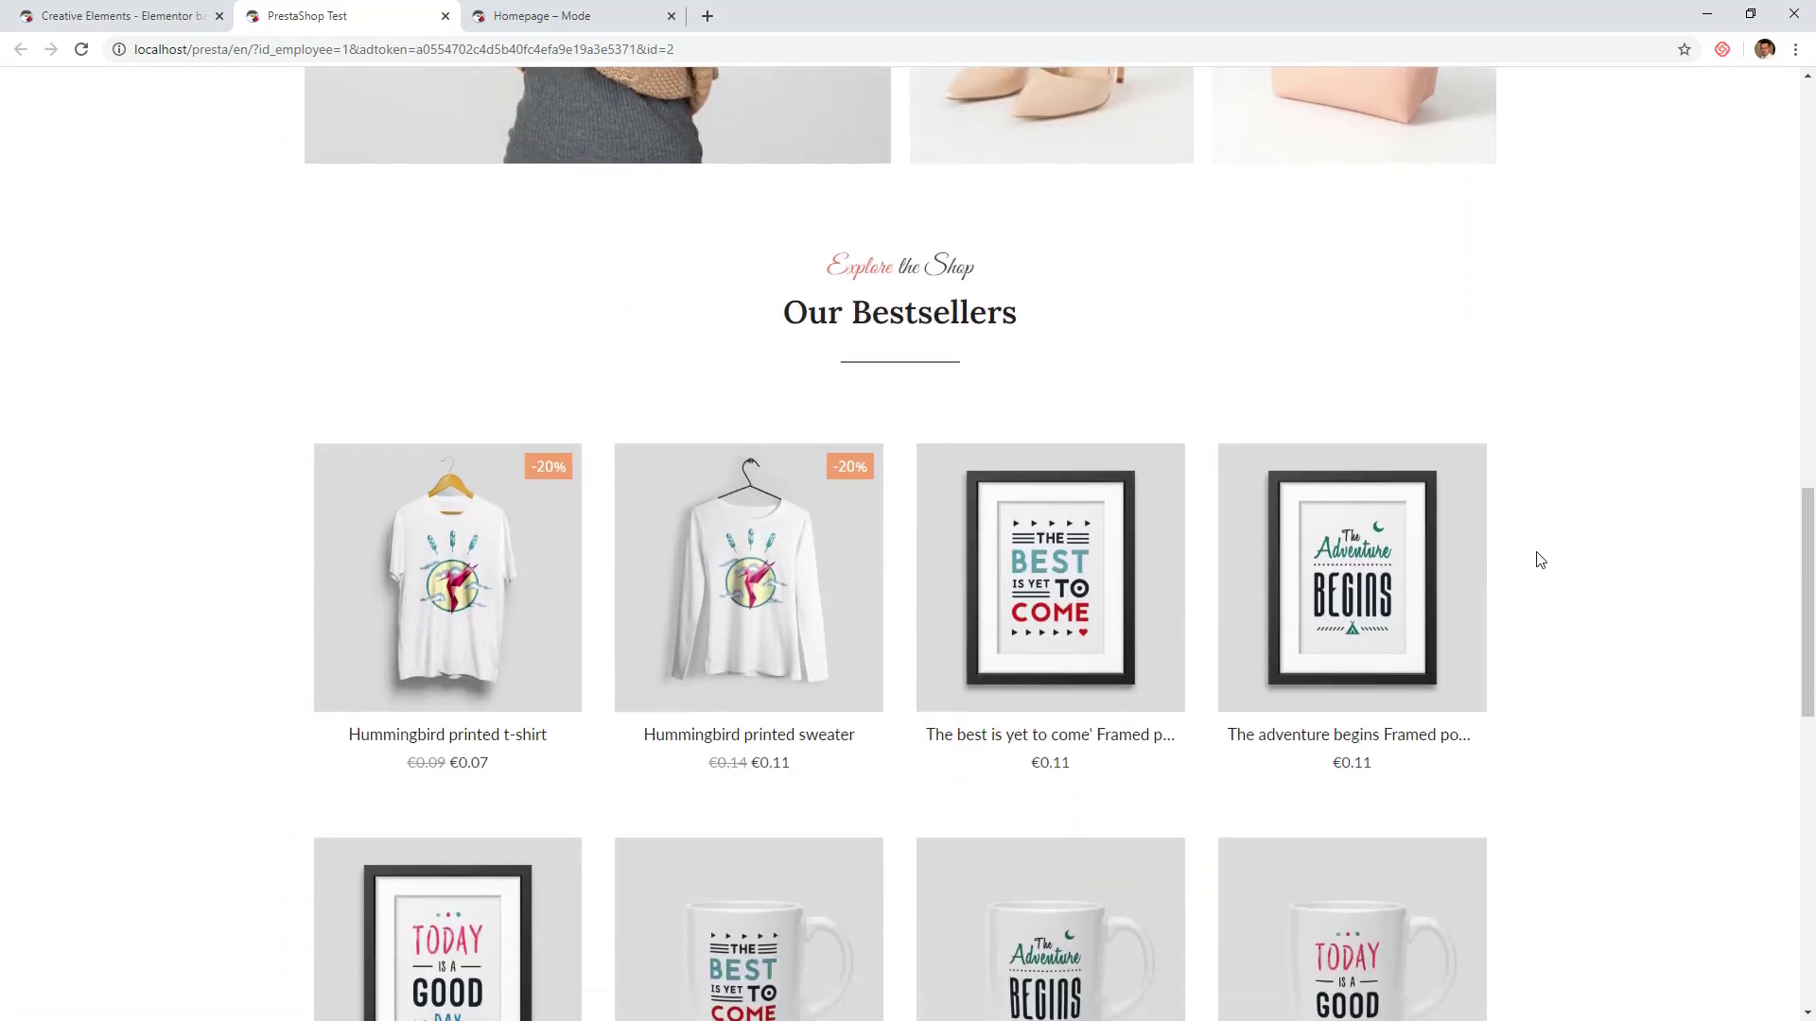
scroll(1552, 553, down, 11)
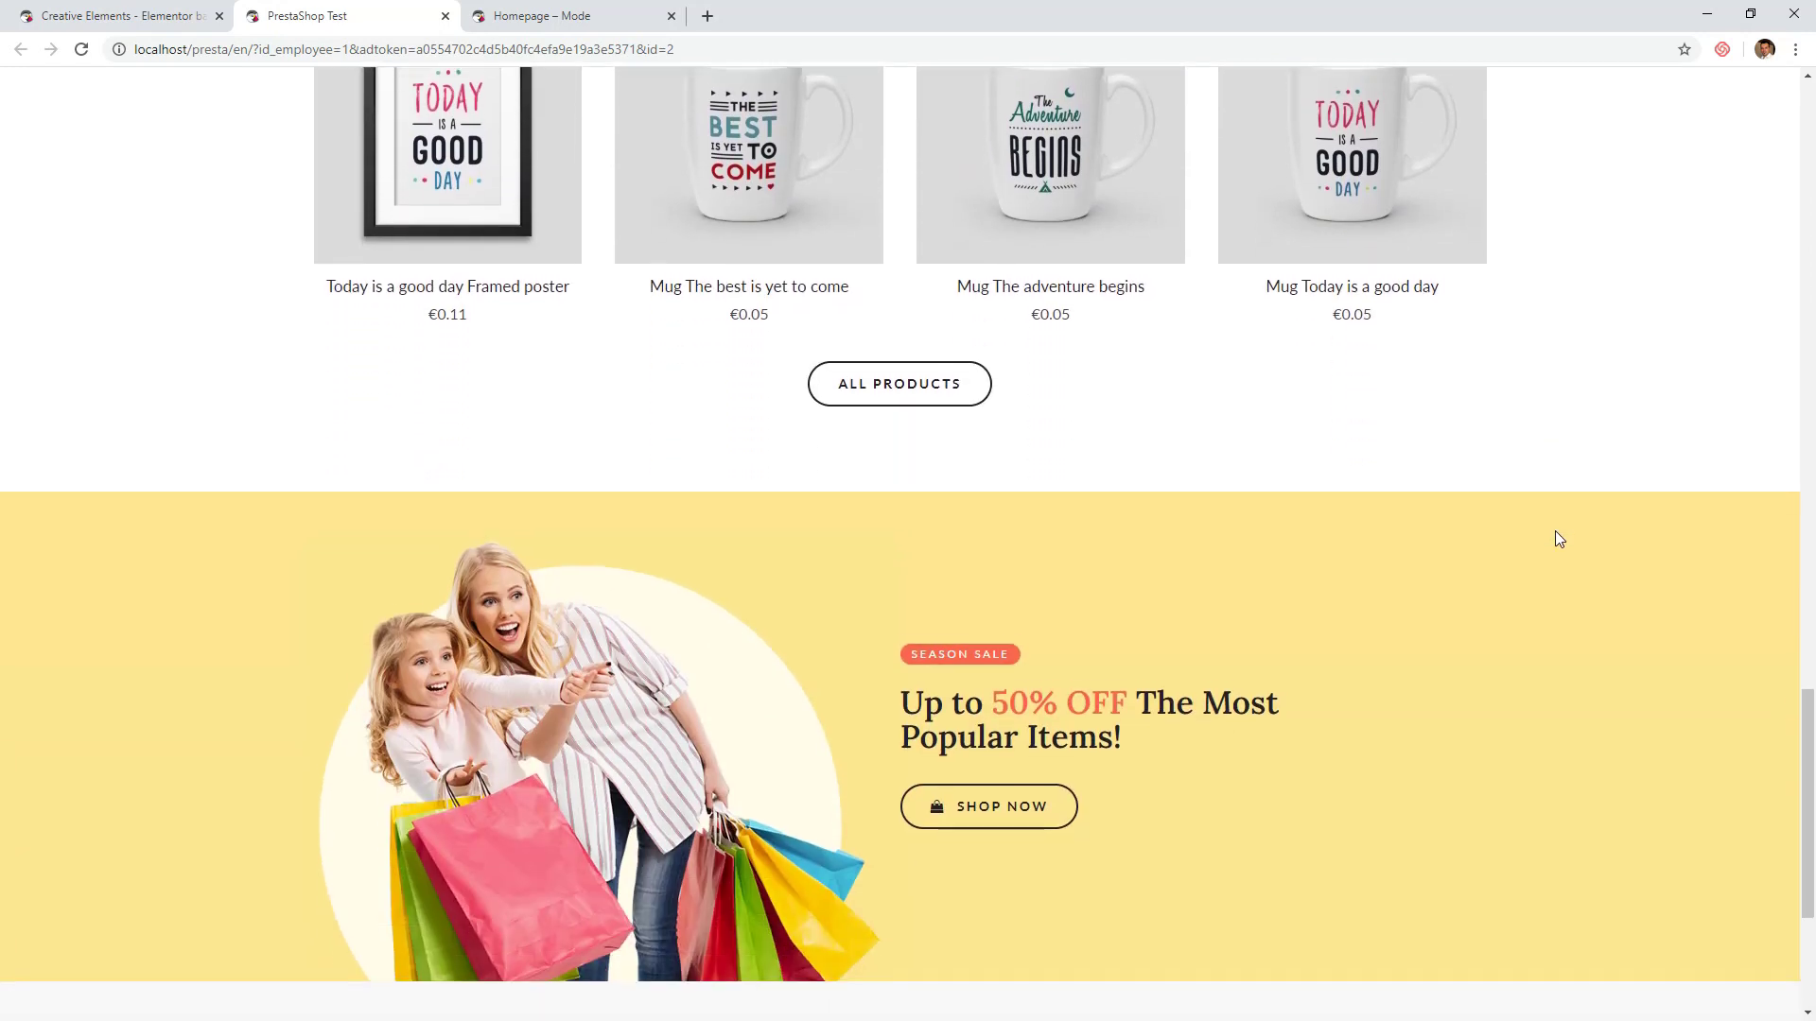
scroll(1559, 539, down, 1)
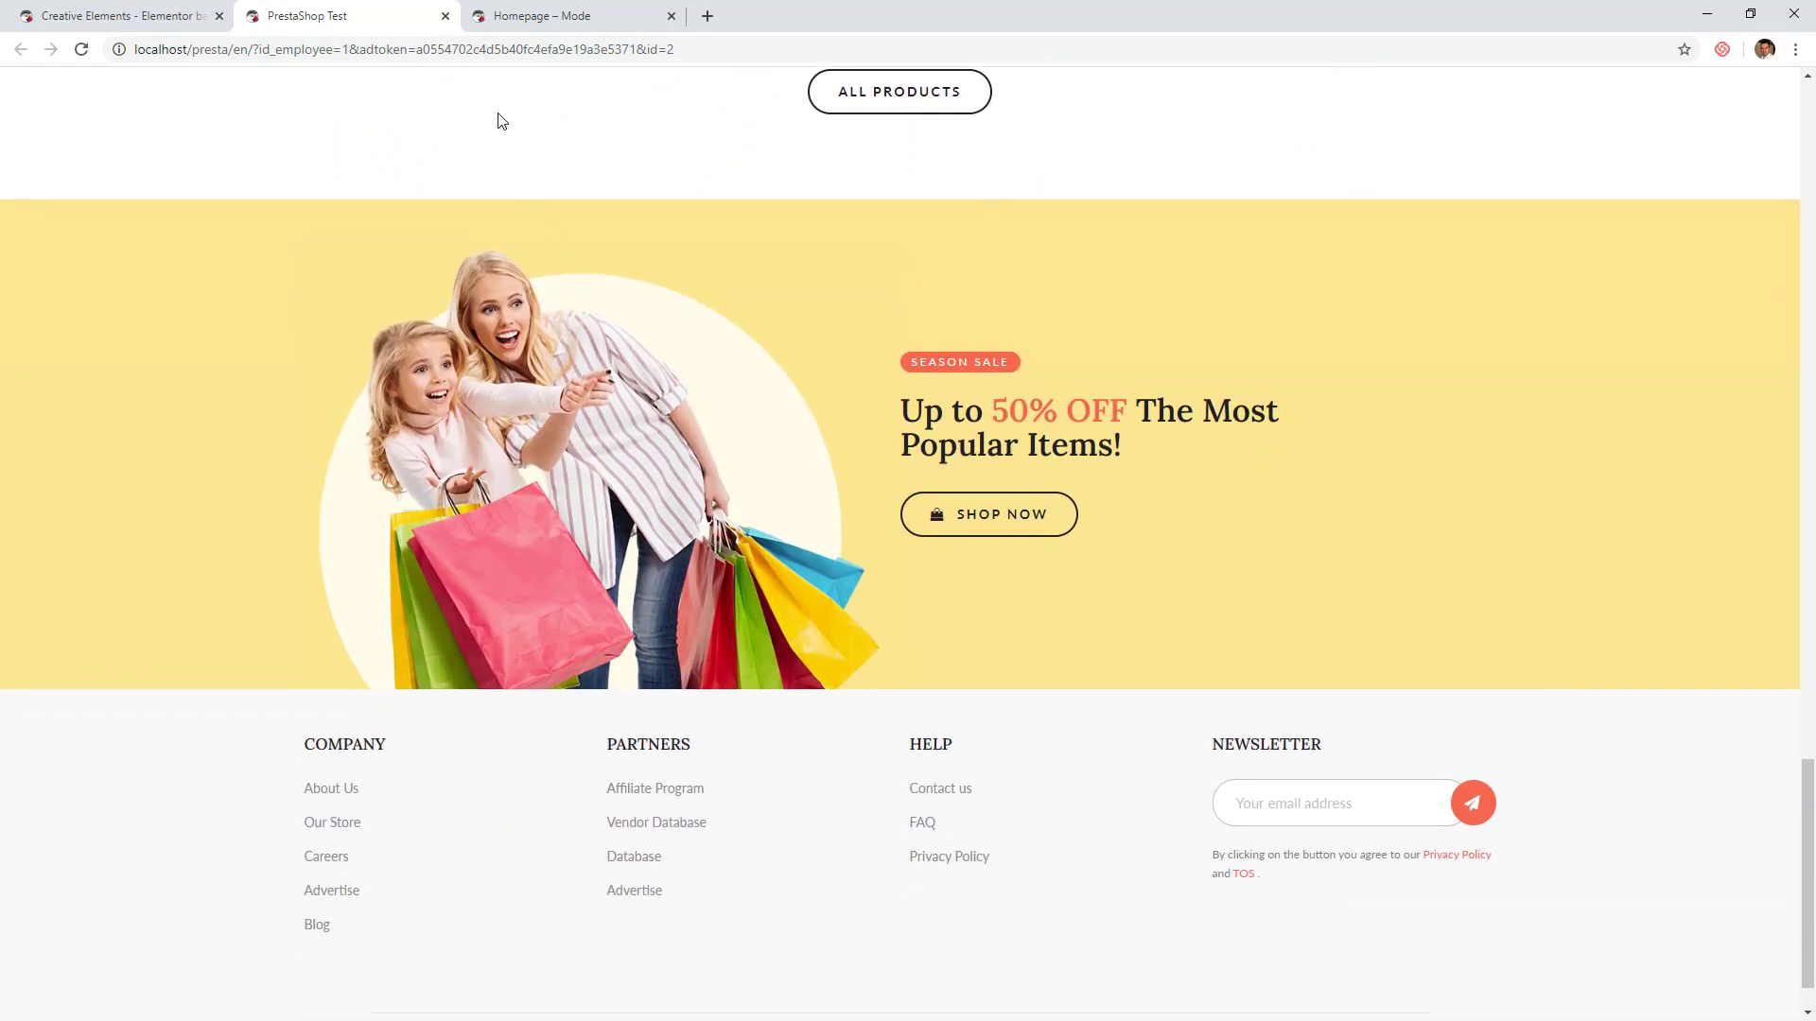
click(446, 16)
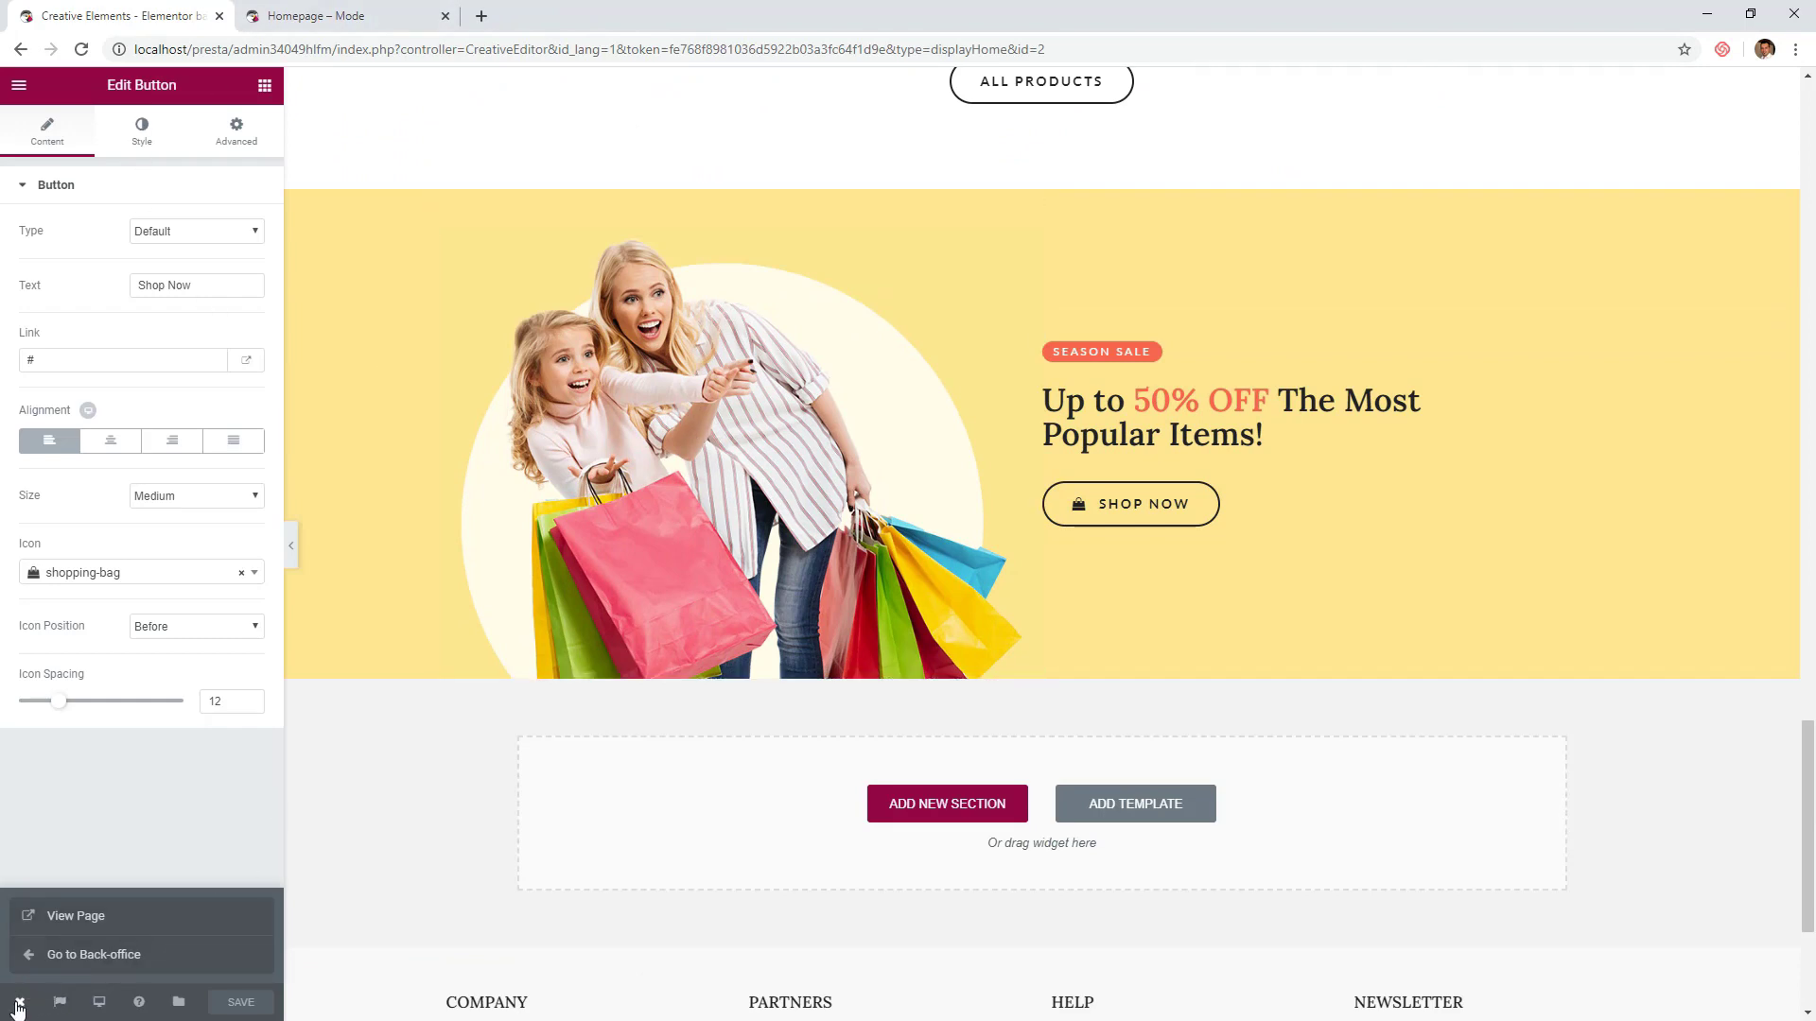
- Add a one-column section below the yellow sale banner and give it a classic background in white, #ffffff
click(920, 812)
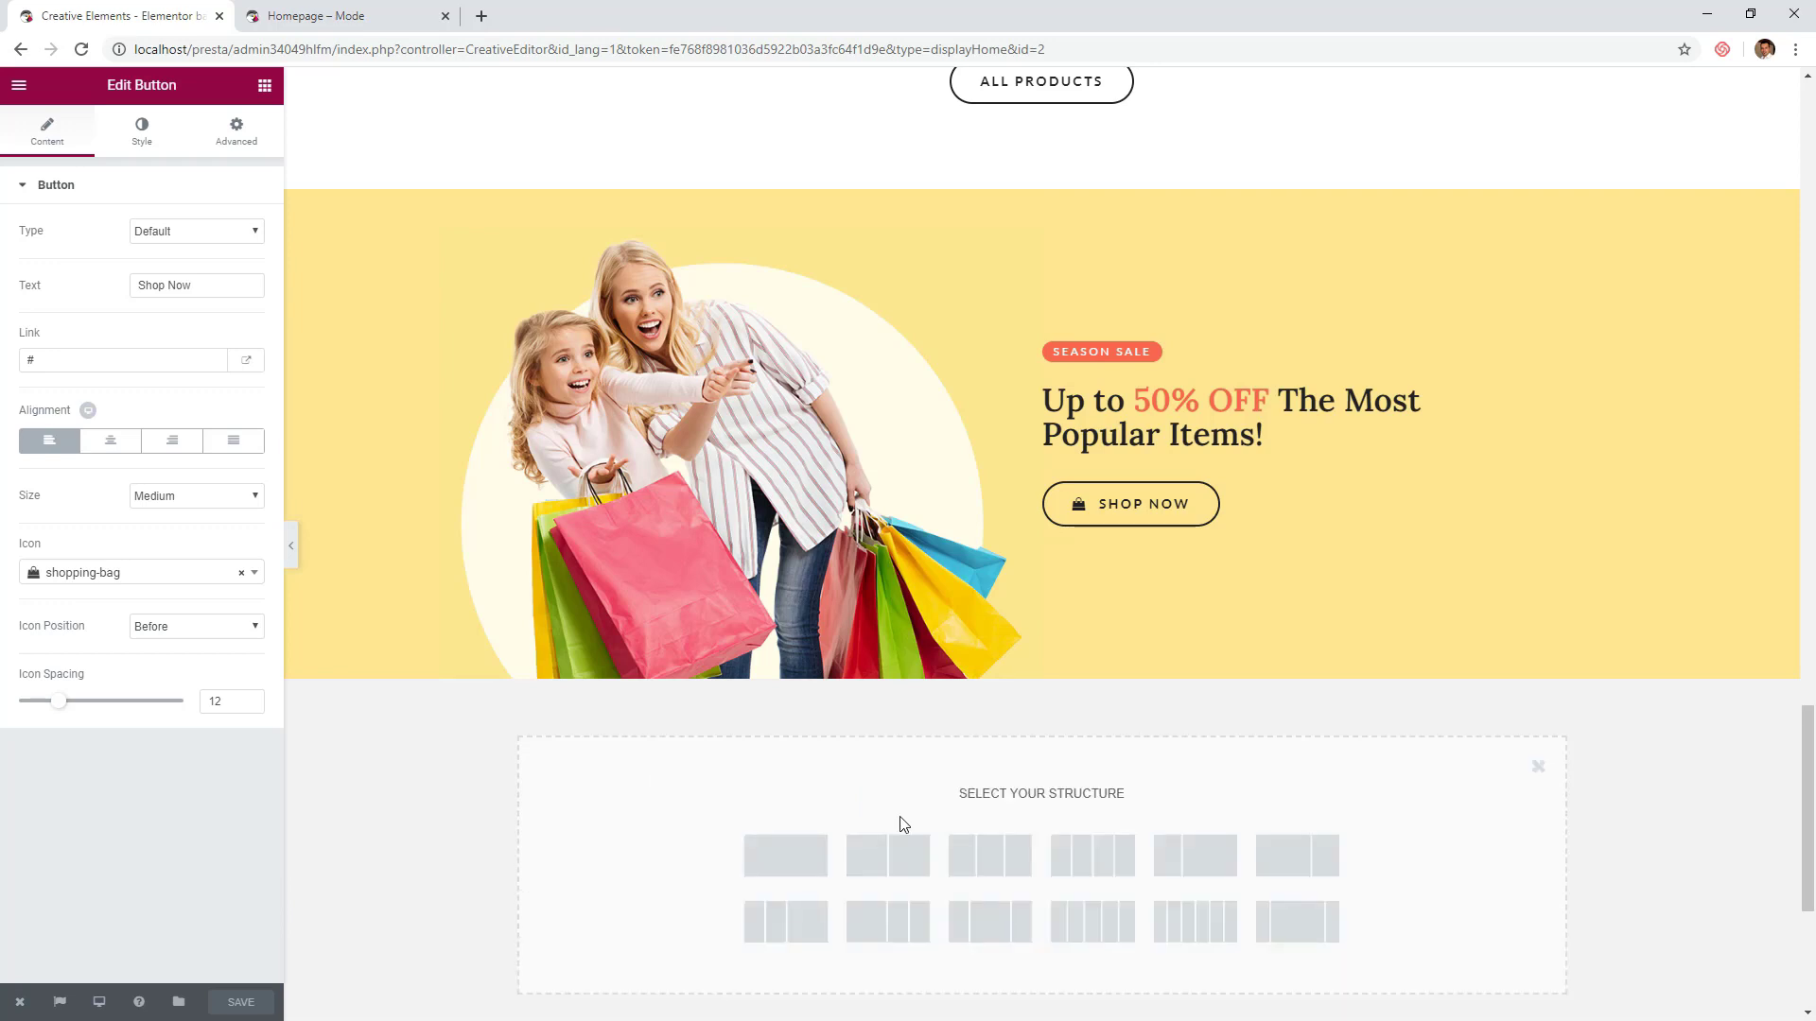
click(819, 855)
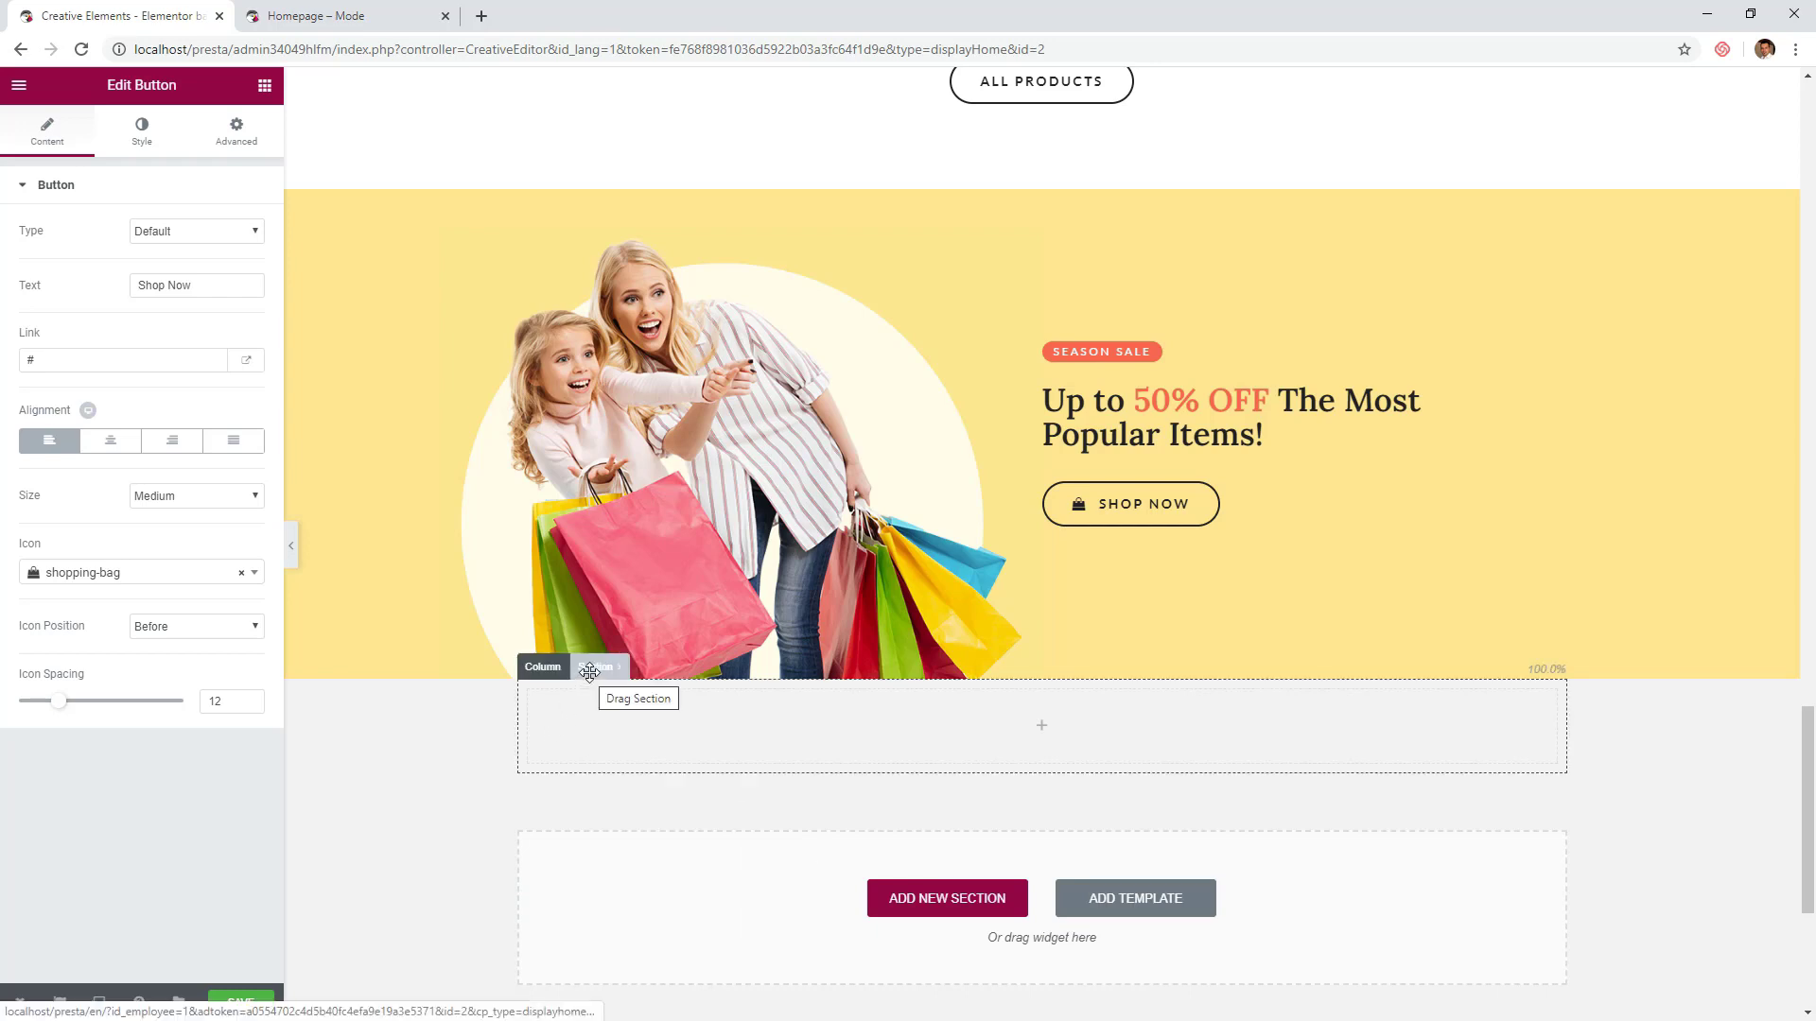
click(589, 671)
click(144, 133)
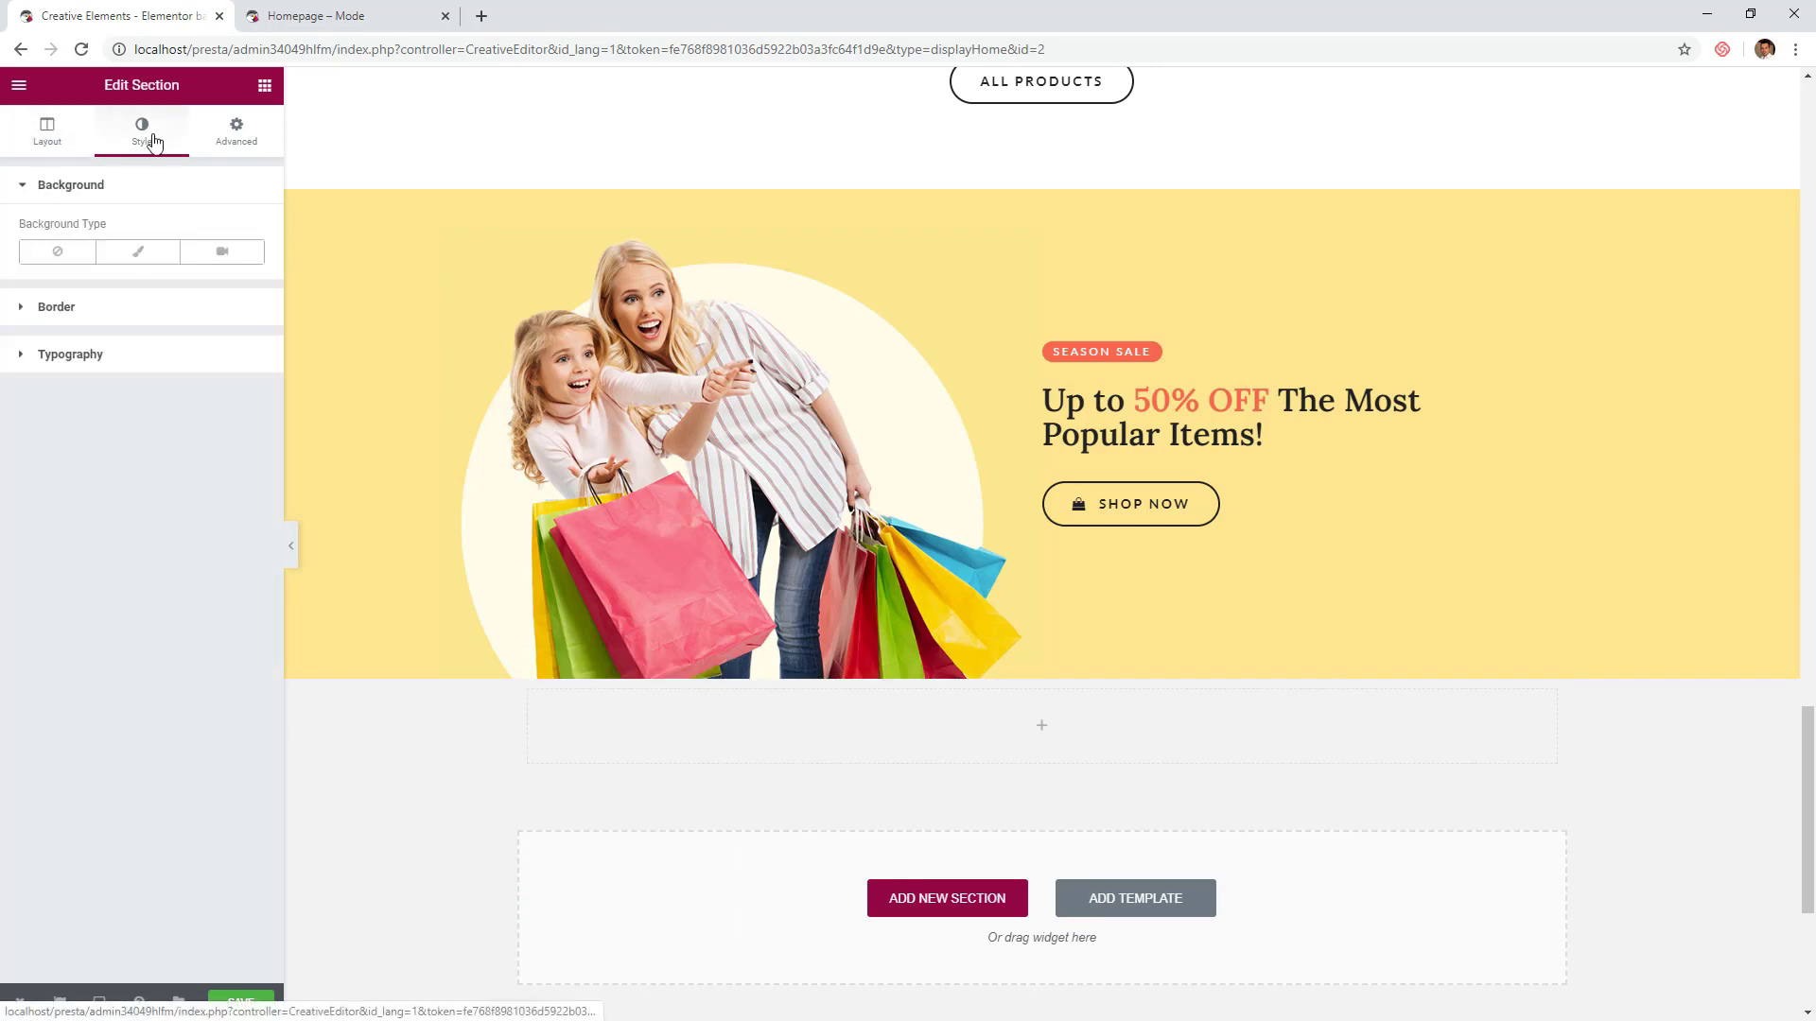
click(142, 251)
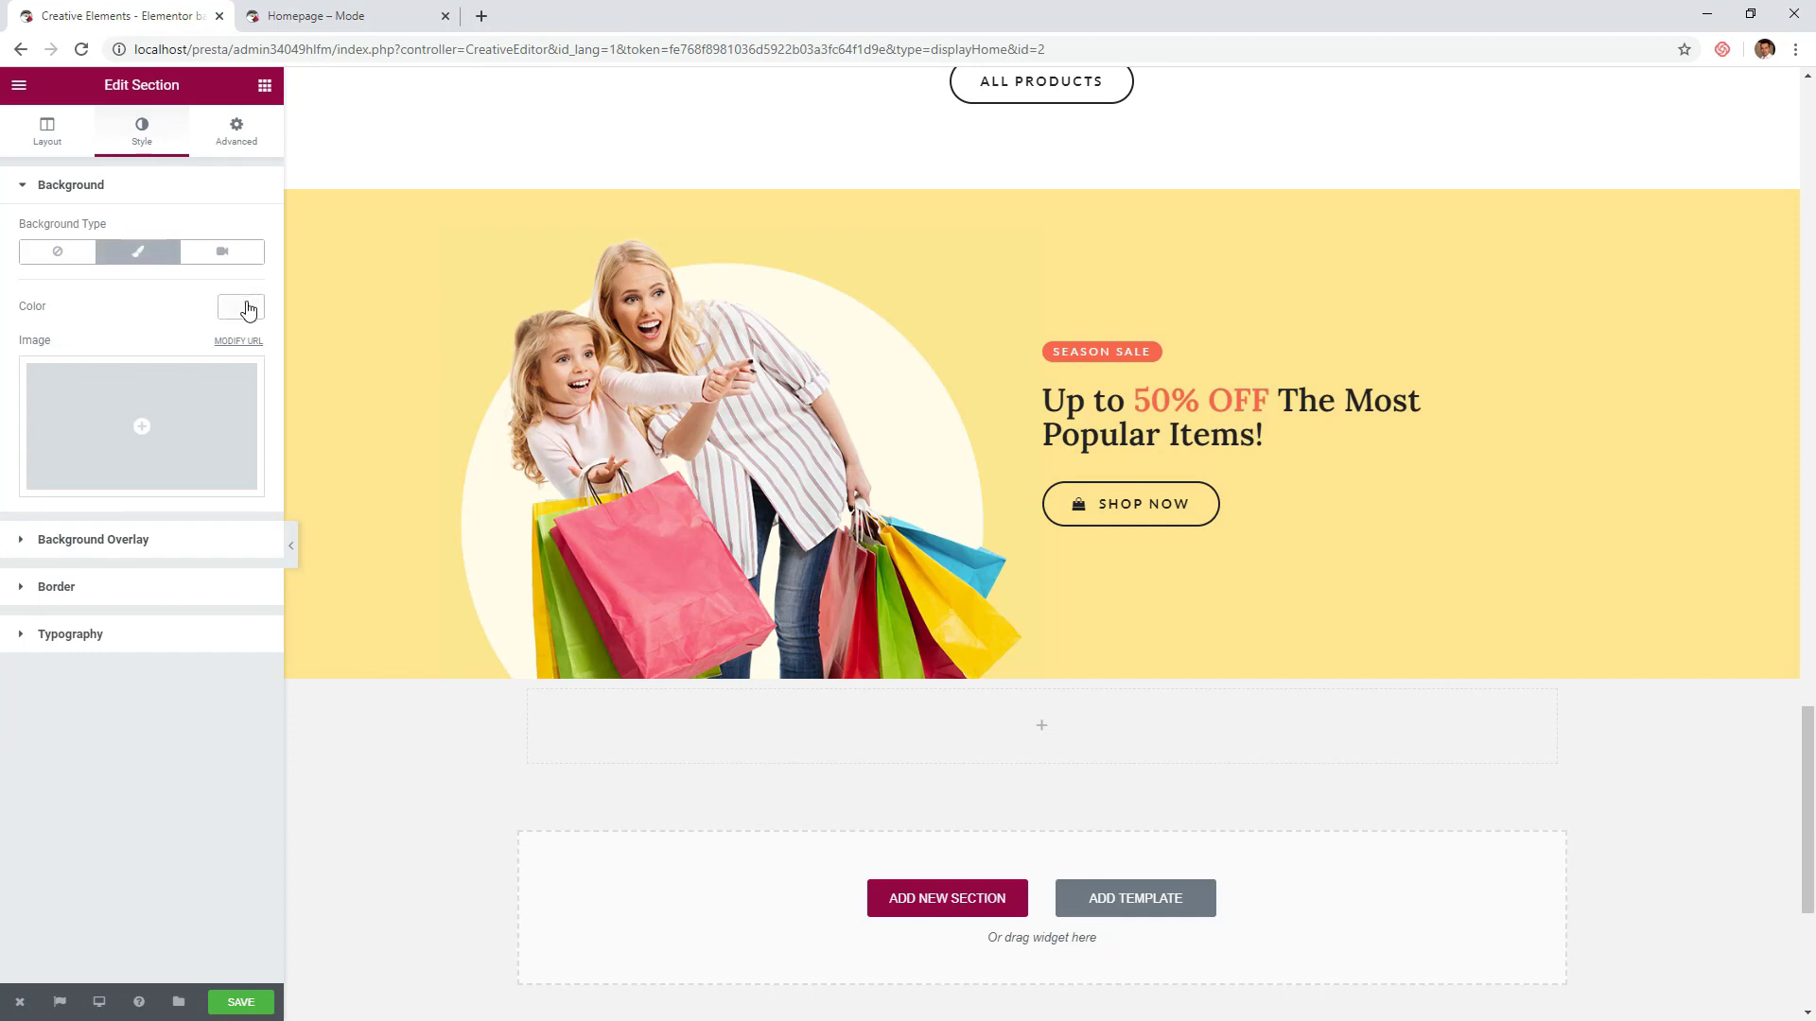
click(236, 307)
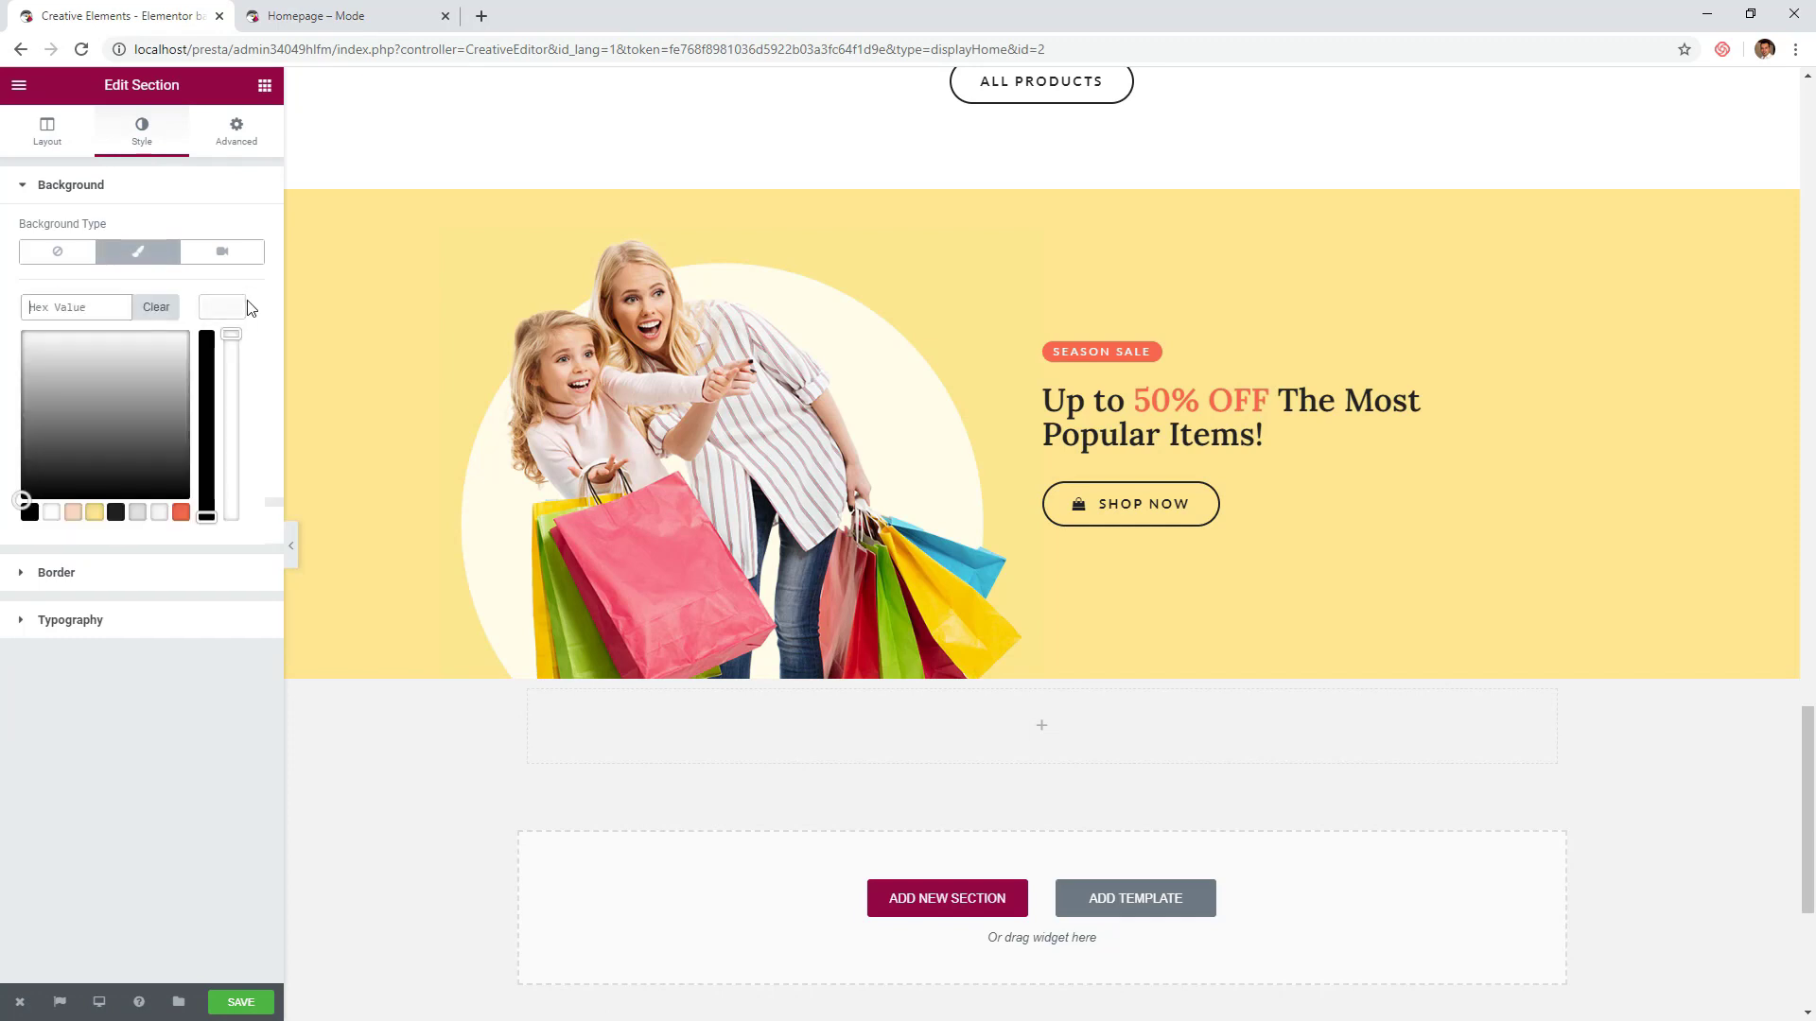
click(51, 512)
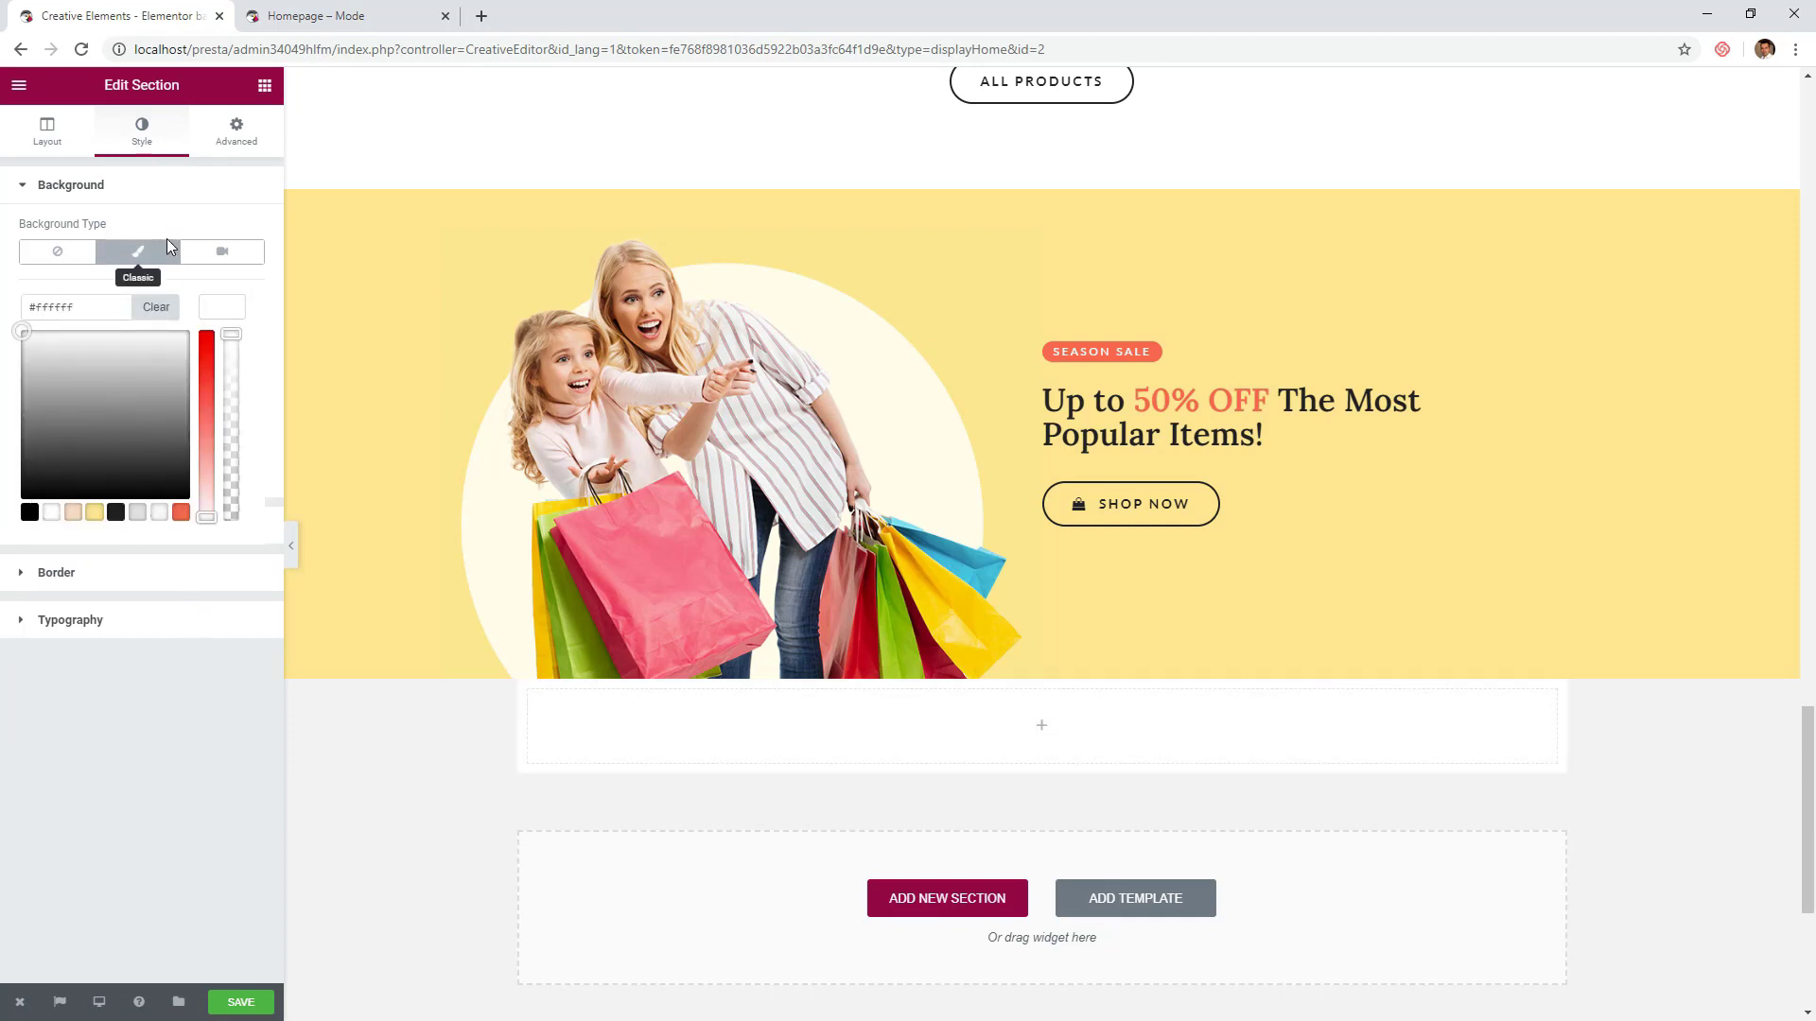
- Stretch the new section to full page width and set its boxed content width to 800
click(47, 135)
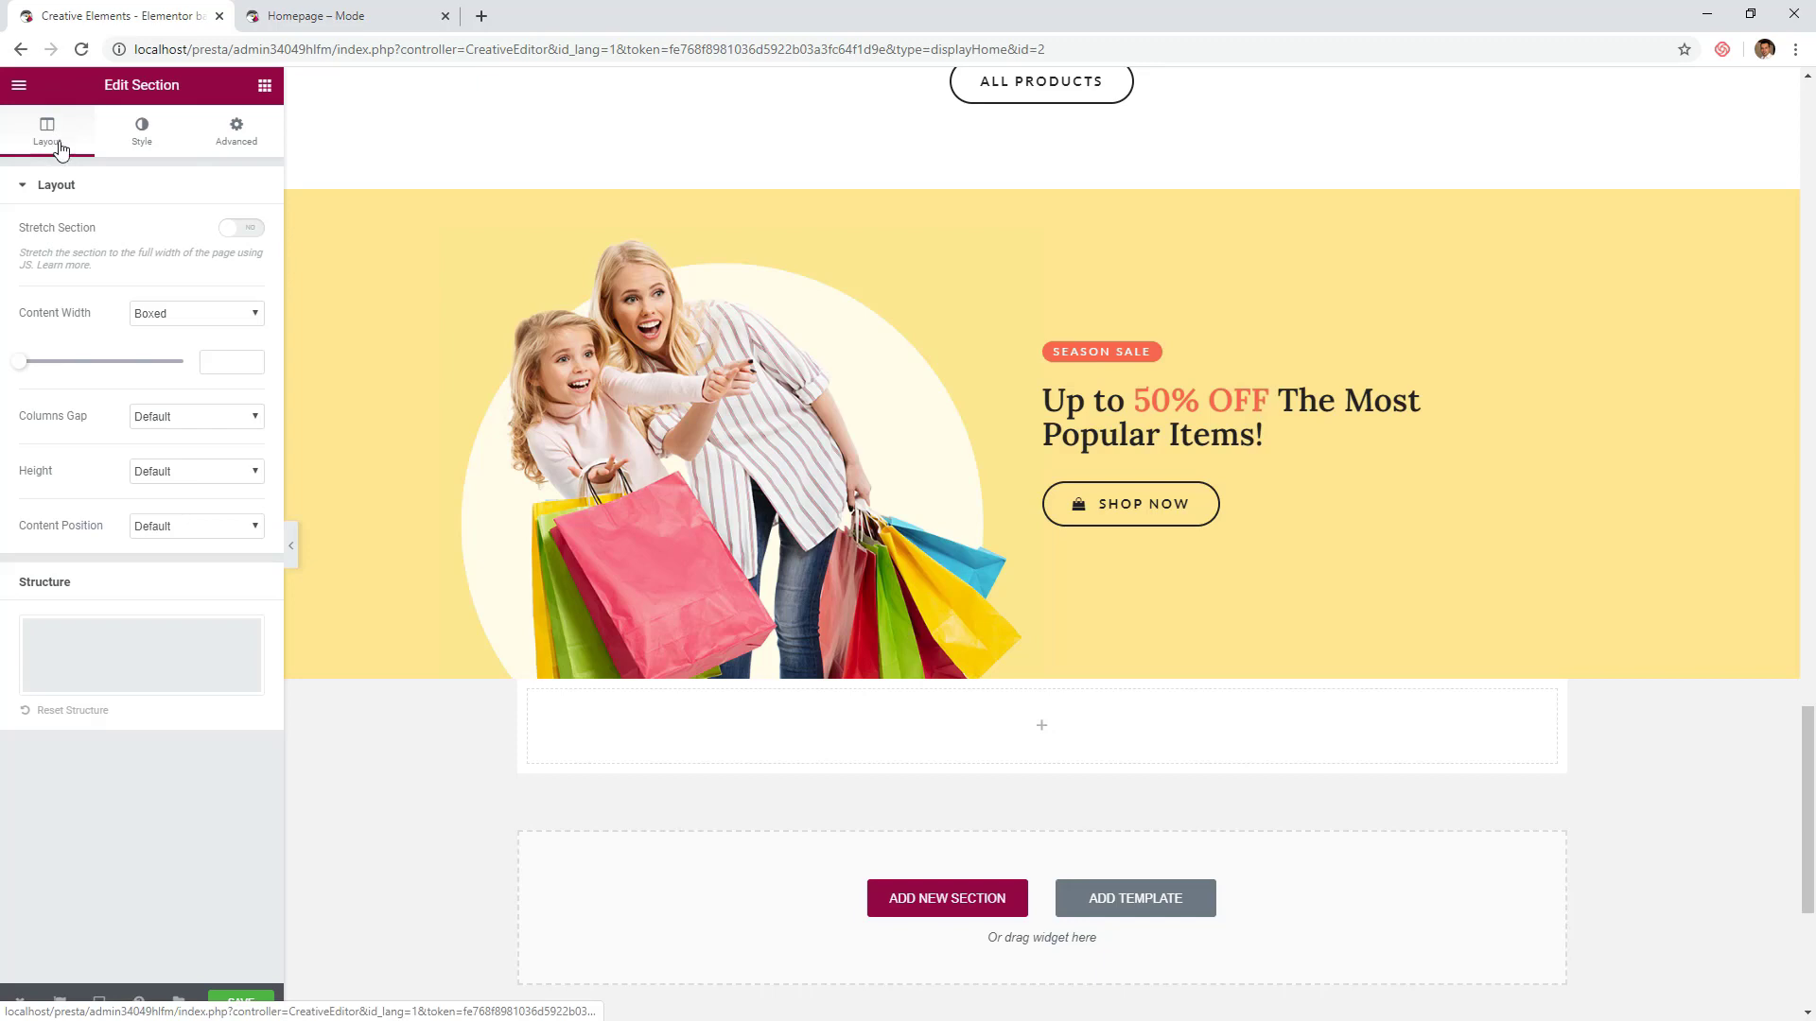
click(244, 230)
click(220, 360)
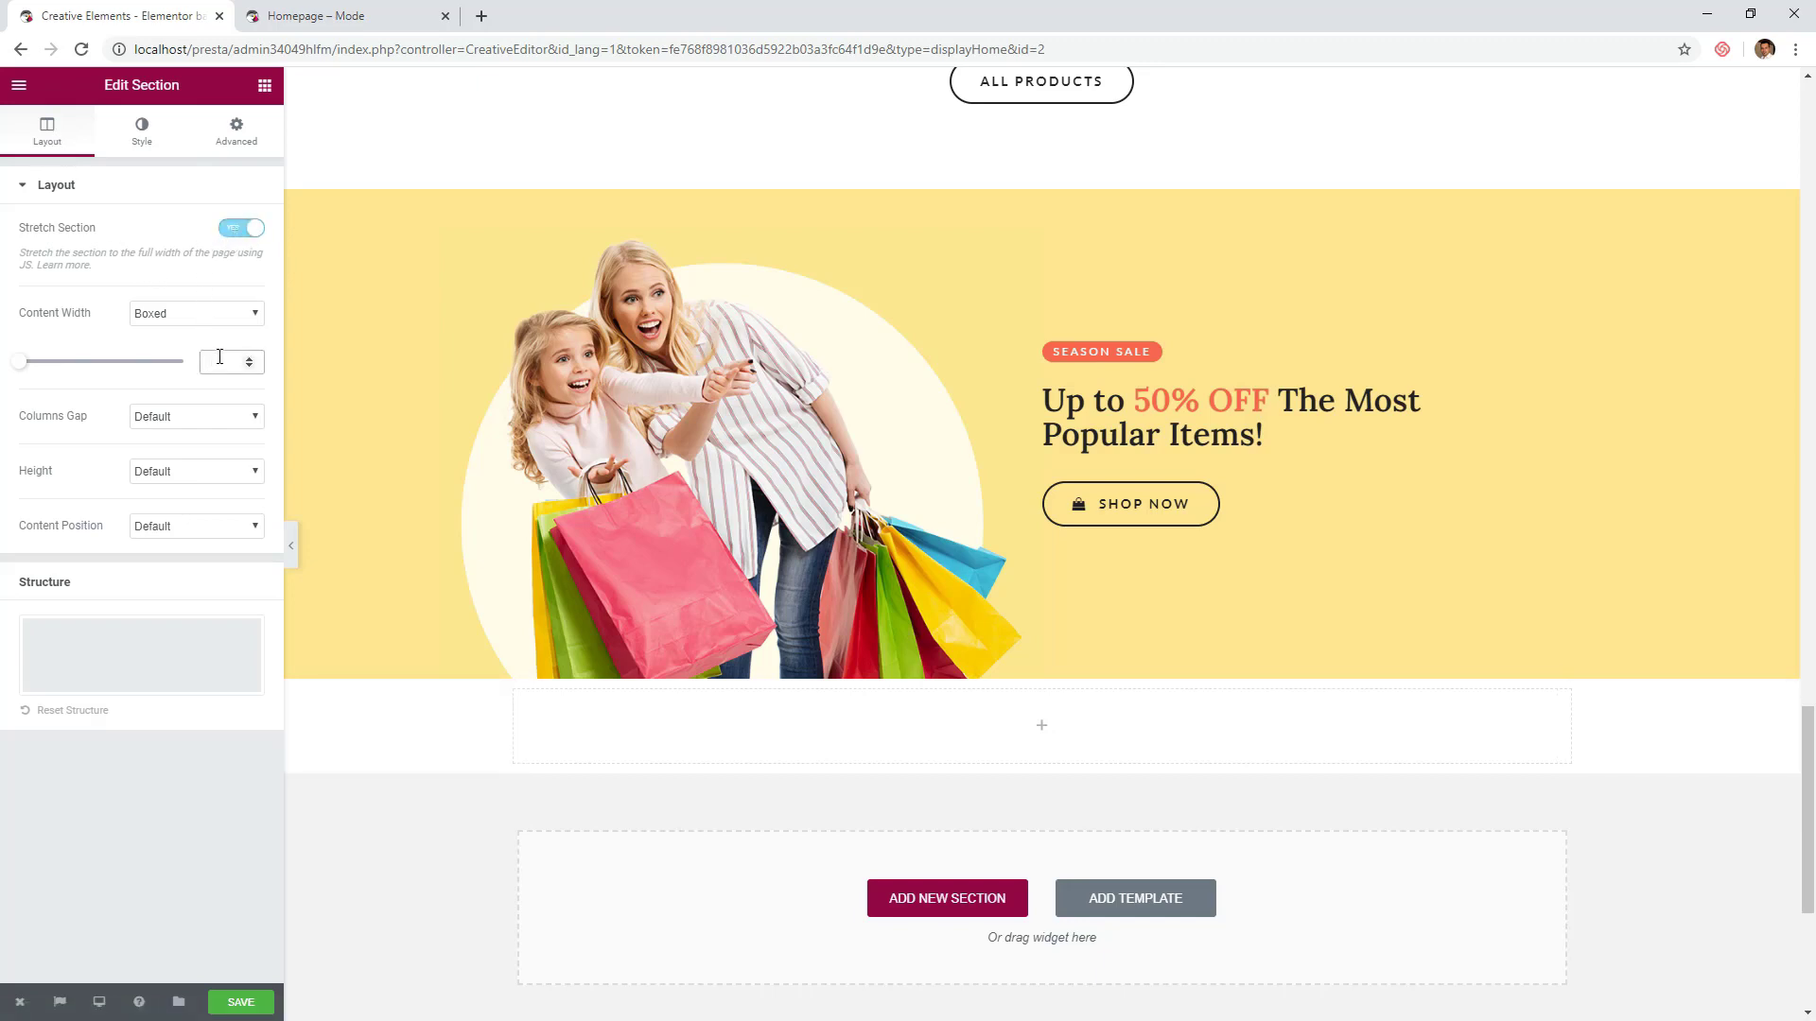
text(800)
- Unlink the new section's padding values and set the top and bottom padding to 100 px each
click(234, 140)
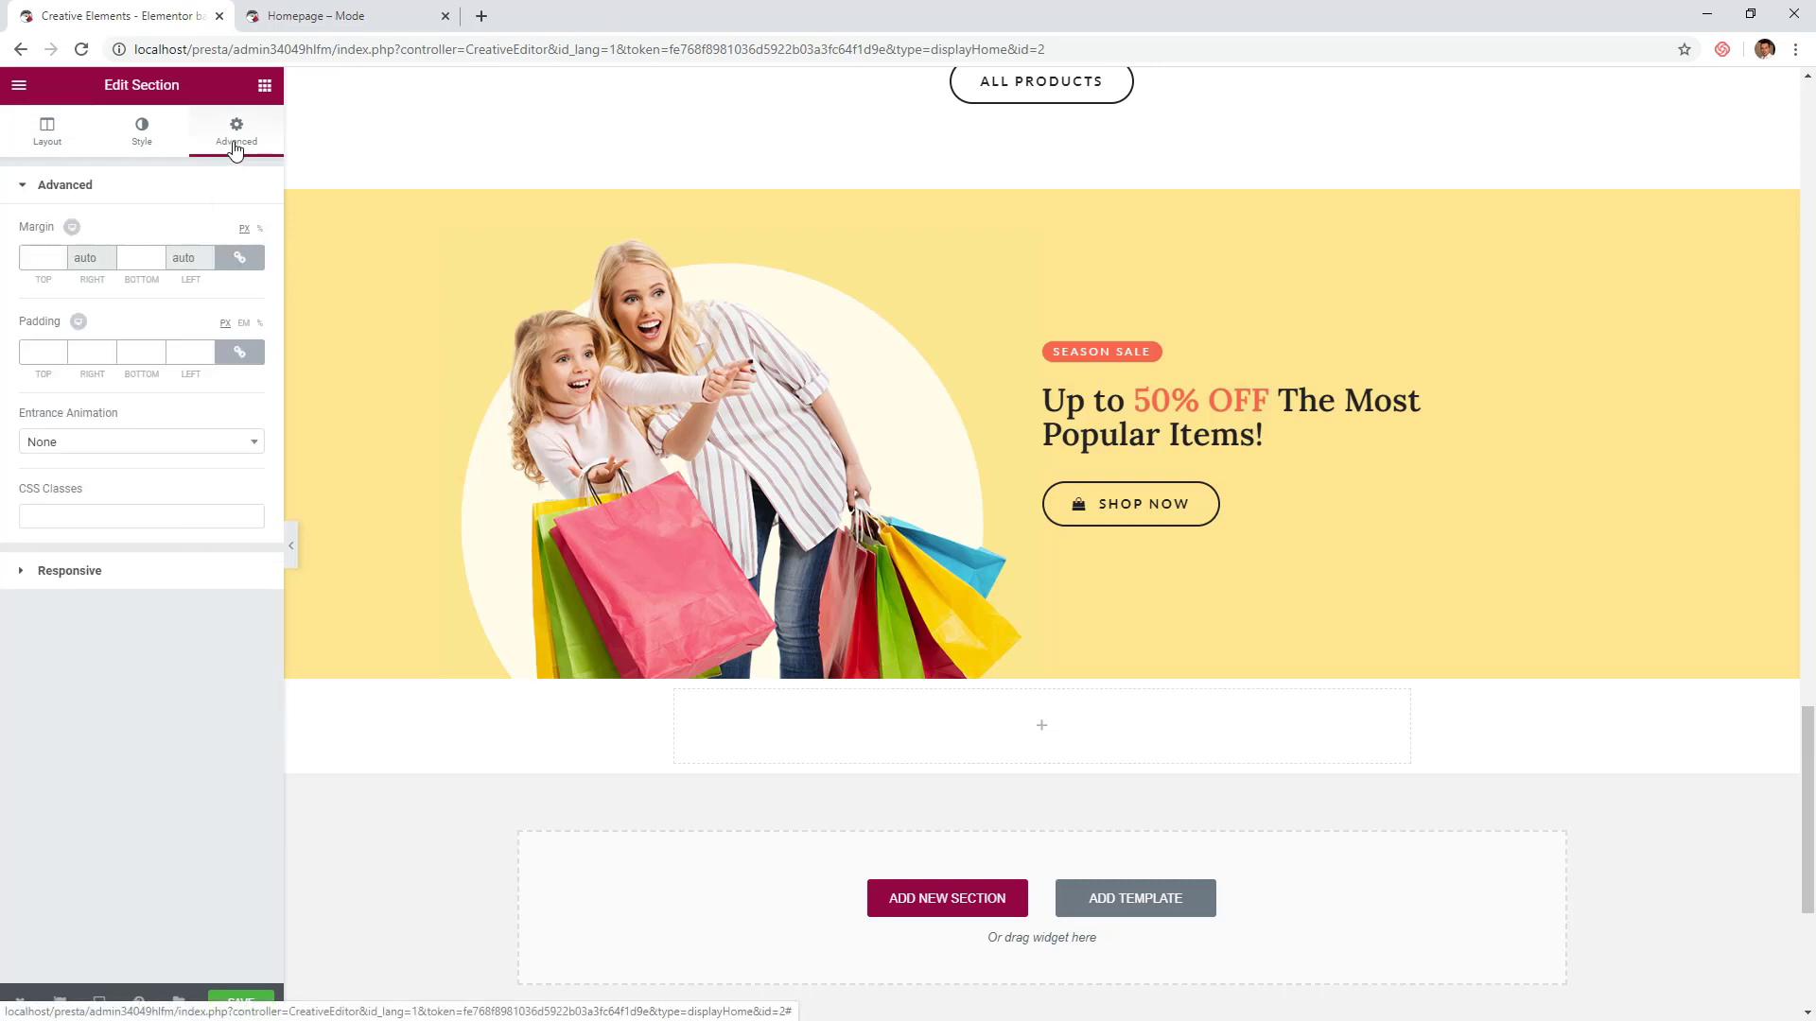
click(240, 352)
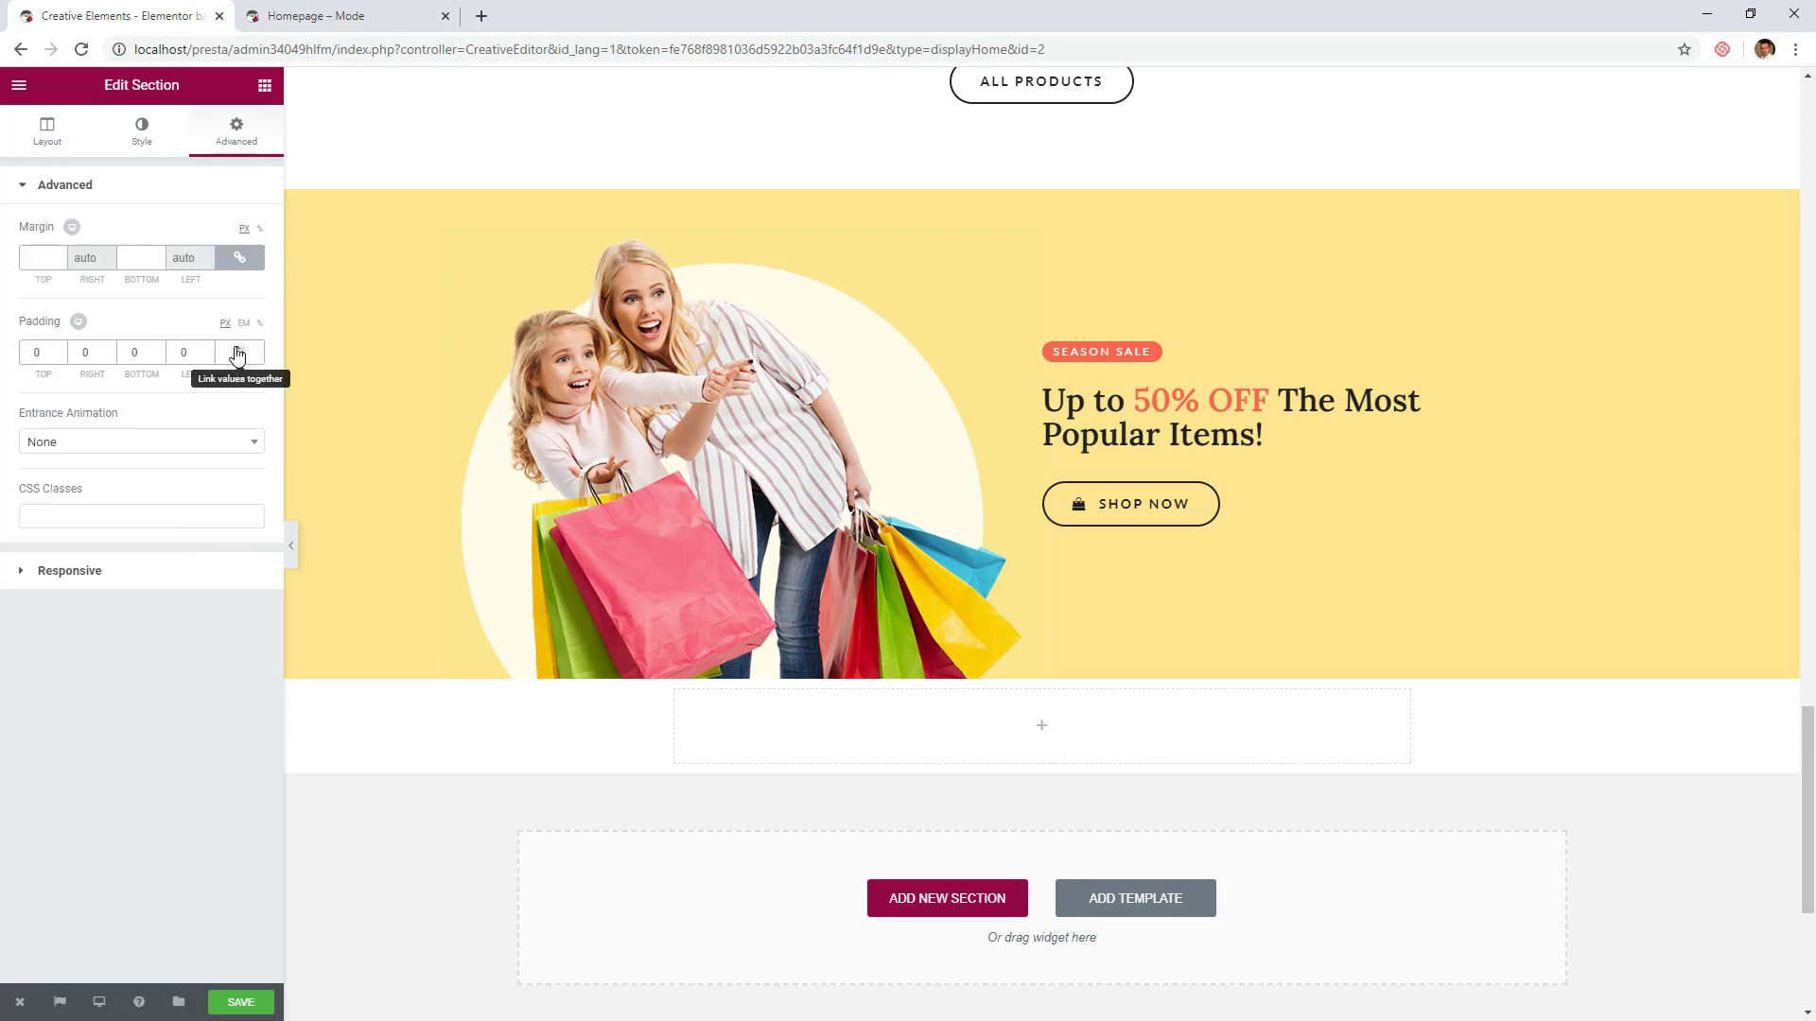
click(35, 352)
text(100)
click(129, 351)
text(100)
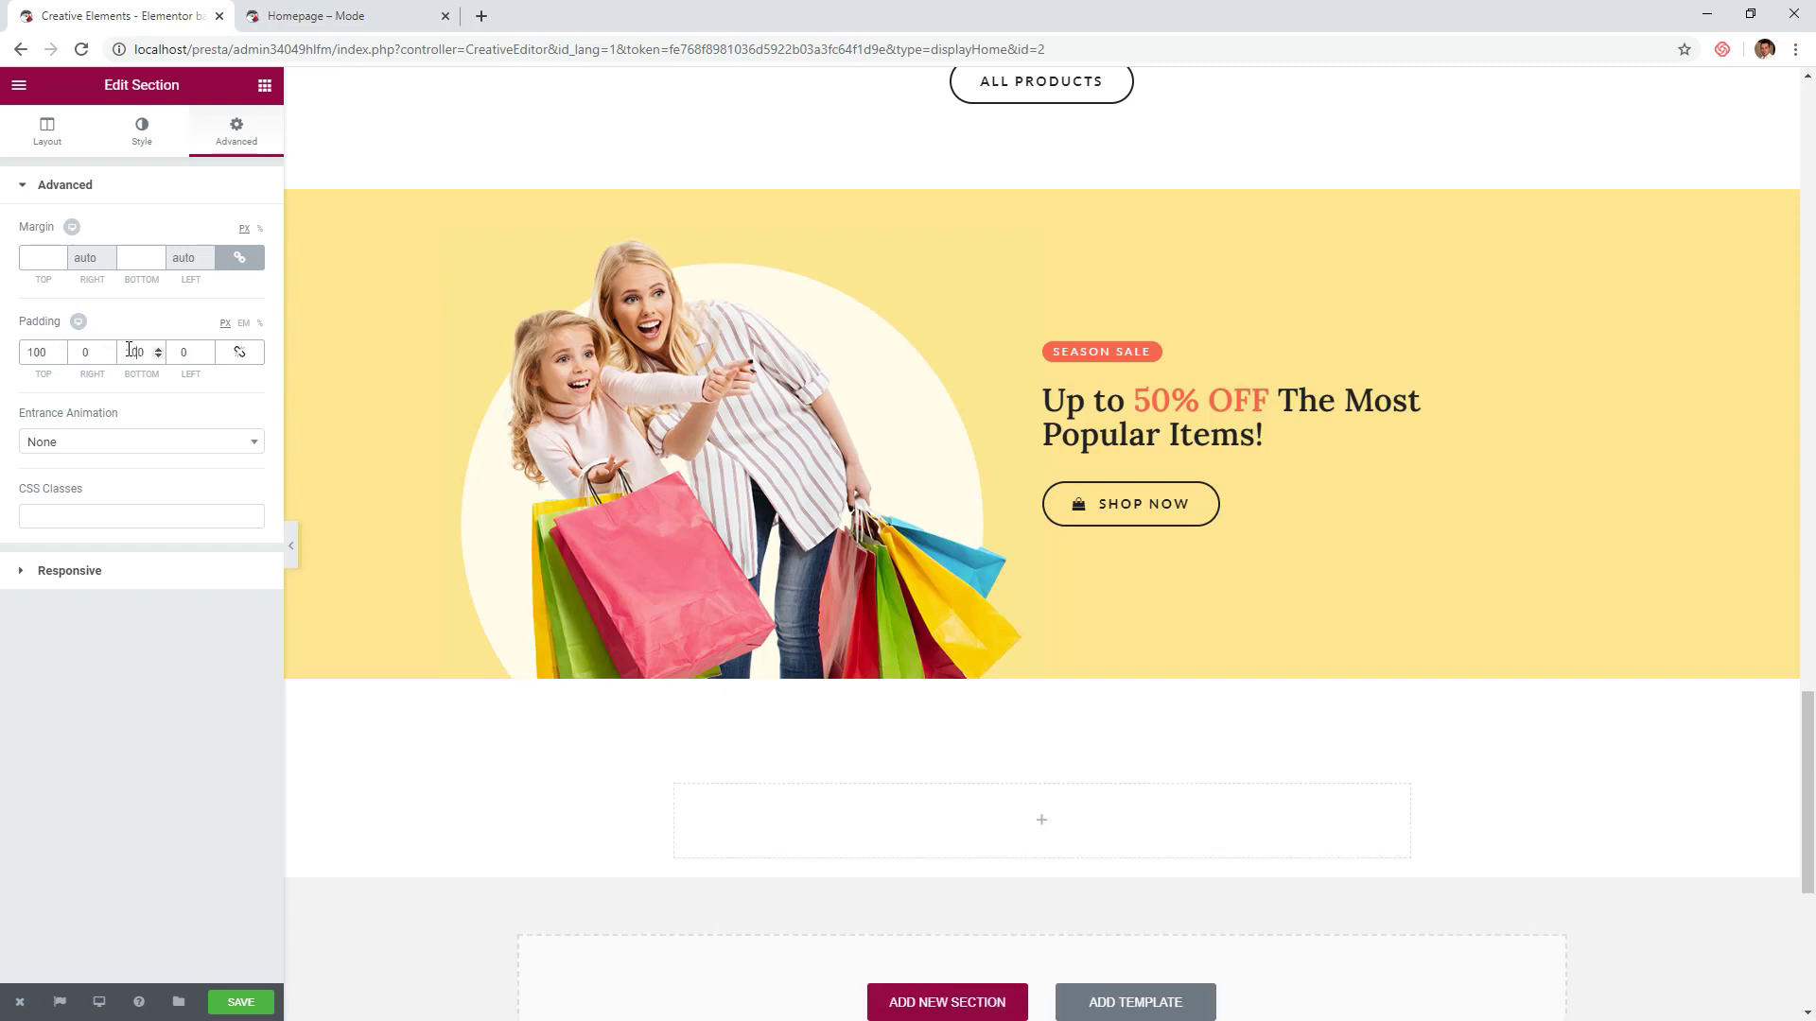
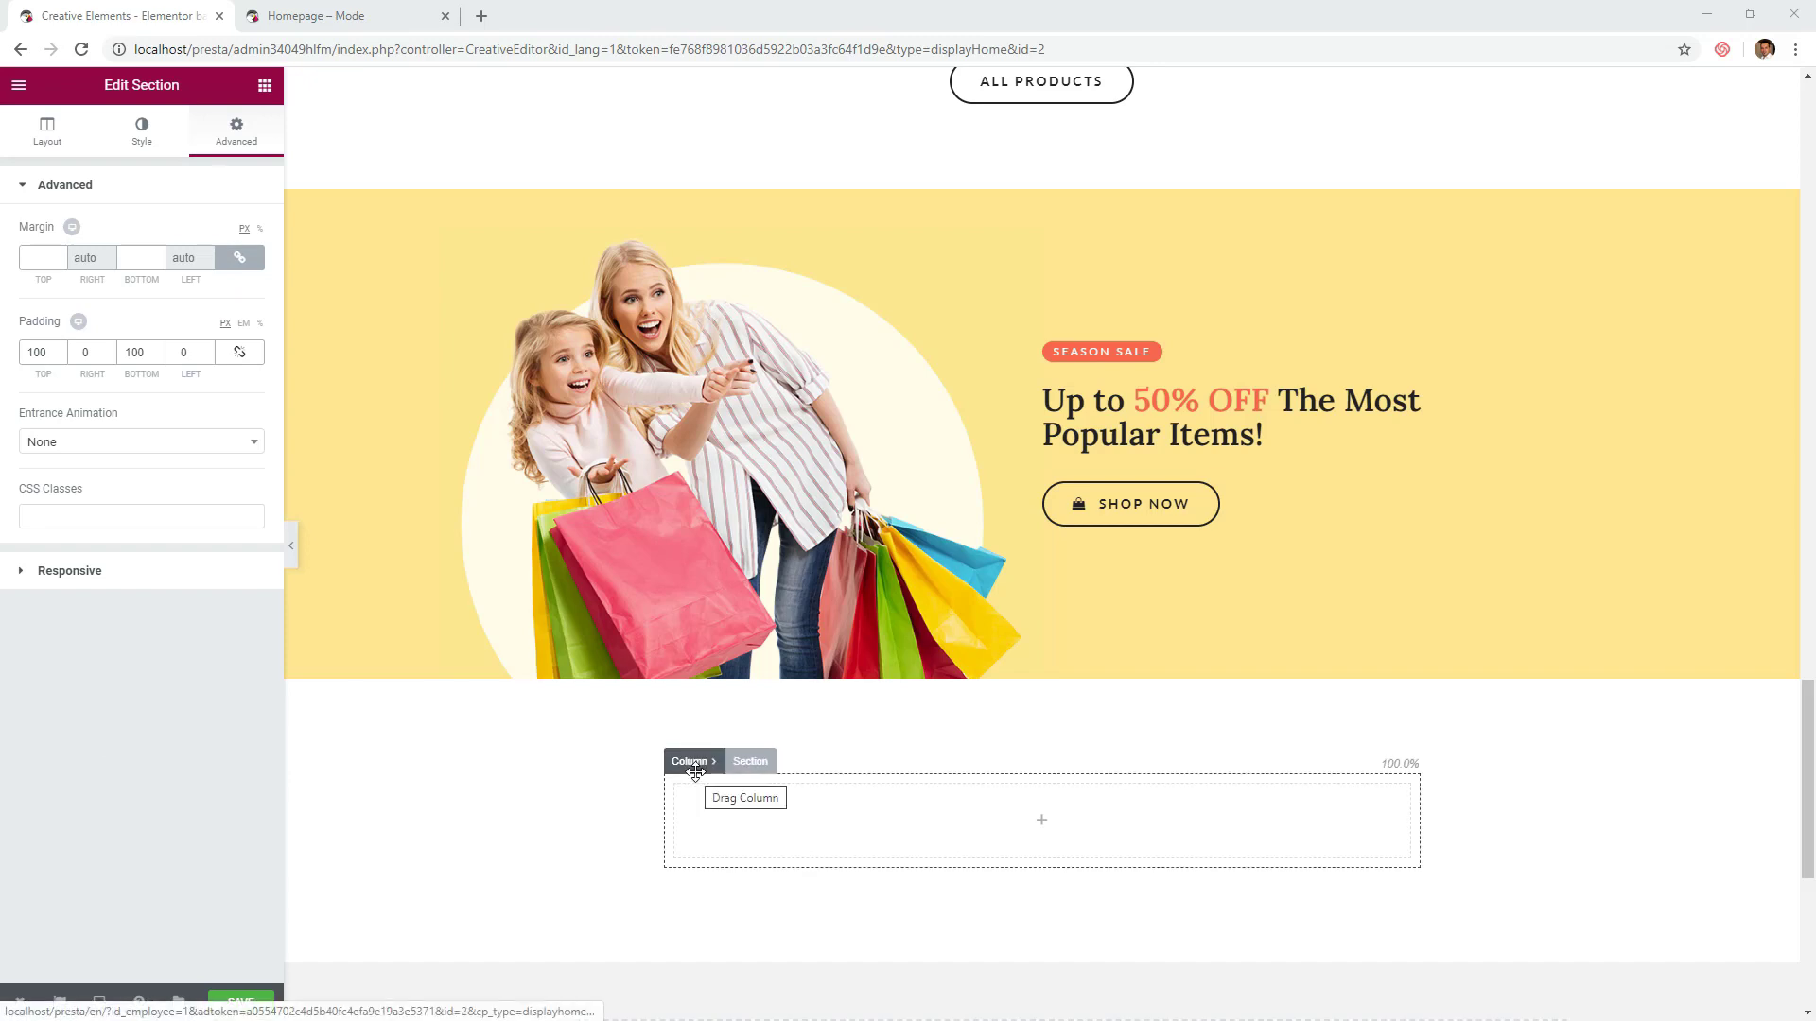
- Give the new section's column a solid 1 px border on all sides in light grey #e0e0e0
click(693, 768)
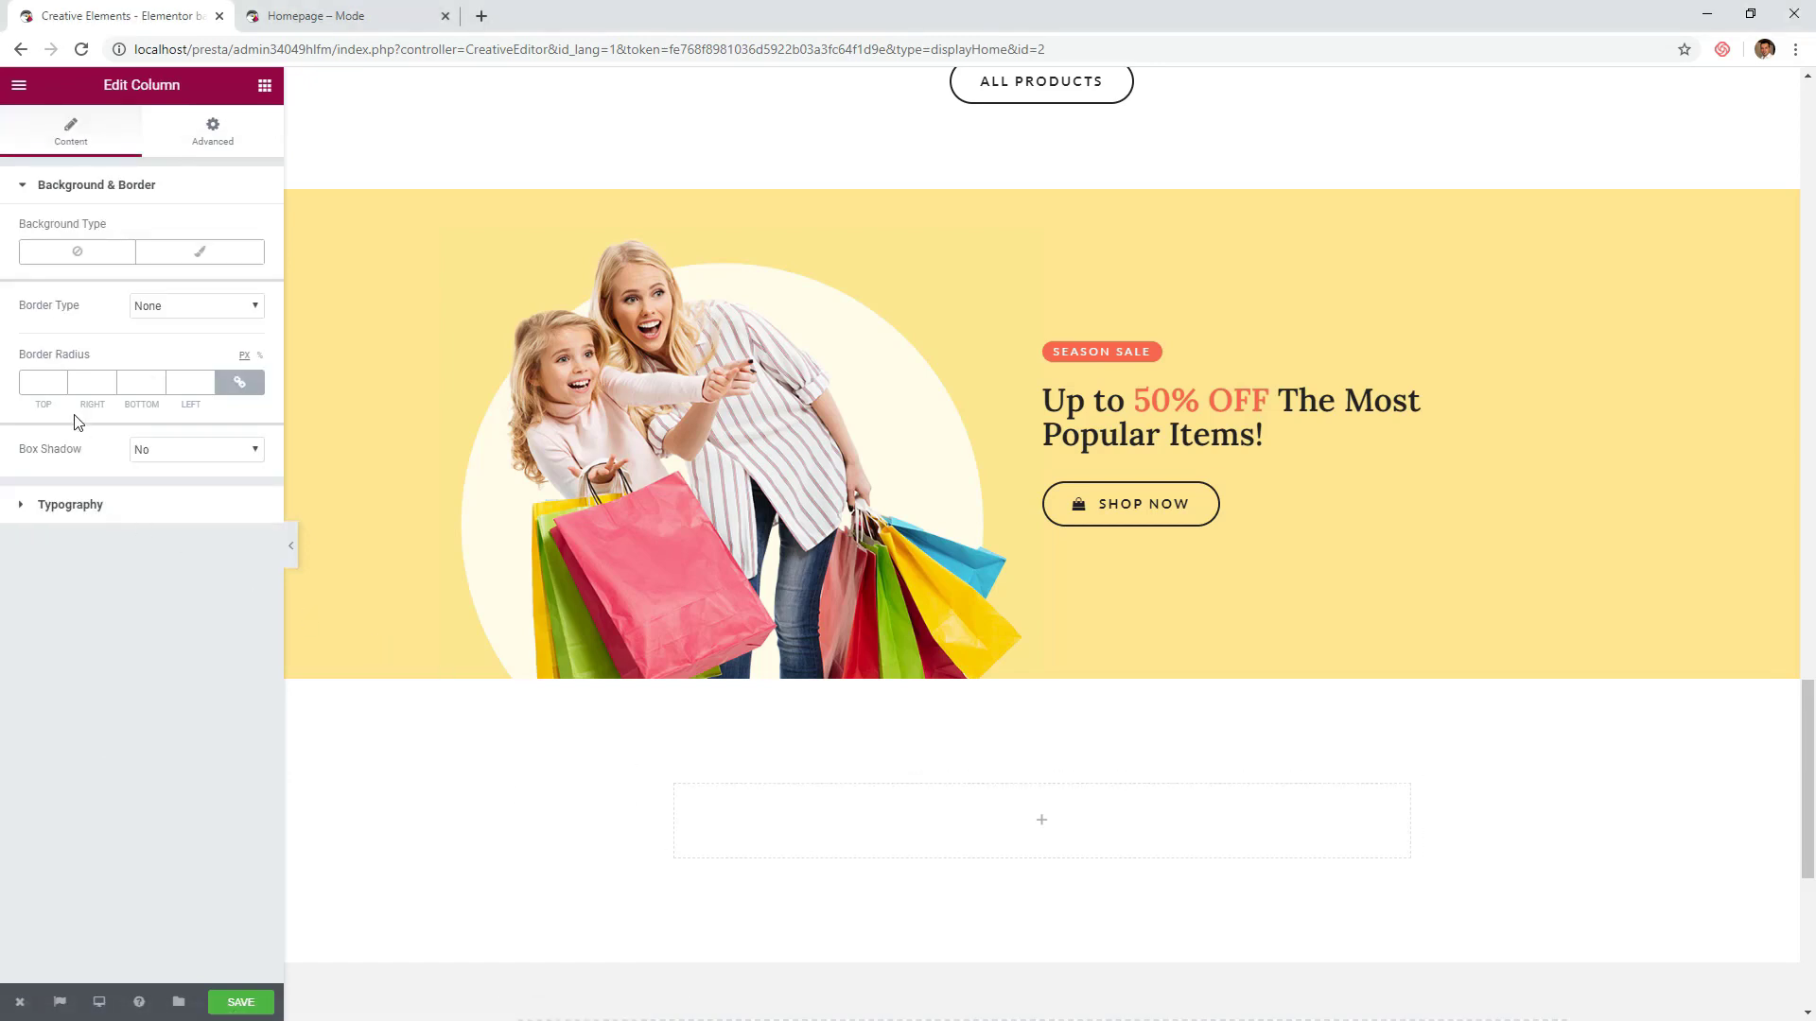
click(197, 305)
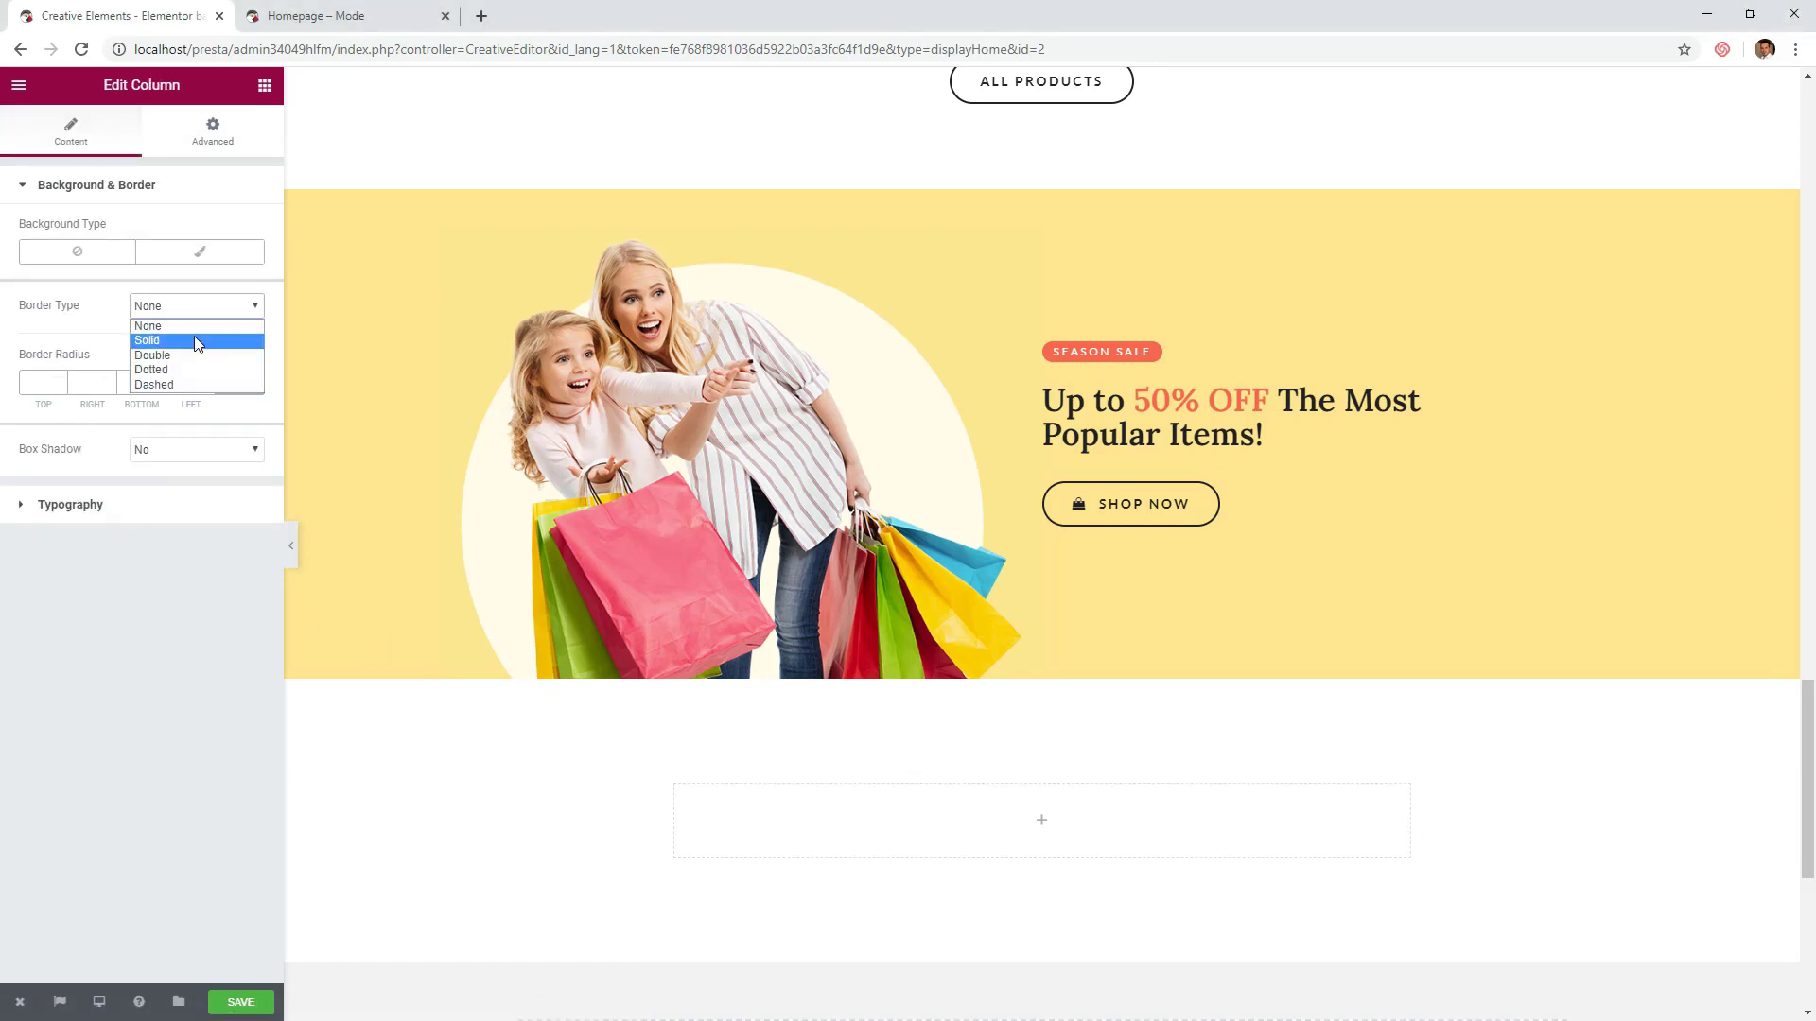
click(198, 343)
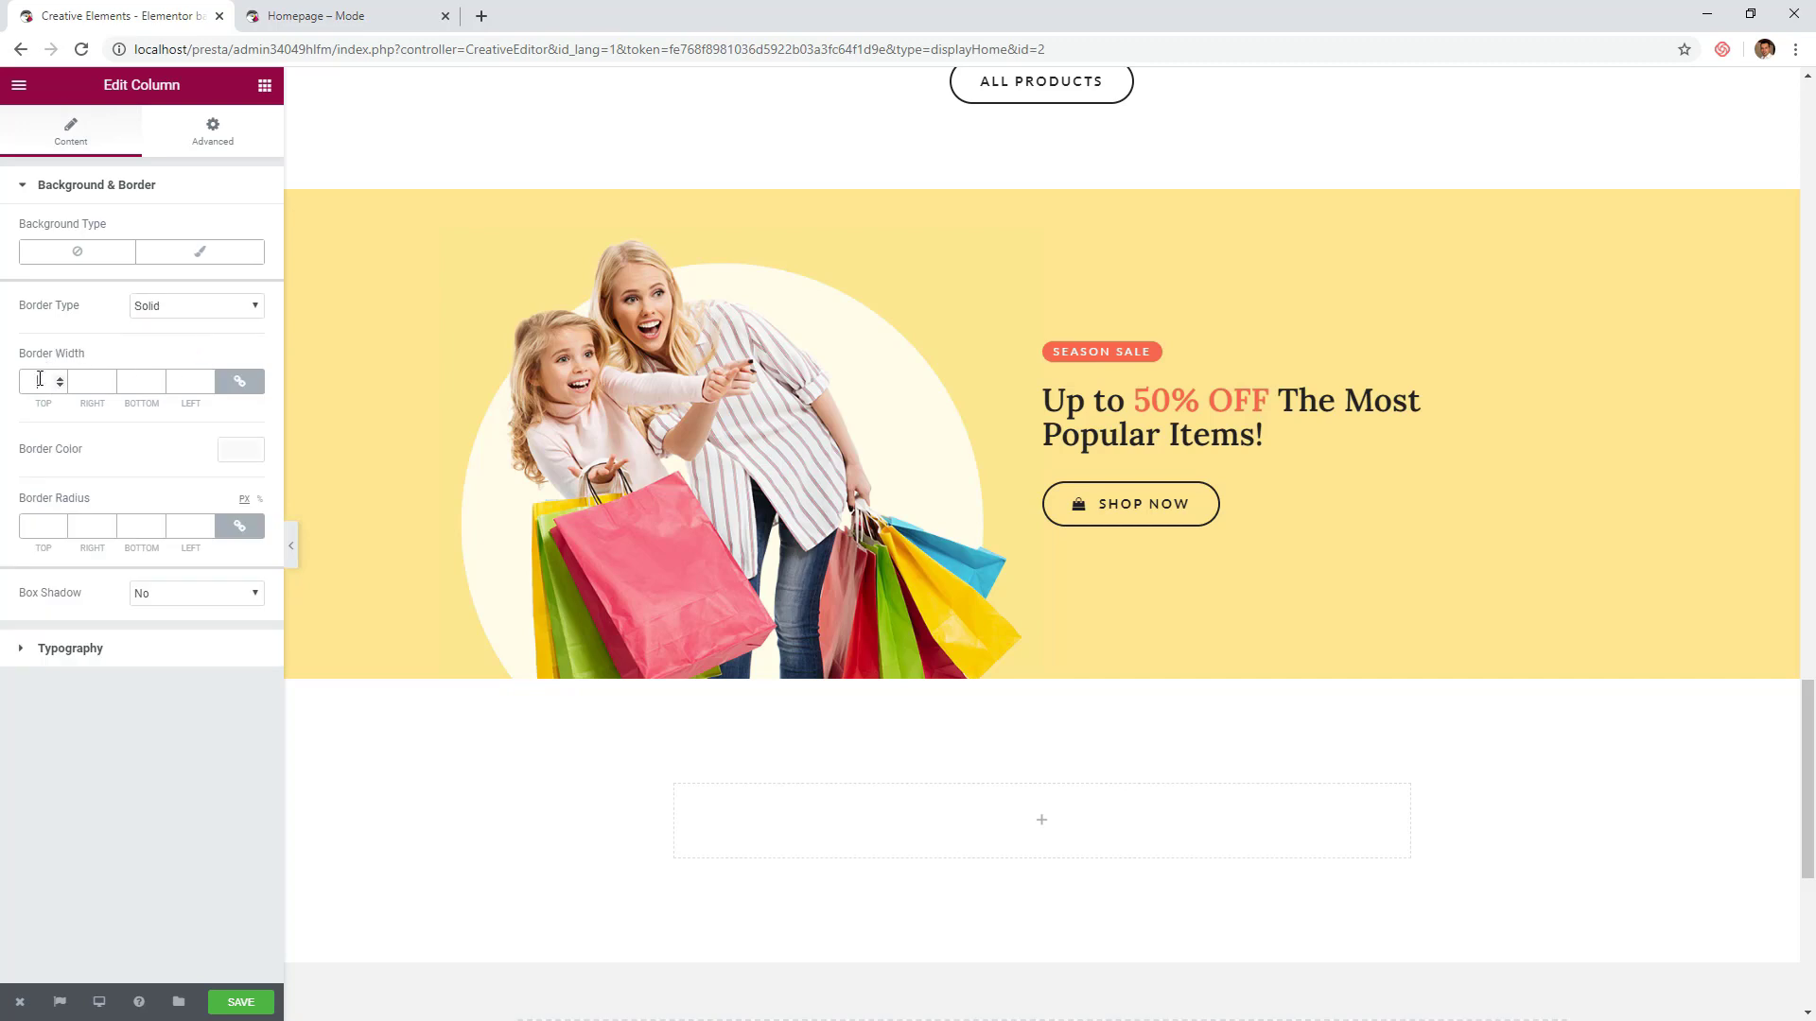
click(243, 452)
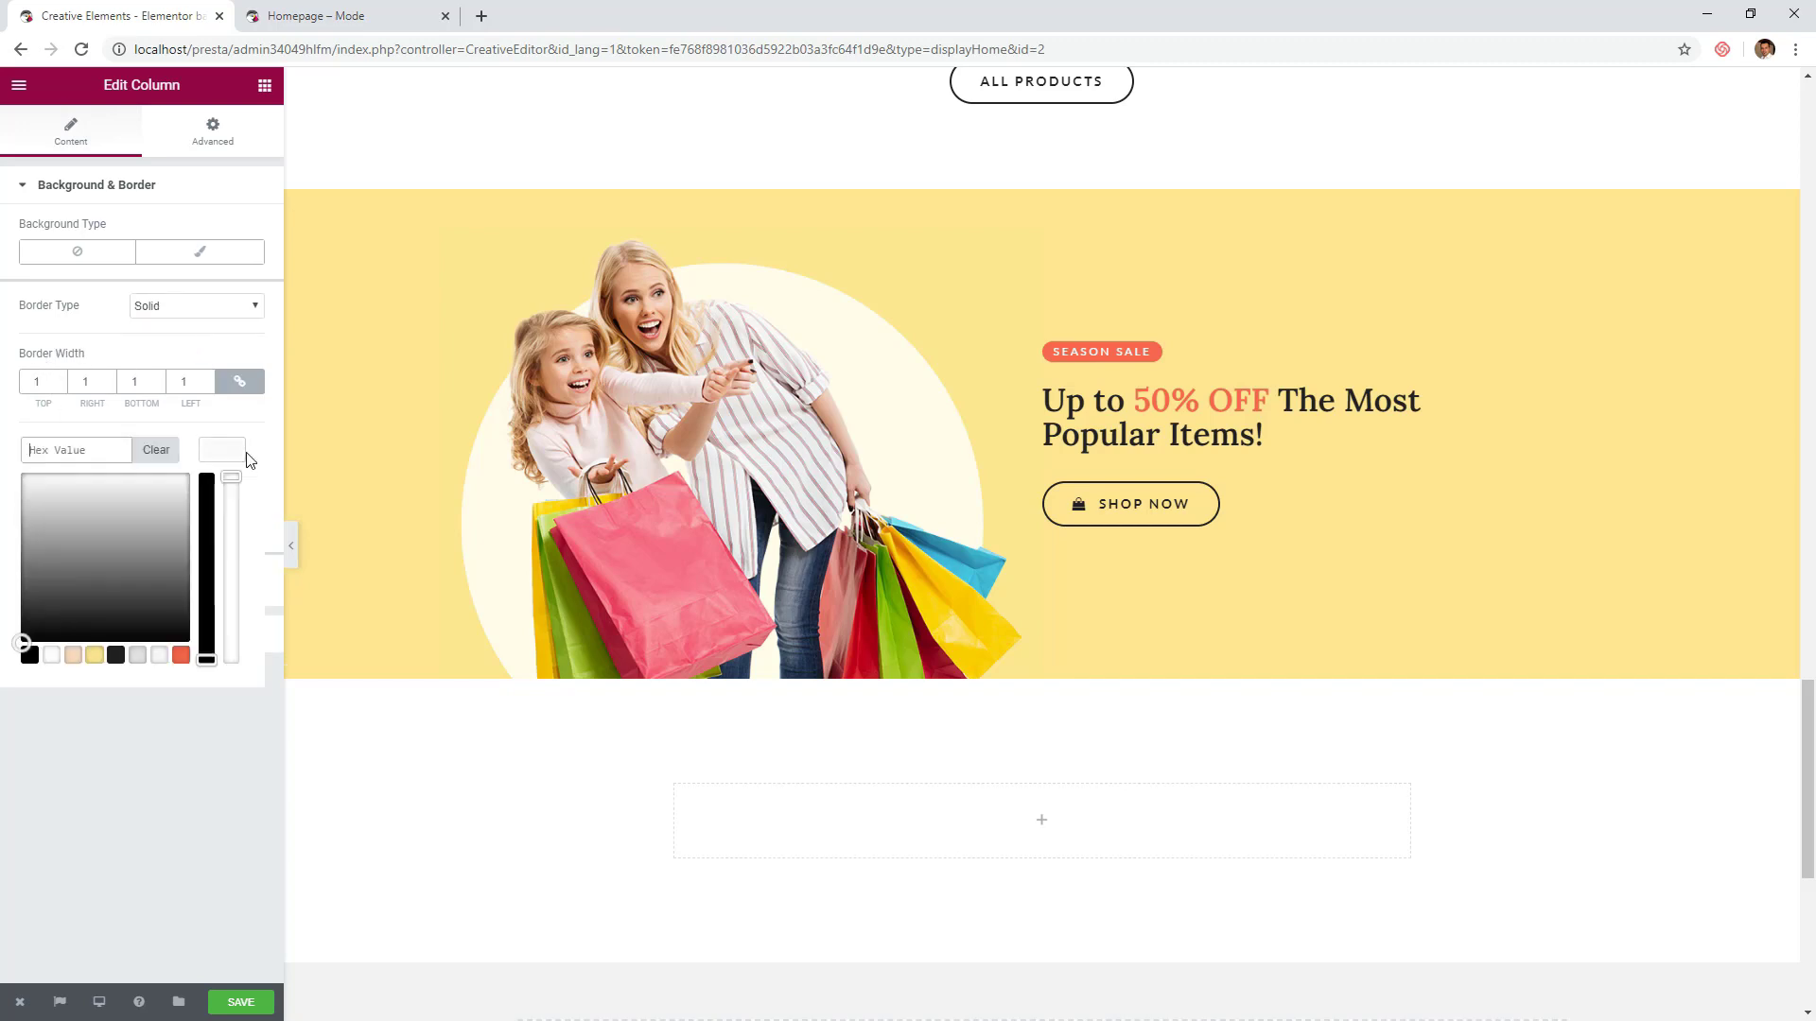
click(137, 654)
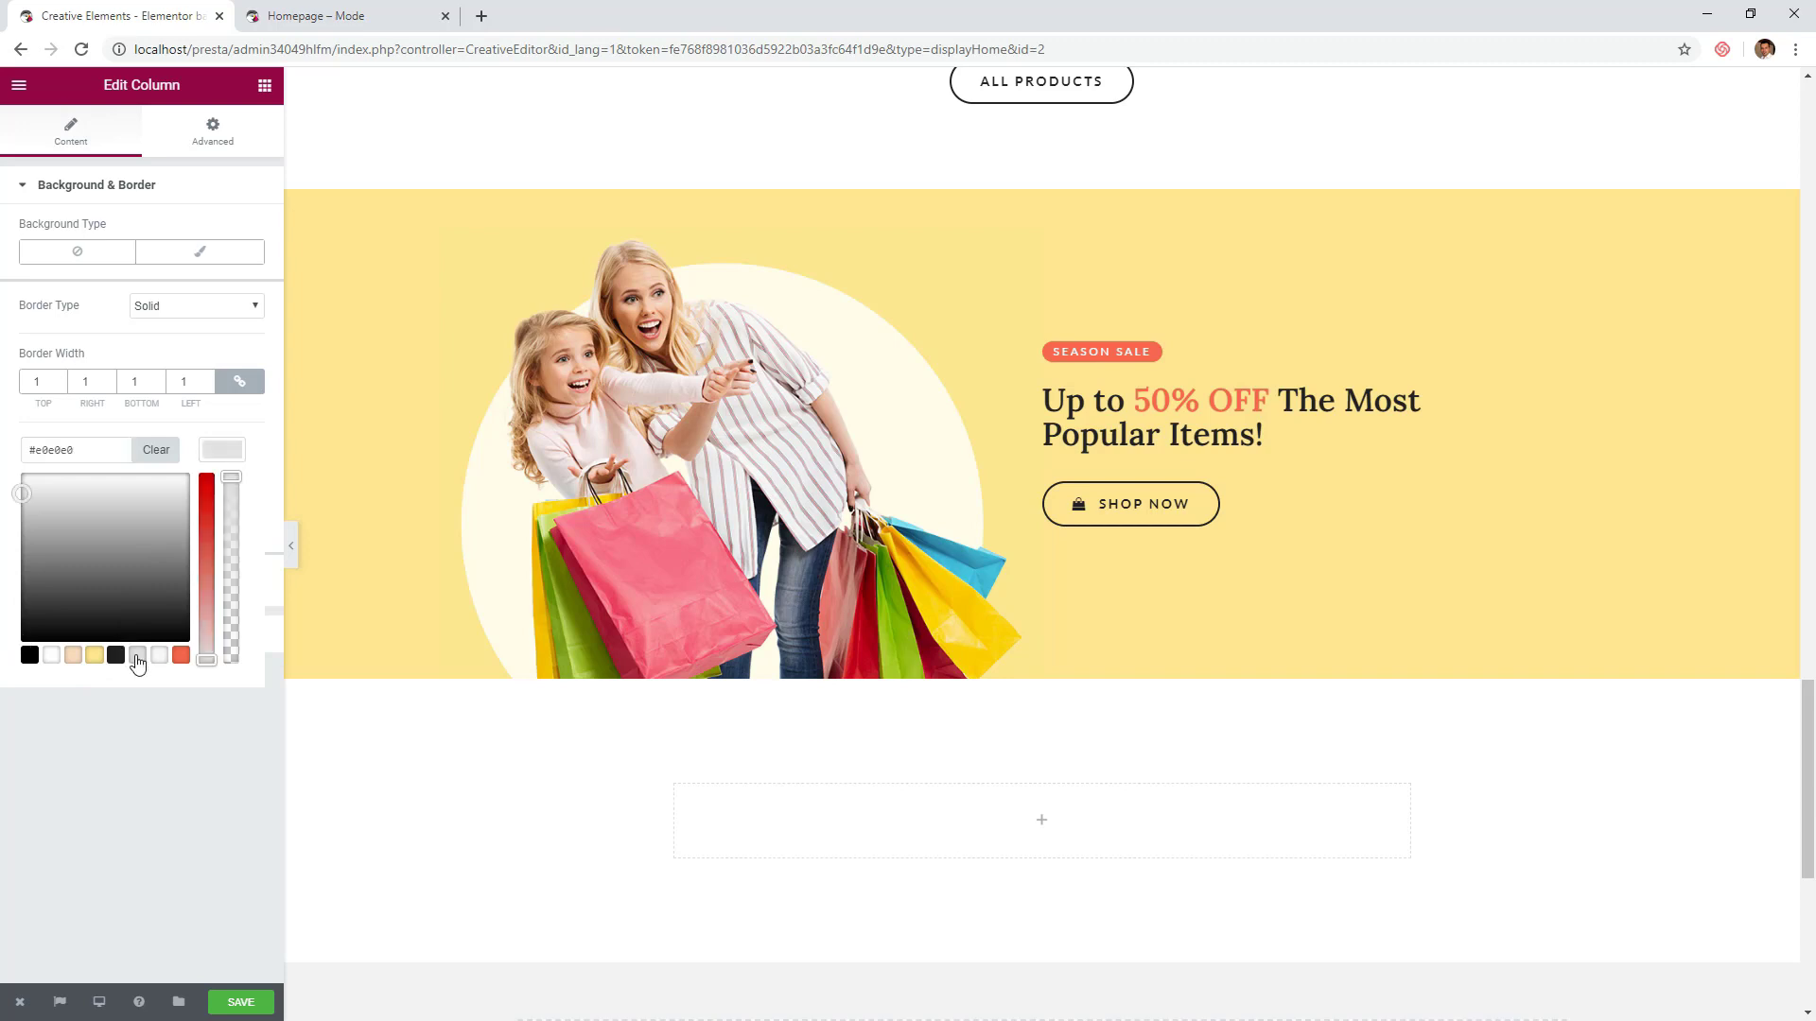
click(223, 458)
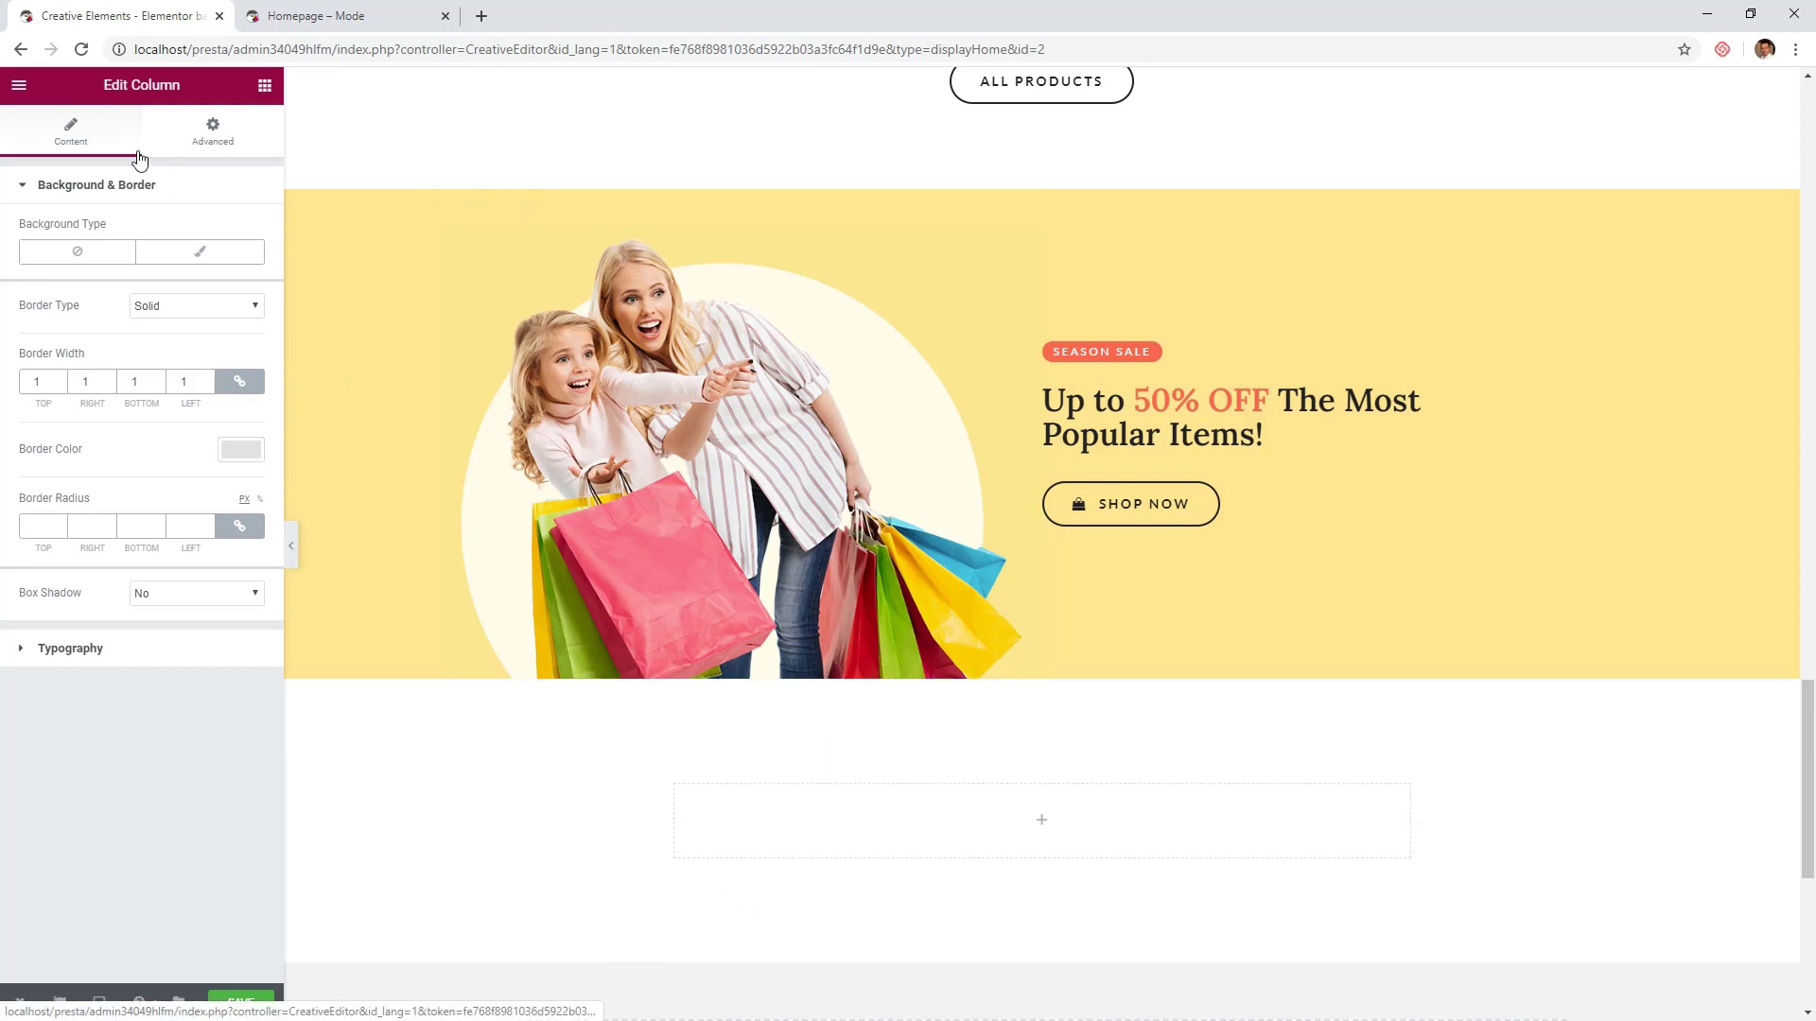
- Set the bordered column's padding to 80 px on all four sides
click(194, 144)
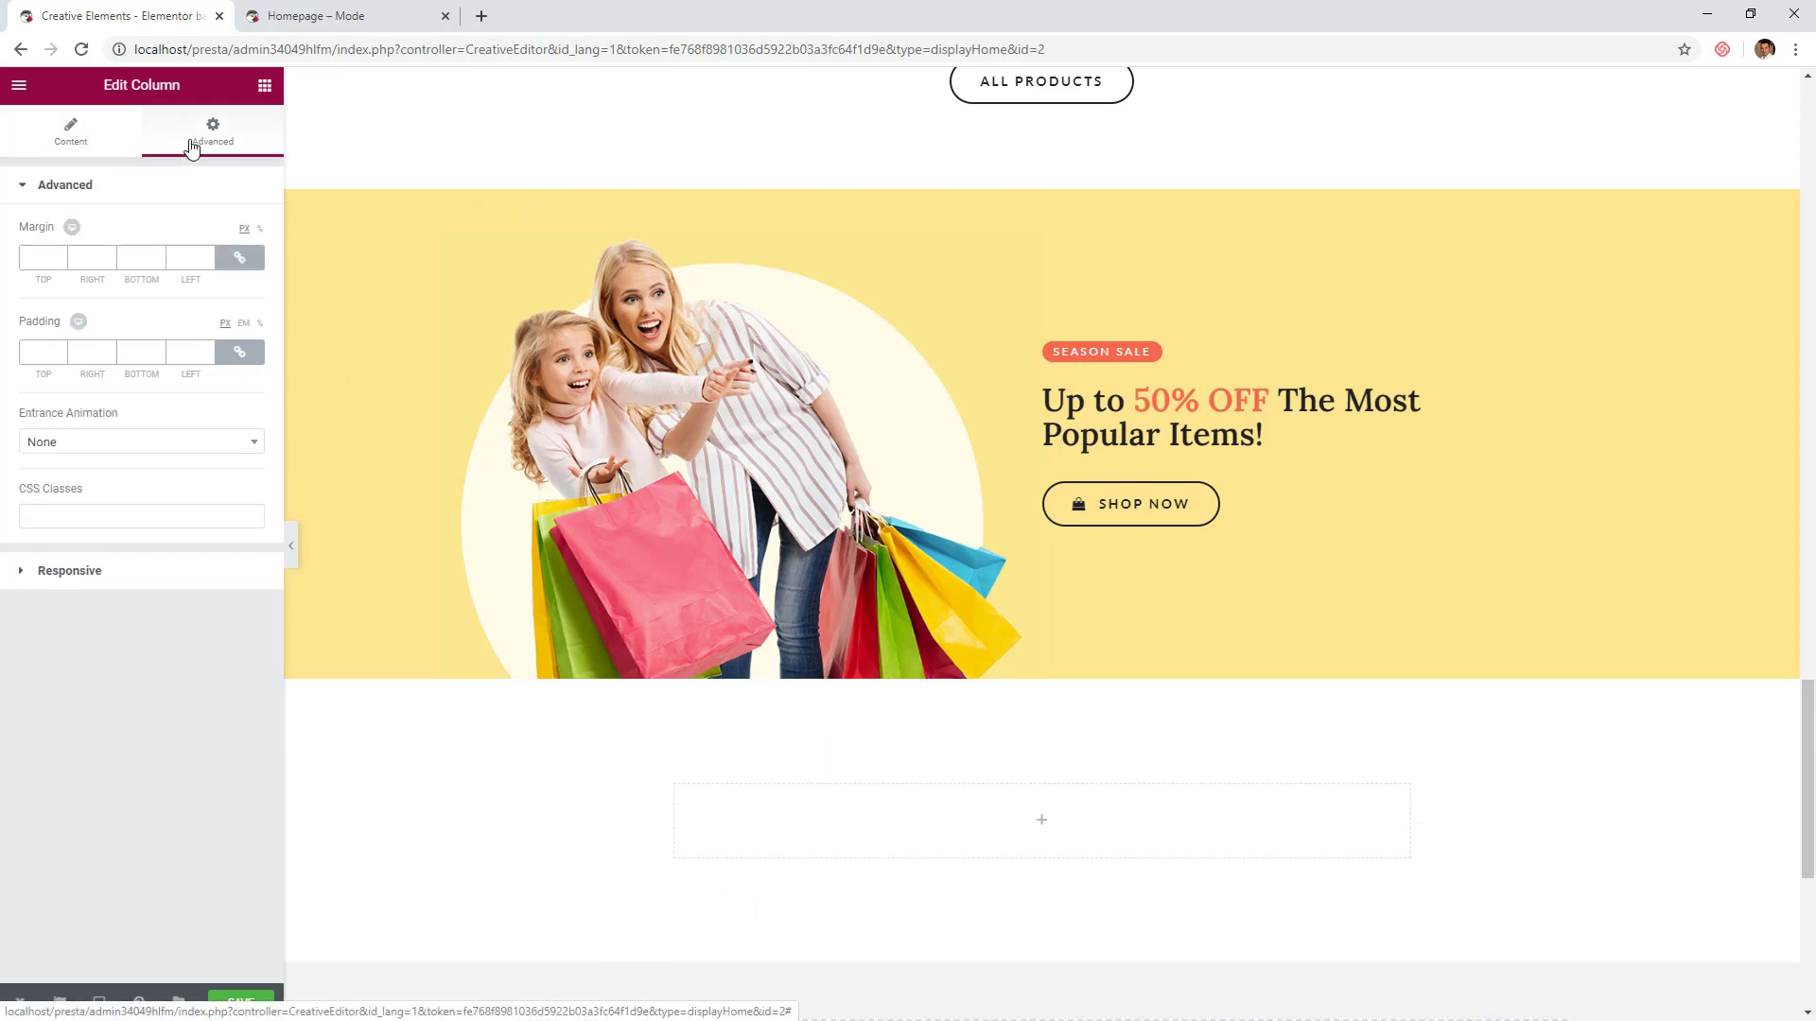
click(47, 354)
text(80)
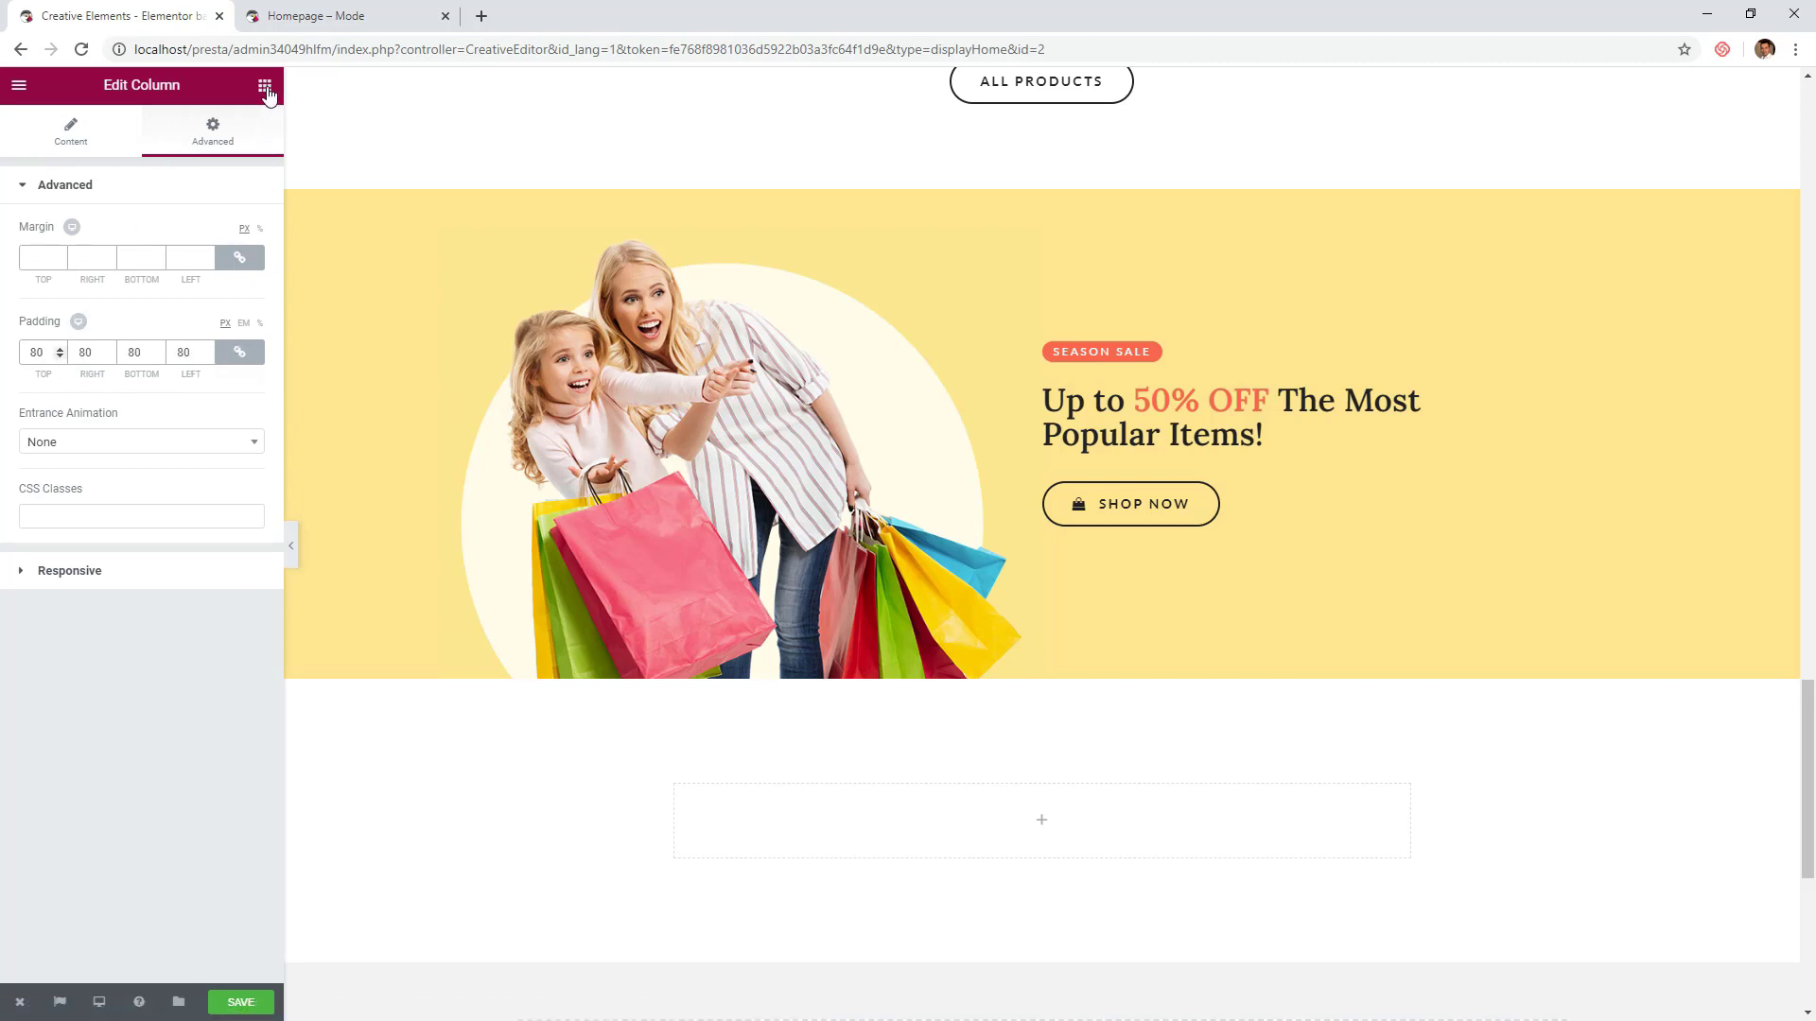
- Duplicate the "Explore the Shop" text above the Our Bestsellers heading and move the copy into the new bordered column
scroll(1248, 470, up, 10)
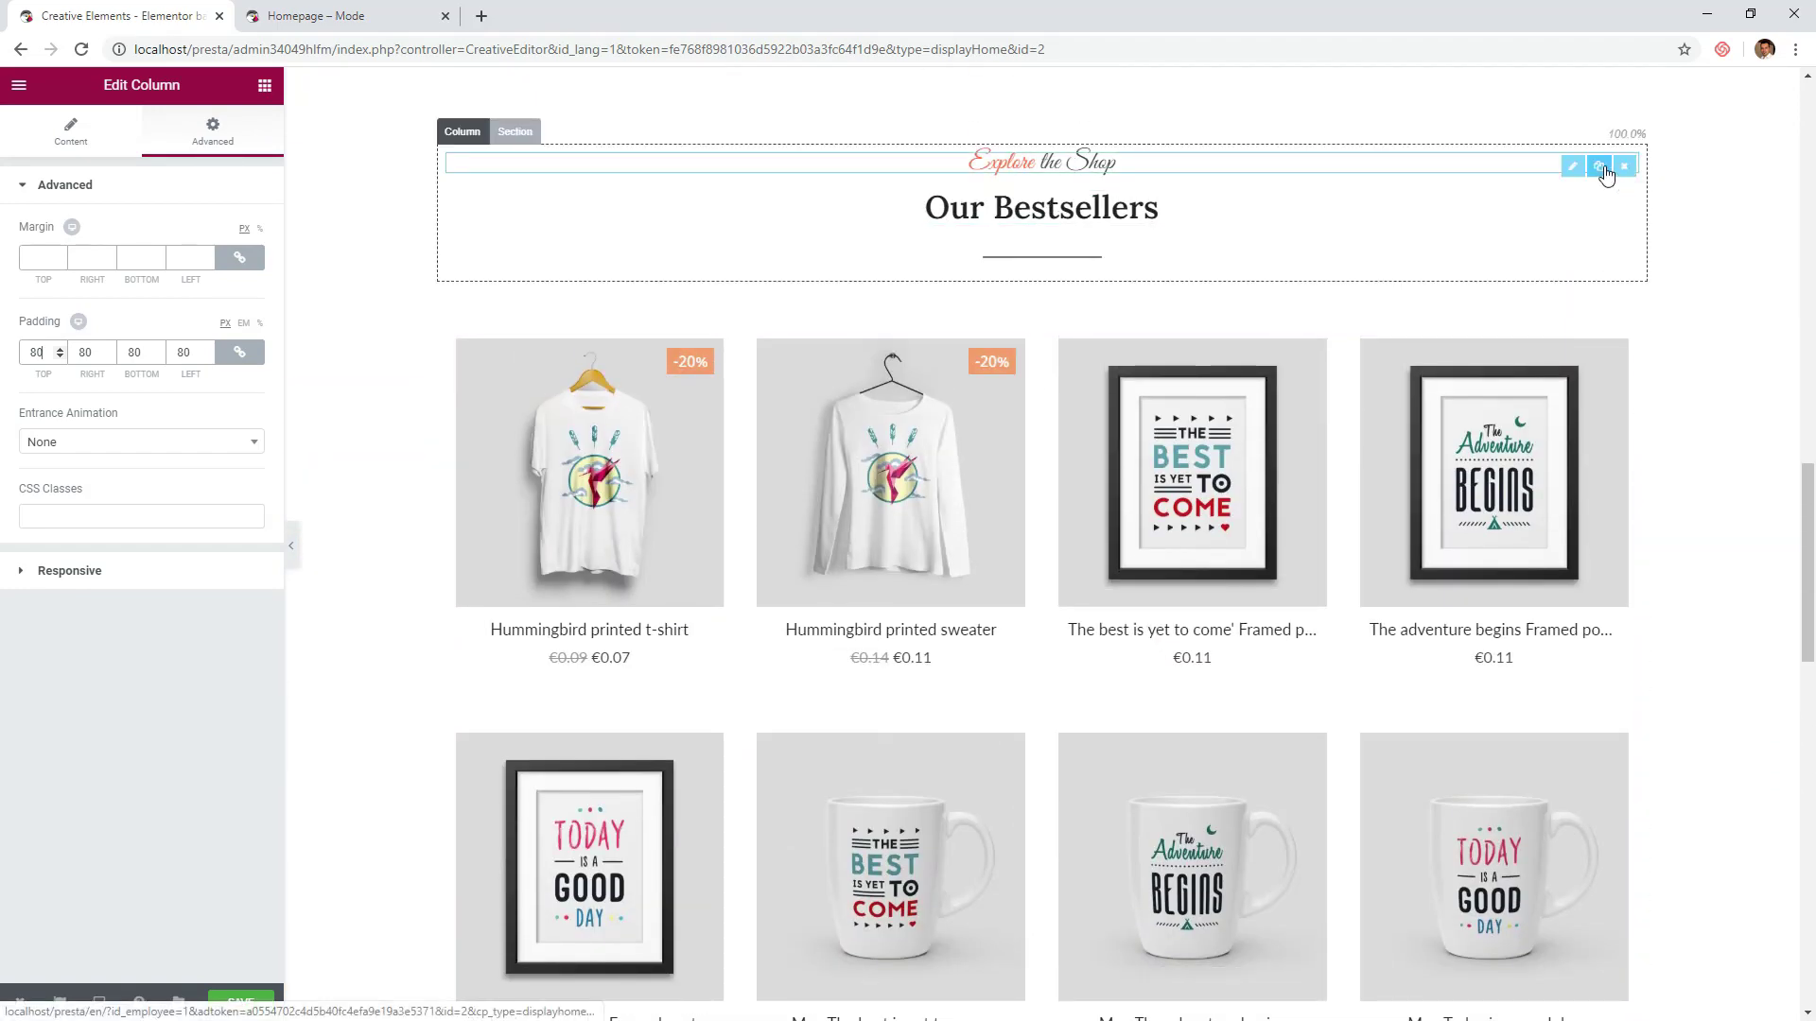
click(1600, 168)
drag(1573, 205, 1057, 545)
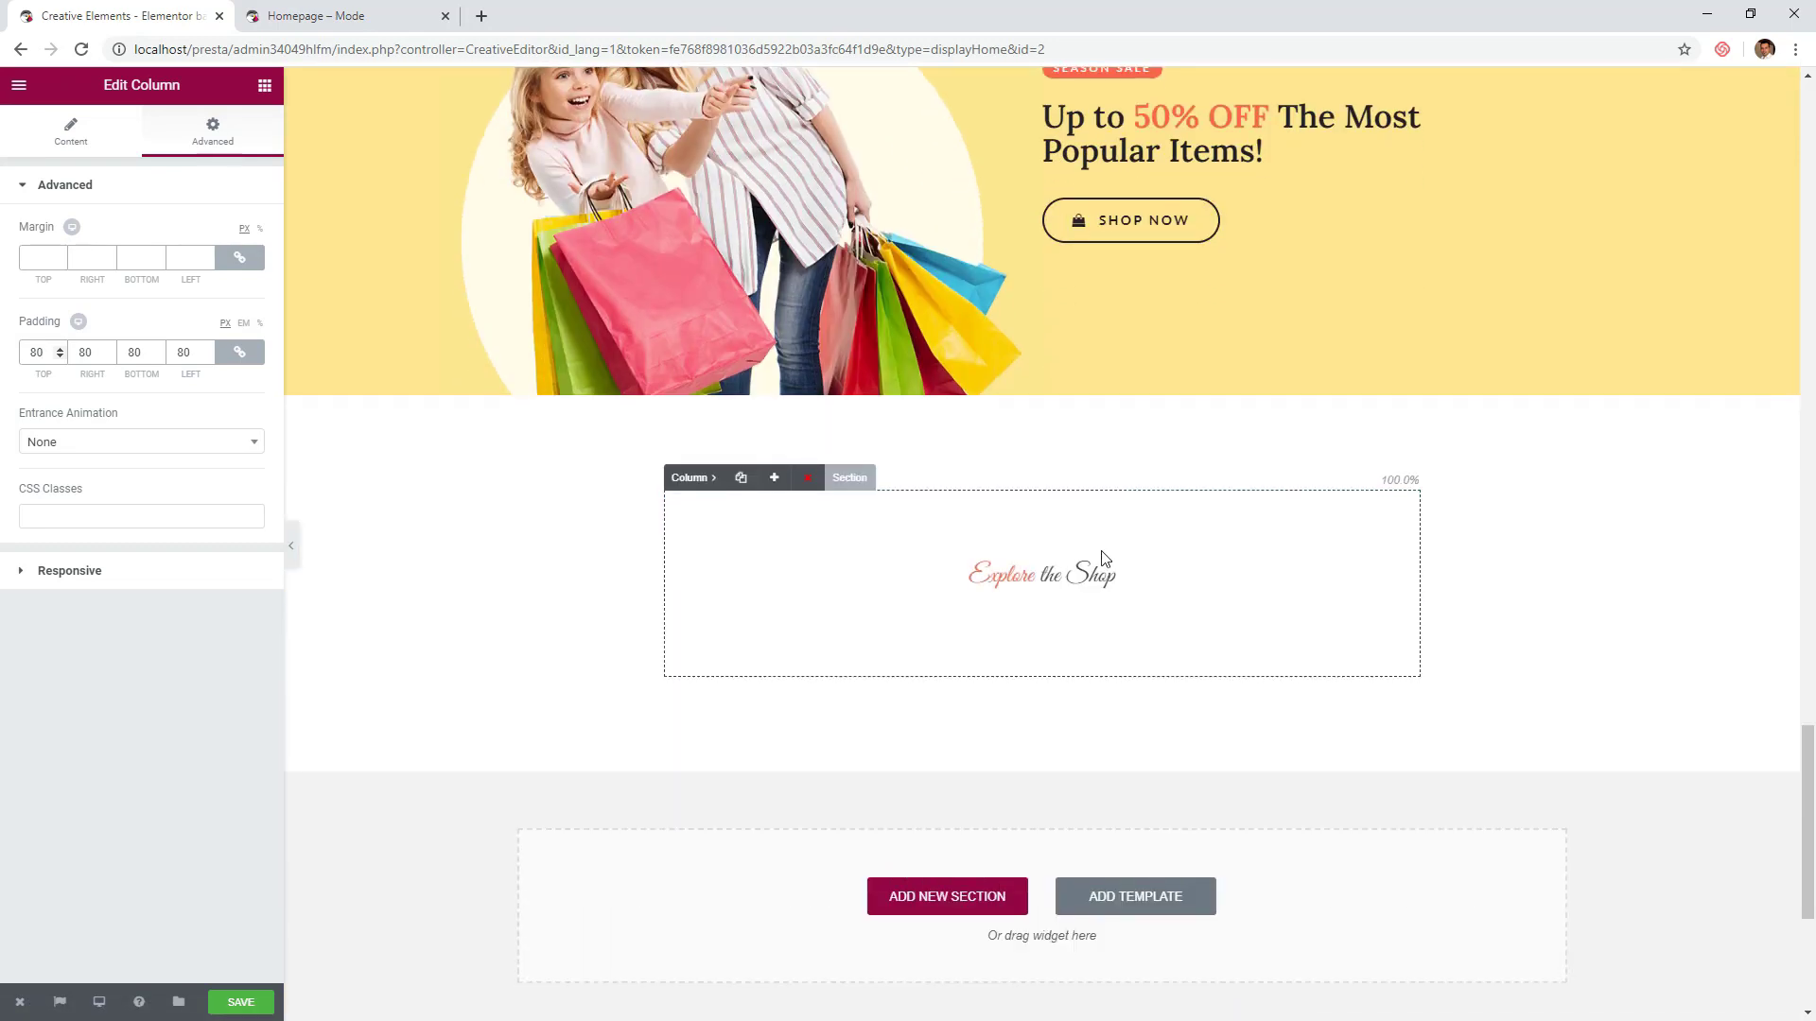
- Replace the copied script text in the bordered column with "Get your 20% off!"
click(1006, 576)
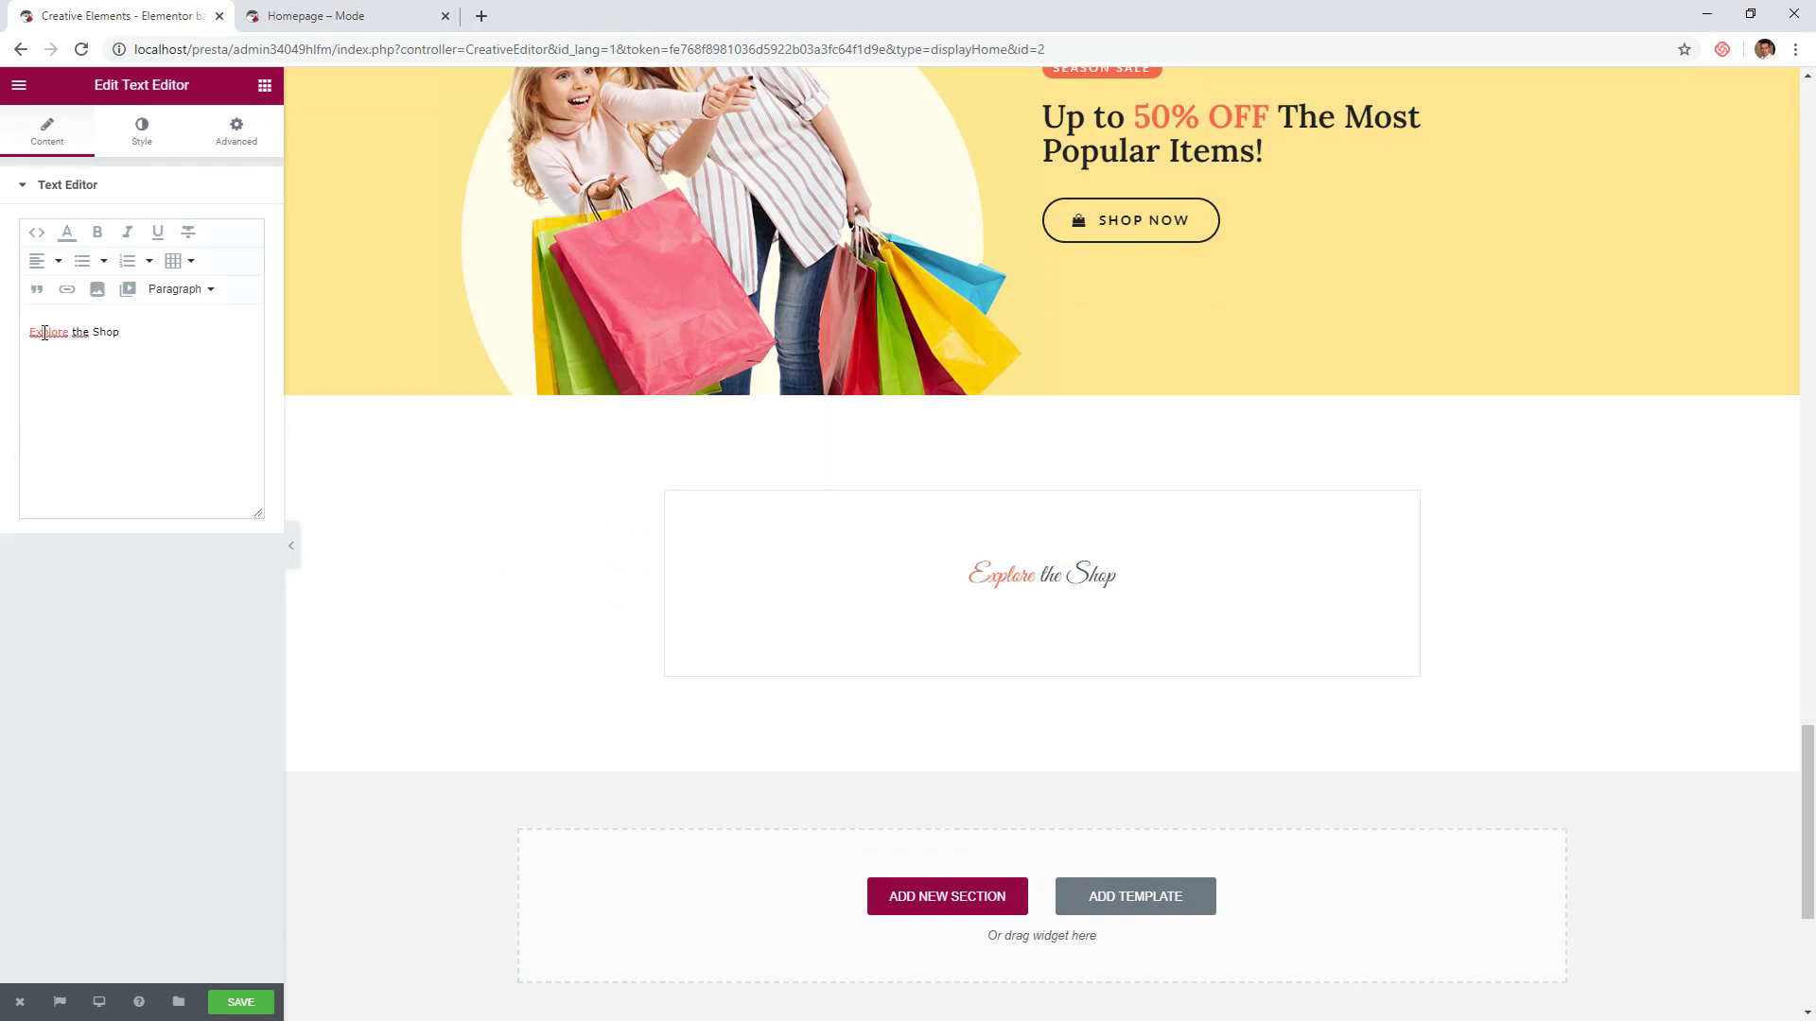
key(ctrl+a)
text(Get your)
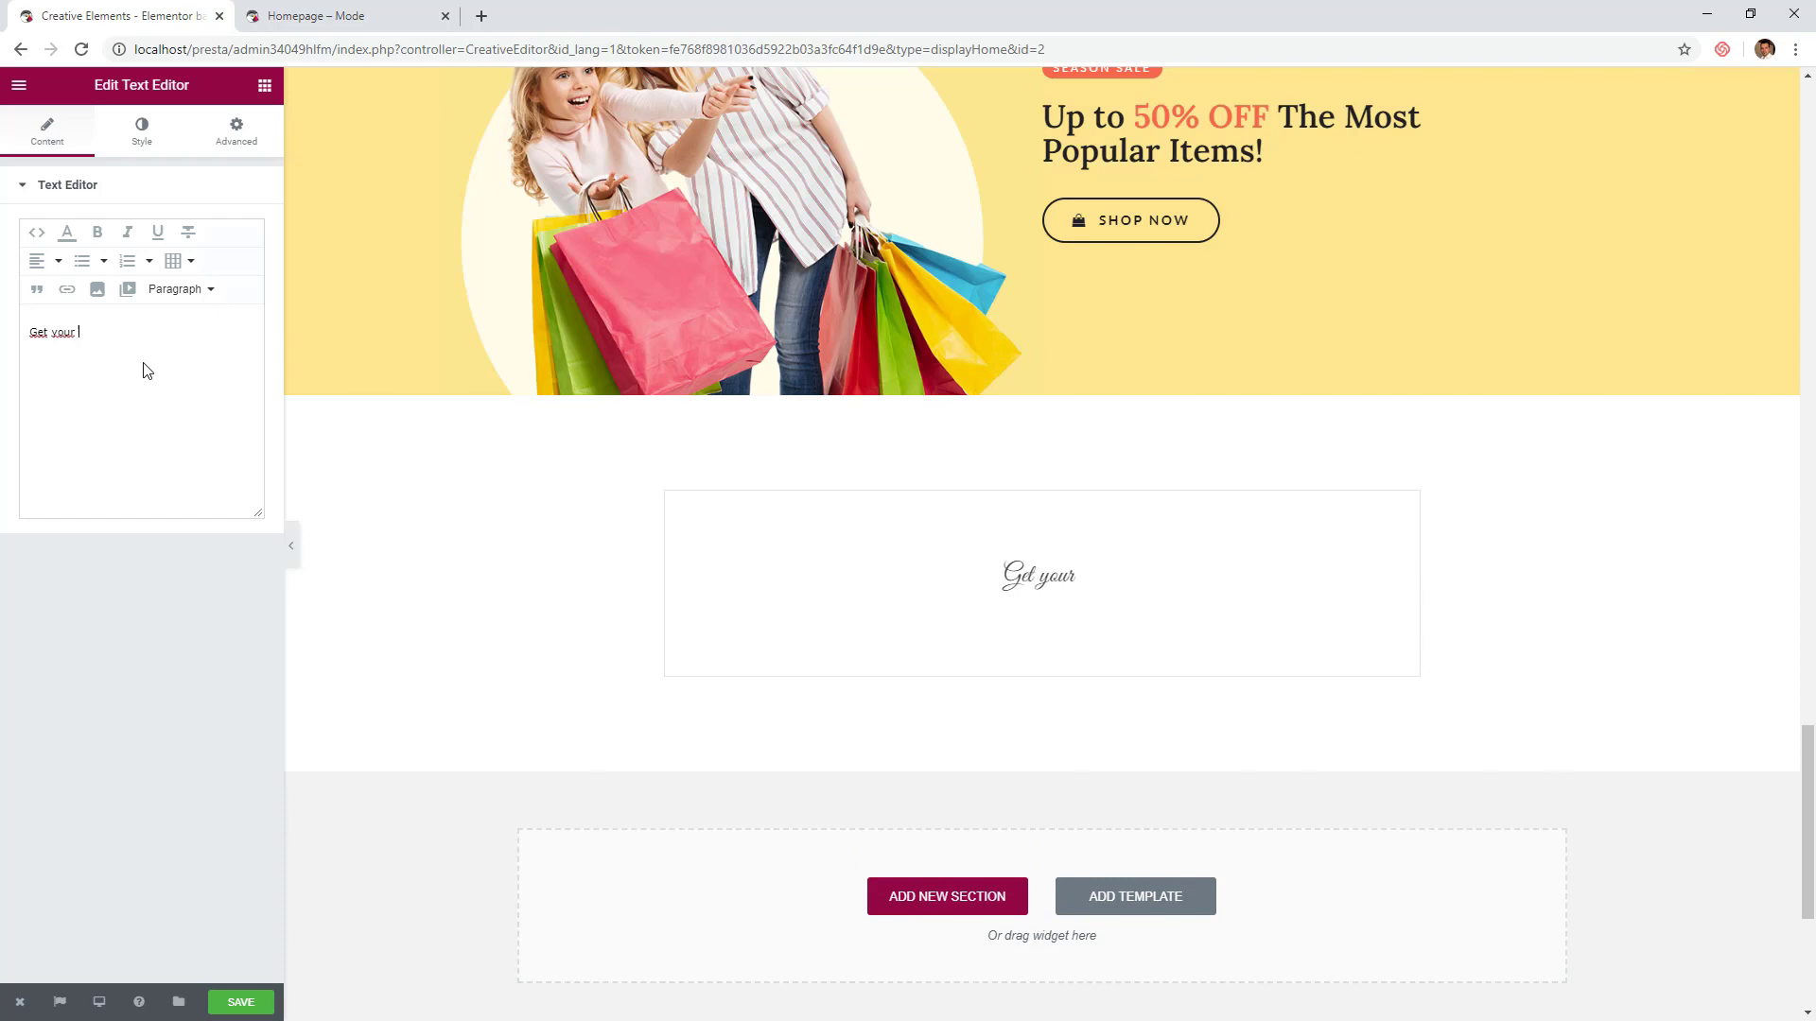
text( 20%)
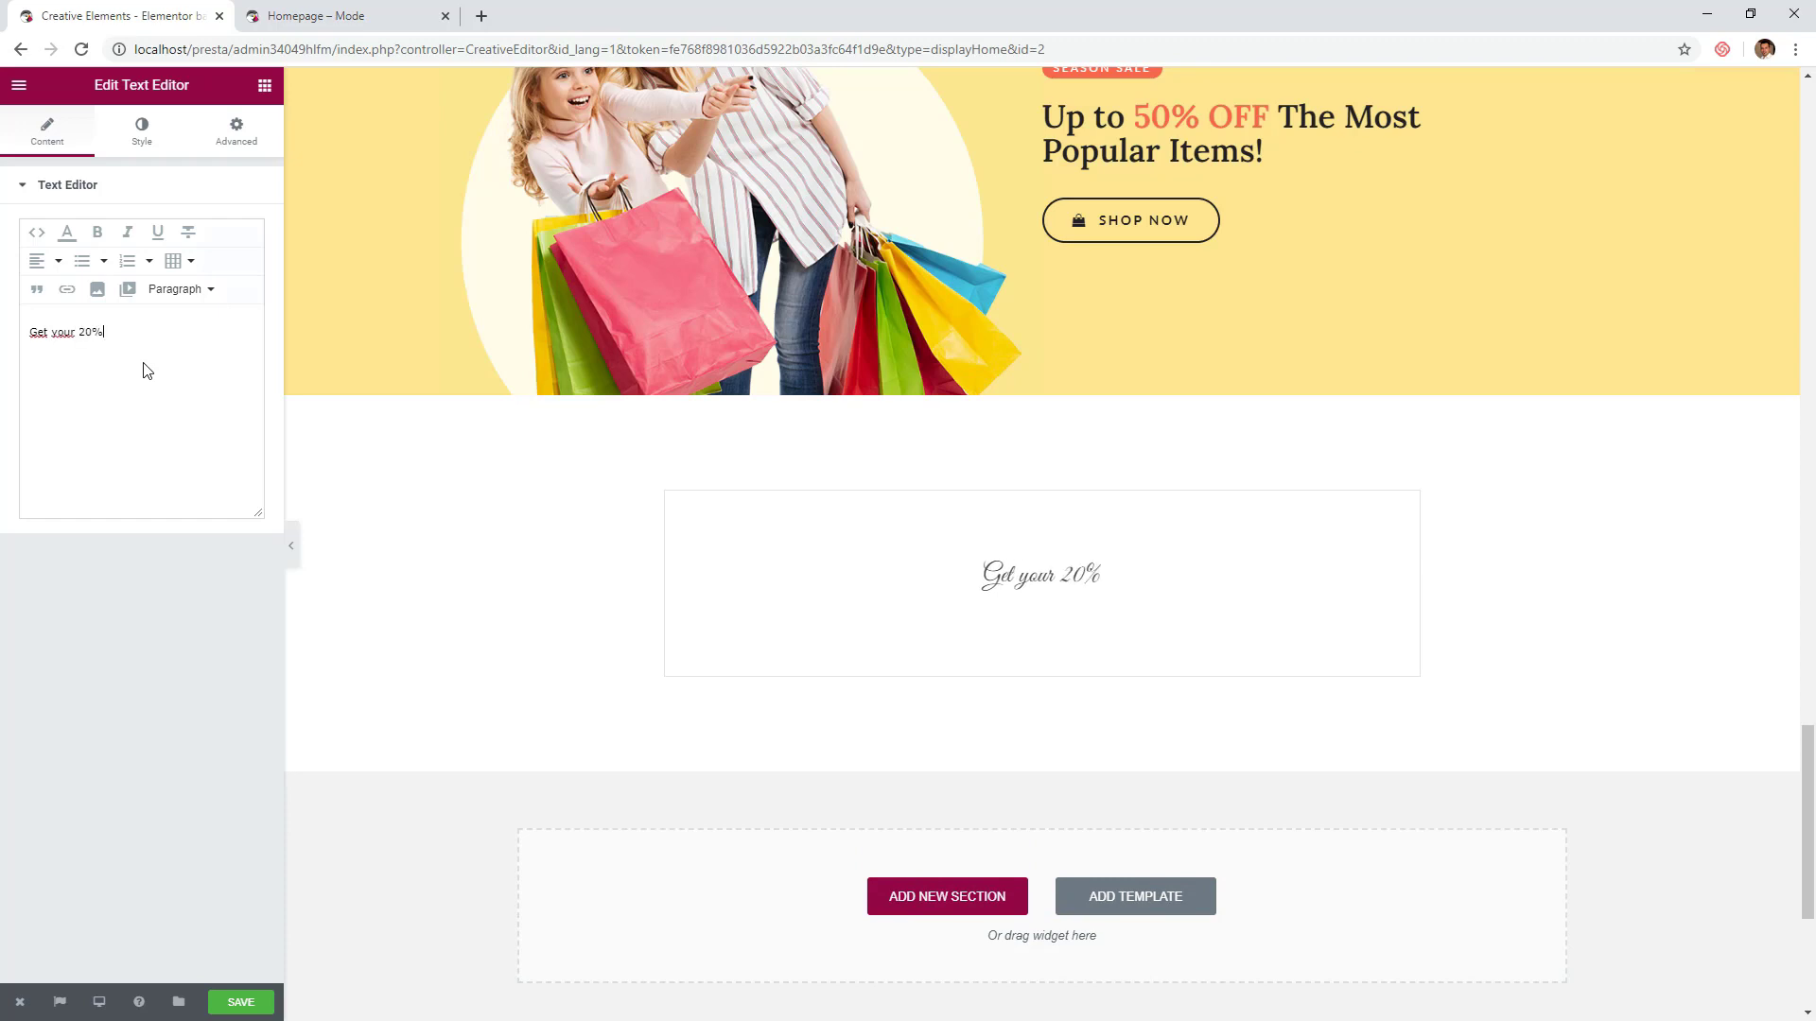
text( off!)
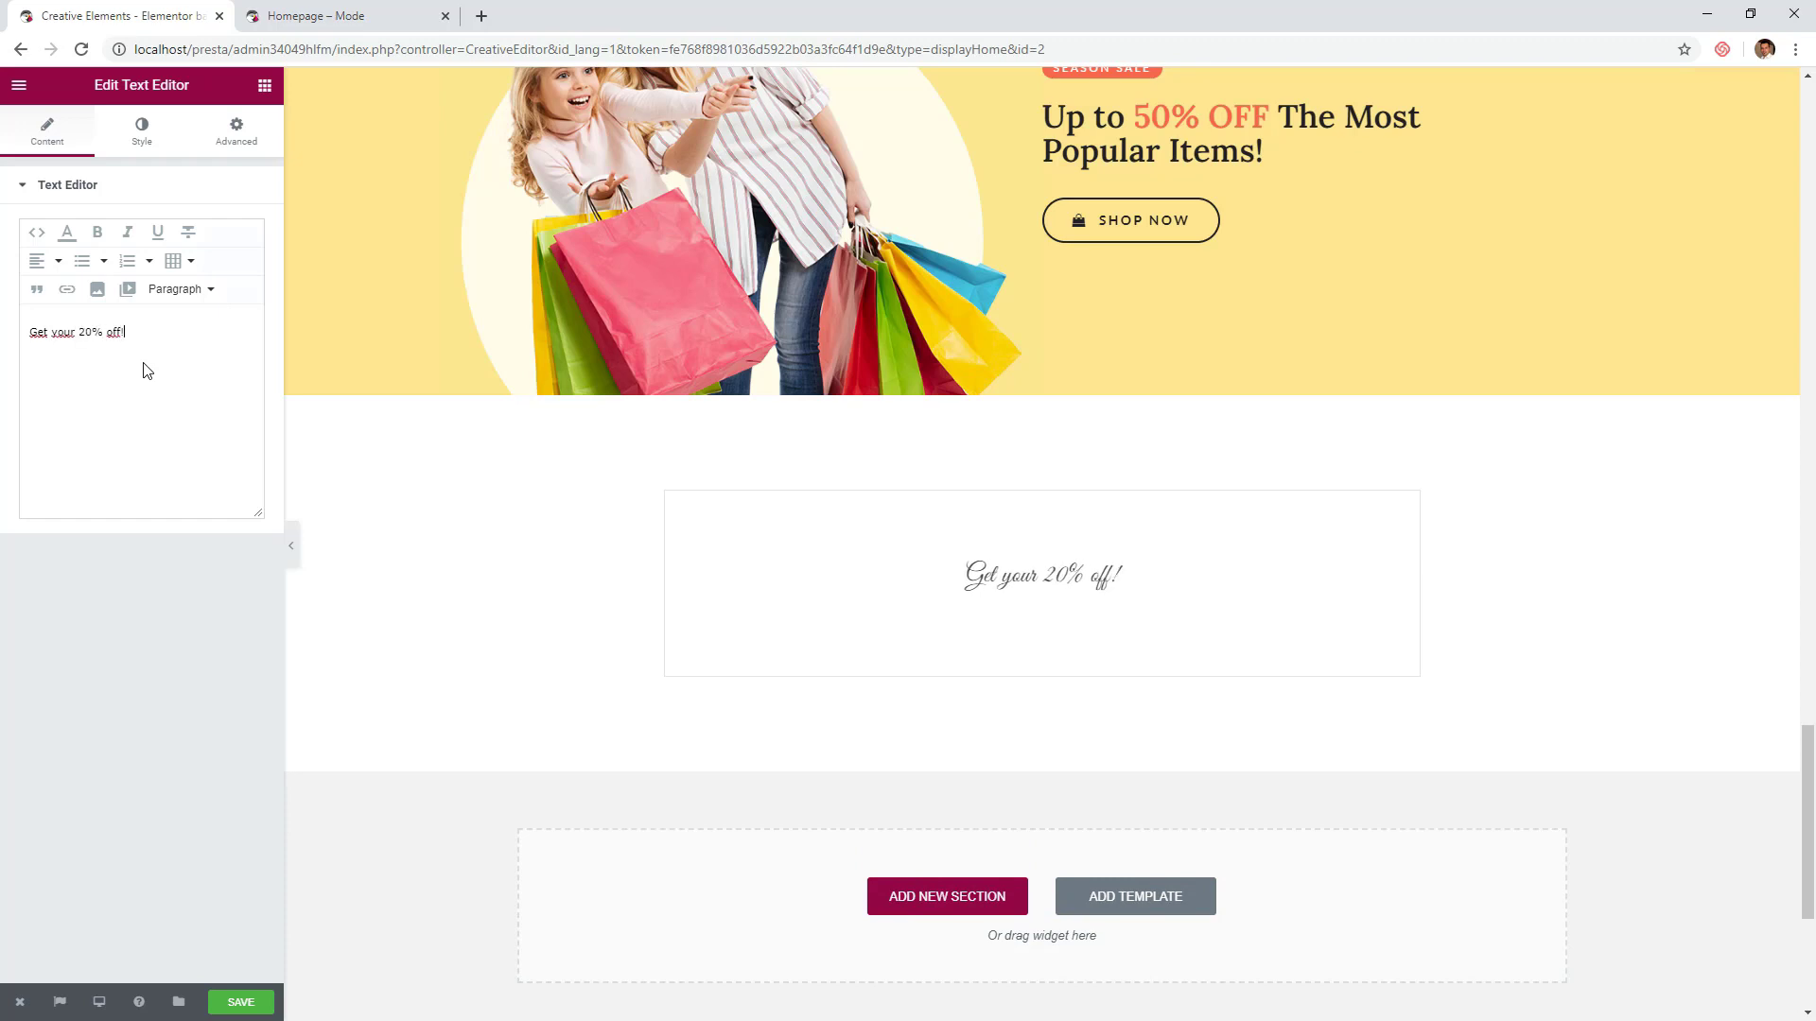
- Colour the words "20% off!" in the bordered column's text with the text color #ff6852
drag(141, 333, 87, 343)
click(67, 233)
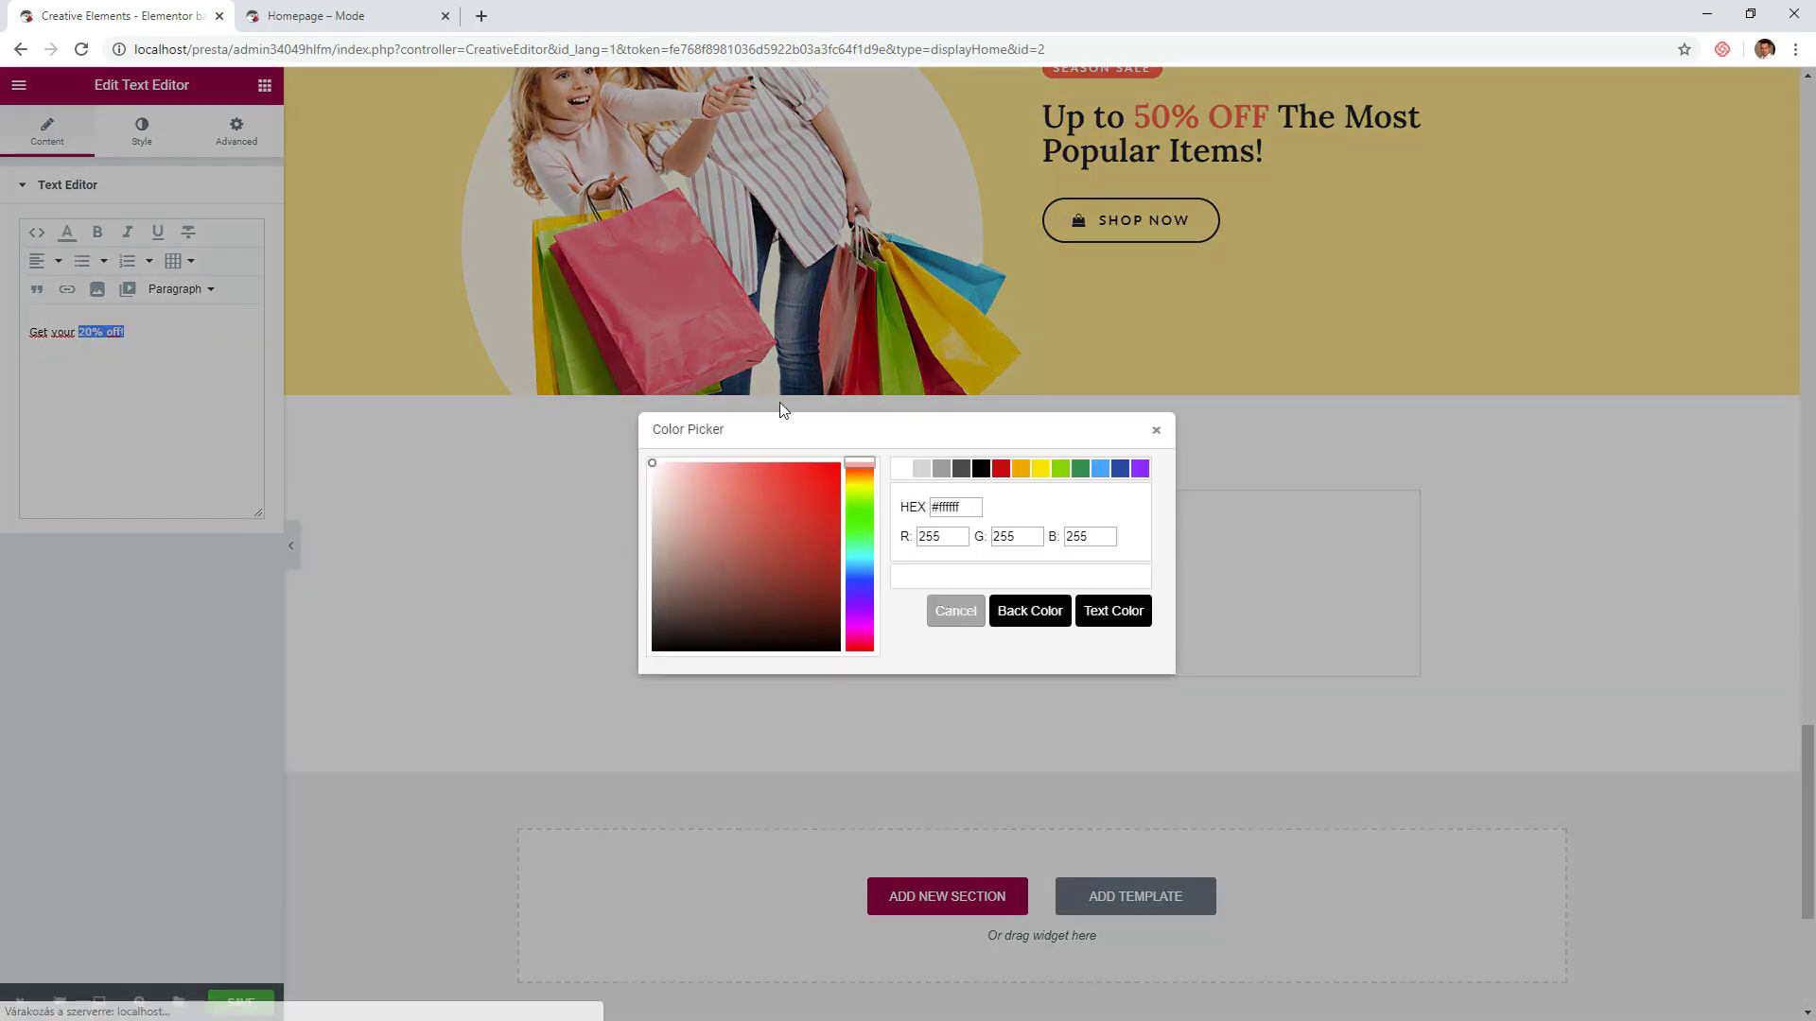
key(ctrl+v)
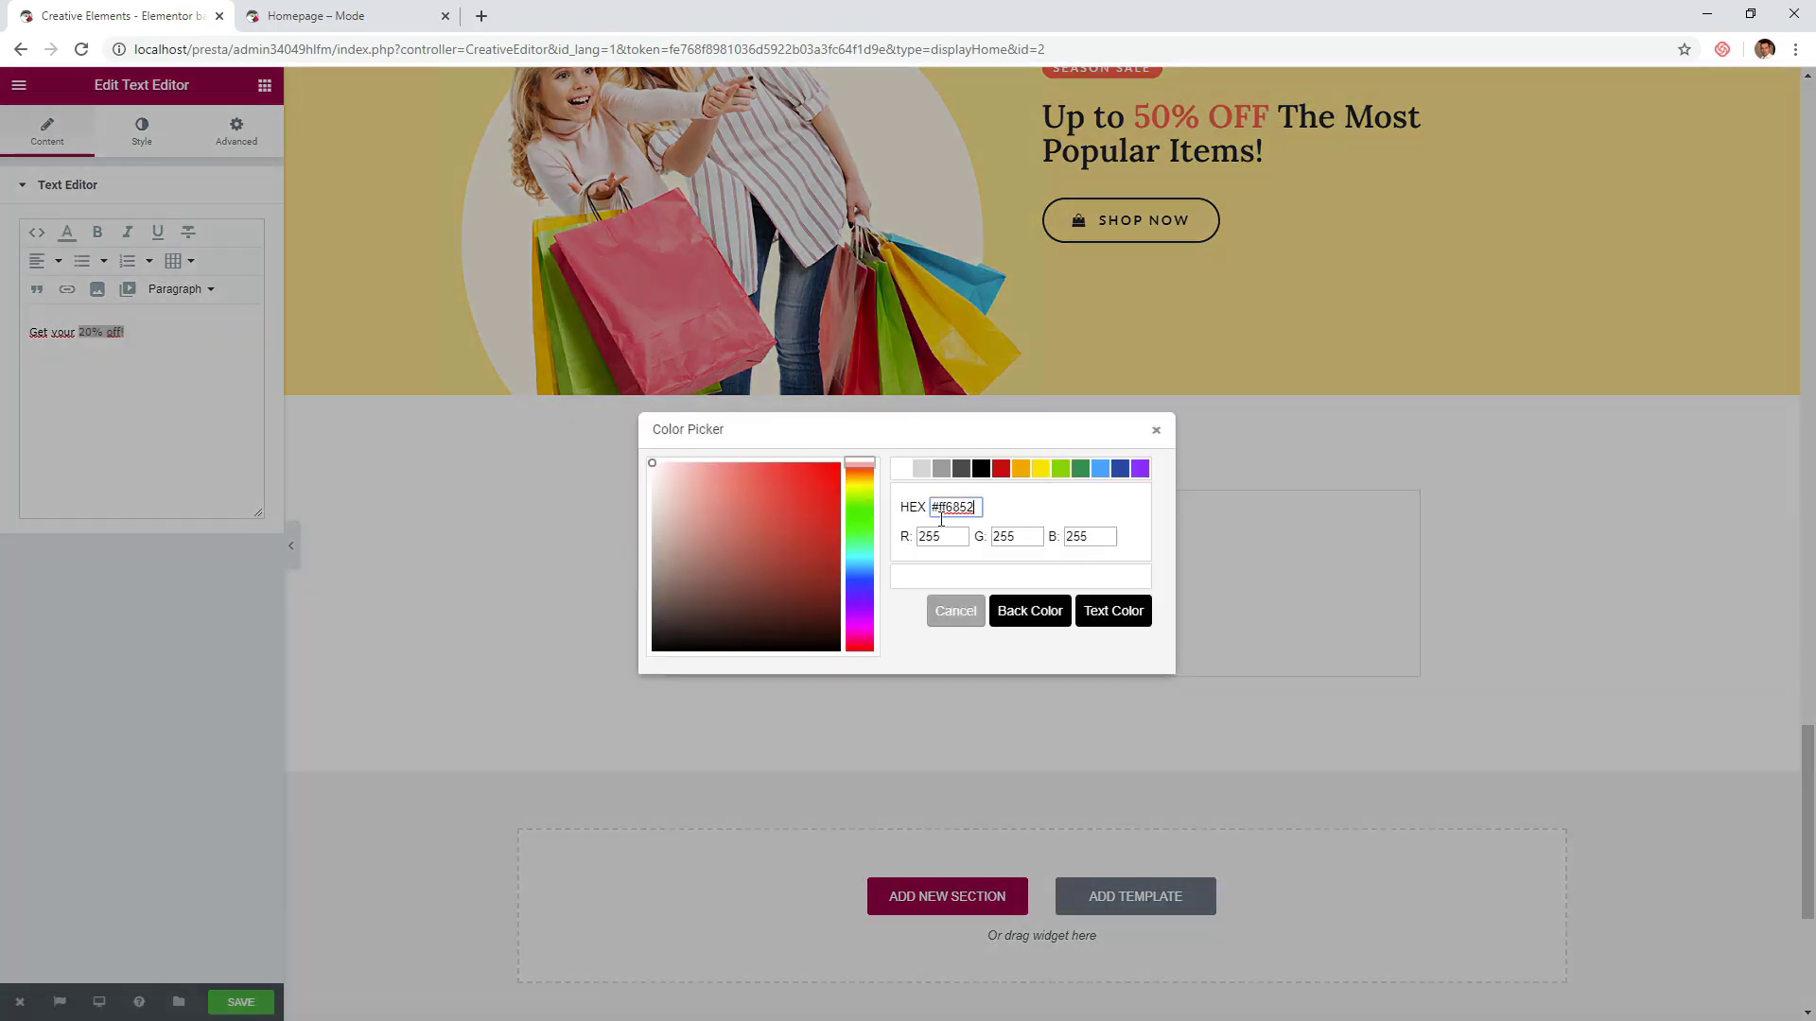
click(1097, 611)
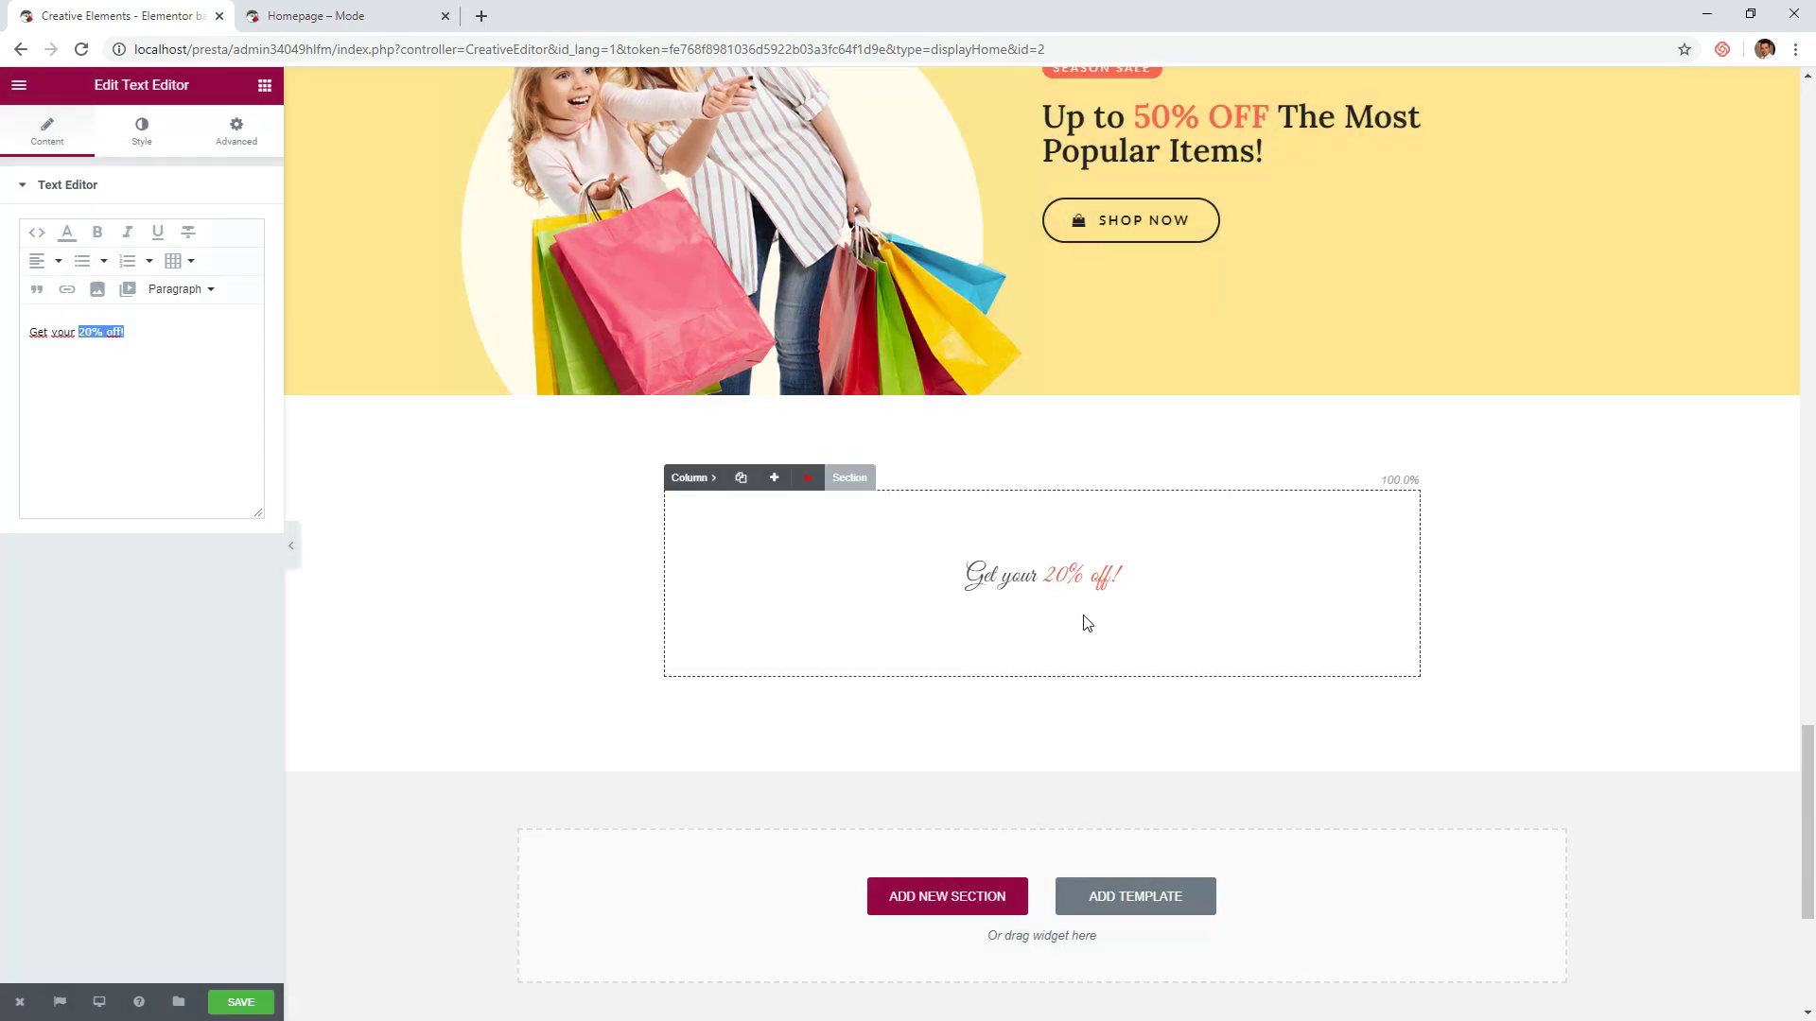
- Duplicate the "Our Bestsellers" heading and move the copy below the "Get your 20% off!" text in the bordered column
scroll(1045, 643, up, 10)
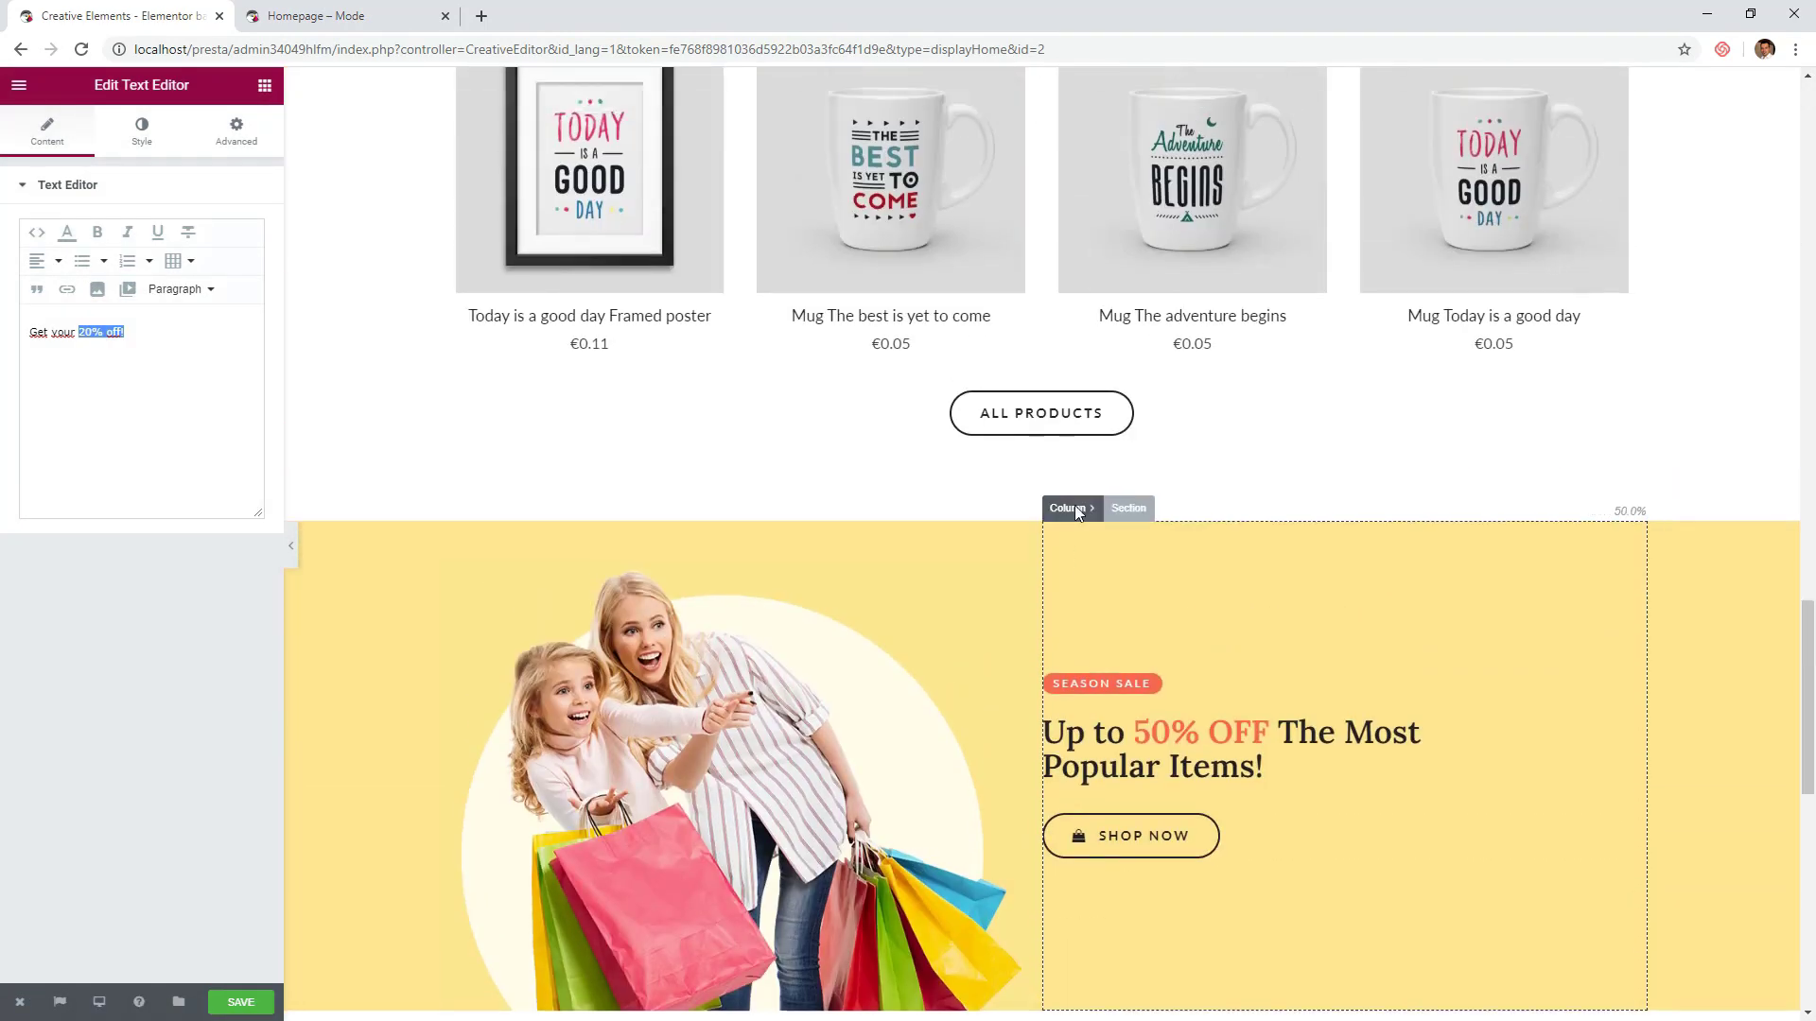
scroll(1074, 522, up, 3)
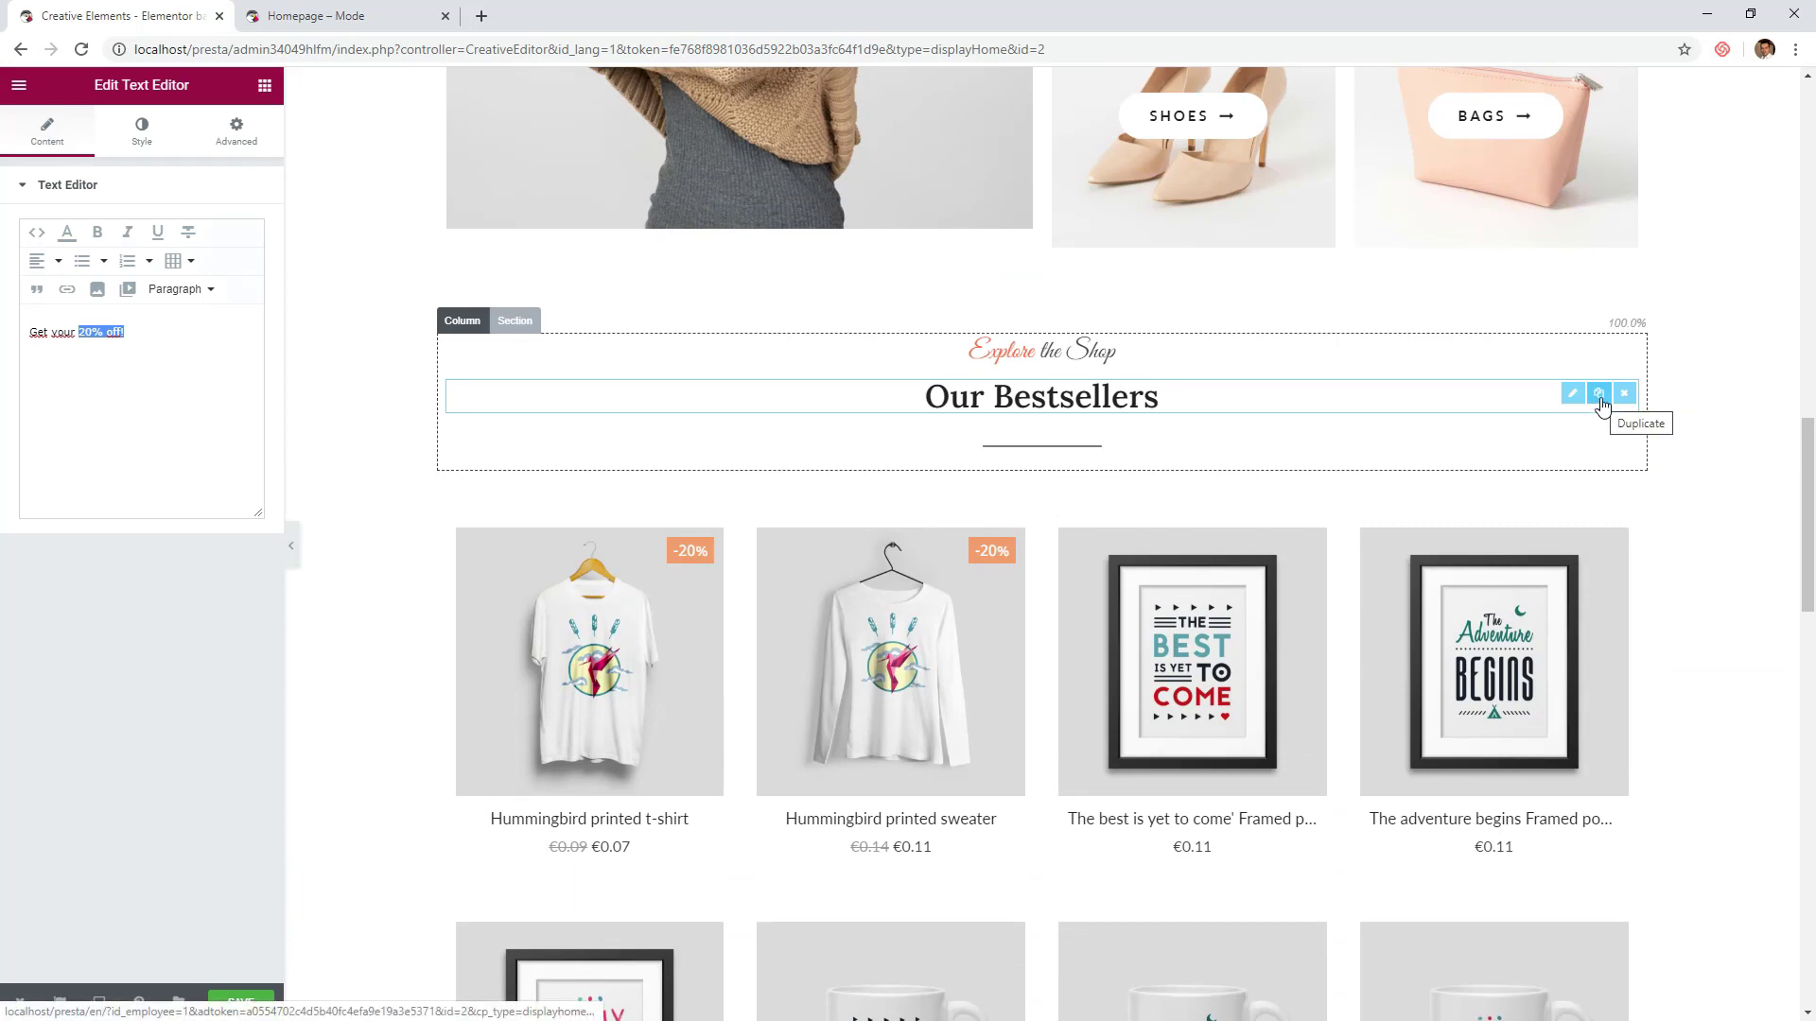
click(1598, 393)
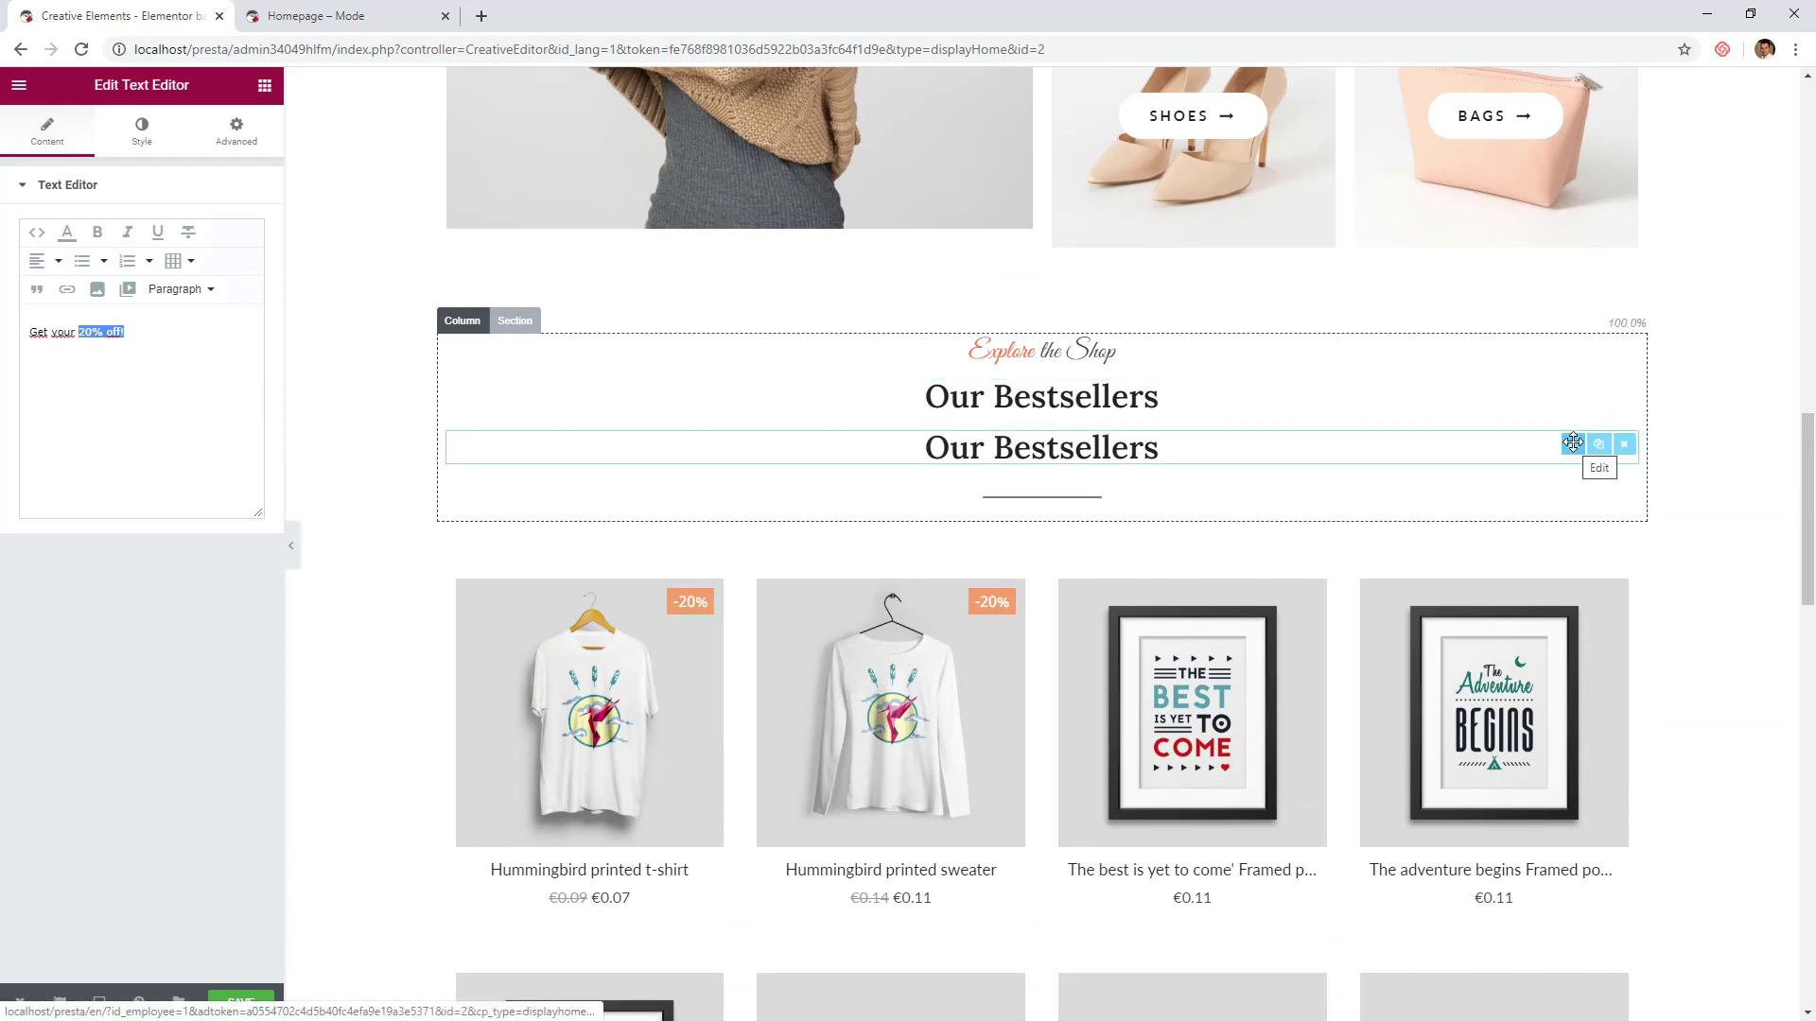
drag(1572, 444, 1063, 744)
- Change the copied heading's title in the bordered column to "Join Our Mailing List"
click(1066, 741)
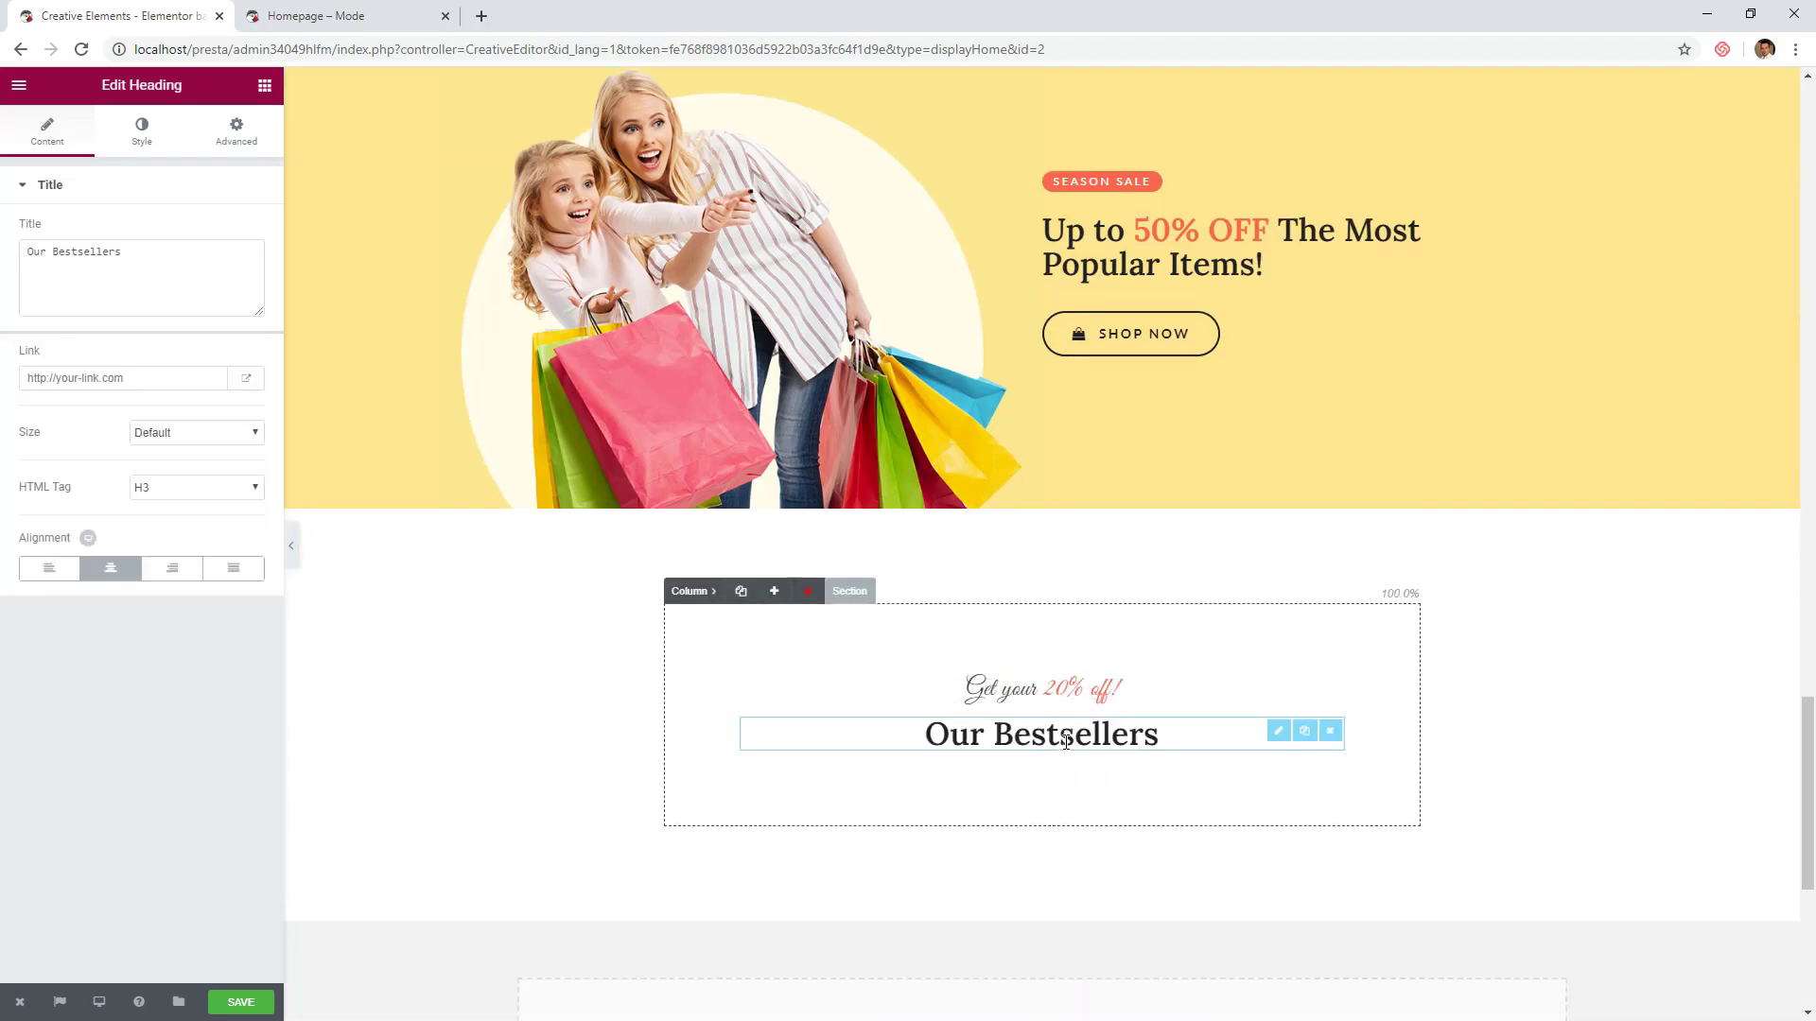
triple_click(136, 267)
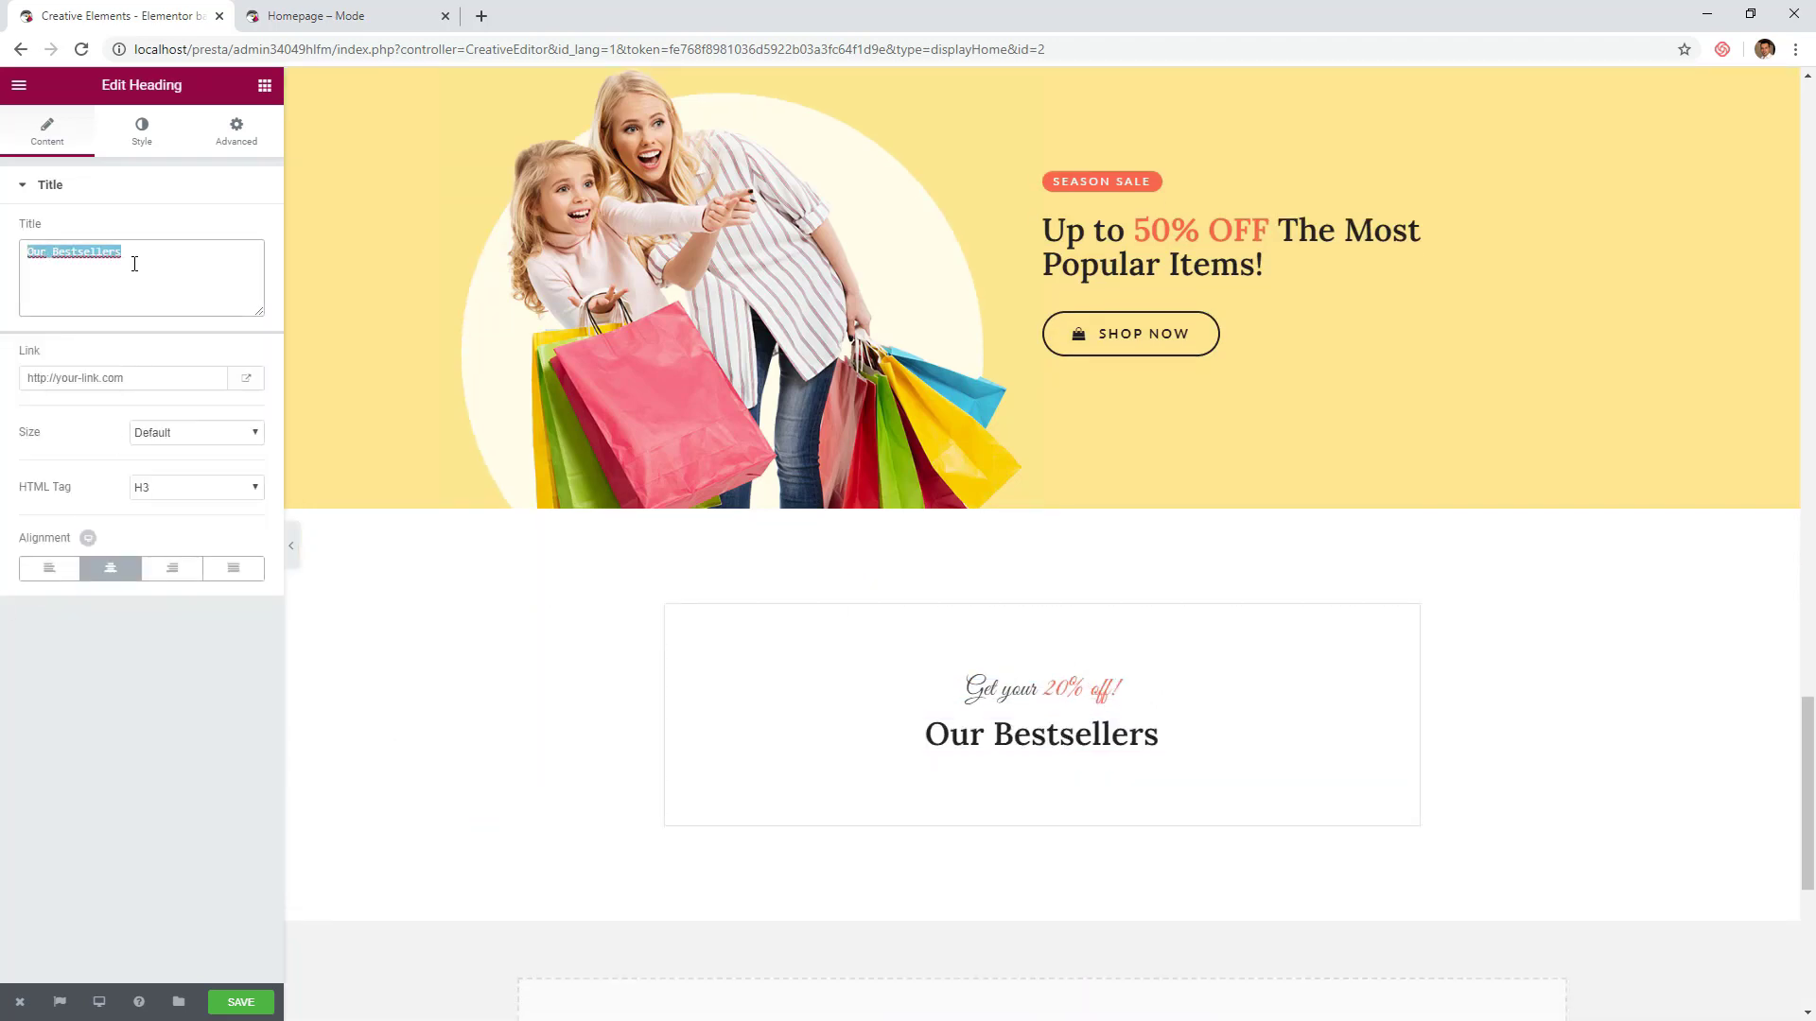
text(Join Ou)
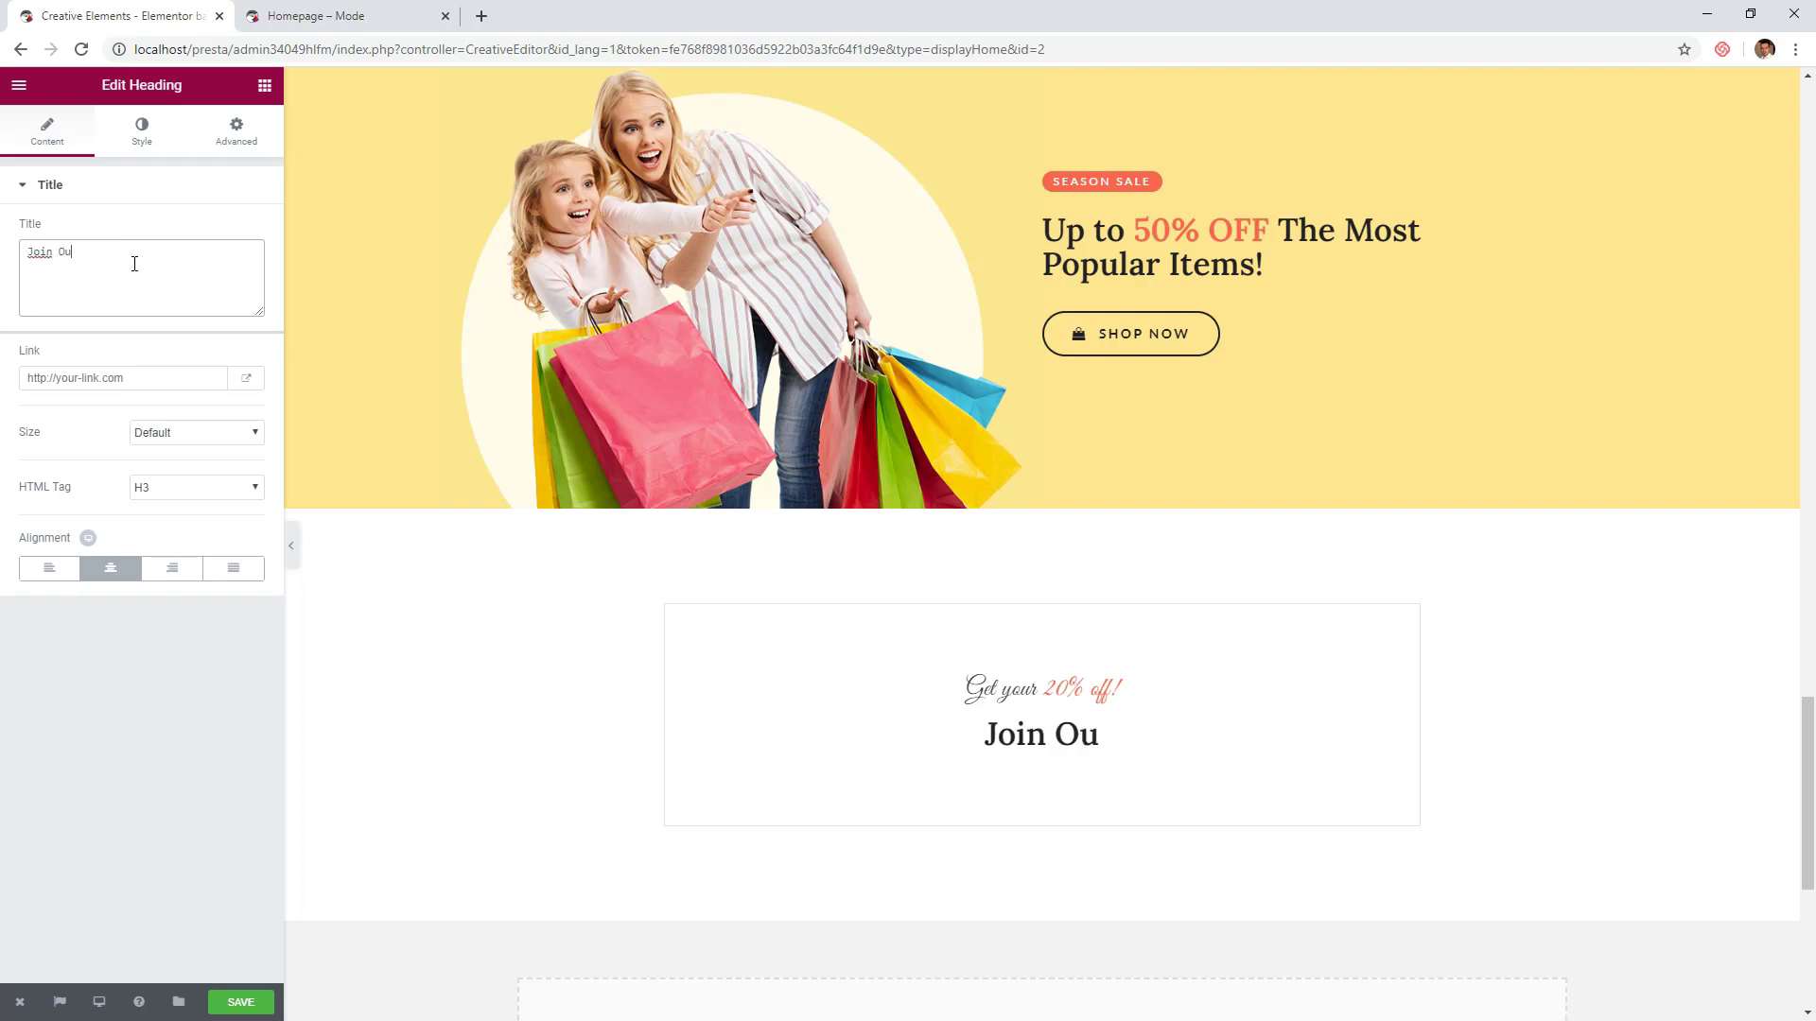
text(r Mailing List)
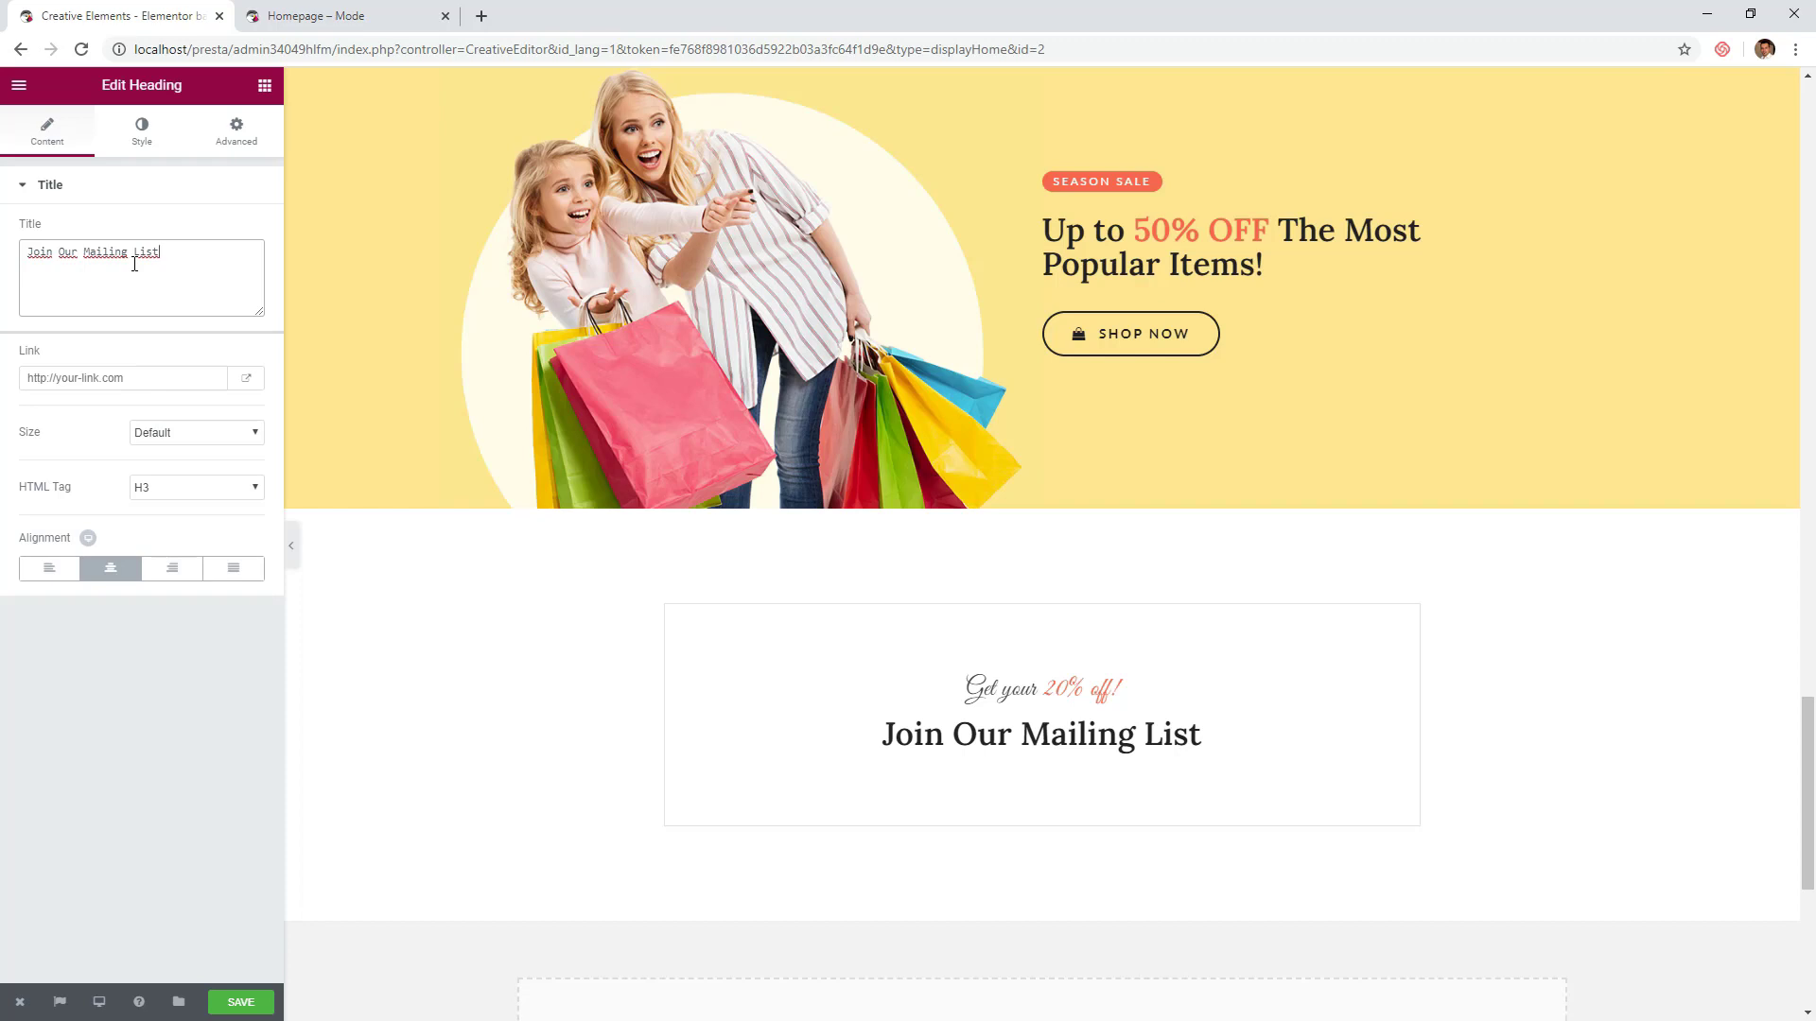
- Find the Email Subscription widget and add it below the "Join Our Mailing List" heading
scroll(551, 571, down, 2)
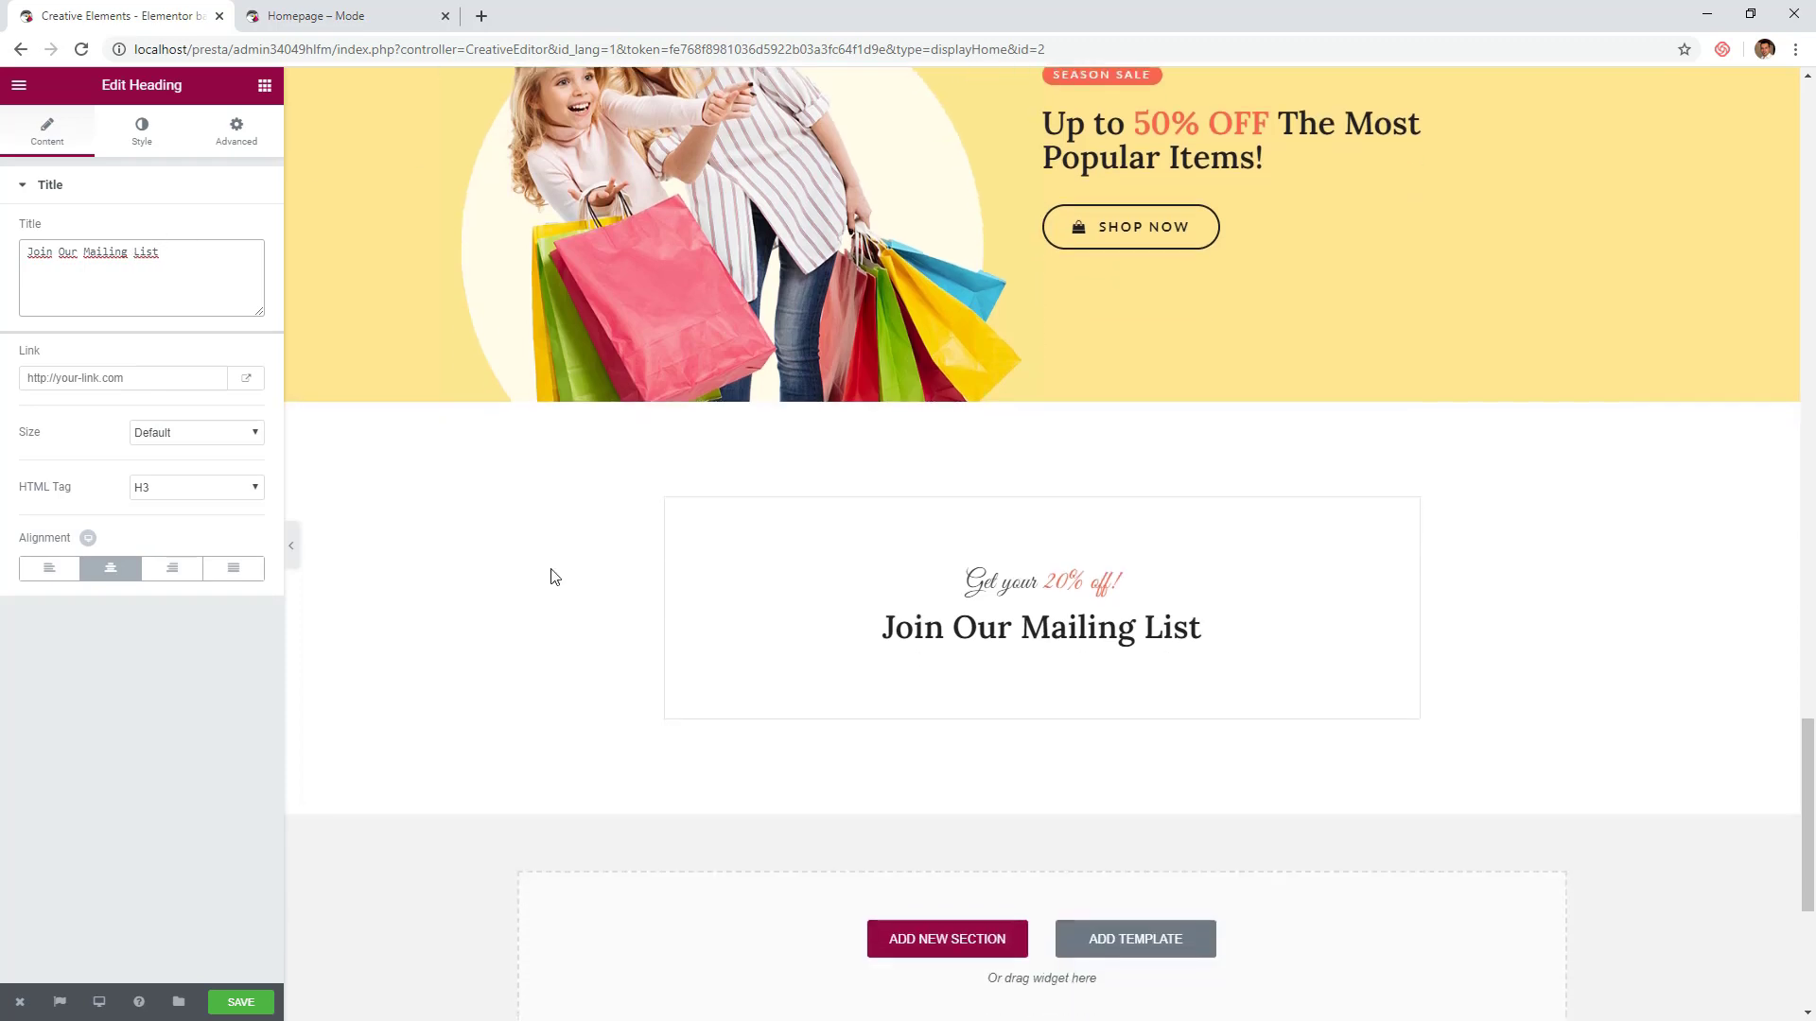
click(265, 86)
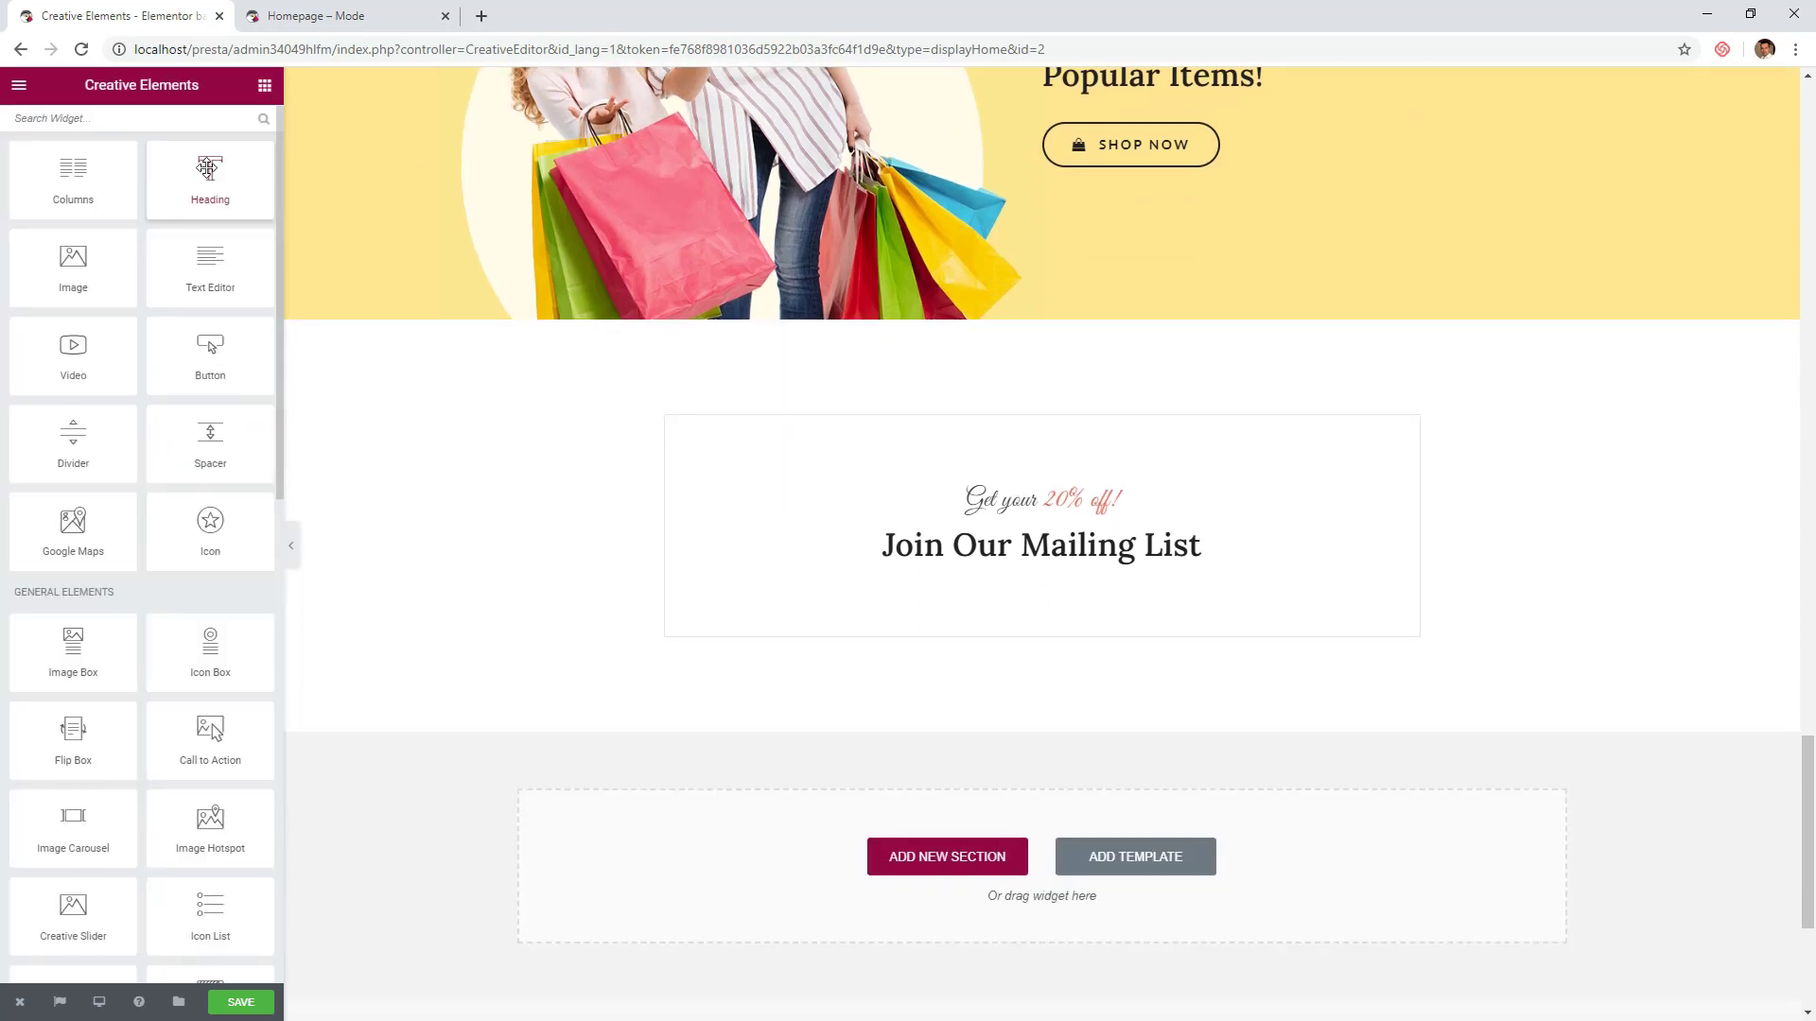
click(147, 123)
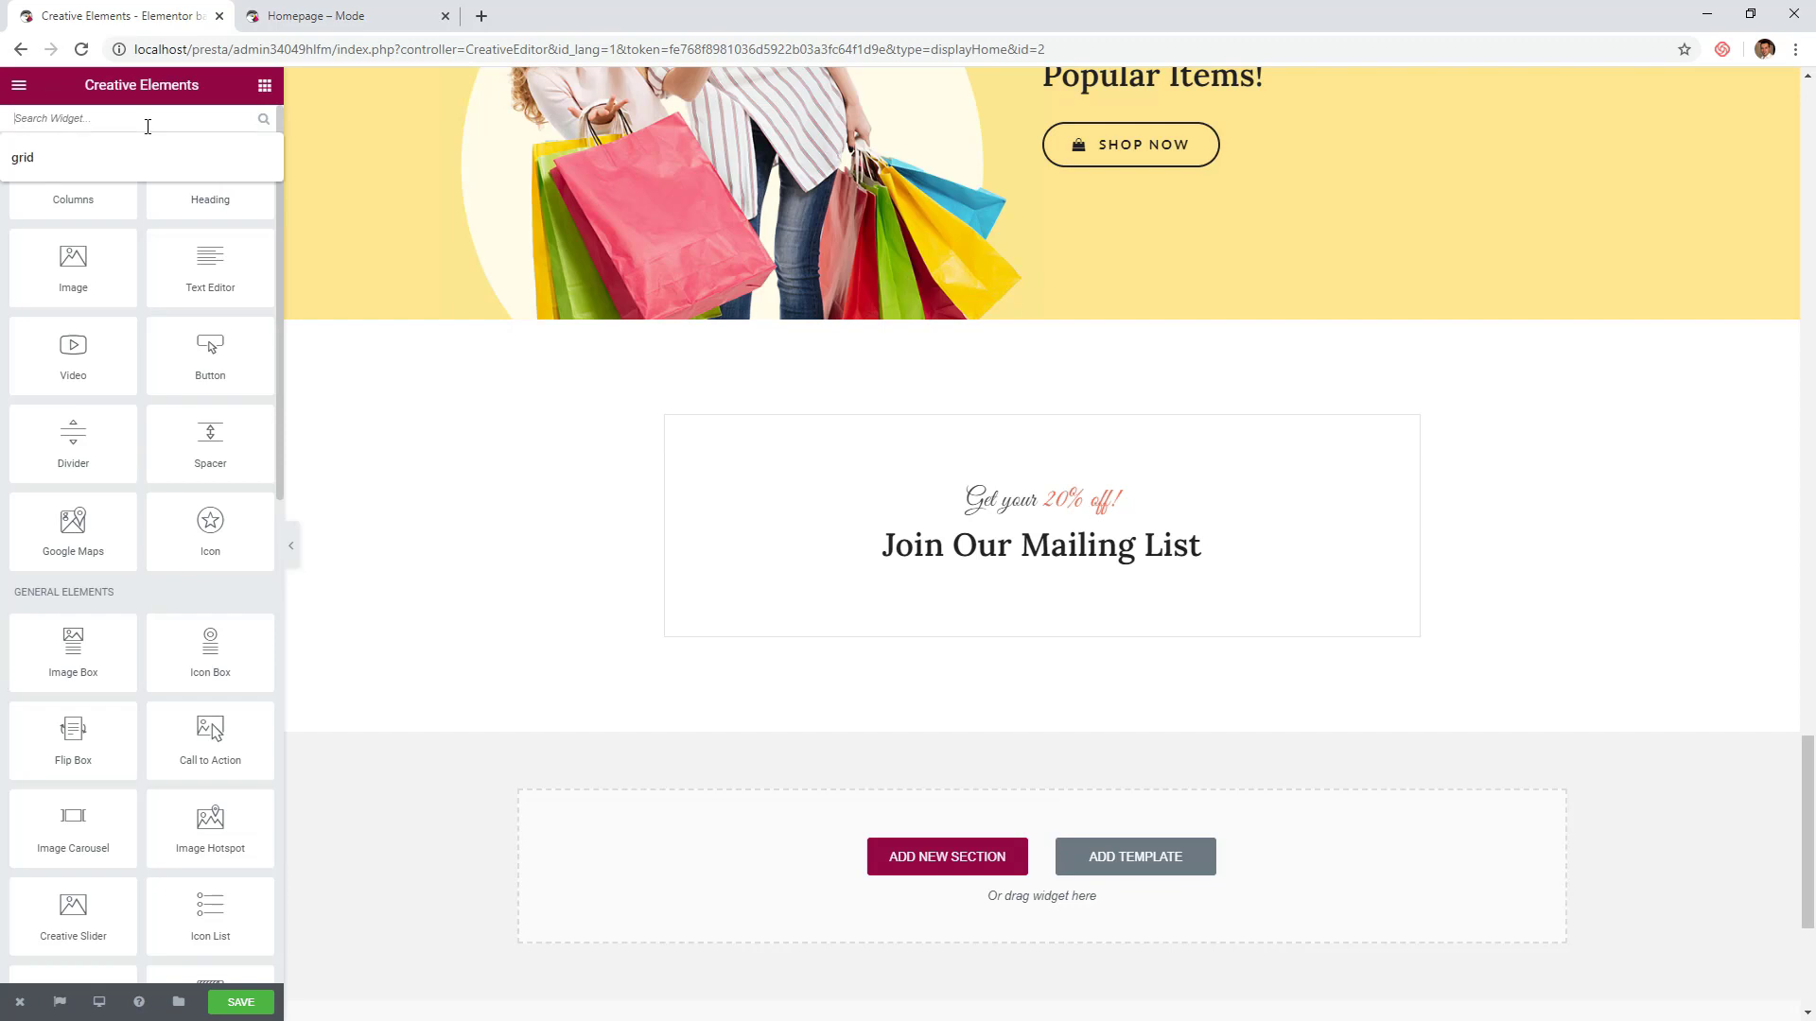
text(sub)
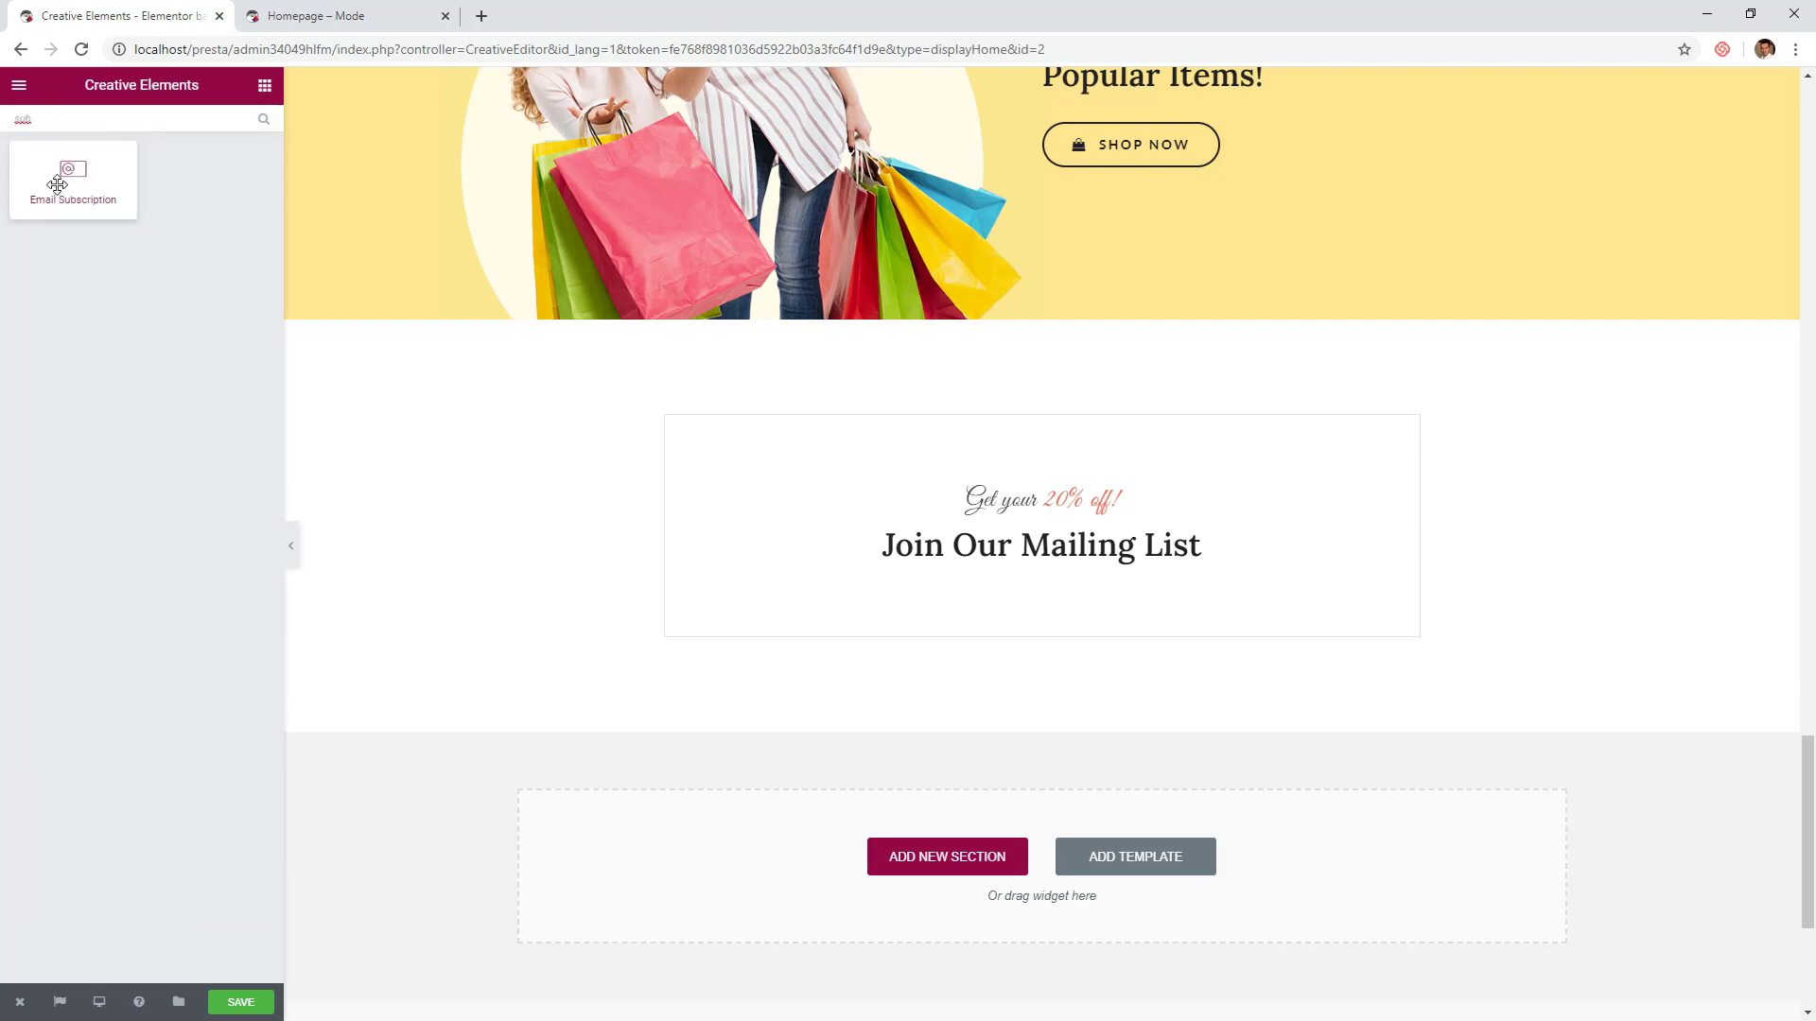
drag(73, 170, 1072, 558)
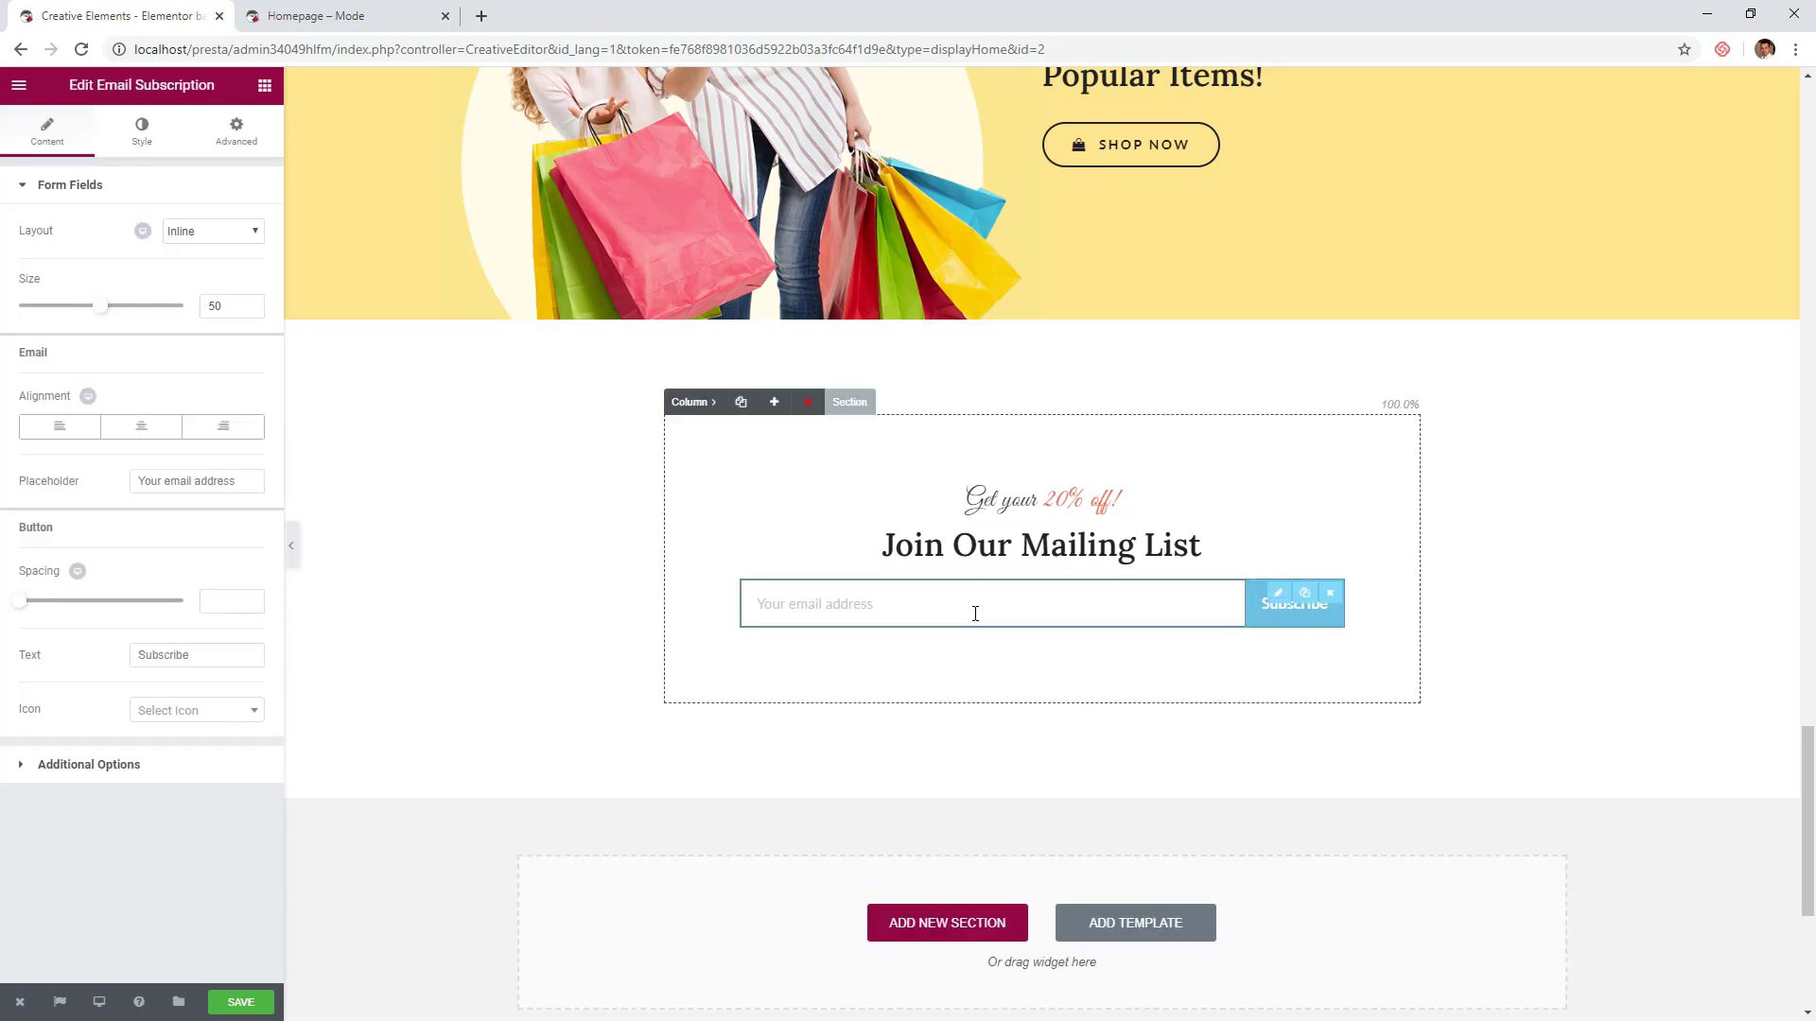
- Set the email subscription form's max width to 500 px and align the form to the center
click(975, 614)
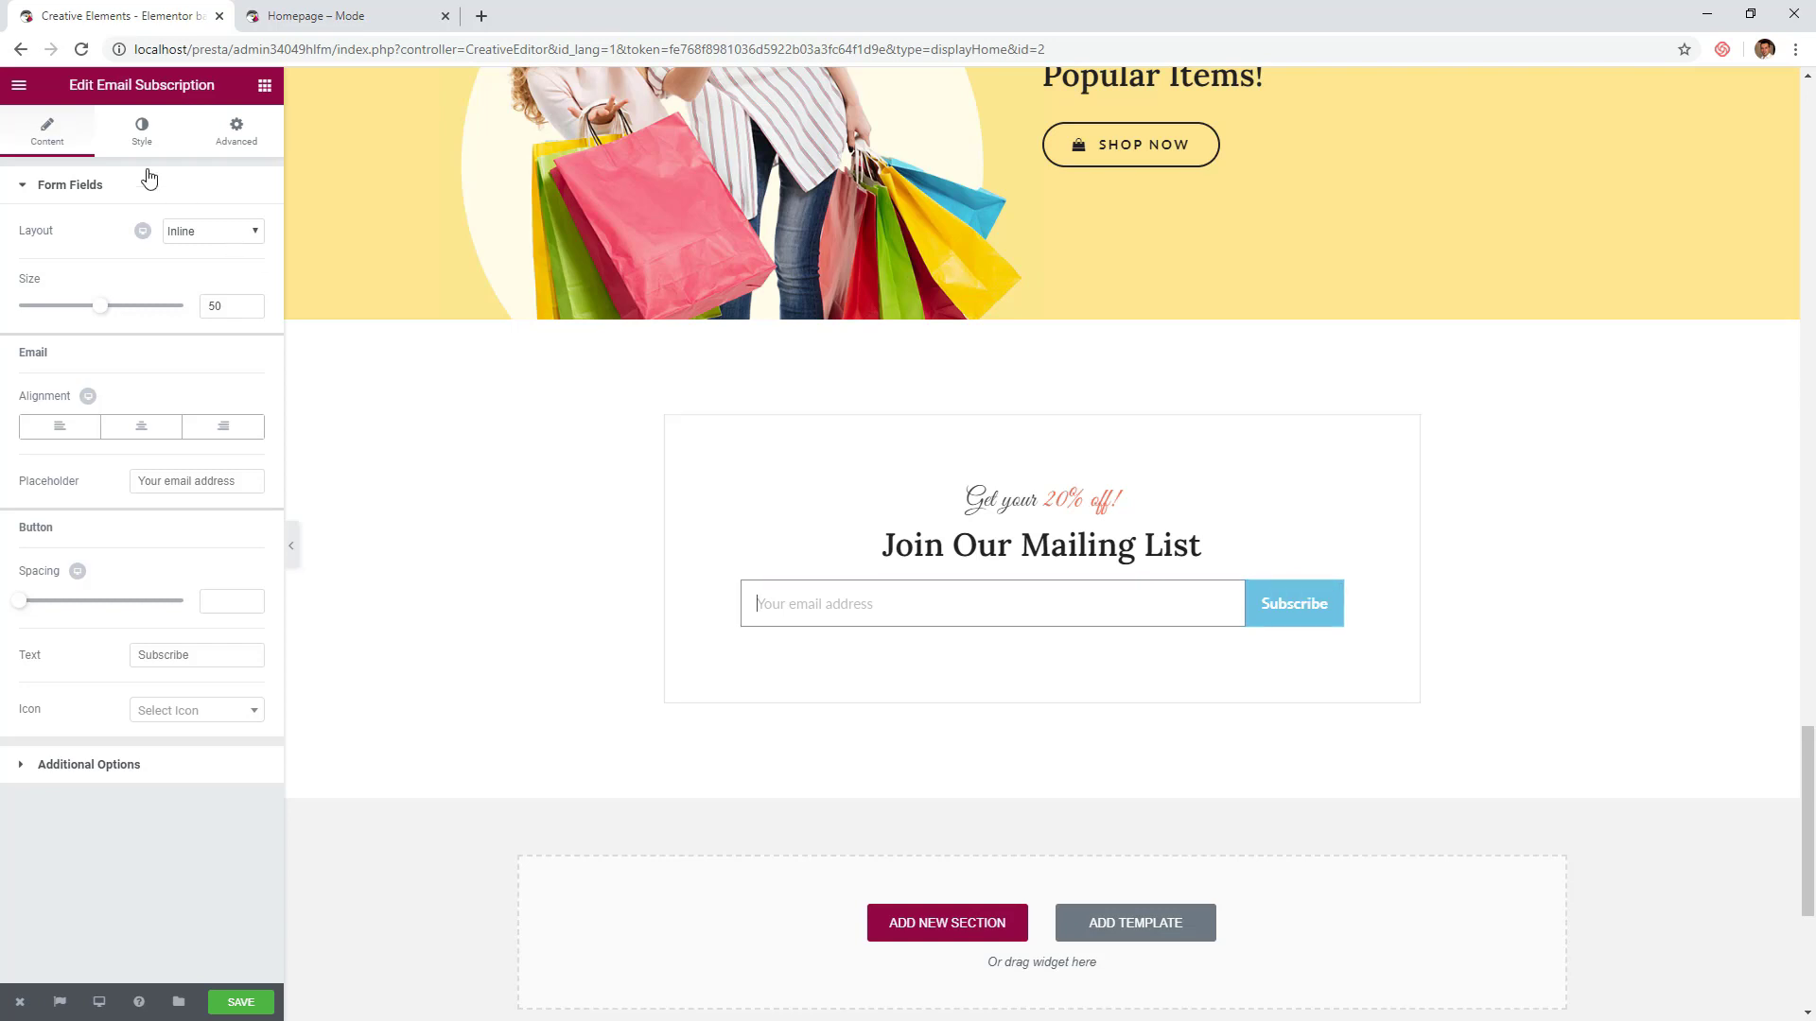
click(142, 131)
drag(20, 350, 76, 348)
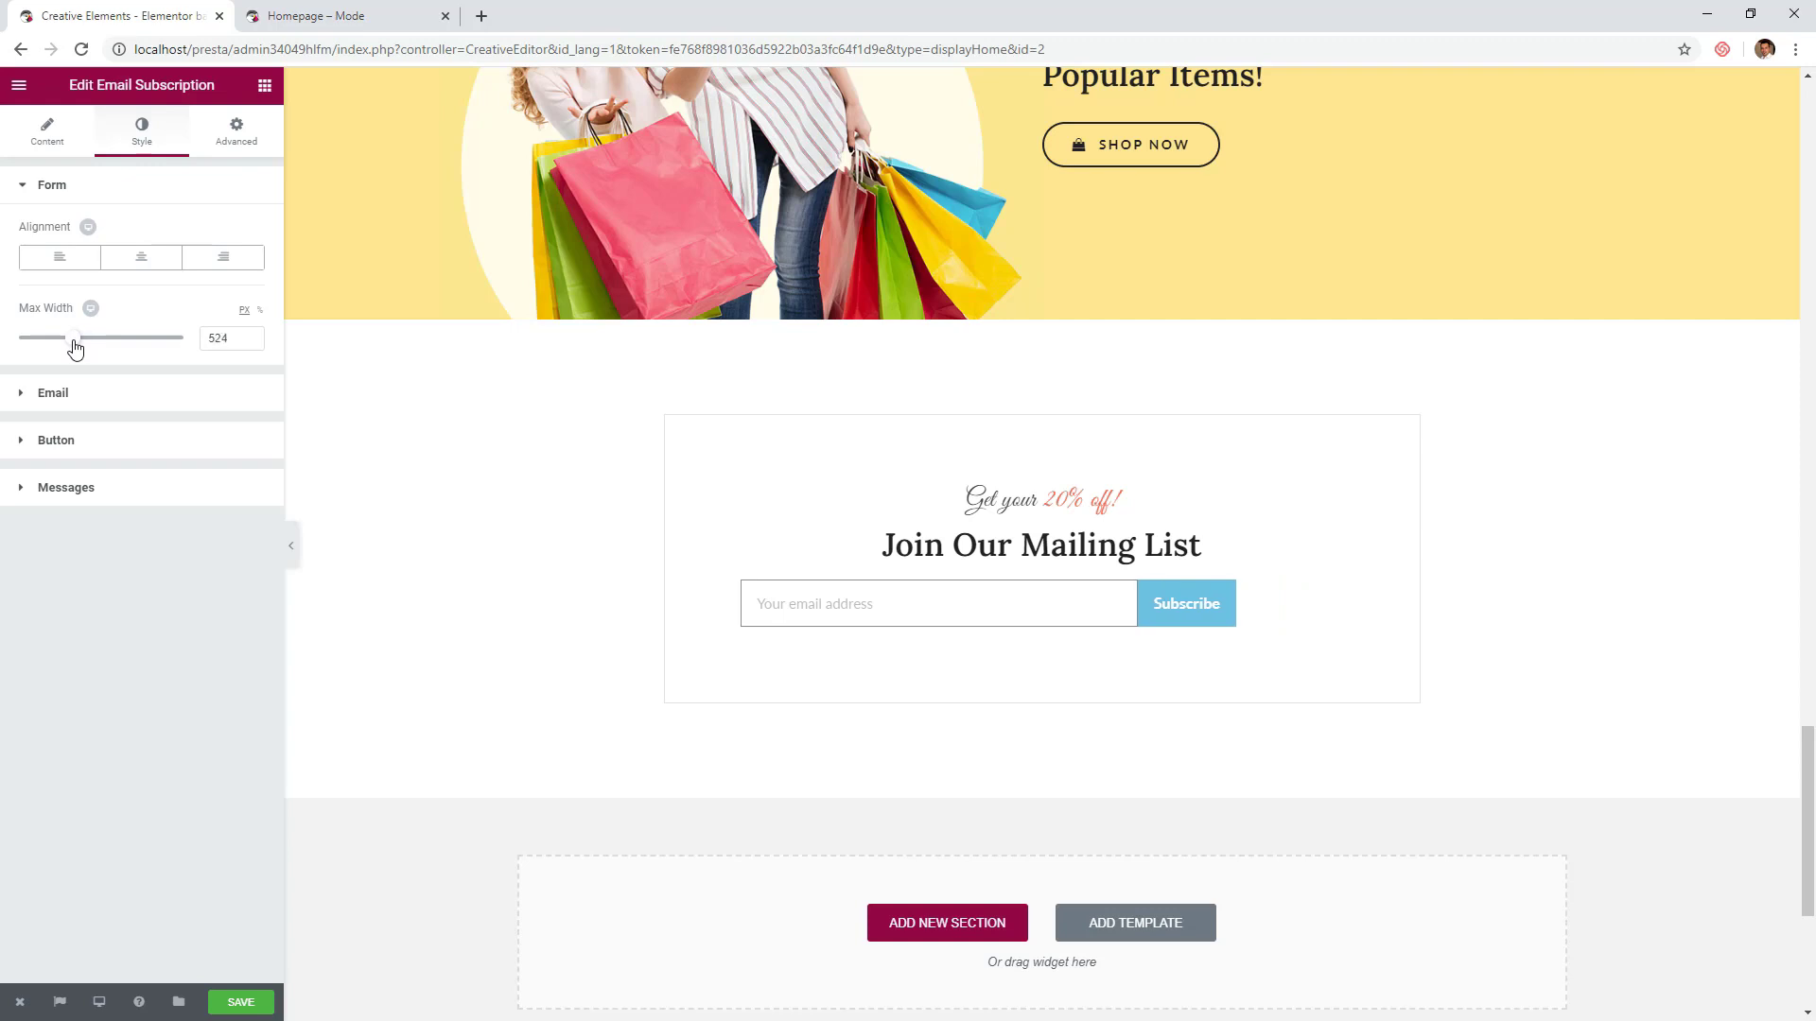
double_click(227, 338)
text(500)
click(157, 265)
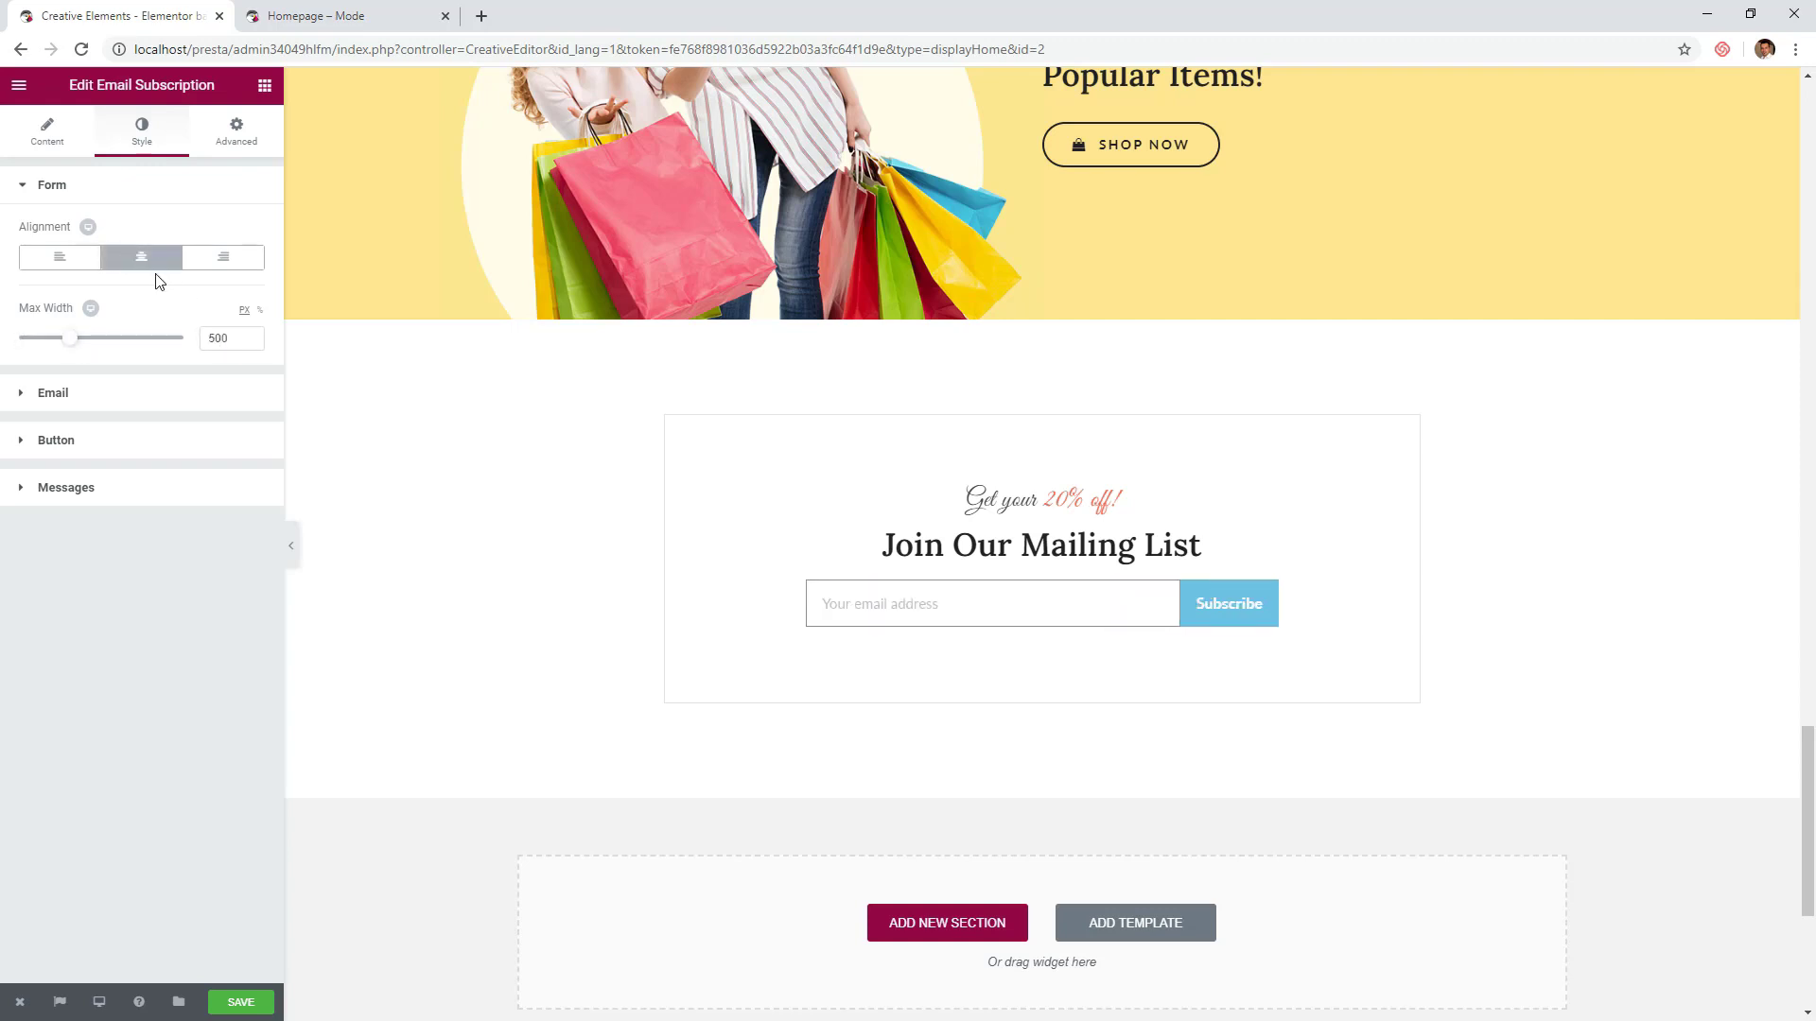
- Set the Subscribe button's spacing to 14 and its normal background color to #ff6852
click(48, 147)
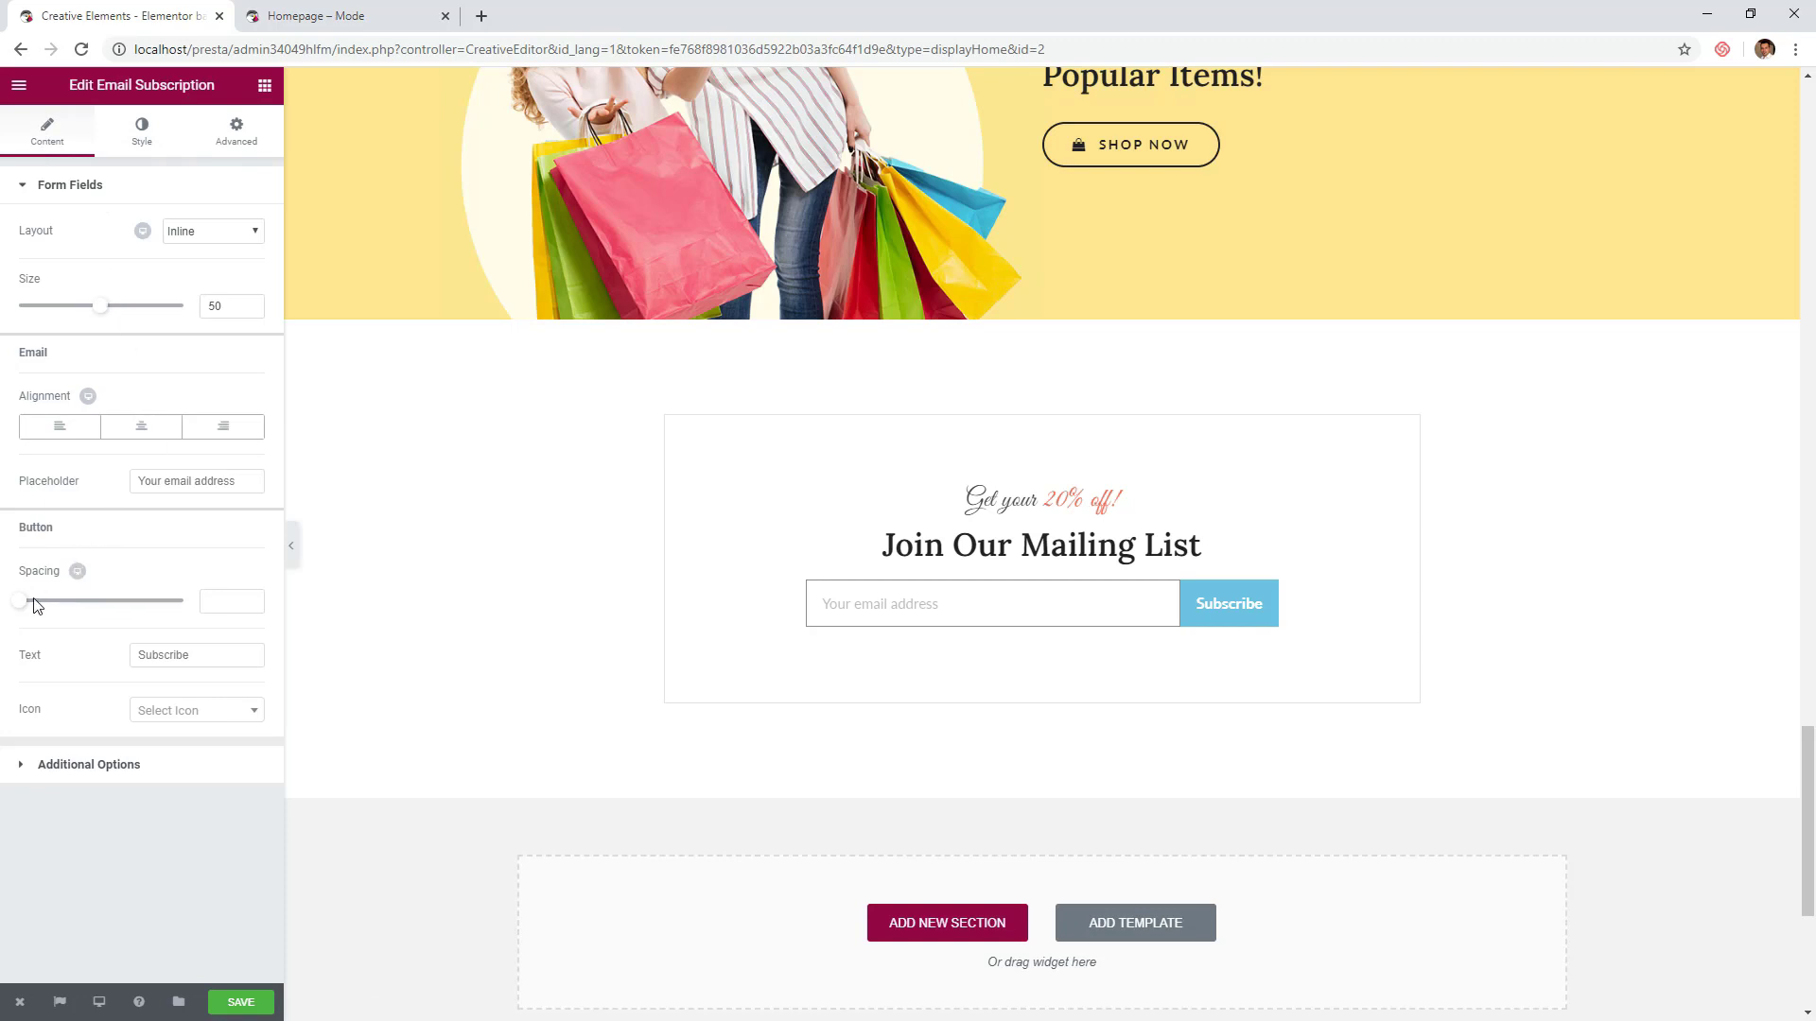
drag(35, 607, 51, 608)
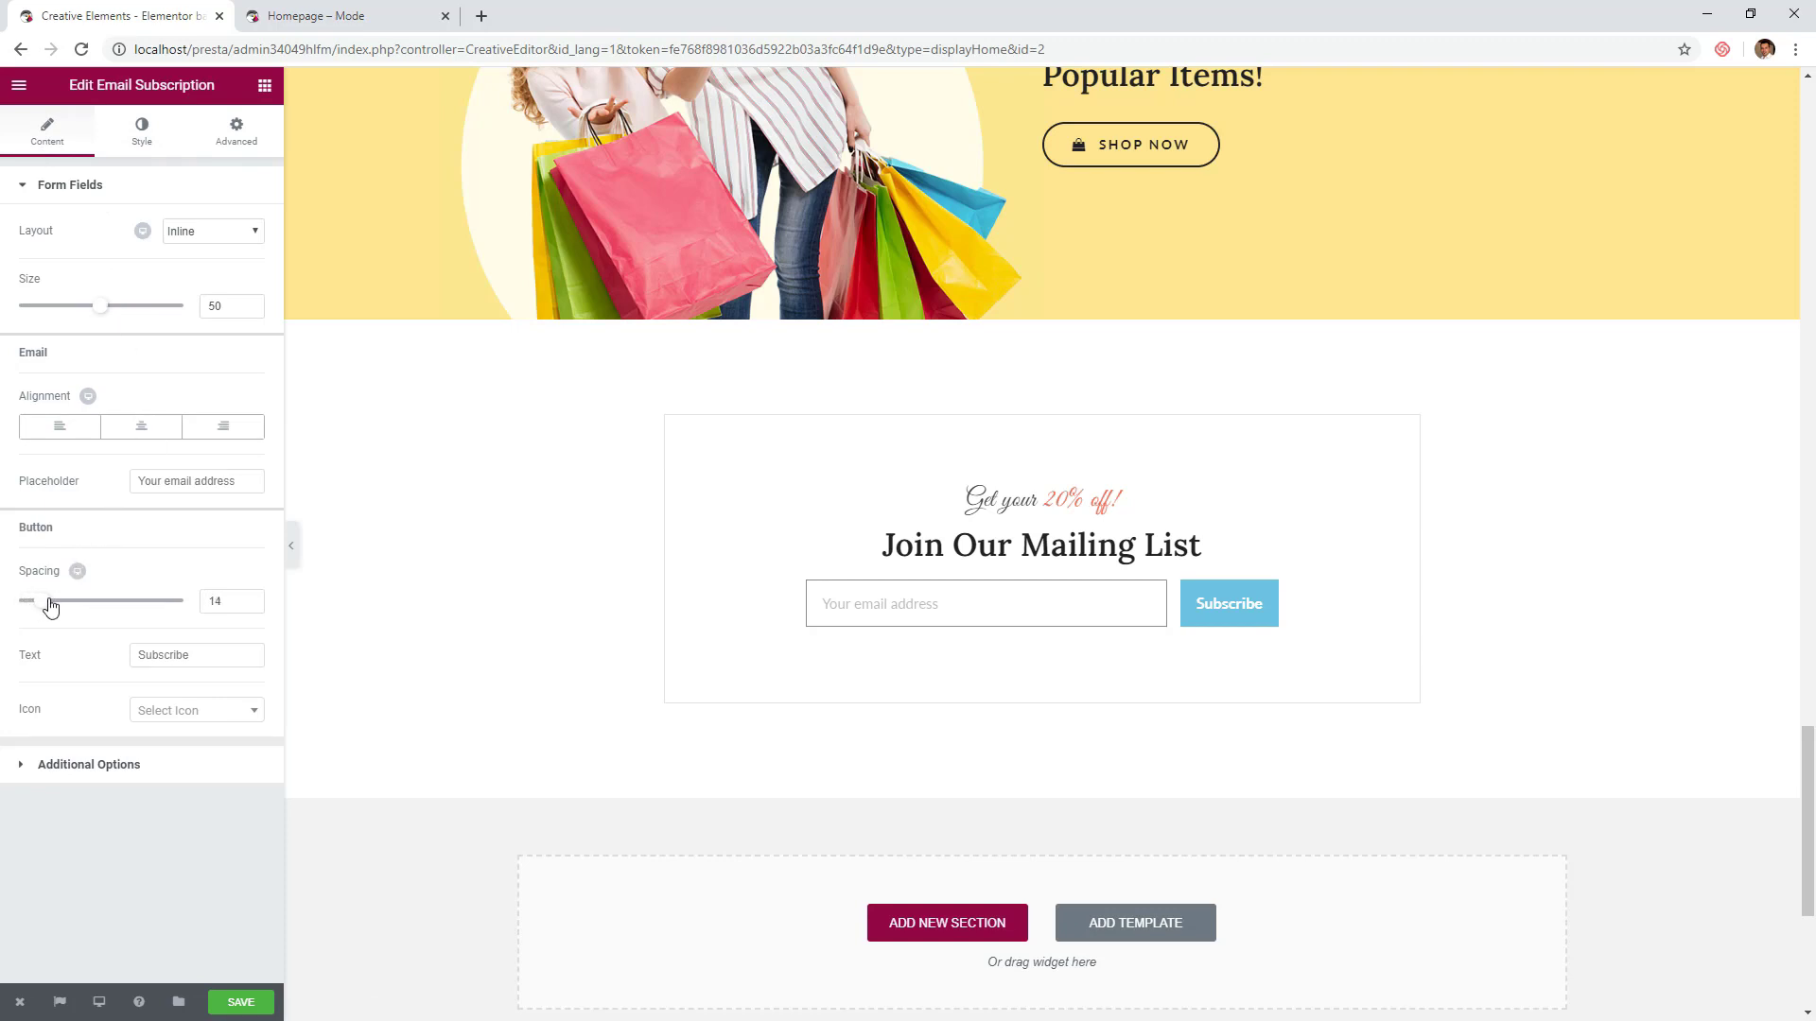
click(142, 142)
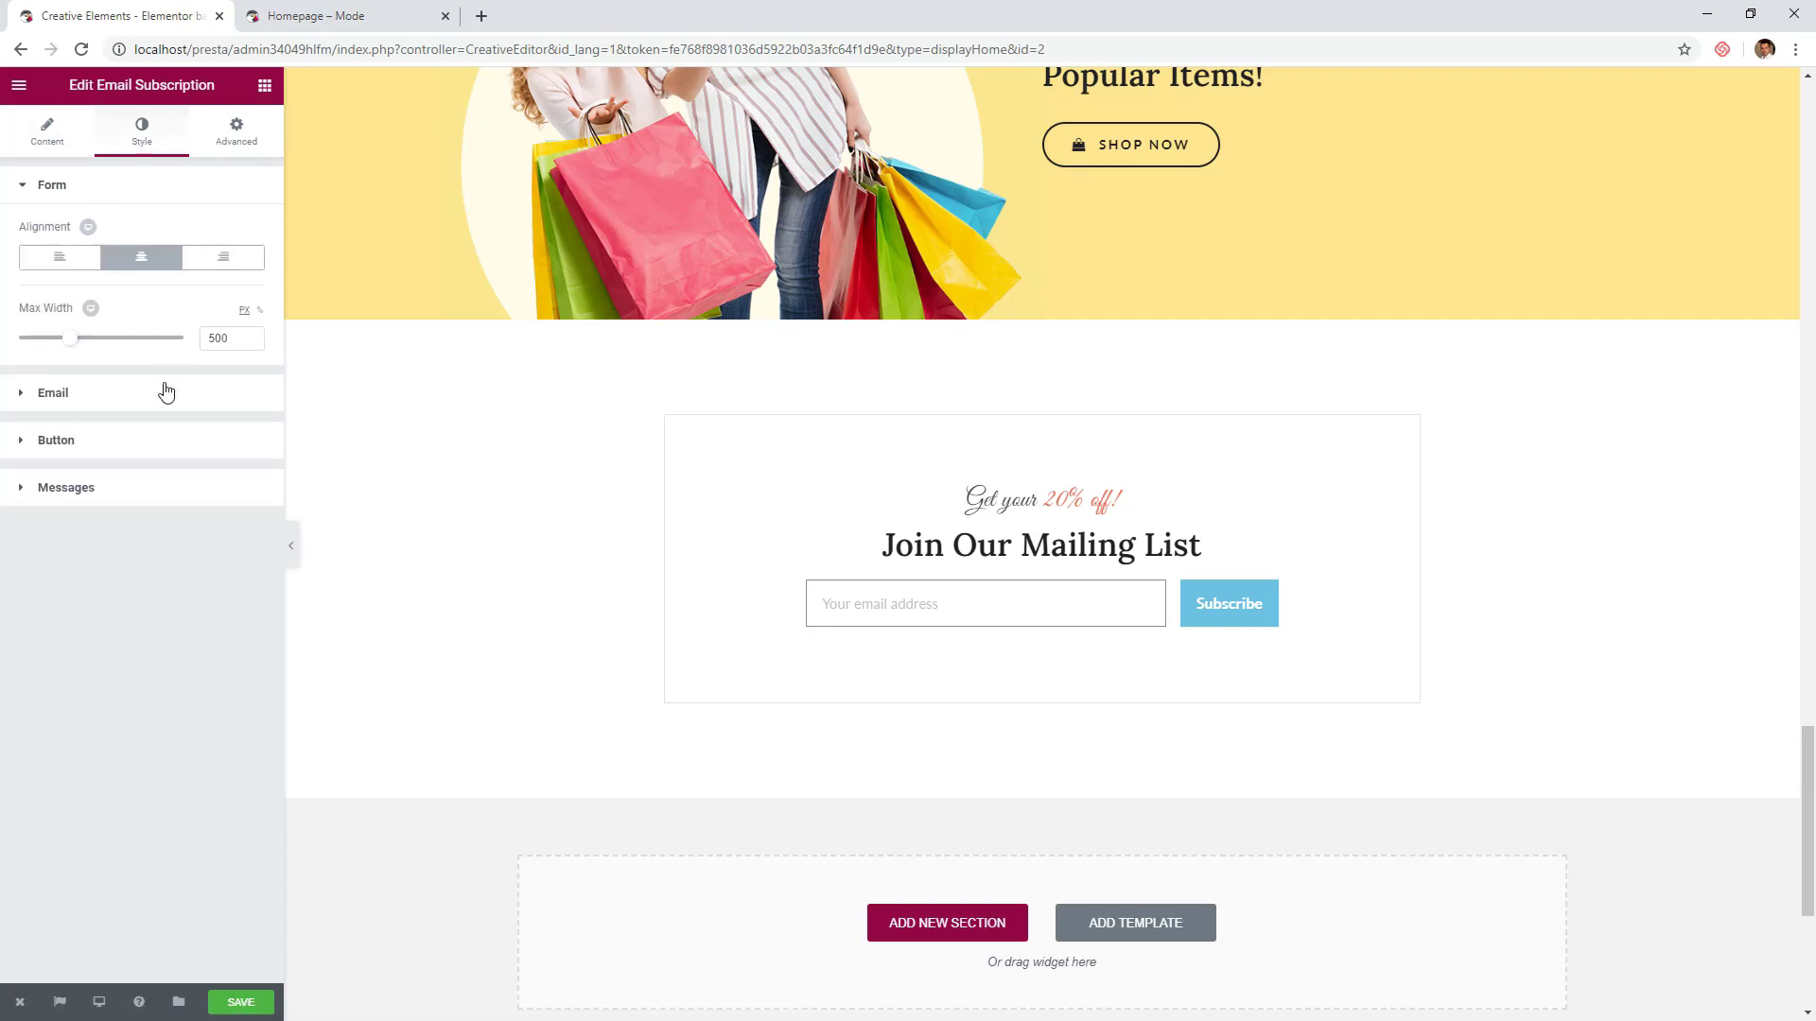
click(150, 442)
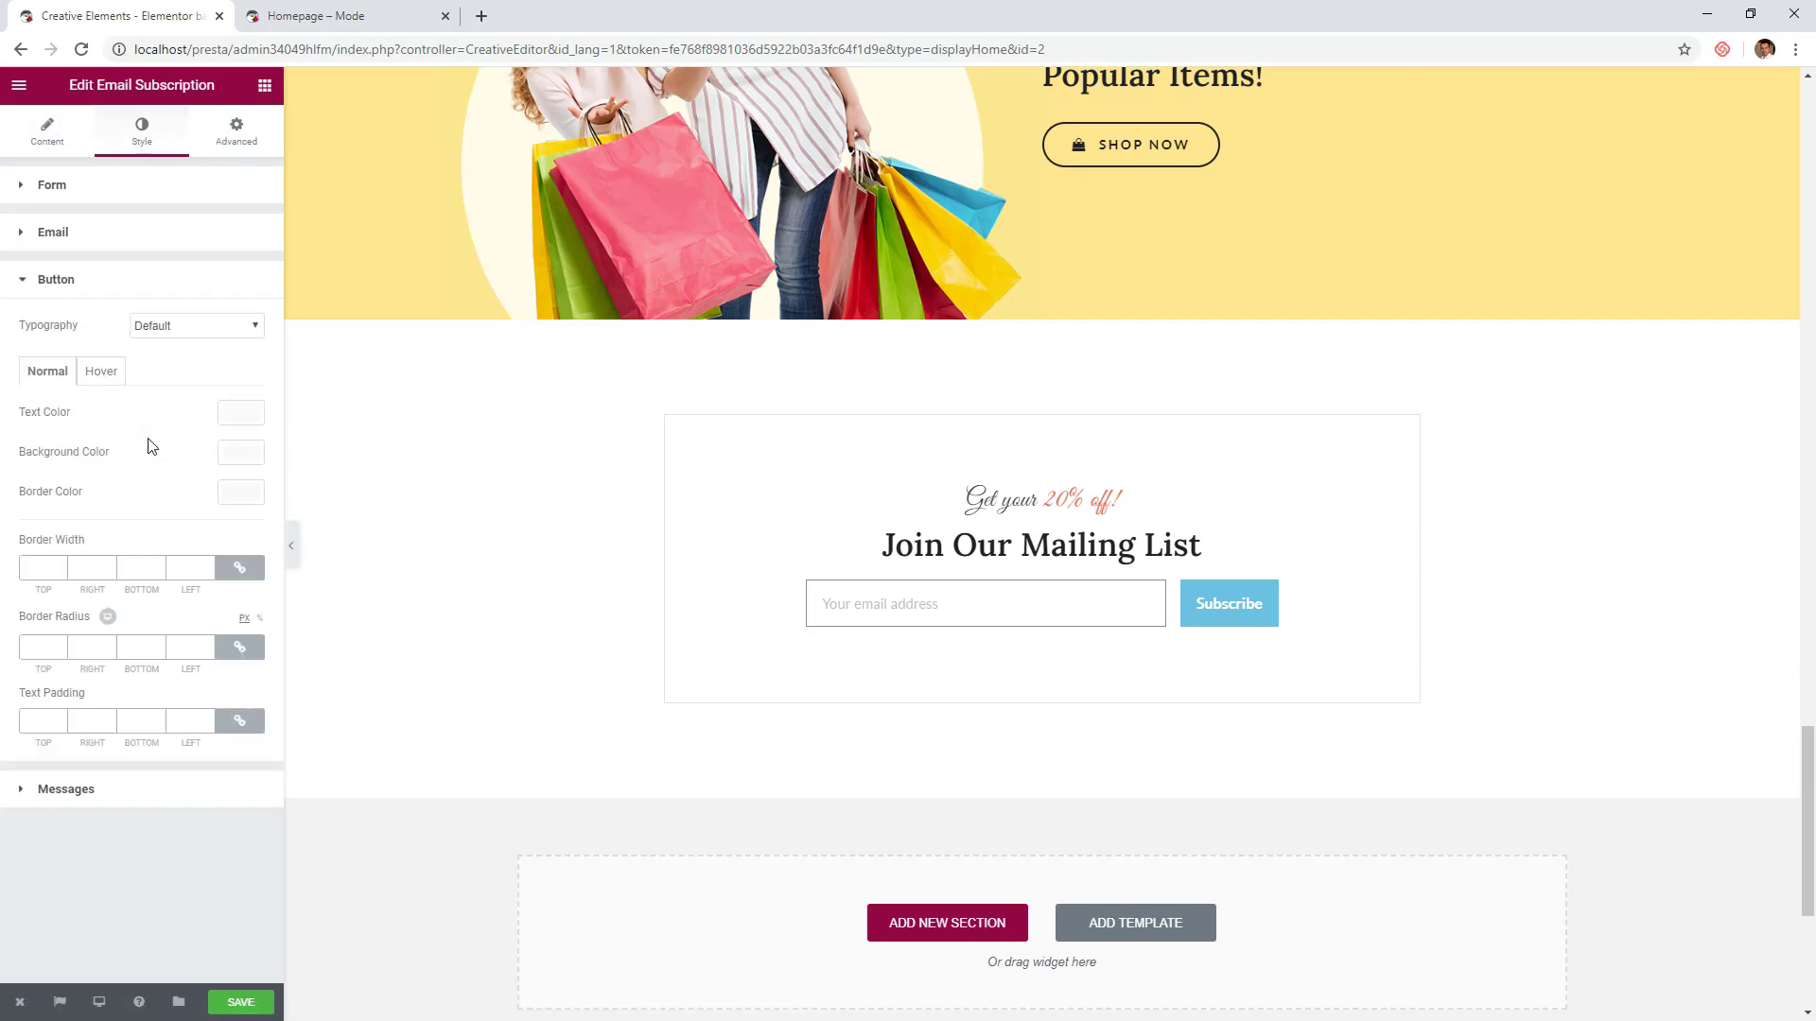
click(237, 453)
click(181, 658)
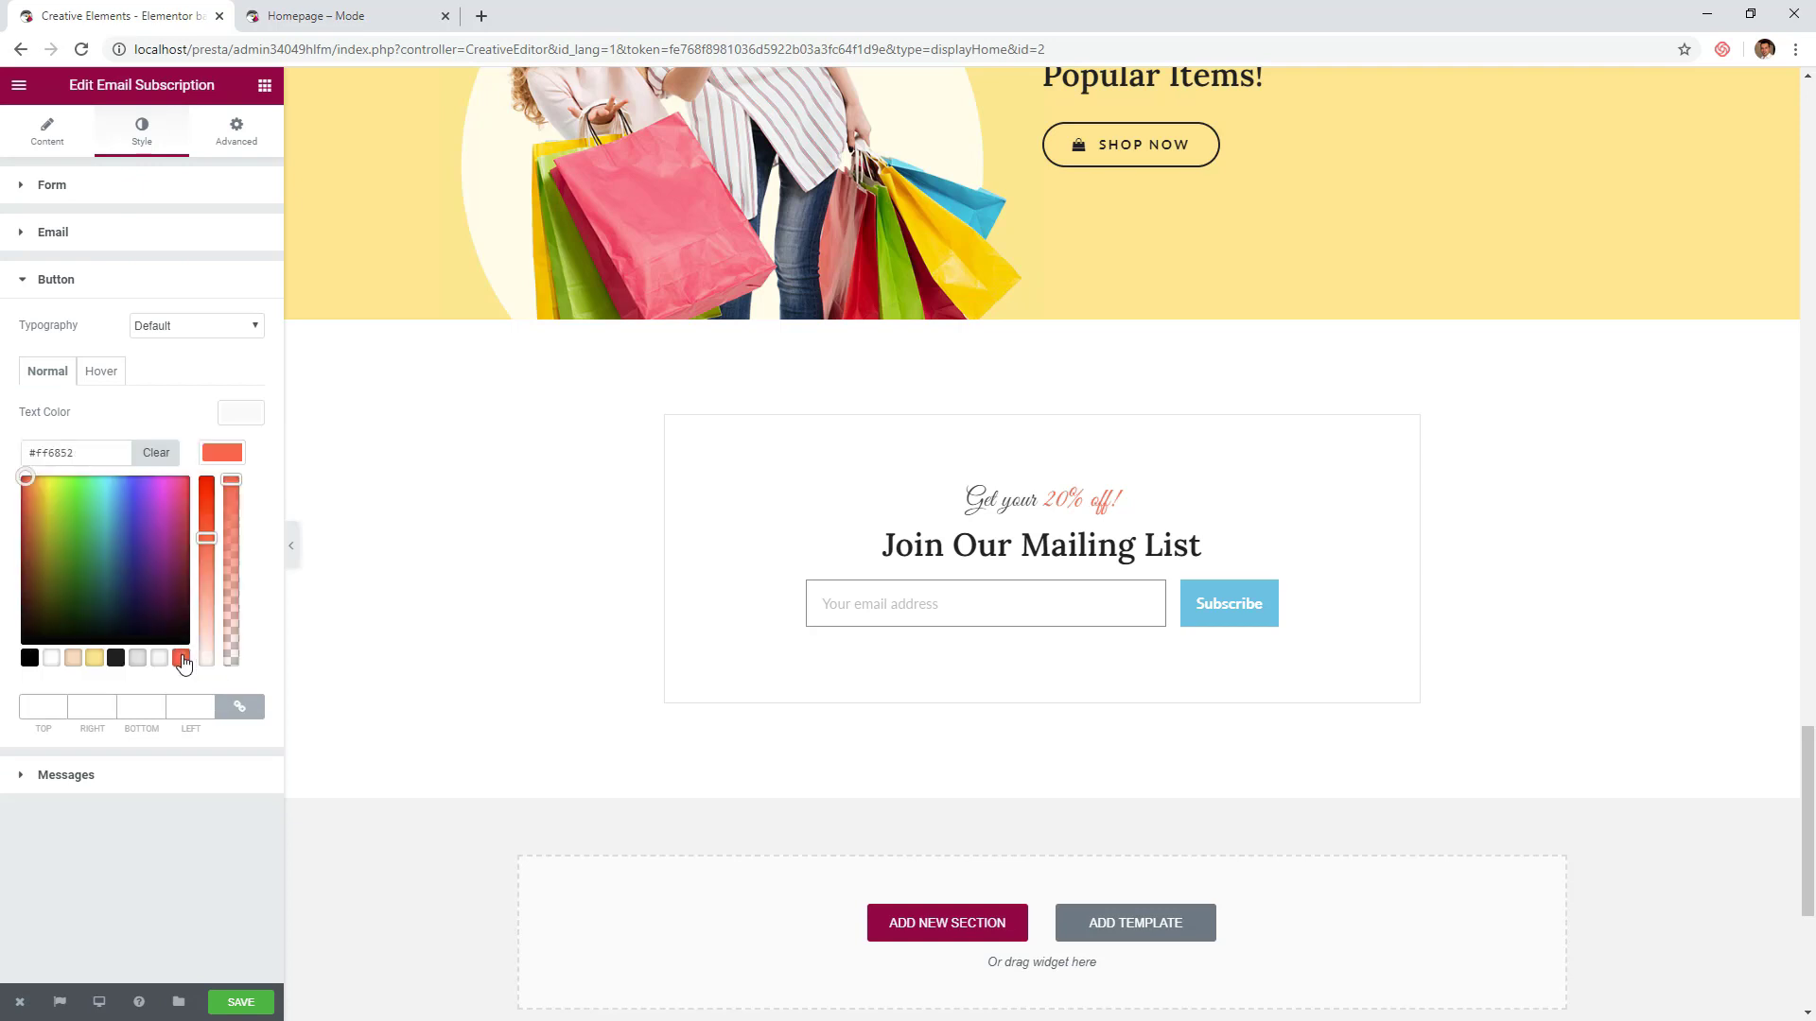
click(230, 456)
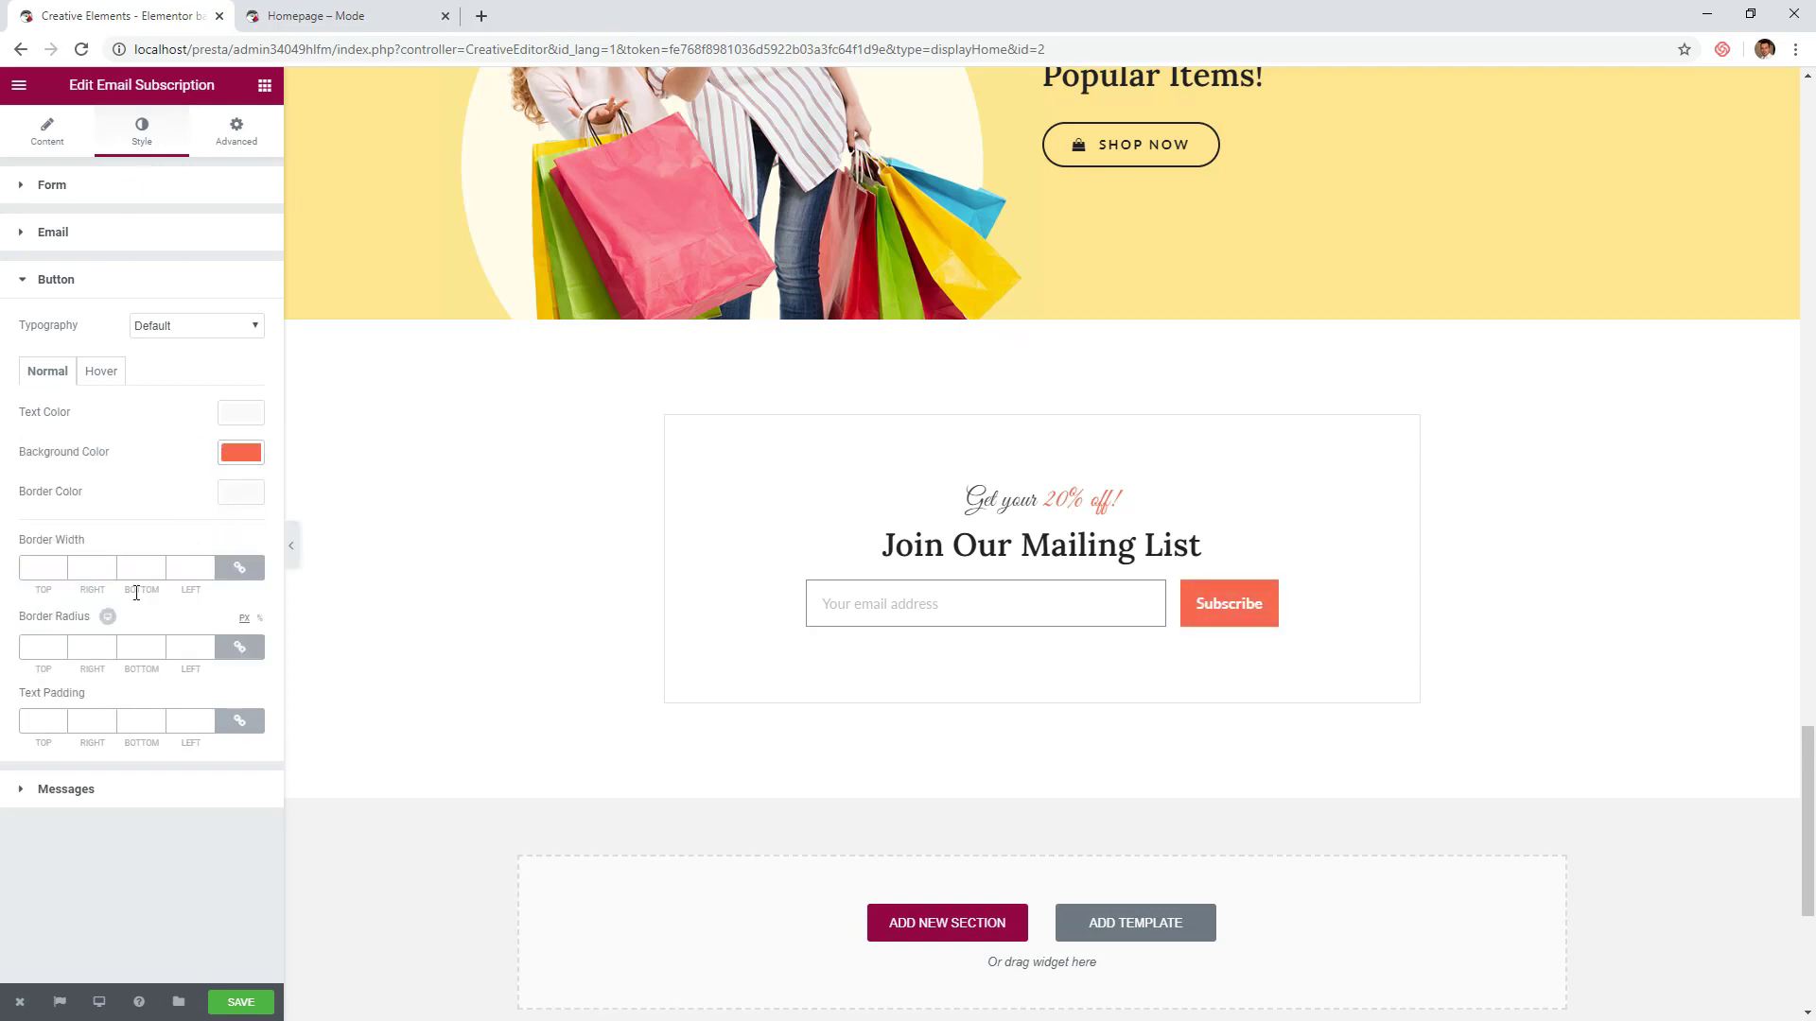
- Round the Subscribe button with a border radius of 30 px and give its hover state the same coral background color
click(41, 649)
text(30)
click(120, 375)
click(240, 452)
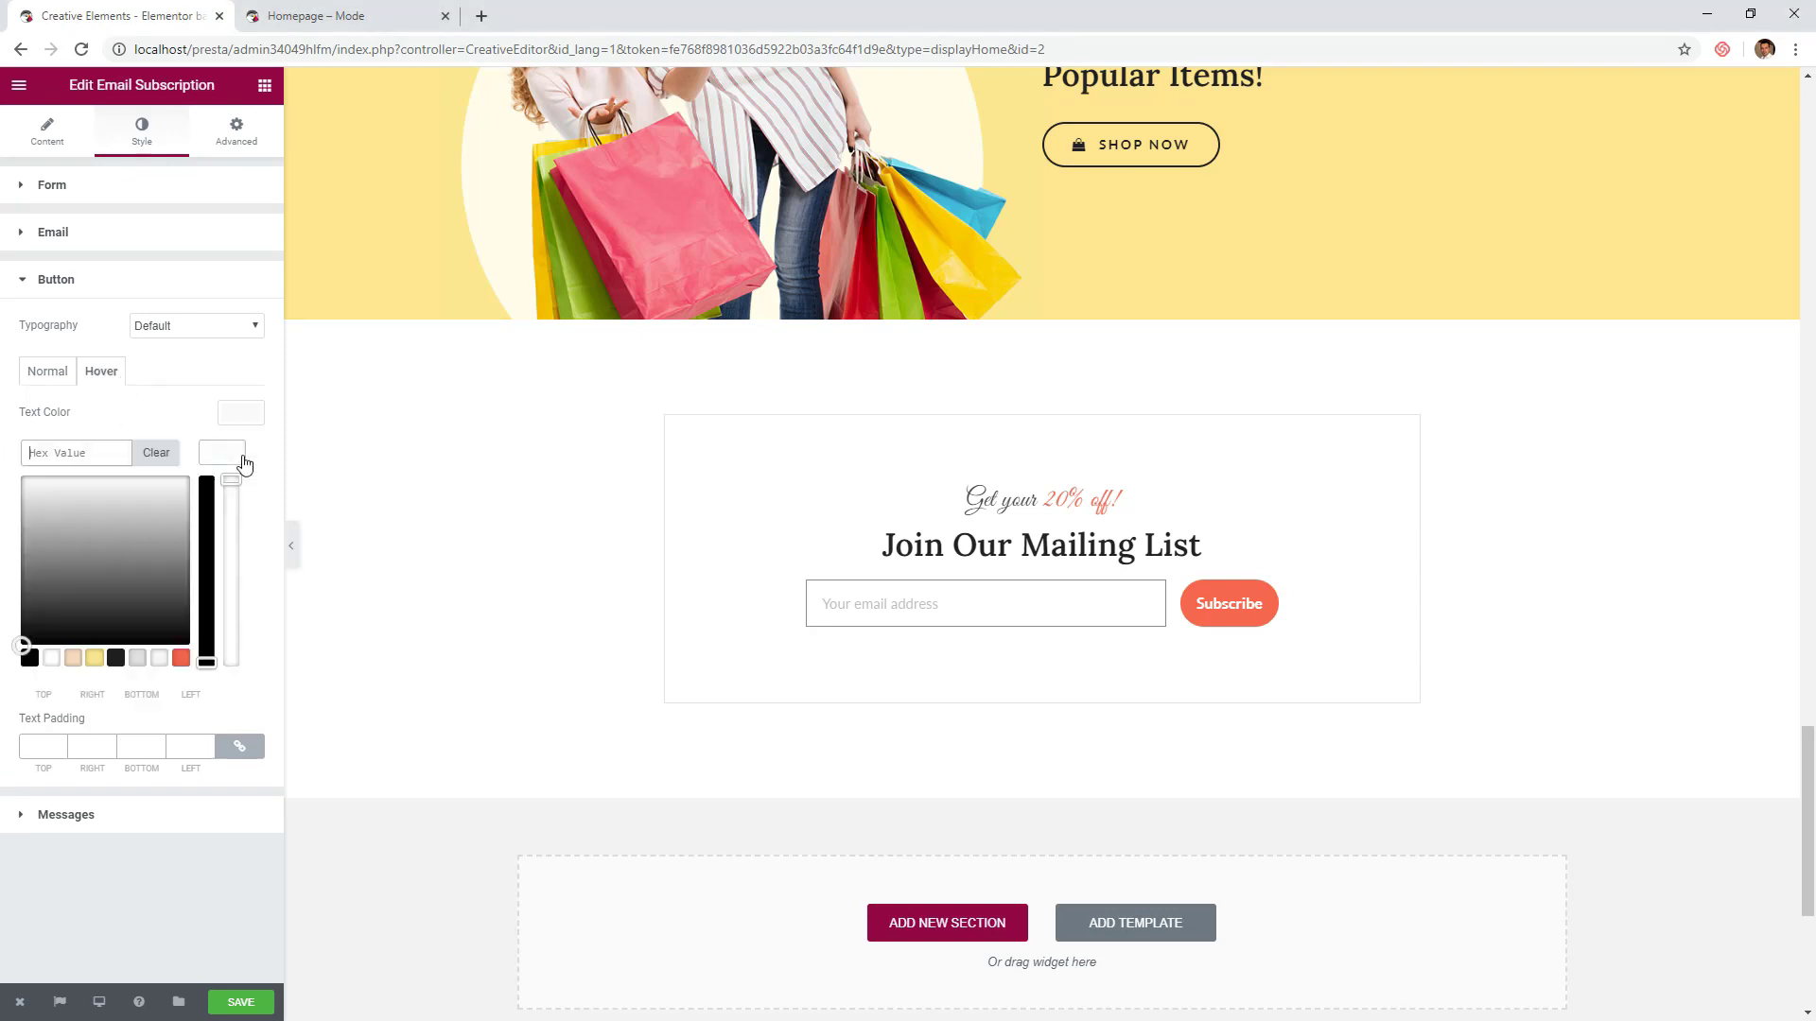
click(181, 657)
click(202, 467)
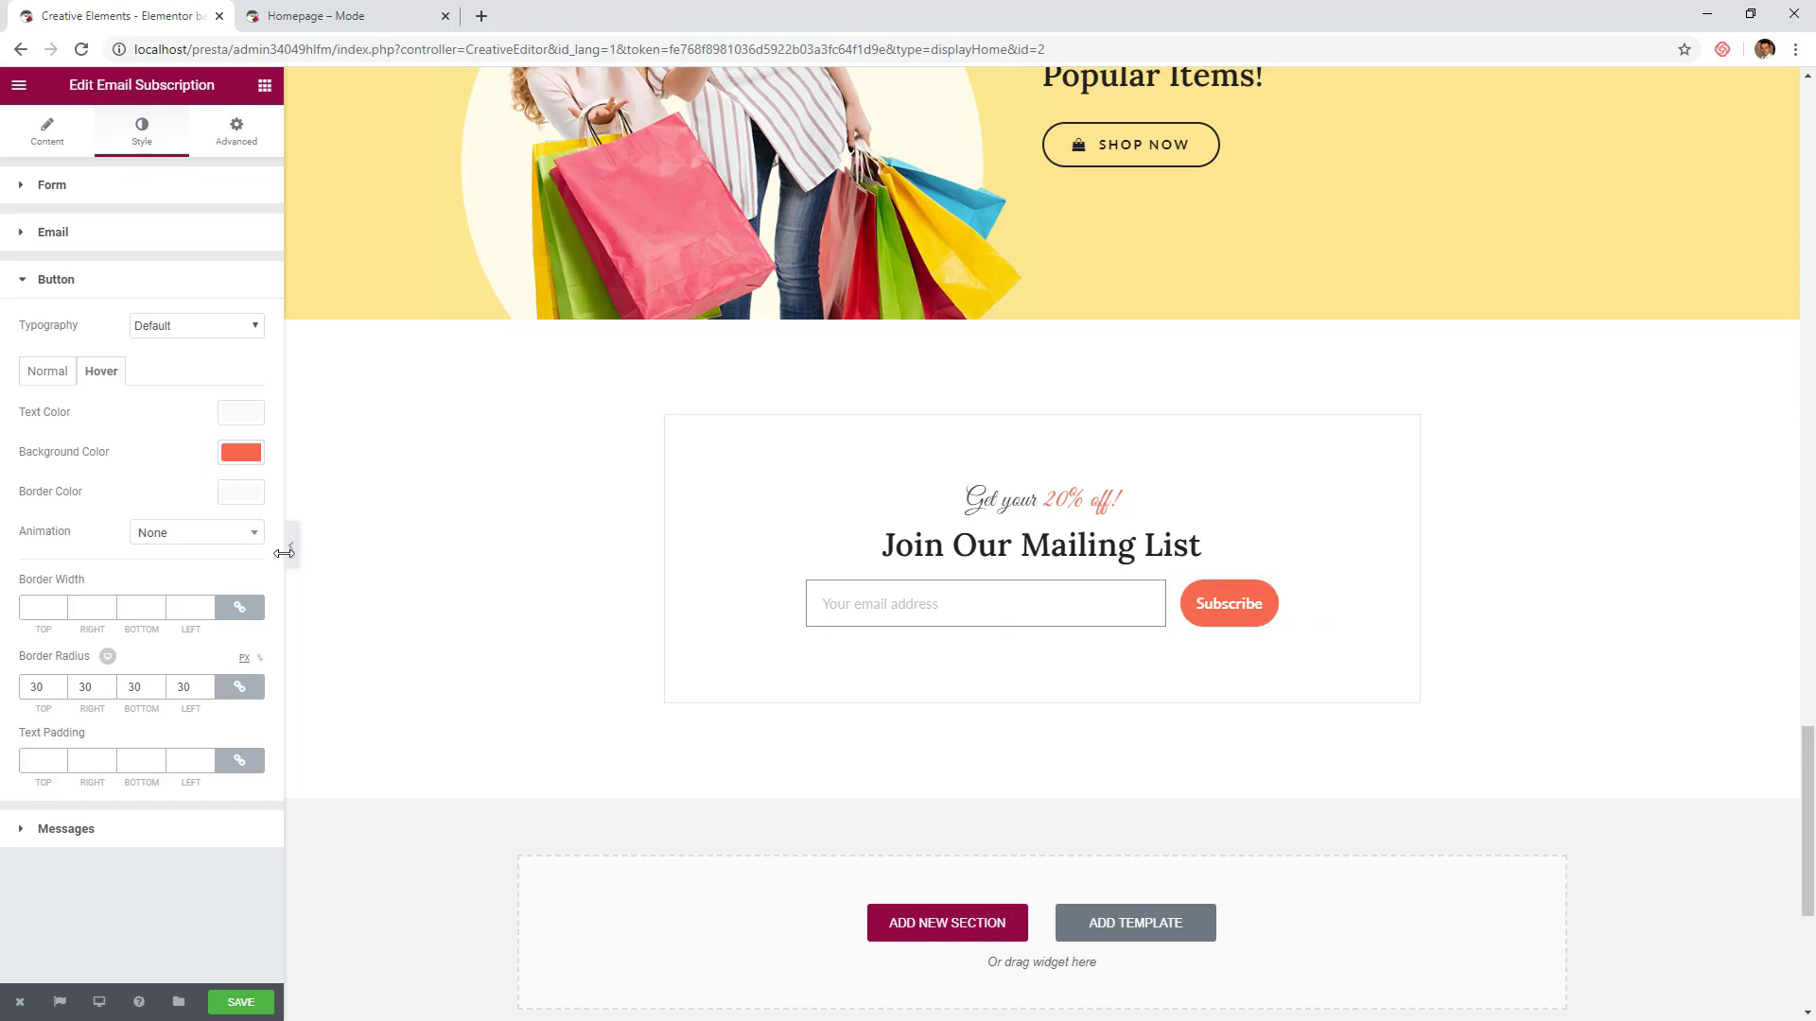
- Give the Subscribe button custom typography with size 12 px, uppercase transform and letter spacing 1.8
click(51, 371)
click(156, 325)
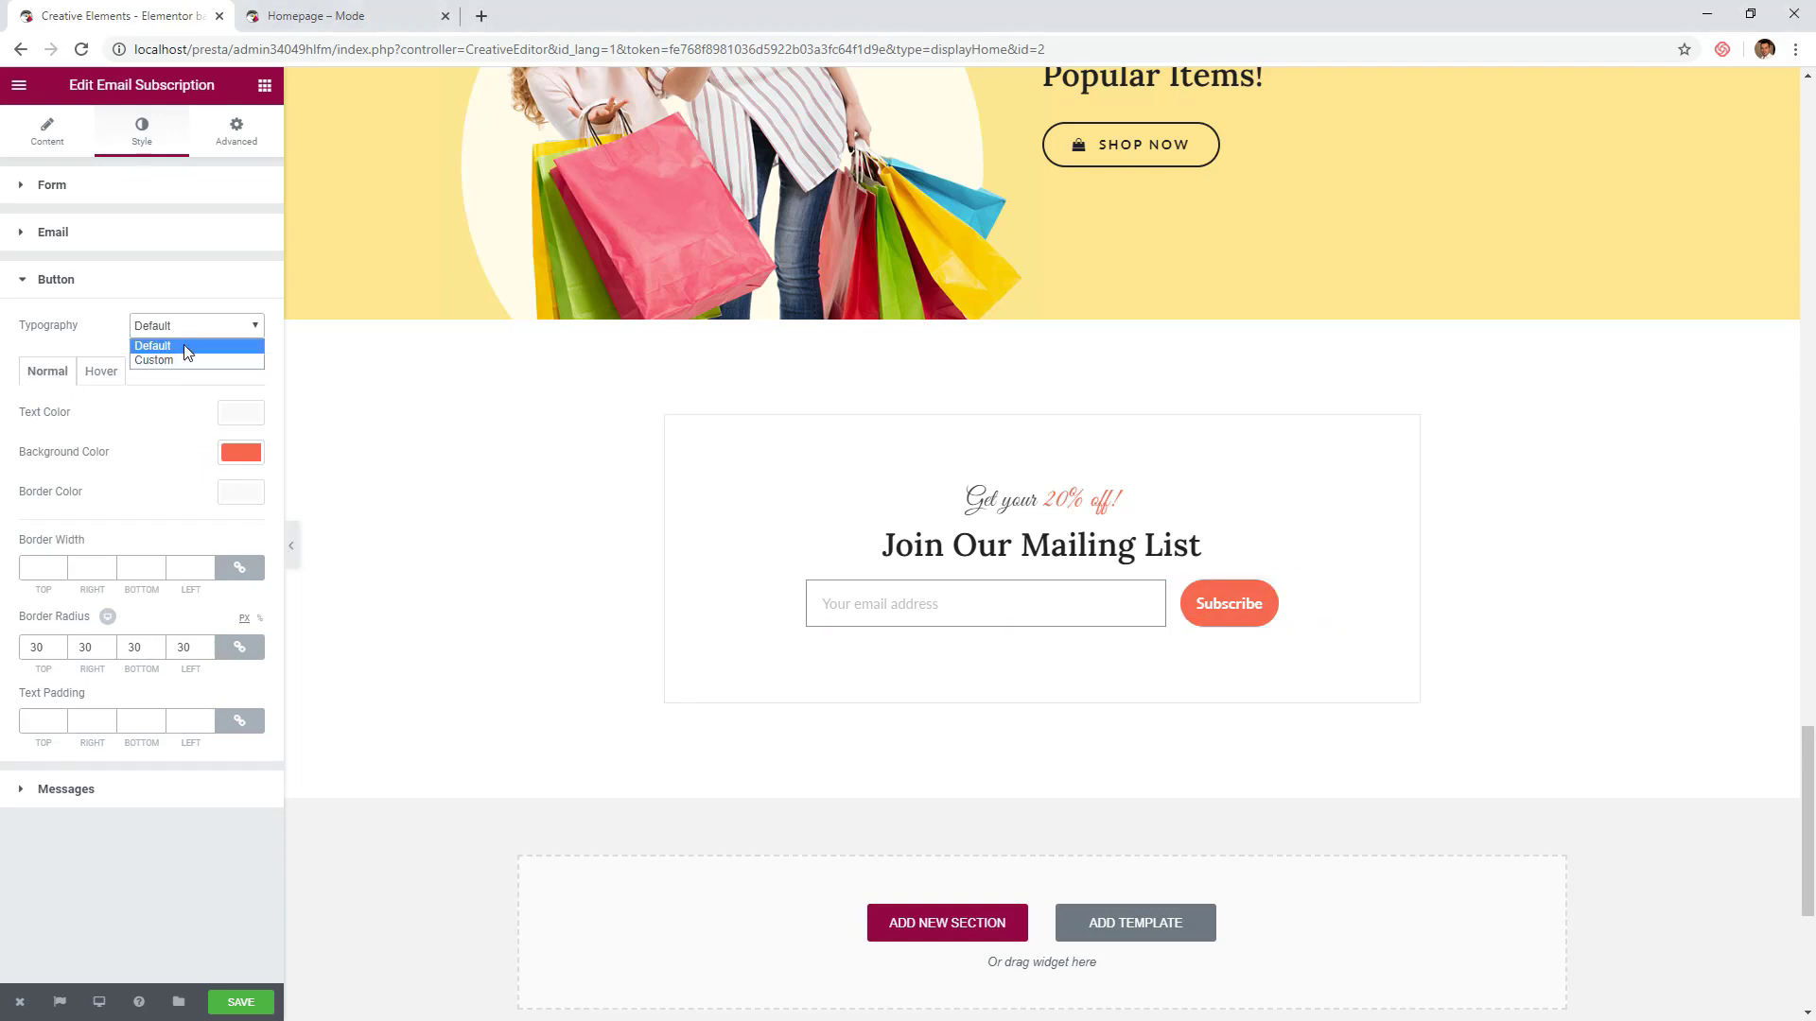
click(186, 360)
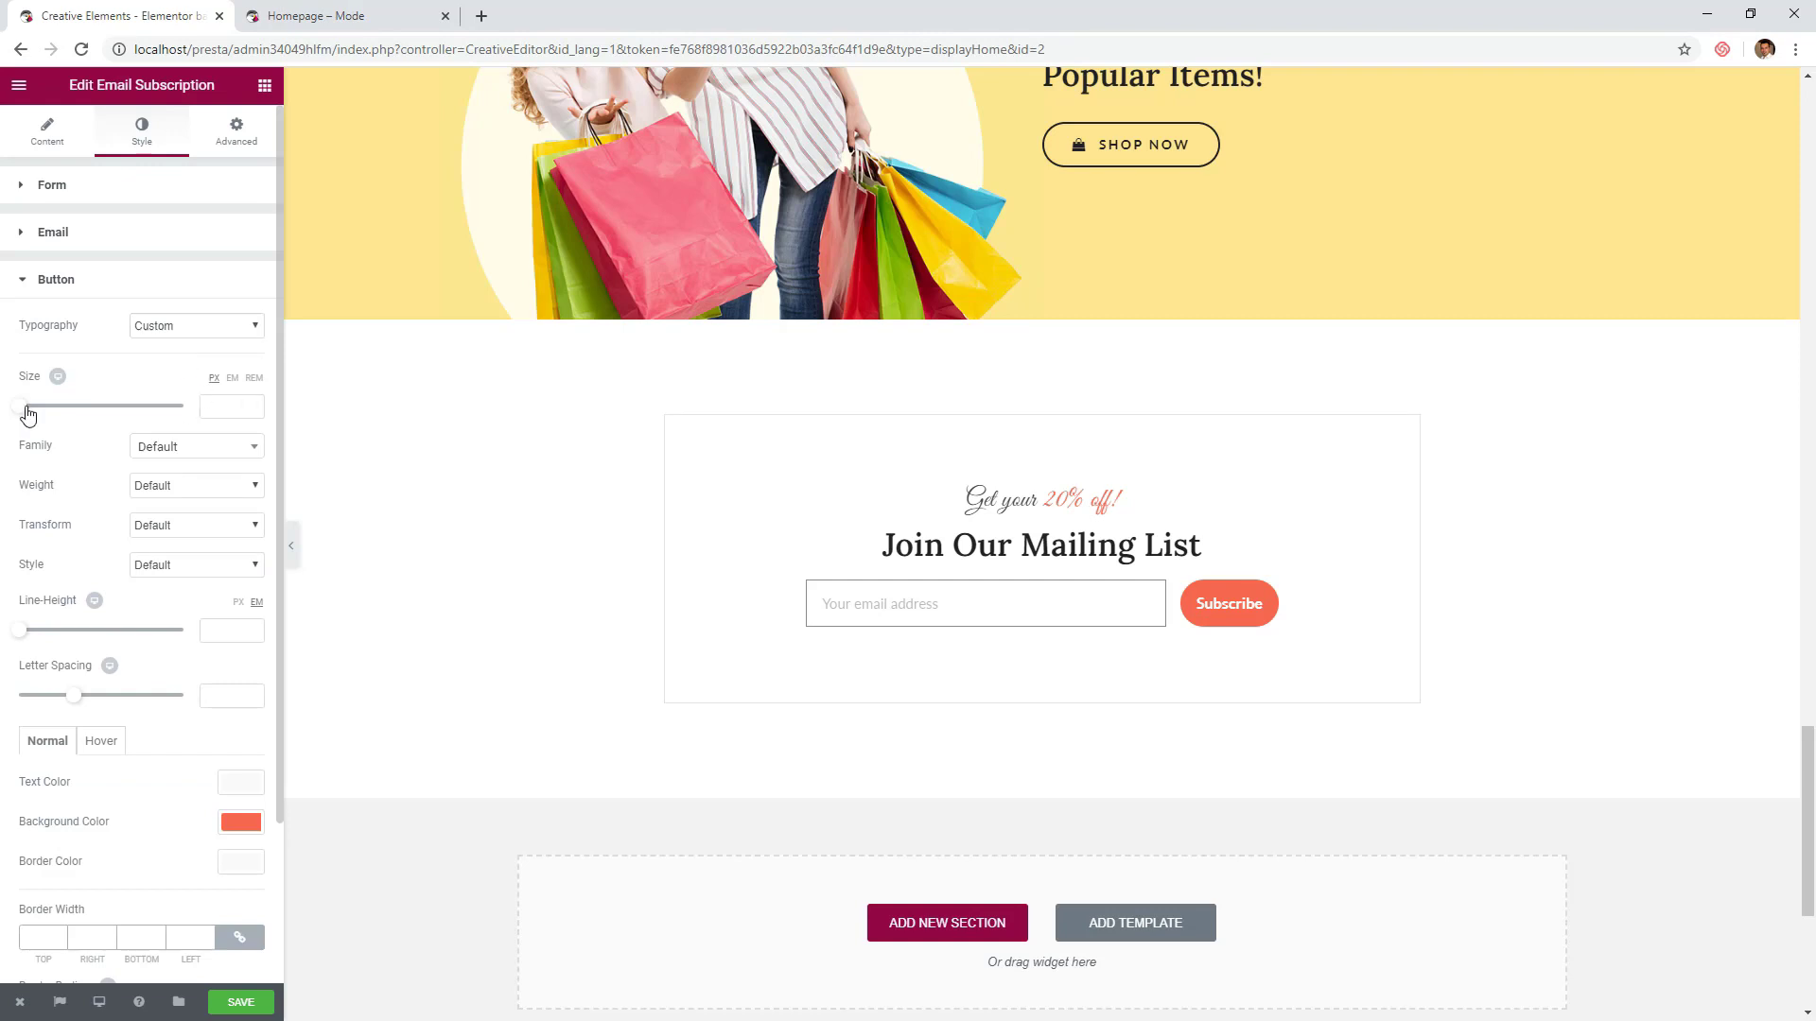
drag(25, 407, 38, 414)
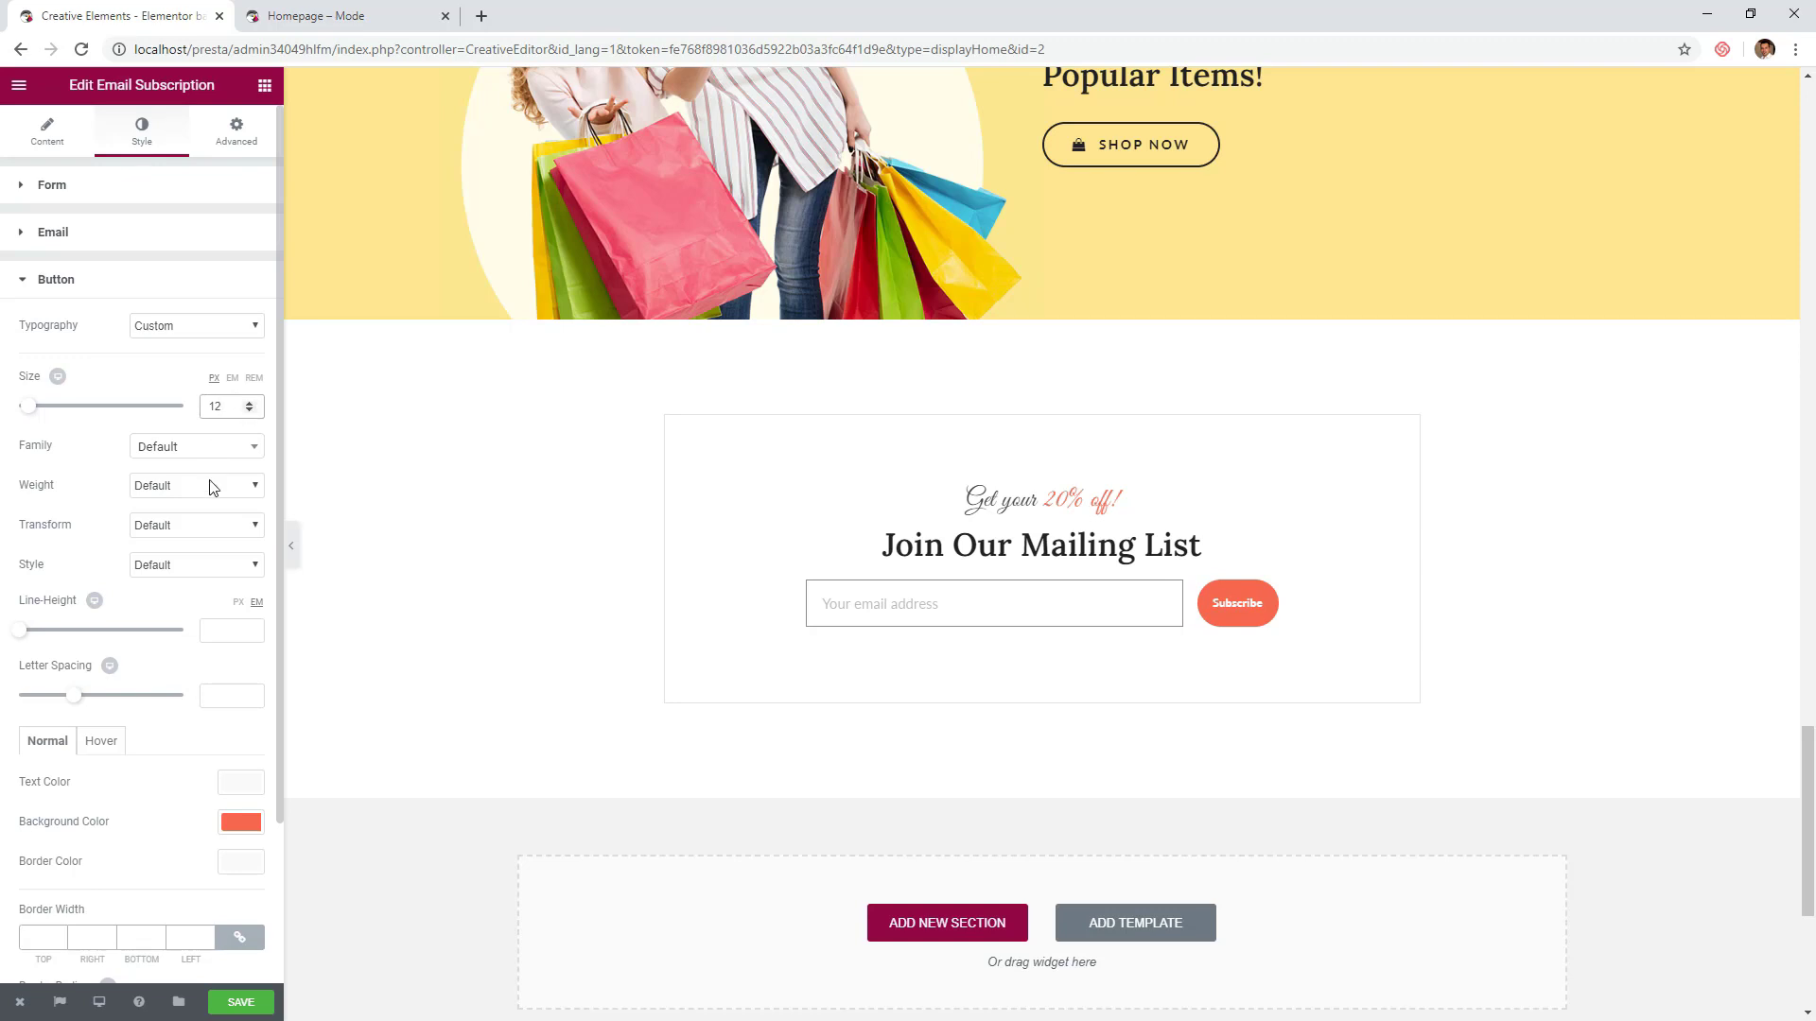
click(201, 528)
click(185, 558)
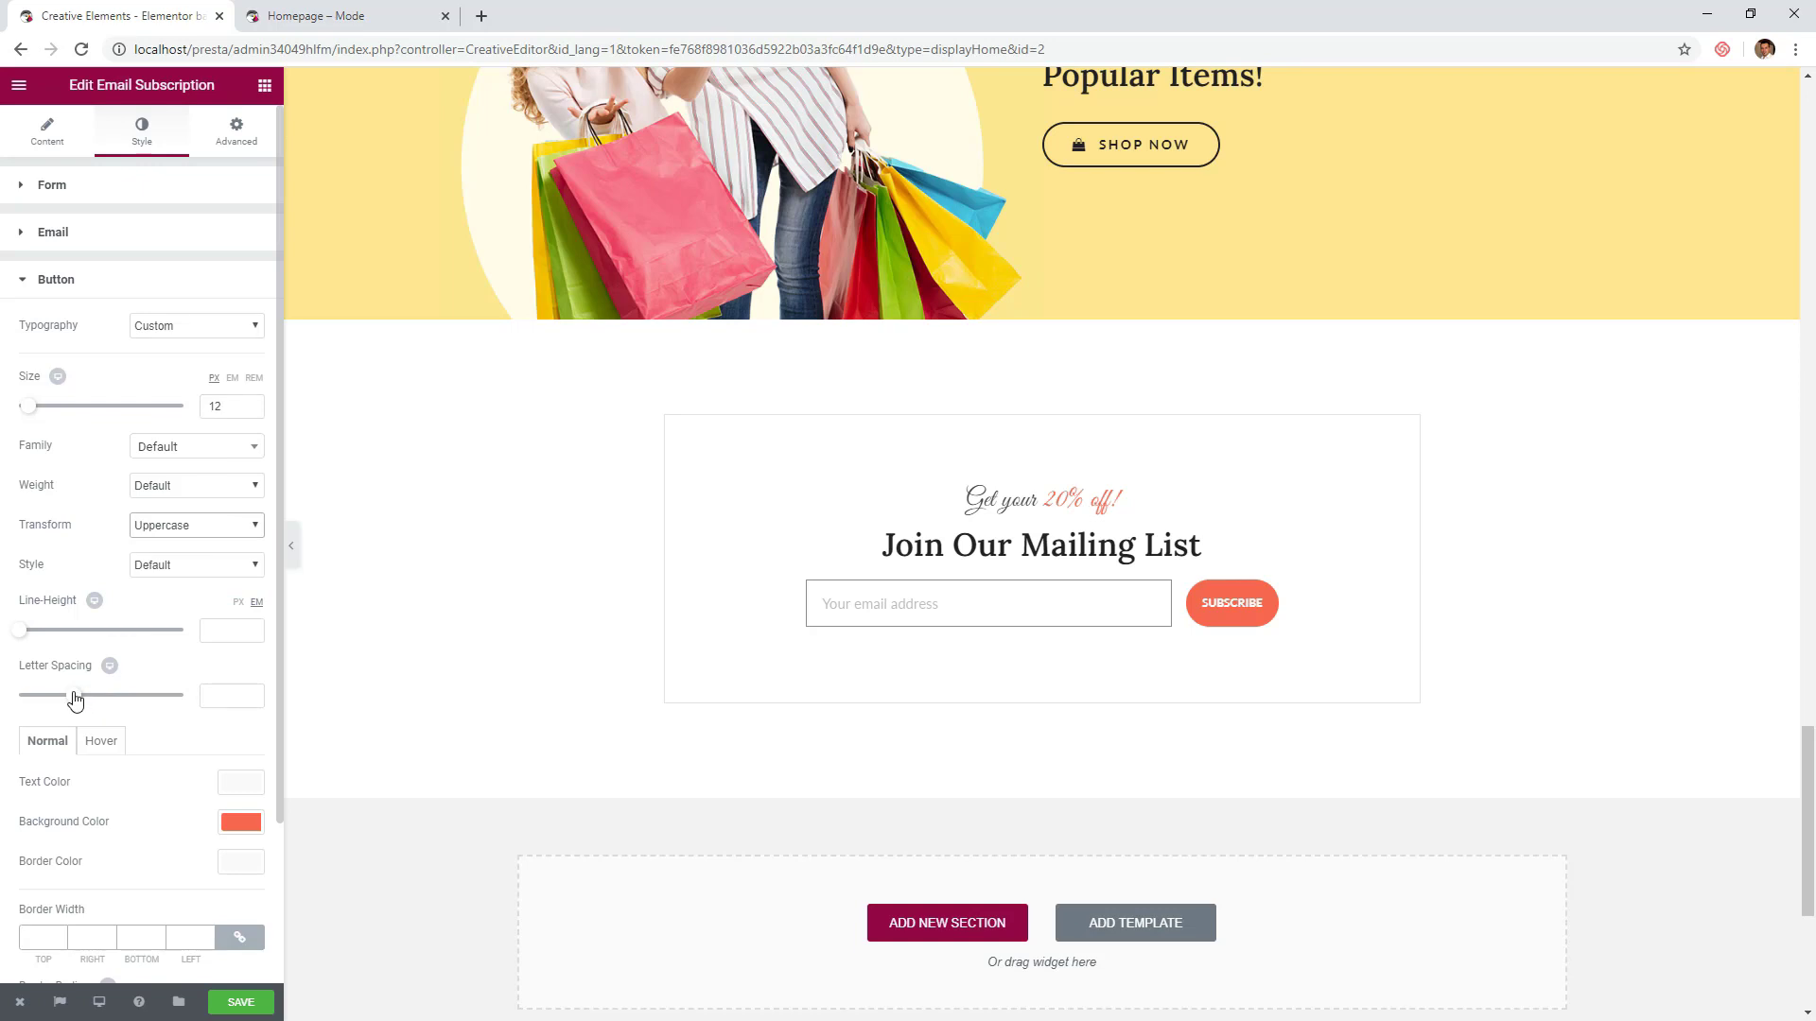
drag(78, 697, 94, 698)
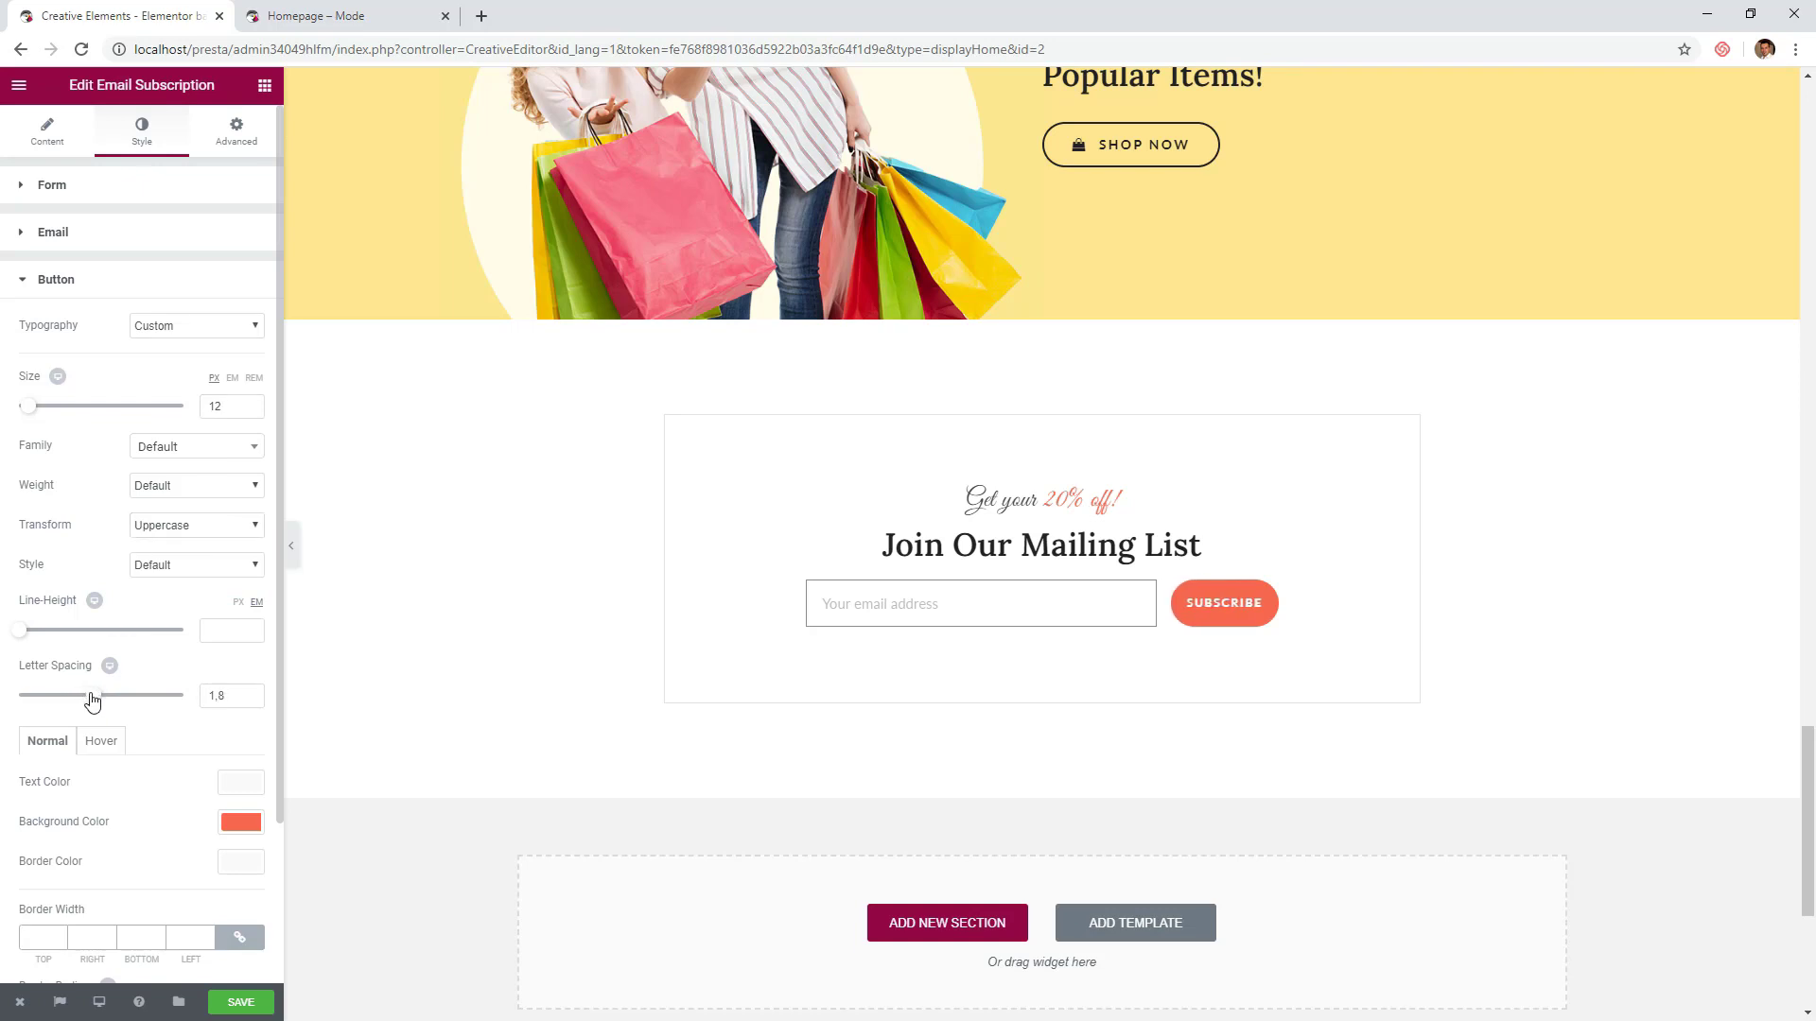
- Set the Subscribe button's text padding to 20 for top and bottom and 24 for right and left, with the sides unlinked
scroll(91, 709, down, 3)
click(40, 895)
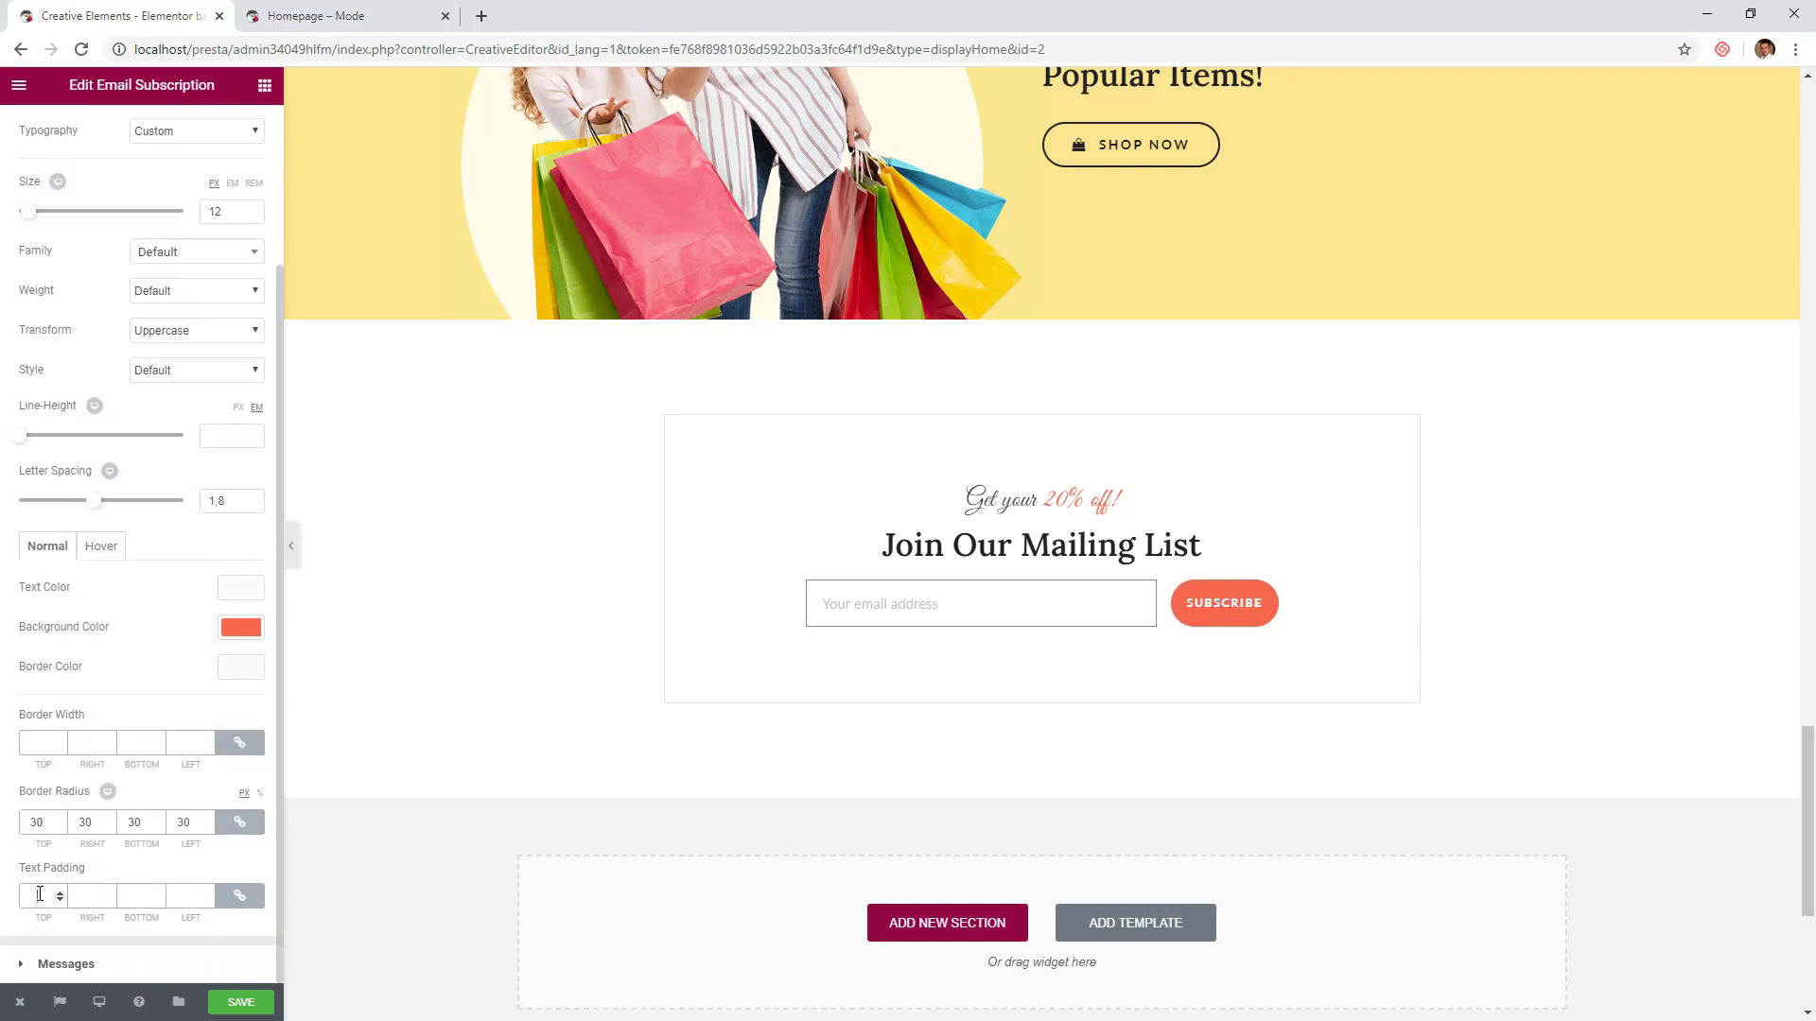
text(20)
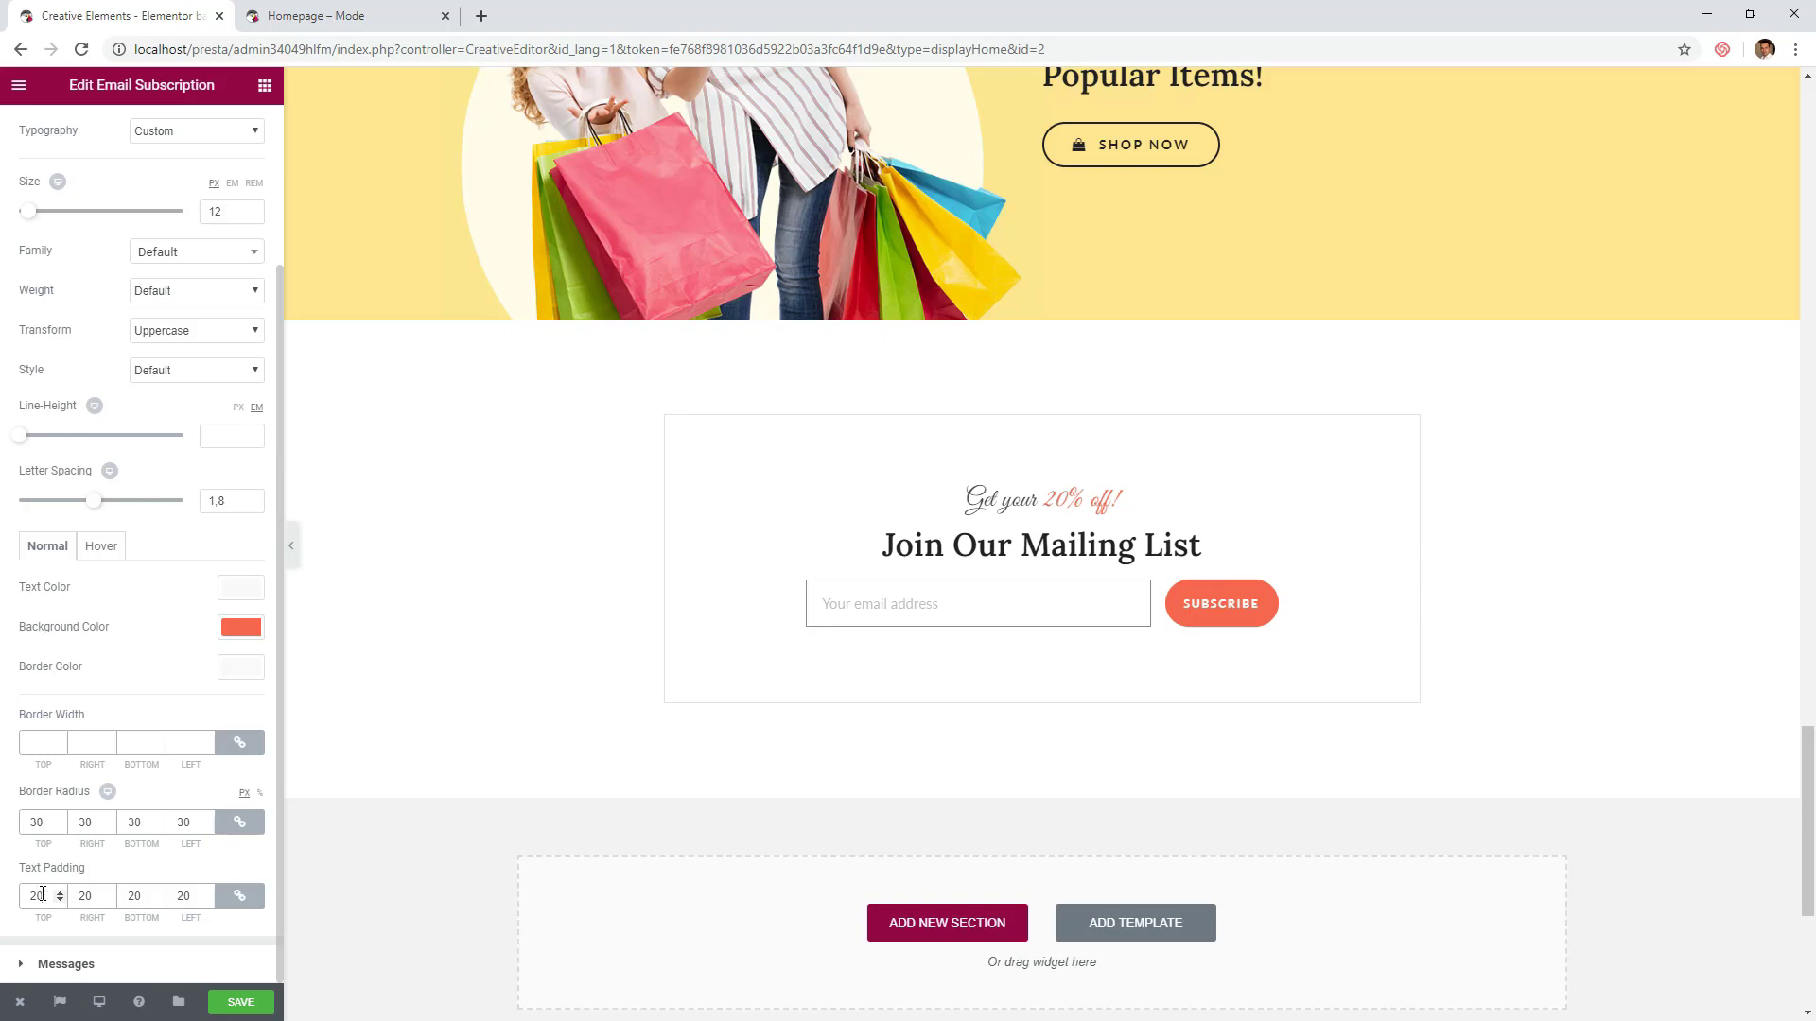
click(239, 895)
click(107, 891)
click(107, 892)
click(107, 892)
click(107, 892)
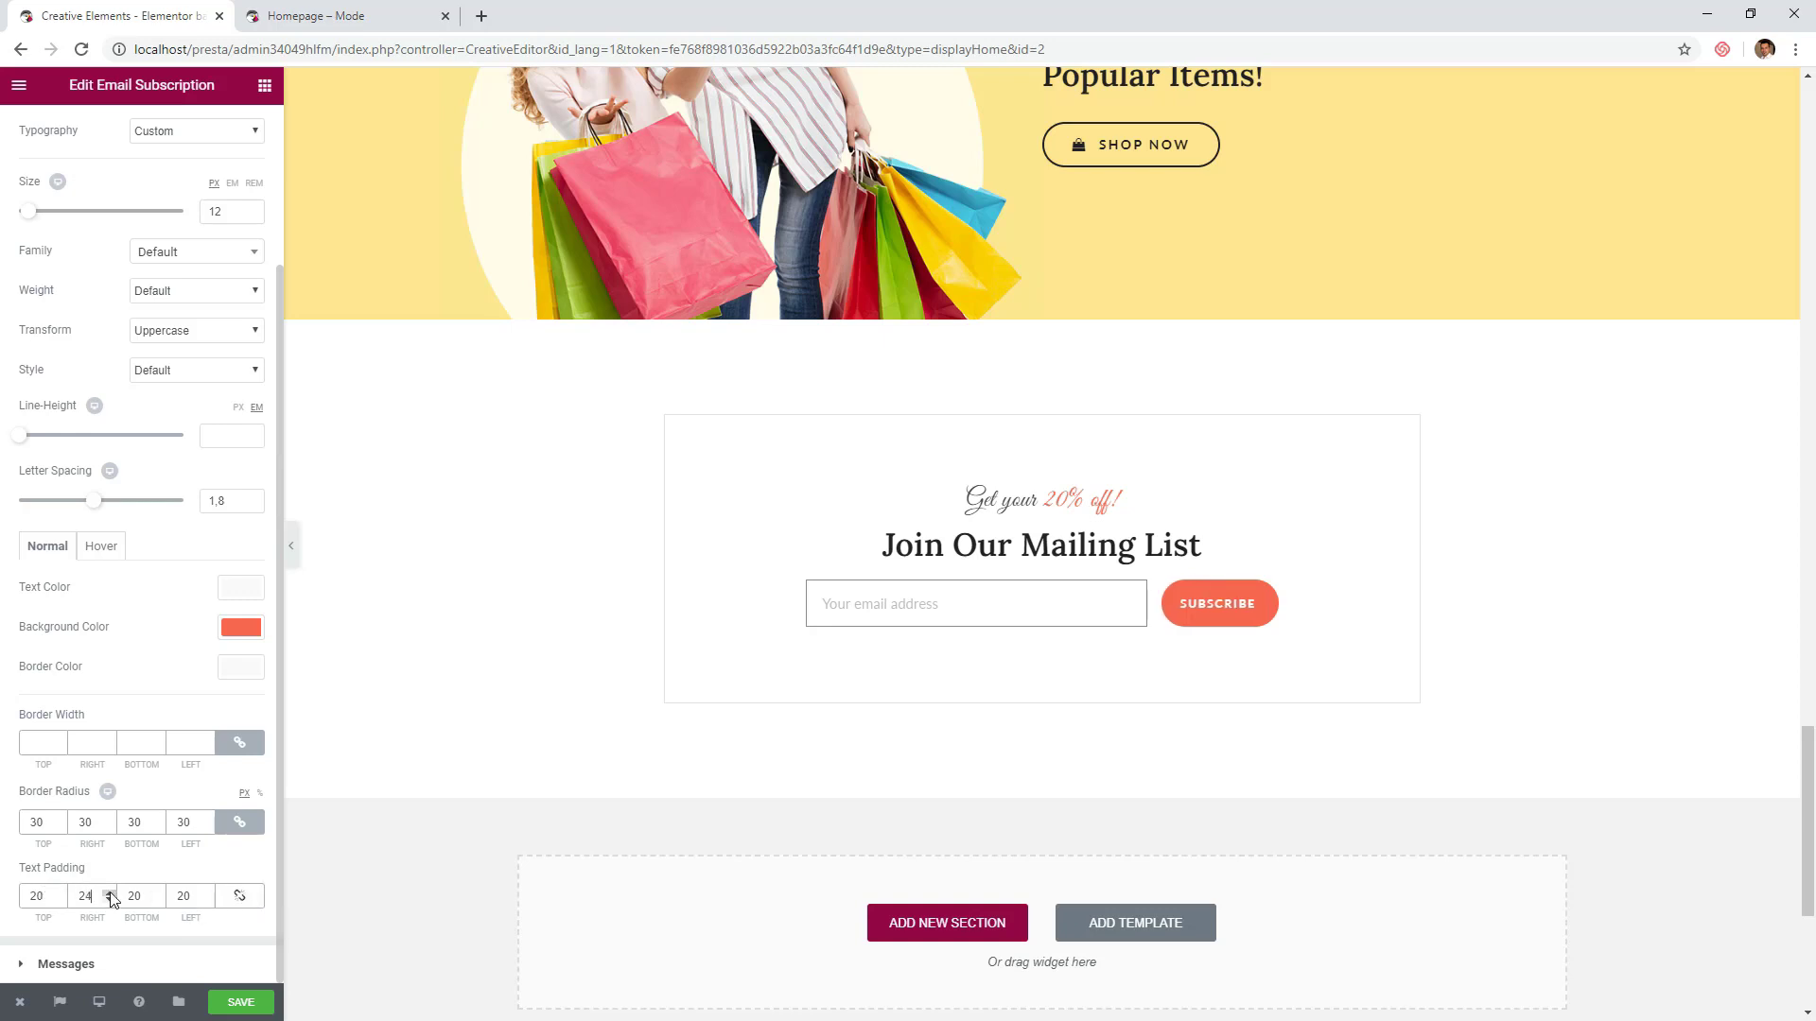
click(107, 892)
click(109, 901)
click(207, 892)
click(208, 892)
click(207, 892)
click(207, 892)
scroll(95, 733, up, 2)
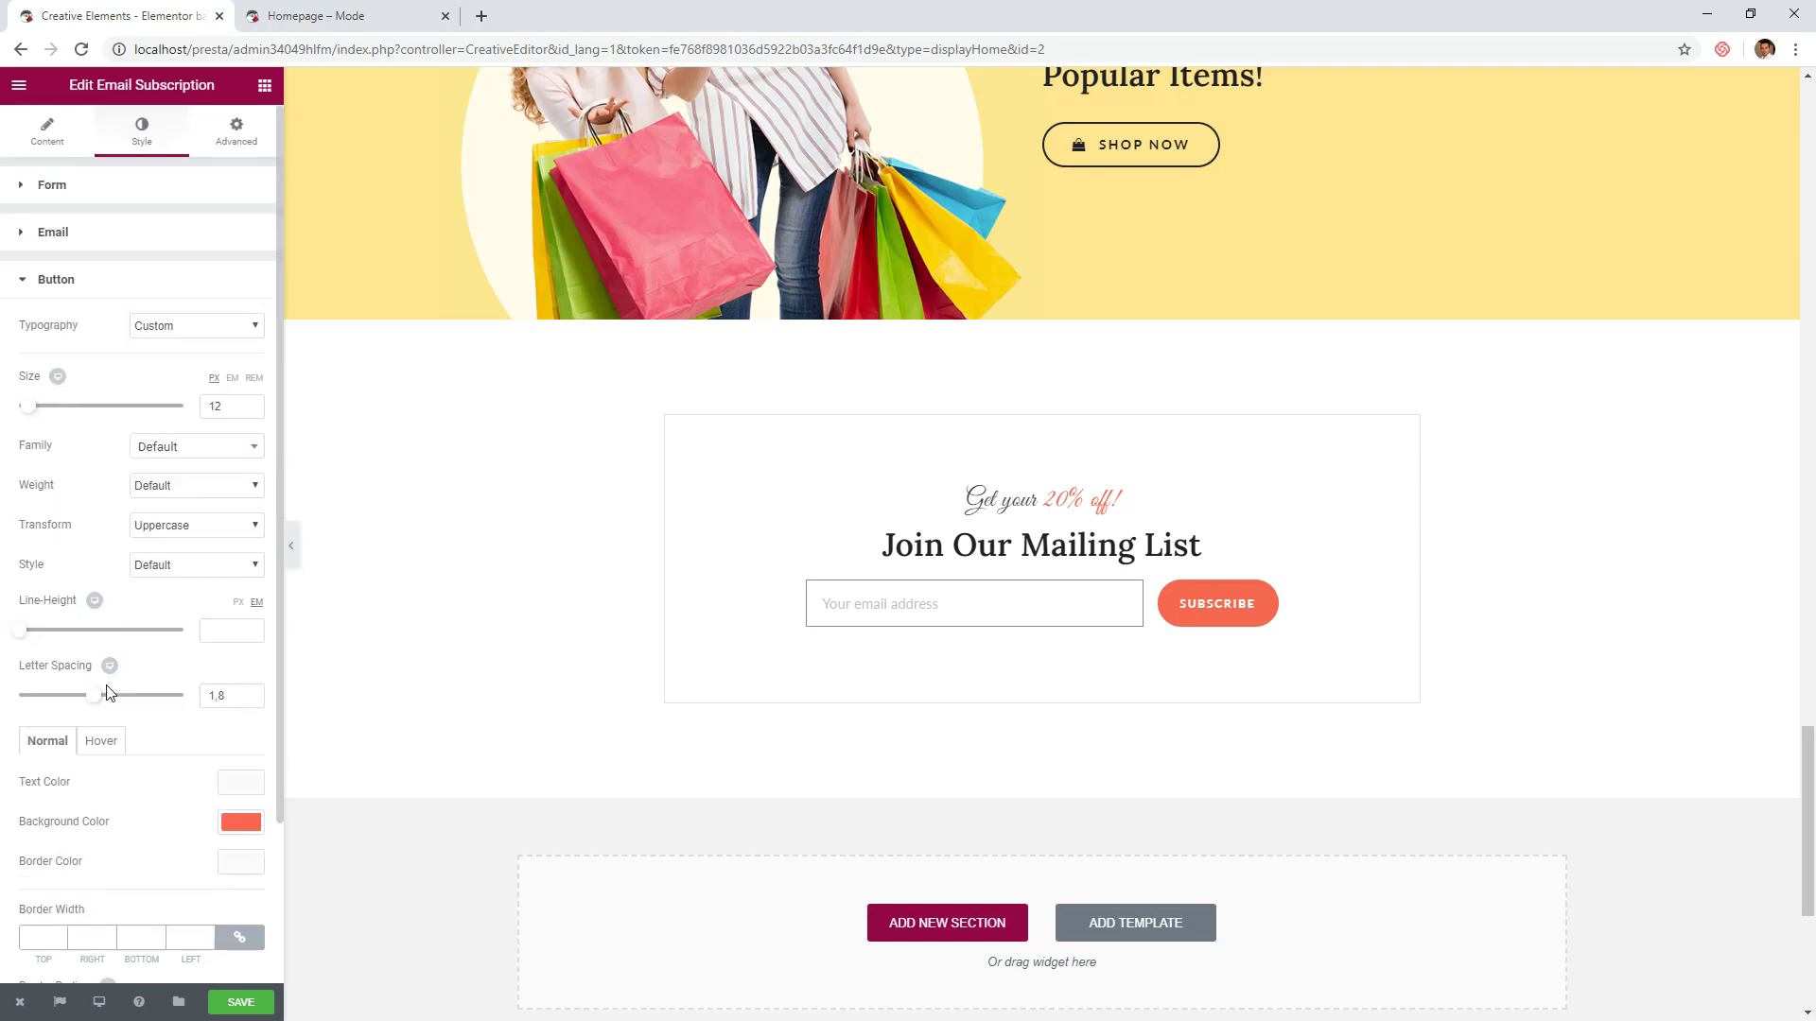
- Set the email field's border radius to 30 px on all corners and its border color to #e0e0e0
click(159, 237)
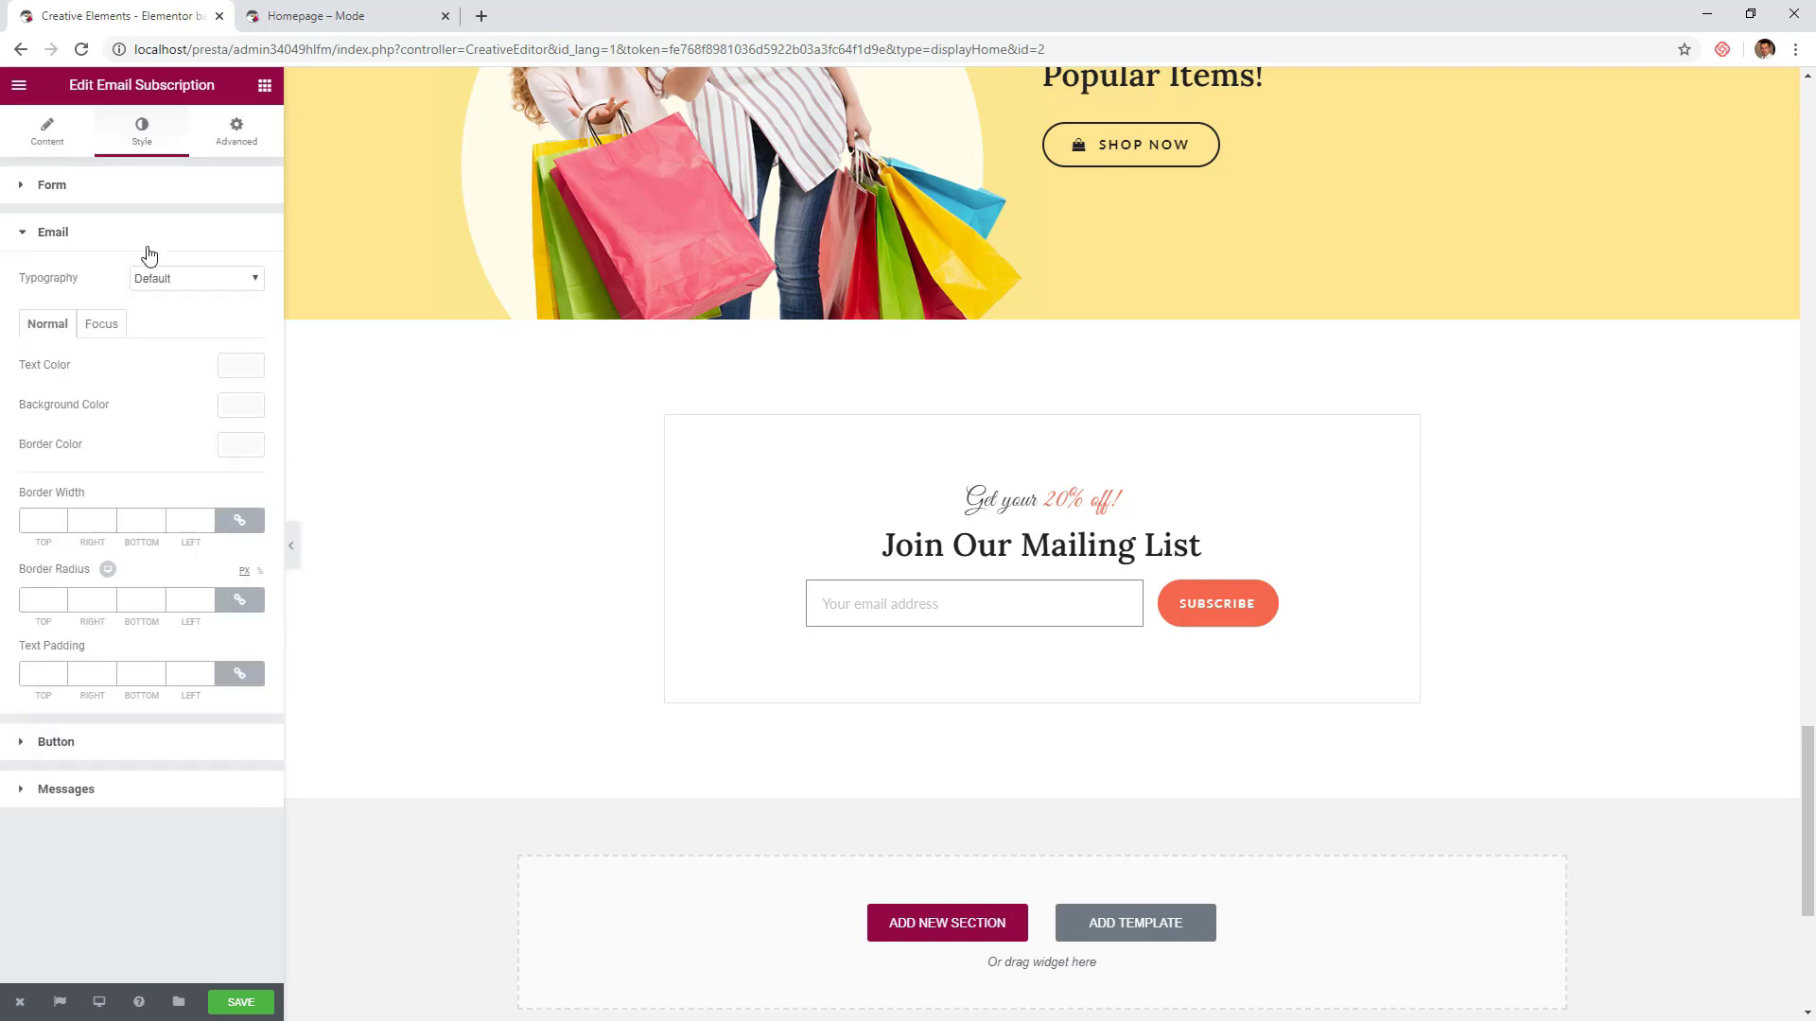
click(38, 600)
text(30)
click(240, 445)
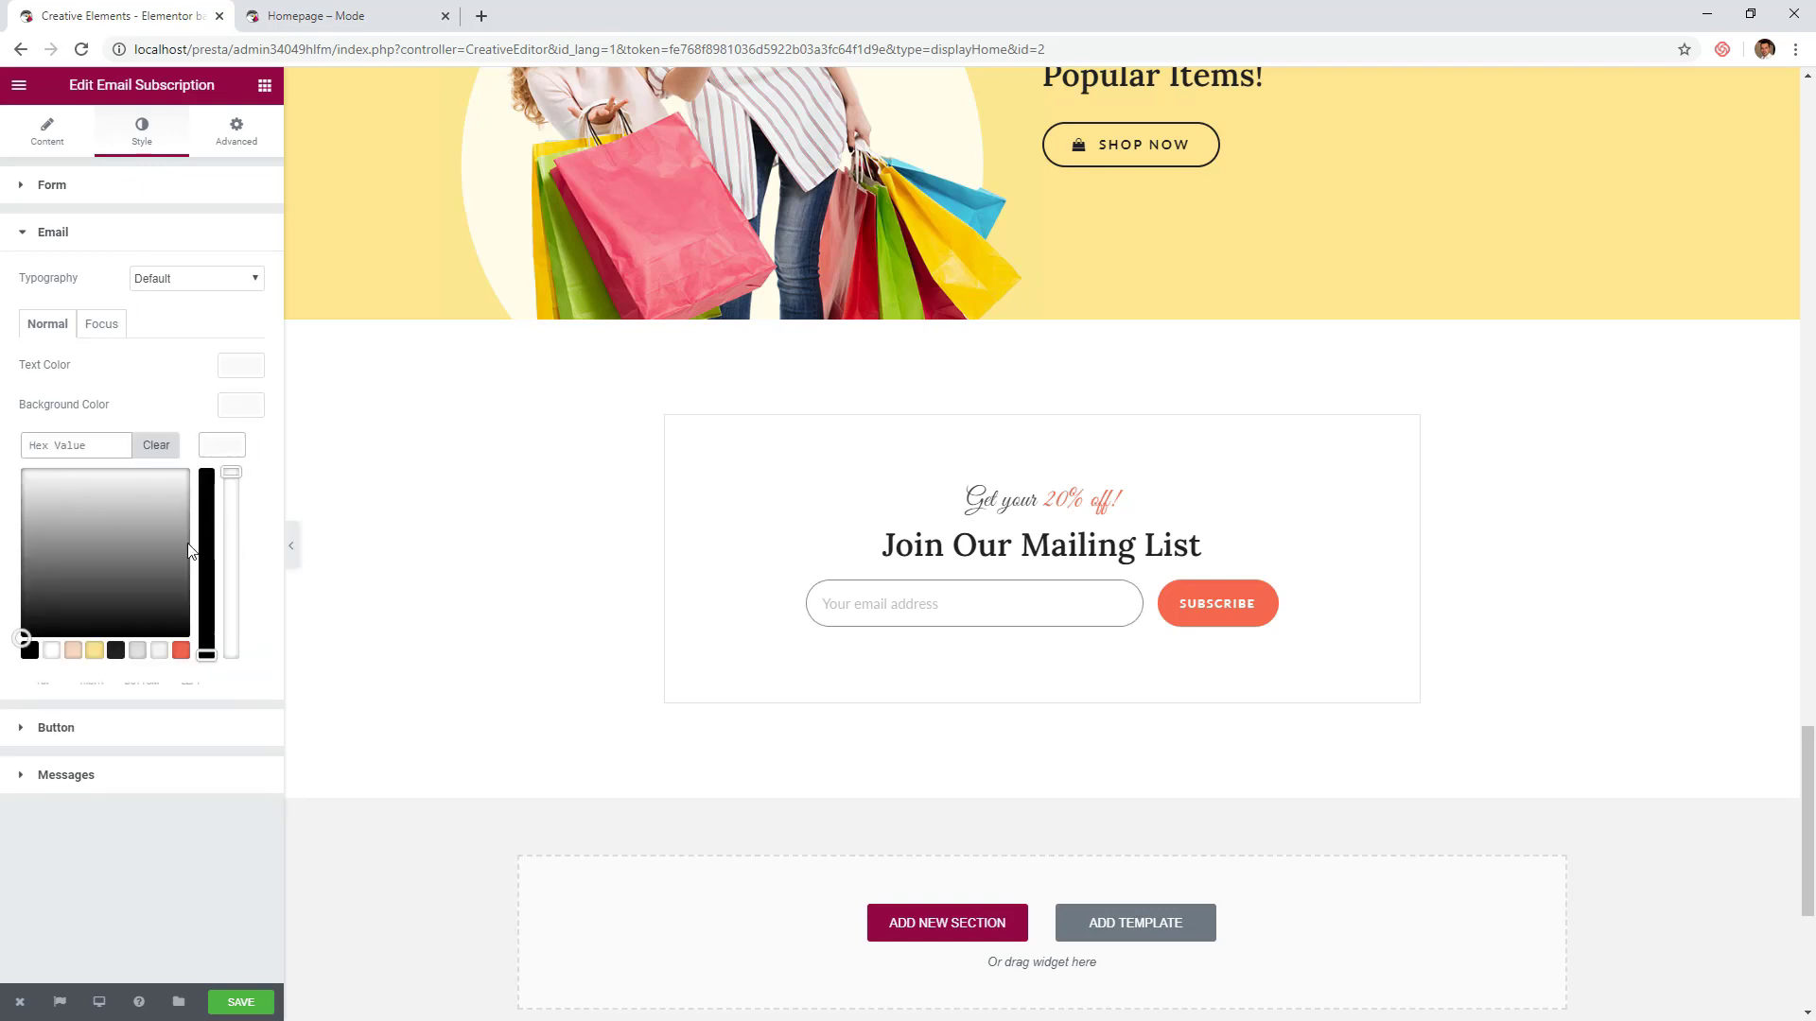
click(138, 651)
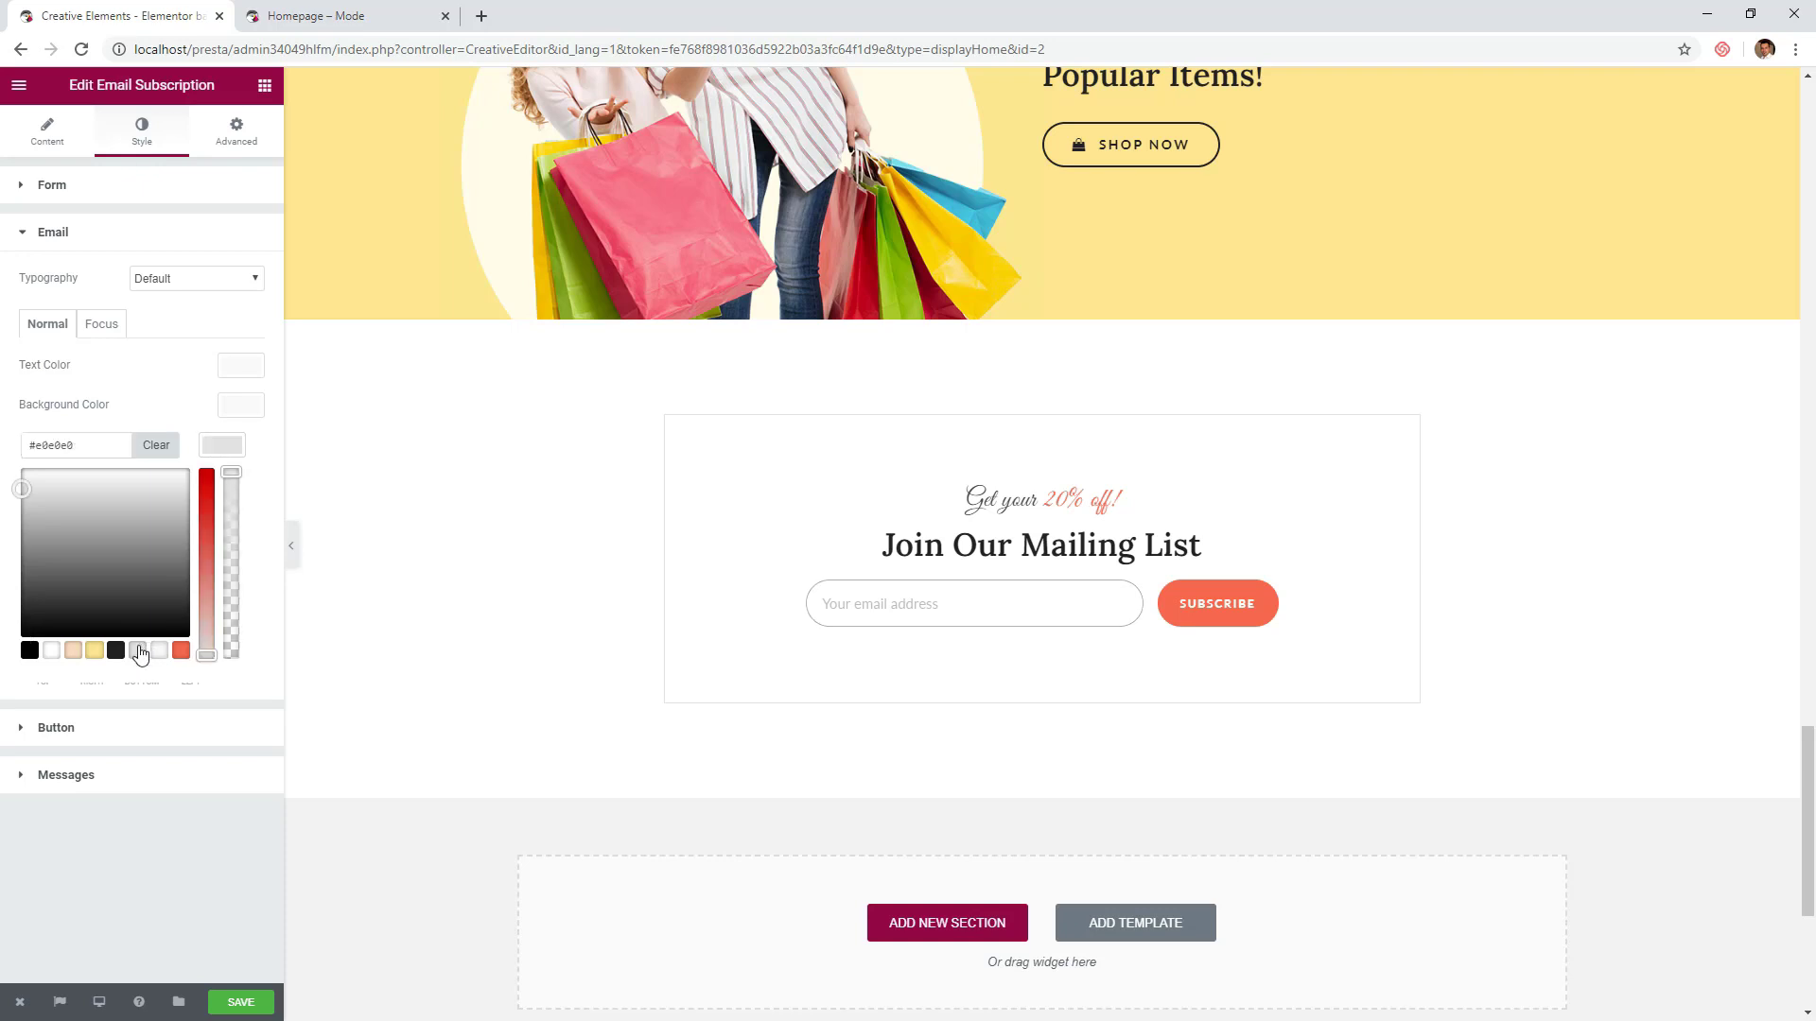
click(221, 448)
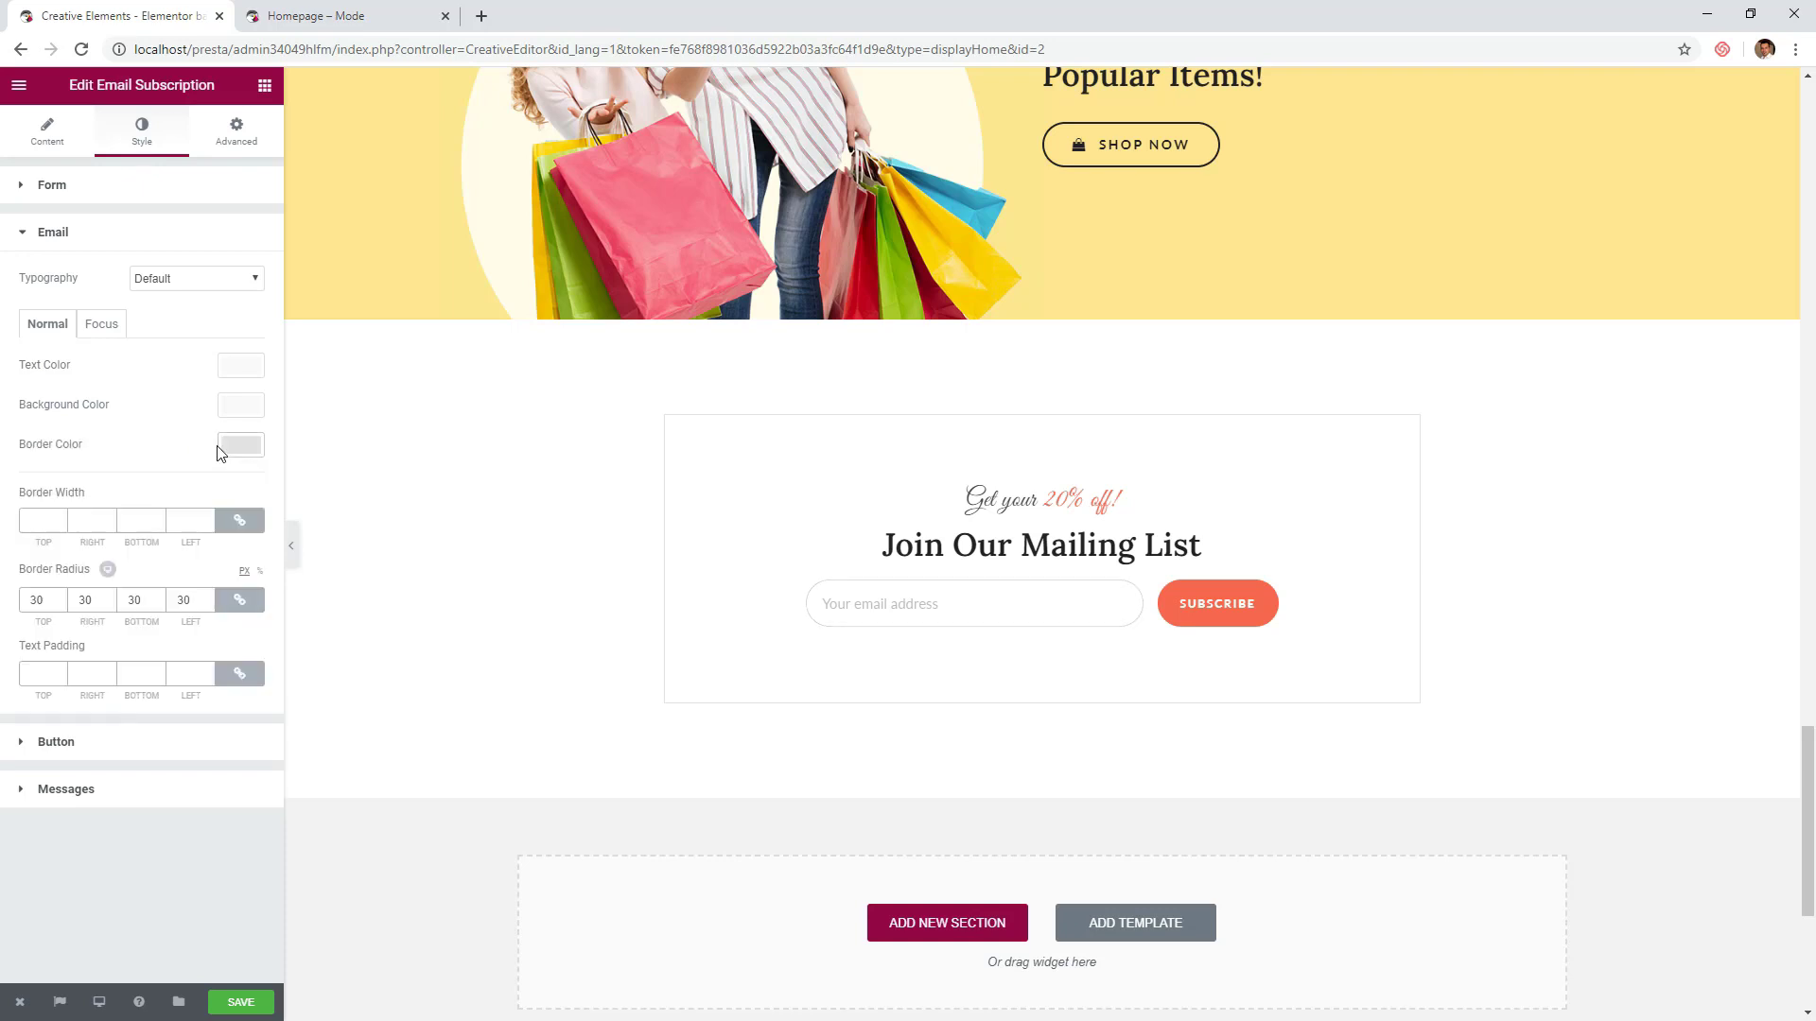
- Set the text padding of the subscription form's email field to 24
click(43, 673)
text(24)
- Add a Text Editor widget below the subscription form reading "By clicking on the button you agree to our Privacy Policy and TOS."
click(264, 88)
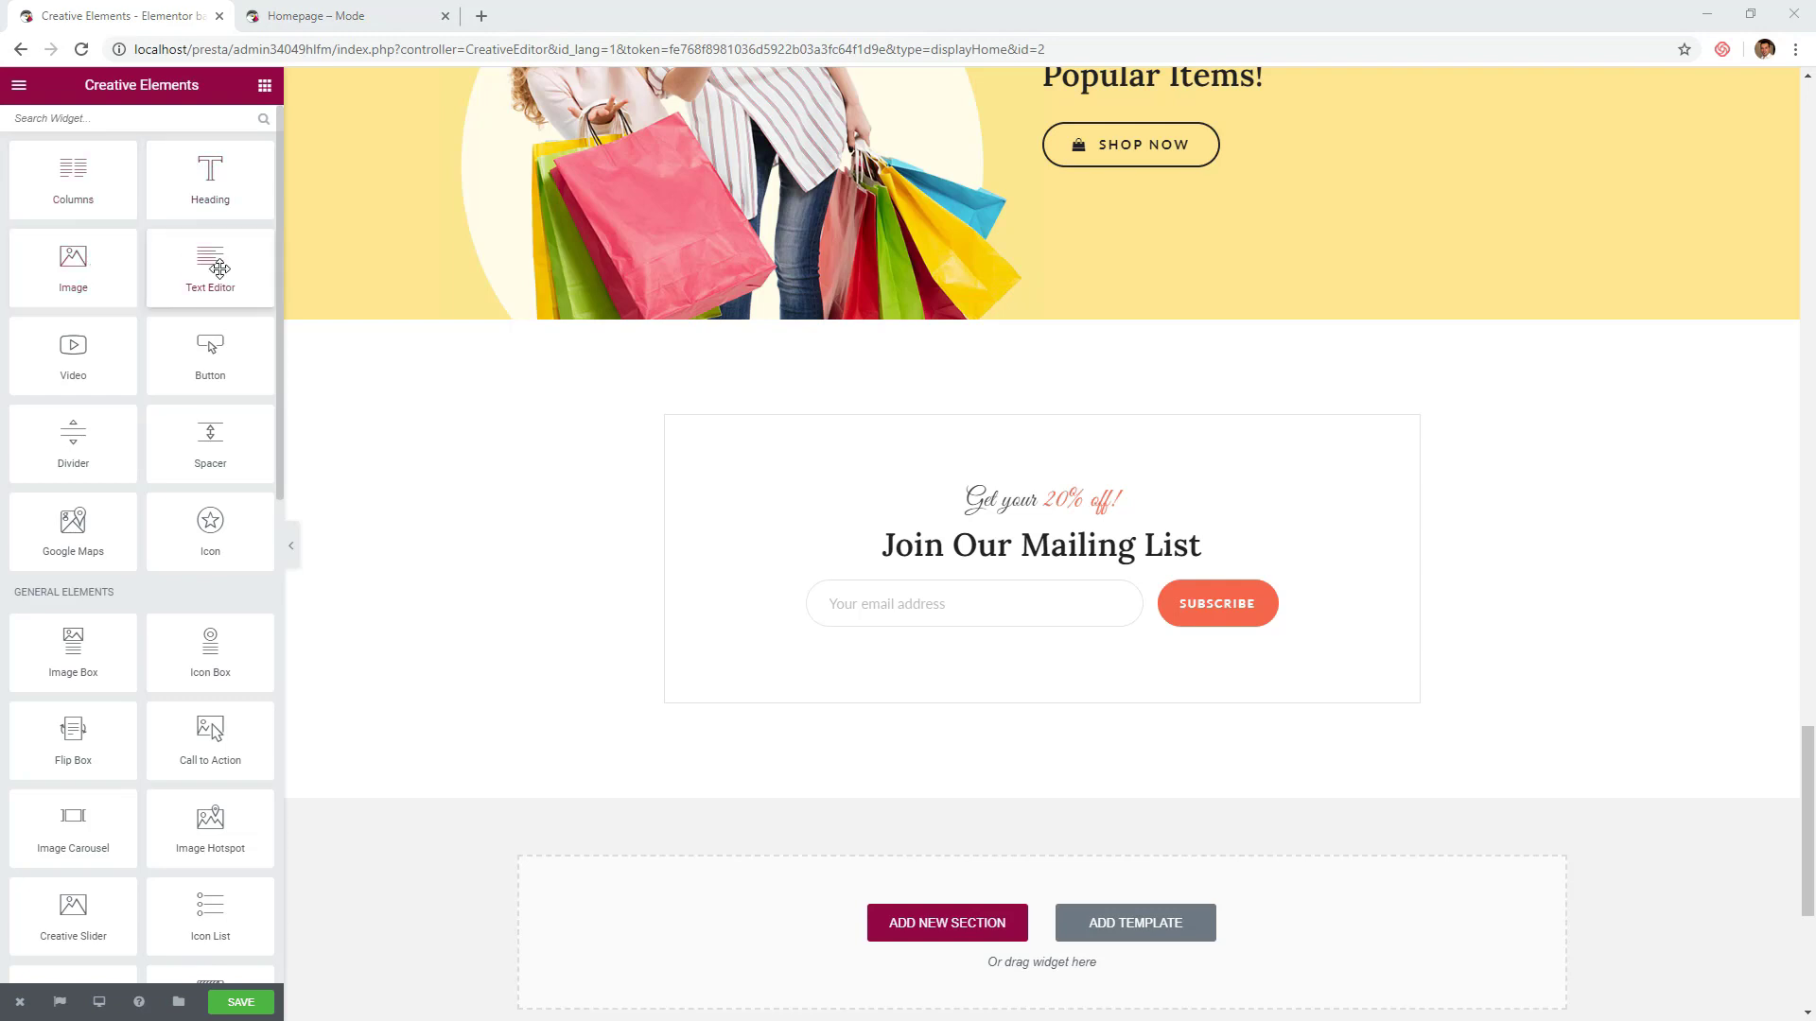
drag(210, 265, 1056, 624)
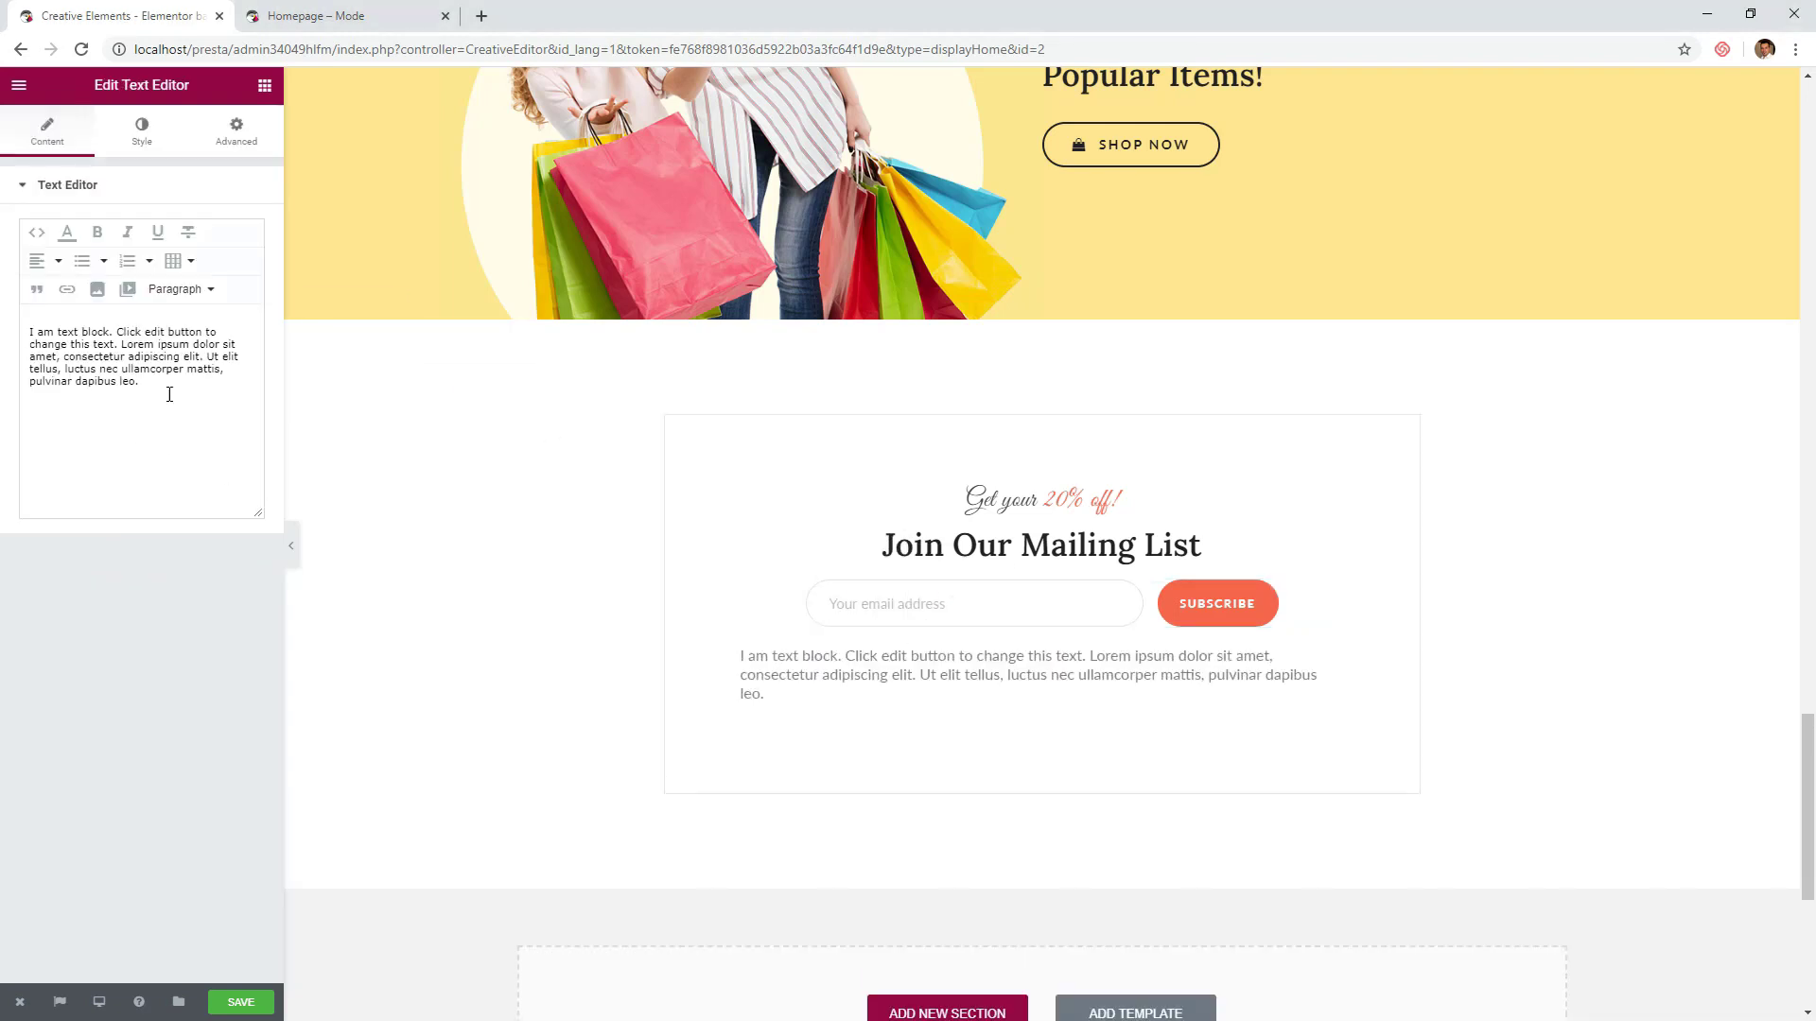
key(ctrl+a)
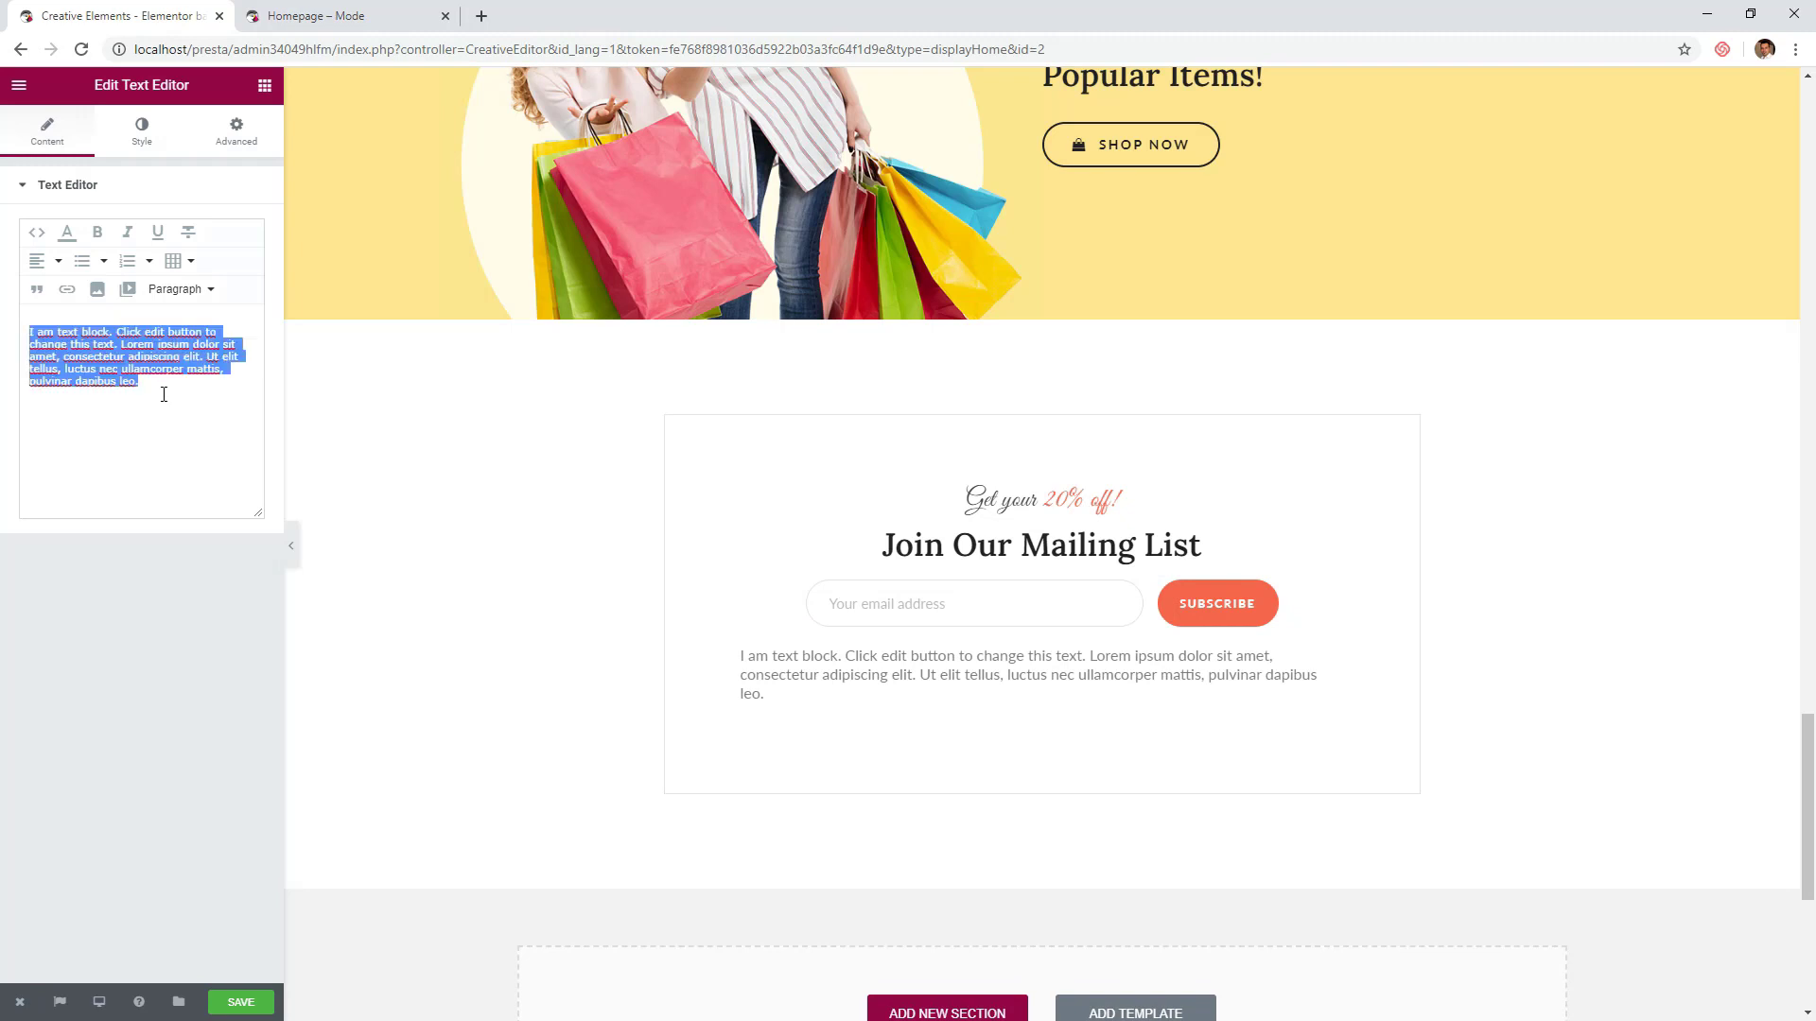
text(By clicking on the)
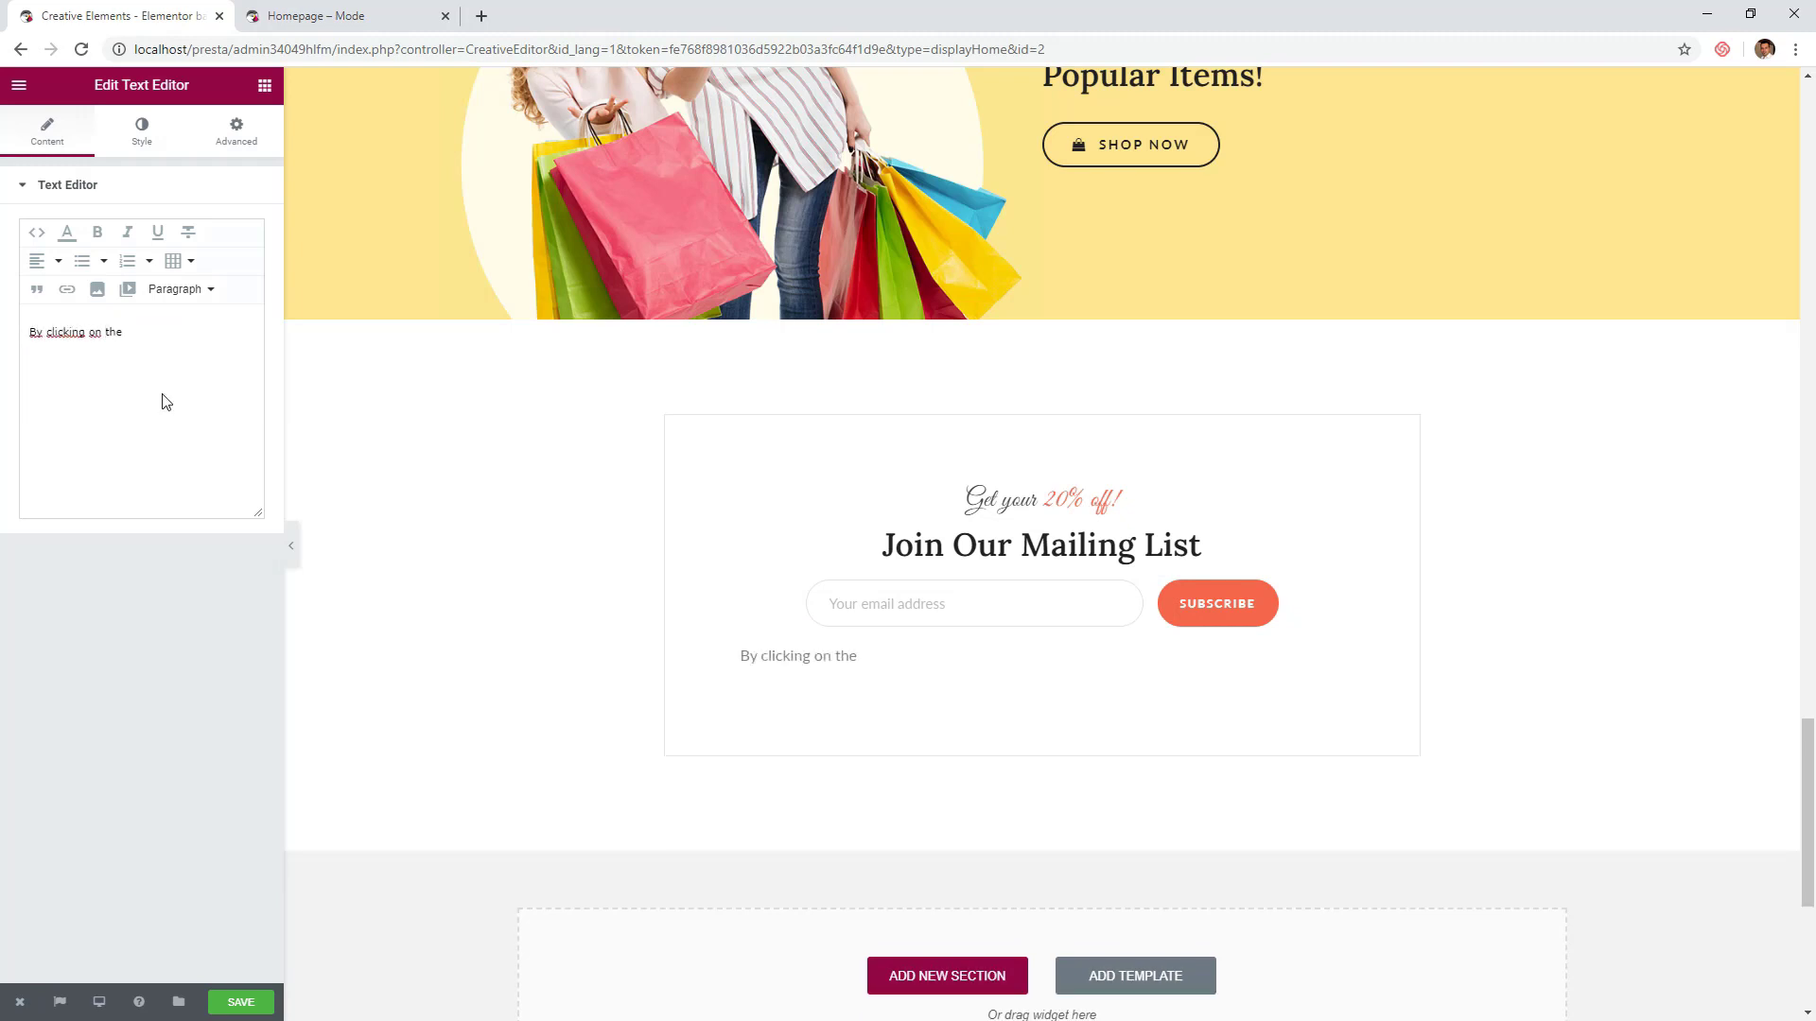
text( button you agree to our Privacy Policy and TOS.)
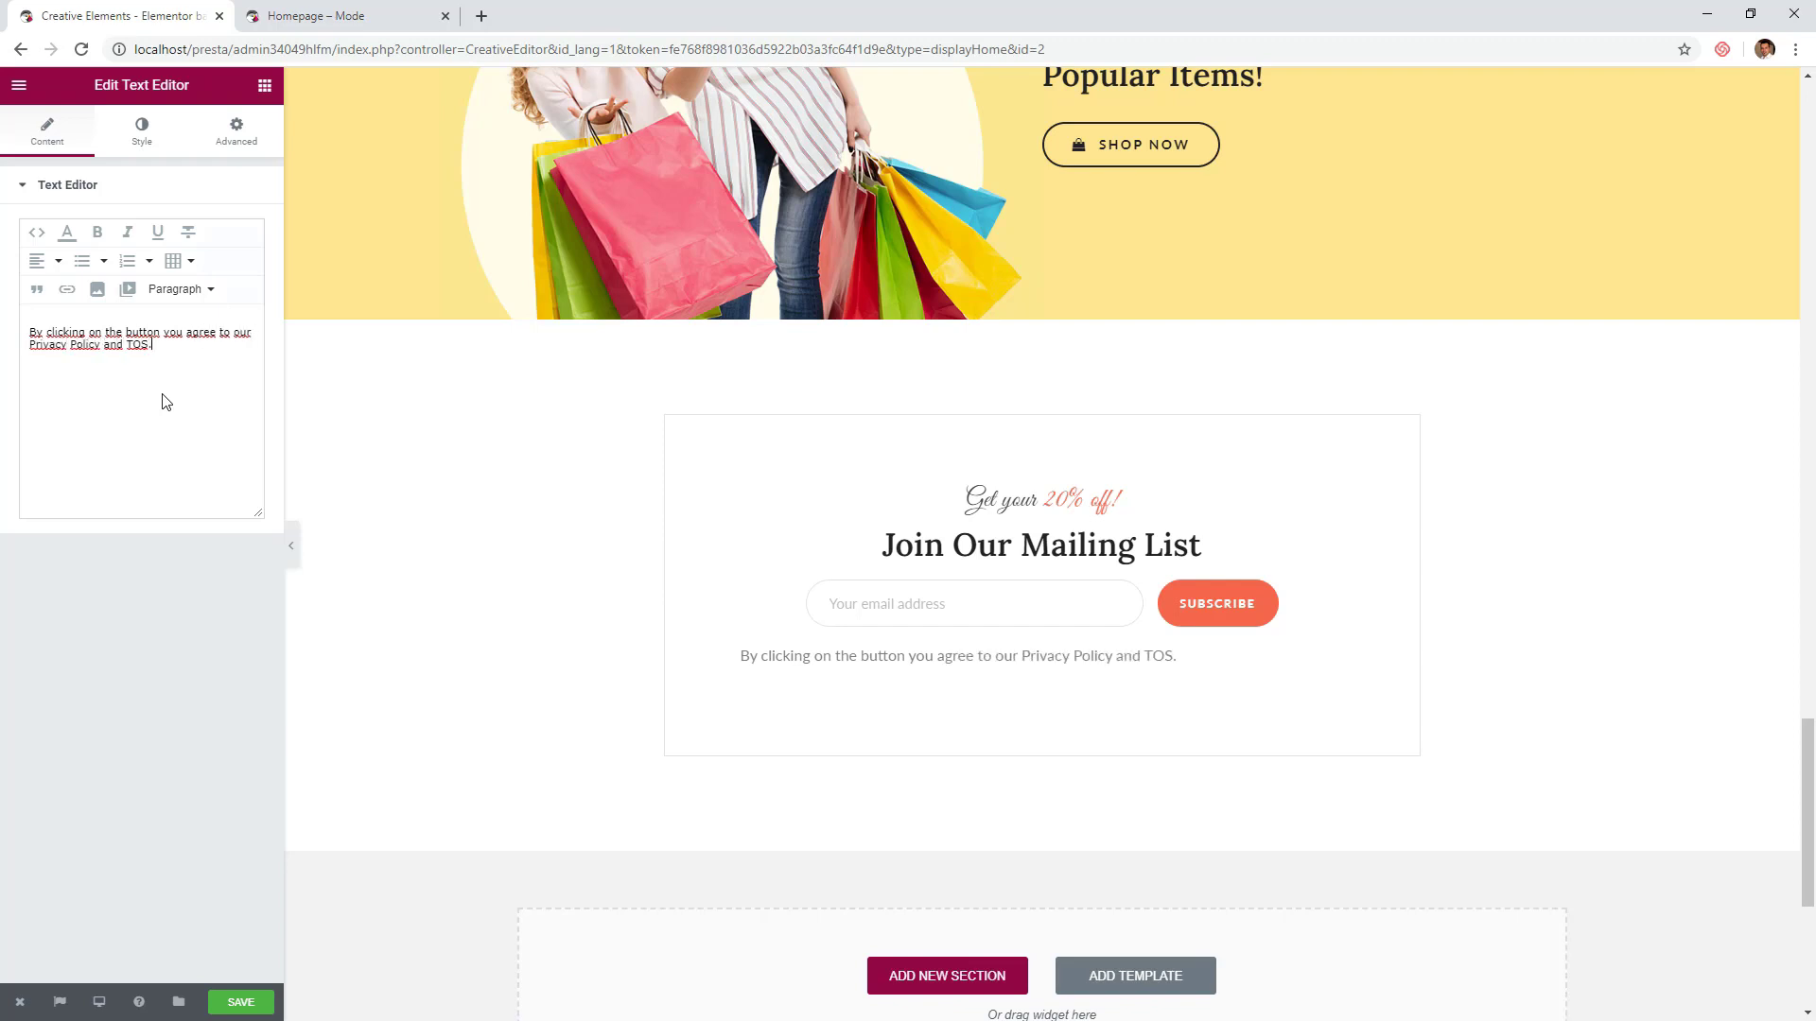
- Center the consent text and give it custom typography with a size of 12 px
click(141, 133)
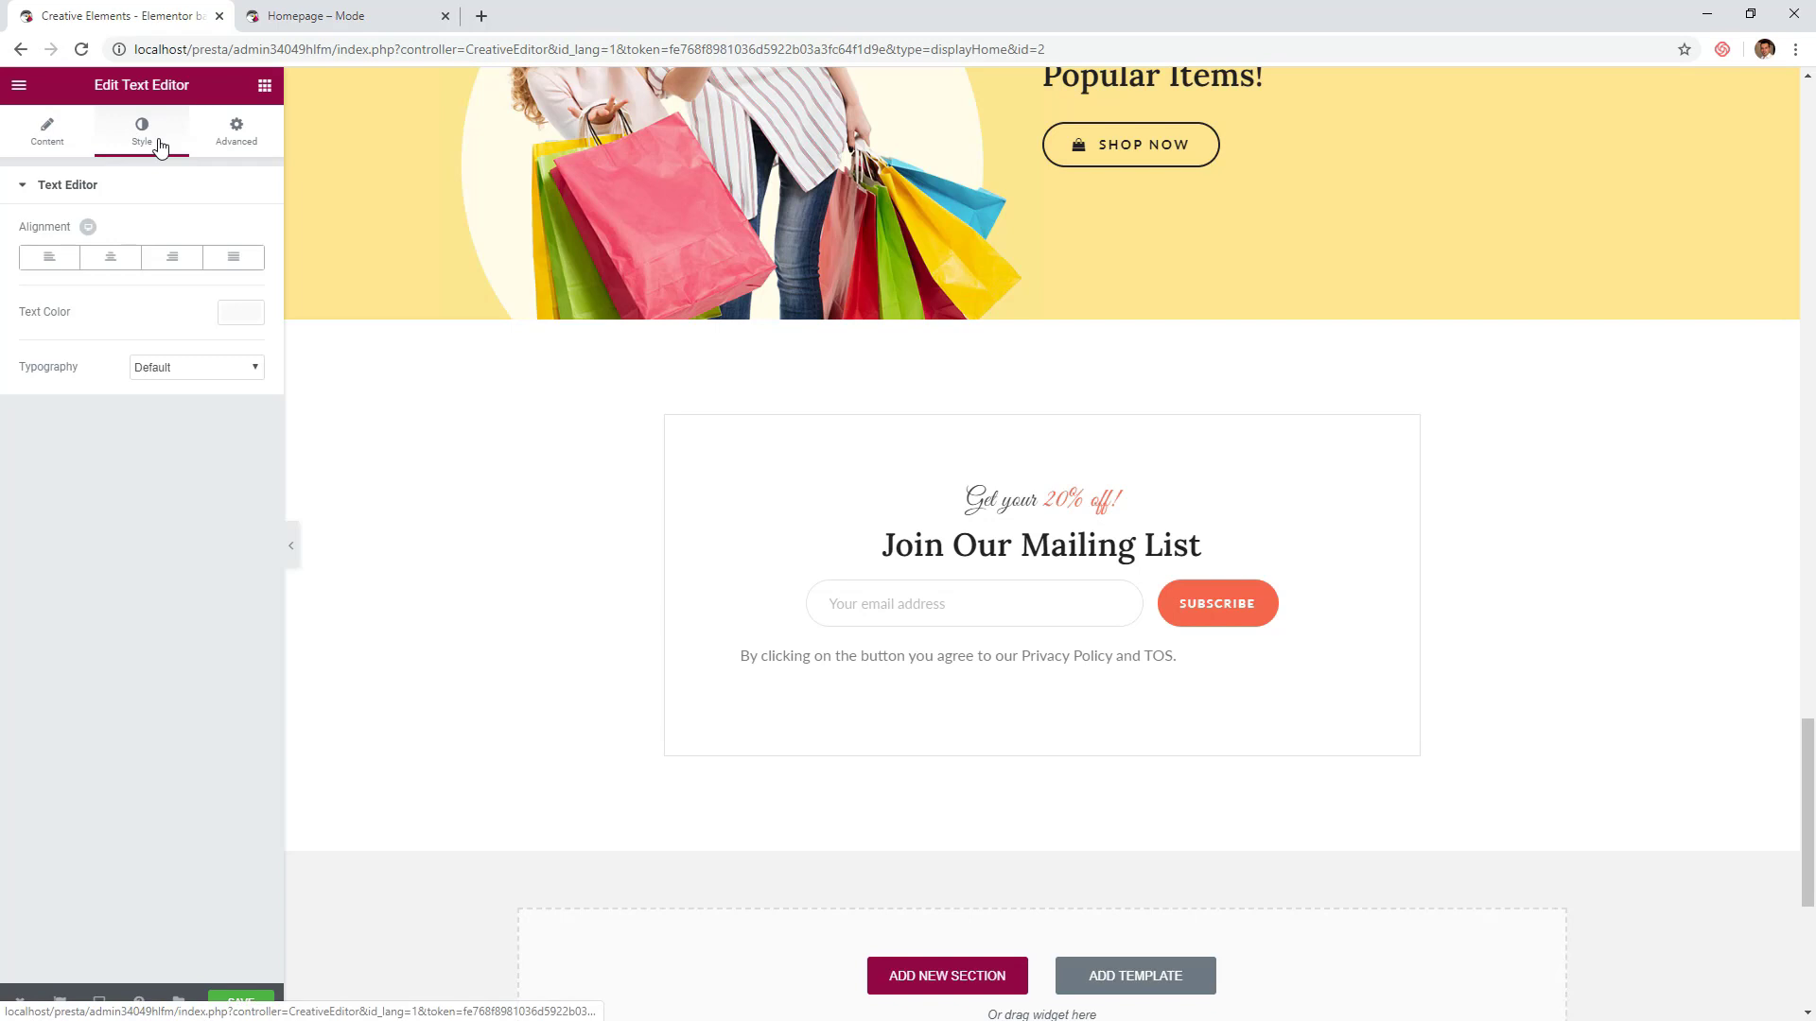
click(111, 257)
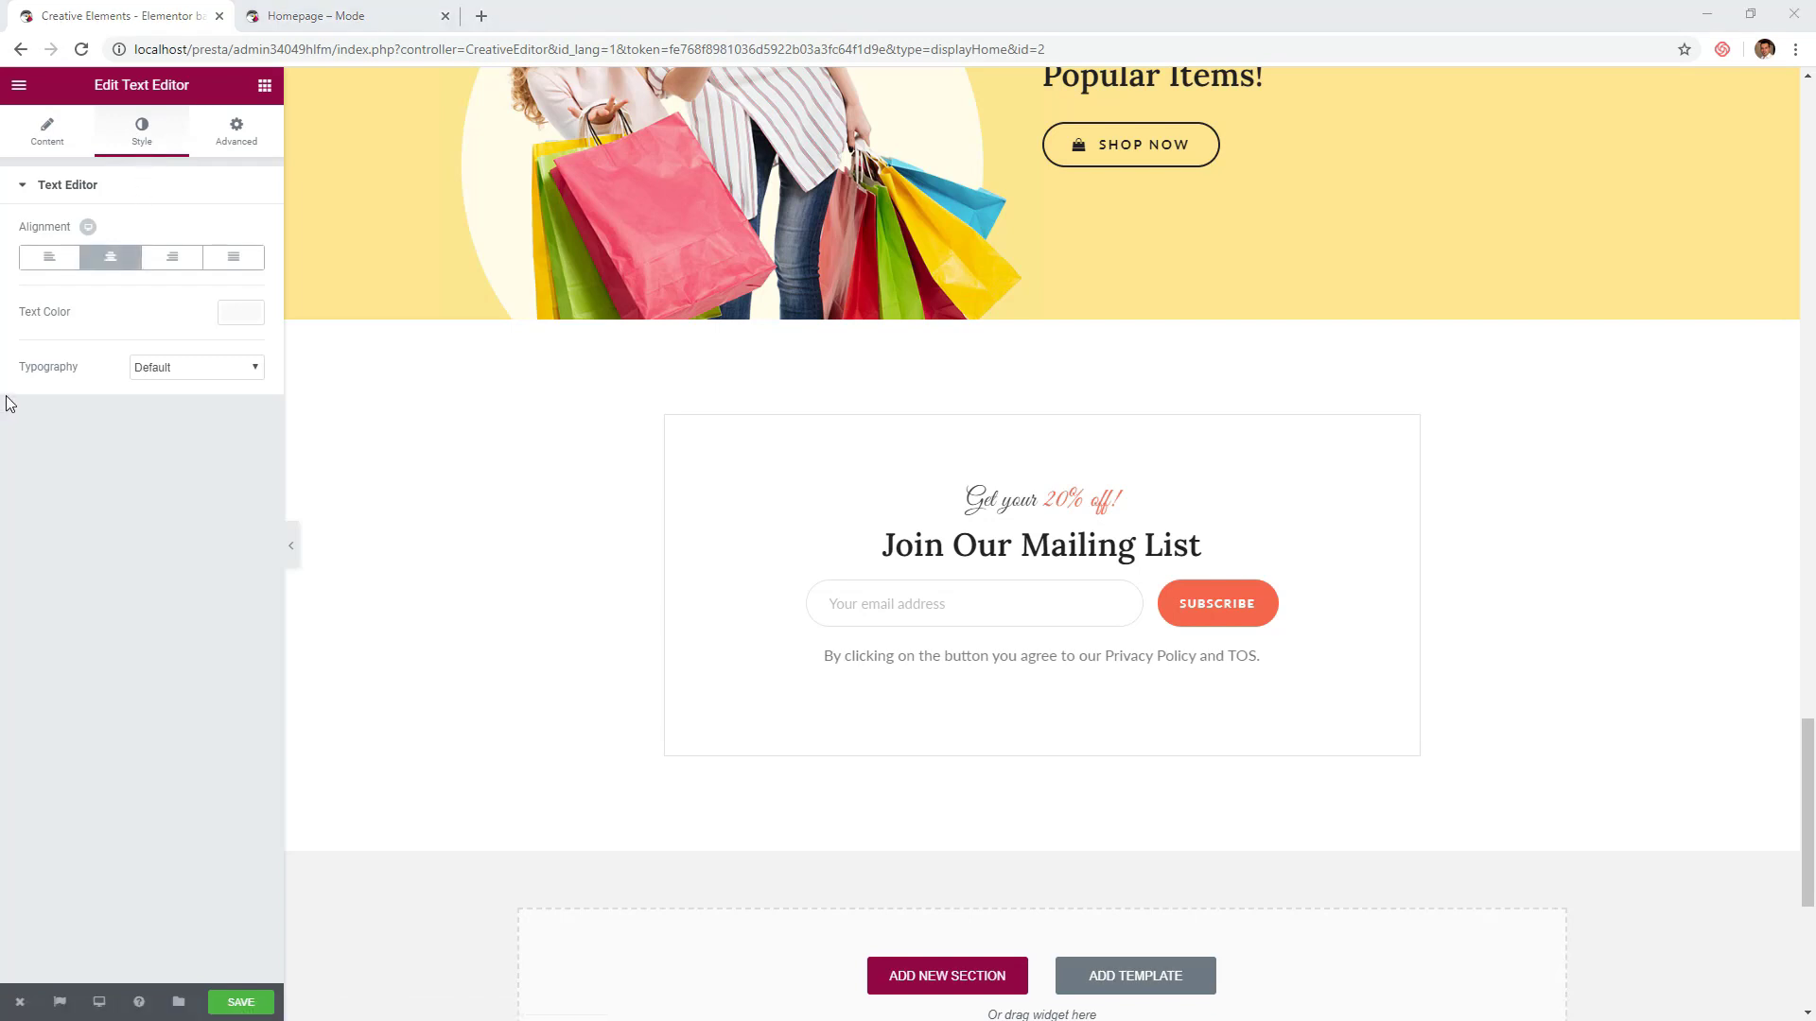
click(173, 378)
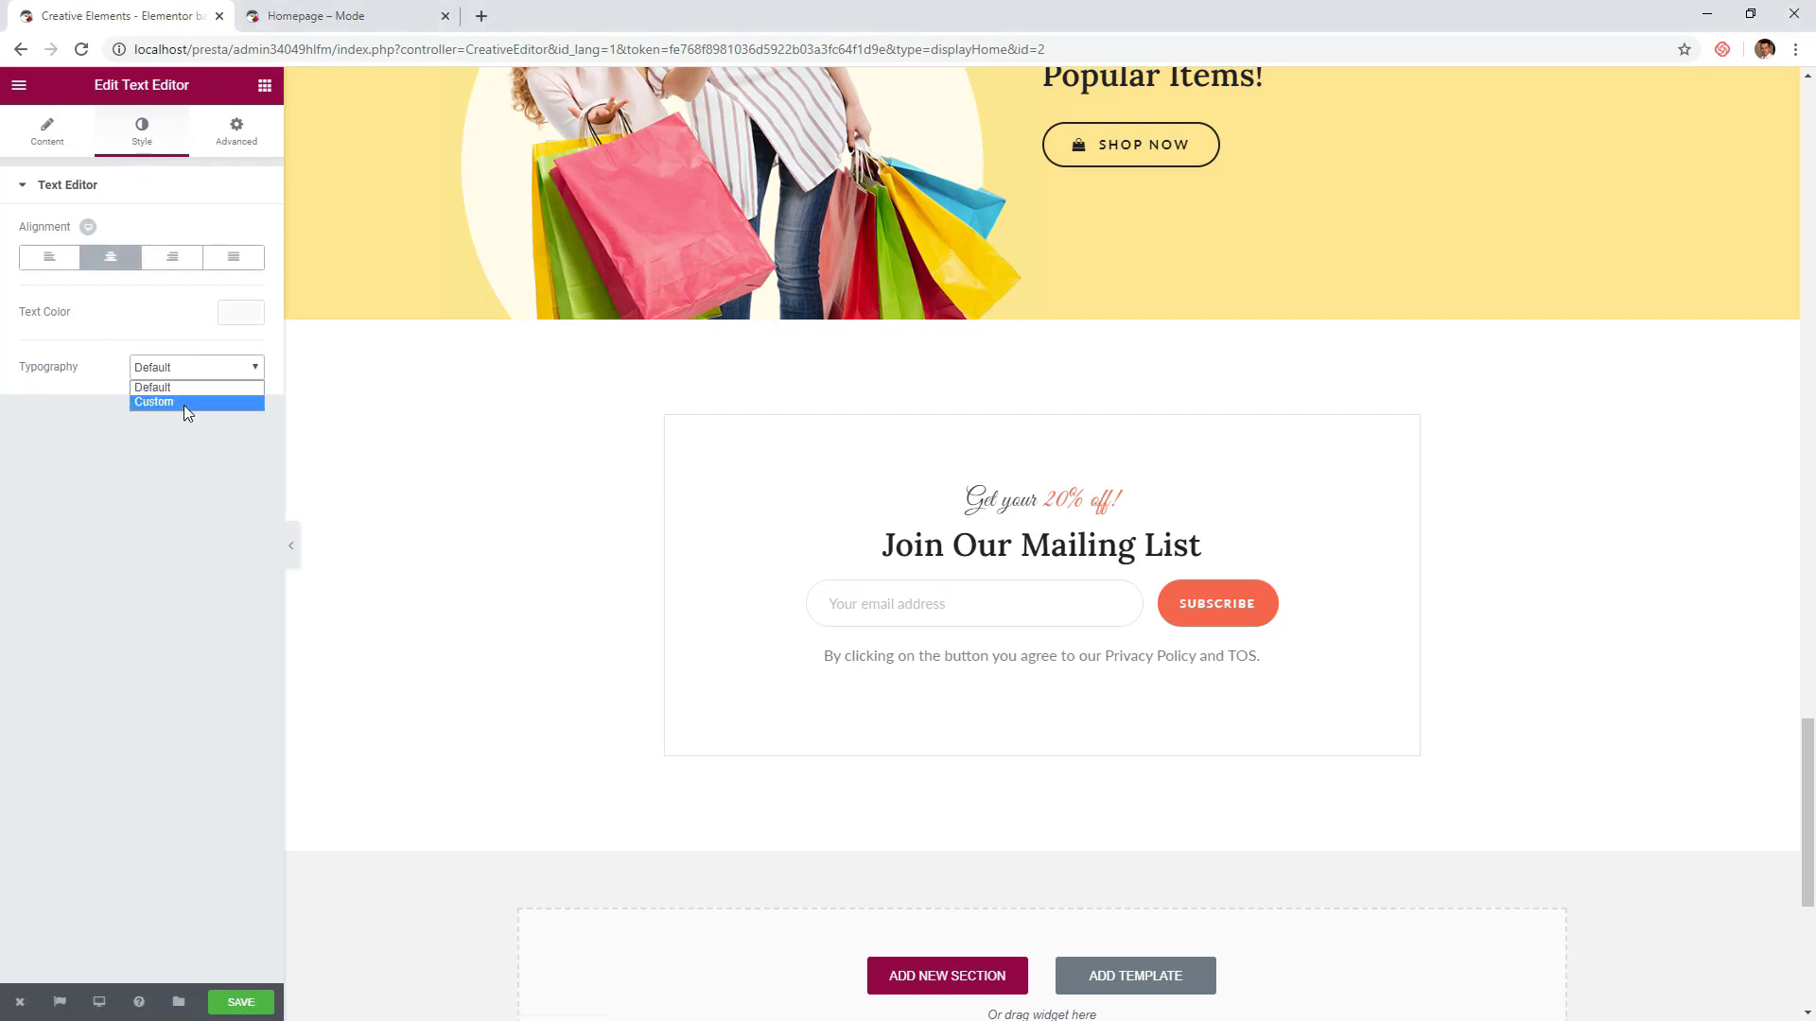
click(184, 404)
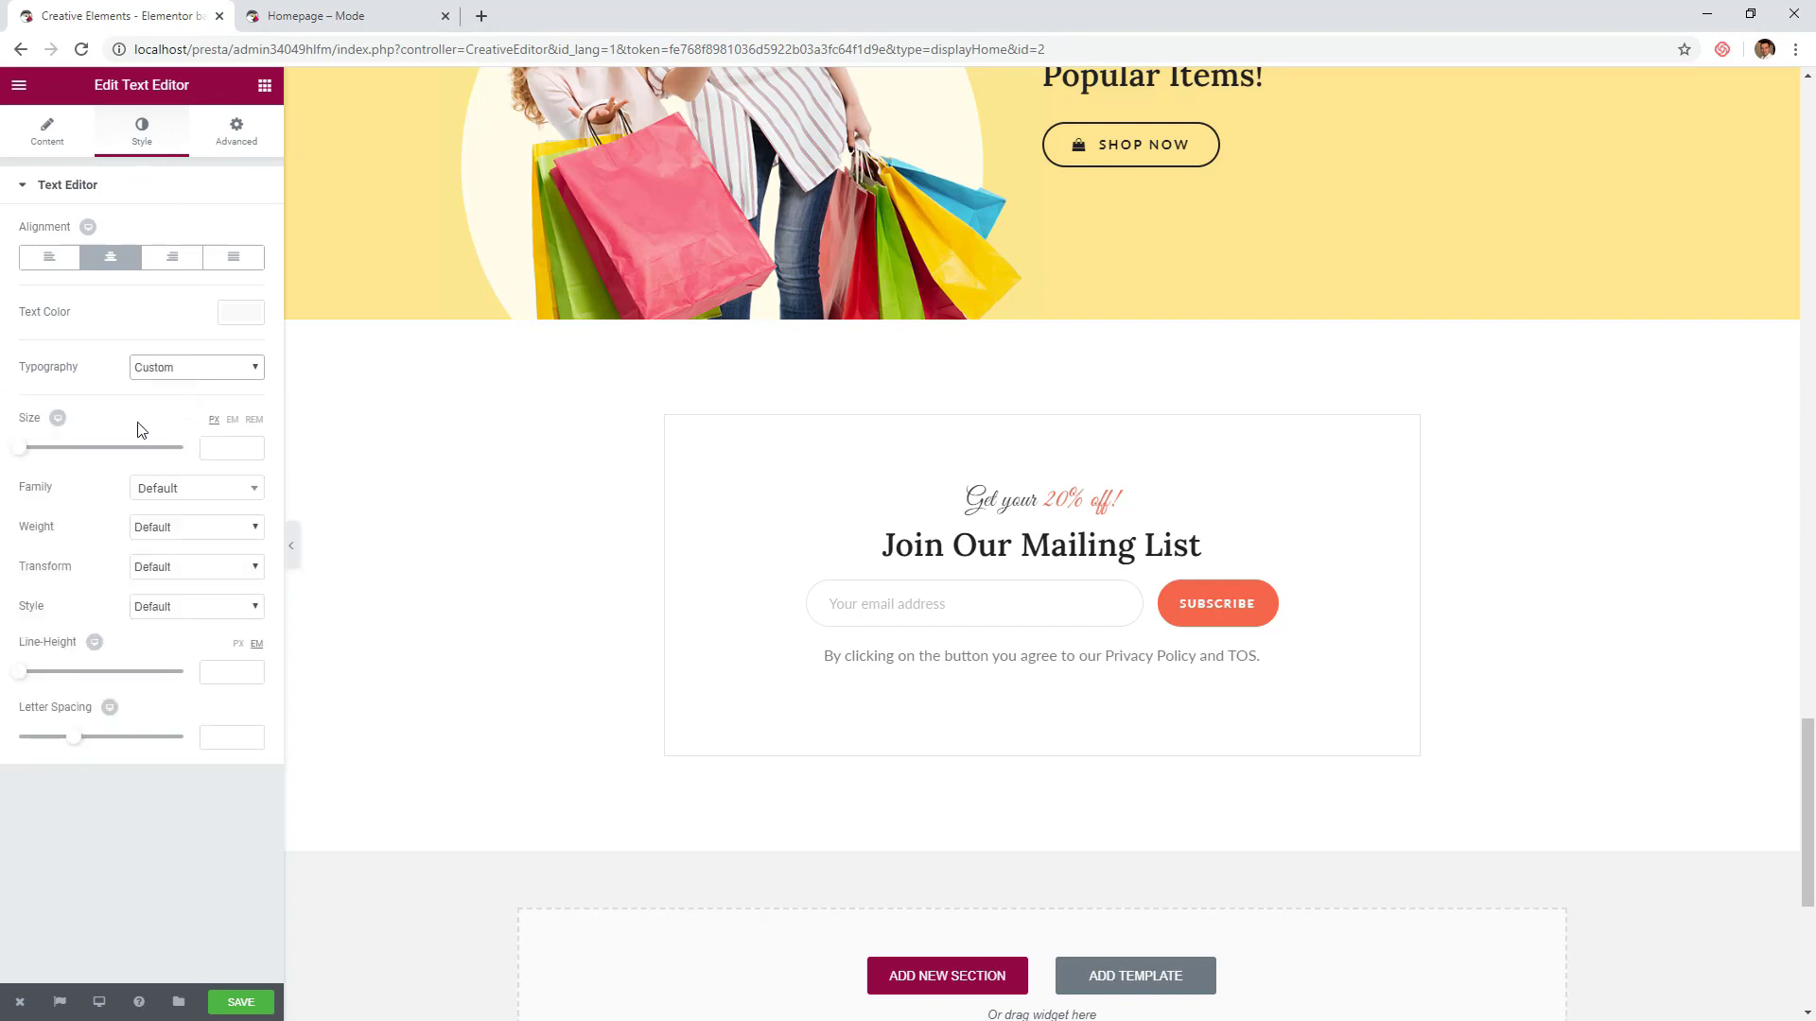
click(210, 447)
text(12)
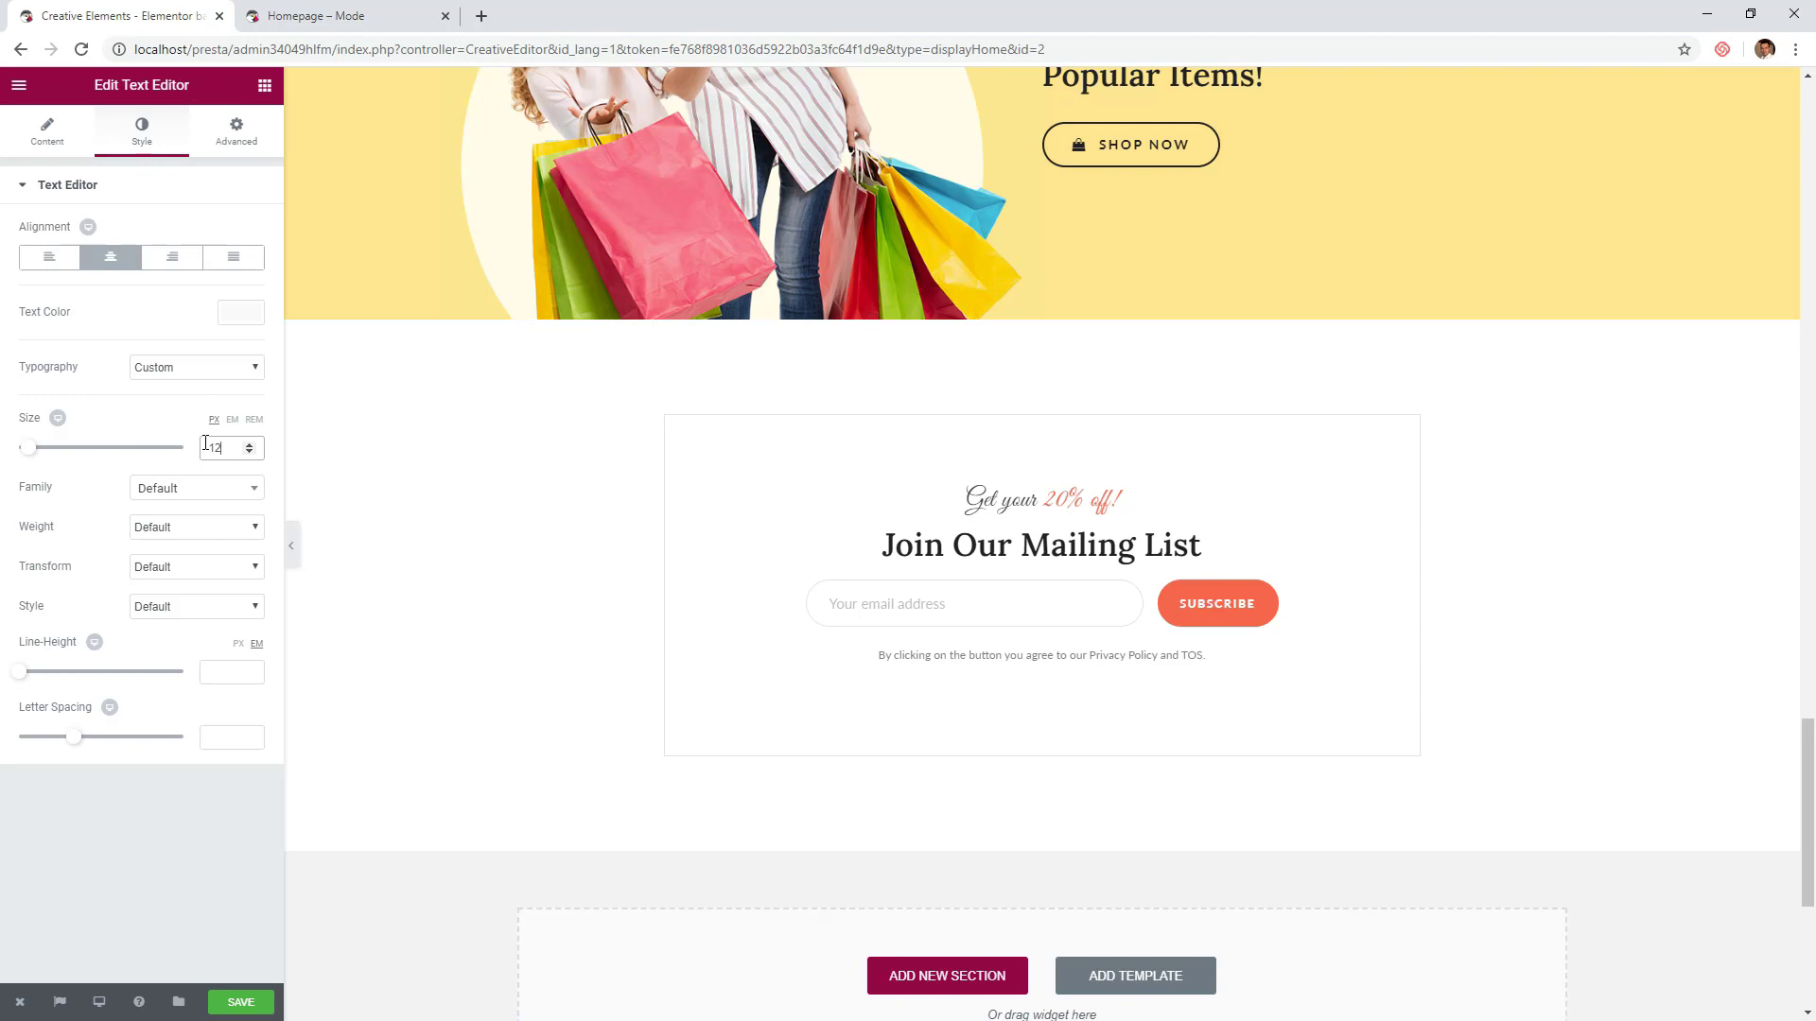
- Color the words "Privacy Policy" in the consent text #ff6852
click(47, 134)
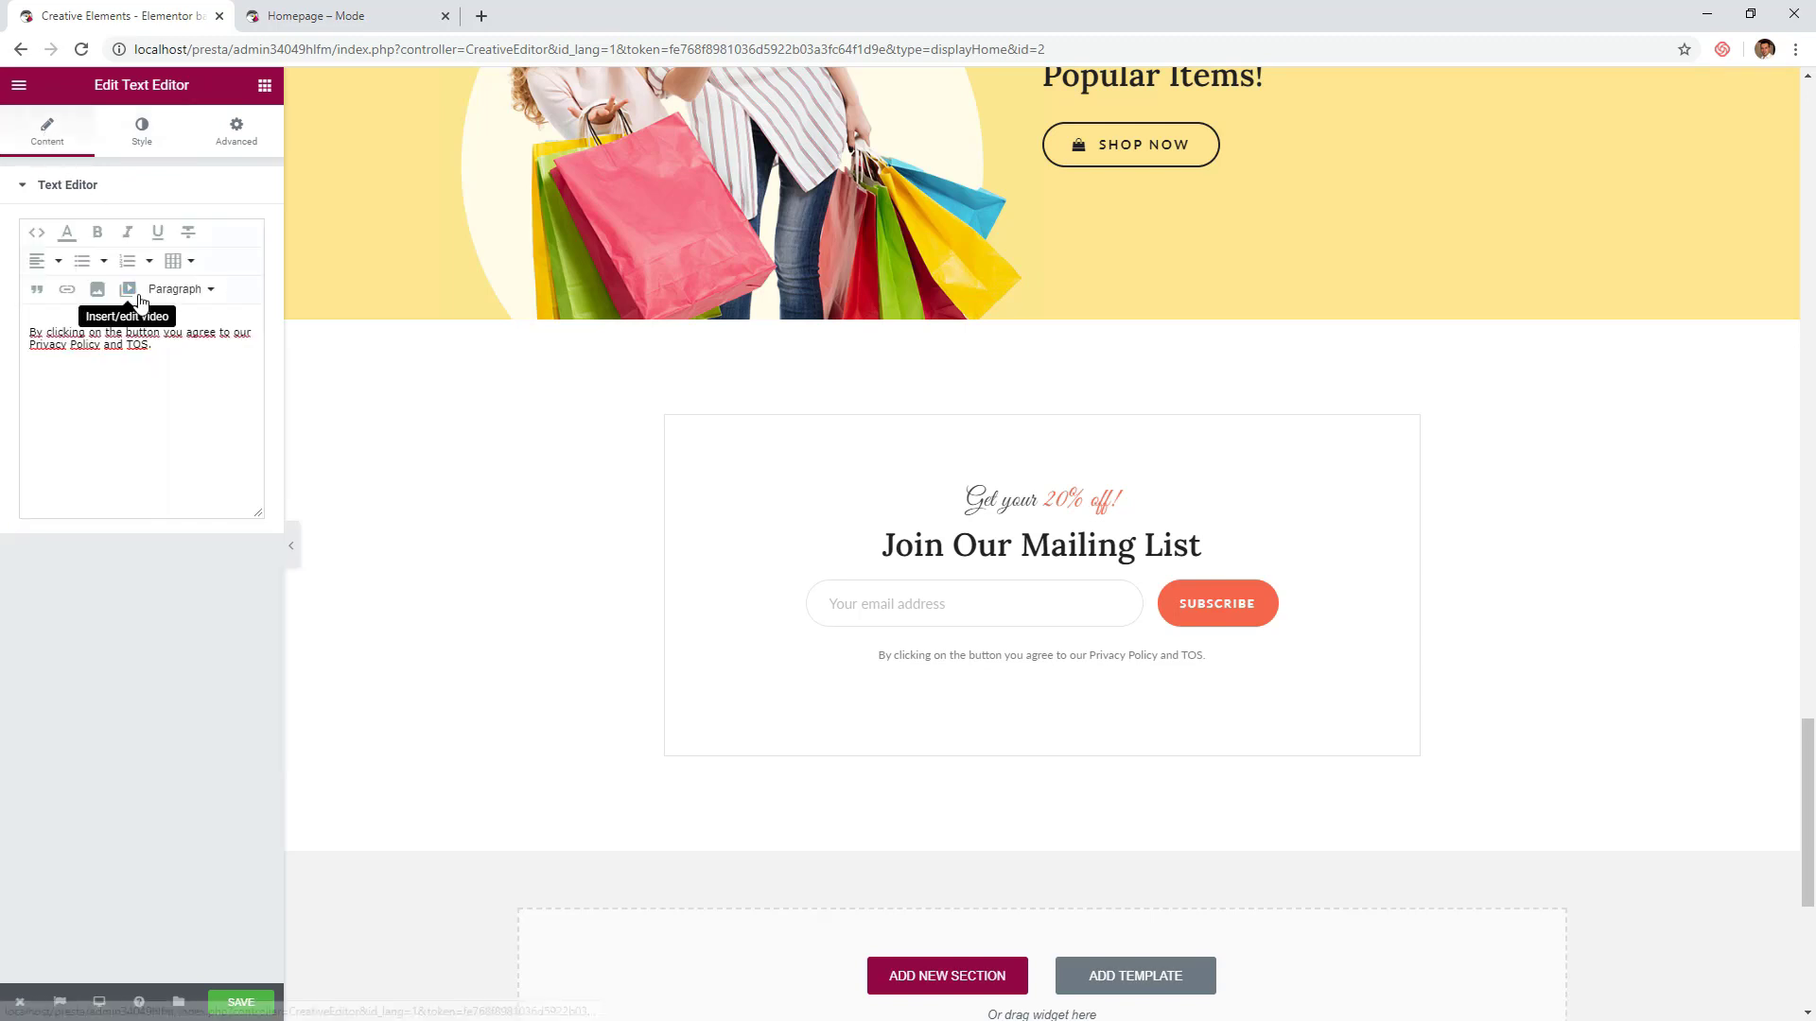
drag(100, 348, 29, 346)
click(67, 232)
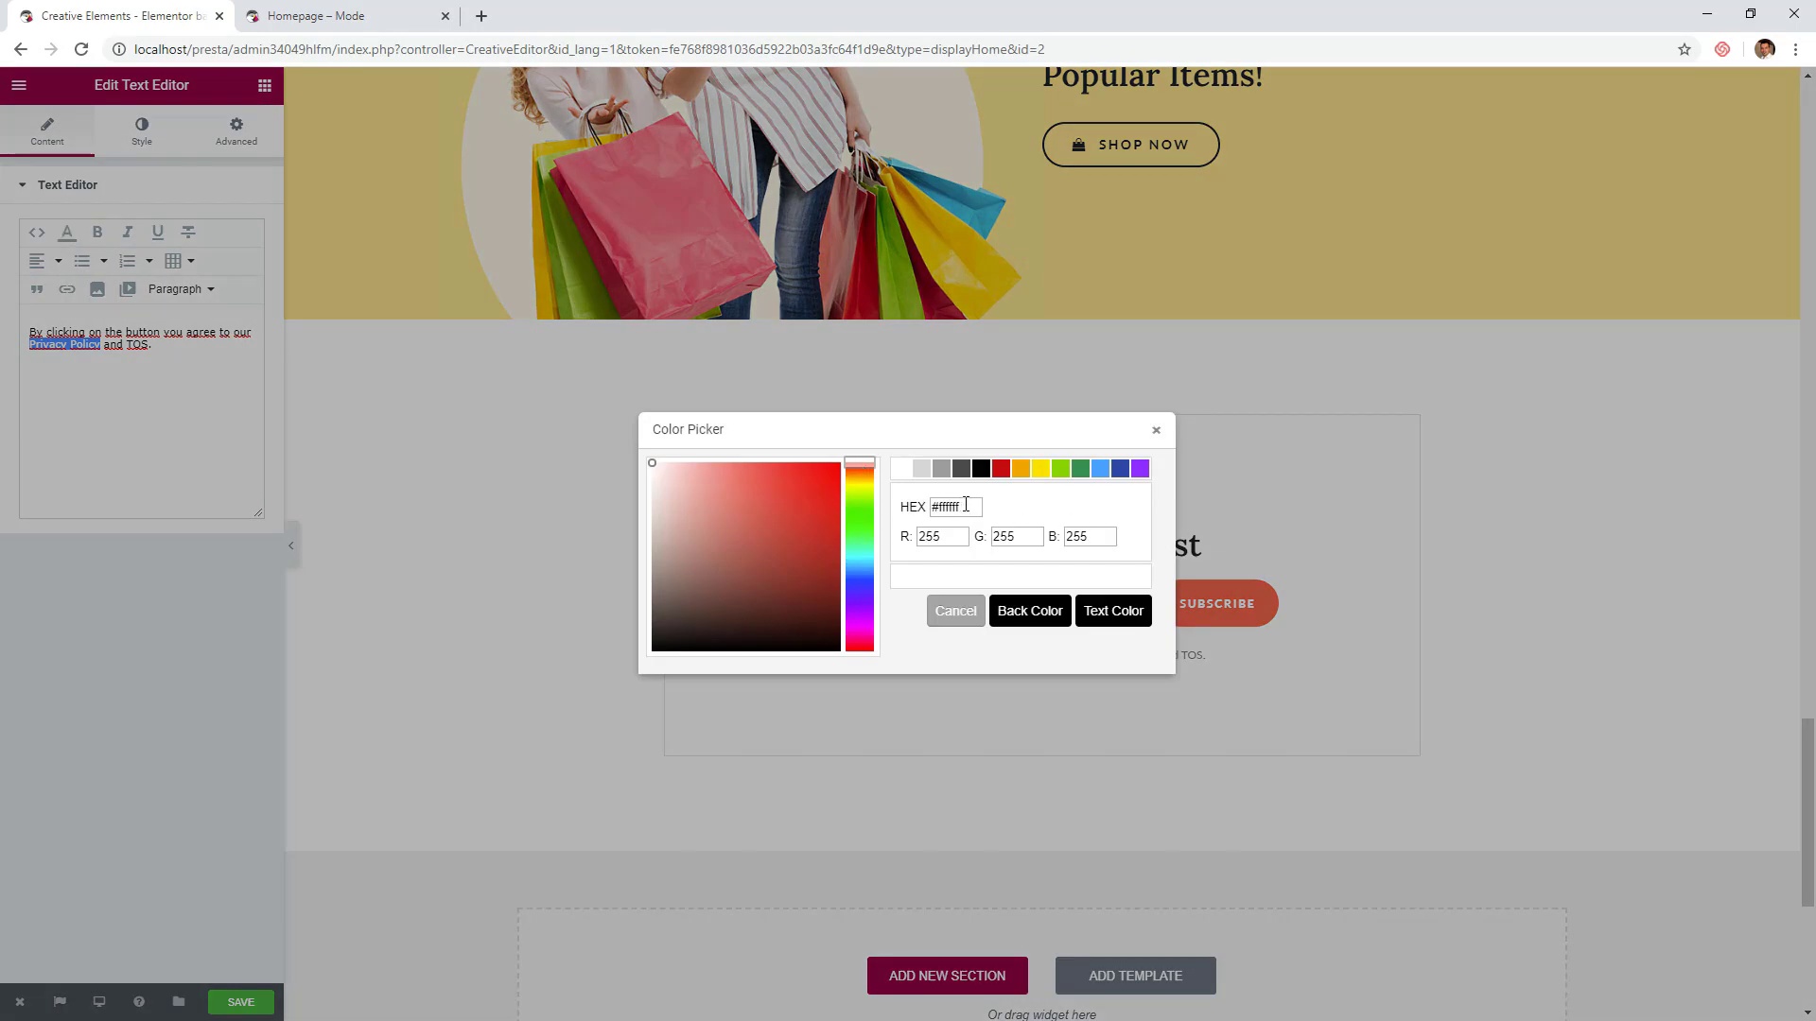
drag(966, 506, 922, 502)
key(ctrl+v)
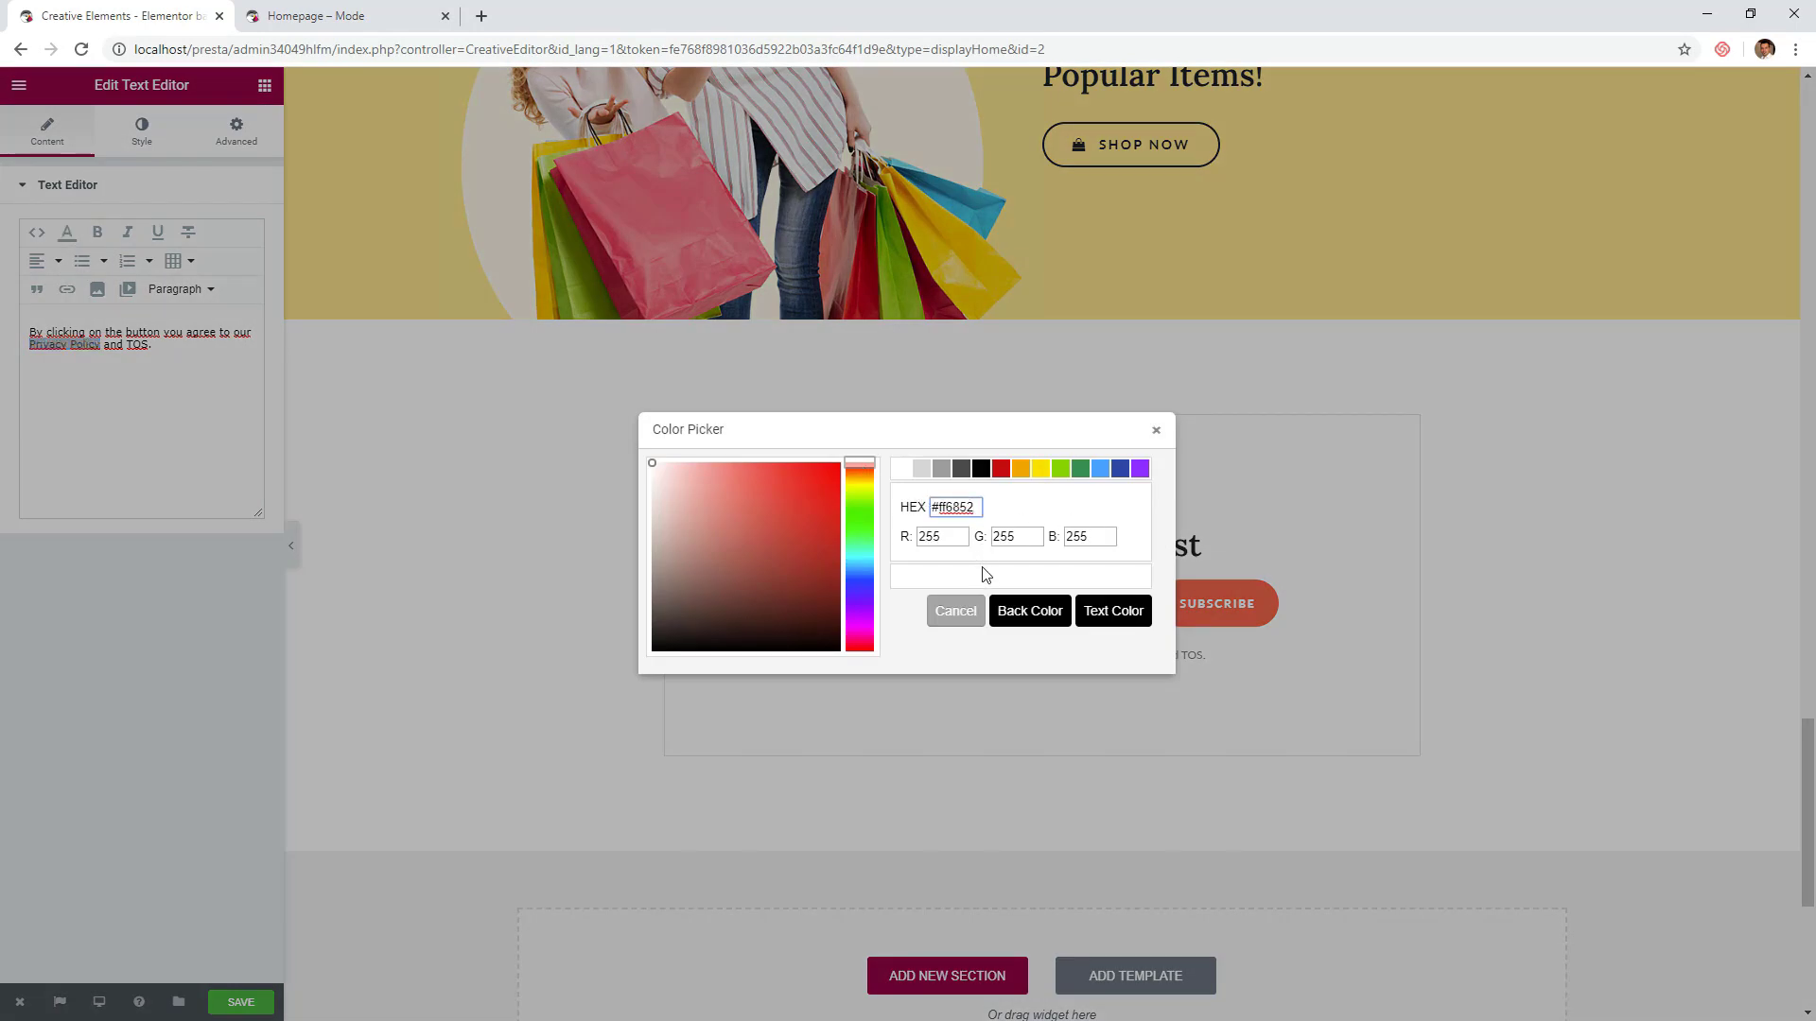
click(1108, 613)
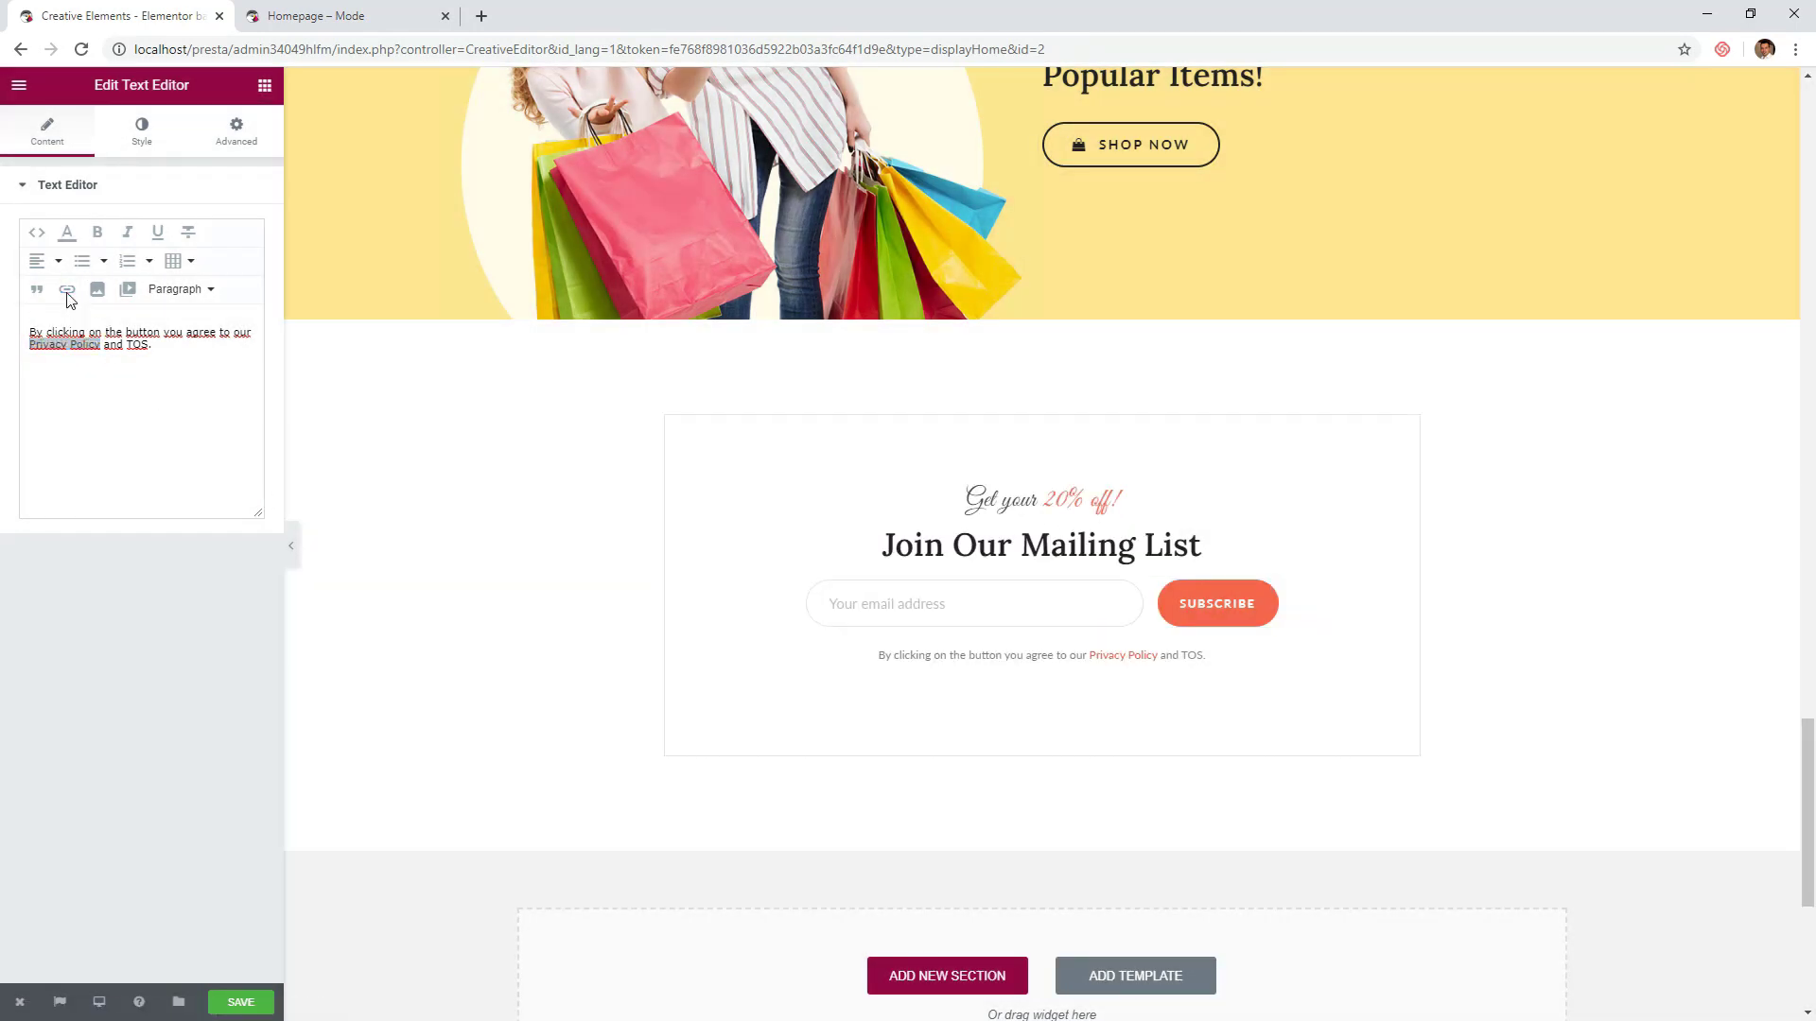
- Link the words "Privacy Policy" to the placeholder URL #
click(67, 289)
text(#)
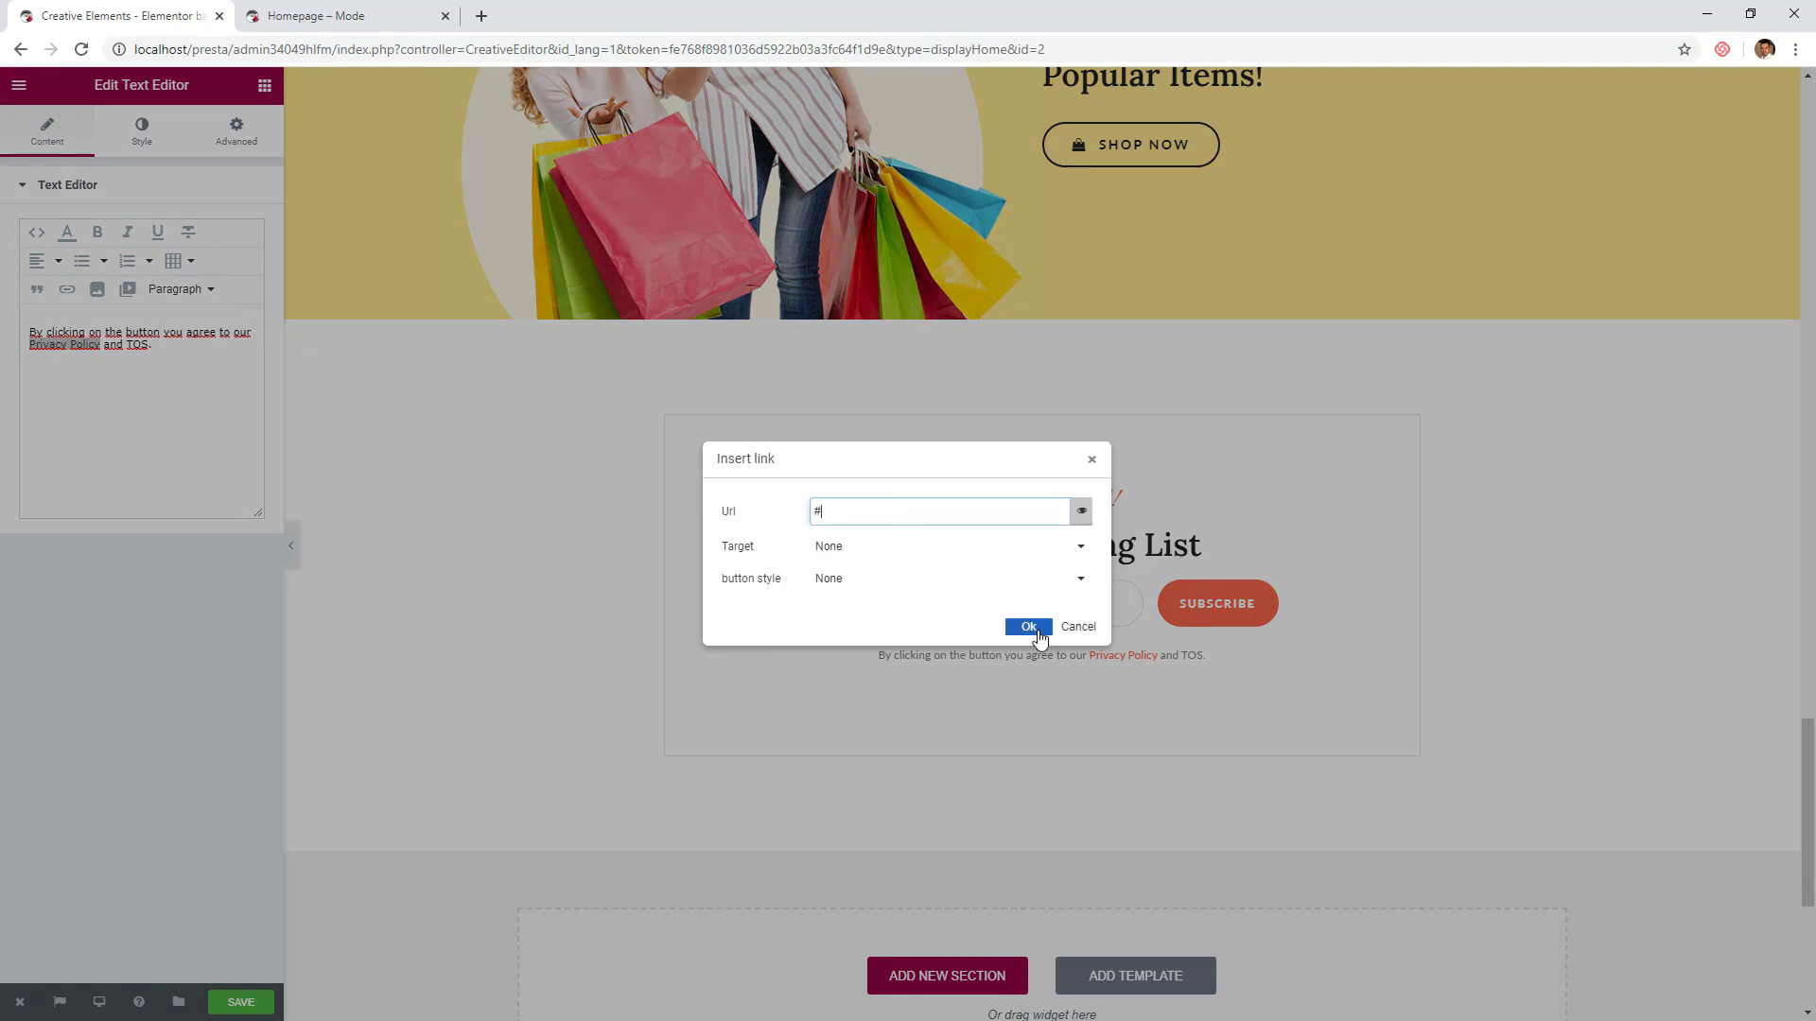
click(1029, 626)
- Color the word "TOS" in the consent text #ff6852 and save the page
double_click(136, 345)
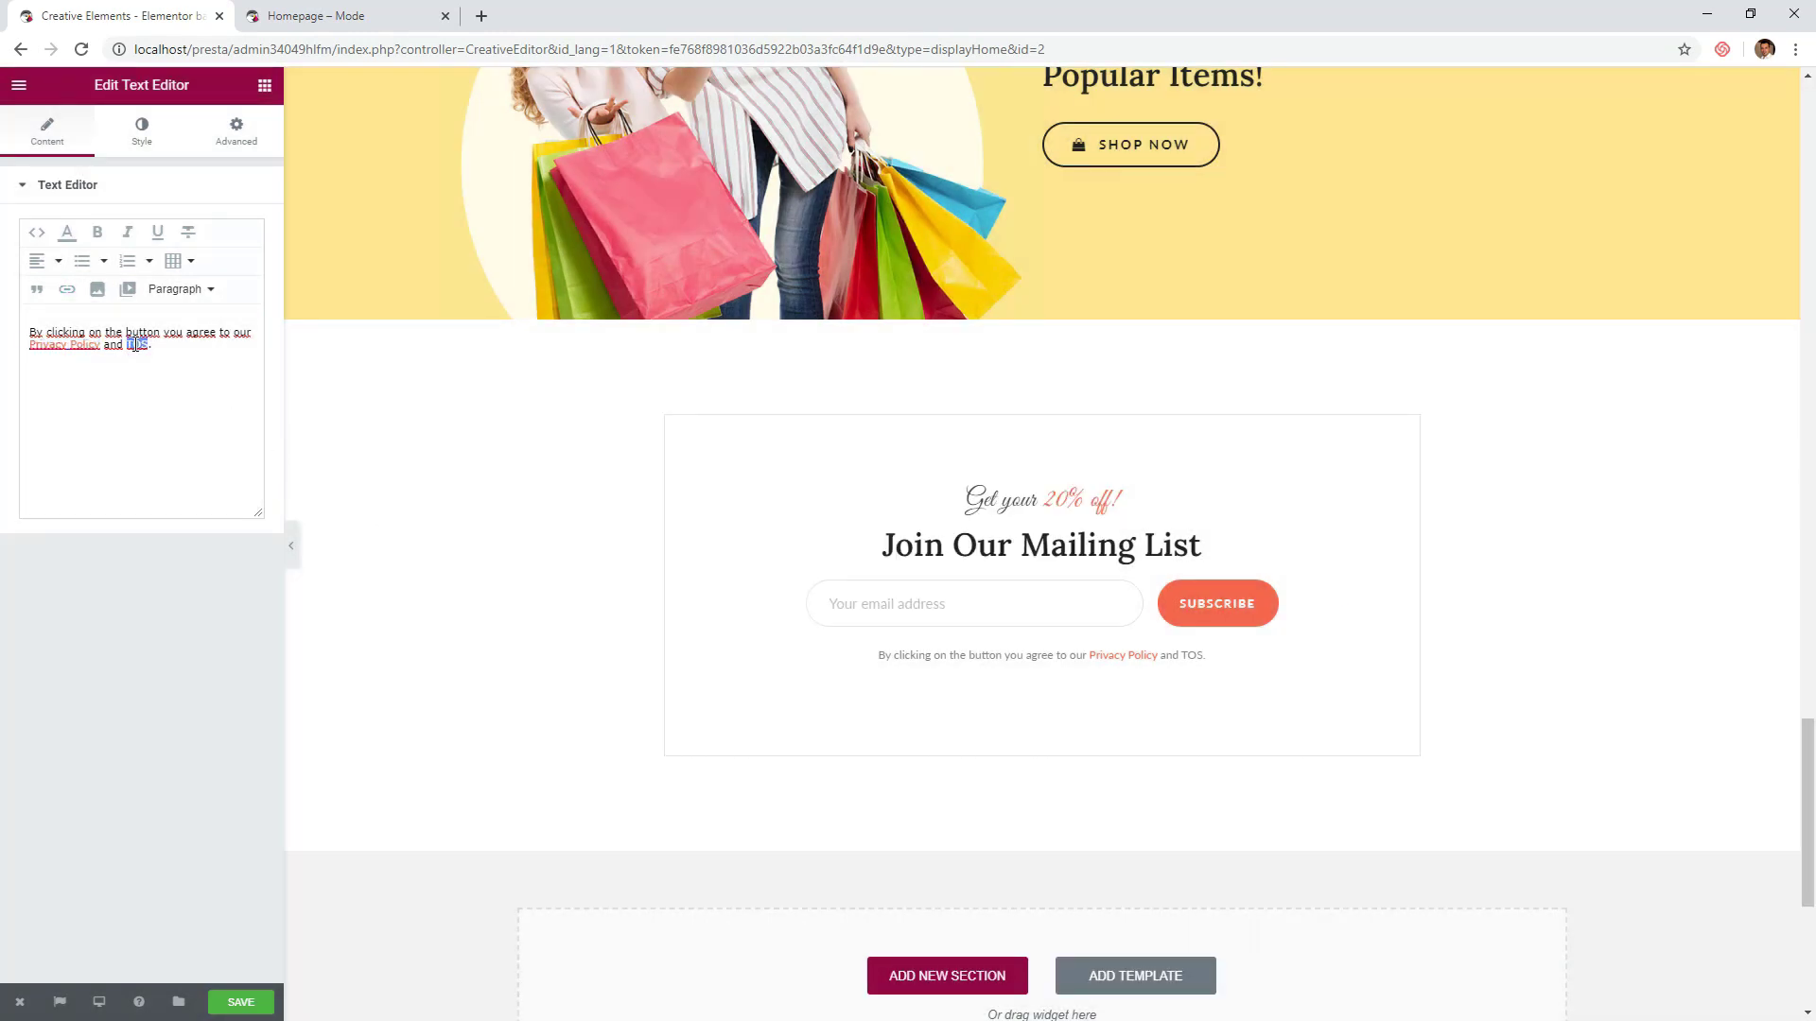
click(67, 232)
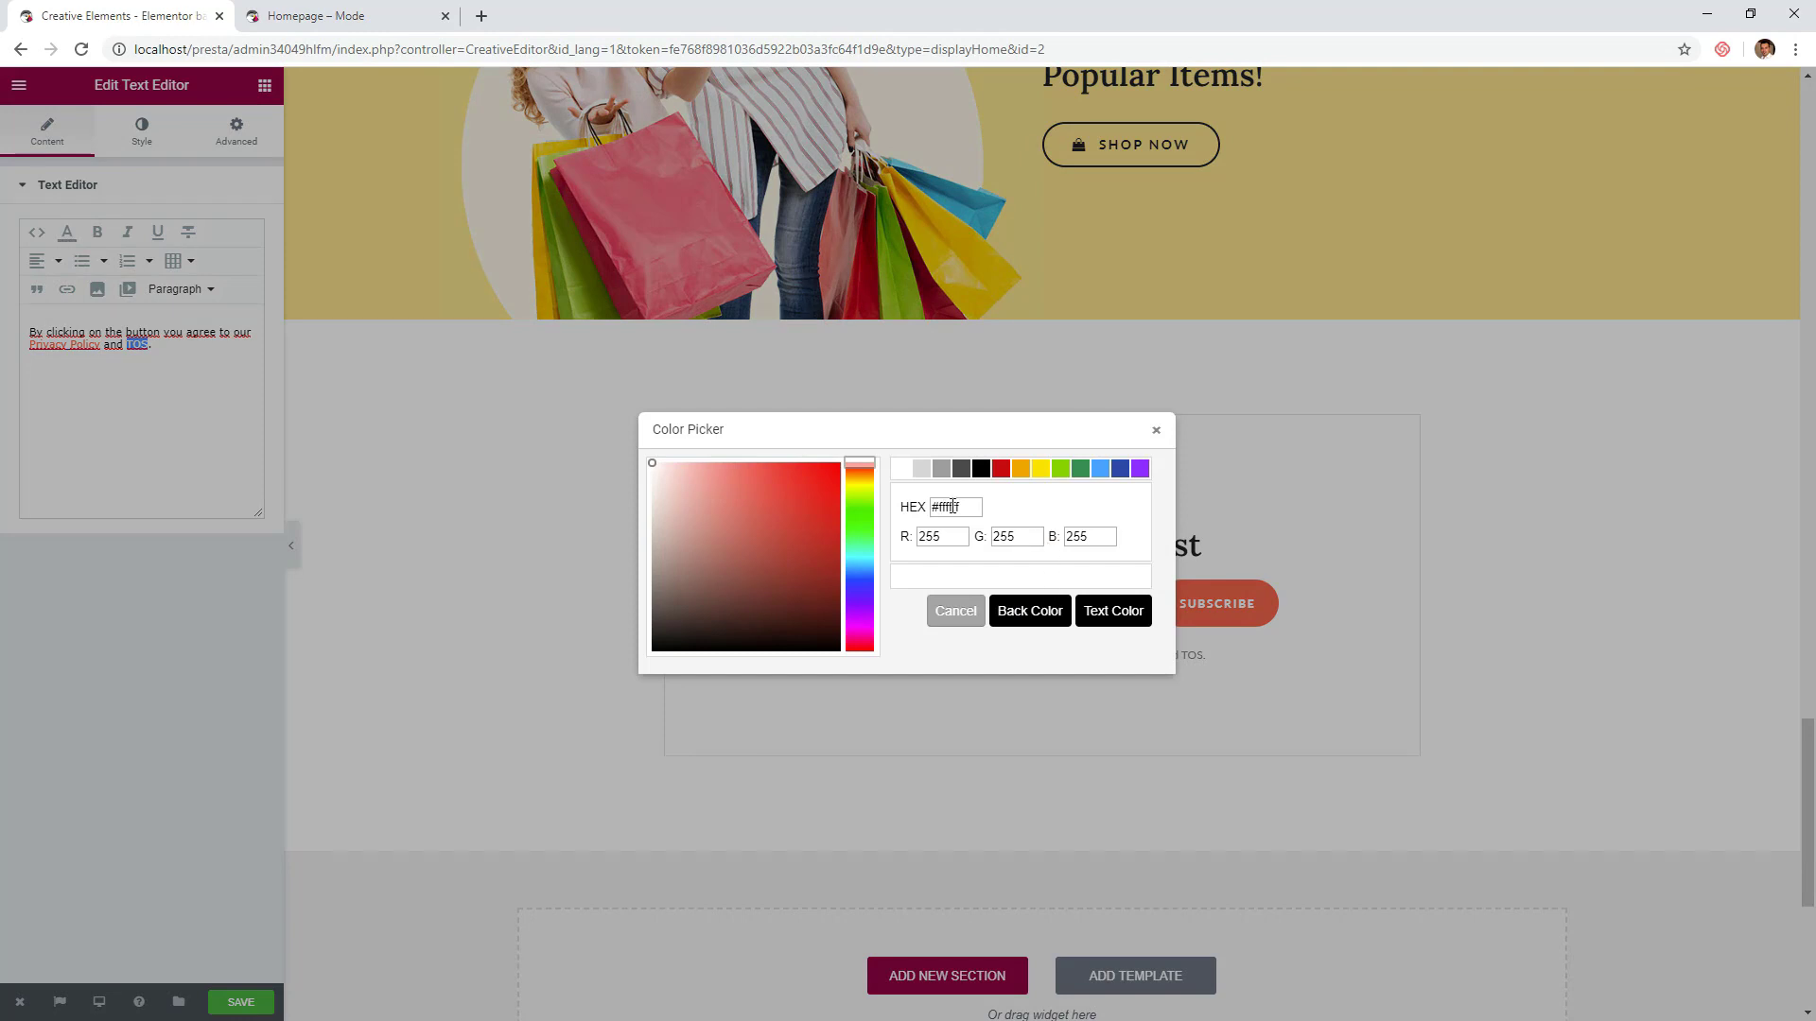
drag(965, 508, 926, 511)
text(#ff6852)
click(1107, 613)
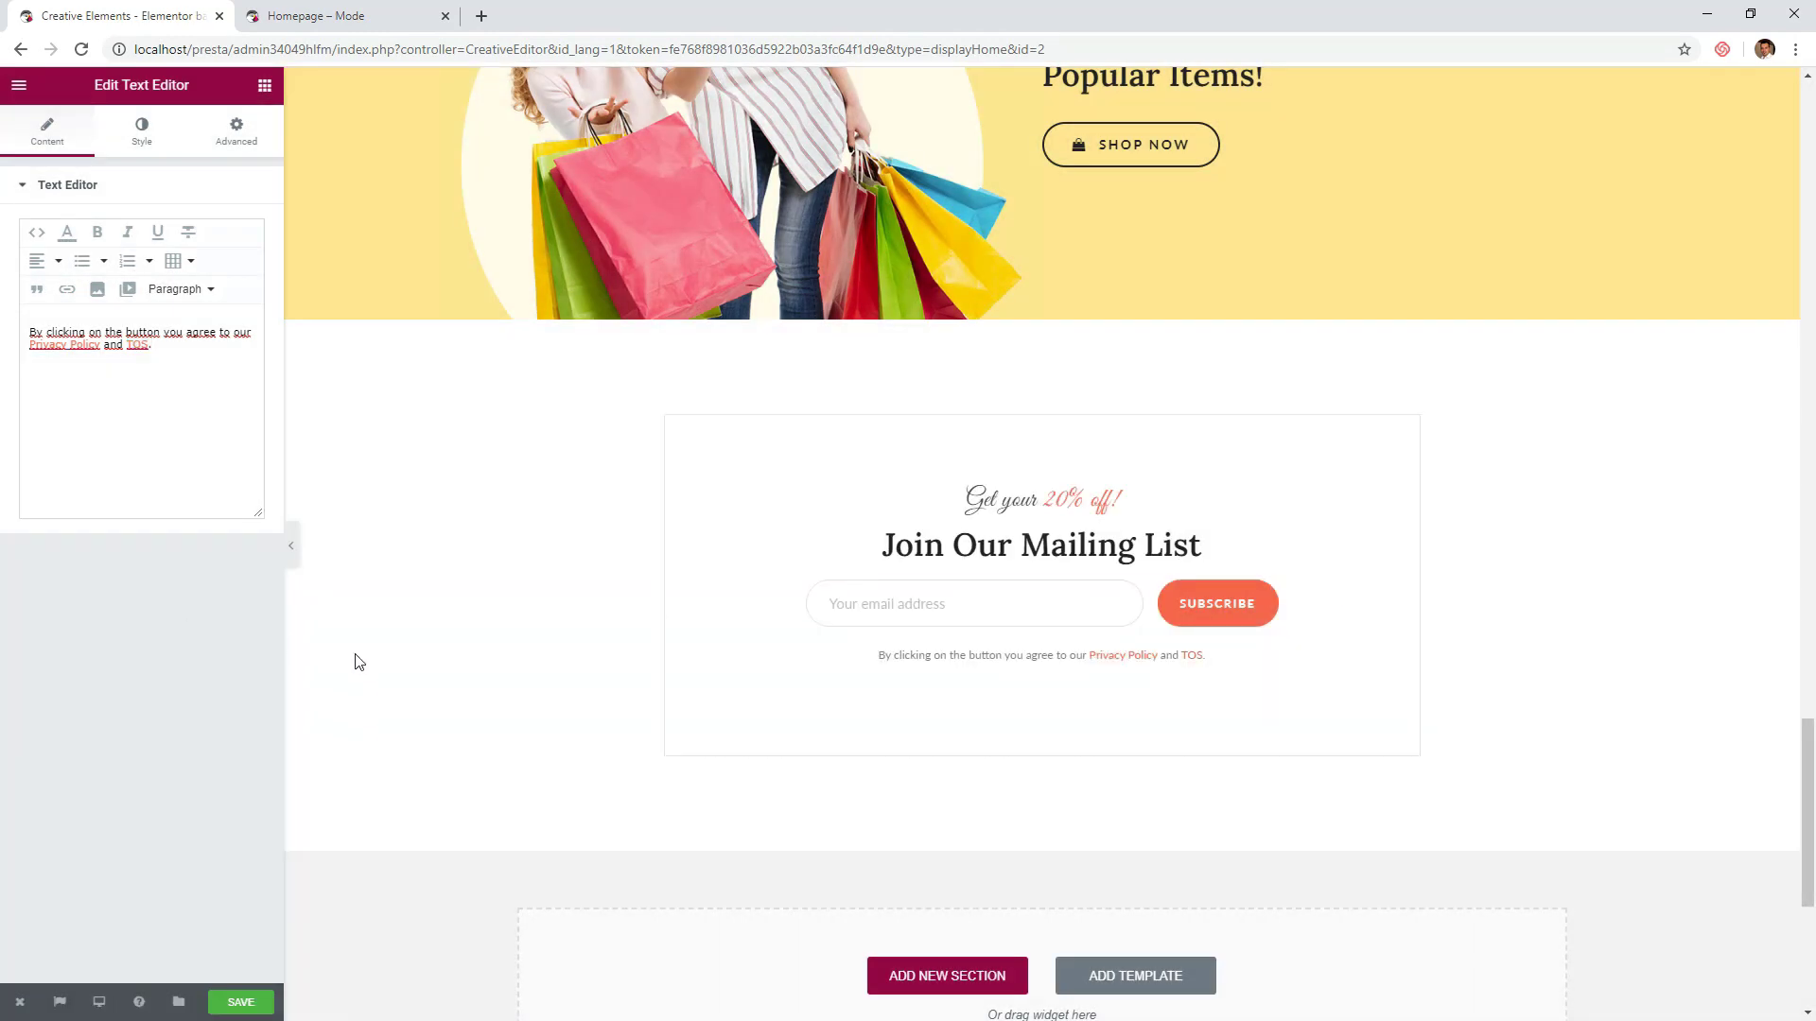
click(241, 1002)
- Add a new single-column section below the mailing list section
scroll(517, 722, down, 3)
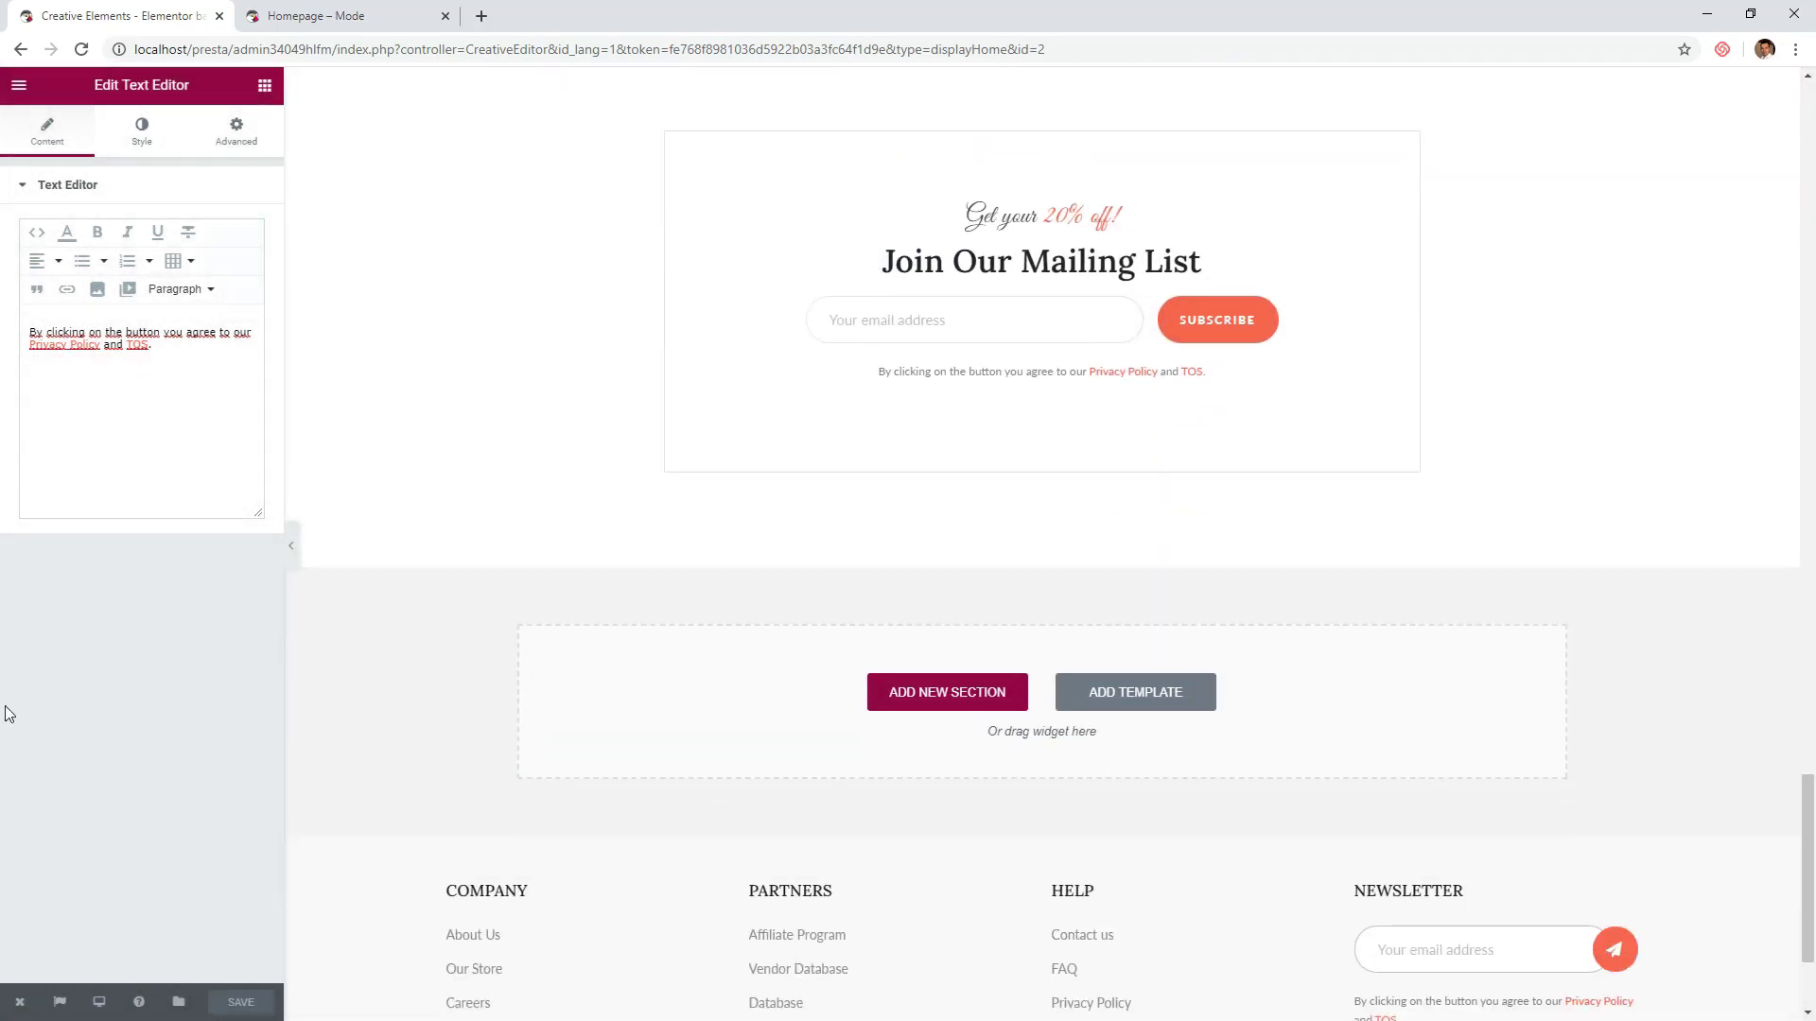
click(915, 716)
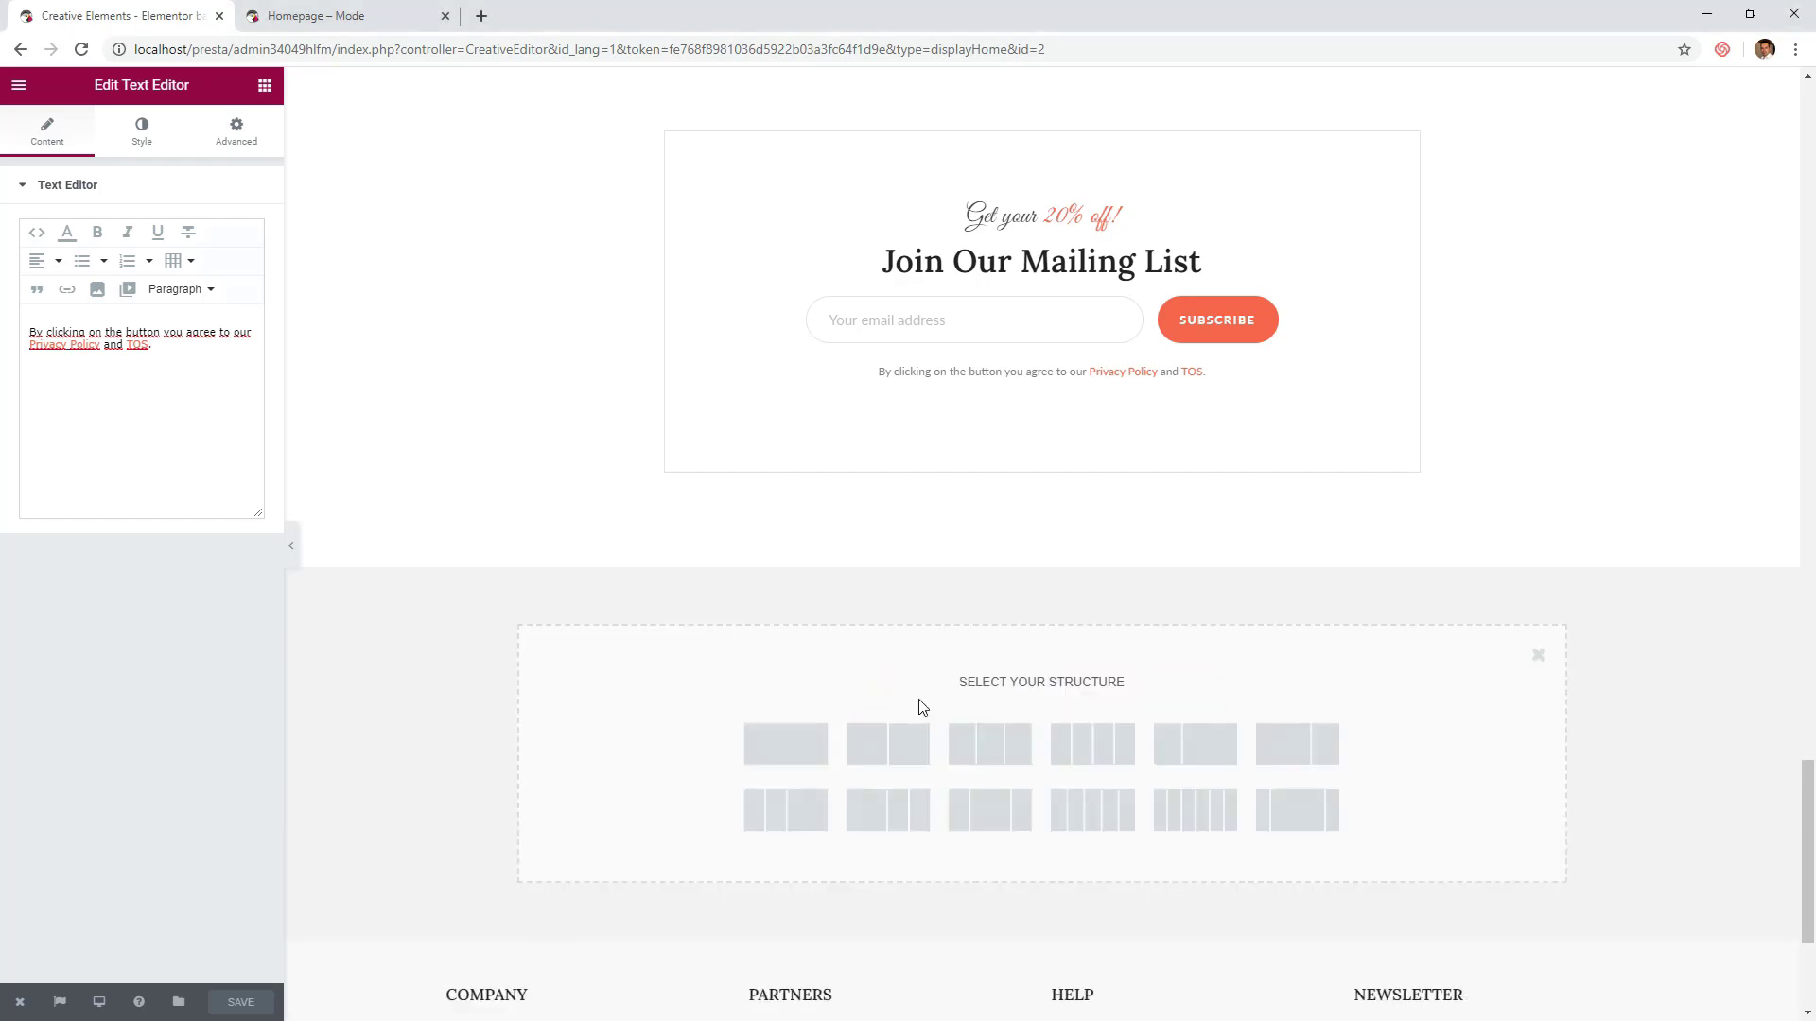
click(813, 736)
- Give the new section a classic background with the light gray color #f6f6f6
click(590, 553)
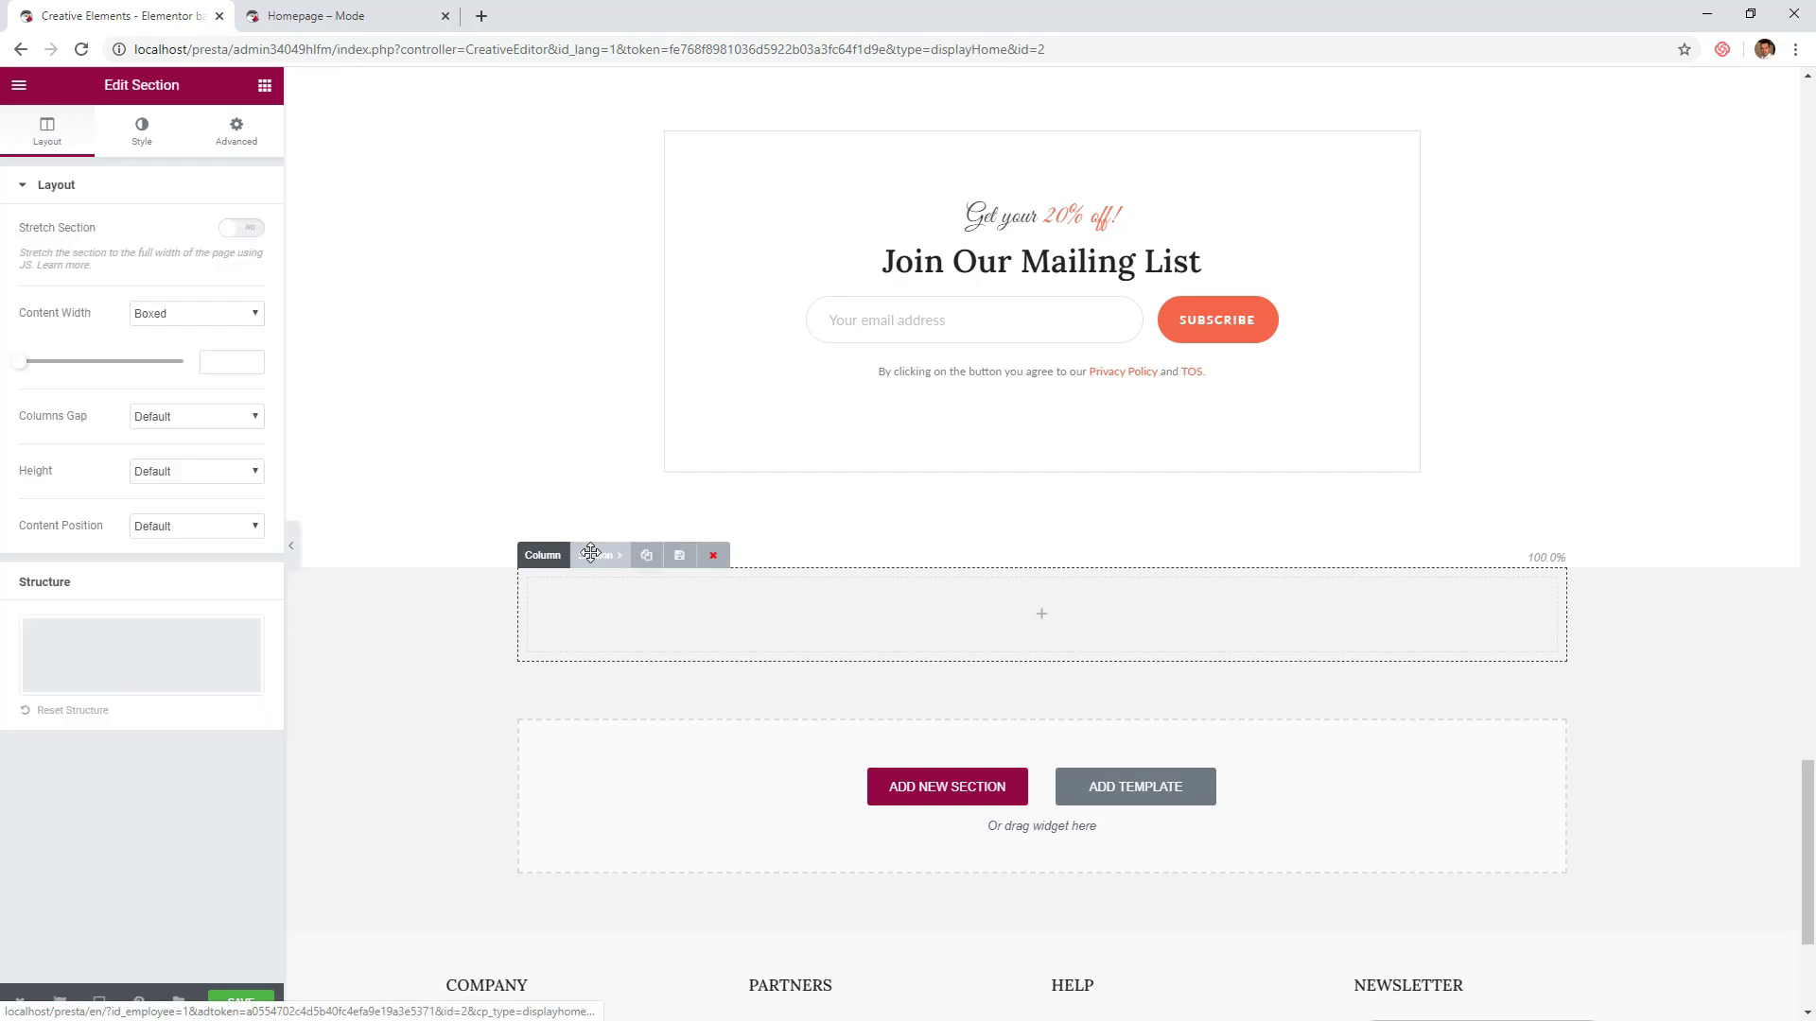
click(142, 133)
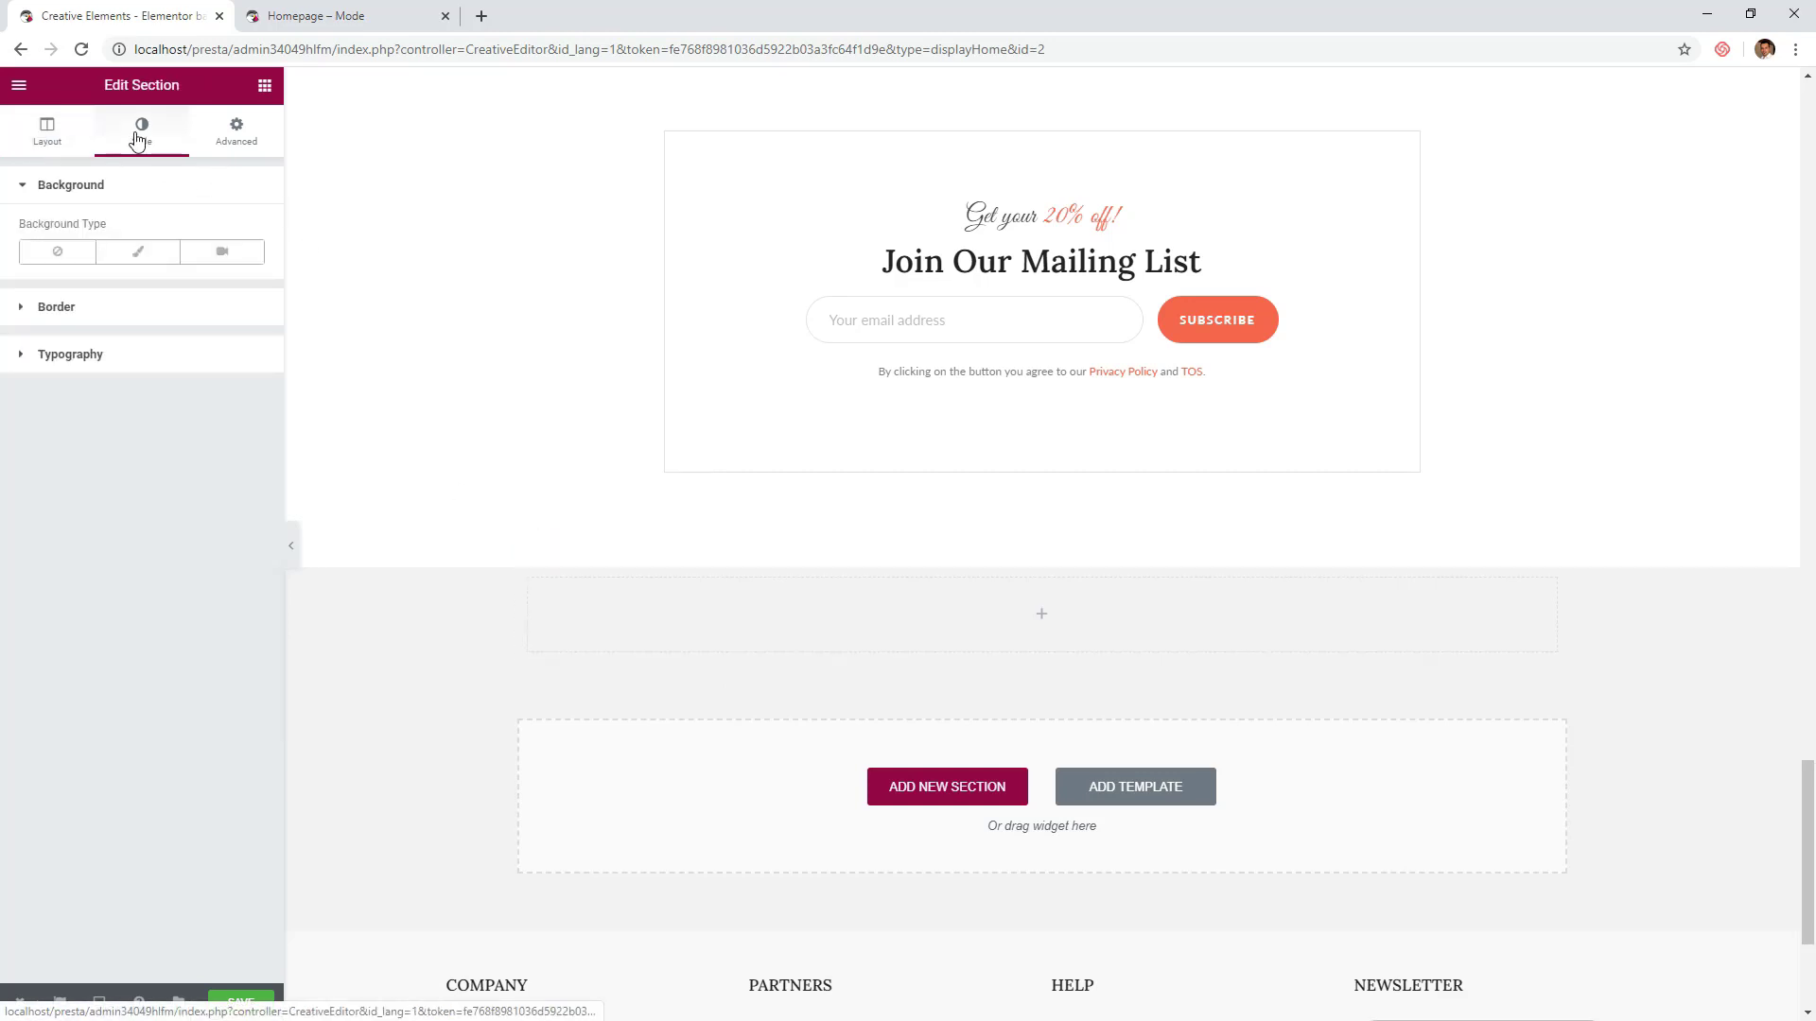
click(138, 254)
click(266, 315)
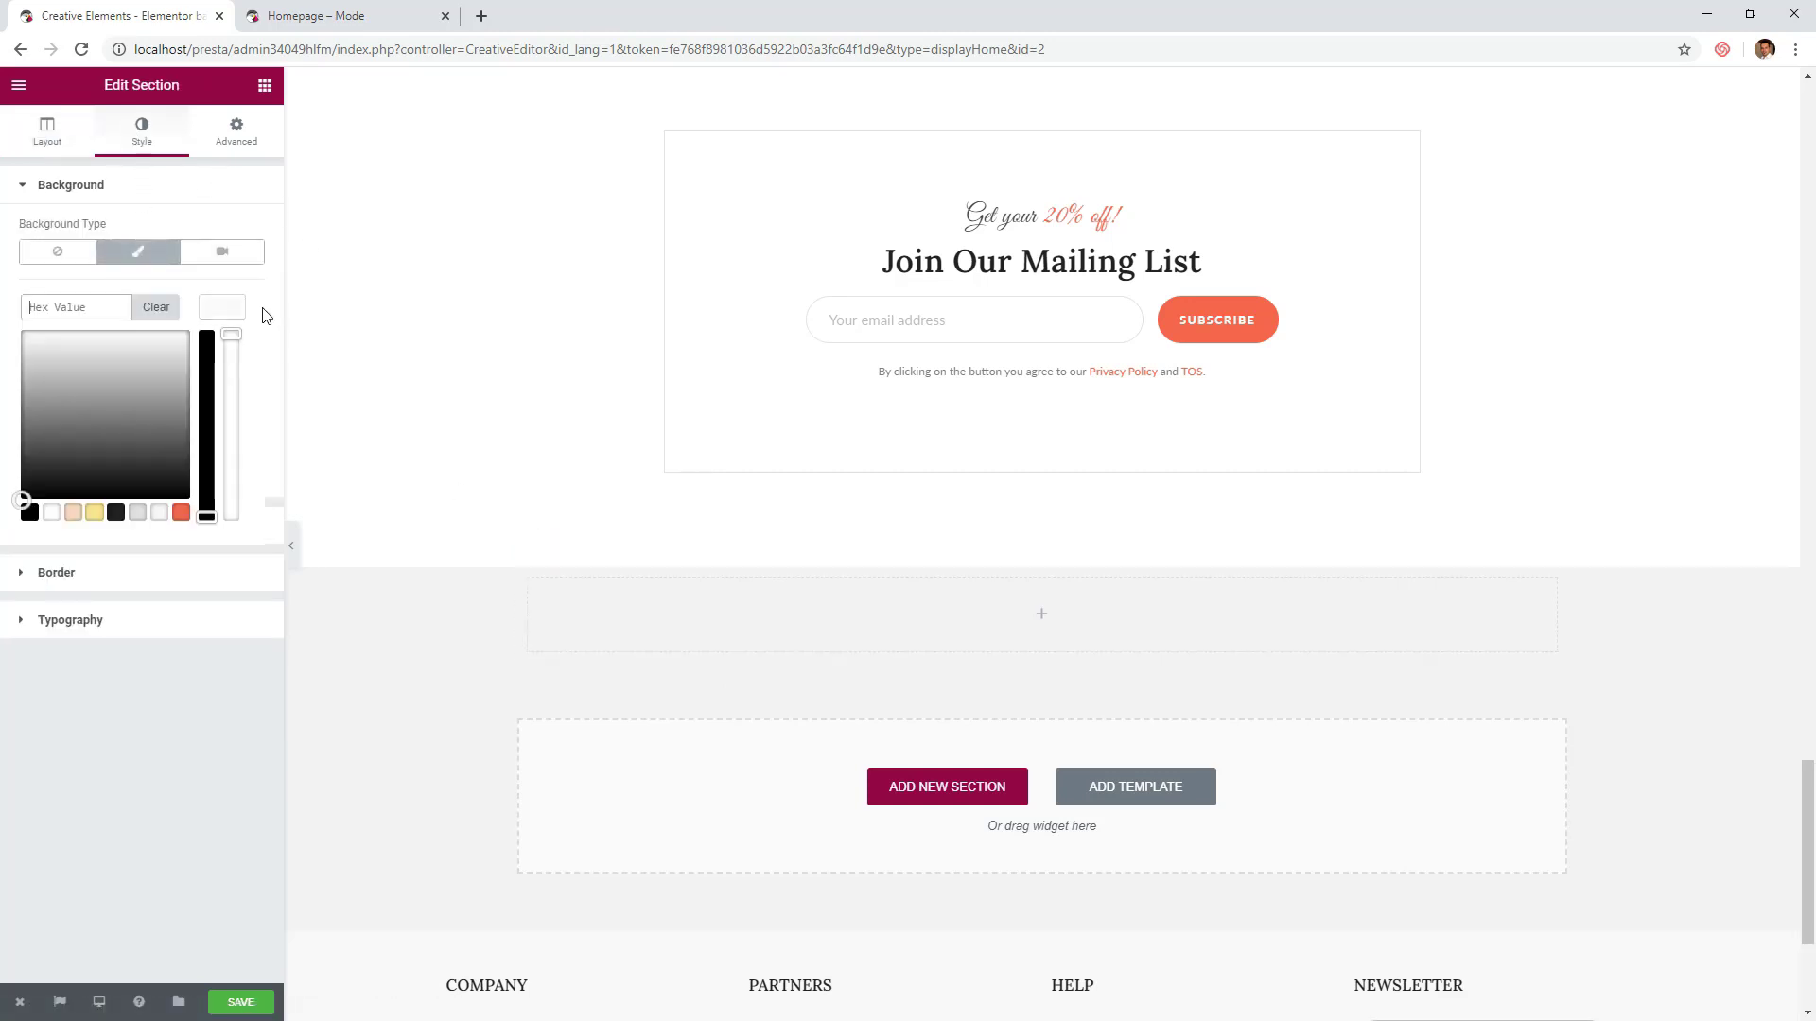
click(140, 512)
click(159, 514)
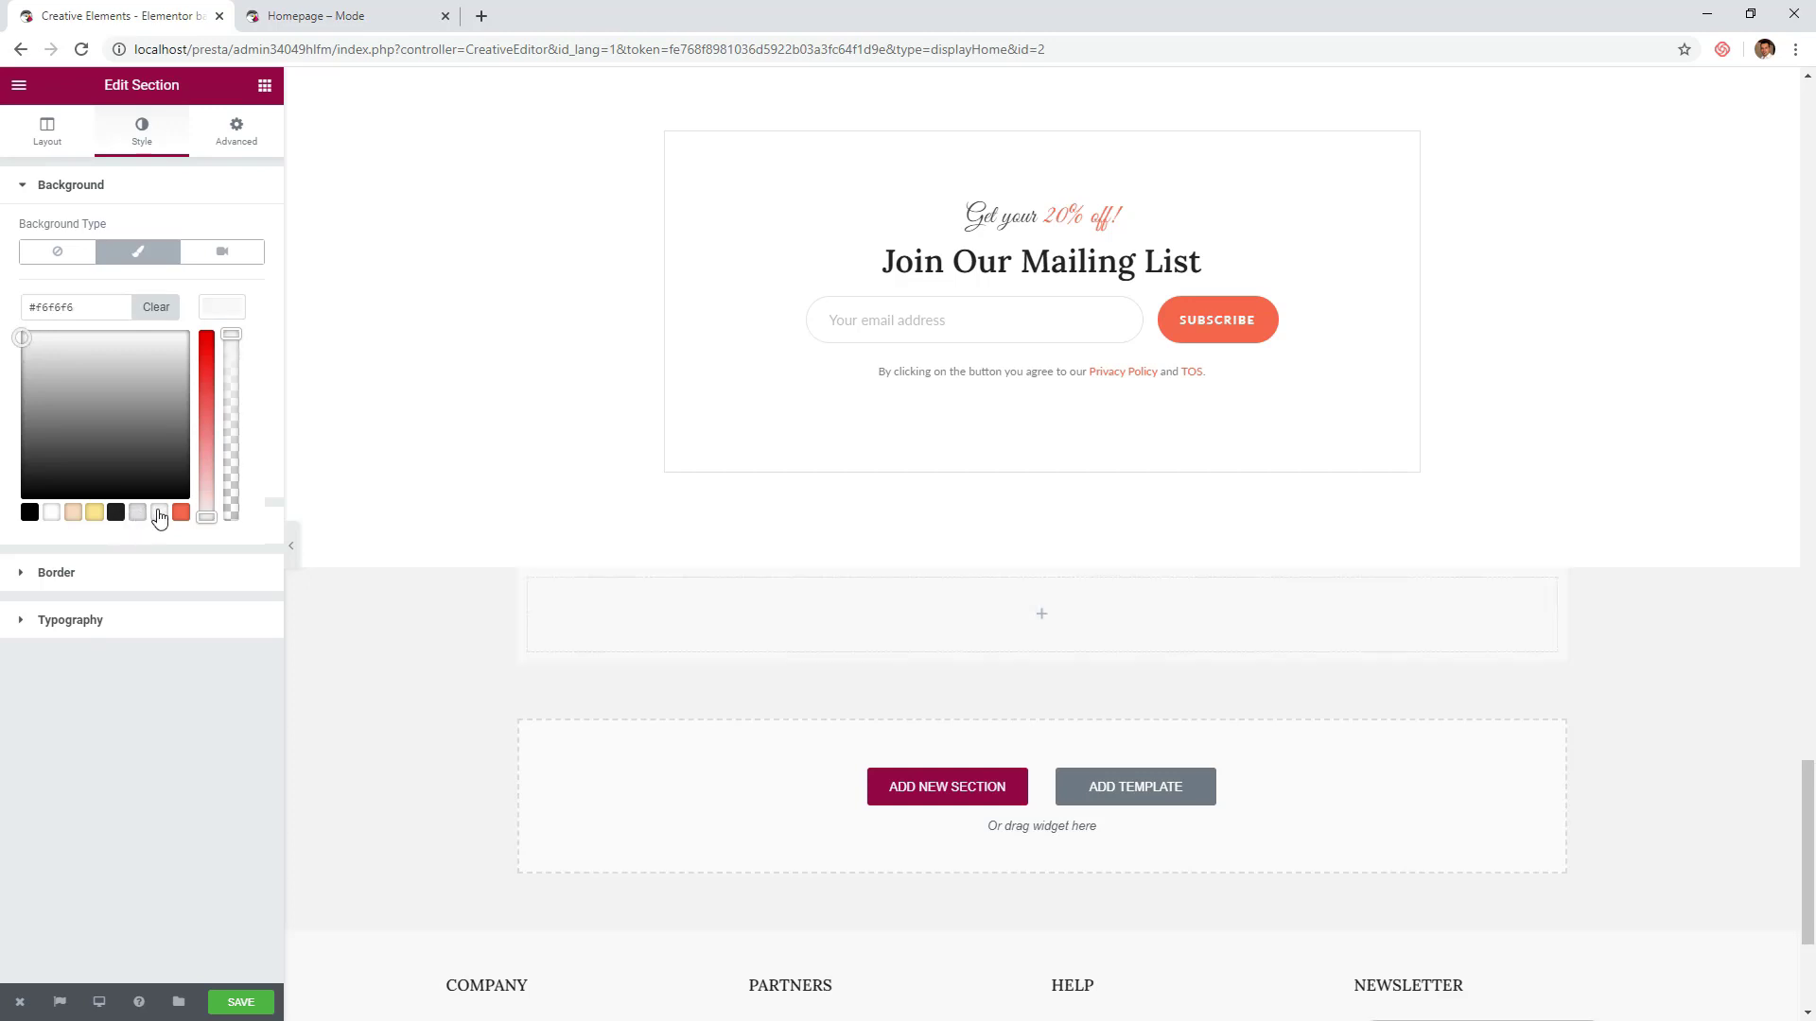
click(214, 305)
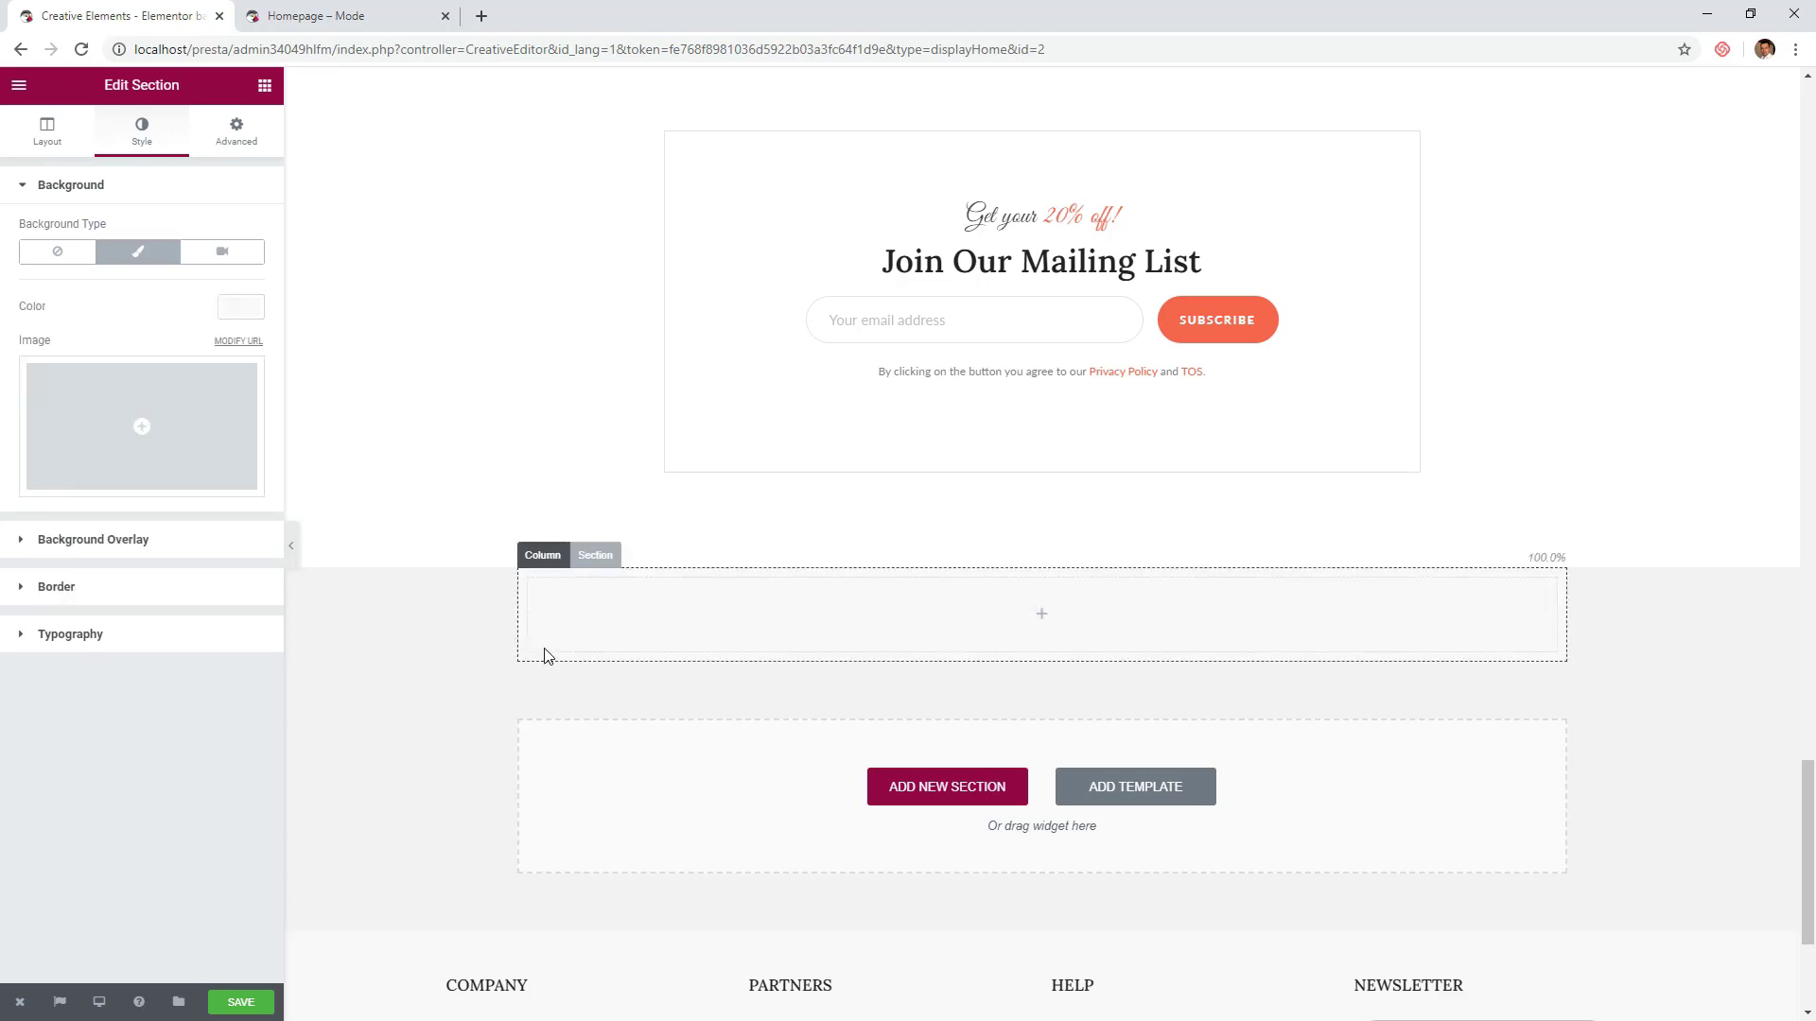
- Stretch the new section to the full page width and set its boxed content width to 1280
click(66, 151)
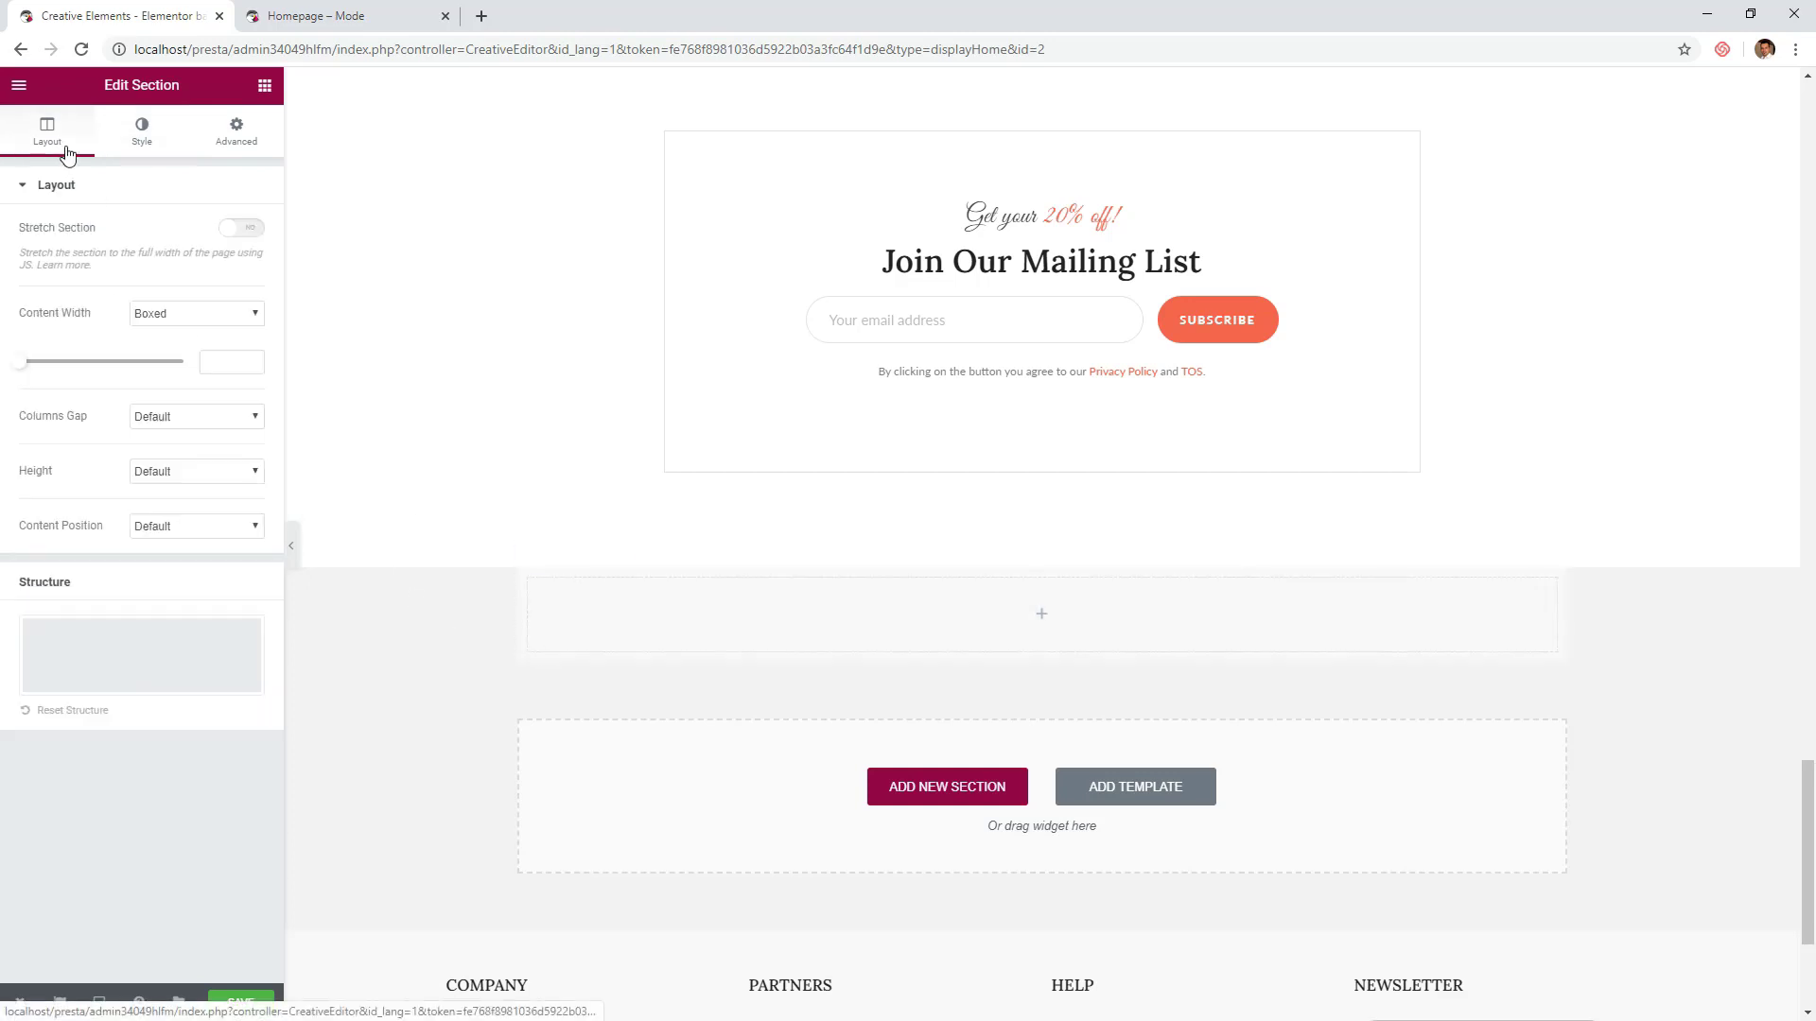
click(243, 228)
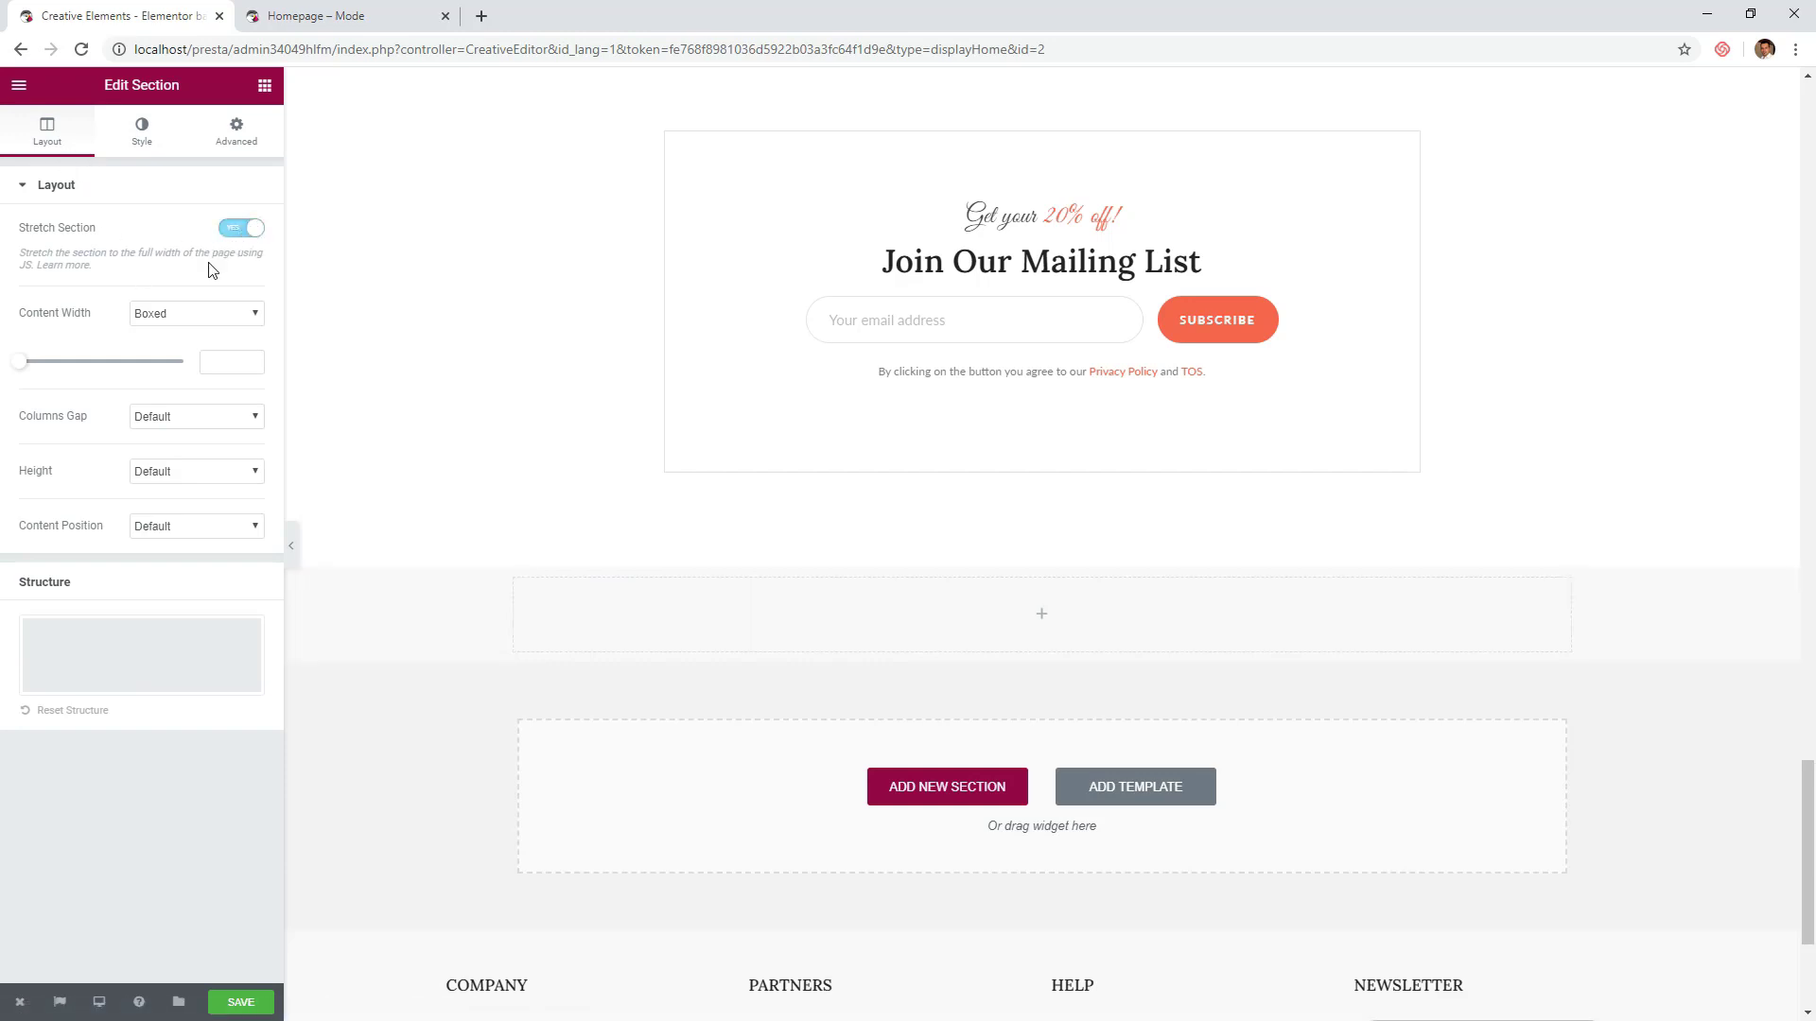
click(213, 359)
text(1280)
- Find the Image Carousel widget by searching for "image" and place it in the new section
click(265, 85)
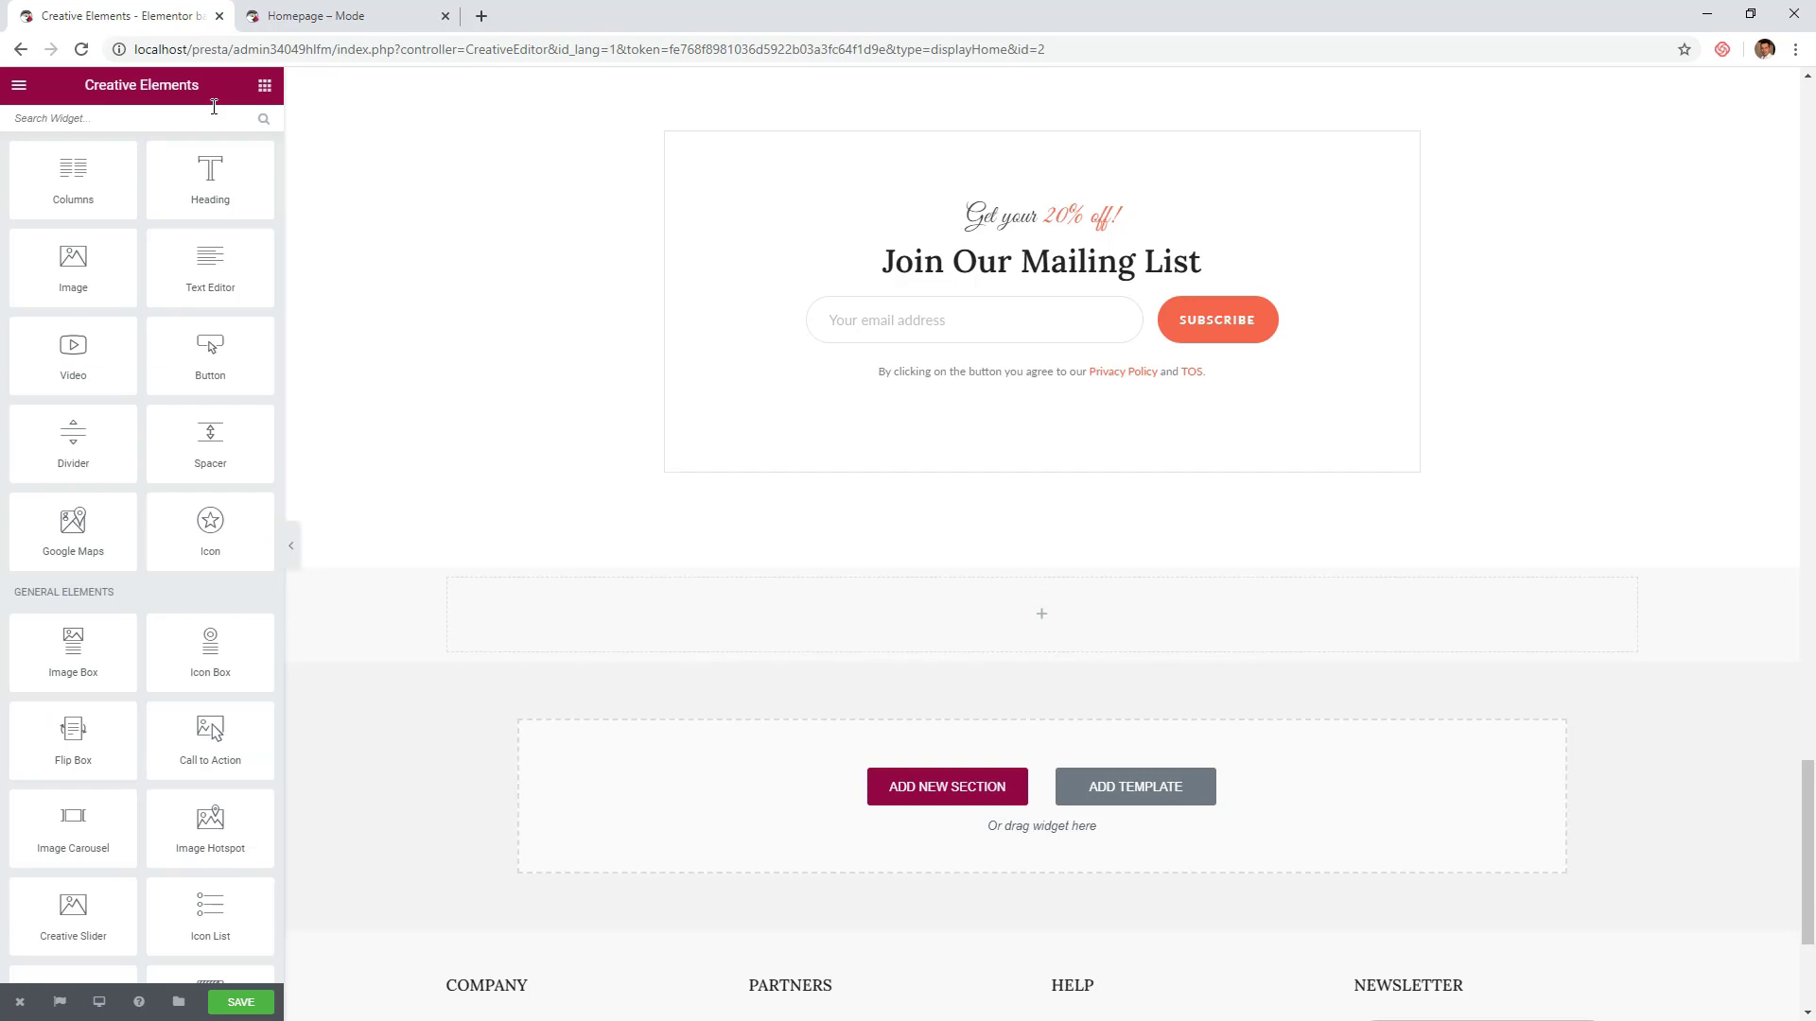
click(137, 120)
text(image)
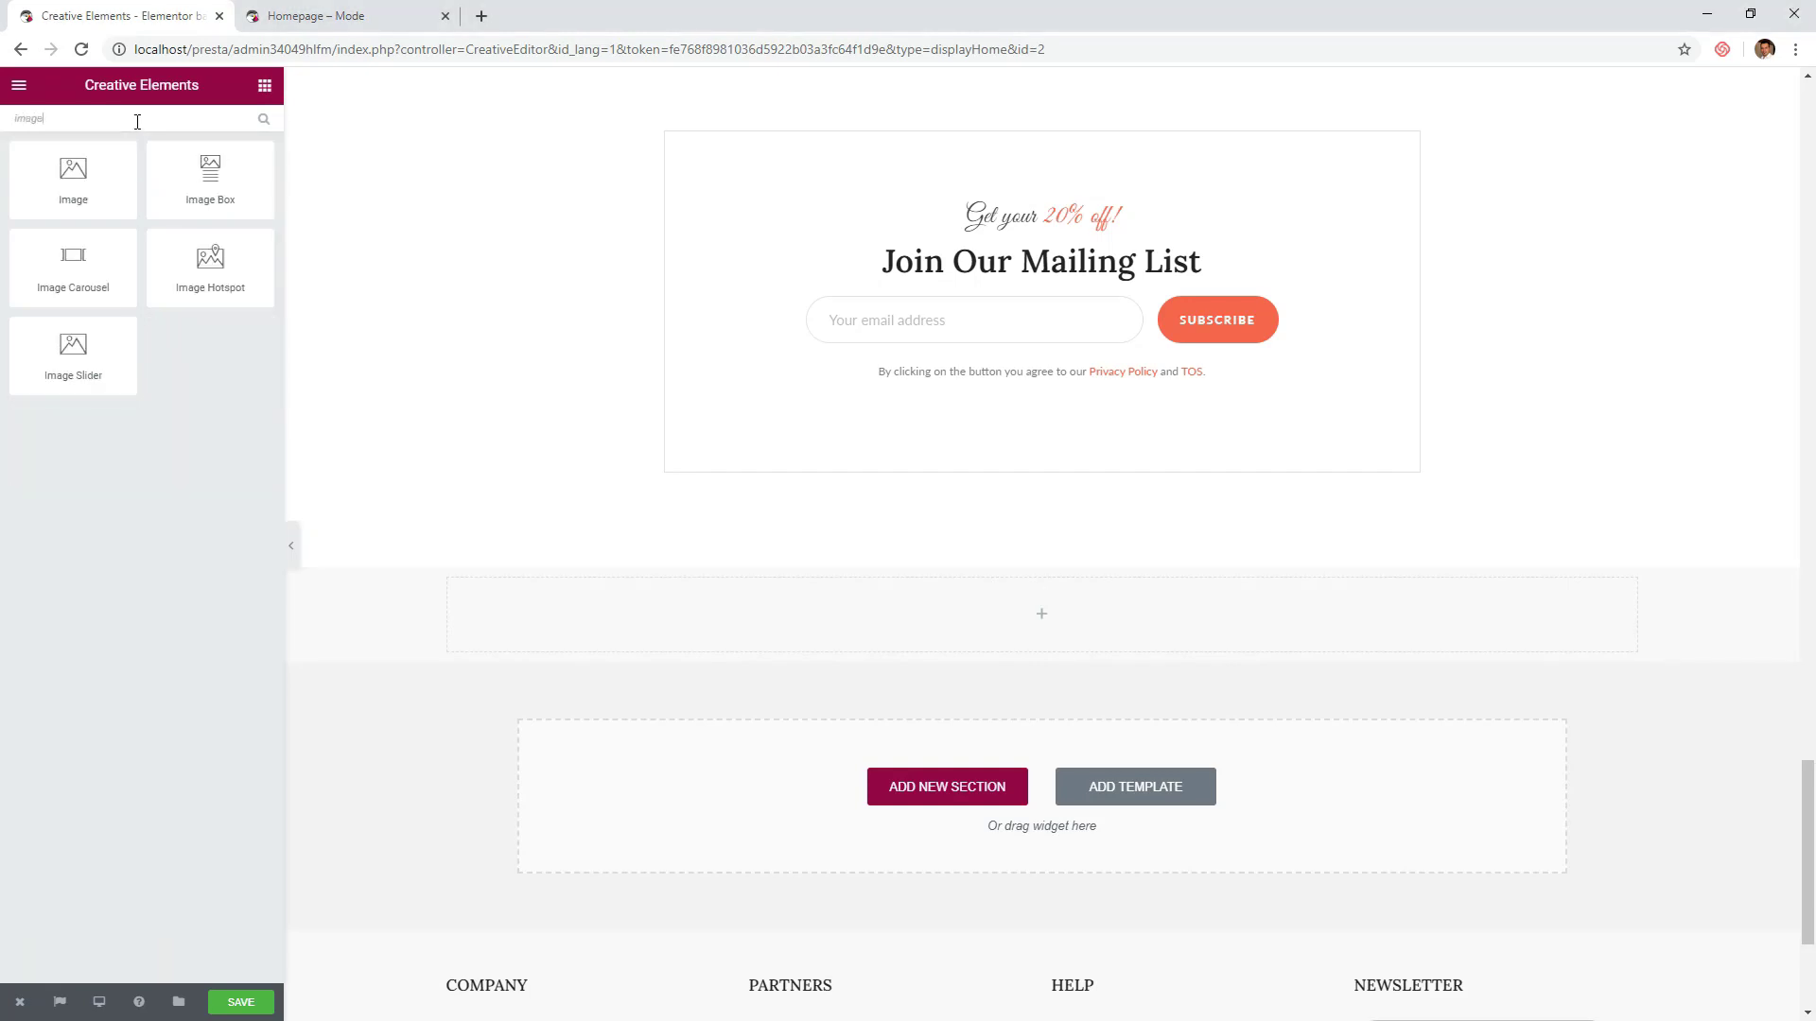
drag(84, 233, 983, 641)
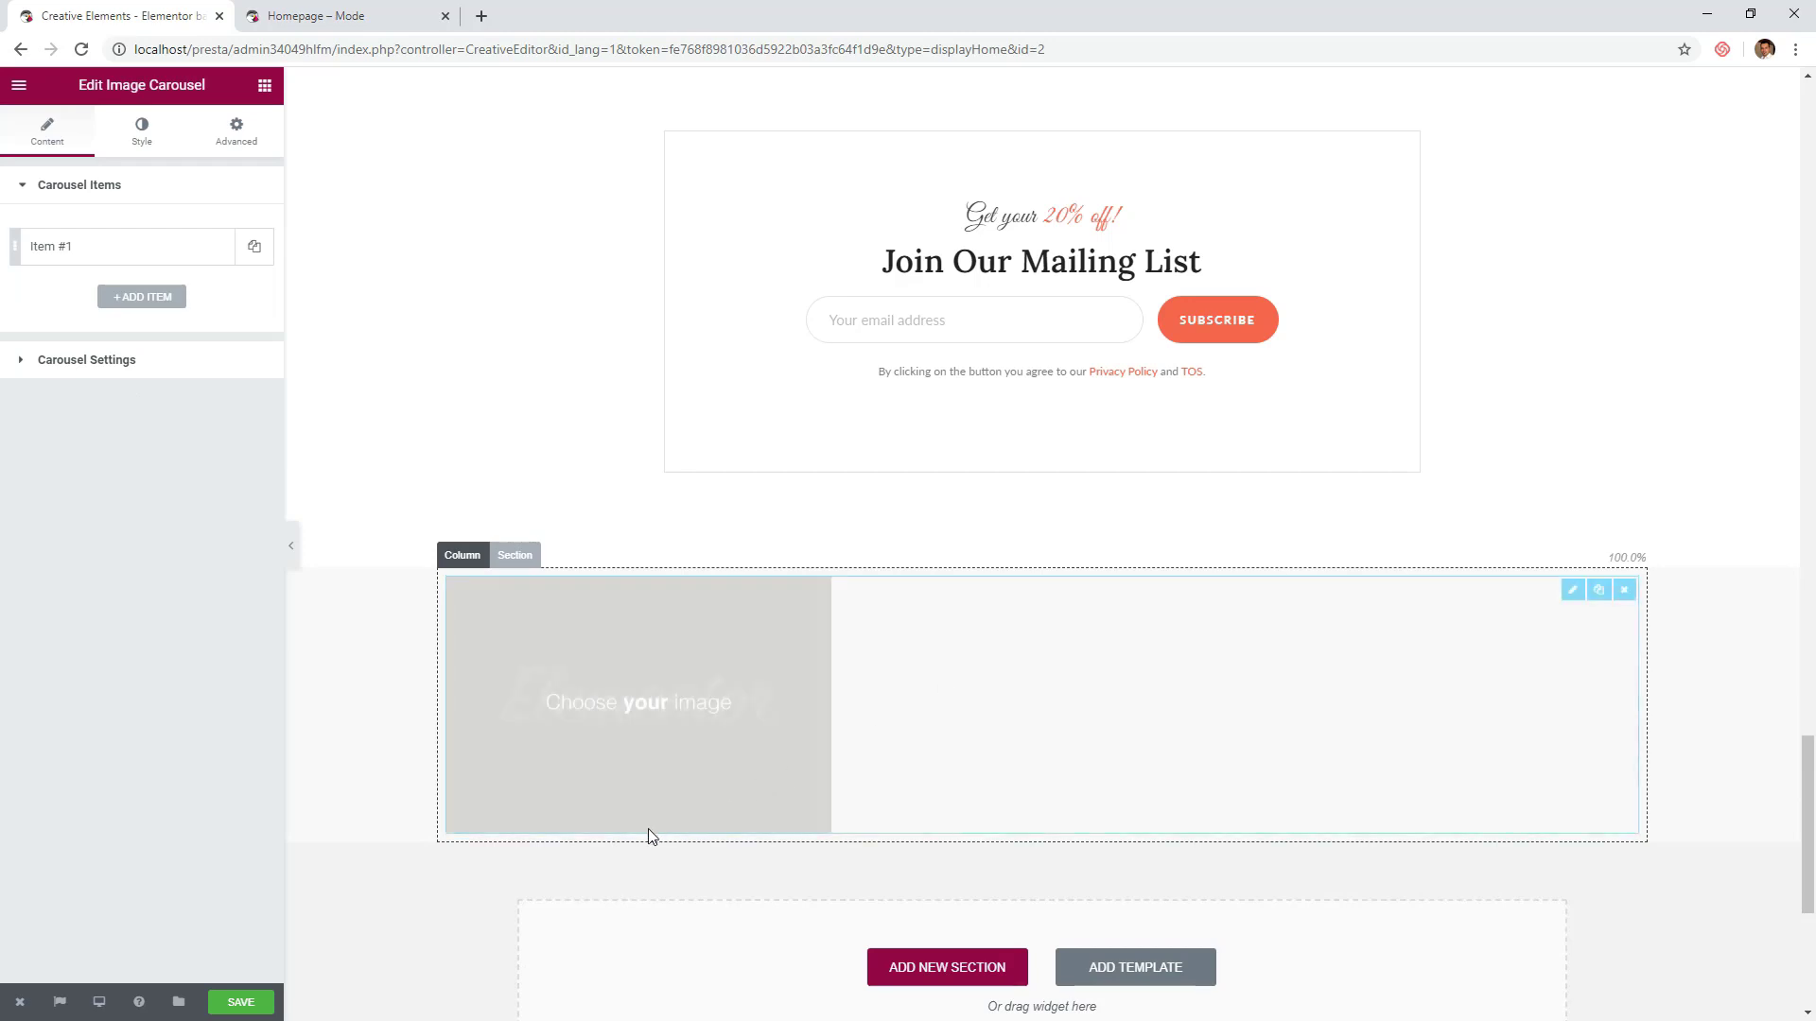
- Use the logo-alpatech image for the first carousel item
click(89, 251)
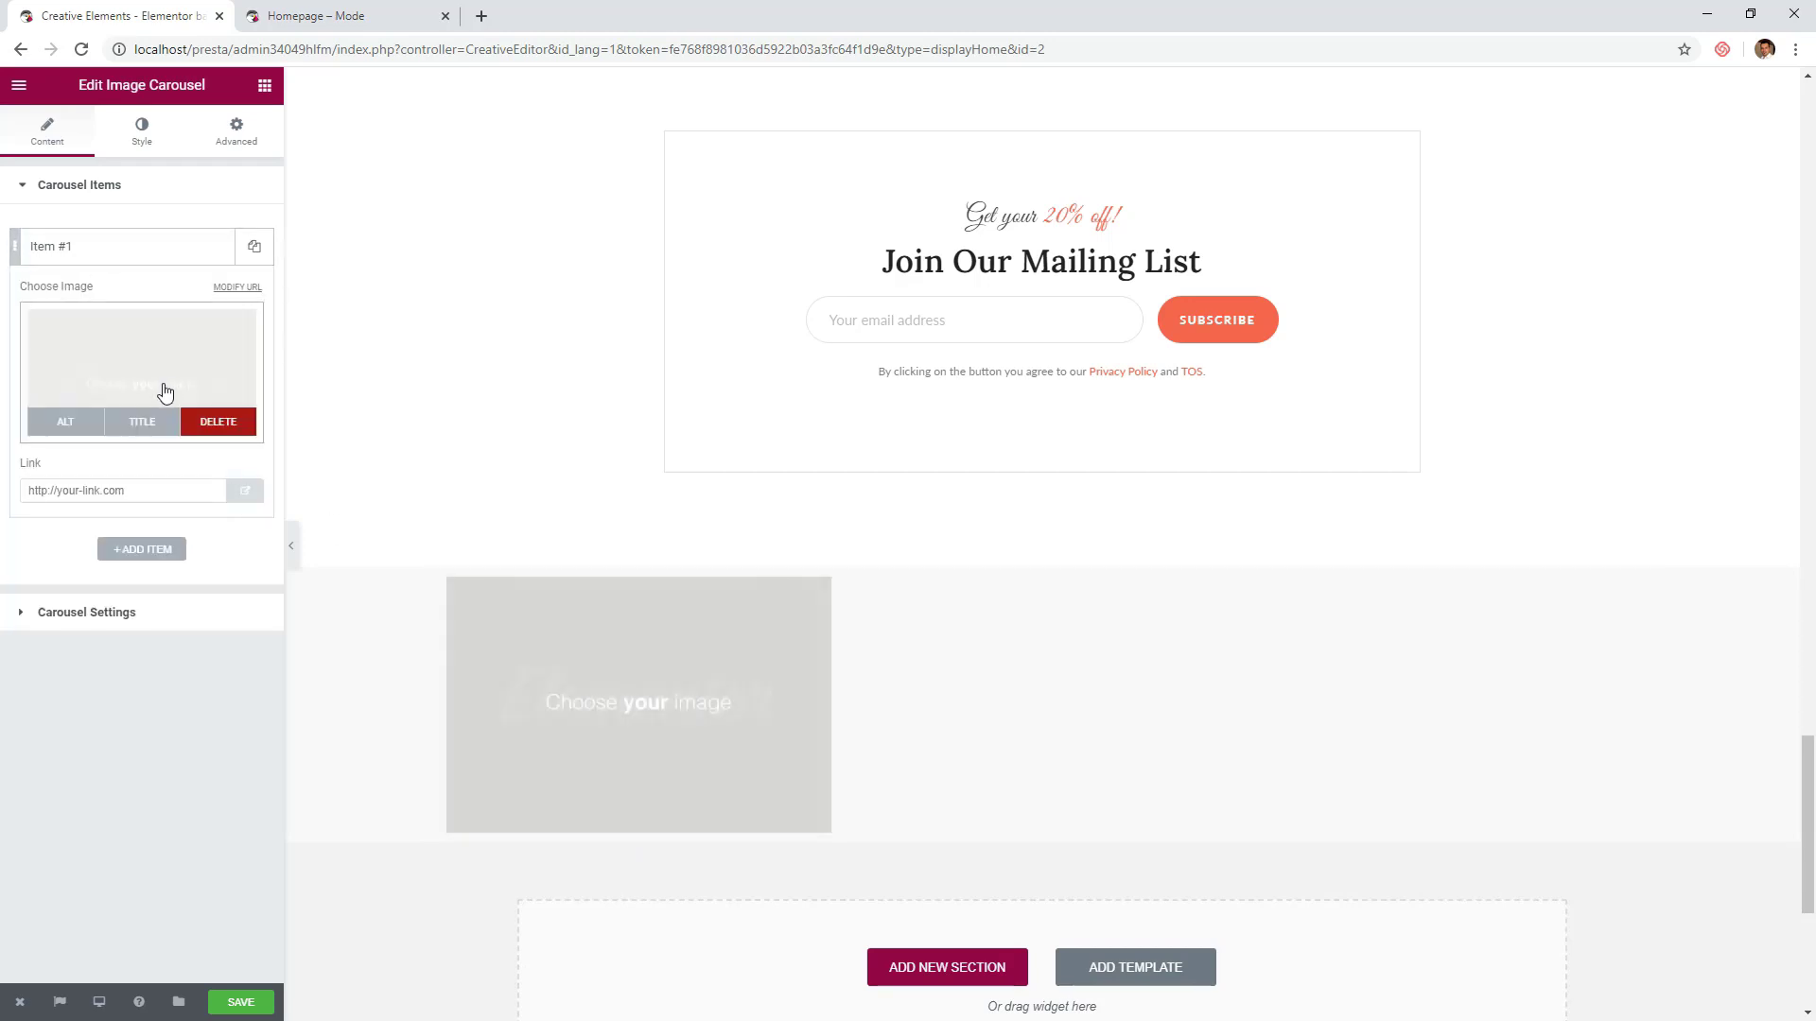
click(171, 356)
click(1070, 407)
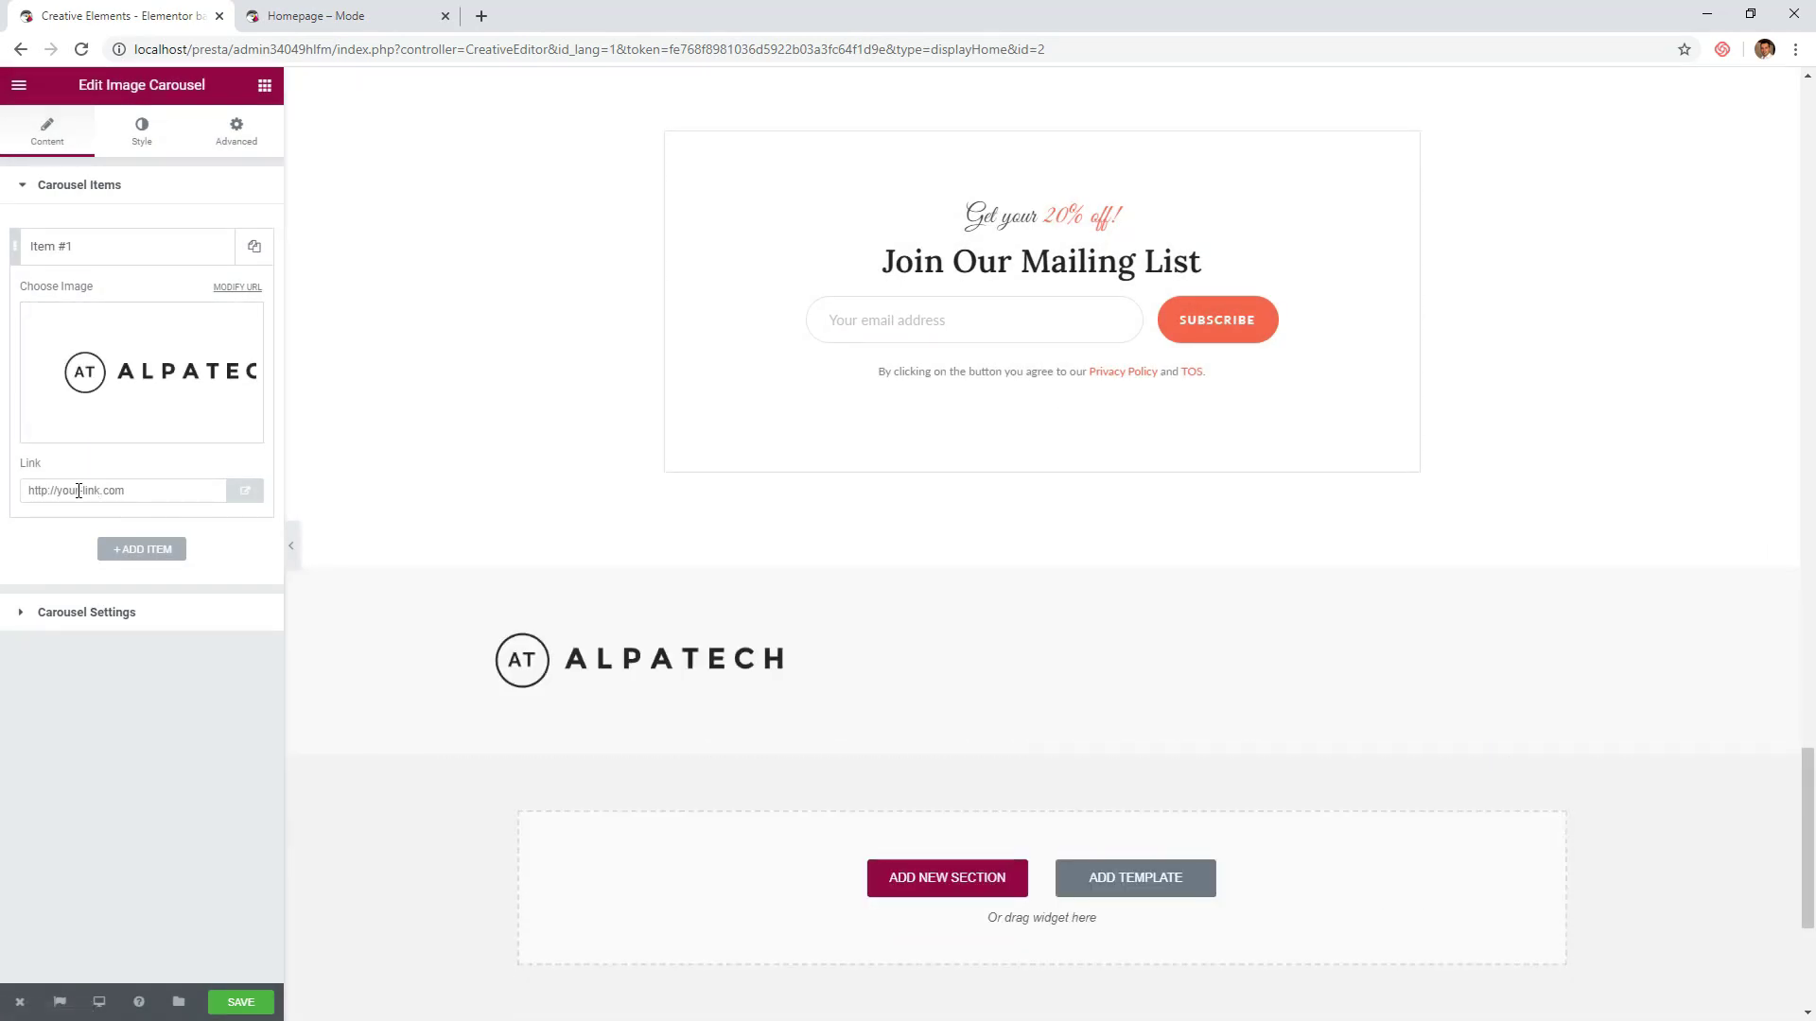
- Add a second carousel item and use the logo-breads image for it
click(142, 550)
click(163, 414)
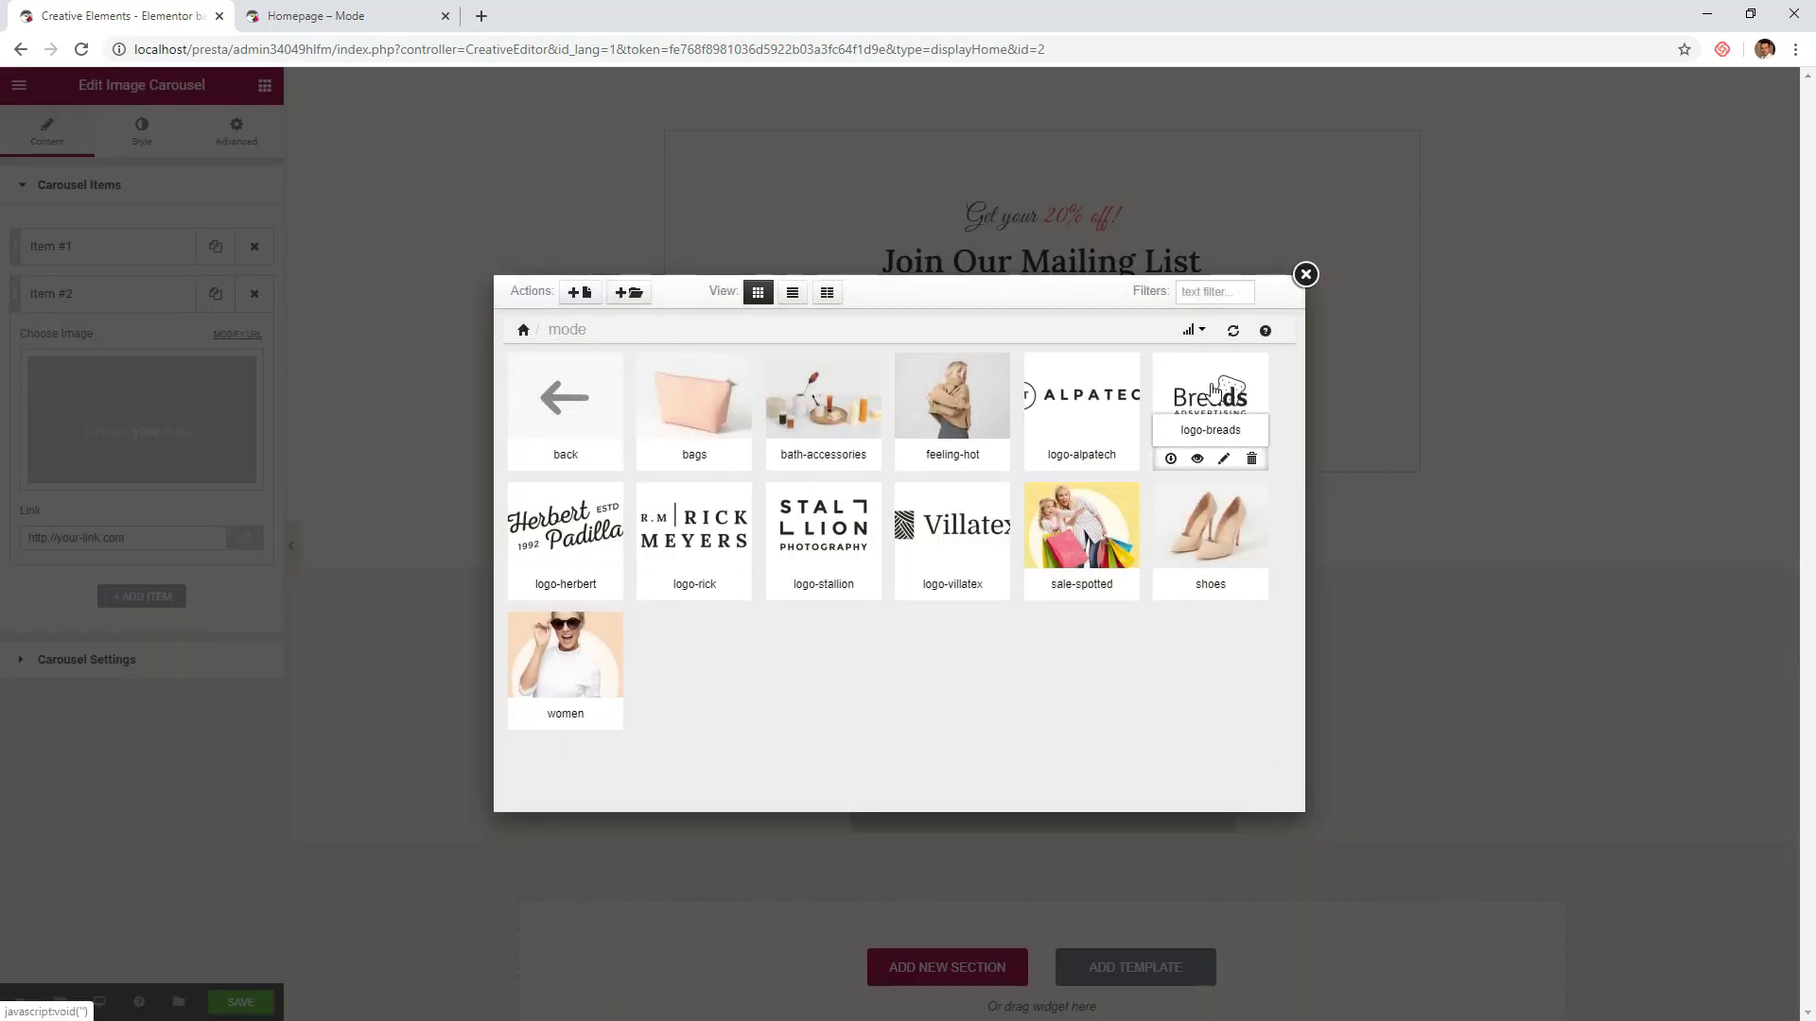
click(1215, 391)
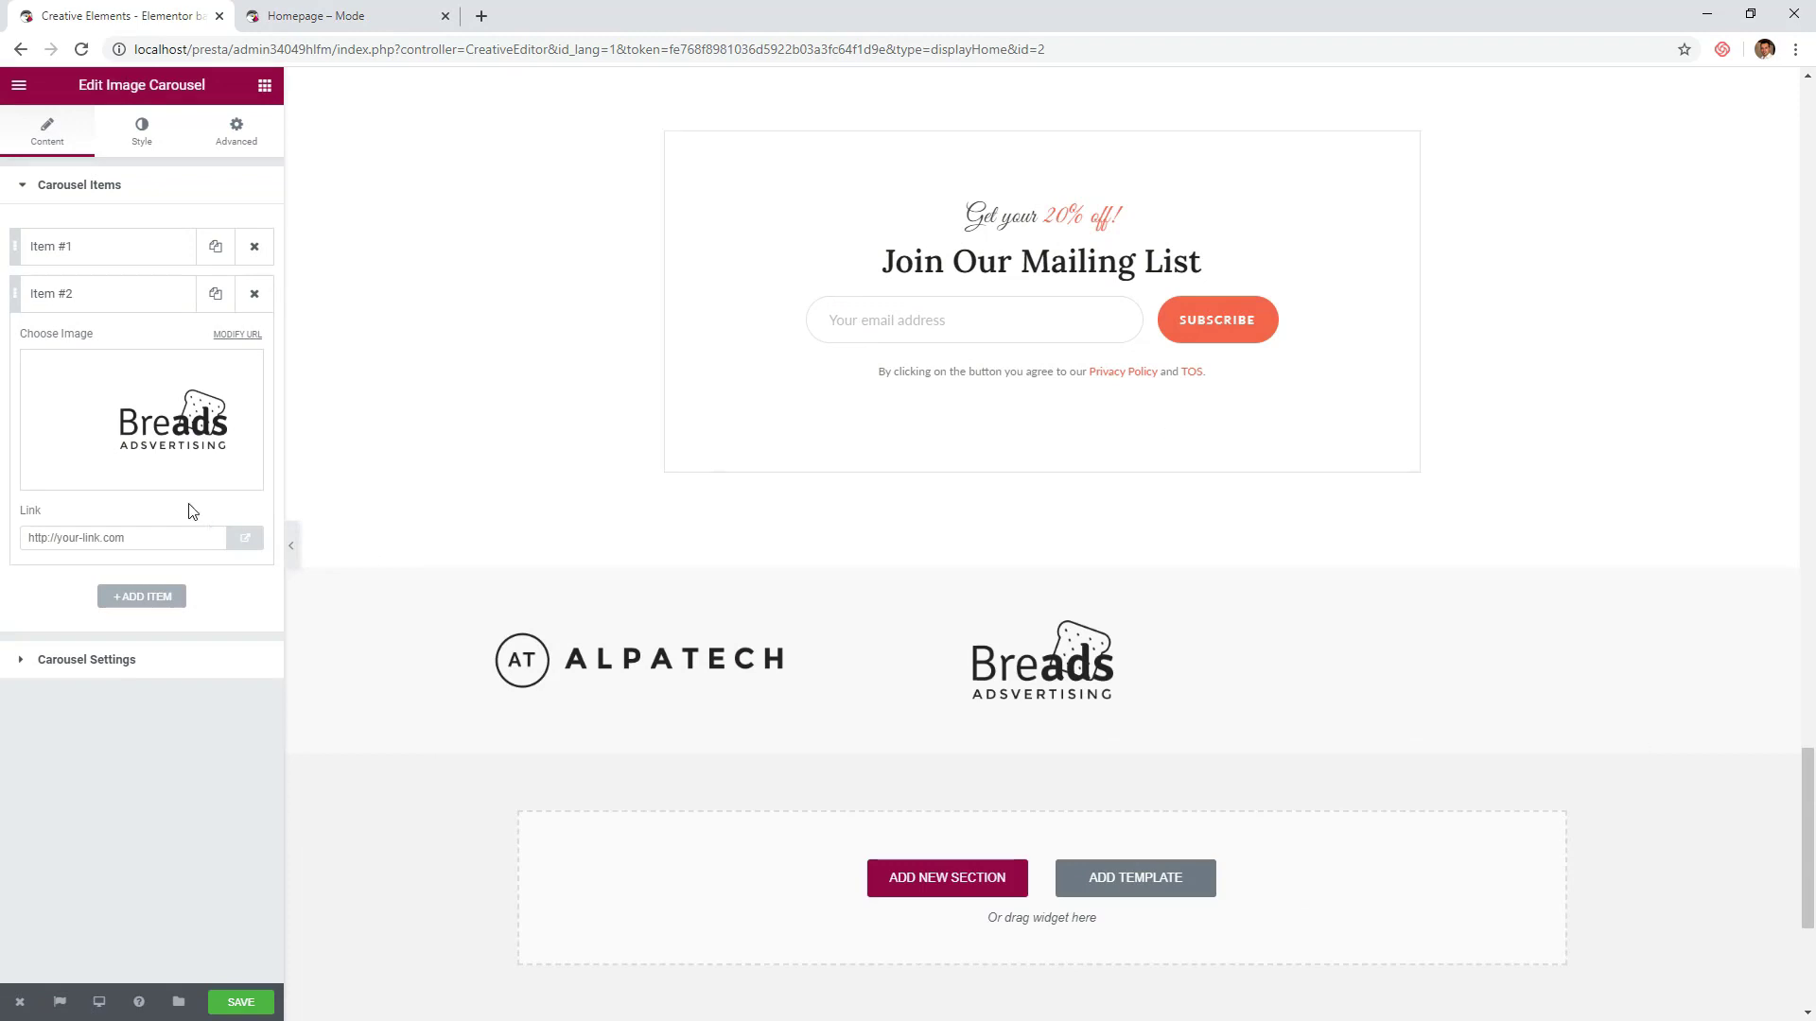
- Duplicate the second carousel item three times and set the carousel's Slides to Show to 5
click(216, 295)
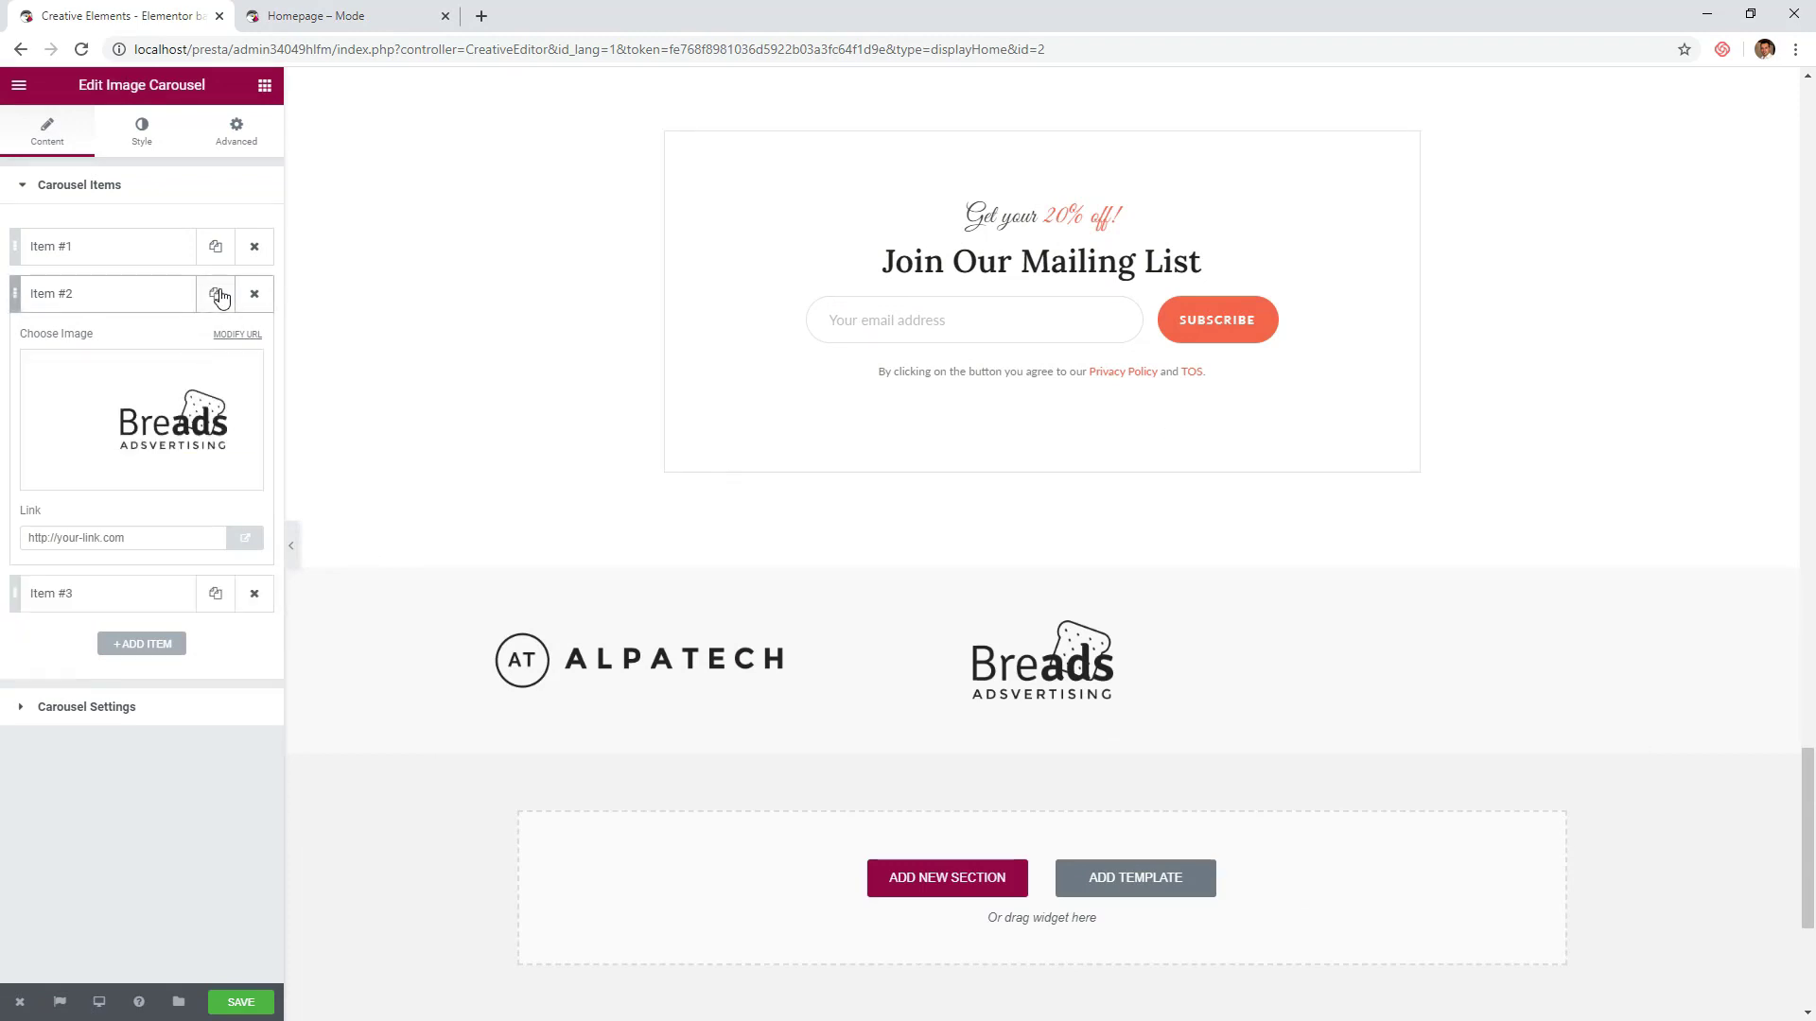
click(216, 296)
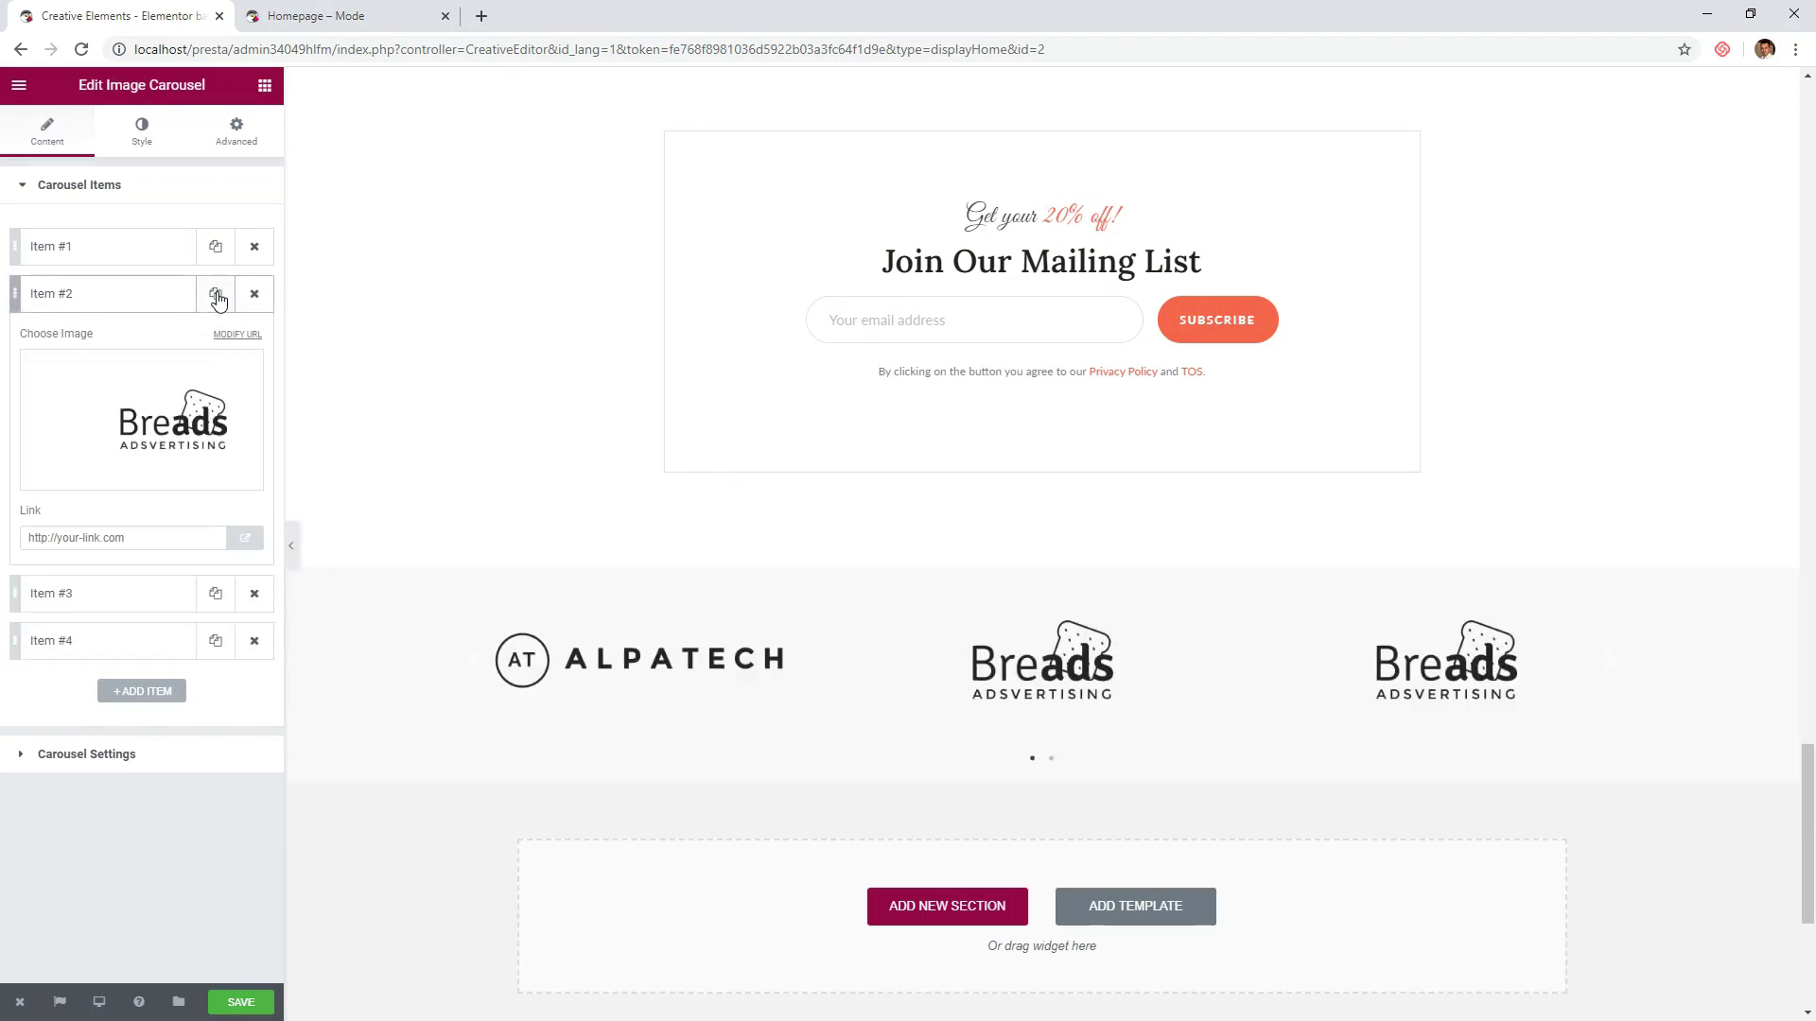
click(217, 295)
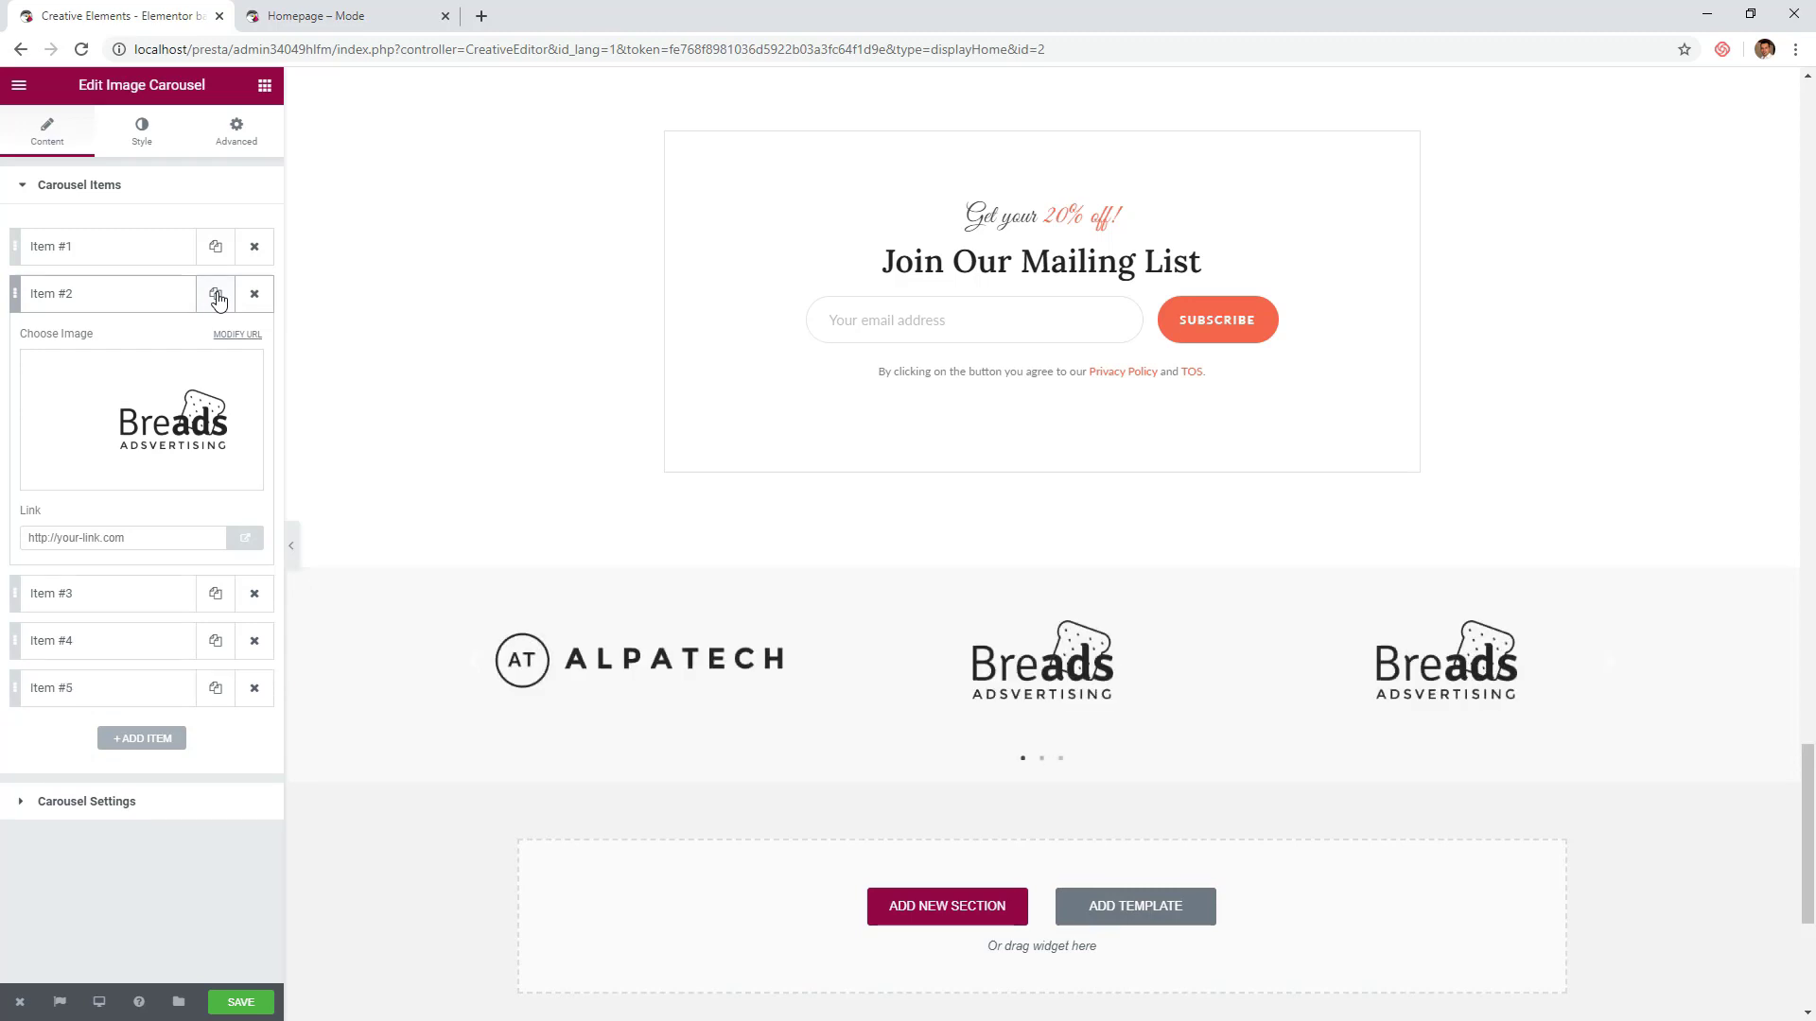
click(144, 806)
click(236, 278)
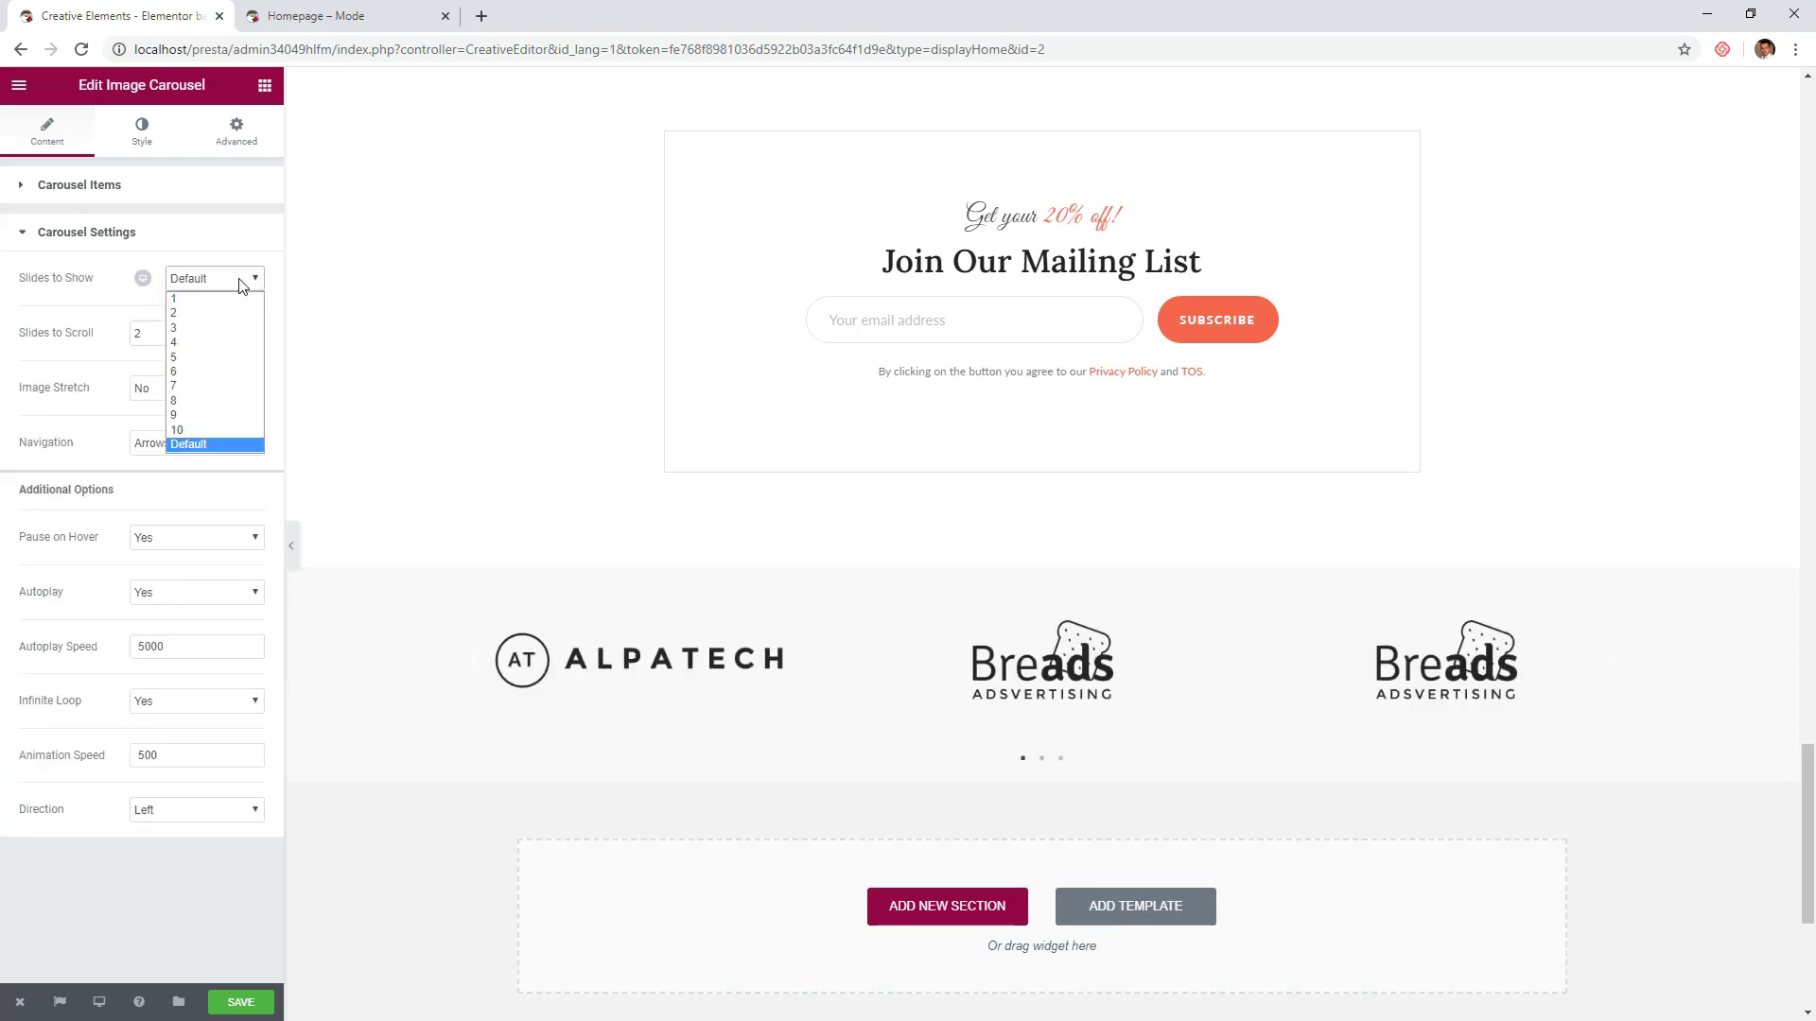
click(202, 363)
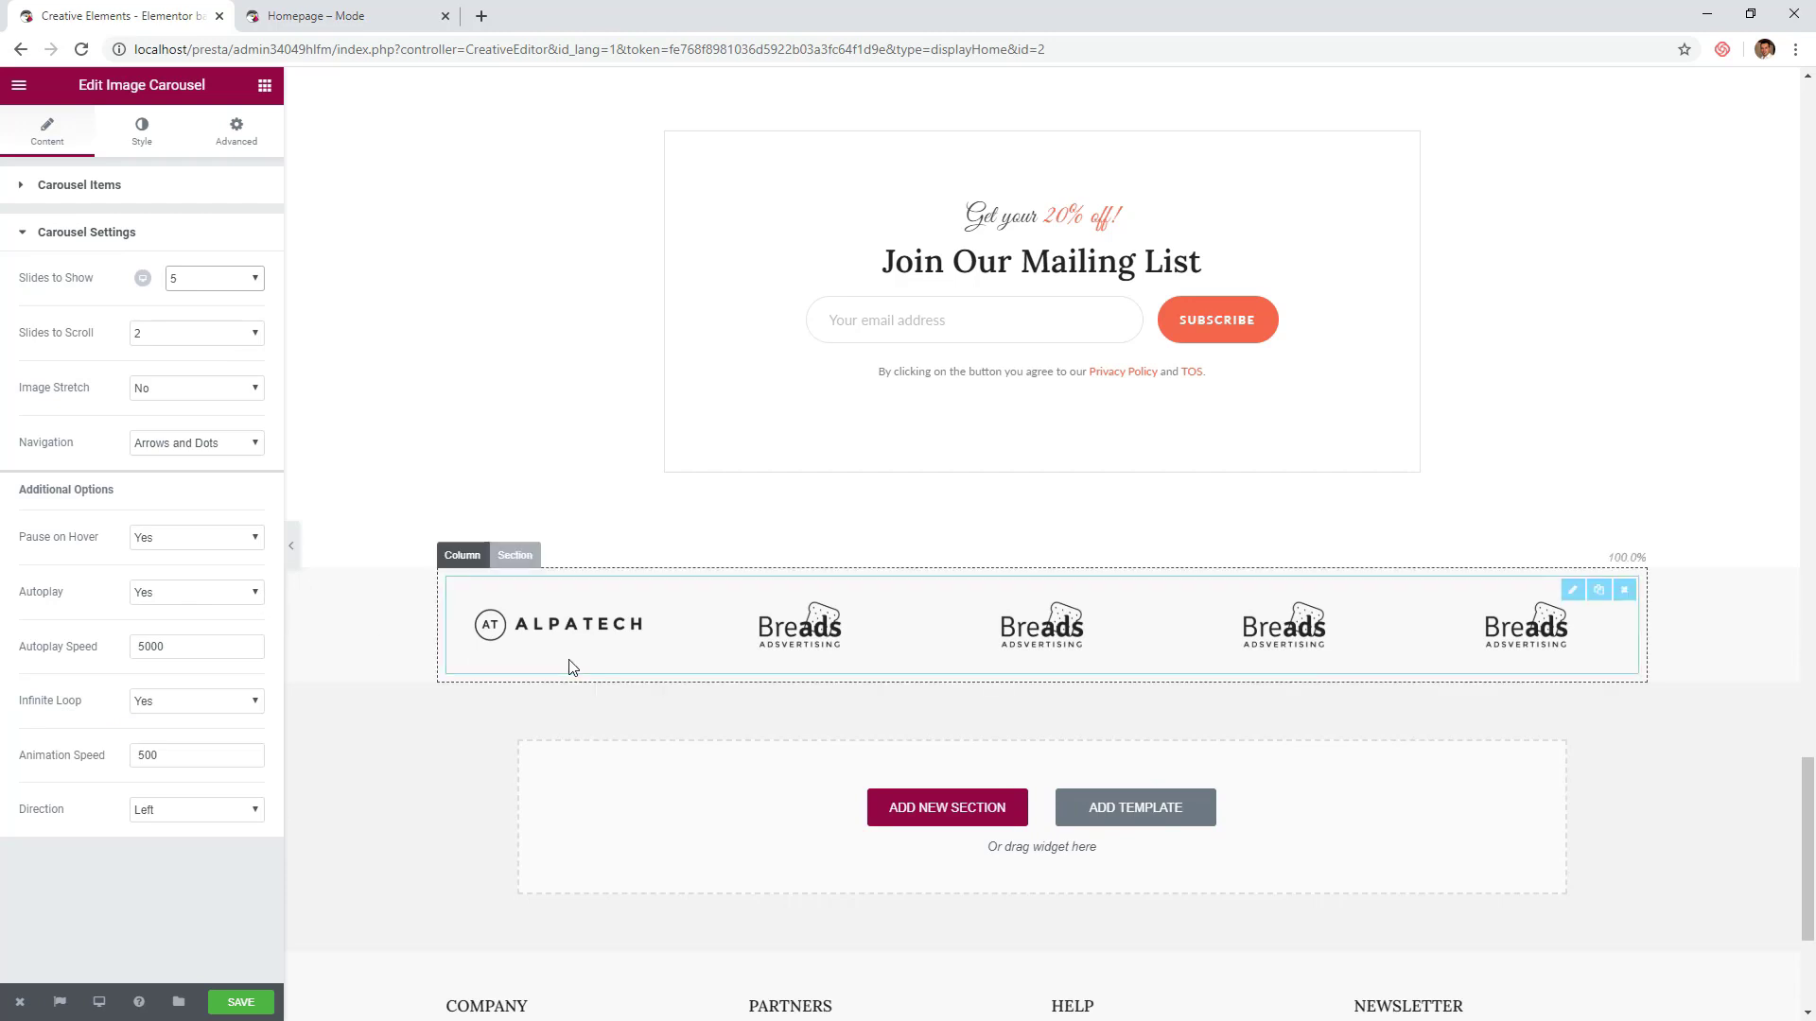
- Set the logo carousel section's top and bottom padding to 40 px, unlinked from the side values
click(513, 559)
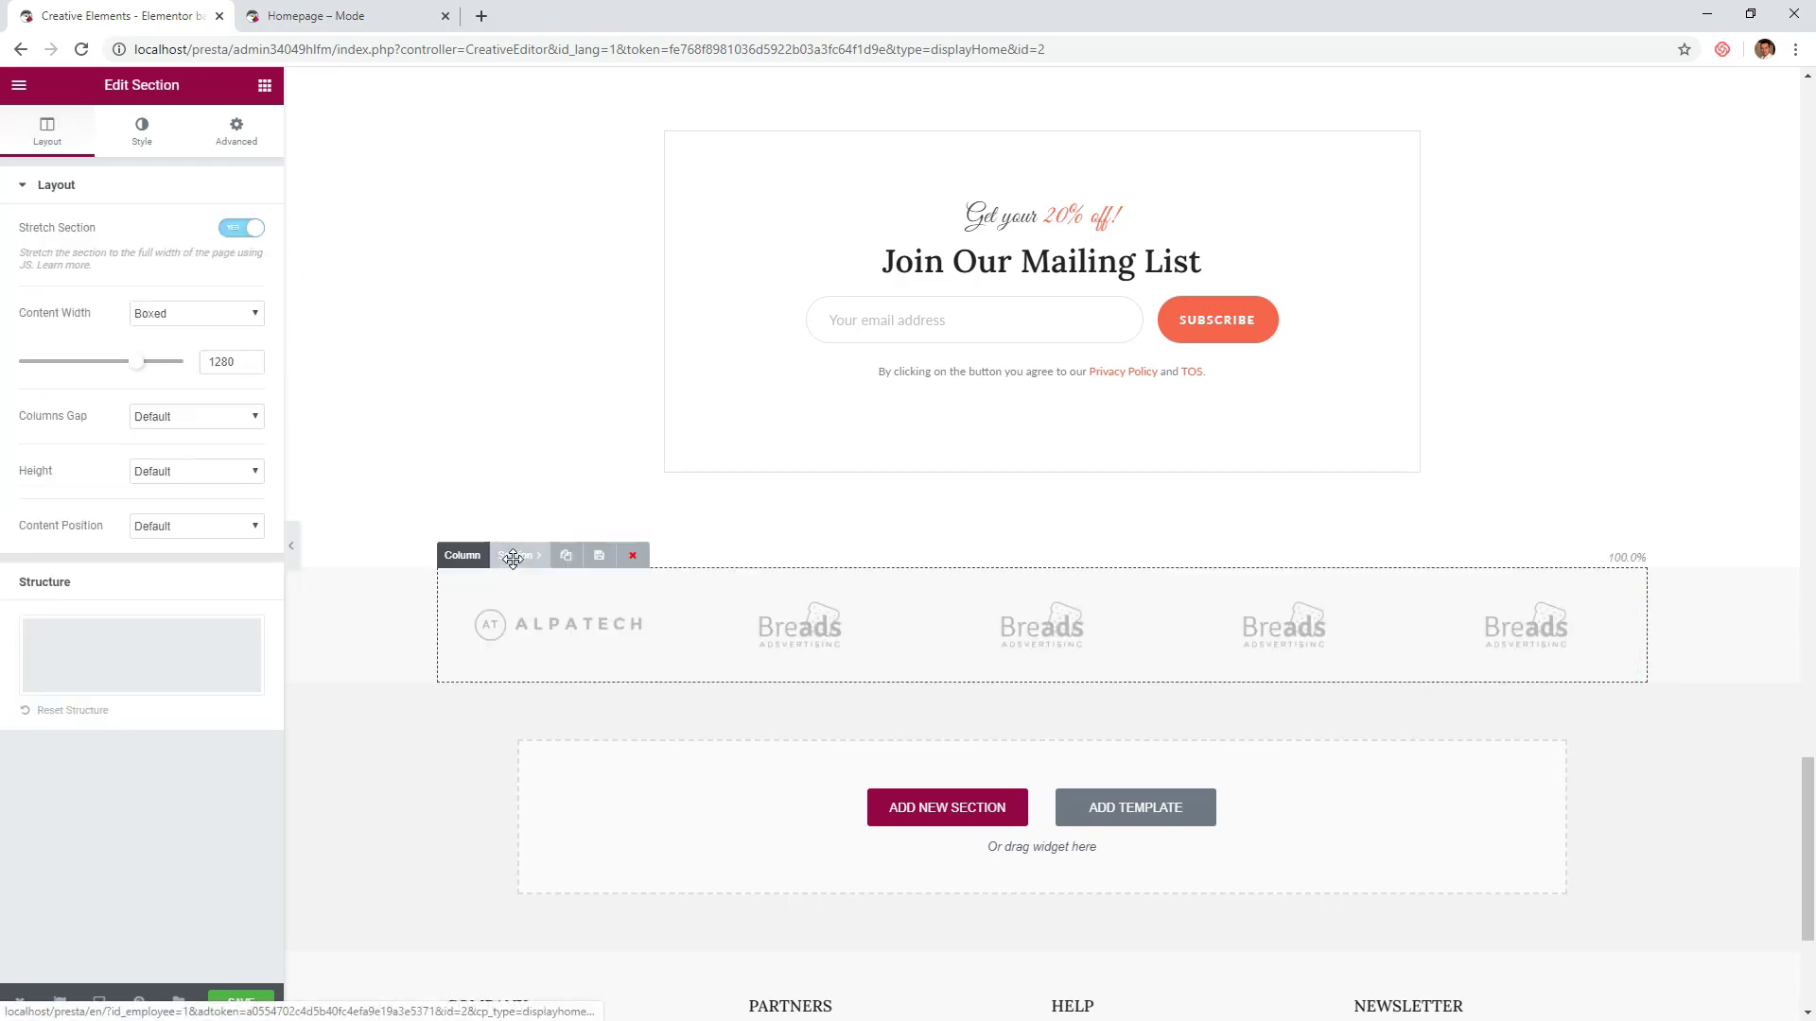
click(233, 137)
click(244, 359)
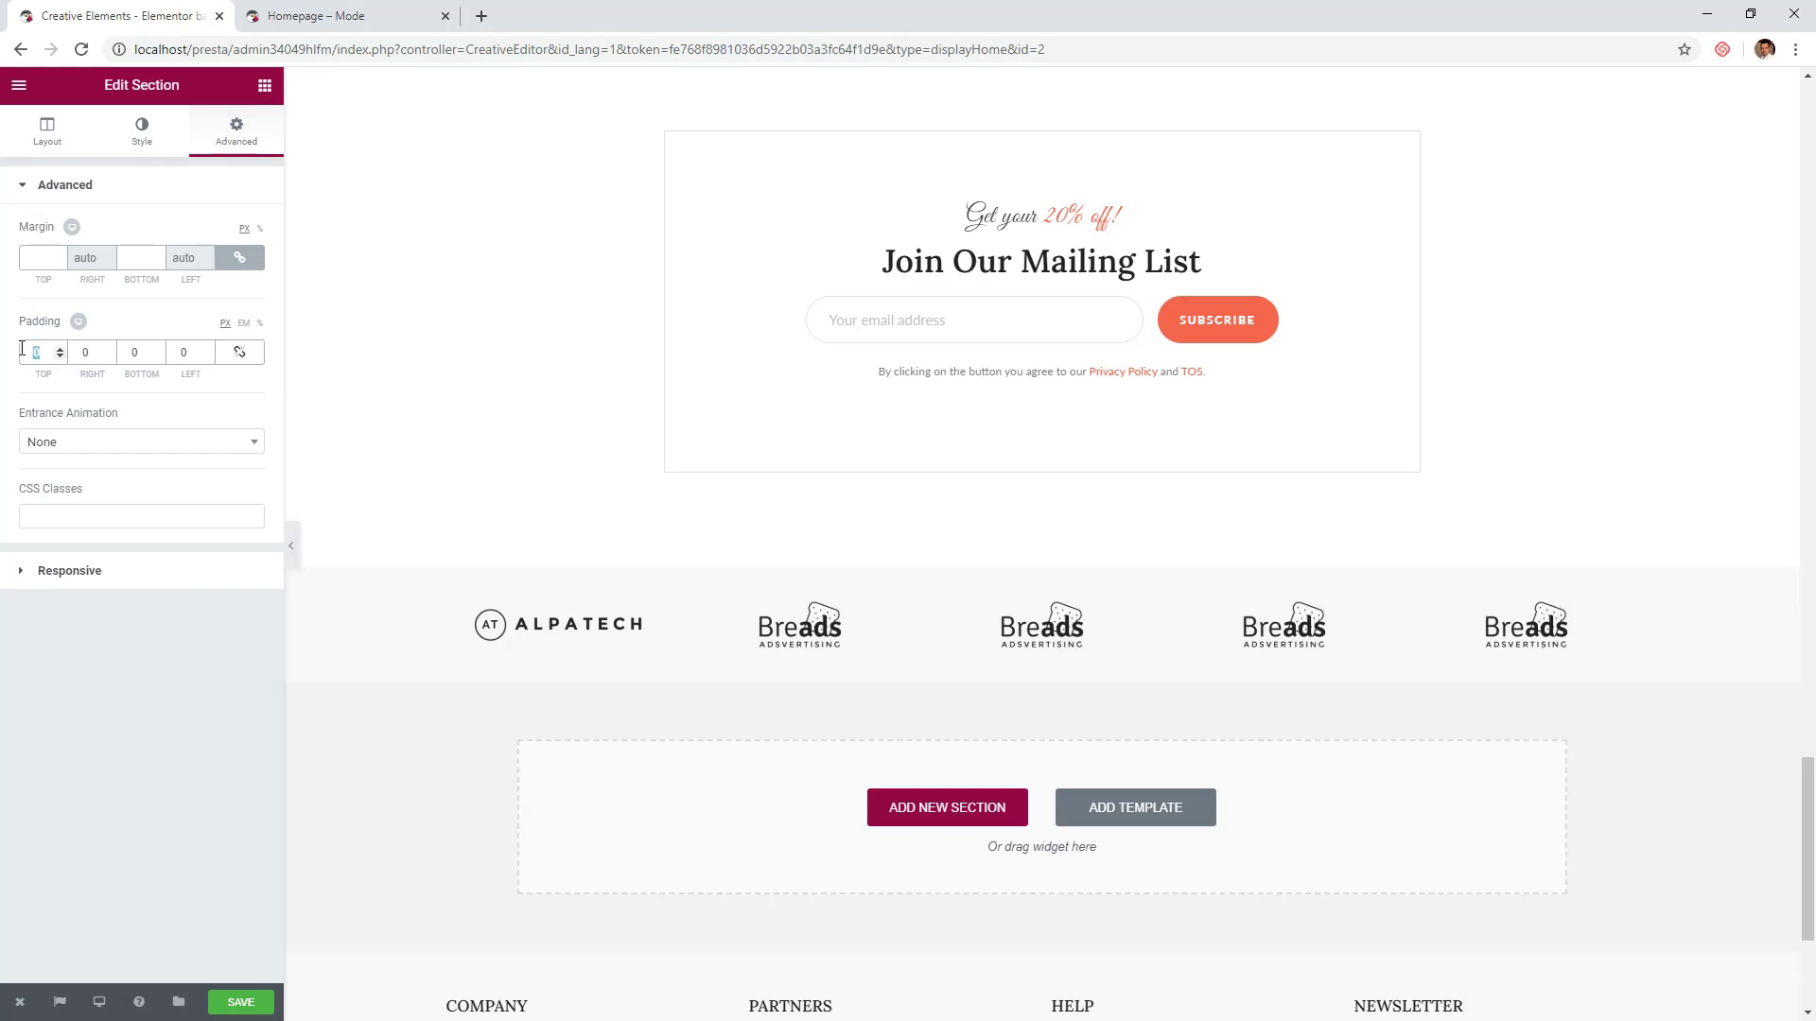
text(40)
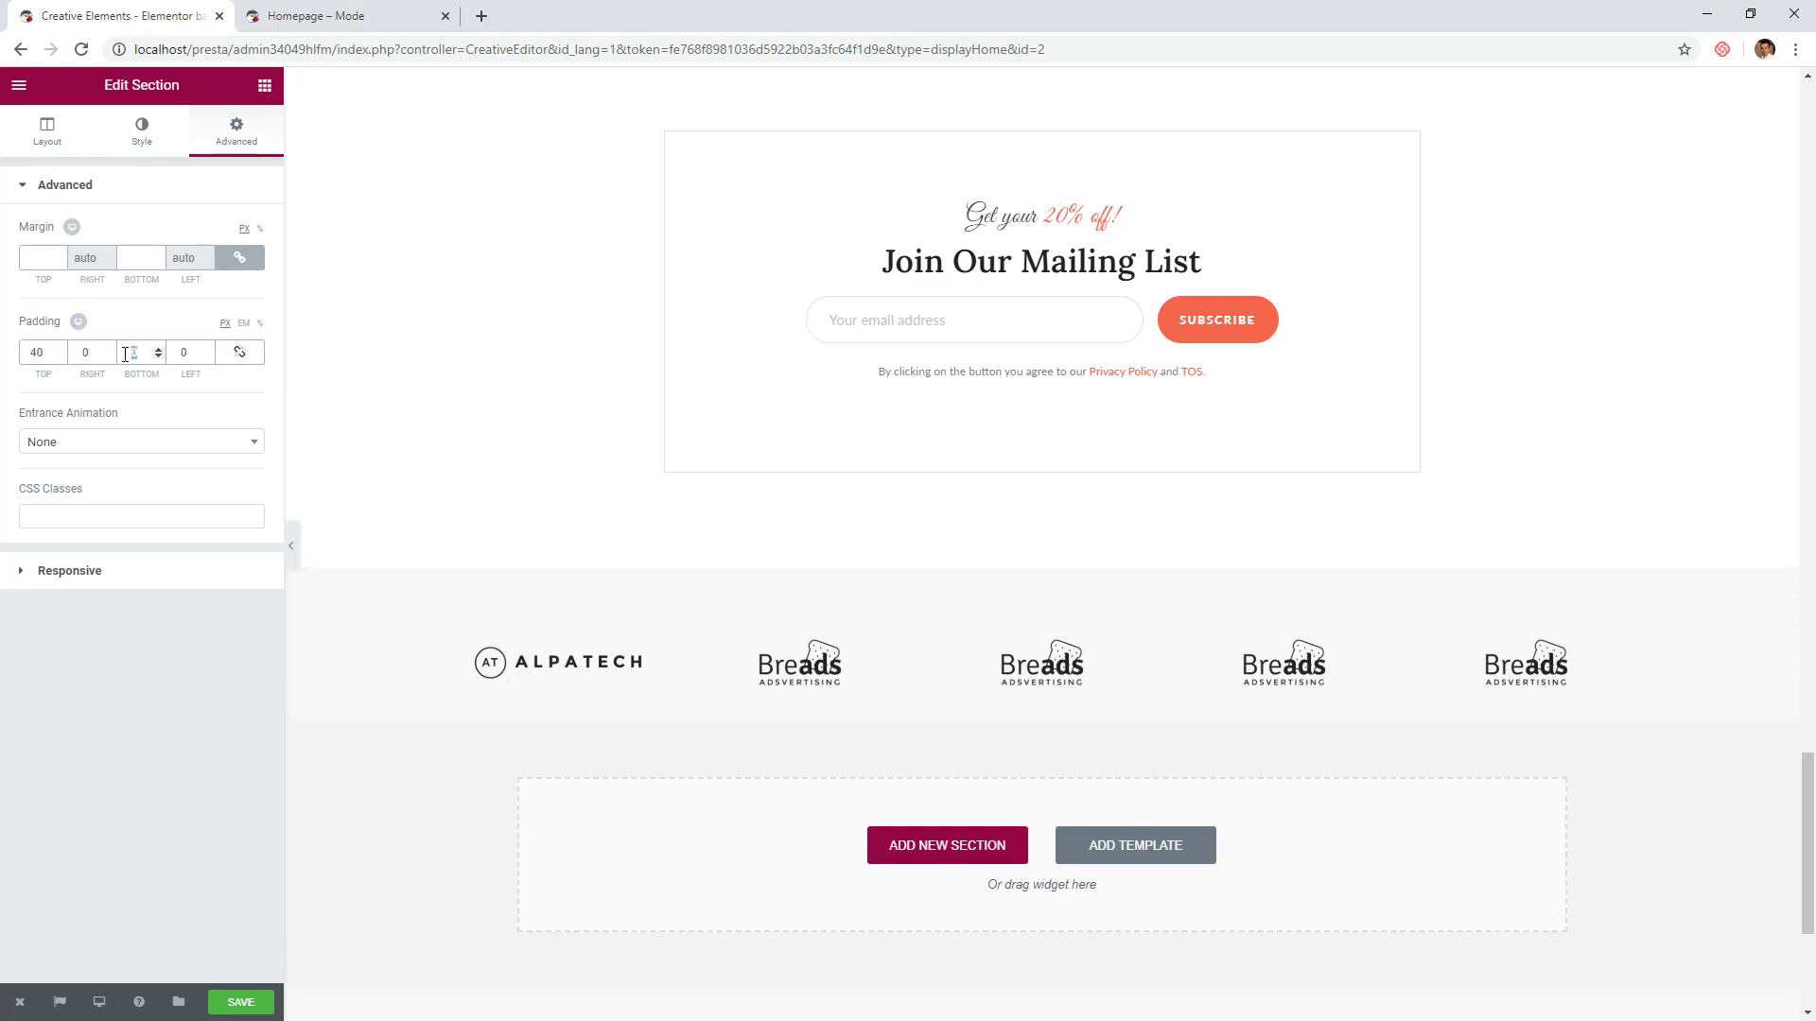
text(40)
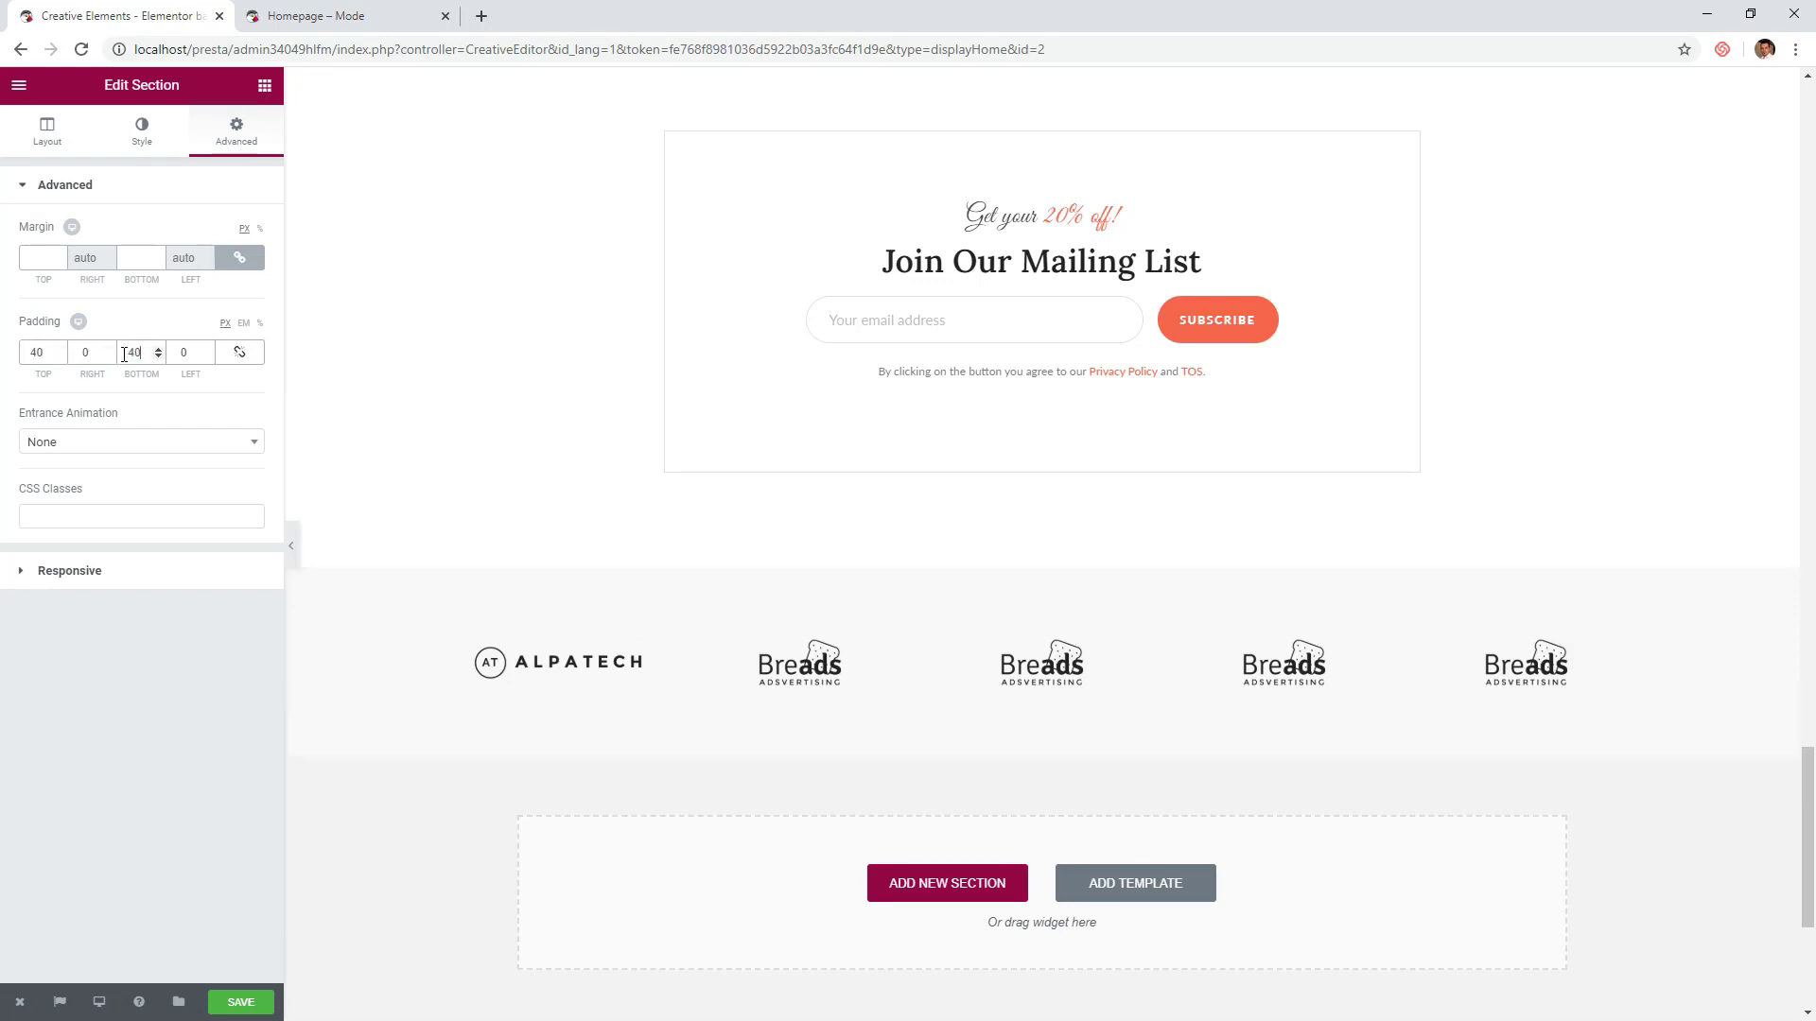
- Replace the third carousel item's image with logo-herbert
click(1042, 683)
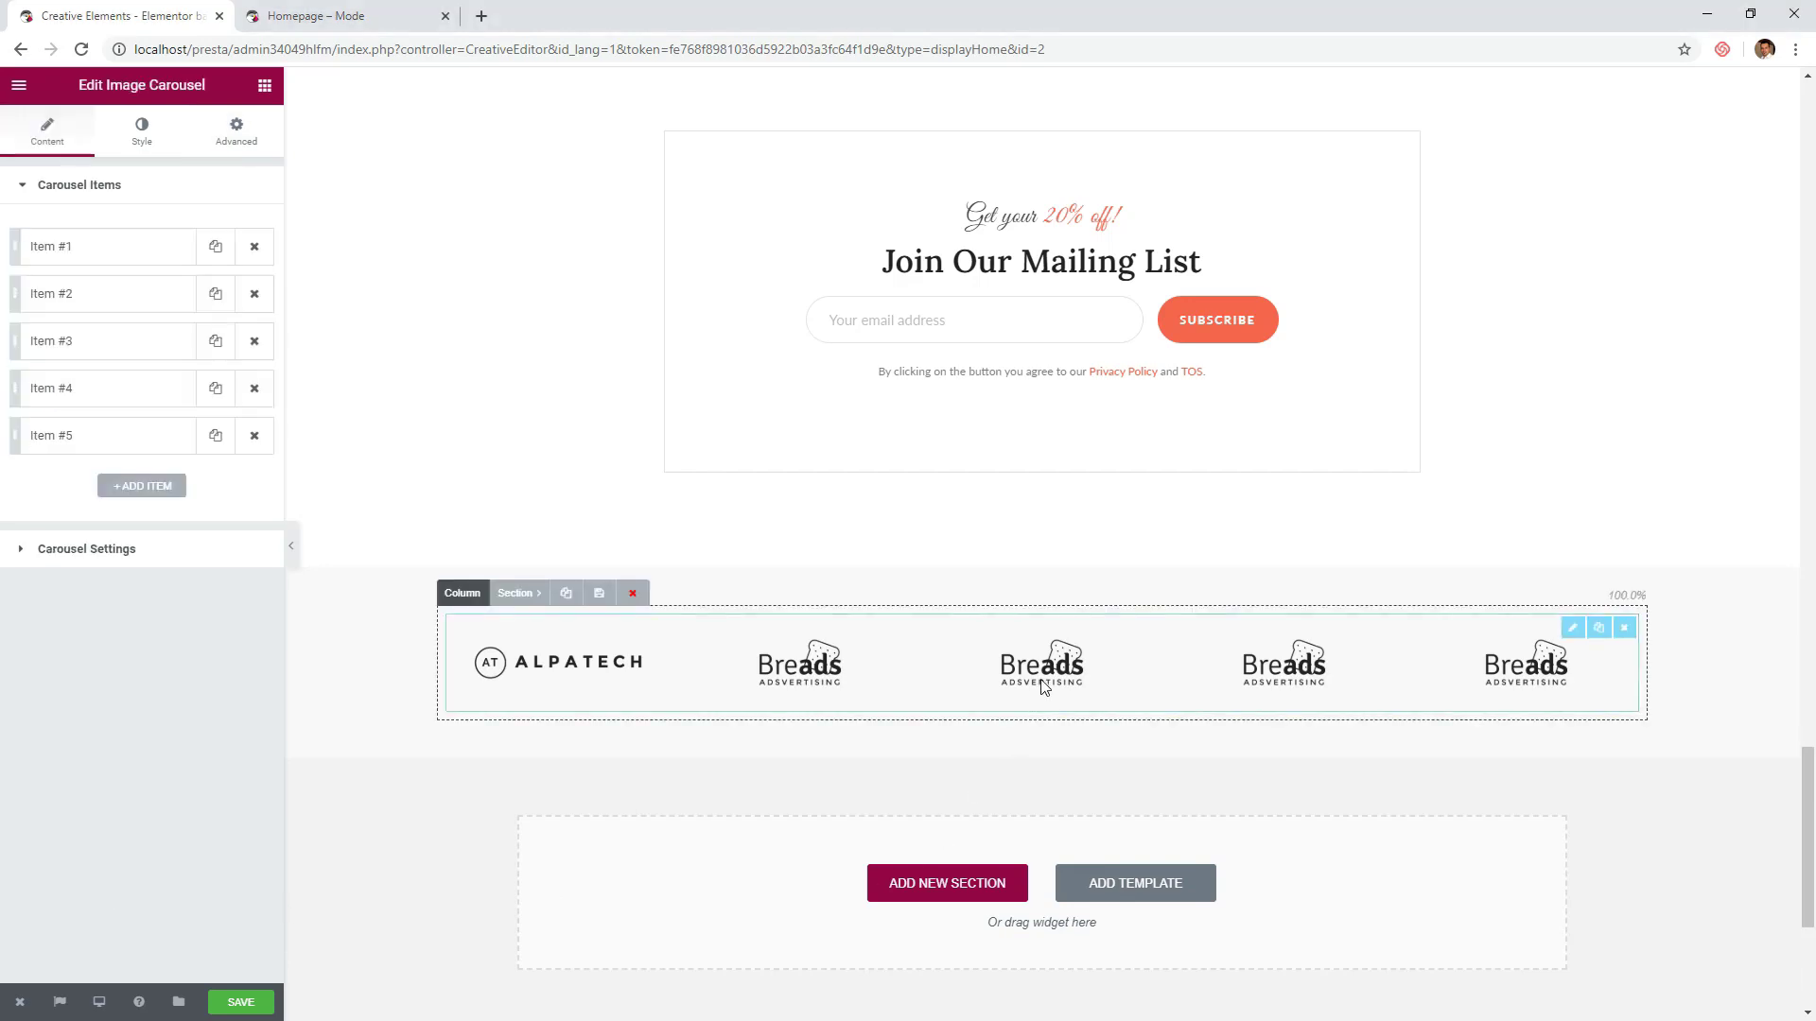
click(133, 342)
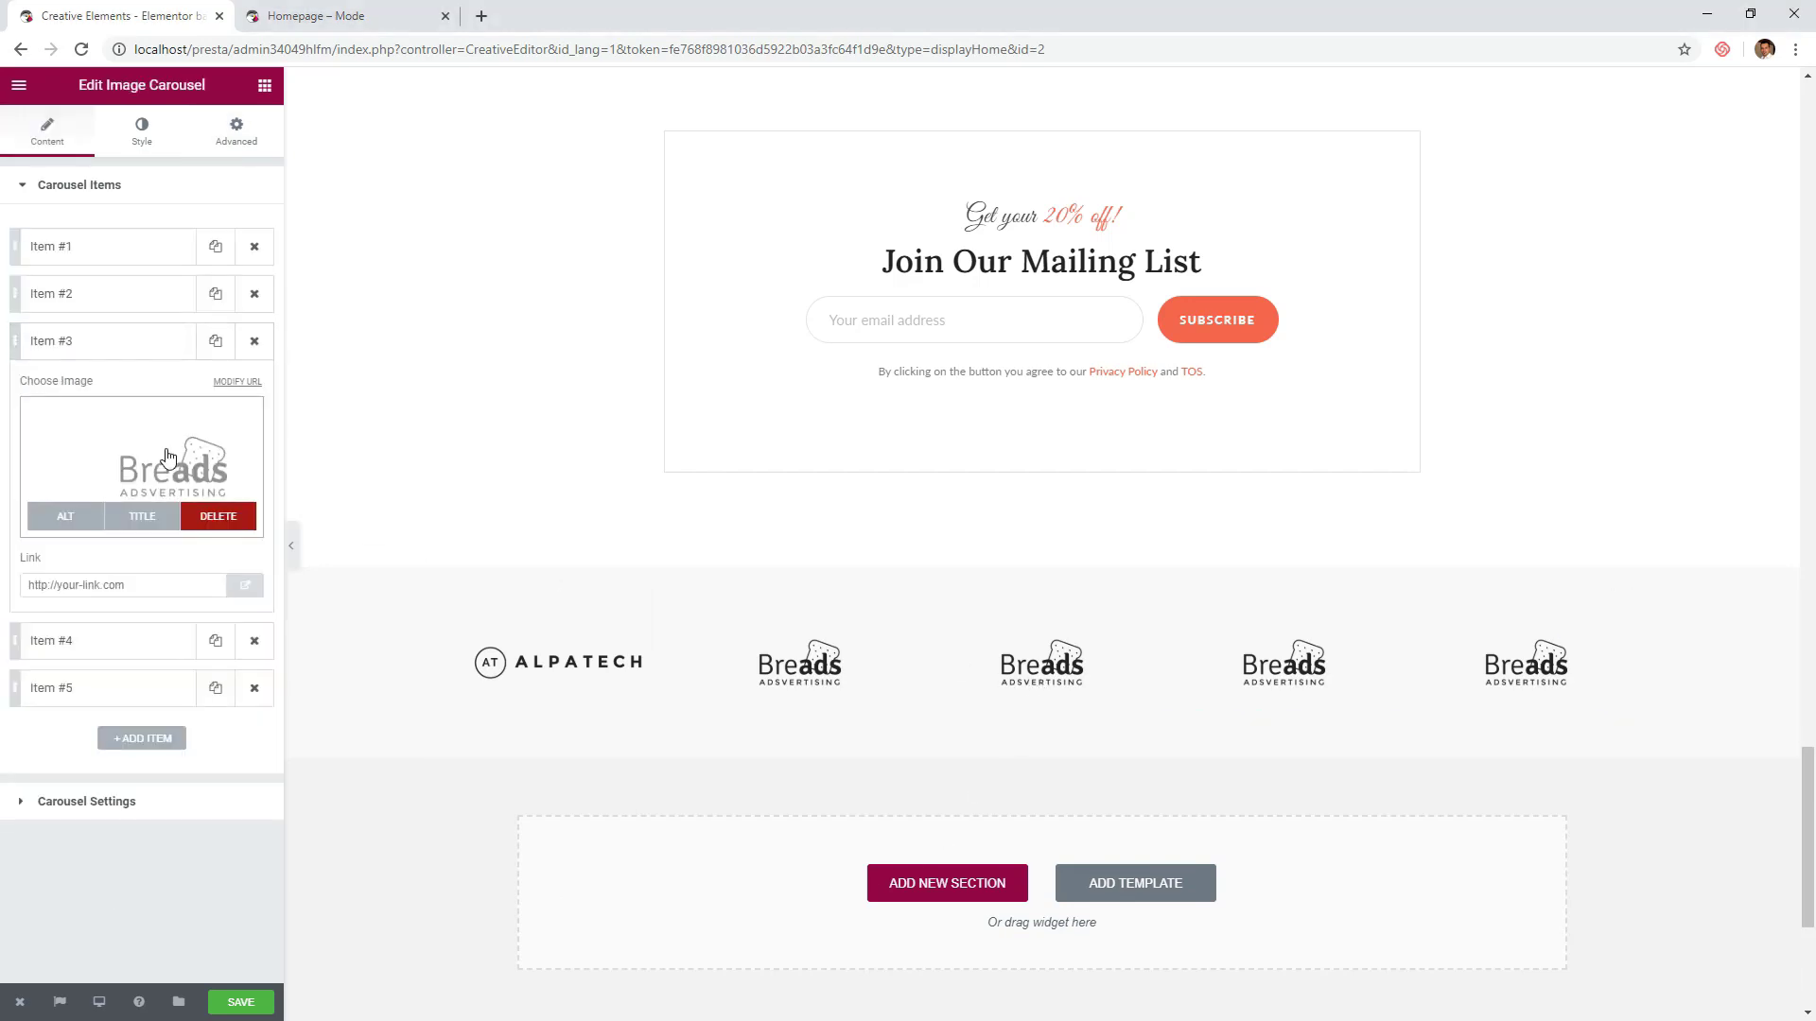
click(167, 457)
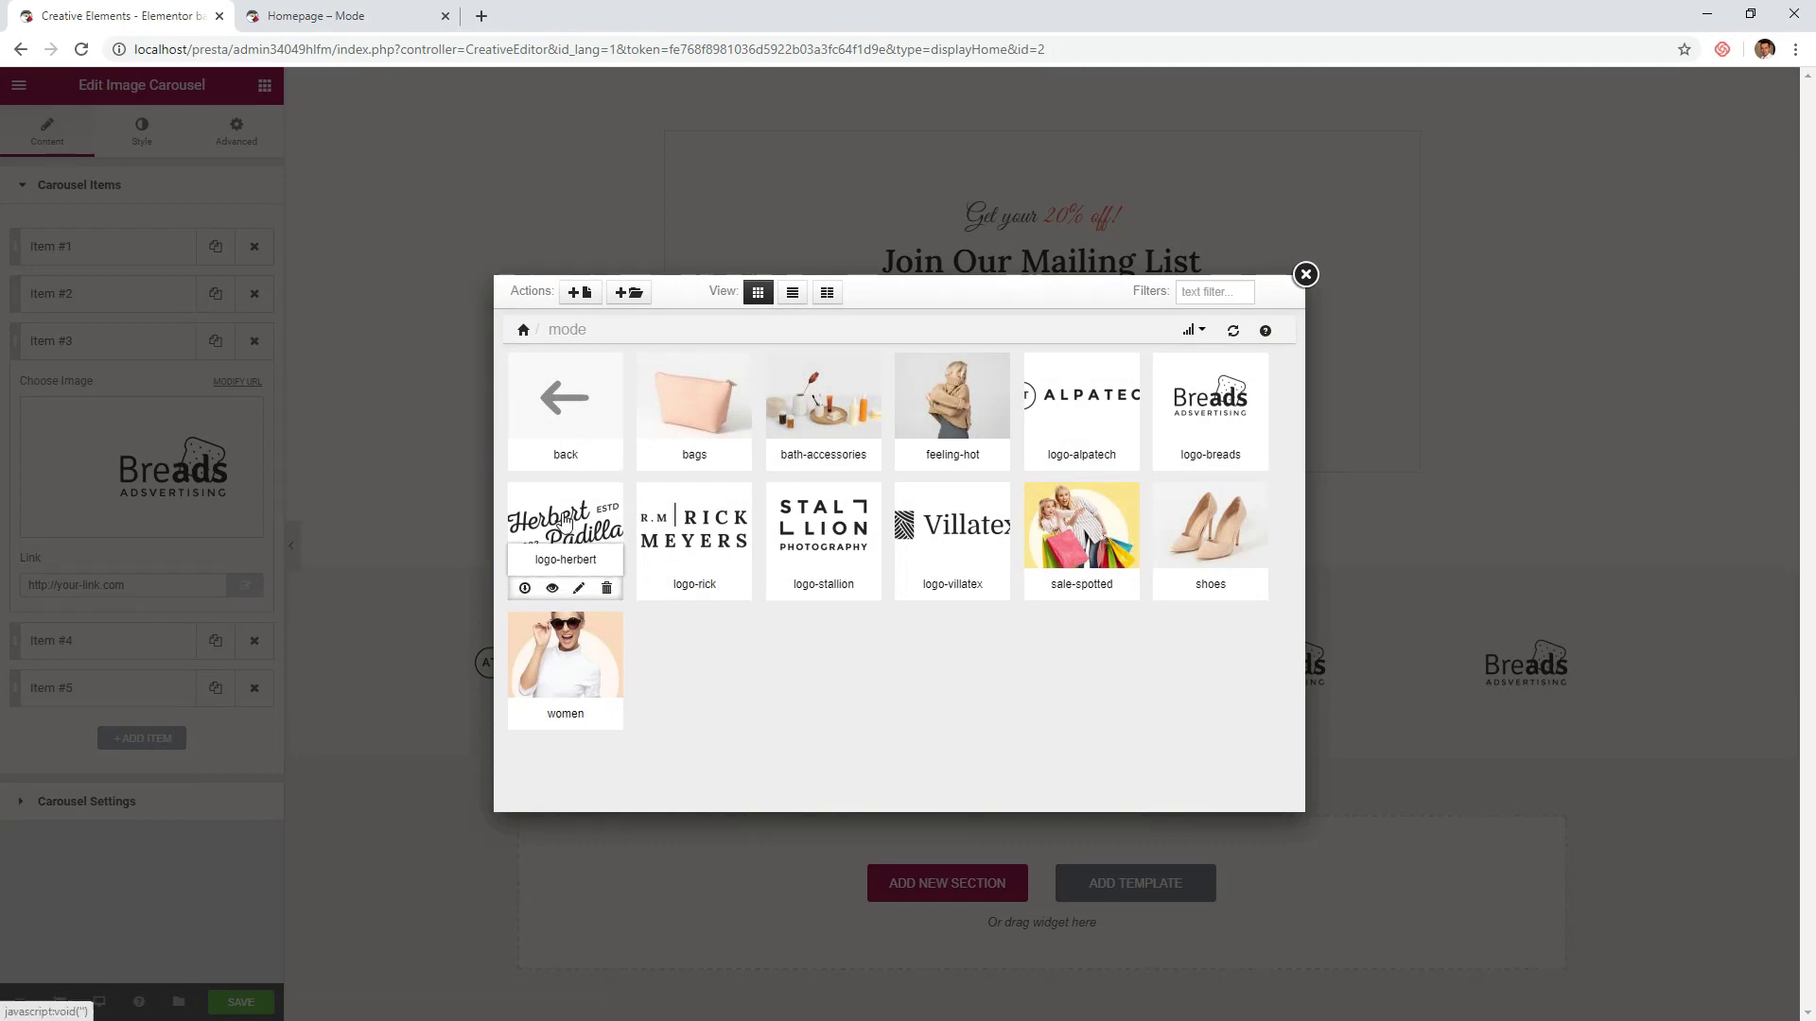
click(568, 524)
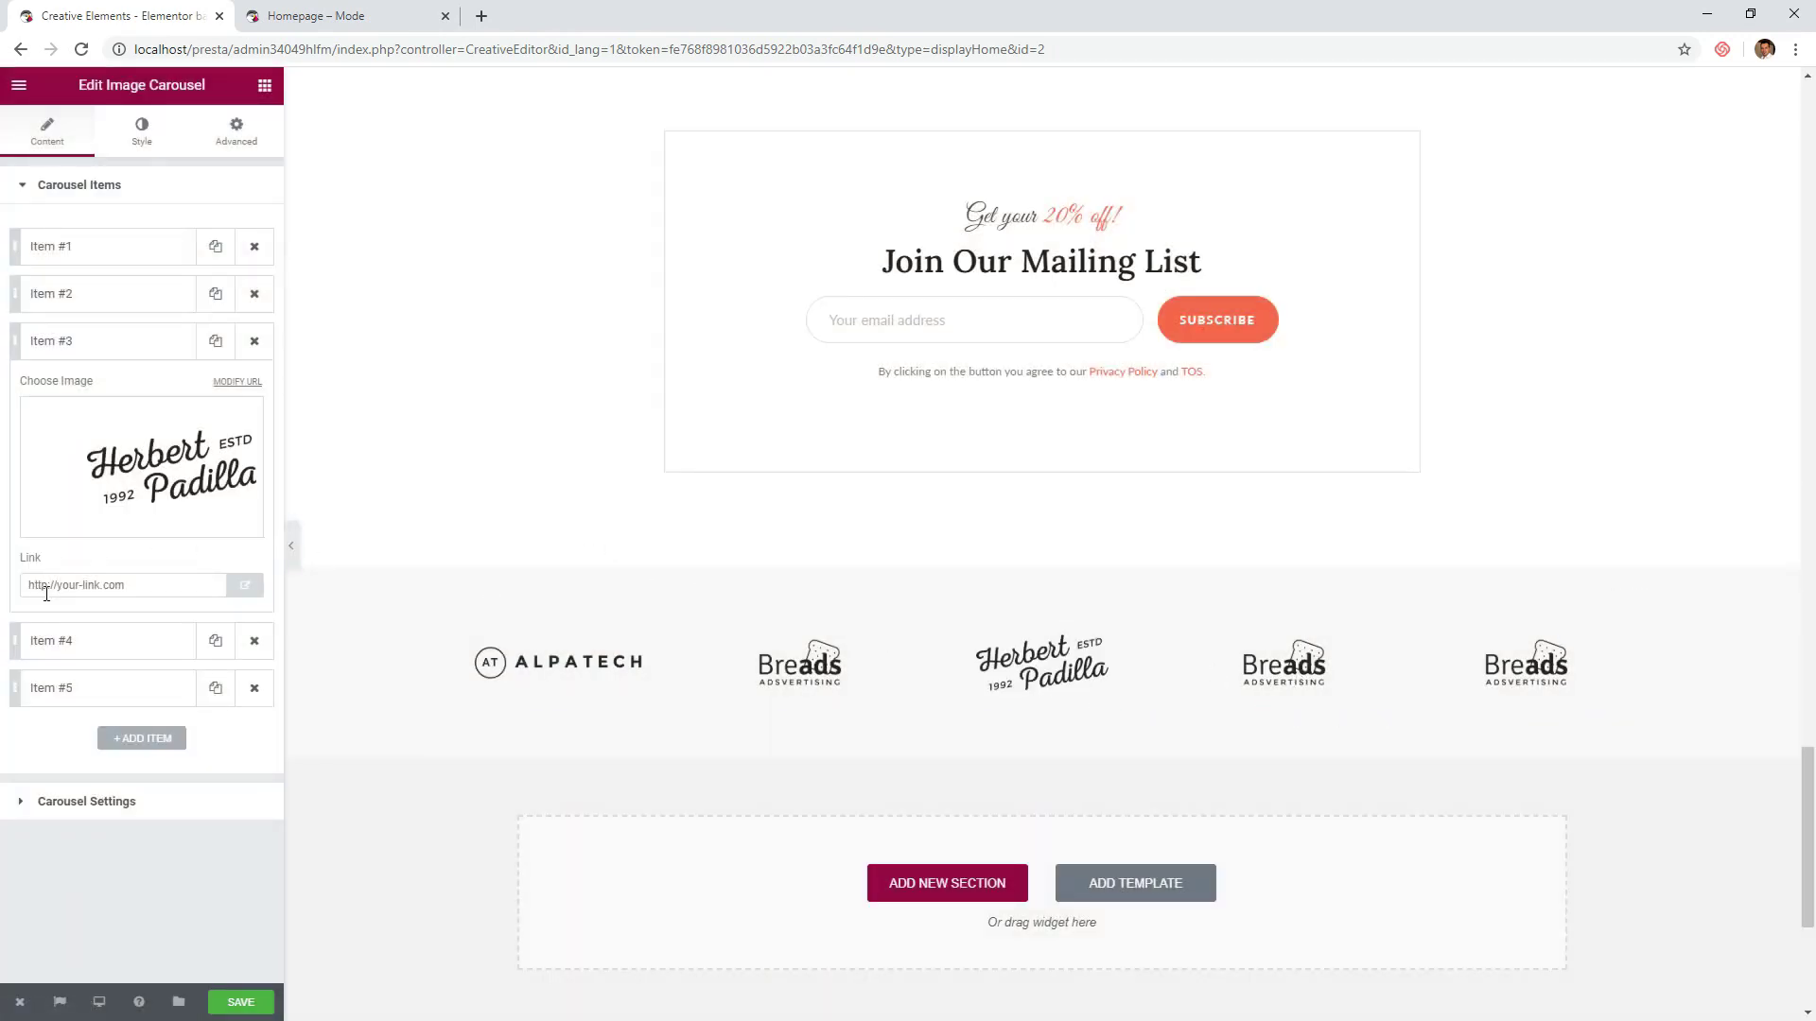
- Replace the fourth carousel item's image with logo-stallion and the fifth item's with logo-villatex
click(104, 640)
click(185, 511)
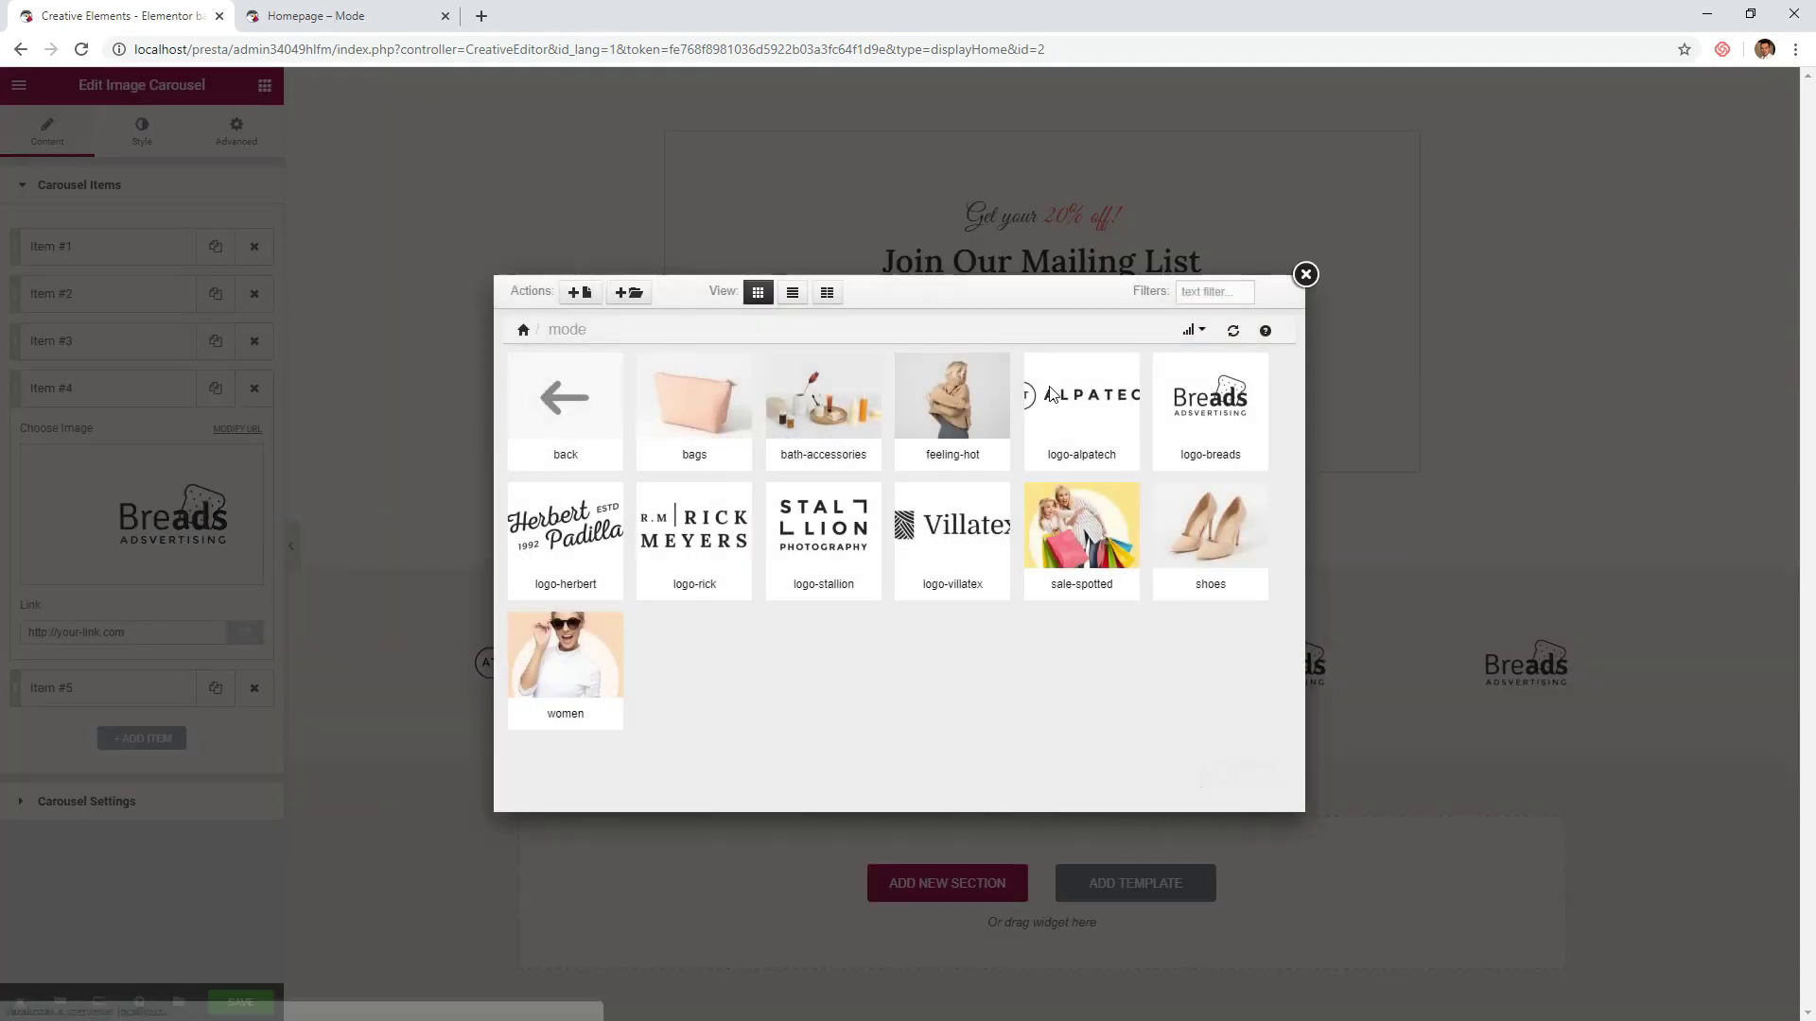
click(813, 529)
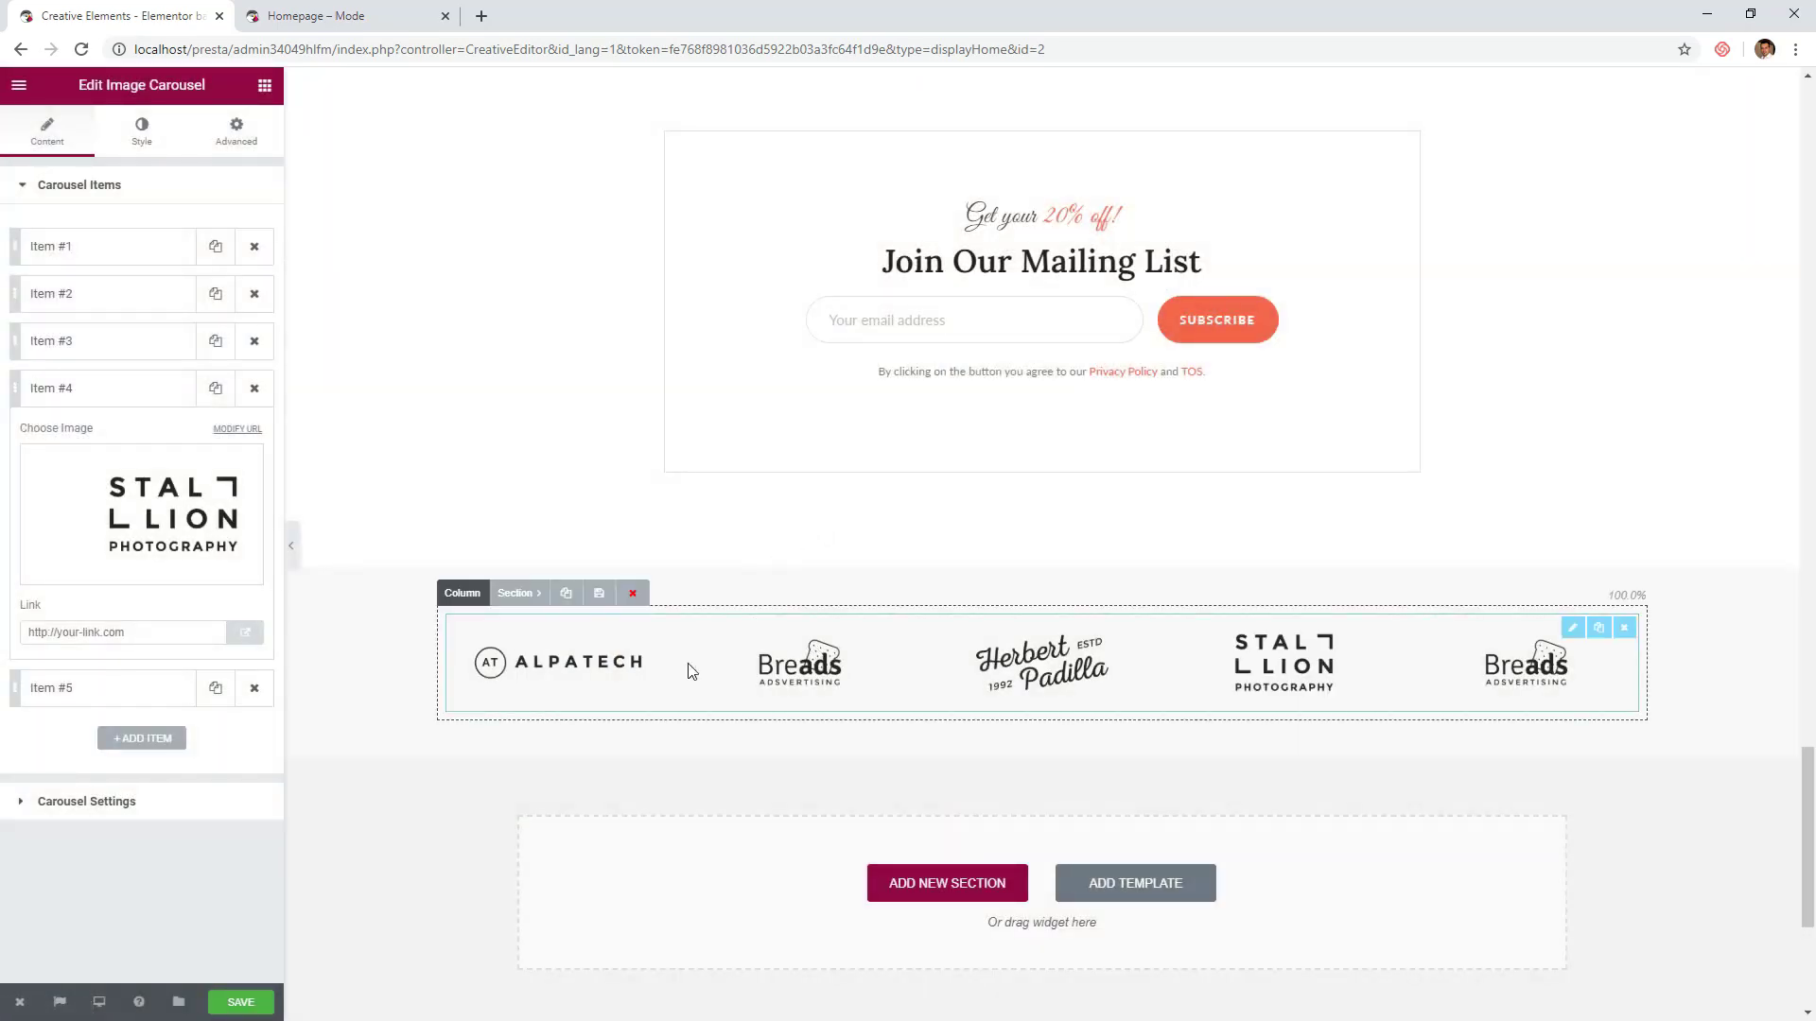
click(109, 687)
click(178, 566)
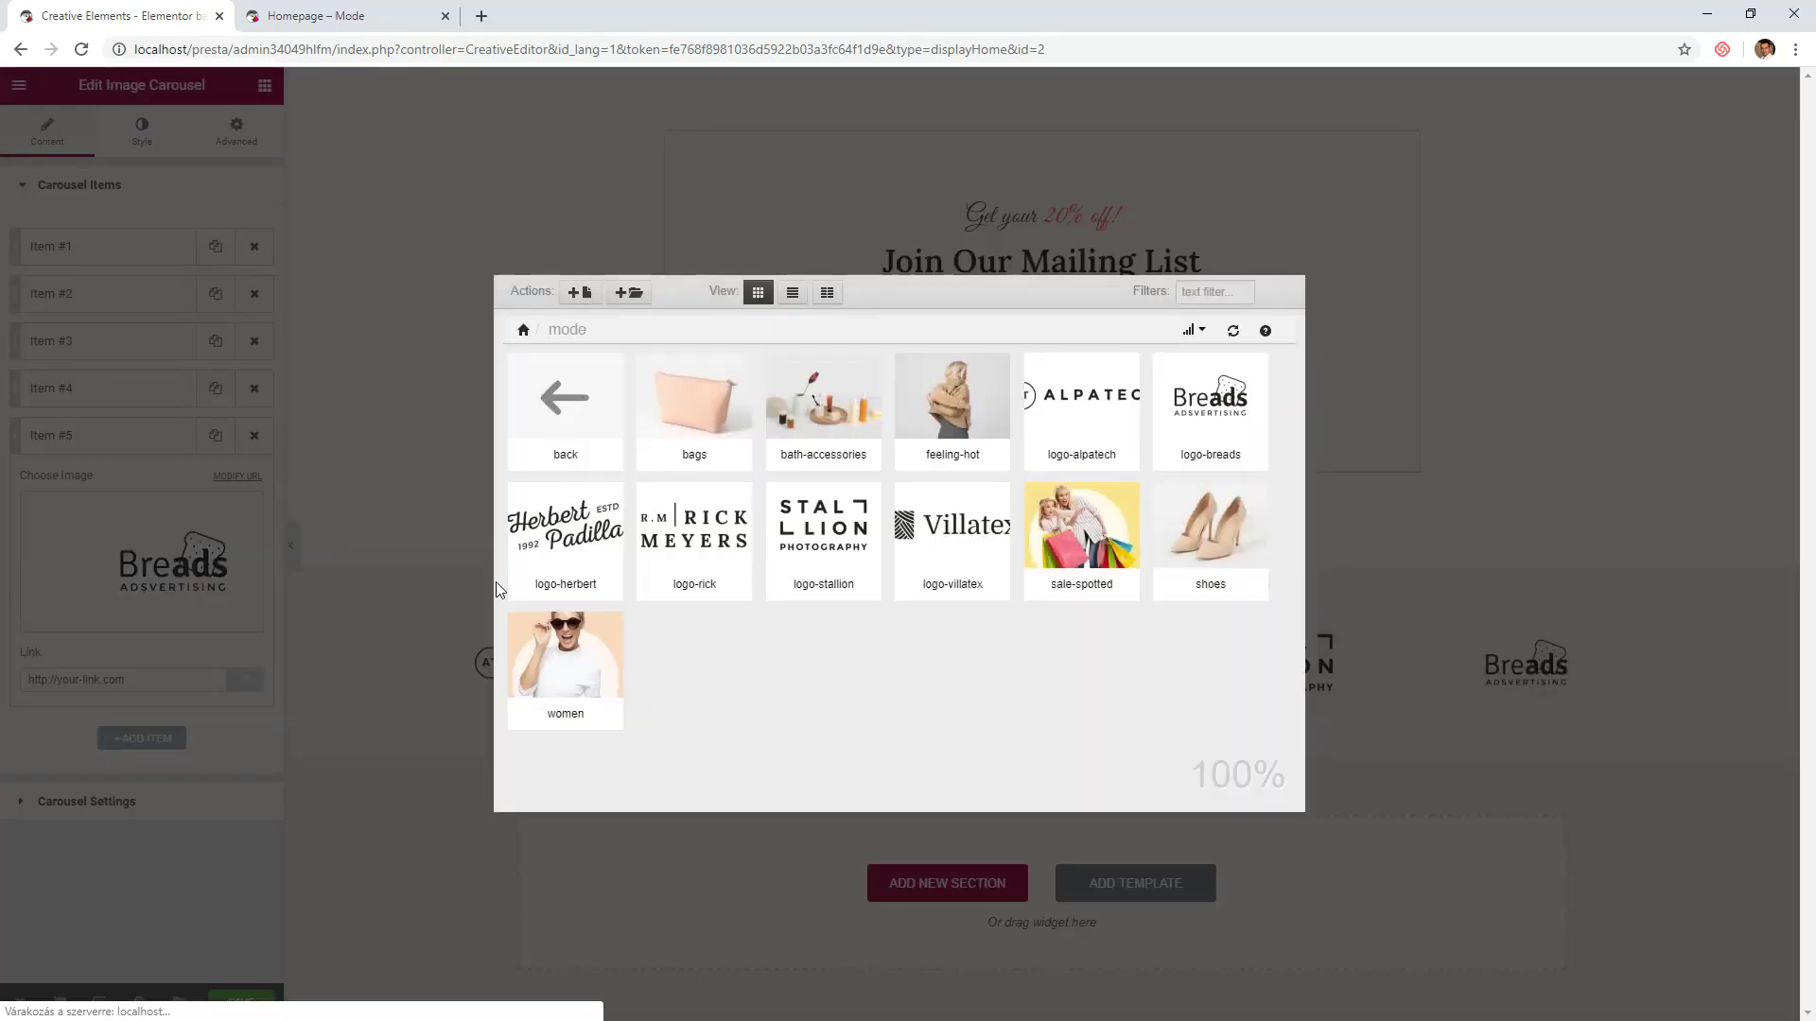
click(977, 531)
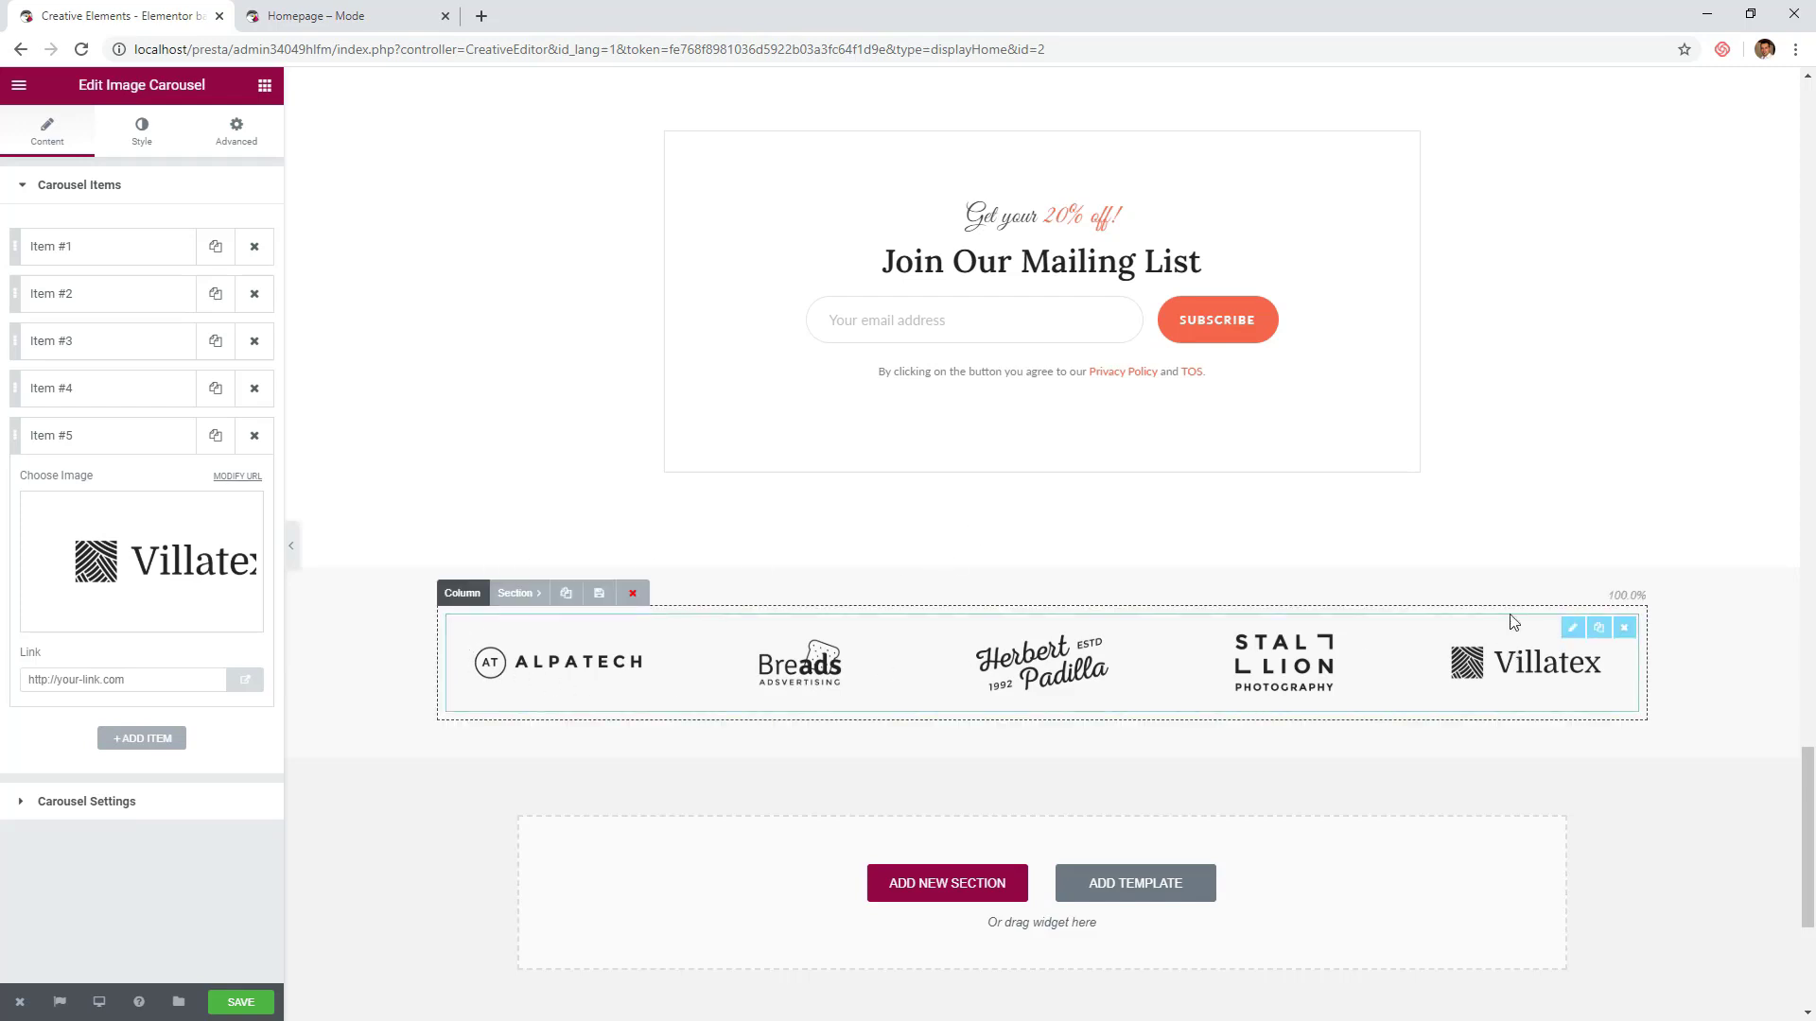
- Save the homepage and review the live page down to its logo carousel and footer, closing it to return to the editor
scroll(1513, 622, down, 2)
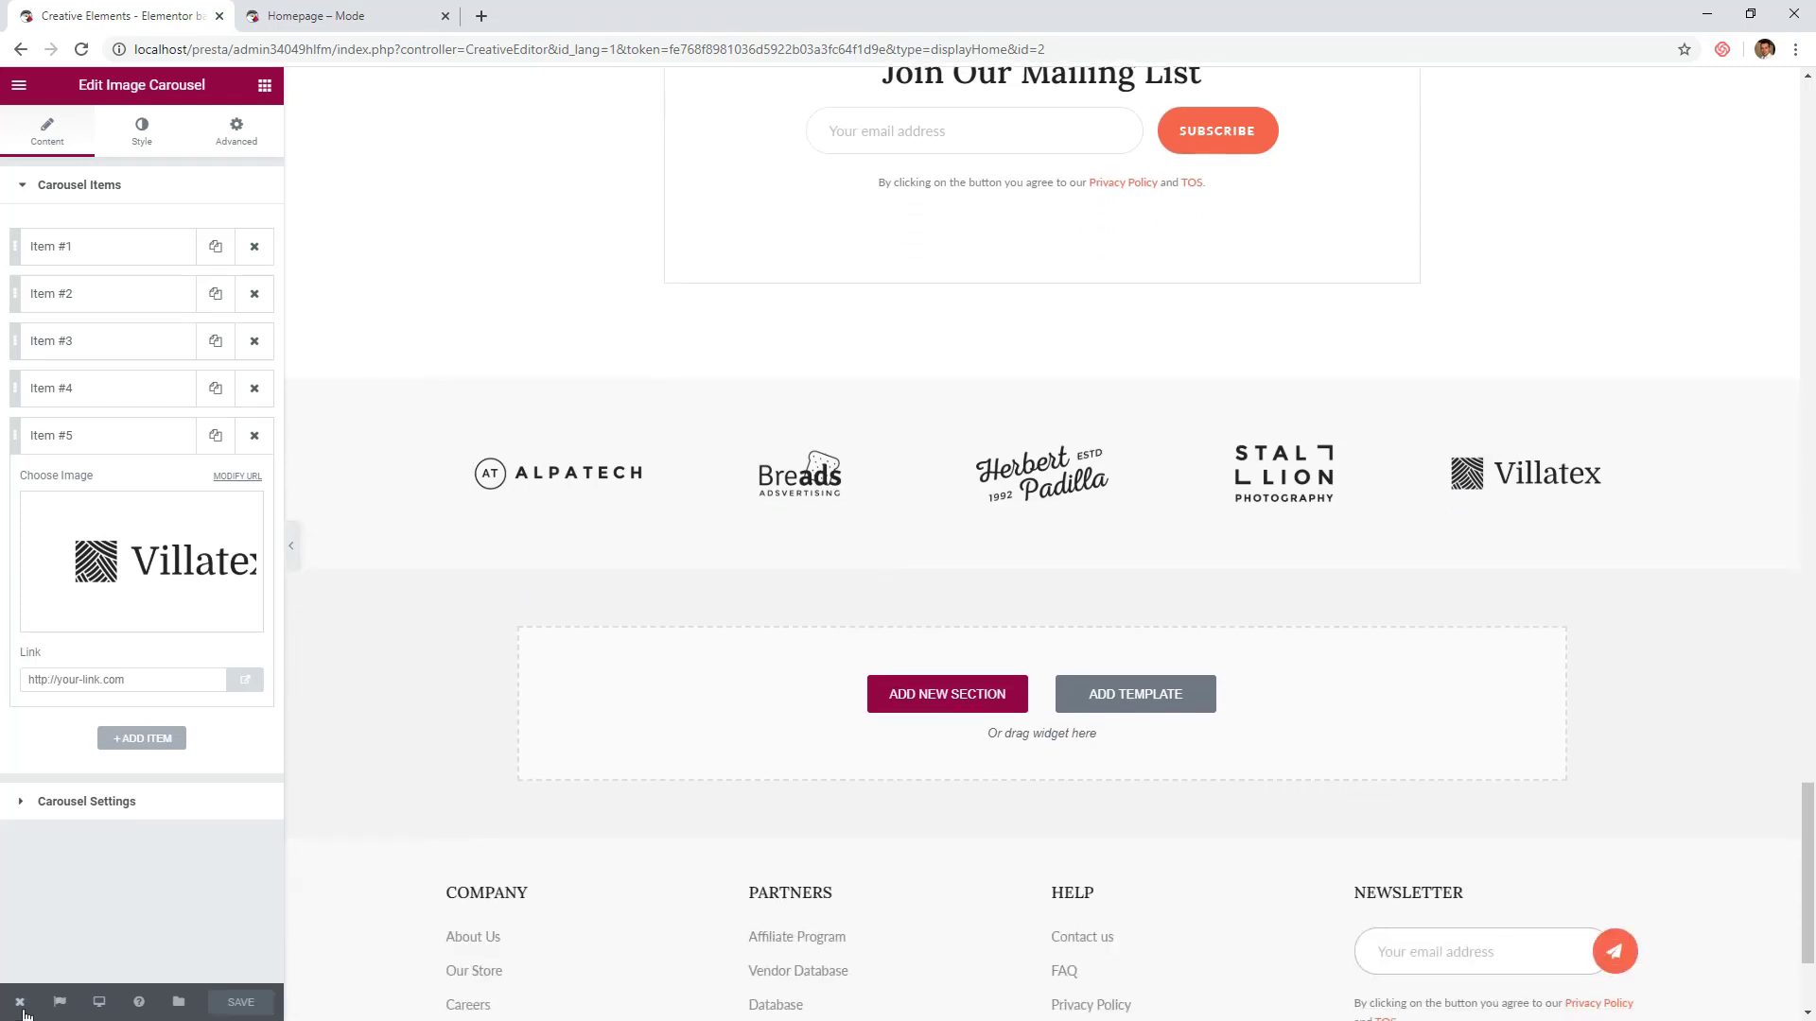
mouse_move(23, 1010)
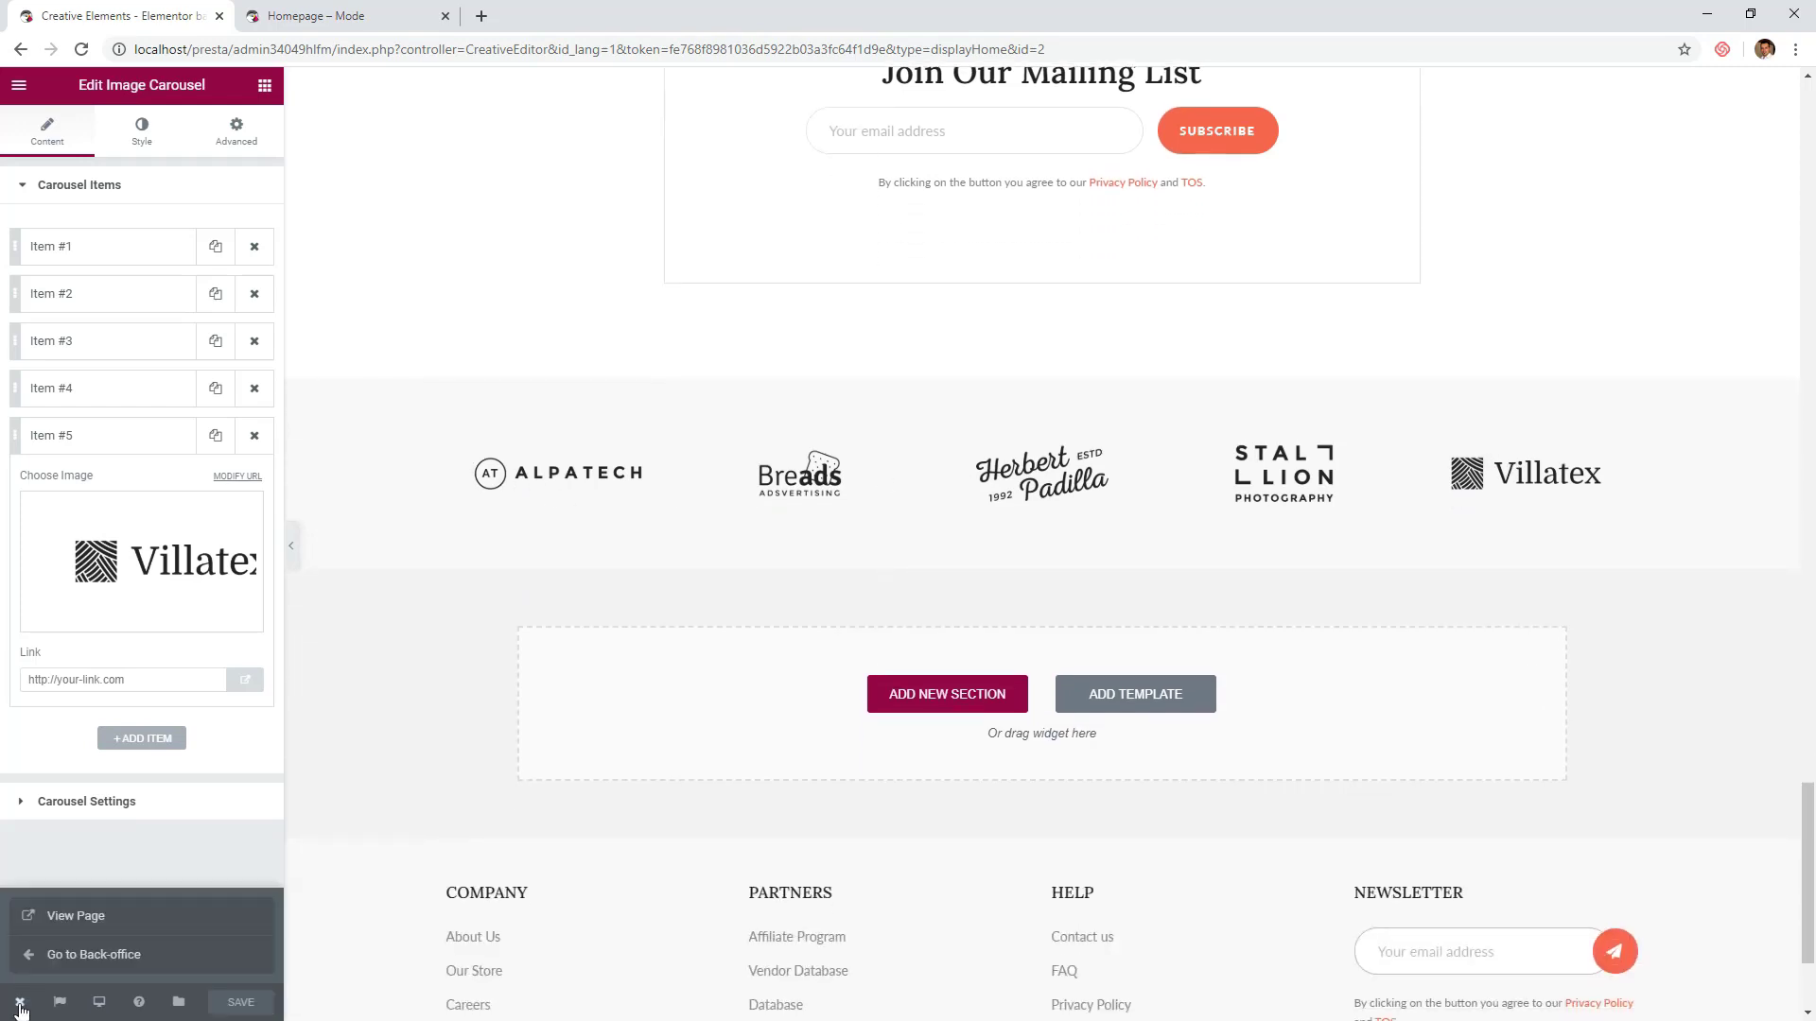
click(52, 920)
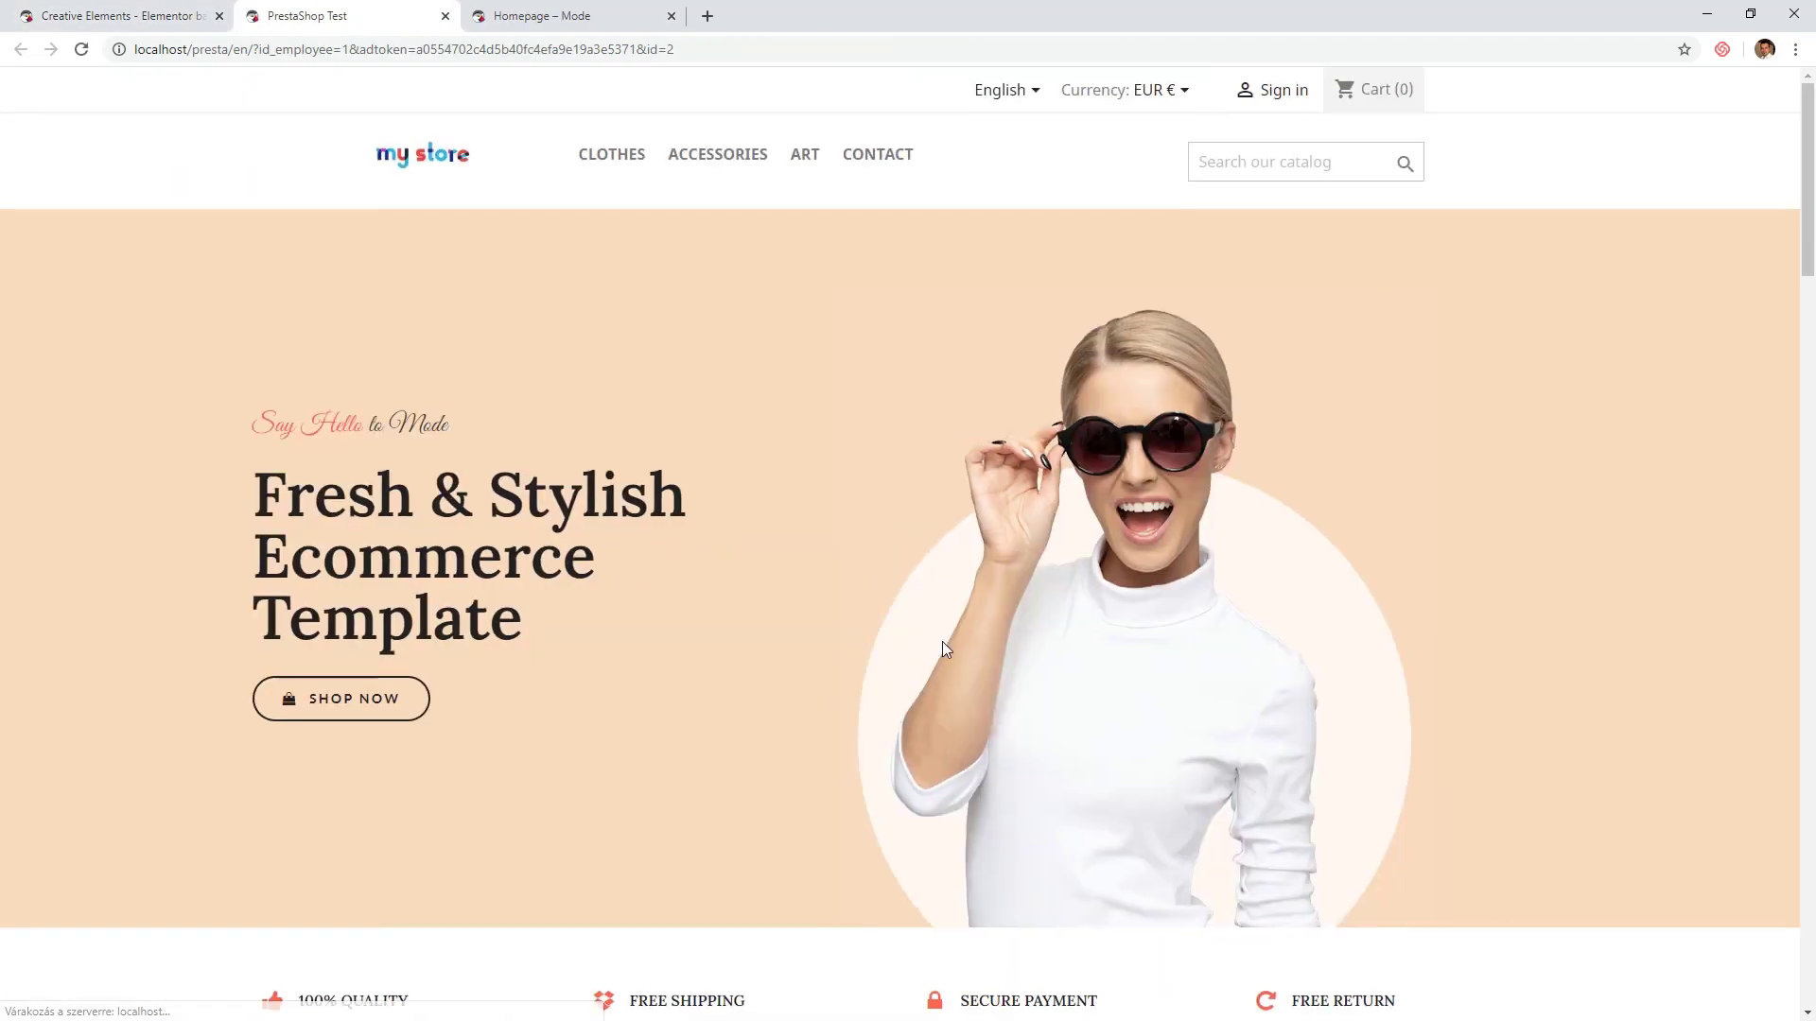
scroll(943, 645, down, 18)
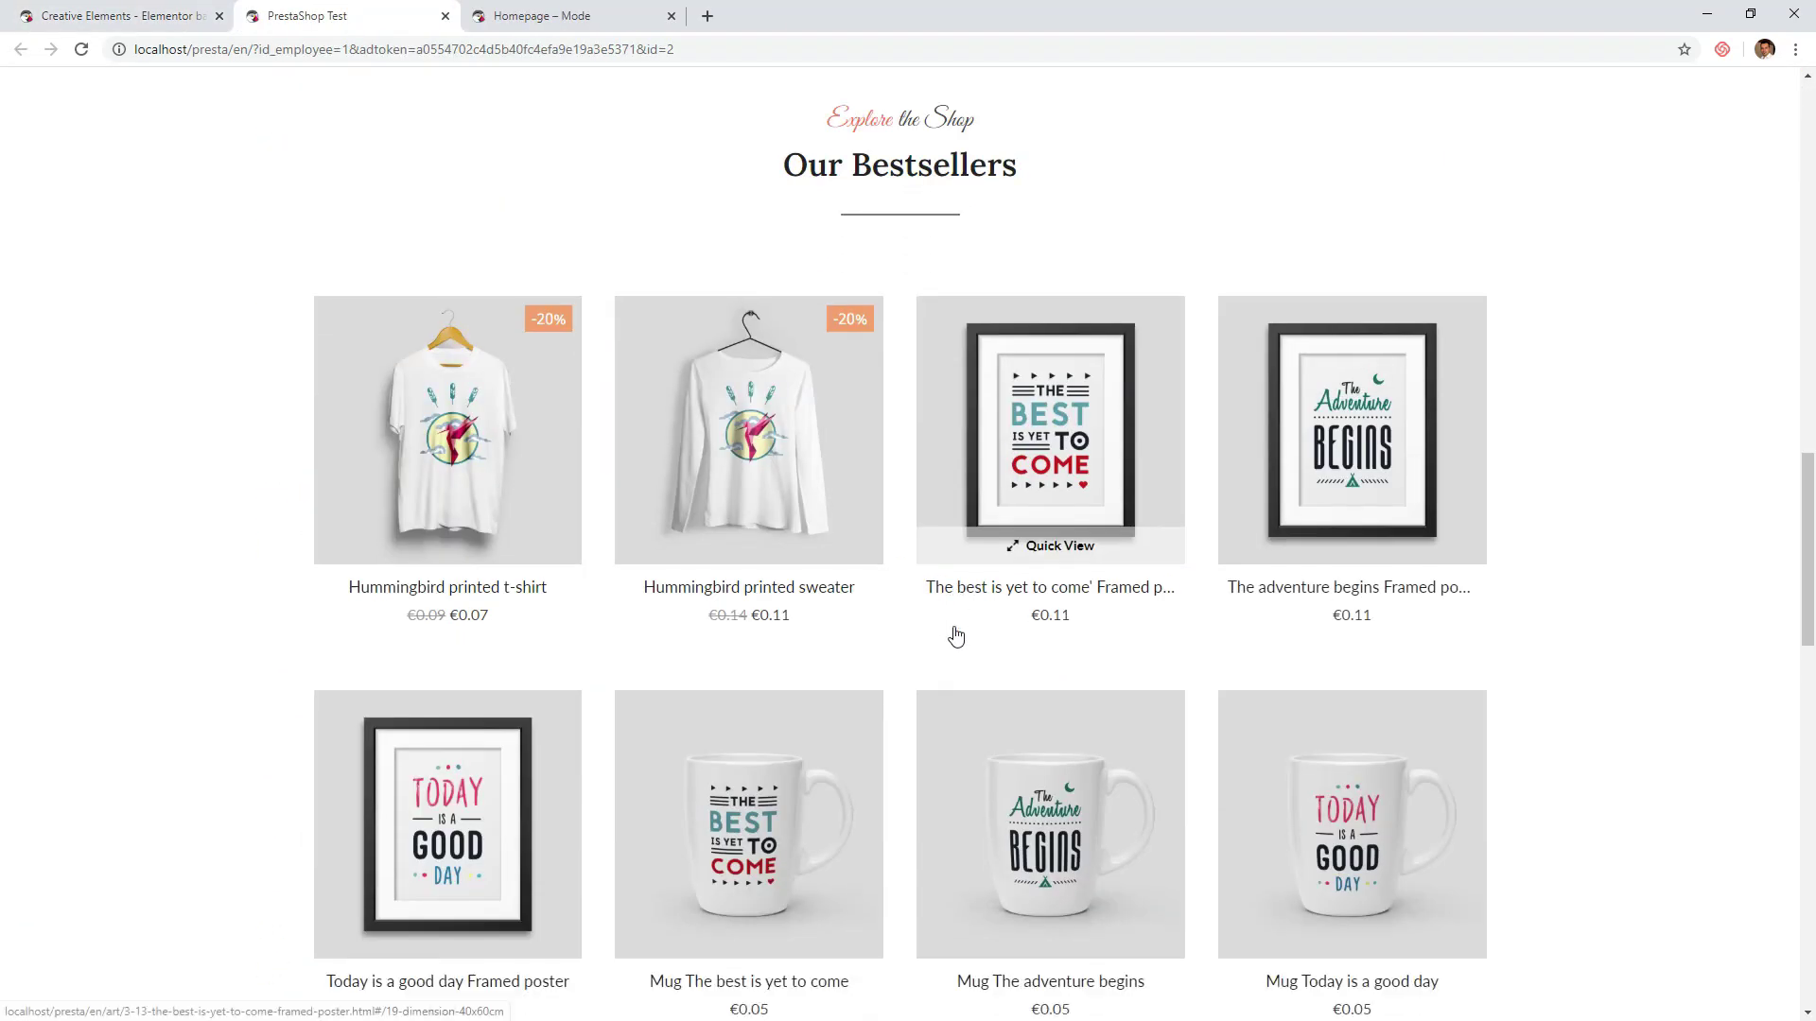
scroll(955, 636, down, 16)
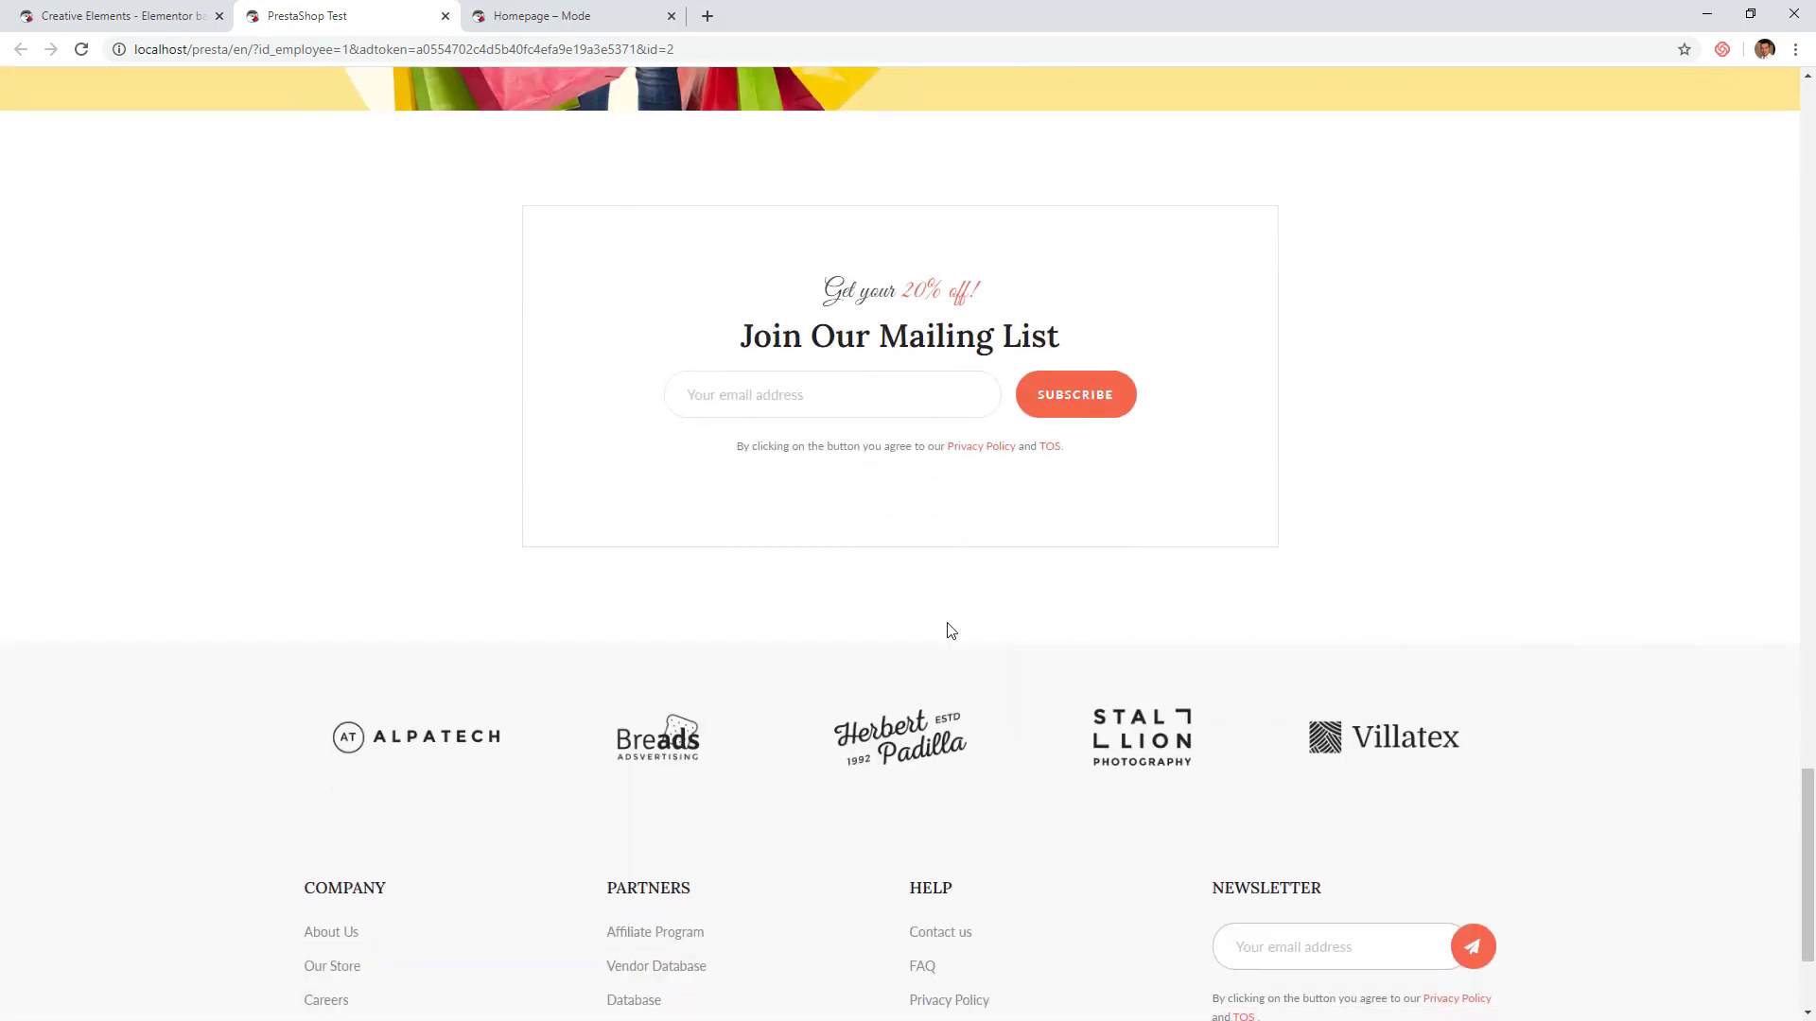
scroll(951, 630, down, 1)
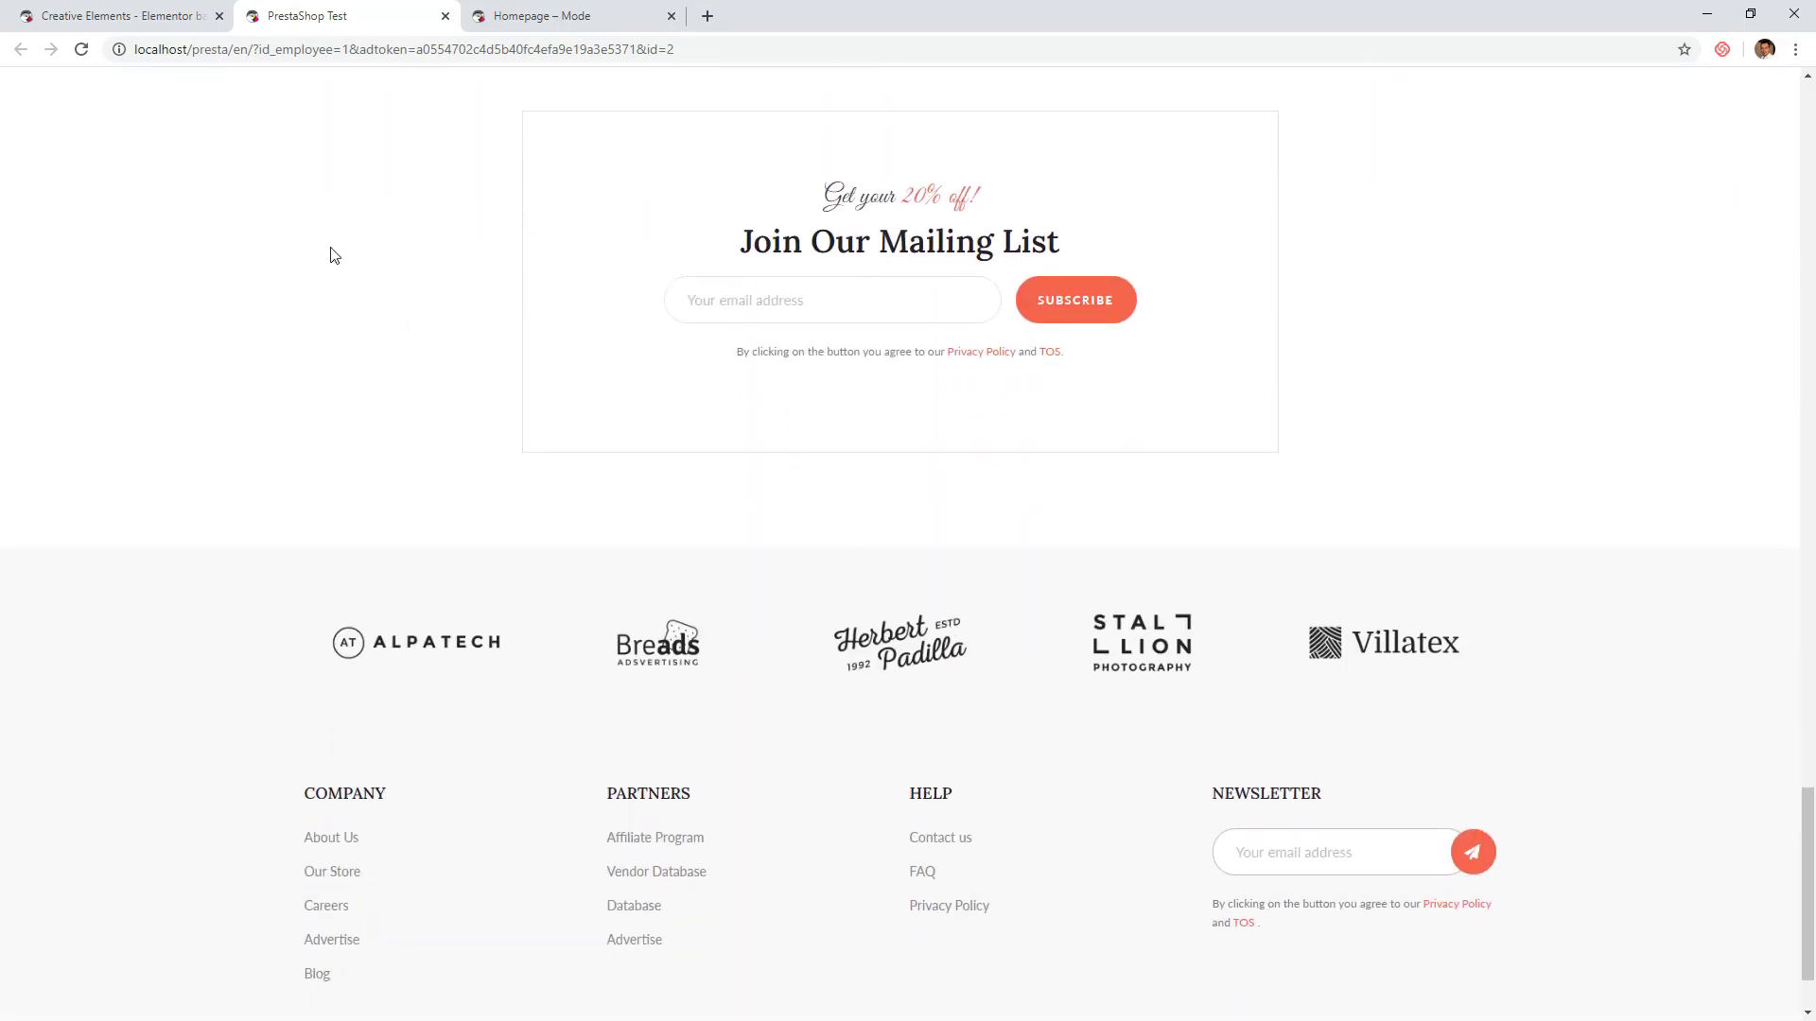
scroll(245, 255, up, 4)
click(146, 15)
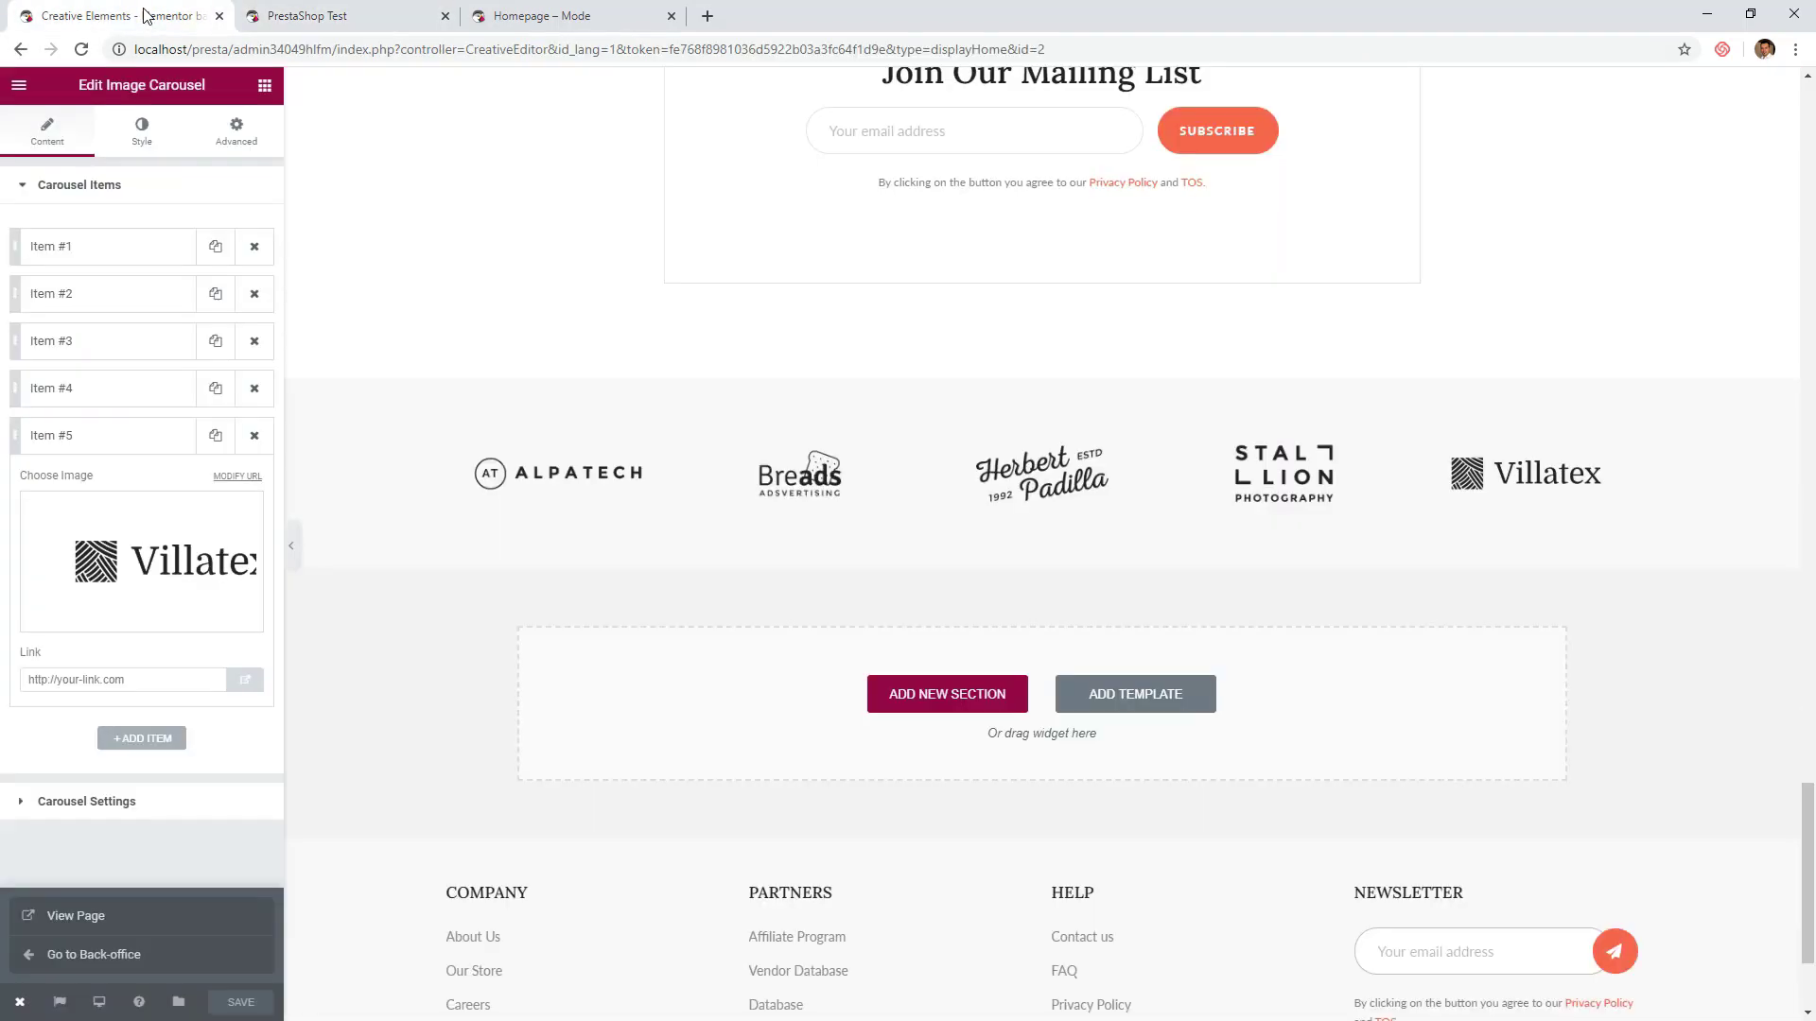
click(445, 16)
- Add a new section with two equal columns below the logo carousel
scroll(925, 606, down, 1)
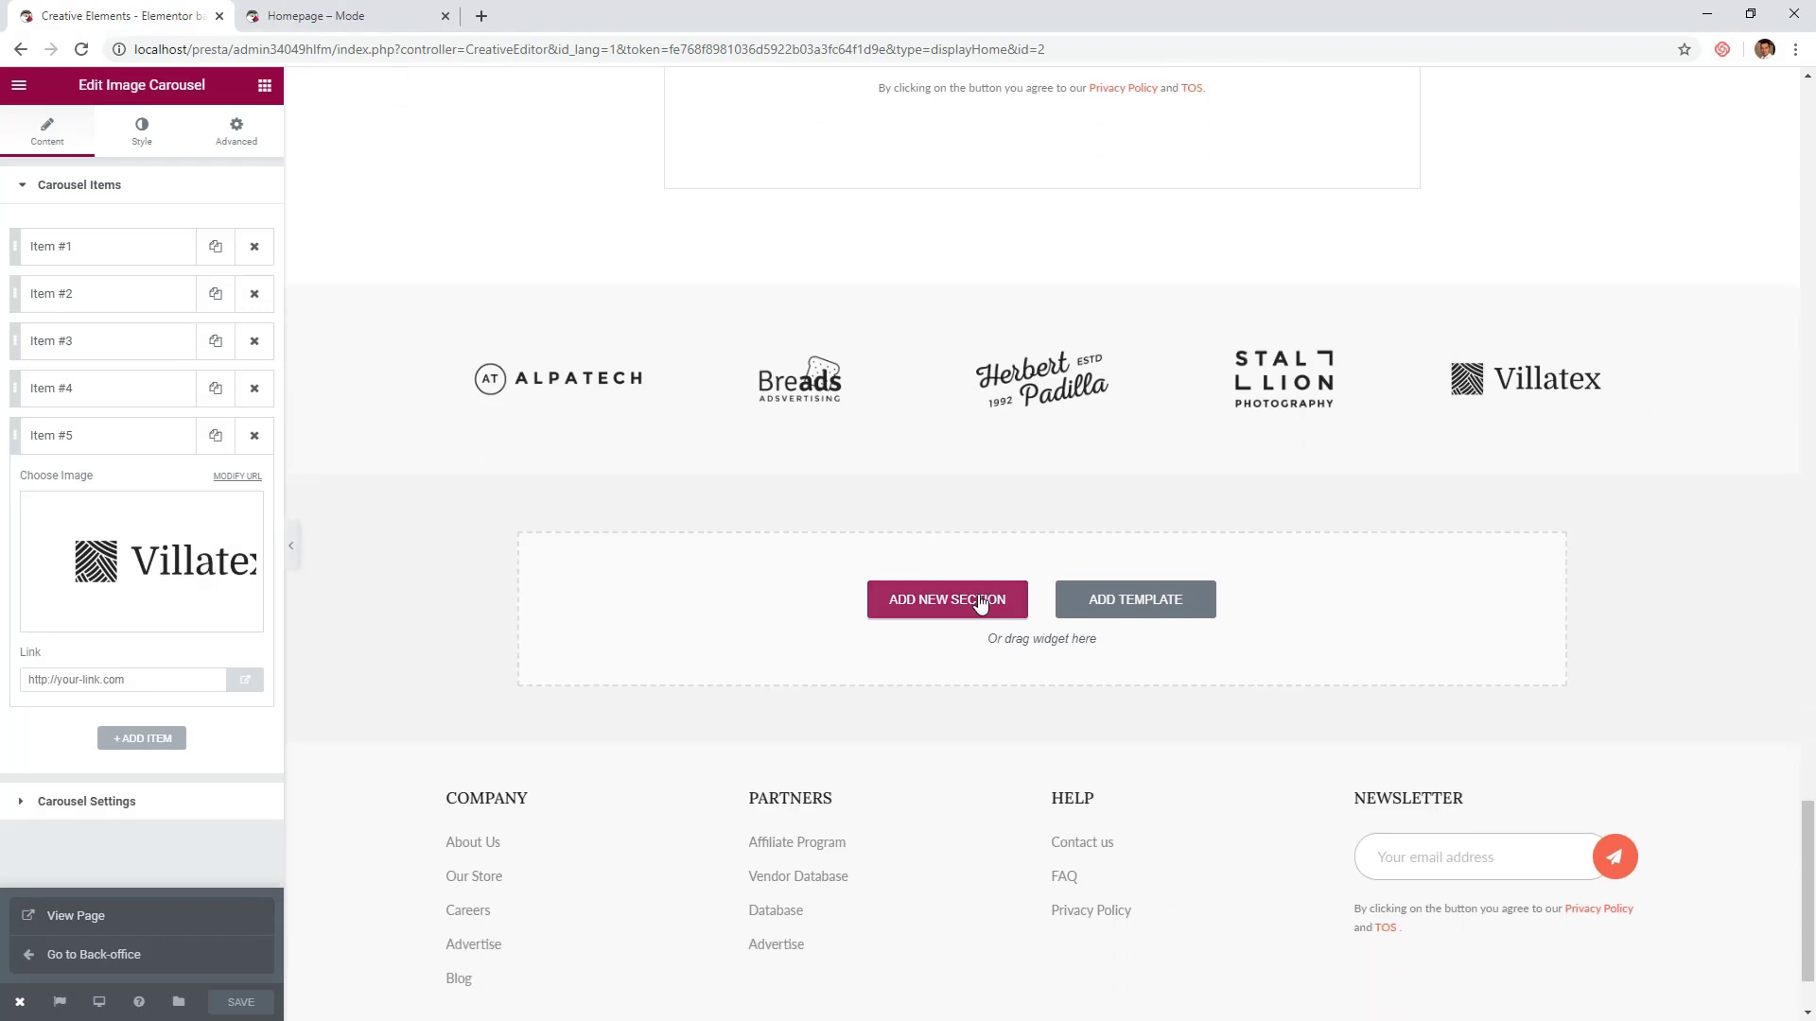
click(983, 599)
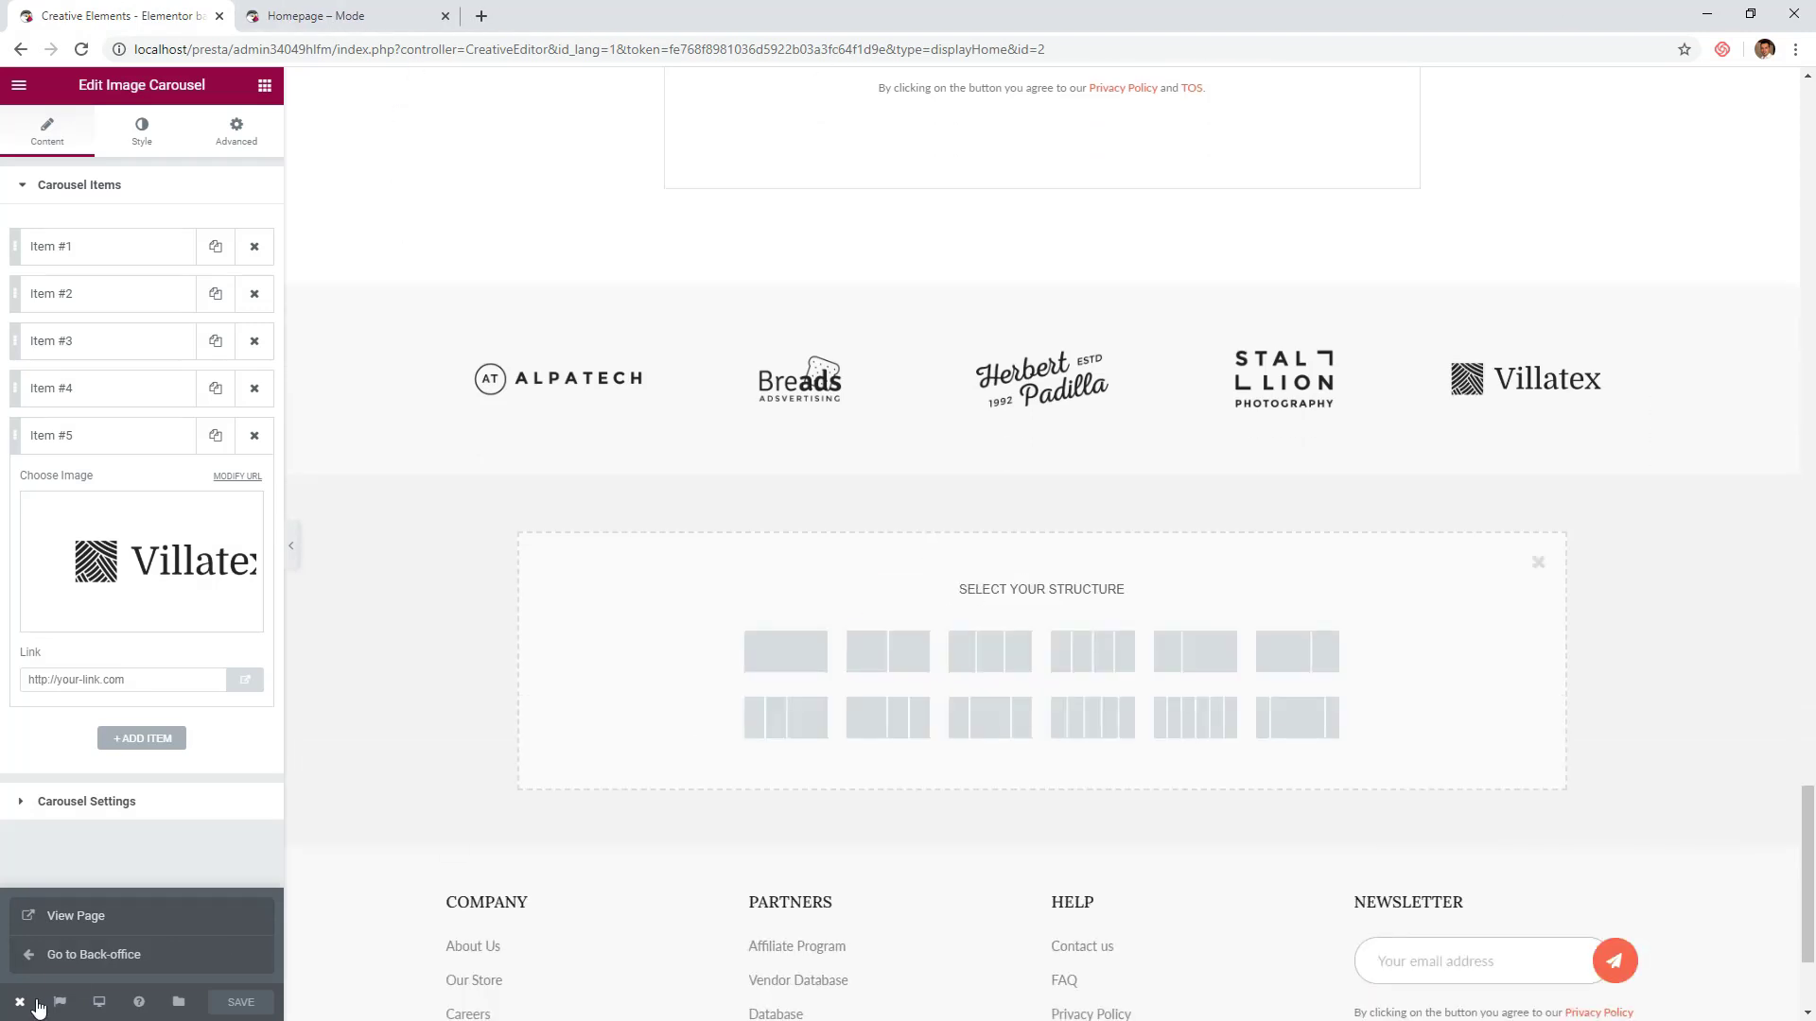
click(891, 657)
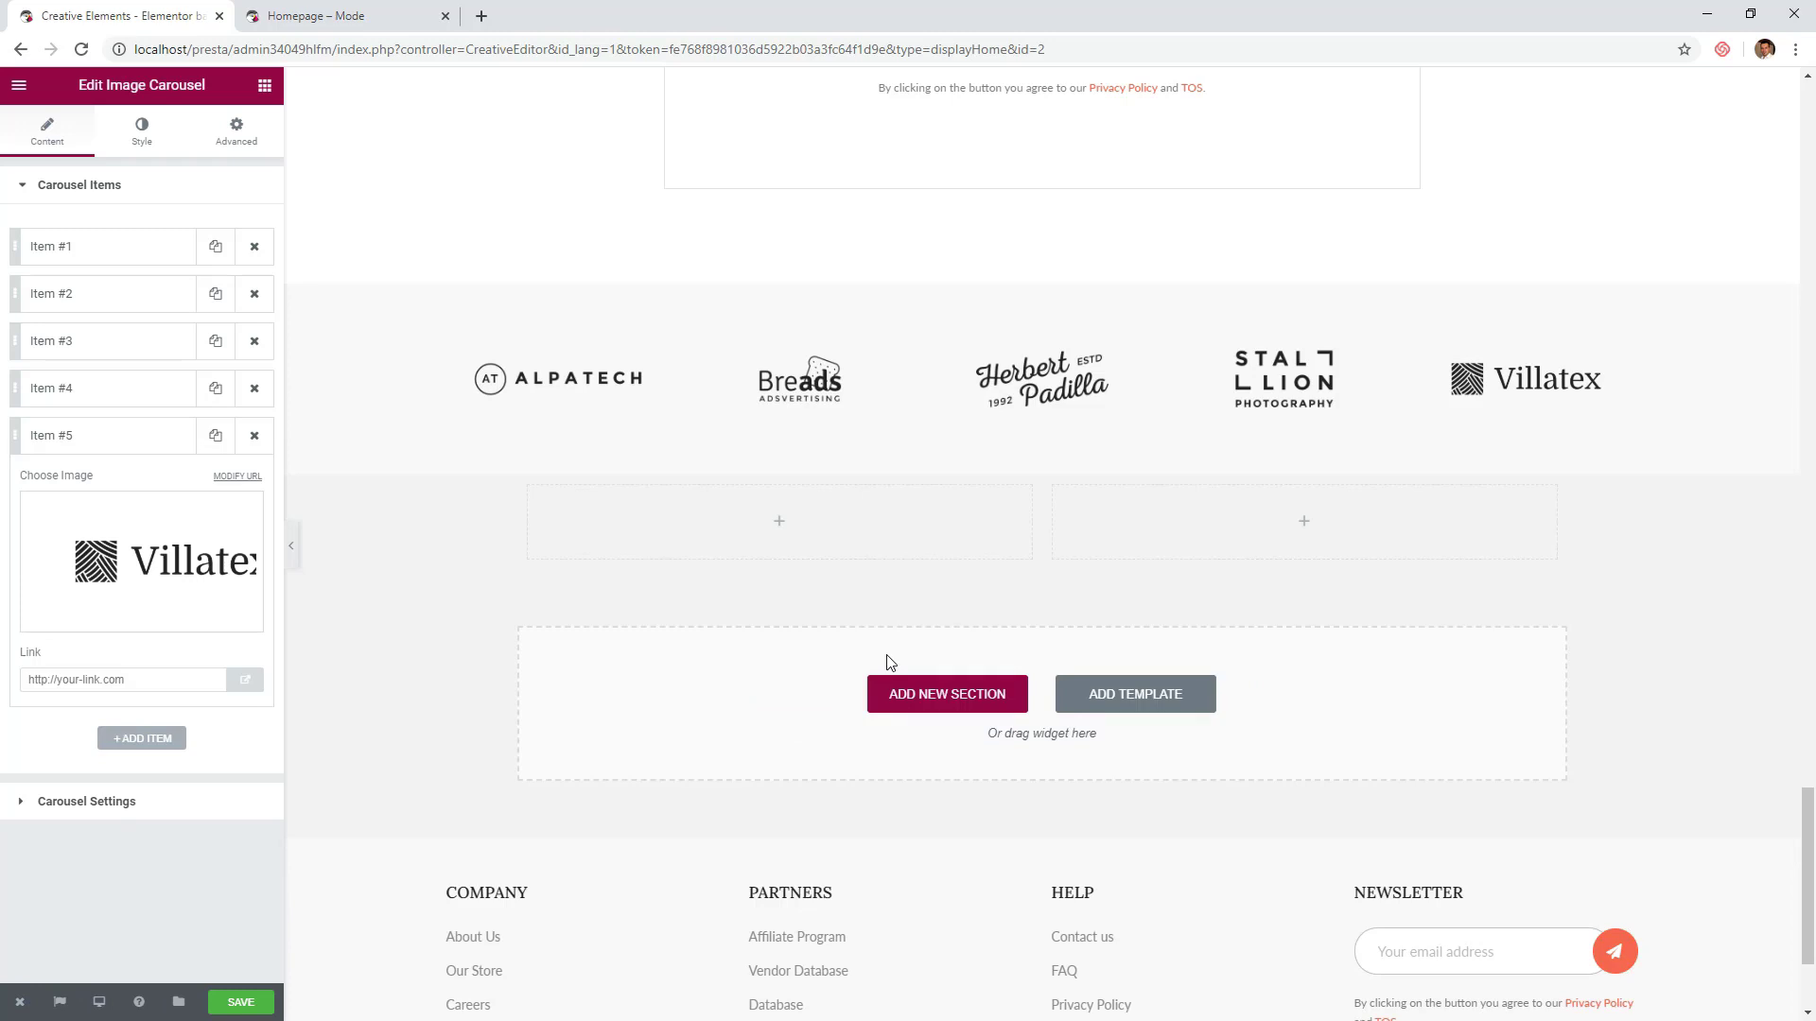
- Give the new two-column section a classic white background color
click(595, 462)
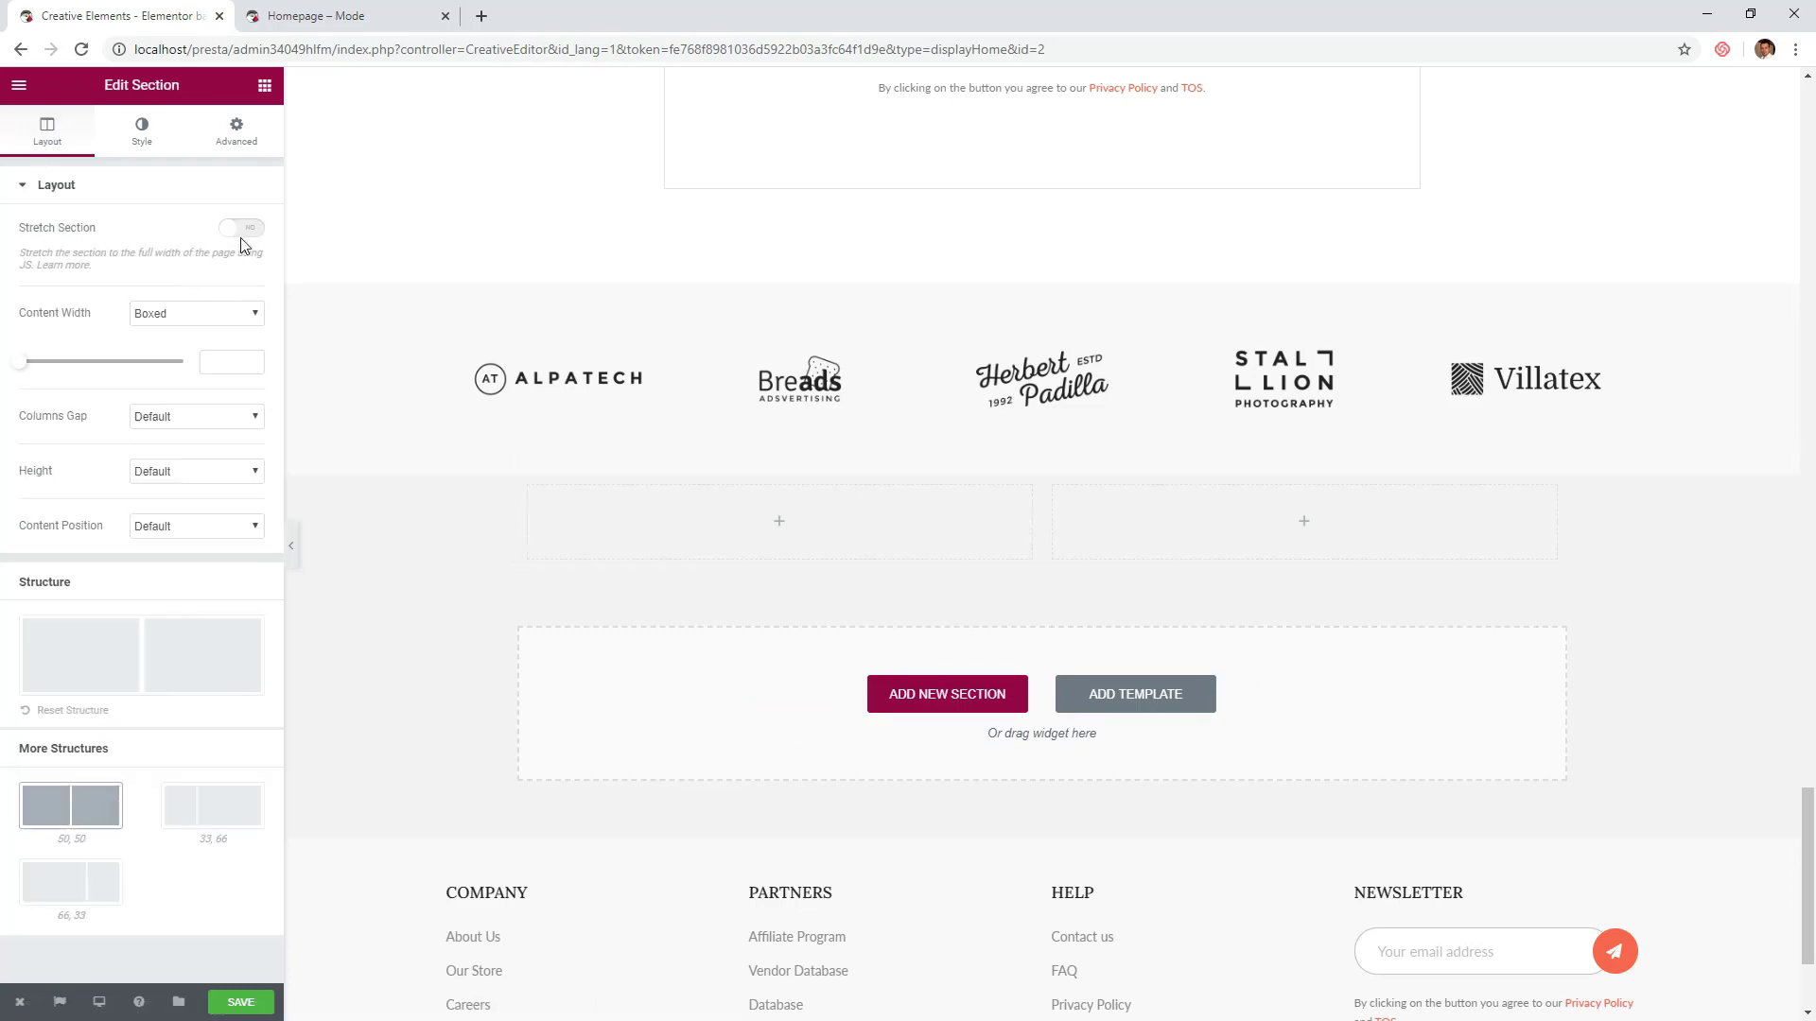
click(156, 137)
click(142, 252)
click(222, 306)
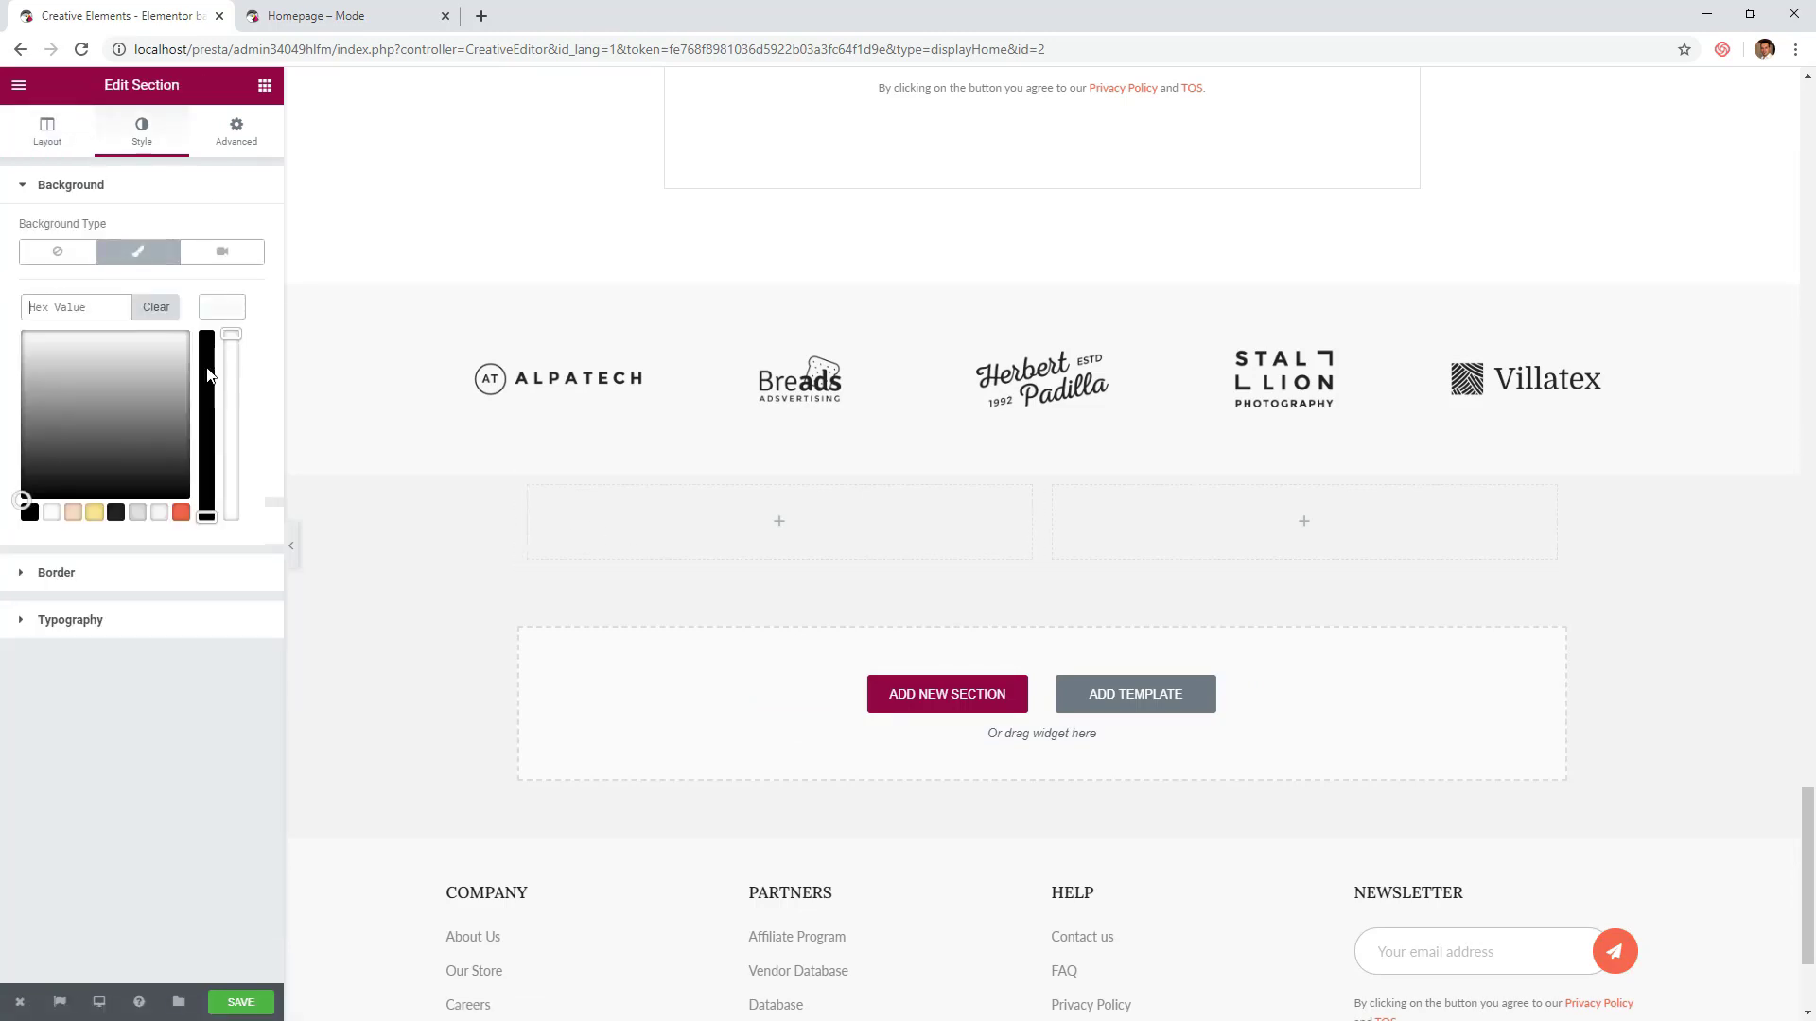
click(52, 511)
click(223, 307)
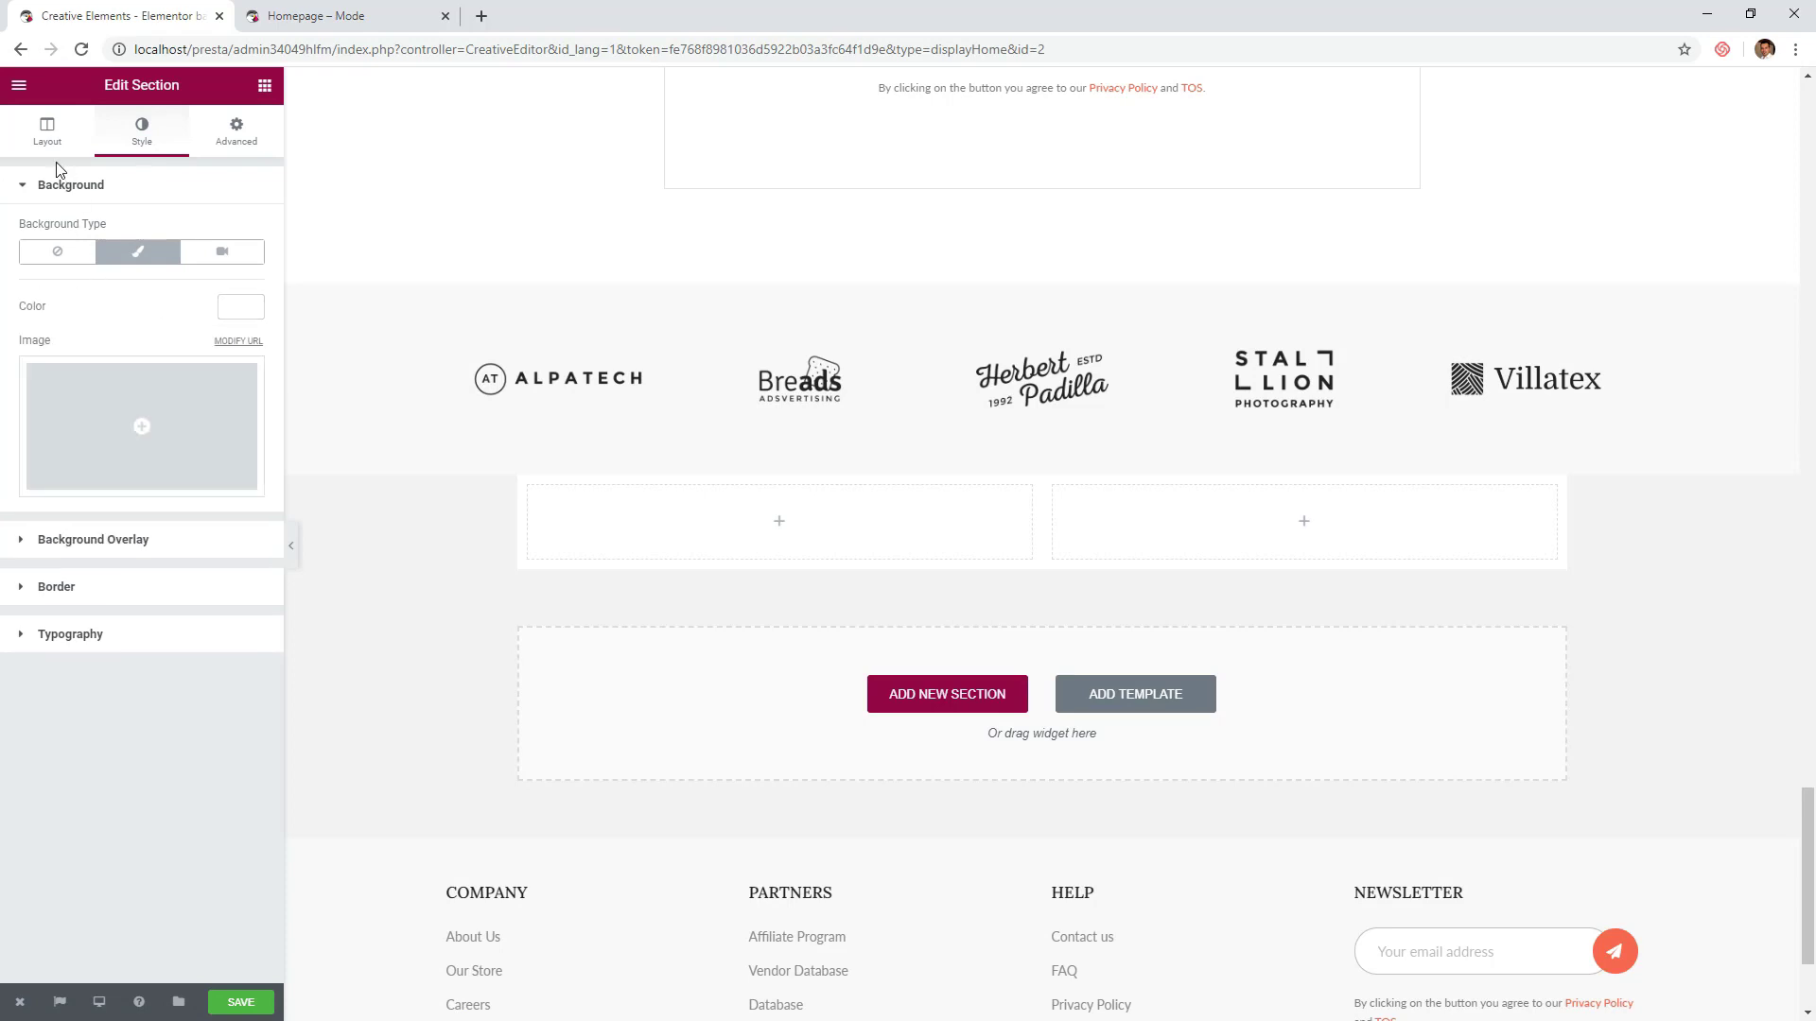
- Stretch the two-column section to the full page width and set its boxed content width to 1000
click(48, 130)
click(238, 229)
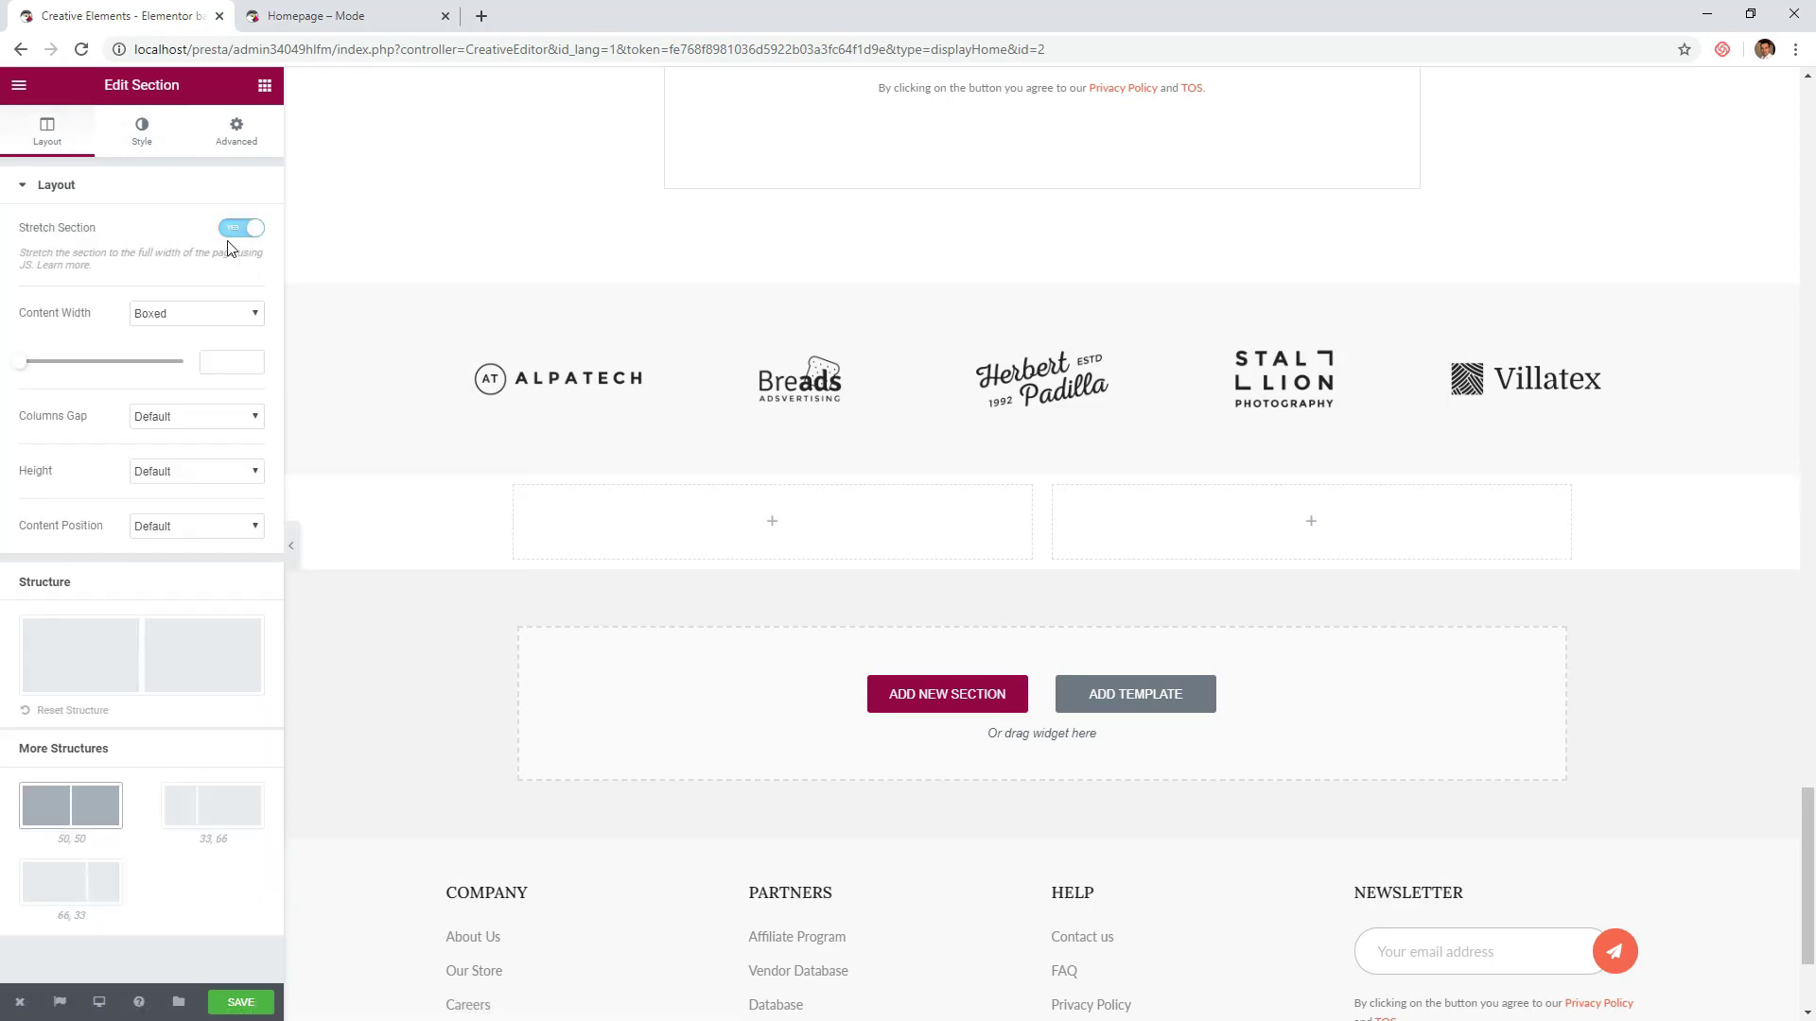
click(207, 360)
text(1000)
- Duplicate the "Get your 20% off!" and "Join Our Mailing List" headings and place the copies in the new section's left column
scroll(1058, 413, up, 4)
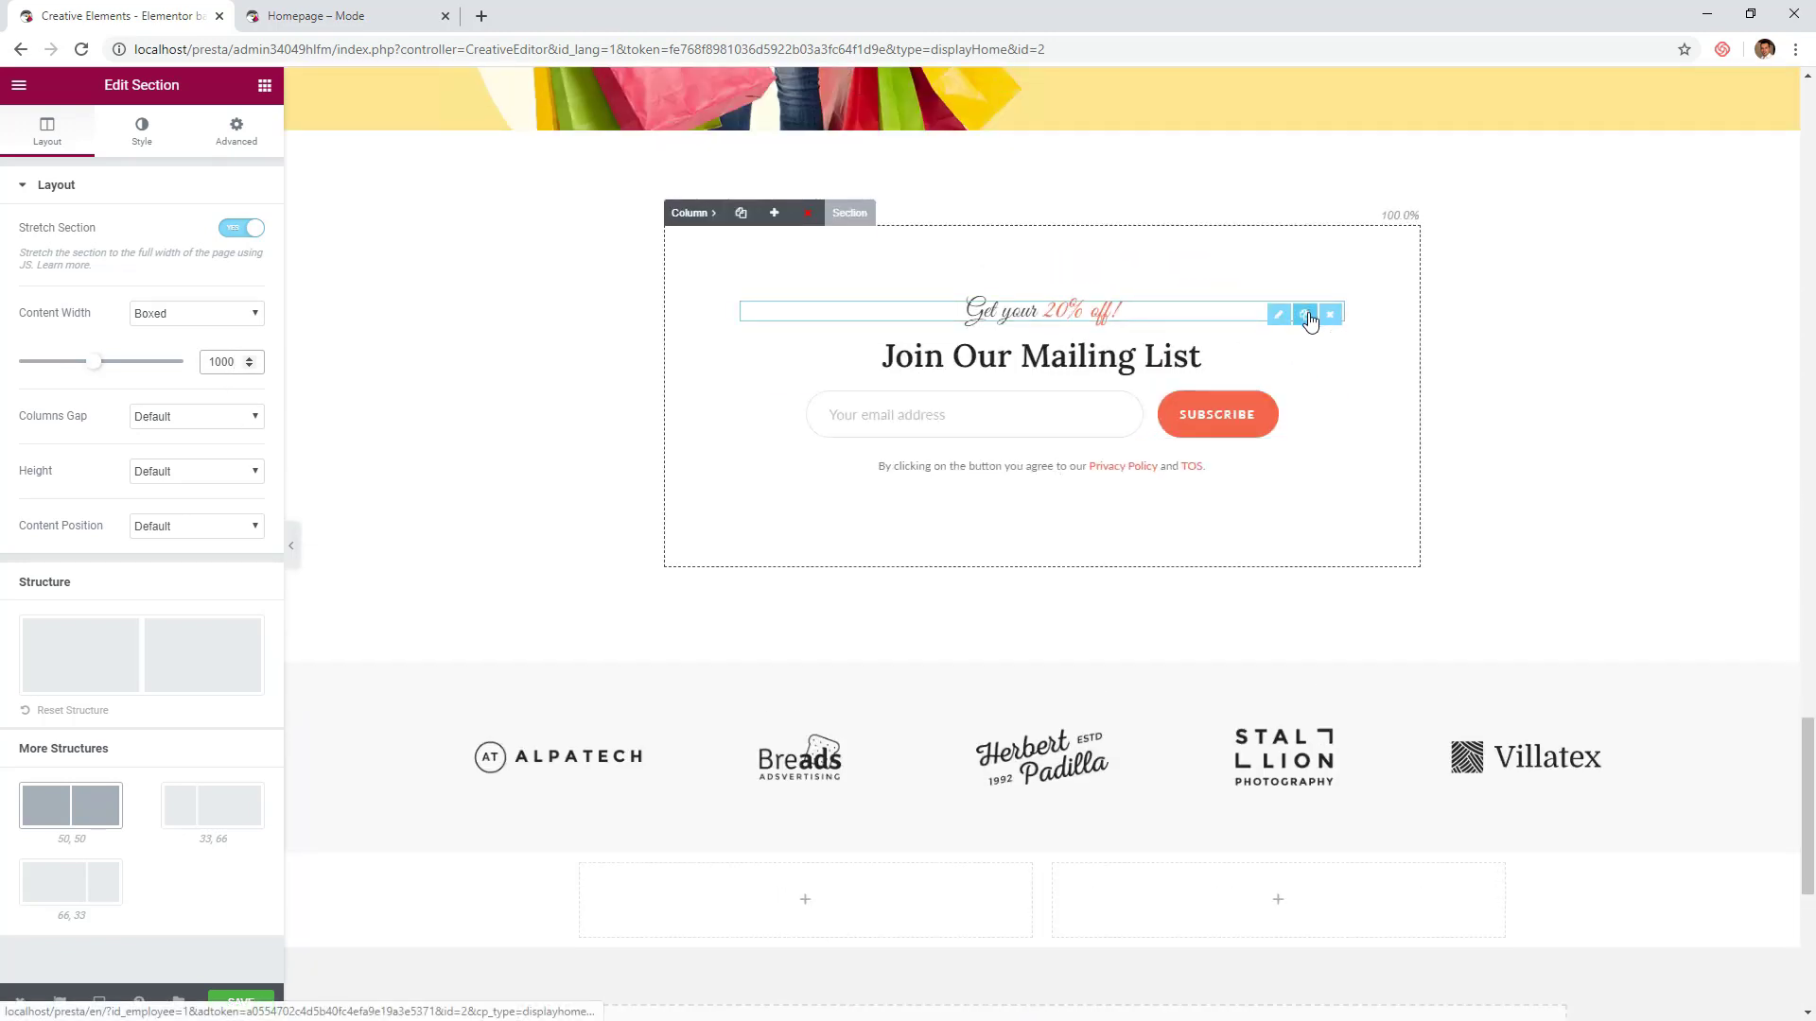
click(1307, 317)
scroll(1250, 375, down, 1)
drag(1281, 260, 851, 821)
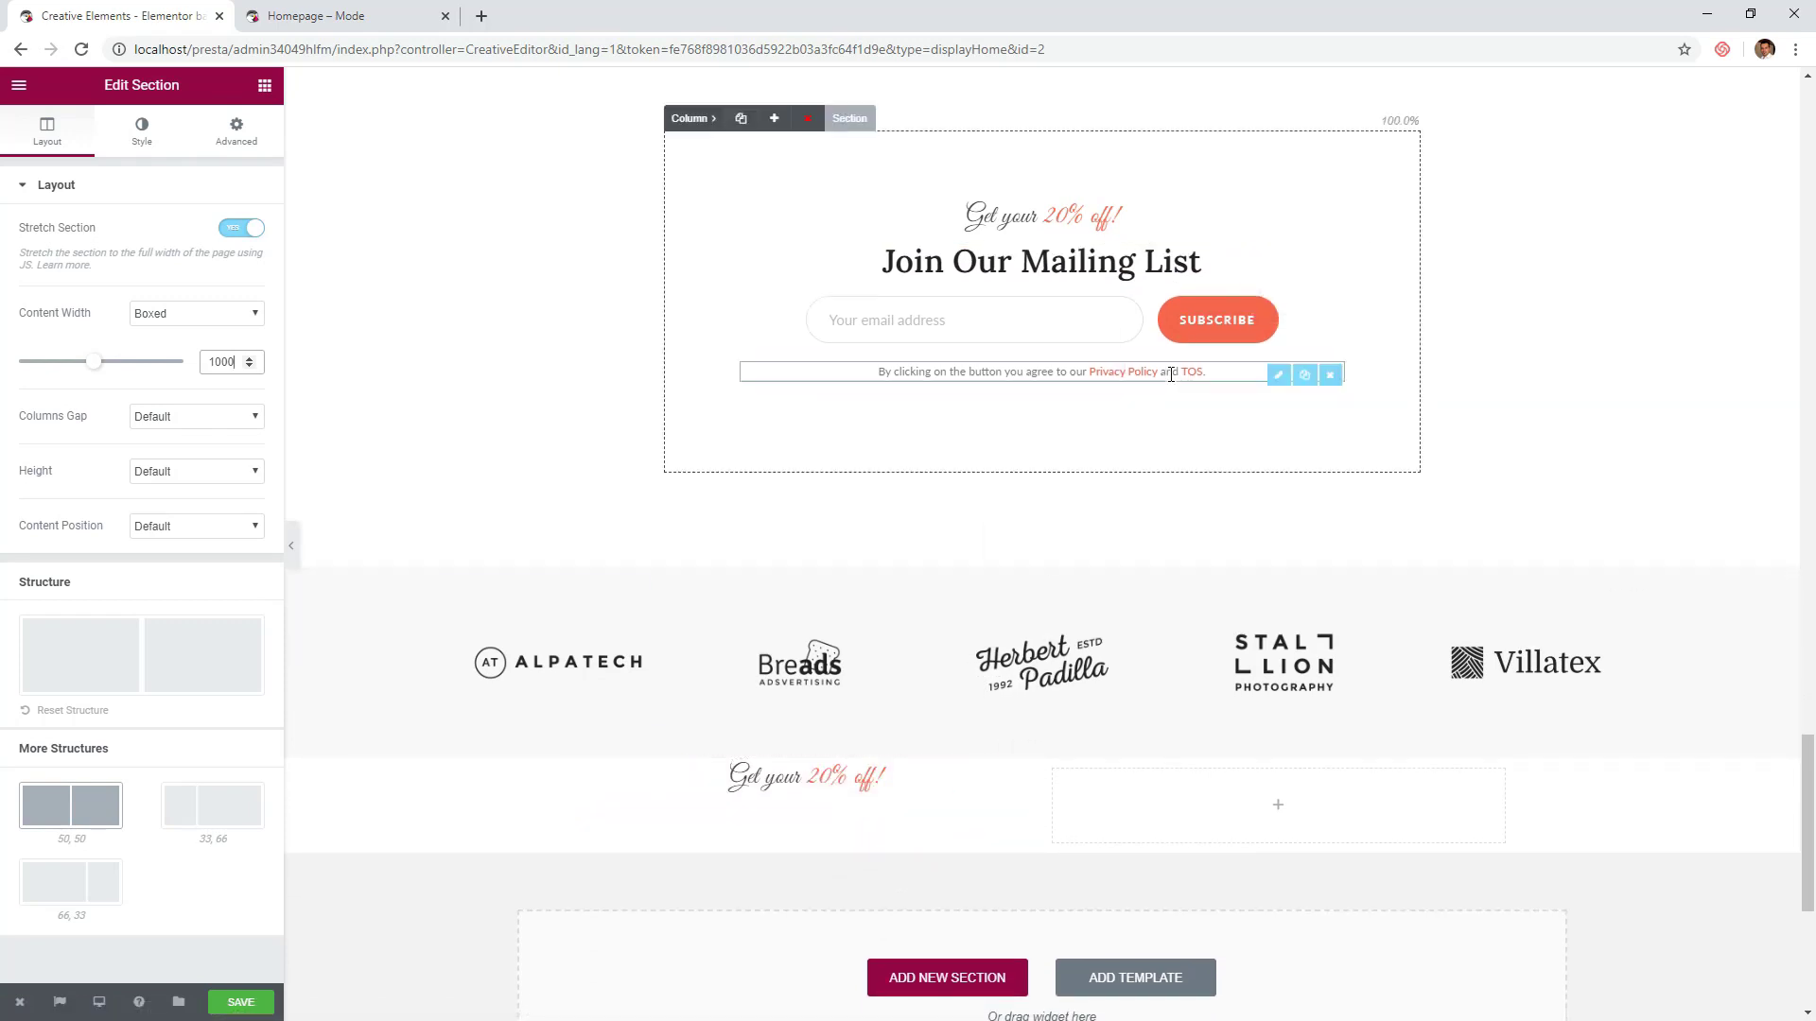
click(1305, 259)
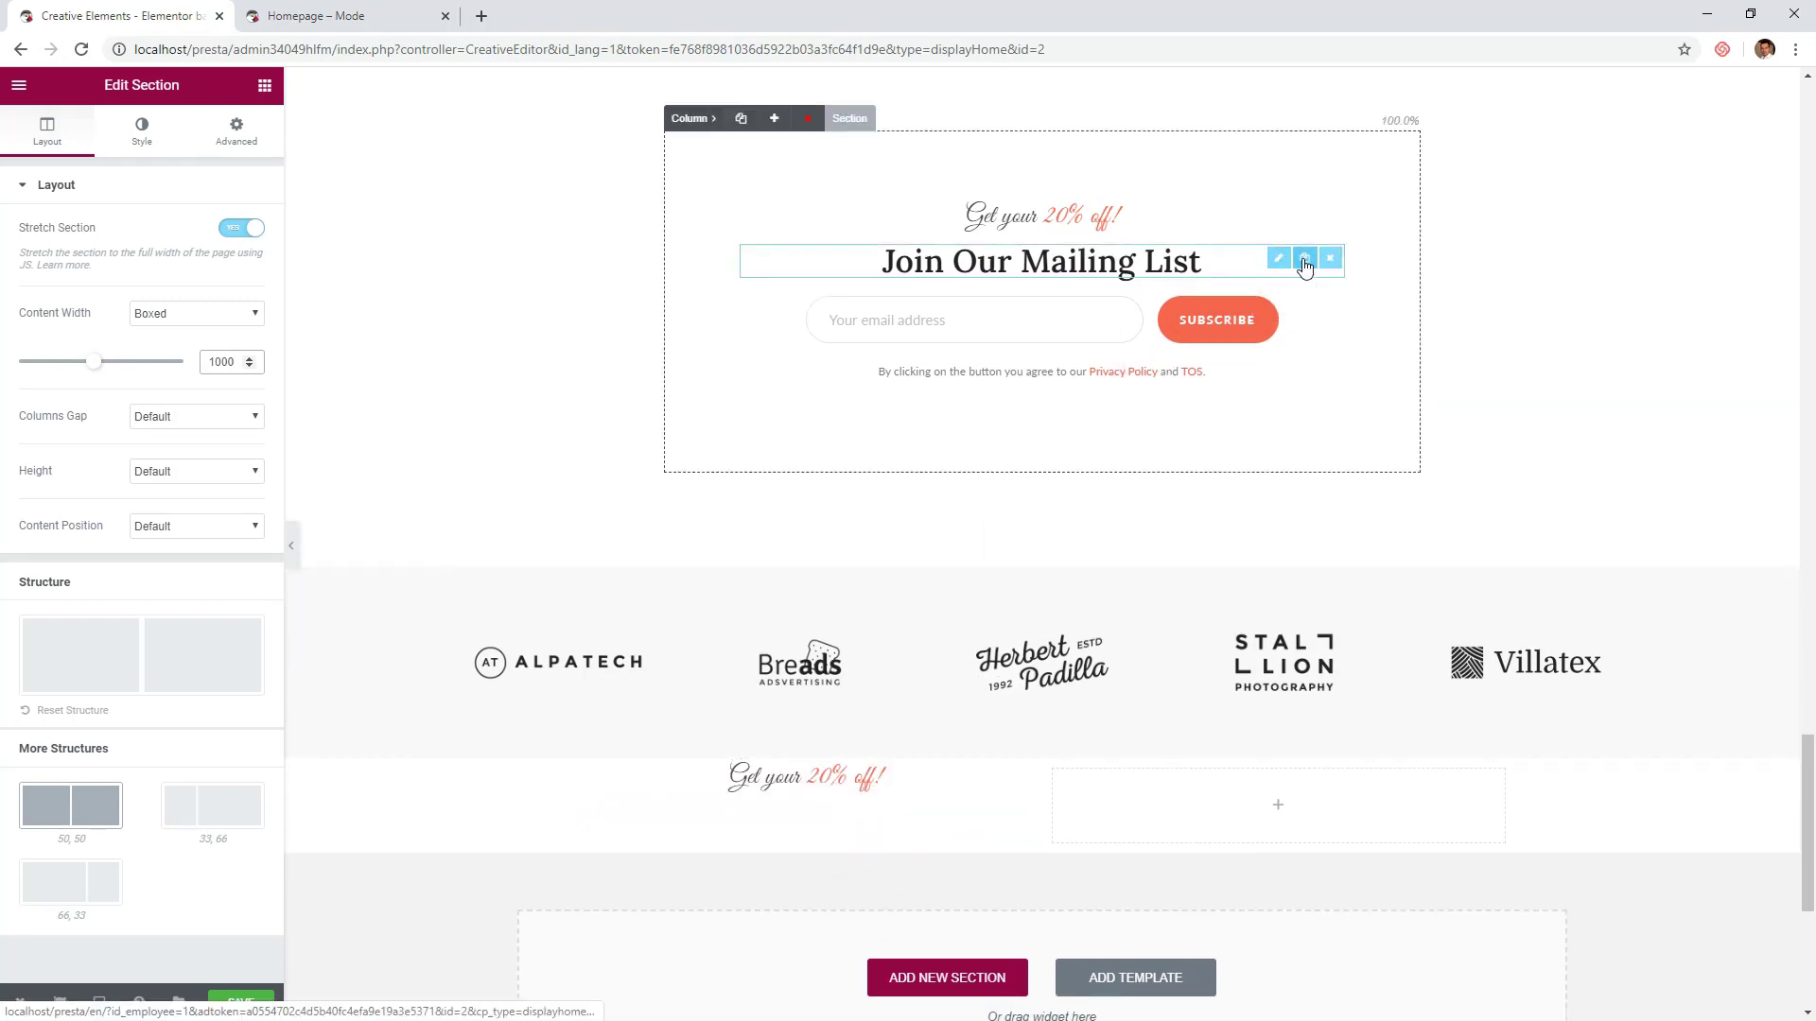
drag(1253, 328, 805, 804)
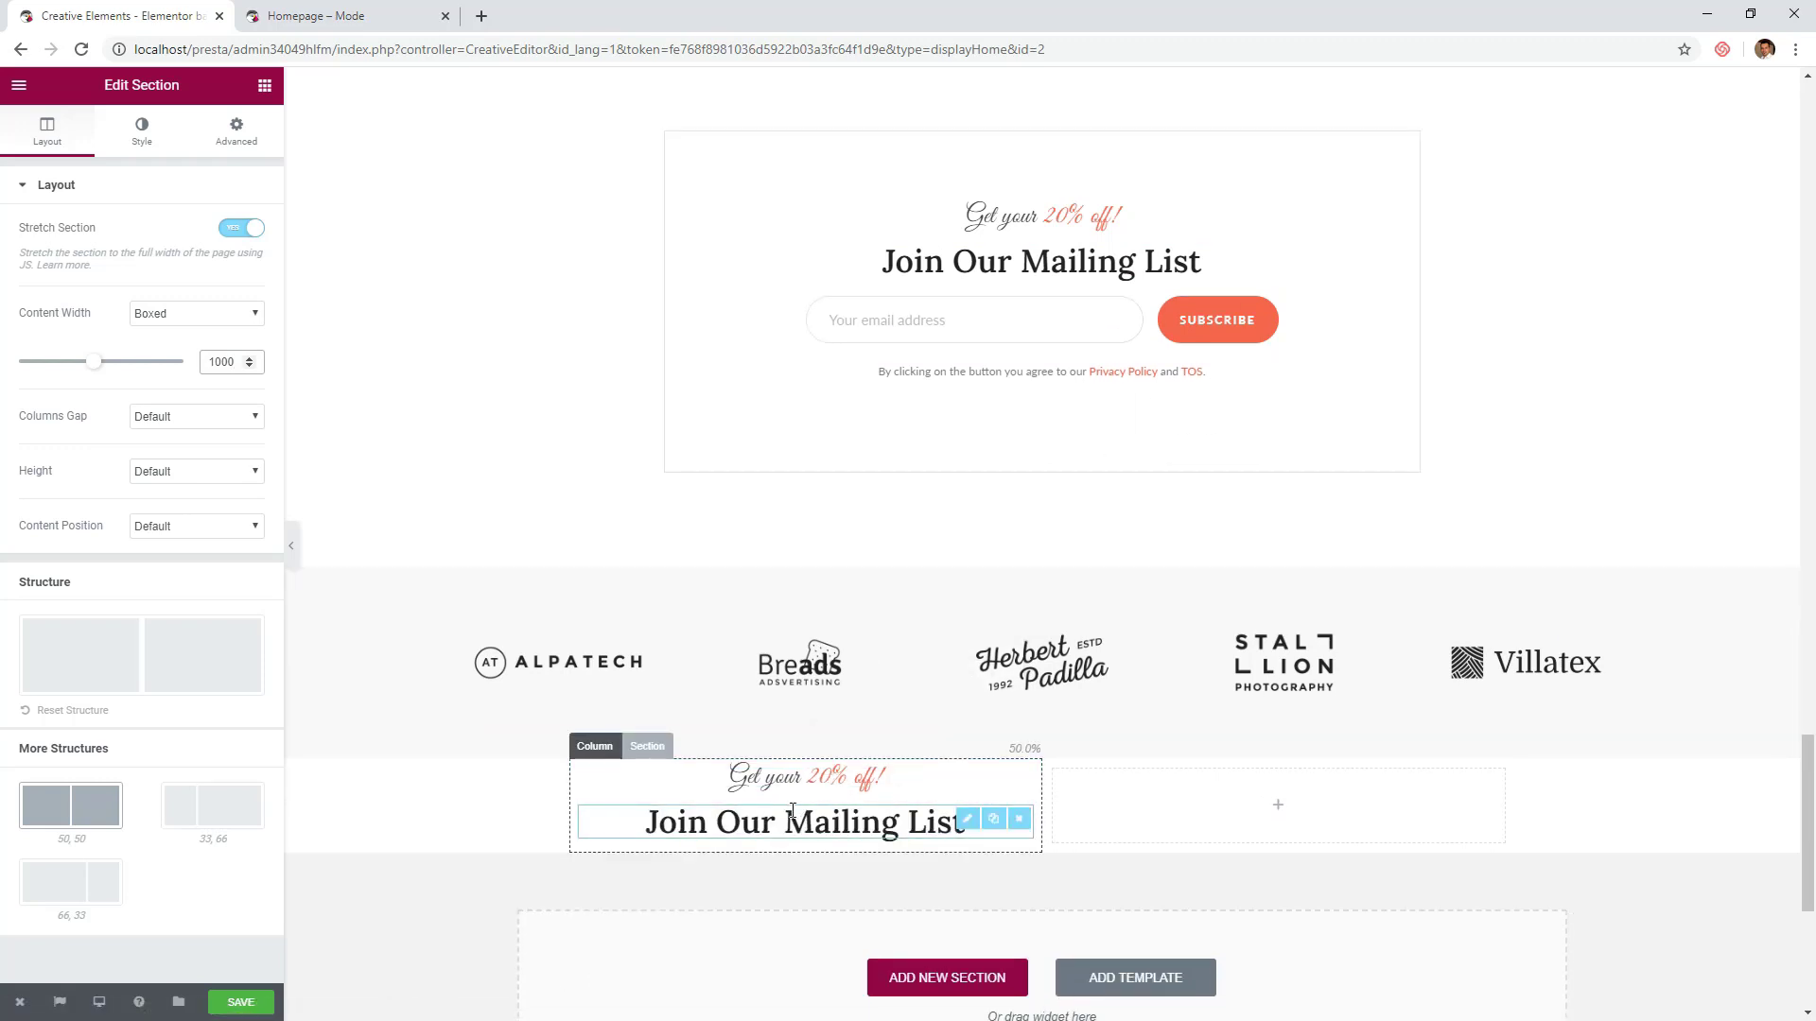
- Left-align the copied "Join Our Mailing List" heading and the "Get your 20% off!" text in the new section
click(766, 829)
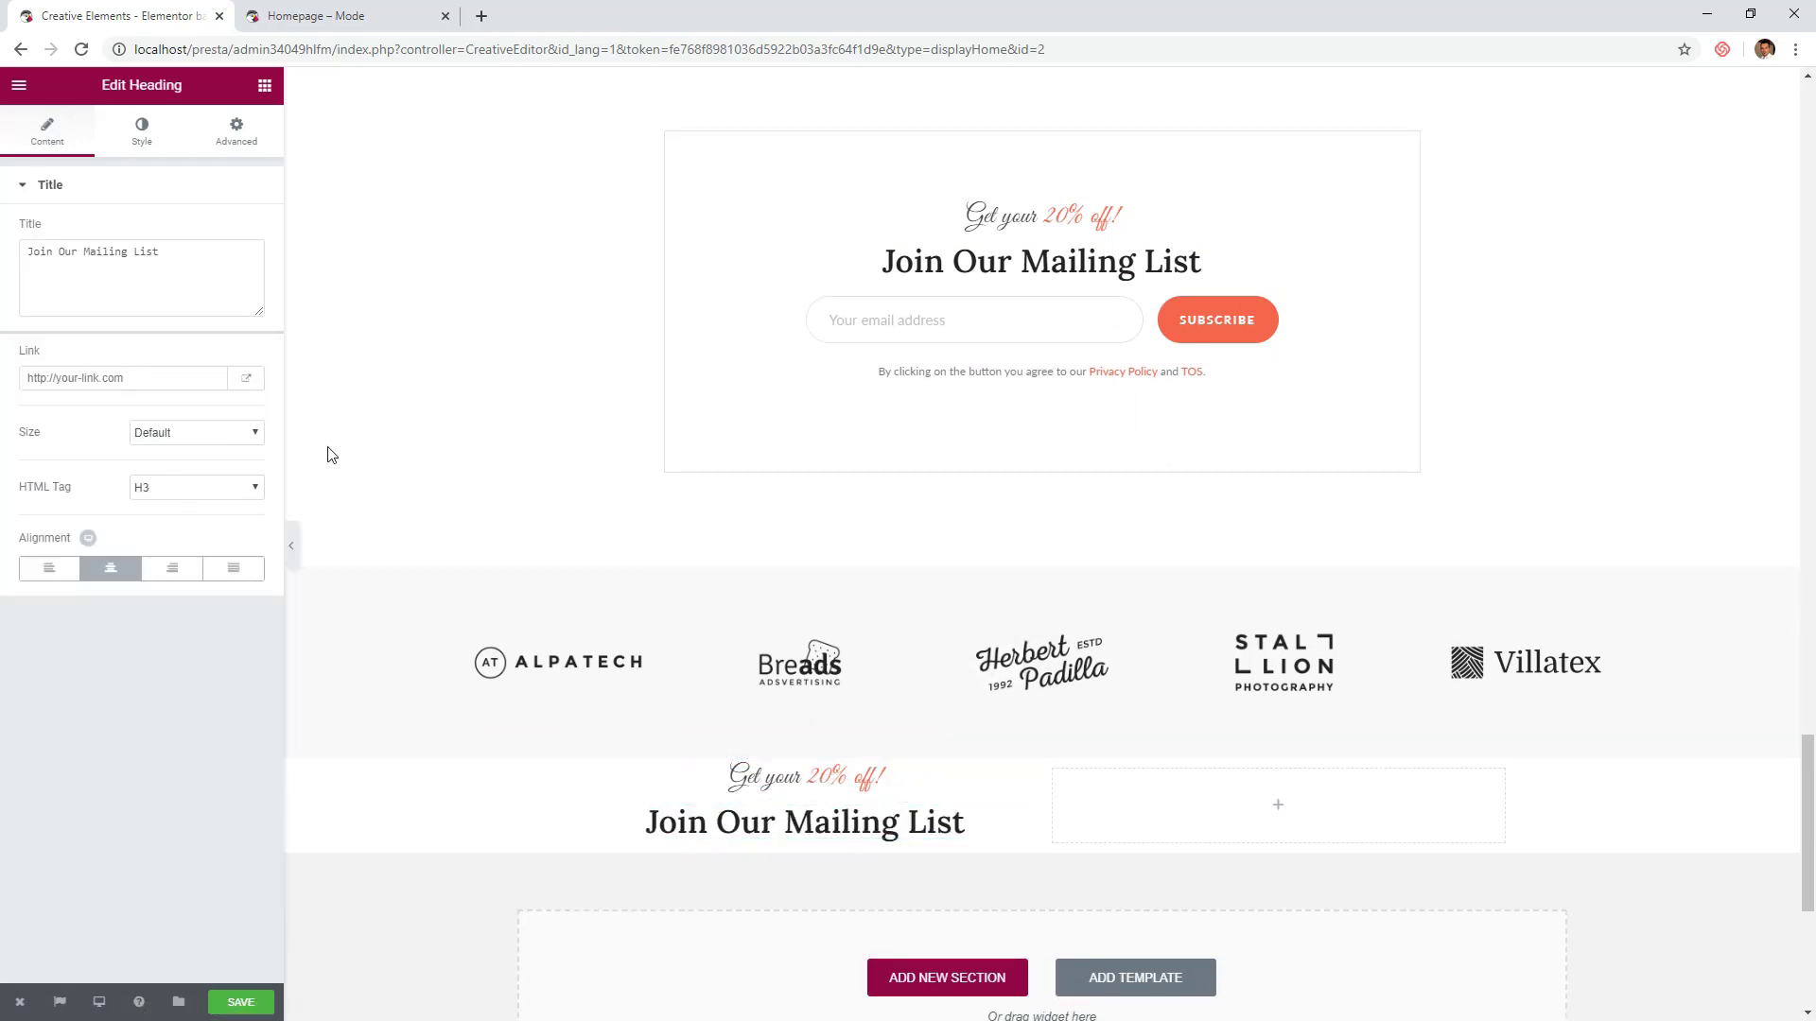
click(59, 569)
click(719, 776)
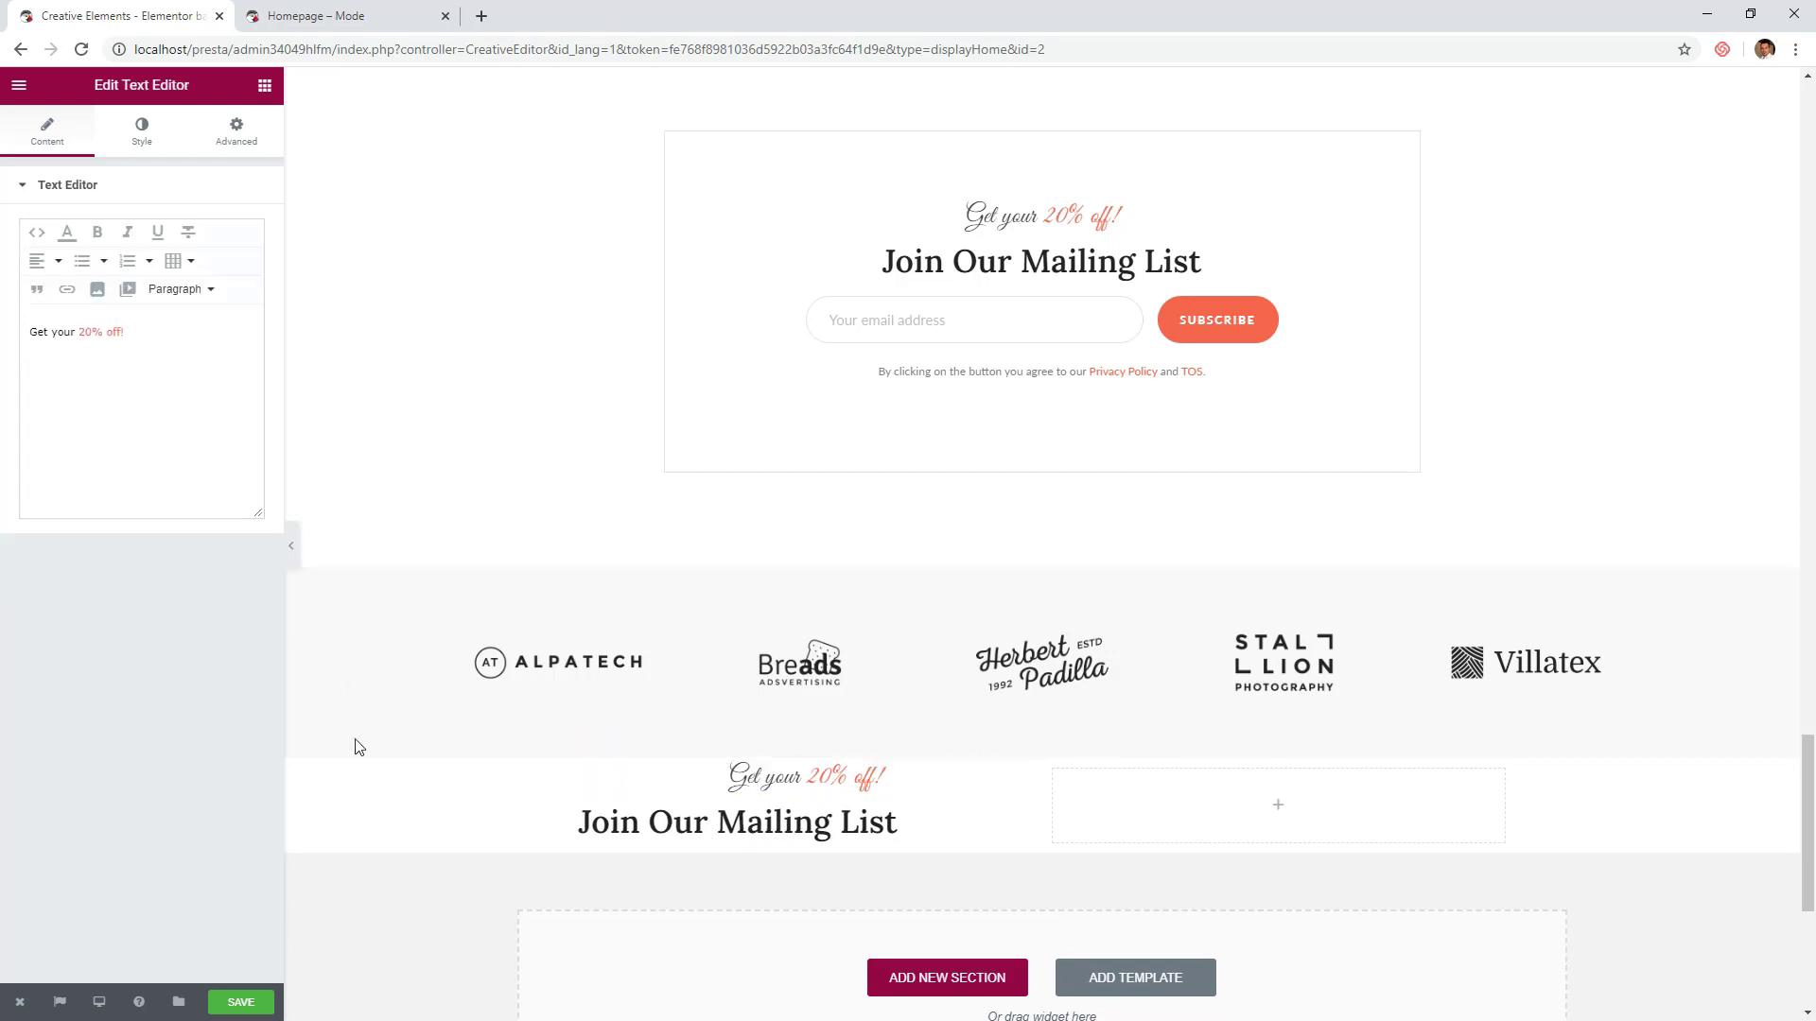
click(142, 131)
click(110, 258)
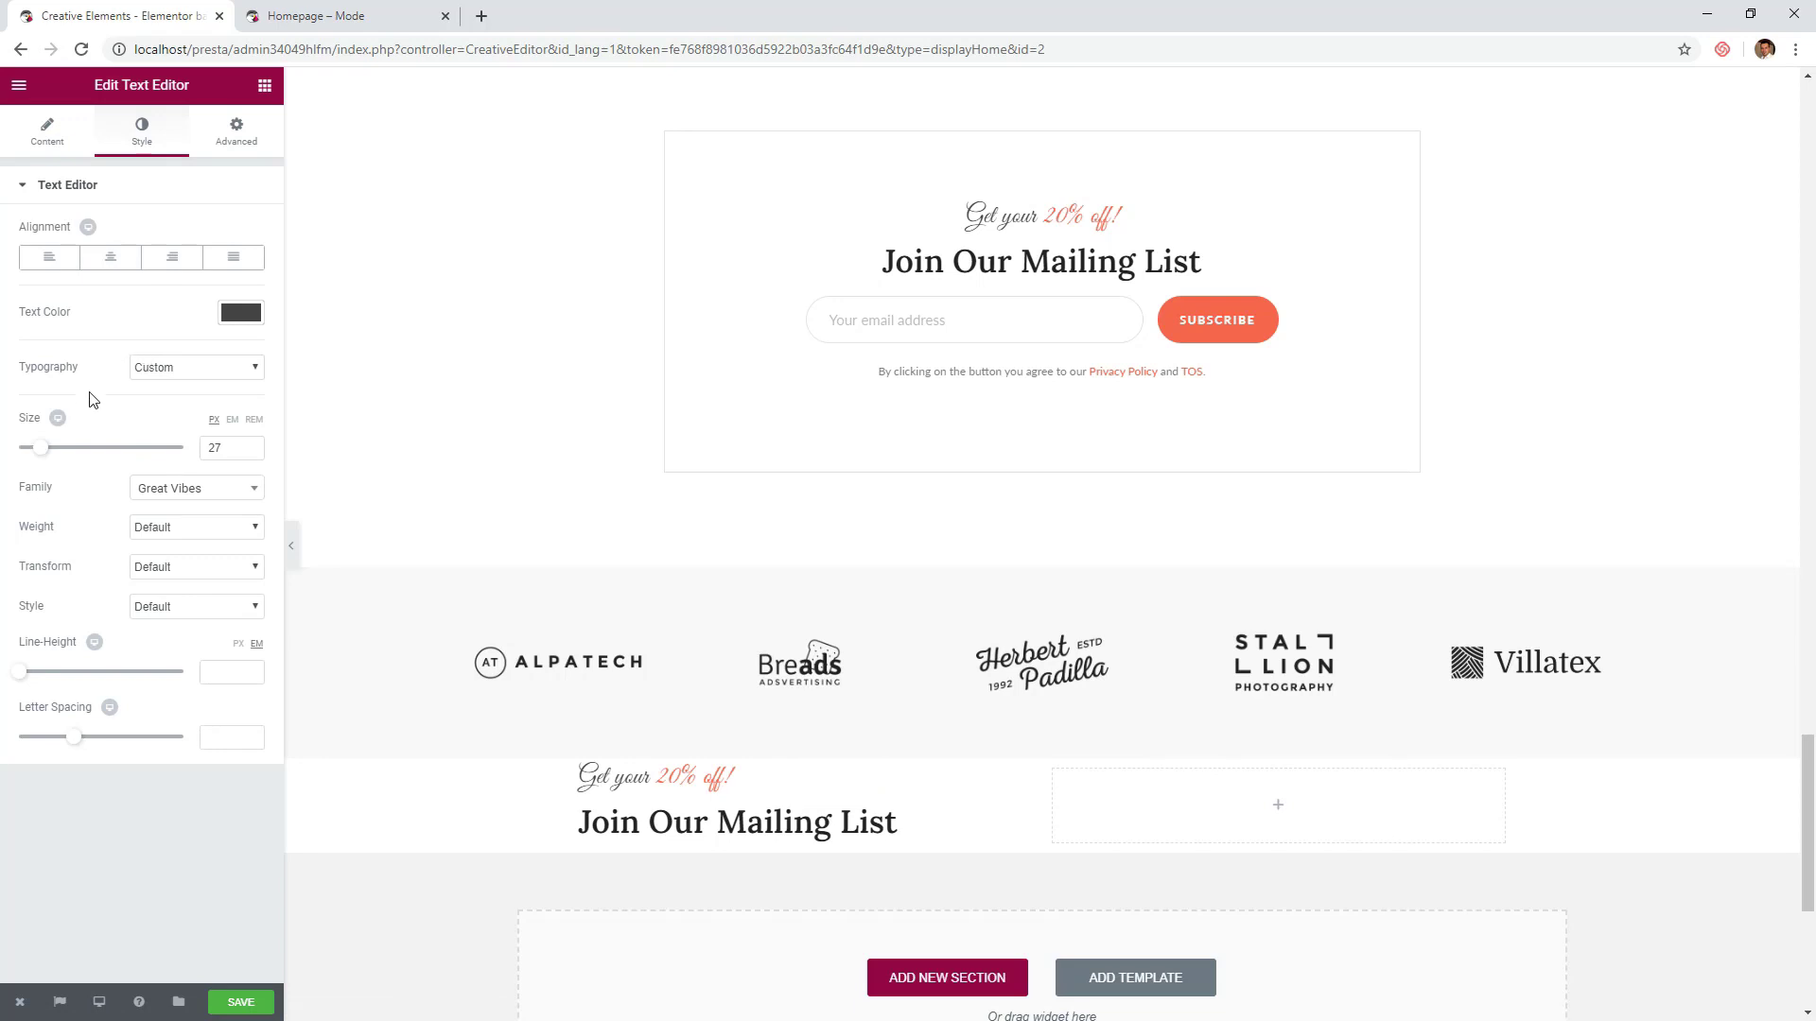
- Unlink the two-column section's padding values and set its top and bottom padding to 80 px
scroll(782, 761, down, 2)
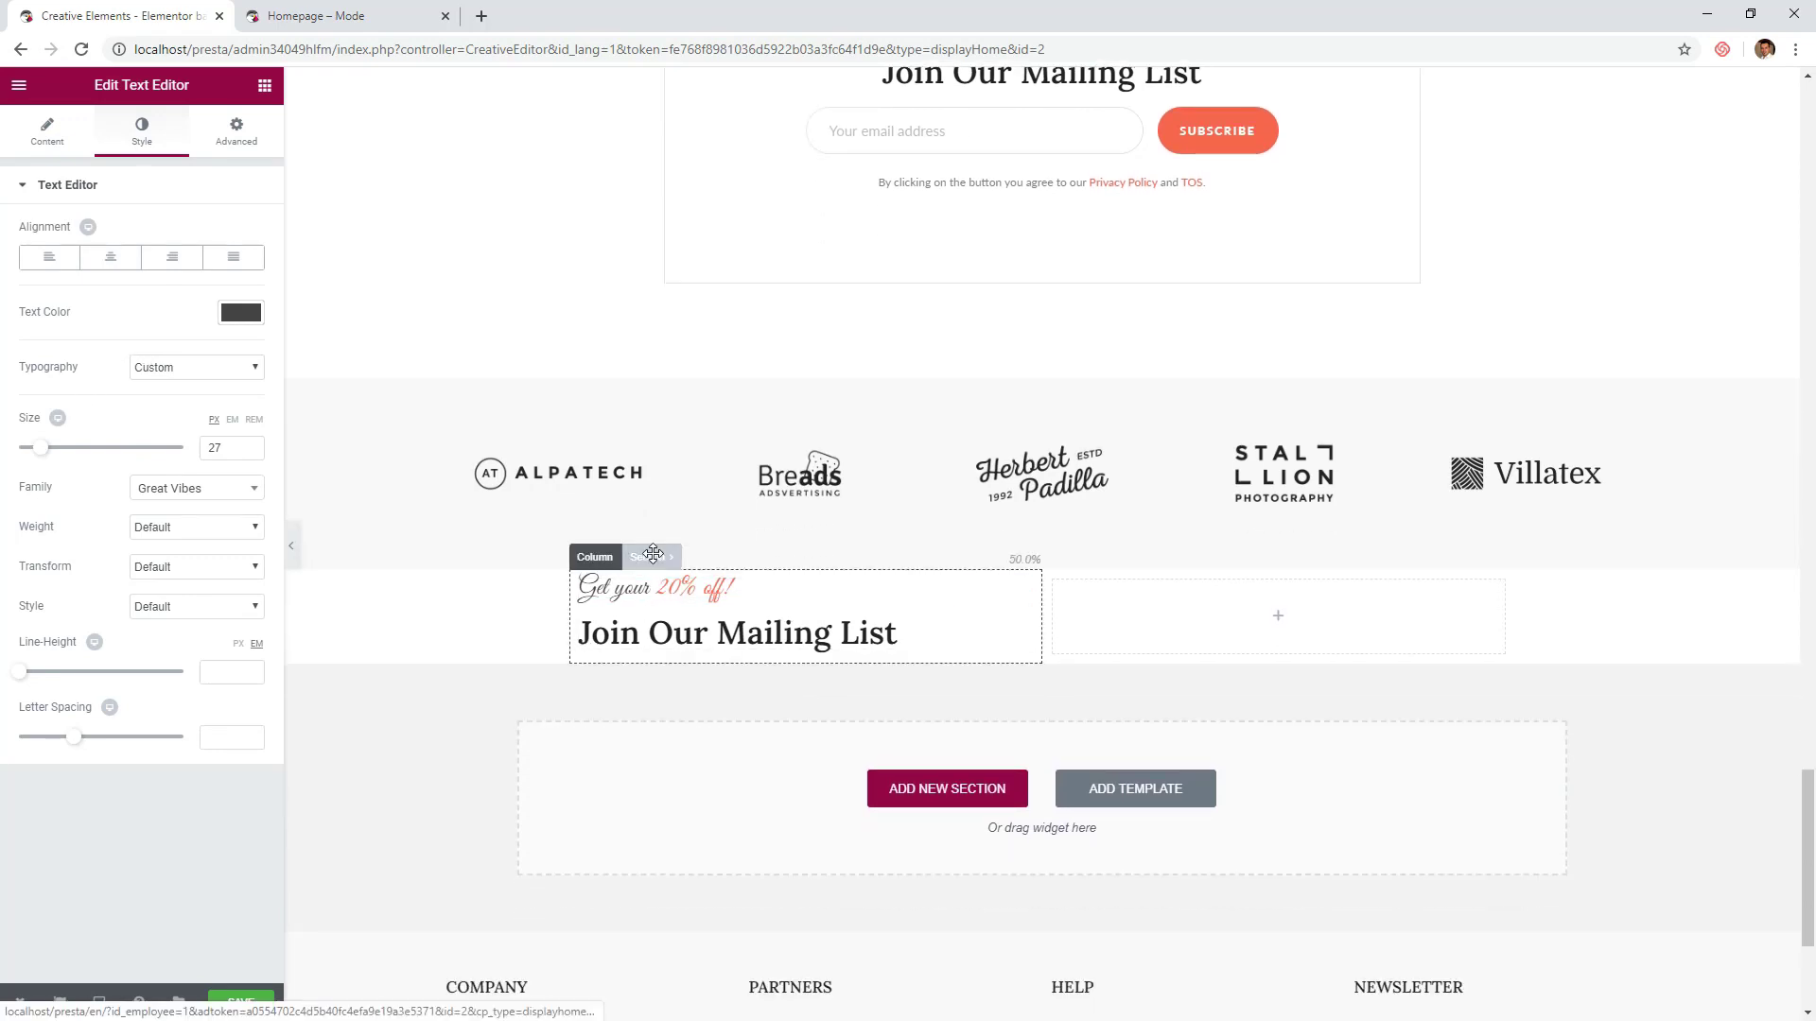
click(652, 556)
click(225, 135)
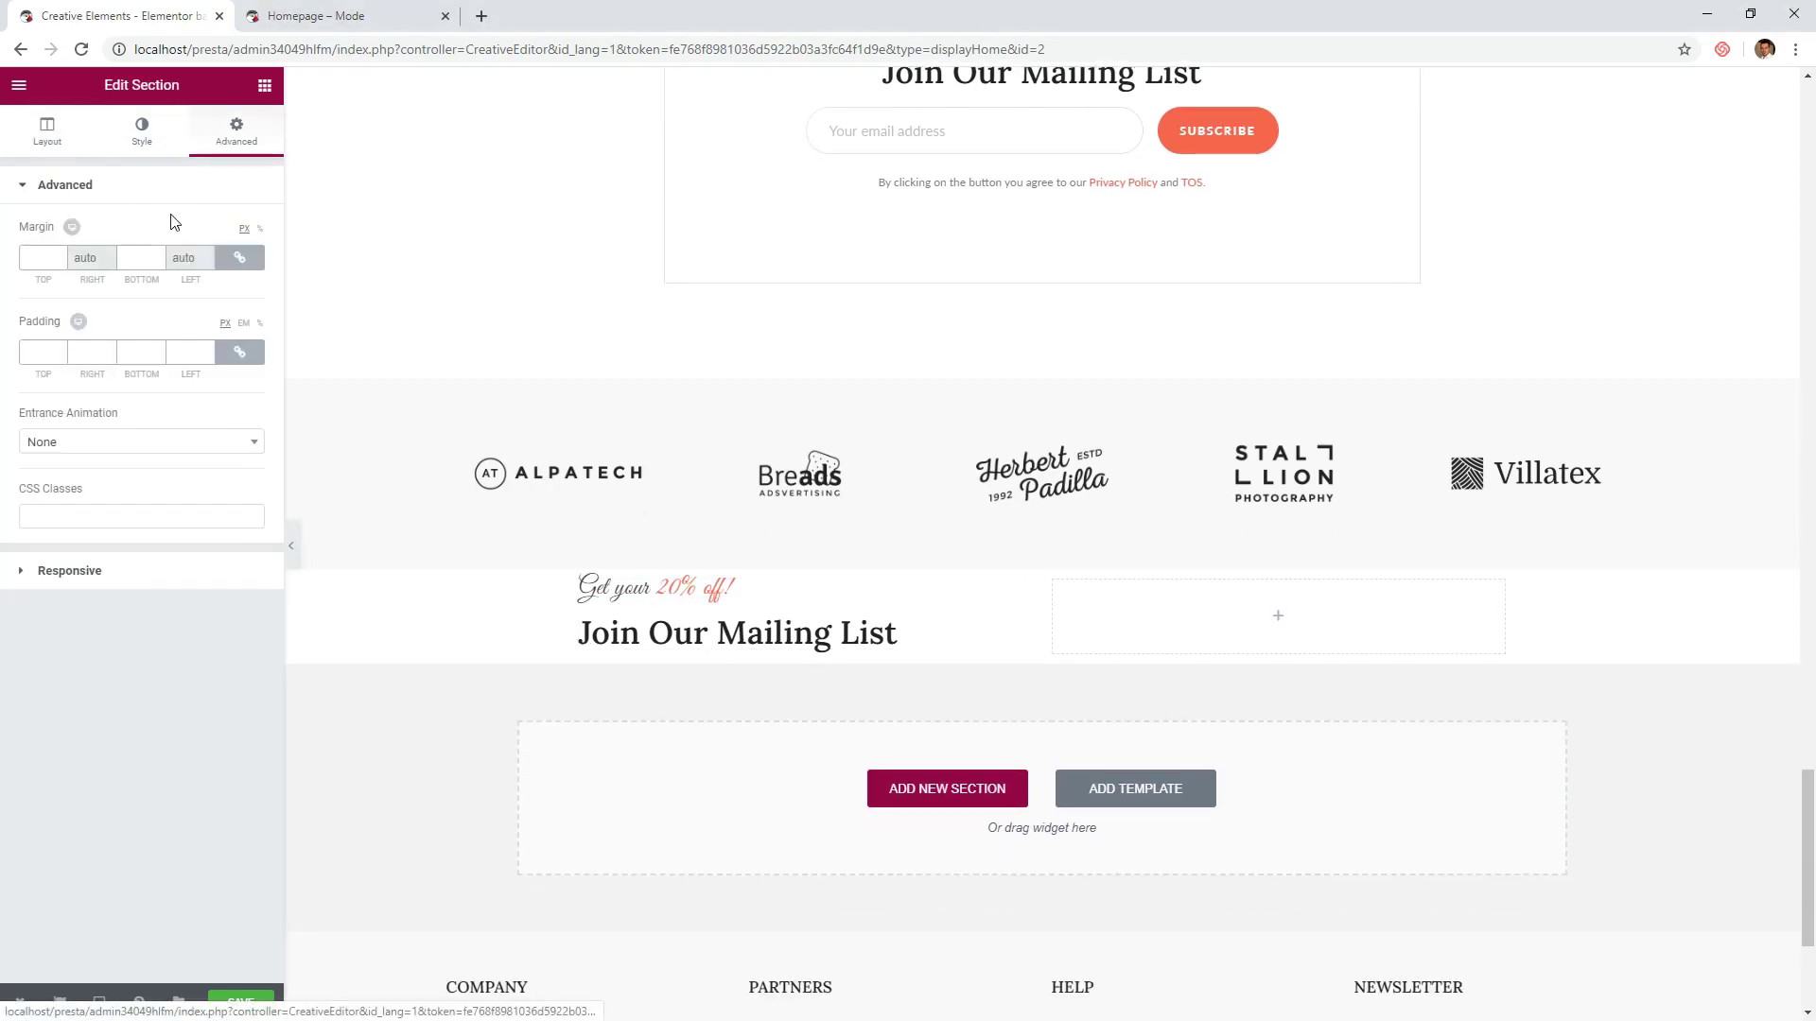
click(242, 355)
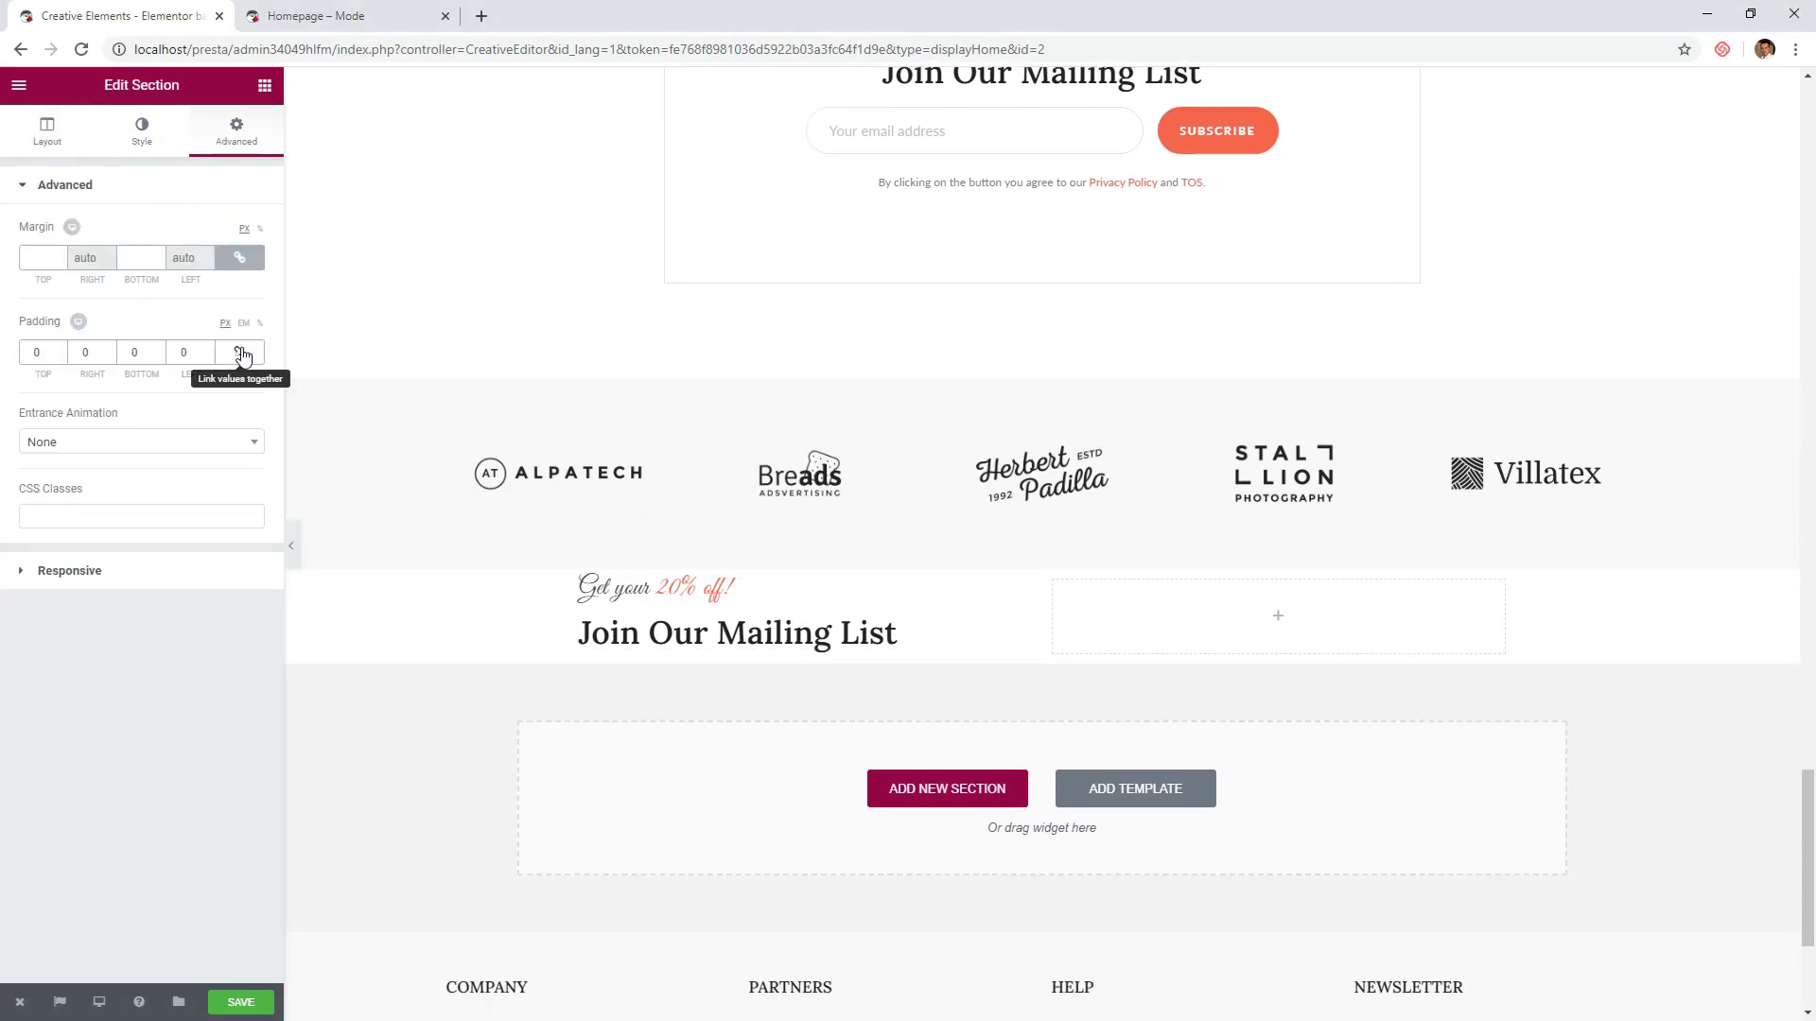
click(38, 353)
text(8080)
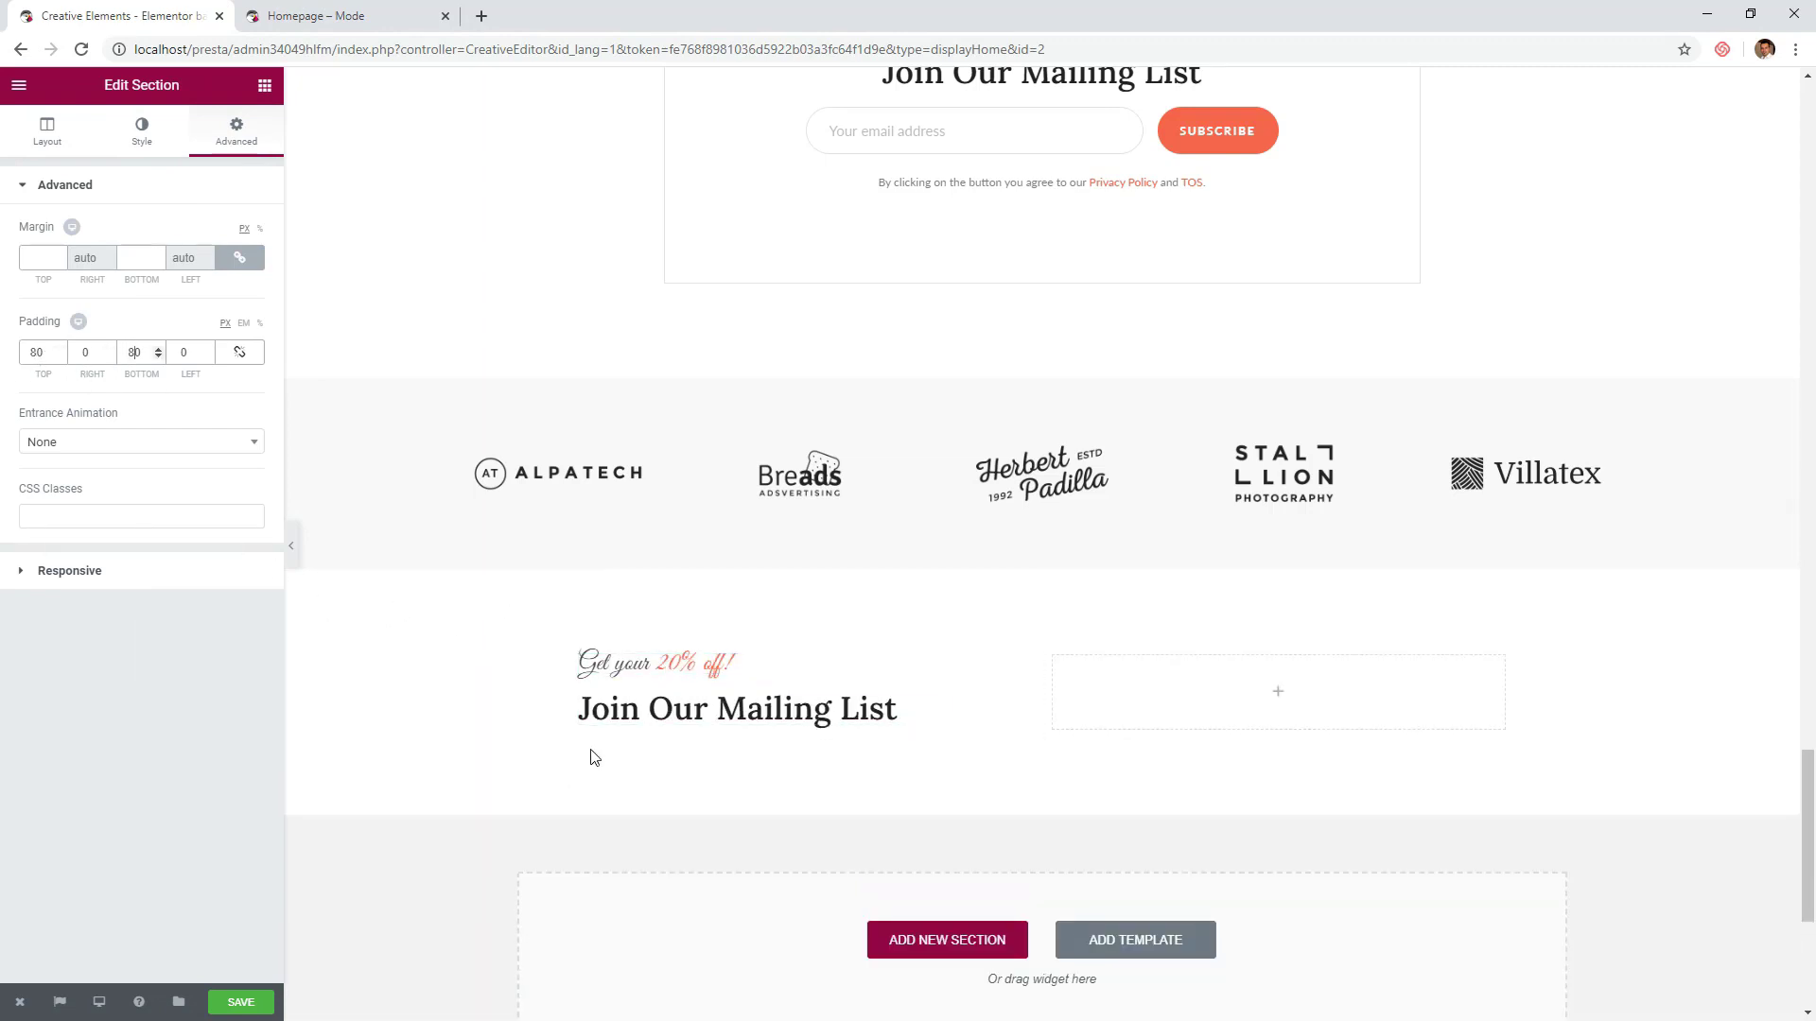
- Replace the copied "Get your 20% off!" text in the two-column section with "Payment and Shipping"
click(650, 655)
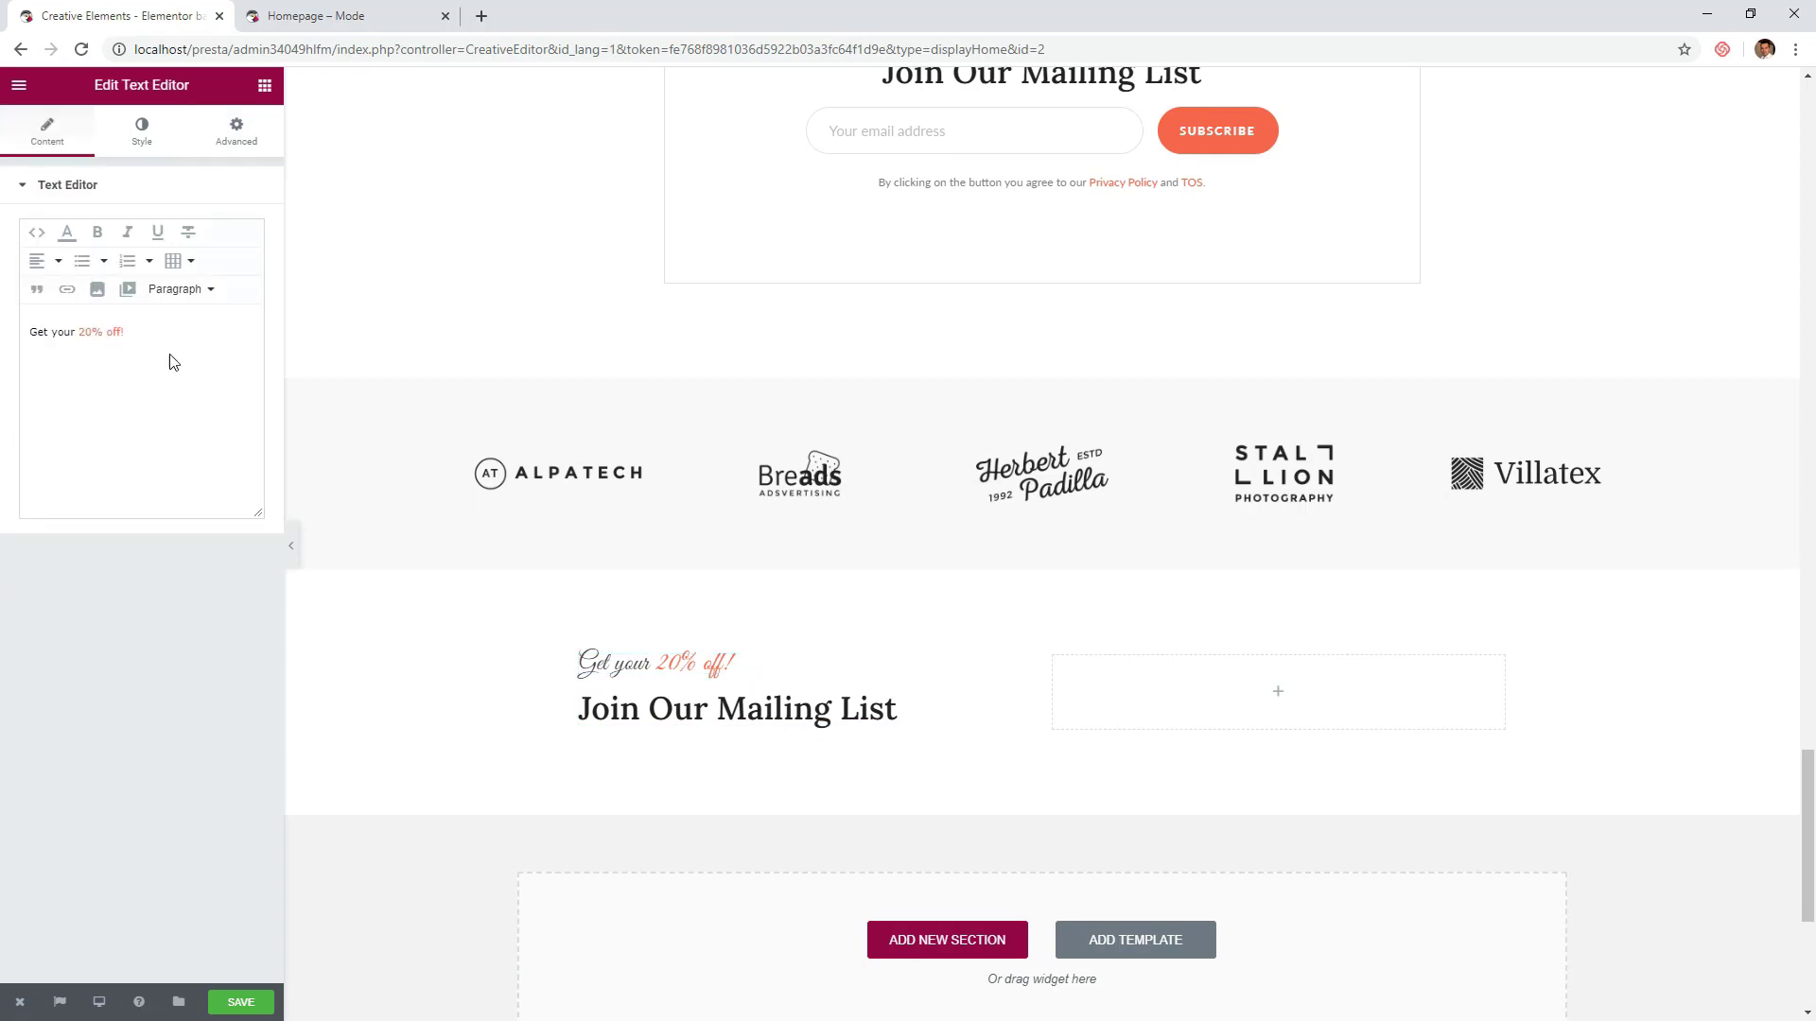
key(ctrl+a)
text(Pa)
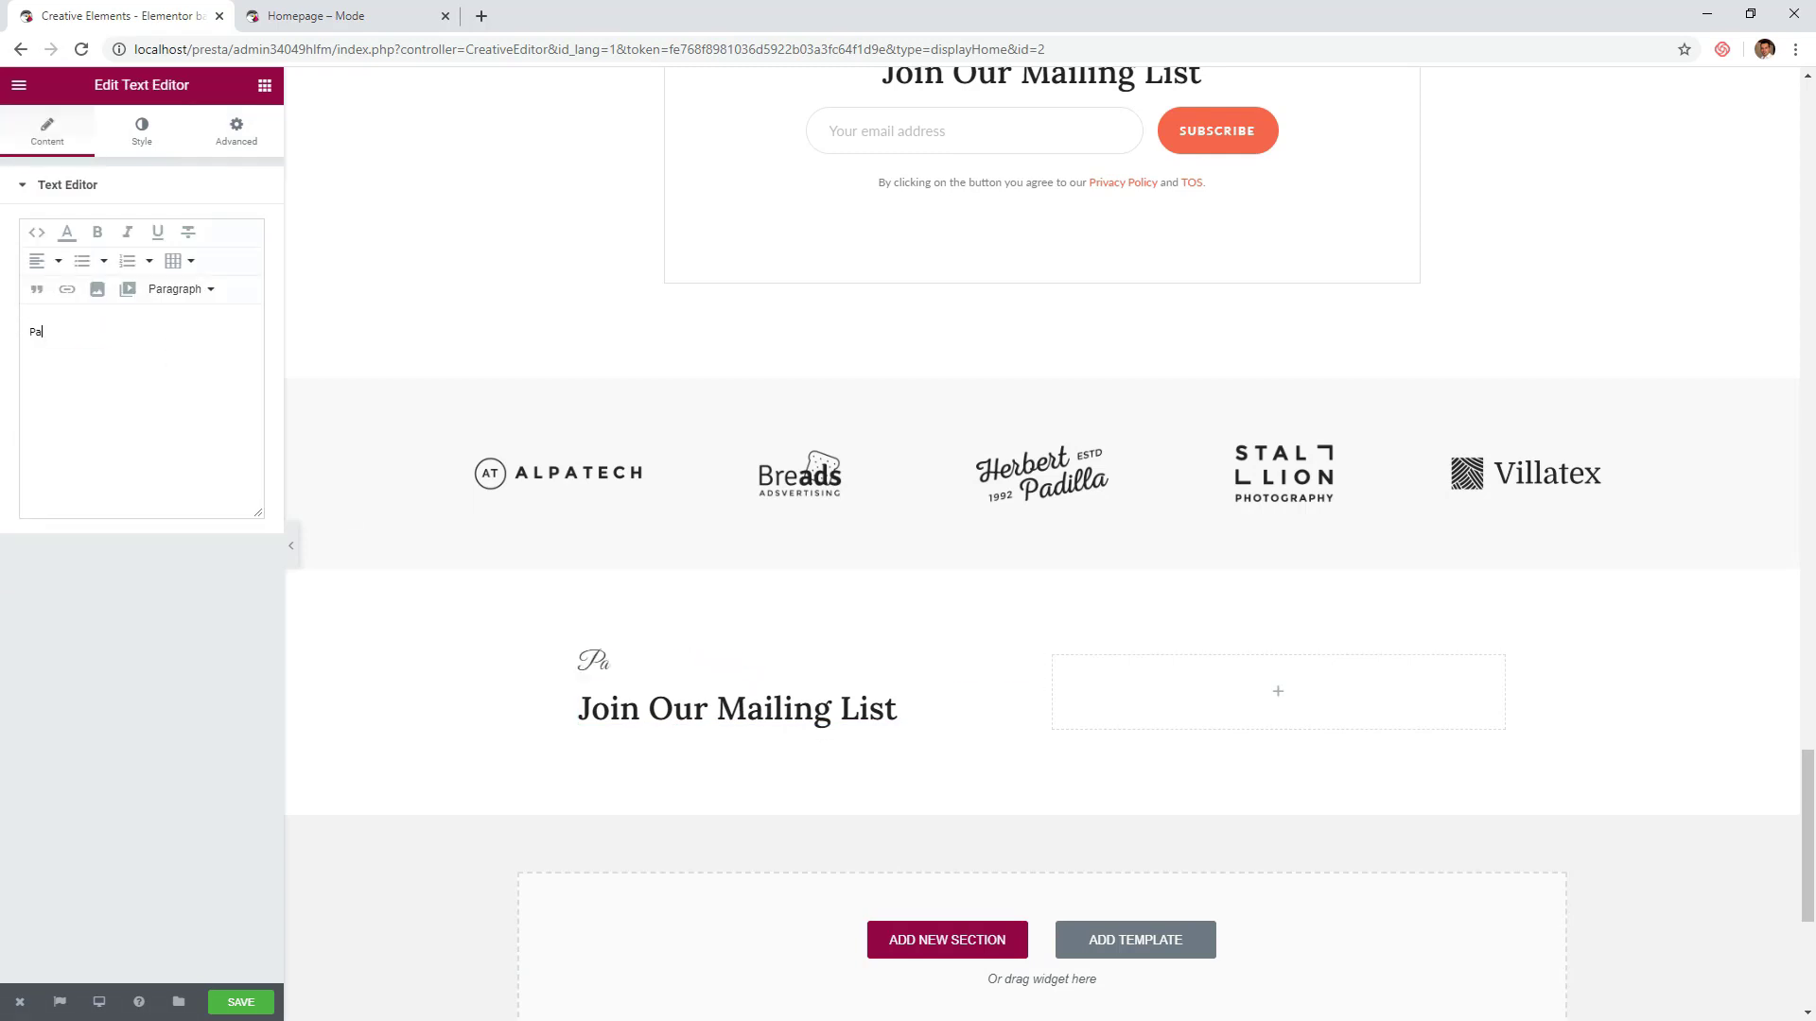
text(yment and Shipping)
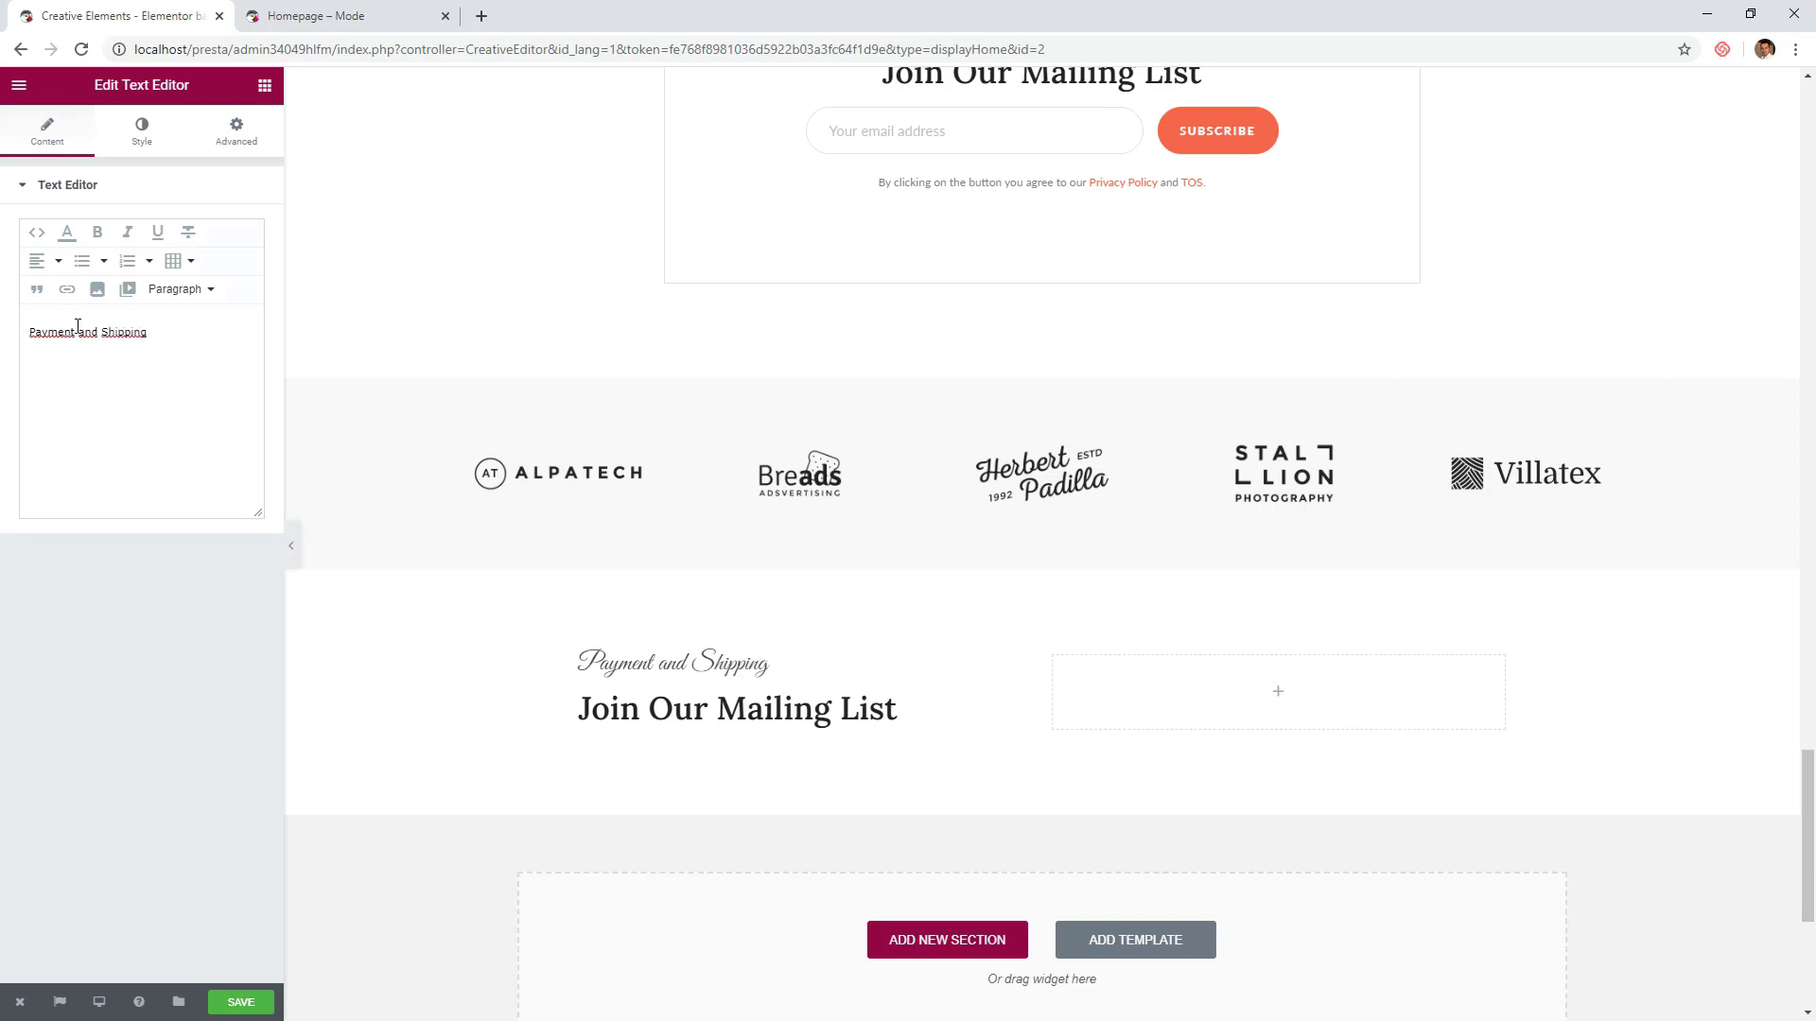
- Color the word "Payment" in the "Payment and Shipping" text with #ff6852
drag(77, 327, 39, 327)
click(68, 233)
drag(971, 504, 869, 504)
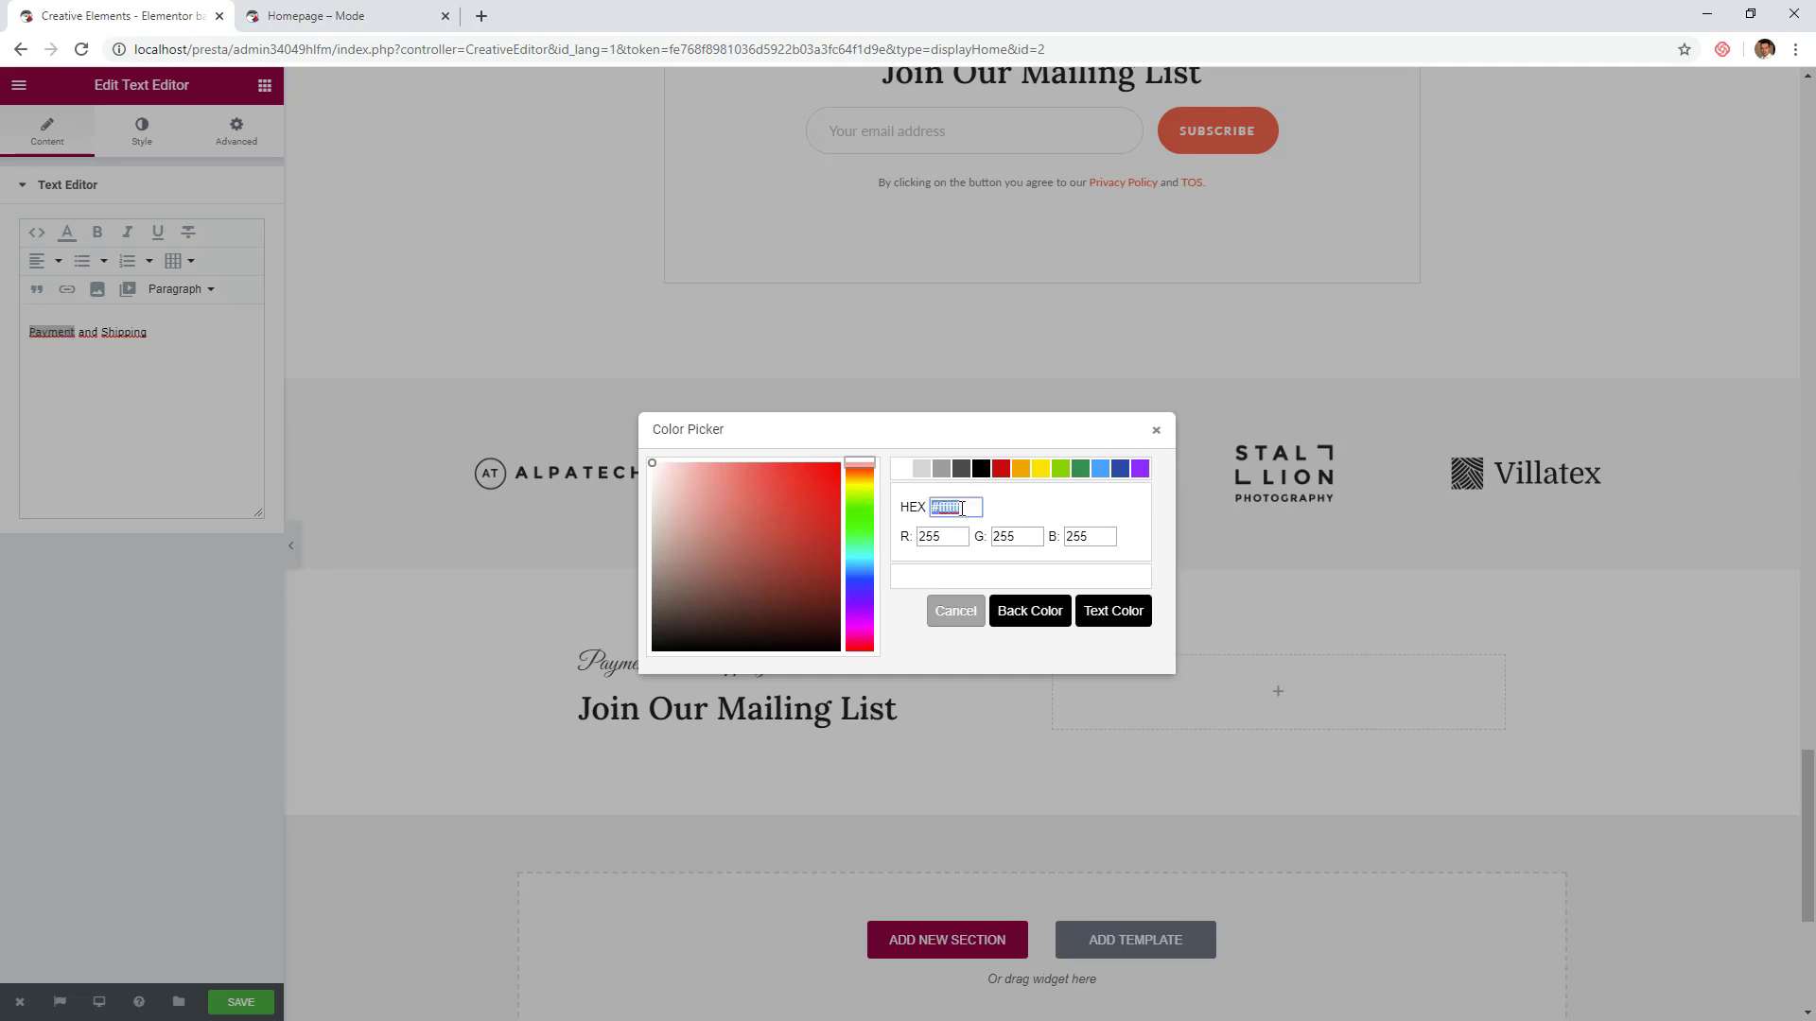
text(#ff6852)
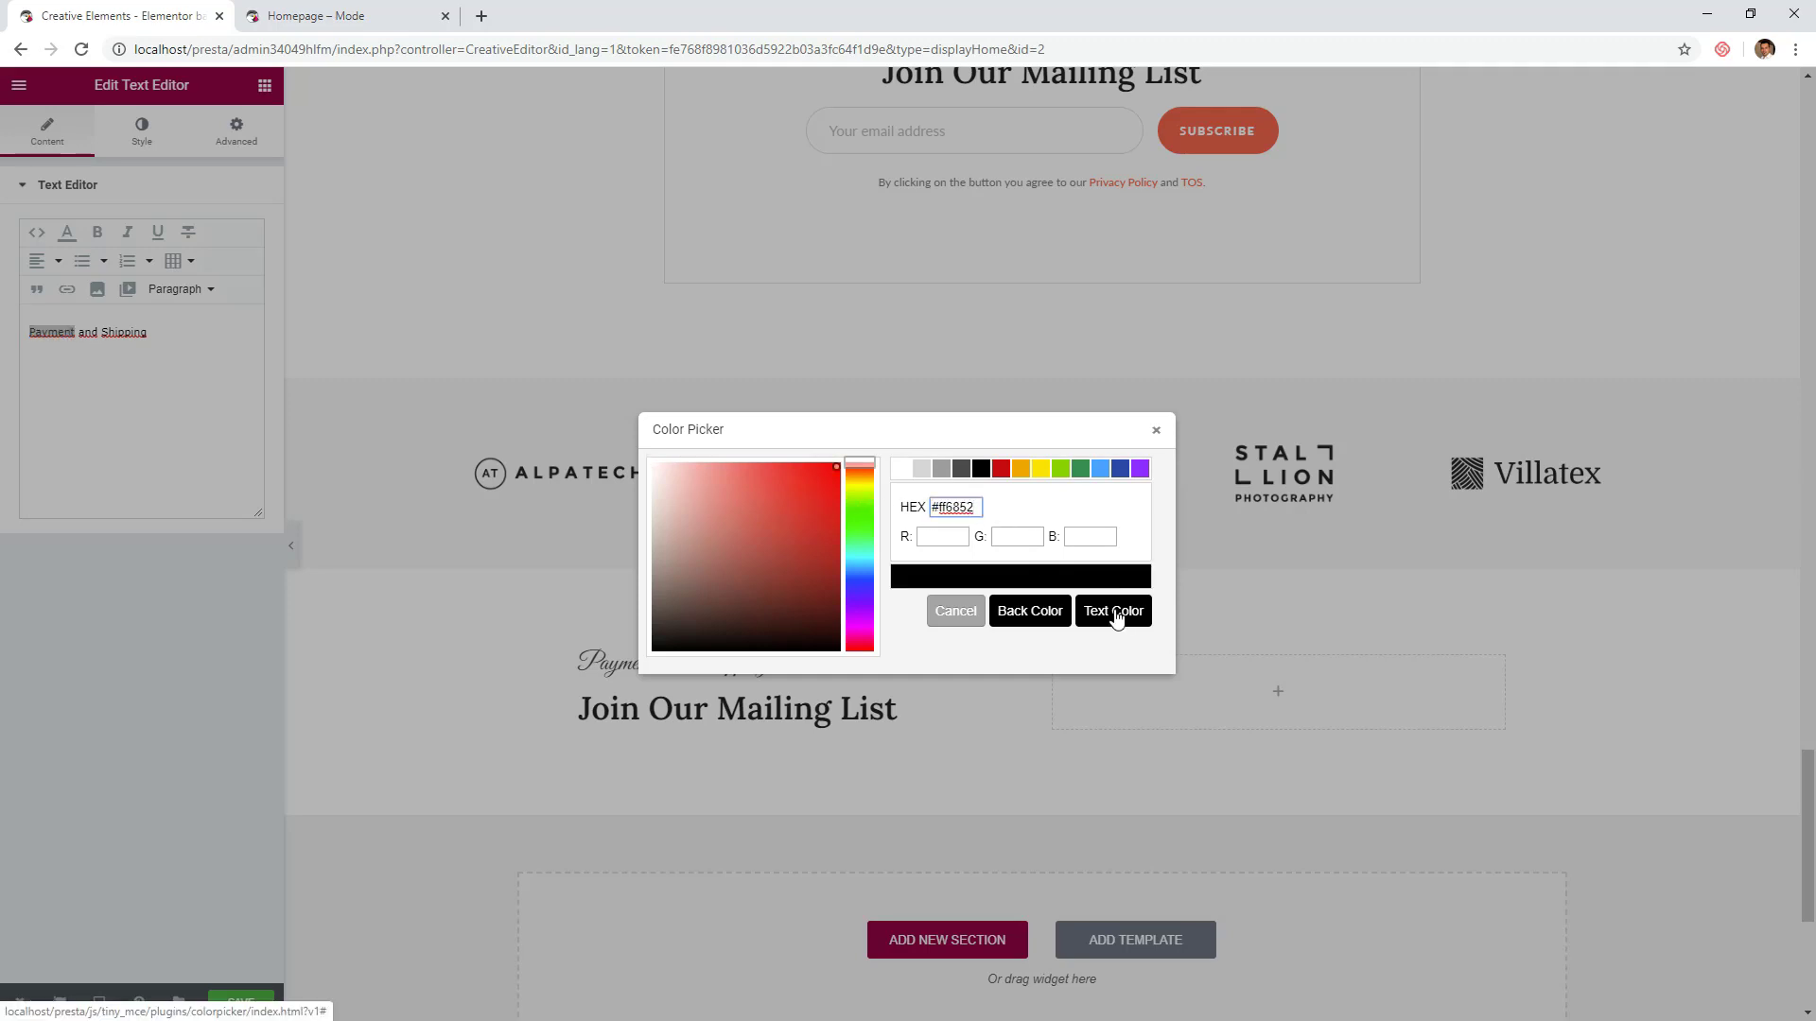
click(1114, 611)
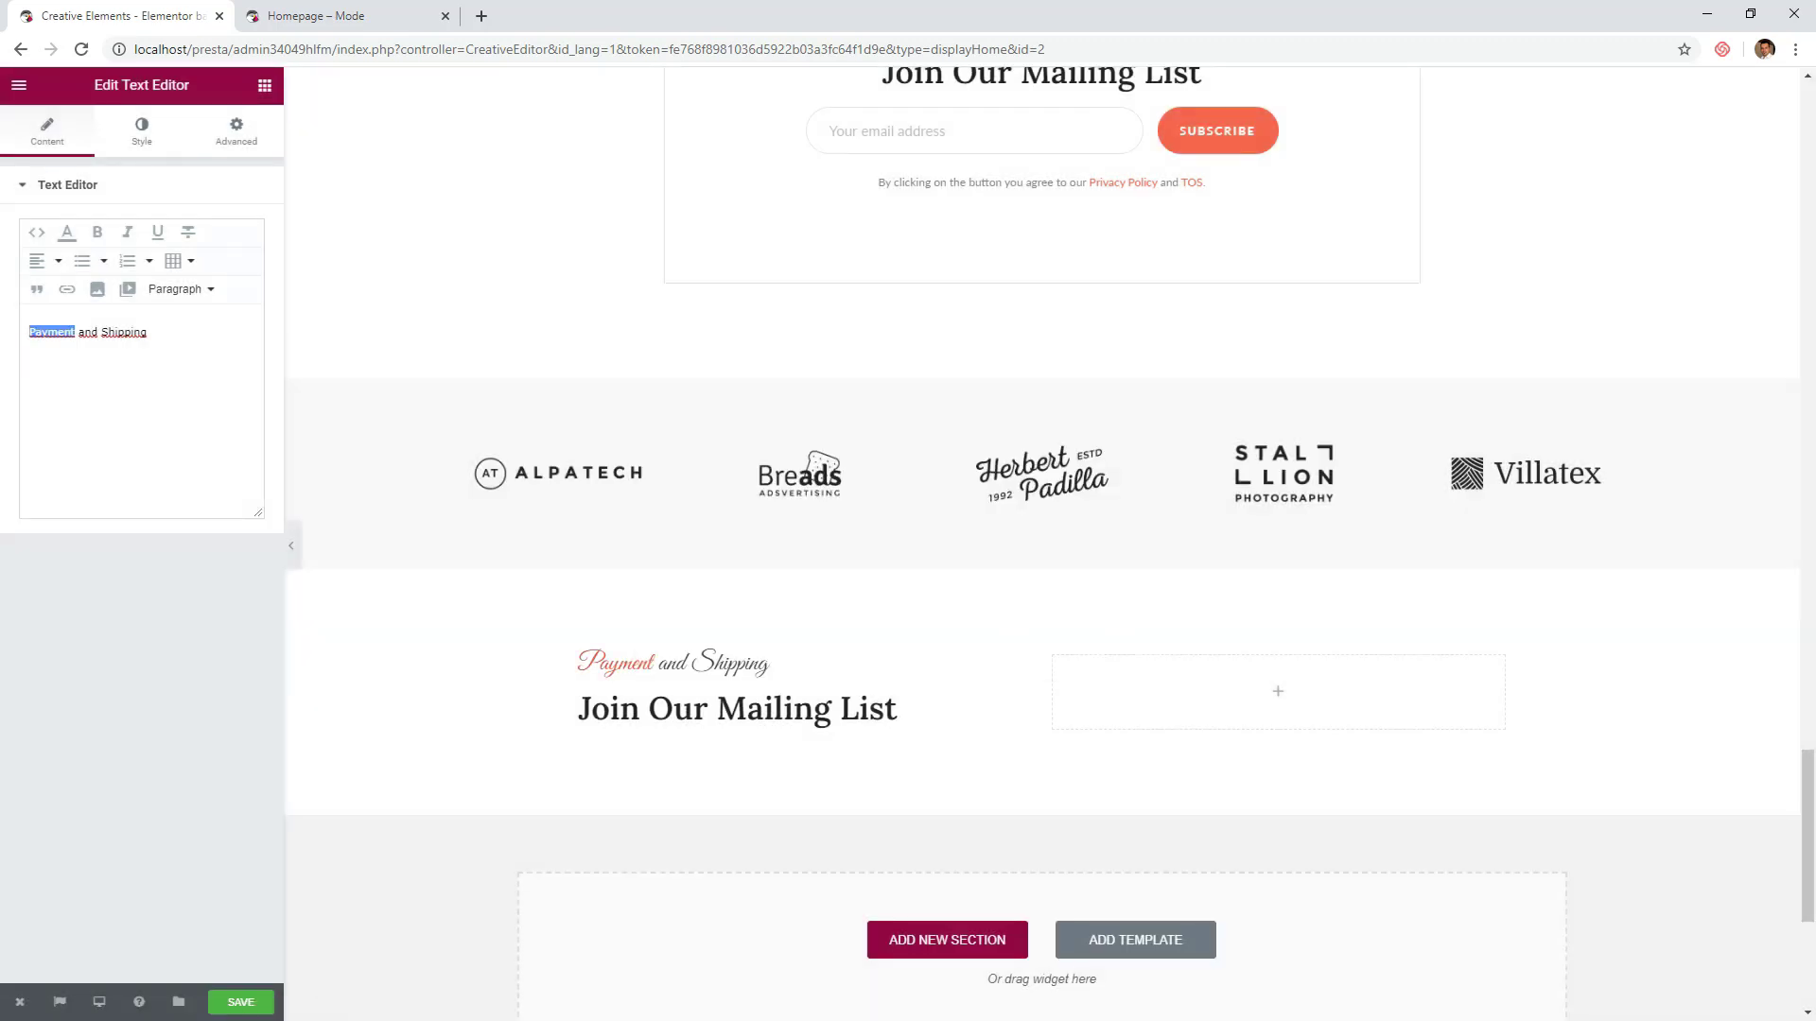
- Change the copied "Join Our Mailing List" heading to "Frequently Asked Questions"
click(653, 709)
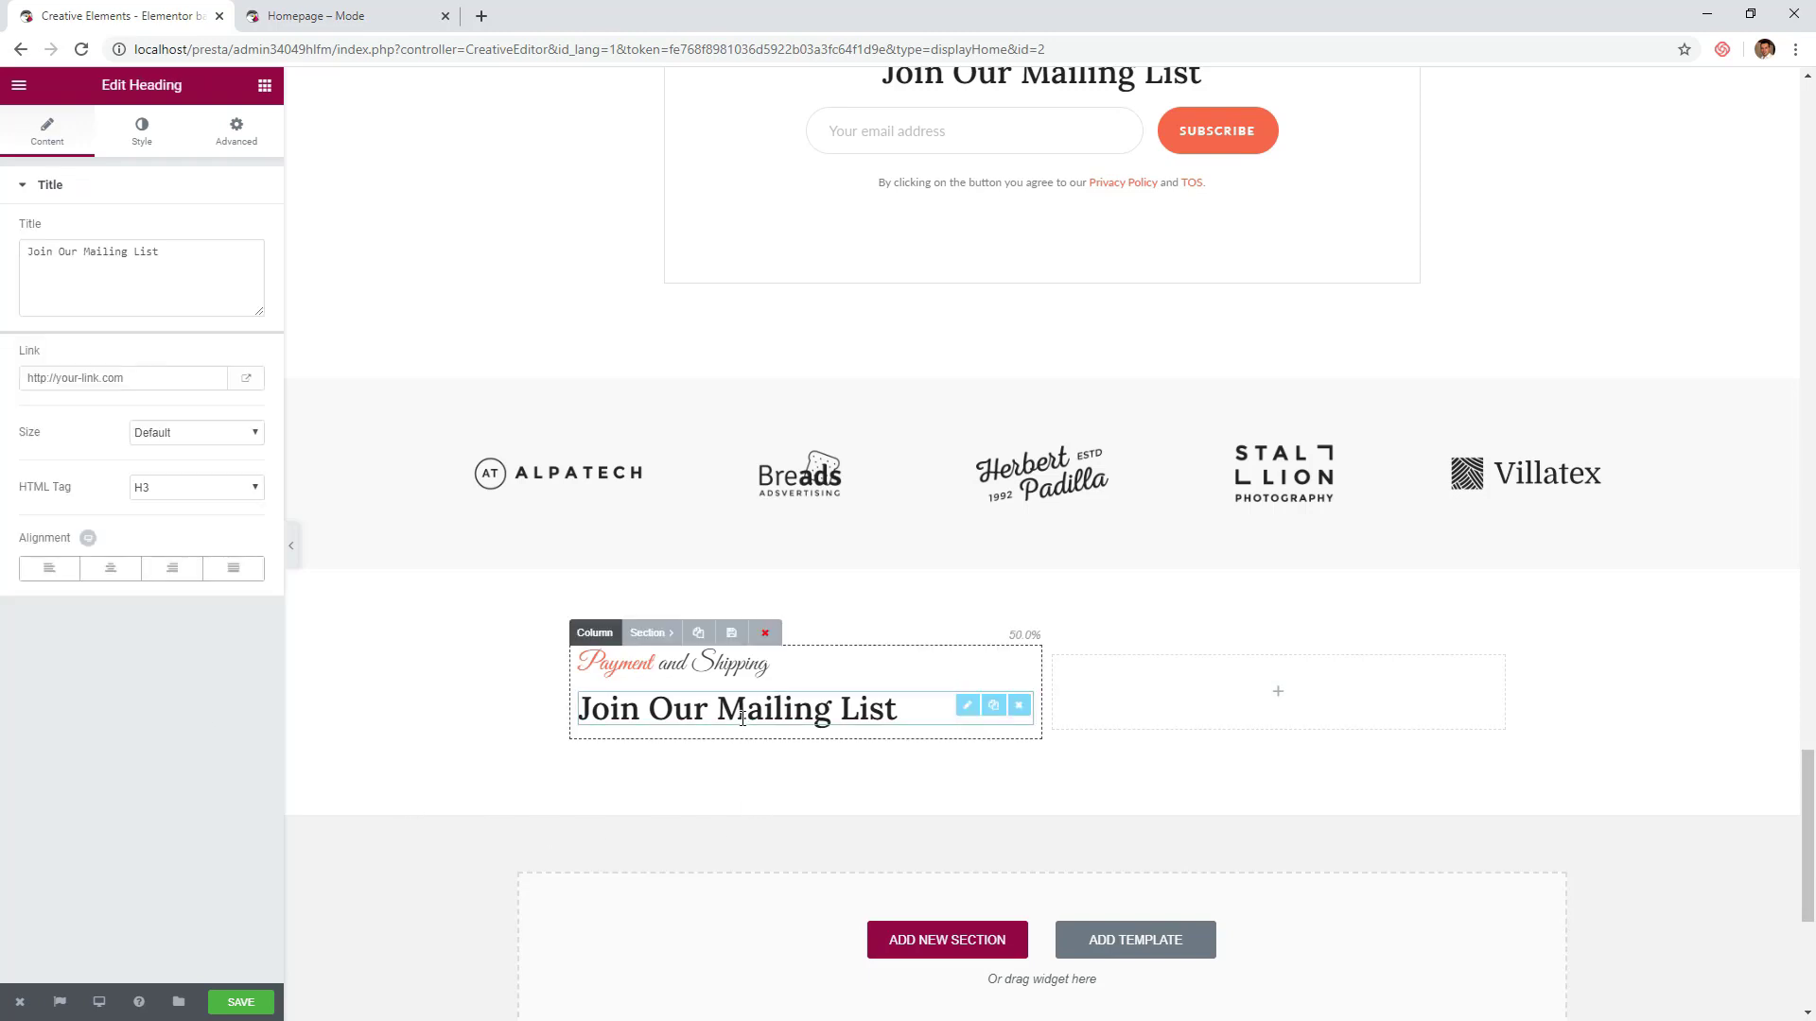
triple_click(189, 265)
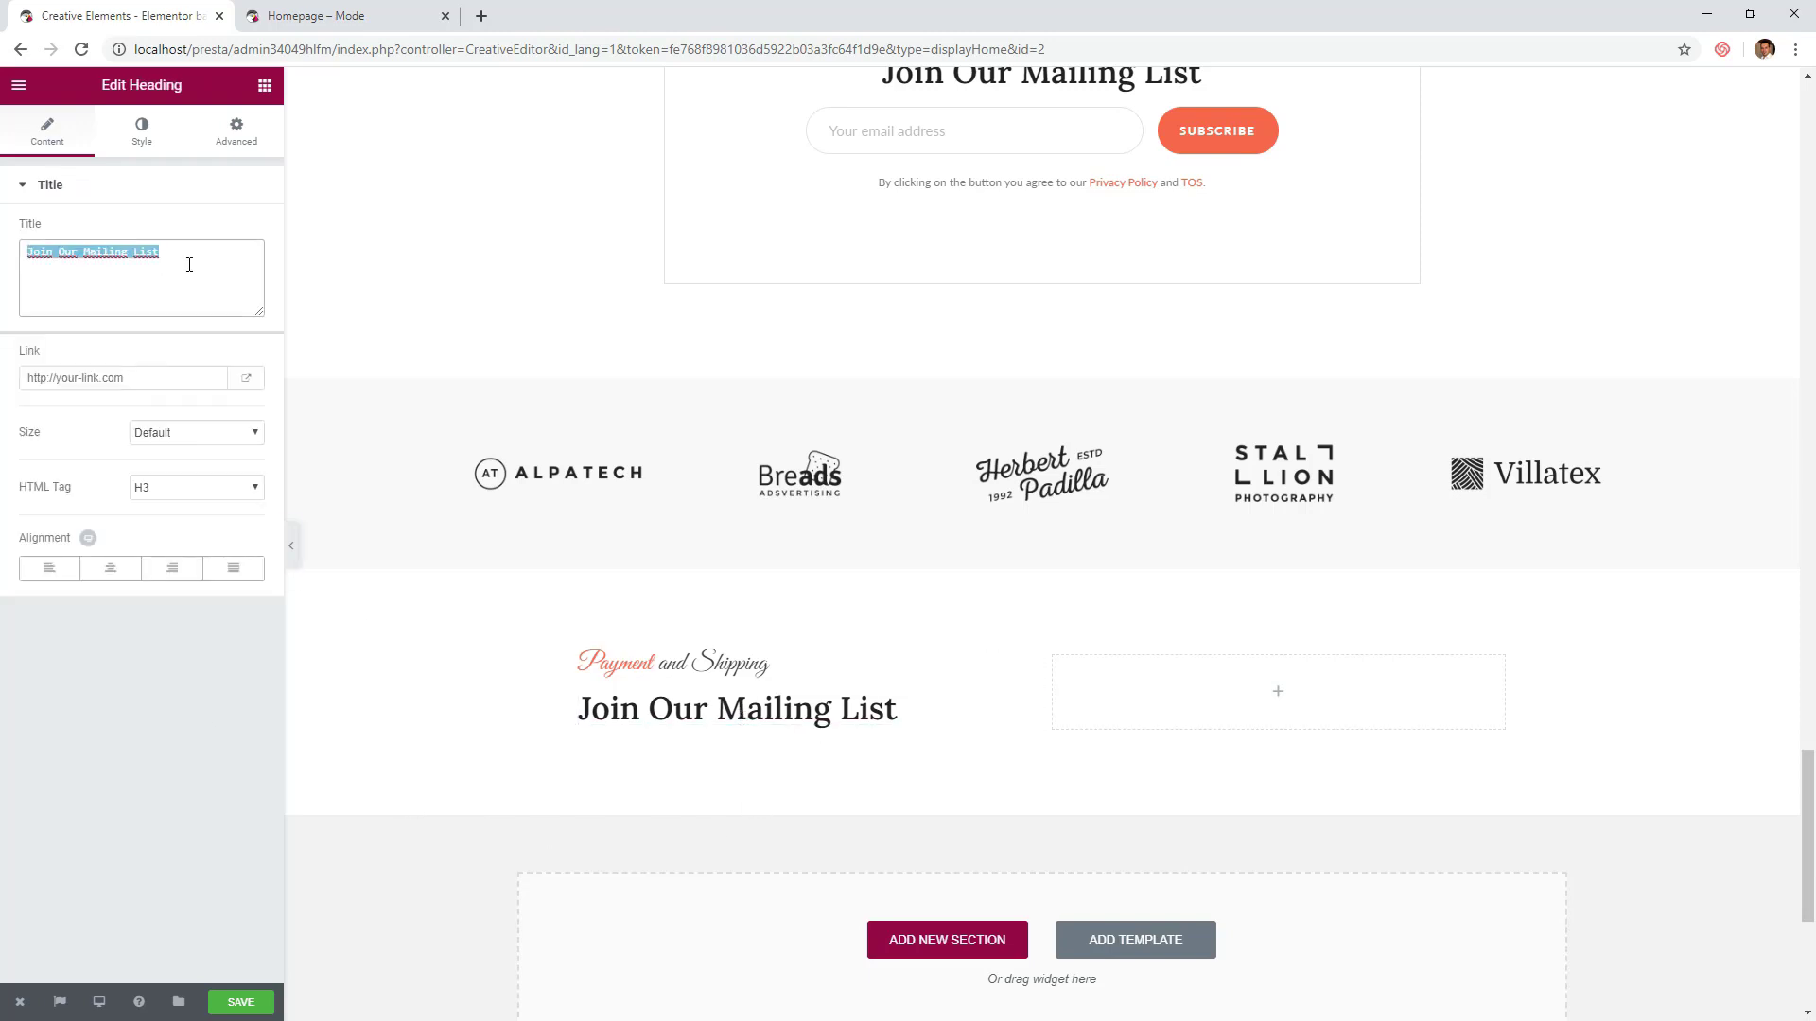
text(Frequent)
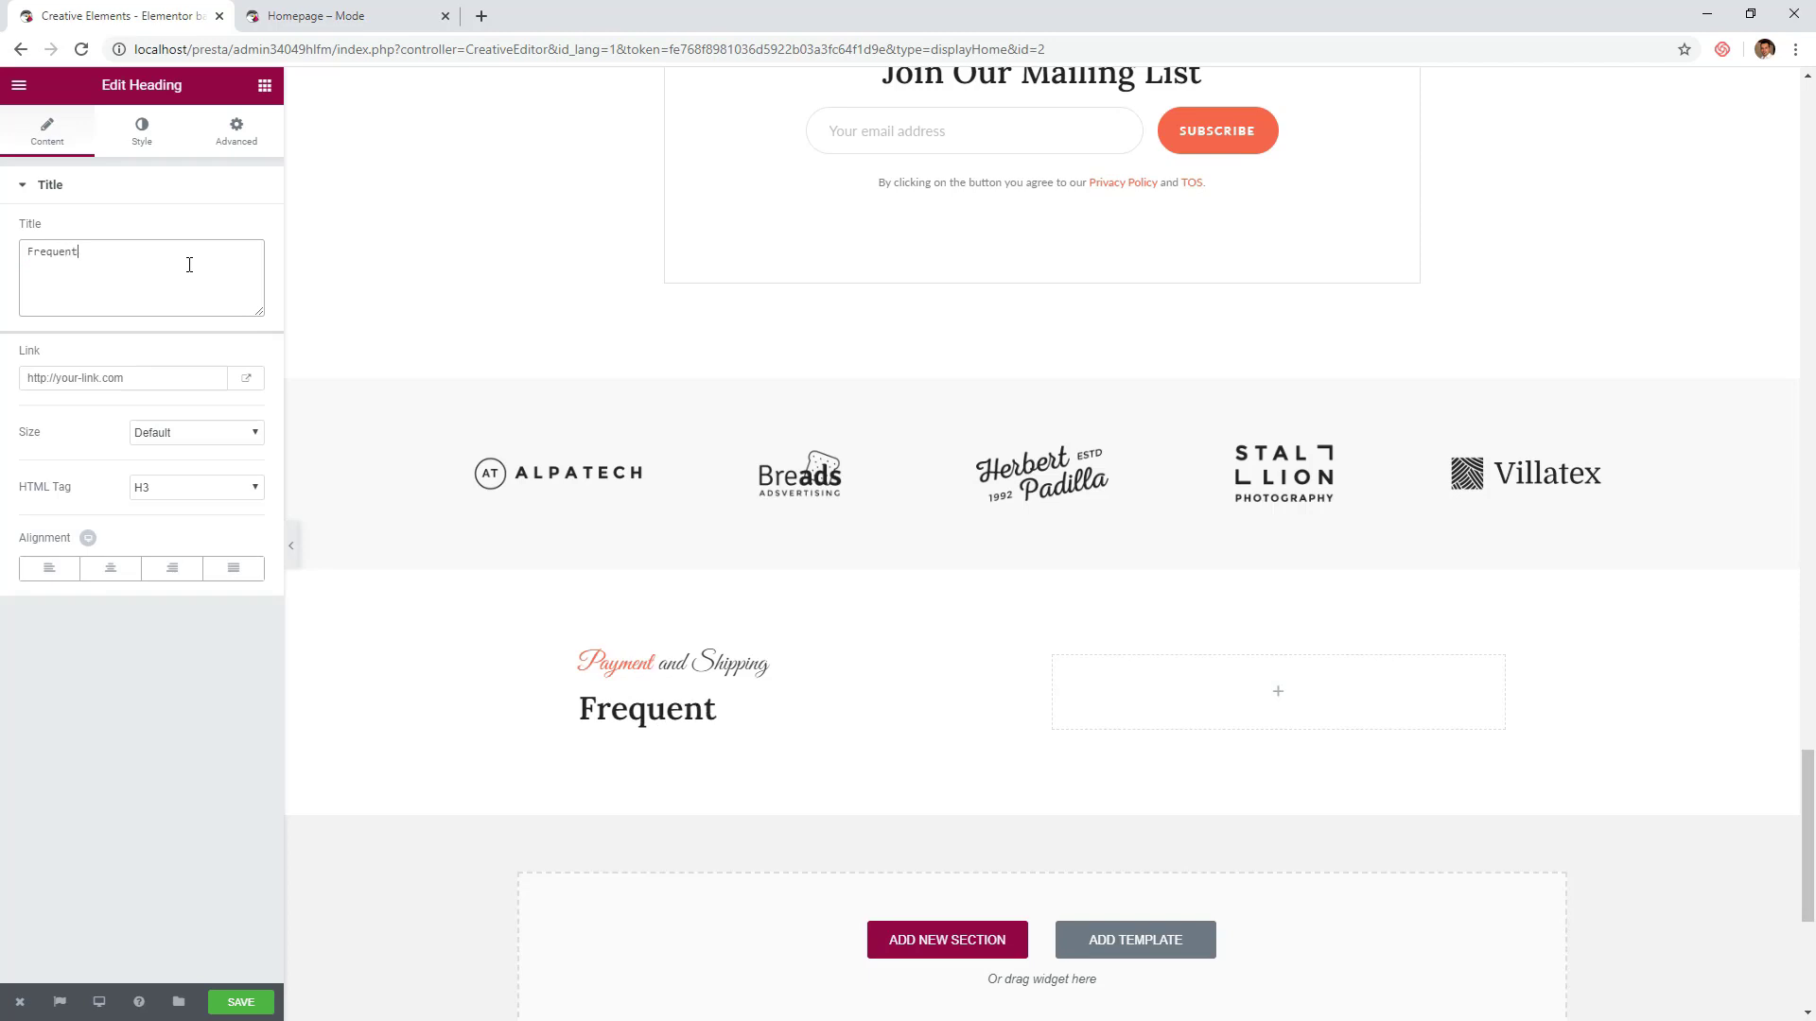
text(ly Asked Q)
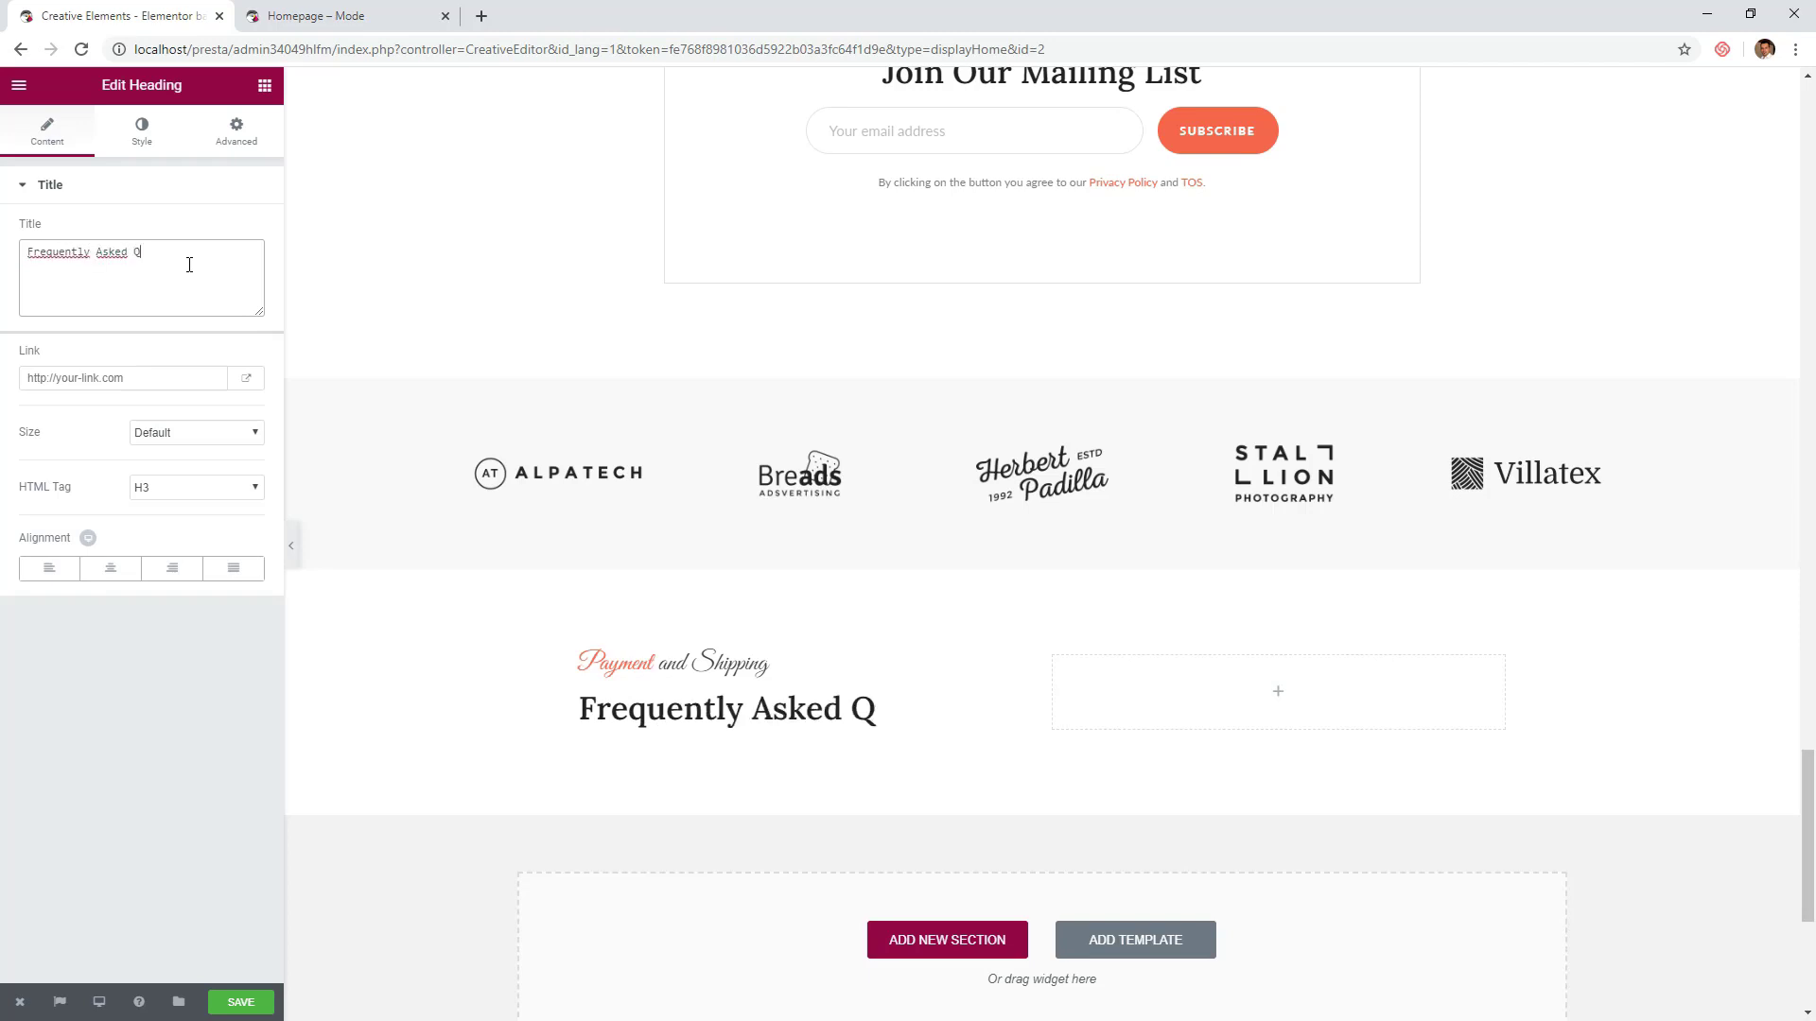
text(uestions)
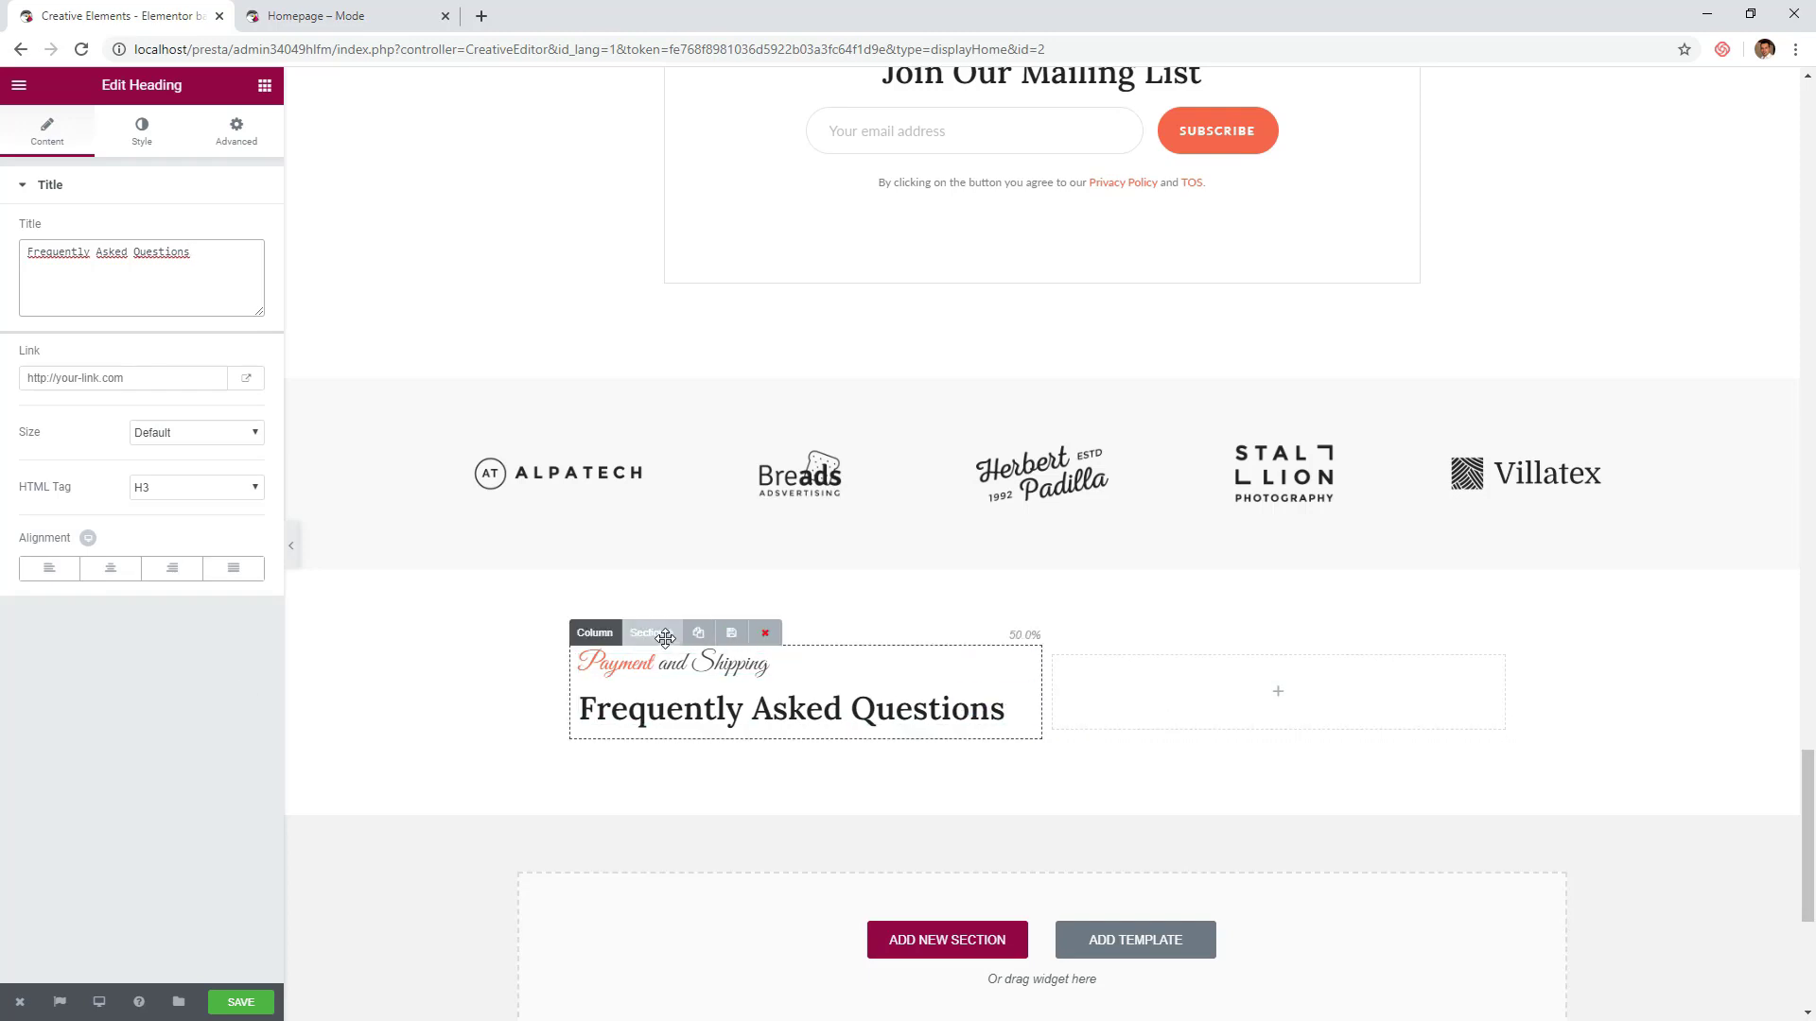
- Change the section's column structure to 33, 66 and set the "Frequently Asked Questions" heading's line height to 1.2 em
click(652, 636)
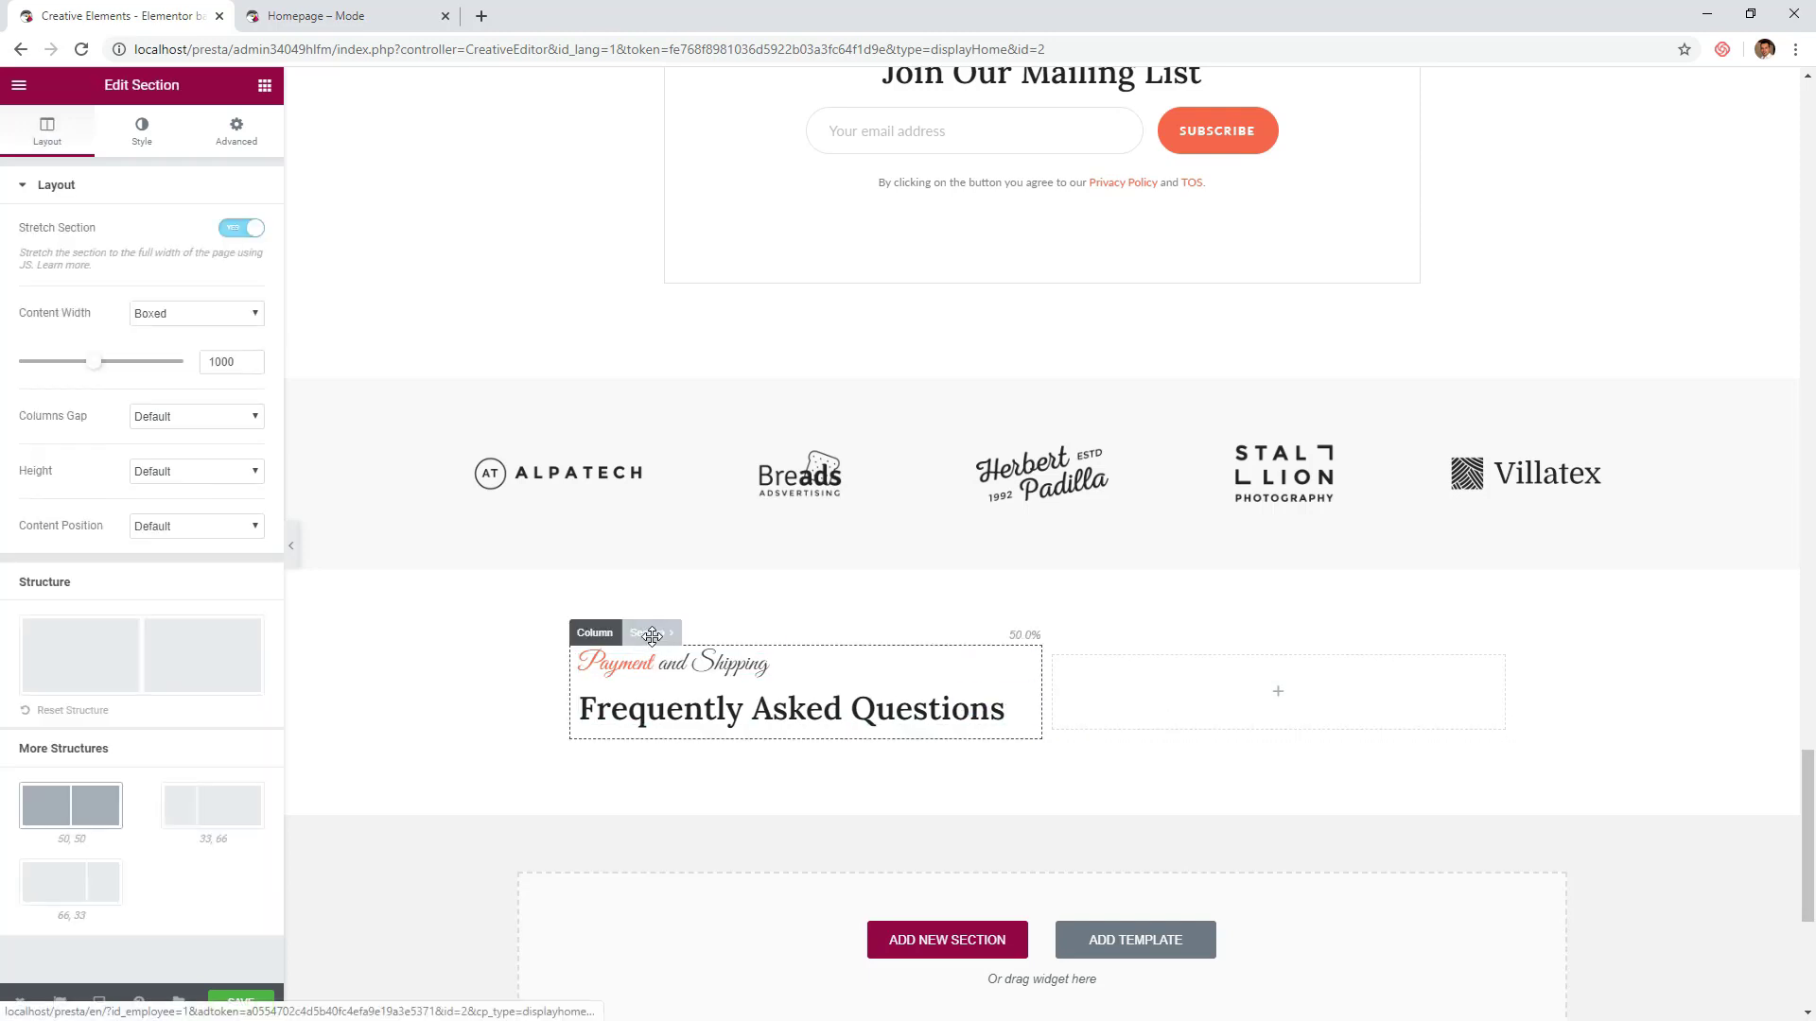
click(209, 806)
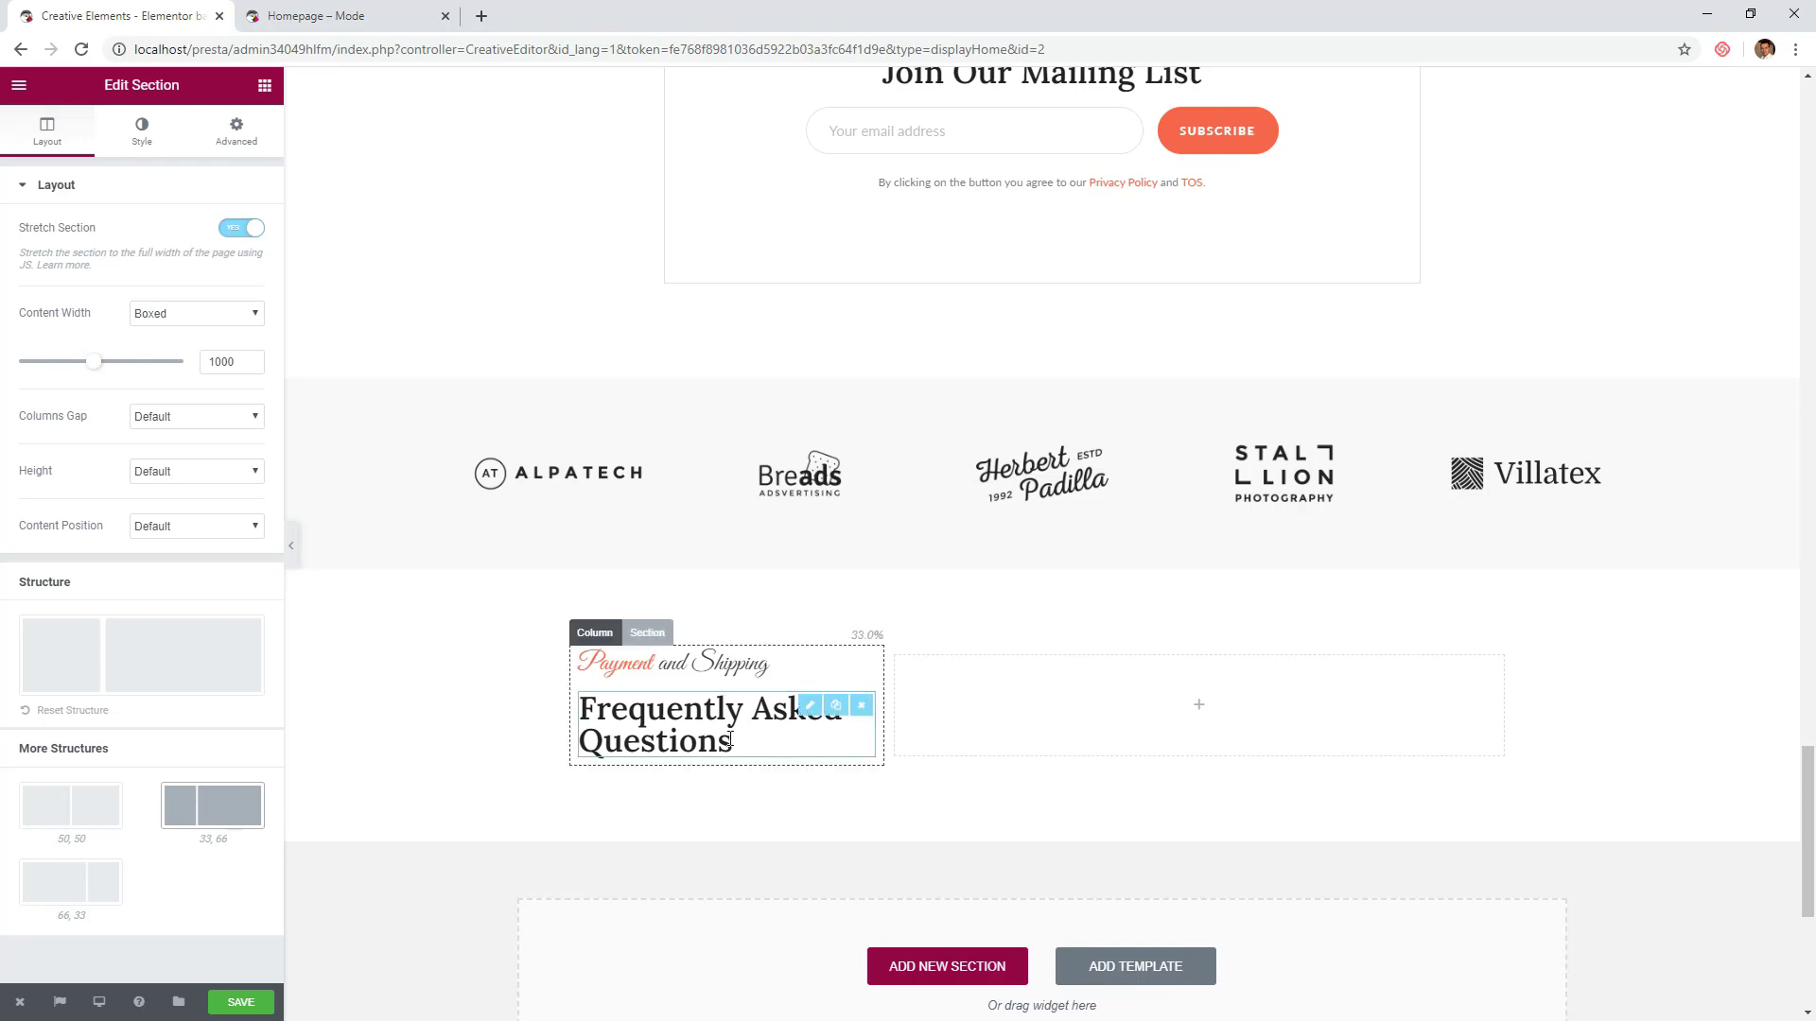
click(711, 721)
click(154, 128)
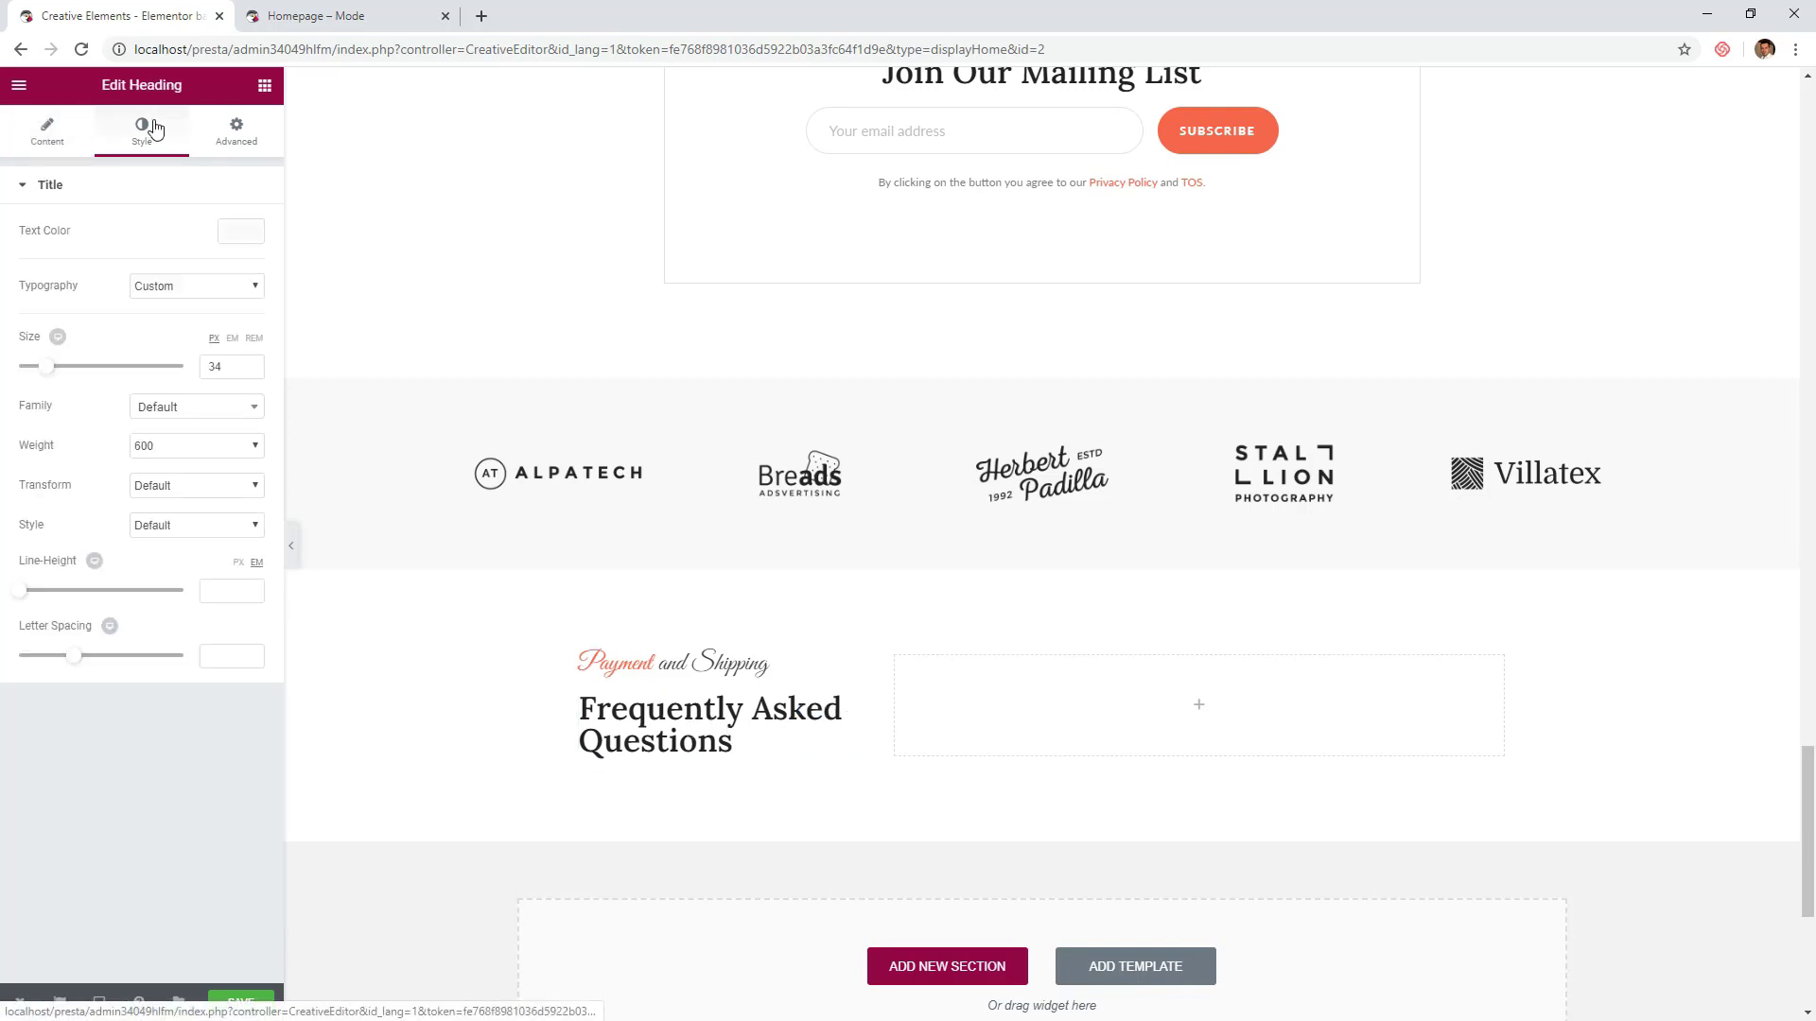
drag(20, 592, 40, 595)
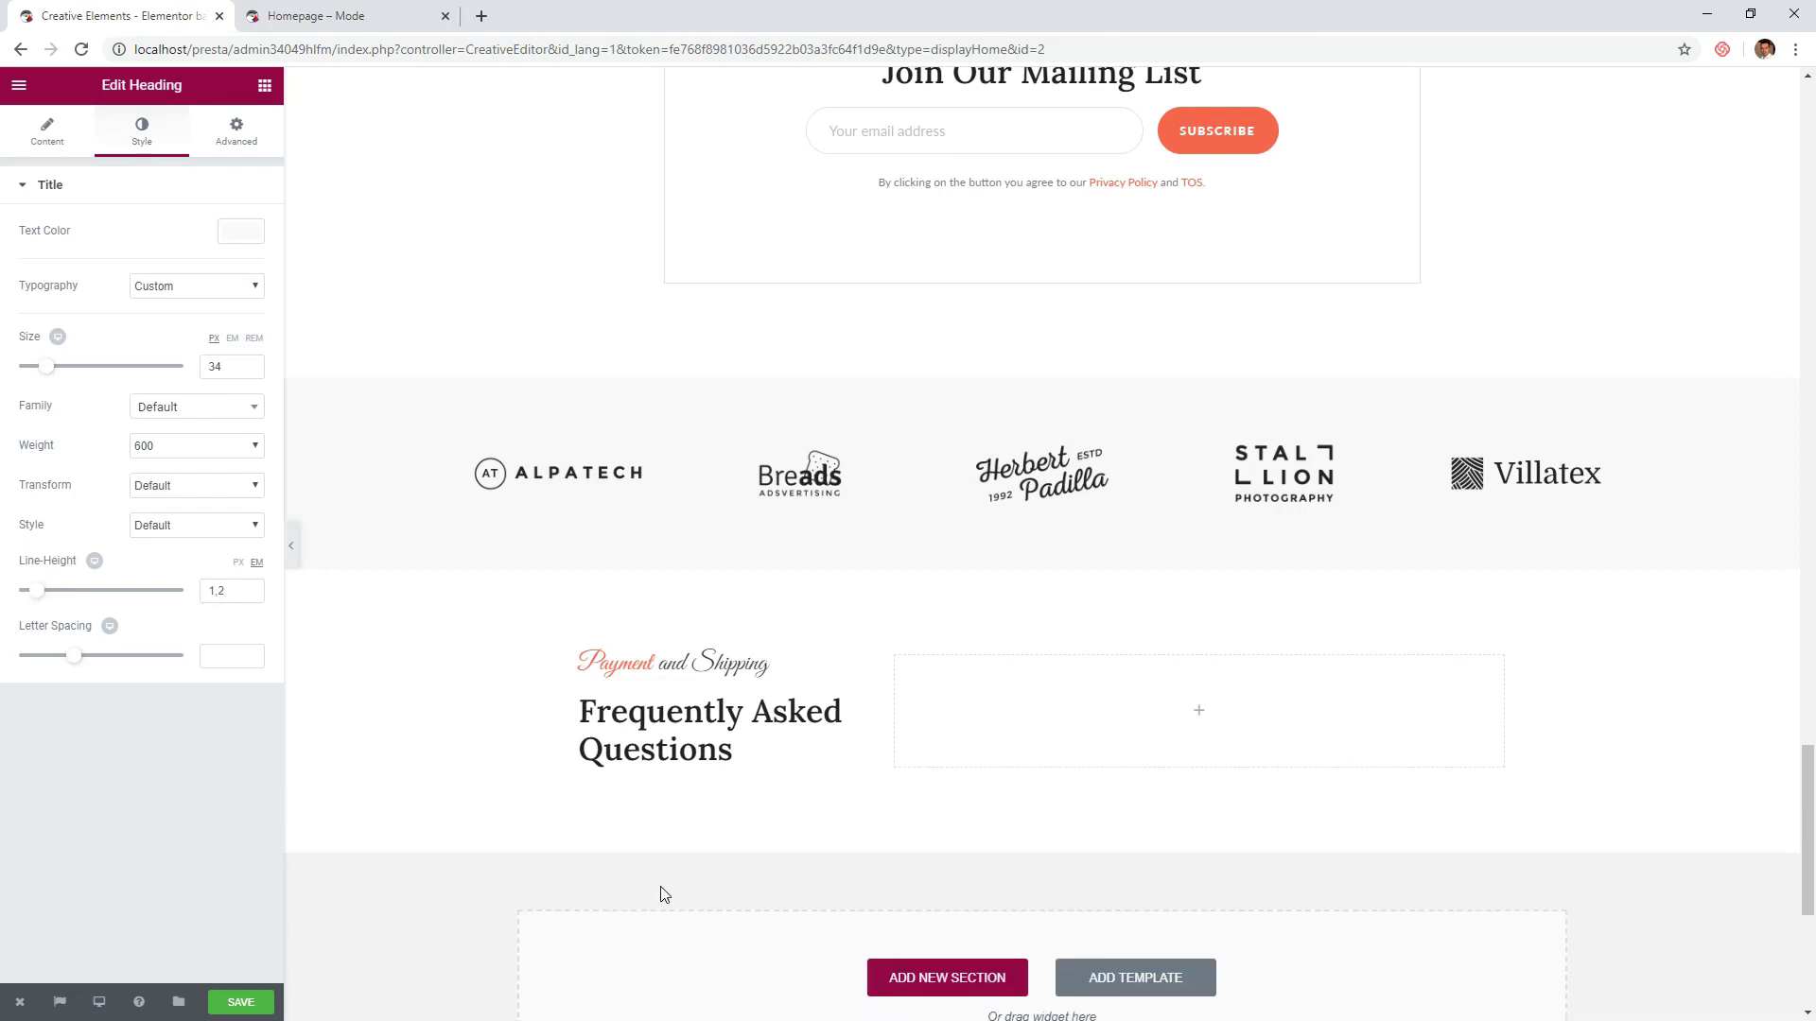
- Add a Toggle widget to the section's empty right column and delete its second toggle item
scroll(974, 770, down, 2)
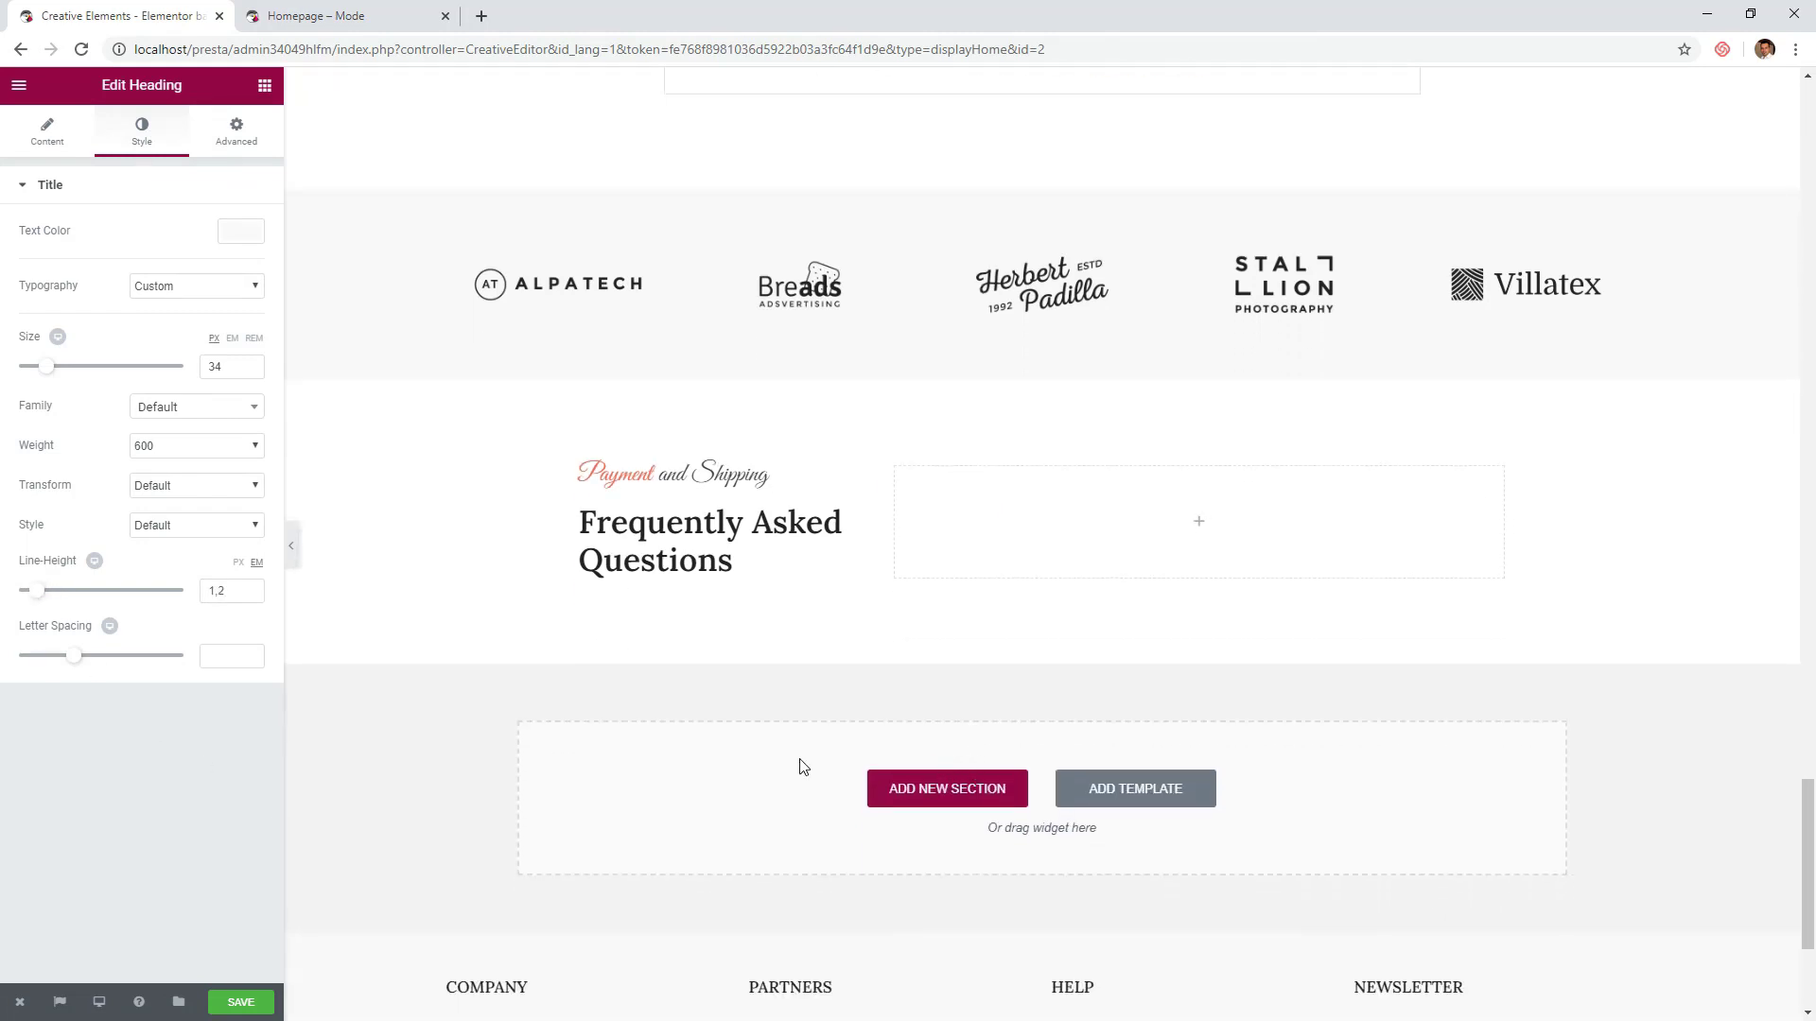
click(264, 87)
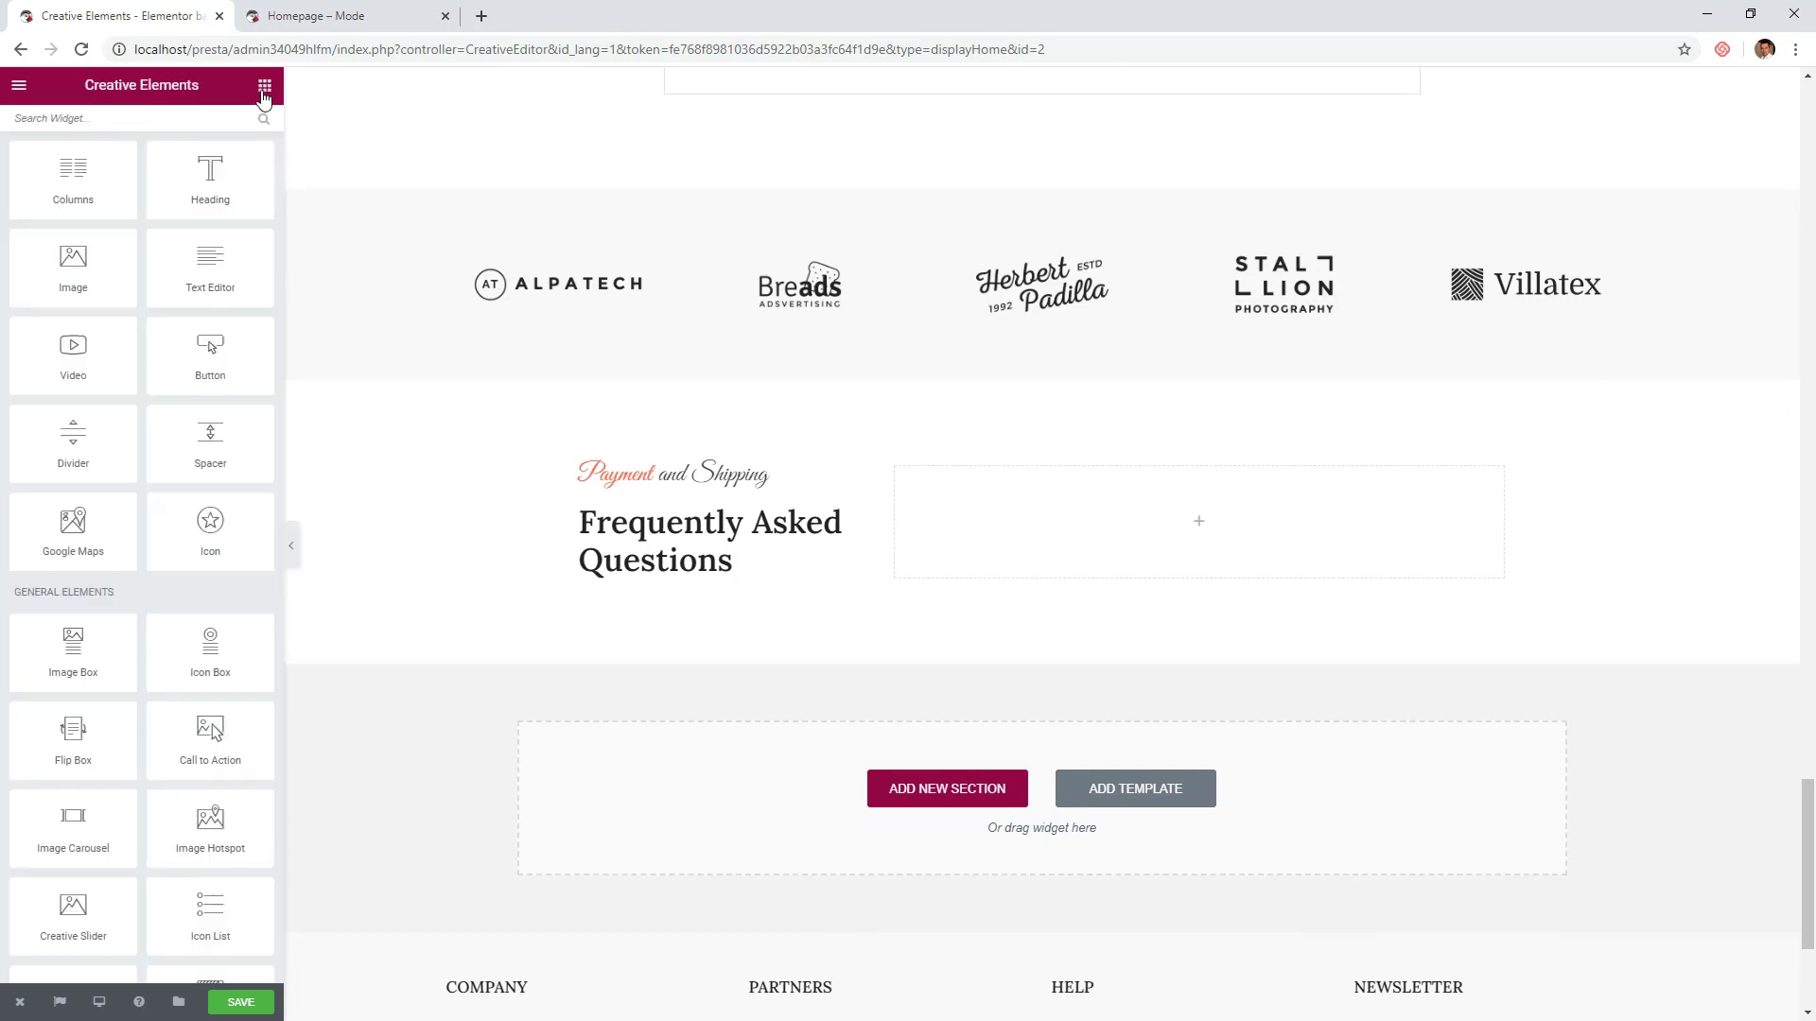
click(172, 109)
text(to)
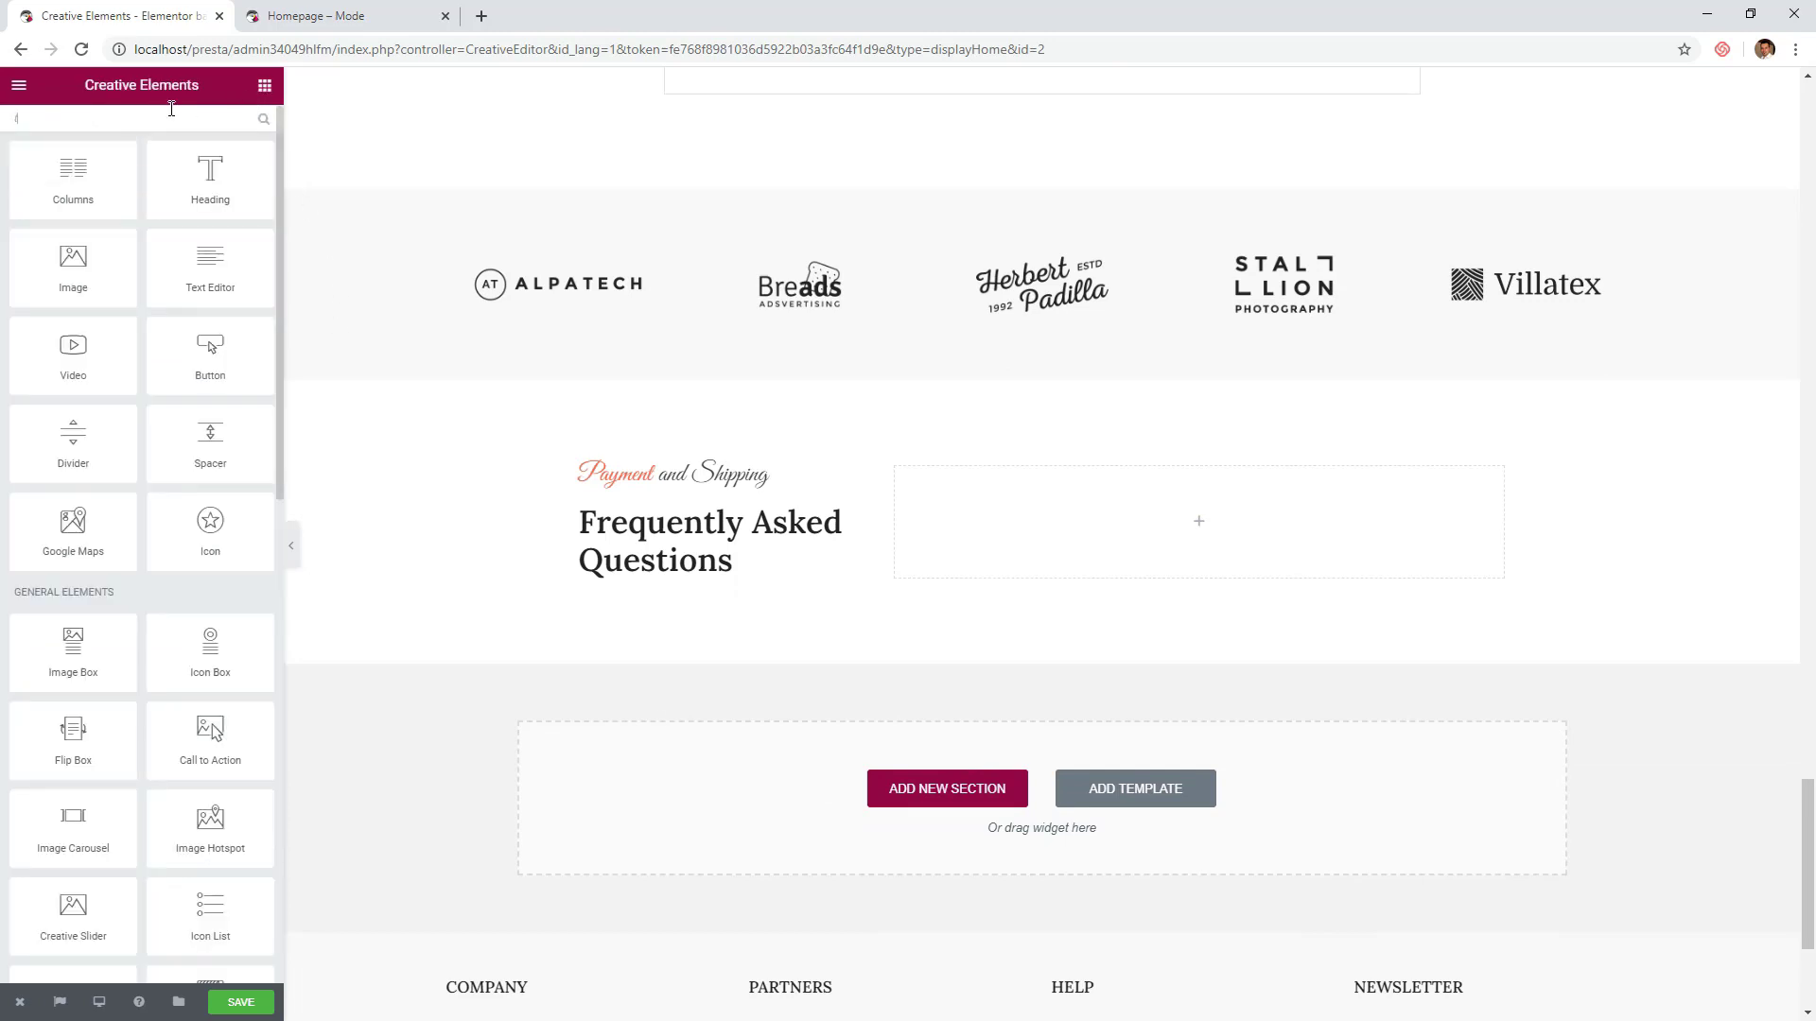
drag(210, 267, 1118, 578)
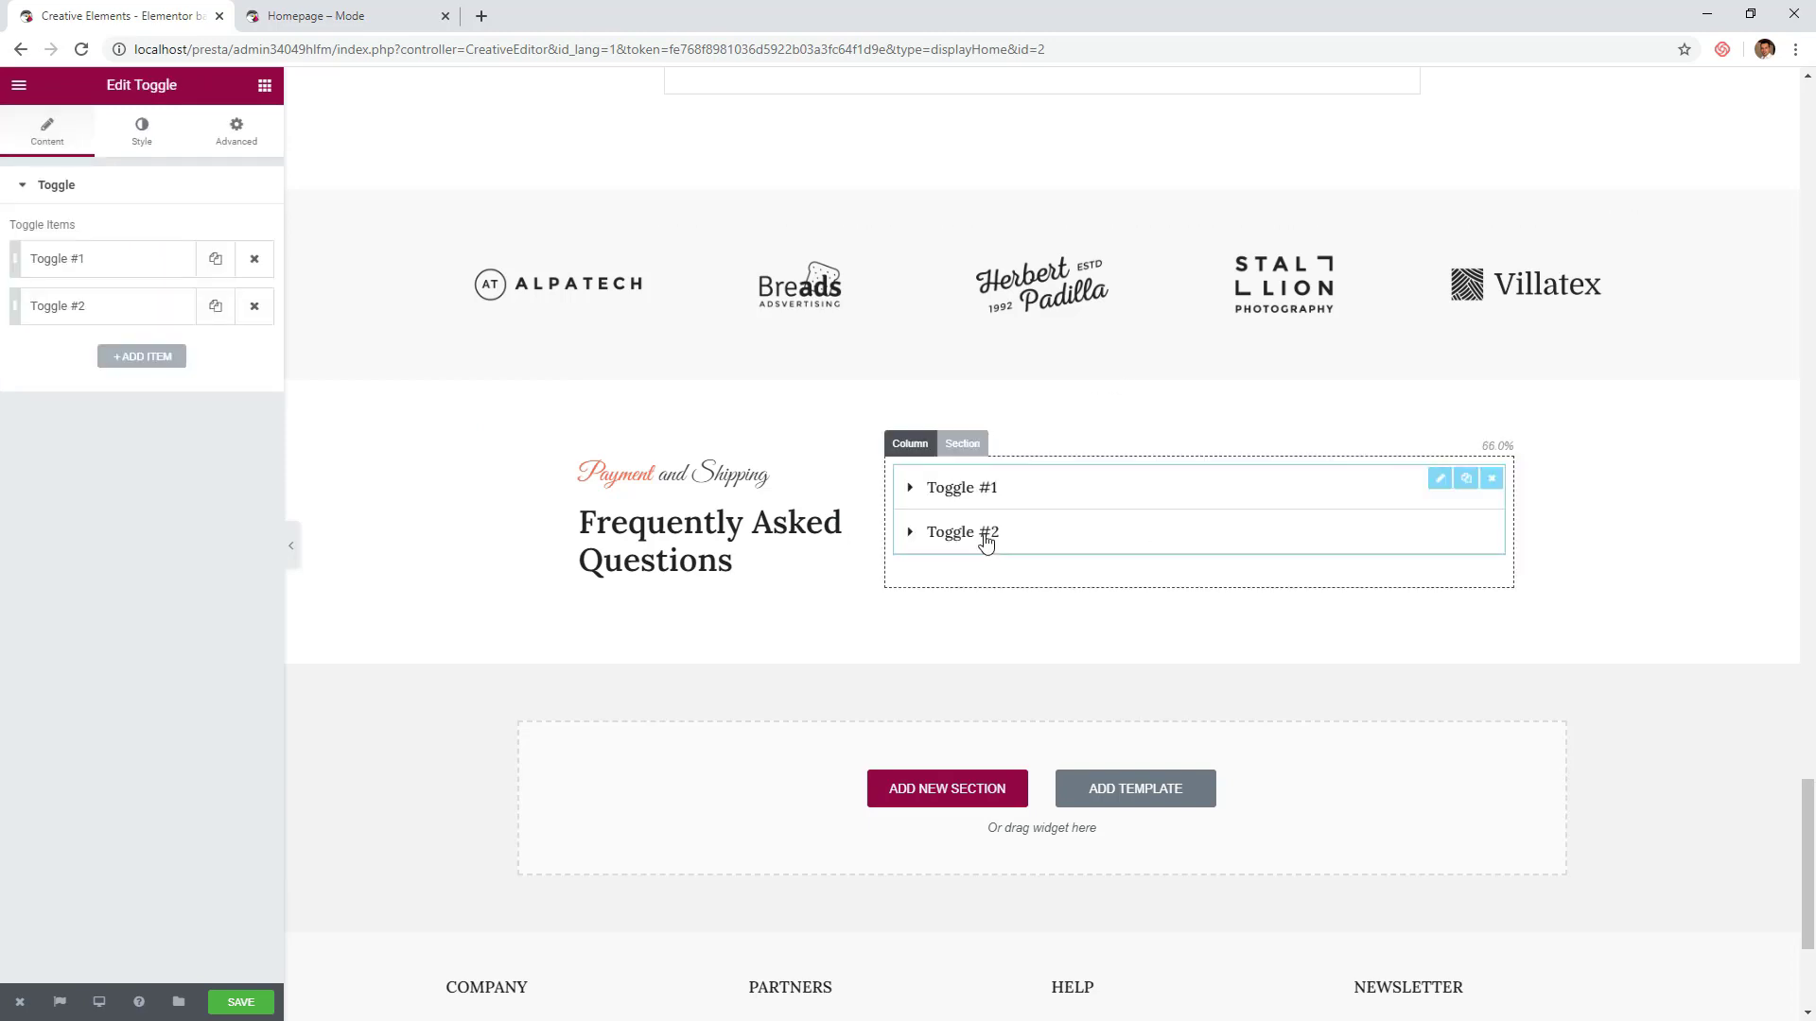
click(254, 306)
- Set the toggle's own border width to 0 and its right and left padding to 12 px
click(144, 132)
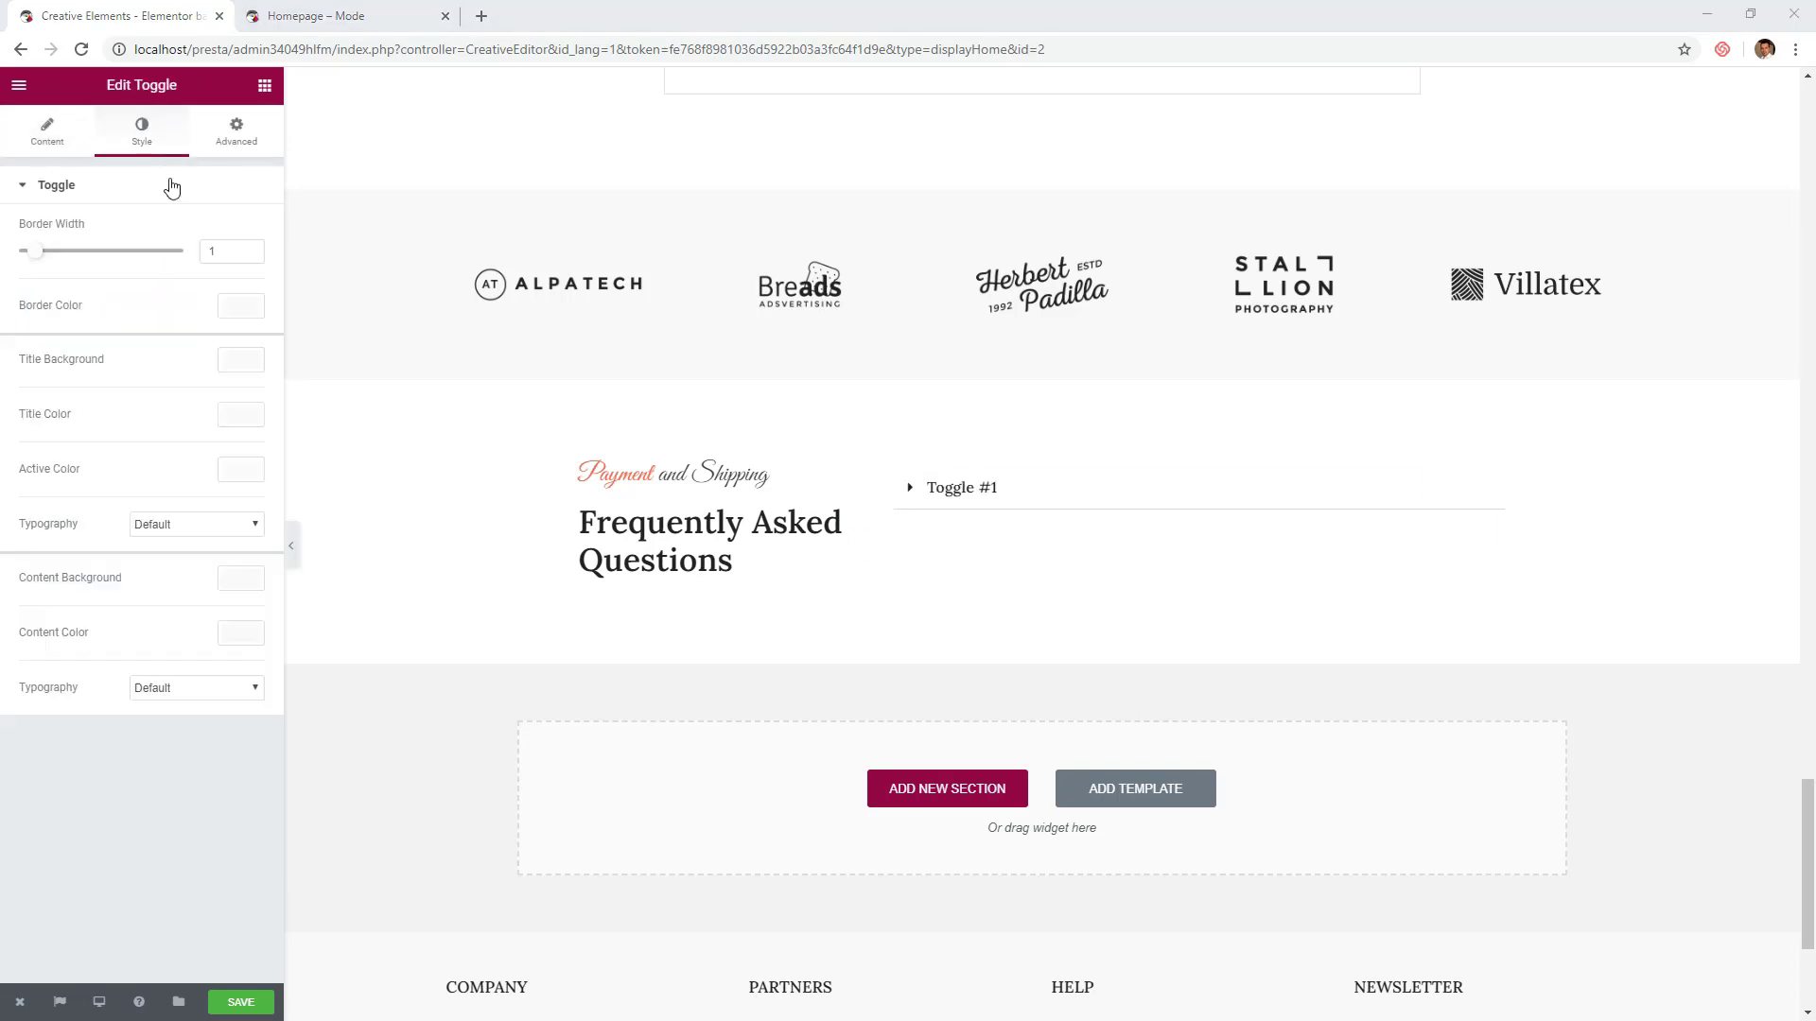
click(250, 255)
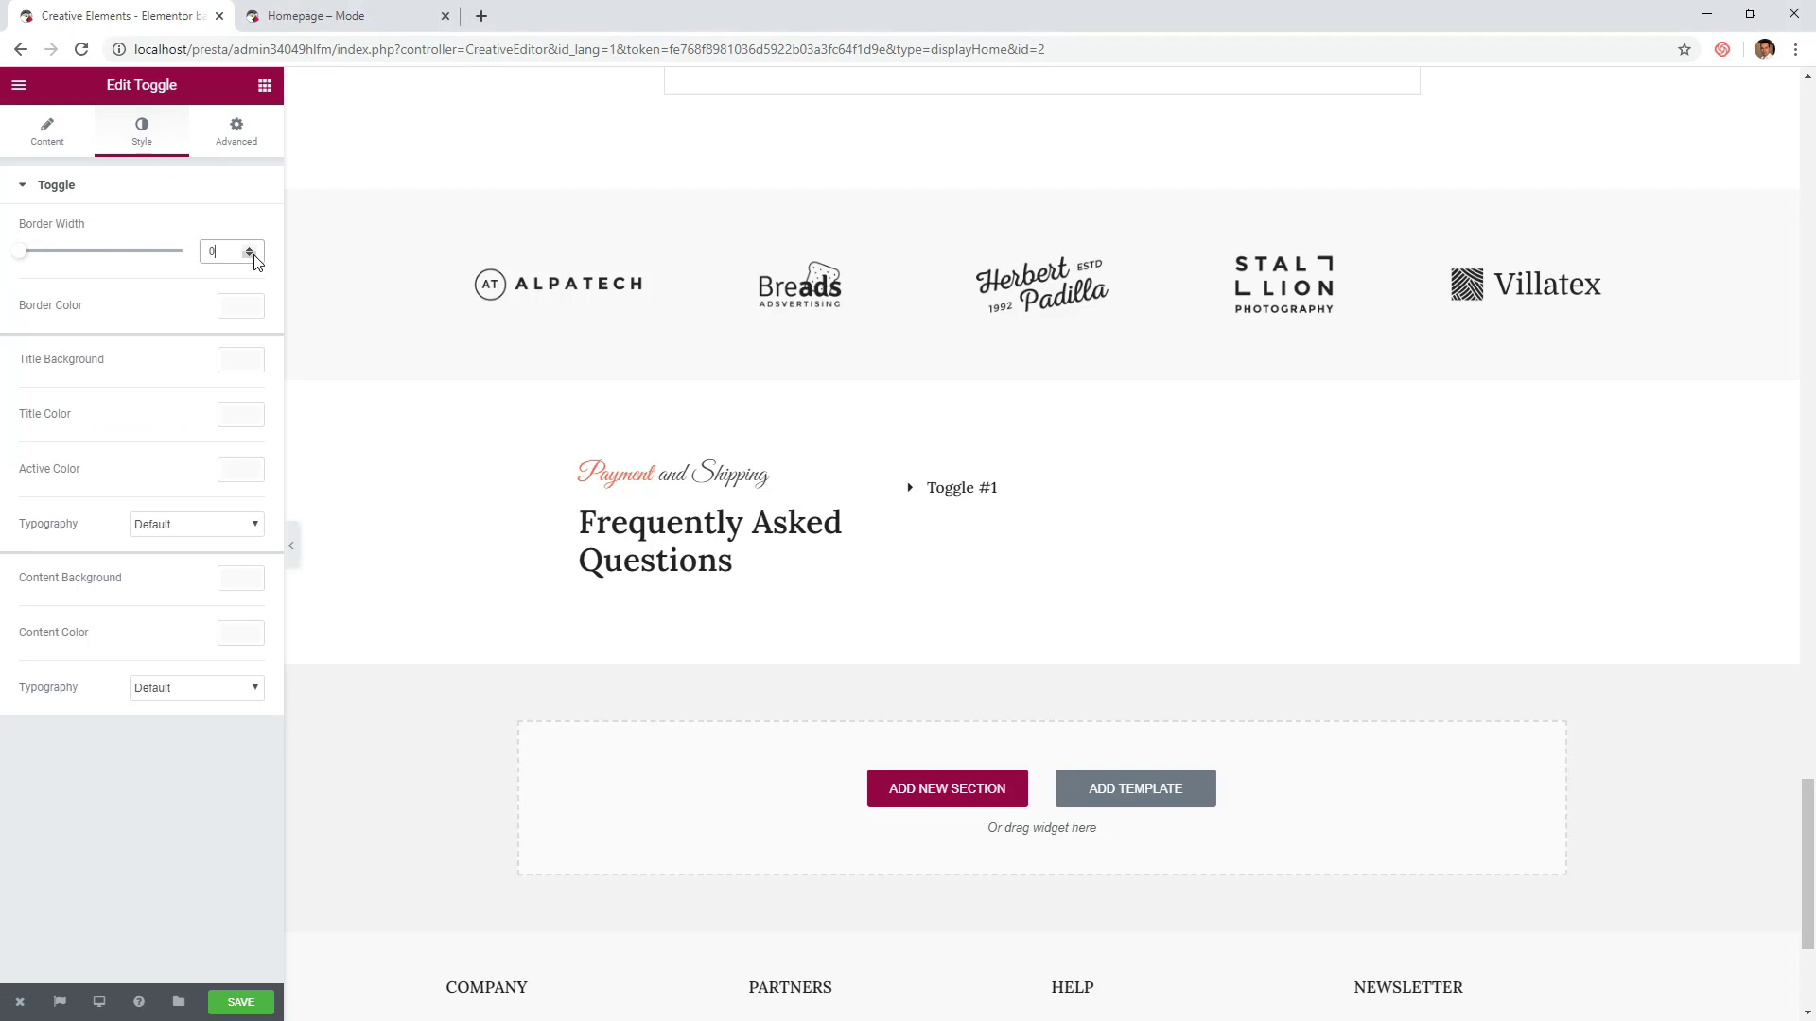
click(244, 142)
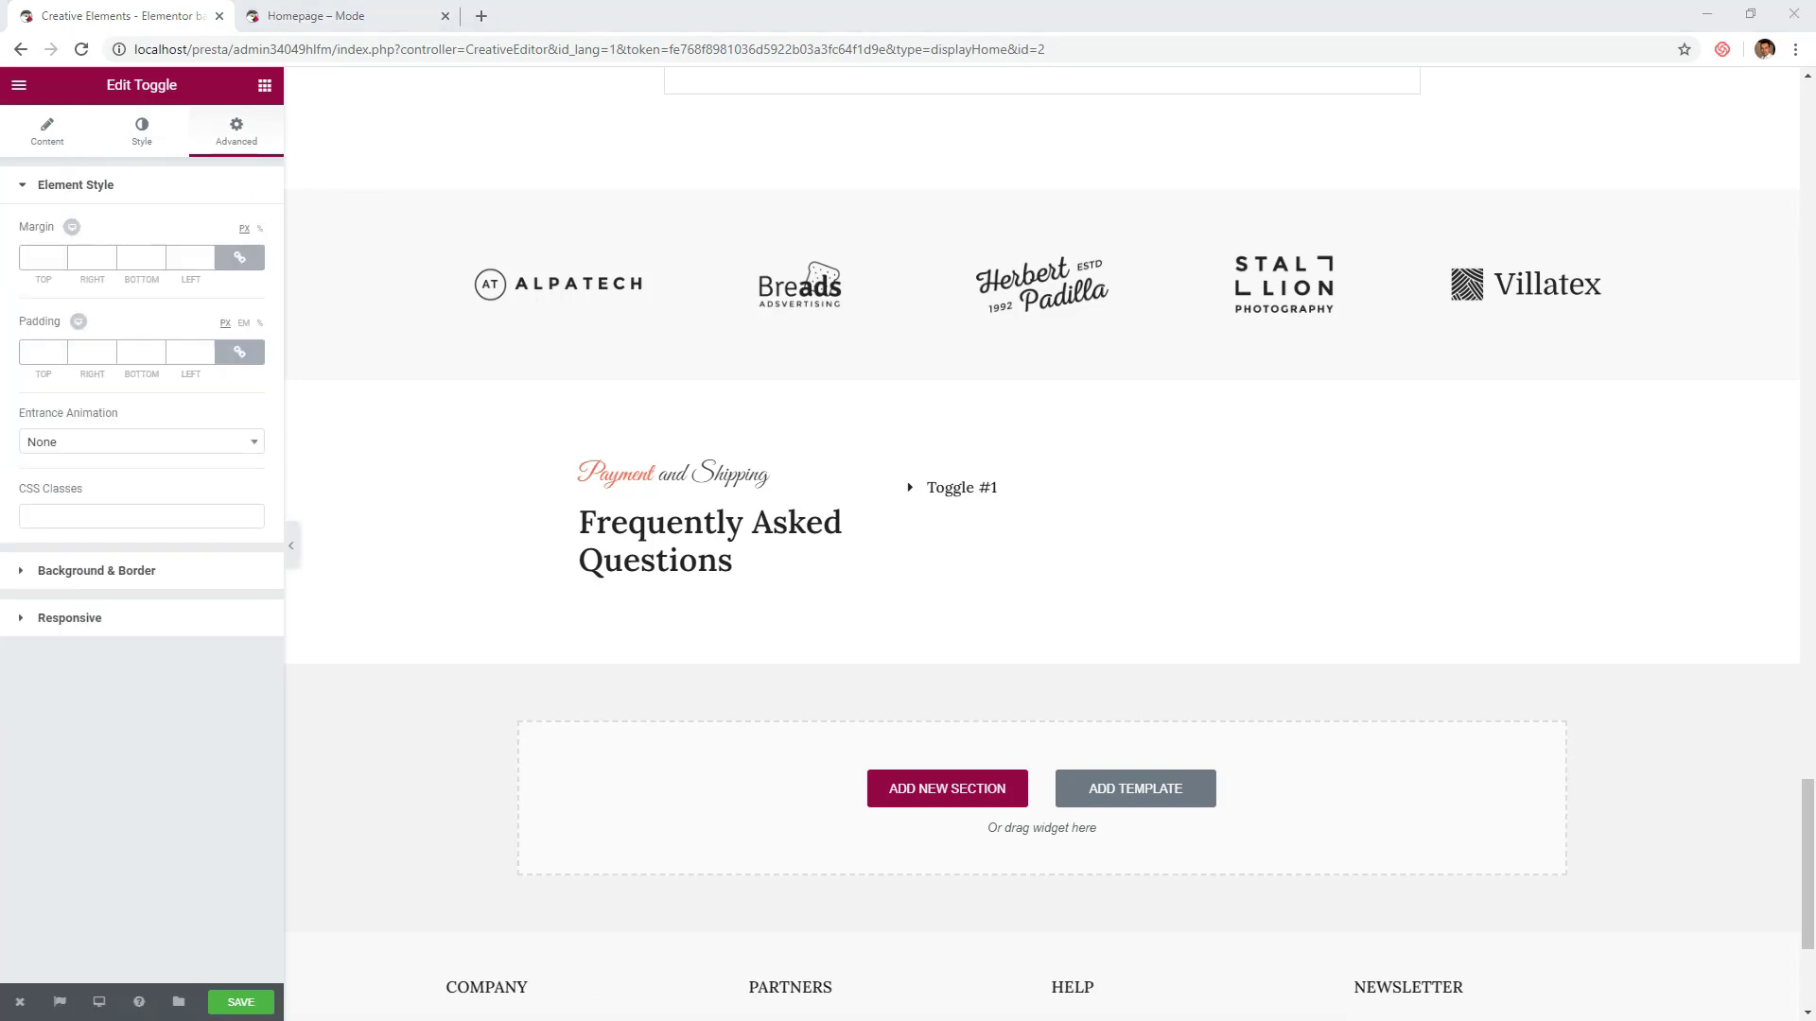
click(57, 352)
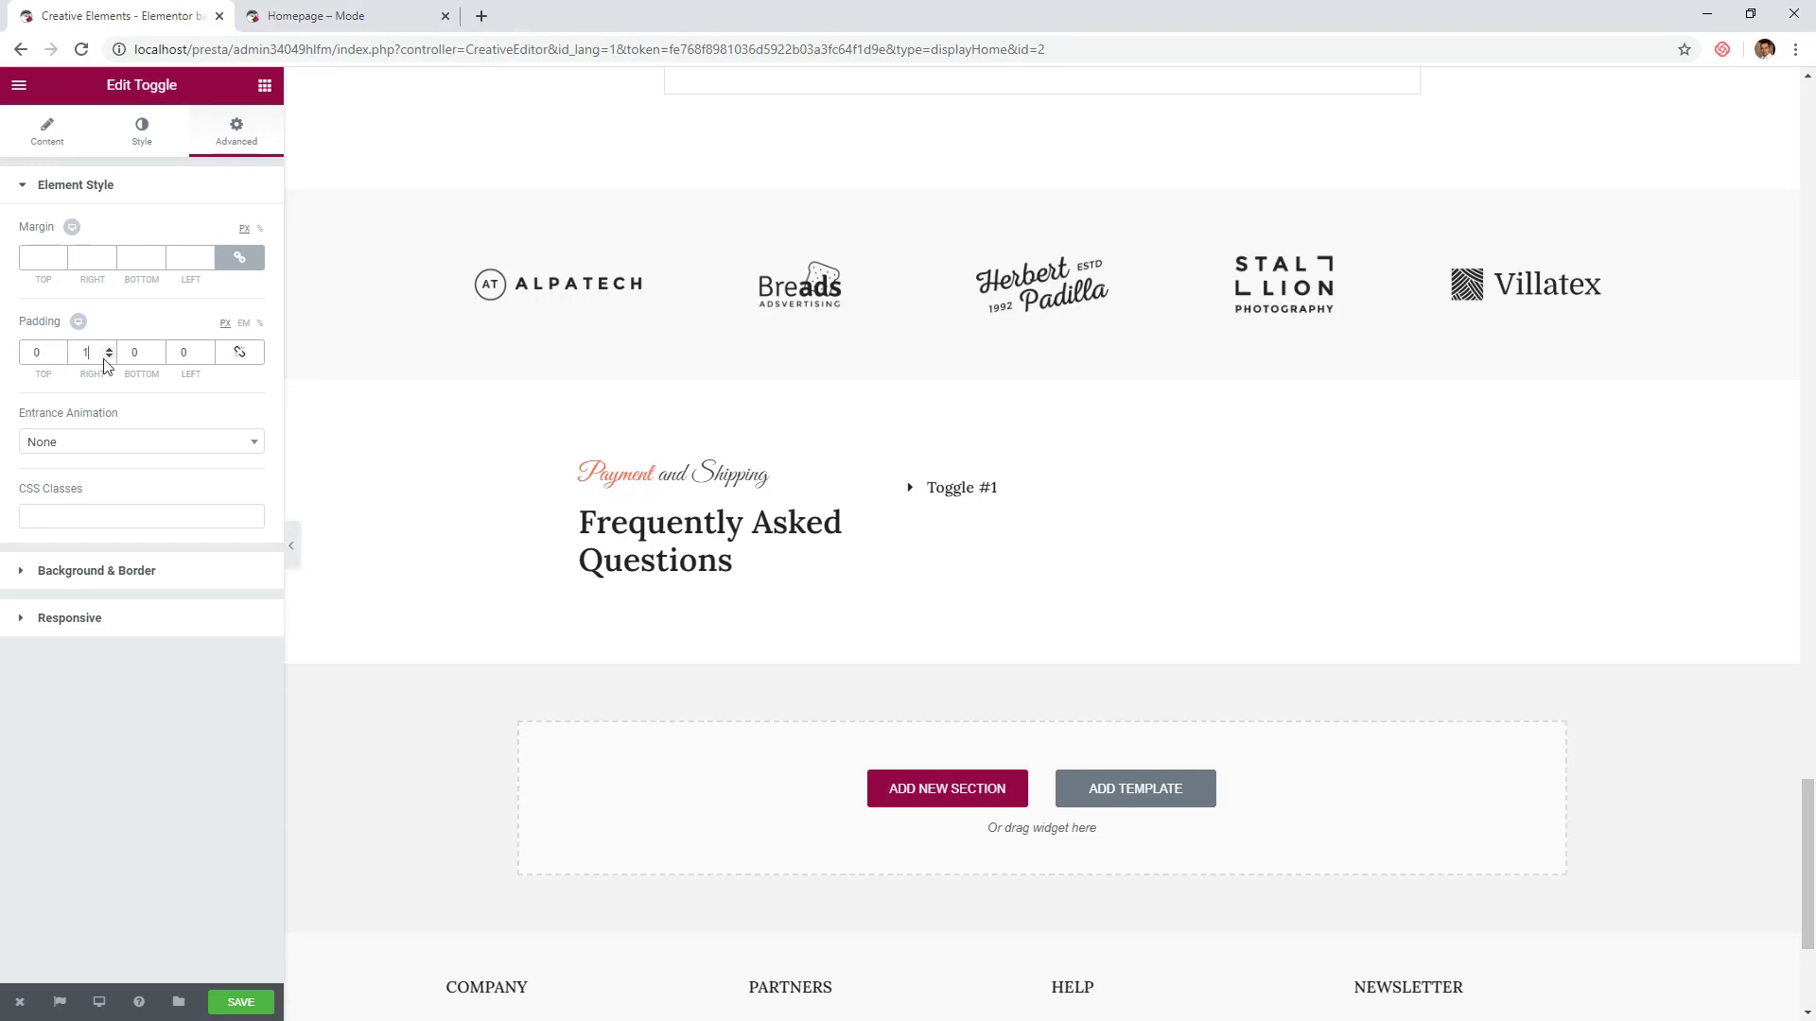
double_click(192, 355)
text(12)
- Give the toggle element a solid 1 px border in light gray #e0e0e0 with a border radius of 8 px
click(154, 579)
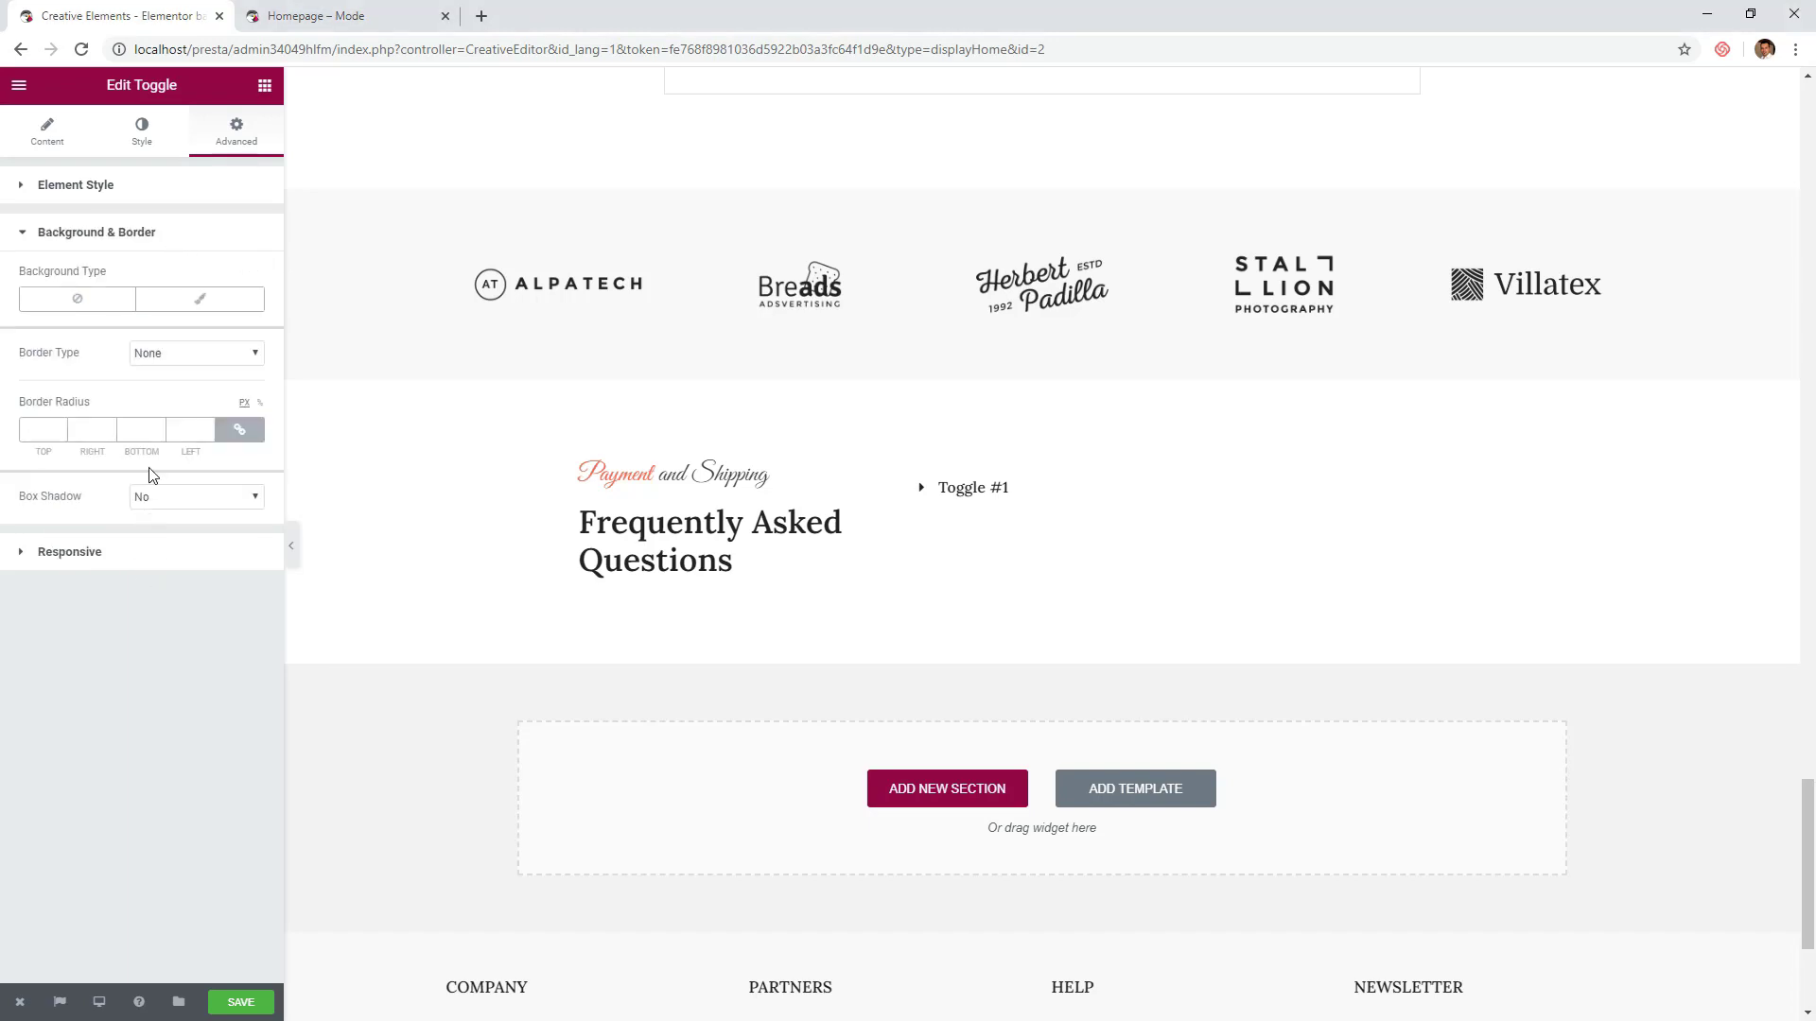
click(152, 364)
click(157, 386)
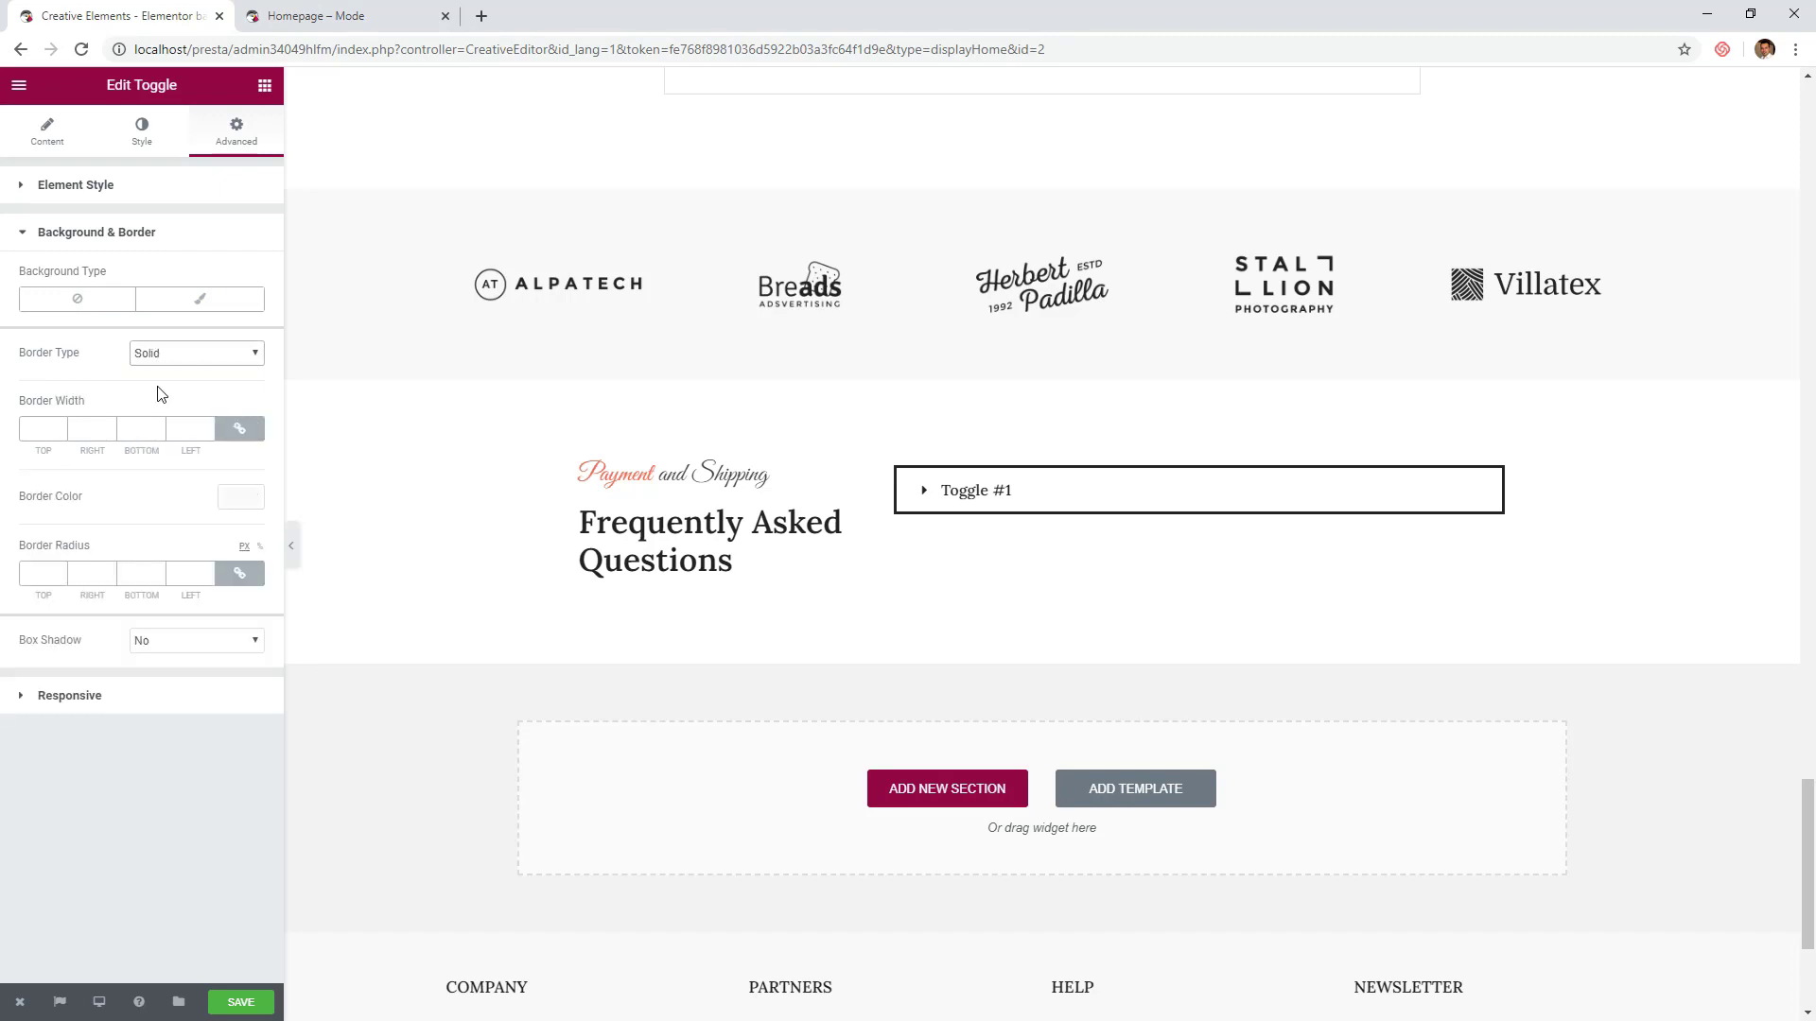
click(38, 432)
text(1)
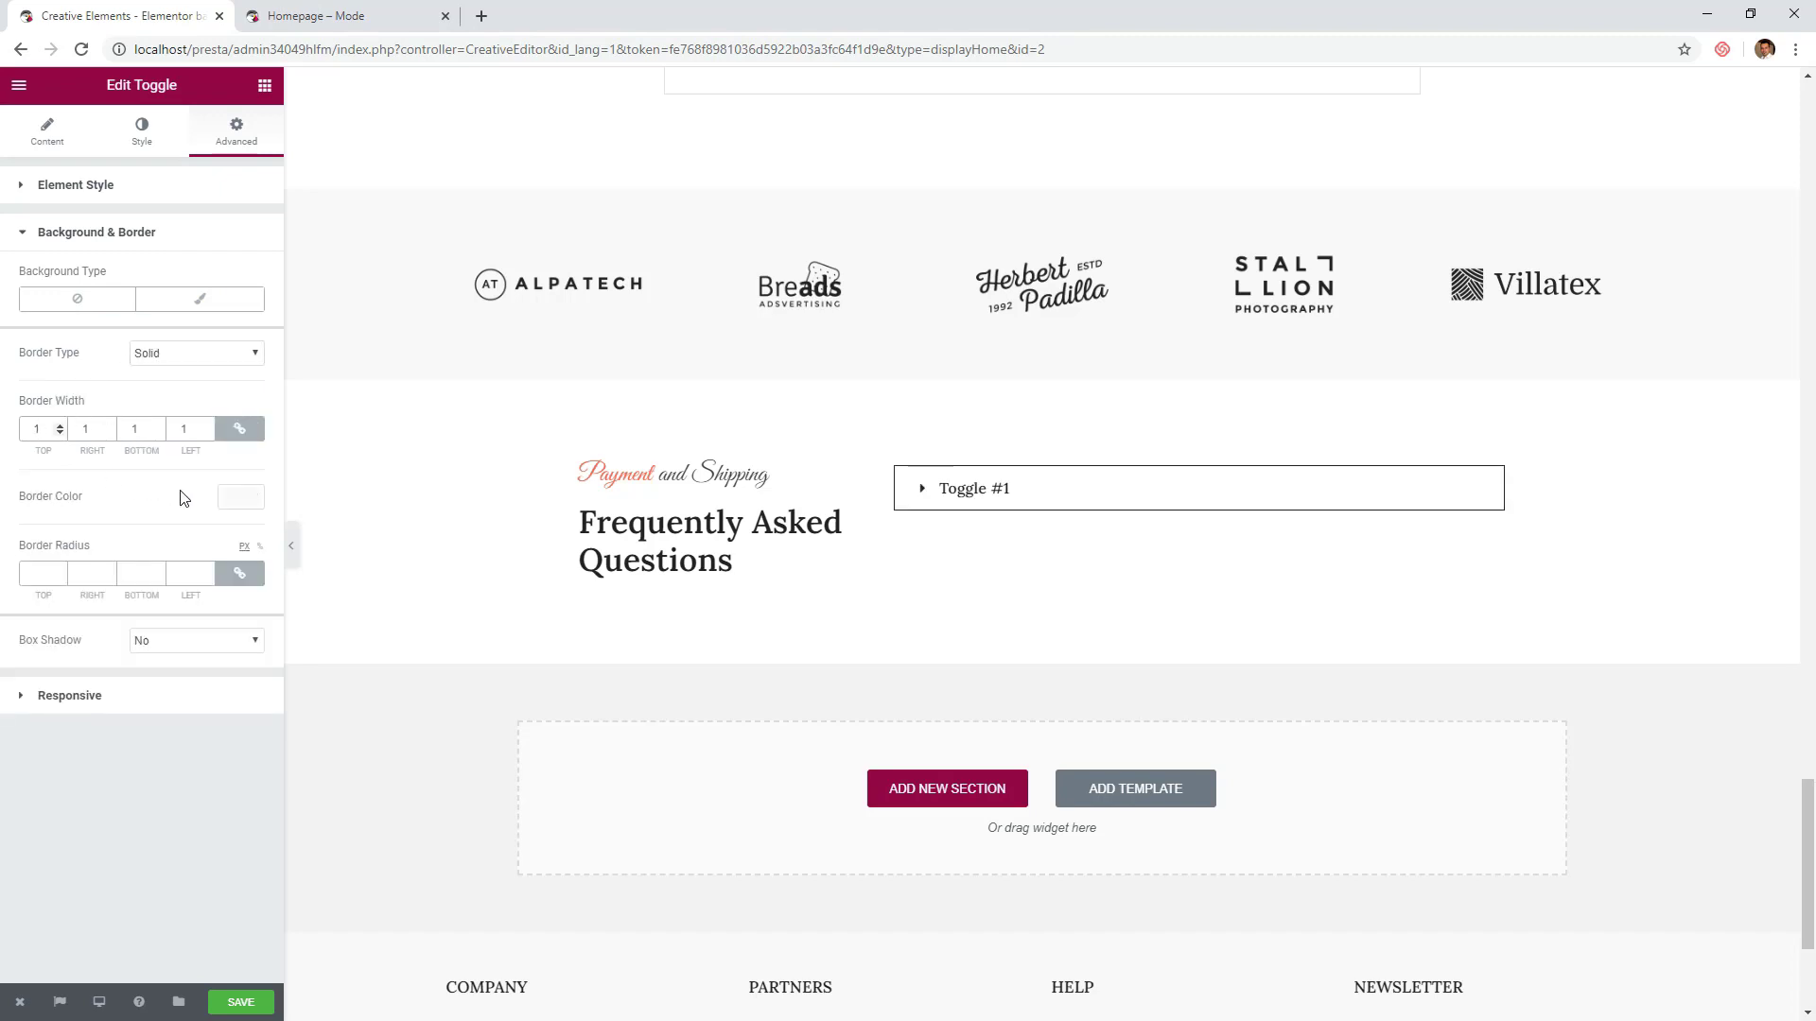
click(231, 511)
click(138, 702)
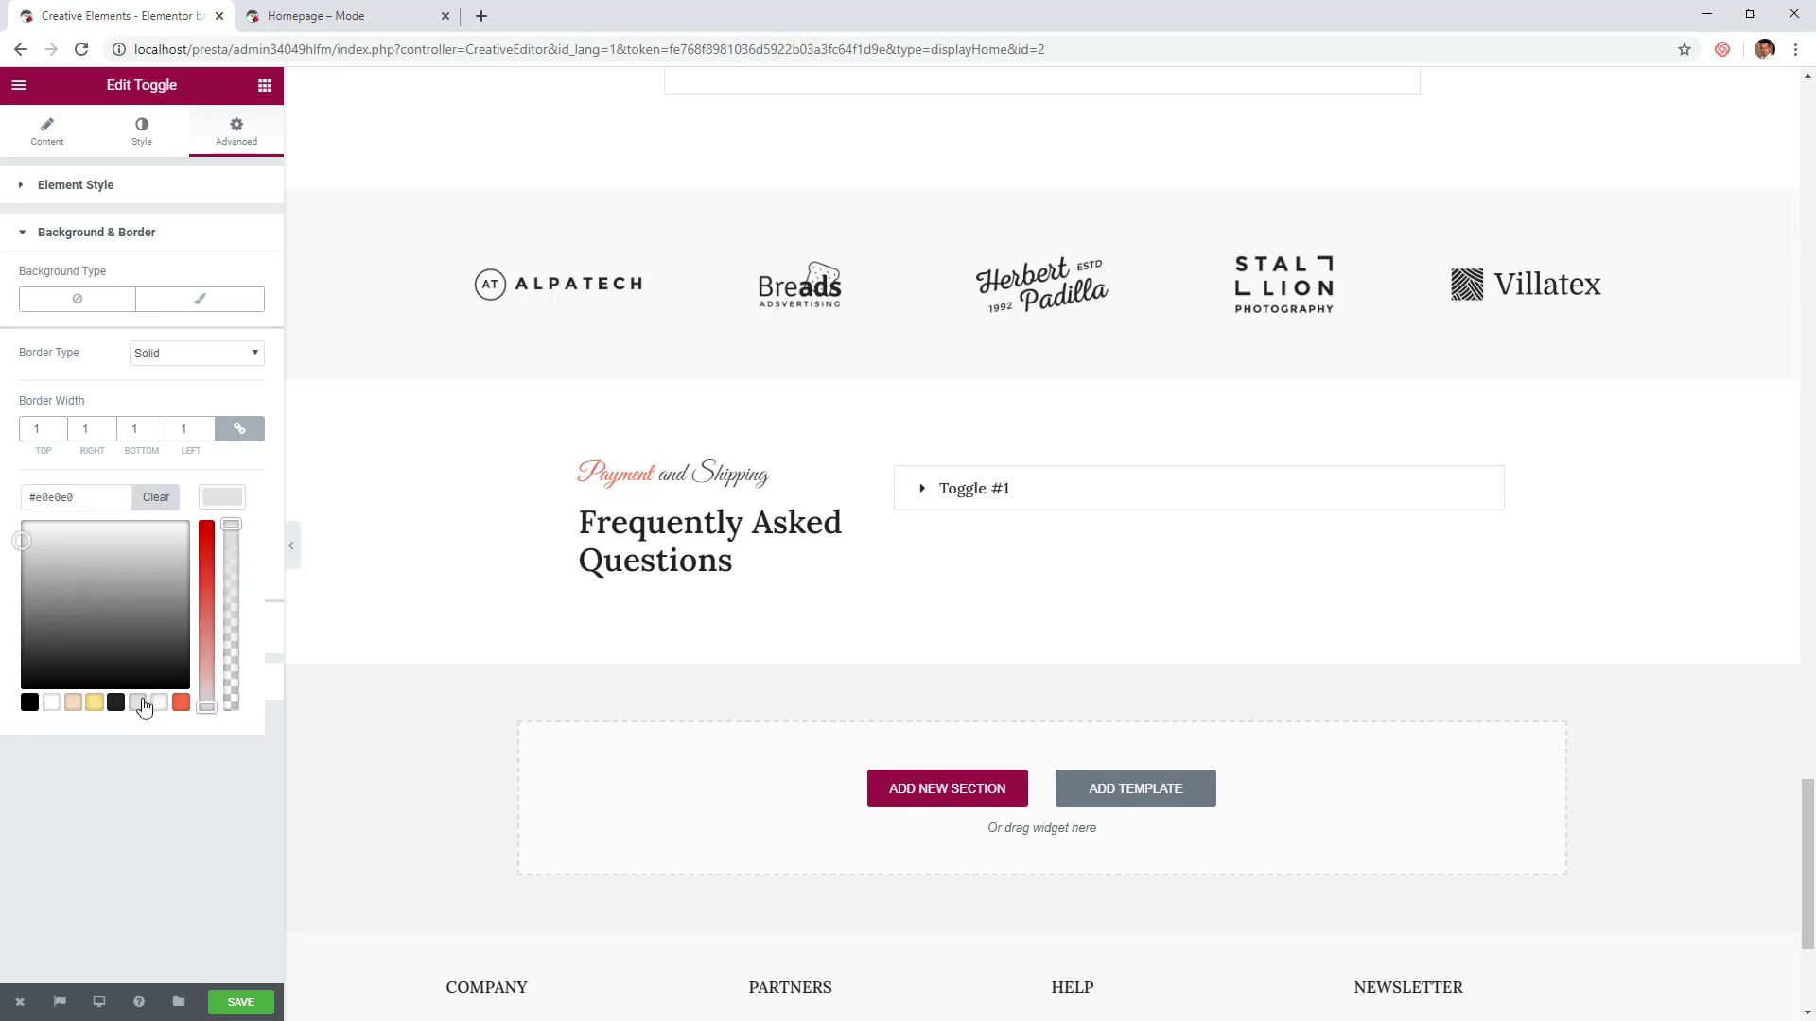
click(219, 499)
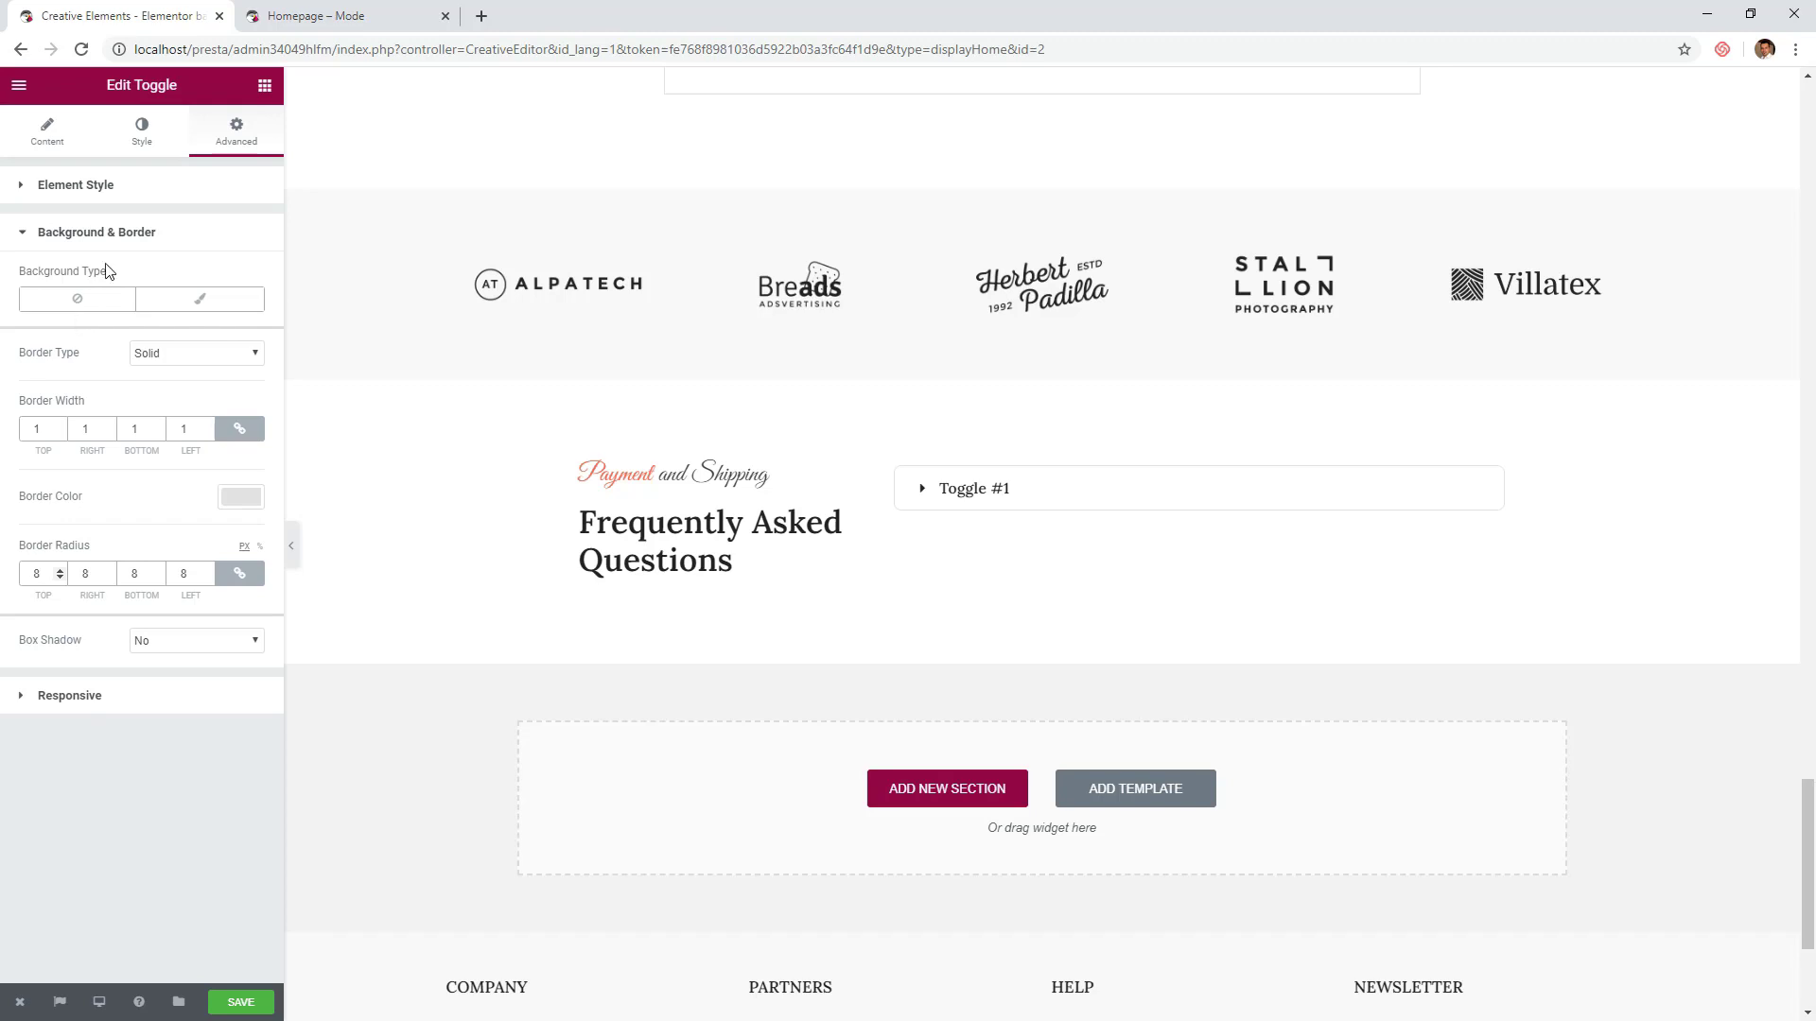
- Set the toggle's active color to the orange-red swatch from the color palette
click(148, 149)
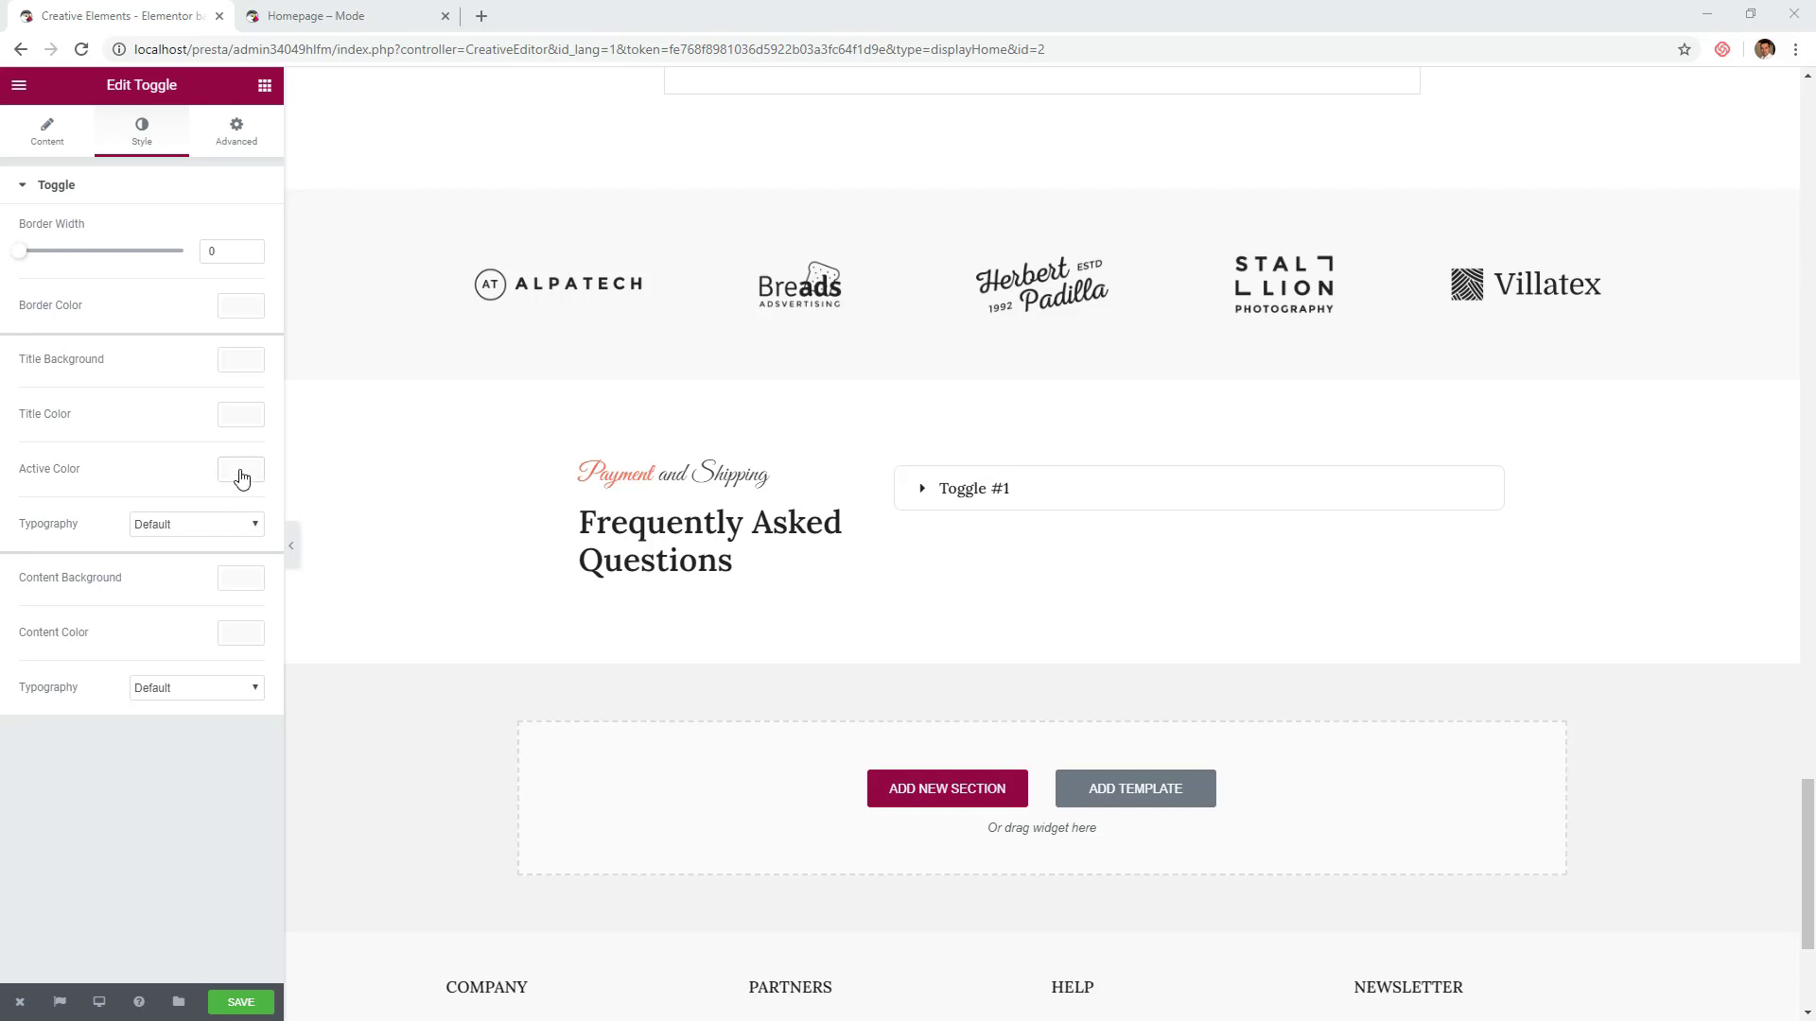
click(241, 471)
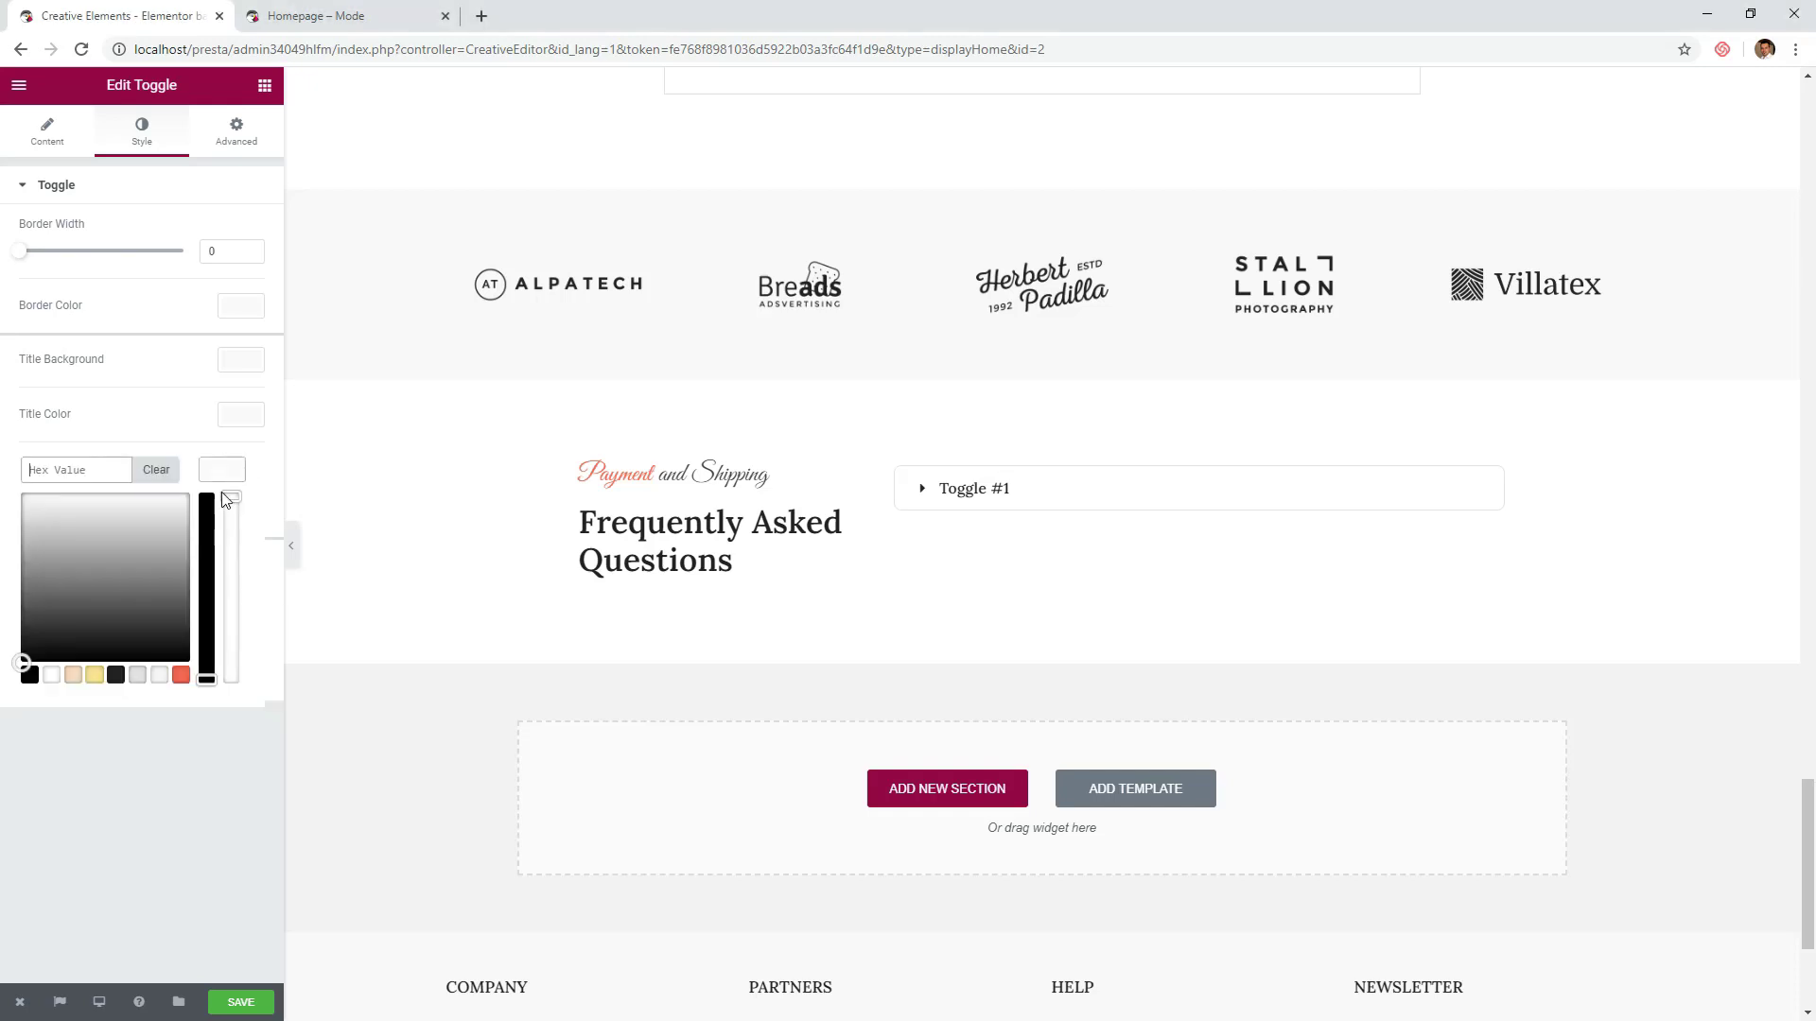
click(925, 492)
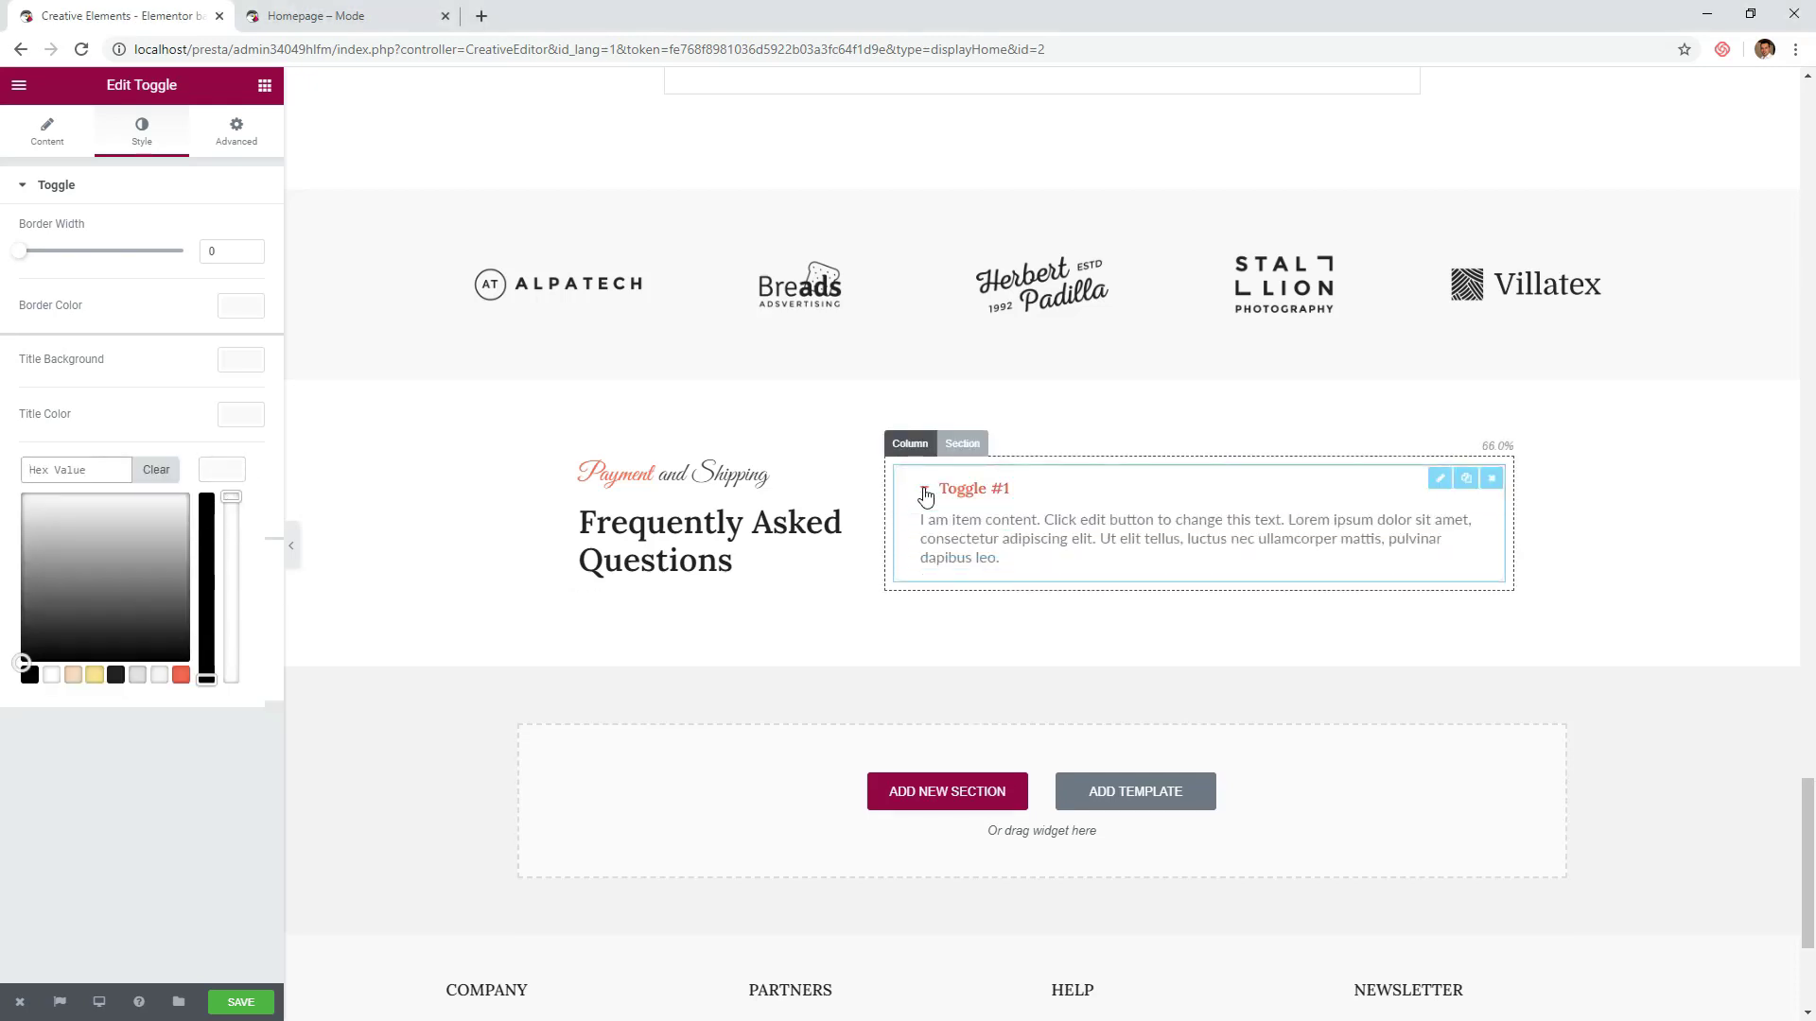
click(925, 492)
click(181, 674)
click(228, 473)
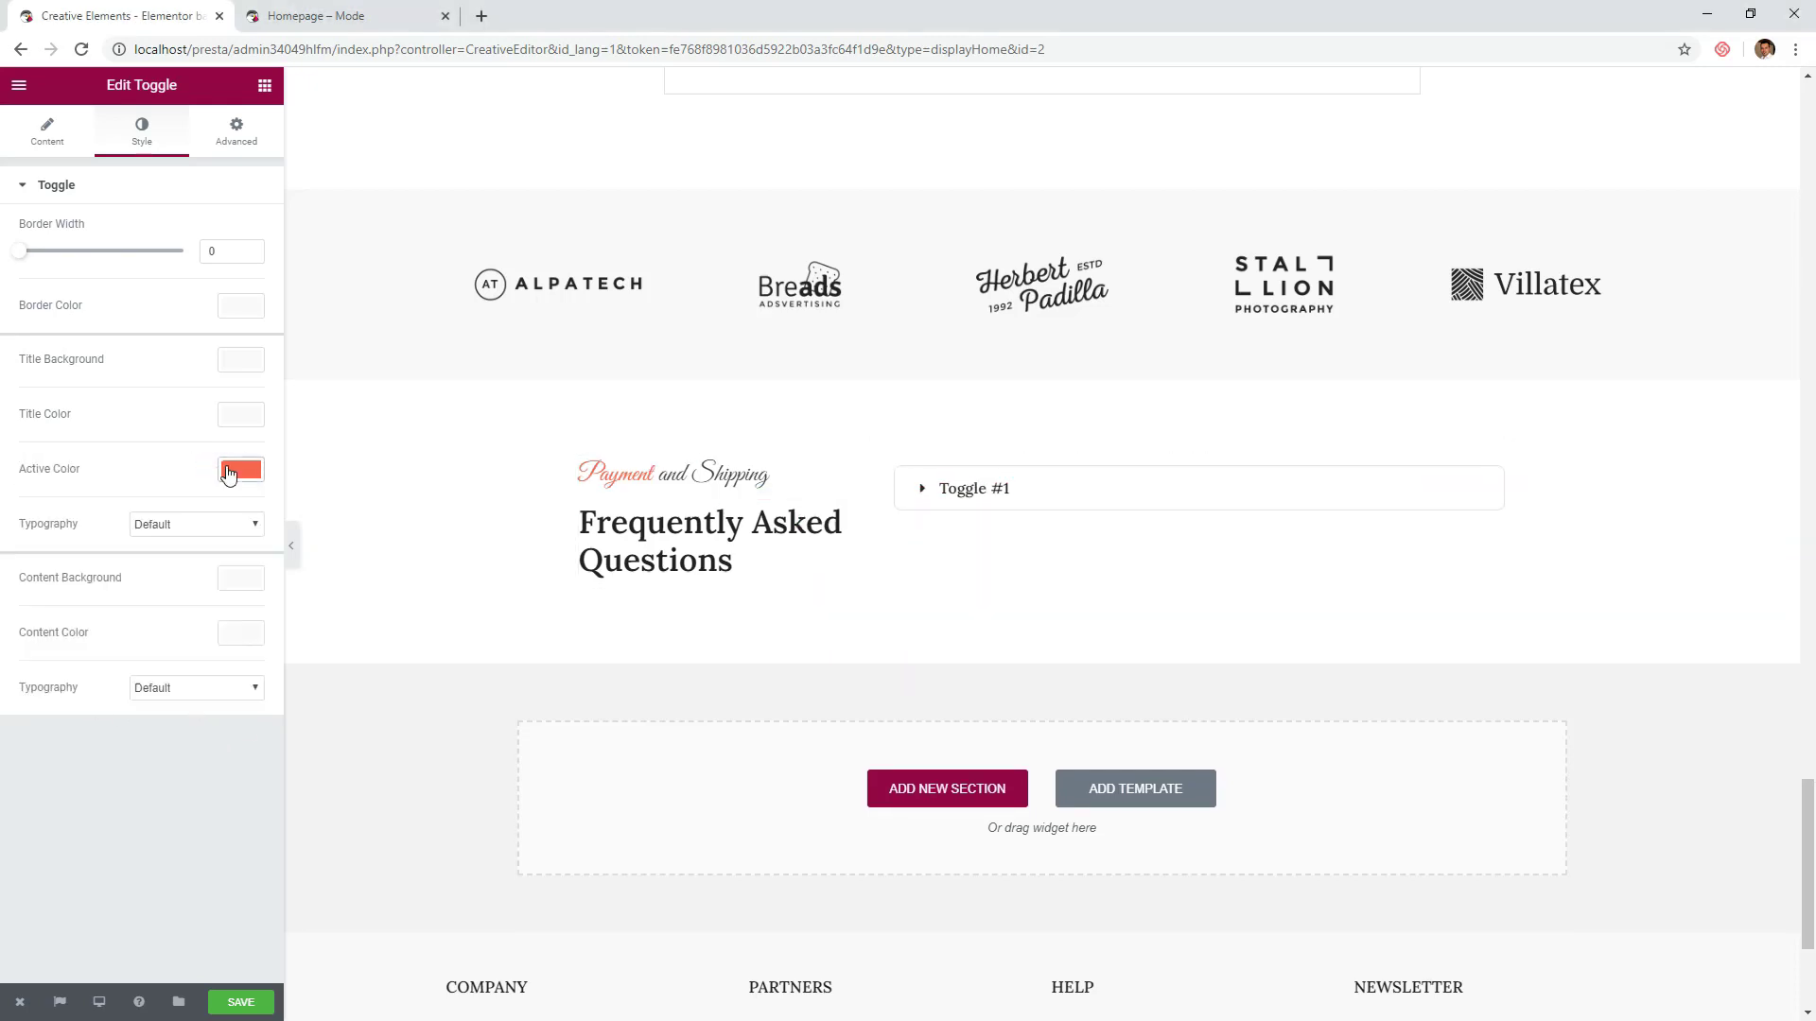
- Give the toggle title custom typography with a size of 18 px and a line height of 3 em, and try expanding the toggle
click(208, 524)
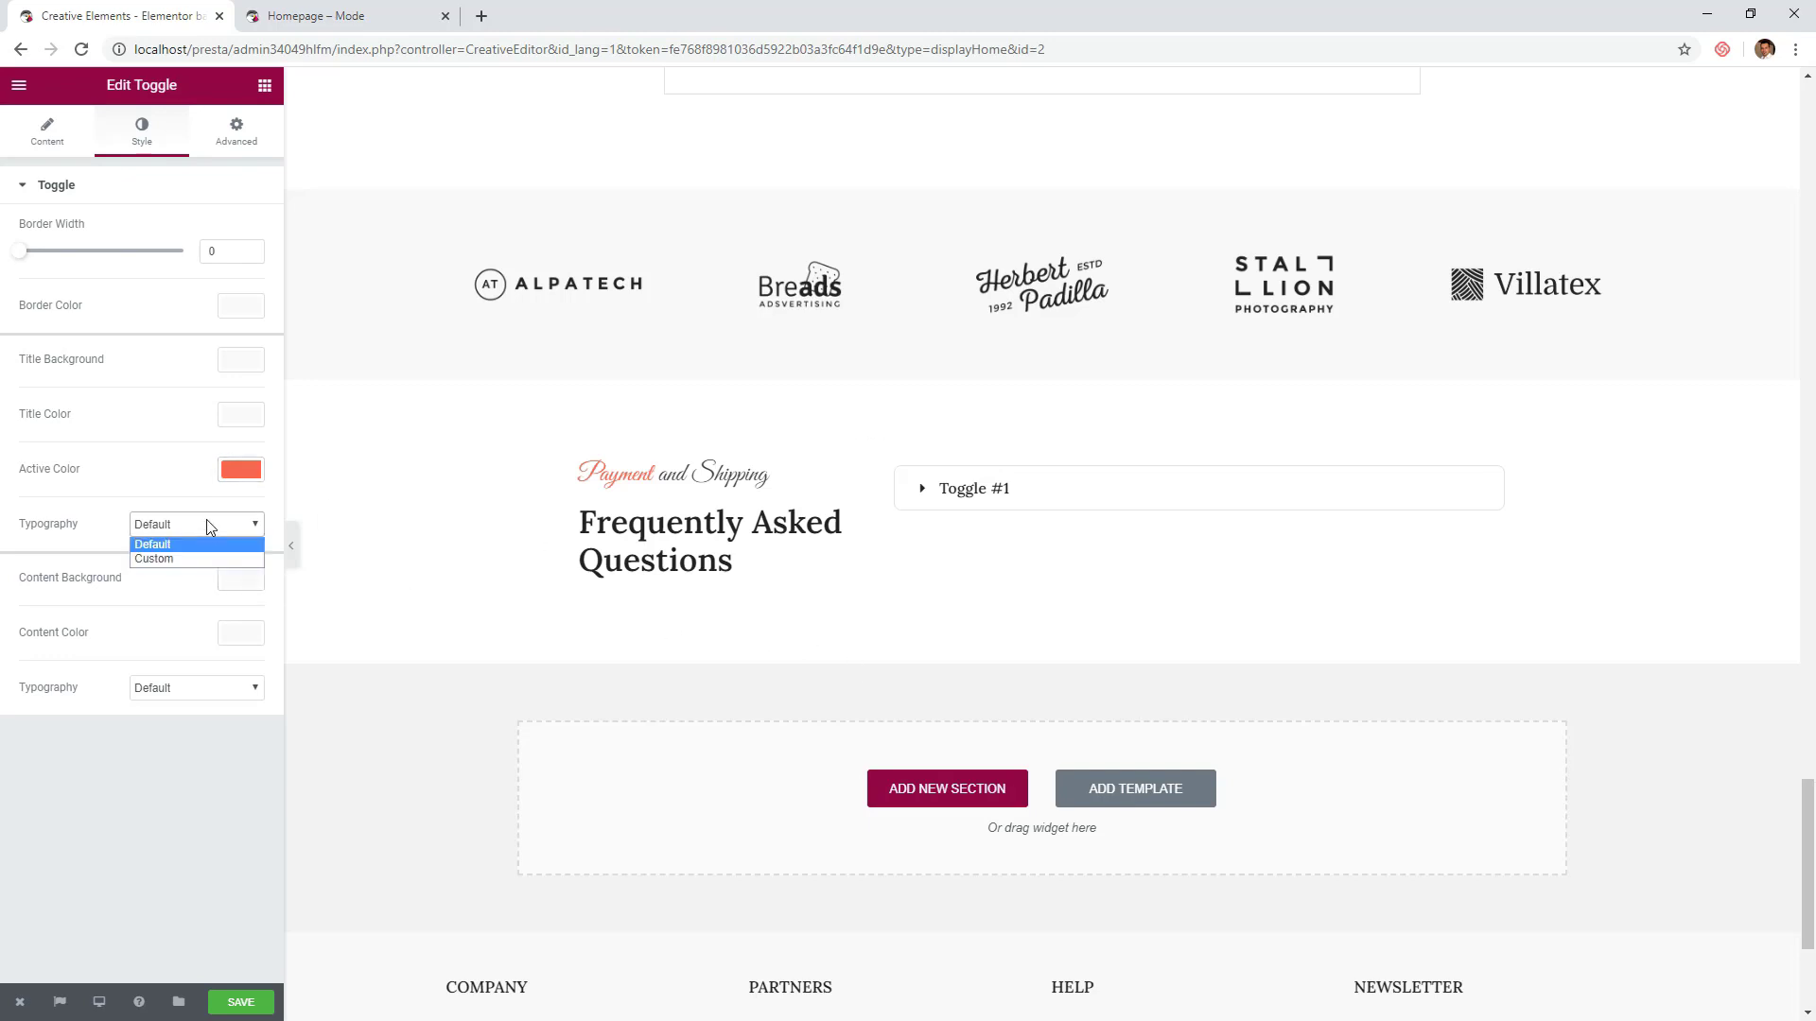
click(197, 559)
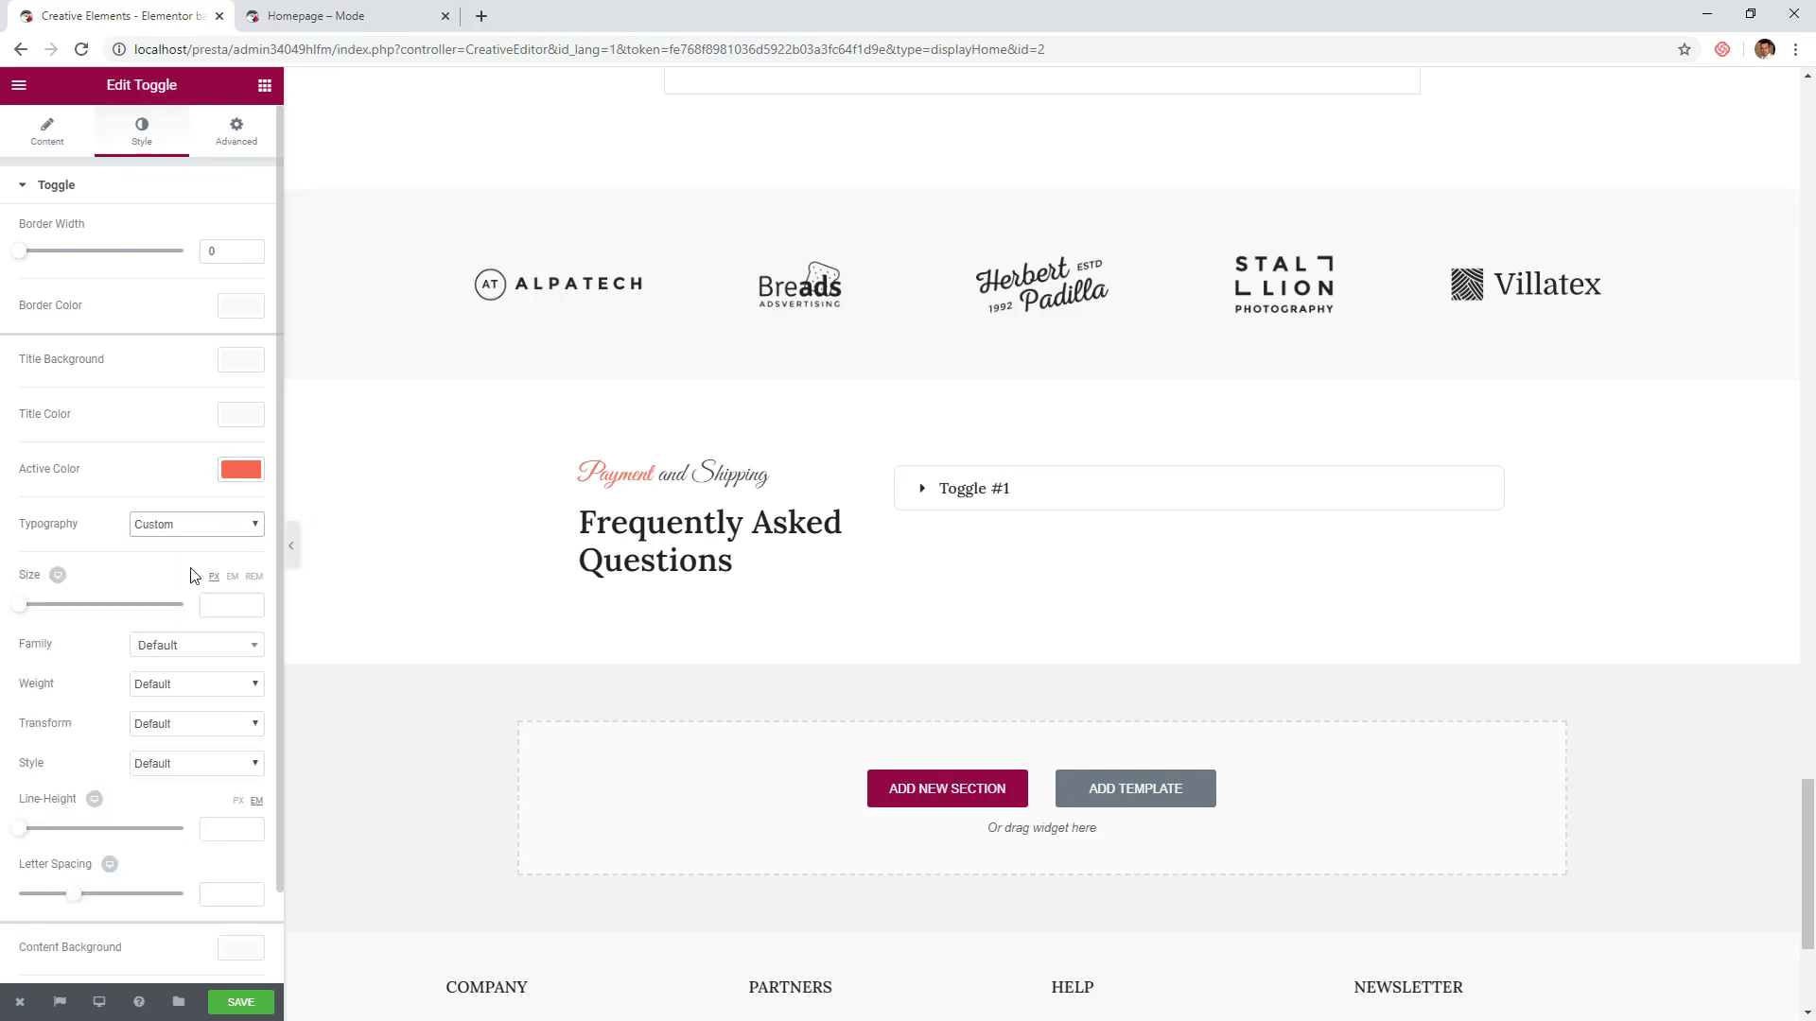
click(219, 603)
text(18)
scroll(135, 752, down, 1)
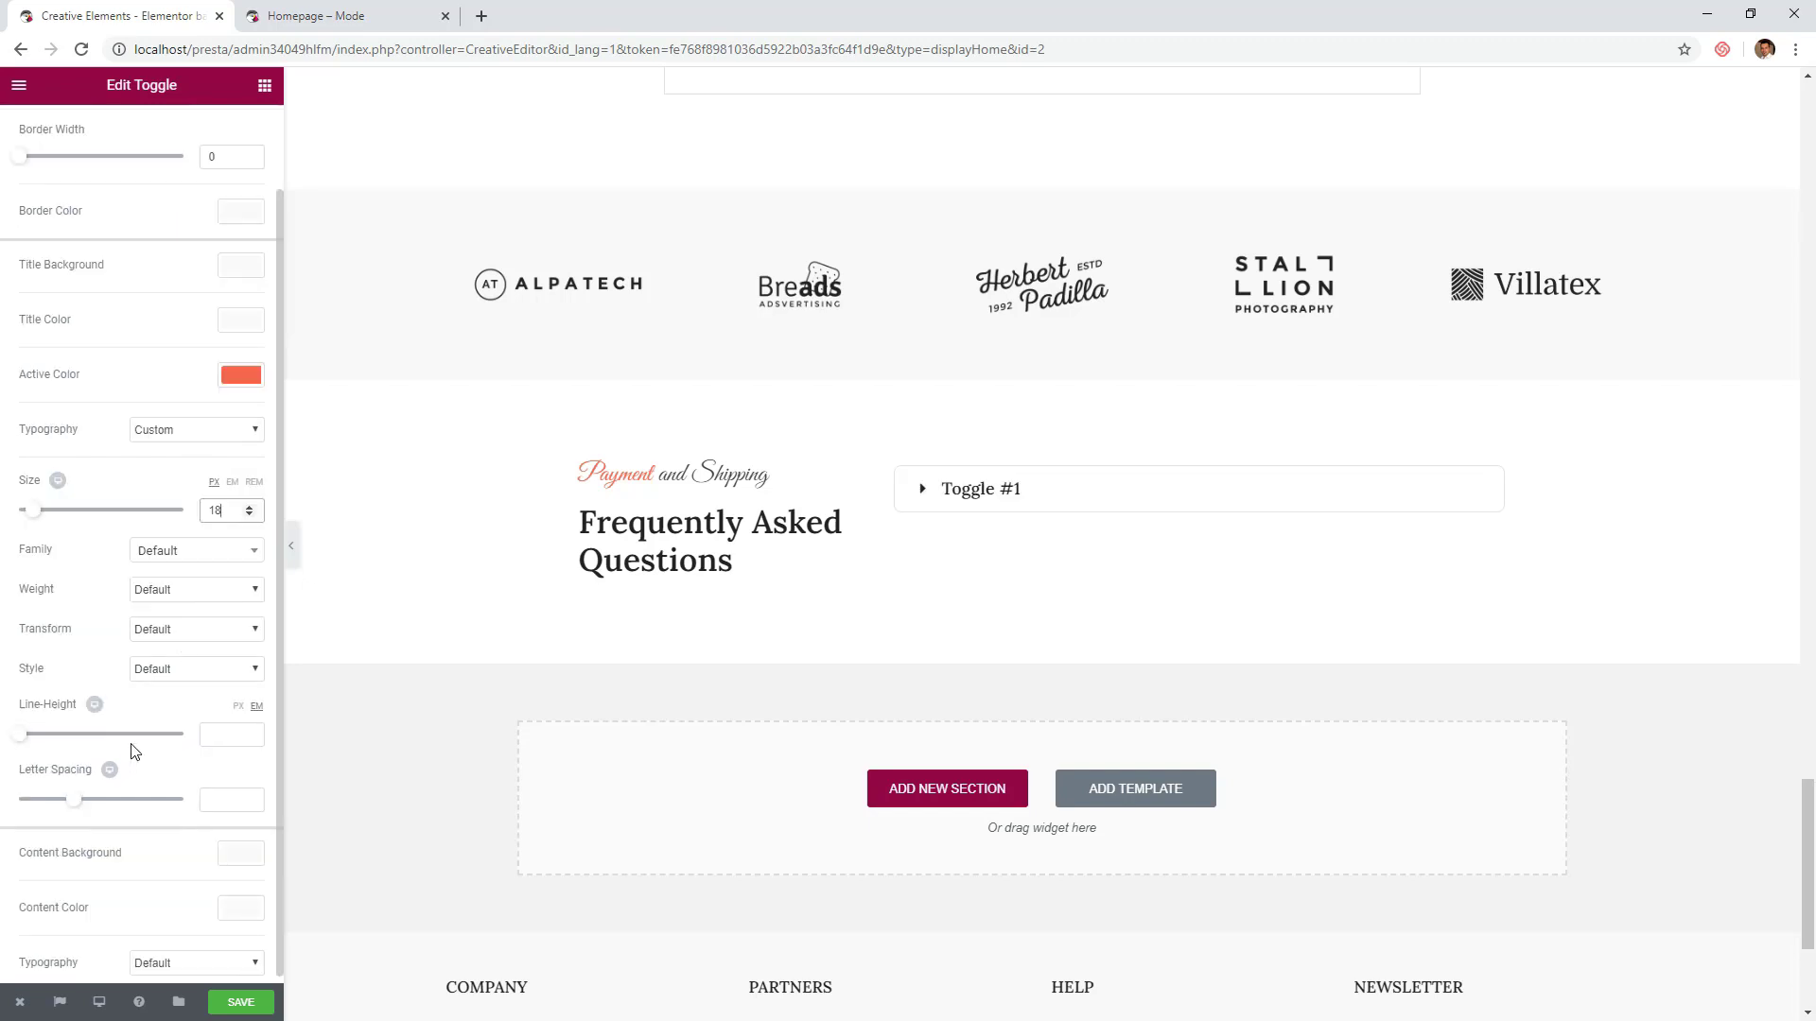
drag(19, 737, 67, 736)
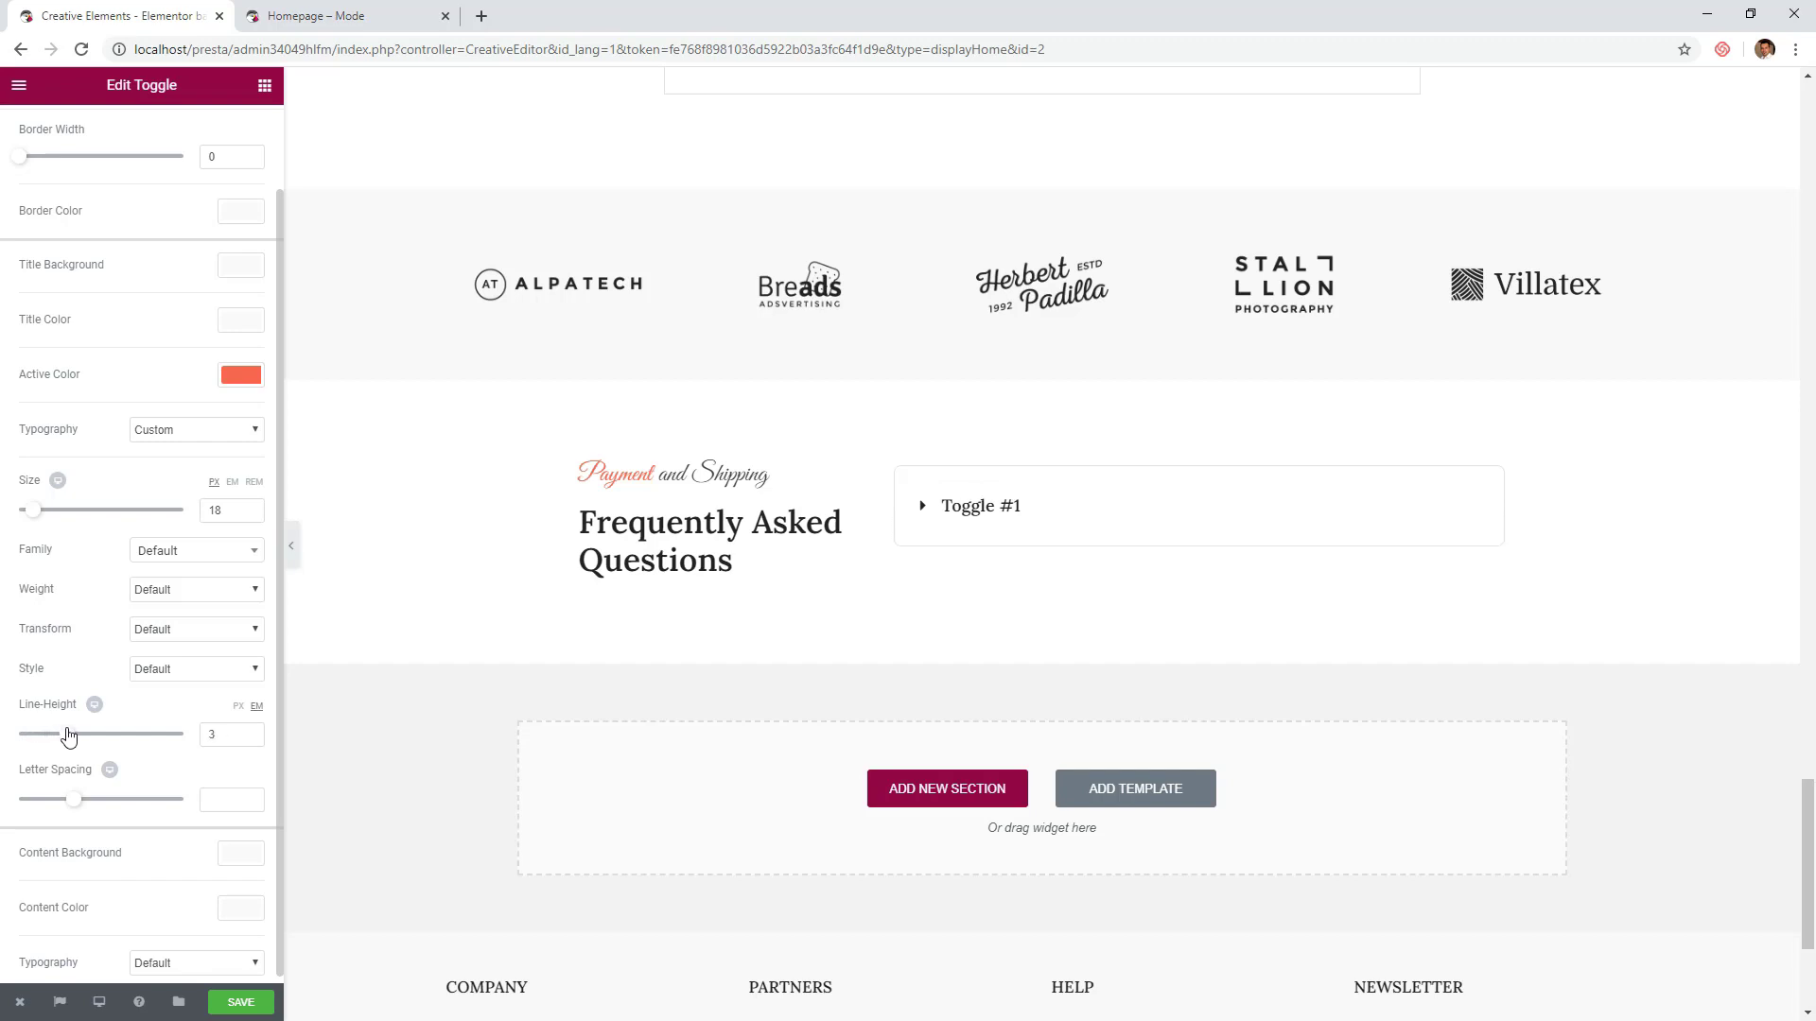
click(981, 511)
click(1001, 509)
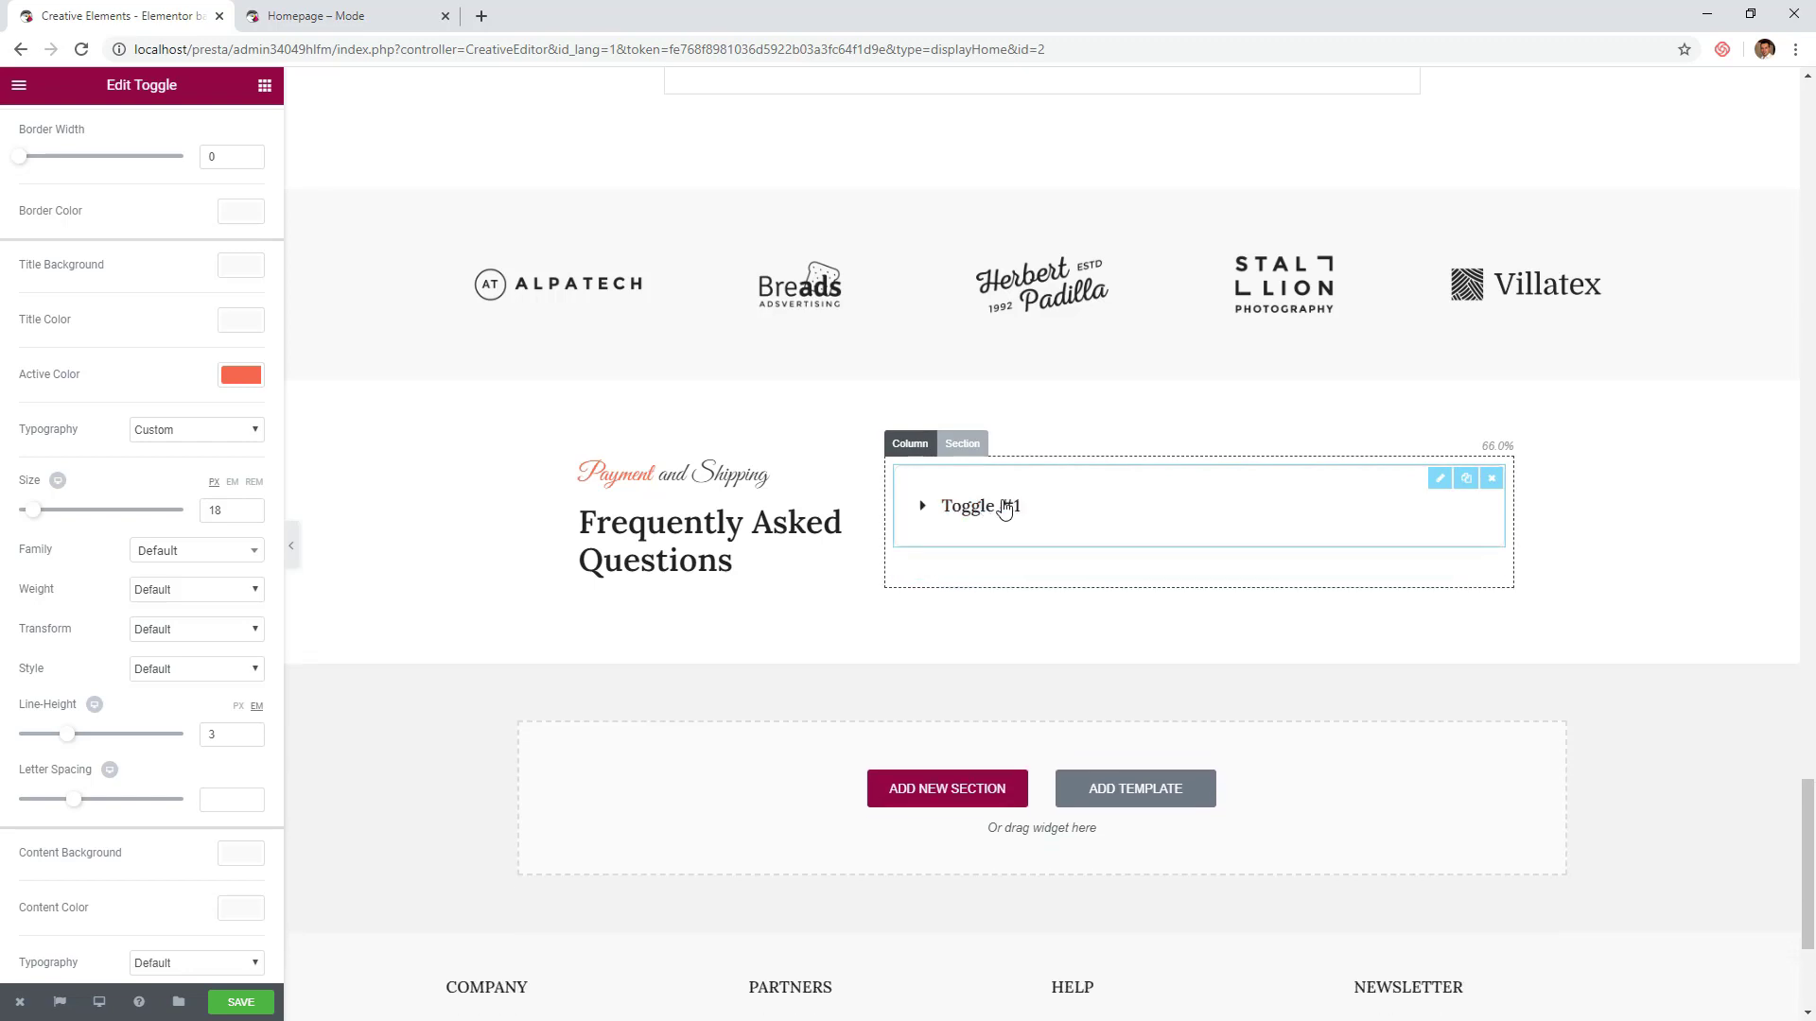
click(1004, 510)
click(1004, 510)
- Duplicate the styled toggle and title the upper one "Can I return a product?"
click(1466, 483)
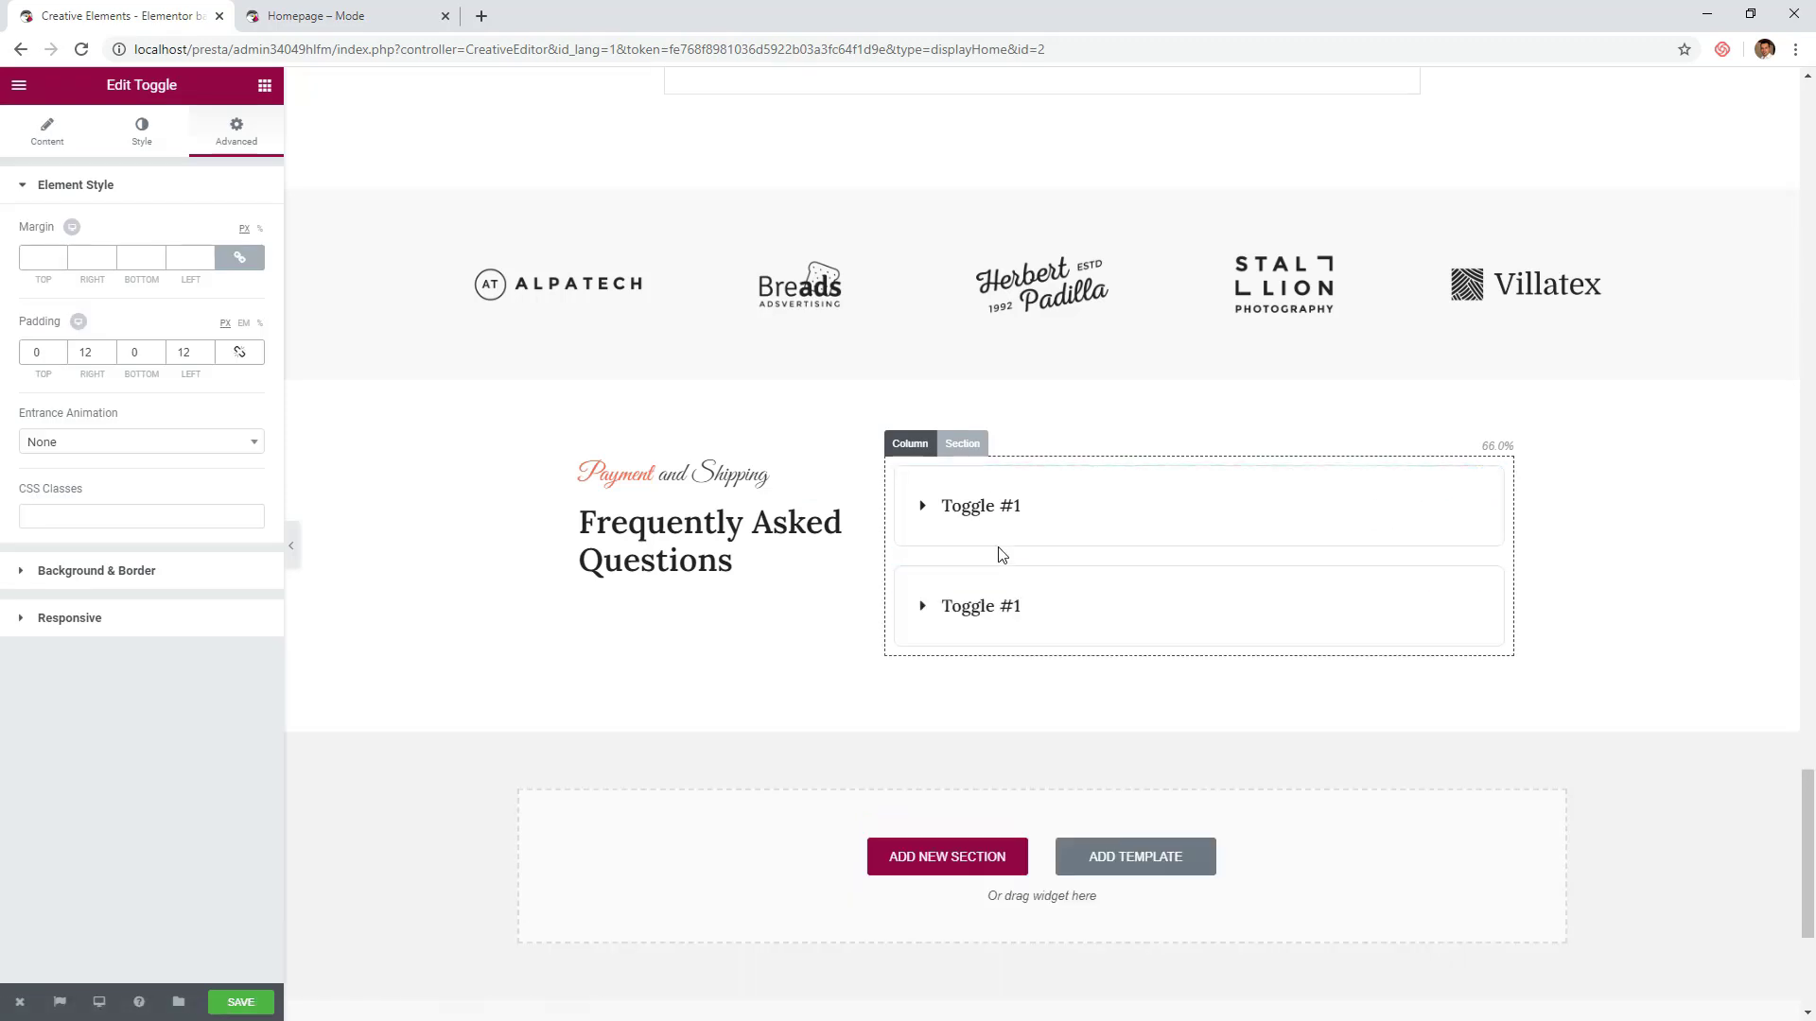
scroll(620, 690, down, 1)
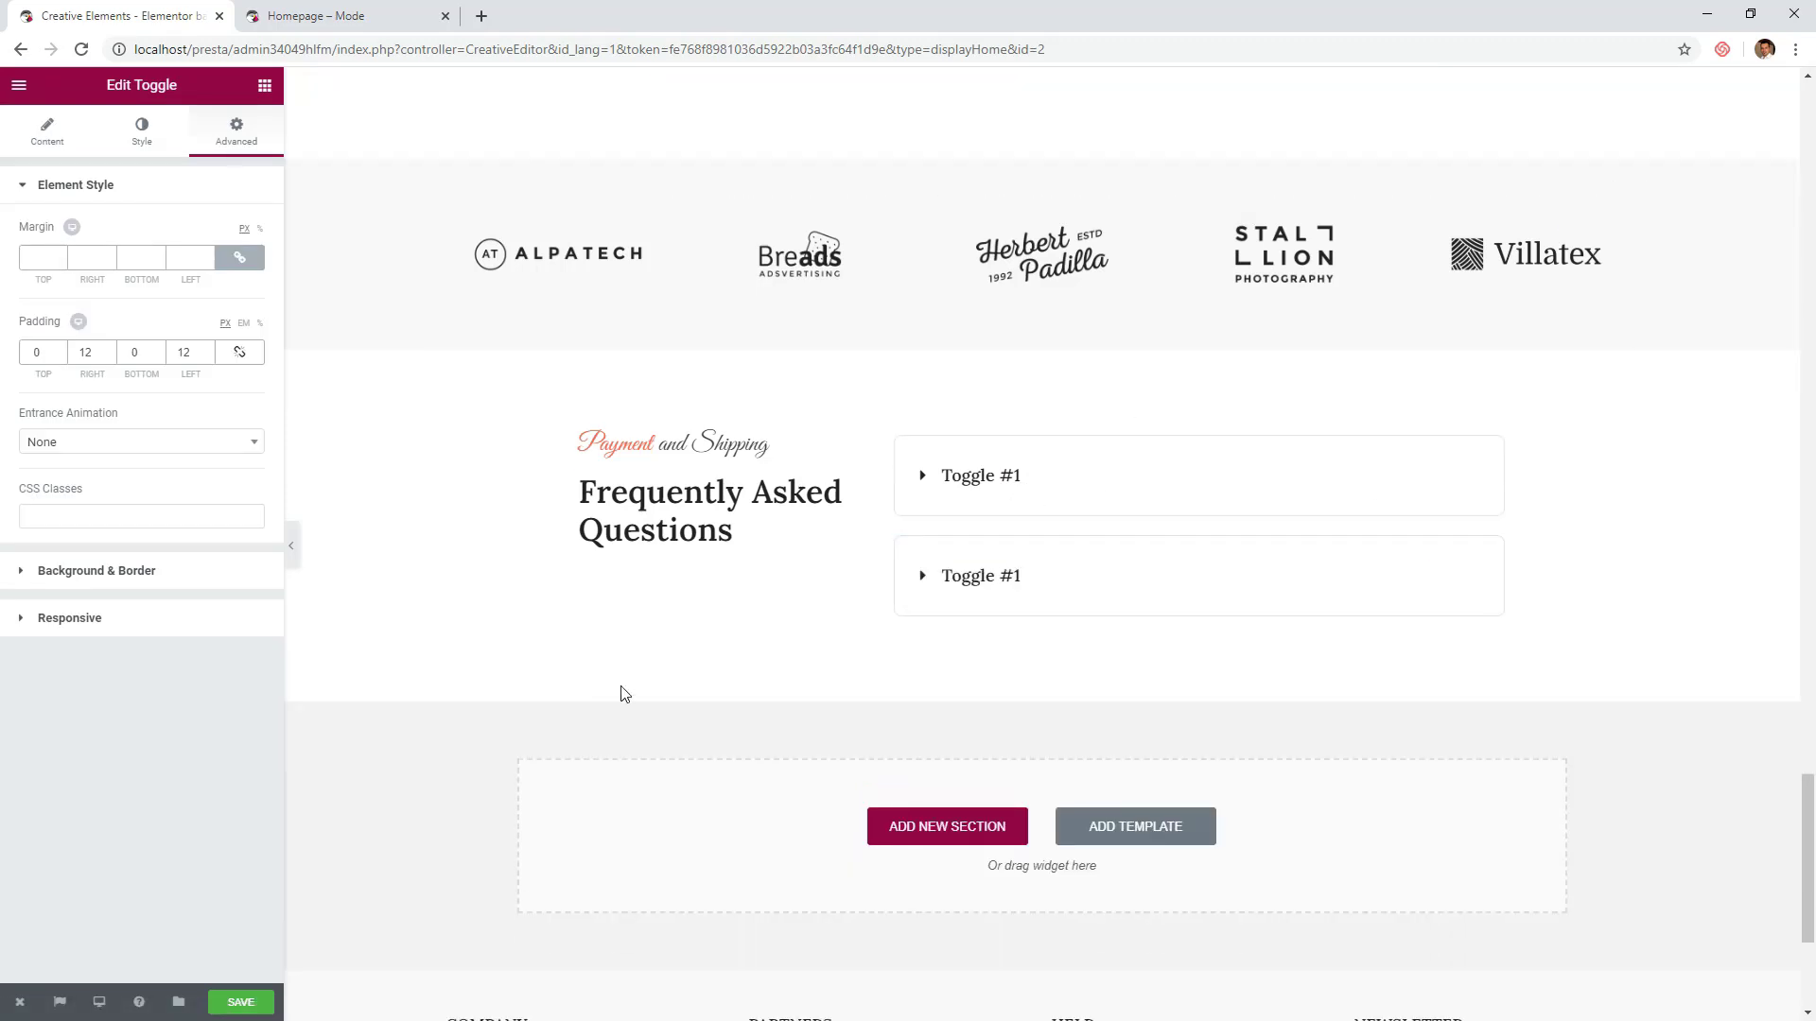
click(985, 480)
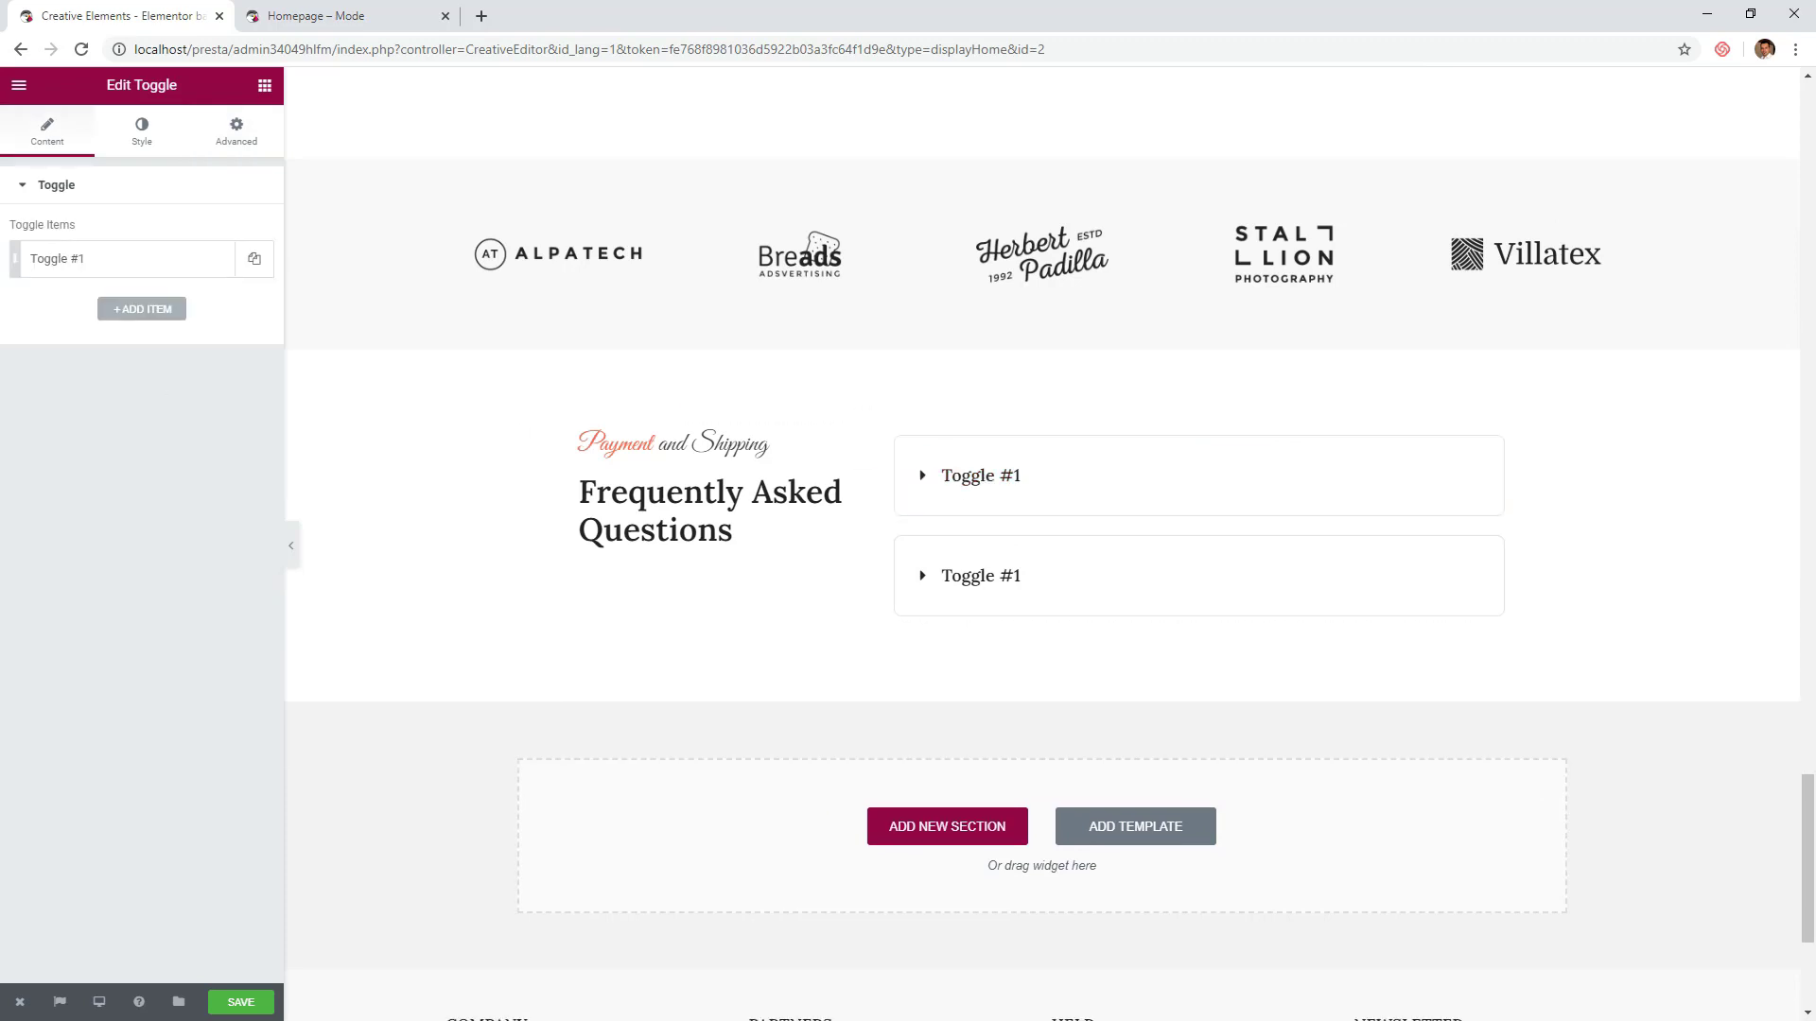
click(113, 269)
triple_click(104, 331)
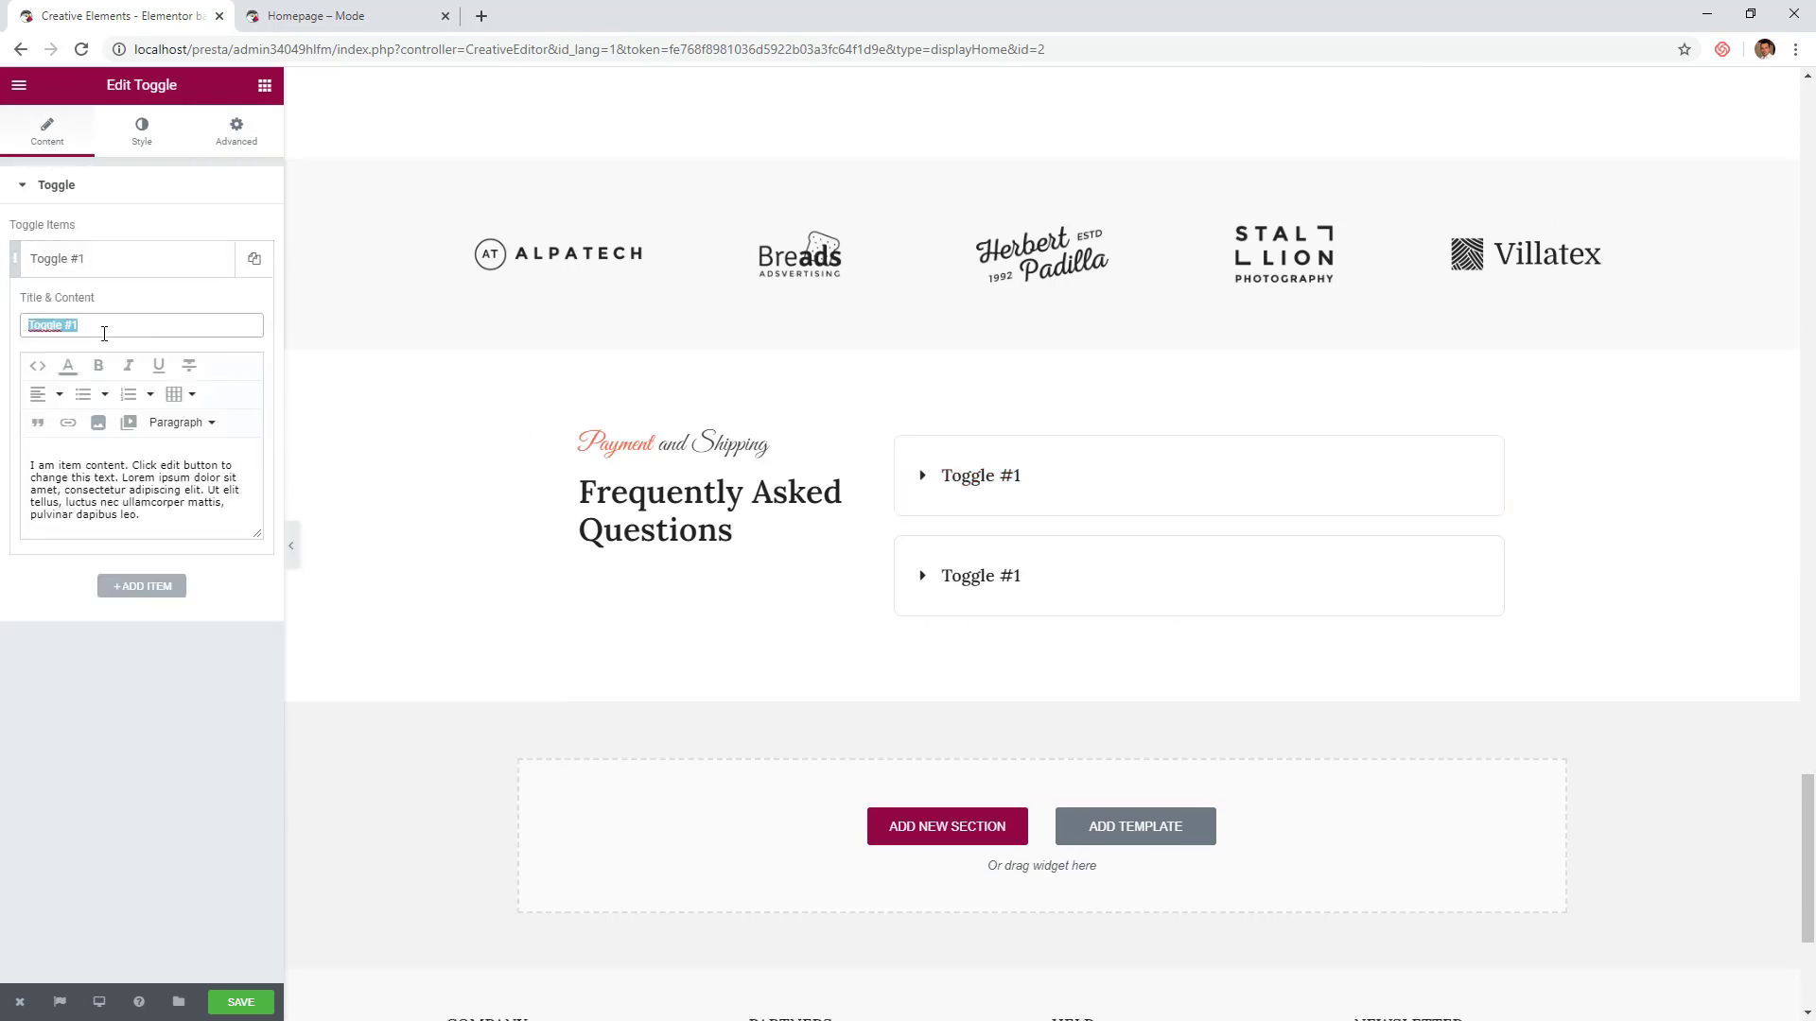
text(Can I return)
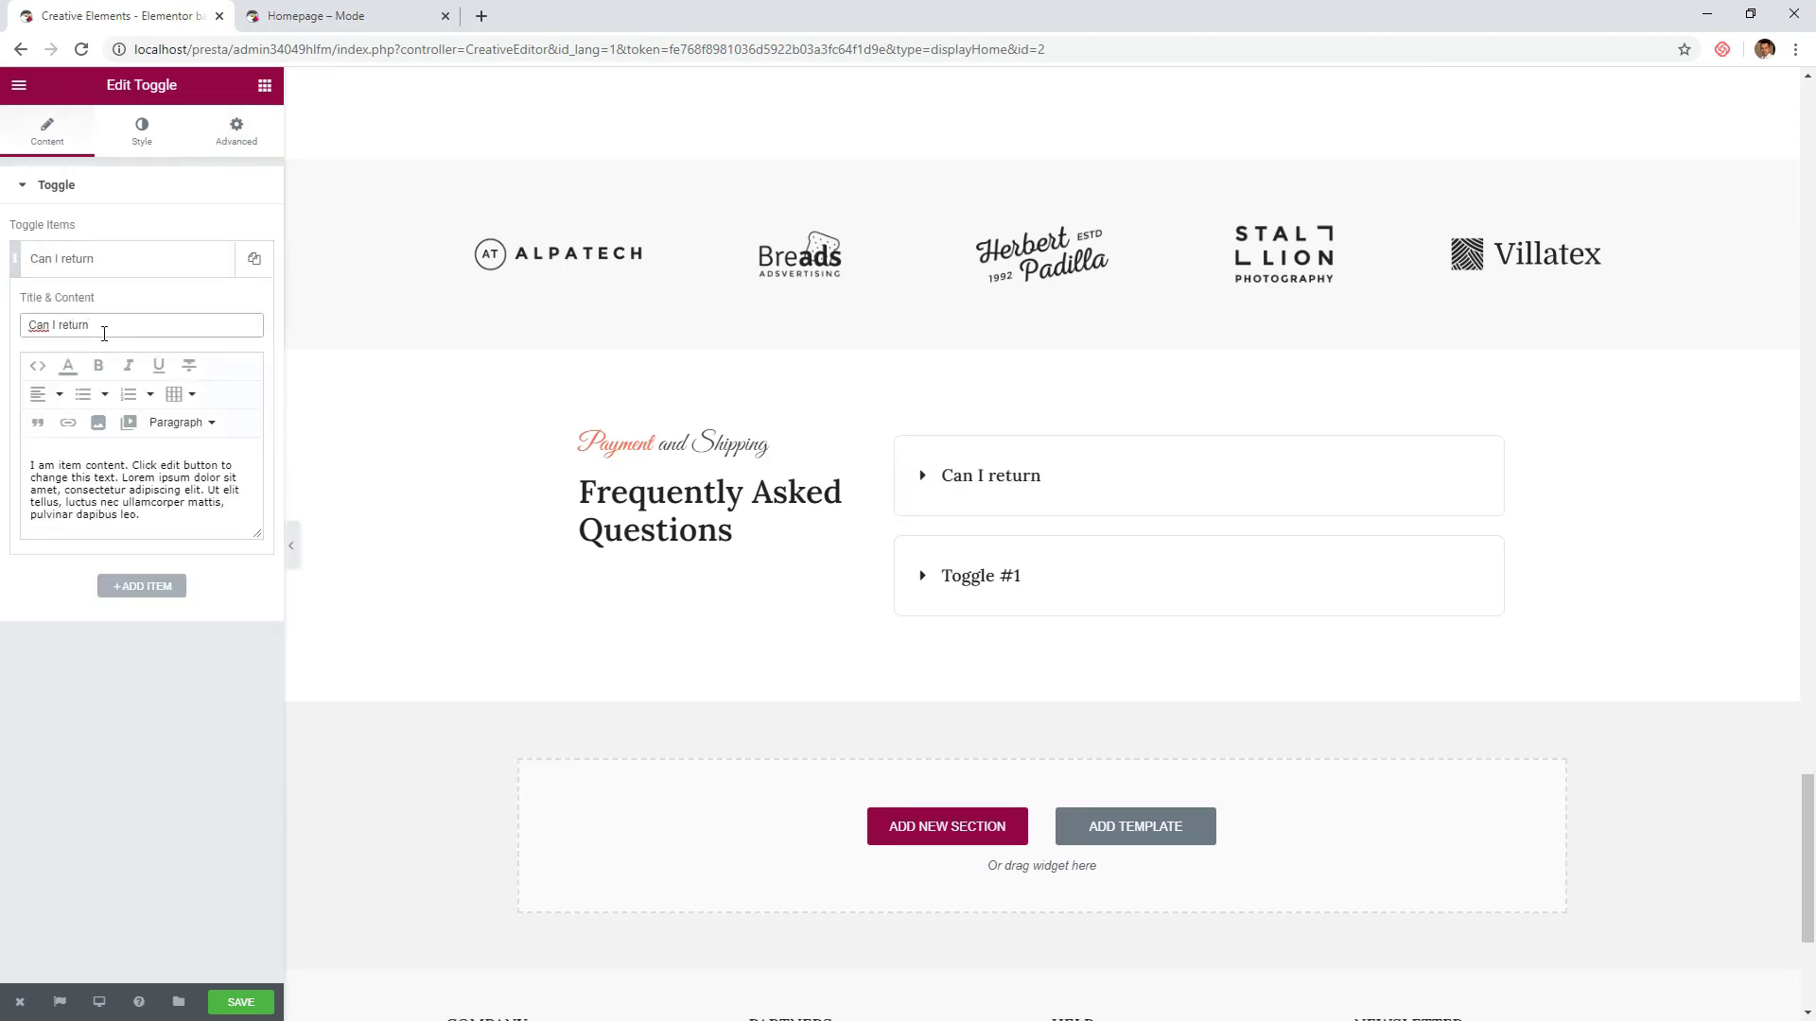
text( a product?)
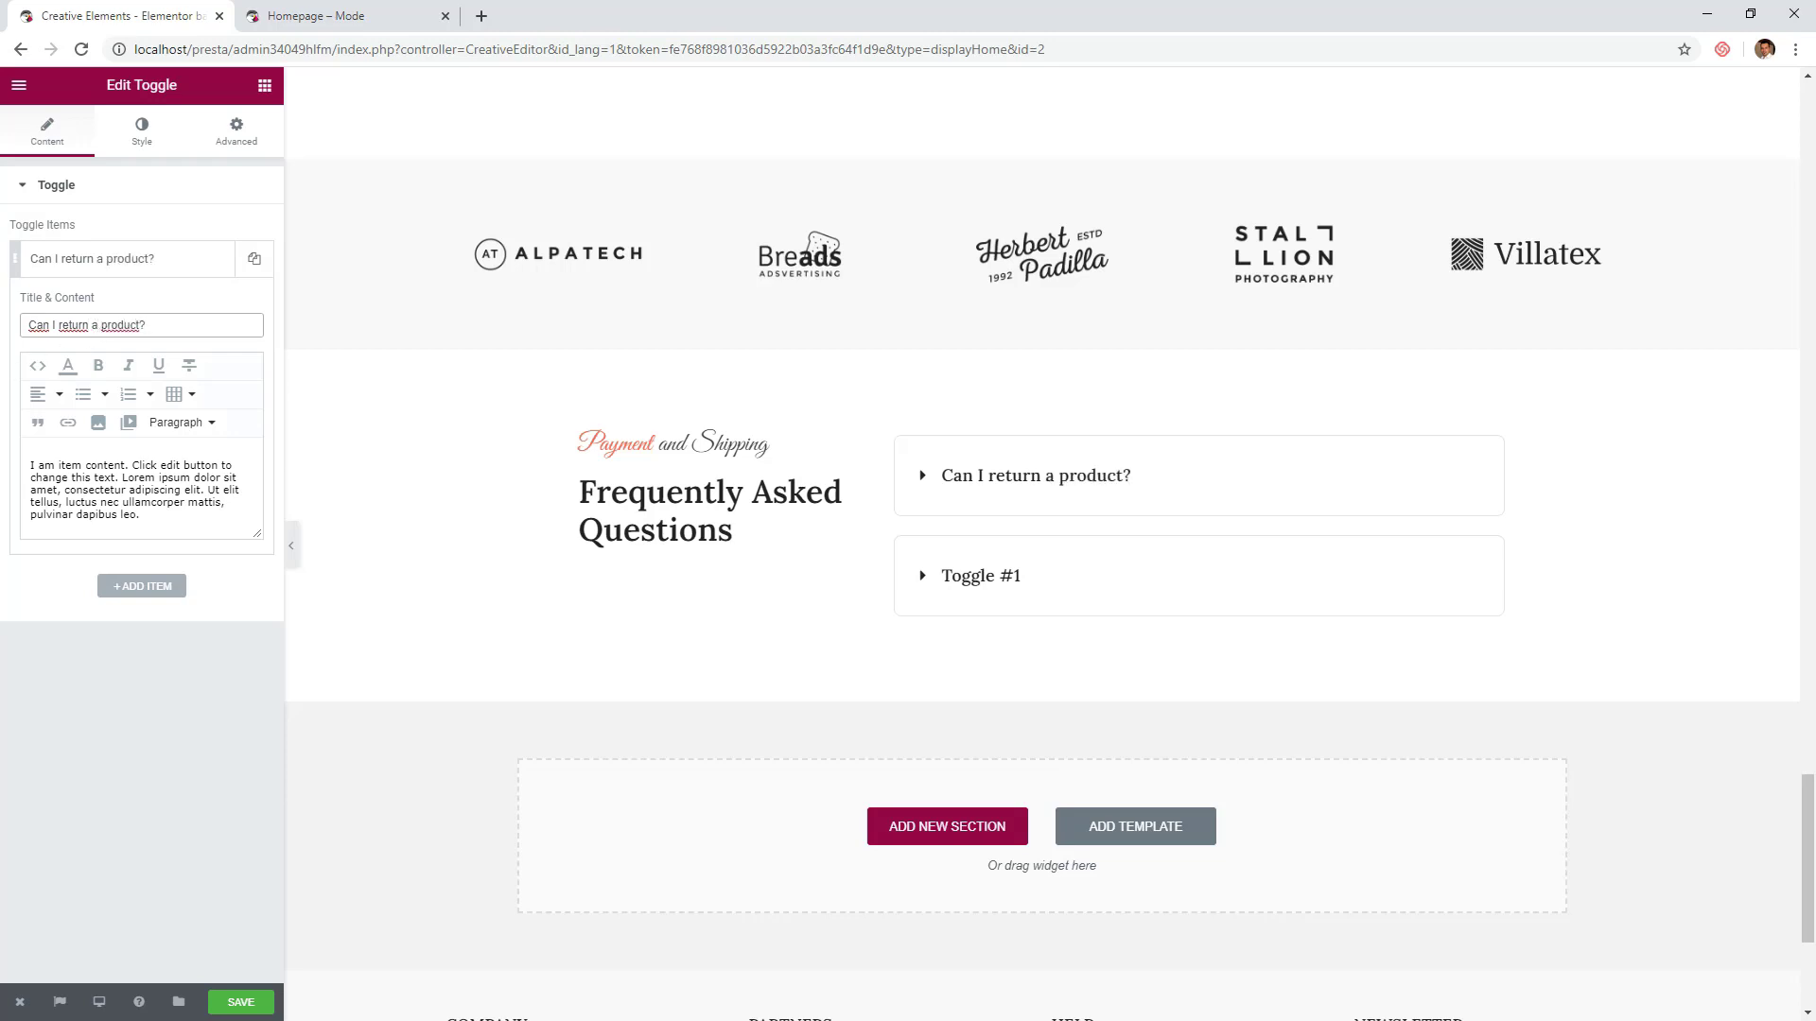
- Title the second toggle "How can I change delivery address?"
click(965, 575)
click(130, 275)
triple_click(122, 319)
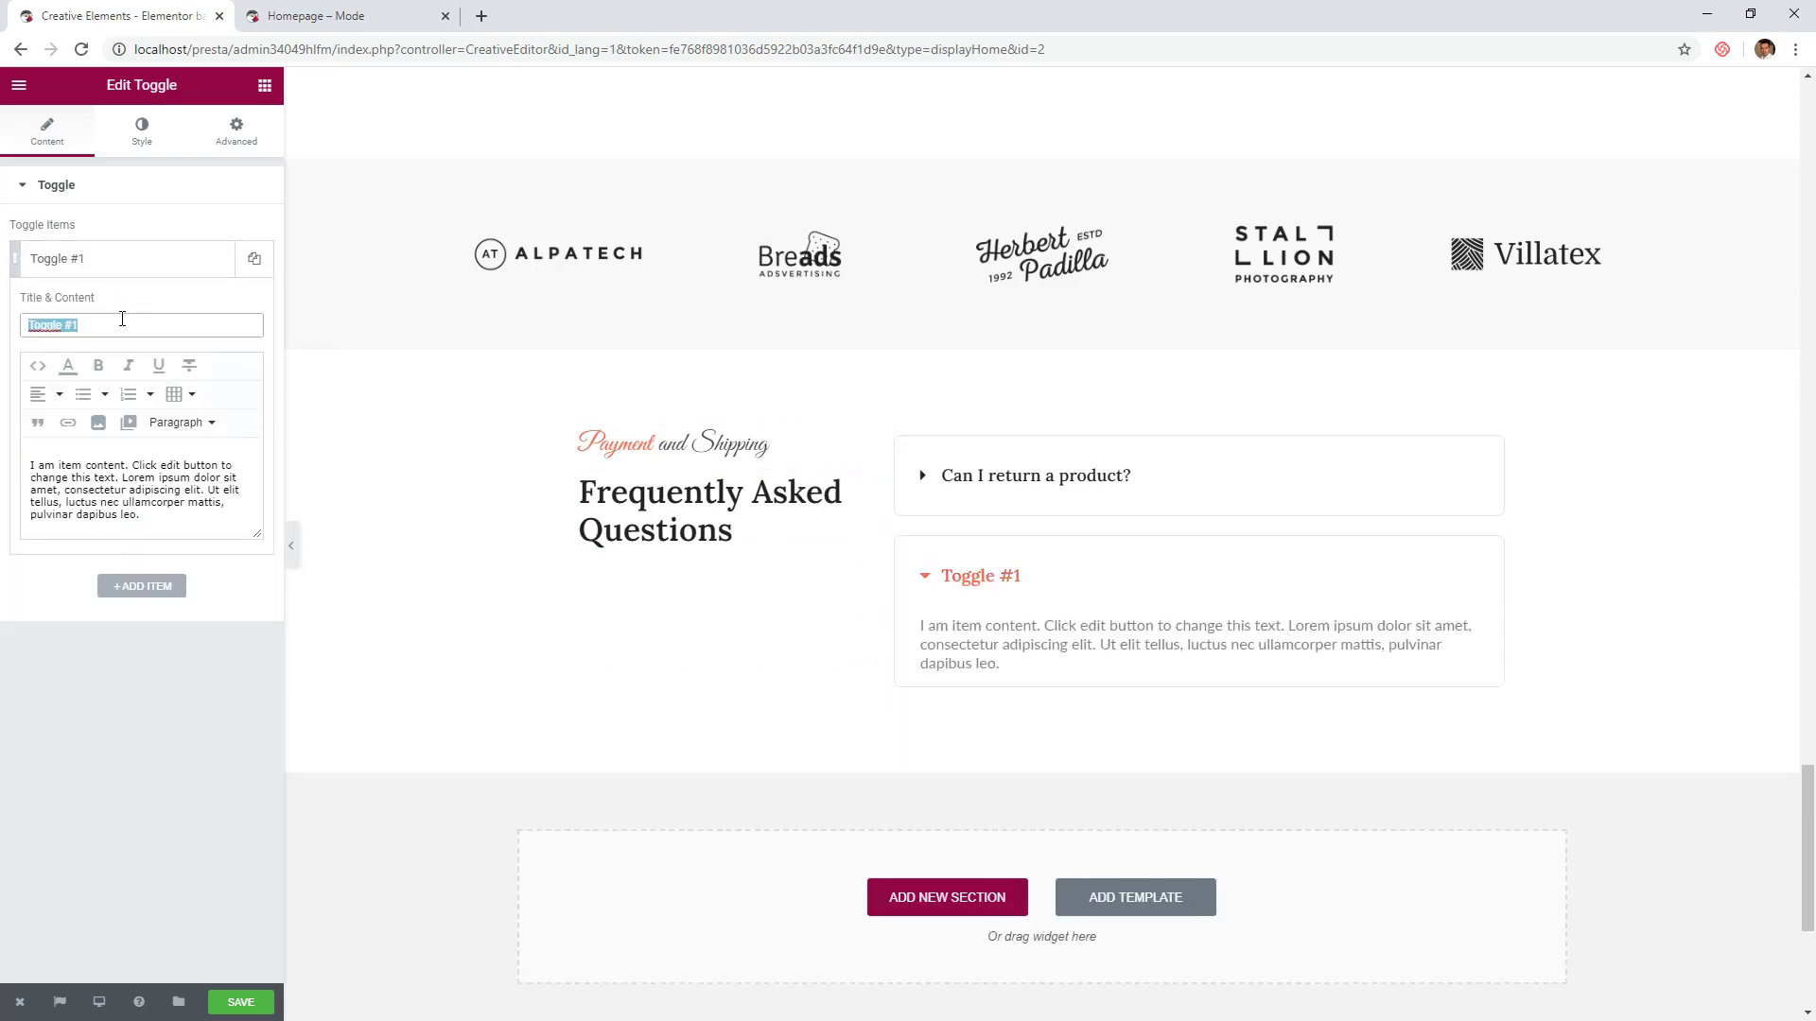
text(How can I )
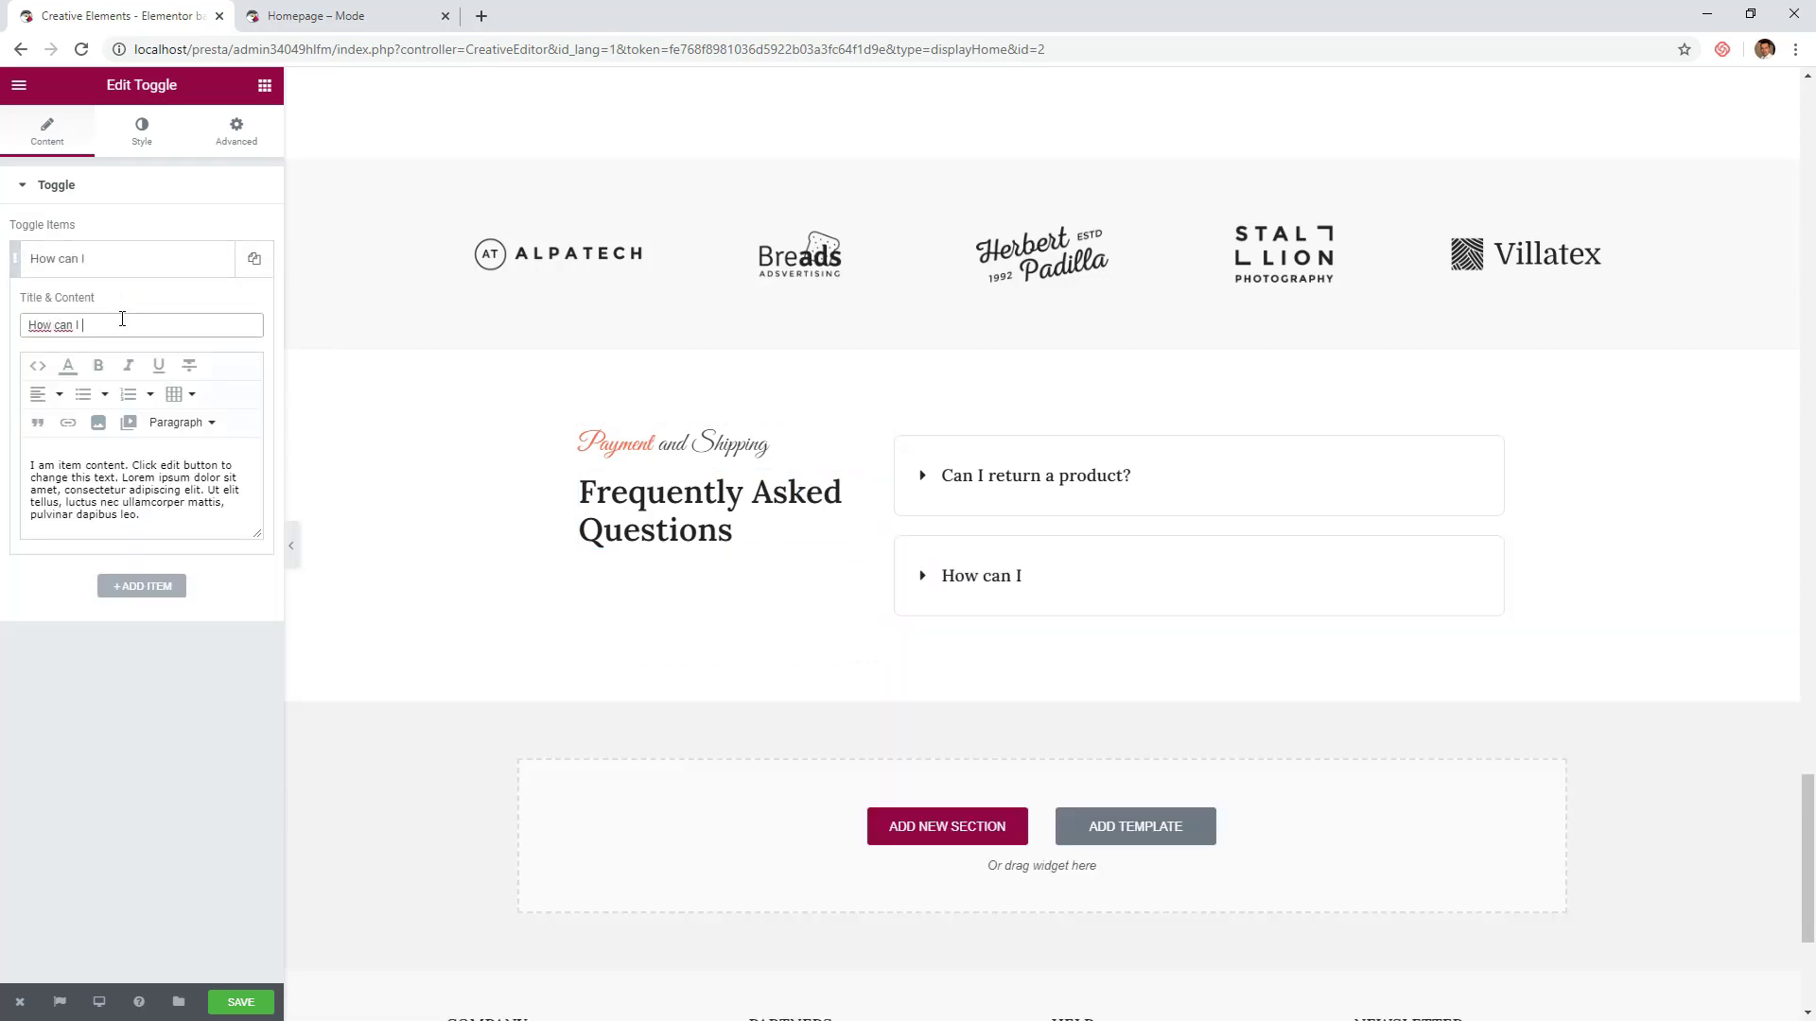
text(change delivery address?)
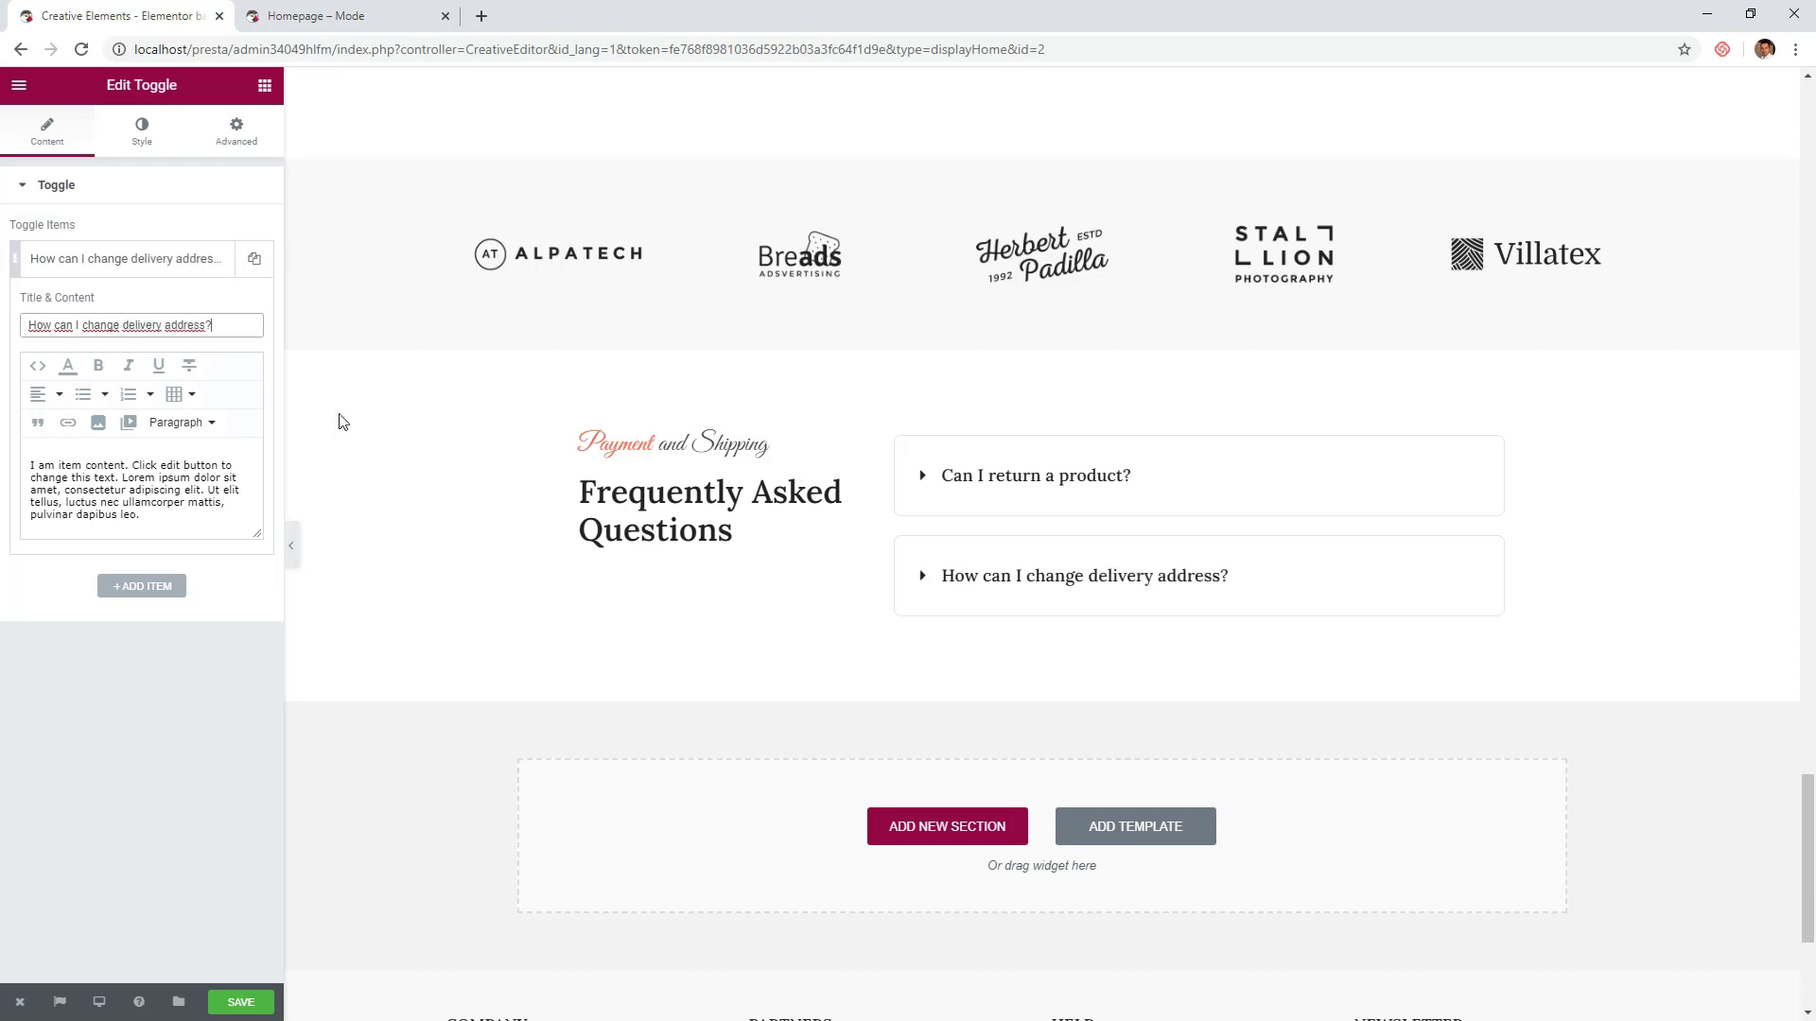
- Duplicate the delivery address toggle and title the copy "What payment methods can I use?"
click(1468, 554)
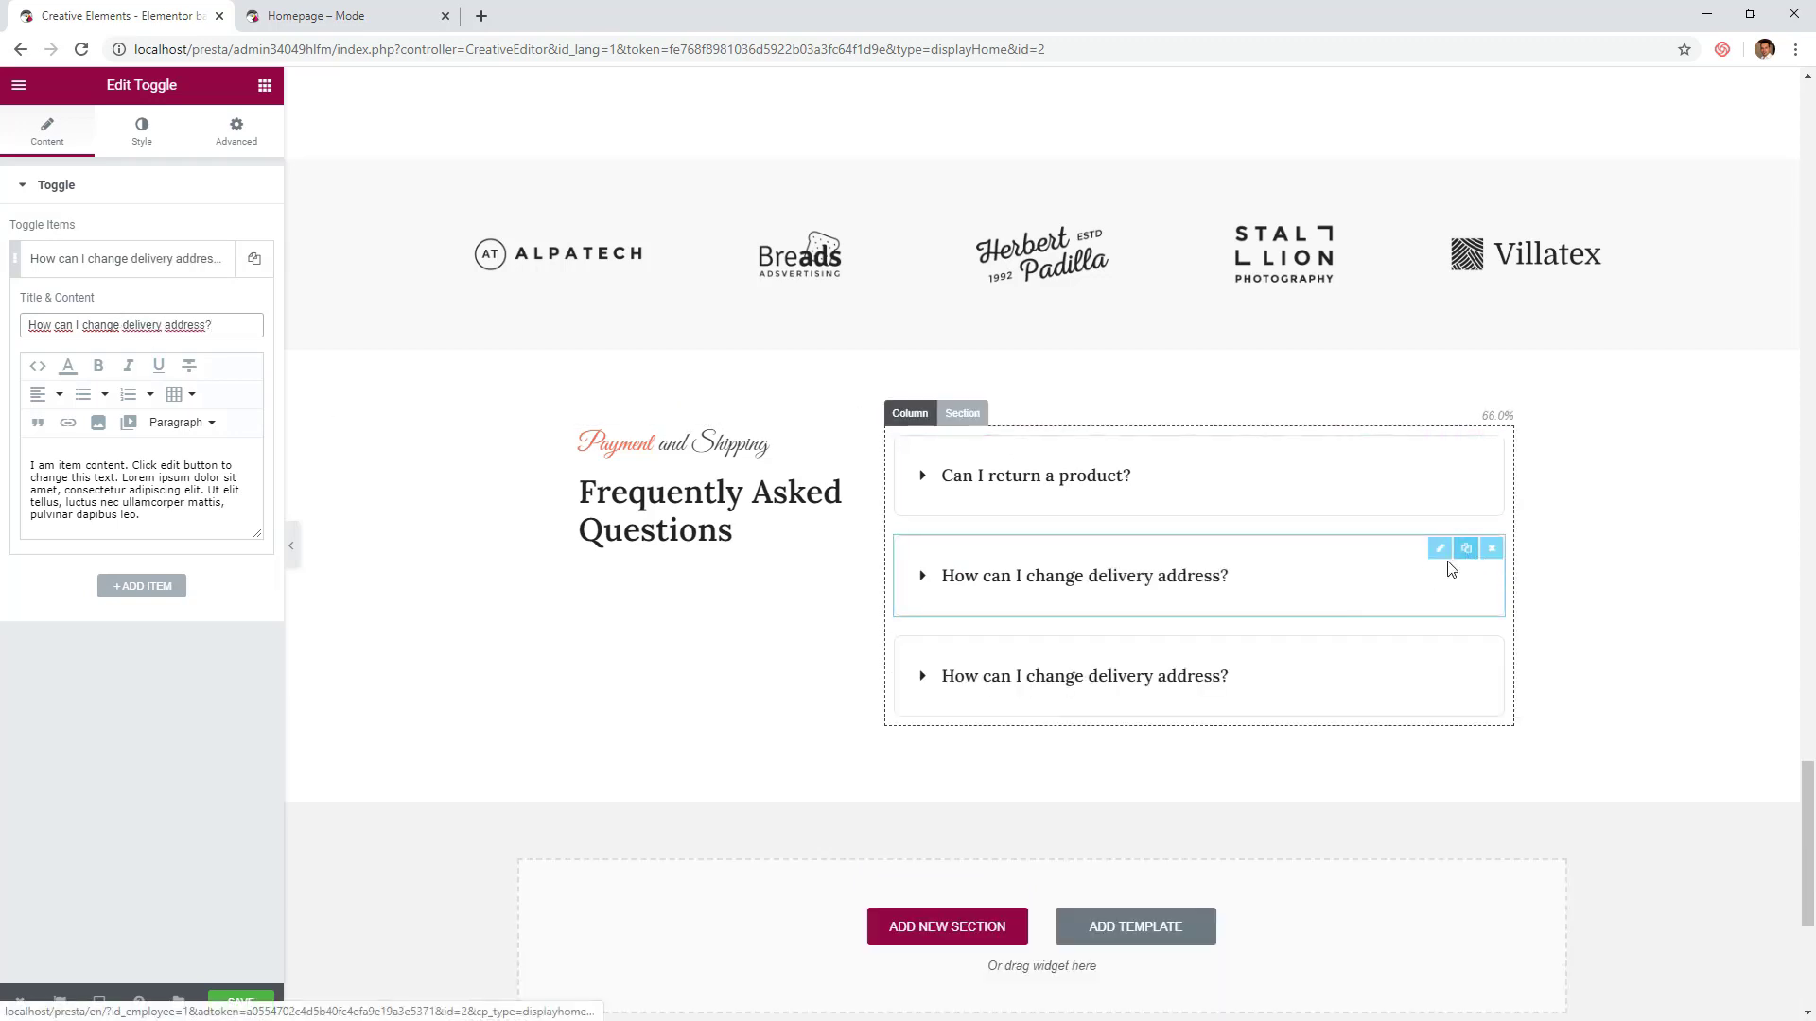
click(1183, 675)
triple_click(229, 327)
text(What)
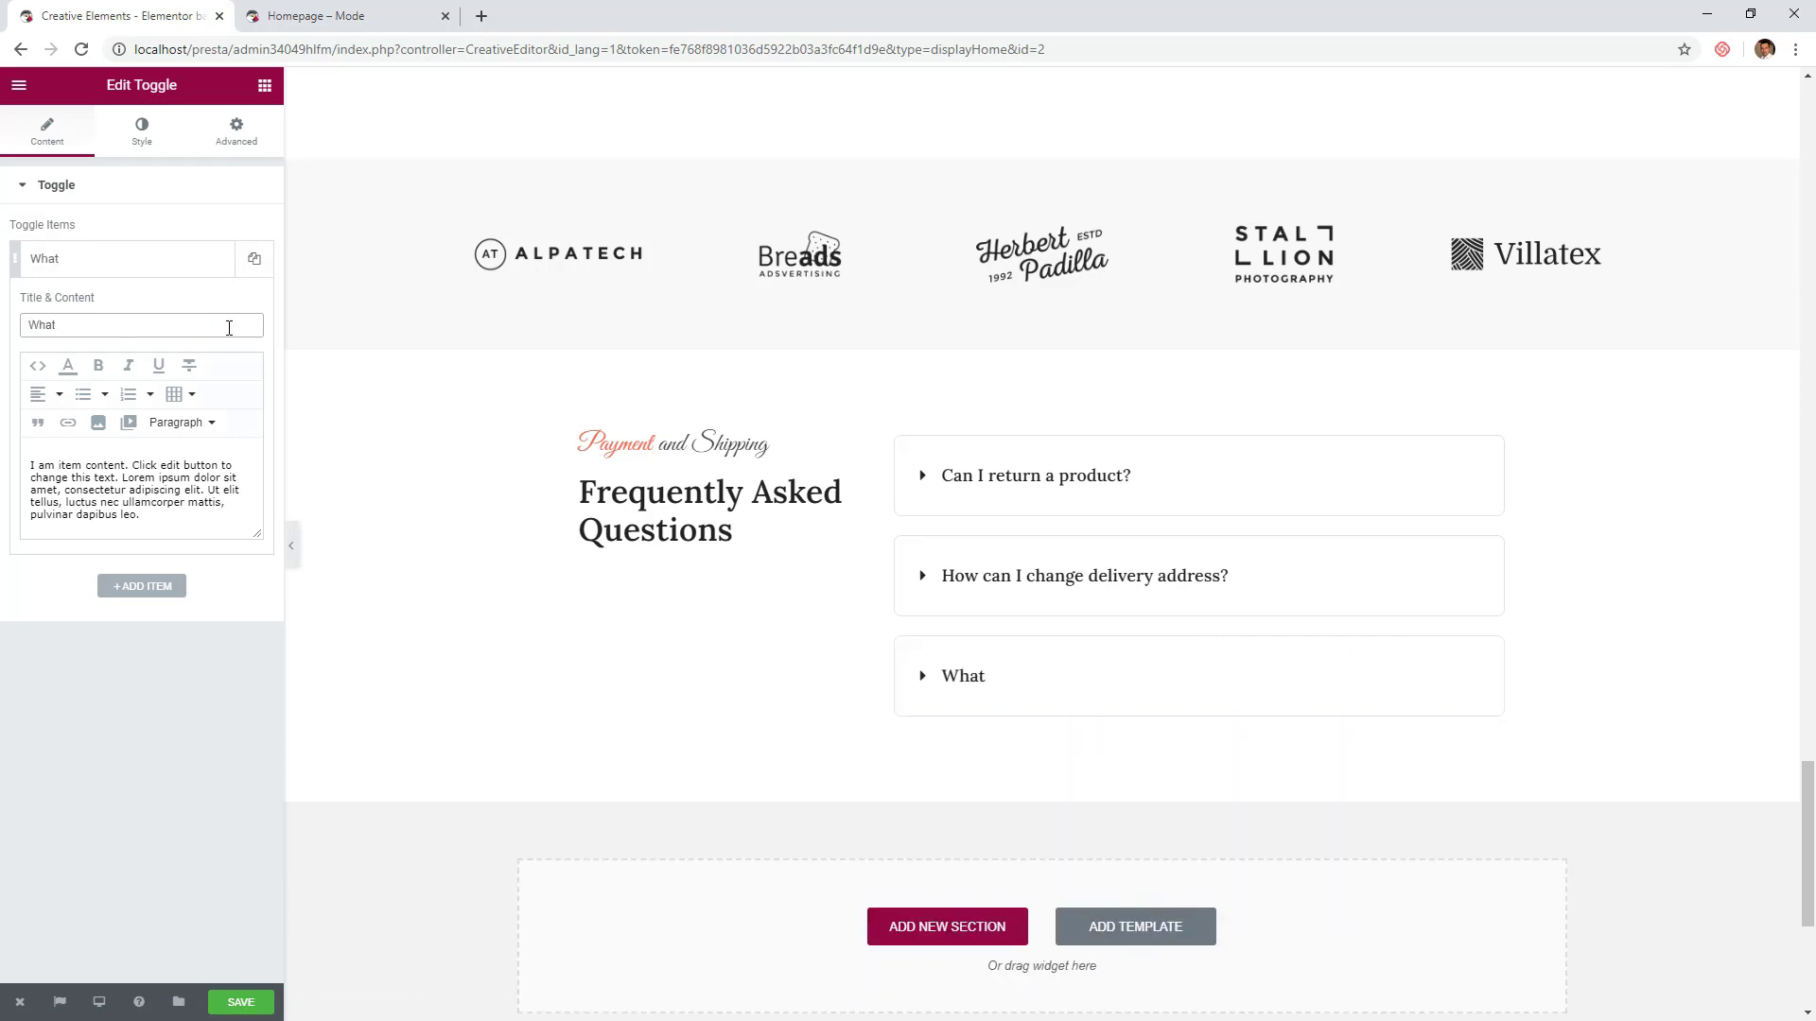
text( payment )
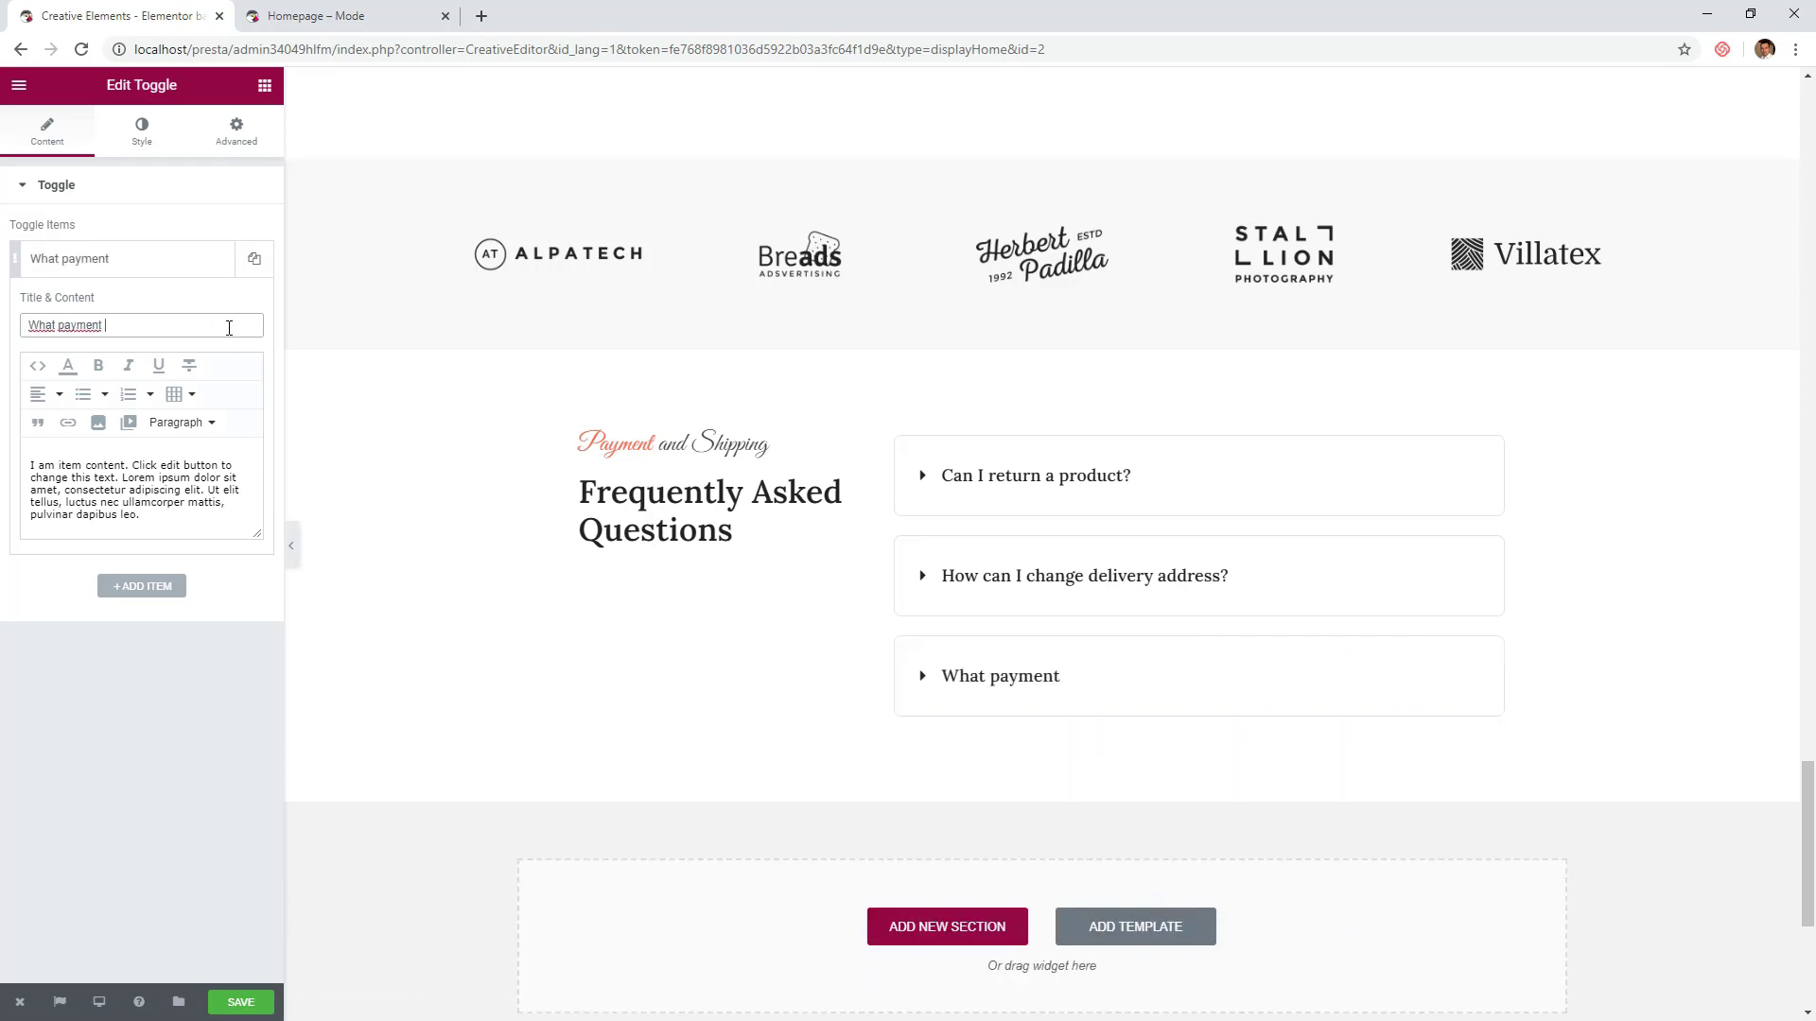
text(methods can I use?)
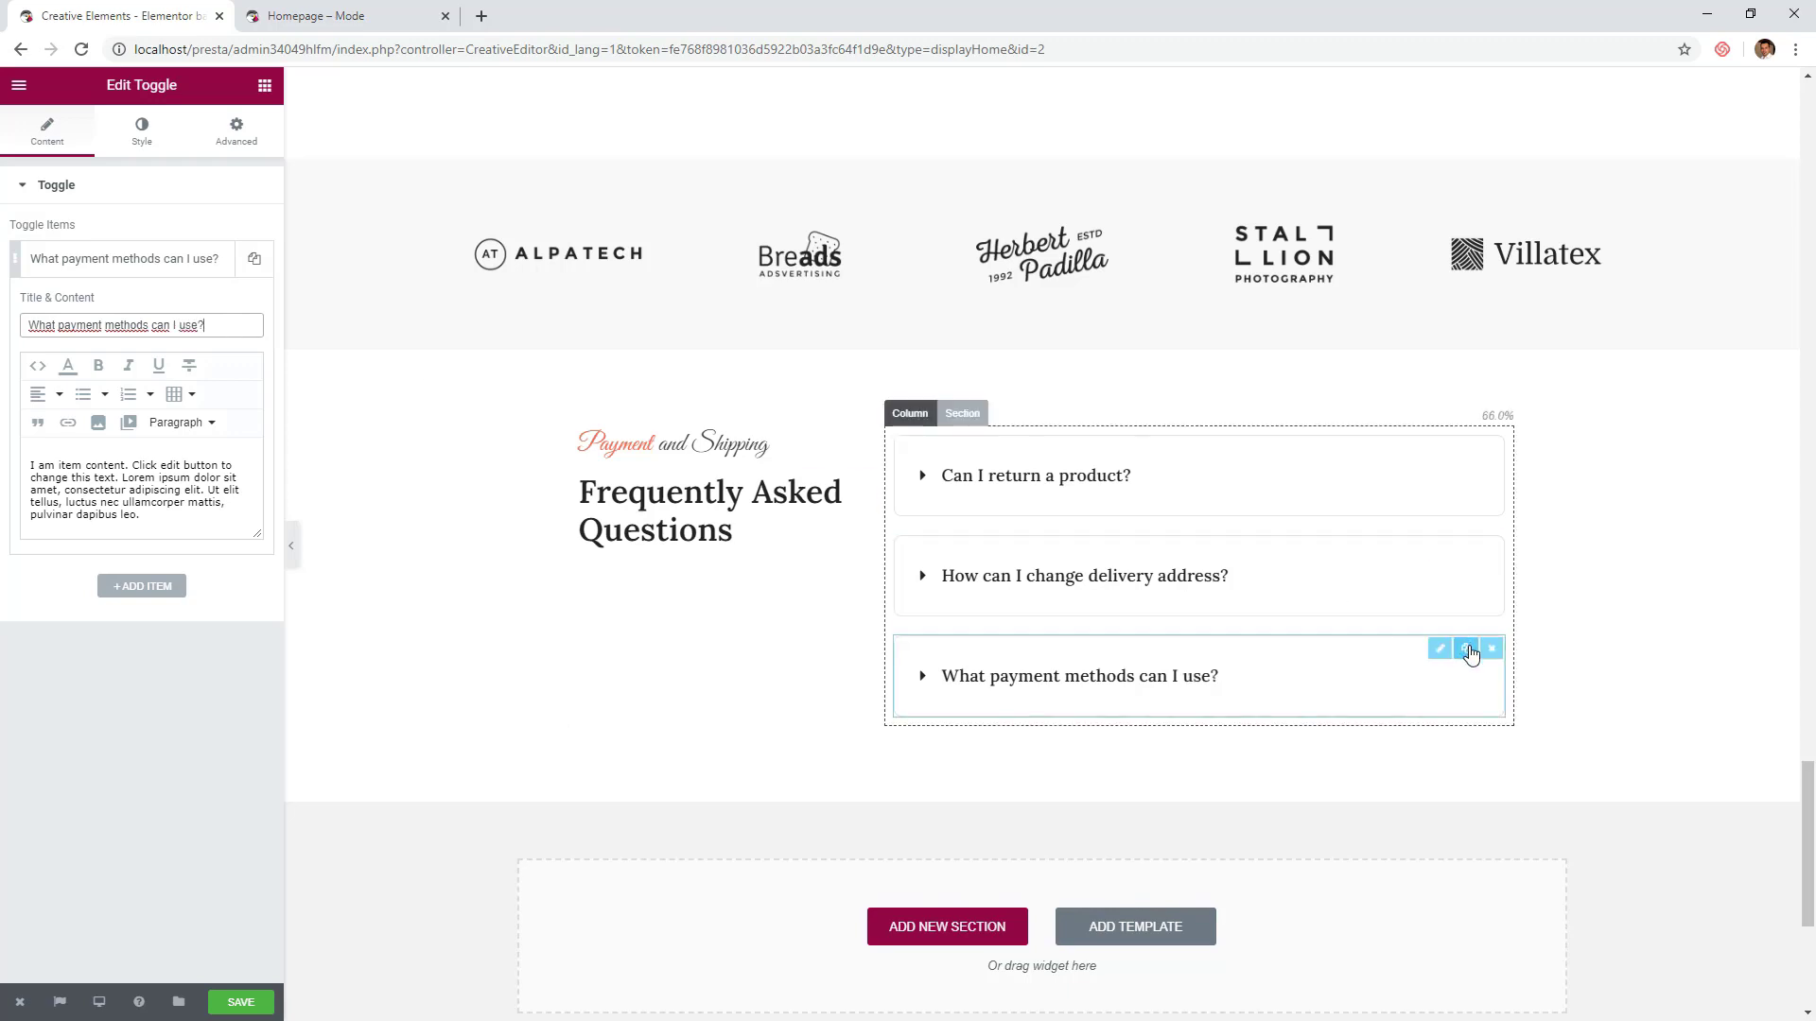
- Duplicate the payment methods toggle and title the copy "Can I track my order?"
click(1466, 649)
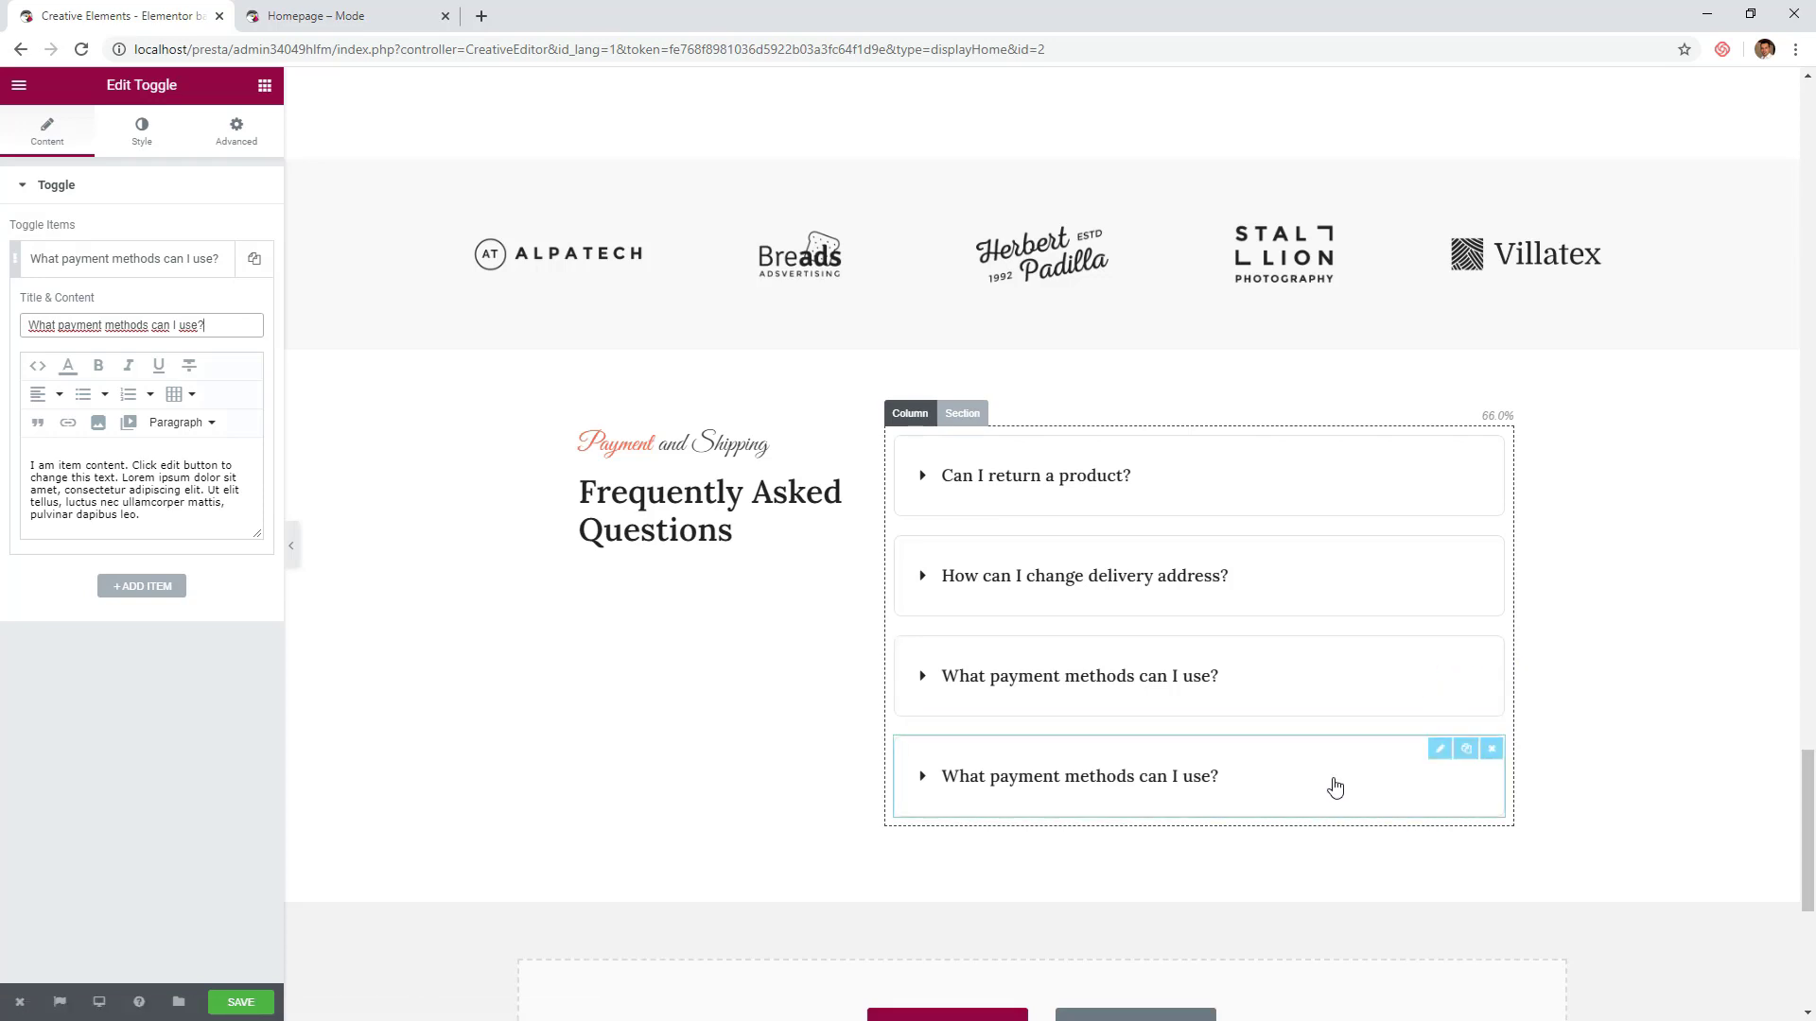
click(1075, 781)
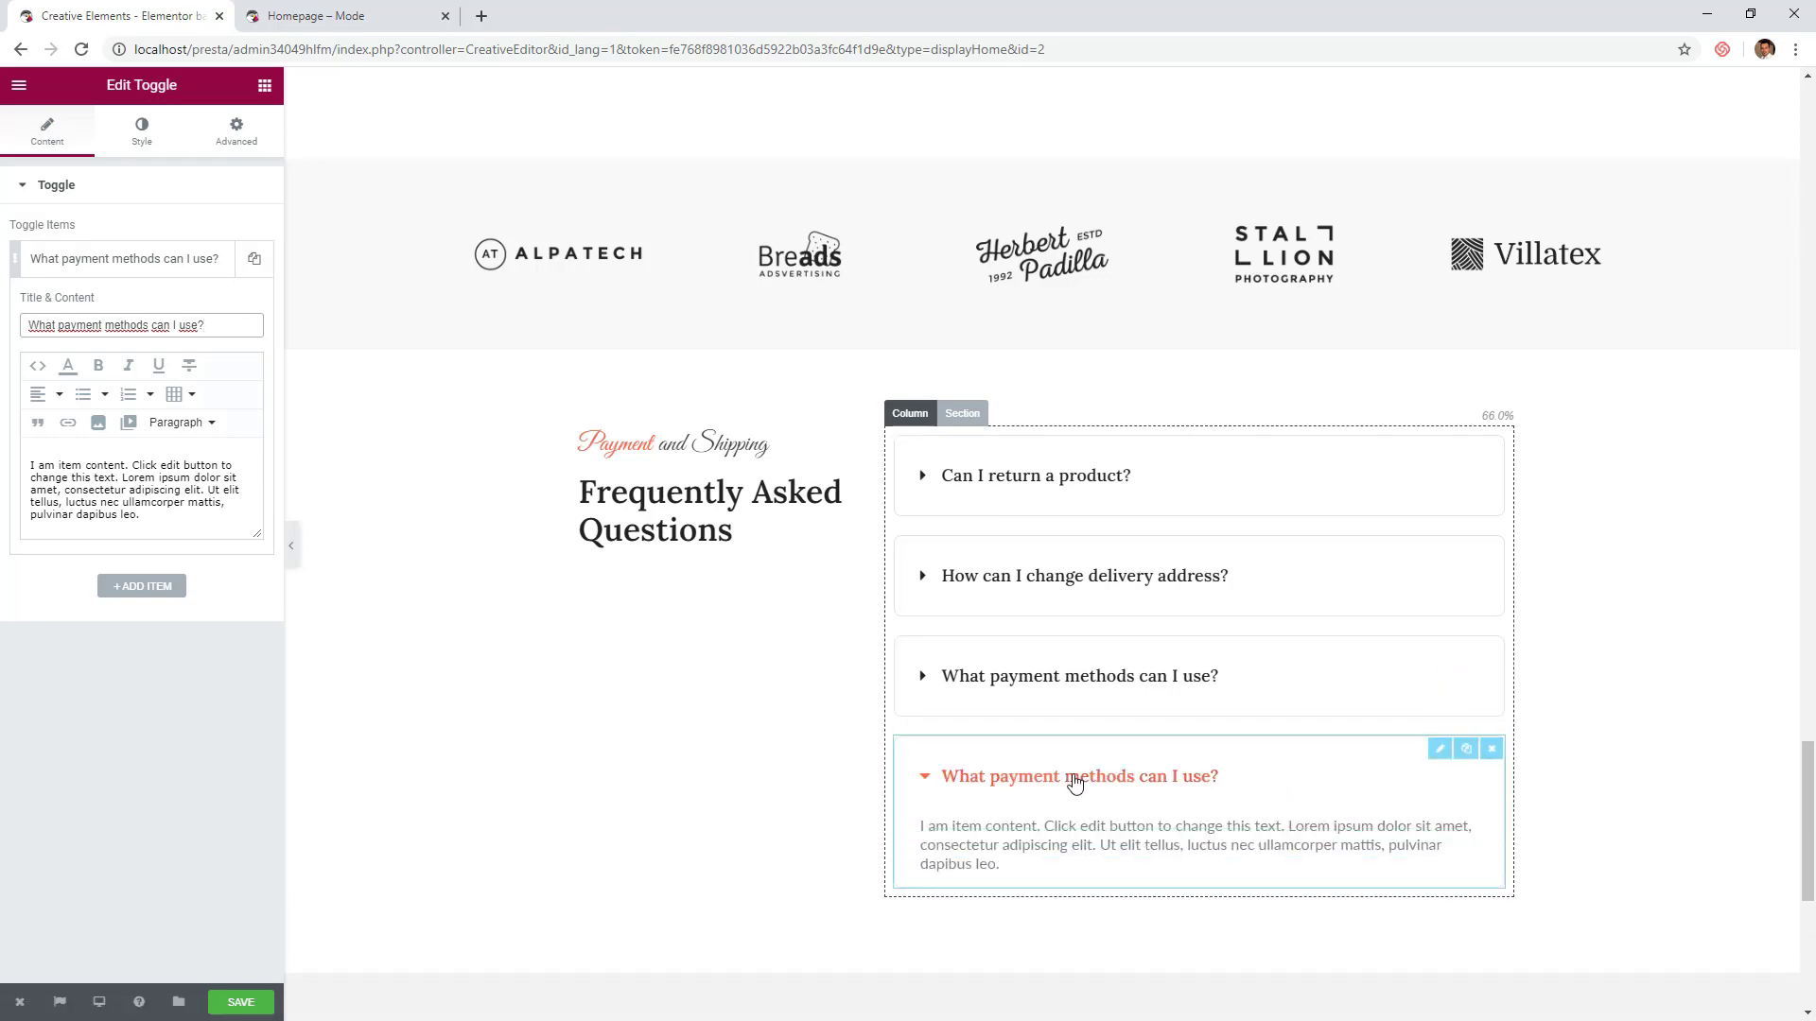
triple_click(111, 324)
text(C)
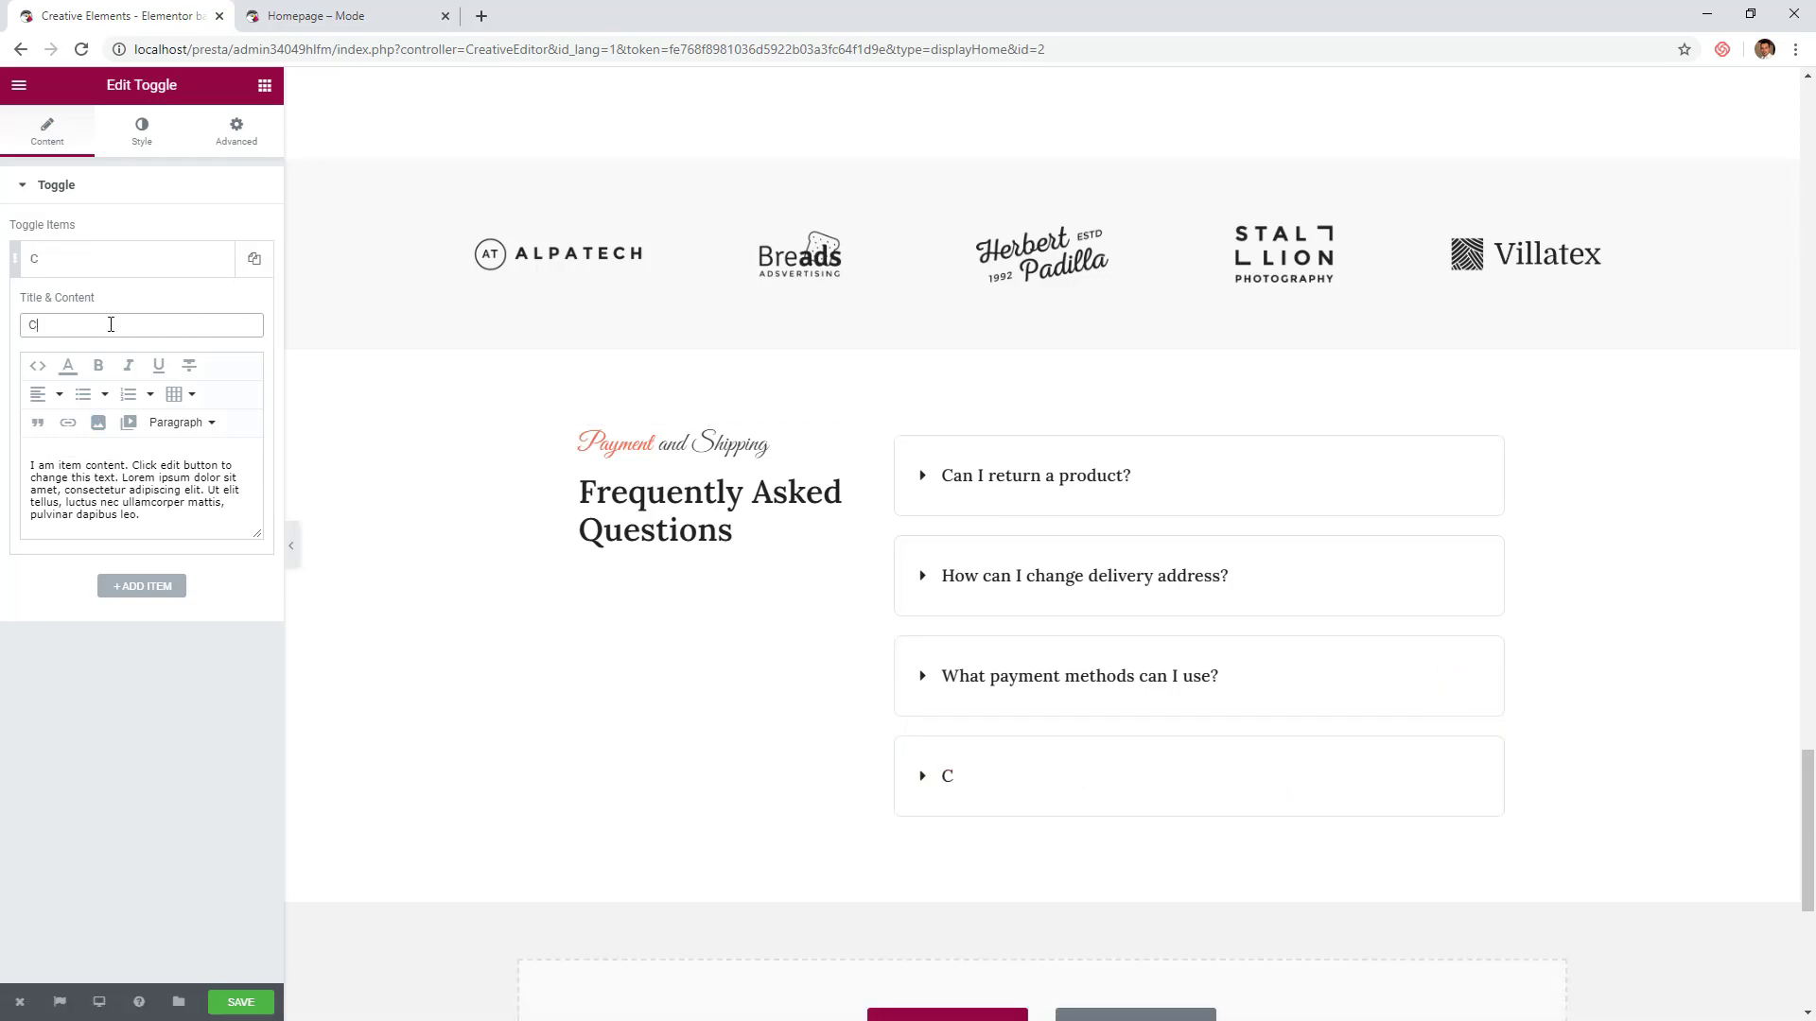
text(an I track my order?)
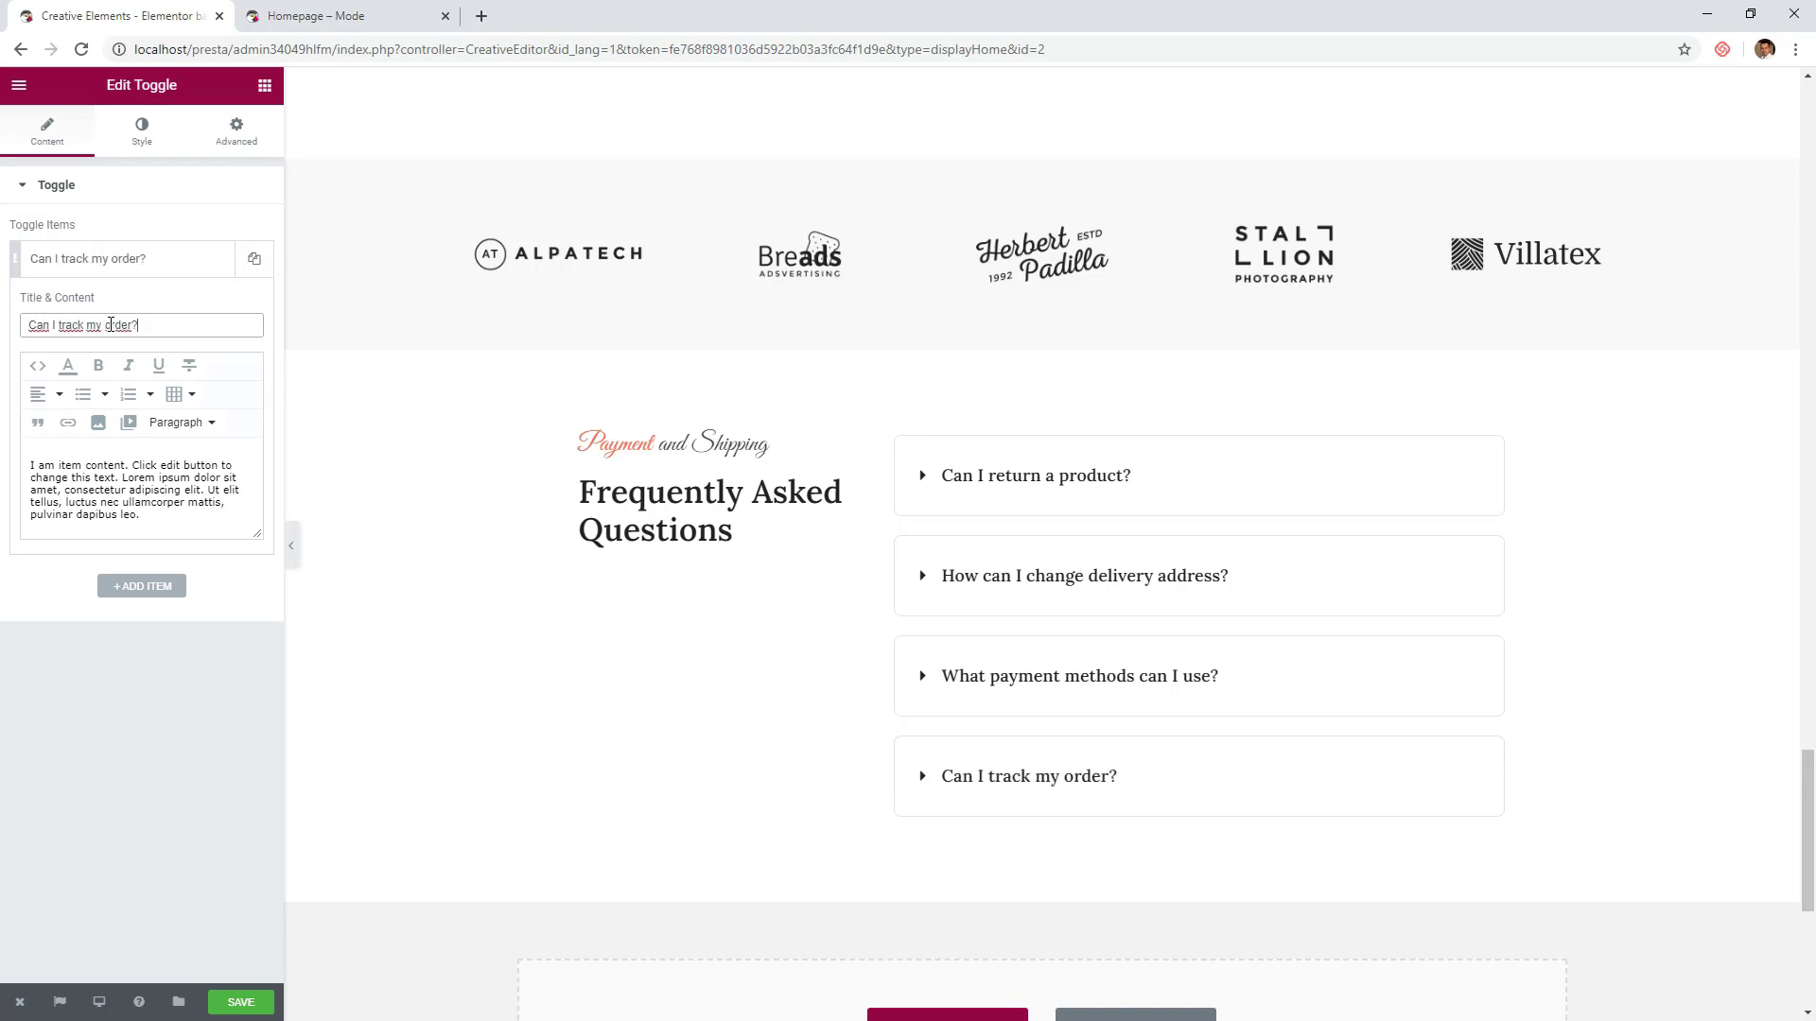
click(477, 669)
- Save the page with the finished FAQ section and return to the widget list
scroll(475, 674, down, 3)
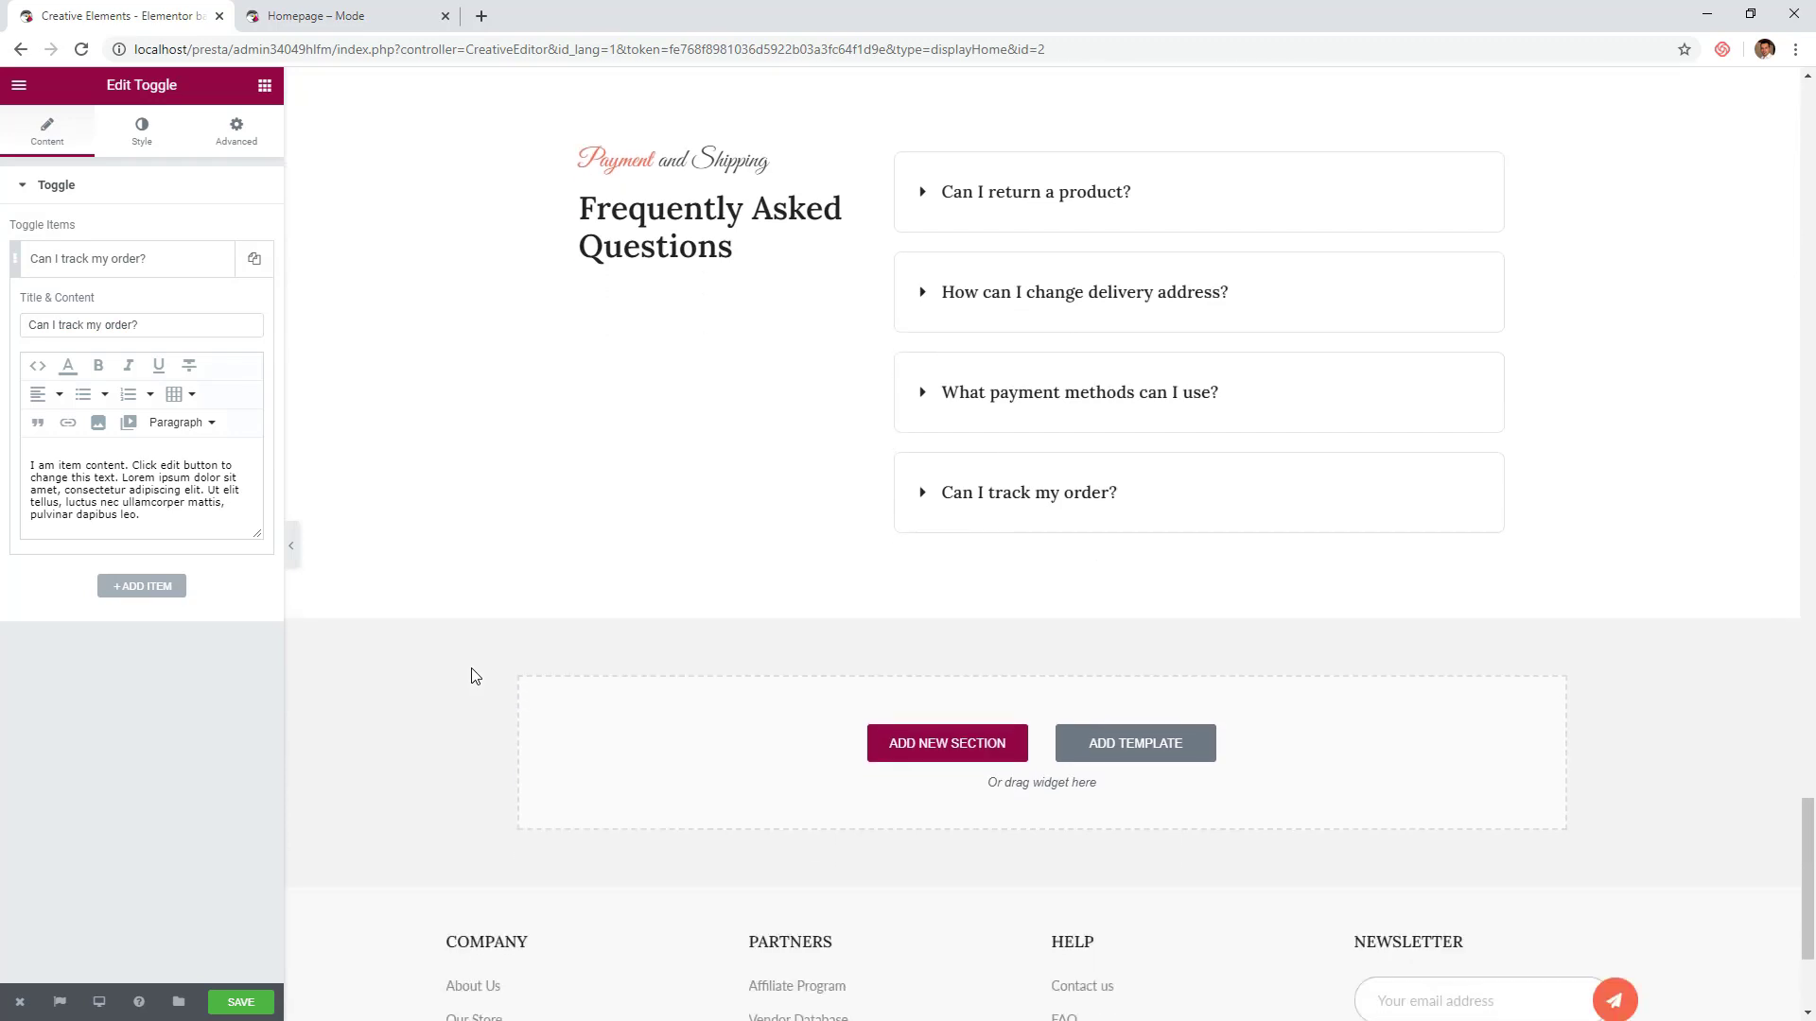
scroll(476, 674, up, 3)
scroll(444, 804, down, 1)
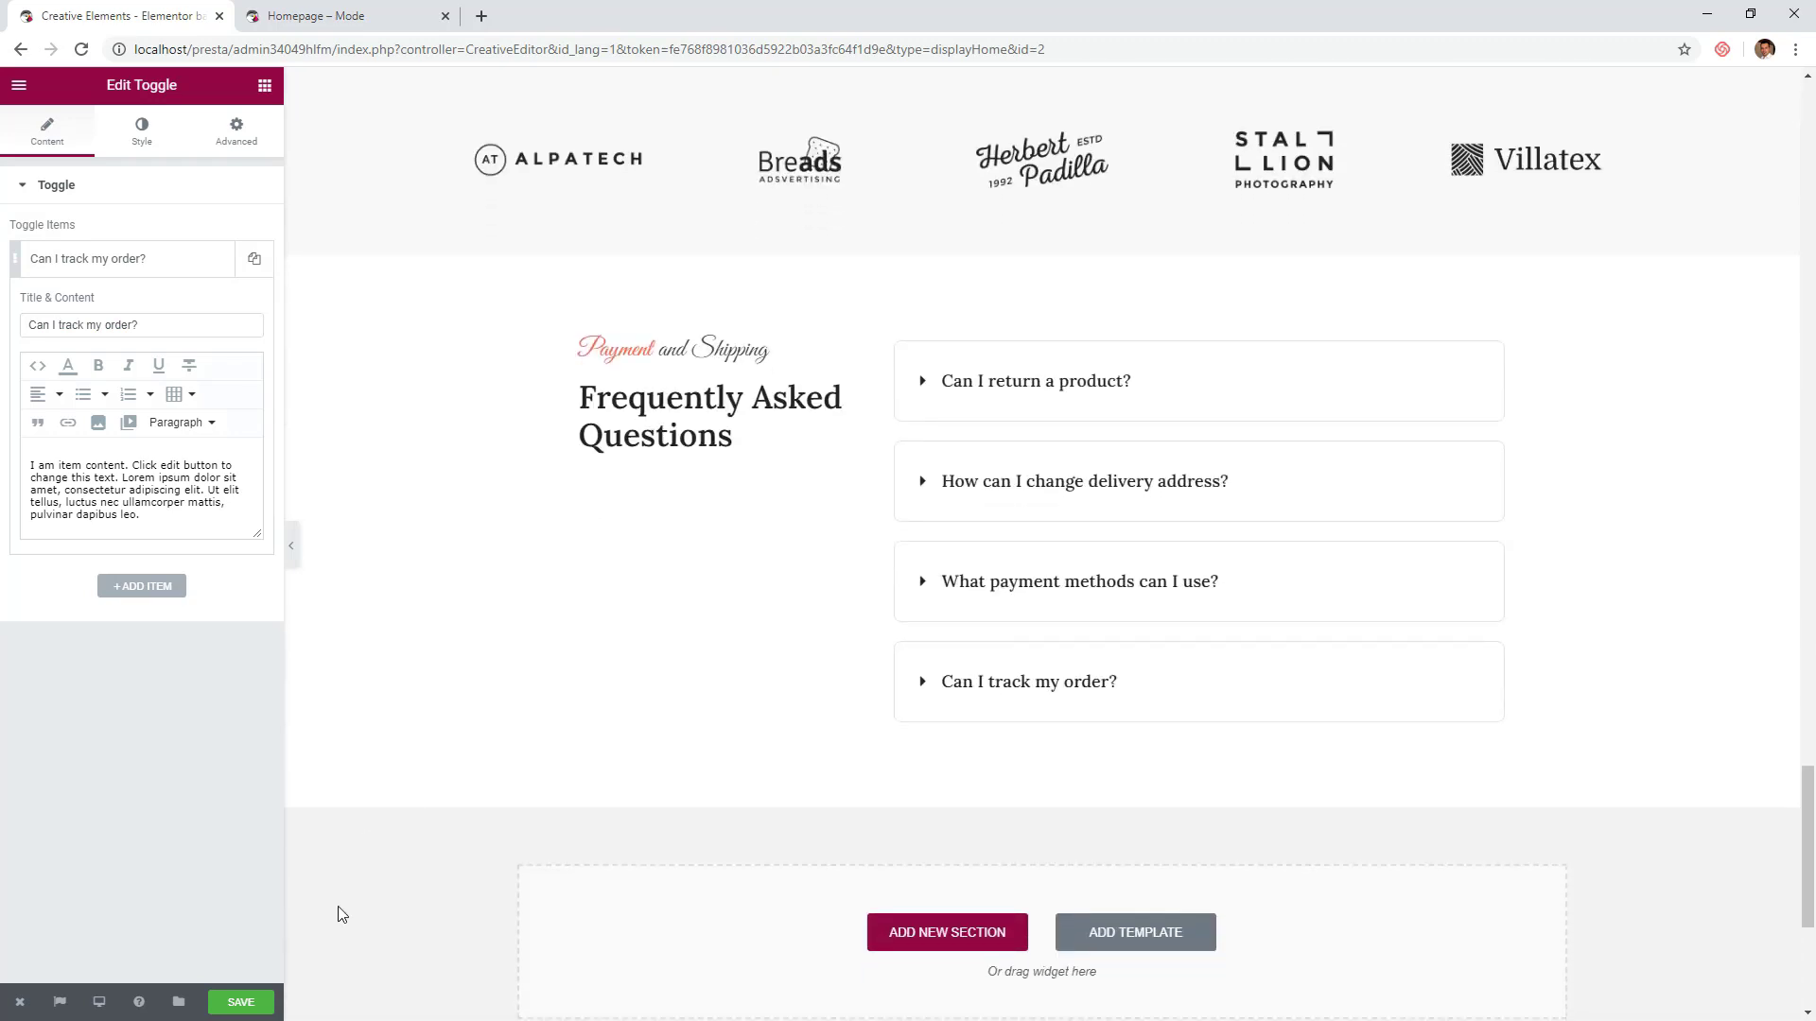
click(254, 1003)
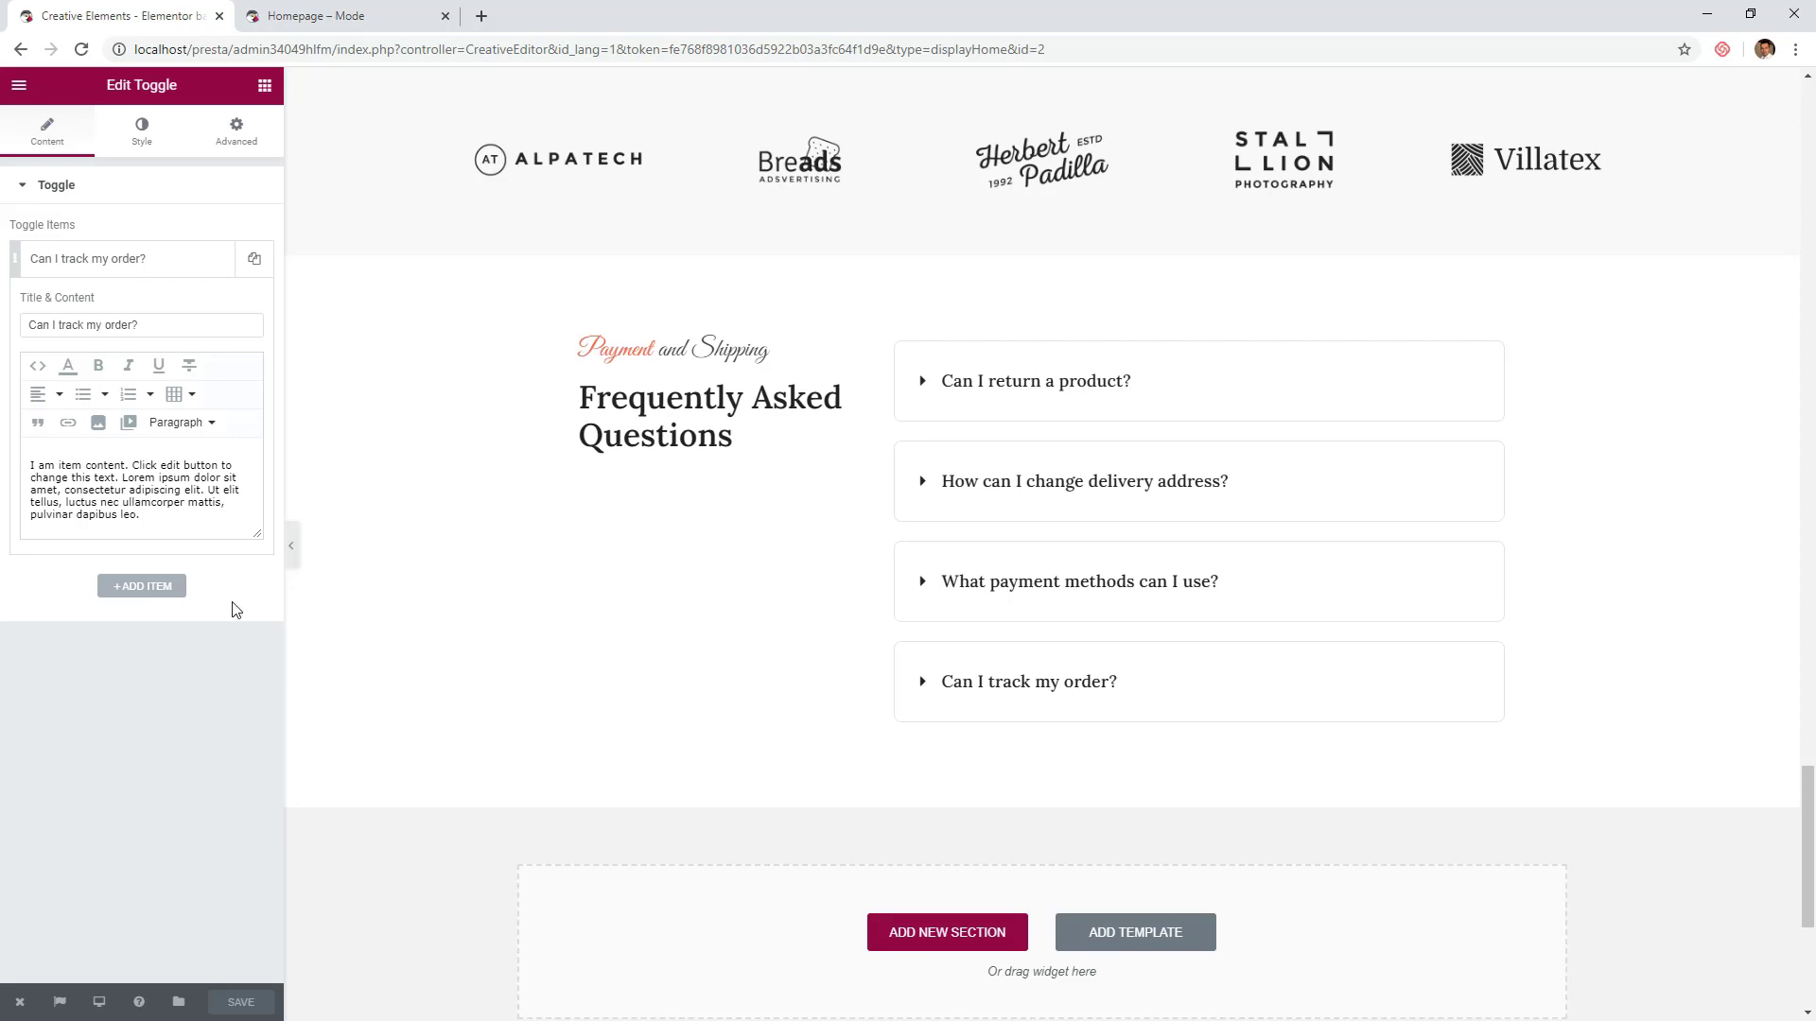
click(265, 86)
- View the live page, try expanding and collapsing the FAQ toggles, and close the page again
mouse_move(19, 1002)
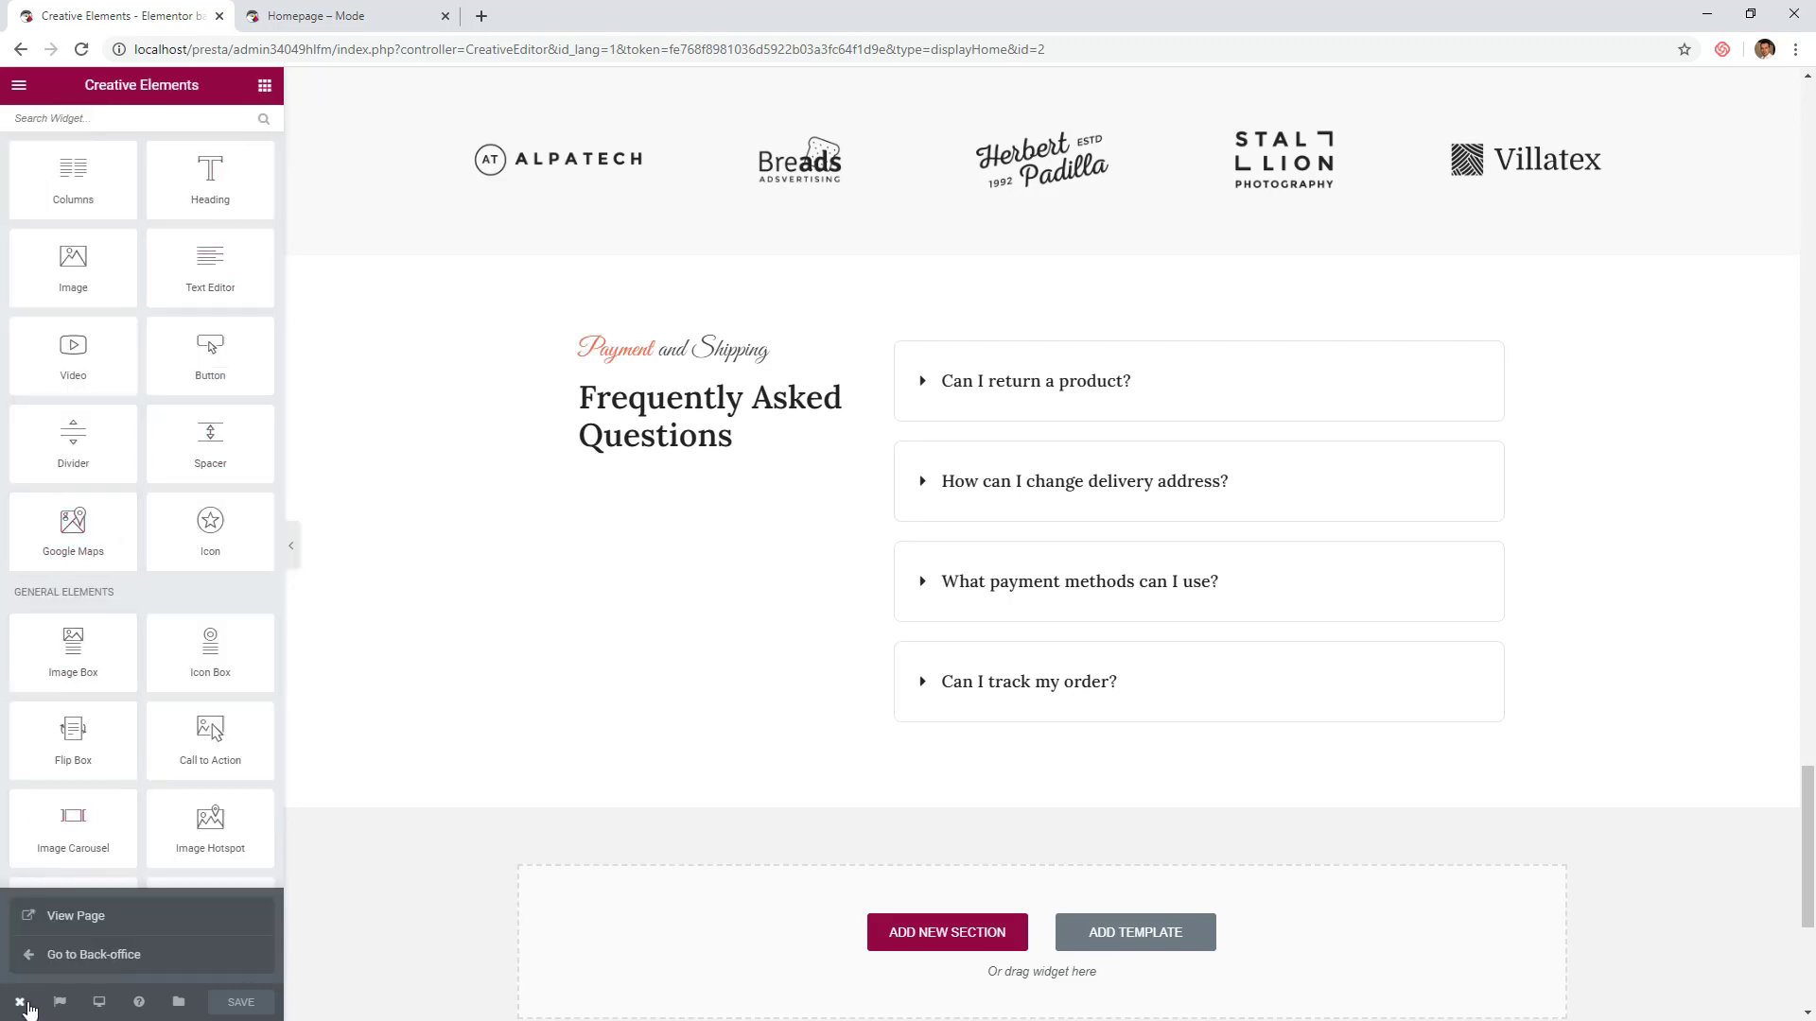
click(78, 917)
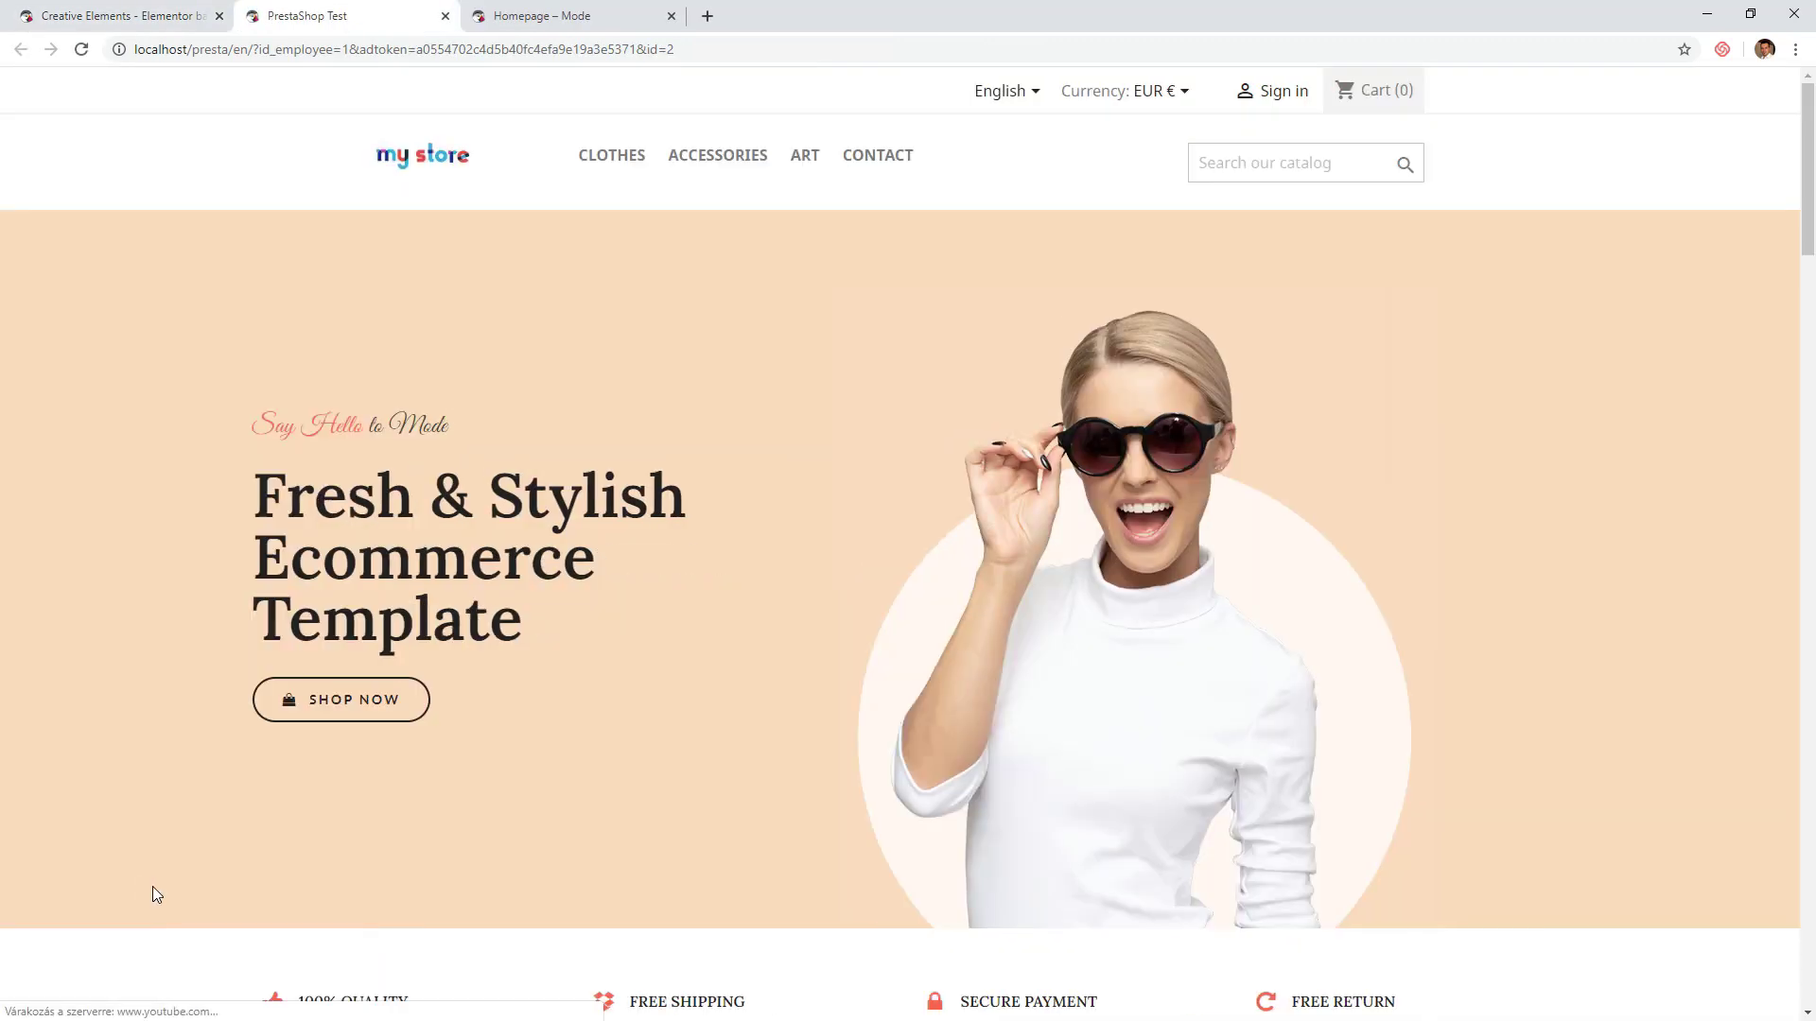
drag(1809, 104, 1746, 847)
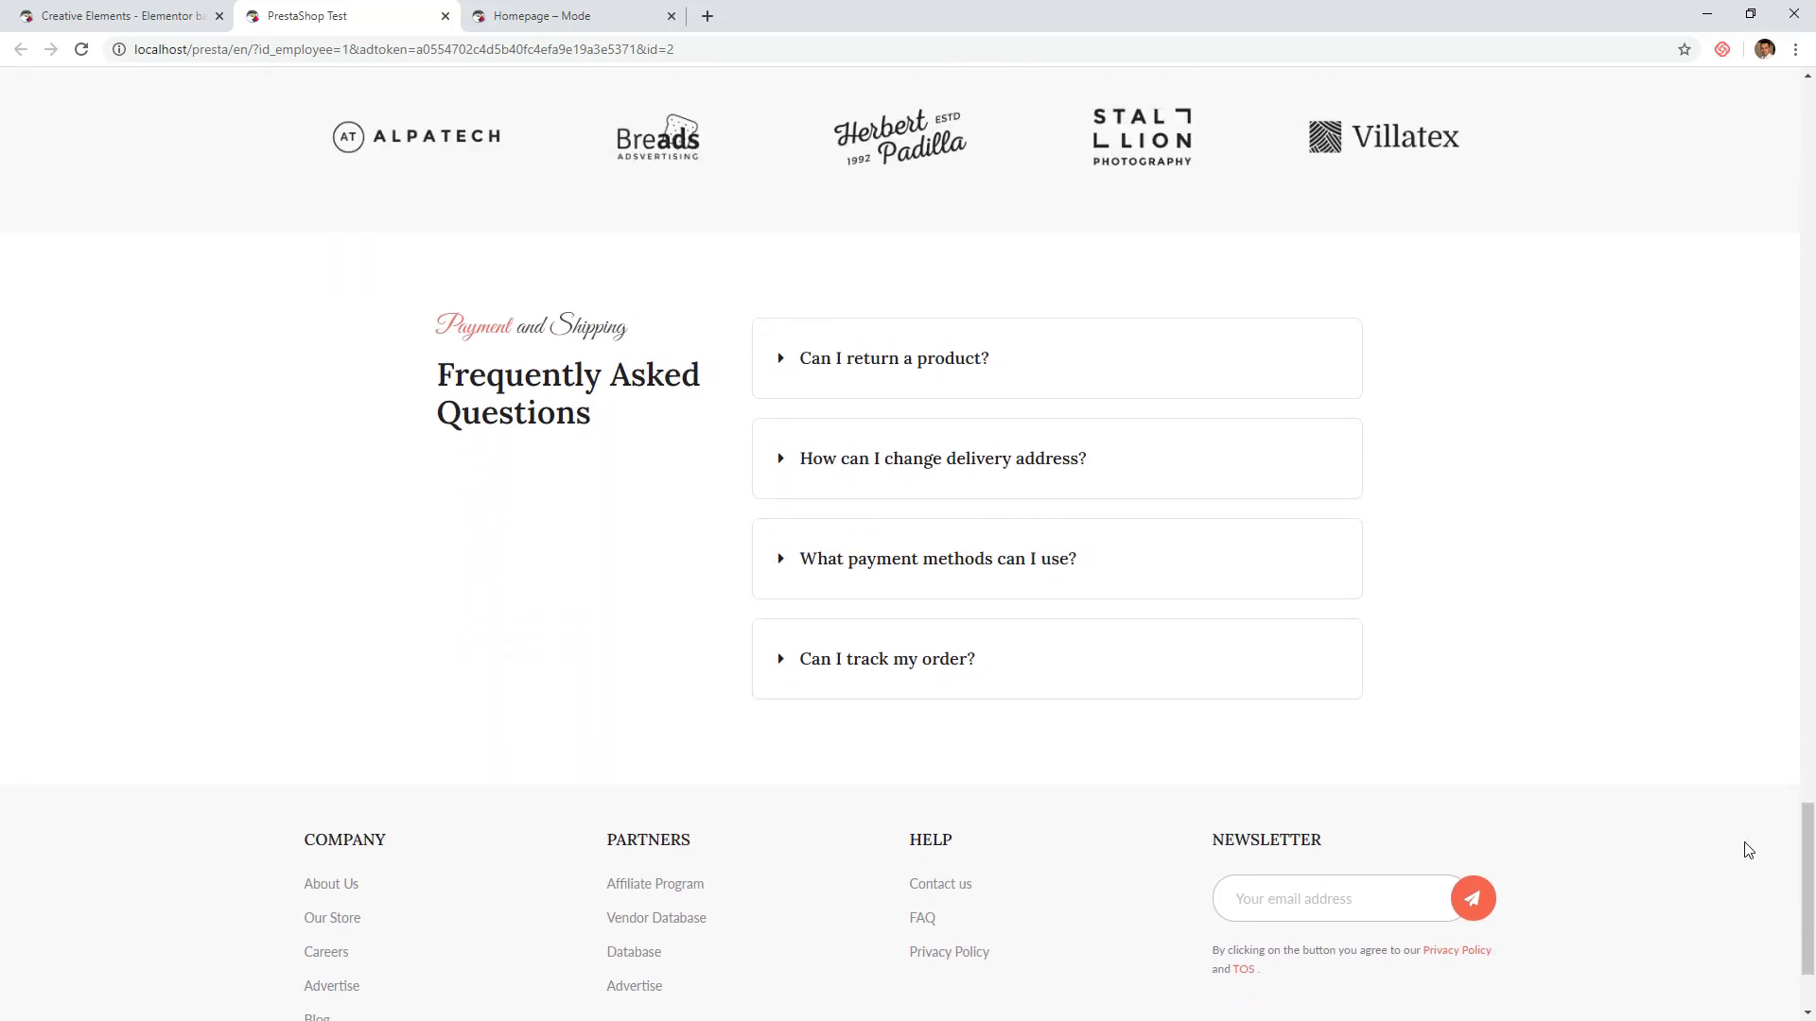
click(936, 653)
click(936, 652)
click(839, 479)
click(839, 479)
drag(1800, 841, 1807, 104)
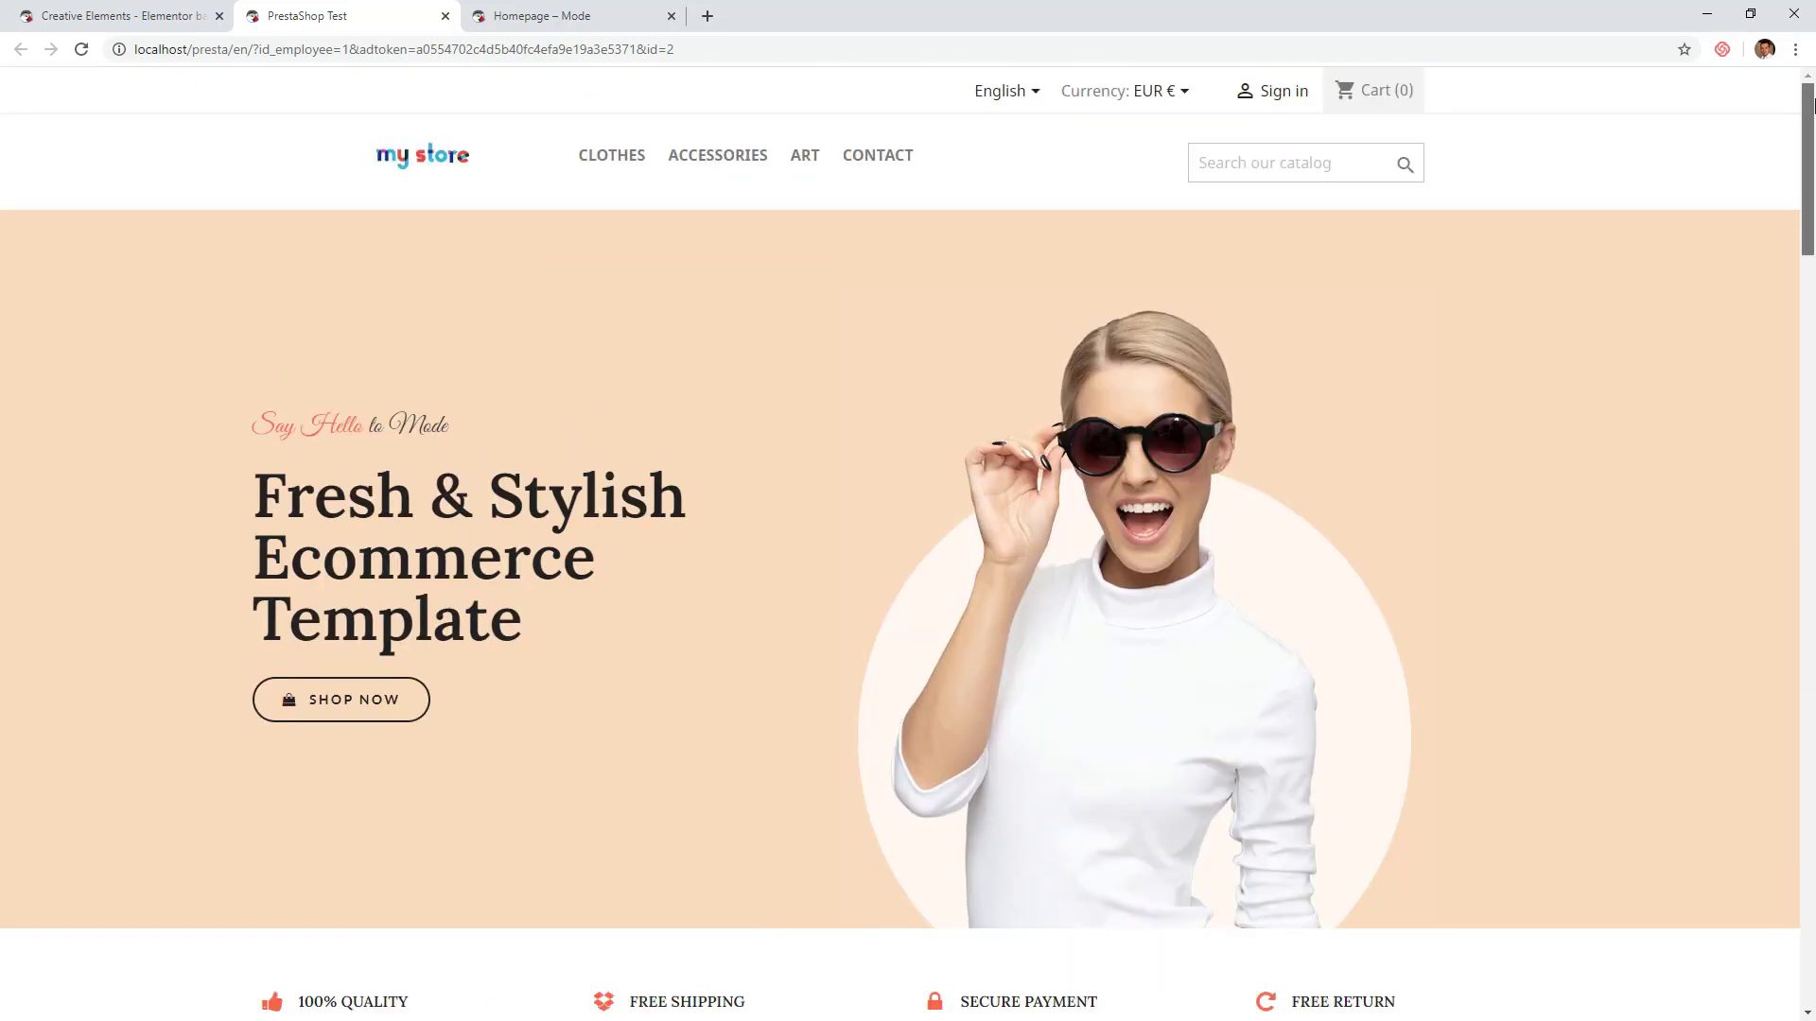
click(444, 16)
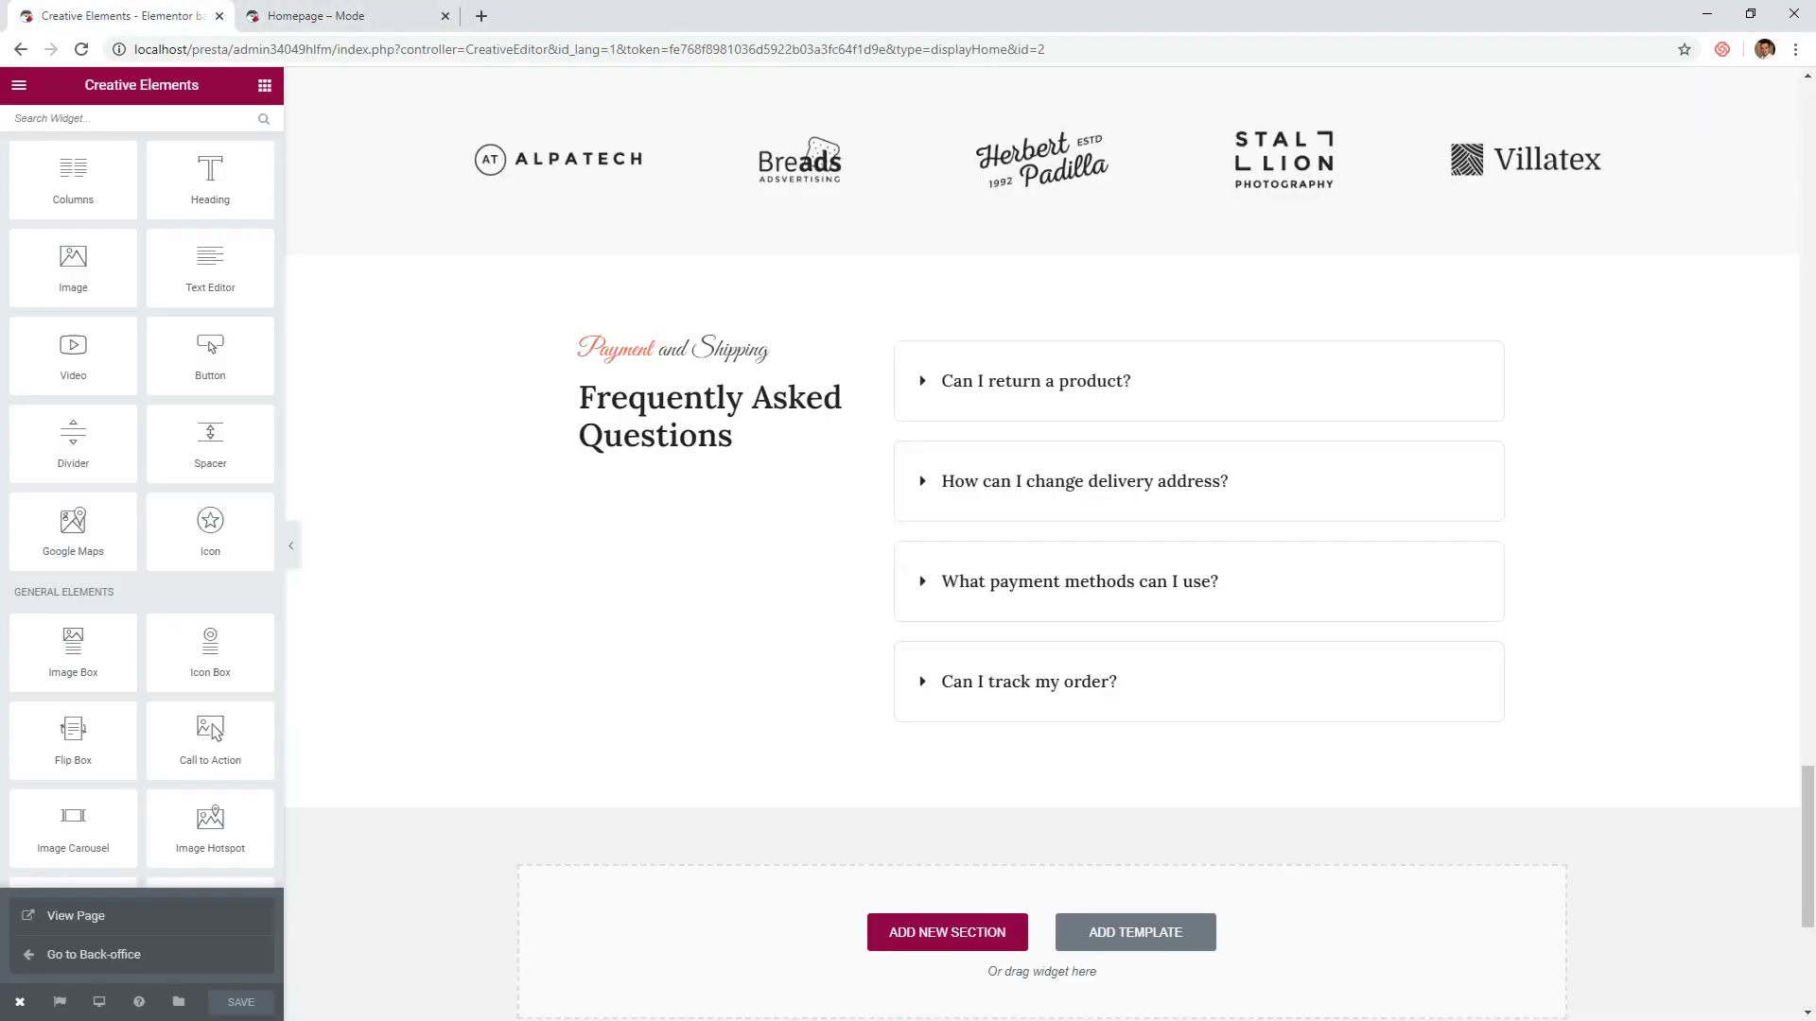
- Switch to the tablet preview and set the "Fresh & Stylish Ecommerce Template" heading's tablet font size to 41 px
click(102, 1005)
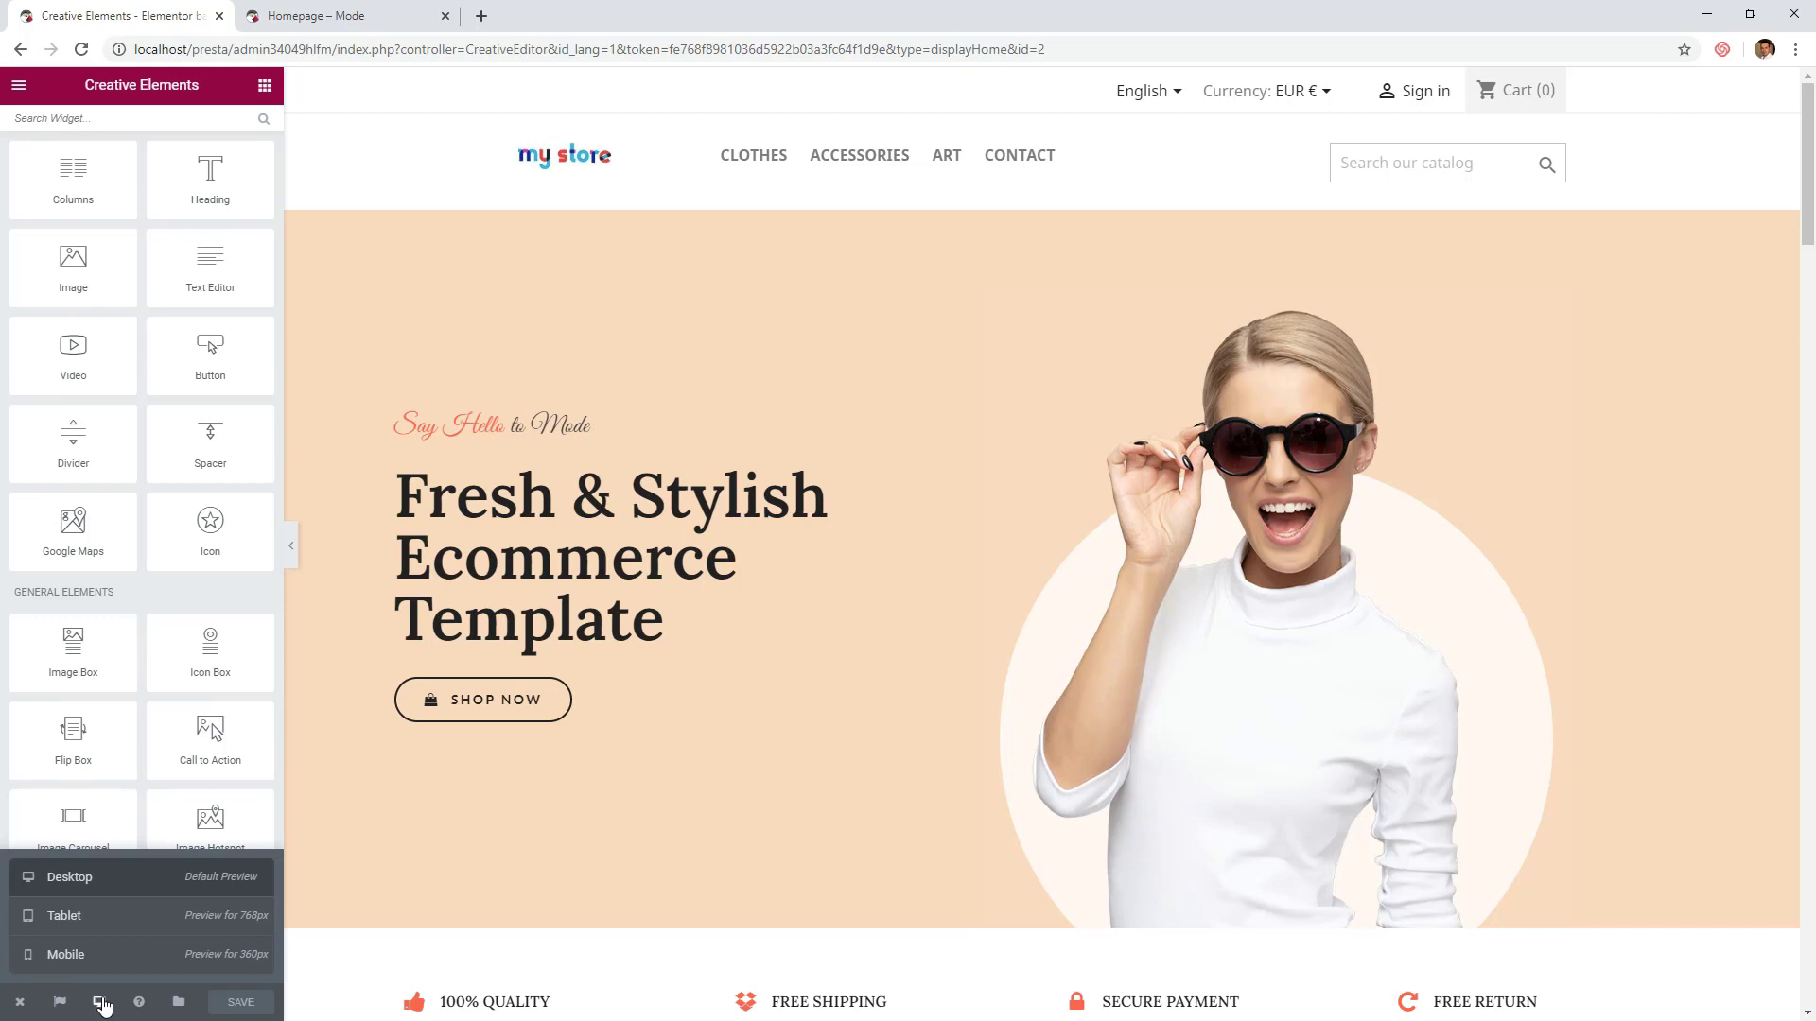
click(109, 924)
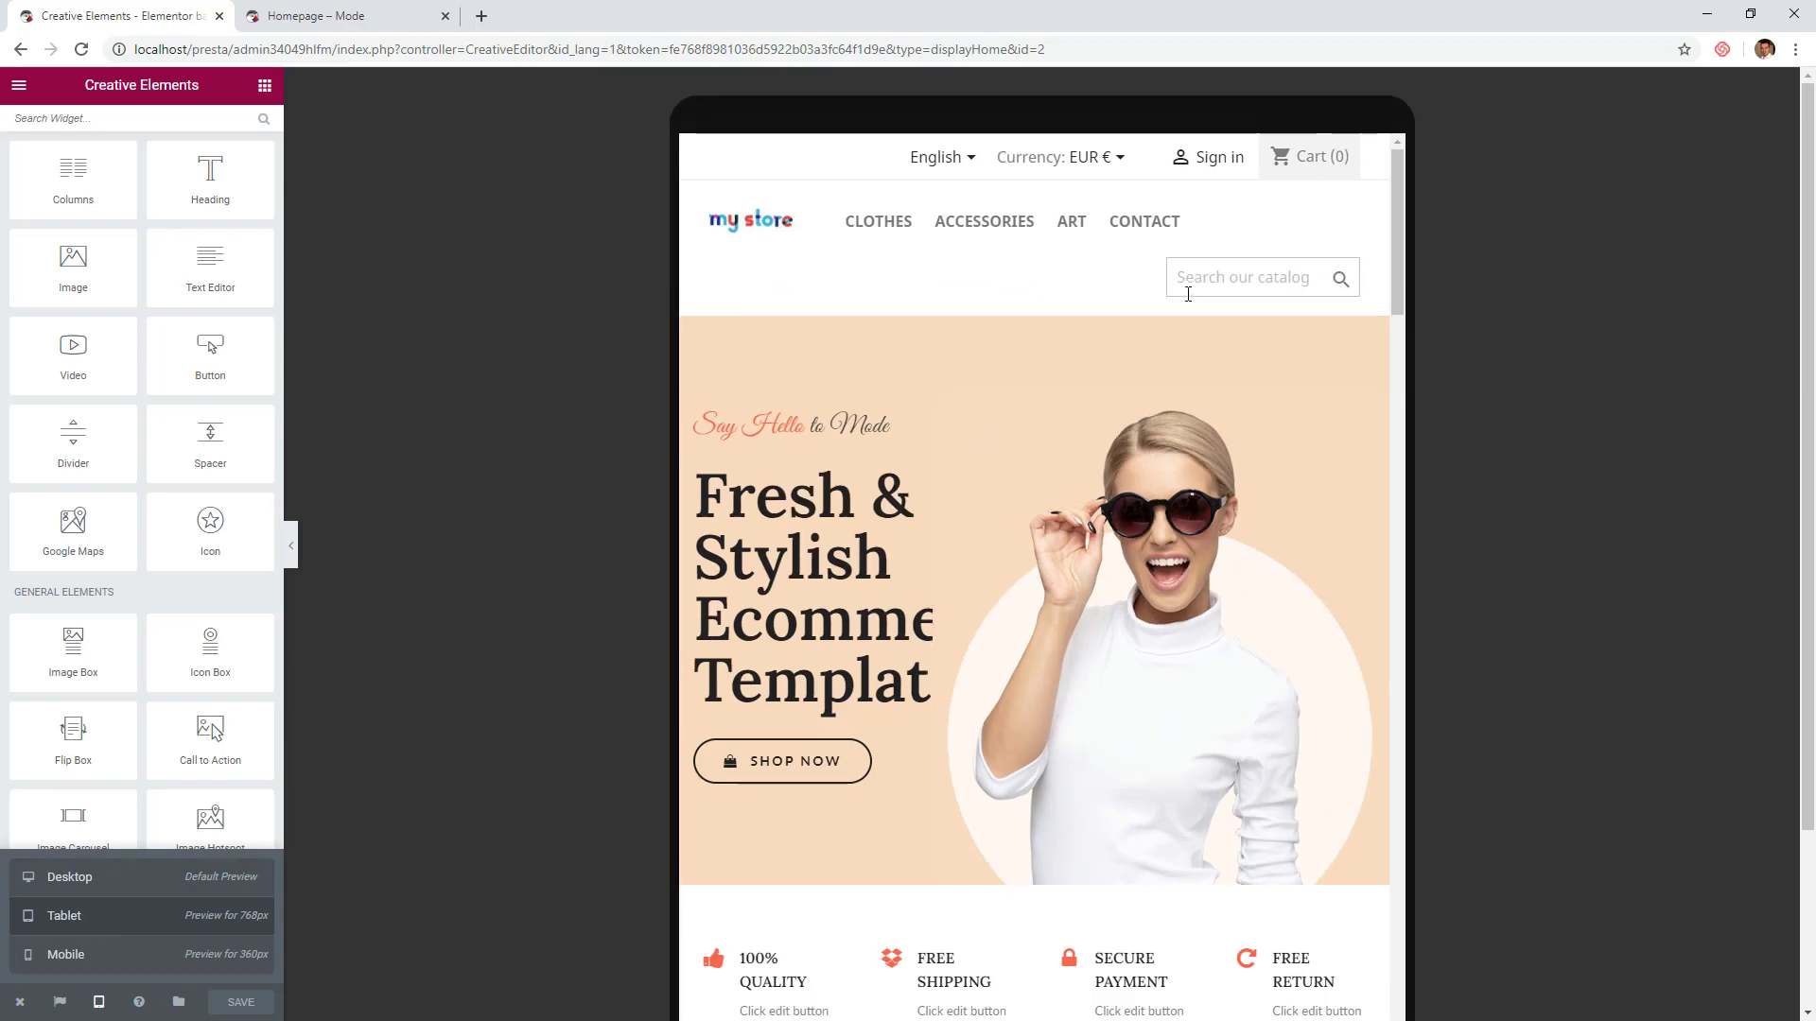
scroll(1149, 289, down, 1)
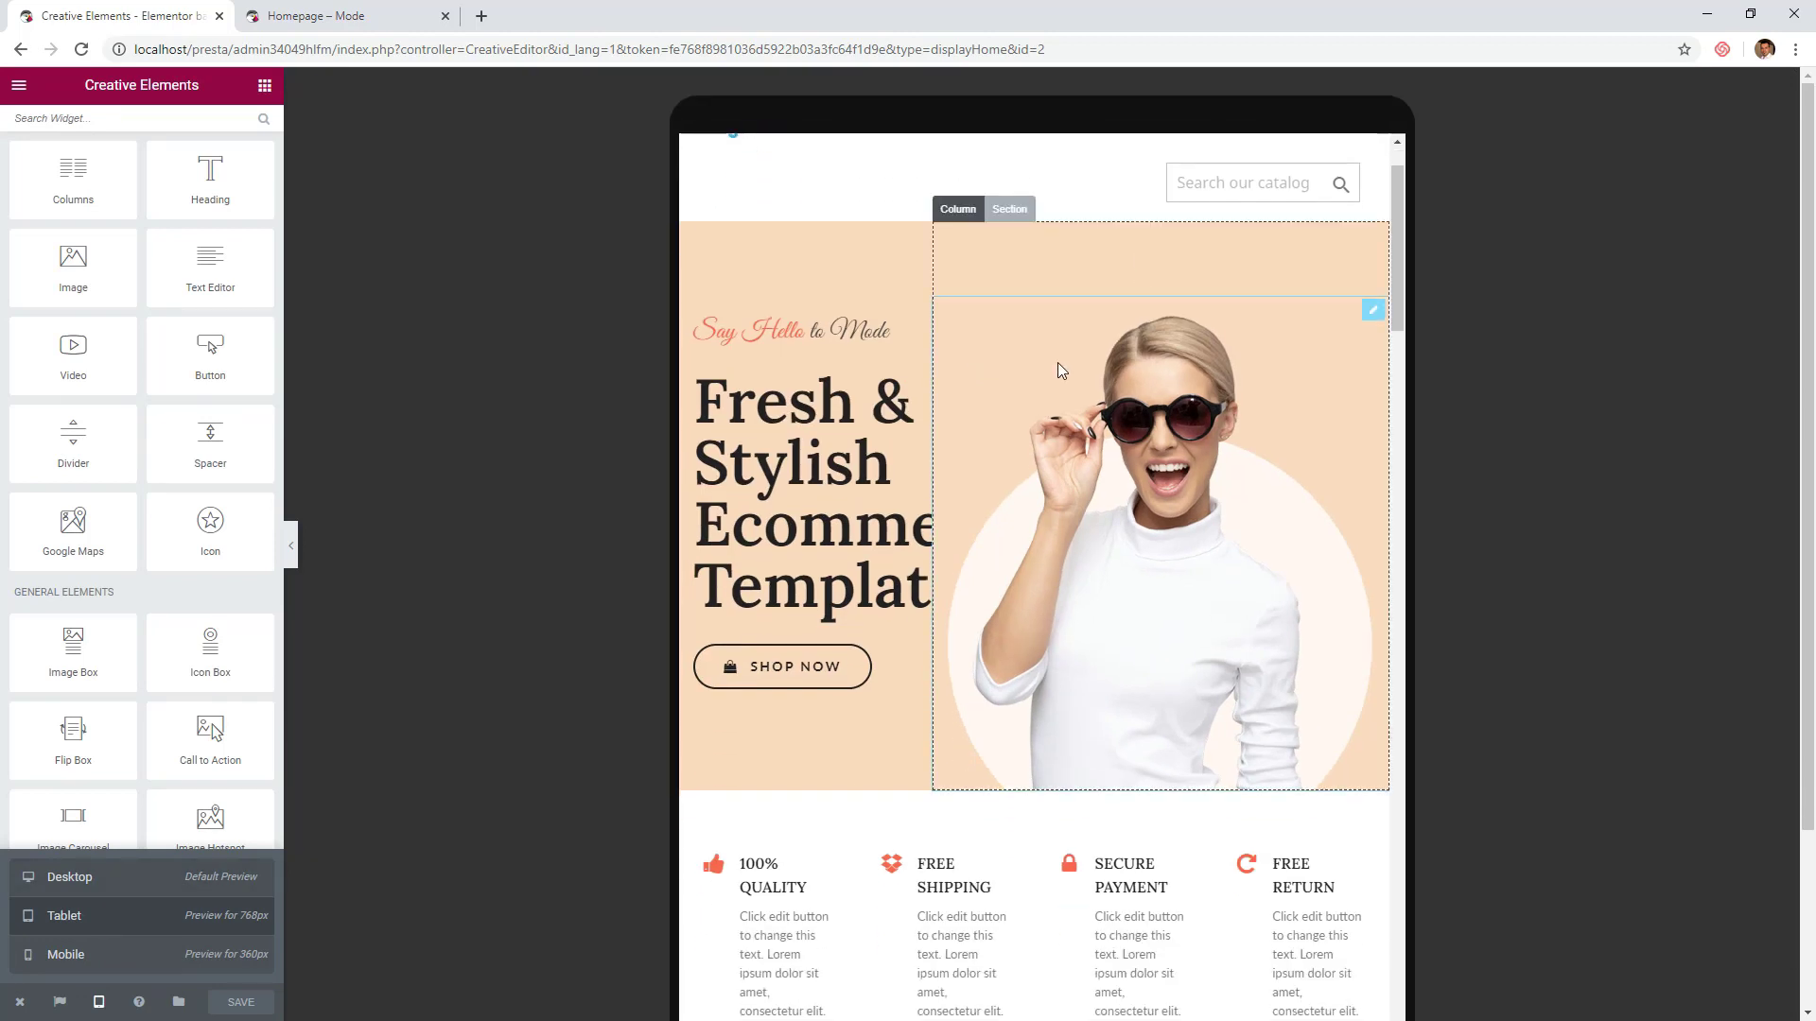
click(787, 458)
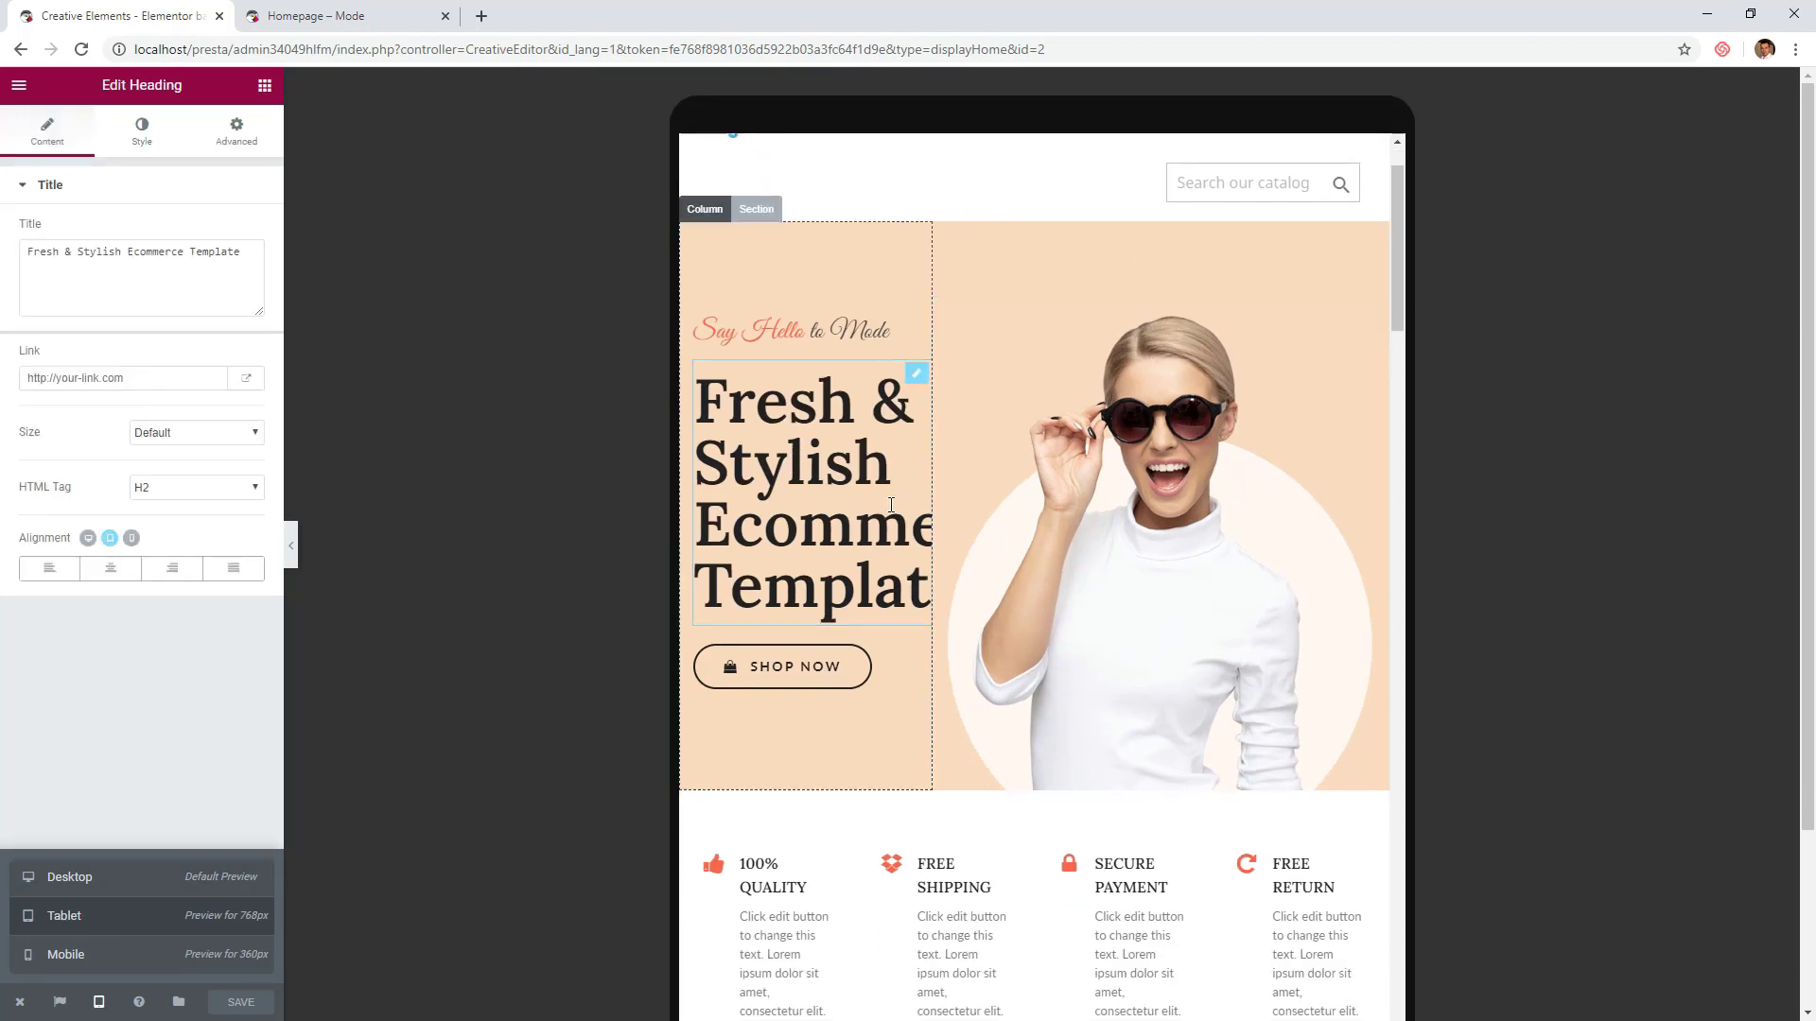
click(143, 142)
drag(20, 369, 56, 376)
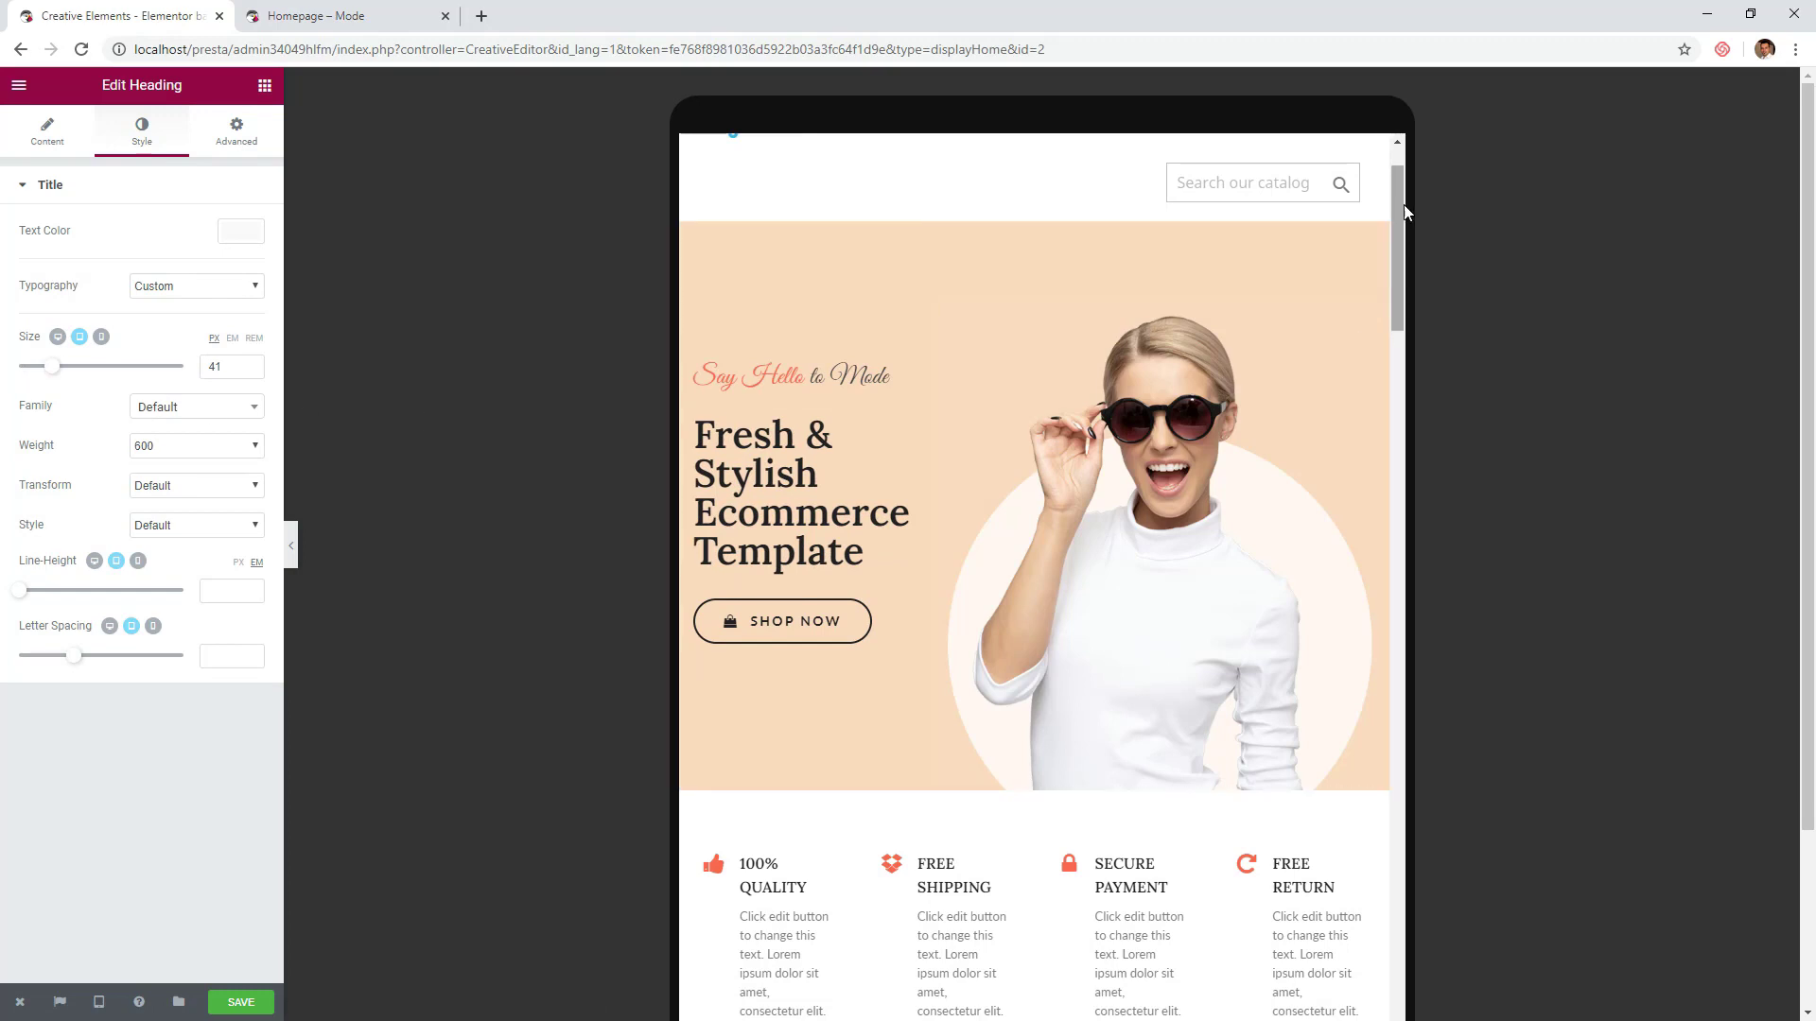
- Review the tablet layout from the feature boxes down to the season sale banner, with the editor panel hidden
drag(1406, 212, 1410, 270)
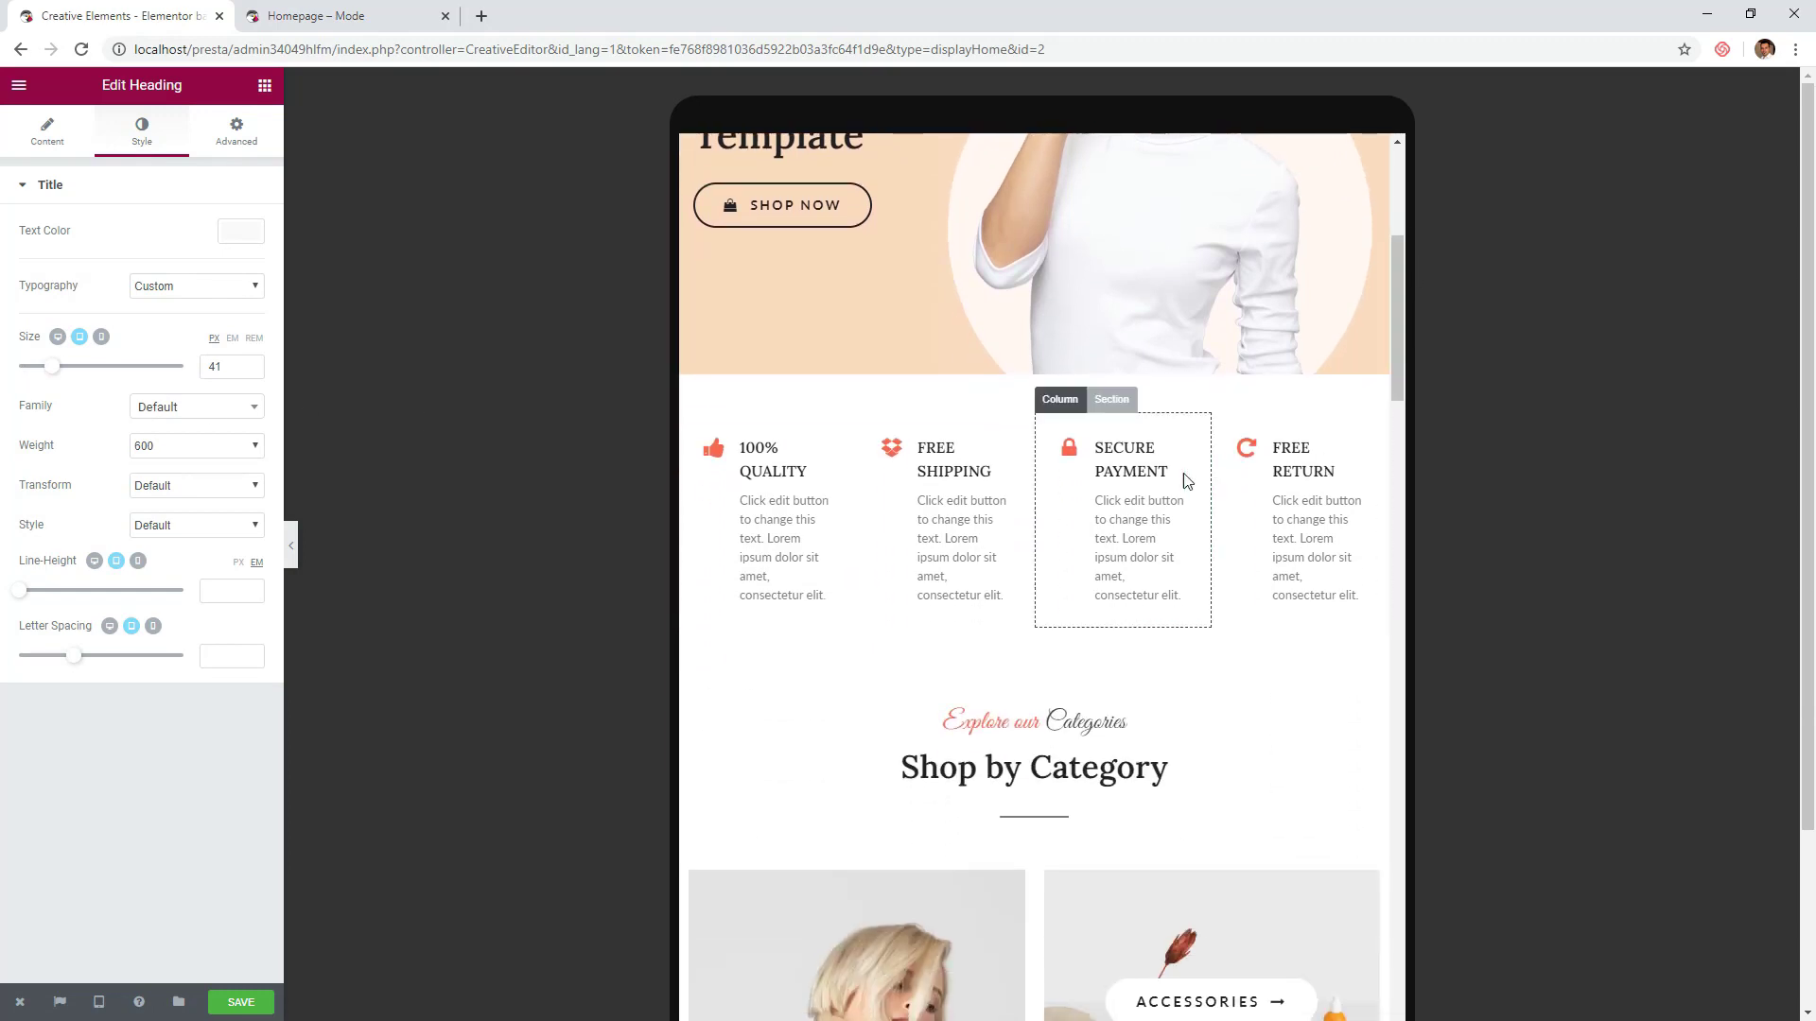
scroll(1229, 705, down, 4)
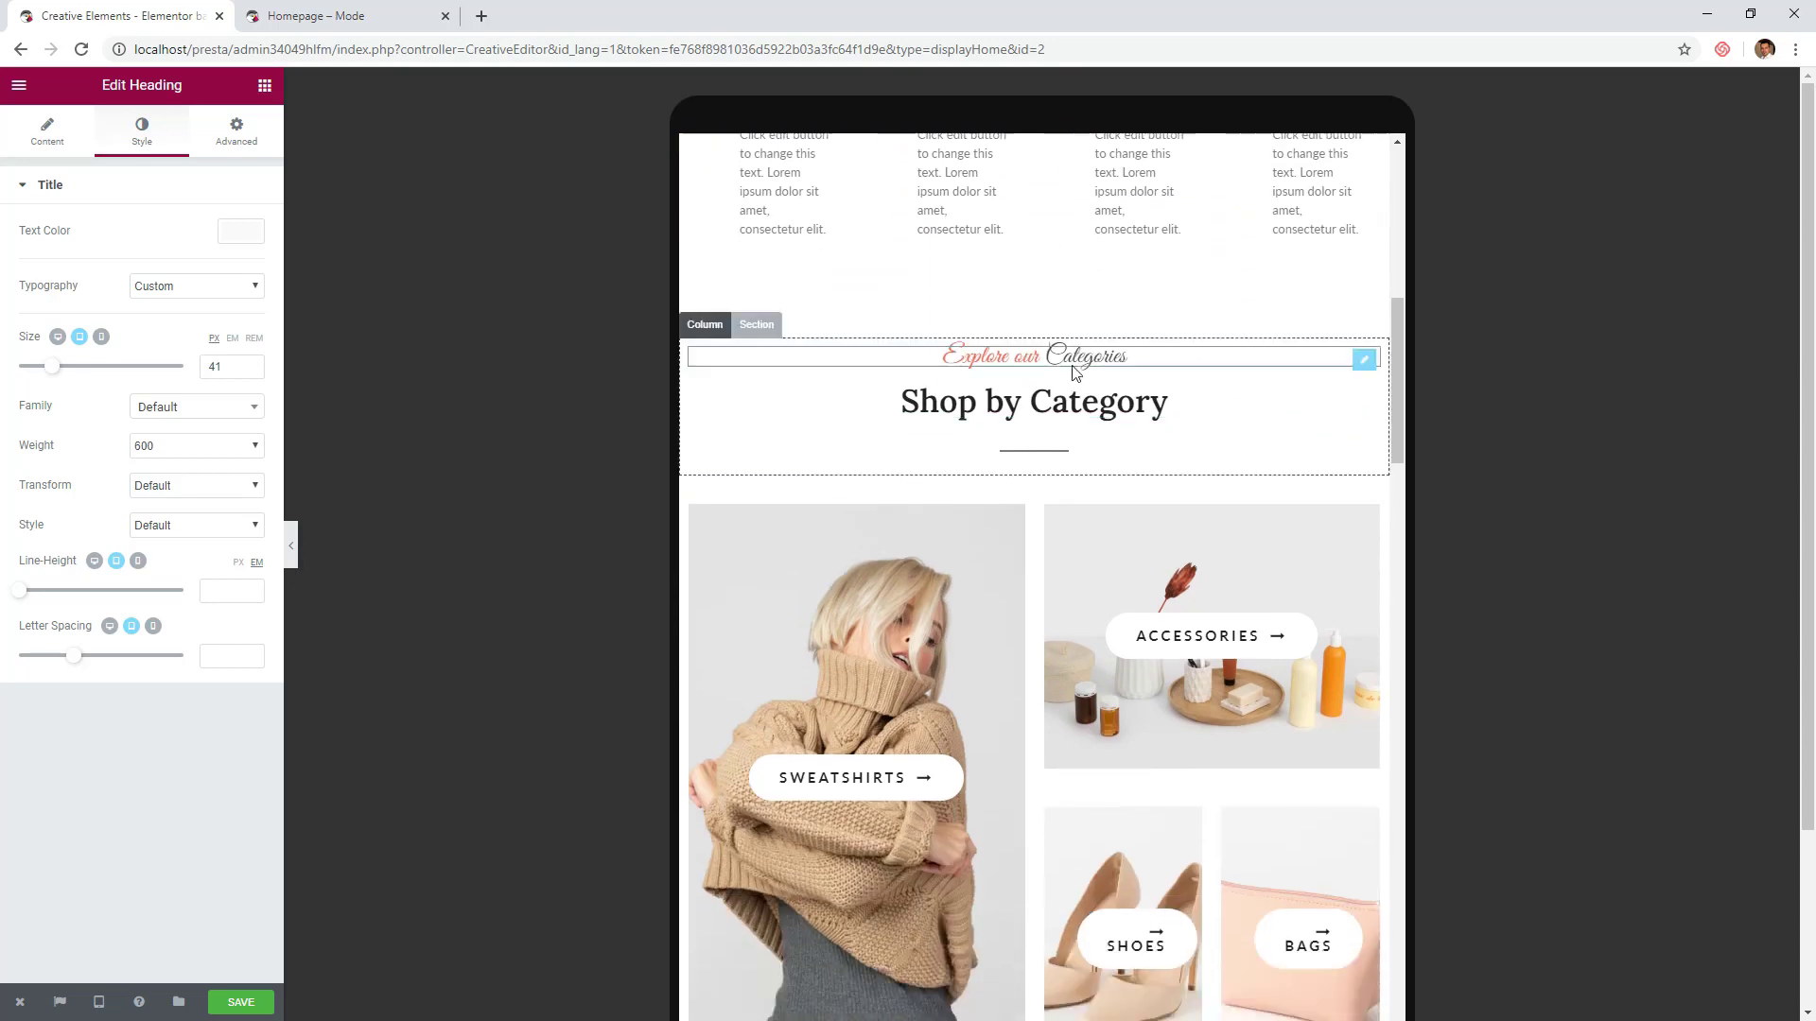
scroll(1076, 372, down, 3)
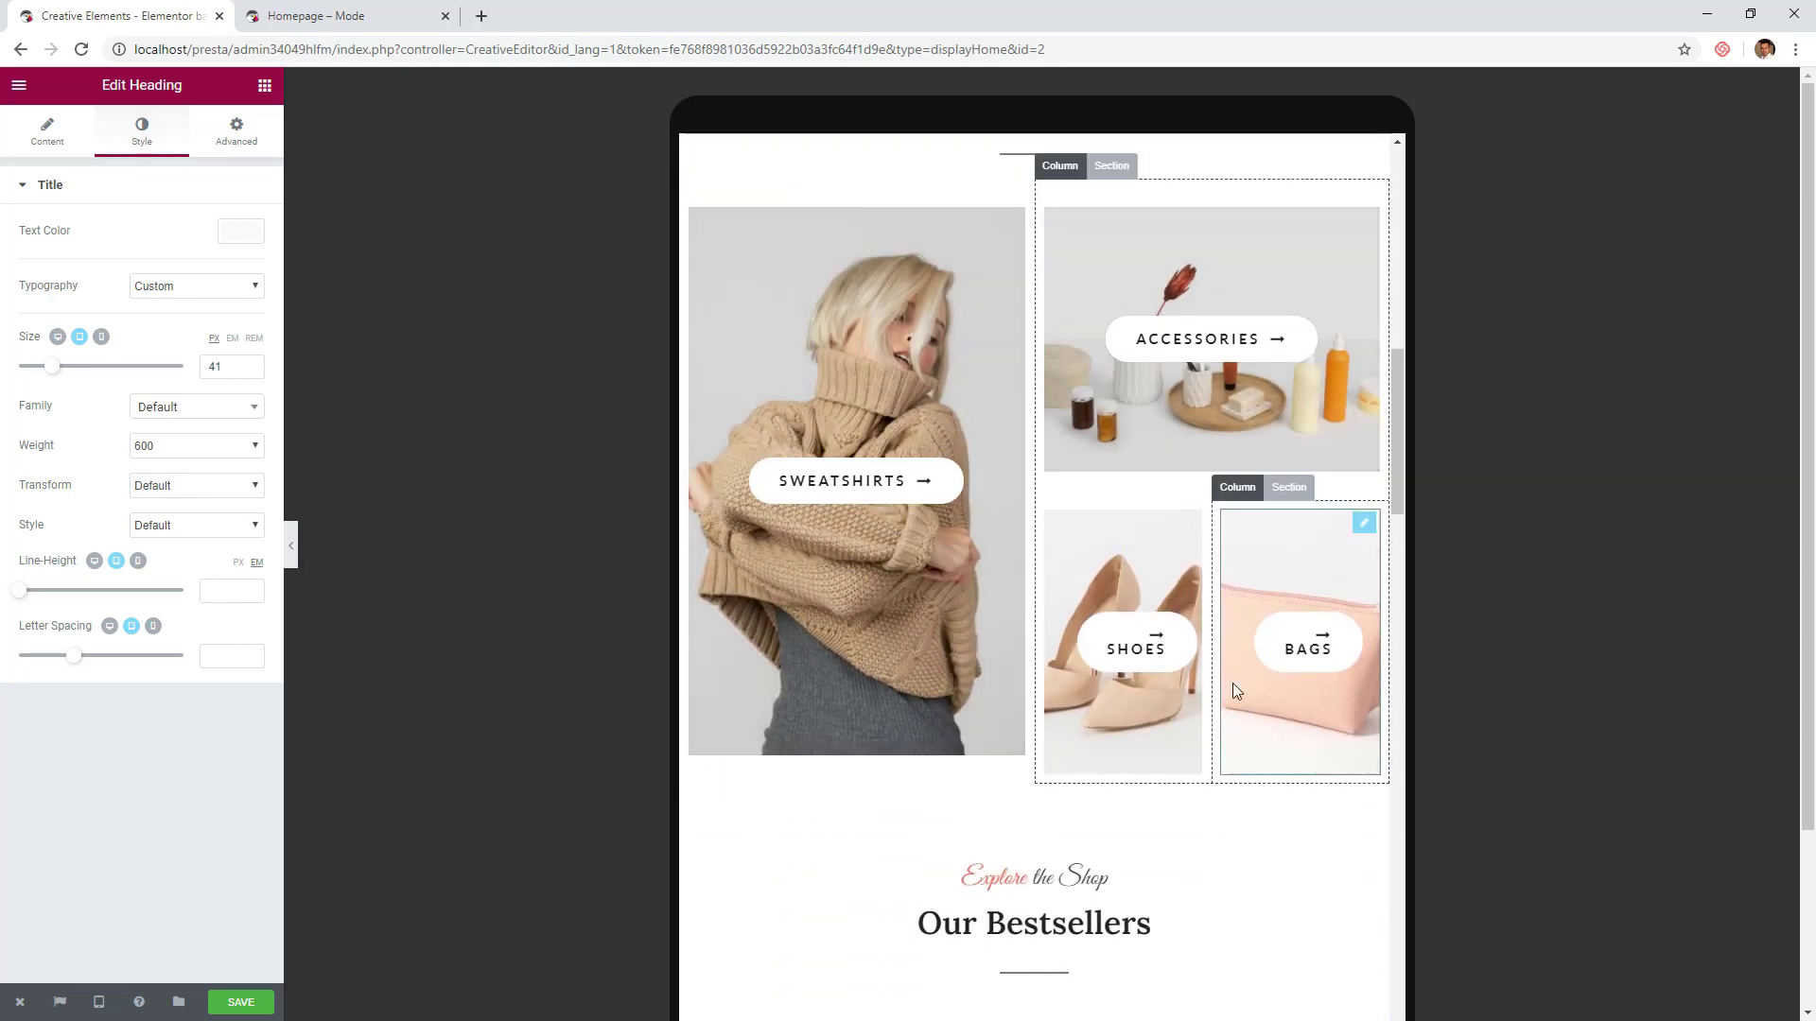
click(292, 546)
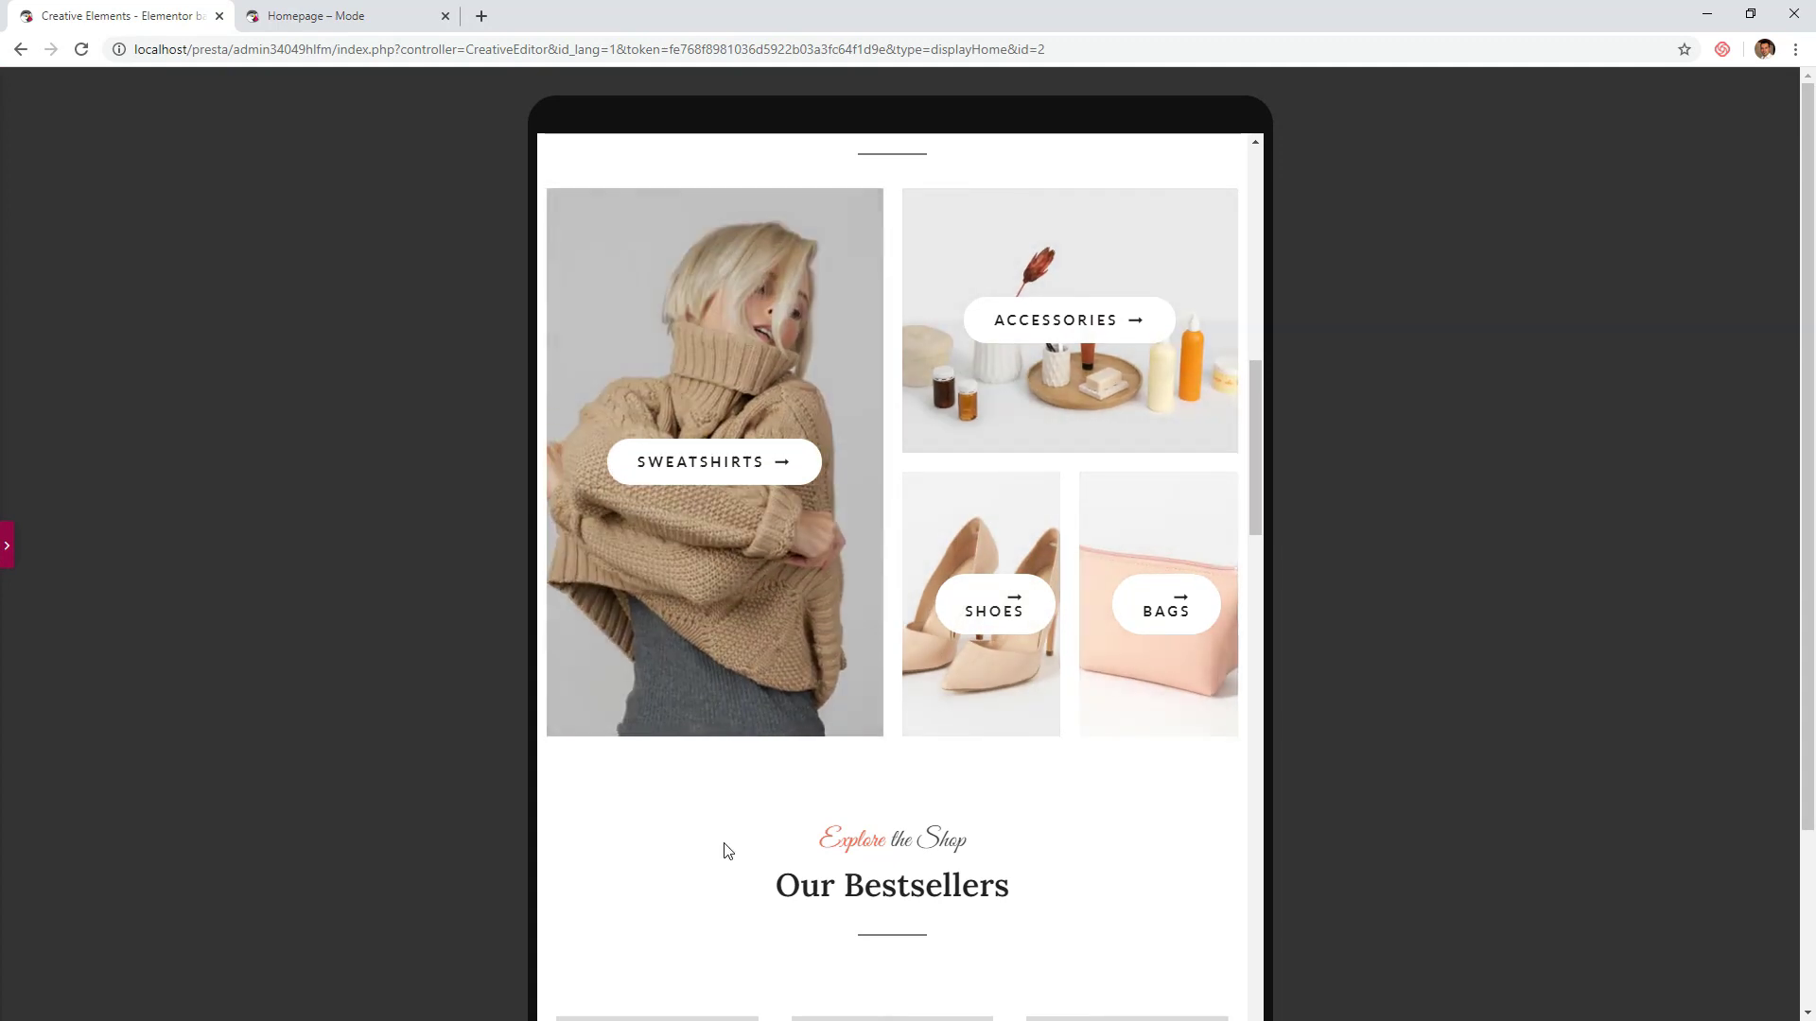
scroll(727, 851, down, 9)
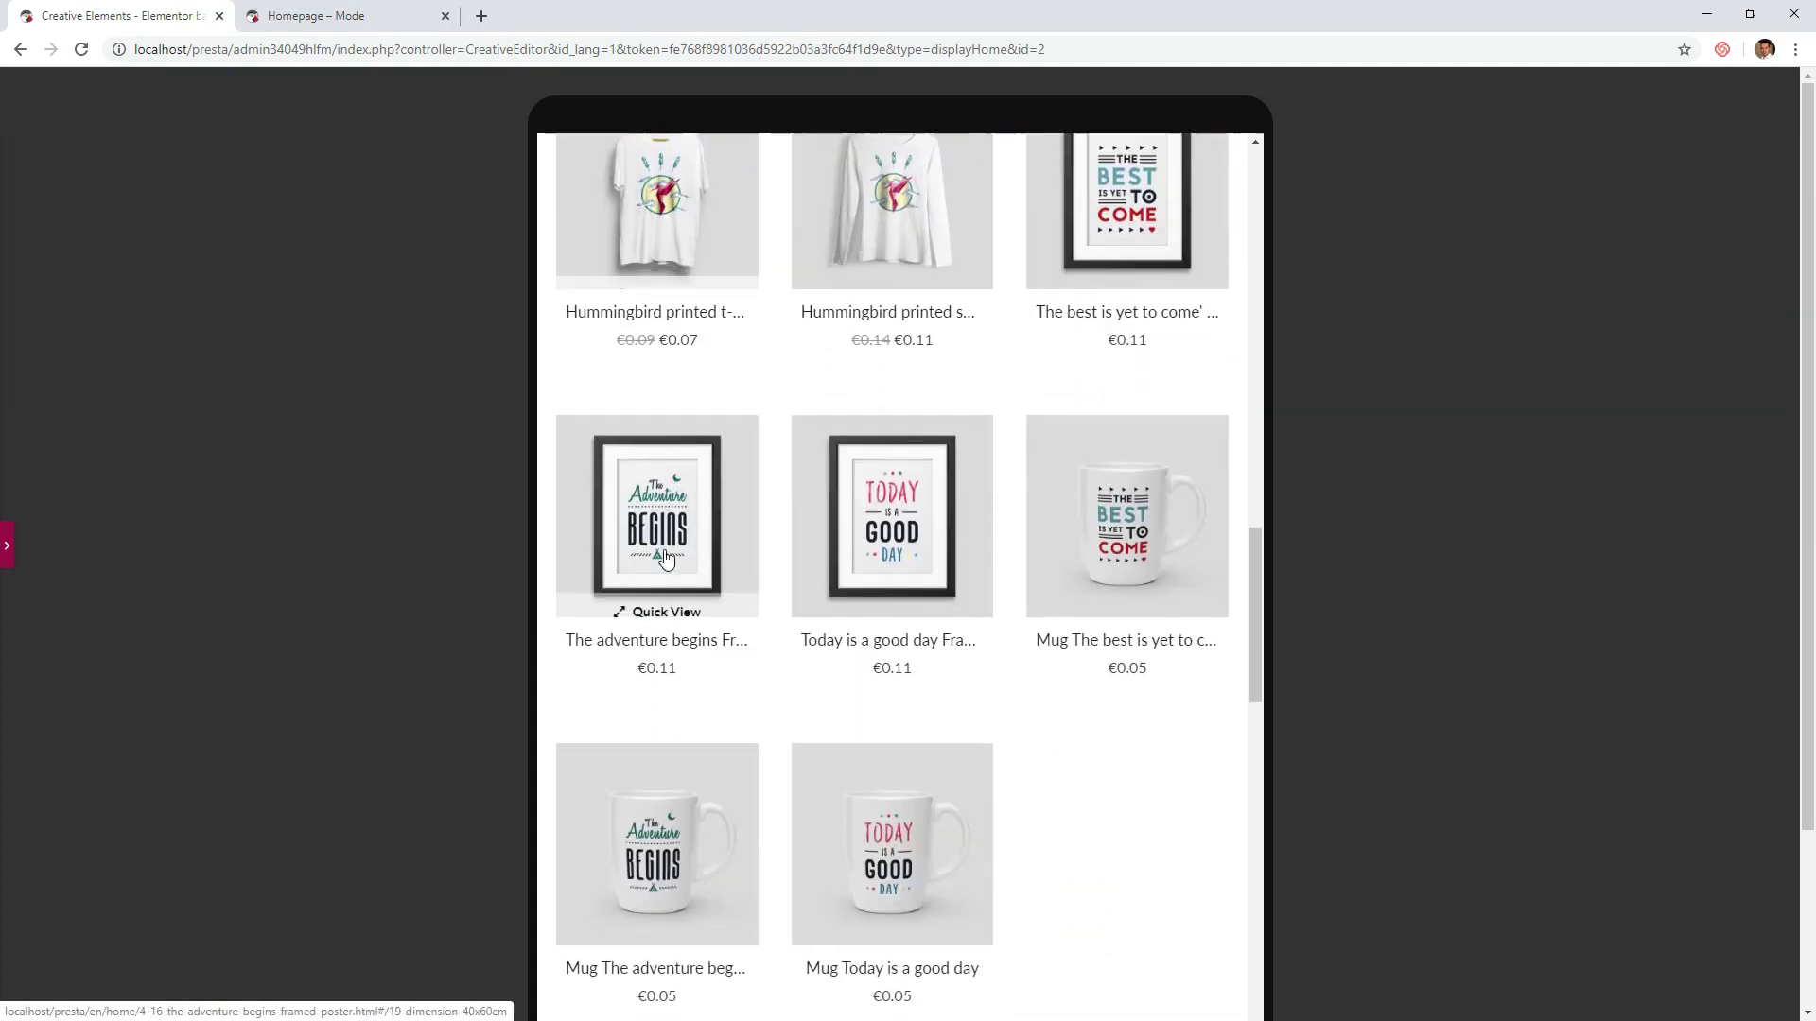
scroll(685, 560, down, 5)
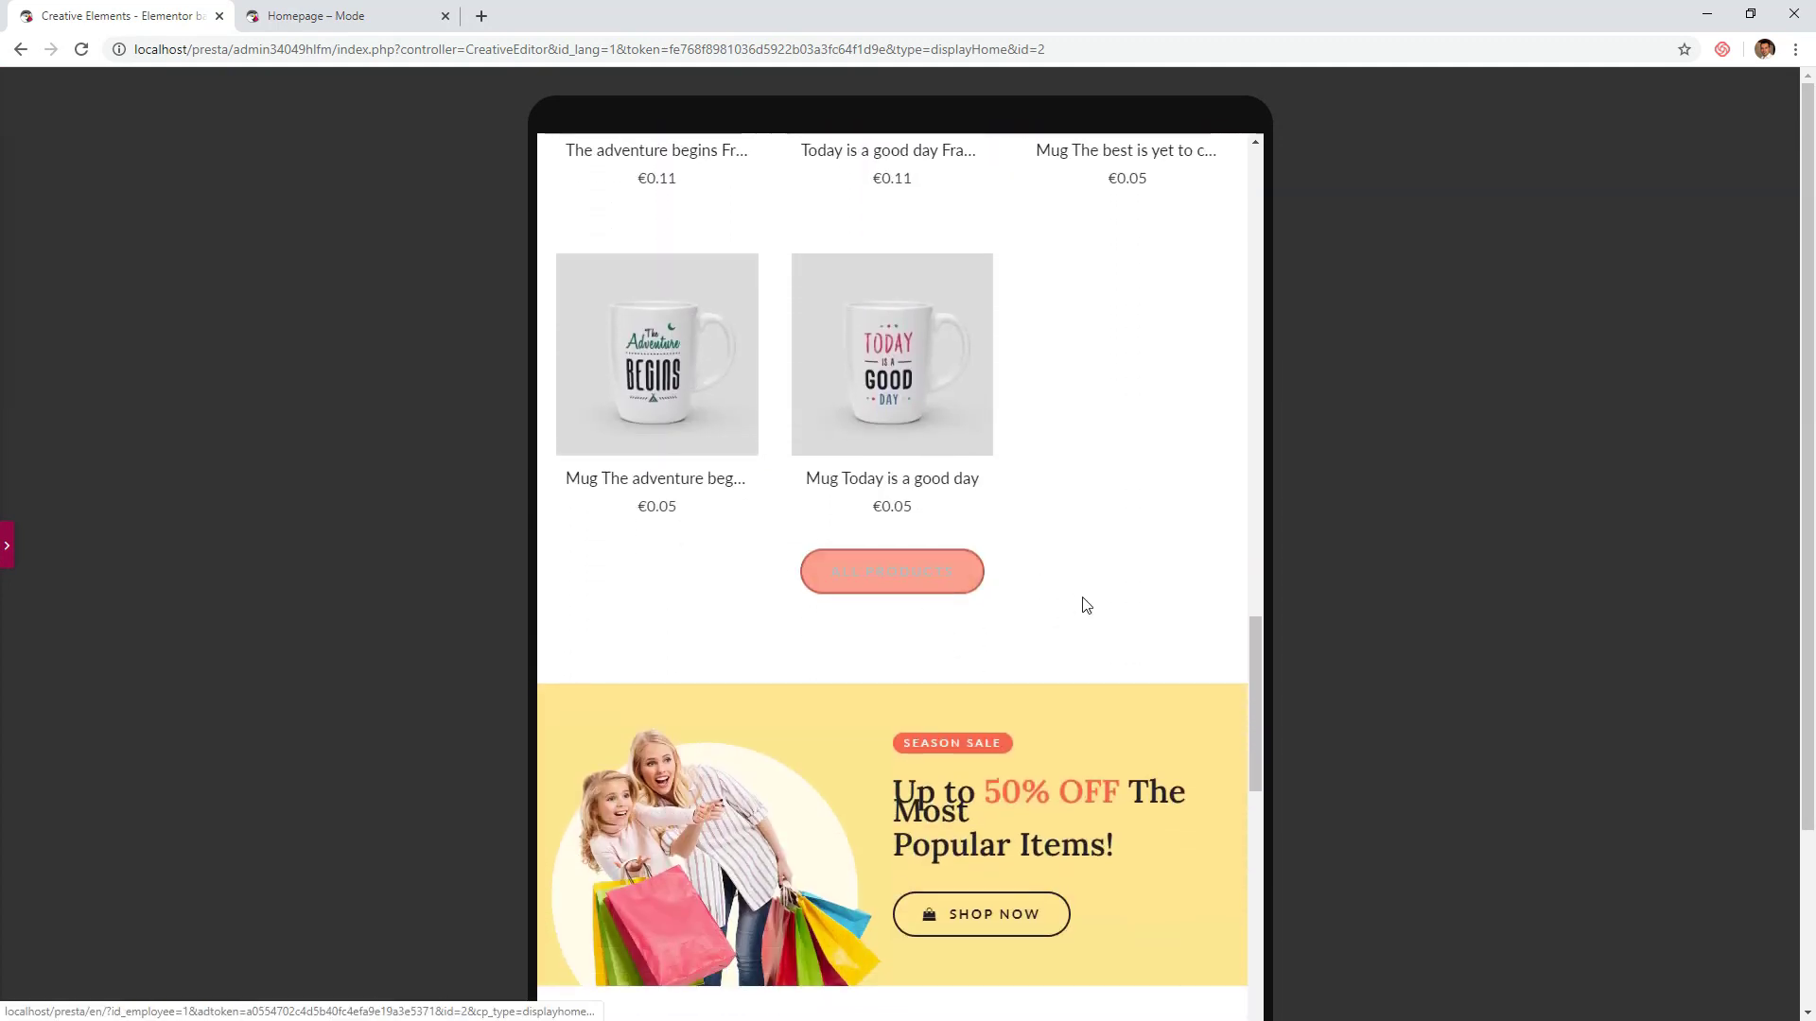
scroll(1086, 606, down, 2)
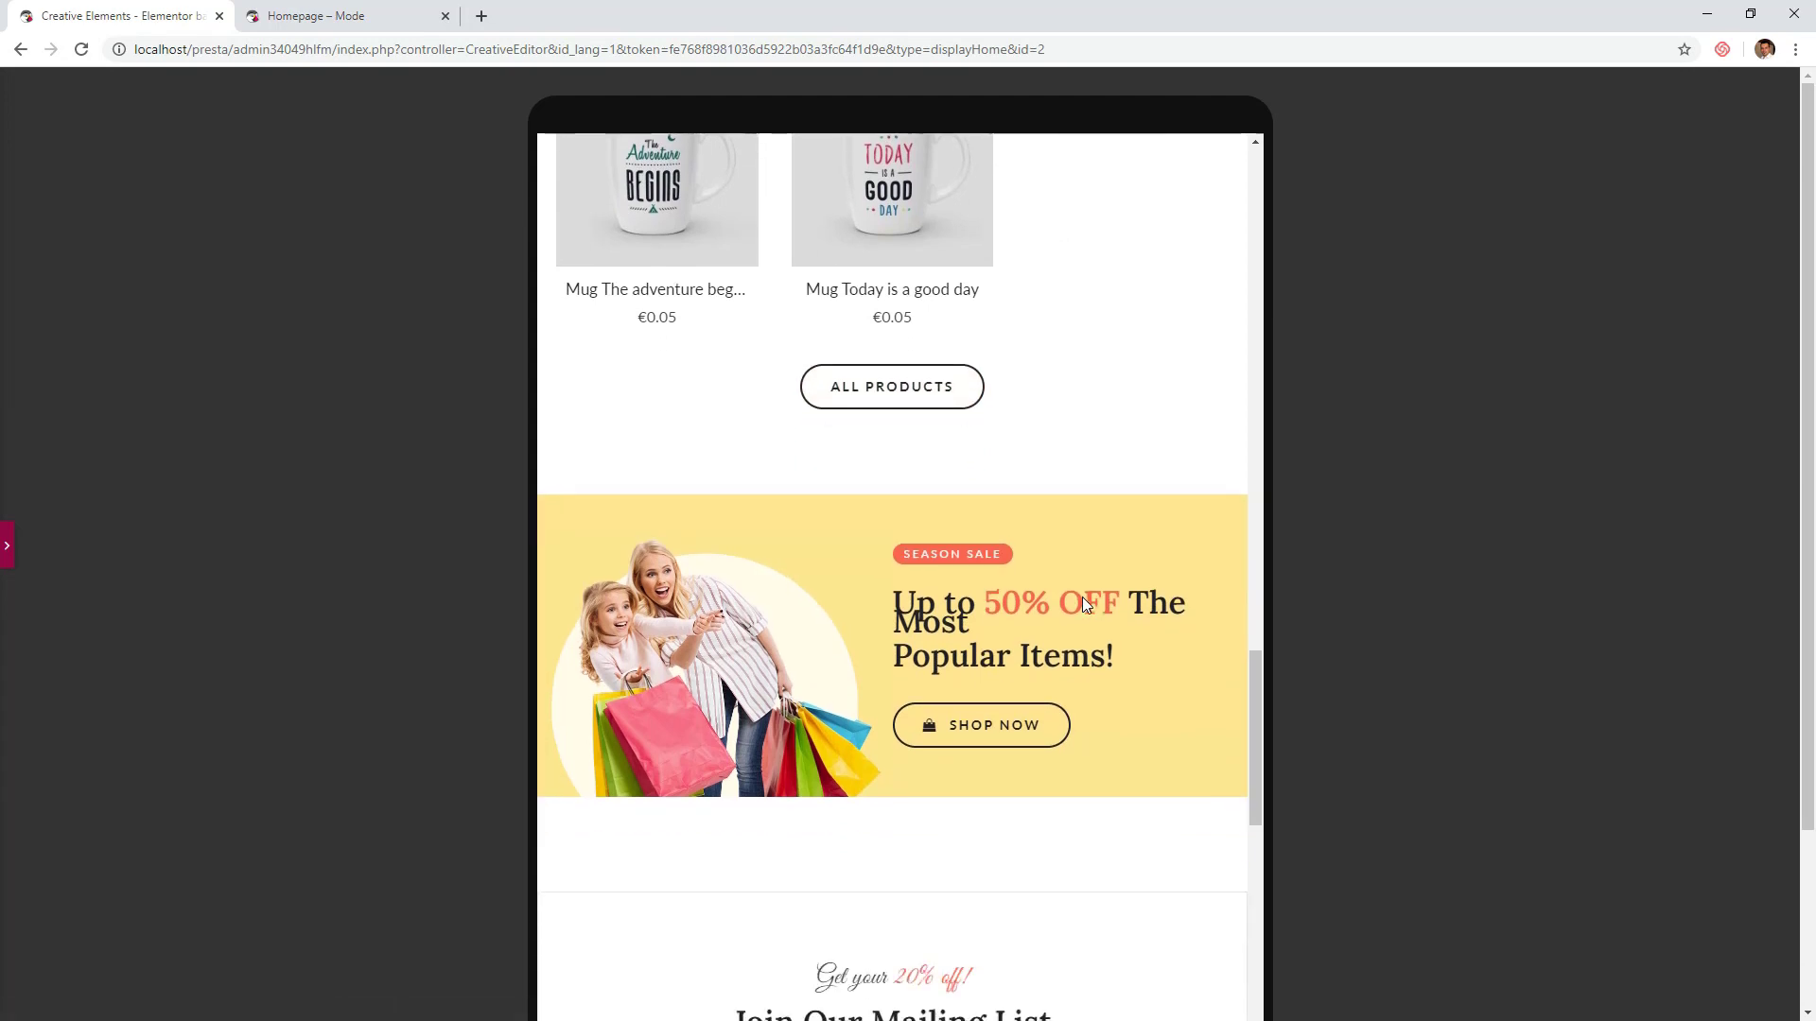
- Bring back the editor panel and set the tablet font size of the banner's "Up to 50% OFF" text to 28 px
click(7, 546)
click(1092, 655)
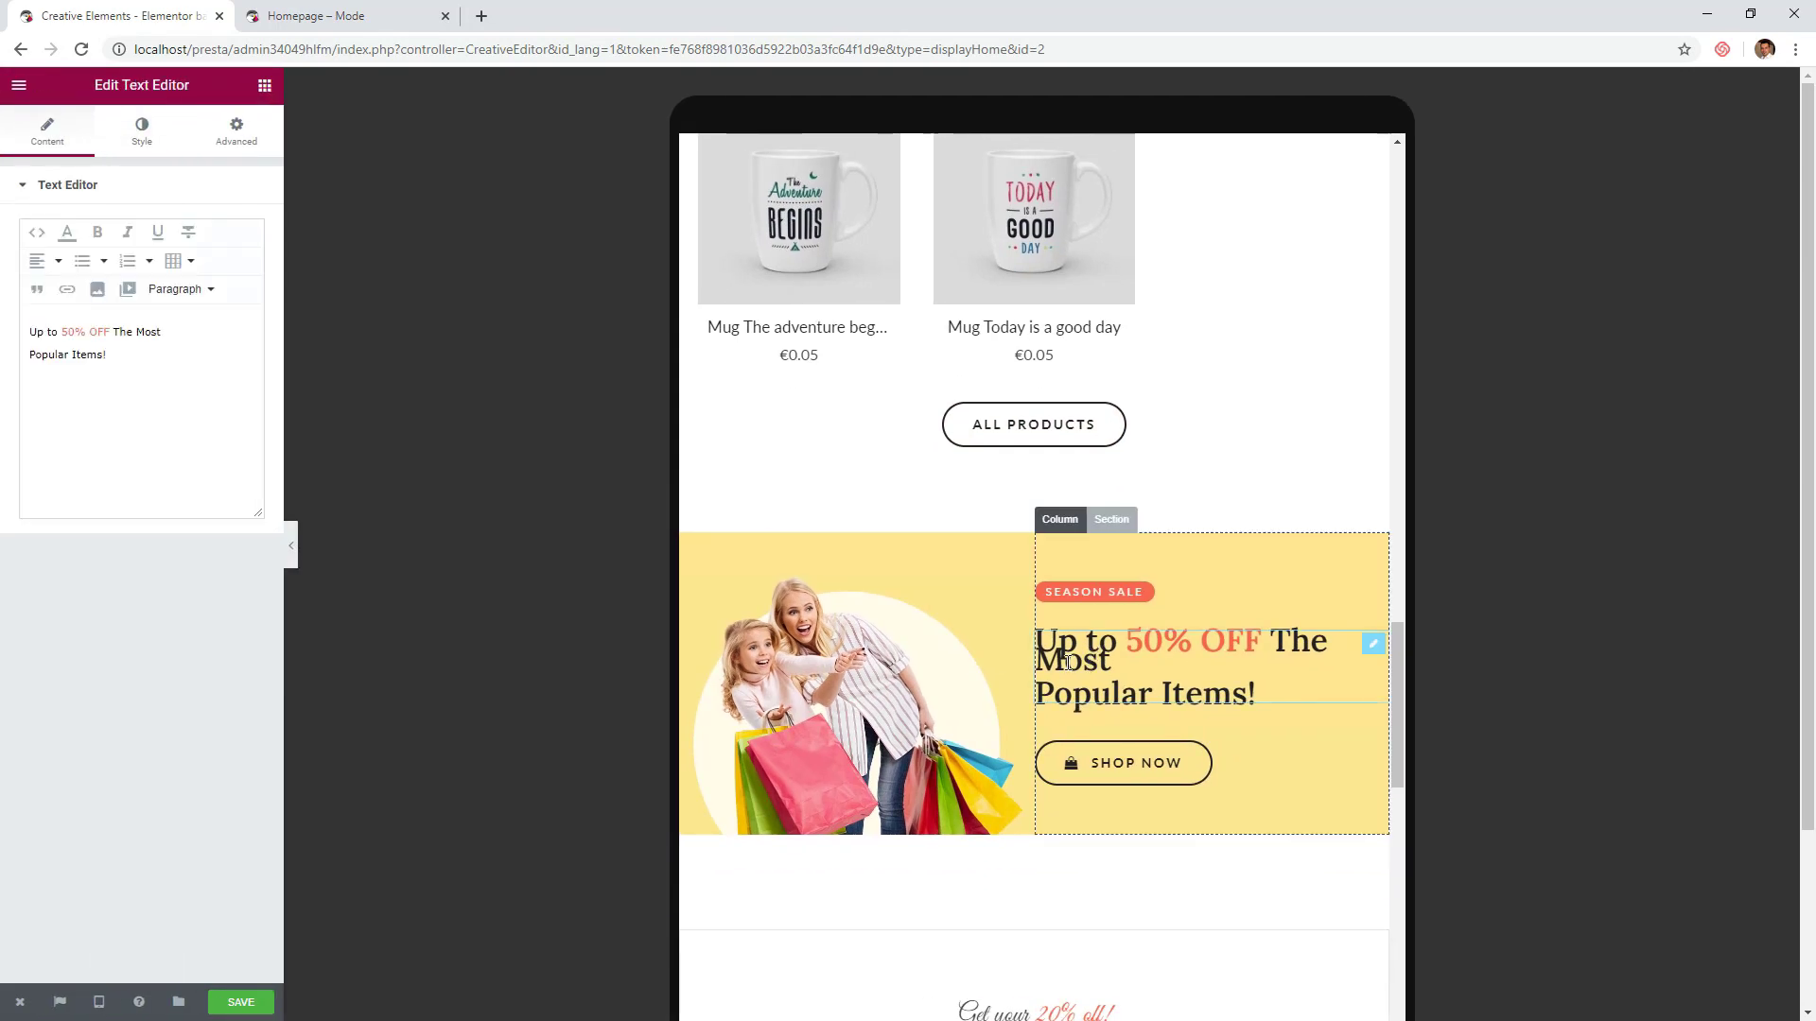
click(142, 133)
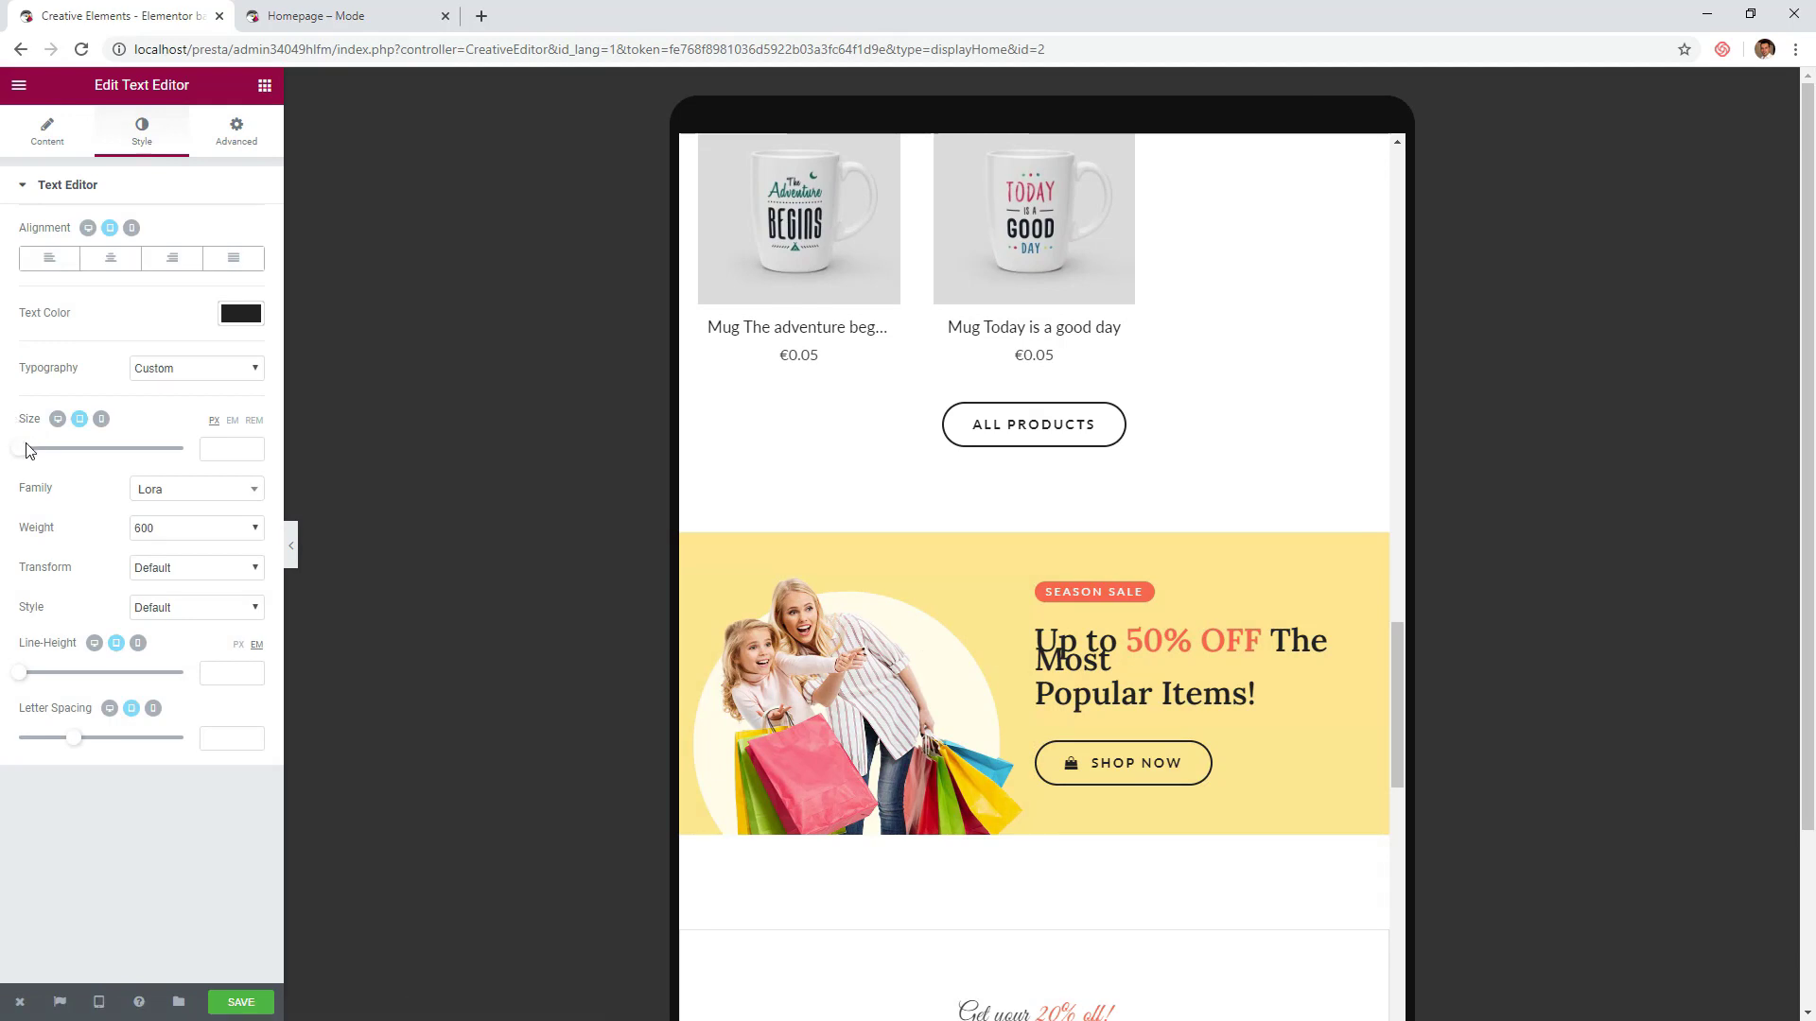
drag(25, 459, 50, 459)
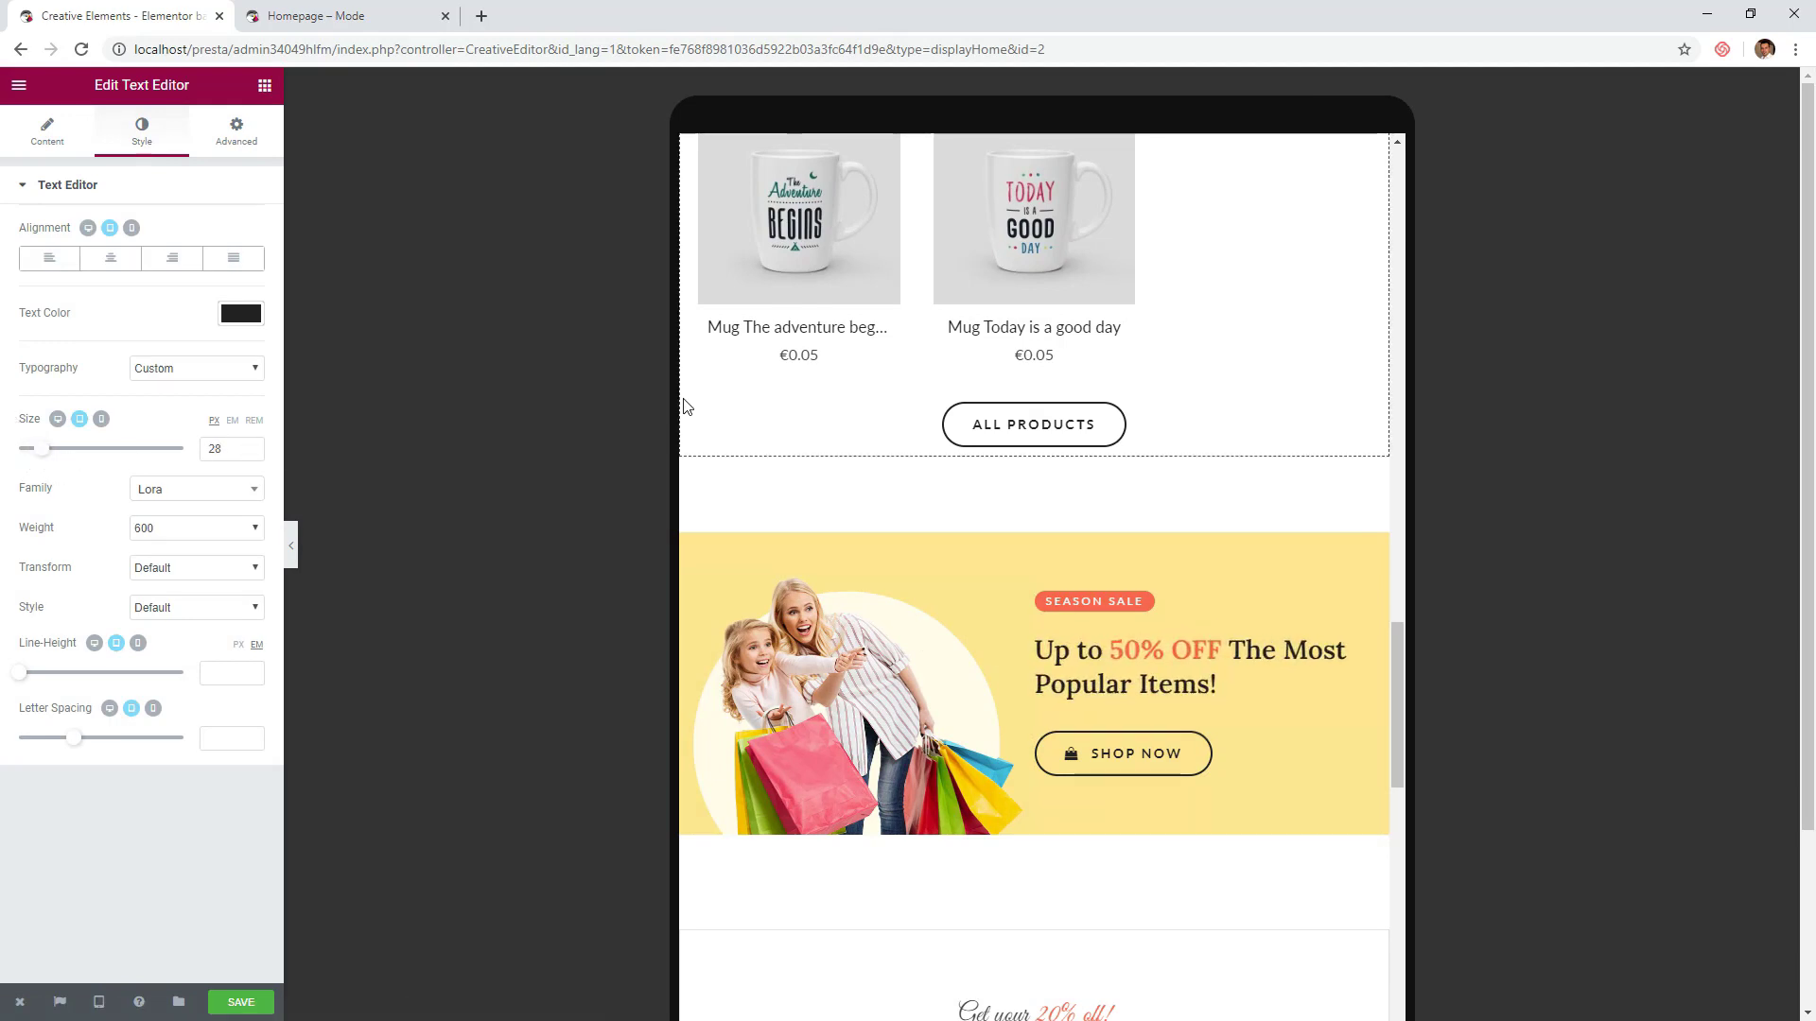
- Set the tablet margin of the "Join Our Mailing List" column to 15 px on all sides
scroll(1047, 433, down, 2)
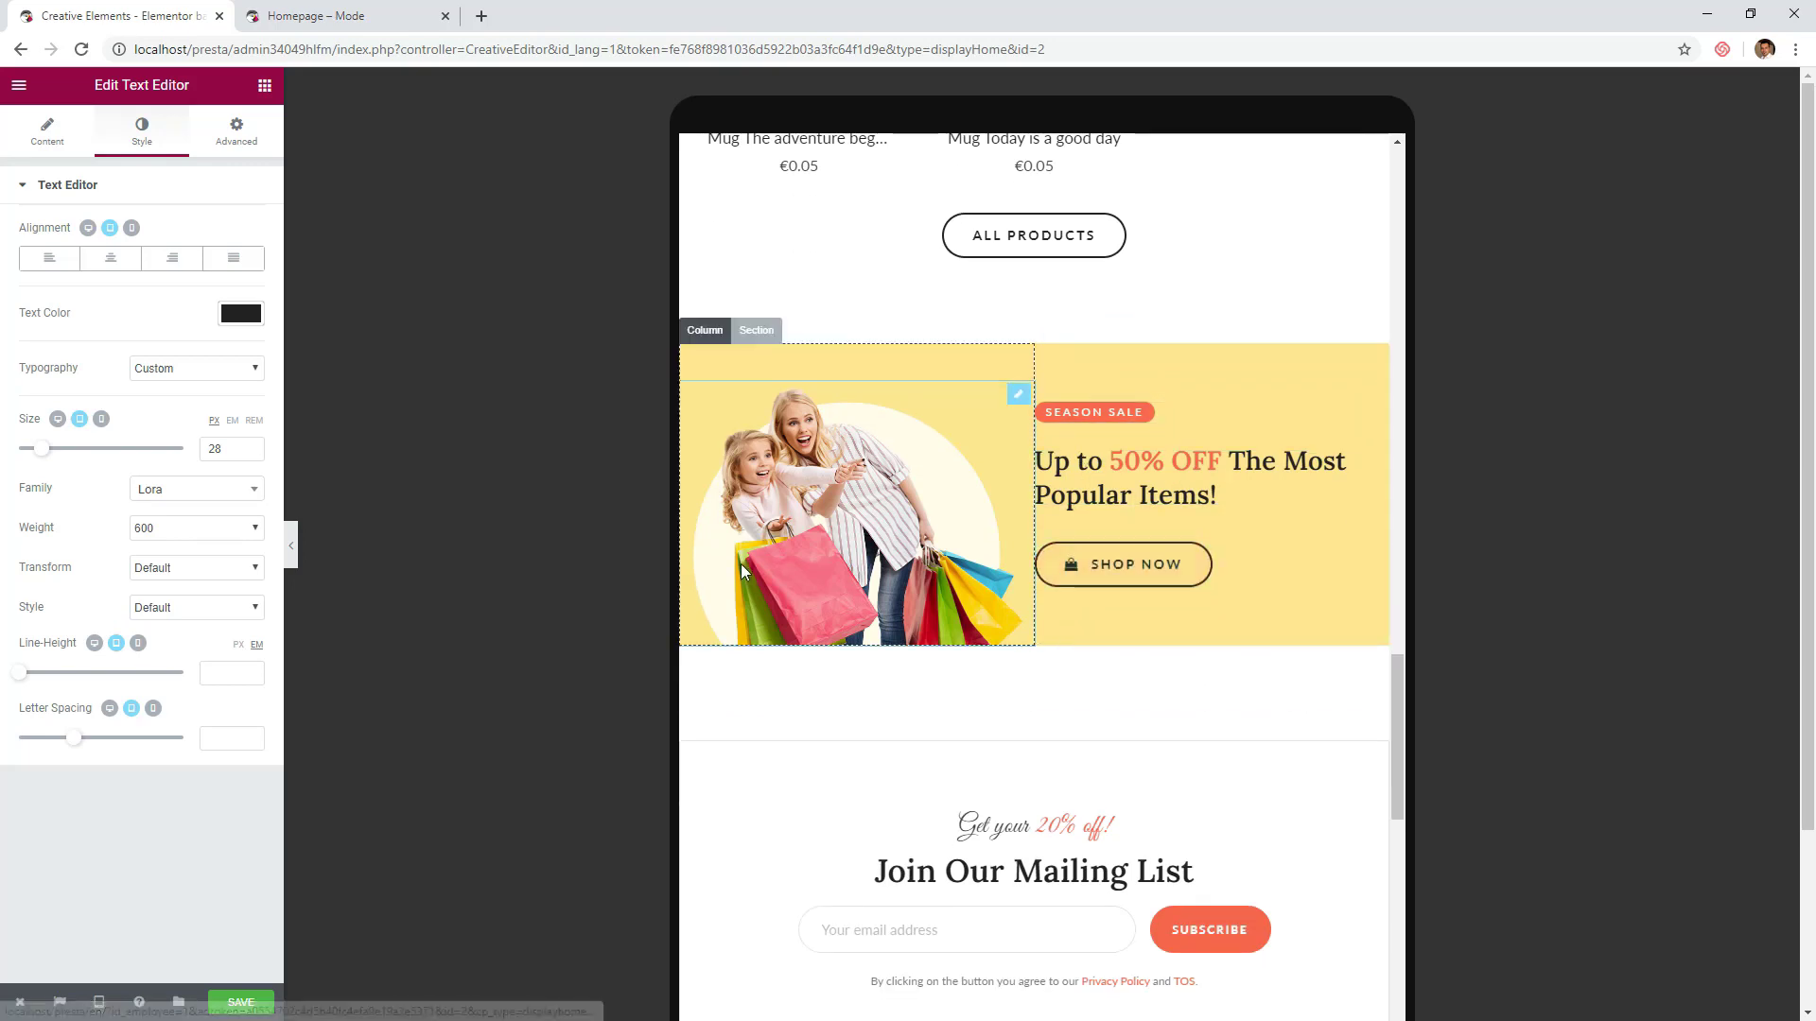
scroll(742, 562, down, 4)
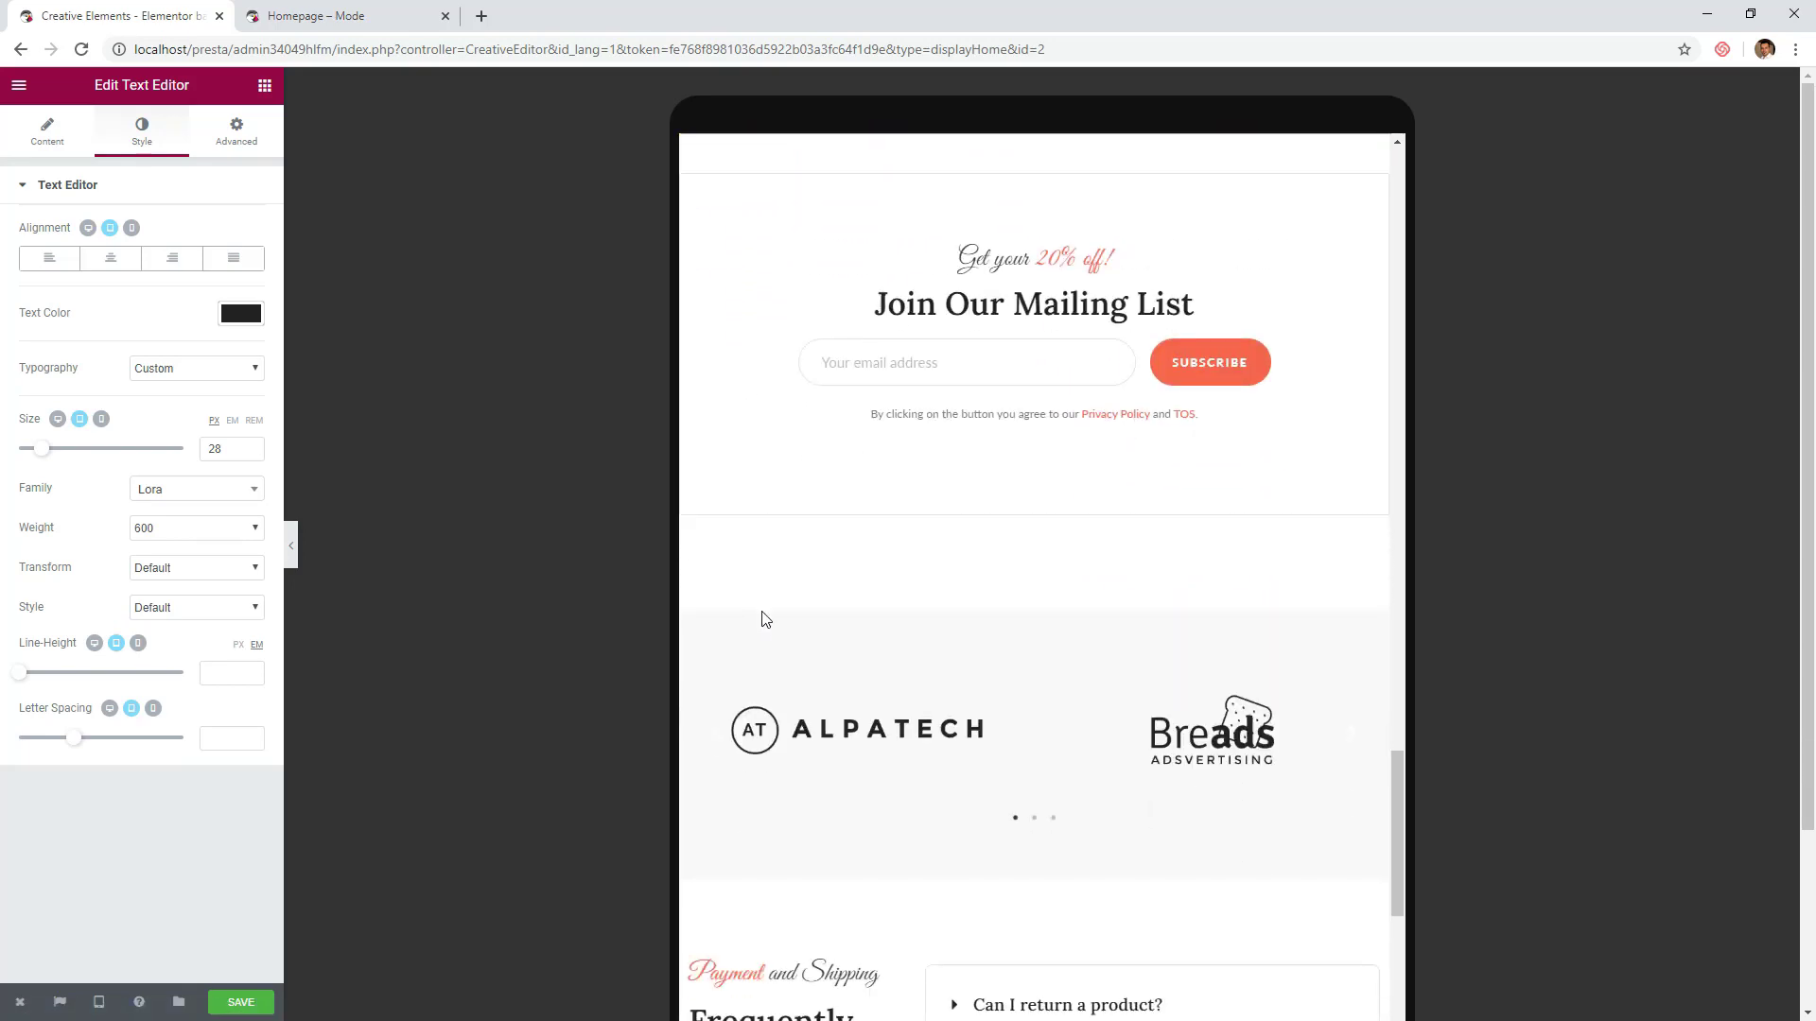
click(702, 163)
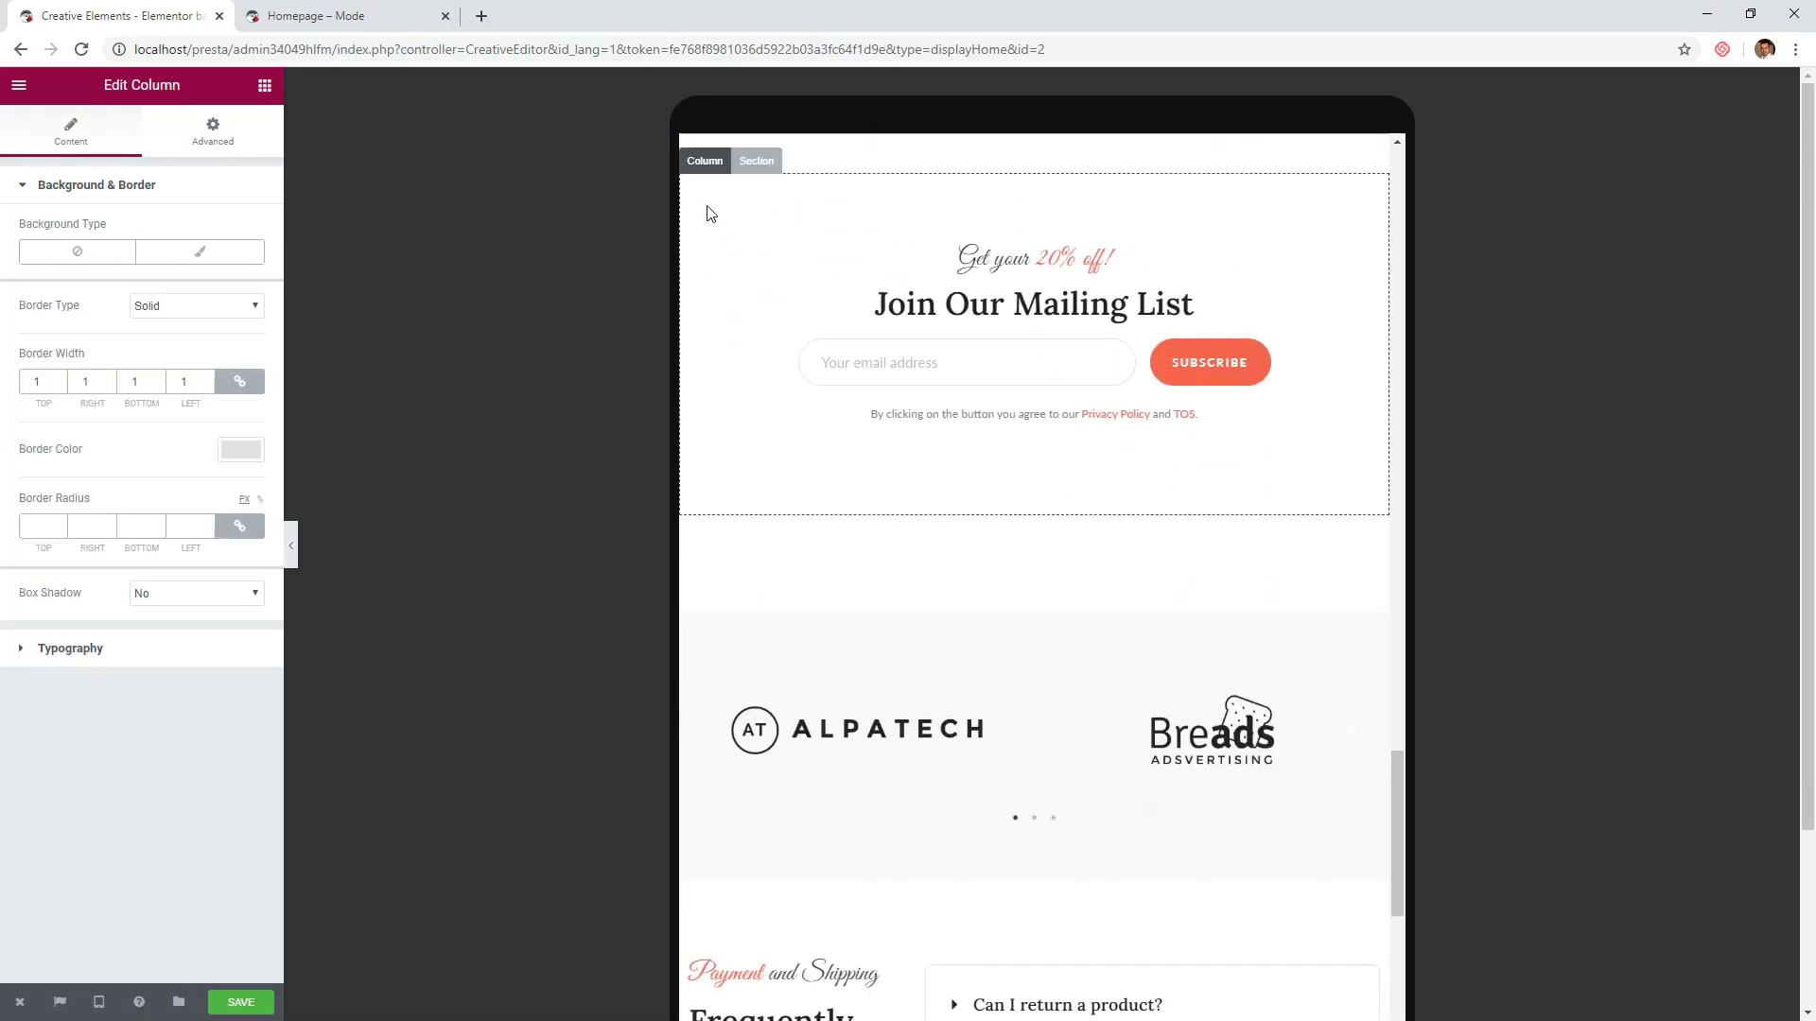
click(192, 143)
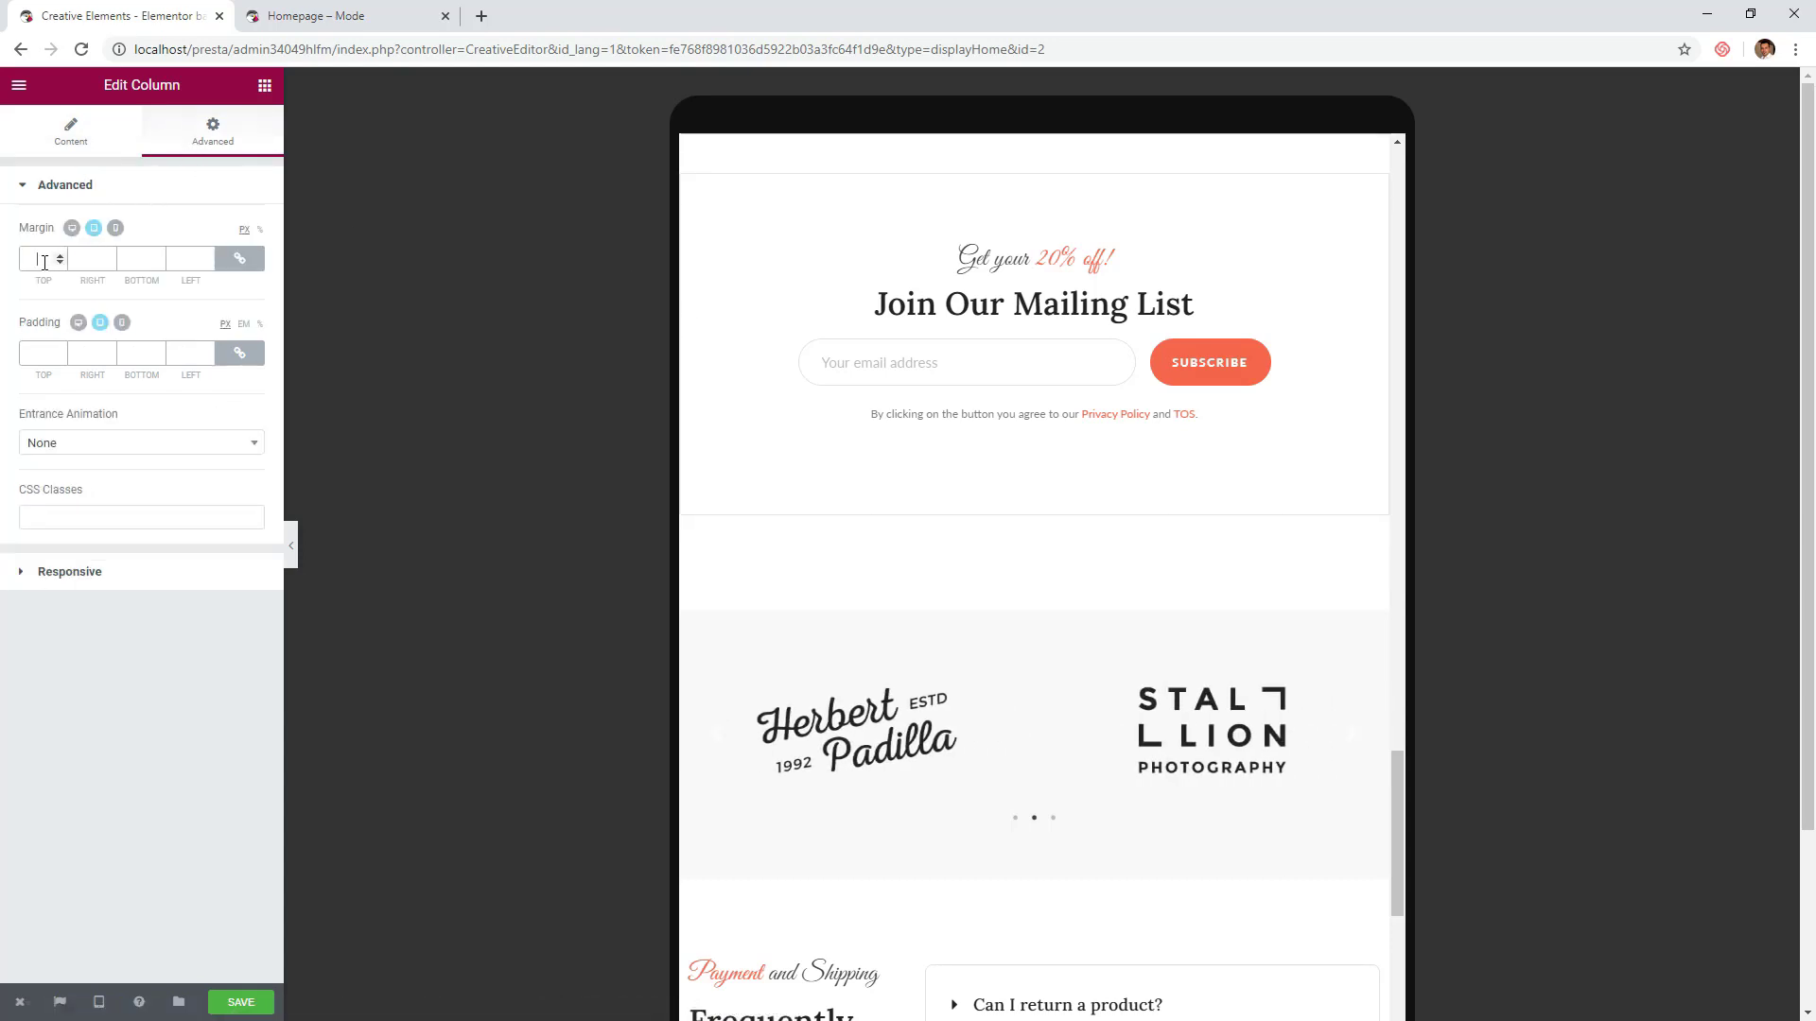
text(10)
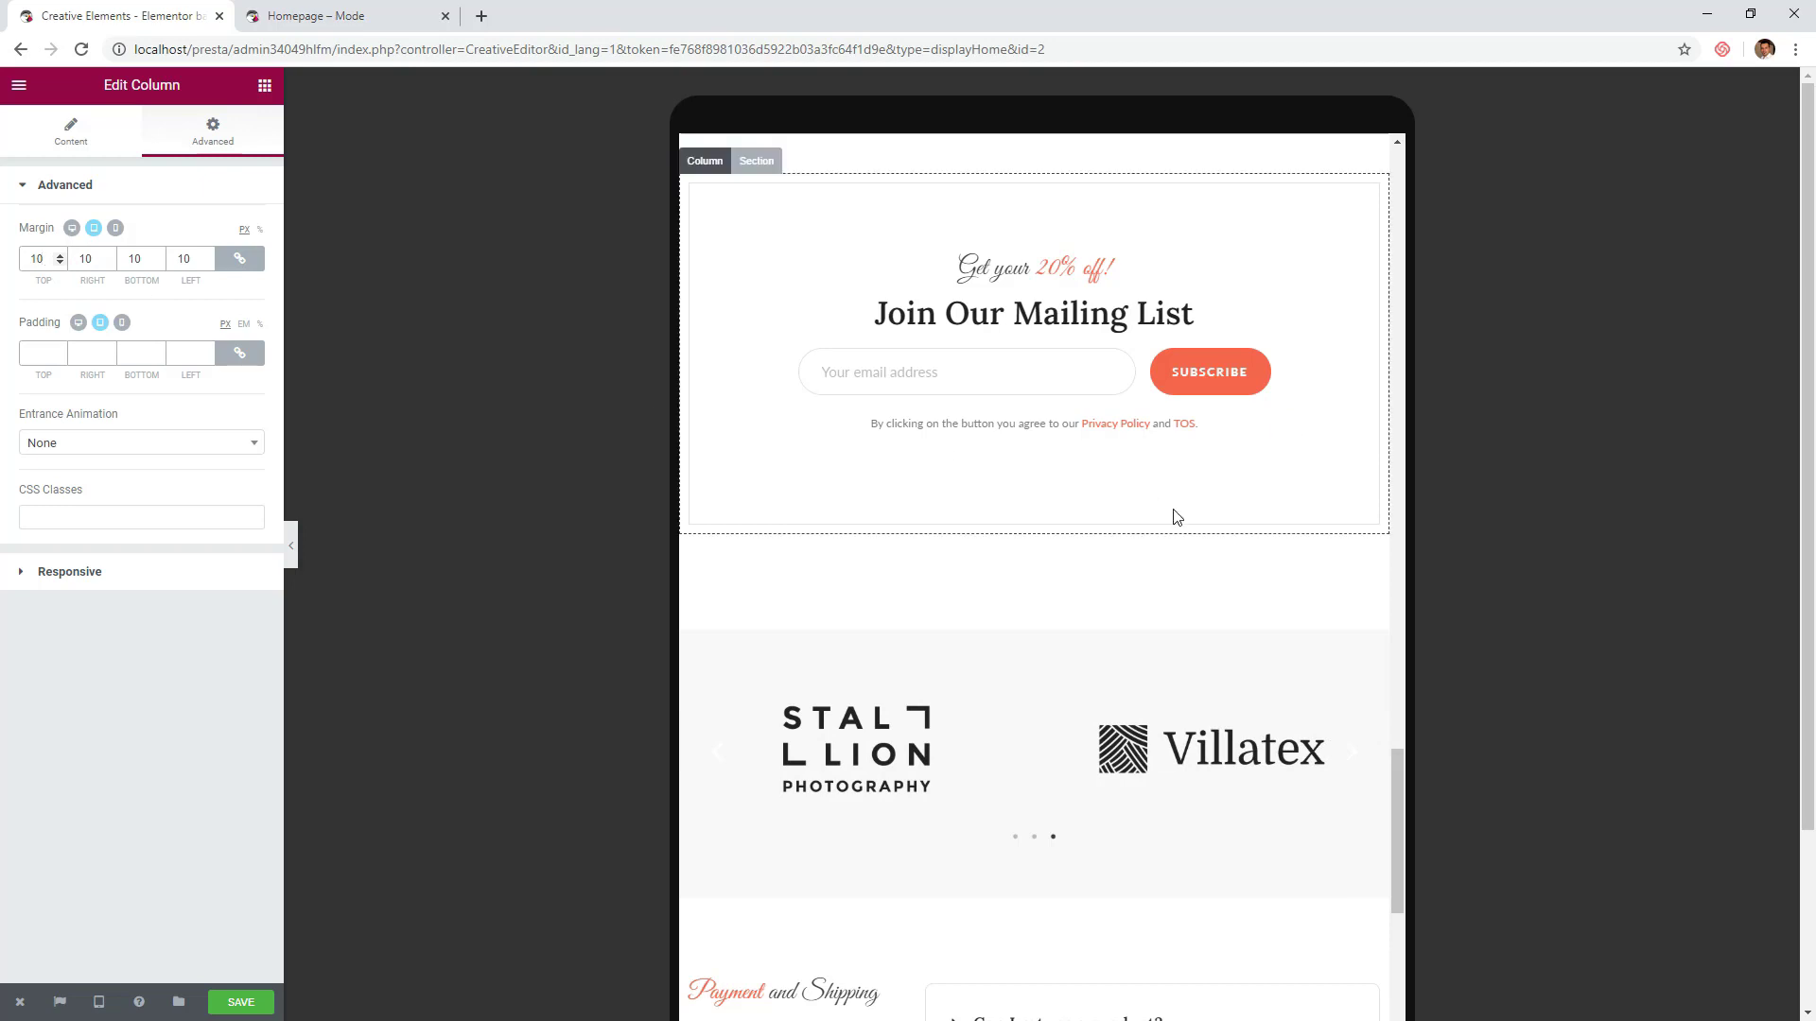
click(60, 255)
click(60, 254)
click(59, 254)
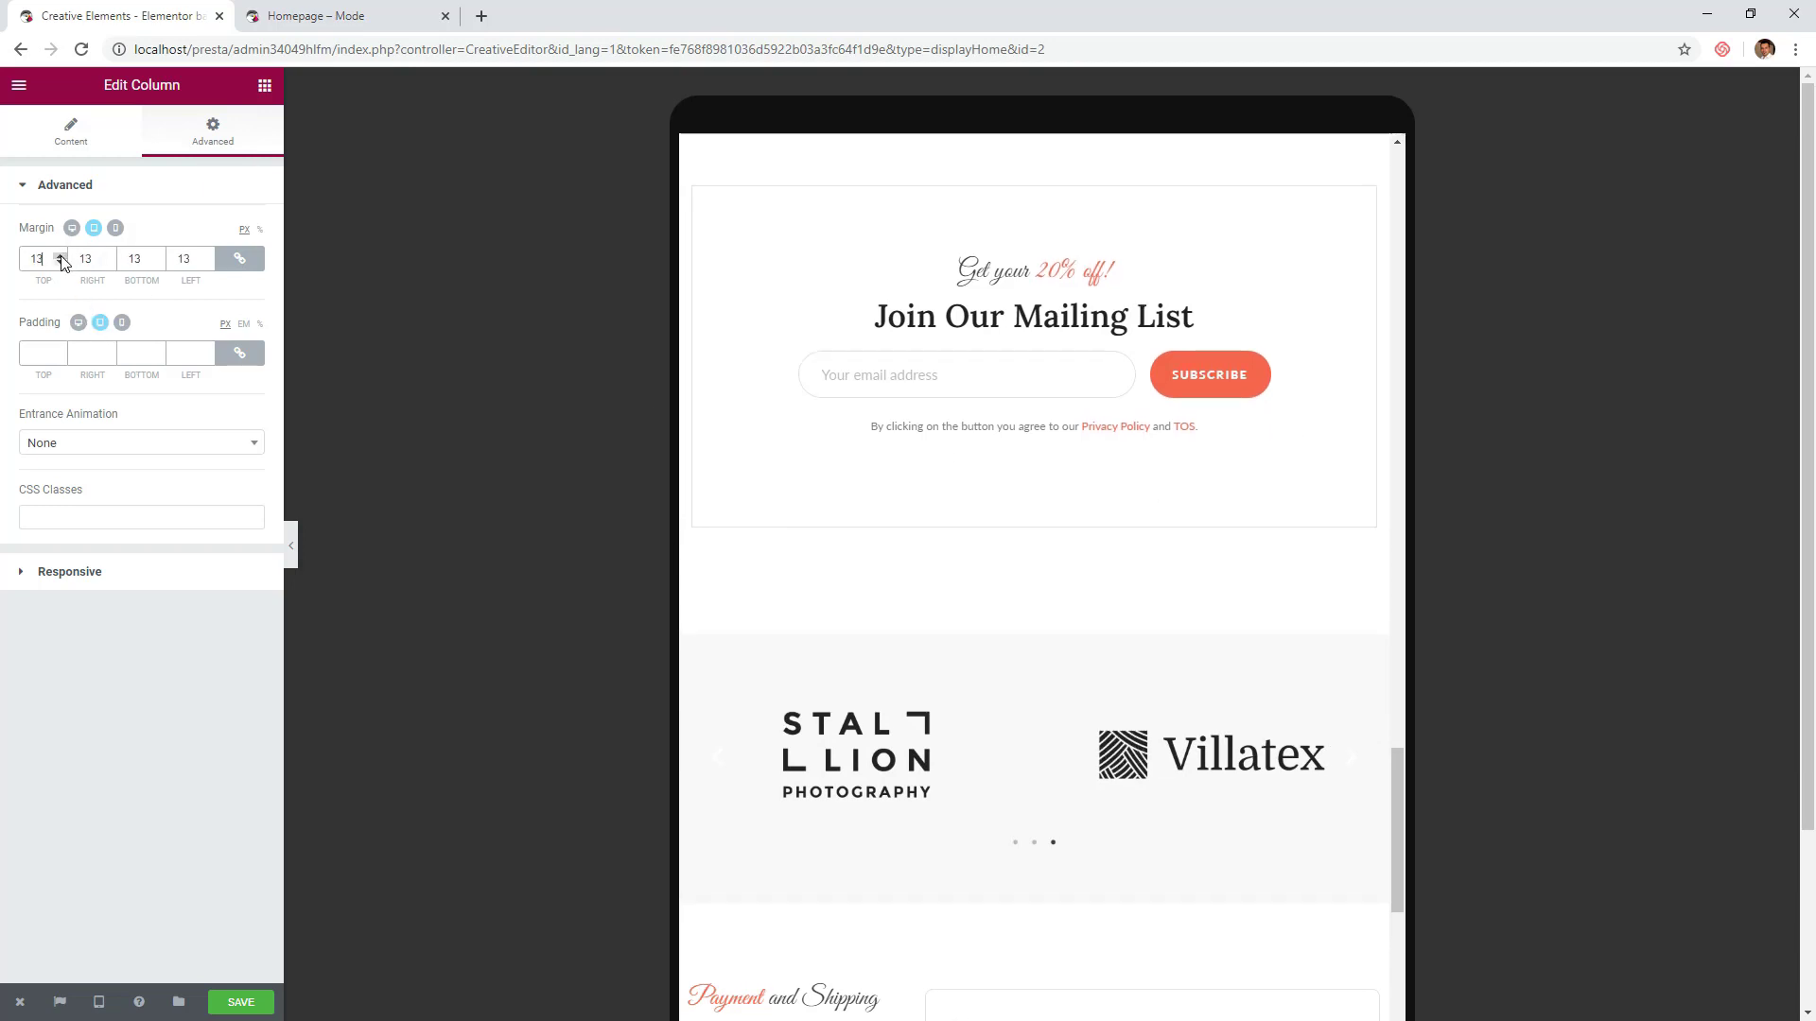
click(60, 255)
click(60, 254)
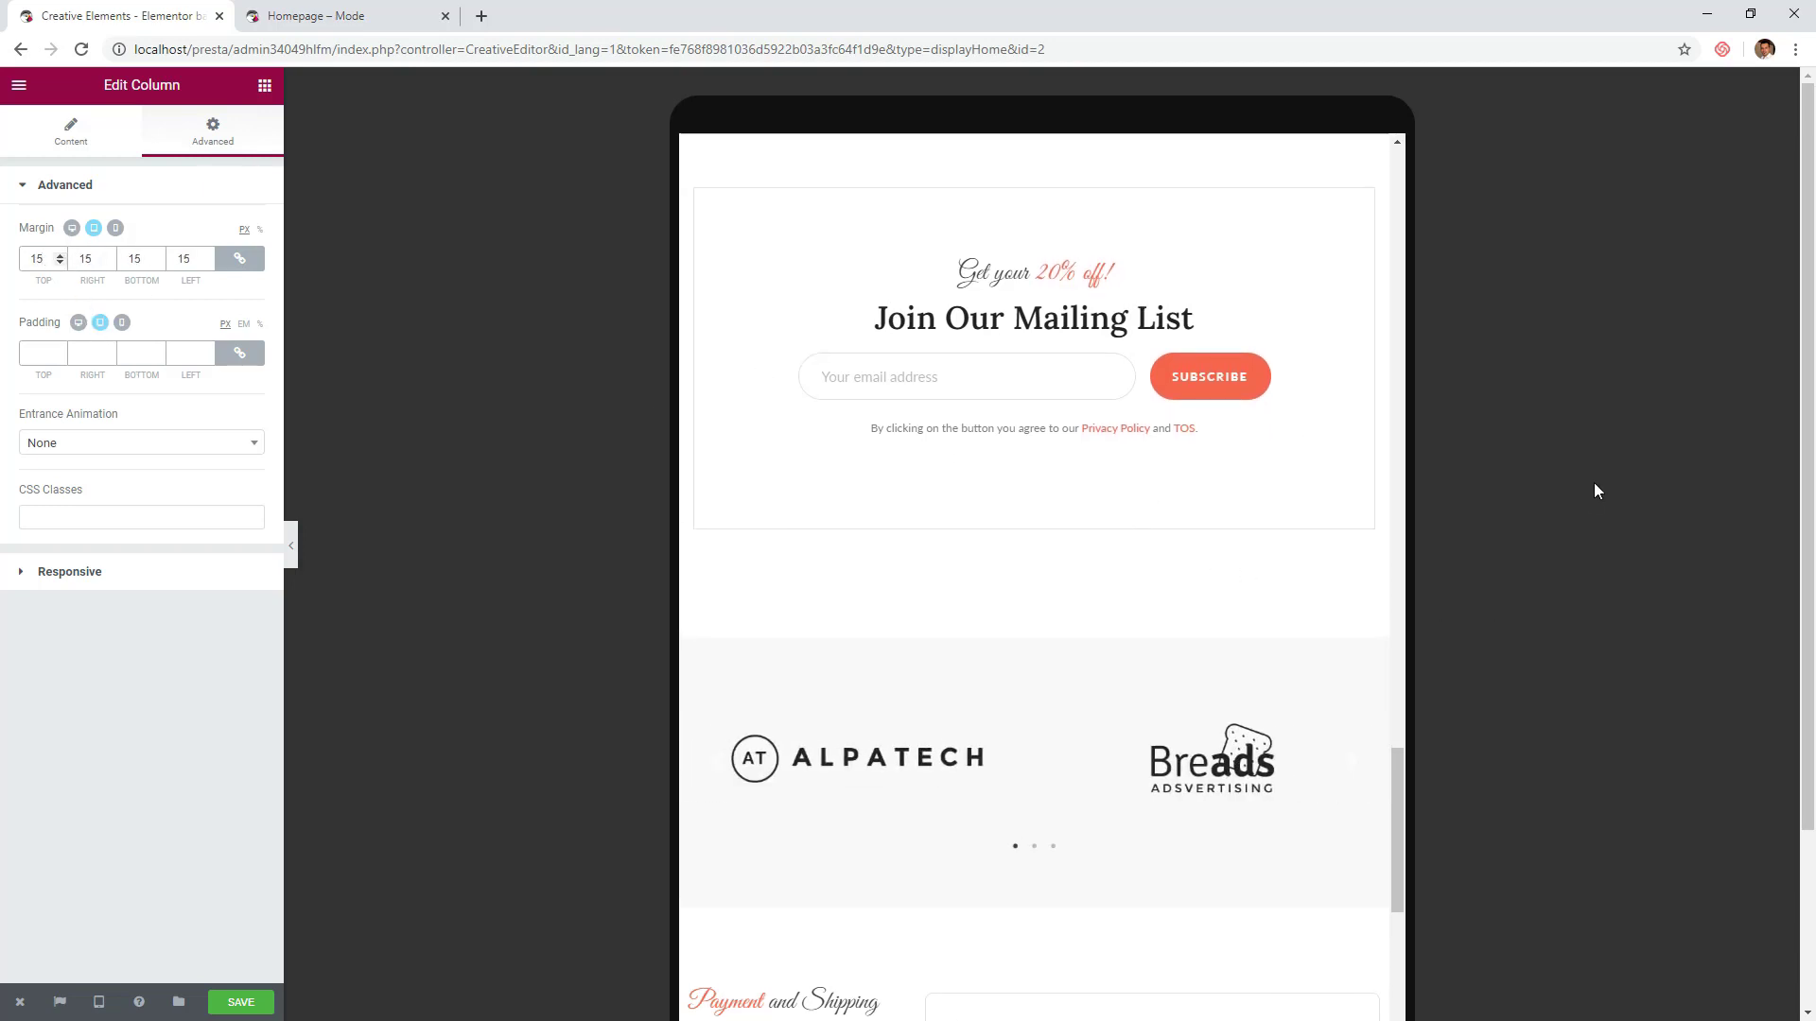
- Make the brand logo carousel show 3 slides on tablet
scroll(1200, 564, down, 2)
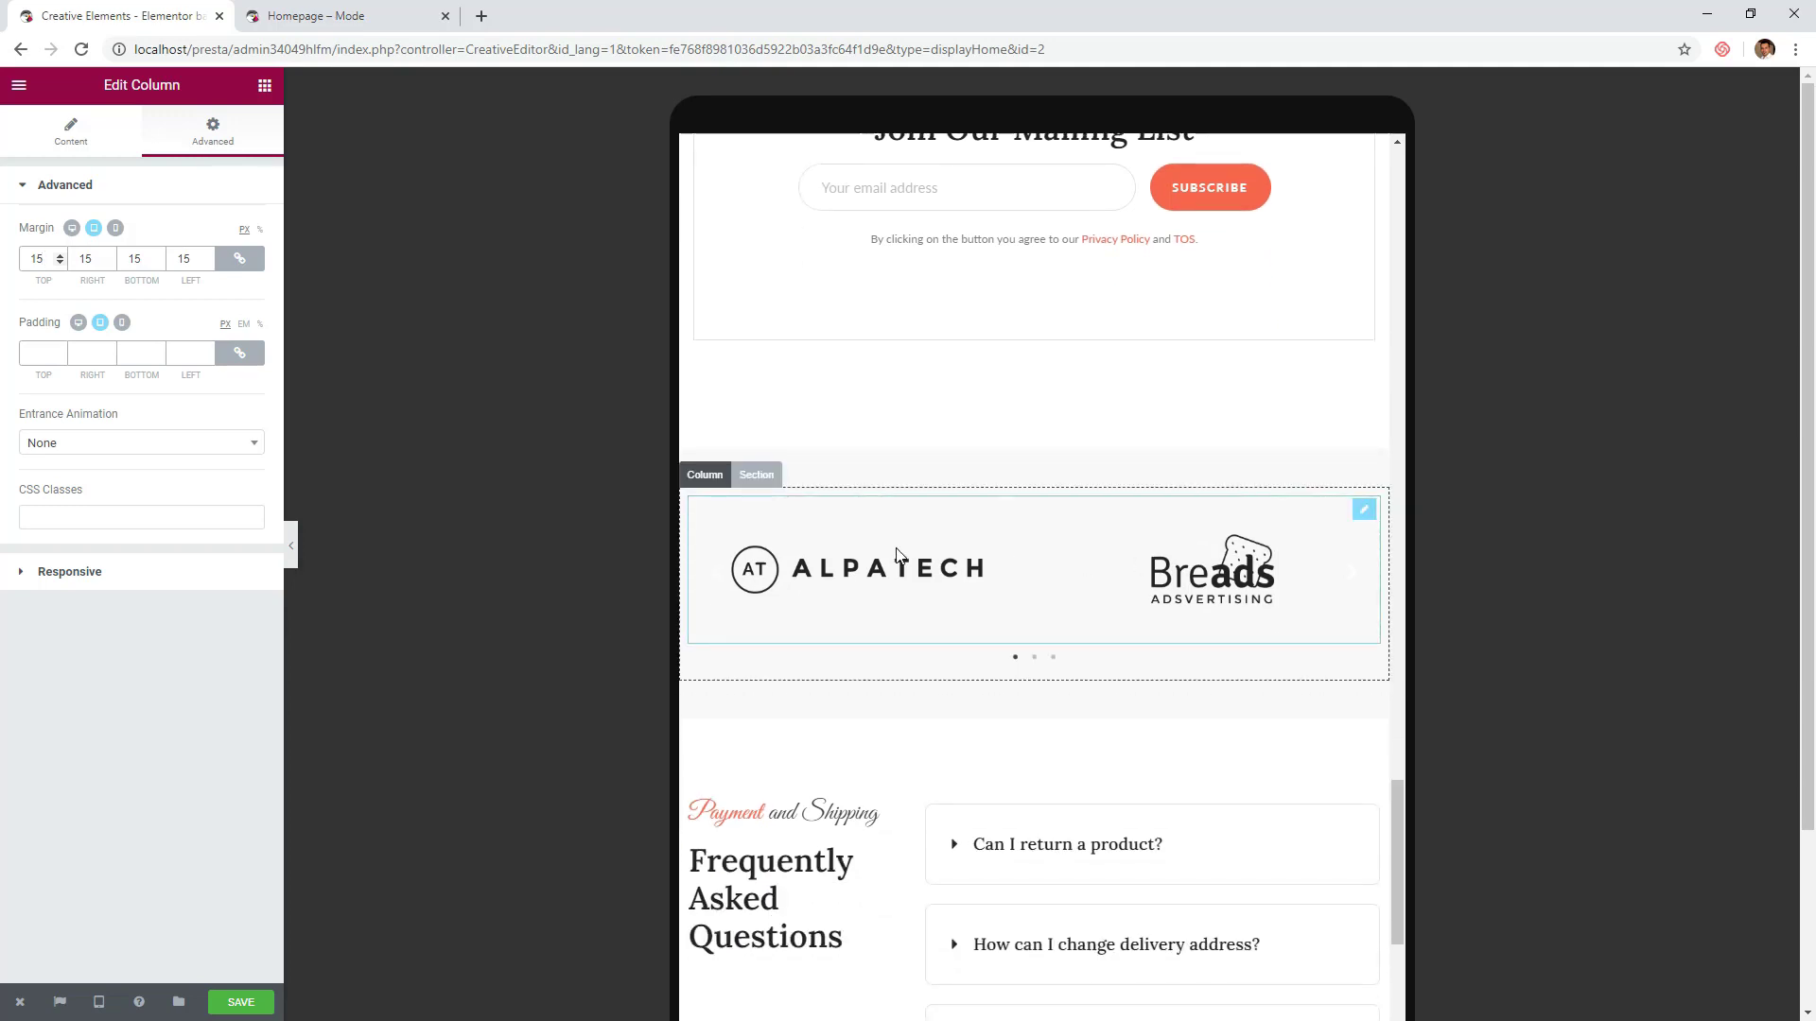
click(896, 555)
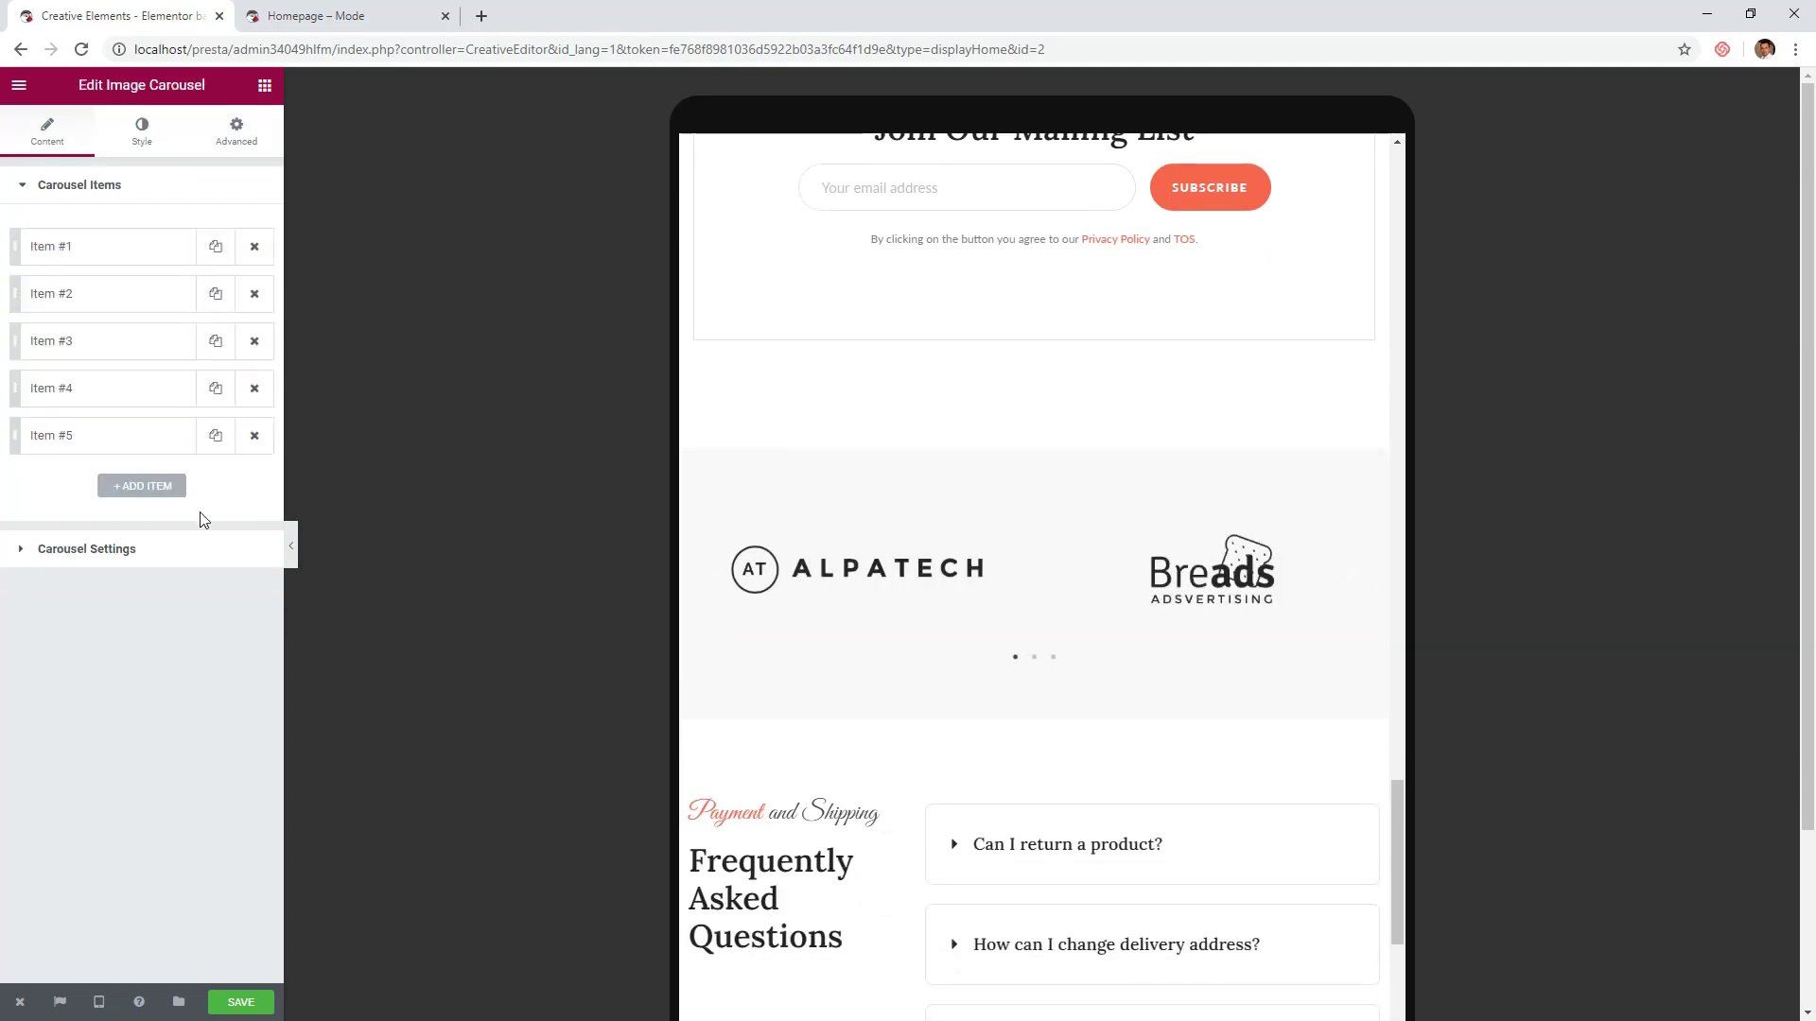
click(183, 548)
click(256, 288)
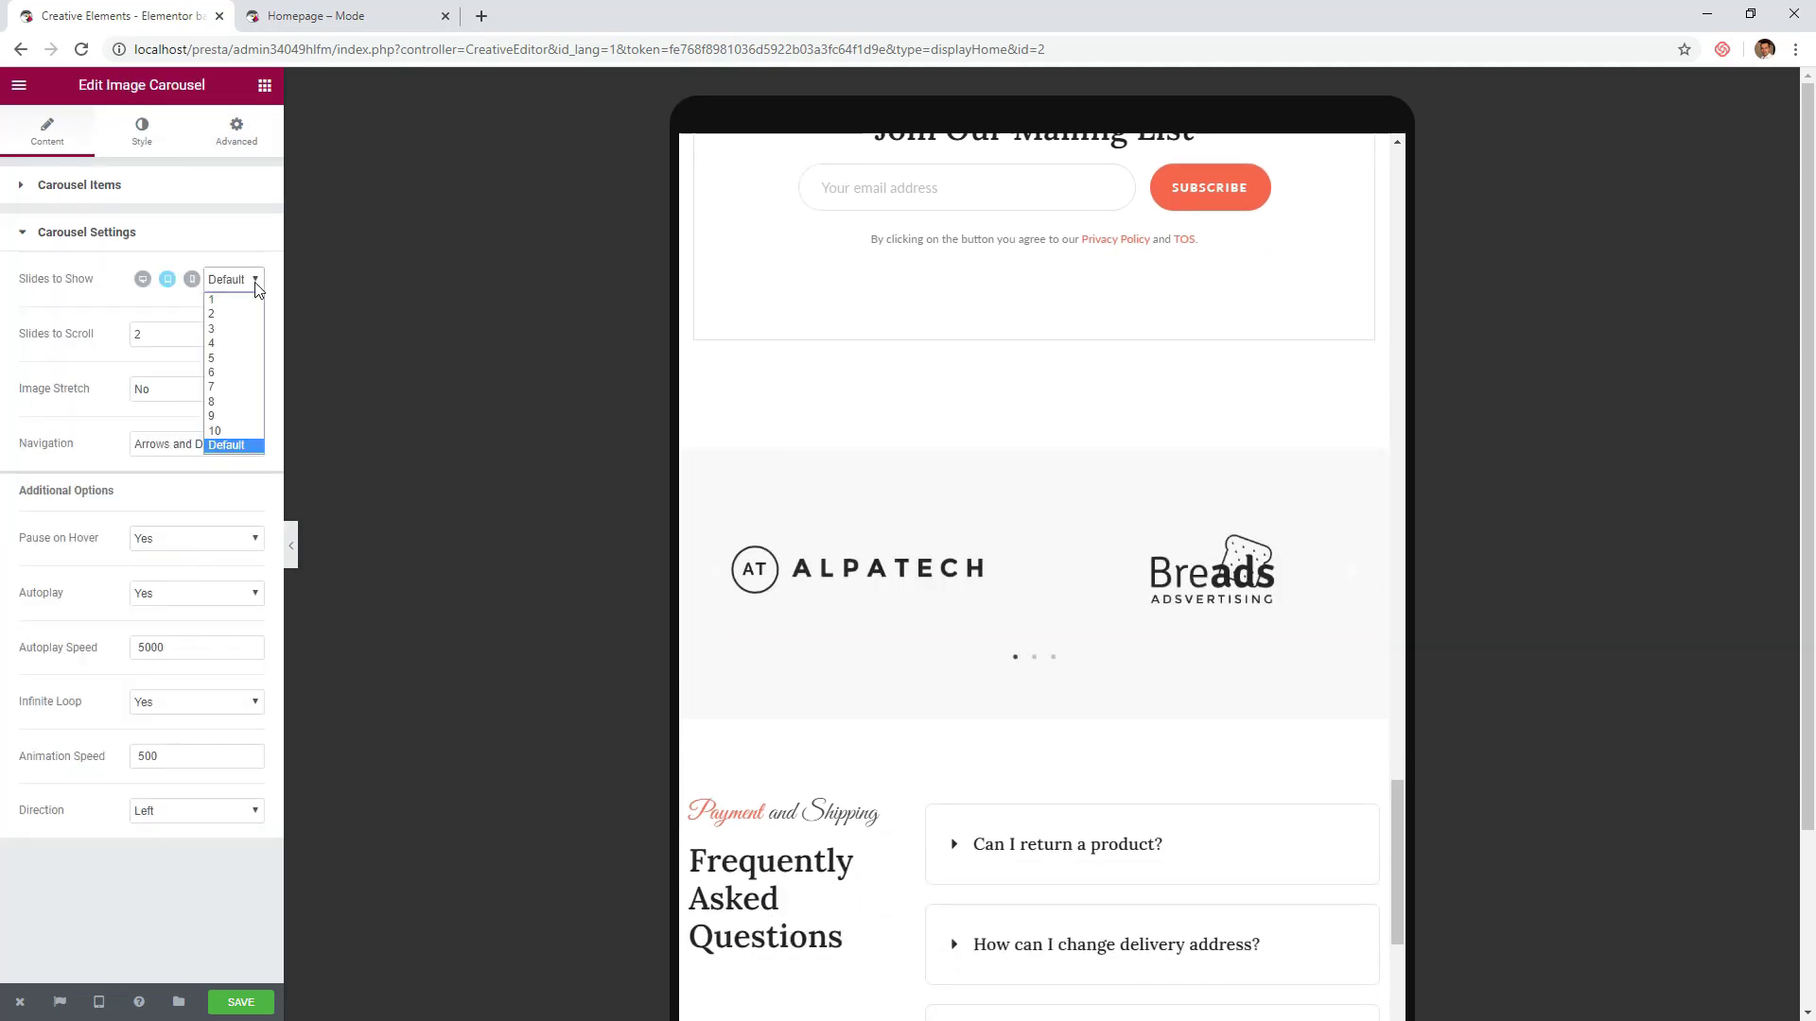
click(236, 331)
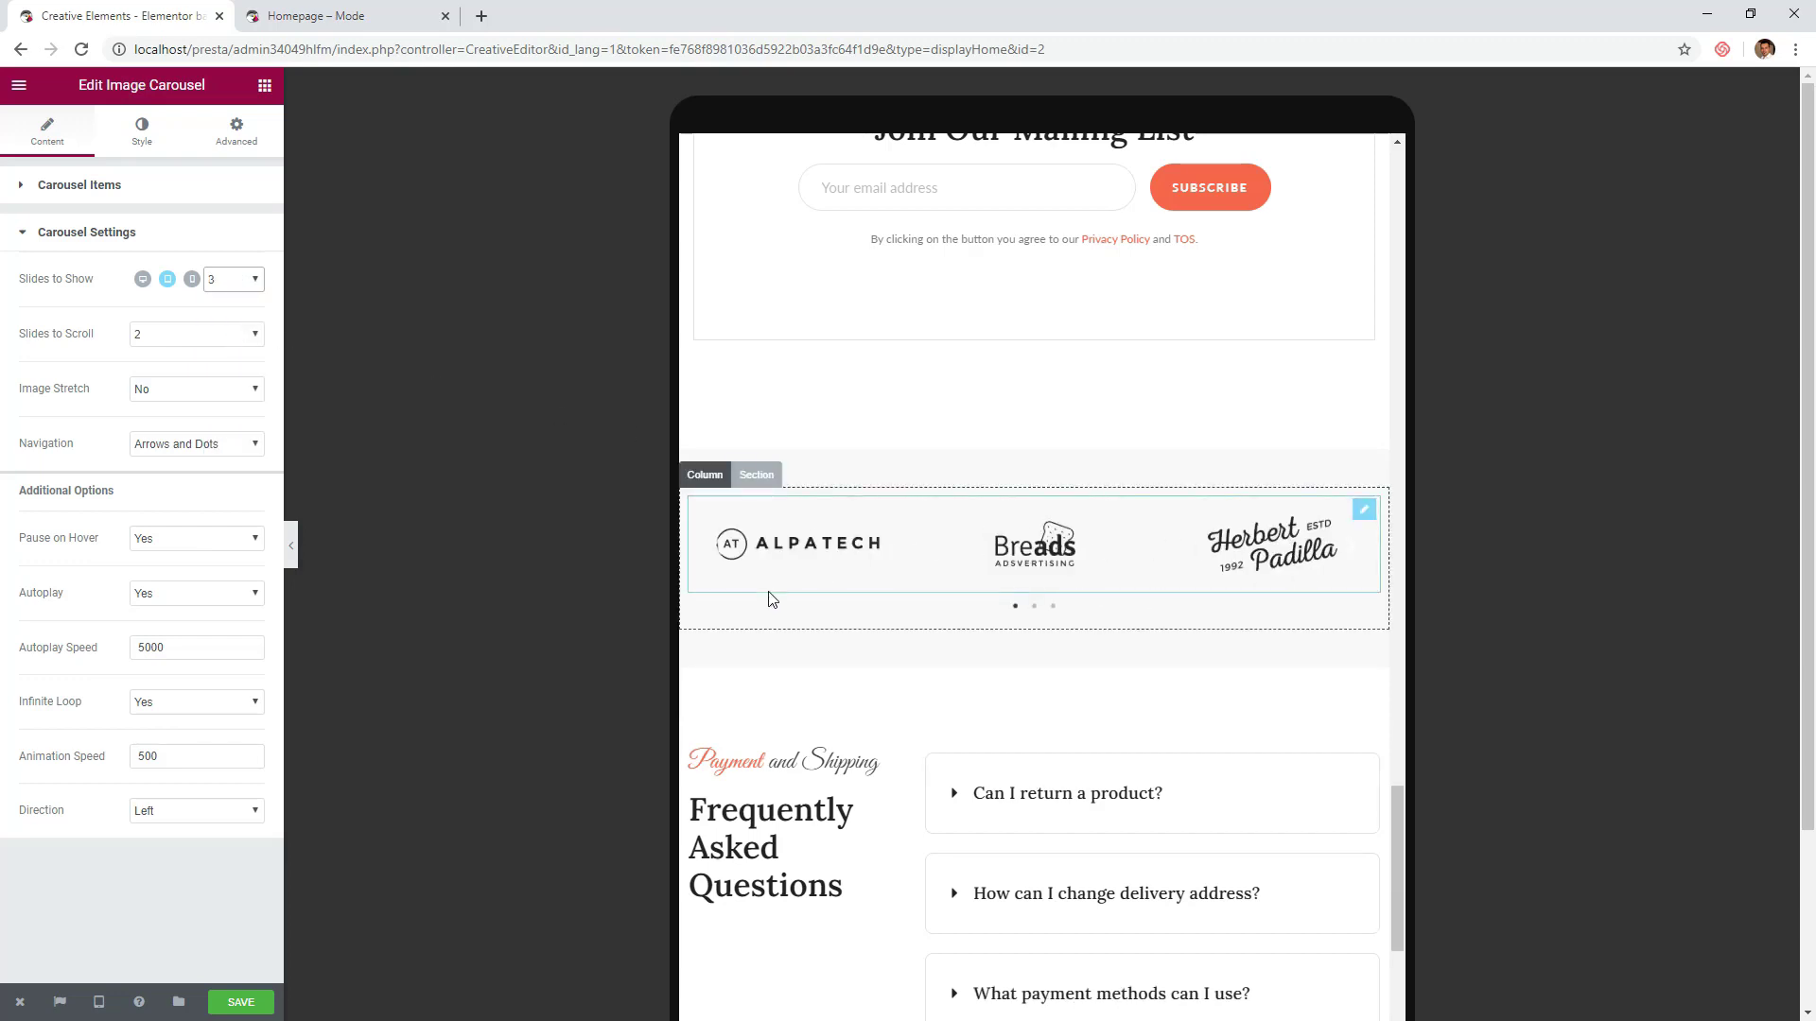
- Unlink the tablet margins of the "Payment and Shipping" text and set its top margin to 20 px
scroll(771, 597, down, 4)
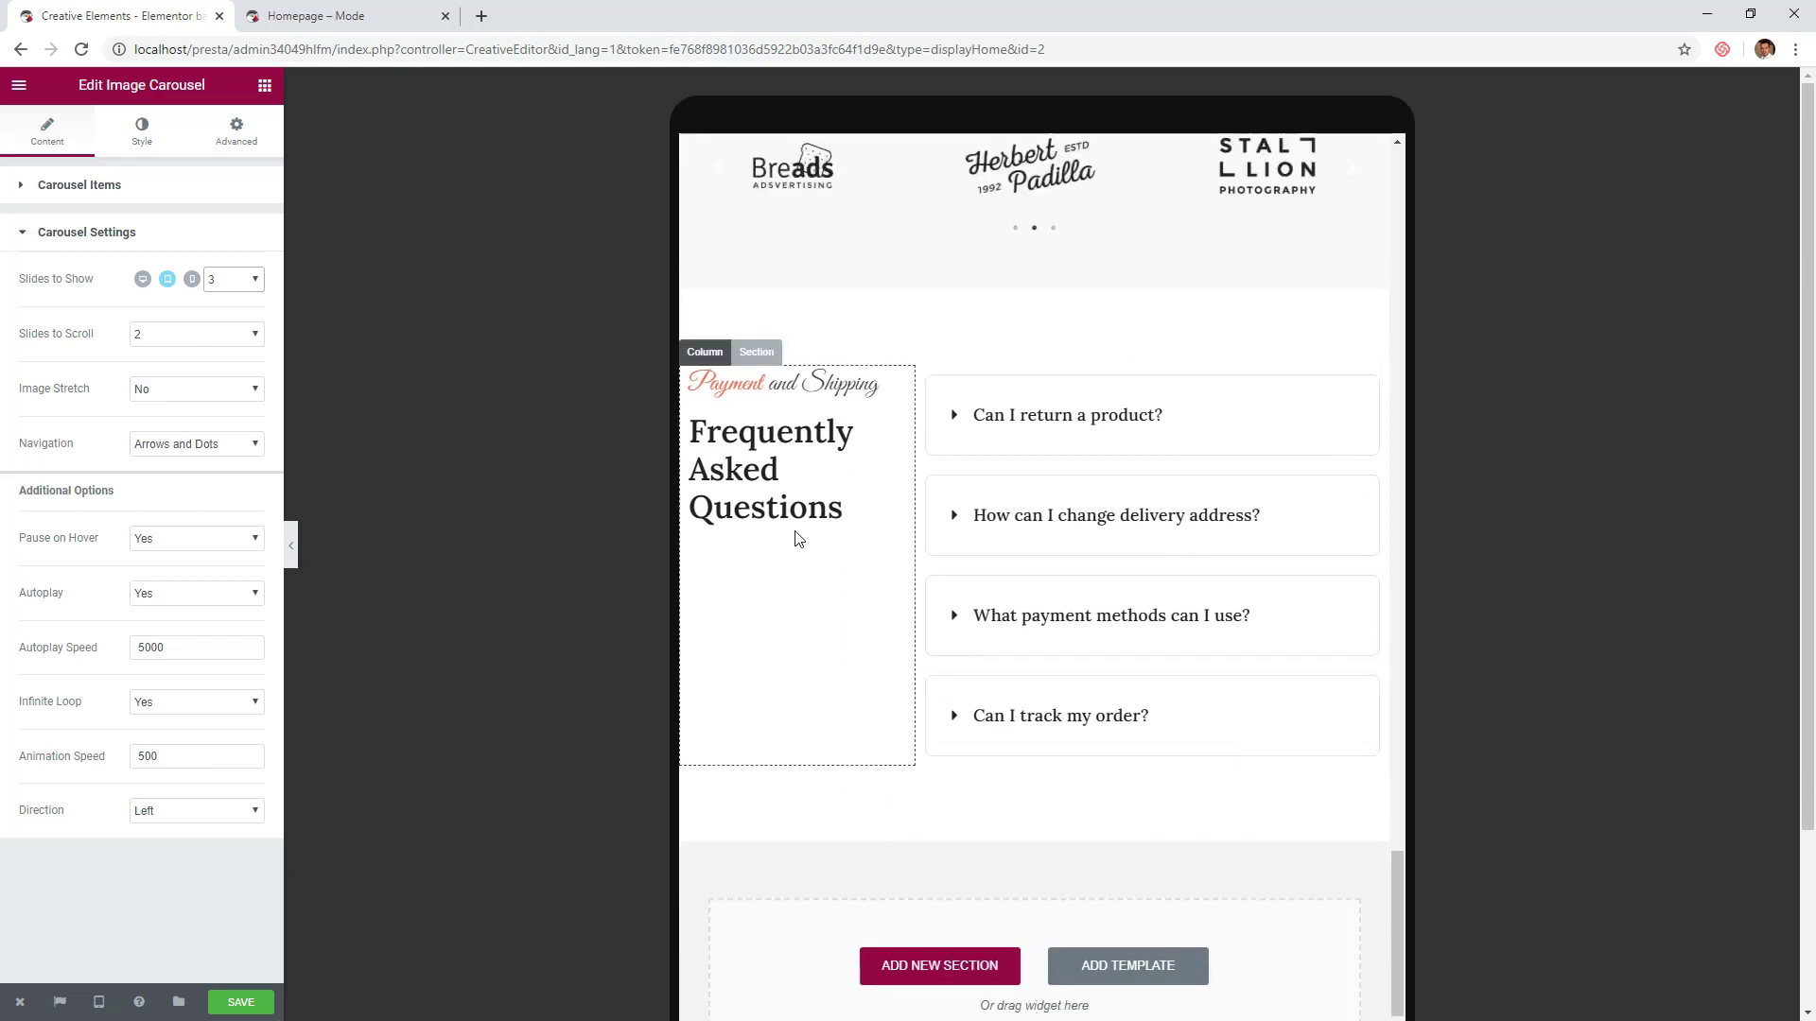
click(743, 383)
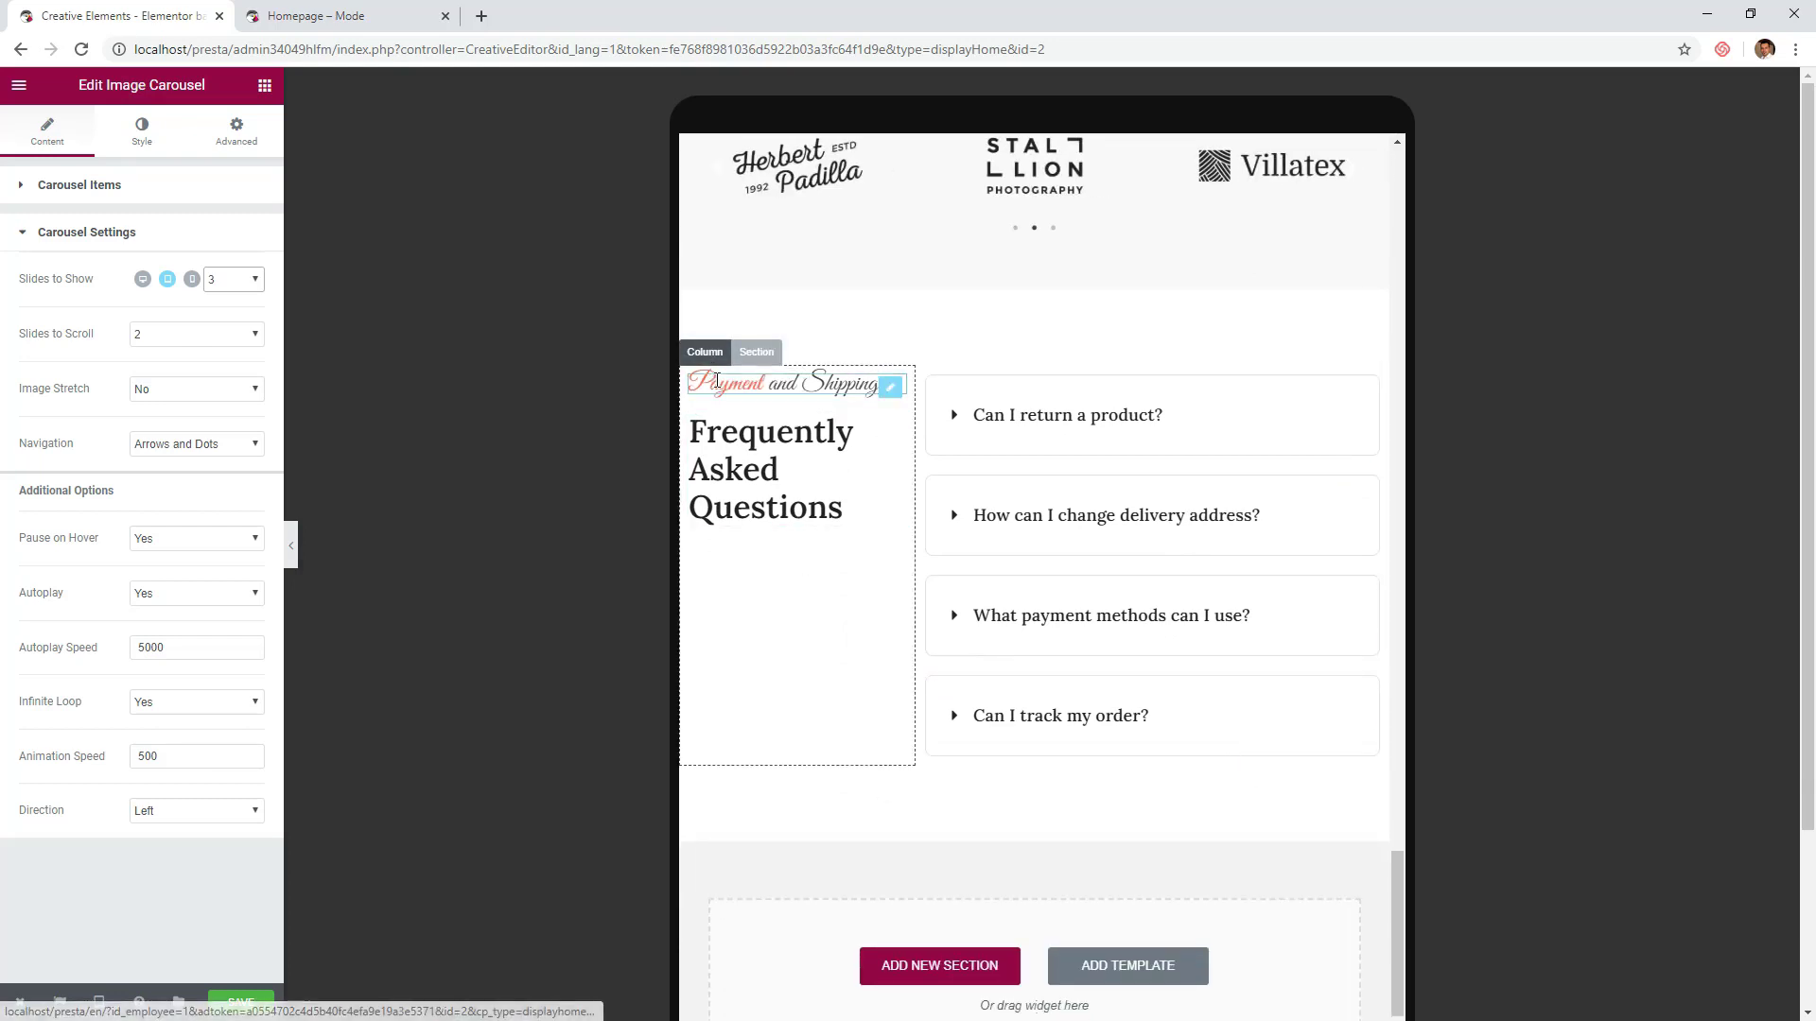
click(135, 139)
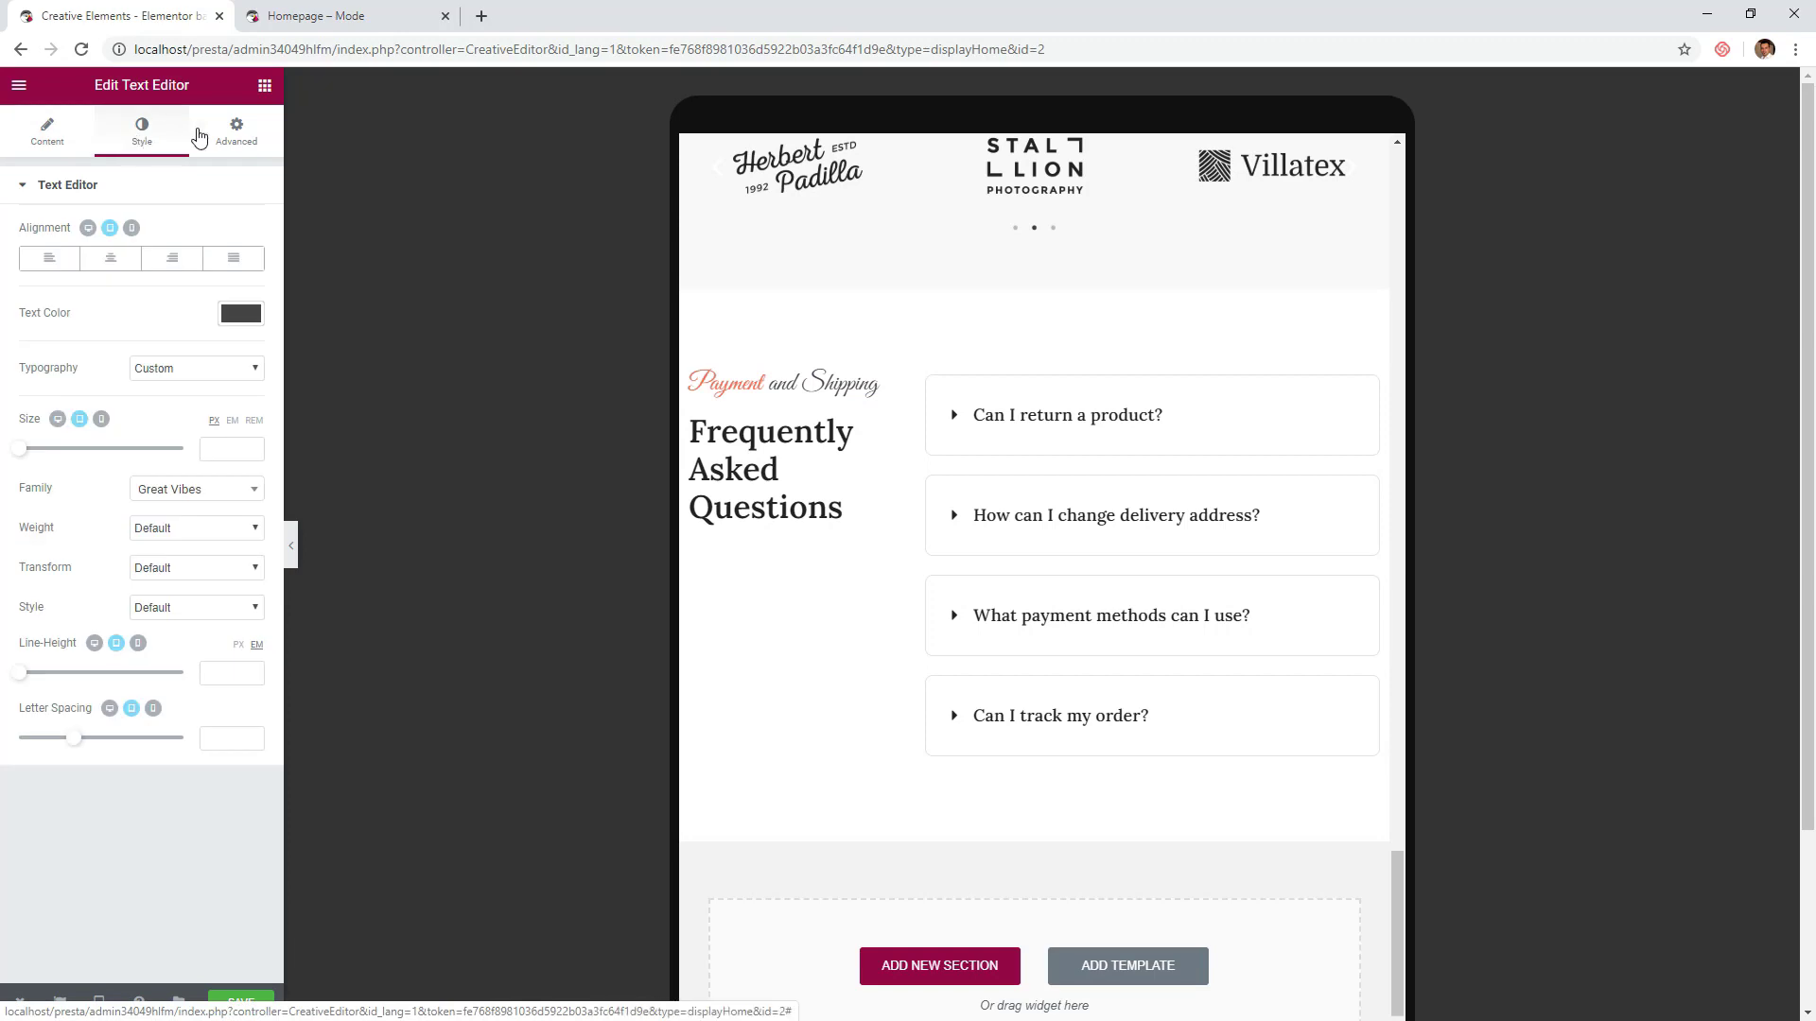
click(253, 137)
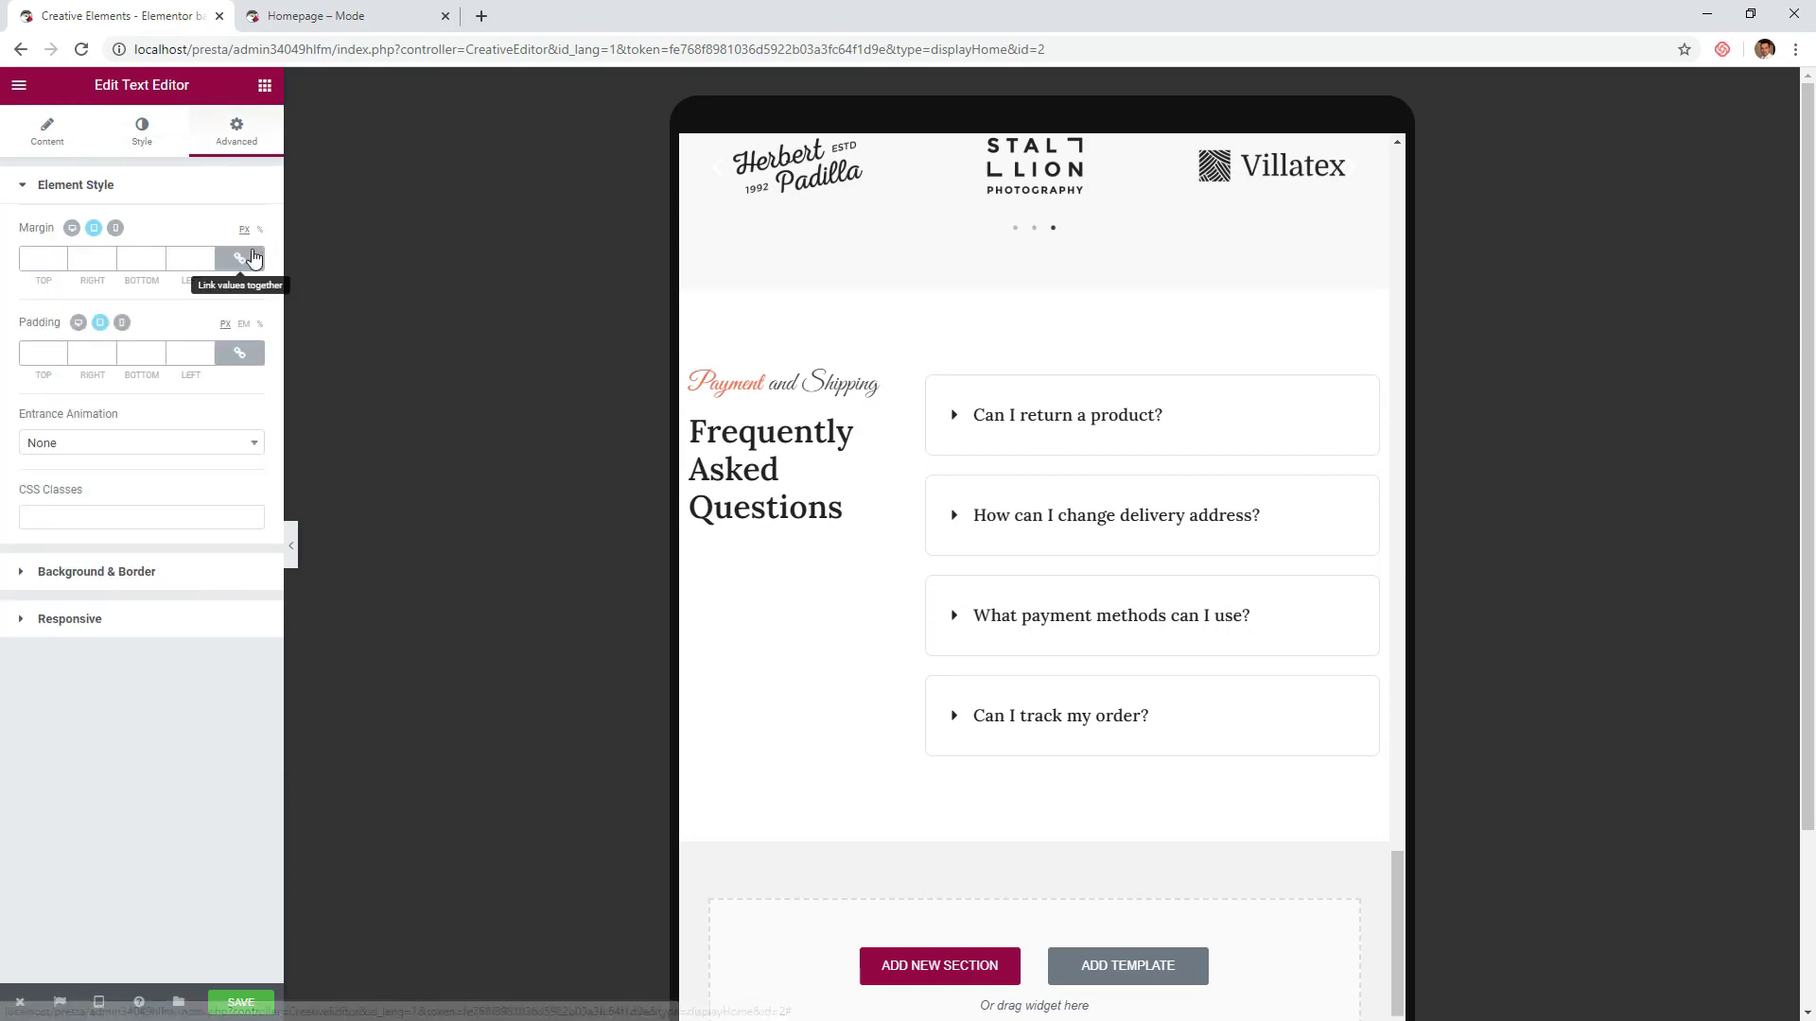
click(239, 258)
triple_click(59, 256)
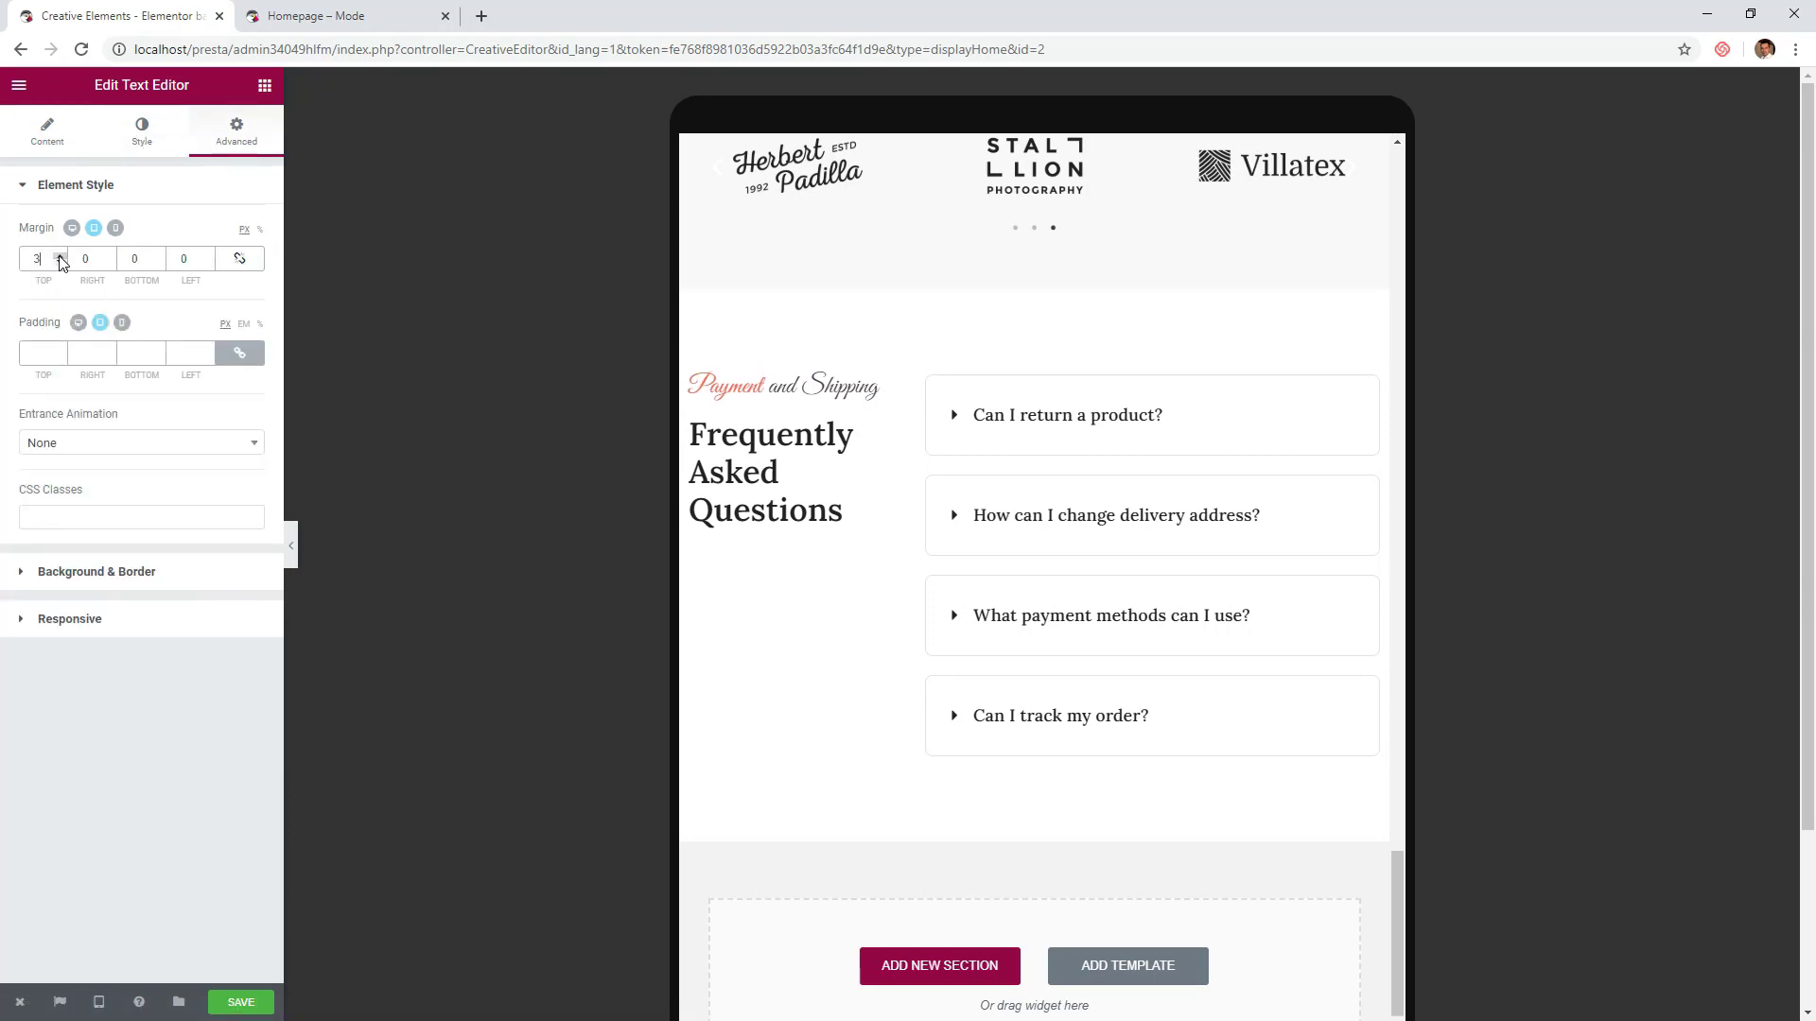
triple_click(59, 256)
double_click(60, 256)
triple_click(60, 257)
double_click(60, 256)
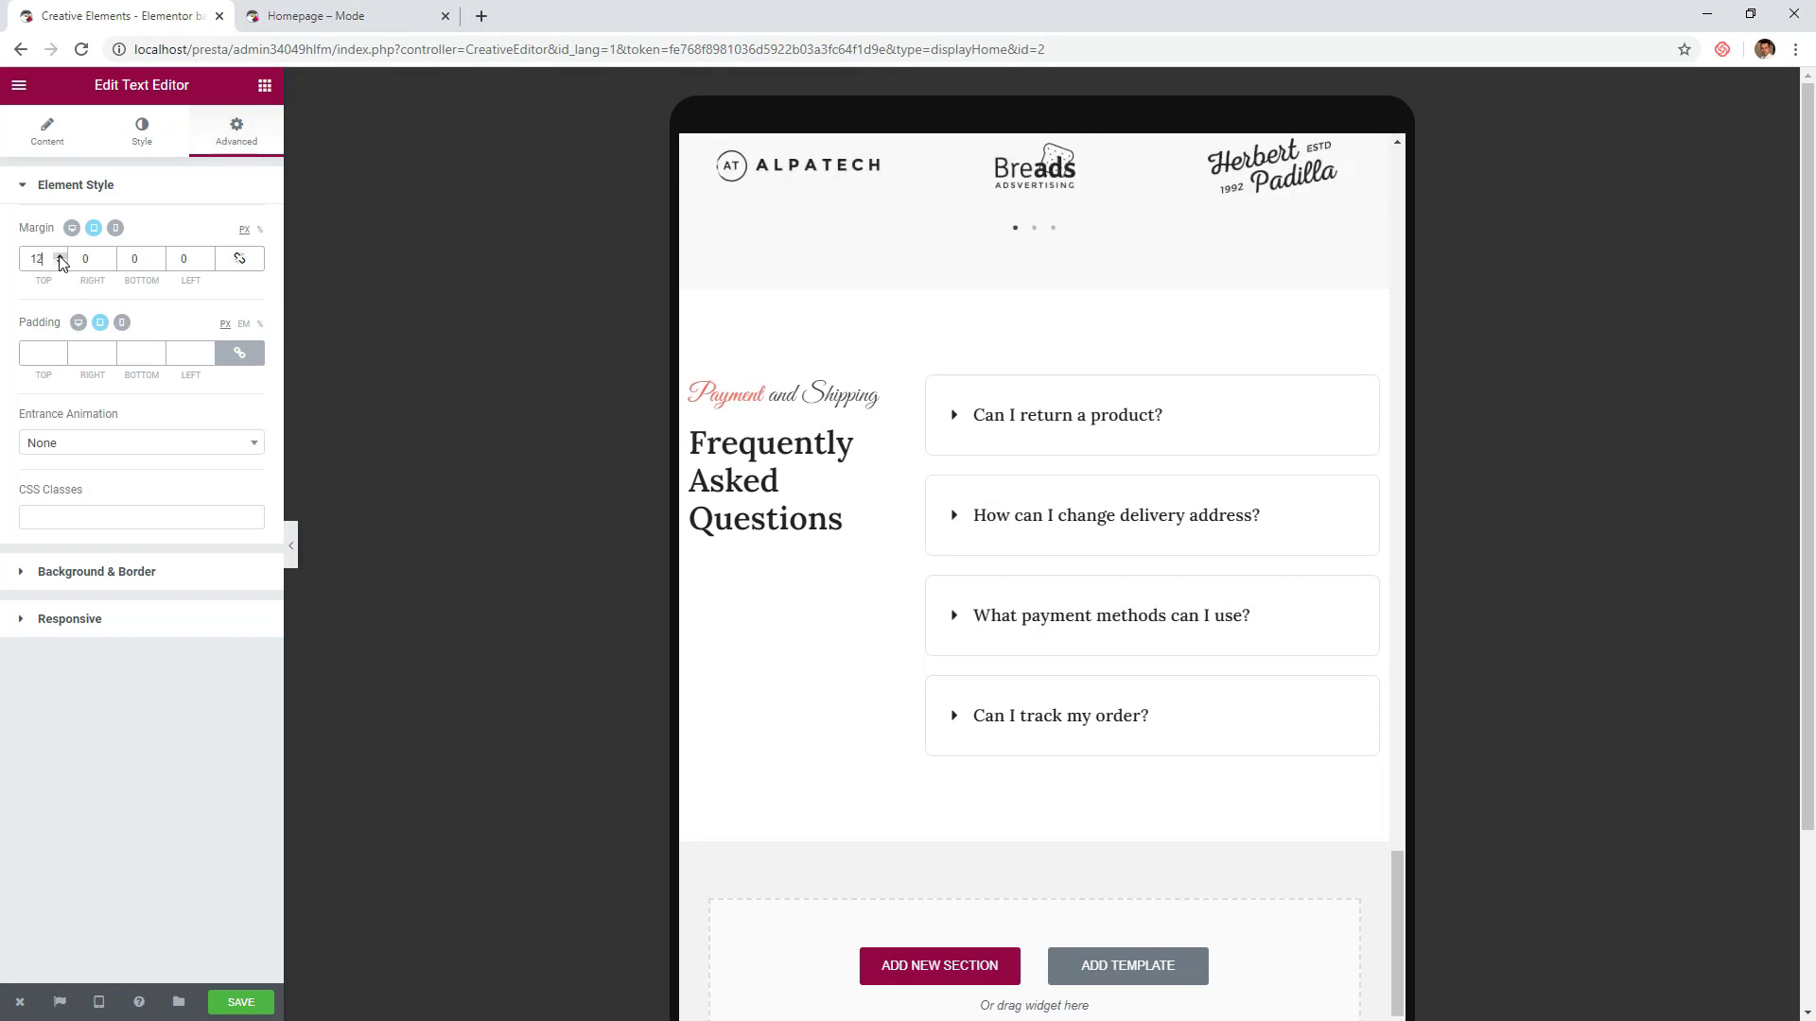
double_click(59, 256)
triple_click(60, 256)
double_click(59, 256)
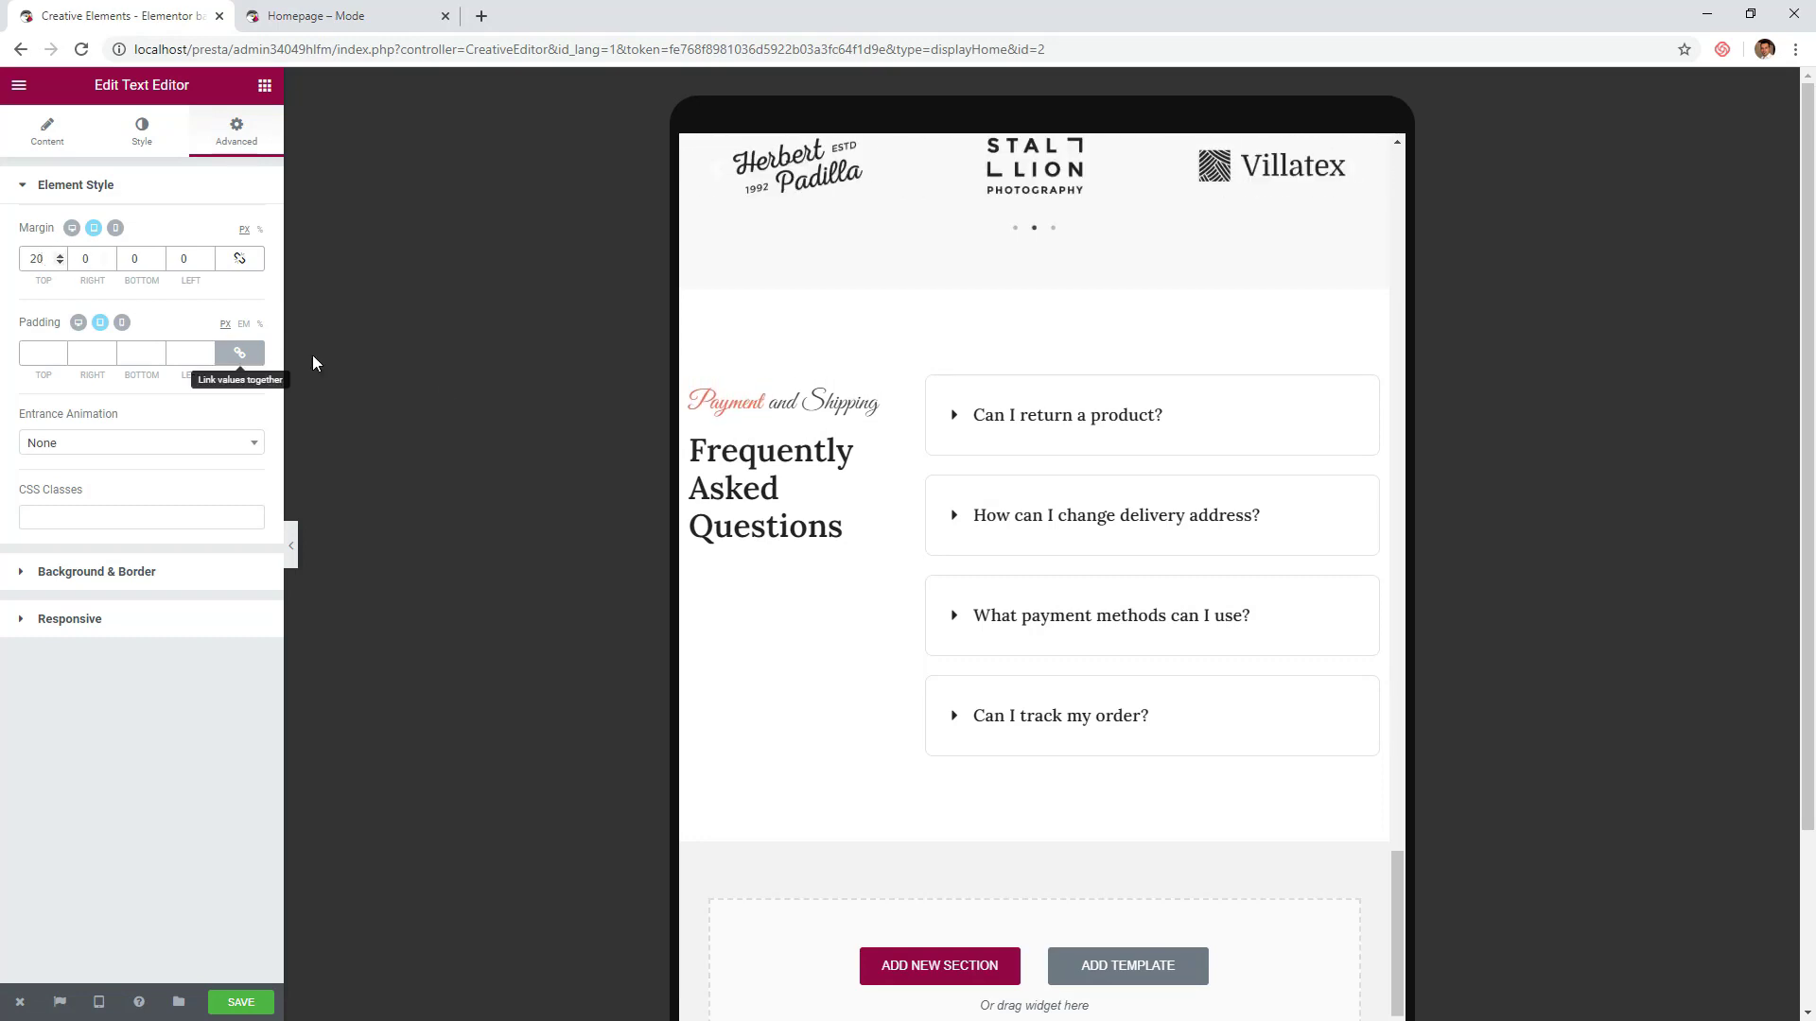
- Hide the editor panel and review the homepage's tablet layout from the footer up to the header
scroll(1217, 701, down, 4)
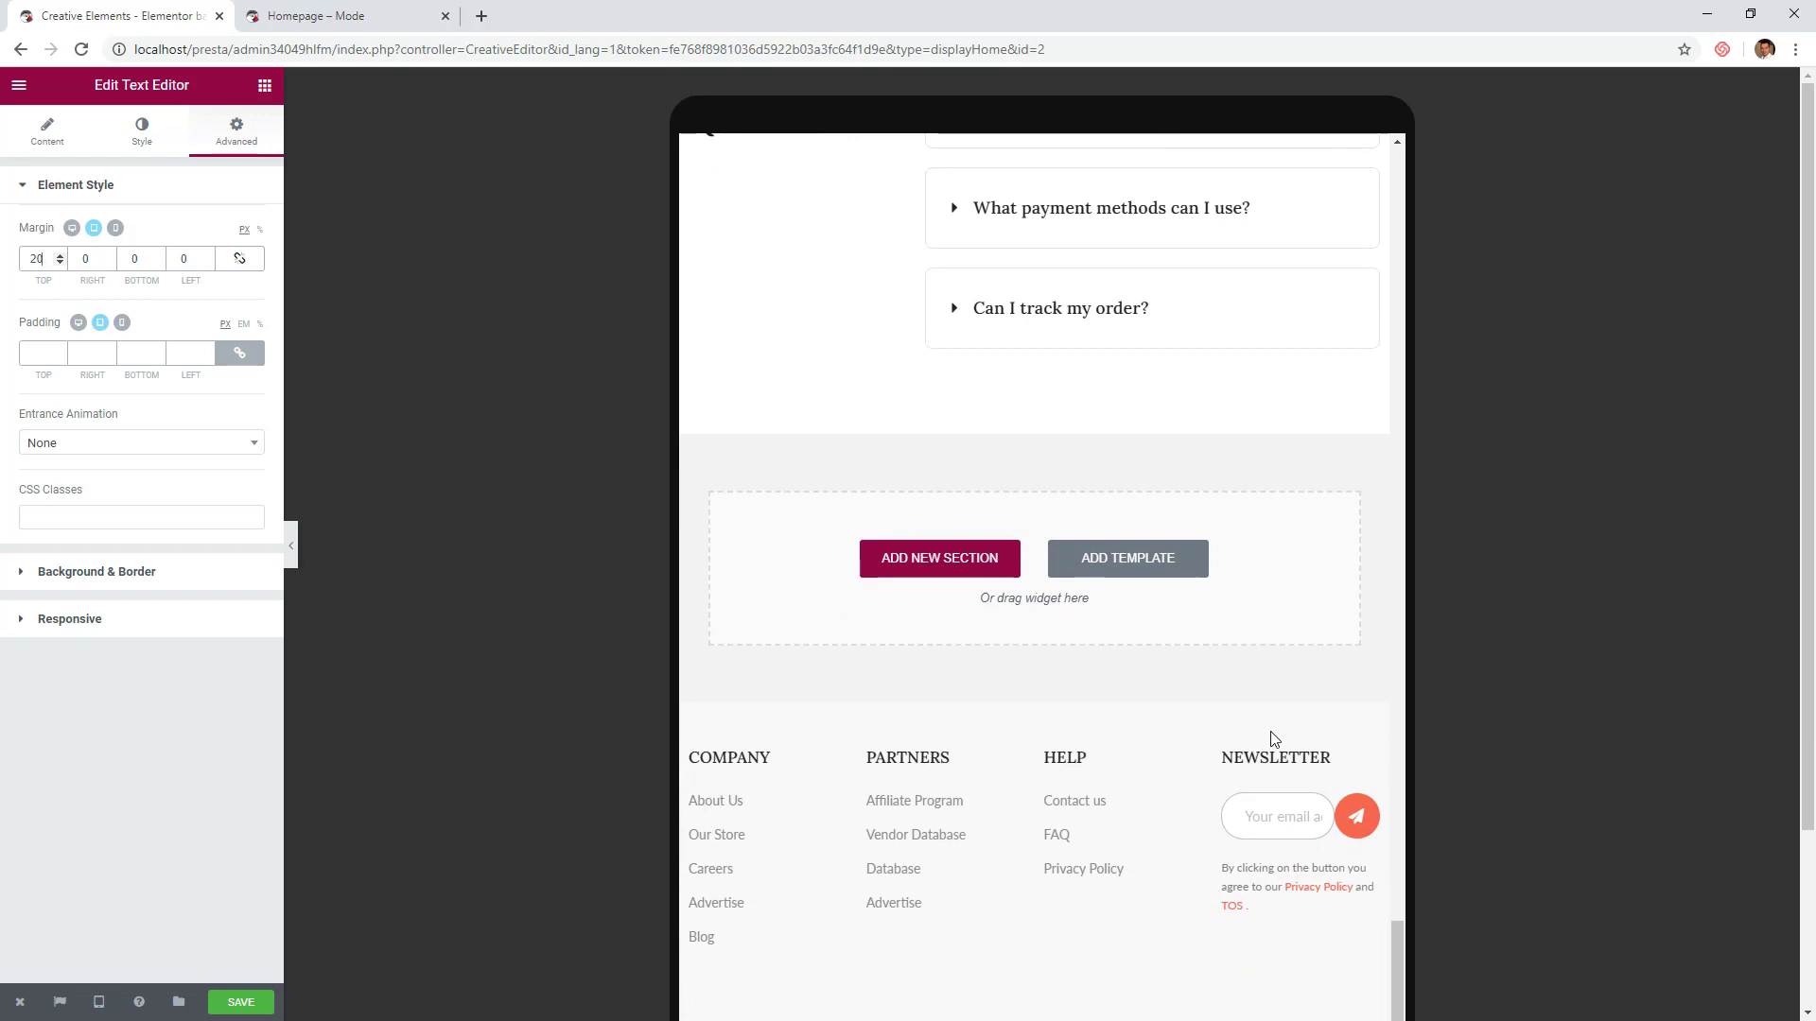
scroll(1272, 740, up, 13)
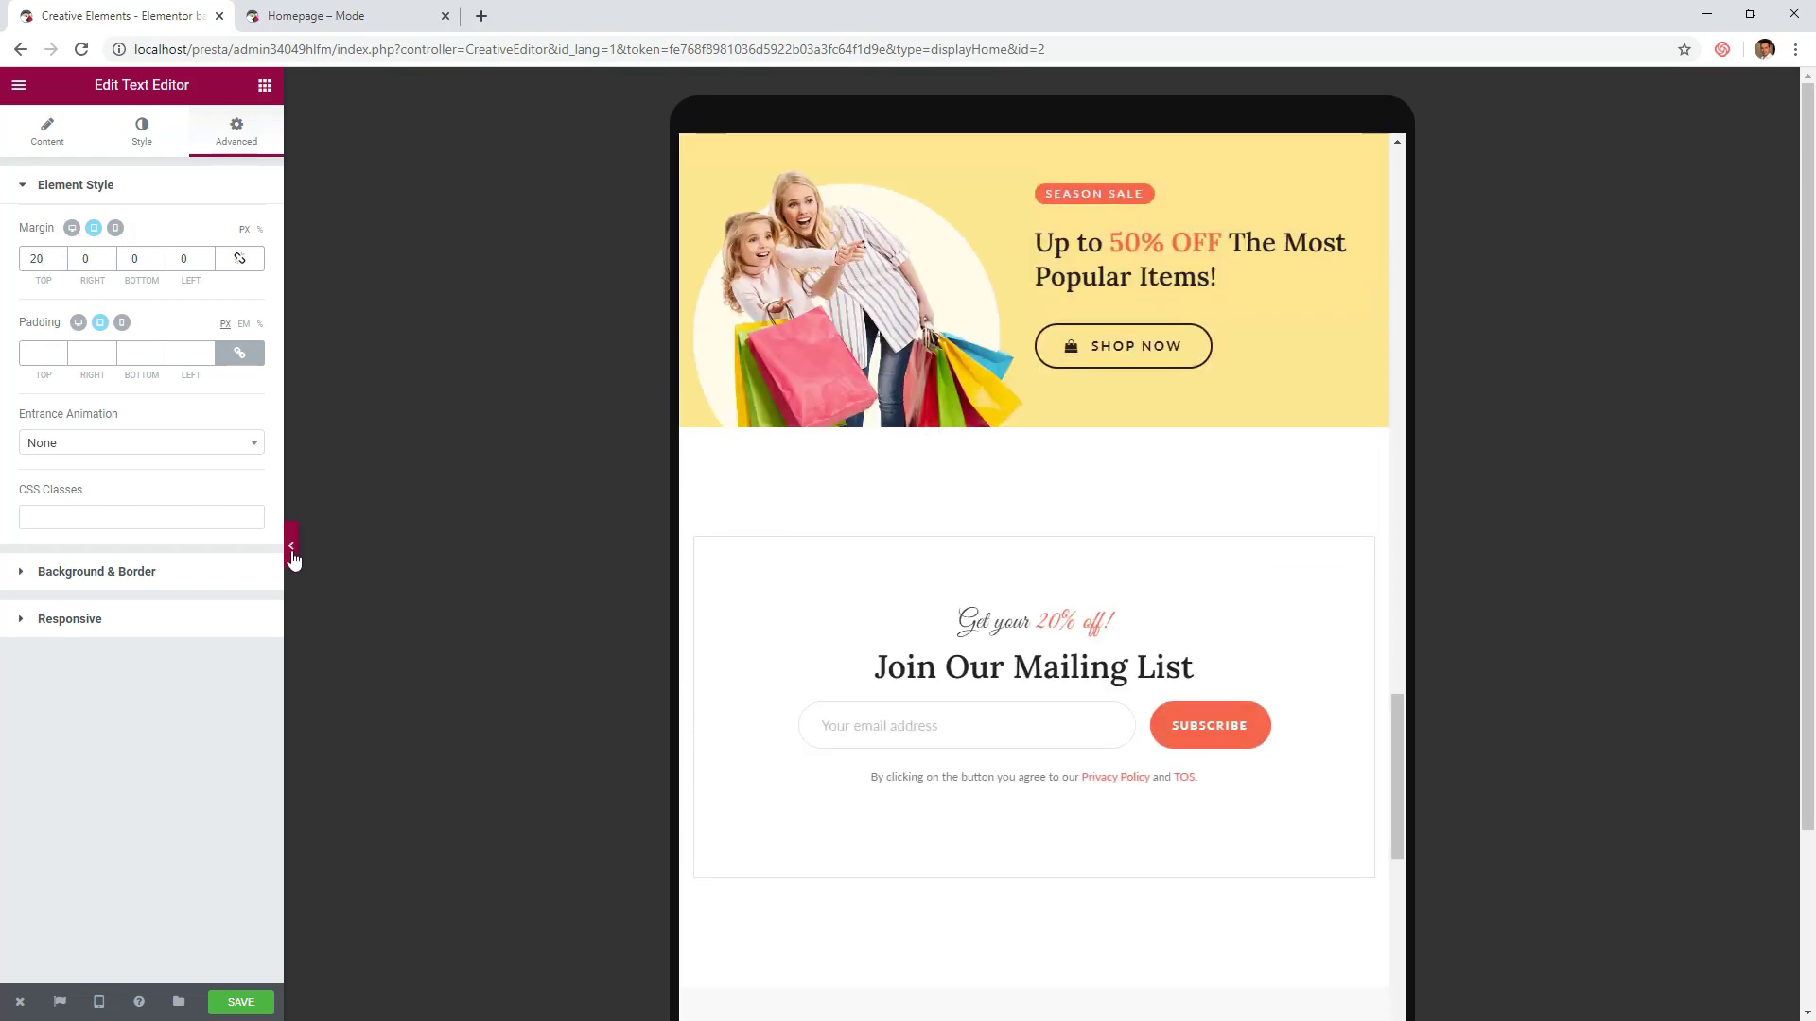
click(292, 553)
scroll(1120, 687, up, 15)
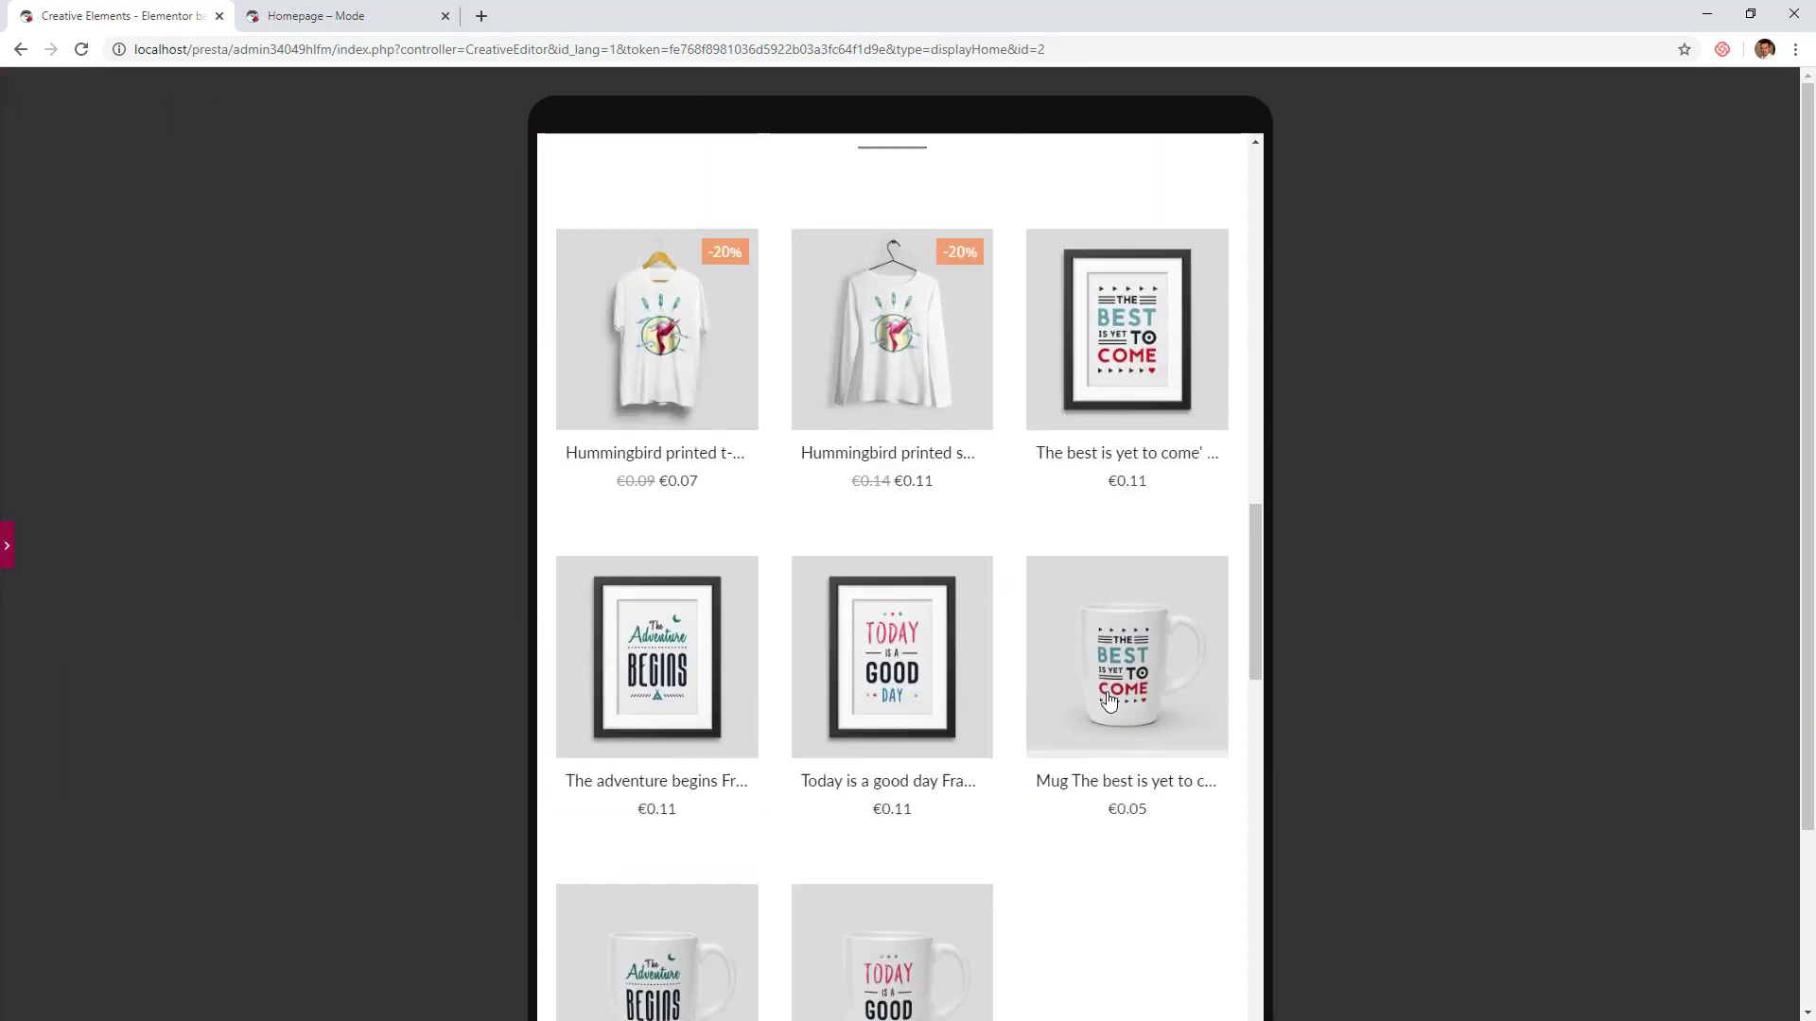
scroll(1109, 700, up, 12)
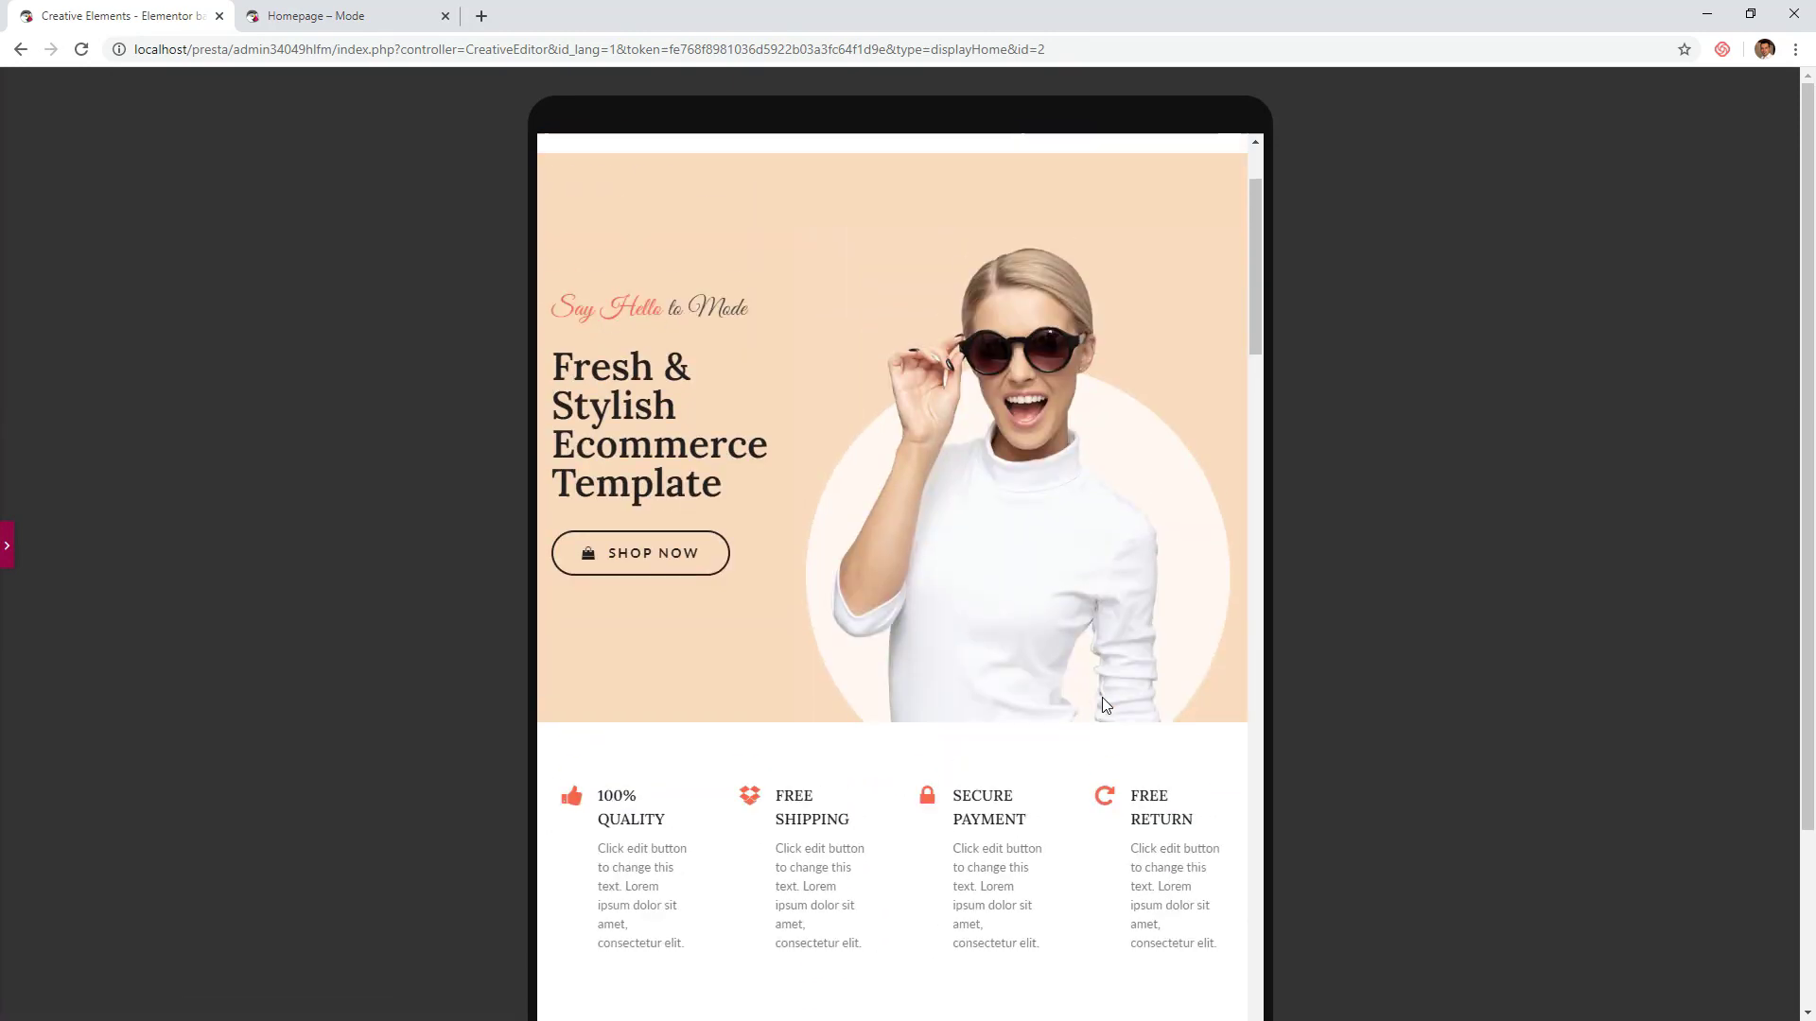
scroll(1103, 704, up, 2)
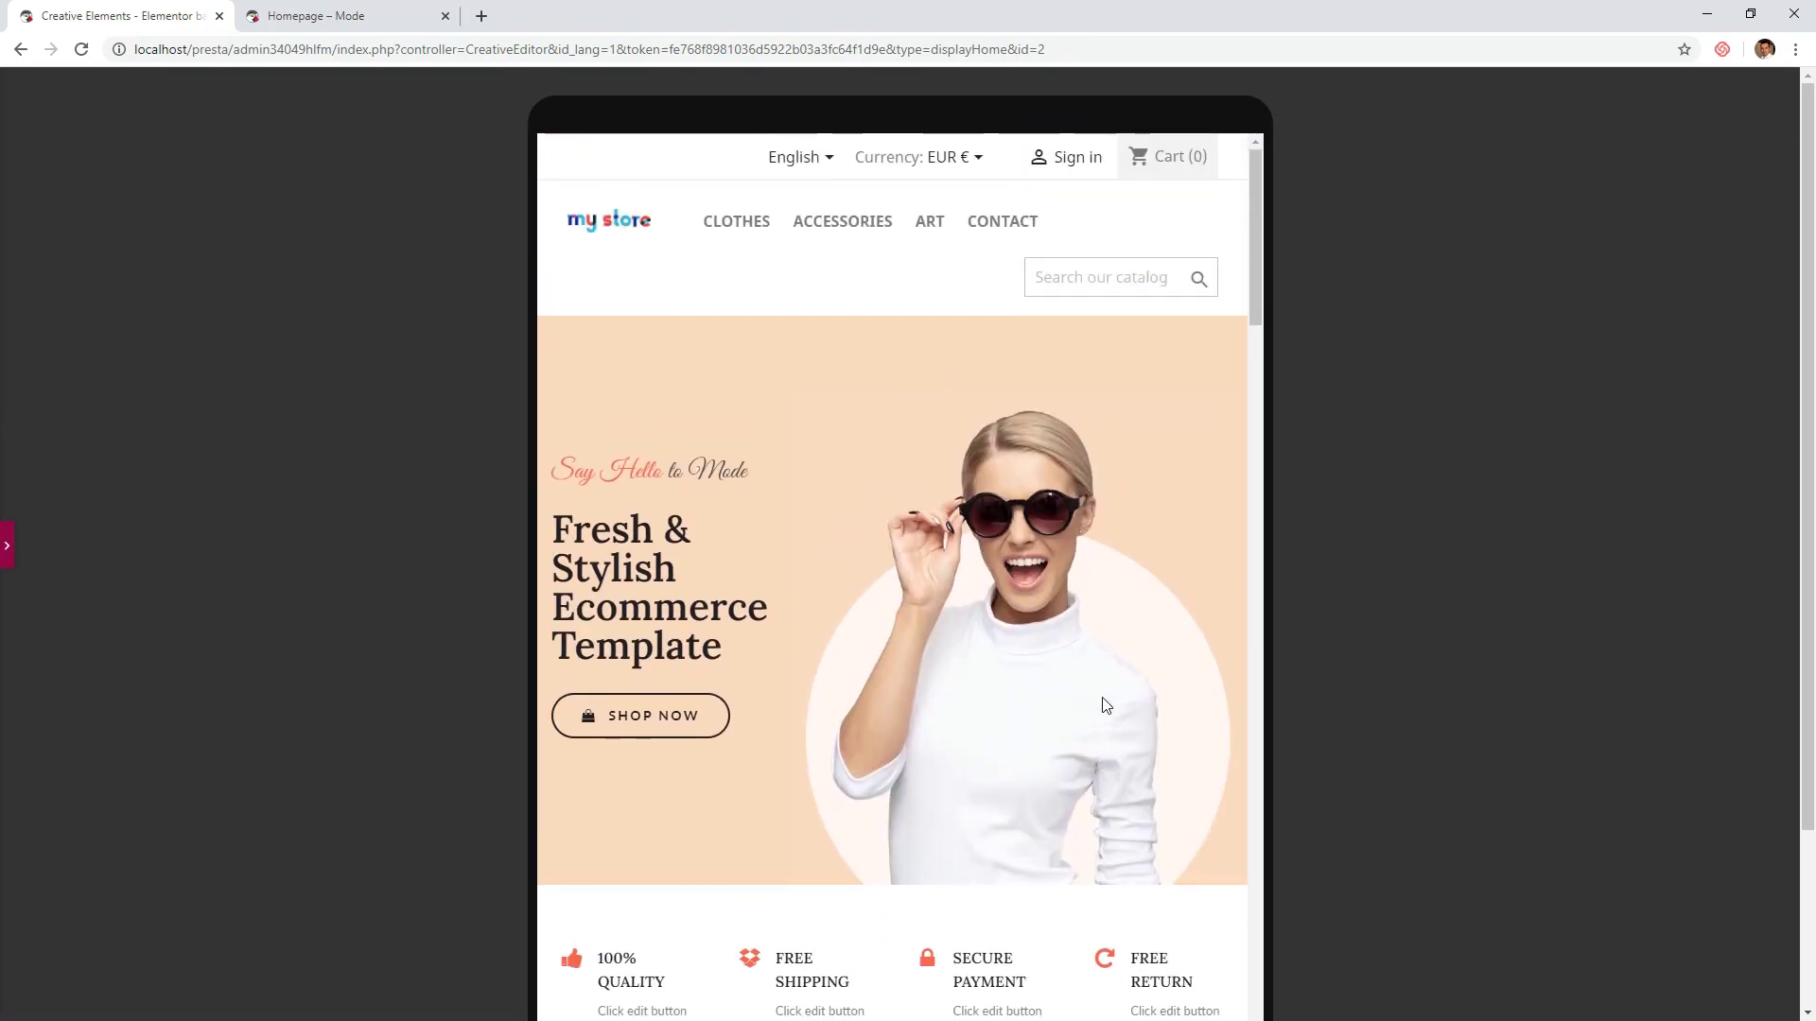
- Bring back the editor panel and switch the page preview to the mobile view
click(10, 546)
click(98, 1004)
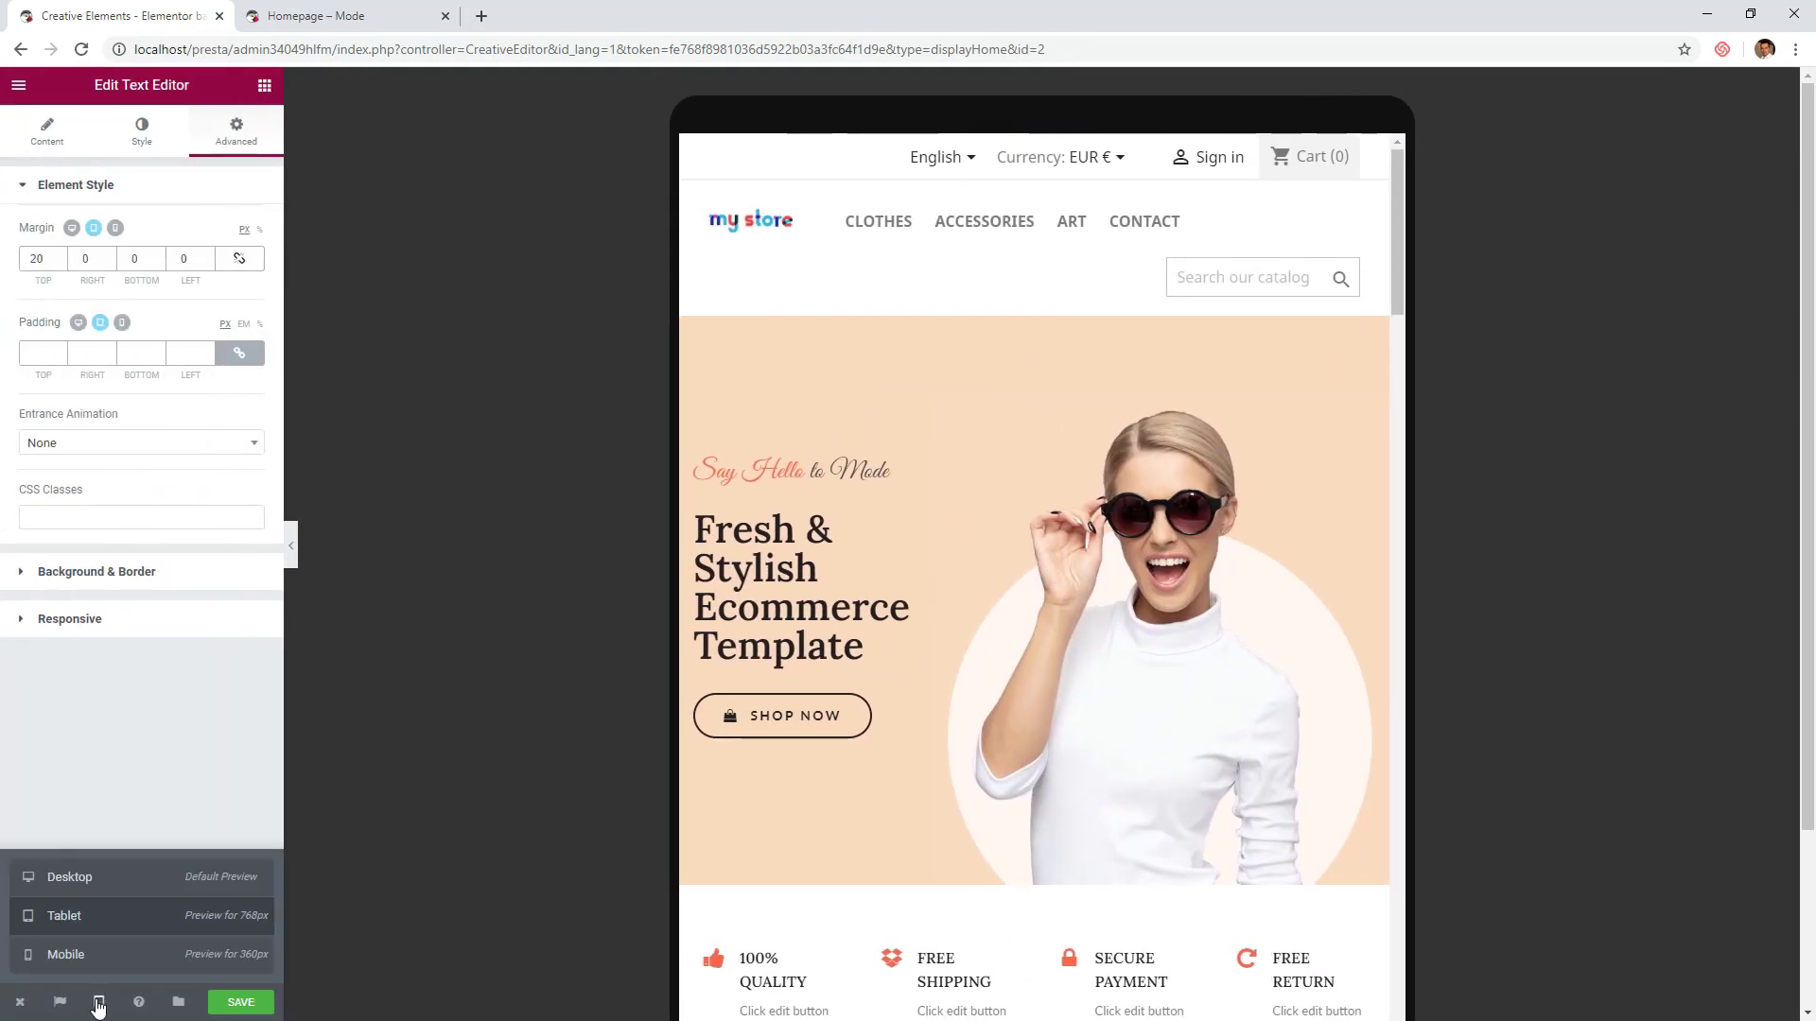
click(66, 955)
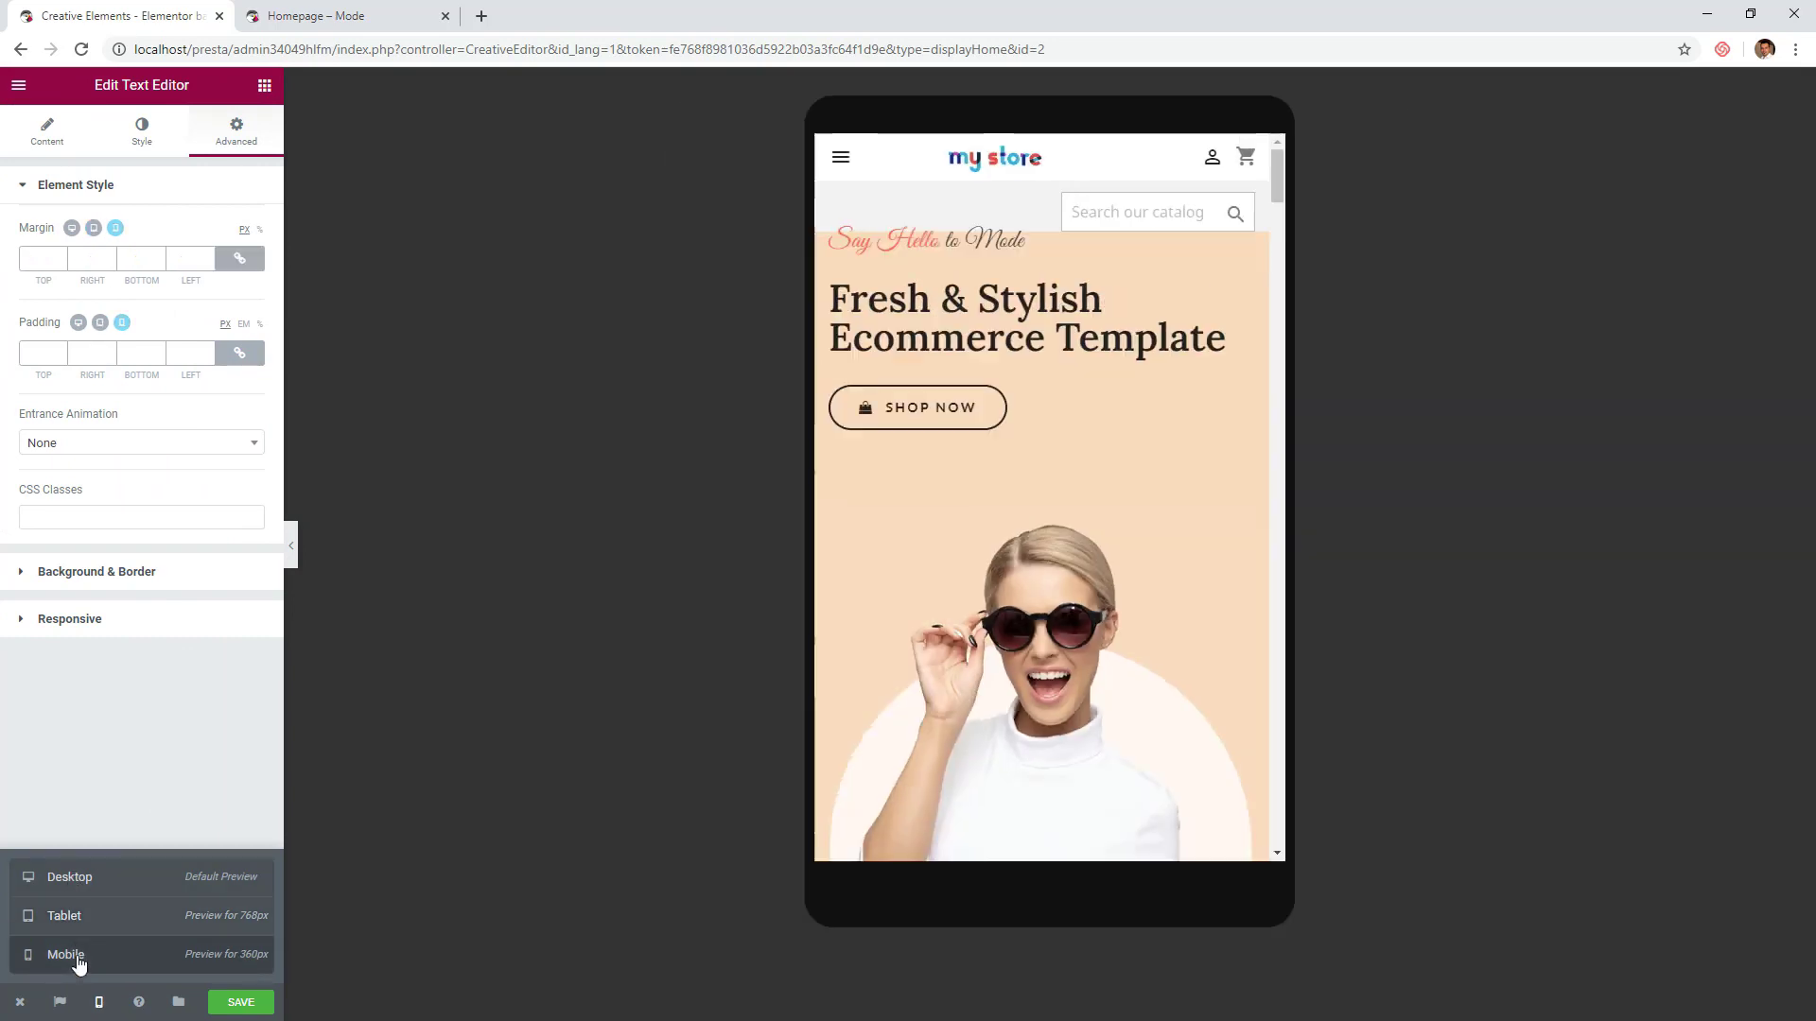
drag(1212, 620, 1173, 173)
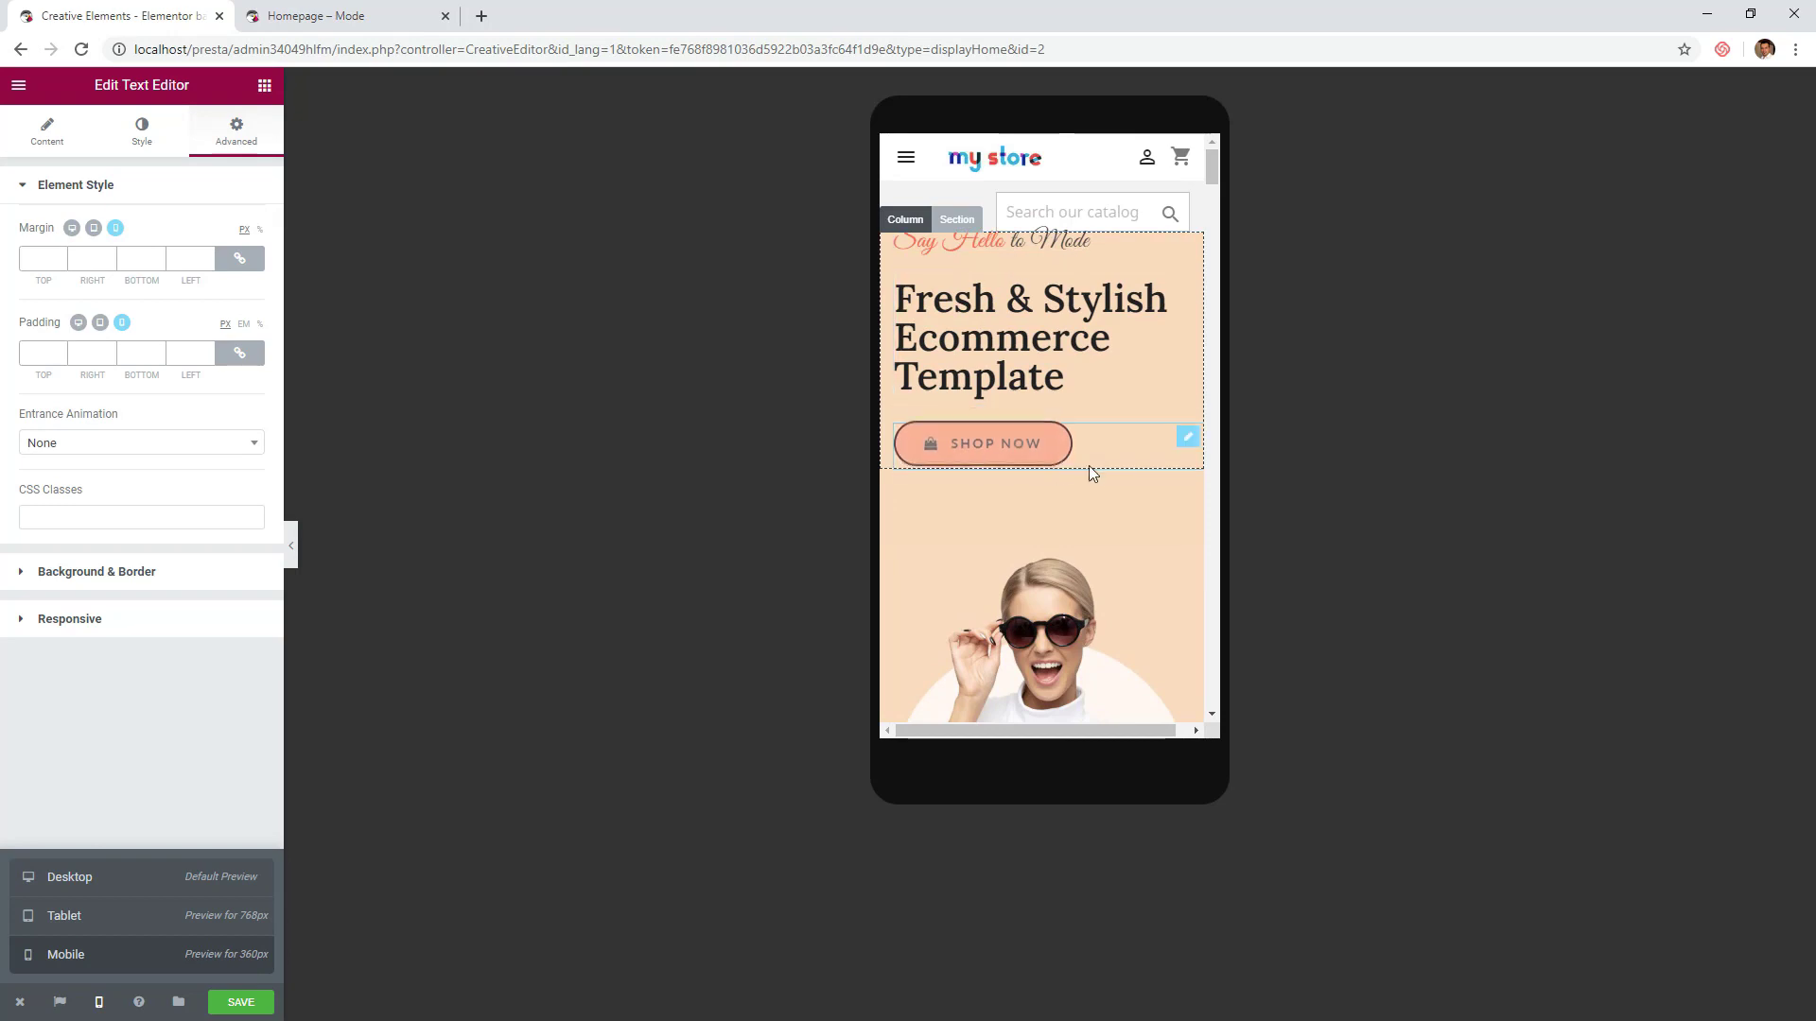
scroll(1087, 466, down, 1)
scroll(1122, 455, up, 1)
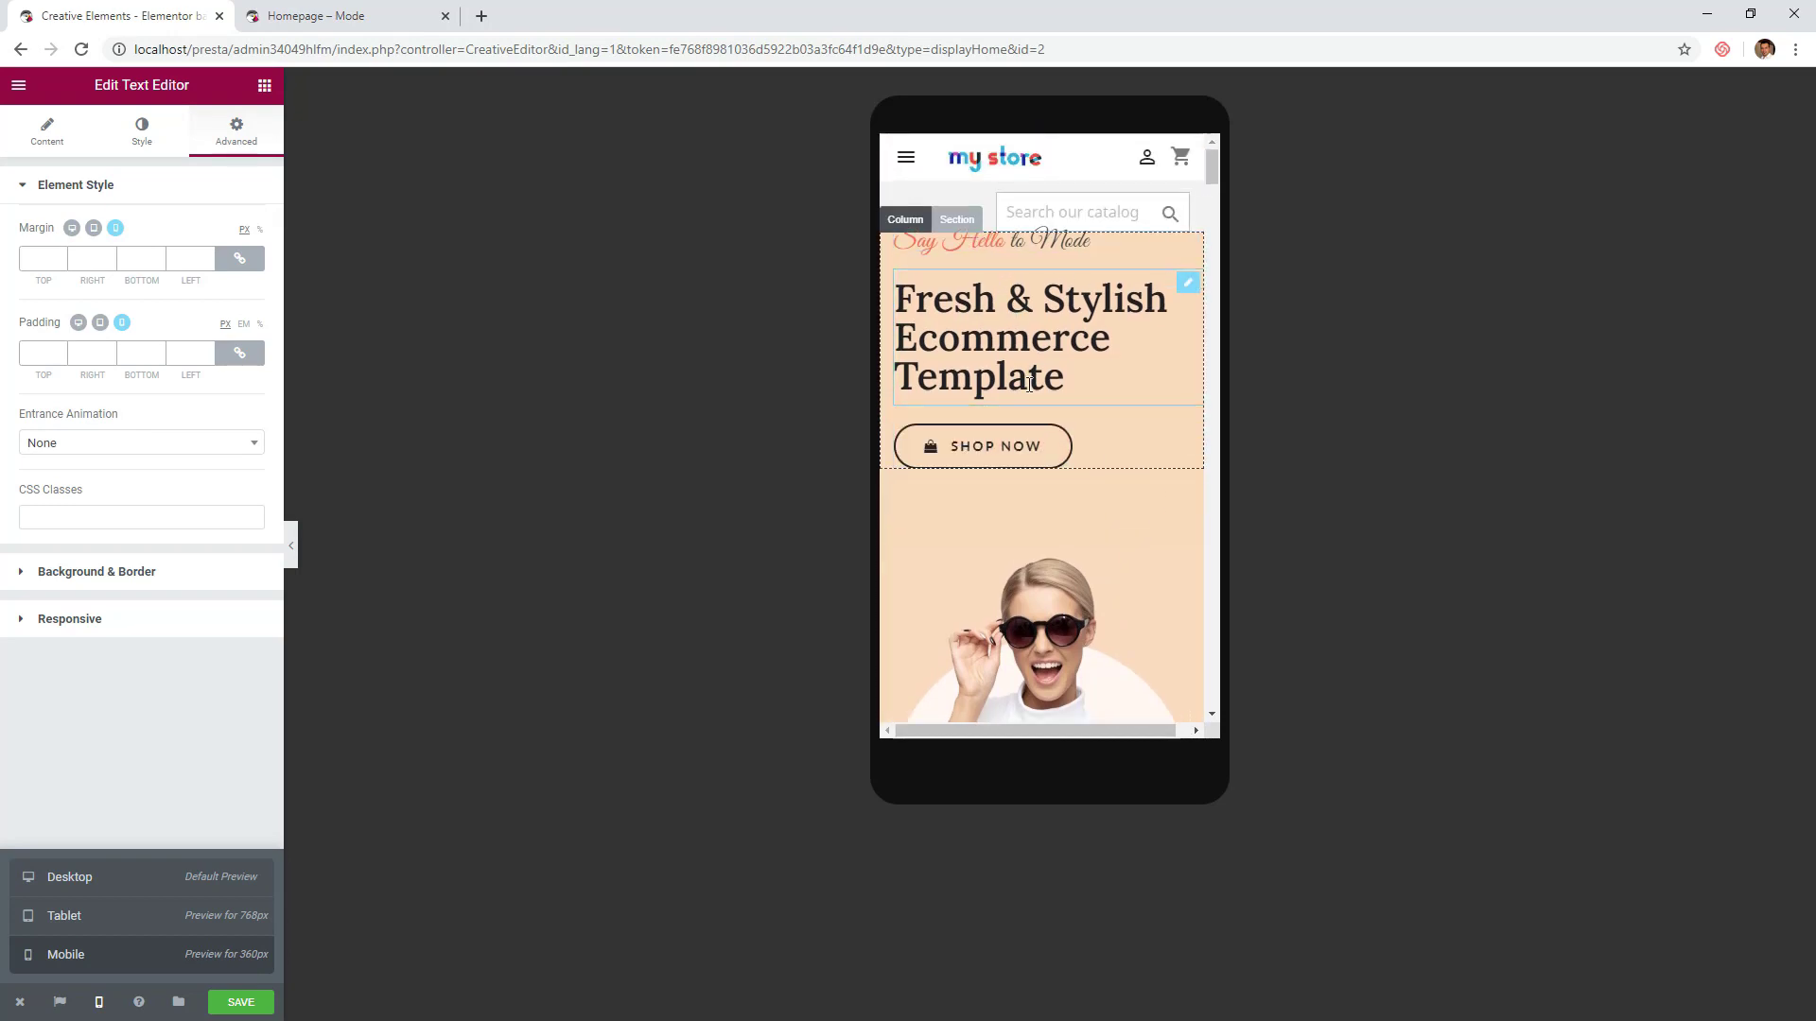
- Center the "Say Hello to Mode" text, the "Fresh & Stylish Ecommerce Template" heading and the hero's "Shop now" button on mobile
click(1040, 247)
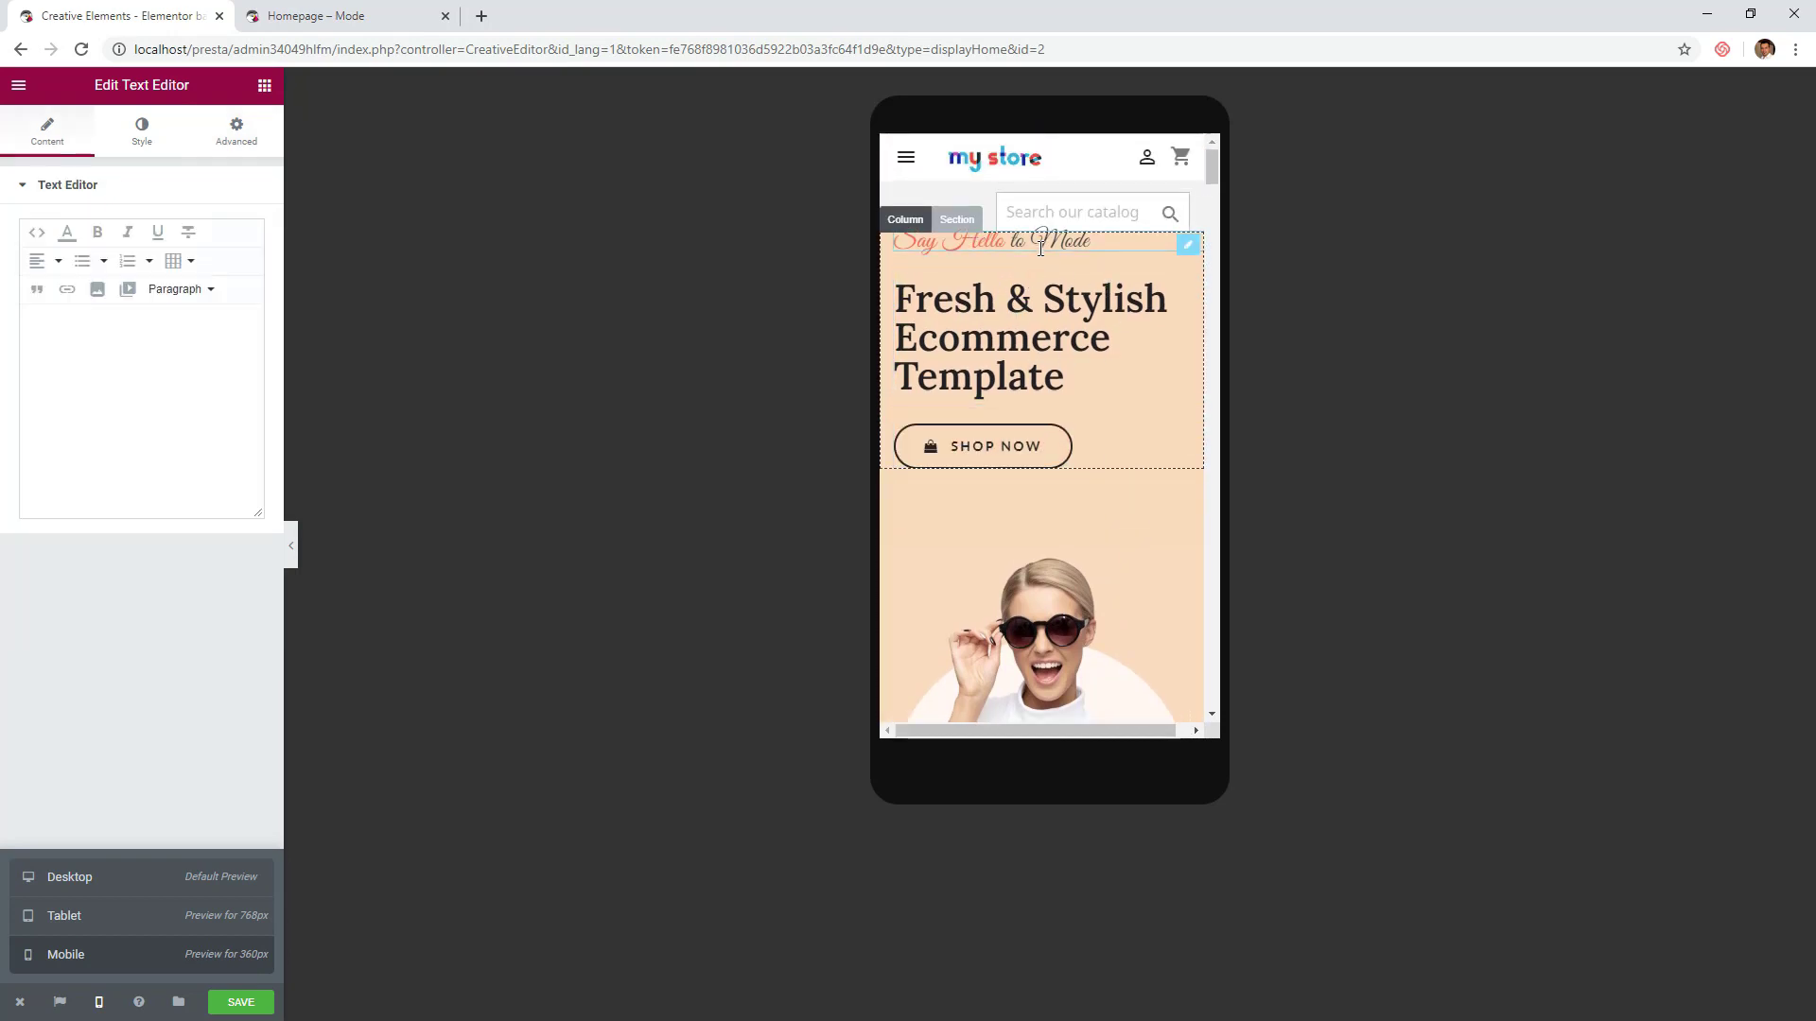
click(142, 132)
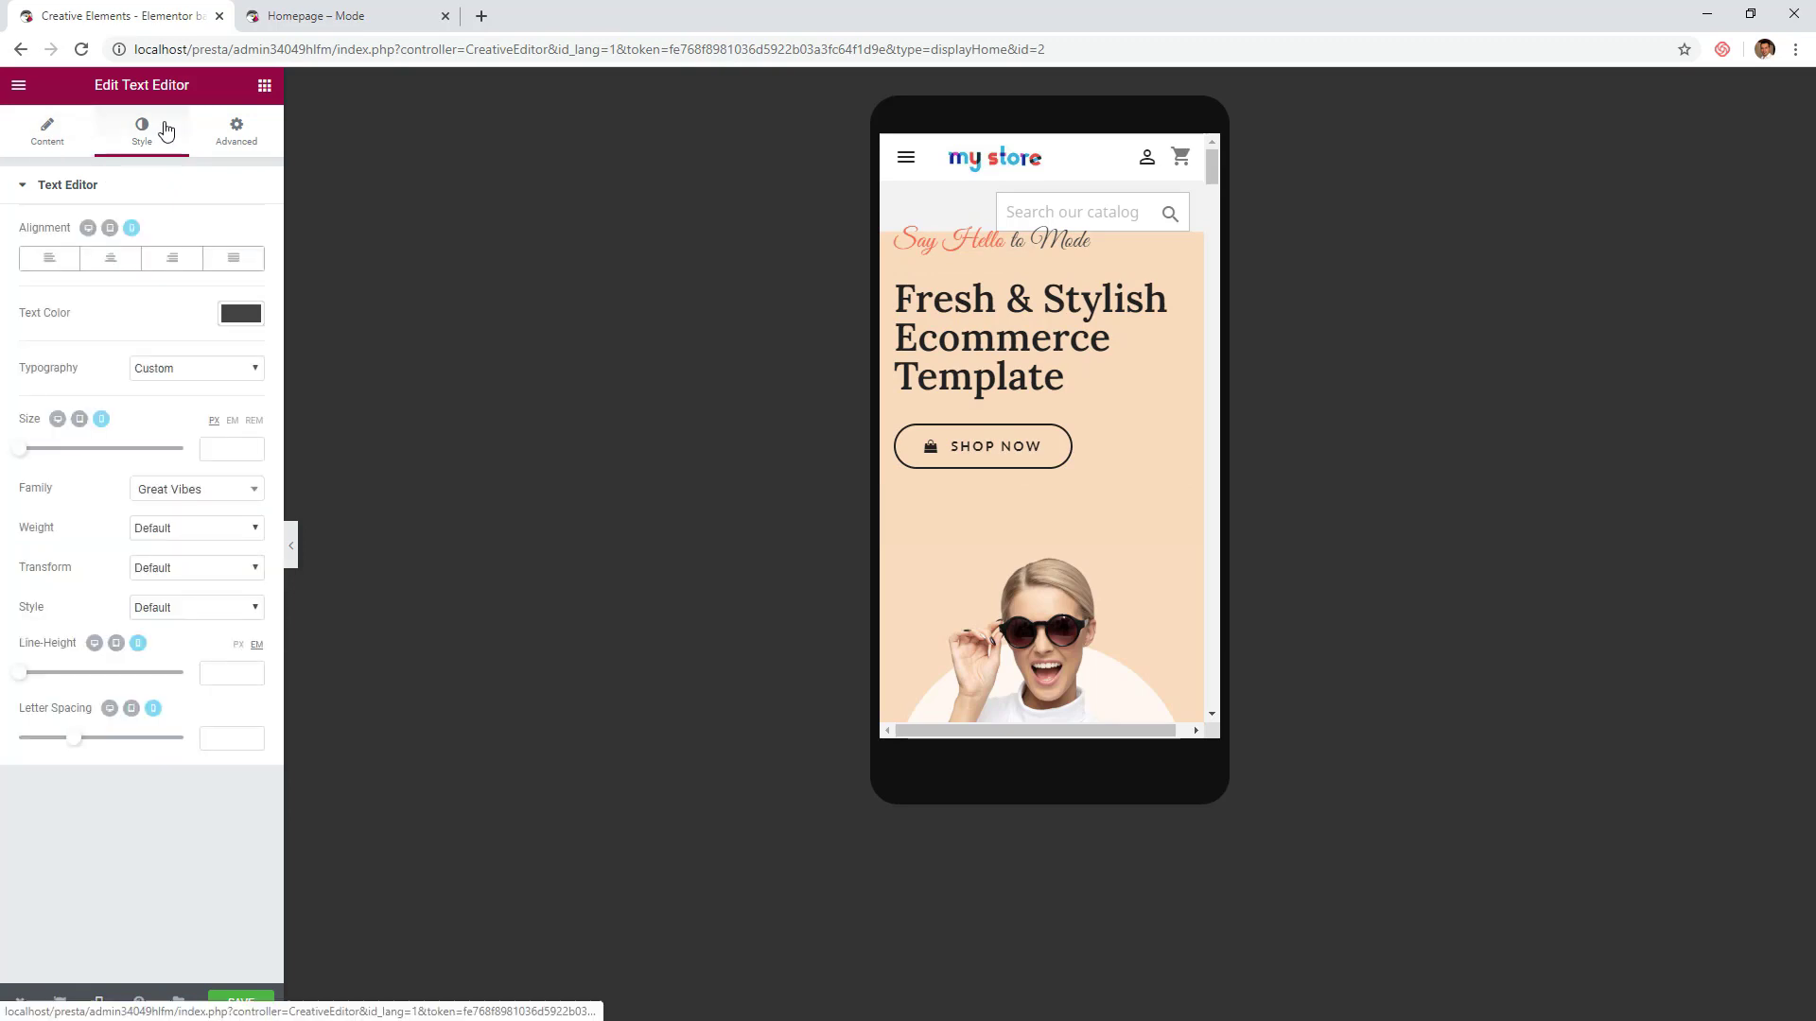
click(111, 258)
click(941, 310)
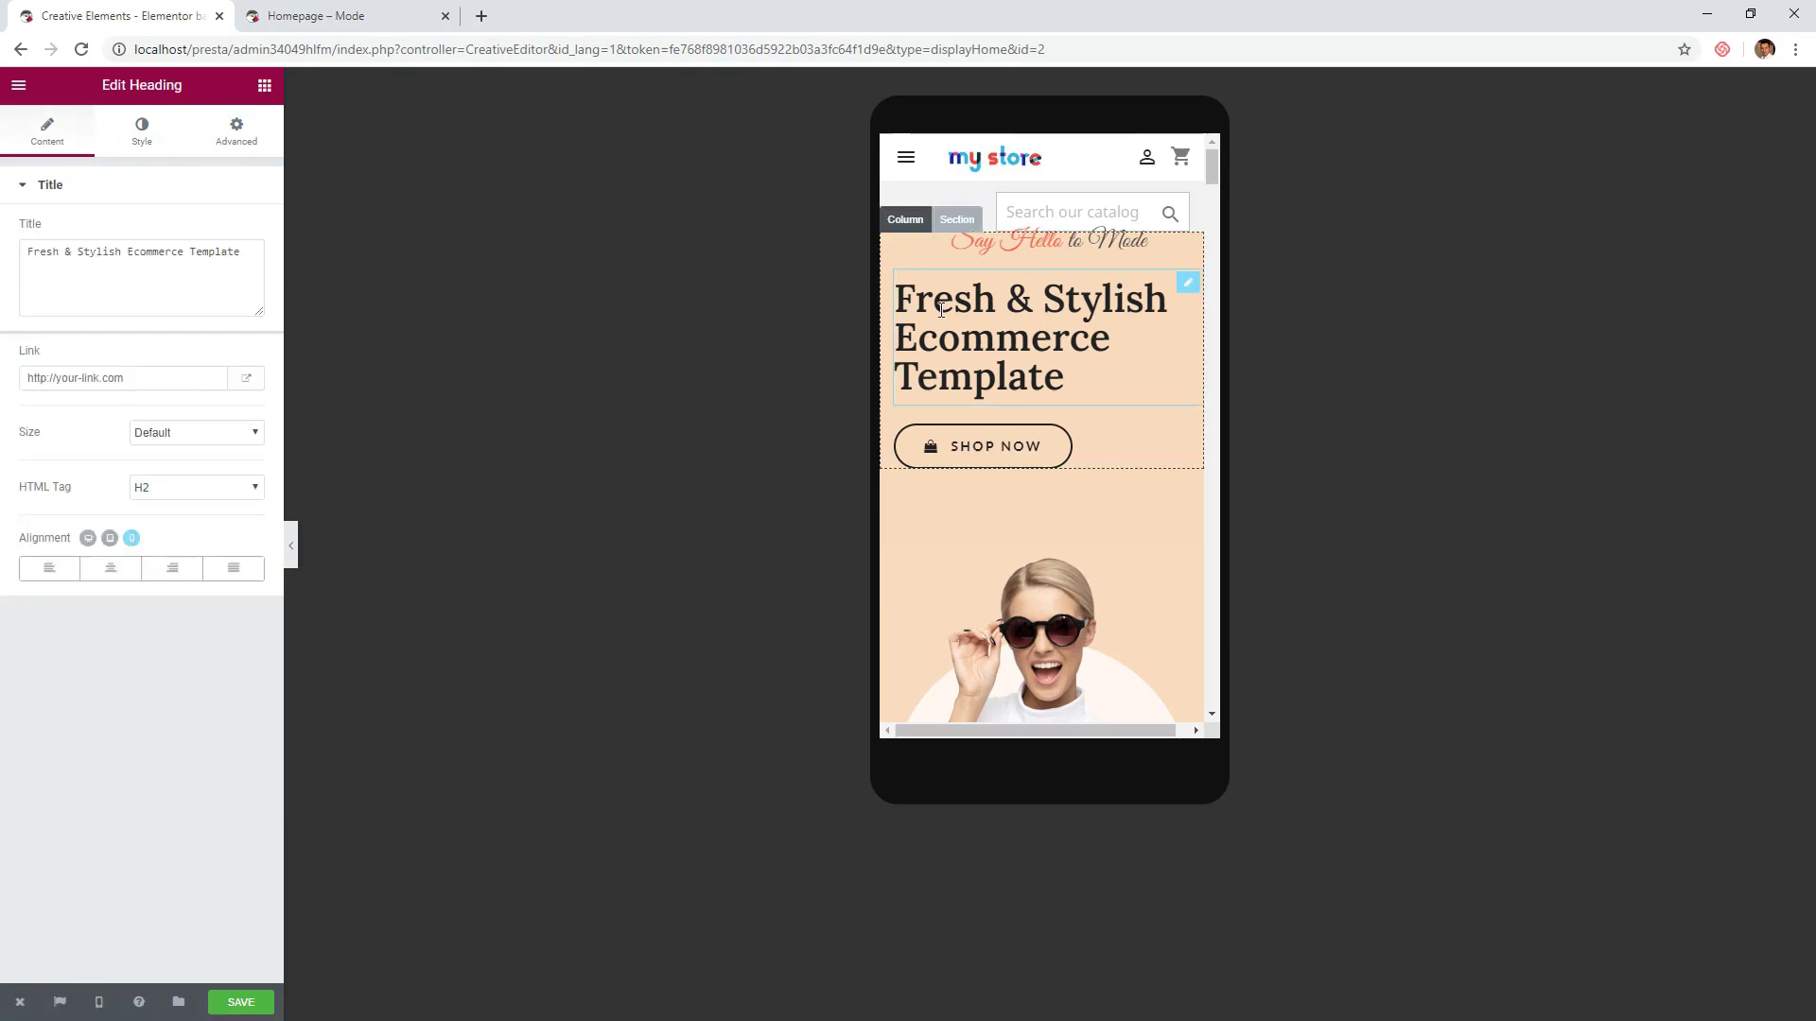
click(126, 573)
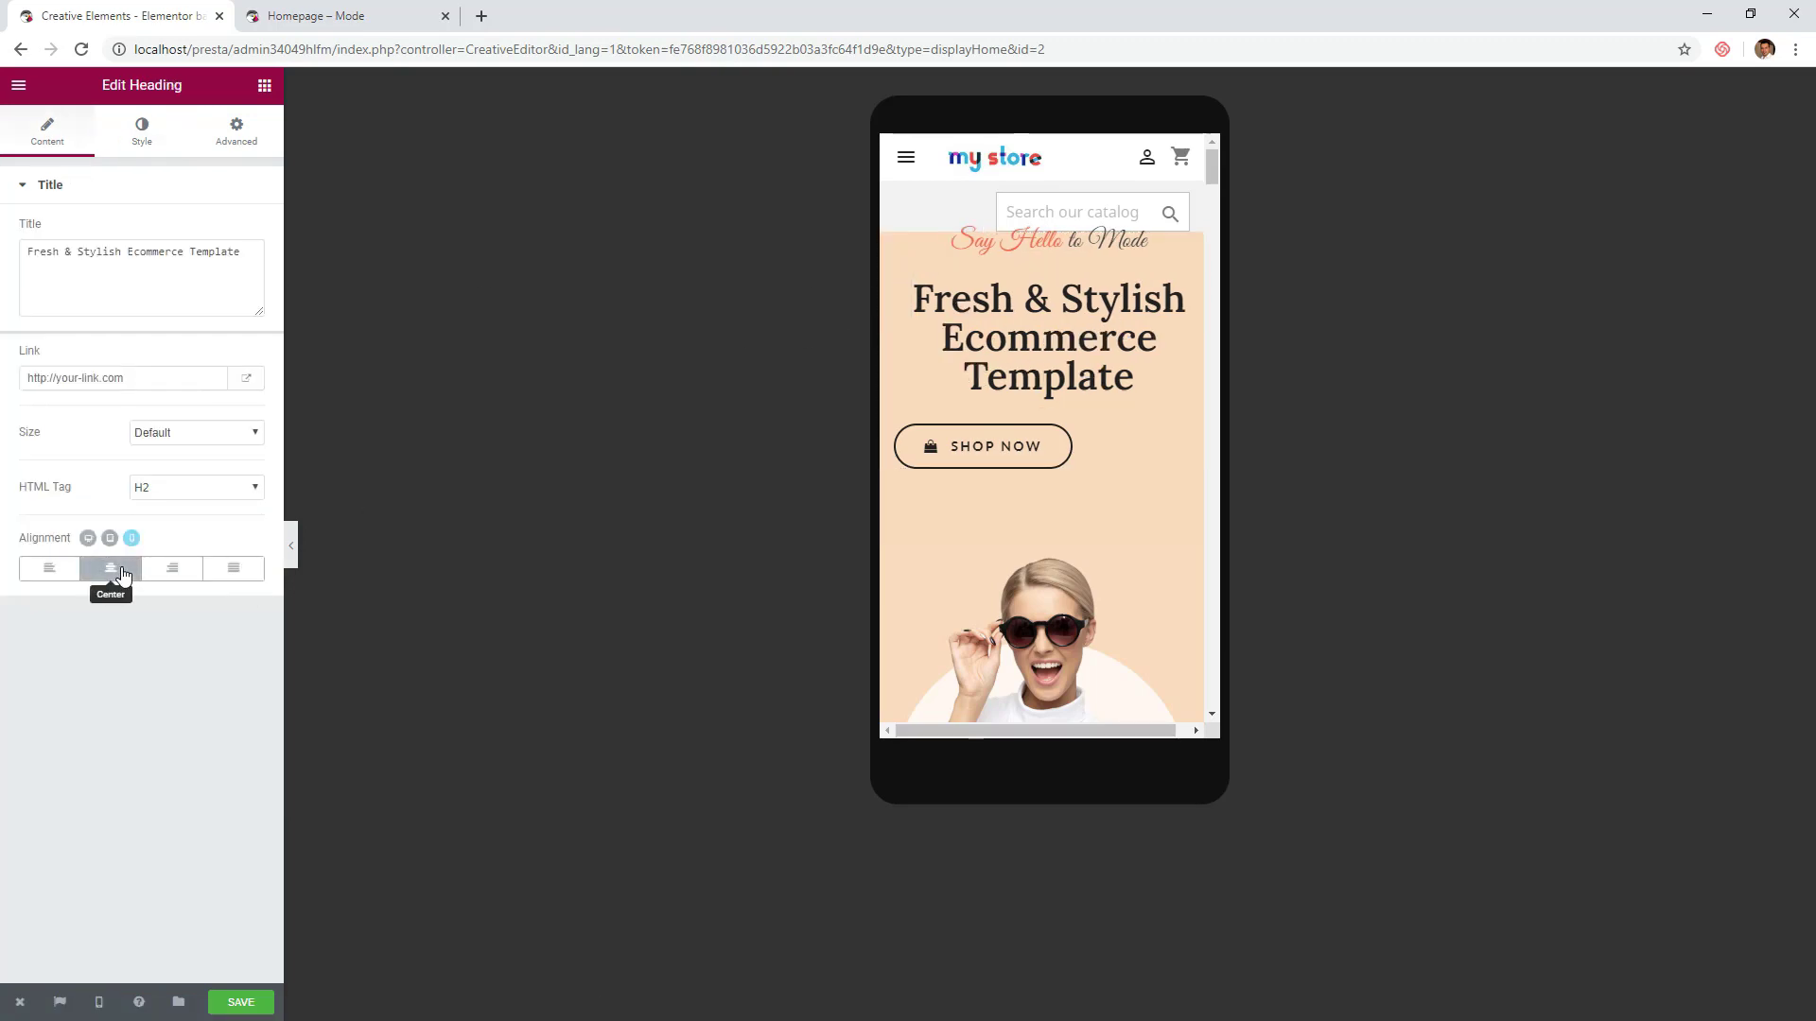
click(1057, 438)
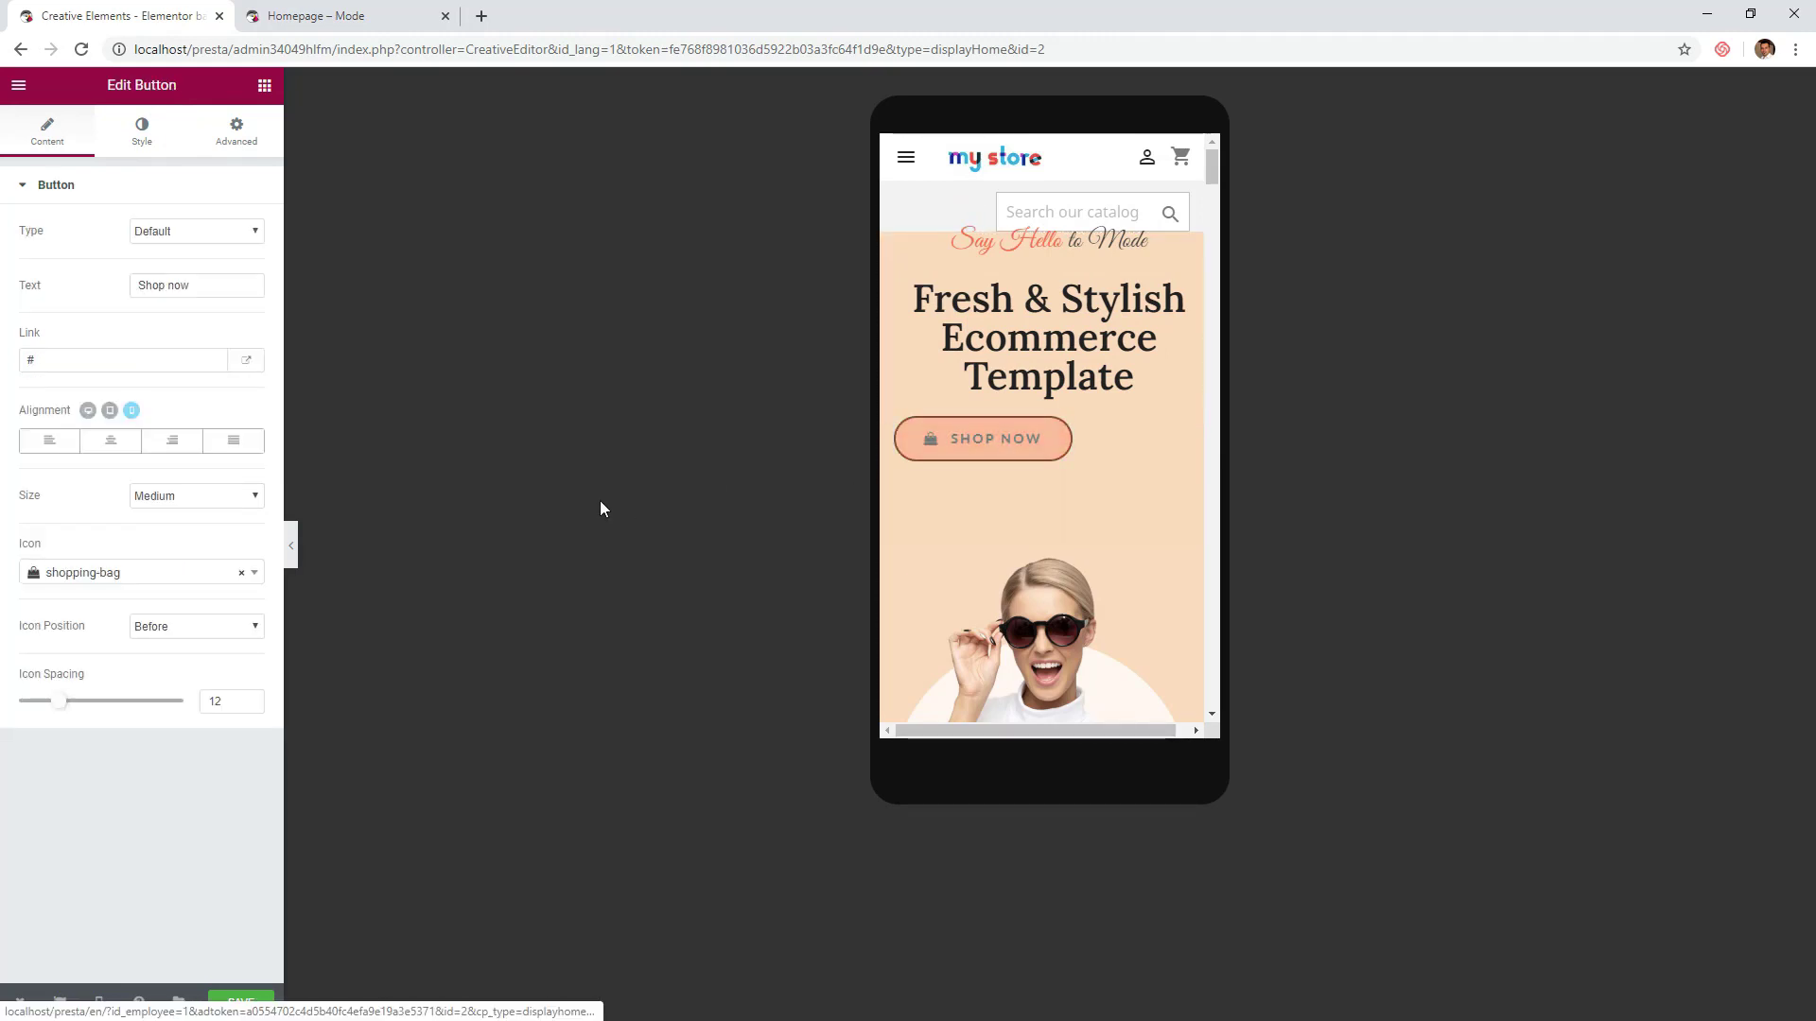
click(118, 445)
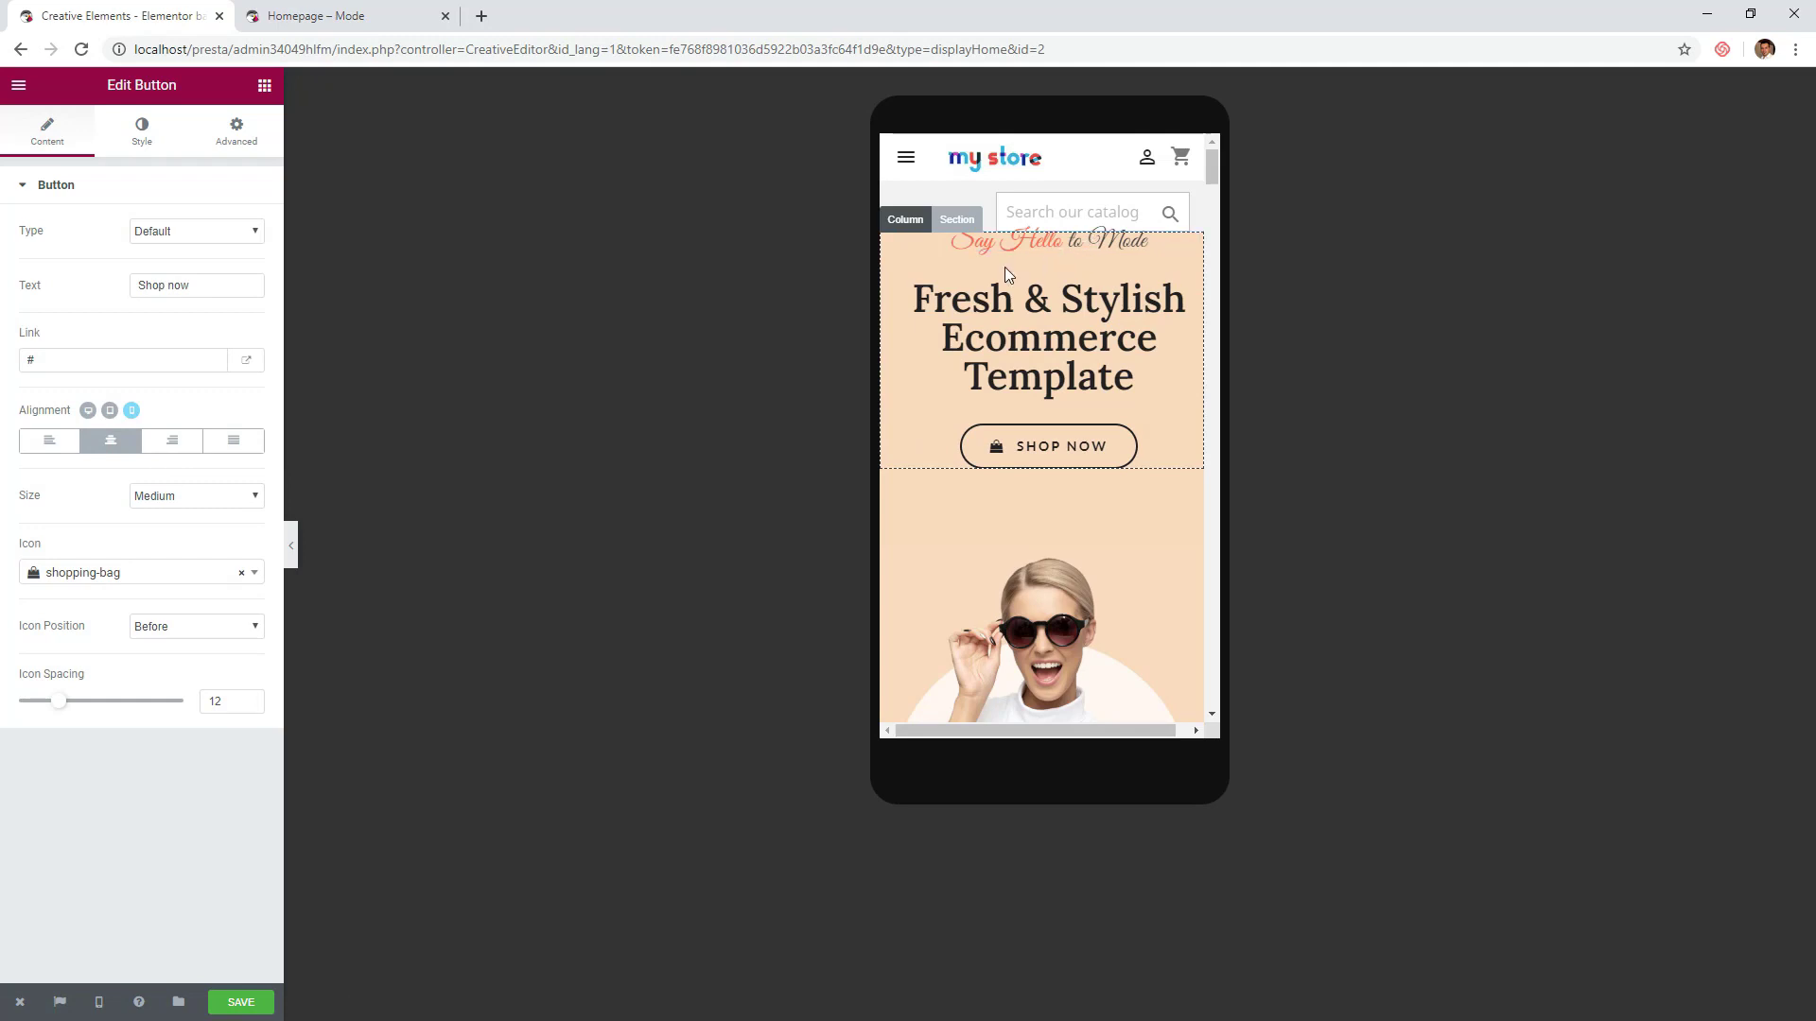
- Set the mobile padding of the hero text column to 25 px on all sides
click(906, 227)
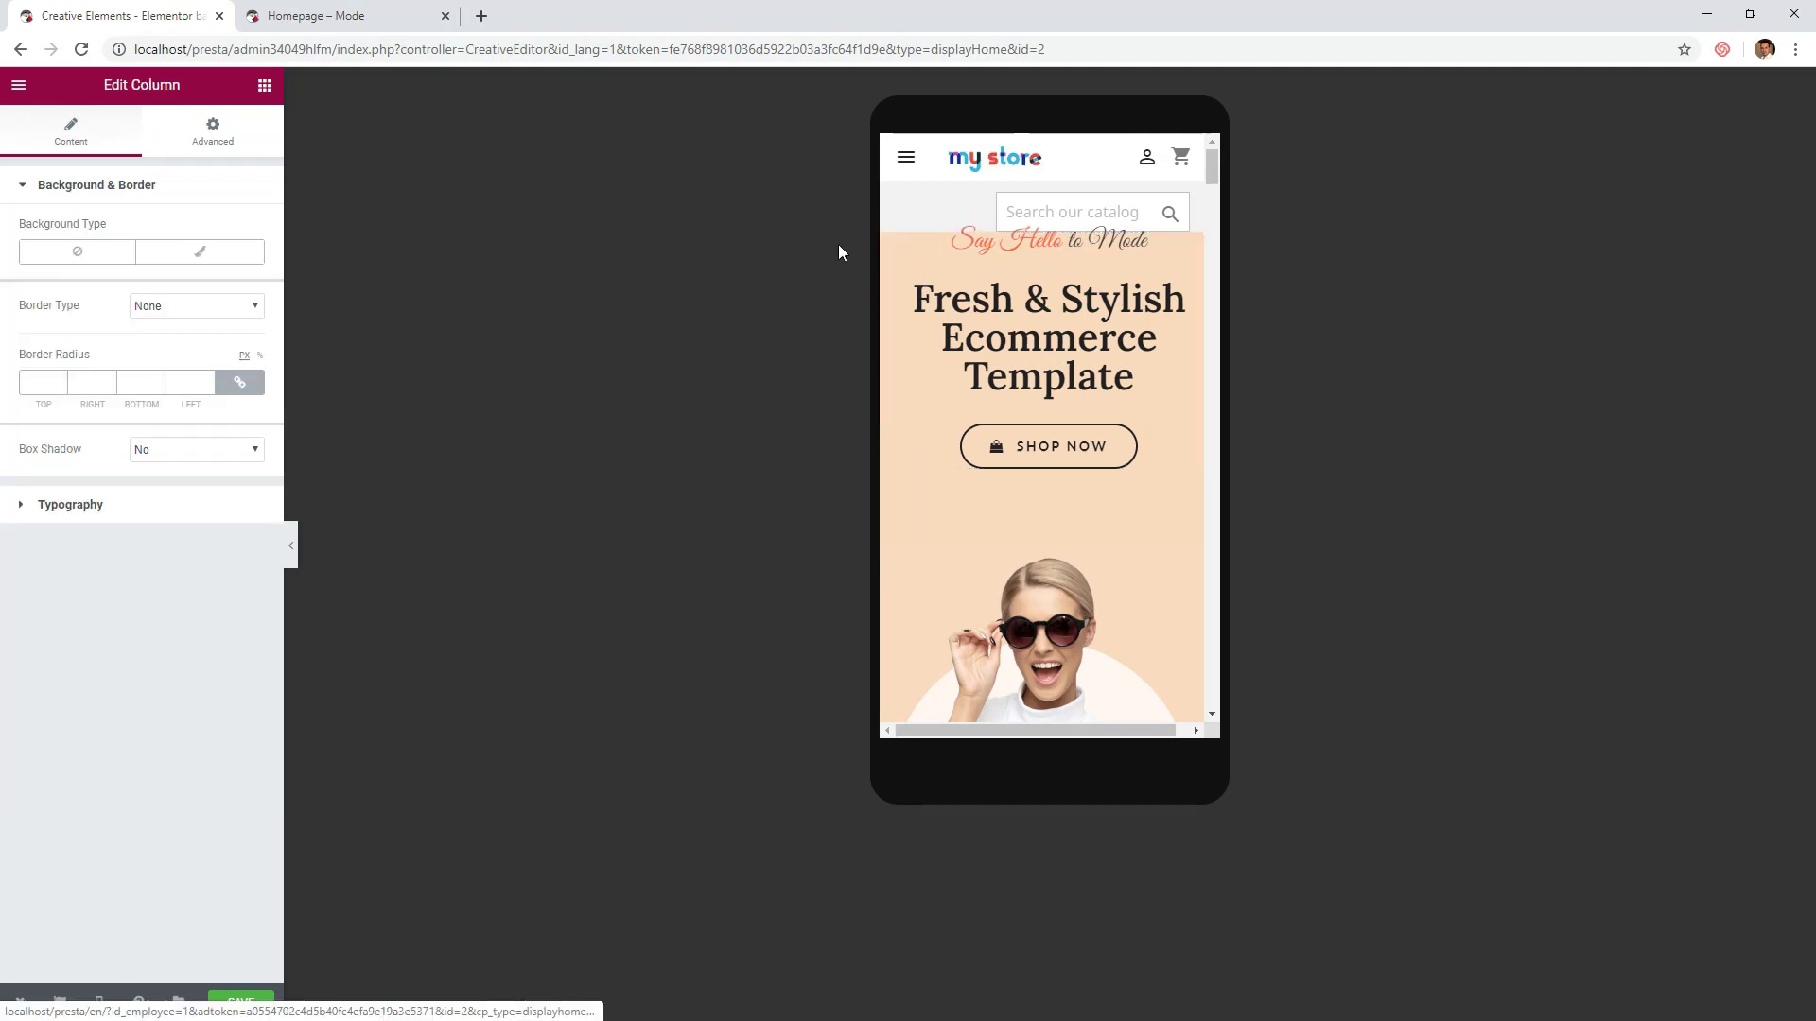
click(256, 152)
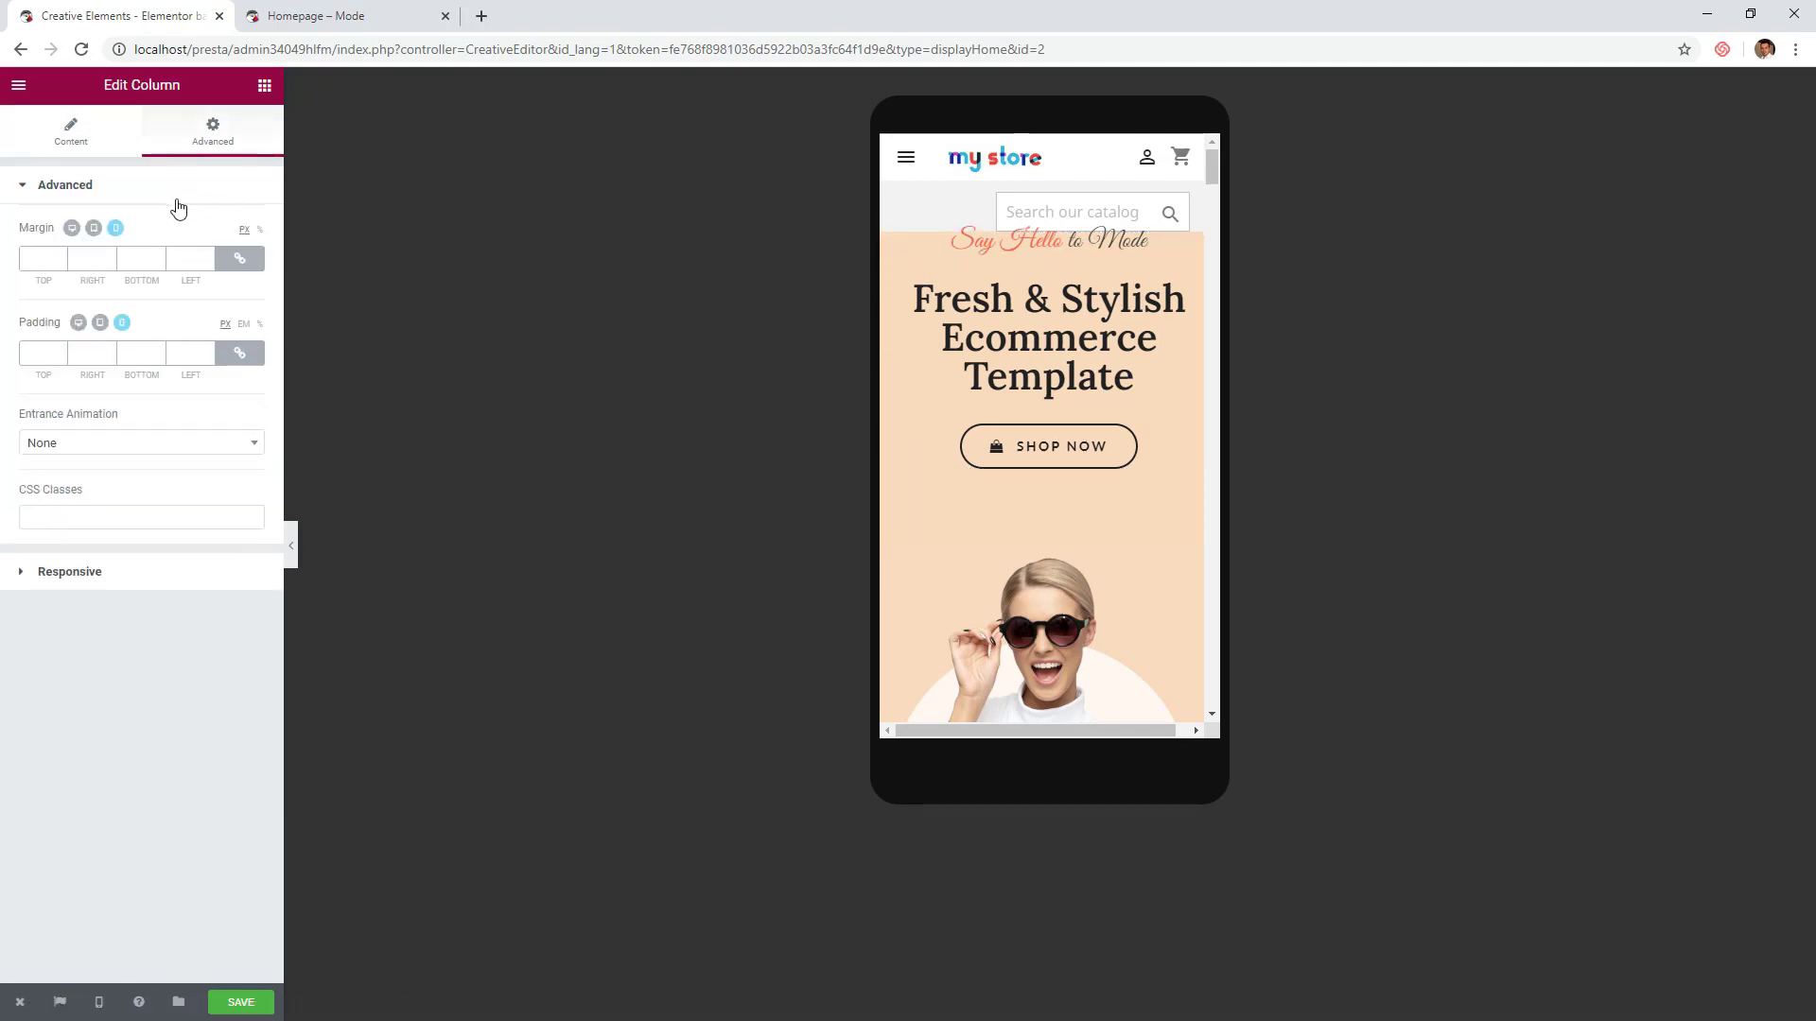
click(47, 352)
text(10)
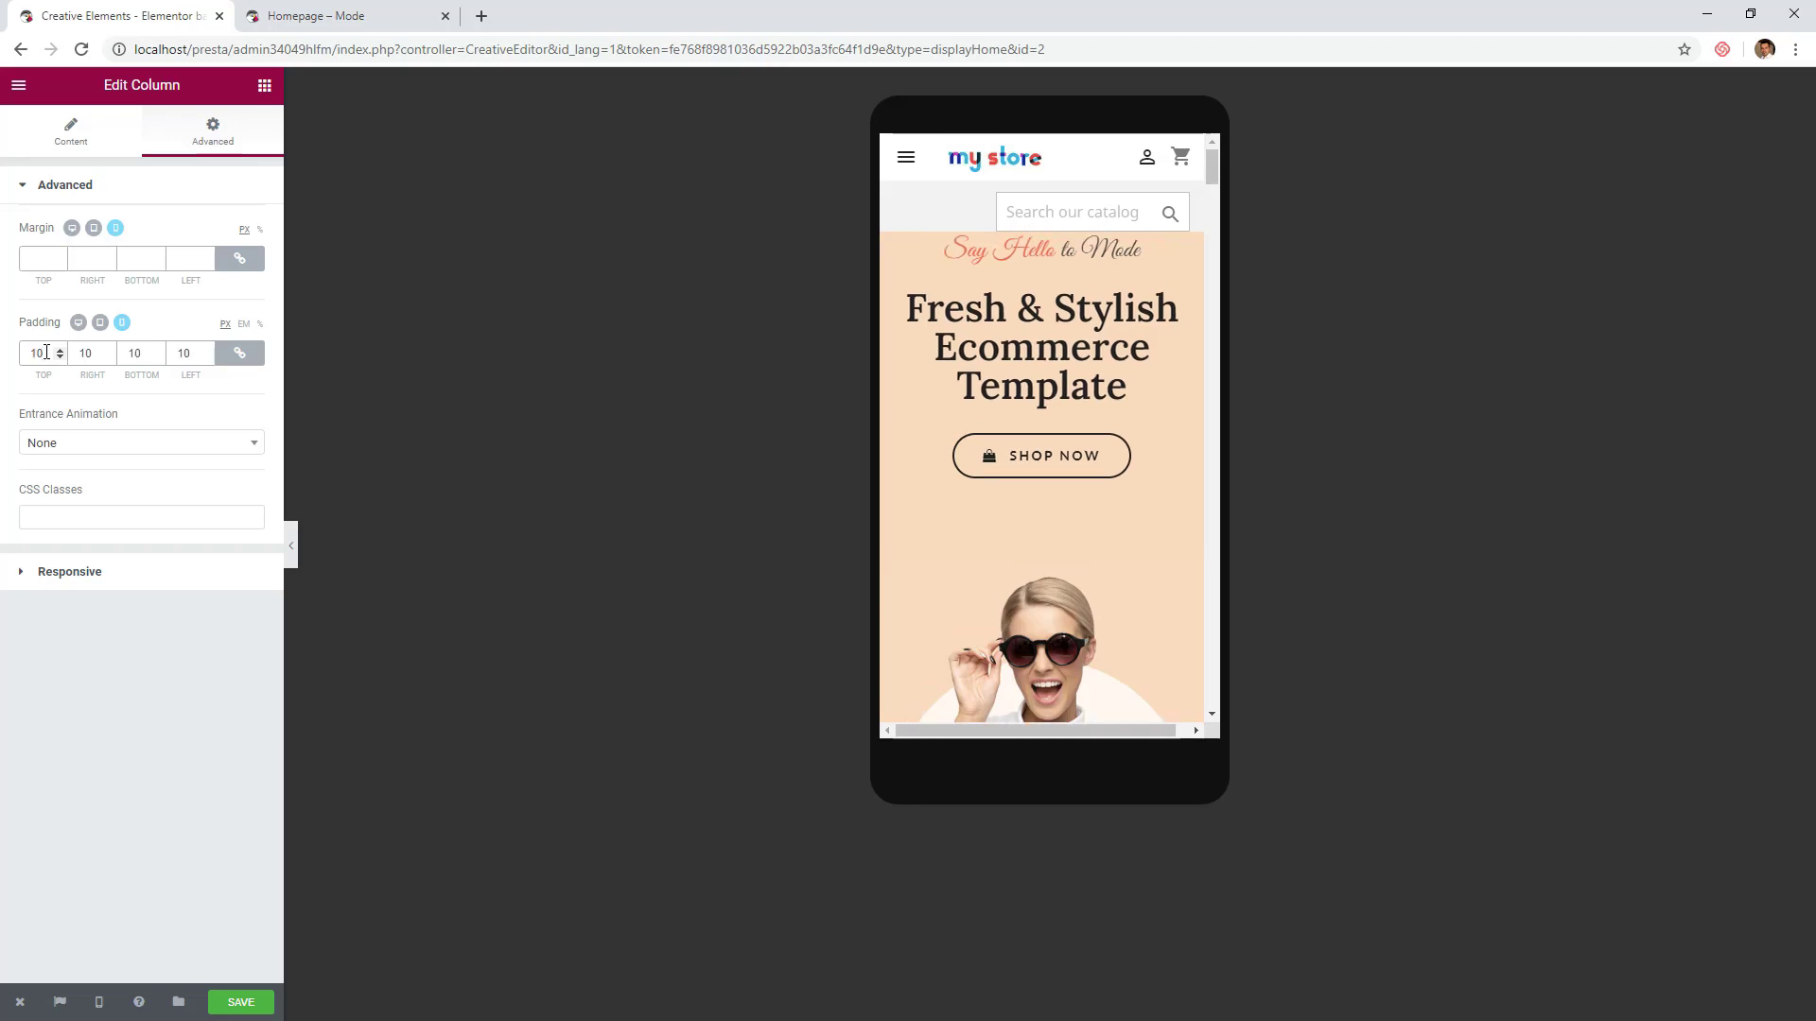
double_click(61, 350)
click(60, 351)
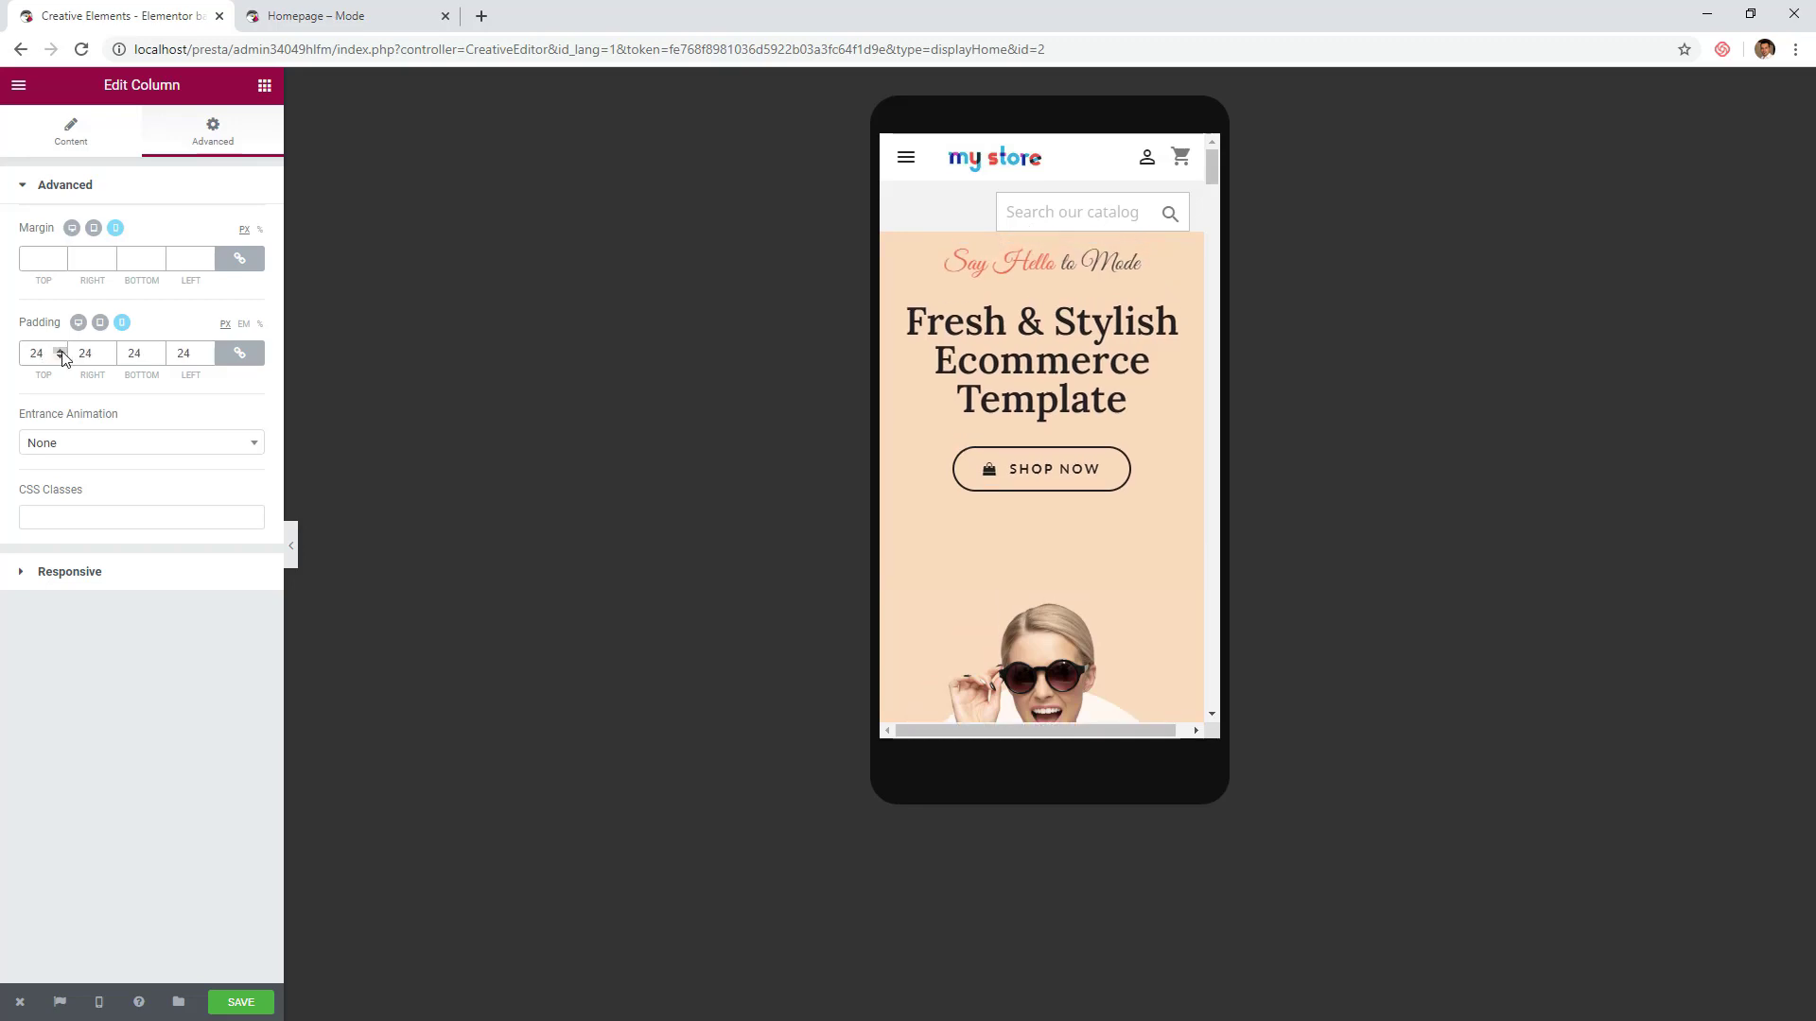
double_click(61, 351)
click(60, 351)
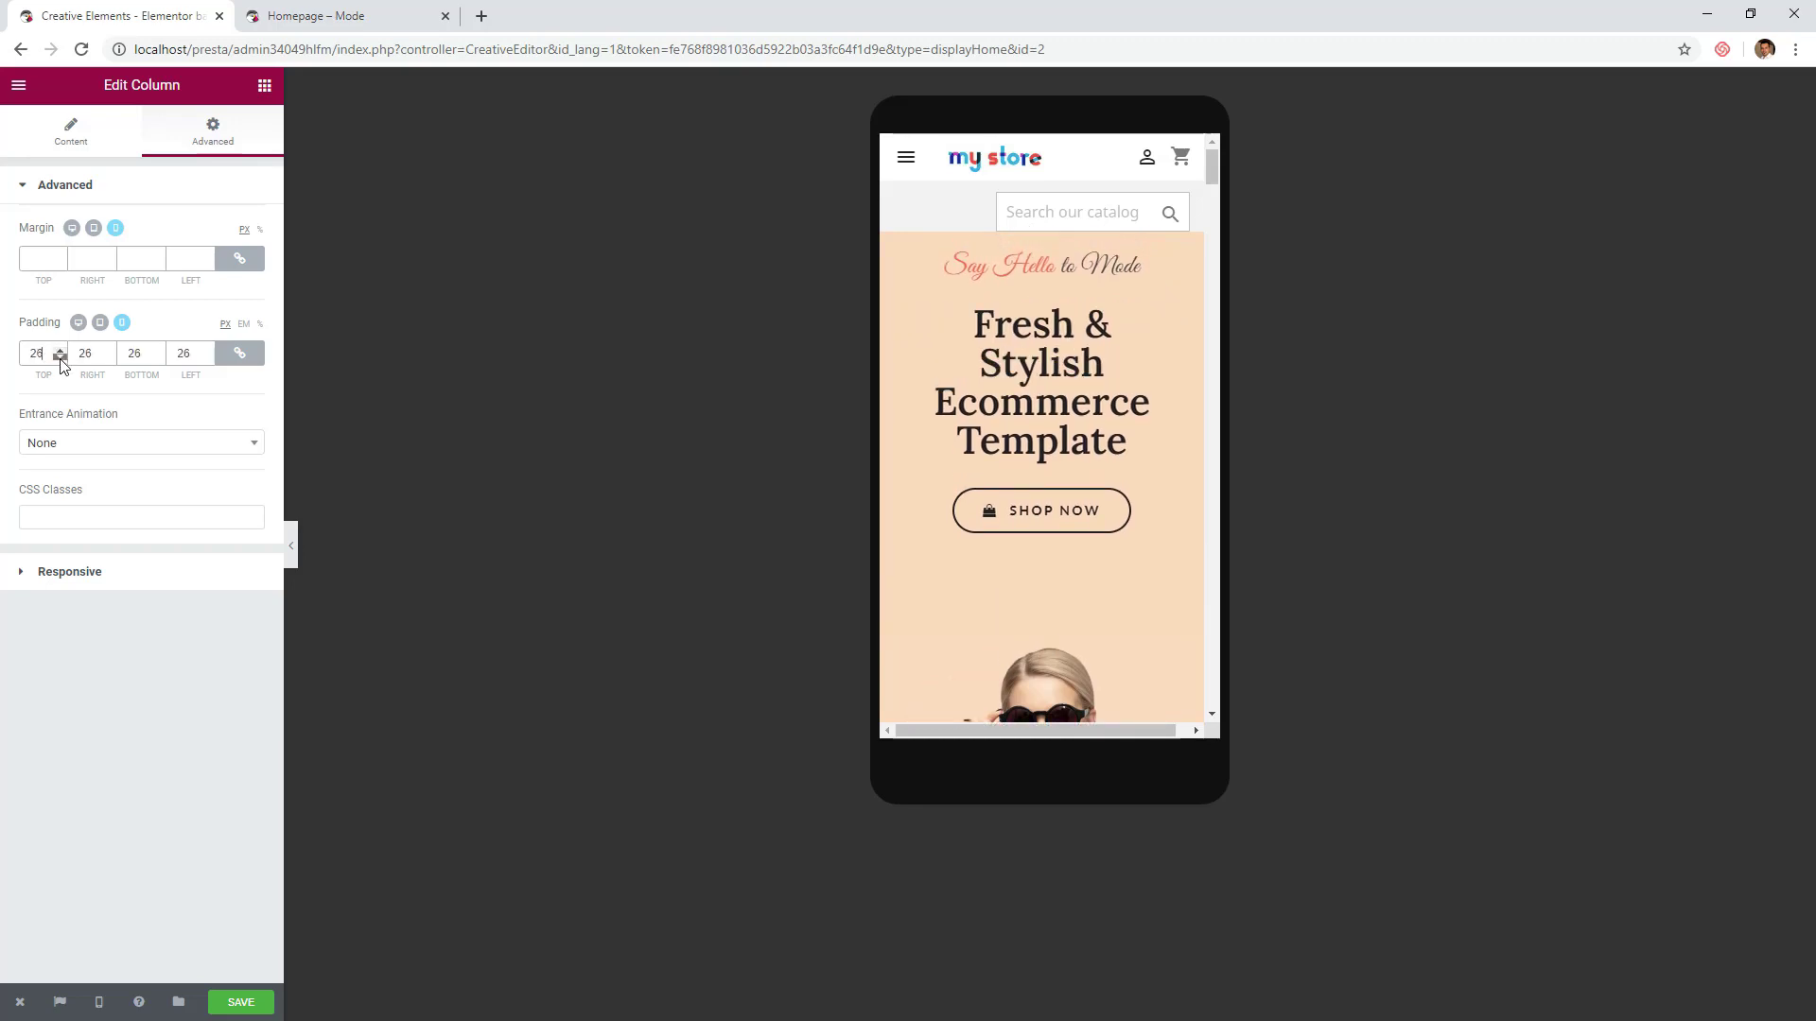
click(61, 357)
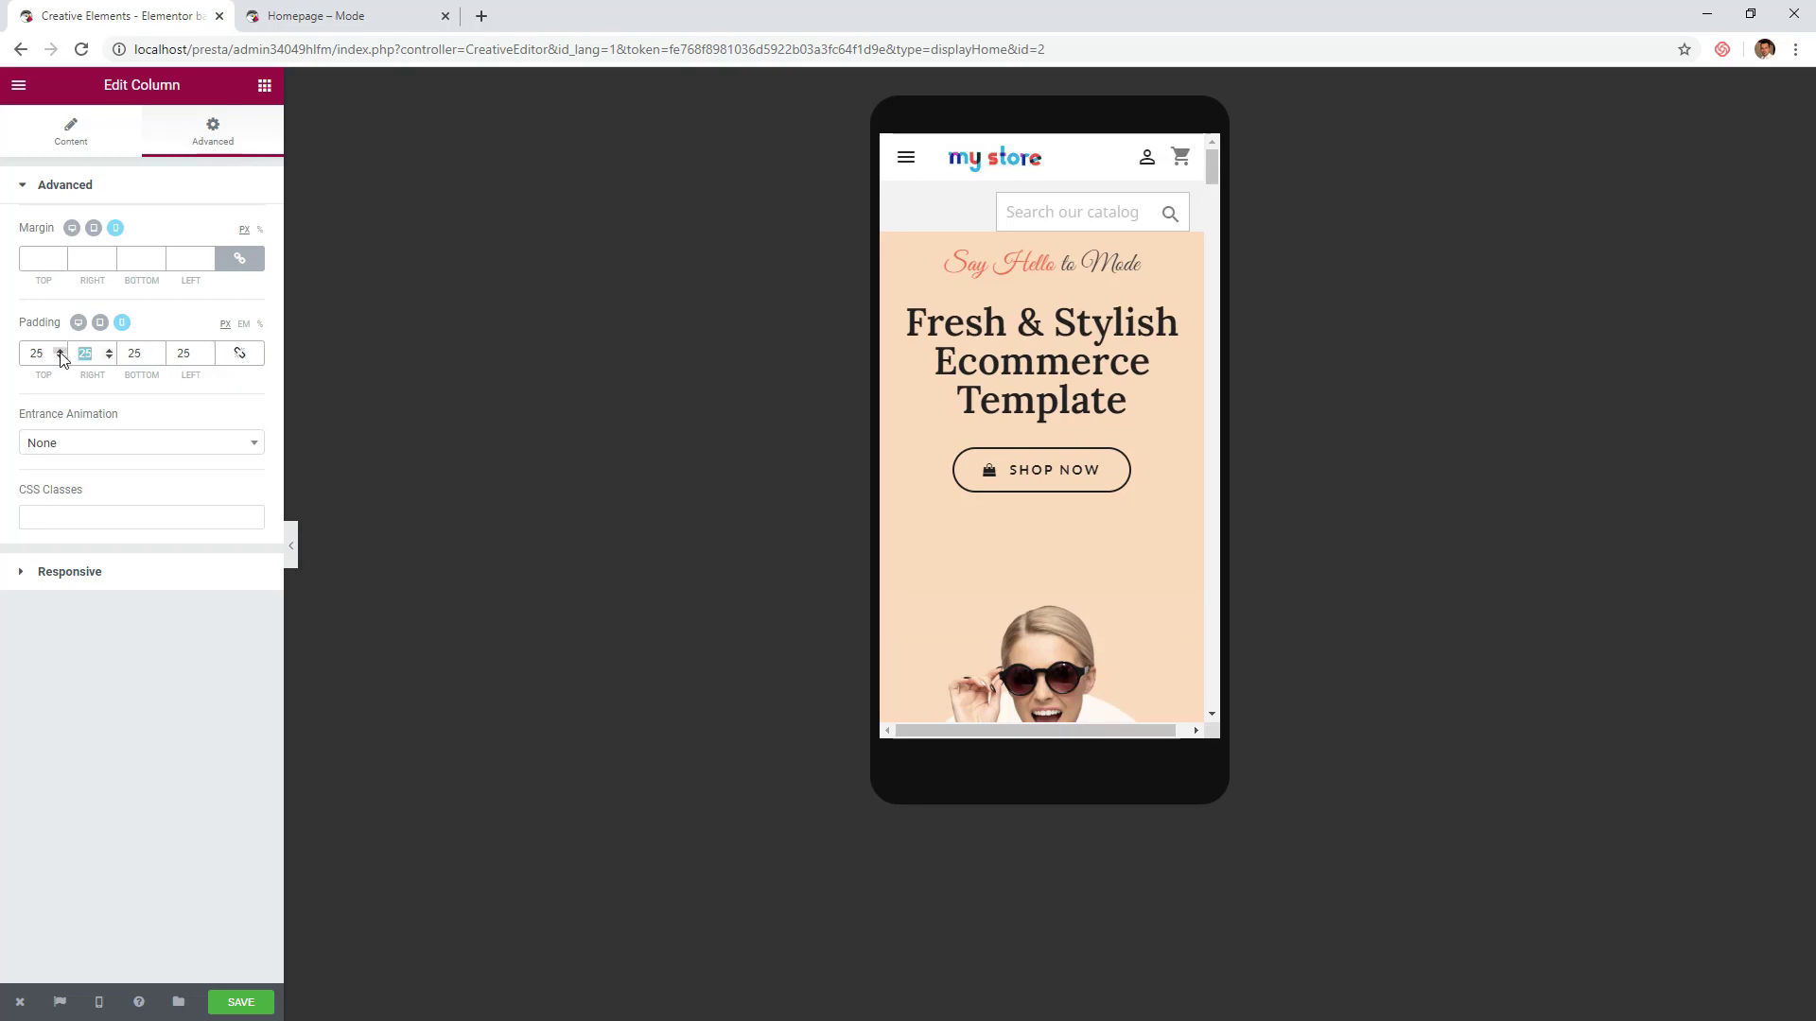
- Use unlinked mobile padding on the hero text column: 30 px top and bottom, 15 px right and left
text(15)
double_click(193, 353)
text(15)
click(65, 359)
text(30)
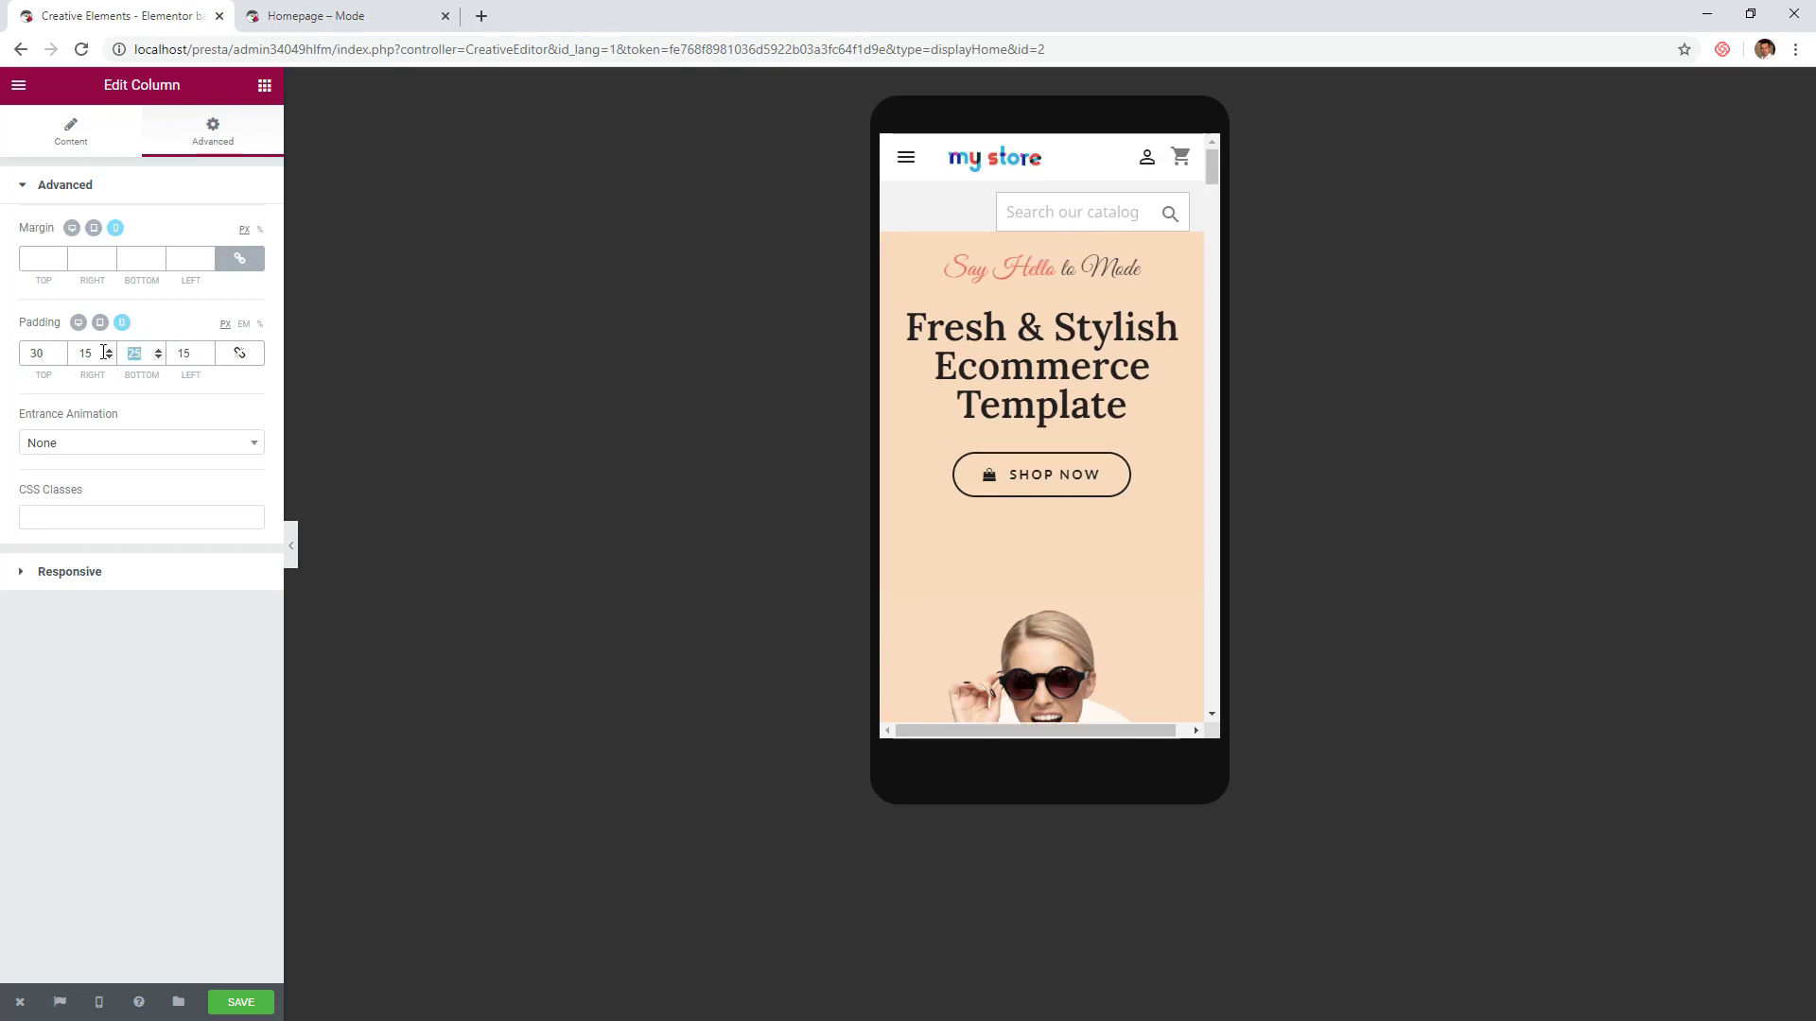
text(30)
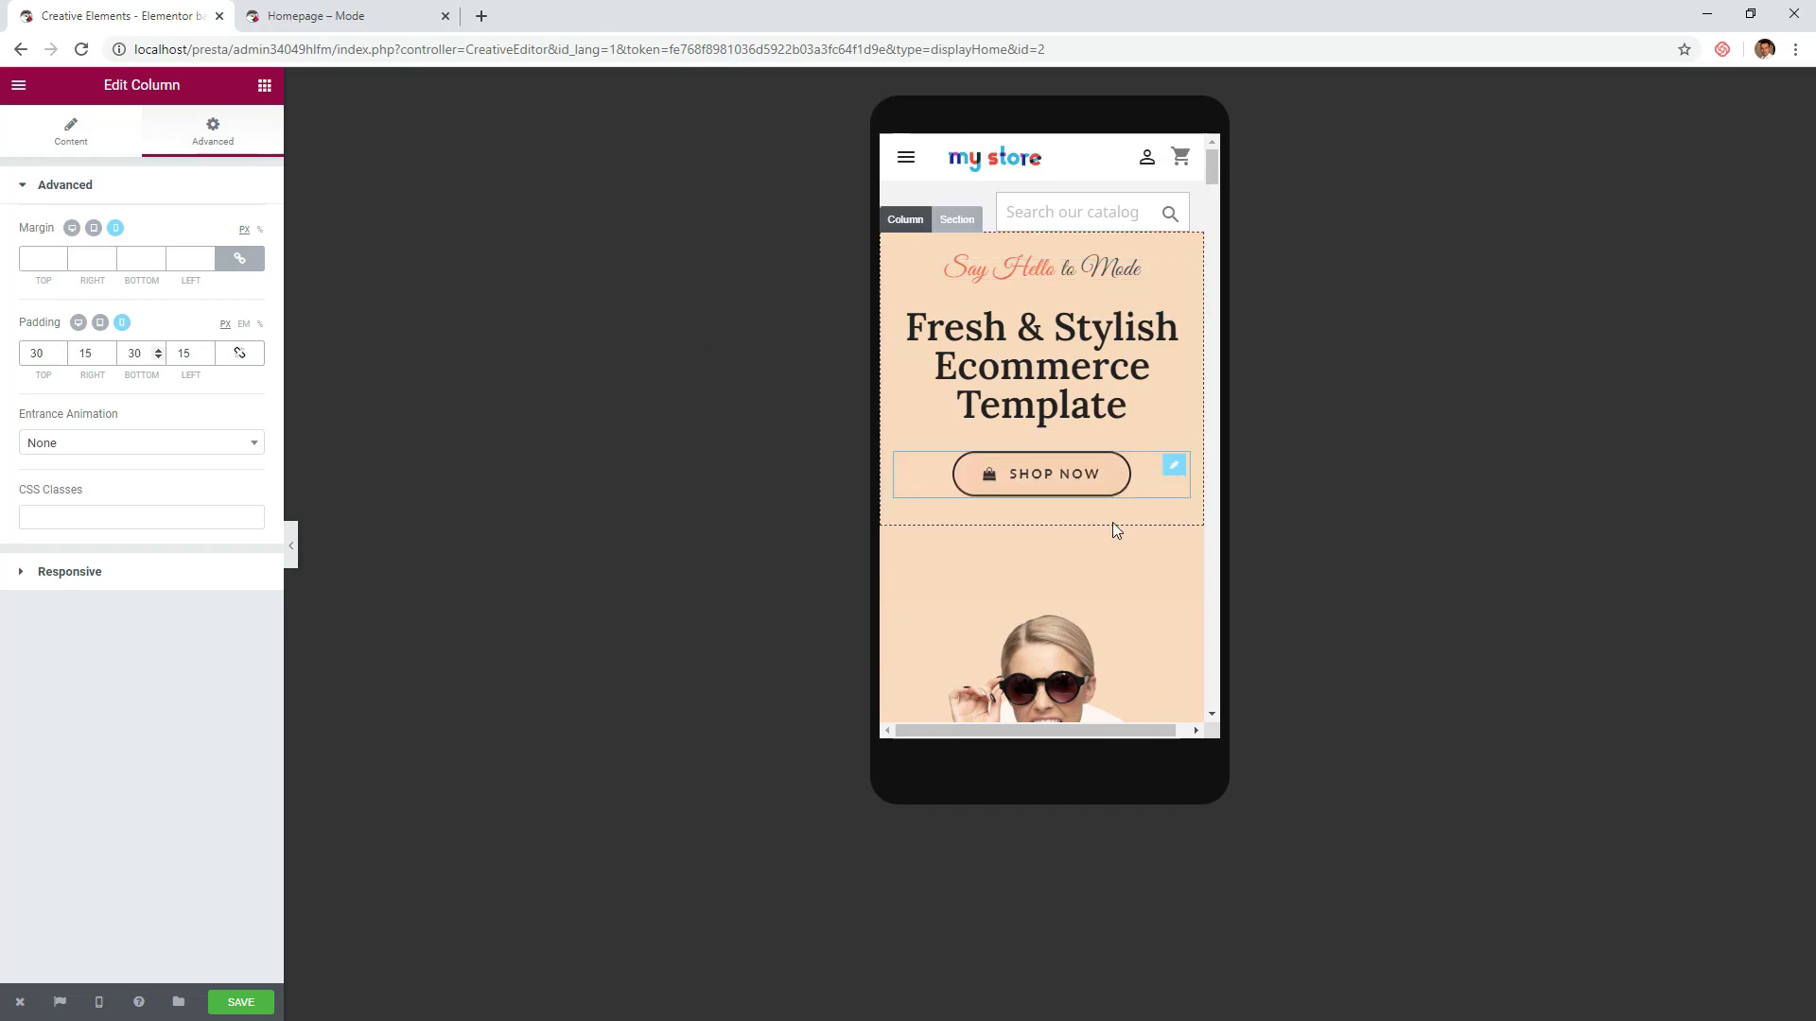
scroll(1071, 586, down, 3)
scroll(1074, 586, down, 2)
scroll(1079, 586, up, 5)
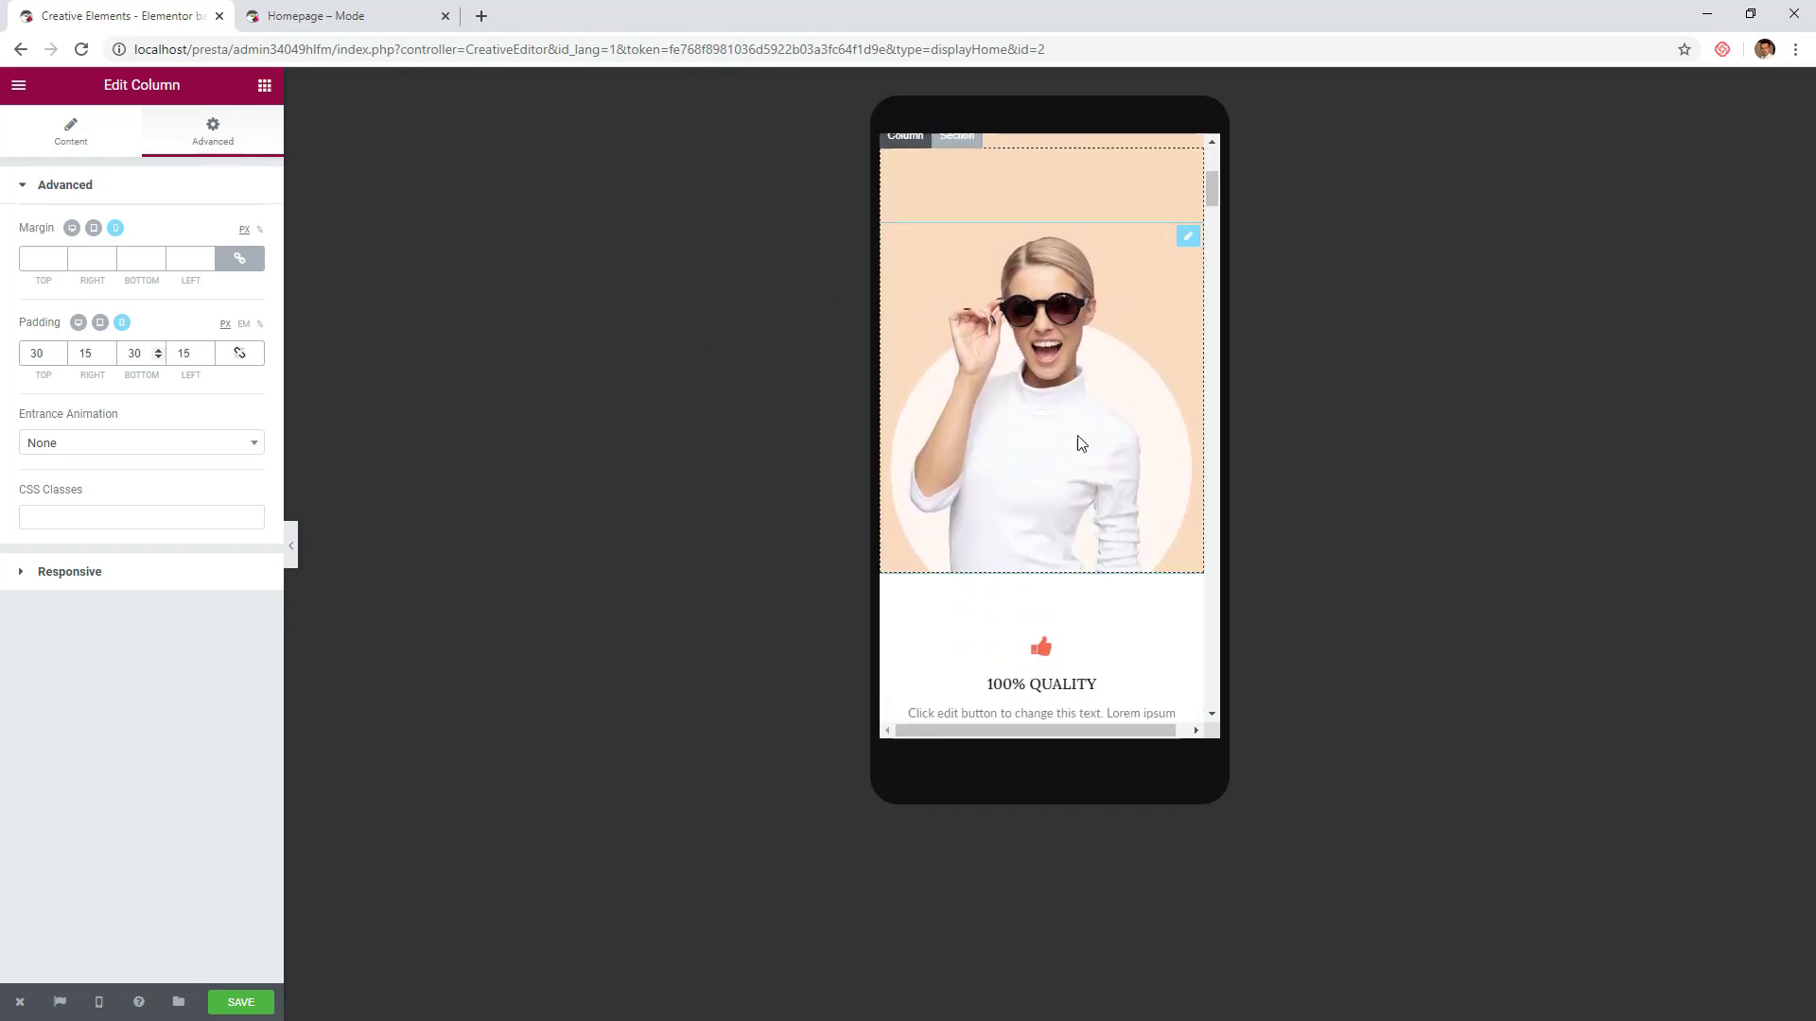
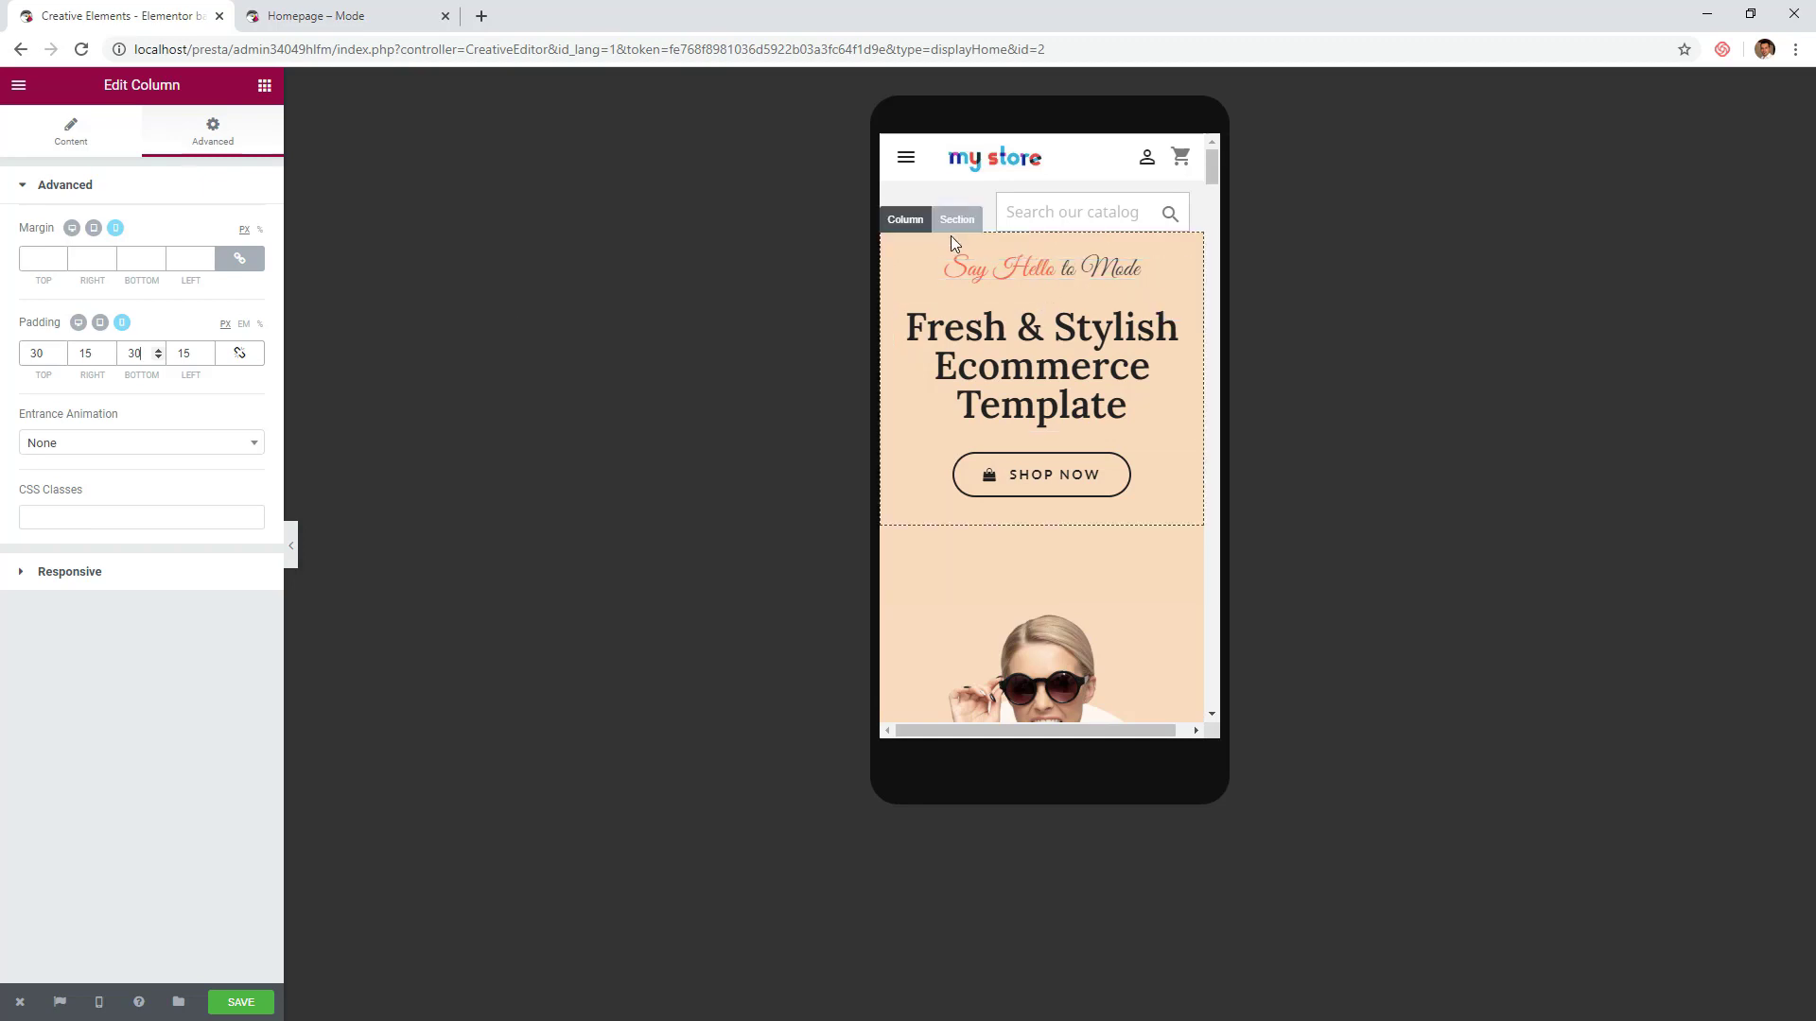
- Turn on Reverse Columns in the hero section's responsive settings so the image comes first on mobile
click(956, 220)
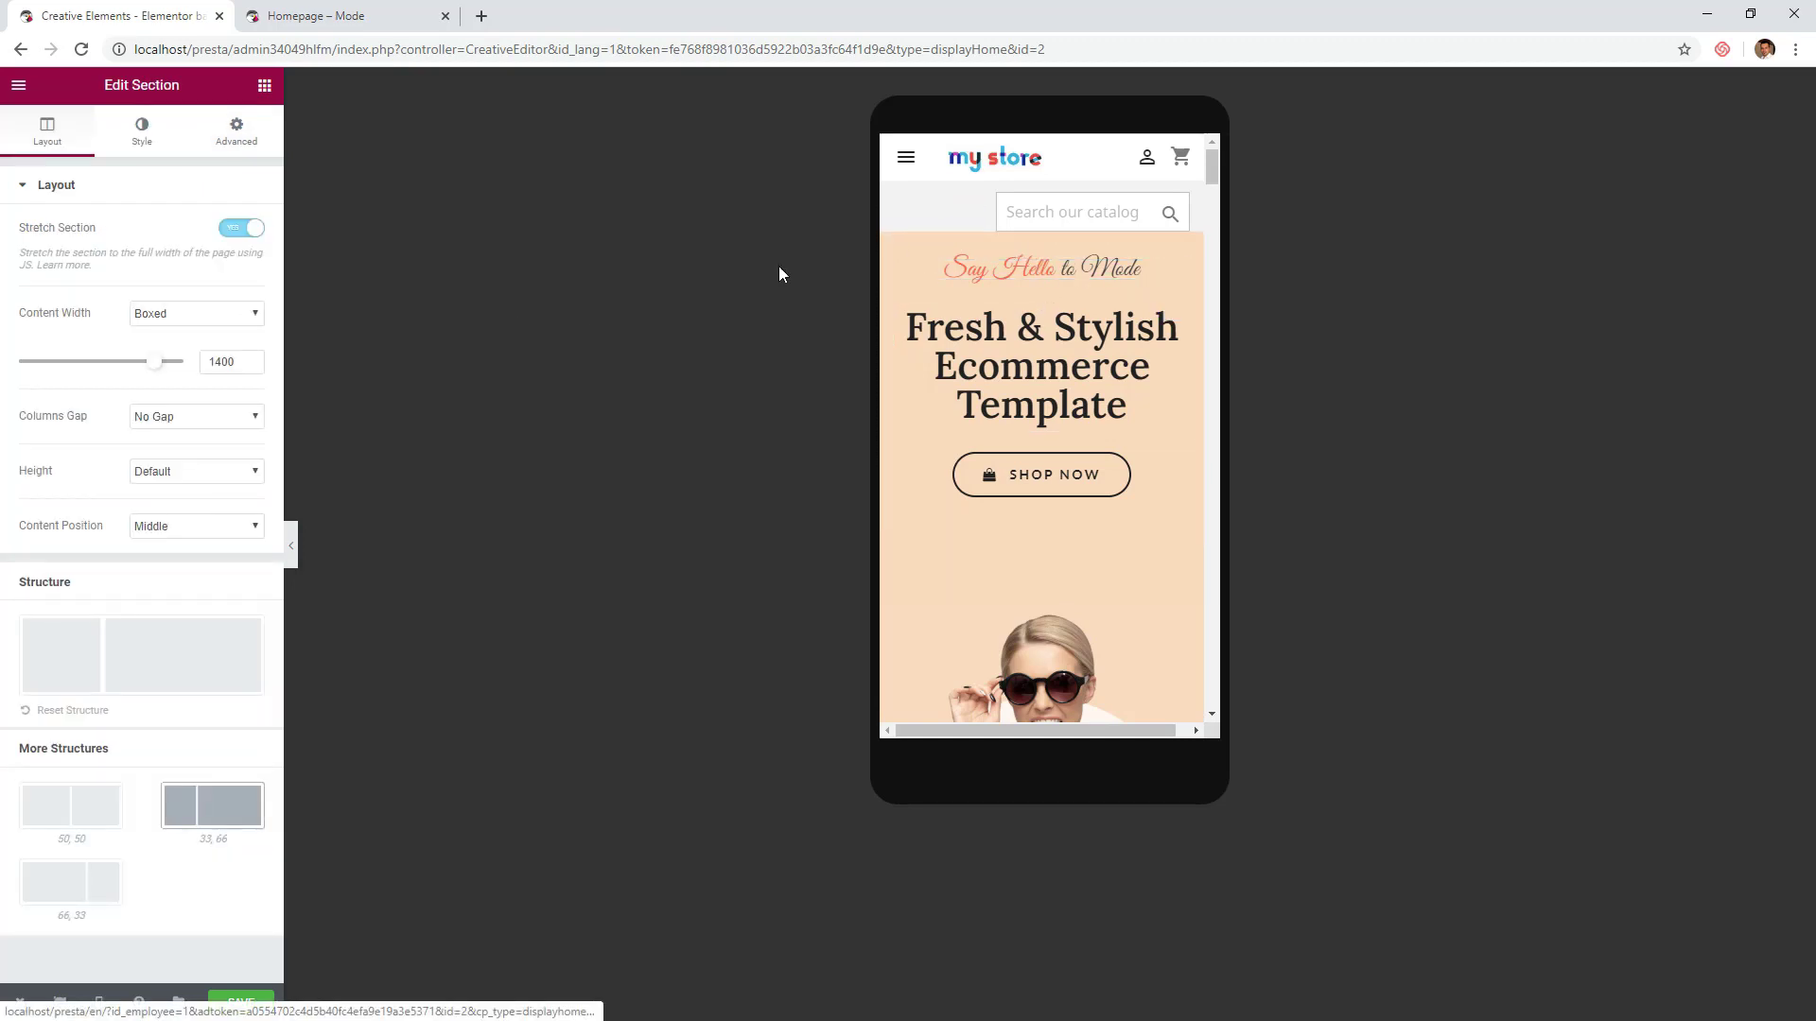
click(250, 142)
click(60, 571)
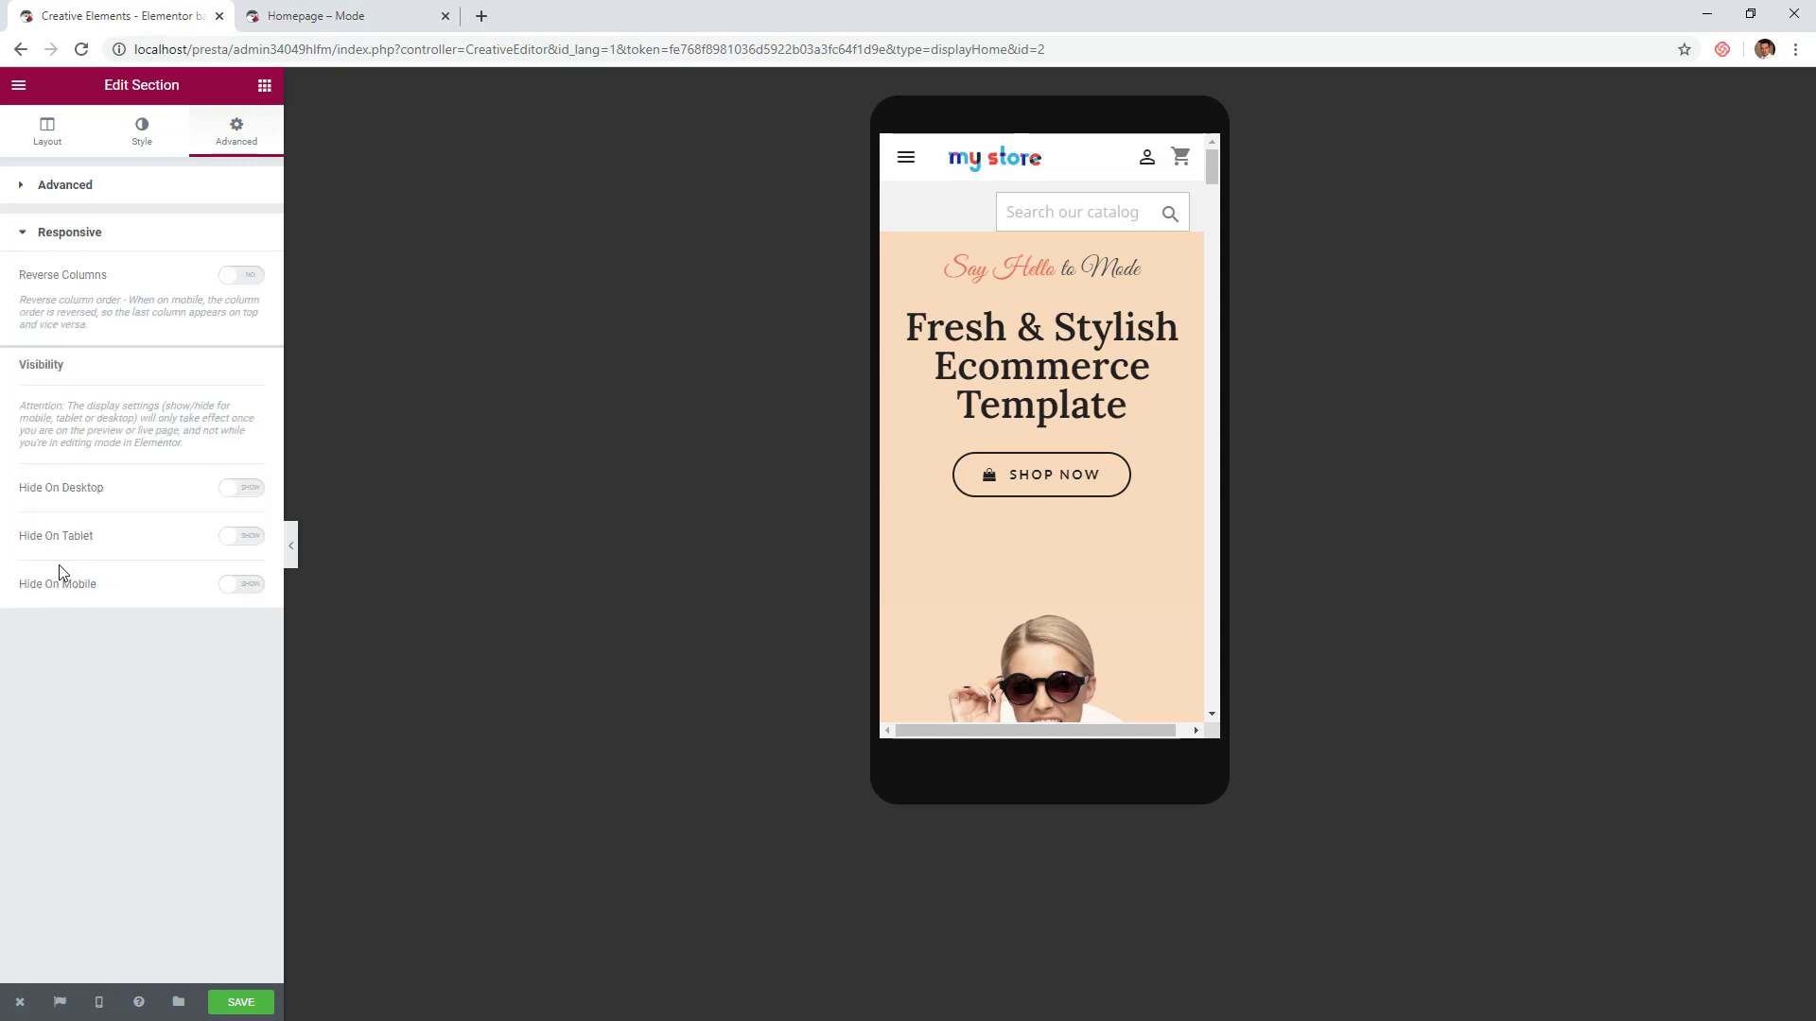
click(233, 281)
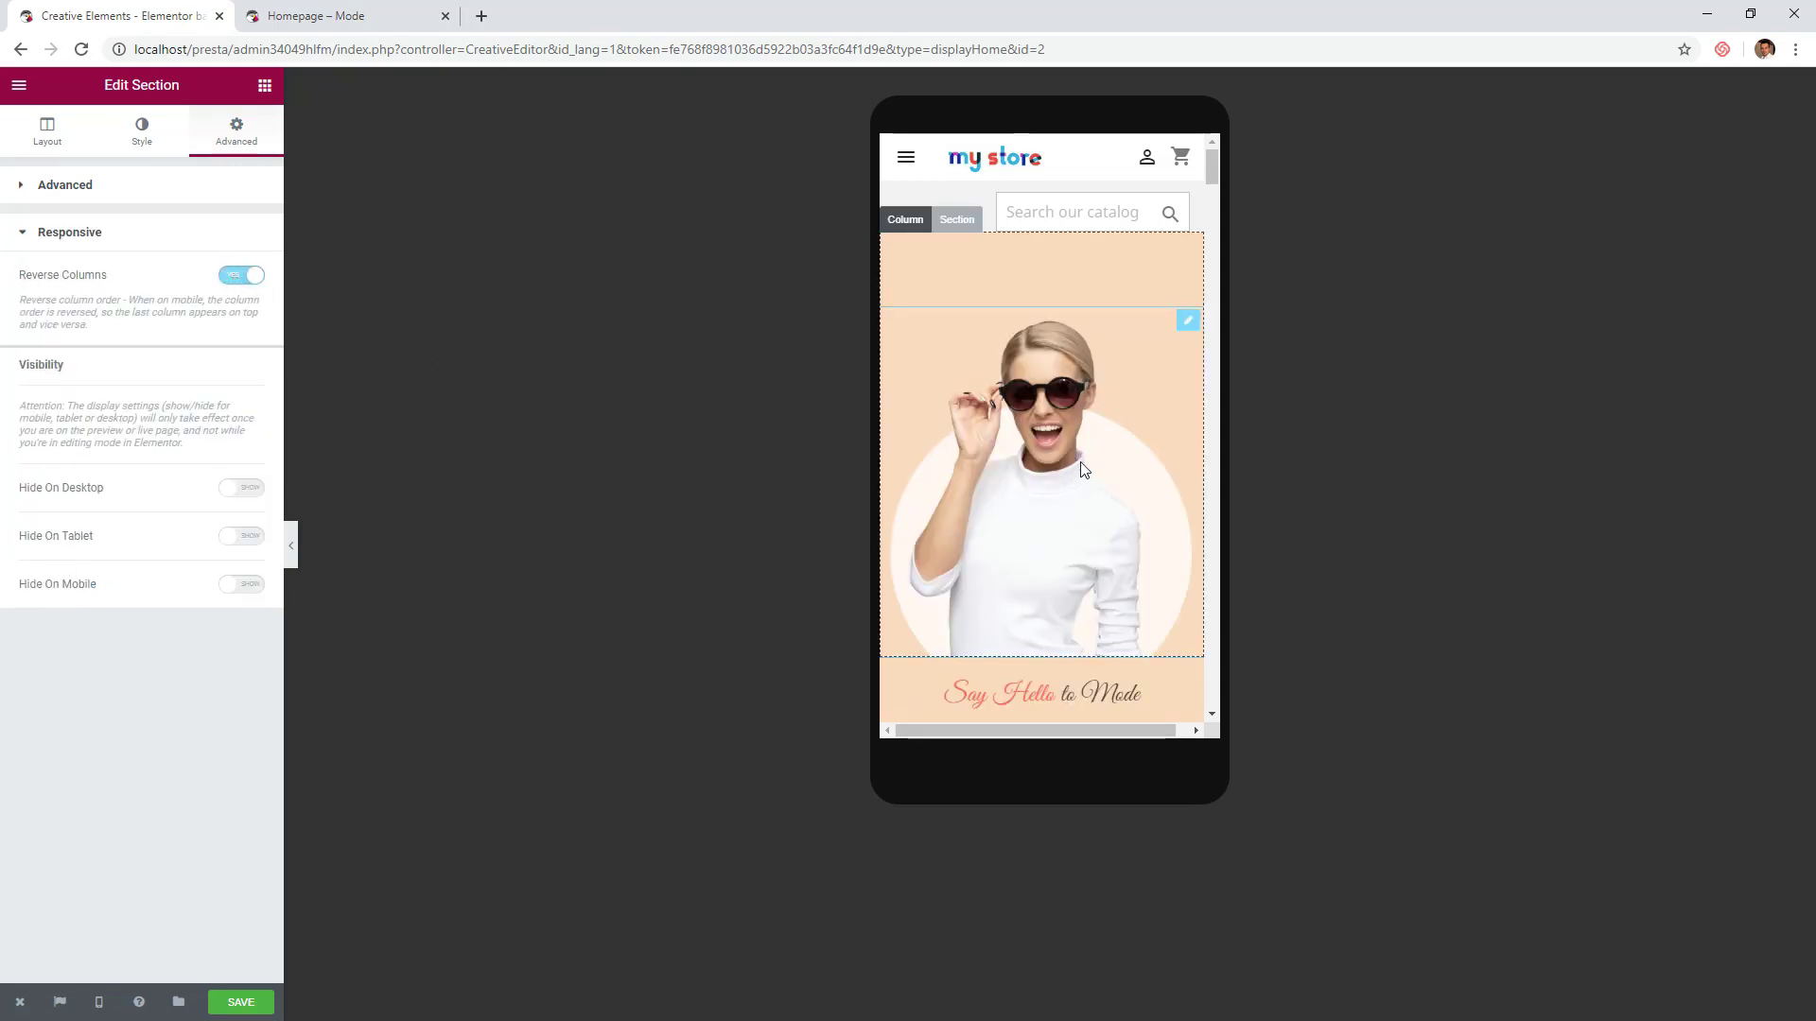
scroll(1086, 463, down, 4)
scroll(1099, 460, up, 3)
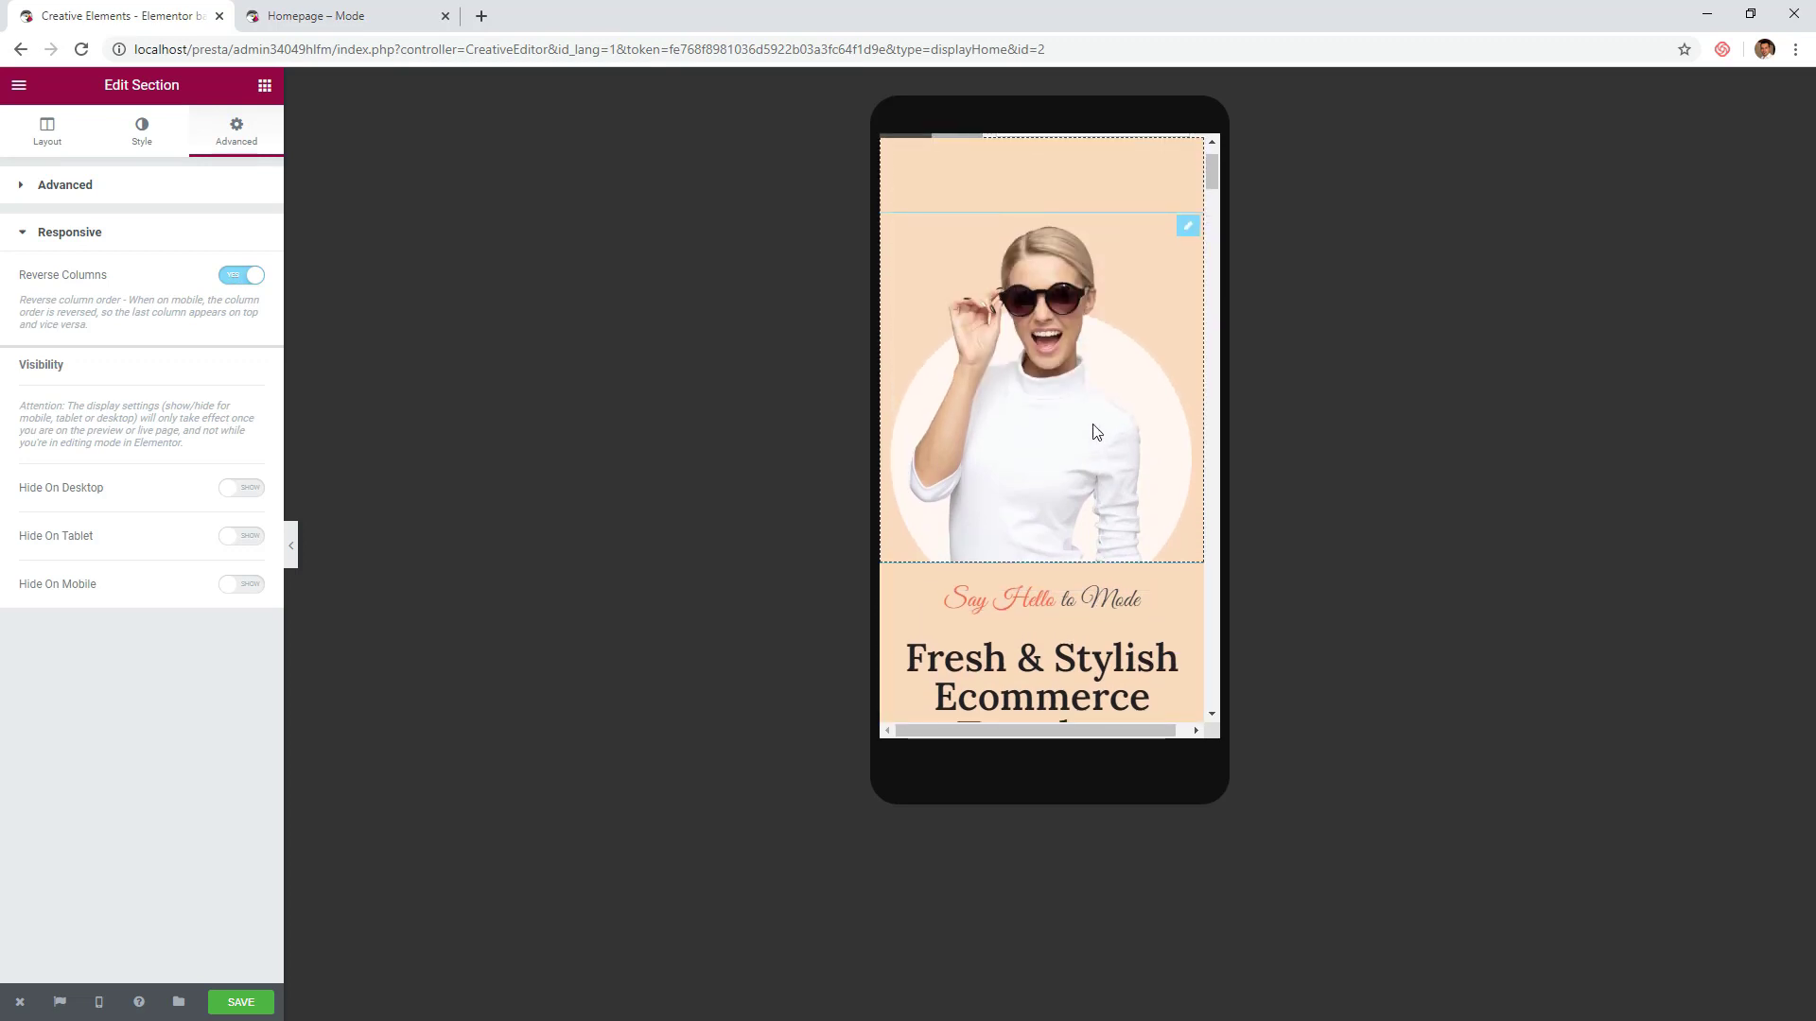
- Unlink the hero image's mobile margins and set them to 25 px top, 15 px right, 0 bottom and 15 px left
click(1095, 435)
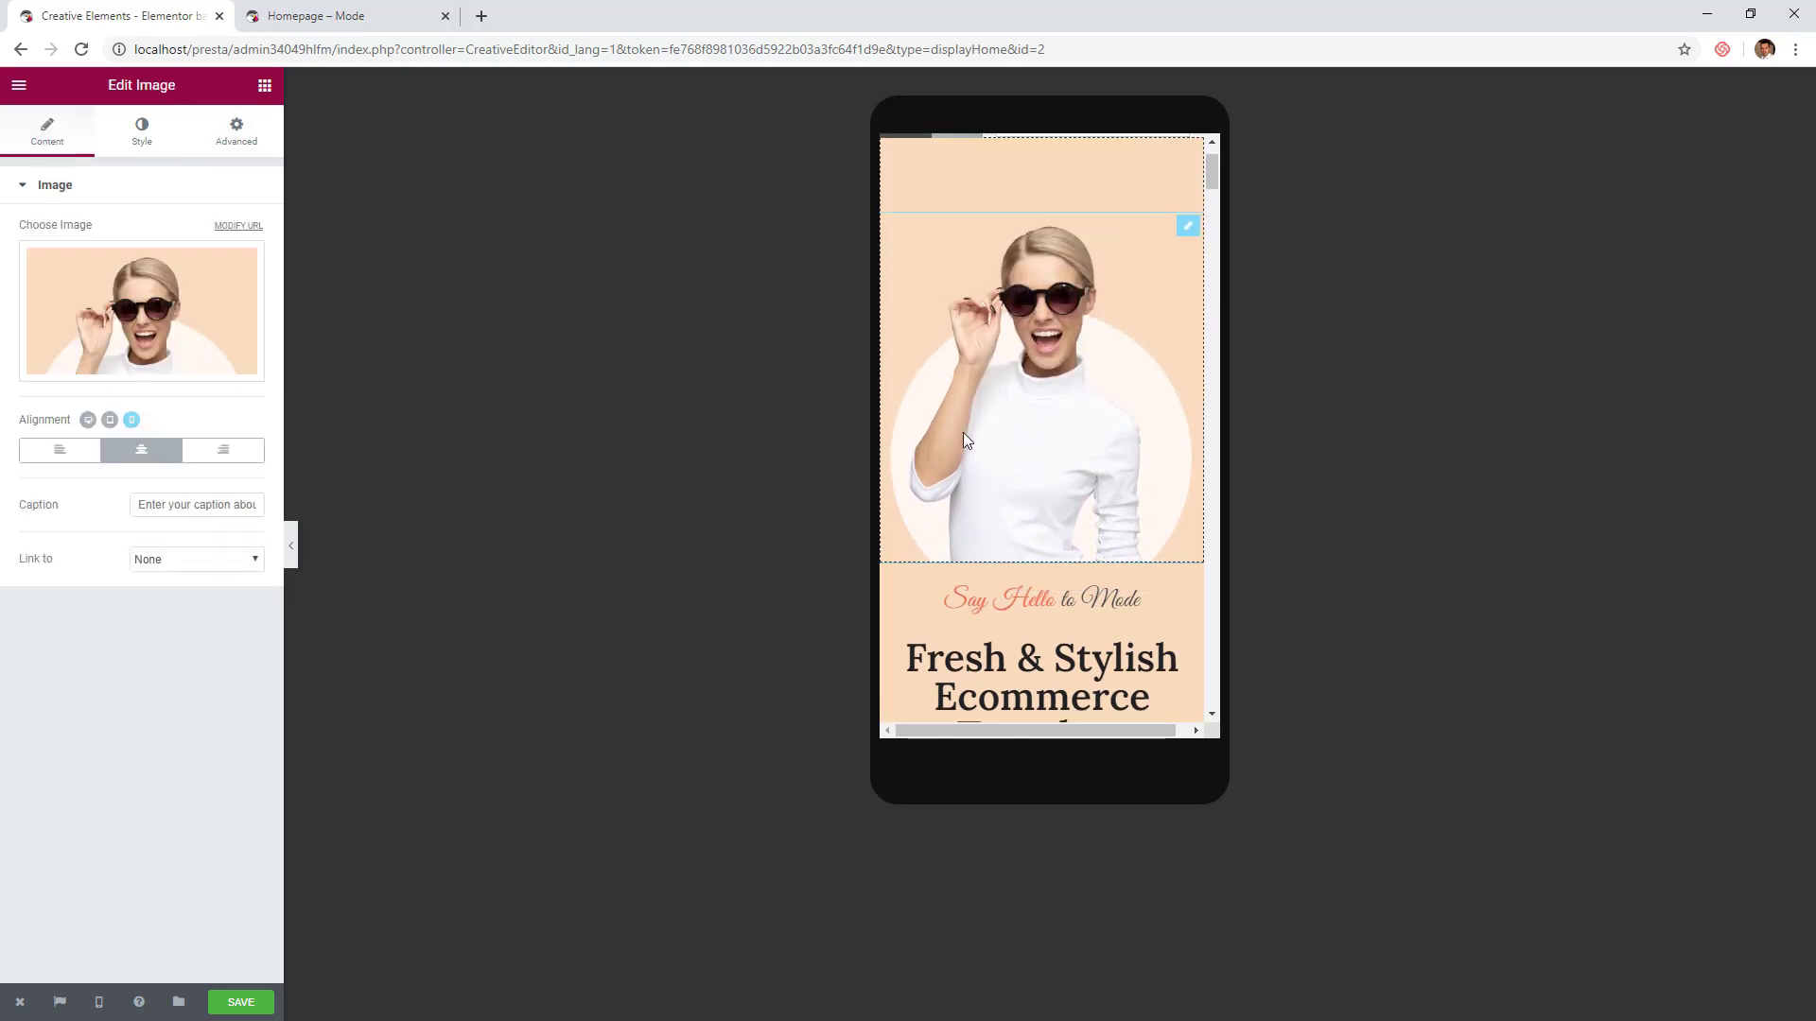
click(237, 139)
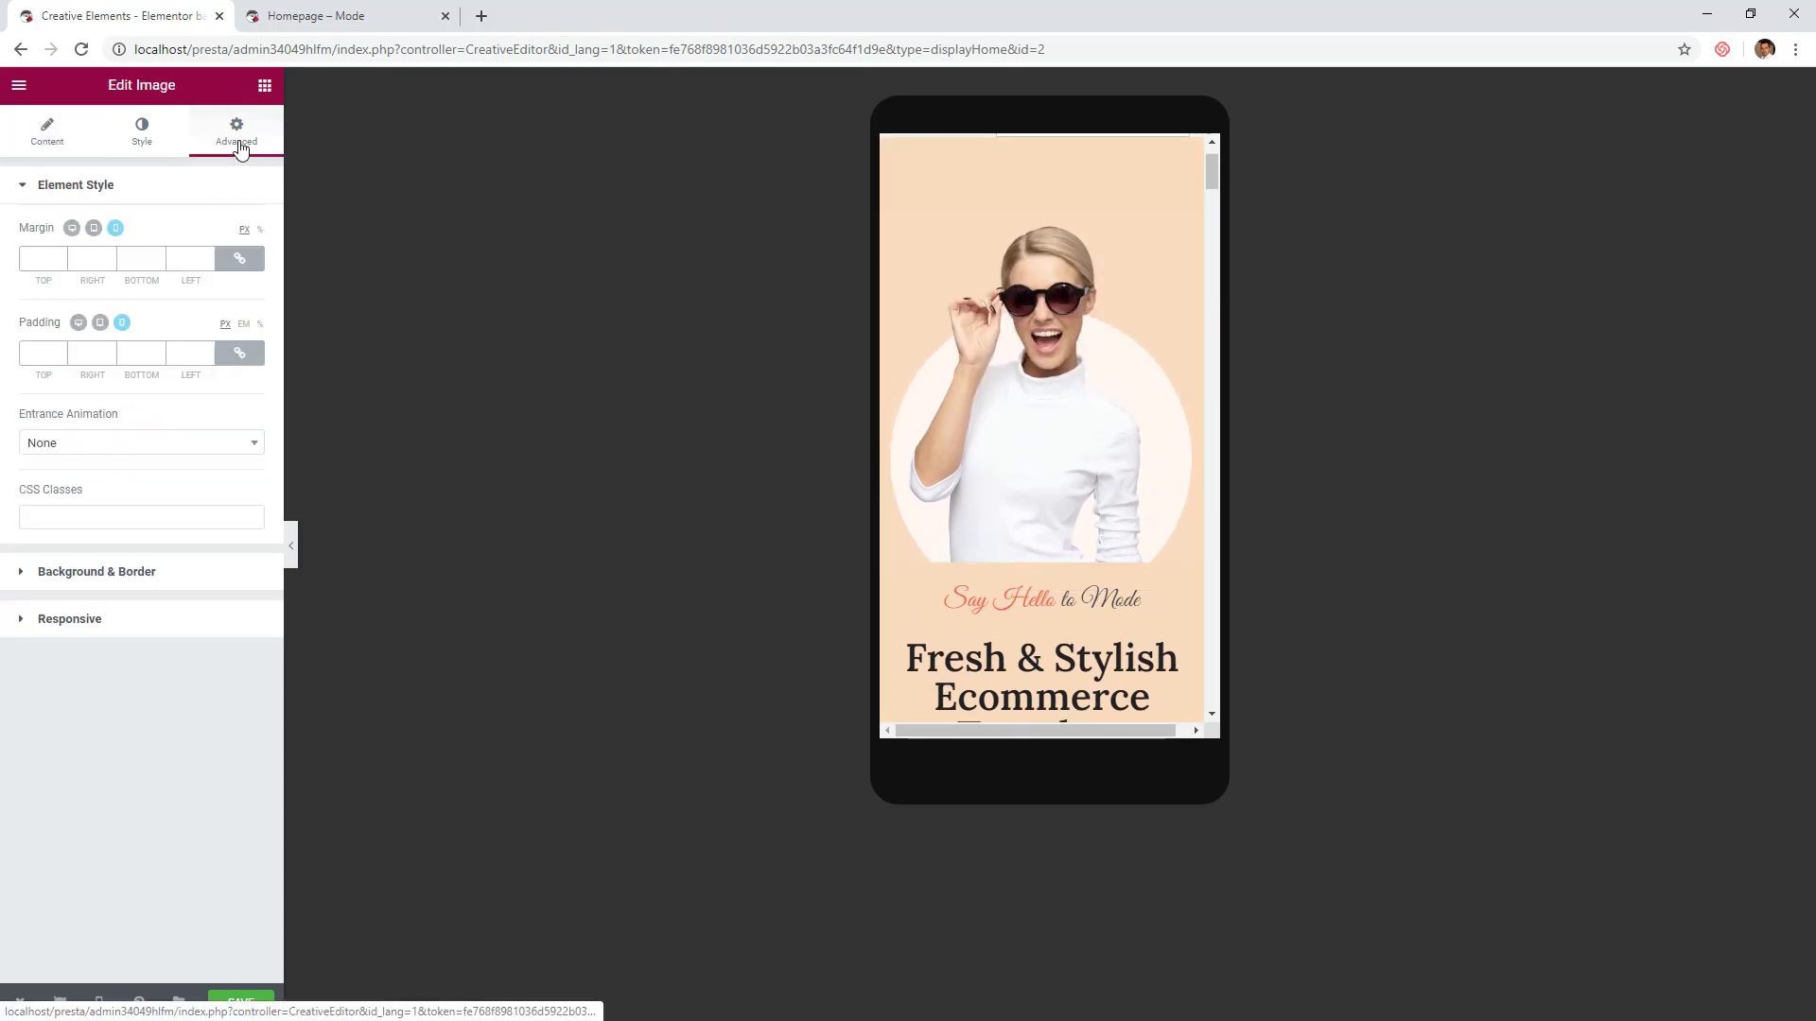
click(244, 262)
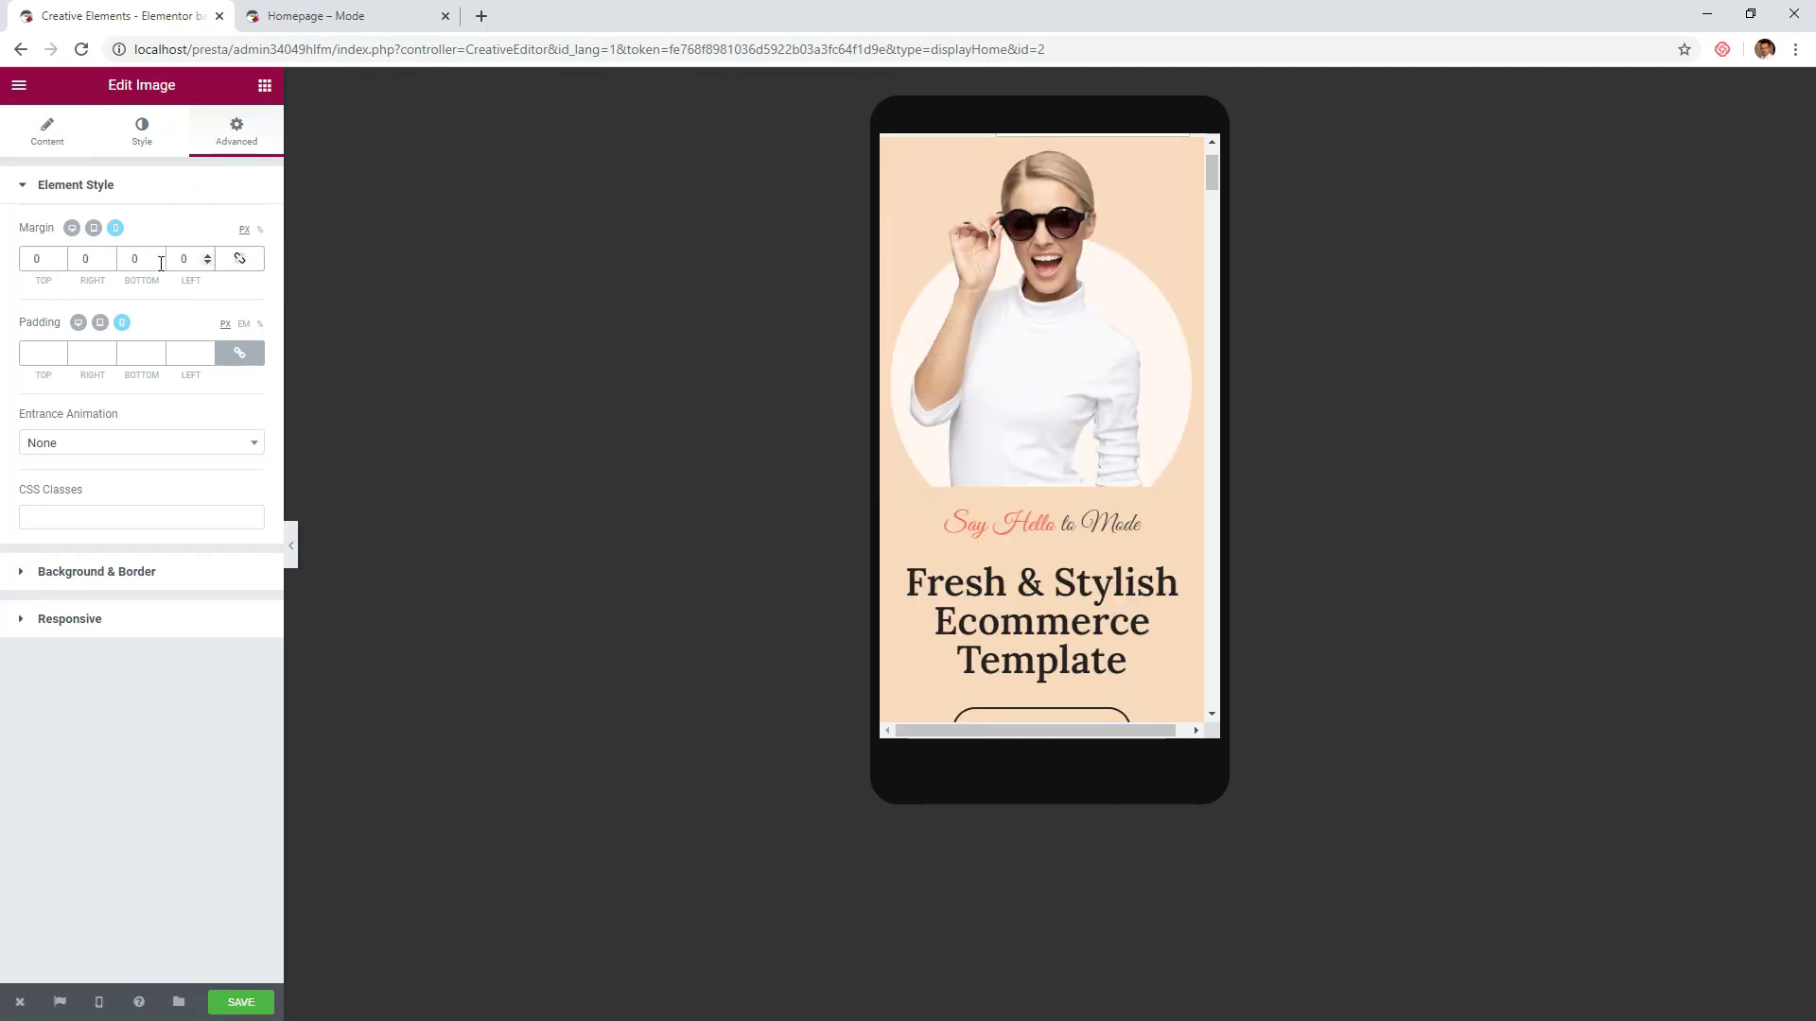
text(25)
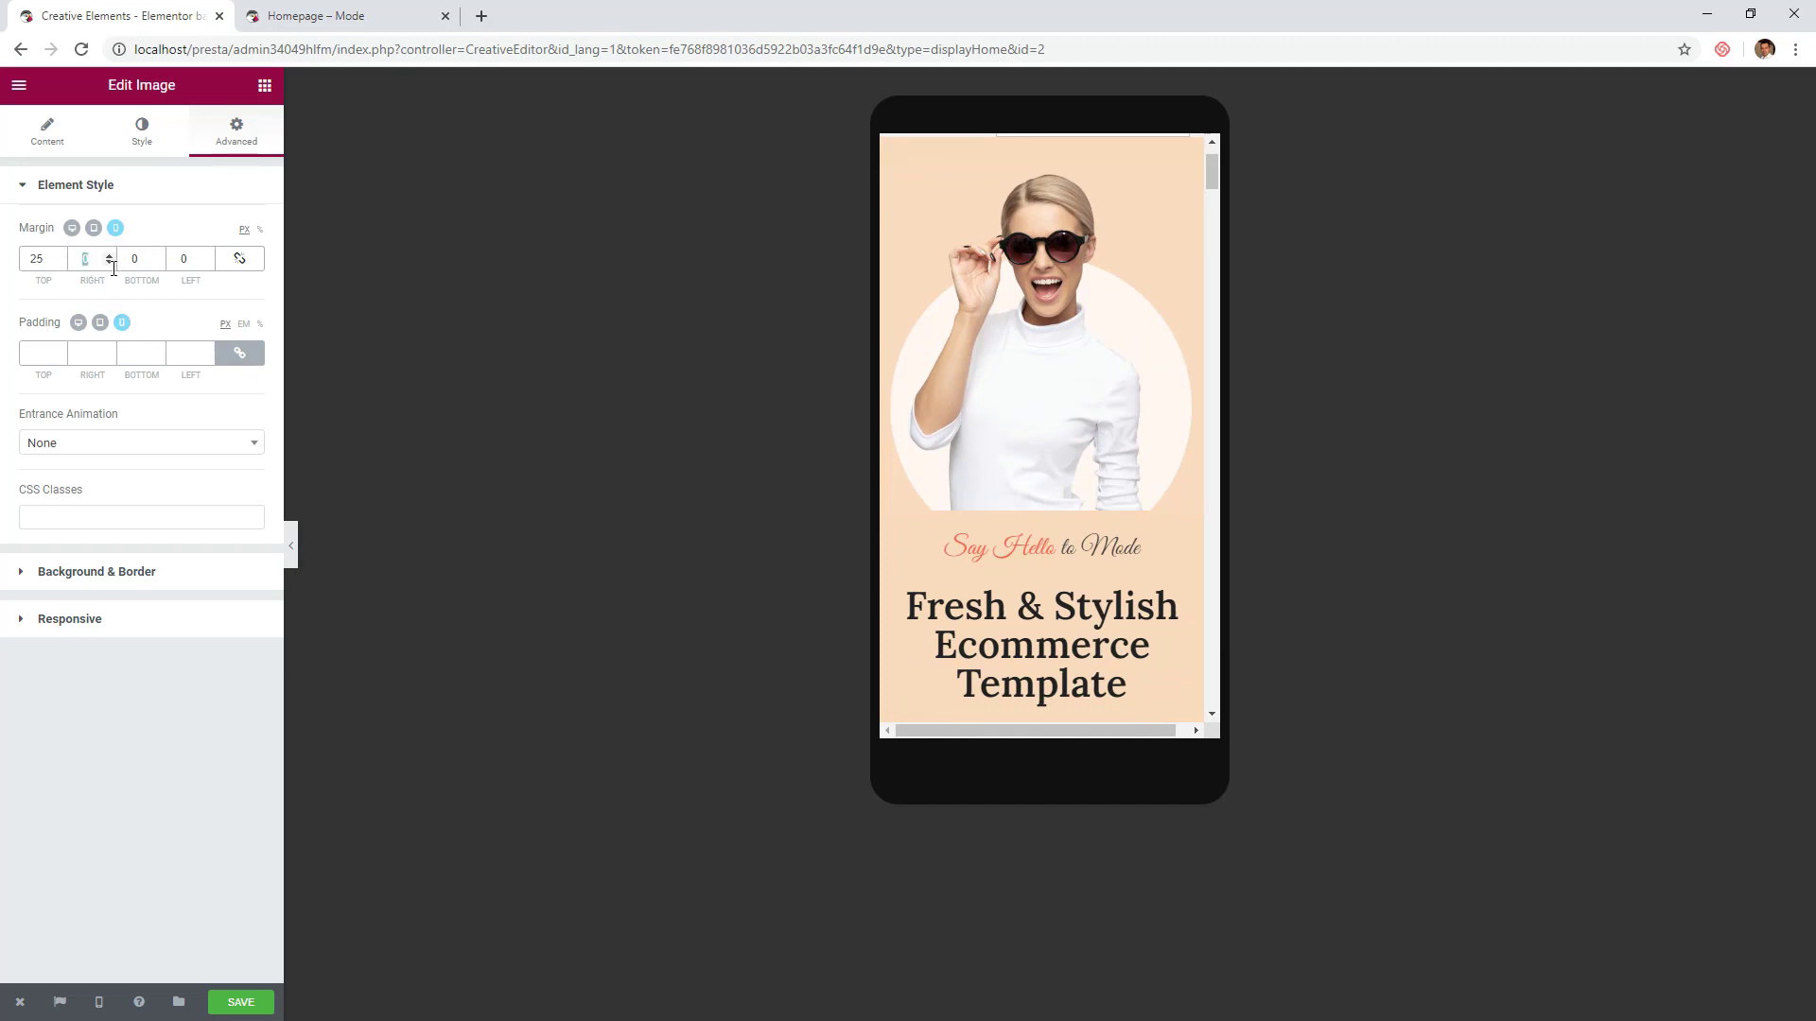
text(15)
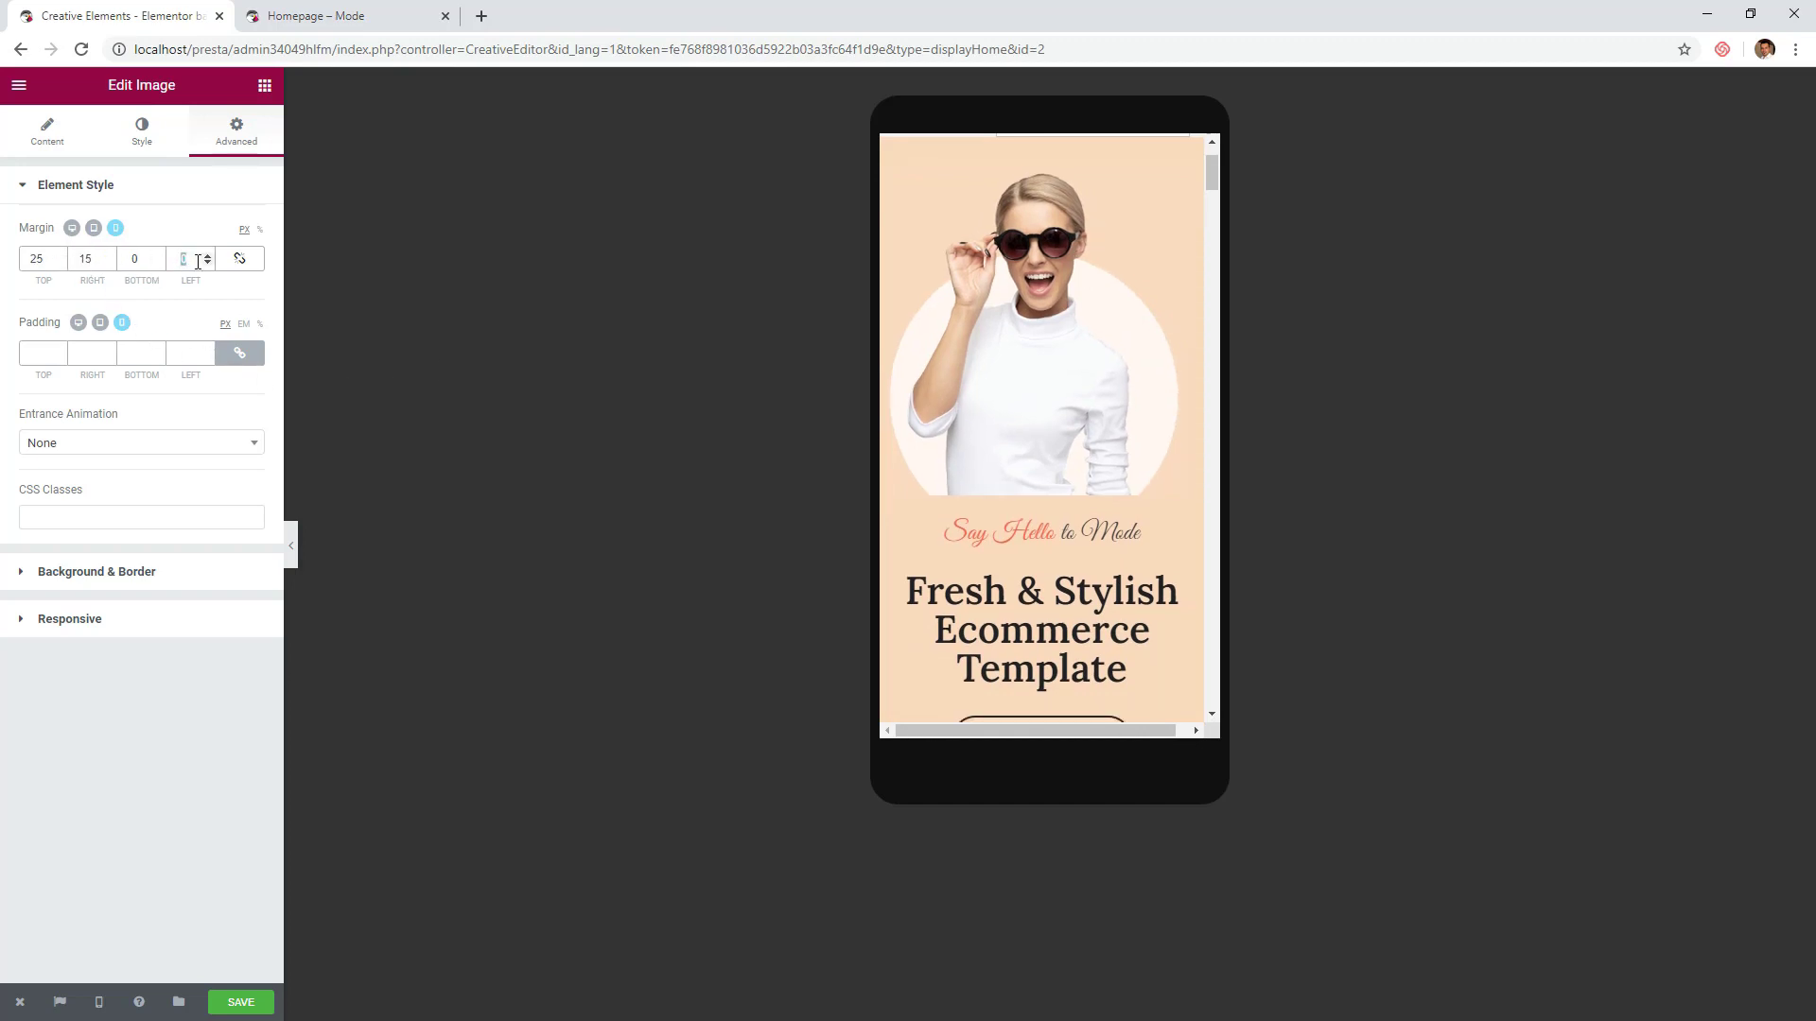
text(15)
scroll(1144, 497, up, 2)
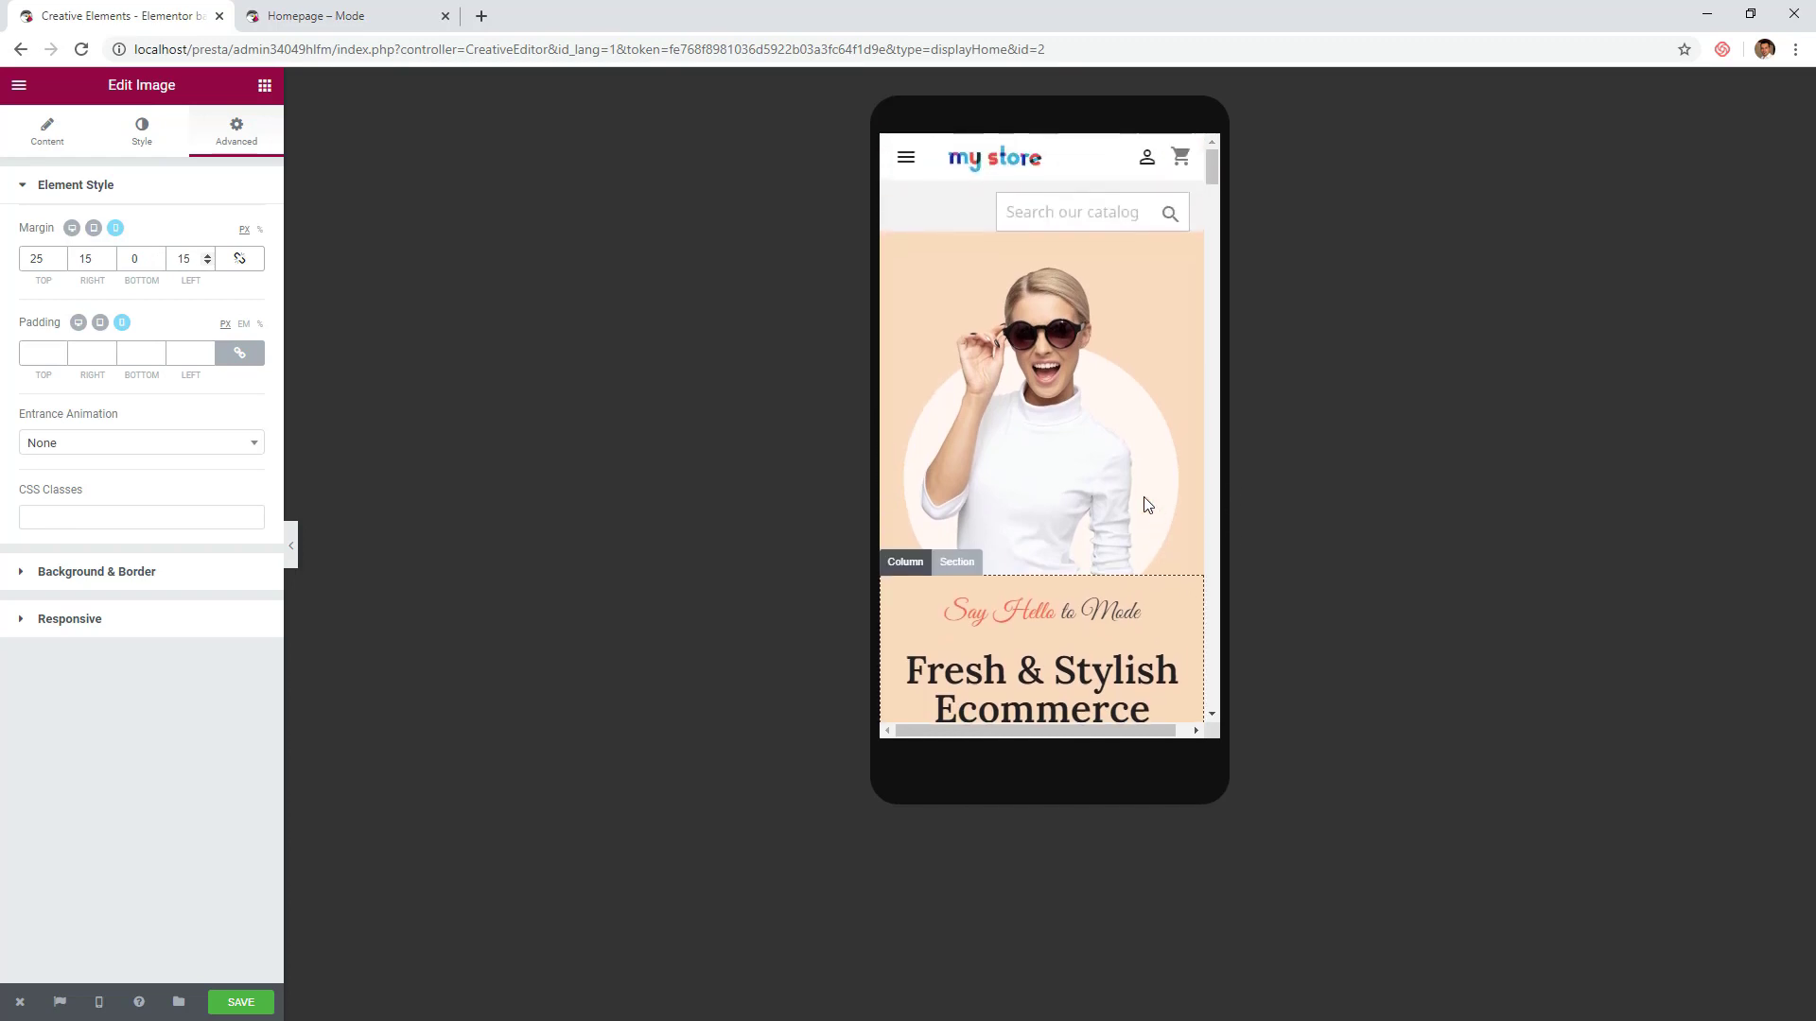
- Set the mobile minimum height of the Sweatshirts call-to-action box under Shop by Category to 280 px
scroll(1137, 616, down, 2)
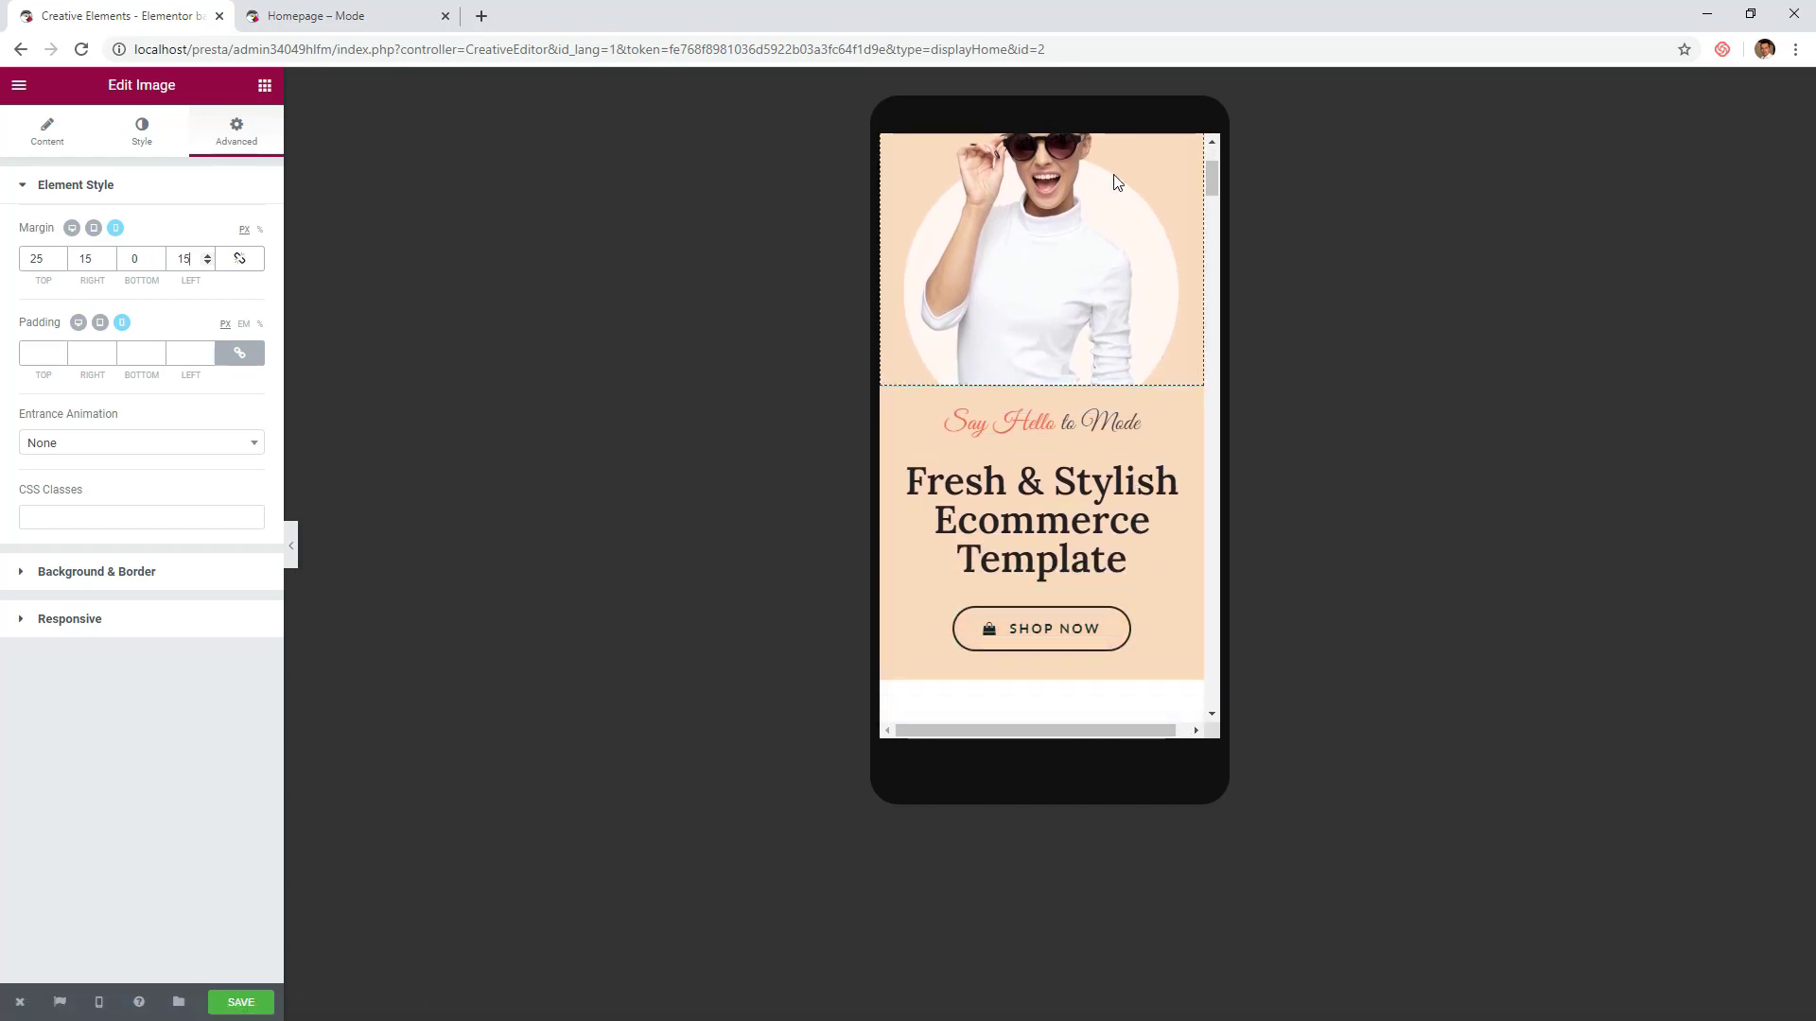
scroll(1074, 227, down, 5)
scroll(1102, 230, down, 8)
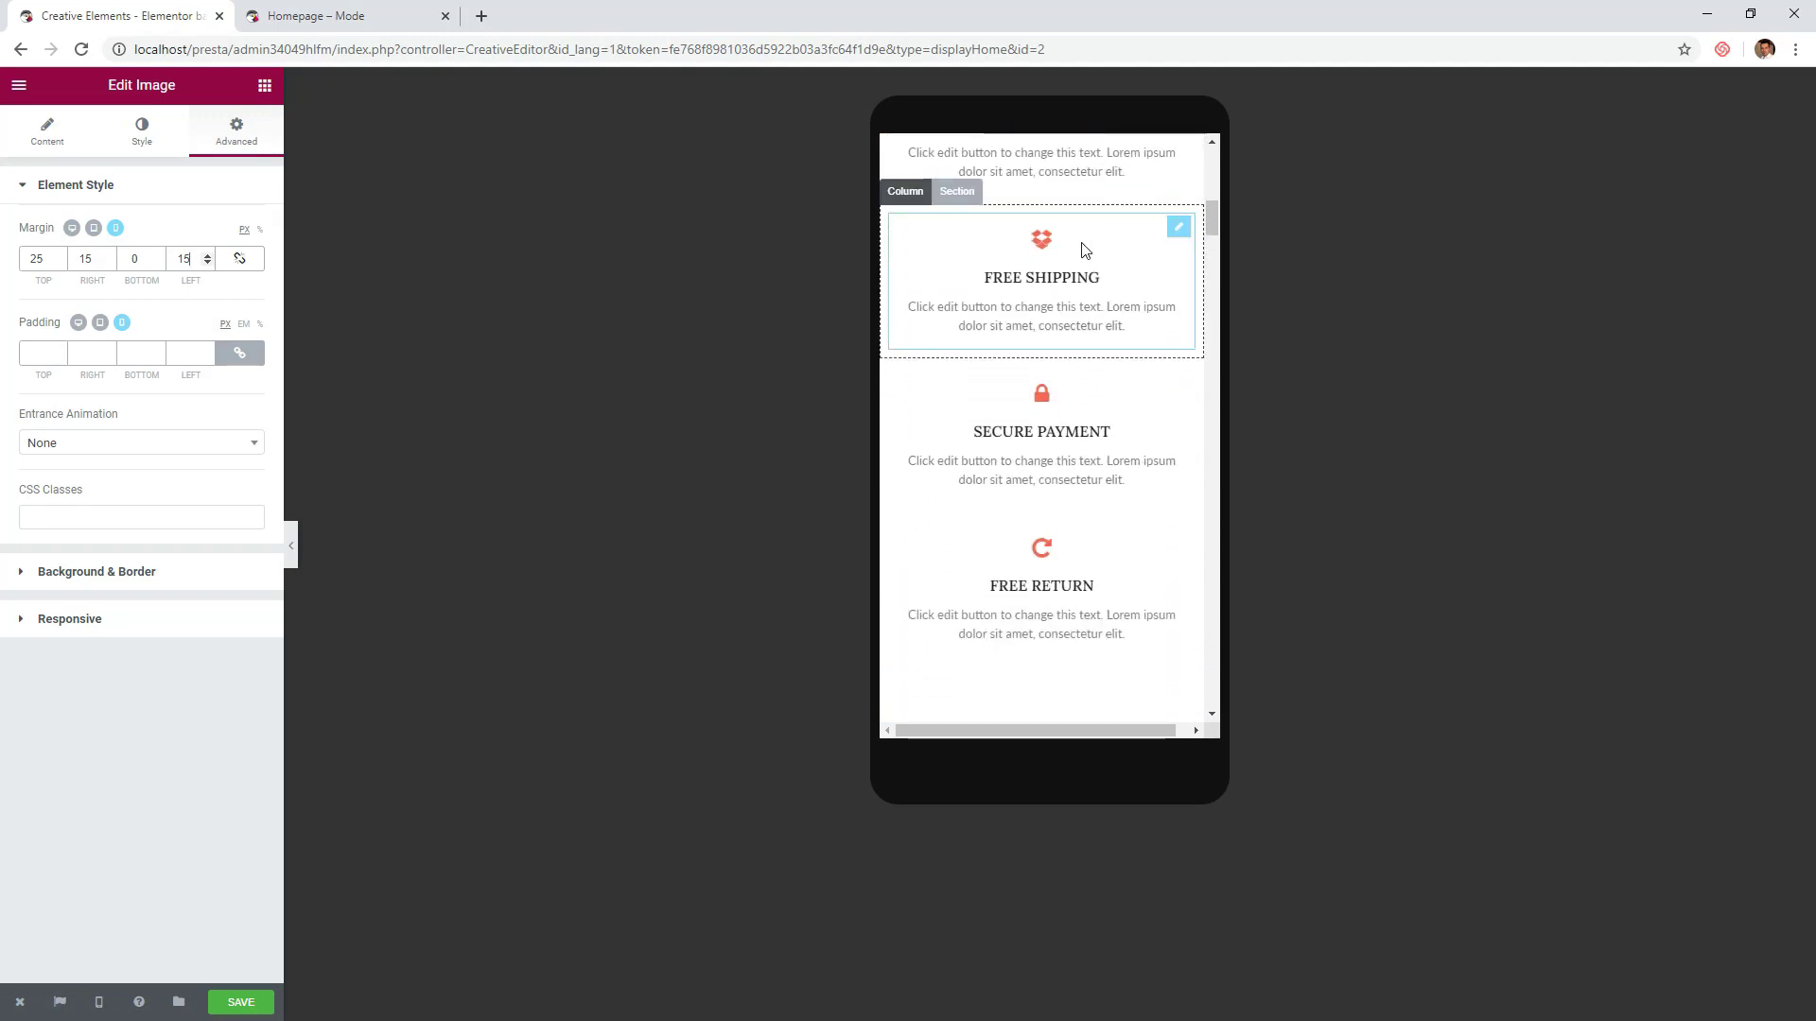
scroll(1082, 245, down, 4)
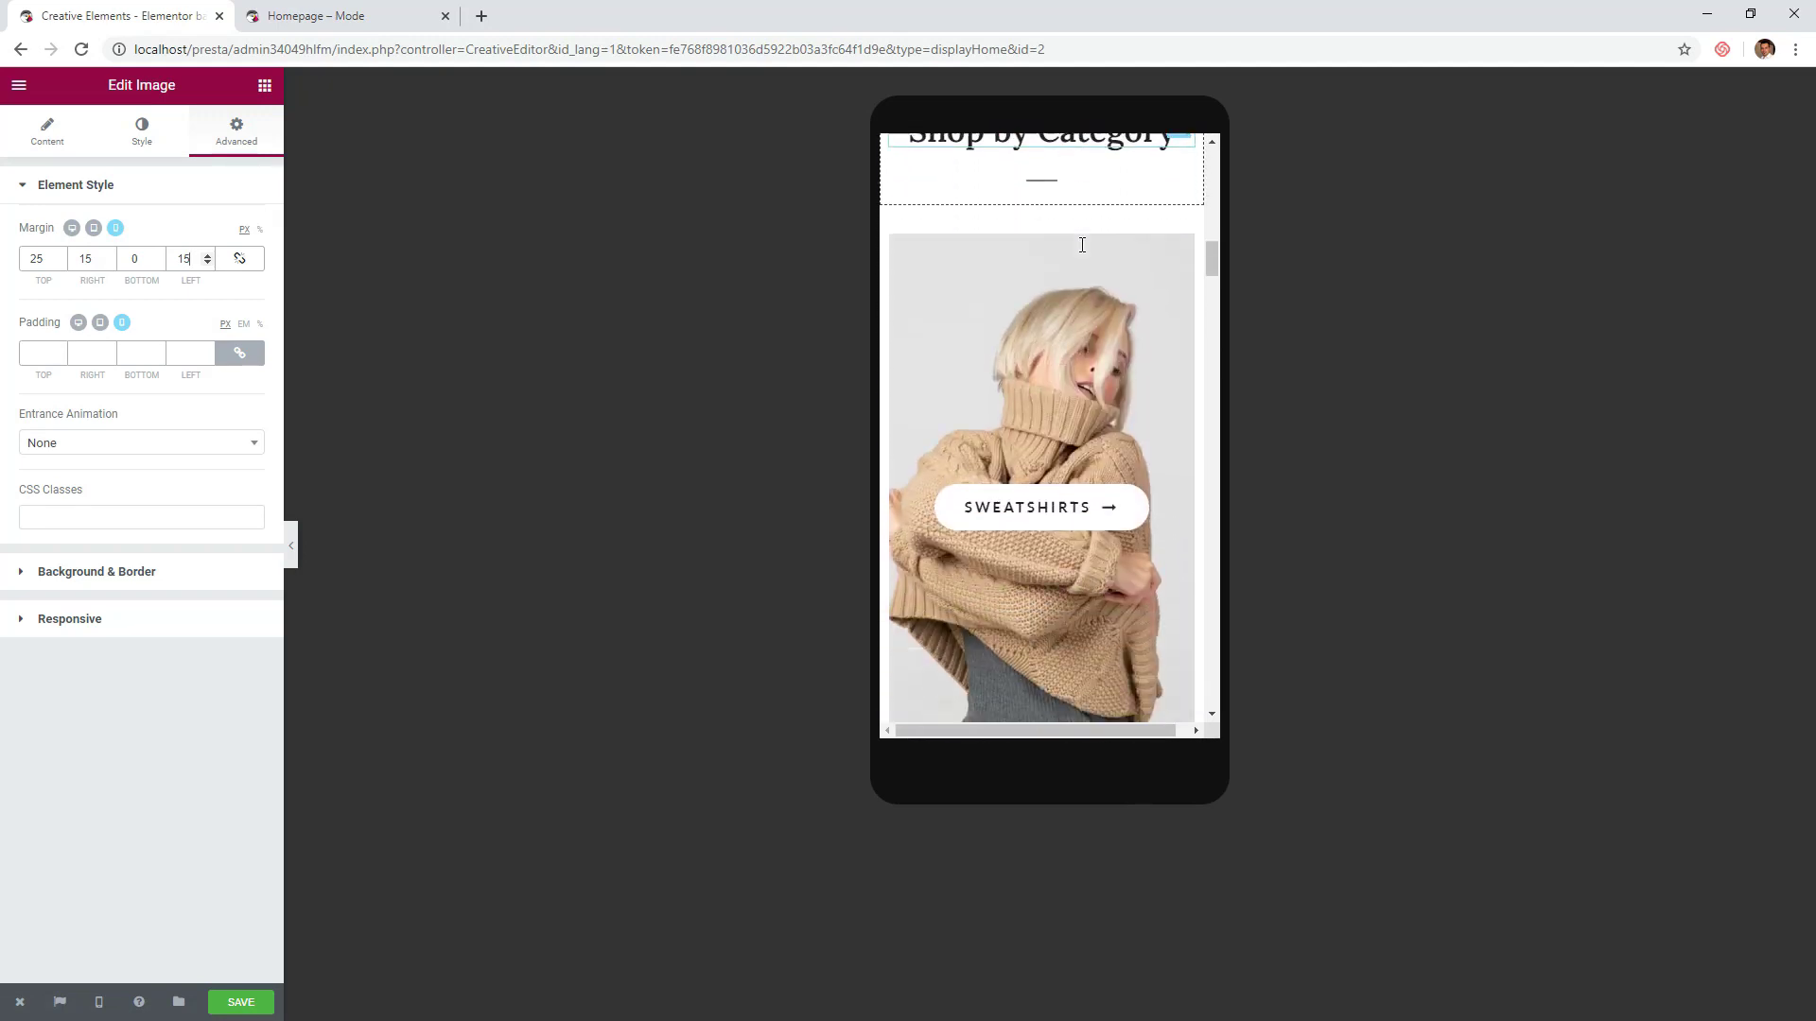
scroll(1073, 404, up, 3)
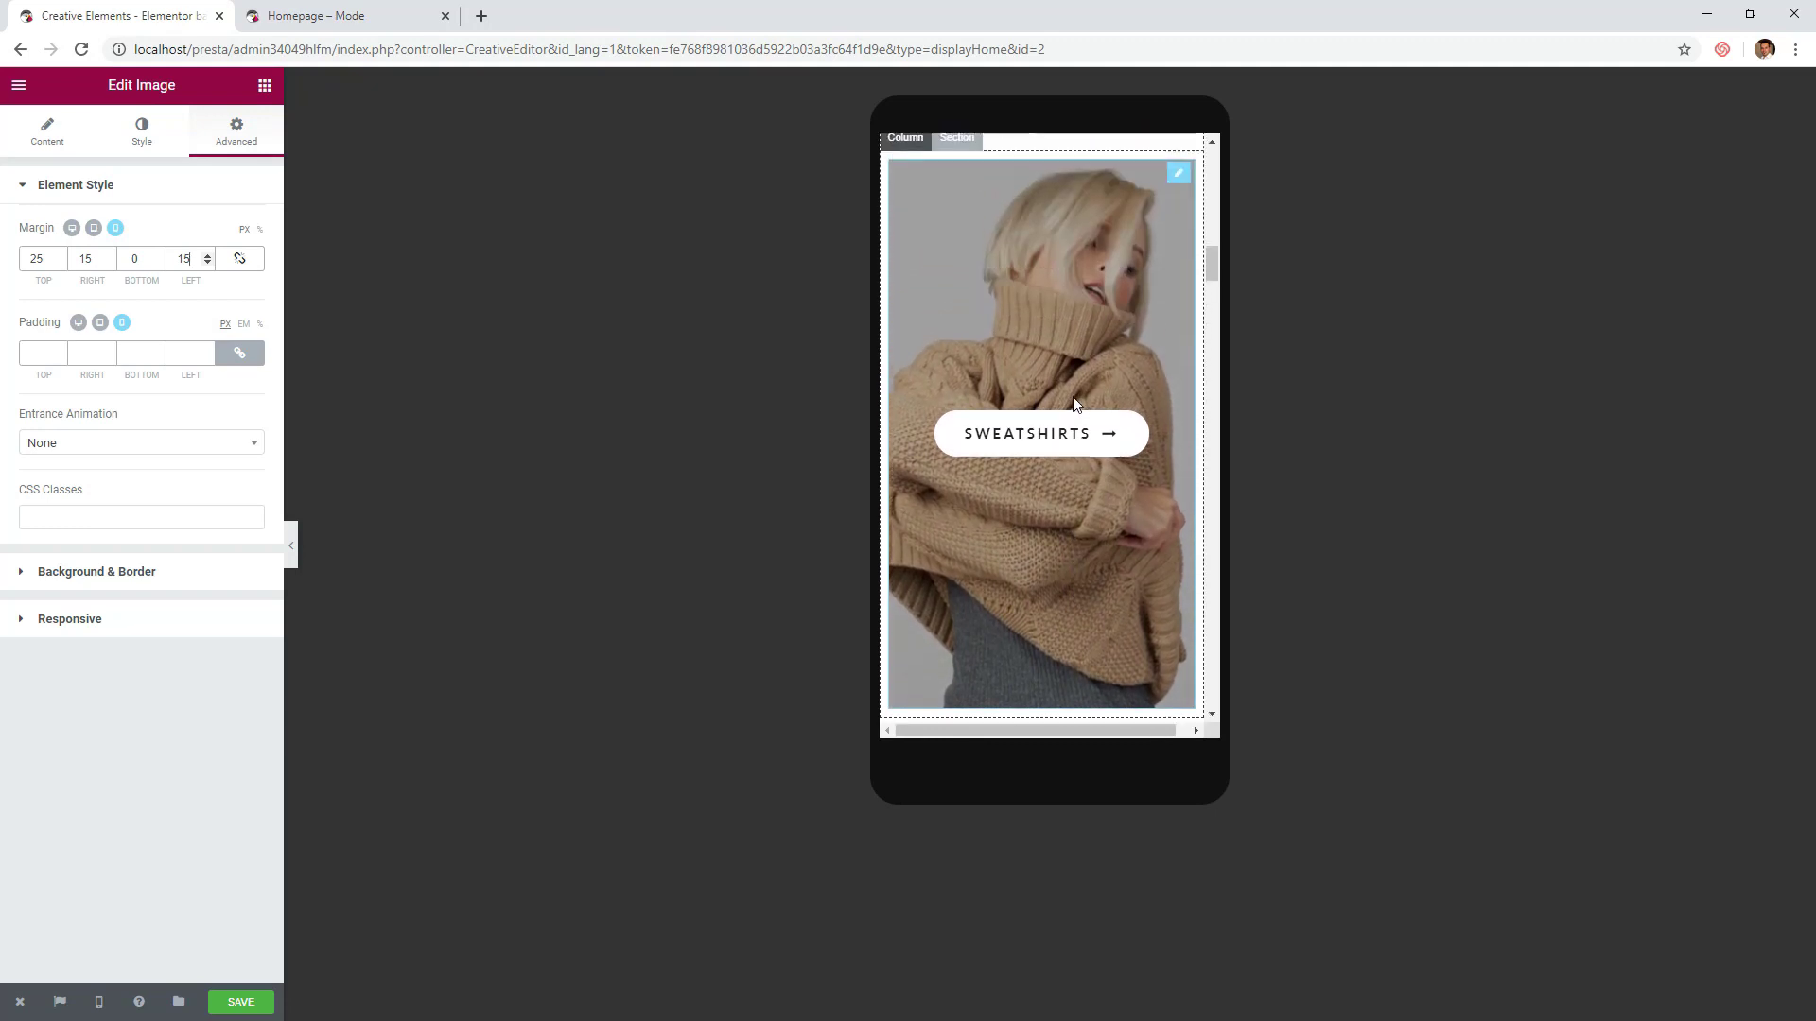
click(1012, 346)
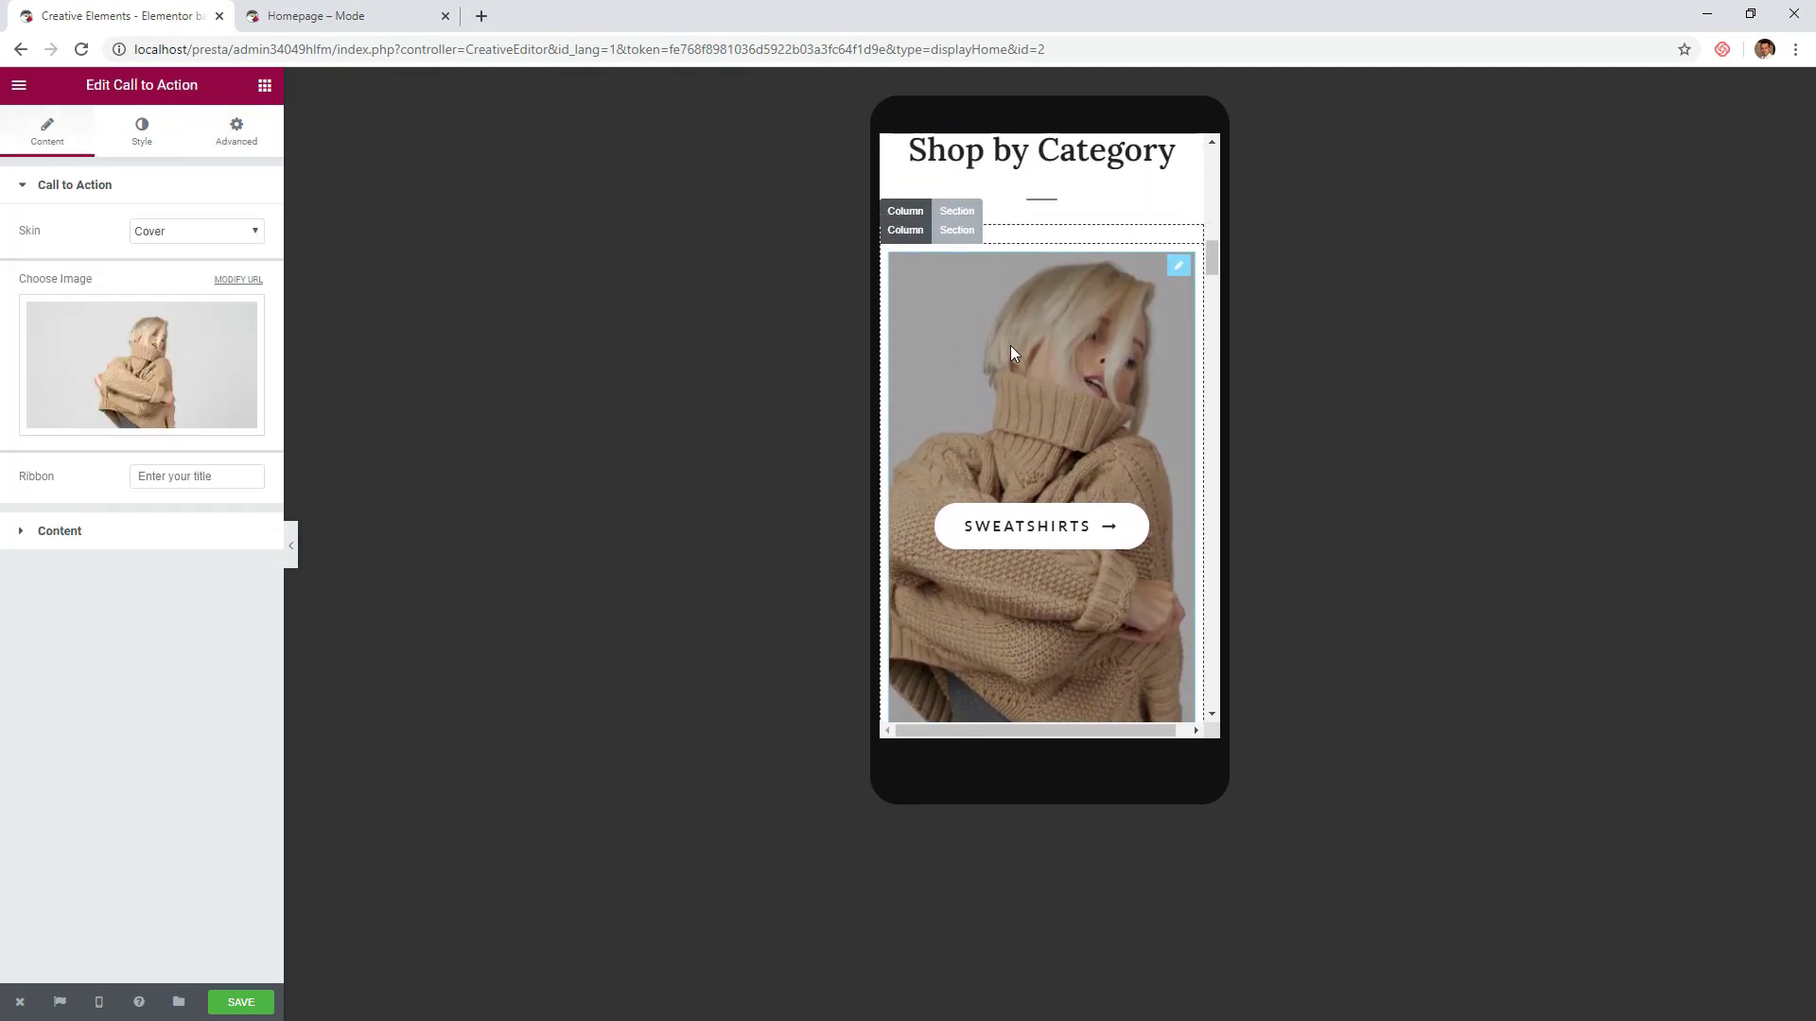
click(133, 143)
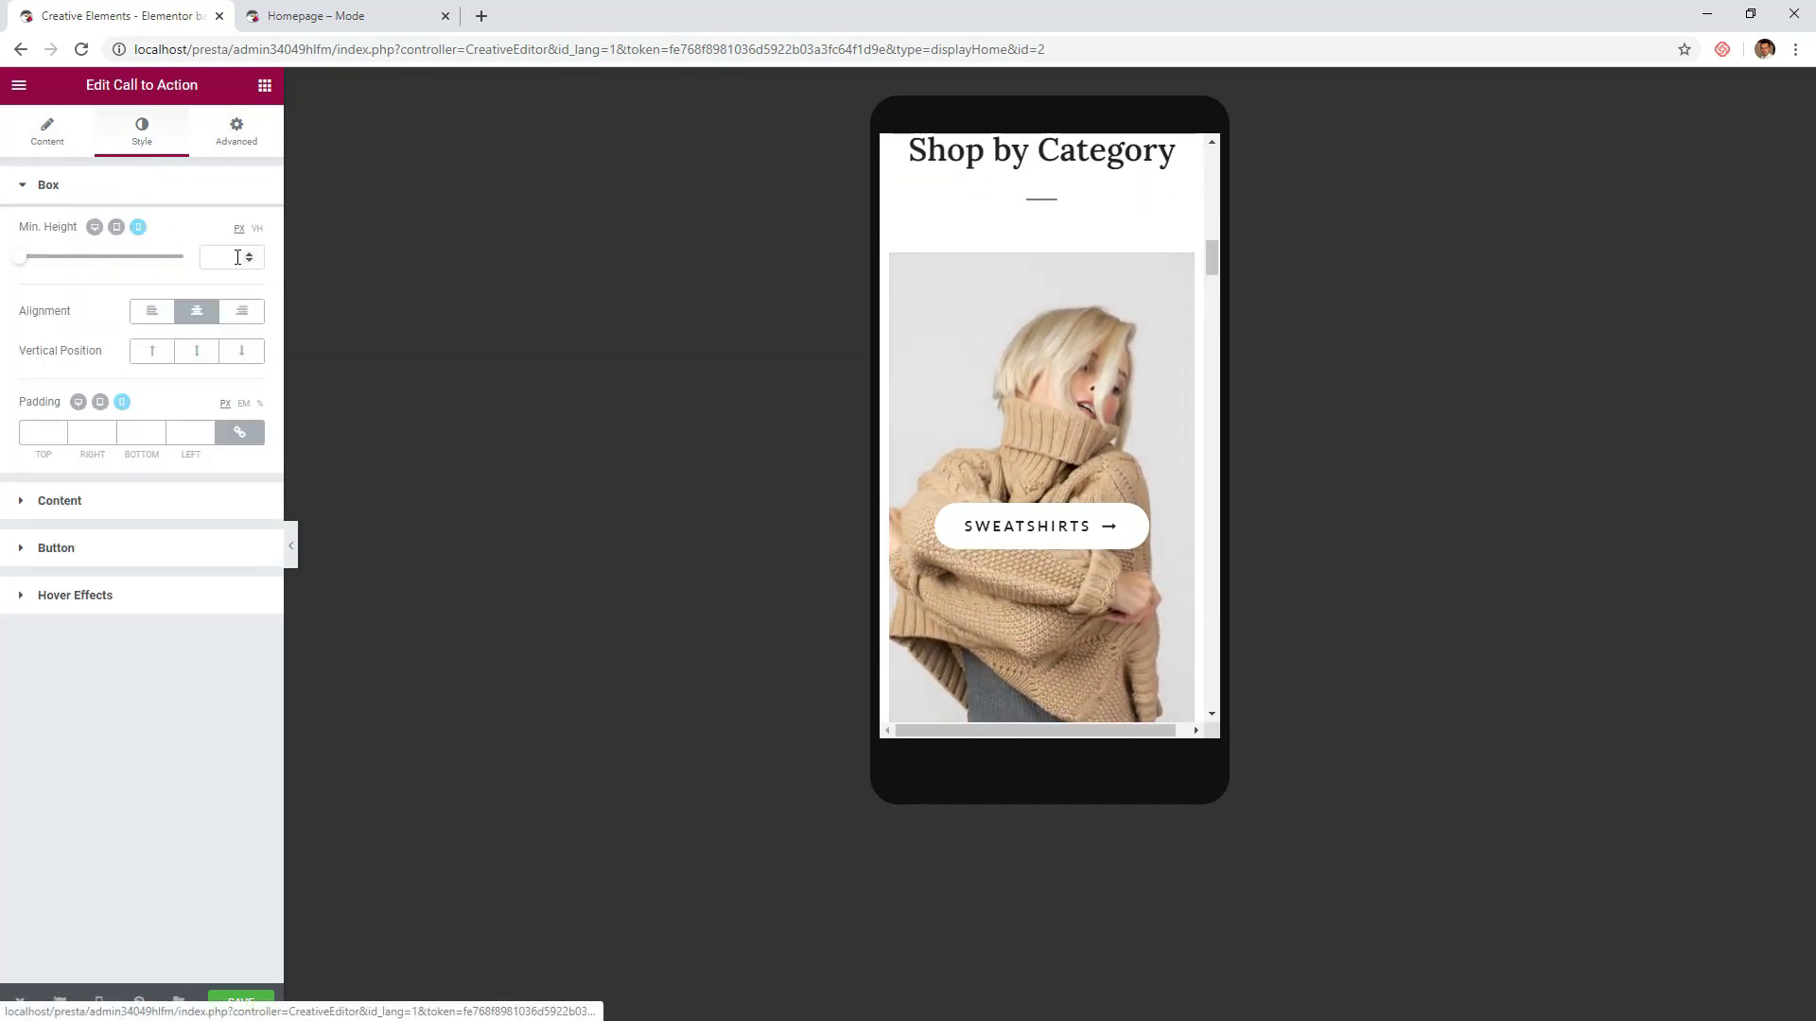
click(213, 250)
text(280)
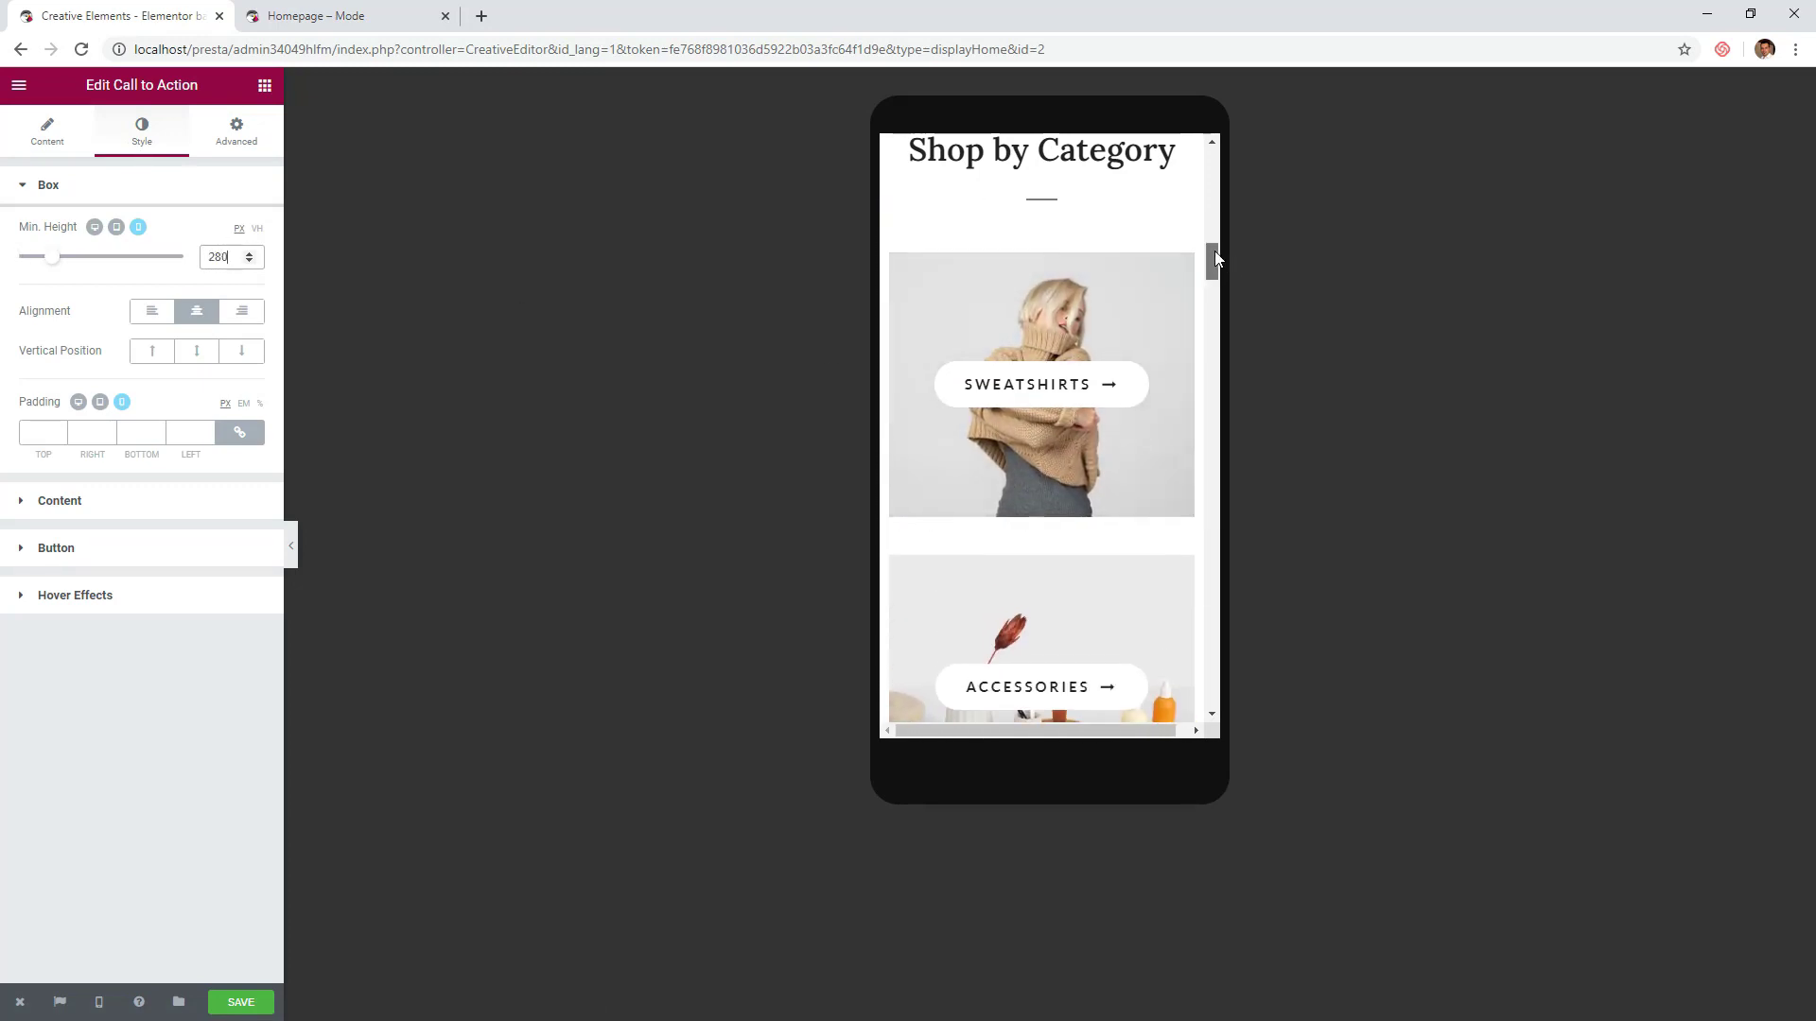
- Change the mobile image size of the Our Bestsellers product grid to medium_default - 452 x 452
drag(1215, 253, 1230, 336)
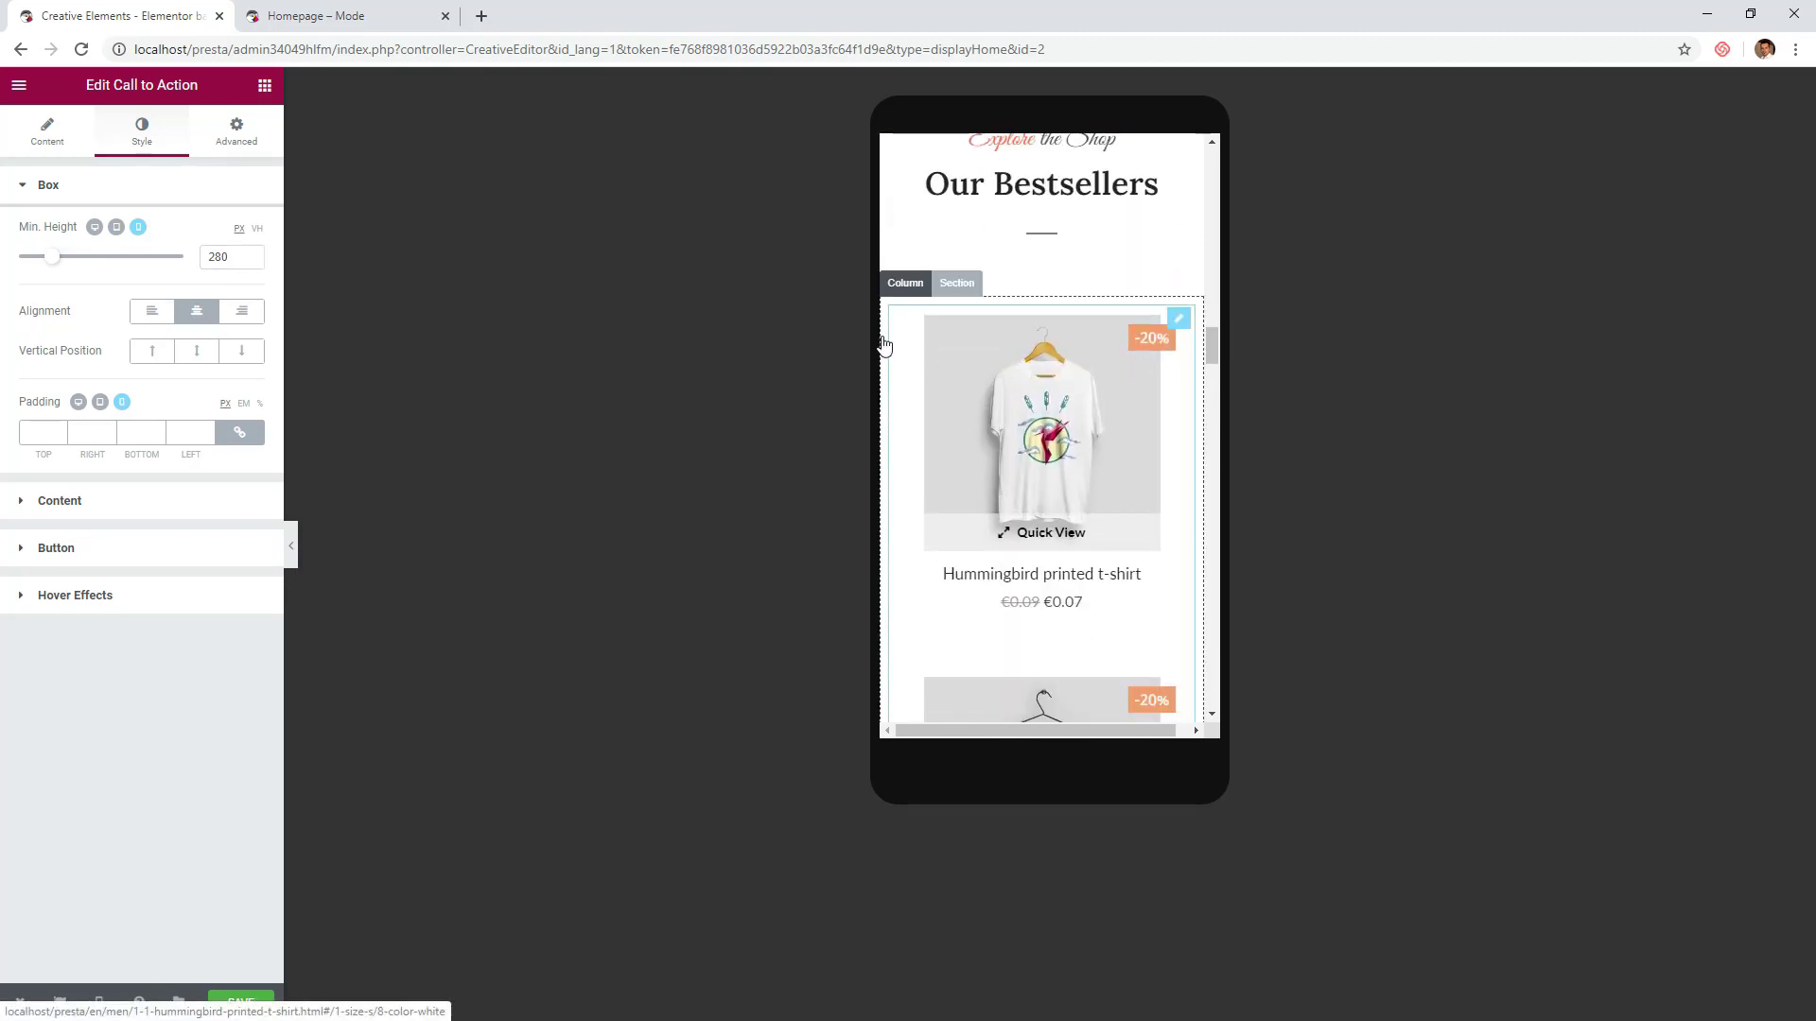
click(872, 414)
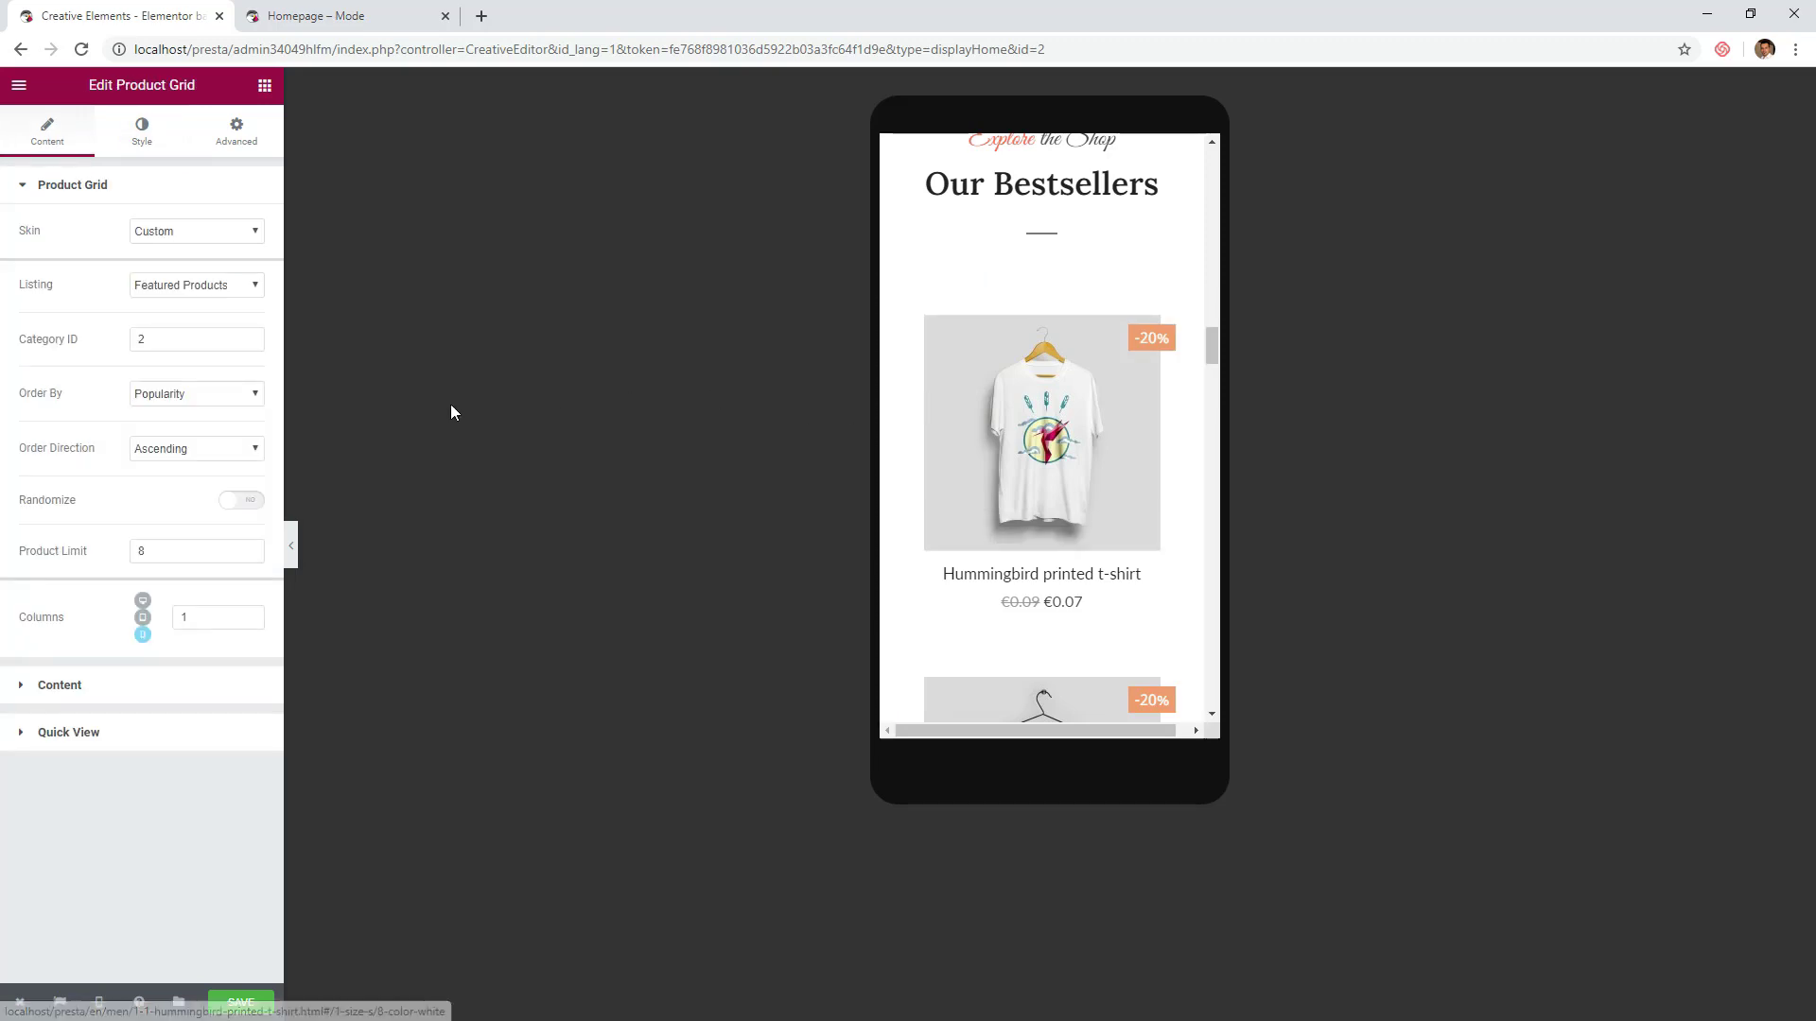
click(197, 686)
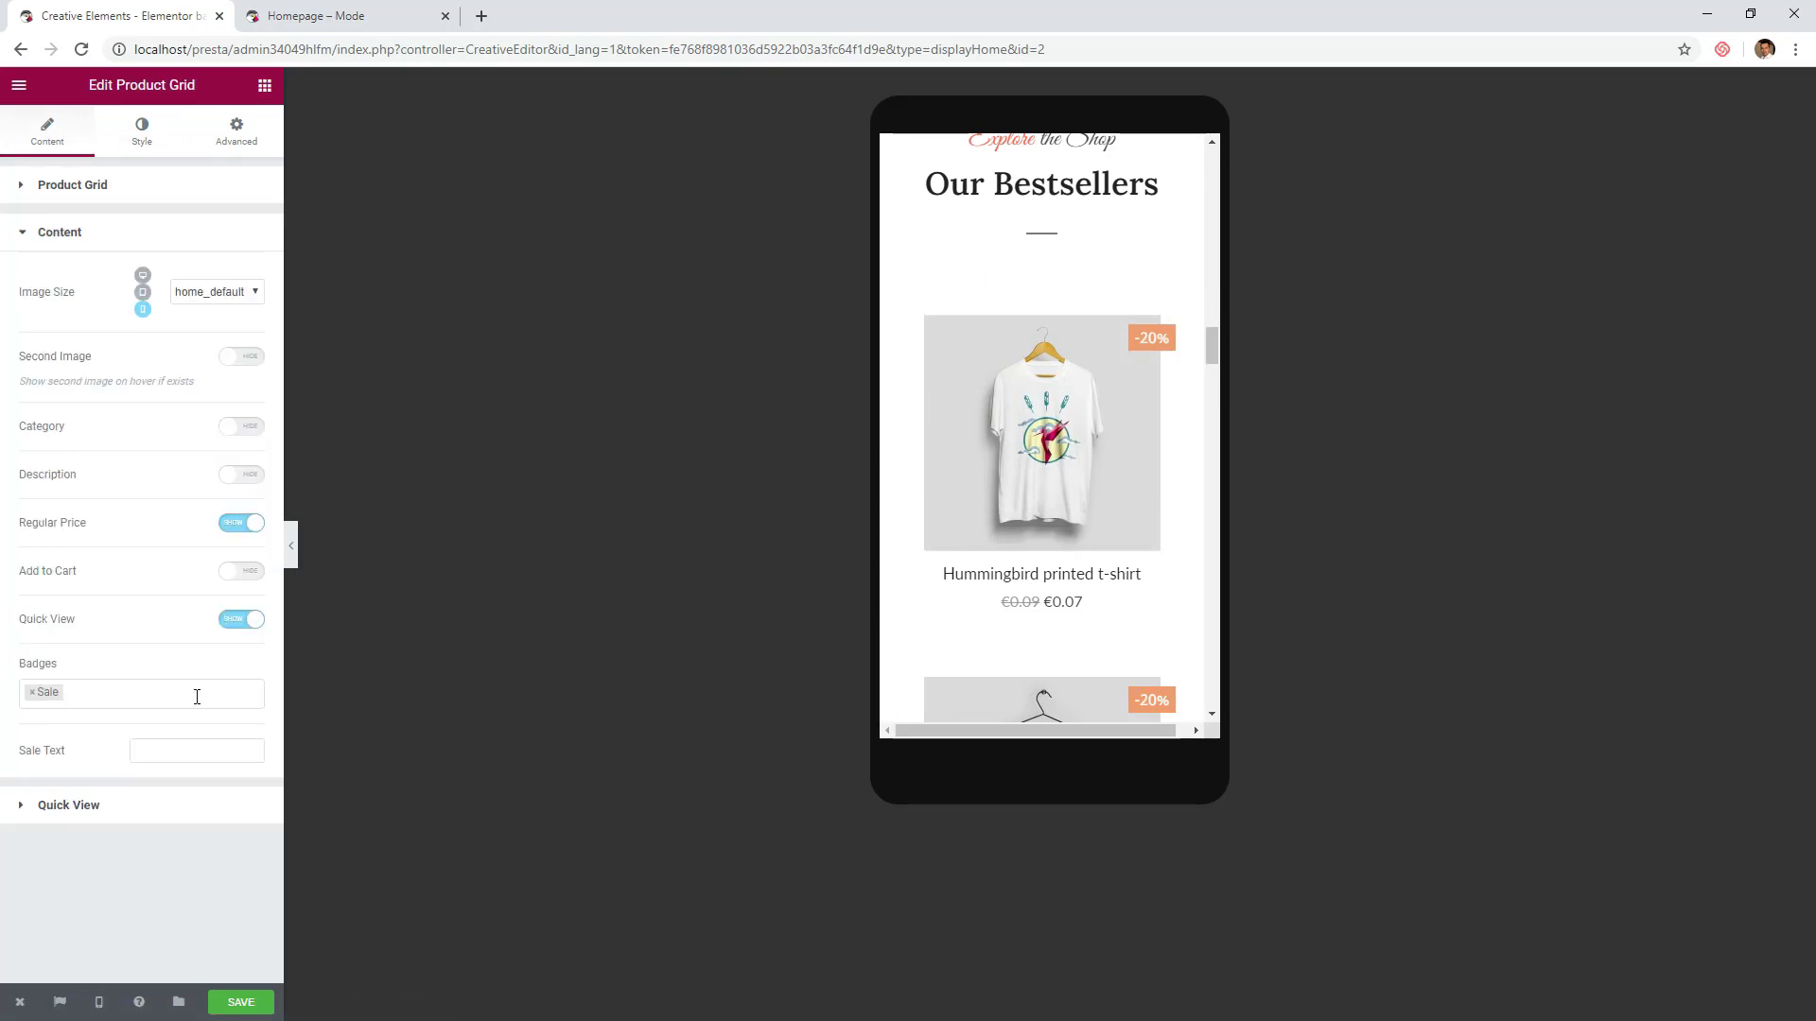
click(179, 294)
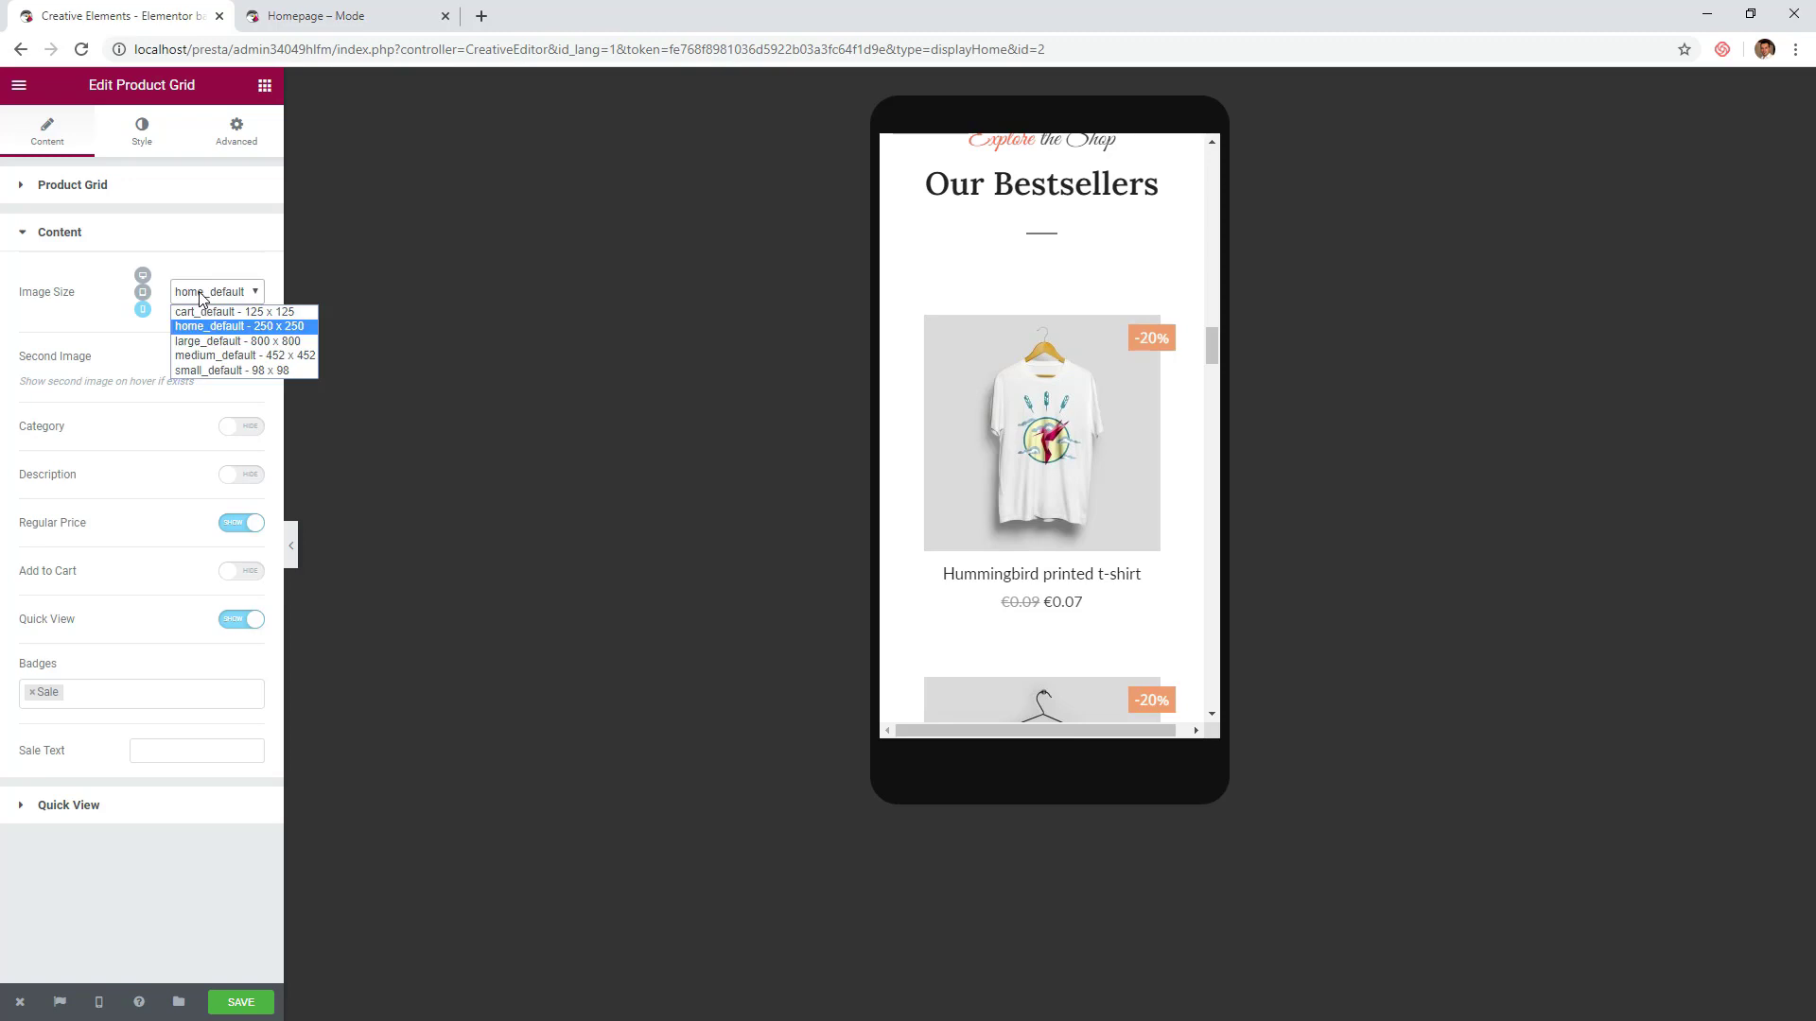
click(220, 357)
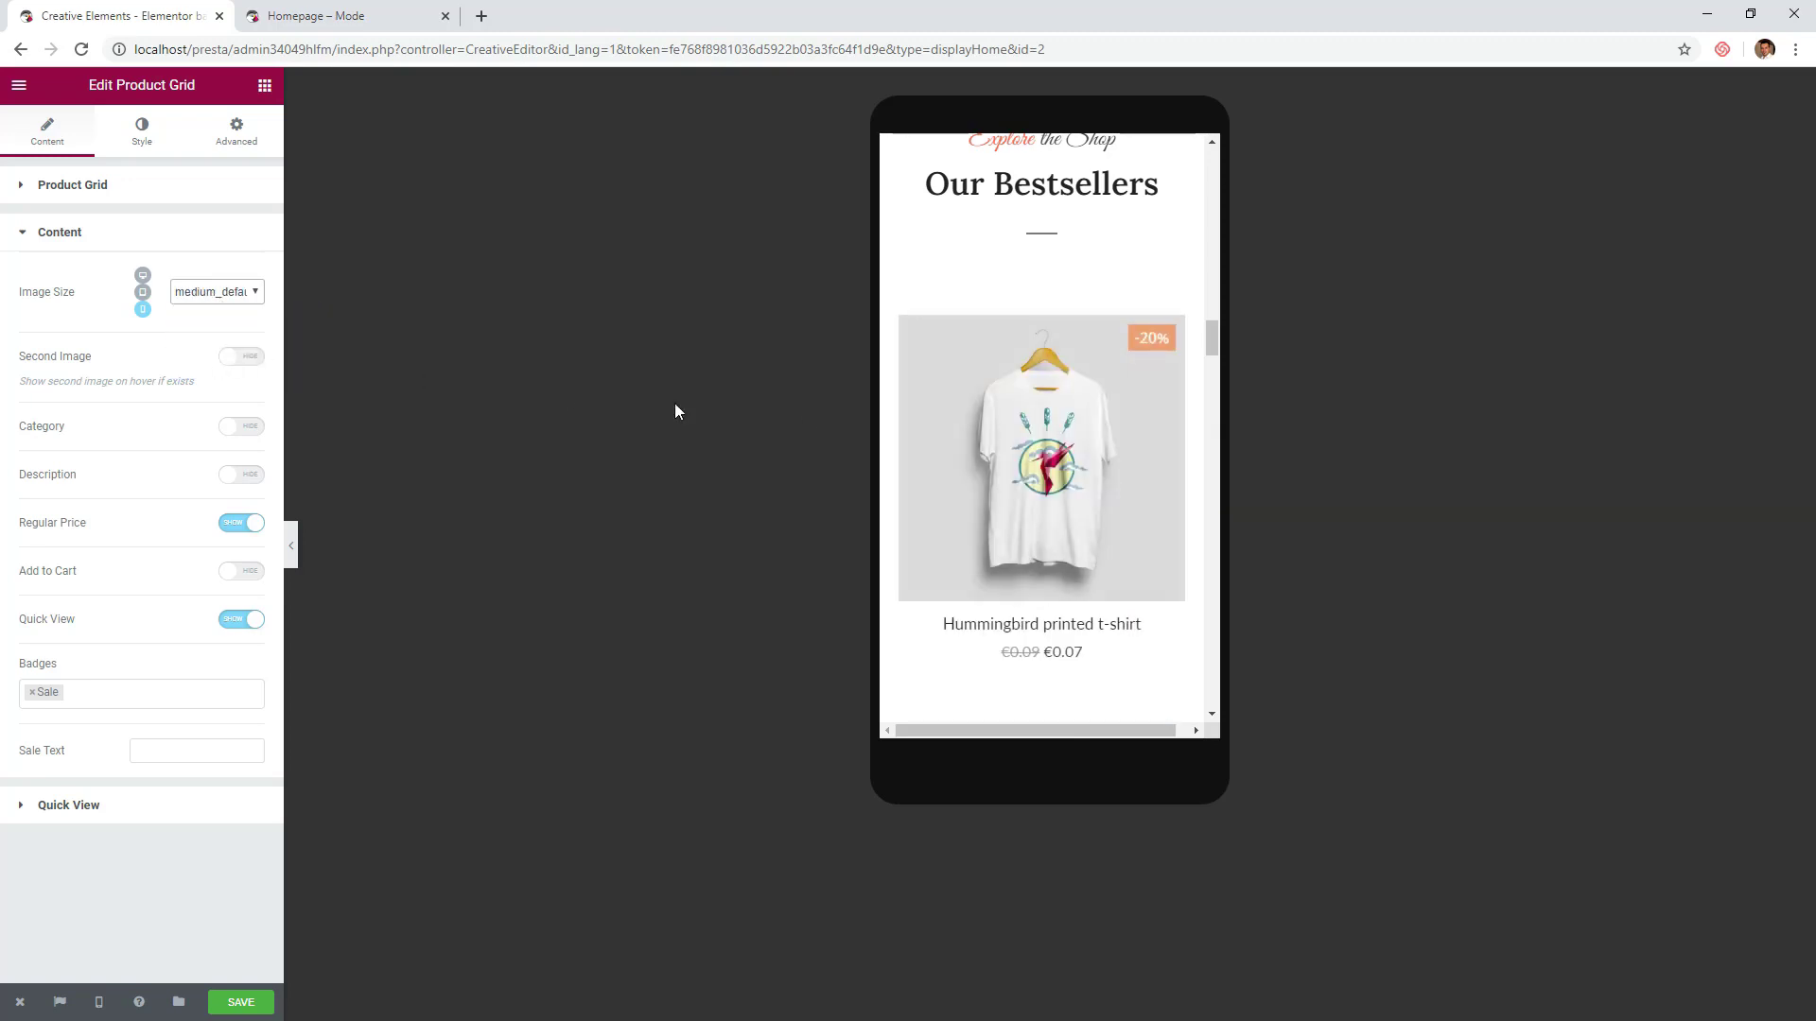
- Set the mobile font size of the "Up to 50% OFF" banner text to 26 px and center-align it
drag(1214, 341, 1218, 556)
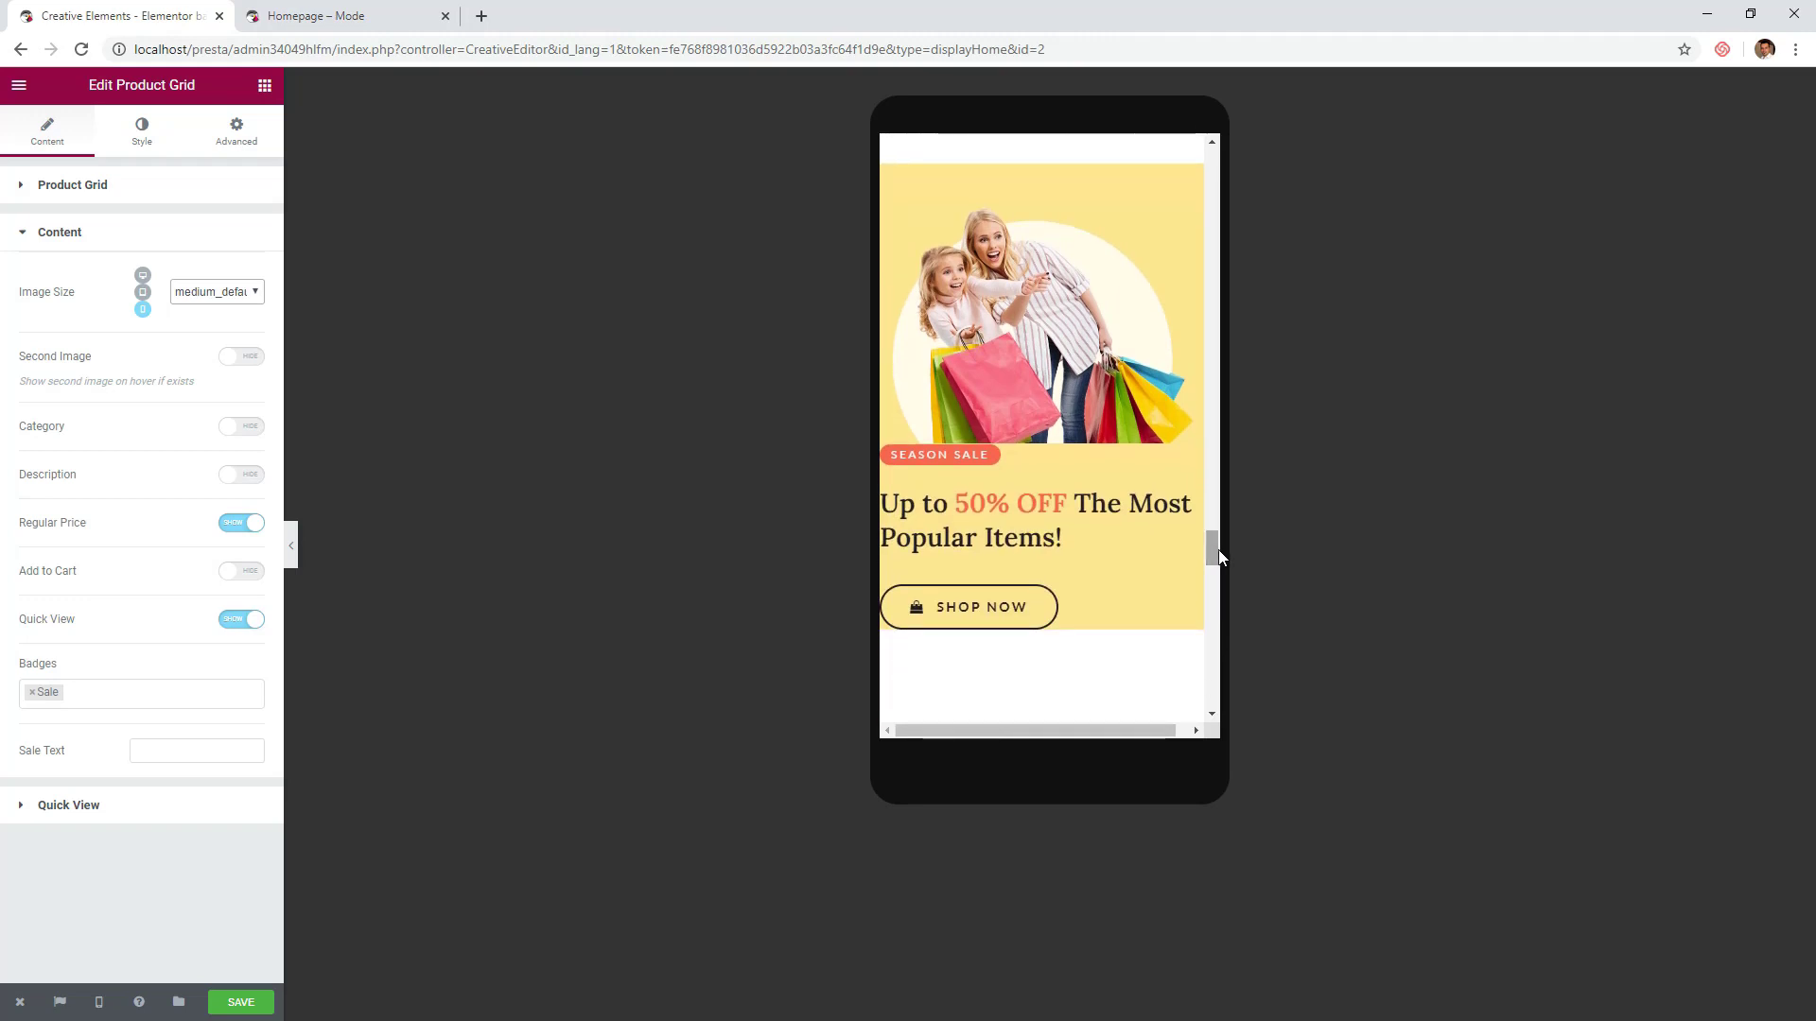
click(984, 523)
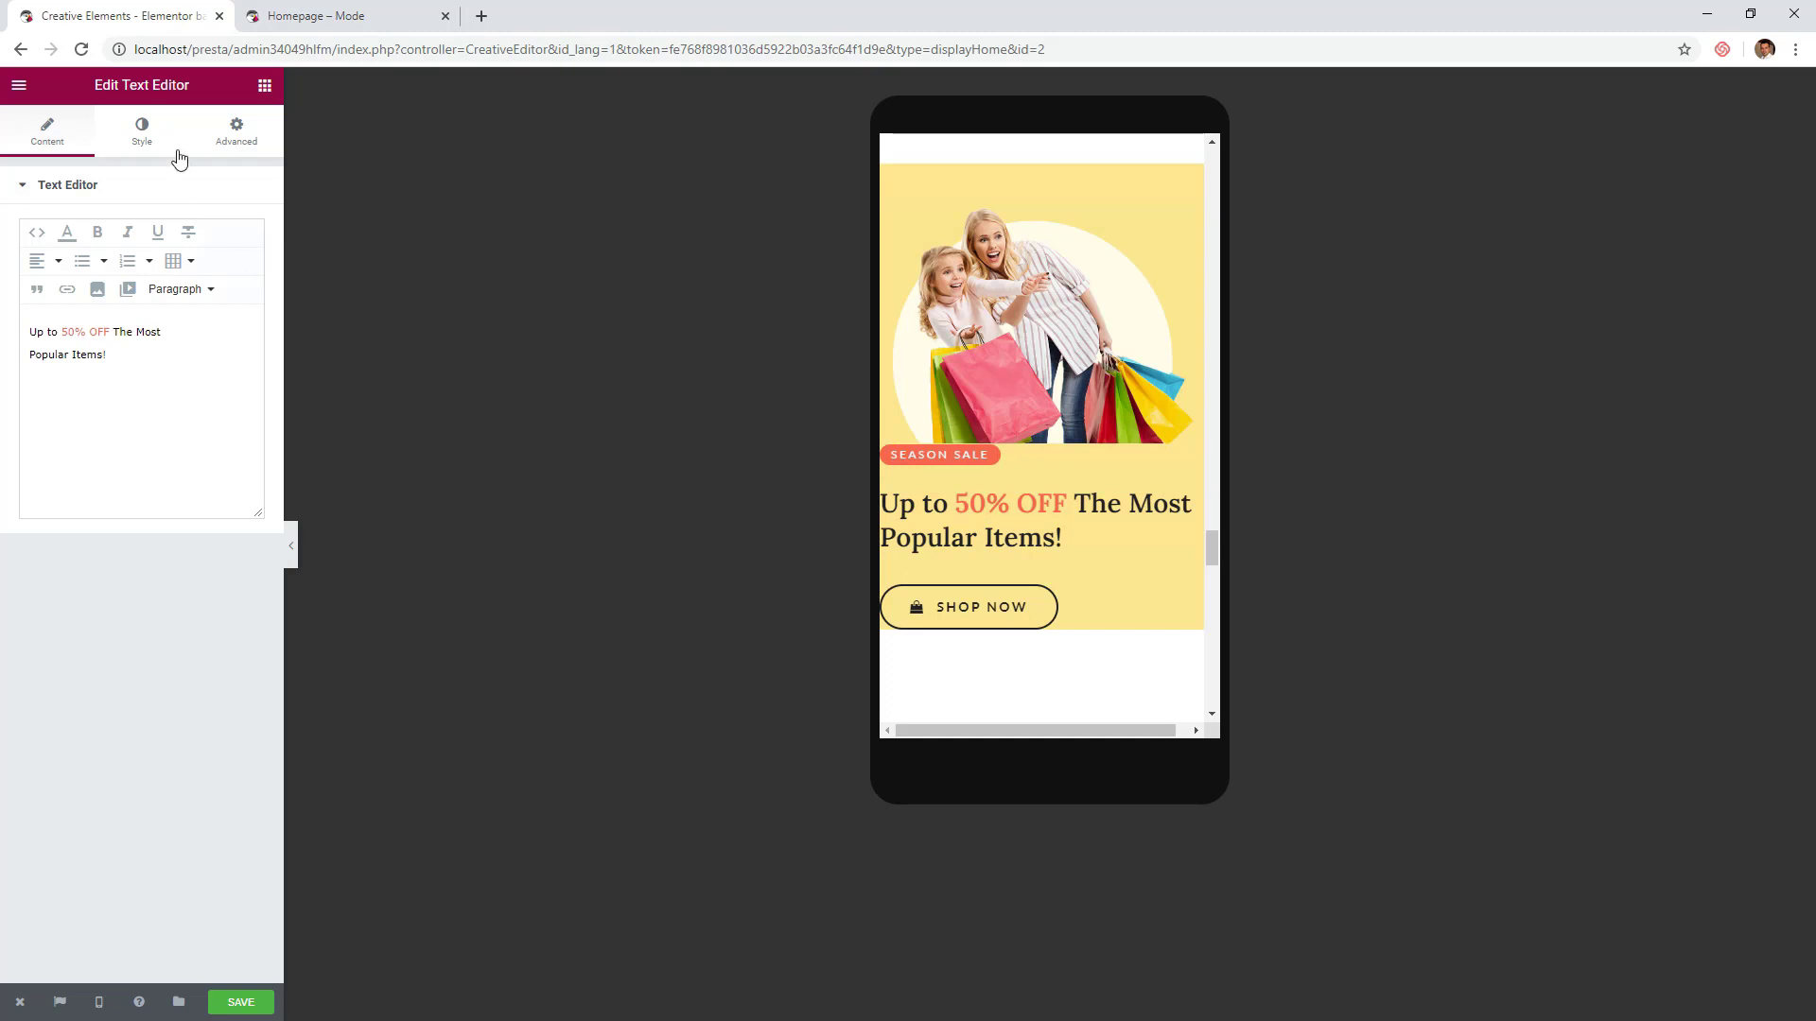
click(142, 133)
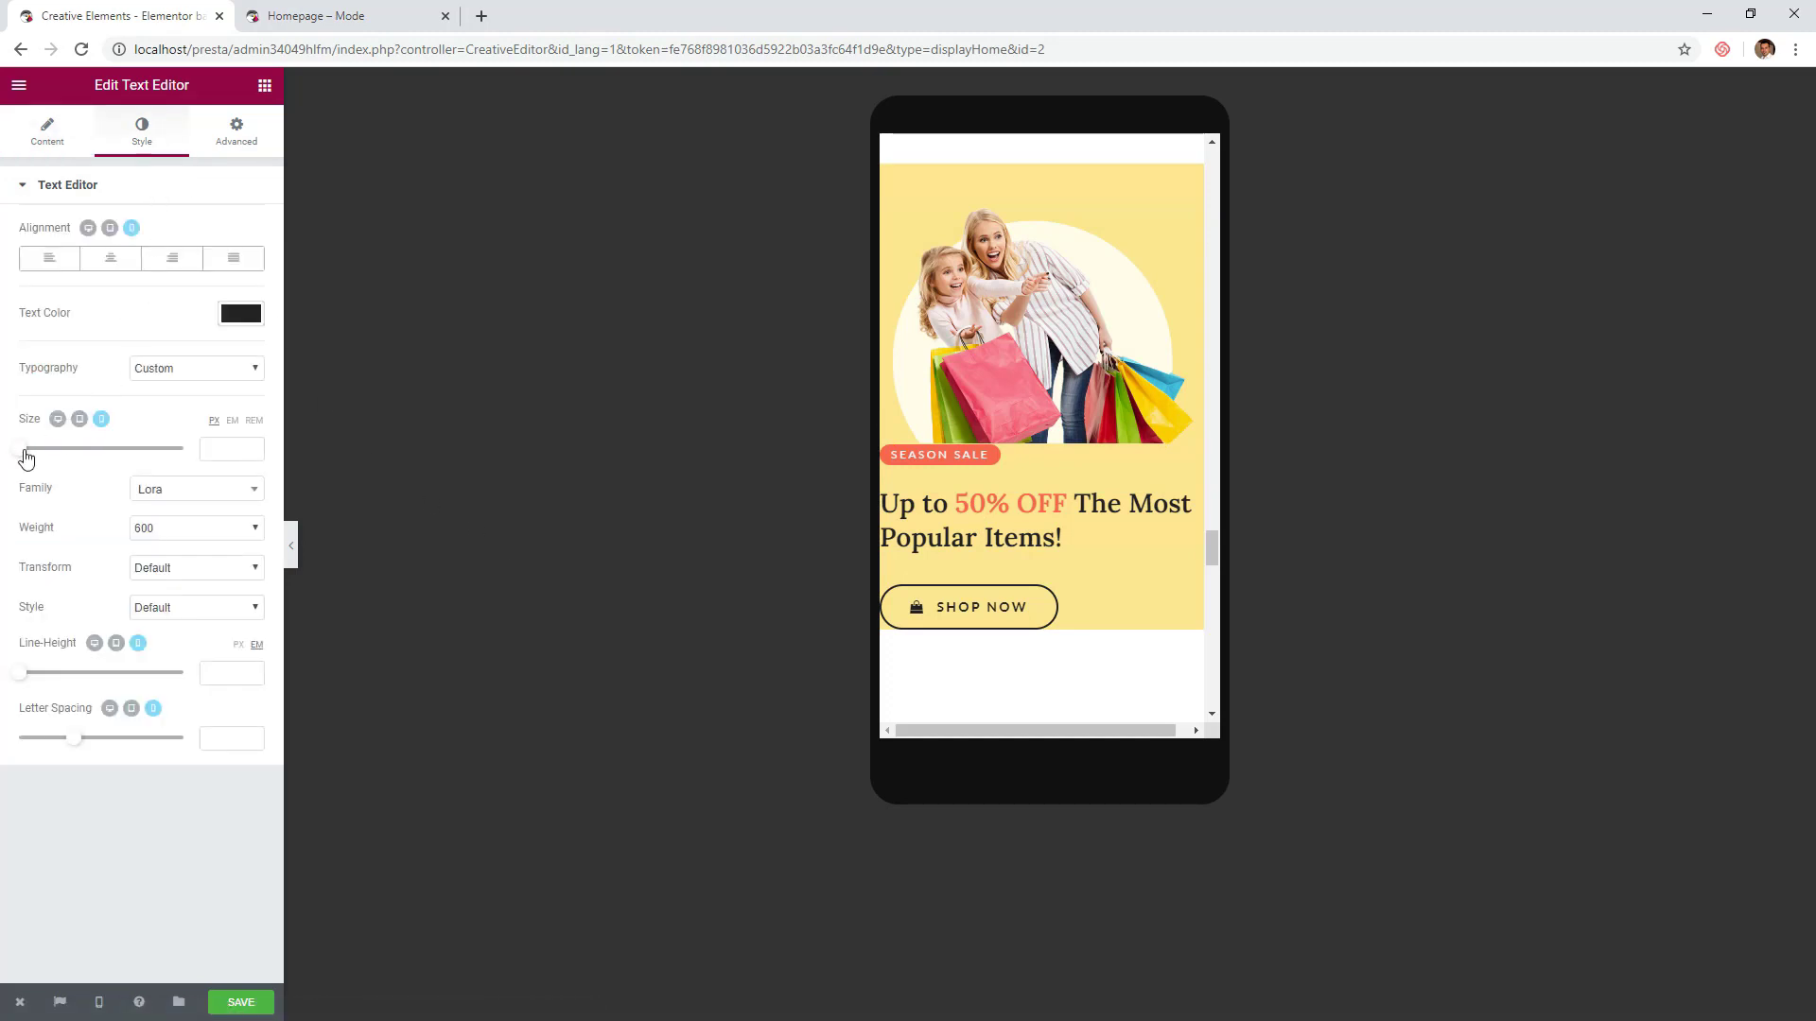
drag(26, 458, 45, 456)
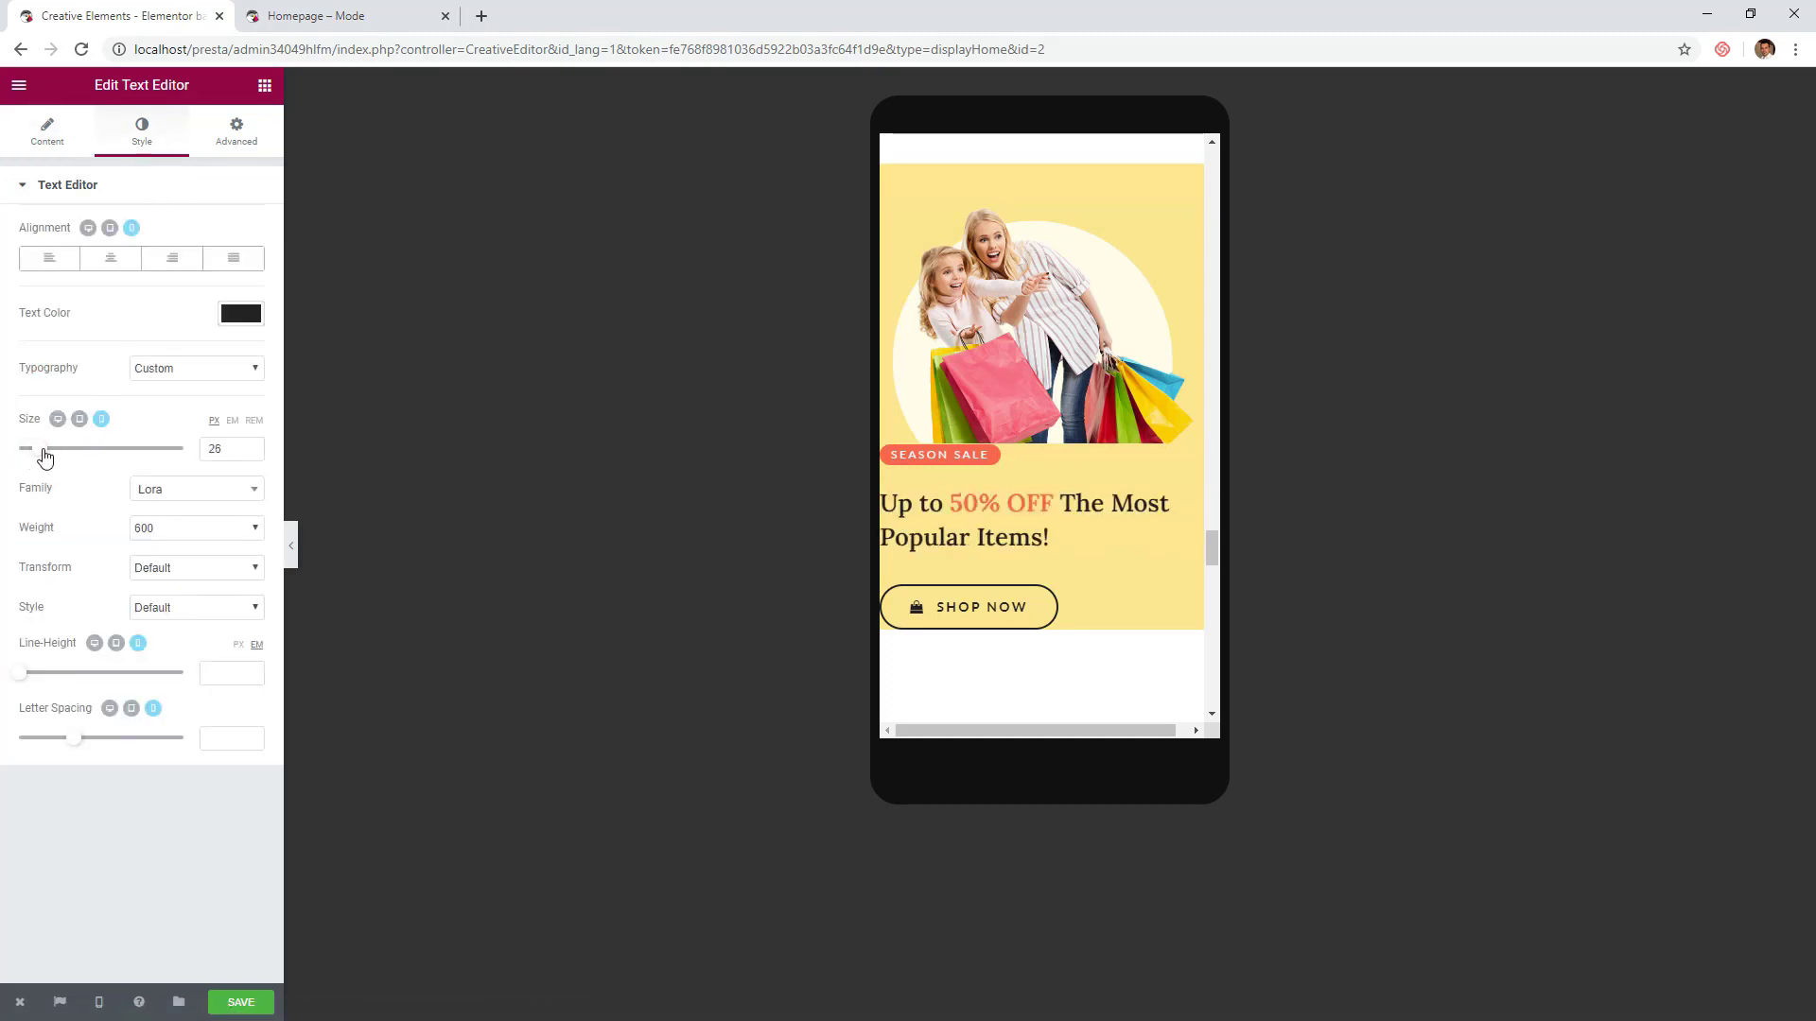
click(110, 261)
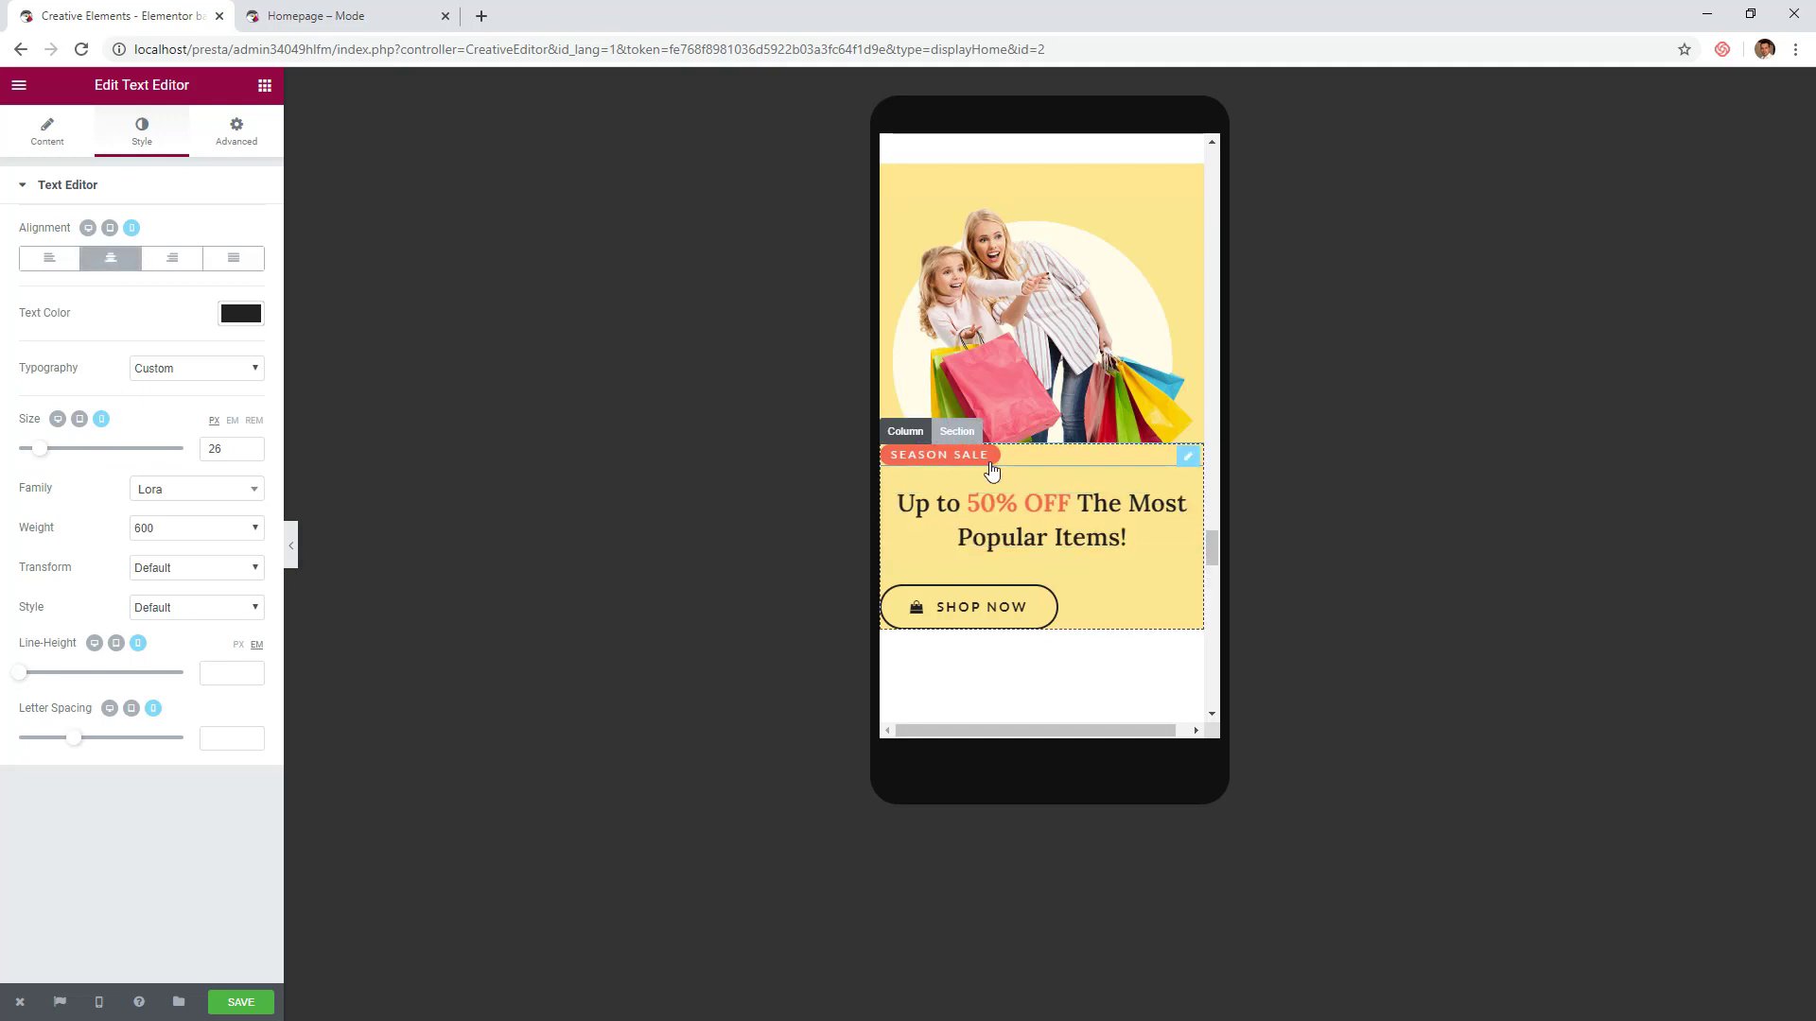
- Center the SEASON SALE and Shop Now buttons of the sale banner for mobile
click(992, 468)
click(136, 444)
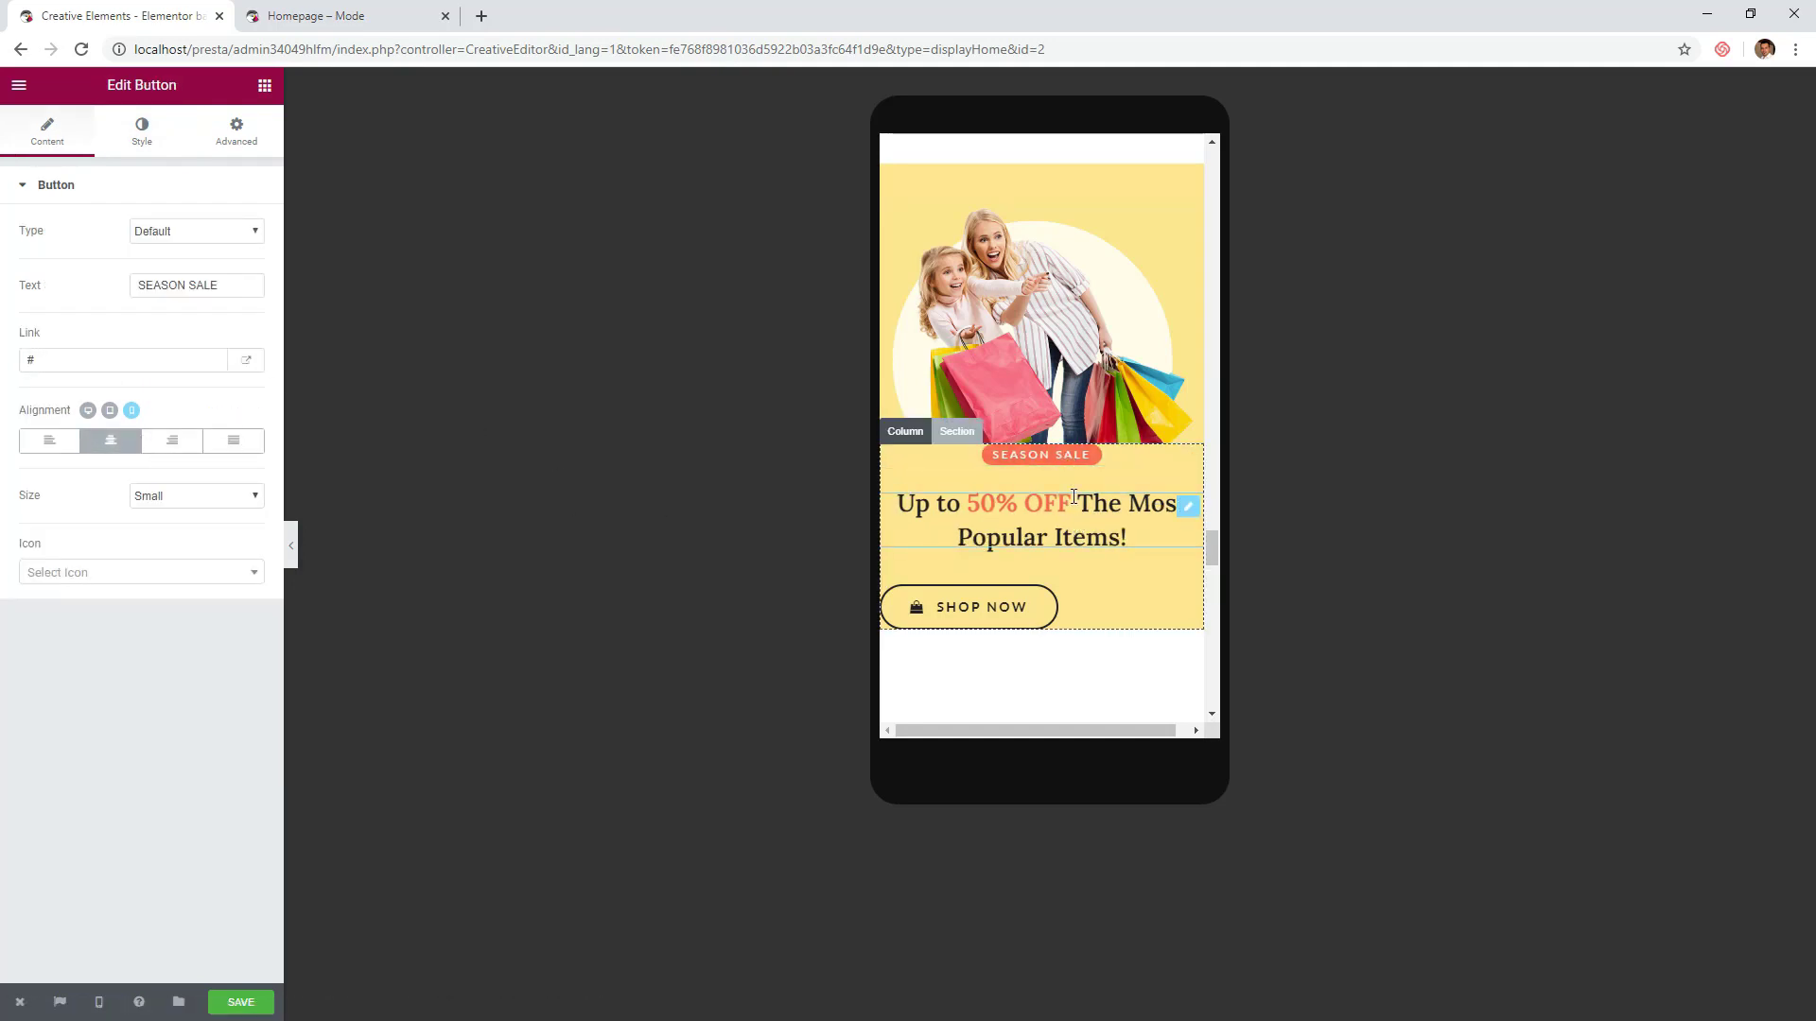
click(960, 610)
click(106, 445)
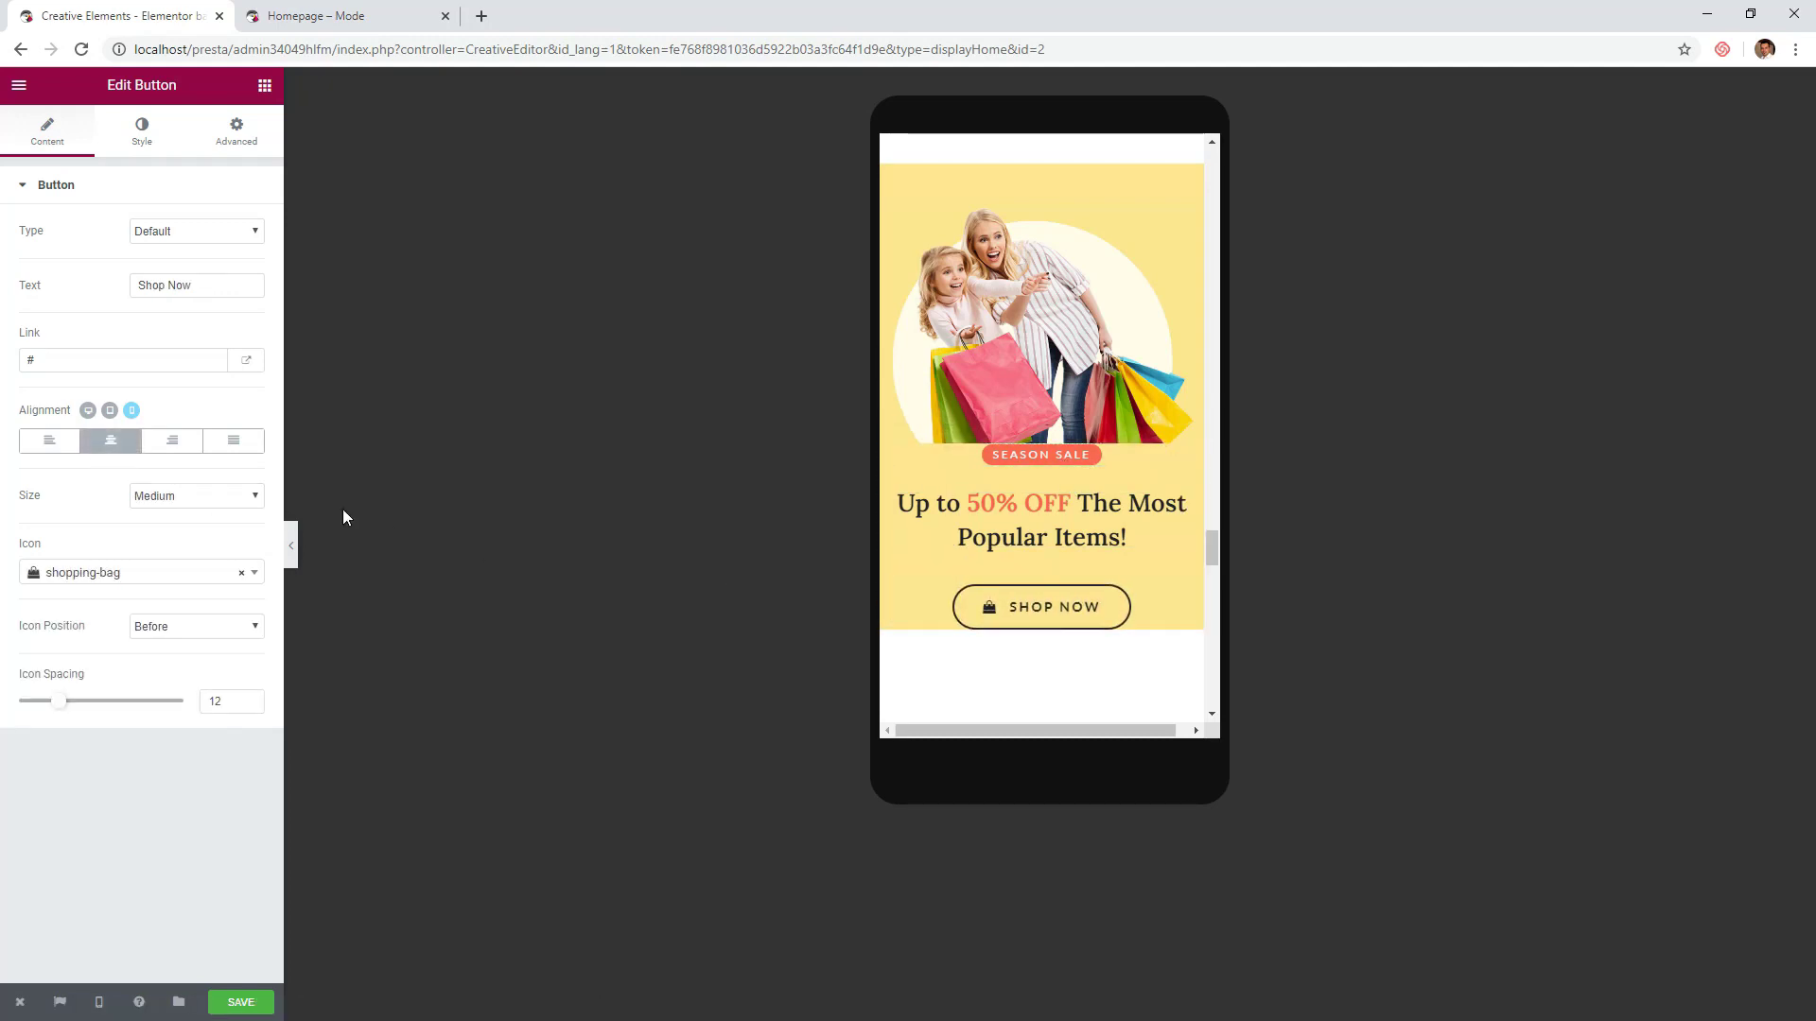
- Give the sale banner's text column unlinked mobile padding of 25 px top and bottom, 15 px right and left
click(917, 444)
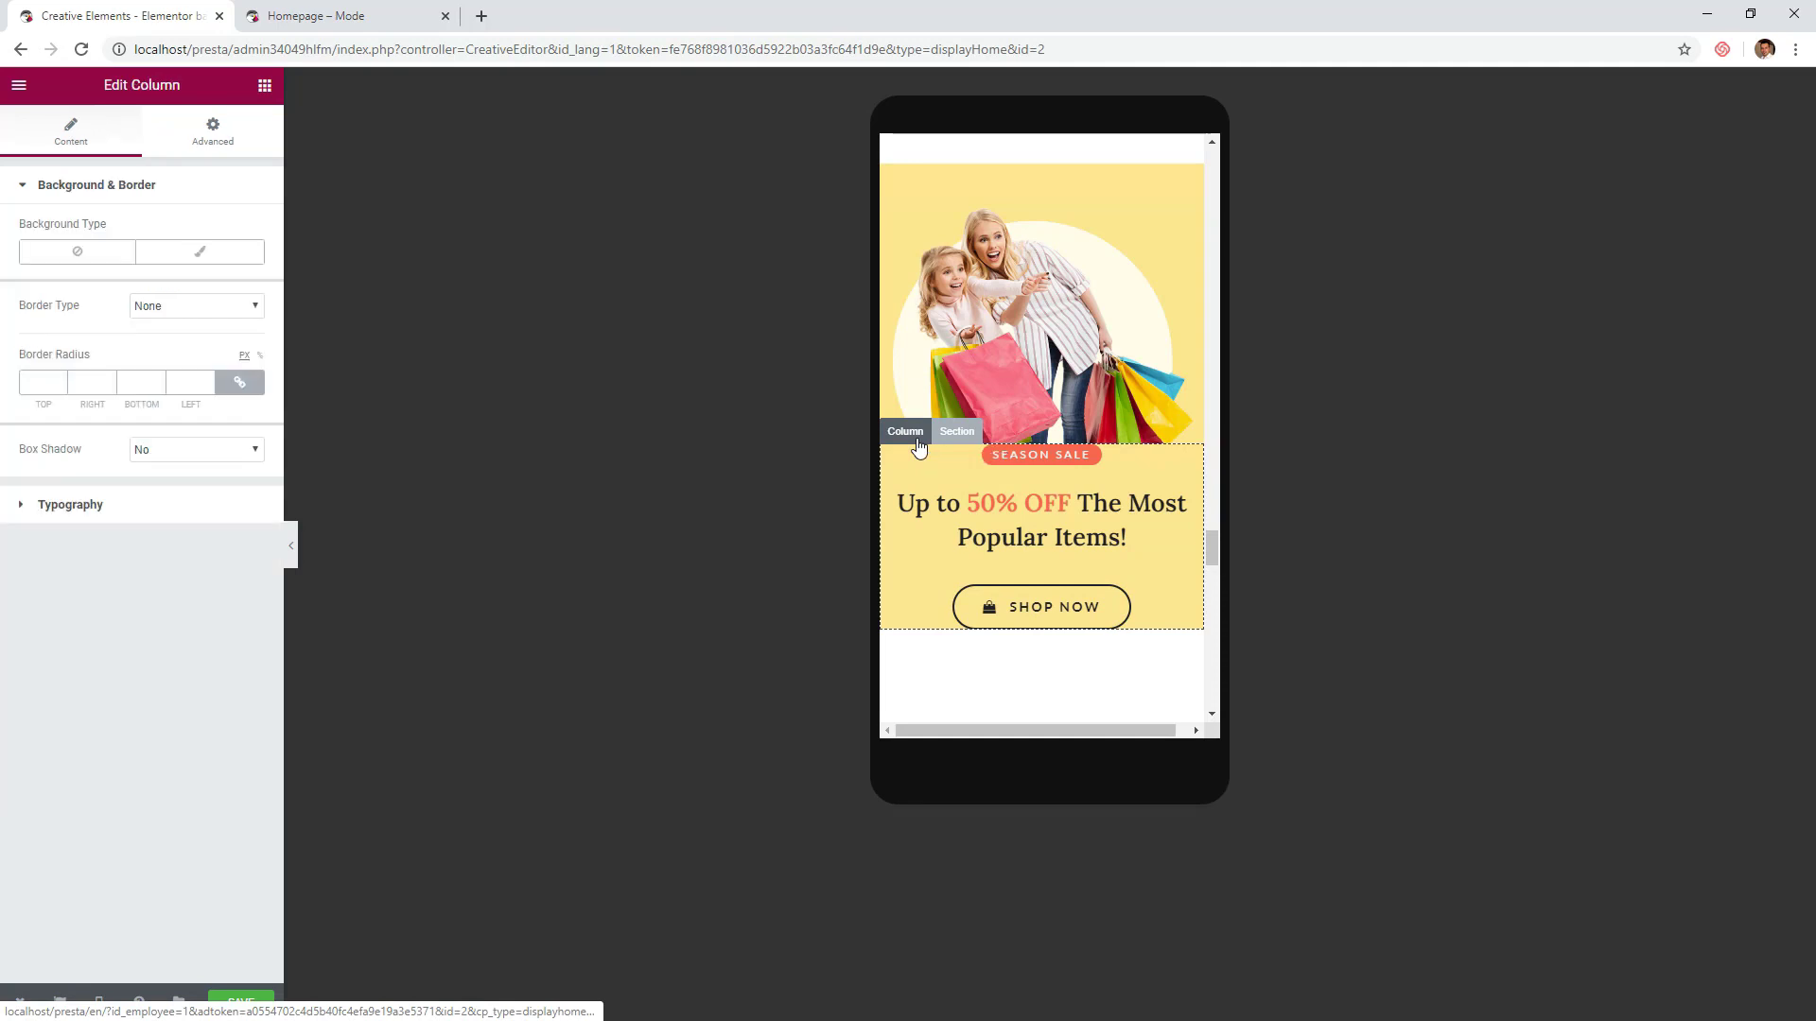
click(215, 135)
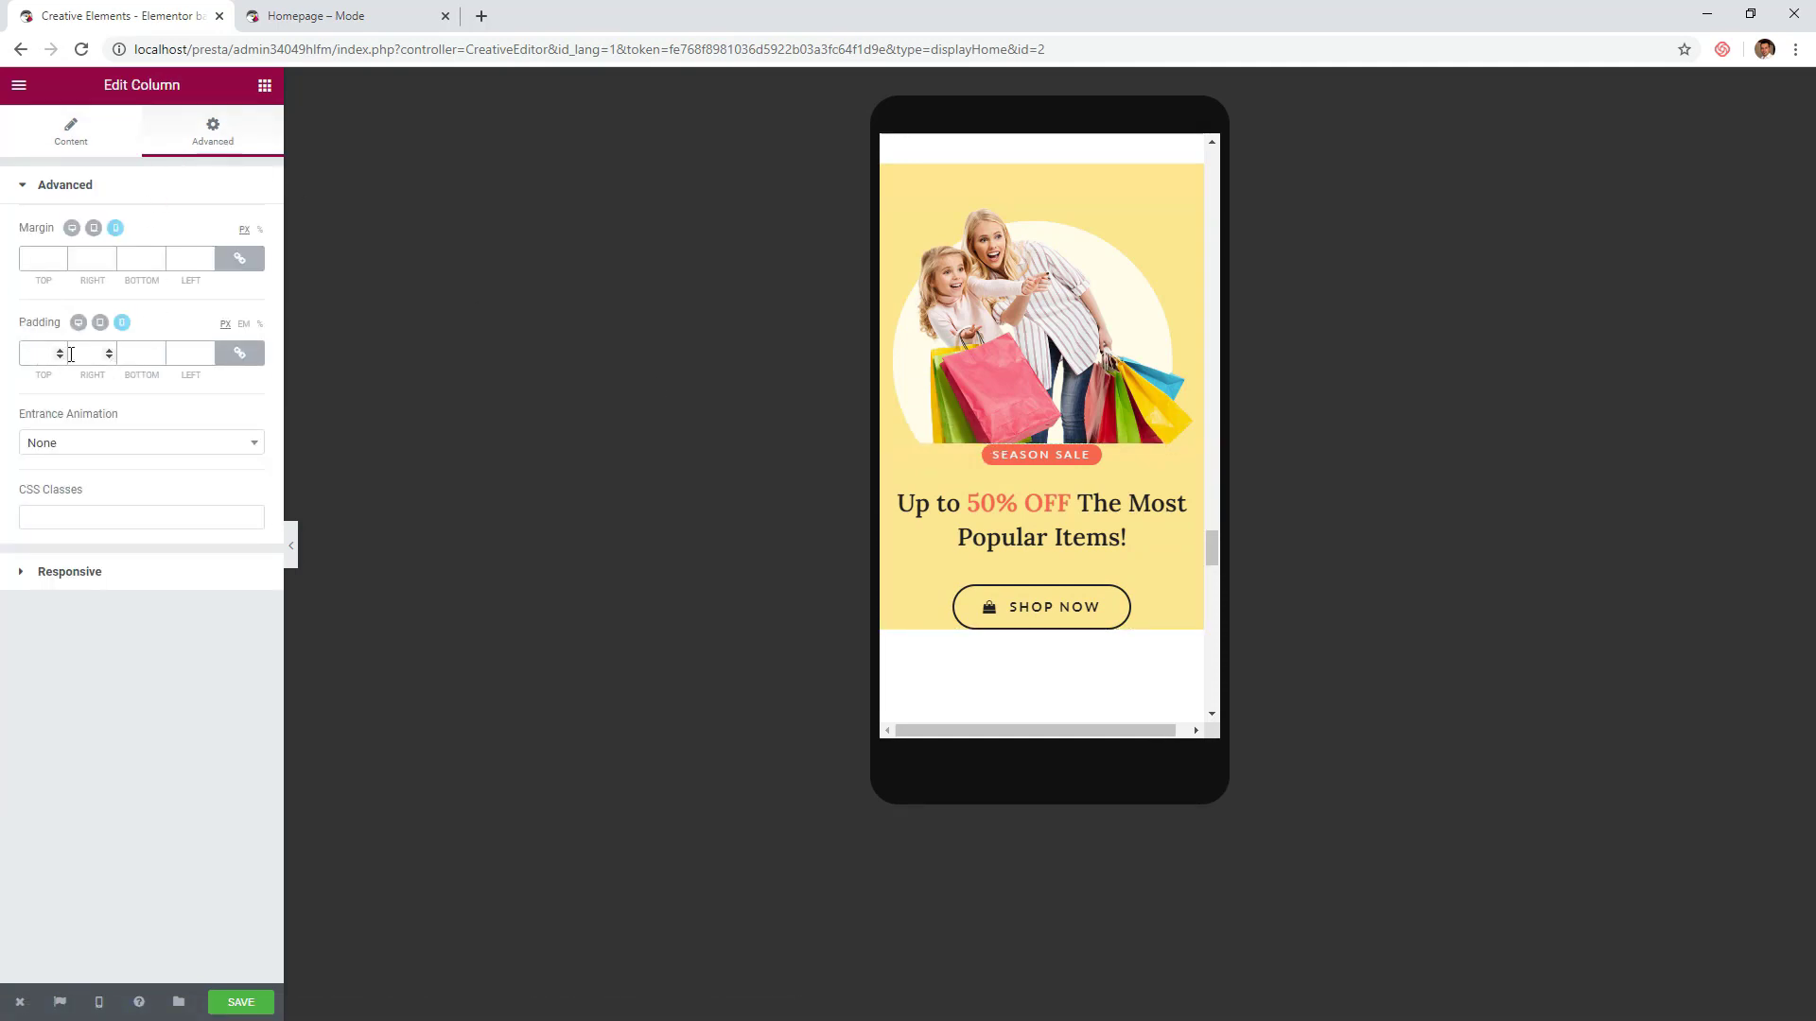
text(15)
click(220, 354)
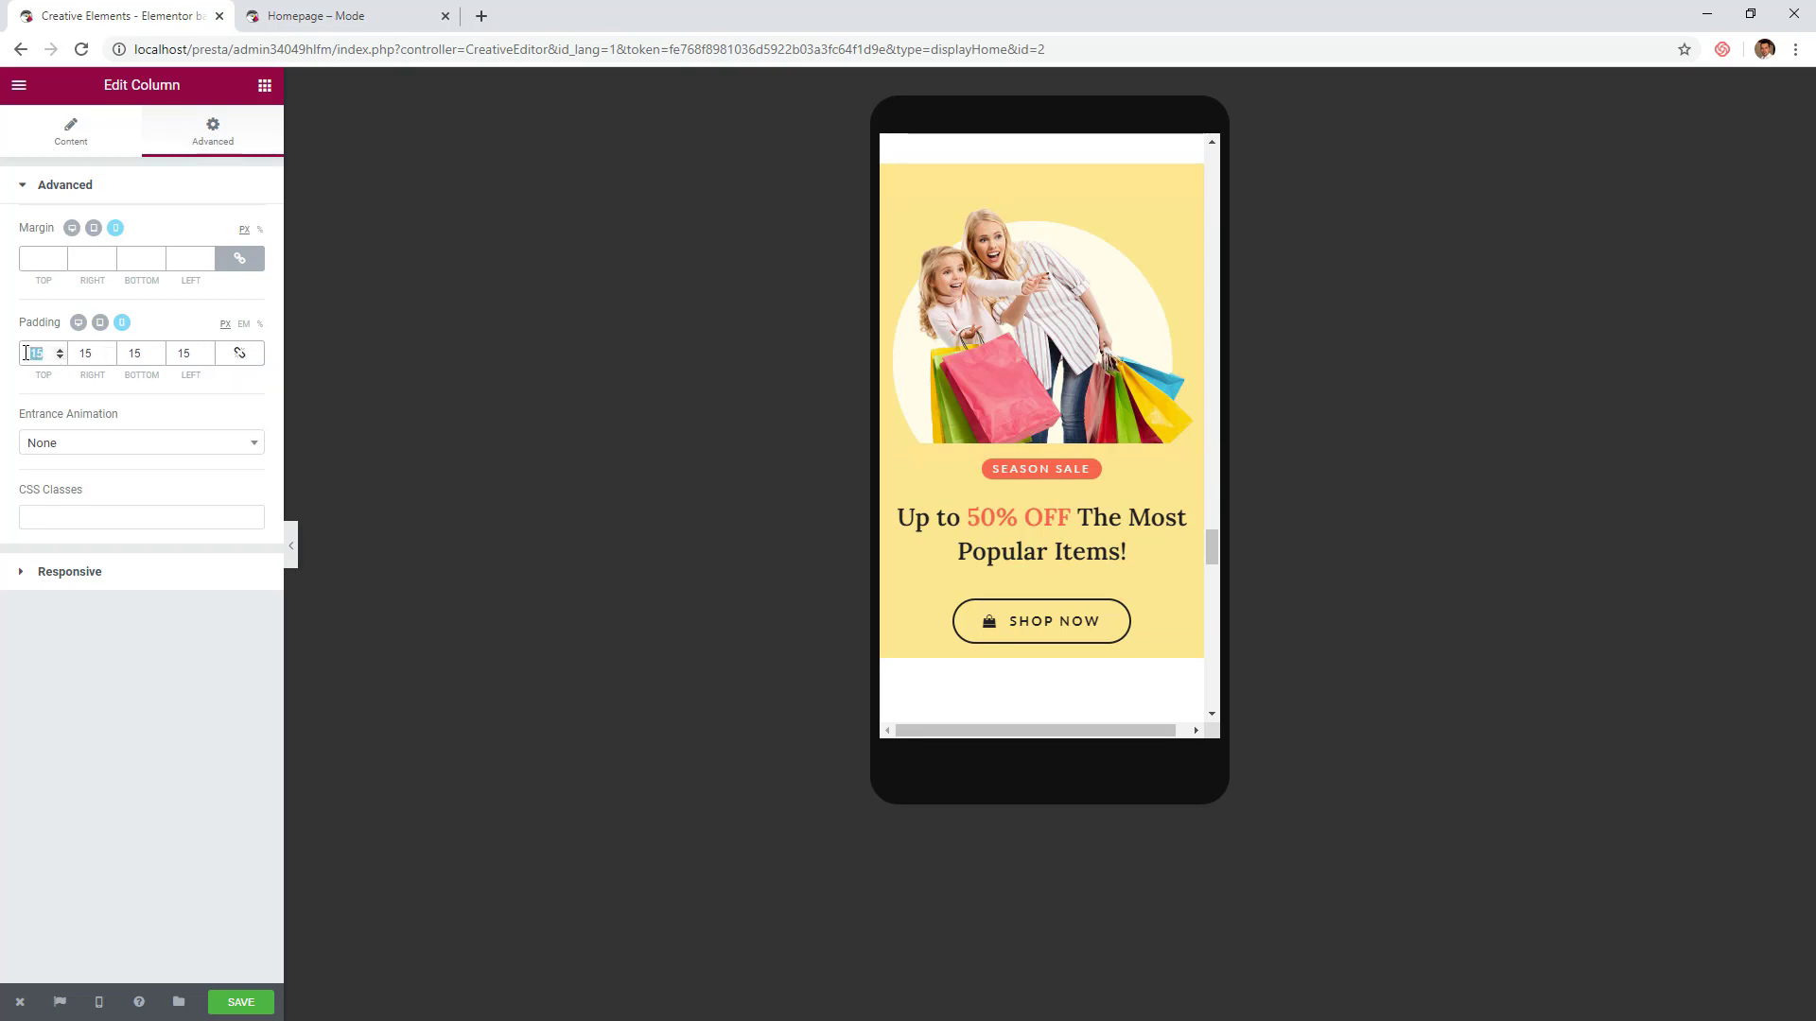
text(2525)
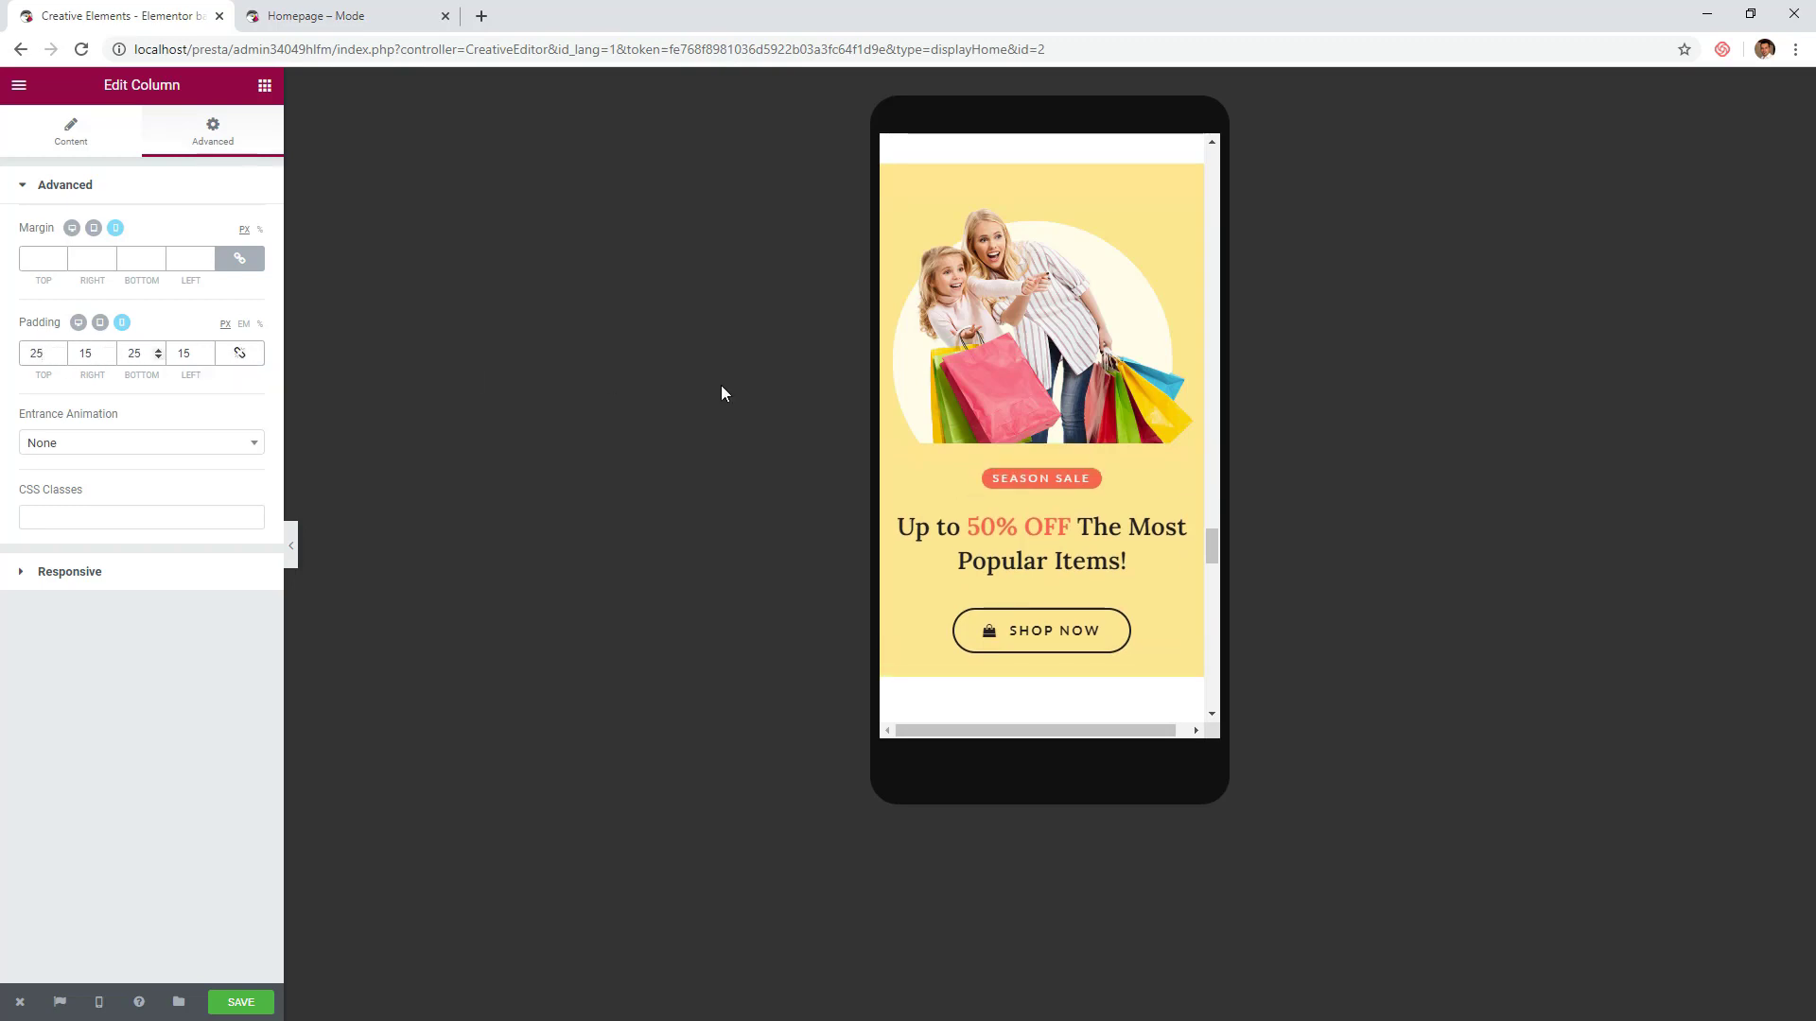
- Increase the sale banner text column's top and bottom mobile padding to 30 px
drag(1214, 535, 1230, 546)
text(30)
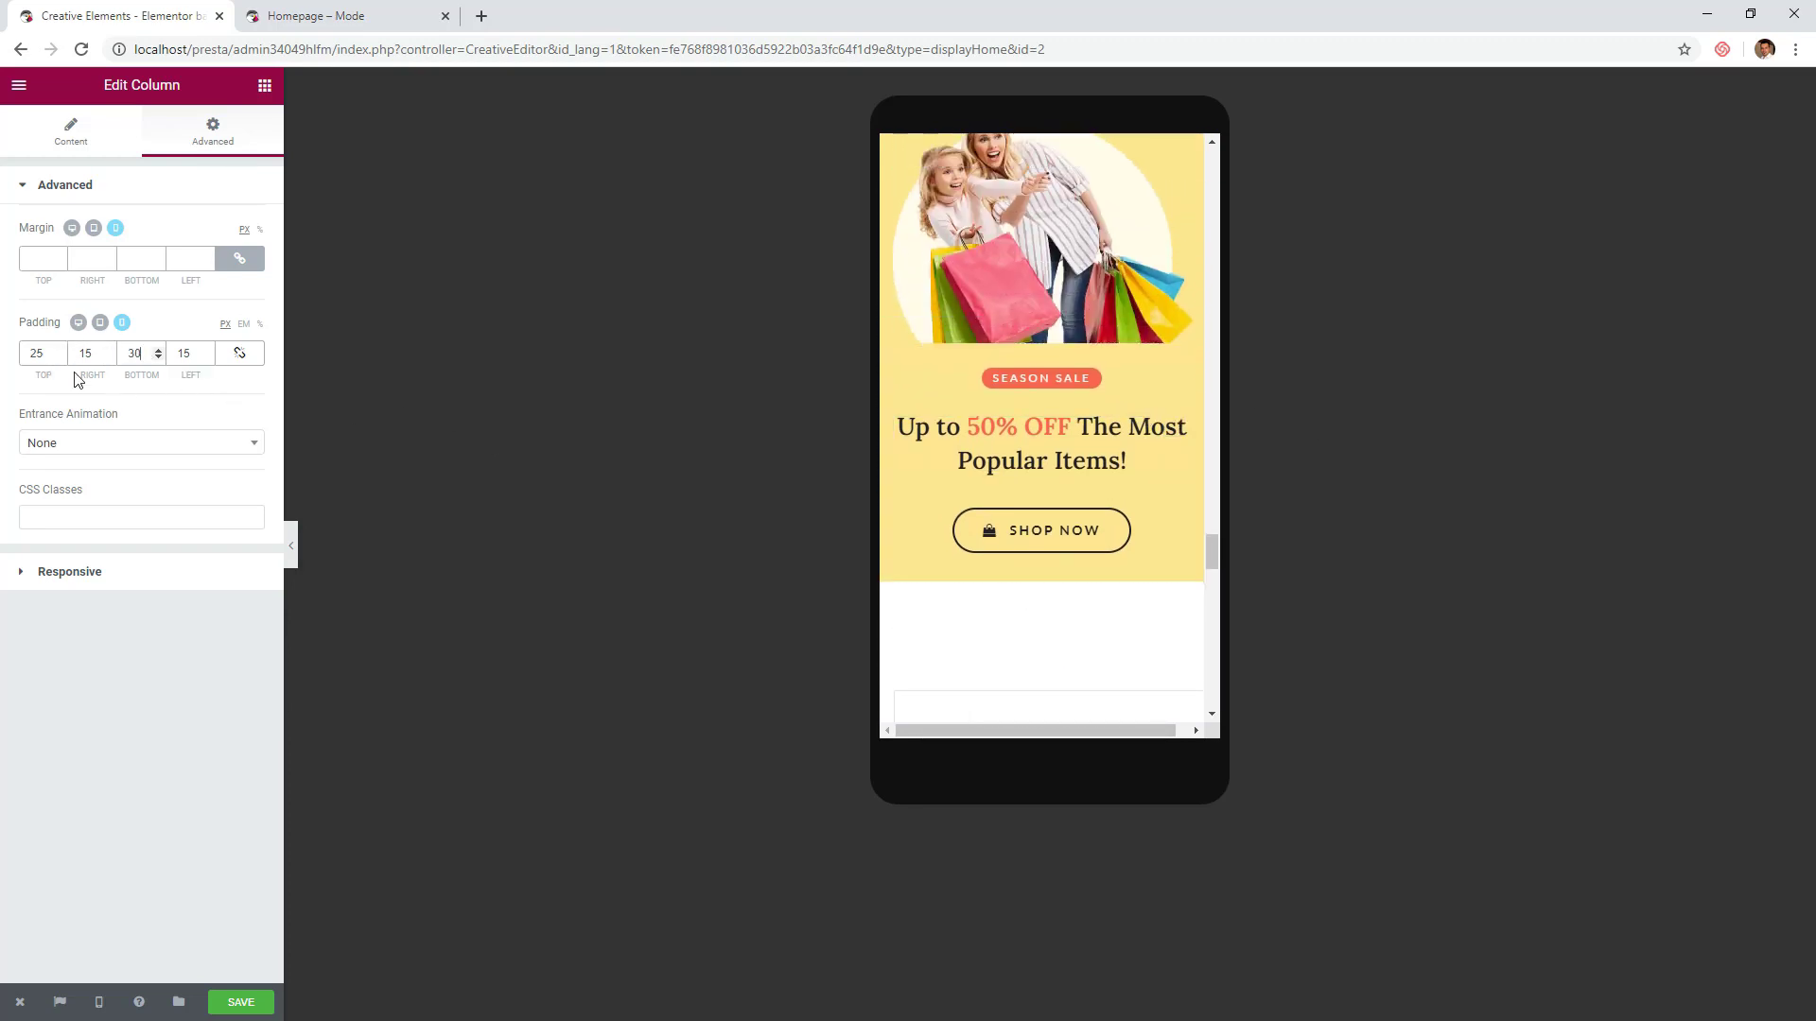
text(30)
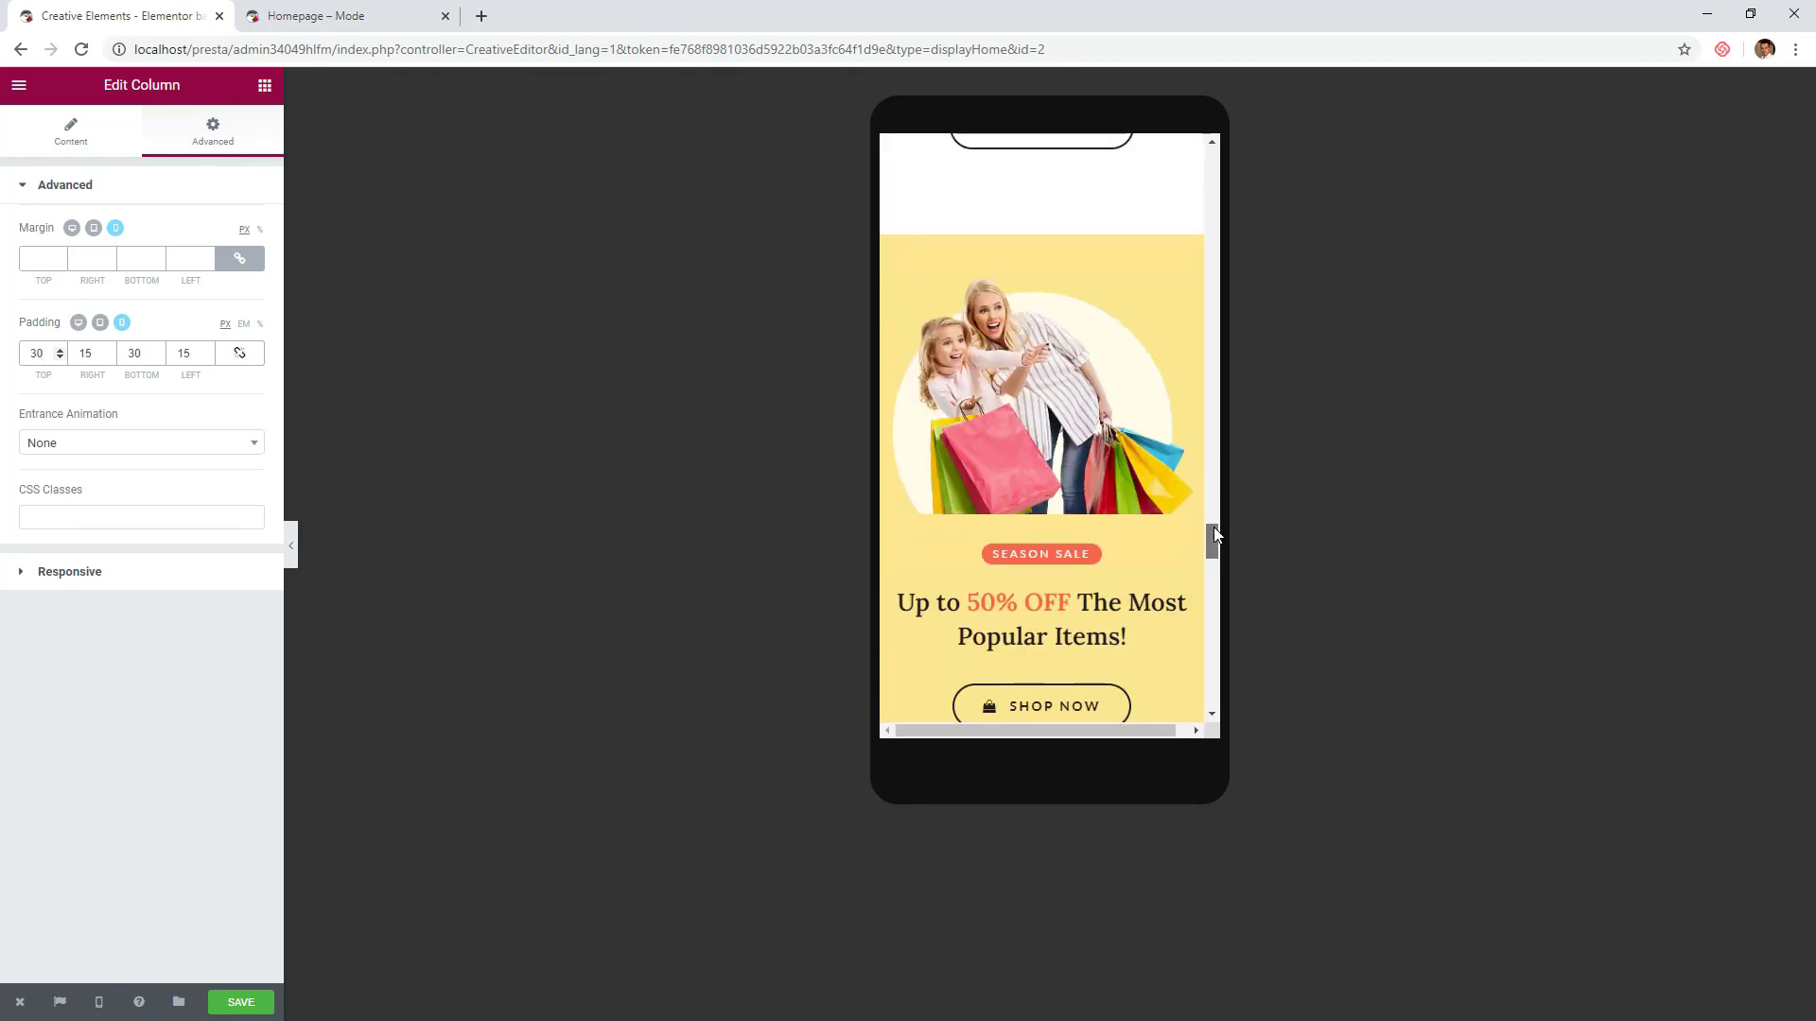
- Set the mobile padding of the Join Our Mailing List column to 40 px on all sides
drag(1212, 529, 1215, 566)
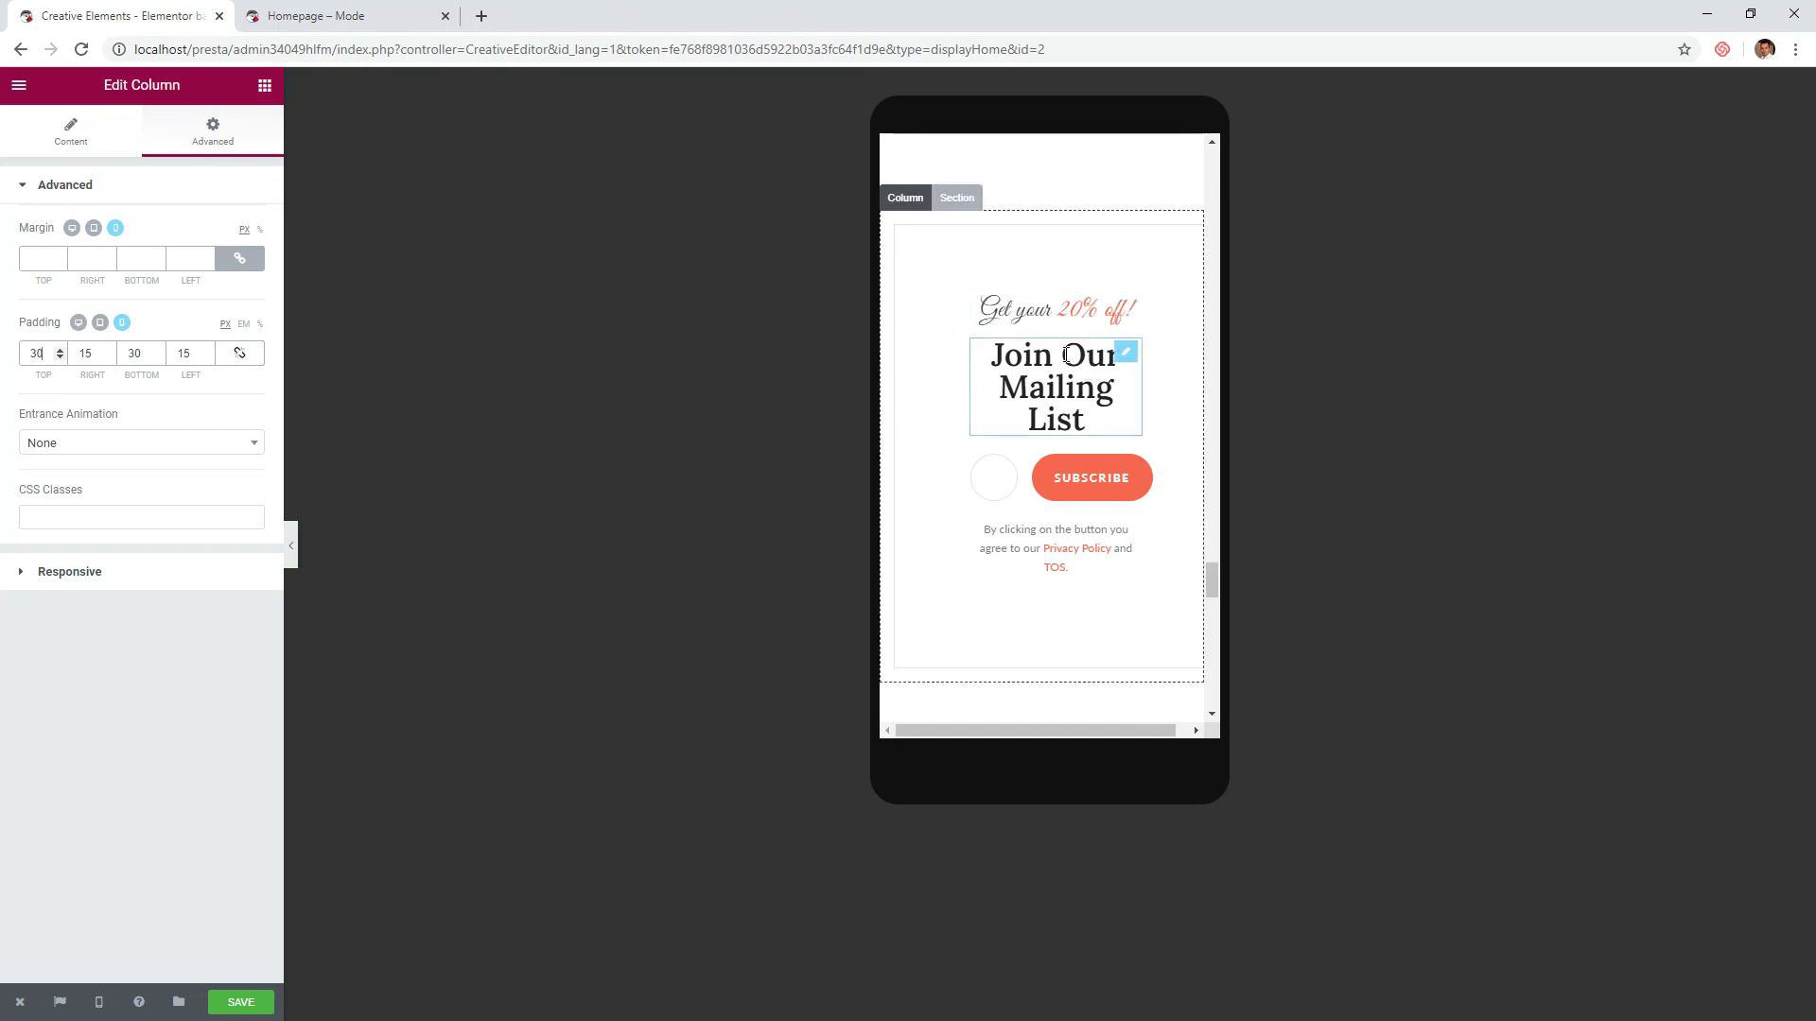
click(905, 204)
click(211, 133)
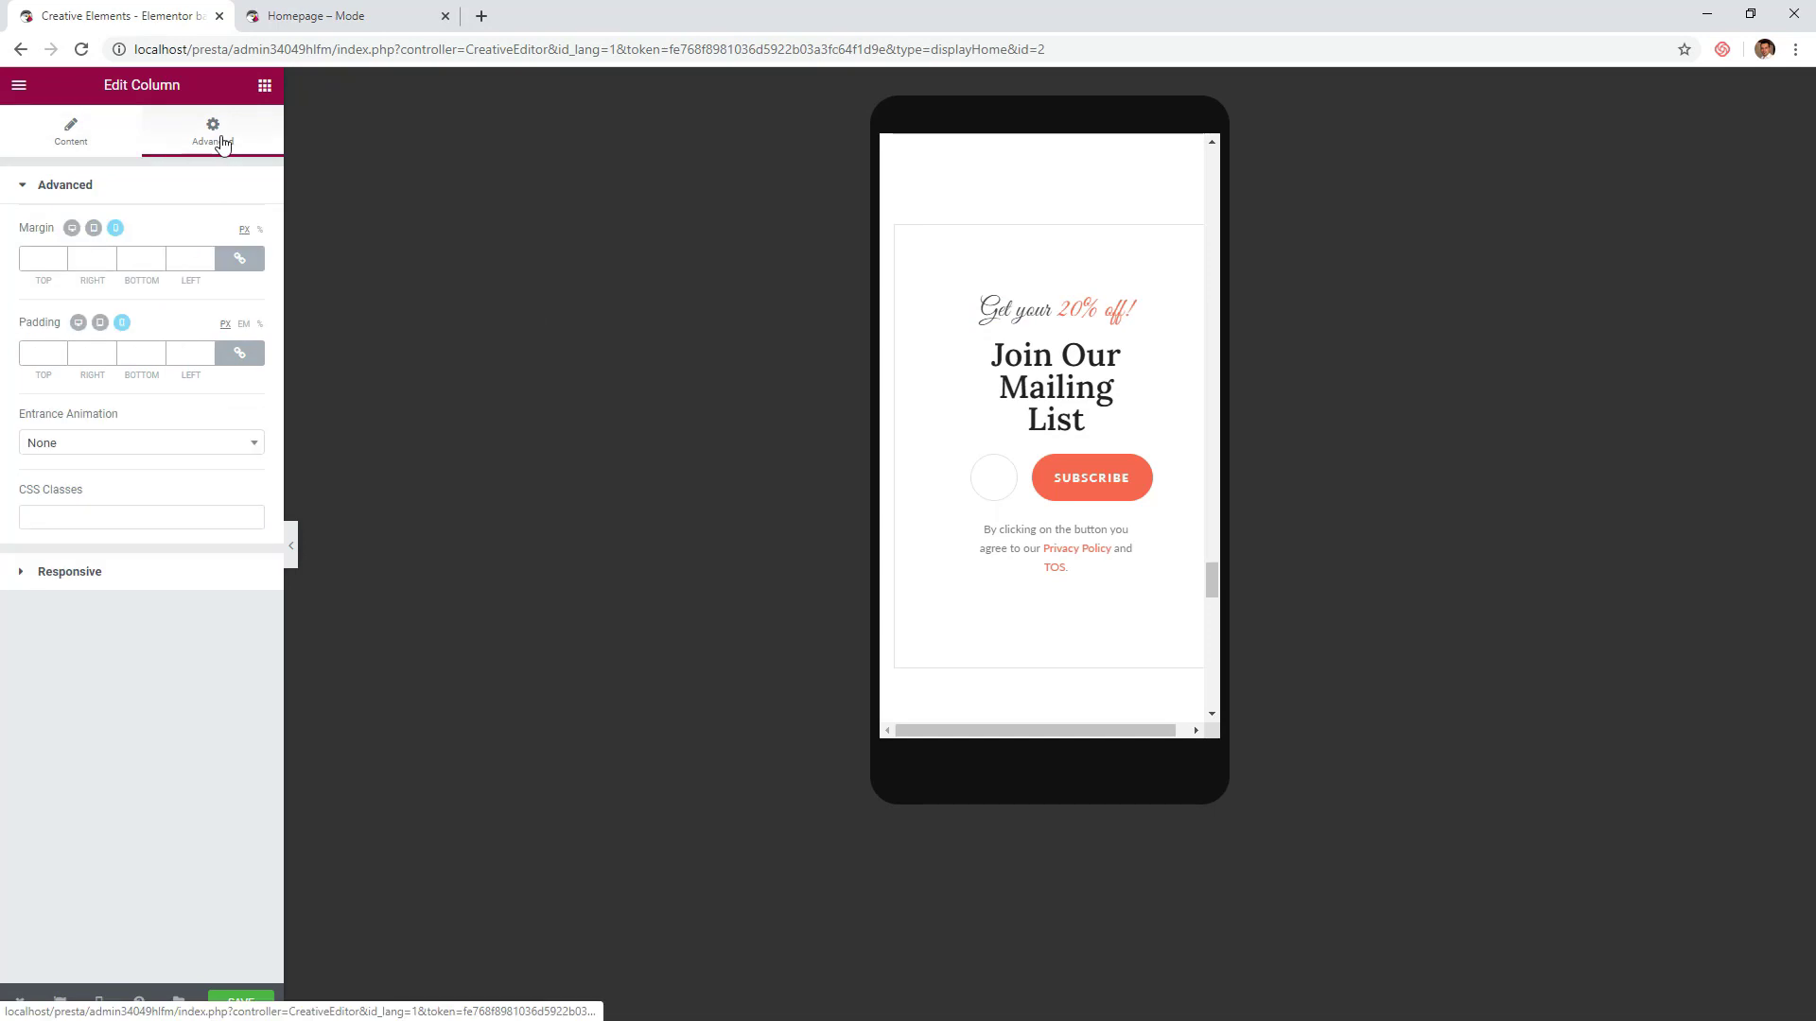
click(43, 346)
text(40)
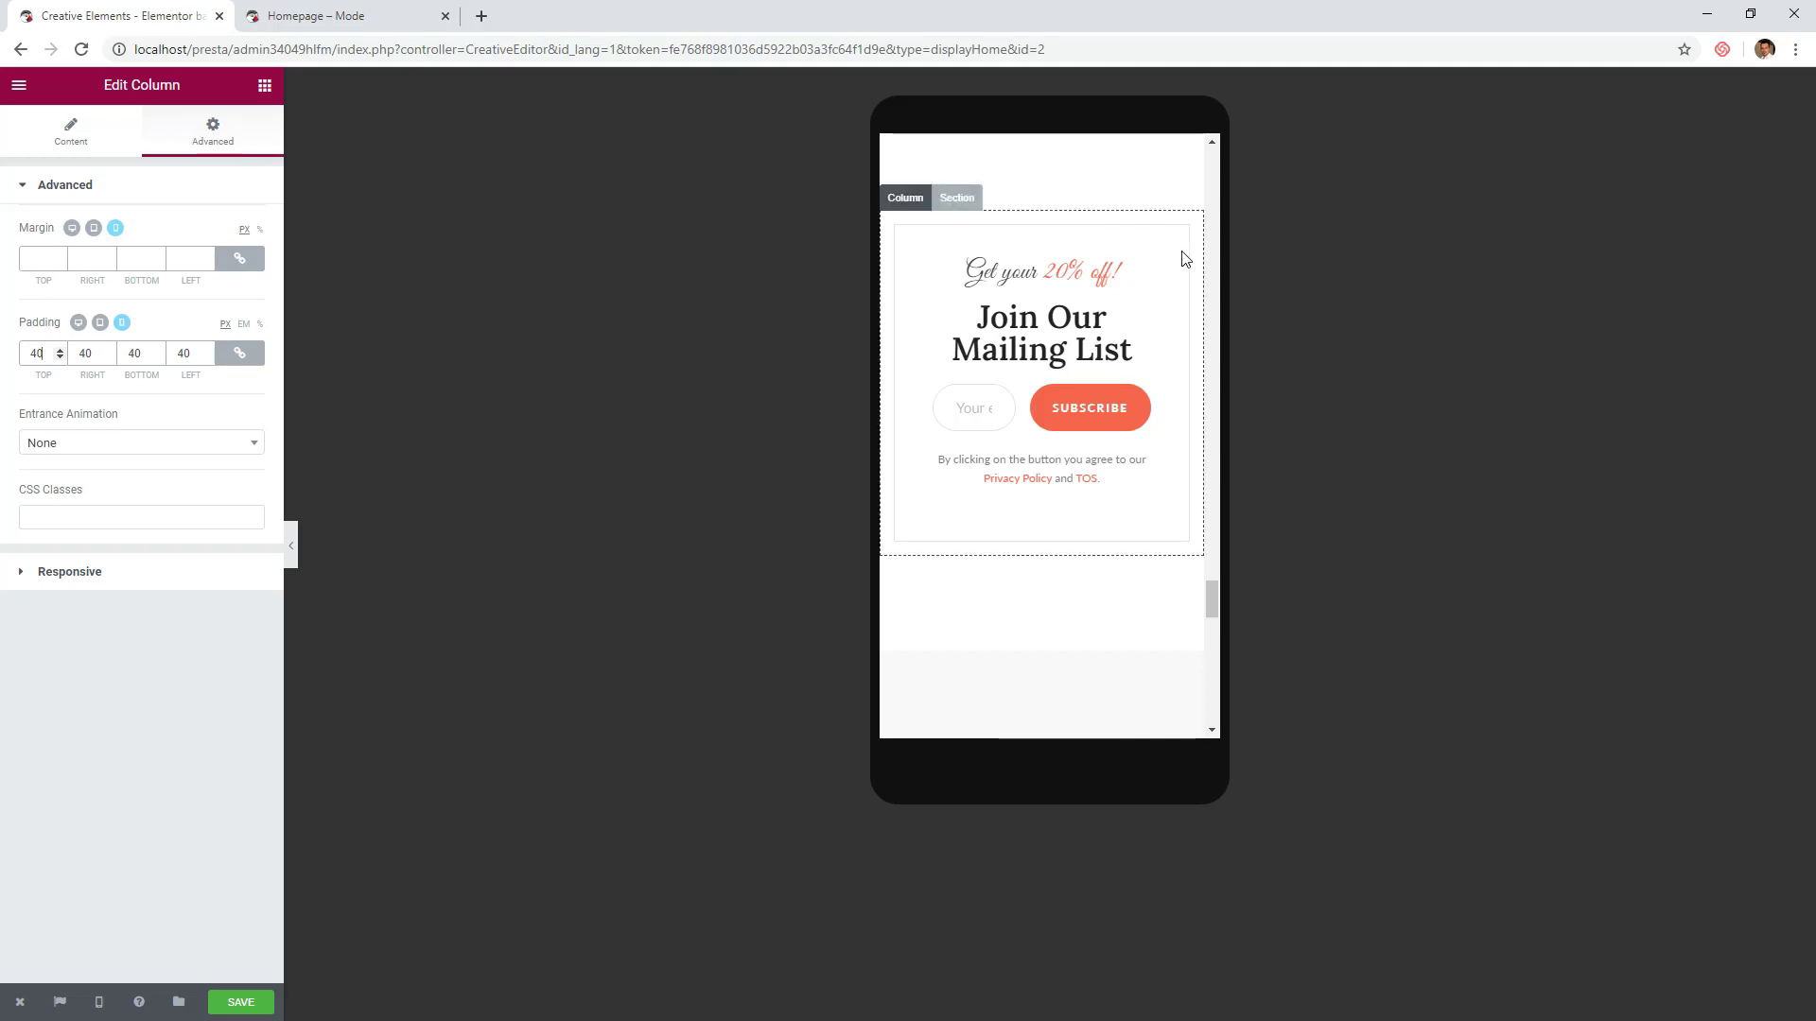
- Switch the email subscription form's mobile layout to Multiline
click(1019, 414)
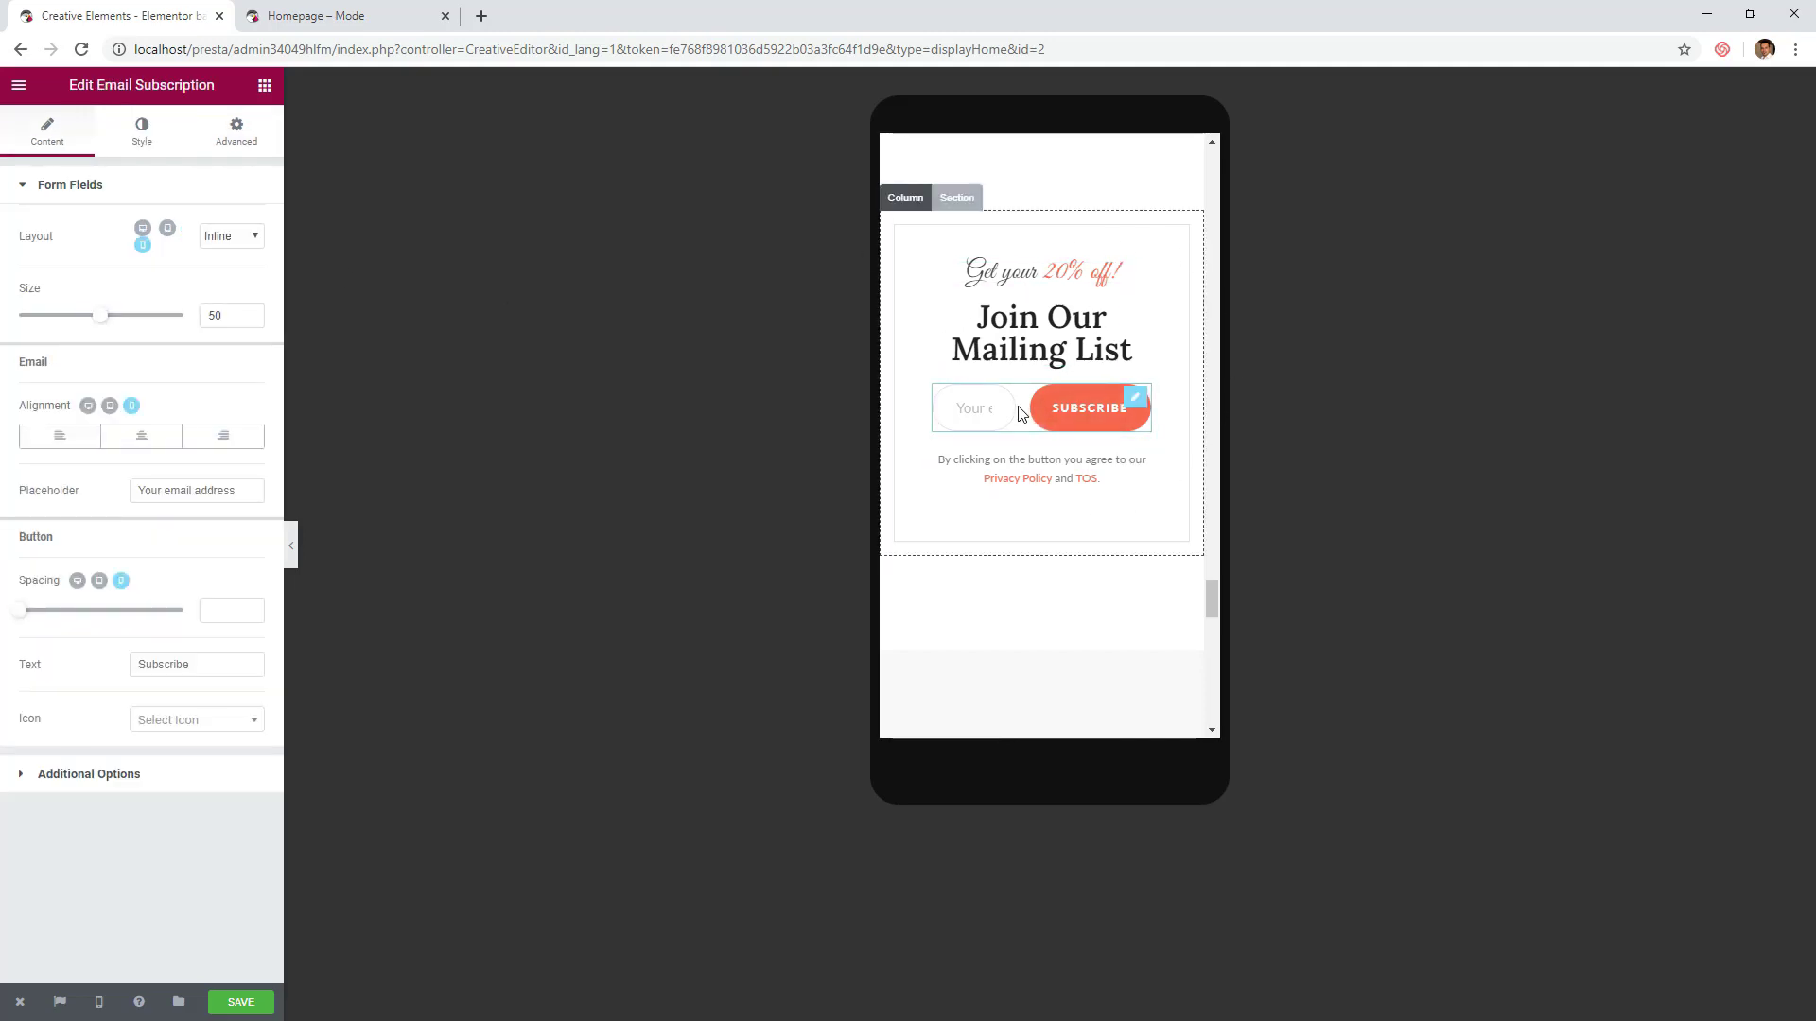
click(241, 237)
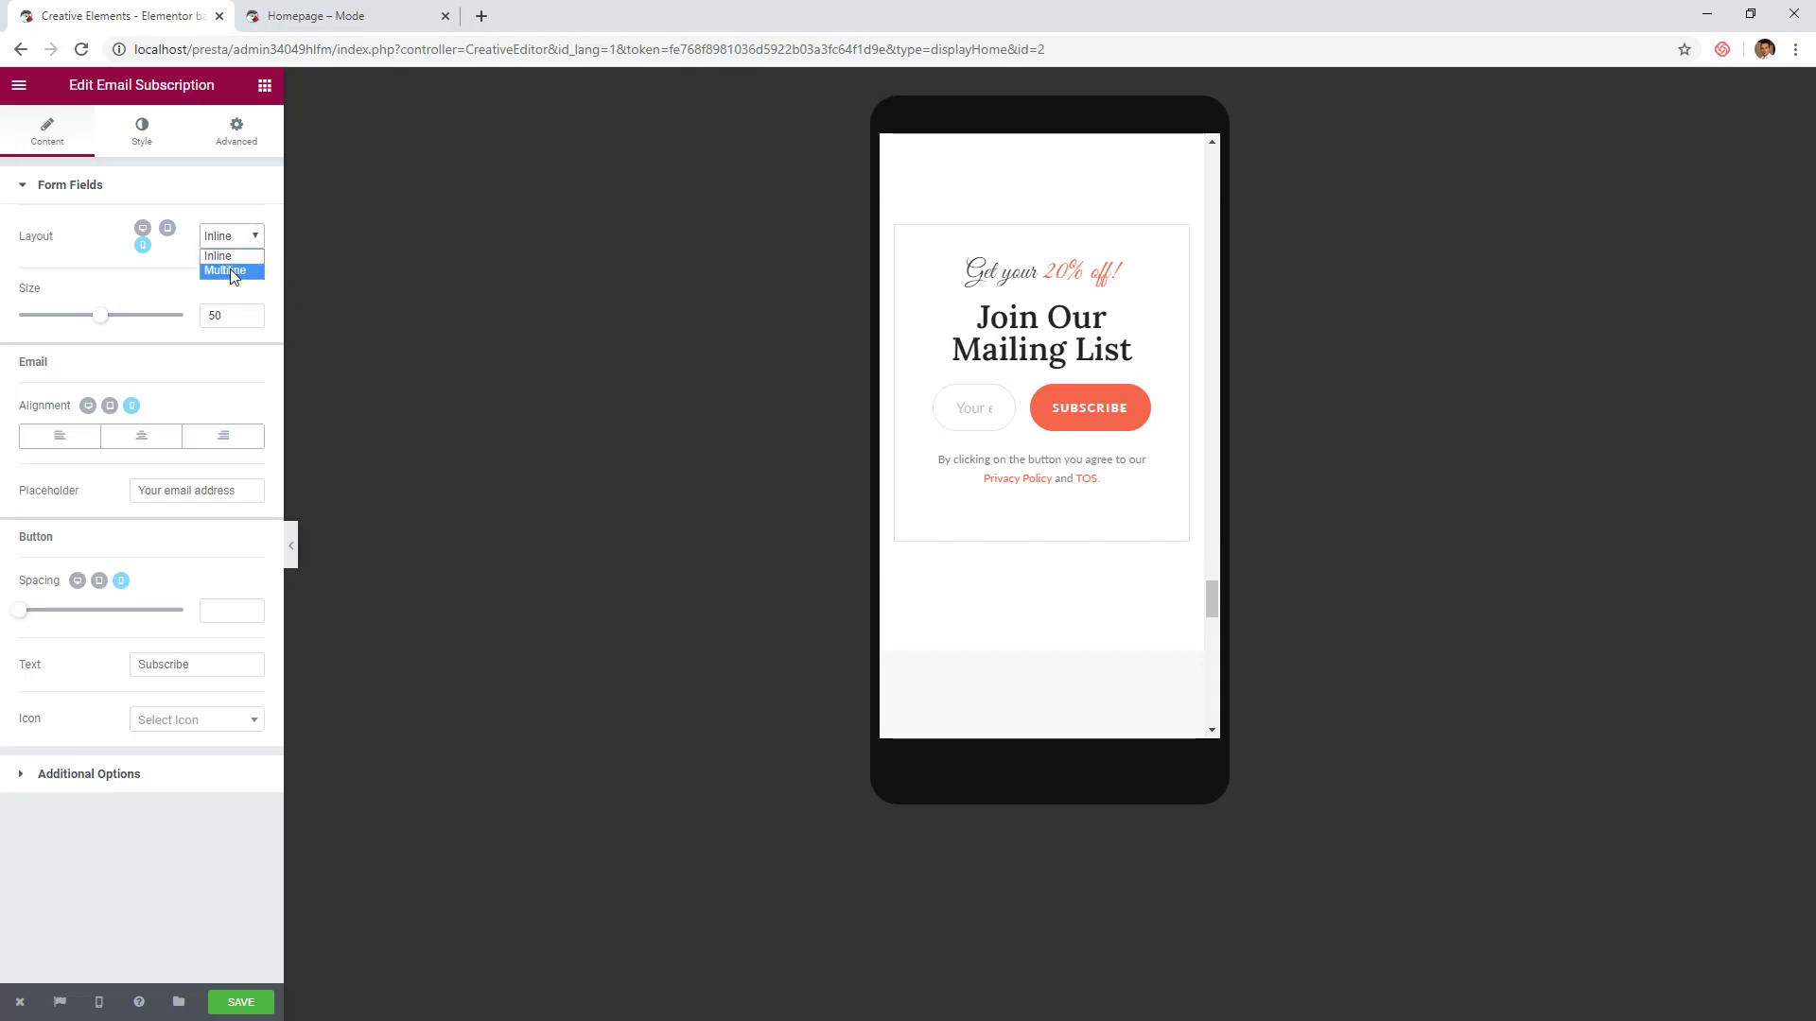
click(227, 271)
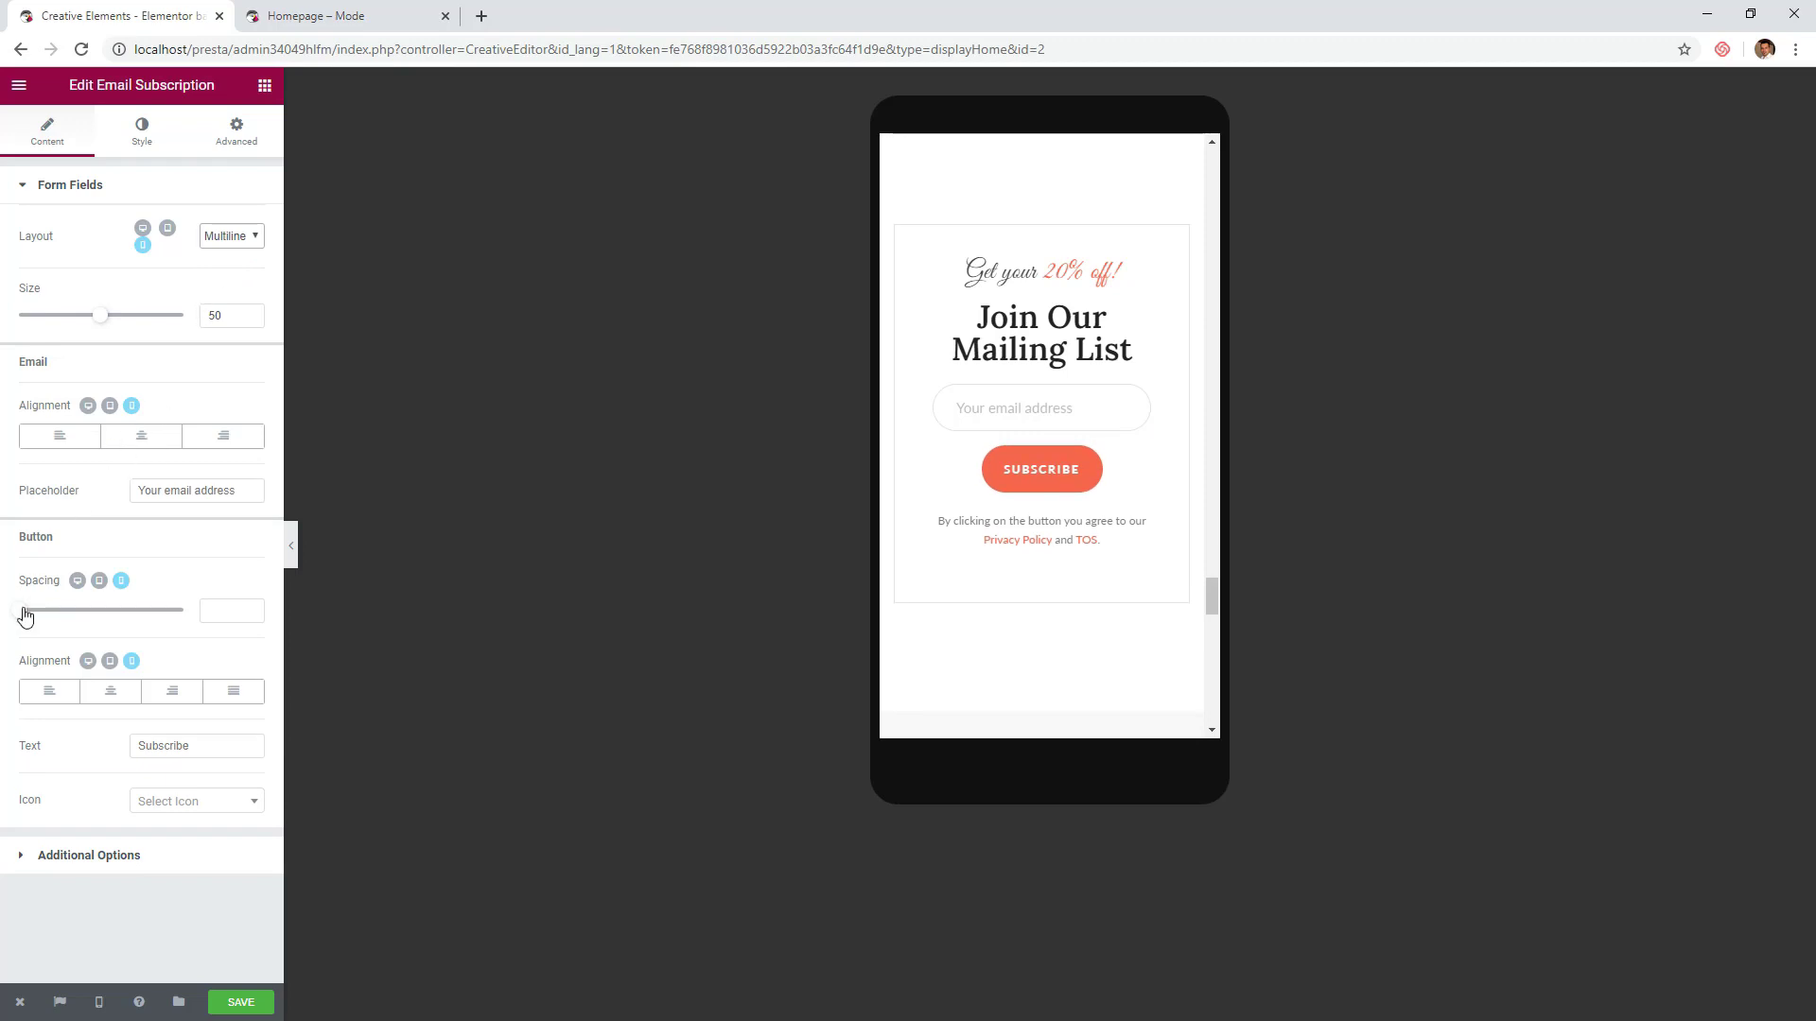
- Justify the Subscribe button on mobile and set its spacing to 10
drag(24, 616, 39, 620)
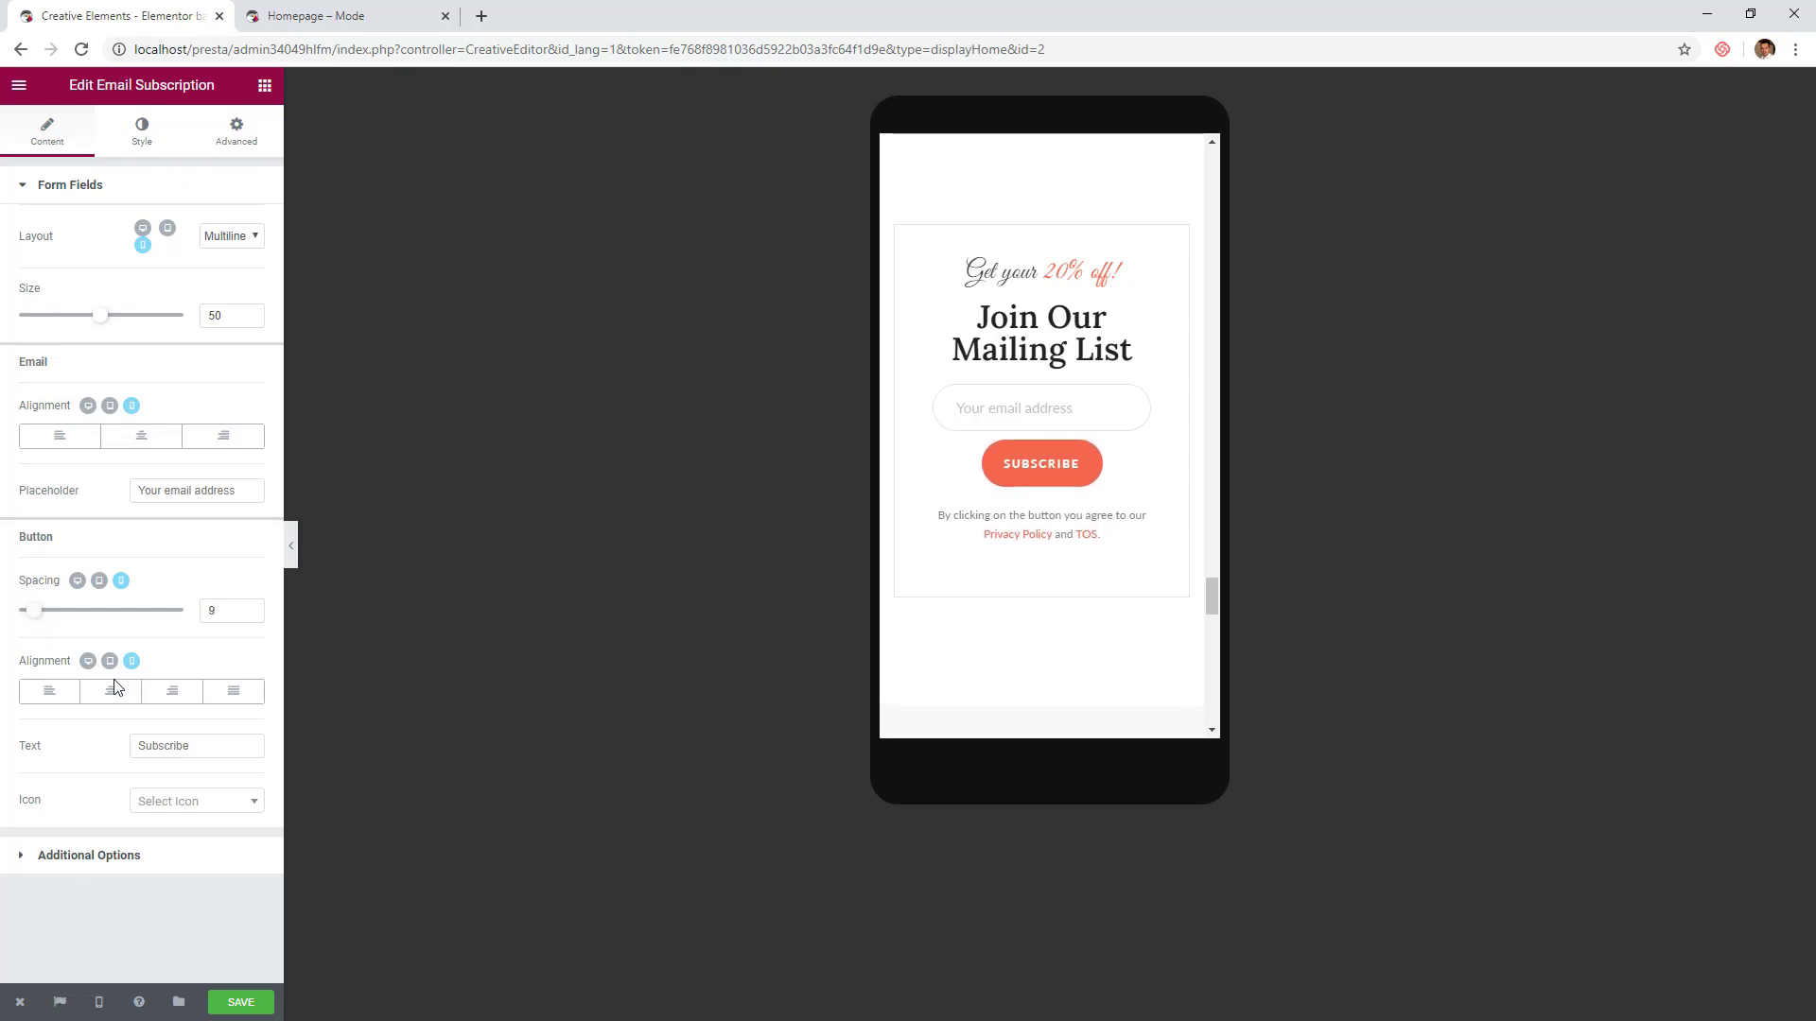
click(227, 695)
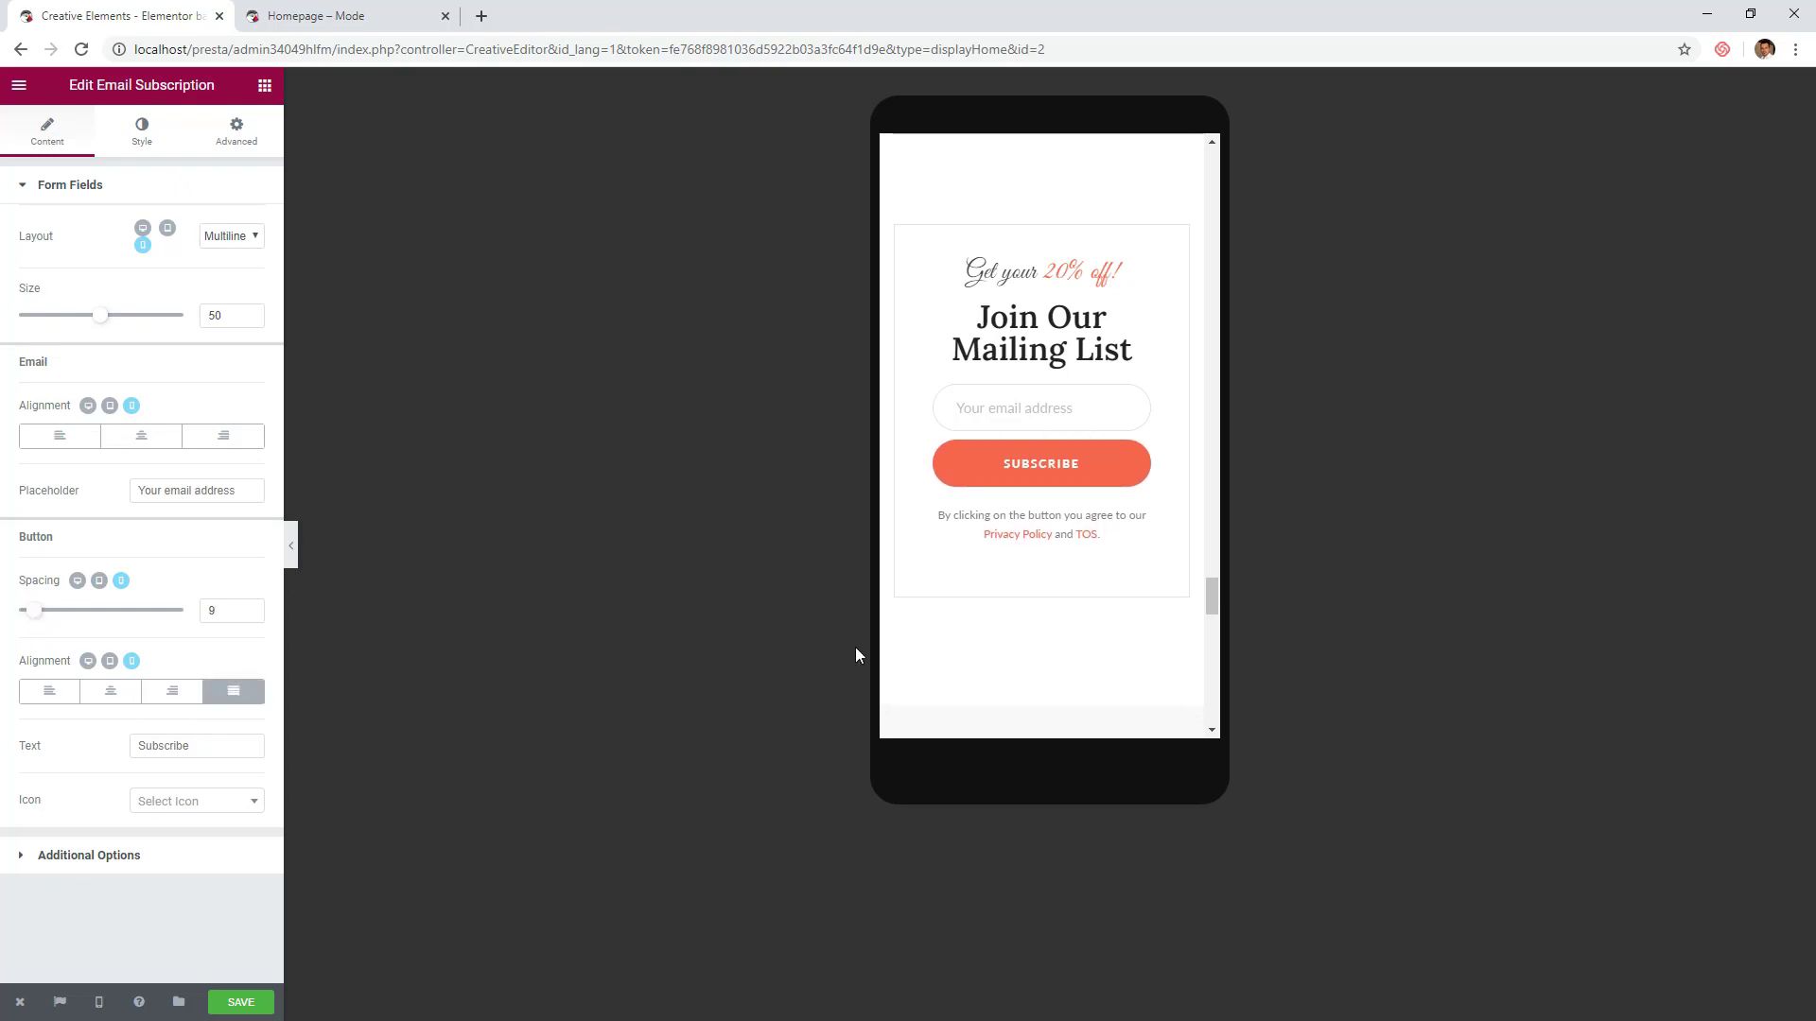
click(249, 606)
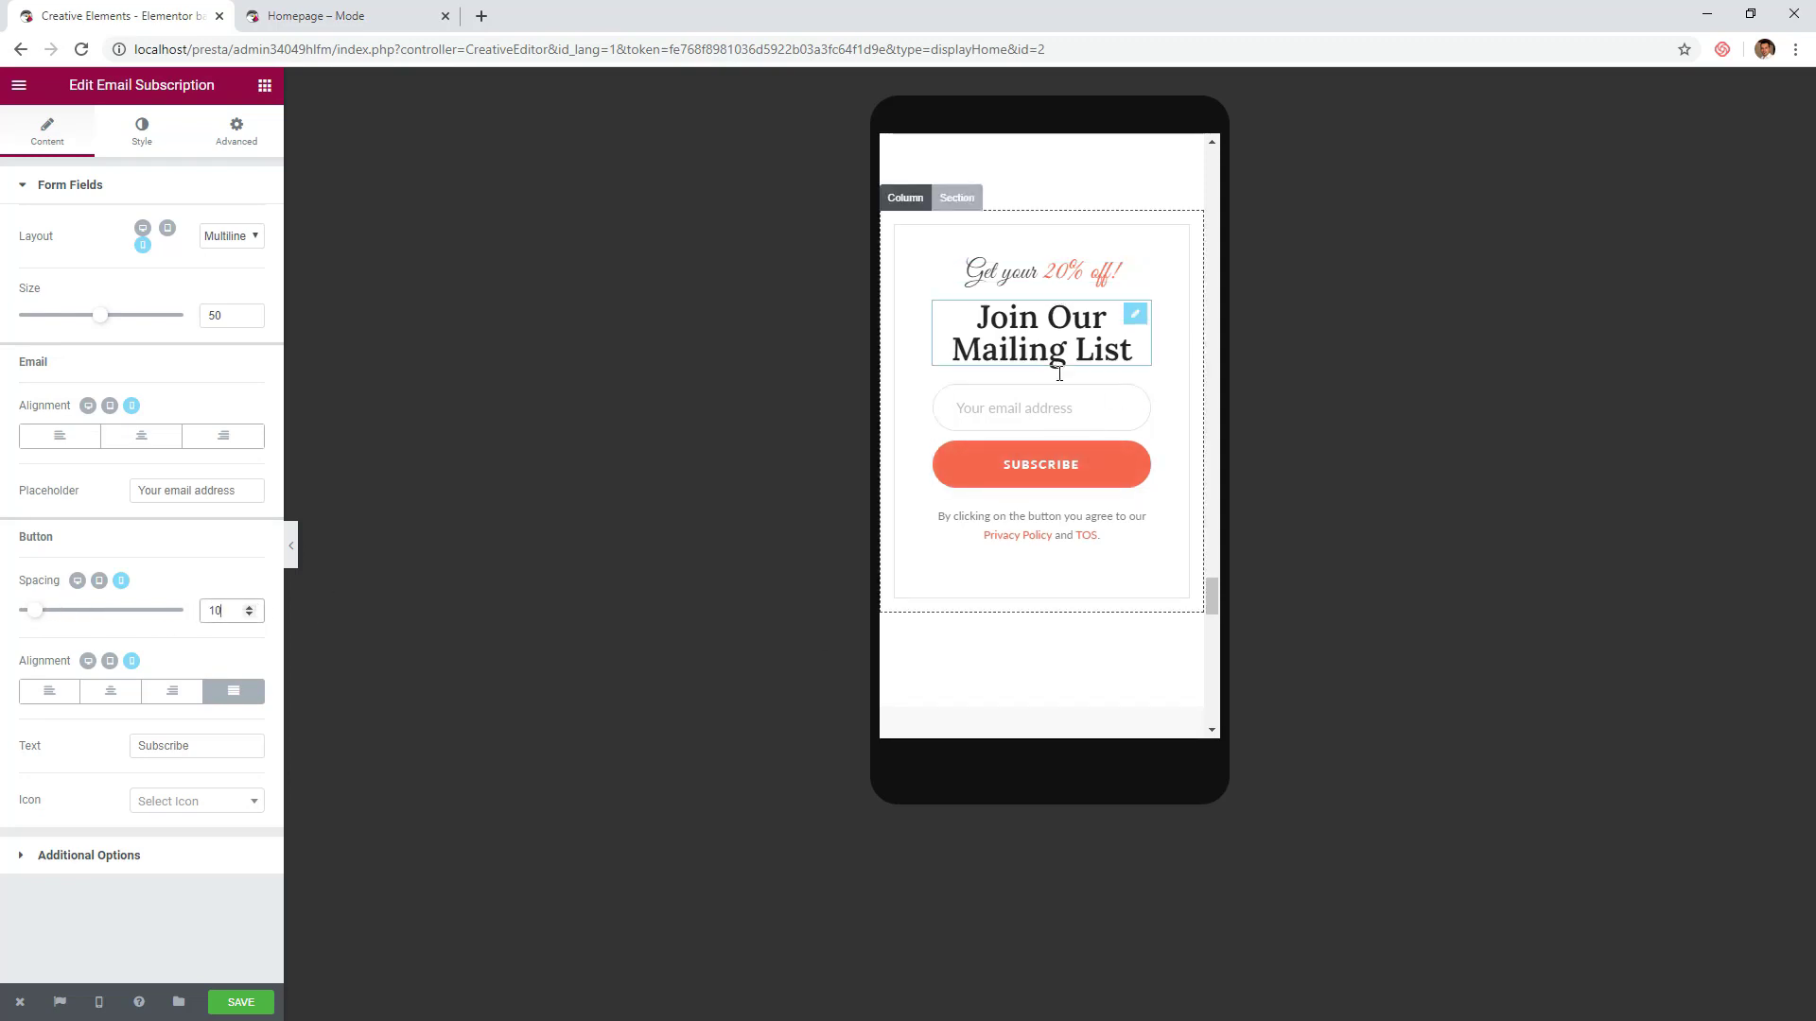
drag(1212, 593, 1216, 617)
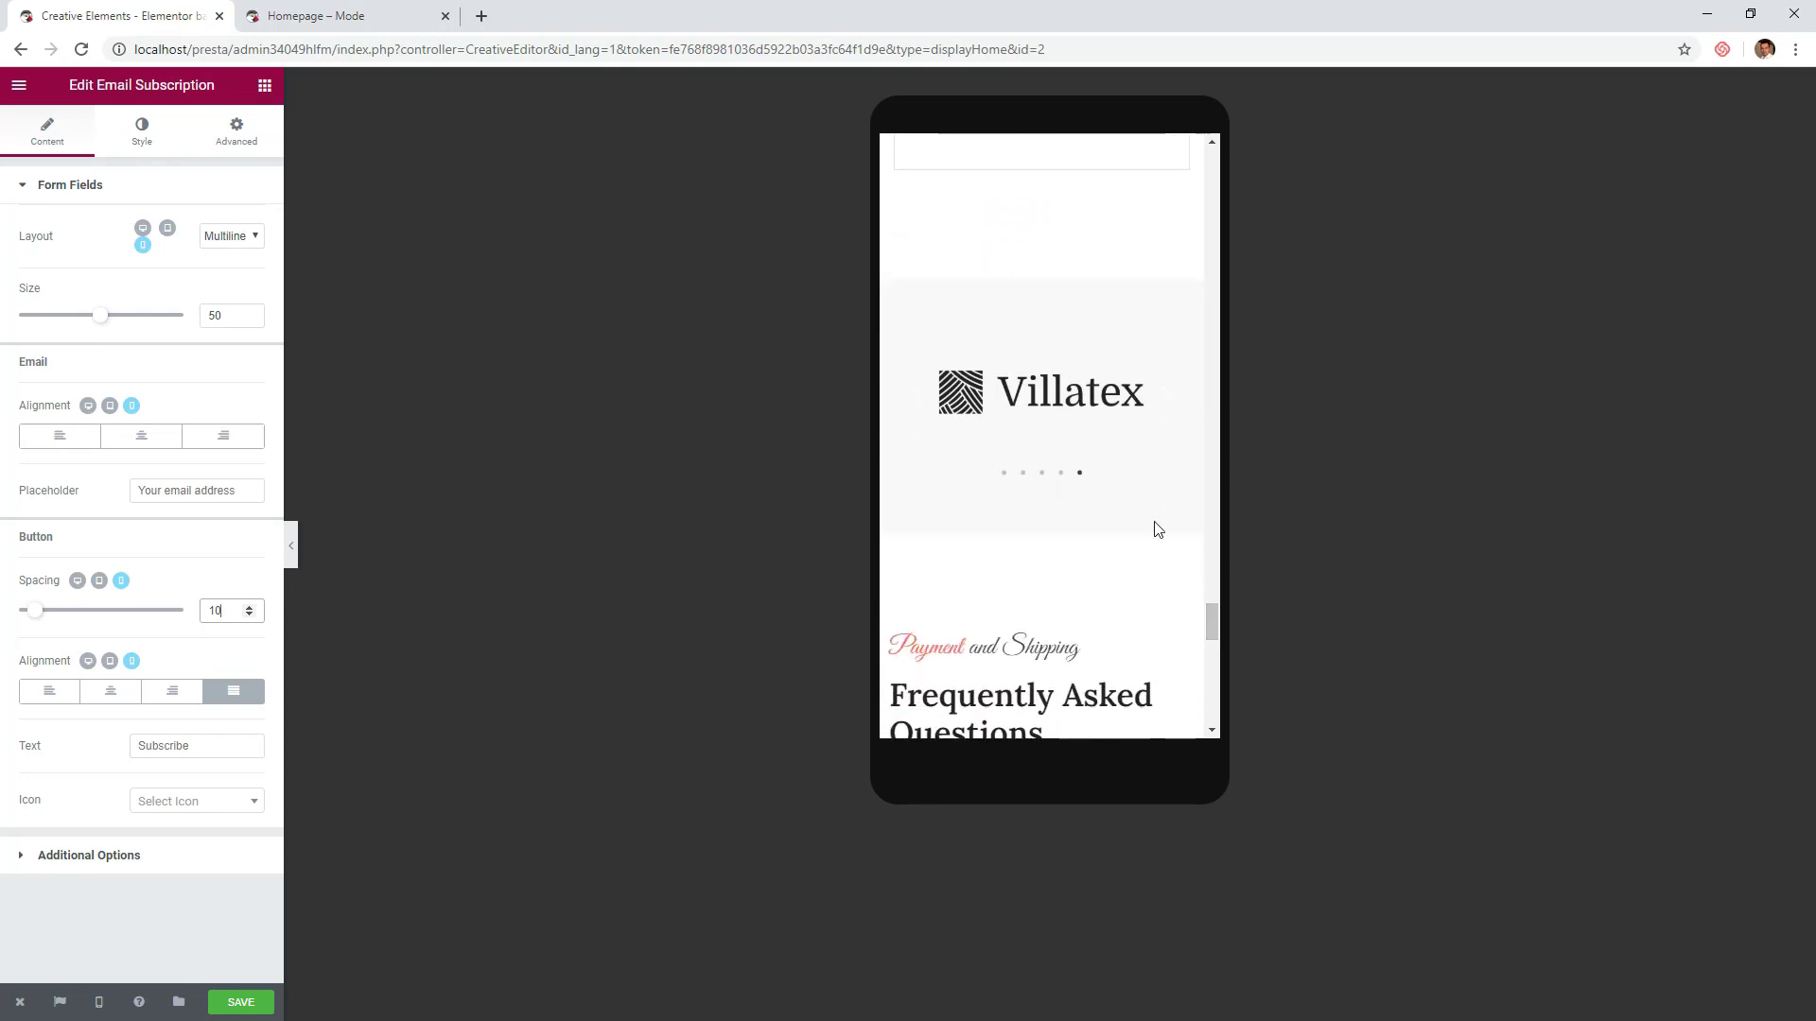
- Center the "Payment and Shipping" text and the "Frequently Asked Questions" heading on mobile
drag(1211, 611, 1215, 628)
click(980, 321)
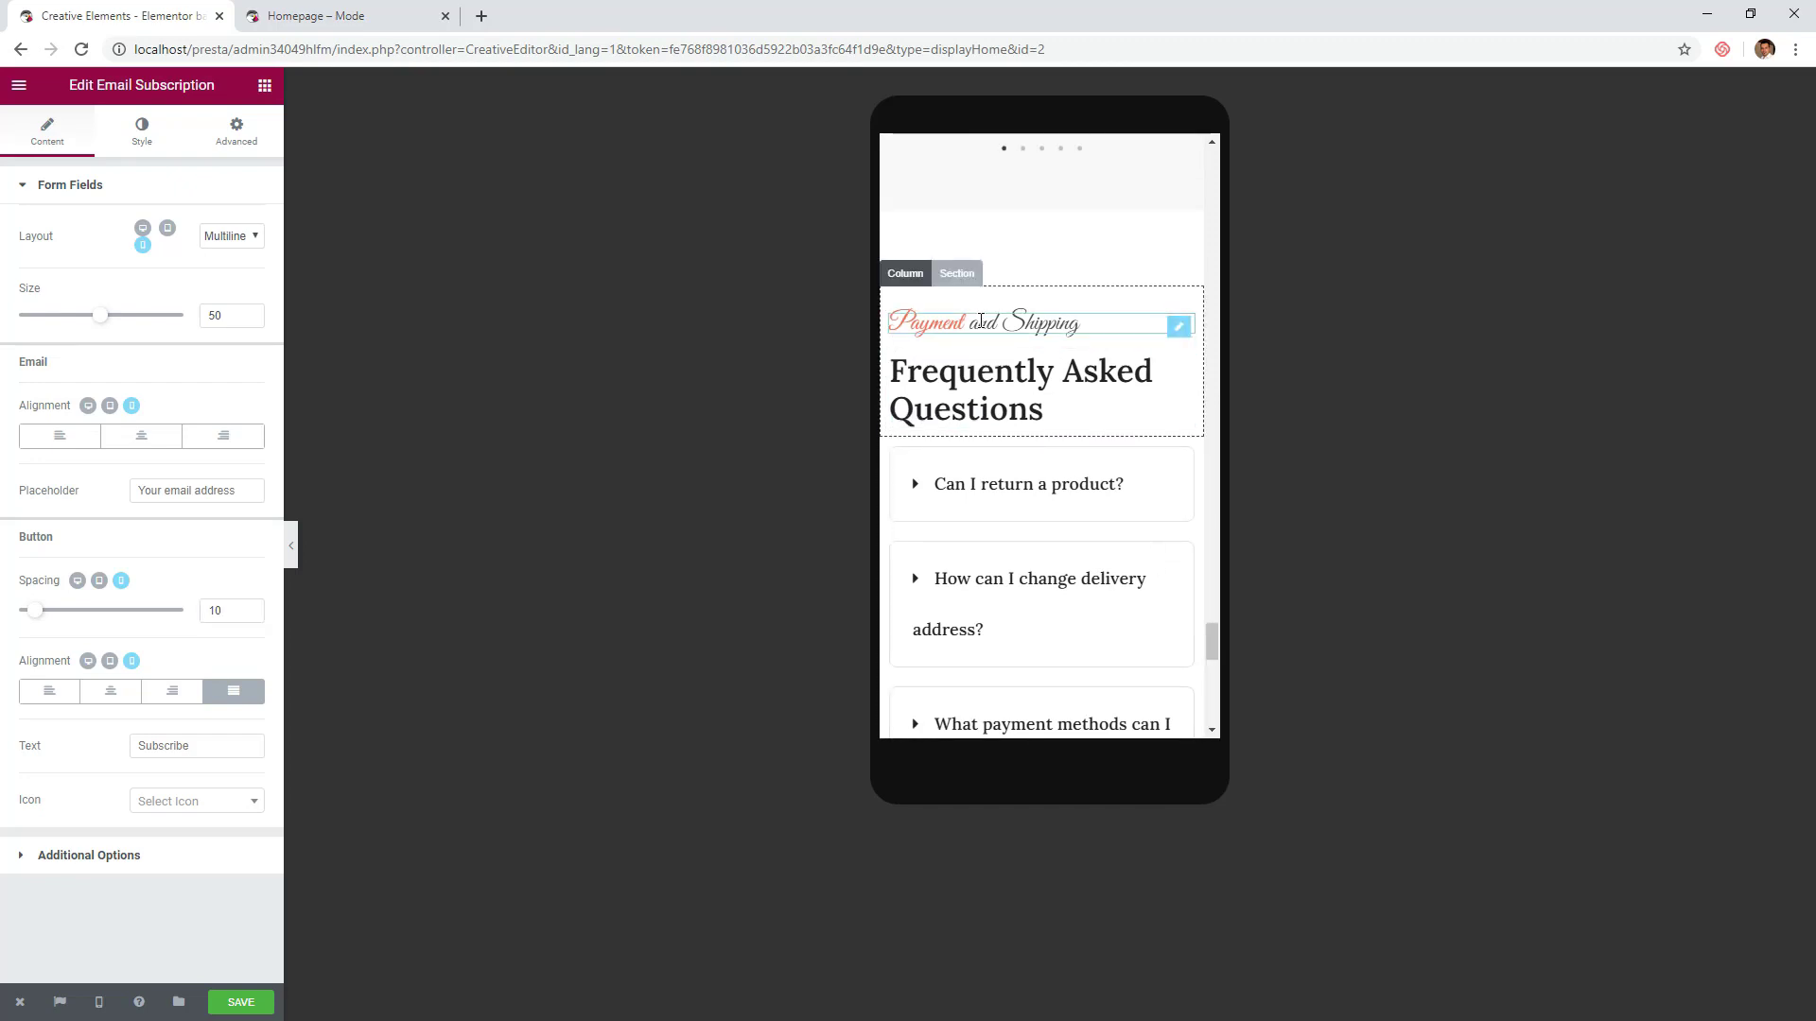
click(148, 137)
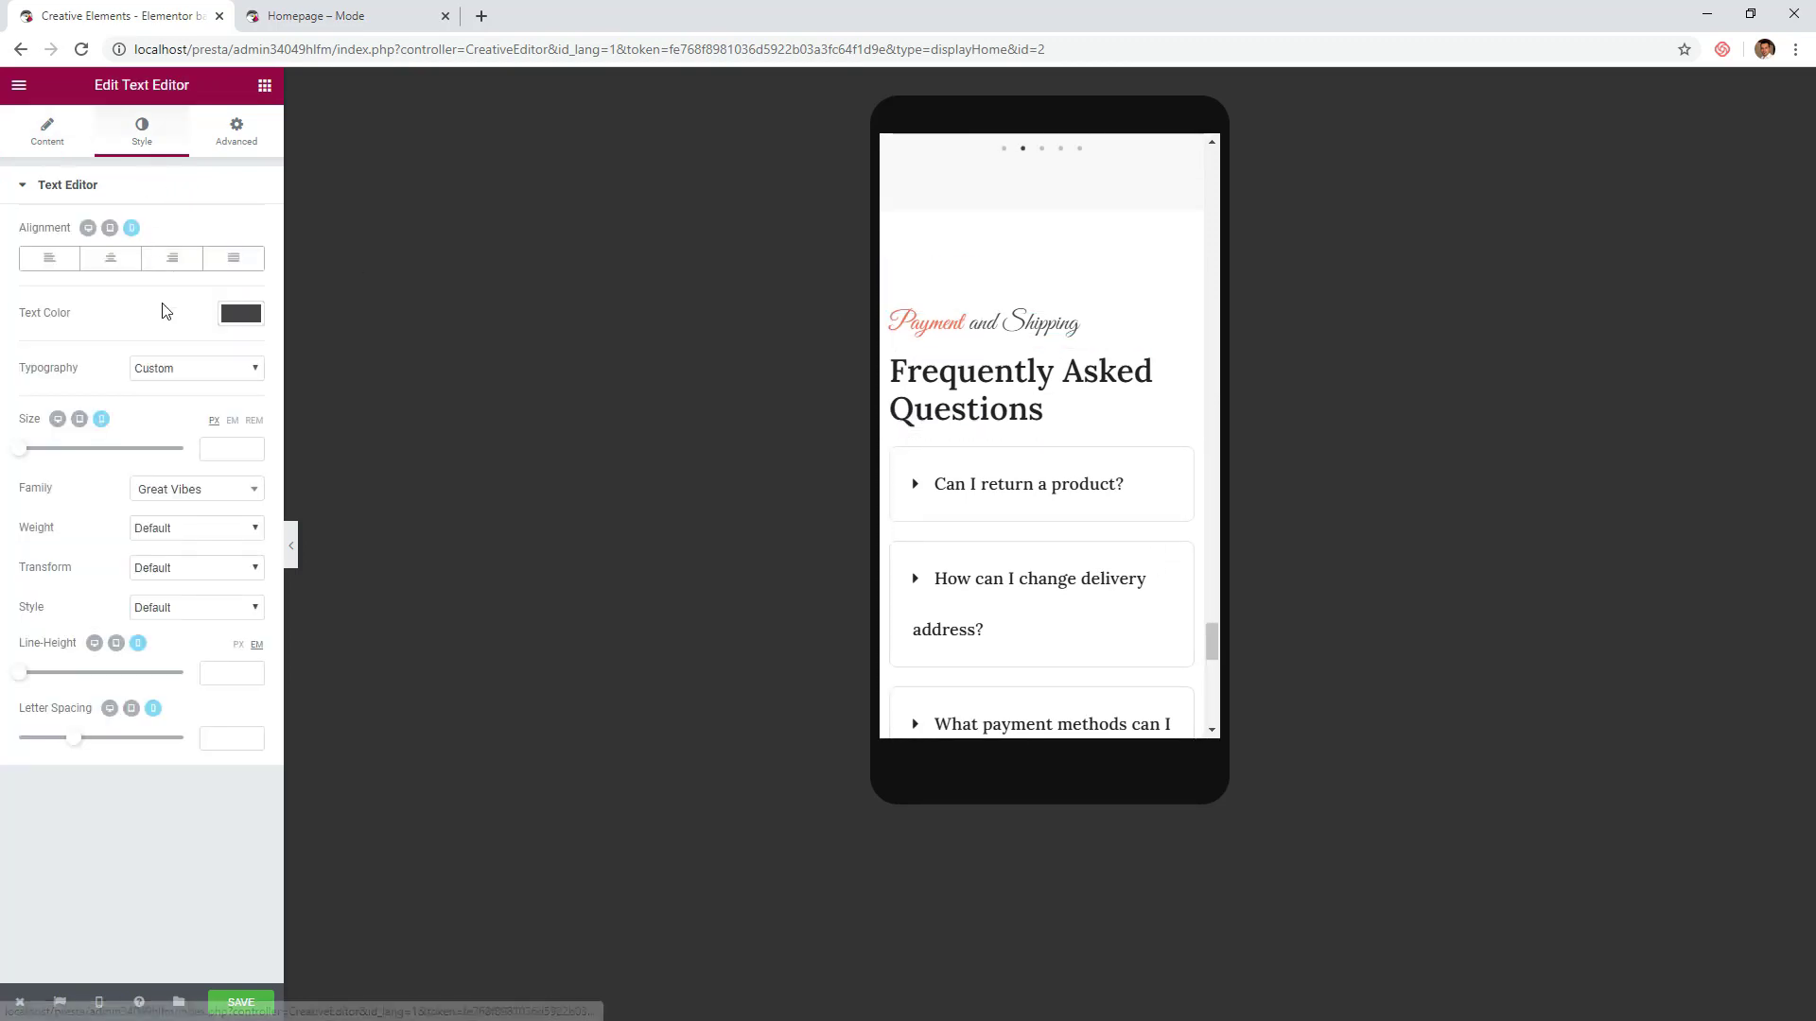
click(111, 258)
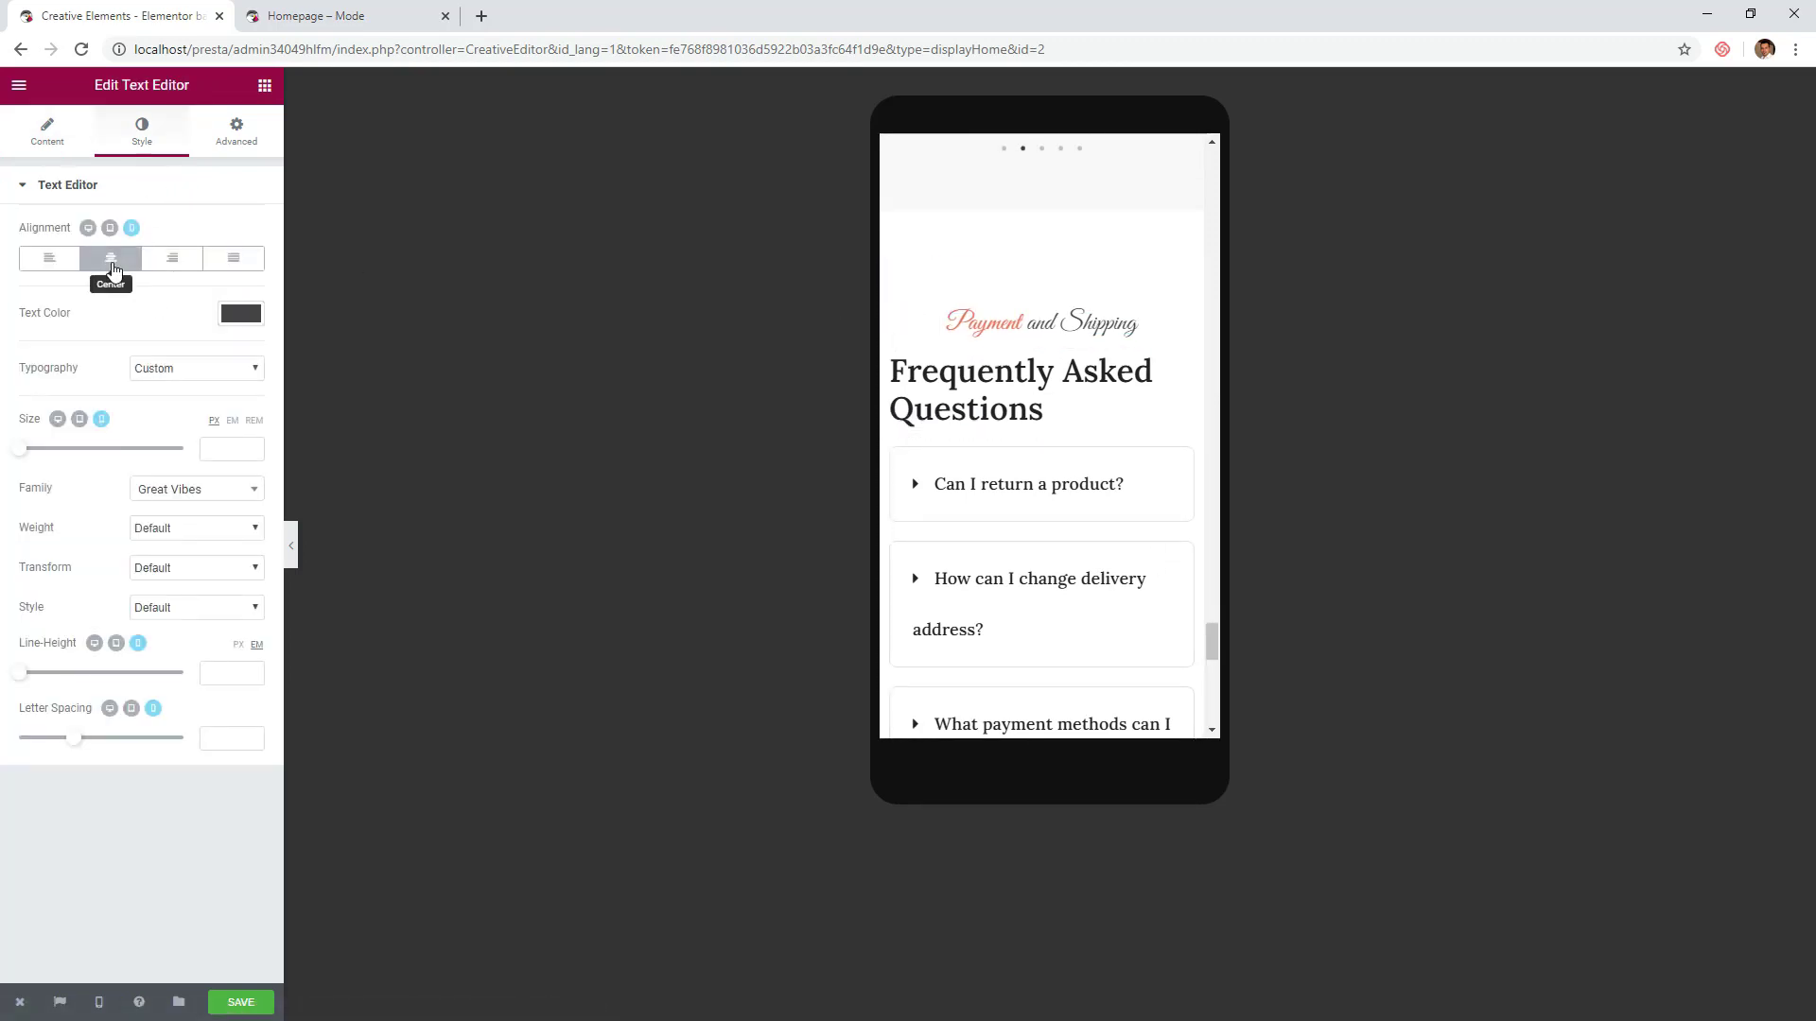
click(1000, 398)
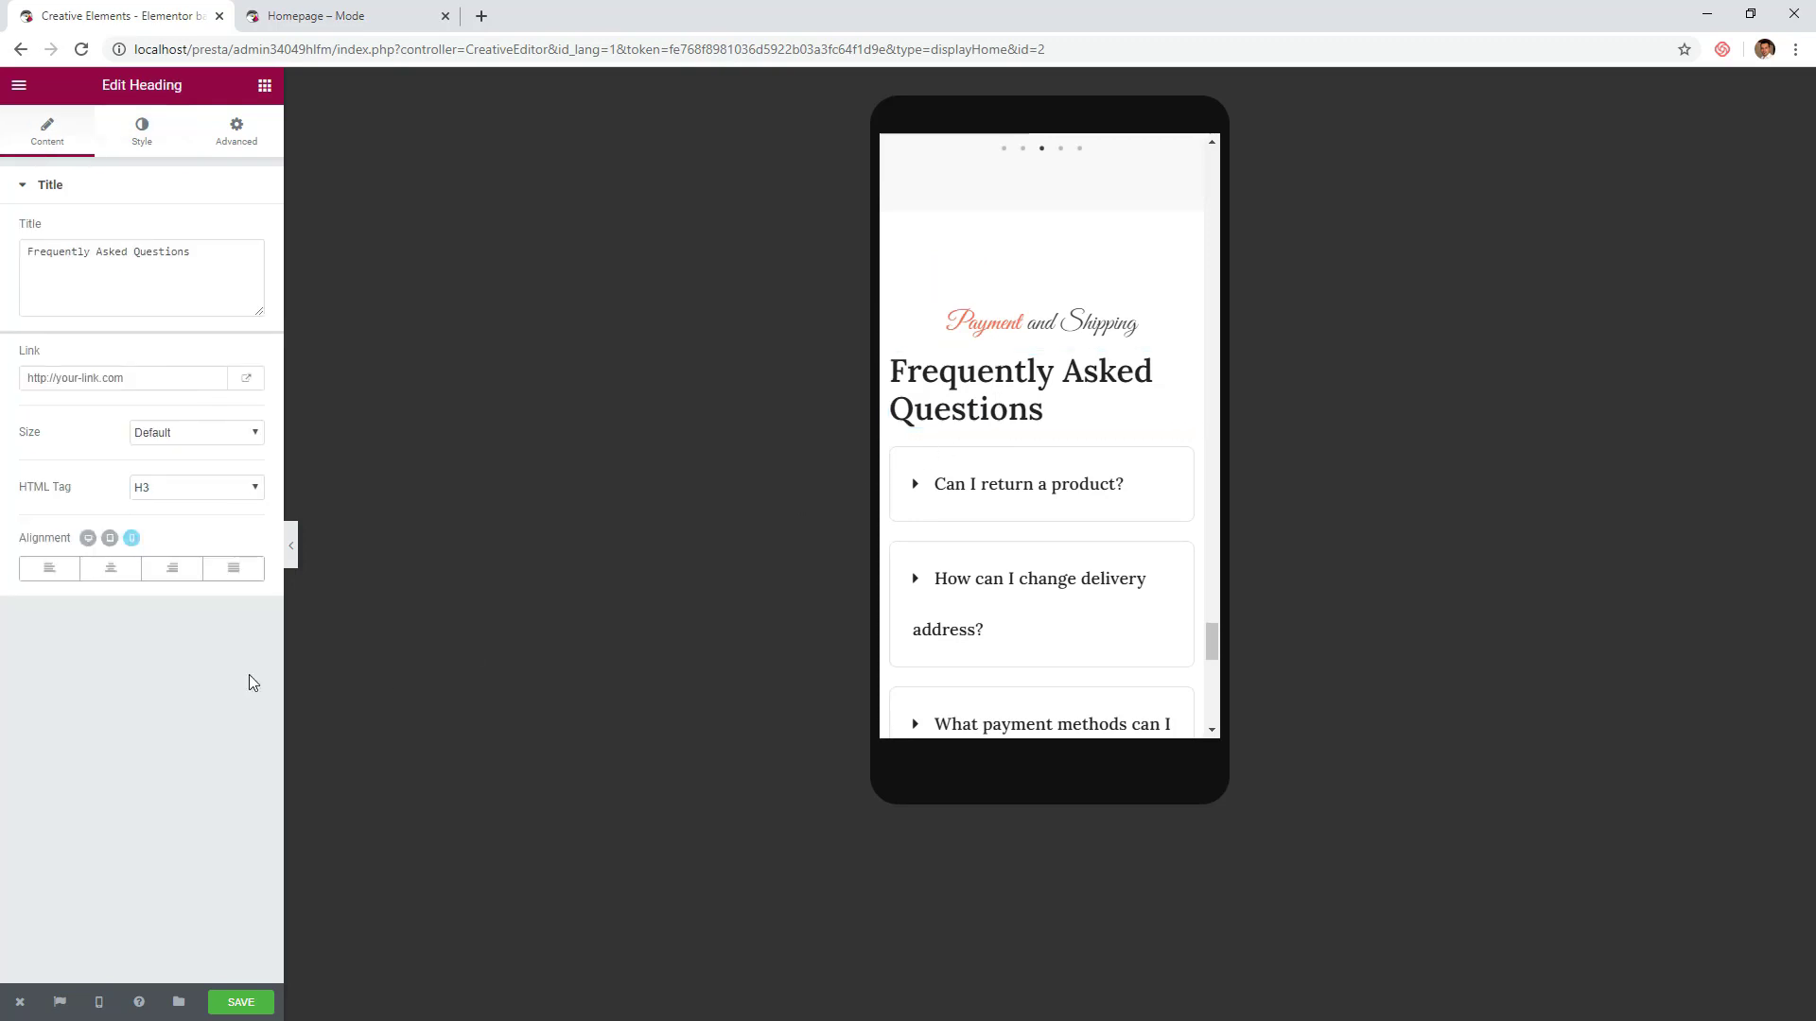
click(111, 570)
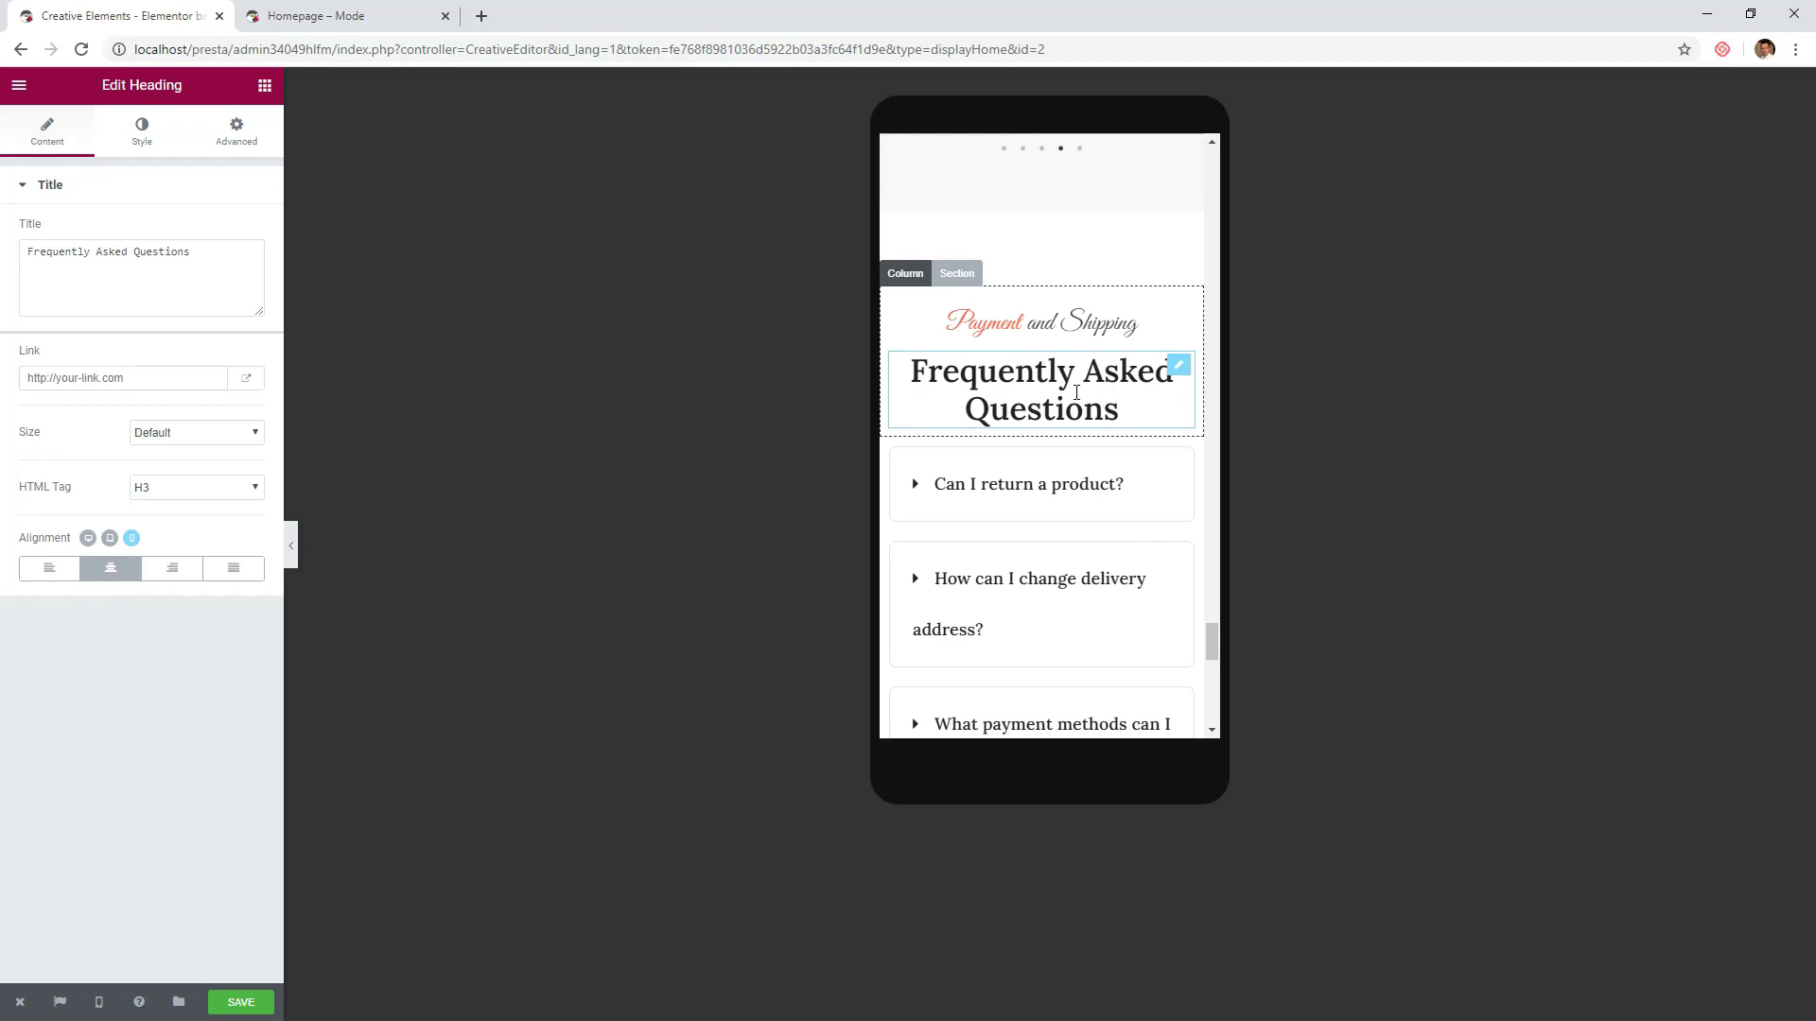
- Set the "Frequently Asked Questions" heading's bottom mobile margin to 25 px, unlinked from the other sides
click(244, 152)
click(239, 258)
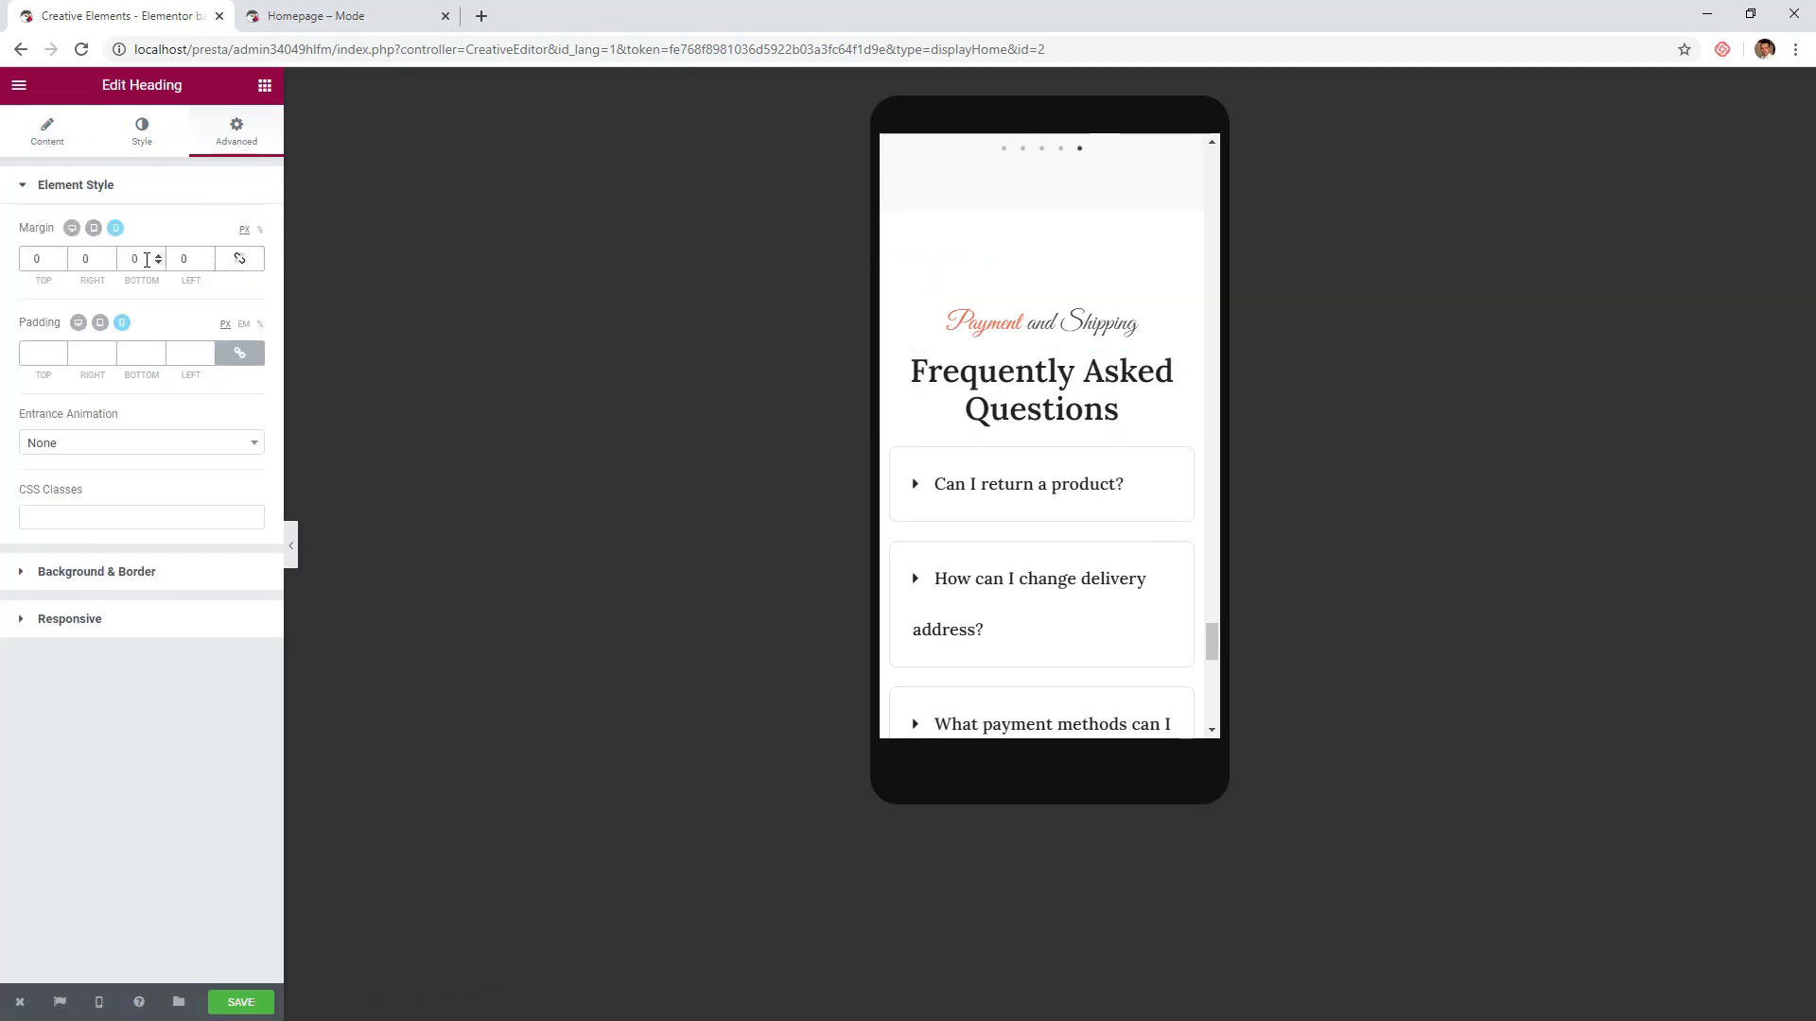
text(15)
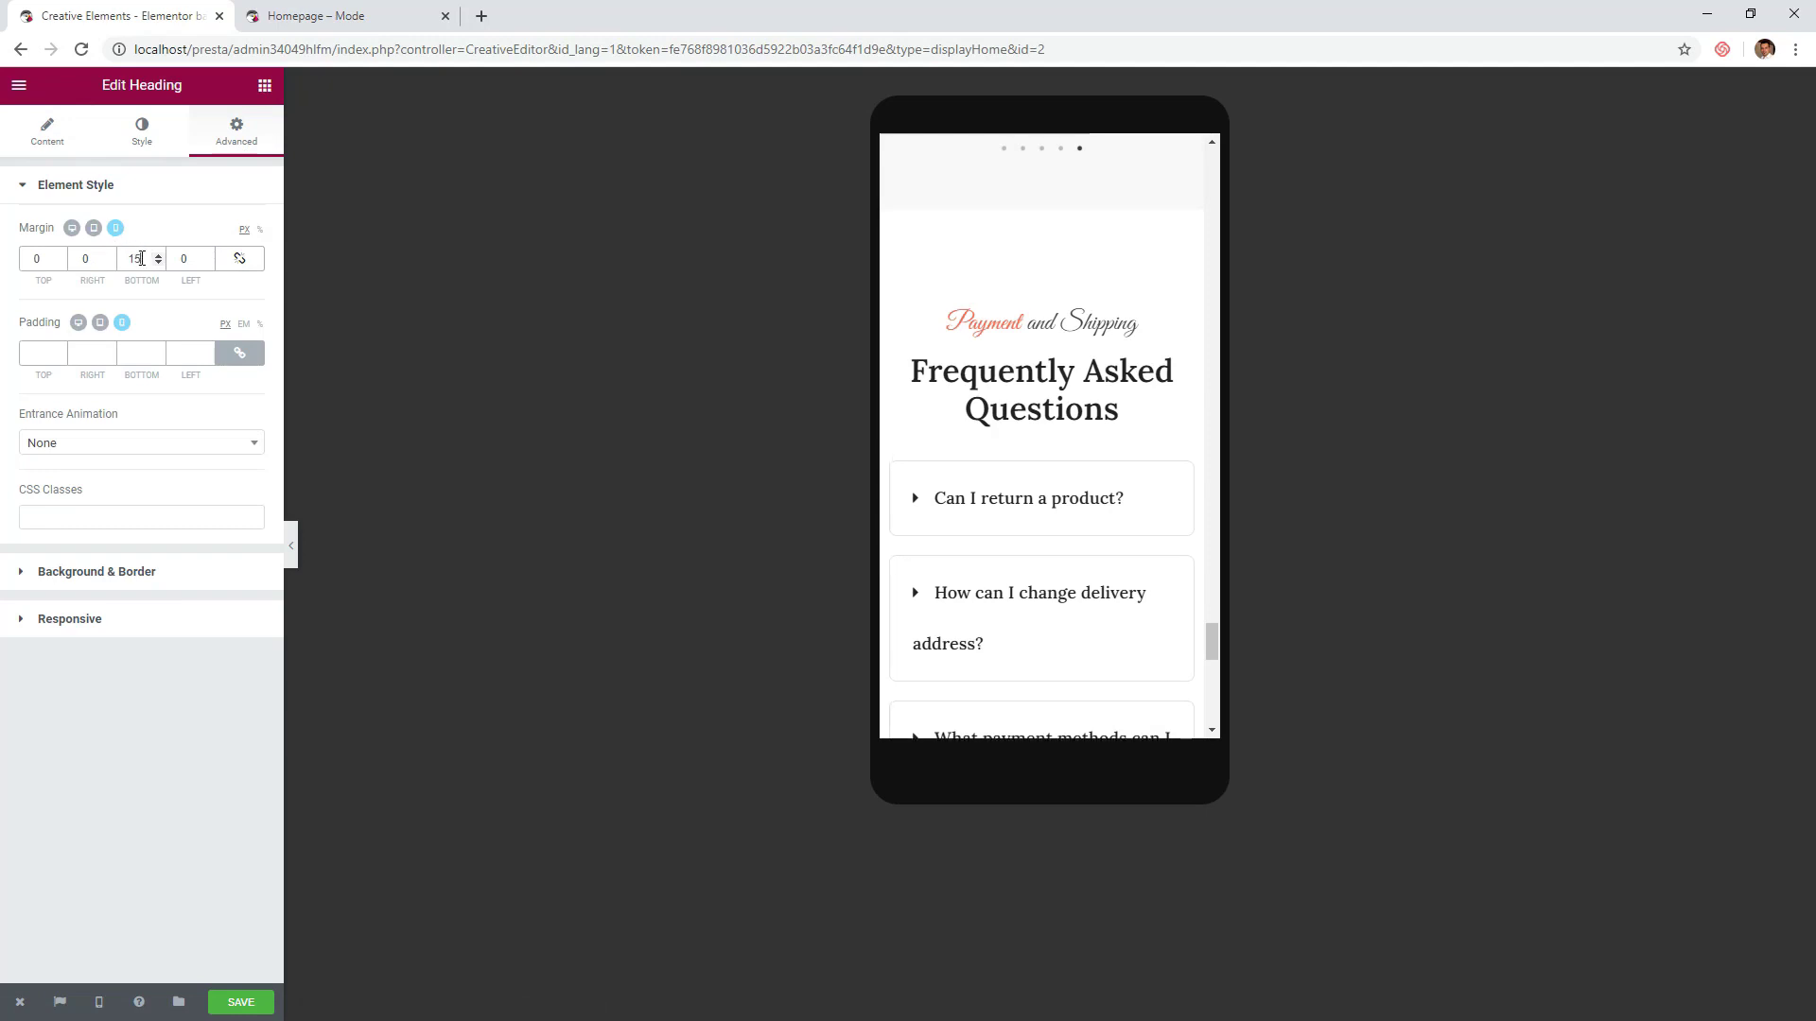
text(25)
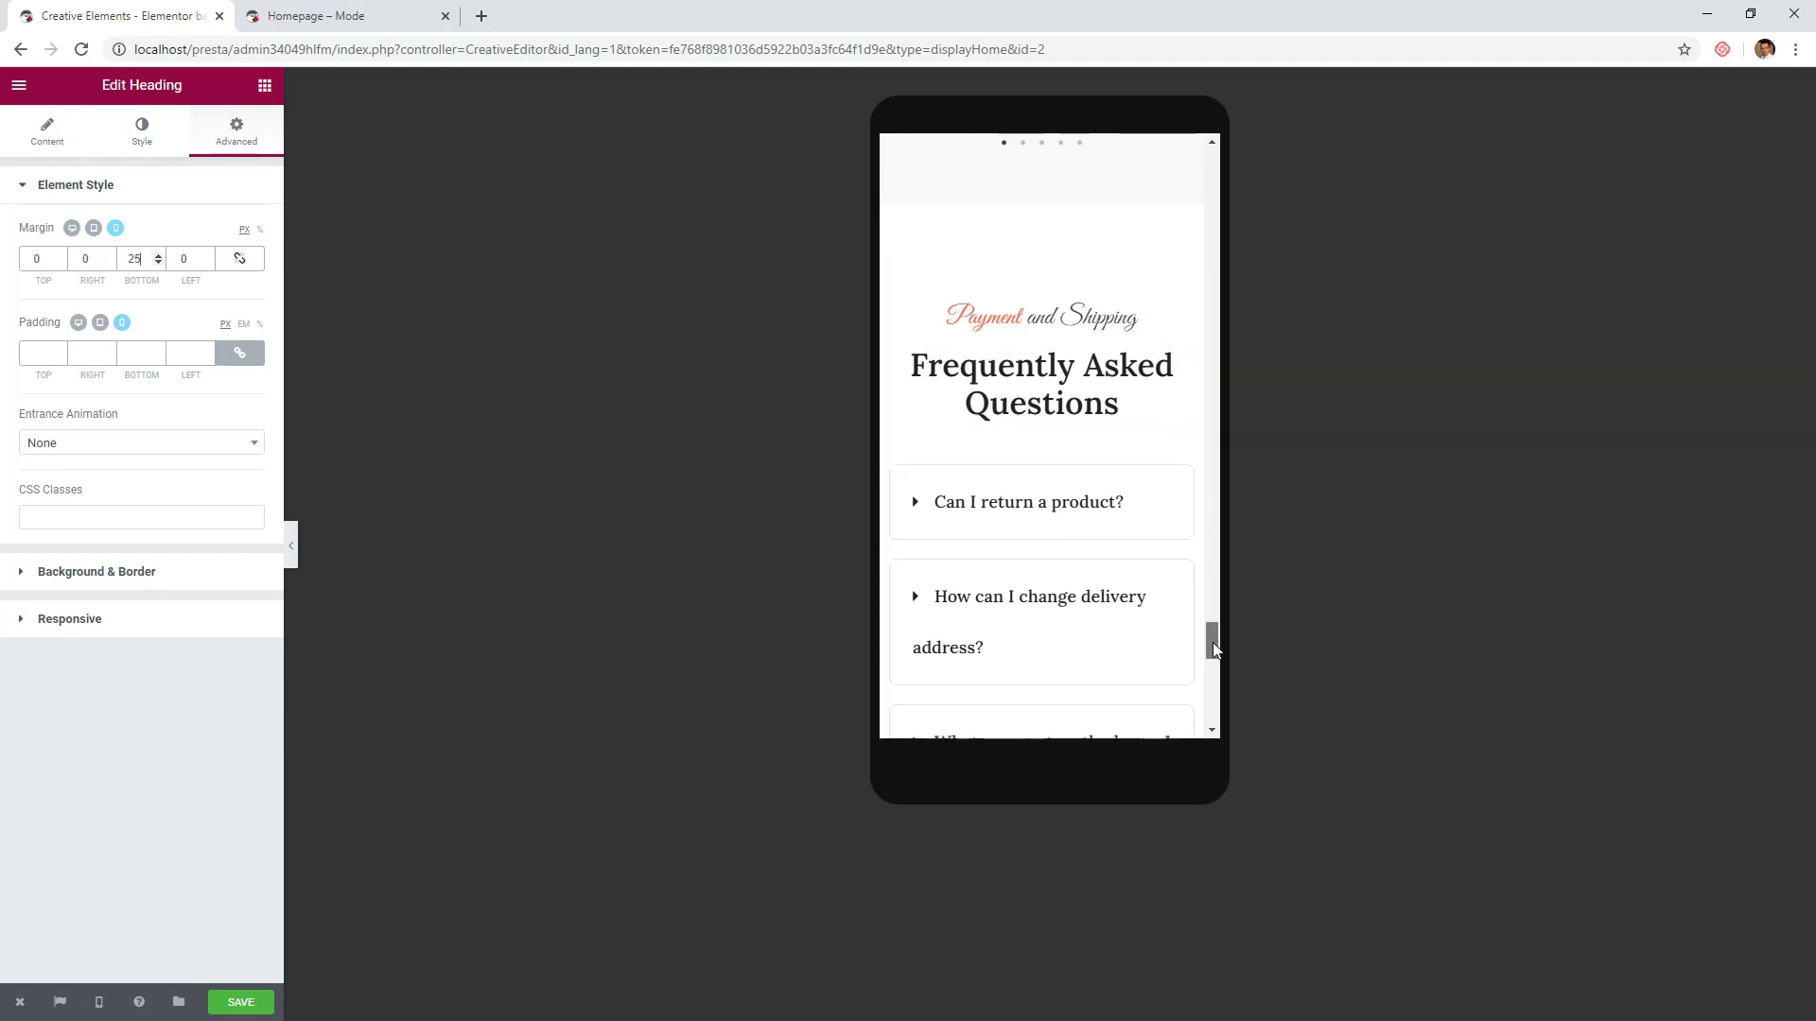
- Set the mobile title size of the "How can I change delivery address?" and "What payment methods can I use?" toggles to 15 px
mouse_move(1212, 643)
mouse_down()
mouse_move(1213, 669)
mouse_move(1218, 655)
mouse_up()
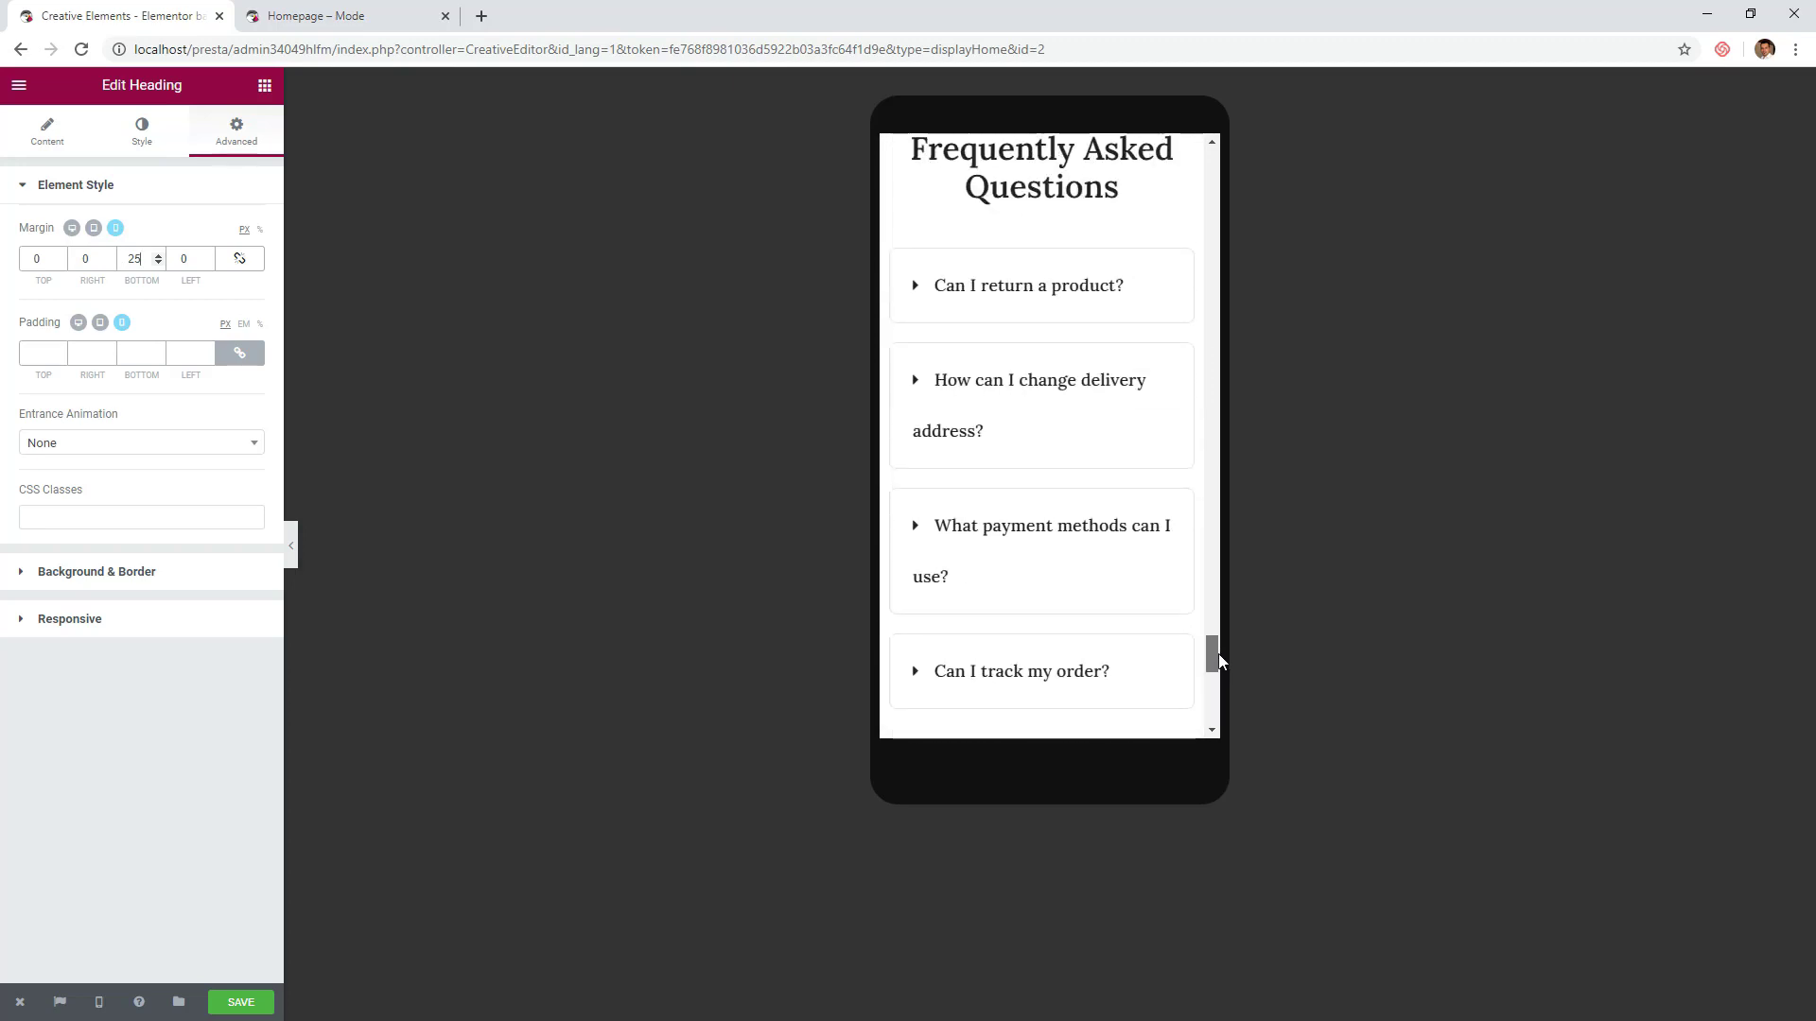
click(975, 387)
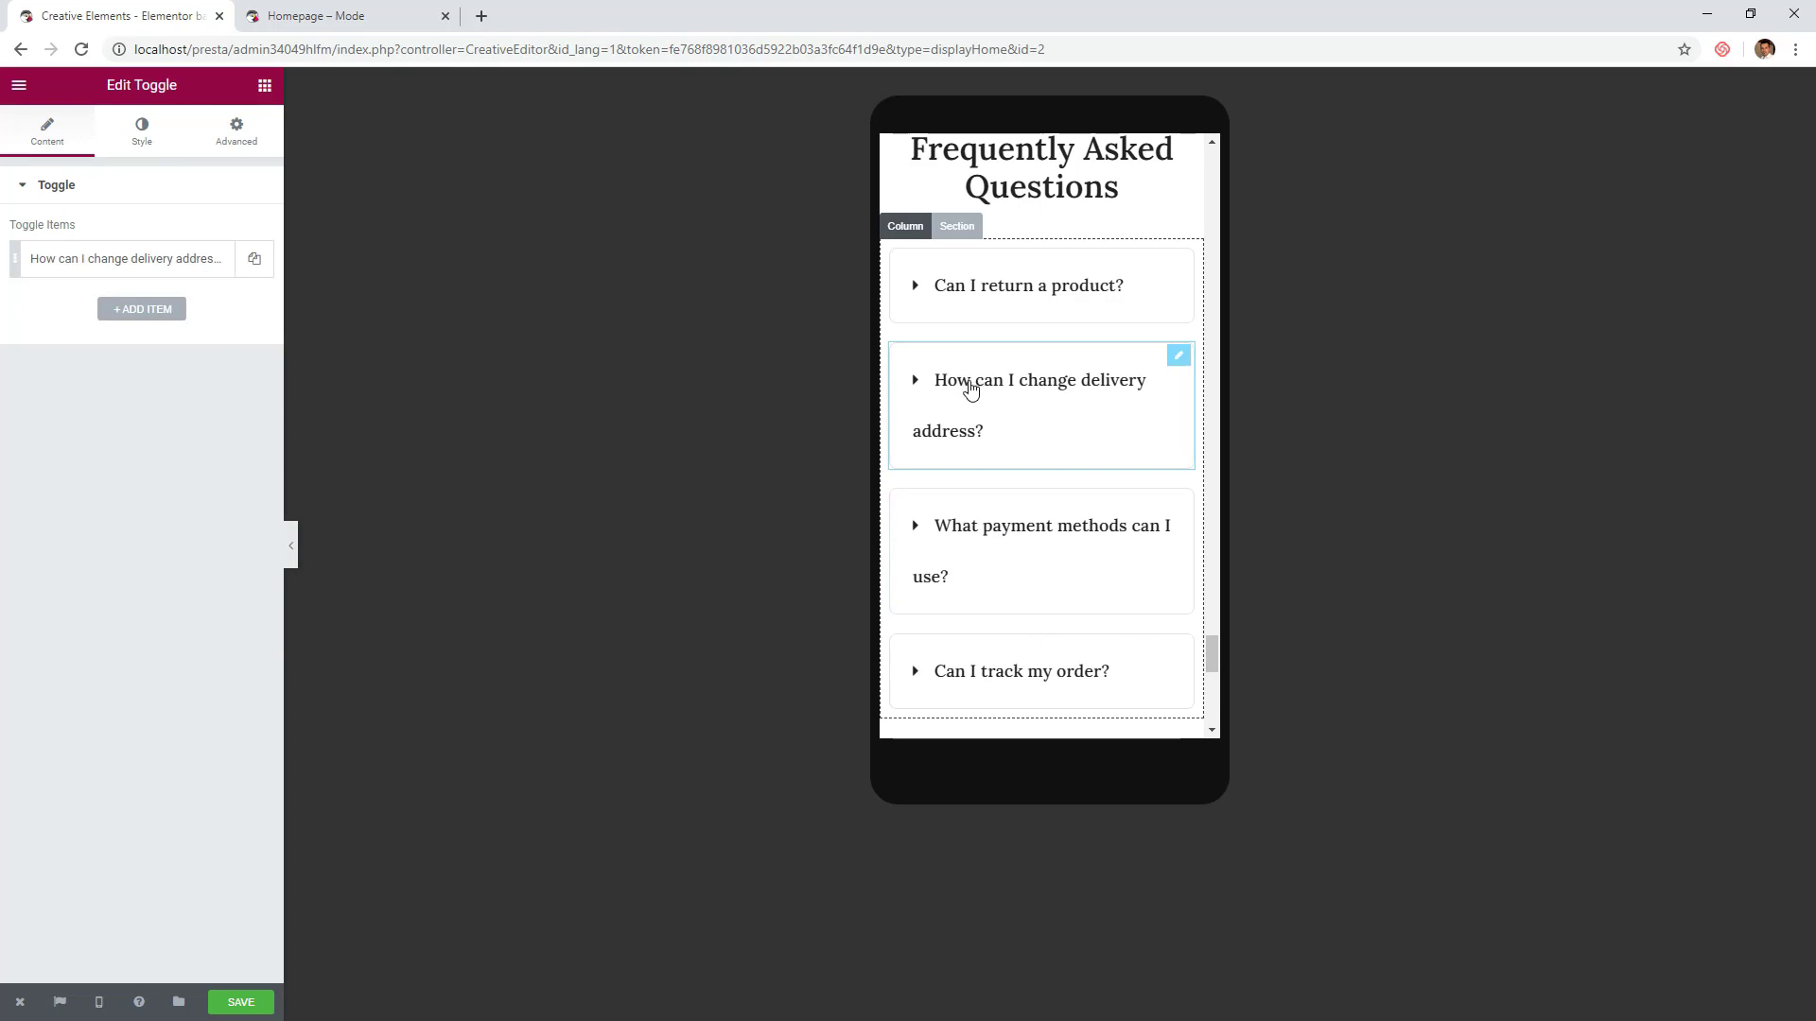
click(145, 142)
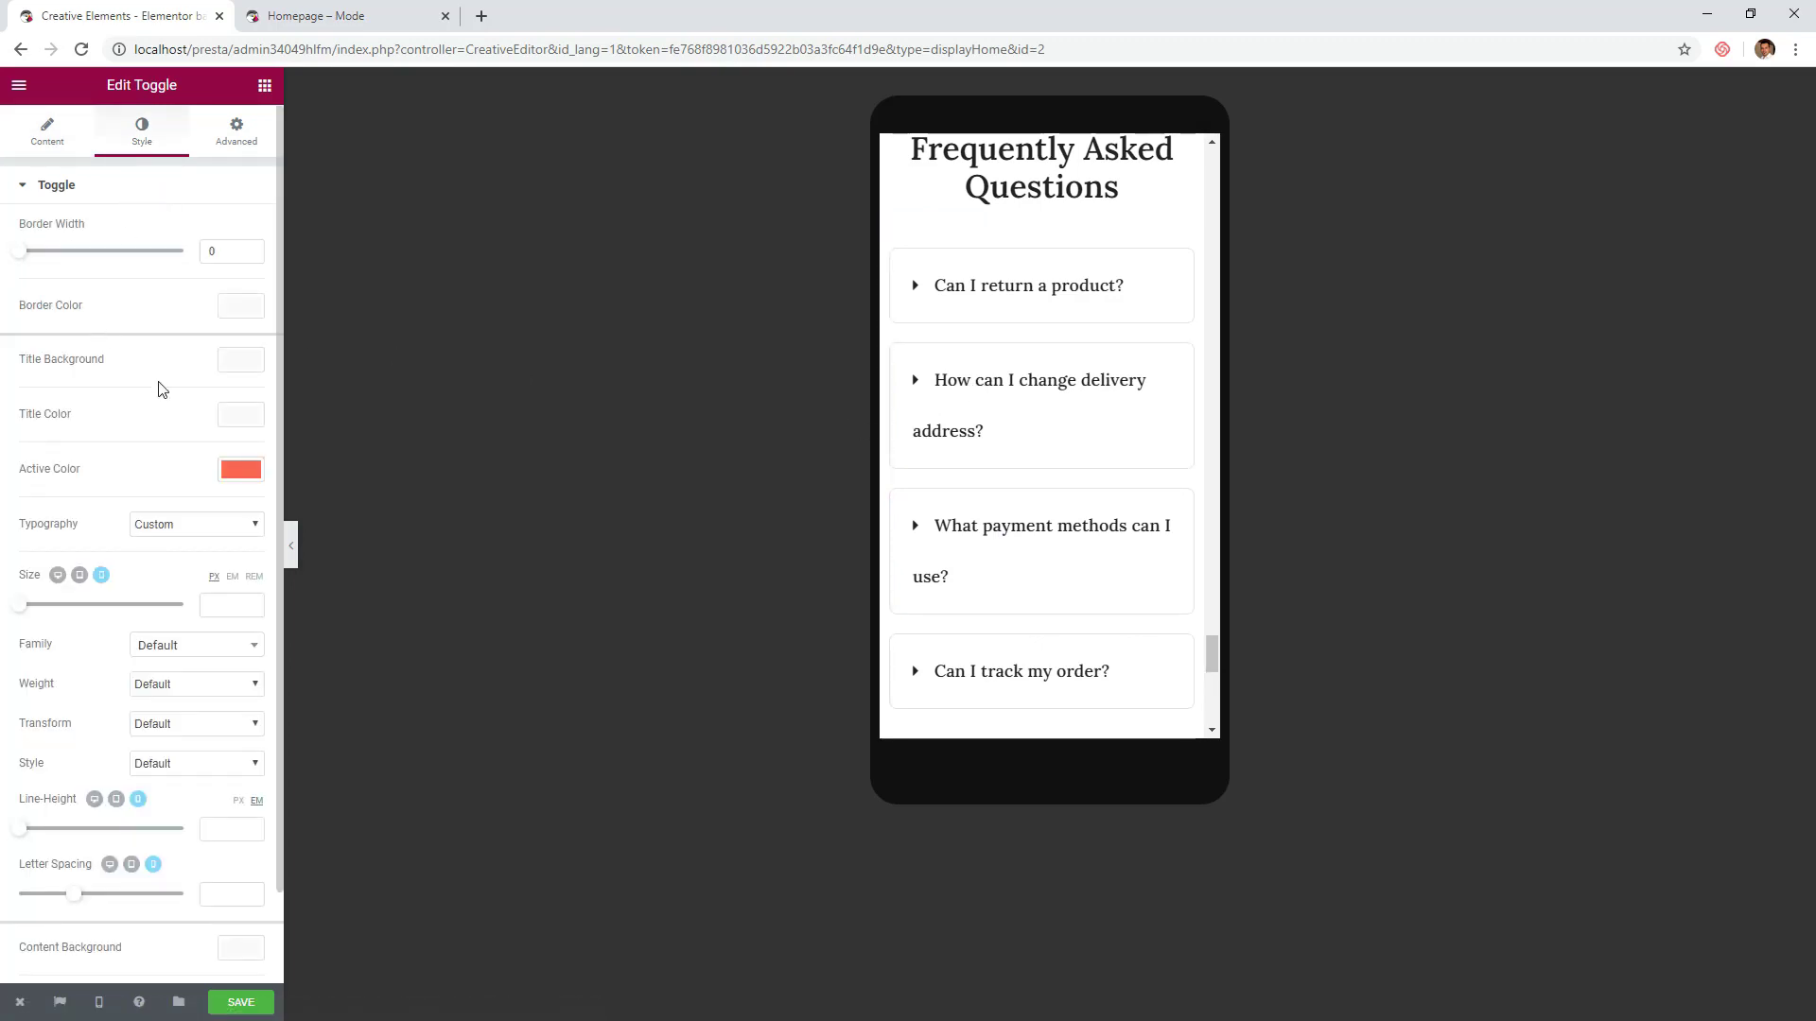
drag(25, 611, 35, 611)
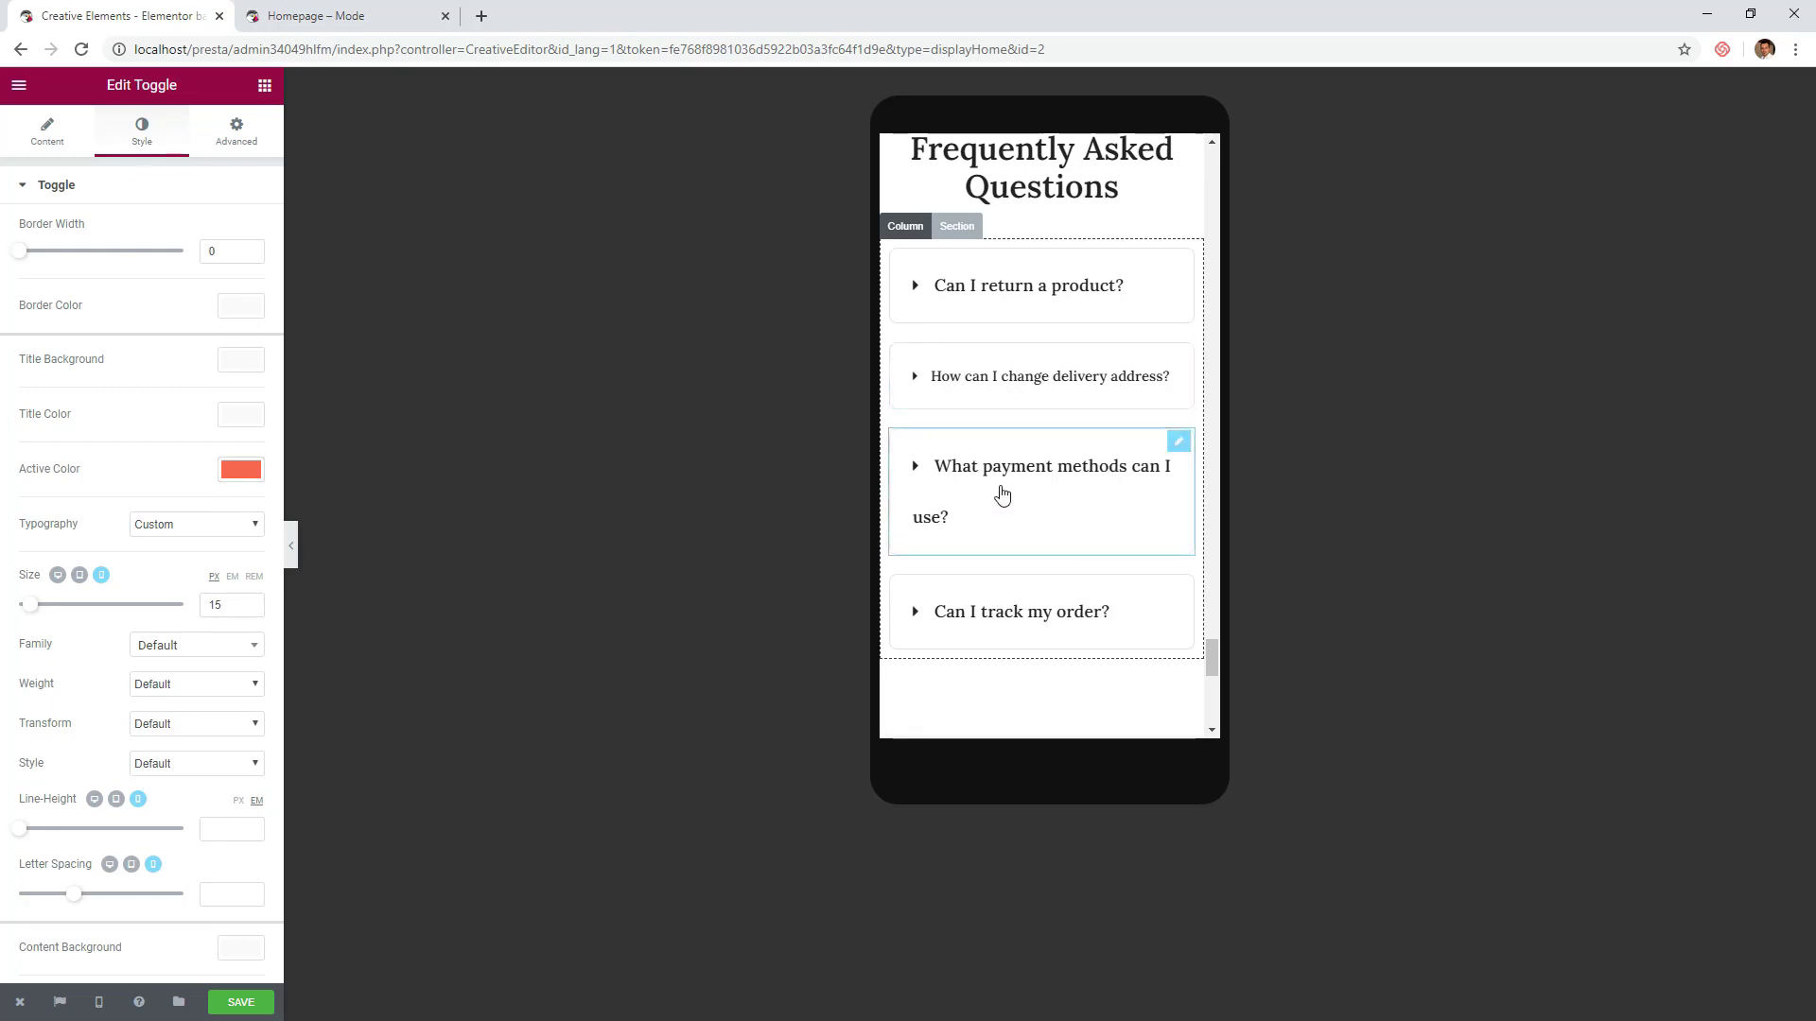
click(1003, 495)
click(151, 150)
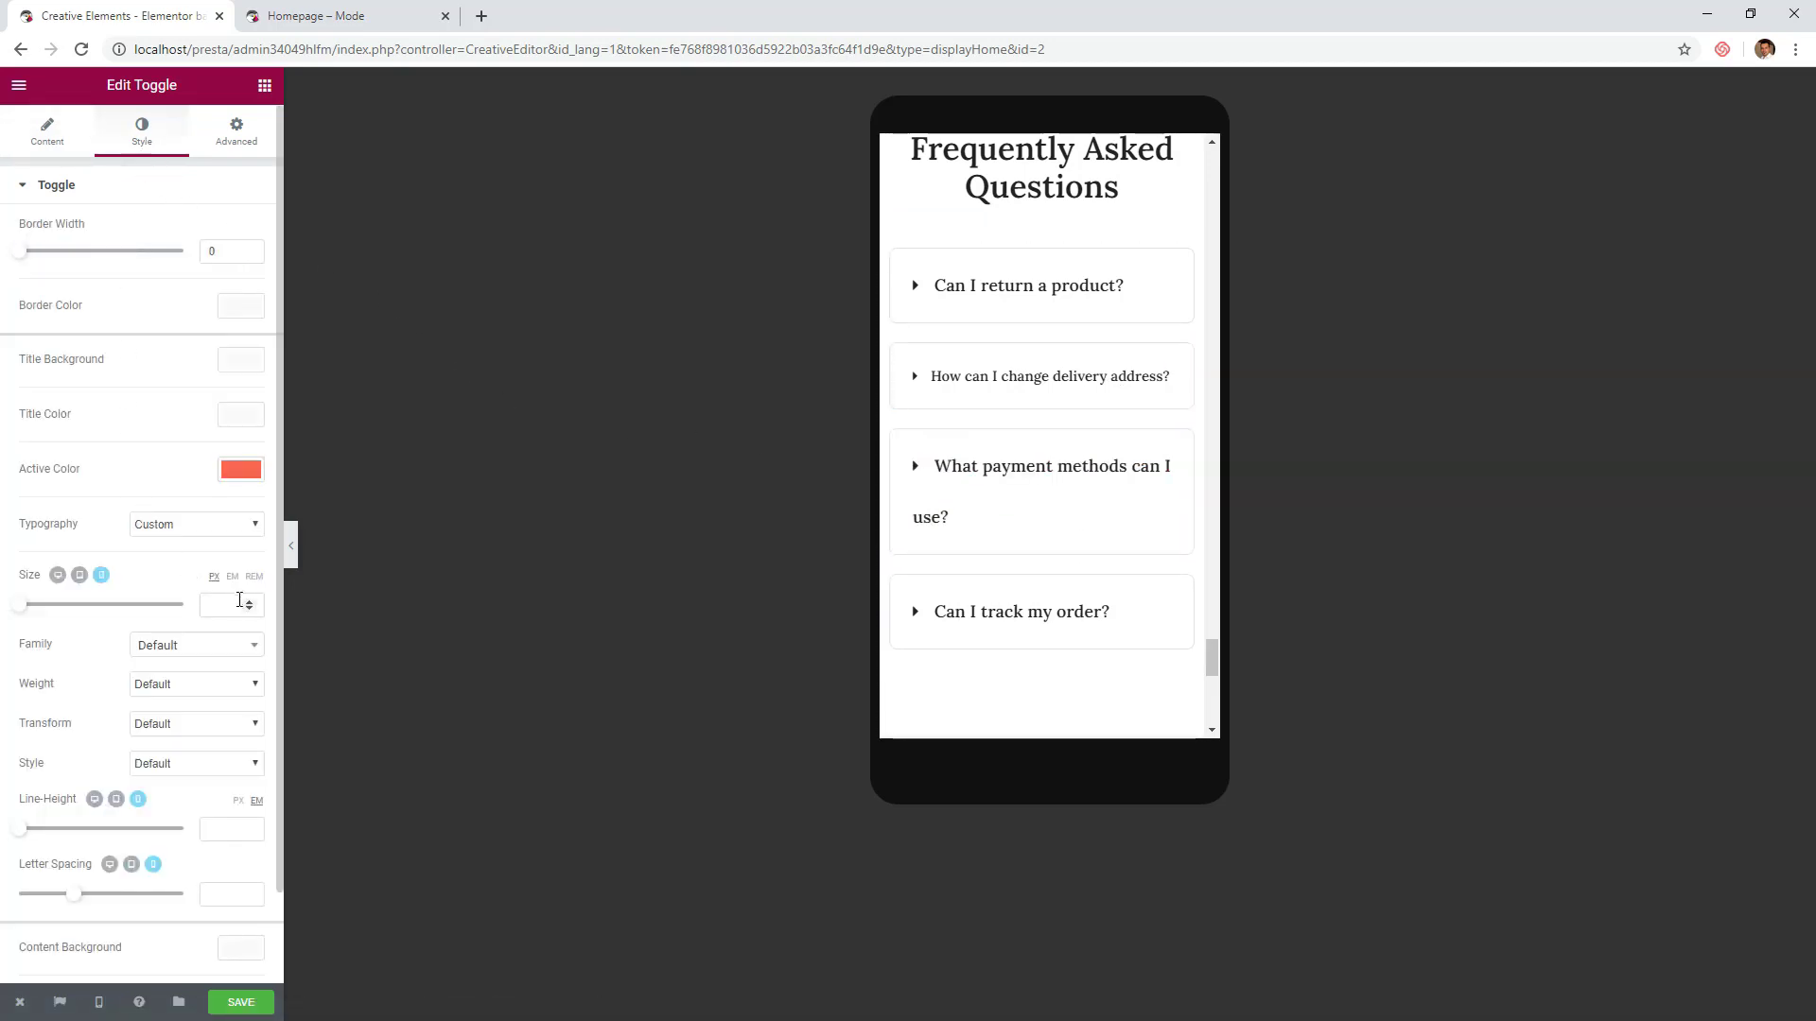
drag(24, 608, 29, 605)
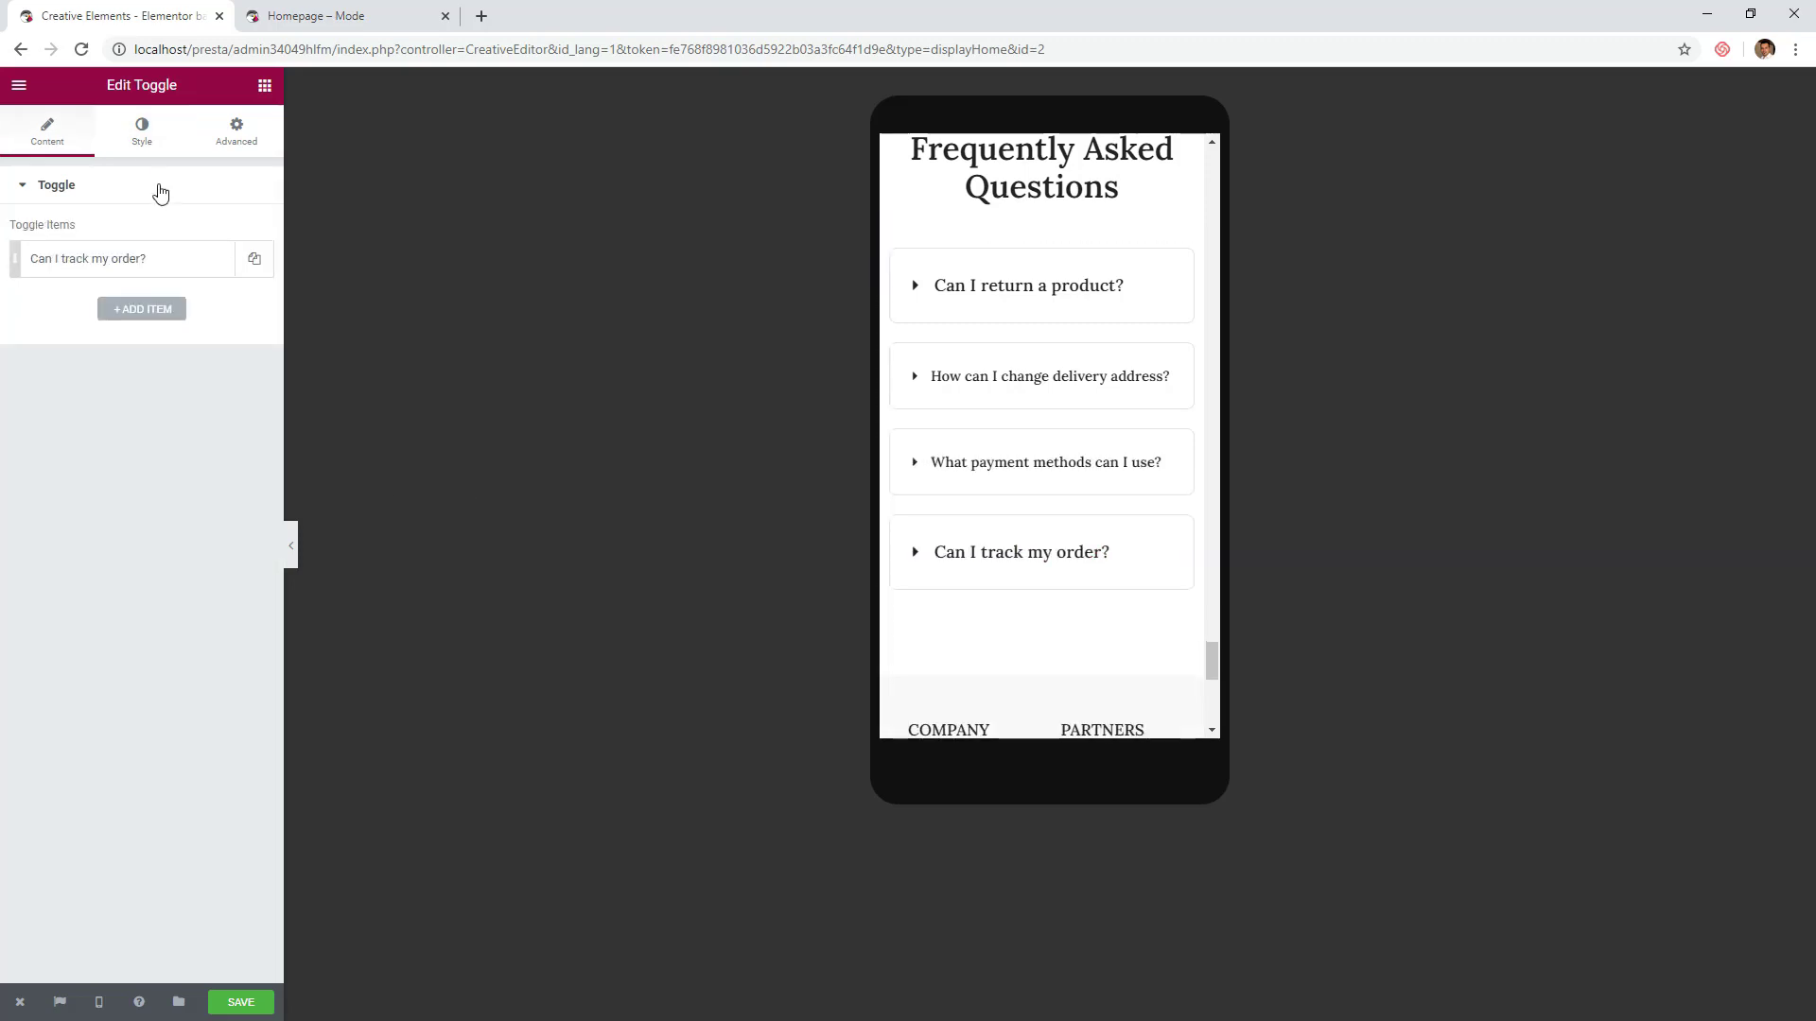
- Set the mobile title size of the "Can I track my order?" and "Can I return a product?" toggles to 15 px
click(142, 154)
click(232, 607)
text(15)
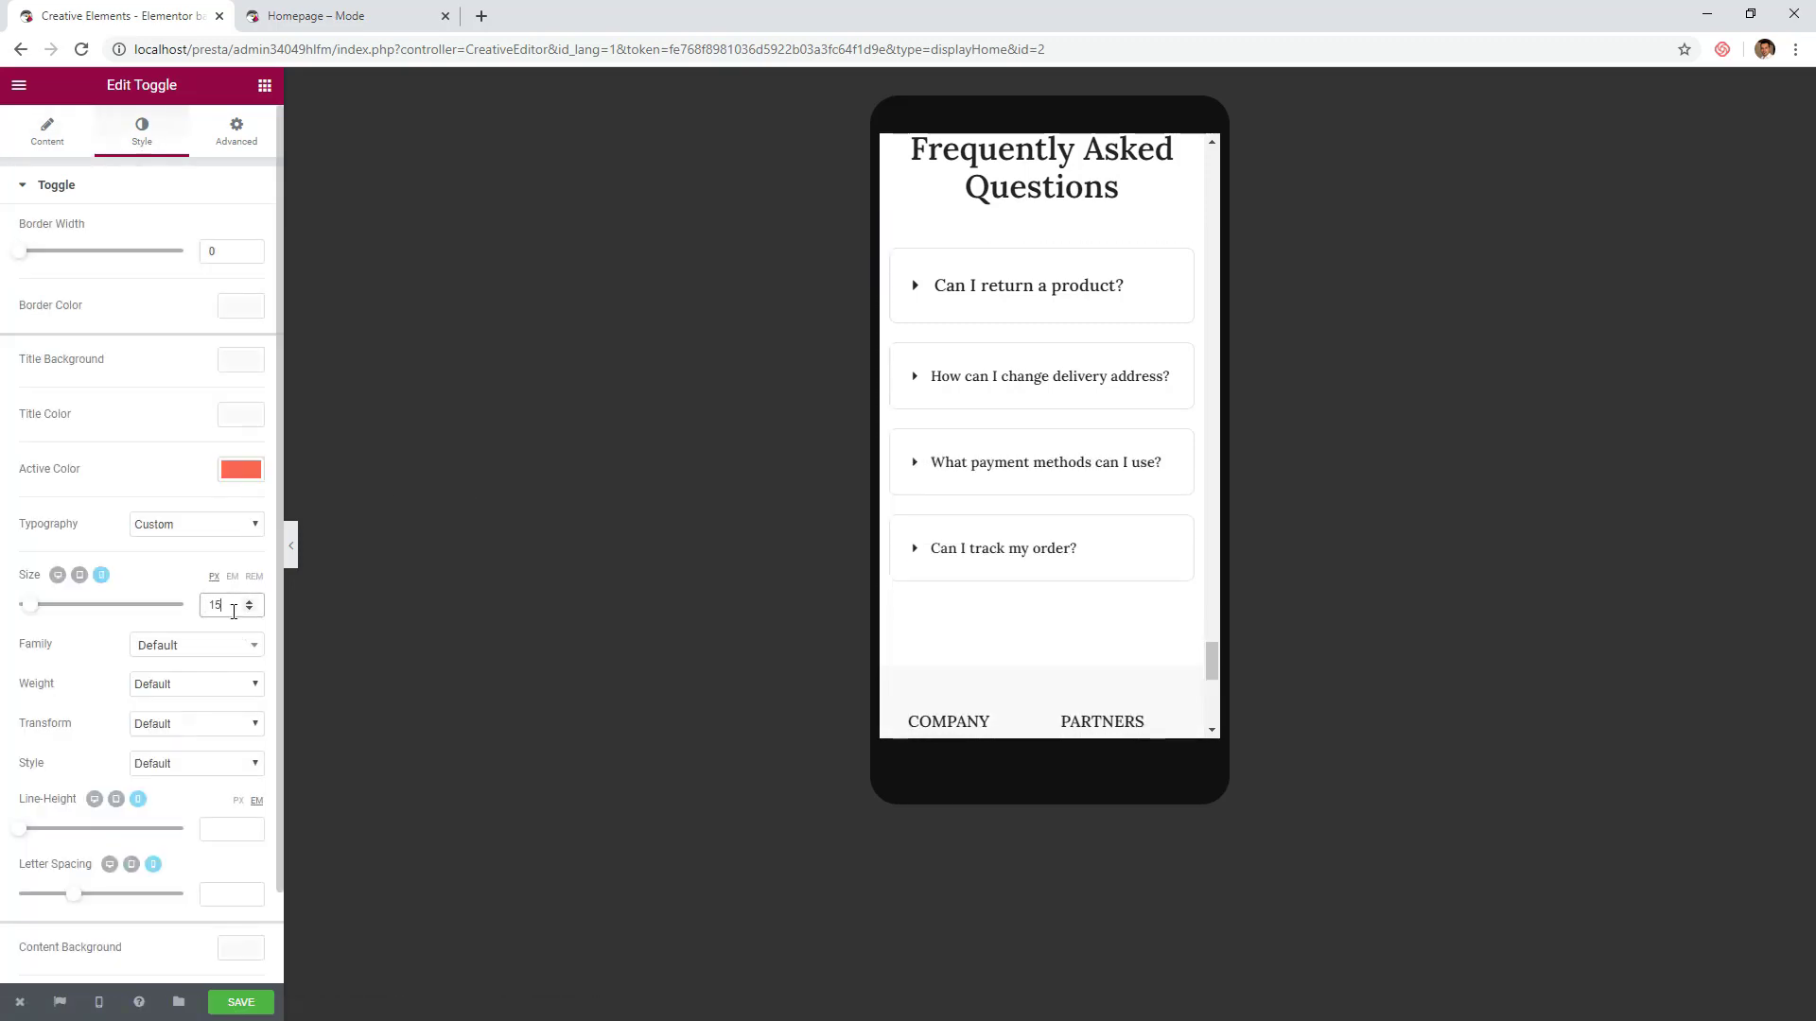
click(897, 302)
click(174, 145)
click(226, 602)
text(15)
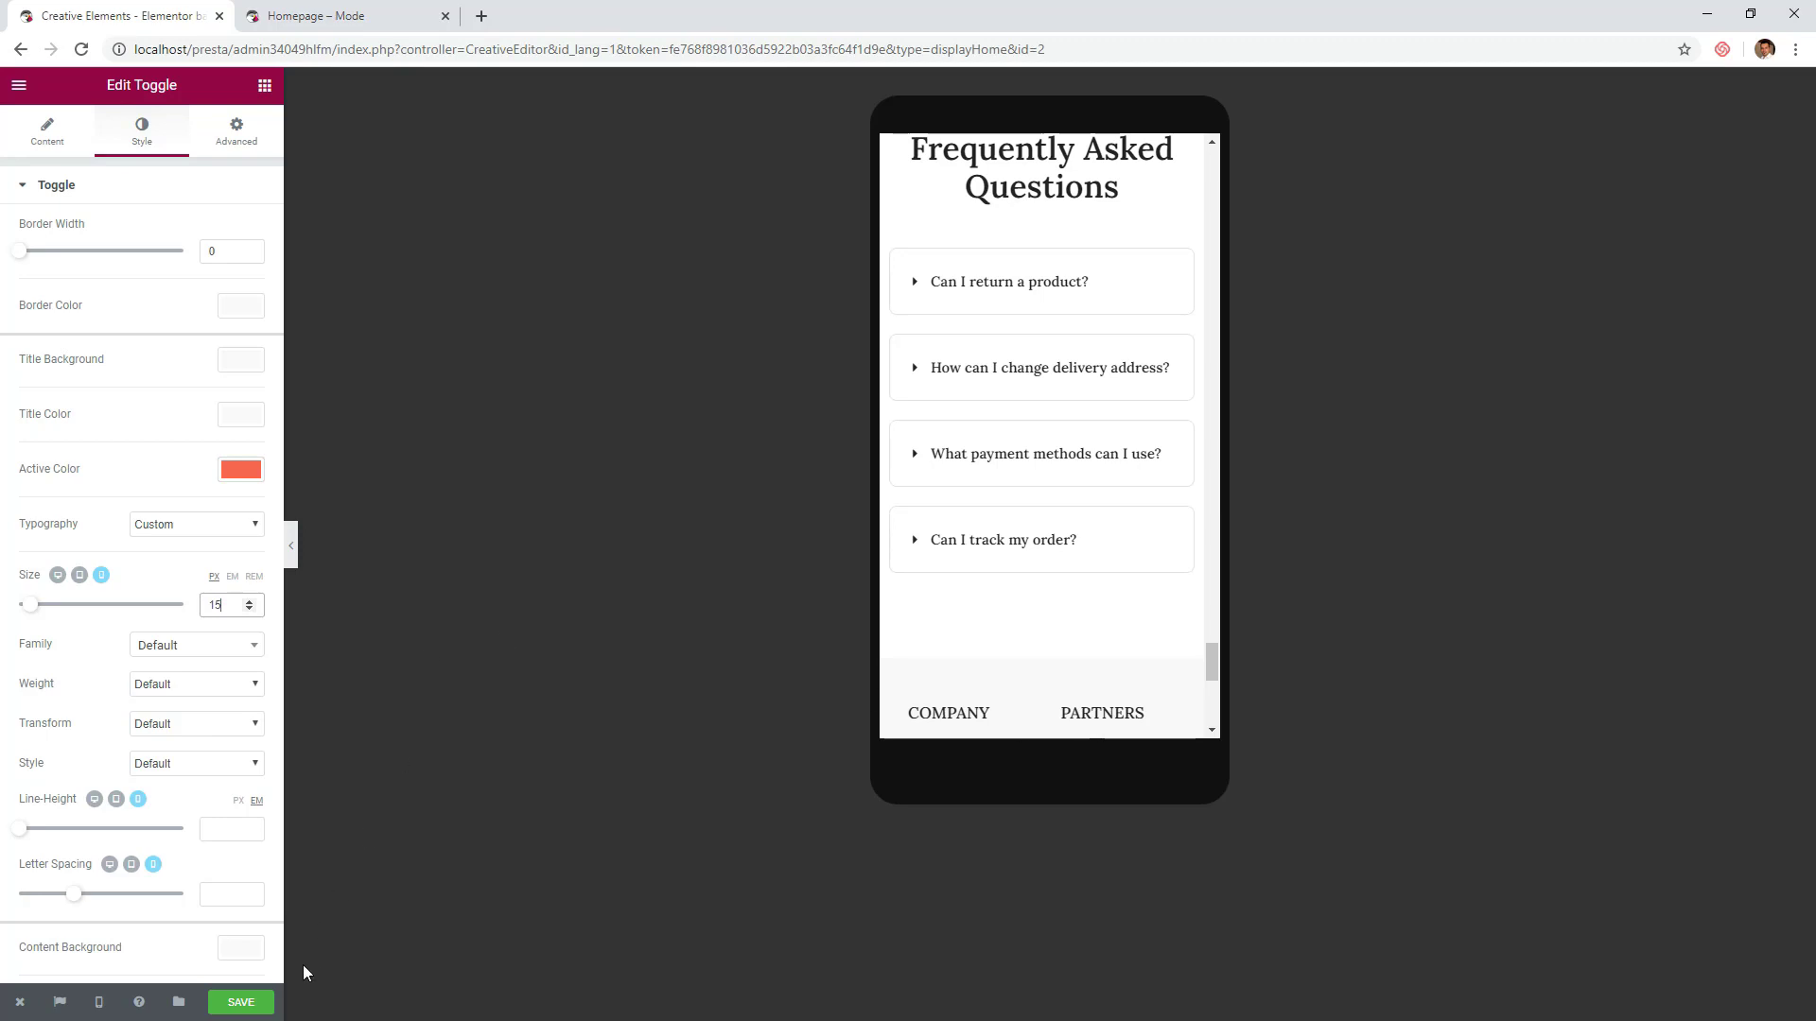
- Increase the top and bottom mobile padding of the "Fresh & Stylish Ecommerce Template" text column to 35 px
click(290, 549)
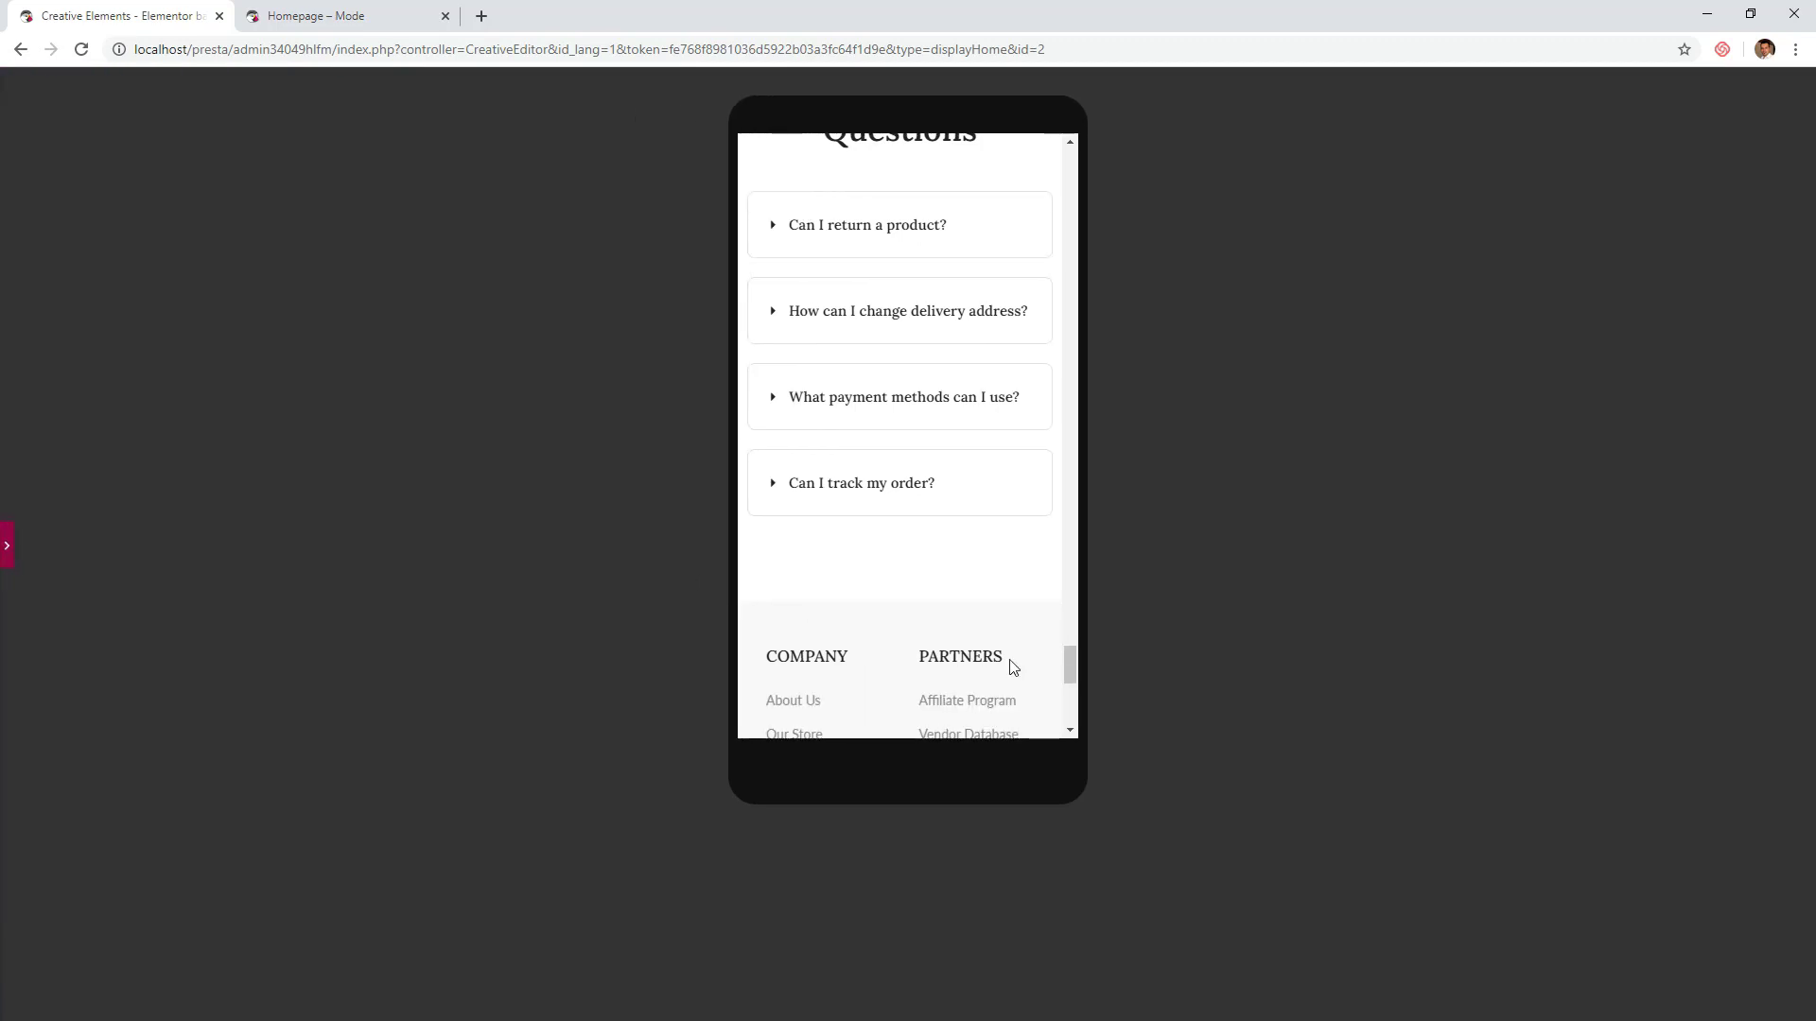
drag(1073, 675, 1071, 170)
click(968, 514)
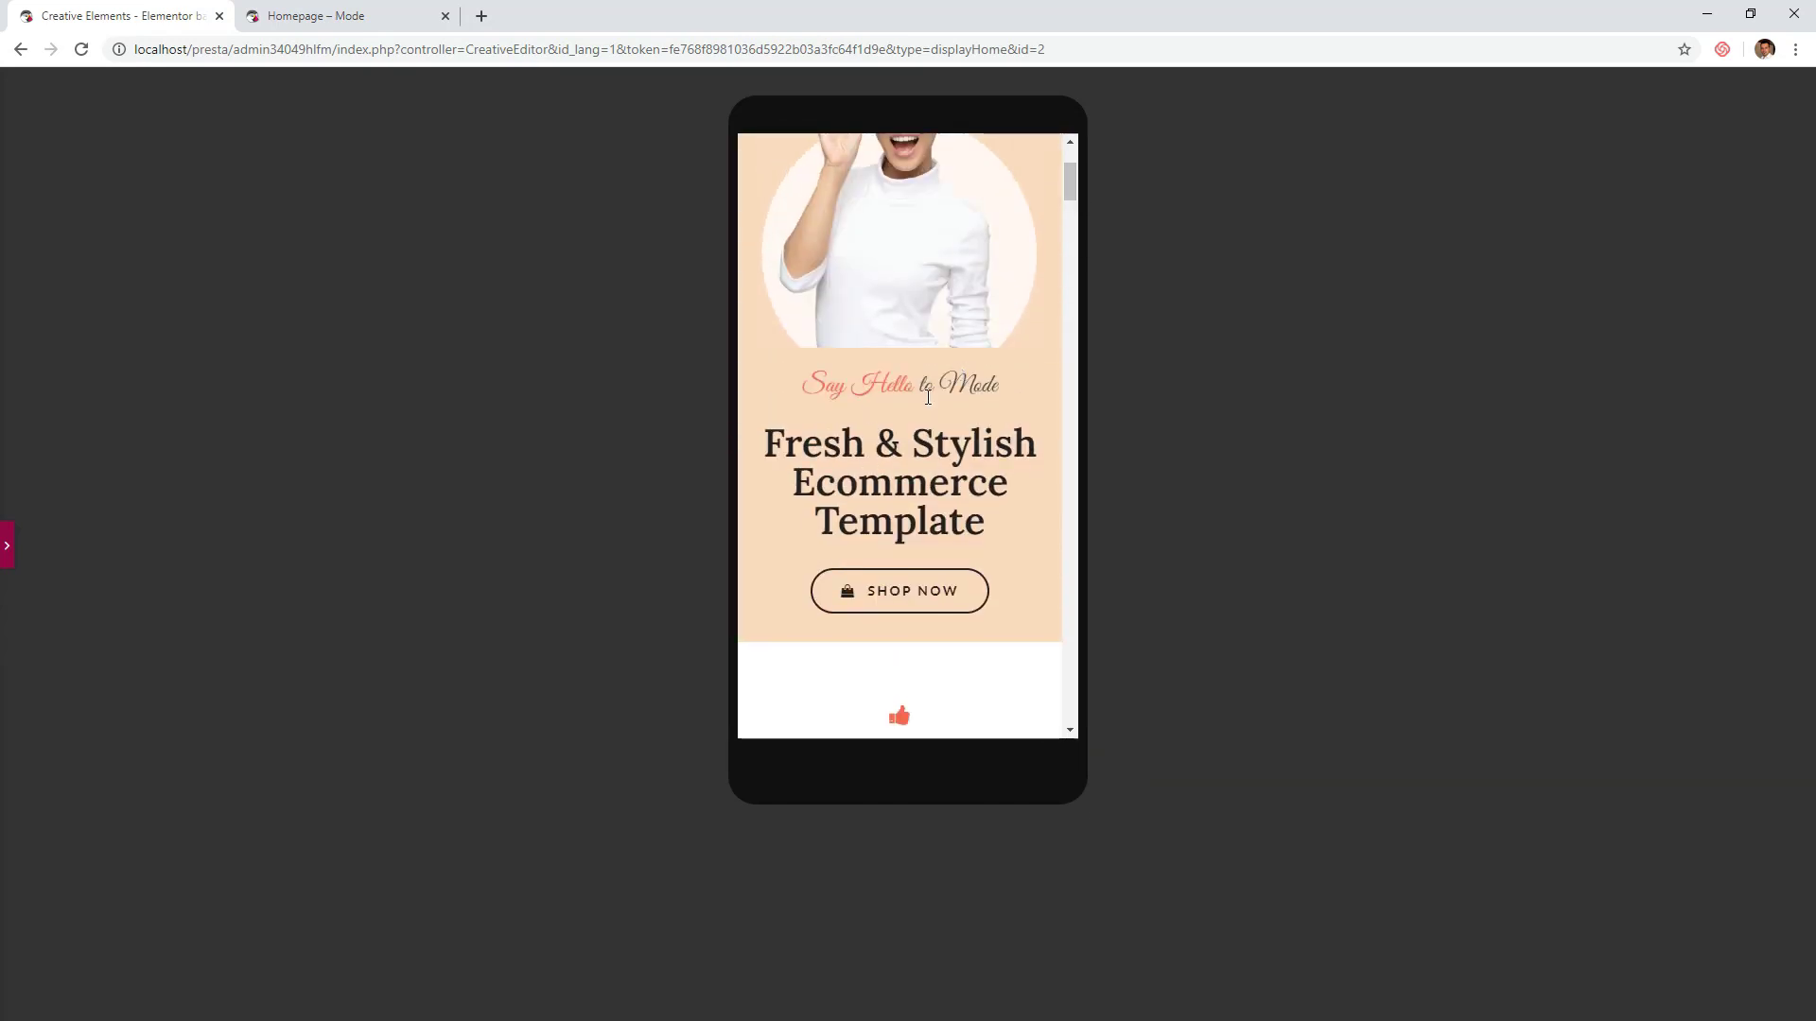
click(7, 546)
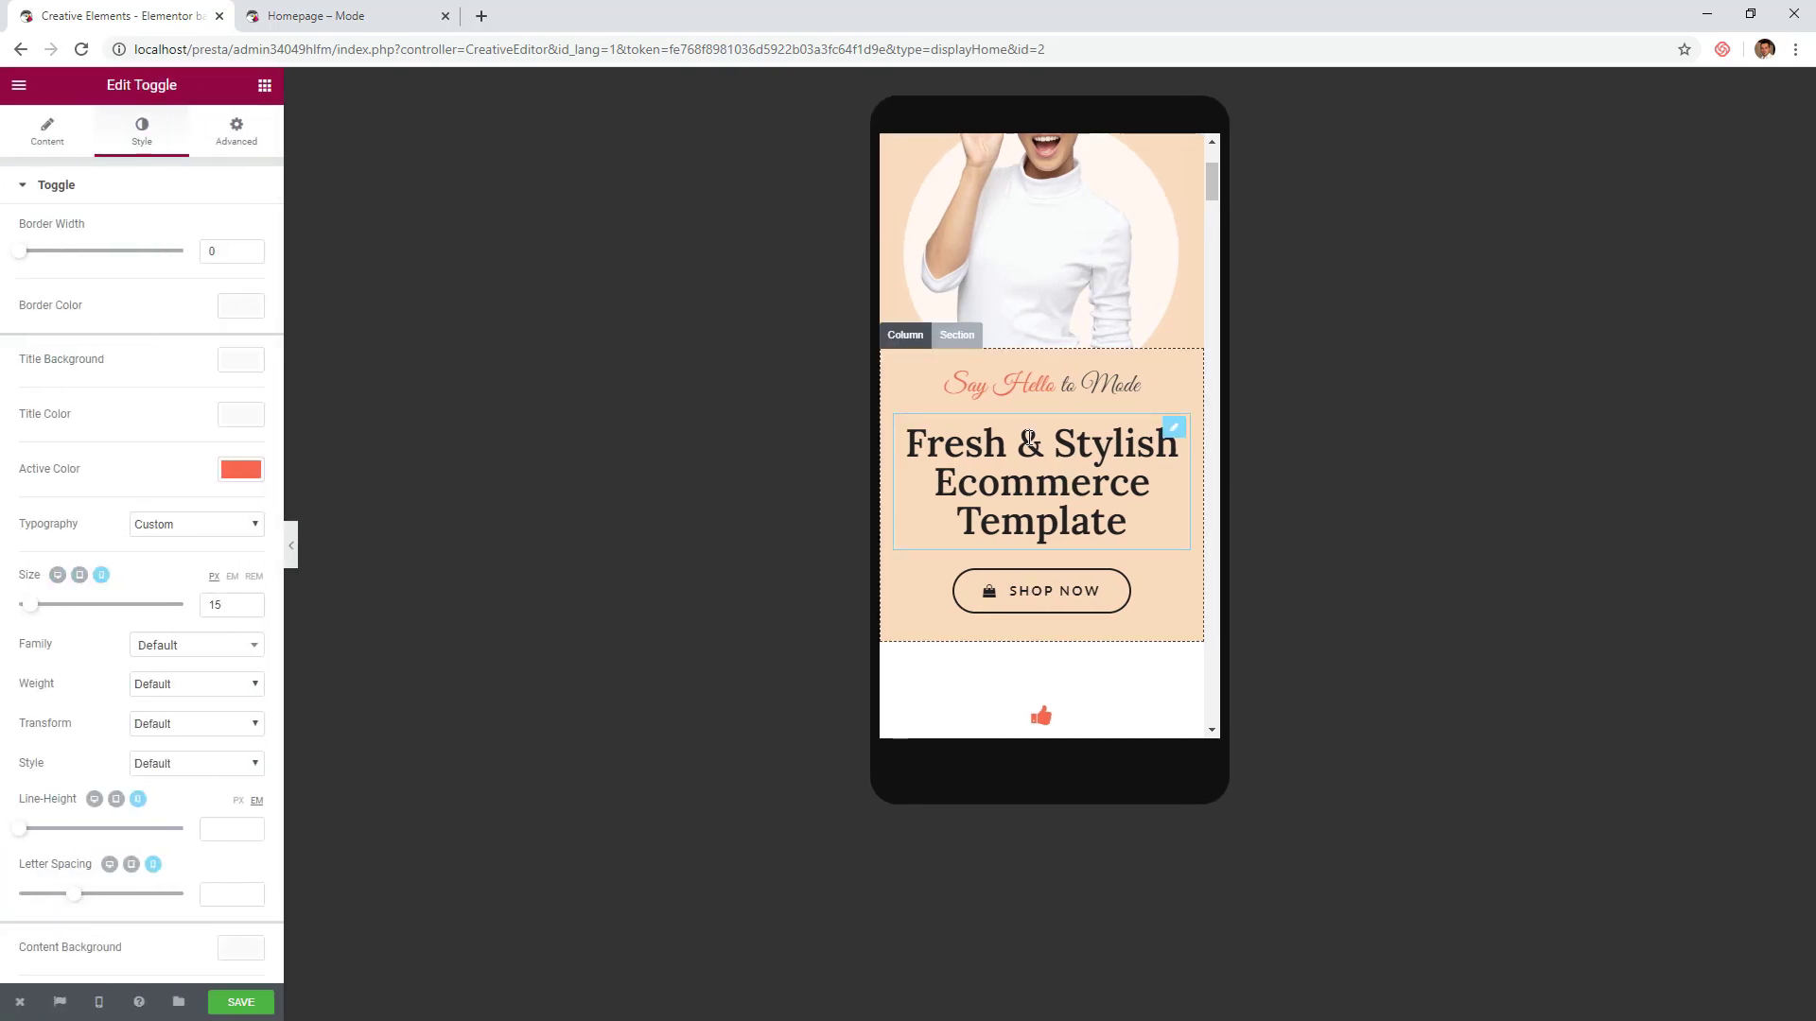
click(906, 335)
click(219, 149)
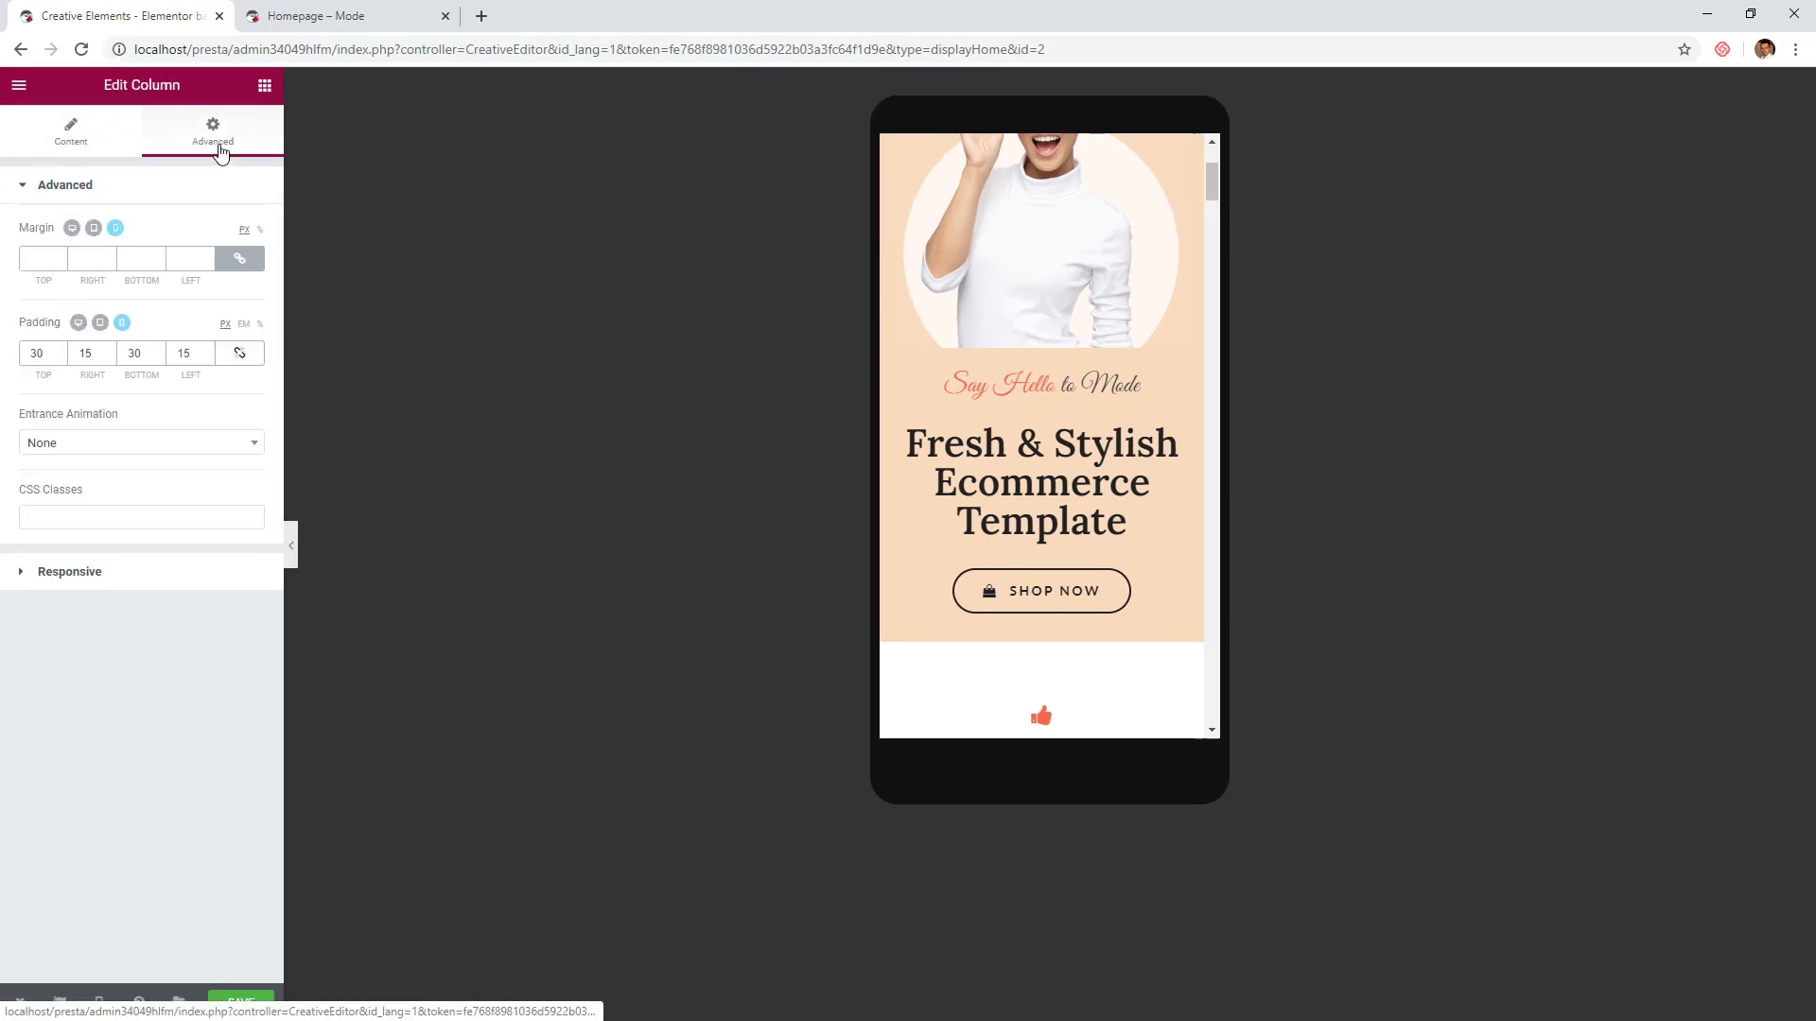
text(5)
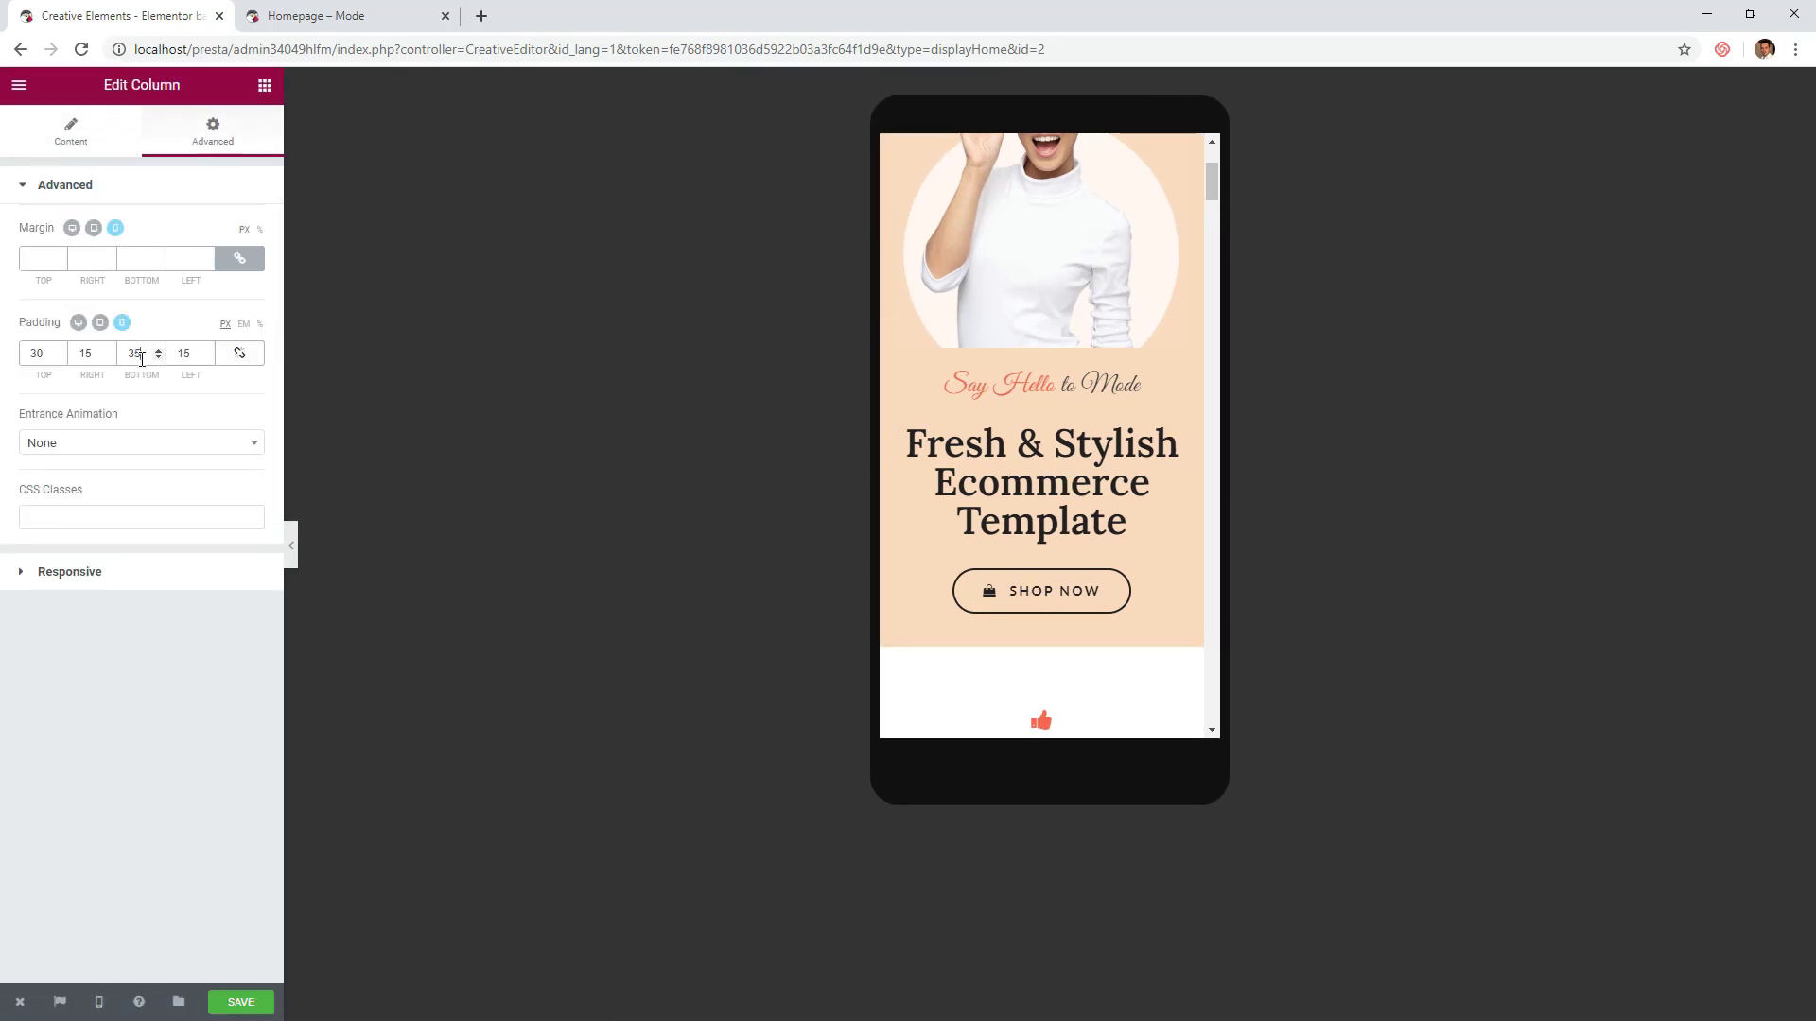
text(5)
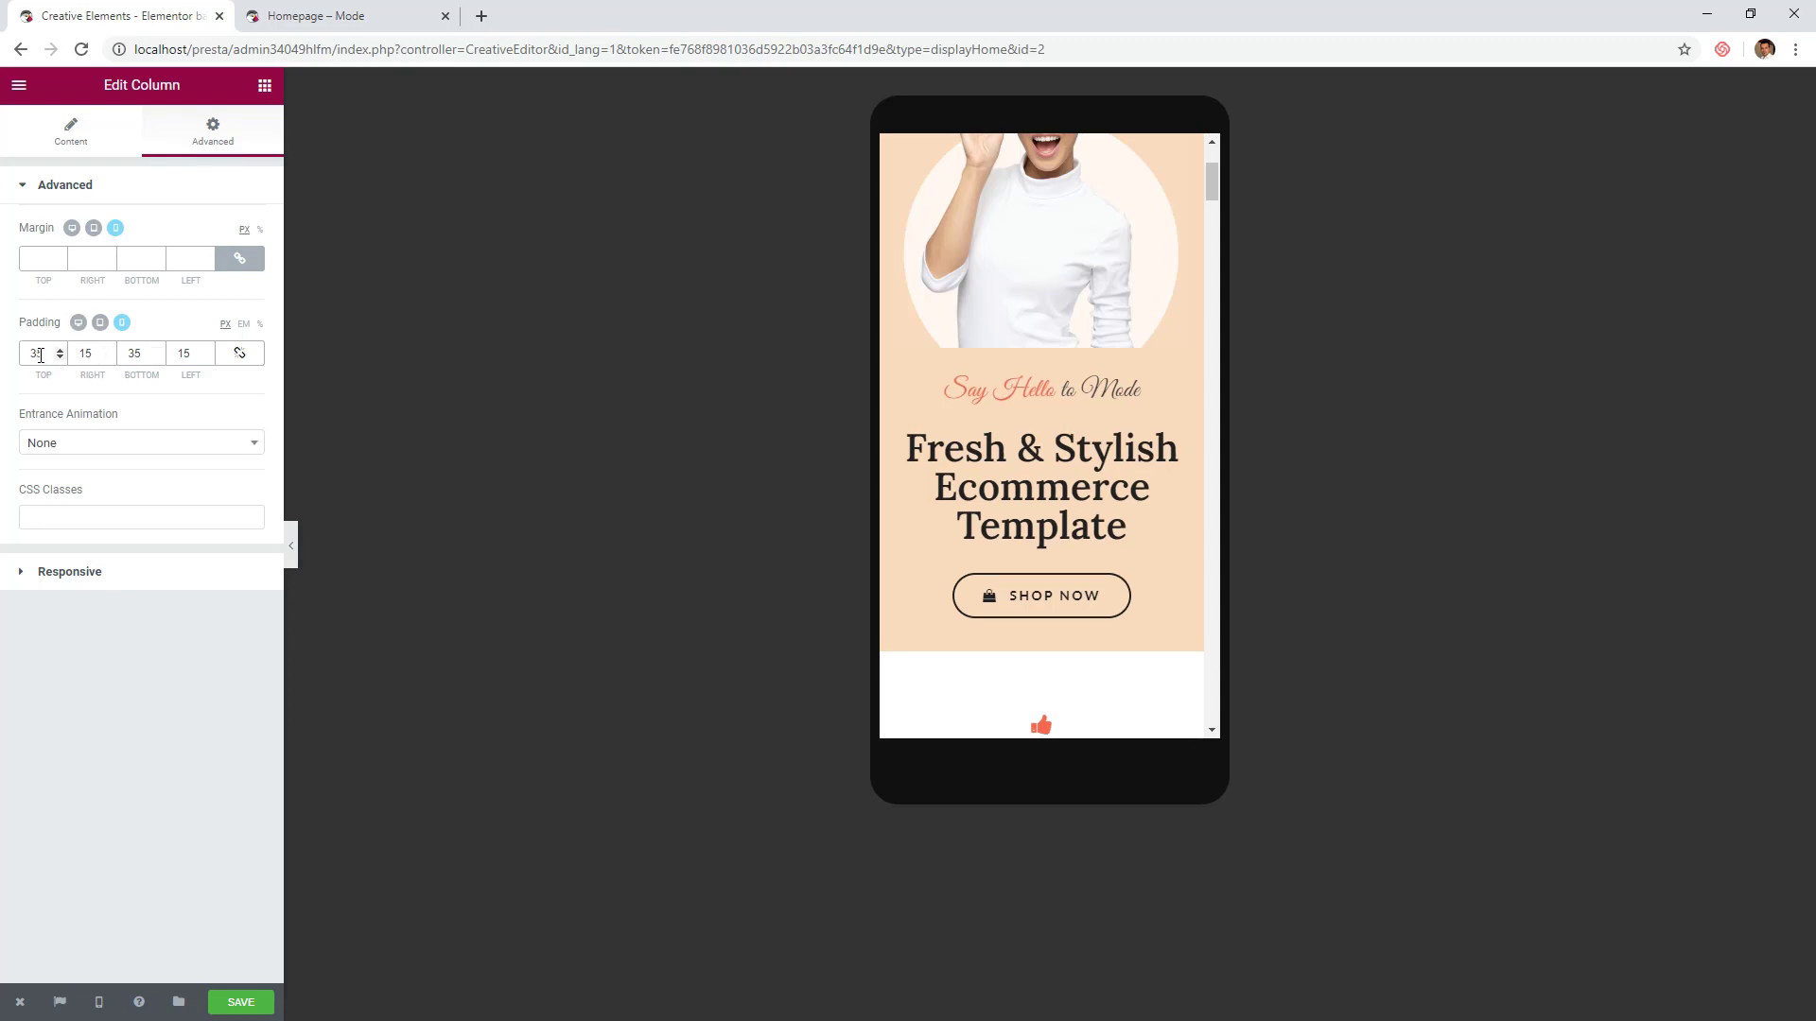
scroll(1165, 435, up, 1)
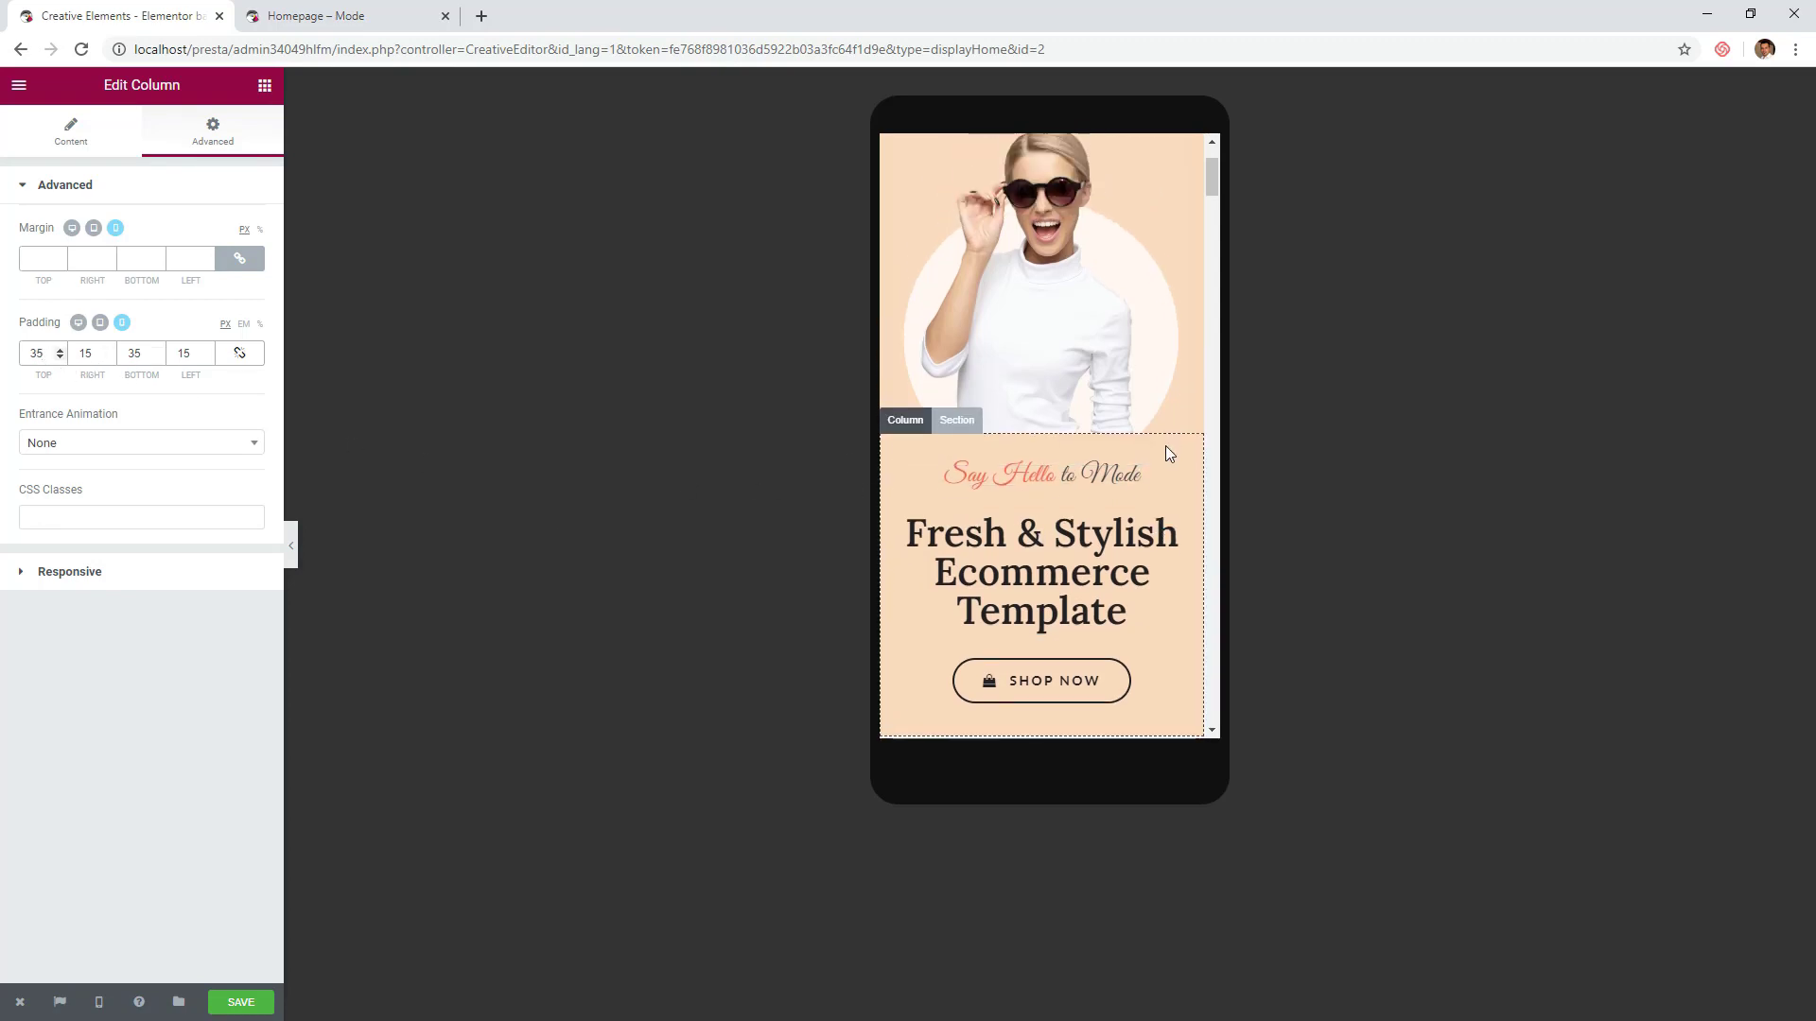
- Save the page and switch the editor preview back to Desktop
click(287, 545)
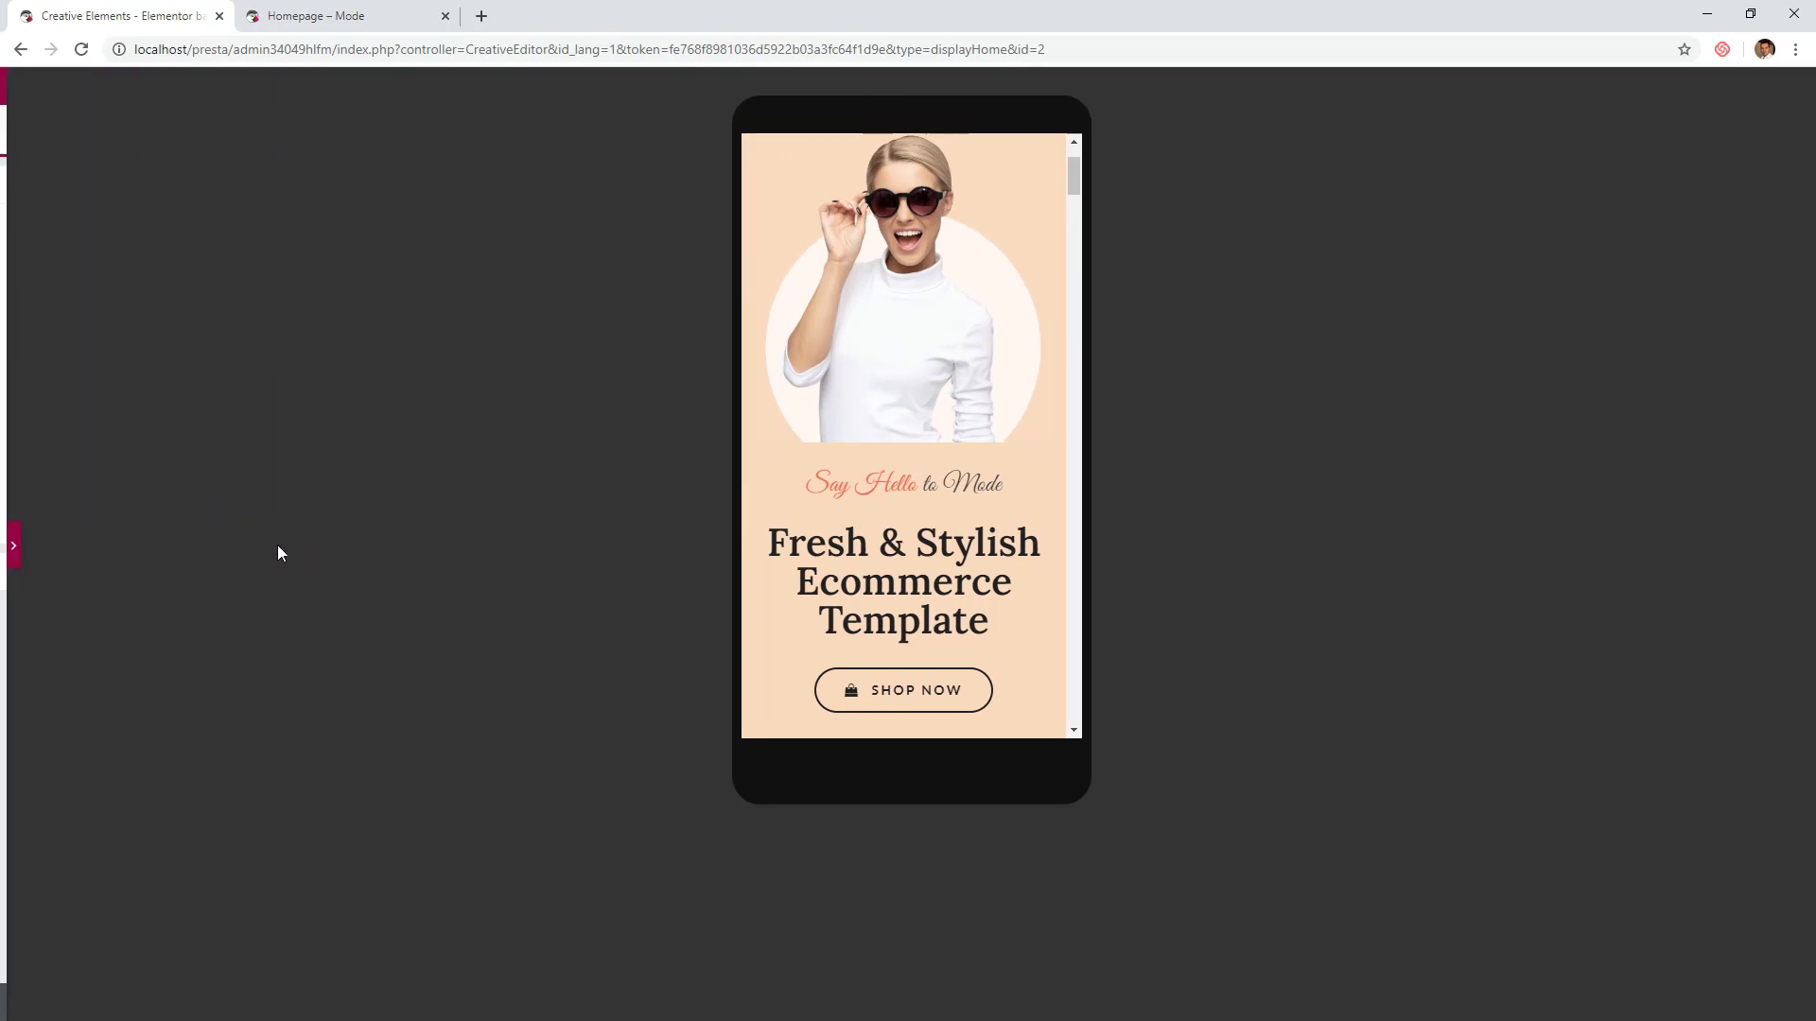
scroll(1071, 179, up, 1)
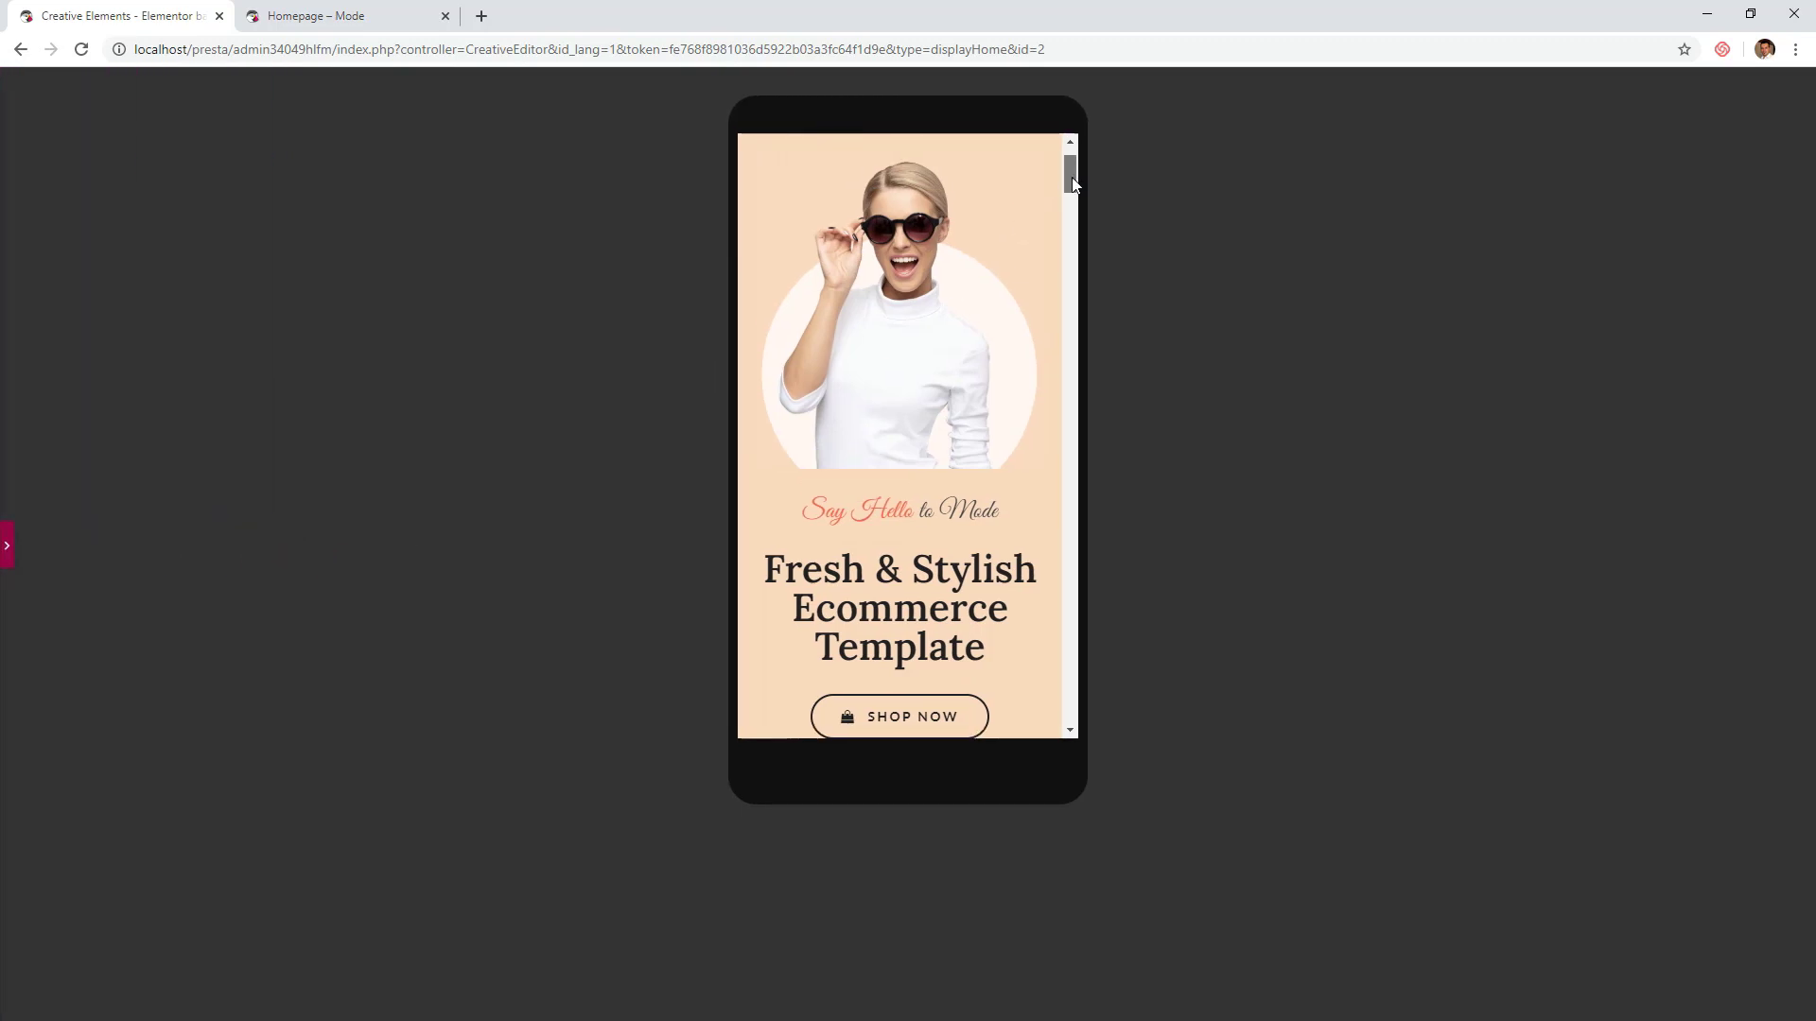
drag(1071, 177, 1071, 179)
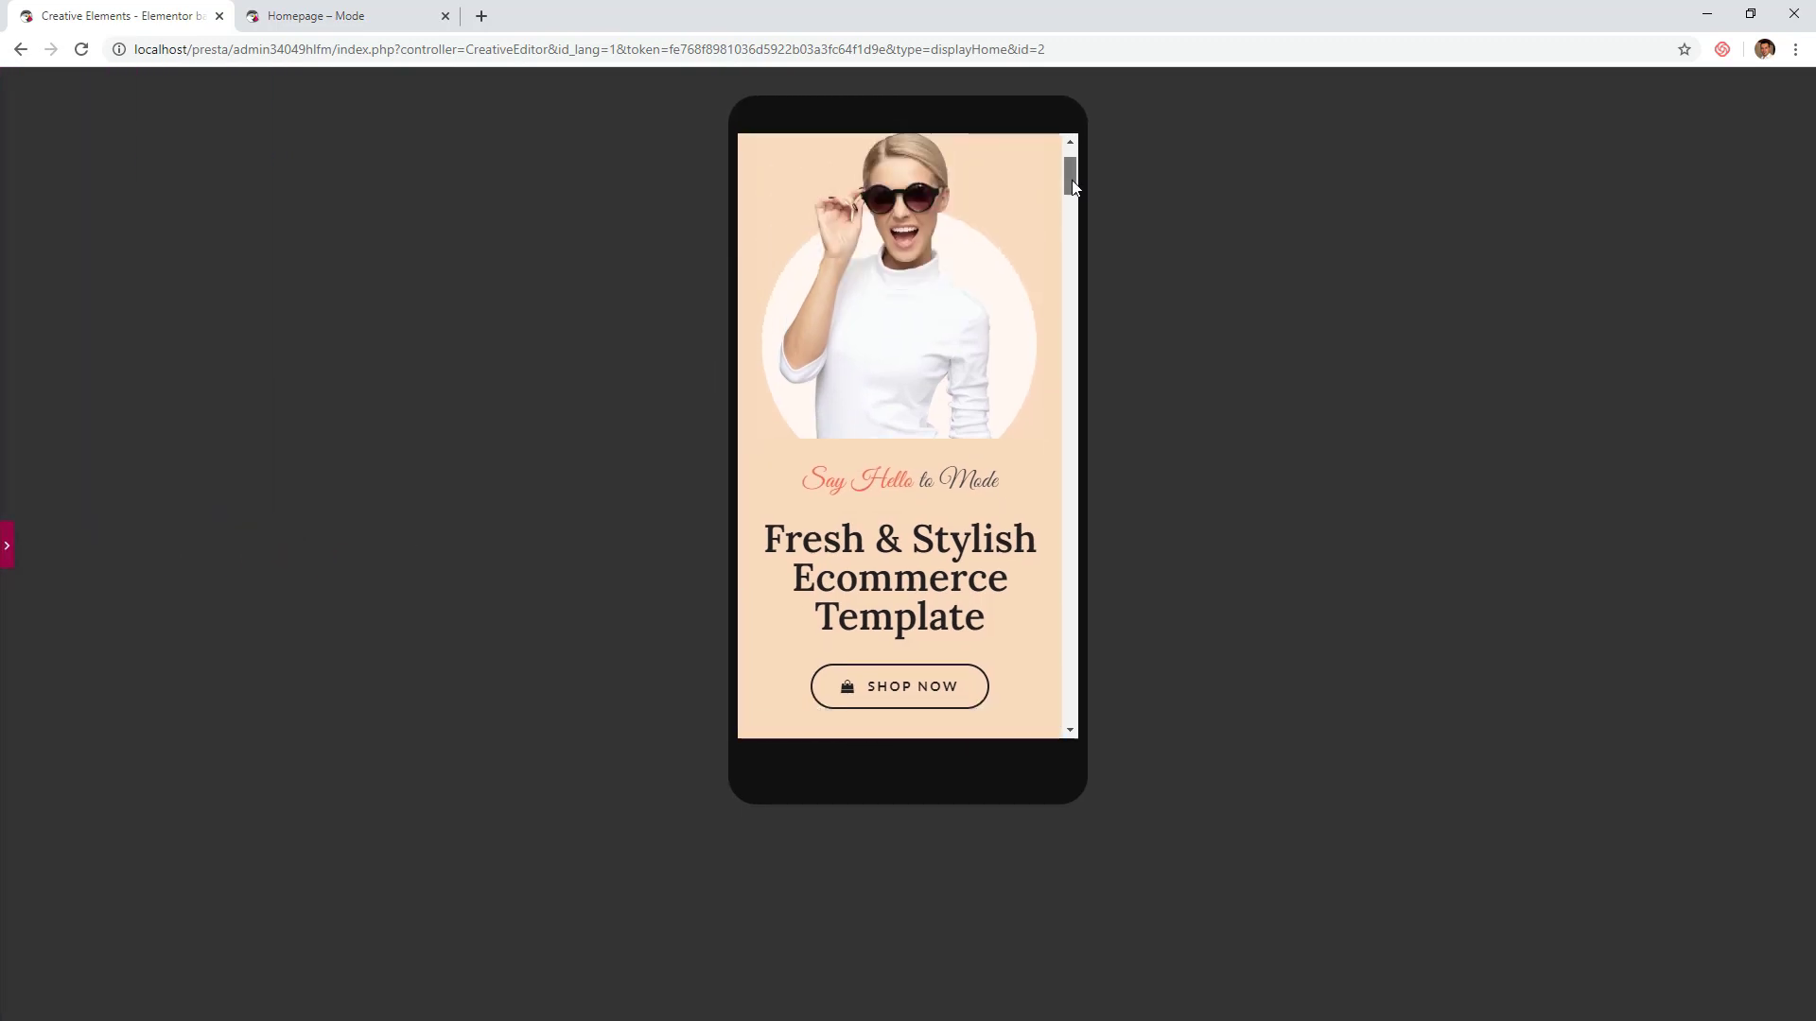
click(7, 545)
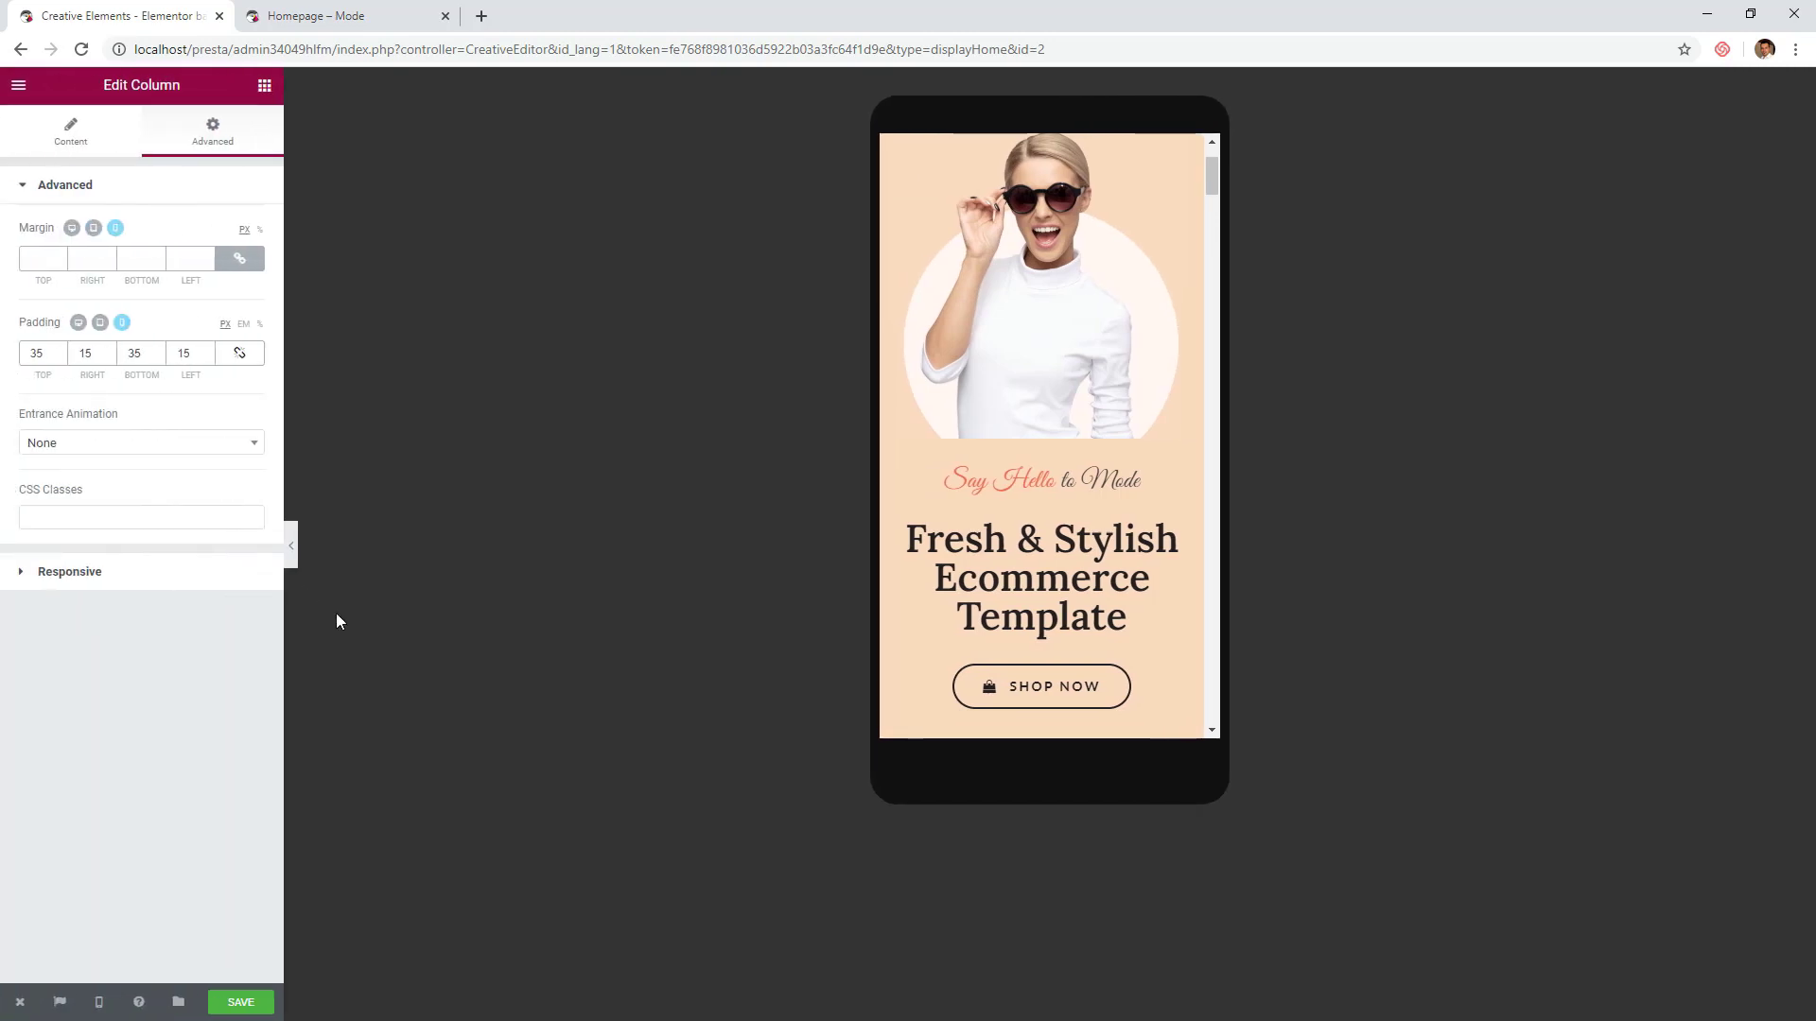
click(240, 1002)
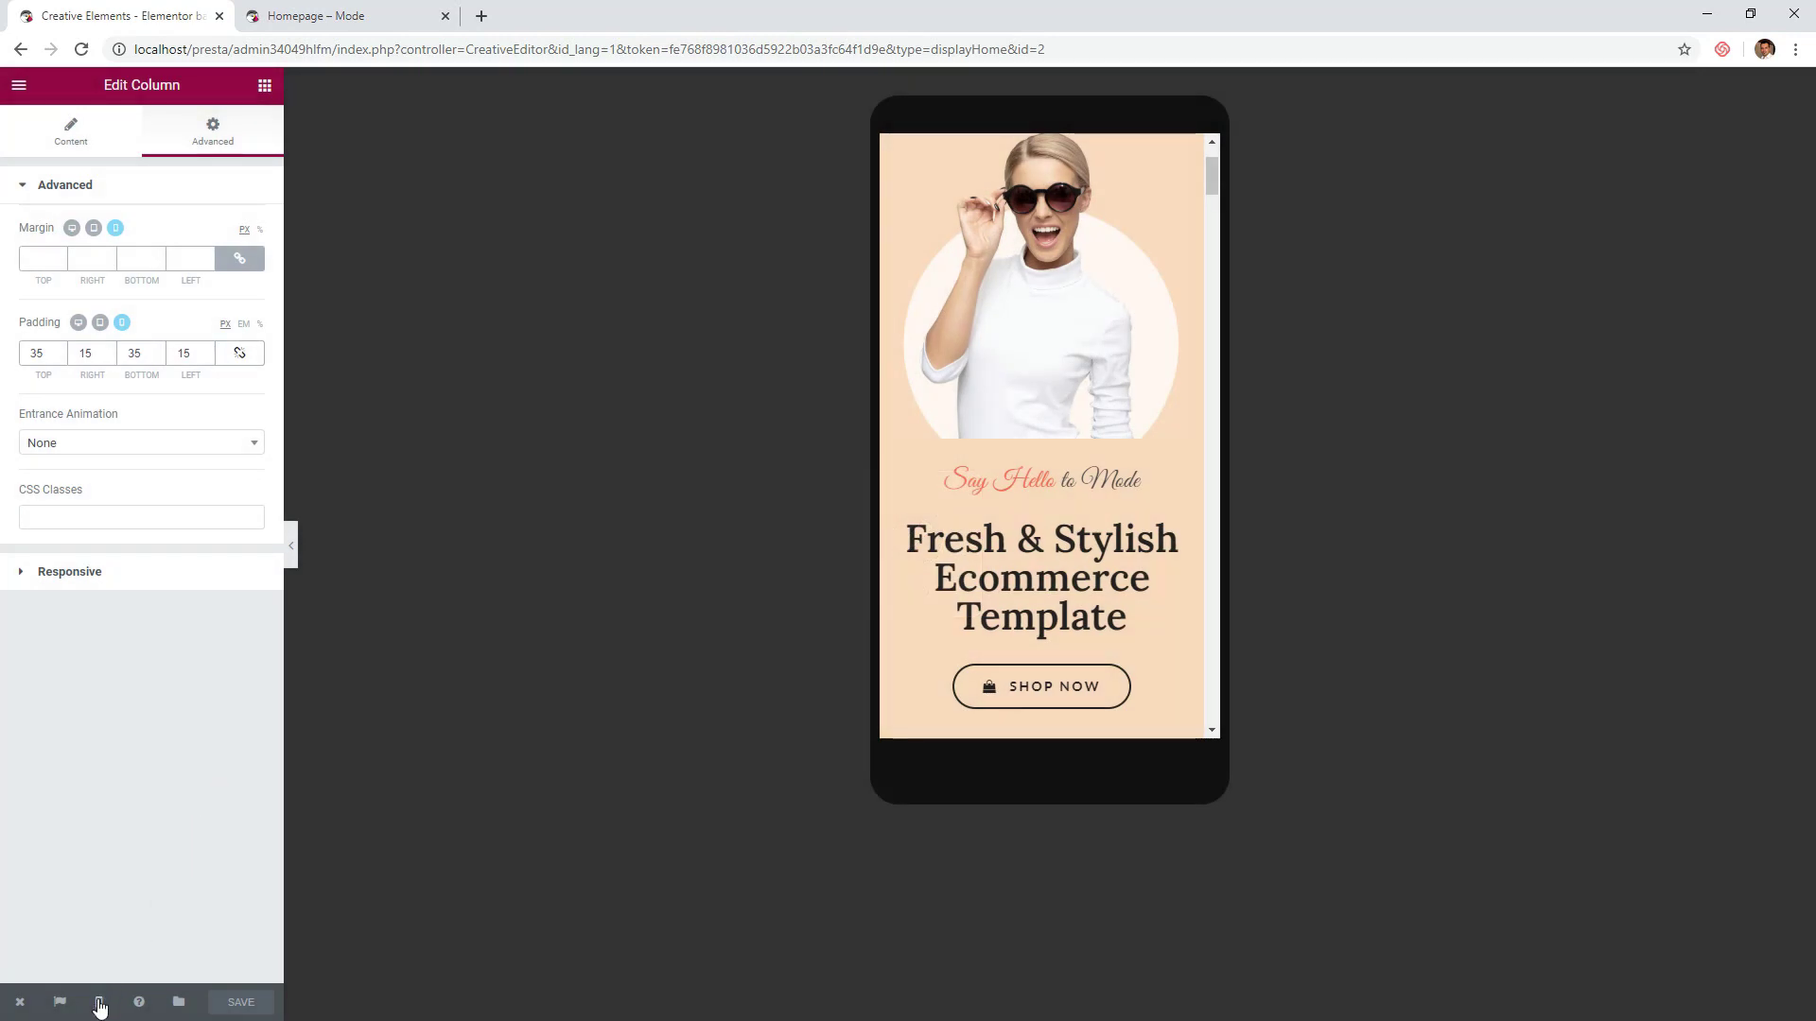
click(99, 1004)
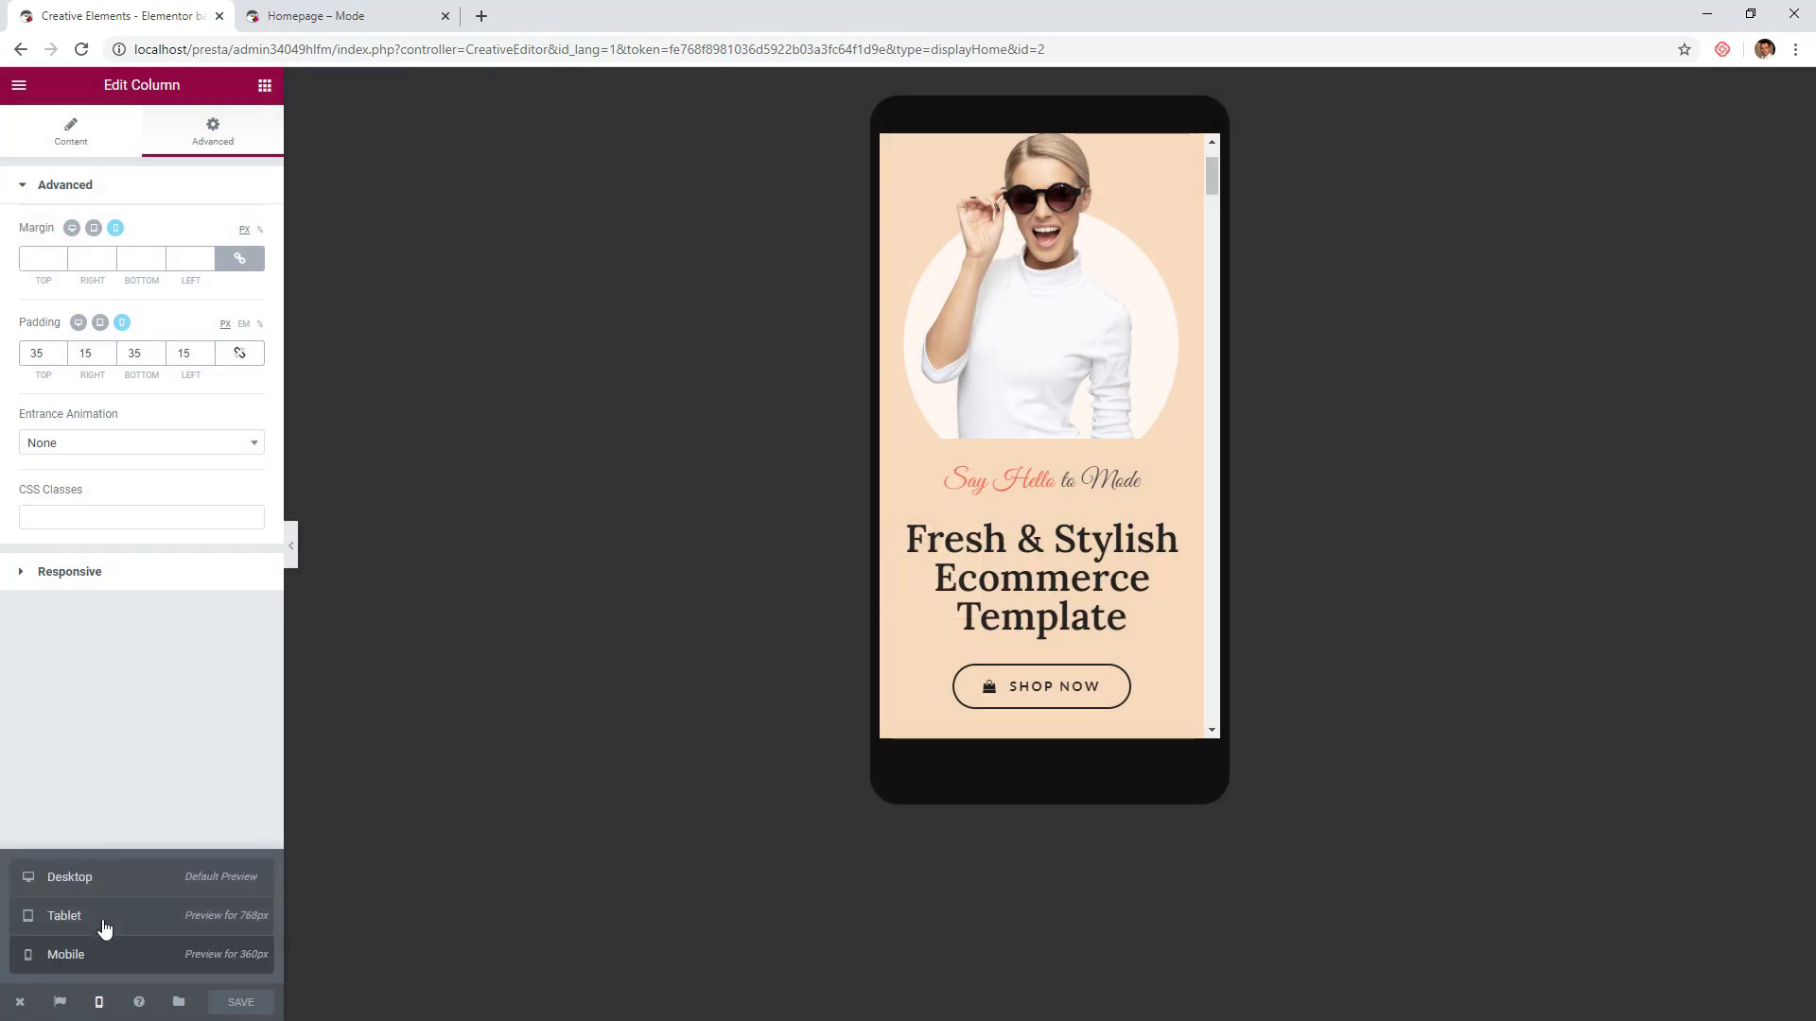
click(104, 885)
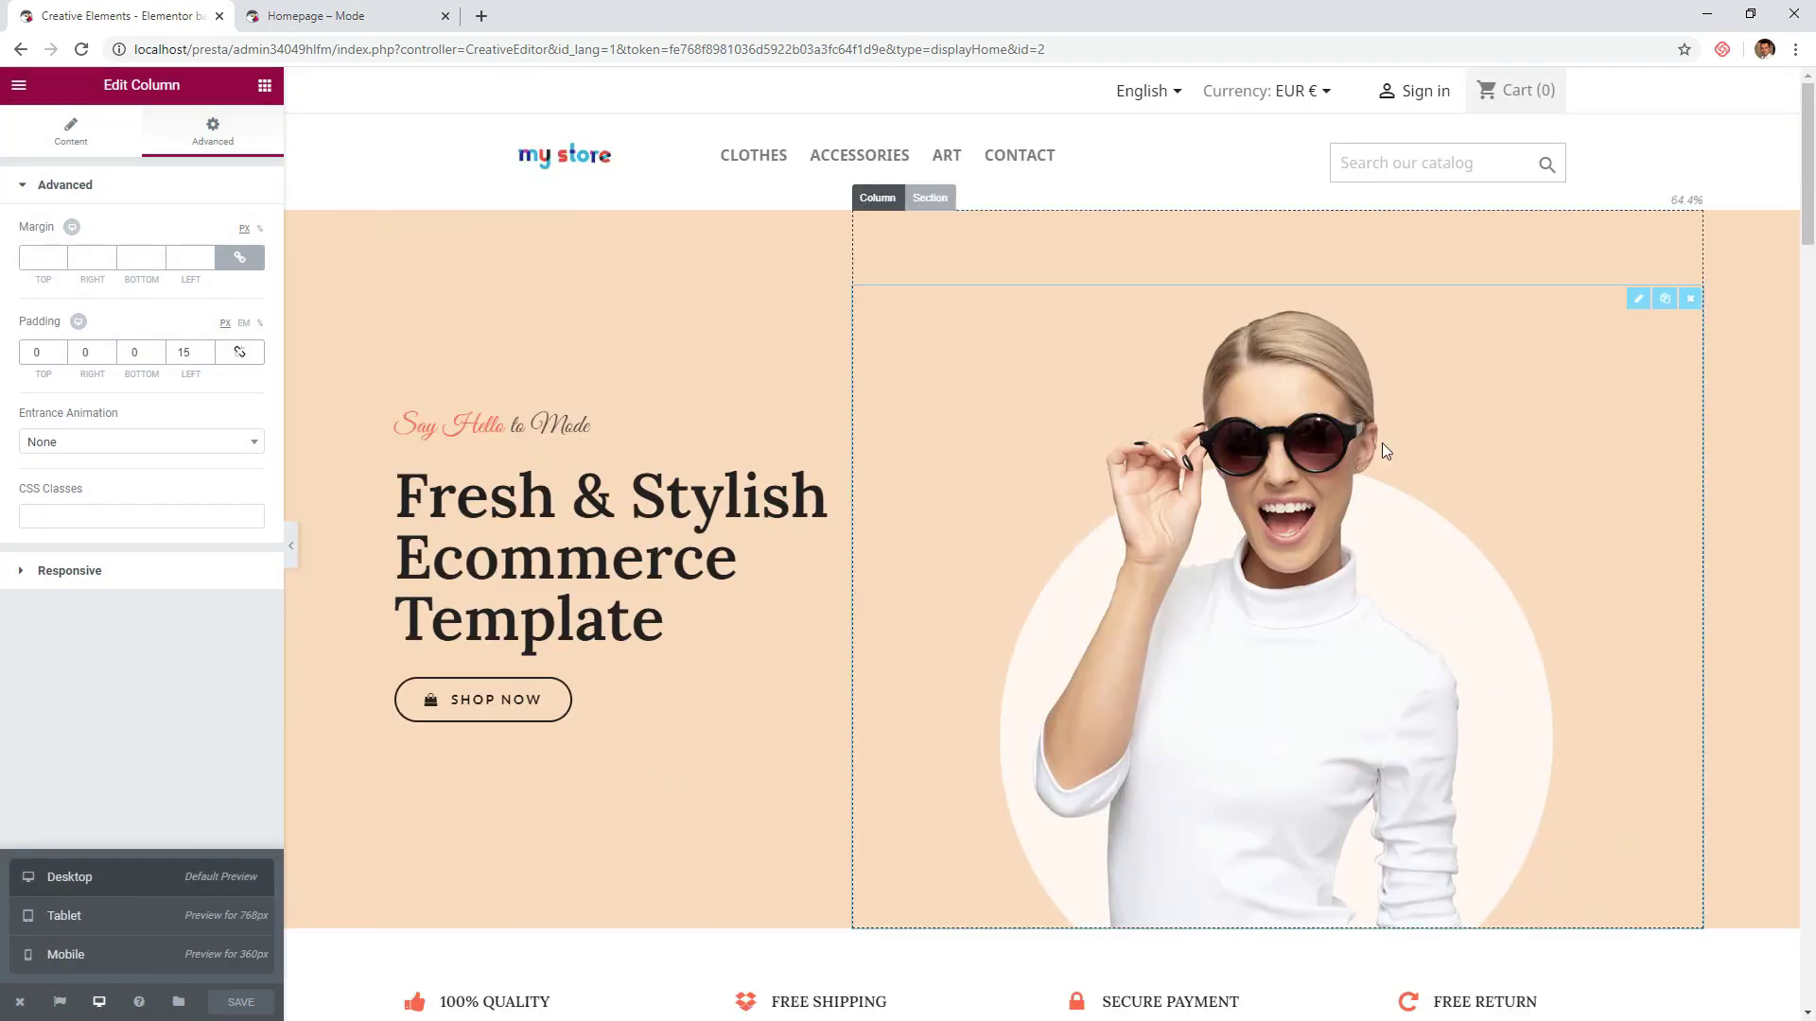
drag(1805, 216, 1809, 161)
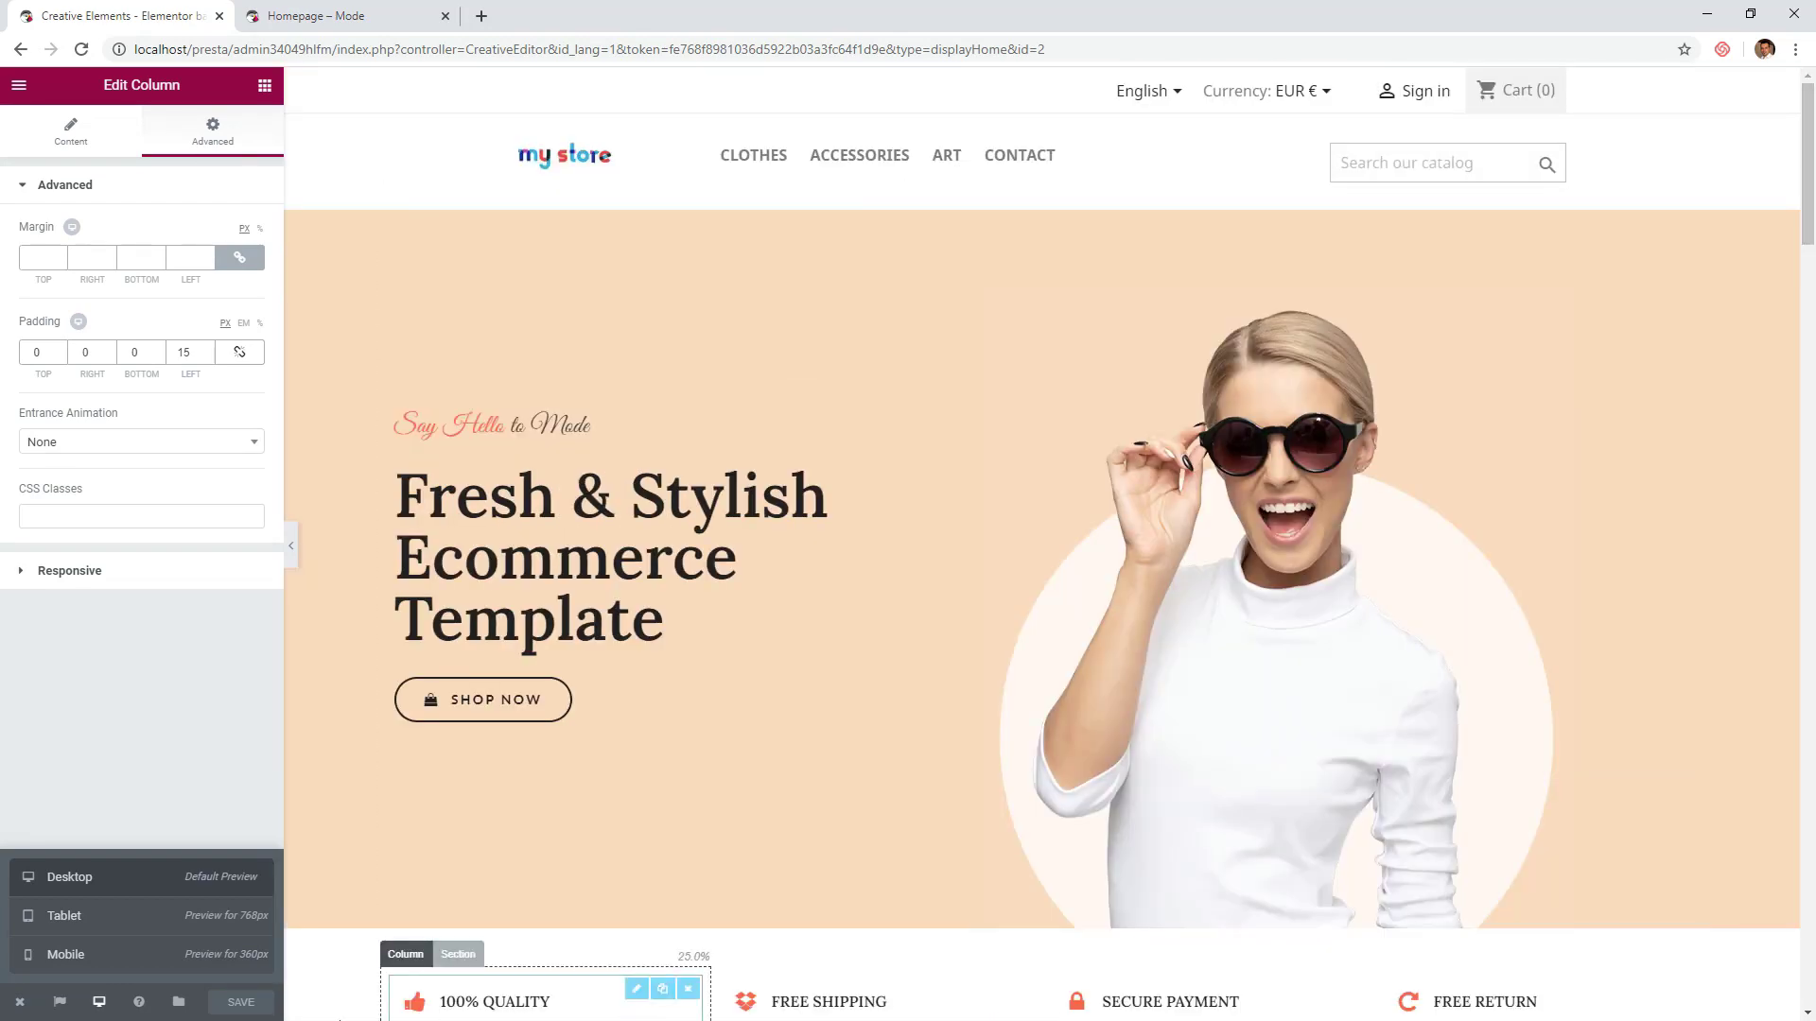
- View the published homepage and look through its hero and Shop by Category sections
mouse_move(23, 1012)
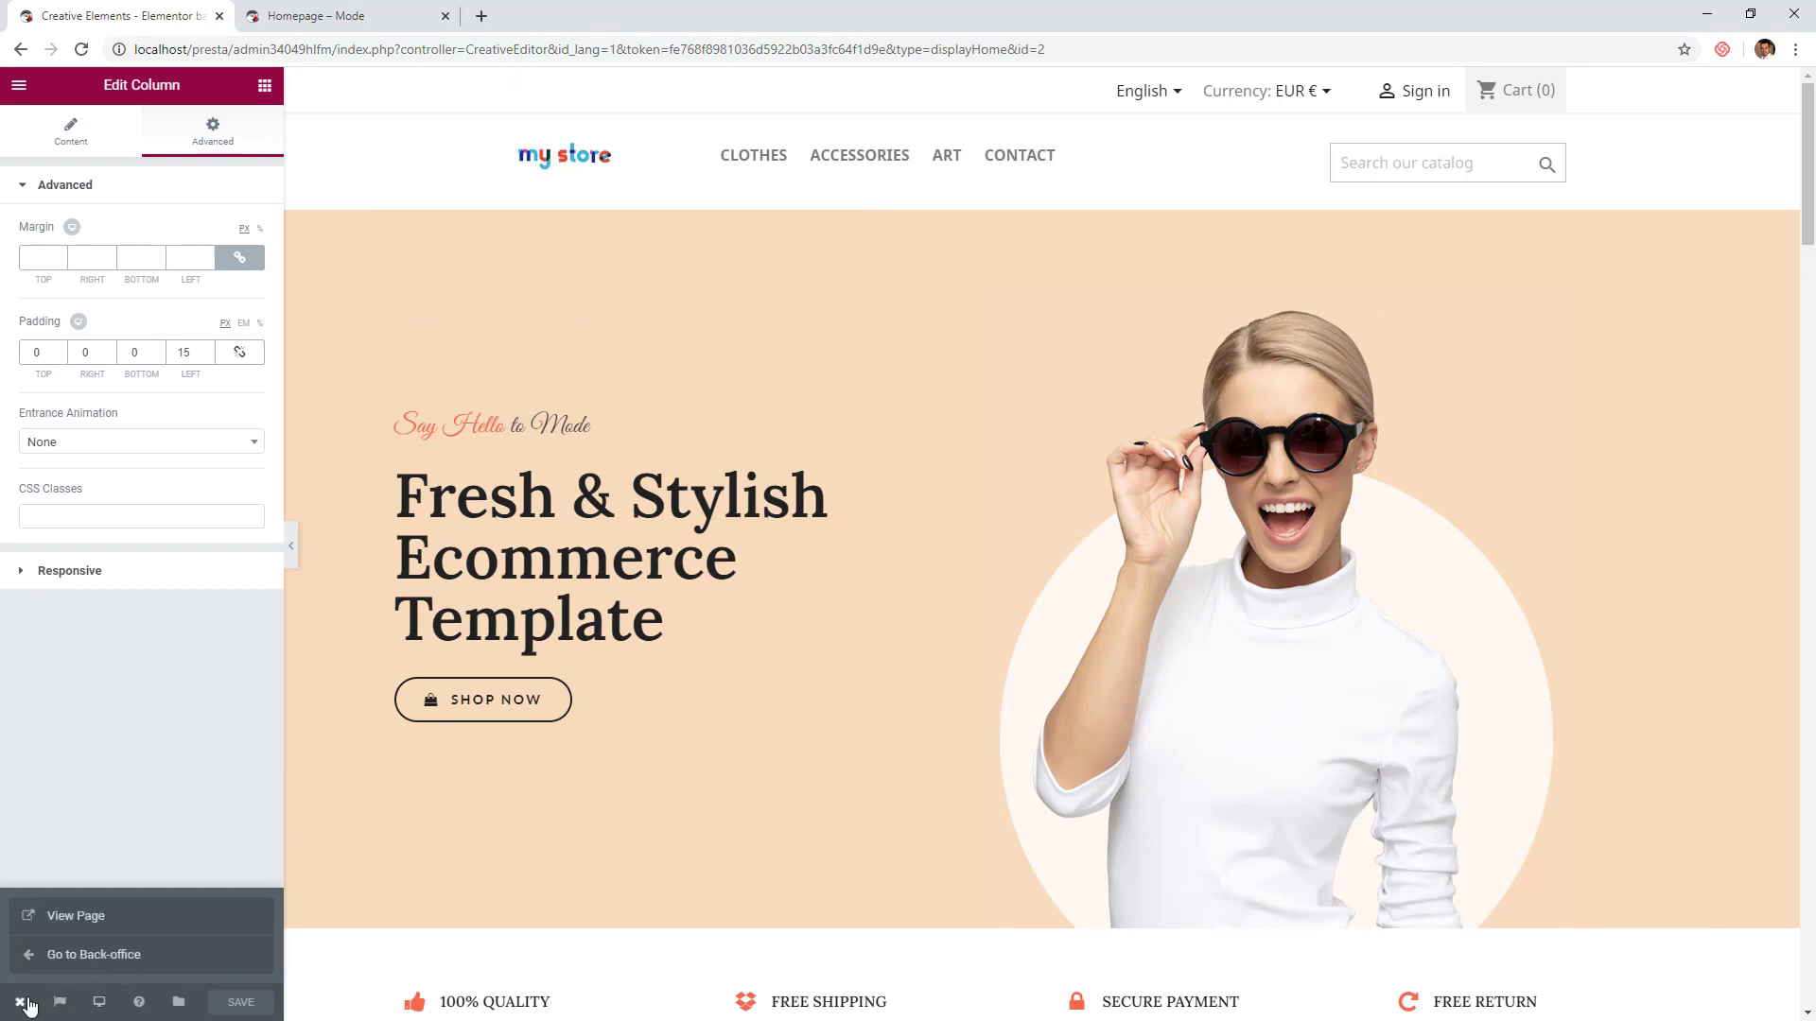
click(65, 925)
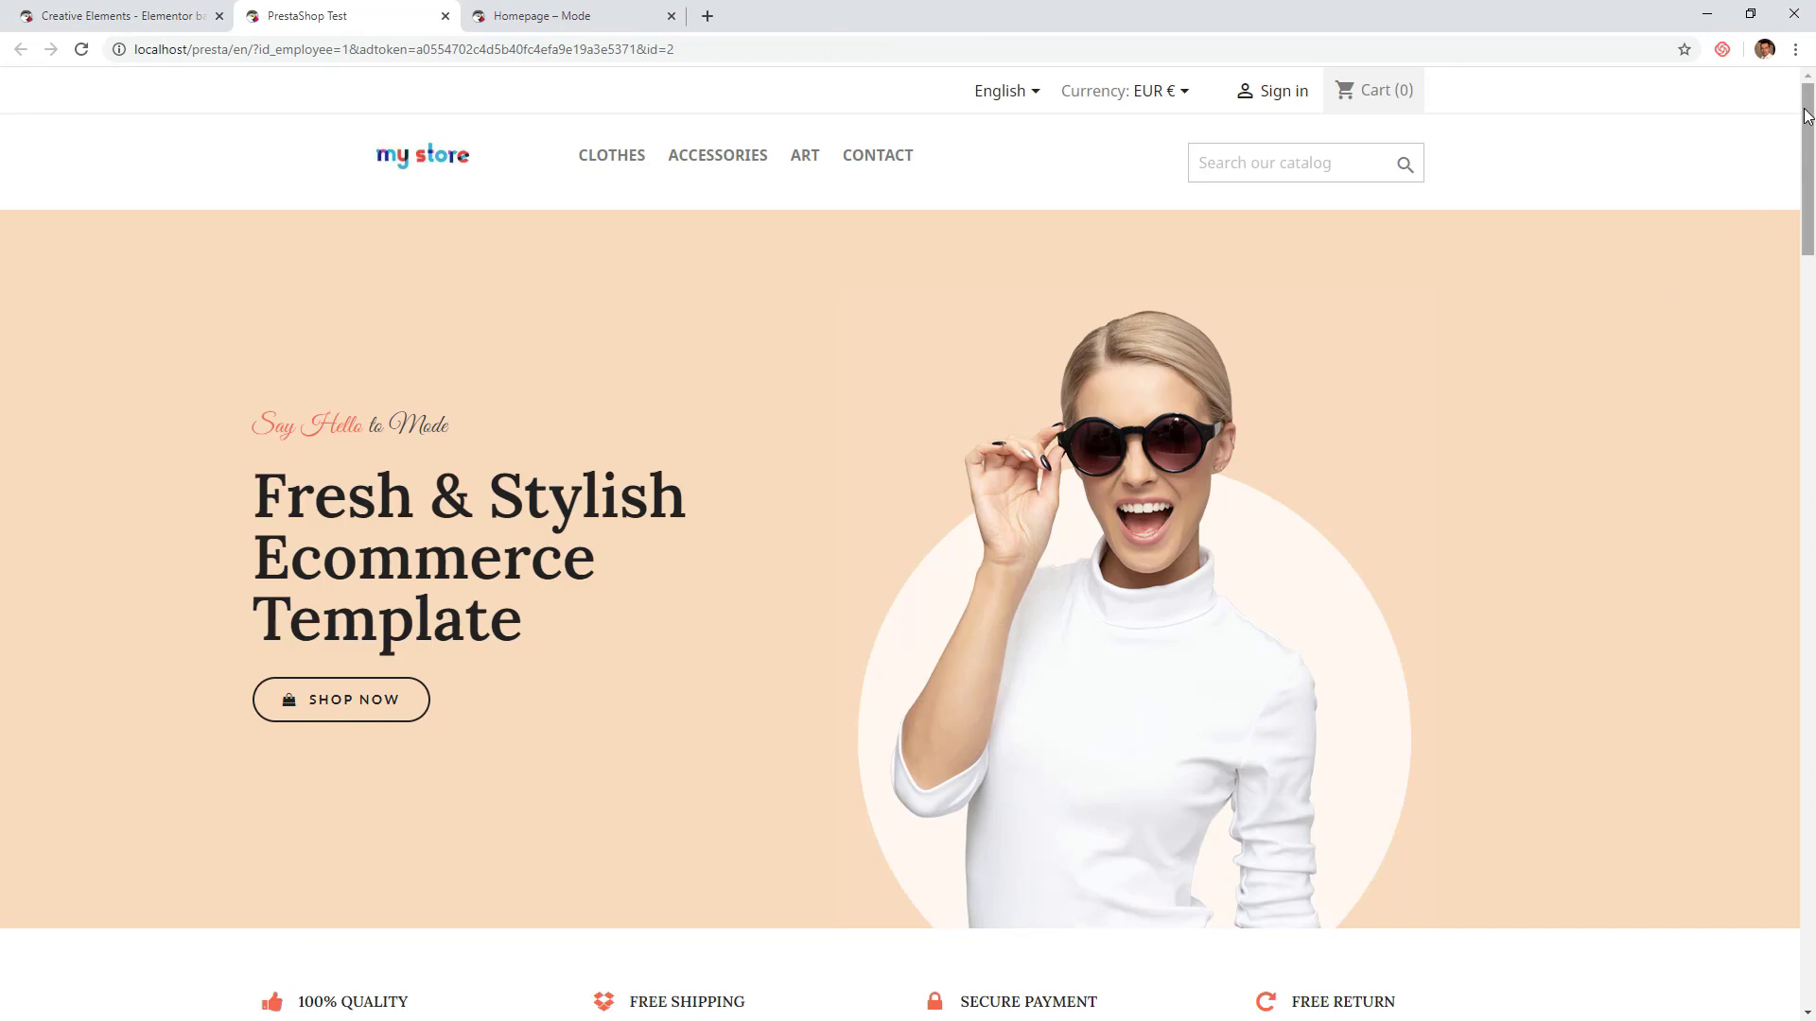
drag(1809, 114, 1809, 304)
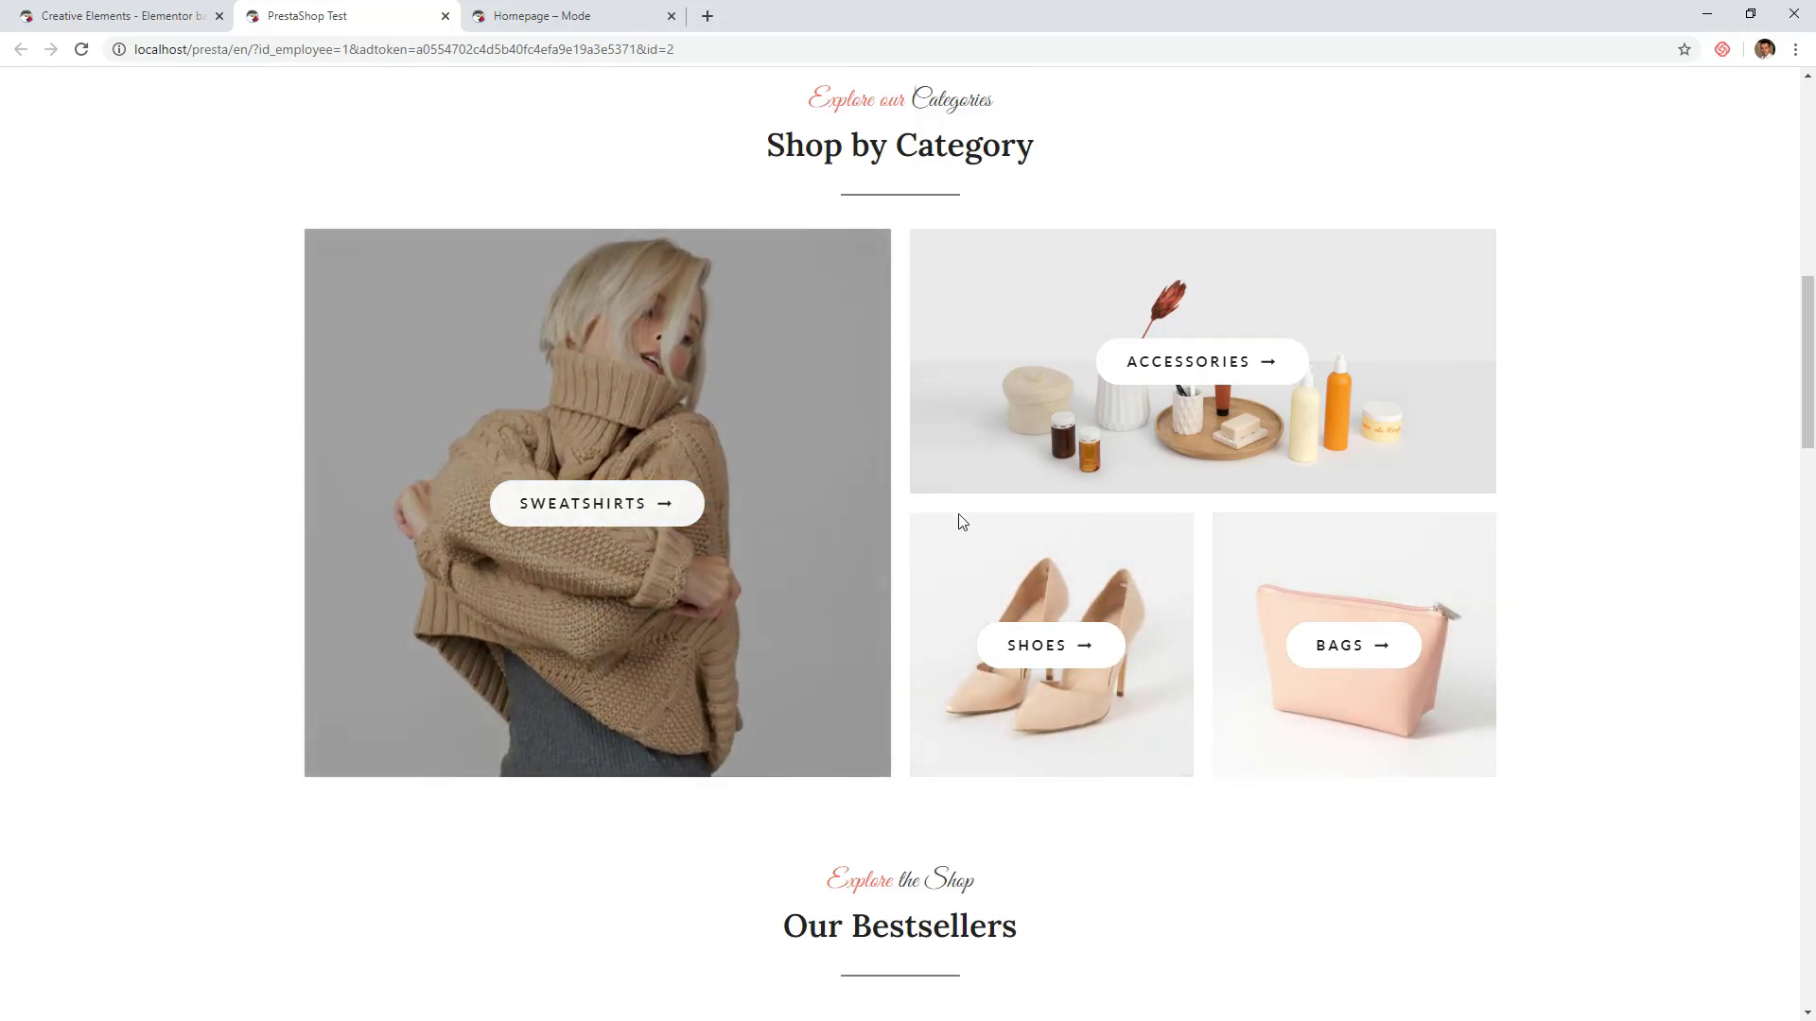
drag(1813, 322, 1775, 104)
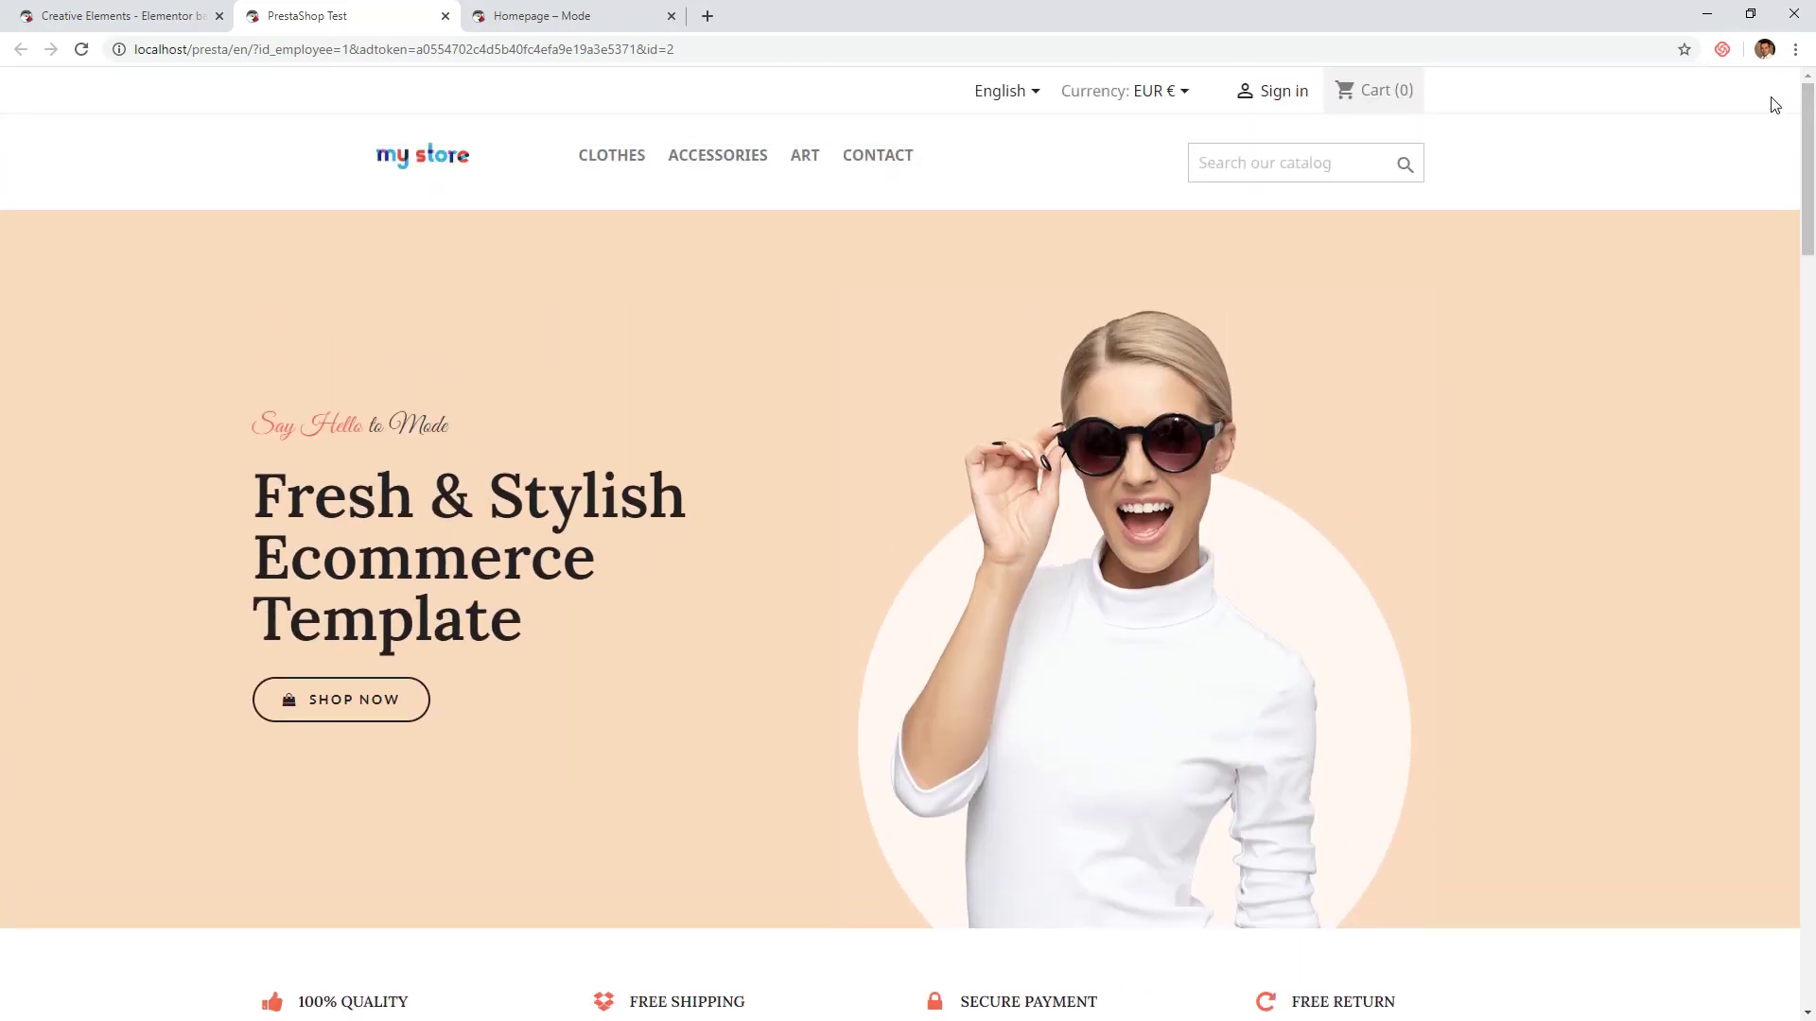